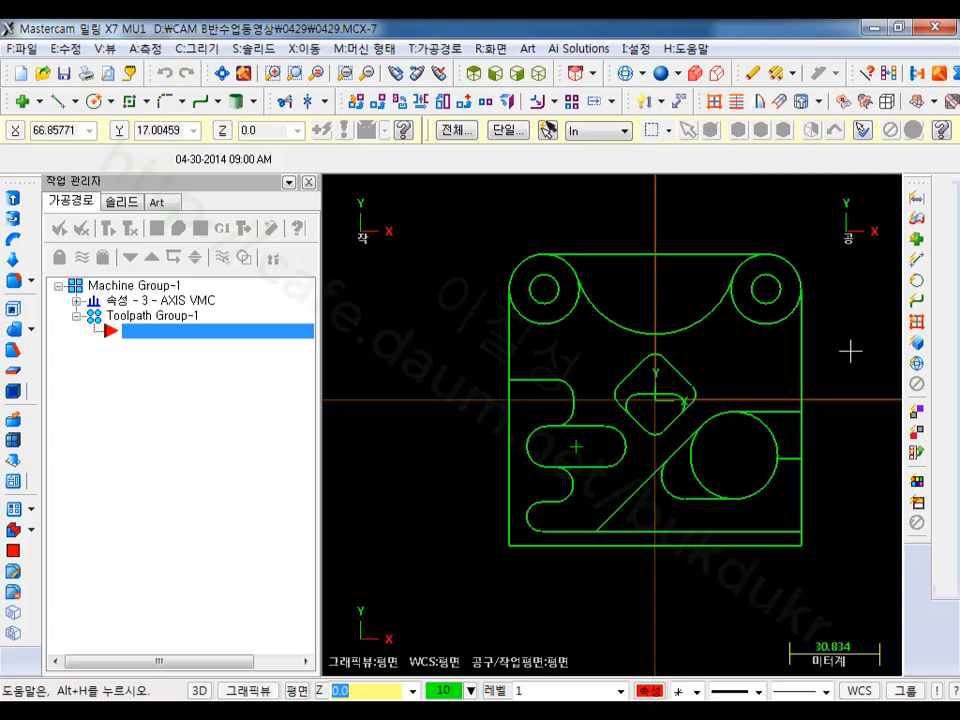
# Step: Switch to the PDF drawing in Adobe Acrobat and examine the plate's views, dimensions, notes and raw material size
pyautogui.click(311, 699)
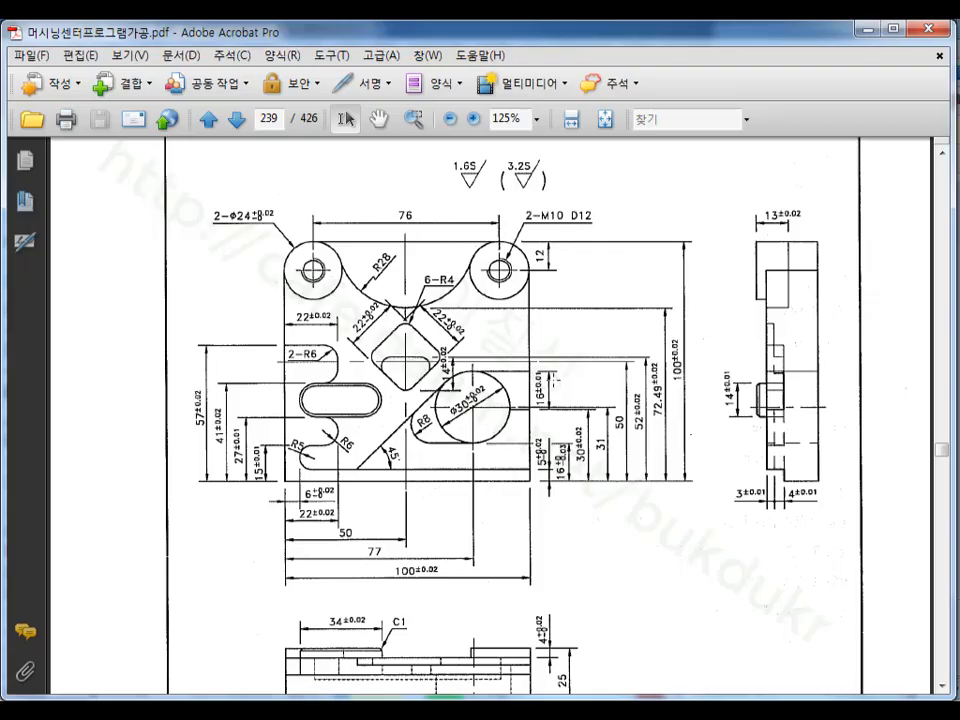
pyautogui.scroll(-5, 553, 375)
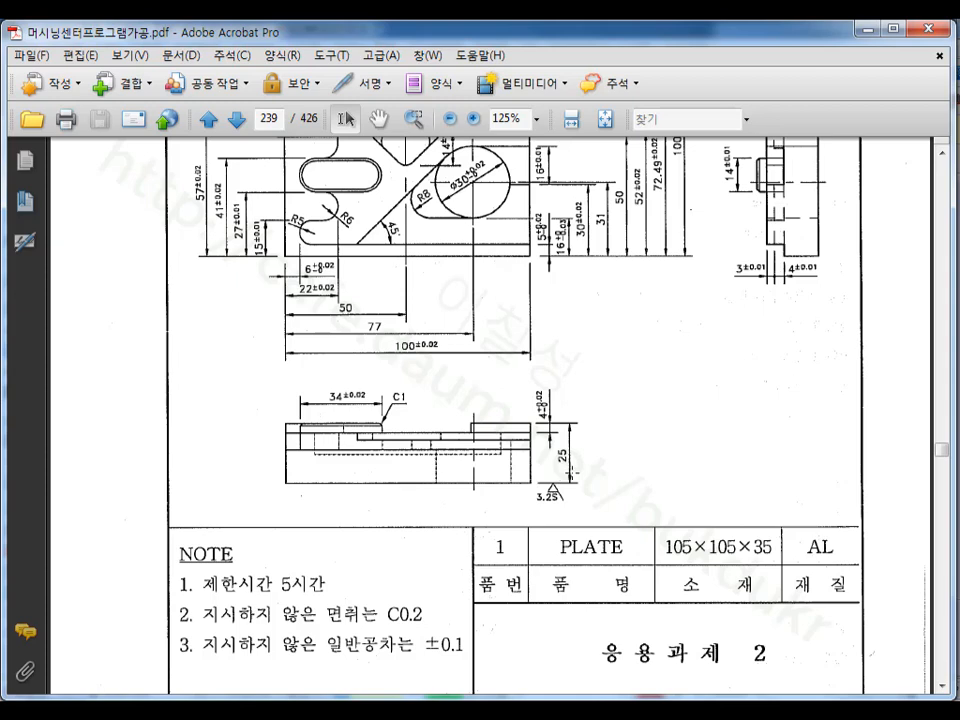
pyautogui.scroll(4, 572, 472)
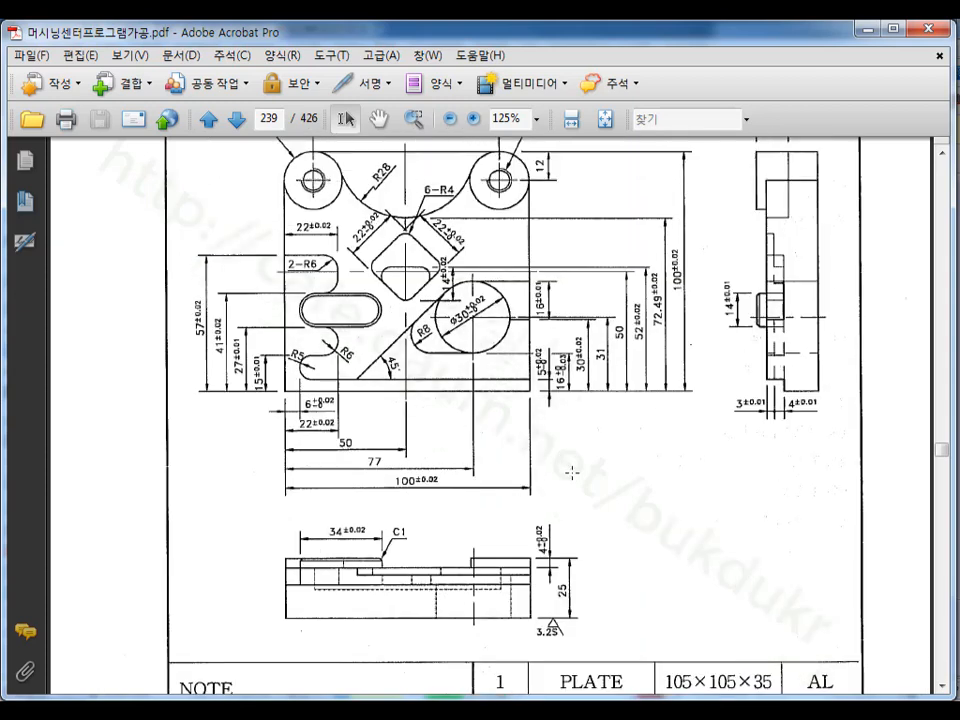
pyautogui.scroll(-2, 572, 472)
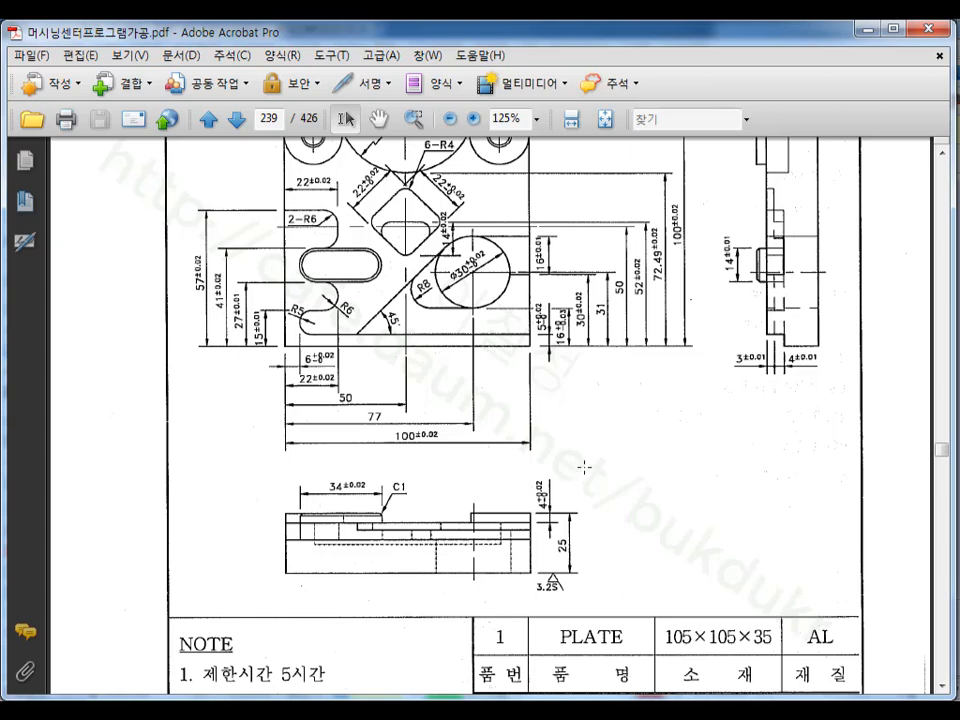
pyautogui.scroll(-1, 584, 467)
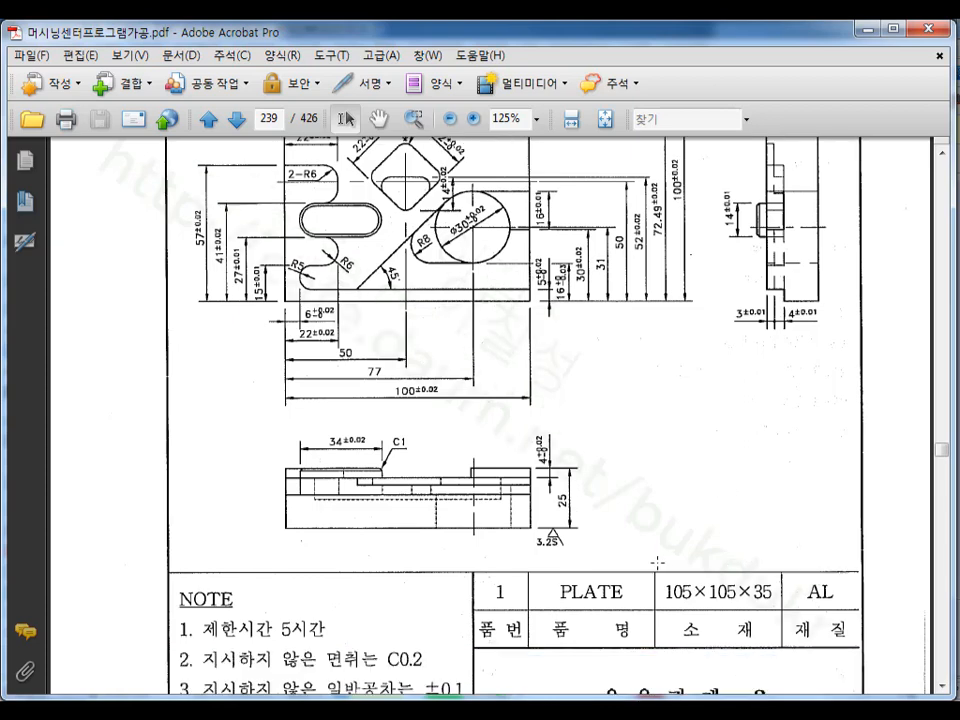
pyautogui.moveTo(657, 563); pyautogui.dragTo(781, 608)
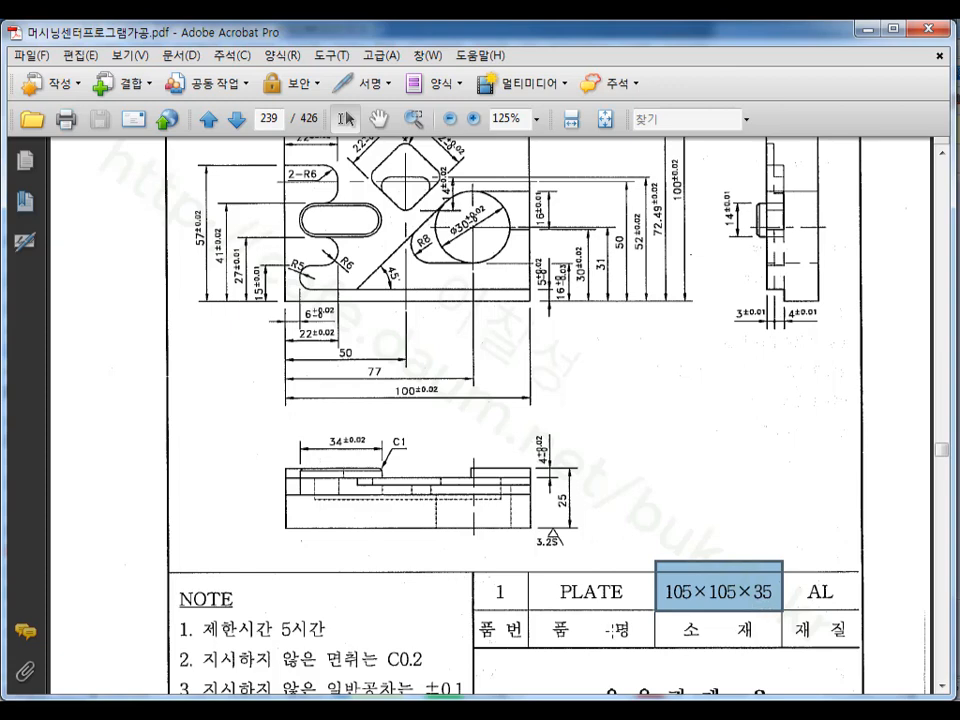
# Step: Switch back to Mastercam and define a rectangular stock of X 105, Y 105, Z 35 with its origin at Z 1
pyautogui.hotkey('alt', 'Tab')
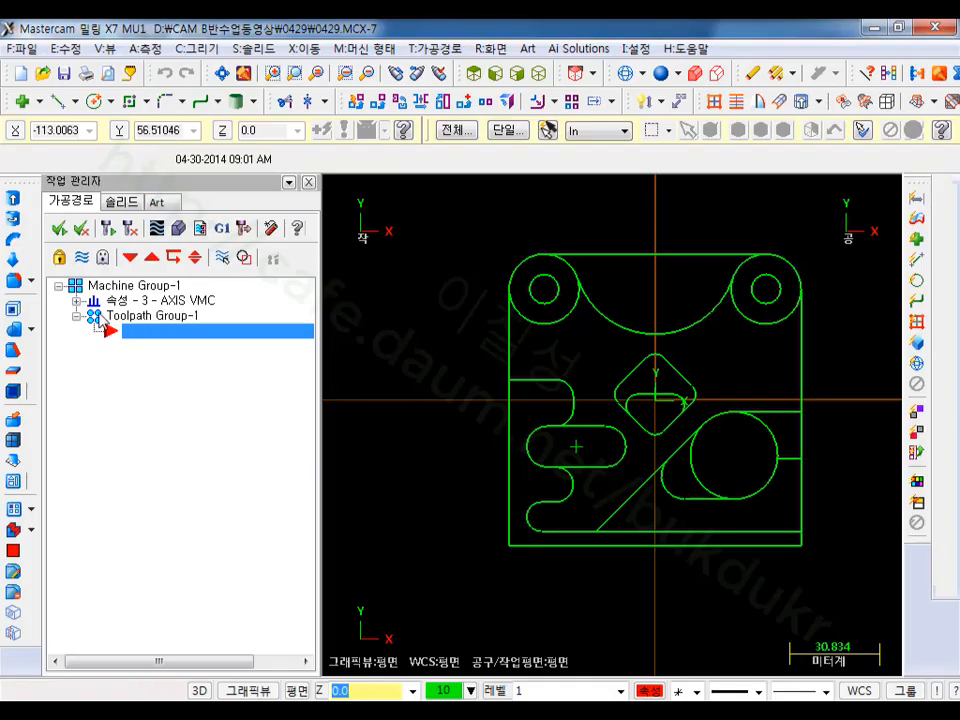
pyautogui.click(75, 300)
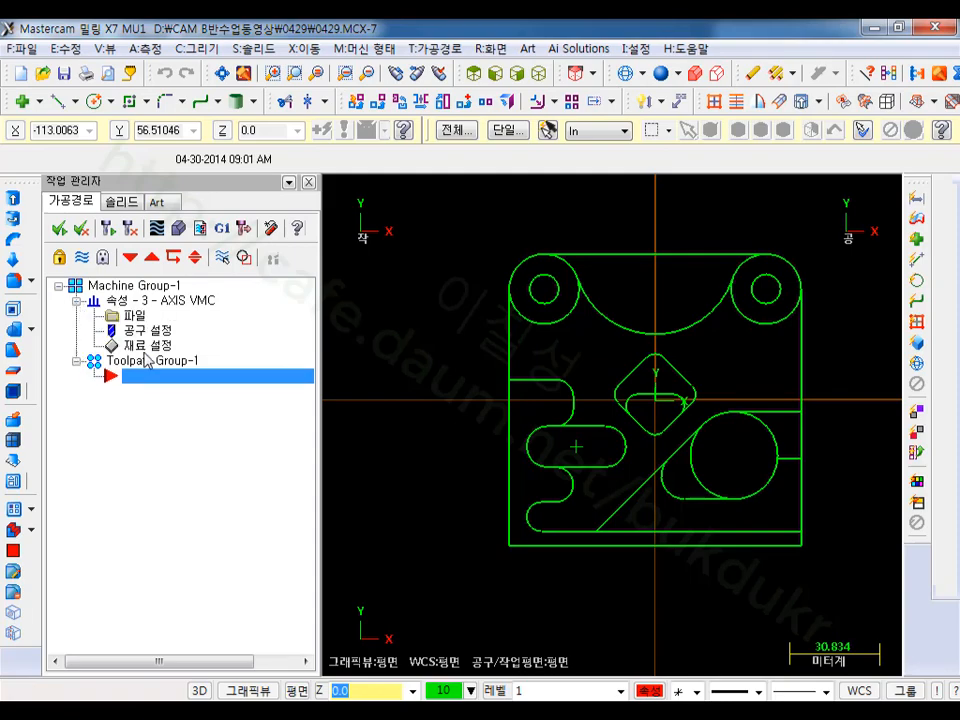
pyautogui.click(148, 345)
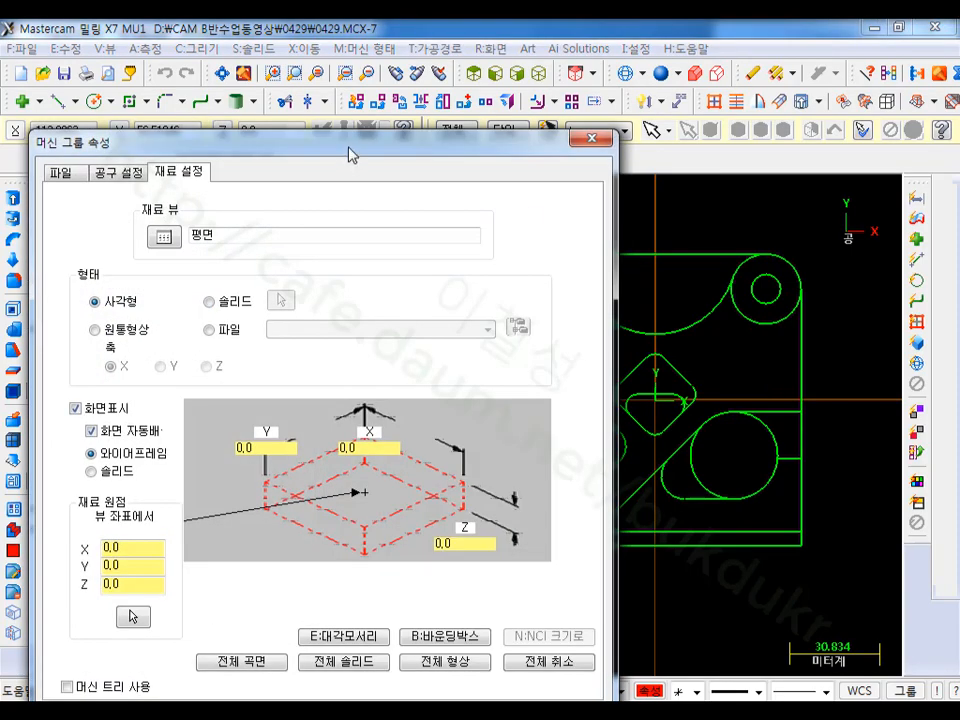
pyautogui.moveTo(349, 155); pyautogui.dragTo(447, 87)
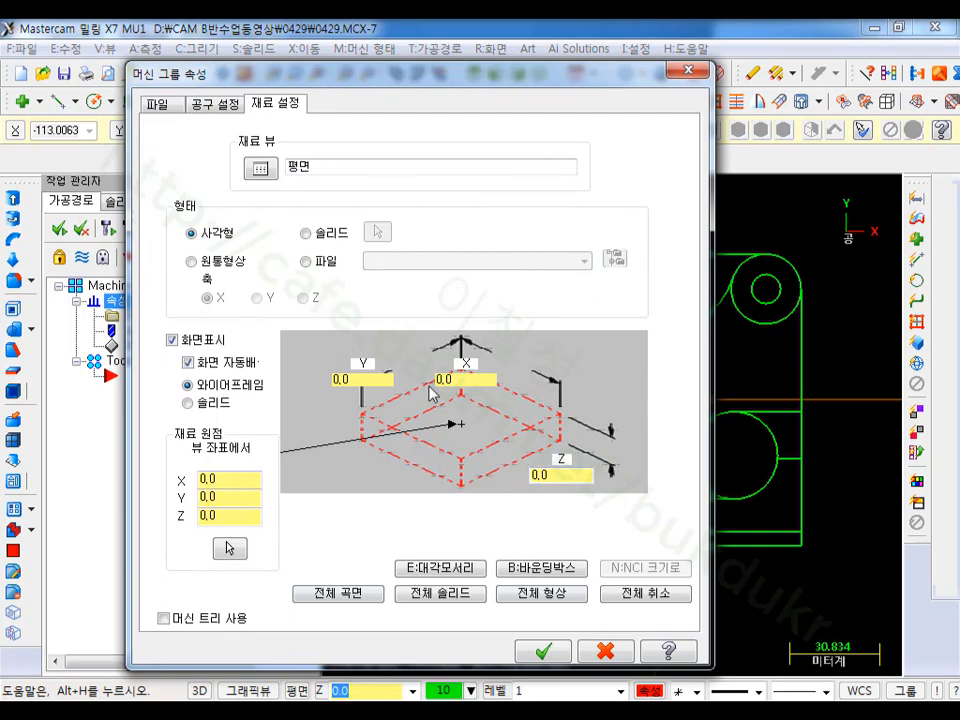
pyautogui.moveTo(372, 378); pyautogui.dragTo(317, 389)
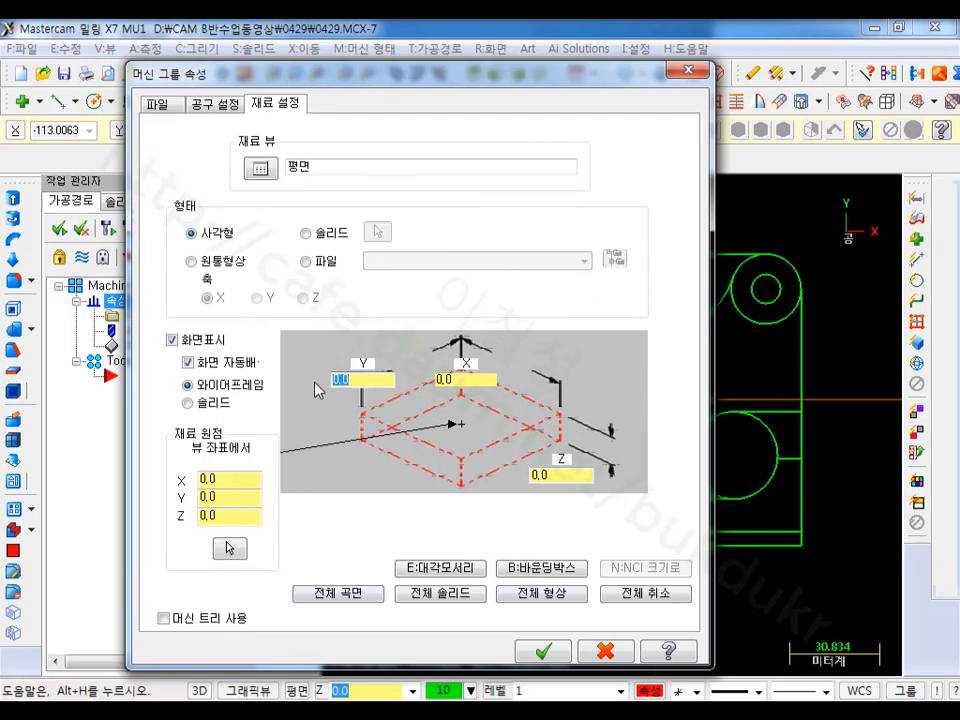
pyautogui.write('105')
pyautogui.press('Tab')
pyautogui.write('1')
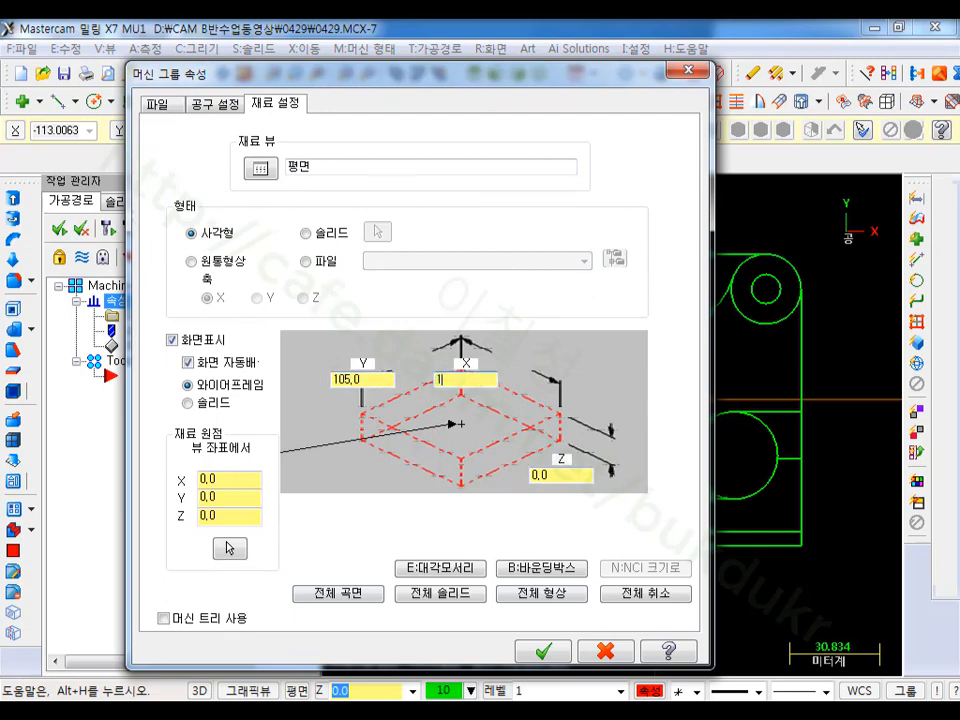
pyautogui.press('Tab')
pyautogui.write('3')
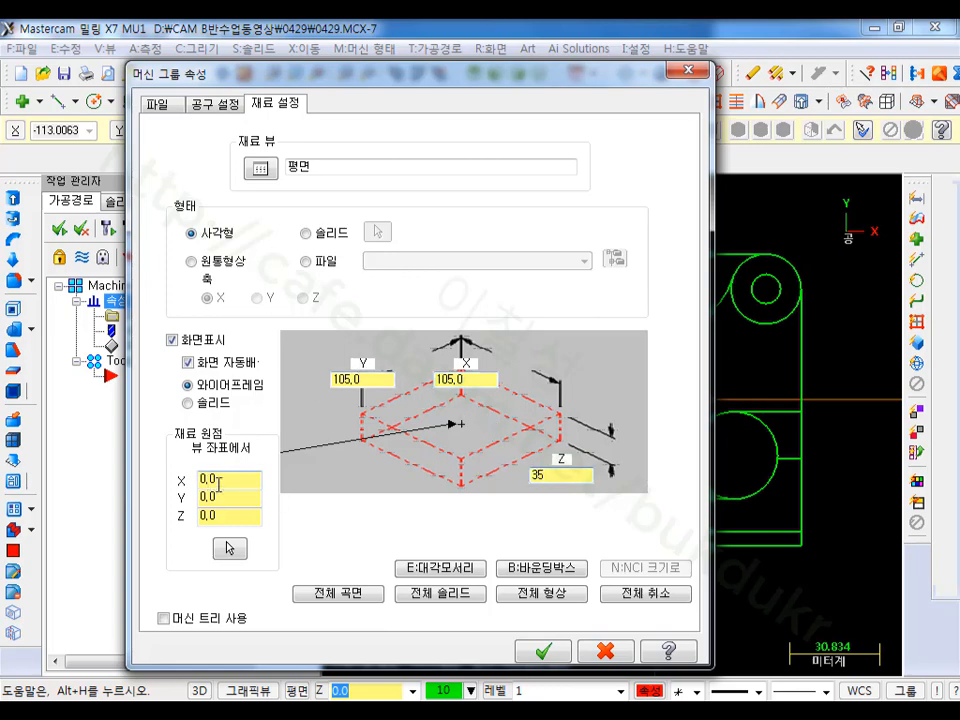
pyautogui.click(220, 516)
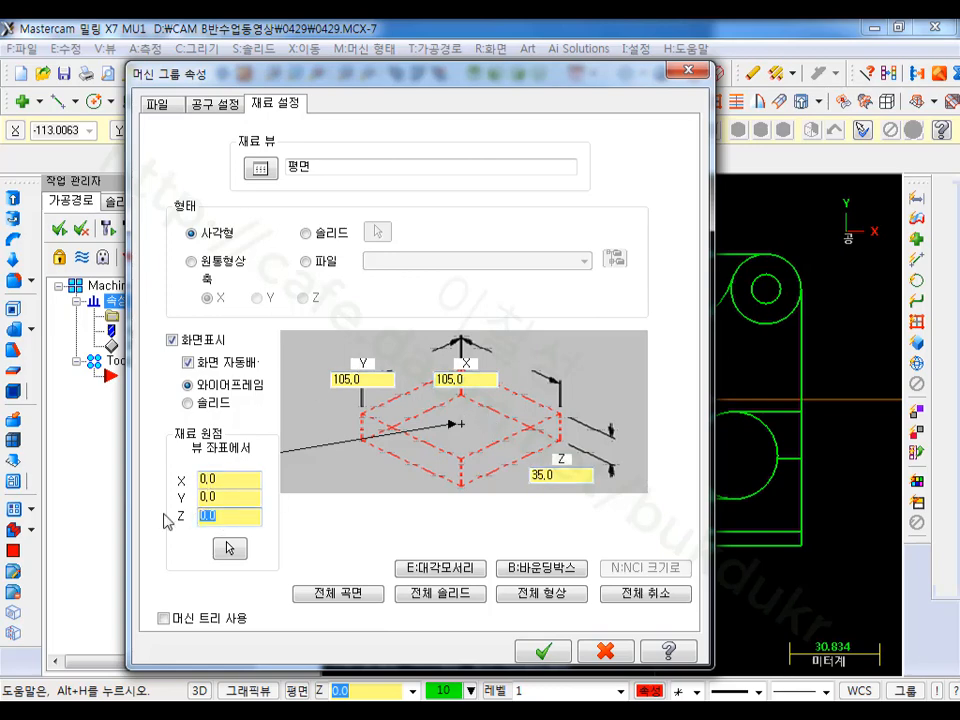
pyautogui.write('1')
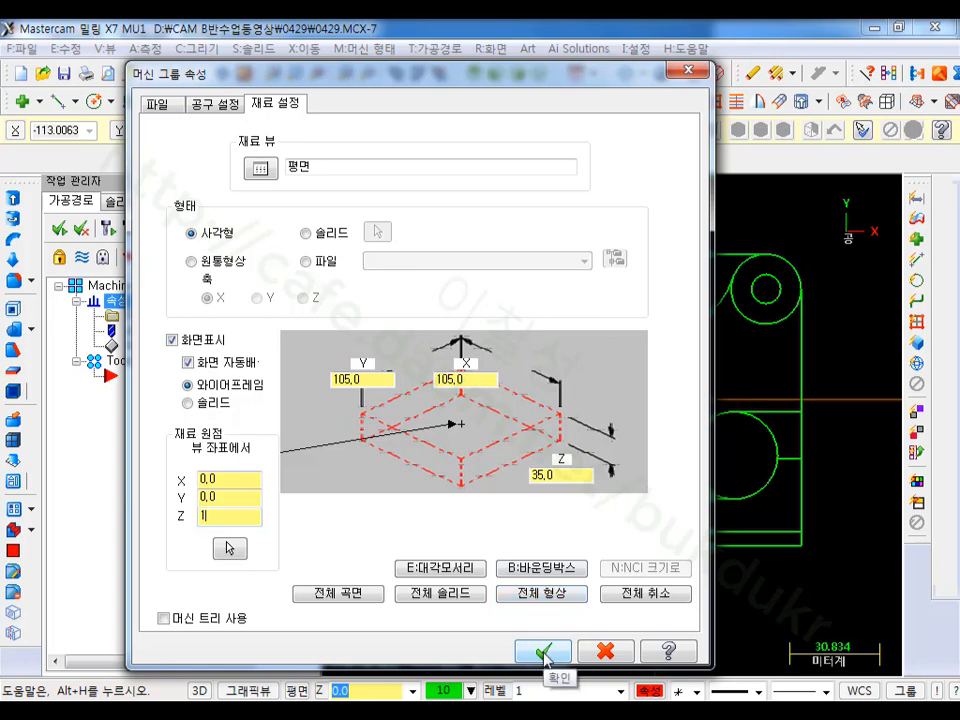
# Step: Base the machine group's feed rates on the tool conditions (공구조건 사용) and set the program number to 0430
pyautogui.click(212, 104)
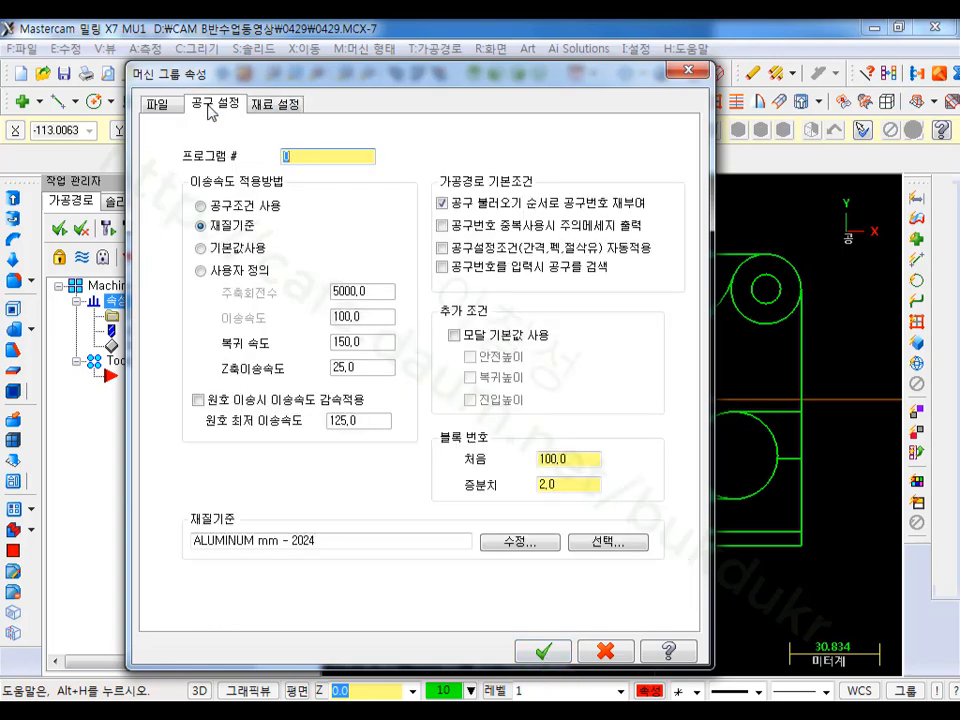
pyautogui.click(238, 207)
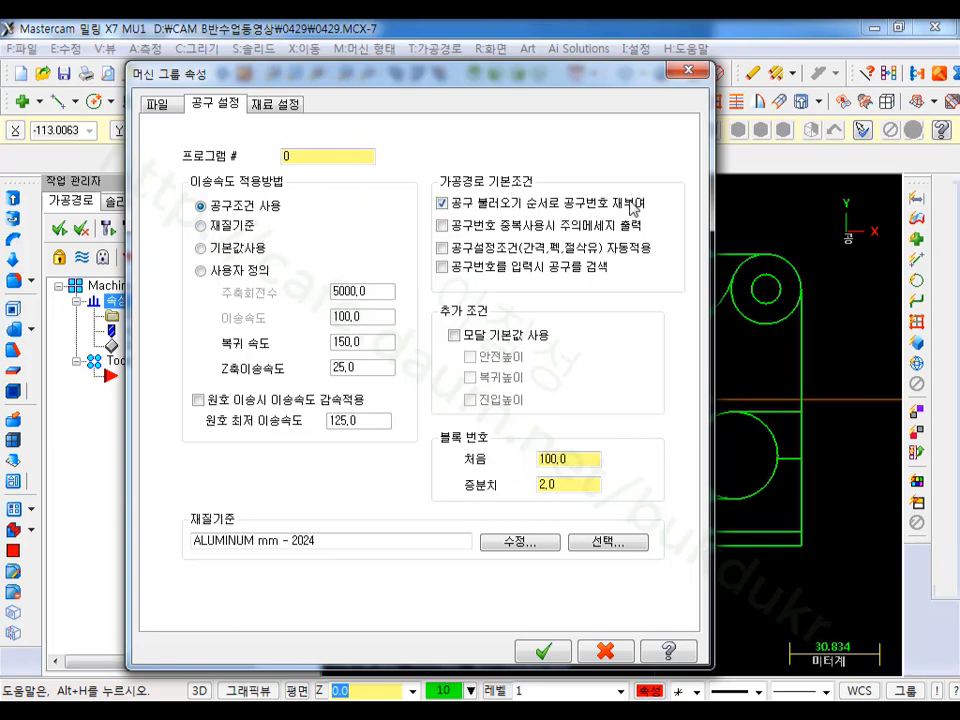
pyautogui.doubleClick(283, 156)
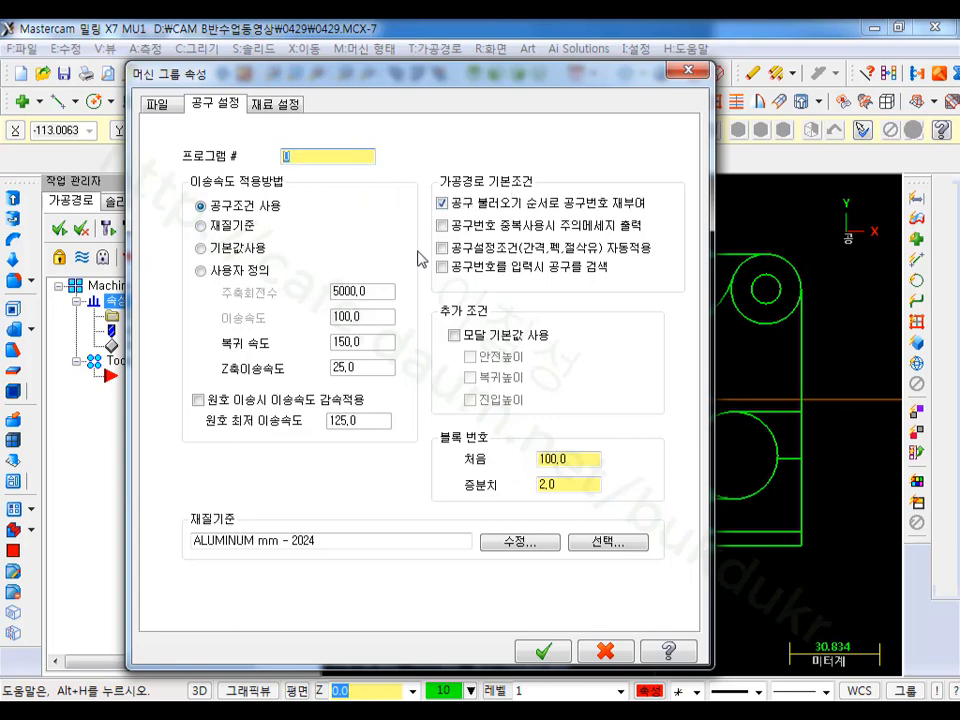
pyautogui.write('0430')
pyautogui.click(547, 650)
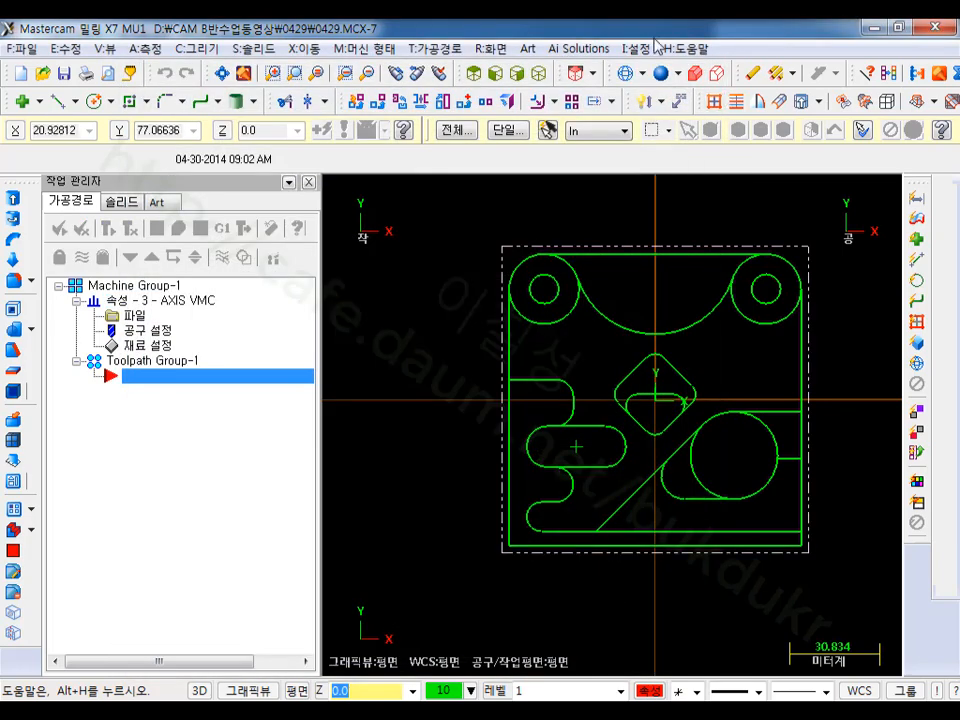
# Step: Inspect the stock outline around the part geometry in the top and front views
pyautogui.scroll(1, 793, 401)
pyautogui.moveTo(653, 311); pyautogui.dragTo(640, 331, button='middle')
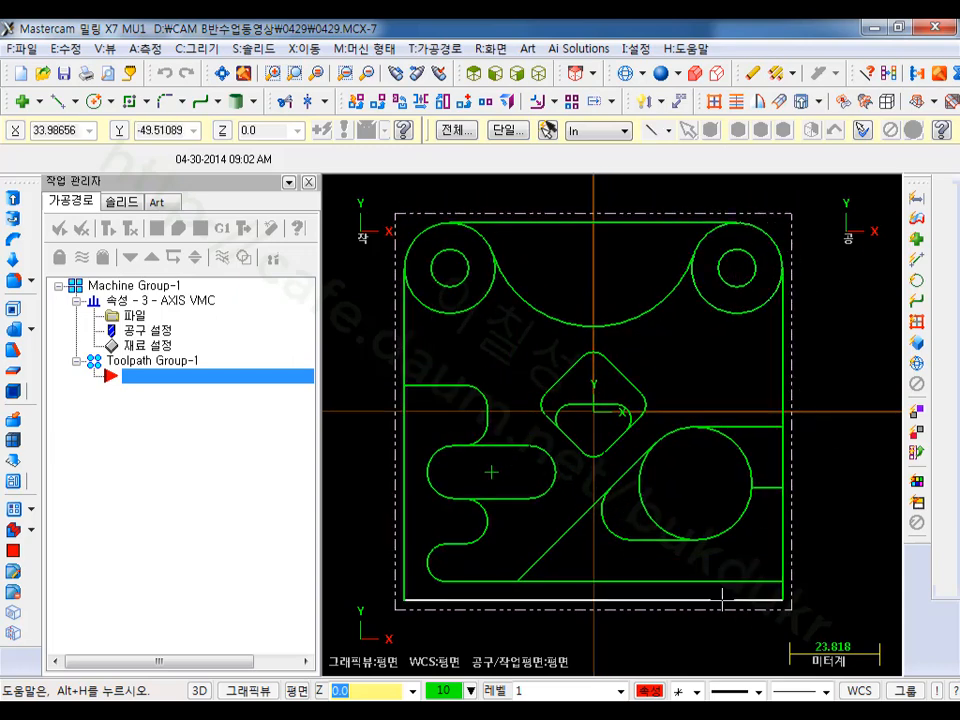
pyautogui.click(497, 77)
pyautogui.scroll(1, 671, 557)
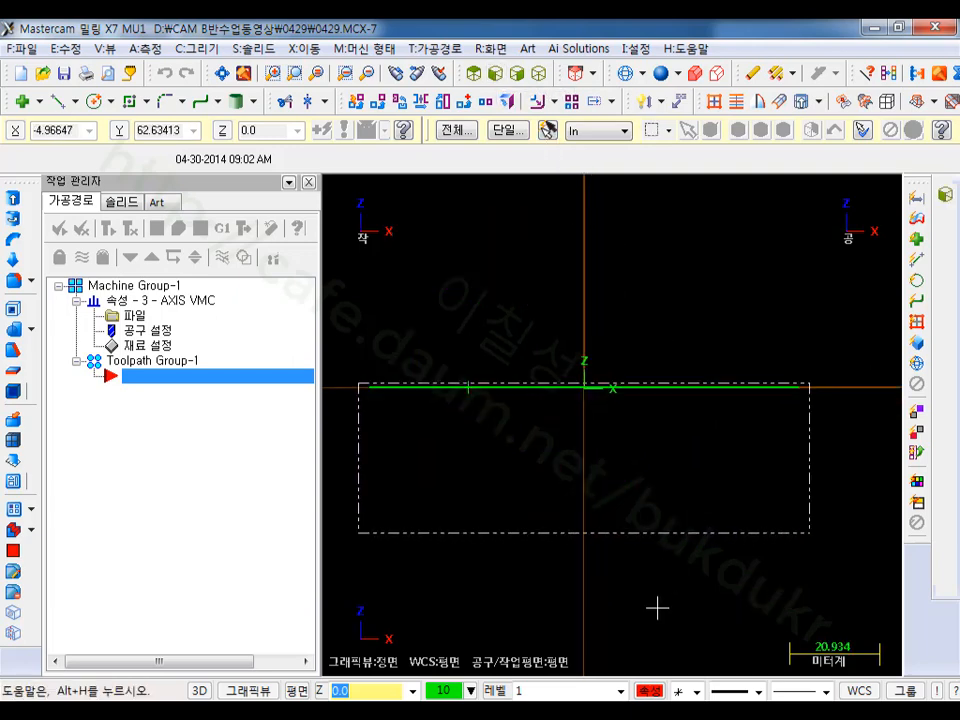
pyautogui.moveTo(653, 608); pyautogui.dragTo(663, 568, button='middle')
pyautogui.scroll(1, 641, 366)
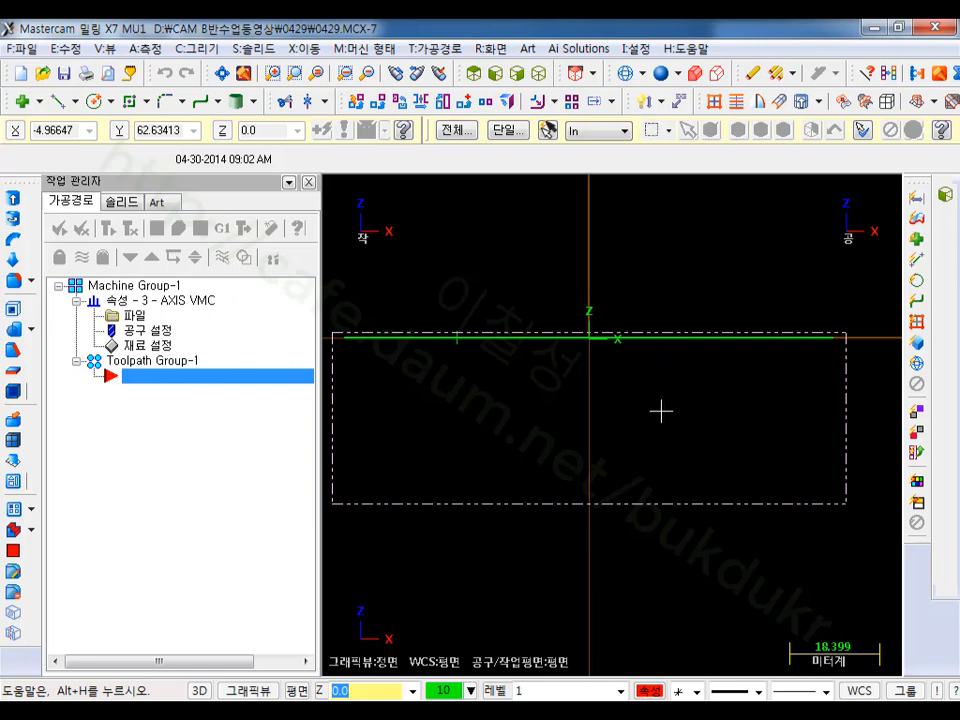
# Step: Hide the coordinate axis lines and show the whole part and stock in the isometric view
pyautogui.press('F9')
pyautogui.scroll(-1, 665, 409)
pyautogui.moveTo(689, 409); pyautogui.dragTo(693, 417, button='middle')
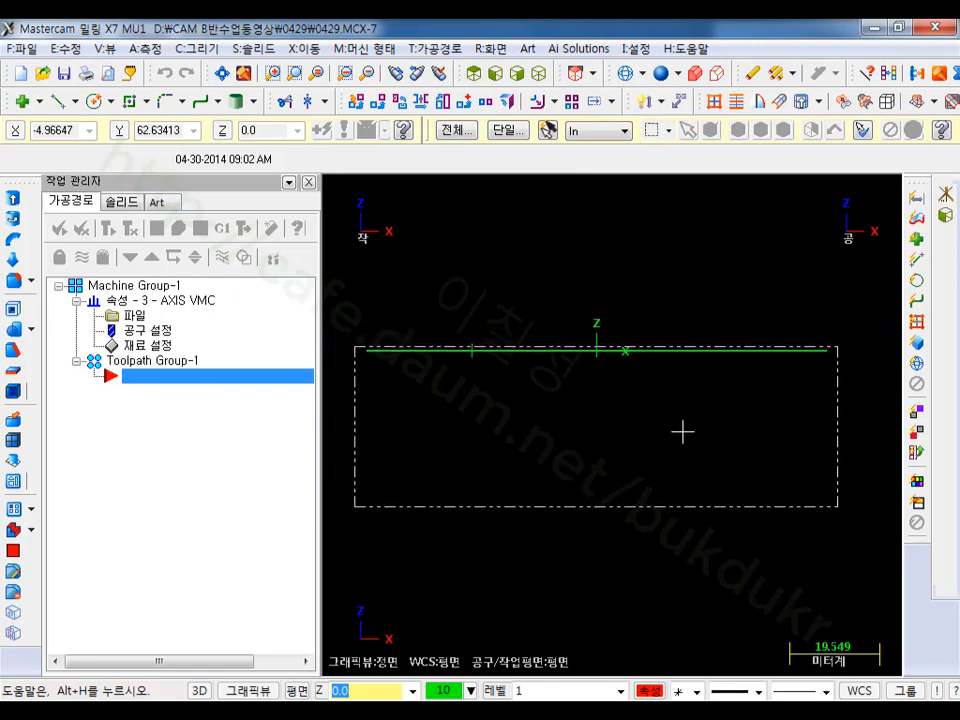
pyautogui.click(538, 73)
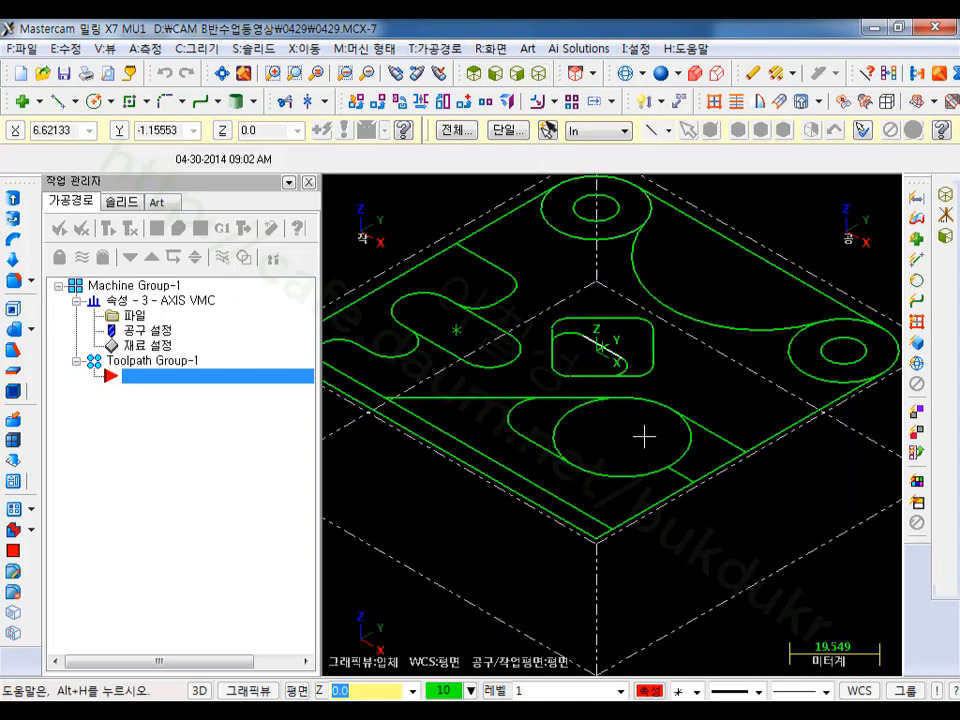
pyautogui.scroll(-3, 643, 435)
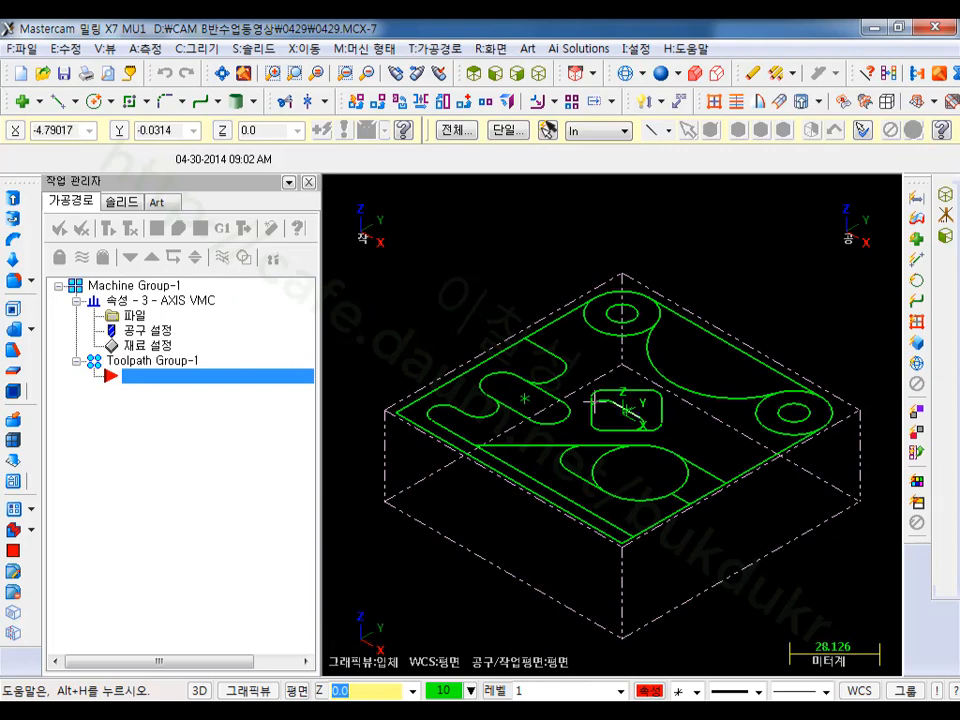
pyautogui.scroll(-1, 556, 405)
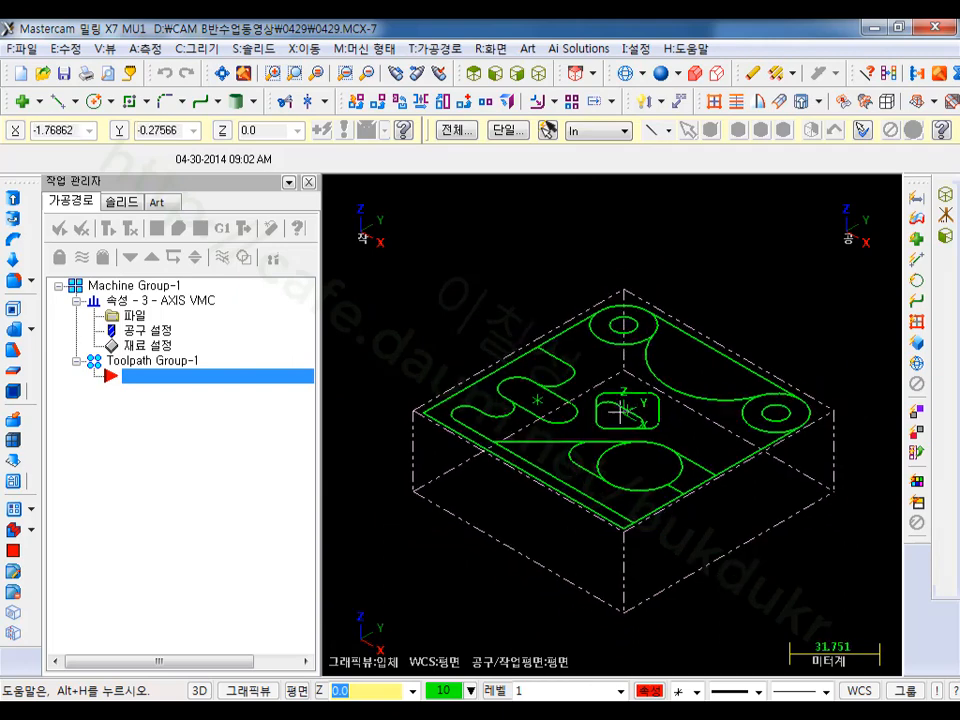
# Step: Create a facing toolpath (표면 가공) in Toolpath Group-1, using the defined stock as its boundary instead of a chain
pyautogui.click(166, 366)
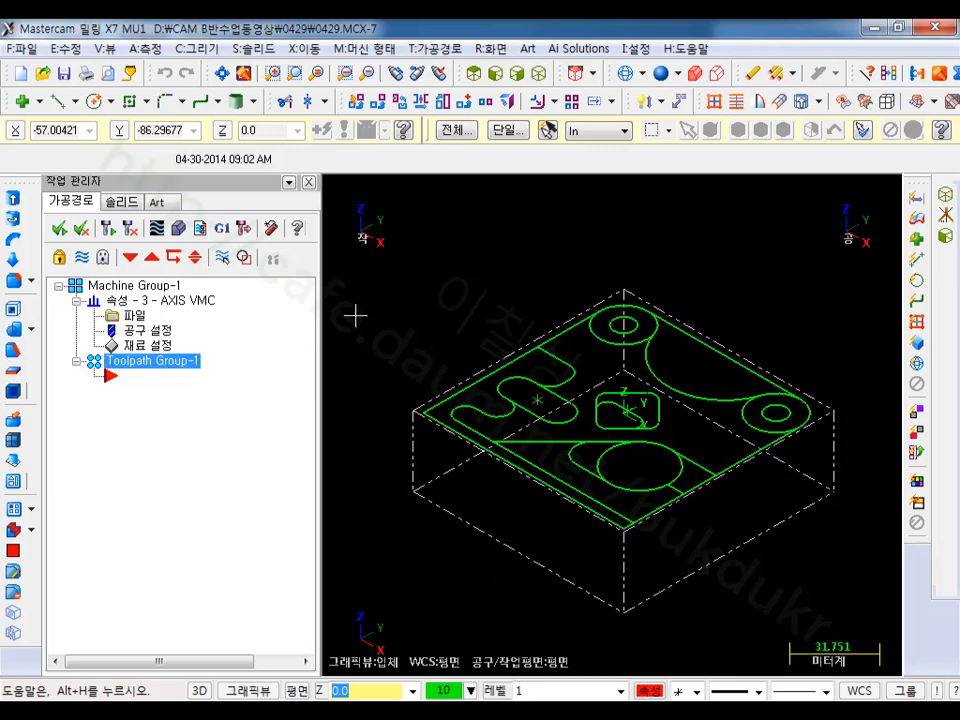
pyautogui.click(438, 48)
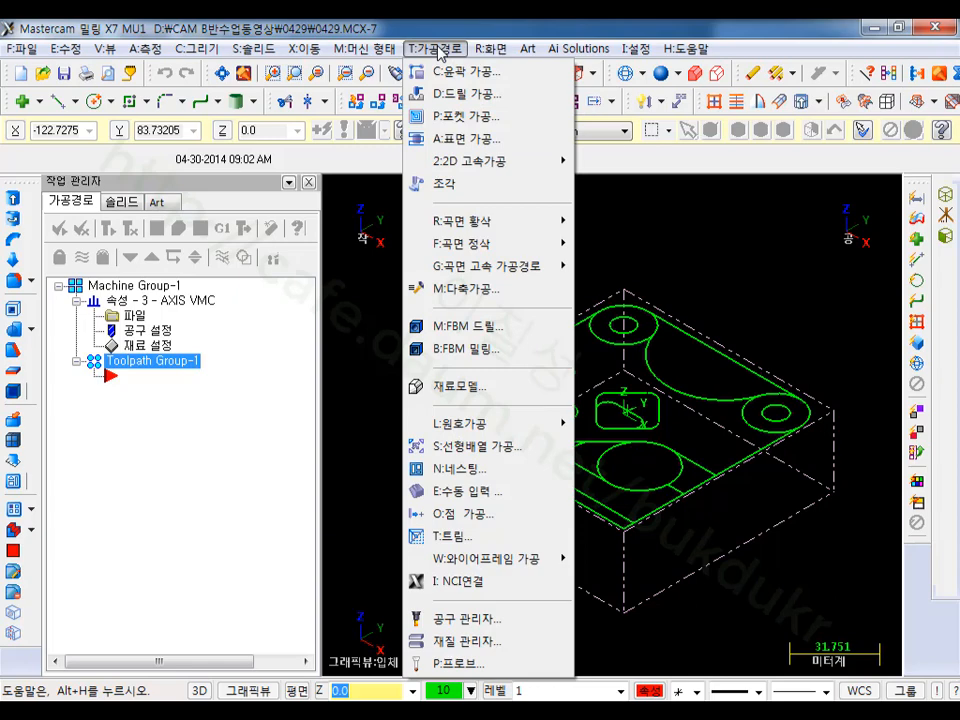
pyautogui.click(467, 140)
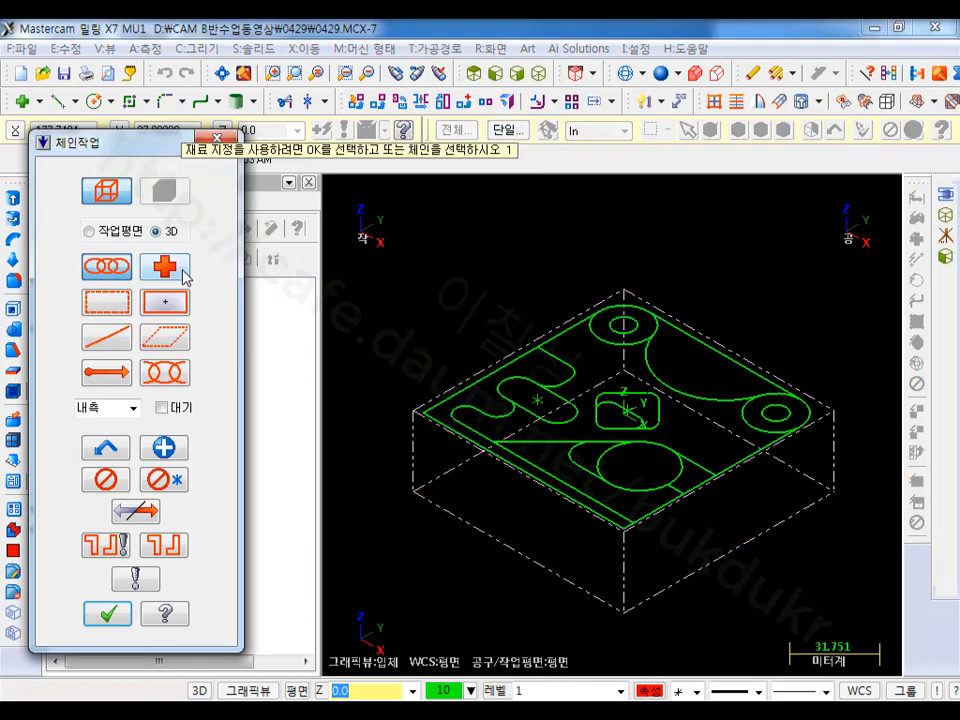
pyautogui.scroll(-1, 592, 285)
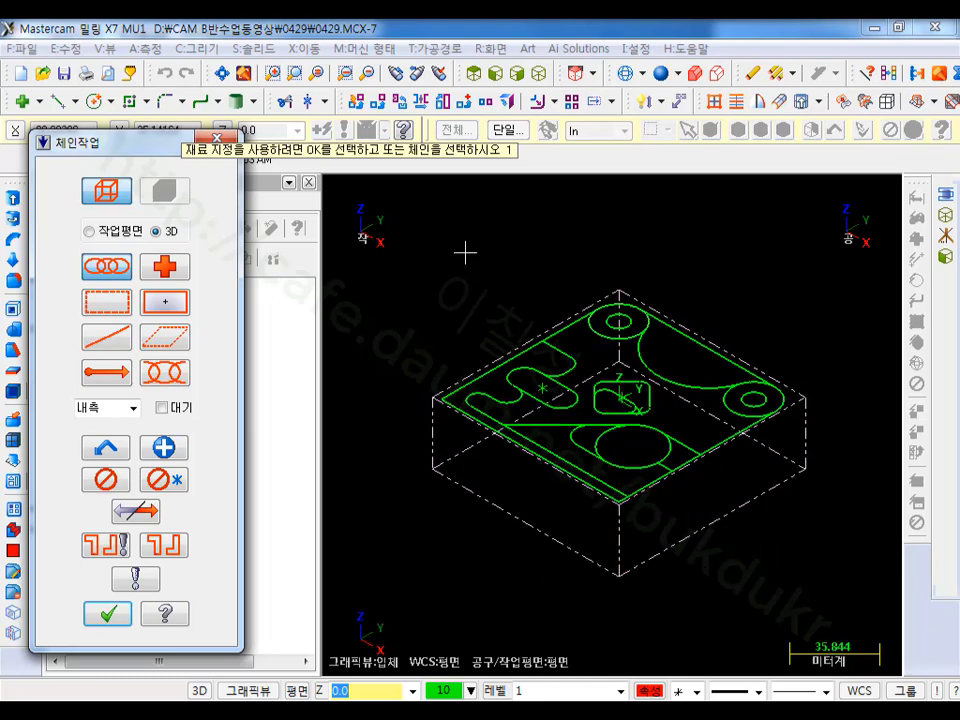
pyautogui.moveTo(422, 157); pyautogui.dragTo(655, 245)
pyautogui.scroll(-1, 492, 302)
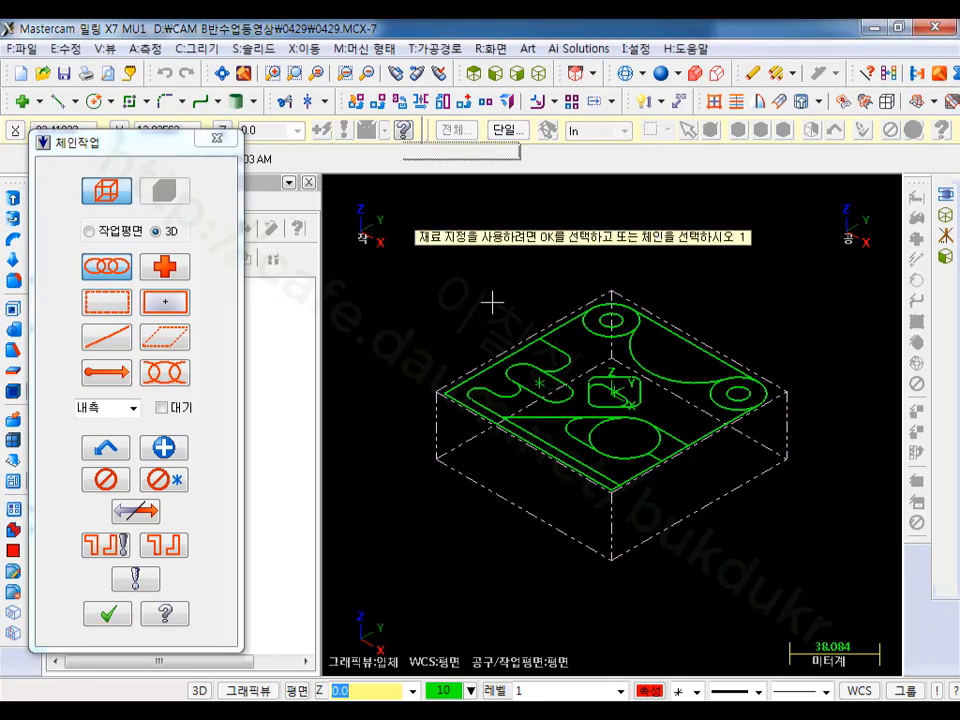
pyautogui.click(107, 614)
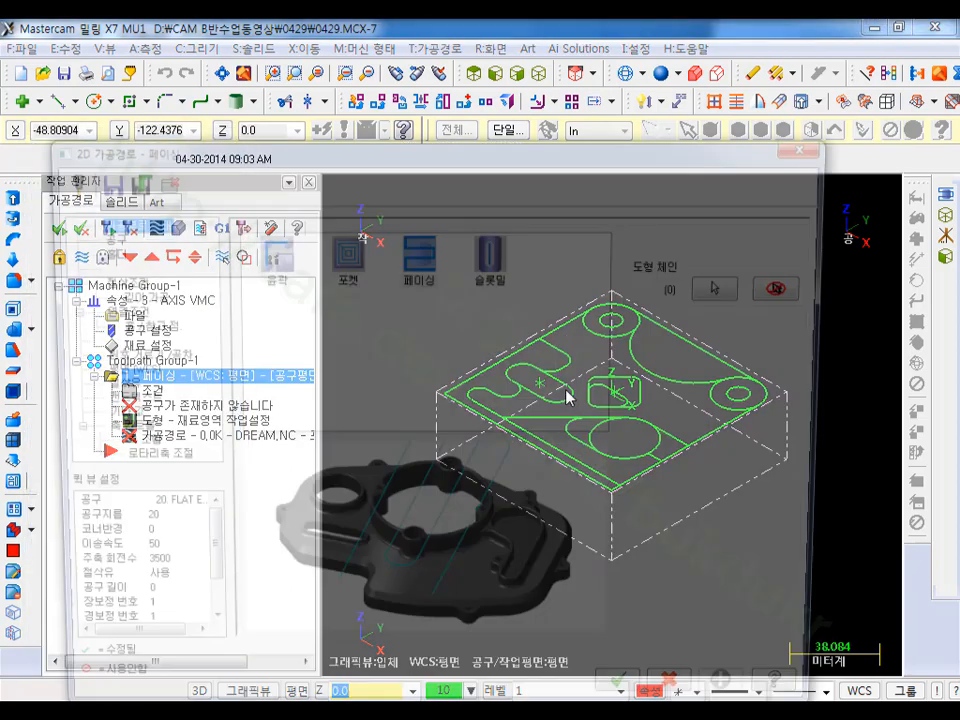
# Step: Filter the tool library to face mills with a diameter equal to 50 and assign the 50 Face Mill to the facing toolpath
pyautogui.moveTo(195, 152); pyautogui.dragTo(212, 60)
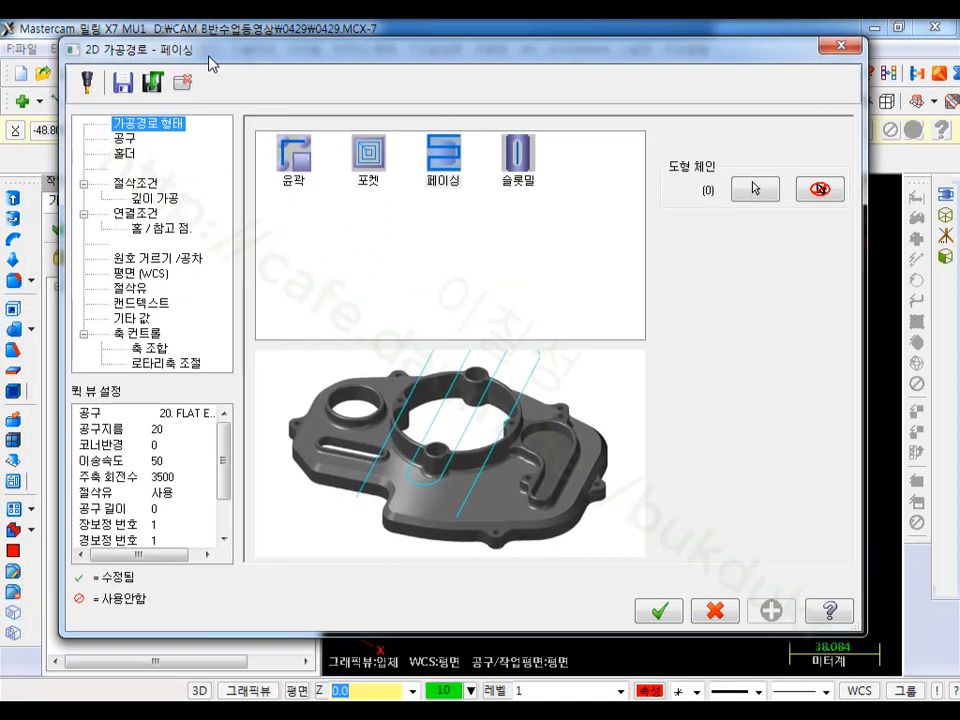
pyautogui.click(123, 138)
pyautogui.rightClick(368, 238)
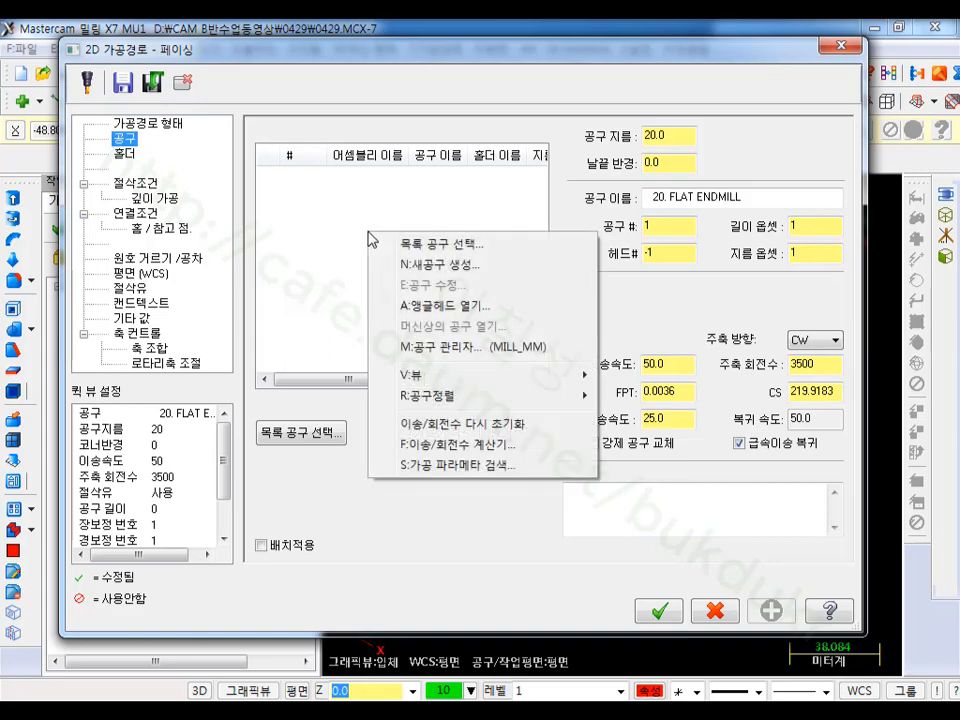
pyautogui.click(425, 244)
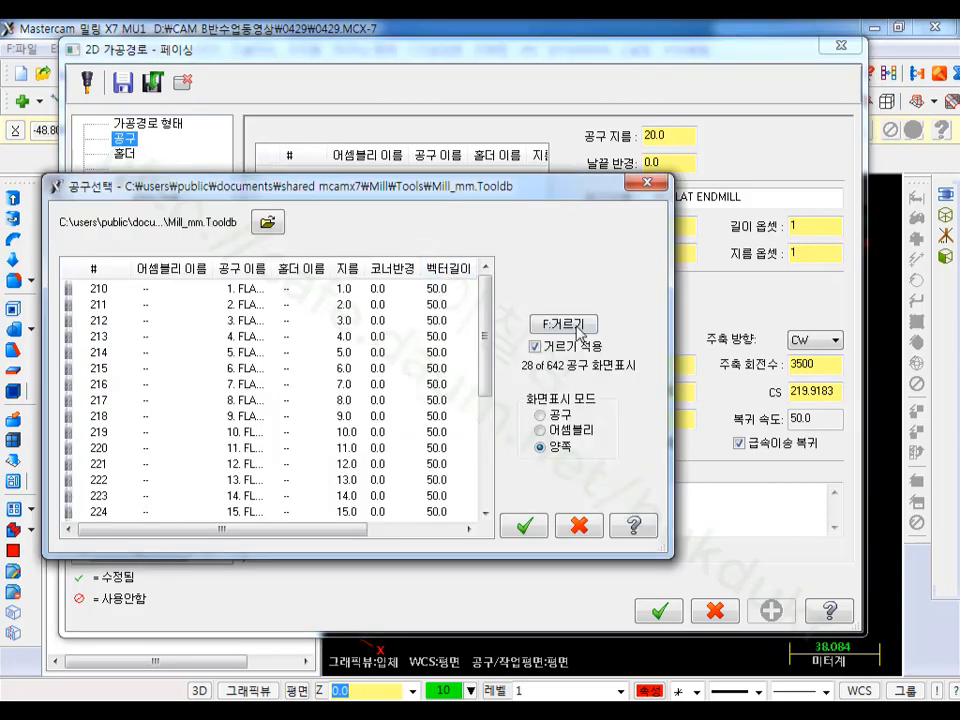
pyautogui.click(563, 325)
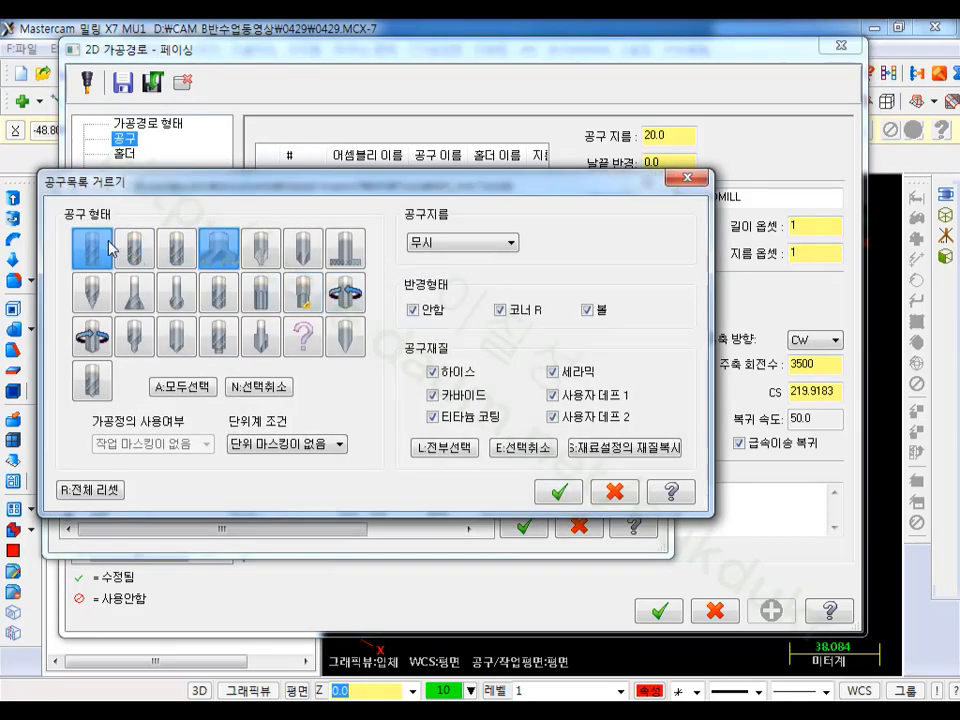
pyautogui.click(480, 243)
pyautogui.click(468, 272)
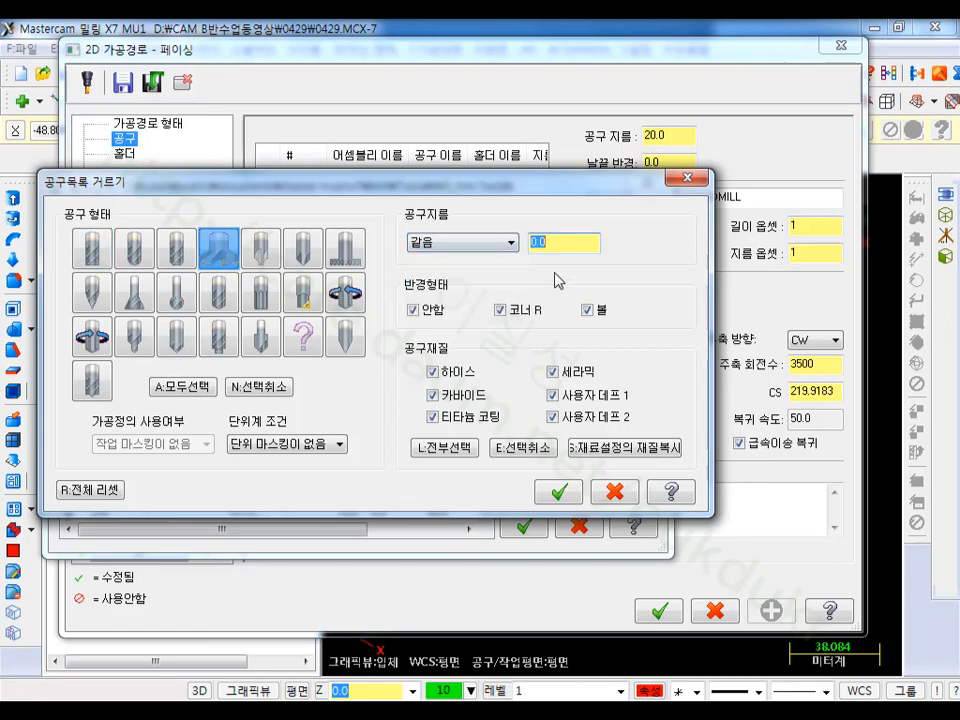
pyautogui.write('50.0')
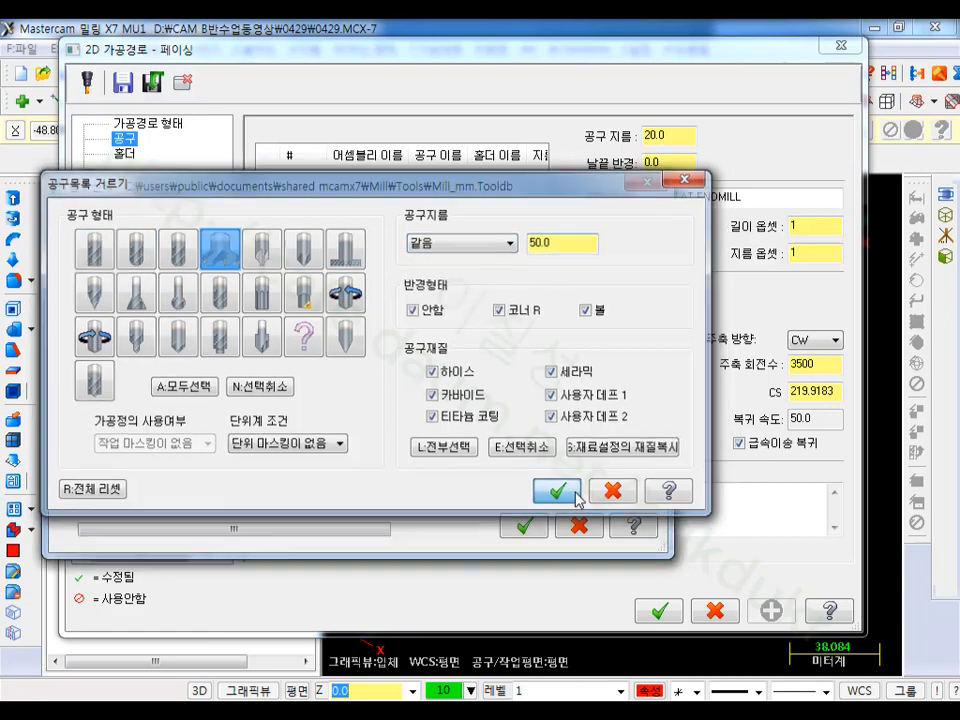
pyautogui.click(557, 490)
pyautogui.doubleClick(157, 290)
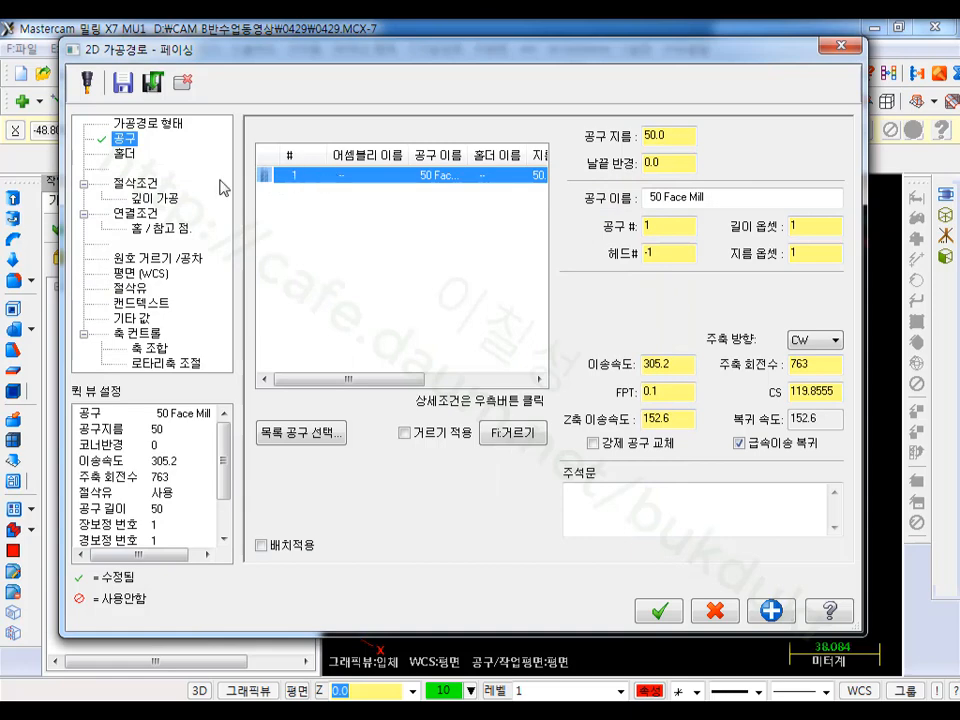
# Step: Set the facing cut style to 왕복절삭 (zigzag) and the floor stock allowance (바닥면 가공여유) to 0
pyautogui.click(134, 183)
pyautogui.click(418, 158)
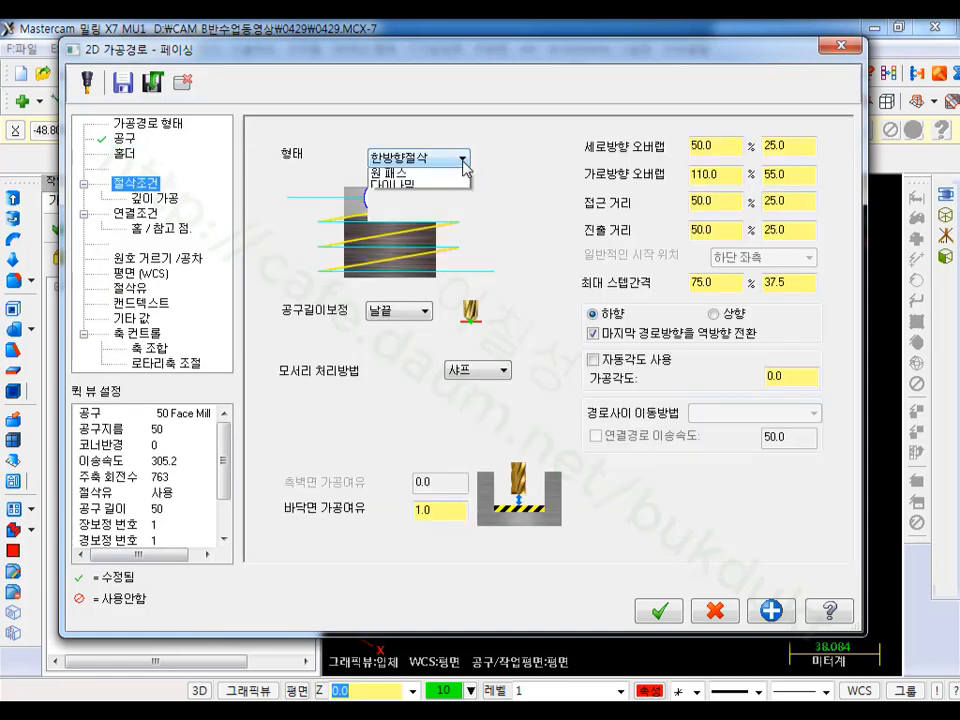
pyautogui.click(407, 184)
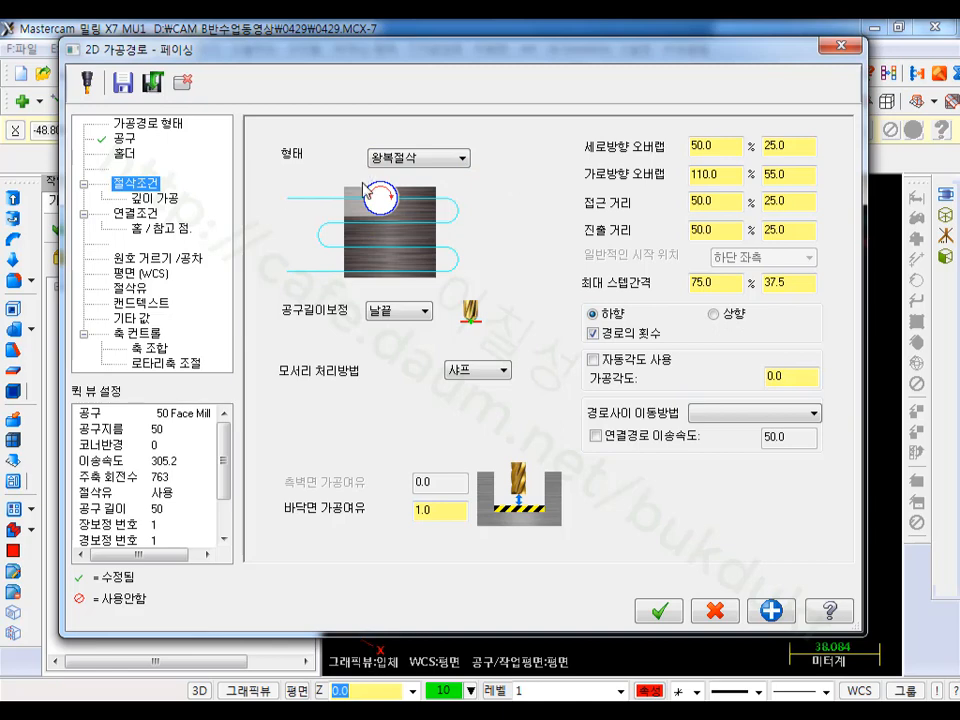
pyautogui.doubleClick(429, 508)
pyautogui.write('0')
# Step: Set the depth cuts to a maximum rough step of 2, one finish cut and a 0.2 finish step, with 공구 유지 enabled
pyautogui.click(155, 198)
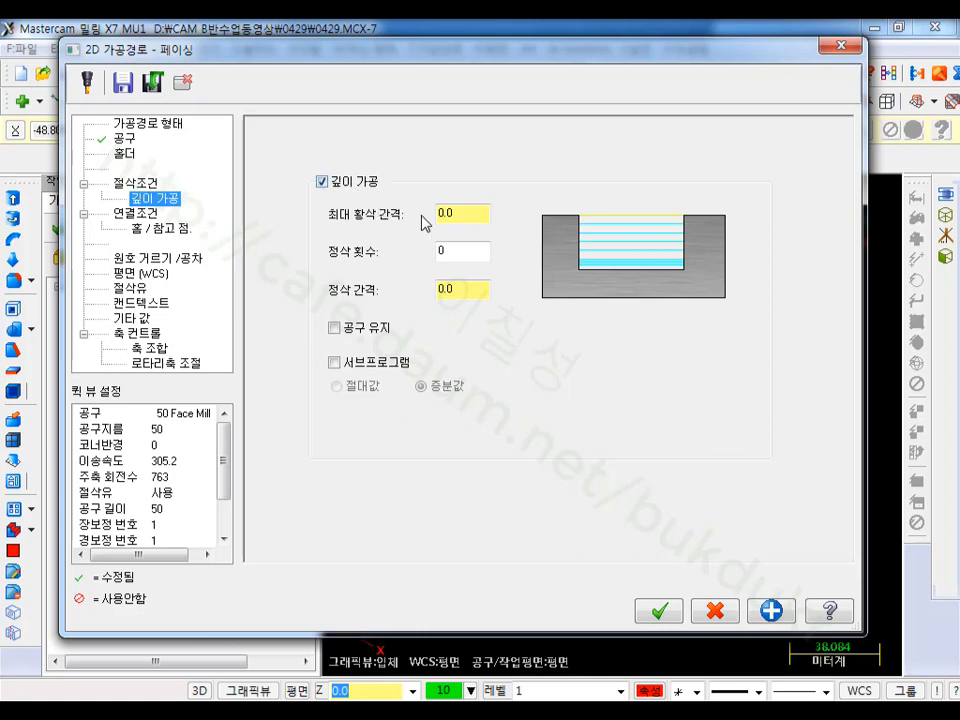
pyautogui.doubleClick(470, 213)
pyautogui.write('2')
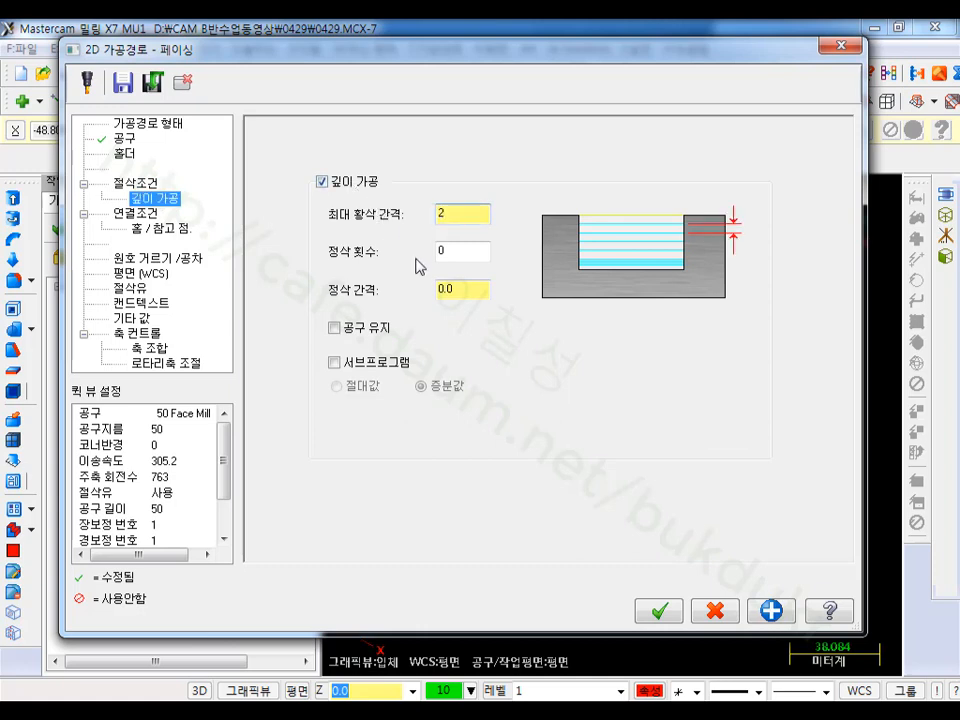
pyautogui.press('Tab')
pyautogui.write('1')
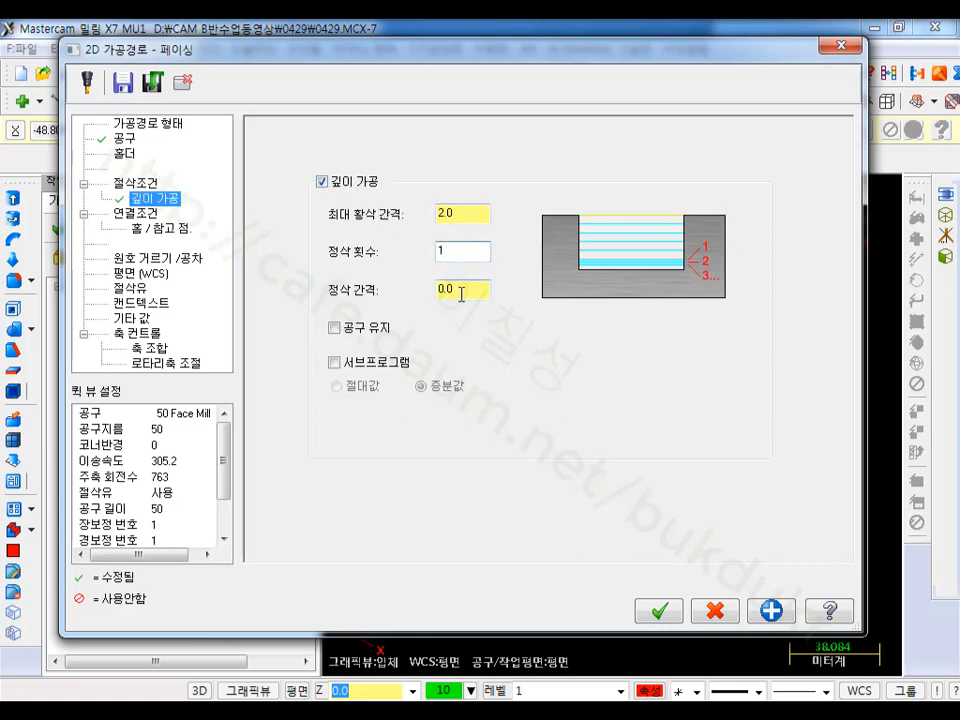
pyautogui.doubleClick(440, 292)
pyautogui.write('0.2')
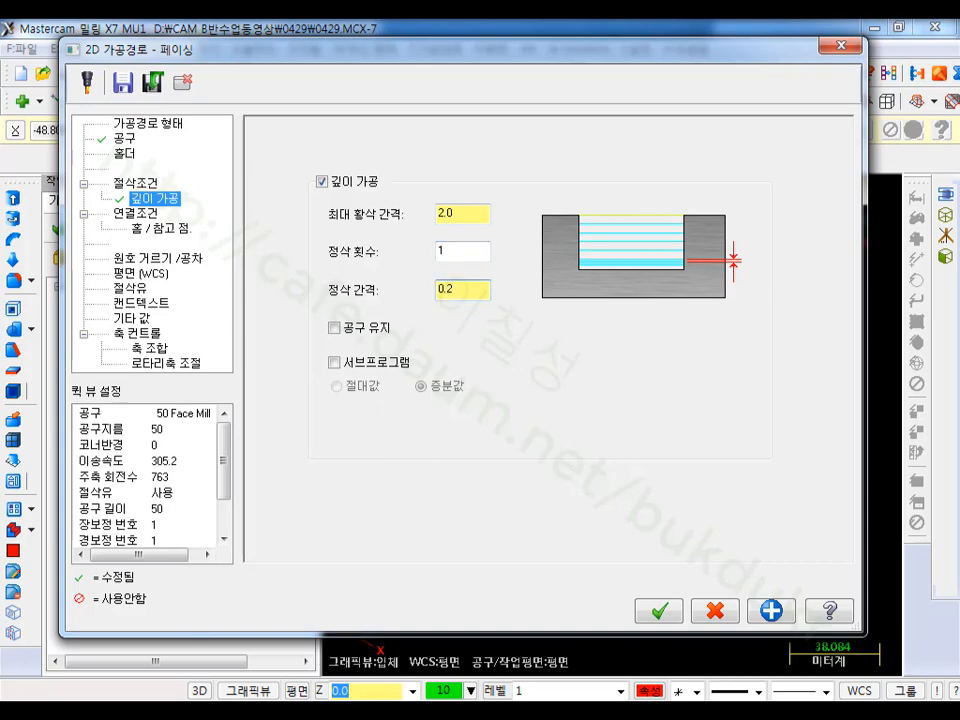
pyautogui.click(334, 328)
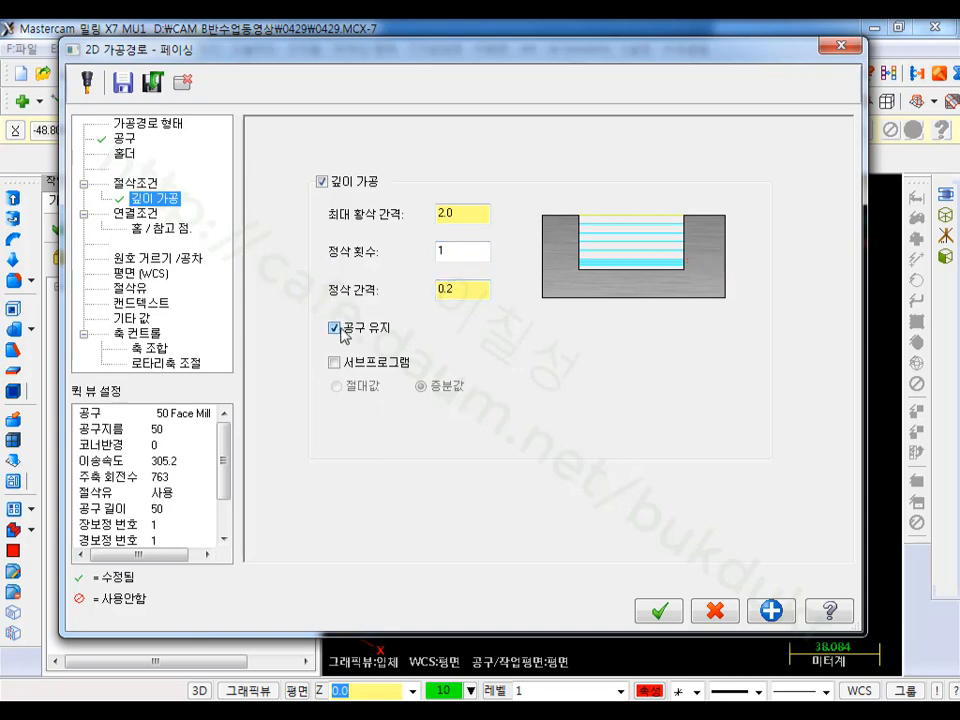
# Step: Make the facing depth (가공깊이) an absolute value in the linking parameters and generate the toolpath
pyautogui.click(134, 213)
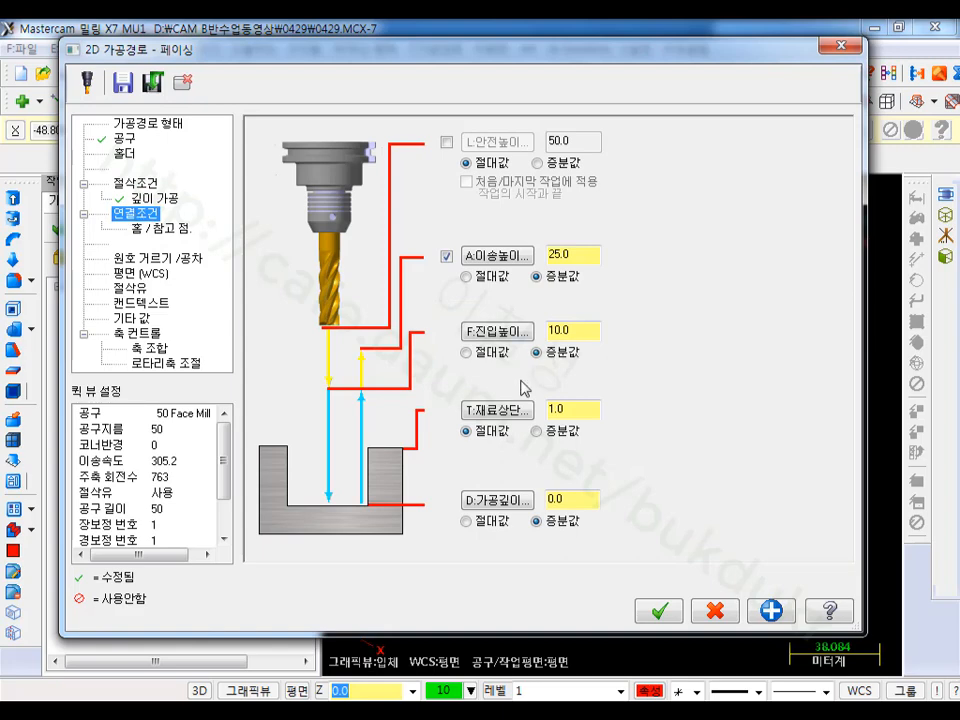
pyautogui.doubleClick(556, 409)
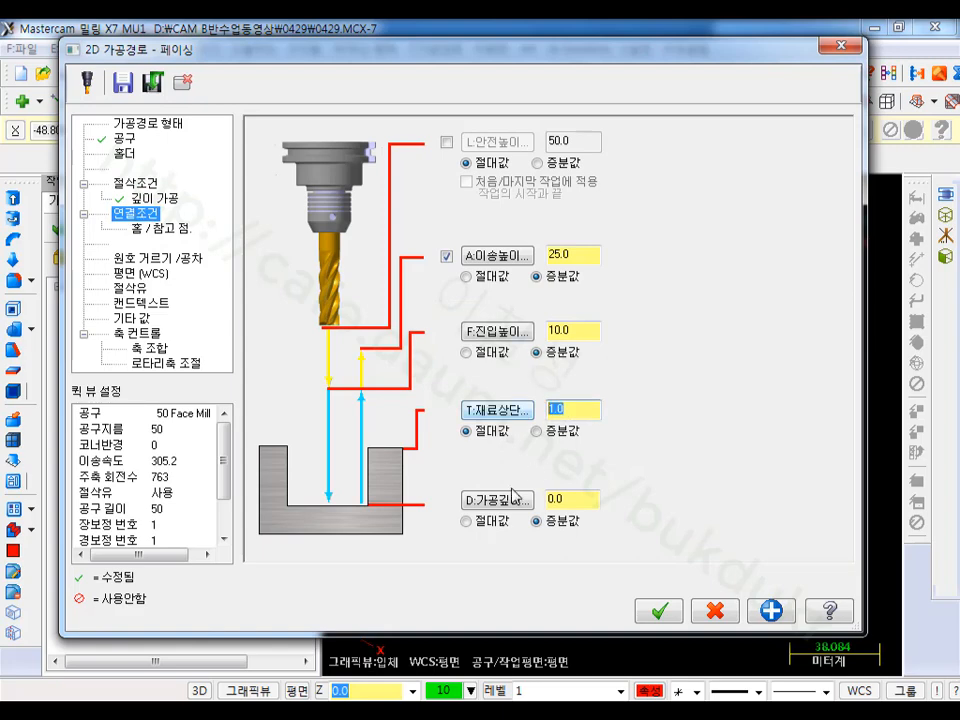
pyautogui.click(467, 521)
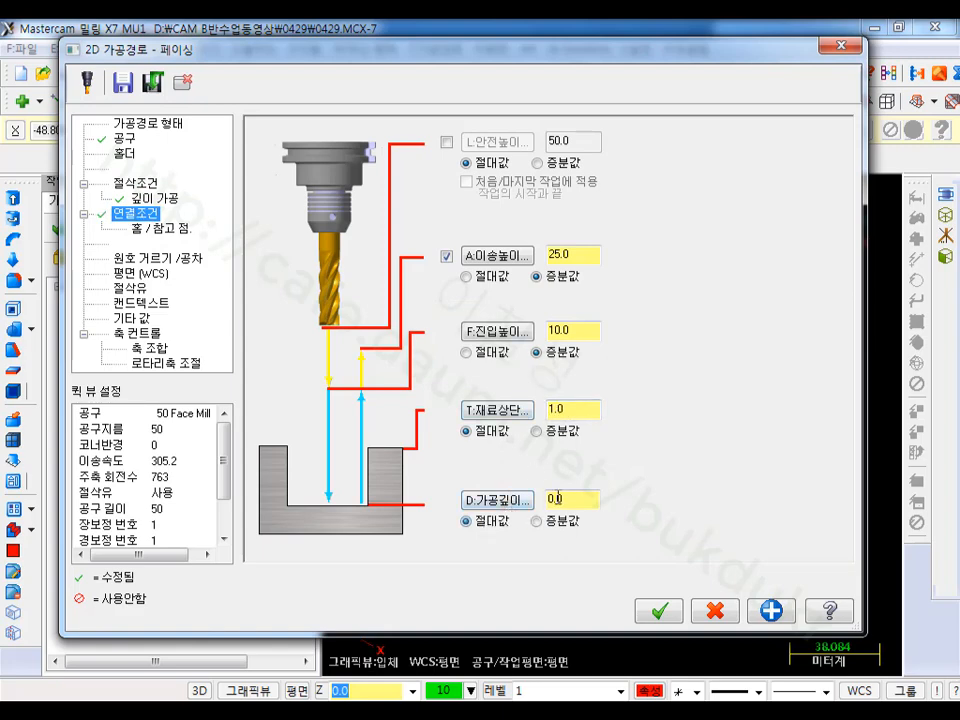
pyautogui.click(672, 609)
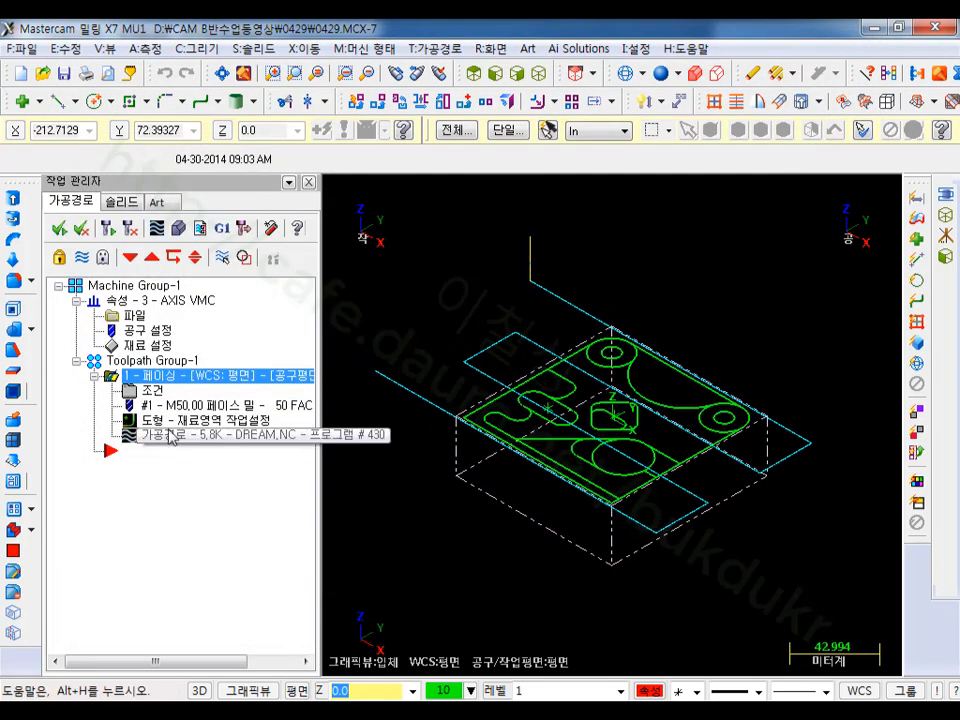
# Step: Play the backplot of the facing toolpath in the isometric view through to its last move
pyautogui.hotkey('alt', 't')
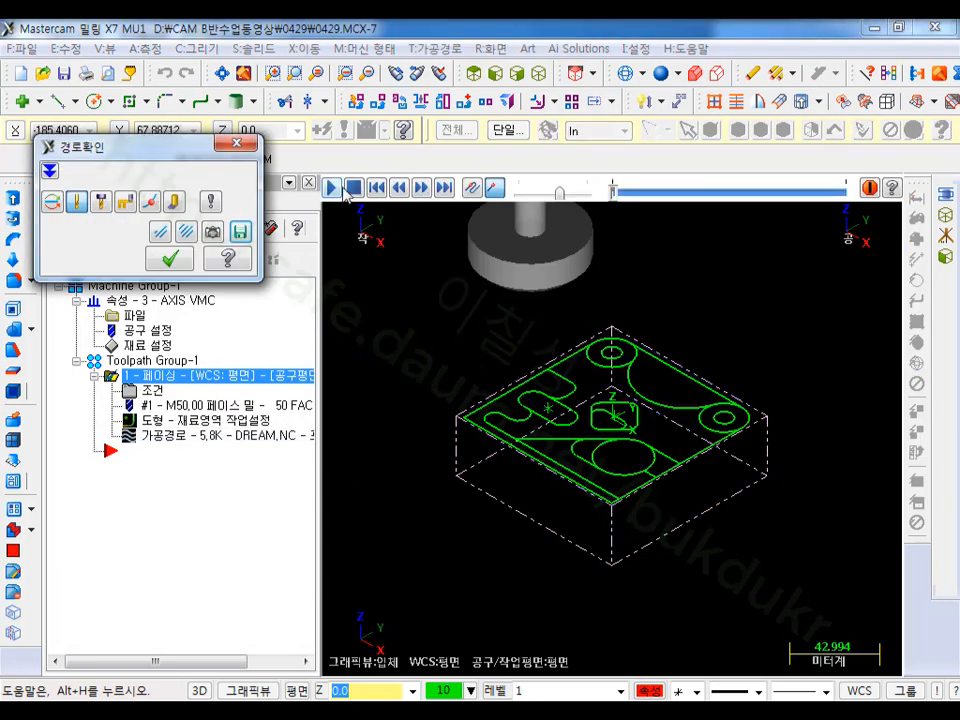
pyautogui.click(331, 188)
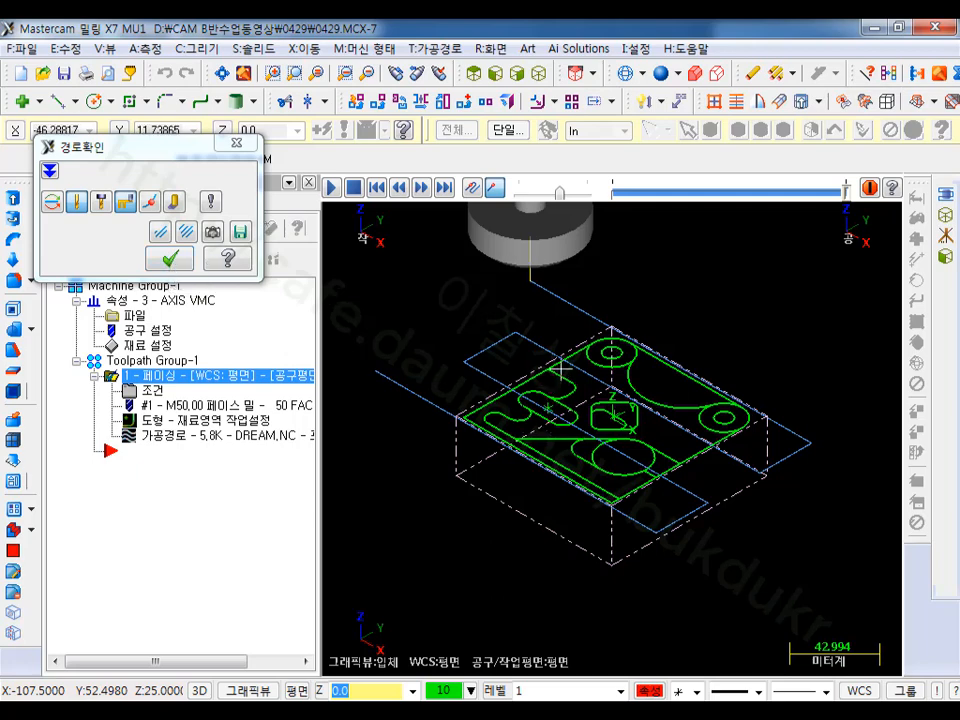
pyautogui.click(182, 268)
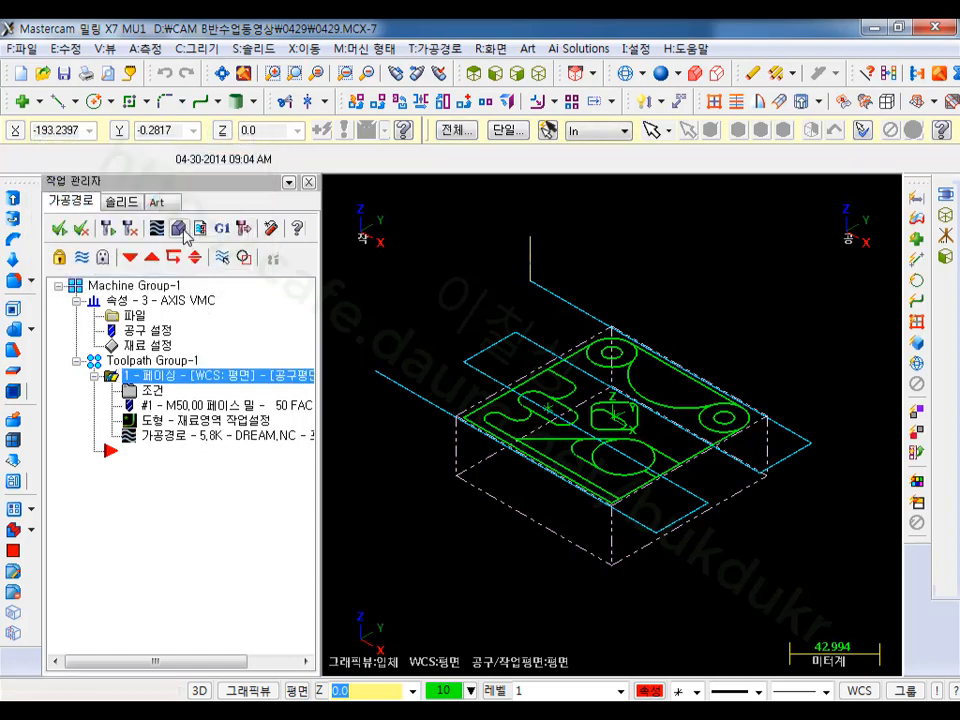
# Step: Run the solid verification of the facing operation in Mastercam Simulator and inspect the machined top surface
pyautogui.click(182, 231)
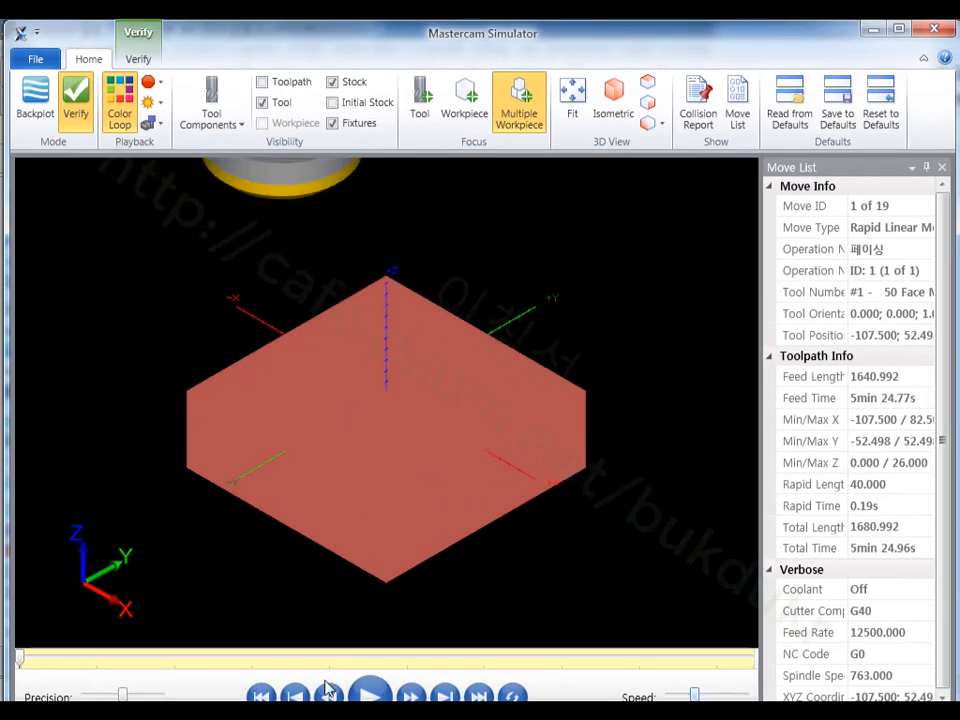
pyautogui.click(372, 695)
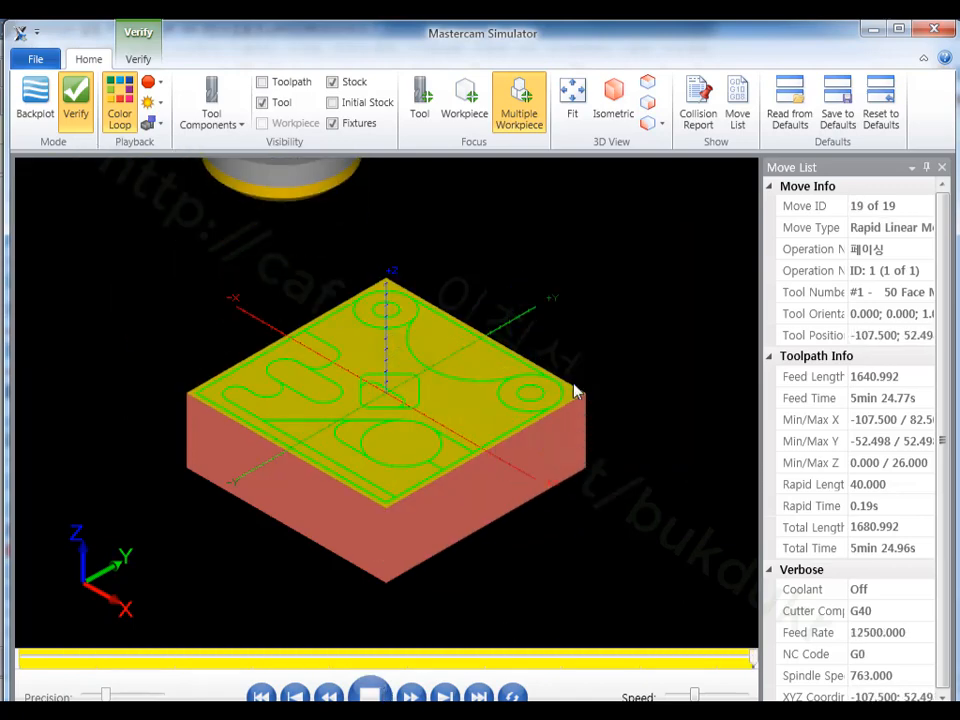
pyautogui.scroll(4, 324, 514)
pyautogui.scroll(-3, 405, 394)
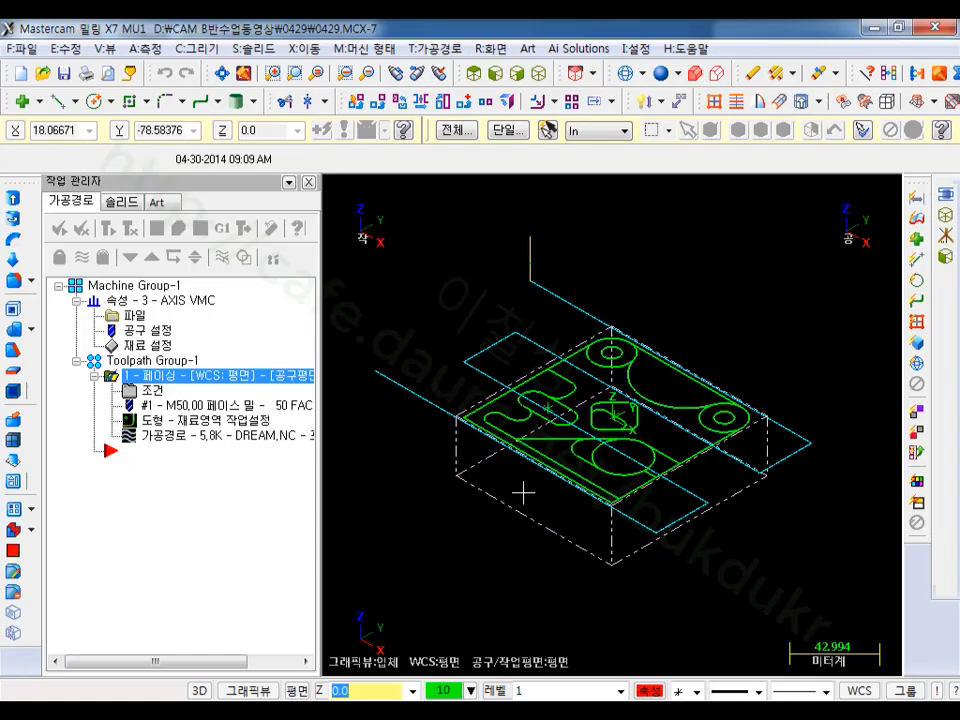
# Step: Backplot the facing toolpath in the top view and examine the tool's entry, exit and turning positions around the stock
pyautogui.scroll(1, 570, 514)
pyautogui.scroll(1, 710, 525)
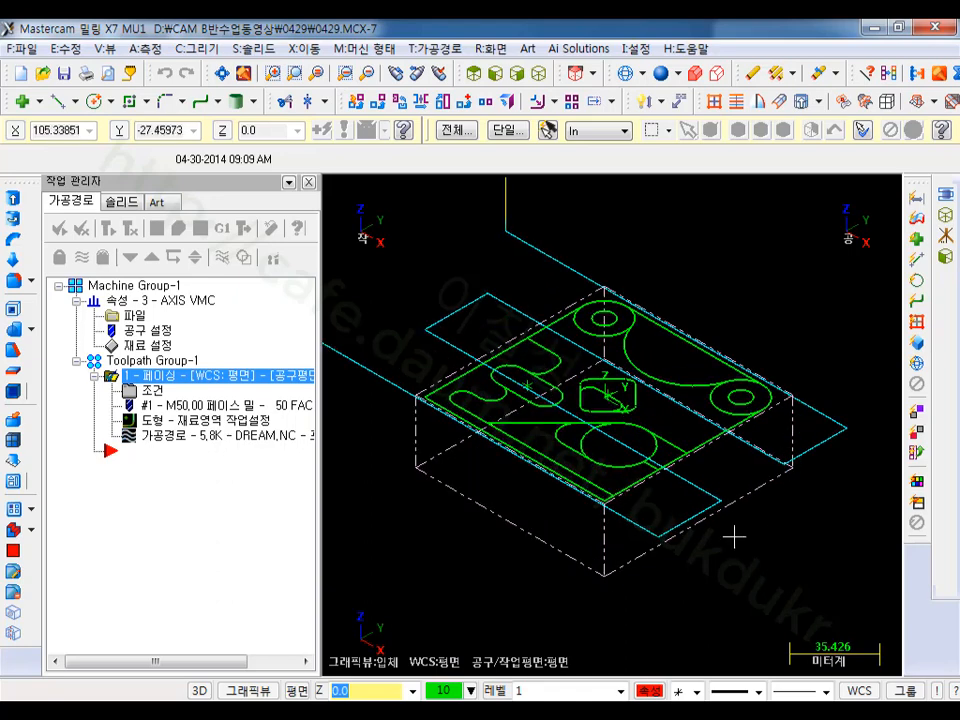
pyautogui.click(475, 72)
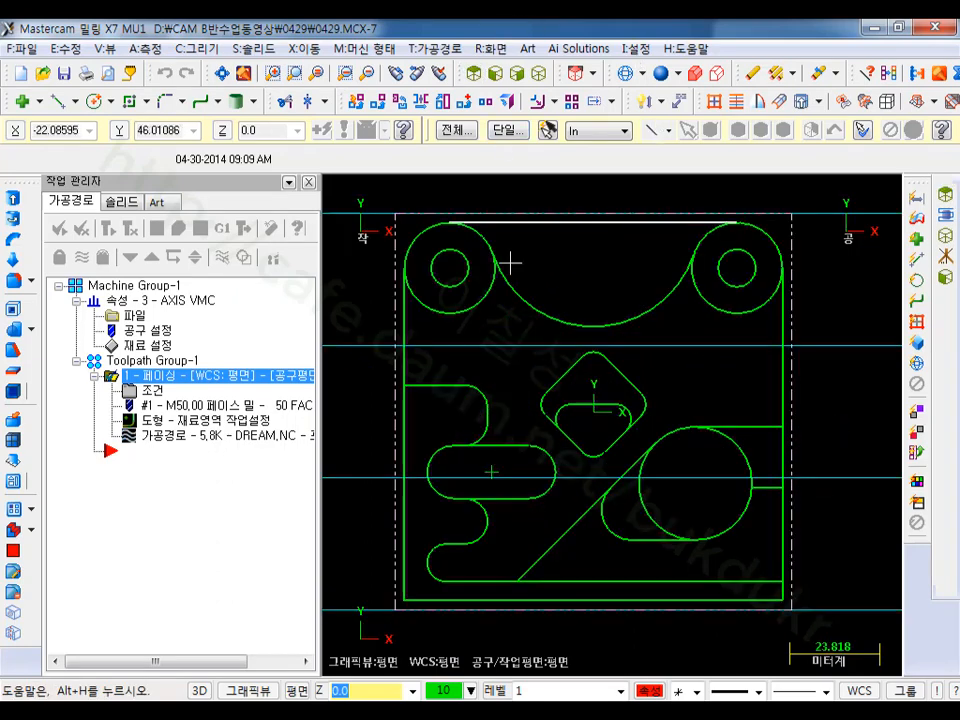
pyautogui.scroll(-1, 440, 347)
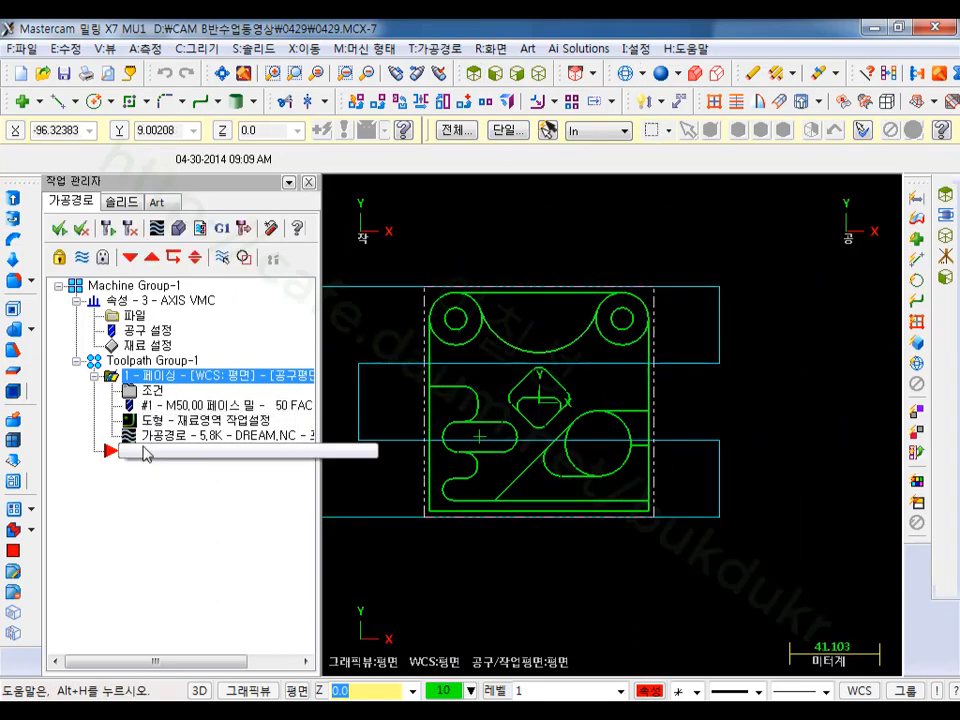
pyautogui.click(148, 440)
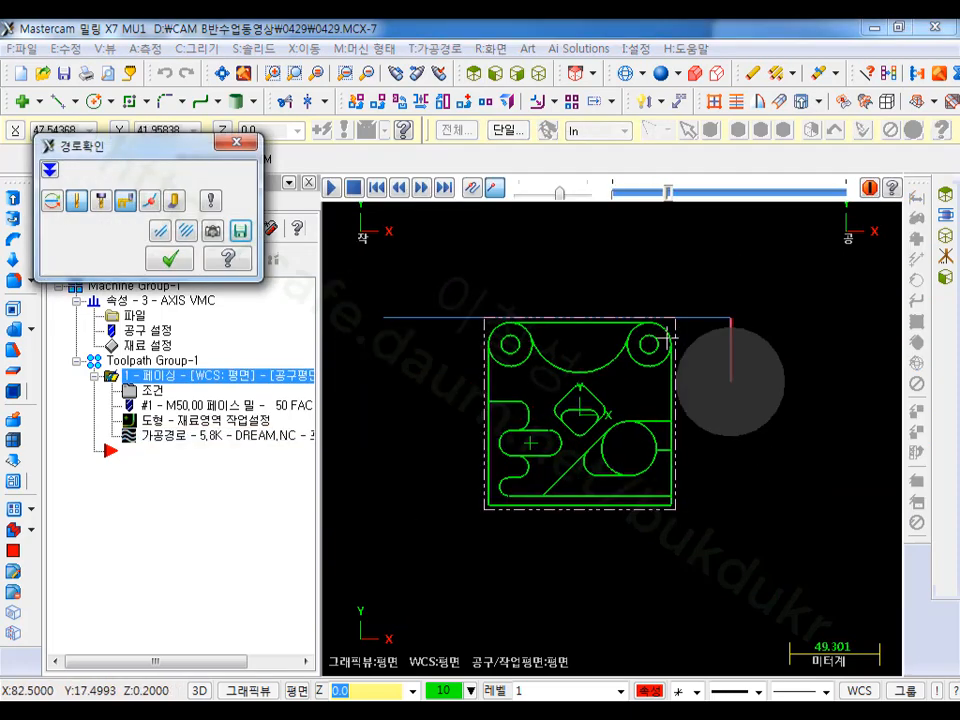
pyautogui.scroll(4, 677, 347)
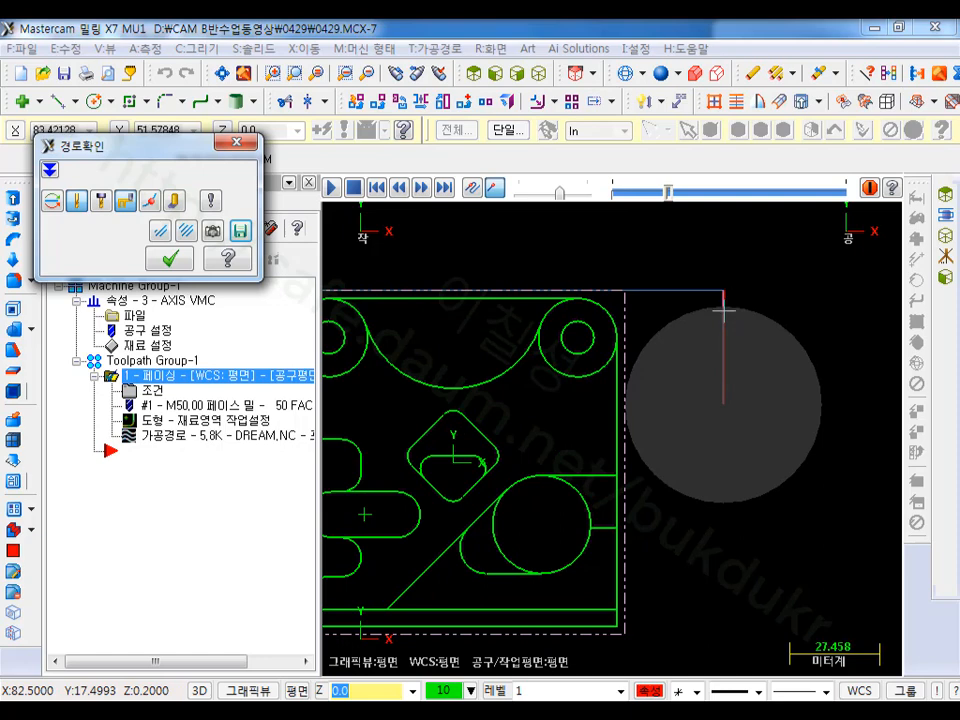
pyautogui.scroll(-1, 768, 392)
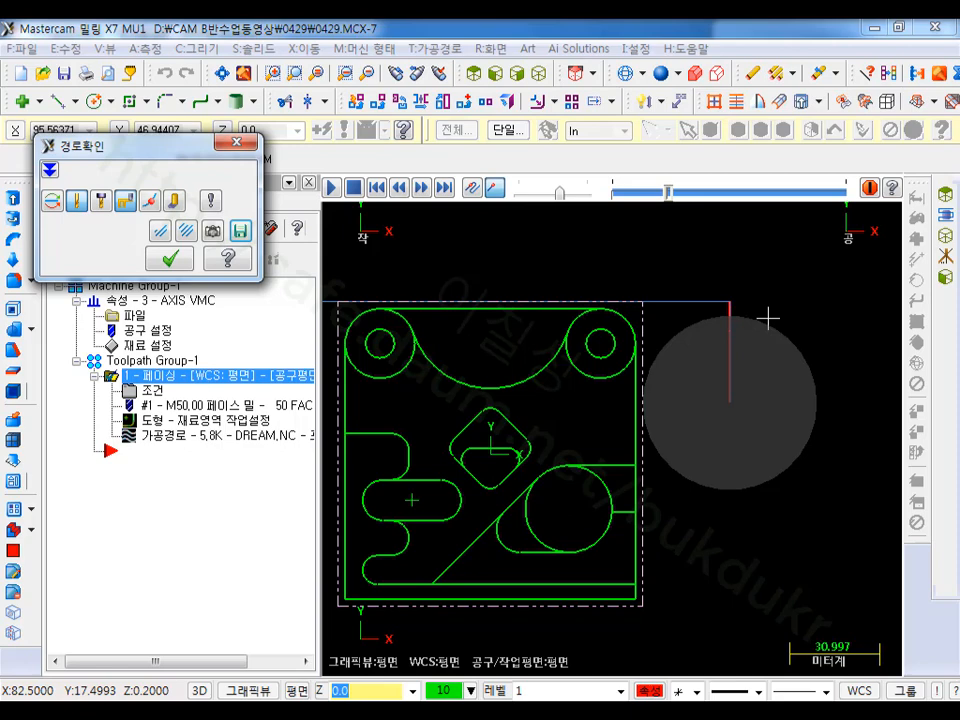
pyautogui.scroll(-2, 768, 318)
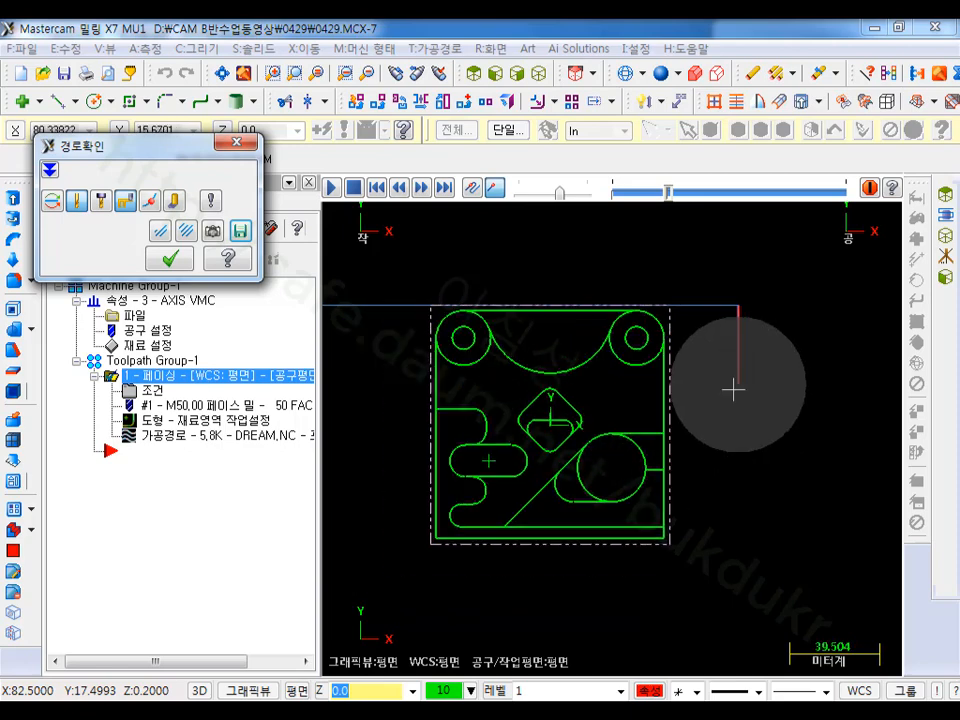
pyautogui.scroll(-1, 733, 391)
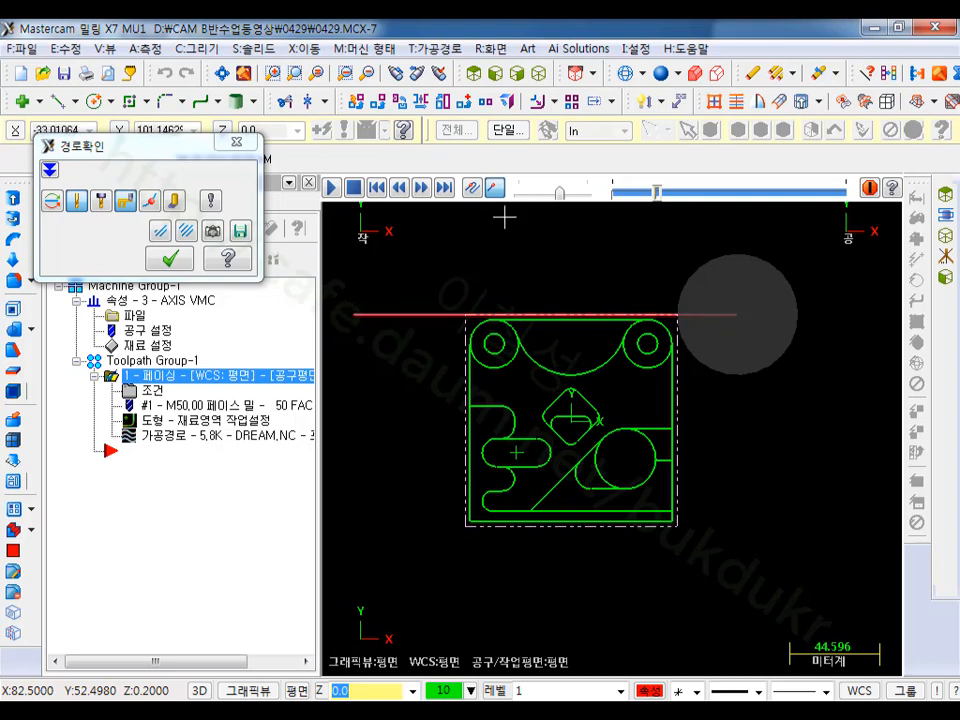
pyautogui.scroll(2, 574, 324)
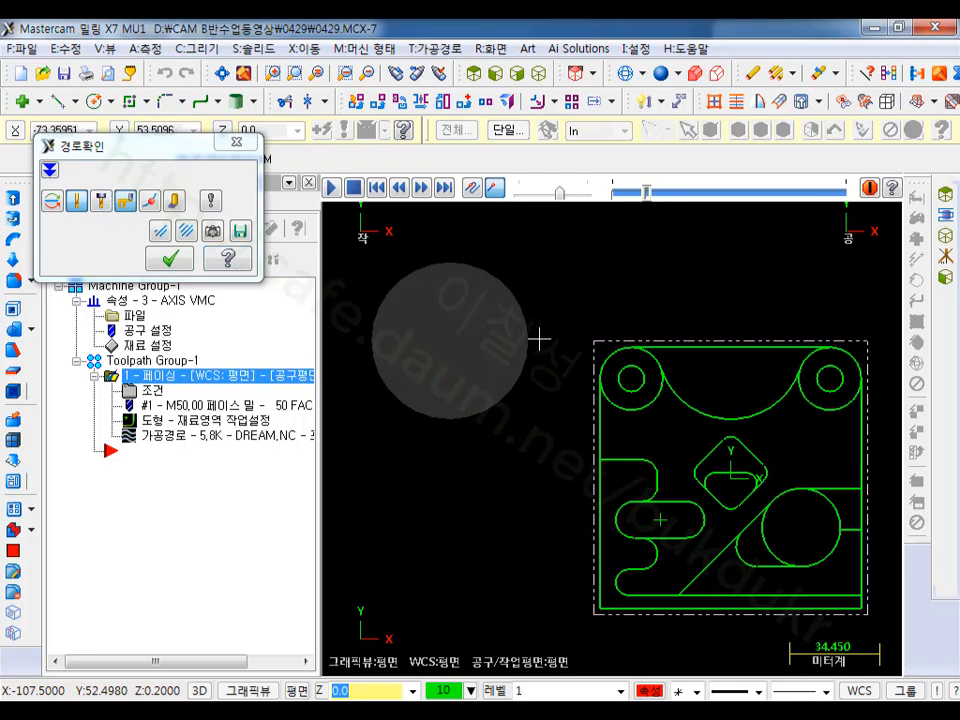
pyautogui.click(165, 259)
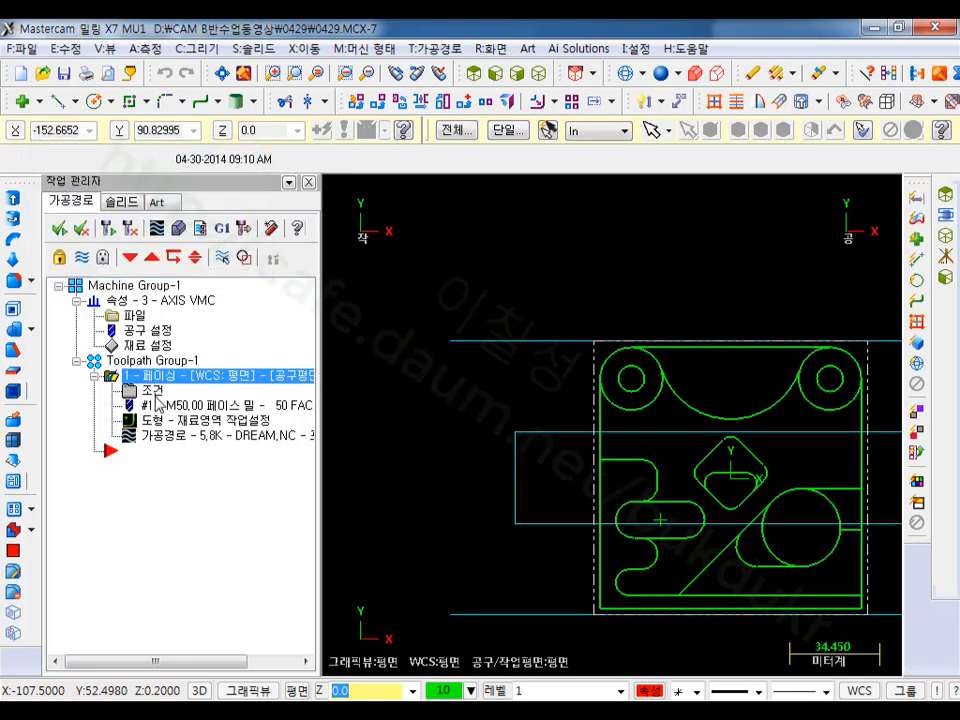
# Step: Set the facing operation's approach distance (접근 거리) and exit distance (진출 거리) to 0% and regenerate the toolpath
pyautogui.click(140, 391)
pyautogui.click(138, 184)
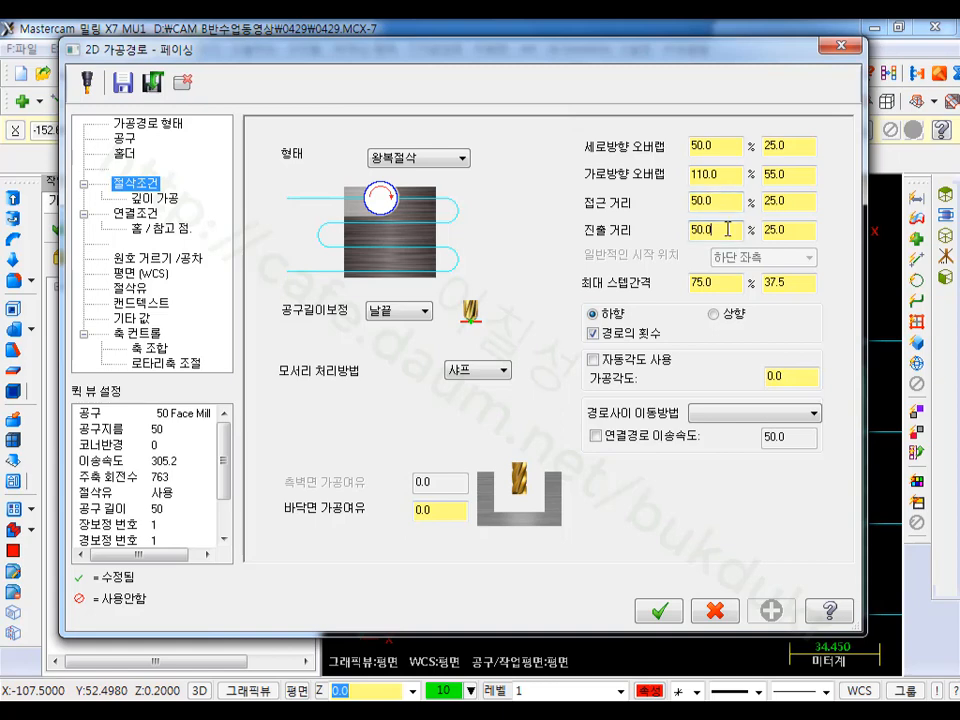
pyautogui.moveTo(753, 56); pyautogui.dragTo(318, 68)
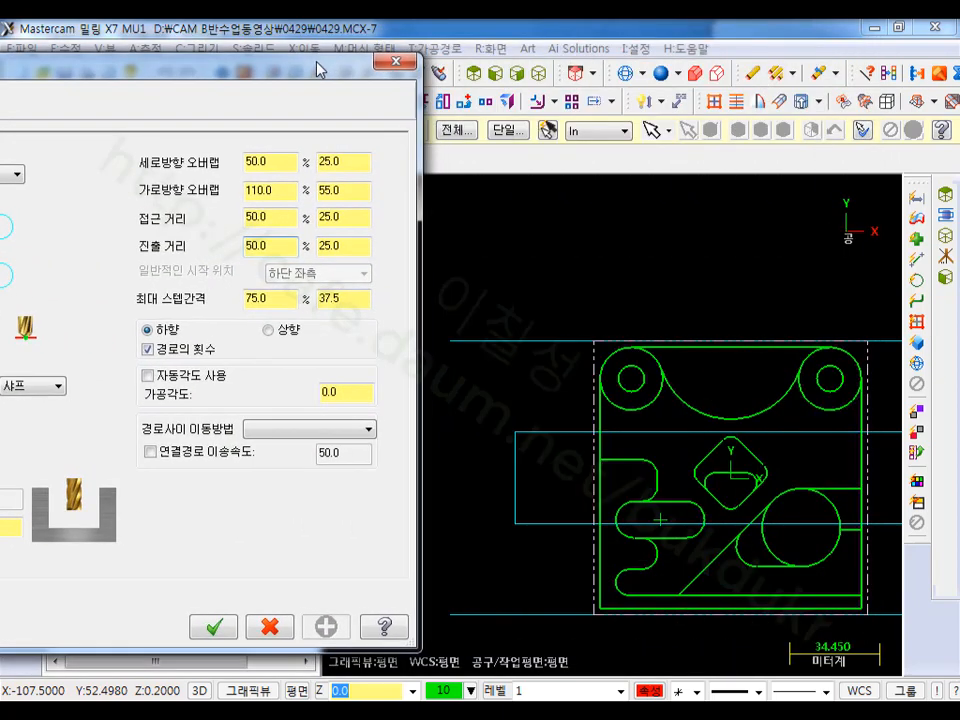
pyautogui.doubleClick(274, 212)
pyautogui.doubleClick(351, 216)
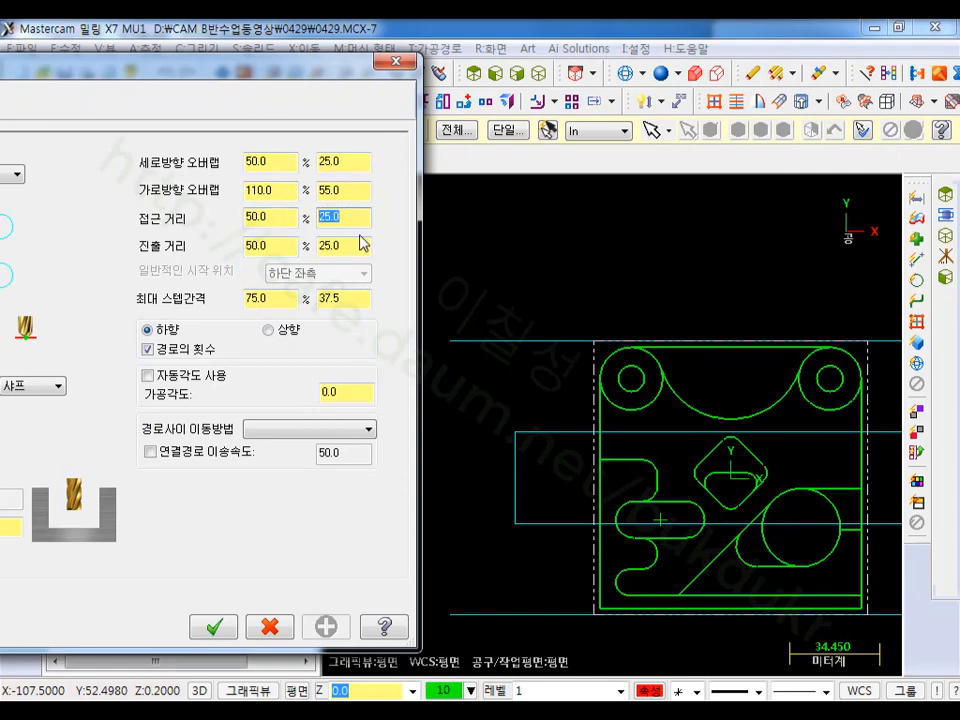
pyautogui.doubleClick(281, 221)
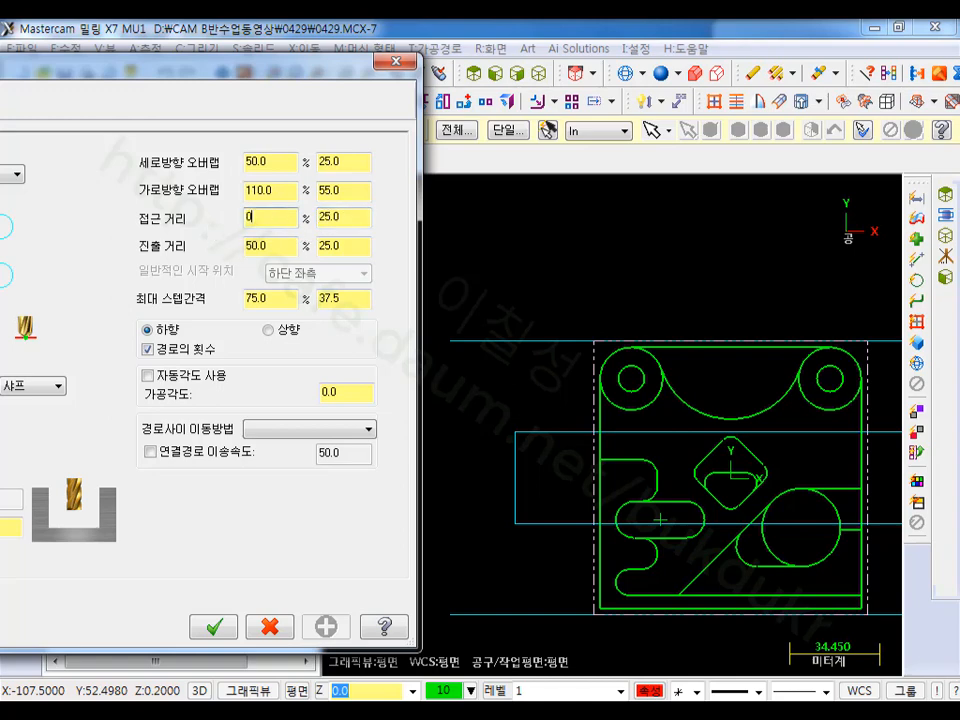
pyautogui.doubleClick(265, 249)
pyautogui.click(280, 220)
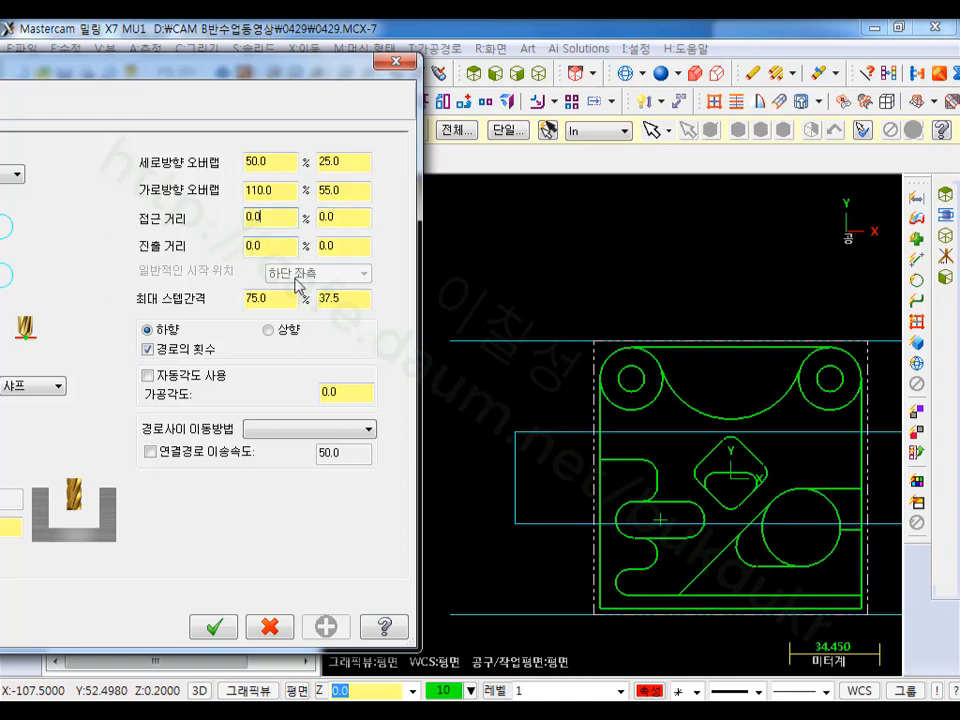
pyautogui.click(234, 630)
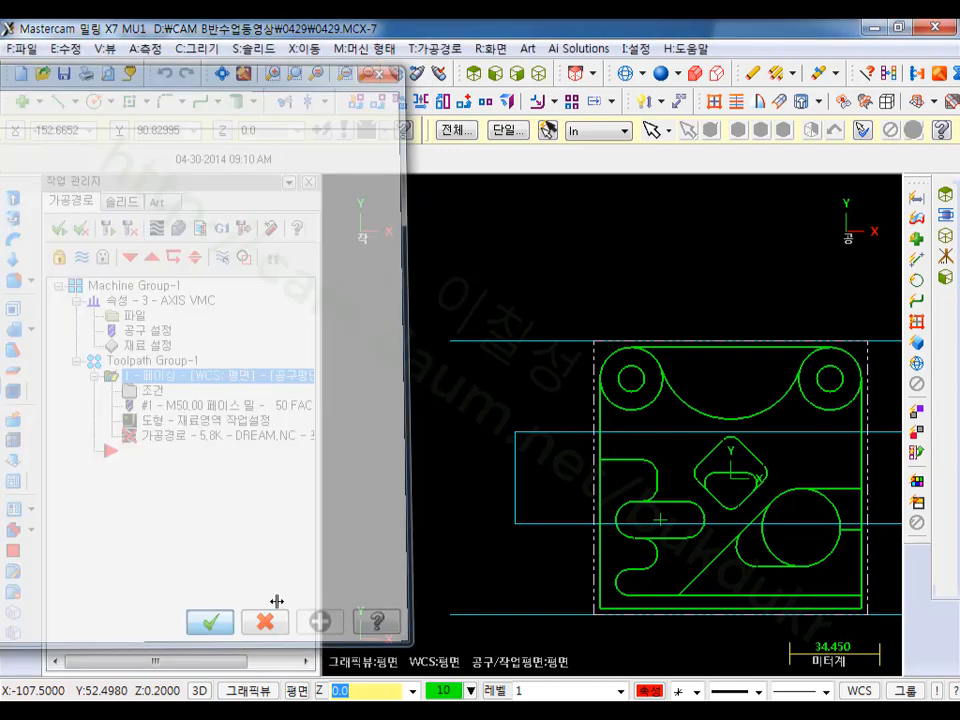
# Step: Backplot the facing toolpath in the top view and examine the gap between the cutter's start position and the stock corner
pyautogui.scroll(-1, 405, 279)
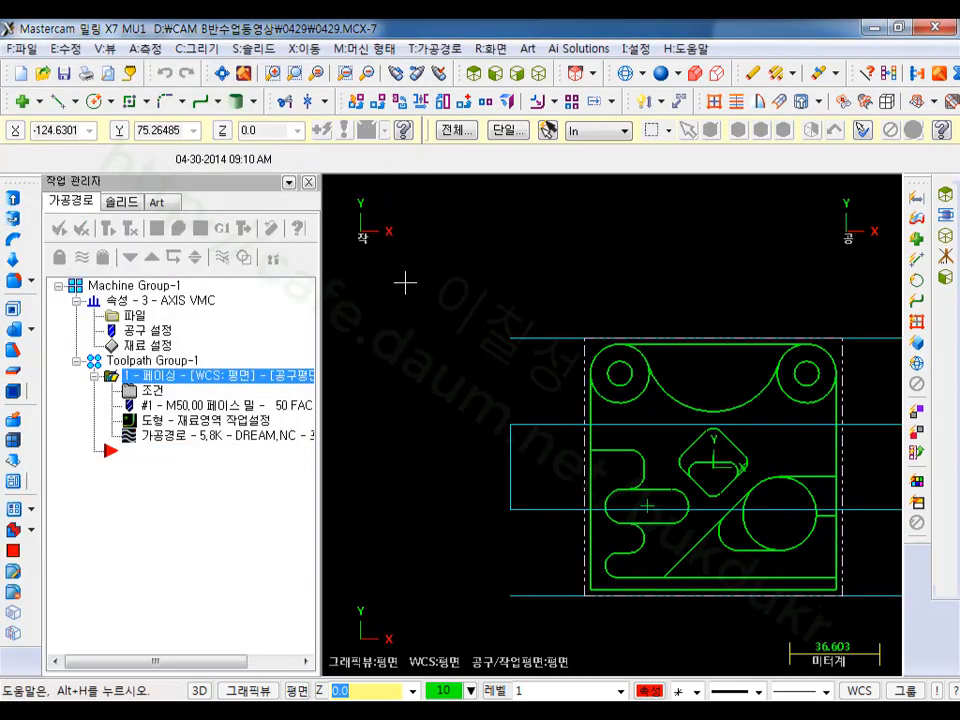
pyautogui.scroll(-1, 829, 394)
pyautogui.scroll(1, 470, 430)
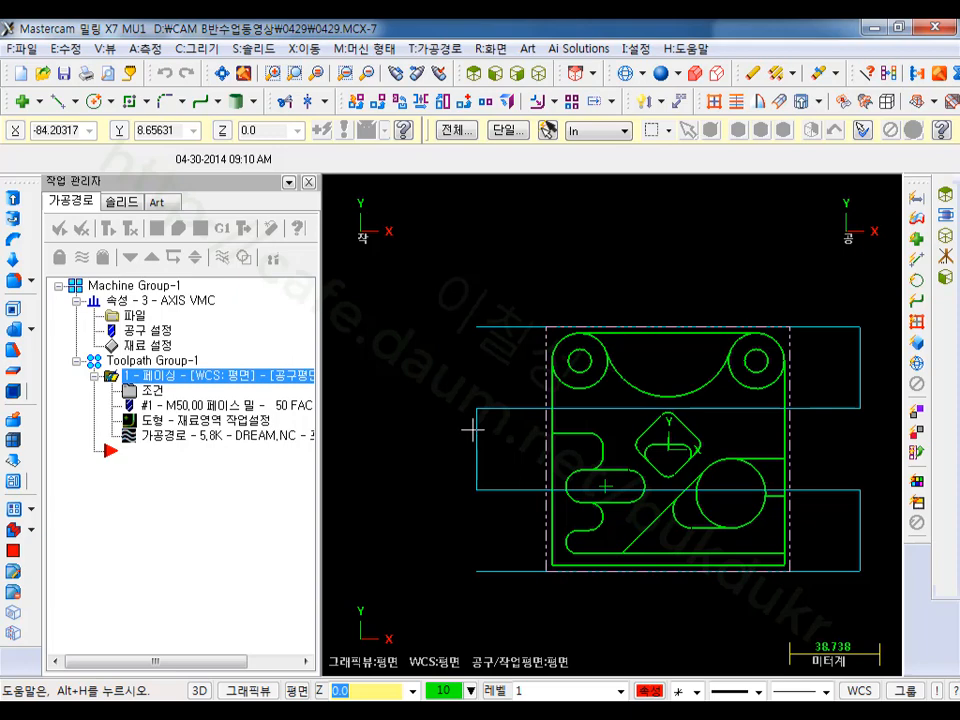
pyautogui.click(157, 230)
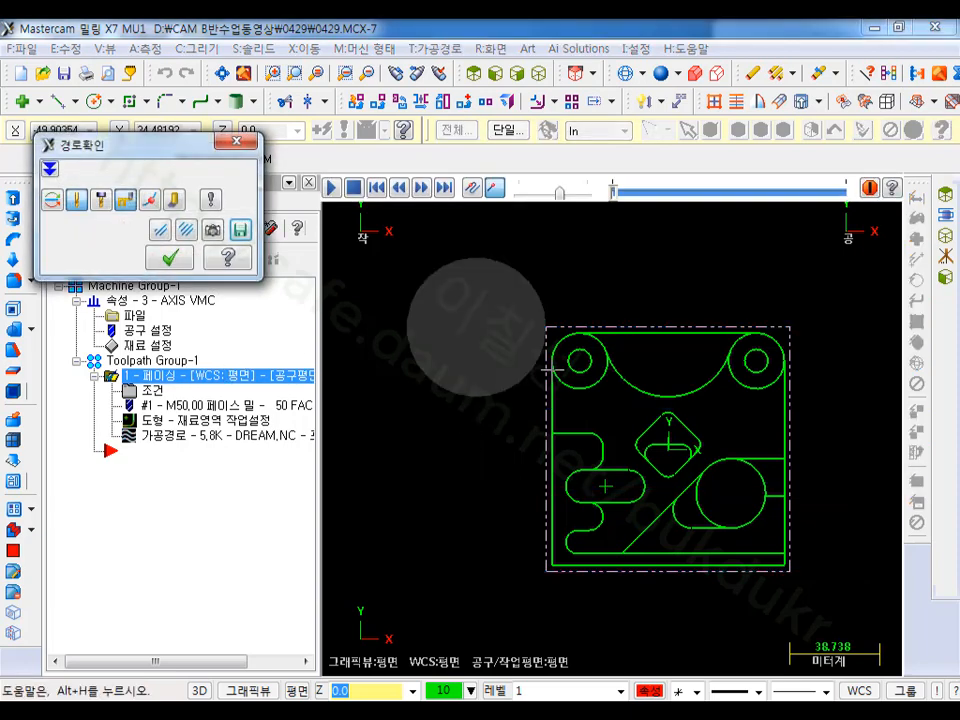
pyautogui.scroll(1, 499, 497)
pyautogui.scroll(3, 514, 268)
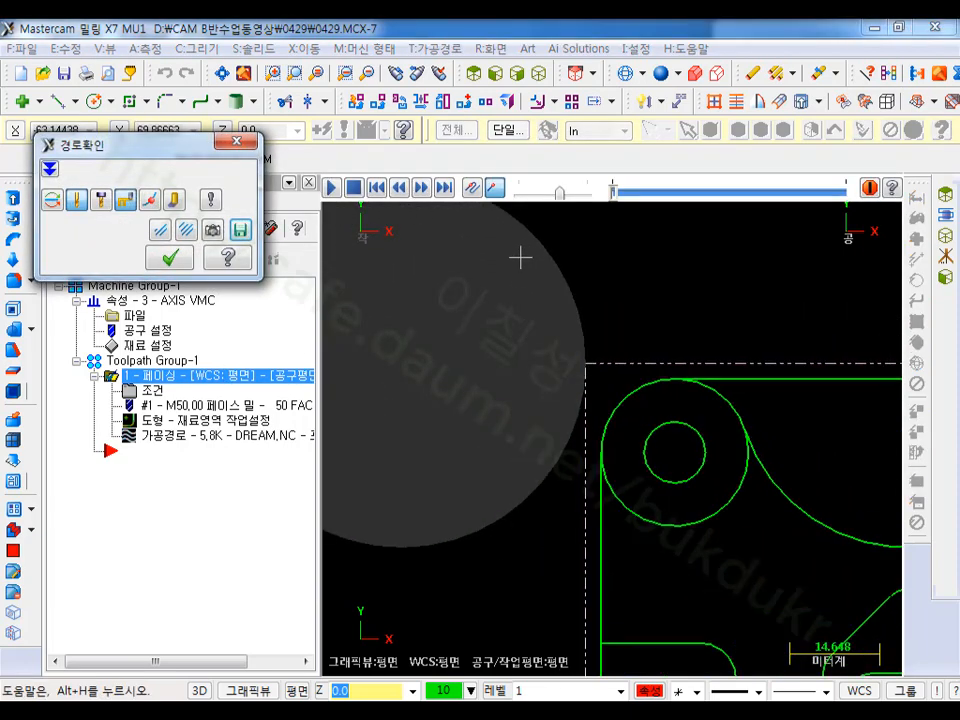
pyautogui.scroll(1, 588, 365)
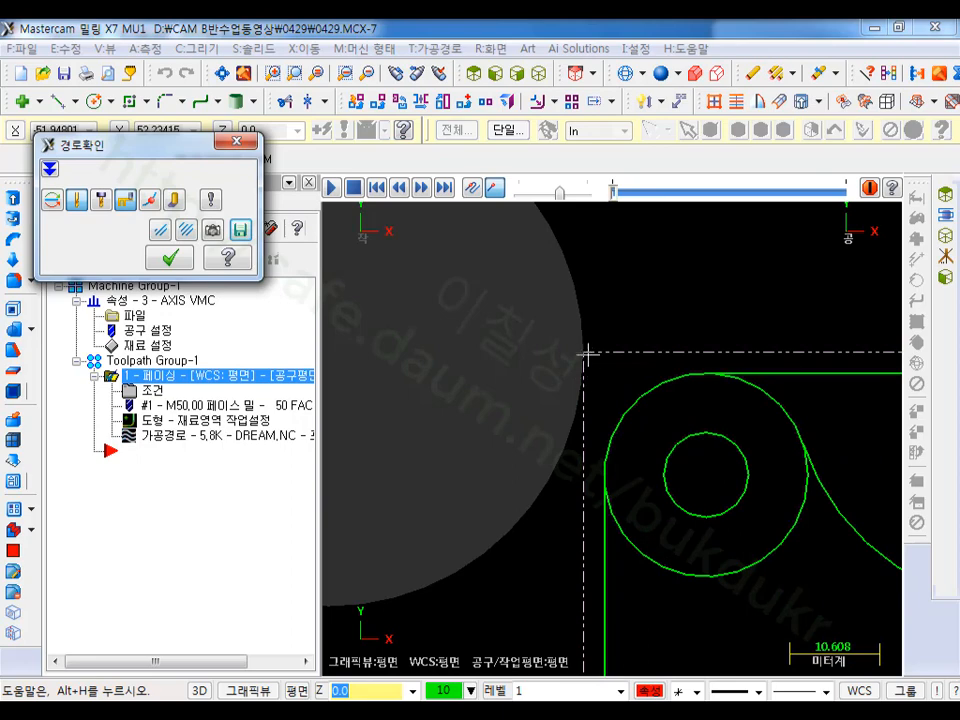
pyautogui.scroll(-2, 584, 365)
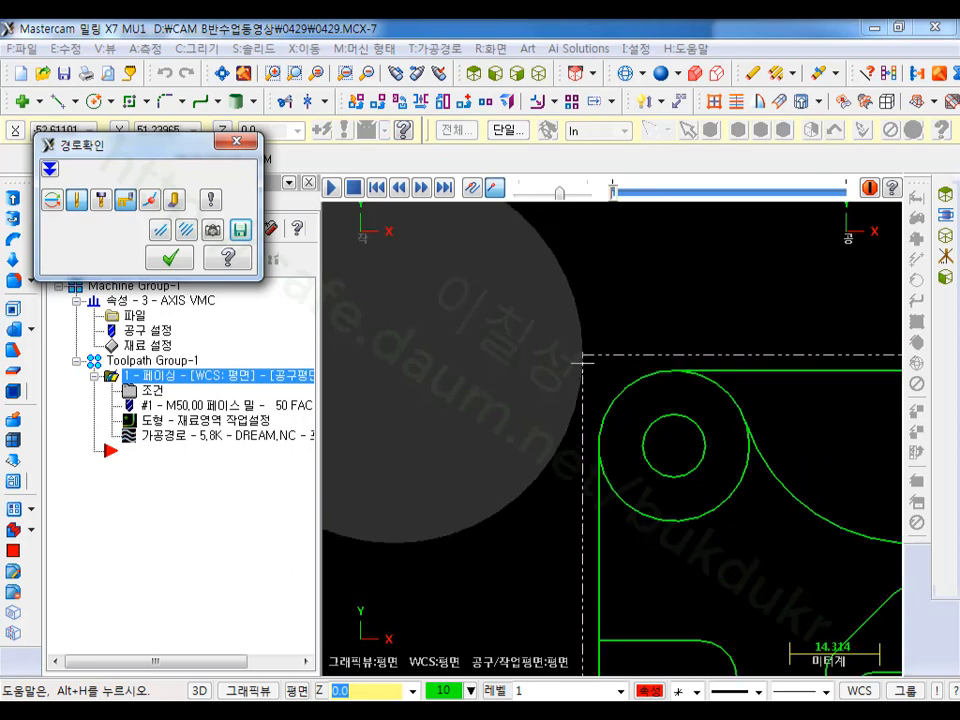
pyautogui.scroll(-1, 583, 339)
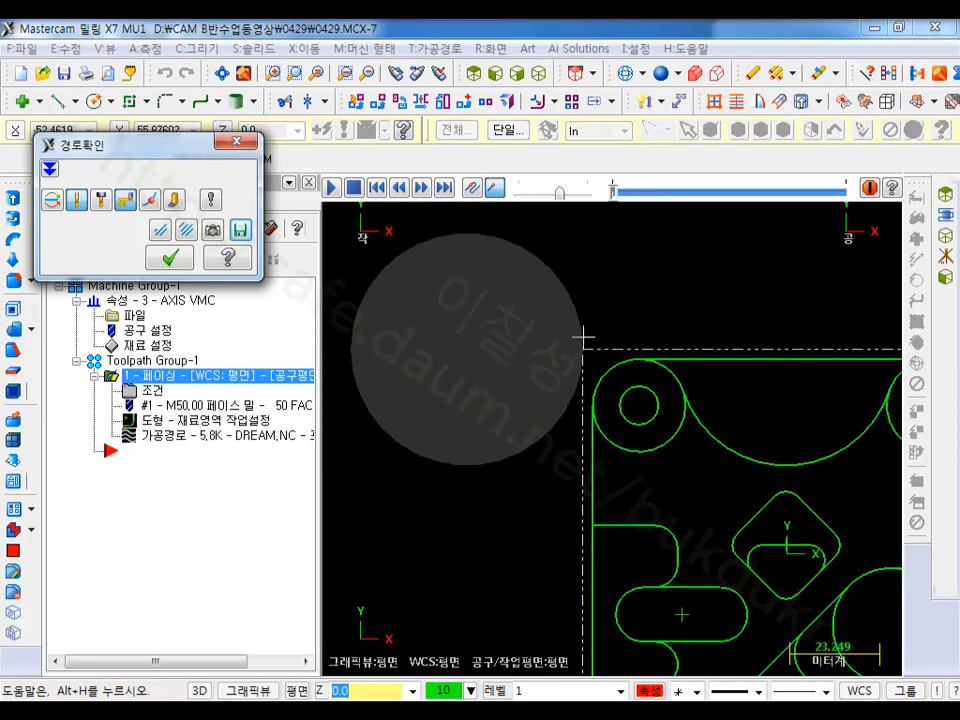
pyautogui.scroll(-1, 582, 340)
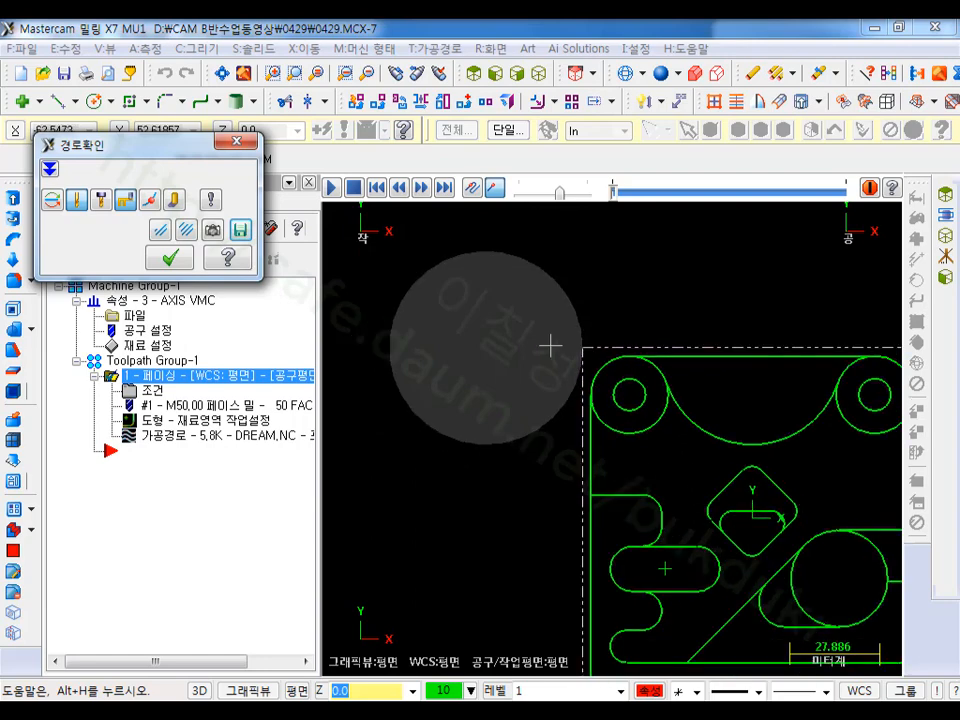
pyautogui.click(183, 261)
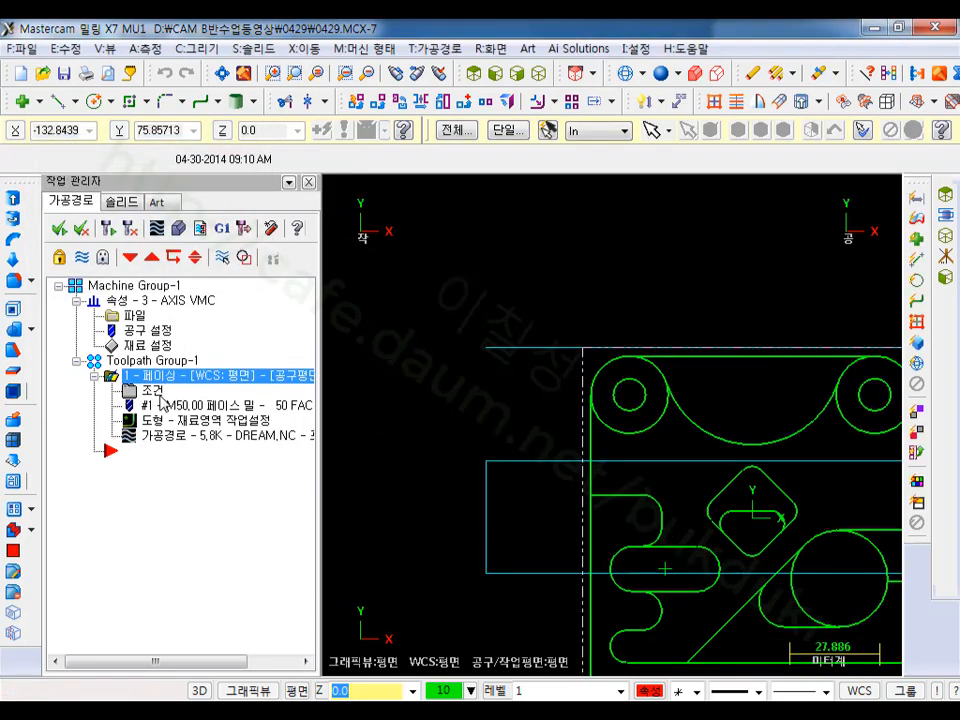
# Step: Set the facing approach and exit distances (접근 거리, 진출 거리) to 10%, or 5 mm, and regenerate the toolpath
pyautogui.click(130, 391)
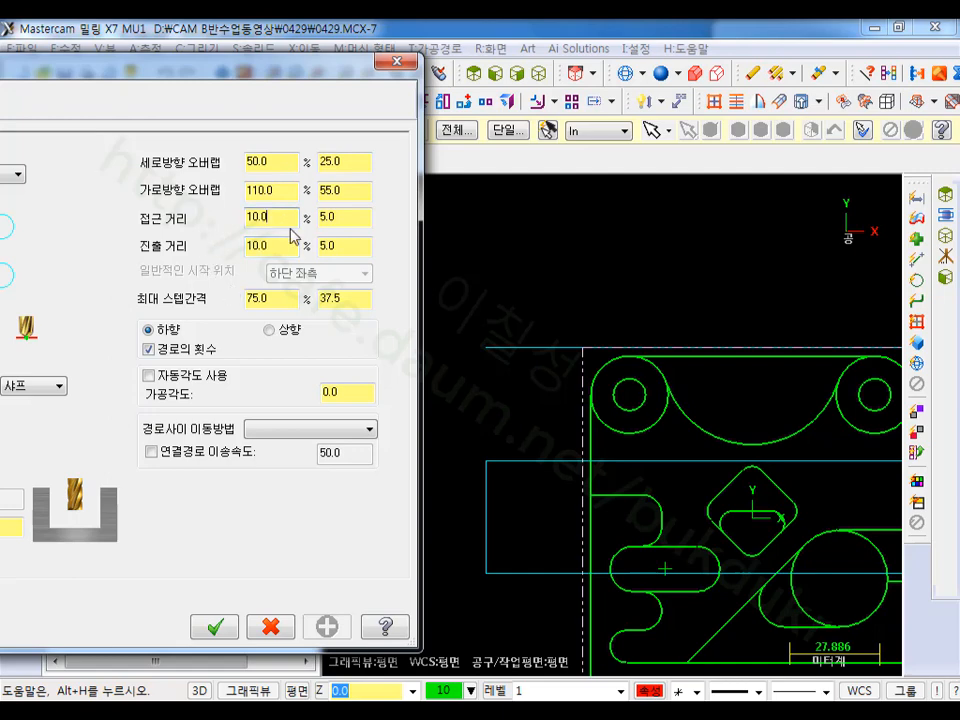
pyautogui.click(216, 627)
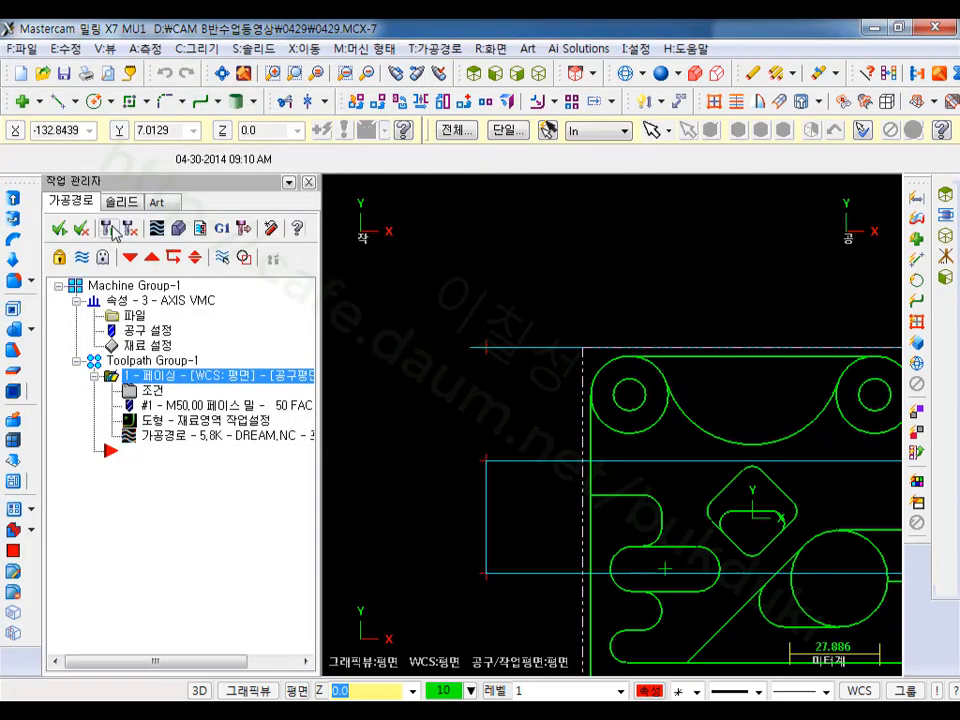
# Step: Open the backplot of the facing toolpath and examine the cutter's clearance from the stock corner at its entry position
pyautogui.click(140, 436)
pyautogui.scroll(4, 536, 343)
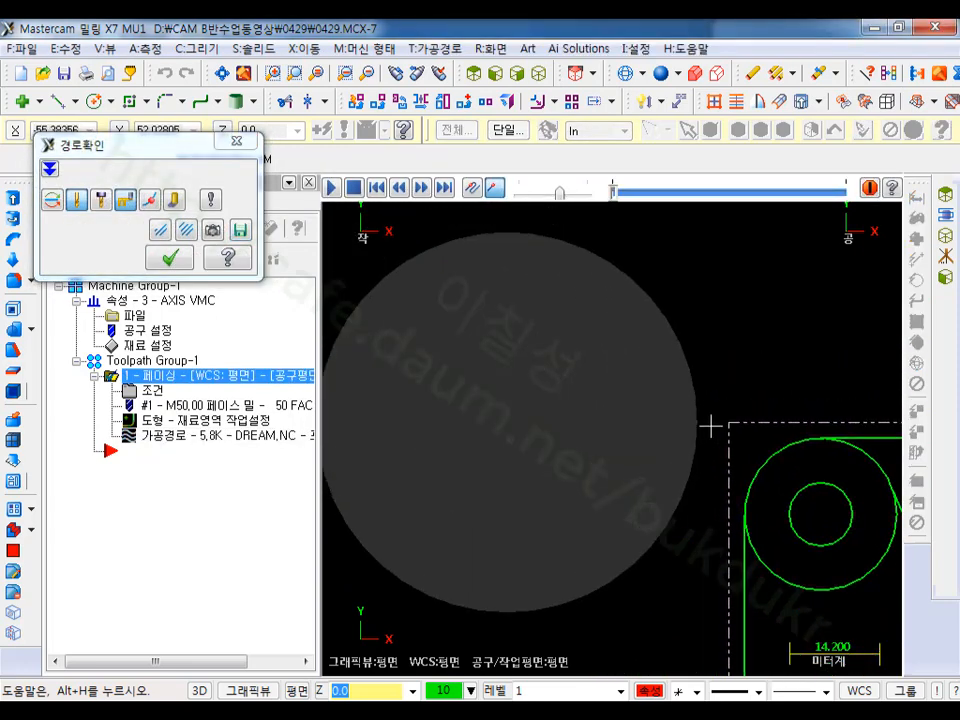
pyautogui.scroll(-3, 484, 257)
pyautogui.scroll(-3, 450, 260)
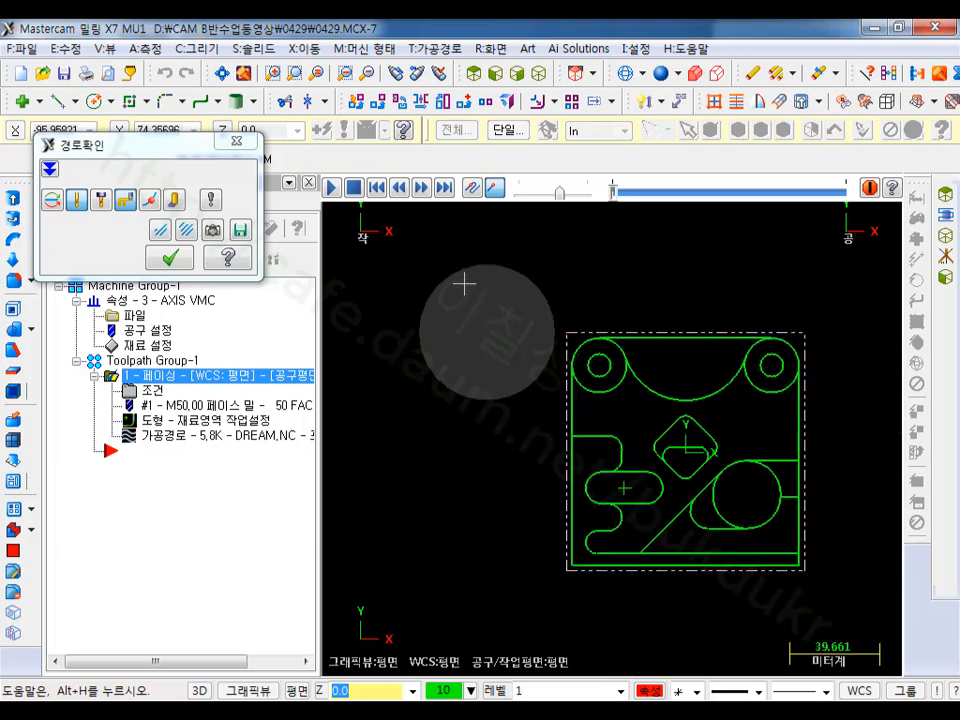
# Step: Step the backplot through the first pass to the start of the second and examine the cutter's turning position in the top view
pyautogui.moveTo(457, 295); pyautogui.dragTo(639, 281, button='middle')
pyautogui.press('s')
pyautogui.press('s')
pyautogui.press('s')
pyautogui.press('s')
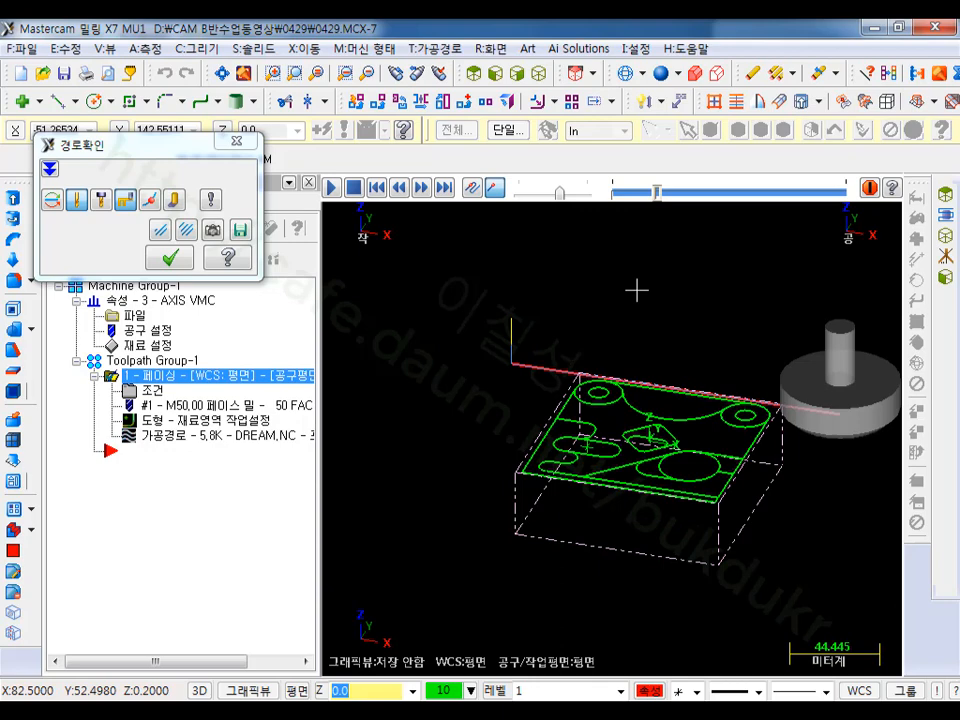
pyautogui.press('s')
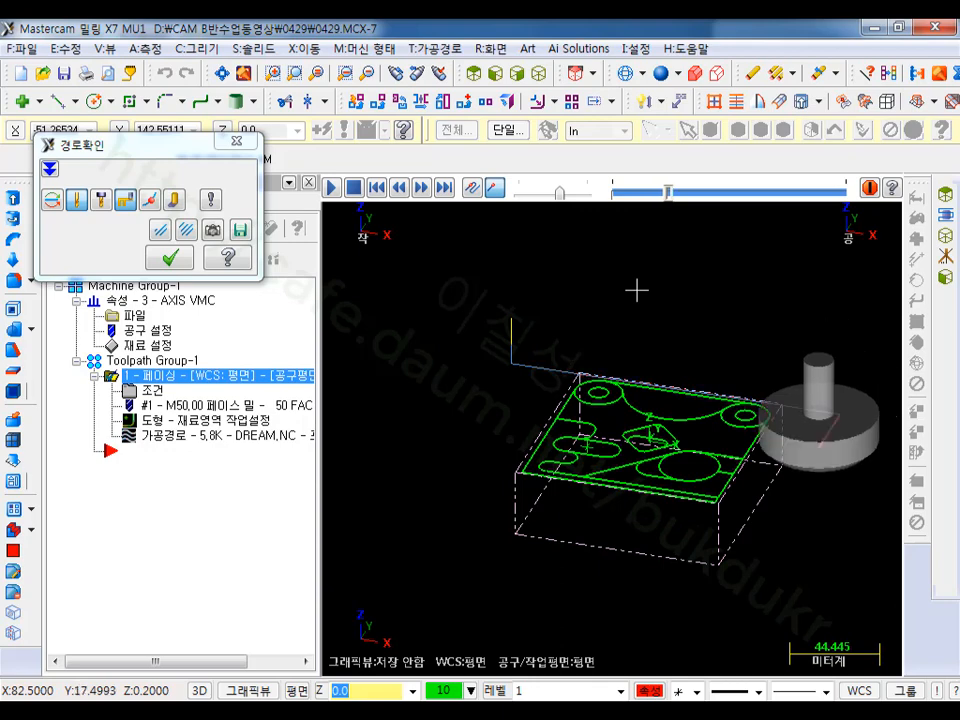
pyautogui.click(476, 75)
pyautogui.scroll(4, 827, 342)
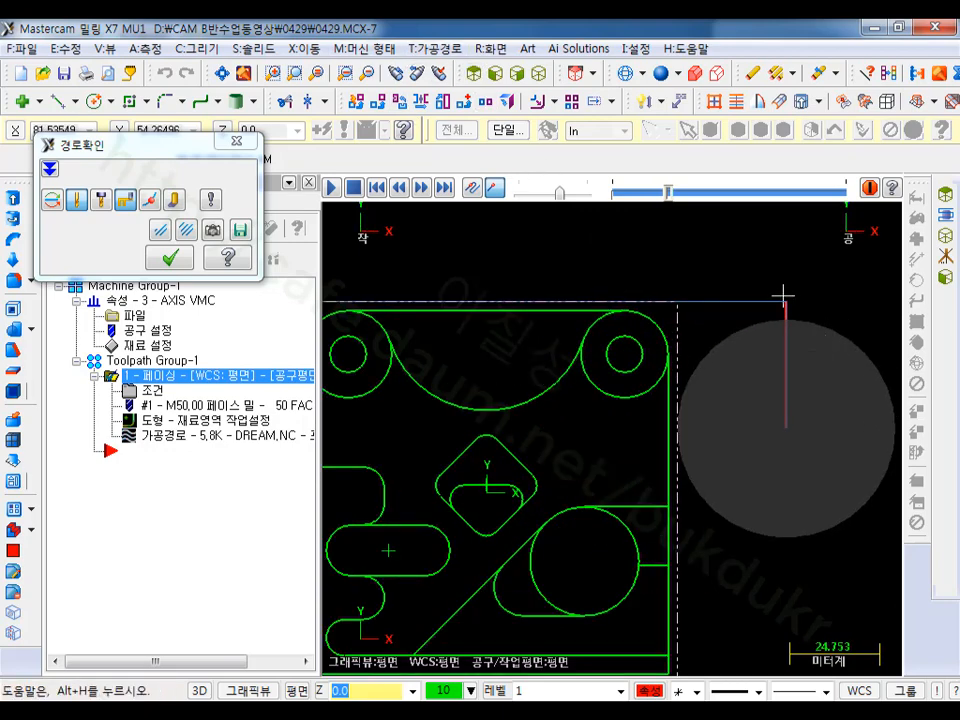
pyautogui.scroll(3, 780, 302)
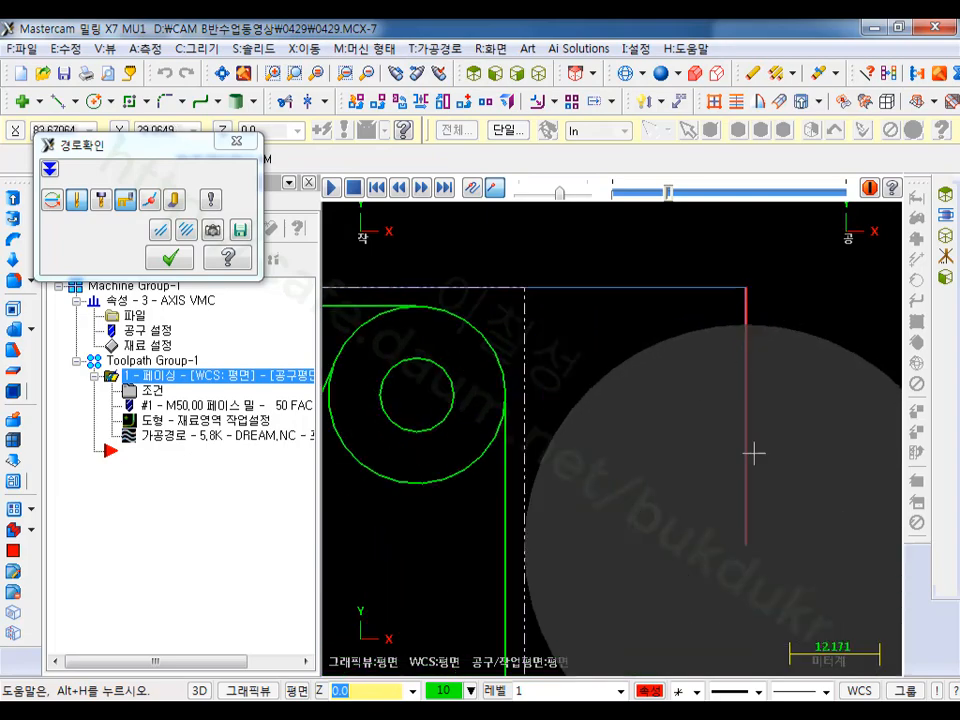
pyautogui.click(170, 258)
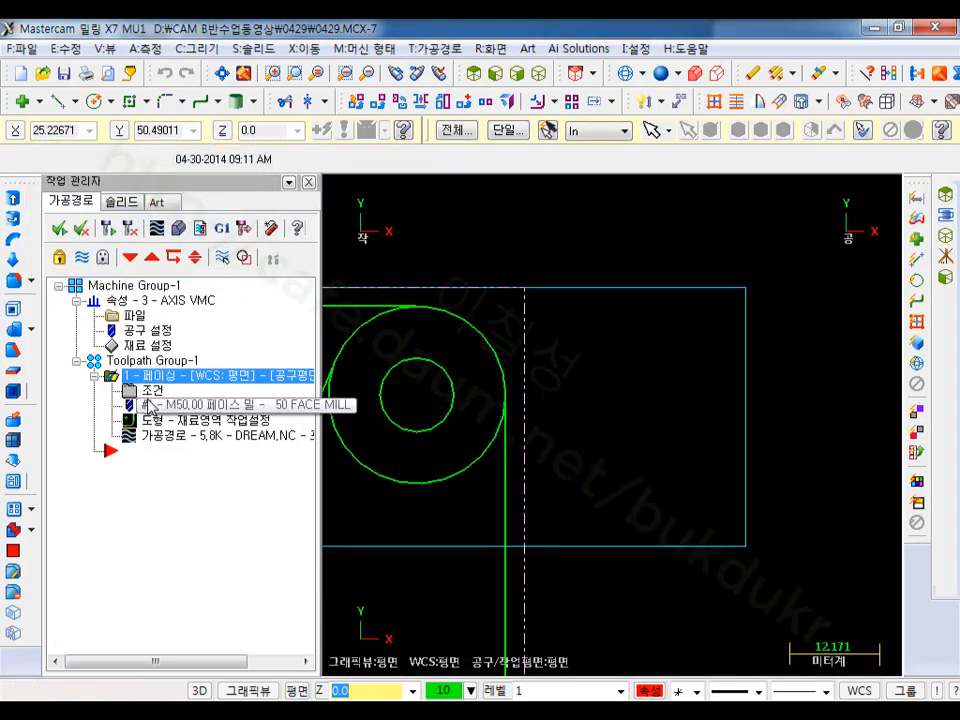
# Step: Set the move between facing passes (경로사이 이동방법) to high-speed loops (고속 스피드 루프) and regenerate the toolpath
pyautogui.click(198, 386)
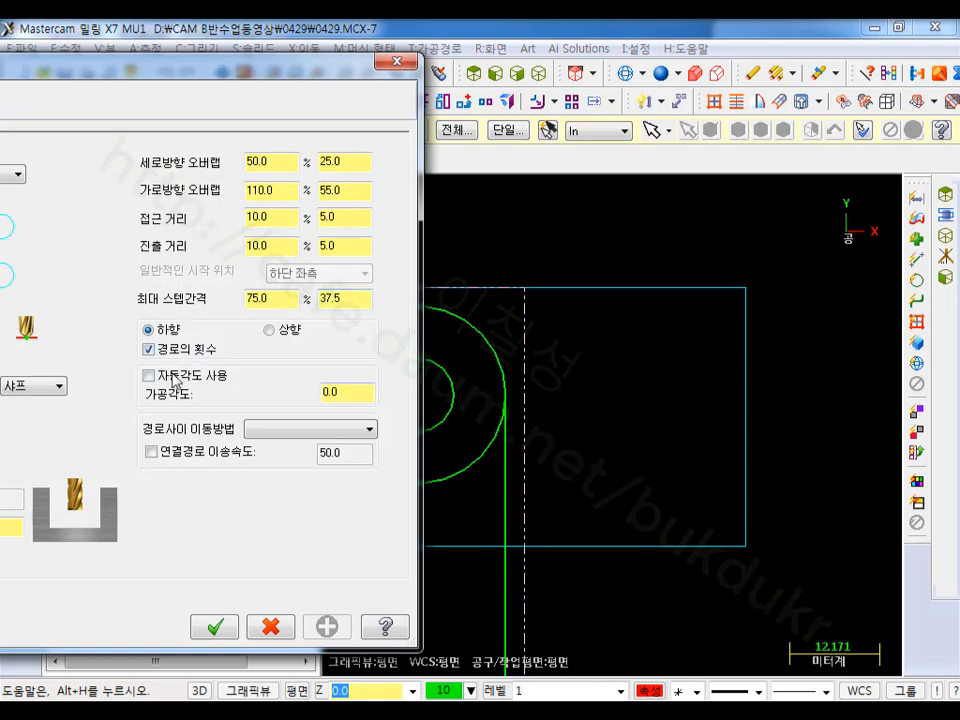
pyautogui.moveTo(203, 73); pyautogui.dragTo(585, 90)
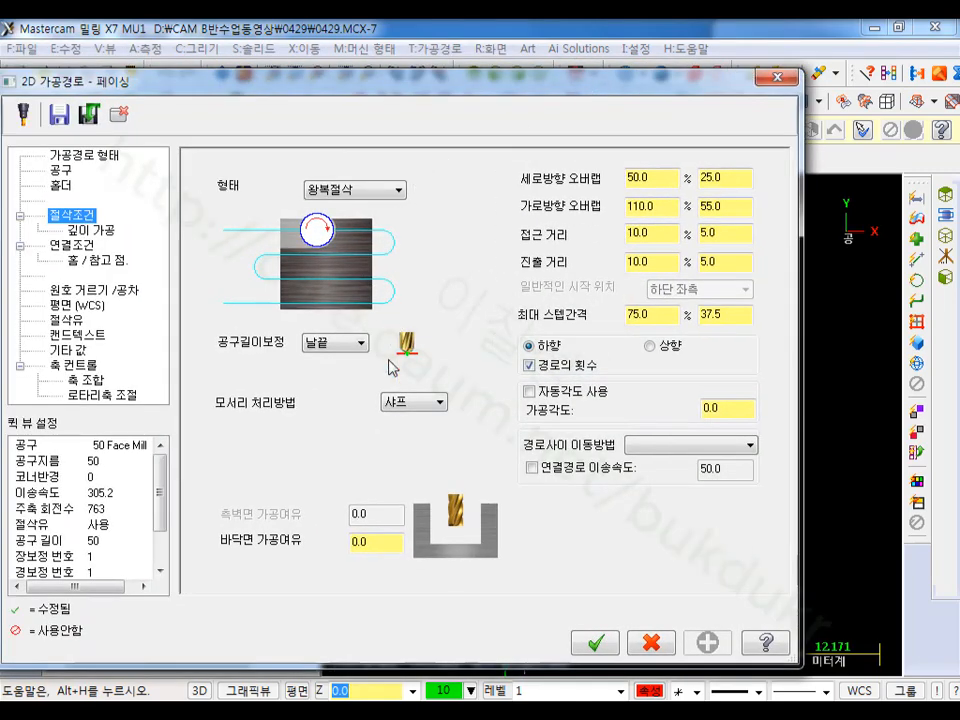
pyautogui.click(752, 447)
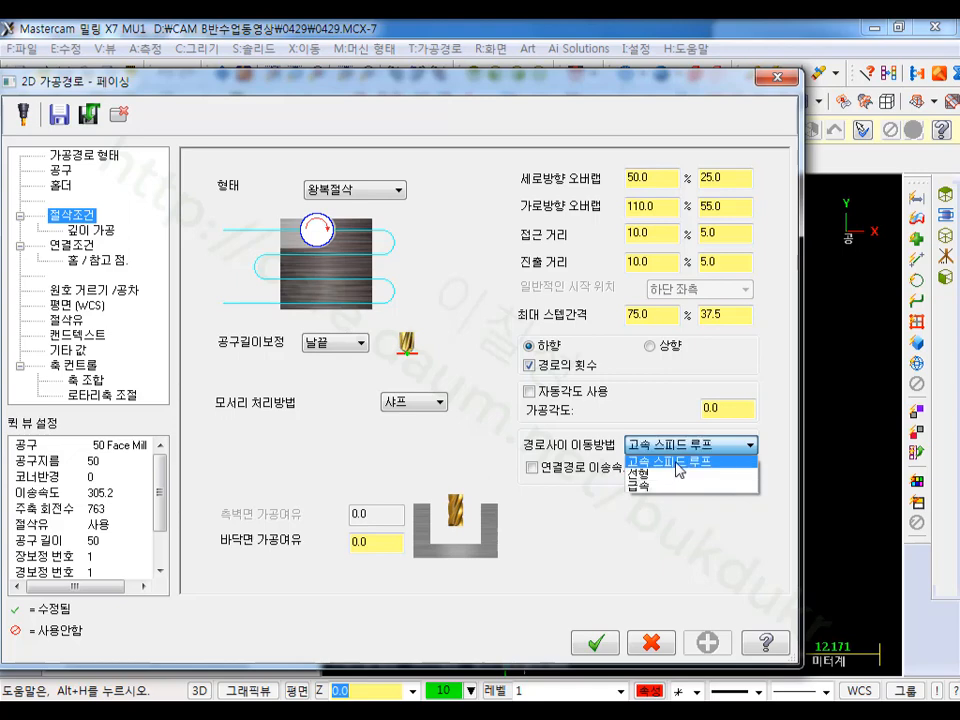
pyautogui.click(662, 460)
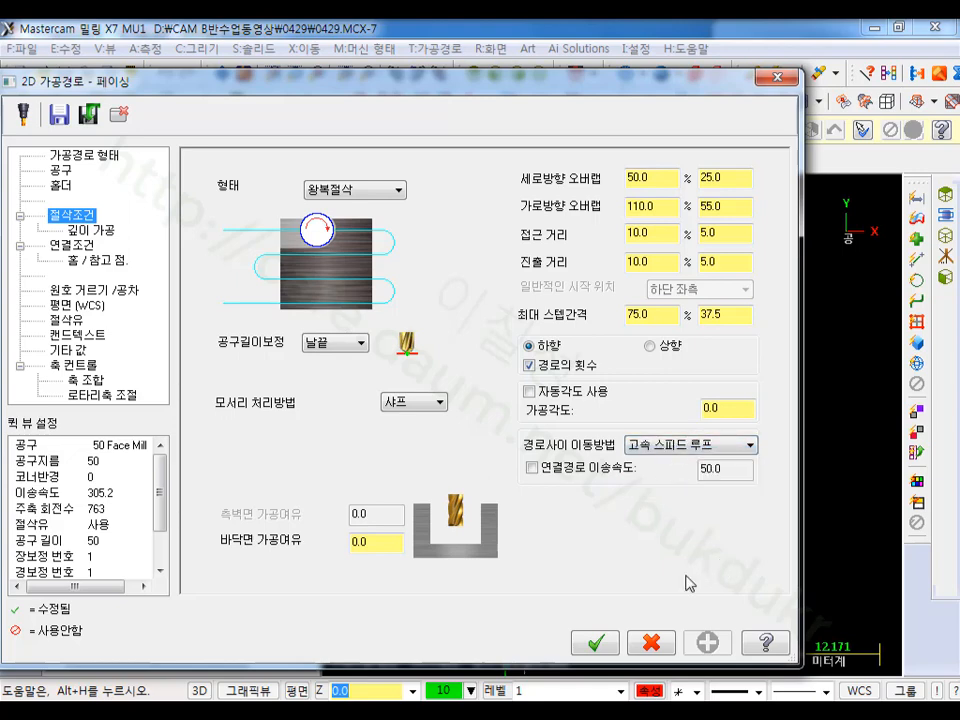
pyautogui.click(590, 642)
pyautogui.click(107, 230)
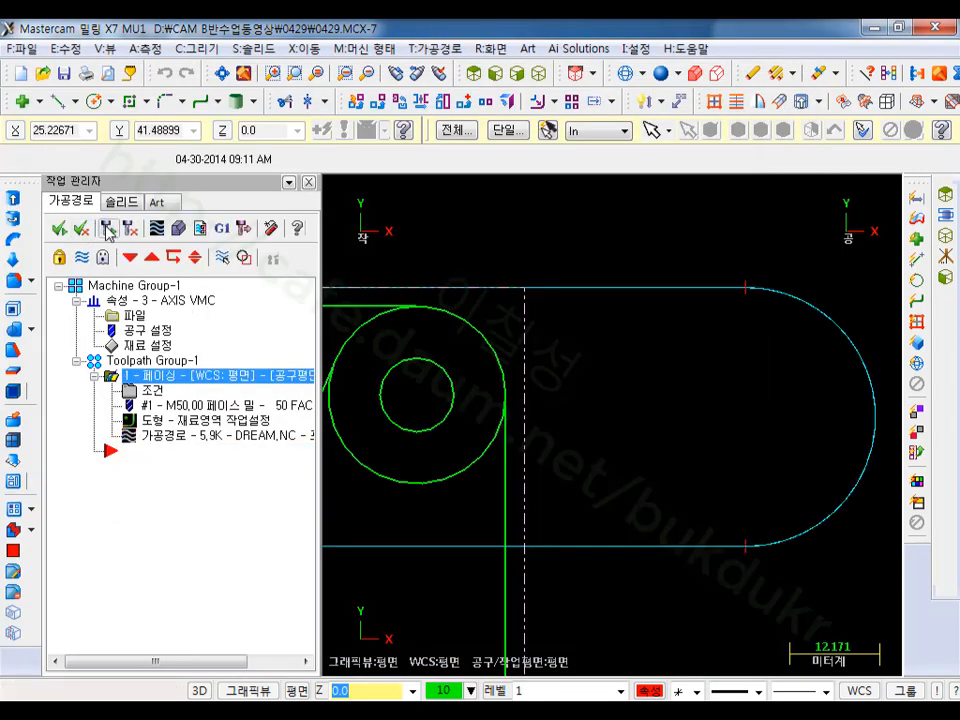
# Step: Backplot the facing toolpath past its first turn and examine the looped move between the passes
pyautogui.scroll(4, 553, 343)
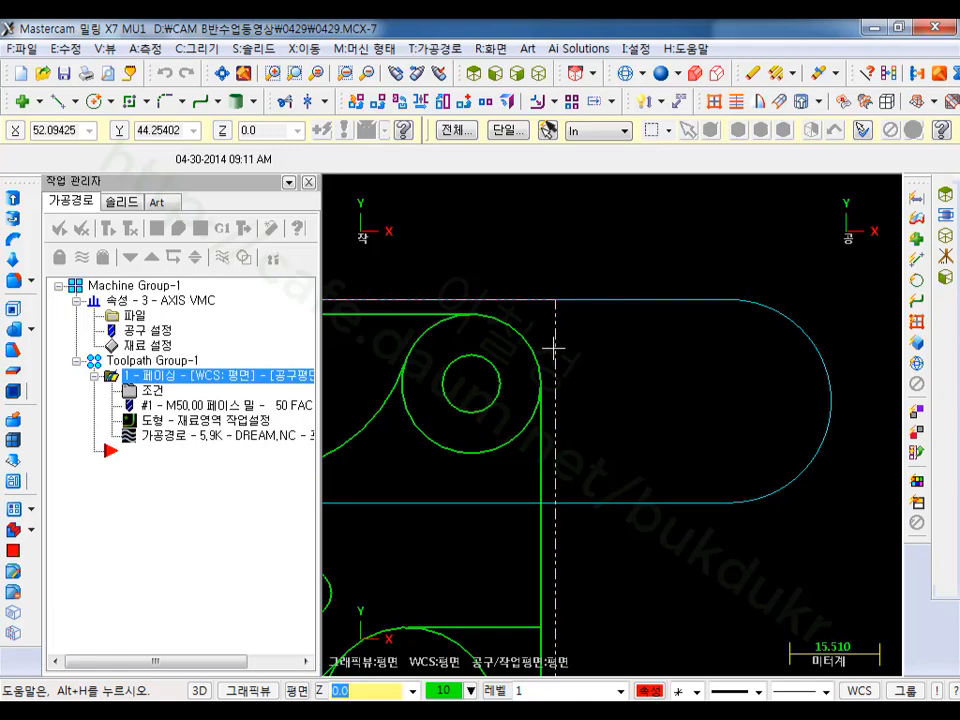
pyautogui.click(187, 437)
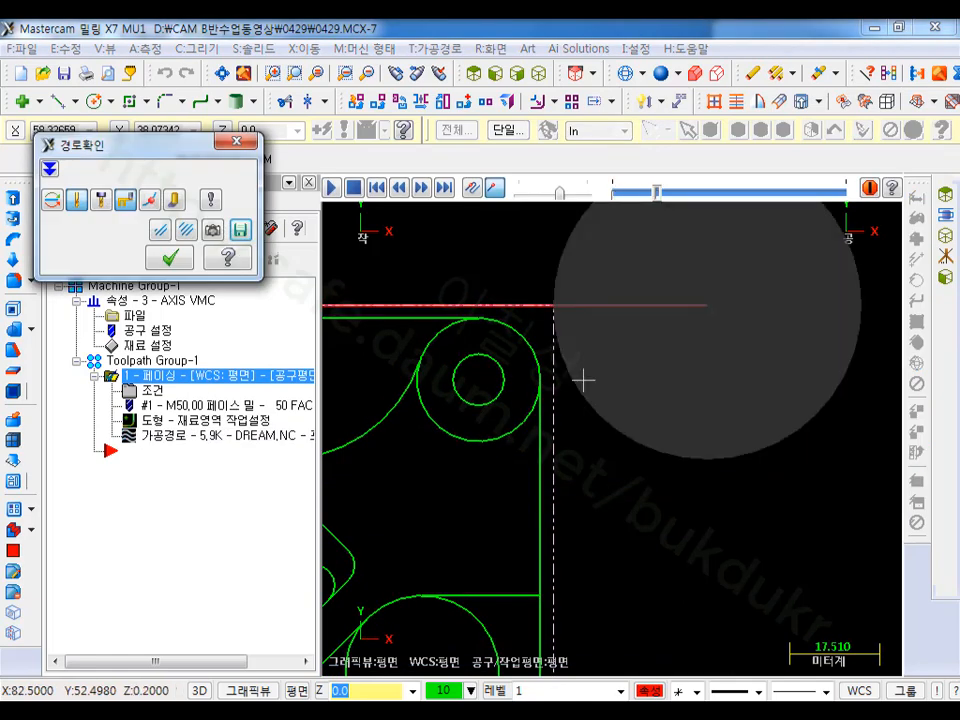
pyautogui.click(330, 190)
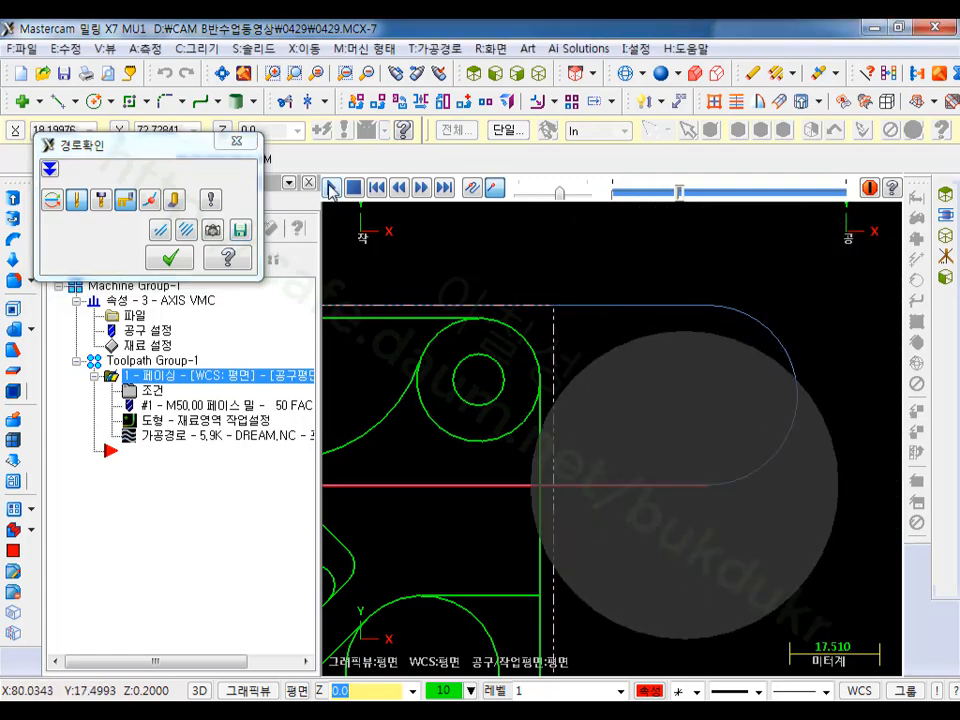
pyautogui.scroll(-1, 797, 426)
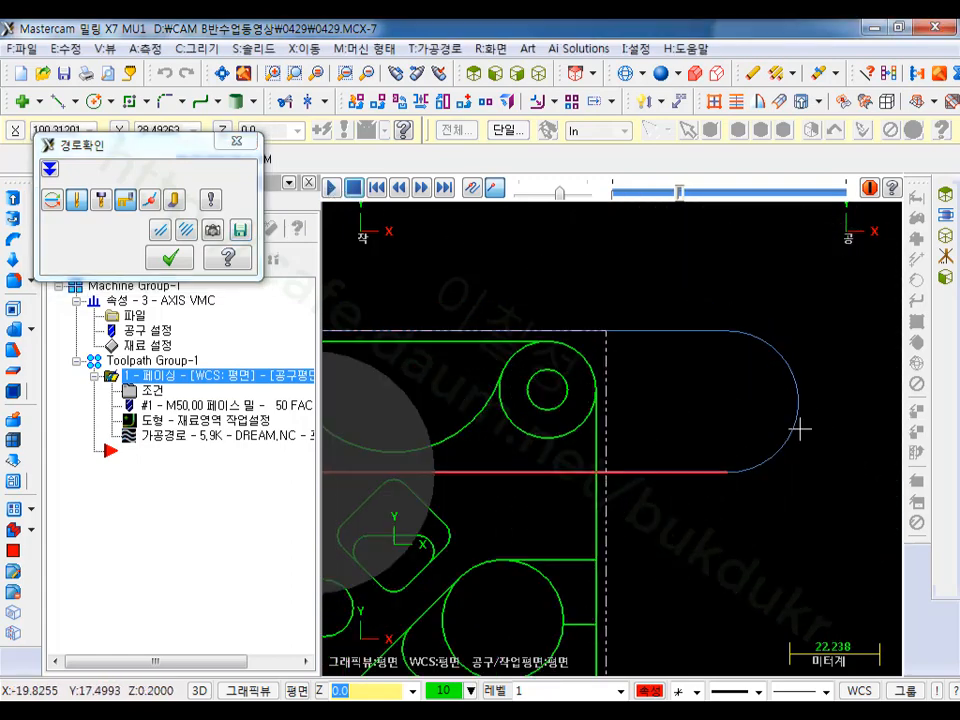
pyautogui.click(170, 258)
# Step: Set the move between facing passes (경로사이 이동방법) to rapid (급속) and regenerate the toolpath
pyautogui.click(150, 391)
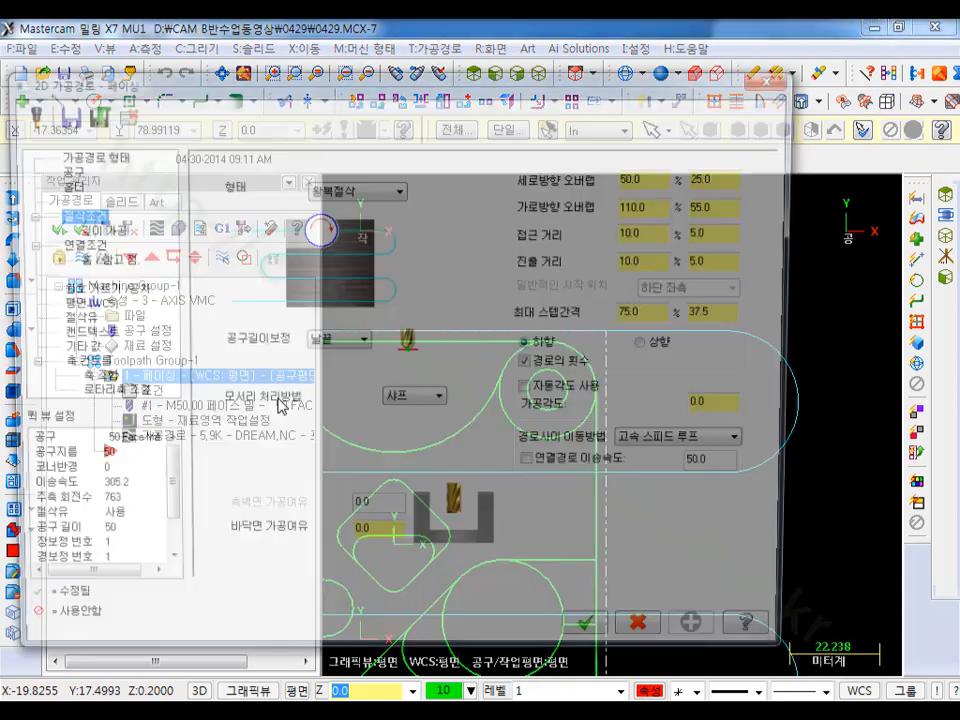
pyautogui.click(700, 444)
pyautogui.click(667, 486)
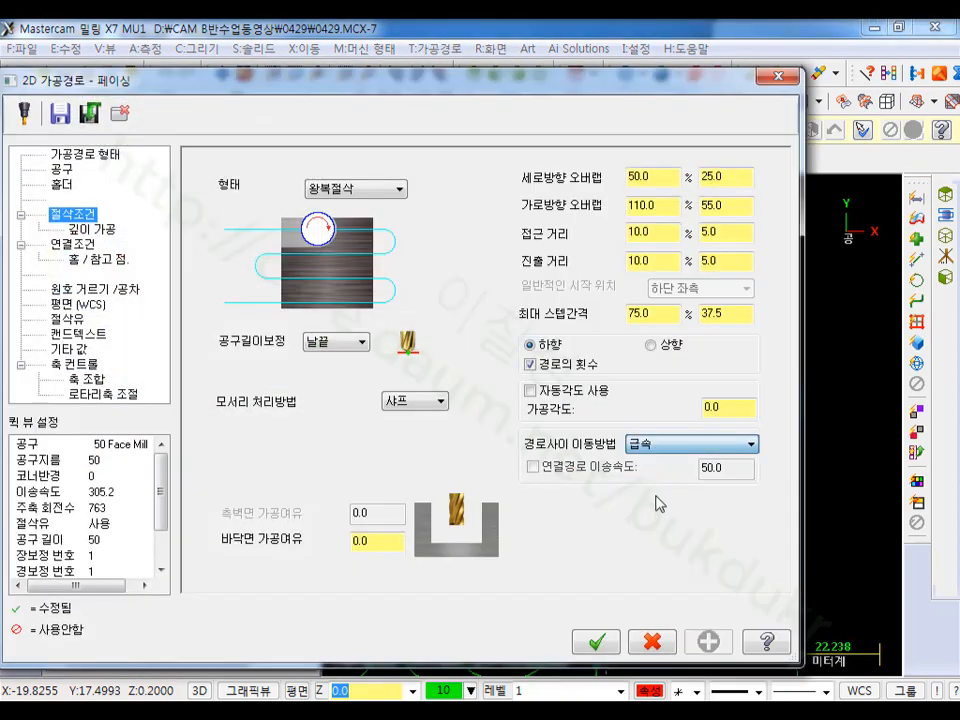
pyautogui.click(596, 641)
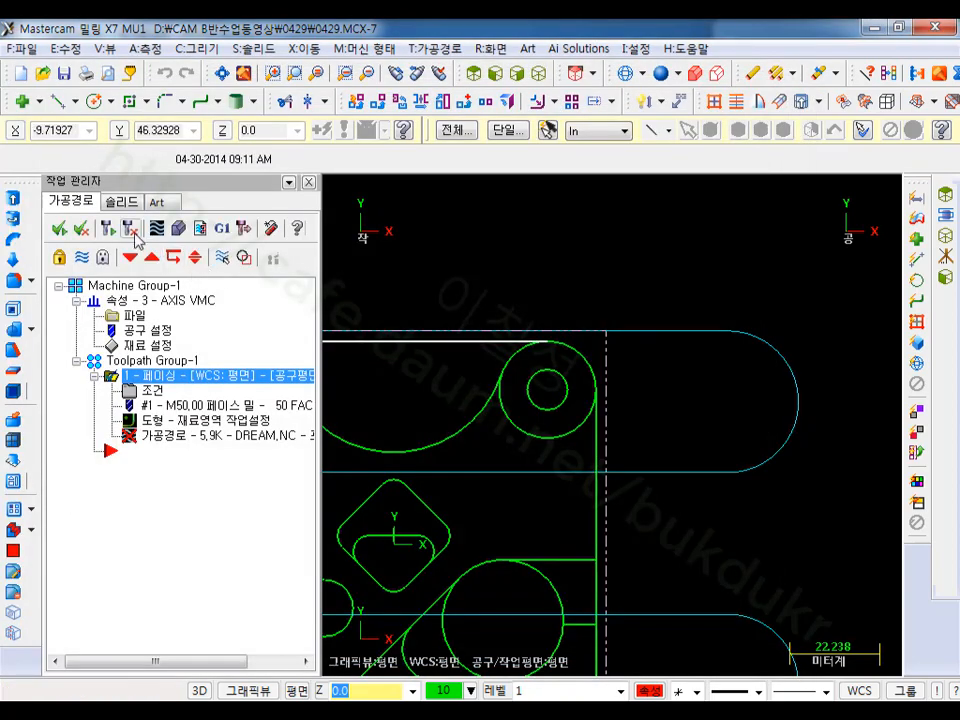
pyautogui.click(130, 227)
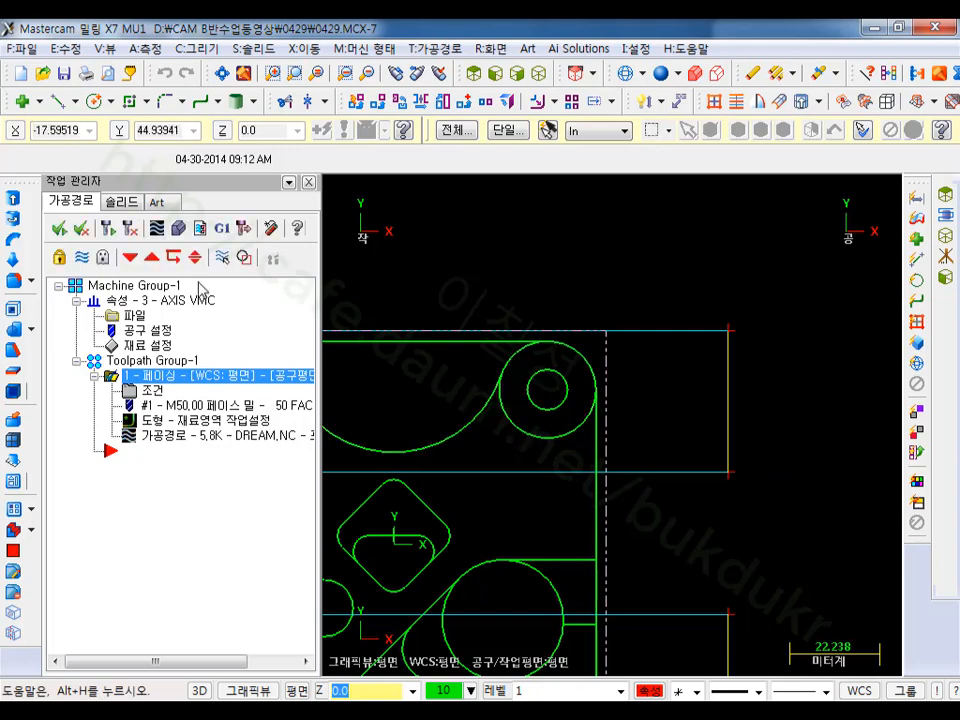
# Step: Backplot the facing toolpath to the start of the second pass and examine the rapid move beside the stock
pyautogui.click(155, 227)
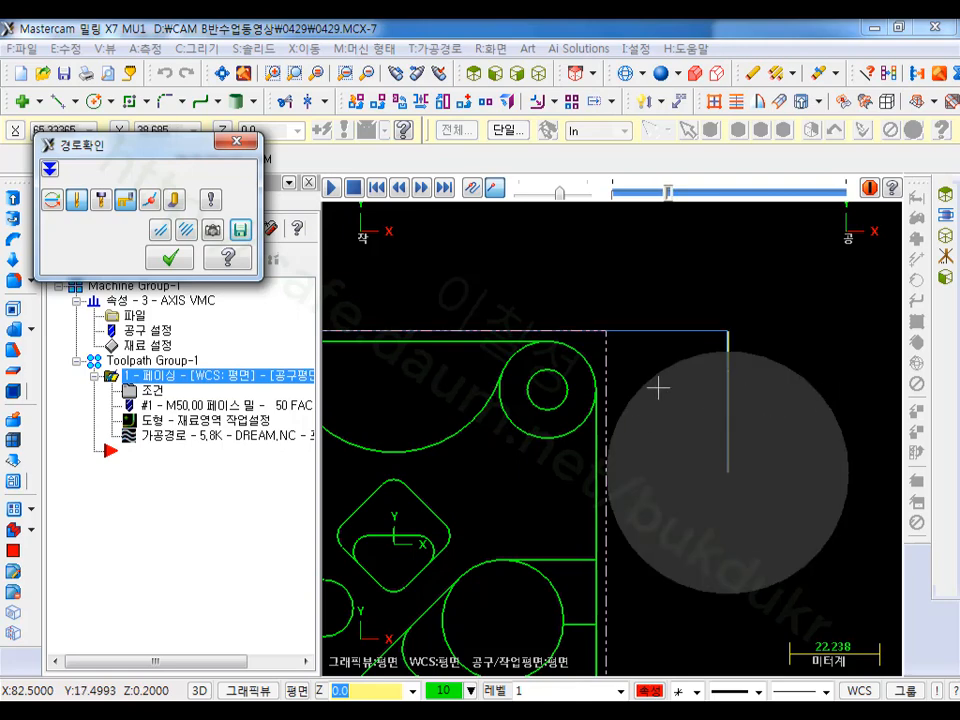
pyautogui.scroll(-1, 658, 386)
pyautogui.scroll(2, 654, 431)
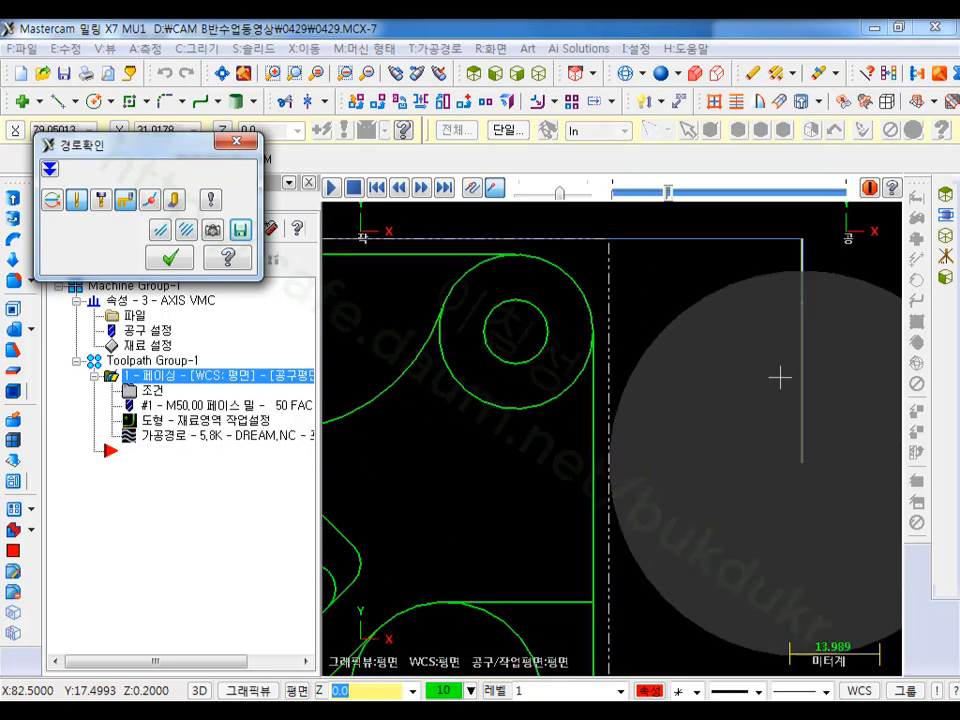
pyautogui.scroll(-3, 765, 365)
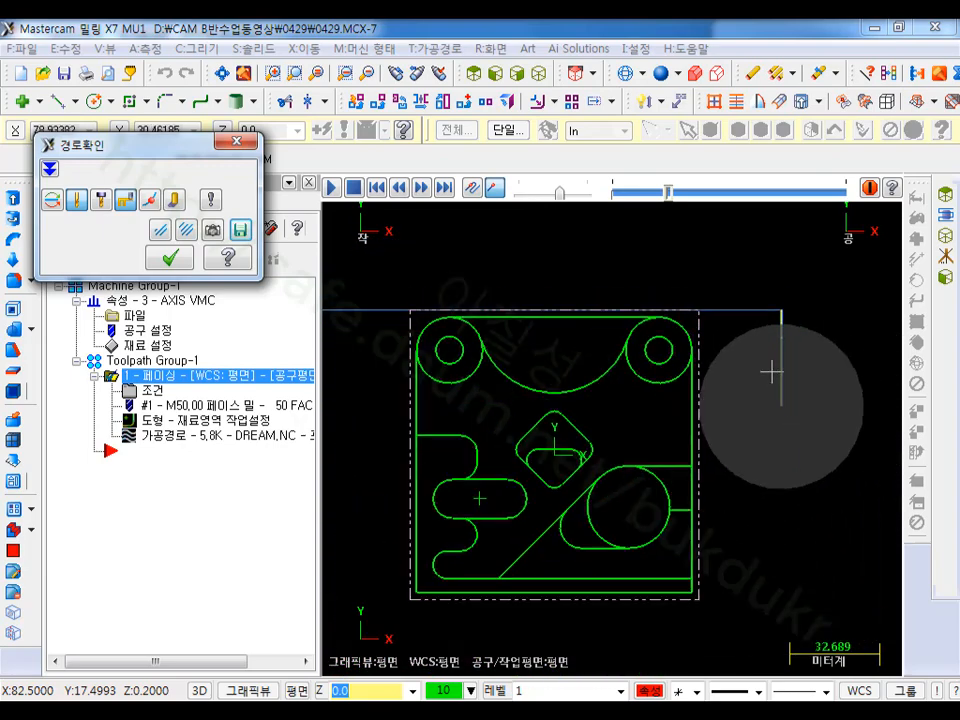
pyautogui.click(170, 258)
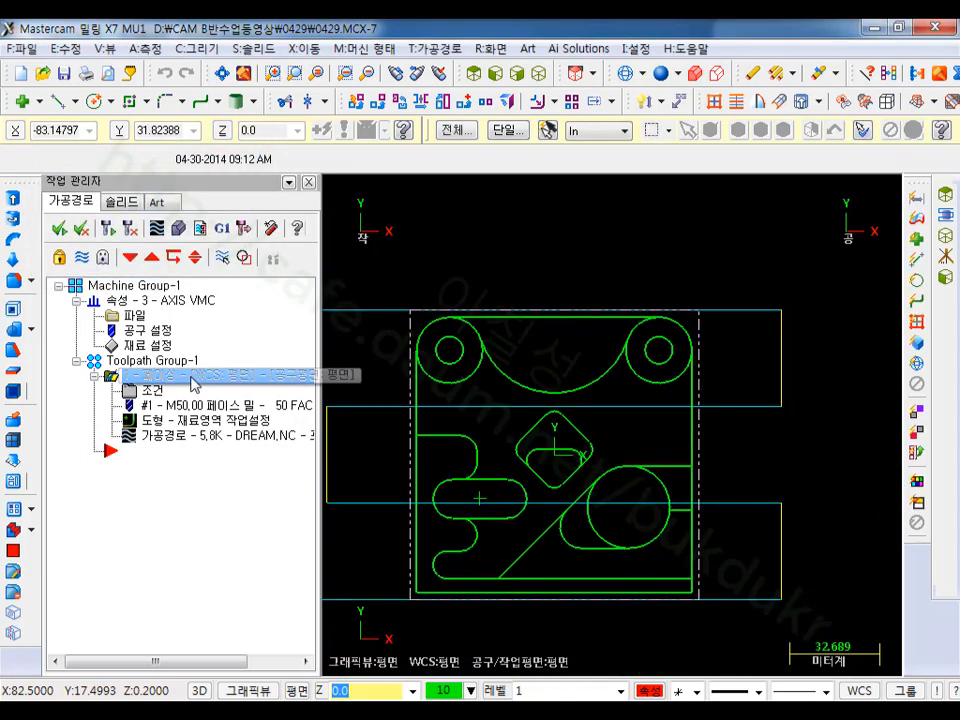
# Step: Set the move between facing passes to linear (선형), regenerate the toolpath and backplot it through the first turn
pyautogui.click(152, 394)
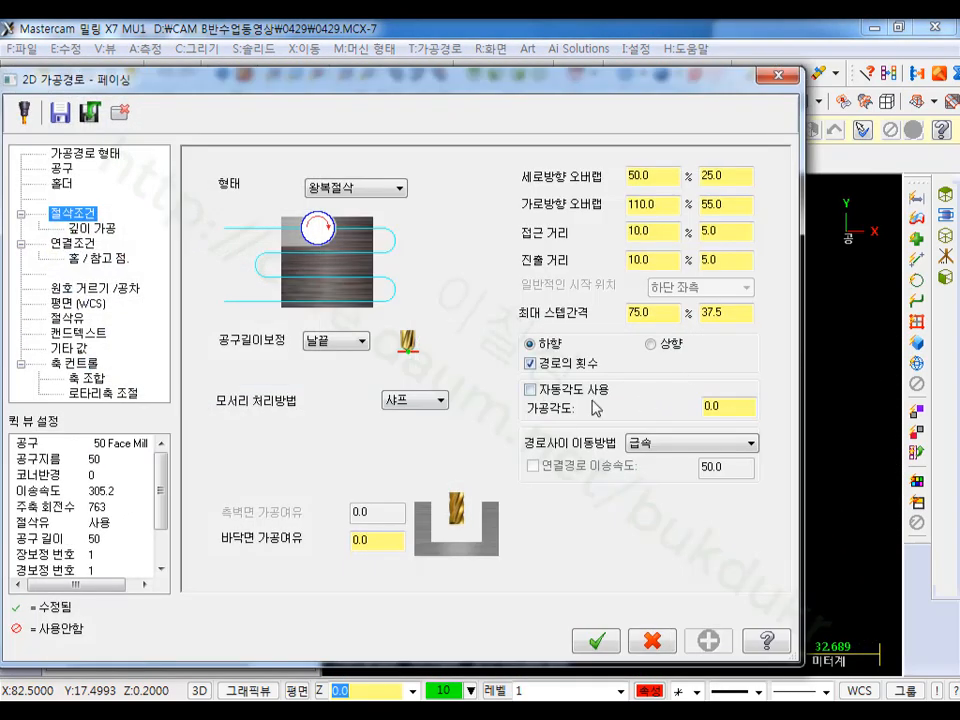
pyautogui.click(655, 444)
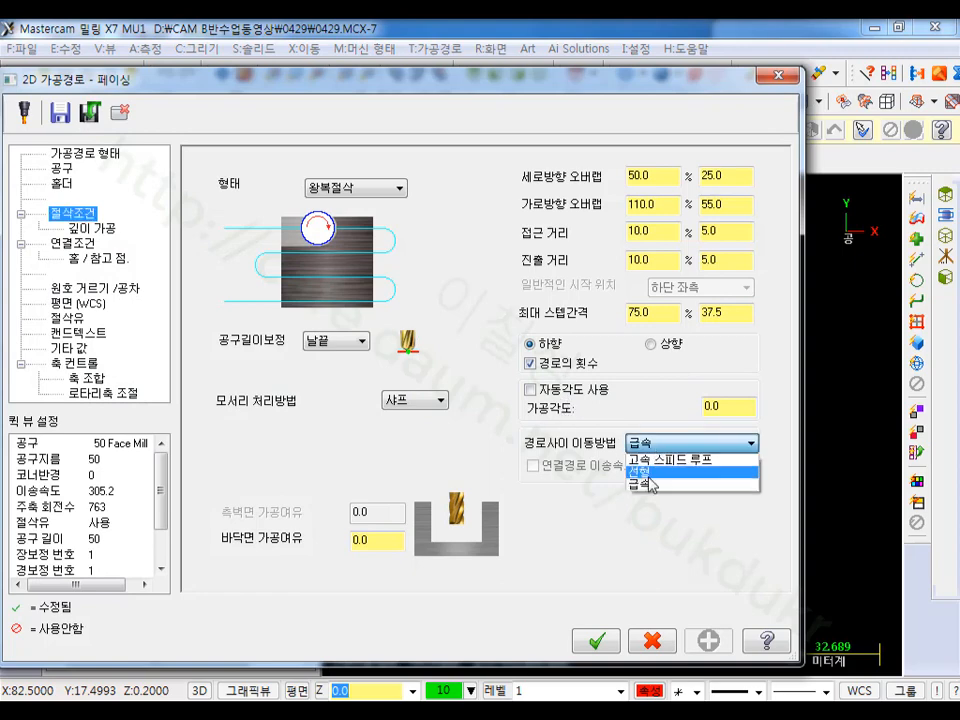
pyautogui.click(659, 461)
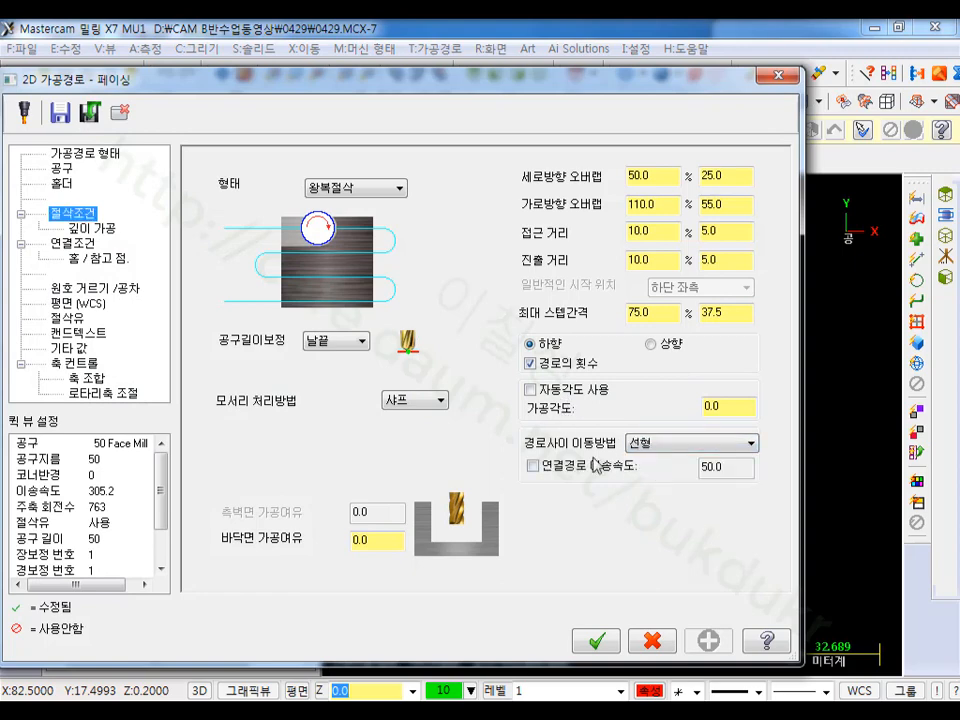
pyautogui.click(596, 641)
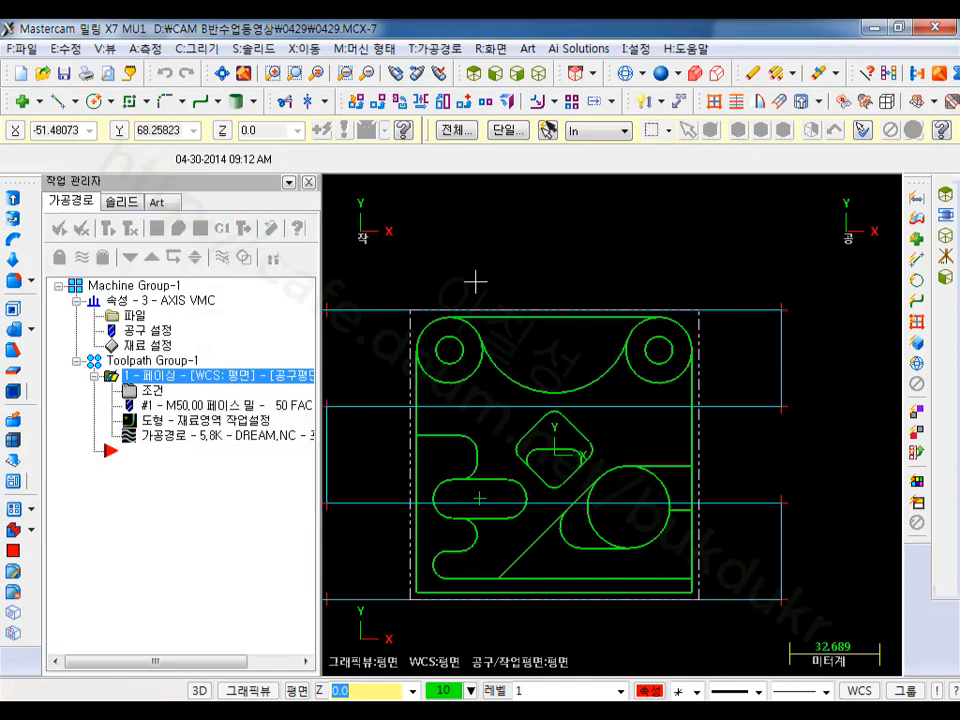
pyautogui.click(161, 231)
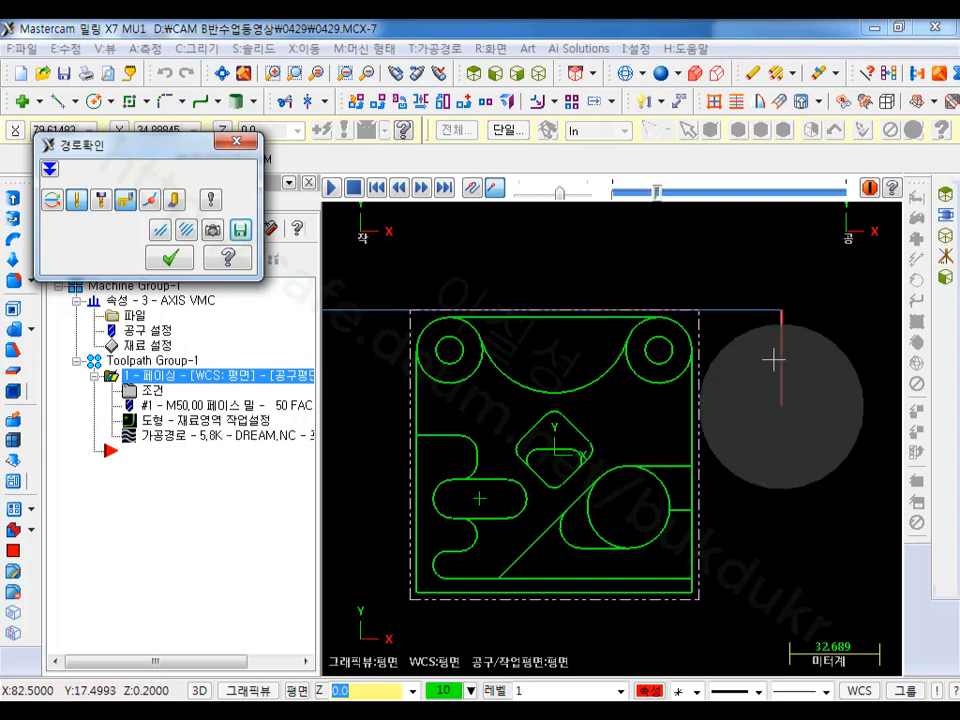
pyautogui.click(182, 258)
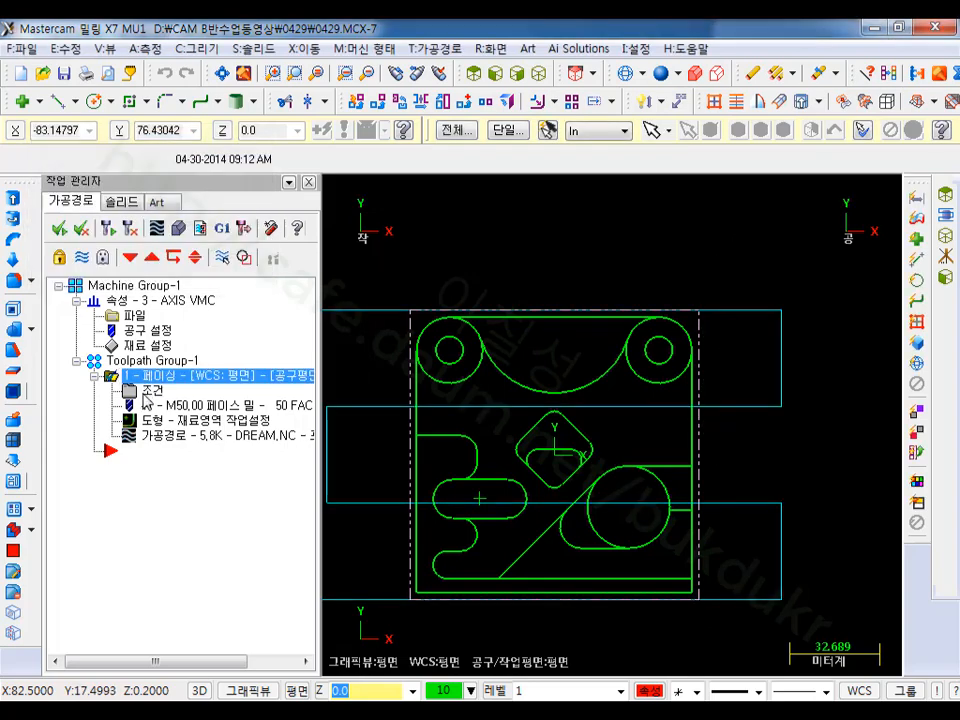
# Step: Enable the feed rate between passes (연결경로 이송속도) for the facing toolpath and set it to 2000
pyautogui.click(146, 401)
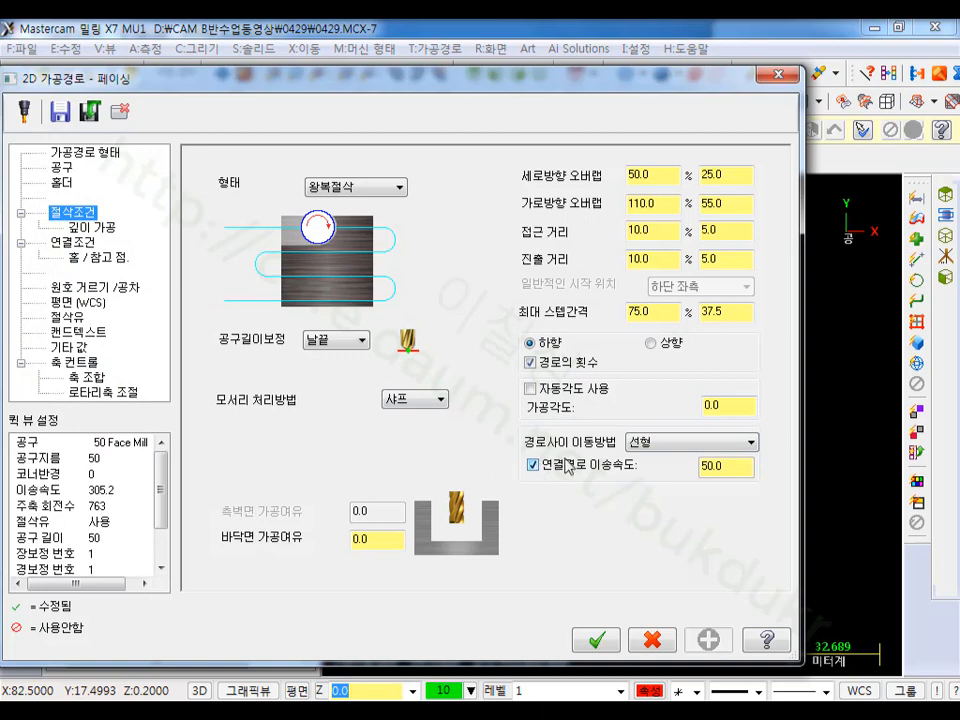
pyautogui.doubleClick(727, 467)
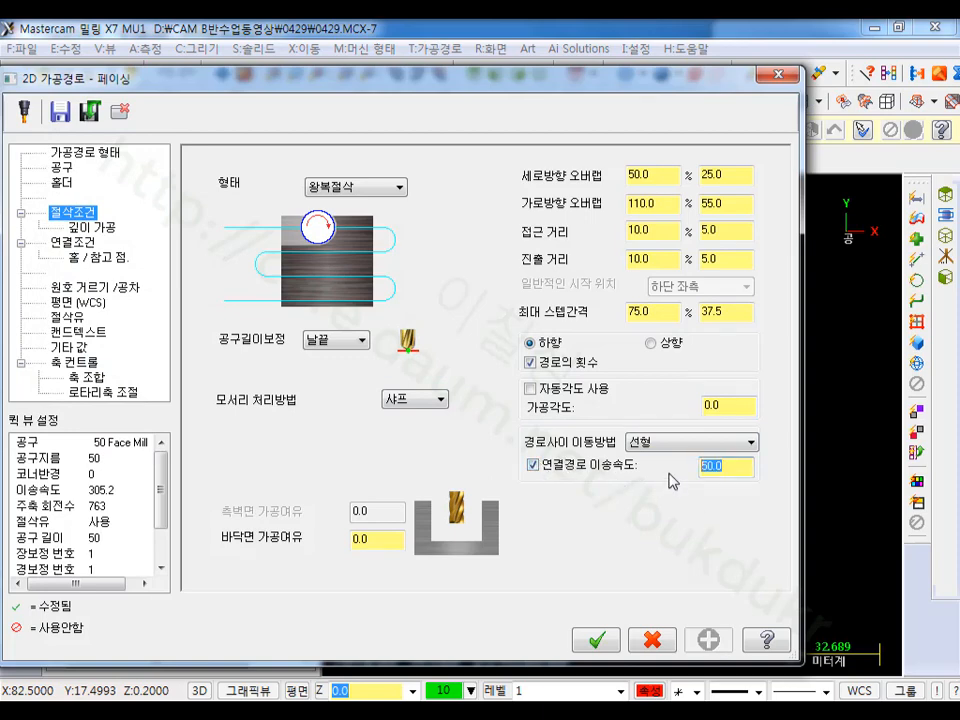
pyautogui.write('2000')
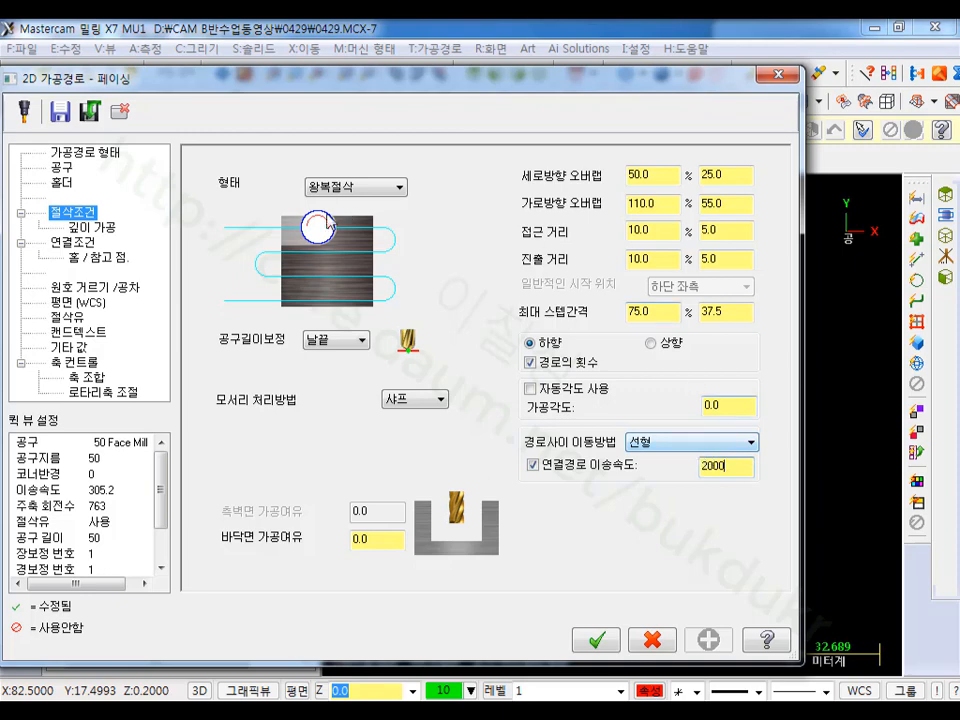
# Step: Compare the face mill's cutting feed rate with the between-pass feed rate, accept the facing parameters and regenerate the toolpath
pyautogui.click(60, 168)
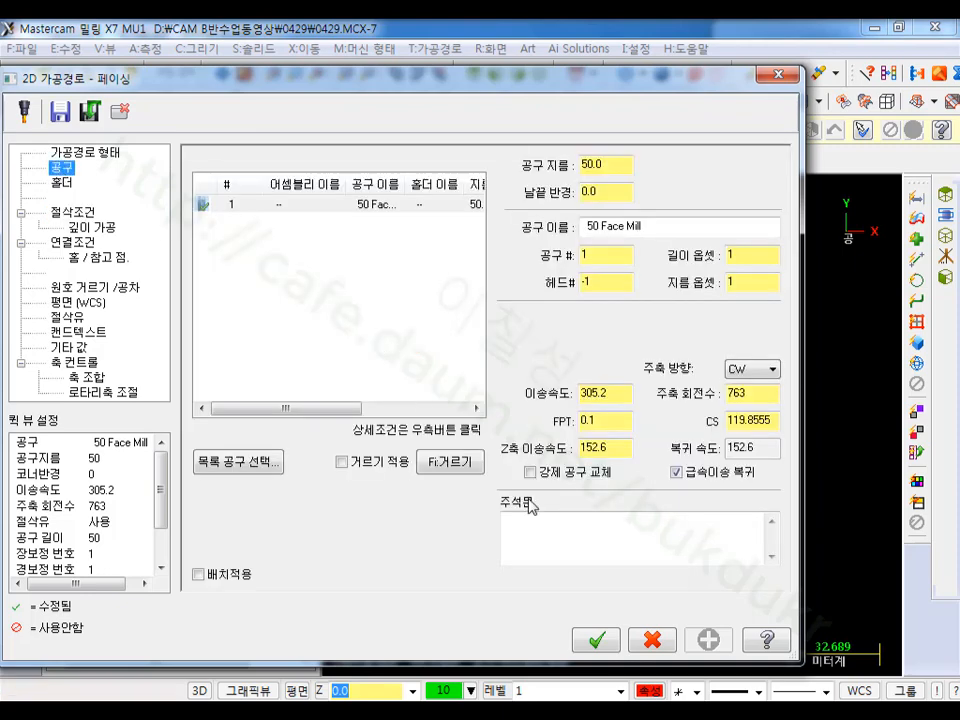
pyautogui.doubleClick(617, 392)
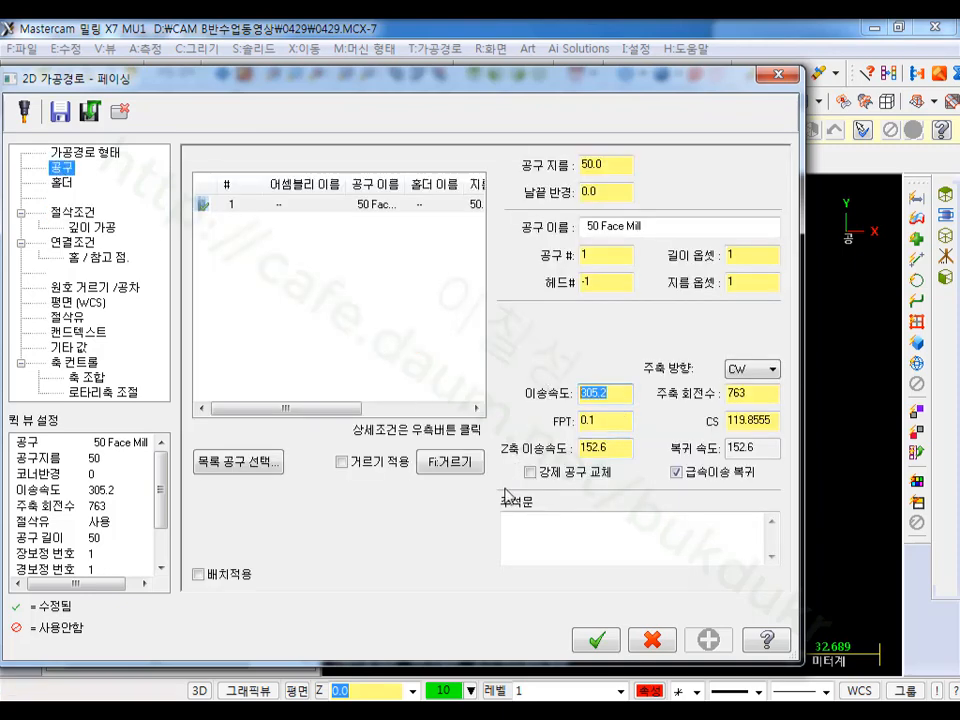
pyautogui.click(75, 212)
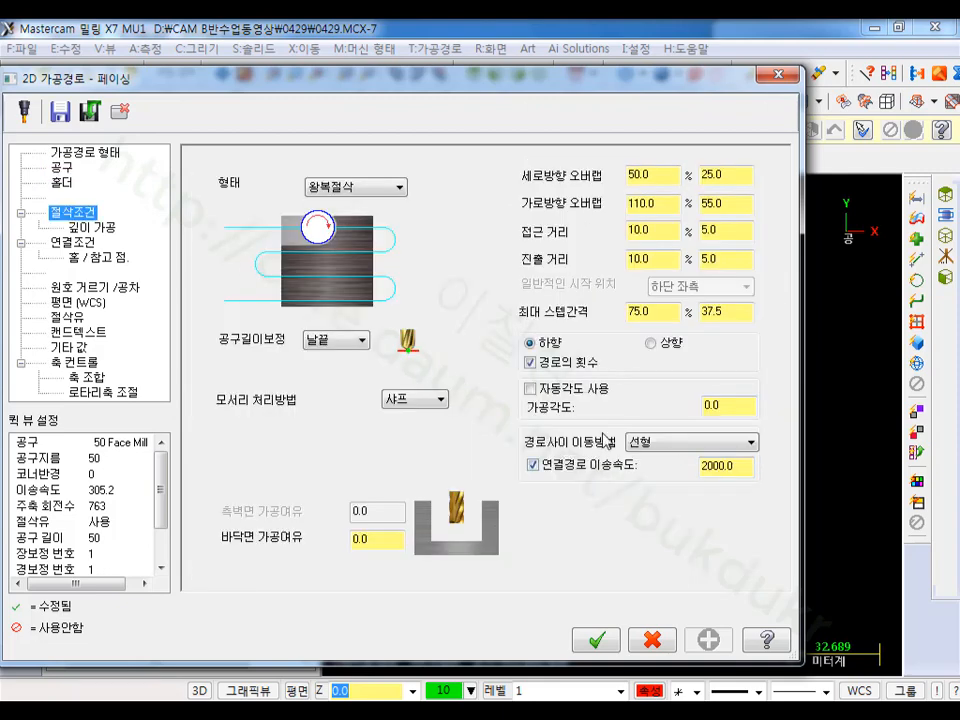
pyautogui.moveTo(746, 472); pyautogui.dragTo(689, 468)
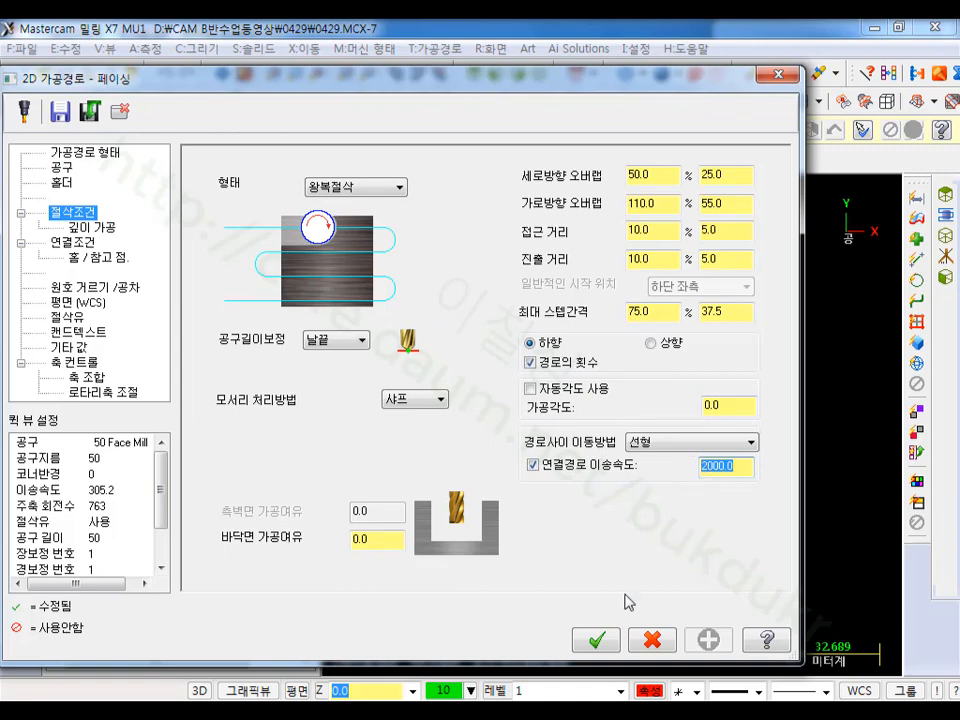
pyautogui.click(596, 640)
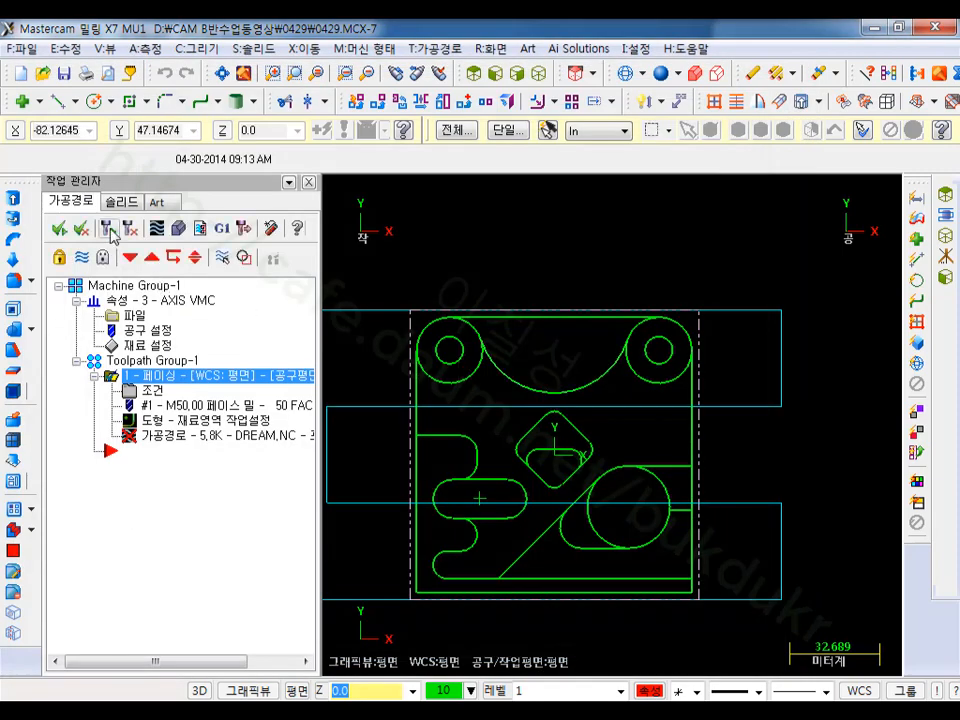
pyautogui.click(111, 230)
pyautogui.scroll(-3, 586, 350)
pyautogui.scroll(2, 470, 345)
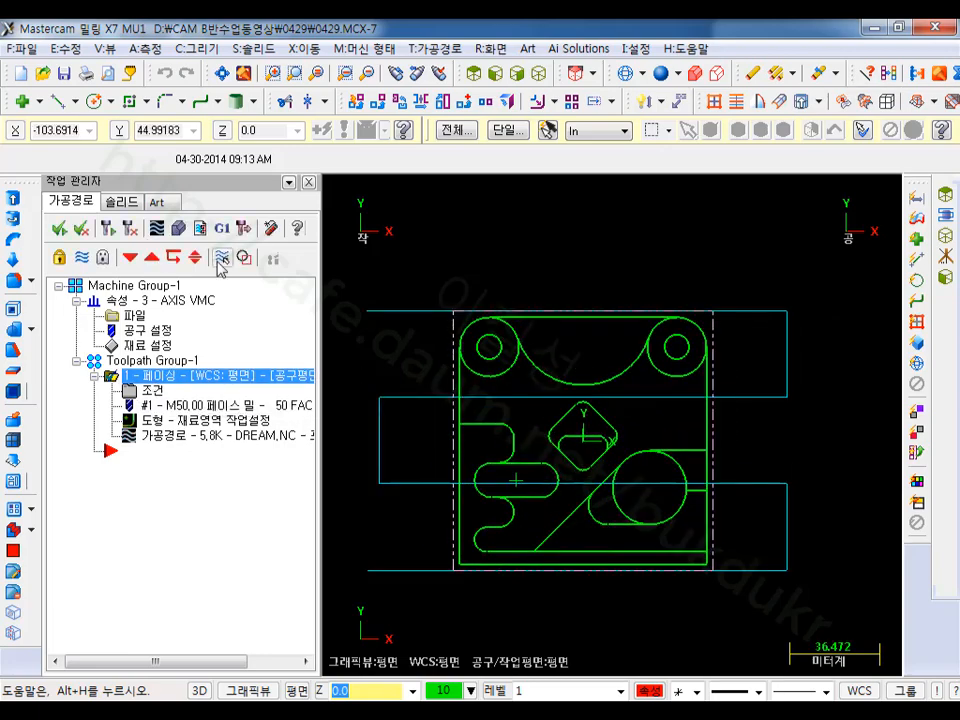
# Step: Post-process the facing toolpath to DREAM.NC and select the Y17.499F2000. block in CIMCO Edit
pyautogui.click(222, 228)
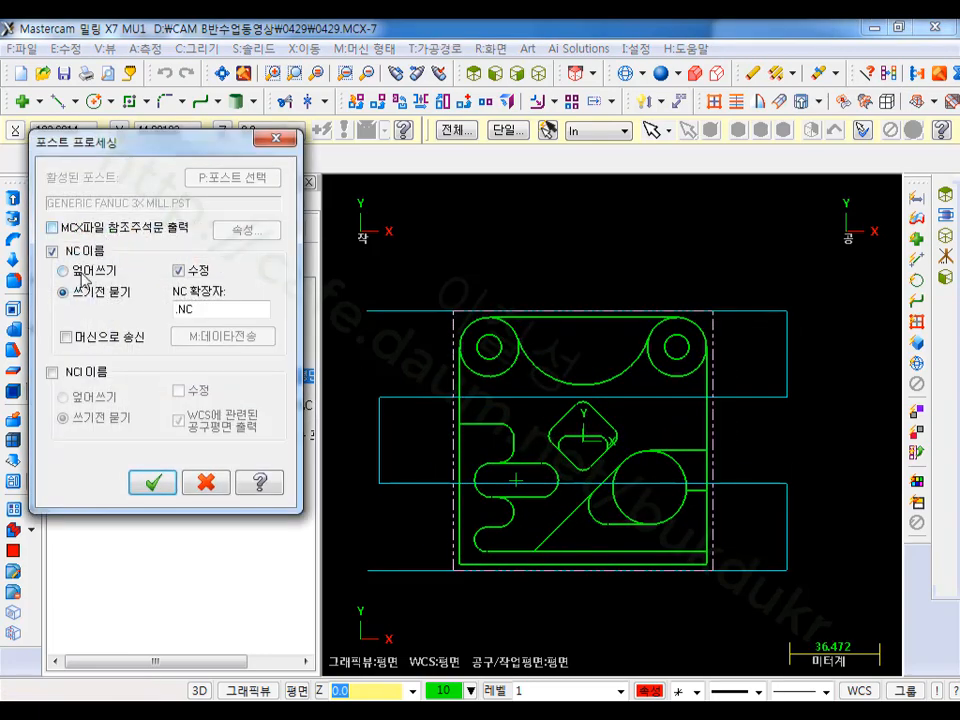
pyautogui.click(152, 483)
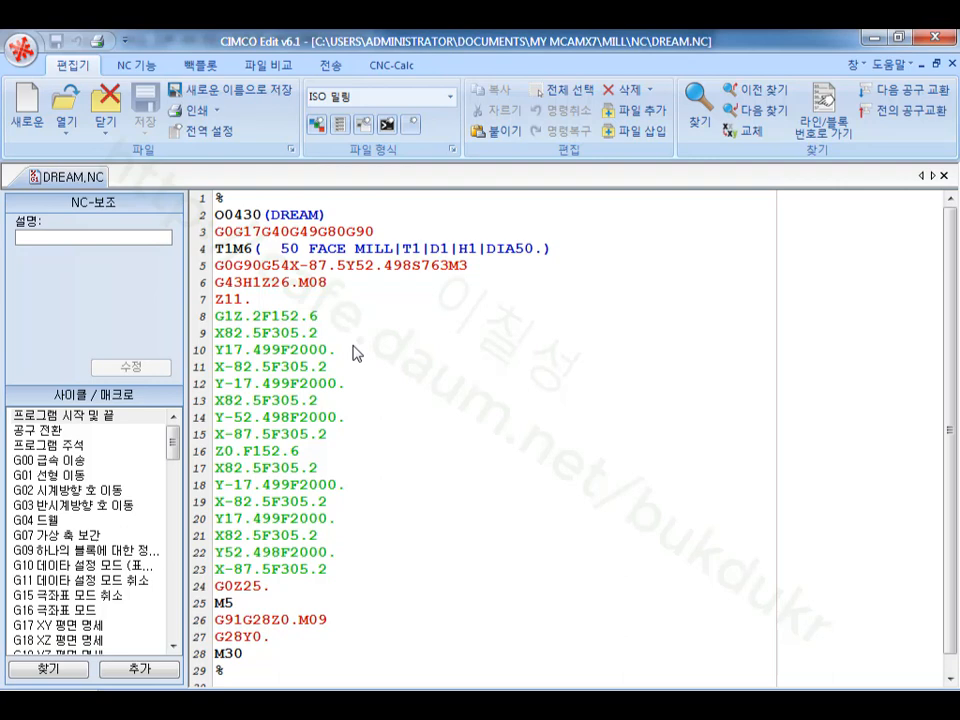
pyautogui.moveTo(355, 352); pyautogui.dragTo(213, 350)
# Step: Open the NC program's backplot and examine the feed rates of the between-pass moves and cutting passes
pyautogui.click(200, 66)
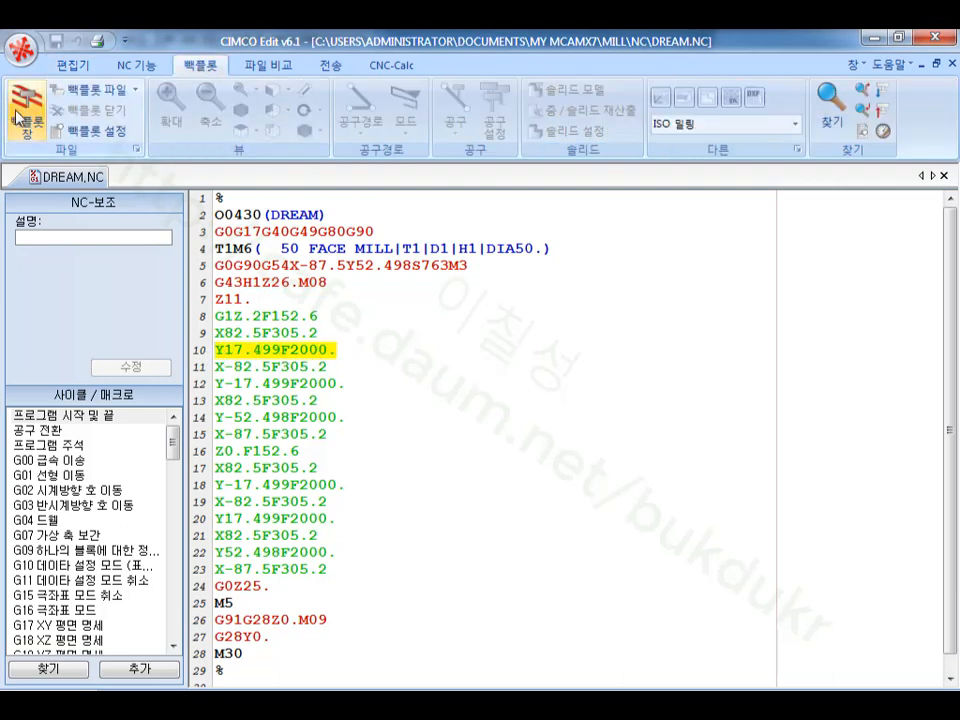
pyautogui.click(25, 105)
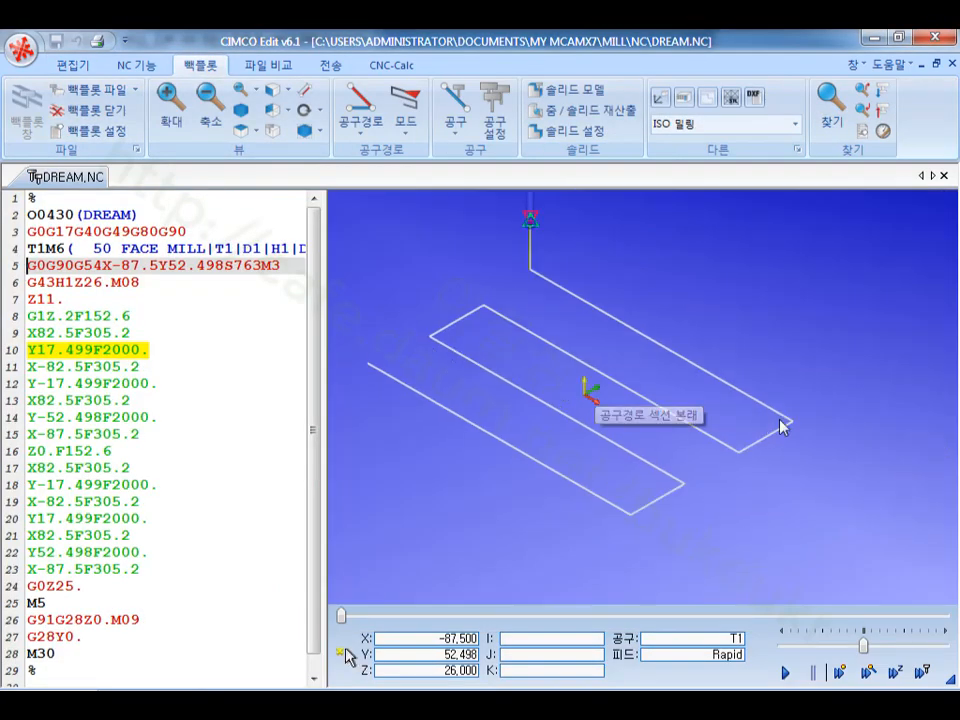
pyautogui.click(784, 428)
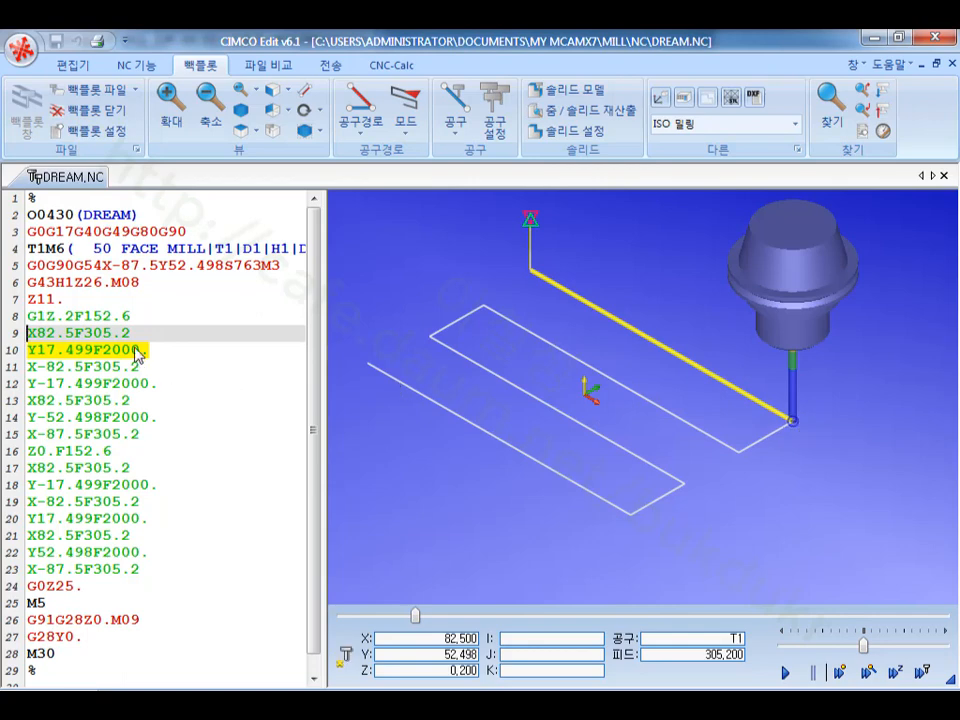
pyautogui.click(160, 386)
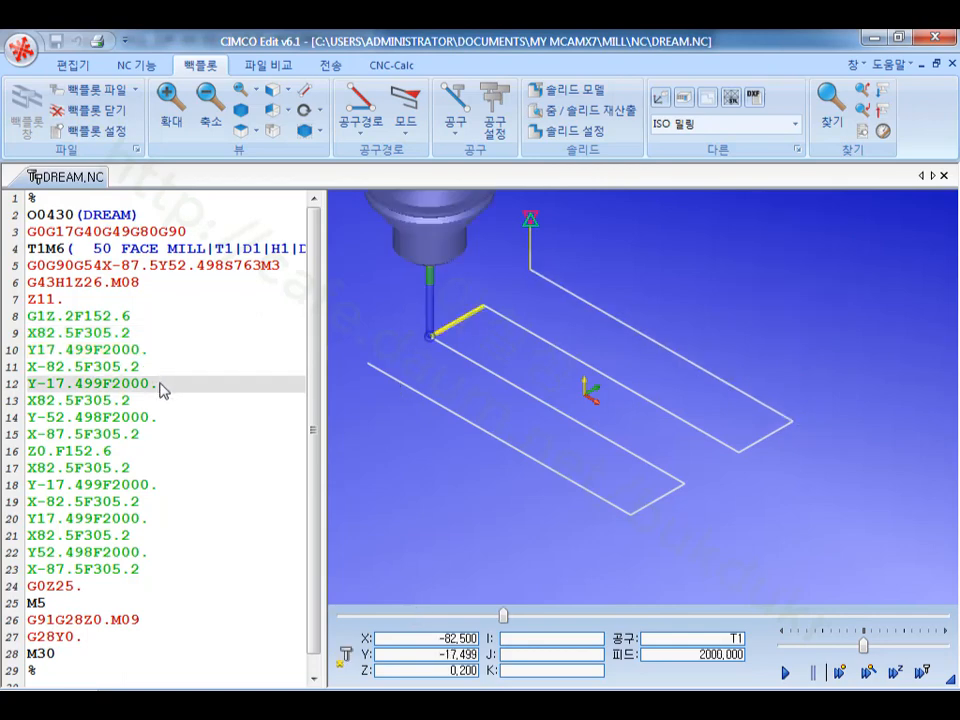
pyautogui.click(160, 418)
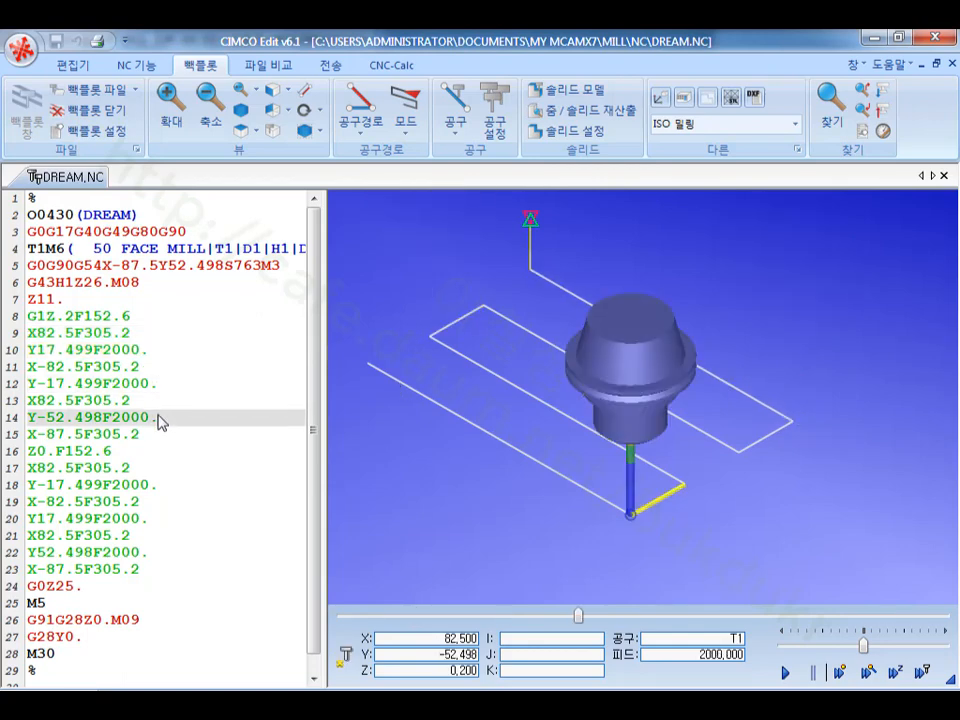
pyautogui.click(155, 383)
pyautogui.click(156, 400)
pyautogui.click(156, 367)
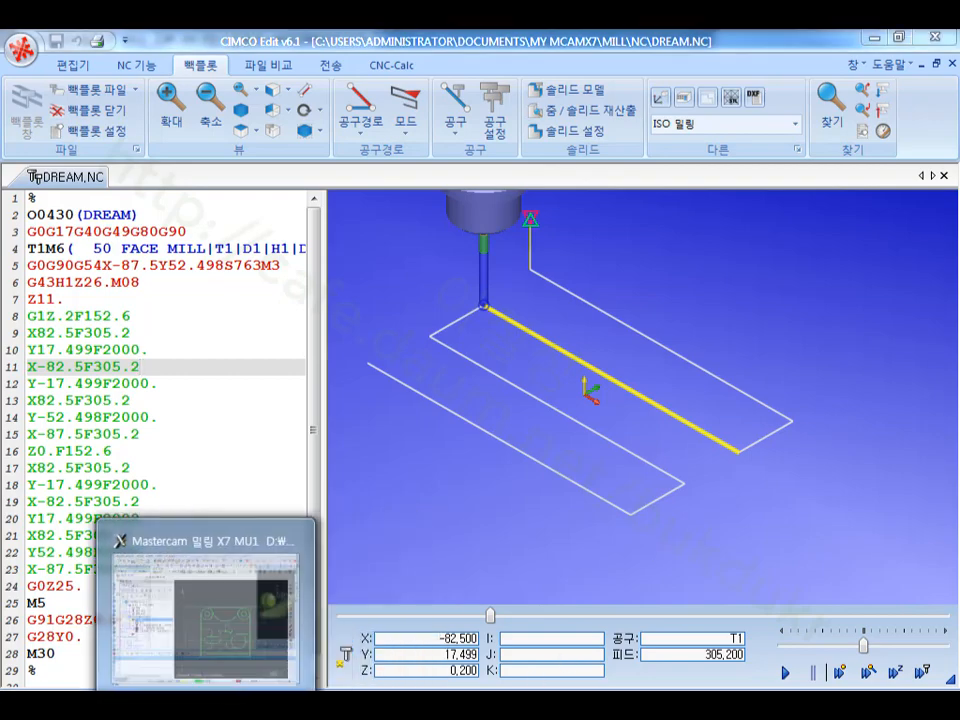
# Step: Switch back to Mastercam and step through the facing toolpath's backplot with the cutter shown, examining the coverage of each pass
pyautogui.hotkey('alt', 'Tab')
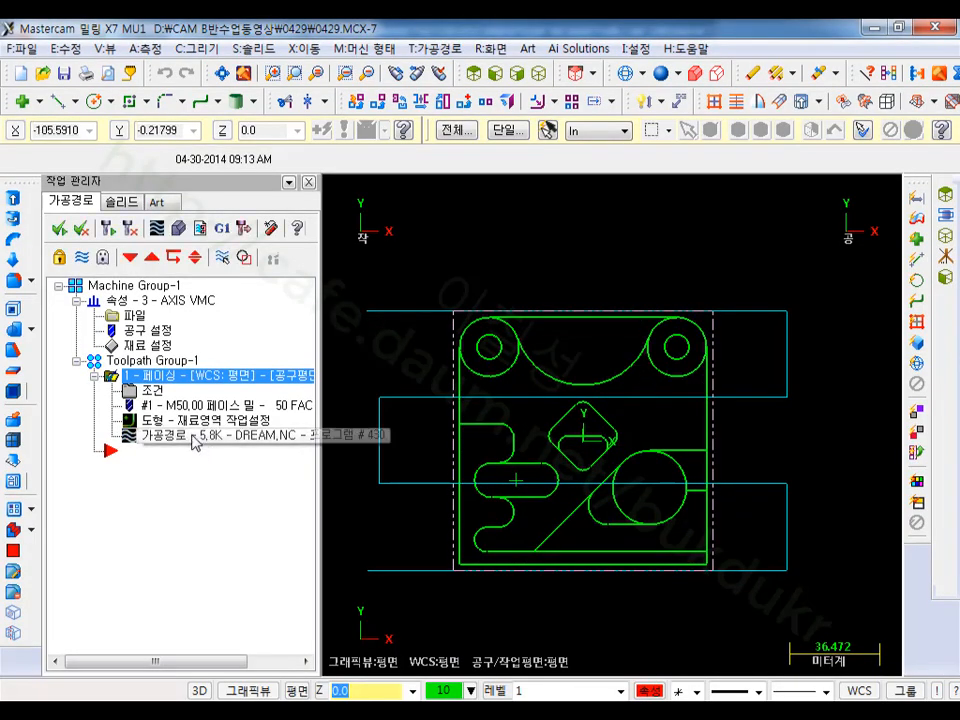
pyautogui.click(181, 230)
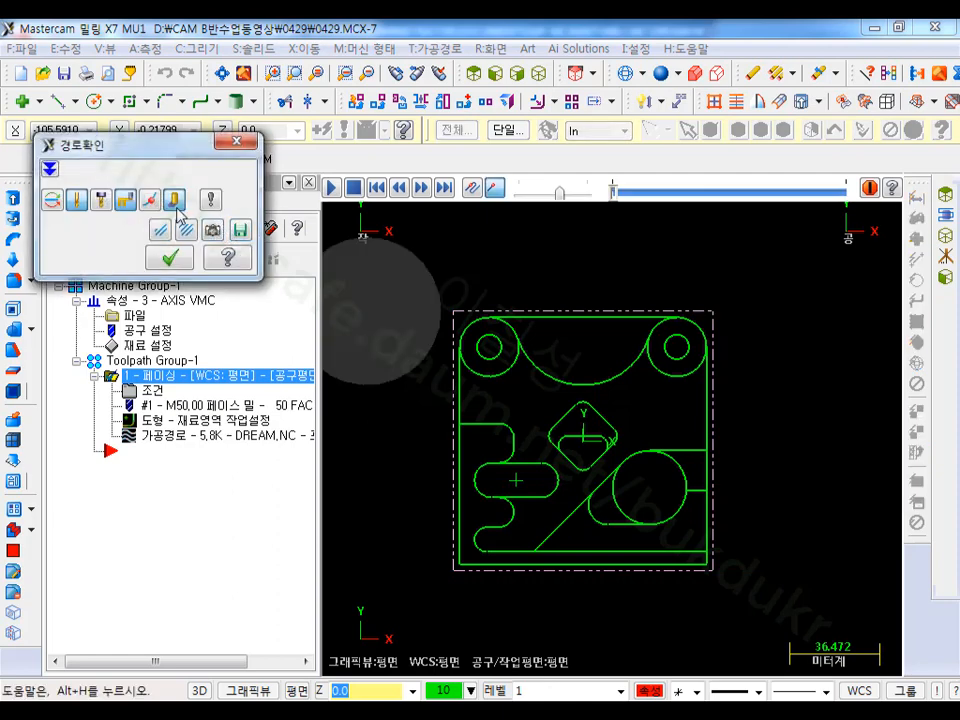
pyautogui.press('s')
pyautogui.press('s')
pyautogui.press('s')
pyautogui.press('s')
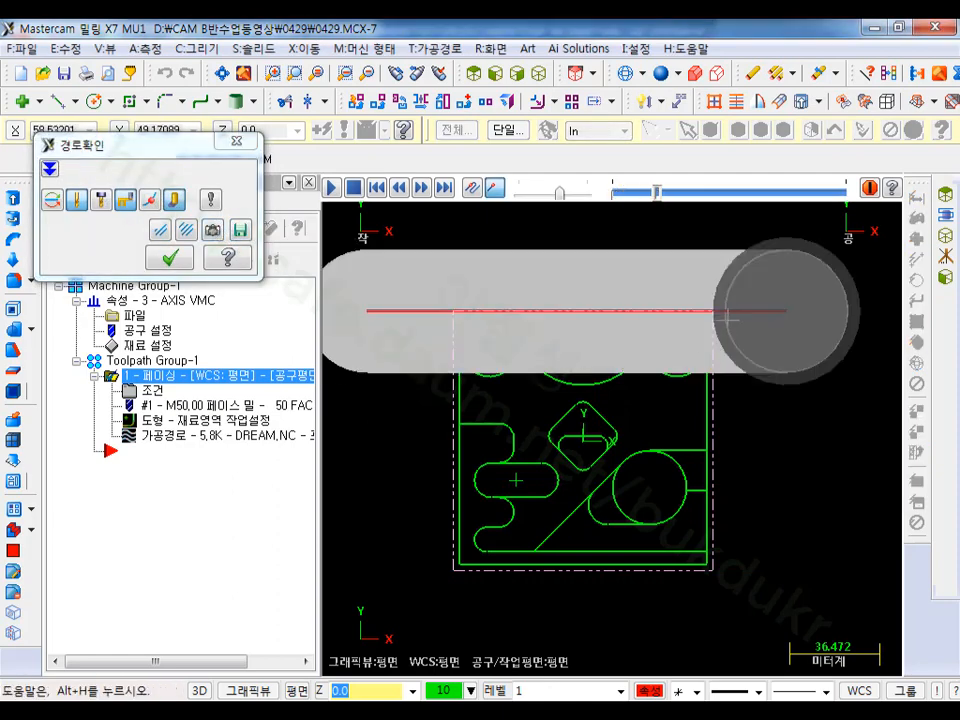
pyautogui.press('s')
pyautogui.press('s')
pyautogui.press('s')
pyautogui.press('s')
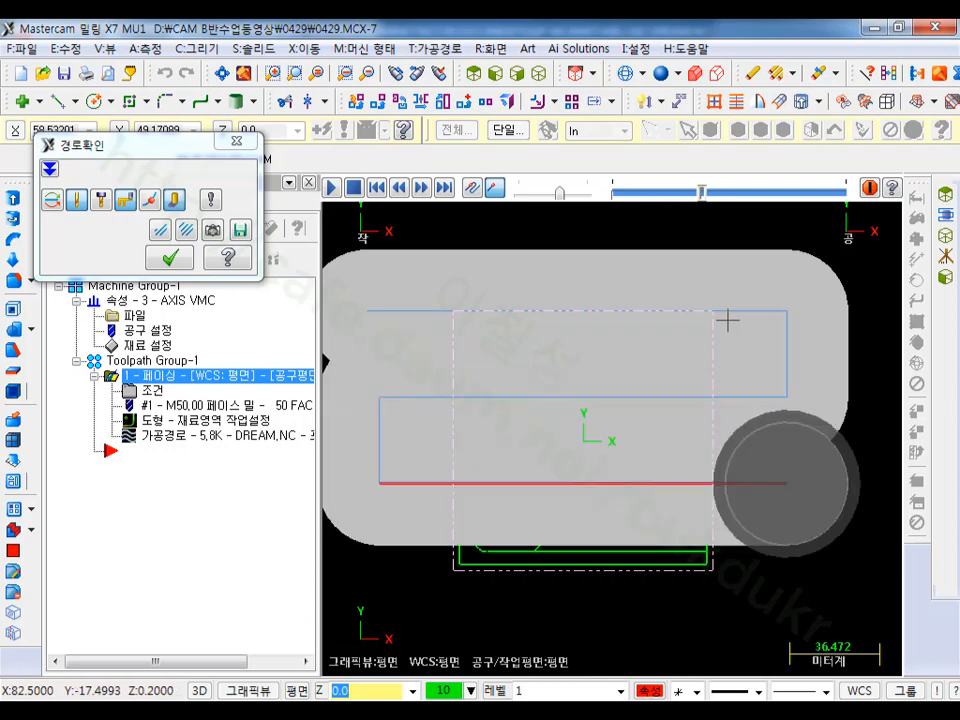
pyautogui.press('s')
pyautogui.press('s')
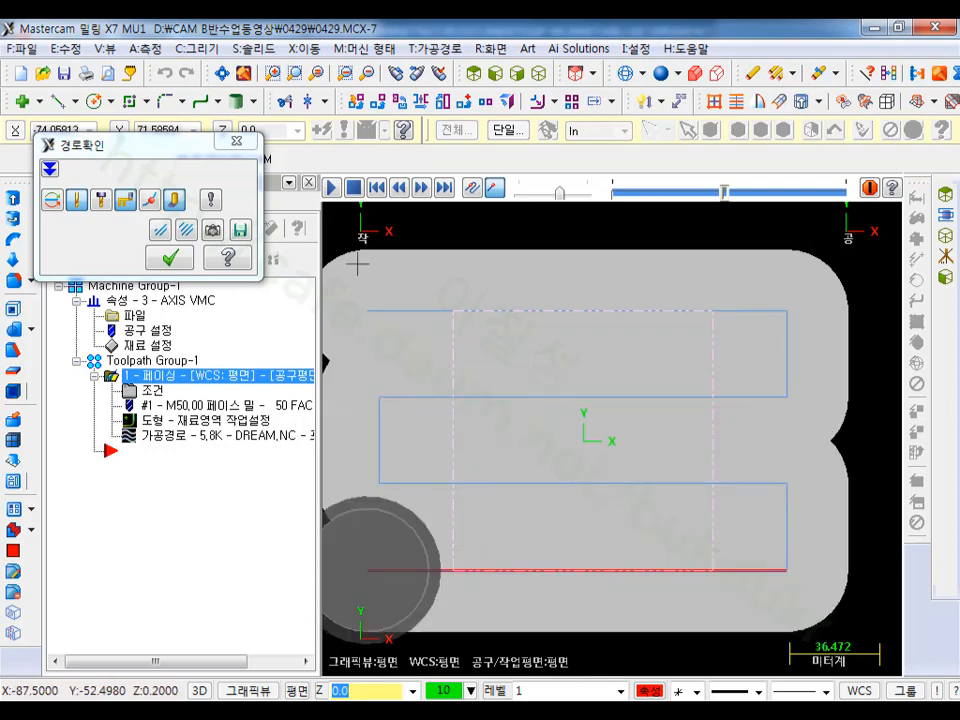
pyautogui.click(172, 258)
# Step: Set the facing toolpath's maximum stepover (최대 스텝간격) to 90% and regenerate the toolpath
pyautogui.click(152, 391)
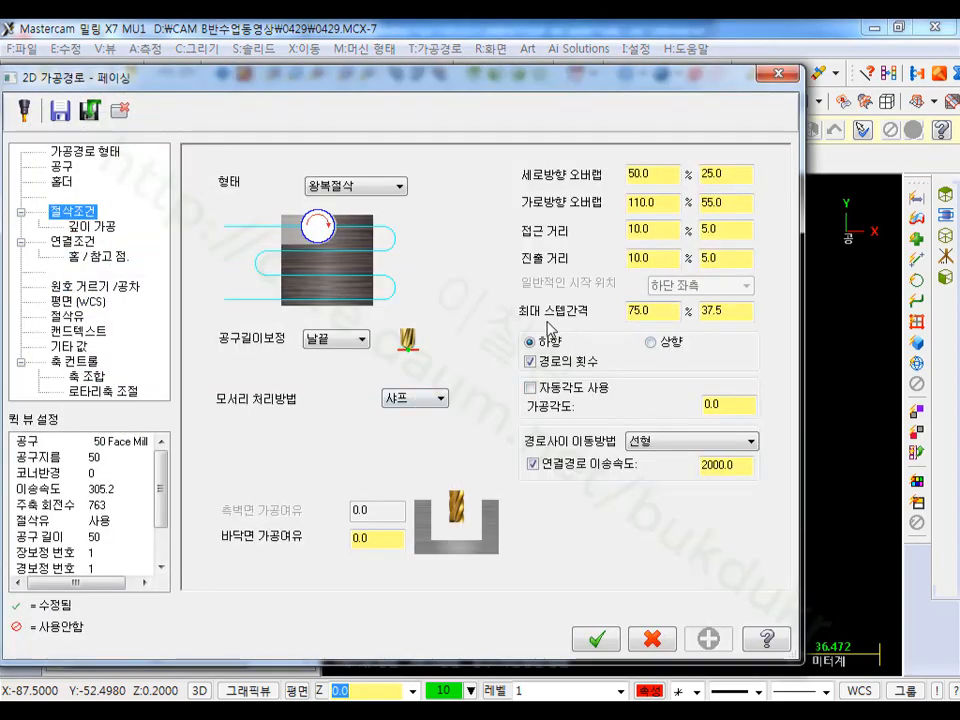
pyautogui.moveTo(675, 314); pyautogui.dragTo(617, 322)
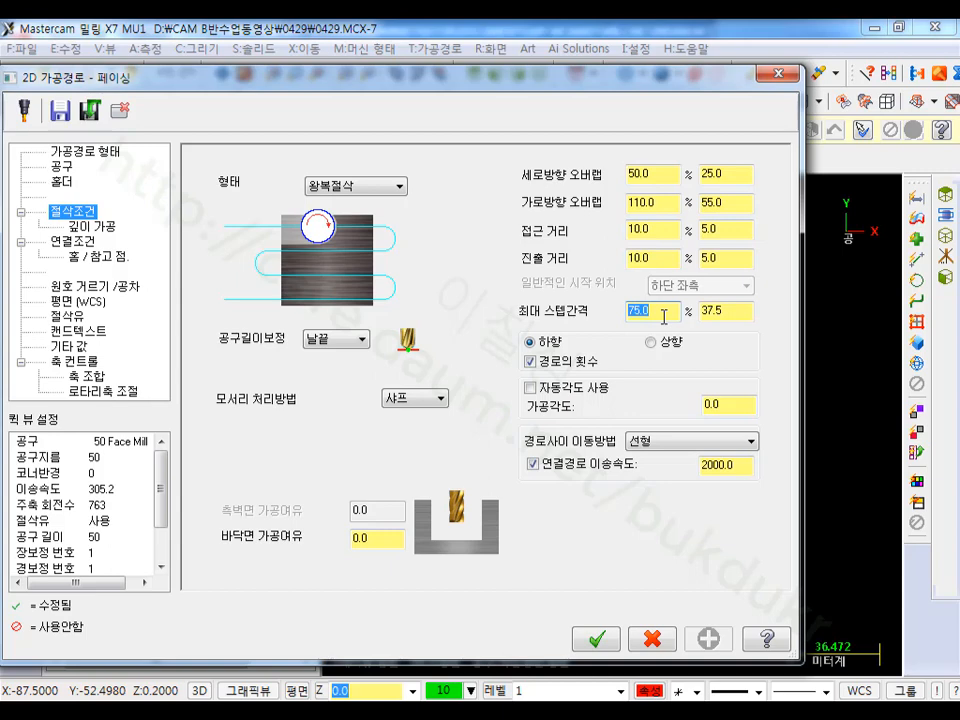
pyautogui.write('90')
pyautogui.click(744, 313)
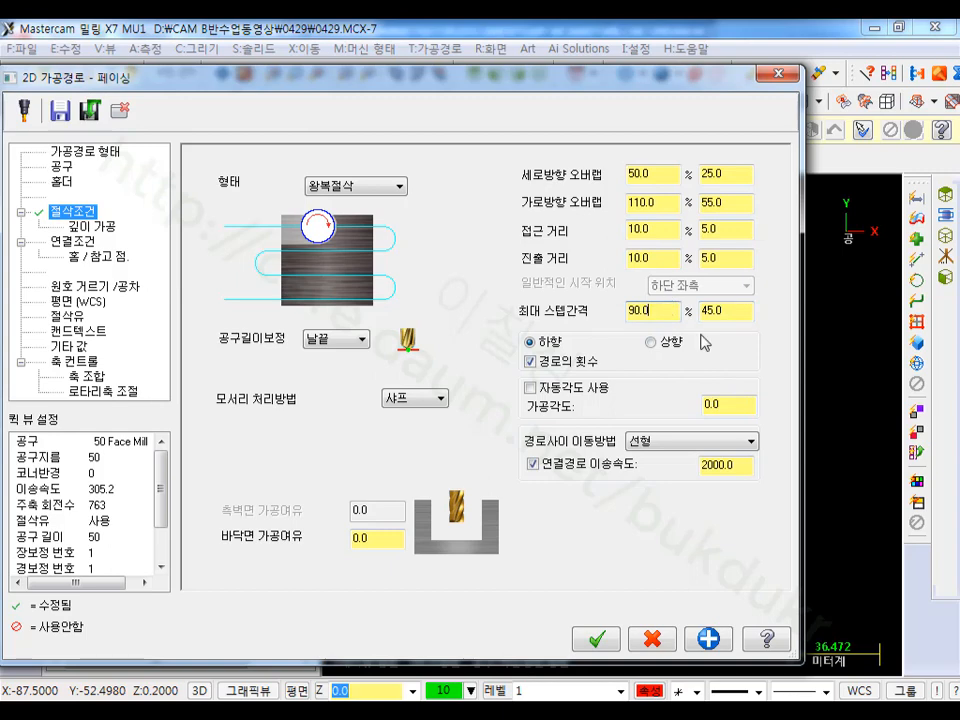
pyautogui.click(602, 637)
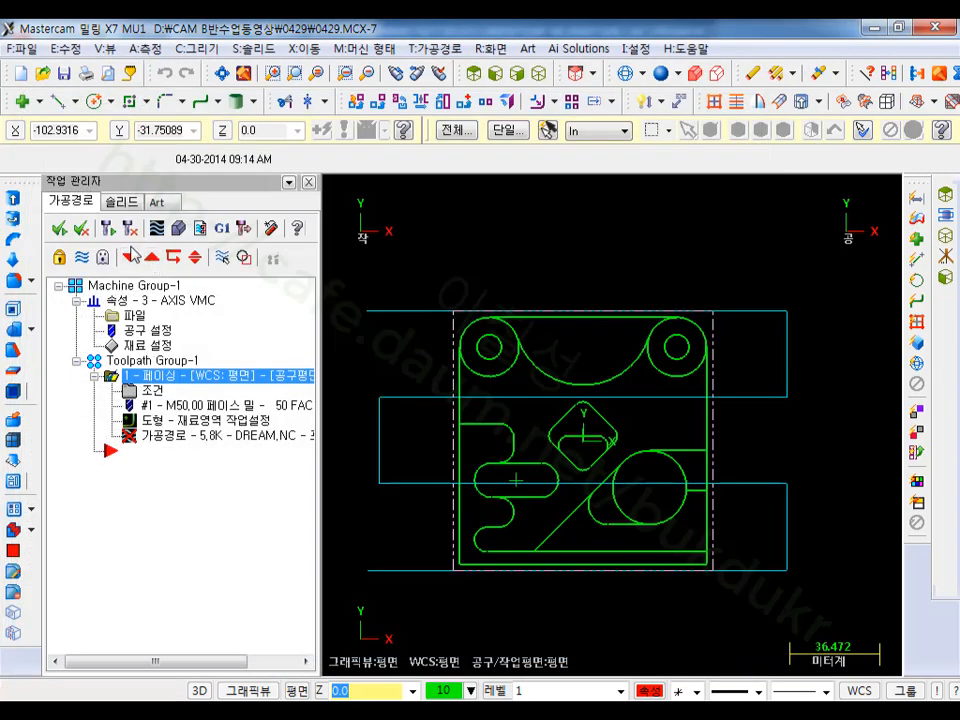
pyautogui.scroll(1, 547, 415)
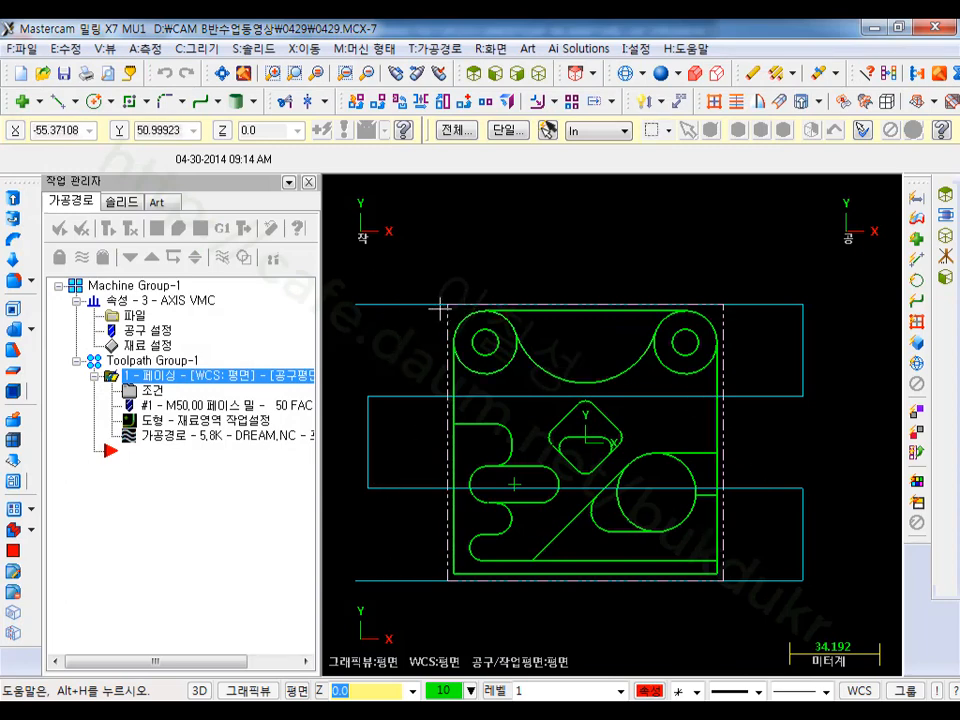
# Step: Set the facing toolpath's across overlap (세로방향 오버랩) to 5% and regenerate the toolpath
pyautogui.click(157, 391)
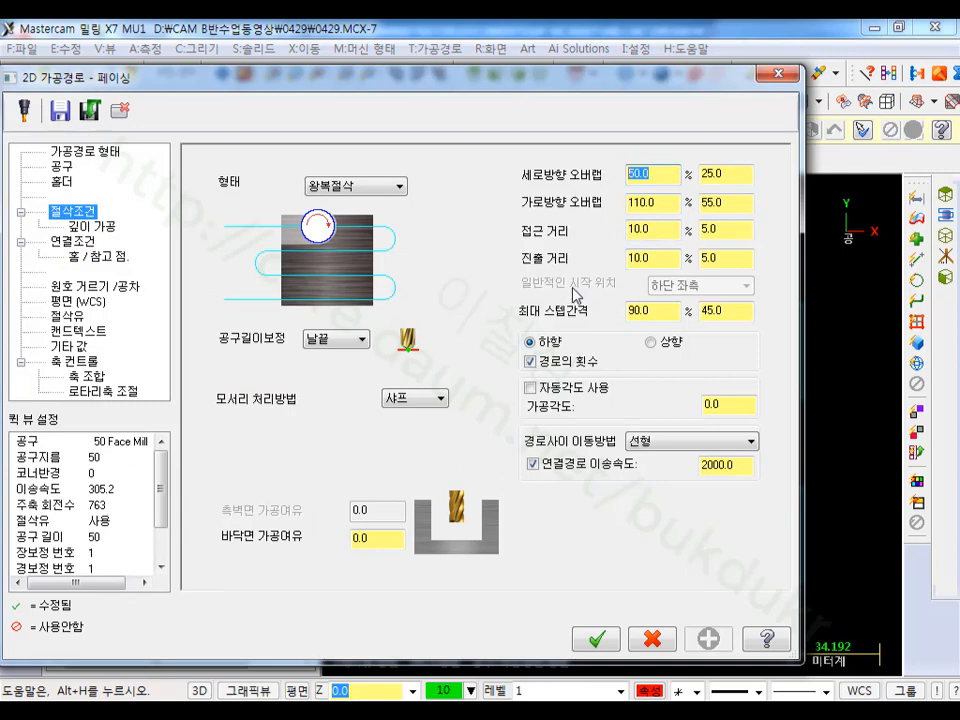
pyautogui.doubleClick(657, 178)
pyautogui.write('5')
pyautogui.press('Return')
pyautogui.click(733, 171)
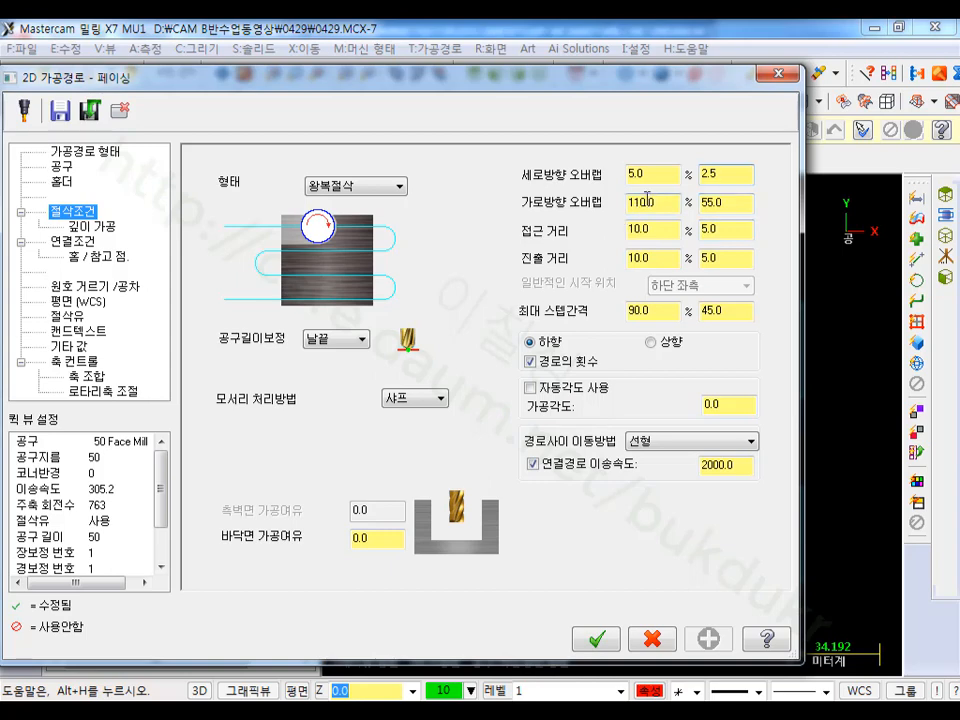
pyautogui.click(597, 641)
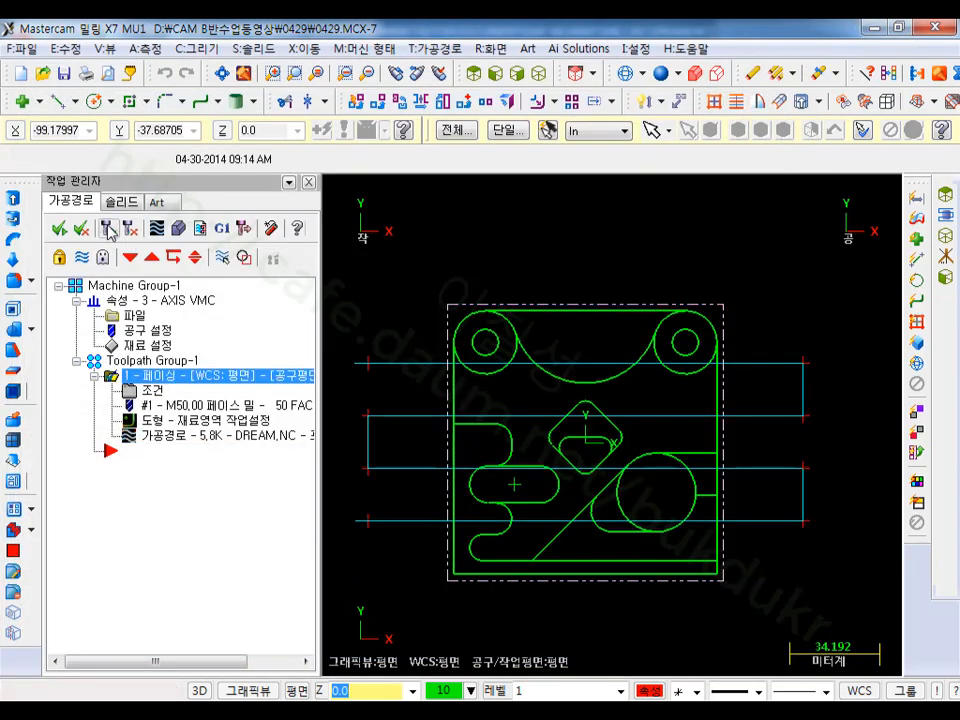
# Step: Set the facing toolpath's across overlap (세로방향 오버랩) to 95% and regenerate the toolpath
pyautogui.click(152, 392)
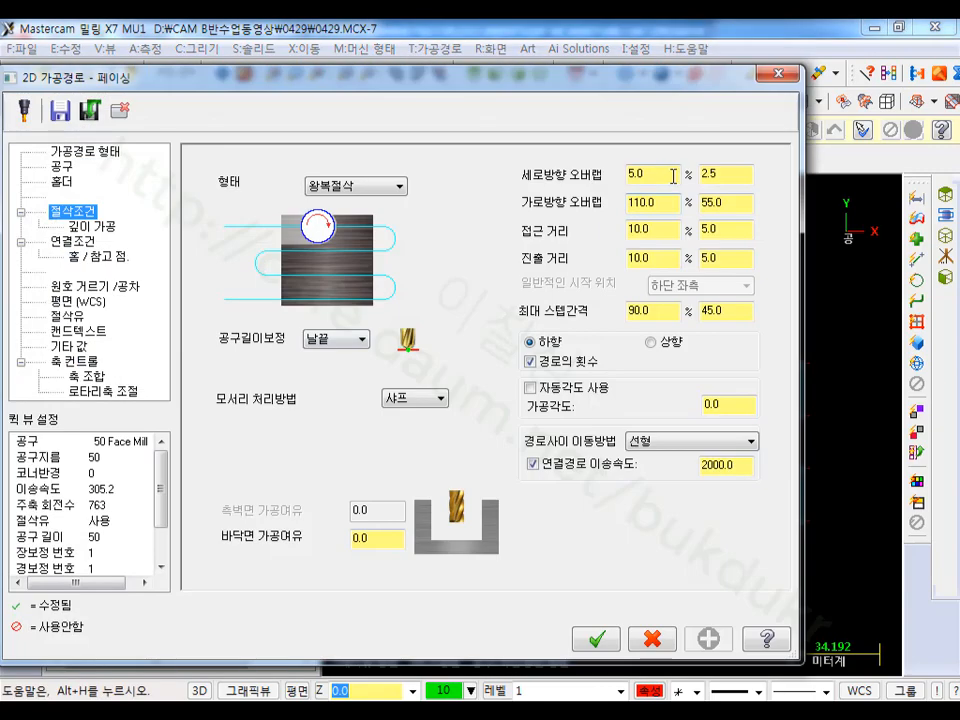
pyautogui.write('95')
pyautogui.press('Return')
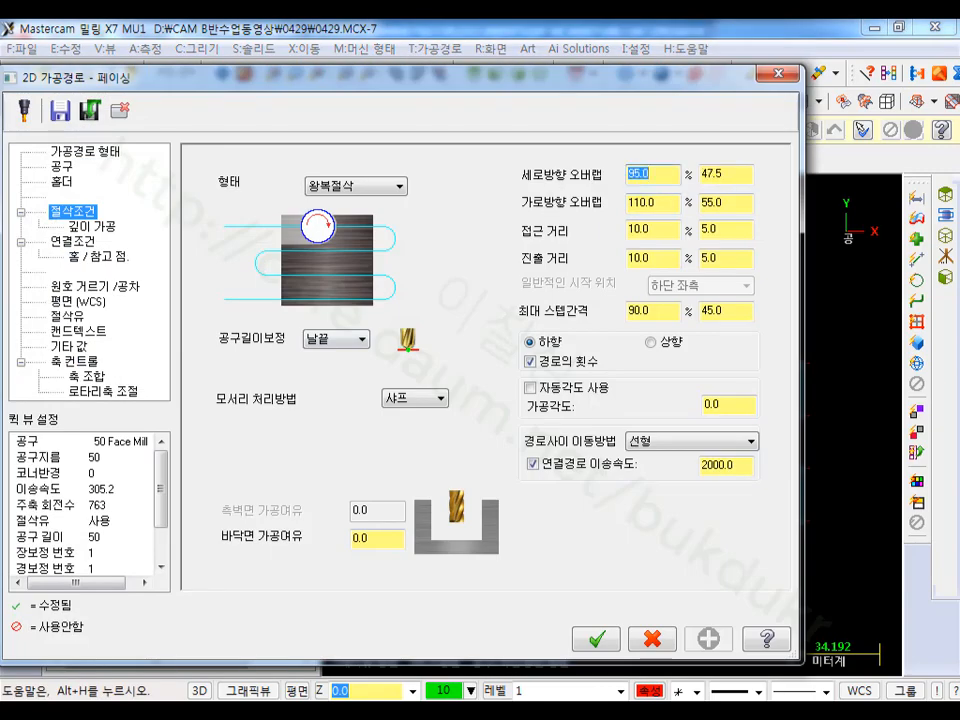
pyautogui.click(597, 638)
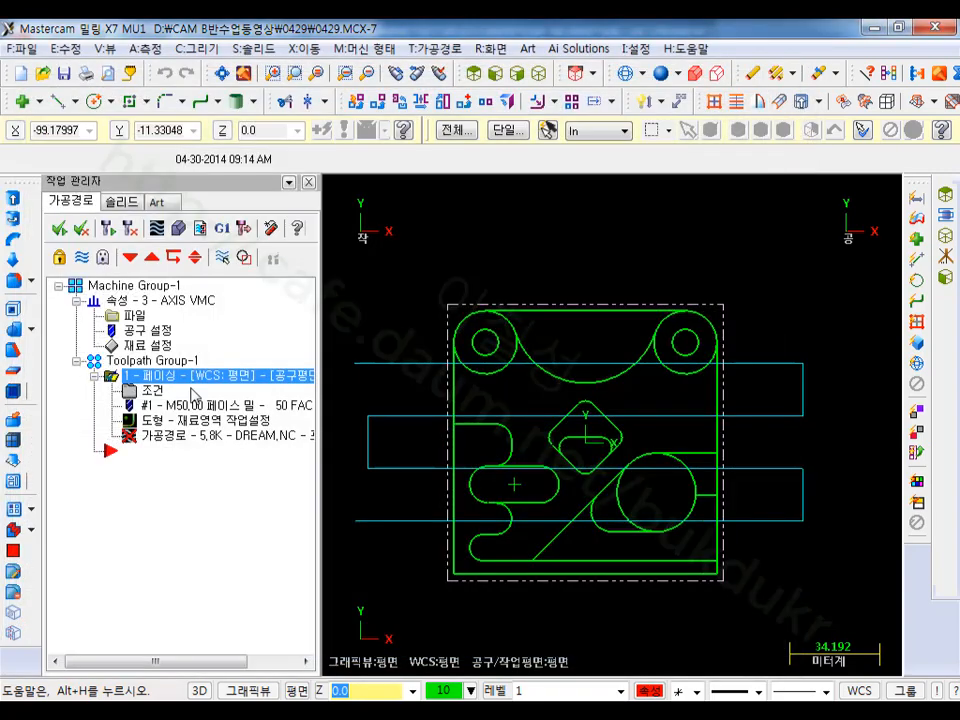
pyautogui.click(109, 228)
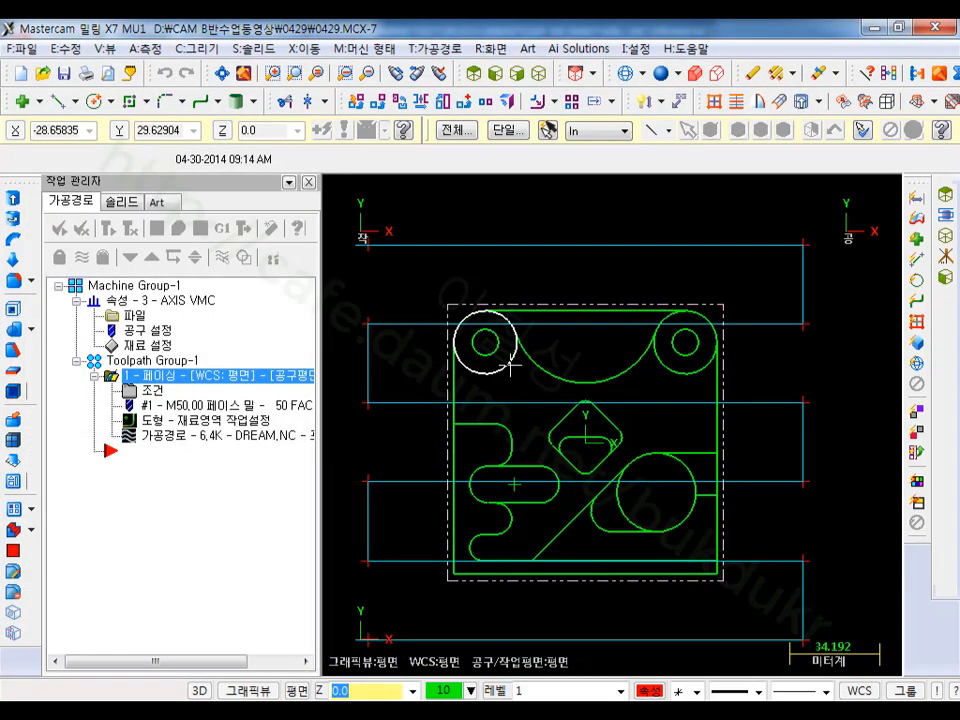
pyautogui.scroll(-1, 574, 364)
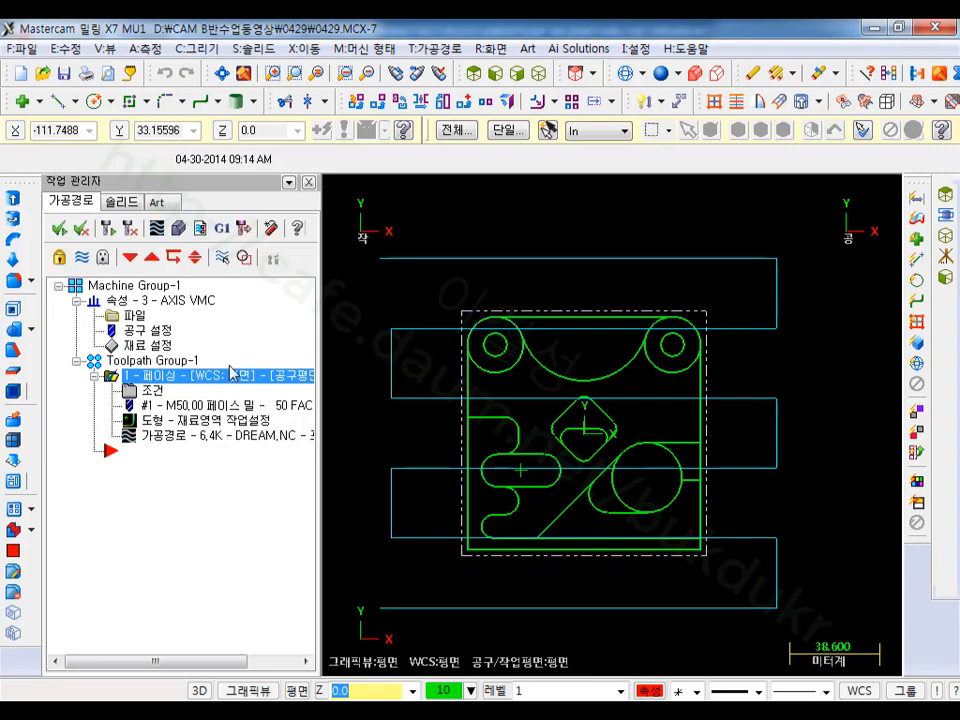
# Step: Set the facing toolpath's across overlap (세로방향 오버랩) to 20% and regenerate the toolpath
pyautogui.click(156, 394)
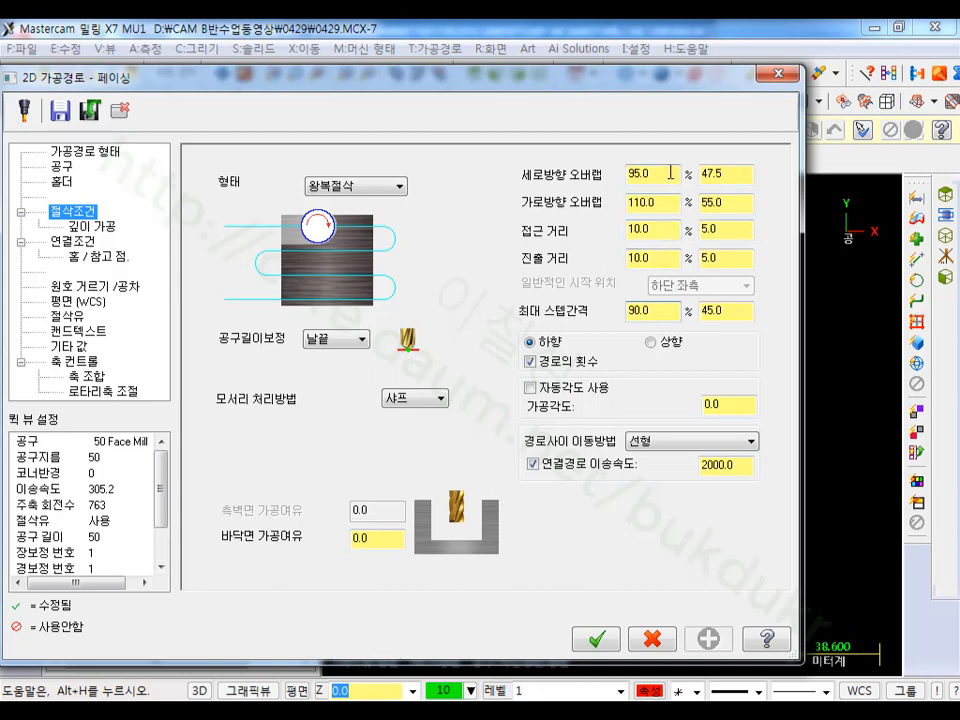
pyautogui.moveTo(669, 173); pyautogui.dragTo(590, 185)
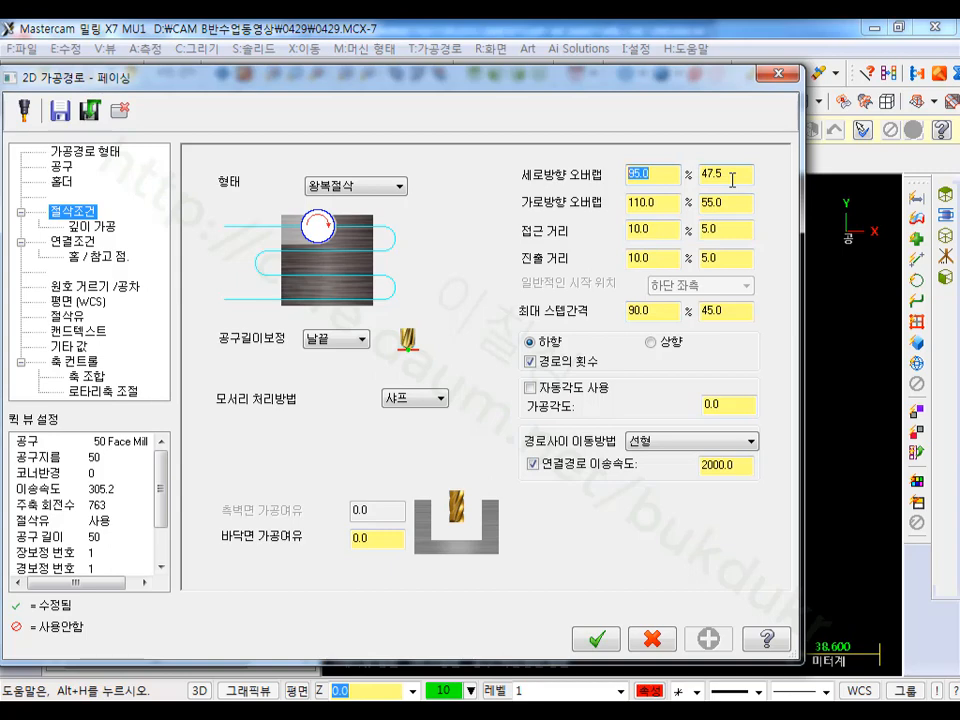
pyautogui.write('20')
pyautogui.click(744, 176)
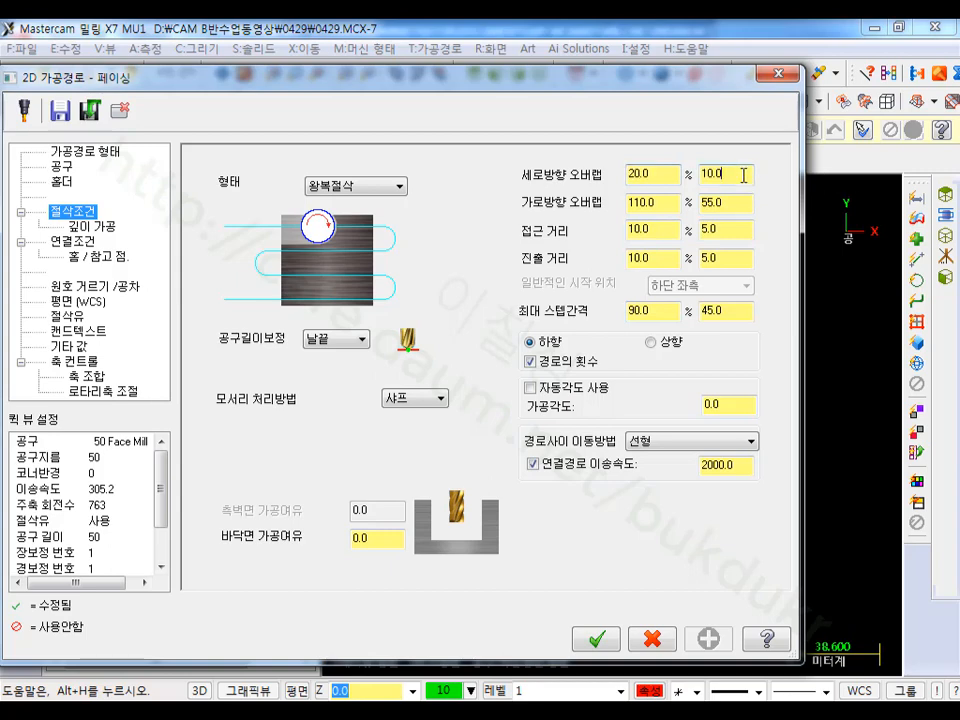
pyautogui.click(593, 640)
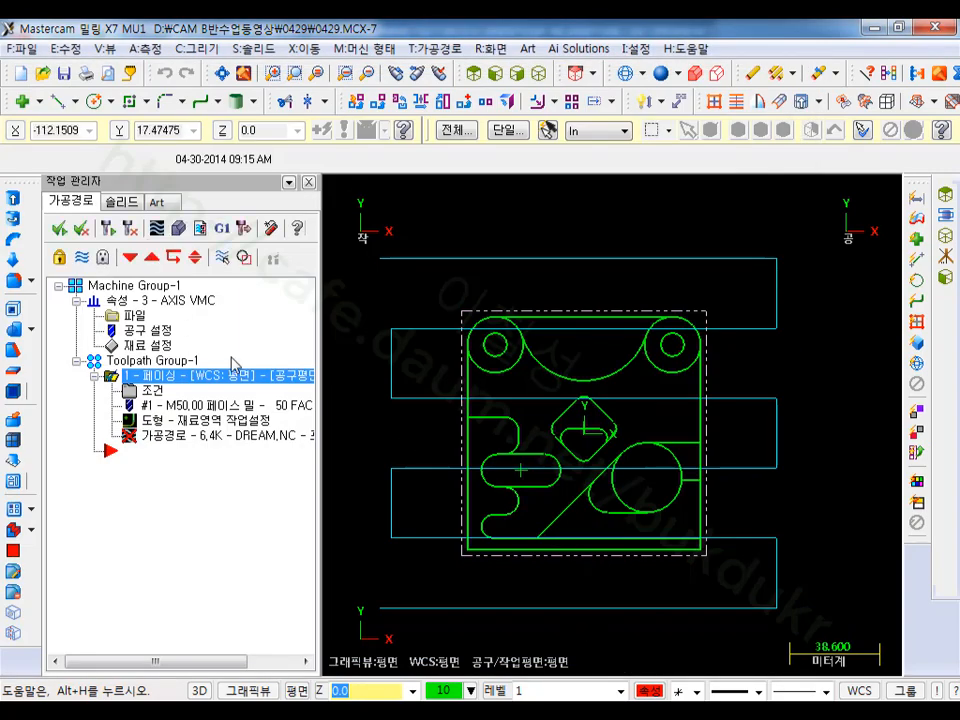
pyautogui.click(113, 230)
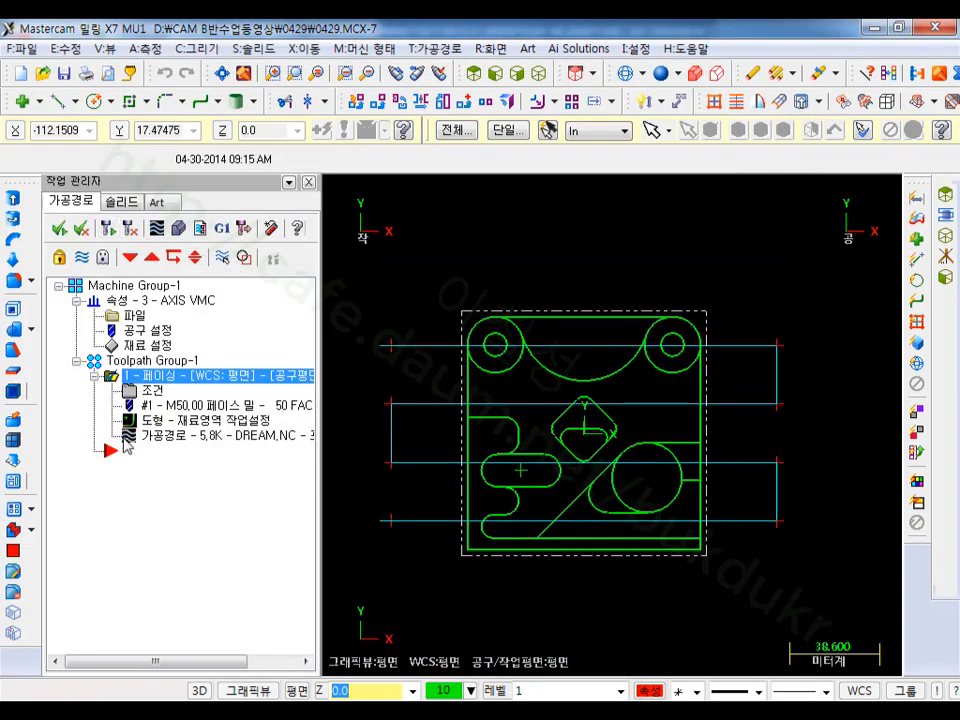
# Step: Backplot the facing toolpath partway and examine how far the cutter's swept area extends beyond the stock's upper edge
pyautogui.click(165, 437)
pyautogui.click(614, 188)
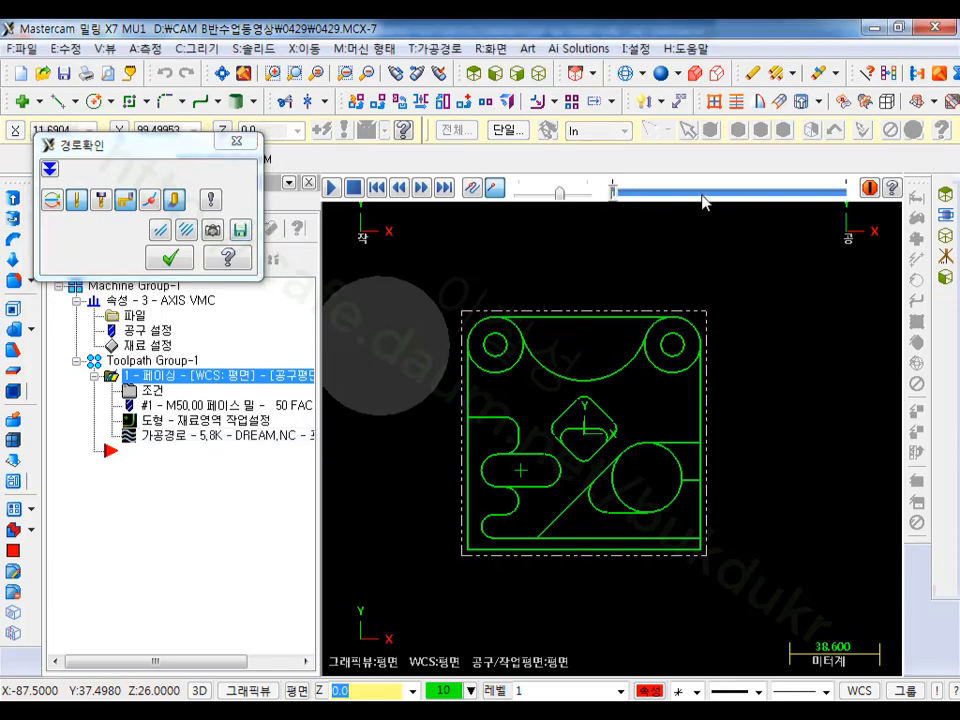
pyautogui.click(658, 194)
pyautogui.moveTo(658, 194); pyautogui.dragTo(680, 194)
pyautogui.scroll(5, 626, 261)
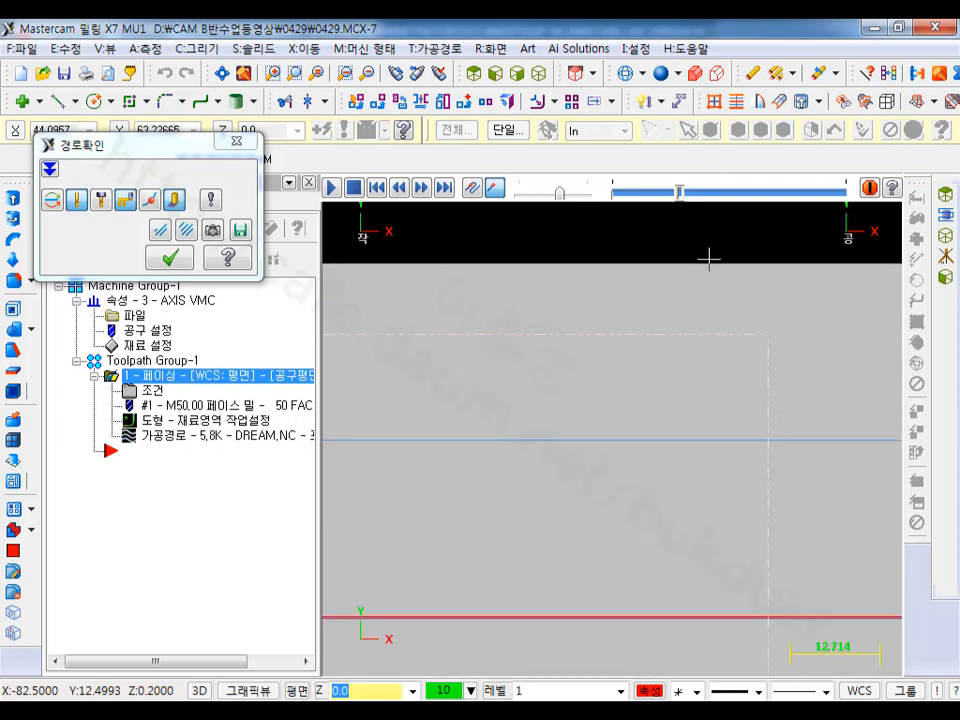
pyautogui.scroll(2, 706, 256)
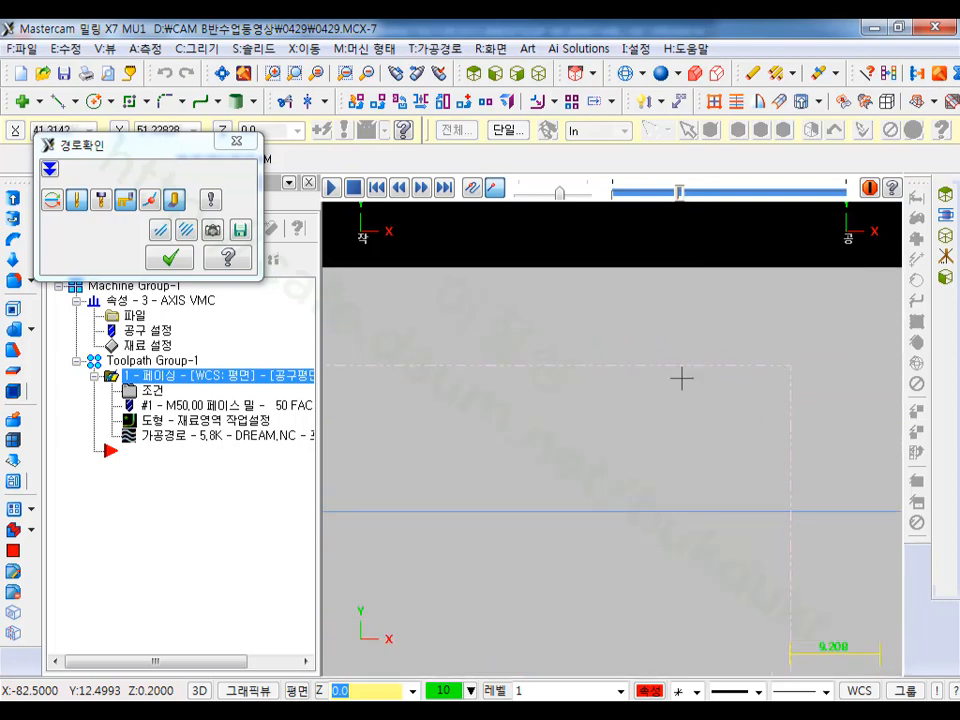
pyautogui.moveTo(626, 268); pyautogui.dragTo(714, 268)
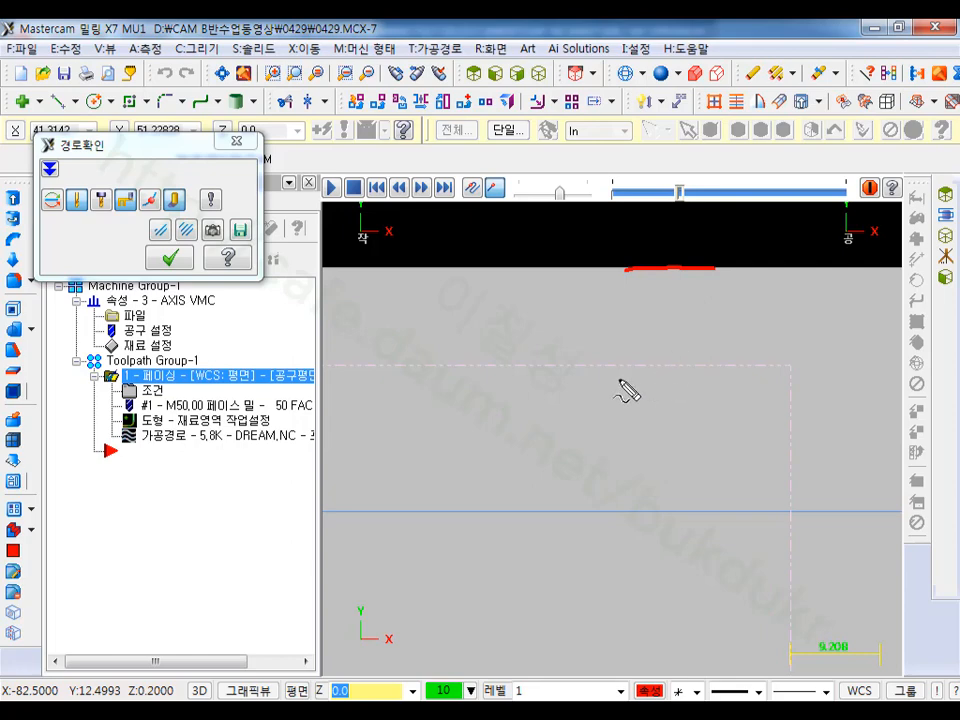
pyautogui.moveTo(620, 368); pyautogui.dragTo(726, 368)
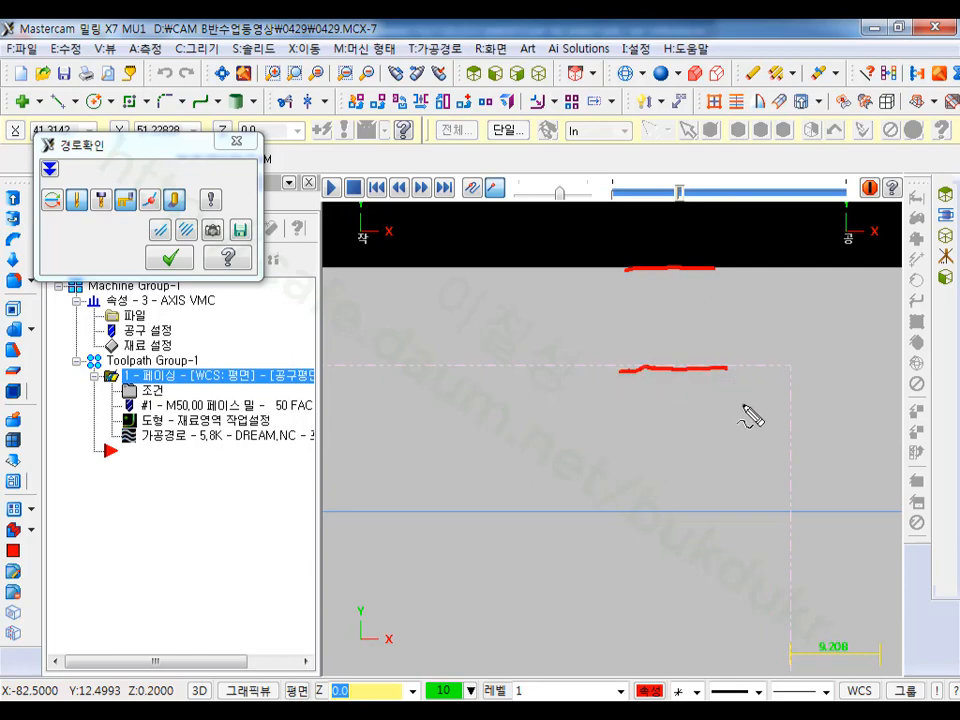
pyautogui.press('Escape')
pyautogui.click(178, 258)
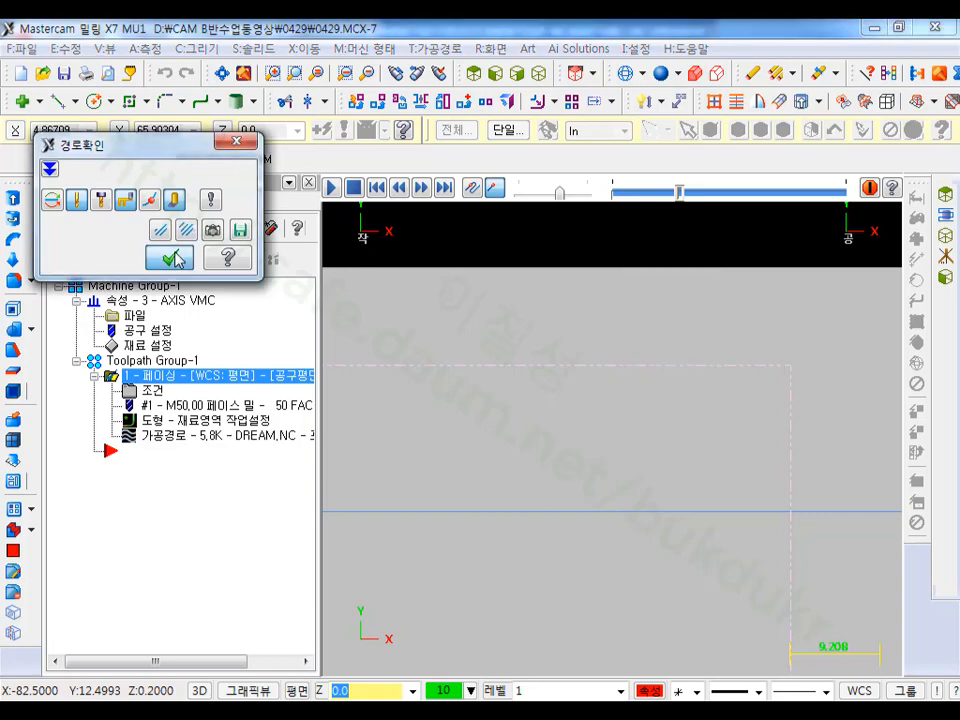
# Step: Set the facing toolpath's across overlap (세로방향 오버랩) to a distance of 1 mm
pyautogui.click(150, 390)
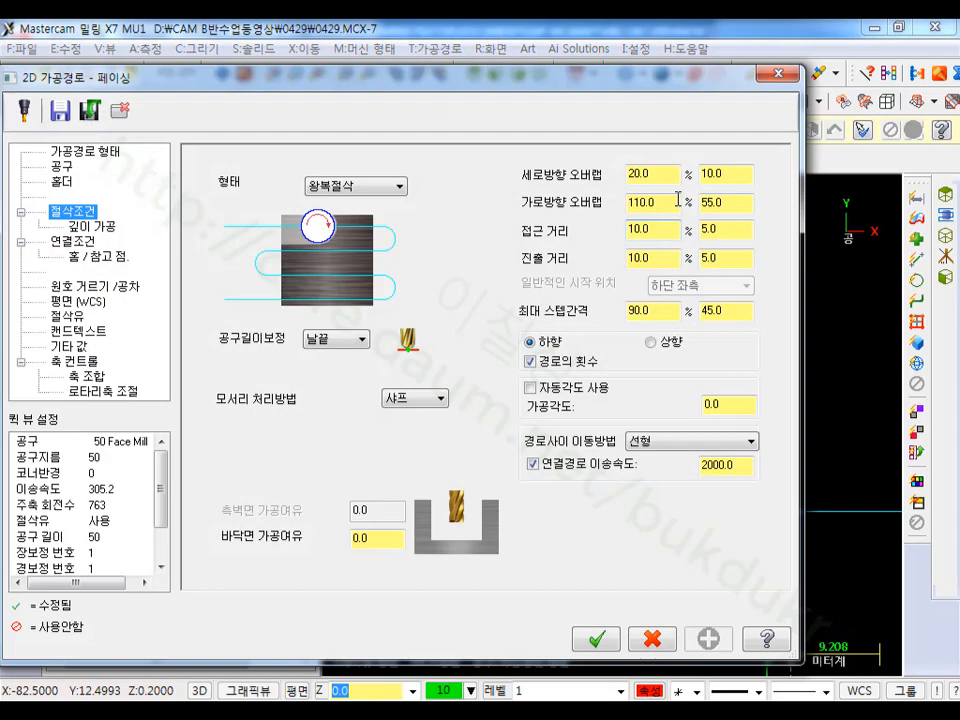
pyautogui.doubleClick(660, 174)
pyautogui.press('Tab')
pyautogui.write('1')
pyautogui.click(668, 203)
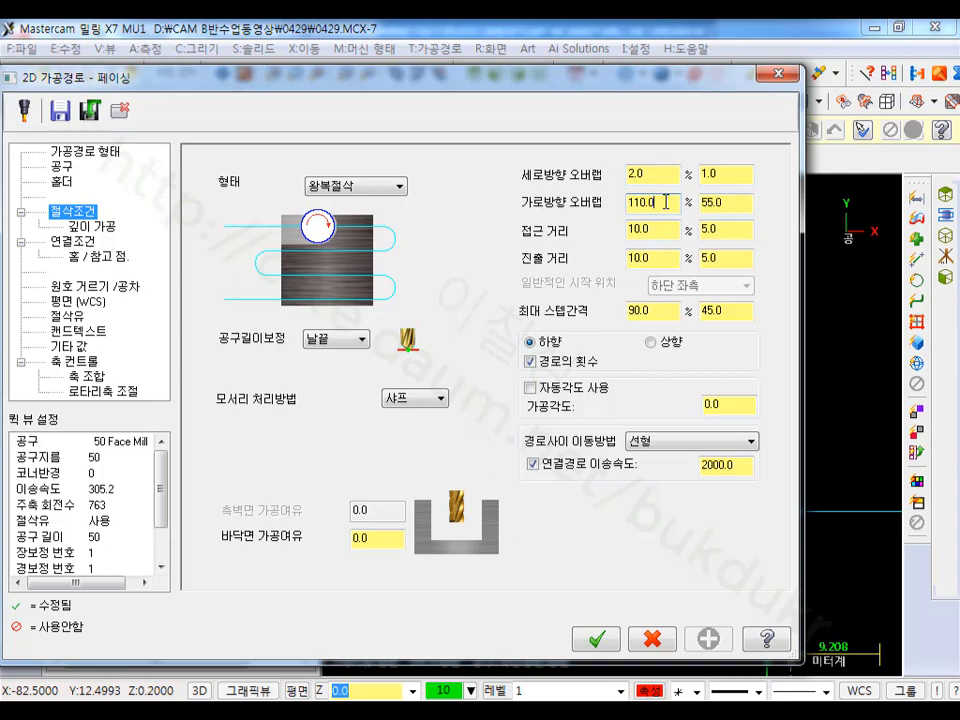
# Step: Set the maximum stepover (최대 스텝간격) to 47 mm, accept the facing parameters and regenerate the toolpath
pyautogui.click(659, 311)
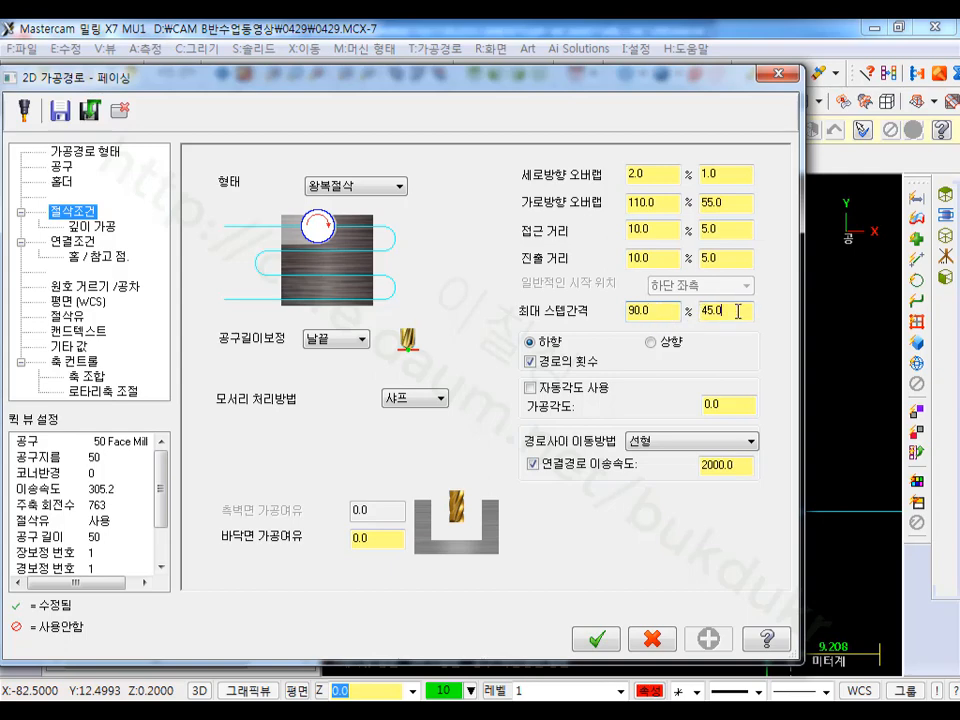
pyautogui.moveTo(737, 312); pyautogui.dragTo(638, 312)
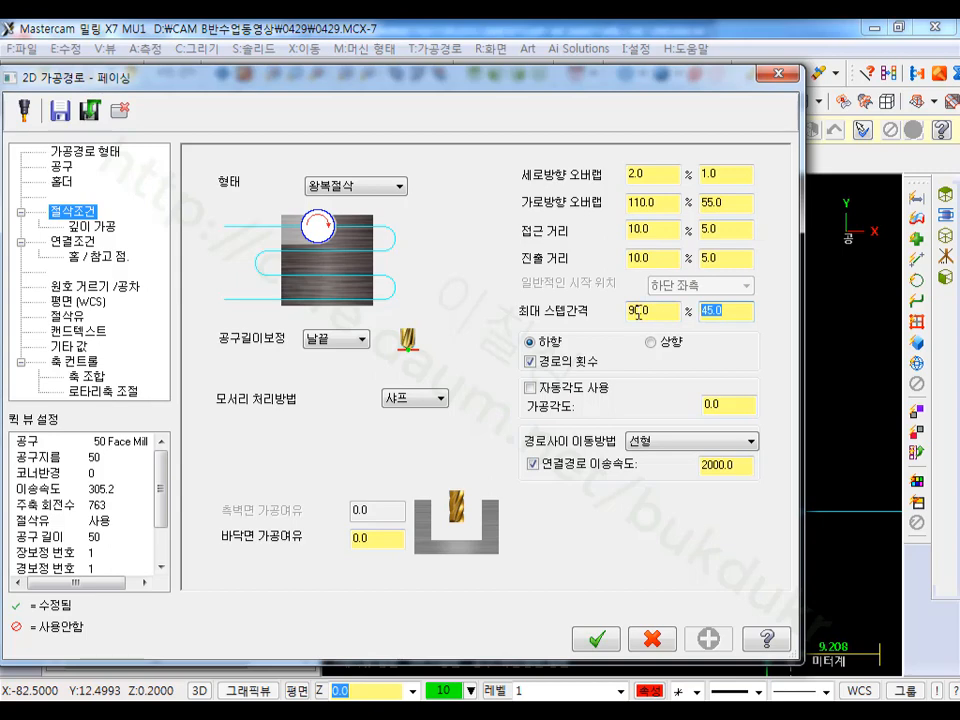
pyautogui.write('47')
pyautogui.press('Tab')
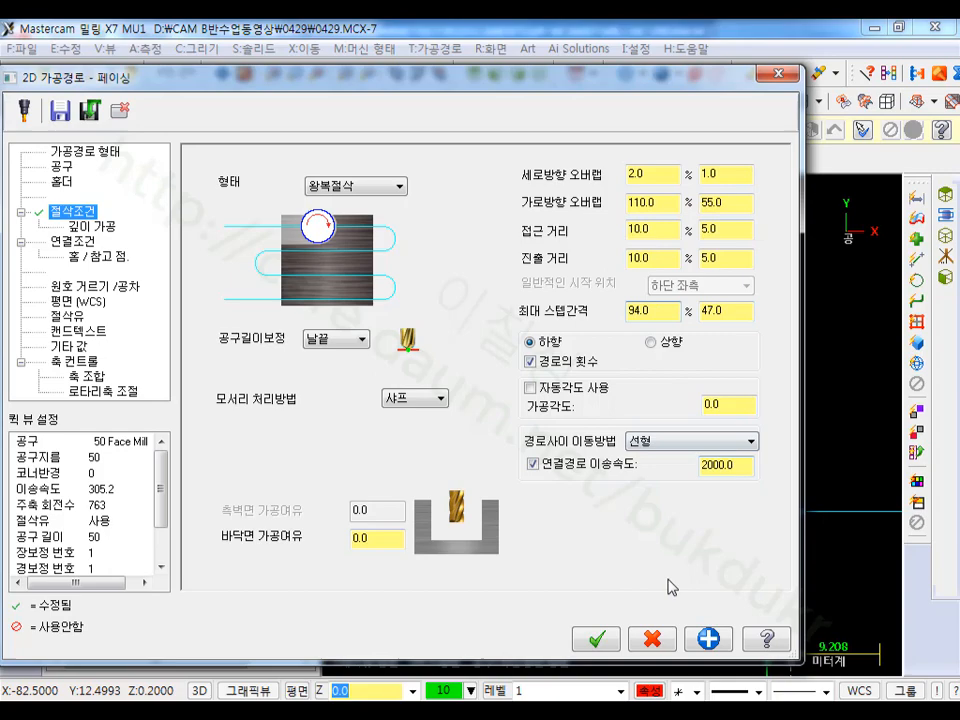
pyautogui.click(596, 638)
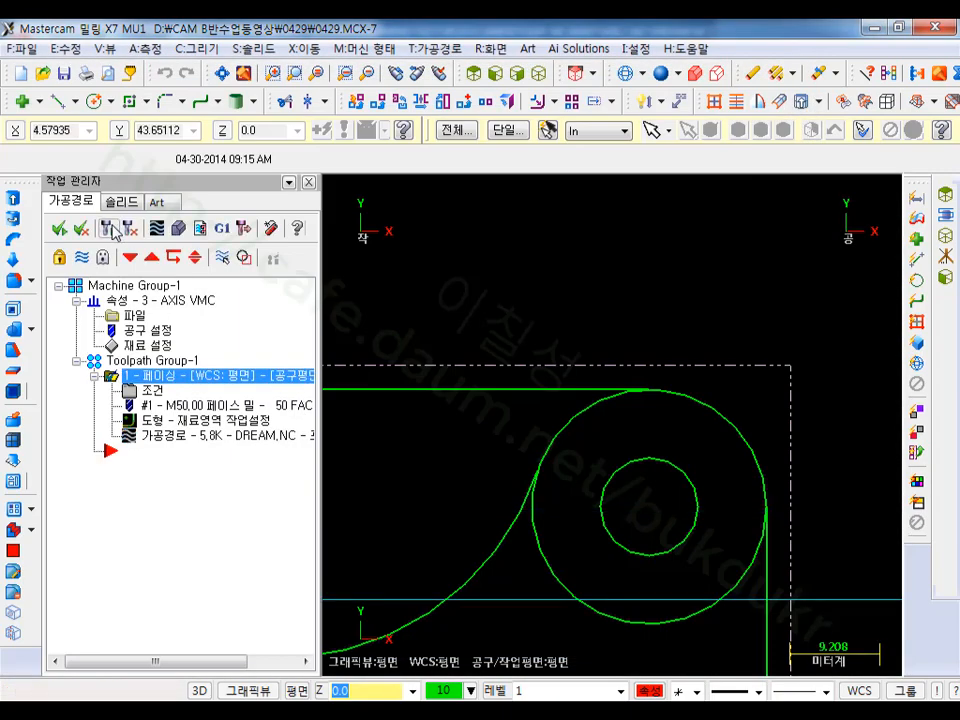
# Step: Backplot the facing toolpath through its first passes and examine the cutter's coverage along the stock's upper edge
pyautogui.scroll(-5, 694, 311)
pyautogui.scroll(-2, 745, 273)
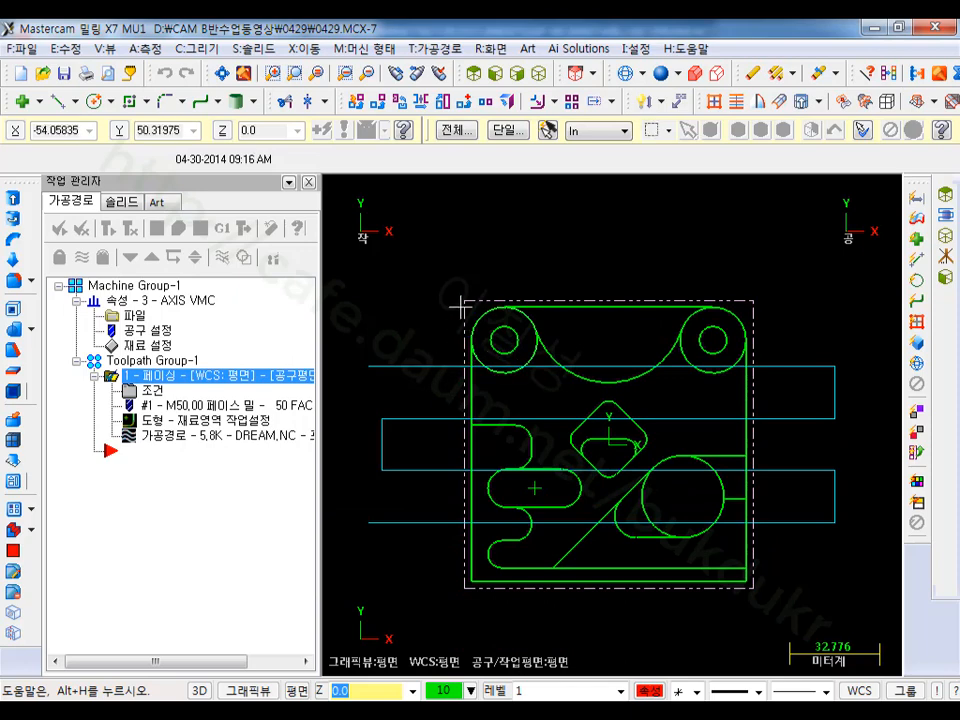
pyautogui.click(157, 438)
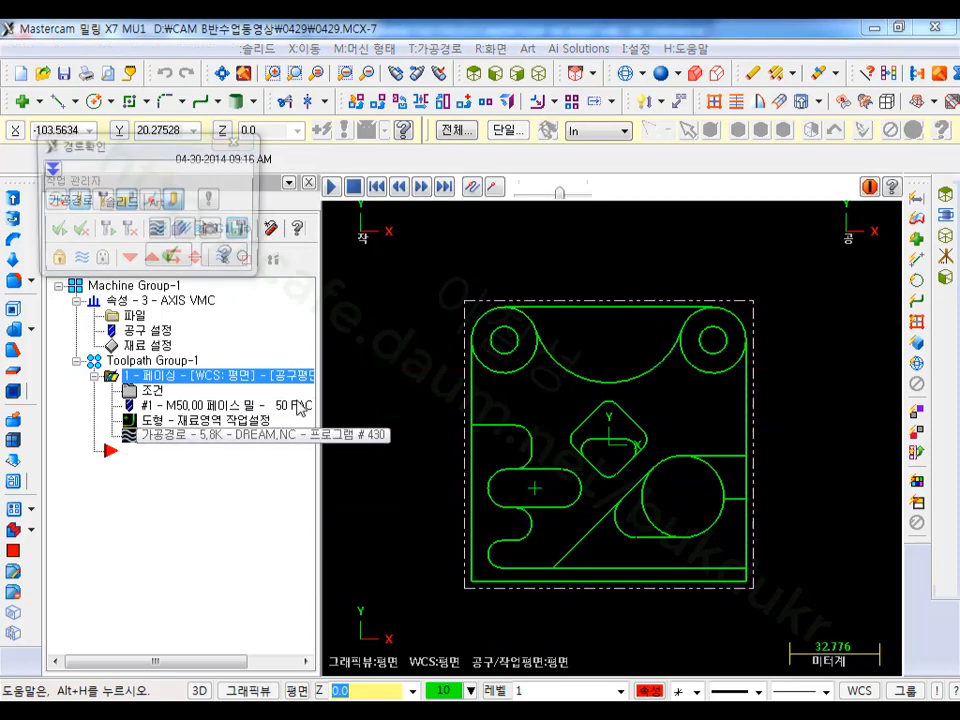
pyautogui.moveTo(616, 193); pyautogui.dragTo(682, 195)
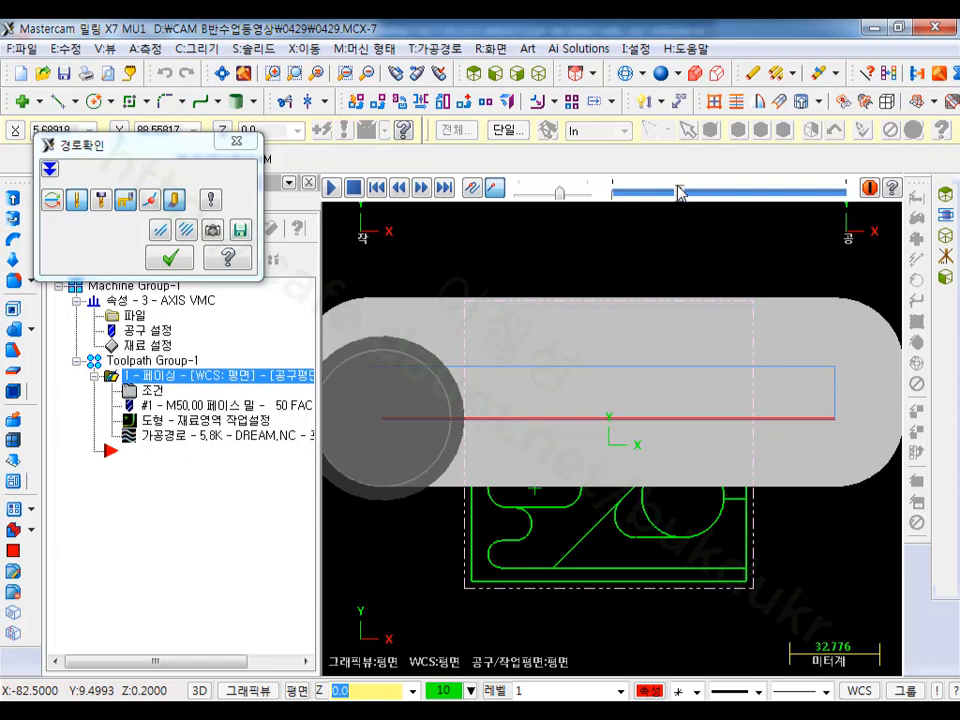
pyautogui.moveTo(677, 190); pyautogui.dragTo(674, 190)
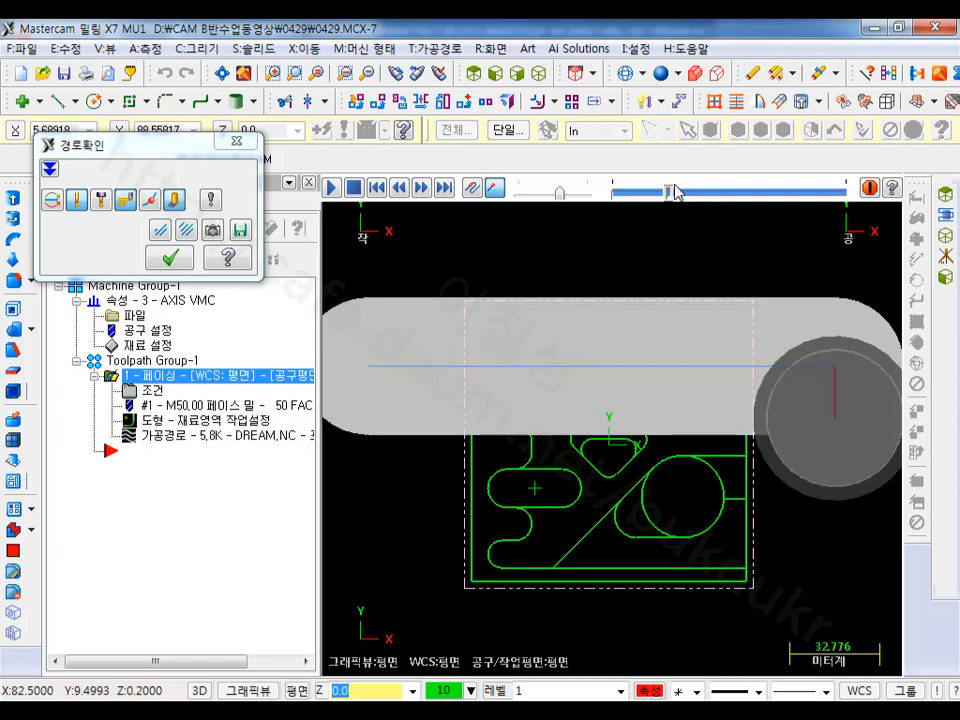
pyautogui.click(172, 259)
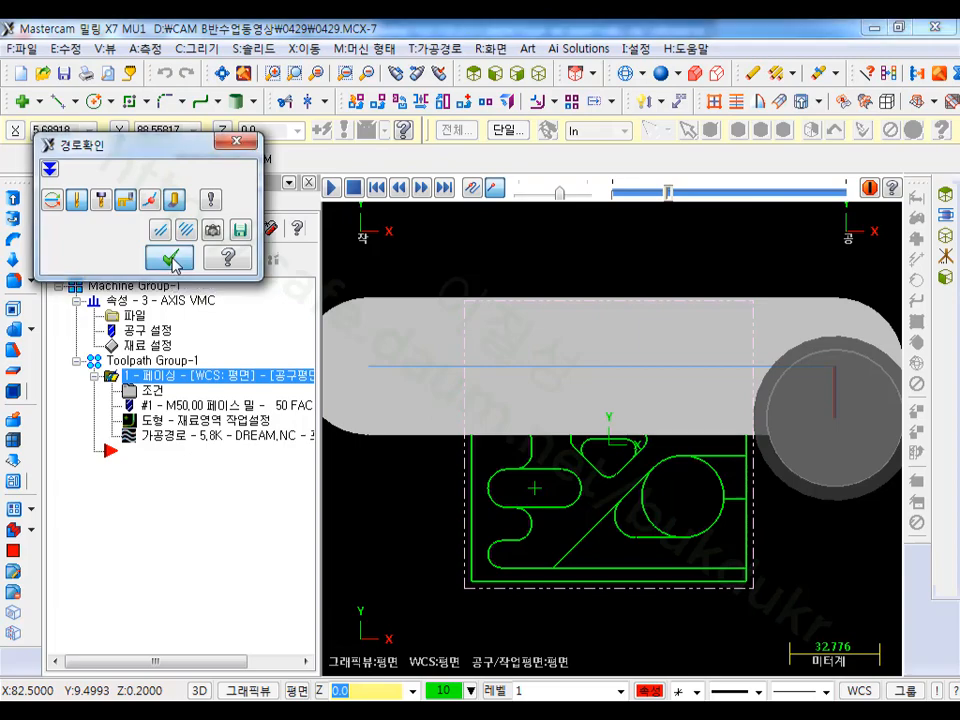
# Step: Disable the number-of-passes option (경로의 횟수) in the facing cut parameters and regenerate the toolpath
pyautogui.click(166, 391)
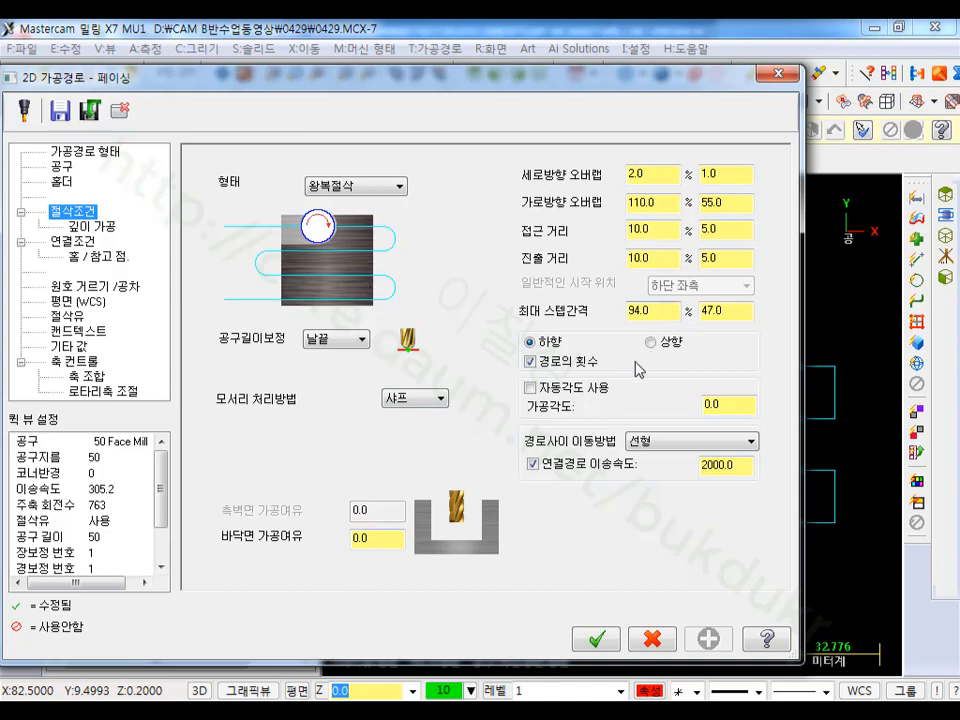
pyautogui.click(540, 363)
pyautogui.click(598, 640)
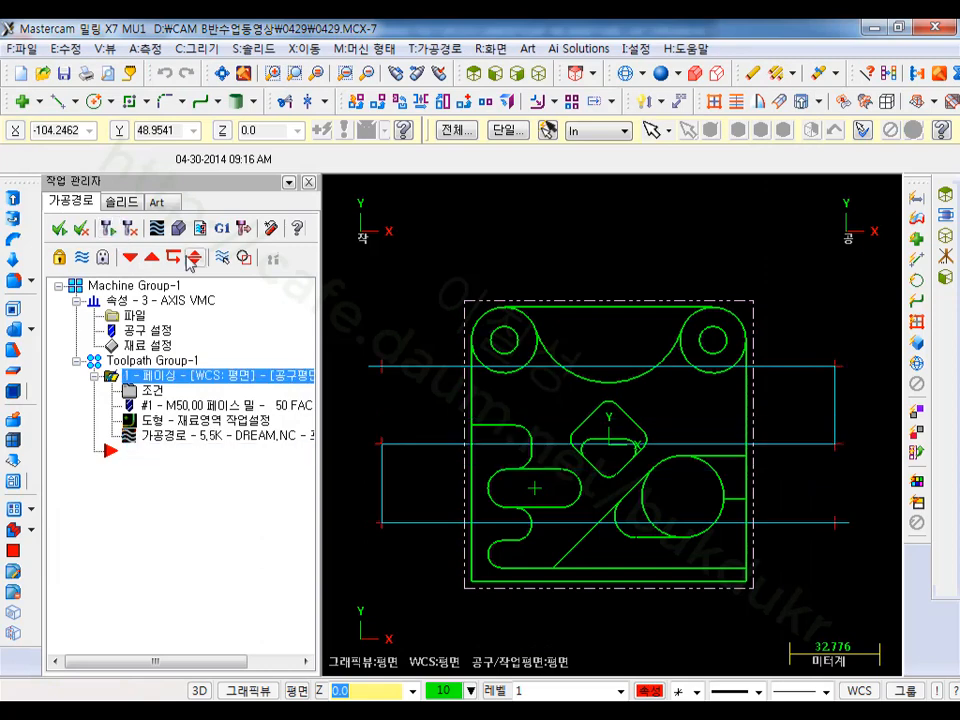
# Step: Backplot the regenerated facing toolpath to its last pass and check that the cutter sweeps the whole stock
pyautogui.scroll(-1, 638, 388)
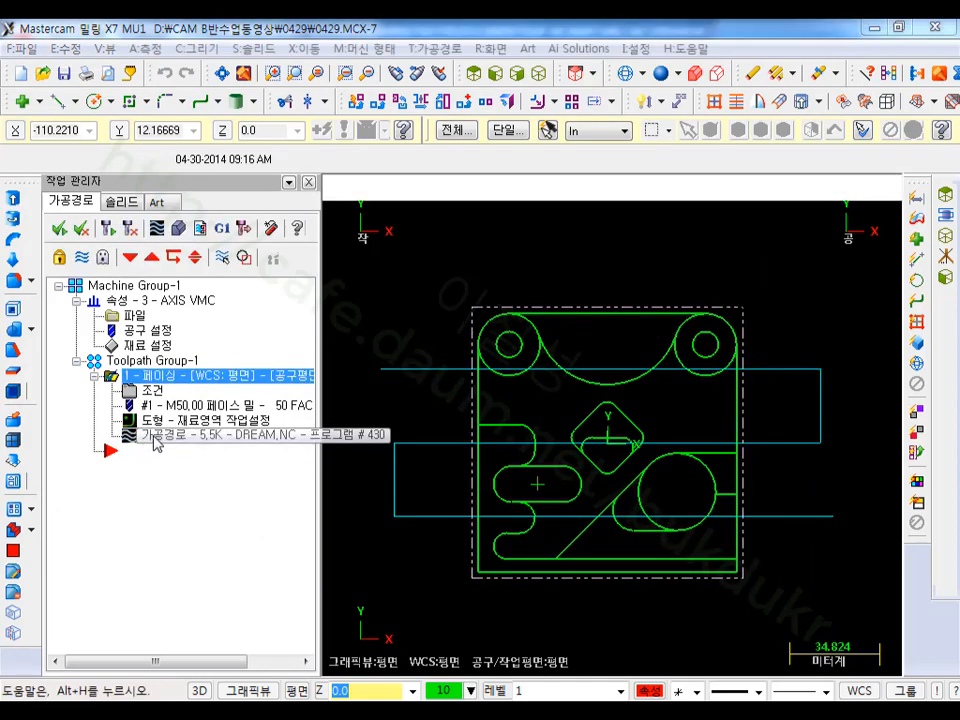
pyautogui.hotkey('alt', 'b')
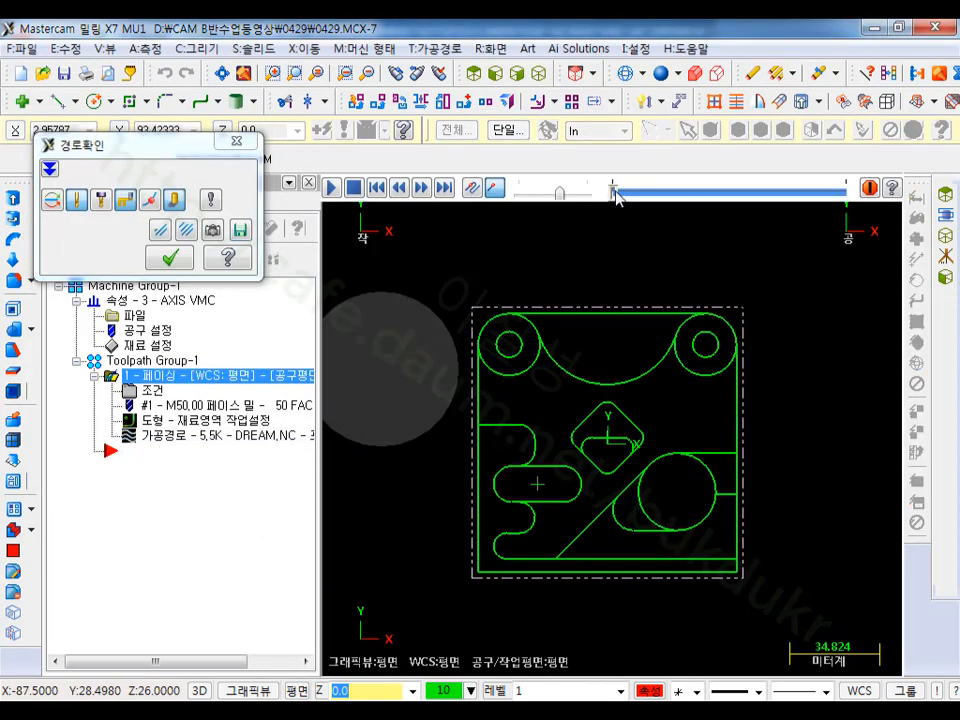
pyautogui.moveTo(617, 195); pyautogui.dragTo(737, 198)
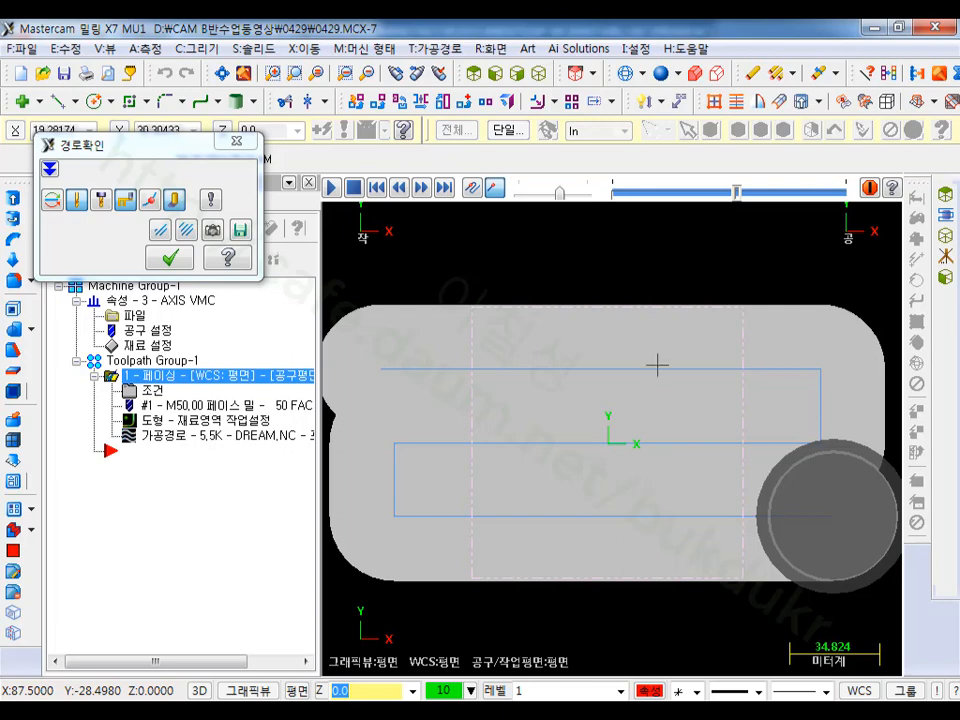
pyautogui.click(175, 260)
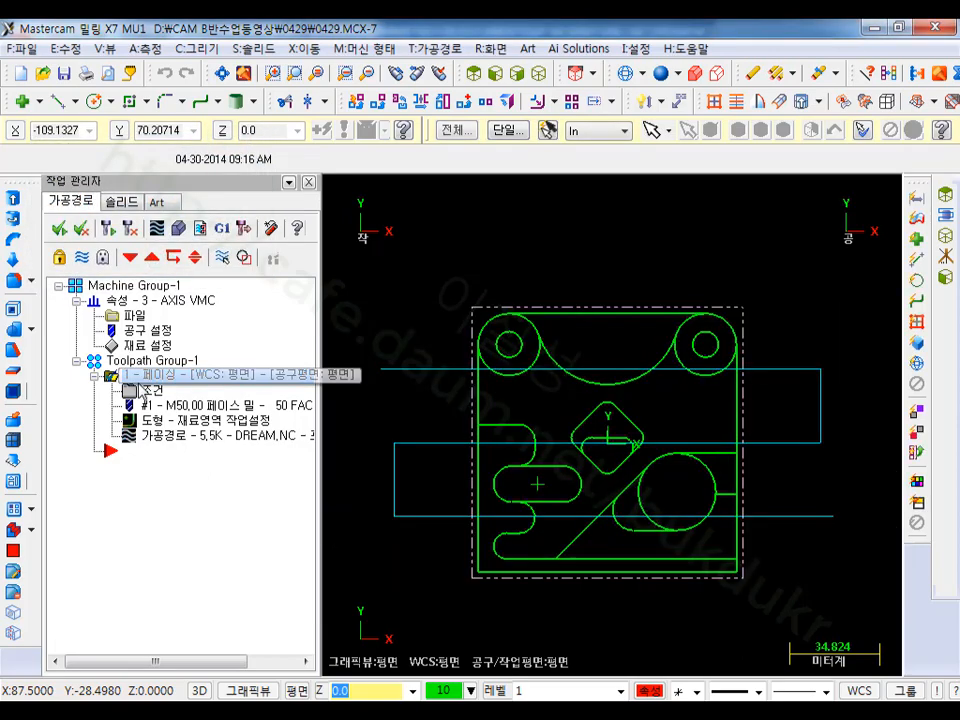
# Step: Review the facing toolpath's maximum stepover (최대 스텝간격) and across overlap (세로방향 오버랩) values, then close the parameters
pyautogui.click(150, 390)
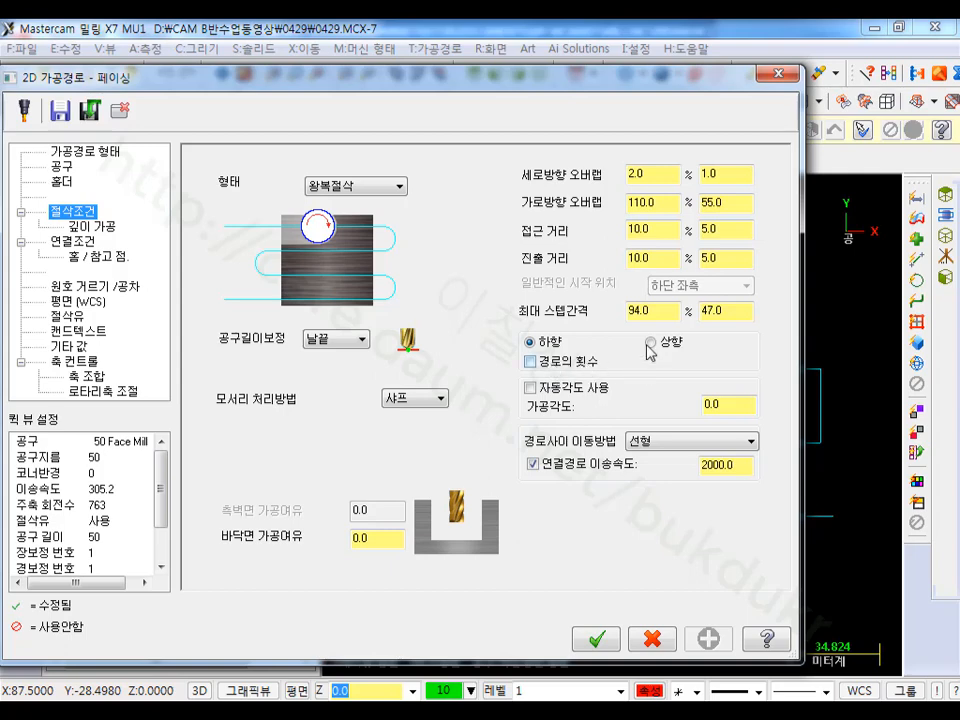
pyautogui.moveTo(732, 316); pyautogui.dragTo(682, 311)
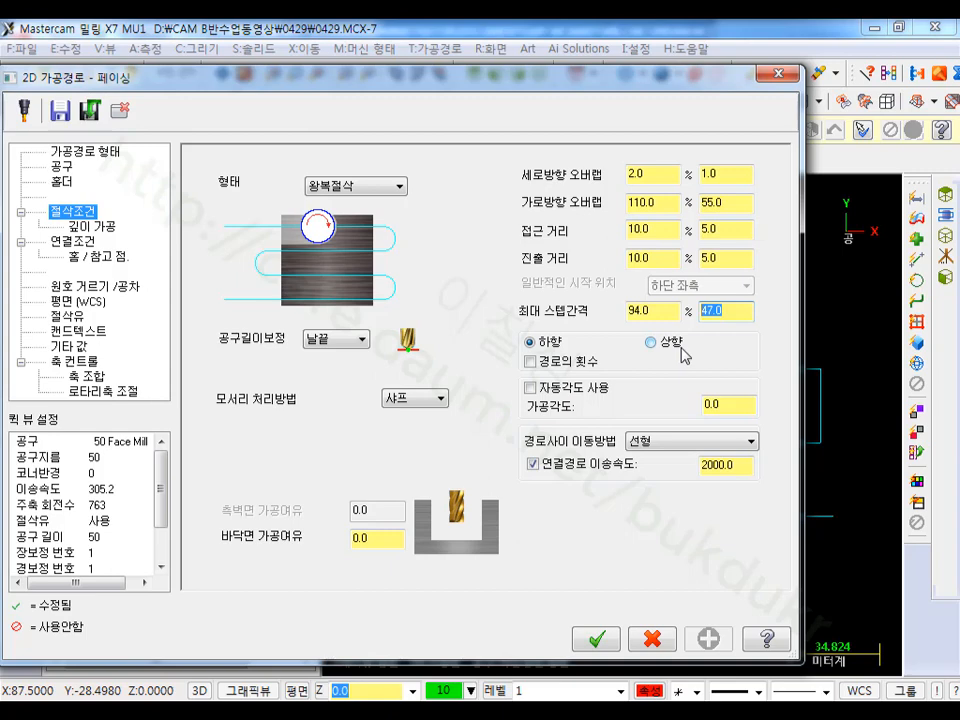
pyautogui.moveTo(666, 172); pyautogui.dragTo(619, 172)
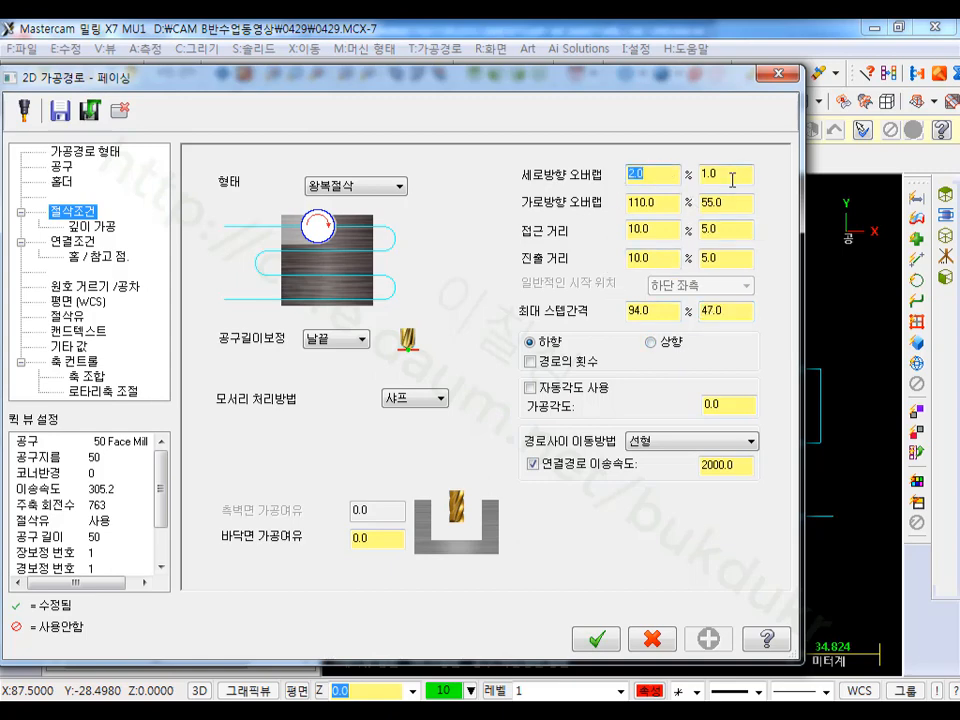
pyautogui.moveTo(732, 180); pyautogui.dragTo(687, 183)
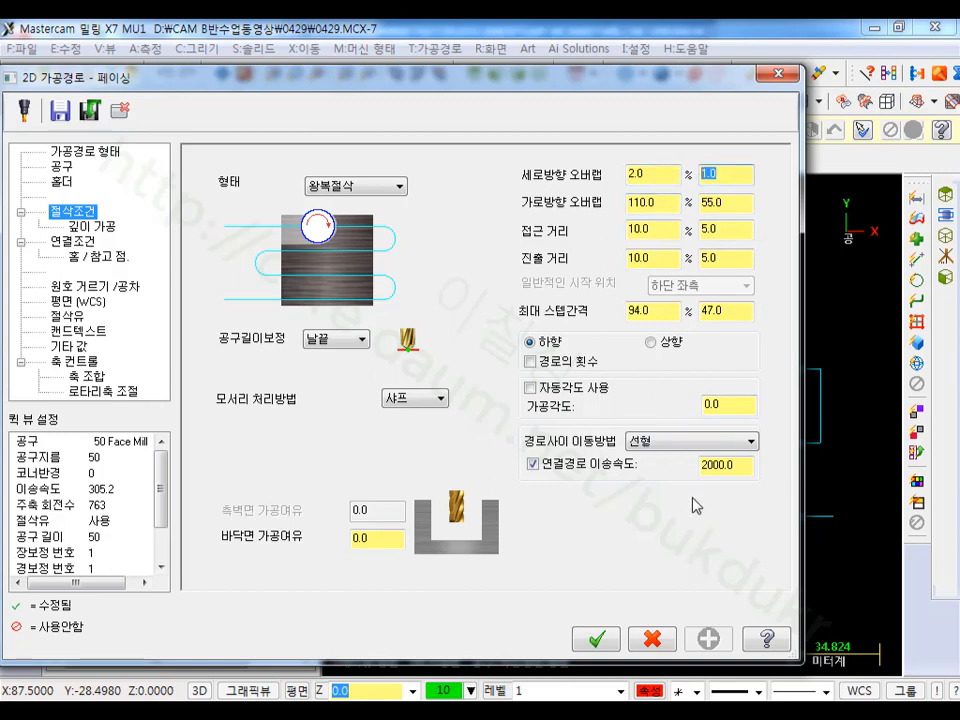
pyautogui.press('Return')
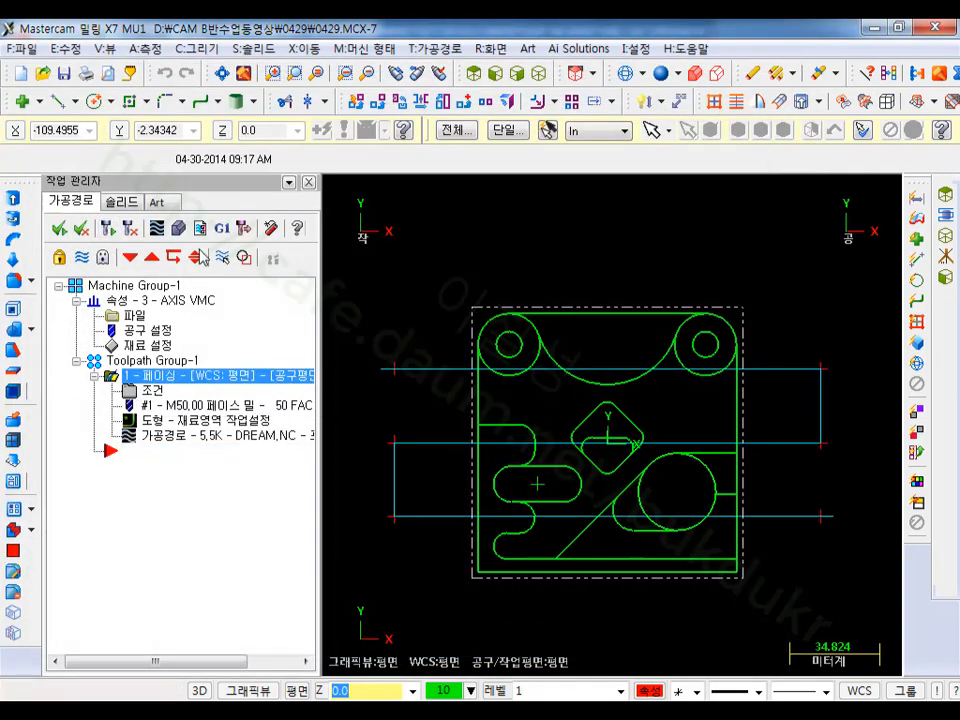
# Step: Examine the facing toolpath over the part and stock in the isometric view
pyautogui.scroll(-1, 606, 326)
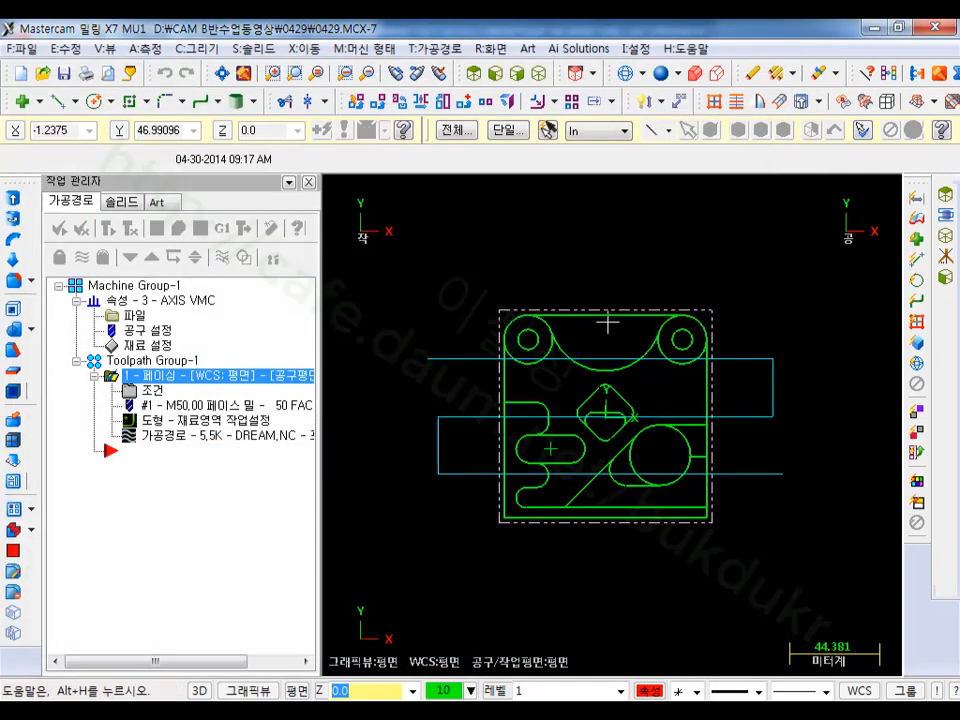
pyautogui.click(539, 72)
pyautogui.scroll(2, 649, 343)
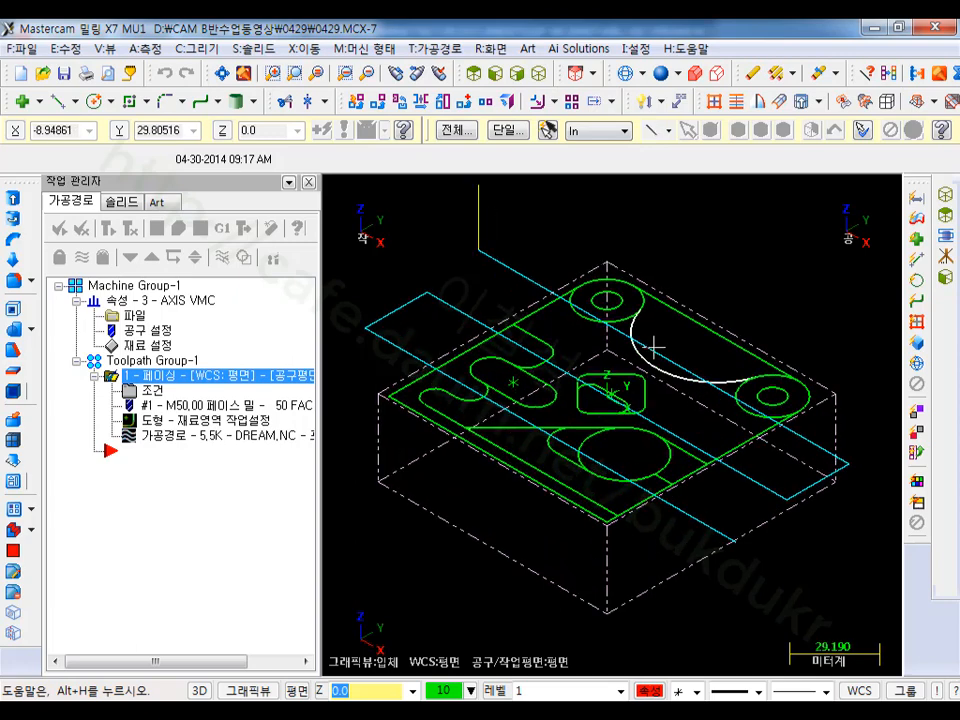
pyautogui.scroll(-3, 660, 520)
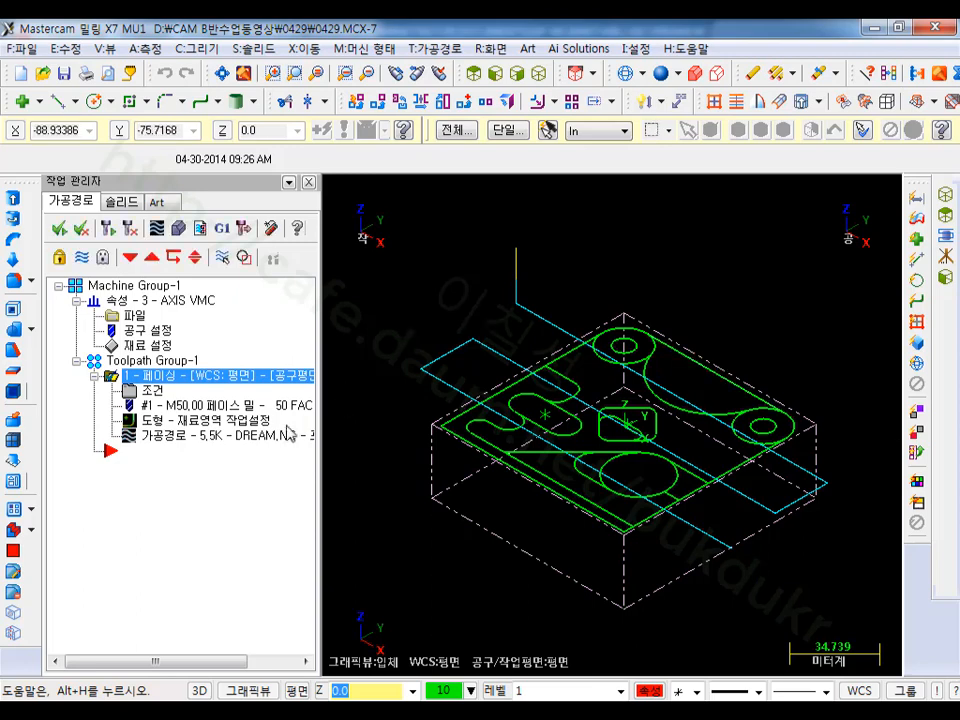
pyautogui.click(440, 48)
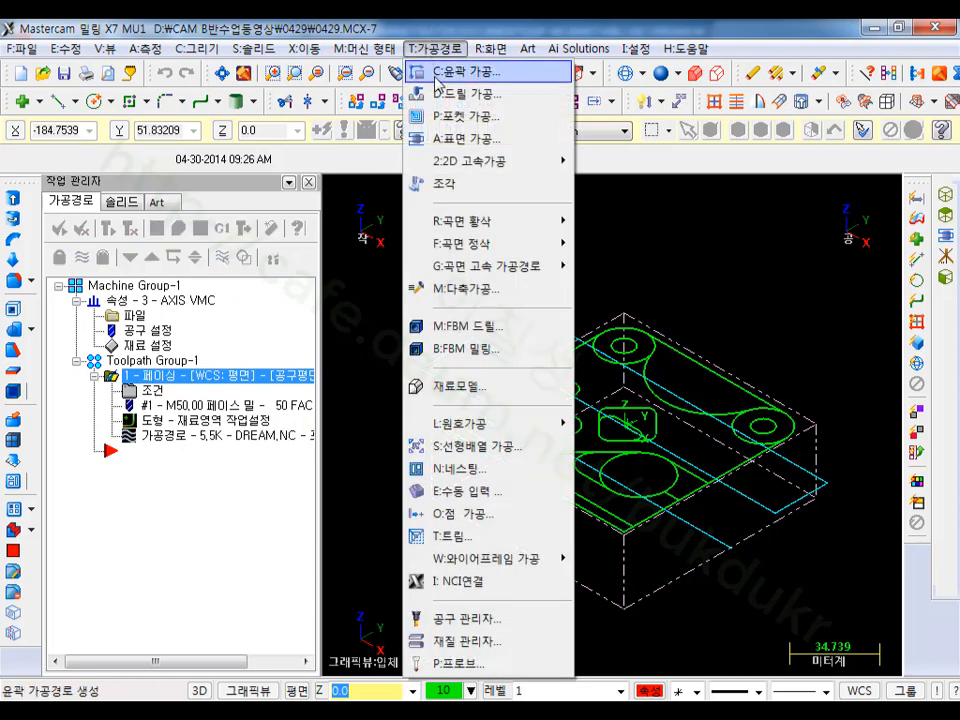
pyautogui.click(445, 70)
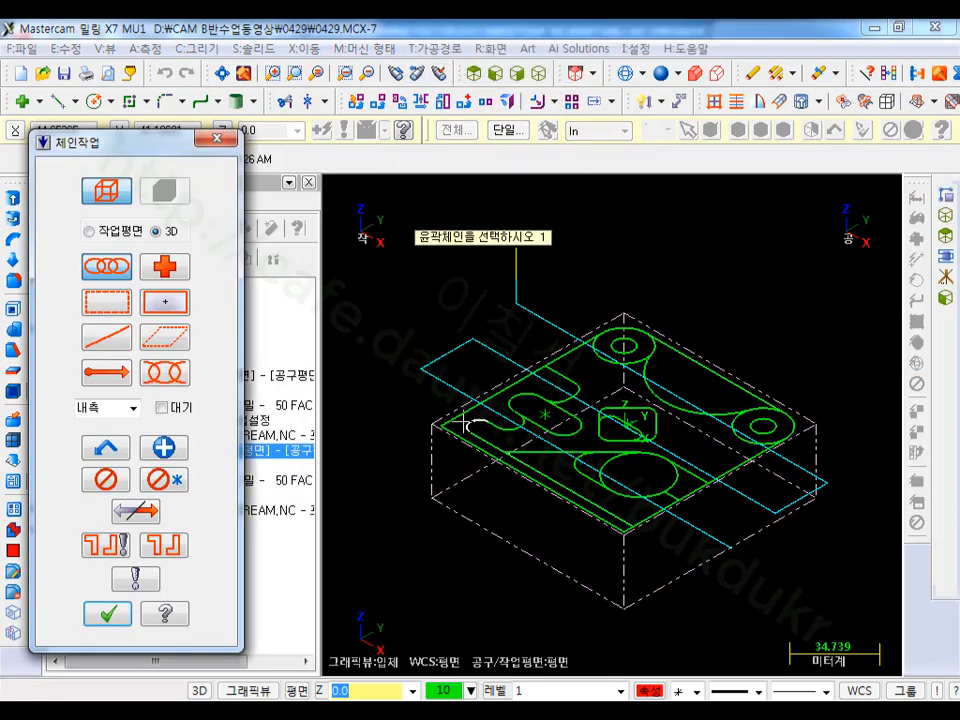
pyautogui.click(452, 411)
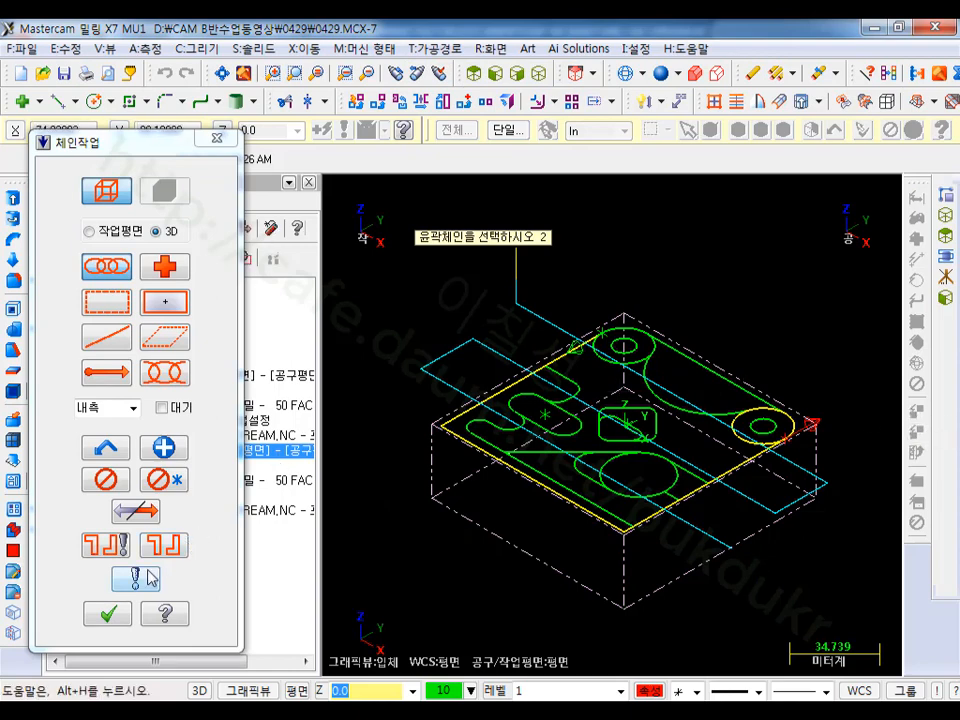
pyautogui.press('Escape')
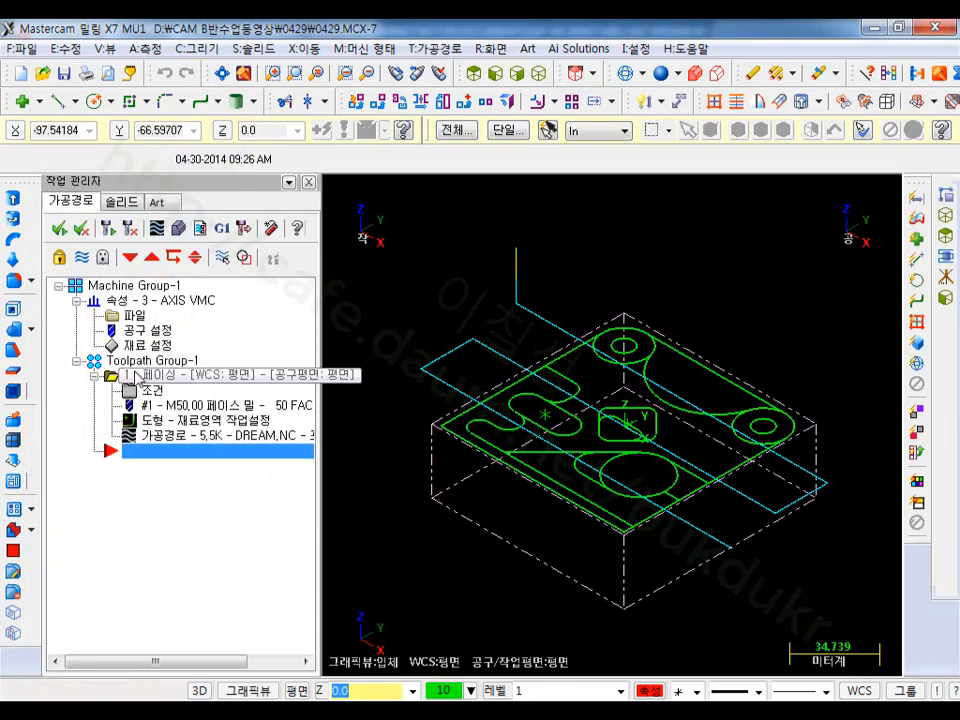
# Step: Hide the facing operation's toolpath display and show the part geometry in the top view
pyautogui.click(135, 376)
pyautogui.click(84, 259)
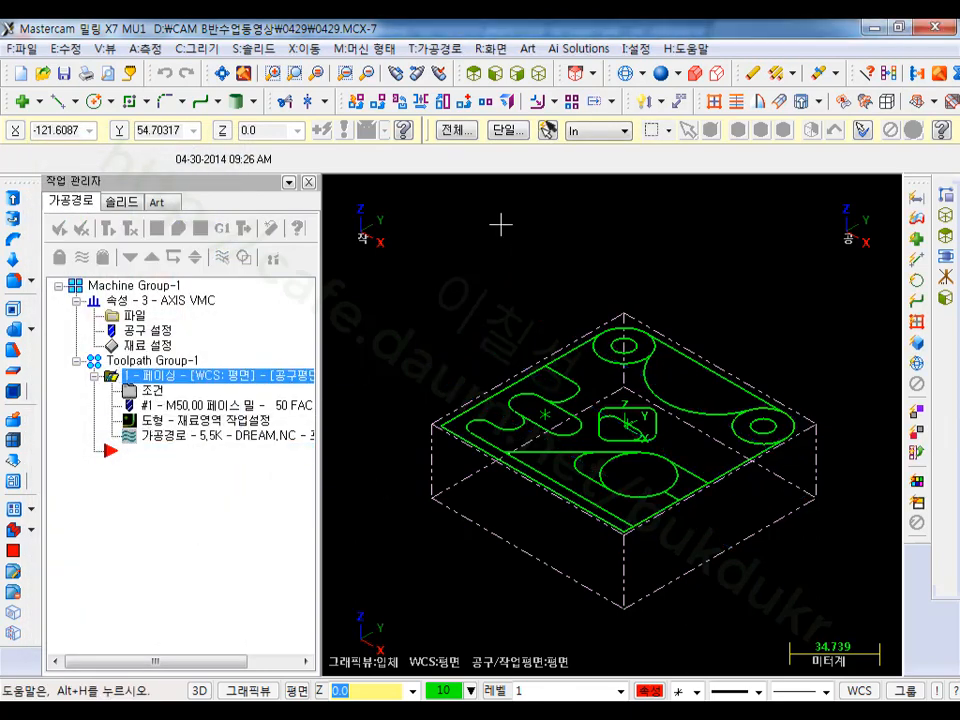
pyautogui.click(473, 74)
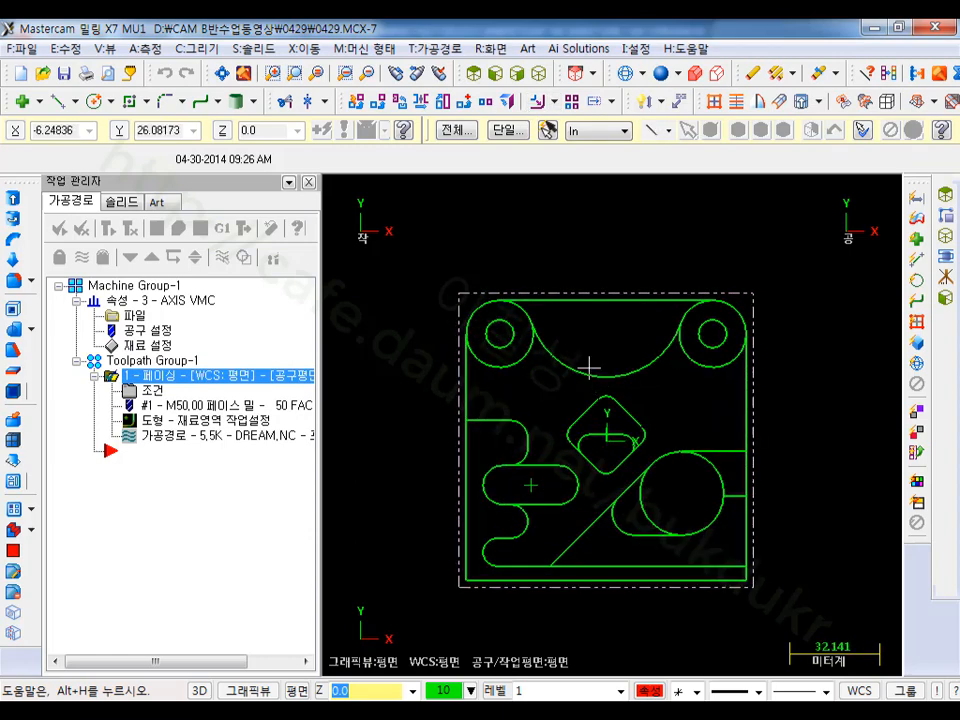
# Step: Examine the outer profile where its straight edges meet the two large corner circles, and along the remaining edges
pyautogui.scroll(3, 432, 415)
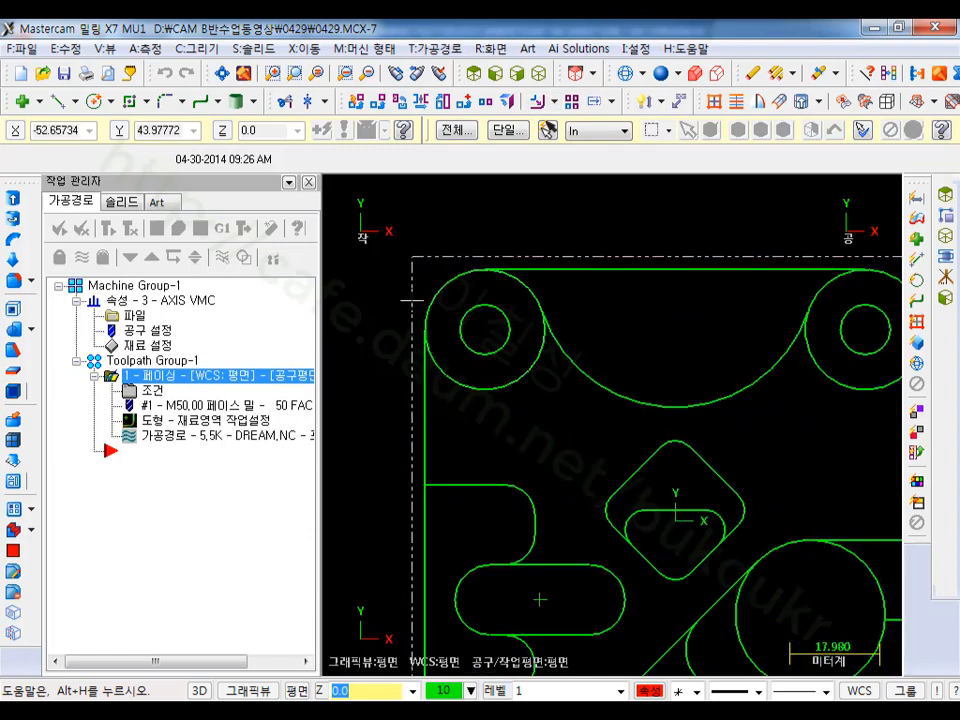
pyautogui.scroll(3, 456, 263)
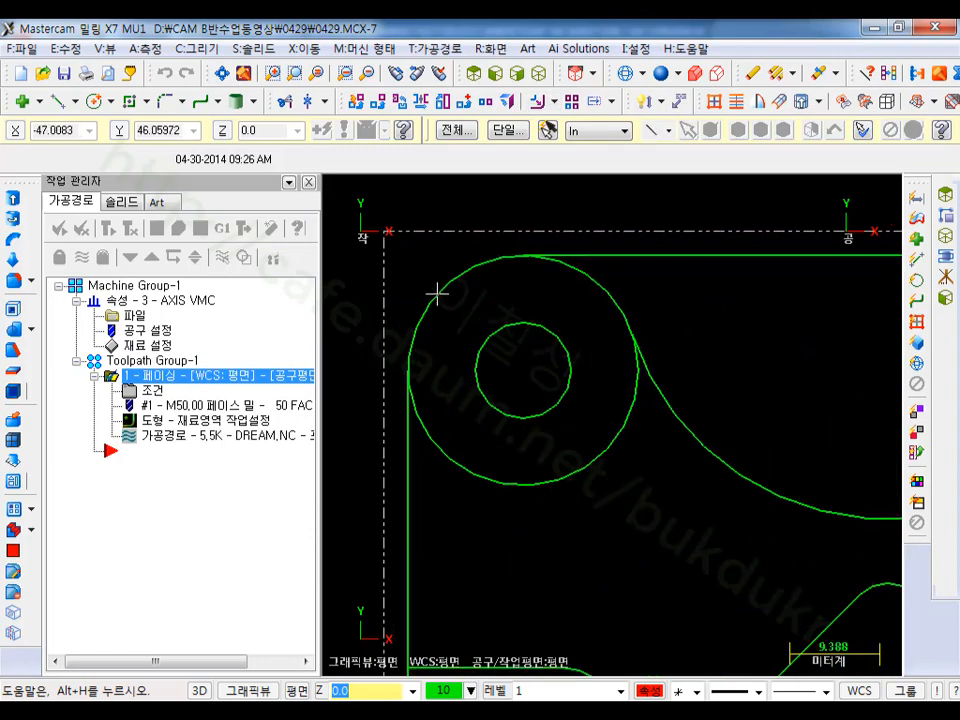
pyautogui.scroll(4, 425, 385)
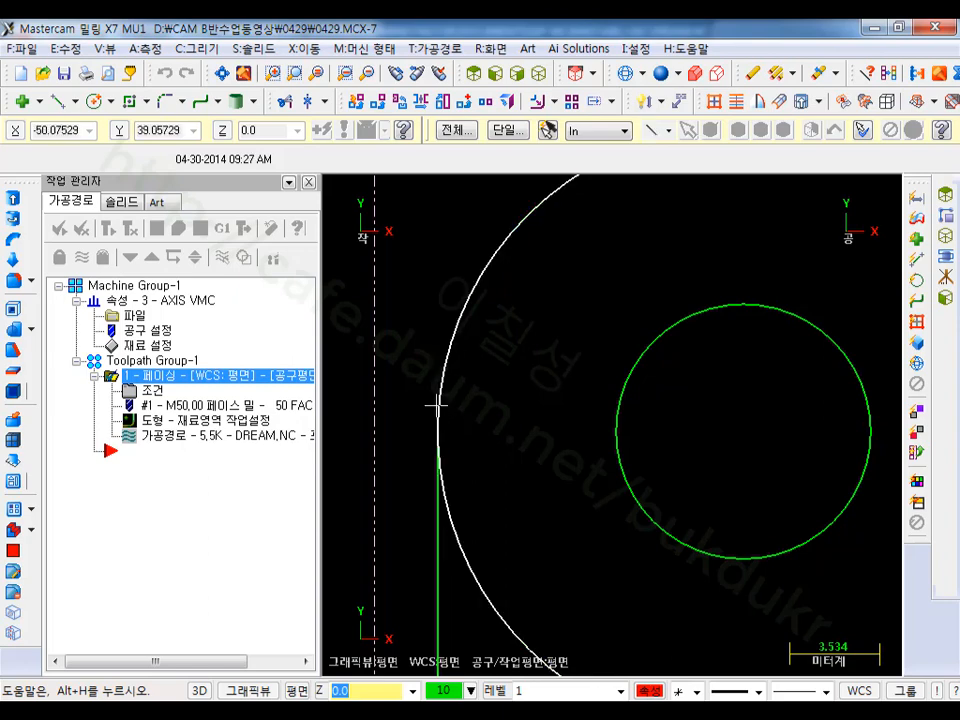
pyautogui.scroll(-8, 437, 404)
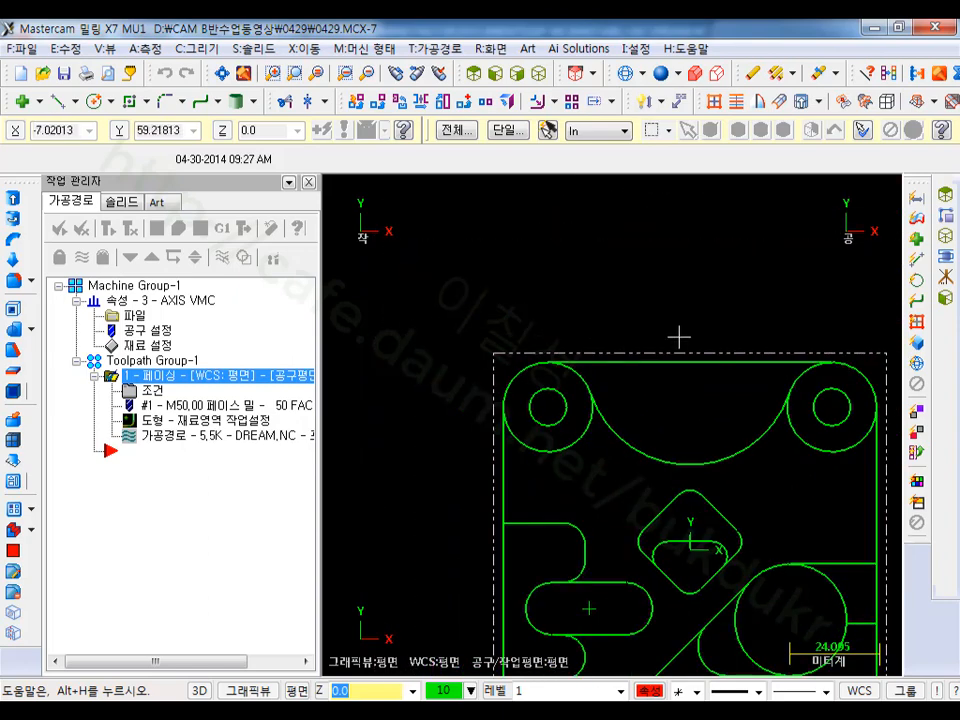
pyautogui.moveTo(855, 392); pyautogui.dragTo(812, 369, button='middle')
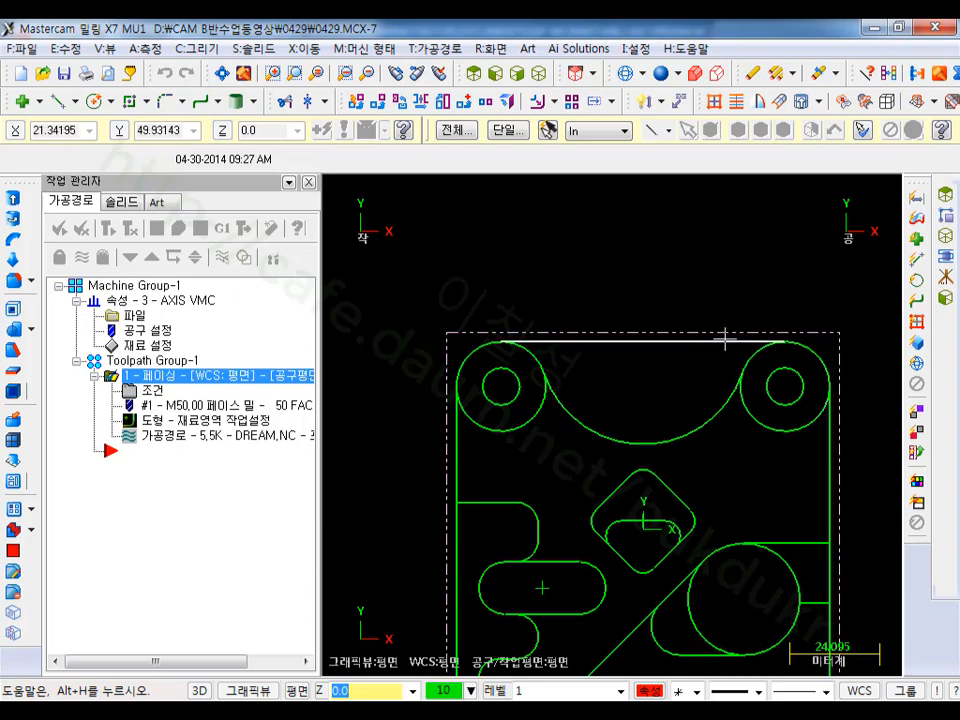
pyautogui.scroll(-3, 700, 267)
pyautogui.scroll(1, 793, 497)
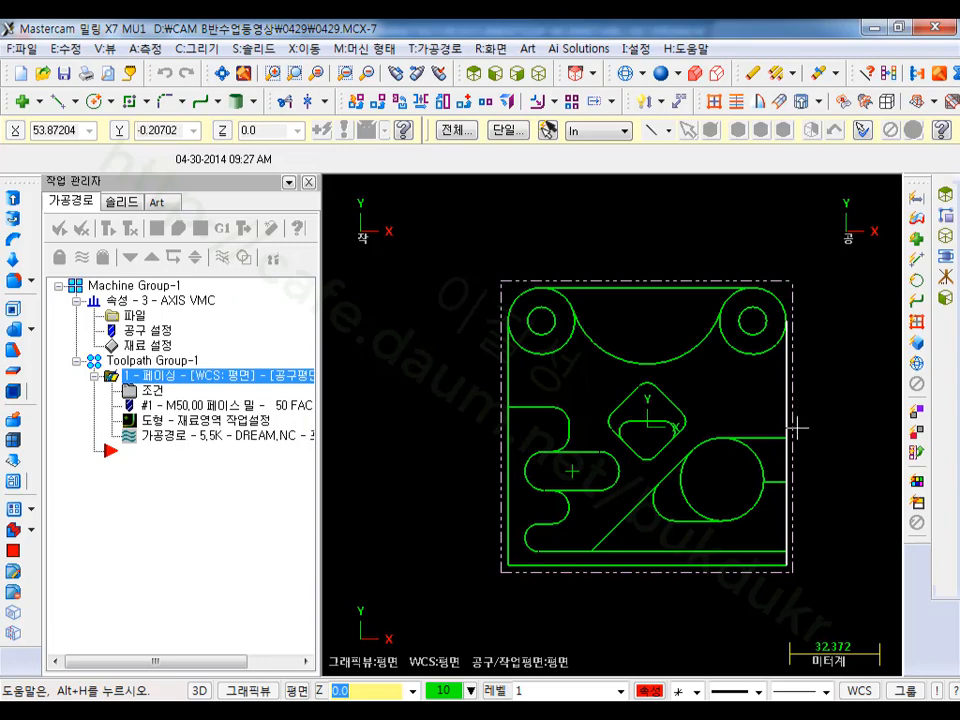
pyautogui.moveTo(804, 463); pyautogui.dragTo(746, 435, button='middle')
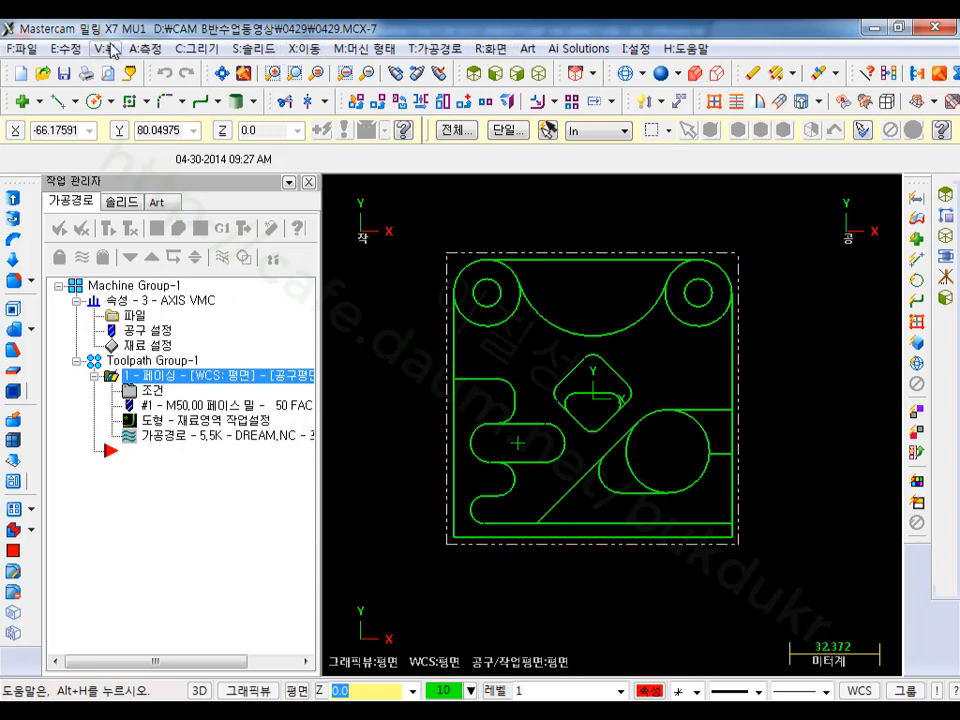
# Step: Break all of the part geometry at its intersections (교차점 자르기), selecting the whole drawing
pyautogui.click(73, 50)
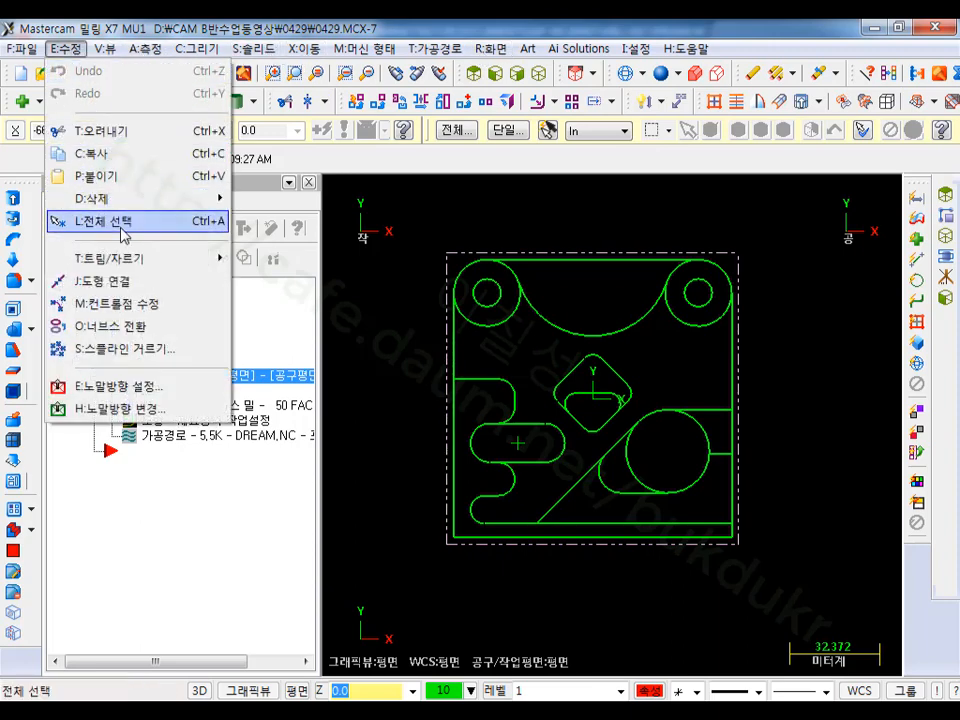
pyautogui.moveTo(127, 265)
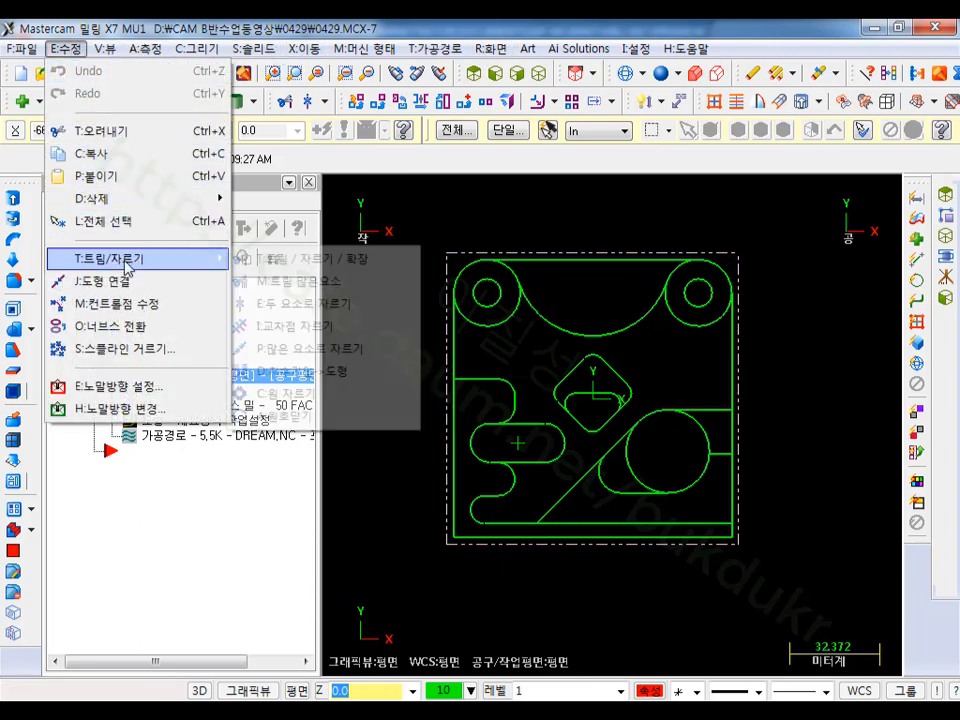
pyautogui.click(291, 332)
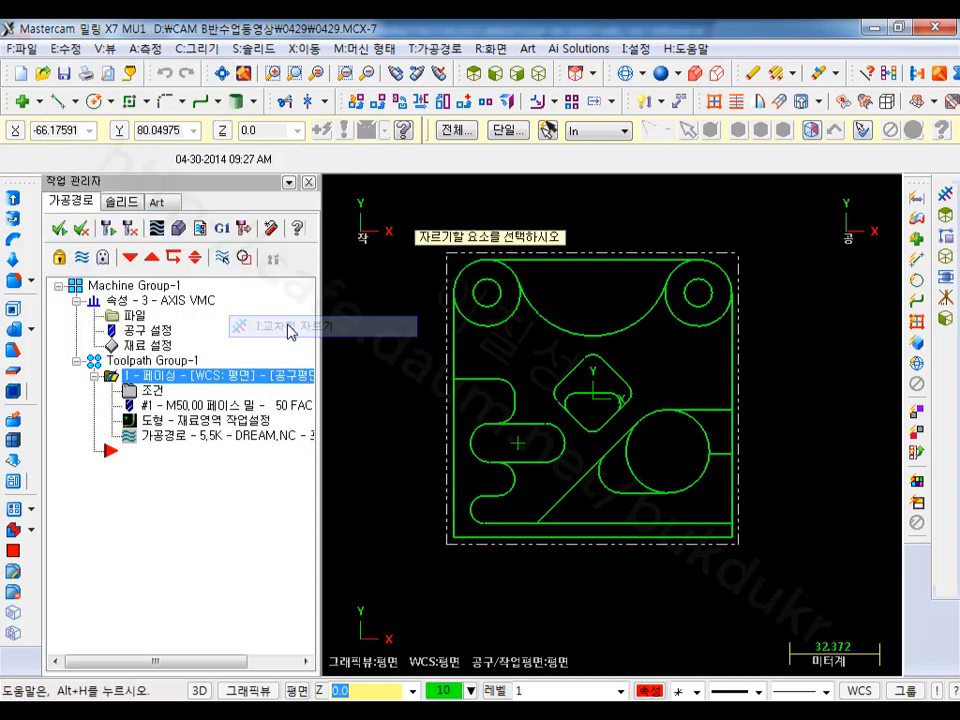
pyautogui.scroll(-1, 716, 480)
pyautogui.moveTo(715, 515); pyautogui.dragTo(438, 268)
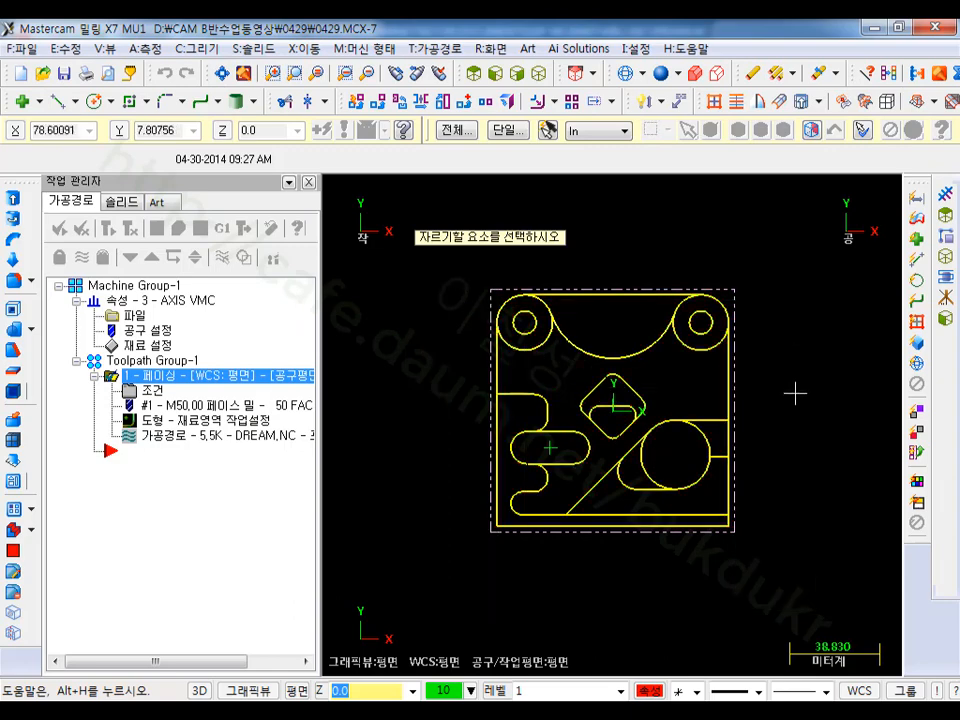
pyautogui.press('Return')
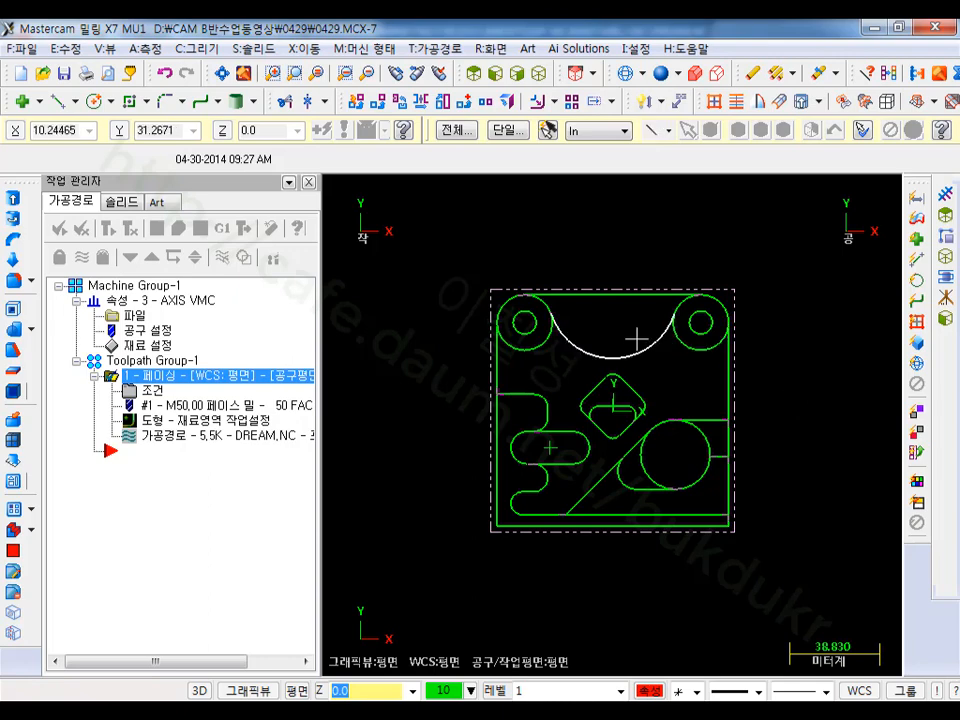
# Step: Break the part's upper-left corner circle and the left vertical edge where they meet, using 교차점 자르기 on just those two entities
pyautogui.scroll(2, 636, 336)
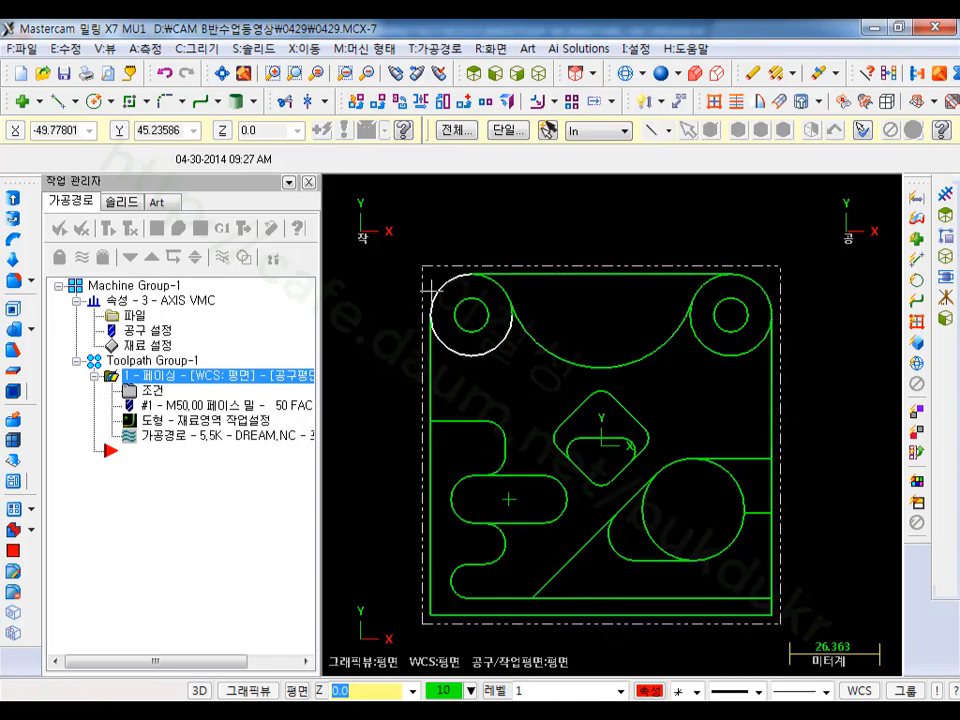
pyautogui.scroll(5, 437, 281)
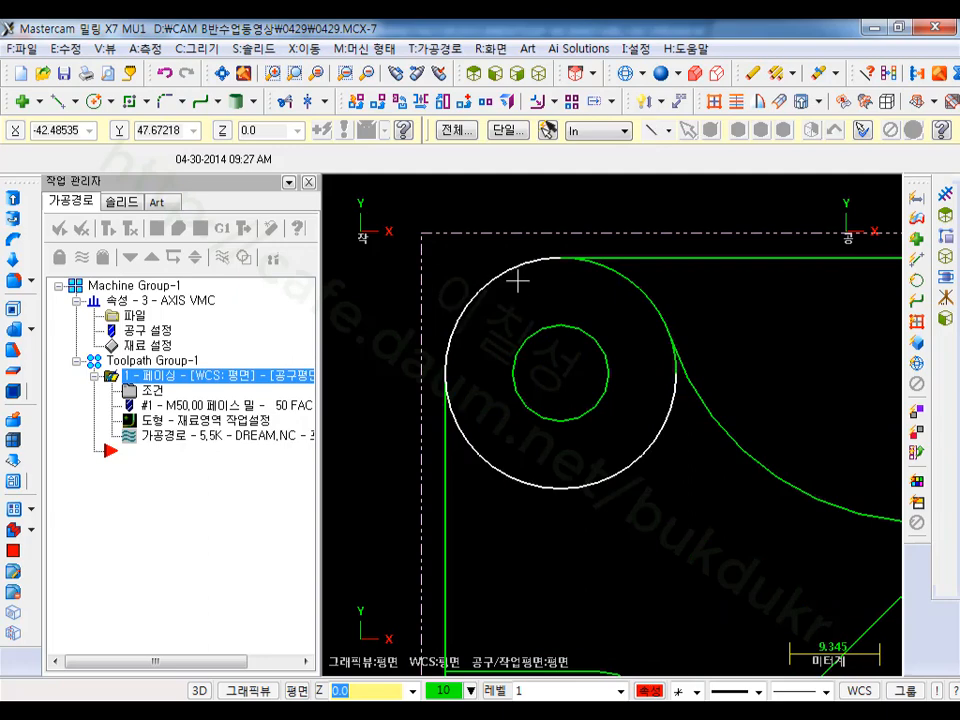
pyautogui.scroll(2, 483, 317)
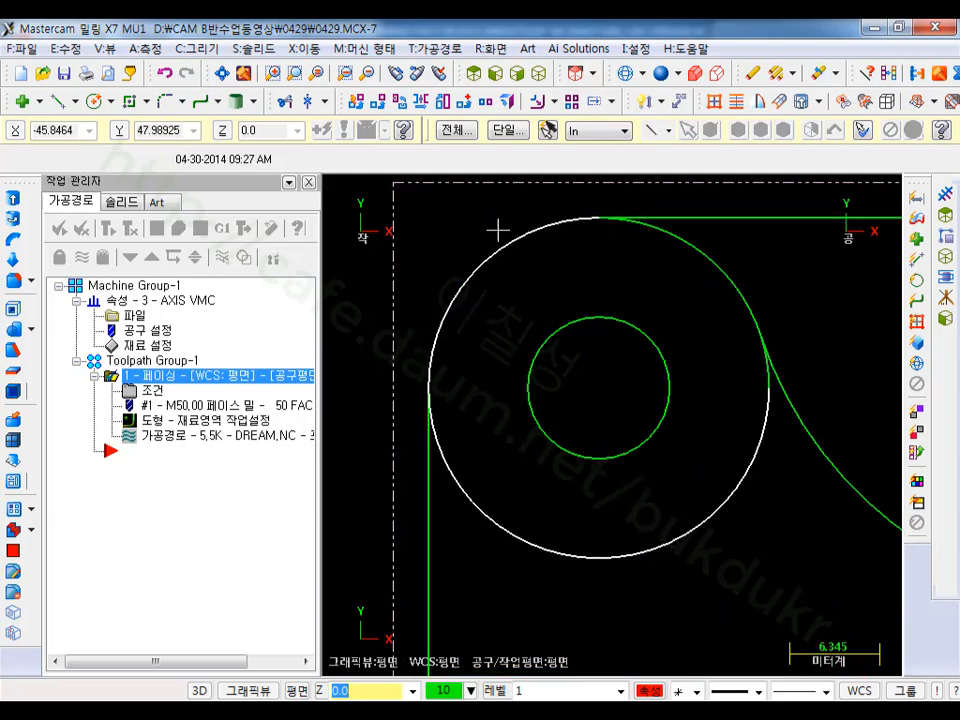
pyautogui.click(946, 199)
pyautogui.click(436, 352)
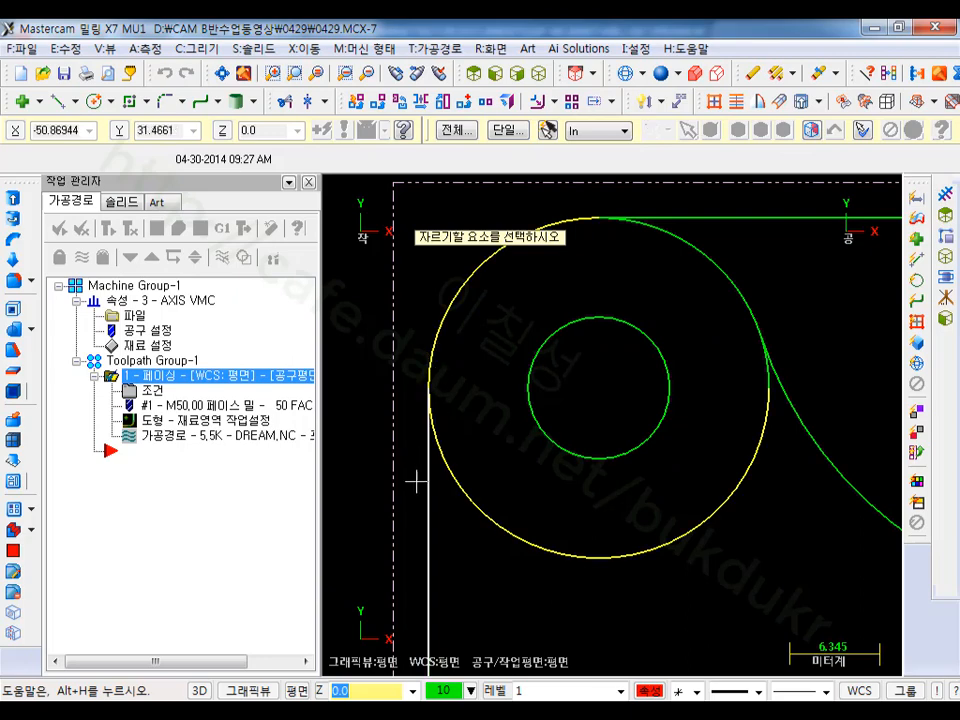
pyautogui.click(416, 539)
pyautogui.press('Return')
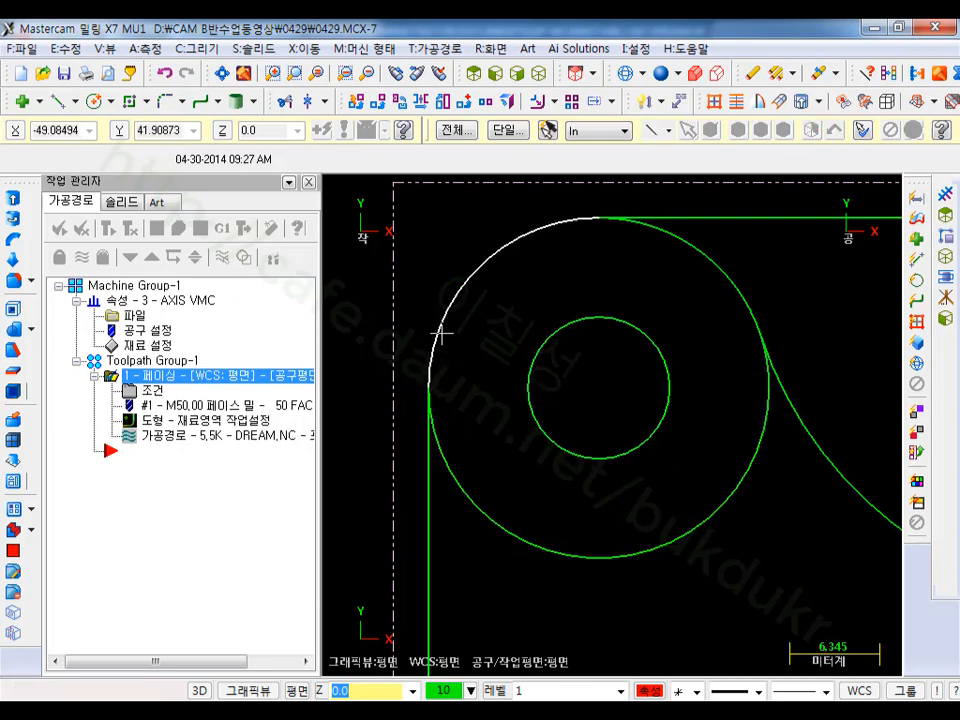
# Step: Examine how the corner circles, concave arc, inner pocket outlines and left edge are split at their intersections
pyautogui.scroll(-2, 545, 305)
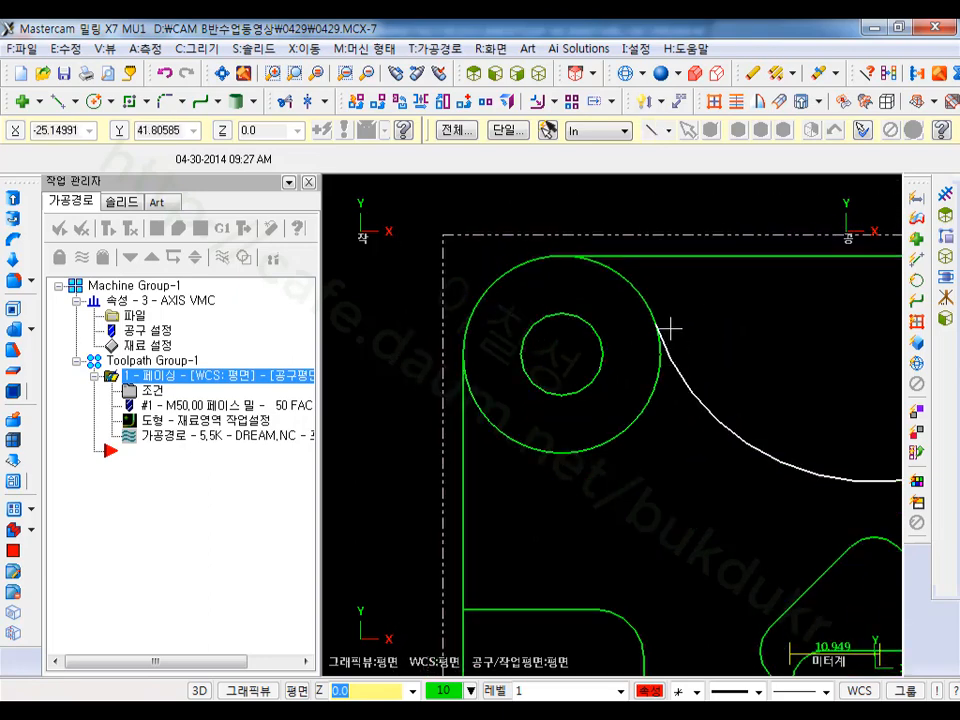
pyautogui.moveTo(894, 396); pyautogui.dragTo(566, 391, button='middle')
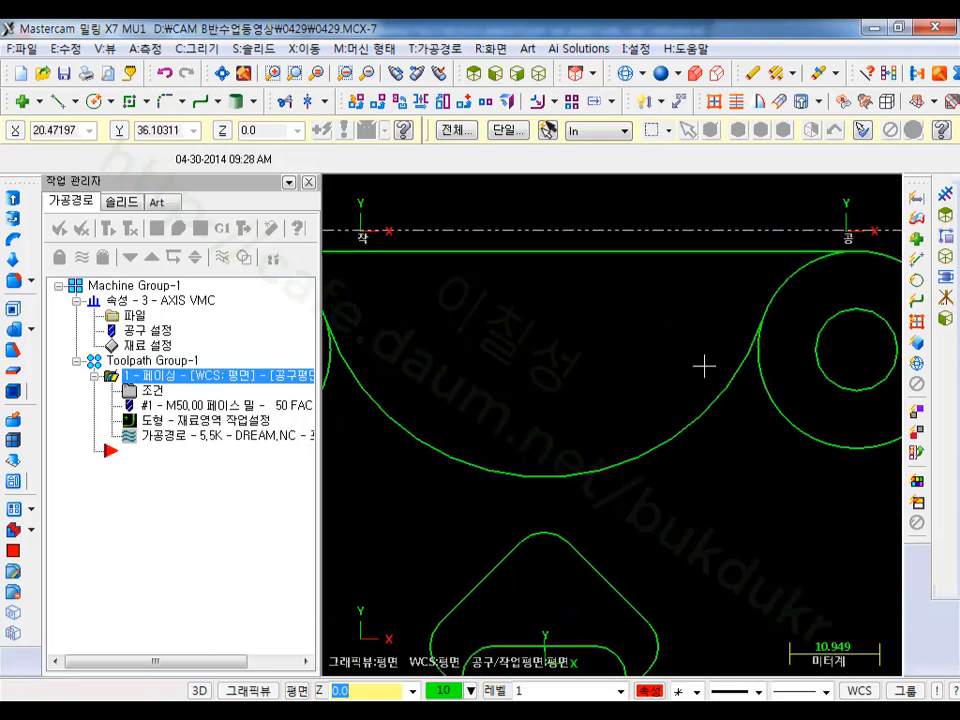
pyautogui.moveTo(704, 367); pyautogui.dragTo(561, 414, button='middle')
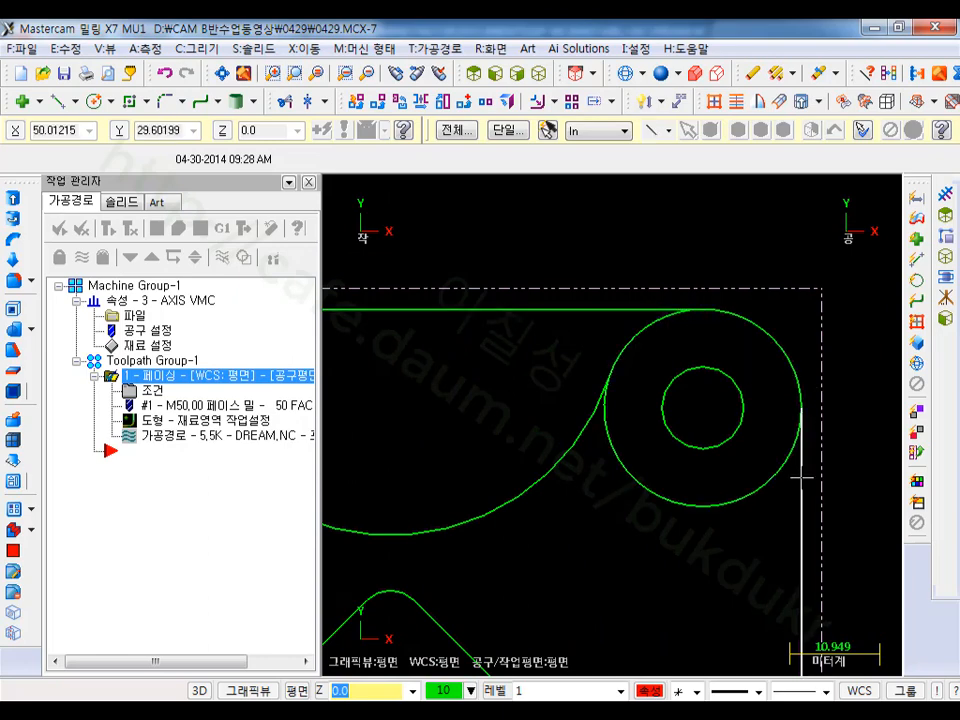
pyautogui.scroll(-3, 825, 334)
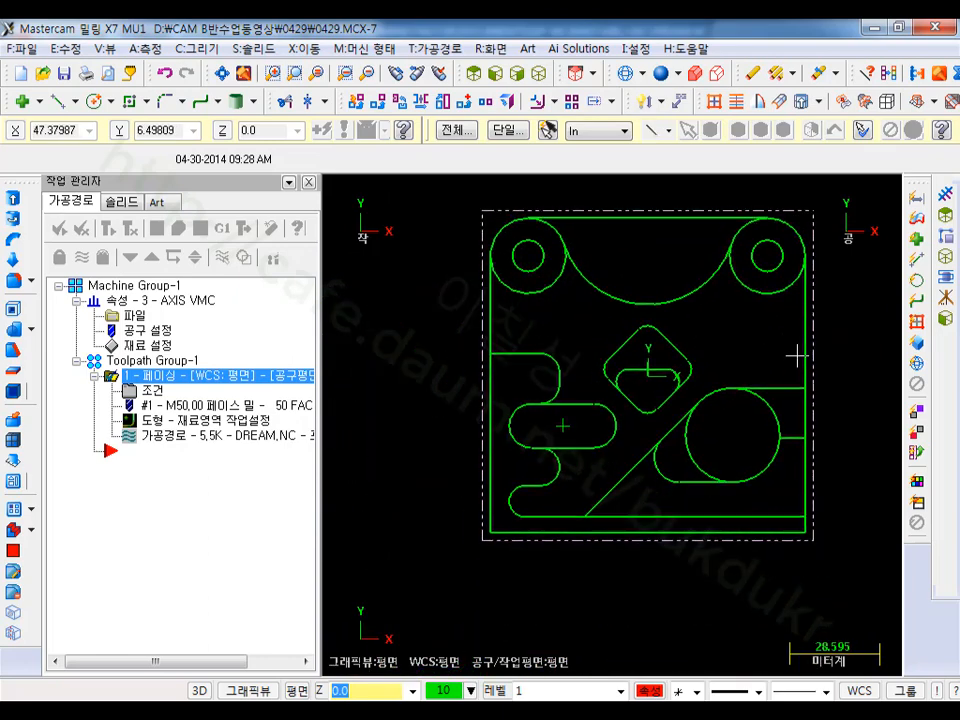
pyautogui.scroll(3, 729, 431)
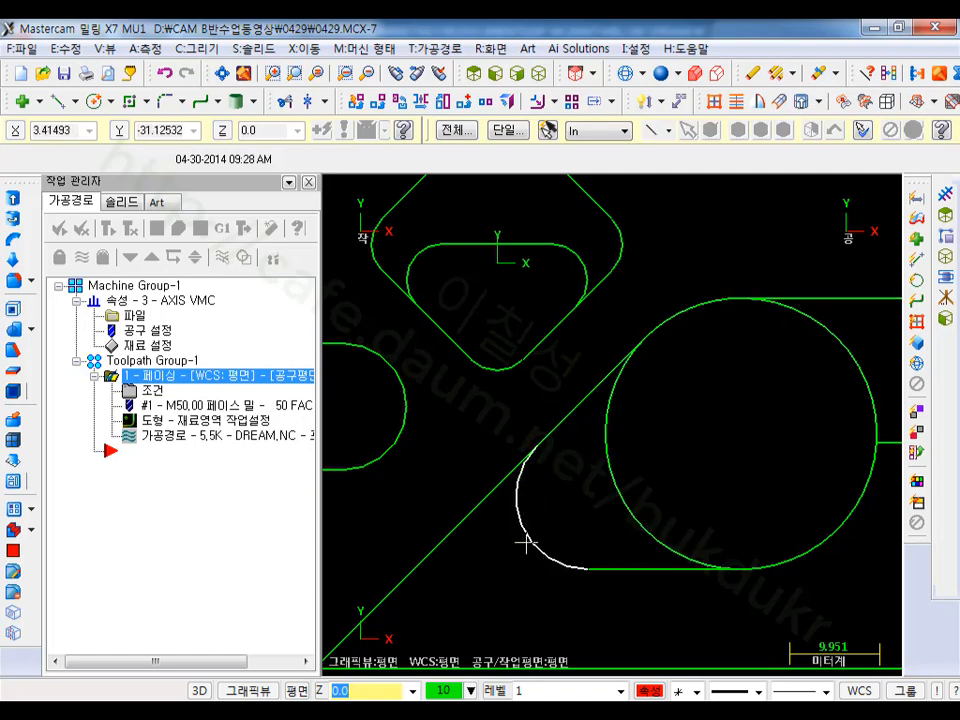
pyautogui.scroll(-1, 806, 441)
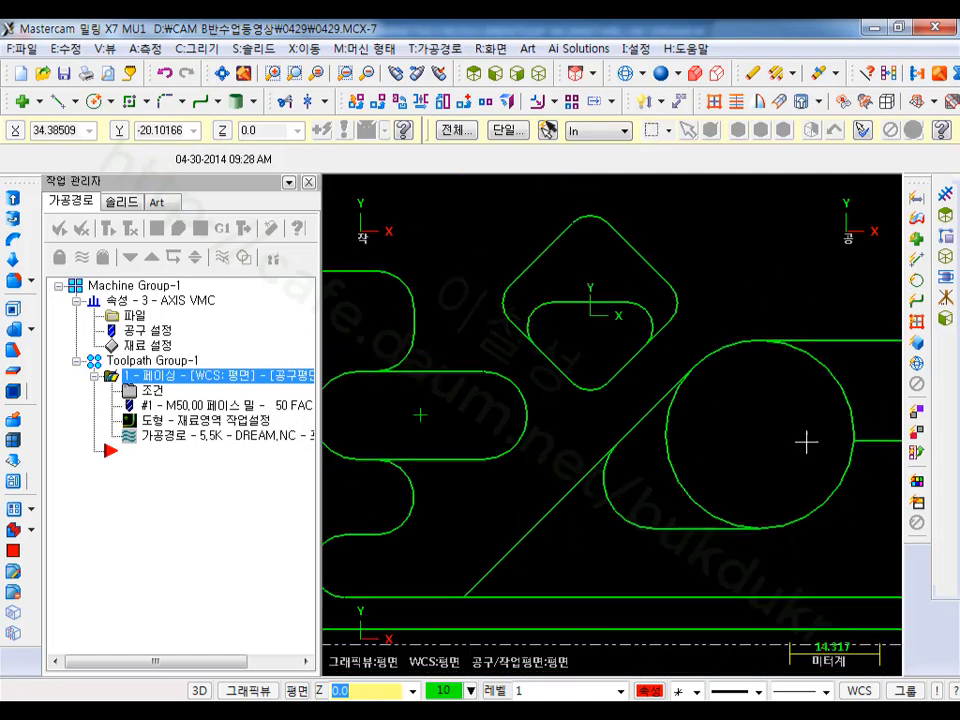
pyautogui.scroll(-1, 806, 441)
pyautogui.scroll(1, 673, 331)
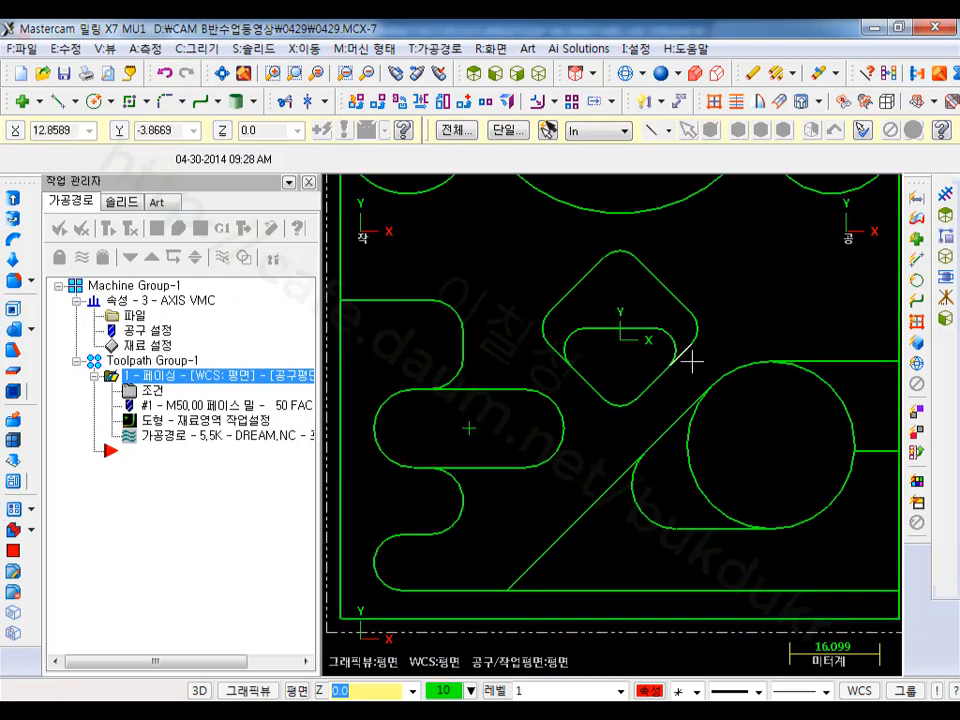
pyautogui.scroll(-3, 551, 339)
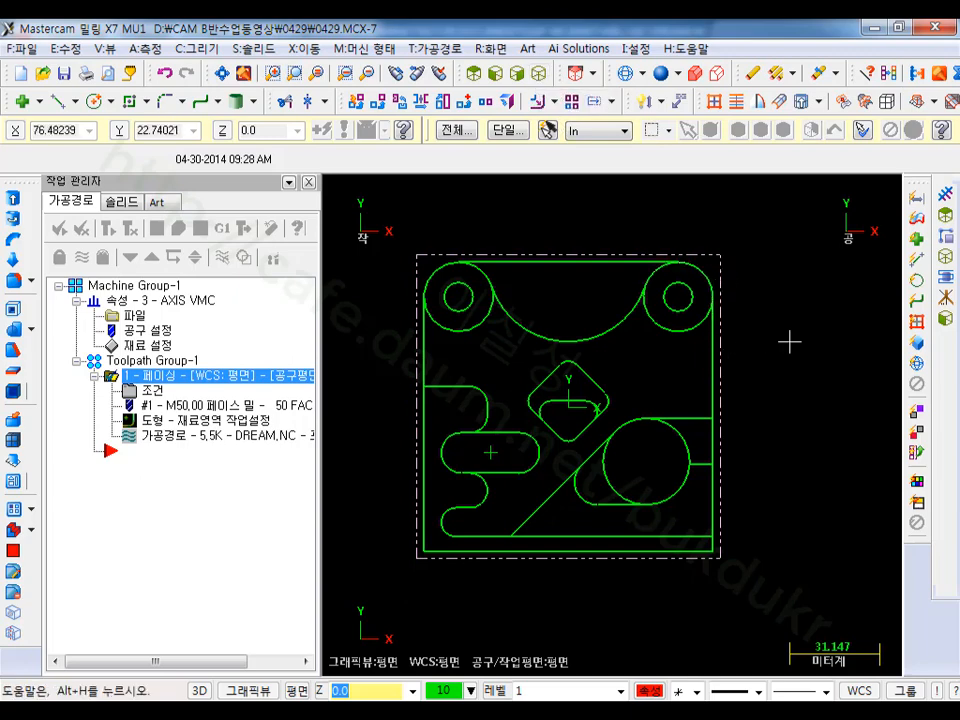
pyautogui.click(424, 345)
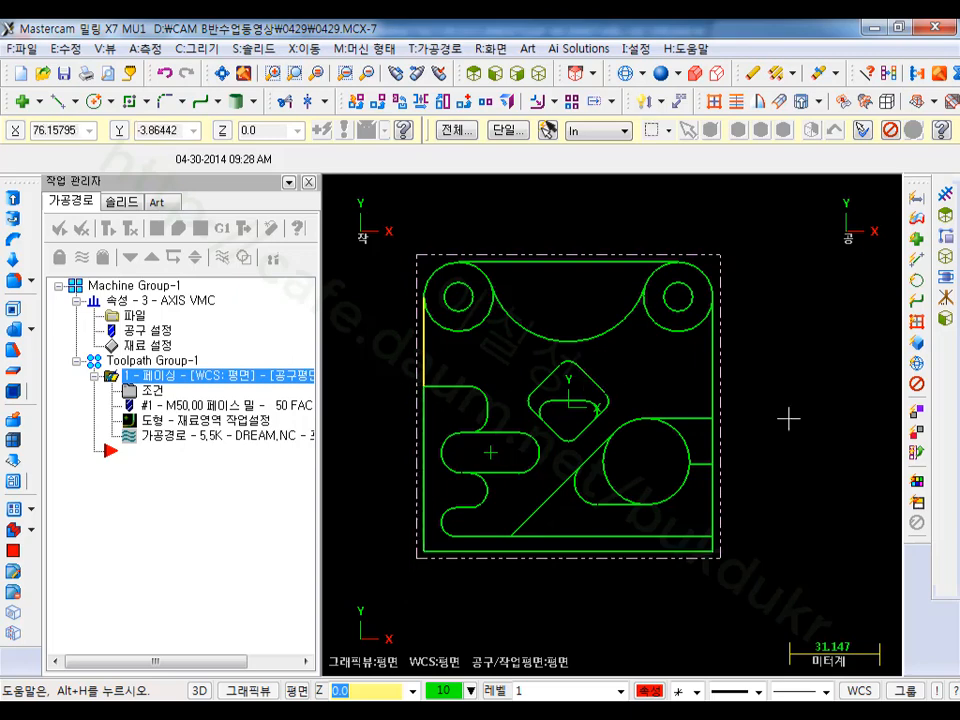
pyautogui.scroll(-1, 795, 412)
pyautogui.scroll(1, 785, 390)
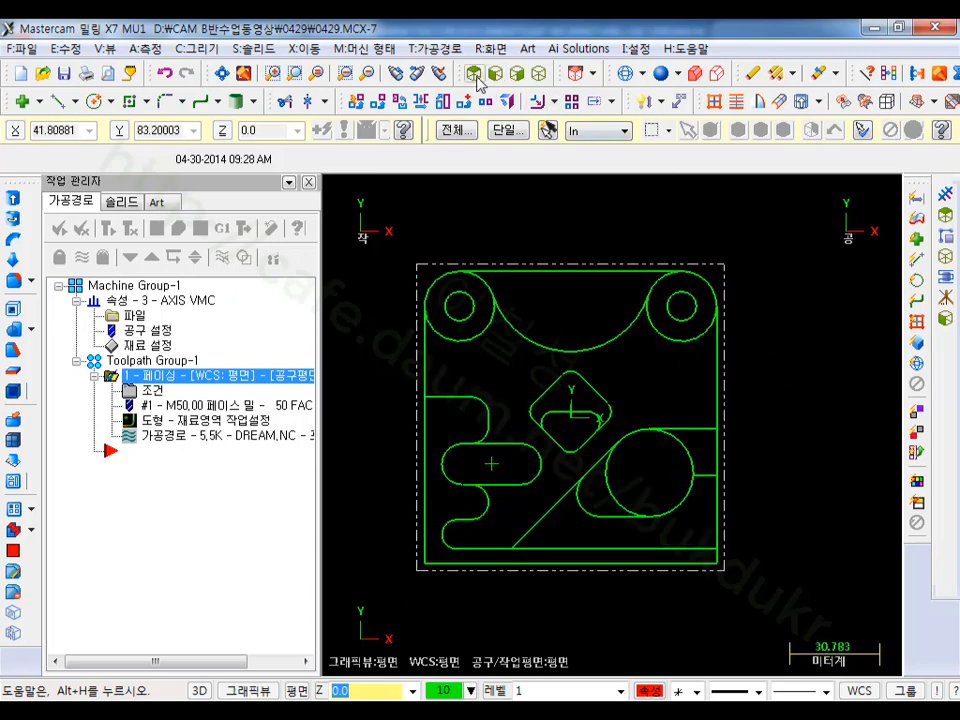
# Step: Start a contour toolpath (윤곽 가공) and begin its chain at the lower segment of the part's left edge
pyautogui.click(435, 48)
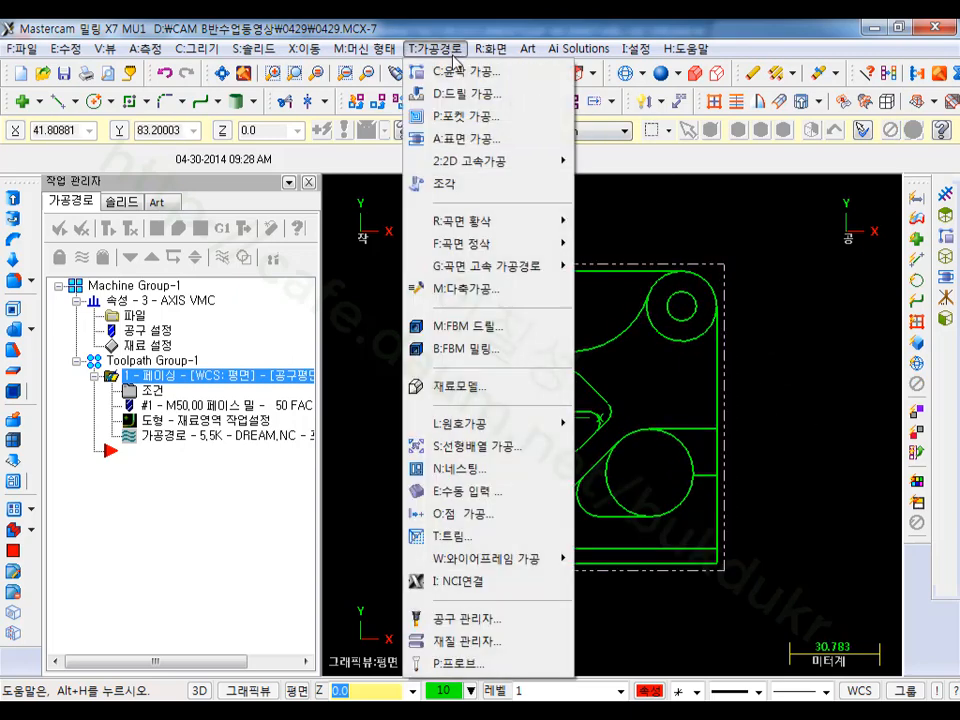
pyautogui.click(455, 74)
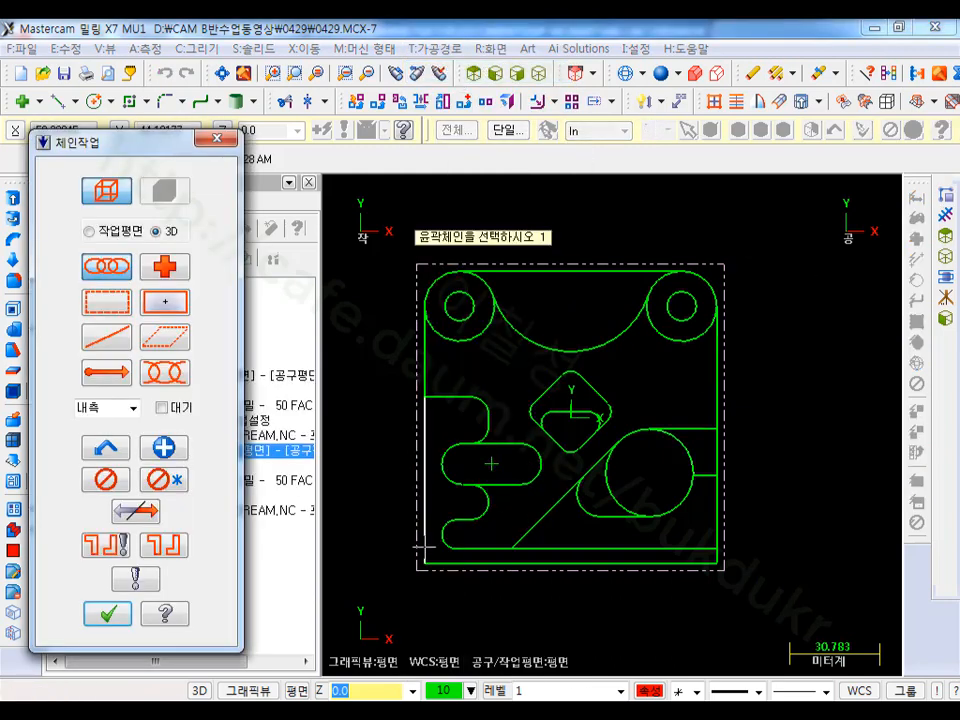
pyautogui.click(428, 534)
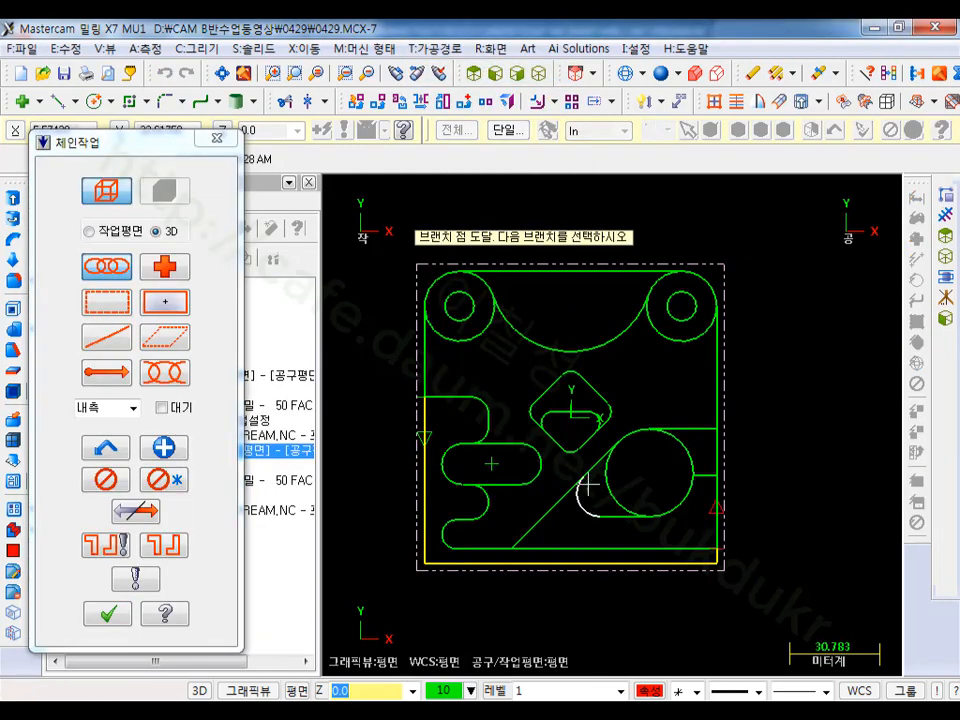
pyautogui.scroll(2, 415, 530)
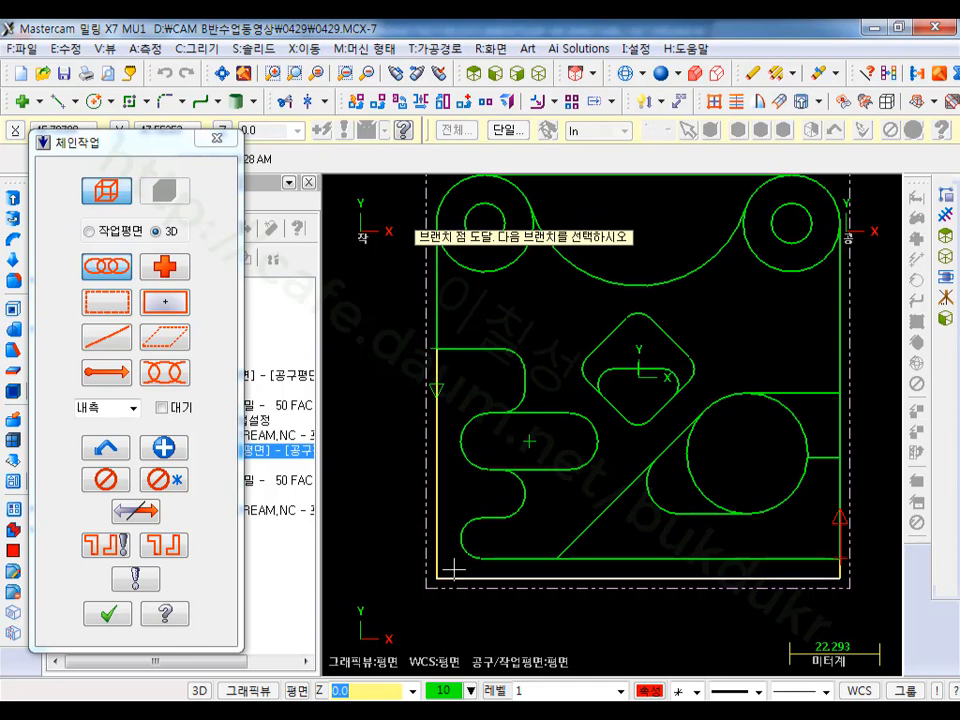
pyautogui.scroll(-1, 523, 617)
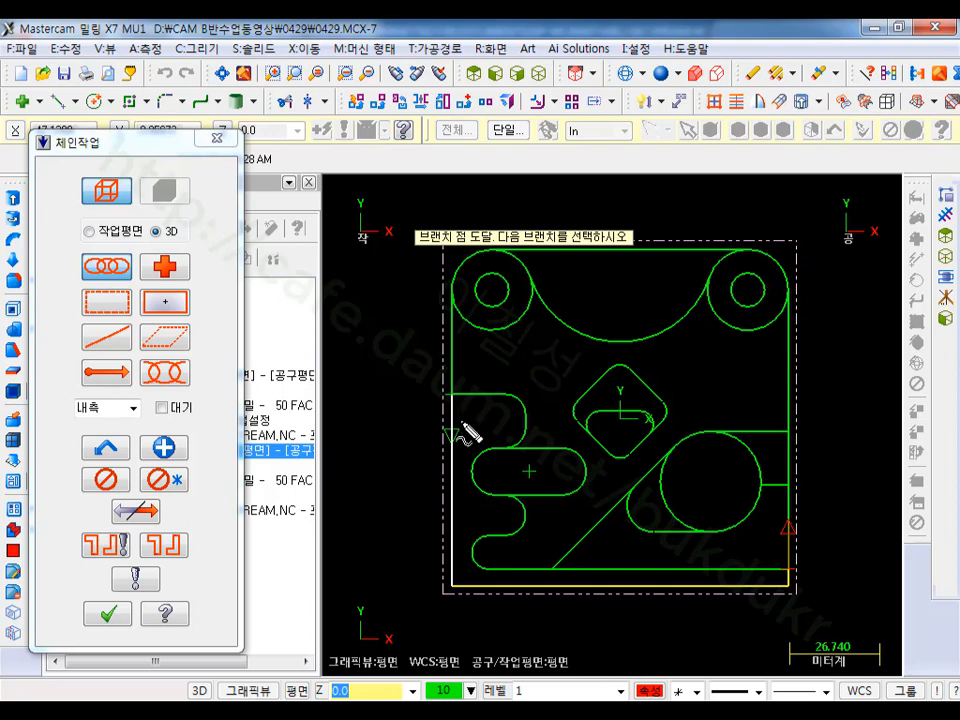
pyautogui.moveTo(461, 560)
pyautogui.mouseDown()
pyautogui.moveTo(443, 522)
pyautogui.moveTo(482, 549)
pyautogui.moveTo(439, 574)
pyautogui.moveTo(405, 495)
pyautogui.moveTo(394, 503)
pyautogui.moveTo(399, 486)
pyautogui.moveTo(430, 515)
pyautogui.moveTo(494, 491)
pyautogui.mouseUp()
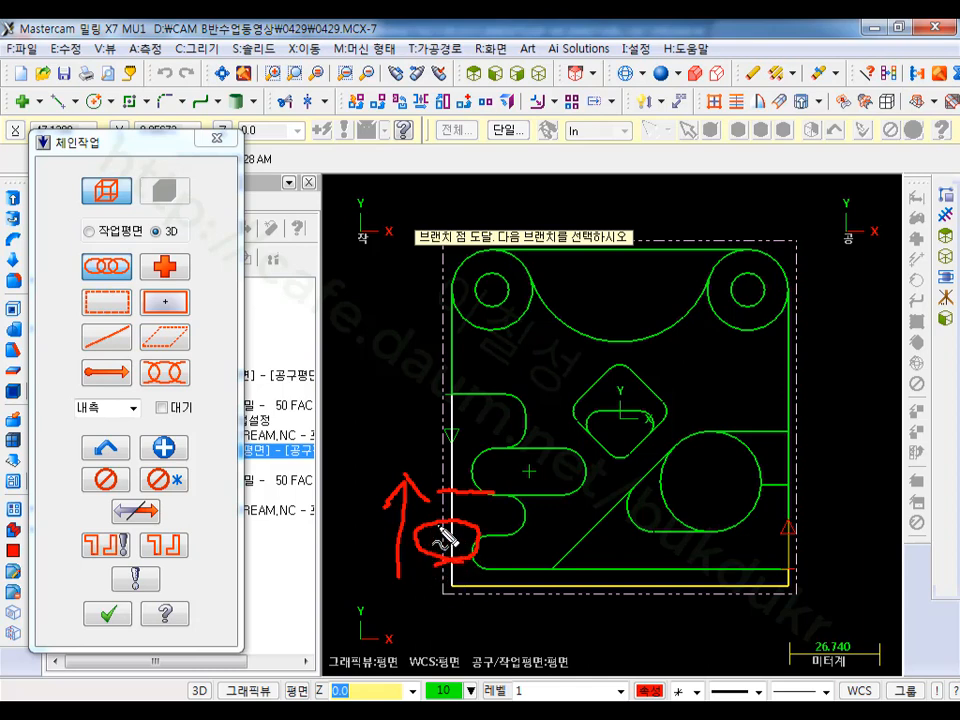
pyautogui.moveTo(427, 398); pyautogui.dragTo(433, 487)
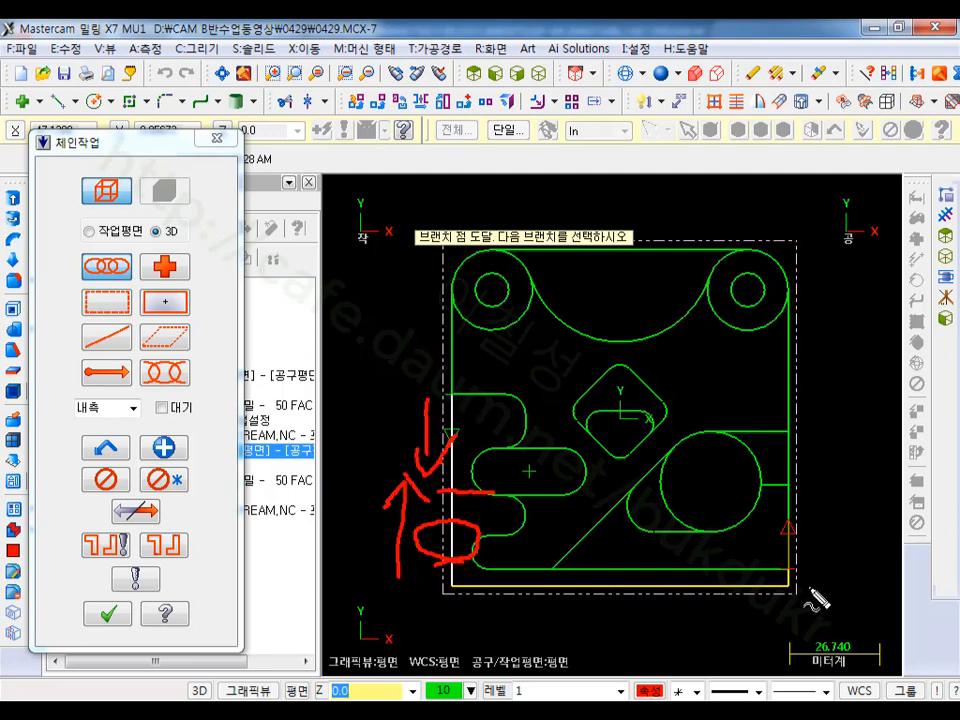
pyautogui.moveTo(797, 565); pyautogui.dragTo(779, 581)
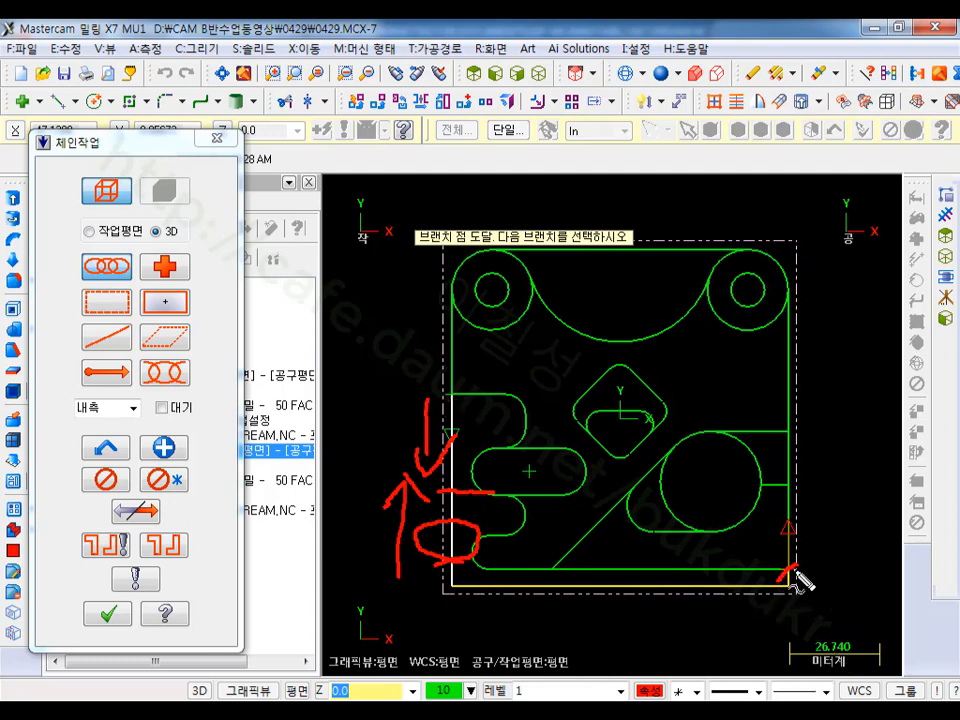
pyautogui.moveTo(578, 578); pyautogui.dragTo(574, 630)
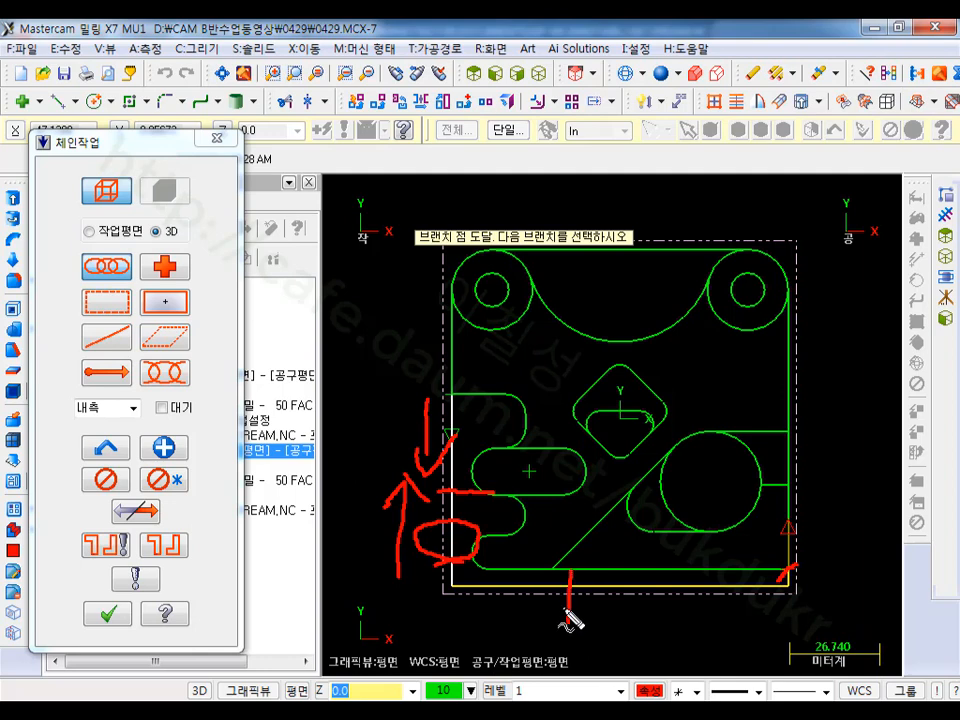
pyautogui.moveTo(465, 521)
pyautogui.mouseDown()
pyautogui.moveTo(454, 482)
pyautogui.moveTo(465, 522)
pyautogui.mouseUp()
pyautogui.moveTo(458, 388)
pyautogui.mouseDown()
pyautogui.moveTo(450, 399)
pyautogui.moveTo(460, 402)
pyautogui.moveTo(456, 497)
pyautogui.moveTo(444, 499)
pyautogui.moveTo(456, 525)
pyautogui.mouseUp()
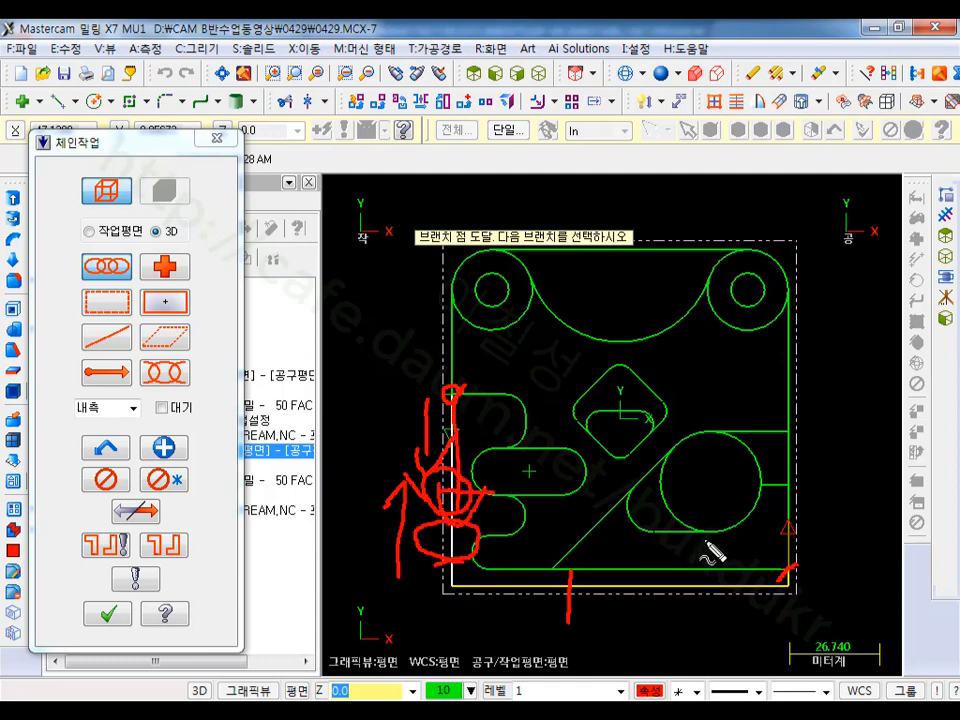
pyautogui.press('Escape')
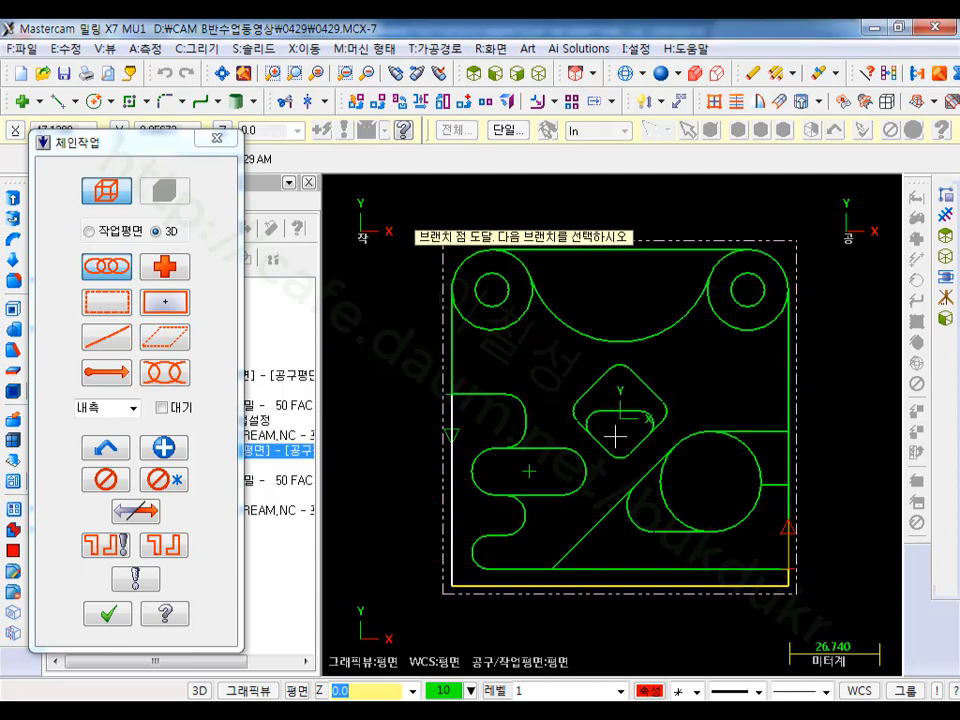
# Step: Reverse the chain direction and extend it up the left edge, around the upper-left corner arc and along the top edge
pyautogui.click(137, 514)
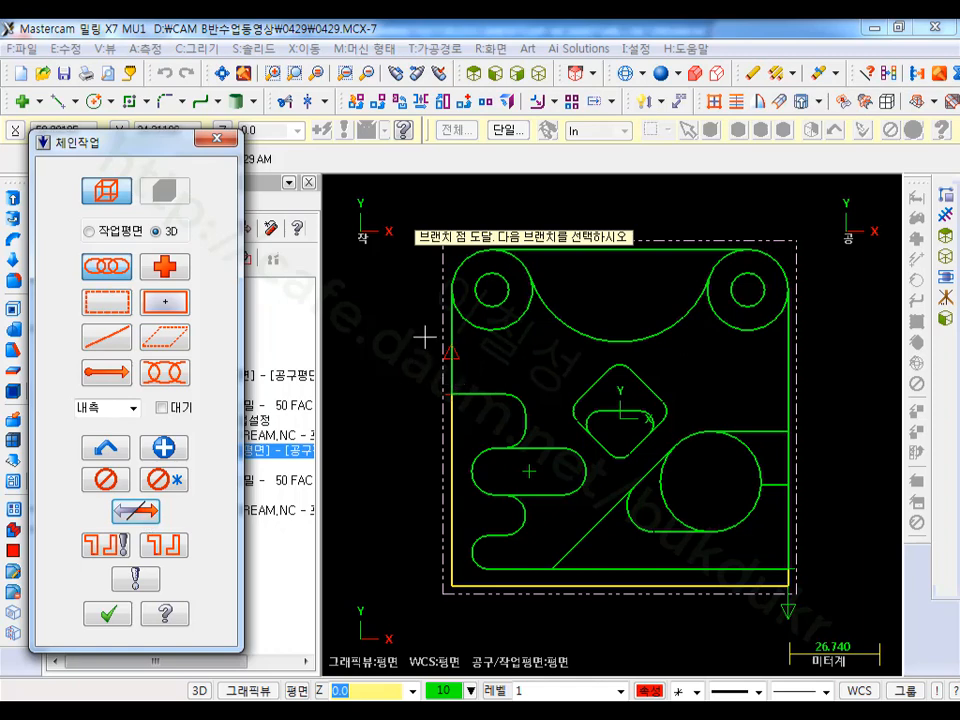
pyautogui.scroll(2, 429, 326)
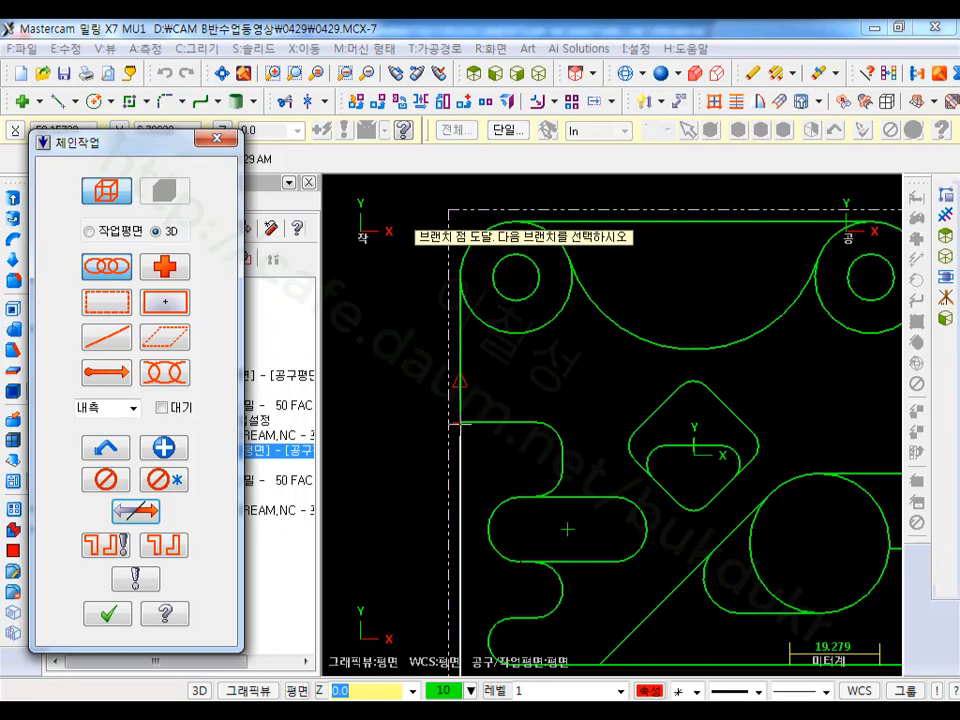
pyautogui.click(457, 362)
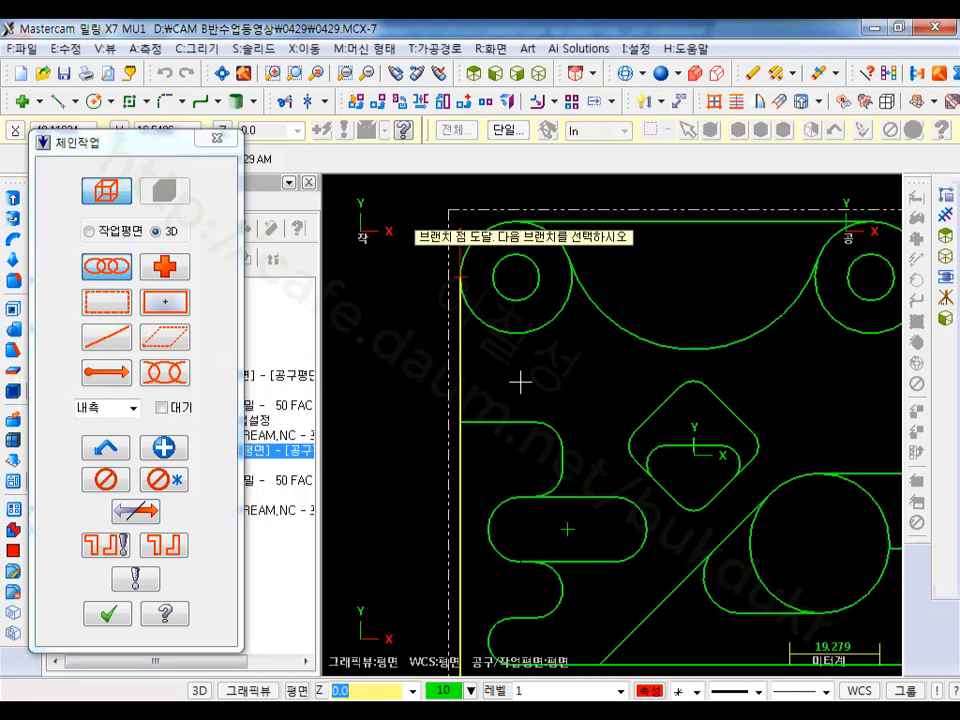
pyautogui.moveTo(556, 387); pyautogui.dragTo(488, 522, button='middle')
pyautogui.click(404, 384)
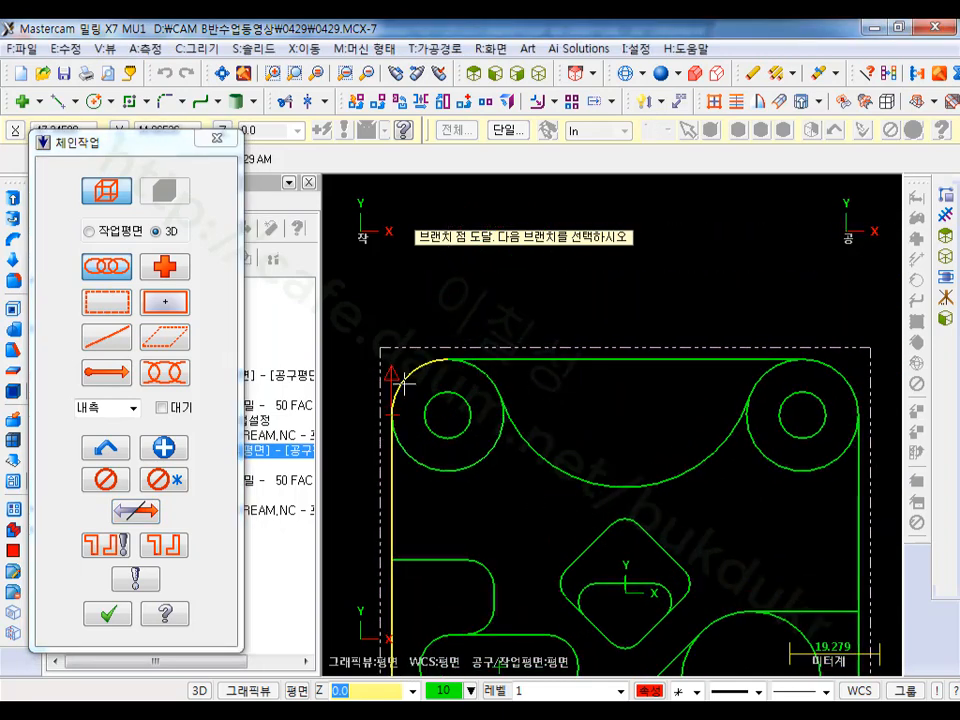
pyautogui.click(508, 358)
# Step: Continue the chain around the upper-right corner arc and down the right edge to close the outer profile, and accept it
pyautogui.moveTo(761, 304); pyautogui.dragTo(589, 298, button='middle')
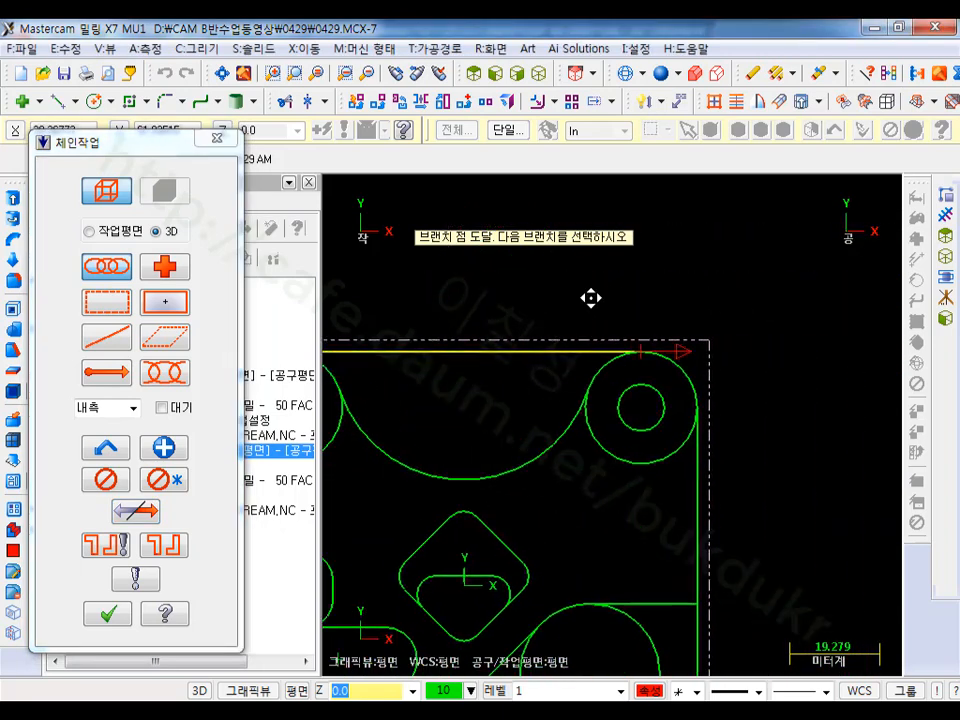
pyautogui.click(664, 364)
pyautogui.click(700, 461)
pyautogui.scroll(-5, 797, 171)
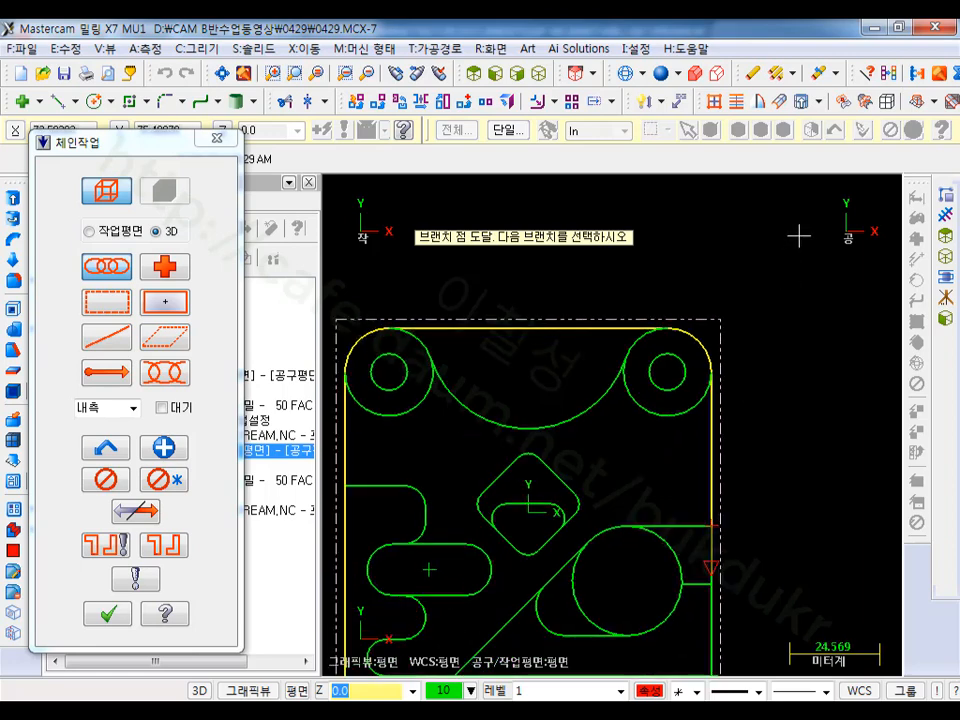
pyautogui.click(714, 449)
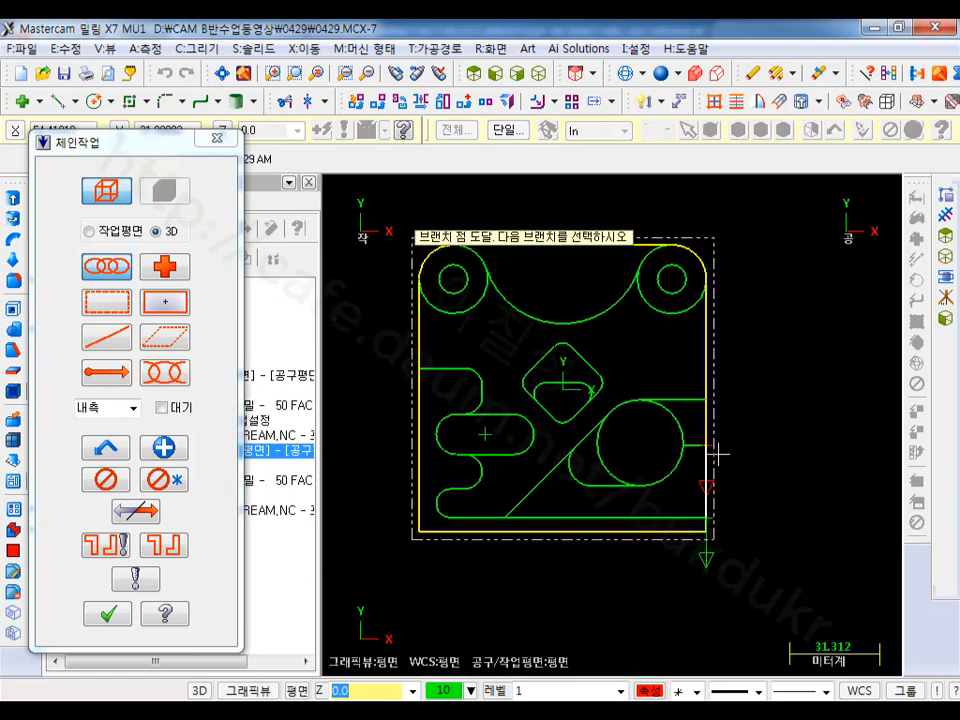
pyautogui.scroll(5, 712, 505)
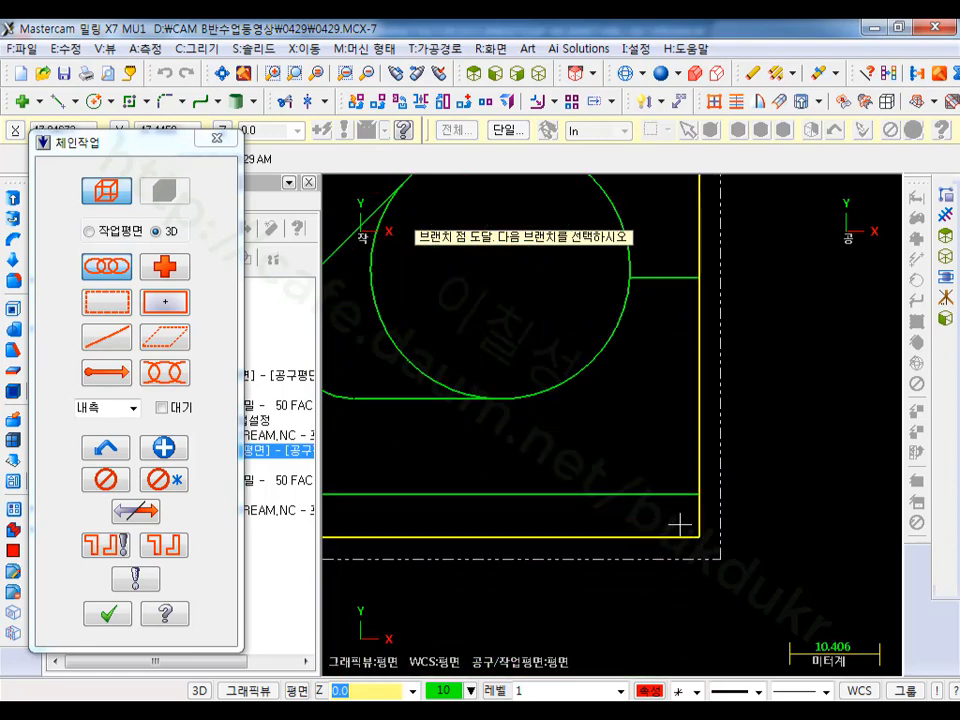
pyautogui.moveTo(681, 521); pyautogui.dragTo(827, 583, button='middle')
pyautogui.scroll(-4, 765, 613)
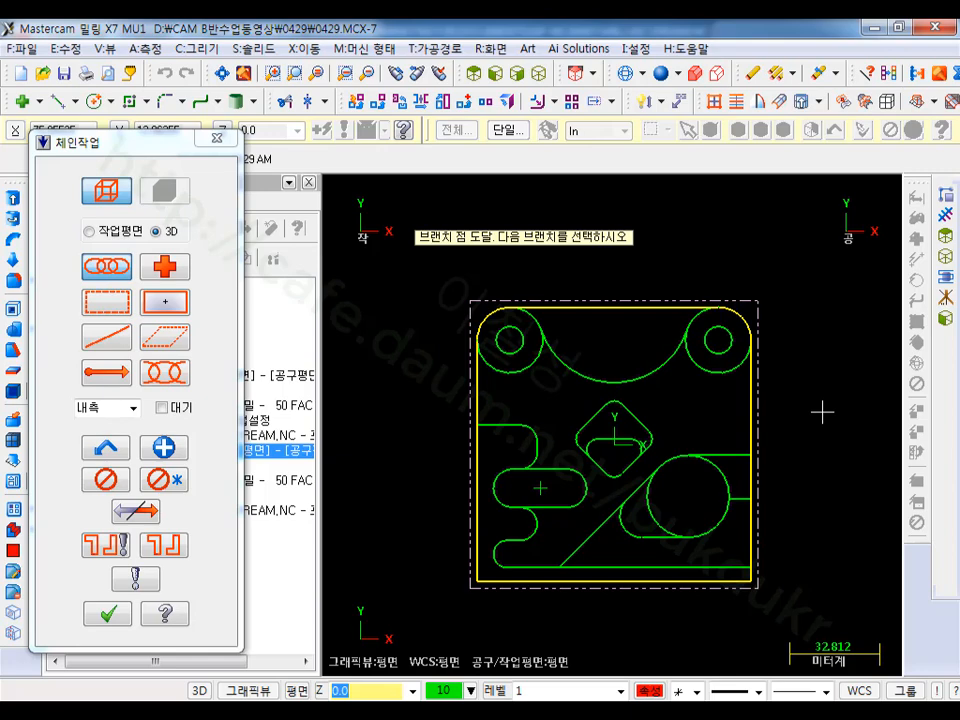
pyautogui.click(108, 614)
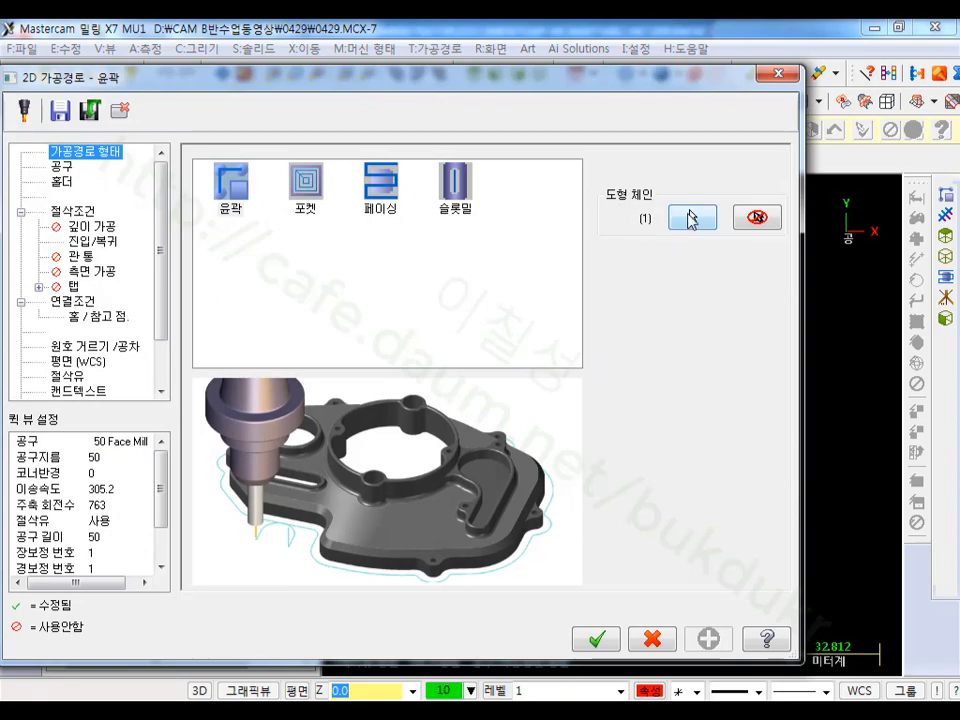
# Step: Move the start point (시작점) of 체인 1 forward to the profile's lower-left corner using the chain manager
pyautogui.click(690, 218)
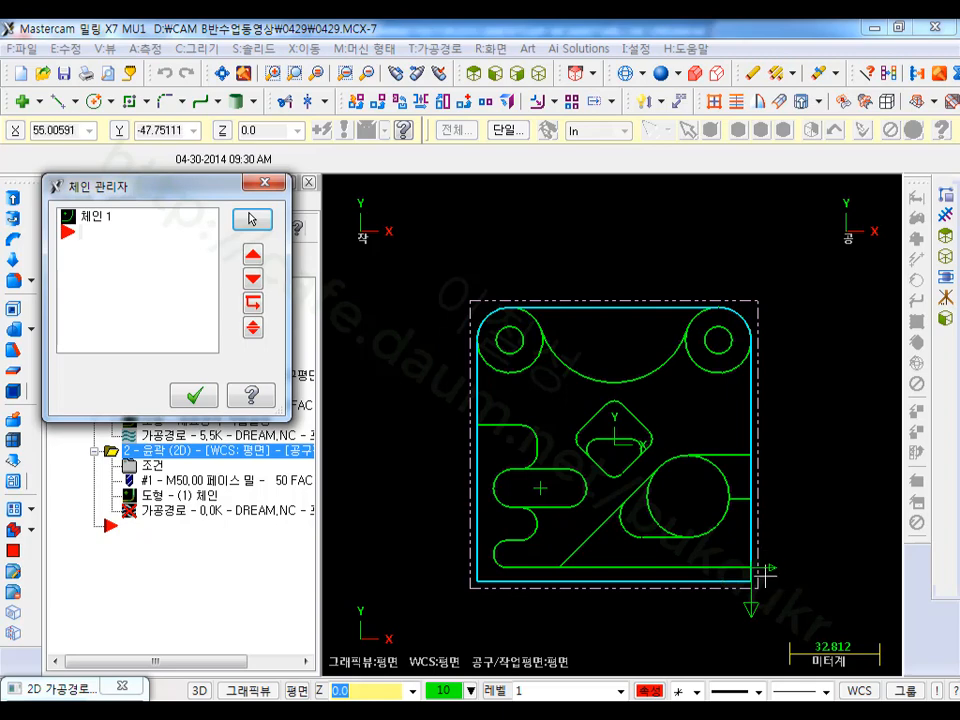
pyautogui.click(106, 227)
pyautogui.rightClick(106, 227)
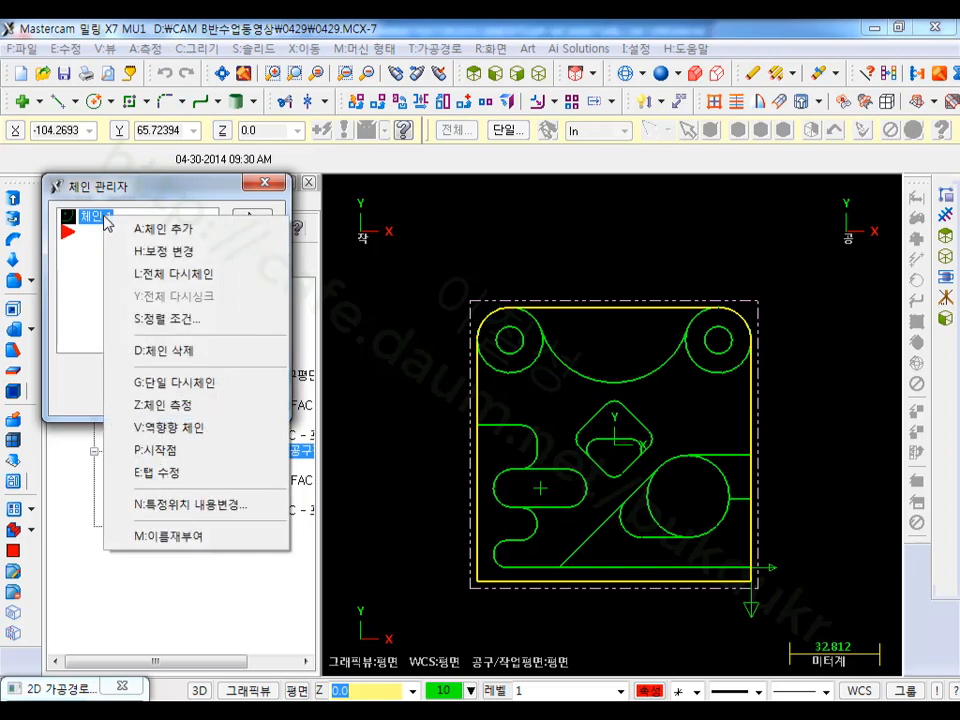
pyautogui.click(171, 452)
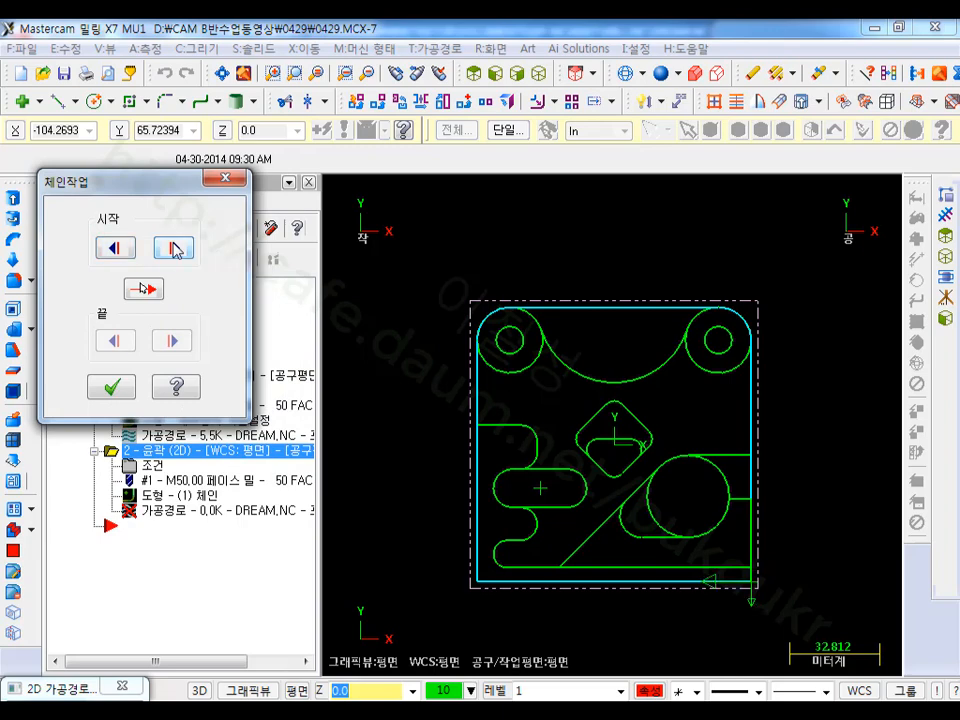
pyautogui.click(174, 249)
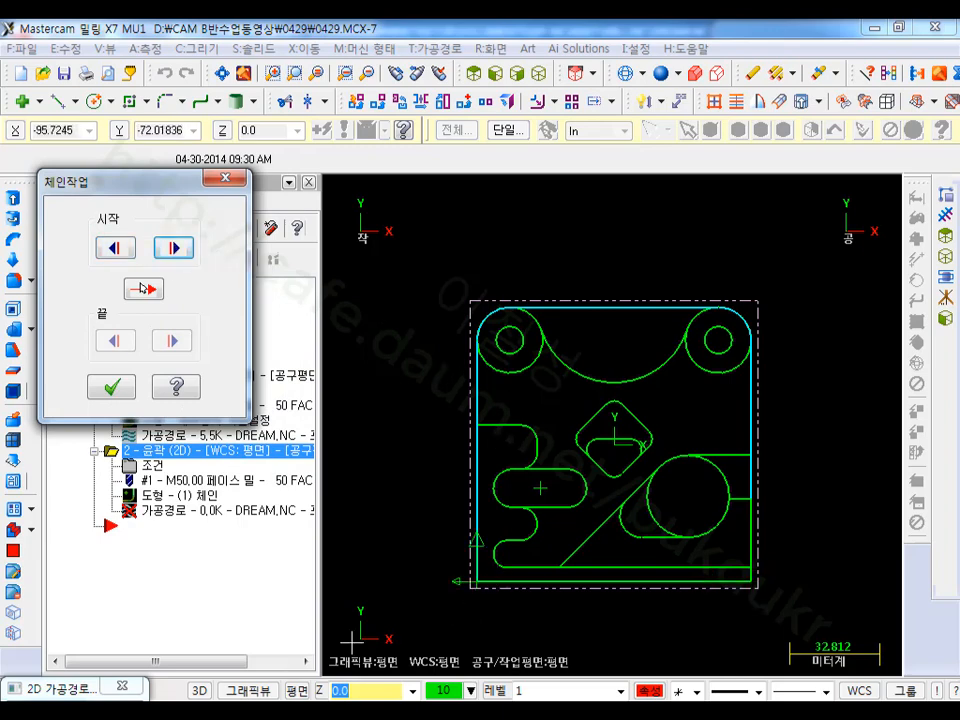
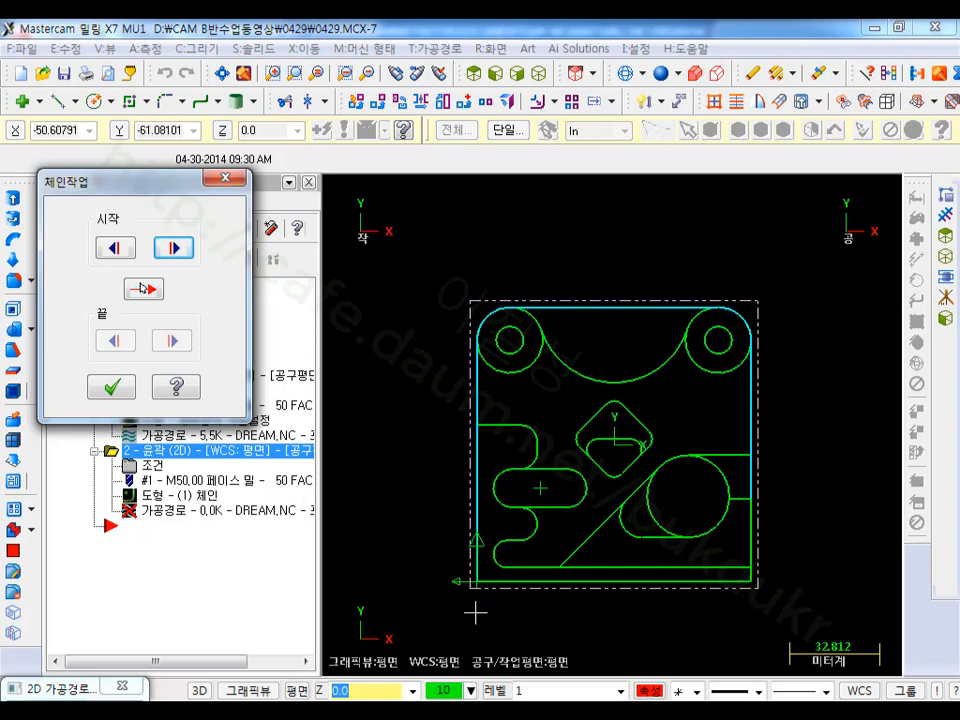
pyautogui.click(122, 388)
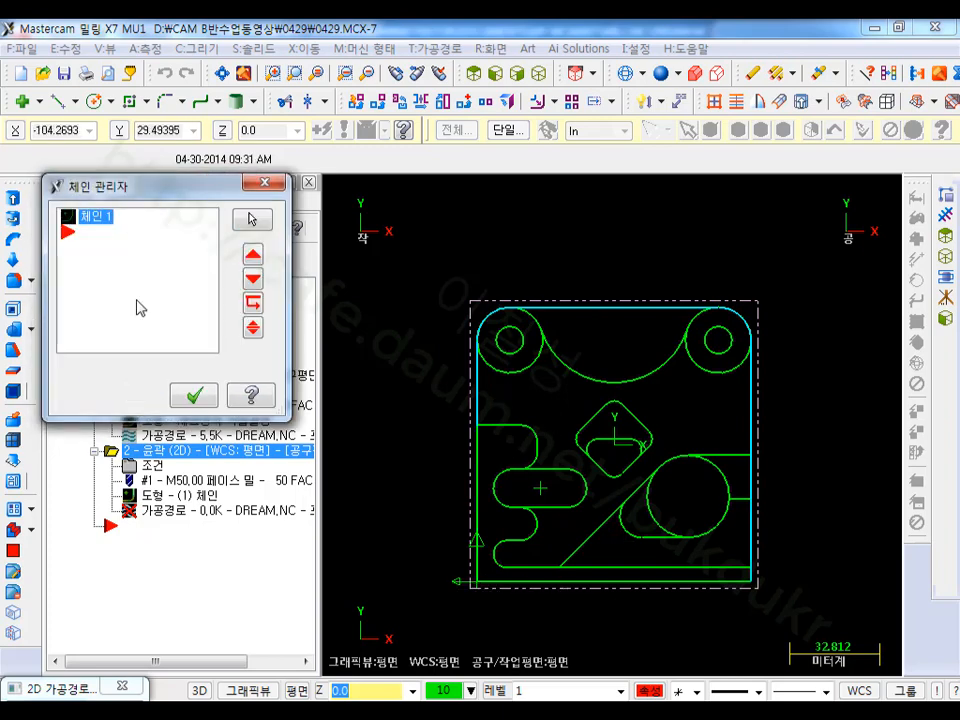
pyautogui.click(196, 397)
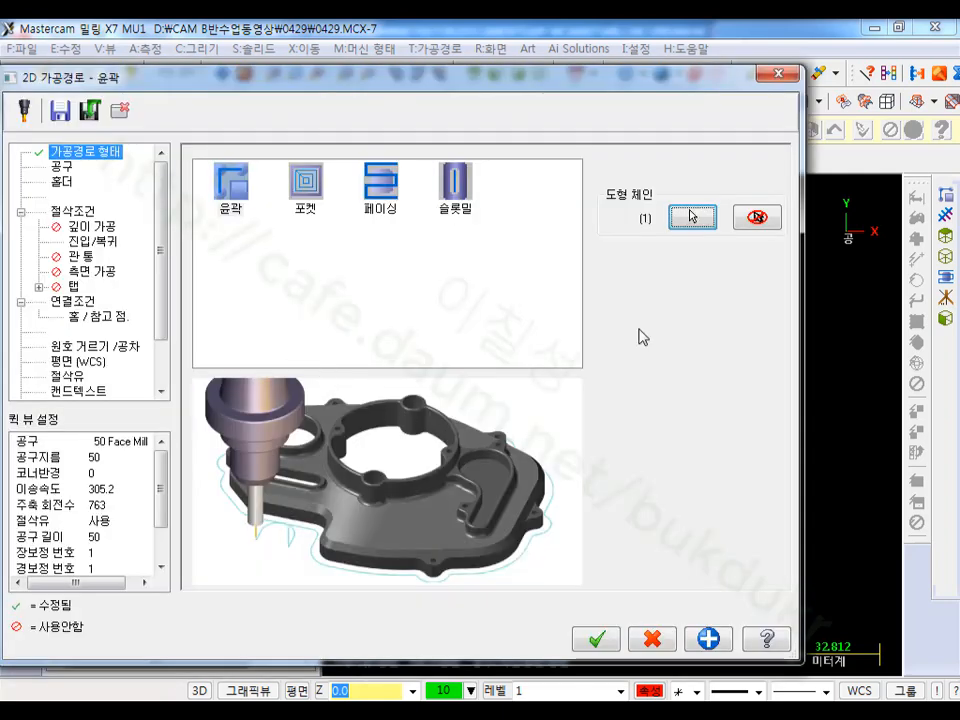
# Step: Filter the tool library to flat endmills with a diameter equal to 10 and choose the 10. FLAT ENDMILL for the contour
pyautogui.click(55, 169)
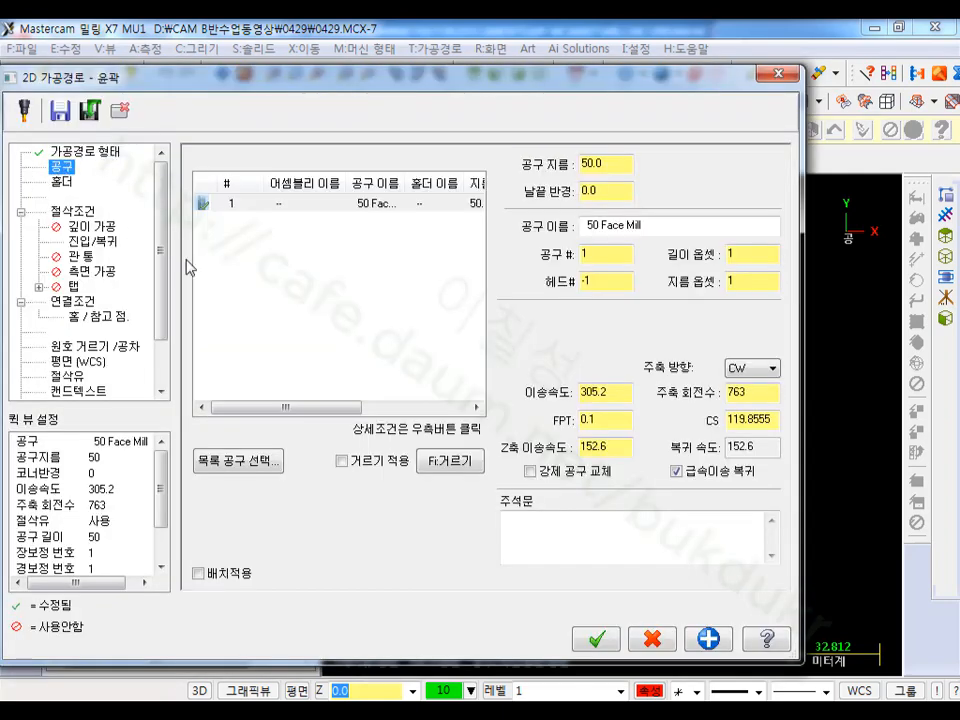
pyautogui.rightClick(326, 272)
pyautogui.click(388, 281)
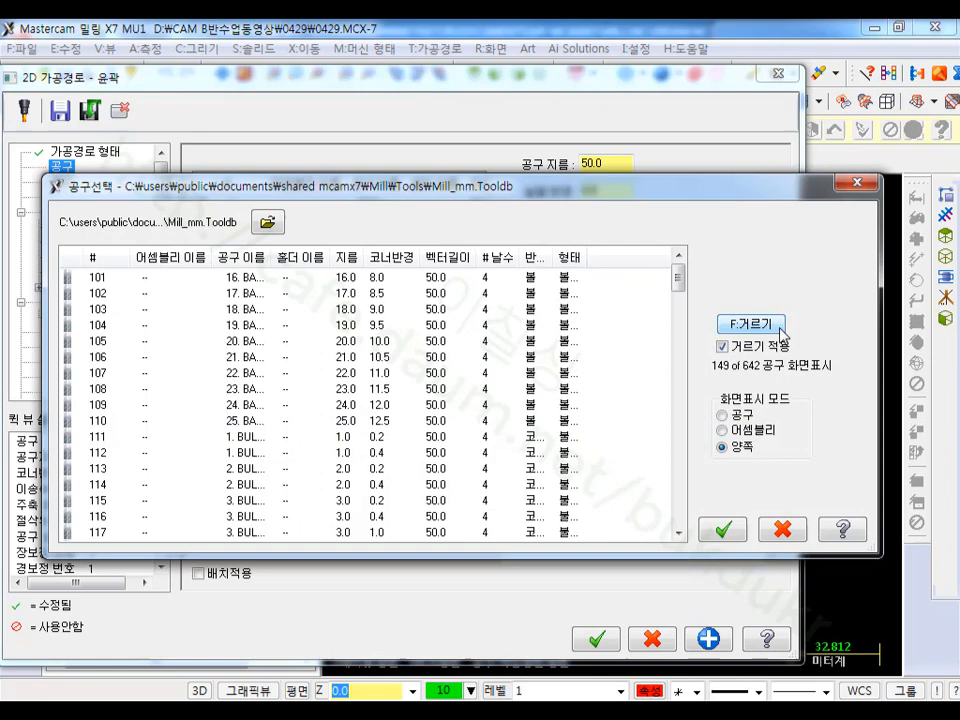
pyautogui.click(754, 322)
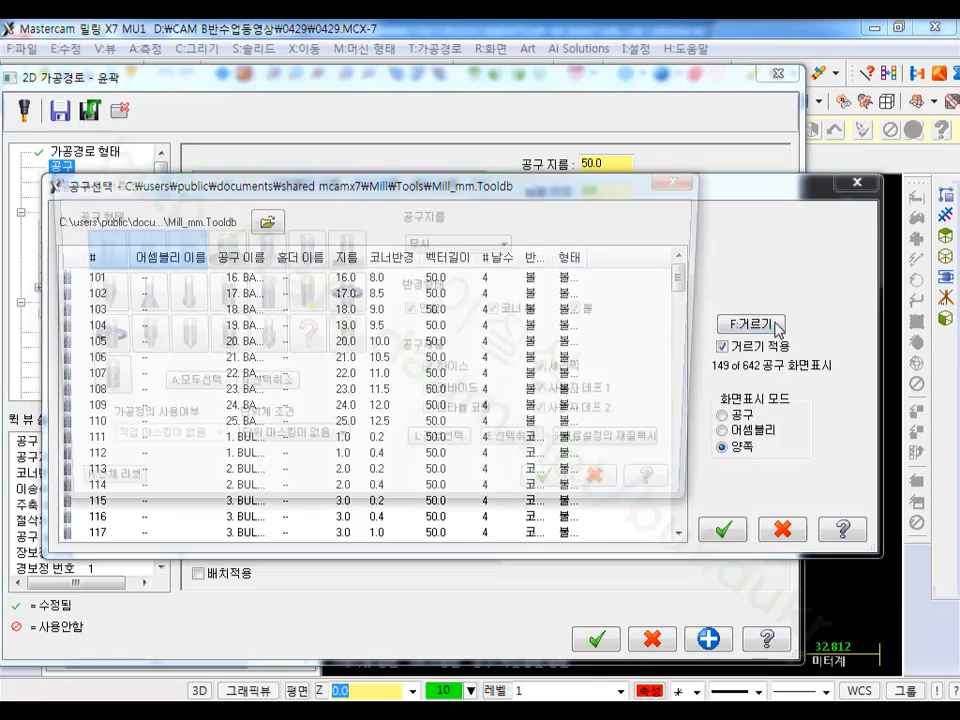
pyautogui.click(176, 248)
pyautogui.click(126, 248)
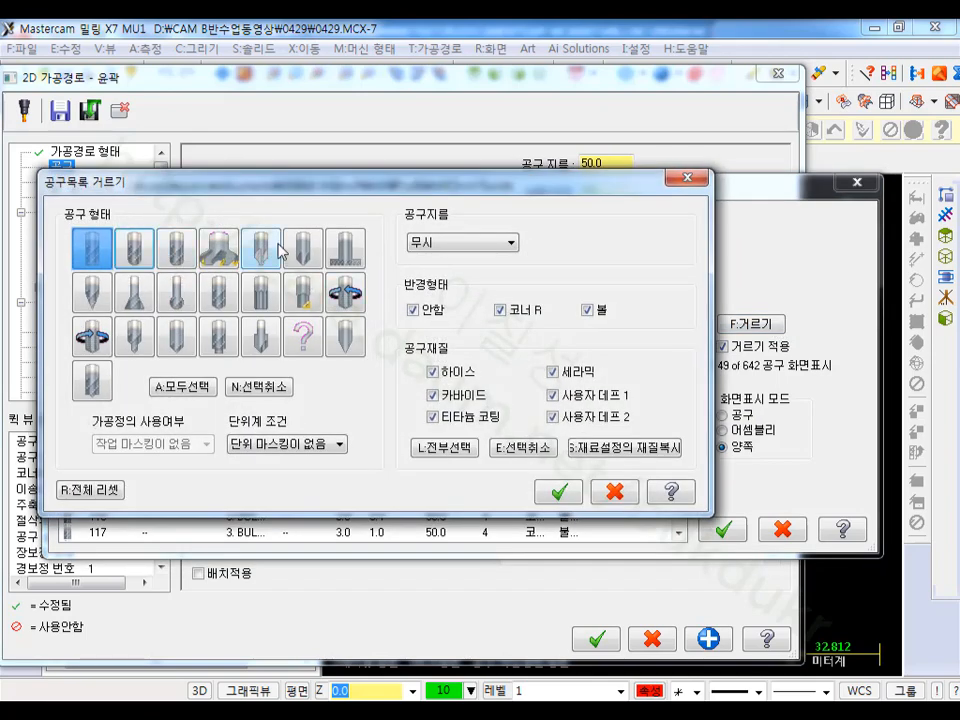
pyautogui.click(440, 243)
pyautogui.click(436, 265)
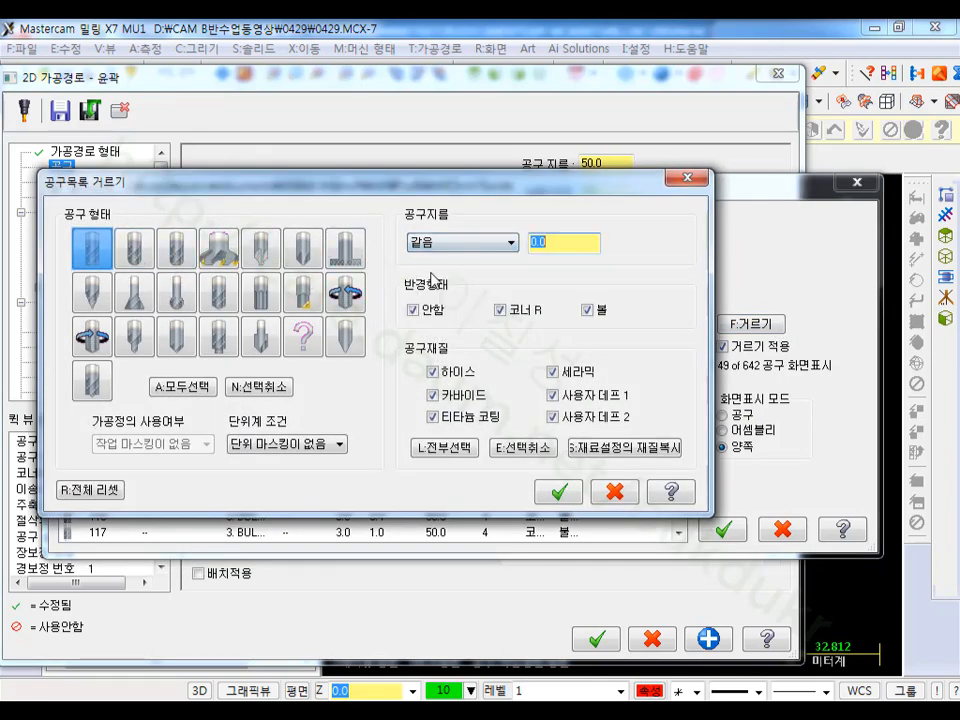
pyautogui.write('10')
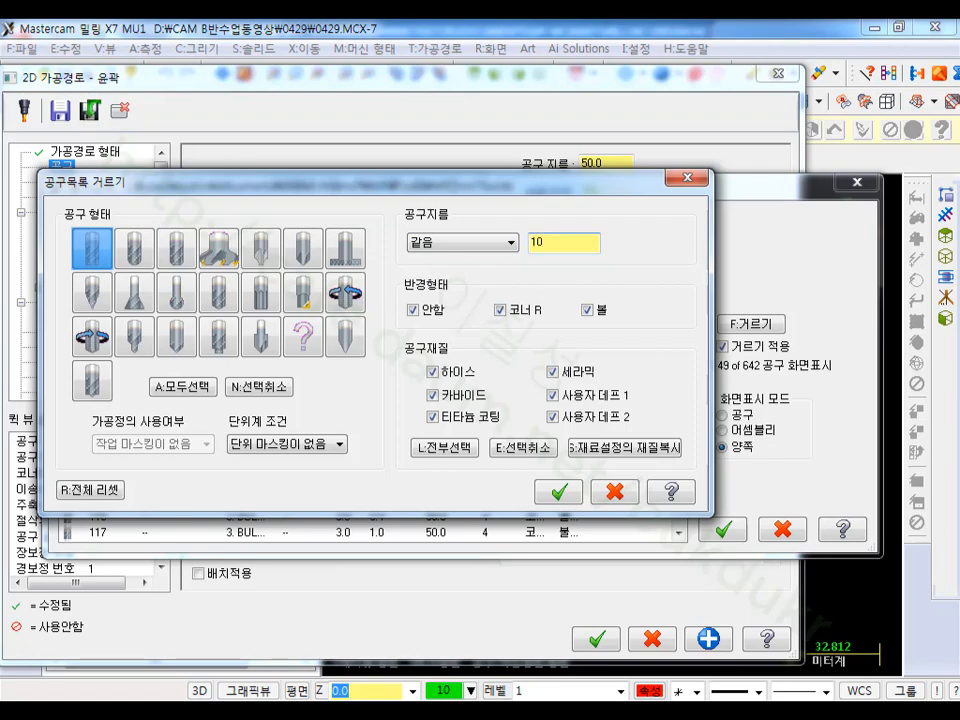
pyautogui.click(559, 491)
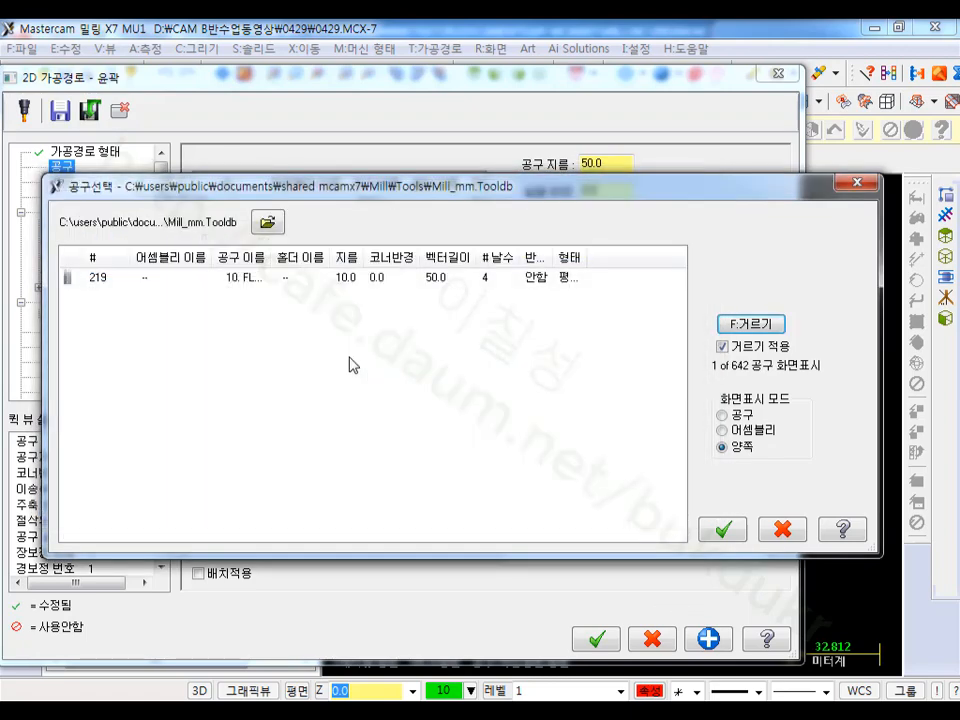
pyautogui.doubleClick(205, 279)
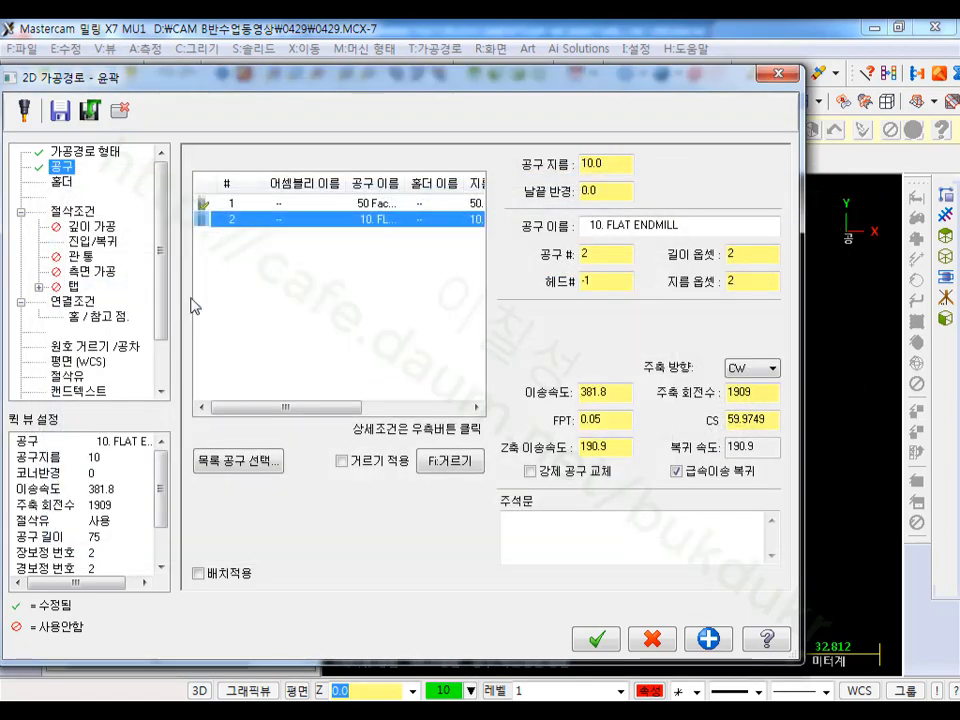
# Step: Set the contour's lead-in (진입) line length and arc radius each to 60%
pyautogui.click(78, 212)
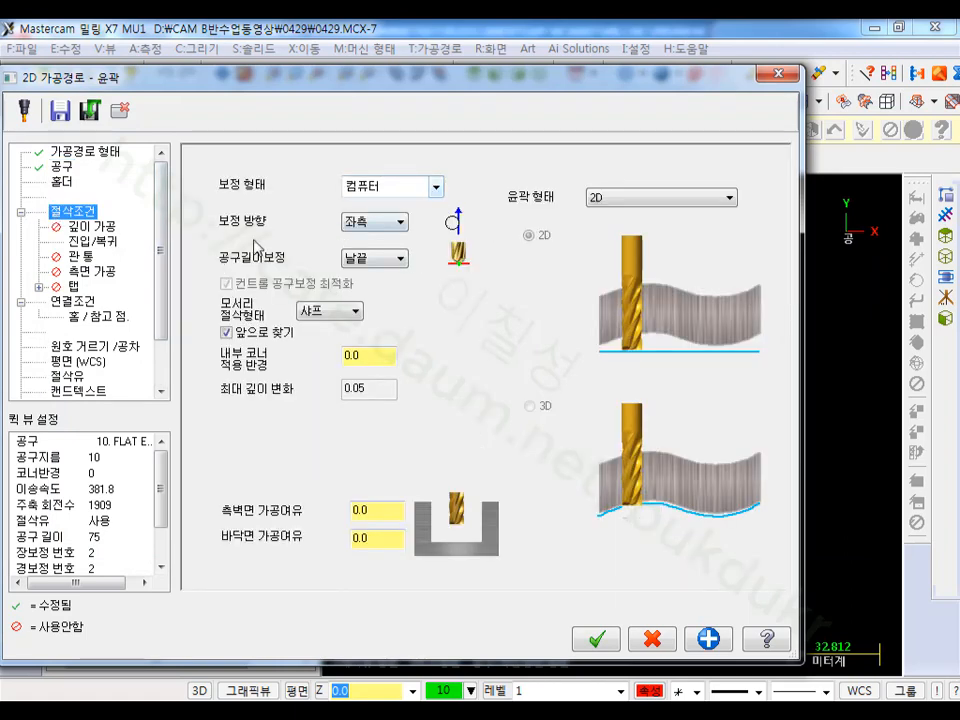
pyautogui.click(86, 242)
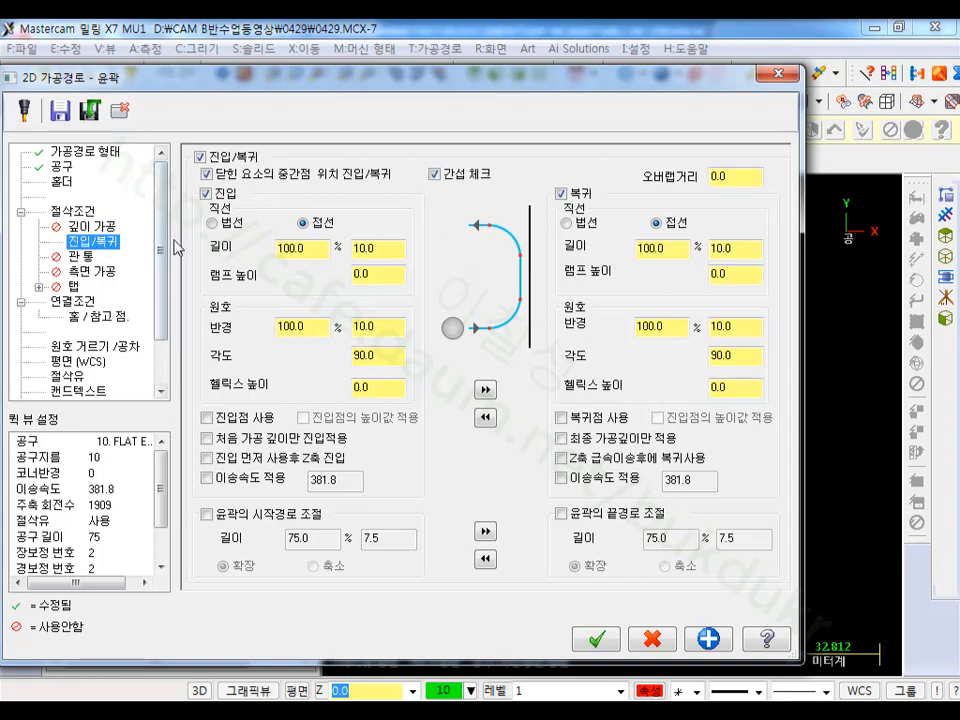
pyautogui.doubleClick(298, 249)
pyautogui.write('60')
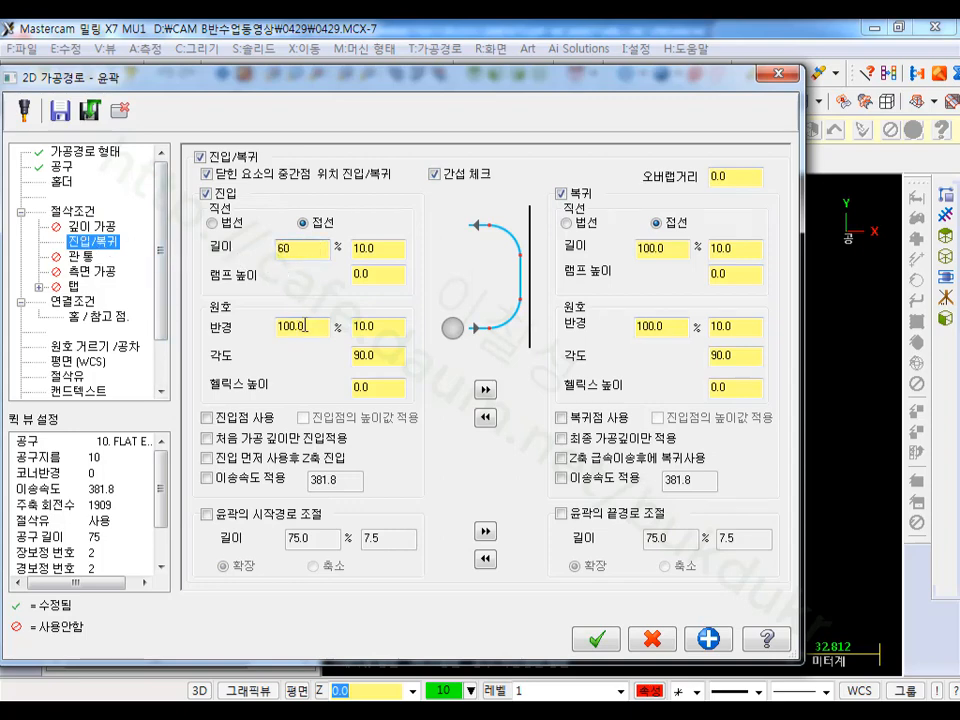
pyautogui.doubleClick(300, 326)
pyautogui.write('60')
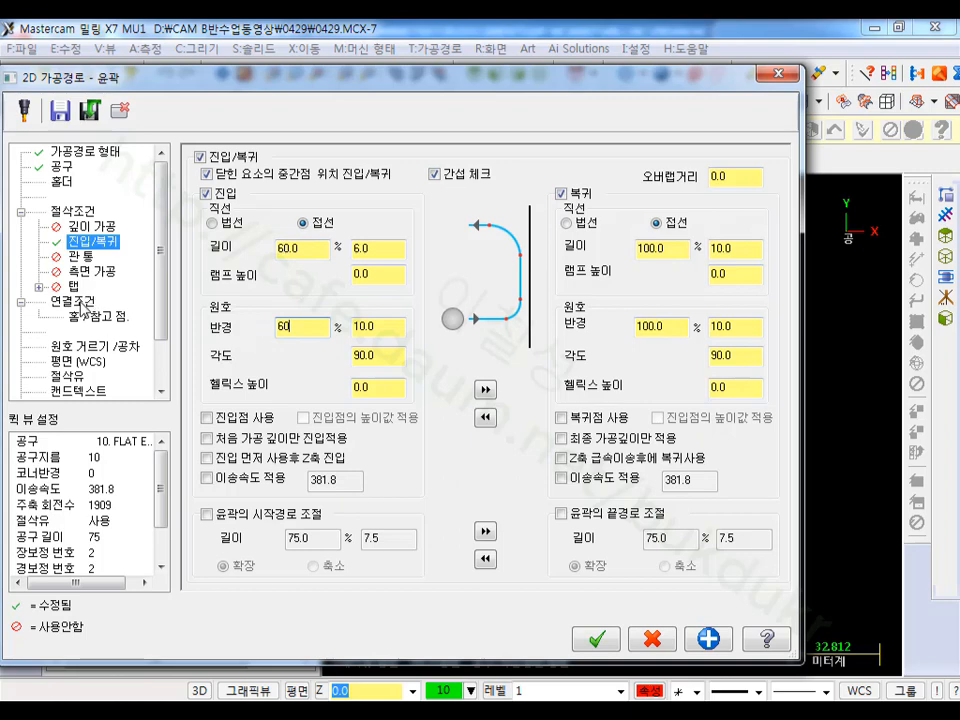
# Step: Set the top of stock (재료상단) to 0 and the cutting depth (가공깊이) to absolute -26, and generate the contour toolpath
pyautogui.click(66, 304)
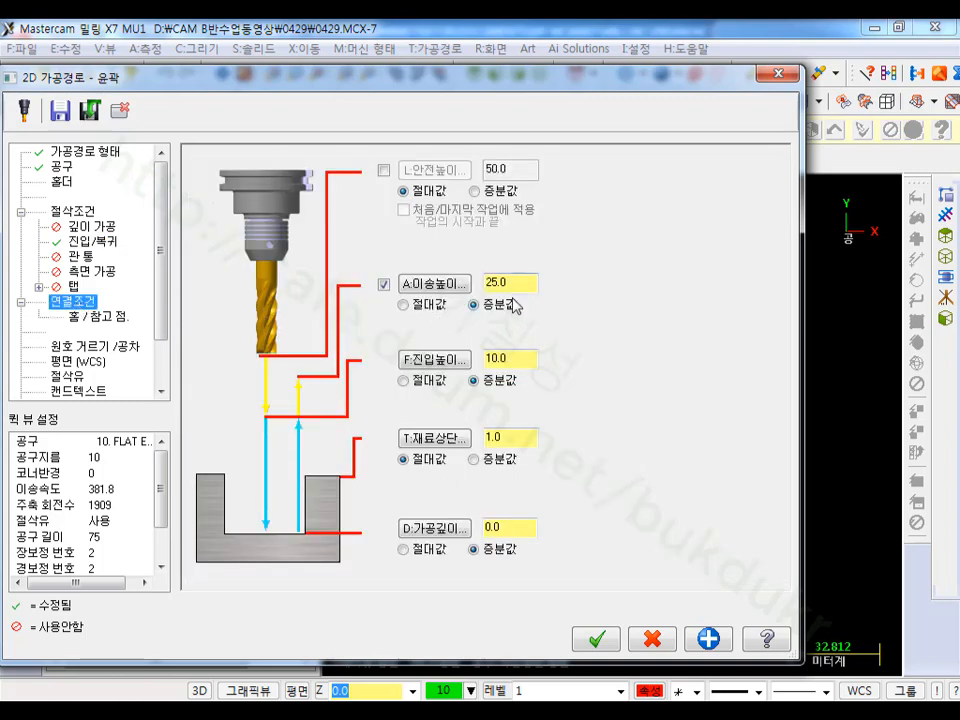
pyautogui.doubleClick(517, 438)
pyautogui.write('0')
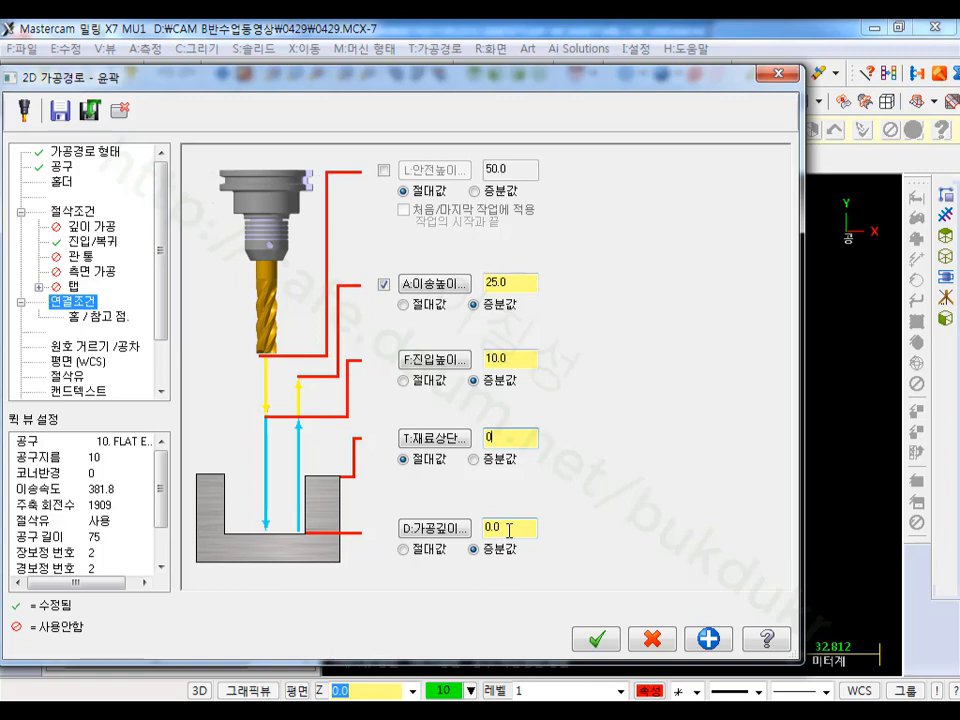
pyautogui.click(403, 549)
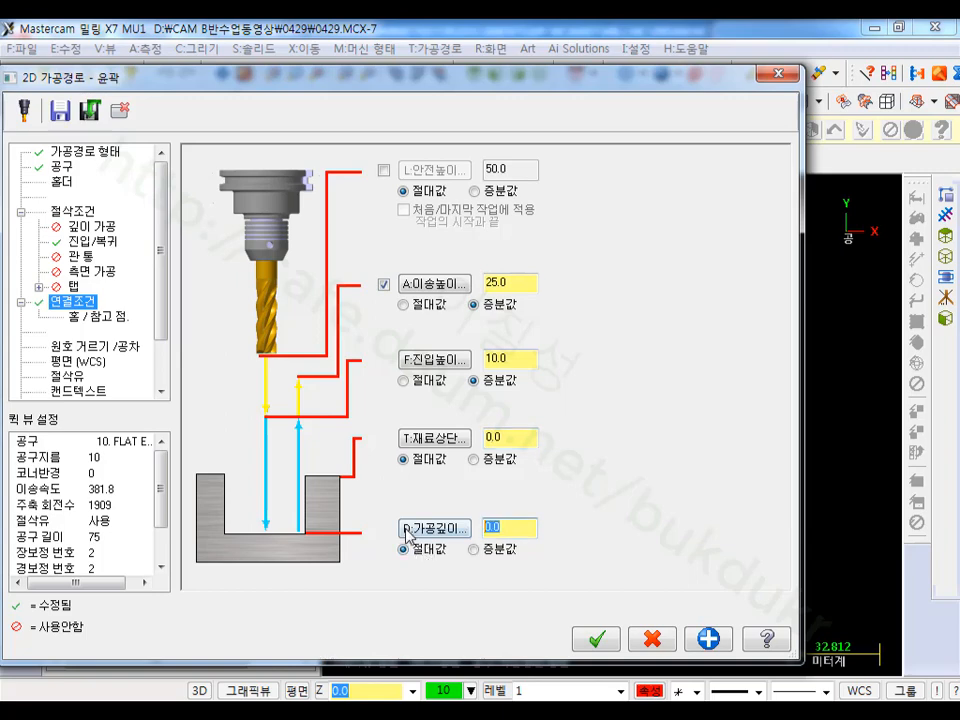
pyautogui.write('-26')
pyautogui.click(495, 437)
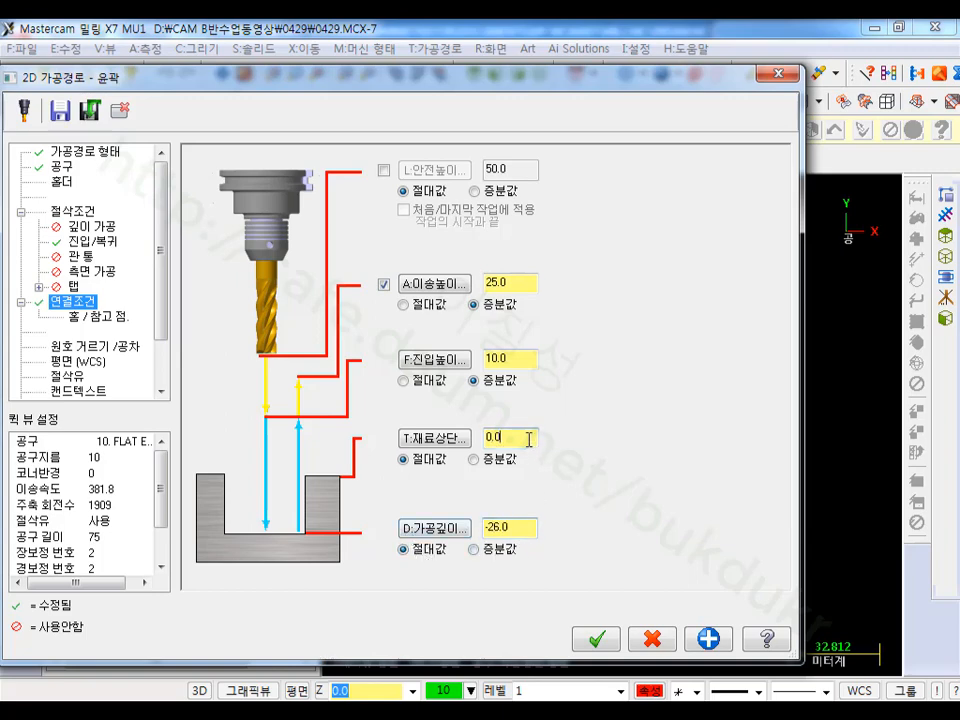
pyautogui.click(600, 640)
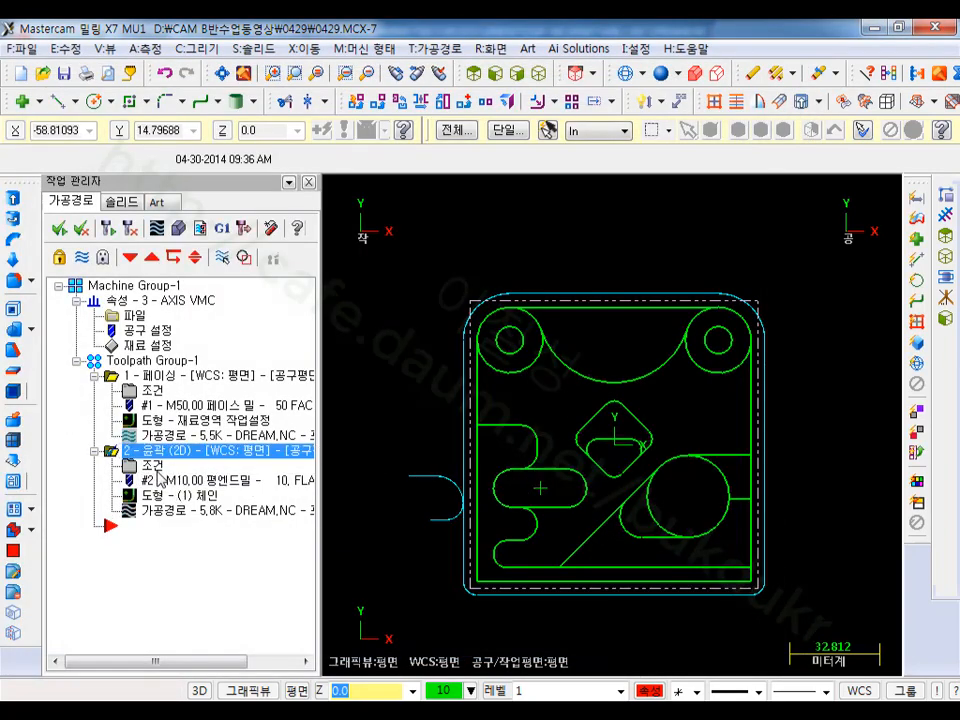
# Step: Copy the contour's 60% lead-in line length and arc radius to the lead-out (복귀) and regenerate the toolpath
pyautogui.click(157, 473)
pyautogui.click(104, 244)
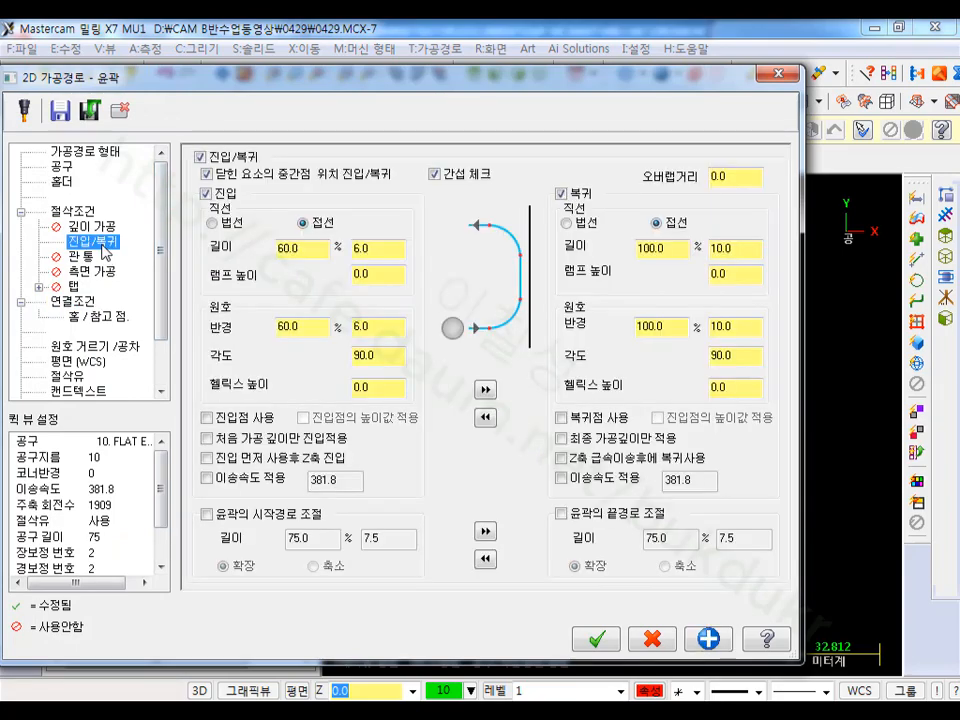
pyautogui.click(485, 389)
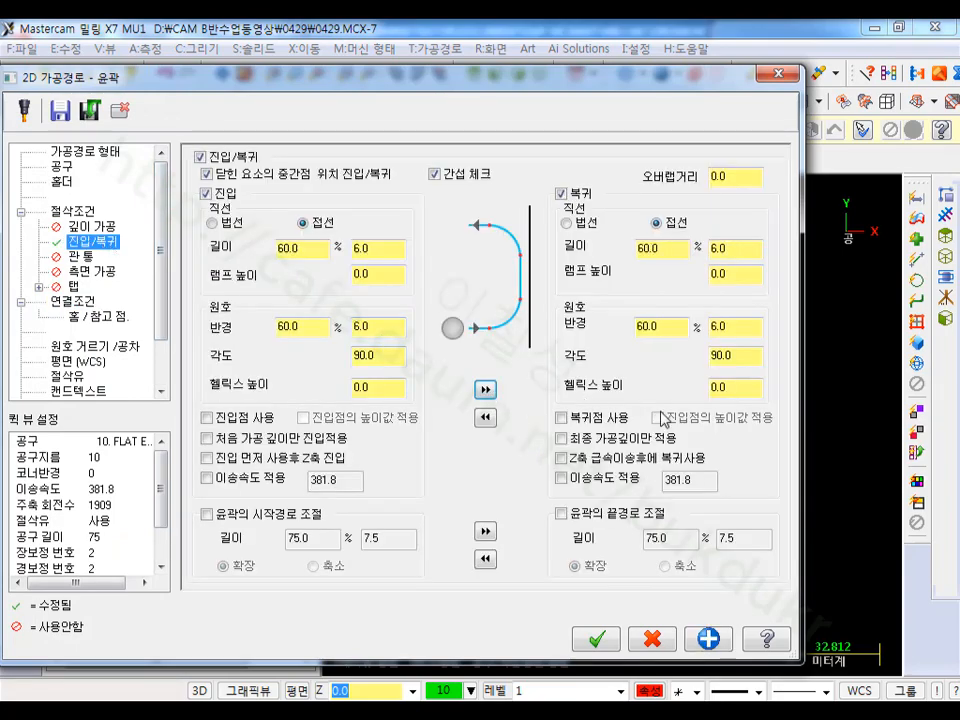
pyautogui.click(598, 638)
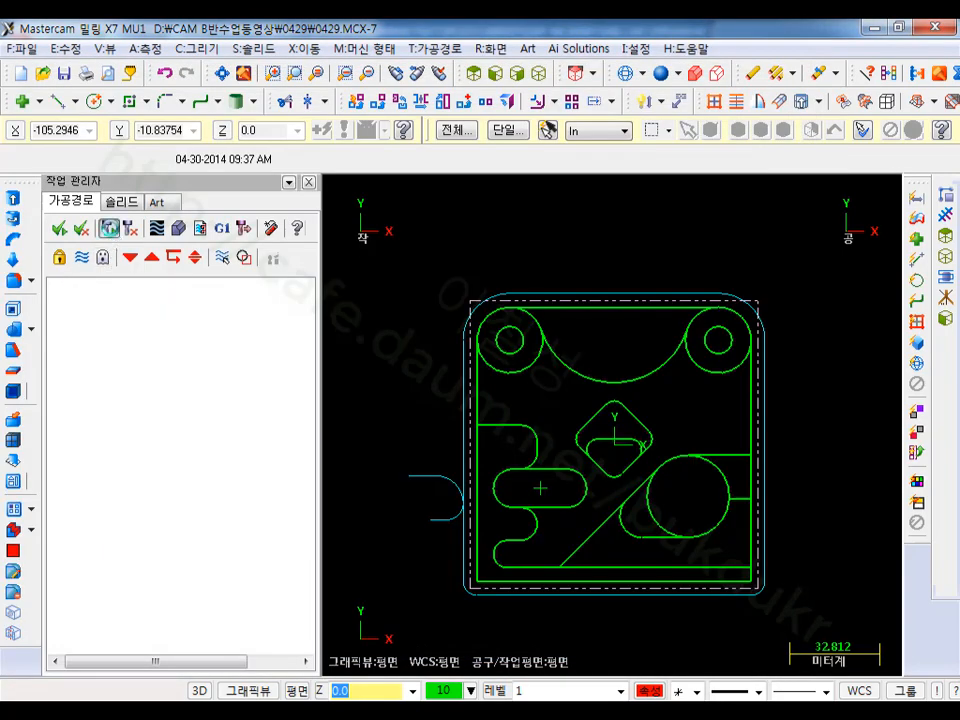
# Step: Turn off entry/exit at the midpoint of closed elements (닫힌 요소의 중간점 위치 진입/복귀) for the contour and regenerate it
pyautogui.scroll(1, 480, 555)
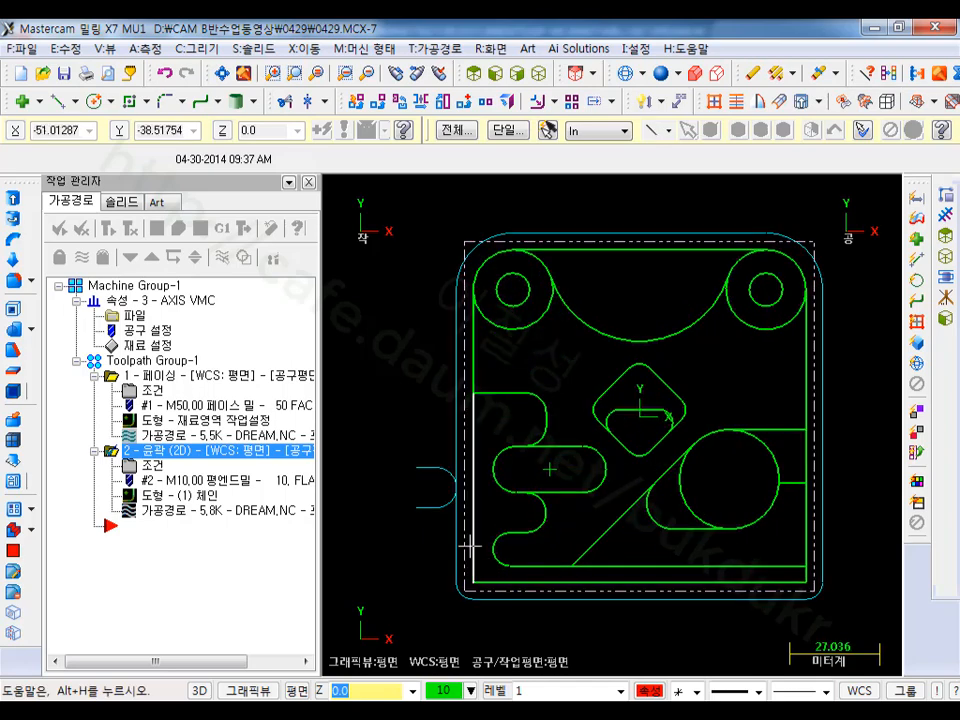
pyautogui.scroll(3, 439, 519)
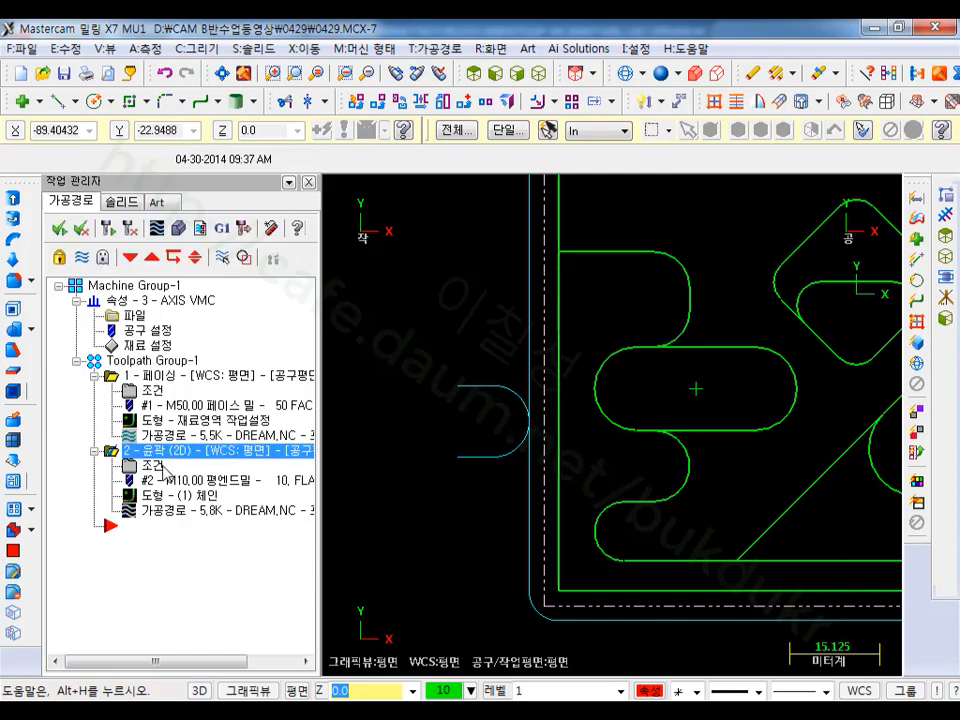
pyautogui.click(158, 467)
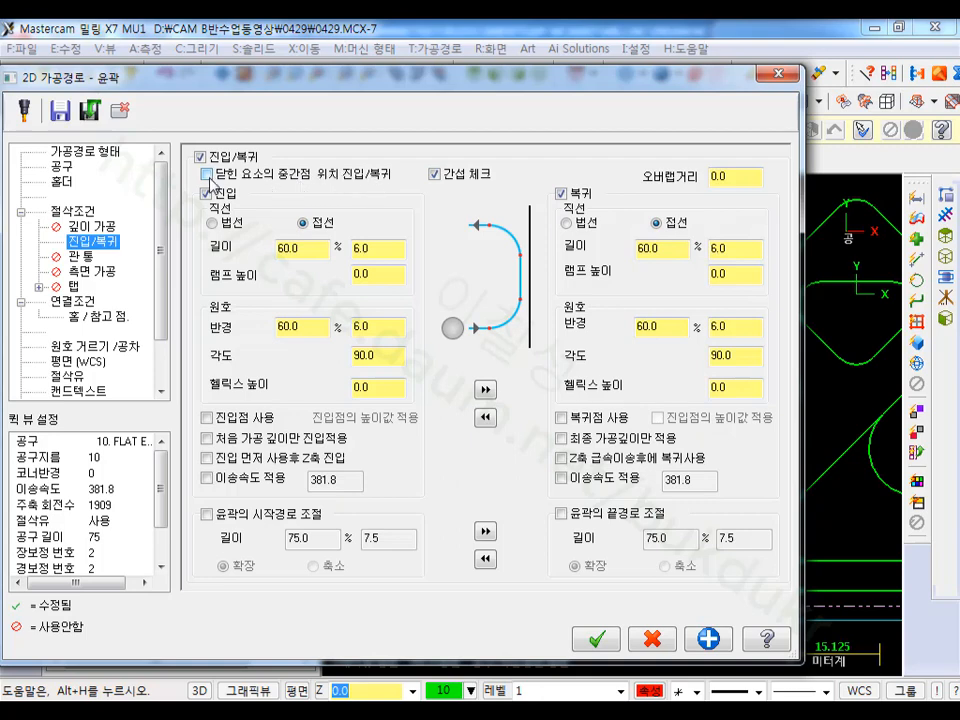
pyautogui.click(598, 638)
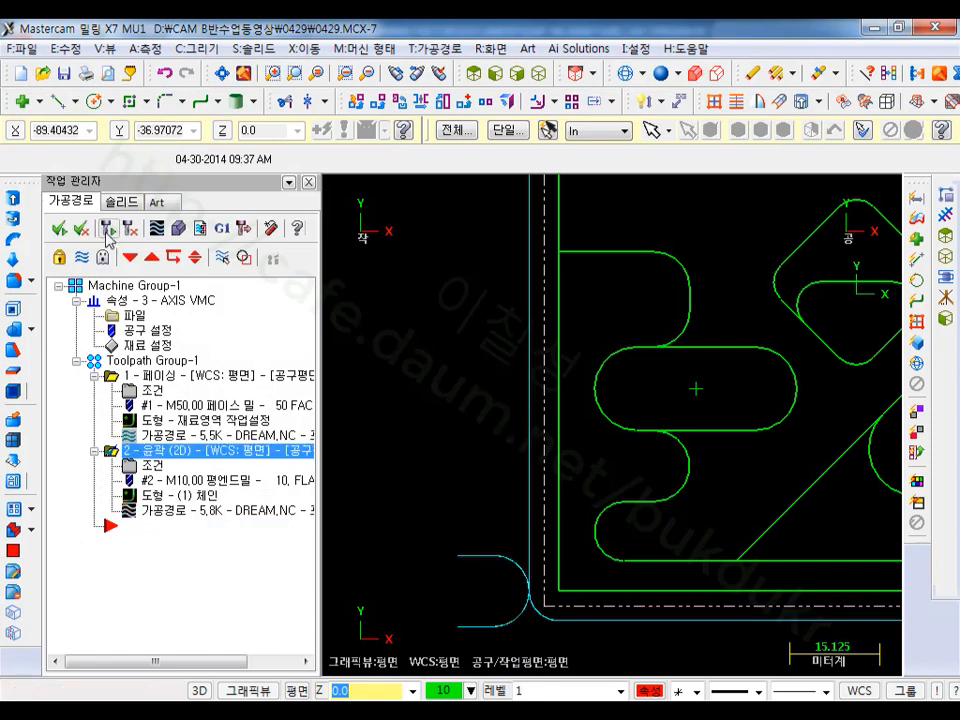
pyautogui.scroll(-4, 470, 530)
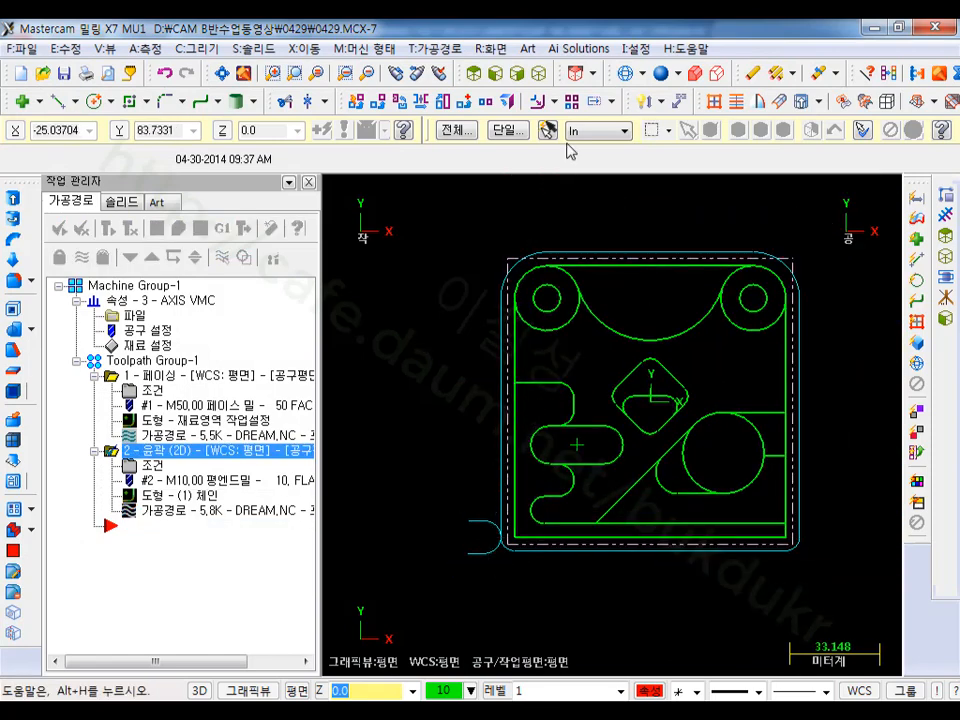
# Step: Show the part in isometric view, run the verify simulation of all operations in Toolpath Group-1, and inspect the machined stock
pyautogui.click(537, 71)
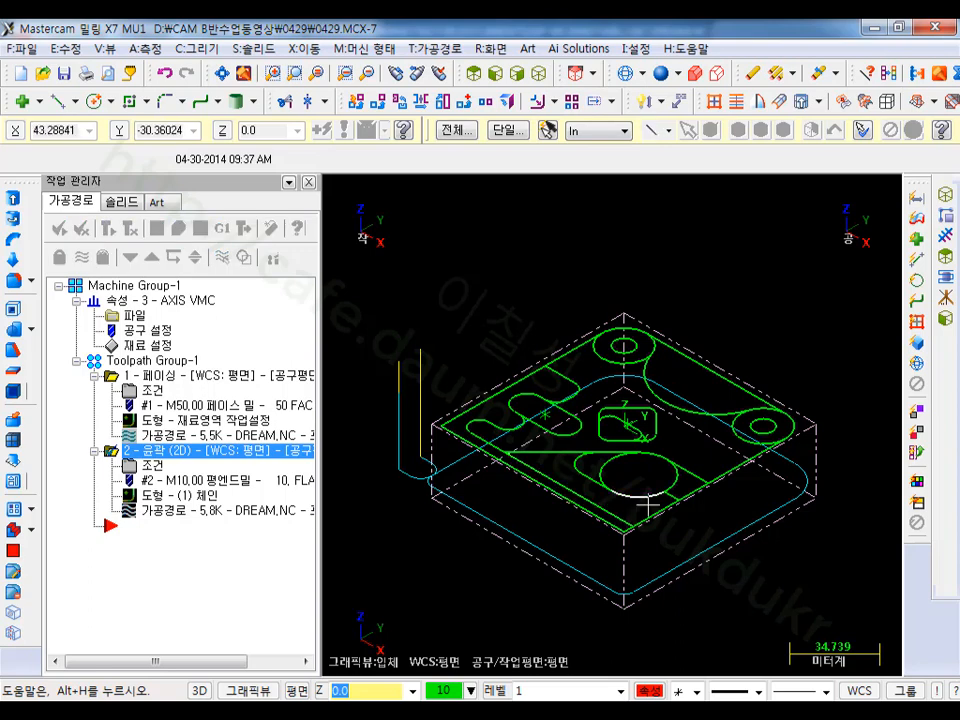
pyautogui.click(141, 360)
pyautogui.click(179, 228)
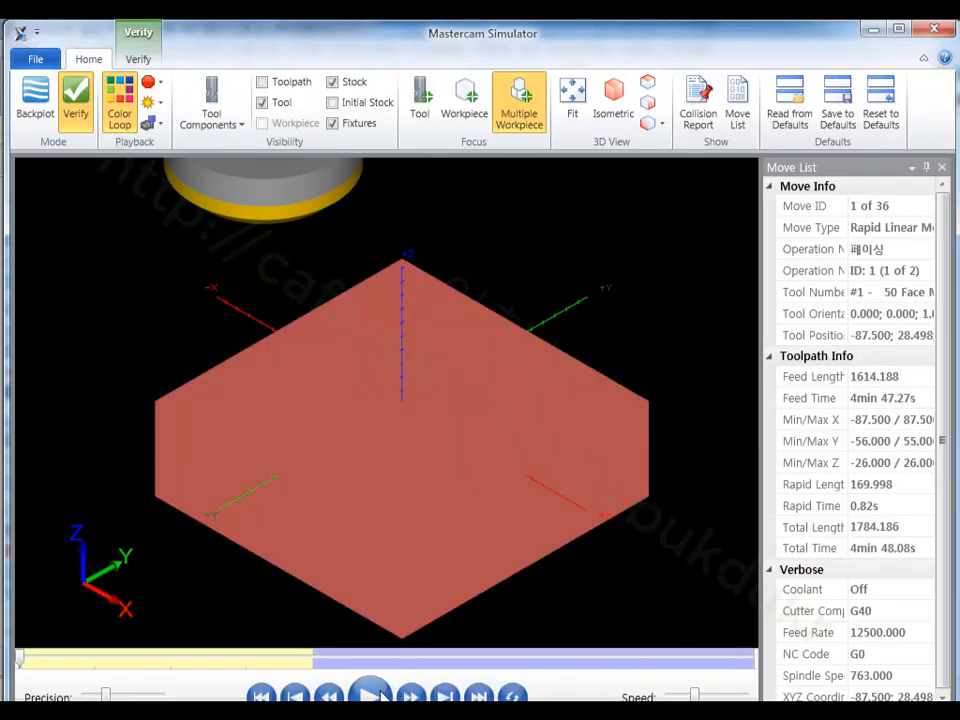
pyautogui.click(370, 697)
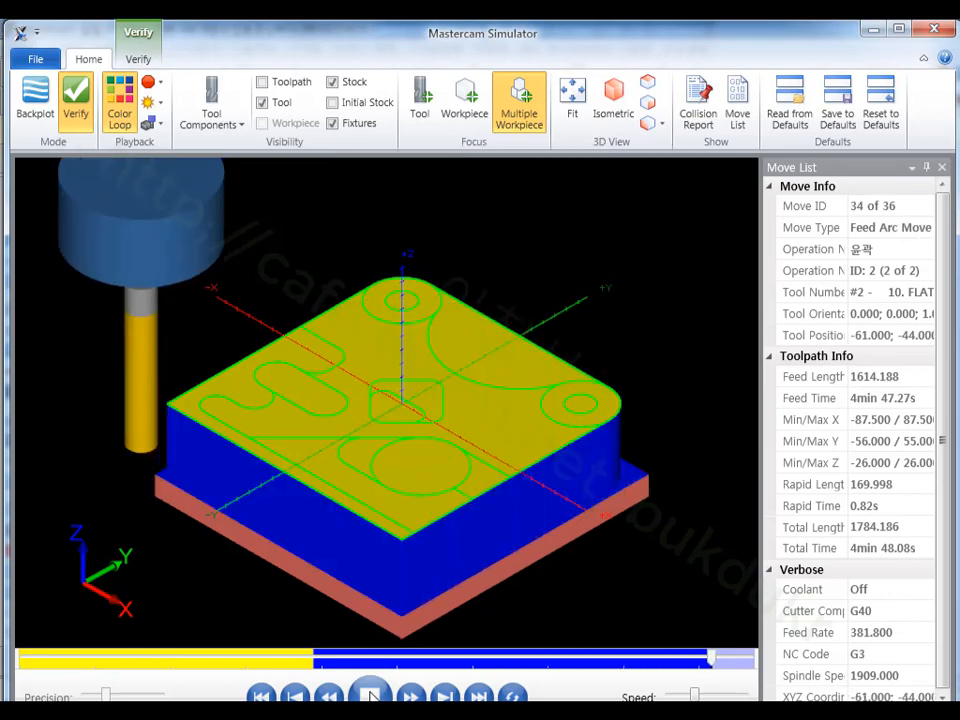
pyautogui.moveTo(514, 302); pyautogui.dragTo(493, 435)
pyautogui.scroll(5, 411, 407)
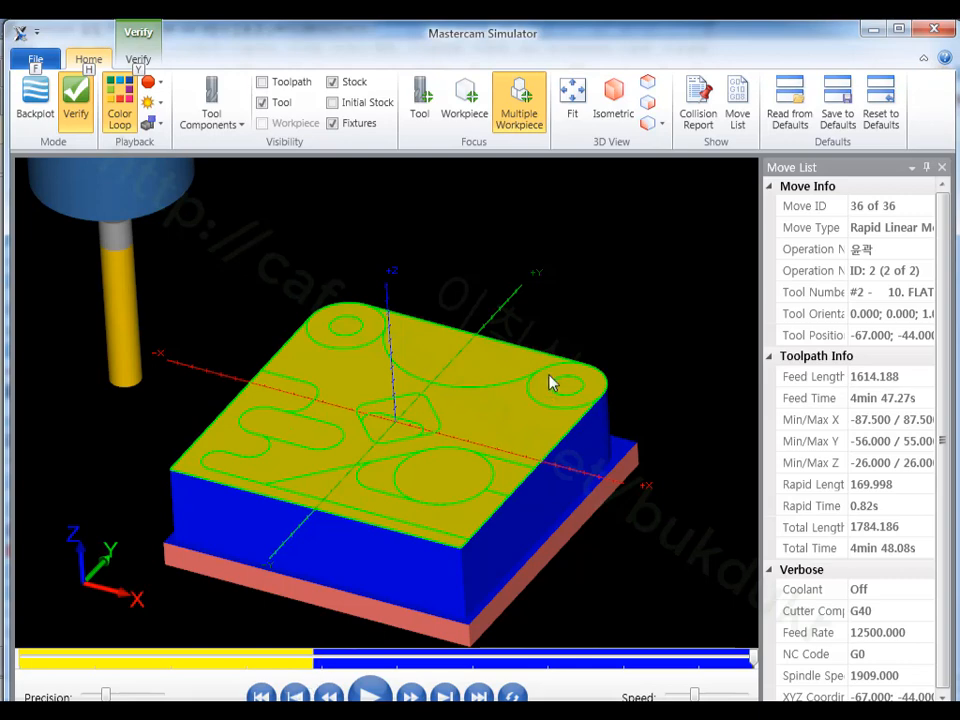
pyautogui.keyDown('alt'); pyautogui.moveTo(561, 361); pyautogui.dragTo(562, 369, button='middle'); pyautogui.keyUp('alt')
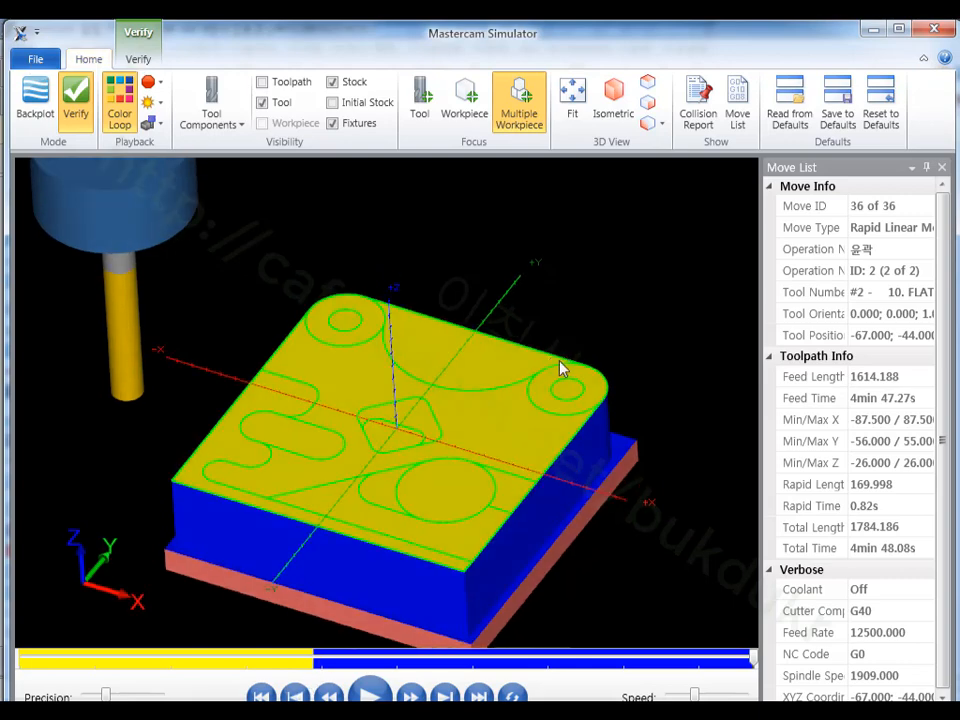
pyautogui.scroll(-1, 562, 368)
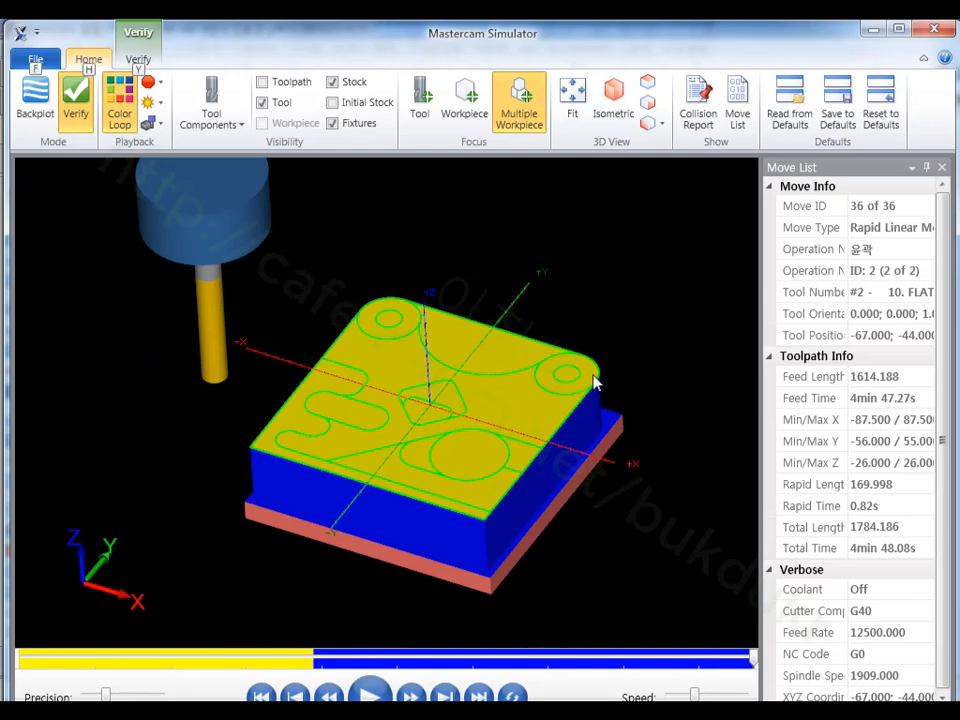
# Step: Switch to the PDF part drawing in Adobe Acrobat and examine the 2-M10 D12 tapped-hole callout and the ø30 hole dimension
pyautogui.hotkey('alt', 'Tab')
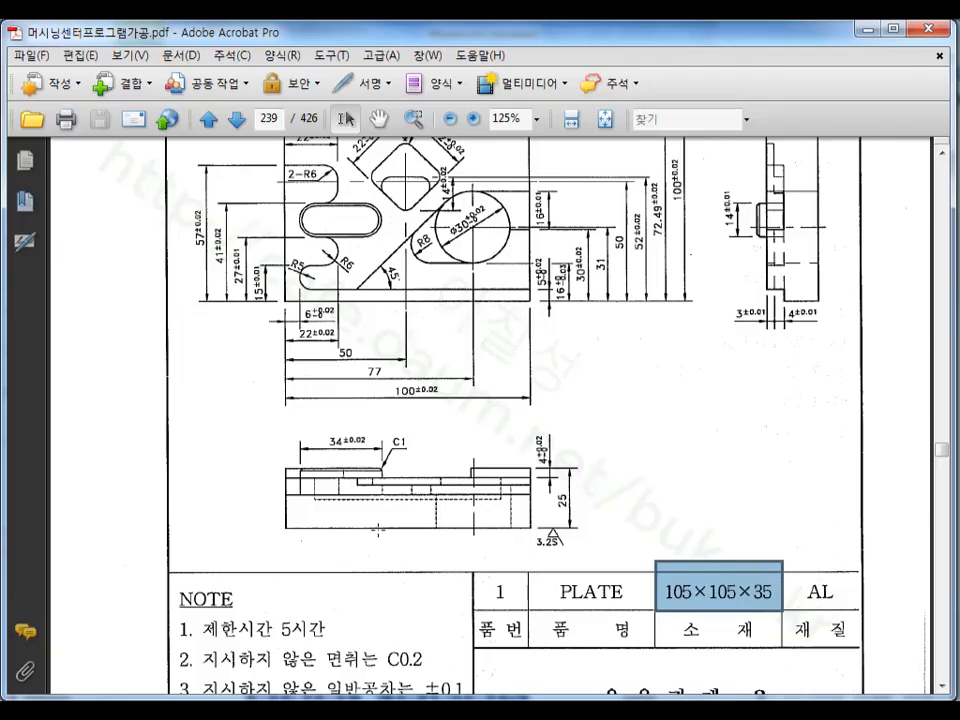
pyautogui.scroll(5, 520, 354)
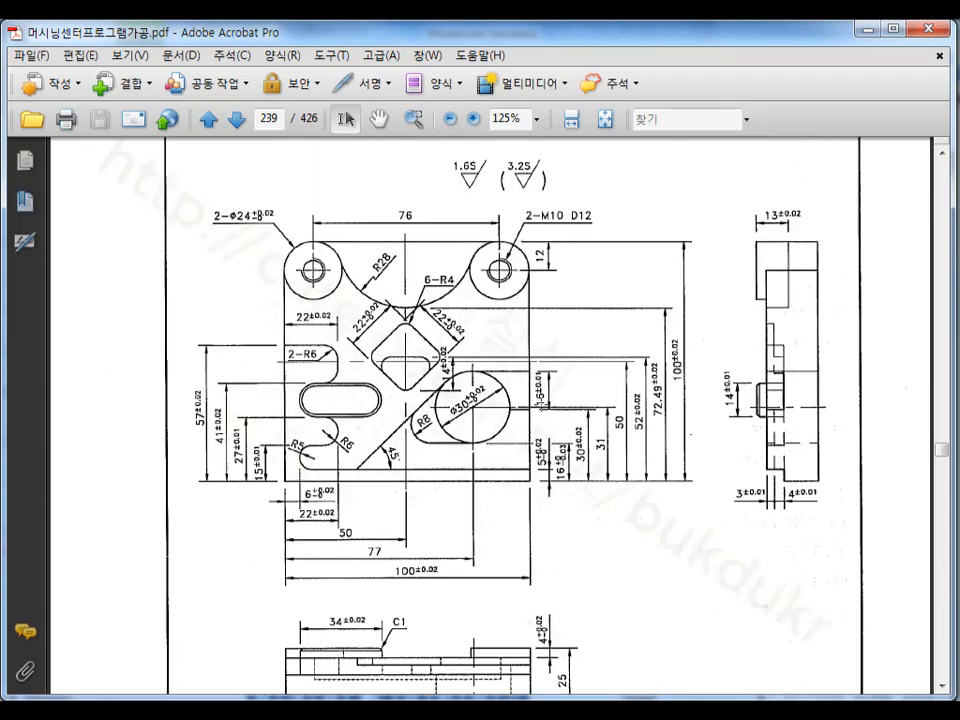
pyautogui.moveTo(532, 204); pyautogui.dragTo(620, 233)
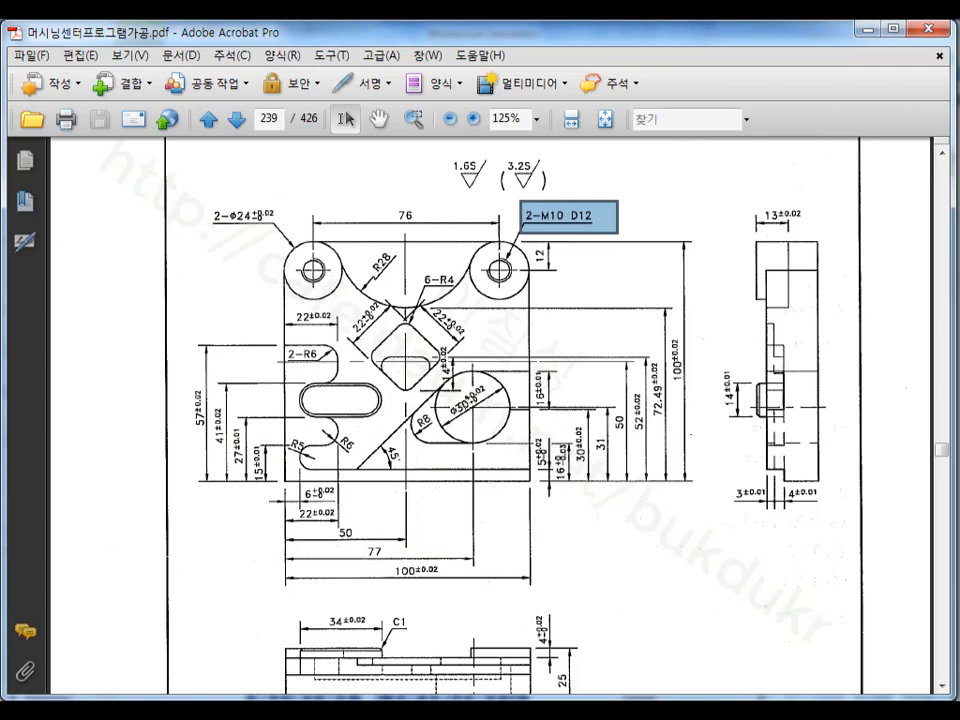
pyautogui.moveTo(451, 383); pyautogui.dragTo(477, 427)
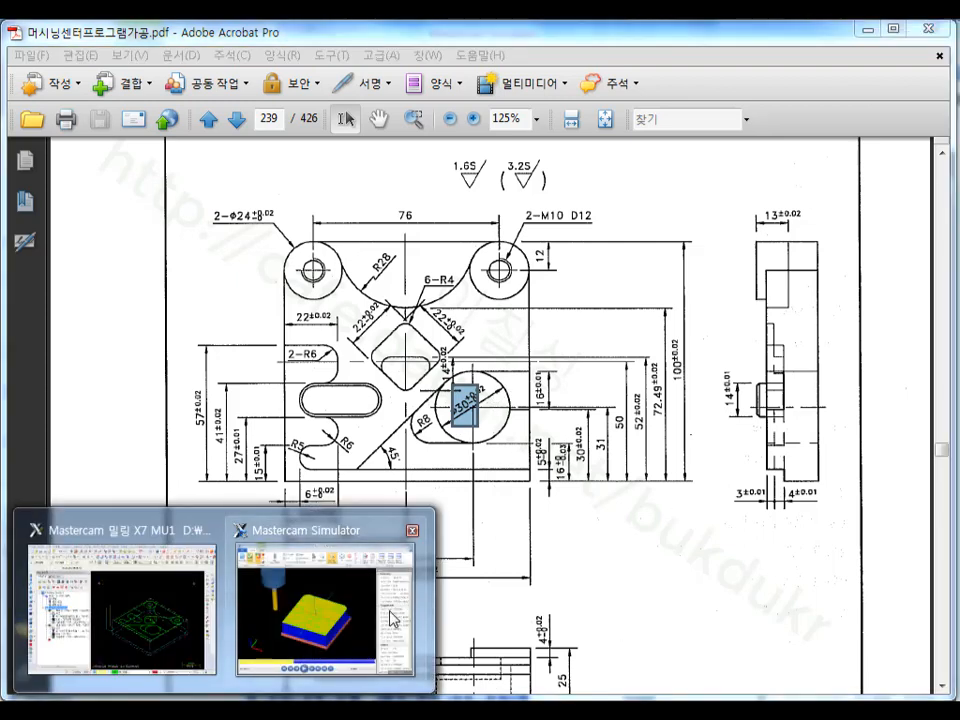
pyautogui.moveTo(353, 615)
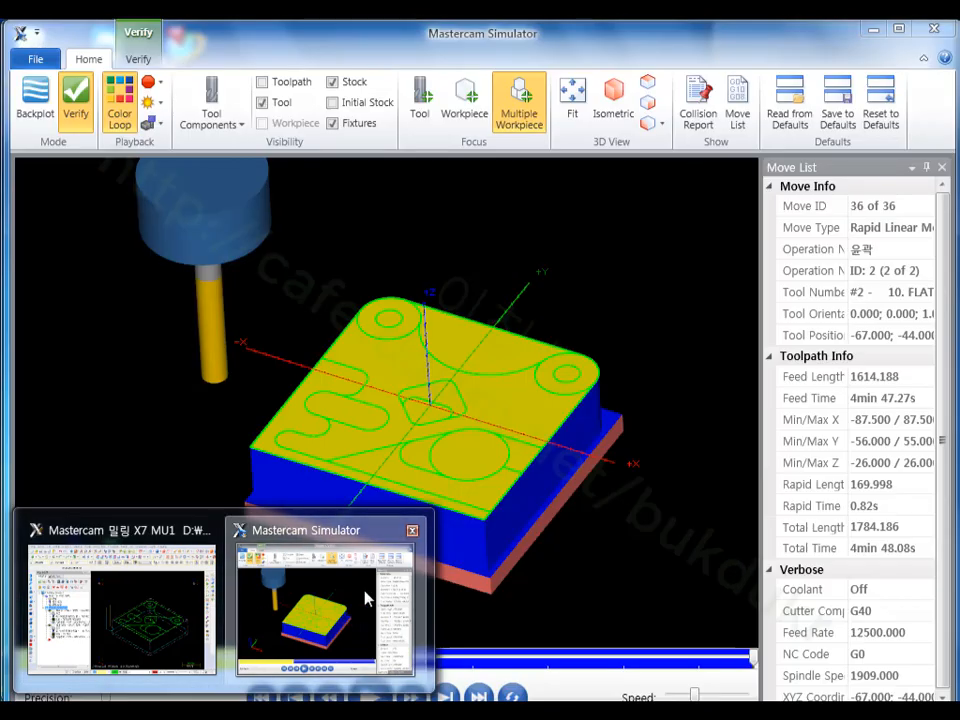
# Step: Close the Mastercam Simulator and return to Mastercam's top view, focused on the large circle near the part's lower-right corner
pyautogui.click(366, 597)
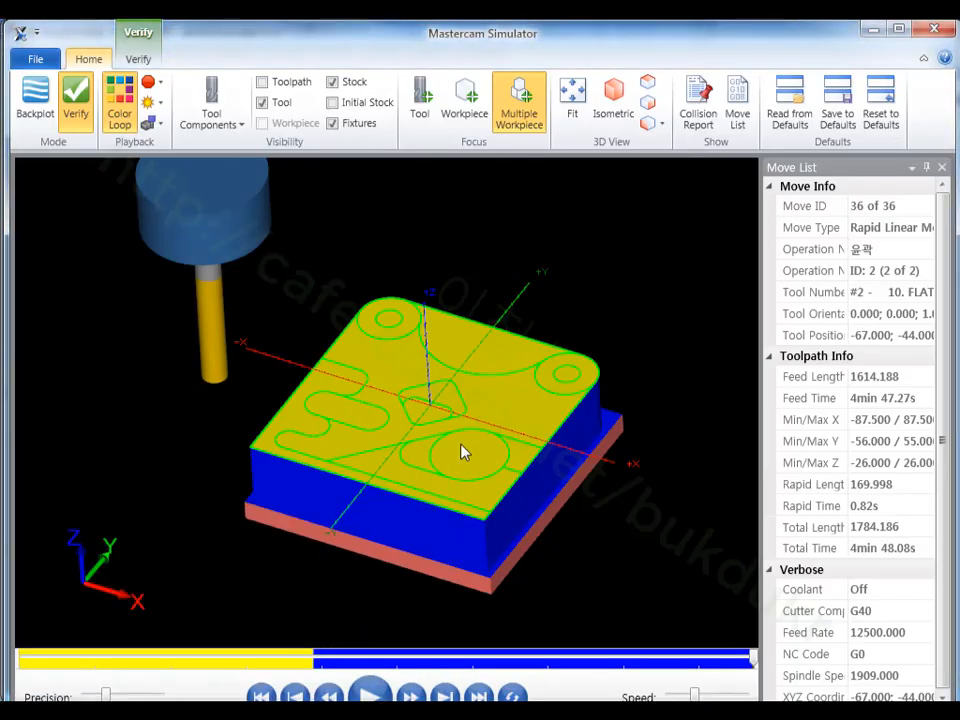
pyautogui.click(935, 28)
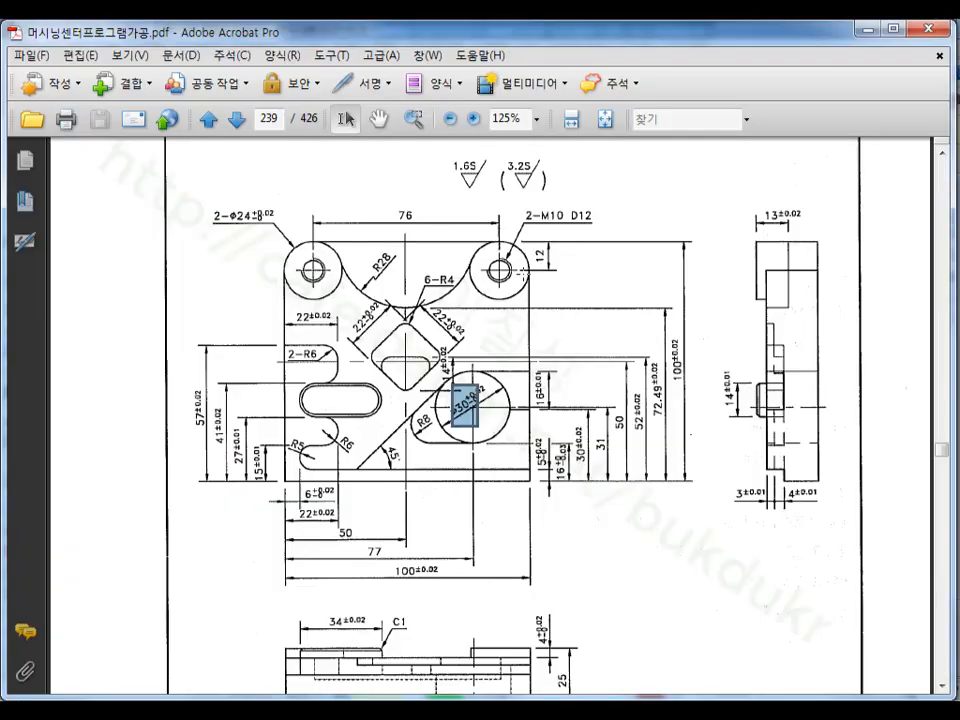
pyautogui.click(368, 699)
pyautogui.scroll(-1, 592, 370)
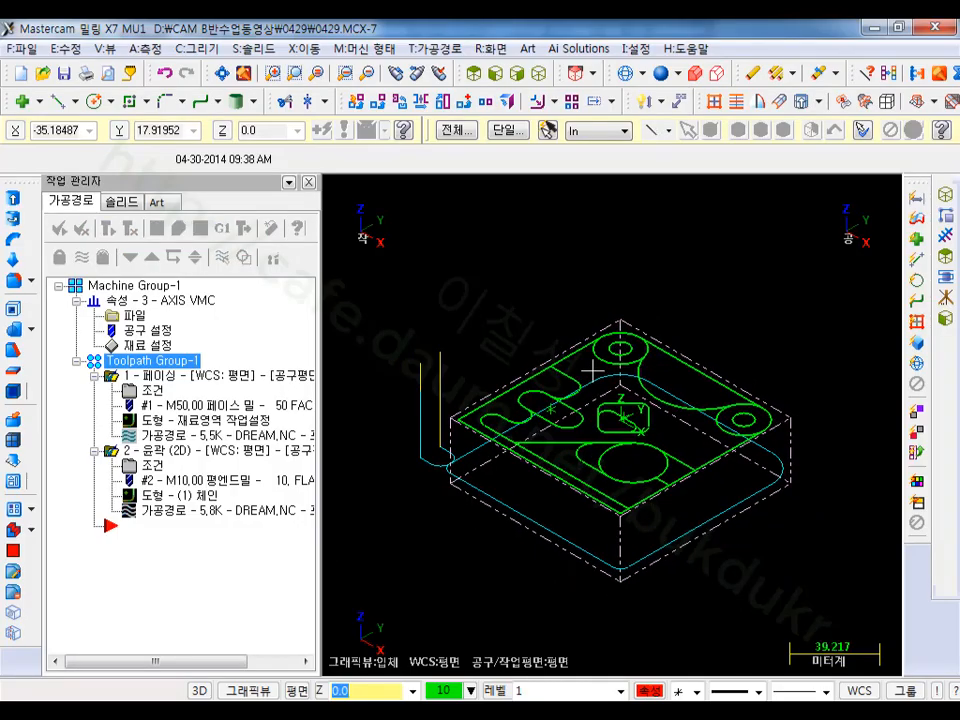
pyautogui.click(475, 73)
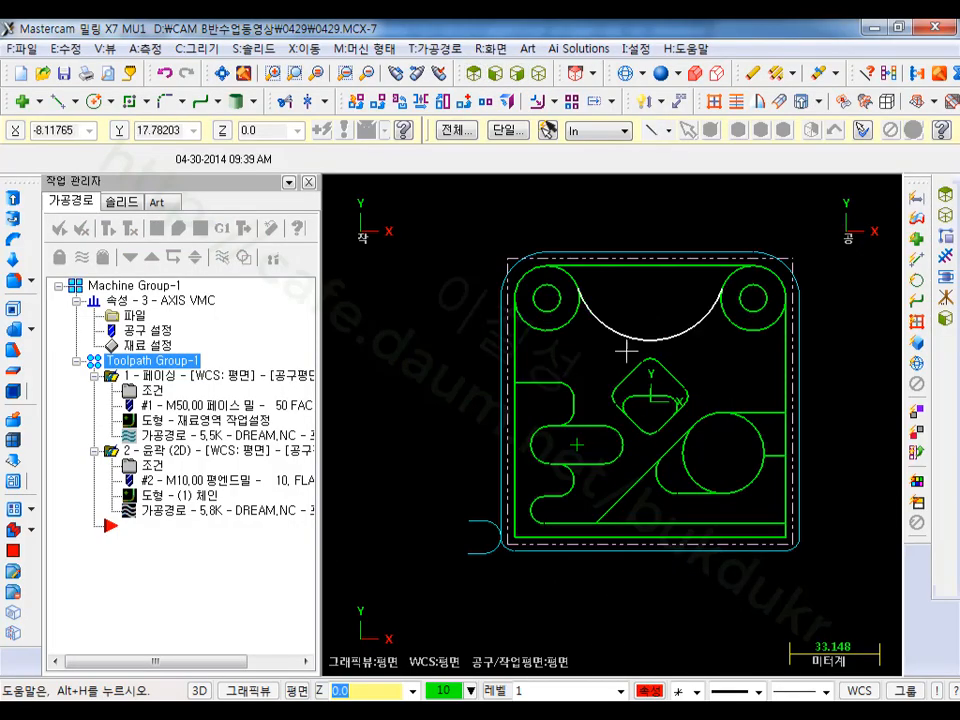
pyautogui.scroll(1, 840, 360)
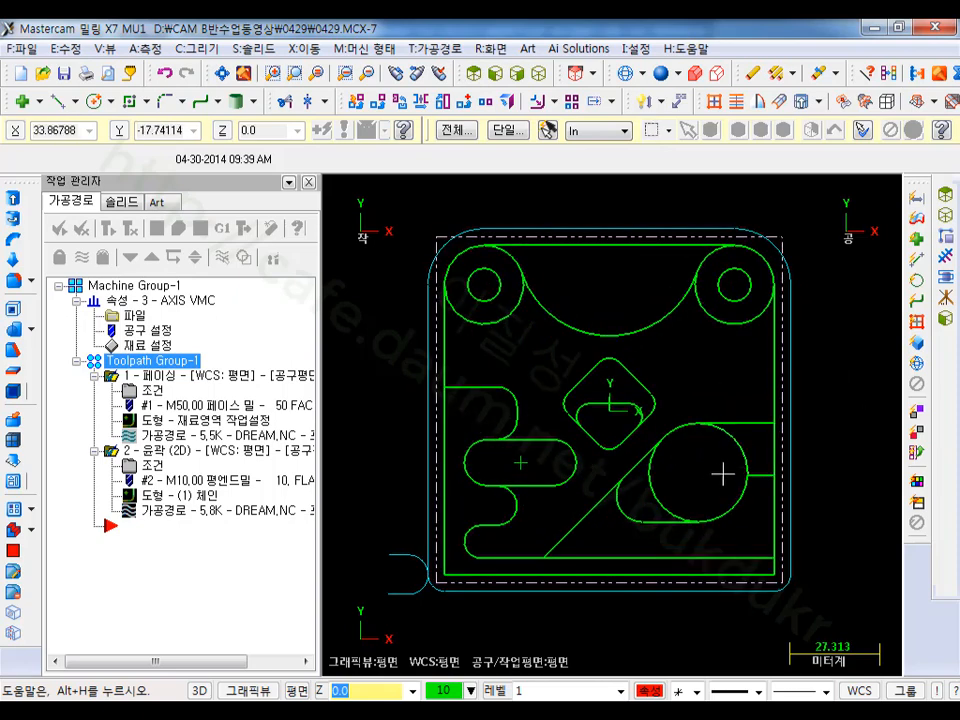
pyautogui.scroll(1, 831, 532)
pyautogui.scroll(2, 831, 532)
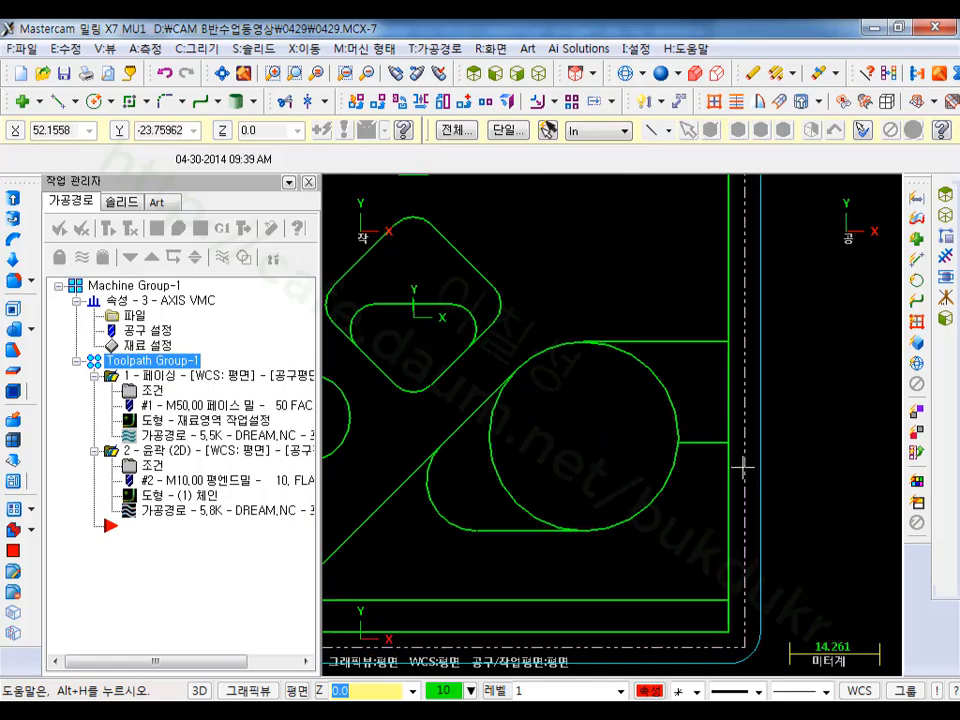
# Step: Consult the PDF part drawing again around the ø30 hole and the front view, and switch back to Mastercam
pyautogui.hotkey('alt', 'Tab')
pyautogui.hotkey('alt', 'Tab')
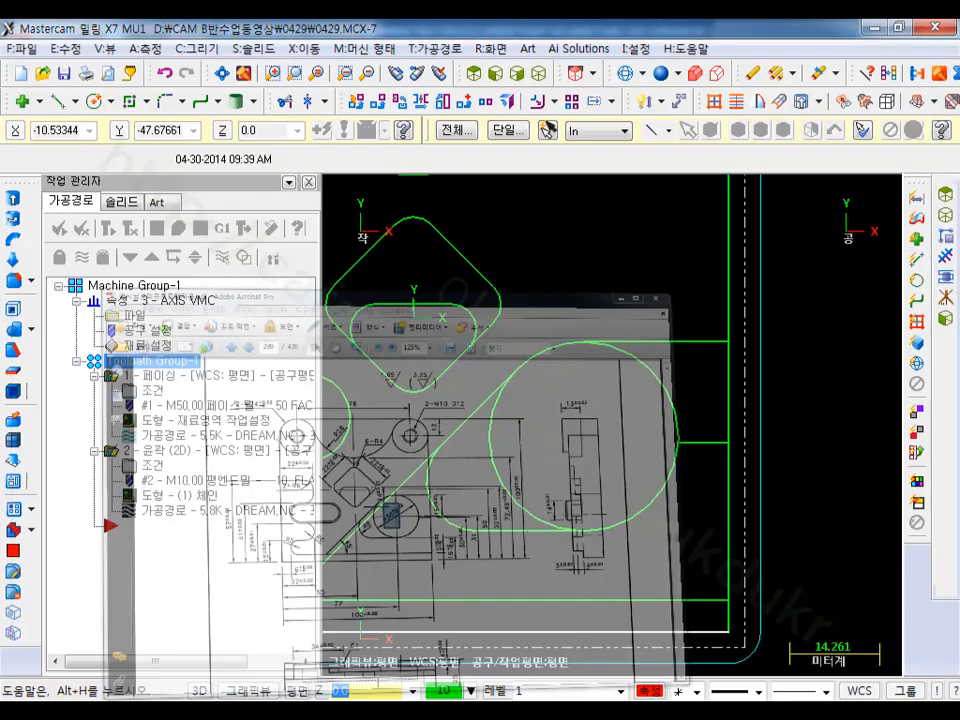
pyautogui.scroll(1, 633, 455)
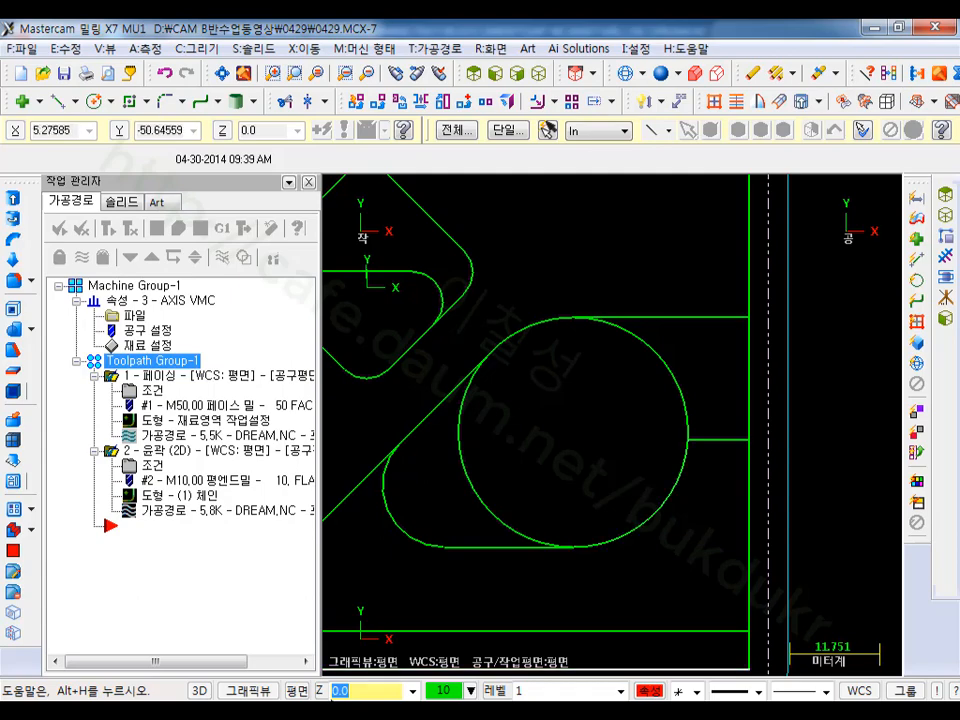
pyautogui.hotkey('alt', 'Tab')
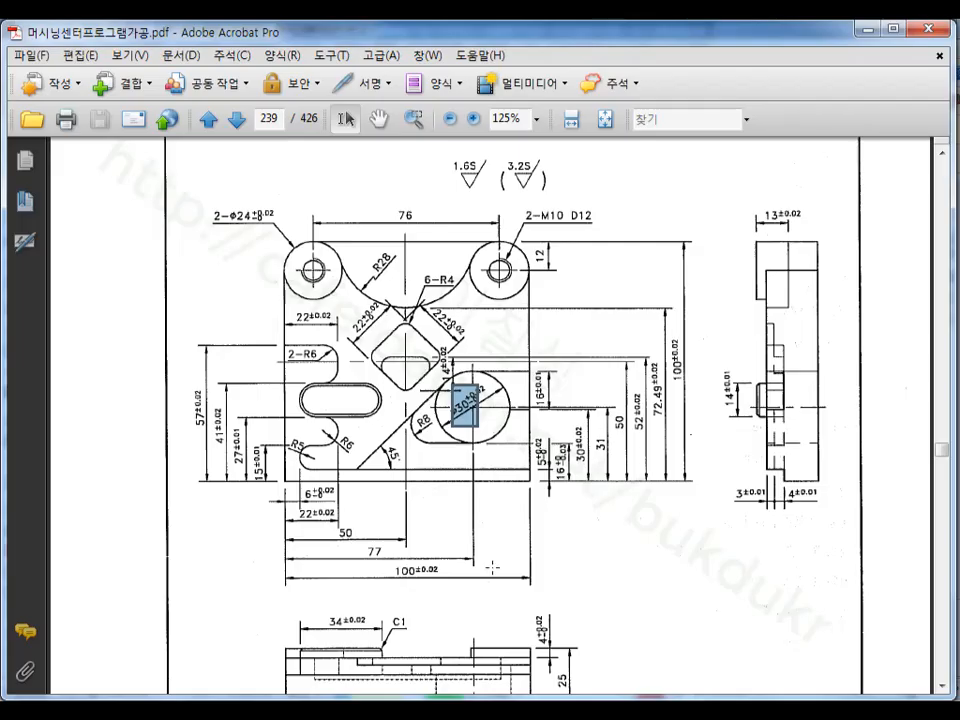
pyautogui.moveTo(537, 515); pyautogui.dragTo(582, 548)
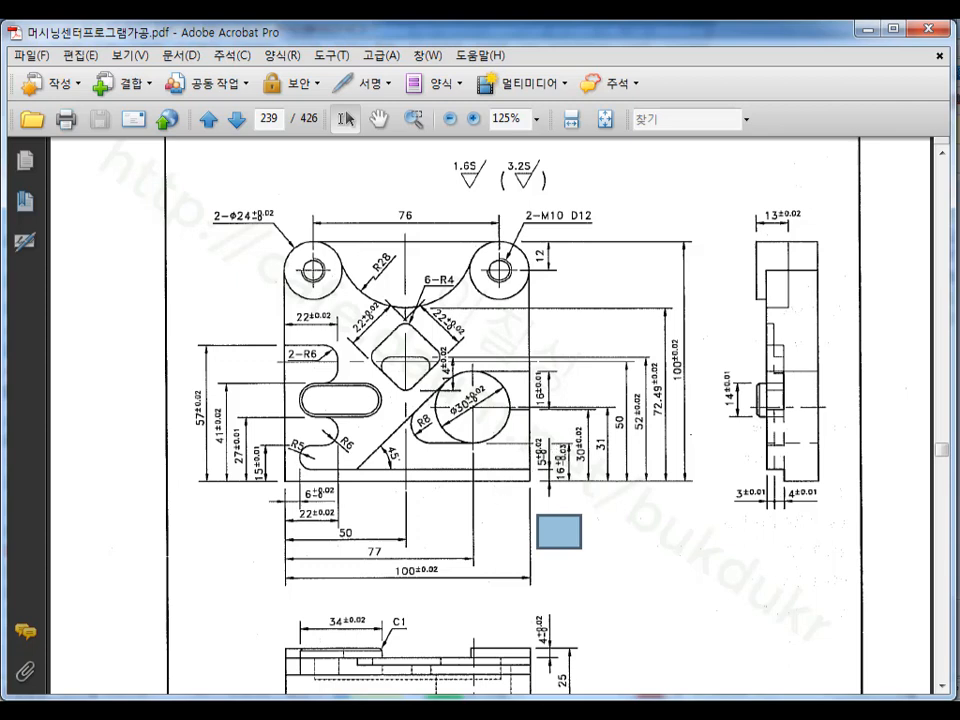
pyautogui.hotkey('alt', 'Tab')
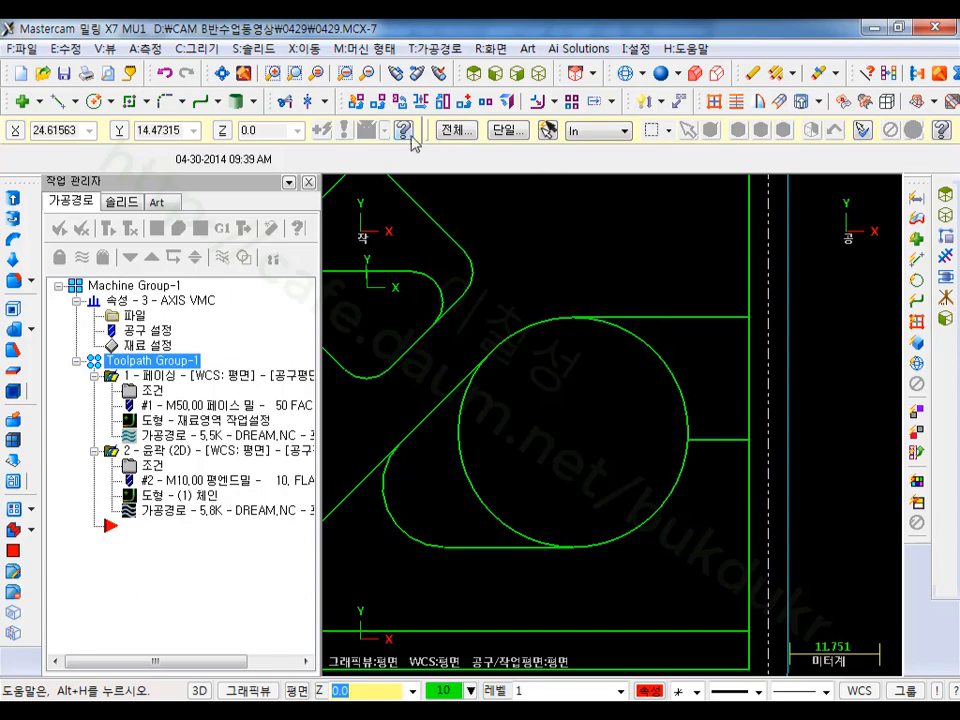
pyautogui.click(428, 49)
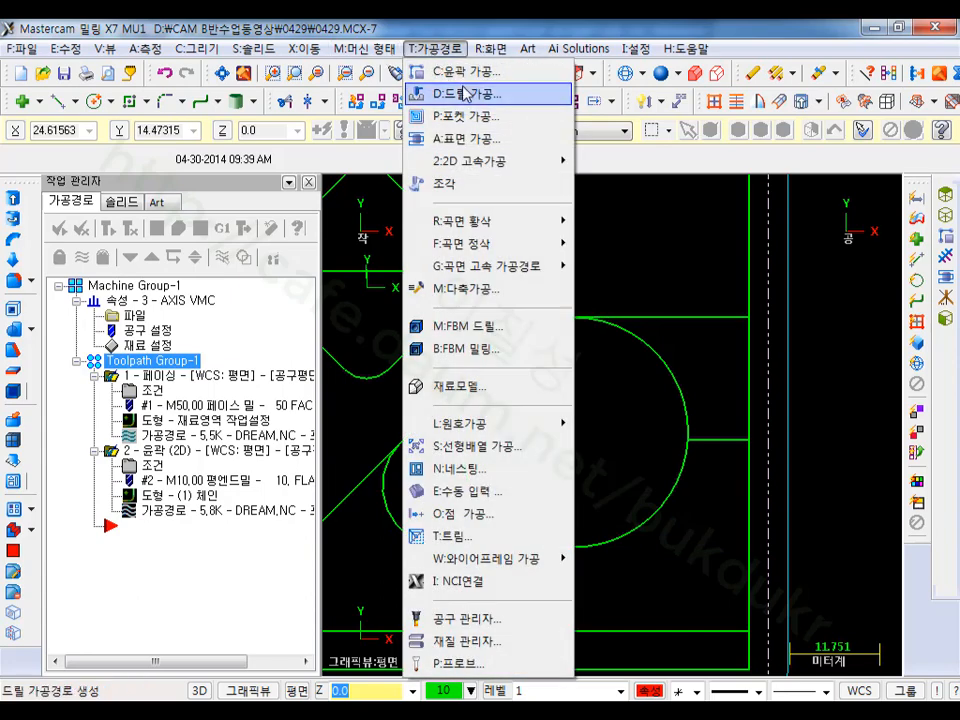
pyautogui.click(466, 96)
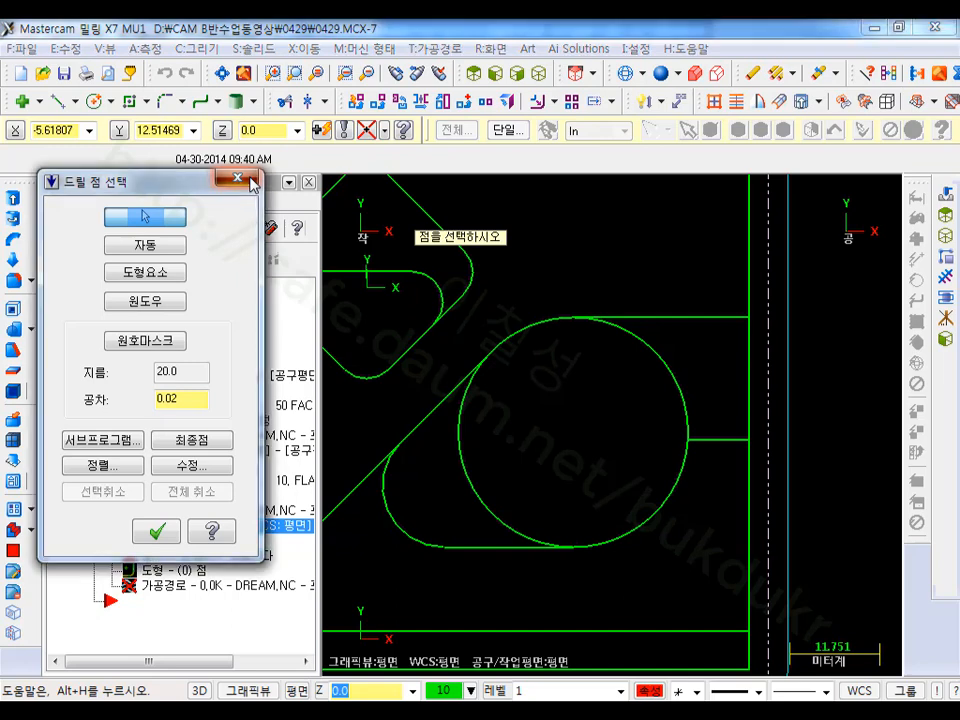
pyautogui.click(238, 178)
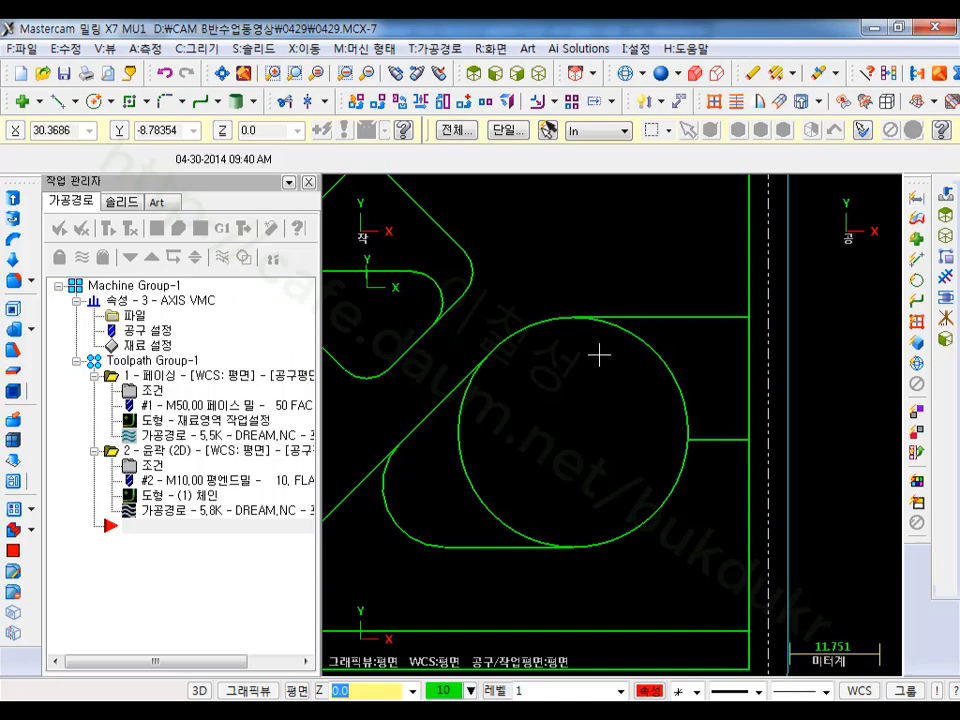
# Step: Start a drill toolpath on the centre point of the large circle near the part's lower-right corner
pyautogui.click(435, 48)
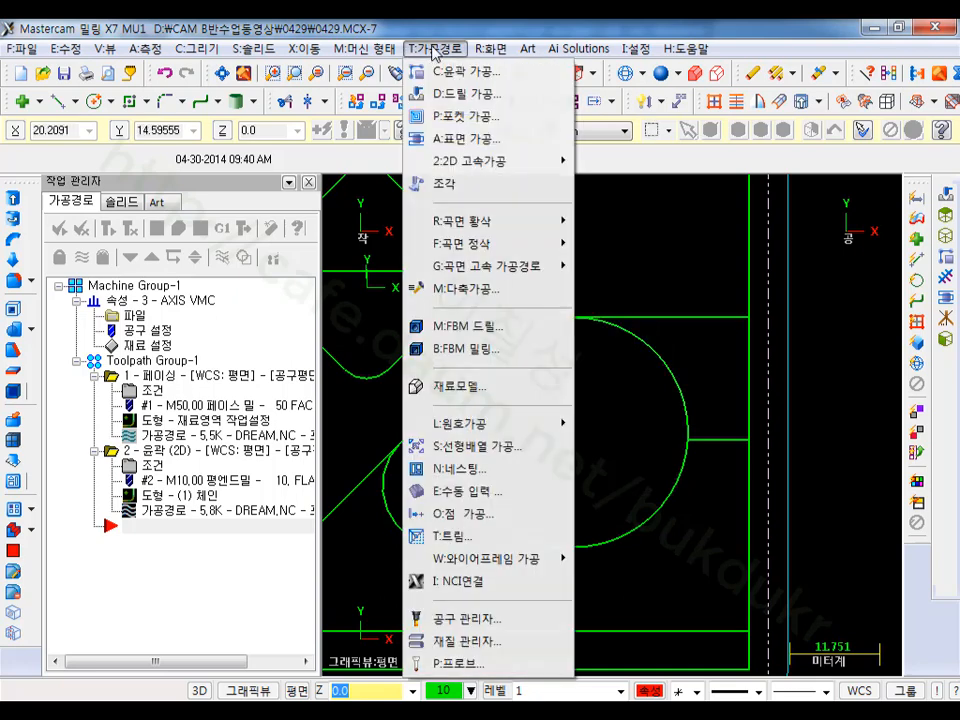
pyautogui.click(455, 93)
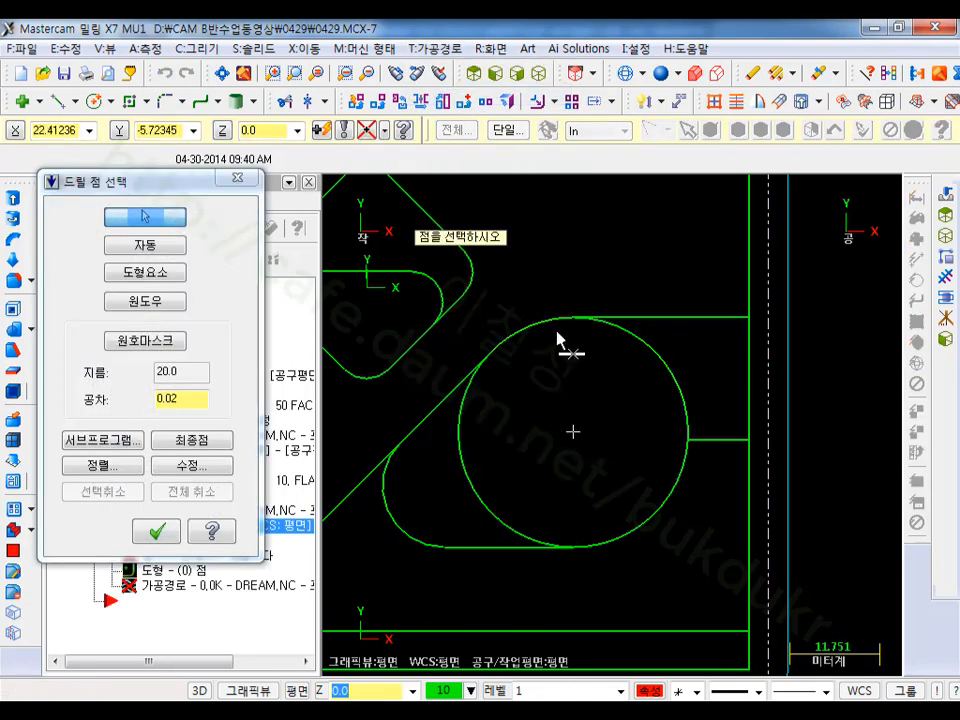
pyautogui.click(156, 532)
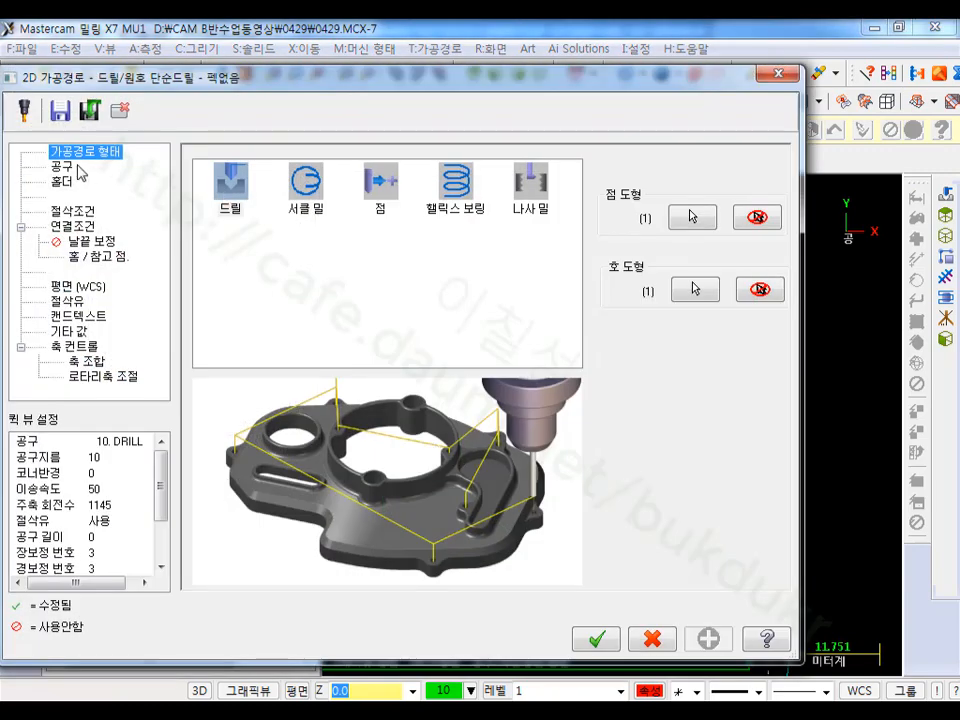
# Step: Filter the tool library to drills with a diameter equal to 8.5 and assign the 8.5 mm drill to the toolpath
pyautogui.click(64, 167)
pyautogui.rightClick(306, 304)
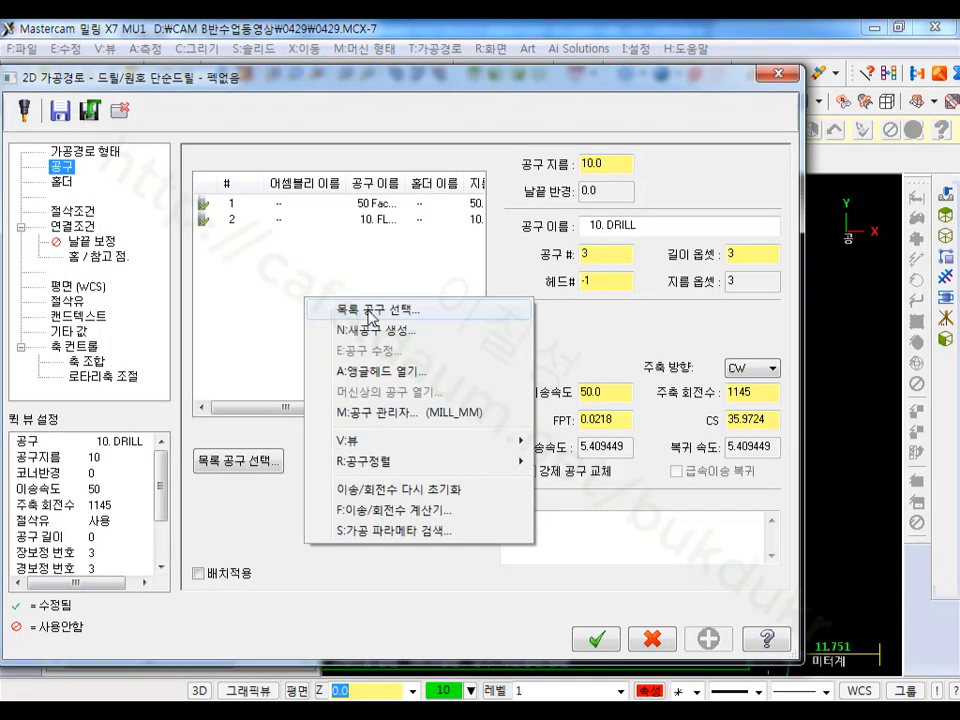
pyautogui.click(375, 318)
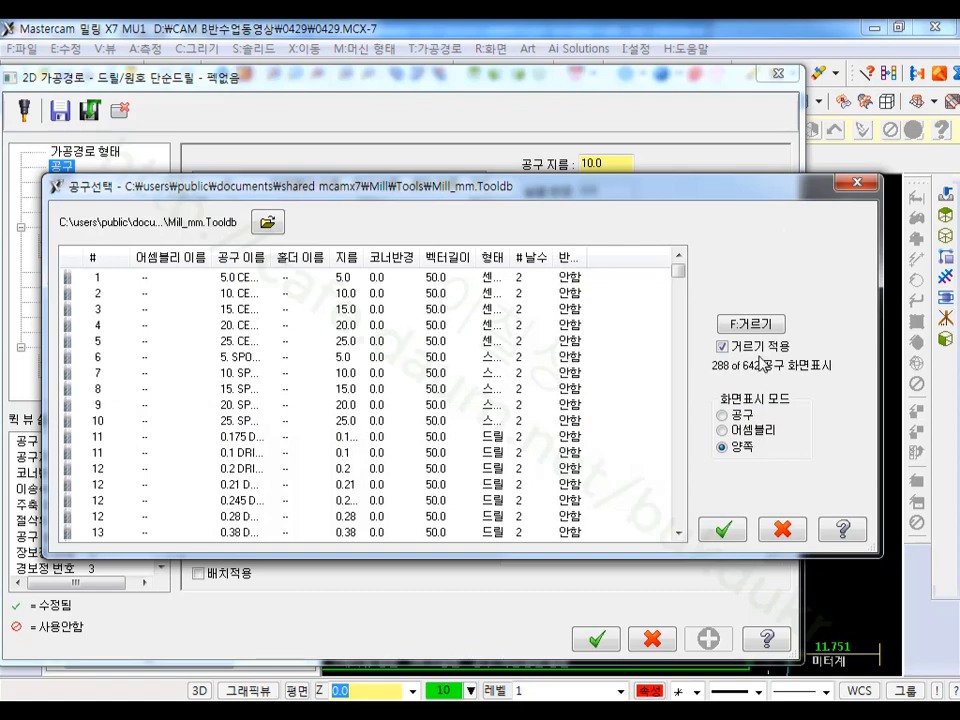
pyautogui.click(750, 325)
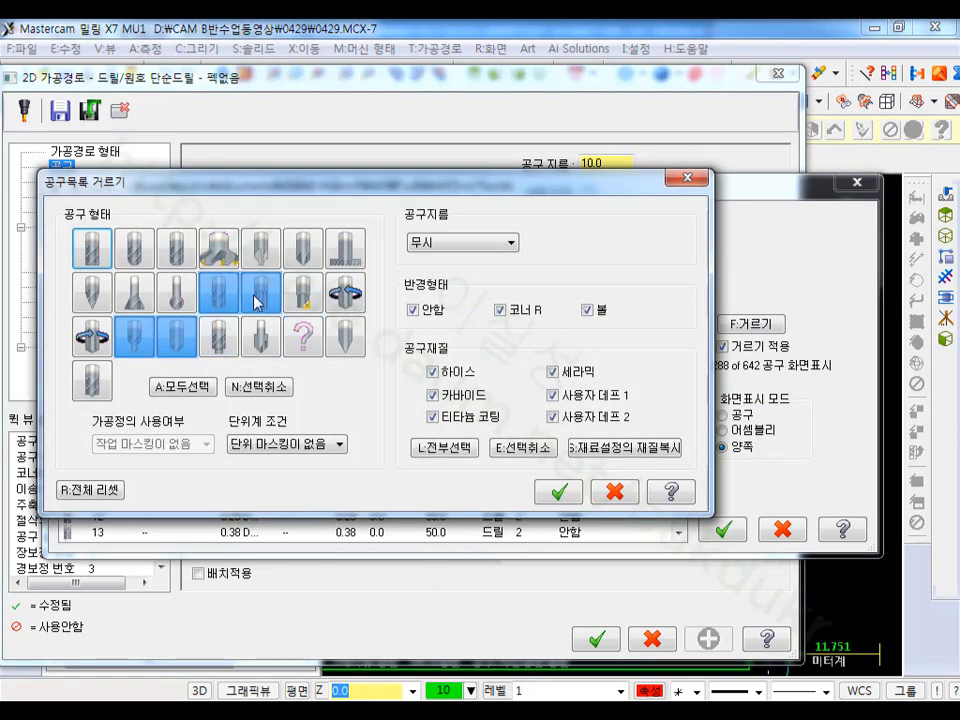
pyautogui.click(186, 343)
pyautogui.click(140, 340)
pyautogui.click(470, 243)
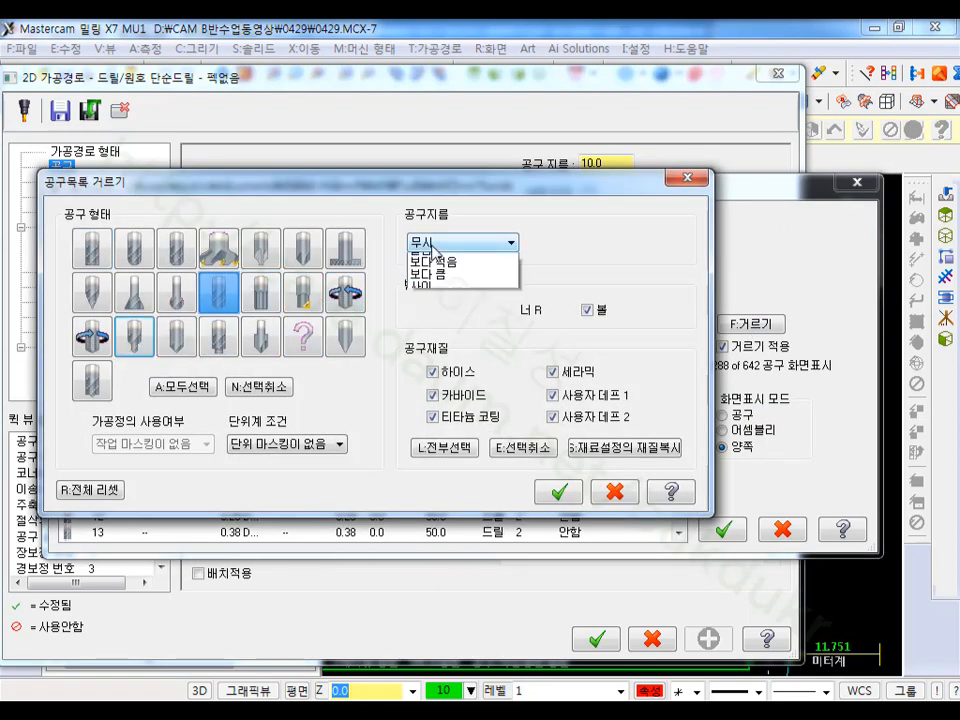
pyautogui.click(420, 270)
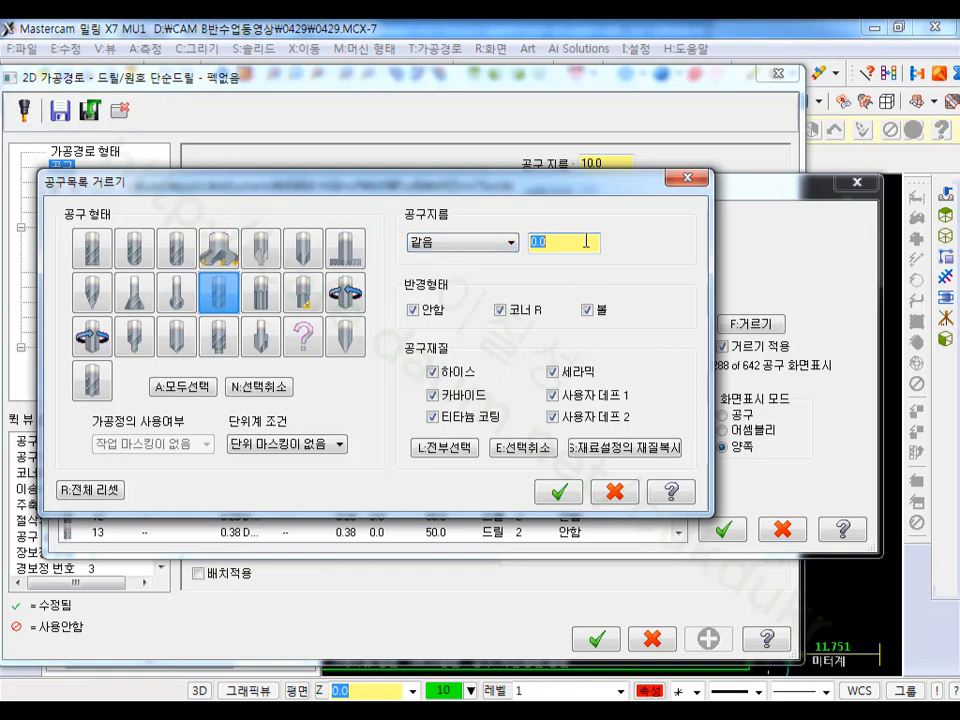
pyautogui.write('8.5')
pyautogui.click(558, 491)
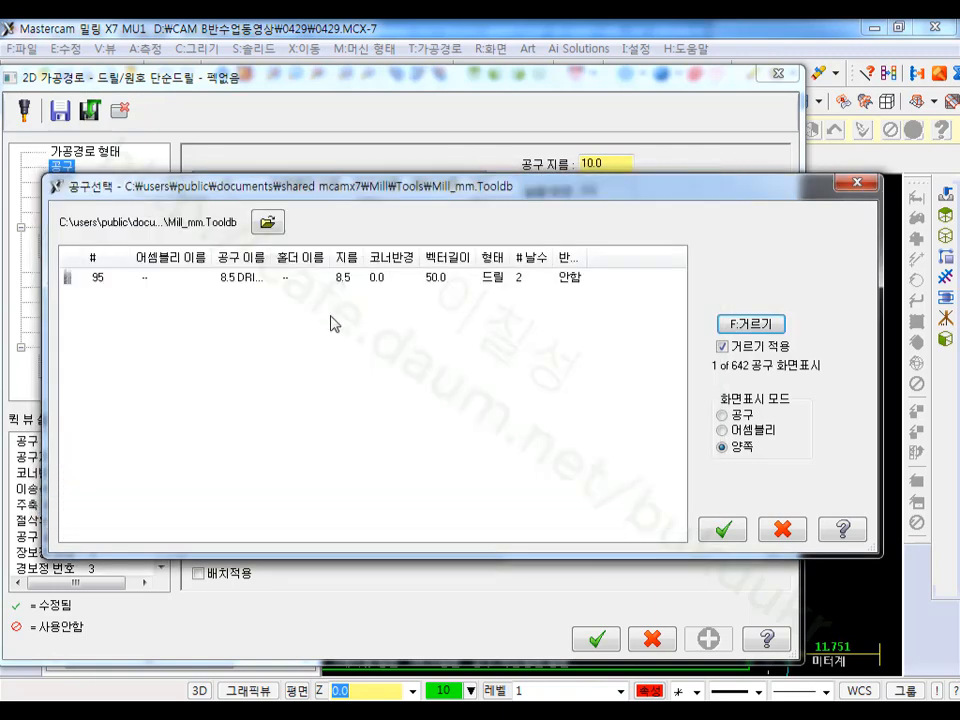
pyautogui.doubleClick(195, 279)
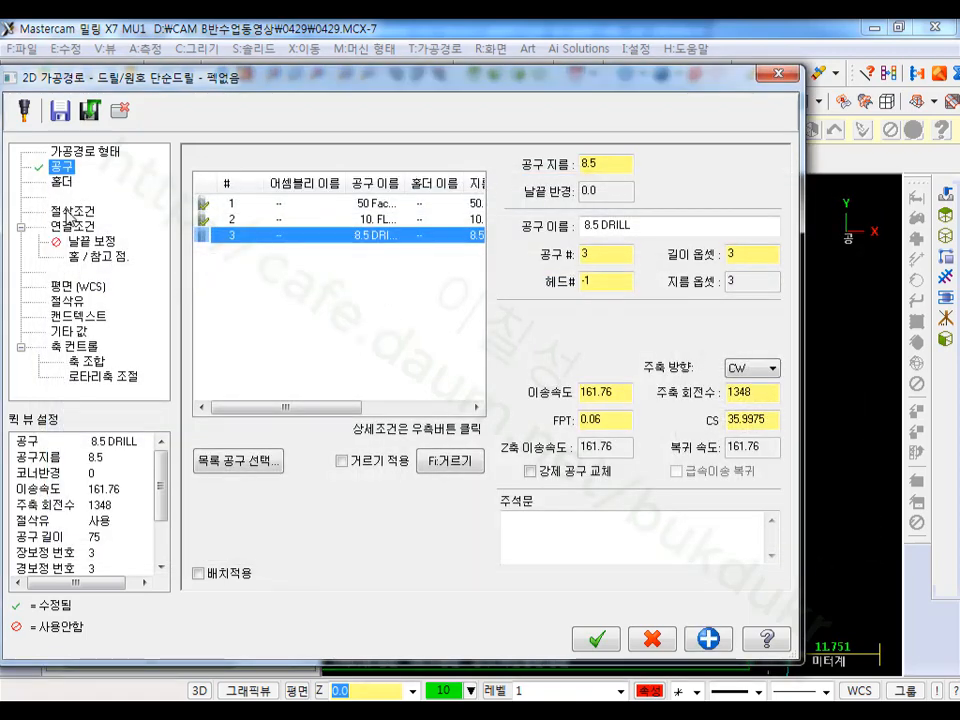
# Step: Set the drill cycle to peck drilling (펙드릴) with a peck of 2 mm
pyautogui.click(70, 212)
pyautogui.click(452, 174)
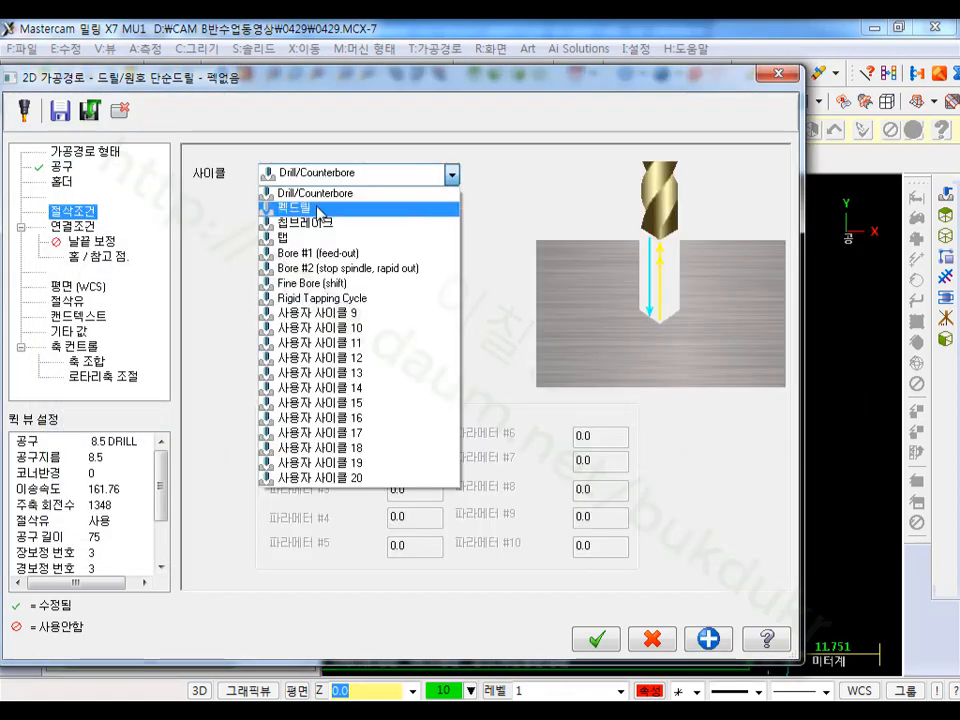
pyautogui.click(320, 211)
pyautogui.doubleClick(437, 203)
pyautogui.write('2')
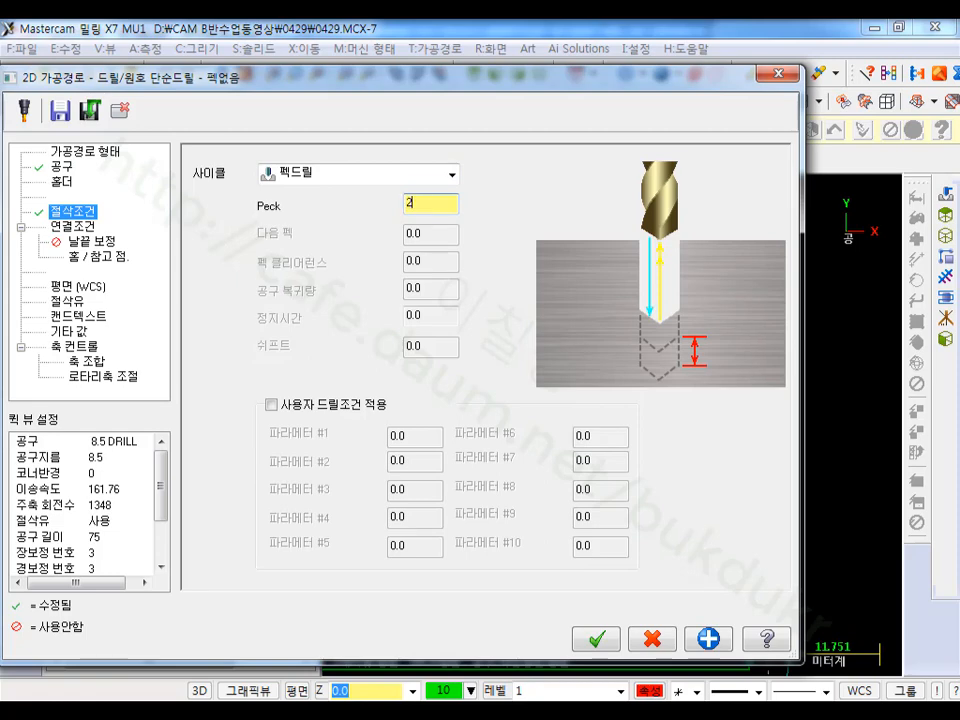
# Step: Set the drill's top of stock to 0, retract to 5 and depth to -30 absolute, and generate the toolpath
pyautogui.click(72, 226)
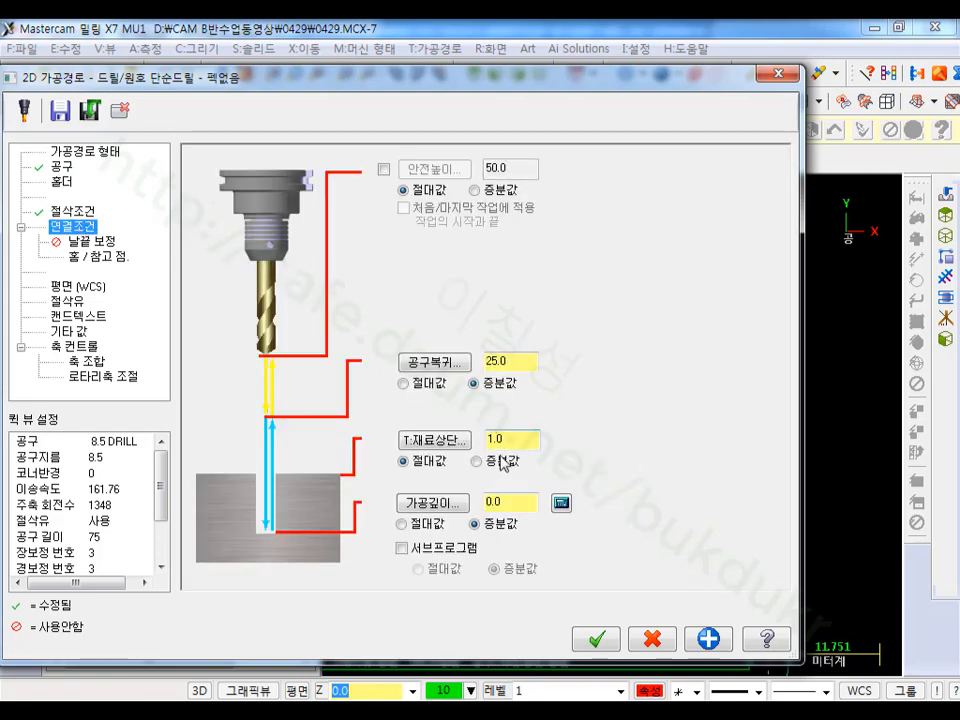
pyautogui.doubleClick(495, 440)
pyautogui.write('0')
pyautogui.doubleClick(507, 366)
pyautogui.write('5')
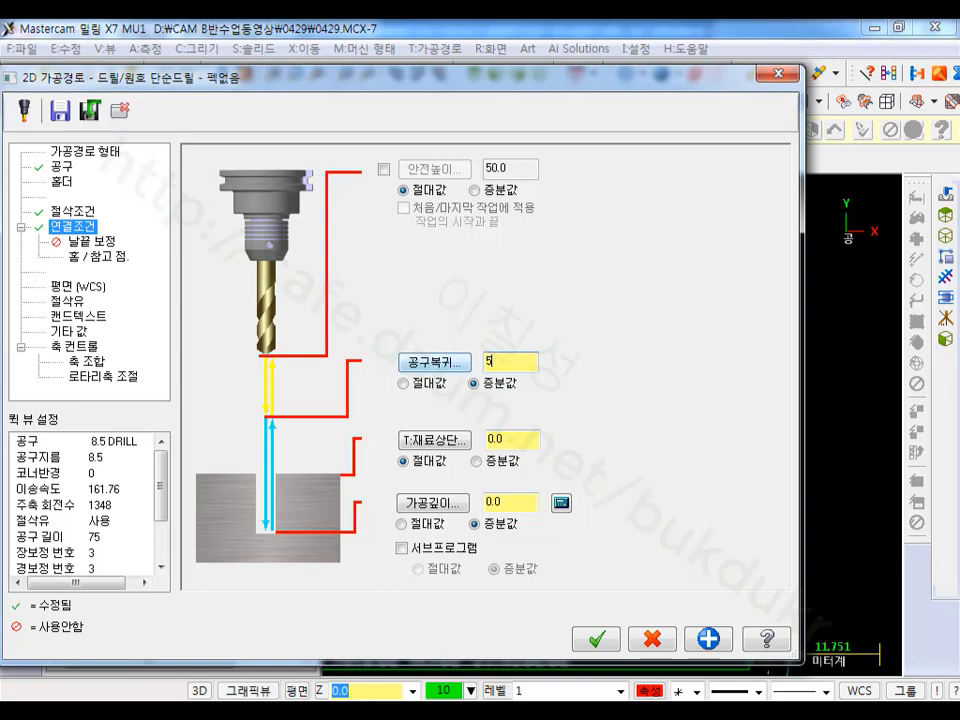
pyautogui.doubleClick(497, 501)
pyautogui.write('-30')
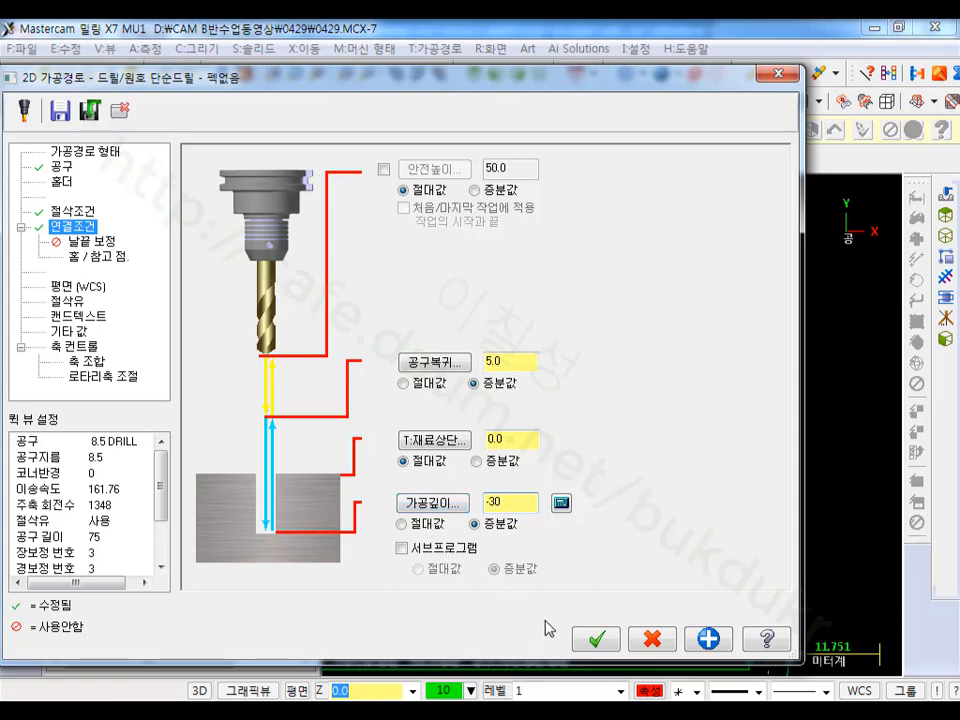
pyautogui.click(412, 523)
pyautogui.click(598, 638)
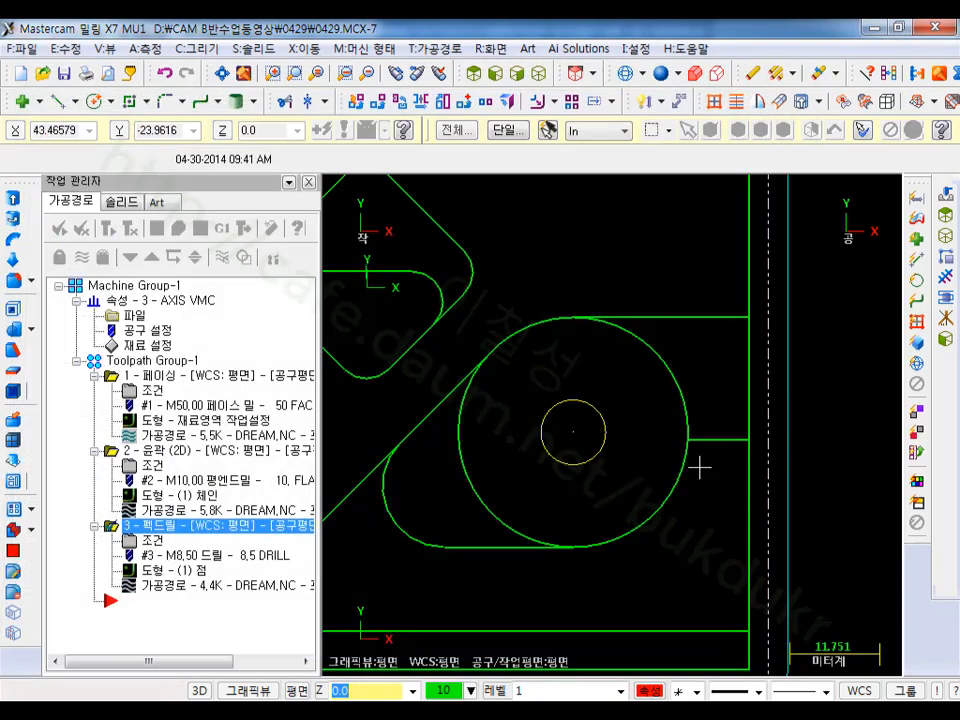
# Step: Start a pocket toolpath using the large circle as a chain and its centre point as a point chain
pyautogui.scroll(-1, 671, 349)
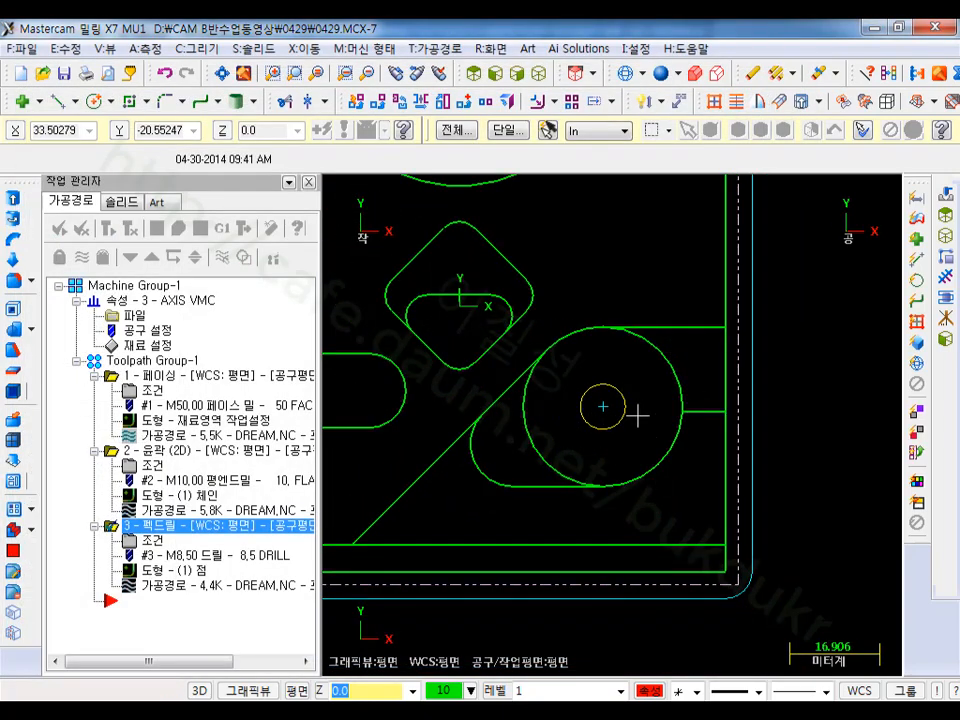
pyautogui.scroll(1, 660, 437)
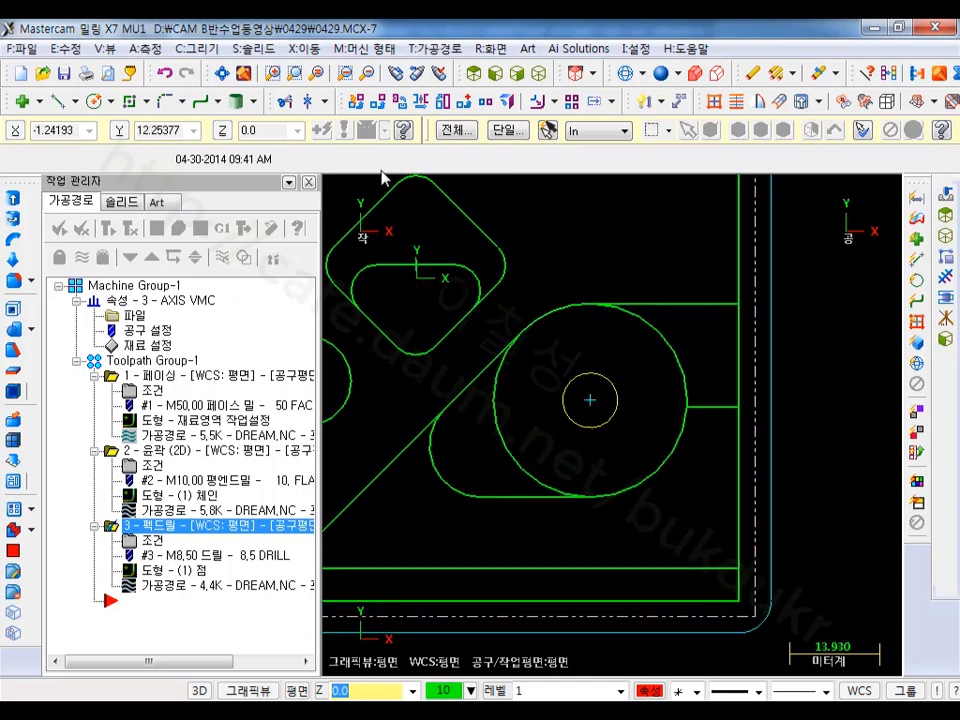
pyautogui.click(441, 48)
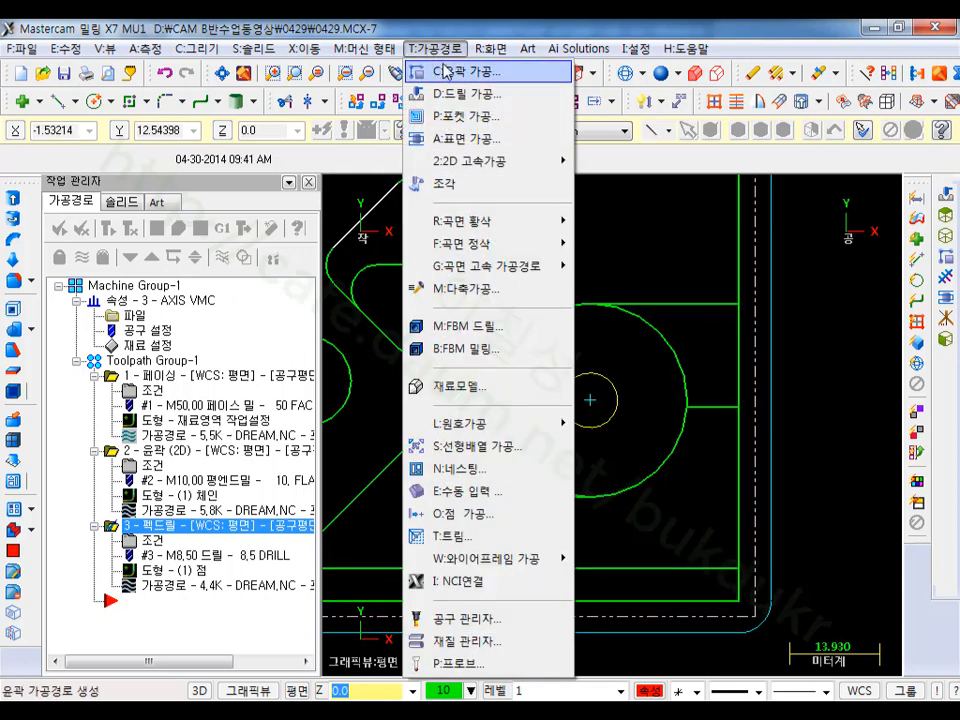
pyautogui.click(446, 121)
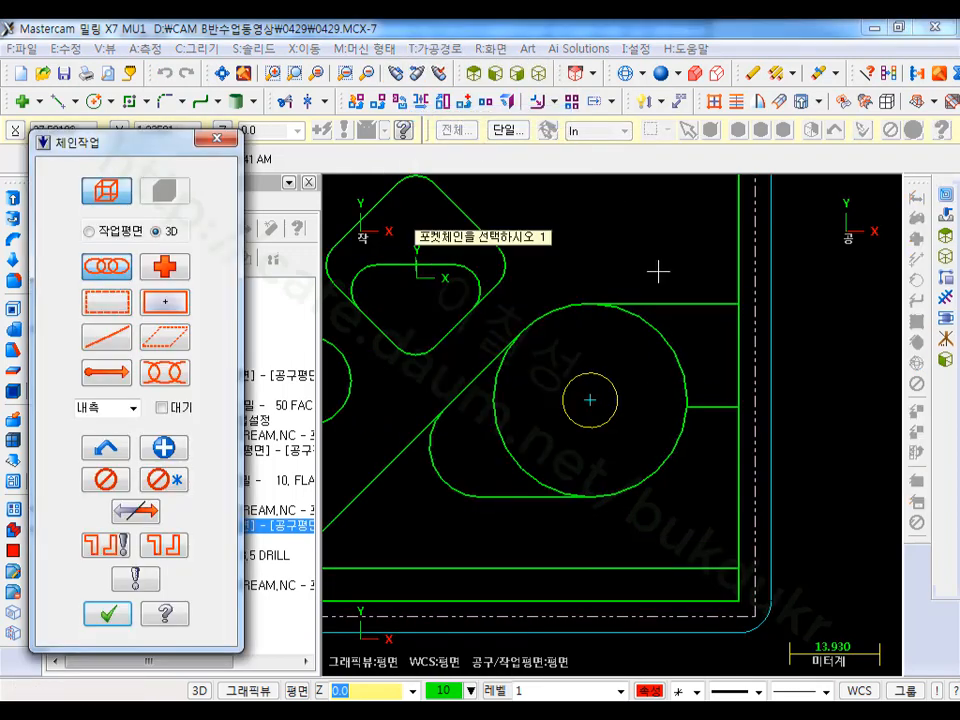
pyautogui.click(688, 385)
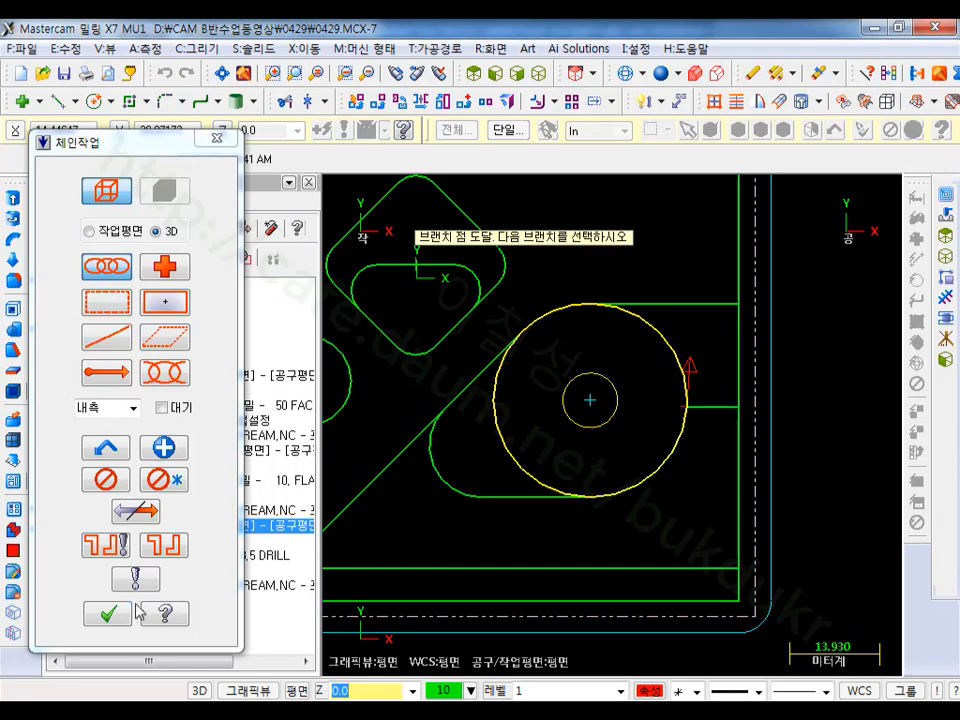
pyautogui.click(182, 268)
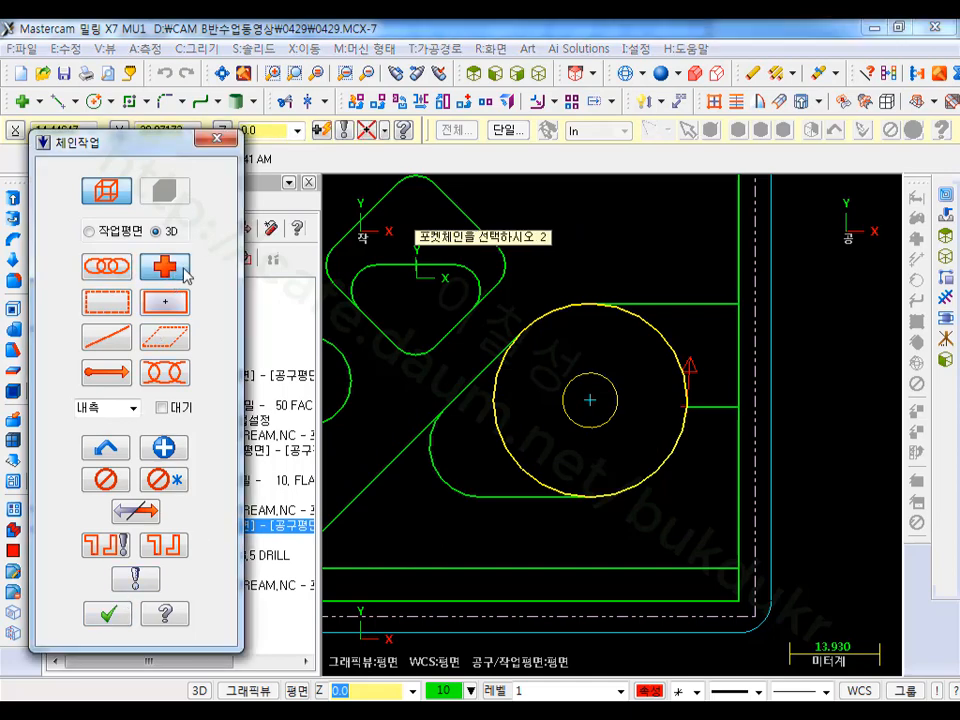
pyautogui.click(591, 403)
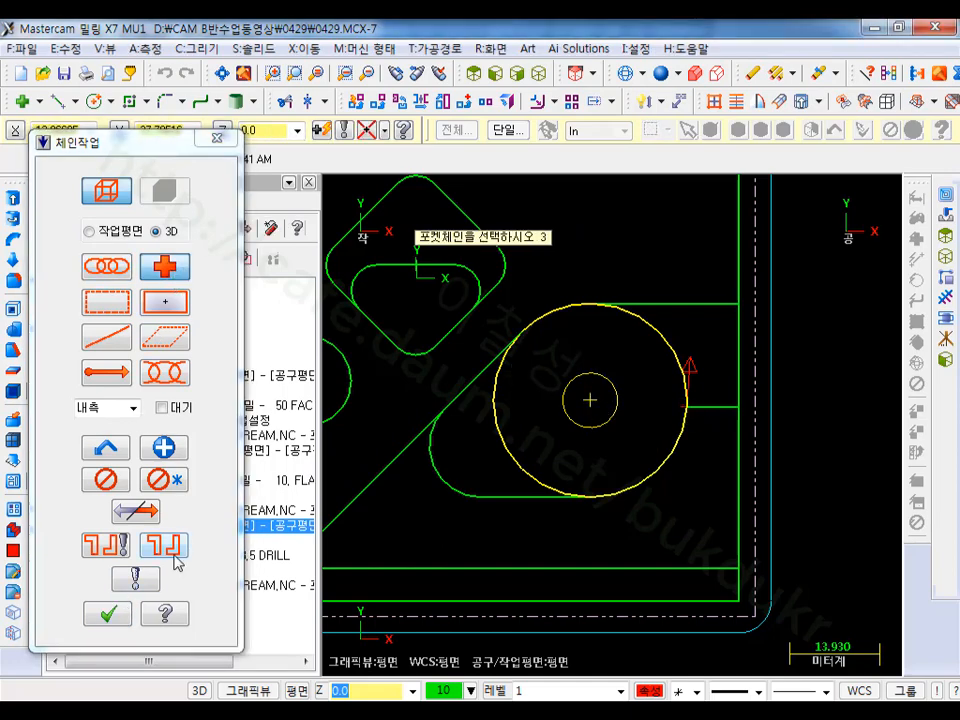
pyautogui.click(117, 616)
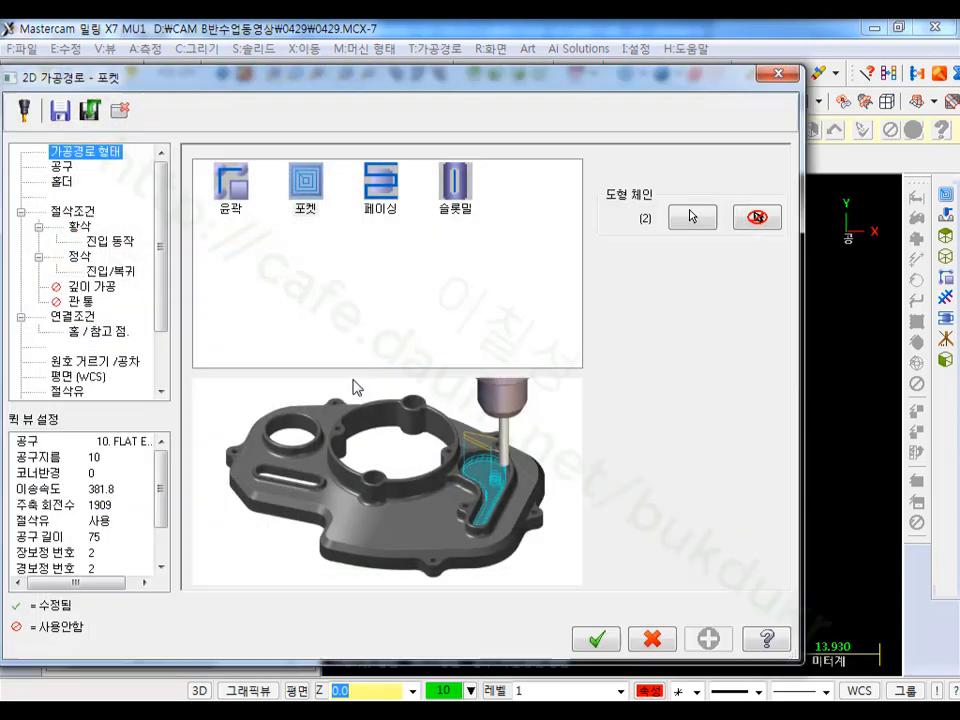
# Step: Reorder the pocket's geometry chains so the centre point comes before the circle chain
pyautogui.click(700, 219)
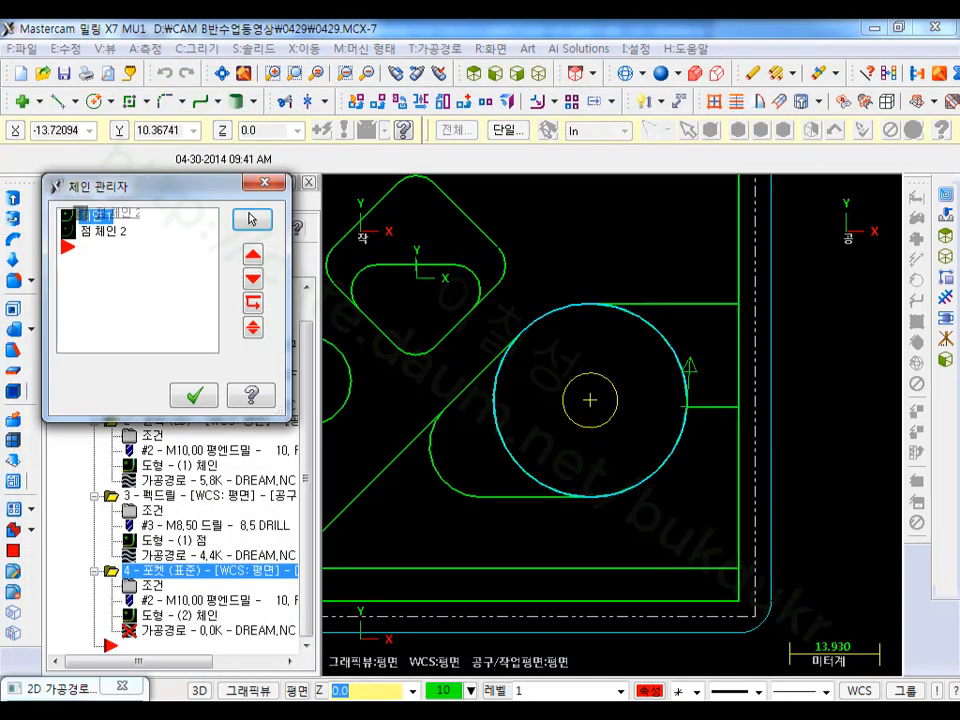
pyautogui.moveTo(76, 213); pyautogui.dragTo(82, 232)
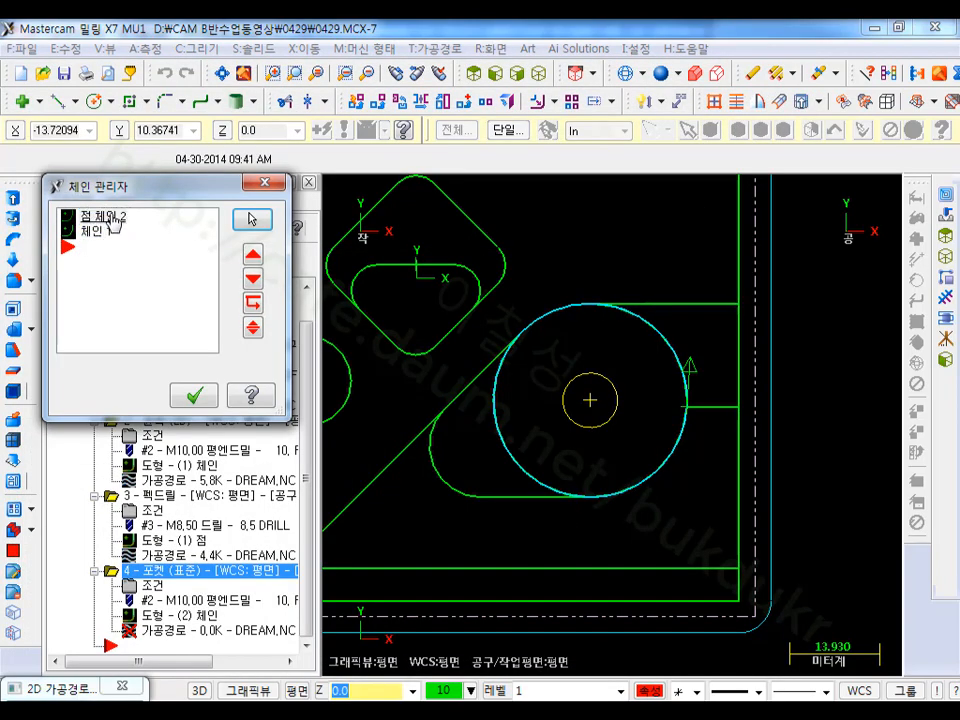
pyautogui.click(112, 216)
pyautogui.click(103, 235)
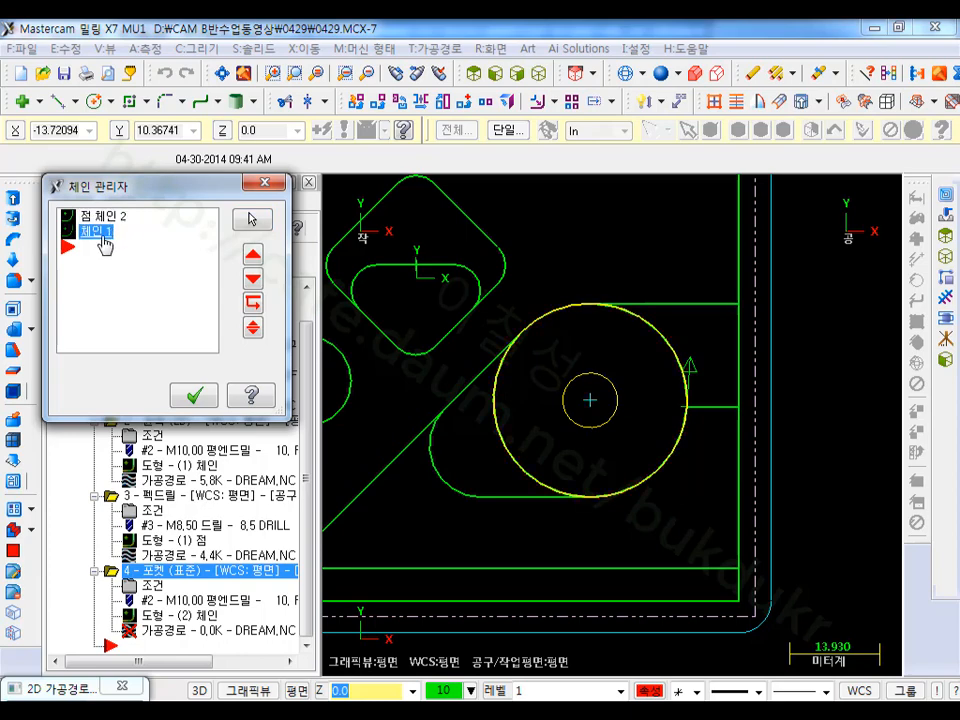
pyautogui.click(194, 396)
# Step: Select the 10 mm flat endmill for the pocket and set the wall and floor stock allowances to 0
pyautogui.click(62, 166)
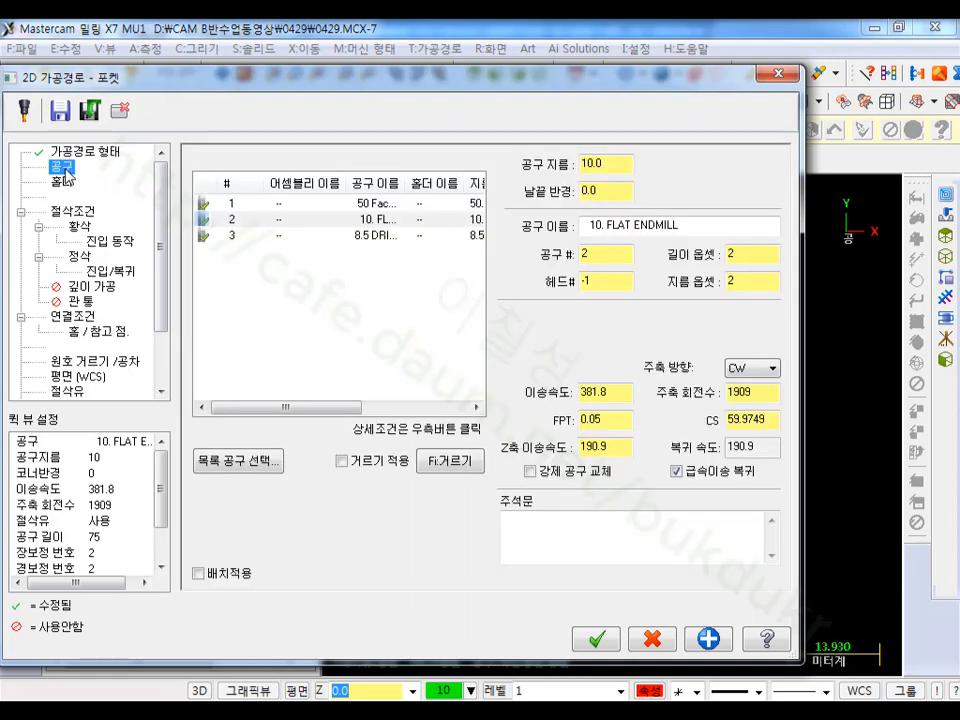
pyautogui.click(272, 220)
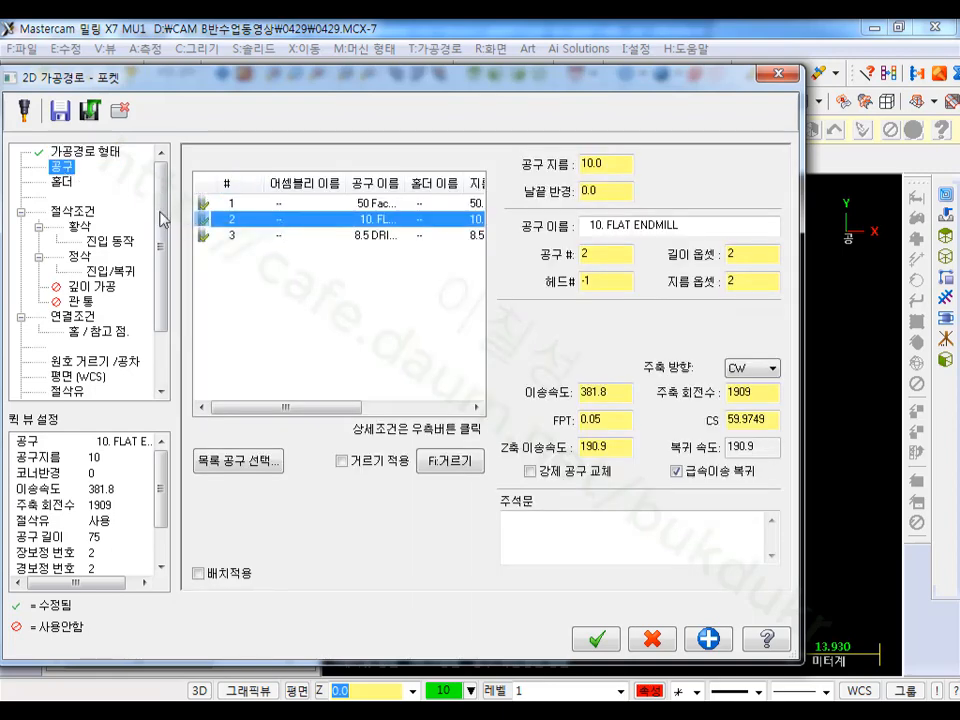
pyautogui.click(86, 214)
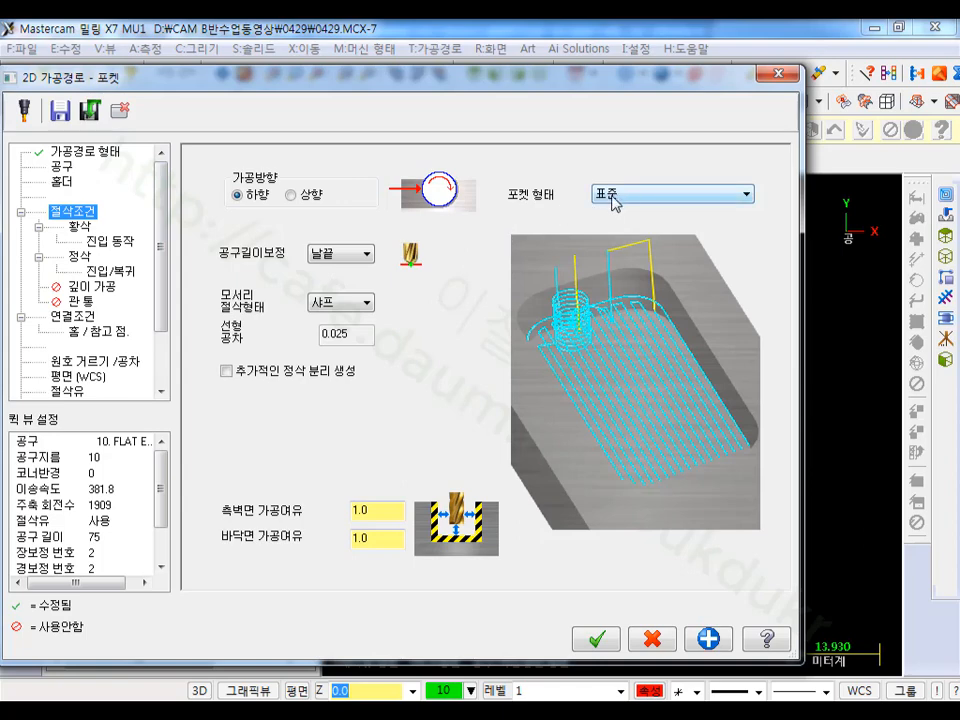
pyautogui.doubleClick(392, 510)
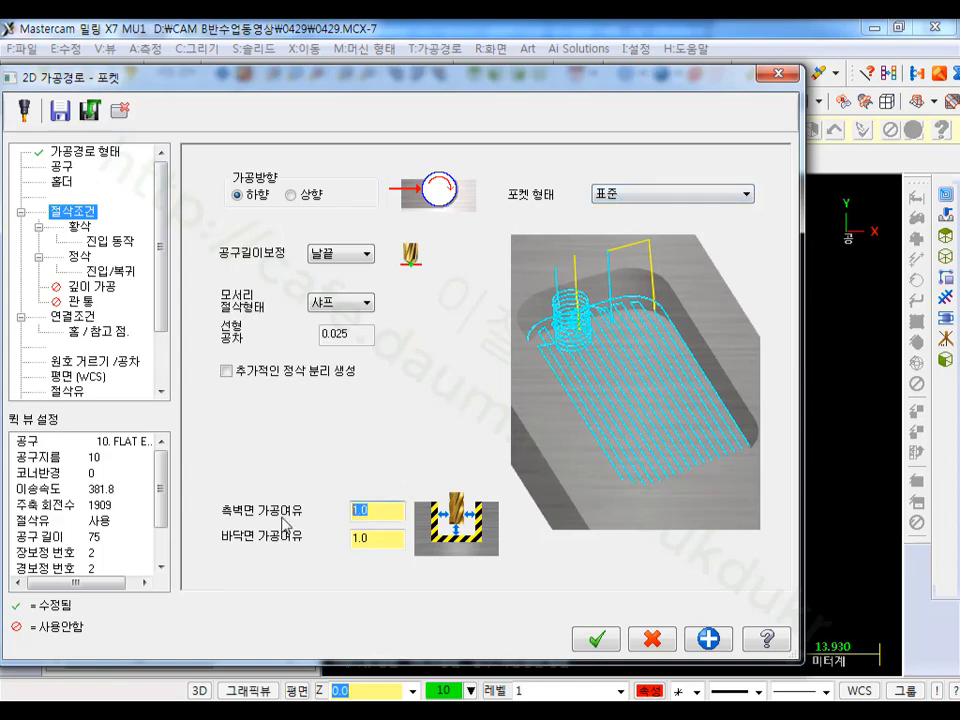
pyautogui.doubleClick(375, 541)
pyautogui.write('0')
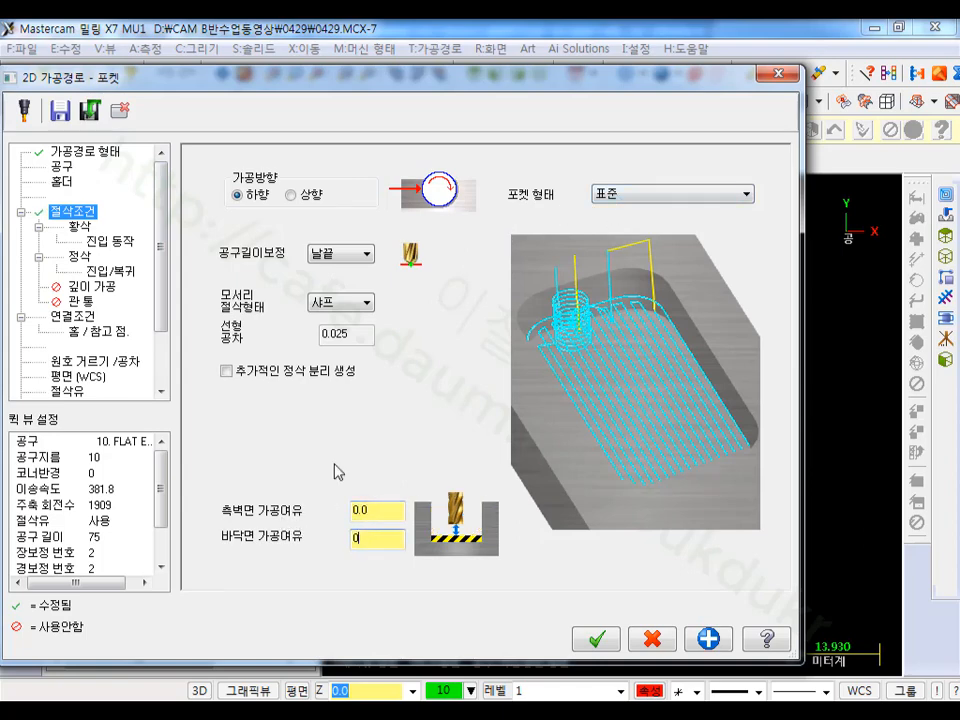
# Step: Set the pocket's roughing method to true spiral (트루나선형절삭) and its entry motion to automatic (자동으로 부여) instead of helix
pyautogui.click(87, 233)
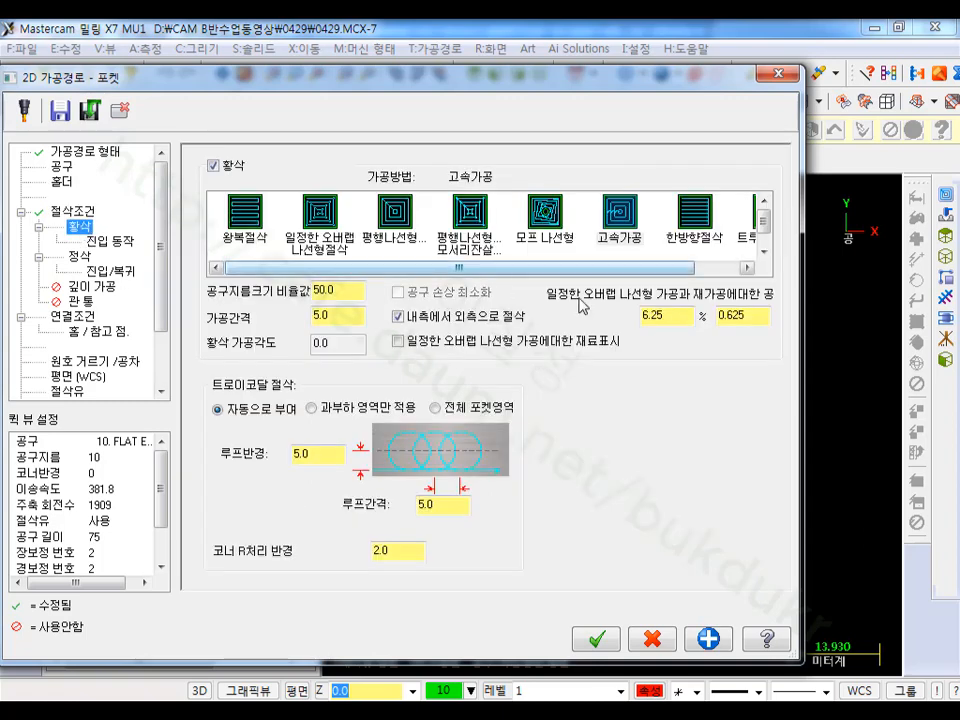
pyautogui.hscroll(1, 722, 262)
pyautogui.click(719, 222)
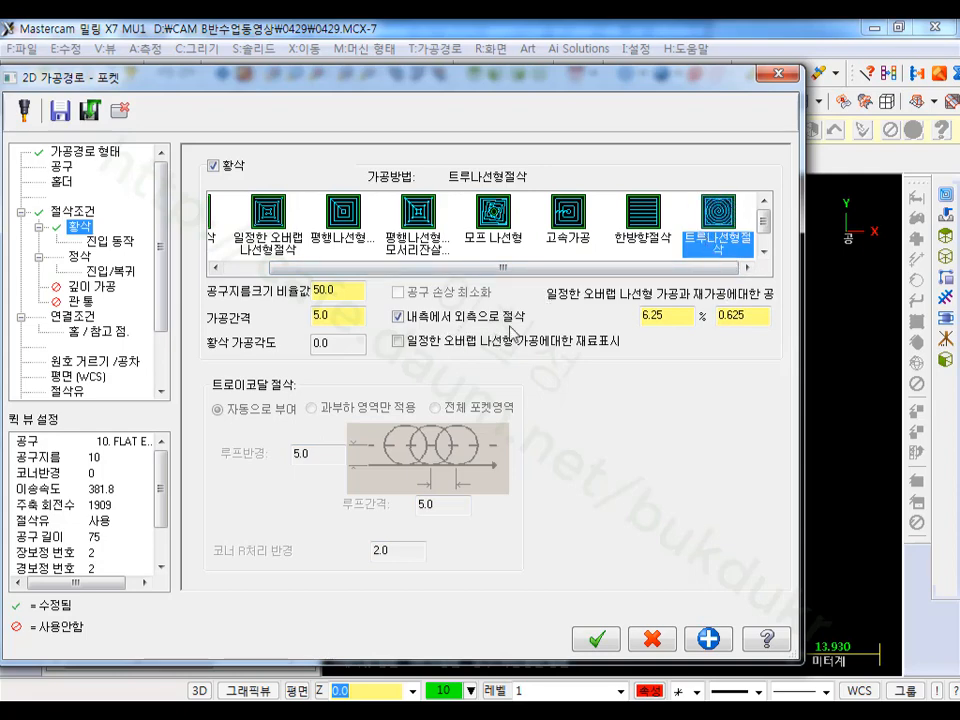
pyautogui.click(122, 243)
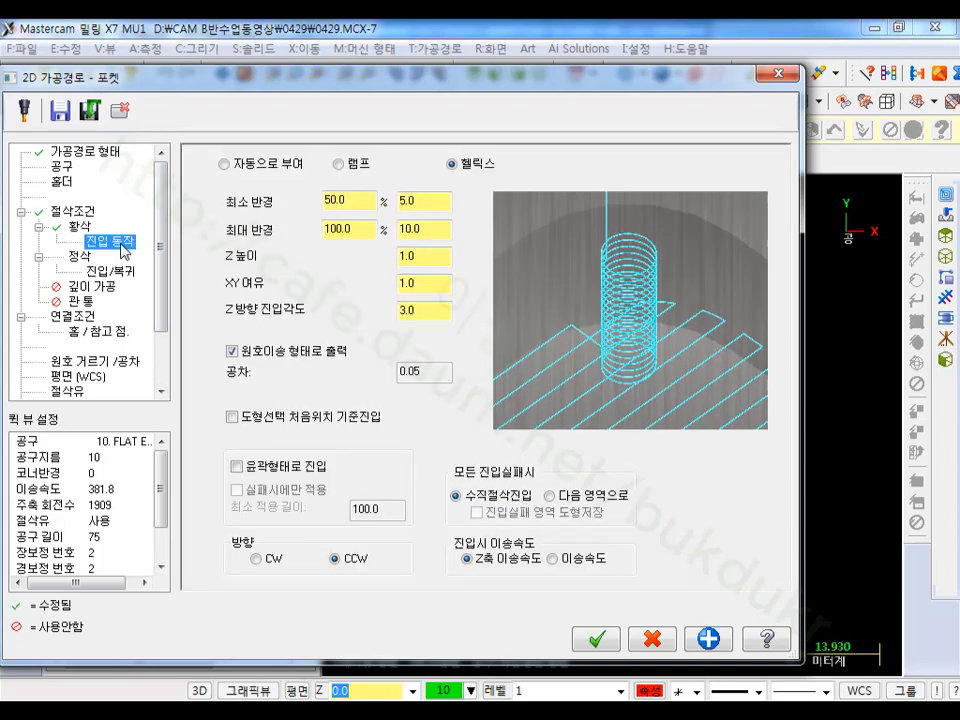
pyautogui.click(224, 164)
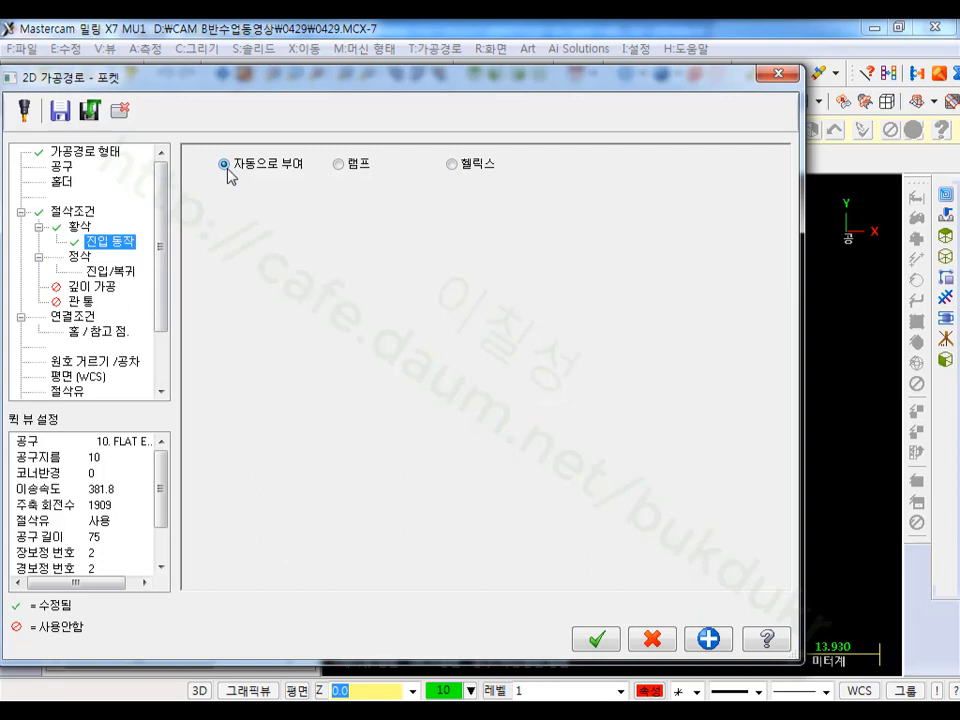
# Step: Set the finish pass spacing to 0.5 and both the lead-in and lead-out line length and arc radius to 0.5
pyautogui.click(79, 259)
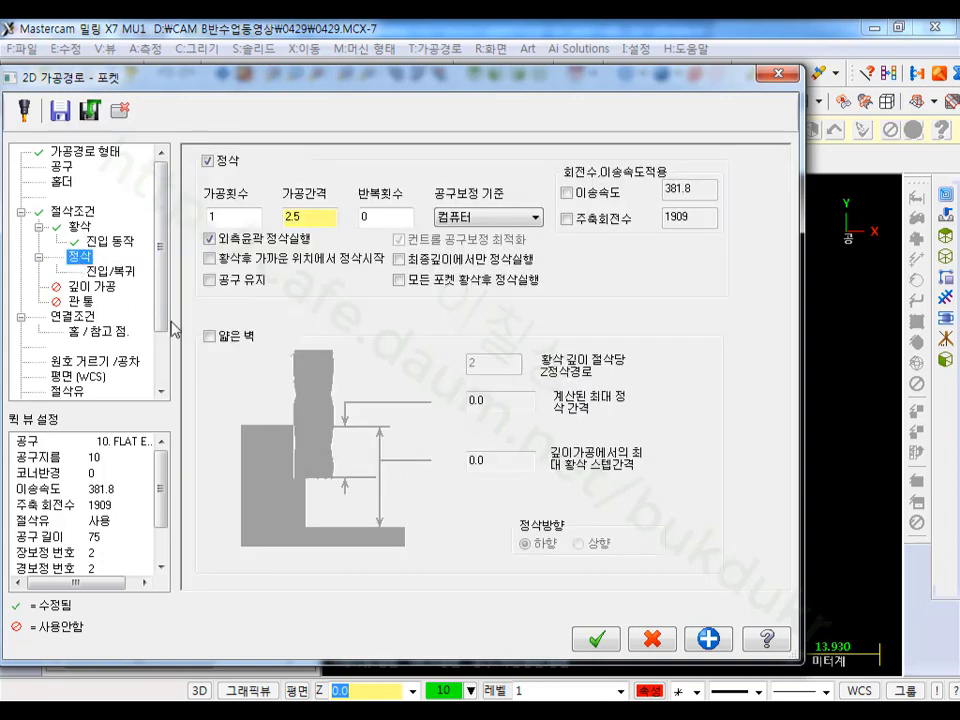
pyautogui.doubleClick(306, 222)
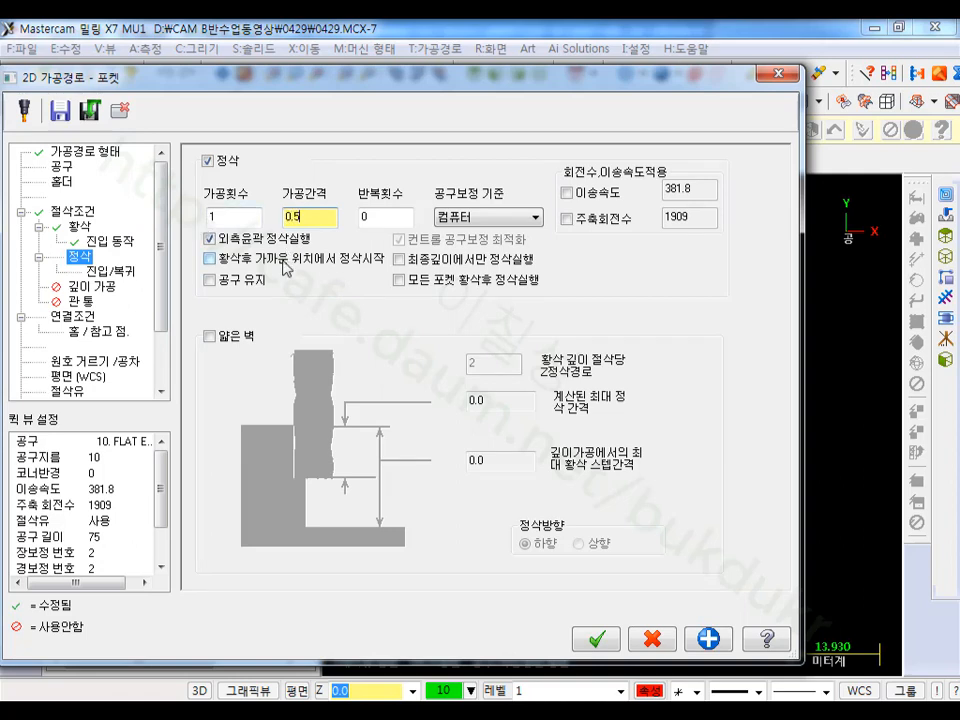
pyautogui.click(108, 271)
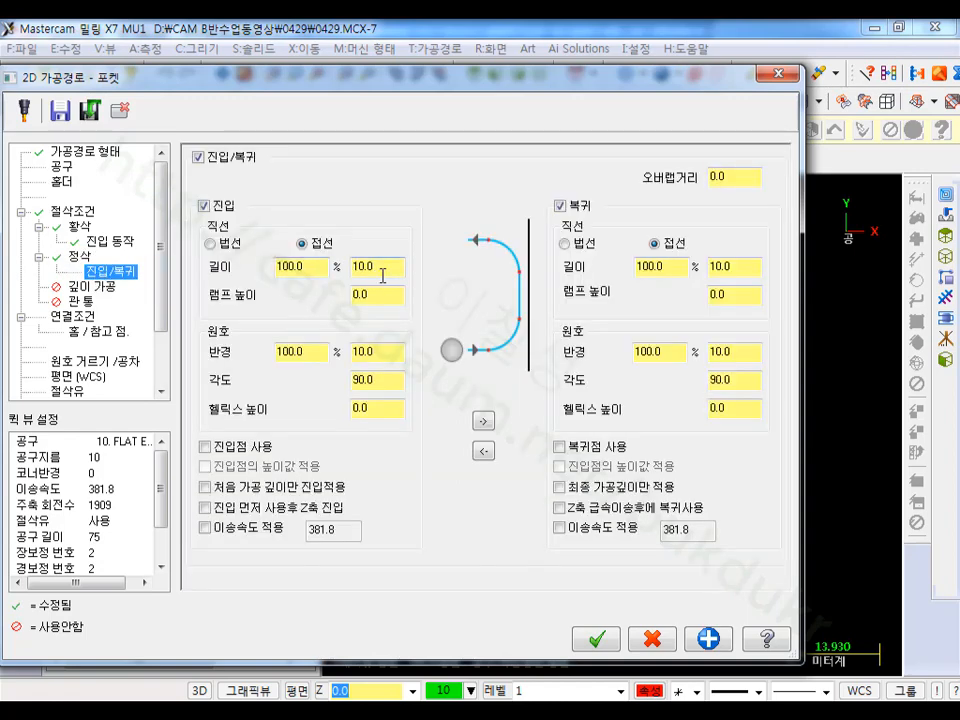
pyautogui.click(79, 258)
pyautogui.click(110, 272)
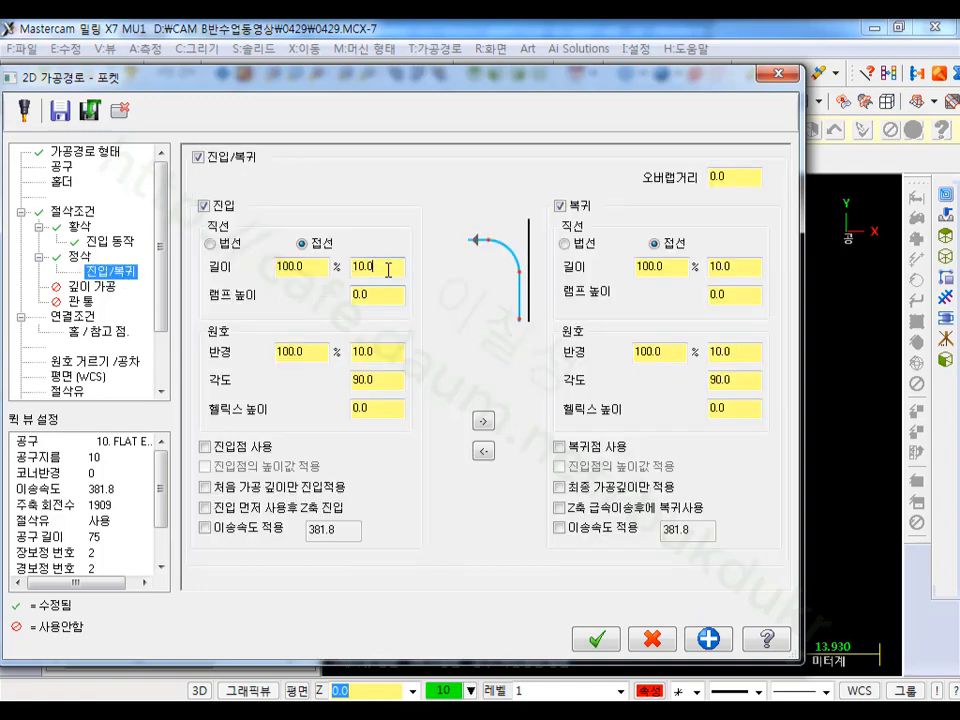
pyautogui.moveTo(377, 352); pyautogui.dragTo(275, 339)
pyautogui.write('0.')
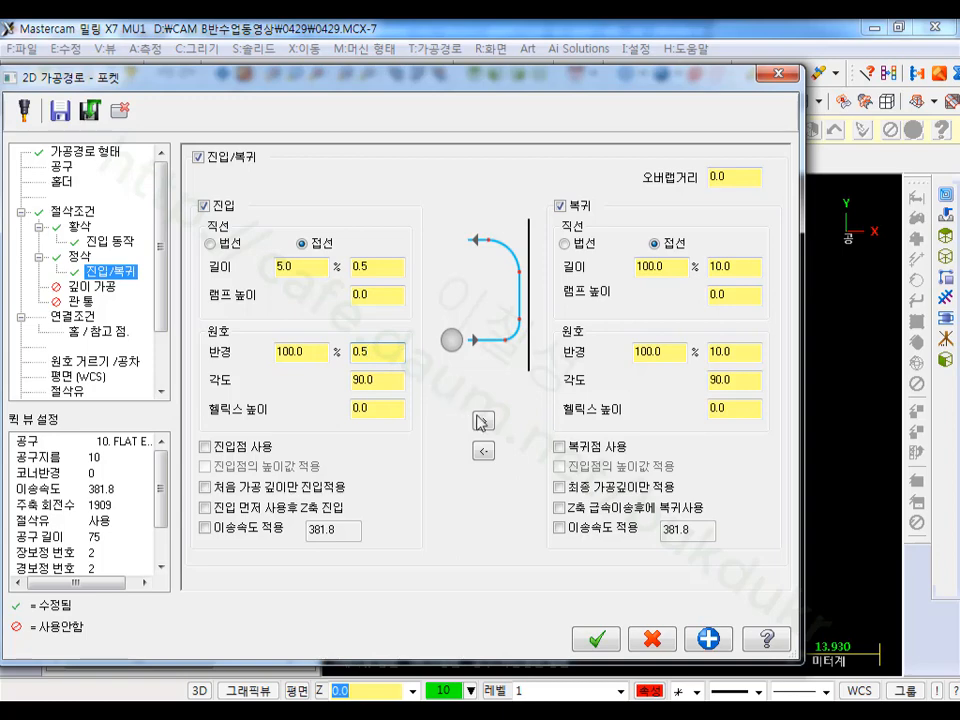
pyautogui.click(481, 421)
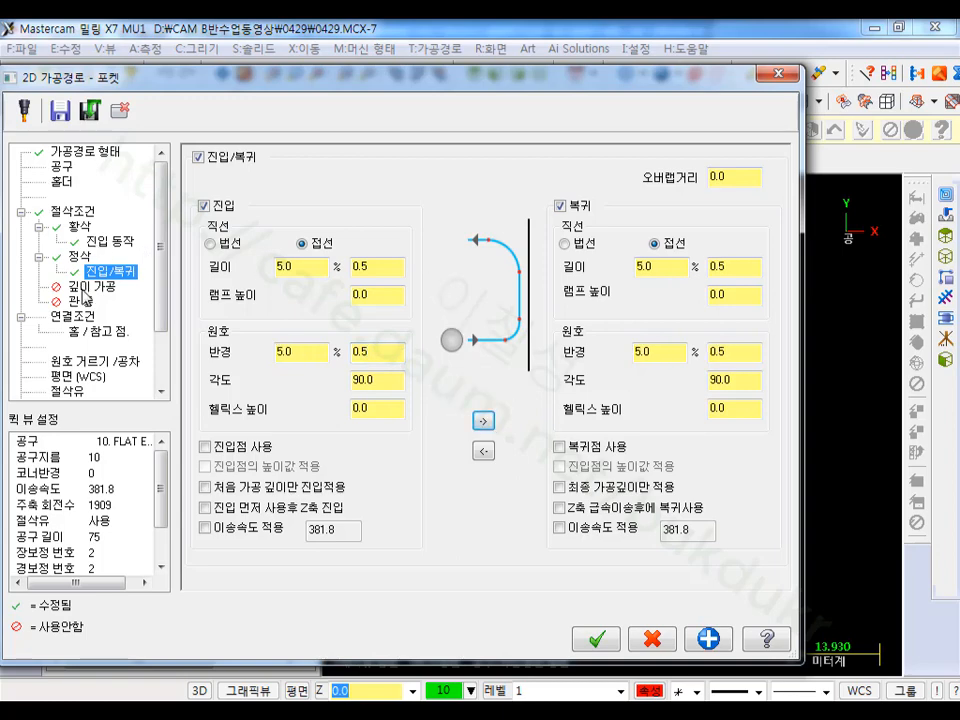
# Step: Set the pocket's top of stock to 0 and its depth to a negative absolute value
pyautogui.click(75, 317)
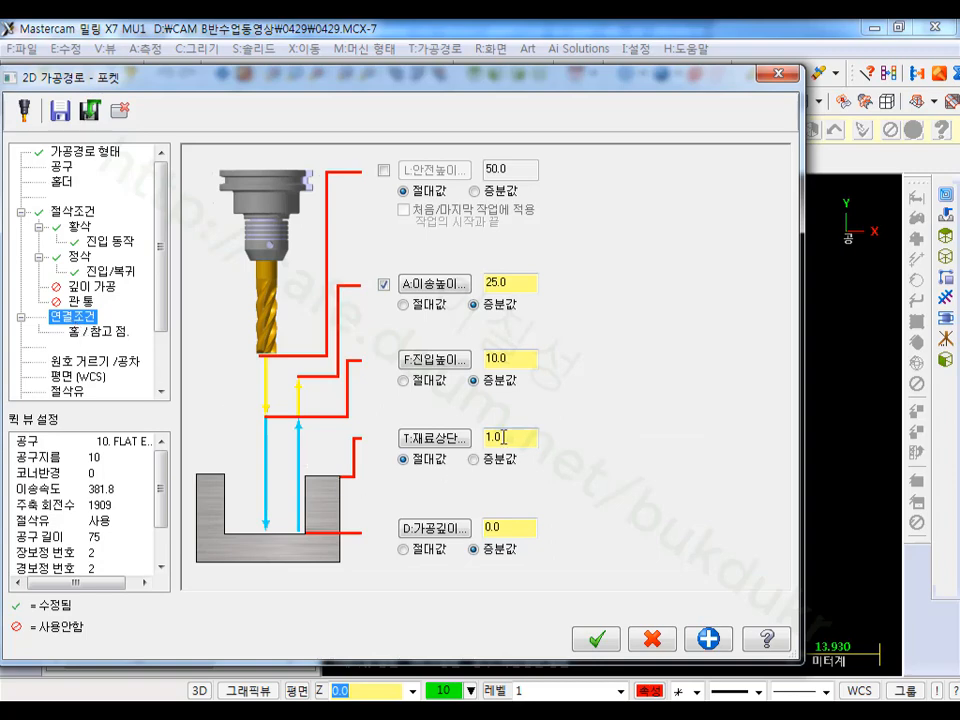
pyautogui.moveTo(503, 437); pyautogui.dragTo(432, 438)
pyautogui.moveTo(530, 531); pyautogui.dragTo(446, 537)
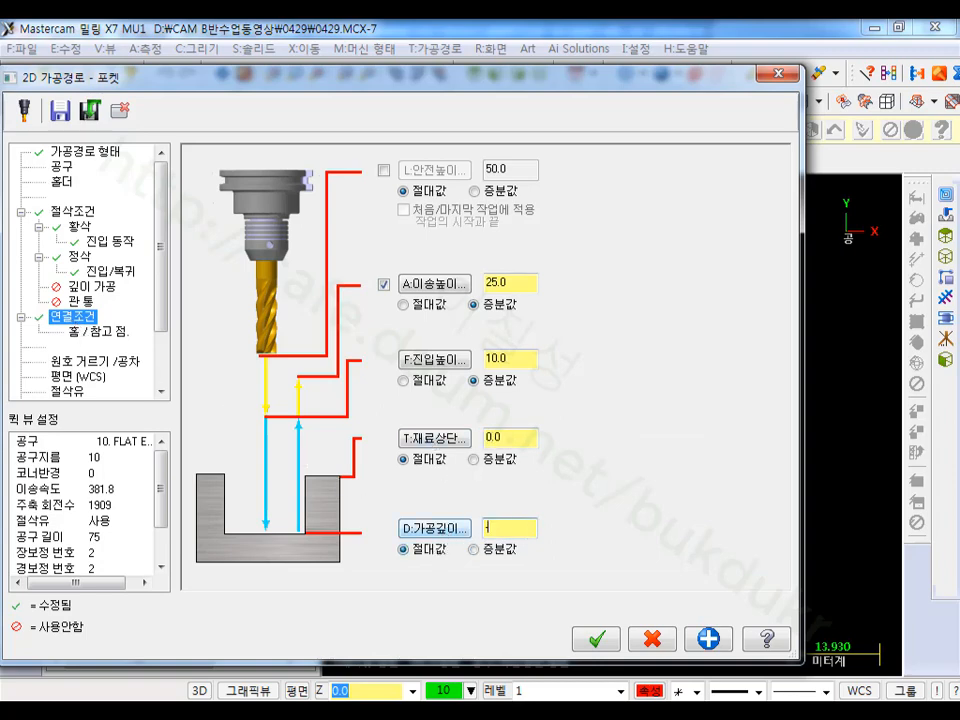
# Step: Set the pocket toolpath's cutting depth to -26.0 with the top of stock kept at 0.0, and accept the parameters
pyautogui.click(520, 442)
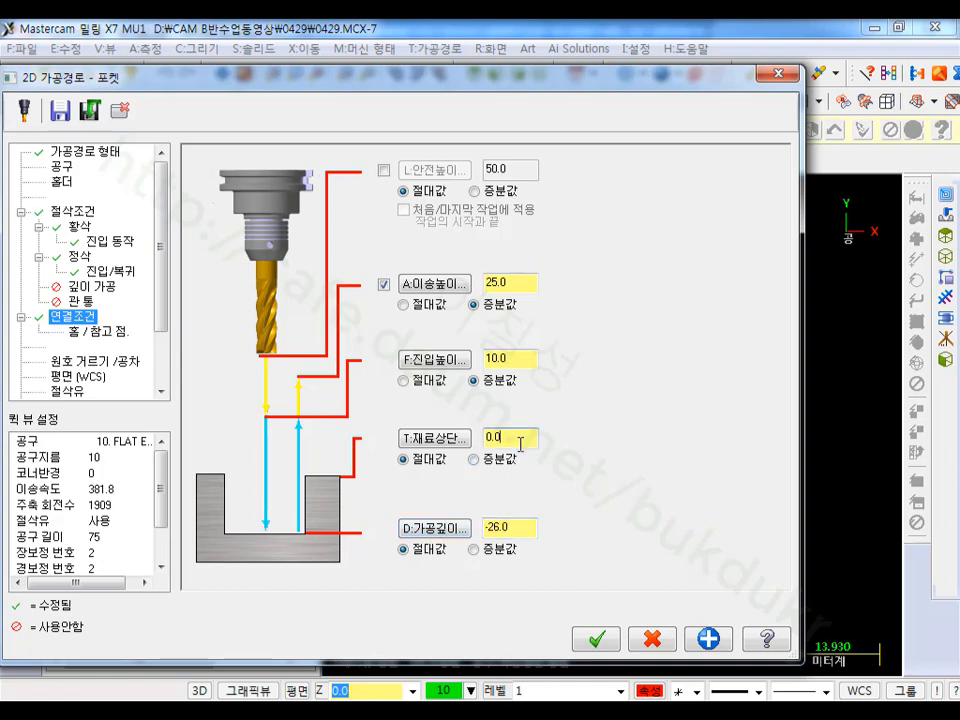
pyautogui.click(604, 638)
pyautogui.scroll(2, 523, 398)
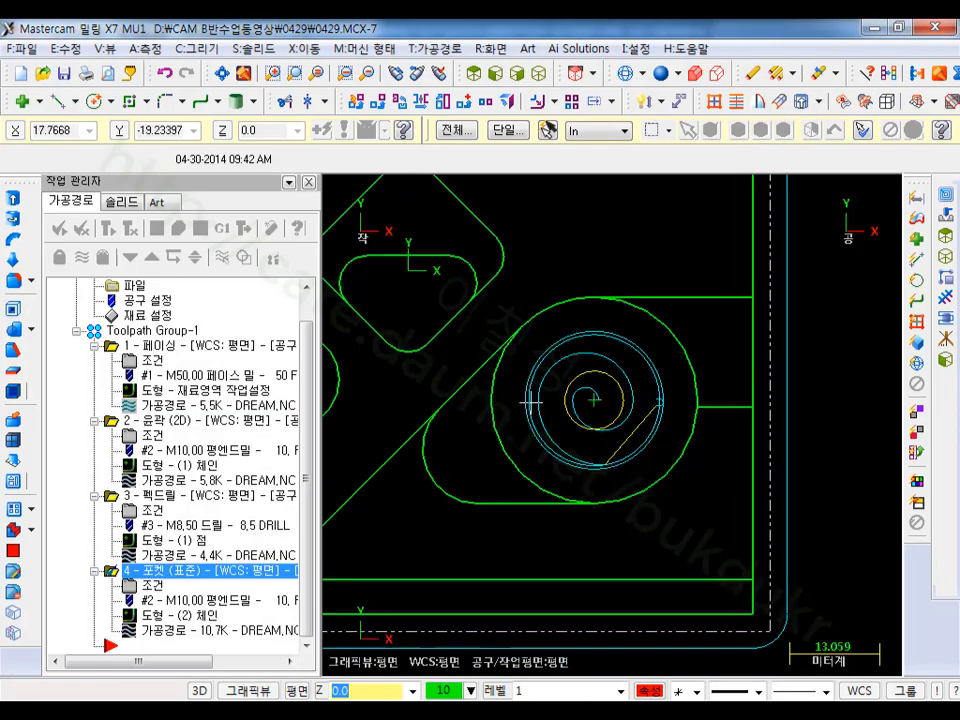
# Step: Backplot the pocket toolpath from the top view to check the tool motion inside the circle, and close the backplot
pyautogui.click(163, 629)
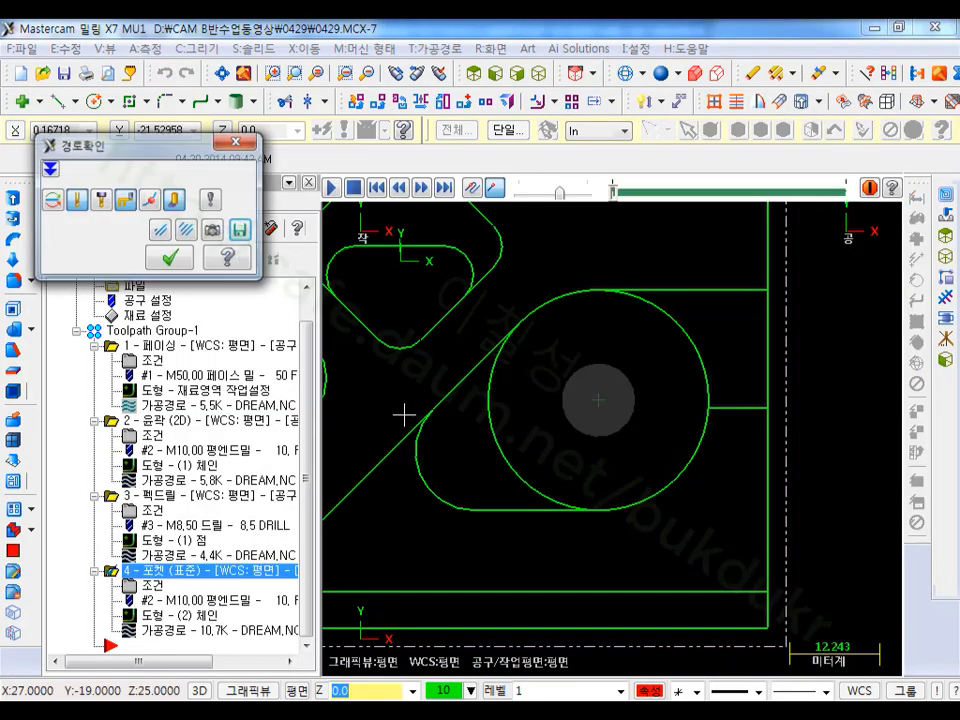
pyautogui.click(328, 190)
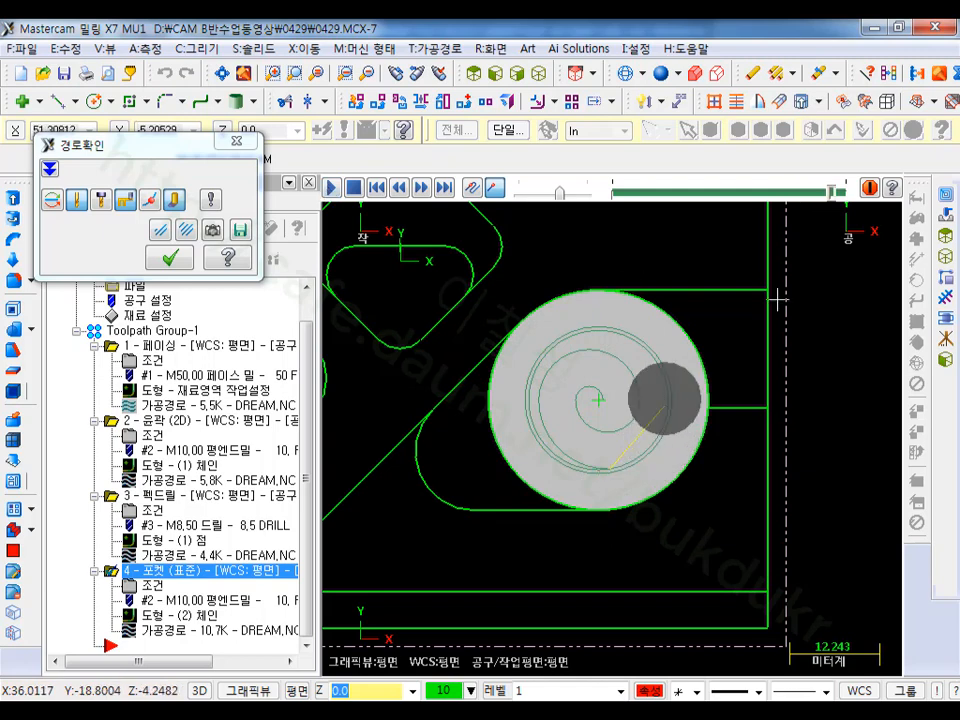
pyautogui.scroll(2, 619, 399)
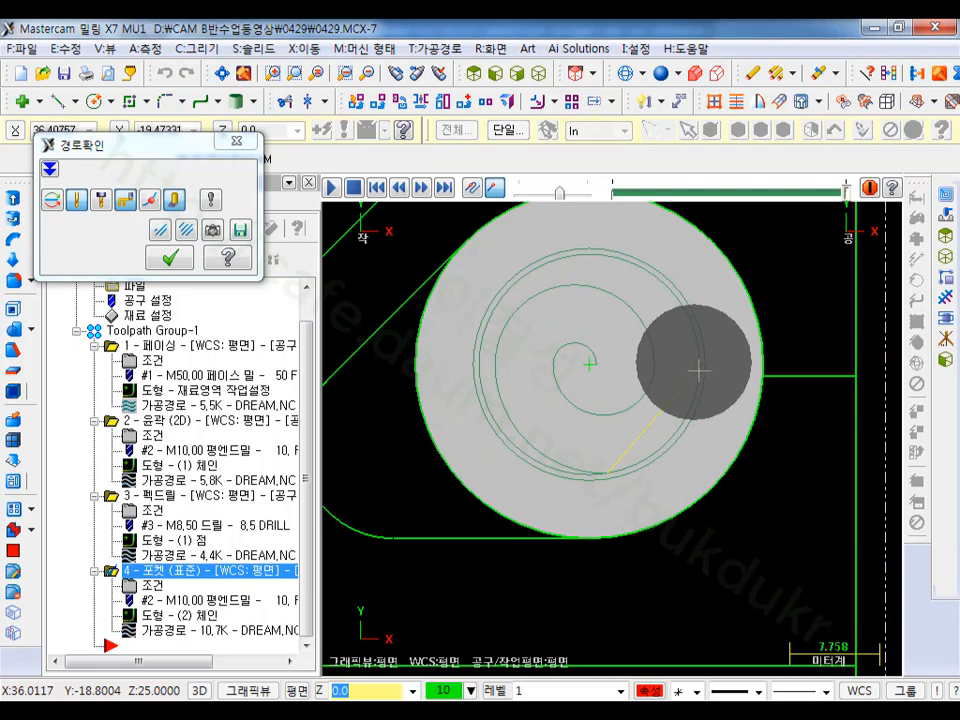
pyautogui.click(170, 258)
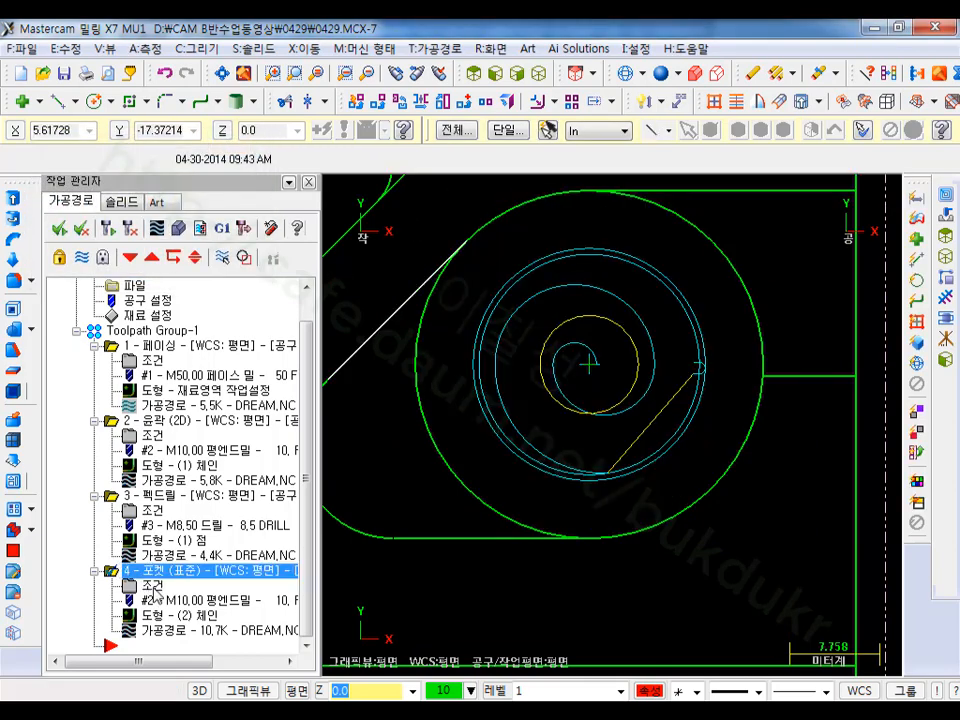
# Step: Enable finish passes only at the final depth (최종깊이에서만 정삭실행) in the pocket operation and regenerate its toolpath
pyautogui.click(153, 589)
pyautogui.click(80, 257)
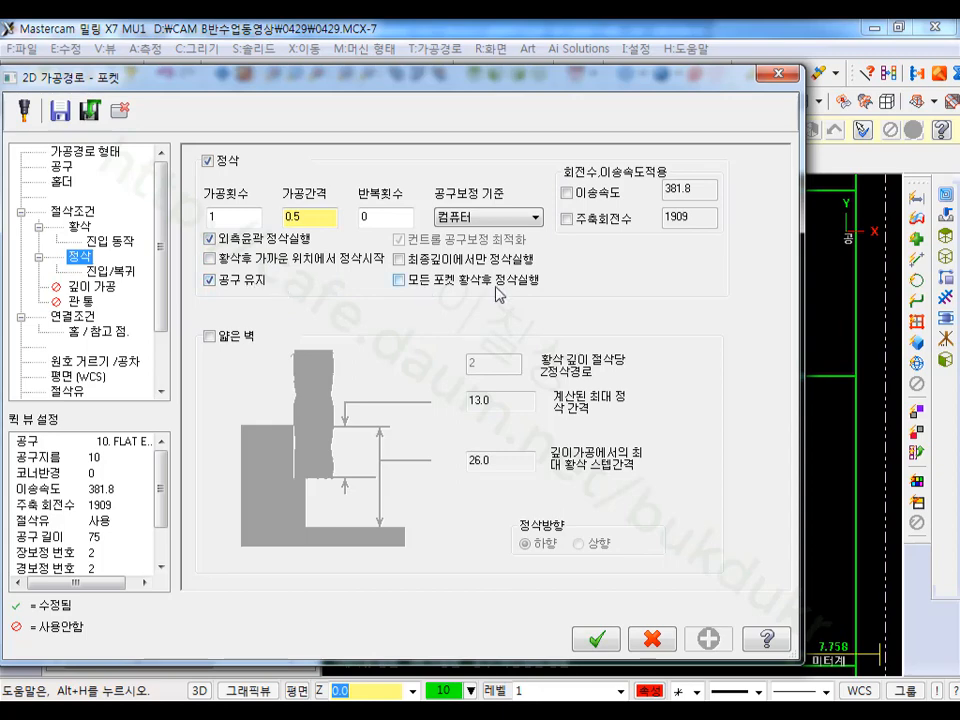
pyautogui.click(410, 266)
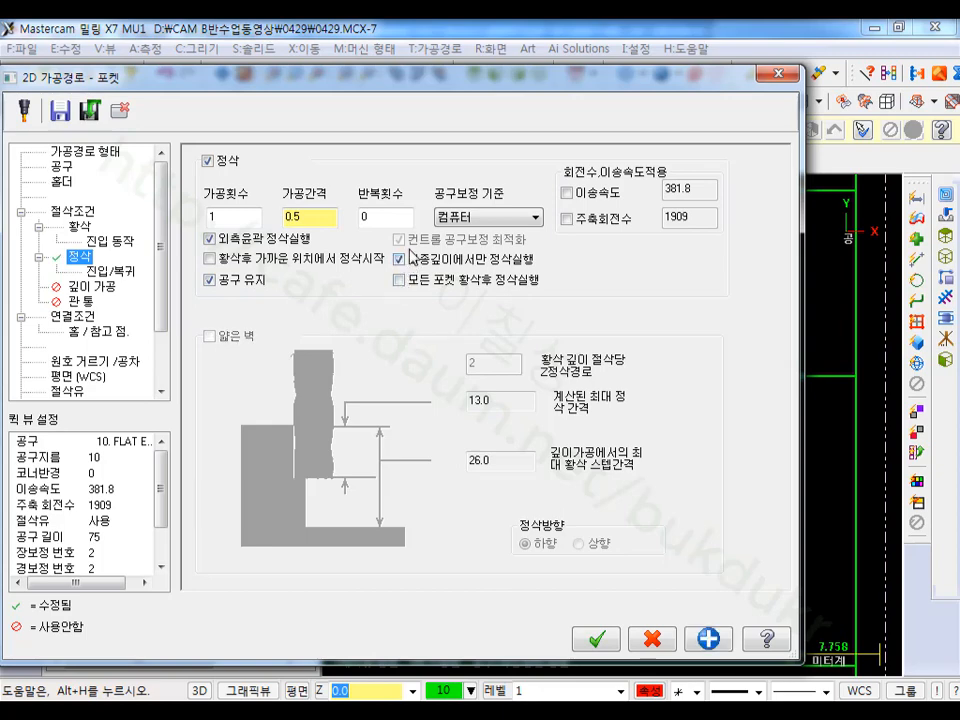
pyautogui.click(612, 639)
pyautogui.click(109, 229)
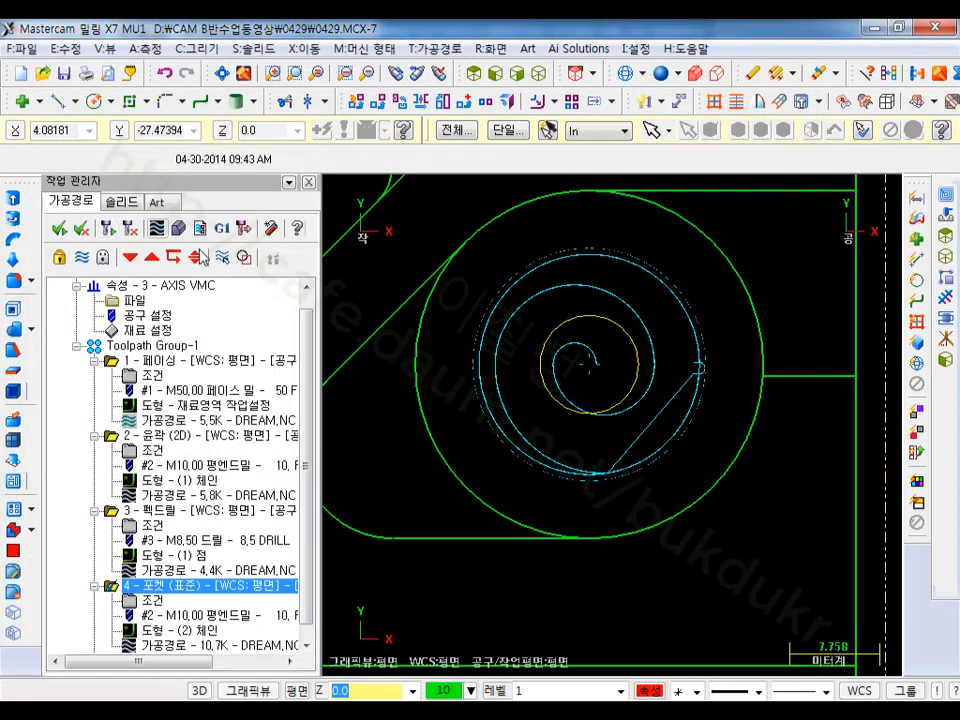
# Step: Examine the pocket toolpath's roughing spiral, finish pass and lead moves at the bottom of the pocket in 3D
pyautogui.scroll(-1, 480, 332)
pyautogui.scroll(1, 508, 334)
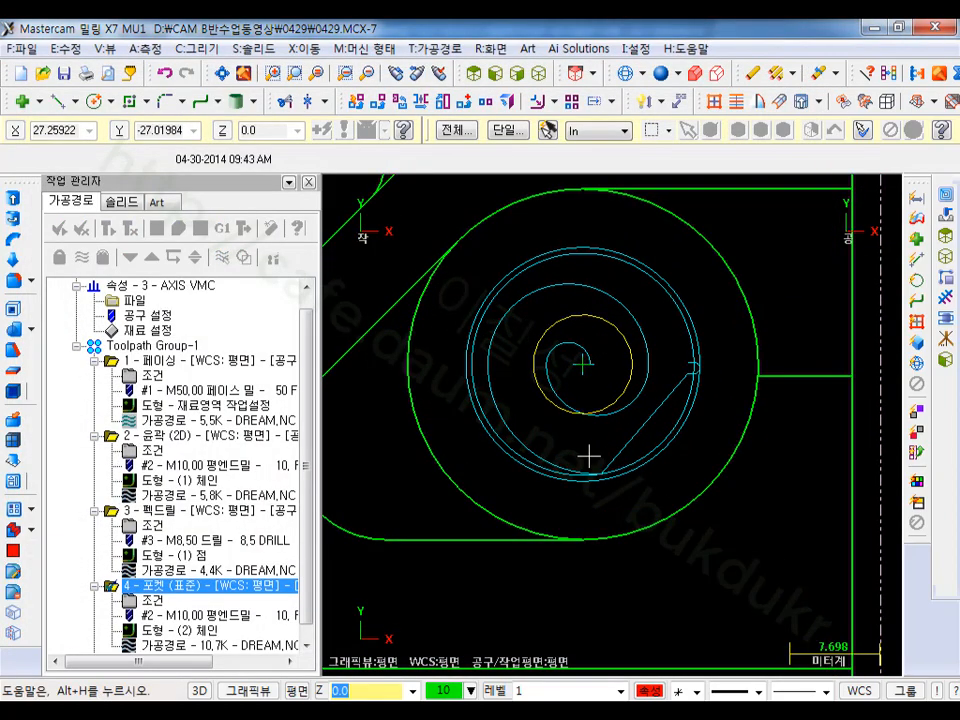
pyautogui.moveTo(632, 403); pyautogui.dragTo(668, 318, button='middle')
pyautogui.scroll(-2, 668, 318)
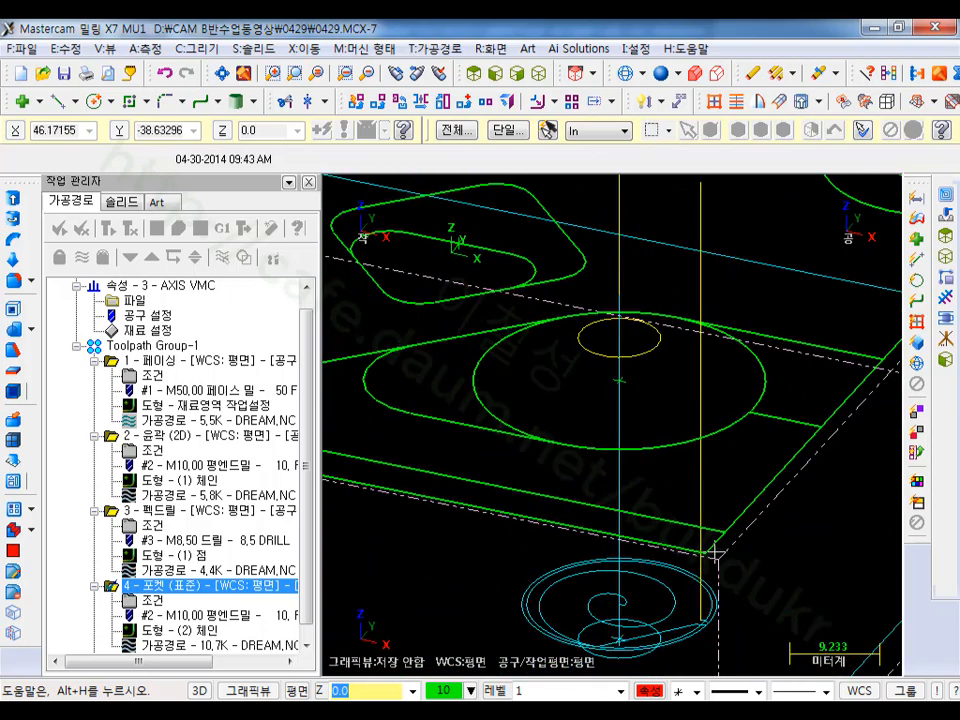
pyautogui.scroll(-1, 716, 473)
pyautogui.scroll(3, 633, 662)
pyautogui.scroll(2, 638, 633)
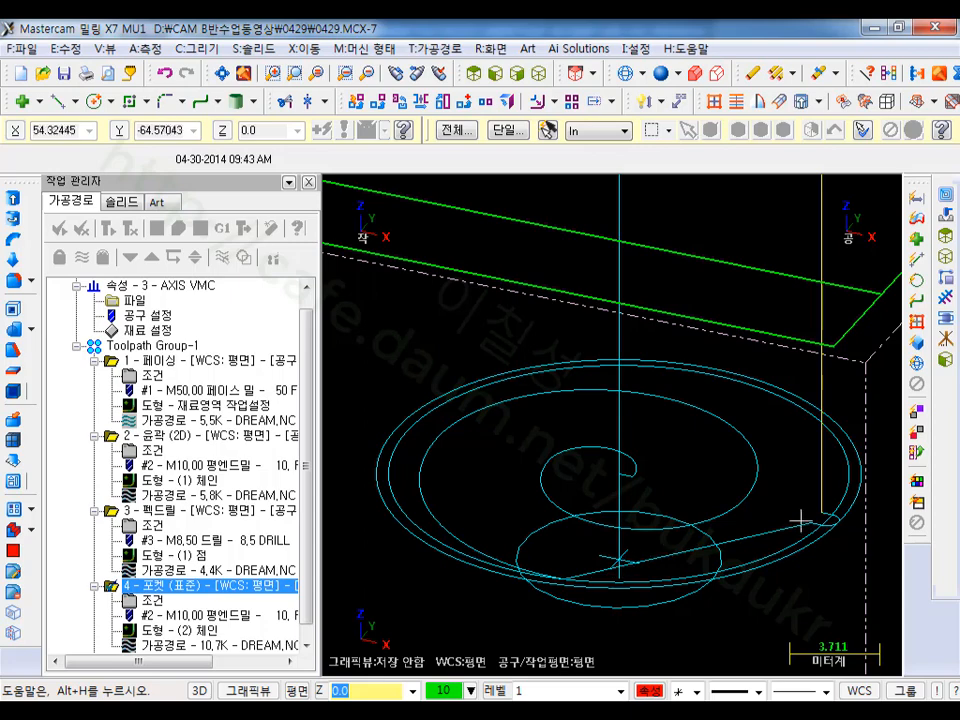
pyautogui.scroll(2, 815, 514)
pyautogui.scroll(-3, 798, 490)
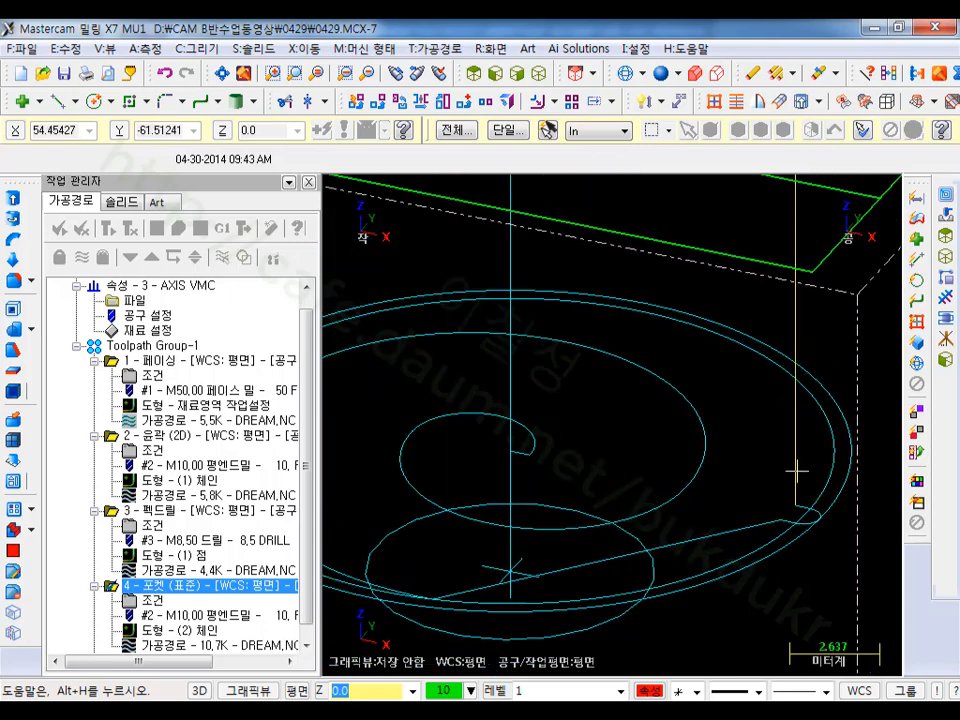
pyautogui.moveTo(790, 474); pyautogui.dragTo(720, 472, button='middle')
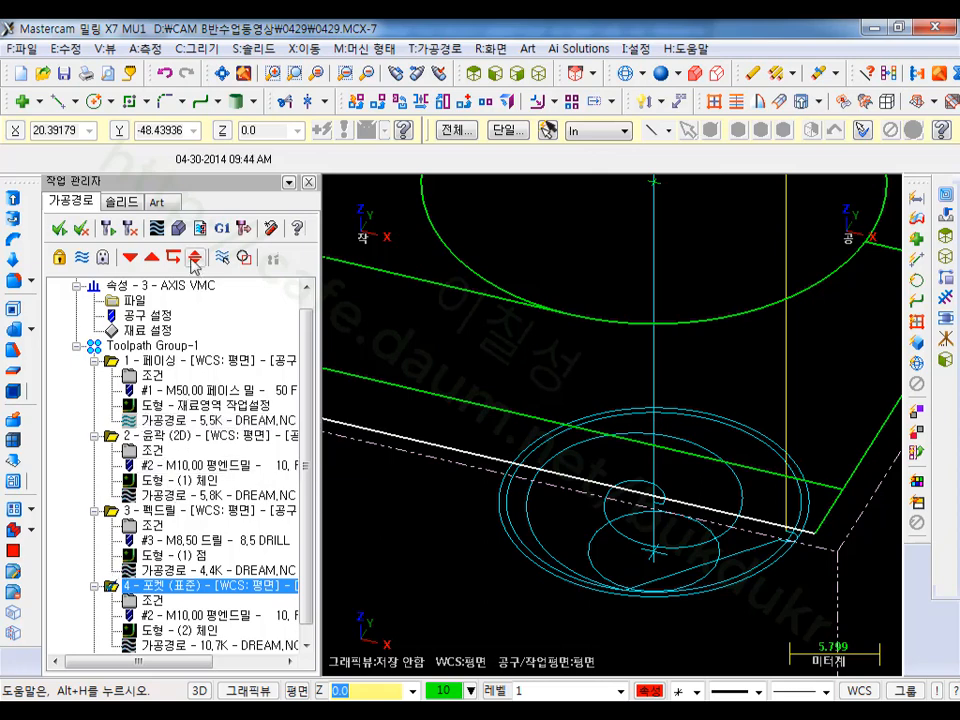
# Step: Backplot the pocket toolpath in the 3D view to check the plunge, cutting and retract moves, and close the backplot
pyautogui.click(156, 228)
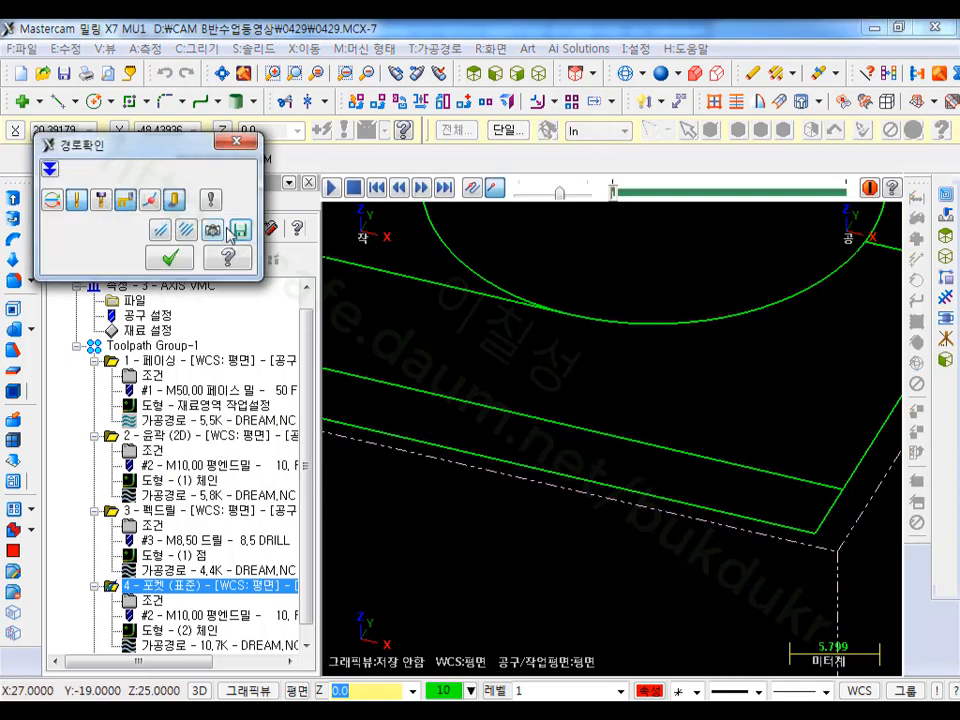
pyautogui.click(333, 189)
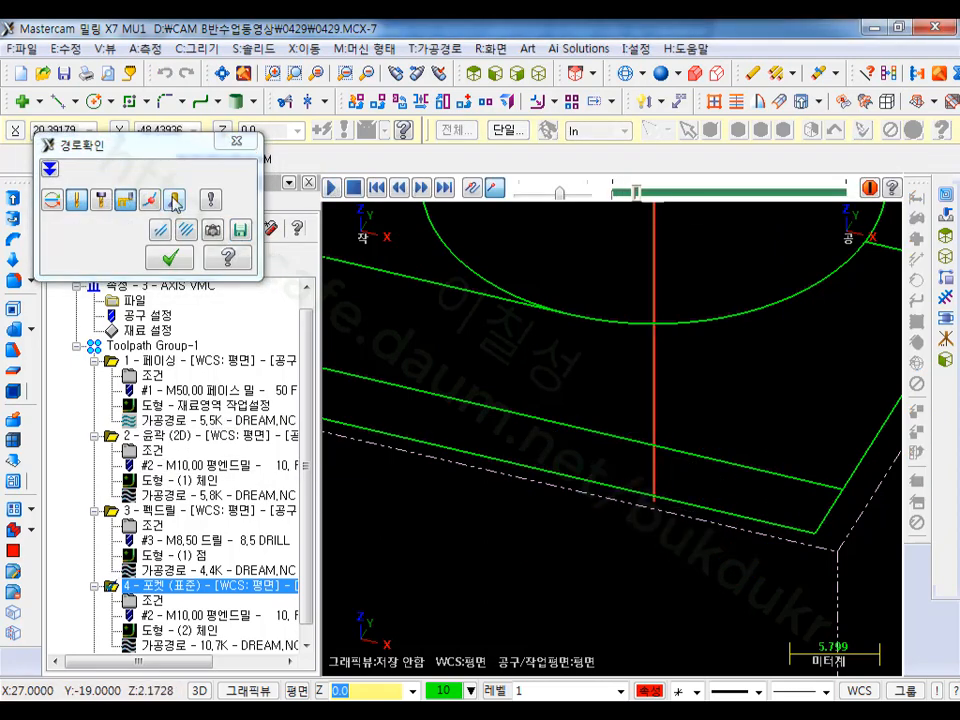
pyautogui.scroll(-1, 566, 492)
pyautogui.scroll(-3, 566, 492)
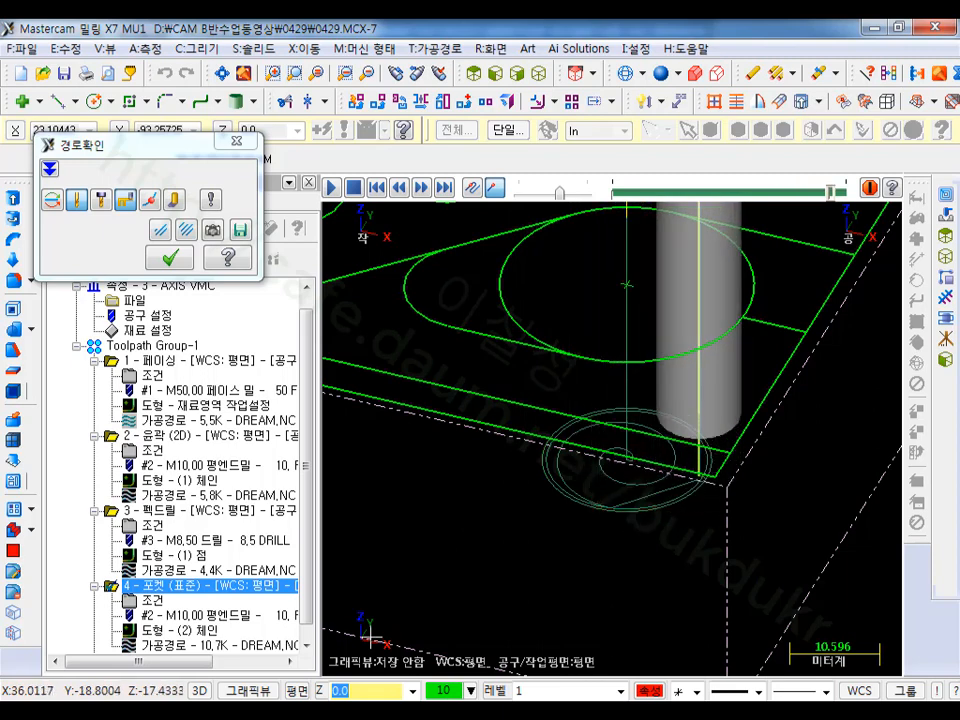
pyautogui.click(174, 262)
pyautogui.scroll(-4, 739, 491)
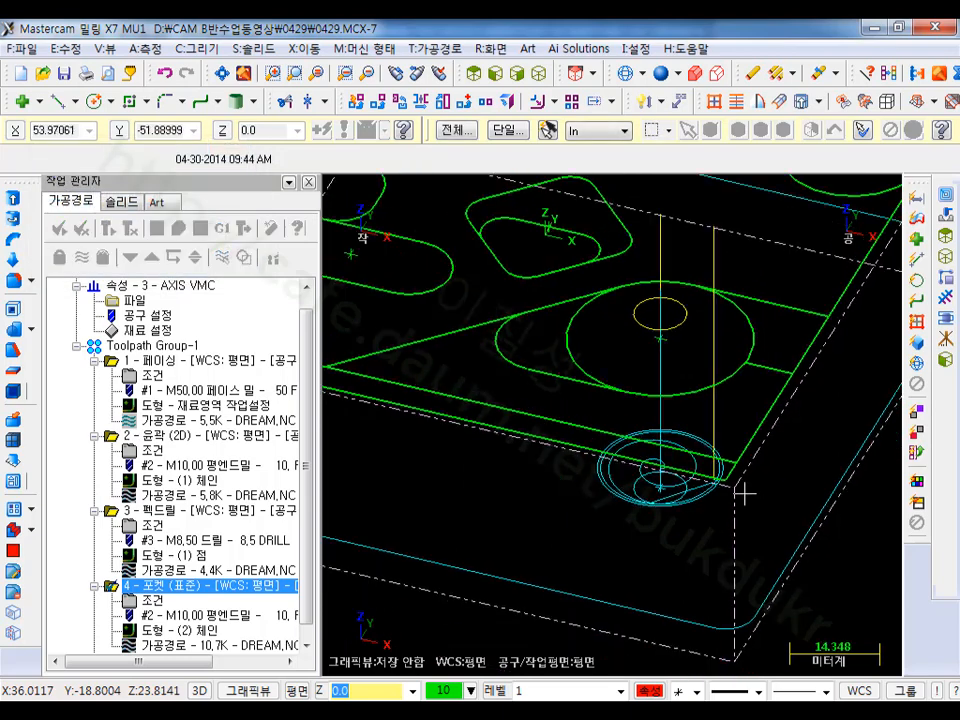
# Step: Verify all operations of Toolpath Group-1 in Mastercam Simulator, inspect the machined stock, and close the simulator
pyautogui.click(145, 345)
pyautogui.click(179, 230)
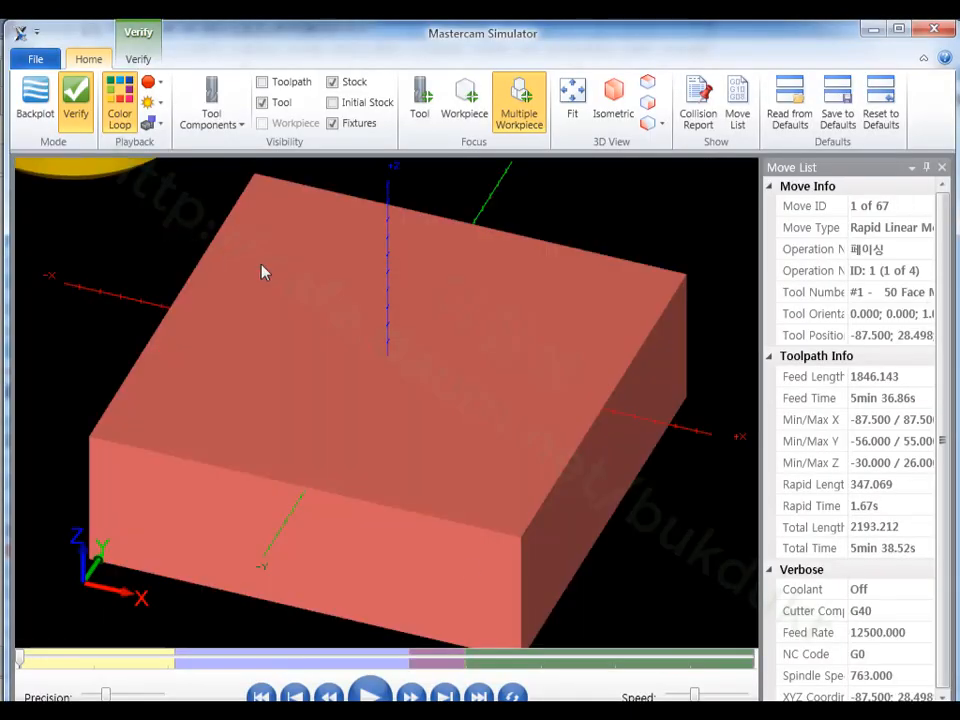
pyautogui.click(370, 695)
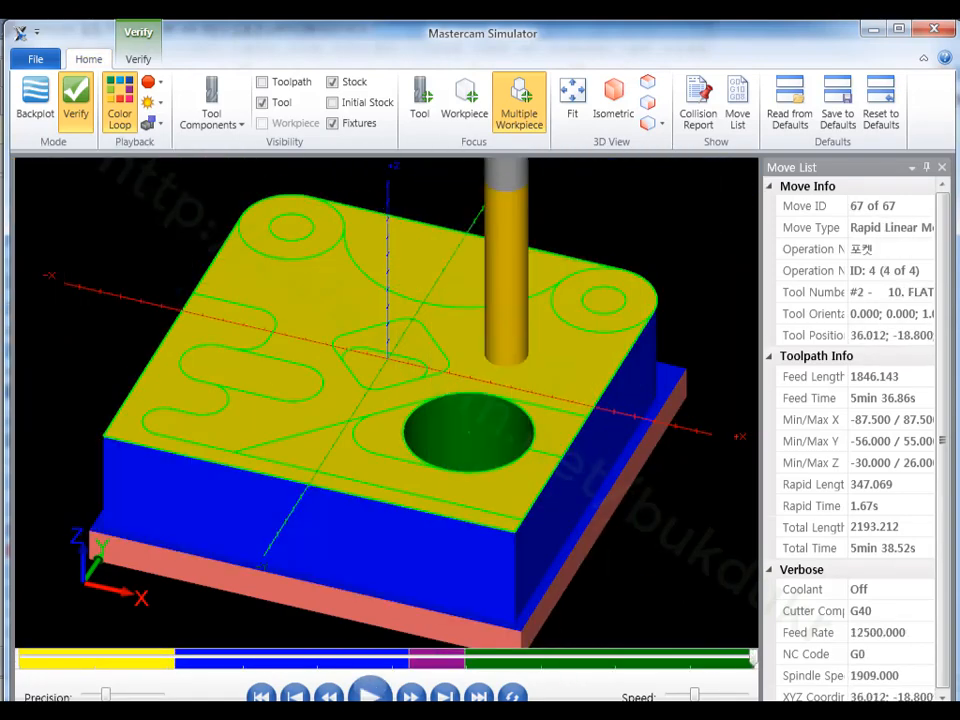
pyautogui.scroll(-3, 478, 360)
pyautogui.moveTo(492, 387); pyautogui.dragTo(486, 347, button='middle')
pyautogui.press('alt')
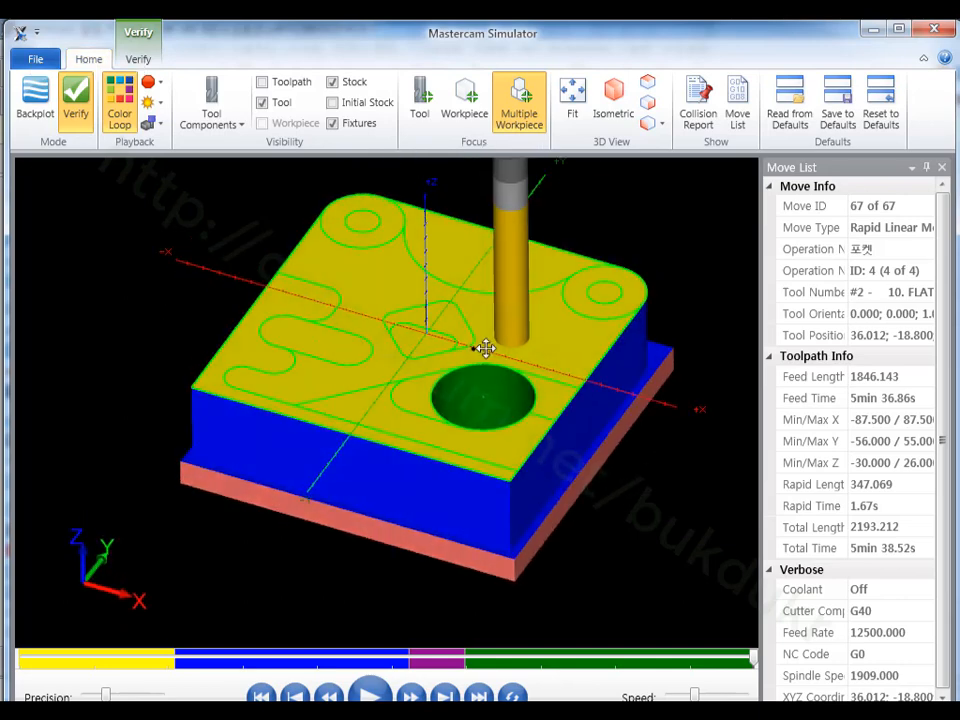
pyautogui.press('alt')
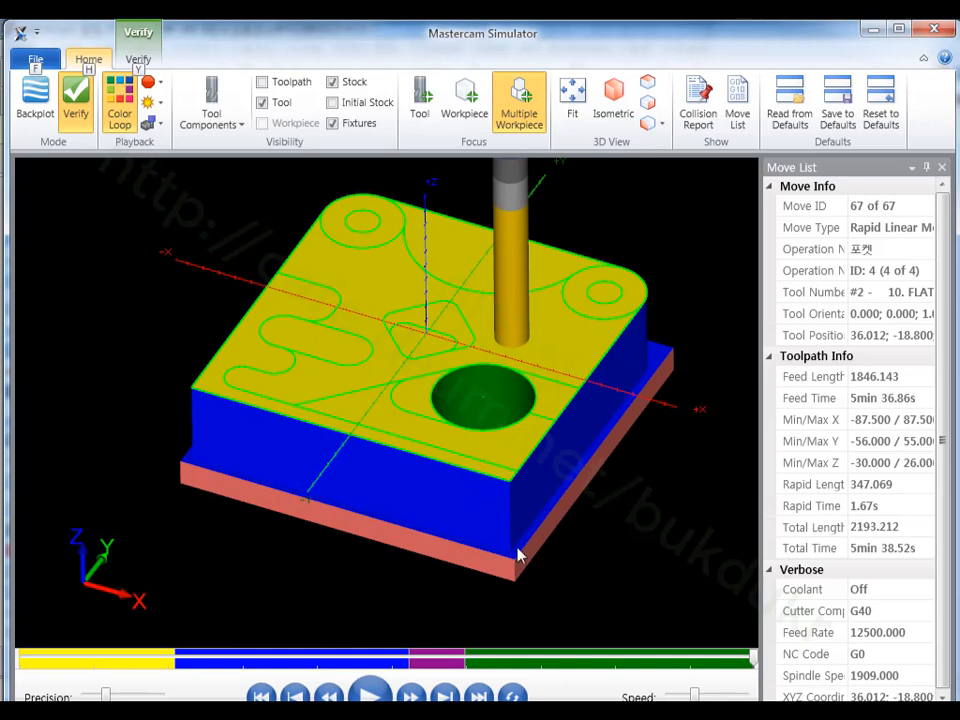
pyautogui.click(934, 28)
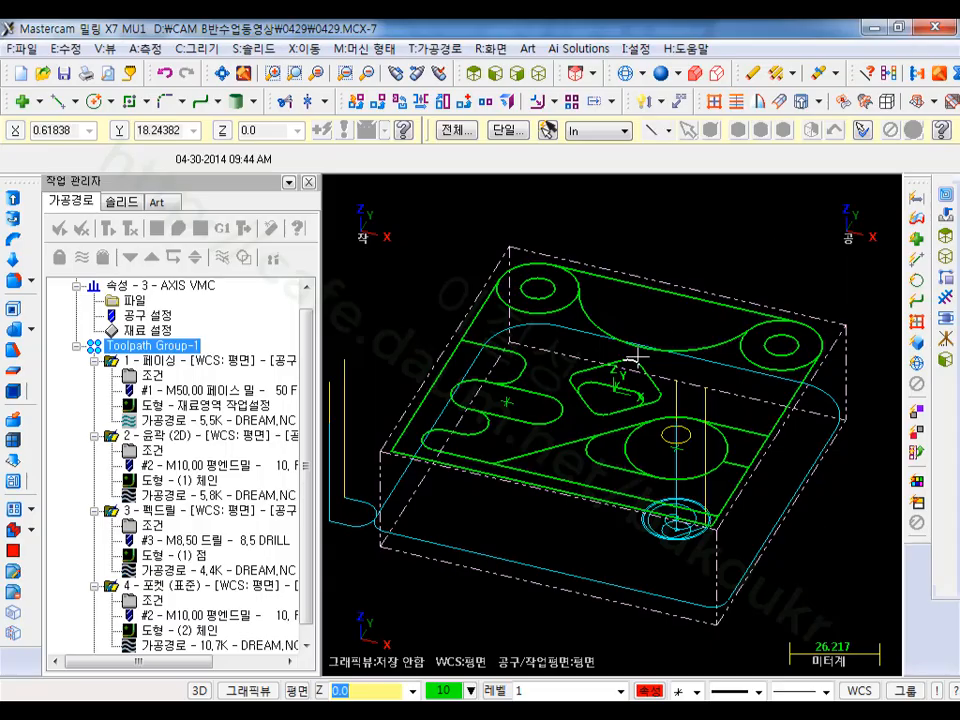
# Step: Show the whole part in the top view and collapse the four operations of Toolpath Group-1
pyautogui.click(474, 74)
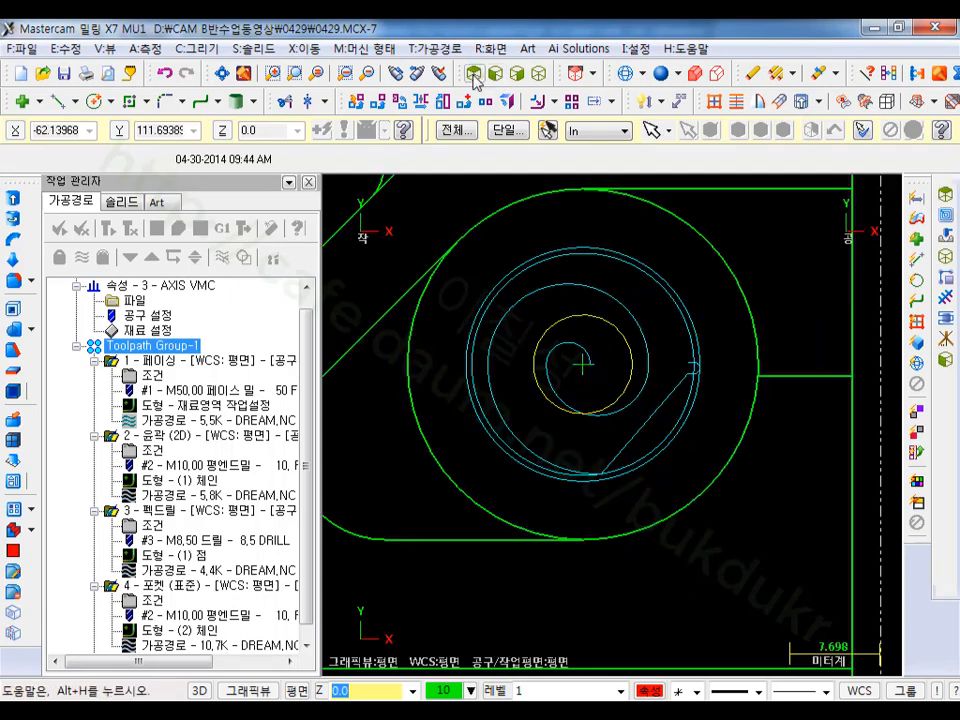
pyautogui.click(94, 360)
pyautogui.click(94, 391)
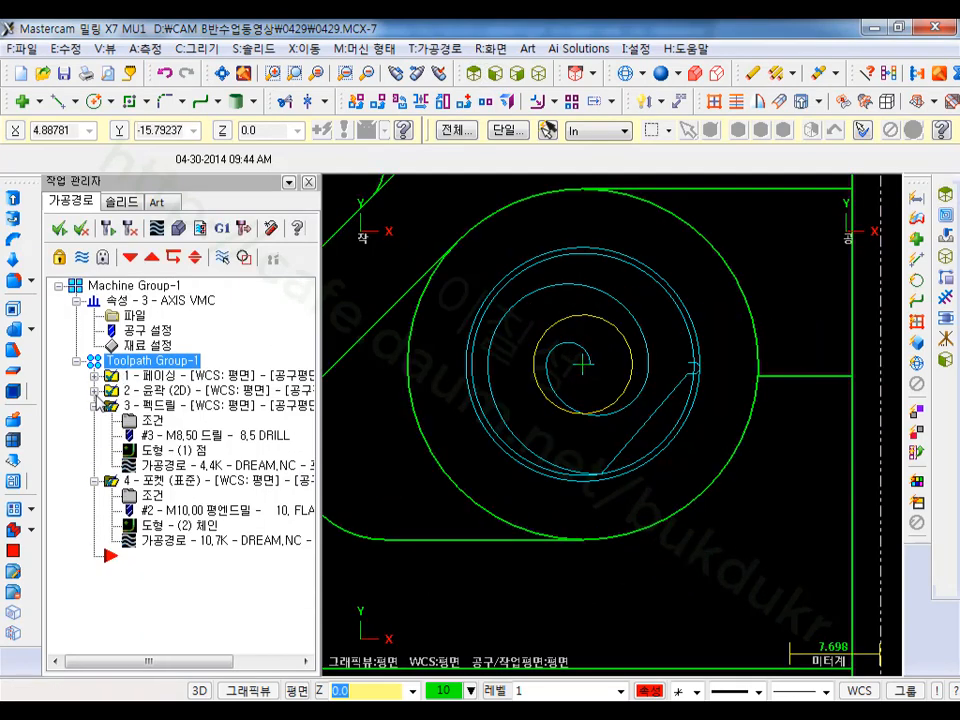
pyautogui.click(94, 406)
pyautogui.click(94, 421)
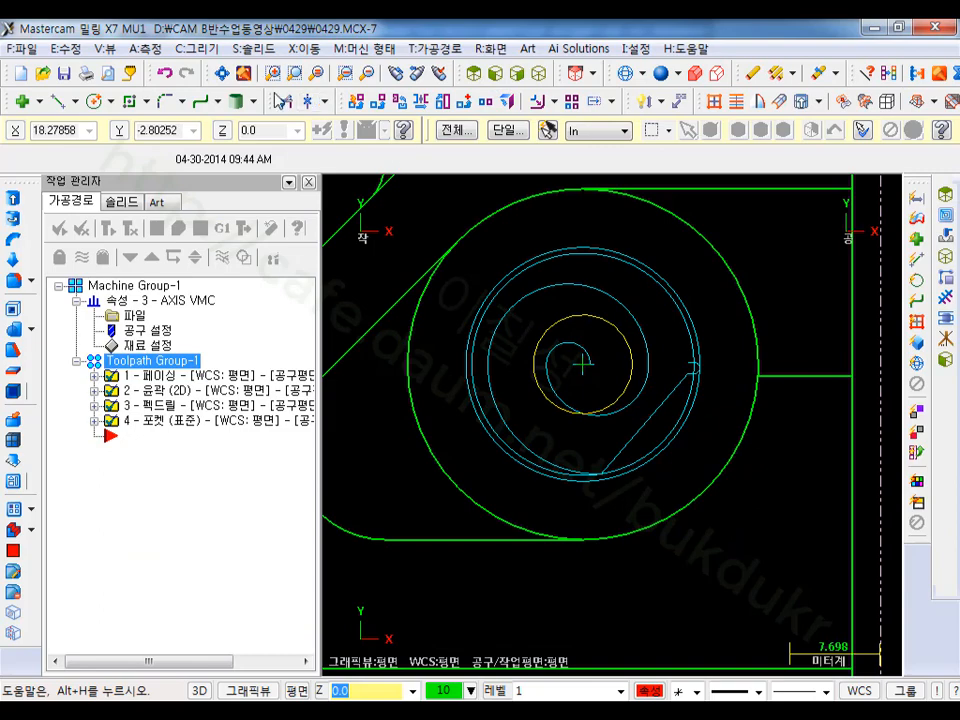
pyautogui.click(222, 74)
pyautogui.click(439, 48)
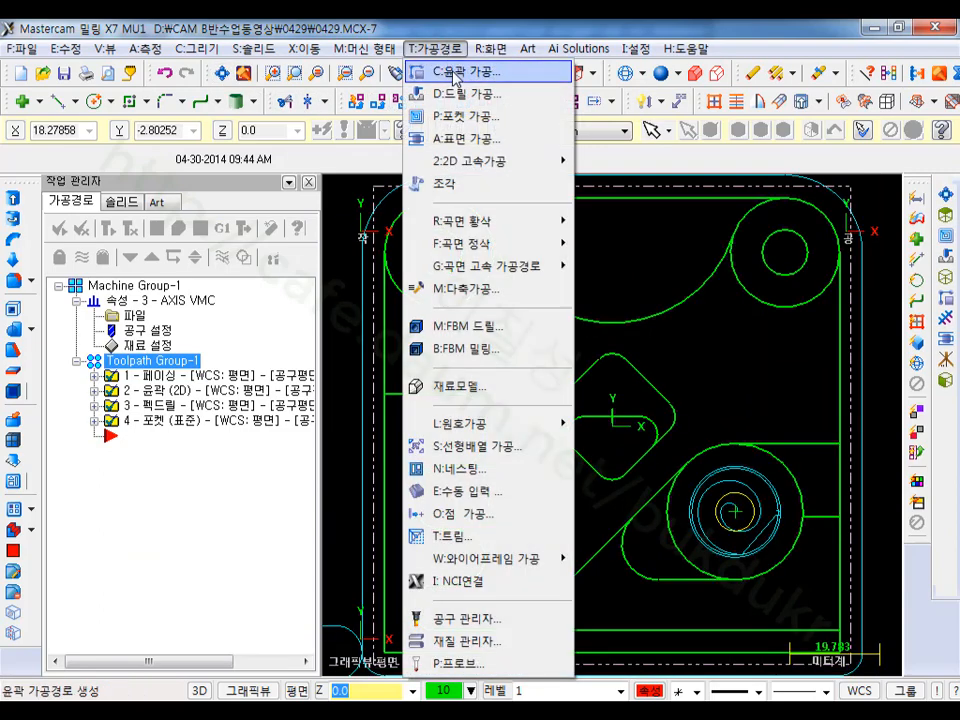
pyautogui.click(489, 69)
pyautogui.scroll(-1, 515, 290)
pyautogui.scroll(-1, 530, 275)
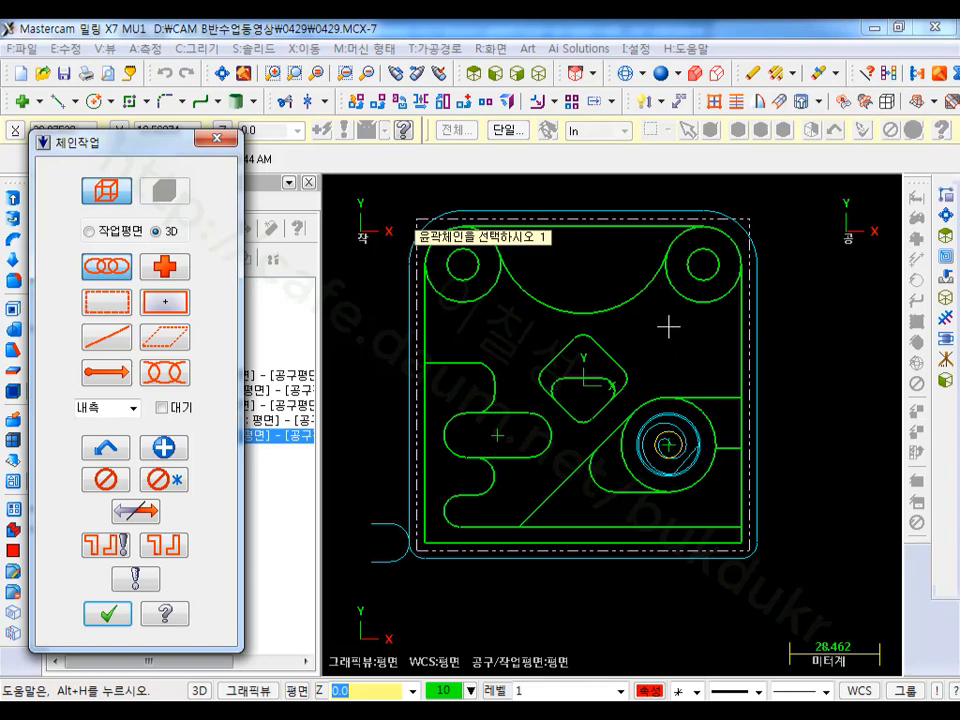
pyautogui.click(229, 140)
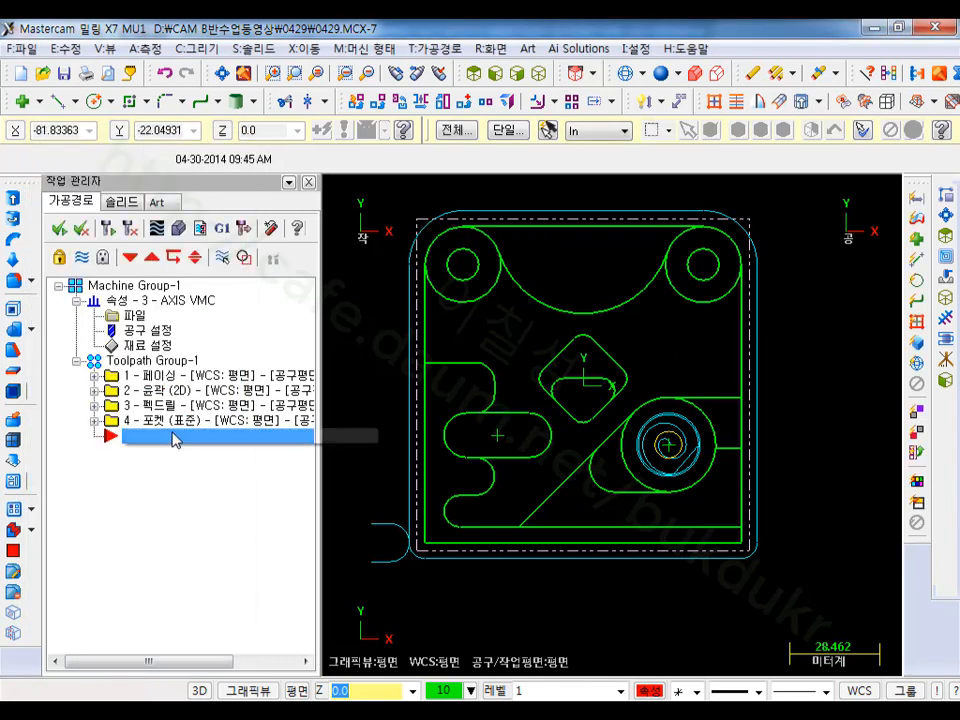
# Step: Copy operation 2, the 2D contour, to after operation 4, the standard pocket
pyautogui.click(167, 392)
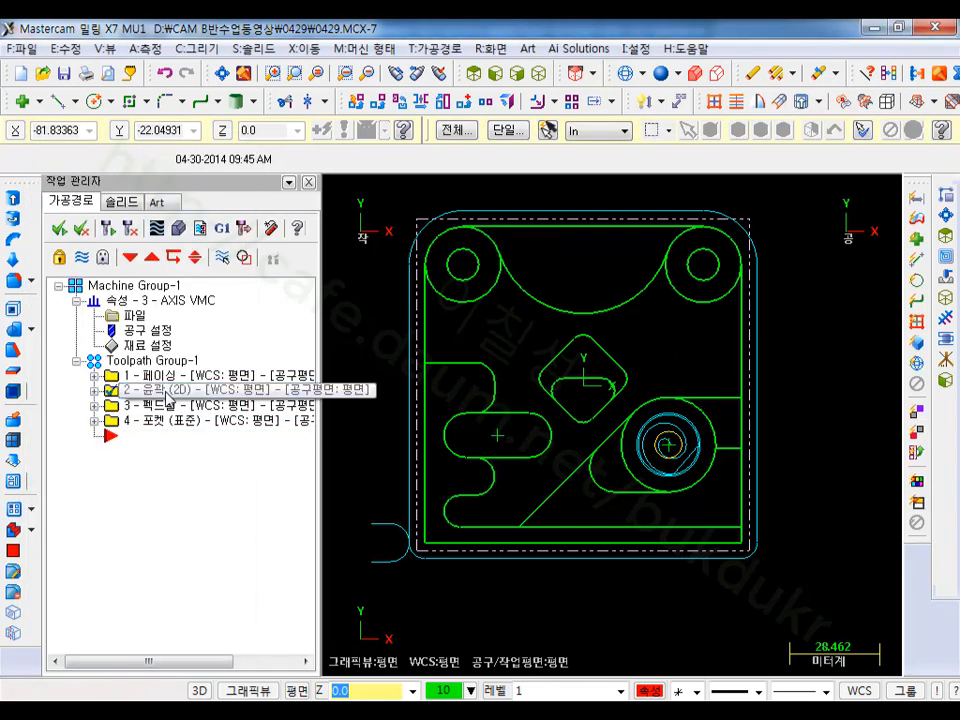
pyautogui.moveTo(157, 397); pyautogui.dragTo(178, 508, button='right')
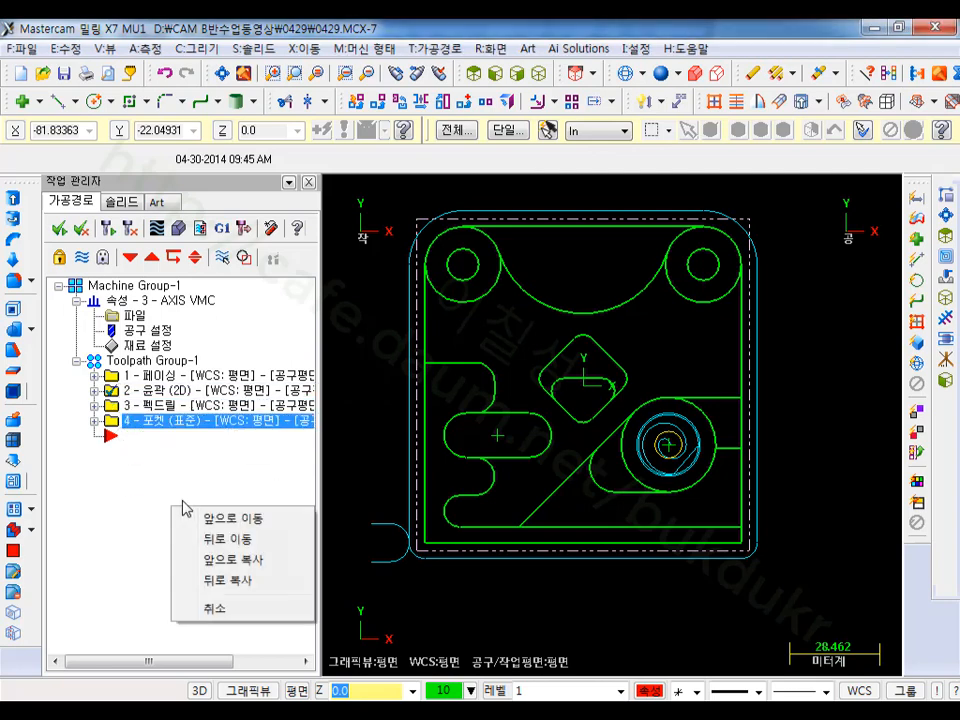
pyautogui.click(230, 581)
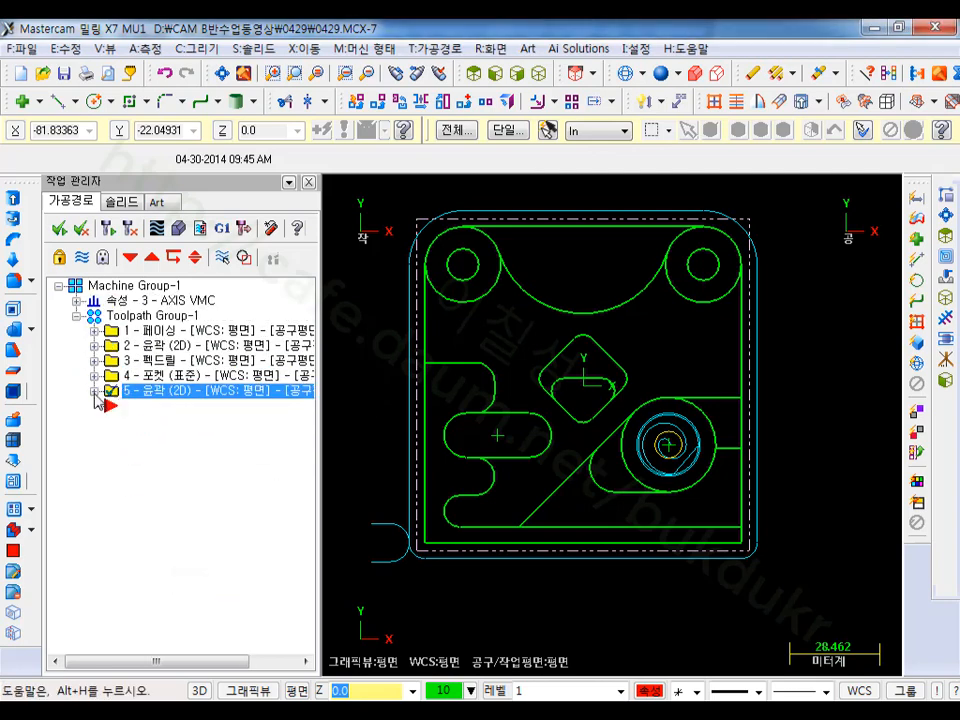
# Step: Add the closed circle of the large pocket as a second chain to the geometry of operation 5
pyautogui.click(95, 391)
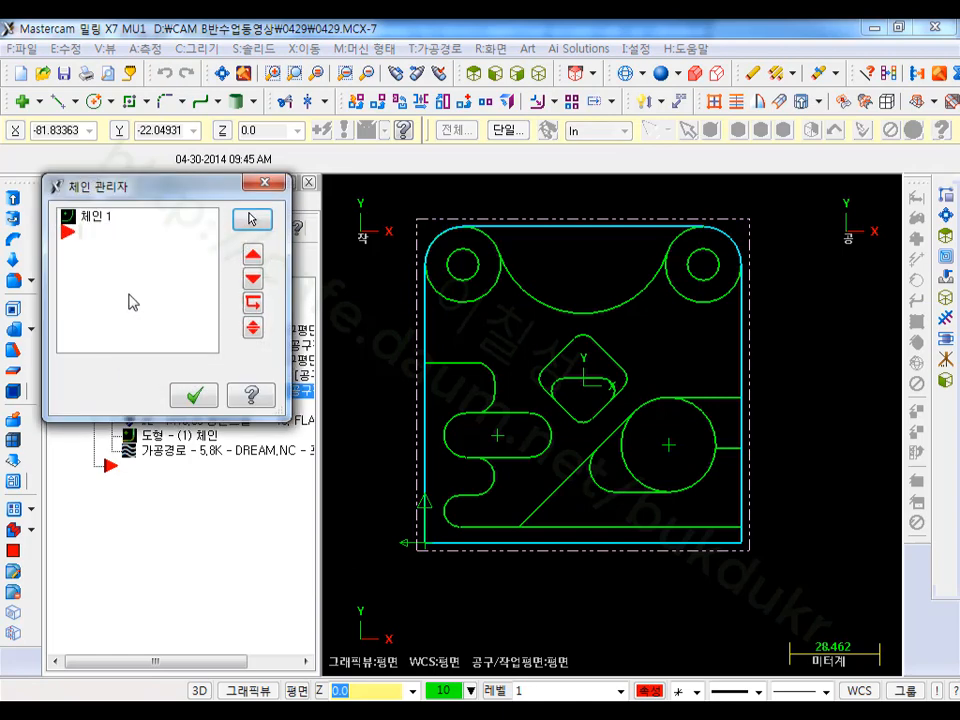
pyautogui.rightClick(134, 291)
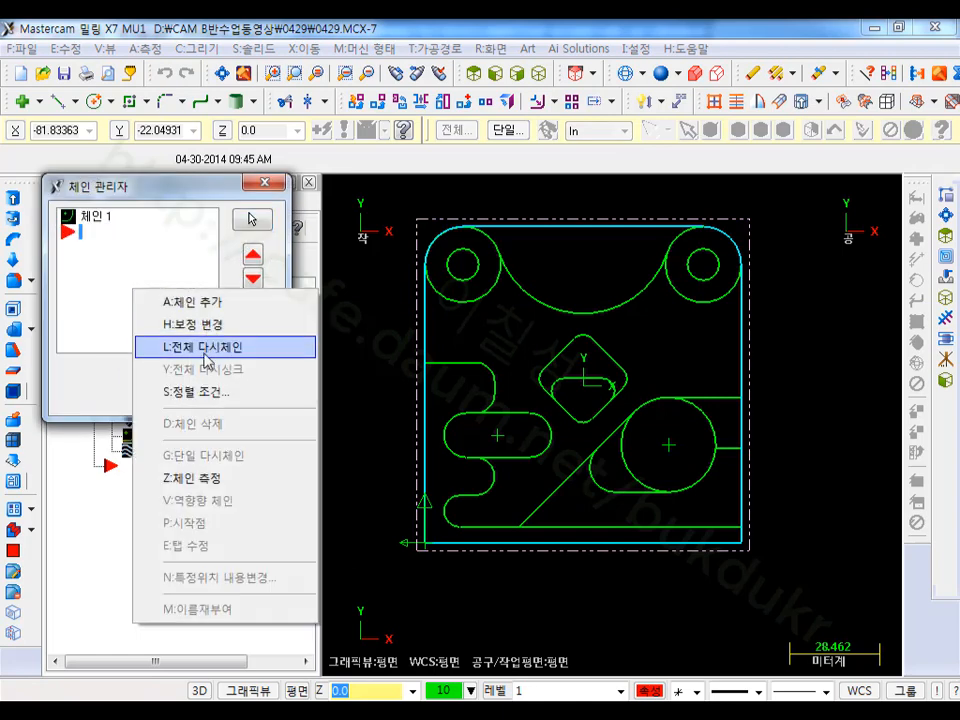
pyautogui.click(193, 301)
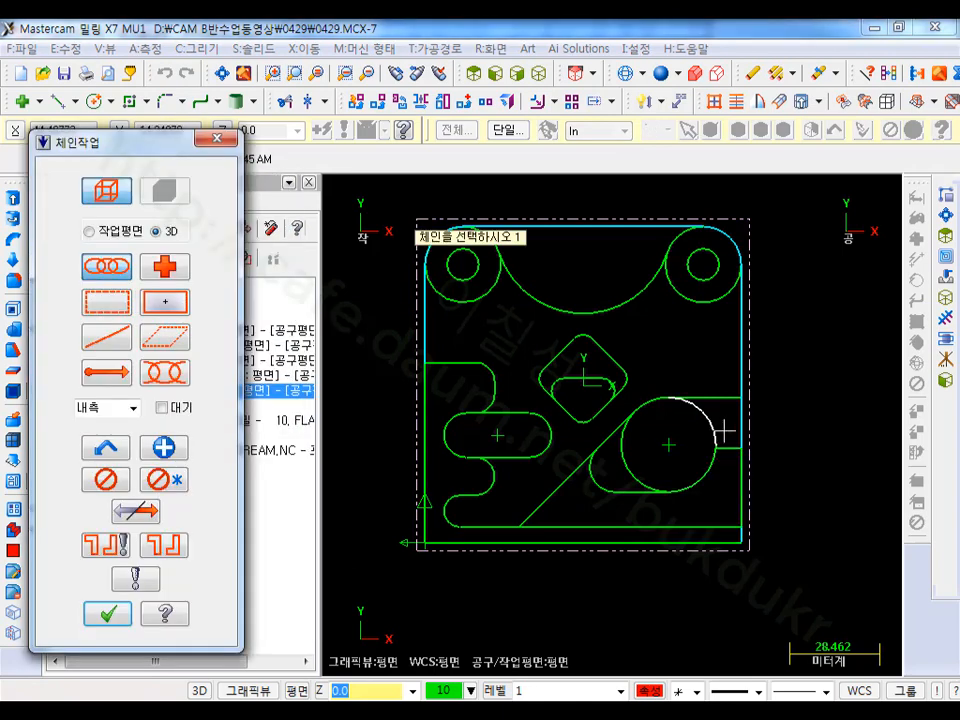
pyautogui.click(720, 430)
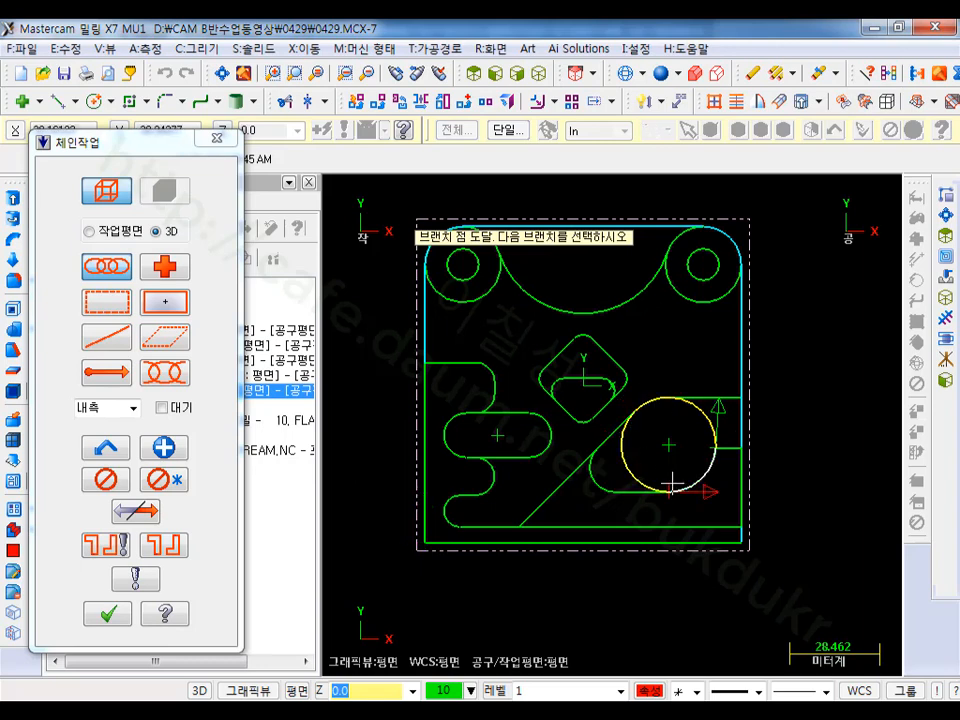
pyautogui.click(714, 410)
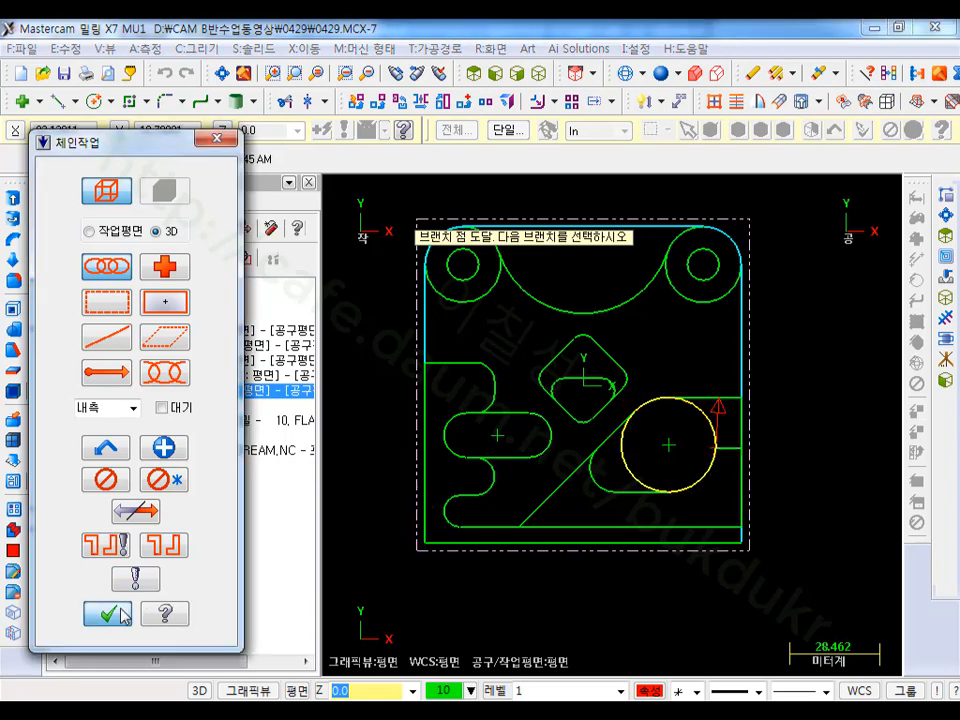
pyautogui.click(128, 611)
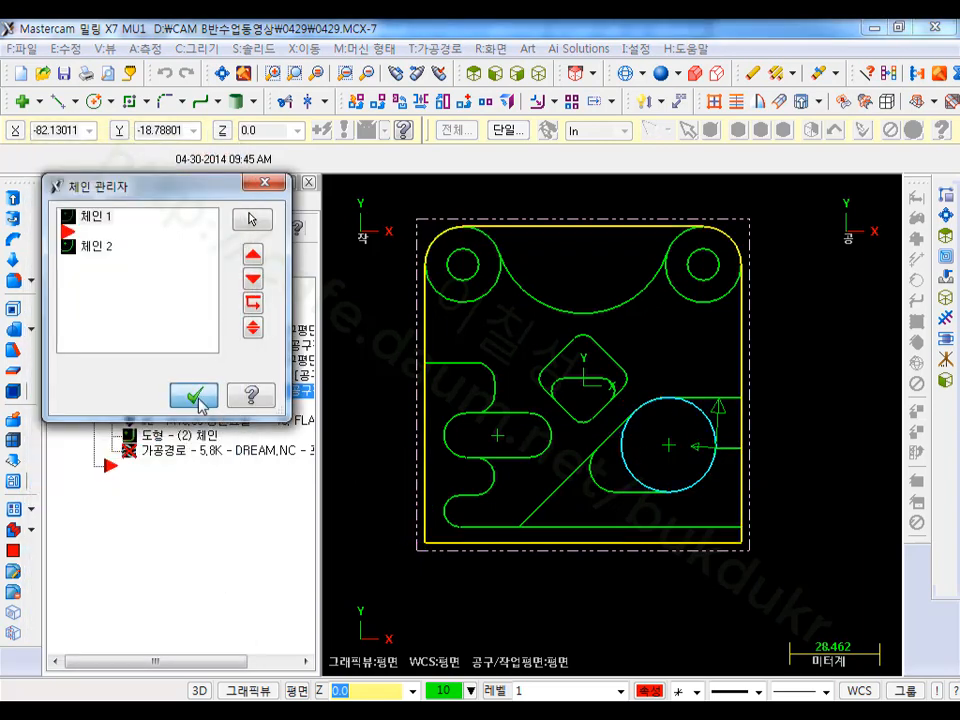
pyautogui.click(199, 400)
# Step: Assign the 10 / 45 Chamfer Mill from the tool library to operation 5, filtering the library to chamfer mills of diameter 10
pyautogui.click(148, 406)
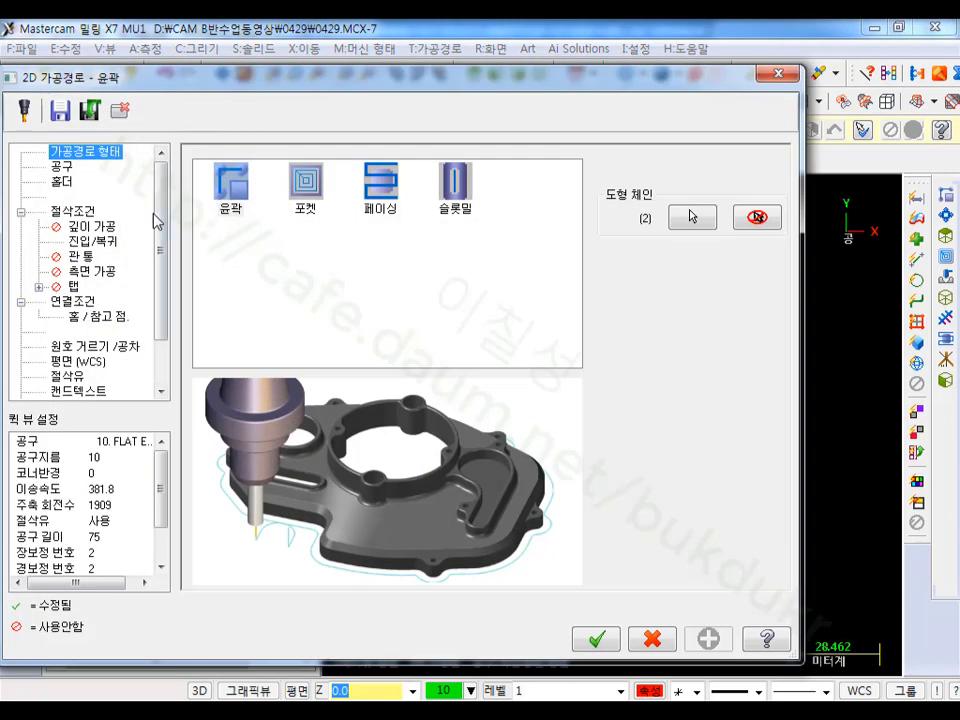
pyautogui.click(61, 166)
pyautogui.rightClick(297, 294)
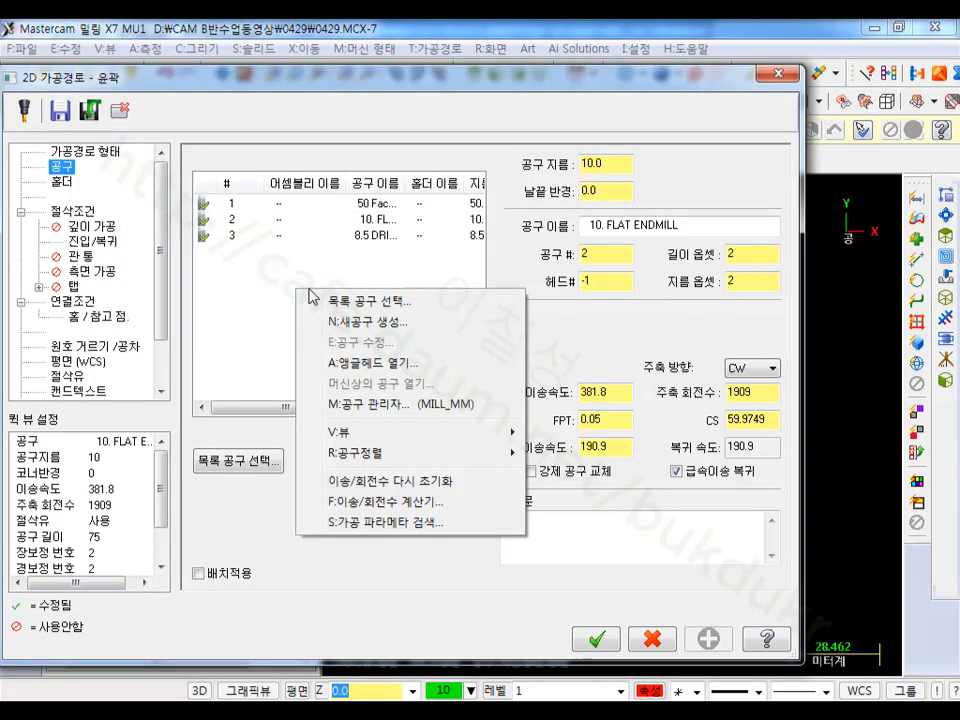
pyautogui.click(360, 303)
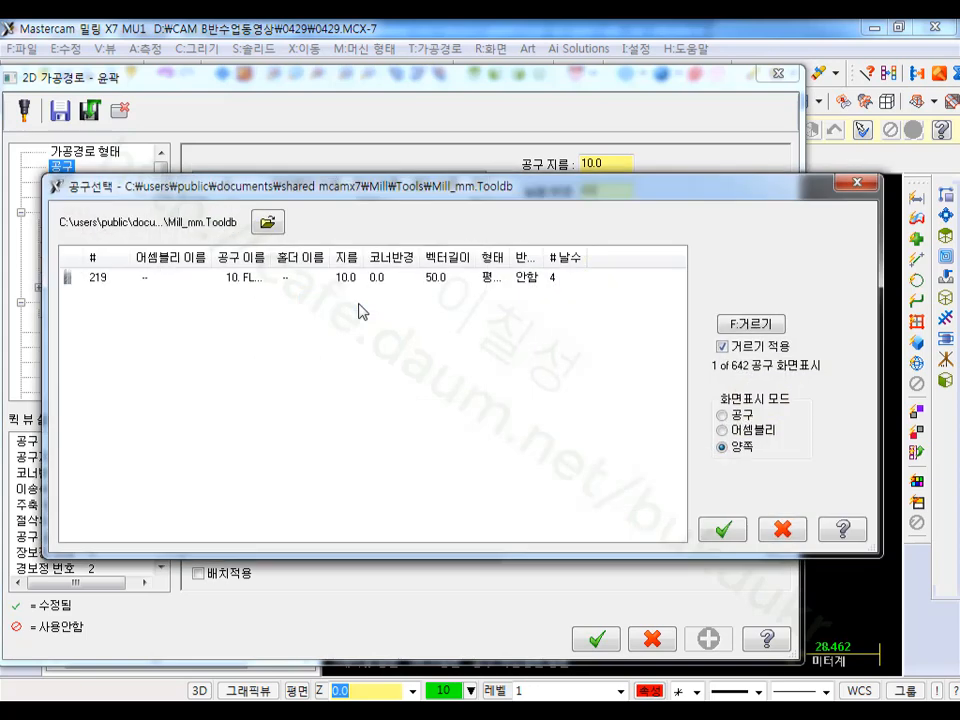
pyautogui.click(748, 324)
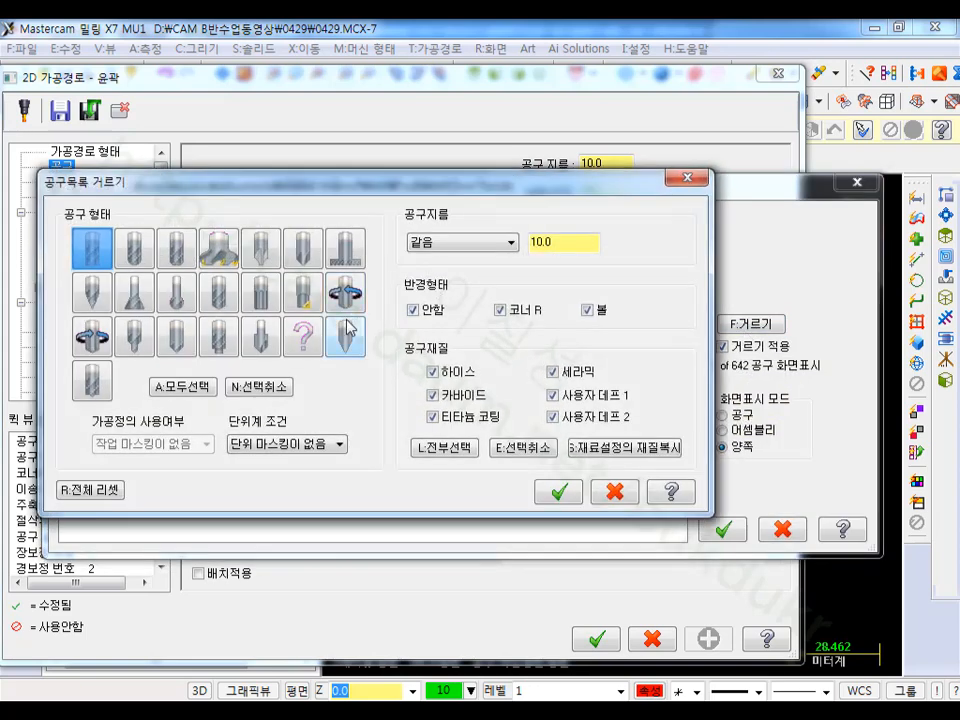
pyautogui.click(303, 256)
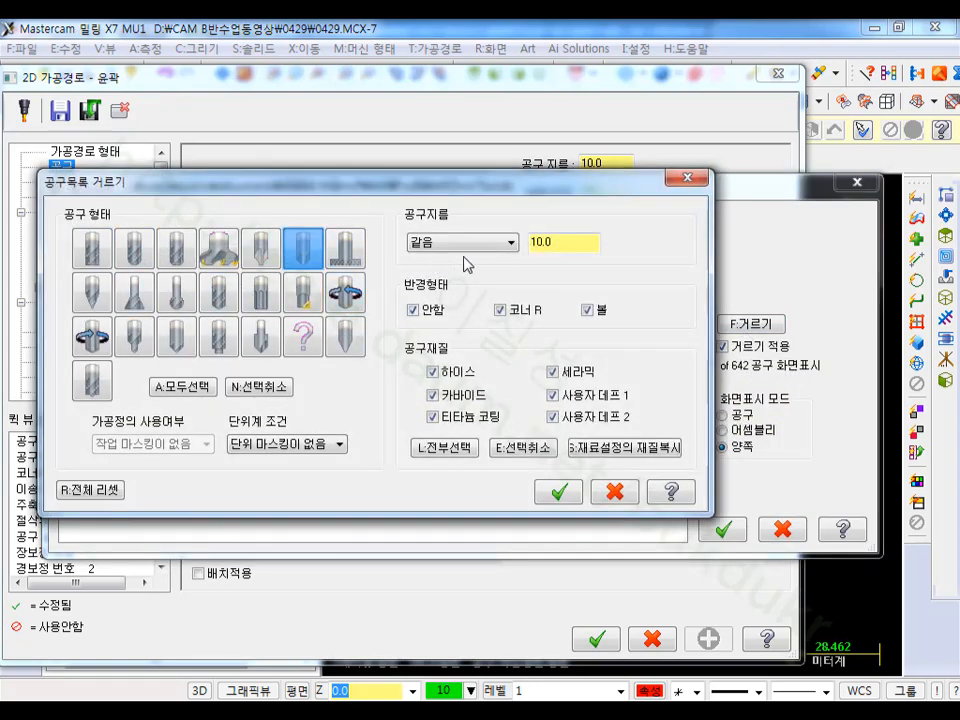
pyautogui.click(556, 491)
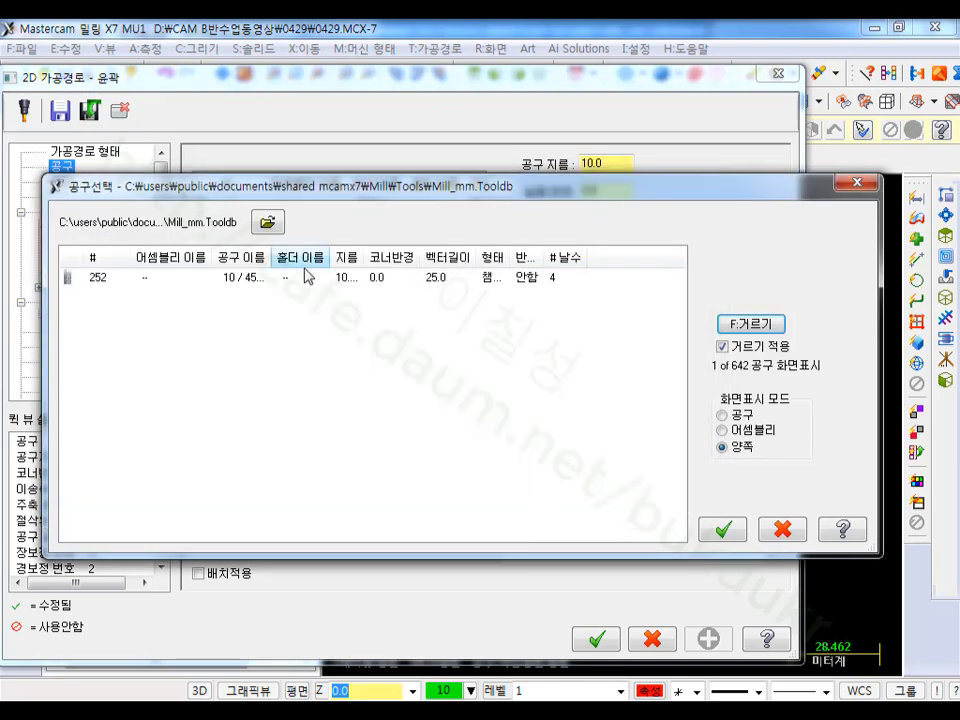
pyautogui.doubleClick(207, 285)
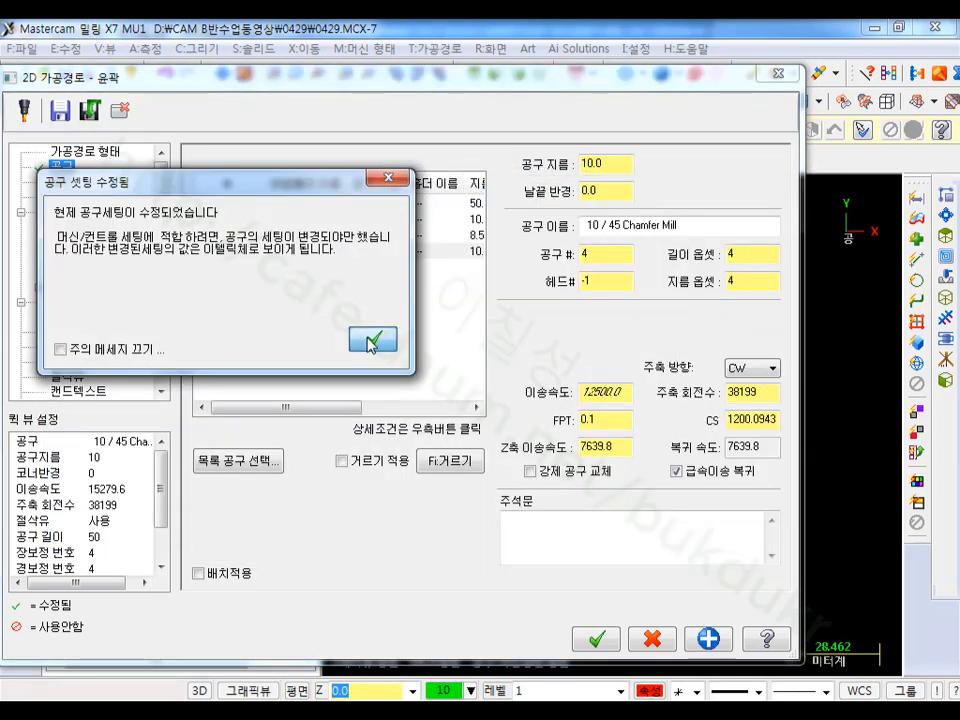
pyautogui.click(370, 338)
# Step: Check the tool definition of the chamfer mill and accept it
pyautogui.rightClick(290, 252)
pyautogui.click(335, 302)
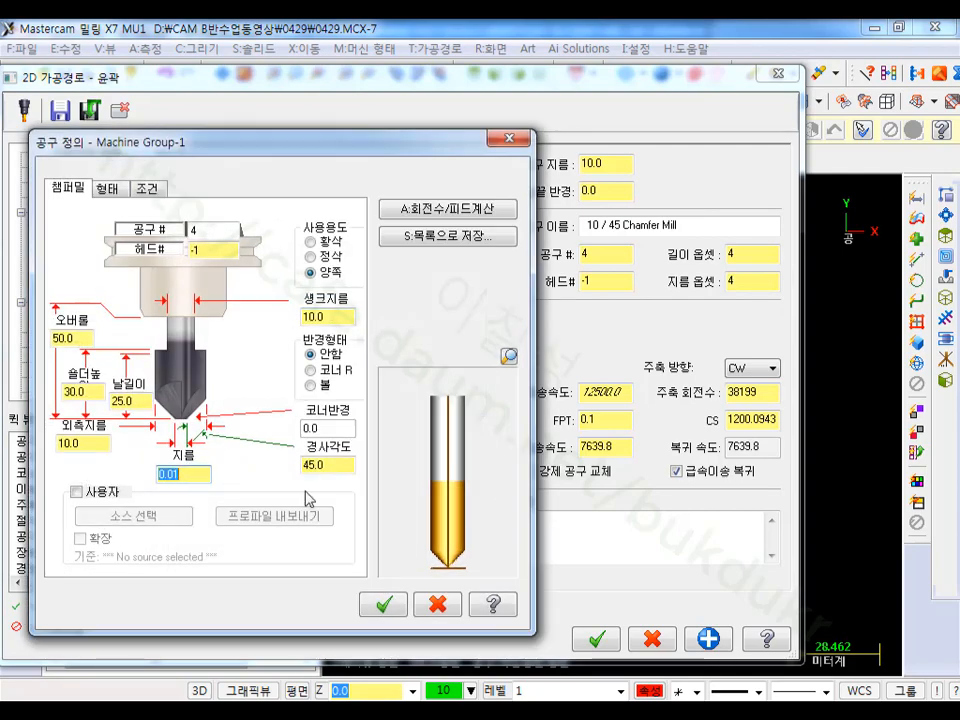
pyautogui.click(396, 604)
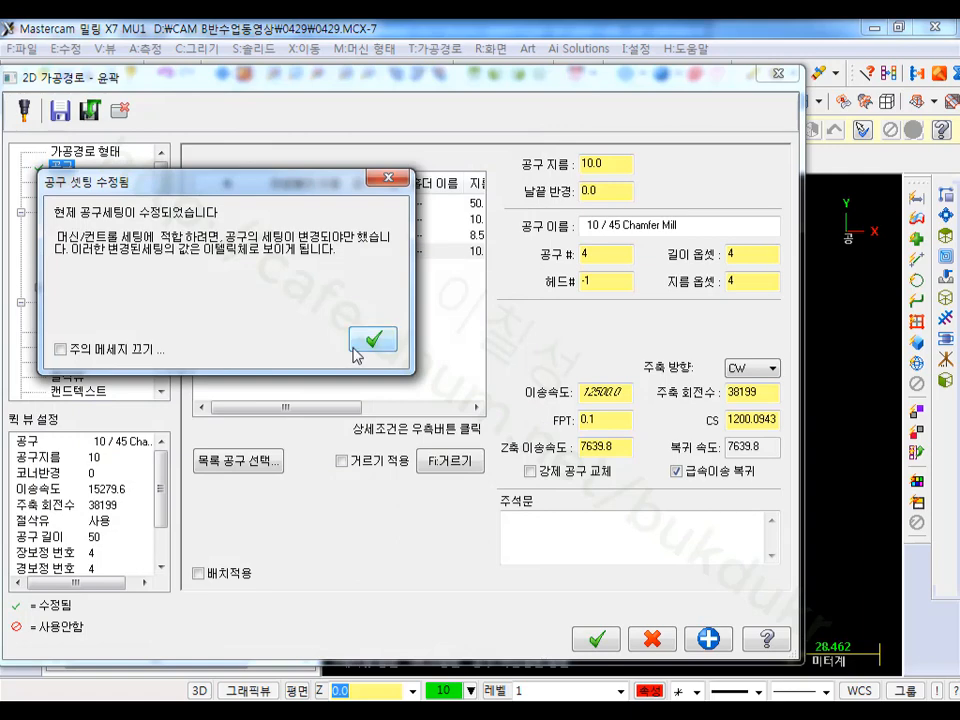
pyautogui.click(366, 342)
# Step: Change the contour type of operation 5 to 2D chamfer with a width of 0.5
pyautogui.click(78, 212)
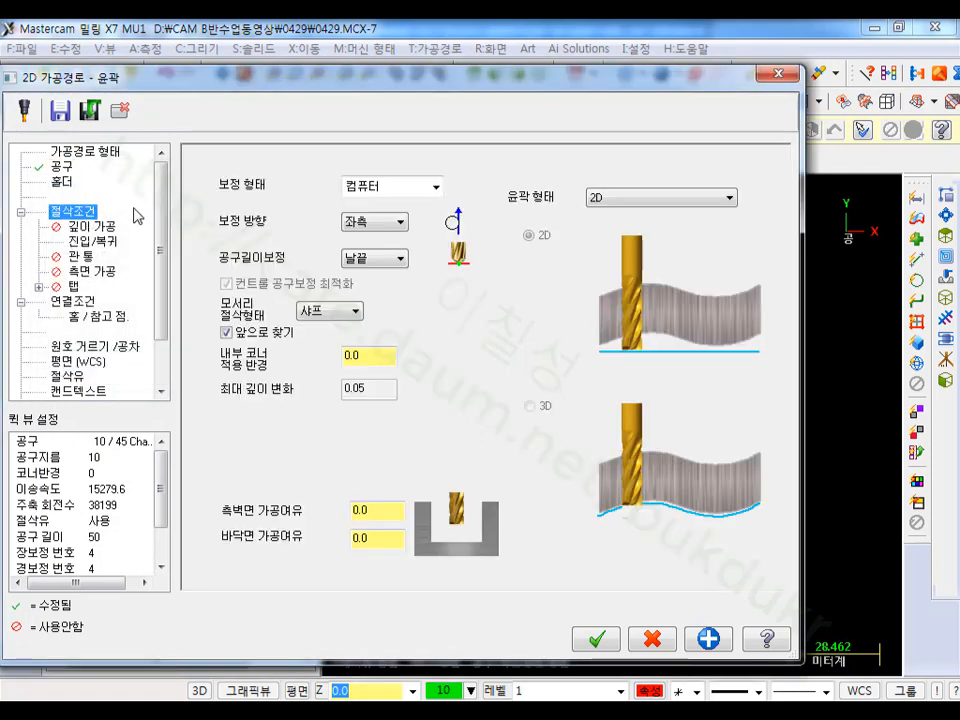
pyautogui.click(729, 197)
pyautogui.click(627, 227)
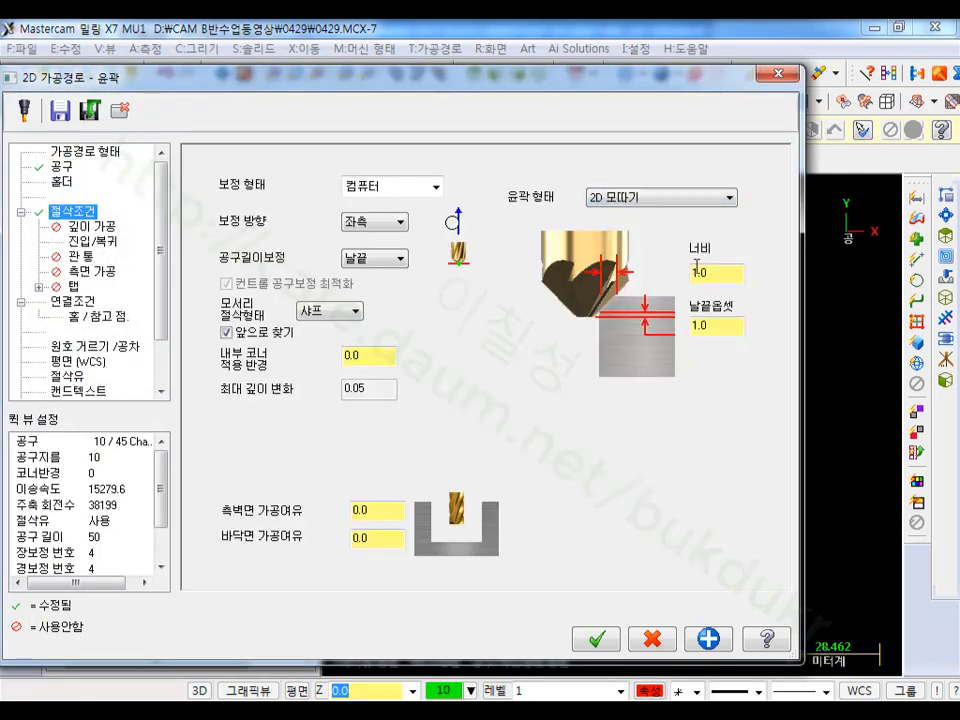
pyautogui.doubleClick(718, 273)
pyautogui.write('0.5')
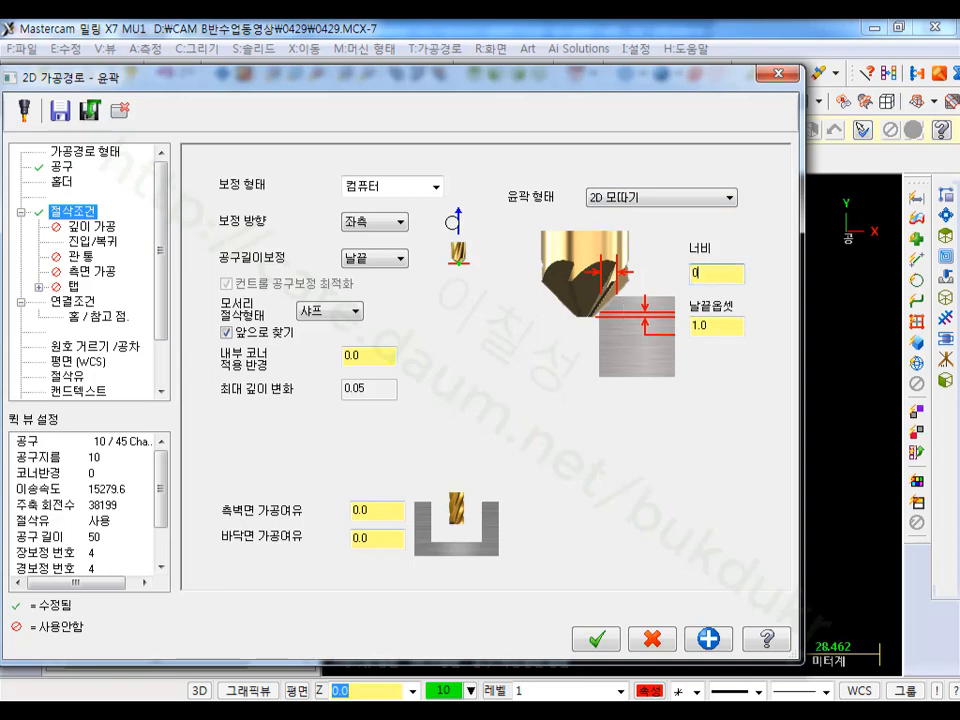
# Step: Turn off lead in/out, set the machining depth to 0 and apply the parameters to the chamfer operation
pyautogui.click(105, 240)
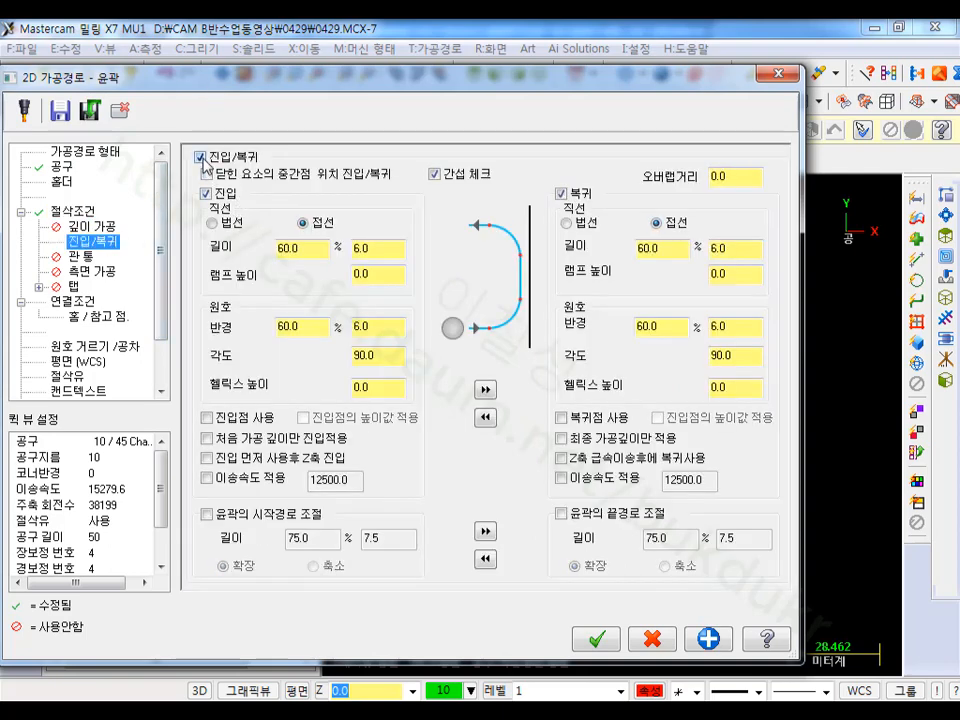
pyautogui.click(201, 158)
pyautogui.click(80, 302)
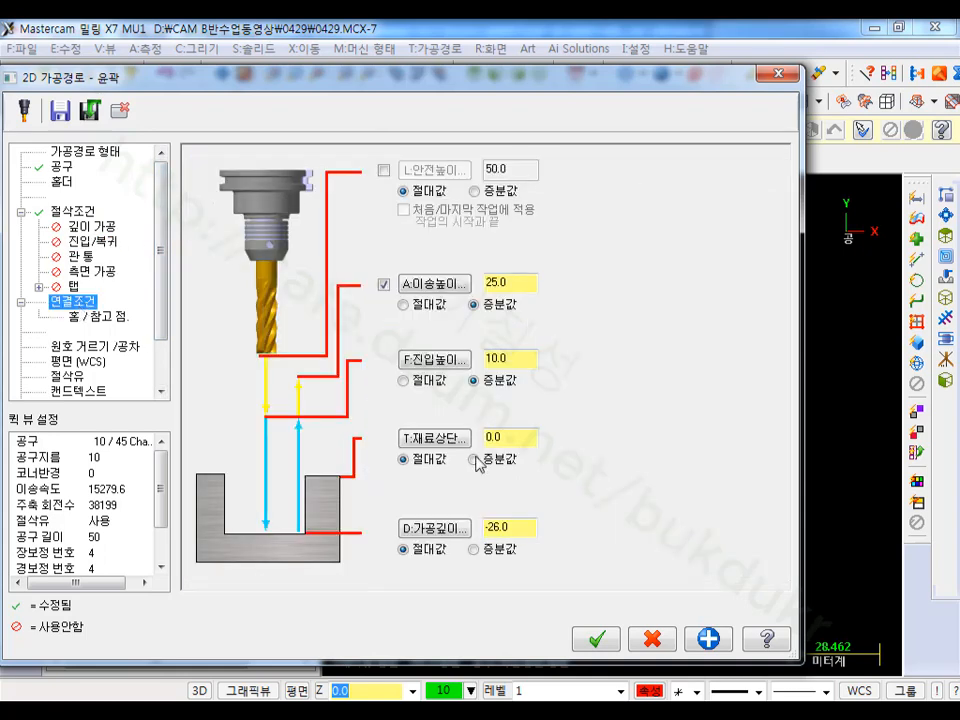
pyautogui.moveTo(517, 527); pyautogui.dragTo(467, 537)
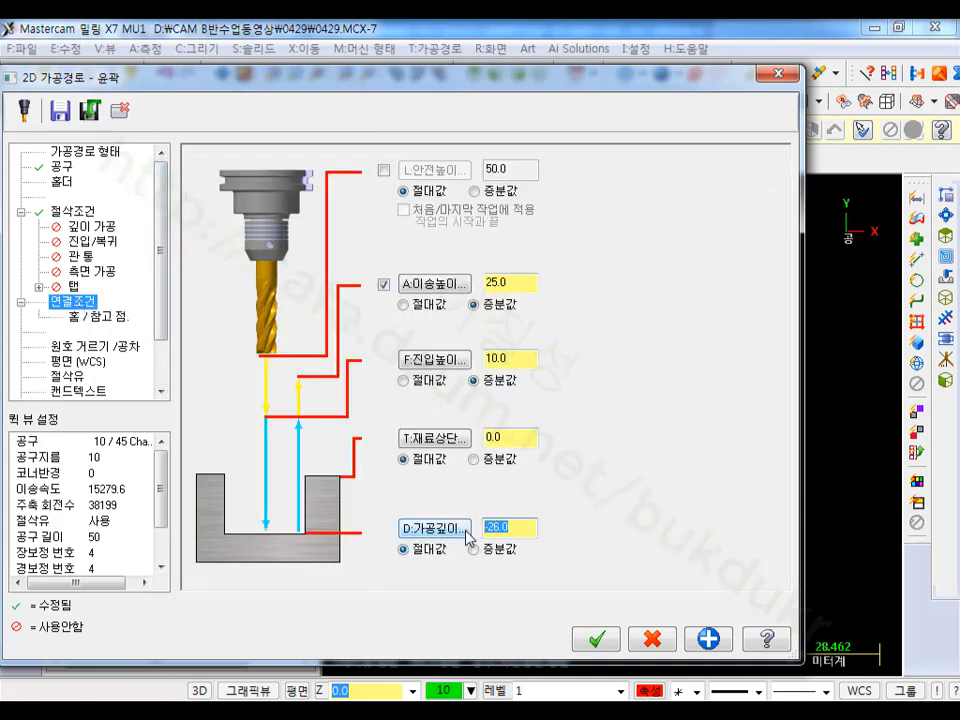
pyautogui.write('0')
pyautogui.click(606, 634)
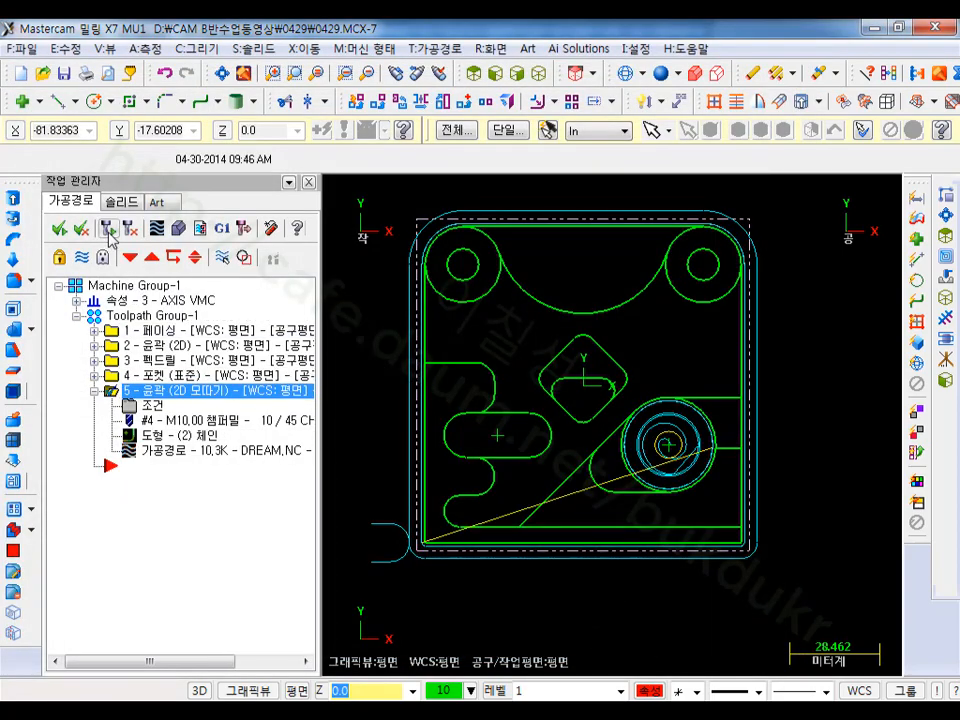
# Step: Verify all five operations of Toolpath Group-1 in Mastercam Simulator in the isometric view and inspect the chamfered outer edge and circular pocket edge
pyautogui.click(154, 316)
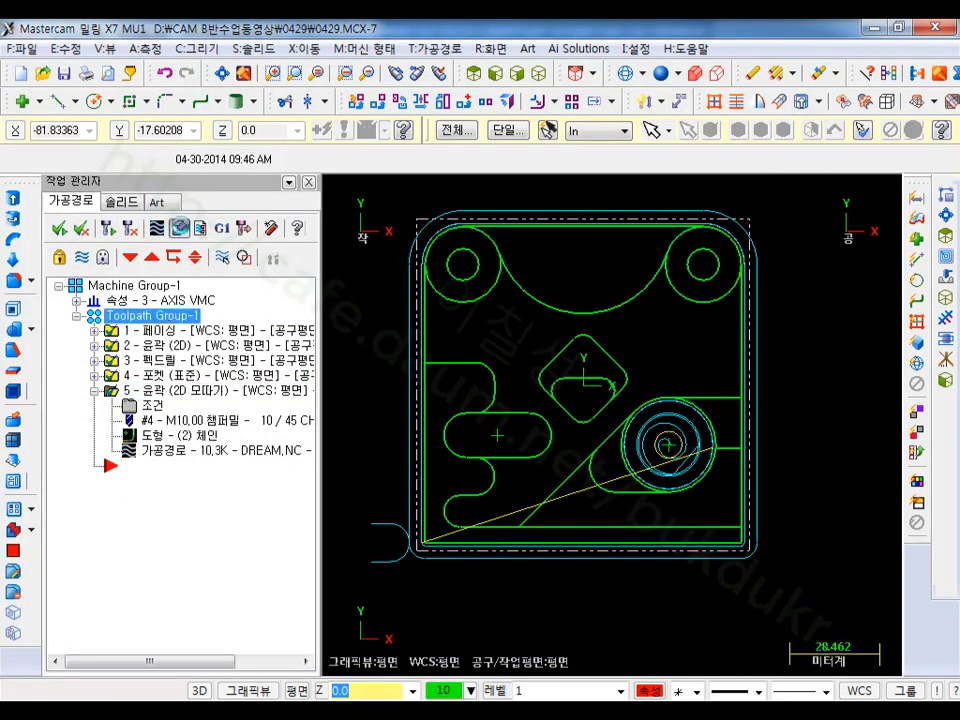
pyautogui.click(178, 228)
pyautogui.click(614, 96)
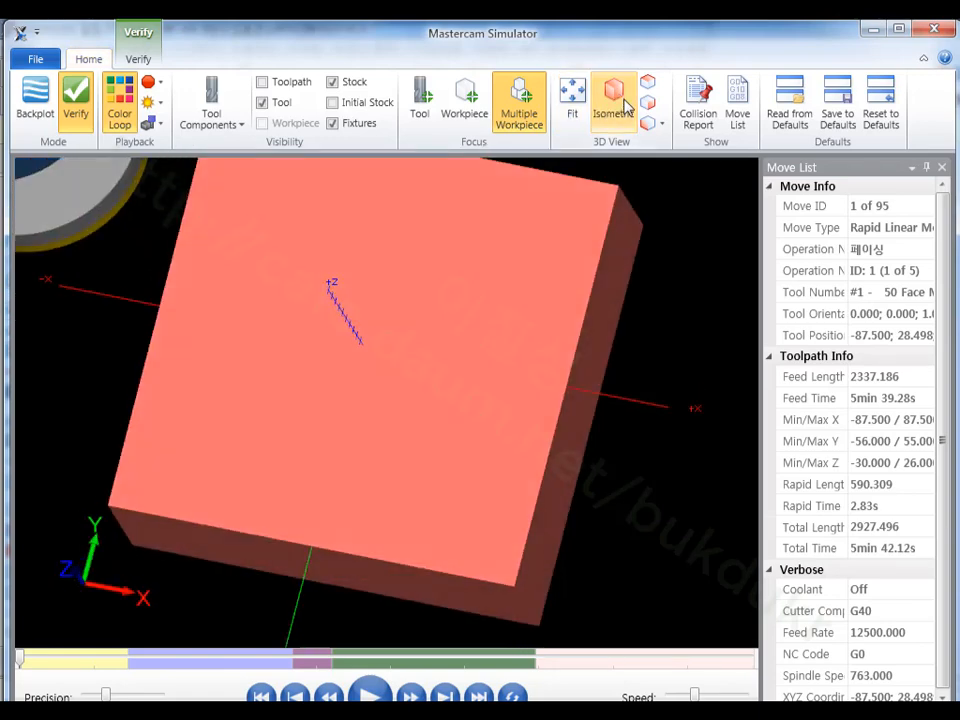
pyautogui.click(370, 694)
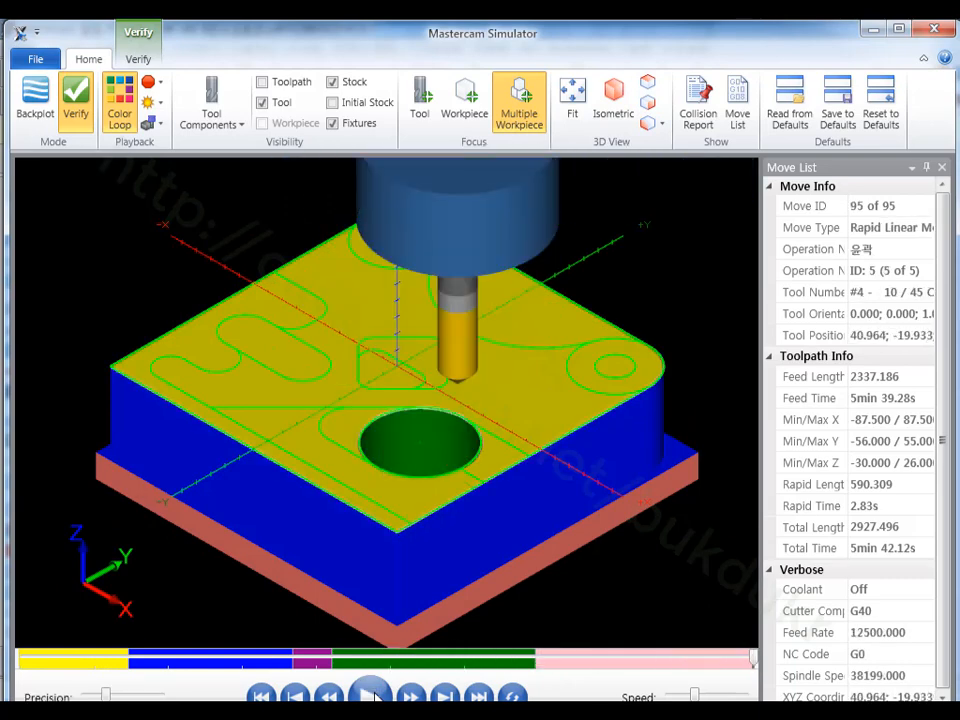
pyautogui.scroll(8, 728, 365)
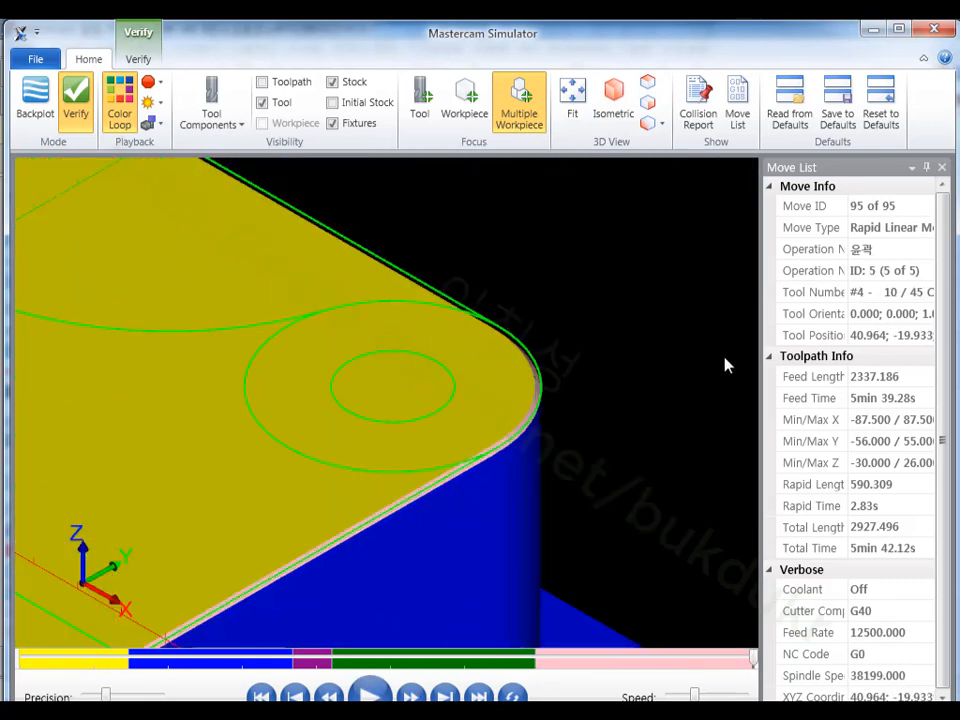
pyautogui.scroll(-6, 690, 378)
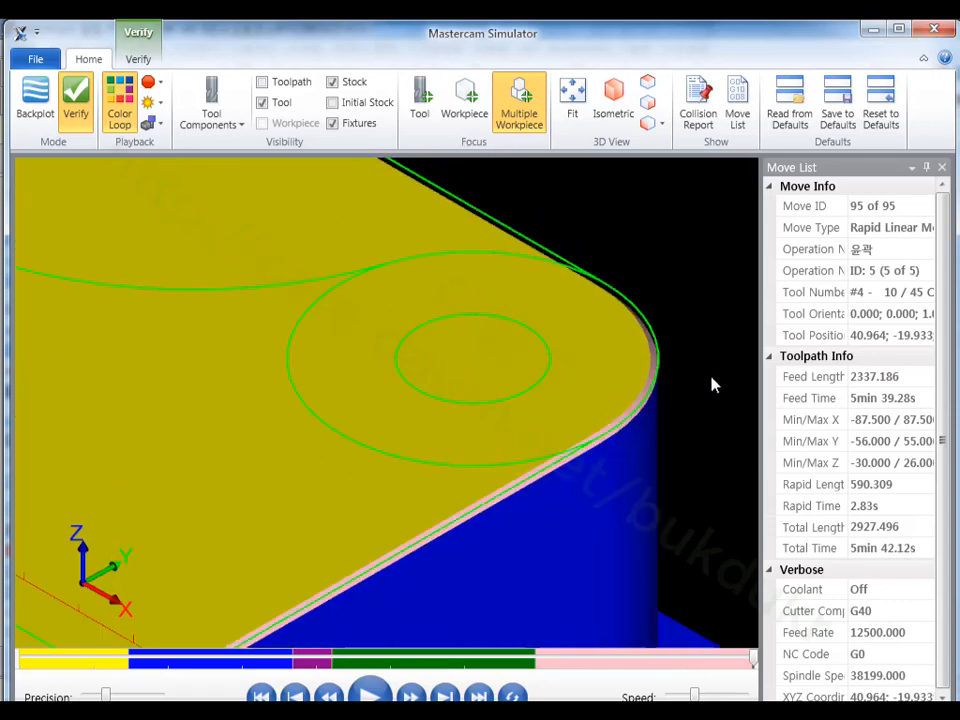
pyautogui.scroll(6, 381, 478)
pyautogui.scroll(-8, 385, 465)
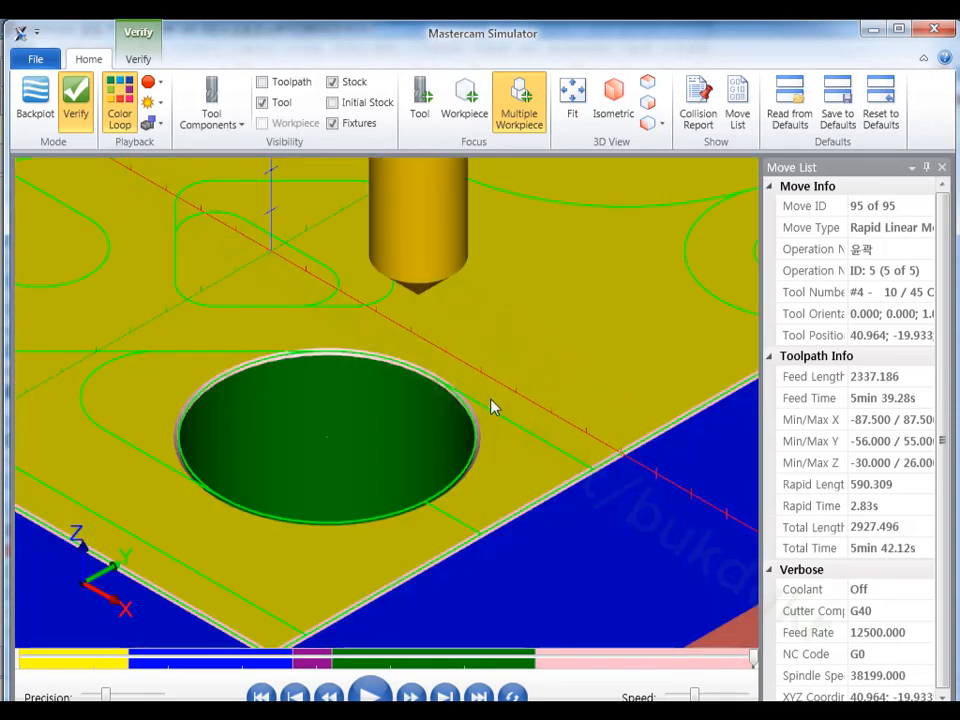
pyautogui.scroll(2, 518, 462)
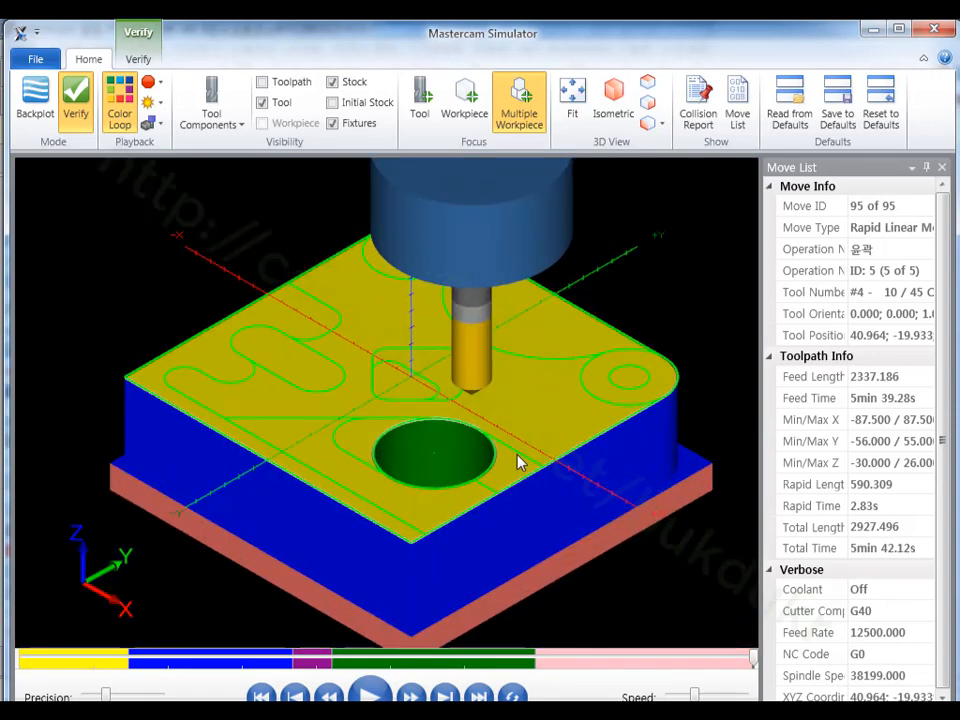
# Step: Save the machined stock as an STL file named bot in the data folder of my mcamx7
pyautogui.click(36, 59)
pyautogui.click(60, 88)
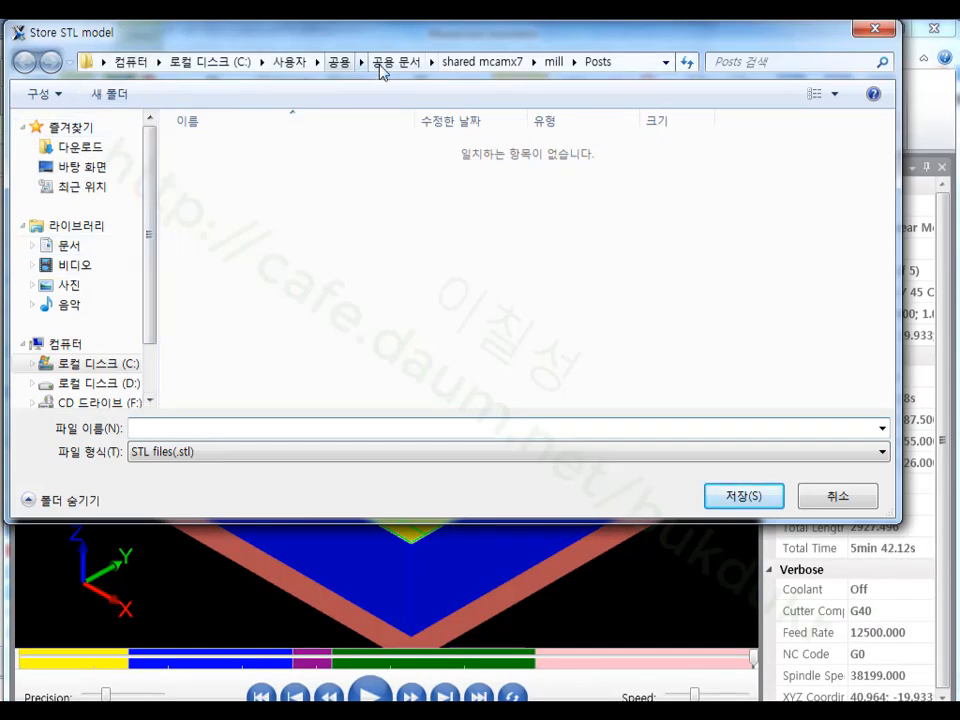
pyautogui.click(340, 62)
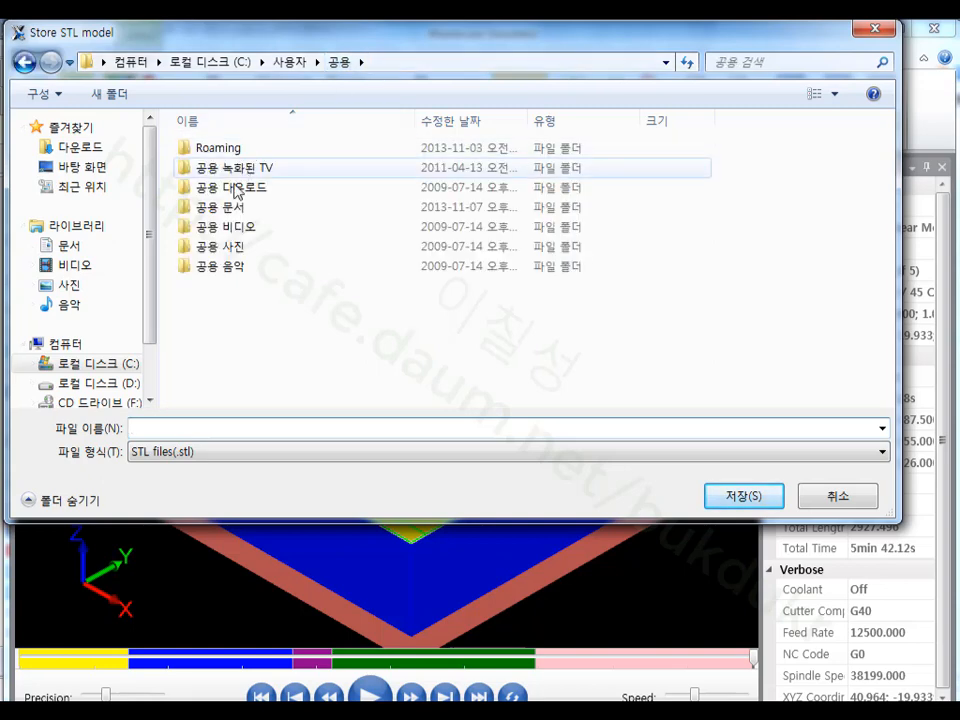
pyautogui.click(100, 245)
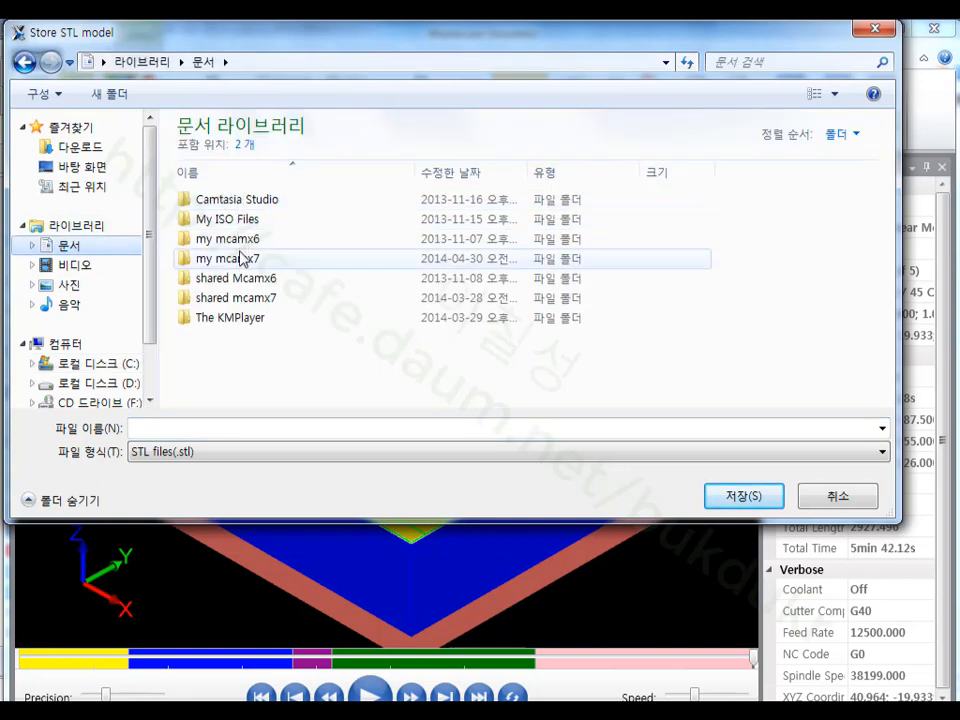
pyautogui.doubleClick(246, 258)
pyautogui.click(226, 242)
pyautogui.doubleClick(207, 239)
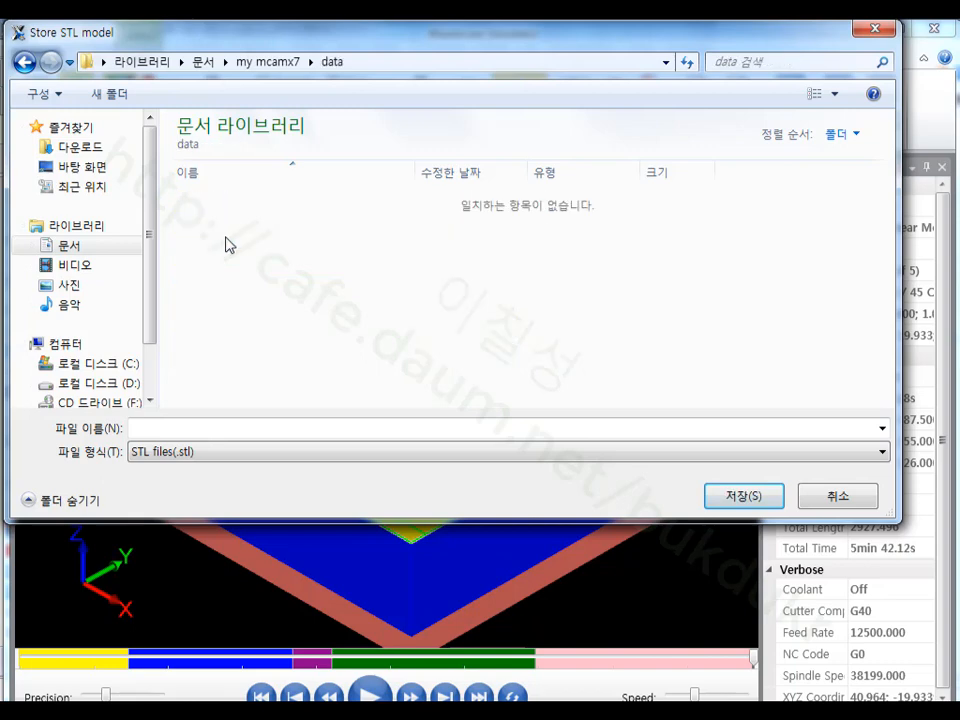
pyautogui.click(234, 427)
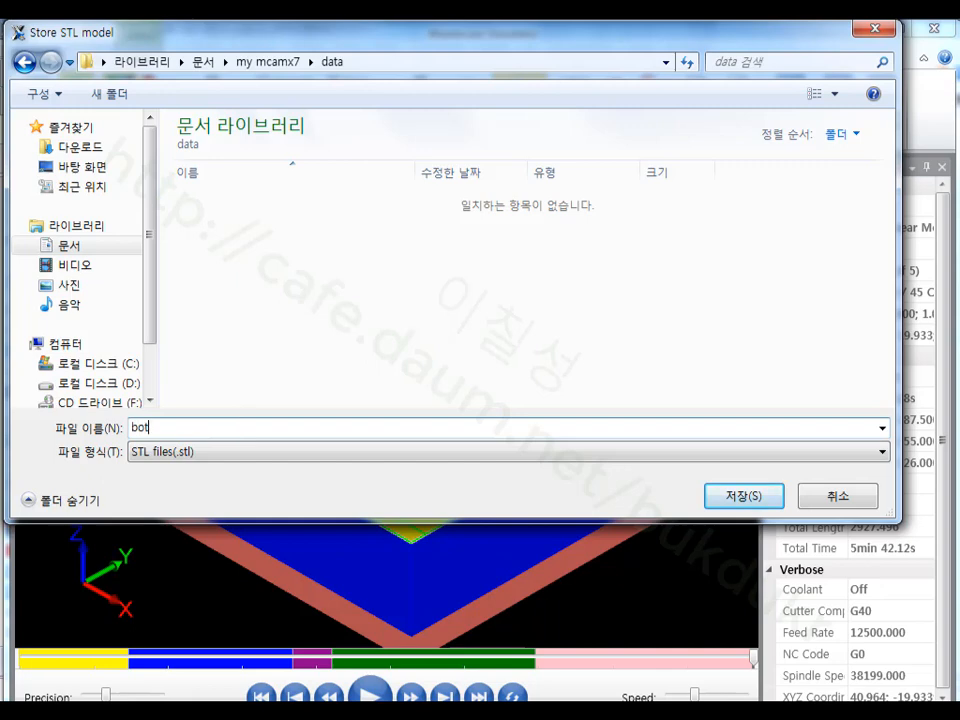
pyautogui.click(741, 496)
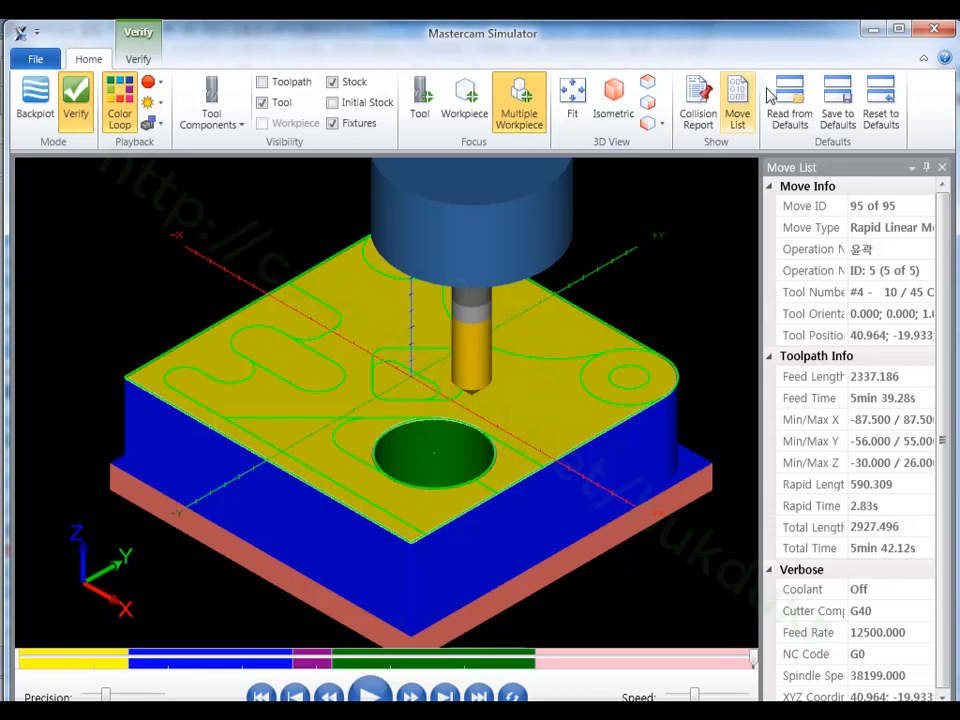
# Step: Close the simulator, hide the toolpath display and show the part in isometric view
pyautogui.click(934, 28)
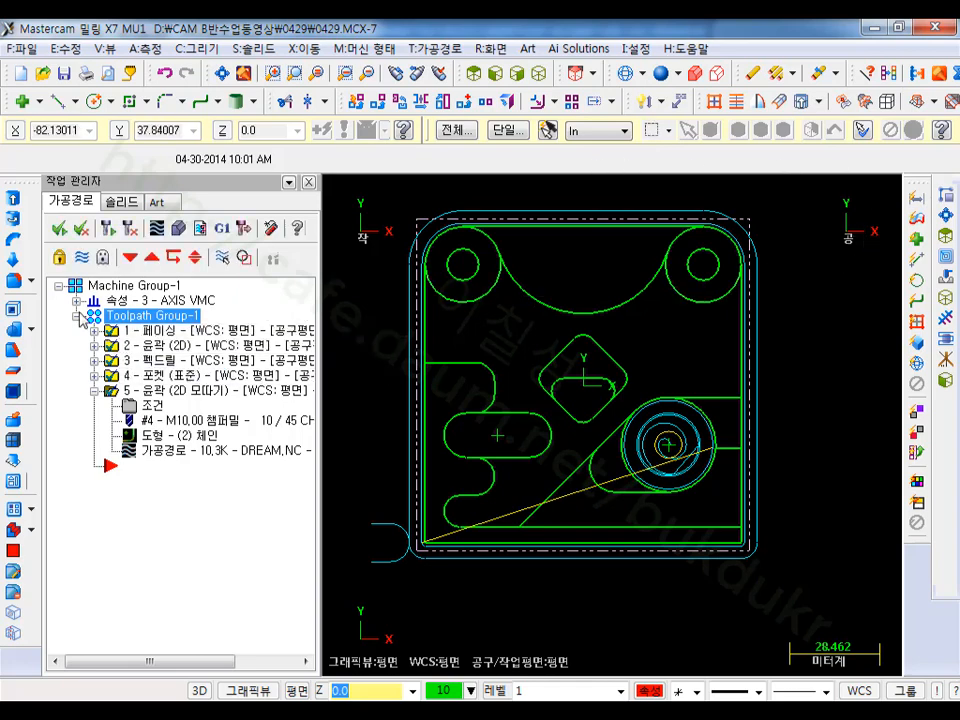
pyautogui.click(82, 254)
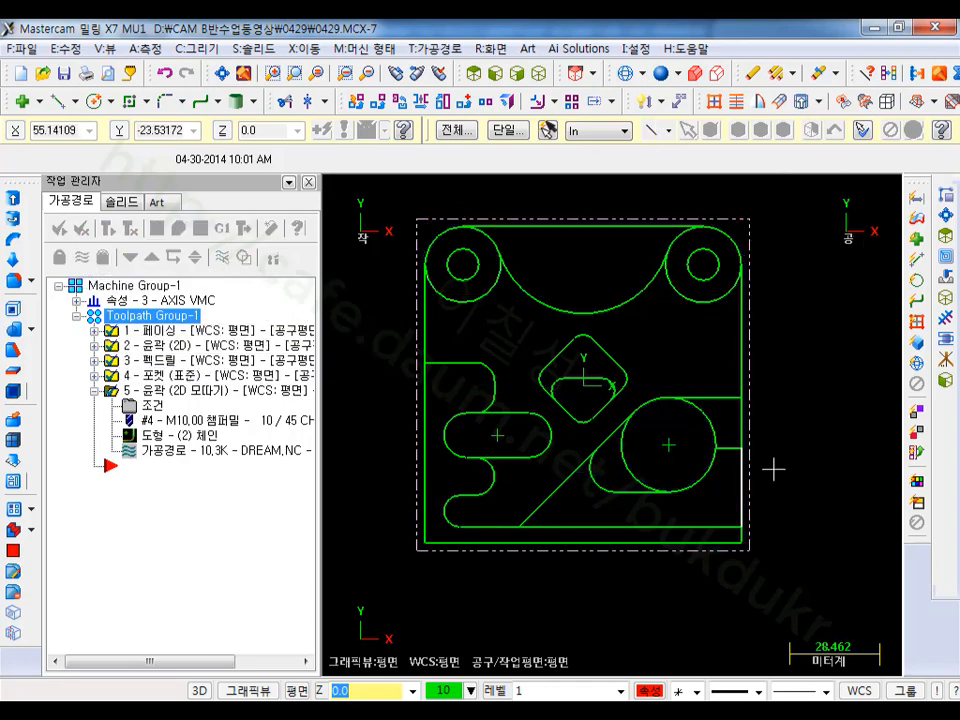
pyautogui.scroll(-1, 788, 509)
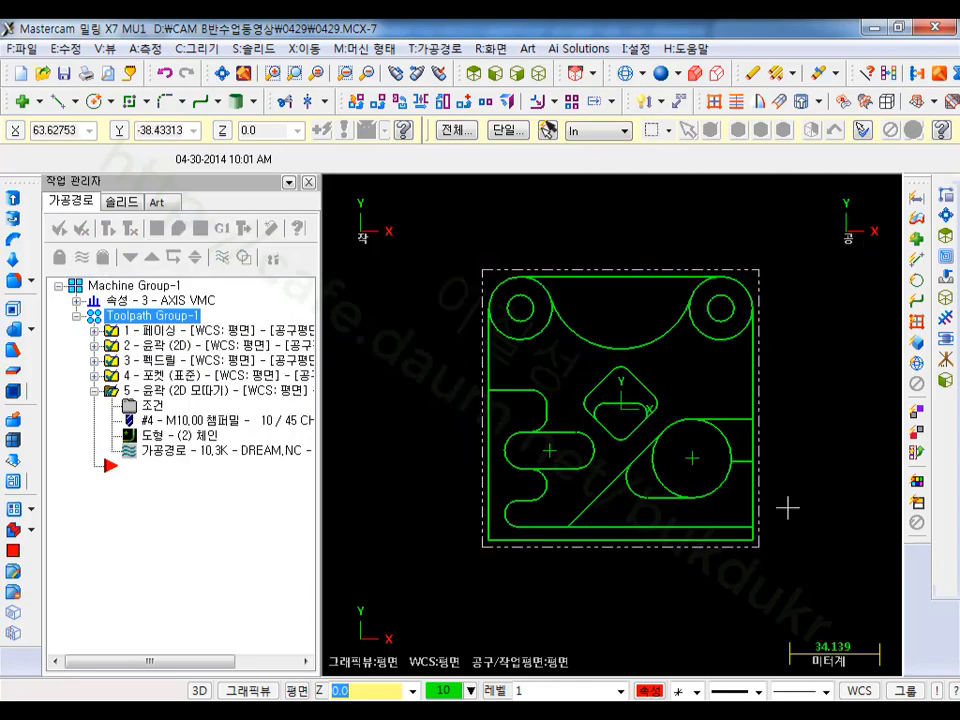
pyautogui.click(538, 73)
pyautogui.scroll(1, 635, 490)
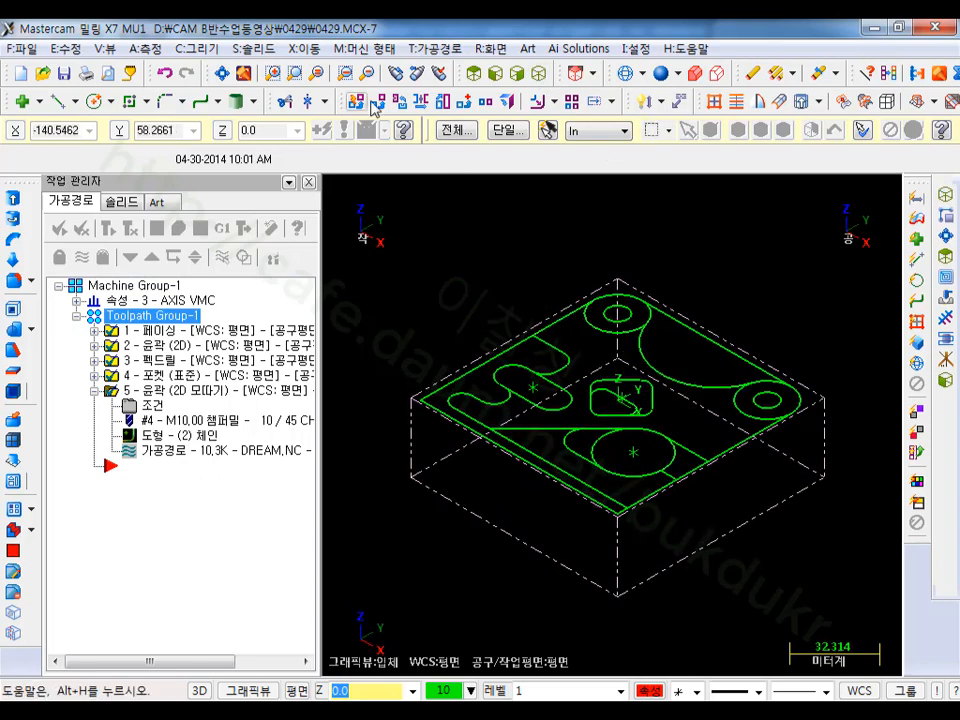
# Step: Load the STL file bot from the data folder for an STL transform and display it shaded over the part
pyautogui.click(308, 52)
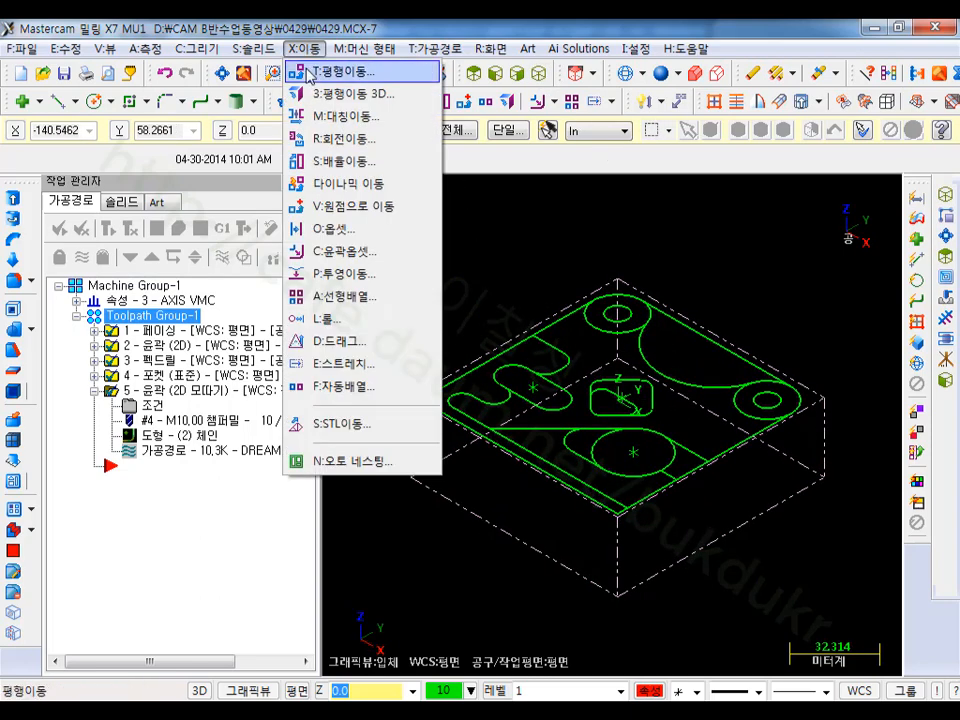
pyautogui.click(330, 423)
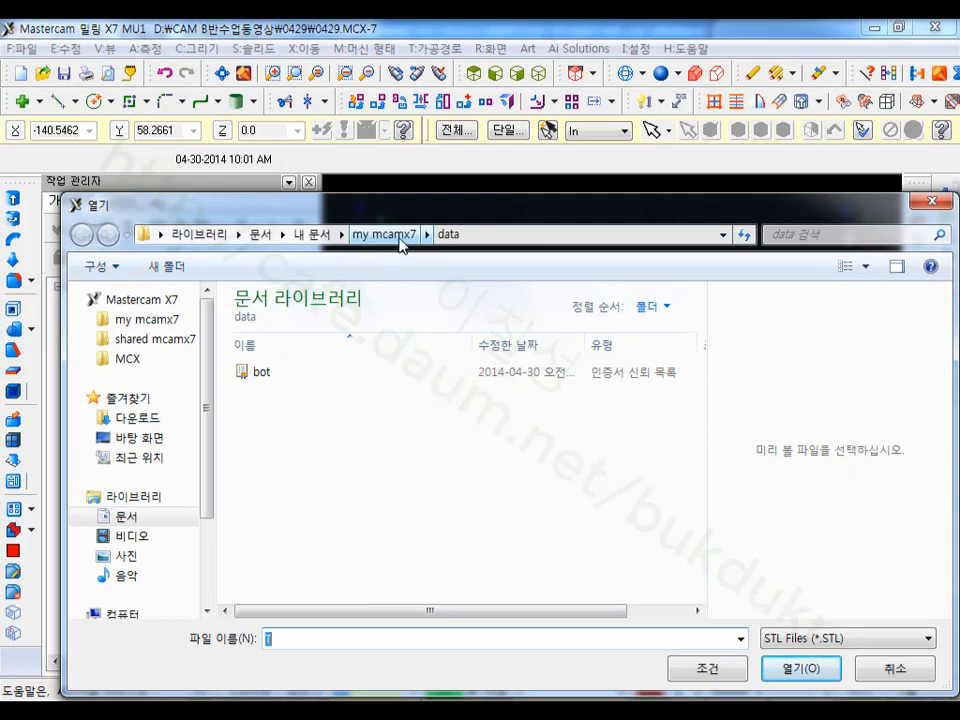
pyautogui.click(258, 372)
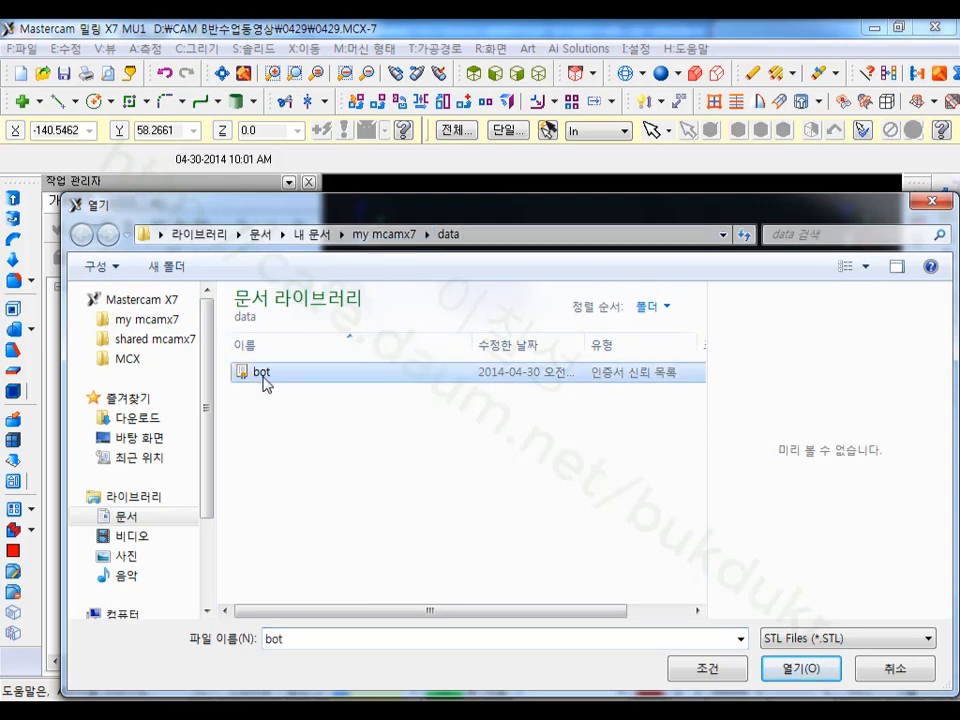
pyautogui.click(800, 668)
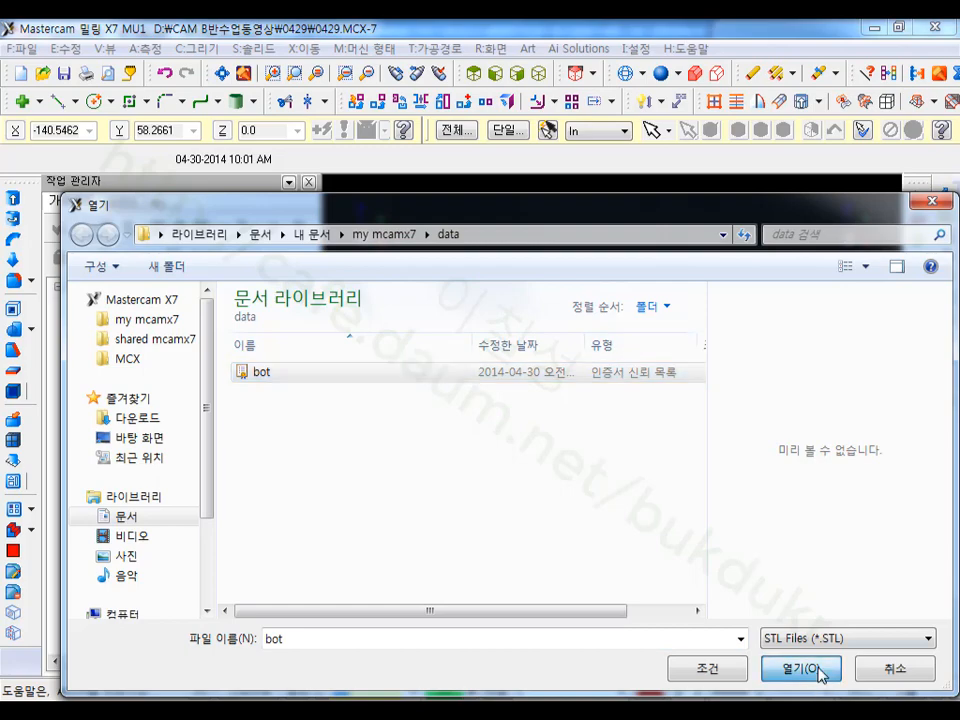
pyautogui.click(516, 73)
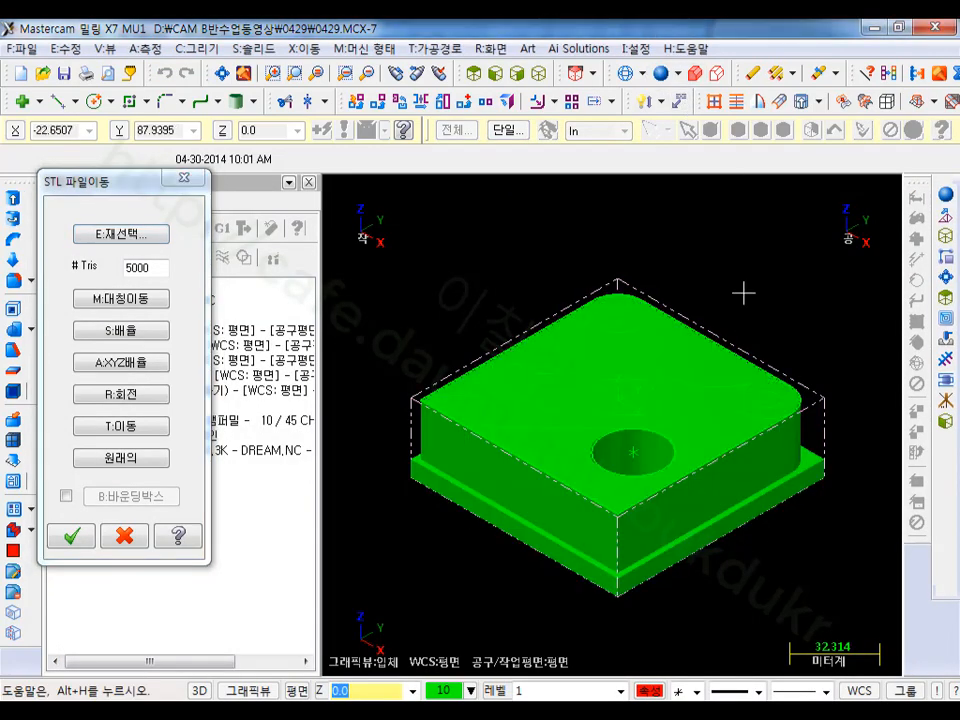
pyautogui.scroll(1, 660, 400)
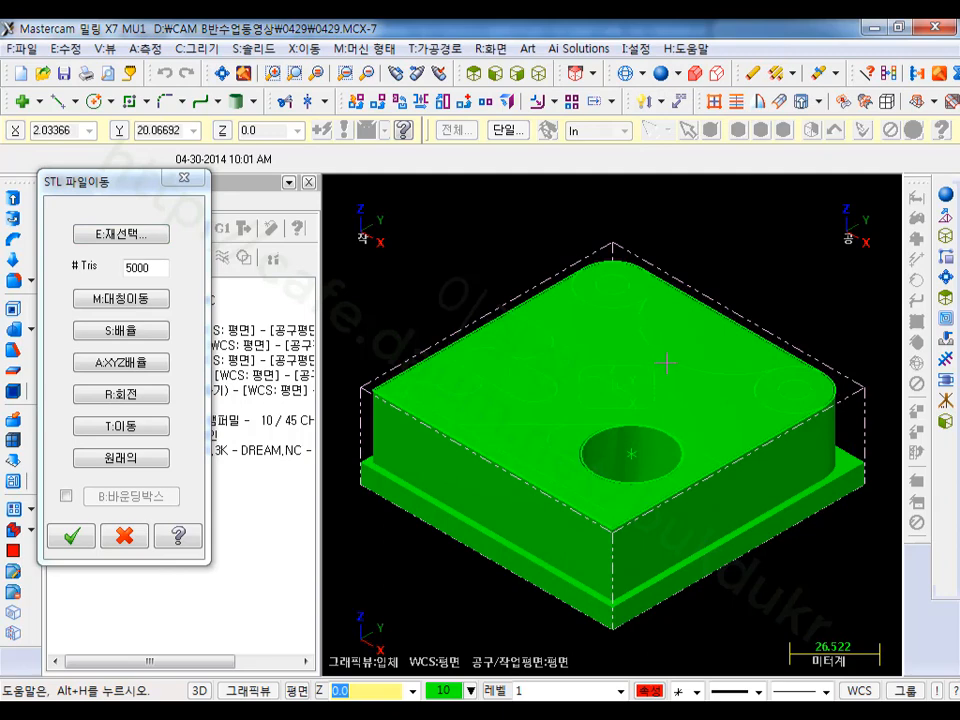
pyautogui.scroll(-1, 686, 321)
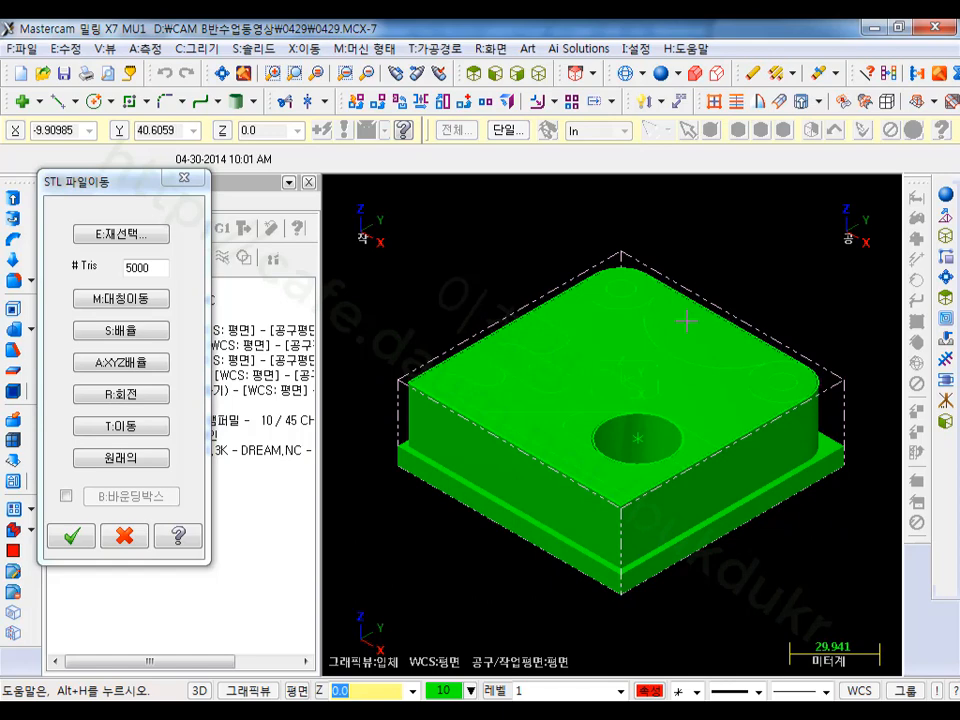
# Step: Set the plane to Front (WCS) and rotate the STL model 180 degrees about the origin
pyautogui.click(297, 690)
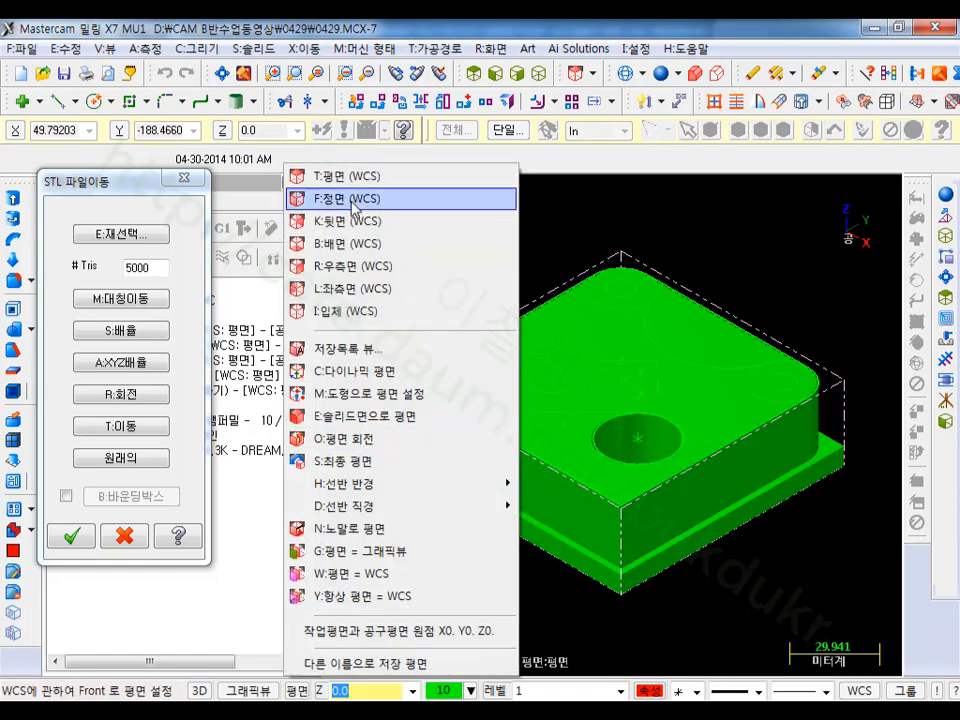
pyautogui.click(353, 203)
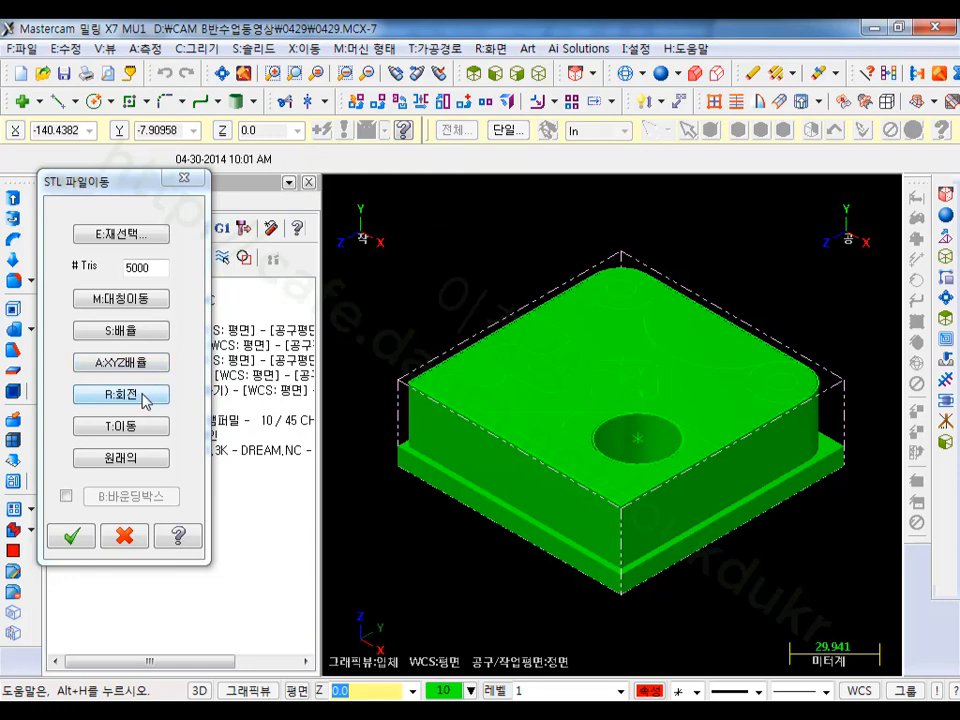
pyautogui.click(121, 395)
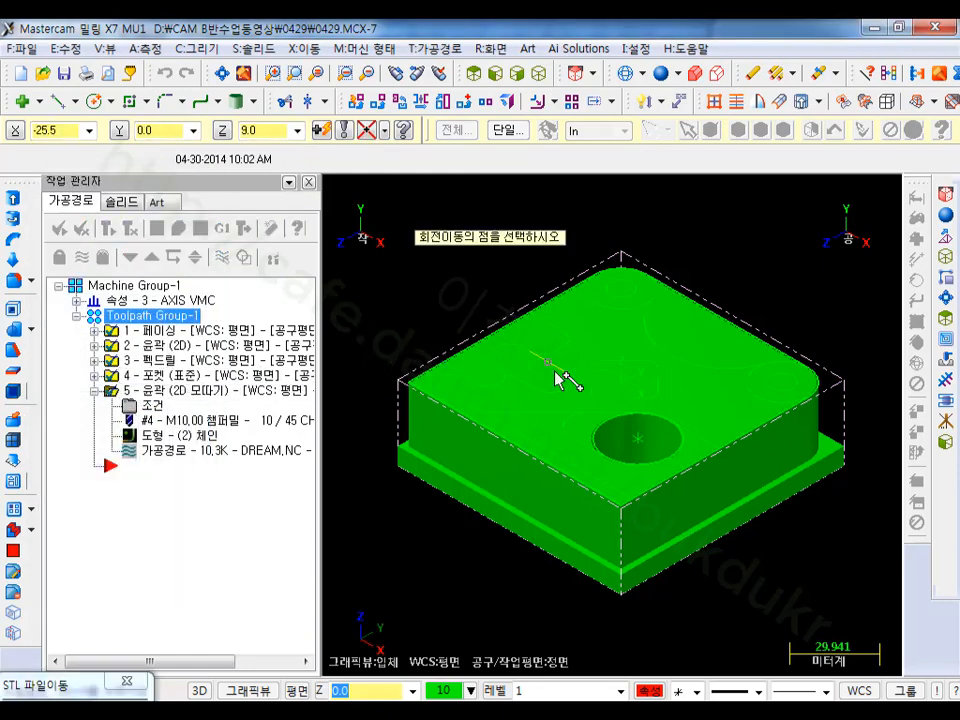
pyautogui.scroll(8, 595, 400)
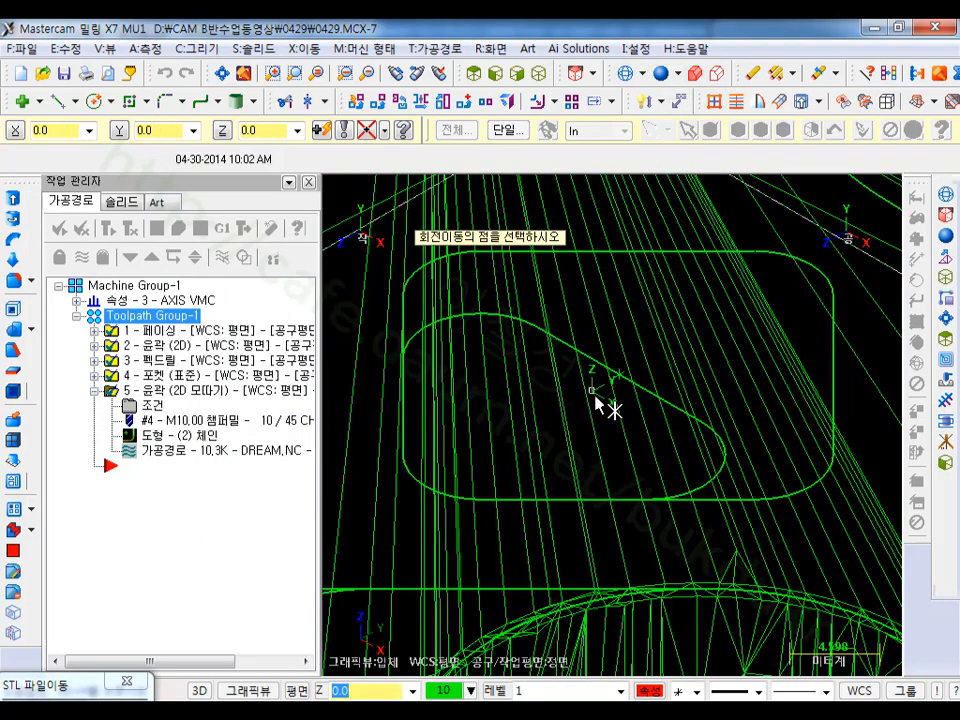
pyautogui.click(596, 398)
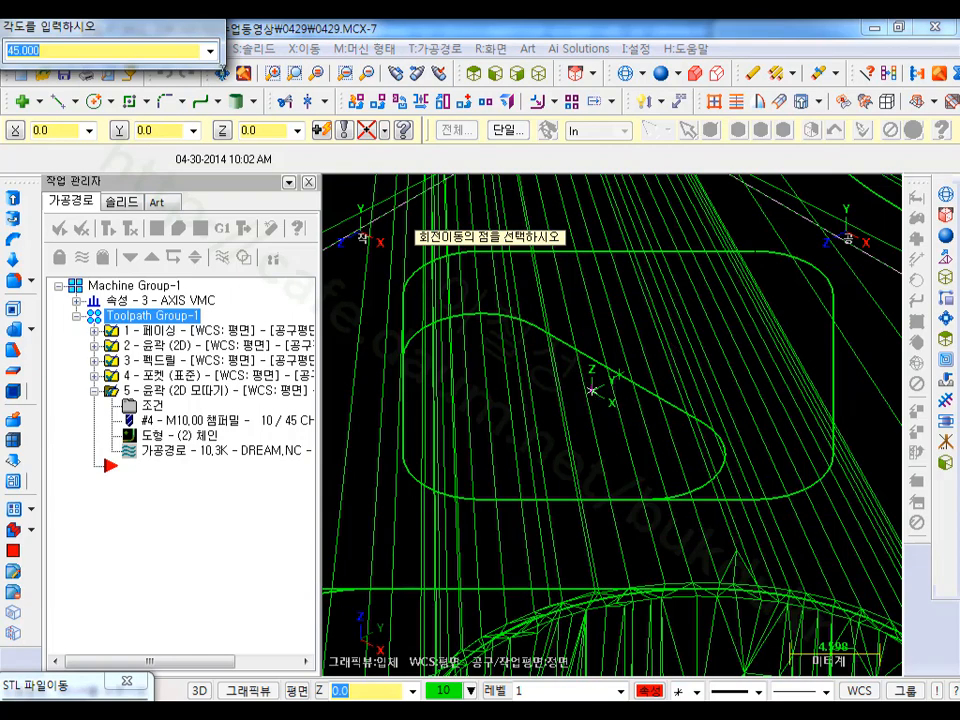
pyautogui.write('180')
pyautogui.press('Return')
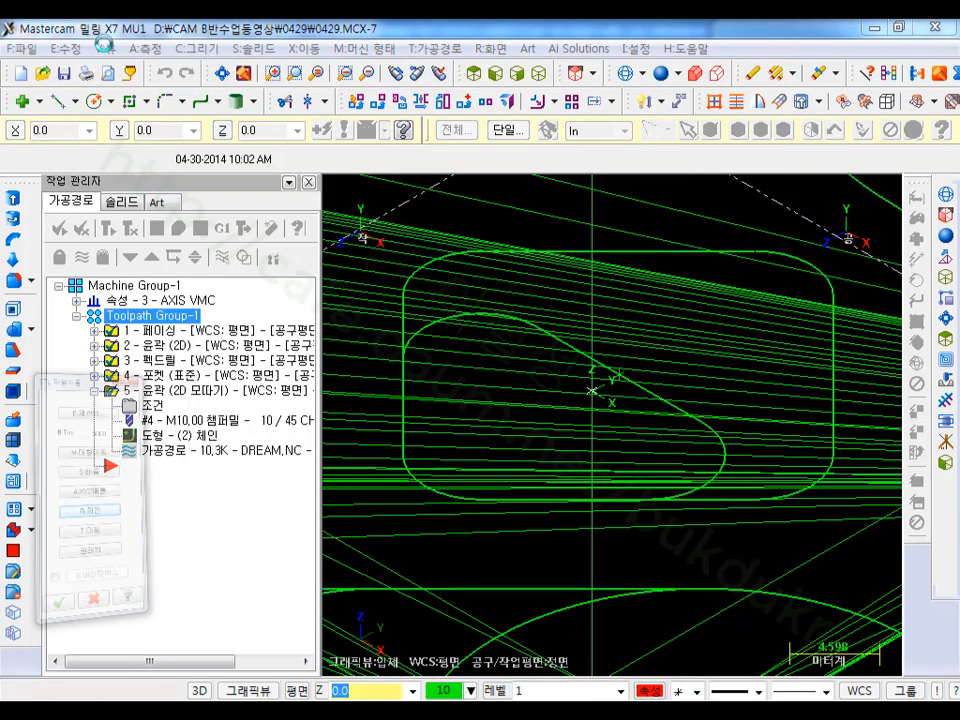
# Step: Shade the flipped STL model and translate it incrementally in the negative Y direction of the front plane into the stock boundary
pyautogui.click(658, 75)
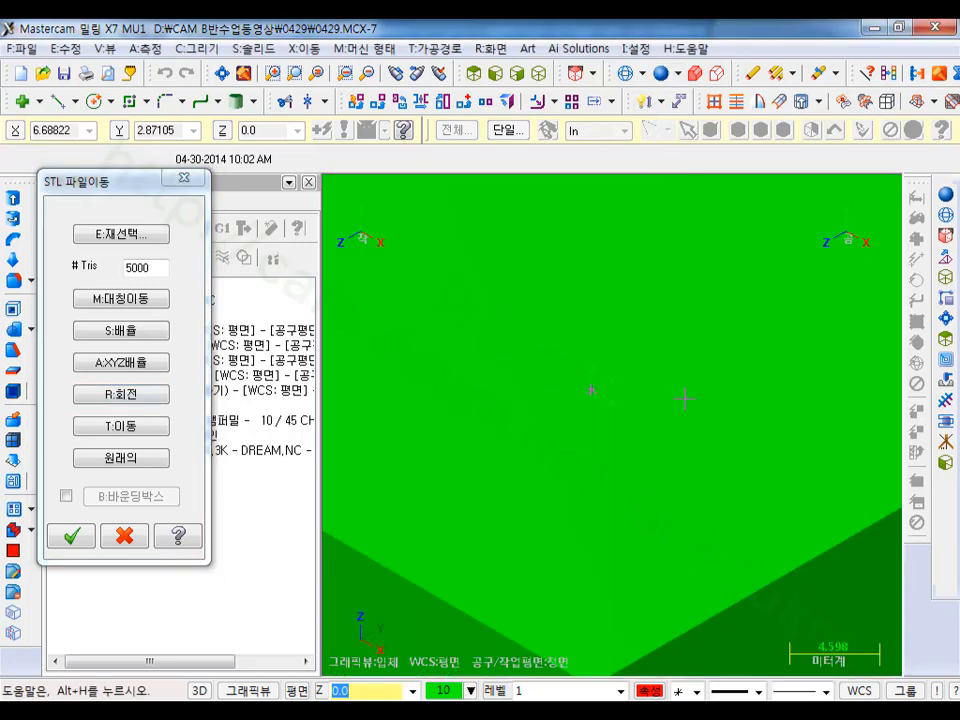
pyautogui.scroll(-8, 670, 438)
pyautogui.scroll(-2, 635, 387)
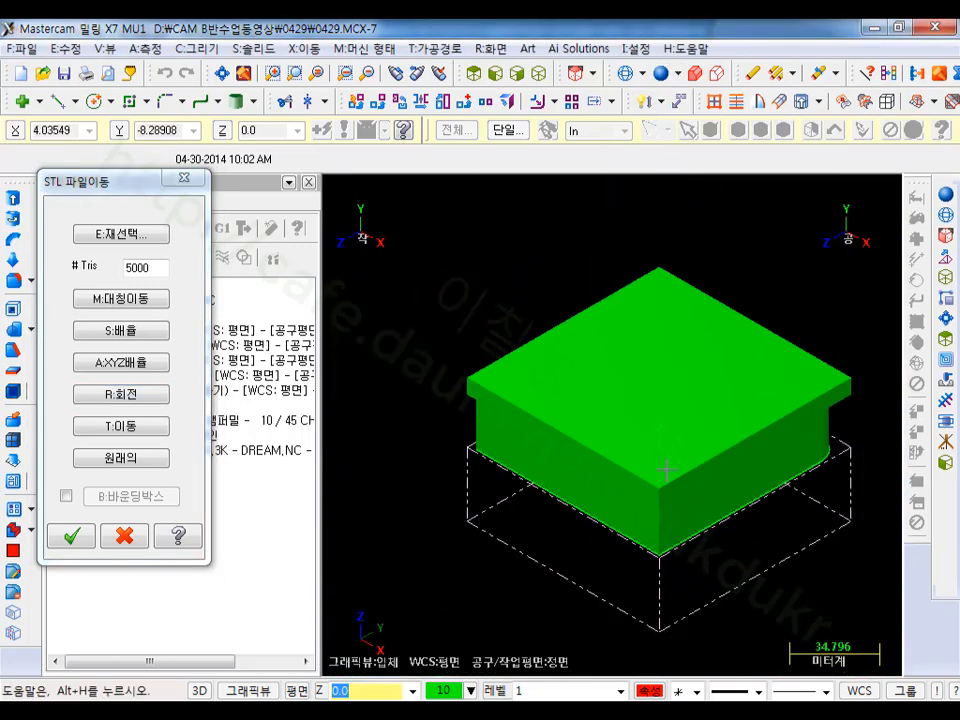
pyautogui.moveTo(631, 384)
pyautogui.mouseDown(button='middle')
pyautogui.moveTo(696, 343)
pyautogui.moveTo(700, 325)
pyautogui.moveTo(676, 443)
pyautogui.mouseUp(button='middle')
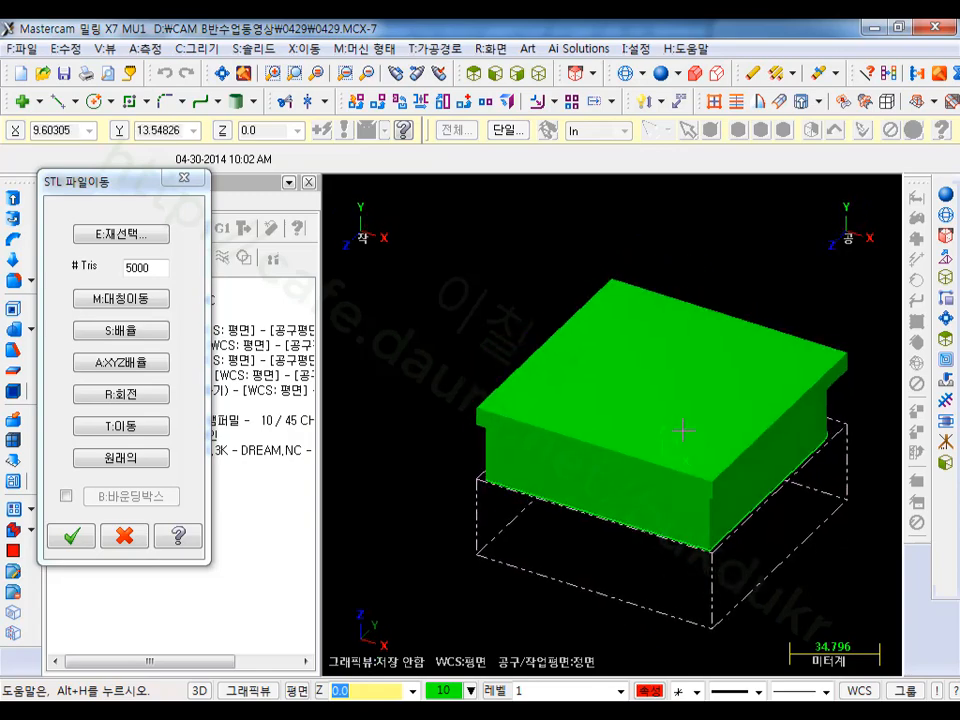
pyautogui.click(122, 426)
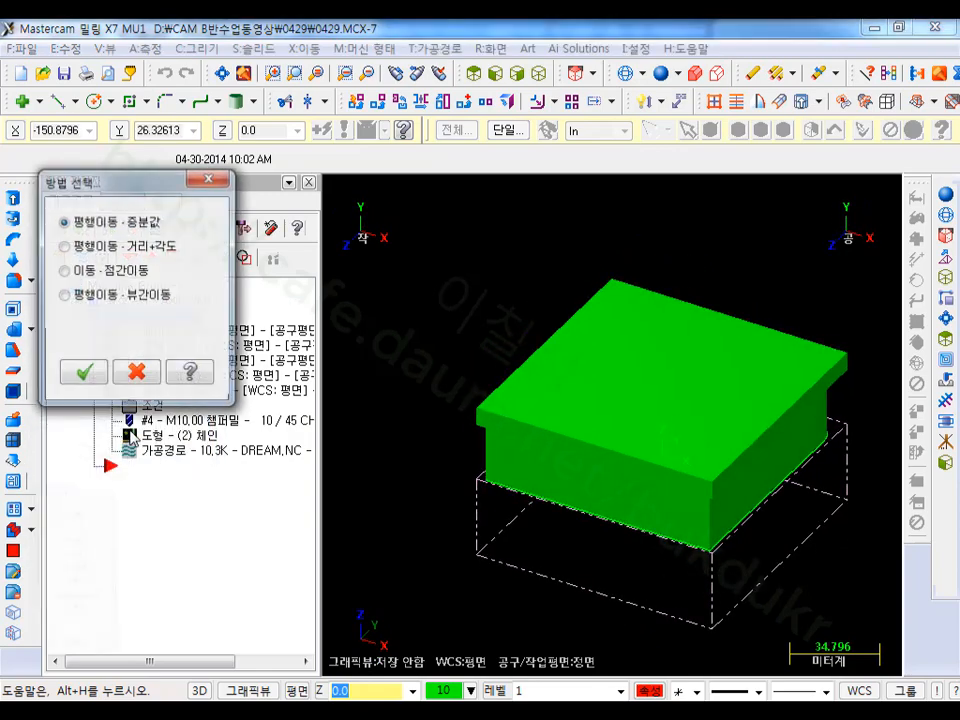
pyautogui.click(83, 372)
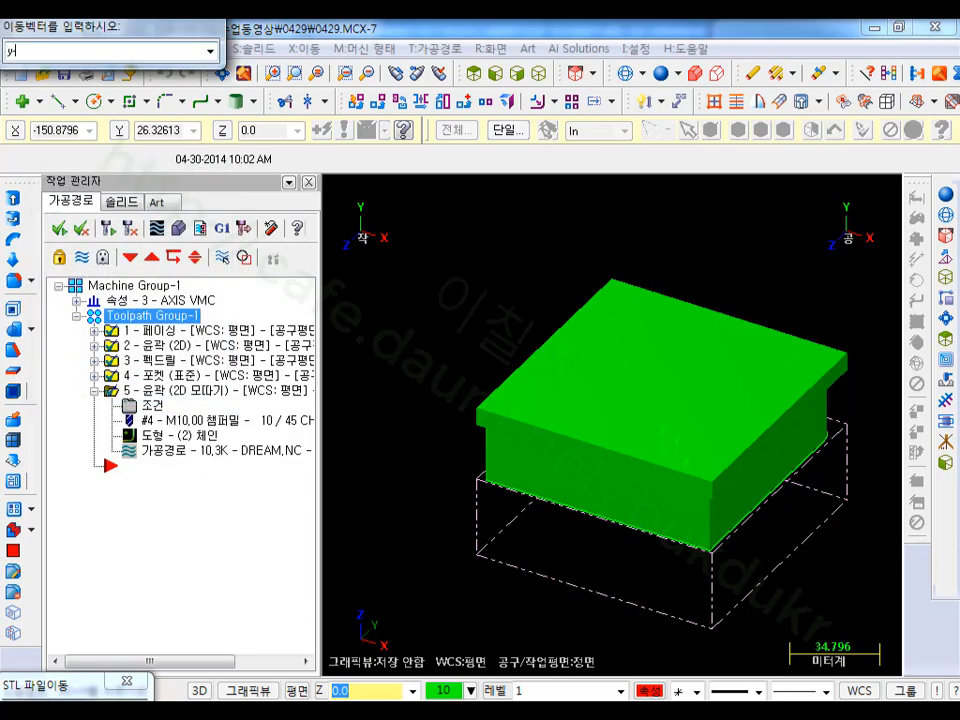
pyautogui.press('Return')
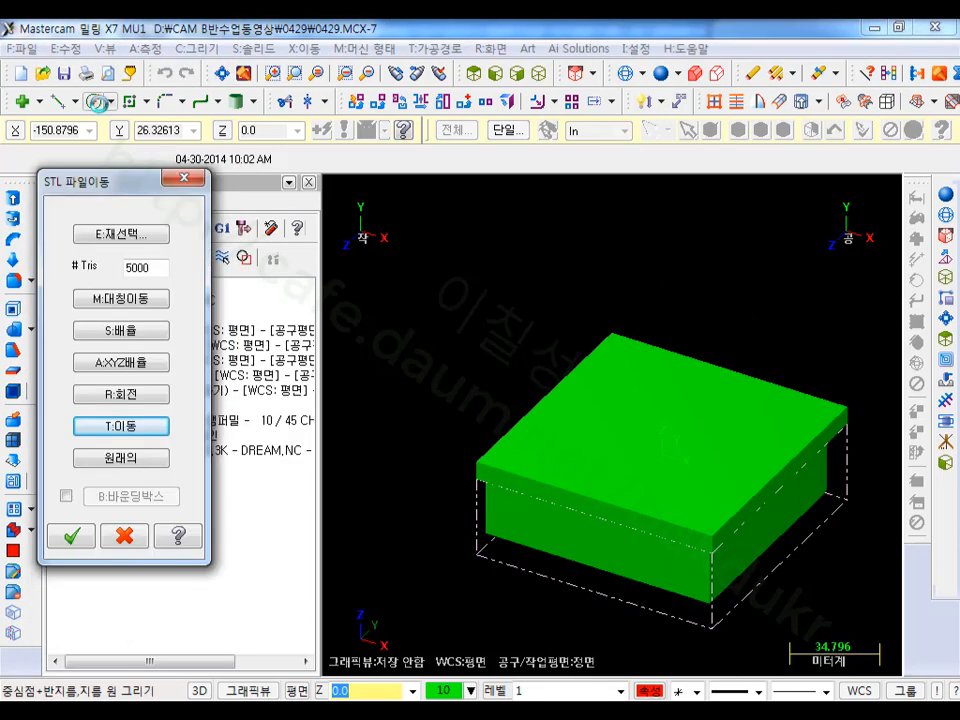
pyautogui.scroll(5, 653, 561)
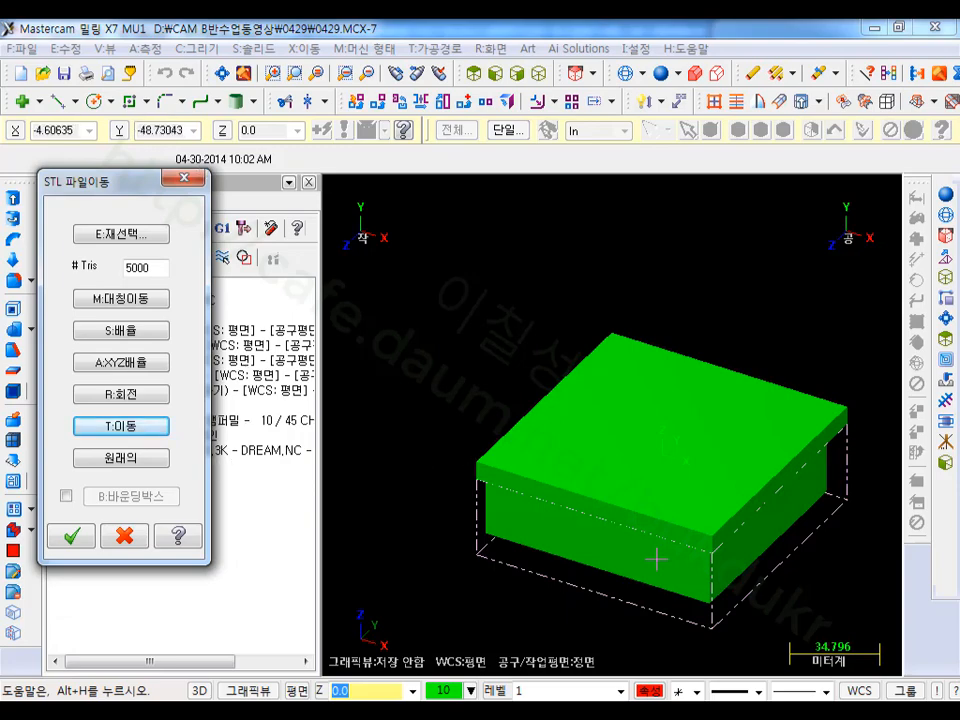
pyautogui.moveTo(785, 430); pyautogui.dragTo(814, 525, button='middle')
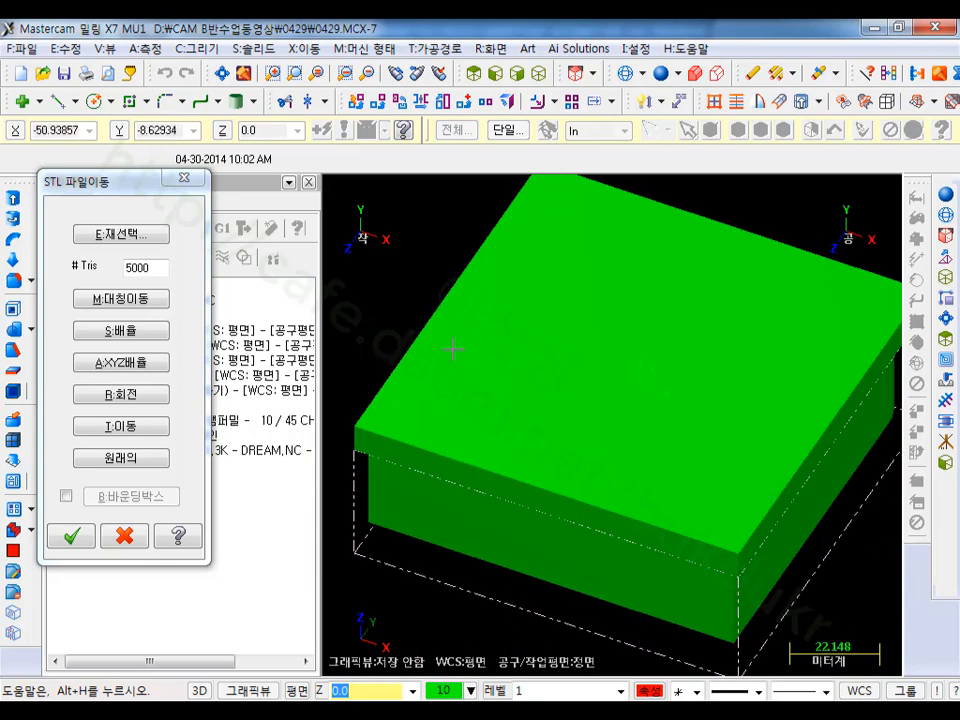
# Step: Accept the STL transform and save the moved model as an STL file named top in the data folder
pyautogui.click(74, 536)
pyautogui.click(447, 422)
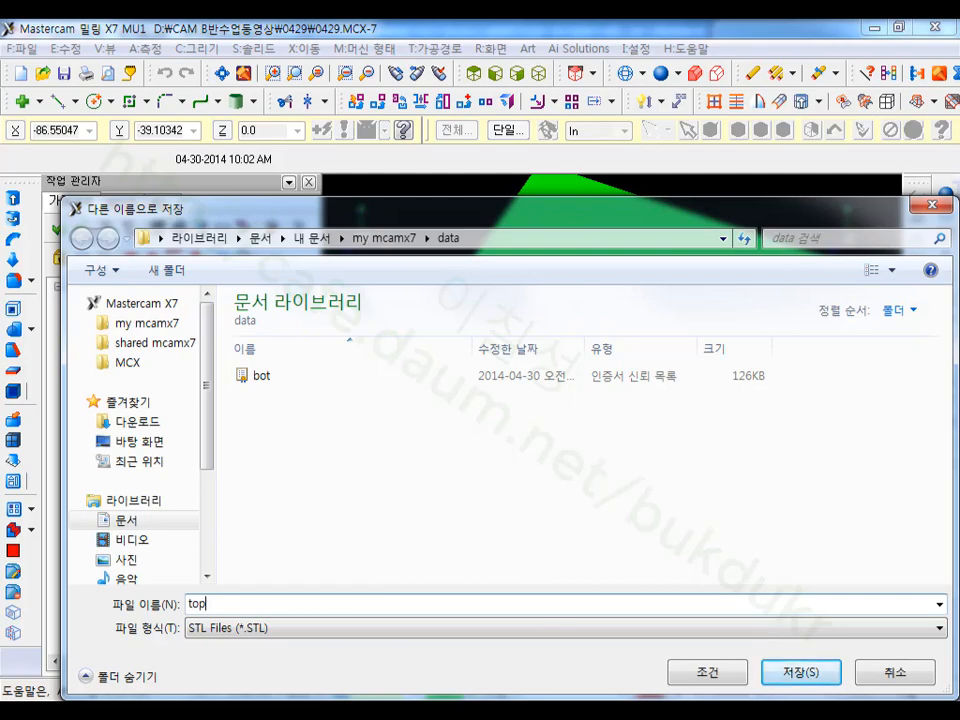
pyautogui.click(802, 672)
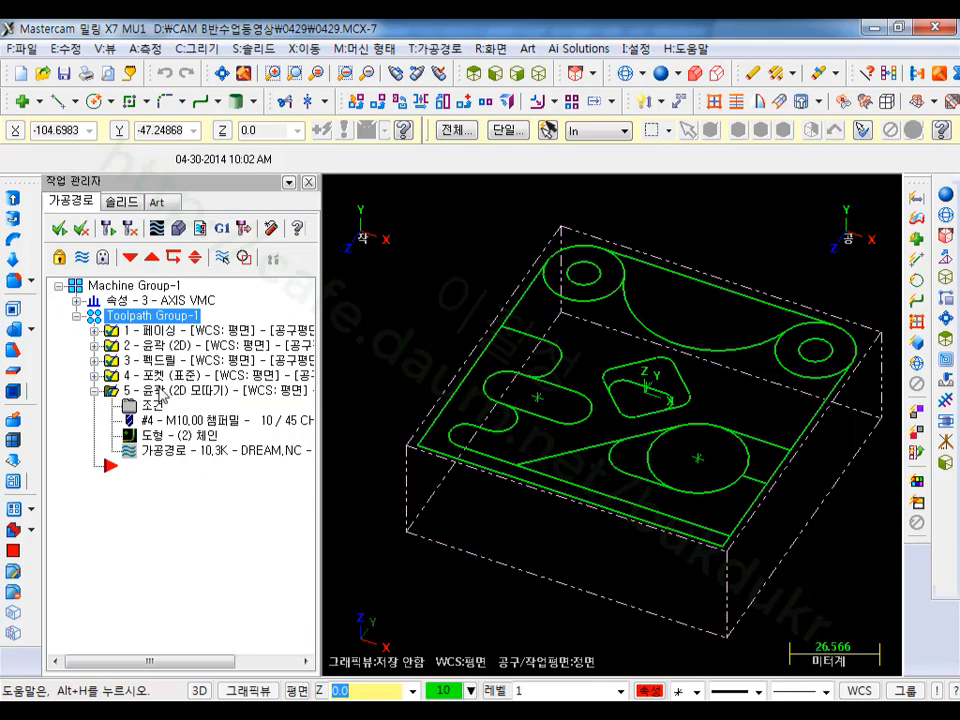
# Step: Use the STL file TOP as the stock in the Backplot/Verify options and open the operations in Mastercam Simulator to inspect that stock
pyautogui.click(204, 231)
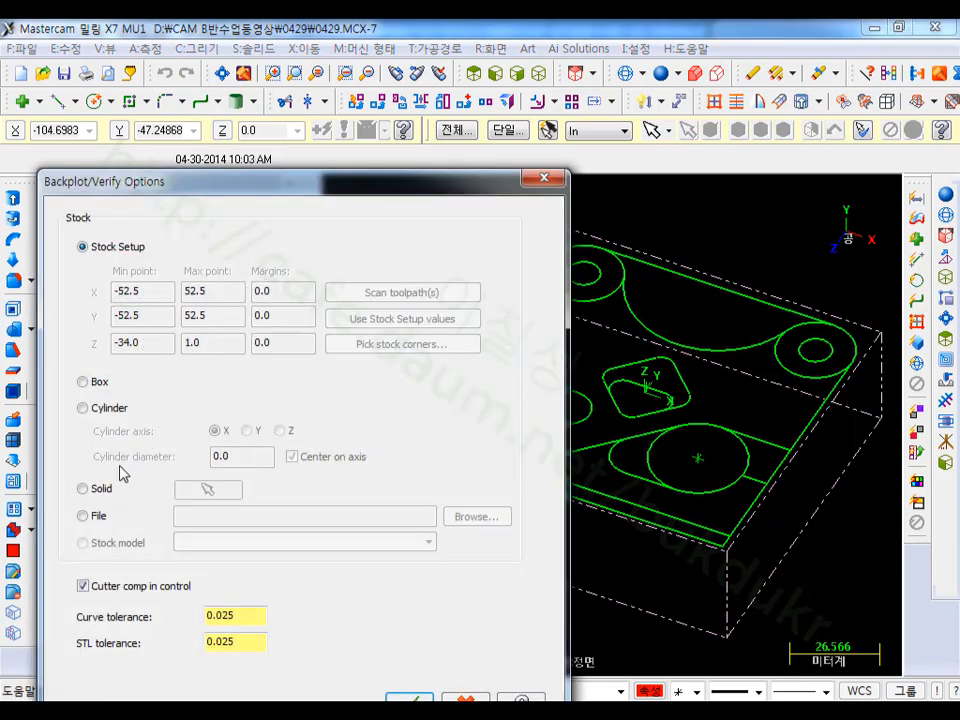
pyautogui.click(83, 490)
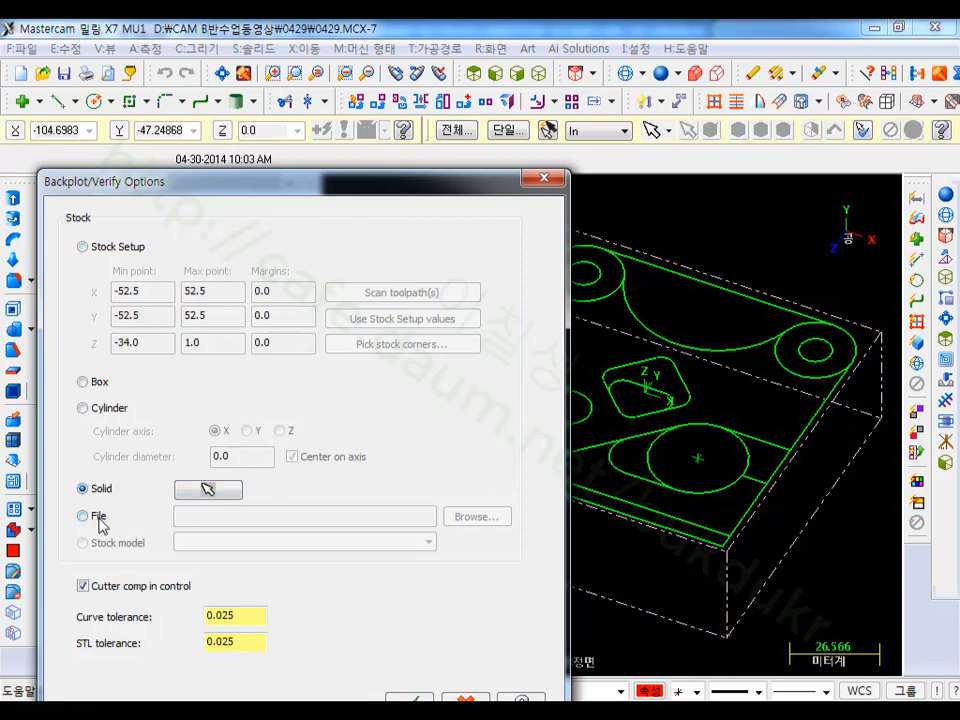
pyautogui.click(99, 518)
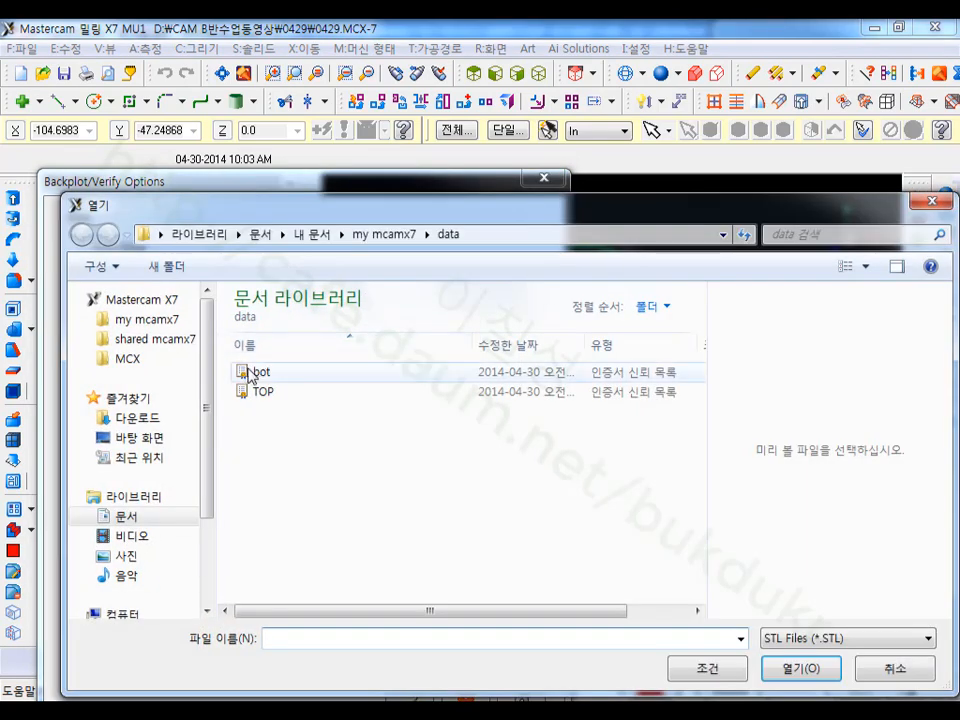
pyautogui.click(261, 392)
pyautogui.click(797, 668)
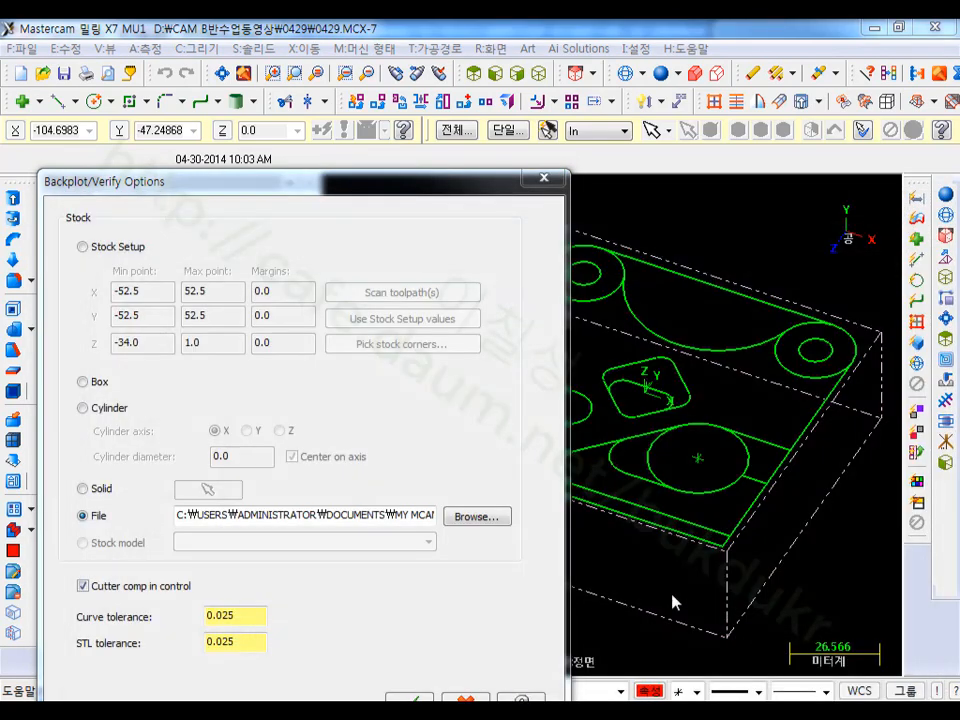
pyautogui.moveTo(321, 163); pyautogui.dragTo(337, 94)
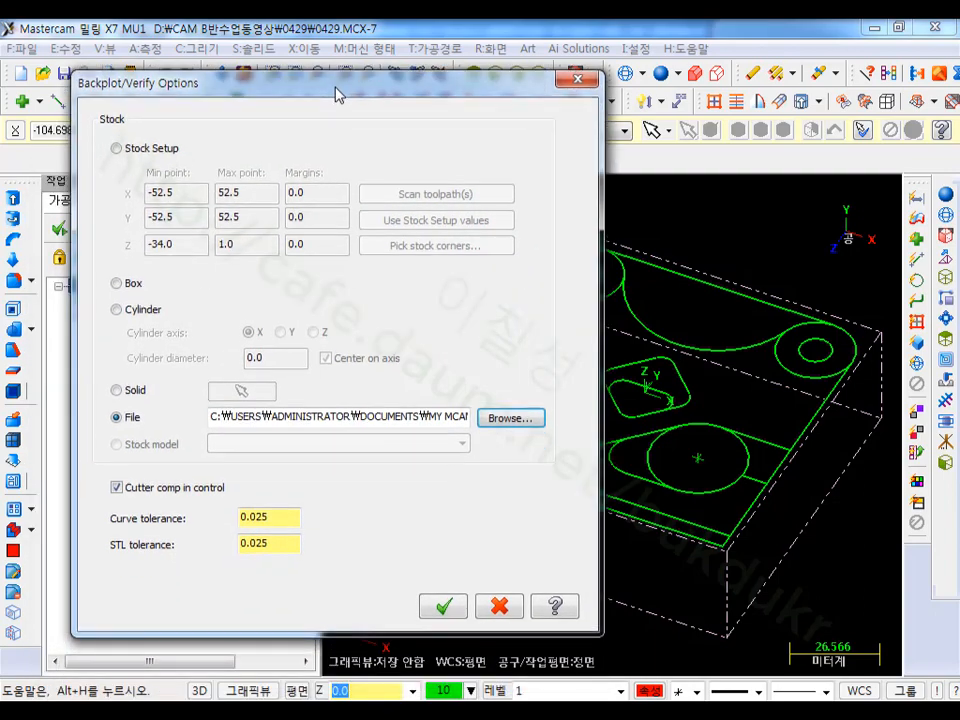
pyautogui.click(447, 608)
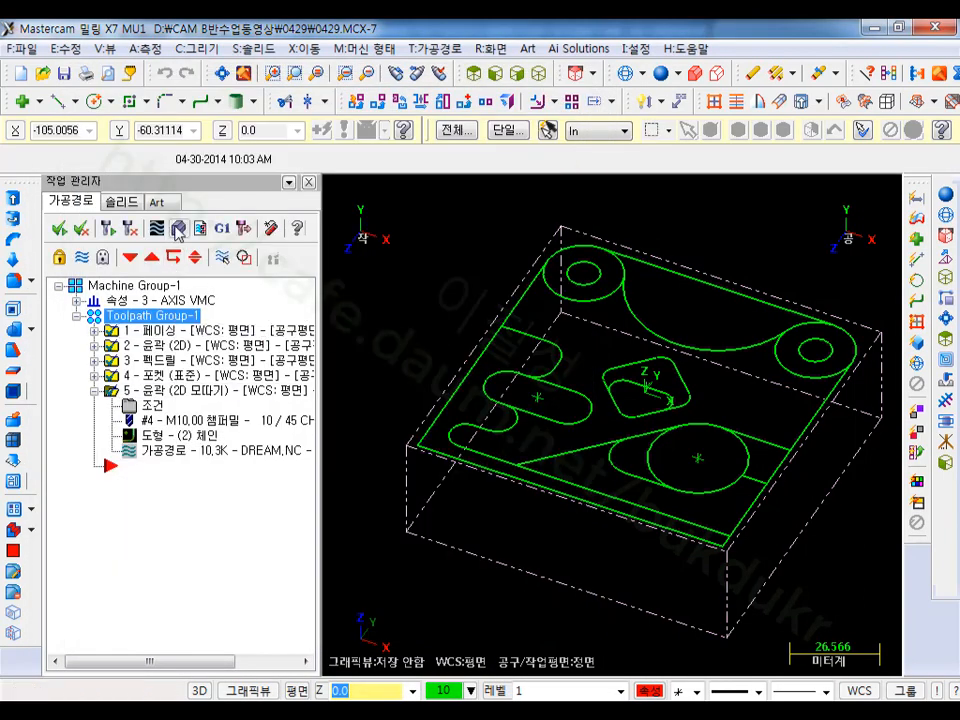
pyautogui.click(174, 226)
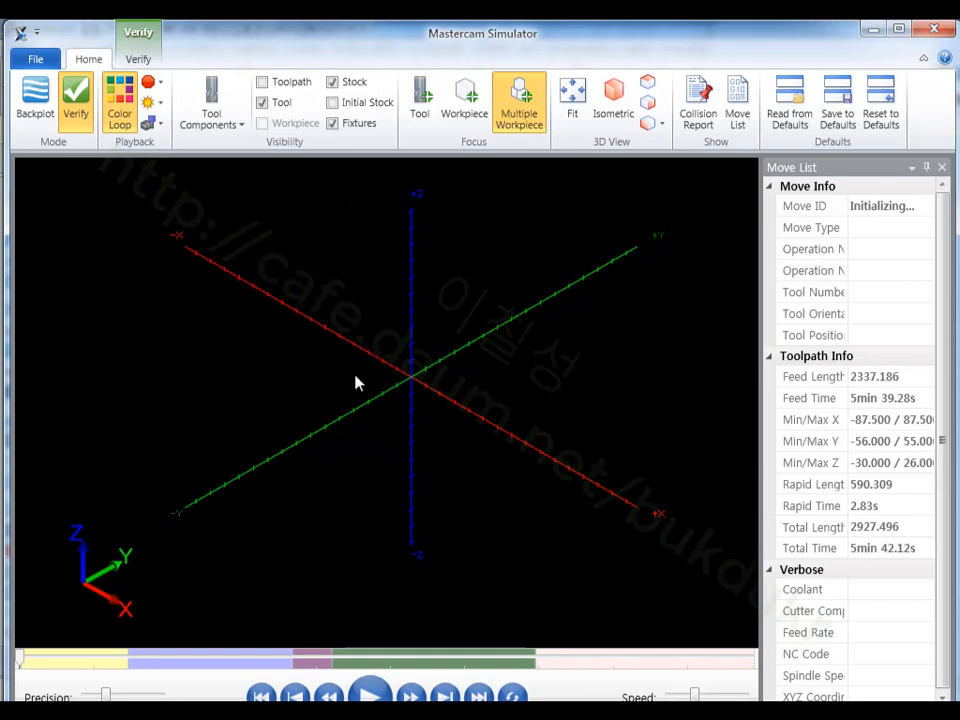
pyautogui.scroll(-5, 330, 395)
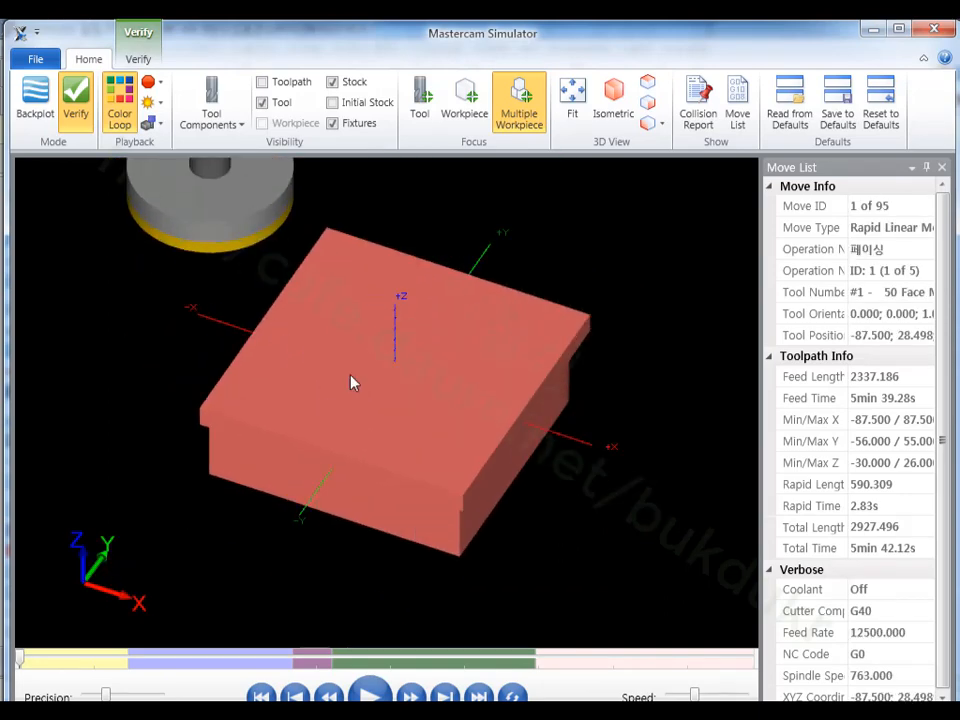
# Step: Inspect the flipped stock from a lower angle in Mastercam Simulator and close the simulator to return to Mastercam
pyautogui.moveTo(350, 383); pyautogui.dragTo(366, 366, button='middle')
pyautogui.press('alt')
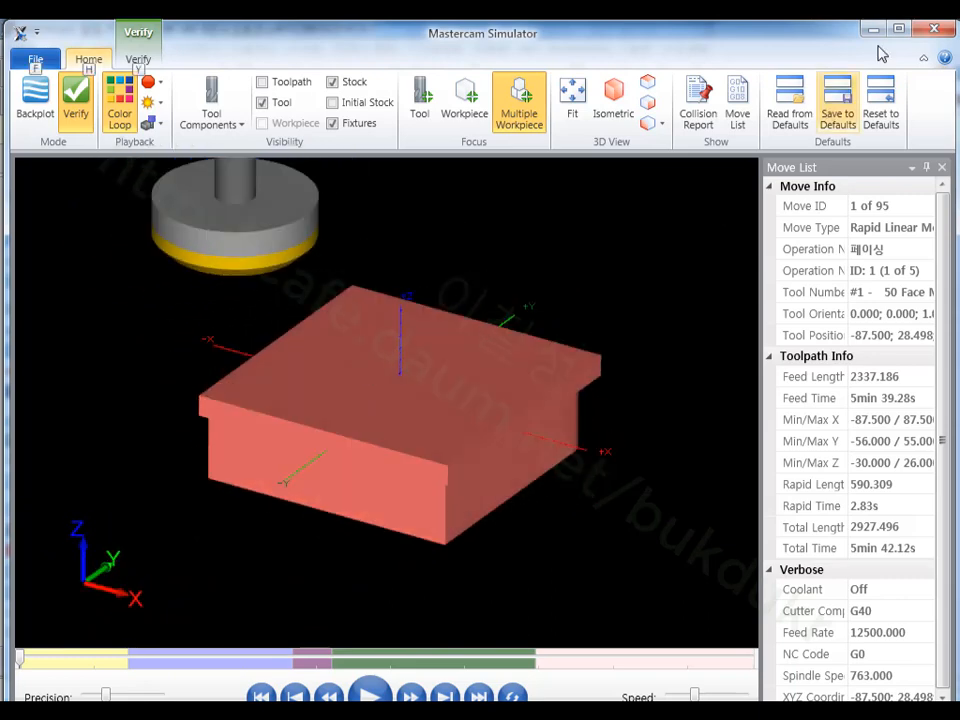
pyautogui.click(934, 29)
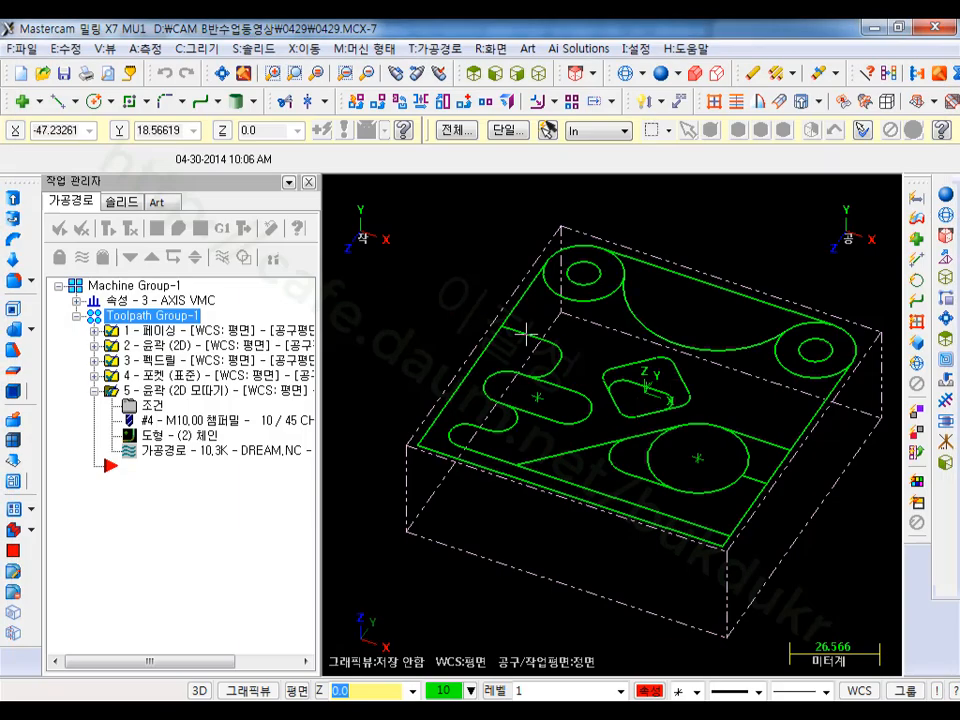
# Step: Duplicate Toolpath Group-1 with all its operations, placing the copy after the original group
pyautogui.click(95, 392)
pyautogui.click(145, 345)
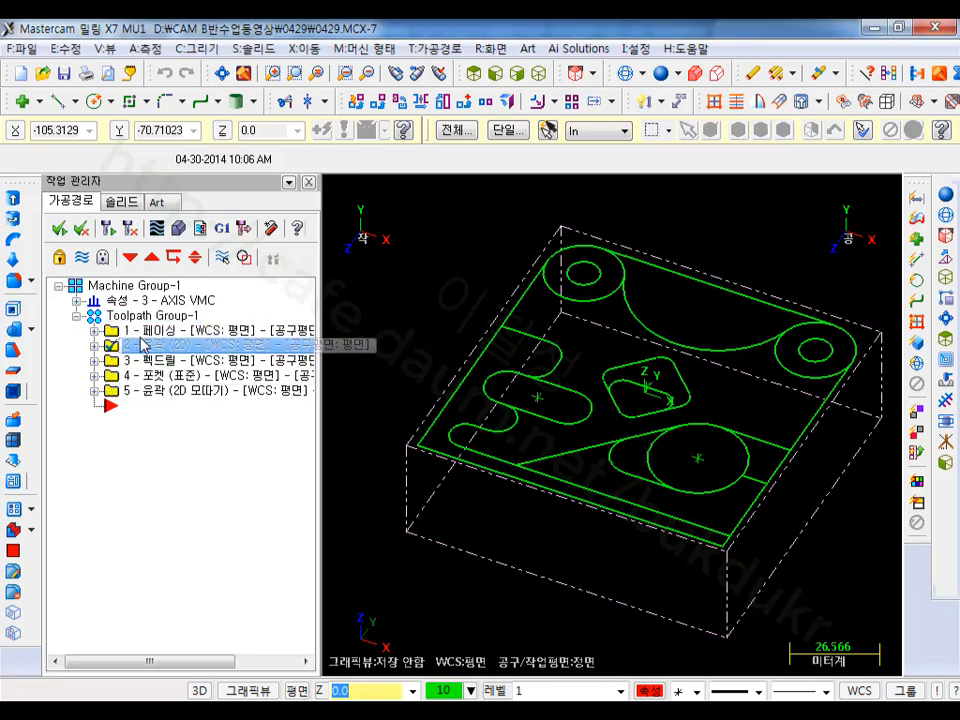
pyautogui.click(145, 318)
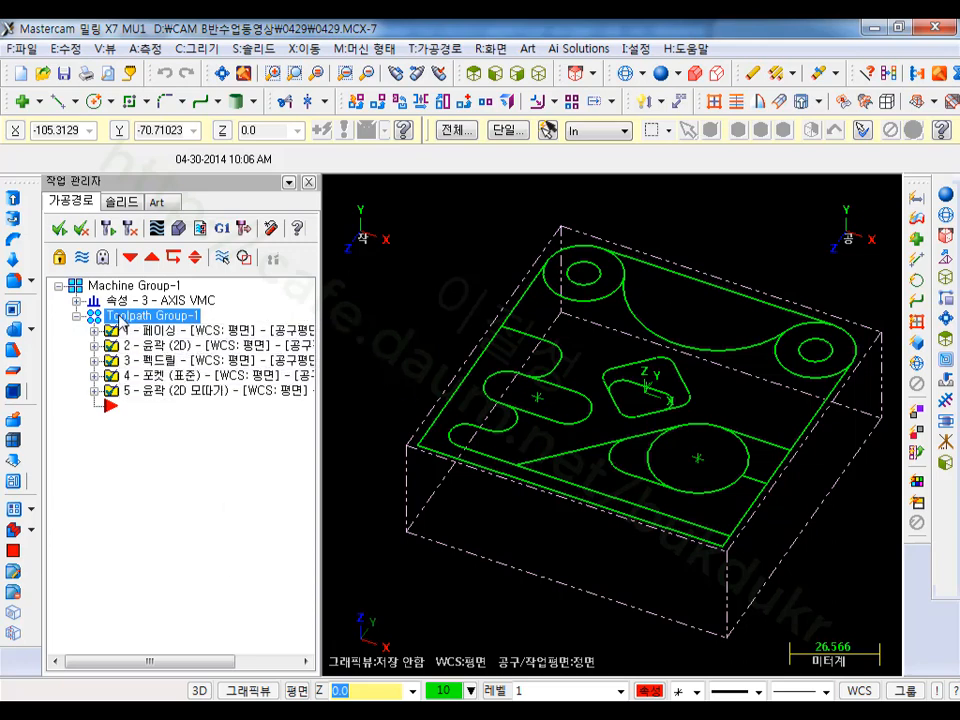
pyautogui.moveTo(120, 318); pyautogui.dragTo(122, 472, button='right')
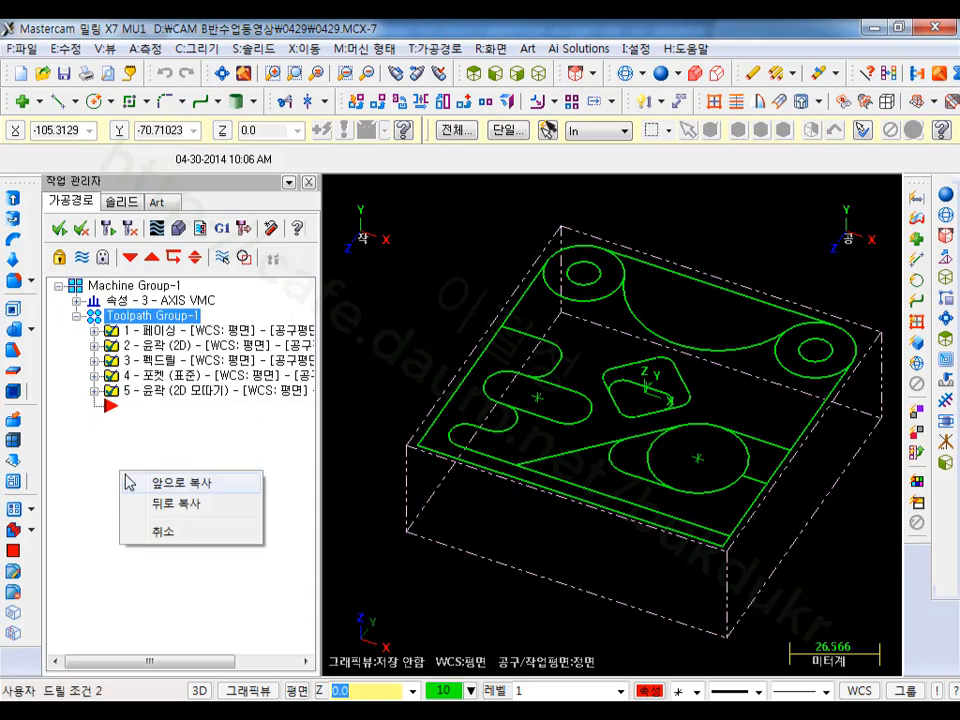
pyautogui.click(155, 503)
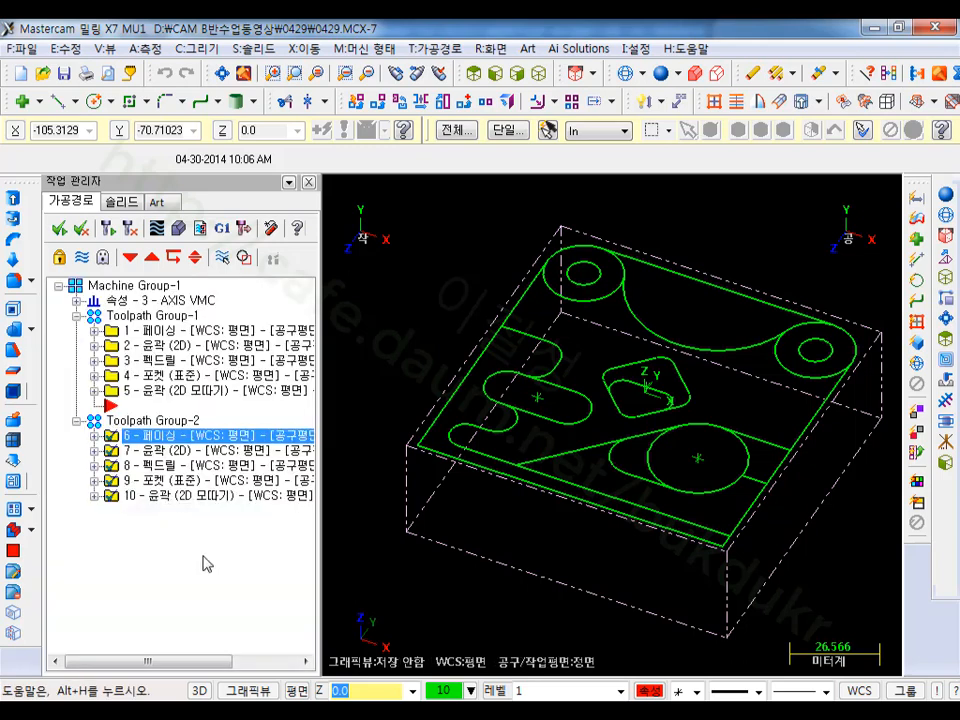
pyautogui.click(141, 317)
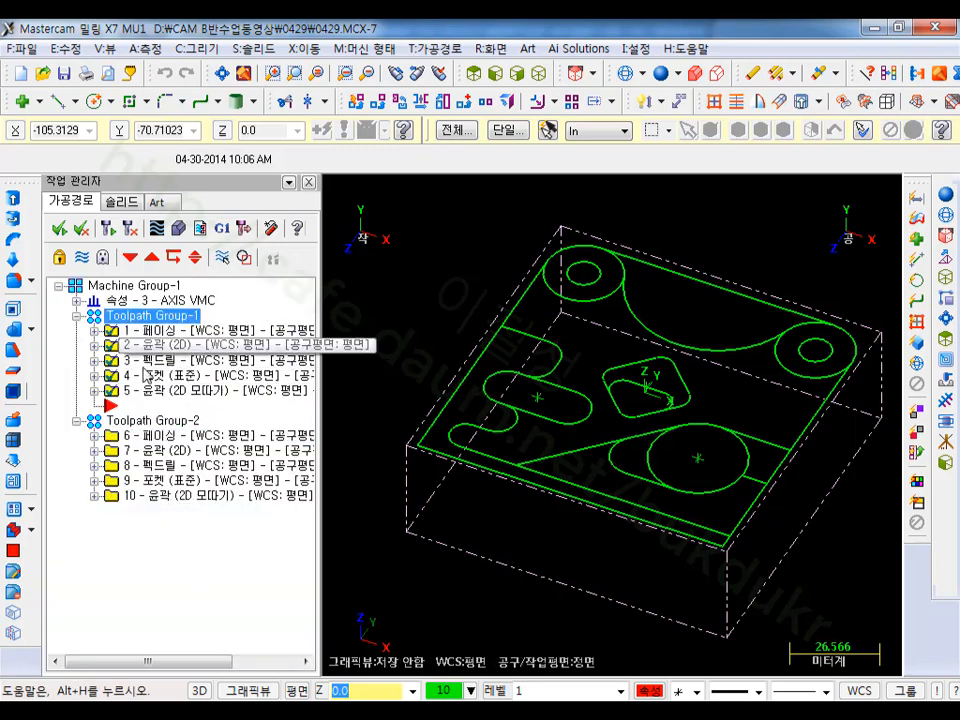
pyautogui.click(144, 418)
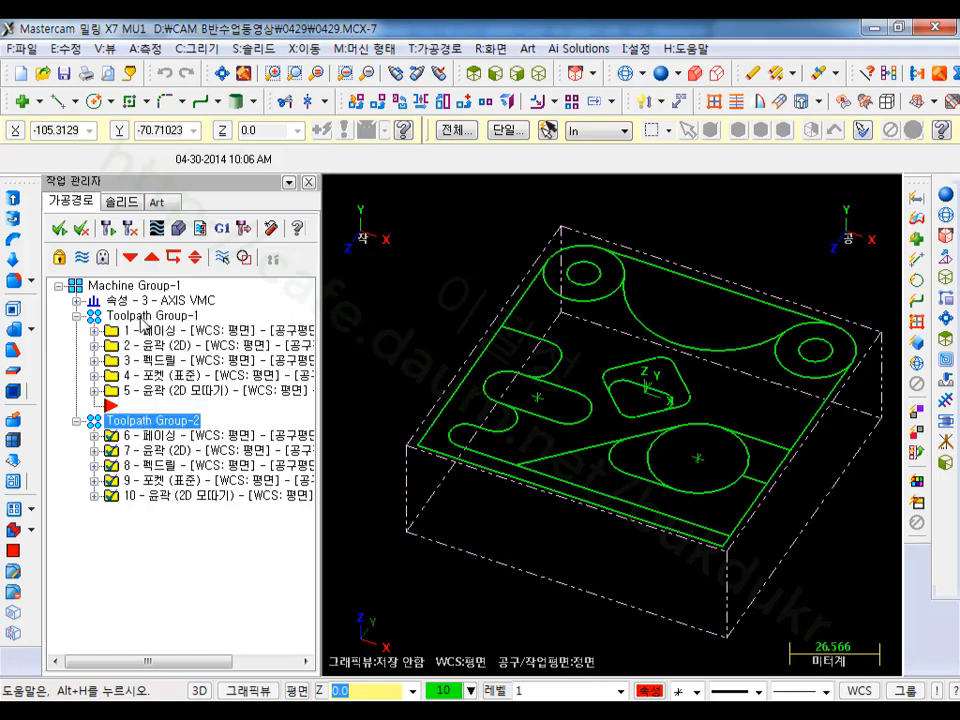
# Step: Rename Toolpath Group-1, the original group with operations 1 to 5, as BOT
pyautogui.click(143, 318)
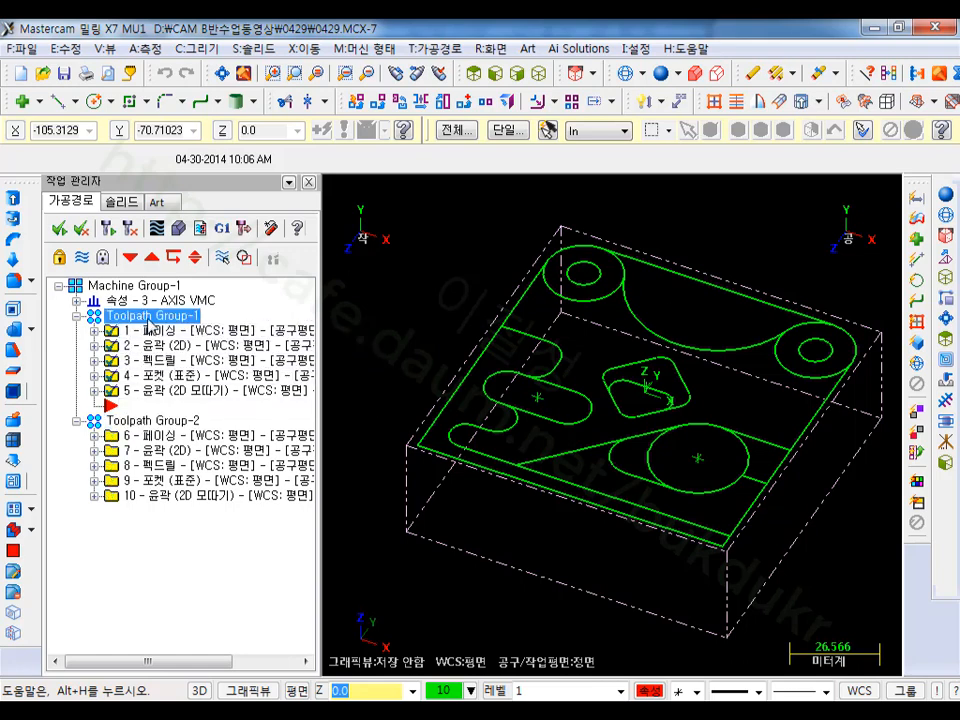
pyautogui.rightClick(150, 326)
pyautogui.moveTo(203, 280)
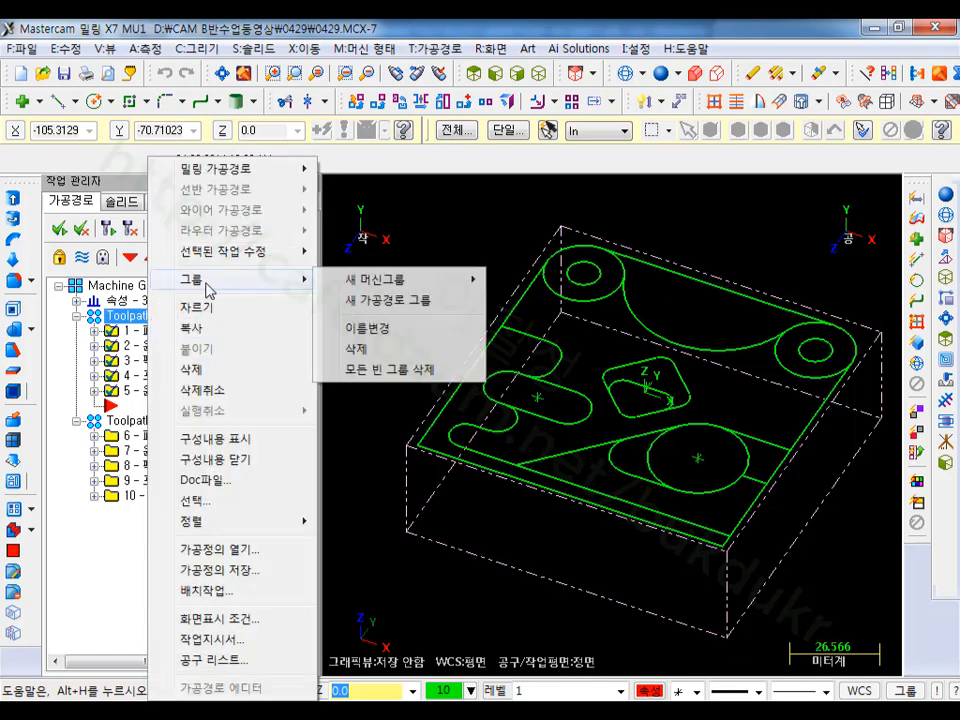
pyautogui.click(390, 327)
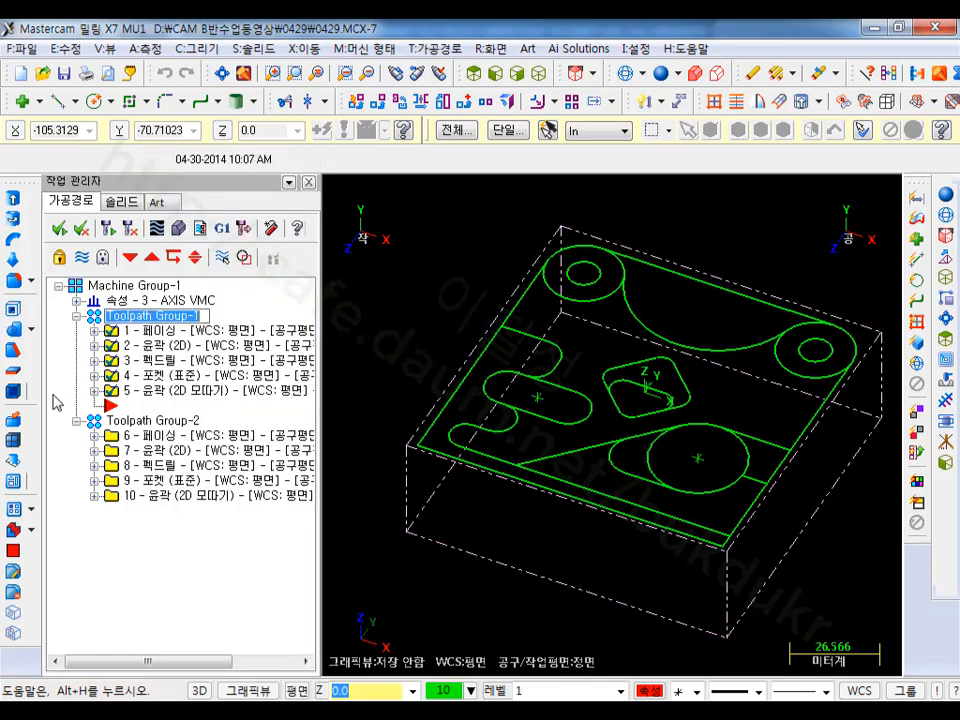
pyautogui.write('b')
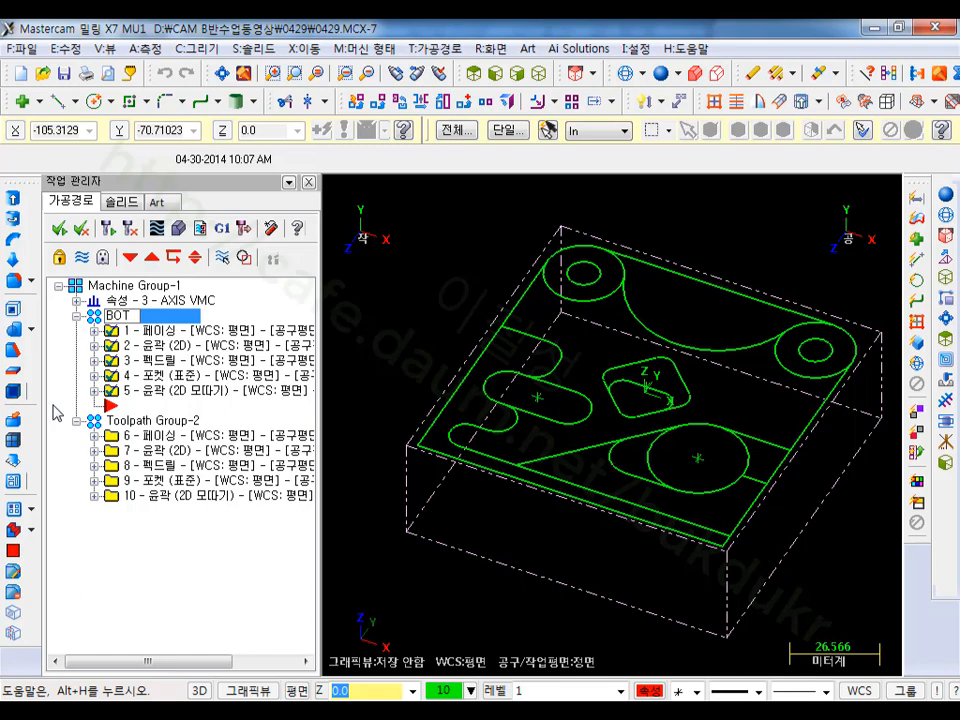
pyautogui.press('Return')
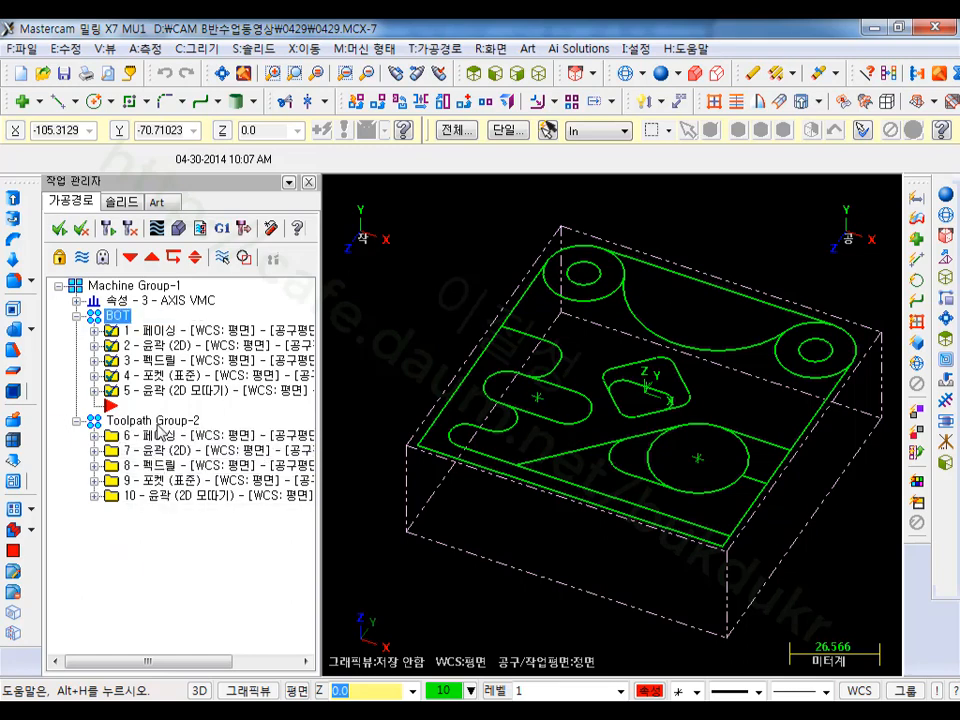
# Step: Rename the copied toolpath group, Toolpath Group-2, as TOP and make the BOT group the selected one
pyautogui.click(160, 424)
pyautogui.rightClick(158, 426)
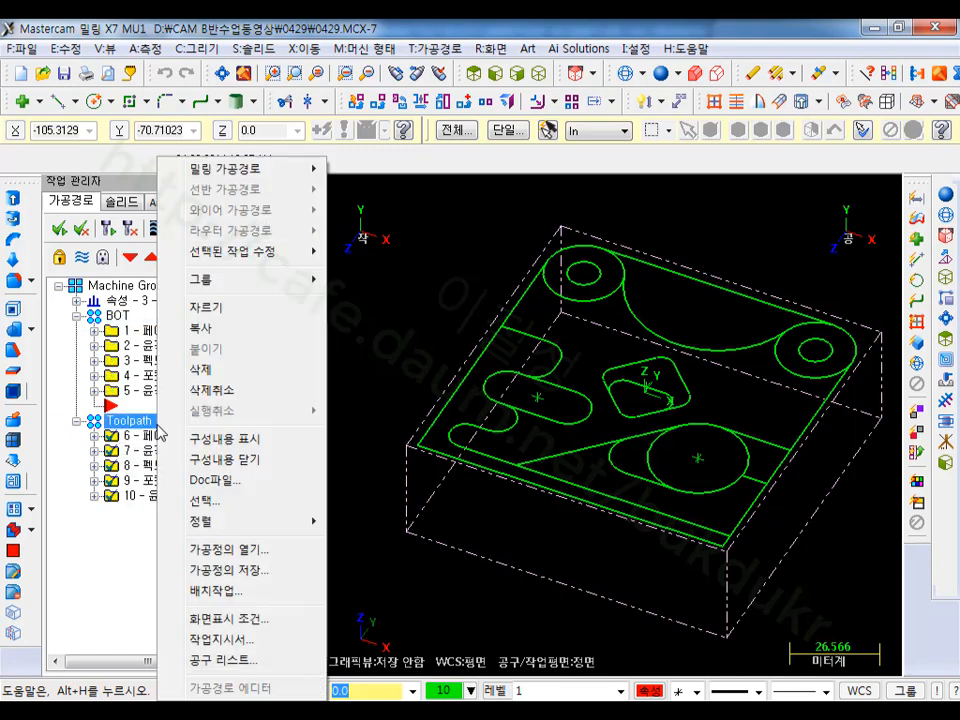
pyautogui.moveTo(220, 288)
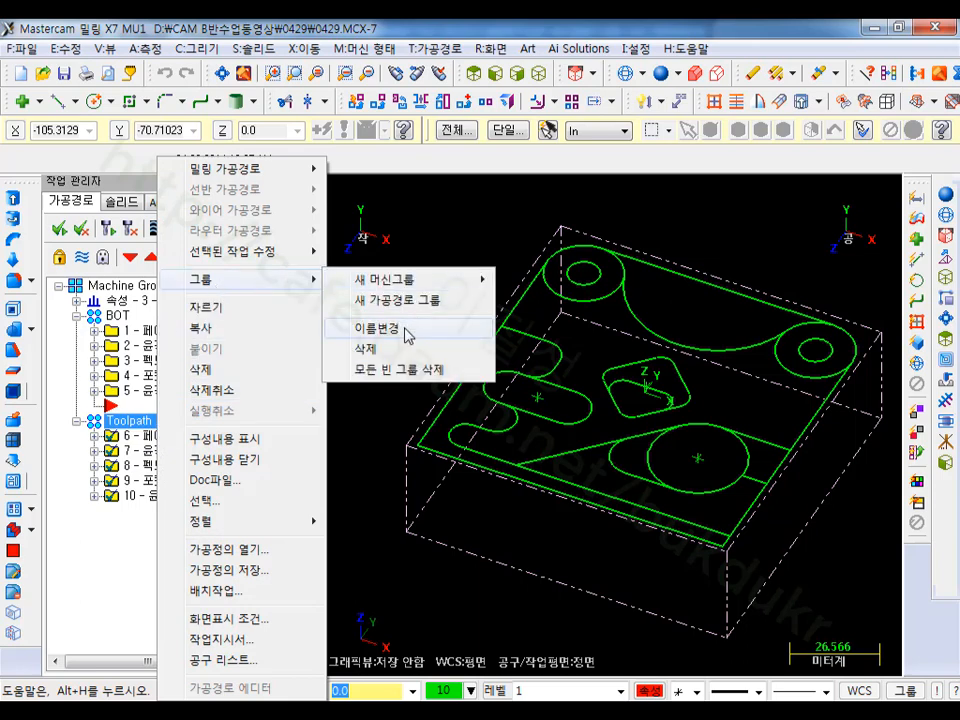
pyautogui.click(405, 329)
pyautogui.write('T')
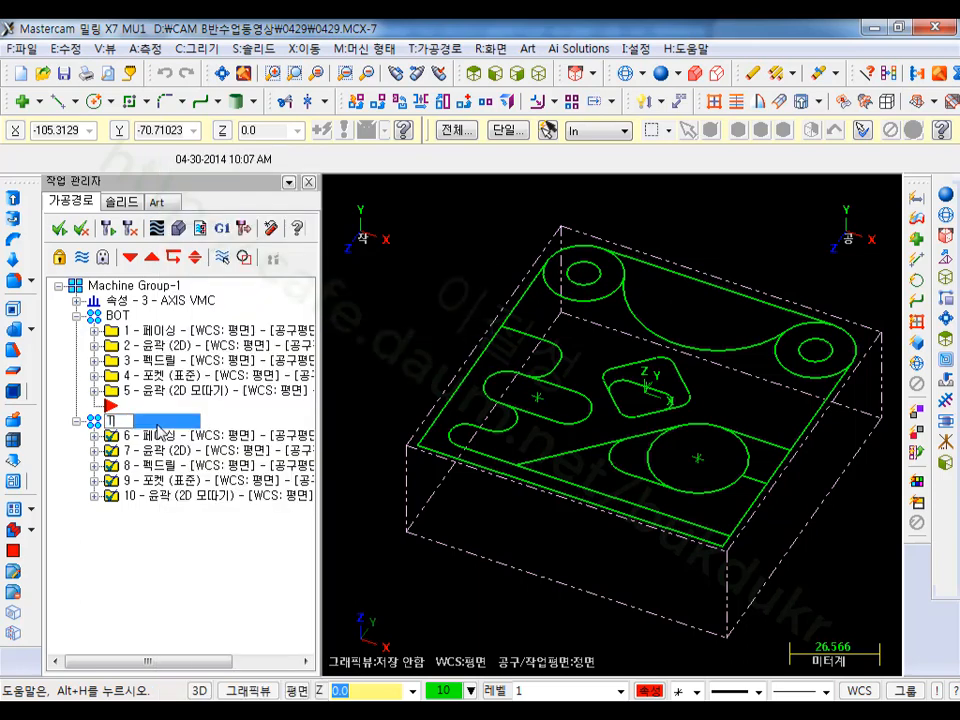
pyautogui.write('OP')
pyautogui.press('Return')
pyautogui.click(124, 318)
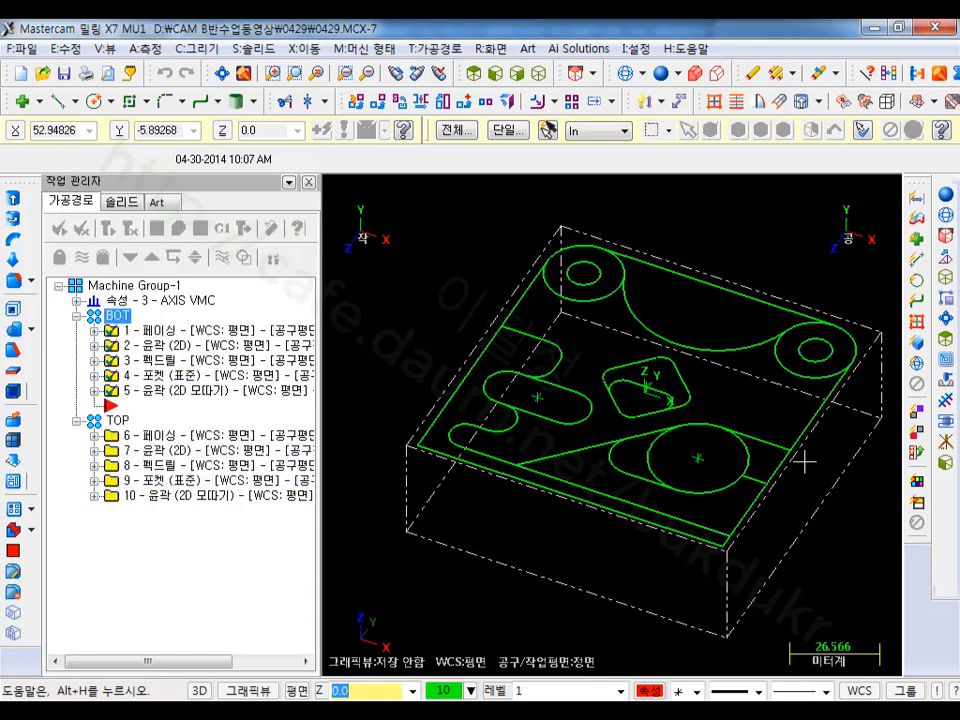
# Step: Switch the part to the top view and name level 1 BOT in the Level Manager
pyautogui.moveTo(803, 460); pyautogui.dragTo(655, 365, button='middle')
pyautogui.click(473, 73)
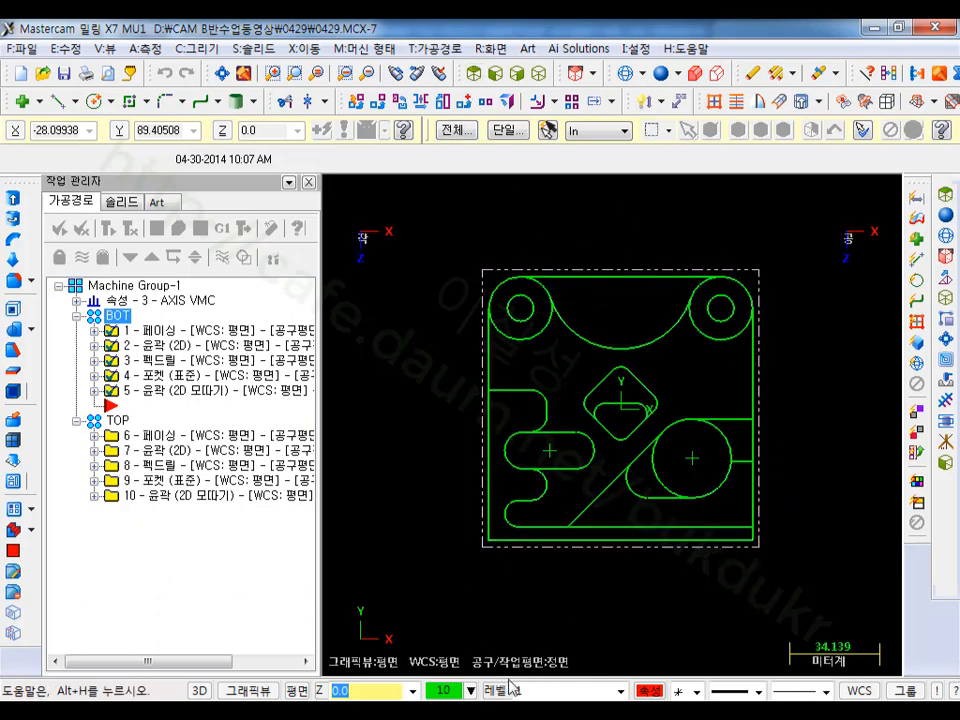
pyautogui.click(497, 690)
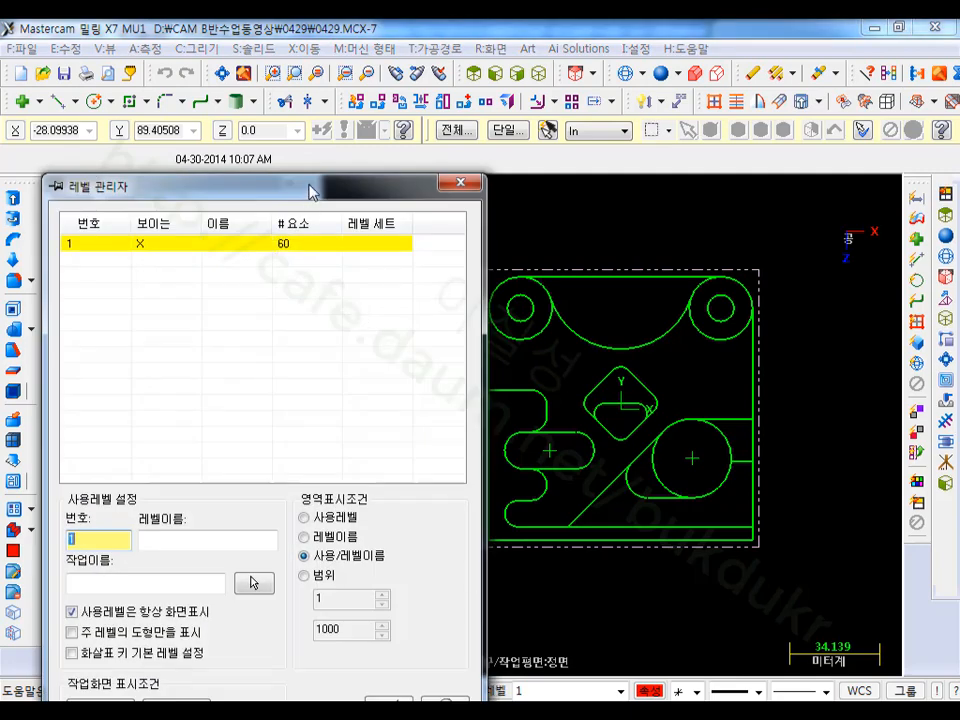
pyautogui.moveTo(313, 189); pyautogui.dragTo(291, 69)
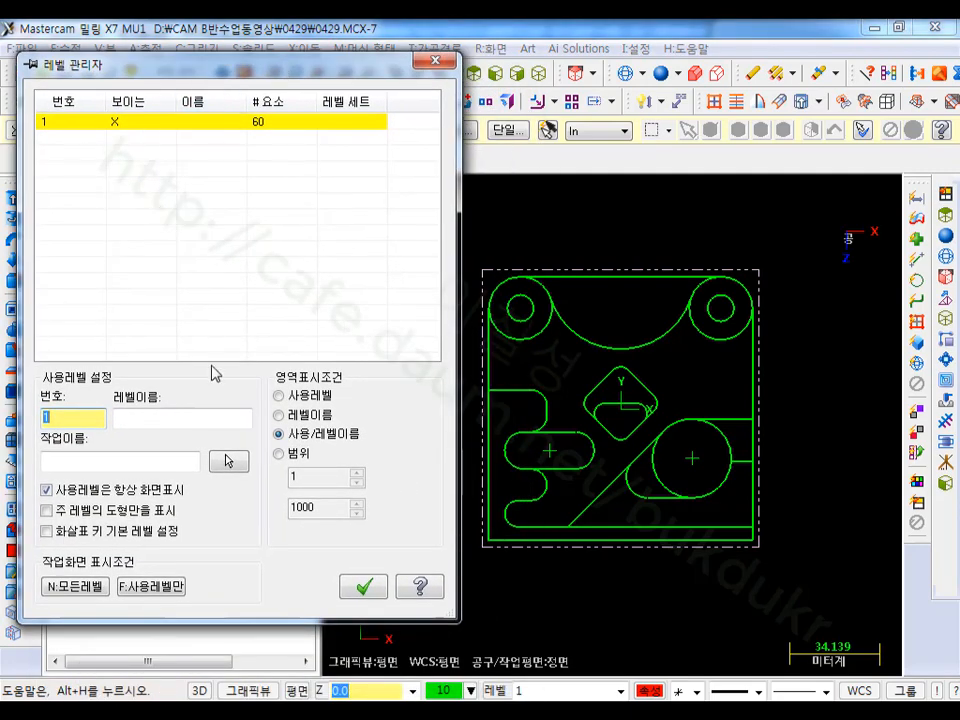
pyautogui.click(200, 419)
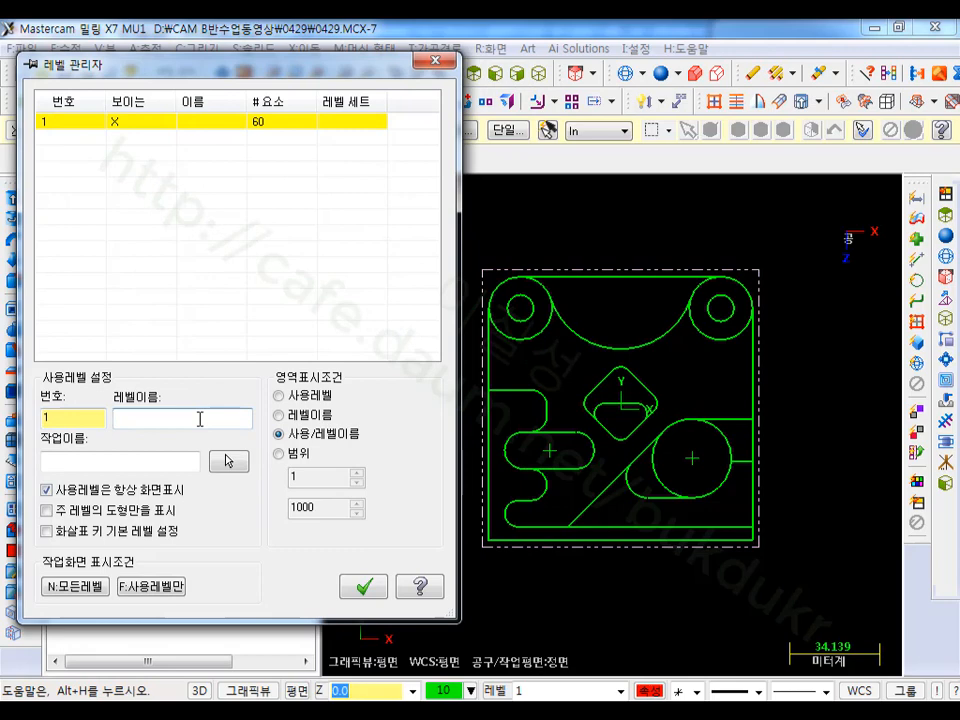
pyautogui.write('BOT')
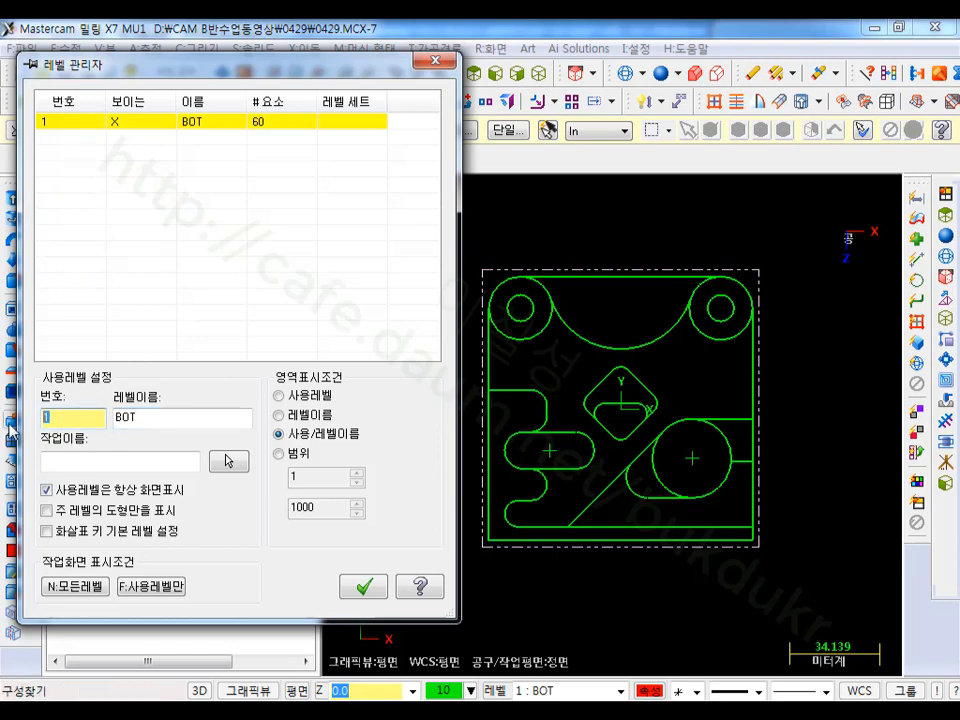
# Step: Create level 2 as the main level, name it TOP, and accept the level settings
pyautogui.press('BackSpace')
pyautogui.write('2')
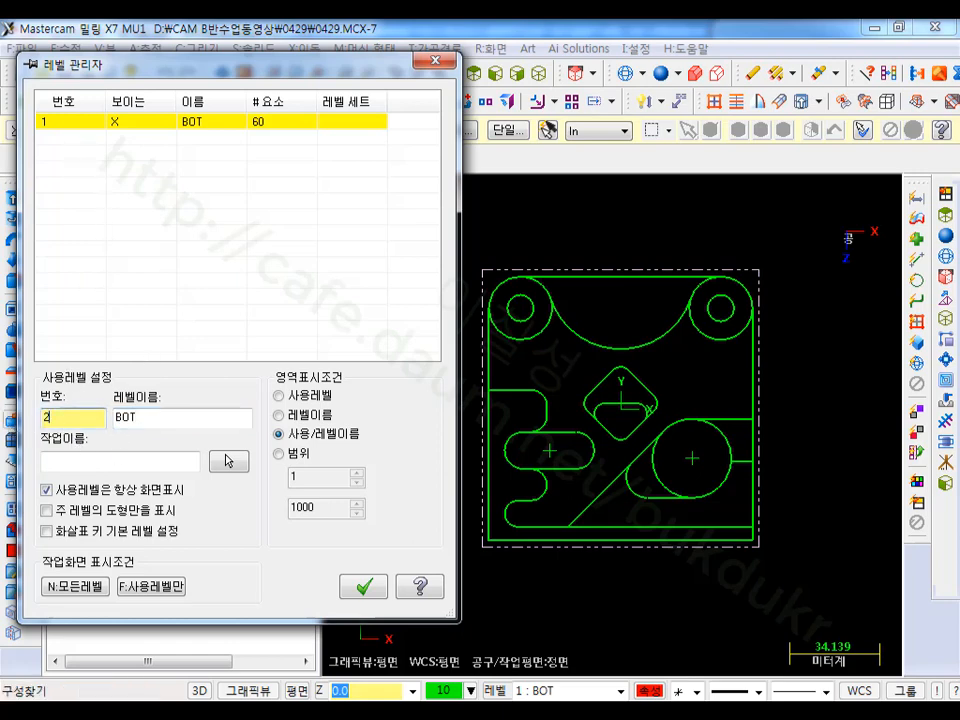
pyautogui.press('Return')
pyautogui.click(186, 422)
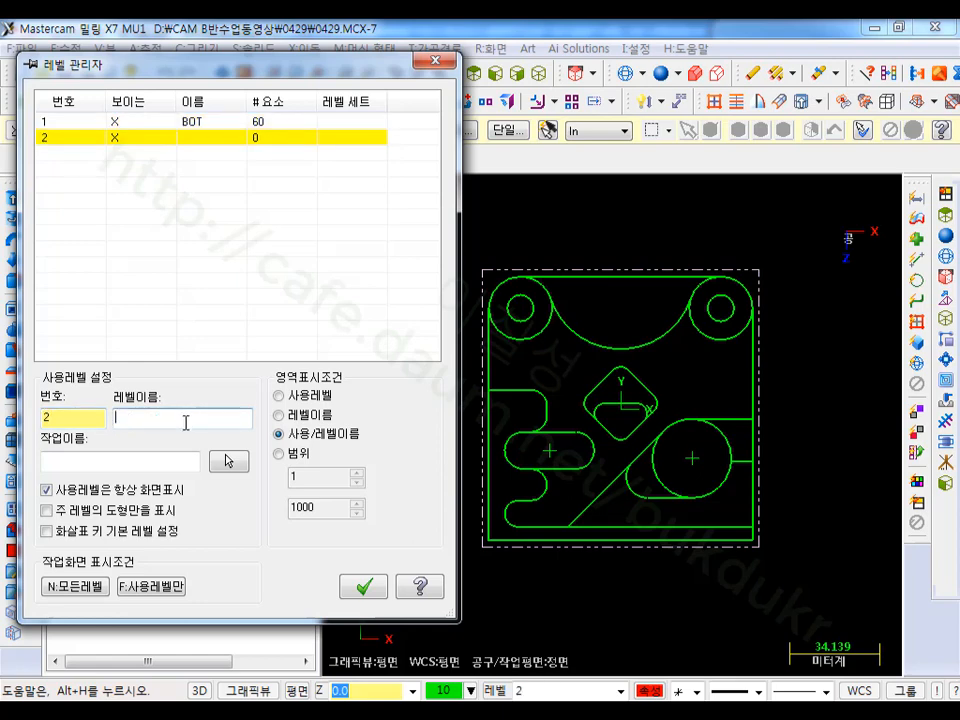
pyautogui.write('TOP')
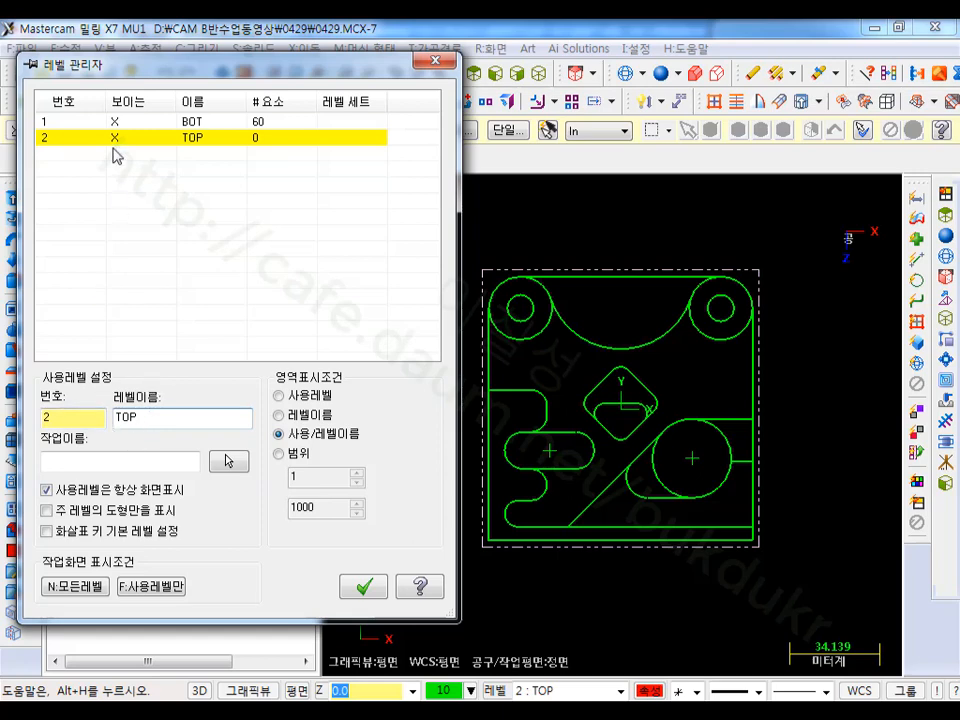
pyautogui.click(378, 590)
# Step: Select all of the part's wireframe geometry and copy it to the current level, 2 (TOP)
pyautogui.scroll(-1, 516, 558)
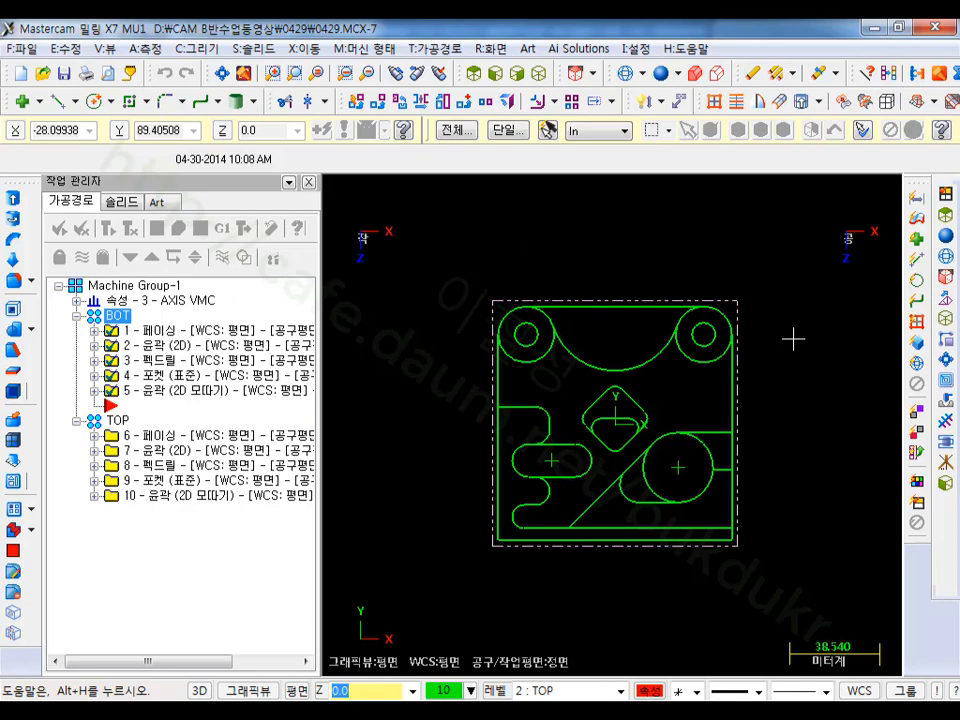
pyautogui.scroll(1, 793, 508)
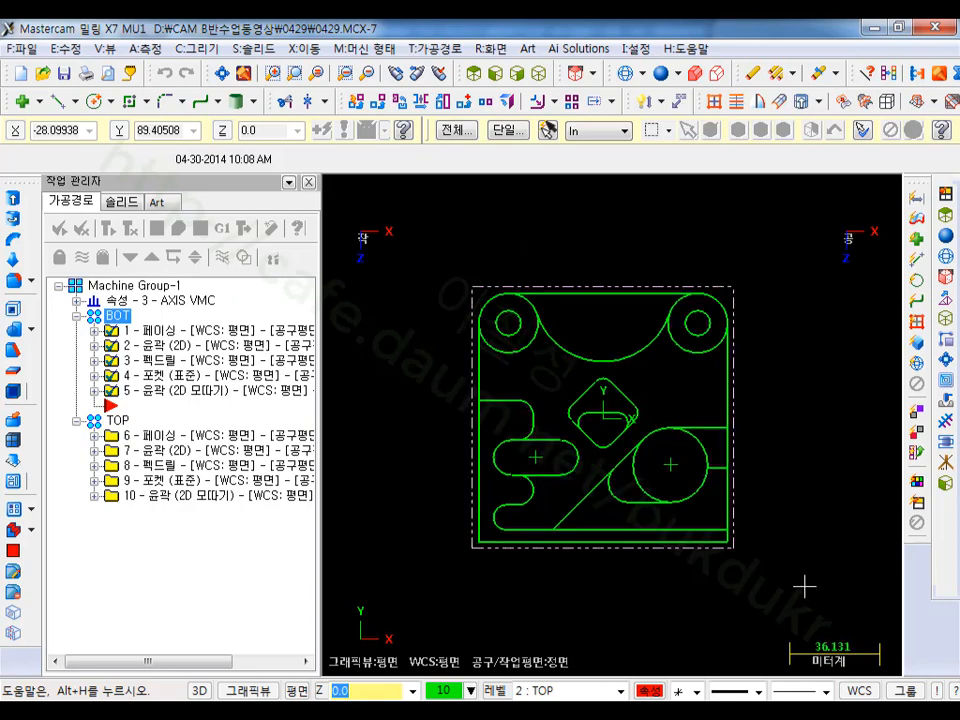
pyautogui.moveTo(806, 600); pyautogui.dragTo(334, 231)
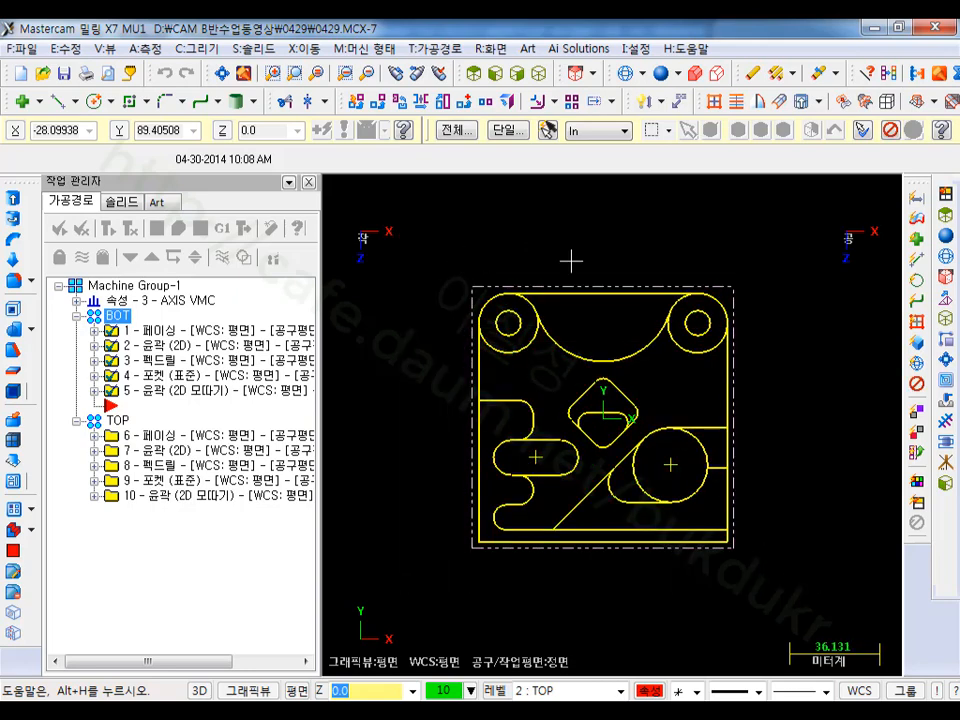
pyautogui.rightClick(502, 693)
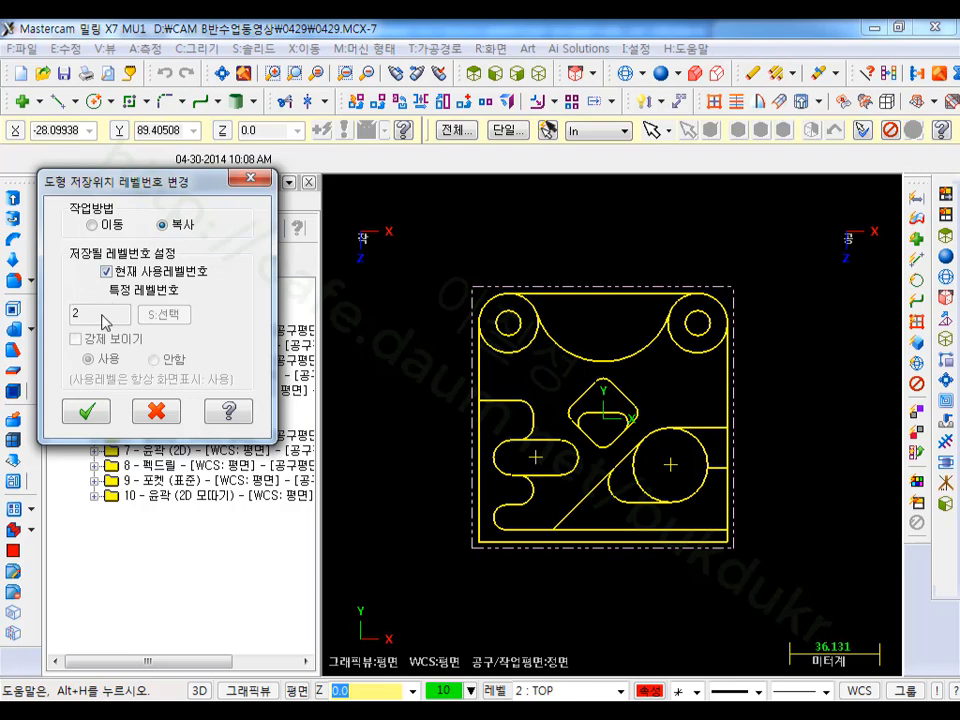
pyautogui.click(97, 410)
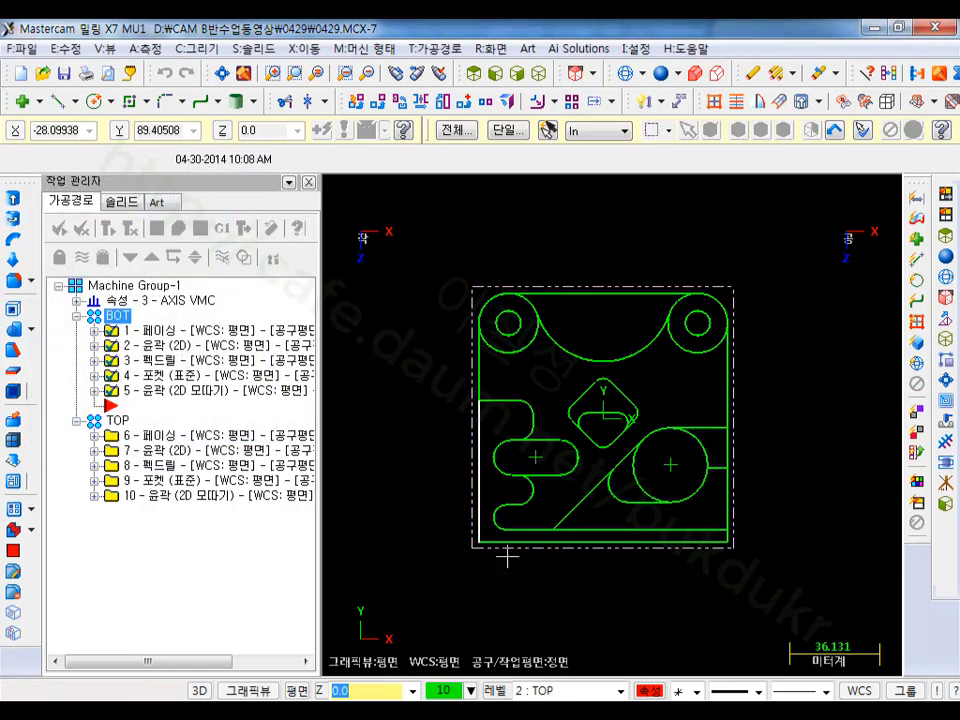
# Step: Hide level 1 (BOT), keep level 2 (TOP) as the visible main level, and accept the Level Manager
pyautogui.click(499, 692)
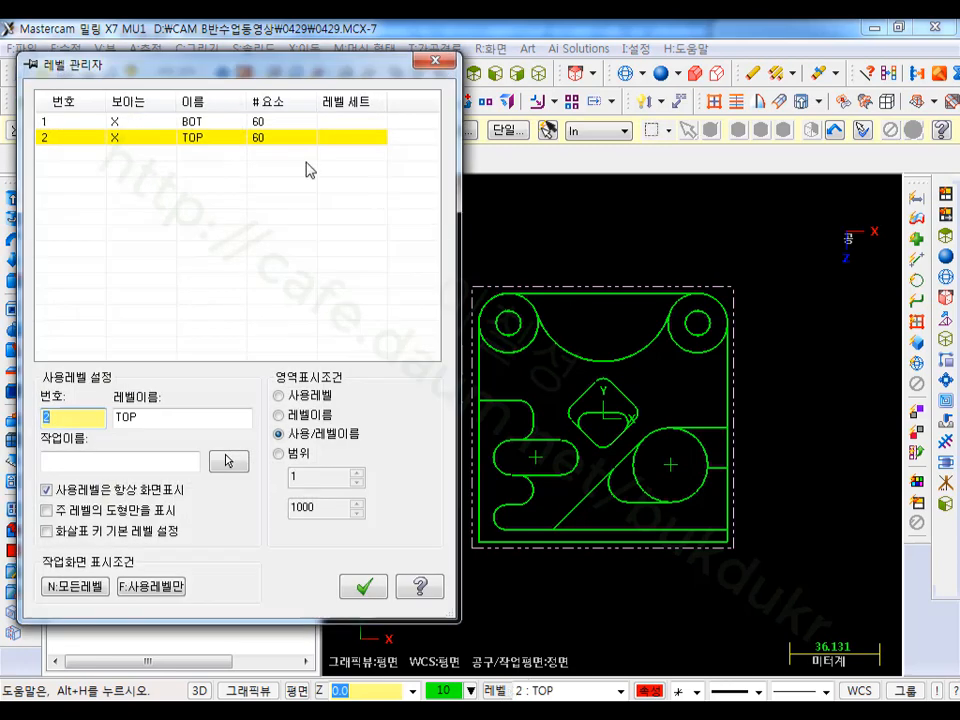
pyautogui.click(75, 122)
pyautogui.click(171, 138)
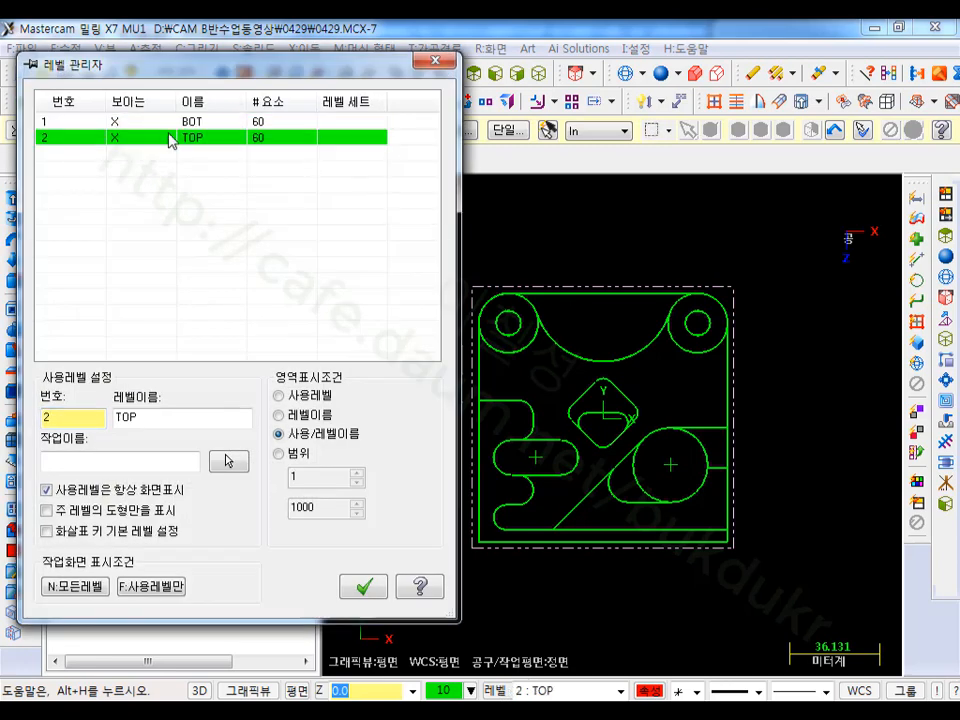
pyautogui.click(81, 122)
pyautogui.click(85, 143)
pyautogui.click(115, 122)
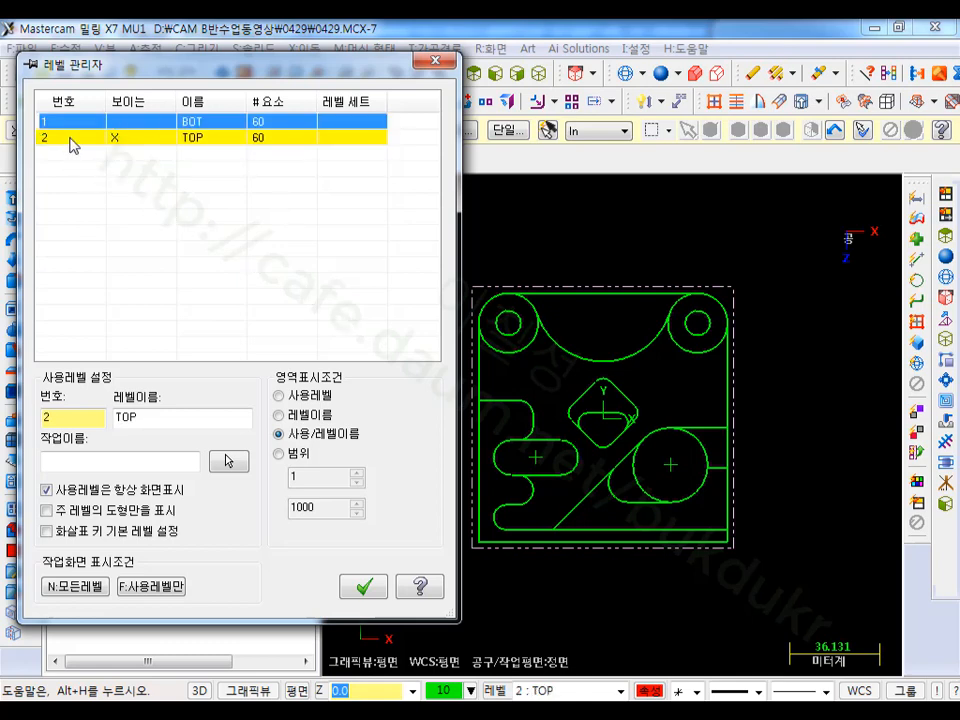
pyautogui.click(70, 140)
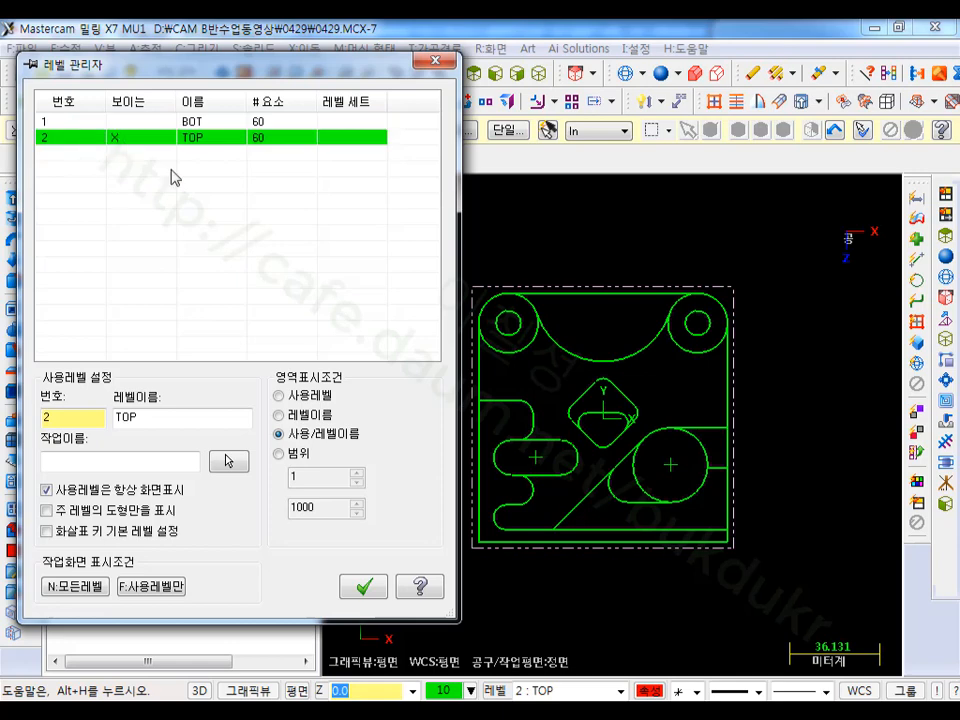
pyautogui.click(368, 590)
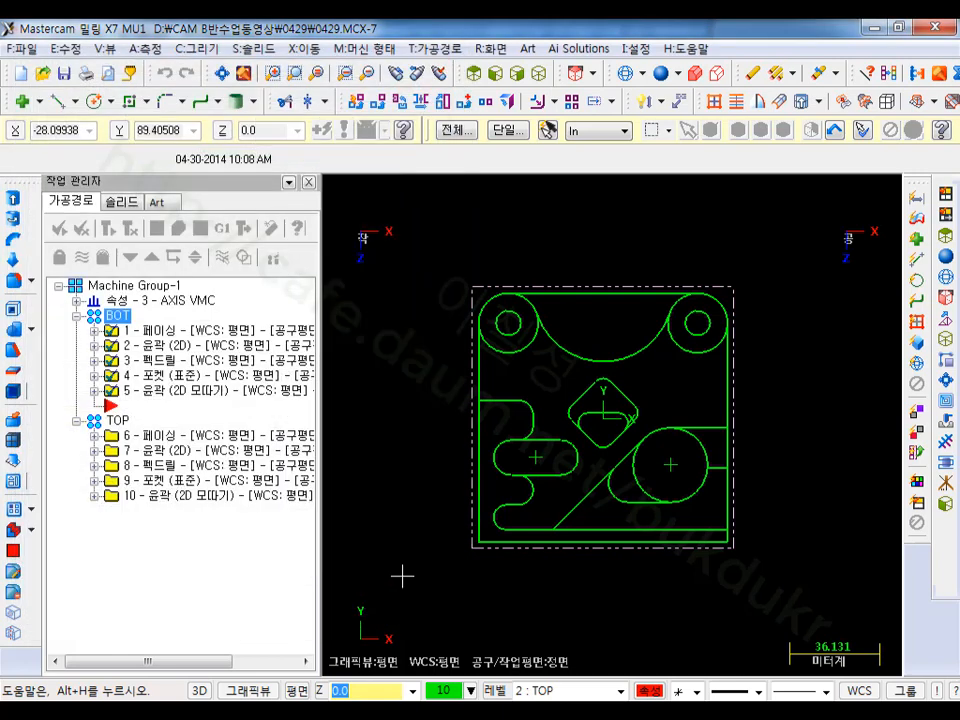
# Step: Select the TOP toolpath group and set the tool and construction planes to Top (평면, WCS)
pyautogui.scroll(1, 638, 409)
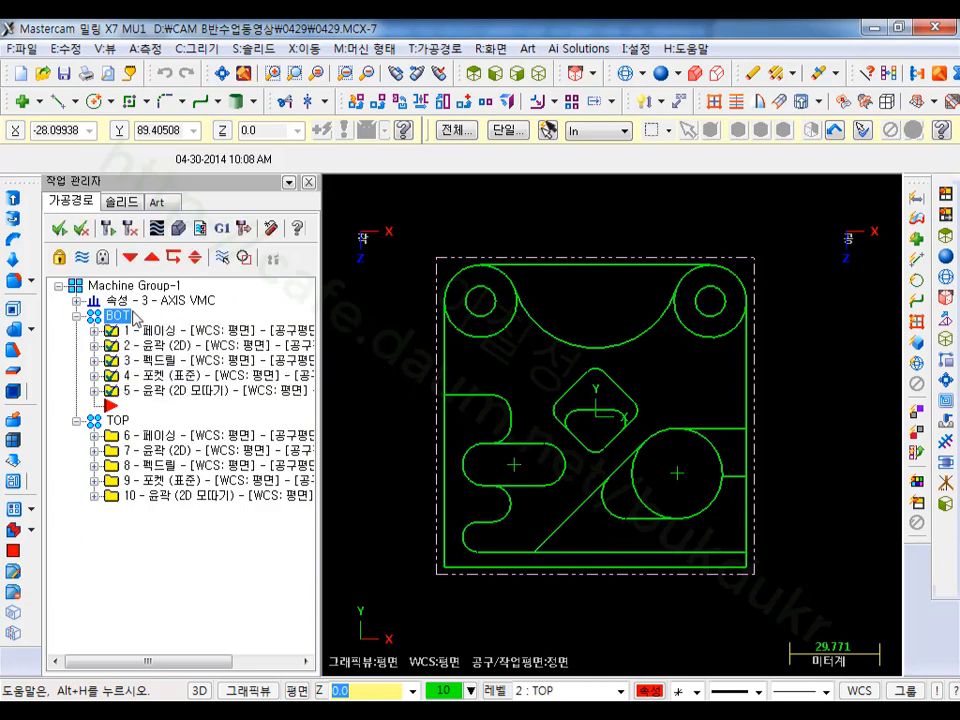
pyautogui.click(117, 420)
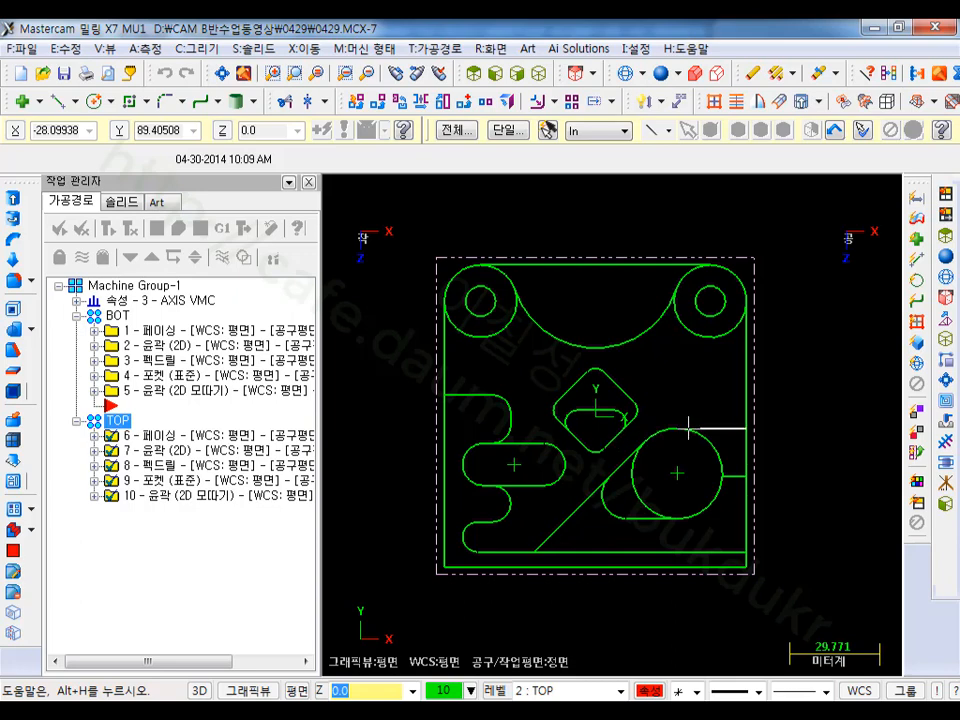
pyautogui.click(297, 690)
pyautogui.click(340, 176)
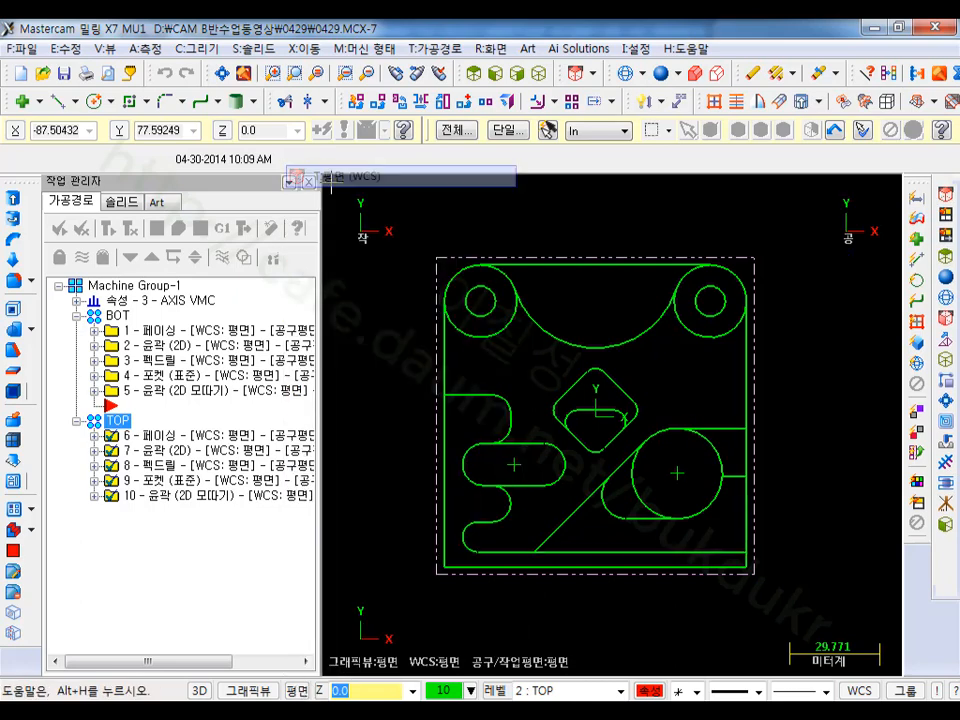
# Step: Mirror all level 2 (TOP) geometry about the vertical axis at X 0.0 using the Move option instead of Copy
pyautogui.click(308, 49)
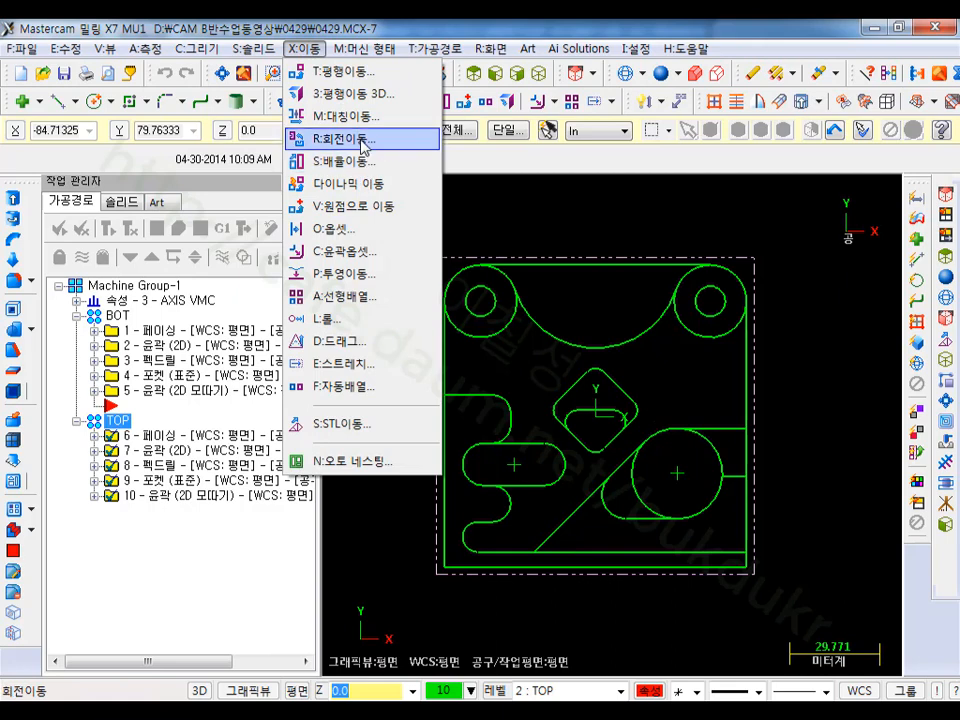
pyautogui.click(362, 118)
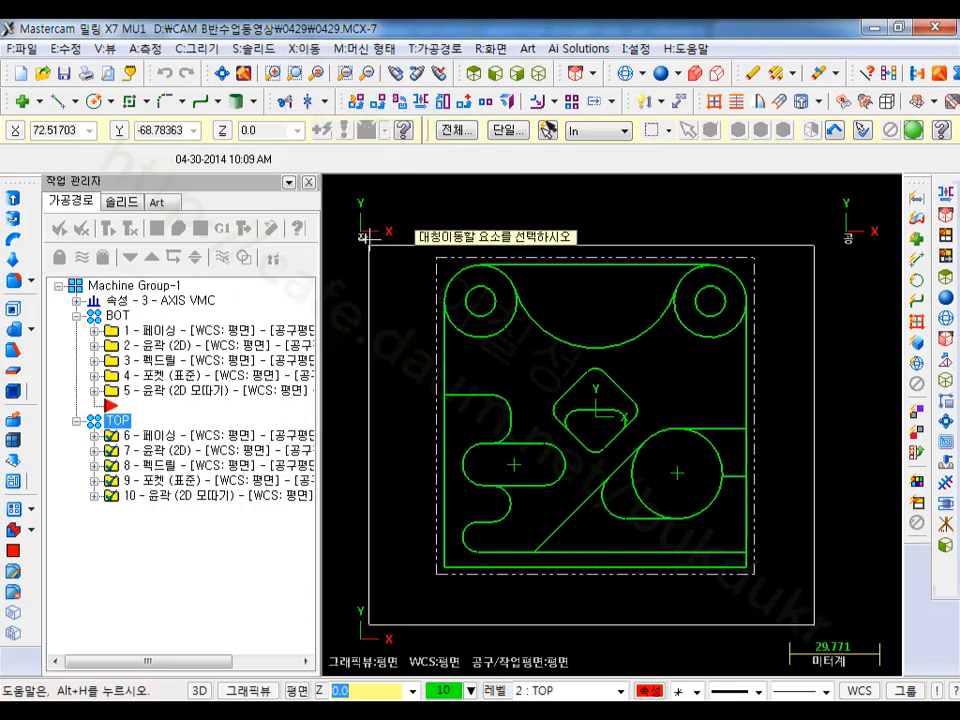
pyautogui.moveTo(378, 207); pyautogui.dragTo(815, 618)
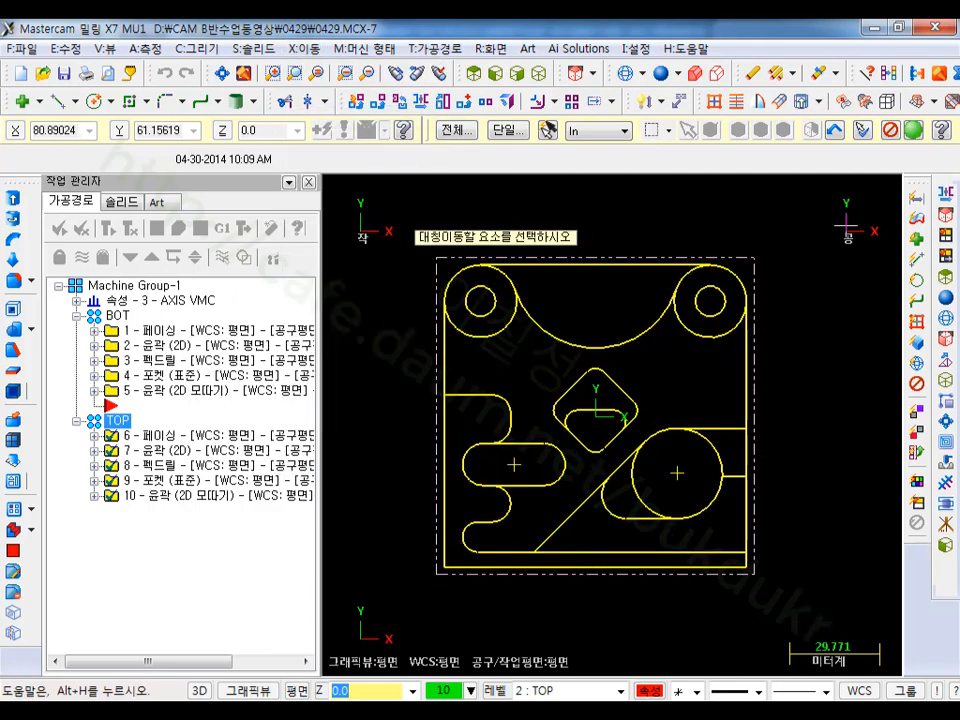
pyautogui.click(914, 131)
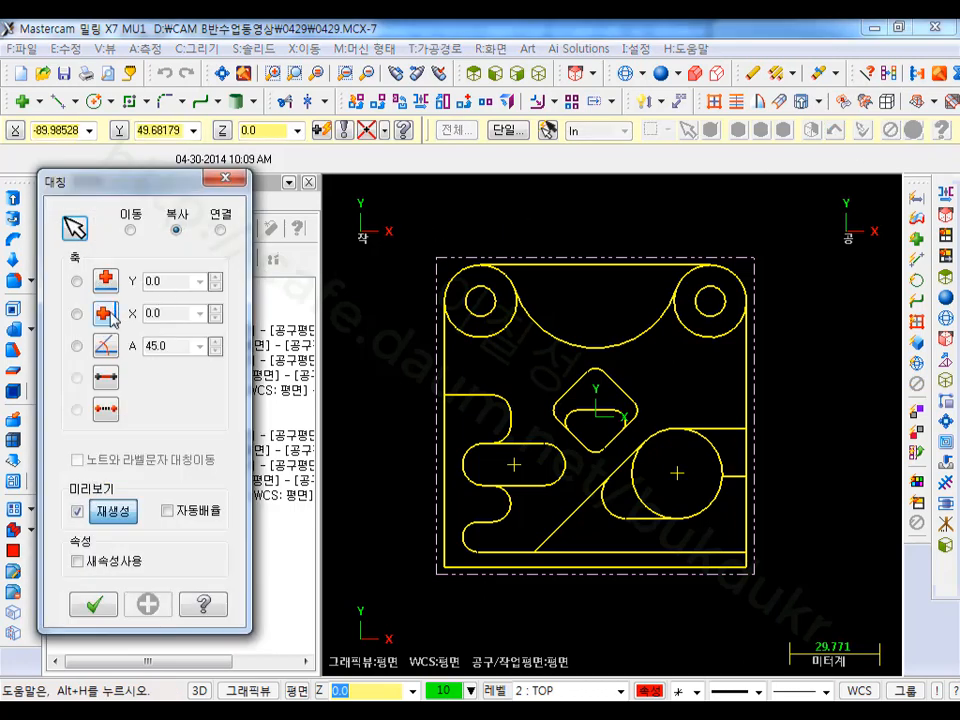
pyautogui.click(77, 313)
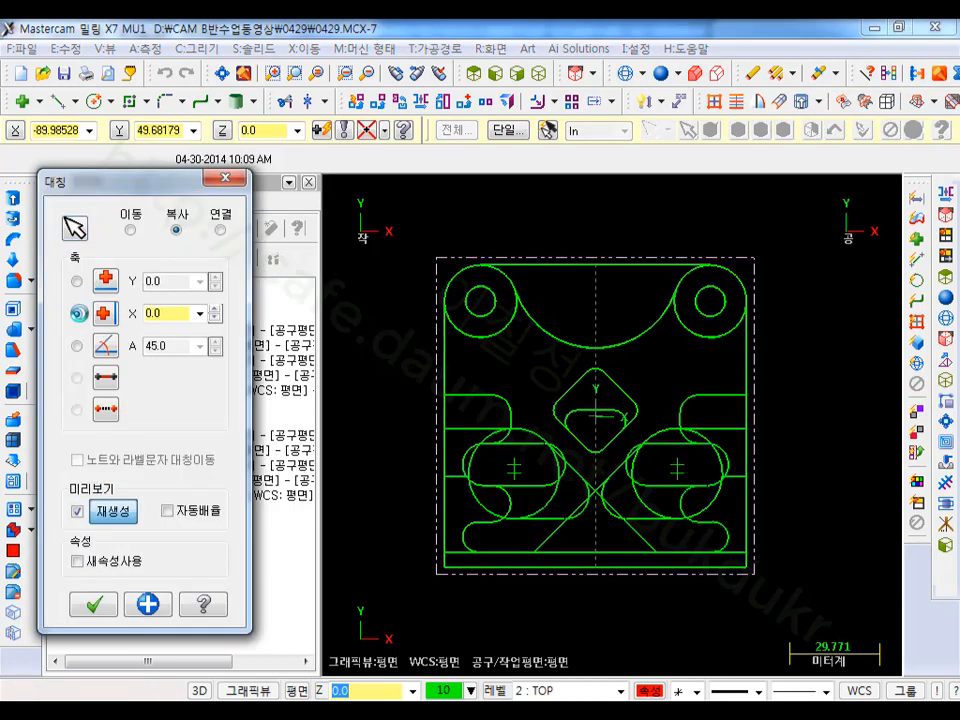
pyautogui.click(131, 230)
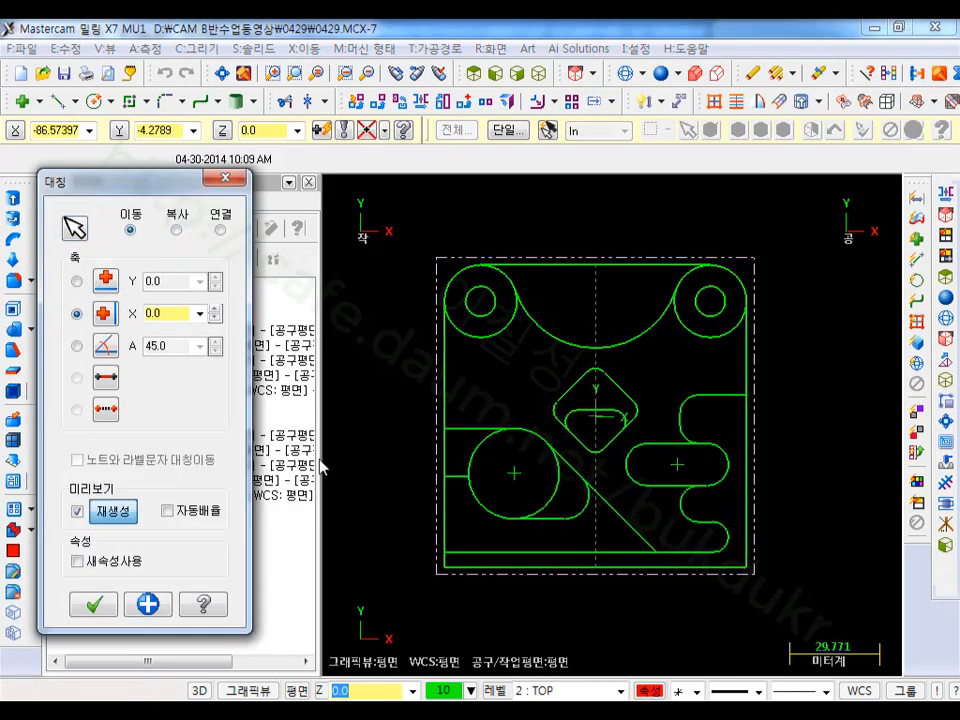
pyautogui.click(94, 604)
pyautogui.scroll(1, 568, 492)
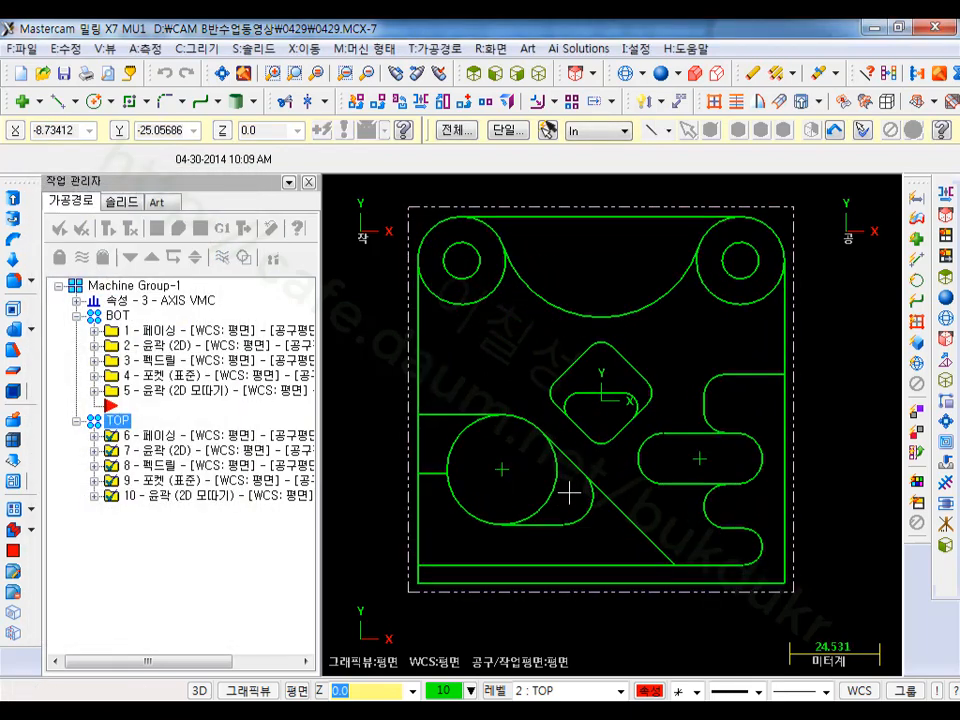
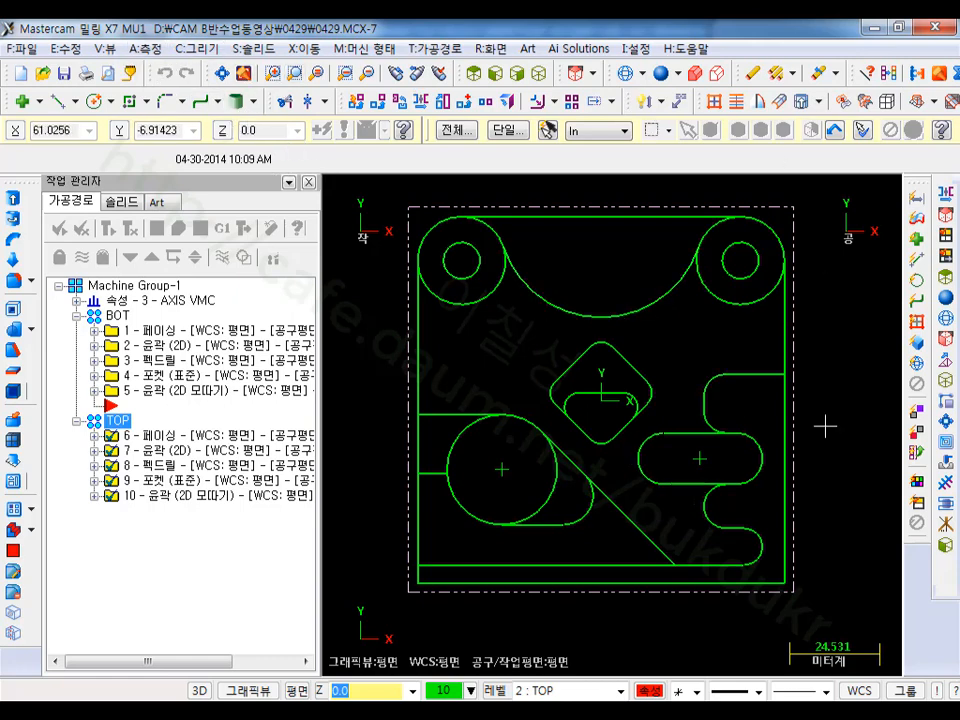
# Step: Mirror the level 2 (TOP) geometry back to its original orientation about X 0.0 with the Move option
pyautogui.scroll(-1, 640, 425)
pyautogui.scroll(-1, 633, 432)
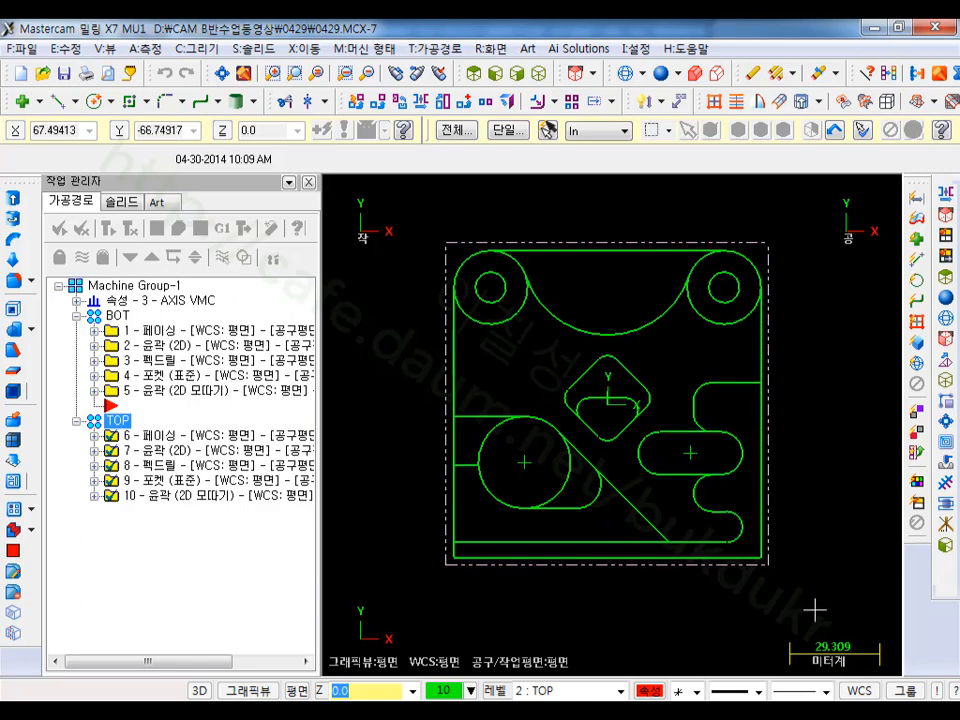
pyautogui.moveTo(814, 607); pyautogui.dragTo(419, 198)
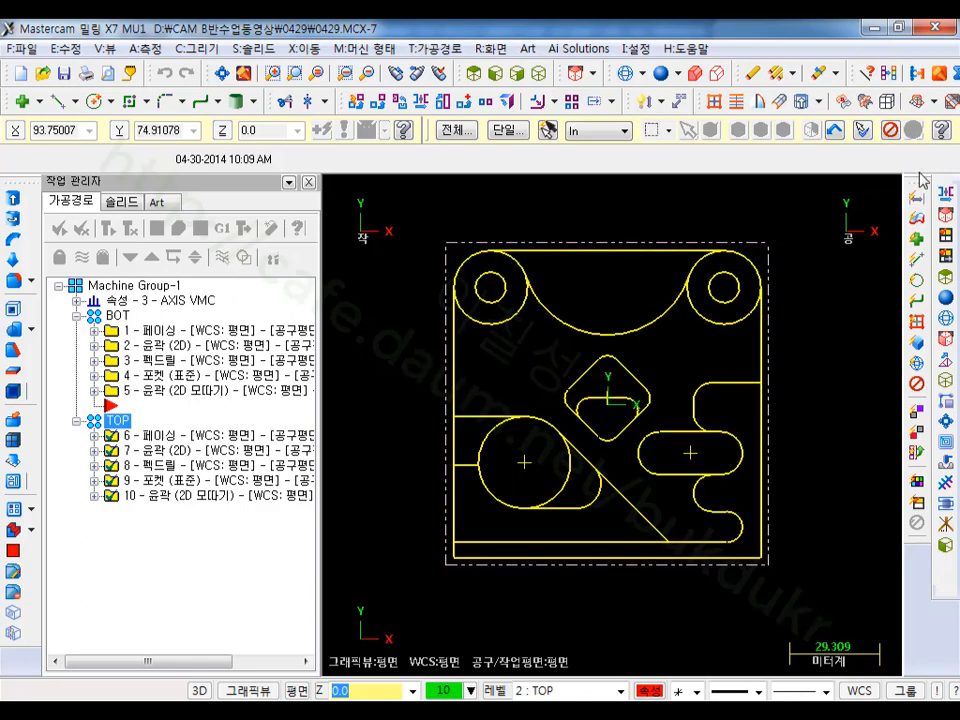
pyautogui.click(951, 196)
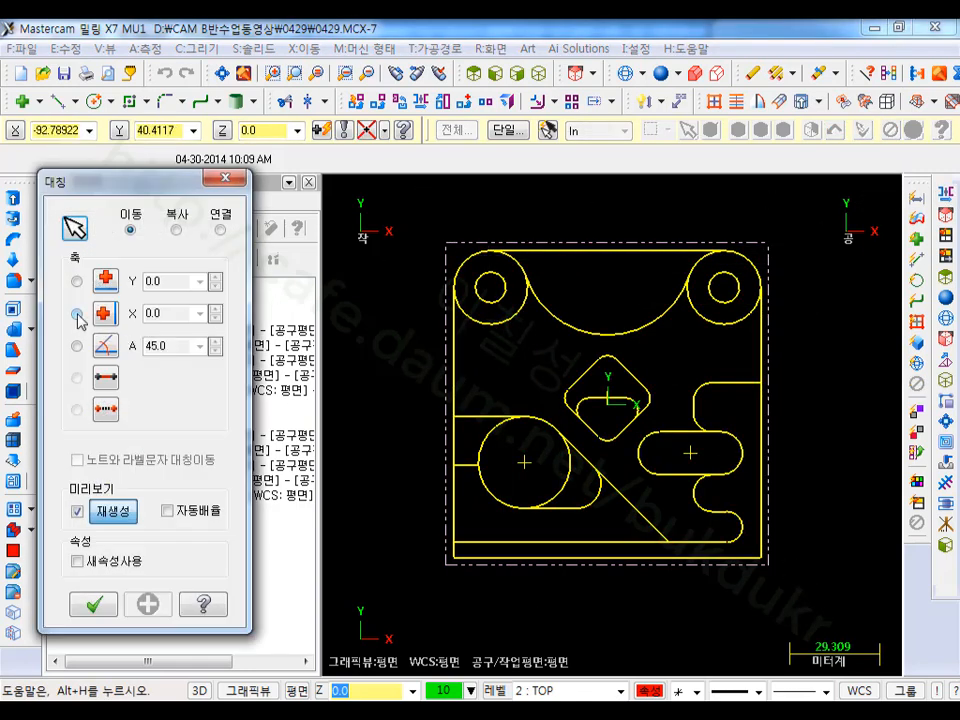
pyautogui.click(77, 314)
pyautogui.click(110, 610)
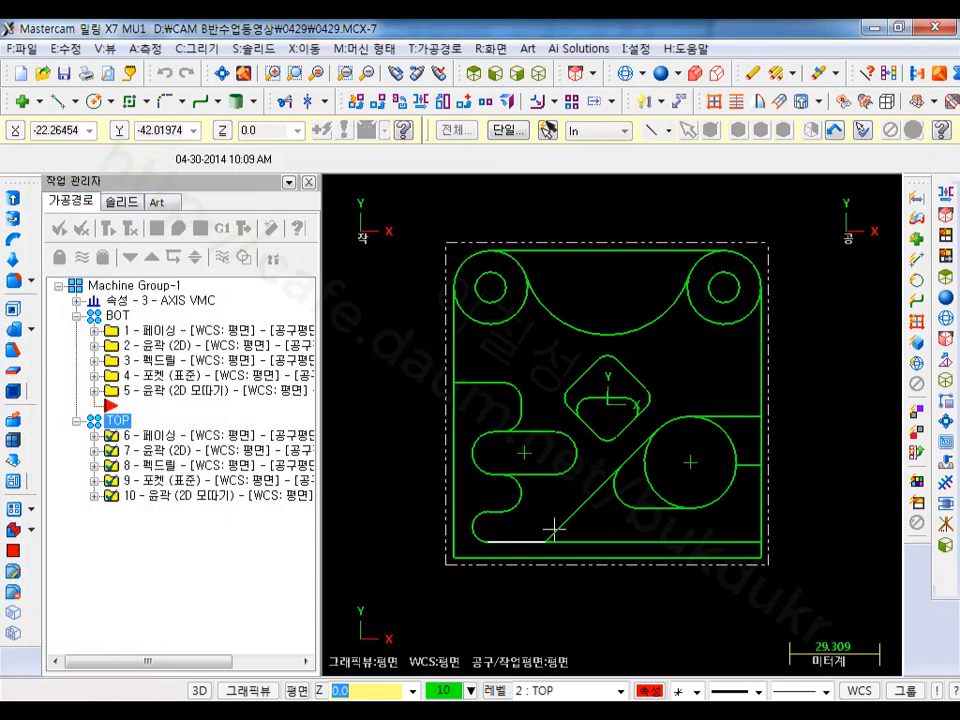
pyautogui.scroll(2, 666, 439)
pyautogui.scroll(-1, 677, 401)
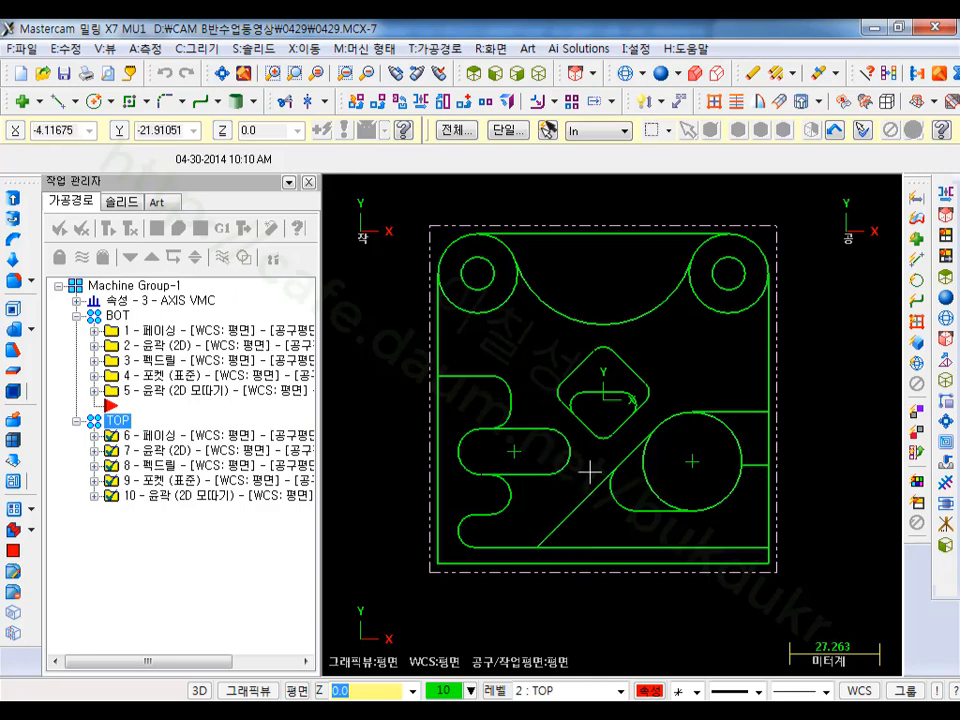
# Step: Make level 1 (BOT) the main level, hide level 2 (TOP), and accept the Level Manager
pyautogui.click(495, 690)
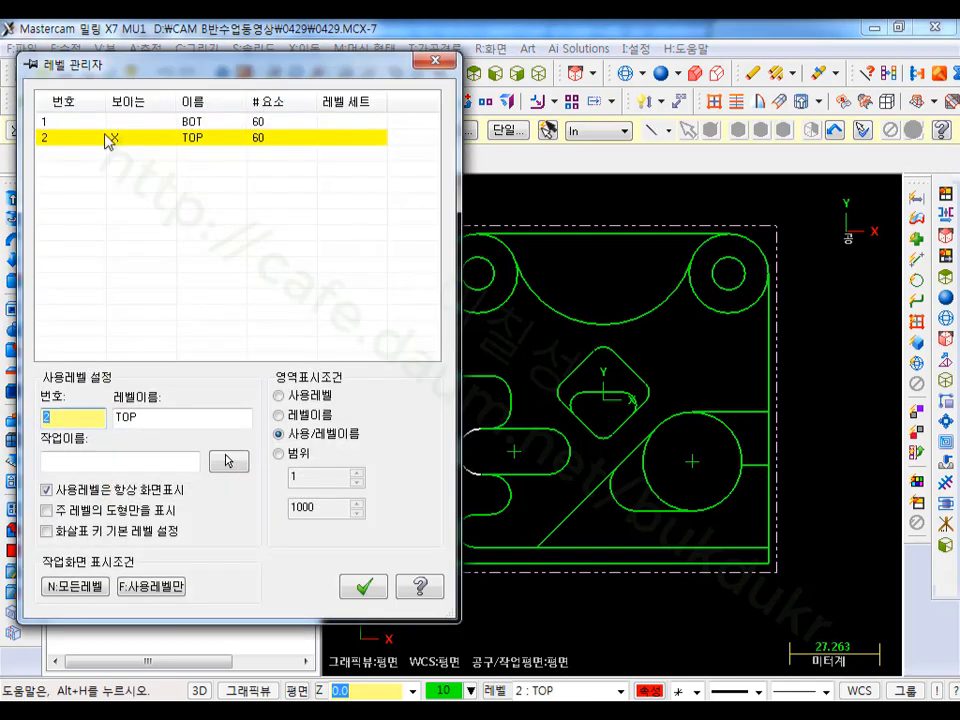
pyautogui.click(77, 122)
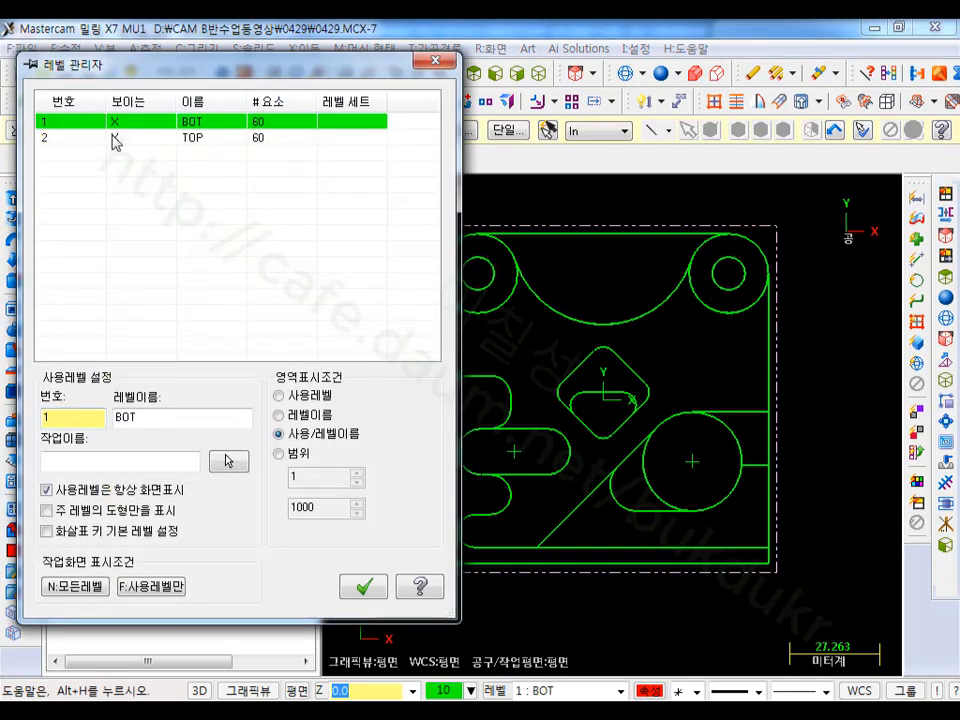
pyautogui.click(113, 138)
pyautogui.click(348, 586)
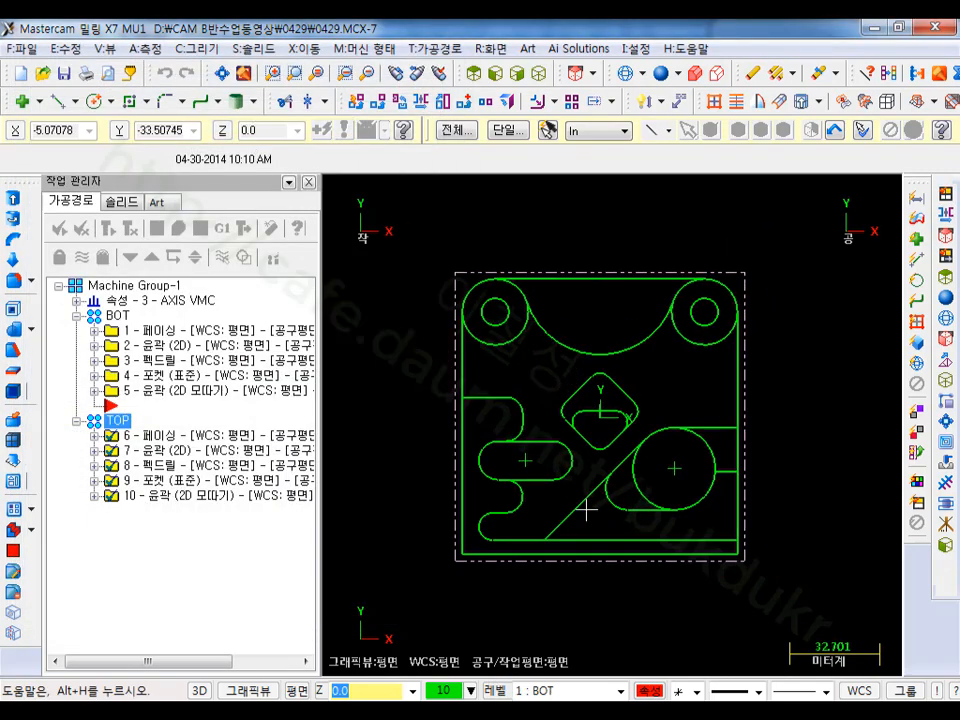
pyautogui.hotkey('alt', 'z')
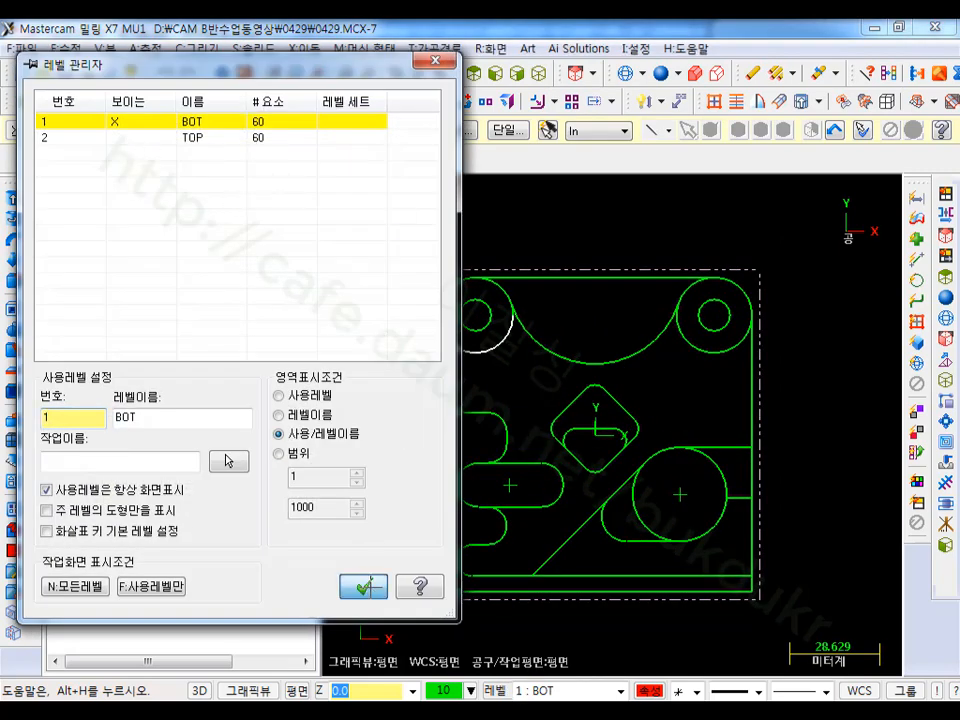
pyautogui.press('Return')
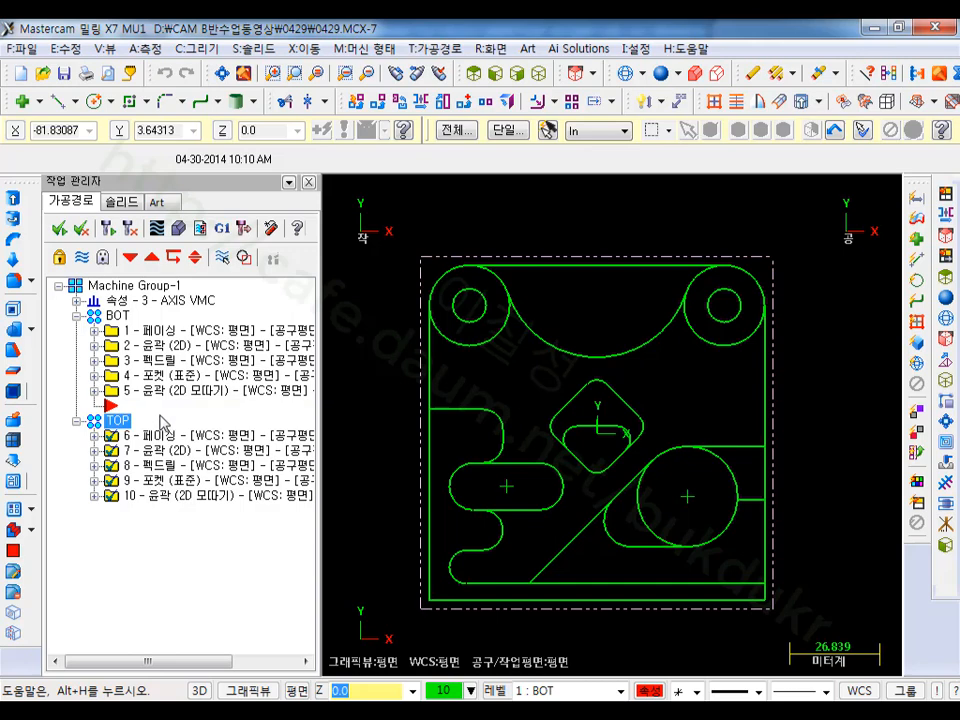
# Step: Review the facing, 2D contour and peck drill operations in the BOT toolpath group against the level 1 geometry
pyautogui.click(155, 329)
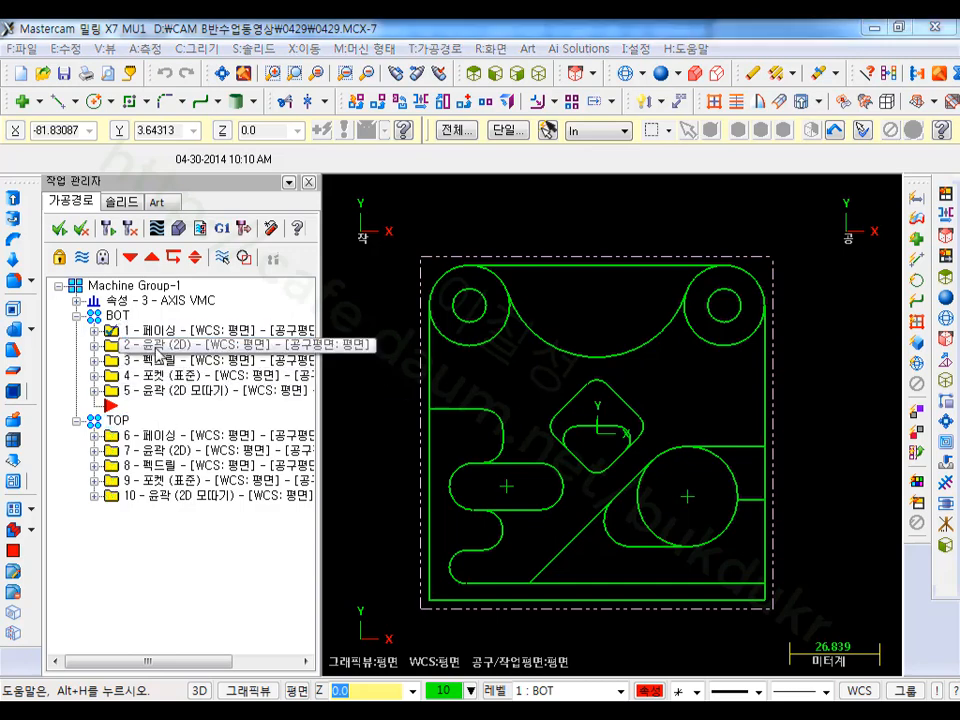
pyautogui.click(158, 345)
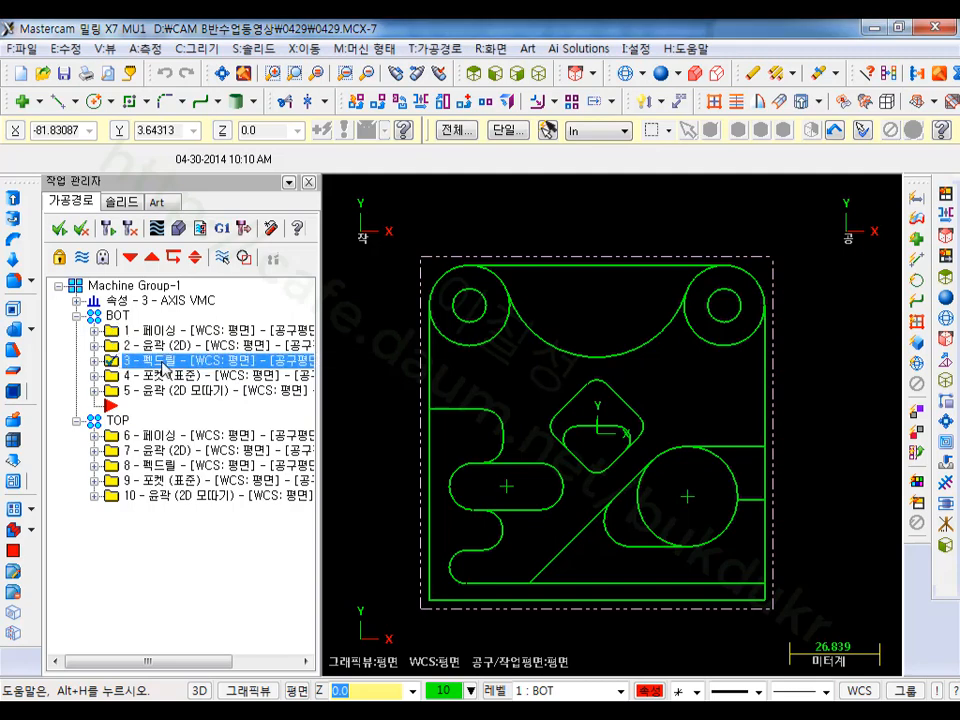
pyautogui.click(158, 360)
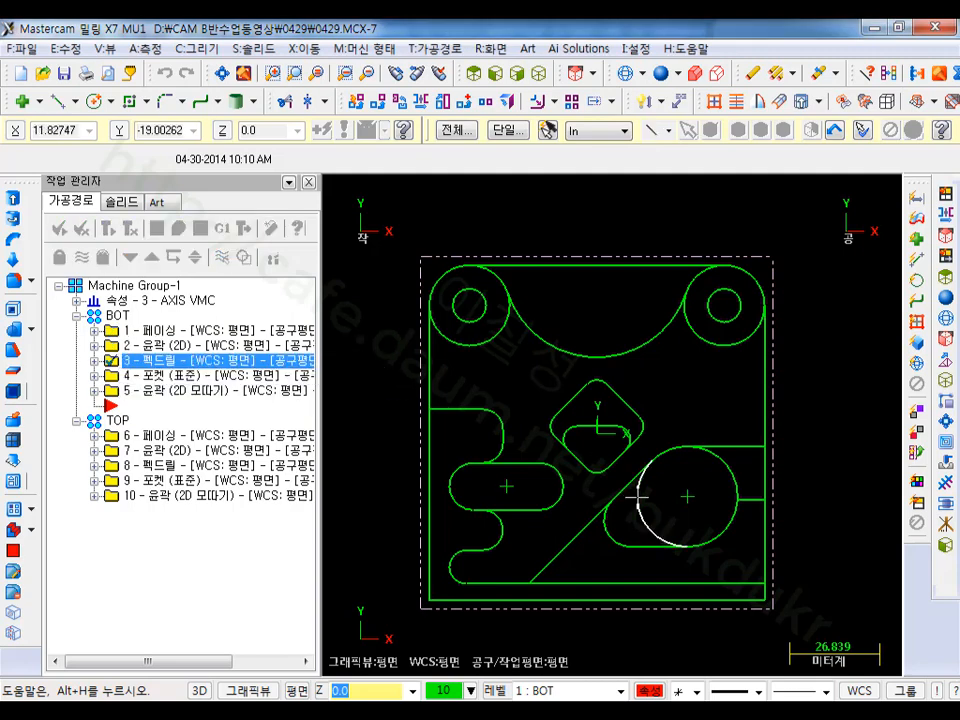
pyautogui.scroll(1, 670, 512)
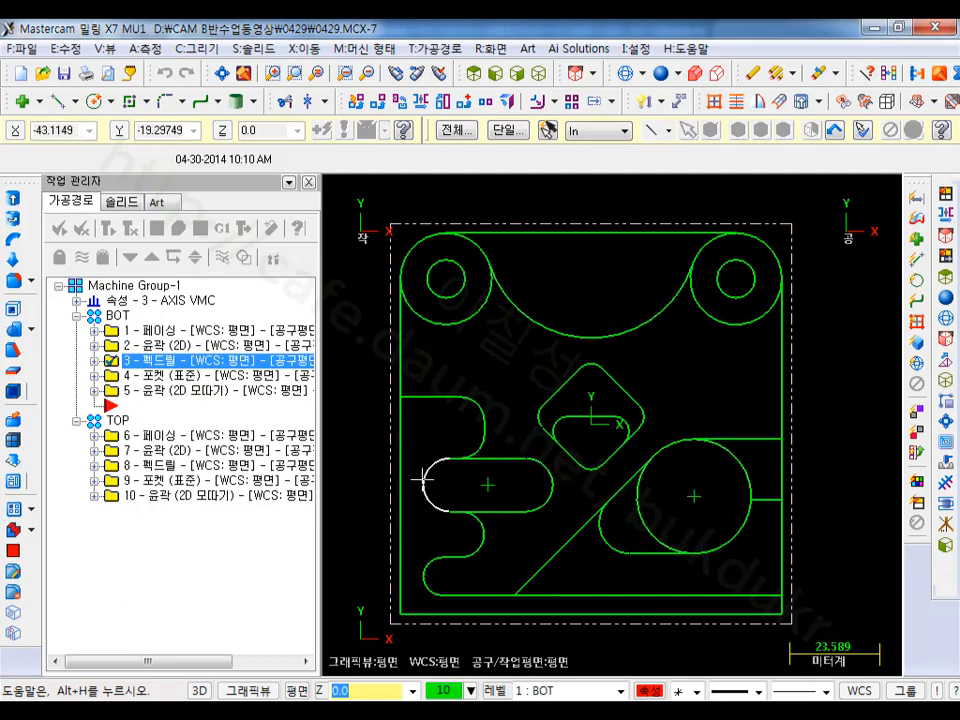
pyautogui.scroll(-2, 604, 396)
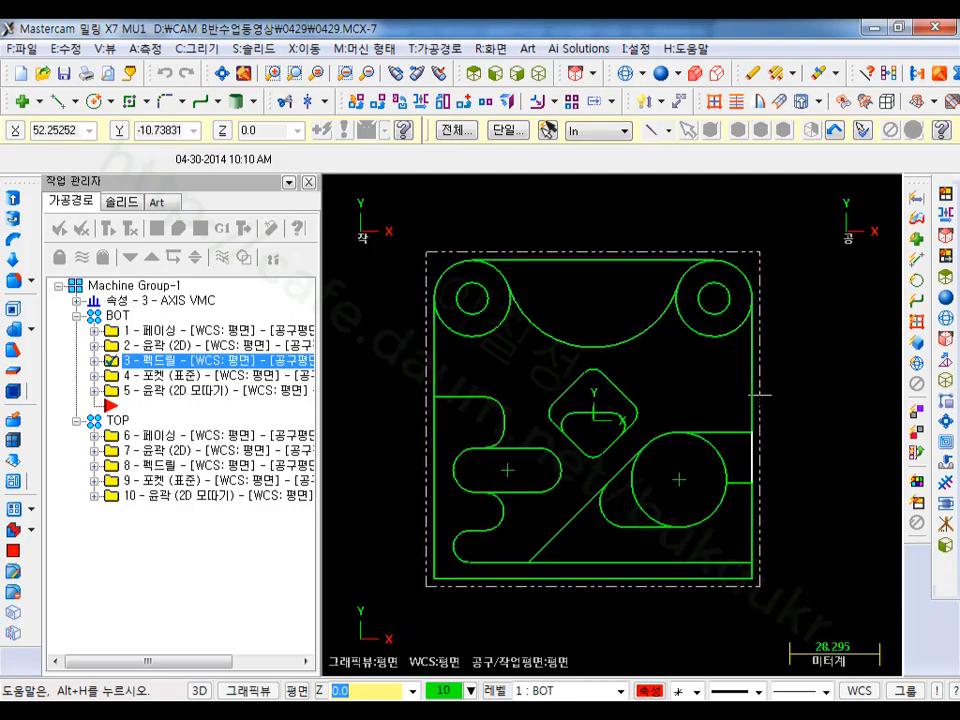
# Step: Mirror all level 1 (BOT) geometry about the vertical axis at X 0.0 using the Move option
pyautogui.moveTo(693, 553); pyautogui.dragTo(405, 222)
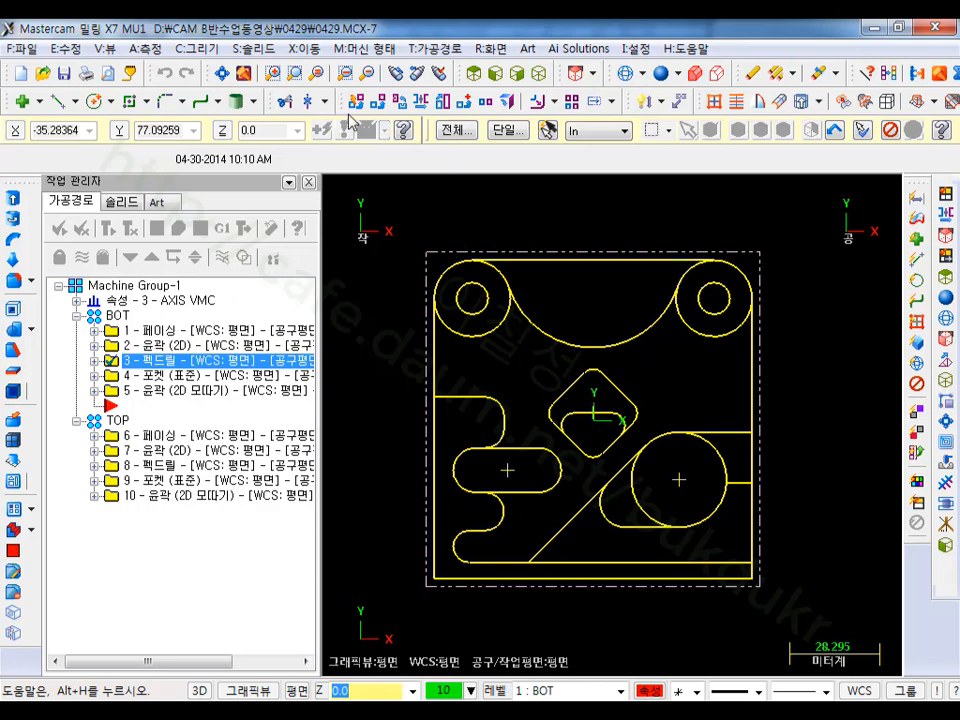
pyautogui.click(946, 216)
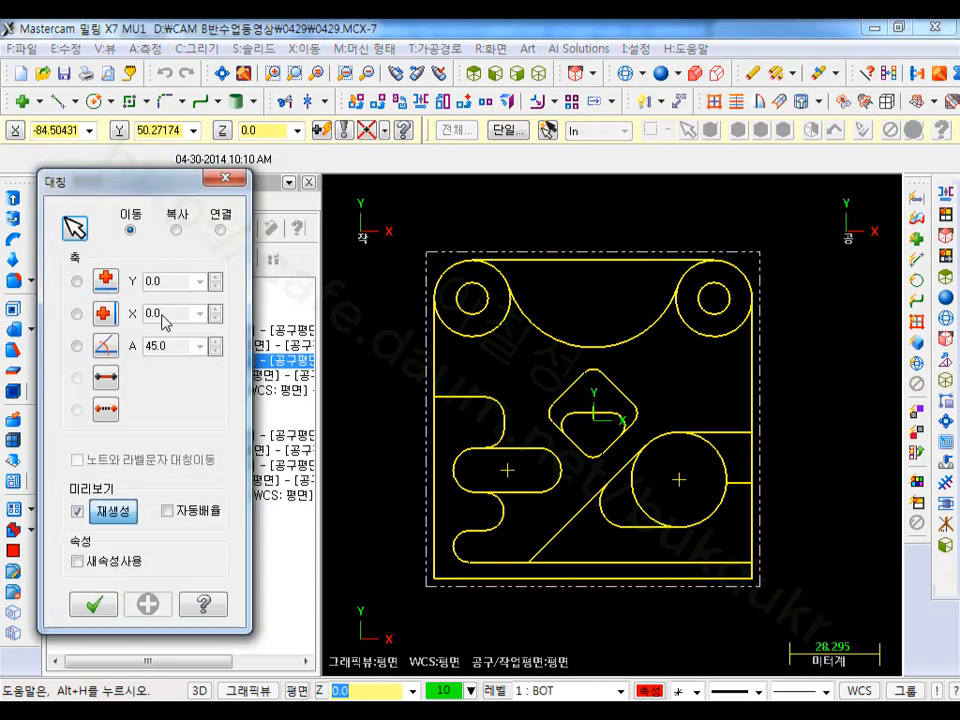
pyautogui.click(76, 314)
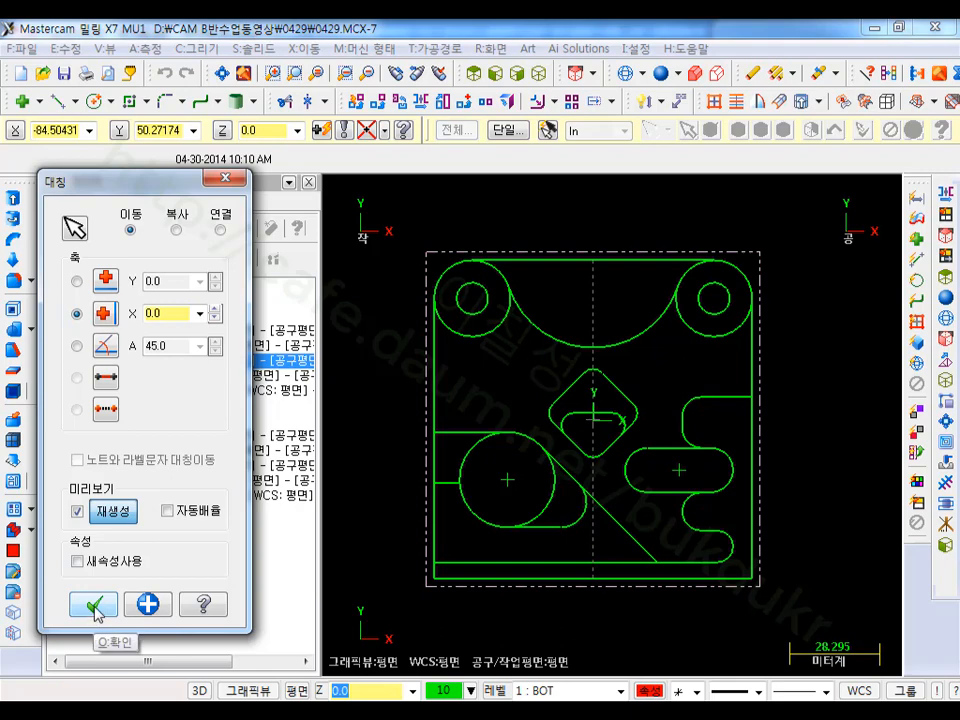
pyautogui.click(94, 604)
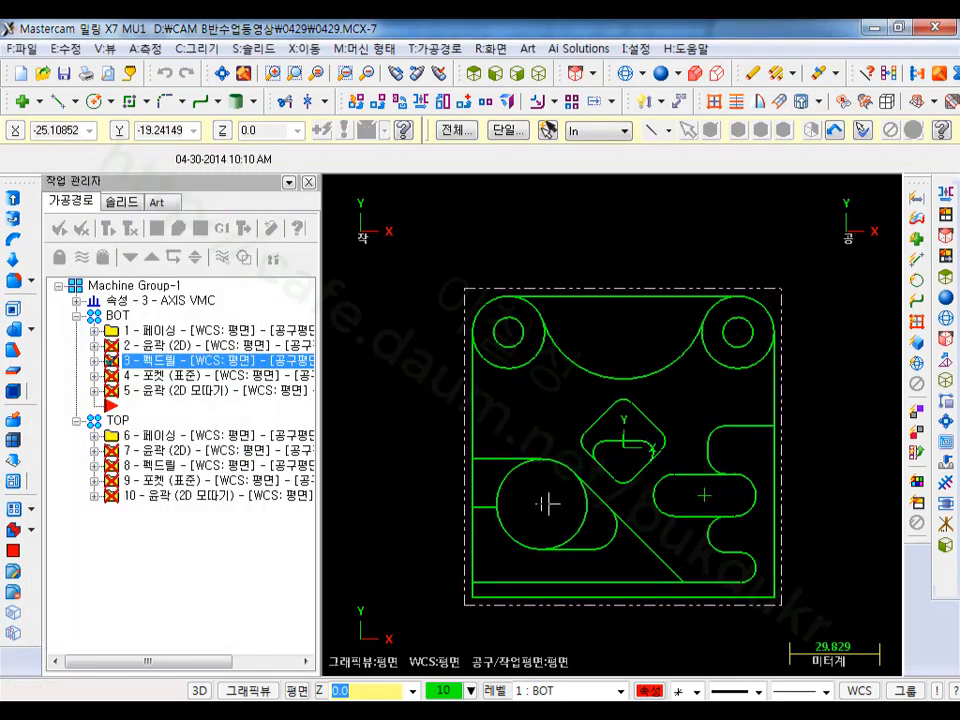
pyautogui.scroll(2, 617, 497)
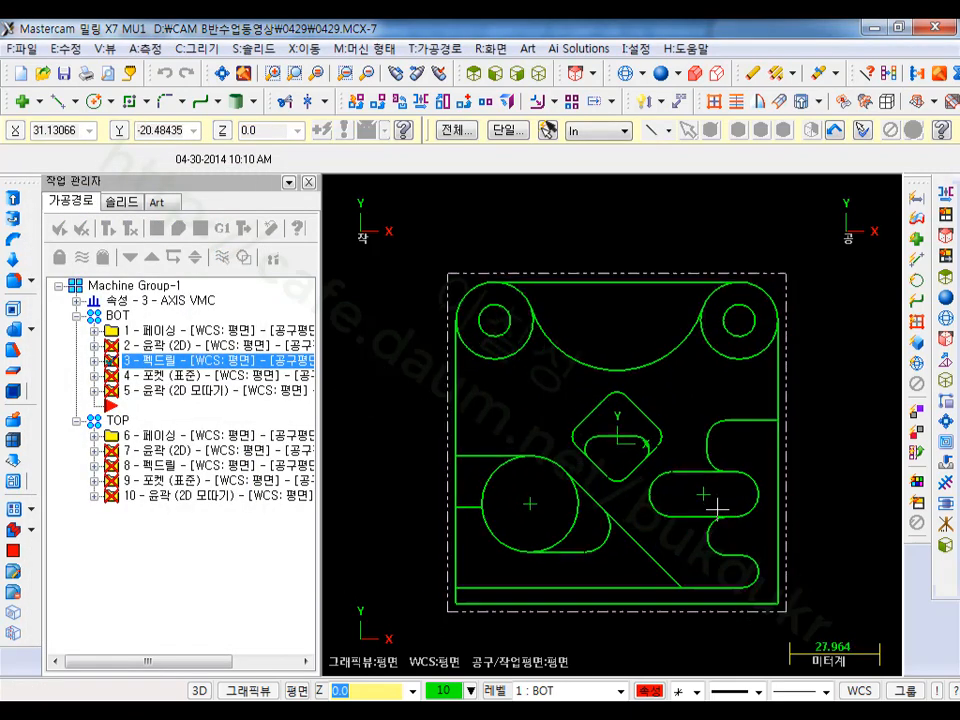
pyautogui.scroll(-1, 620, 500)
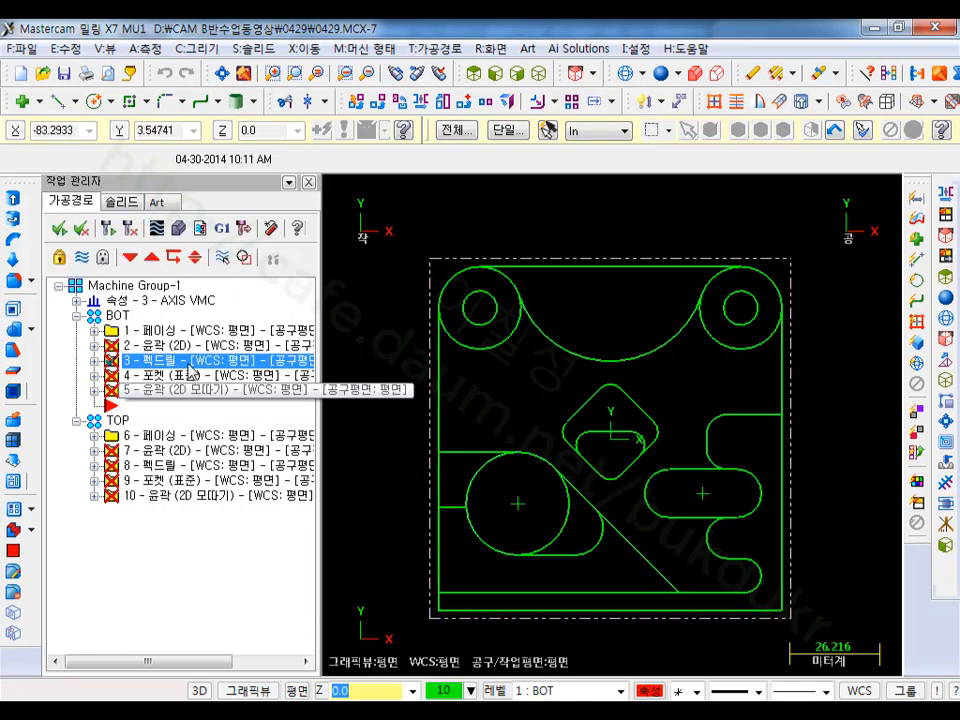
# Step: Move the start point of the outline chain in BOT operation 2 (2D contour) to the outline's lower-left corner
pyautogui.scroll(-1, 480, 315)
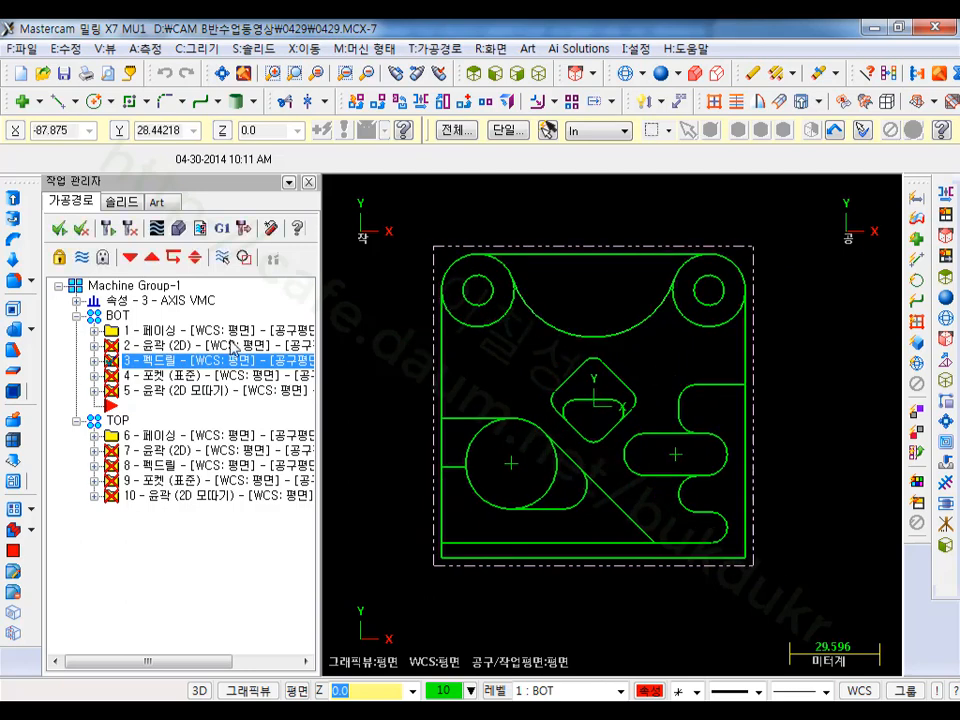
pyautogui.click(94, 345)
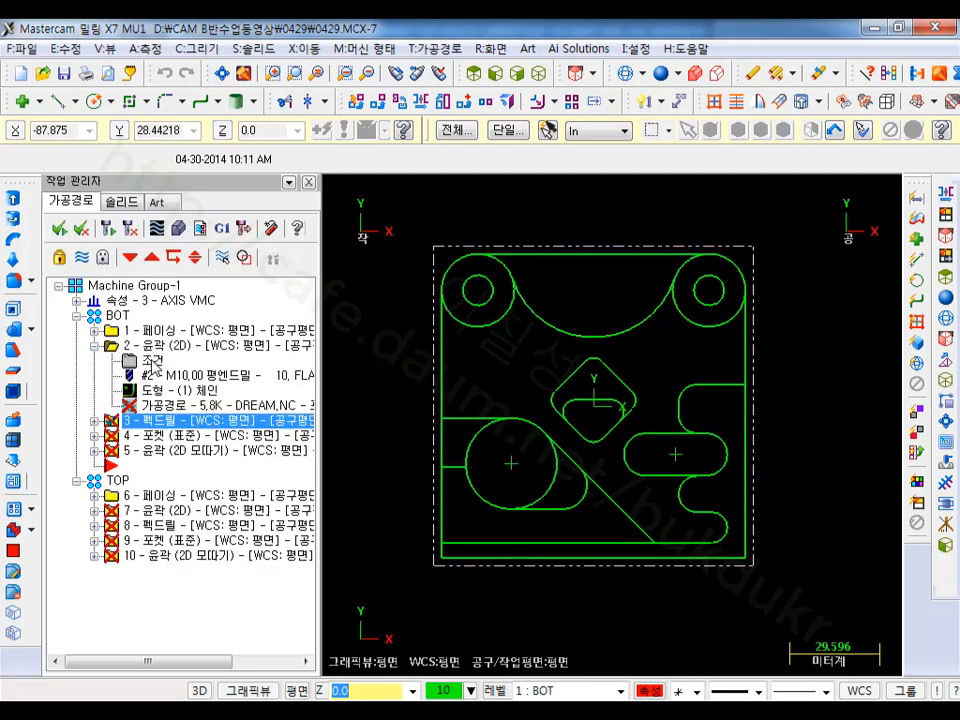
pyautogui.click(156, 391)
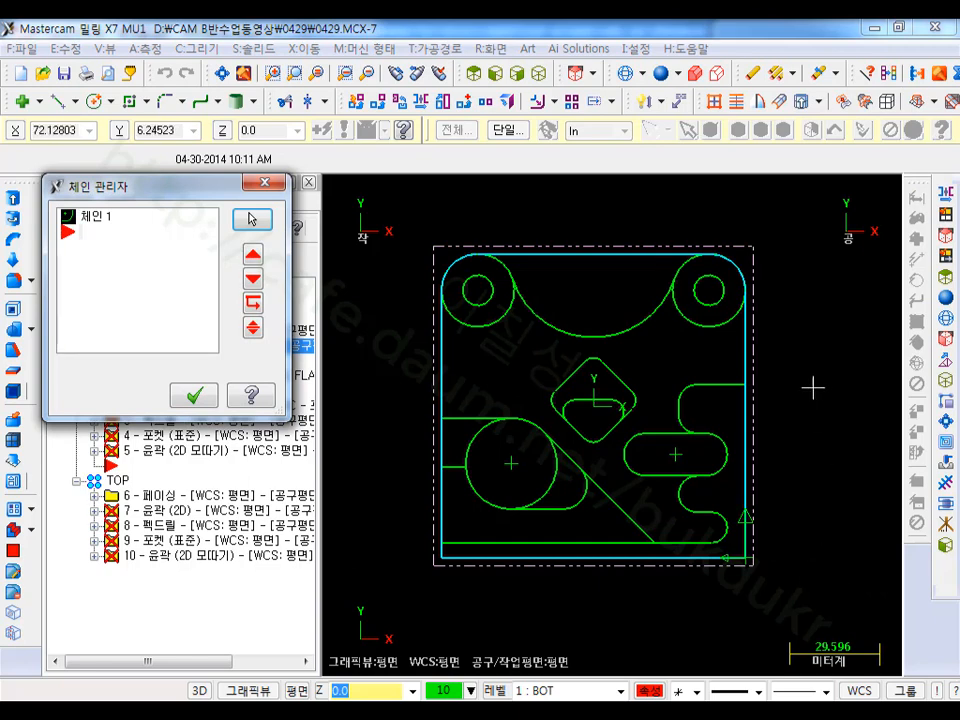
pyautogui.rightClick(91, 216)
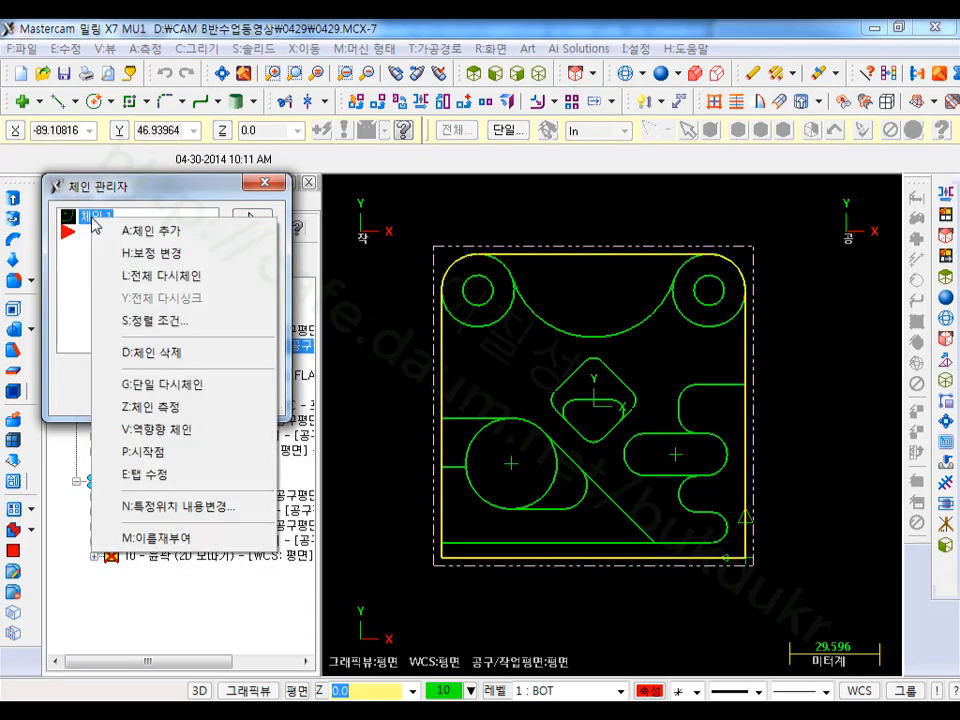
pyautogui.click(160, 453)
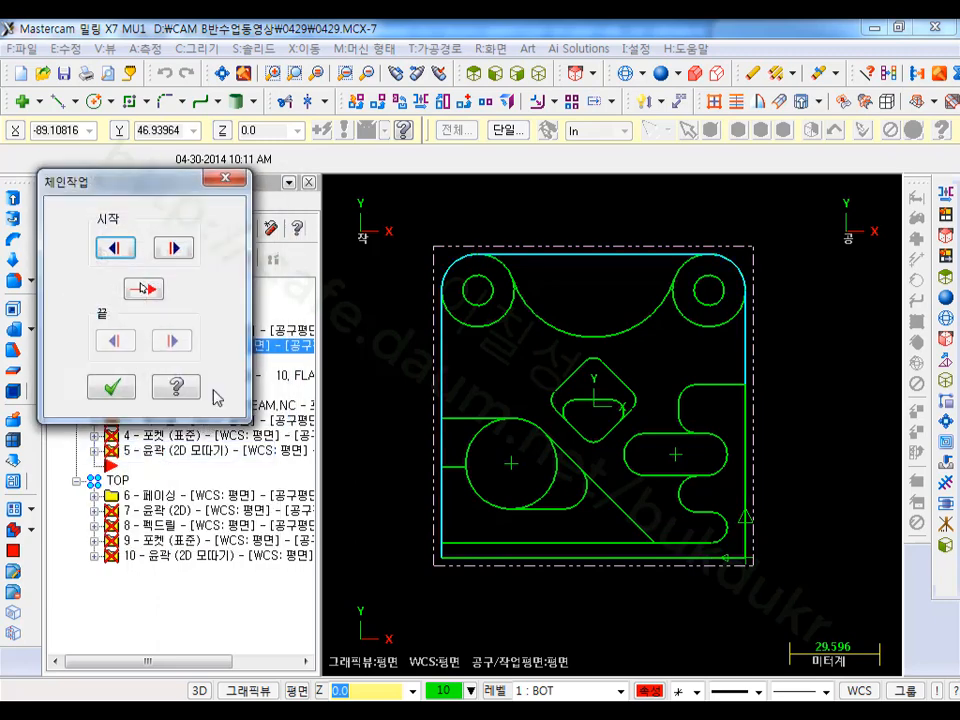
pyautogui.click(113, 387)
# Step: Reverse the direction of operation 2's outline chain, switch its offset side, and accept the chain changes
pyautogui.rightClick(105, 225)
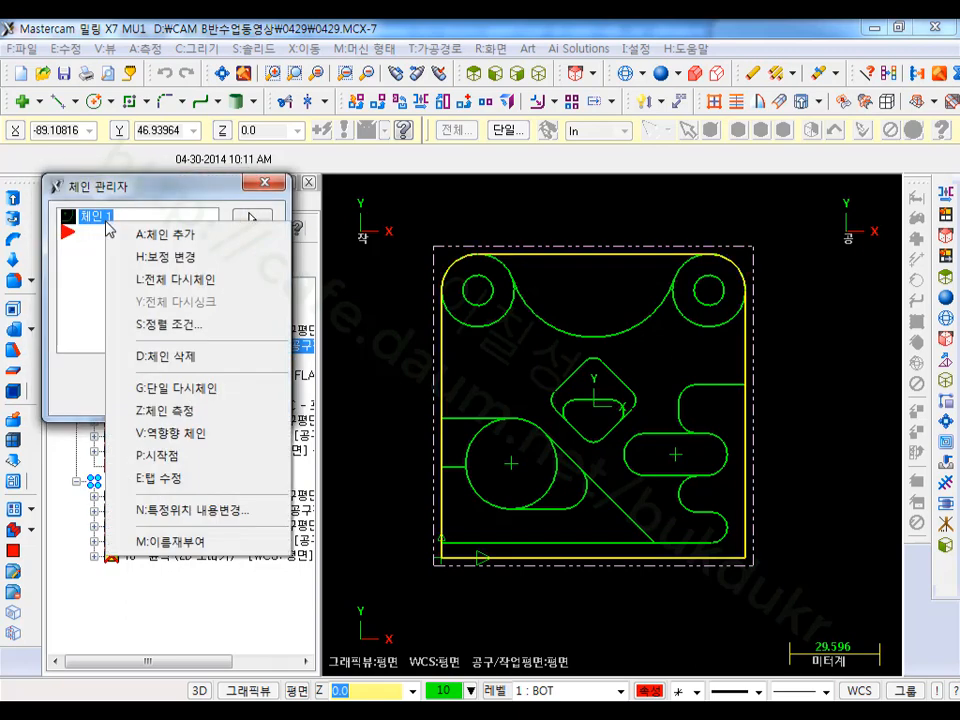
pyautogui.click(175, 436)
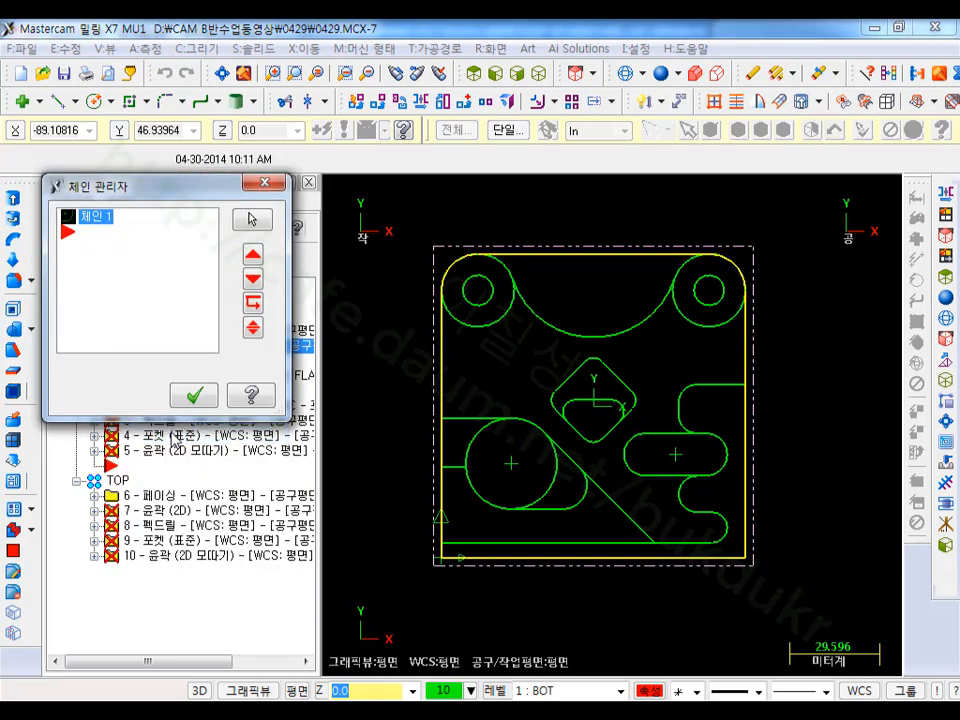
pyautogui.rightClick(100, 228)
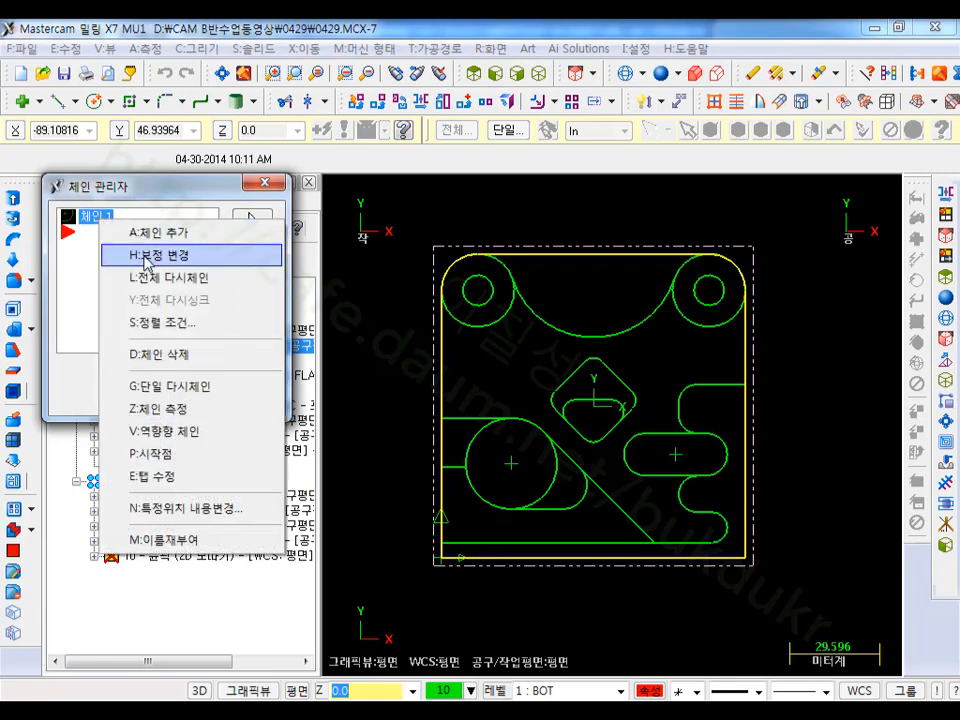
pyautogui.click(150, 254)
pyautogui.click(190, 398)
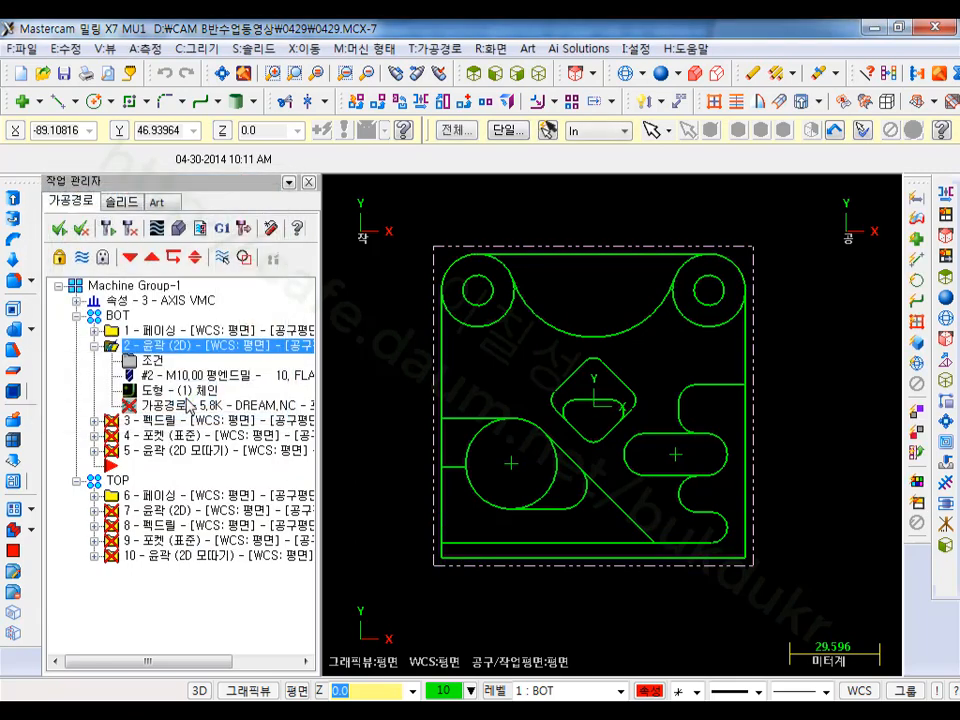
# Step: Regenerate the 2D contour toolpath of BOT operation 2 and check it around the outline
pyautogui.click(108, 229)
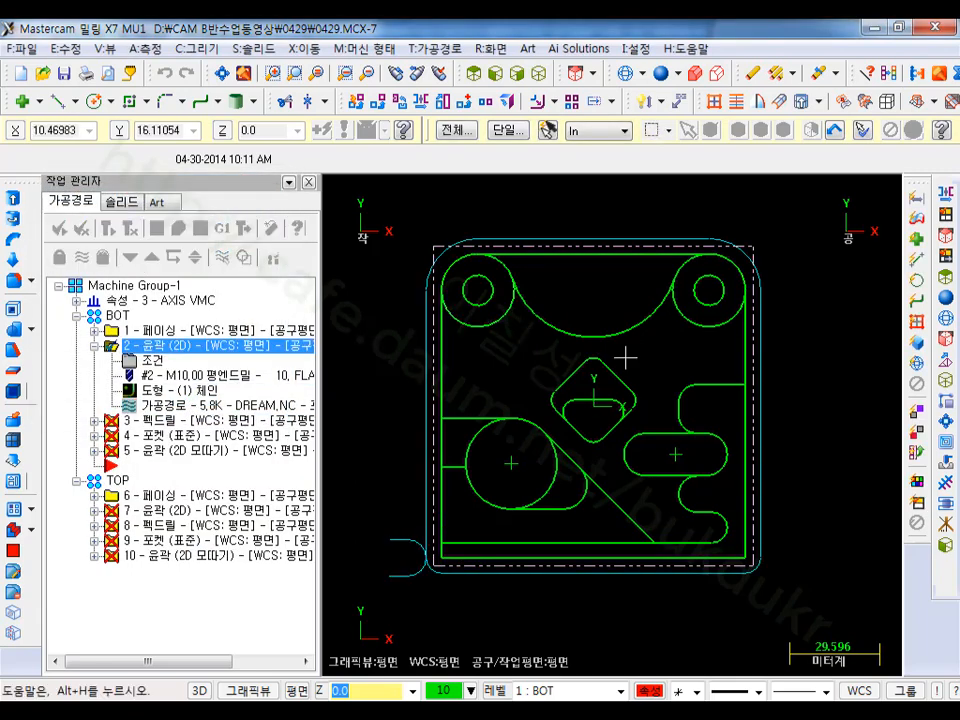
pyautogui.scroll(-2, 628, 359)
pyautogui.scroll(2, 551, 424)
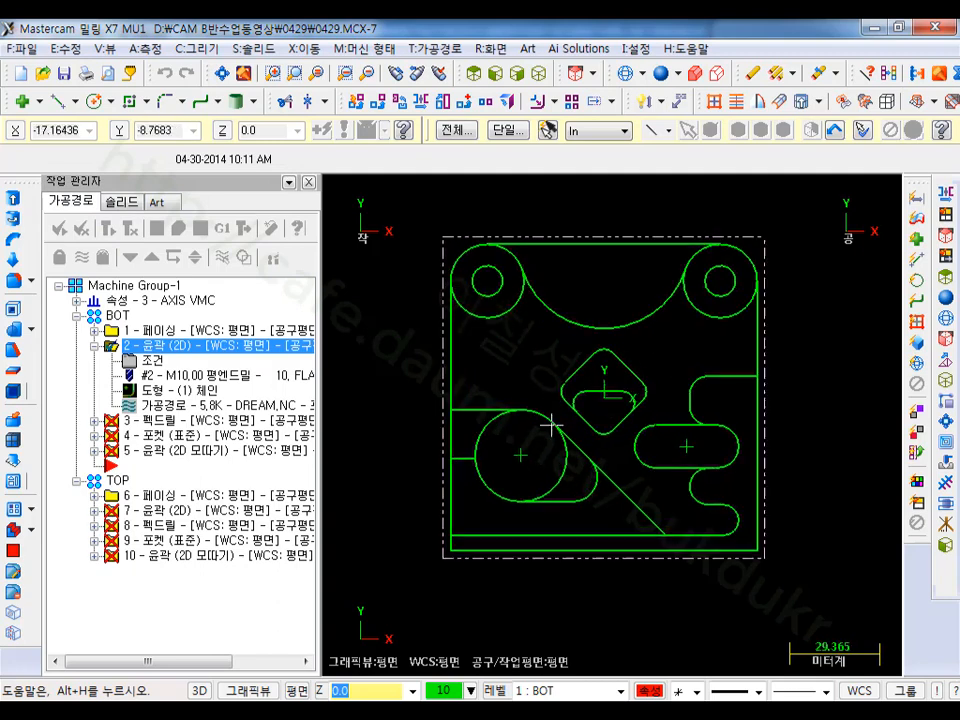
# Step: Check the drill point of BOT operation 3 (peck drill) on the mirrored geometry, accept it, and regenerate the toolpath
pyautogui.click(94, 421)
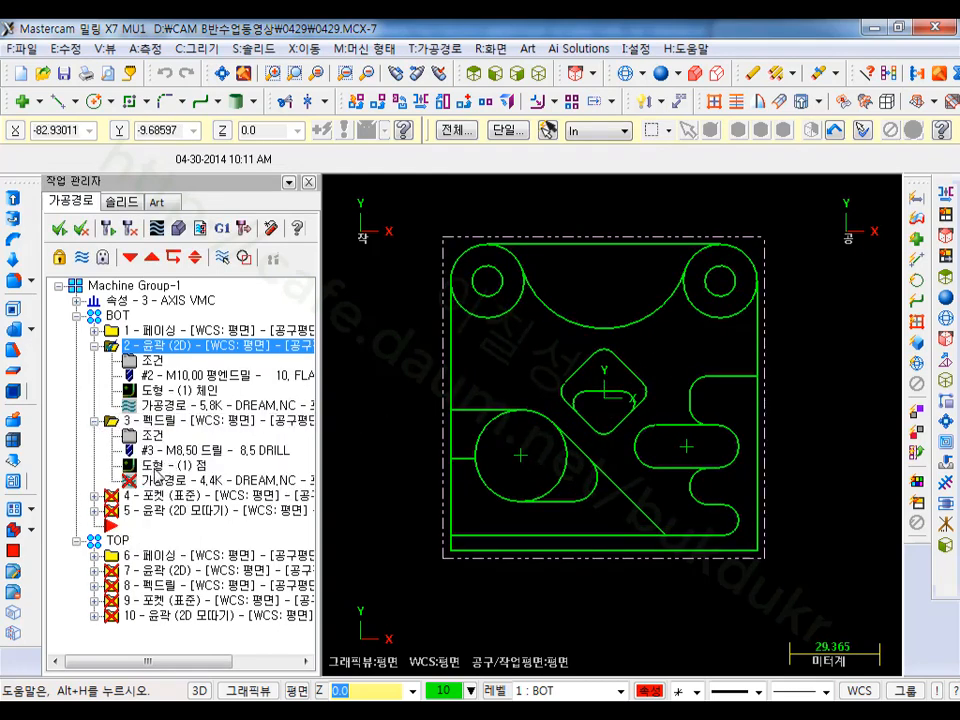
pyautogui.click(155, 466)
pyautogui.click(84, 228)
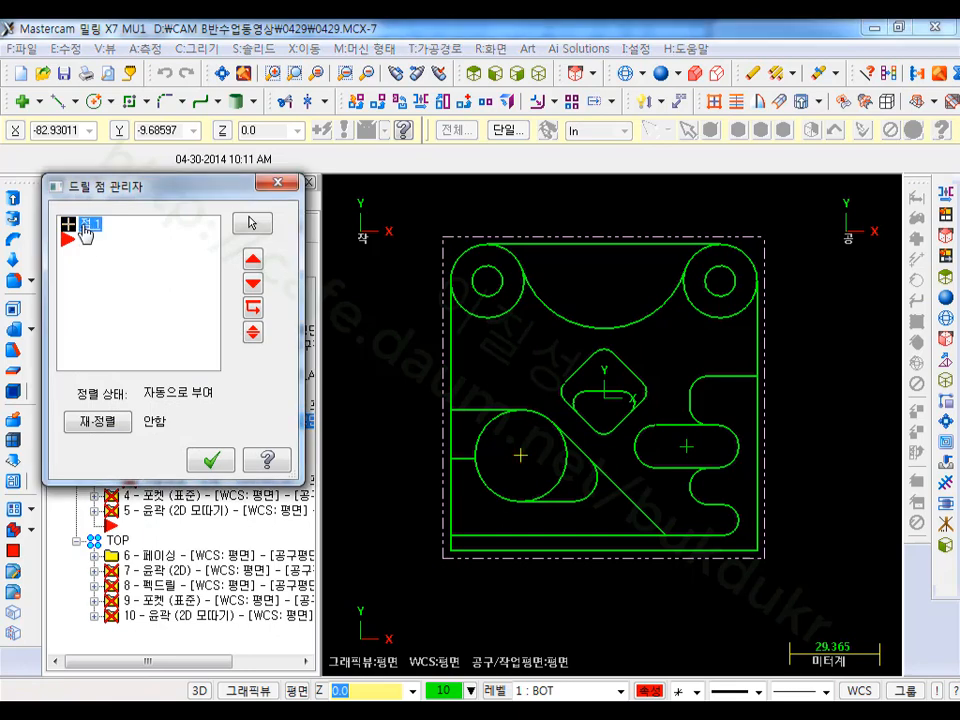
pyautogui.click(216, 461)
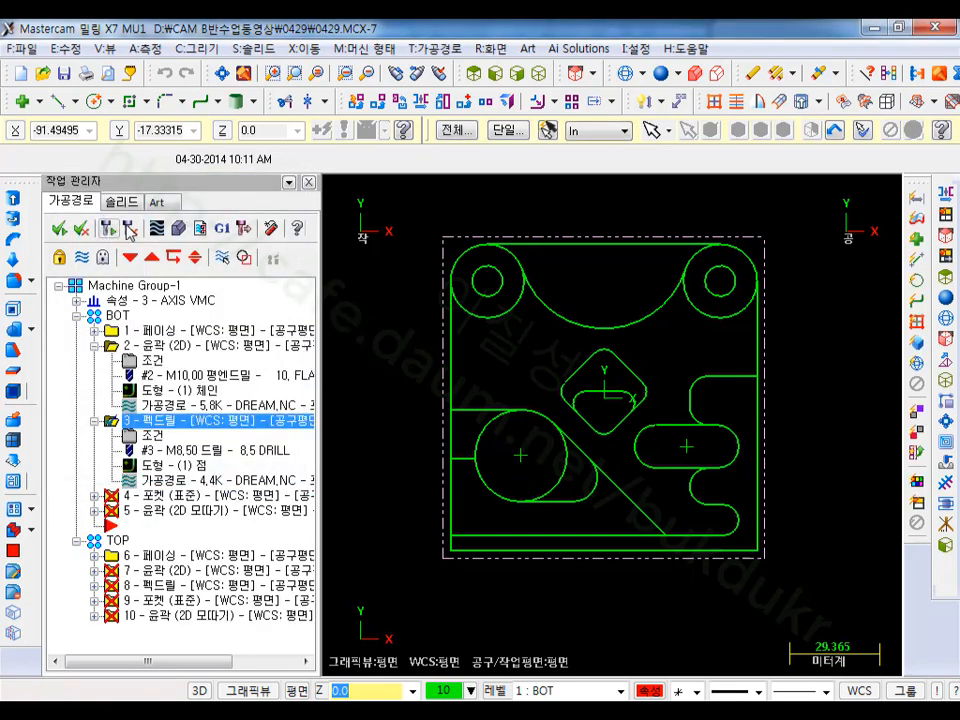
# Step: Check the point and circle chains of BOT operation 4 (pocket), accept them, and regenerate the toolpath
pyautogui.click(95, 495)
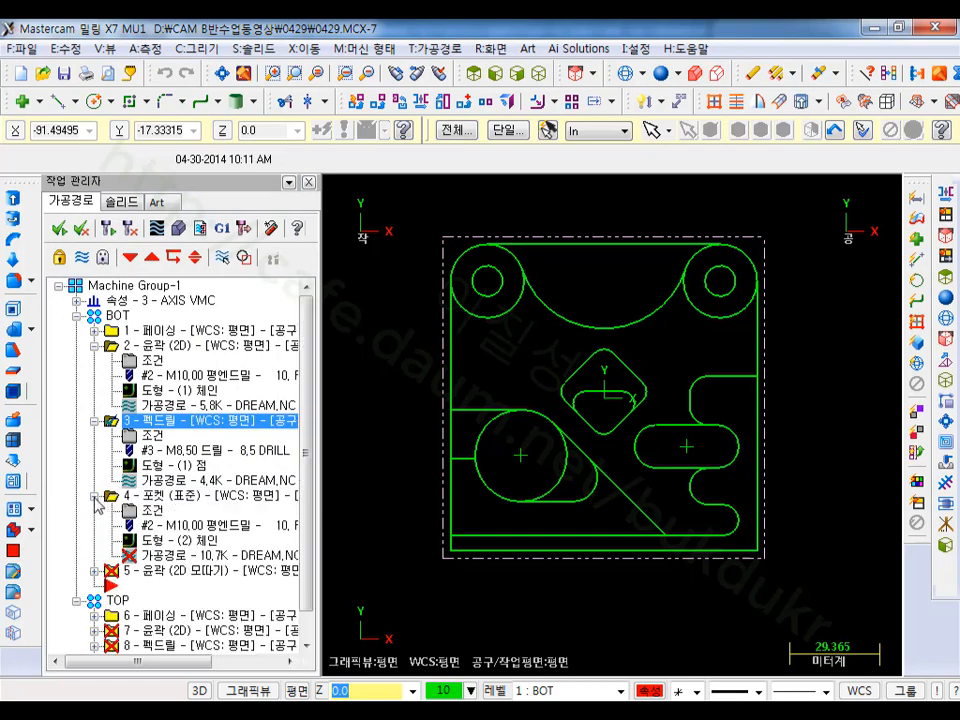
pyautogui.click(158, 540)
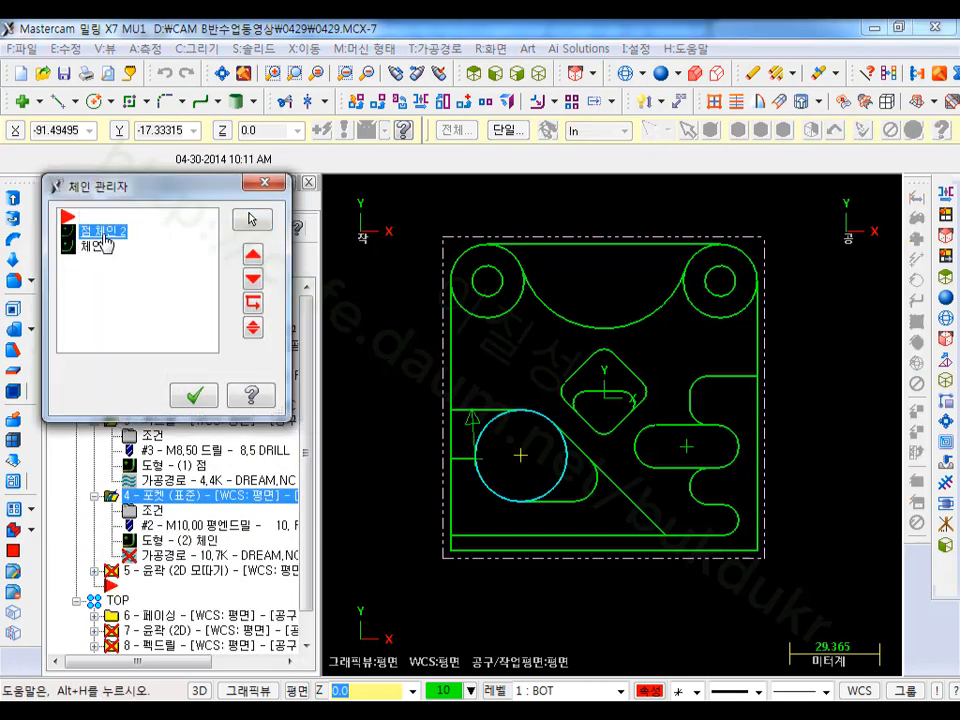
pyautogui.click(97, 246)
pyautogui.click(195, 397)
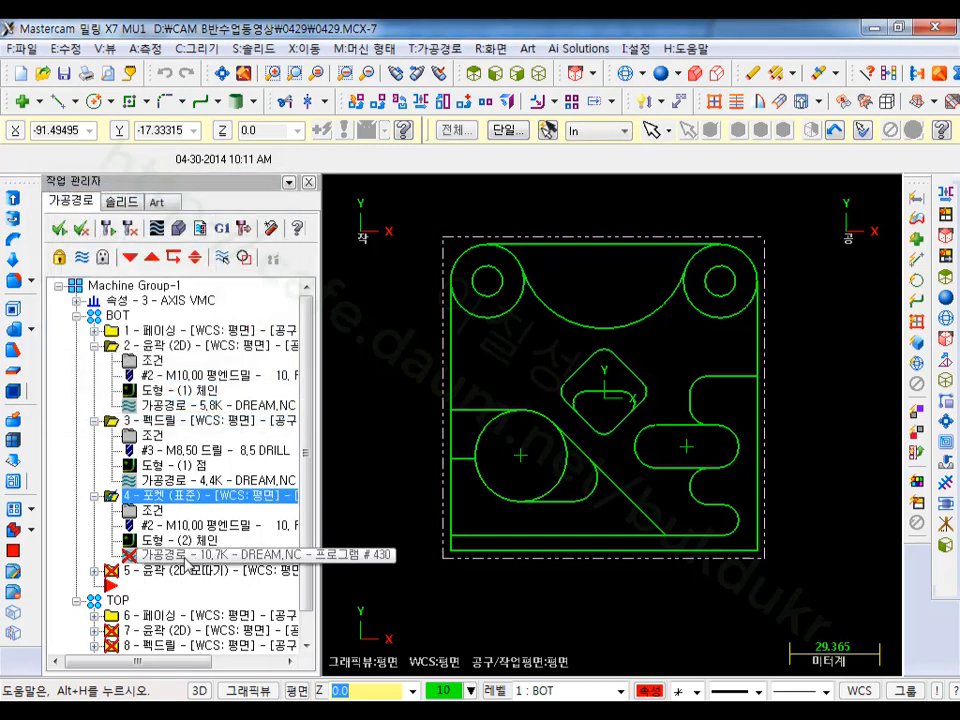
pyautogui.click(108, 228)
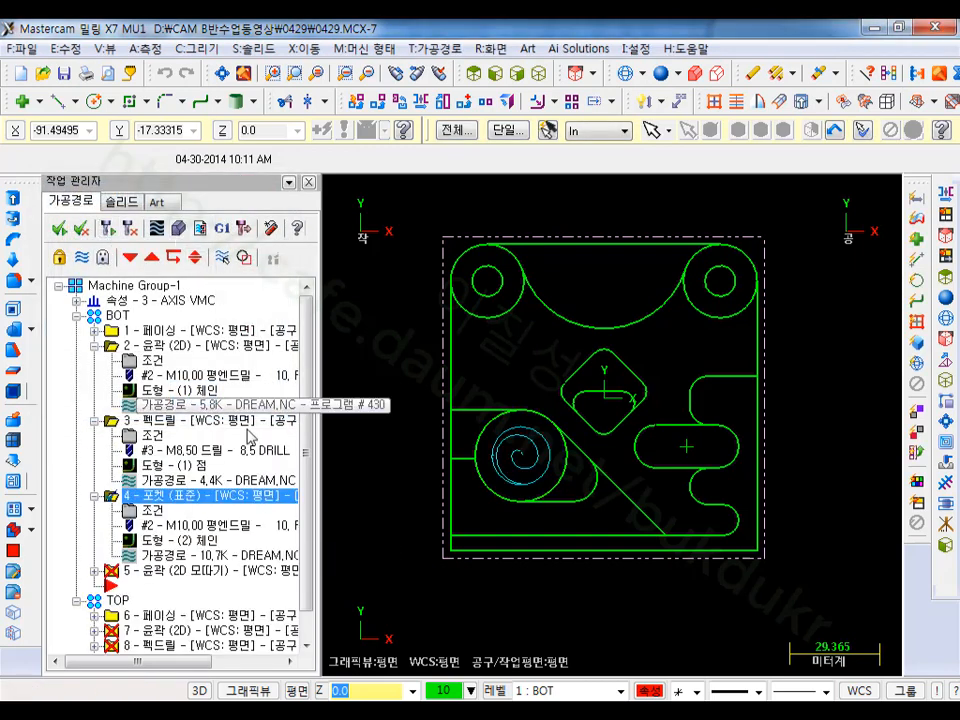
# Step: Switch the offset side of the chains in BOT operation 5 (2D chamfer contour) through the outline chain
pyautogui.click(152, 572)
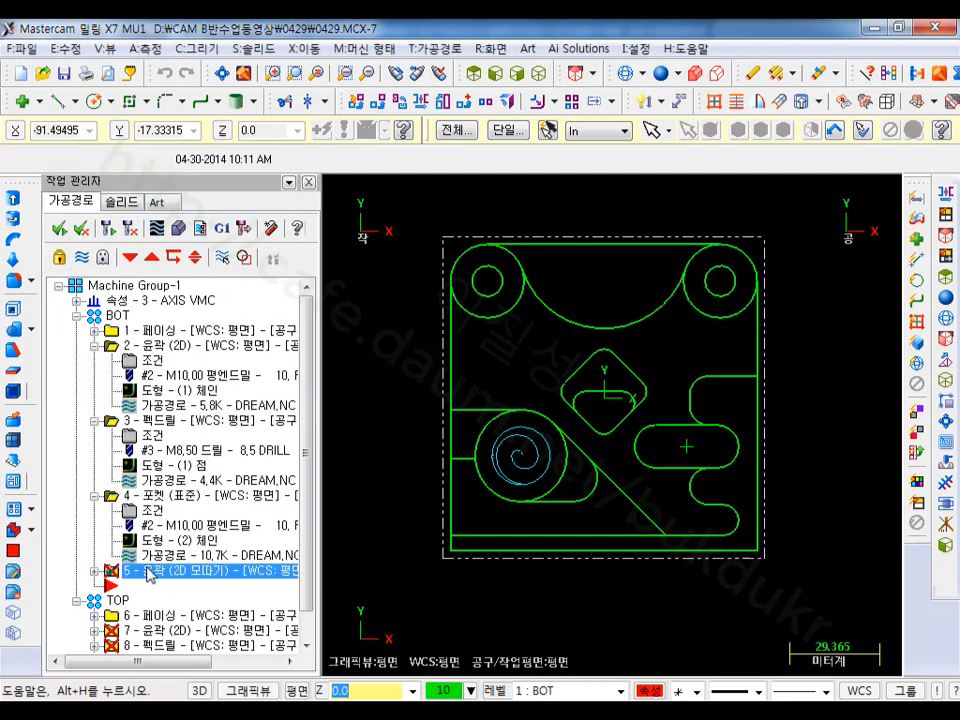
pyautogui.click(96, 572)
pyautogui.click(160, 616)
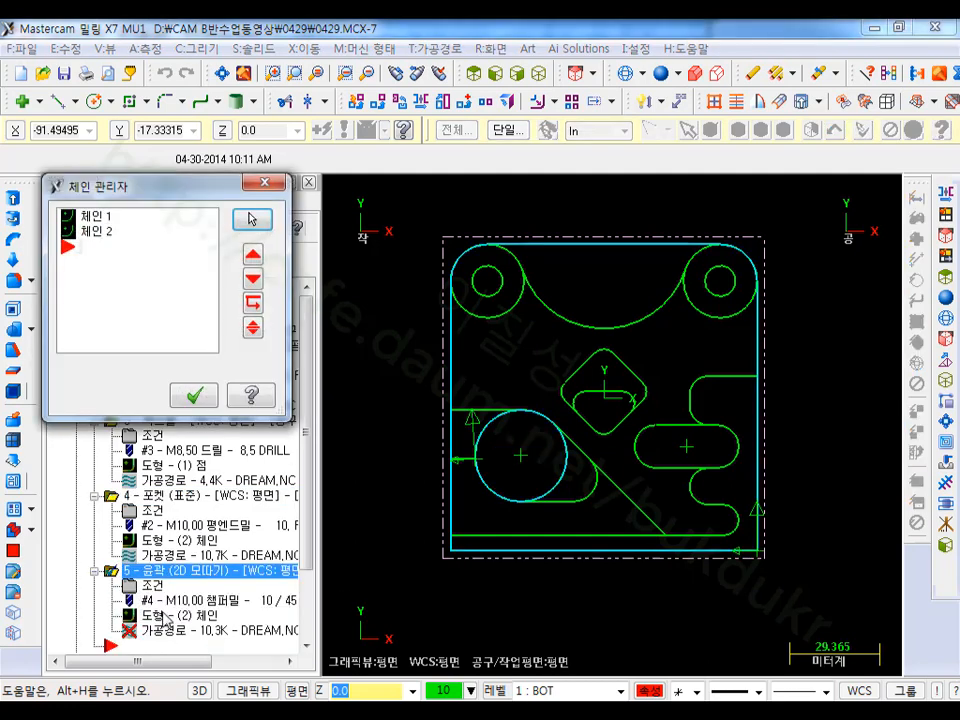
pyautogui.click(94, 219)
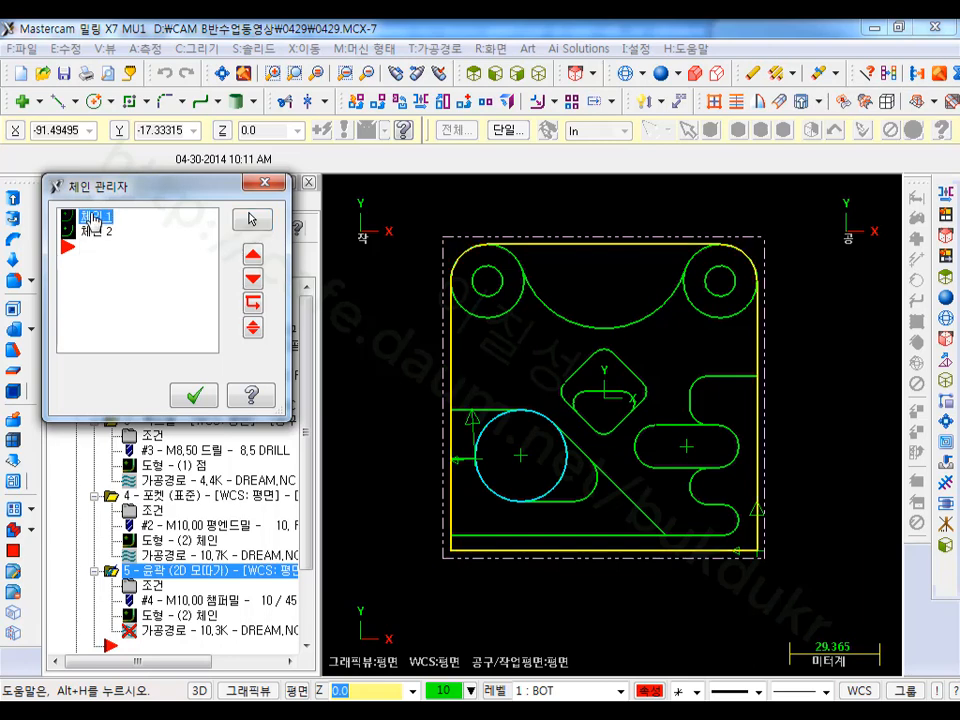
pyautogui.rightClick(100, 222)
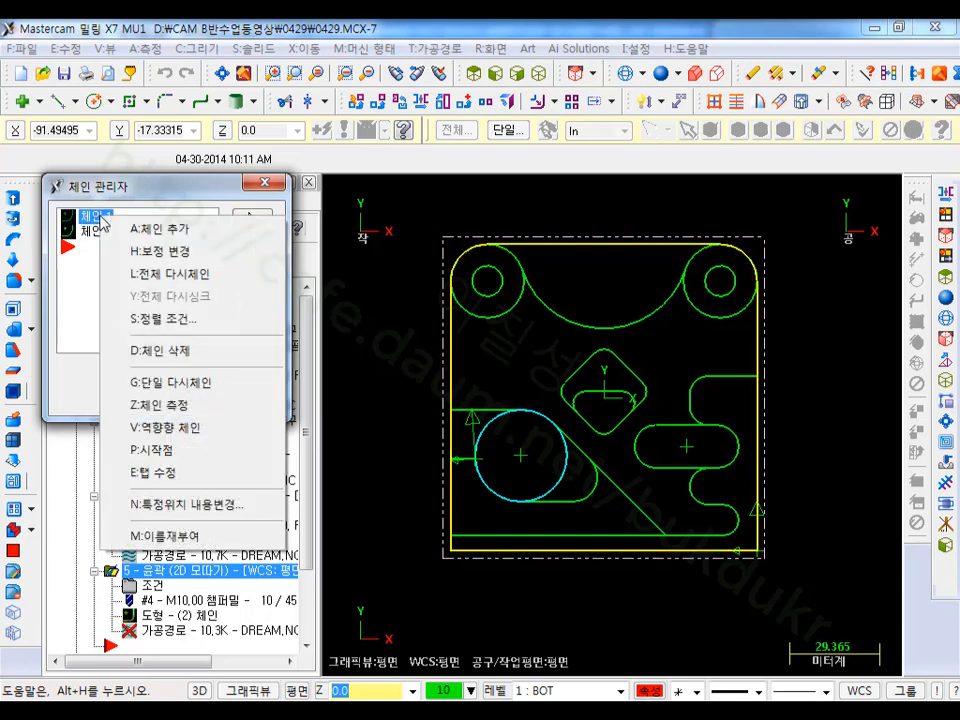
pyautogui.click(163, 256)
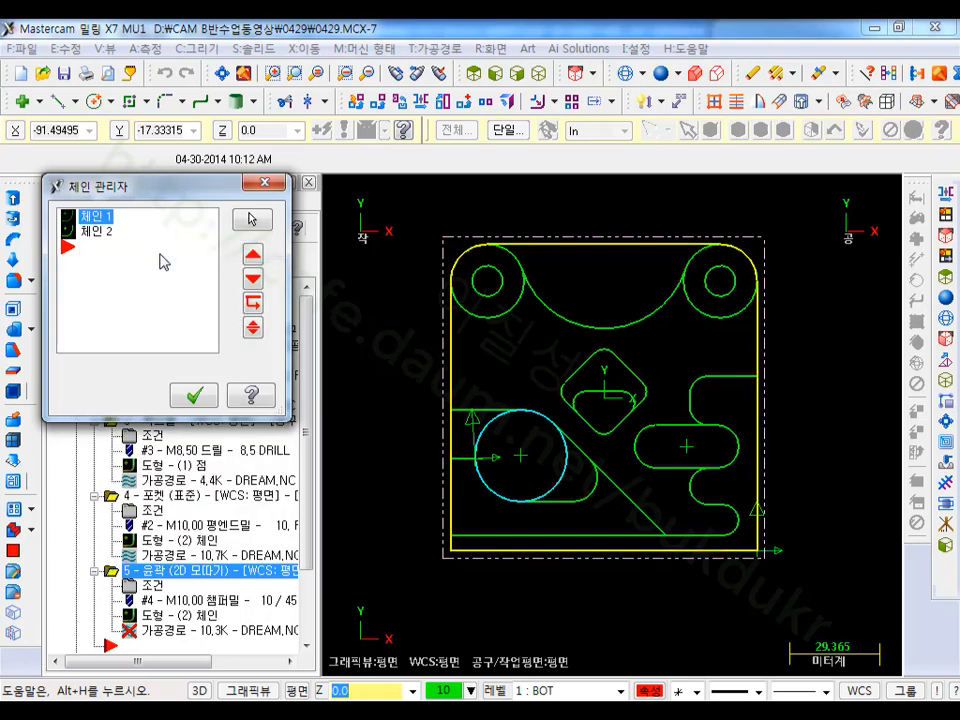
# Step: Reverse the direction of both chamfer chains, the circle's chain 2 and the outline's chain 1
pyautogui.click(100, 238)
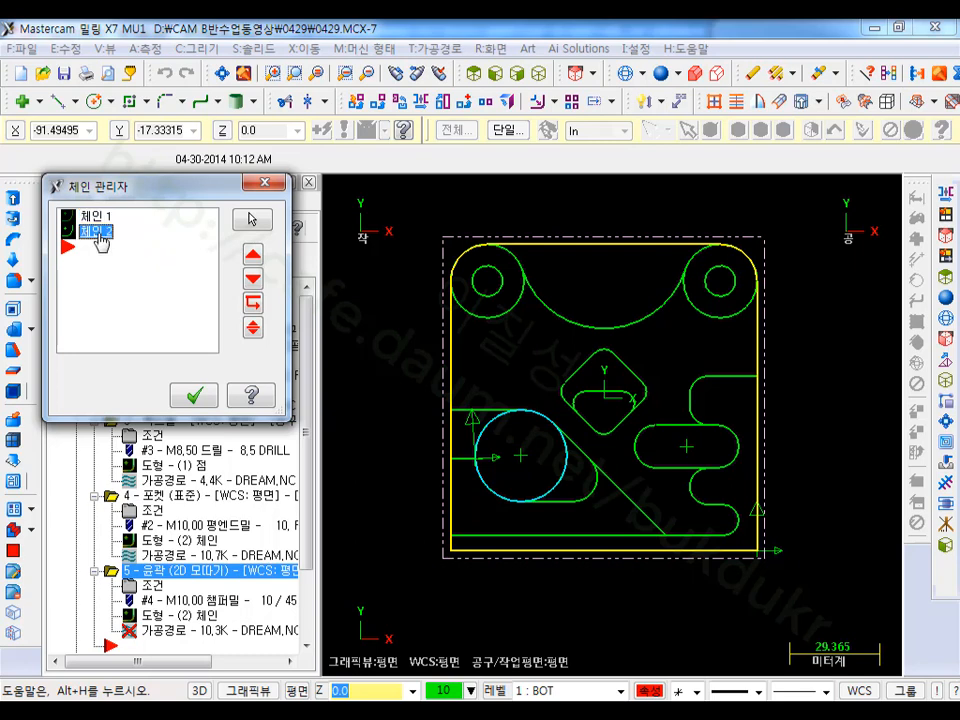
pyautogui.rightClick(100, 238)
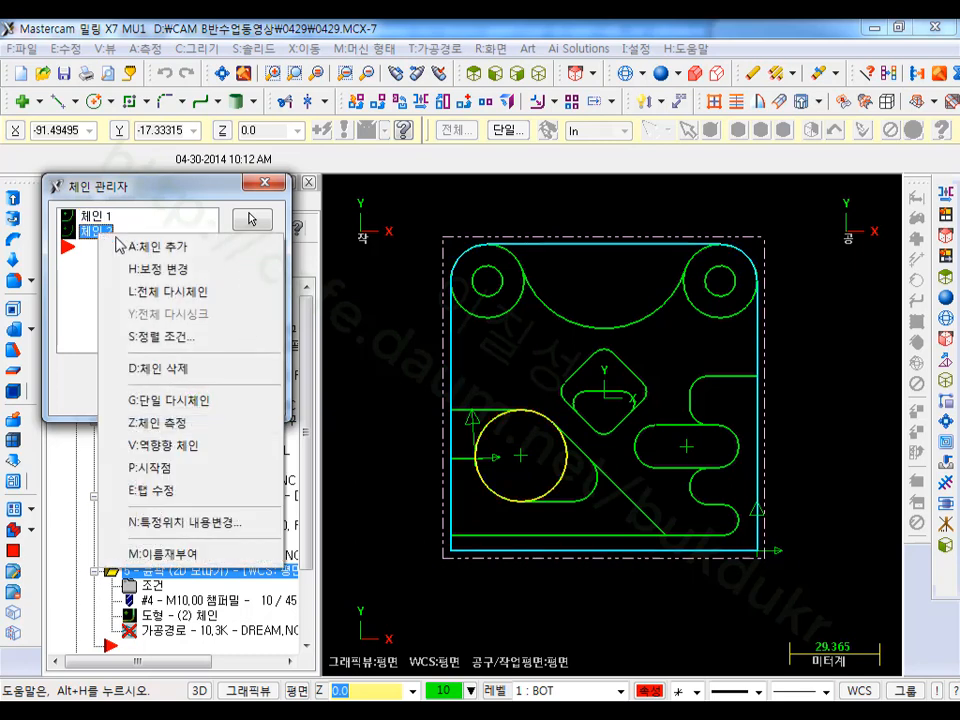
pyautogui.click(155, 445)
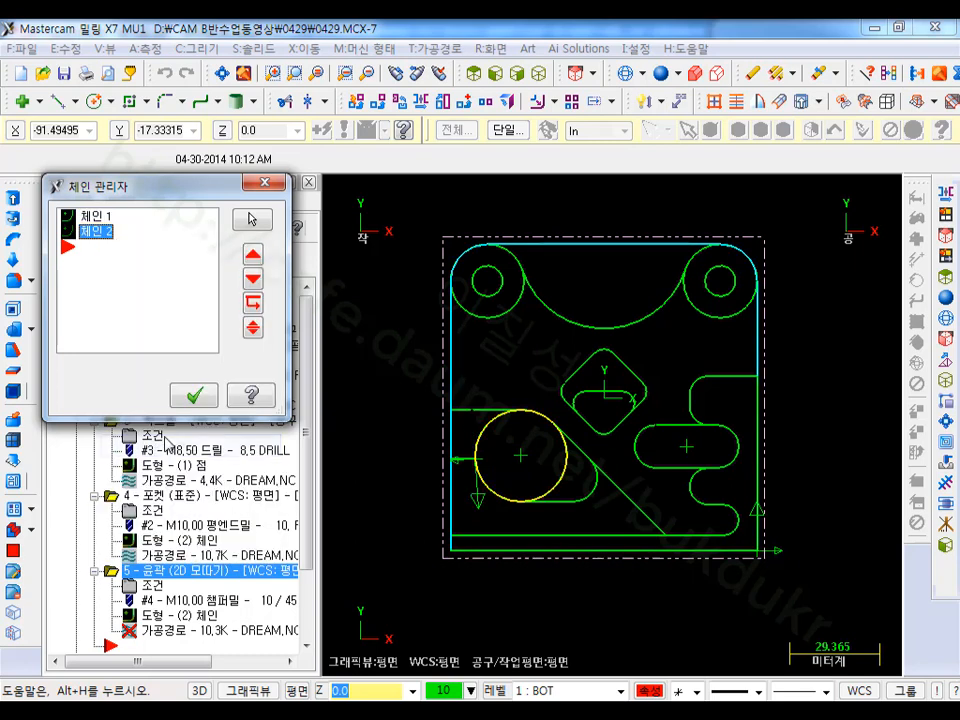
pyautogui.click(96, 216)
pyautogui.rightClick(96, 216)
pyautogui.click(150, 431)
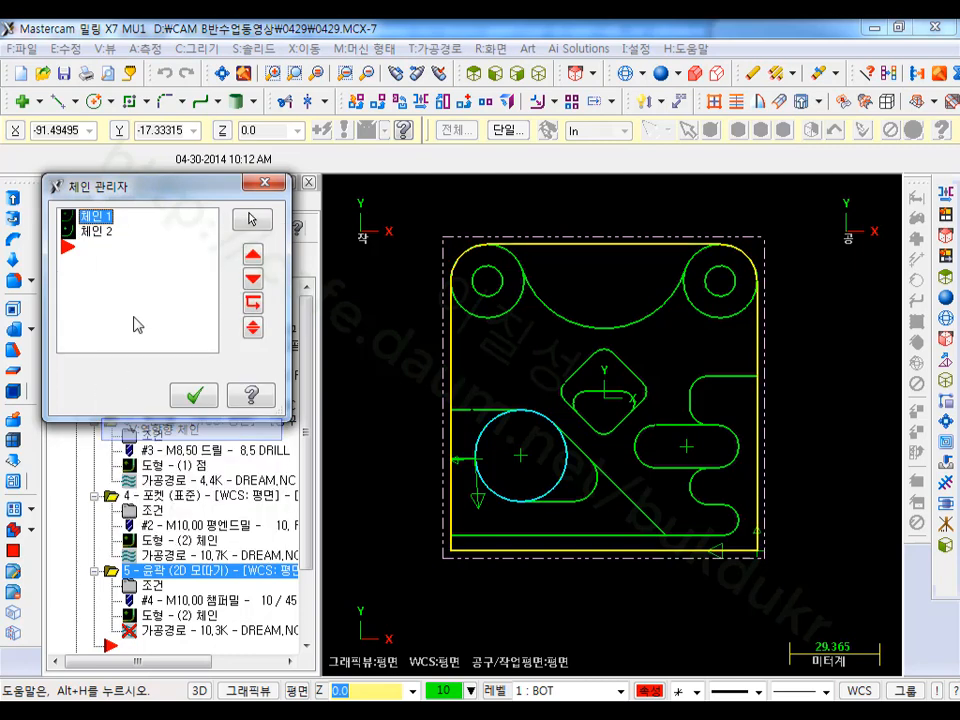
# Step: Switch the offset side of the chamfer chains again and accept the chain changes
pyautogui.rightClick(104, 224)
pyautogui.click(141, 253)
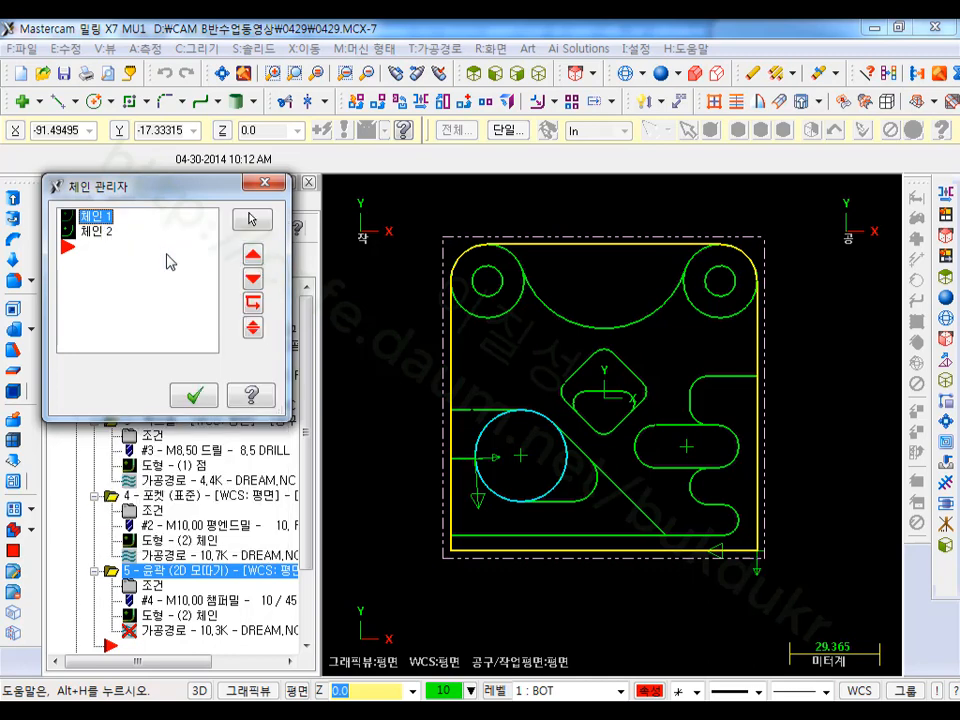
pyautogui.click(193, 397)
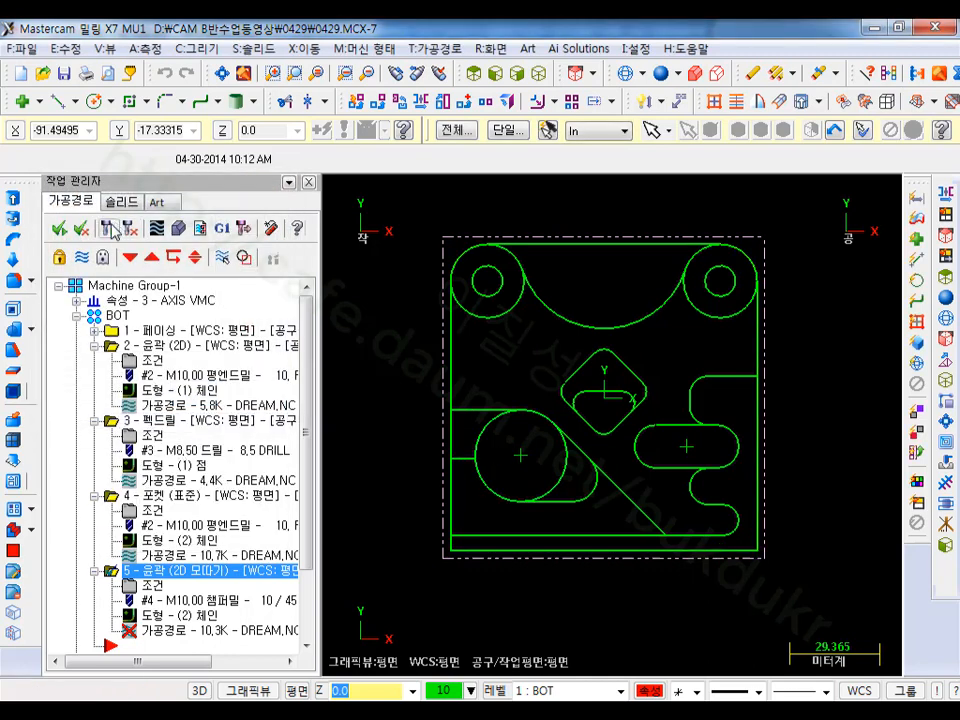
# Step: Regenerate the chamfer toolpath of operation 5 and collapse BOT operations 2 to 5 in the operations list
pyautogui.scroll(-2, 621, 332)
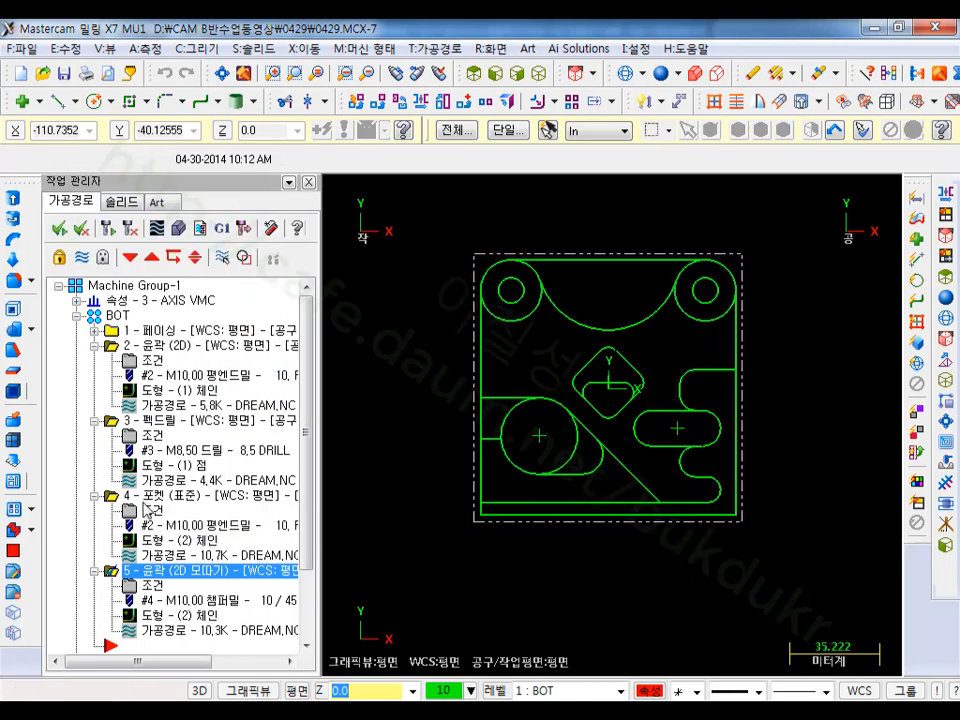
pyautogui.click(111, 345)
pyautogui.click(111, 360)
pyautogui.click(111, 375)
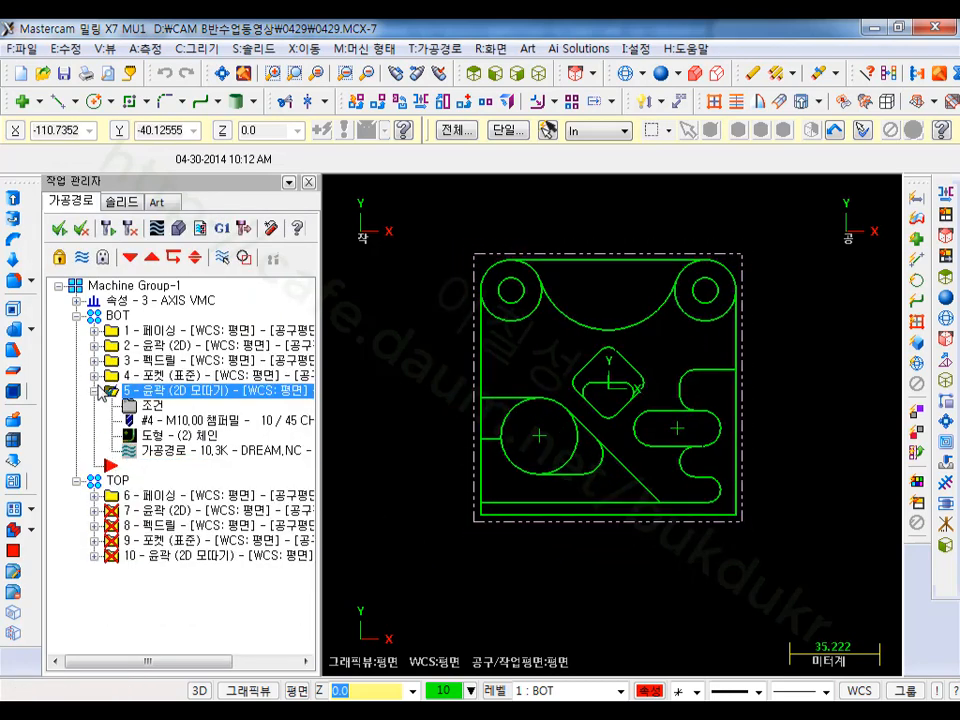
pyautogui.click(113, 390)
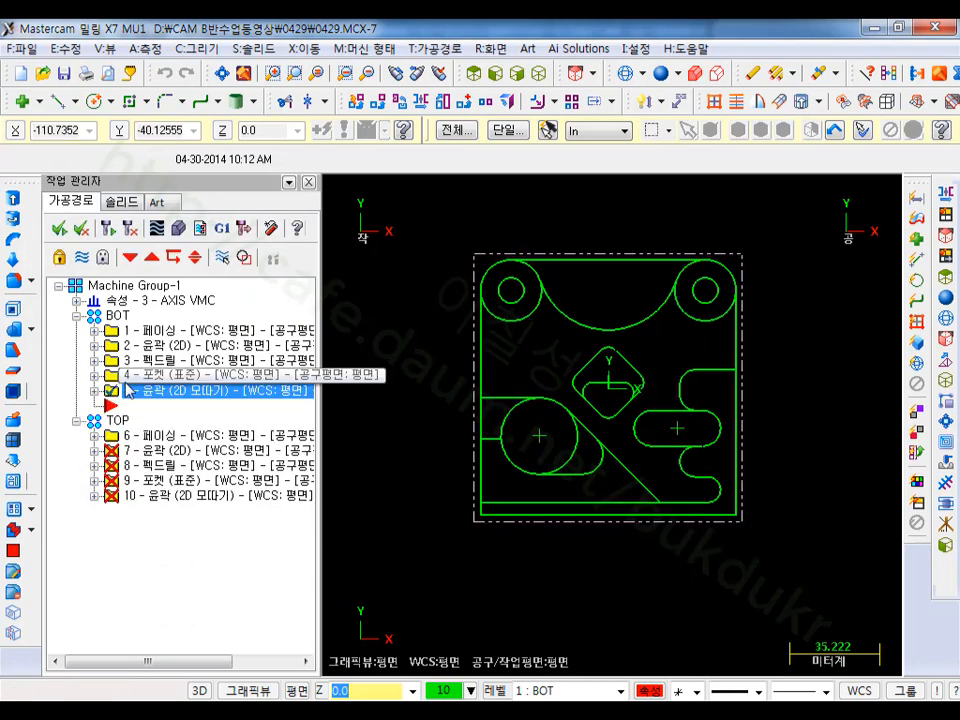
# Step: Show the part in isometric view, open the verify simulation for all BOT operations, and close the simulator
pyautogui.click(539, 80)
pyautogui.click(118, 315)
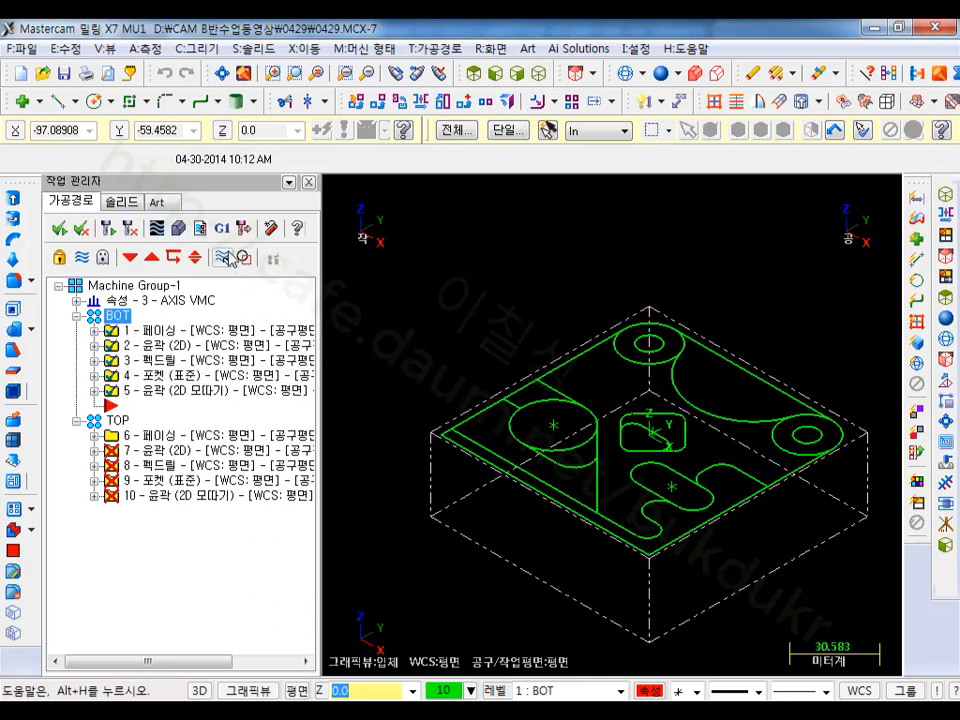
pyautogui.click(180, 228)
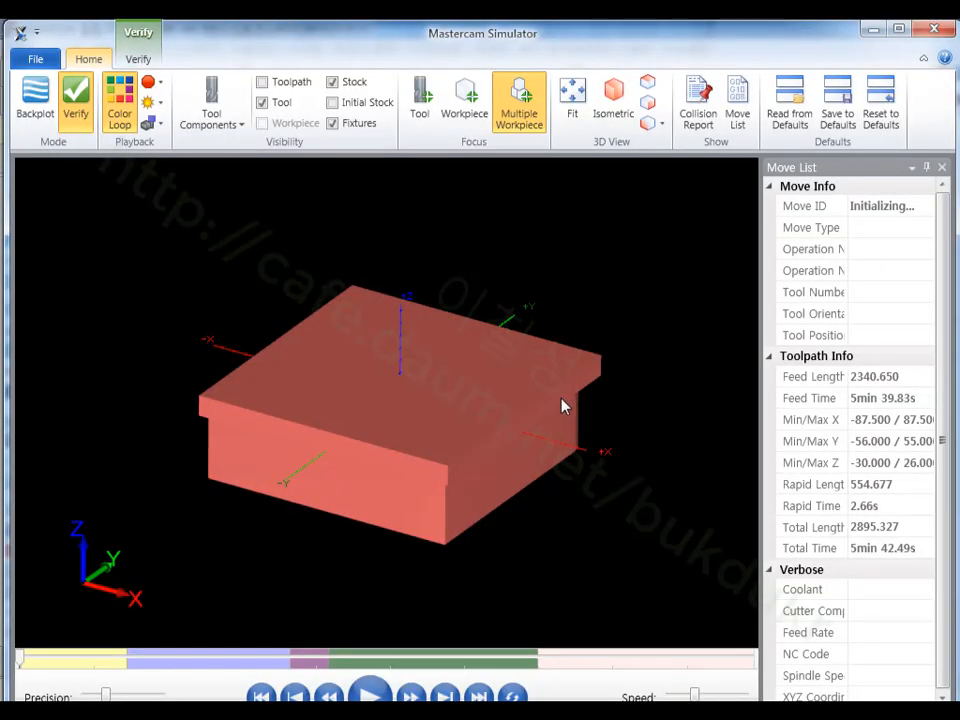
pyautogui.click(934, 29)
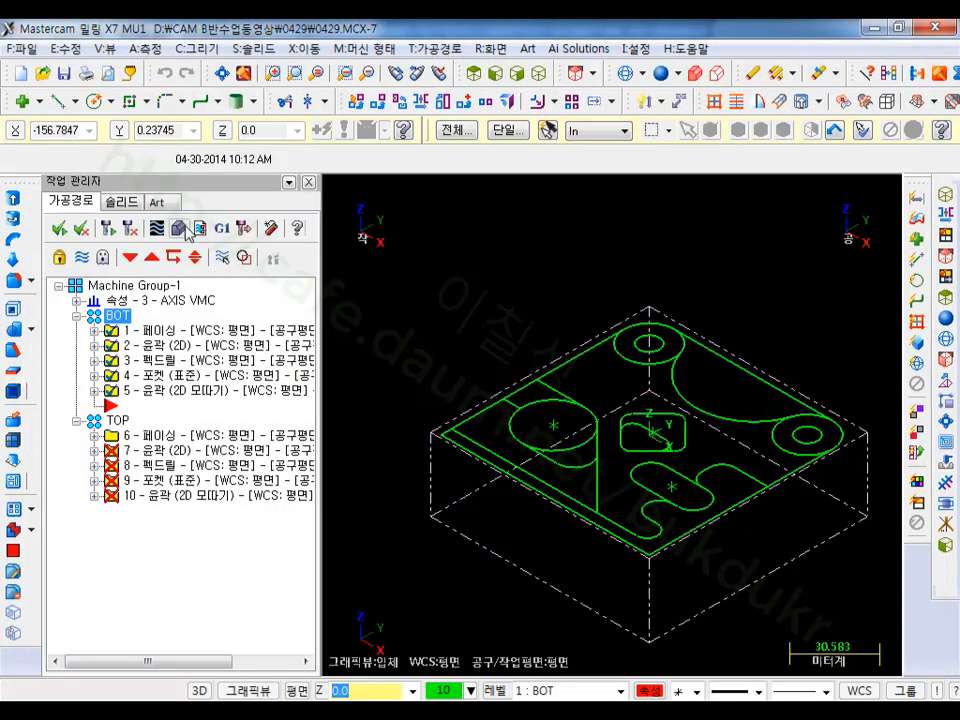
# Step: Set the backplot/verify options to use Stock Setup as the stock and accept them
pyautogui.click(199, 228)
pyautogui.click(116, 148)
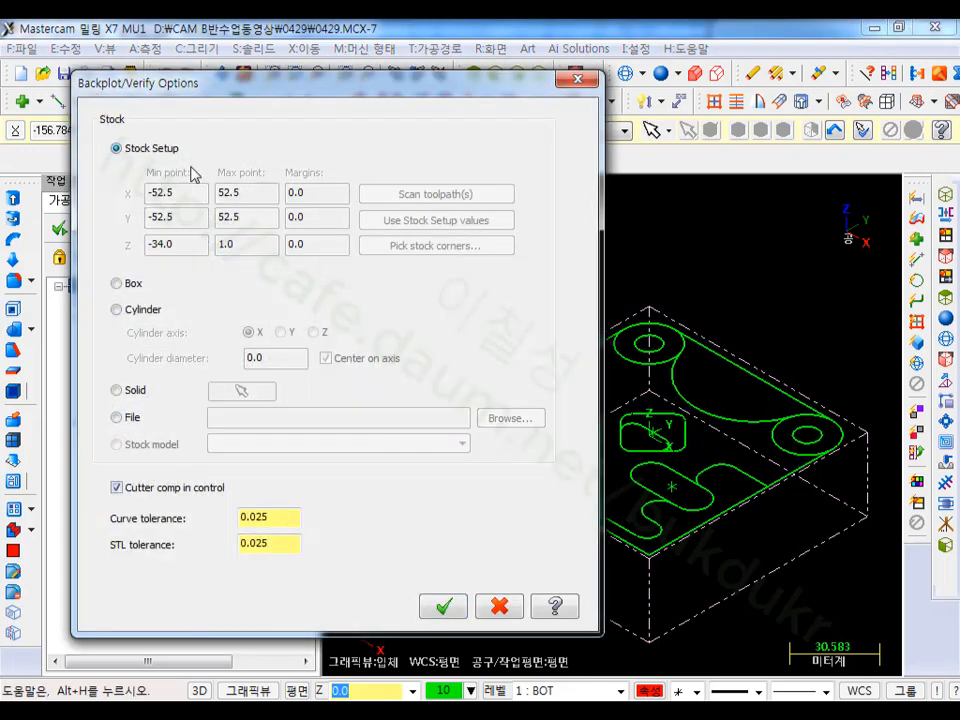
pyautogui.click(444, 607)
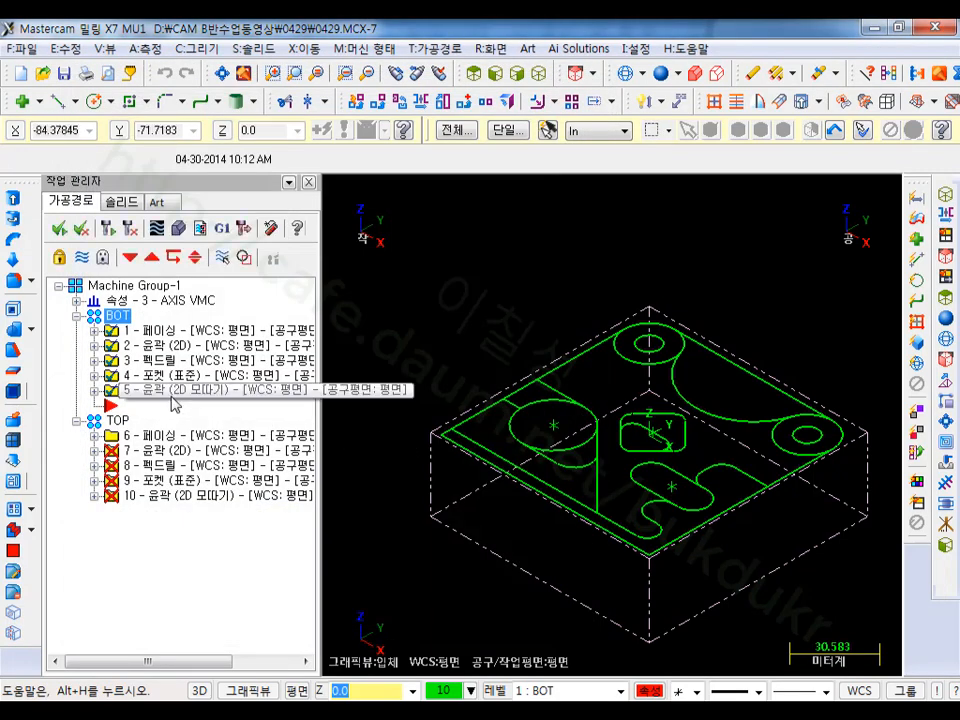
# Step: Run the verify simulation of all BOT operations to the end and examine the chamfer on the large hole
pyautogui.click(179, 229)
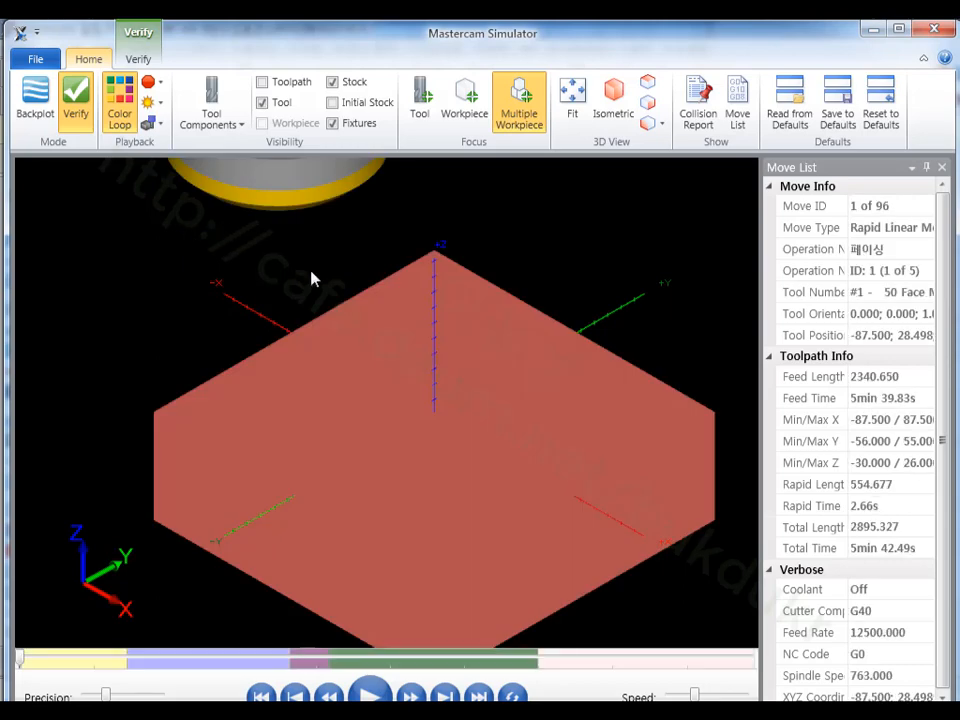
pyautogui.click(375, 694)
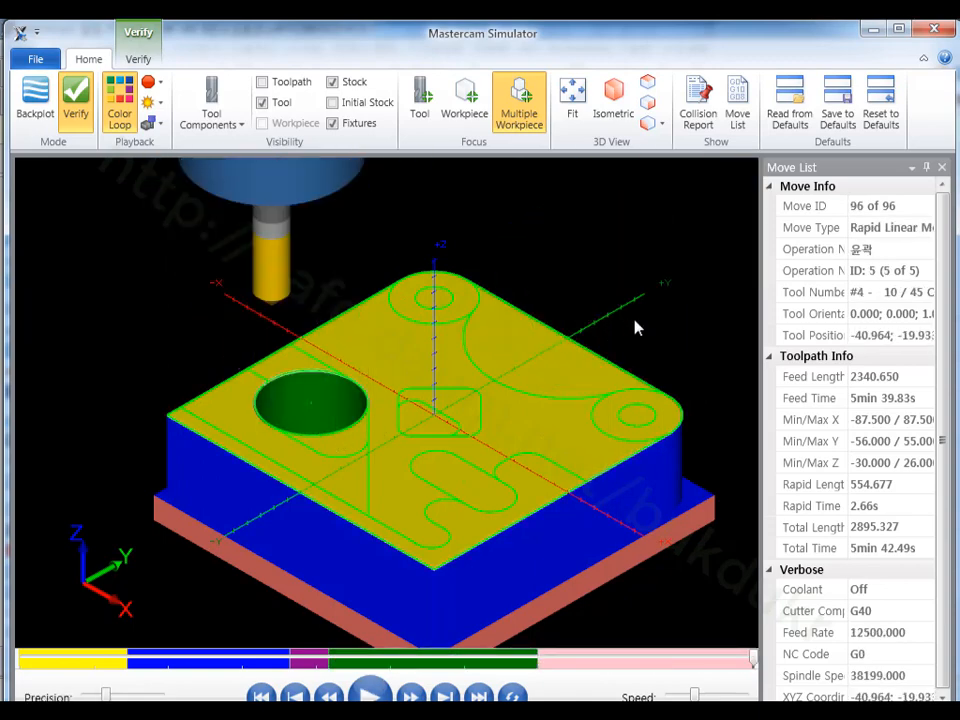
pyautogui.scroll(5, 328, 422)
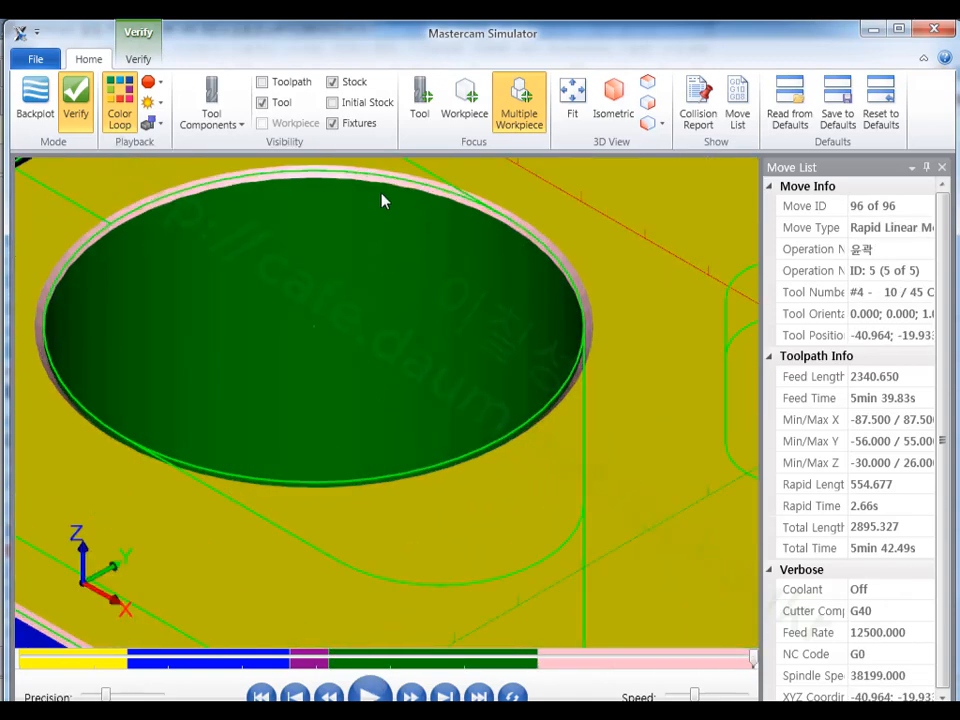
pyautogui.scroll(-3, 330, 258)
pyautogui.scroll(-4, 328, 258)
pyautogui.scroll(2, 156, 549)
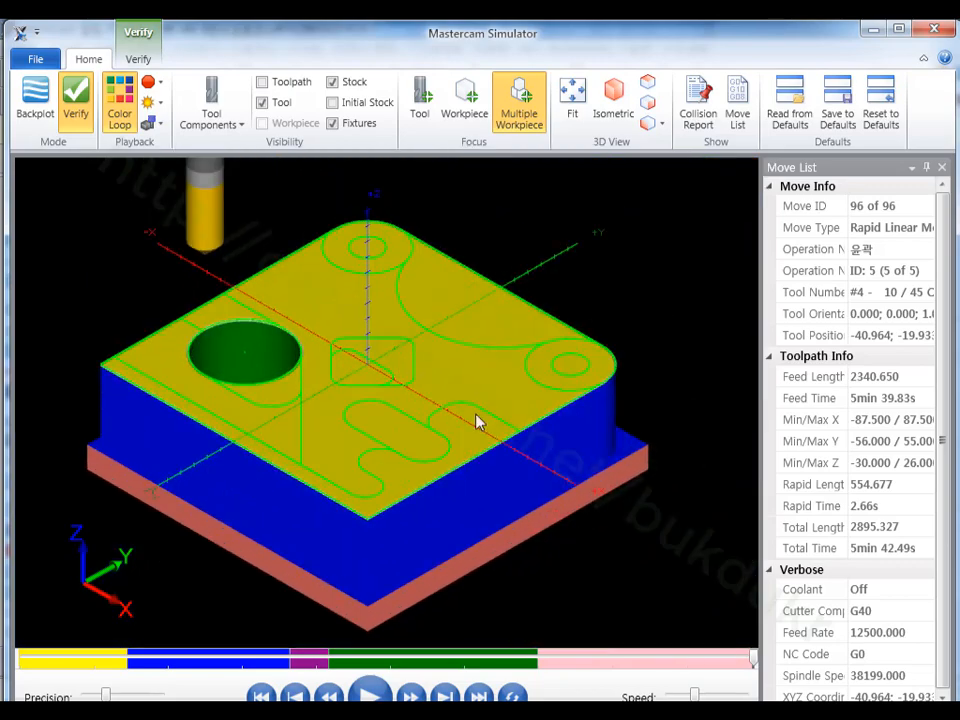
# Step: Save the machined BOT stock as the STL file bot, overwriting the existing file, and close the simulator
pyautogui.click(36, 60)
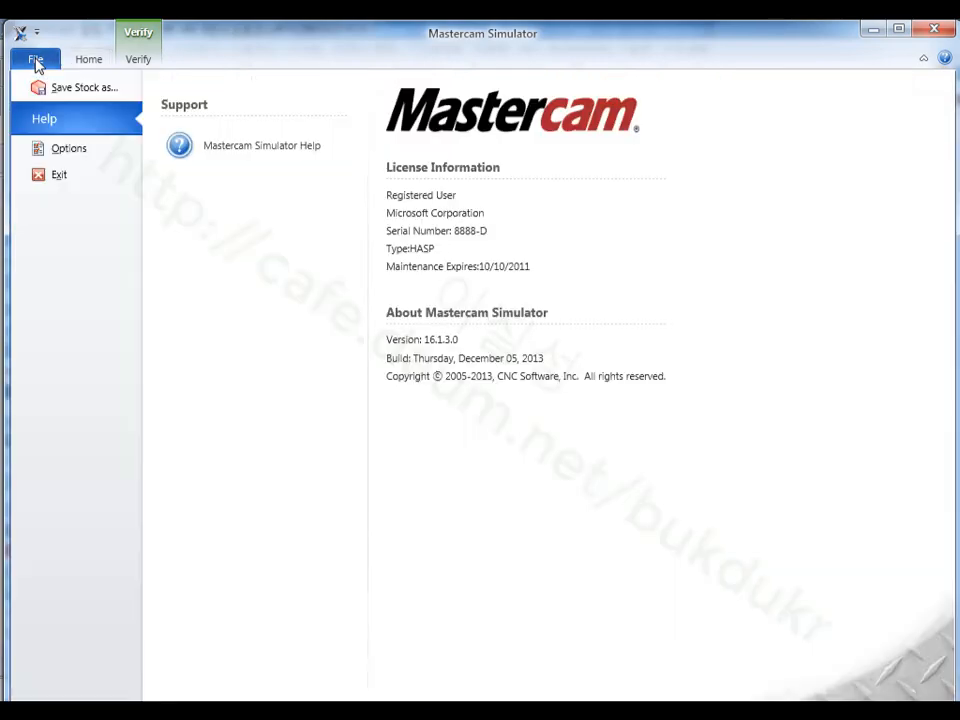
pyautogui.click(66, 90)
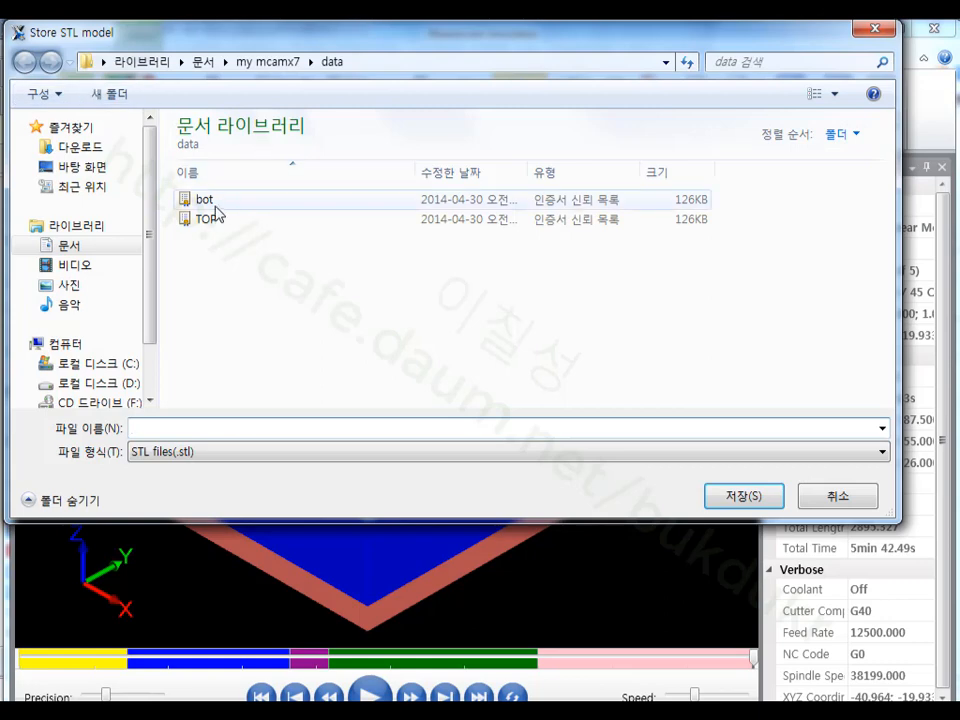
pyautogui.click(211, 211)
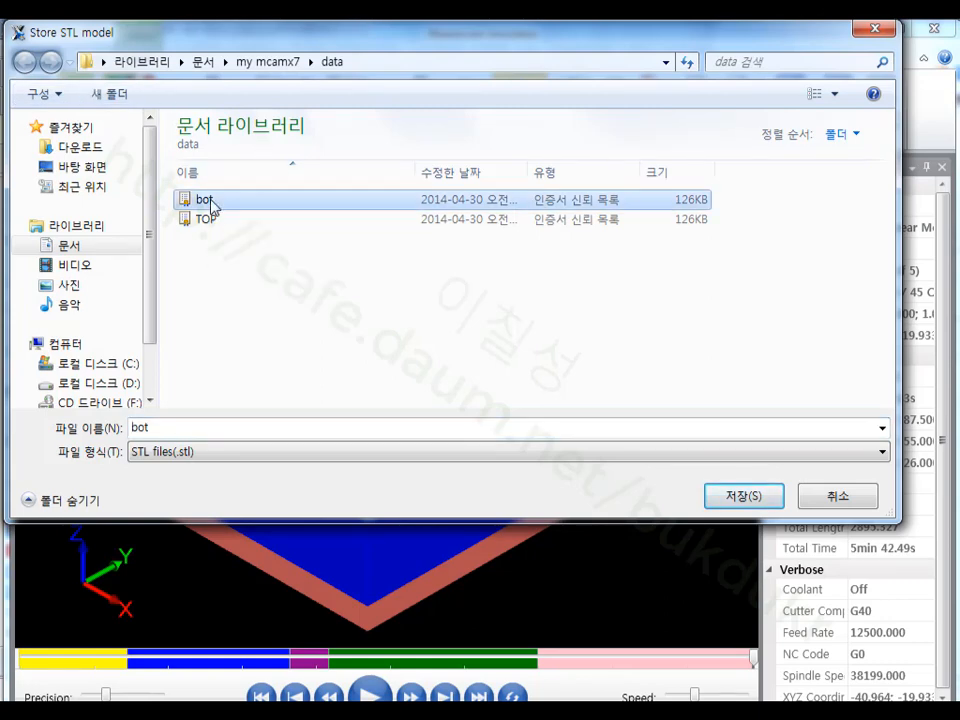
pyautogui.click(744, 496)
pyautogui.click(578, 438)
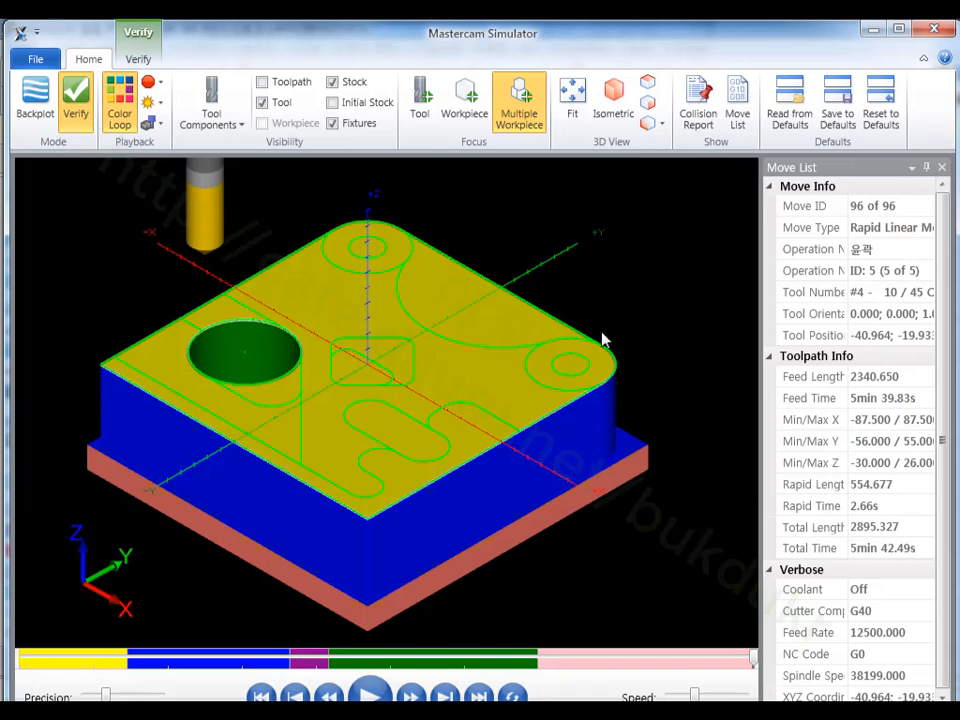
pyautogui.click(932, 28)
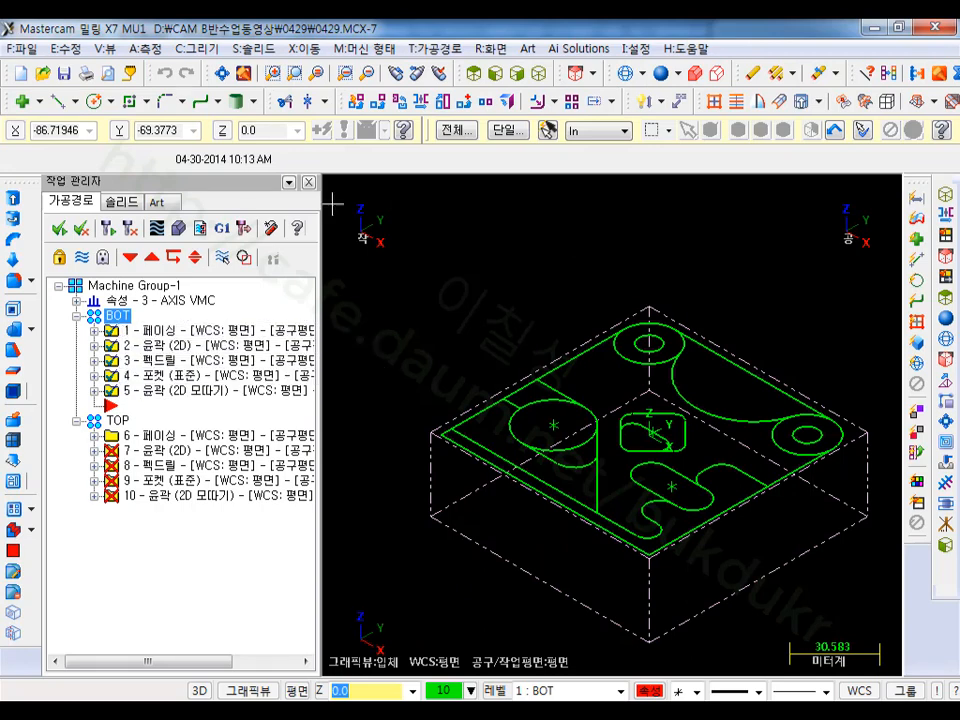
# Step: Open the bot STL file in the STL transform command
pyautogui.click(306, 48)
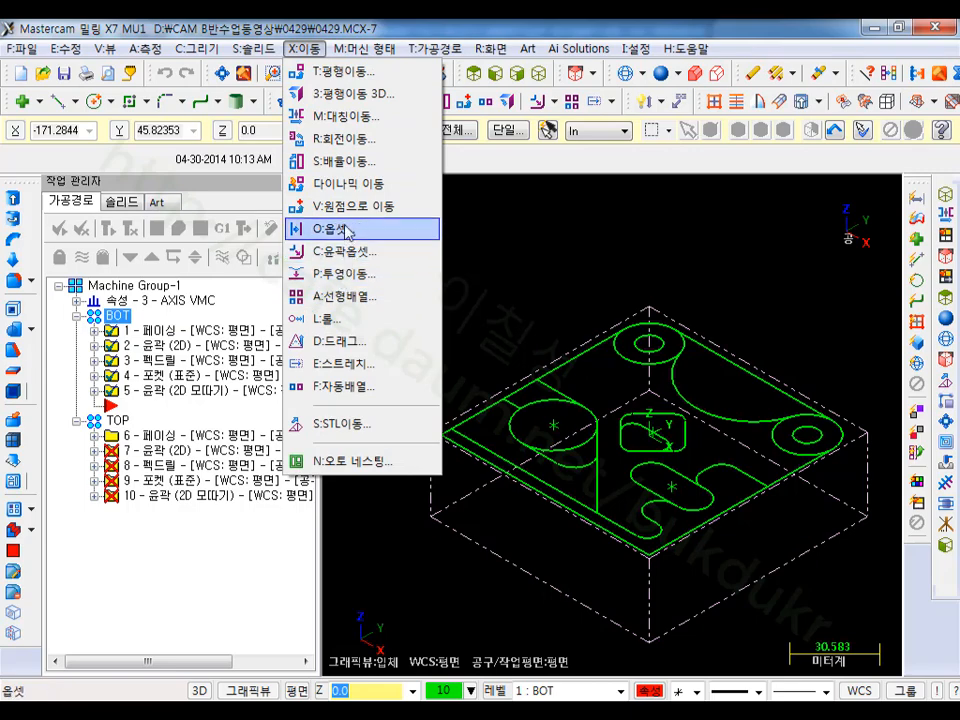
pyautogui.click(347, 428)
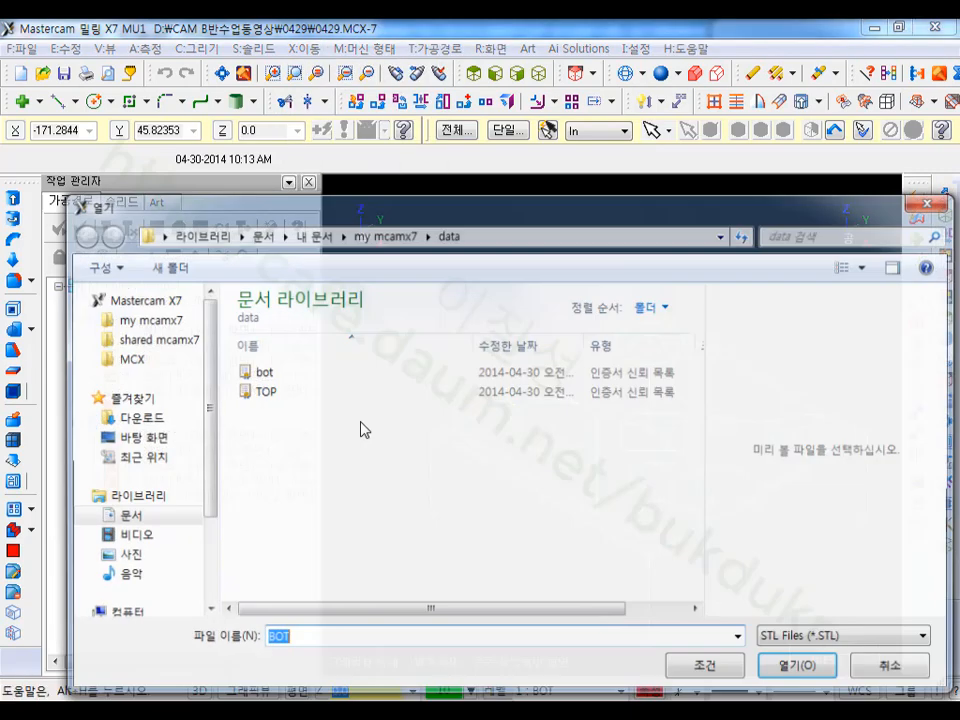
pyautogui.click(283, 372)
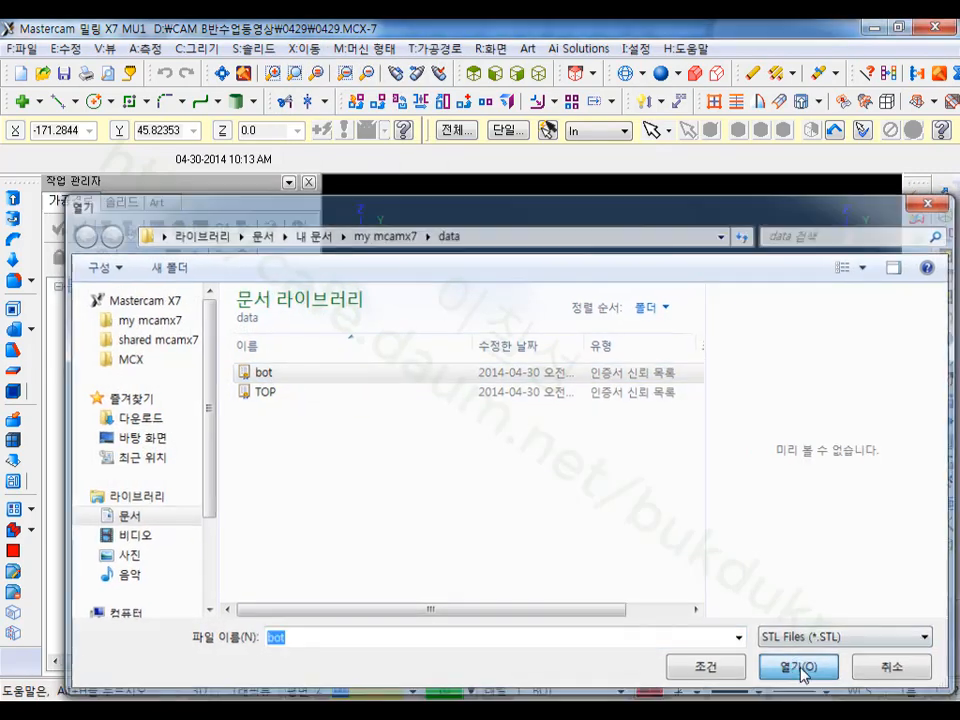
pyautogui.click(801, 668)
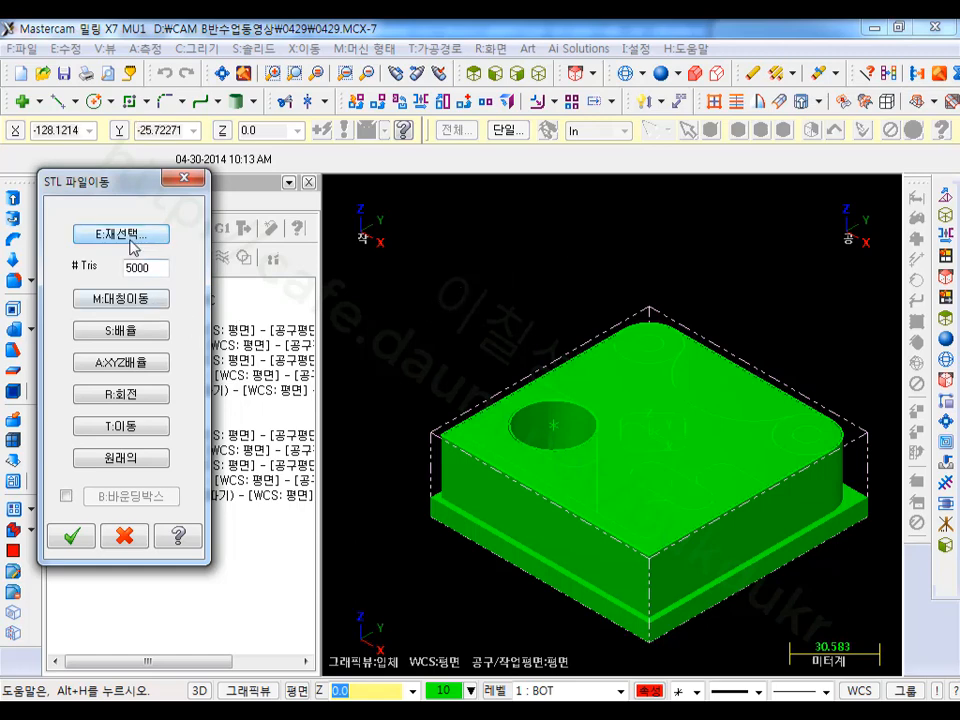
# Step: Set the tool/construction plane to front (WCS) and rotate the STL model 180 degrees about the origin
pyautogui.click(297, 690)
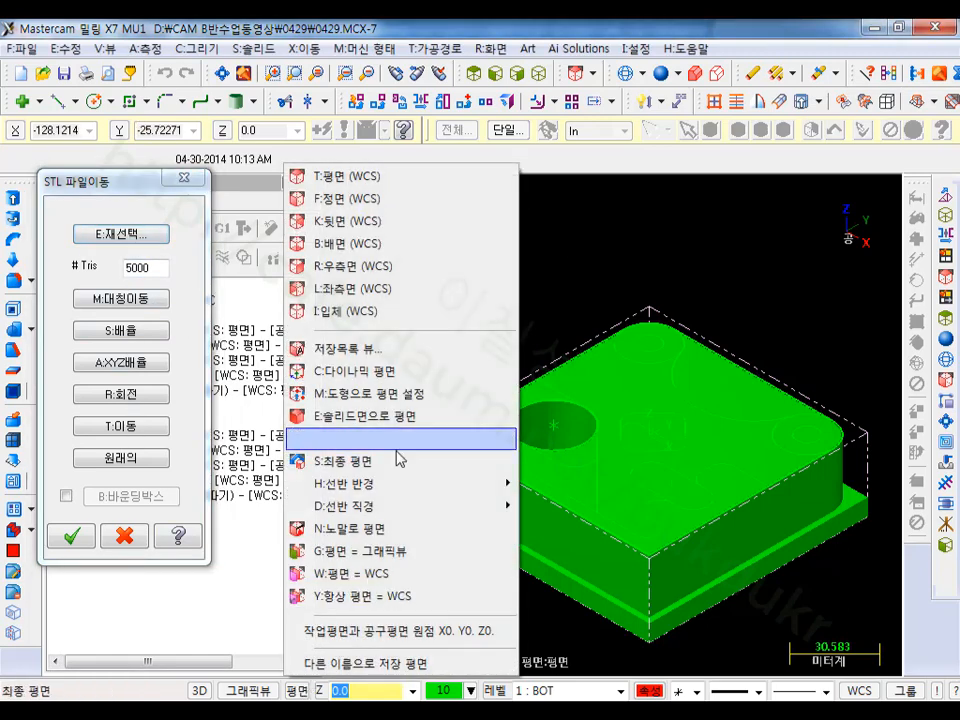
pyautogui.click(395, 203)
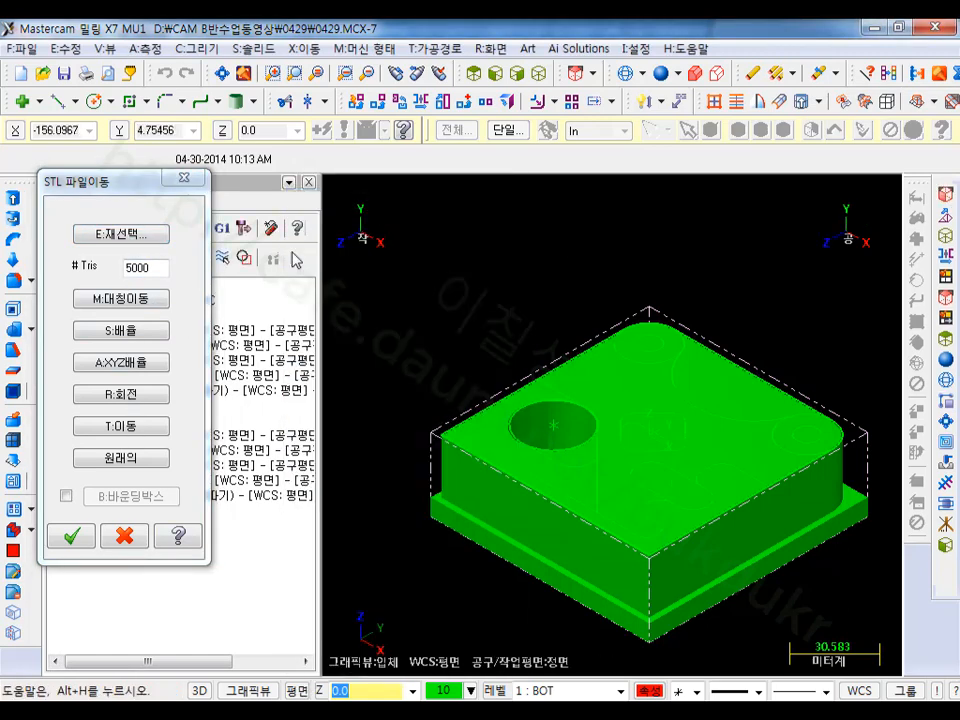
pyautogui.click(138, 396)
pyautogui.click(474, 73)
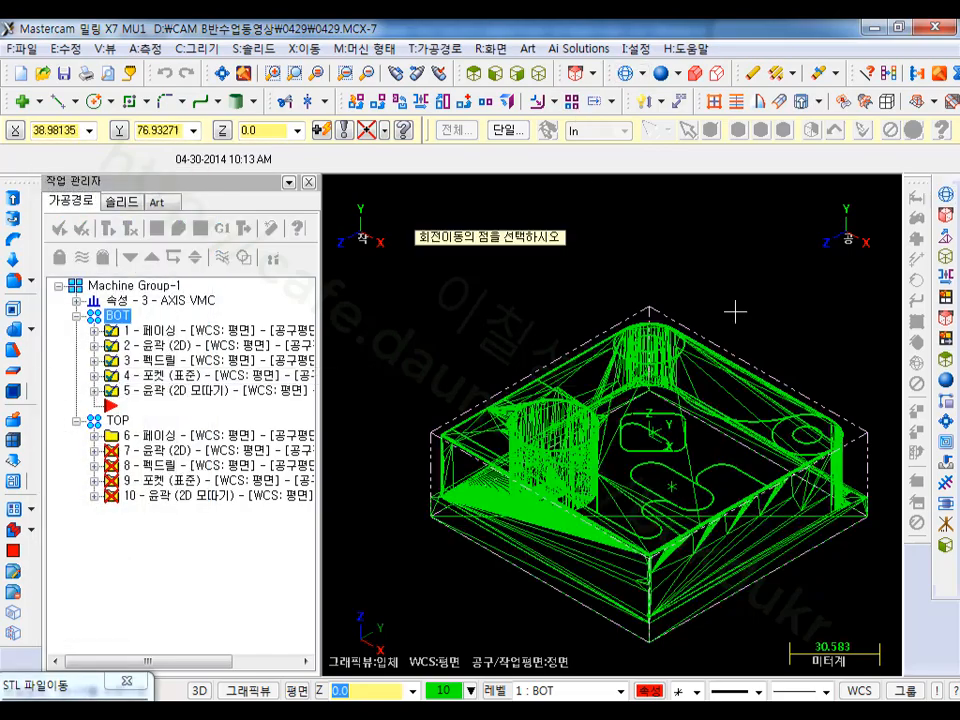
pyautogui.scroll(8, 686, 429)
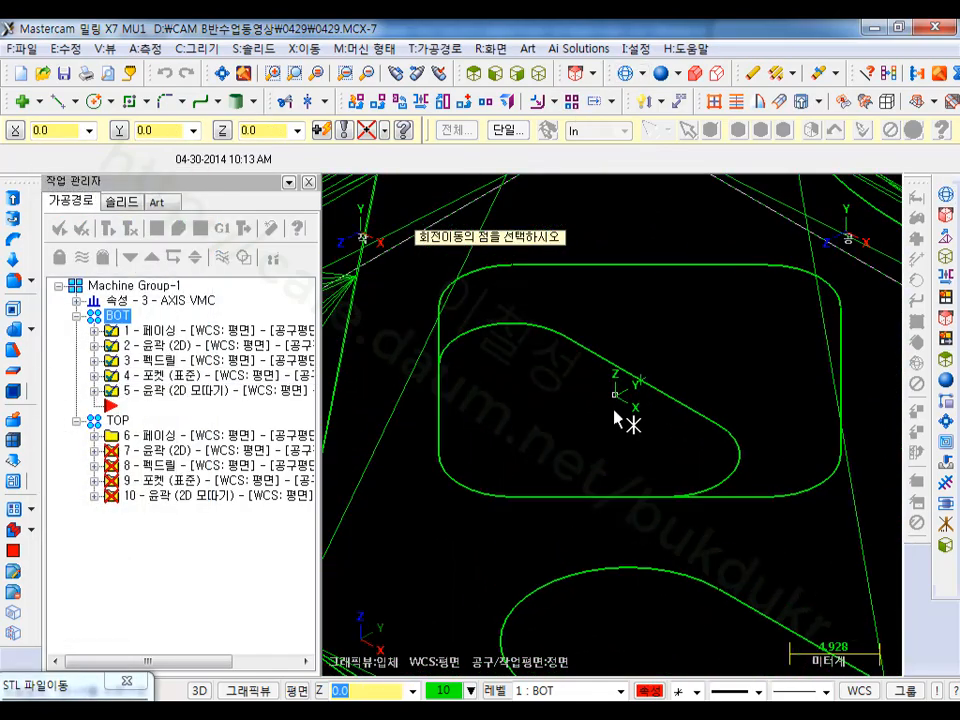
pyautogui.click(614, 397)
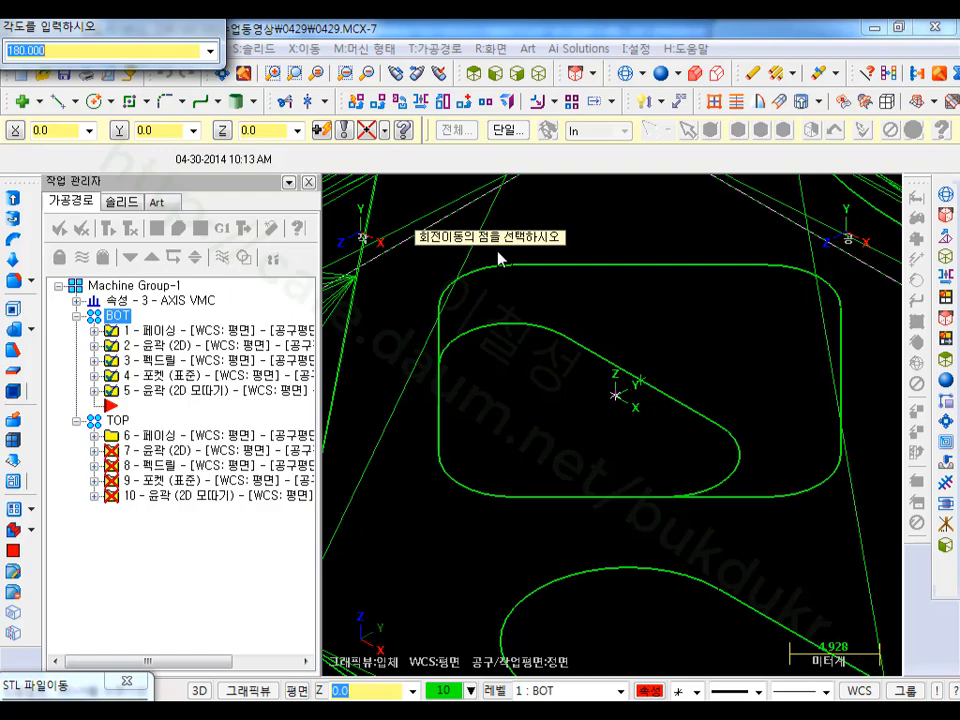
pyautogui.press('Return')
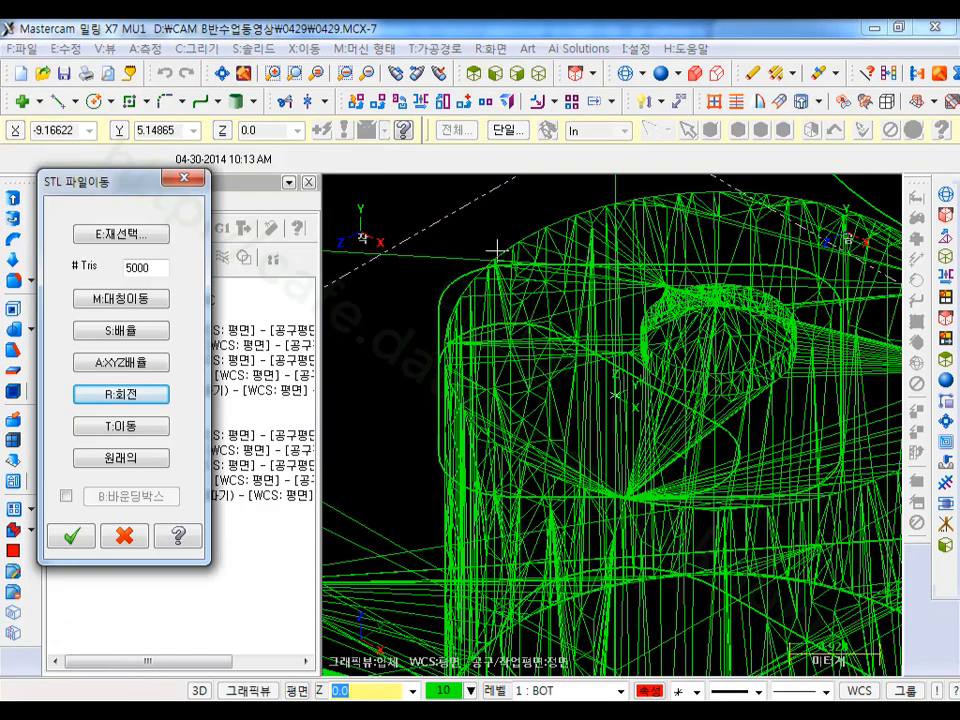
pyautogui.click(661, 74)
pyautogui.scroll(-8, 611, 392)
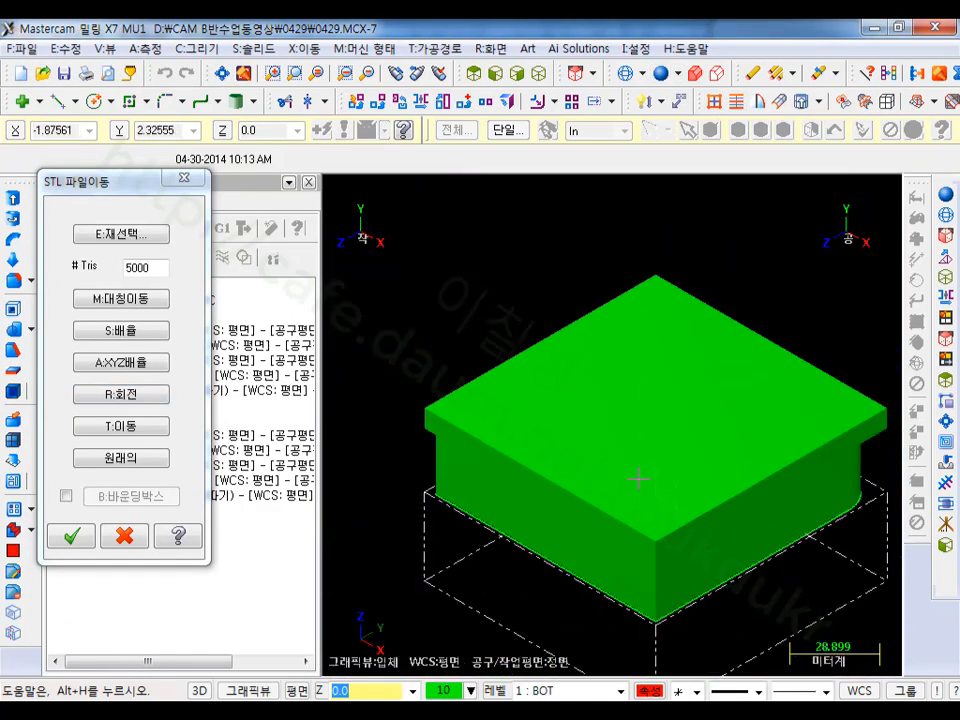
# Step: Translate the flipped STL model in the negative Y direction by entering a translation vector
pyautogui.click(122, 426)
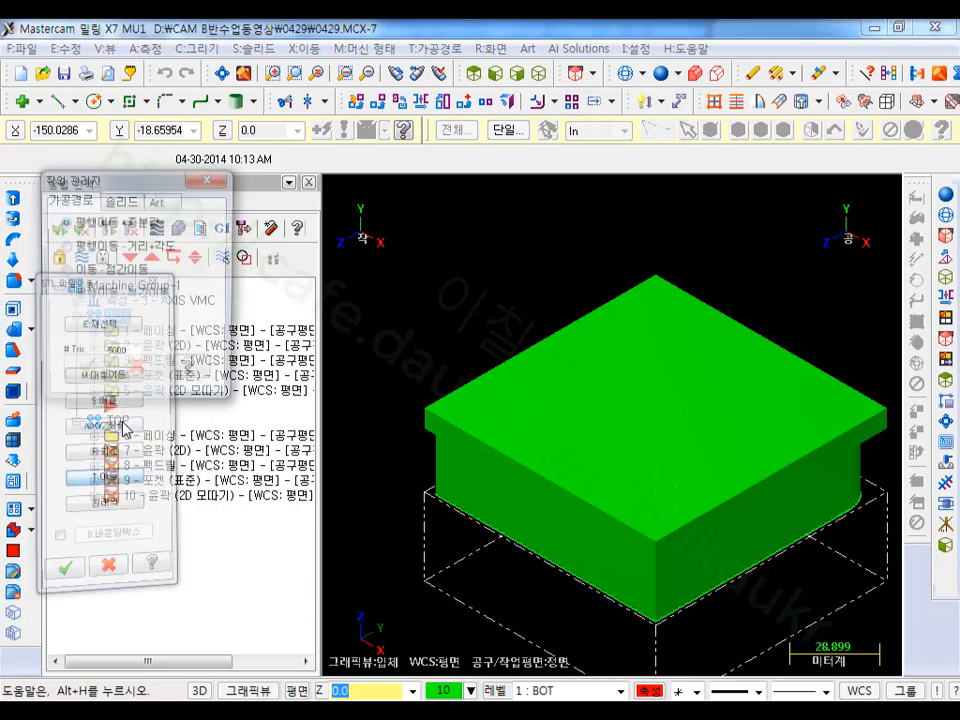
pyautogui.click(86, 371)
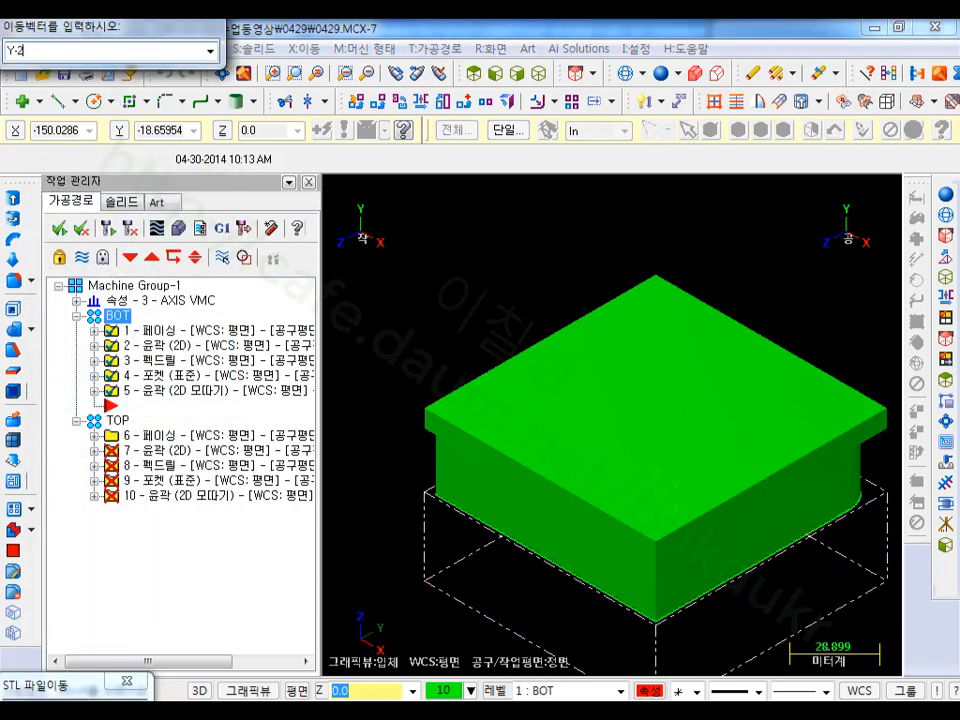
pyautogui.press('Return')
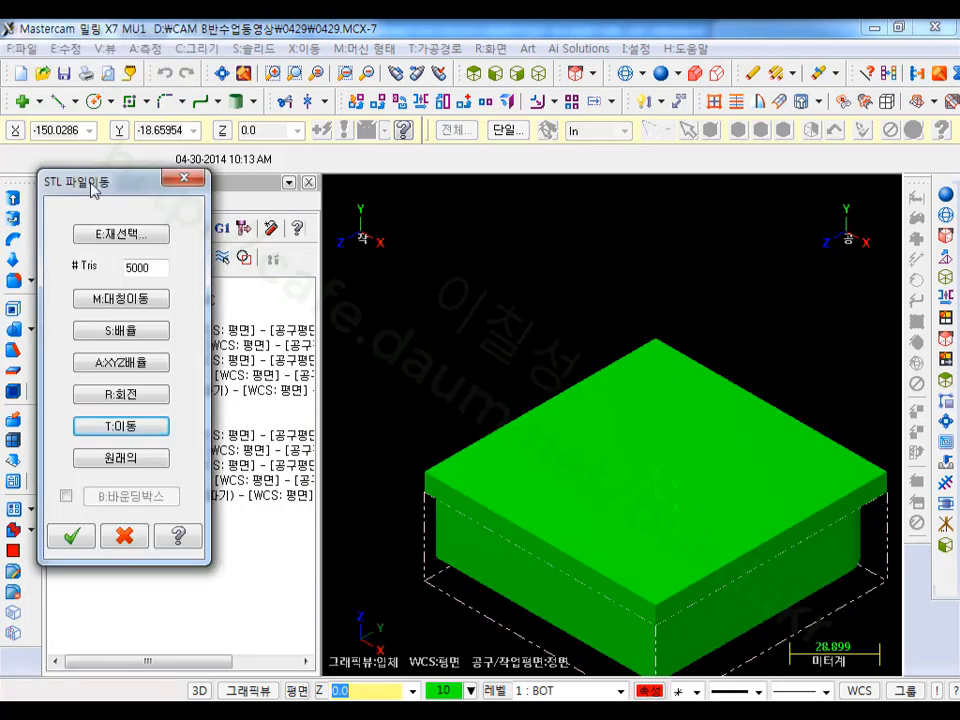
# Step: Accept the transformed STL model and save it in binary format as TOP, overwriting the existing file
pyautogui.click(87, 546)
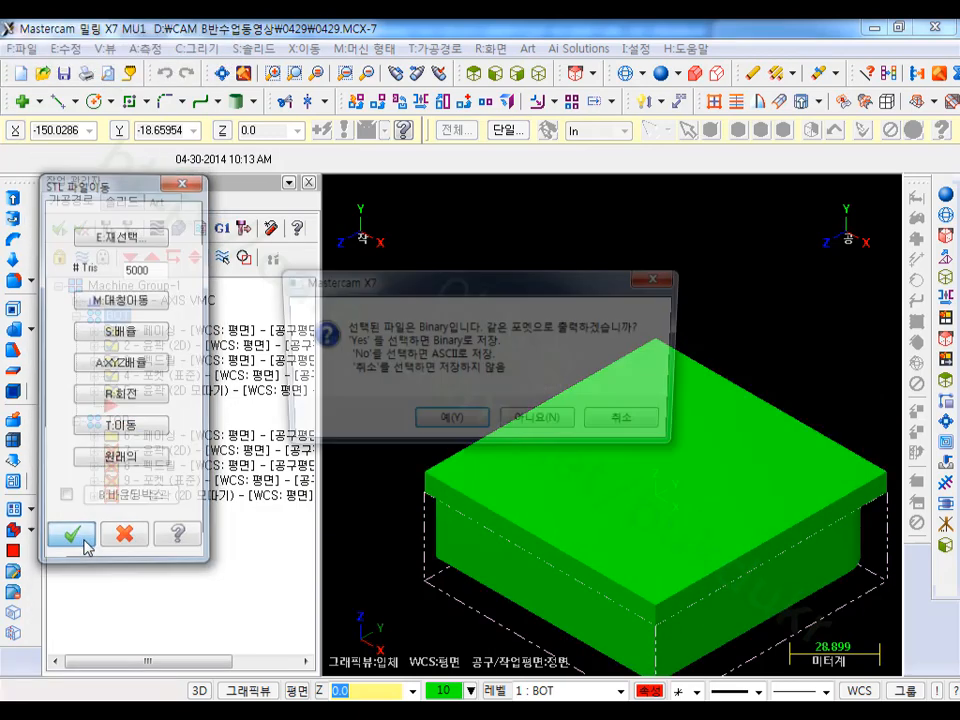
pyautogui.click(460, 425)
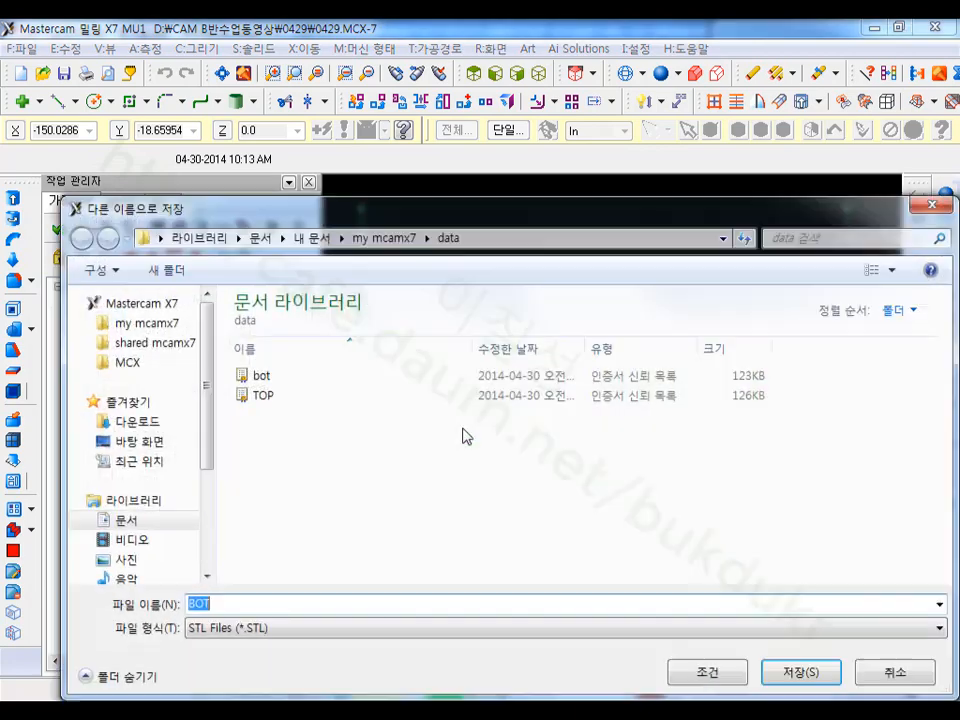
pyautogui.click(268, 397)
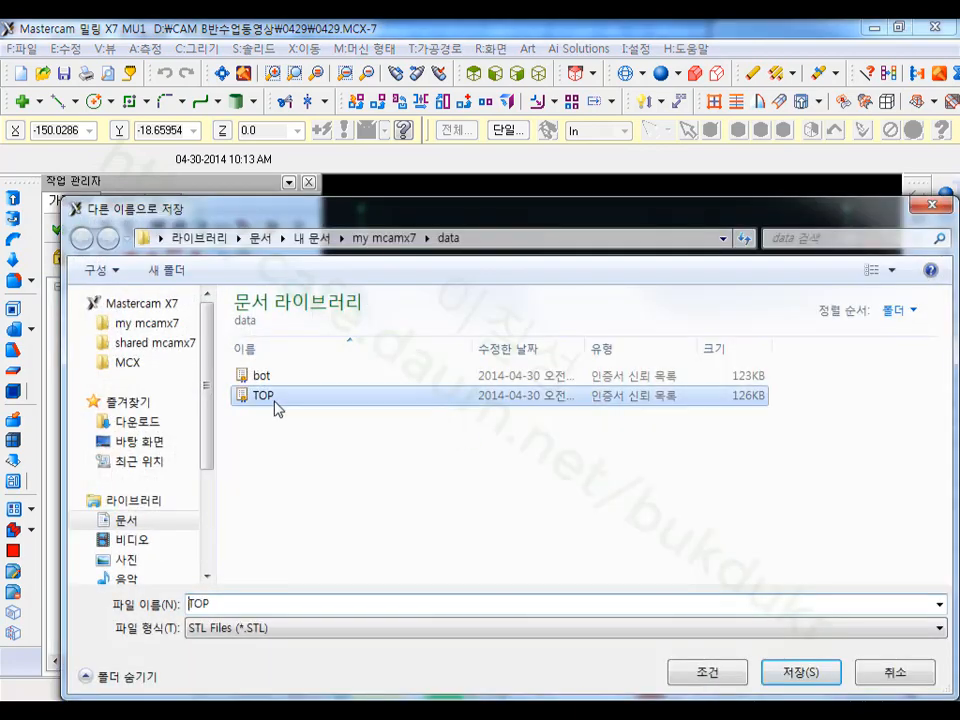
pyautogui.click(790, 670)
pyautogui.click(519, 375)
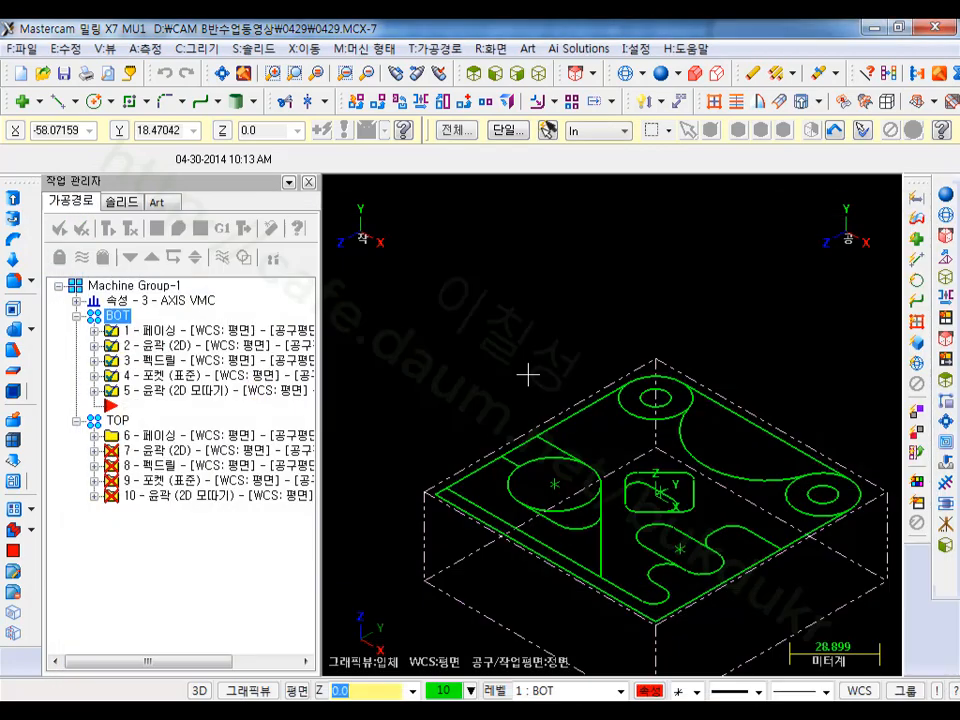
# Step: Switch the verify stock to File, choose the TOP STL file, and close the verify options
pyautogui.scroll(-2, 643, 343)
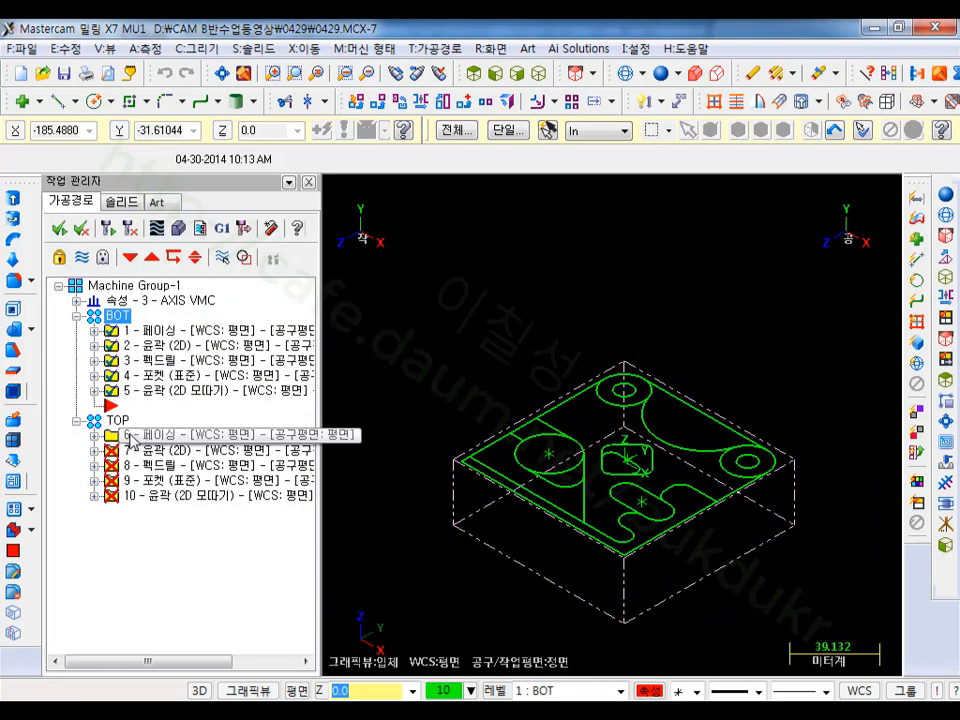
pyautogui.click(203, 229)
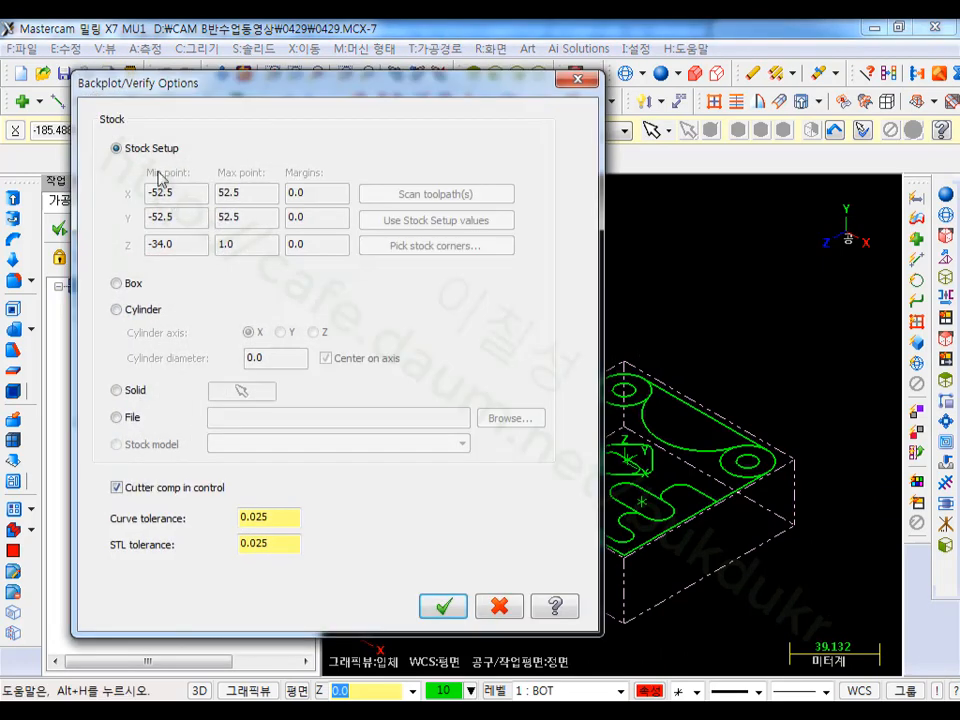
pyautogui.click(118, 418)
pyautogui.click(515, 420)
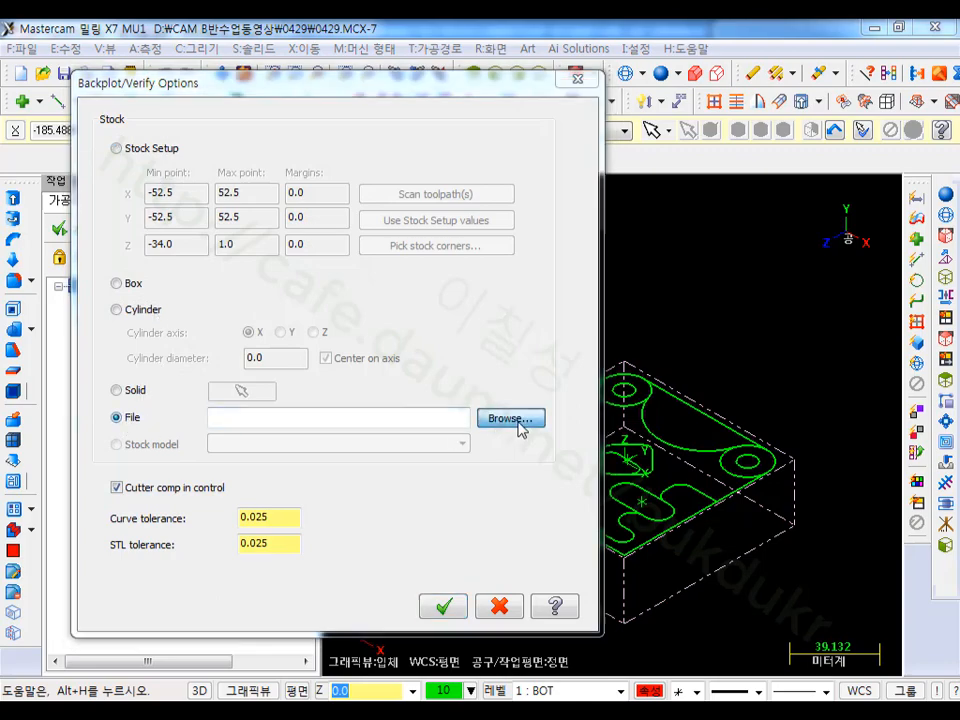
pyautogui.click(265, 393)
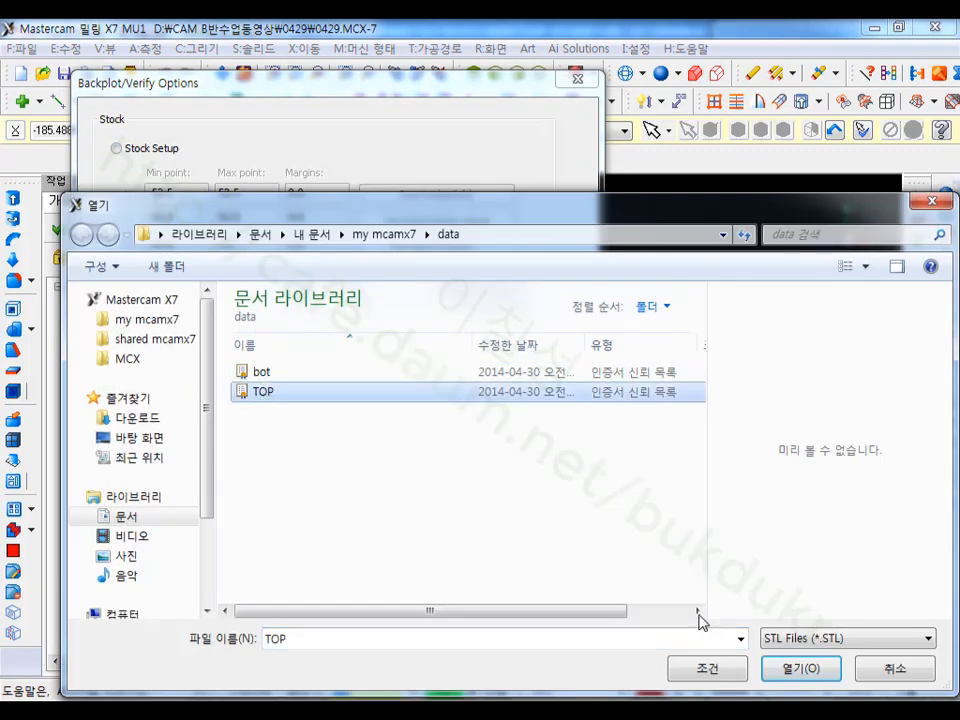
pyautogui.click(797, 669)
pyautogui.click(498, 607)
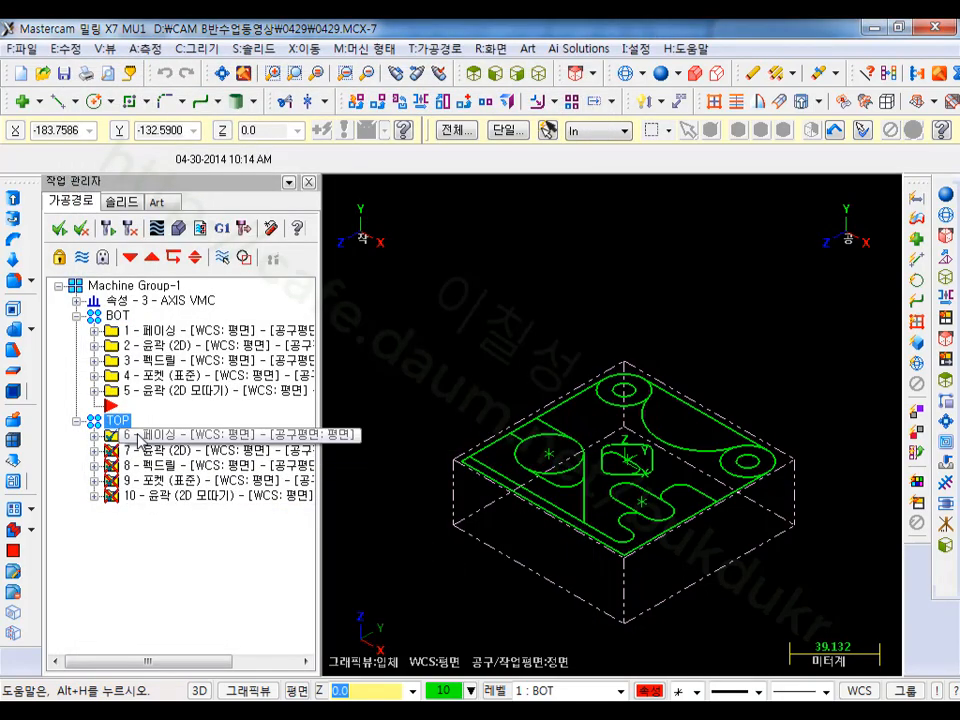
# Step: Verify the TOP group's facing operation in the simulator, examine the flipped stock from above and below, and close the simulator
pyautogui.click(140, 437)
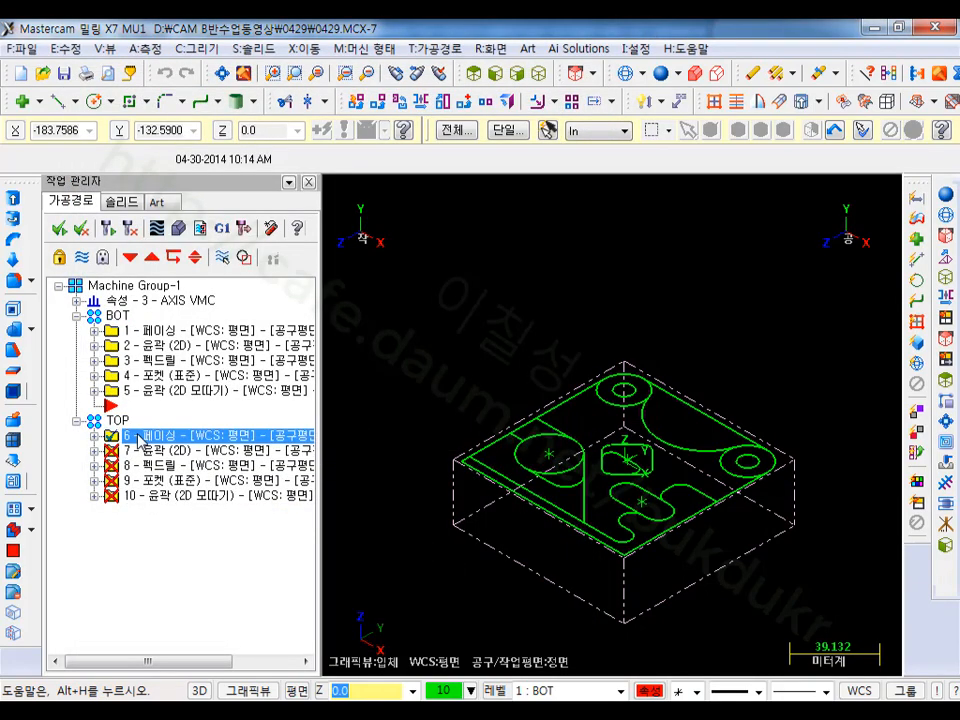
pyautogui.click(180, 229)
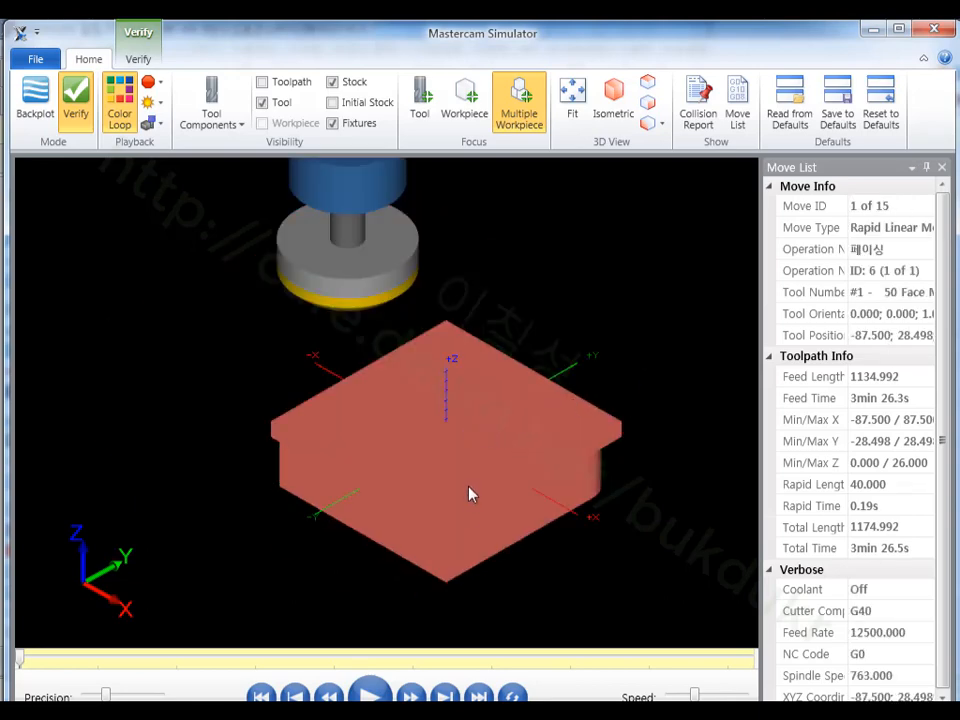
pyautogui.moveTo(470, 495); pyautogui.dragTo(463, 645, button='middle')
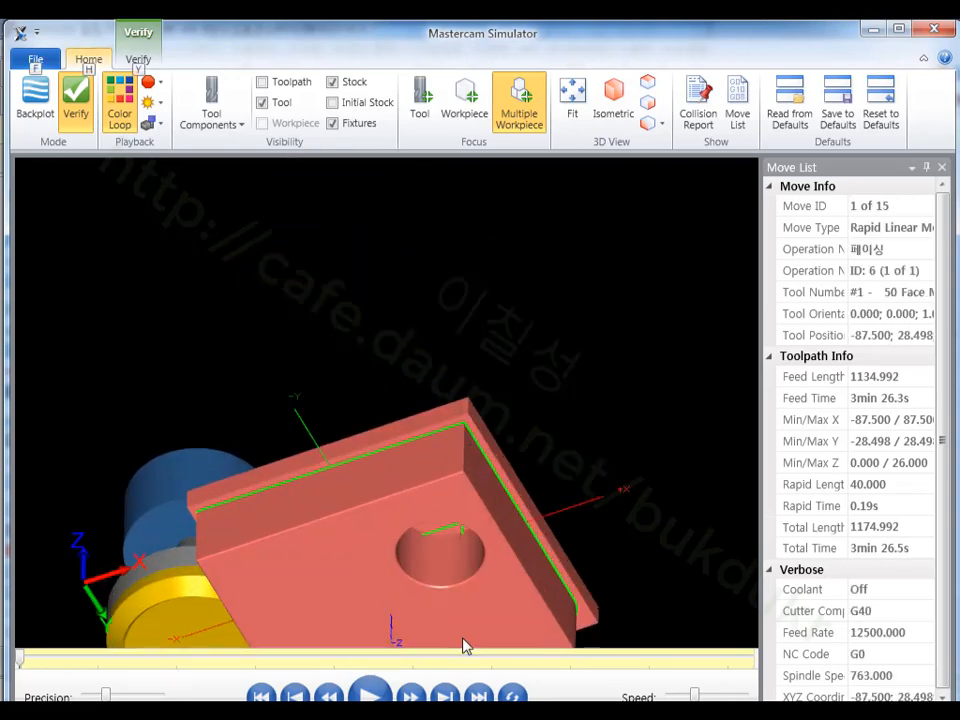
pyautogui.scroll(4, 400, 452)
pyautogui.scroll(-4, 505, 383)
pyautogui.moveTo(523, 369); pyautogui.dragTo(486, 454, button='middle')
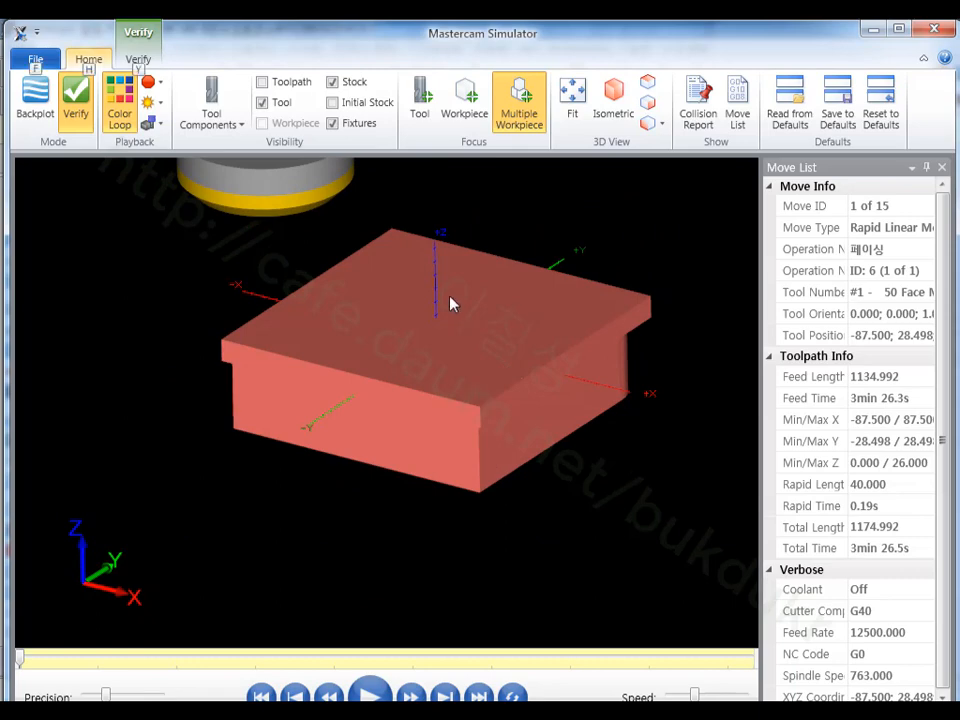
pyautogui.moveTo(337, 221); pyautogui.dragTo(459, 319, button='middle')
pyautogui.press('alt')
pyautogui.scroll(1, 447, 253)
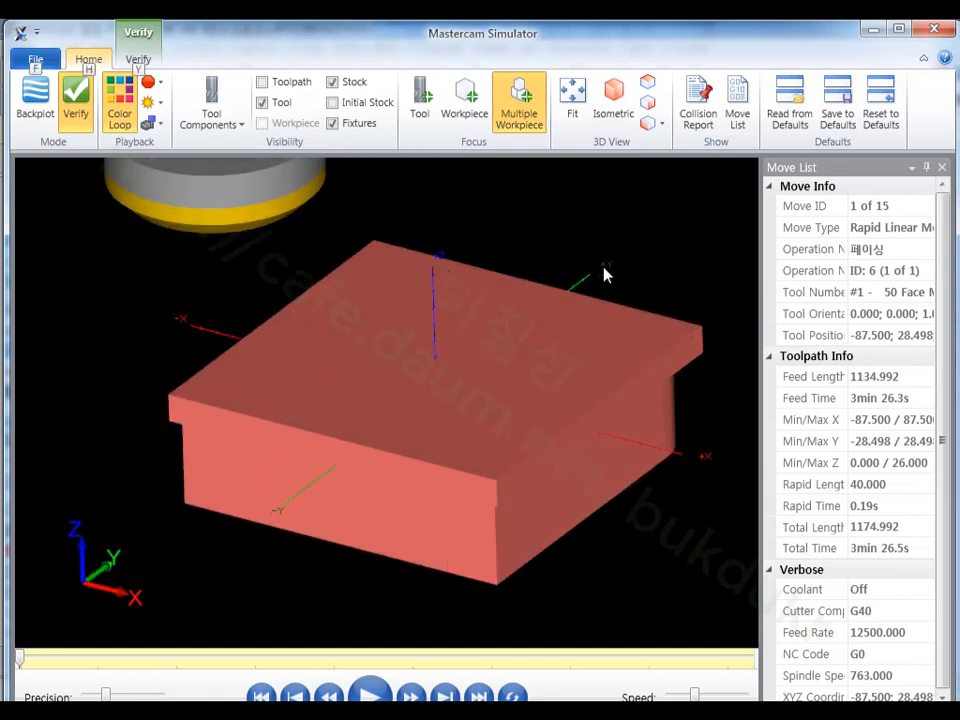
pyautogui.hotkey('alt', 'F4')
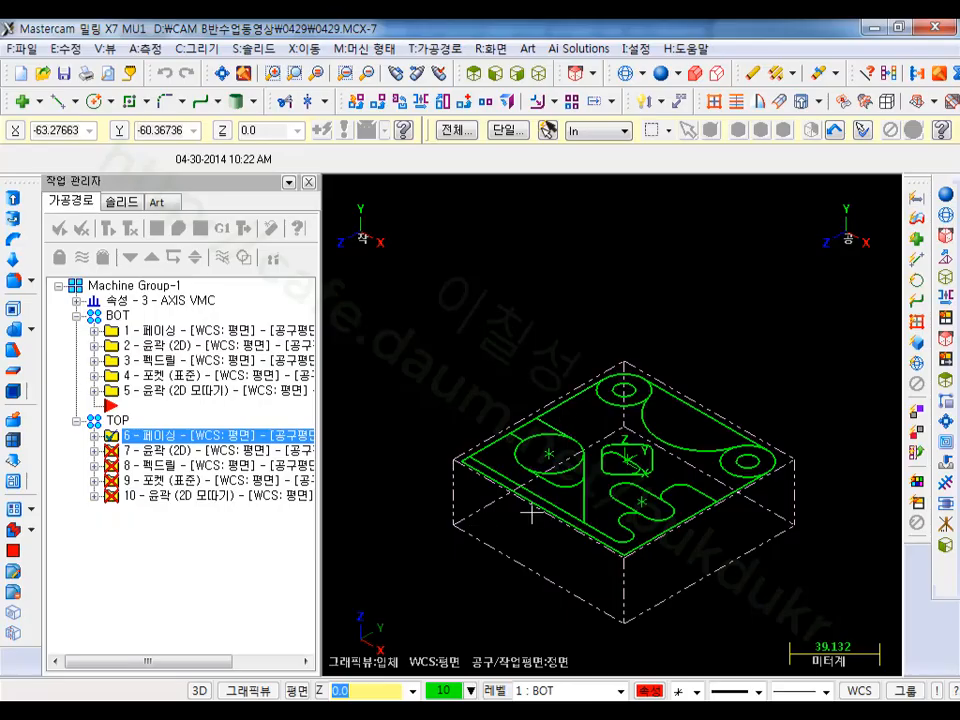
# Step: Select the TOP toolpath group and set the tool/construction plane to top (WCS)
pyautogui.scroll(3, 681, 556)
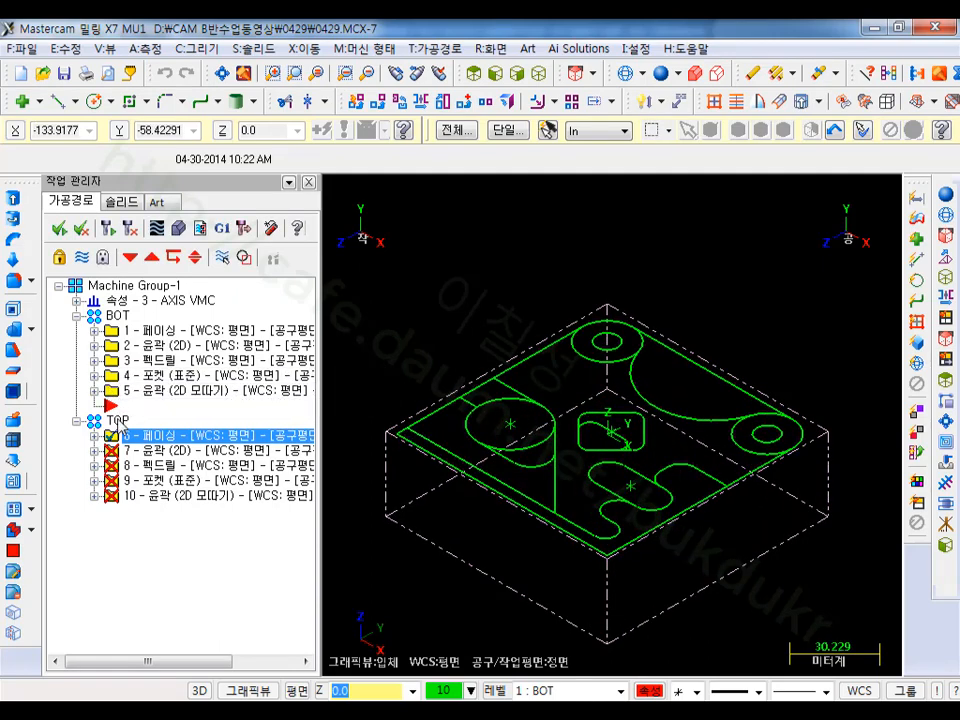
pyautogui.click(117, 421)
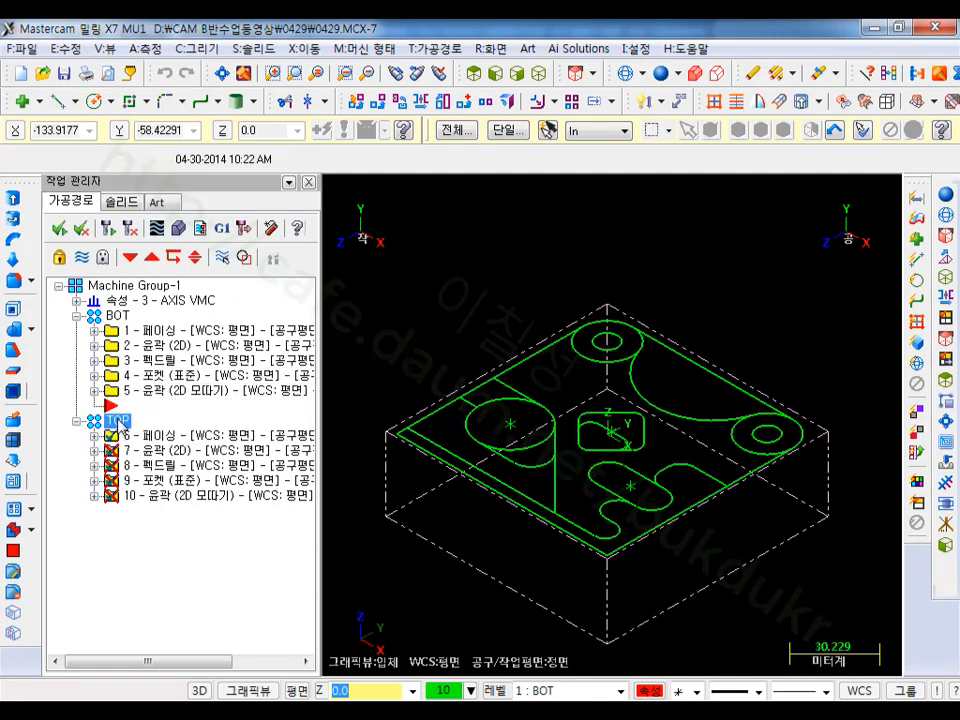
pyautogui.click(297, 690)
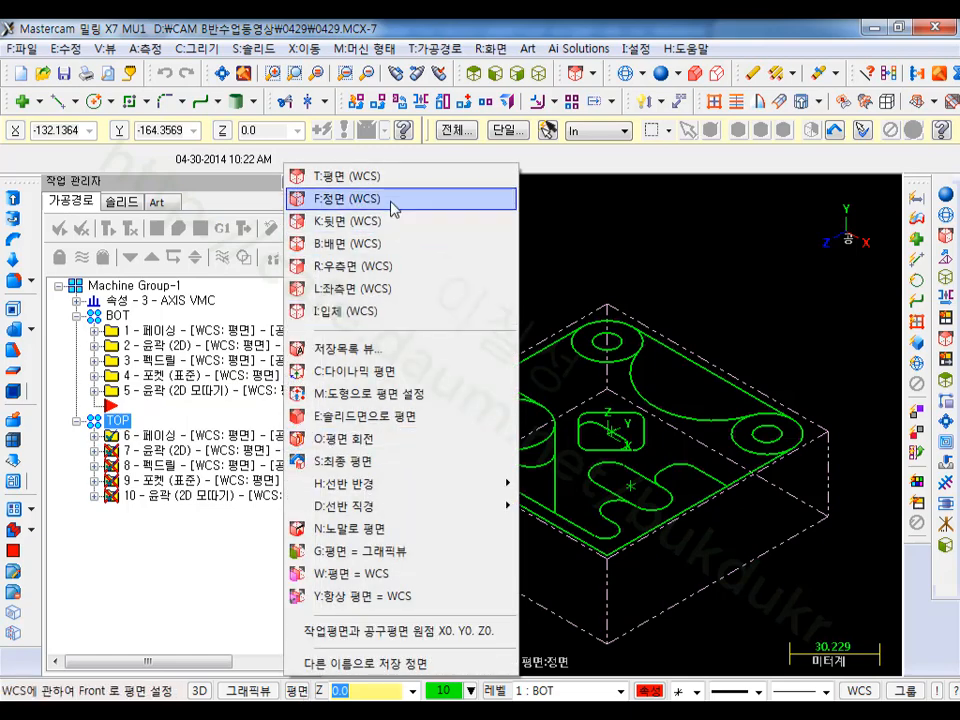
pyautogui.click(375, 177)
pyautogui.scroll(-3, 664, 332)
pyautogui.scroll(3, 653, 381)
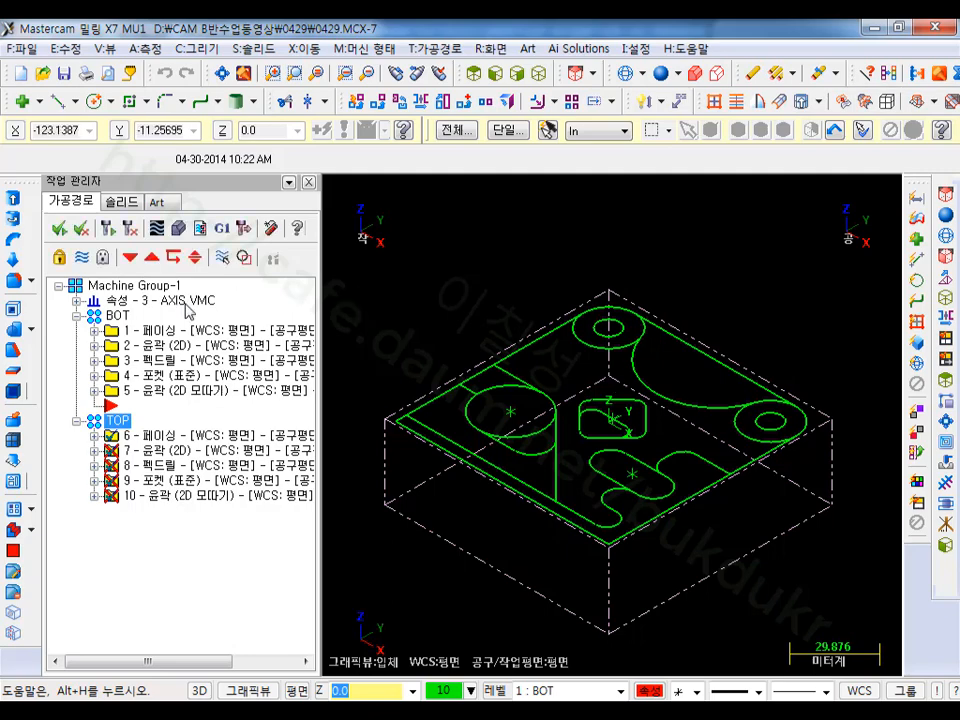
# Step: Set the machine group's stock to the TOP STL file and display it as a solid
pyautogui.click(77, 300)
pyautogui.click(130, 345)
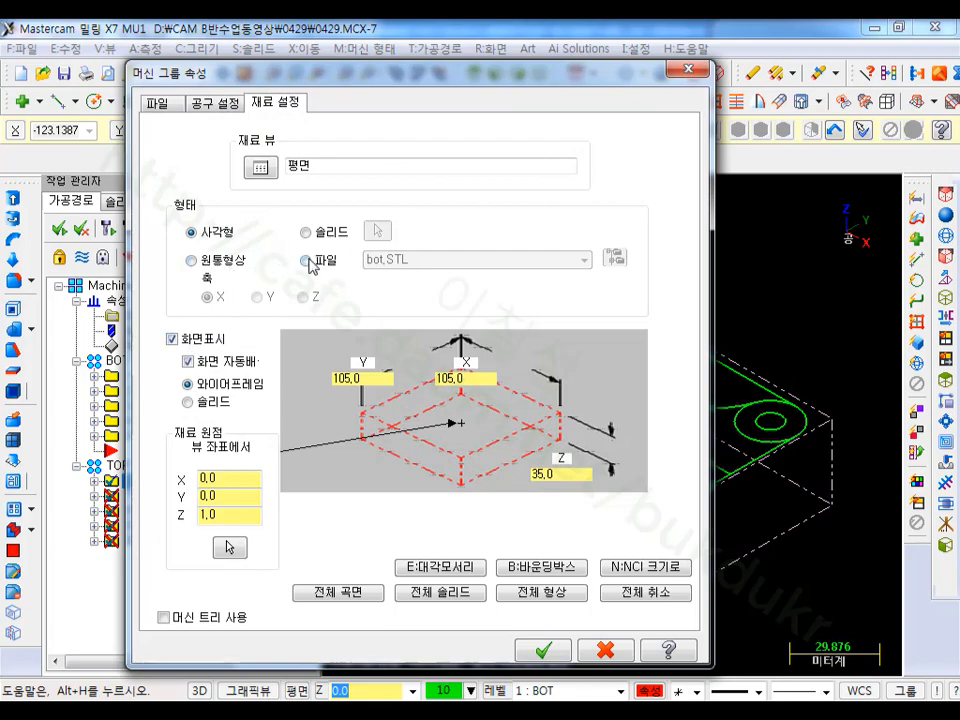
pyautogui.click(306, 261)
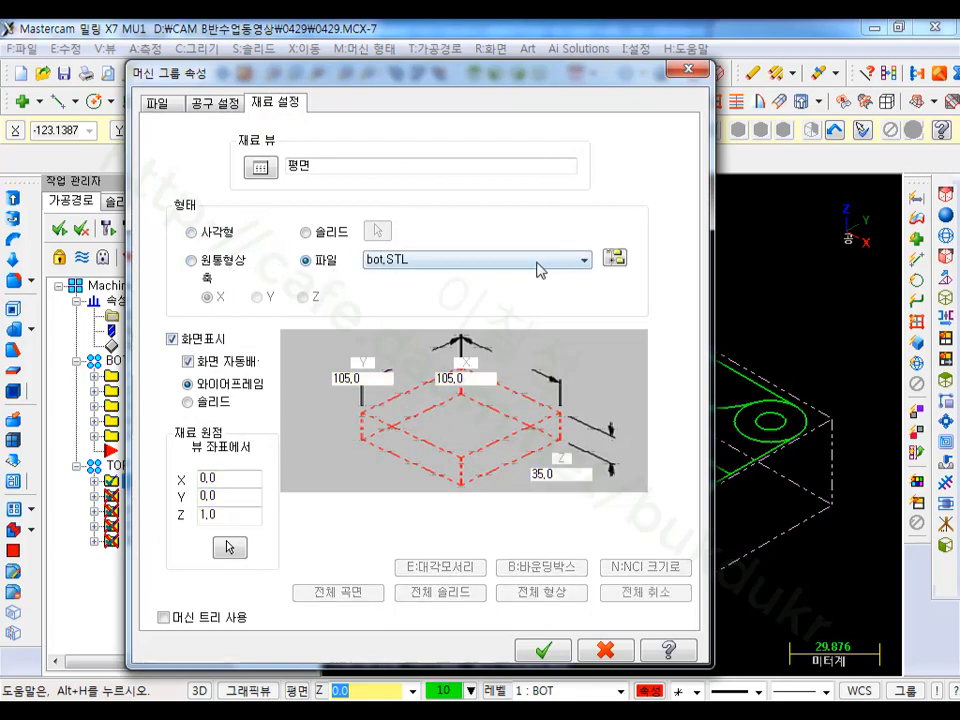
pyautogui.click(614, 258)
pyautogui.click(252, 390)
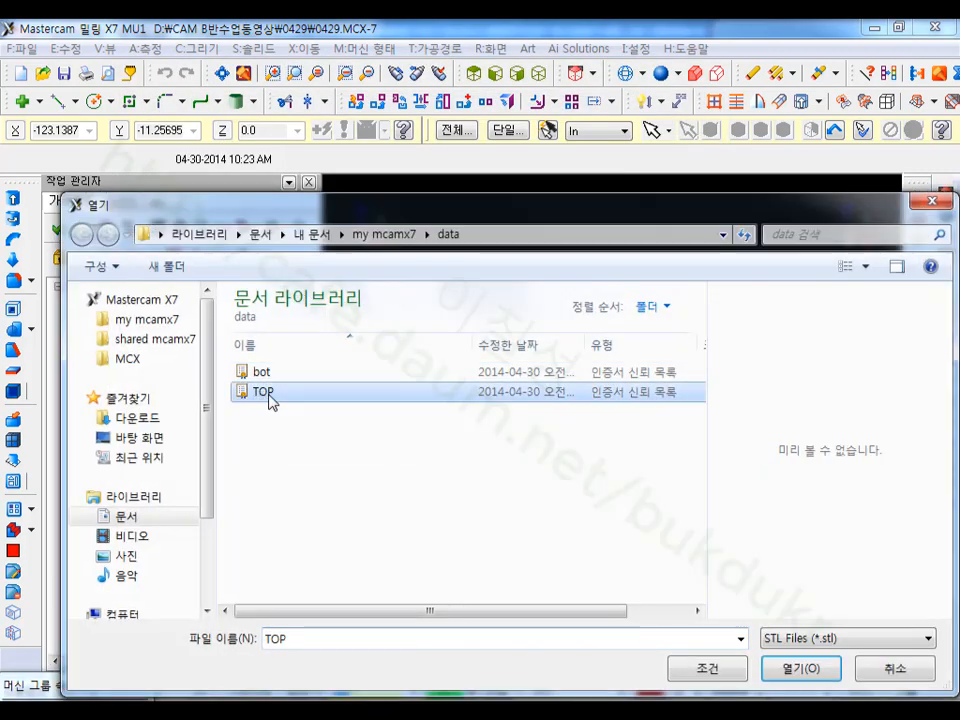
pyautogui.click(791, 668)
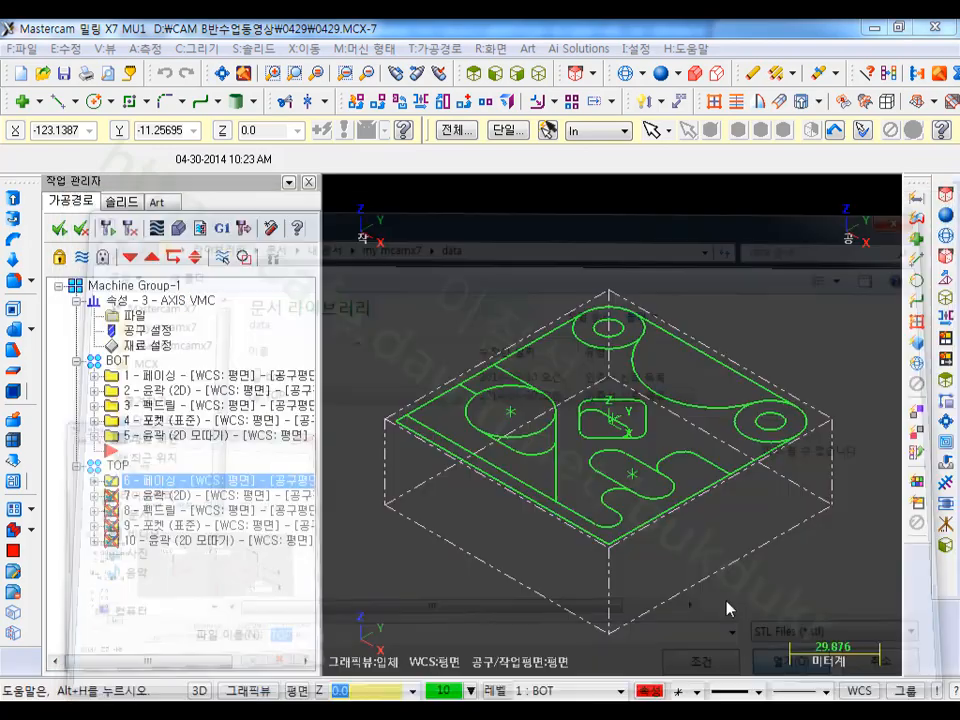
pyautogui.click(545, 651)
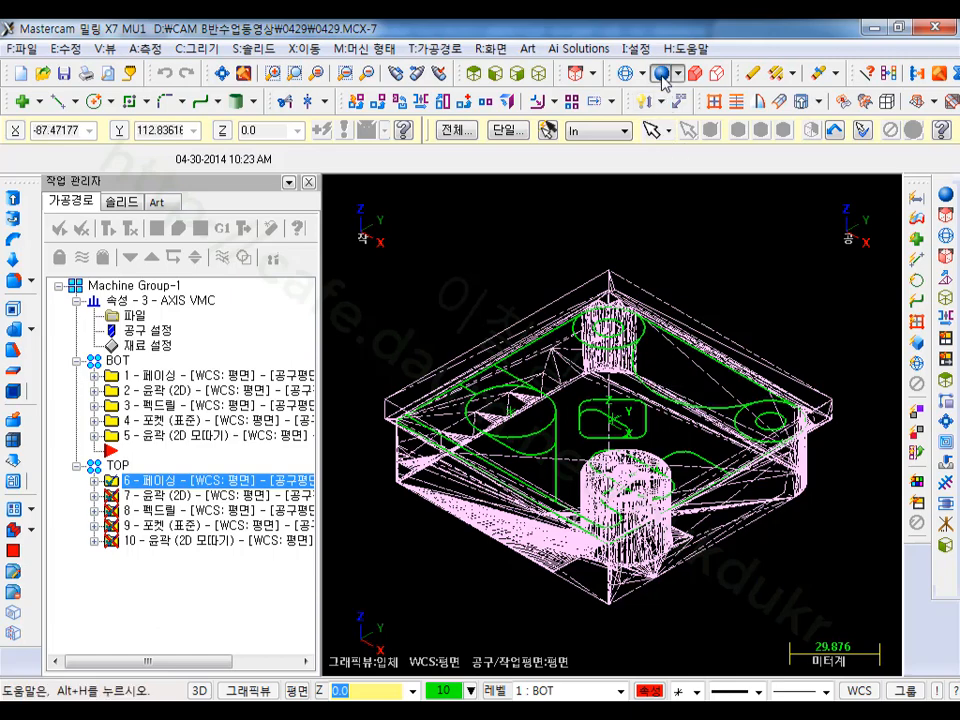
pyautogui.click(143, 350)
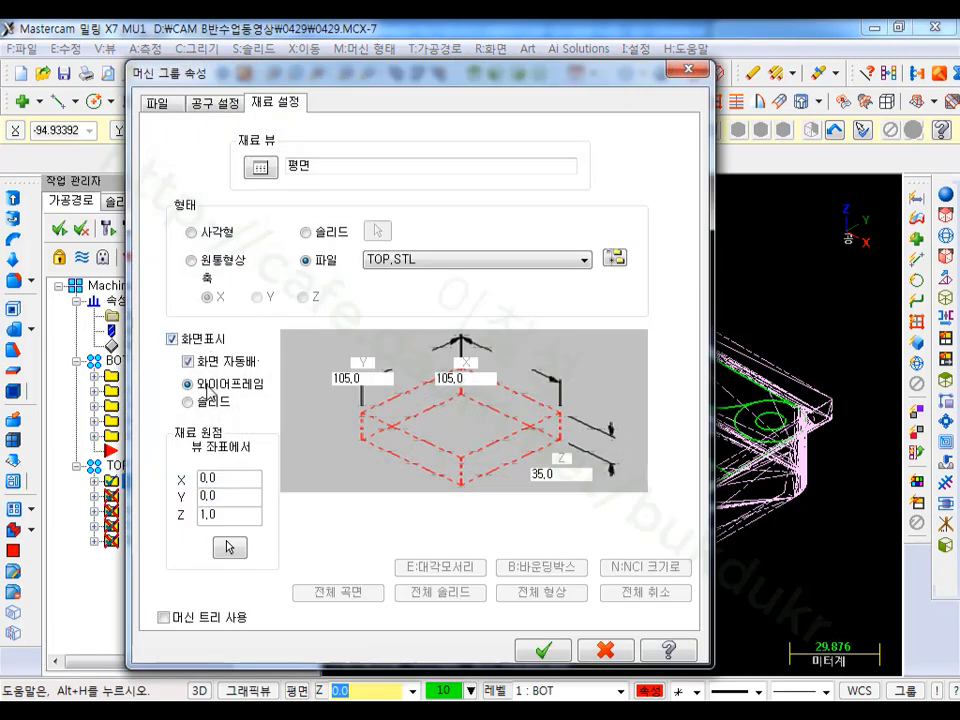
pyautogui.click(188, 402)
pyautogui.click(550, 648)
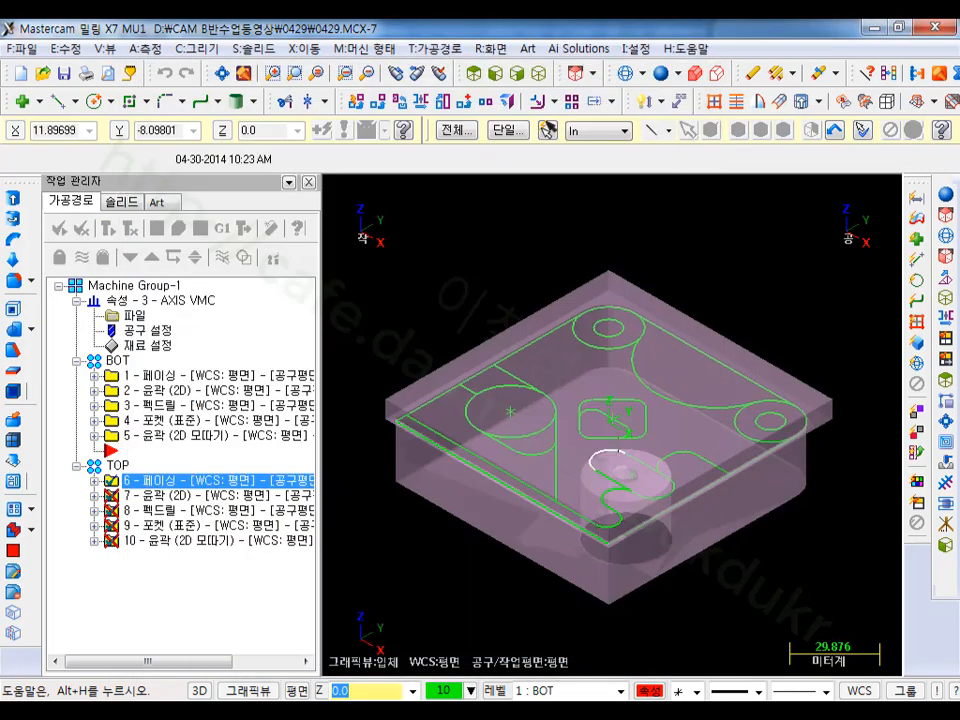
# Step: Examine the stock model's position relative to the part geometry from an angled view and from the front
pyautogui.scroll(-1, 627, 413)
pyautogui.moveTo(647, 416)
pyautogui.mouseDown(button='middle')
pyautogui.moveTo(620, 358)
pyautogui.moveTo(640, 418)
pyautogui.moveTo(609, 366)
pyautogui.moveTo(643, 418)
pyautogui.mouseUp(button='middle')
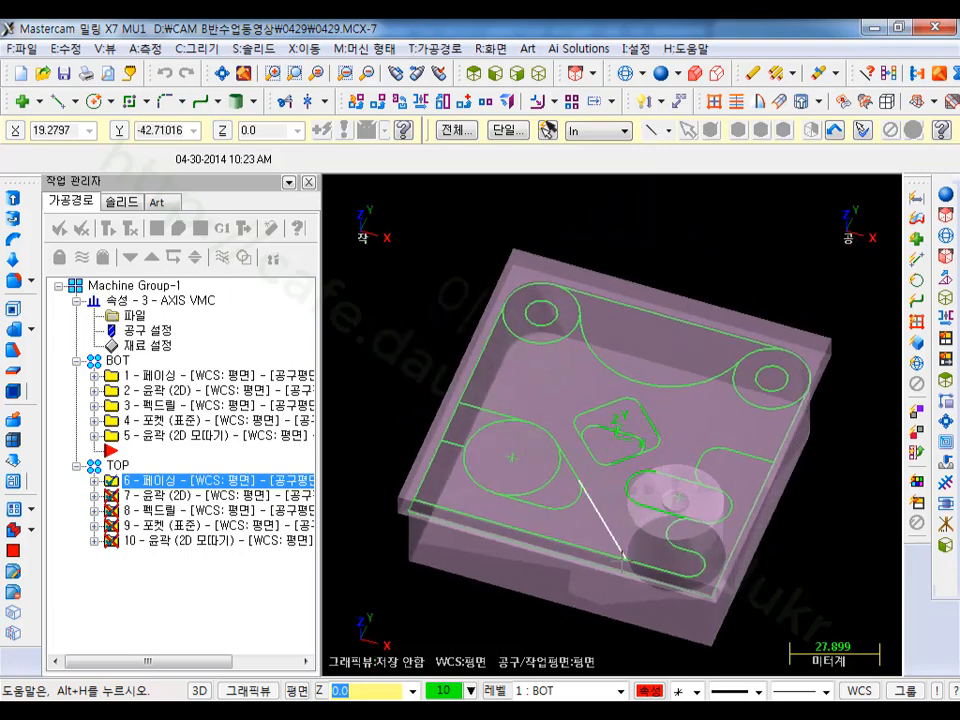
pyautogui.moveTo(600, 560); pyautogui.dragTo(578, 568, button='middle')
pyautogui.scroll(1, 578, 568)
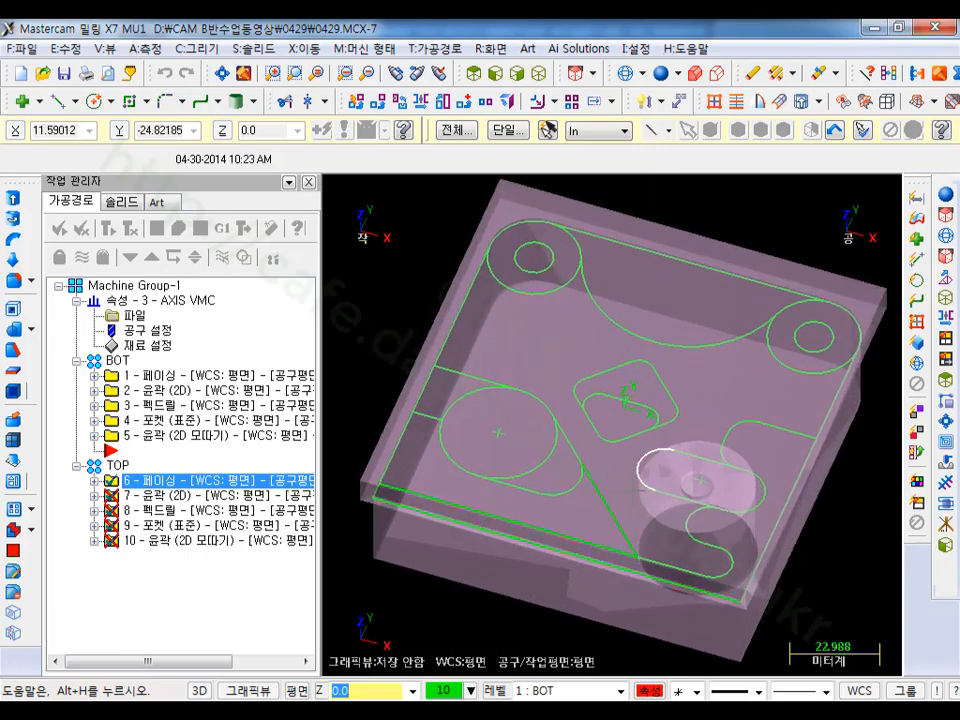
pyautogui.click(494, 73)
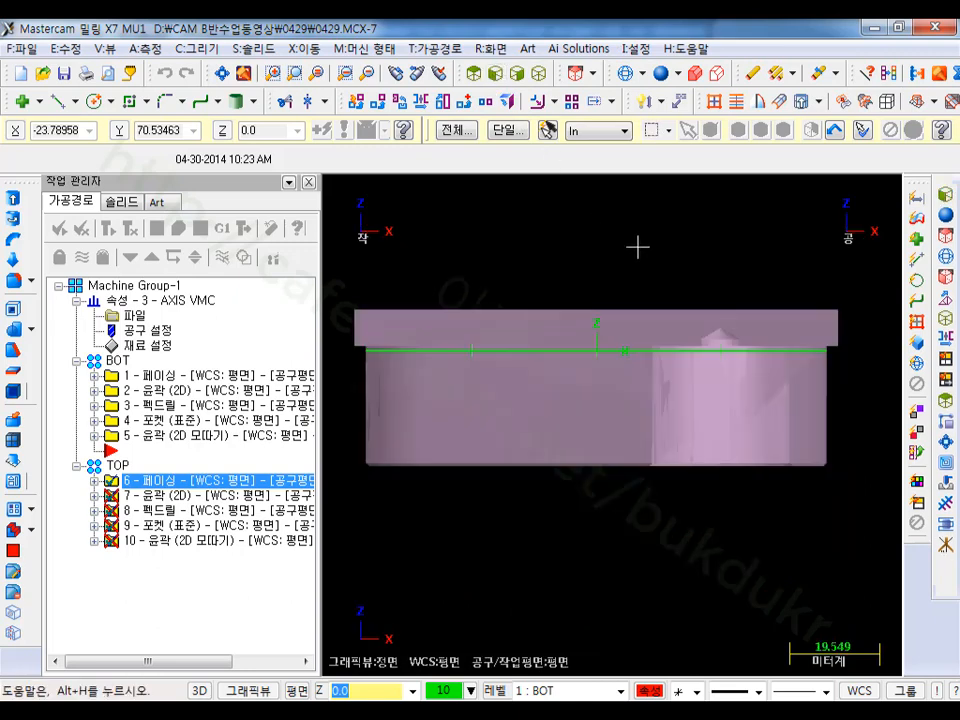
pyautogui.scroll(8, 430, 291)
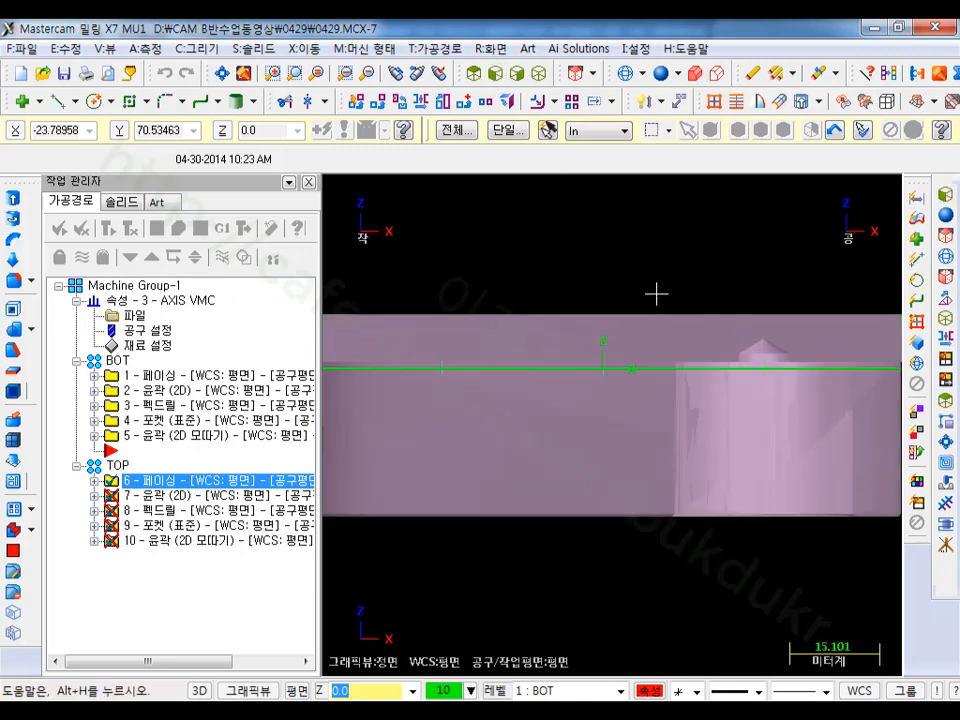
pyautogui.scroll(-5, 712, 396)
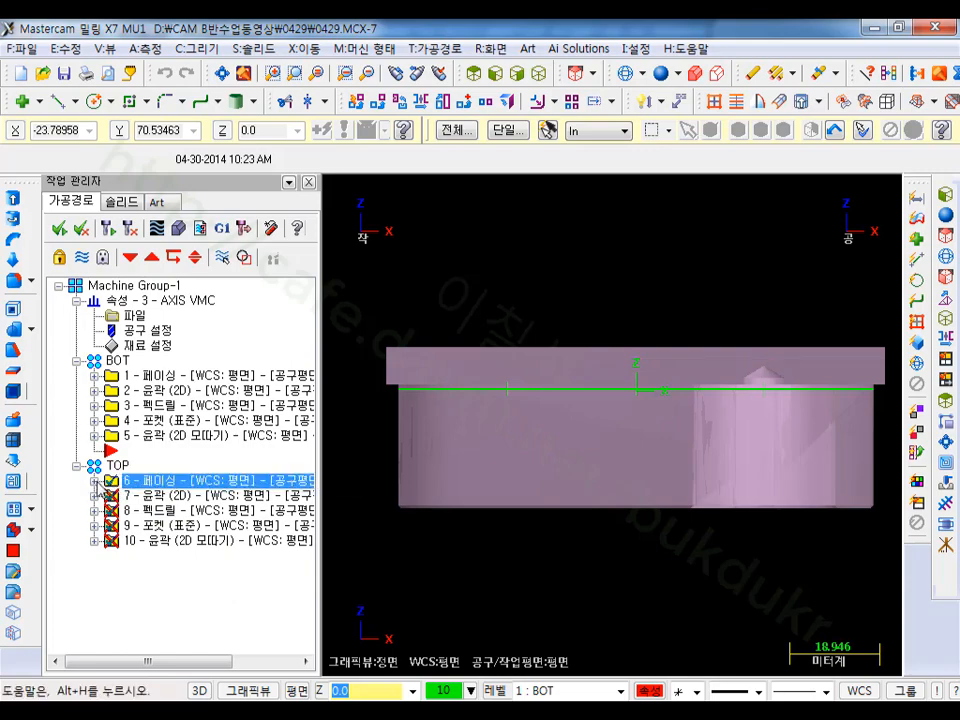
# Step: Set the top of stock to 10.0 absolute in the linking parameters of the TOP group's facing operation
pyautogui.click(113, 483)
pyautogui.click(152, 495)
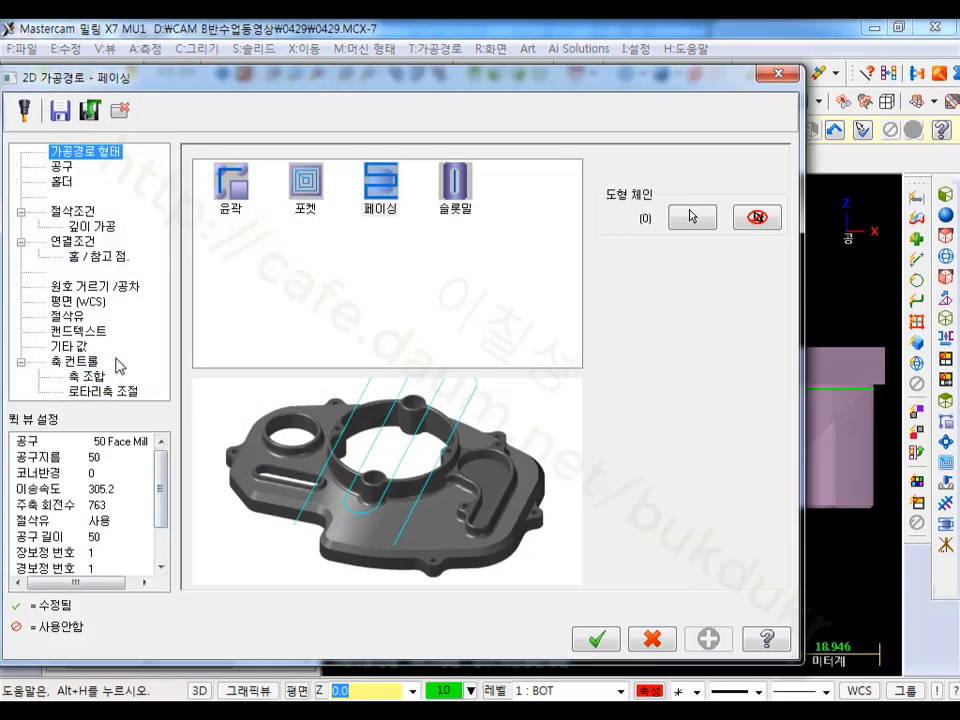
pyautogui.click(84, 242)
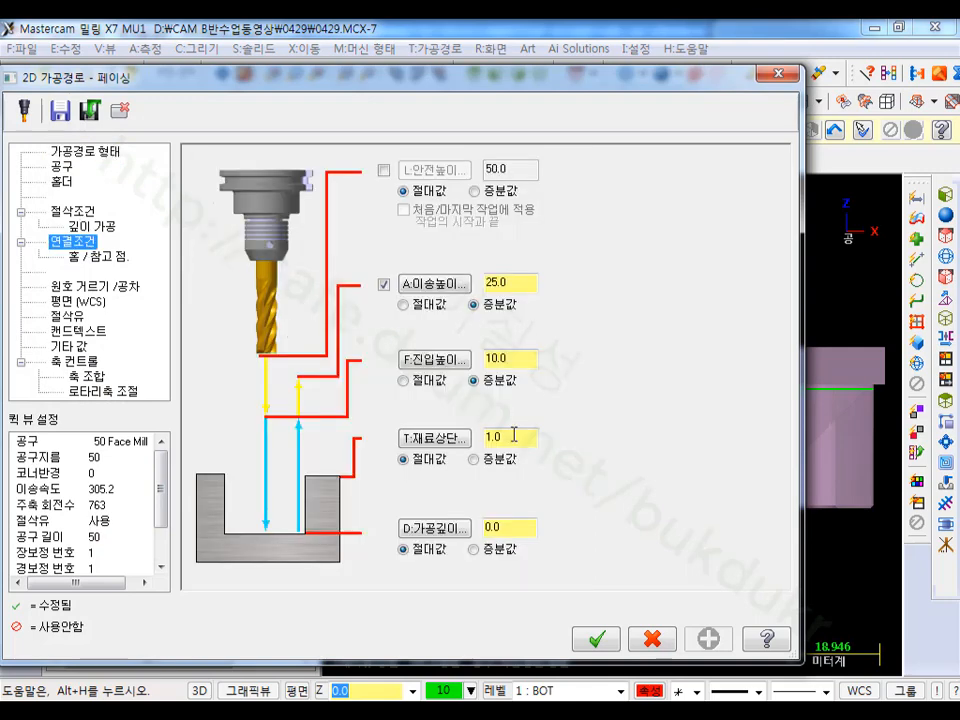
pyautogui.doubleClick(508, 443)
pyautogui.moveTo(517, 441); pyautogui.dragTo(455, 470)
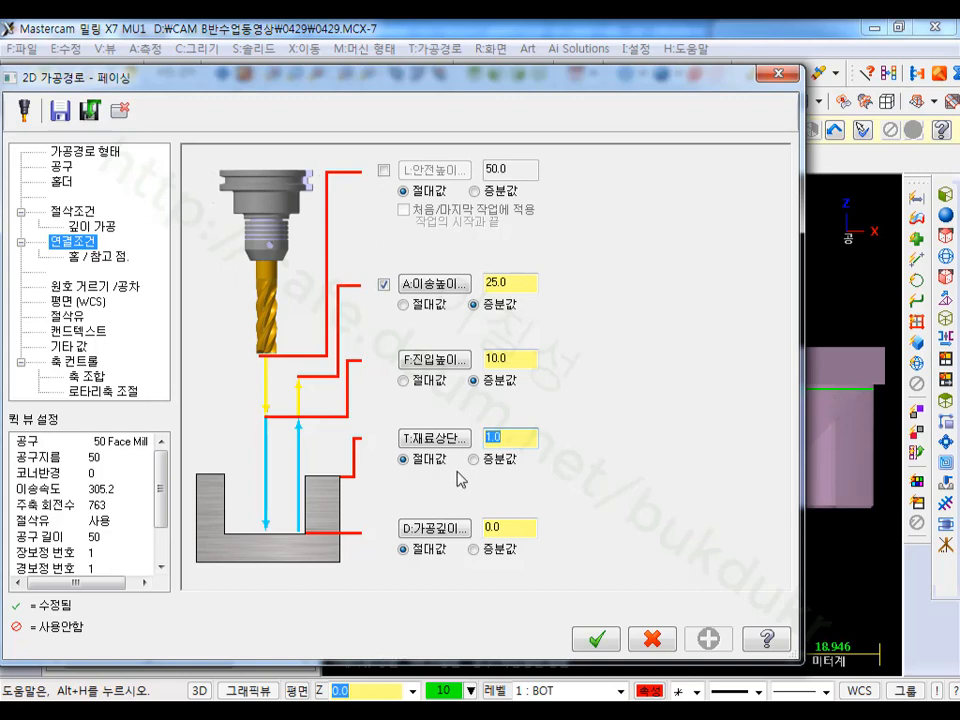
pyautogui.write('1')
pyautogui.click(509, 527)
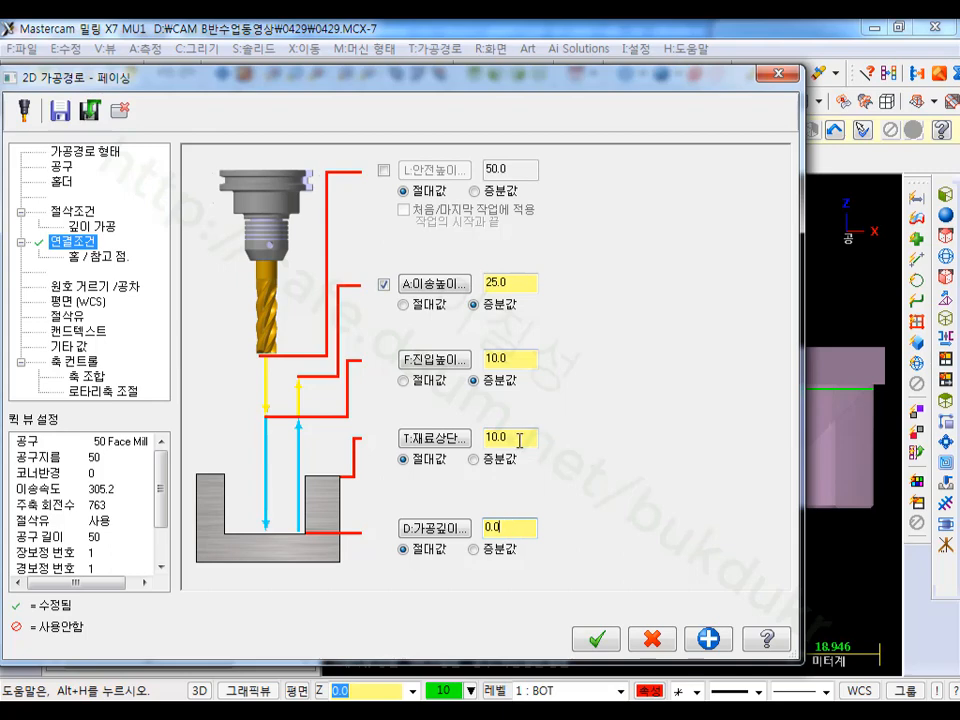
pyautogui.moveTo(480, 72); pyautogui.dragTo(380, 77)
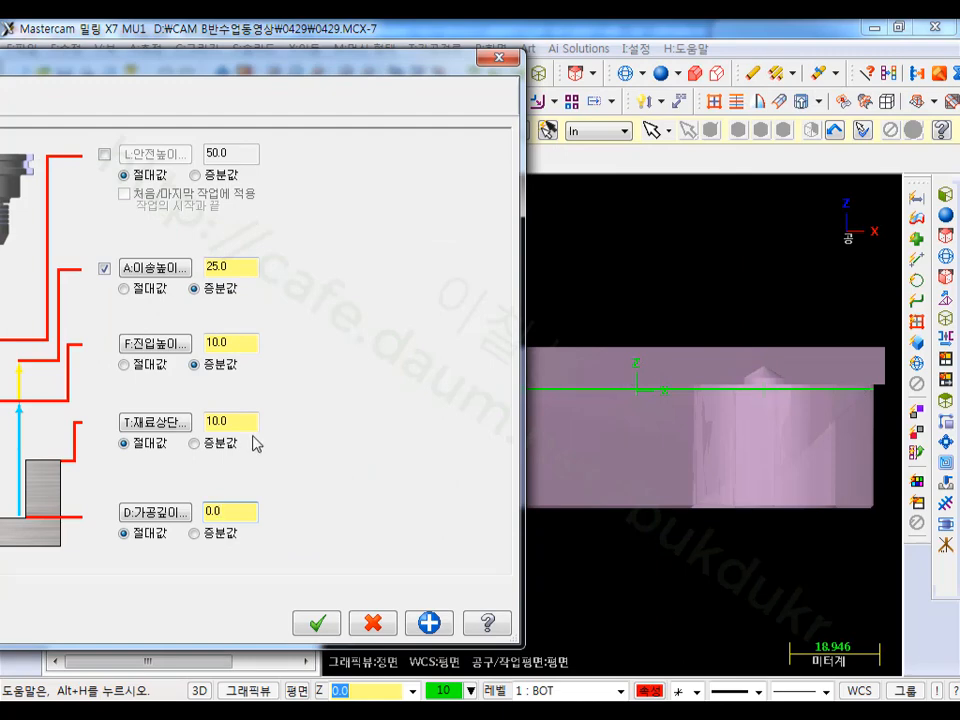
pyautogui.moveTo(236, 426); pyautogui.dragTo(186, 430)
pyautogui.click(242, 520)
pyautogui.moveTo(252, 72); pyautogui.dragTo(673, 88)
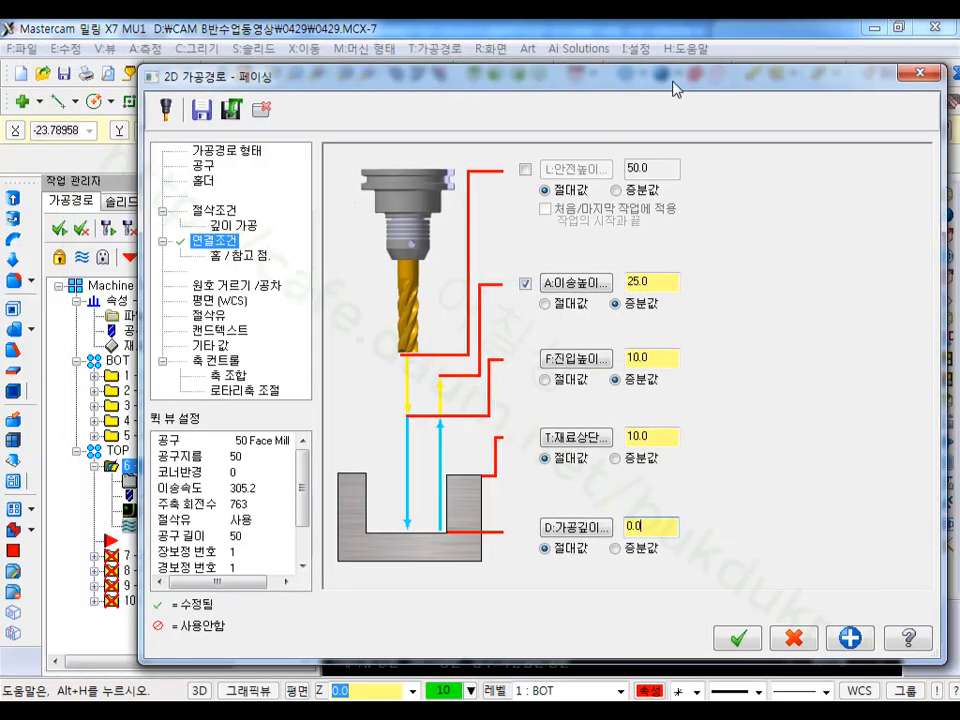
# Step: Check the facing operation's depth cut settings, accept the parameters, and try to regenerate the toolpath
pyautogui.click(306, 222)
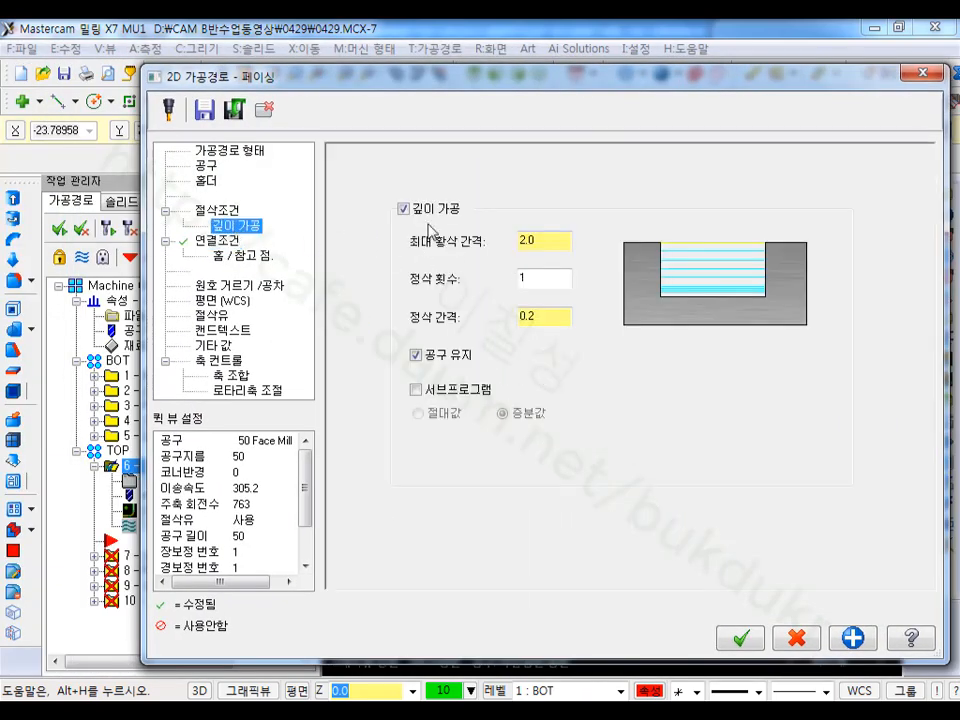
pyautogui.click(740, 638)
pyautogui.click(110, 230)
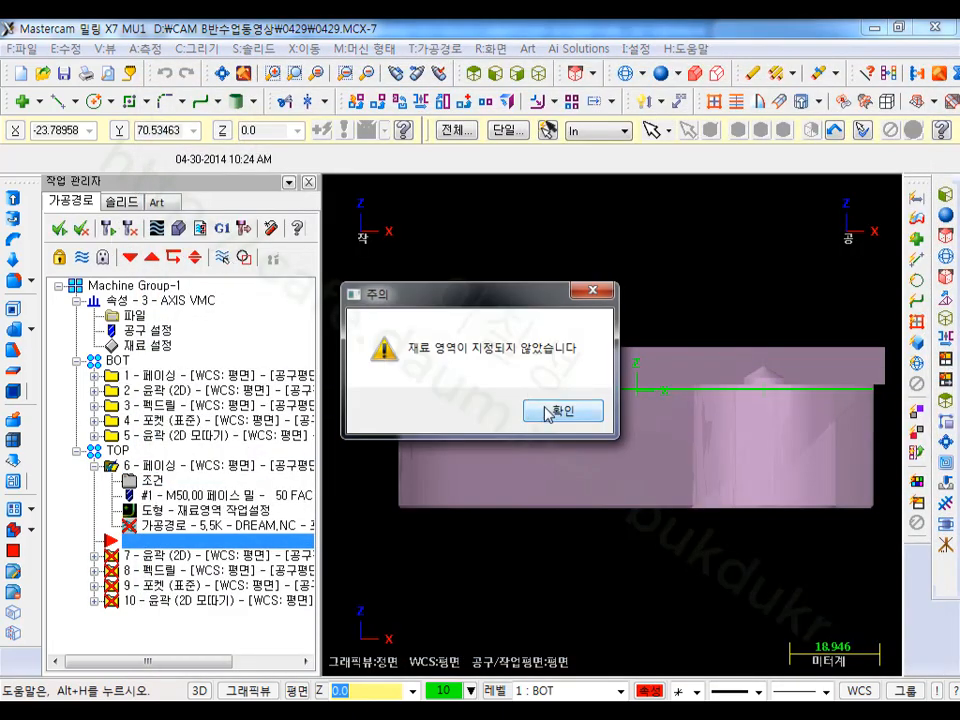
pyautogui.click(548, 412)
pyautogui.click(540, 416)
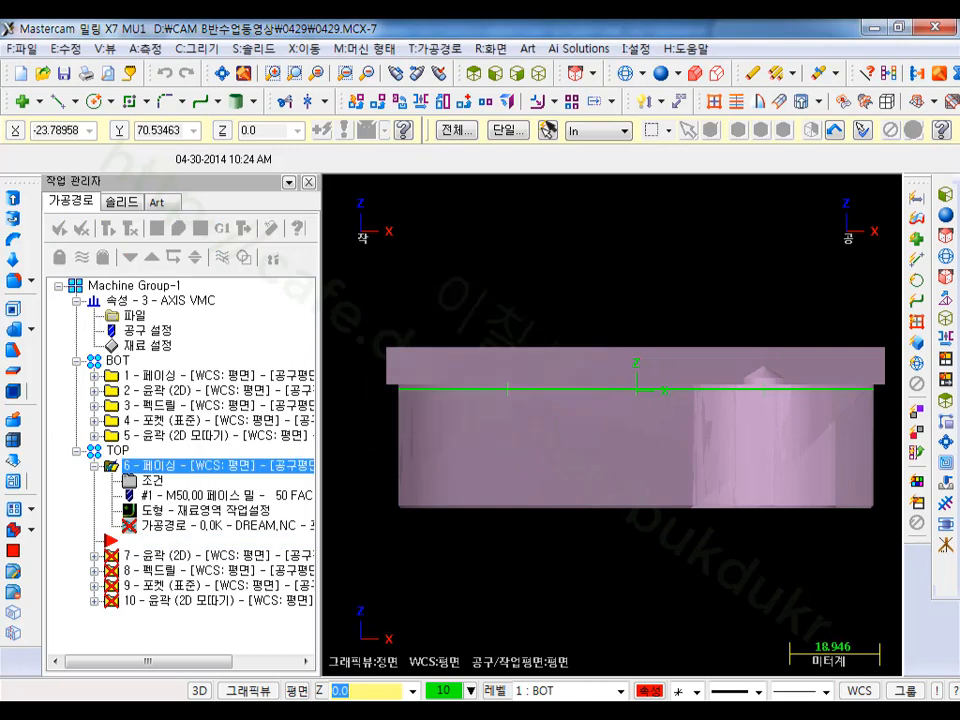
# Step: Return to the isometric view and set the machine group's stock to rectangular with wireframe display
pyautogui.click(538, 78)
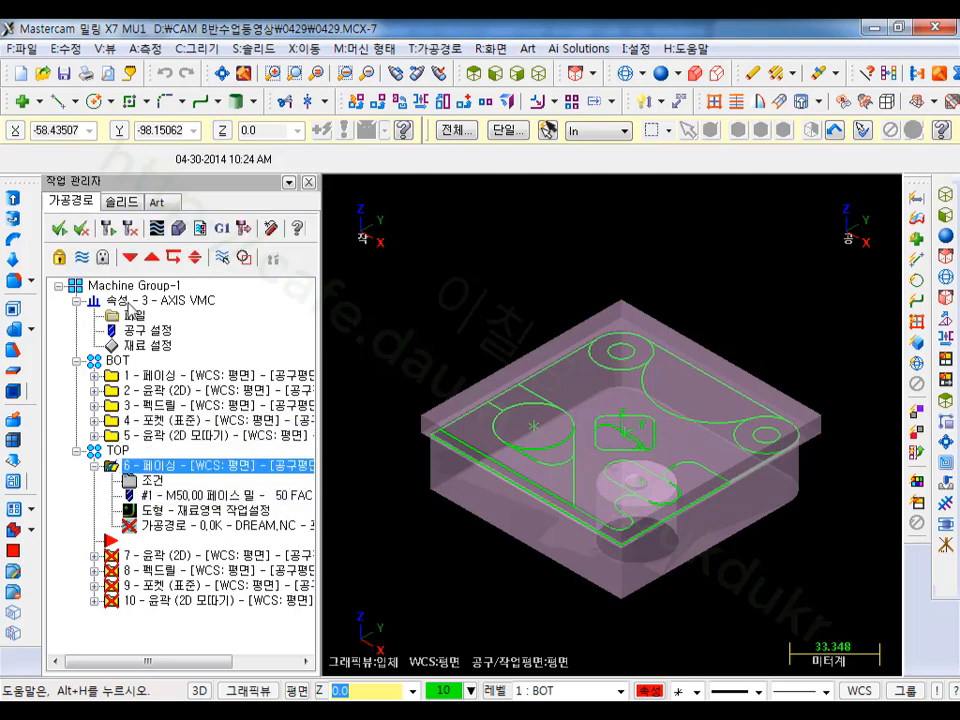
pyautogui.doubleClick(145, 345)
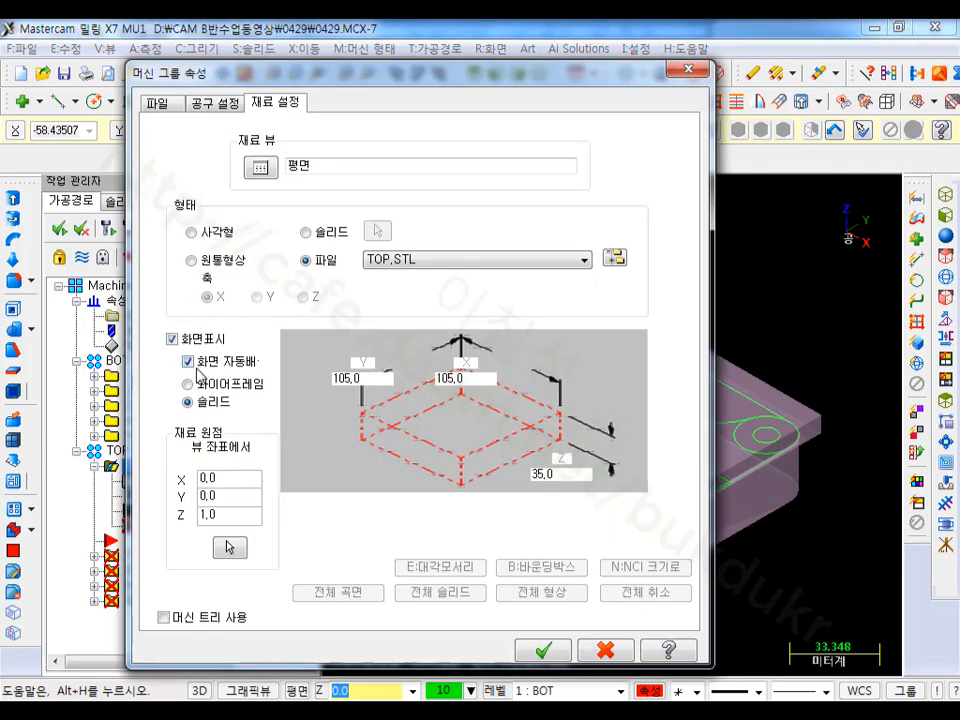
pyautogui.click(206, 236)
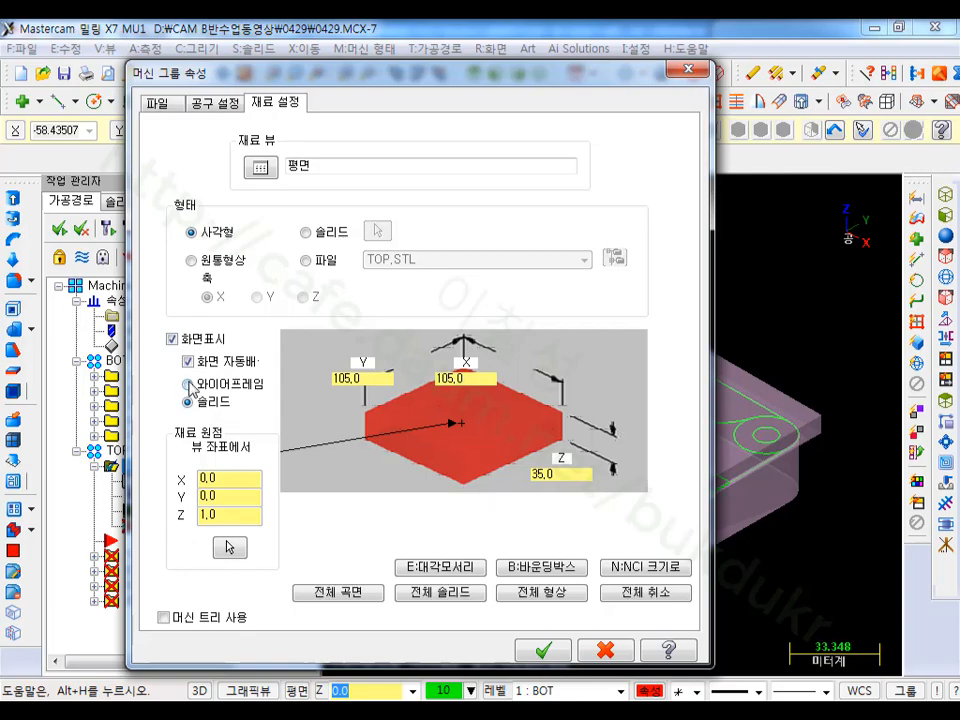
pyautogui.click(188, 385)
pyautogui.click(543, 650)
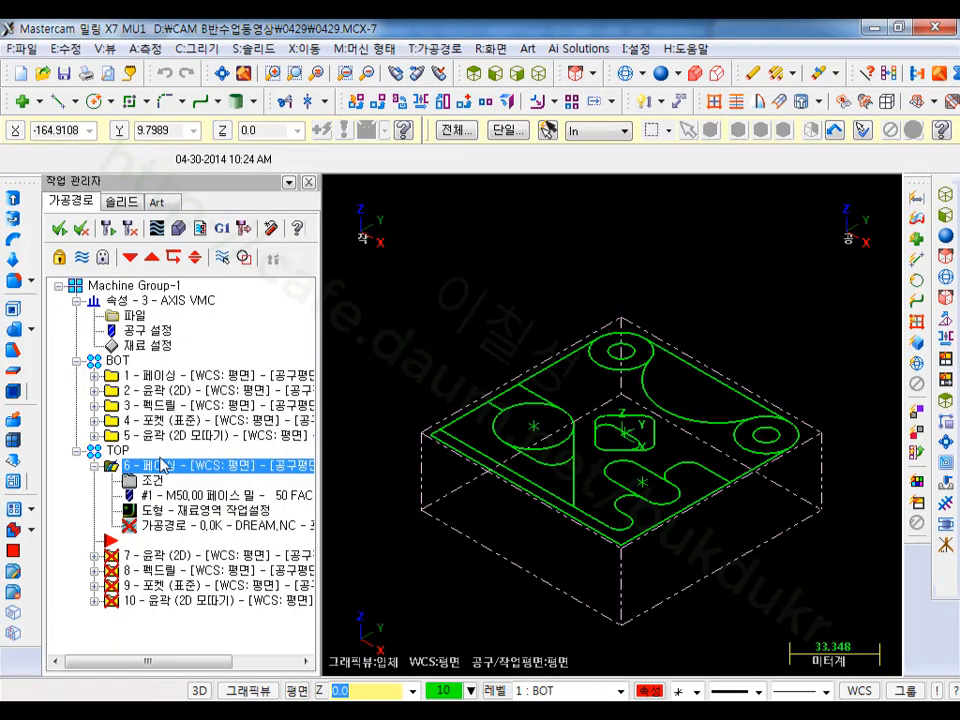
# Step: Regenerate the TOP group's facing toolpath and hide its toolpath display
pyautogui.click(108, 229)
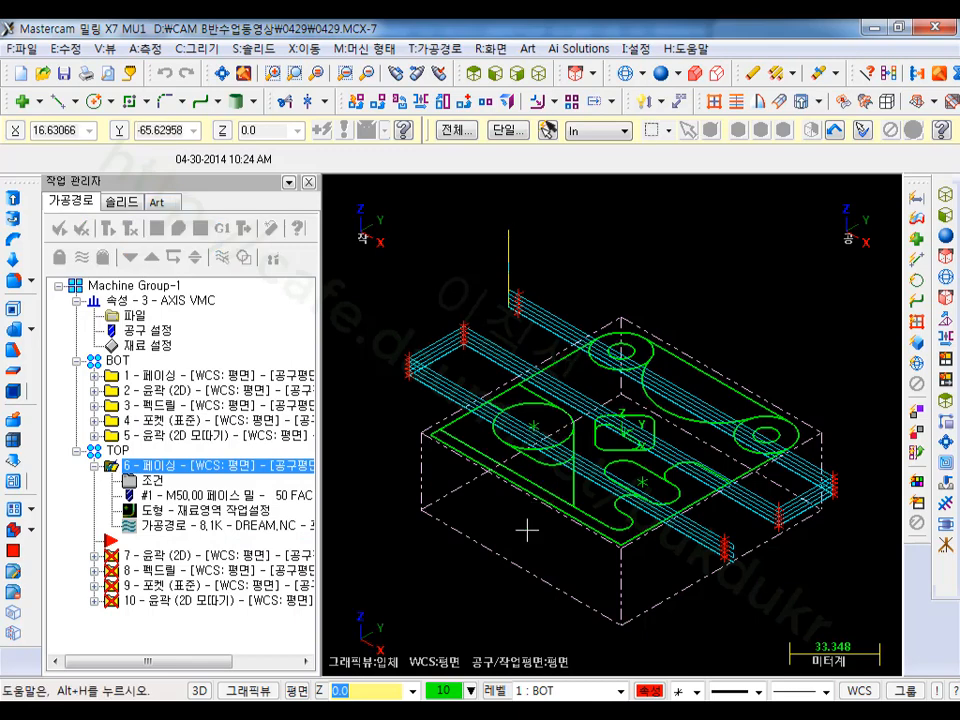
pyautogui.hotkey('alt', 't')
# Step: Backplot the TOP group's facing toolpath from the front view, stepping through its depth passes to the end
pyautogui.click(497, 74)
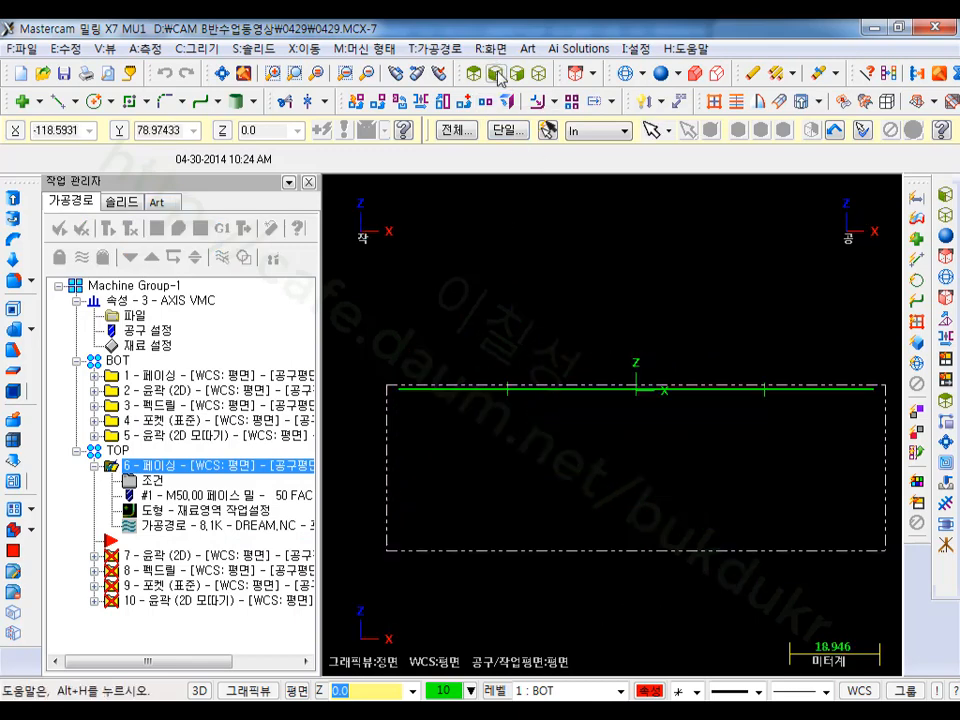
pyautogui.click(135, 524)
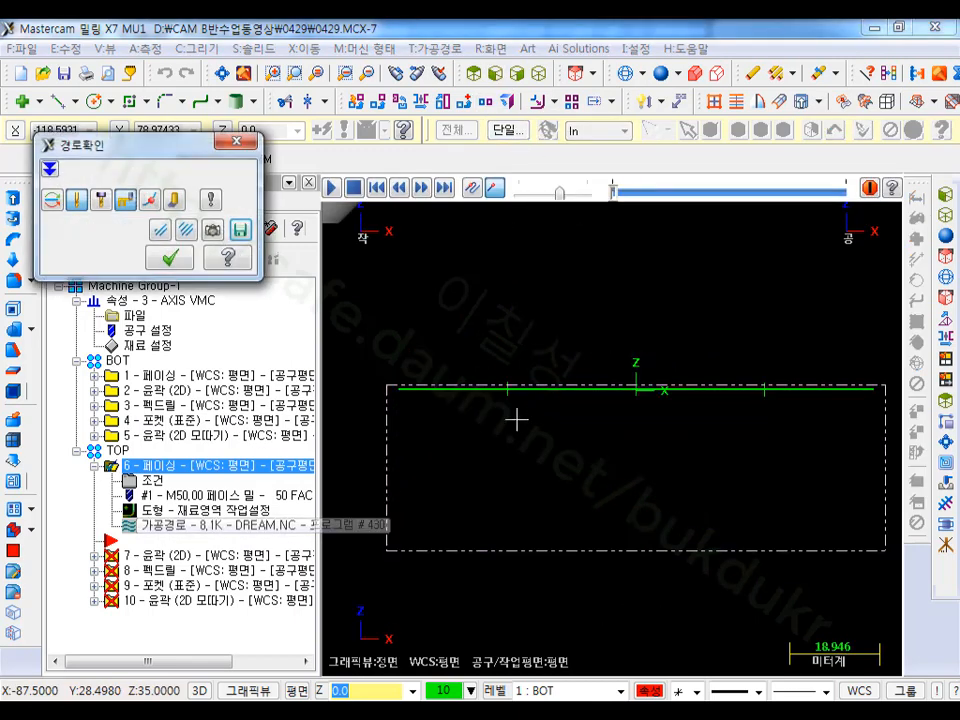
pyautogui.moveTo(615, 192); pyautogui.dragTo(643, 196)
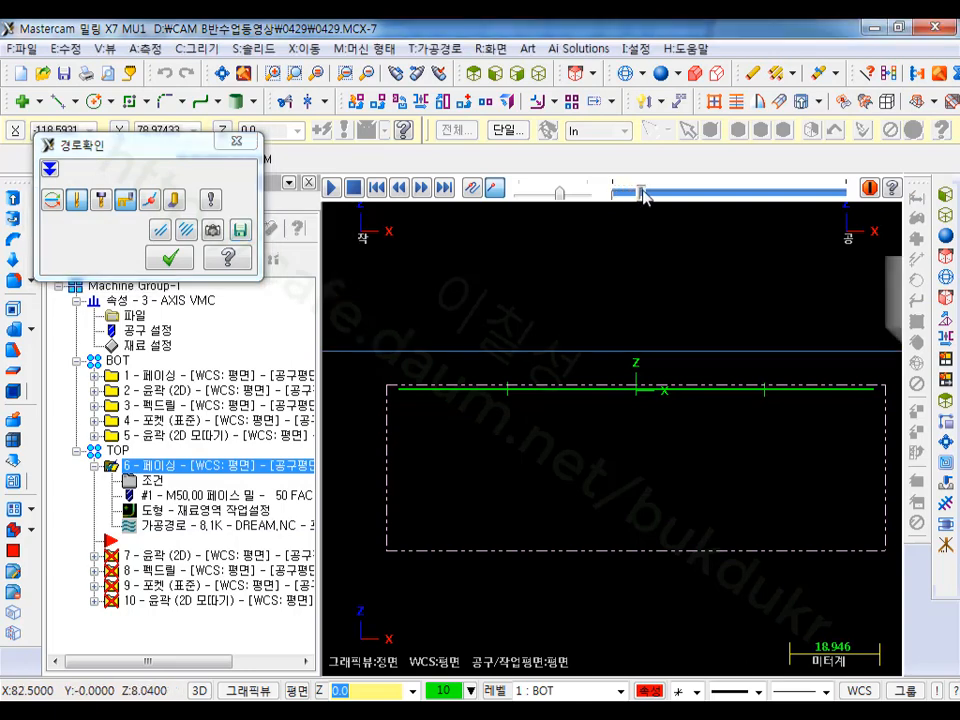
pyautogui.moveTo(643, 195); pyautogui.dragTo(755, 192)
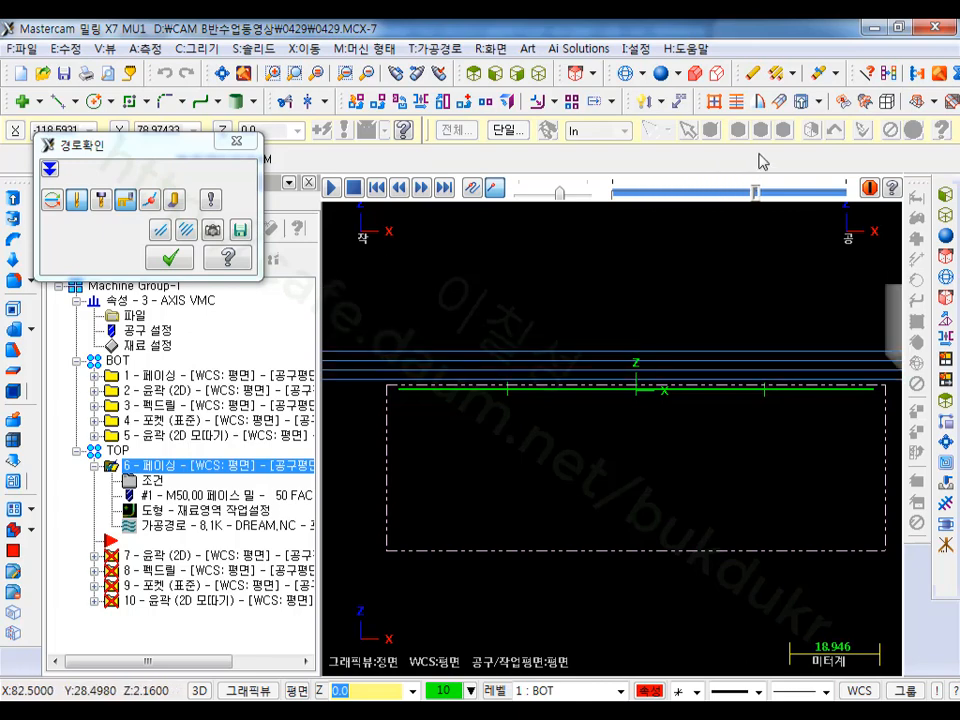
pyautogui.scroll(5, 621, 326)
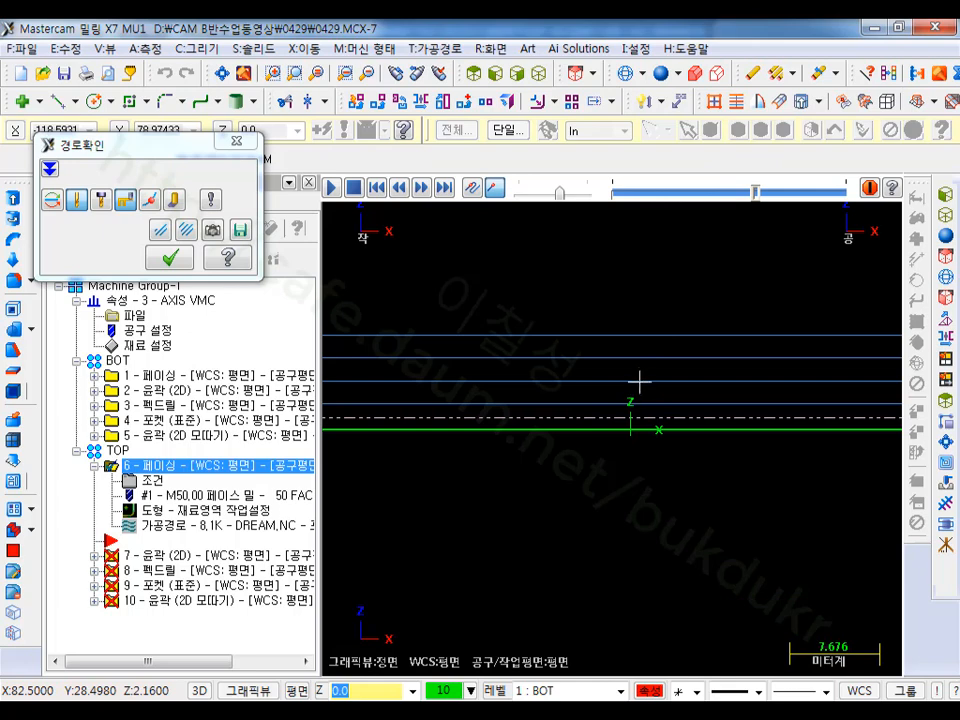
pyautogui.scroll(-5, 640, 382)
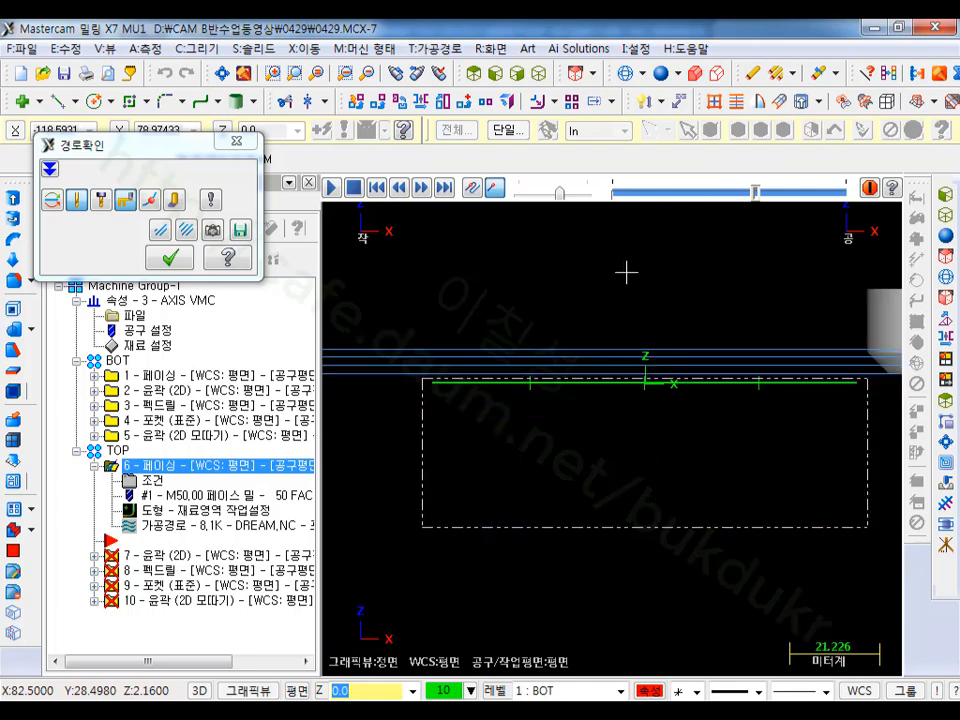
pyautogui.moveTo(757, 195); pyautogui.dragTo(866, 196)
pyautogui.scroll(-1, 692, 436)
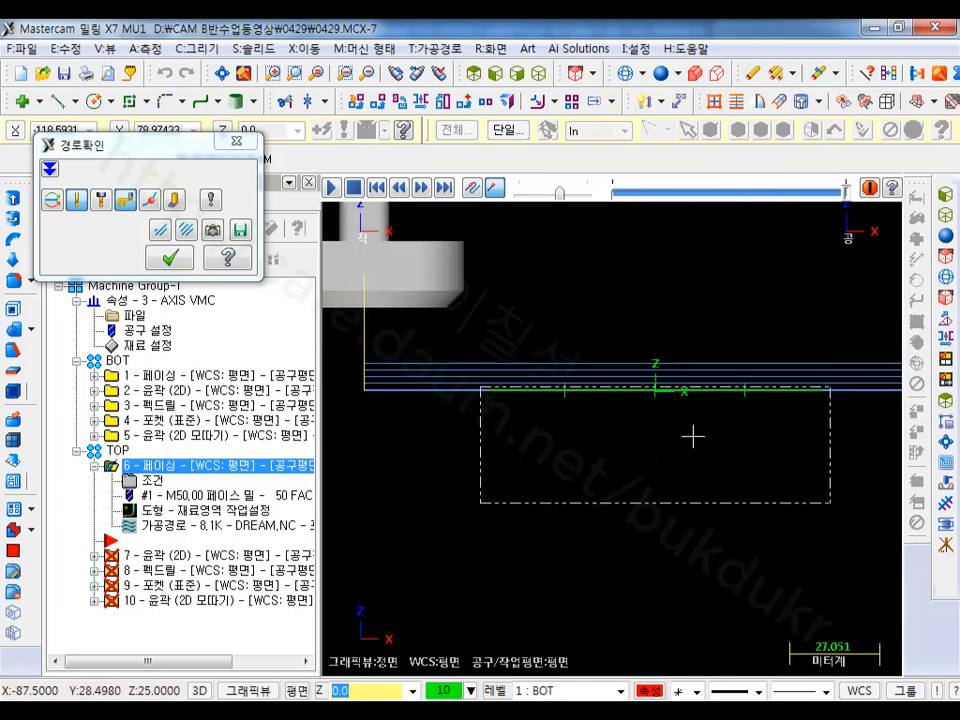
pyautogui.click(540, 73)
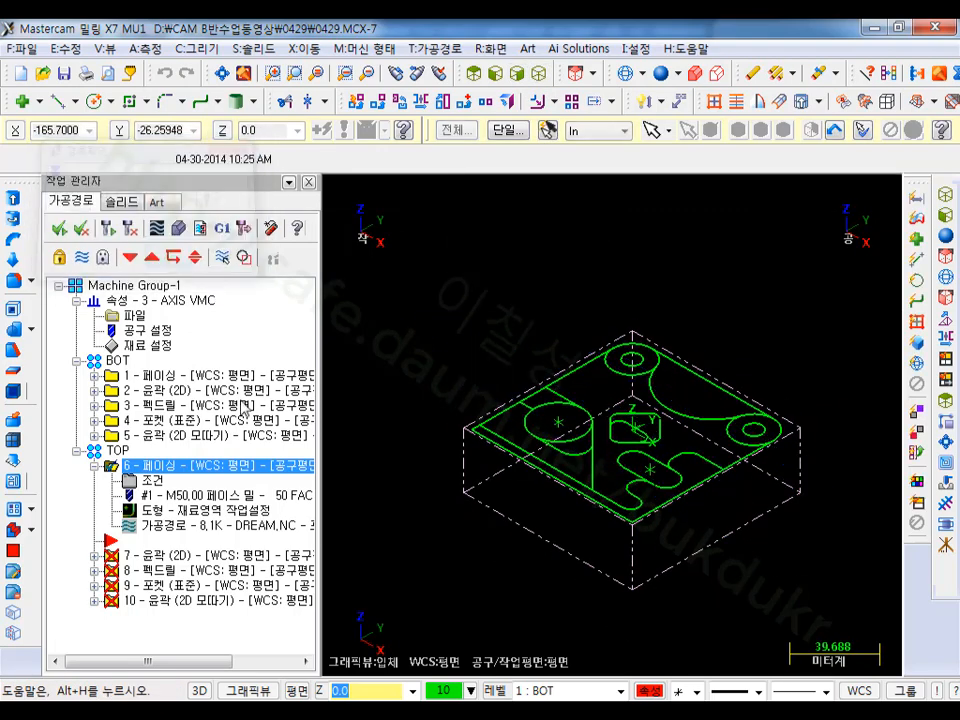
pyautogui.click(171, 257)
# Step: Set the verify stock to the STL file TOP in the Backplot/Verify options
pyautogui.click(180, 228)
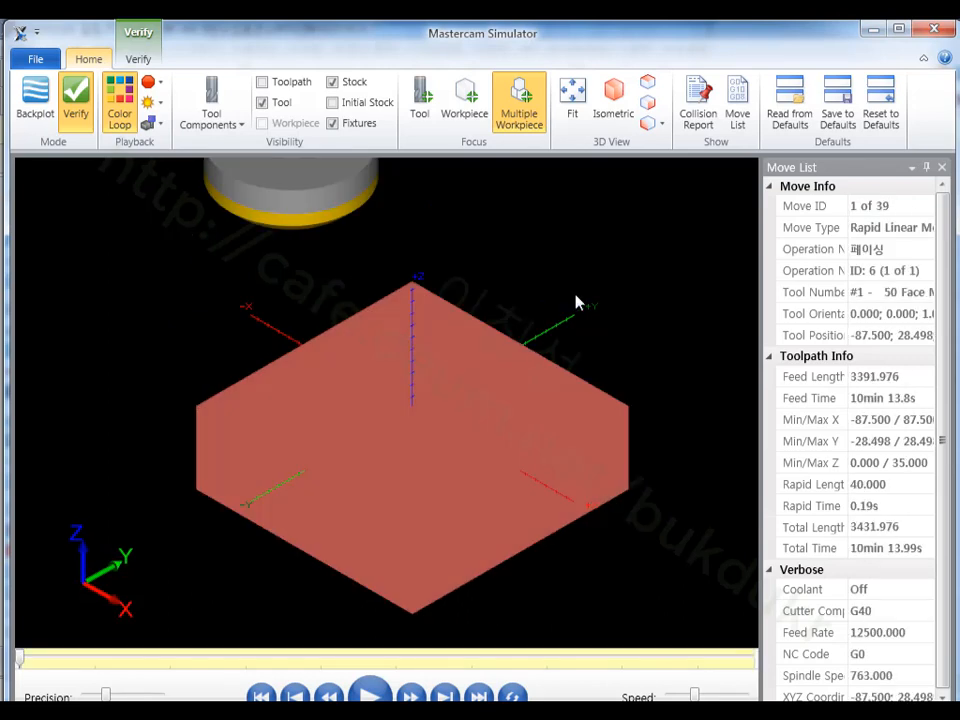
pyautogui.click(933, 28)
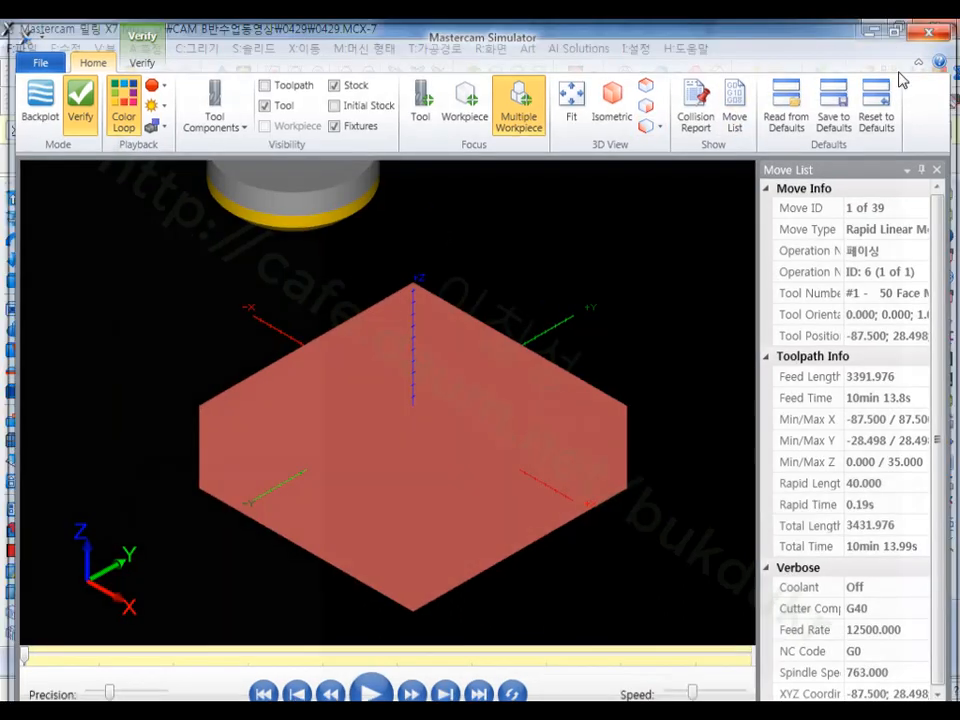
pyautogui.click(199, 225)
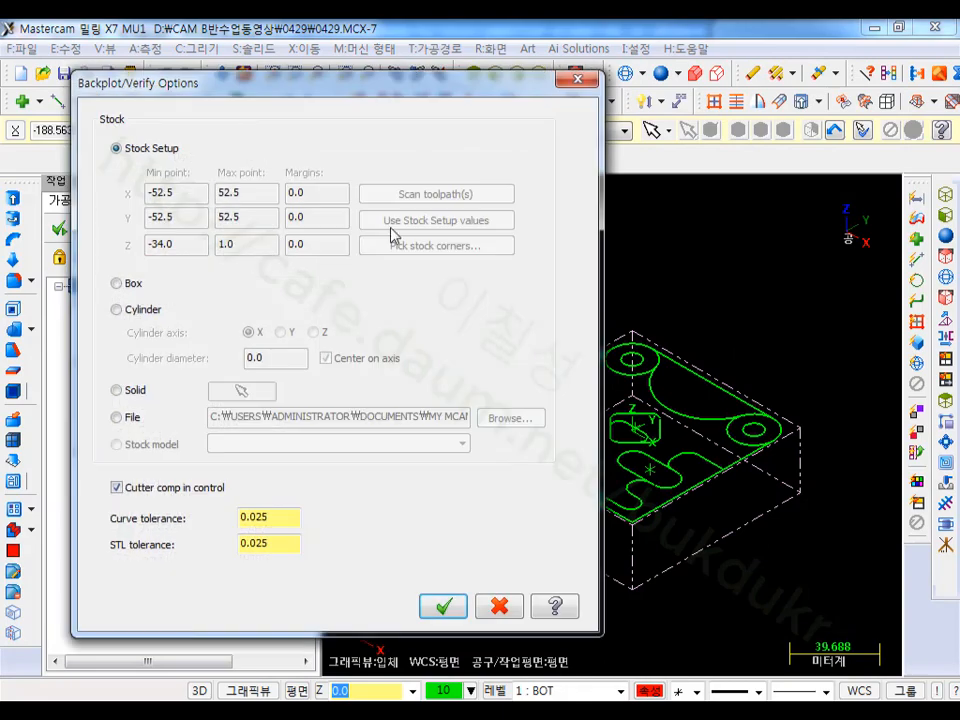
pyautogui.click(117, 418)
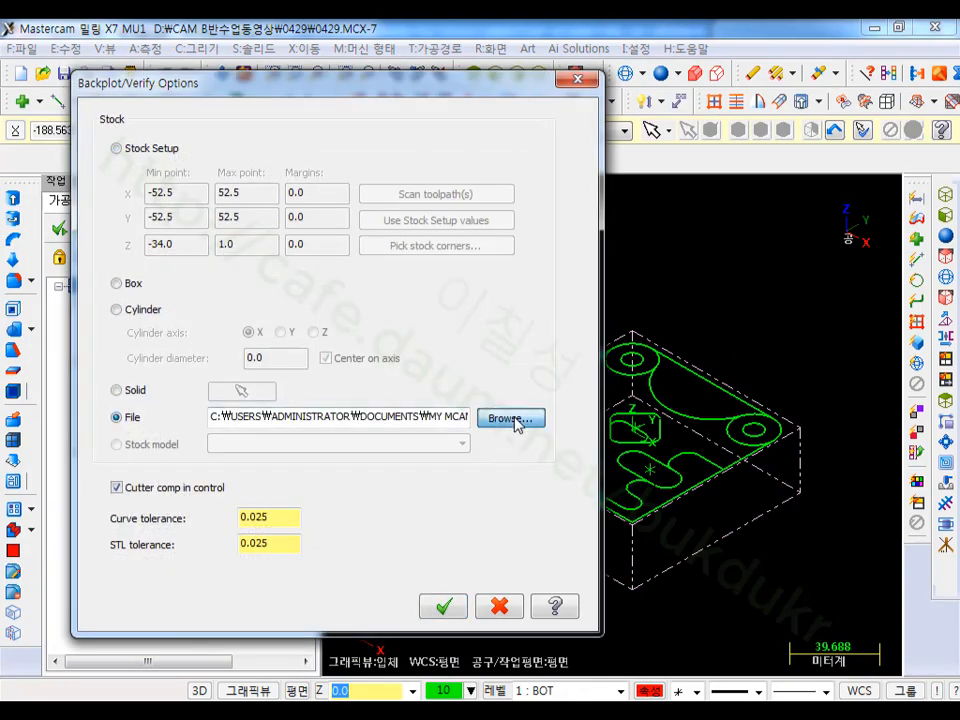
pyautogui.click(510, 418)
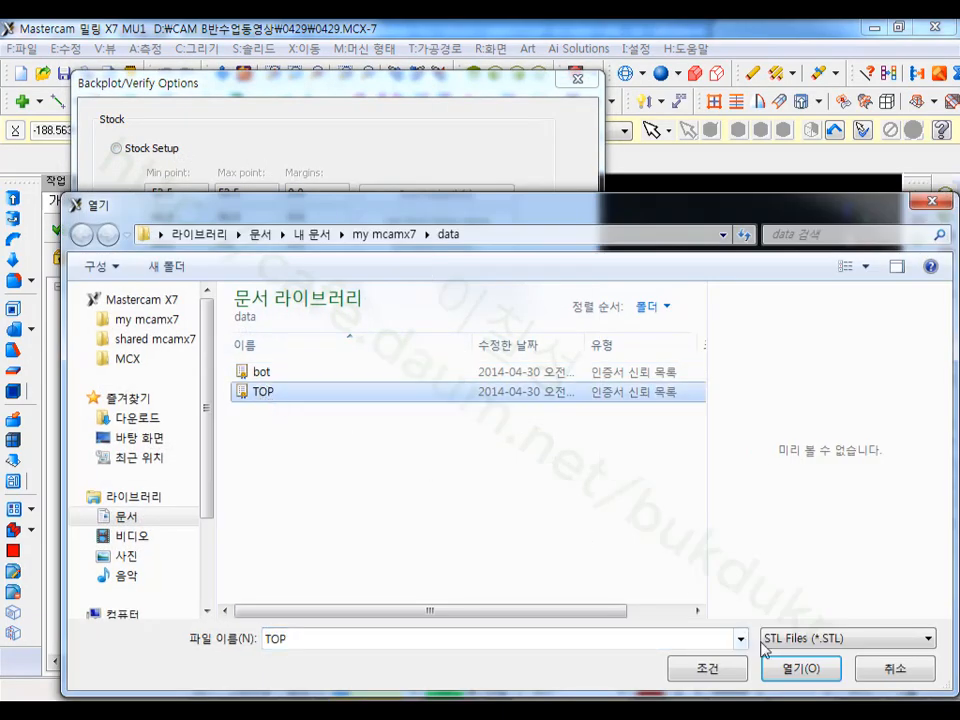
pyautogui.click(797, 668)
pyautogui.click(453, 610)
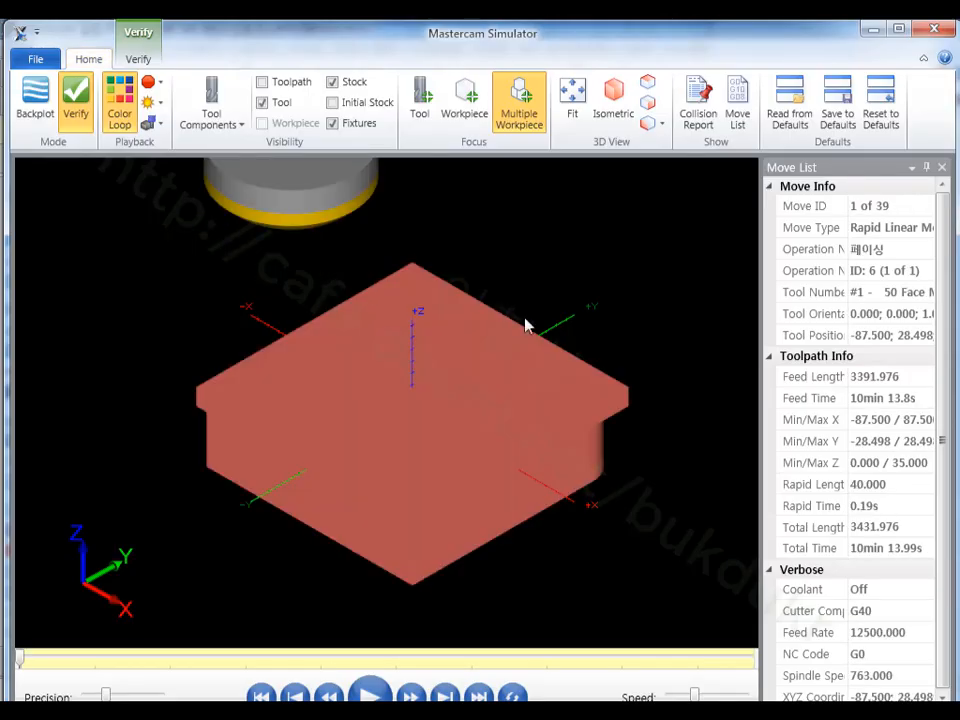
# Step: Inspect the STL stock from an angle and from the front, and run the facing simulation on it
pyautogui.scroll(2, 490, 364)
pyautogui.moveTo(491, 364); pyautogui.dragTo(501, 323, button='middle')
pyautogui.press('alt')
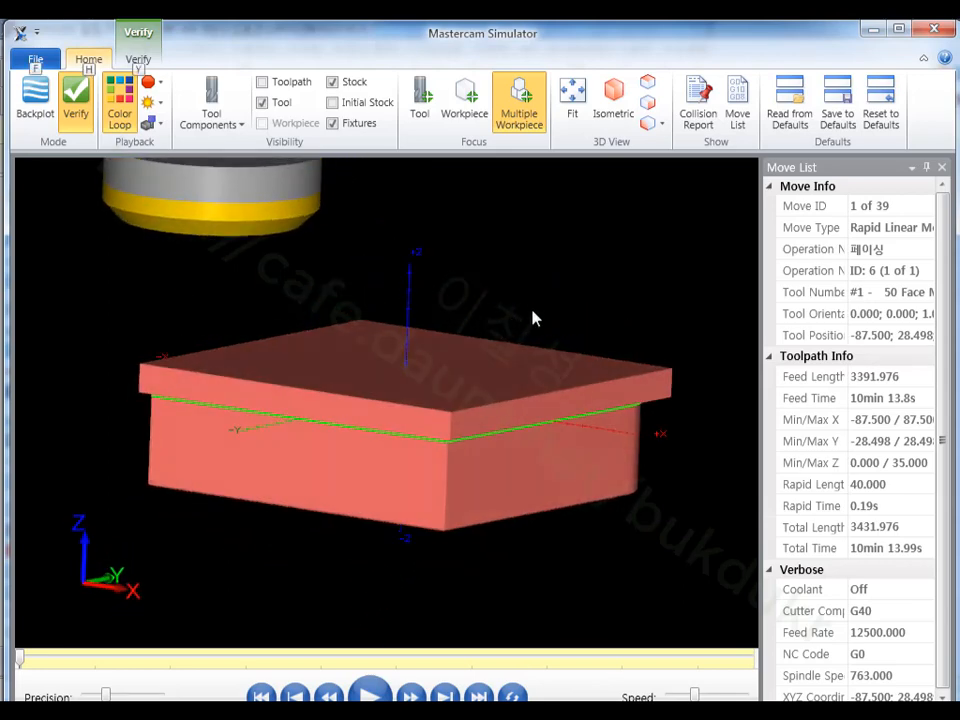
pyautogui.click(649, 124)
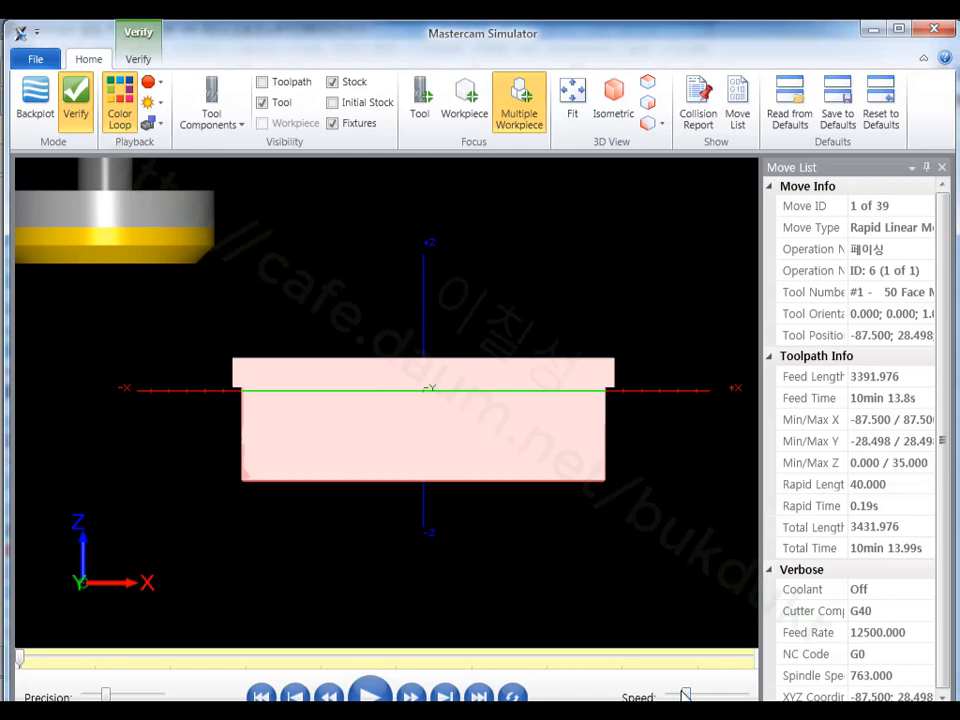
pyautogui.click(370, 695)
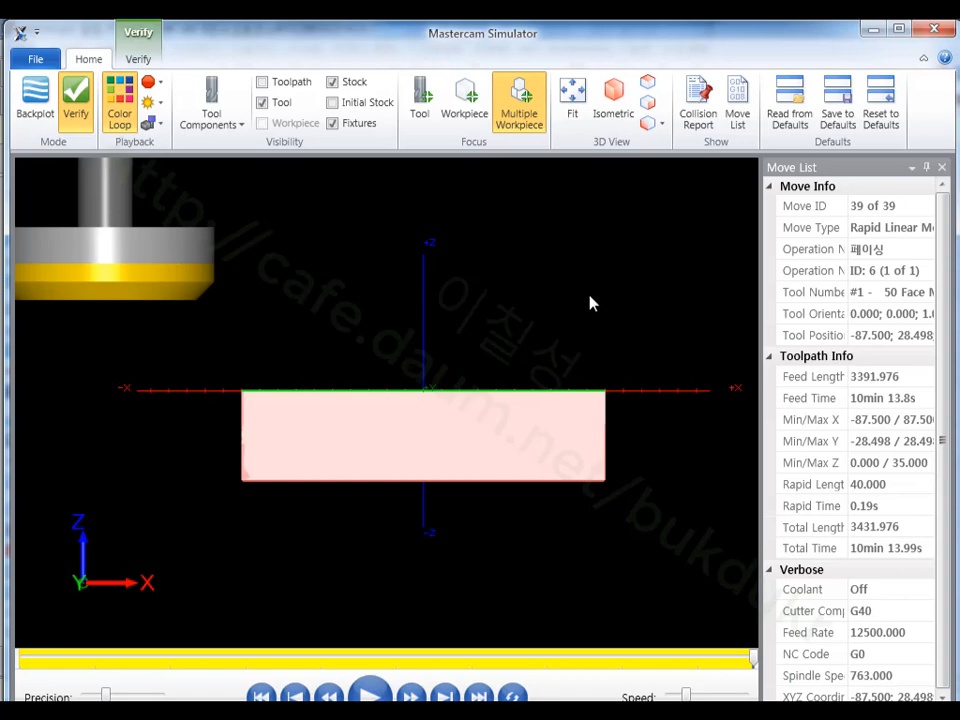
# Step: Examine the faced stock against the overlaid part geometry from an angled view and close the simulator
pyautogui.moveTo(587, 358); pyautogui.dragTo(546, 403, button='middle')
pyautogui.press('alt')
pyautogui.scroll(-4, 597, 375)
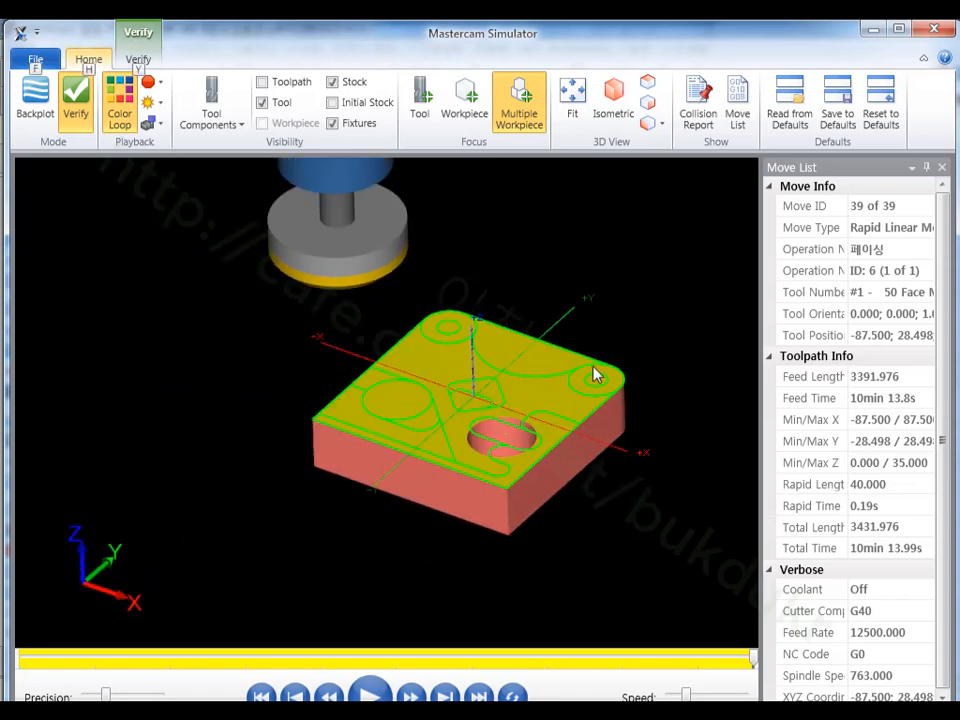
pyautogui.scroll(3, 602, 366)
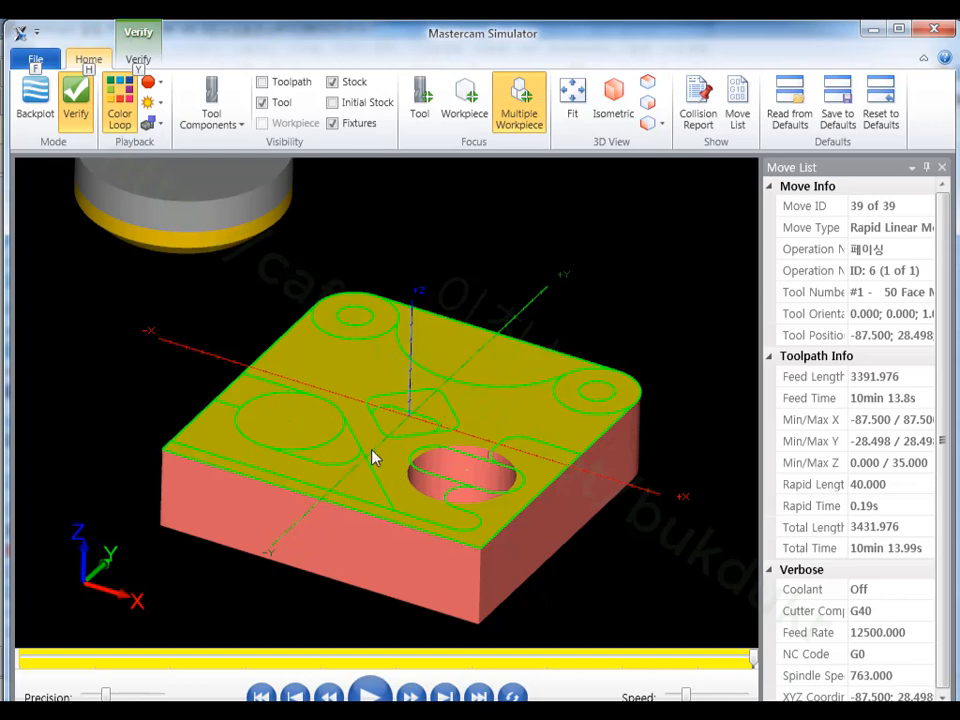
pyautogui.click(934, 29)
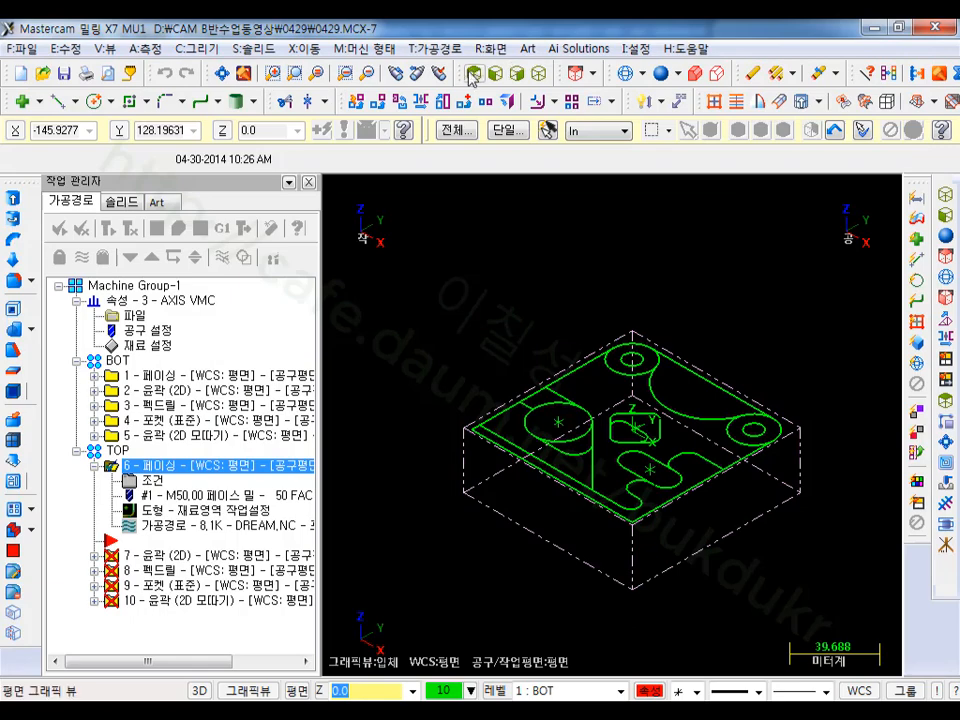
# Step: Make level 2 TOP the active level and hide level 1 BOT, with the geometry fitted in top view
pyautogui.hotkey('alt', '1')
pyautogui.hotkey('alt', 'F1')
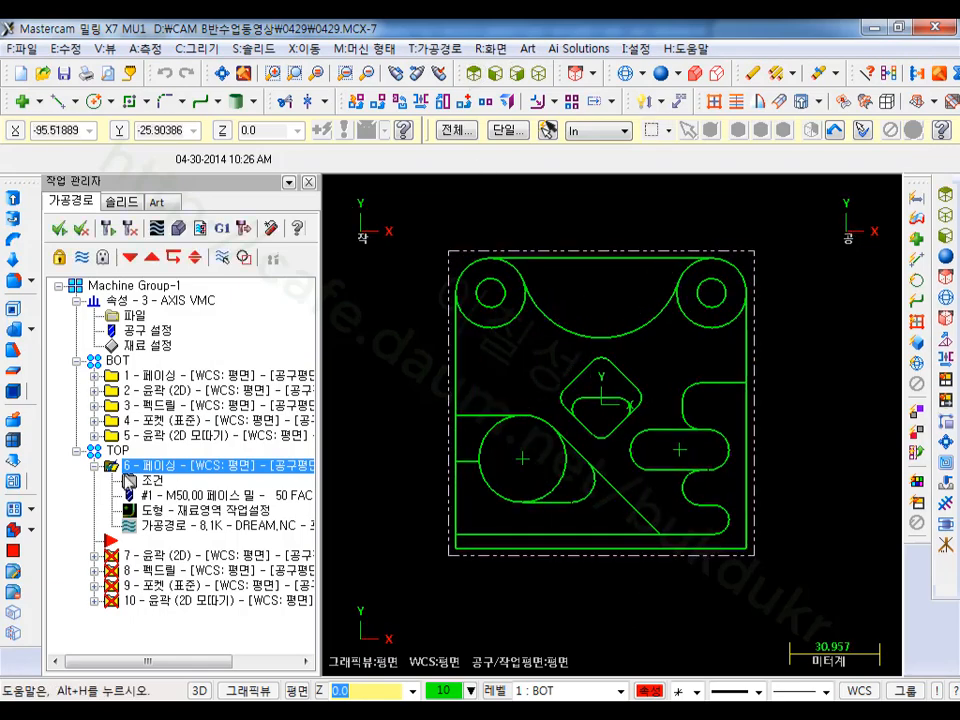
pyautogui.hotkey('alt', 'z')
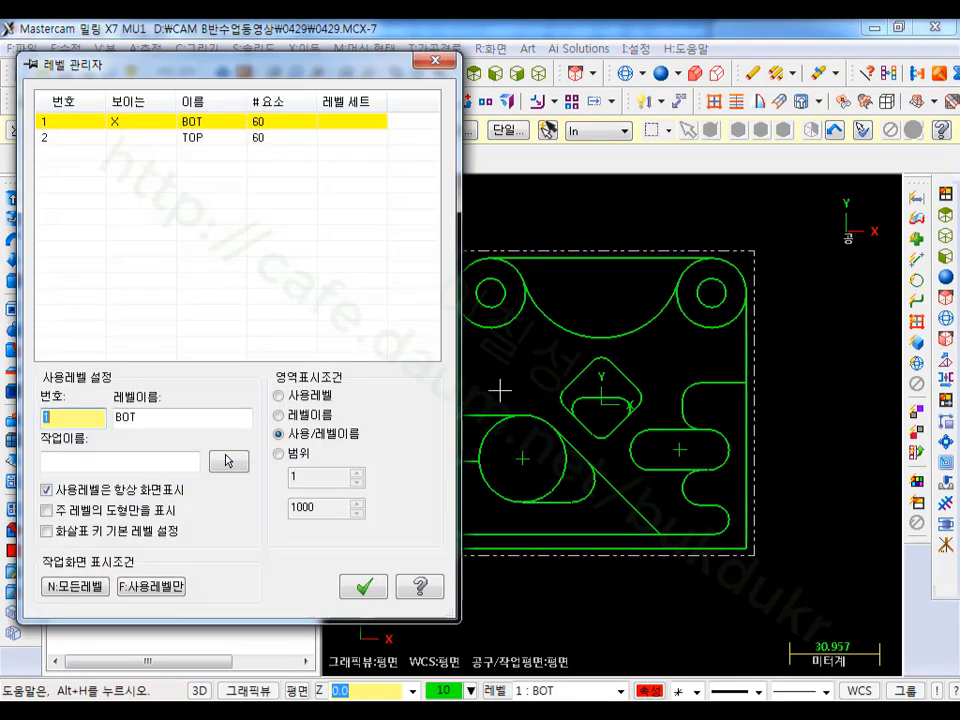
pyautogui.click(93, 142)
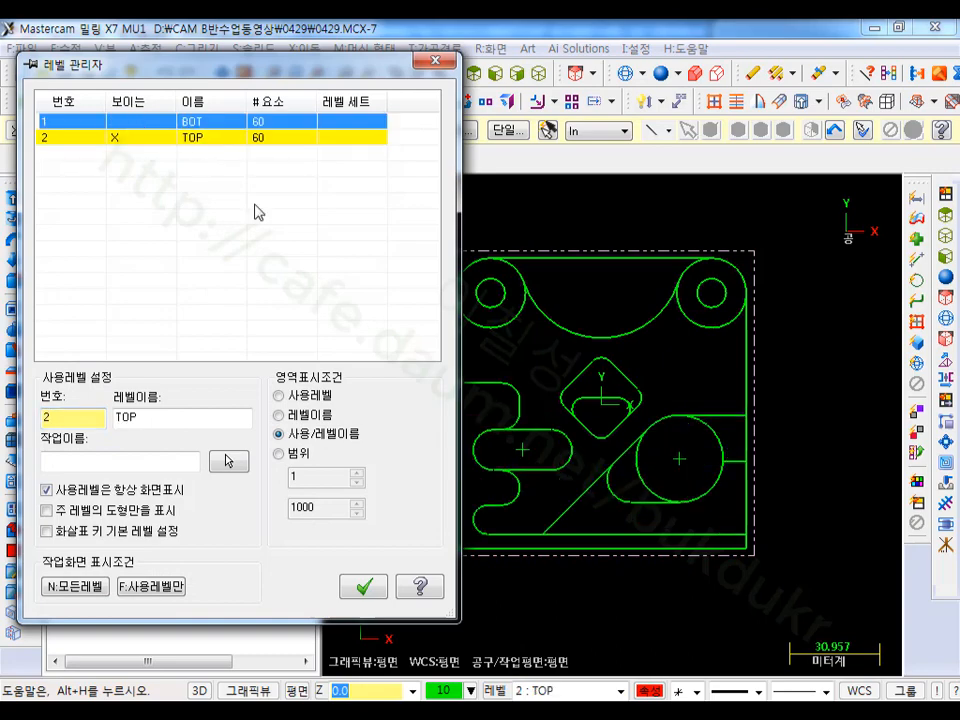
pyautogui.click(368, 587)
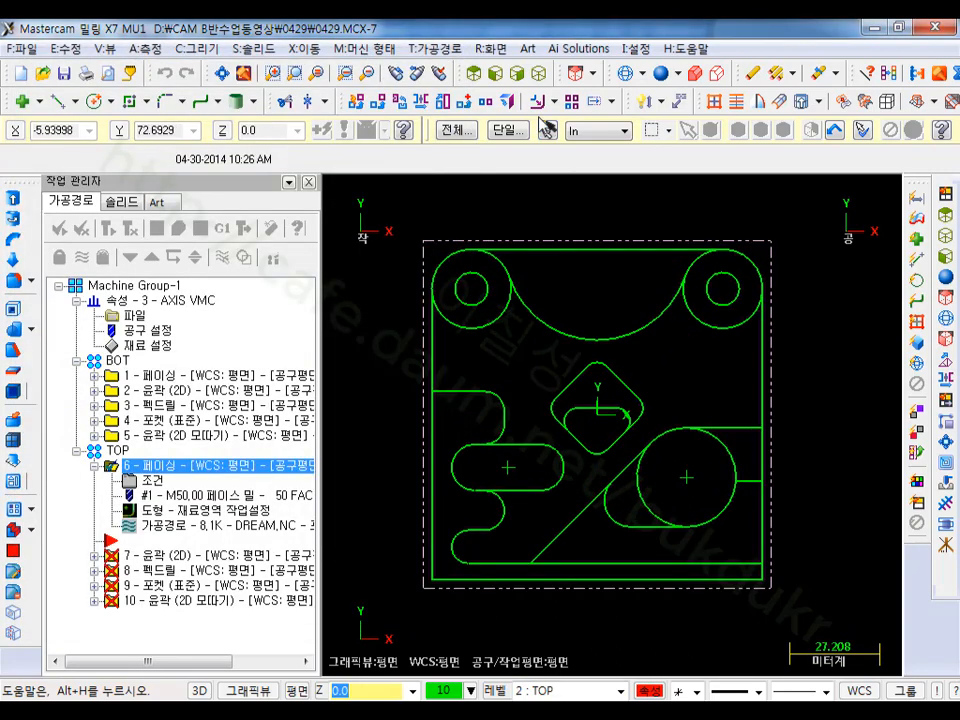
# Step: Simulate the facing operation again in isometric view with the TOP level geometry overlaid on the stock
pyautogui.click(538, 74)
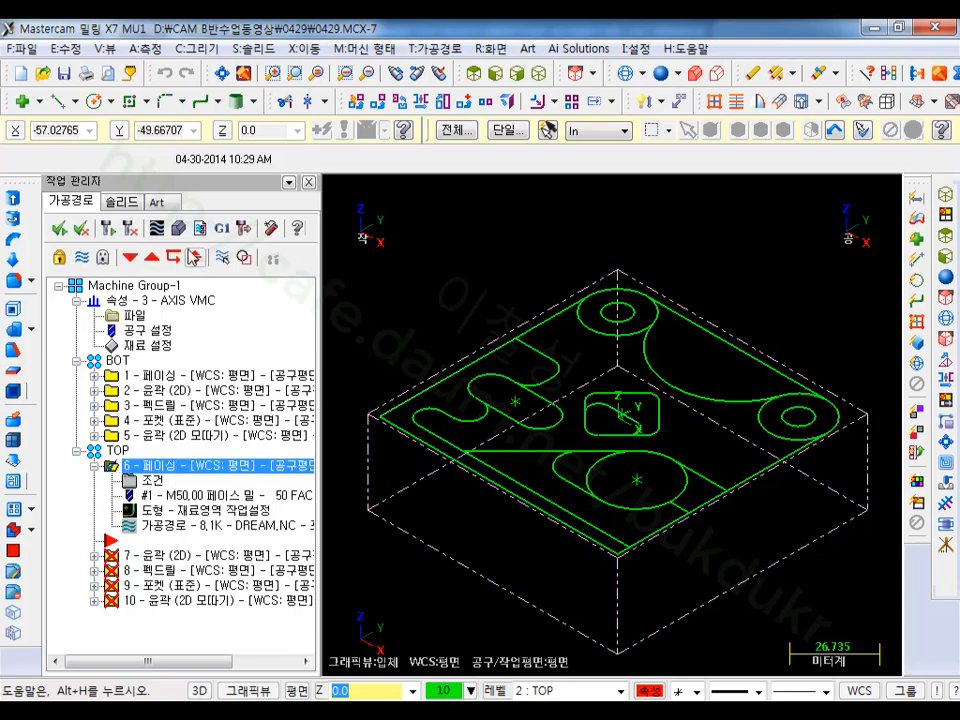
pyautogui.click(178, 228)
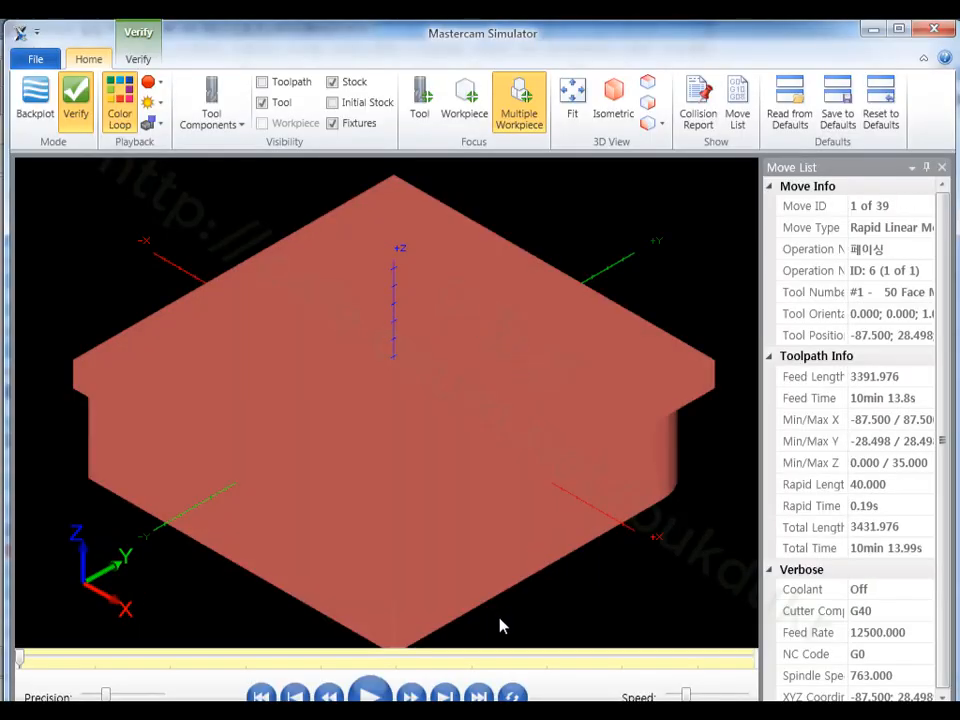
pyautogui.click(372, 695)
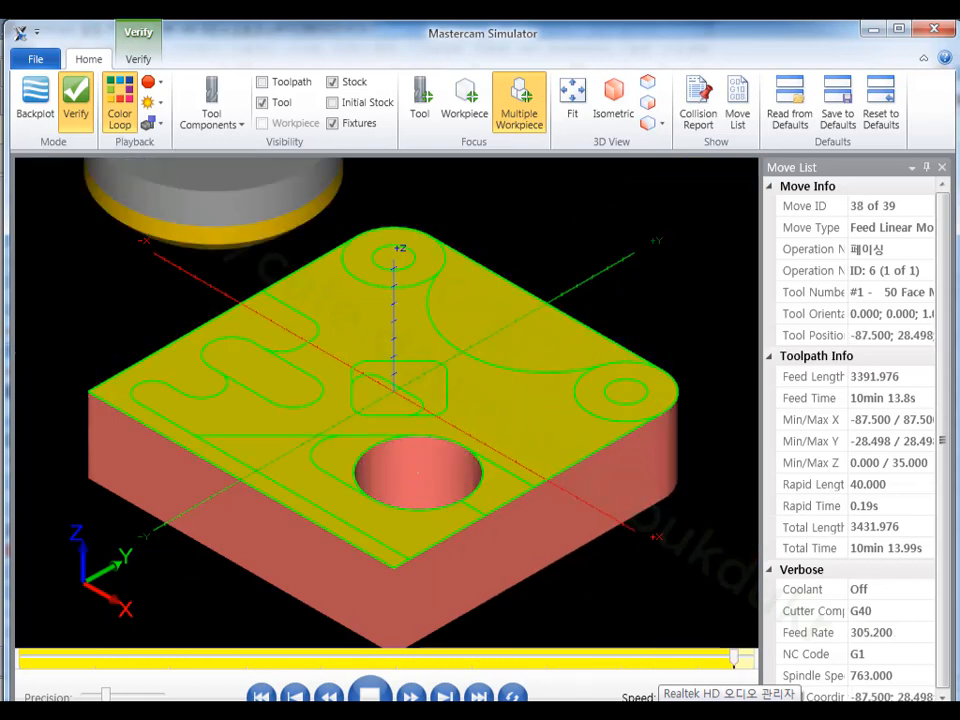
pyautogui.scroll(-2, 628, 270)
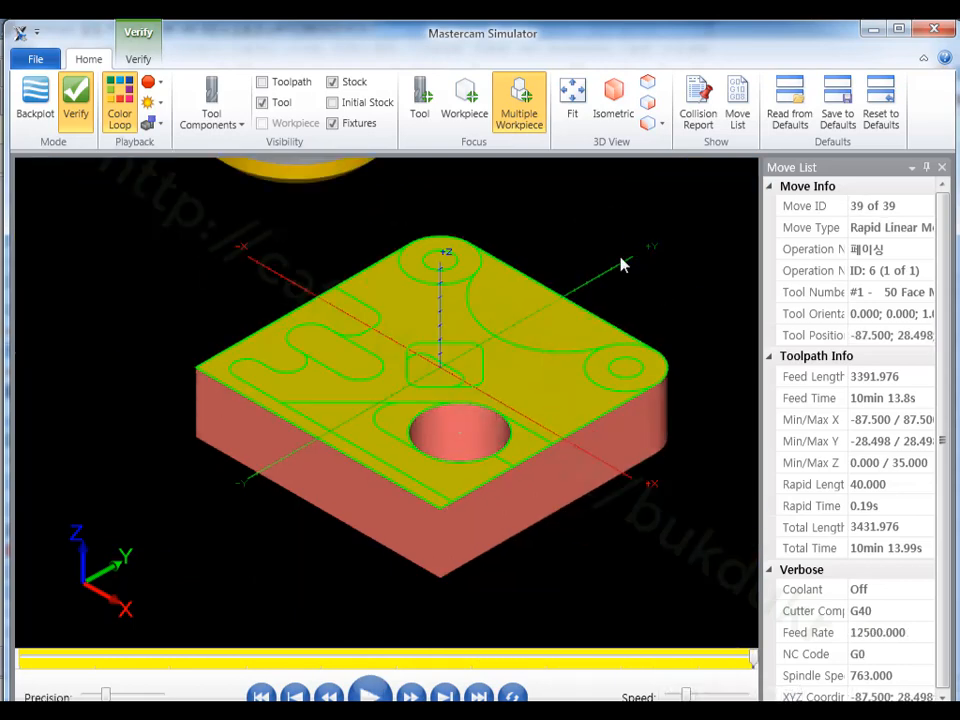
# Step: Save the faced stock as the STL file TOP2 in the data folder and close the simulator
pyautogui.click(35, 59)
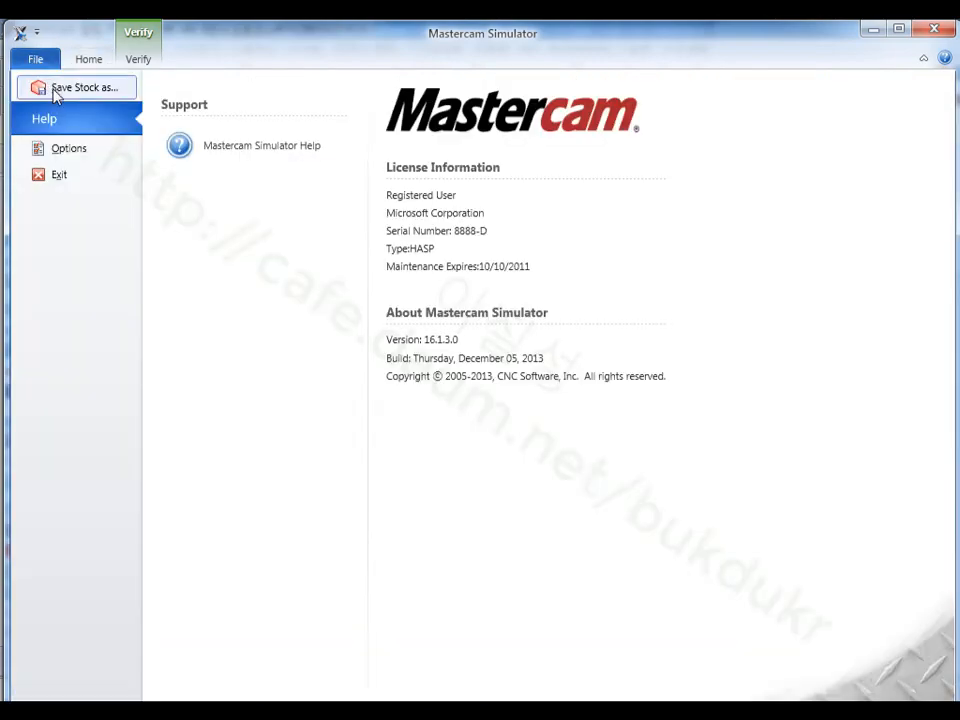
pyautogui.click(60, 88)
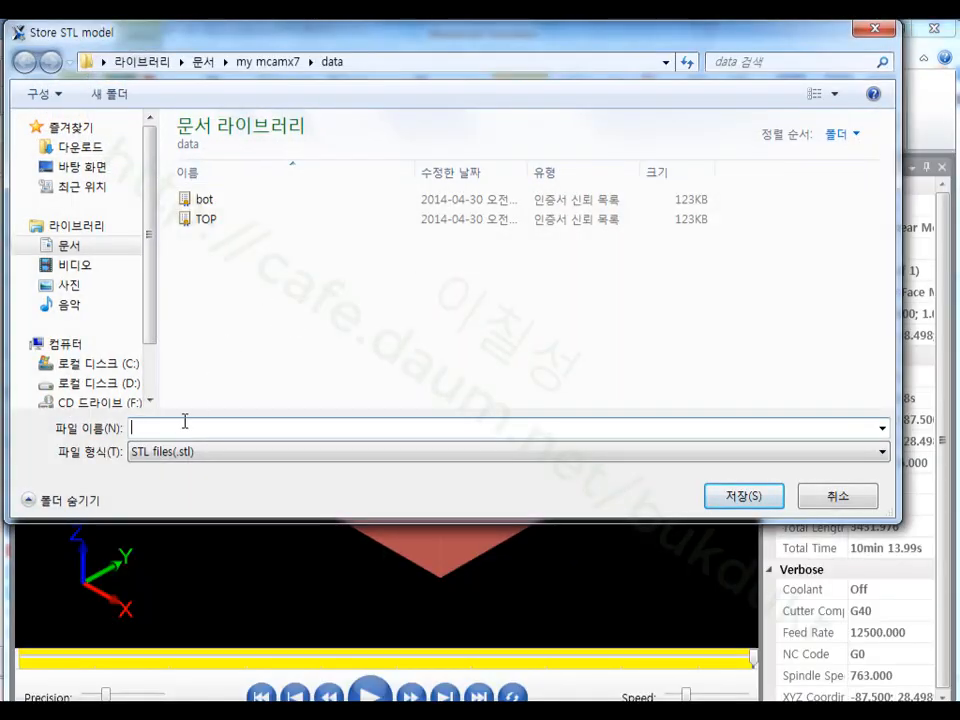
pyautogui.write('TOP')
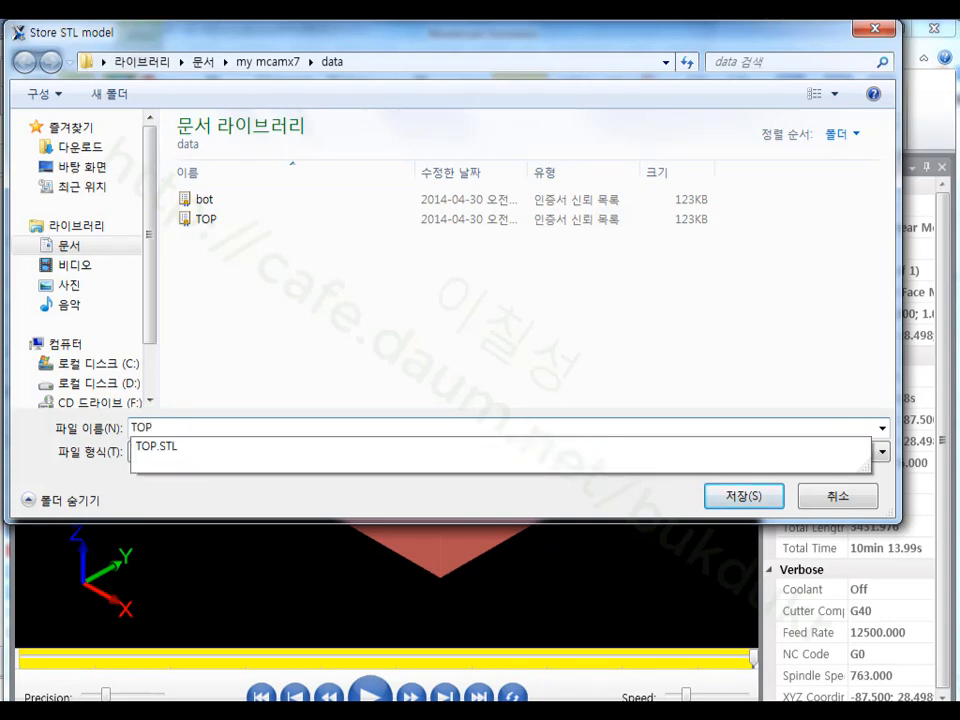
pyautogui.write('2')
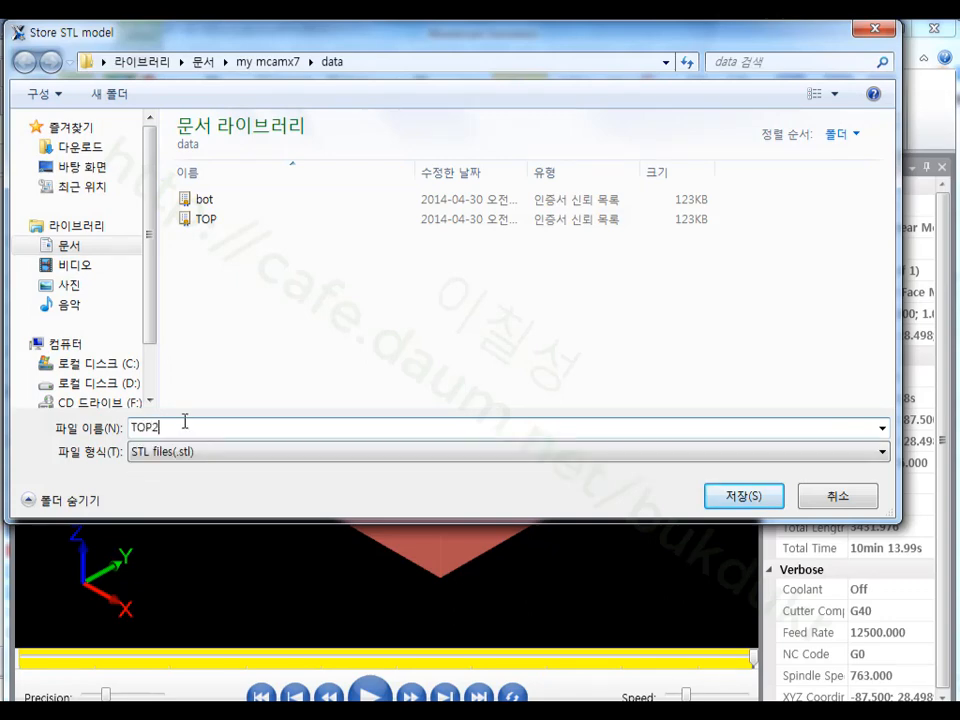
pyautogui.click(738, 495)
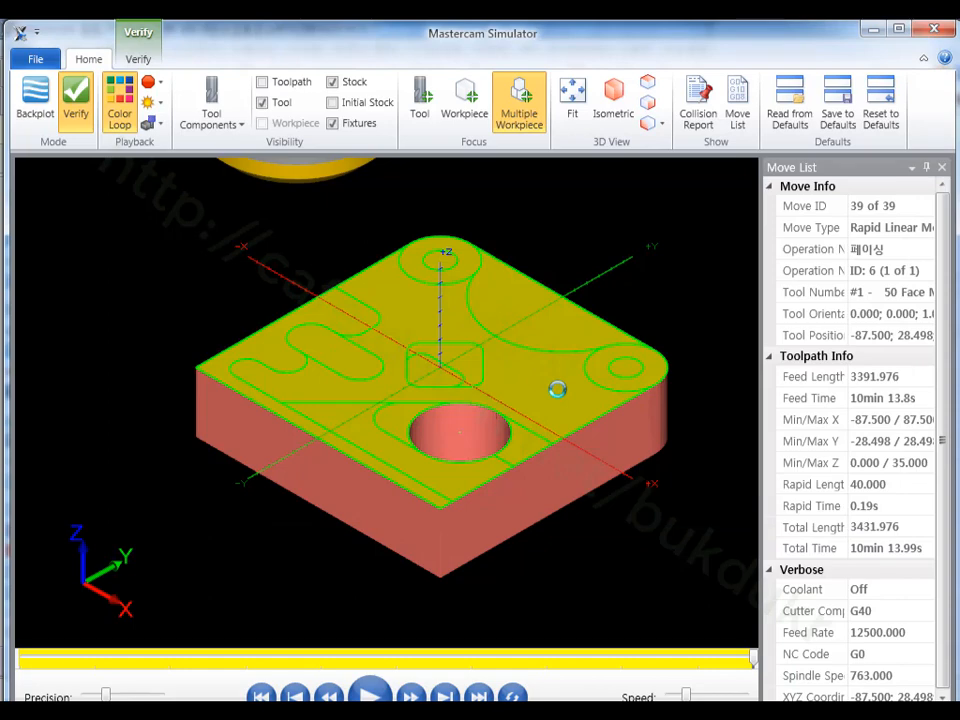
pyautogui.click(952, 31)
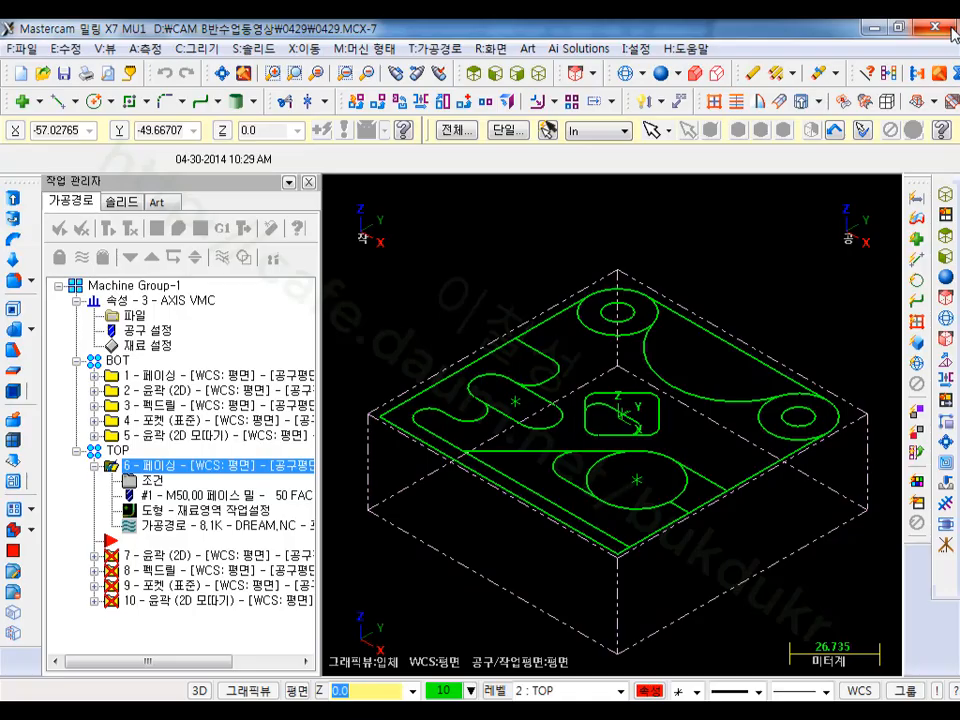
# Step: Load the STL file TOP2 from the data folder as the stock for backplot and verification
pyautogui.click(201, 229)
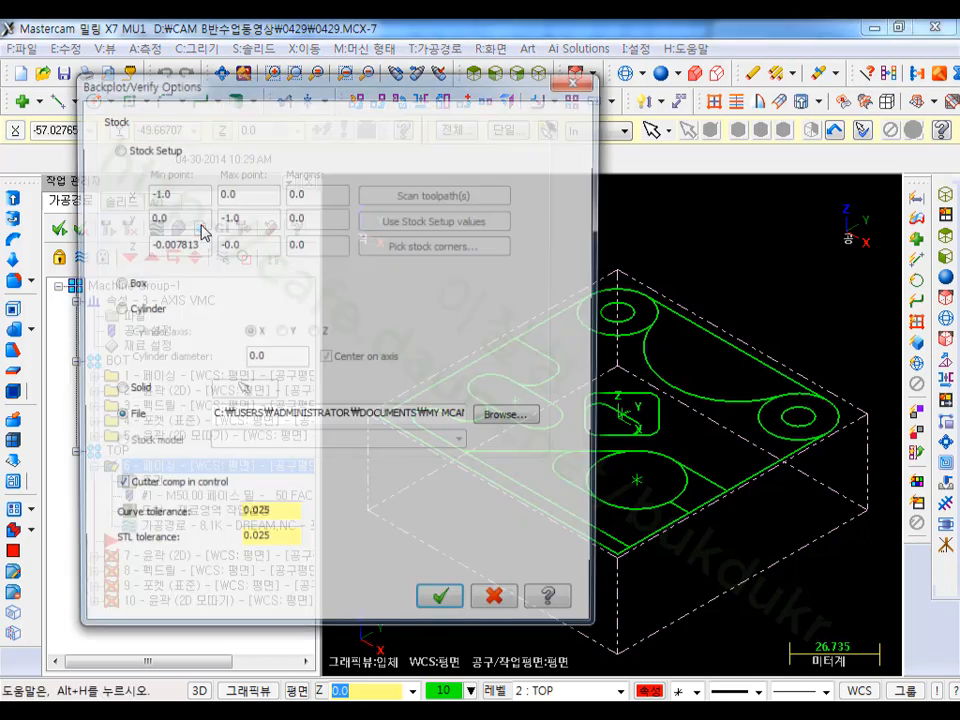
pyautogui.click(510, 418)
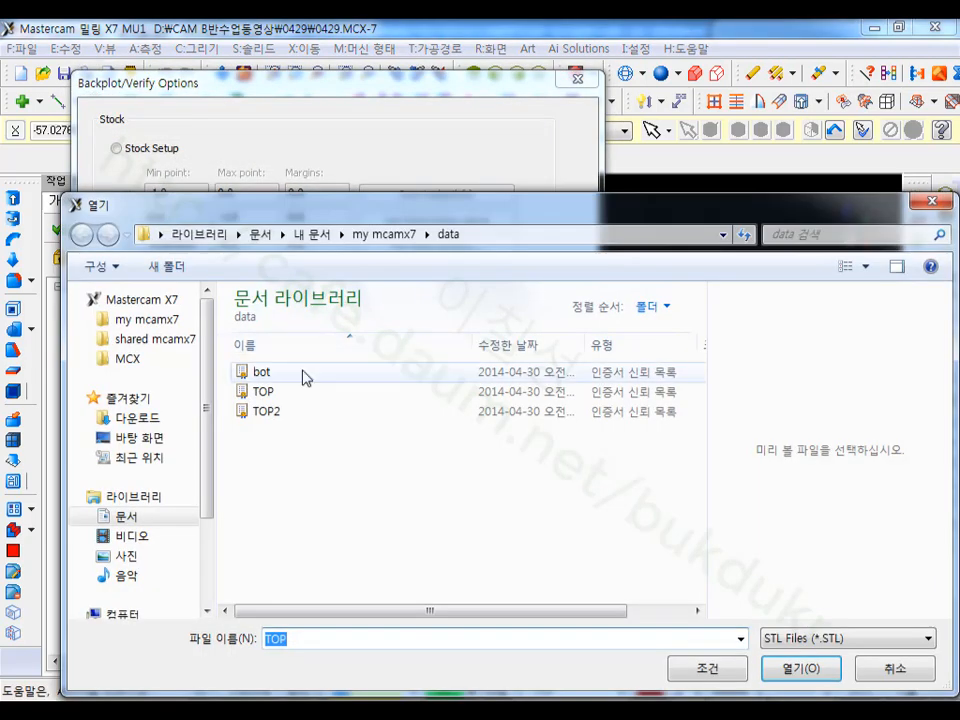
pyautogui.click(280, 413)
pyautogui.click(797, 672)
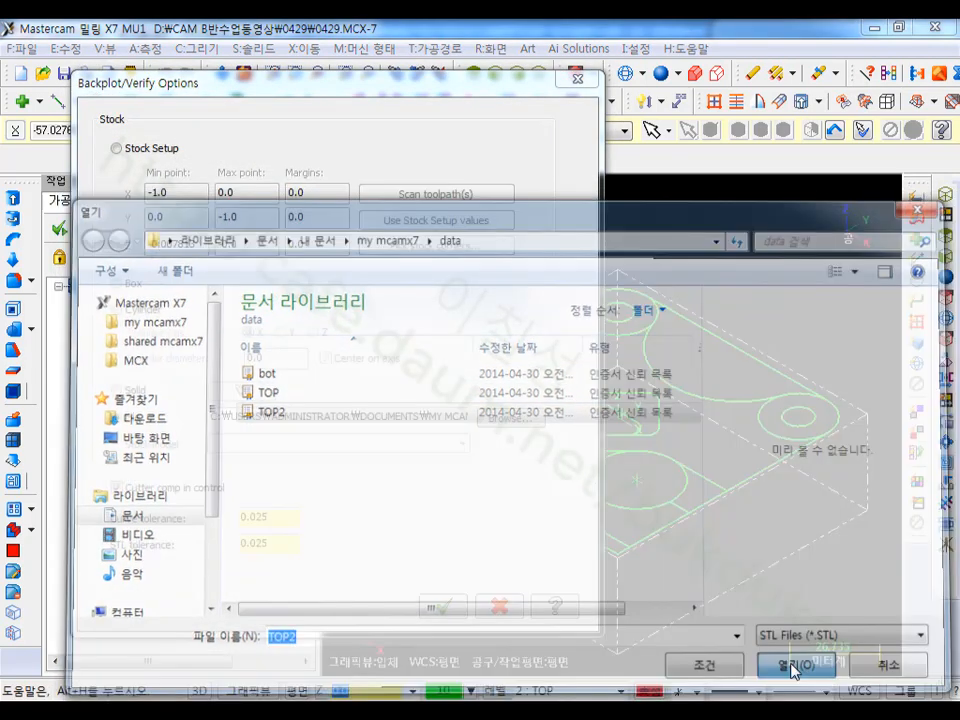
pyautogui.click(444, 604)
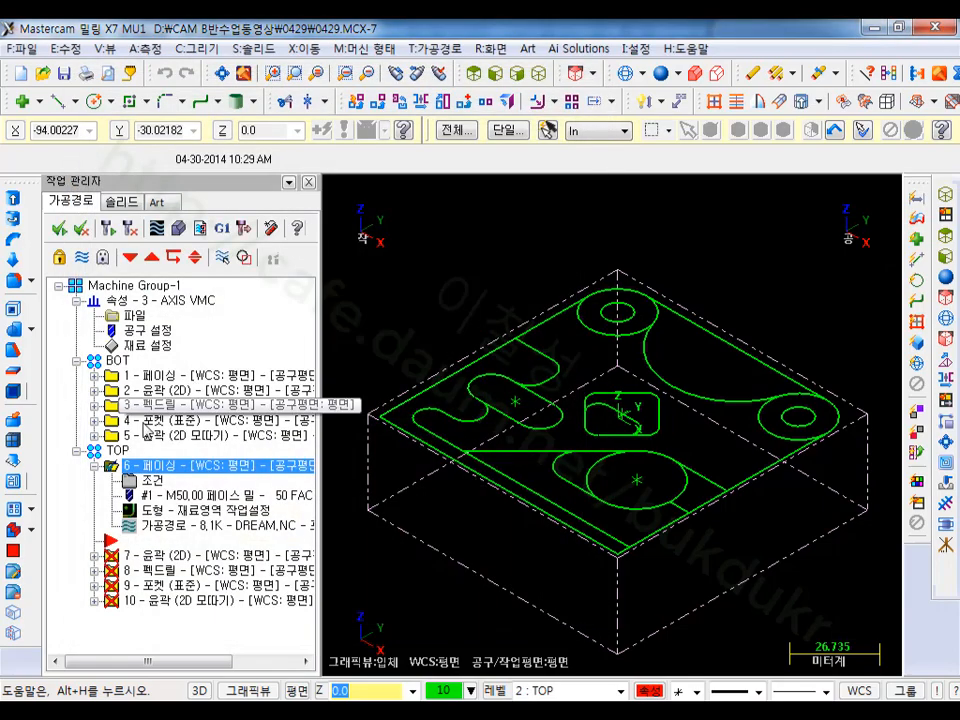
# Step: Collapse the BOT operation group and show the TOP level geometry fitted in top view
pyautogui.click(76, 363)
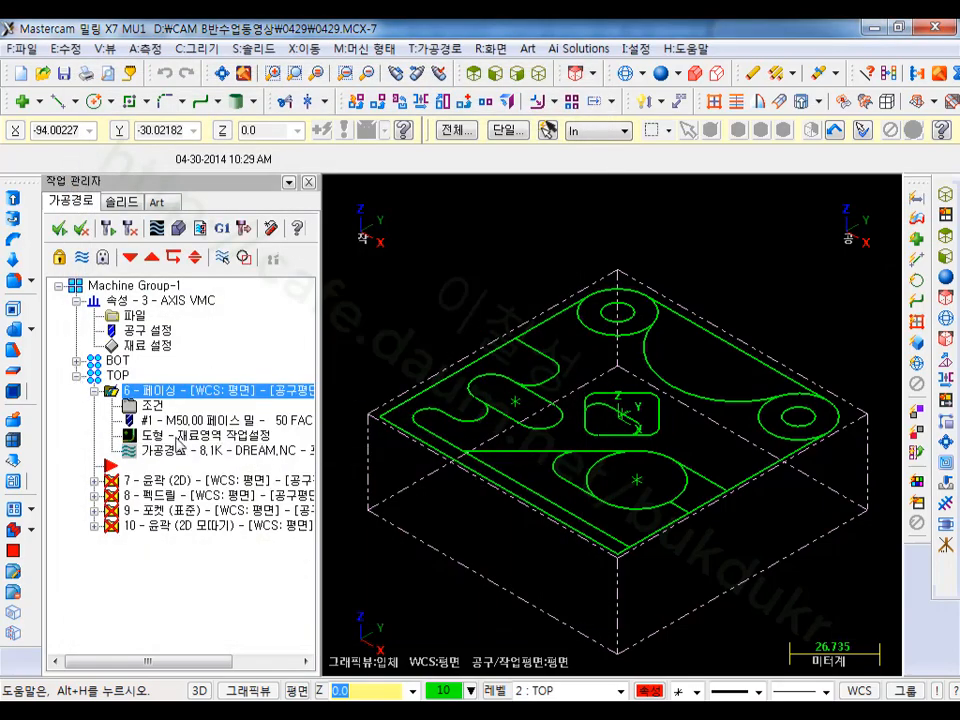
pyautogui.moveTo(696, 424); pyautogui.dragTo(683, 478, button='middle')
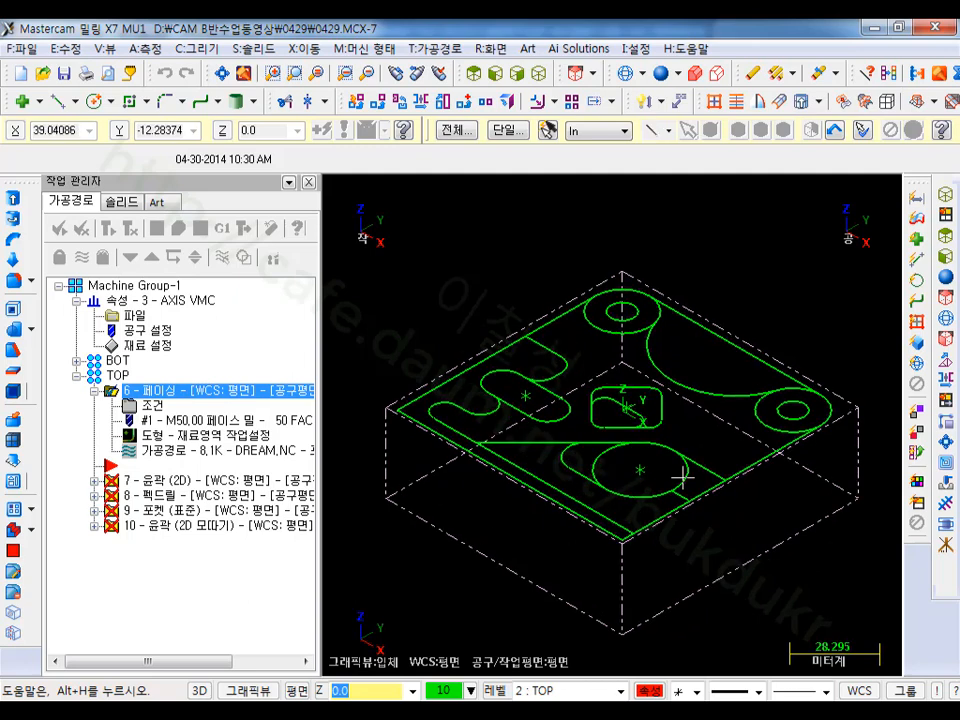
pyautogui.click(474, 74)
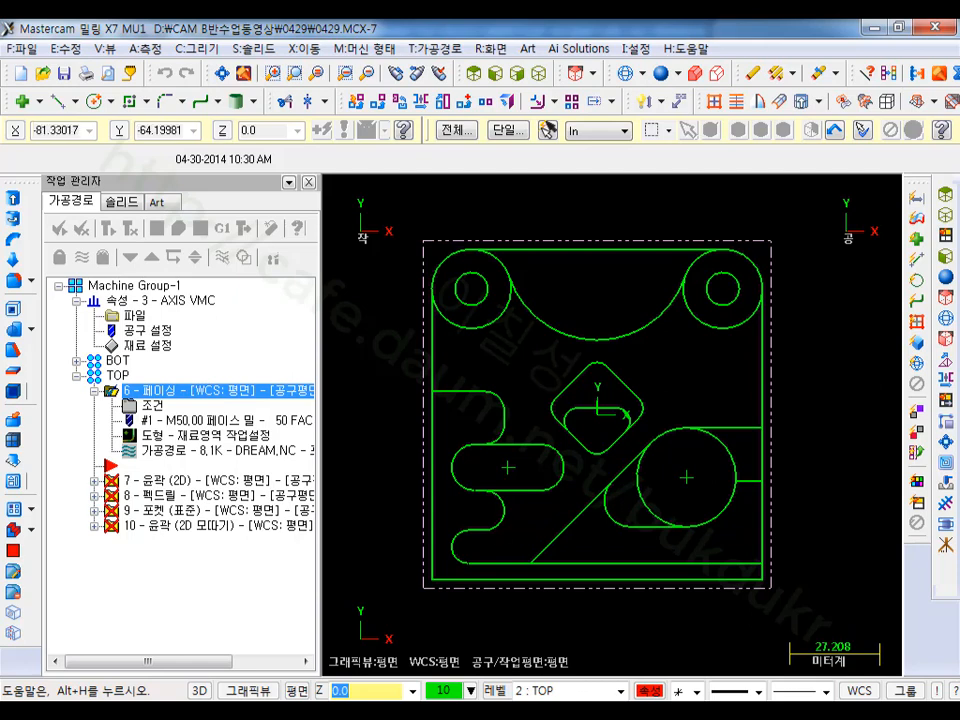
# Step: Switch to the PDF drawing in Adobe Acrobat and check the R28 recess and its depth dimension in the side view
pyautogui.hotkey('alt', 'Tab')
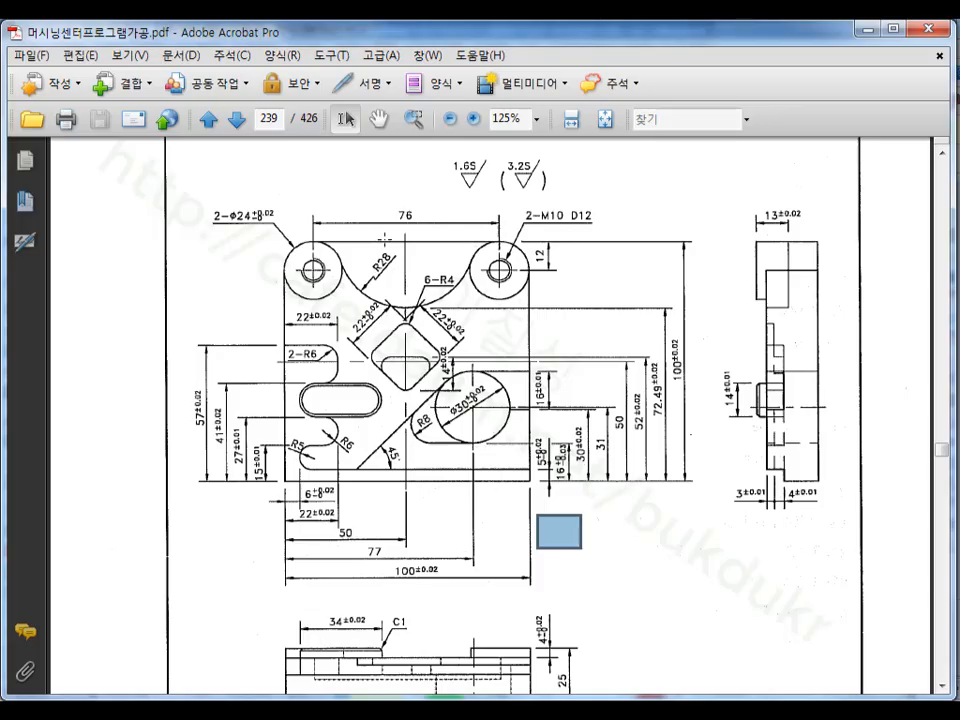
pyautogui.moveTo(383, 238); pyautogui.dragTo(430, 273)
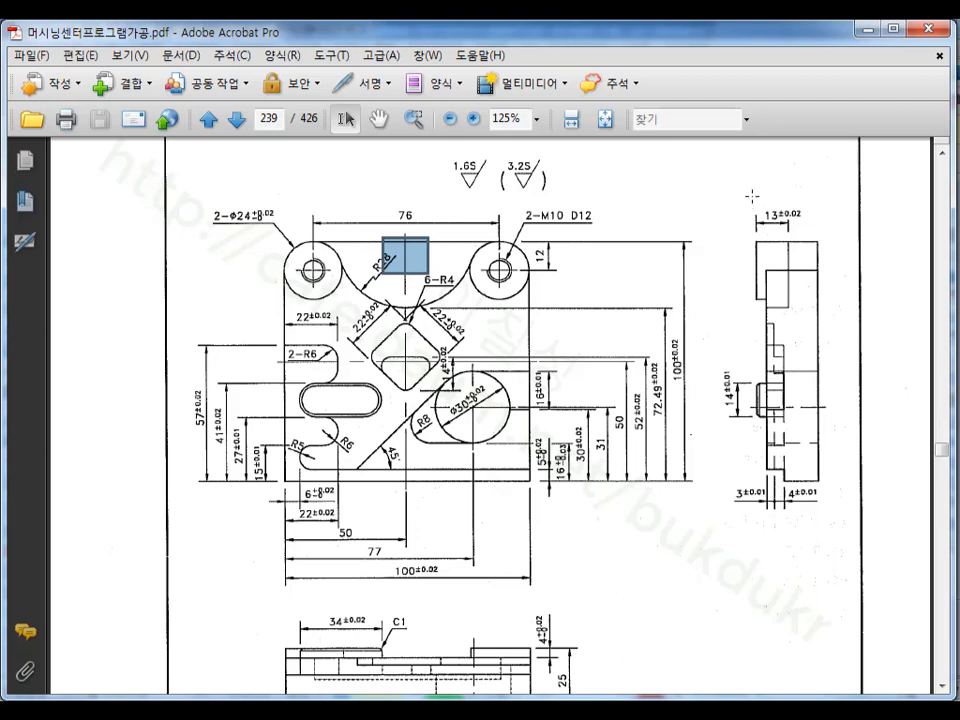
pyautogui.moveTo(752, 196); pyautogui.dragTo(826, 239)
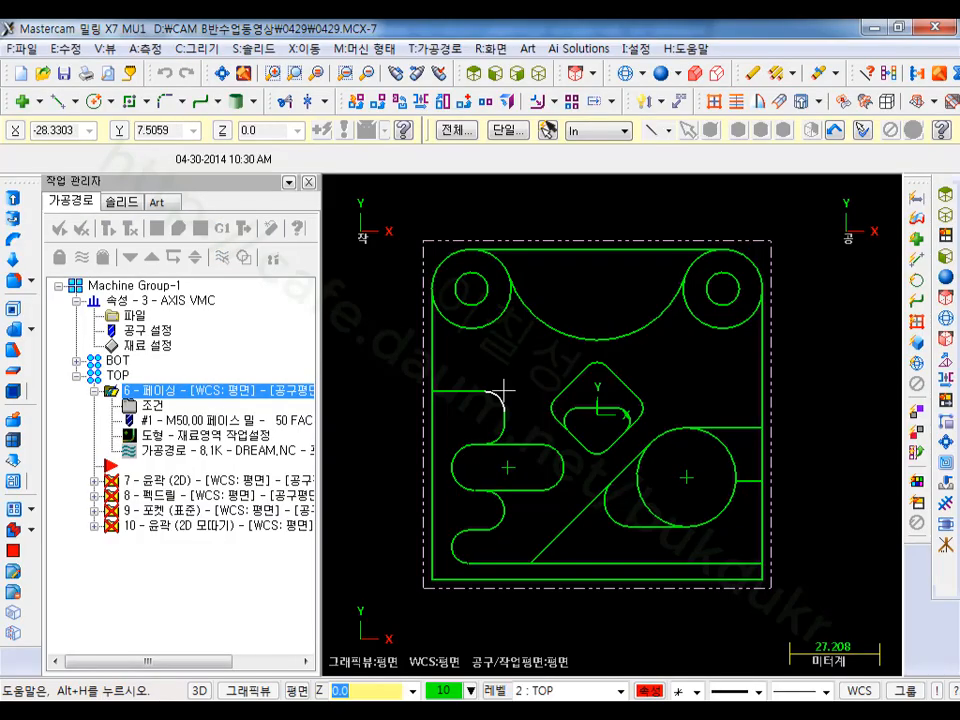
# Step: In Mastercam, select the R28 recess arc and its two adjoining corner arcs and hide all other geometry
pyautogui.scroll(4, 677, 221)
pyautogui.scroll(-1, 652, 266)
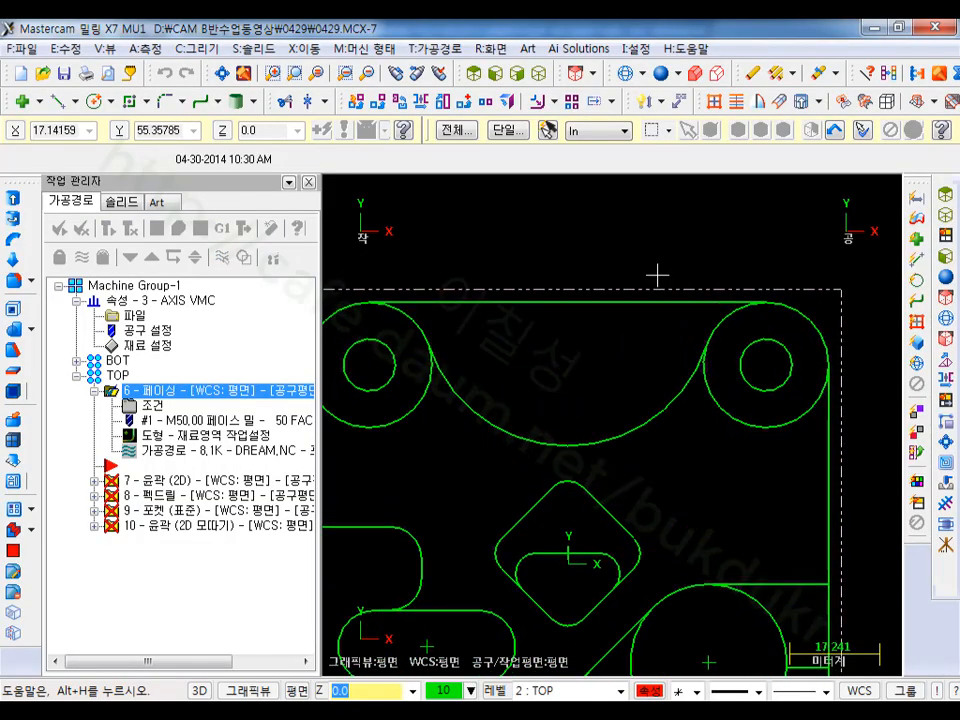
pyautogui.scroll(-1, 795, 278)
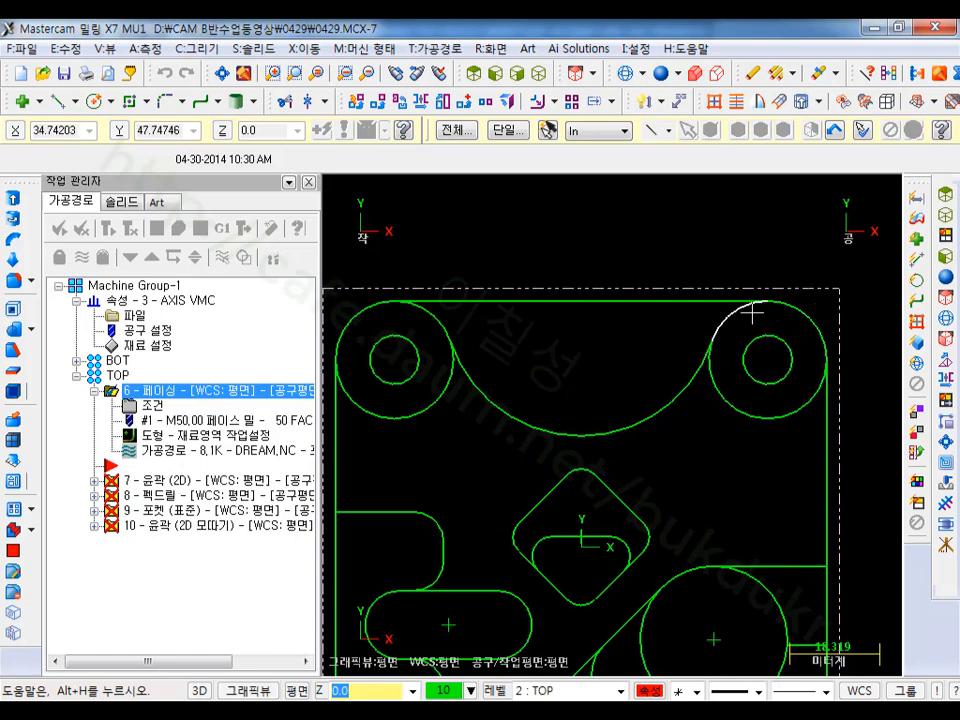
pyautogui.click(694, 395)
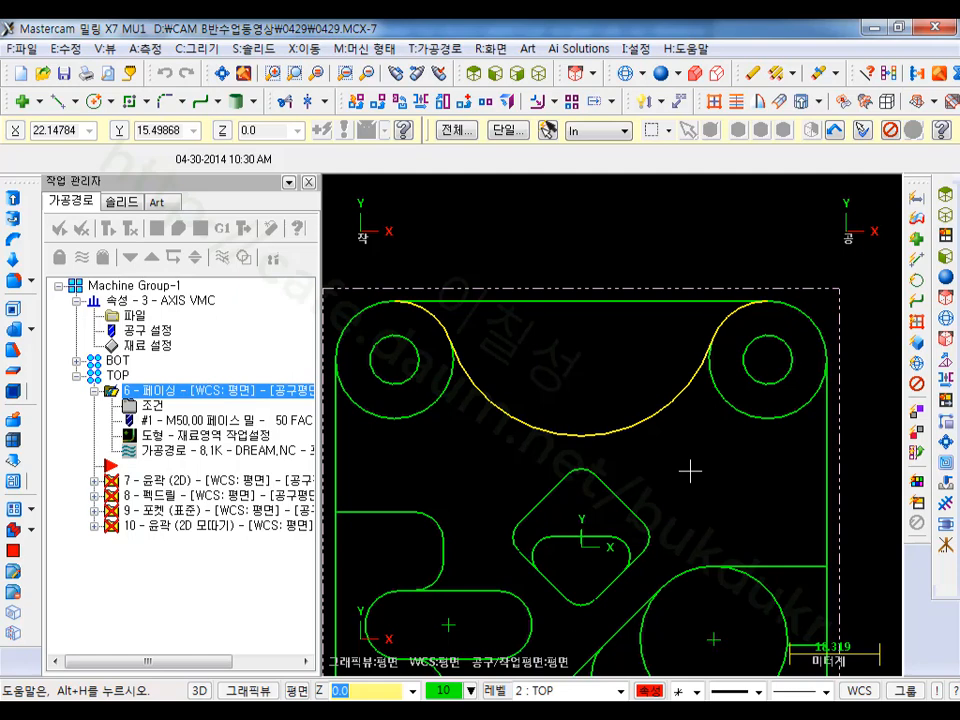
pyautogui.hotkey('alt', 'e')
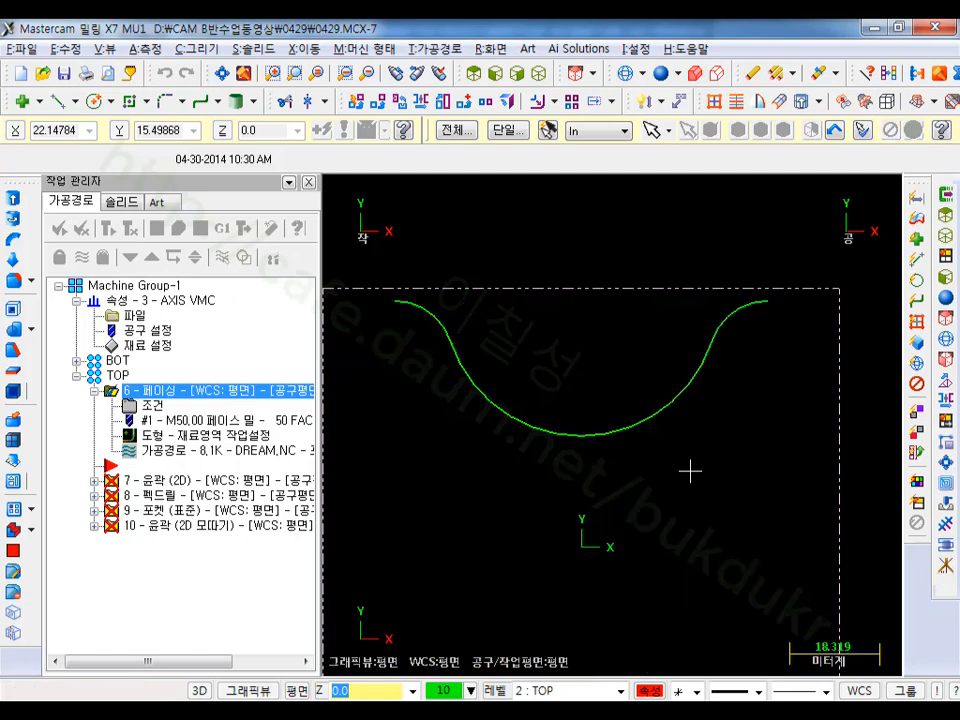
pyautogui.moveTo(615, 315); pyautogui.dragTo(634, 353, button='middle')
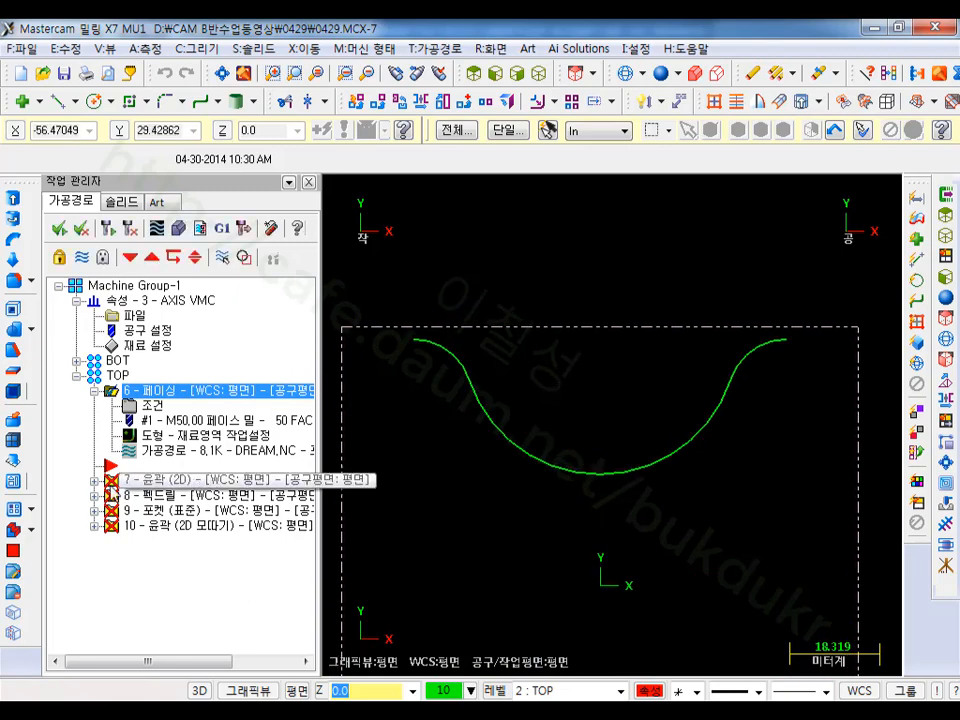
# Step: Rechain the geometry of contour operation 7 in the TOP group to the open recess profile, starting from its left end
pyautogui.click(95, 482)
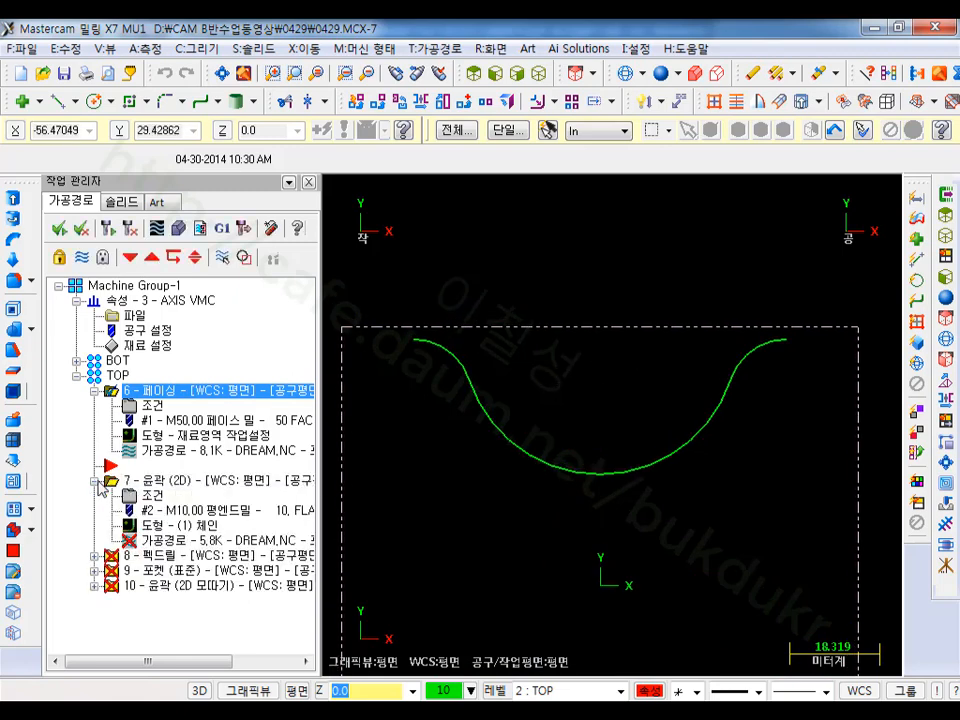
pyautogui.click(155, 525)
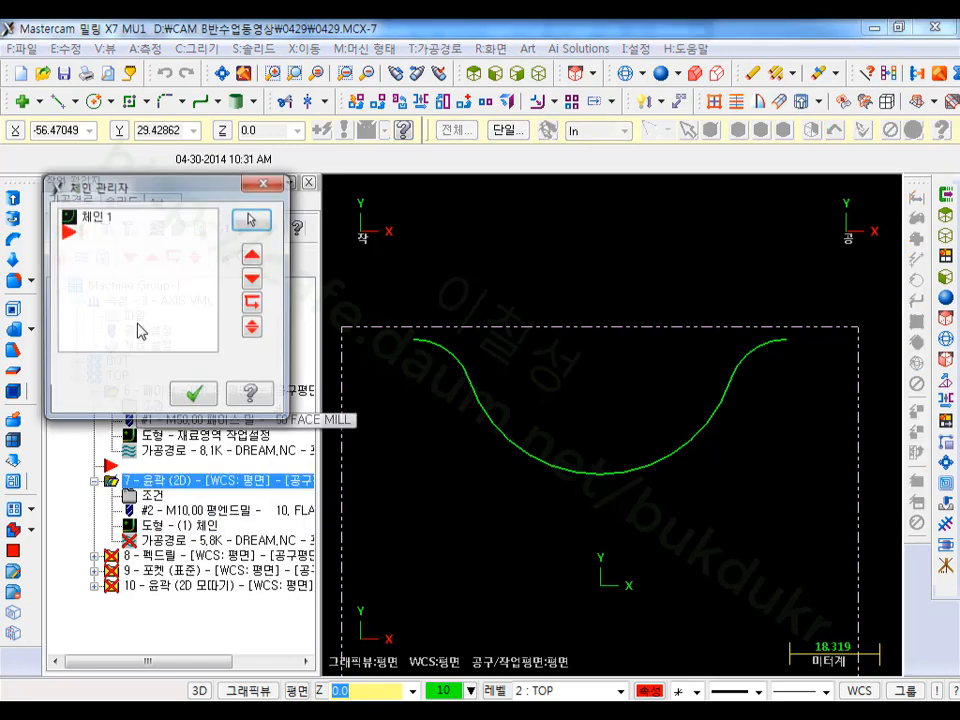
pyautogui.rightClick(137, 312)
pyautogui.click(193, 368)
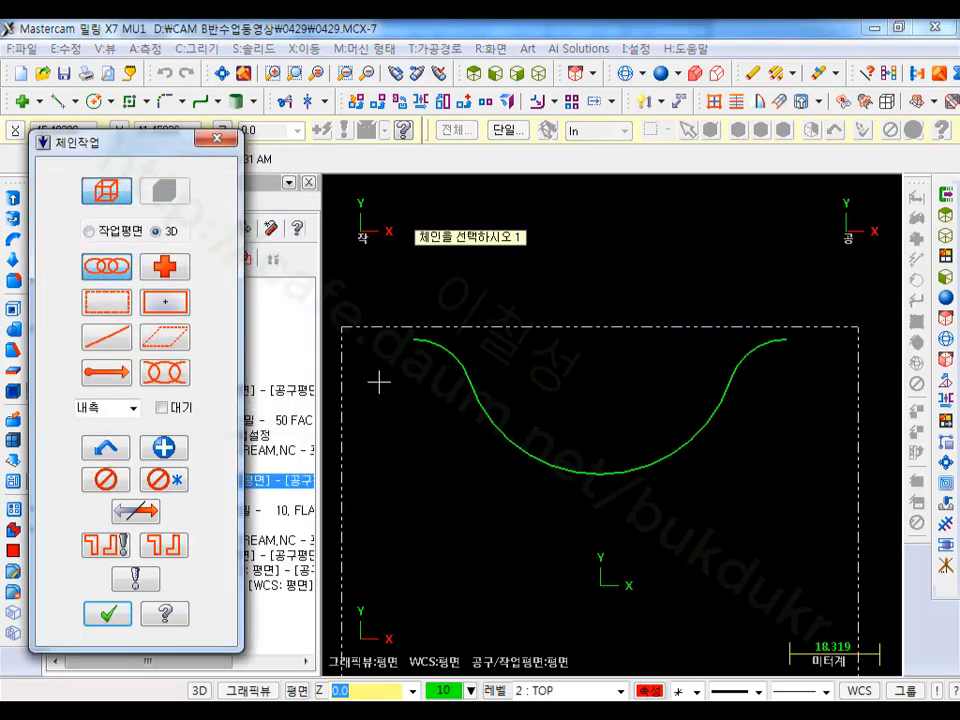
pyautogui.click(422, 342)
pyautogui.scroll(-1, 761, 570)
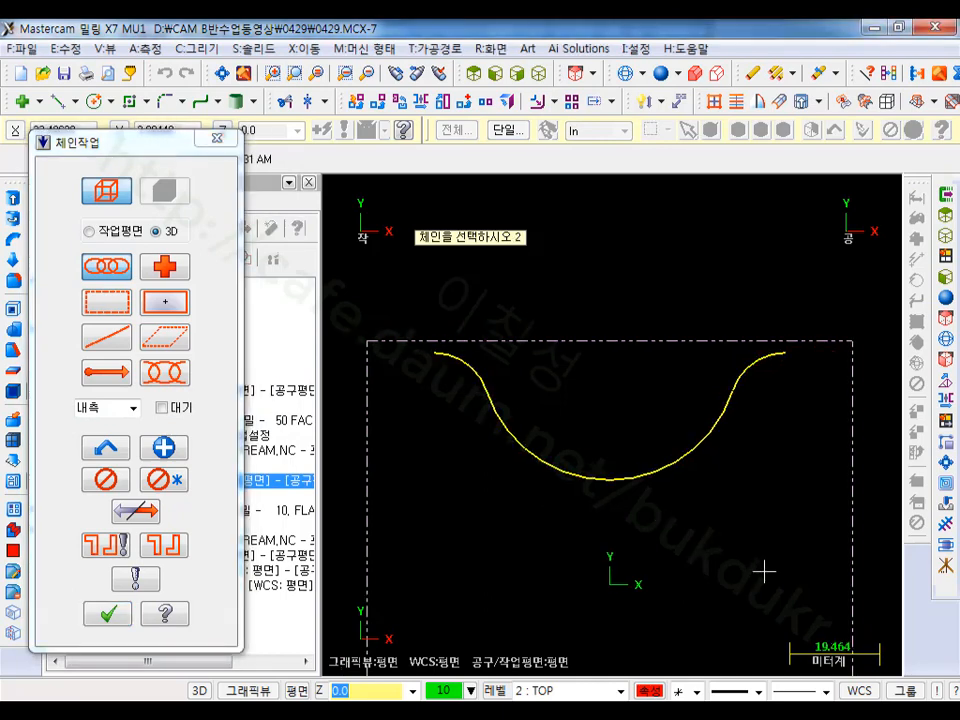
pyautogui.click(107, 614)
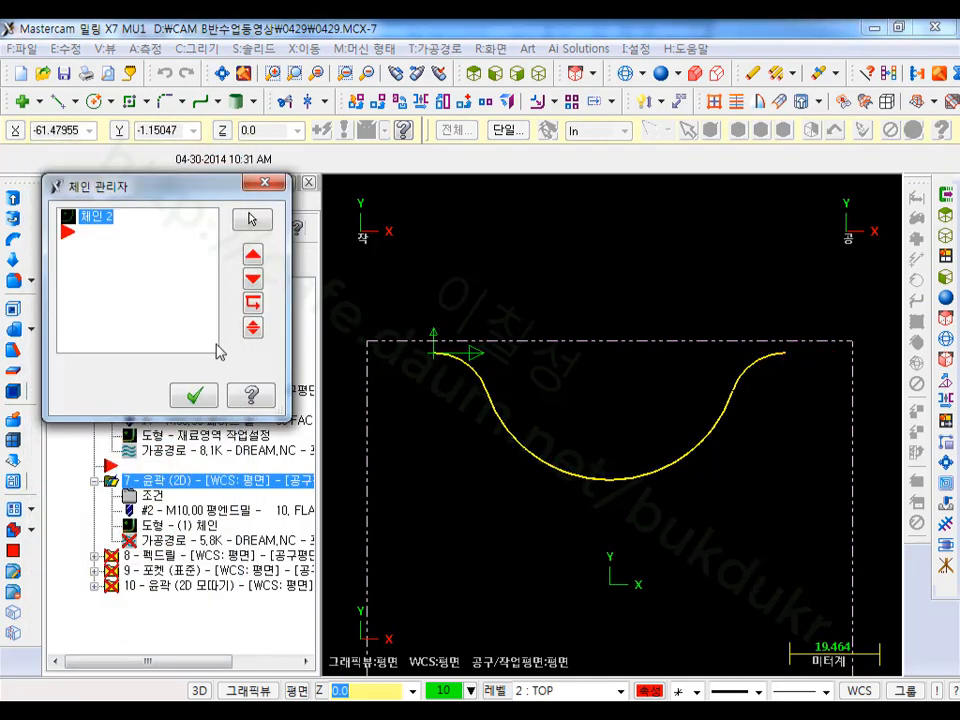
pyautogui.click(193, 395)
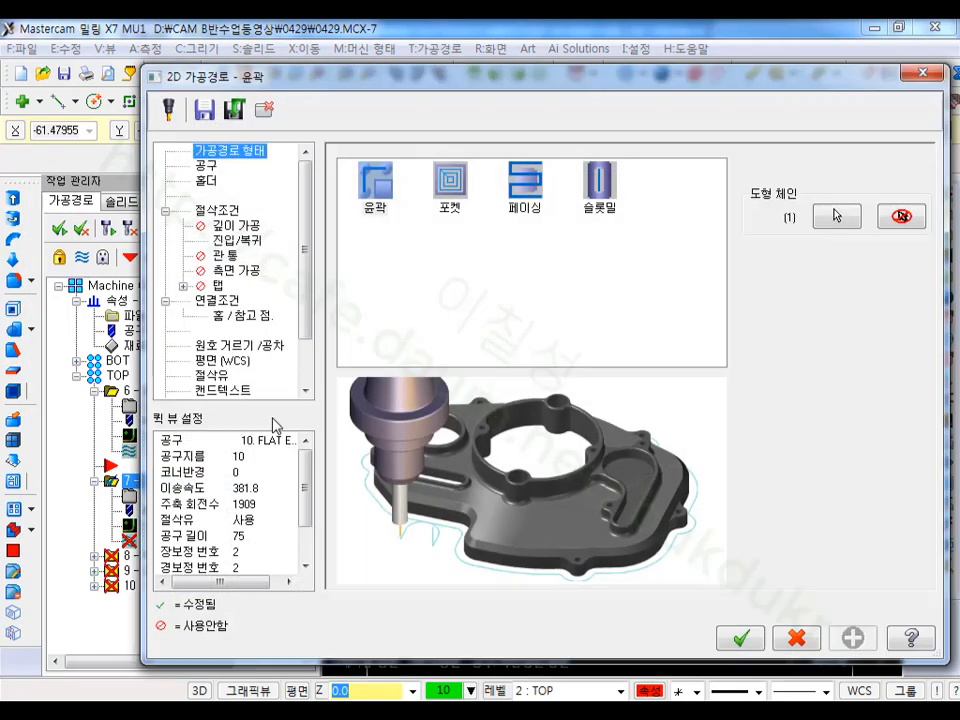
# Step: Review operation 7's tool, cut and lead settings, set its absolute cutting depth to -13, and regenerate the toolpath
pyautogui.click(207, 167)
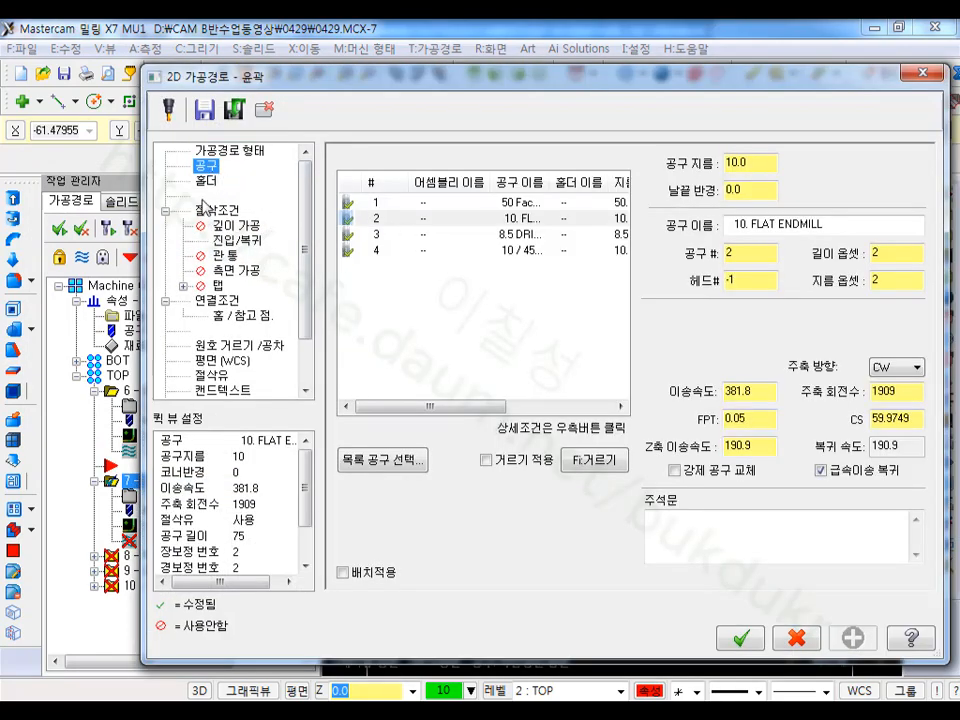
pyautogui.click(218, 211)
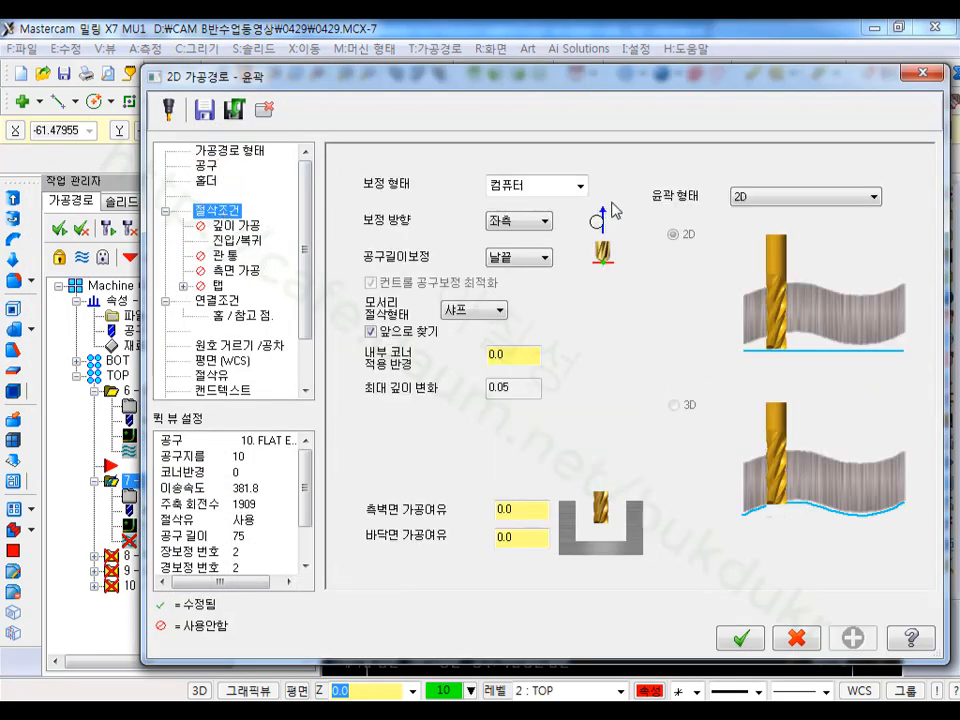
pyautogui.click(240, 241)
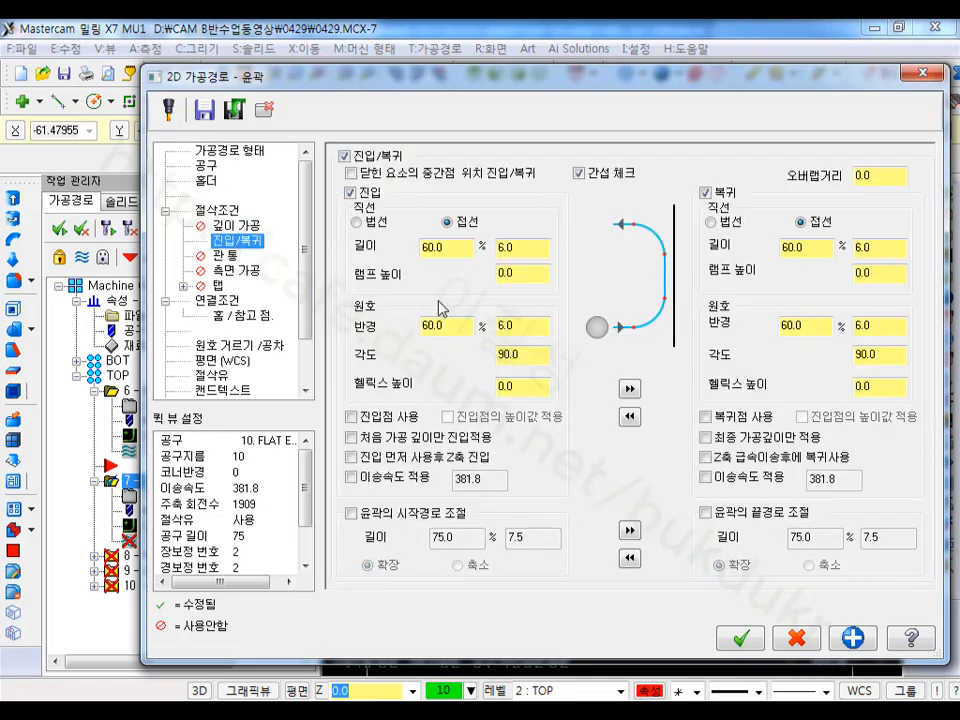
pyautogui.click(218, 300)
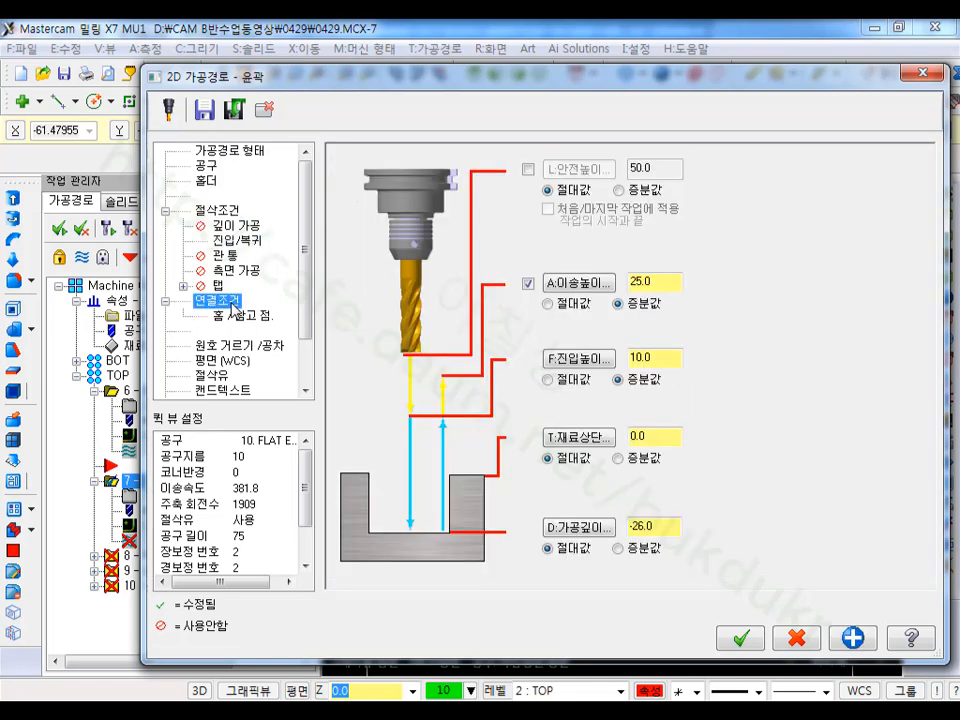
pyautogui.moveTo(659, 528); pyautogui.dragTo(535, 530)
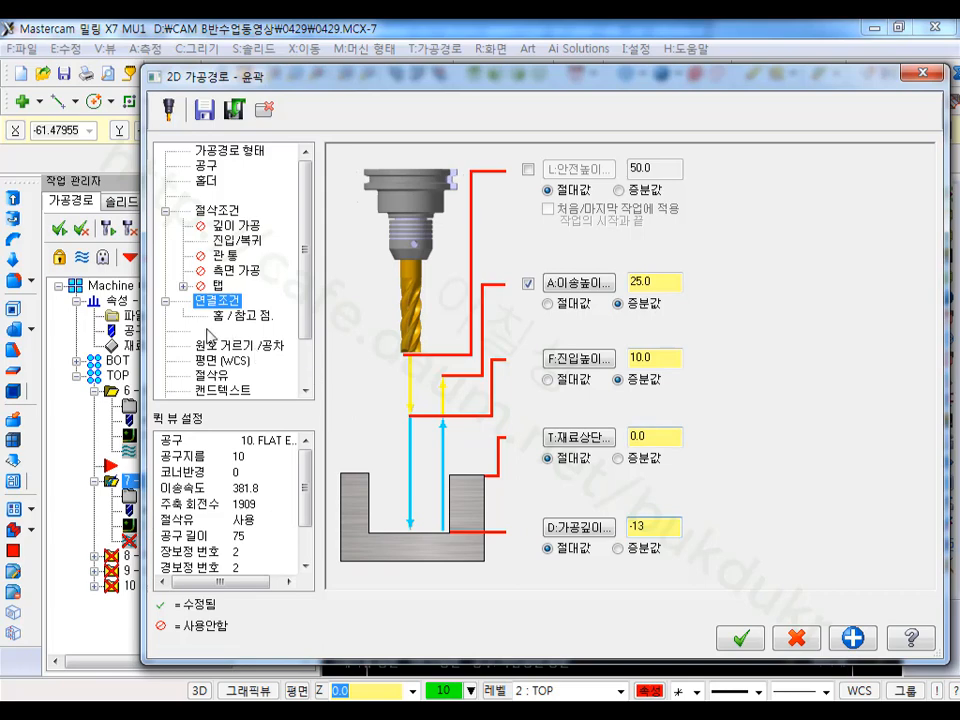
pyautogui.click(741, 638)
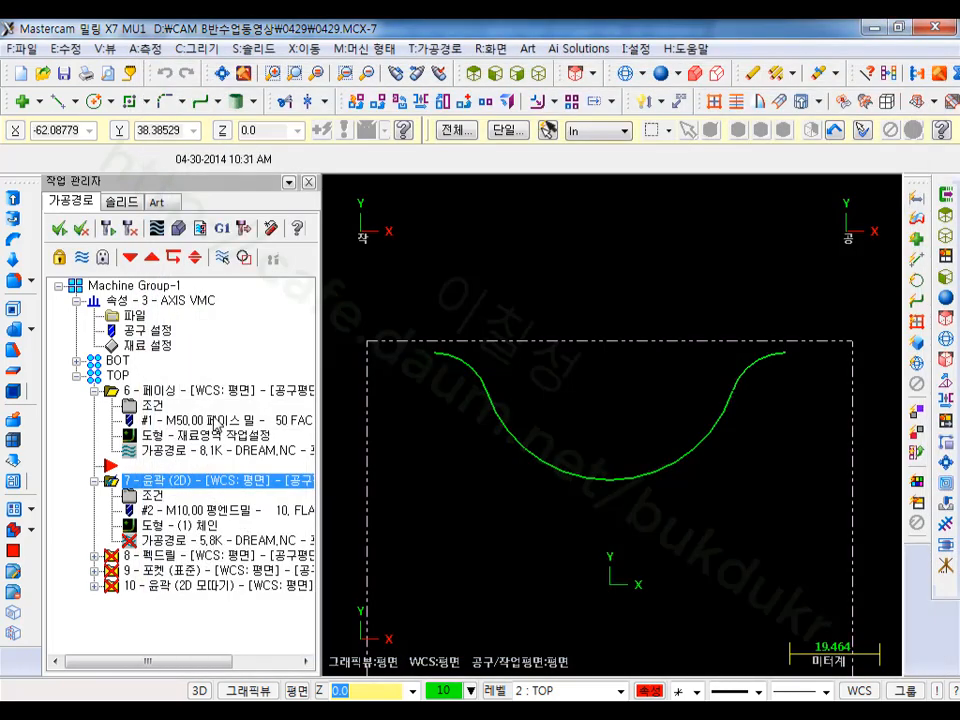
pyautogui.click(108, 230)
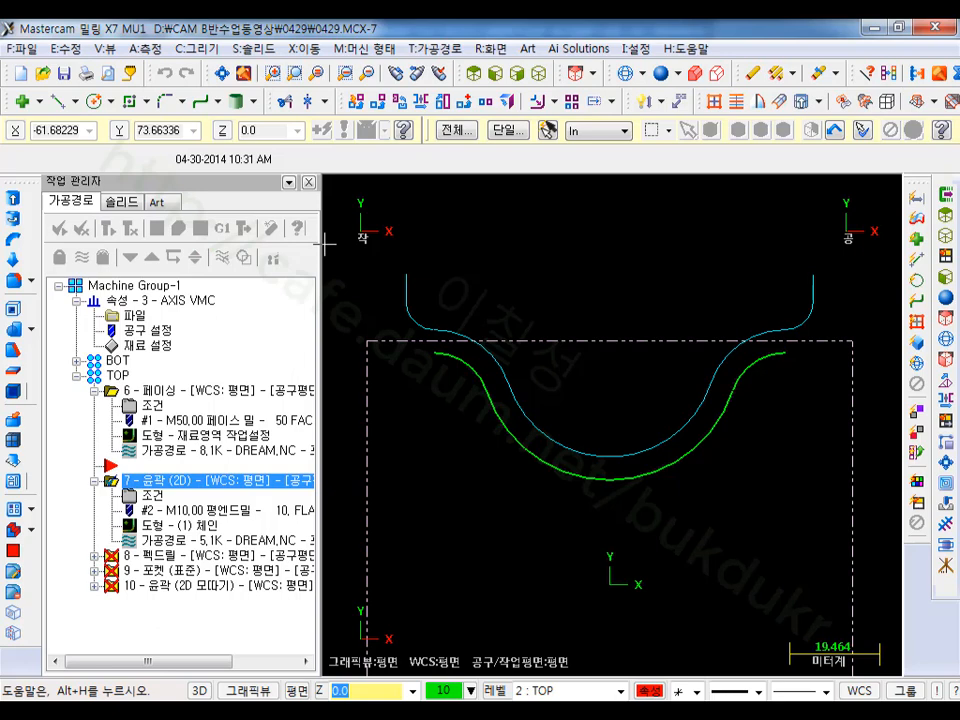
# Step: Backplot the recess contour toolpath with the tool's swept area shaded and close the backplot
pyautogui.click(175, 541)
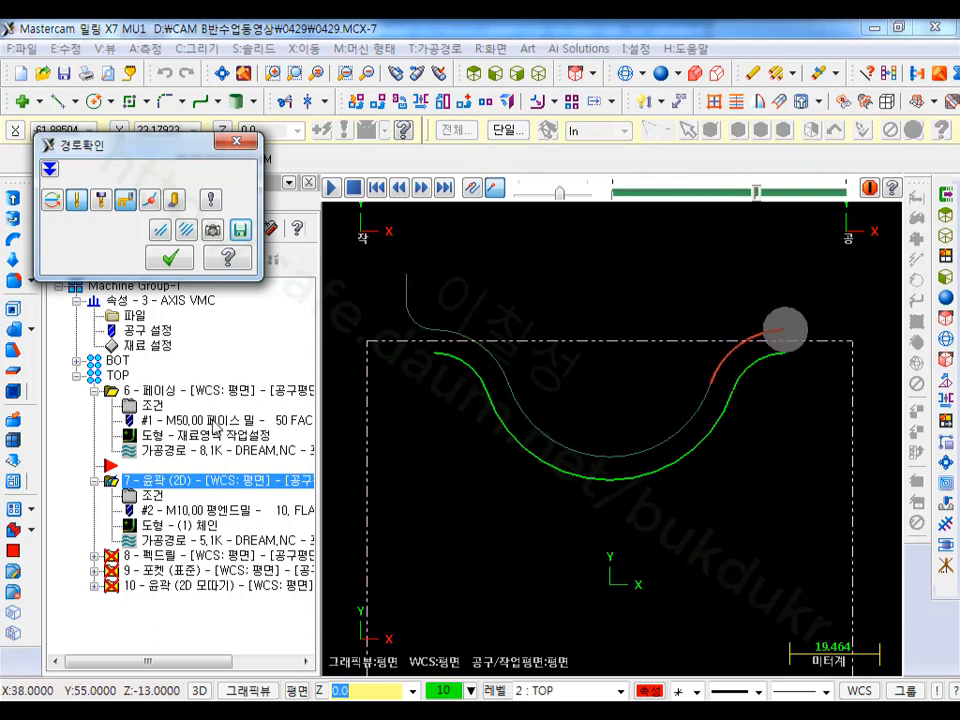
pyautogui.click(177, 201)
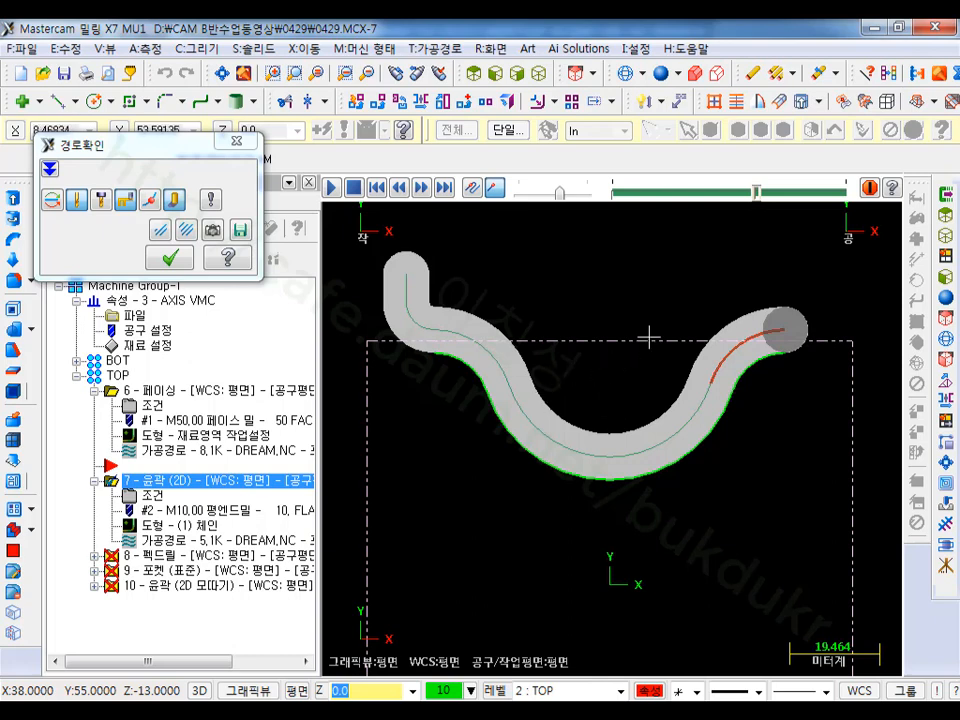
pyautogui.click(170, 258)
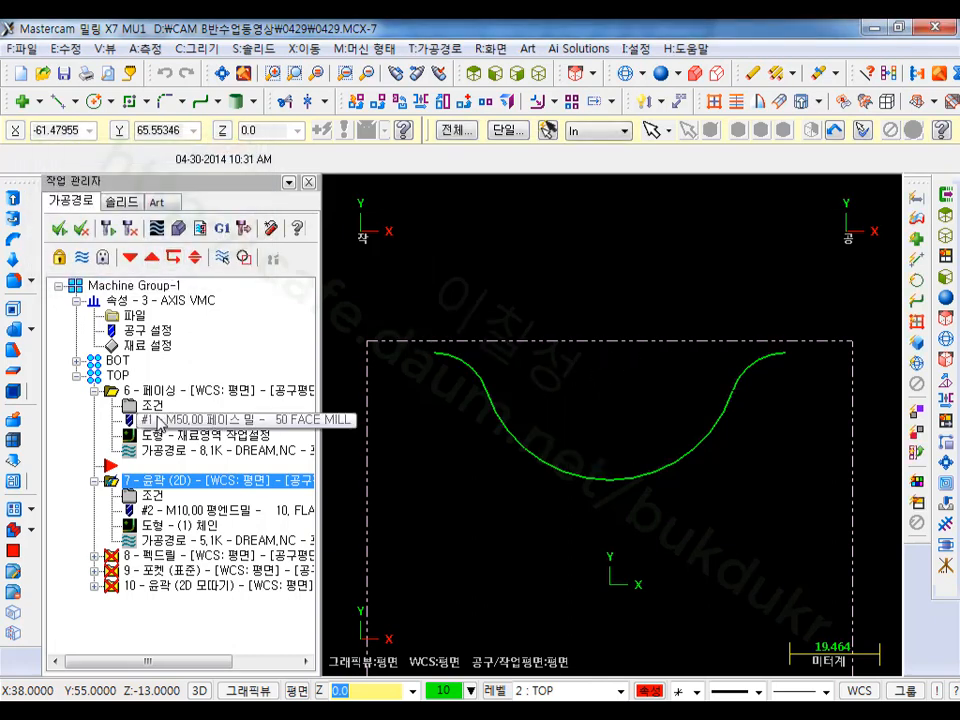
# Step: Enable side multi-passes on 2D contour operation 7 with 4 roughing passes at 7 mm spacing, and regenerate its toolpath
pyautogui.click(150, 495)
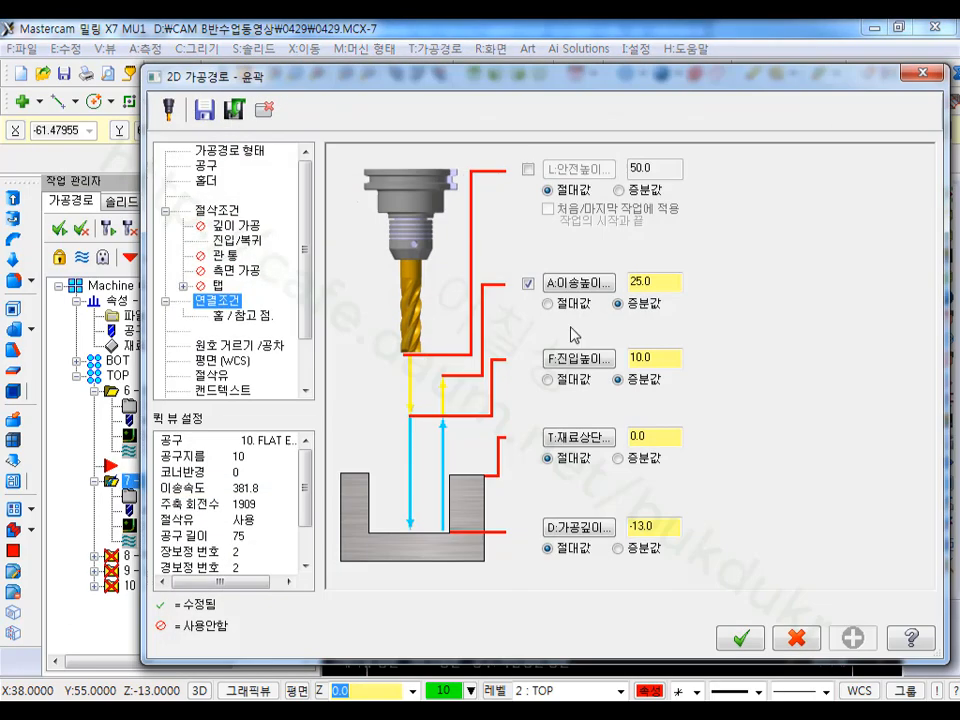
pyautogui.click(240, 270)
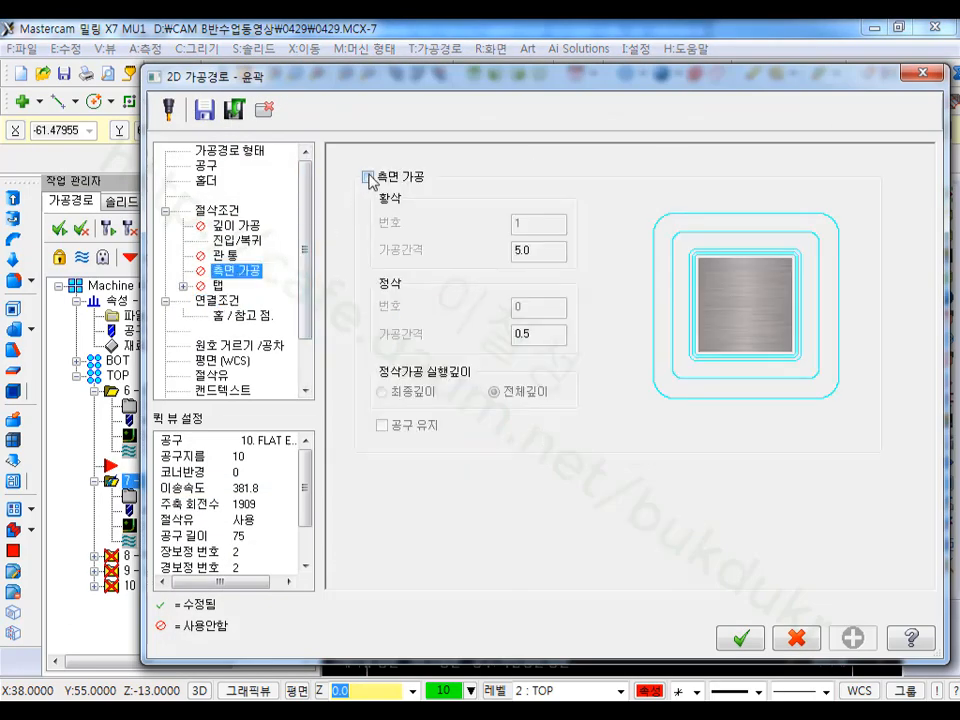
pyautogui.click(368, 177)
pyautogui.doubleClick(540, 225)
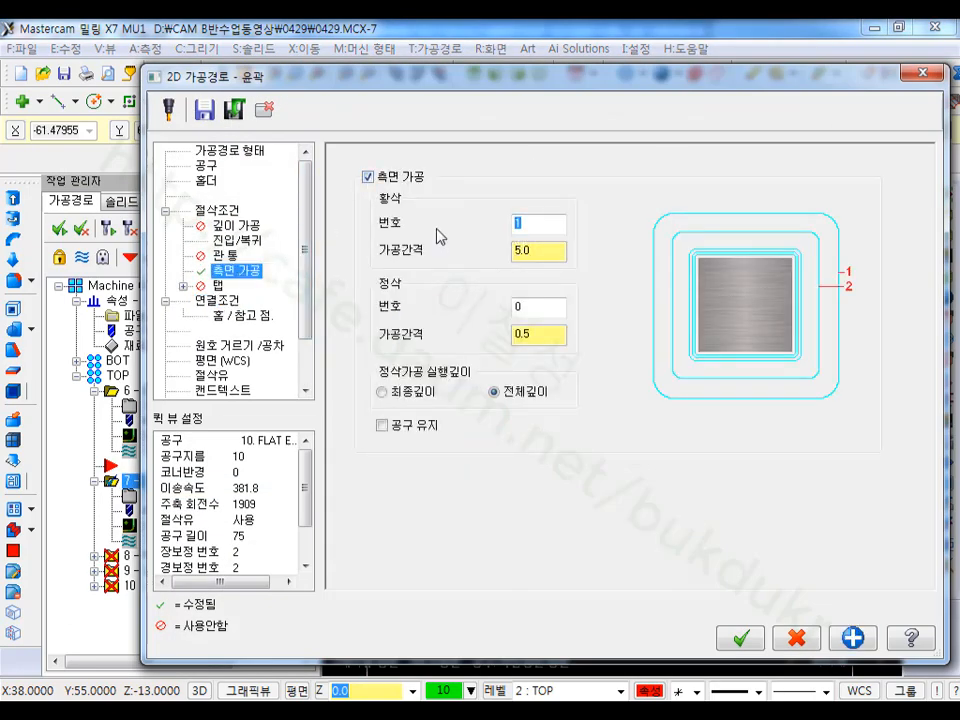
pyautogui.write('4')
pyautogui.doubleClick(550, 256)
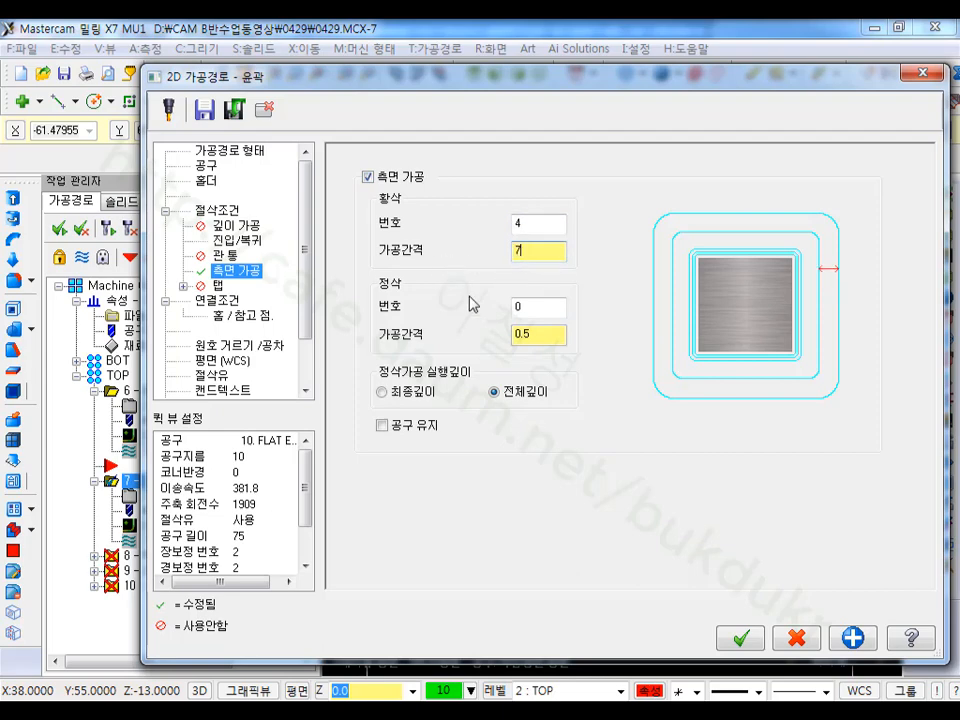
pyautogui.click(740, 638)
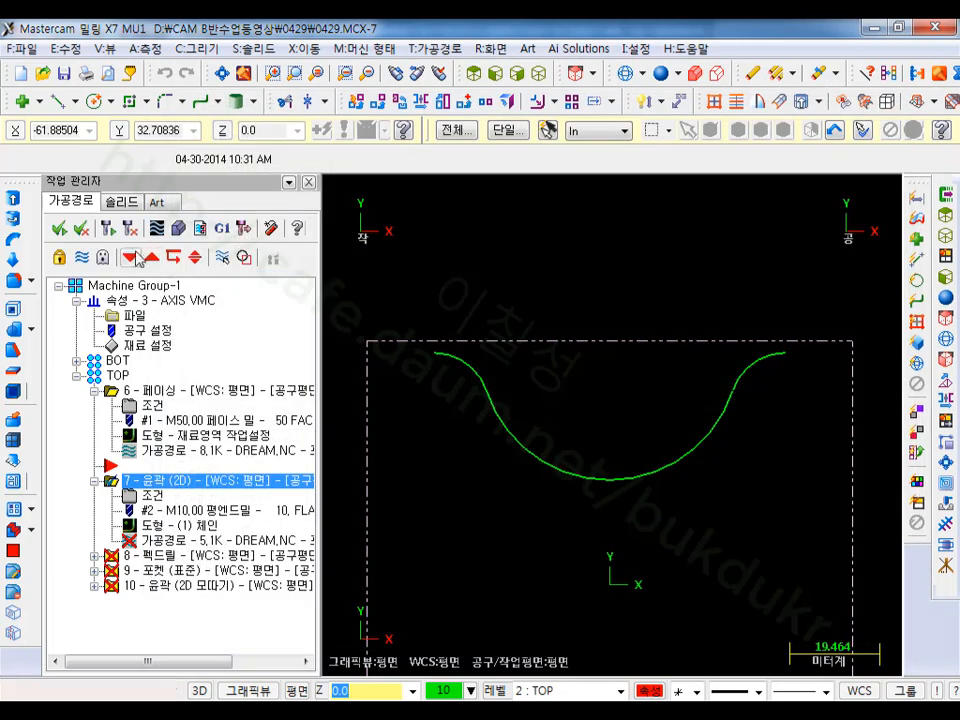
pyautogui.click(112, 232)
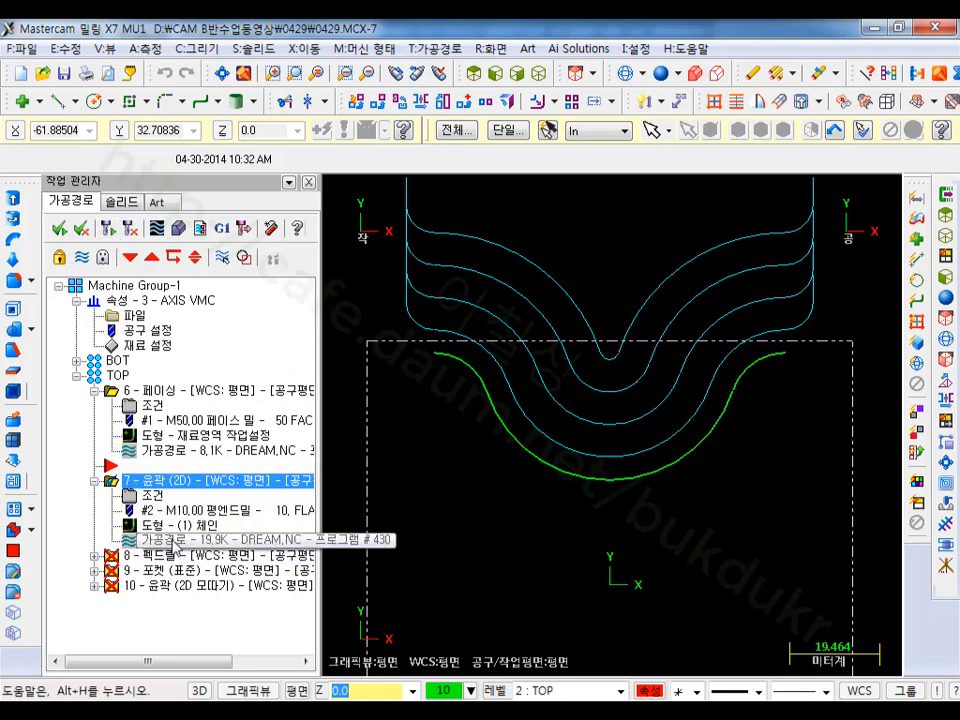
# Step: Backplot the regenerated 2D contour toolpath through to its end and close the simulation
pyautogui.click(155, 228)
pyautogui.moveTo(614, 197); pyautogui.dragTo(864, 268)
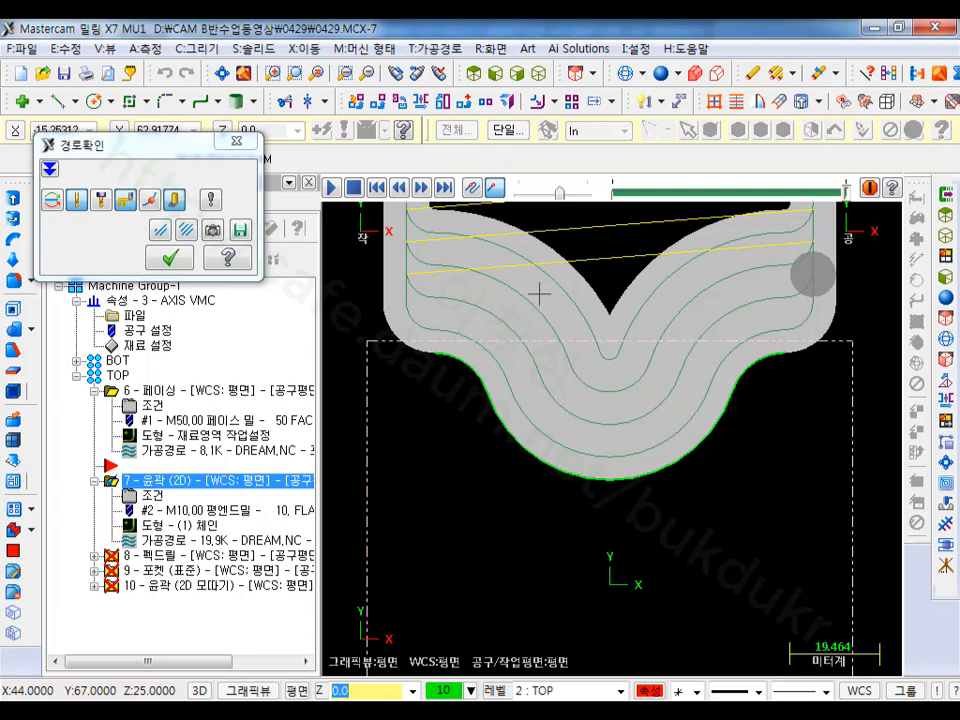
pyautogui.click(172, 258)
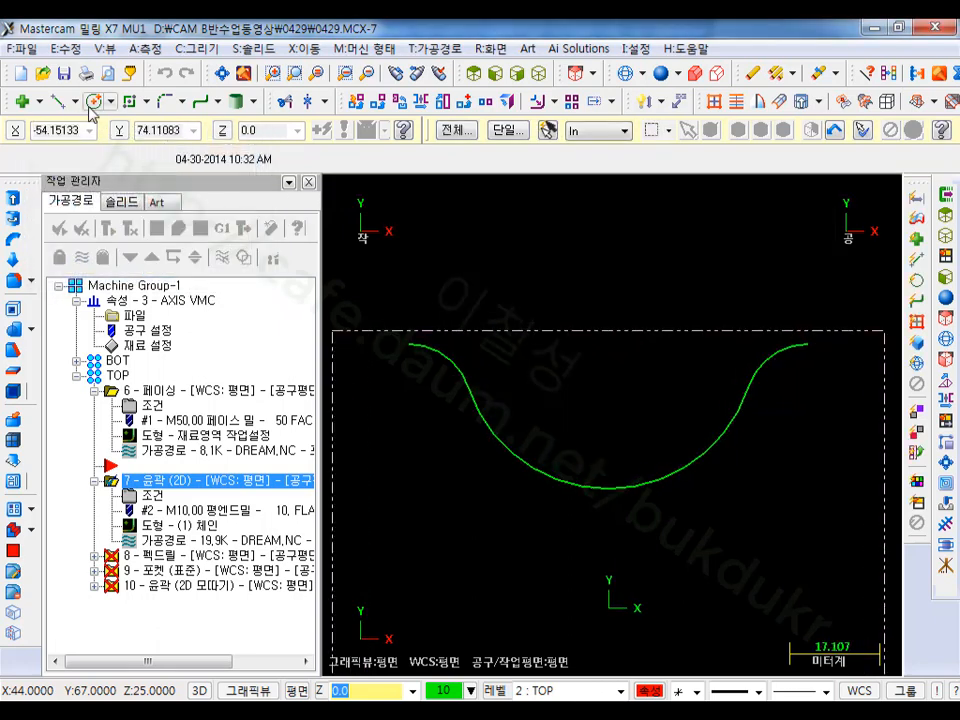
# Step: Draw a horizontal line joining the two upper endpoints of the open contour curve
pyautogui.click(58, 101)
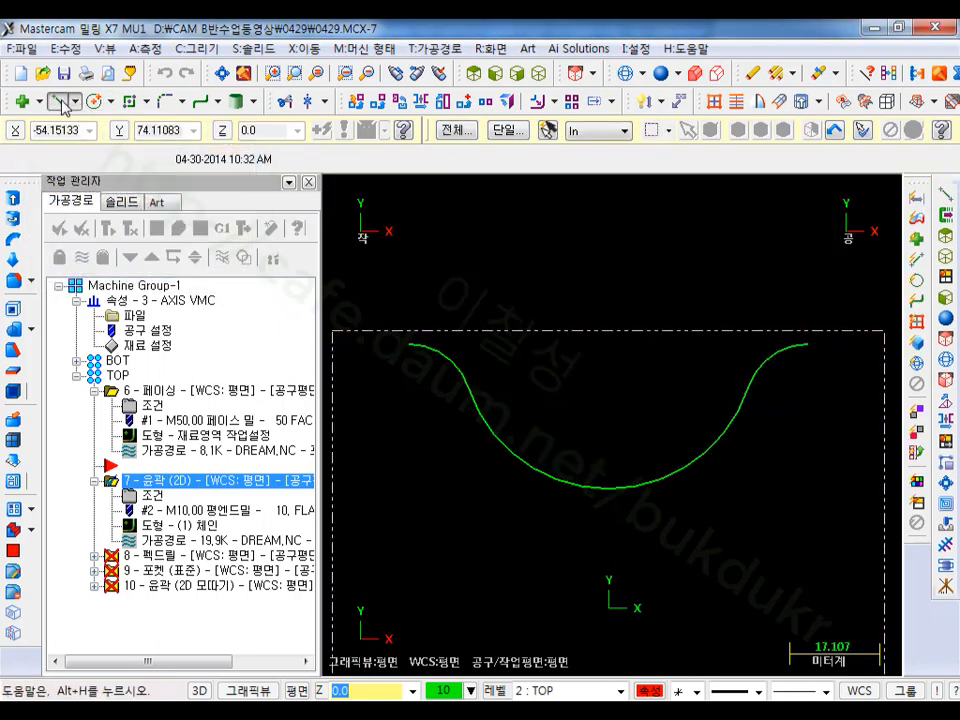
pyautogui.click(409, 343)
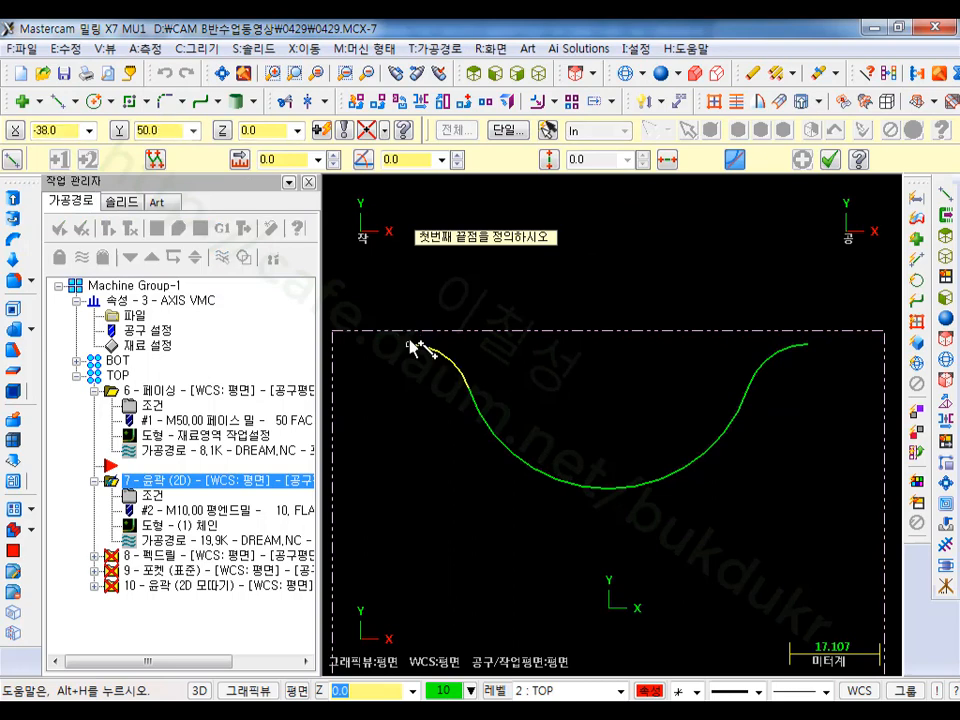
pyautogui.click(808, 344)
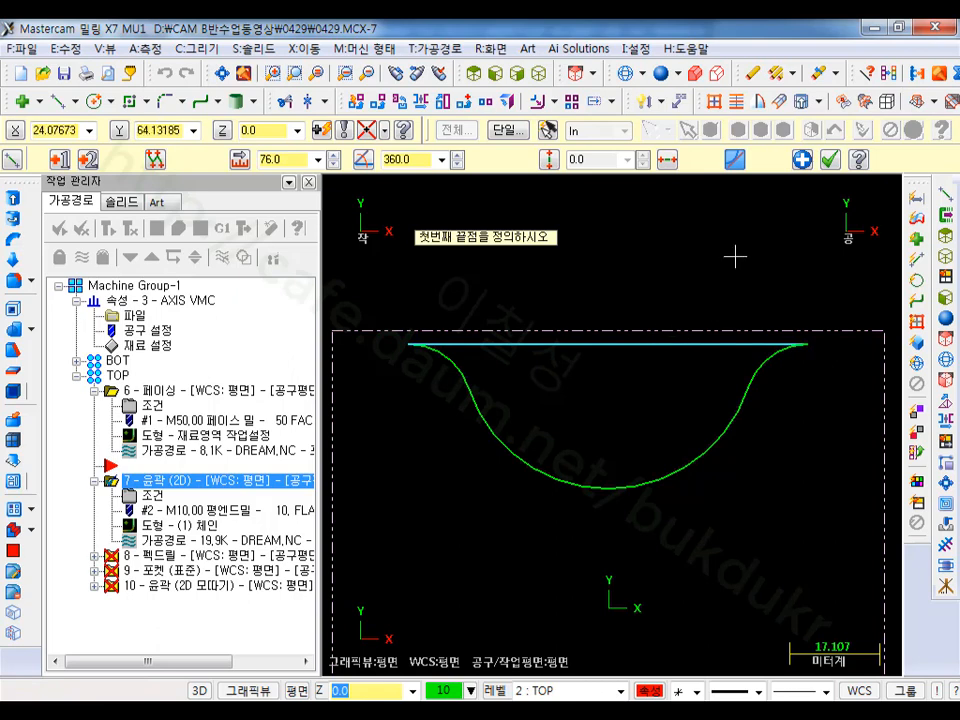
pyautogui.click(829, 159)
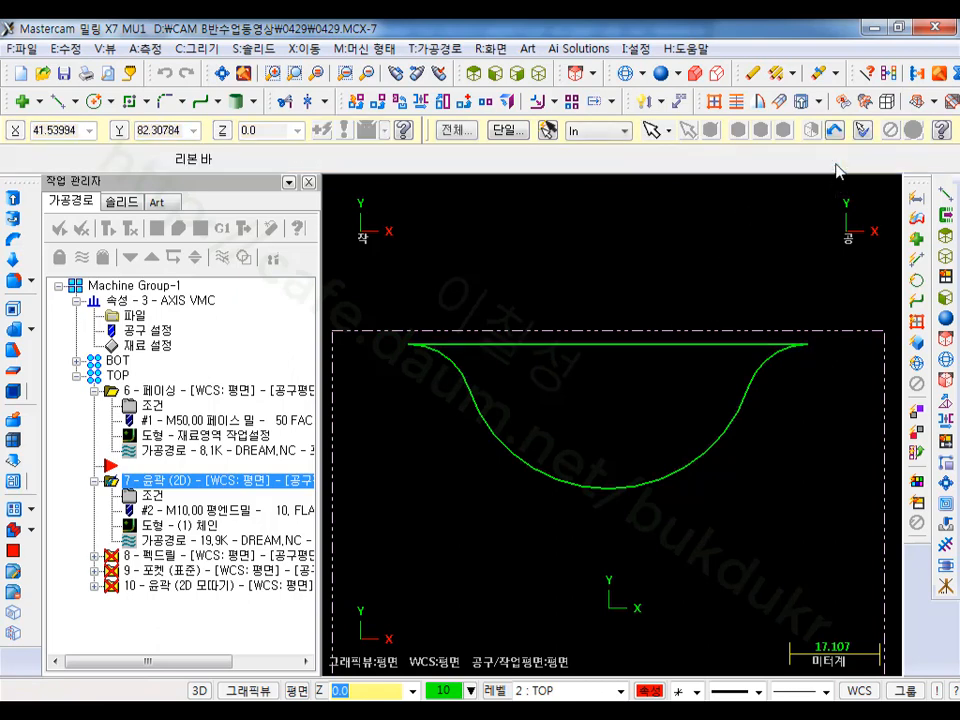
# Step: Offset the horizontal line 6 mm upward, beyond the stock edge, using the move option instead of copy
pyautogui.click(554, 101)
pyautogui.click(590, 153)
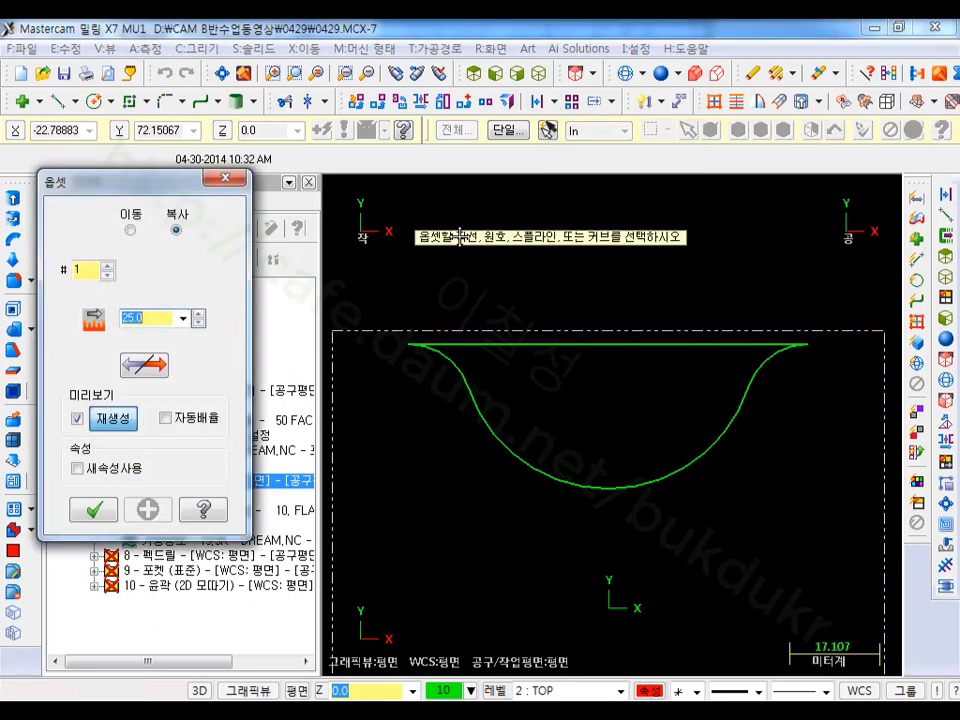
pyautogui.write('6')
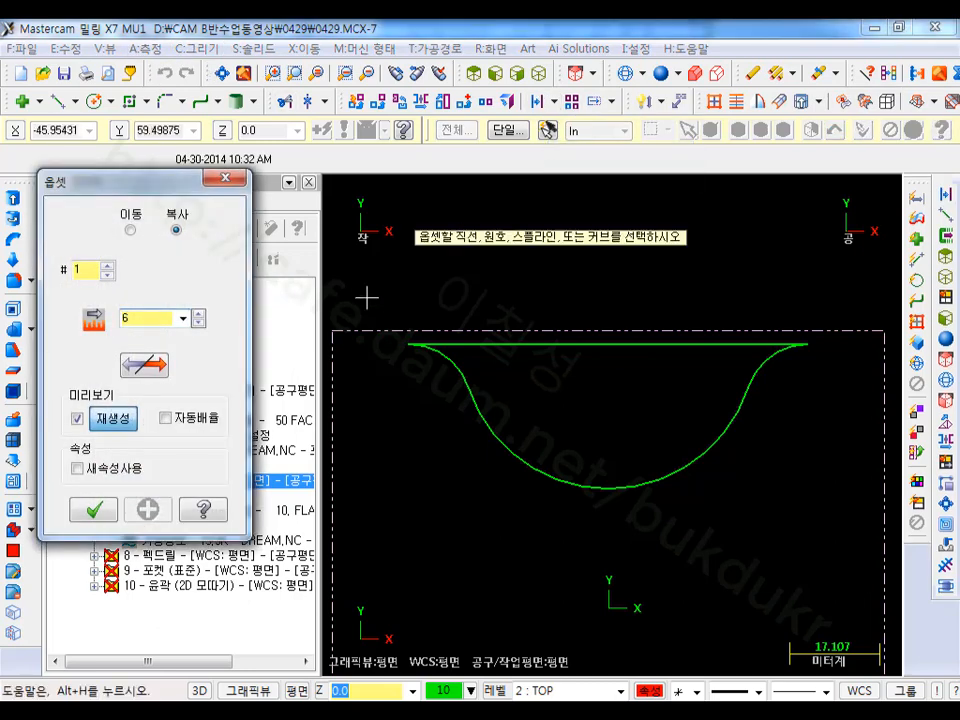
pyautogui.click(544, 344)
pyautogui.click(498, 292)
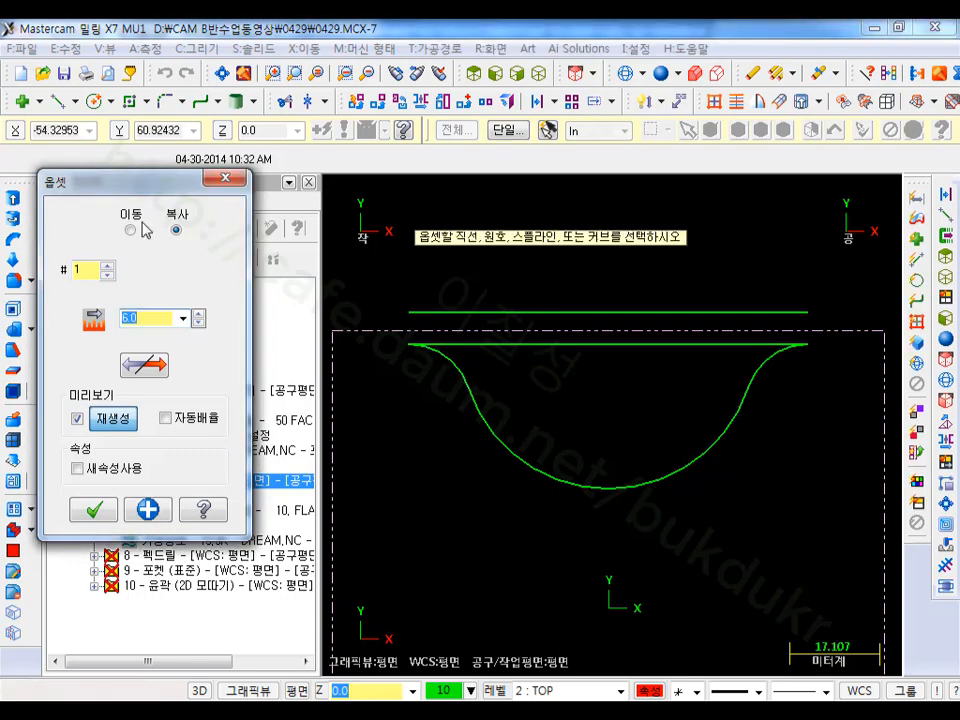
pyautogui.click(131, 231)
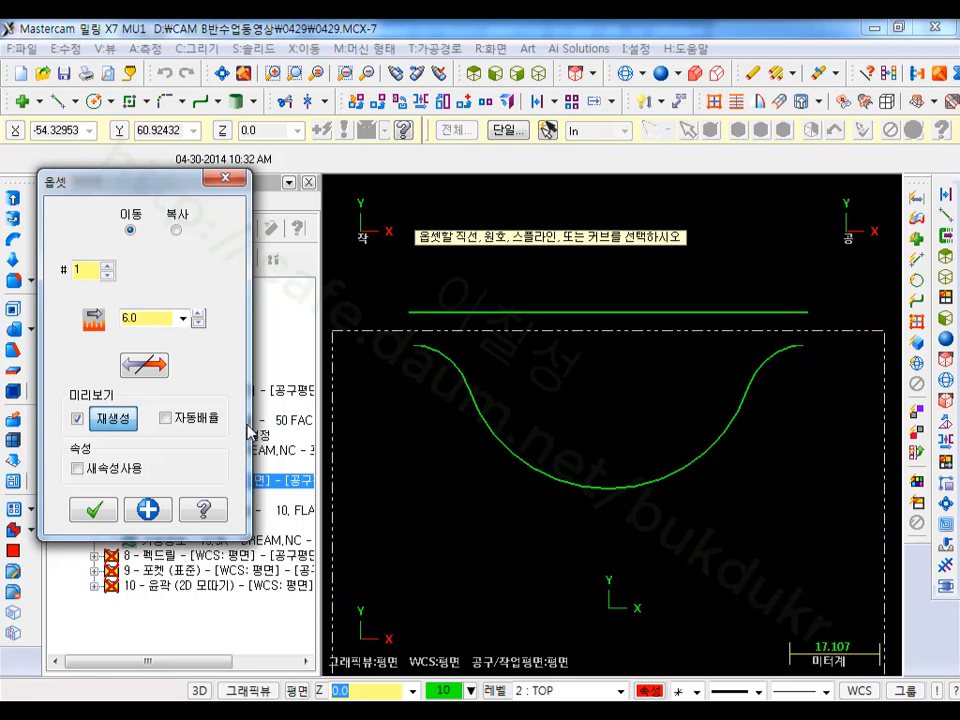
pyautogui.click(111, 511)
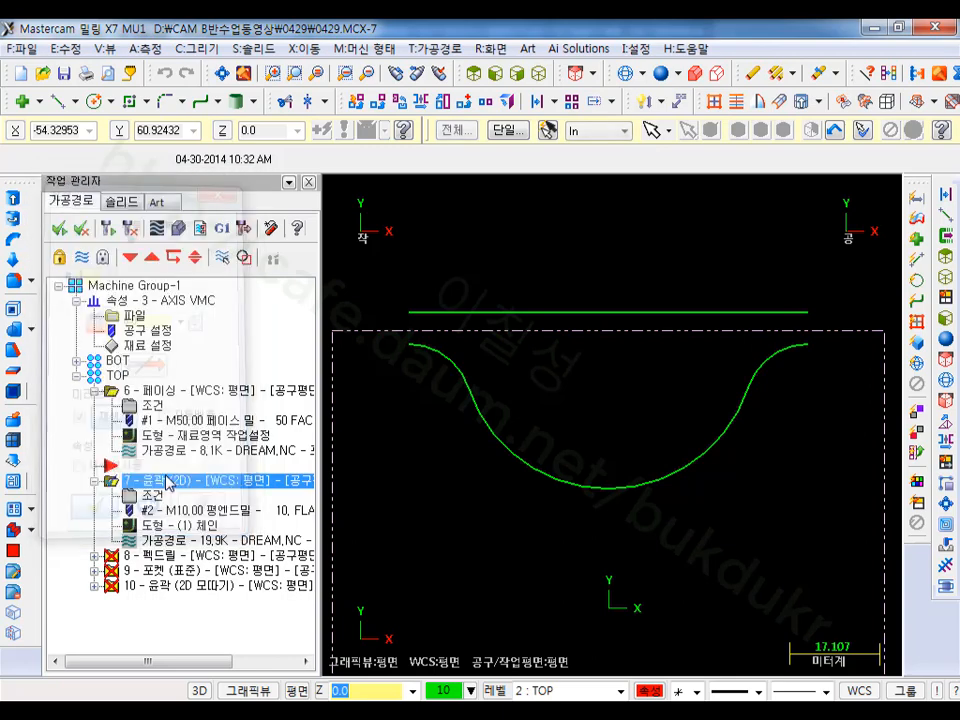
# Step: Close the profile with two vertical lines connecting the offset line's ends to the curve's upper endpoints
pyautogui.click(55, 101)
pyautogui.click(408, 312)
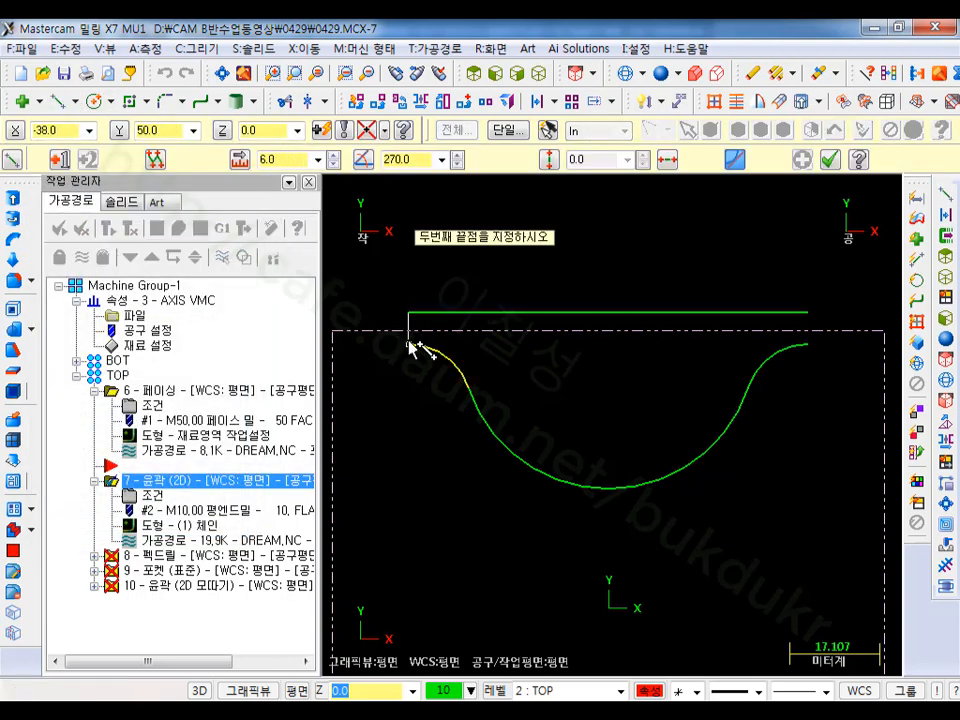
pyautogui.click(408, 341)
pyautogui.click(808, 312)
pyautogui.click(808, 341)
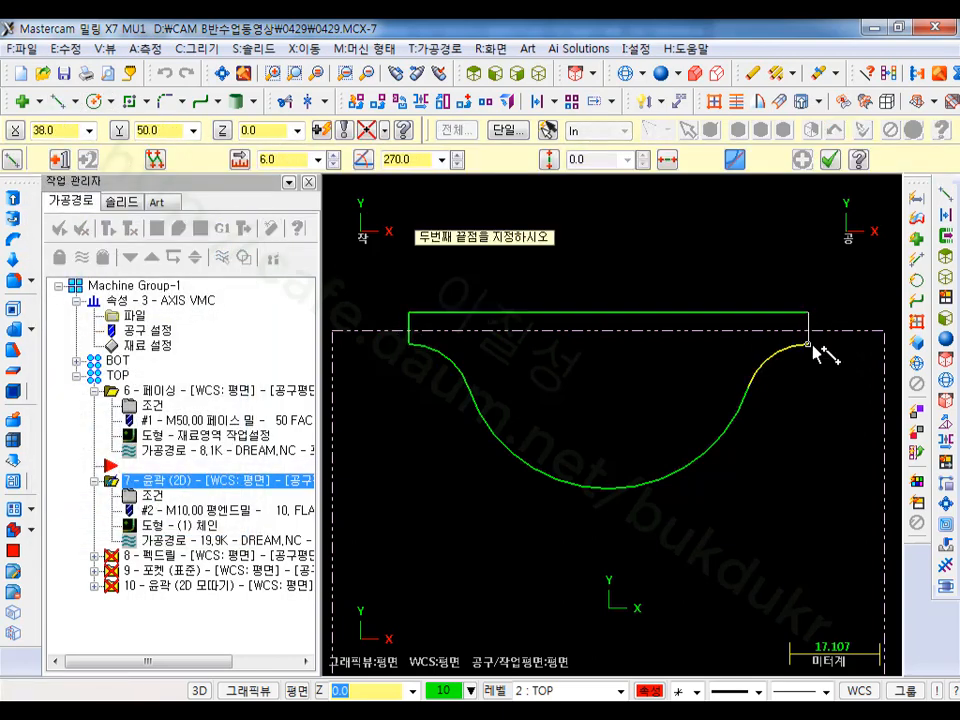
pyautogui.press('Escape')
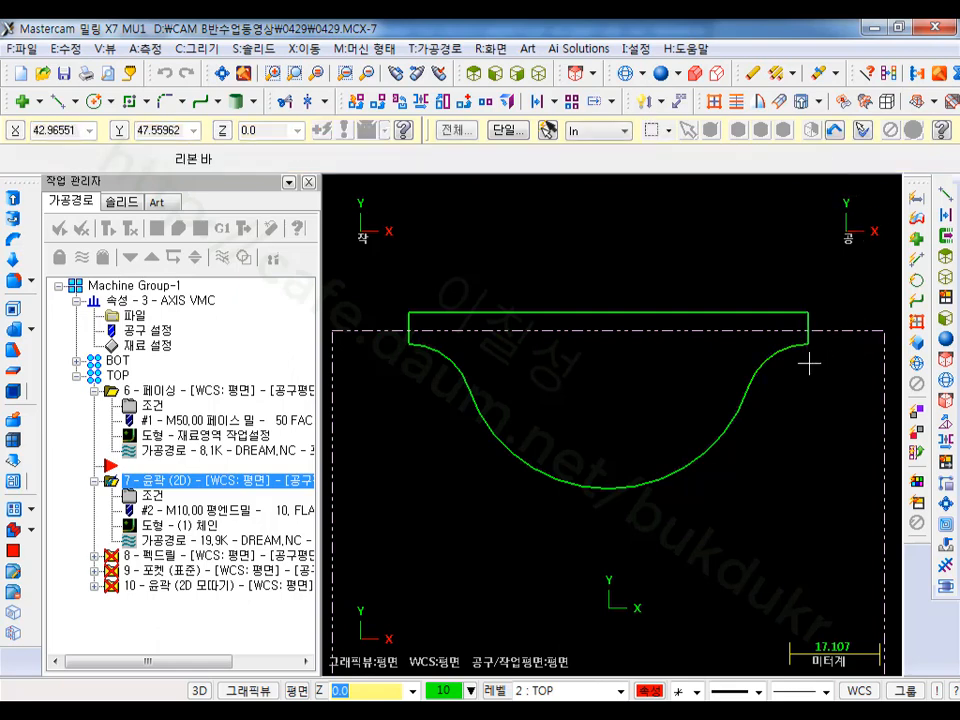
# Step: Insert a trim toolpath after contour operation 7, using the closed profile as boundary, keeping its inside and lifting the tool
pyautogui.scroll(-1, 733, 368)
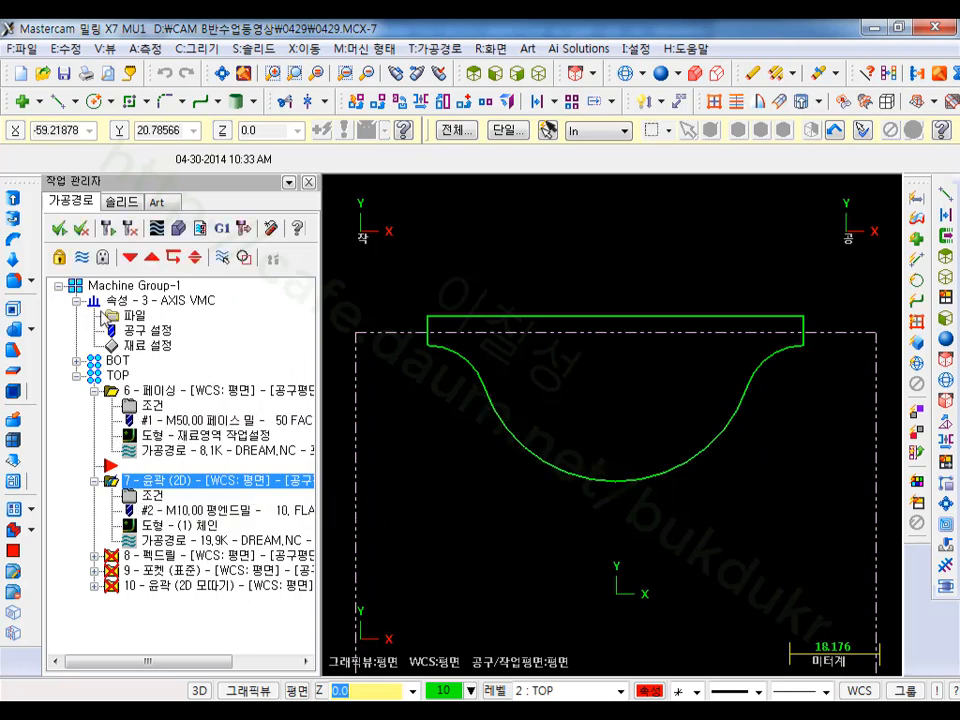
pyautogui.click(131, 257)
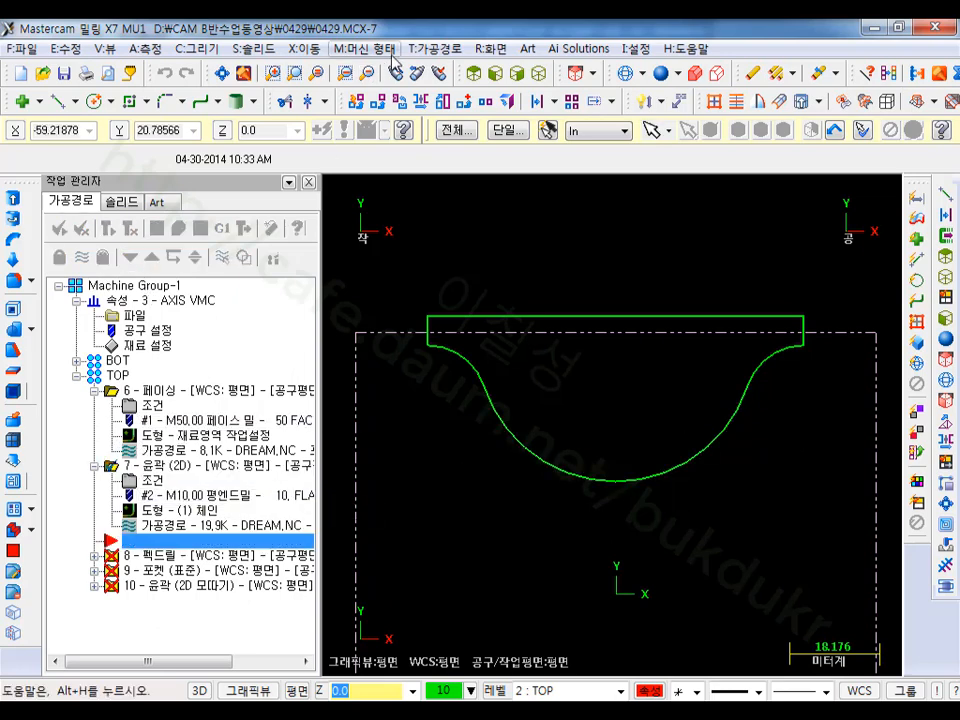
pyautogui.click(432, 48)
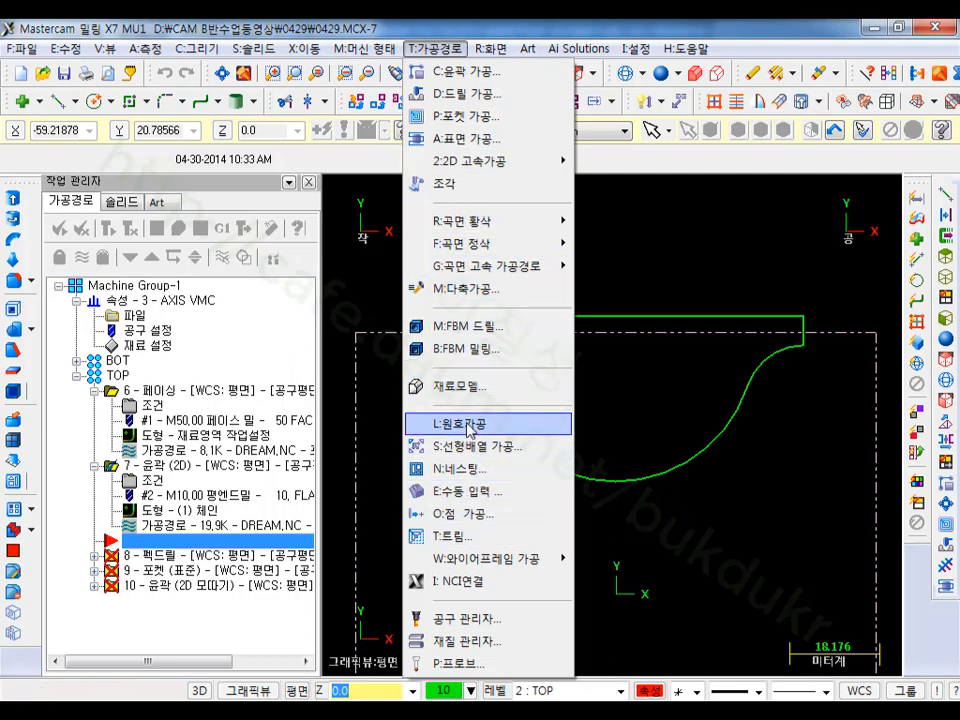
pyautogui.click(455, 536)
pyautogui.click(461, 378)
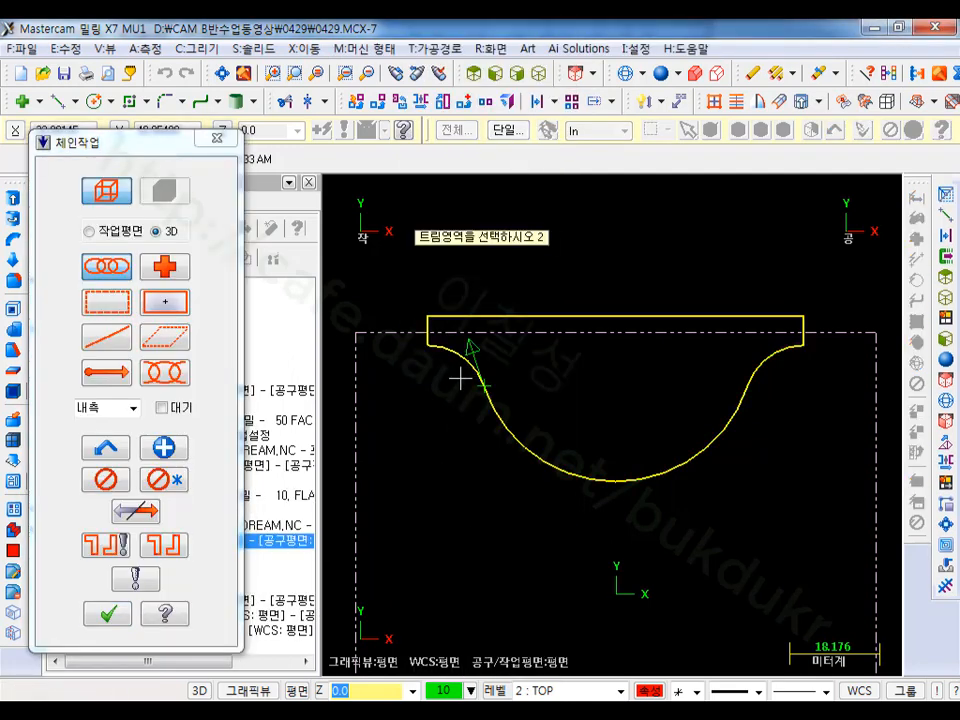
pyautogui.click(118, 613)
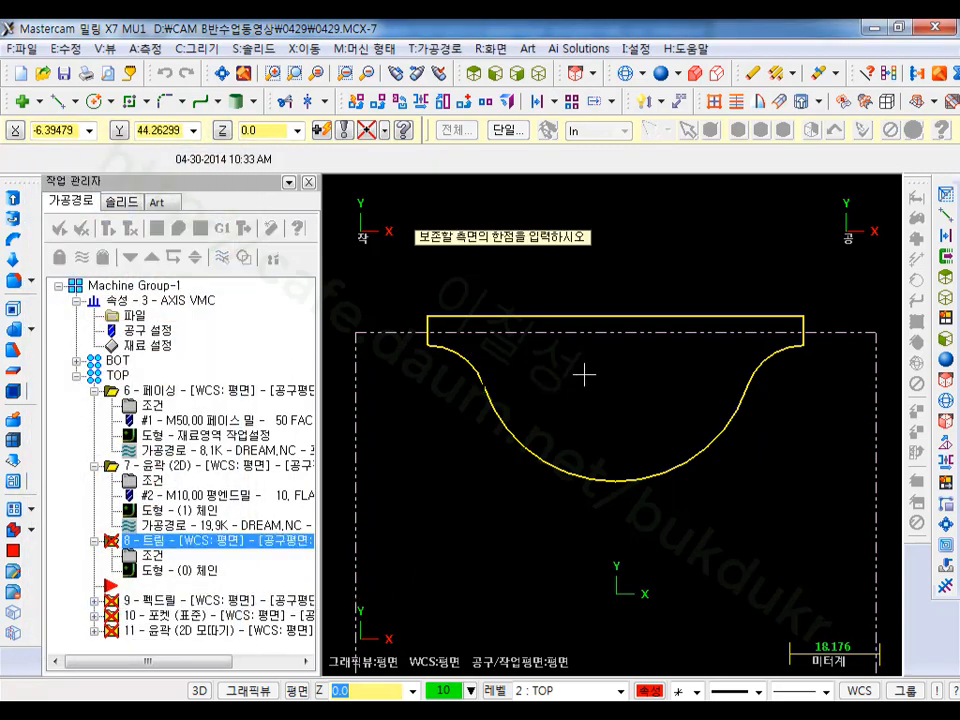
pyautogui.click(620, 389)
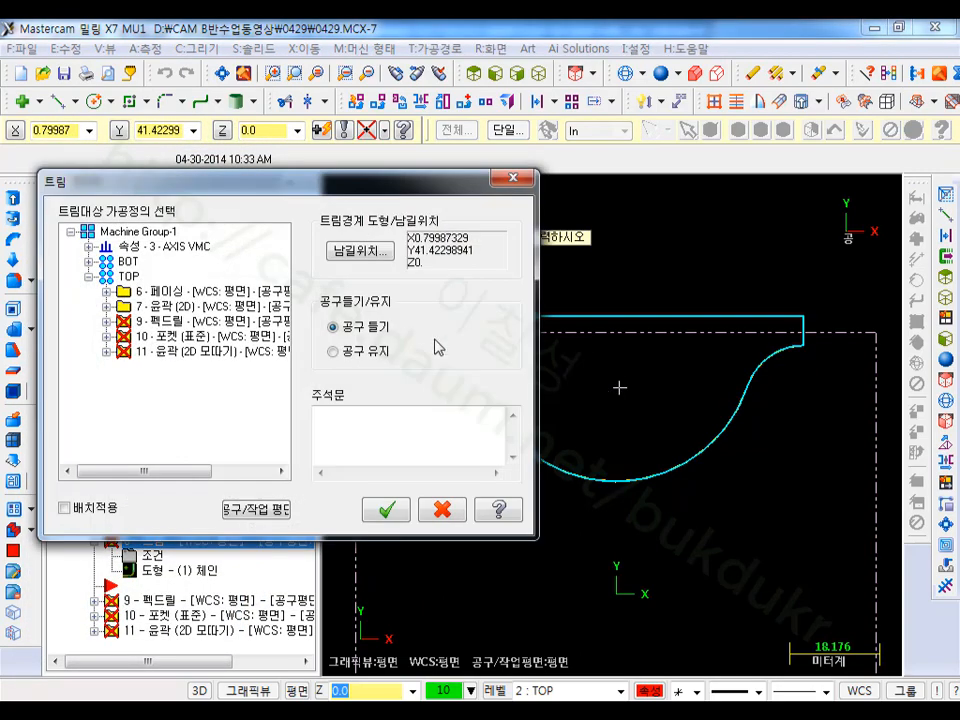
pyautogui.click(190, 306)
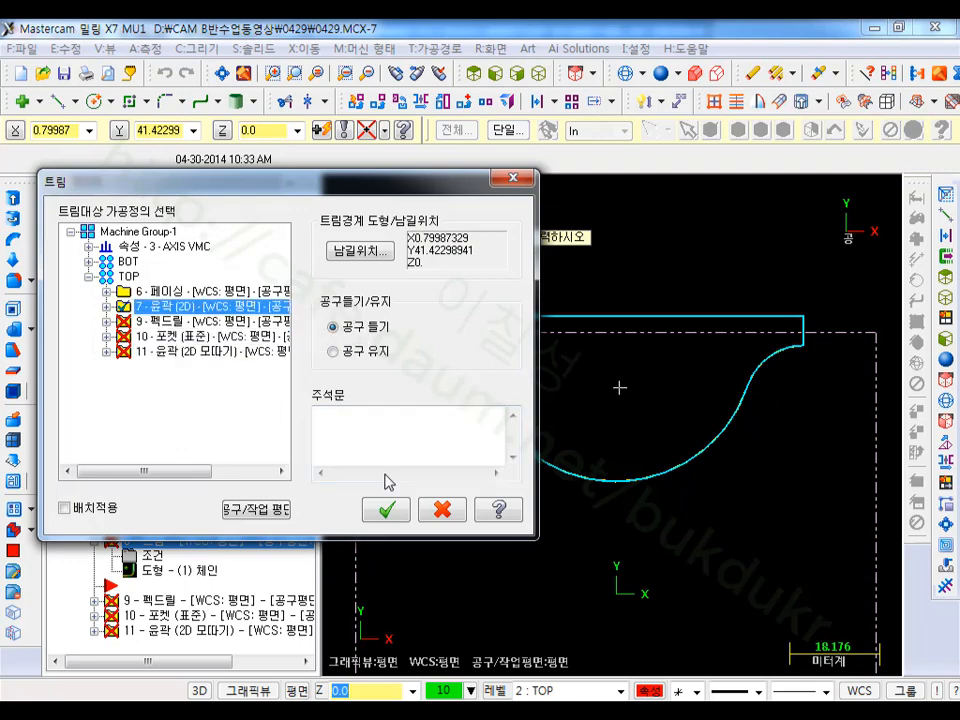
pyautogui.click(388, 511)
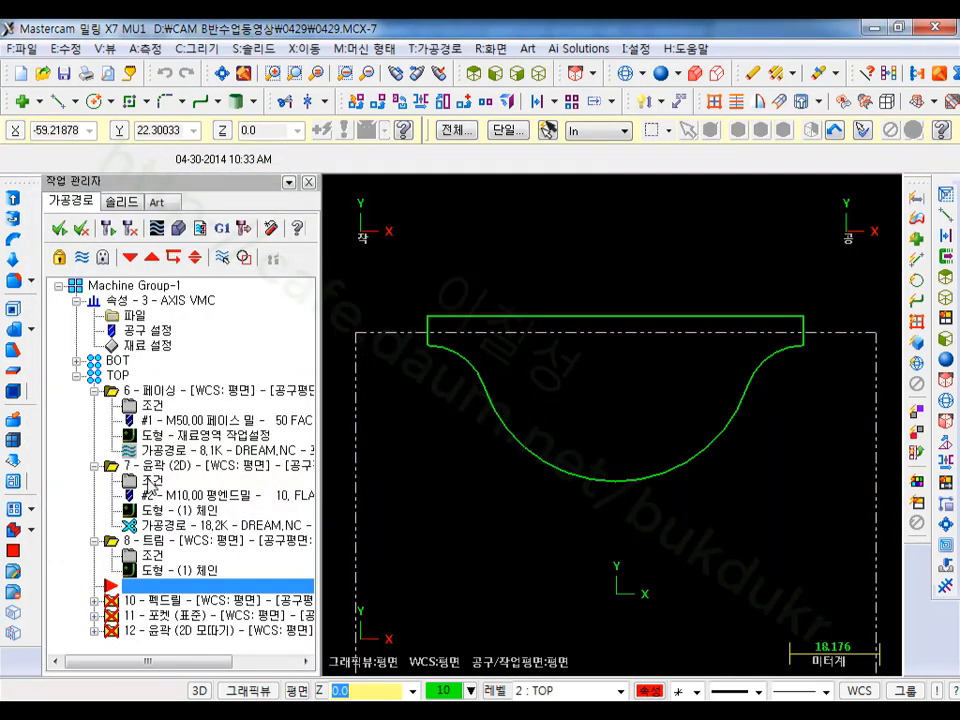
# Step: Collapse the facing operation and display only the selected contour operation's trimmed toolpath
pyautogui.click(96, 390)
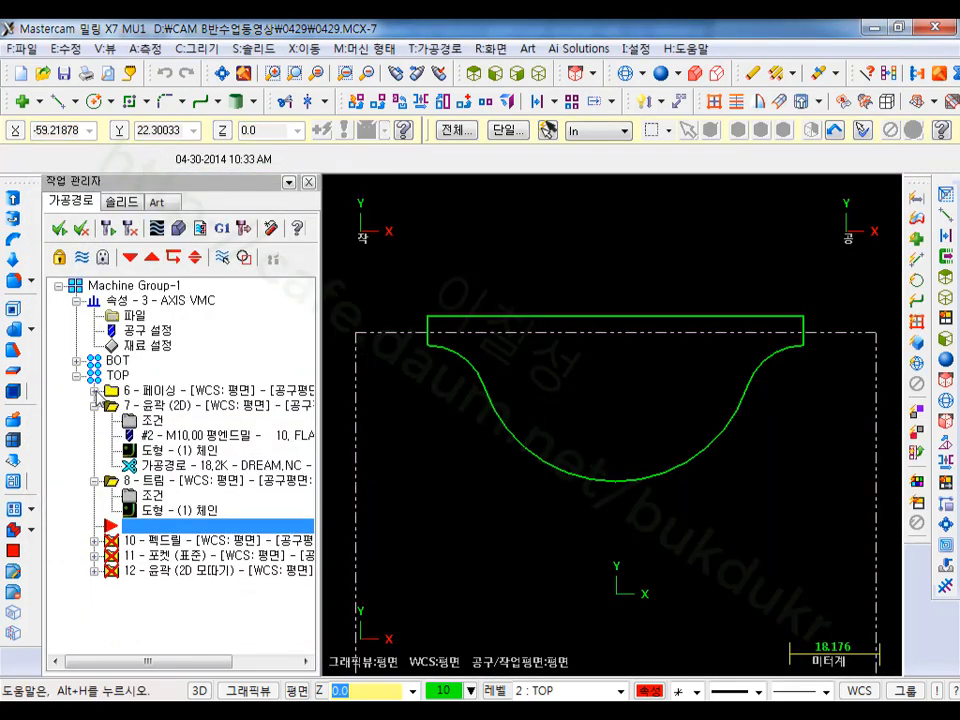
pyautogui.click(145, 407)
pyautogui.click(223, 260)
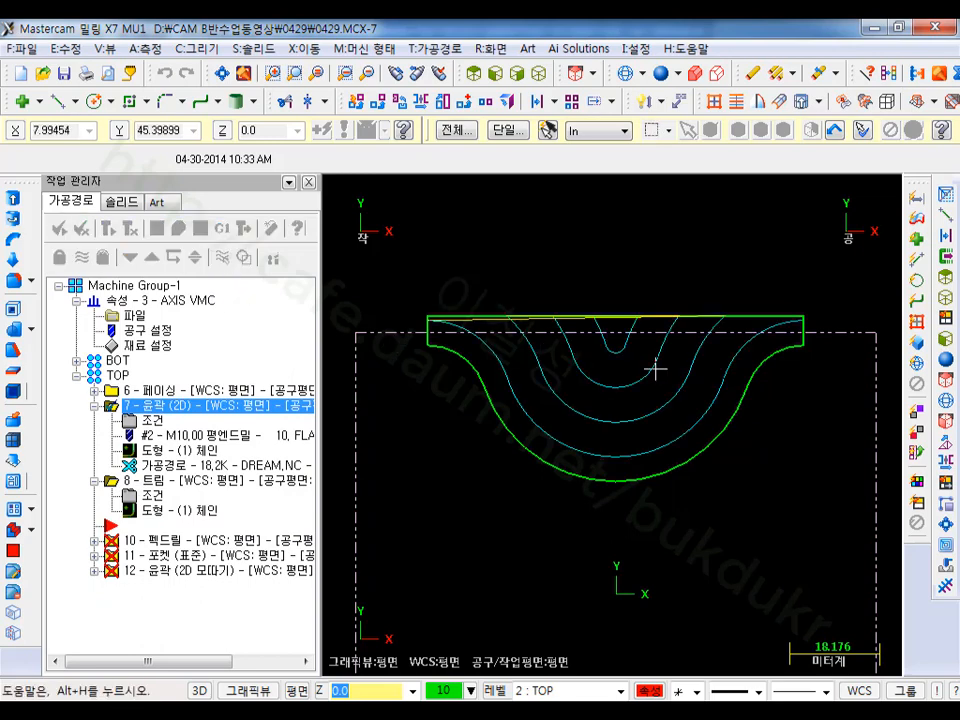
pyautogui.scroll(2, 617, 372)
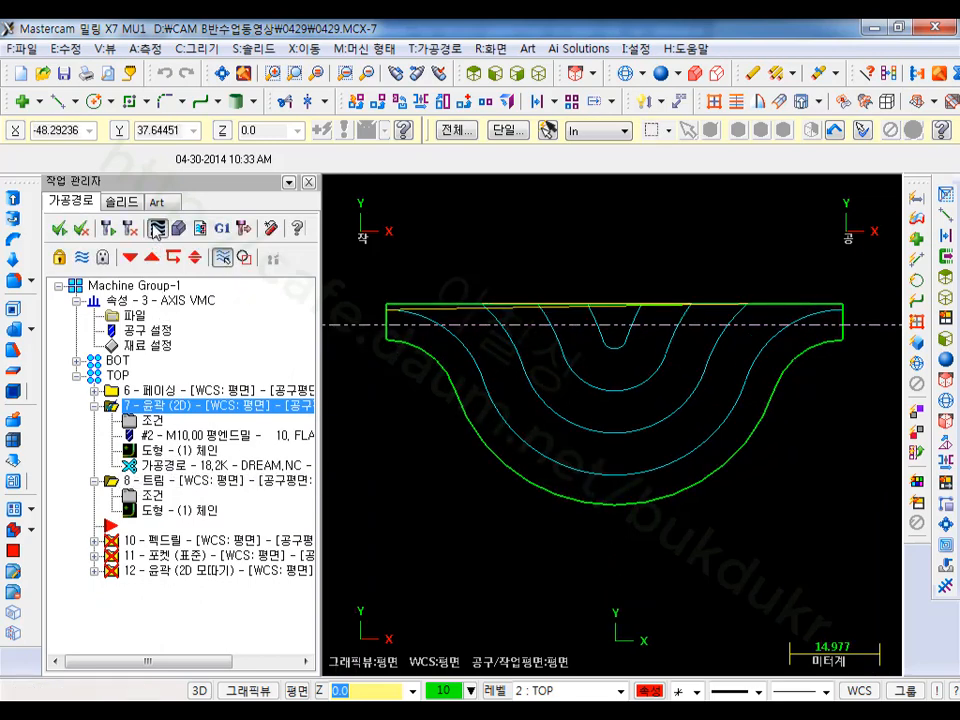
# Step: Backplot the trimmed contour toolpath to its end, adjusting the playback speed along the way, and close the simulation
pyautogui.click(157, 229)
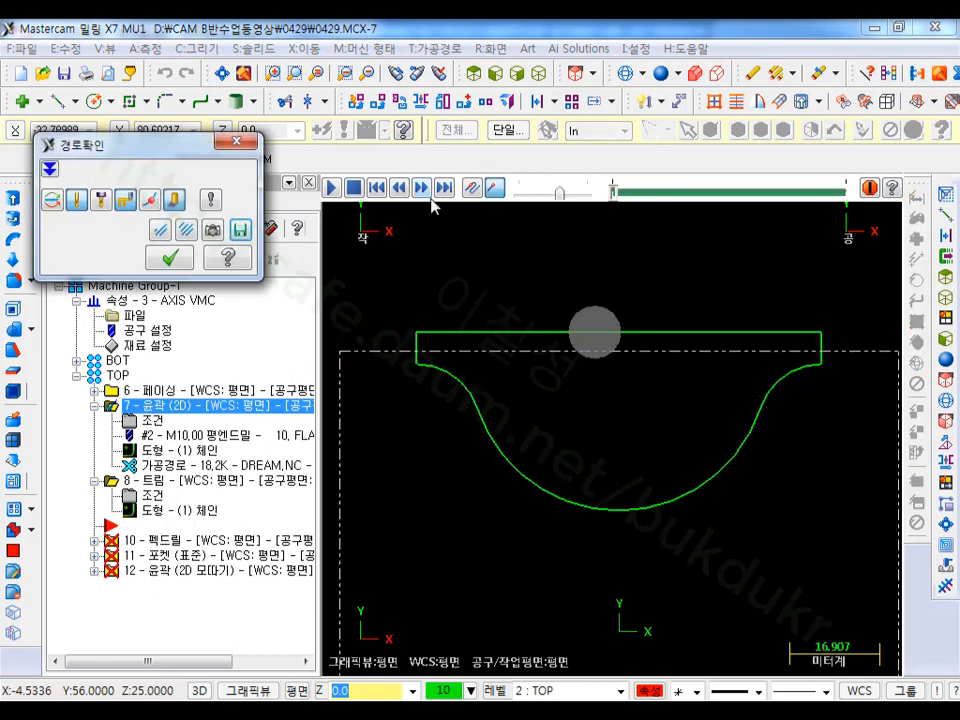
pyautogui.click(334, 188)
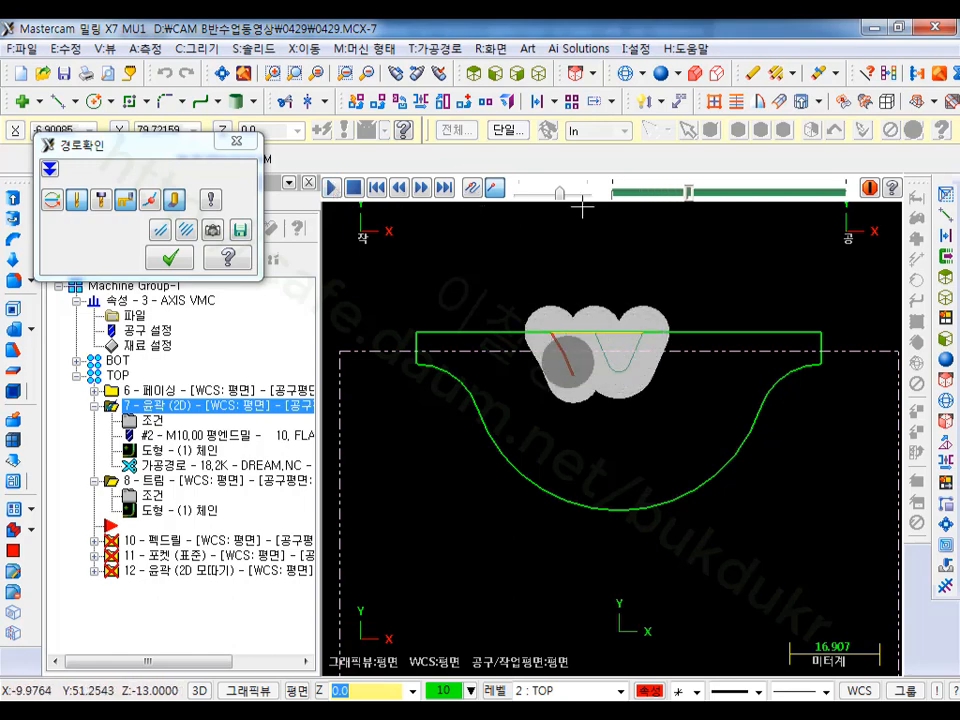
pyautogui.moveTo(561, 193); pyautogui.dragTo(576, 193)
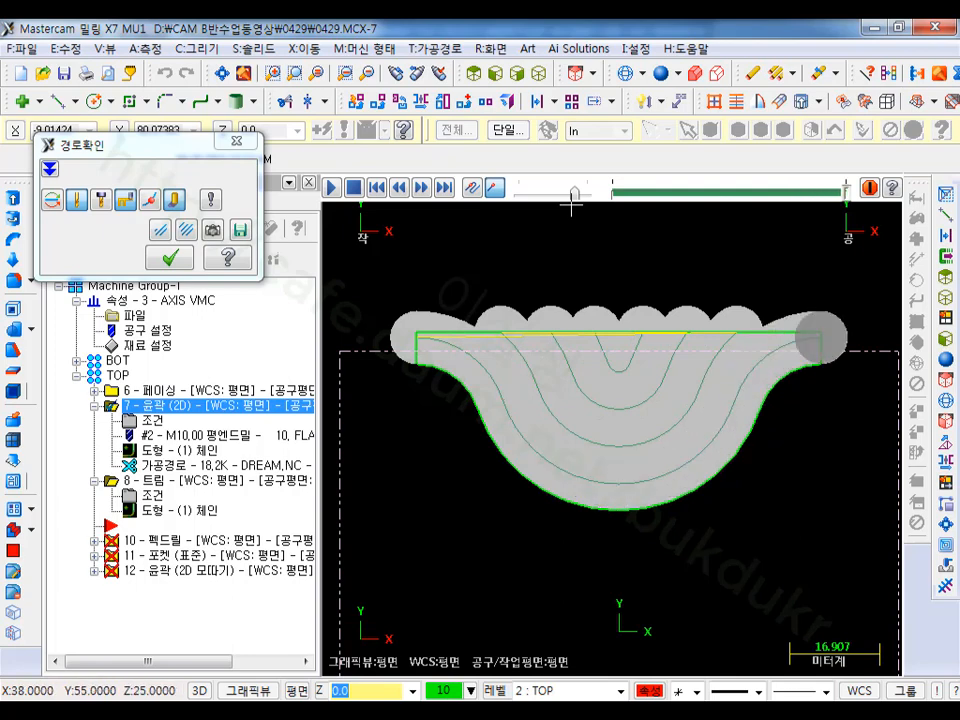
pyautogui.click(172, 258)
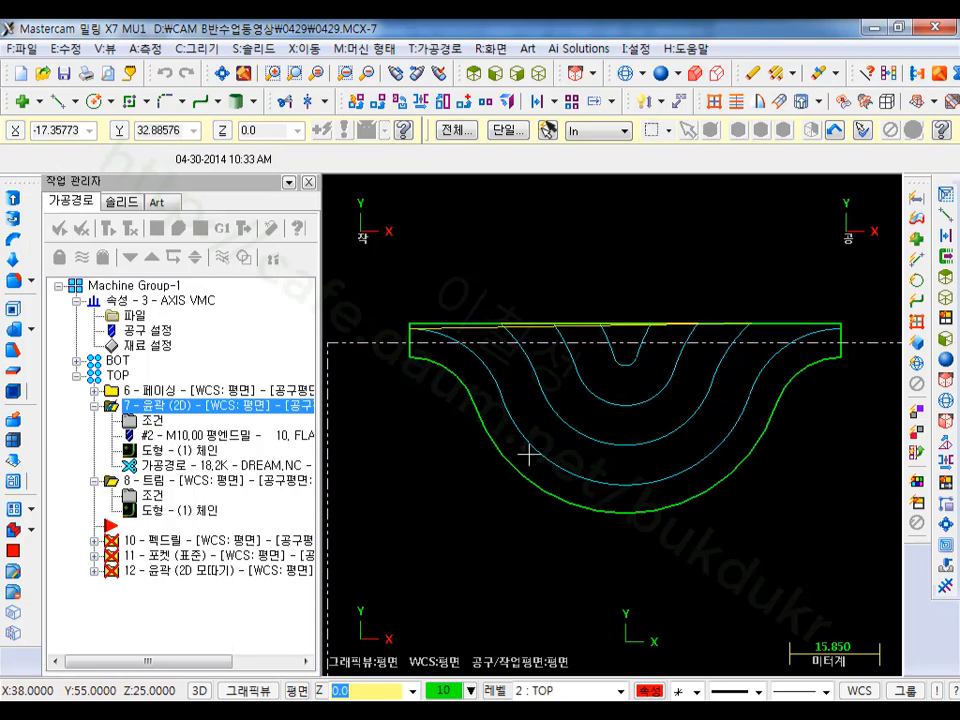
# Step: Run the solid verification of the trimmed contour operation 7 to its end and examine the machined curved pocket
pyautogui.moveTo(527, 455); pyautogui.dragTo(341, 403, button='middle')
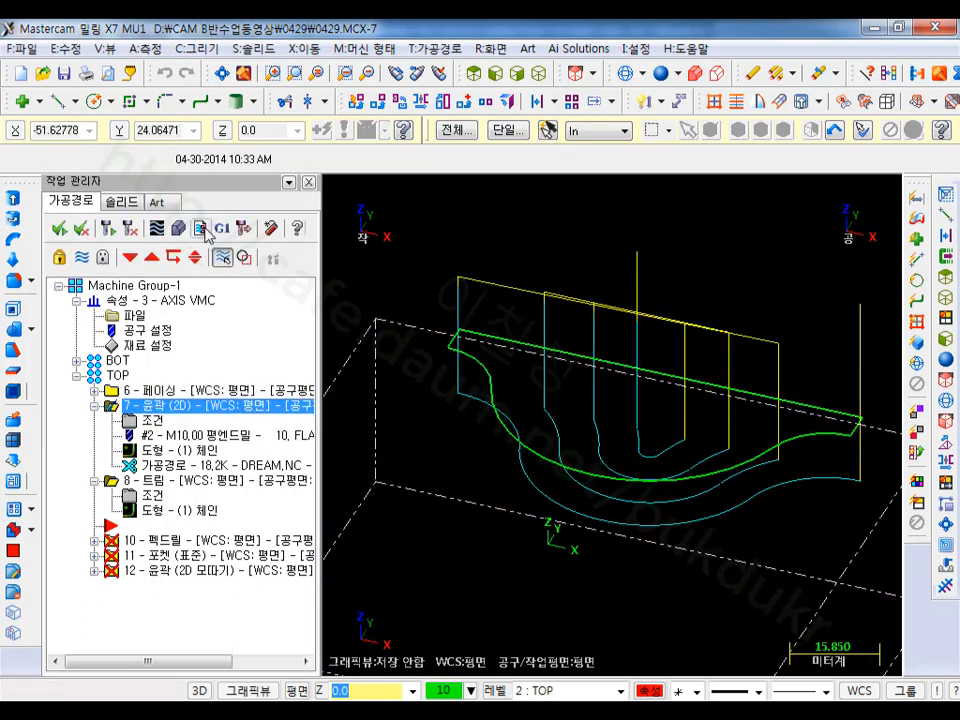
pyautogui.click(178, 228)
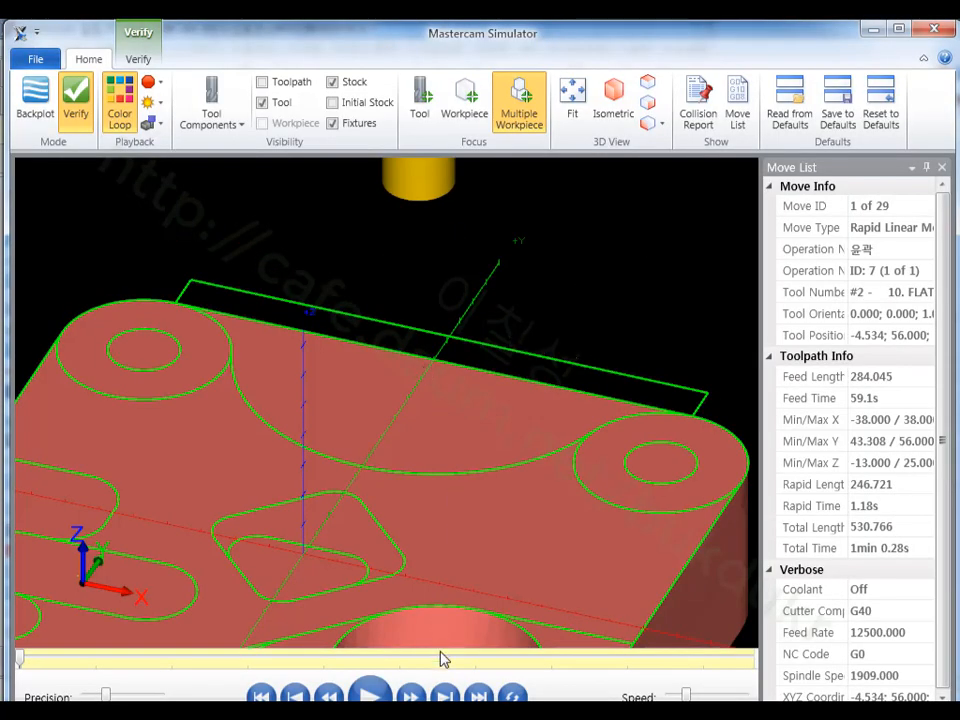
pyautogui.click(369, 695)
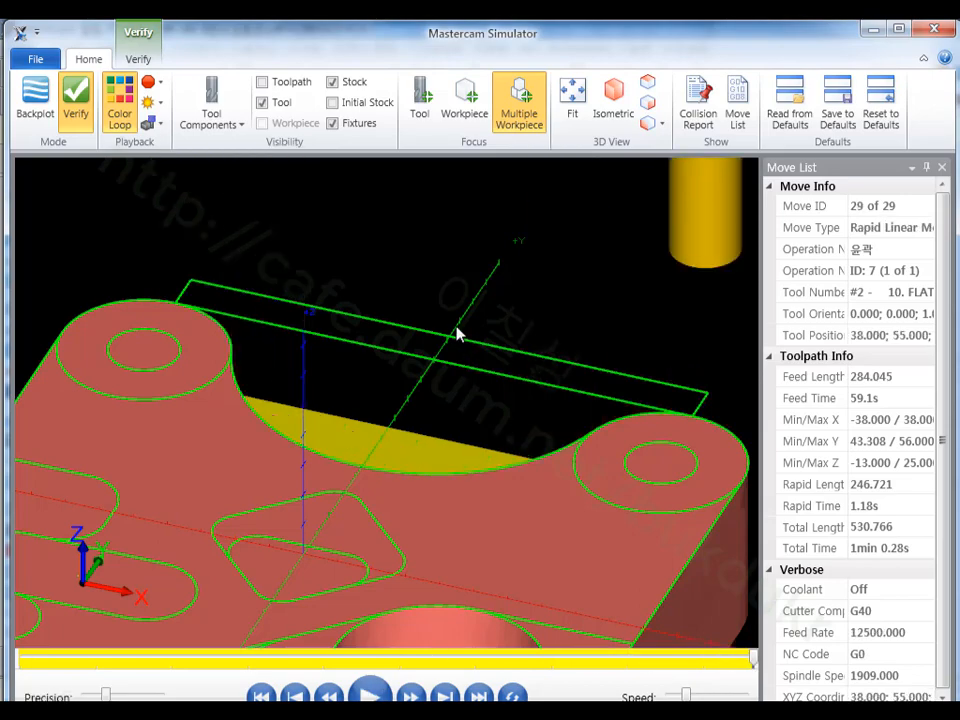
pyautogui.moveTo(457, 335); pyautogui.dragTo(317, 317, button='middle')
pyautogui.scroll(5, 450, 264)
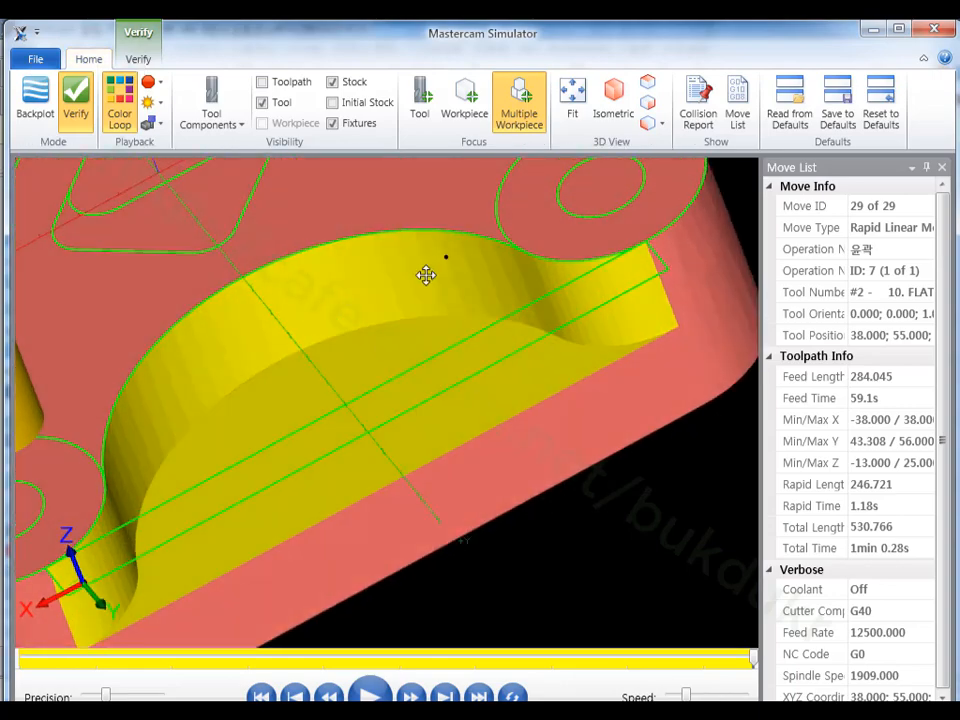
pyautogui.scroll(-5, 461, 279)
pyautogui.press('alt')
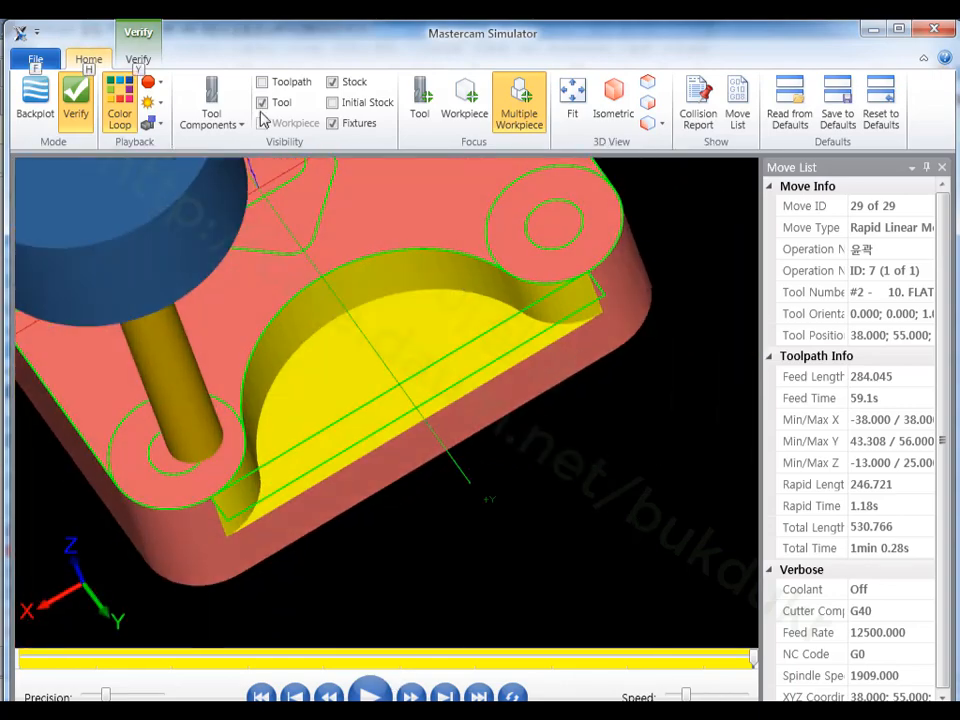
# Step: Replay the verification from the start and inspect the pocket's walls, floor and outer corners for leftover material
pyautogui.click(262, 694)
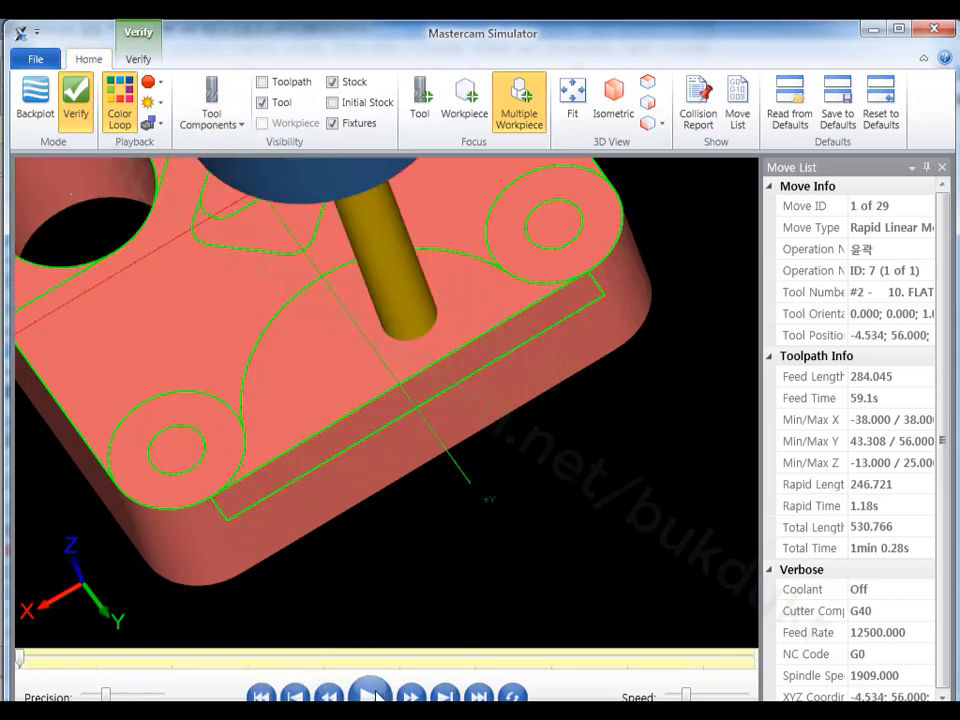
pyautogui.click(372, 695)
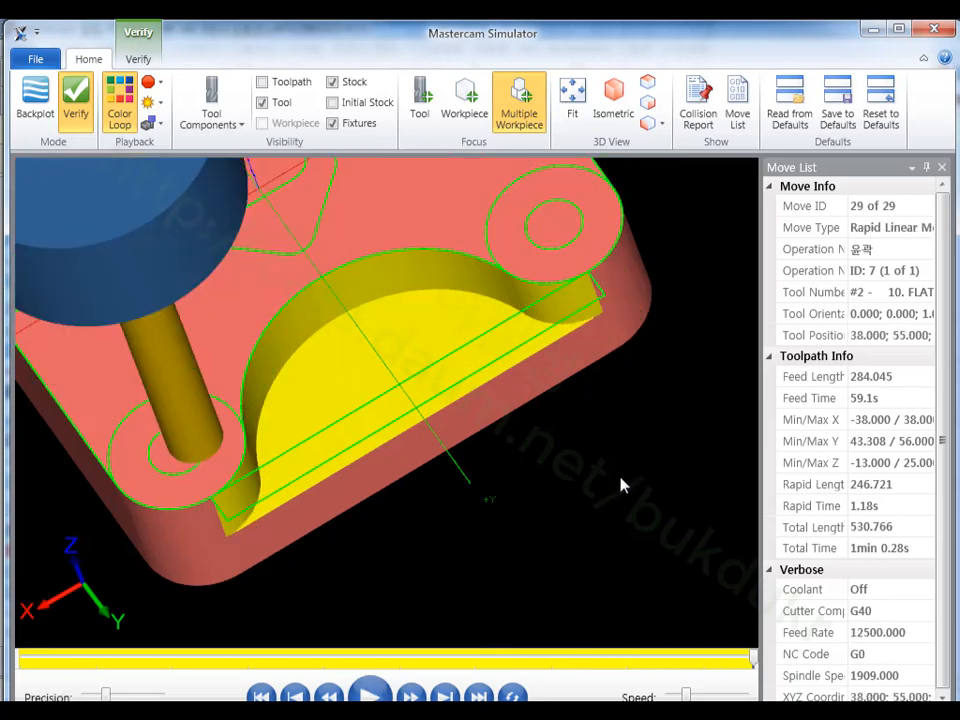
pyautogui.moveTo(604, 418); pyautogui.dragTo(573, 430, button='middle')
pyautogui.hotkey('alt', 'F1')
pyautogui.scroll(5, 563, 439)
pyautogui.scroll(2, 606, 382)
pyautogui.press('alt')
pyautogui.scroll(6, 589, 430)
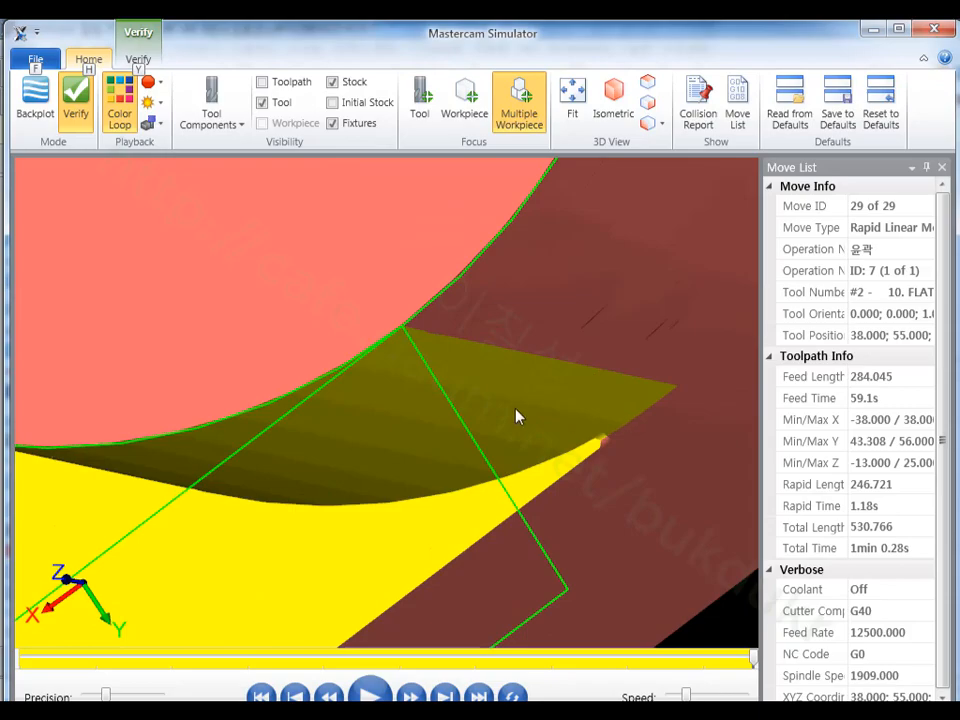
pyautogui.scroll(-4, 563, 375)
pyautogui.scroll(-8, 563, 381)
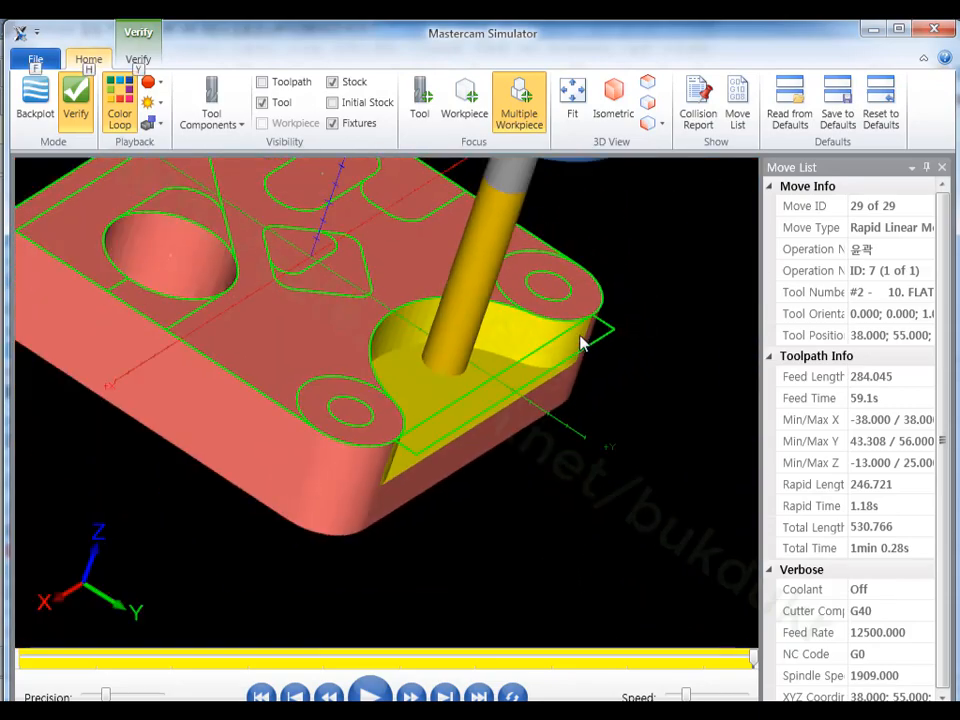
pyautogui.moveTo(582, 343); pyautogui.dragTo(446, 396, button='middle')
pyautogui.hotkey('alt', '7')
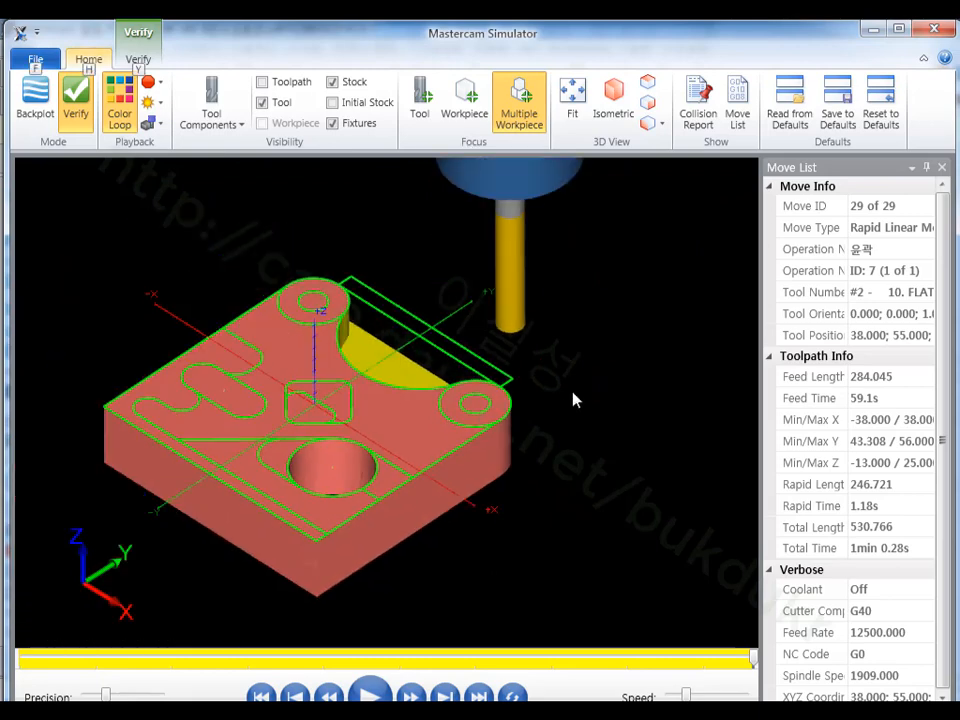
pyautogui.scroll(3, 370, 333)
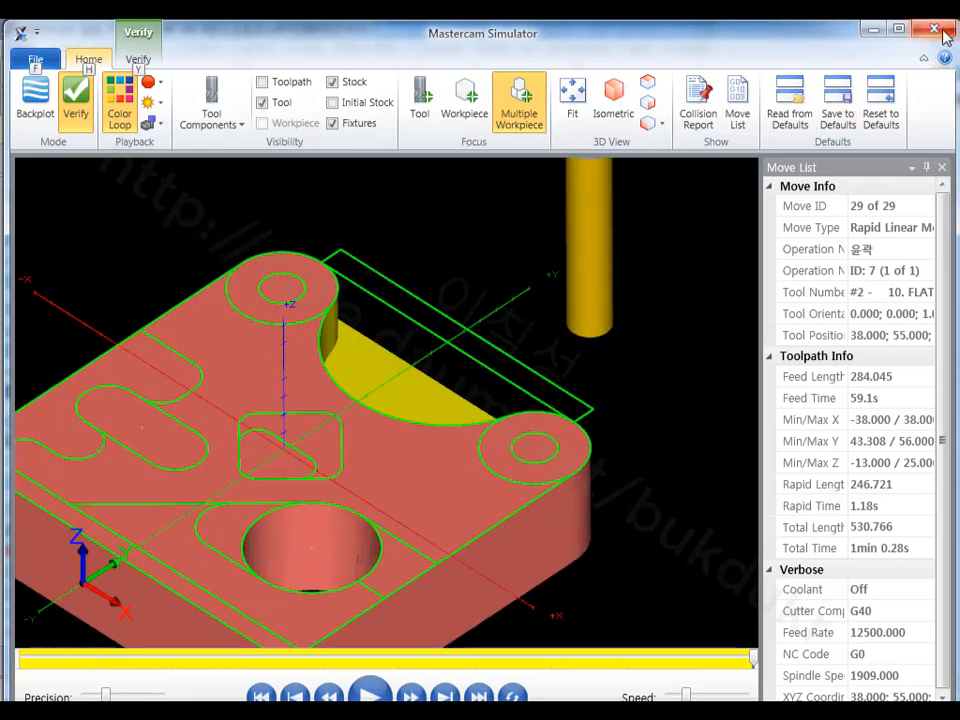
pyautogui.scroll(-3, 499, 259)
pyautogui.scroll(1, 335, 212)
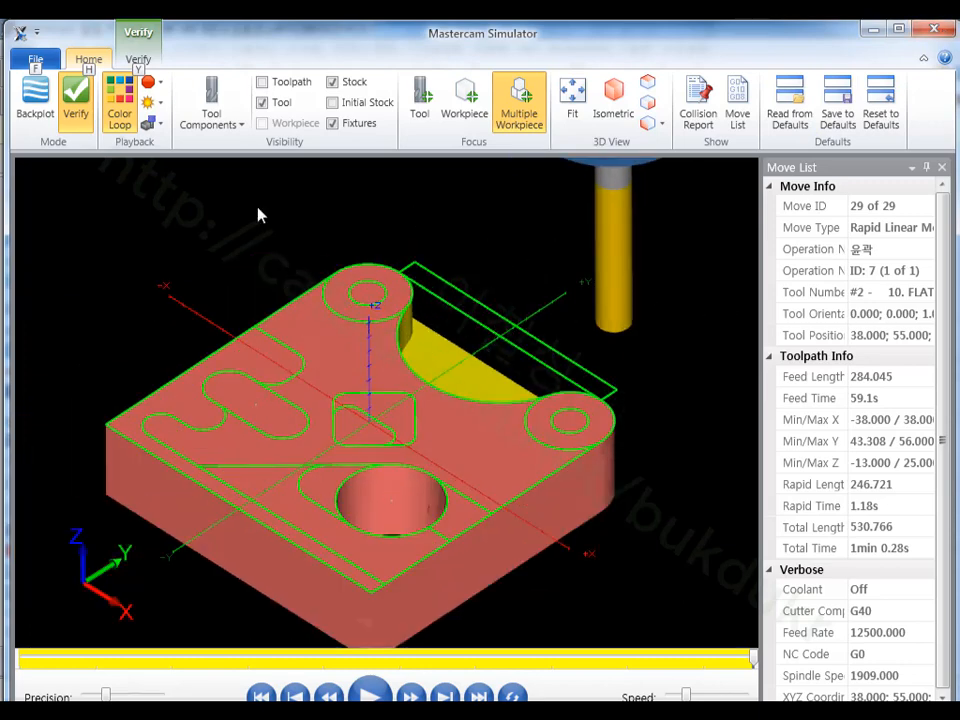
# Step: Save the machined stock as the STL file TOP2, replacing the existing file, and close the simulation
pyautogui.click(44, 64)
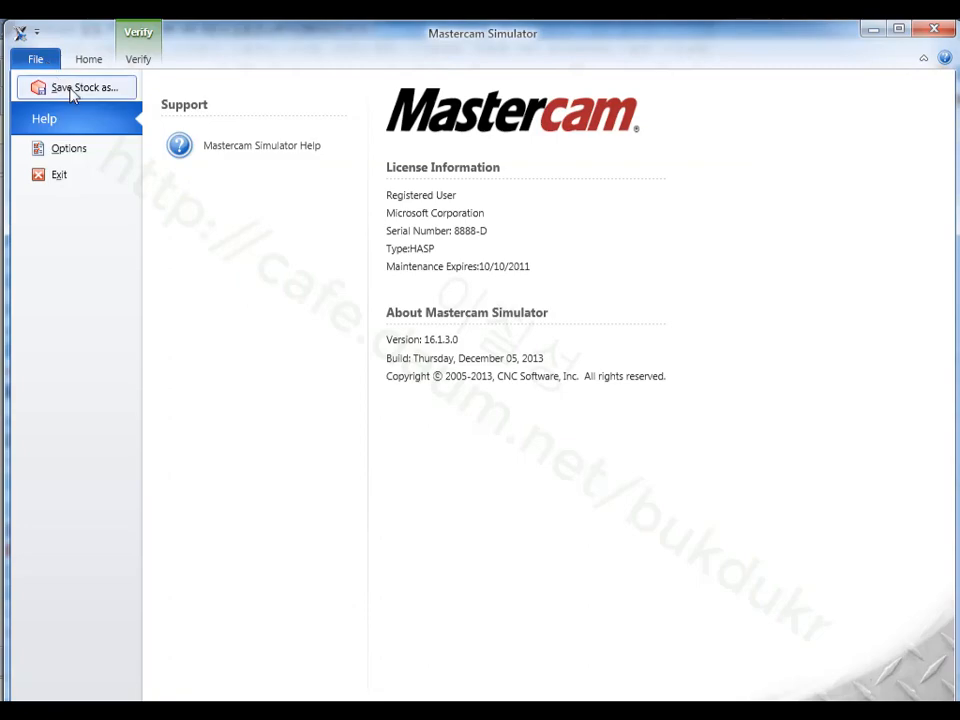
pyautogui.click(73, 90)
pyautogui.click(223, 242)
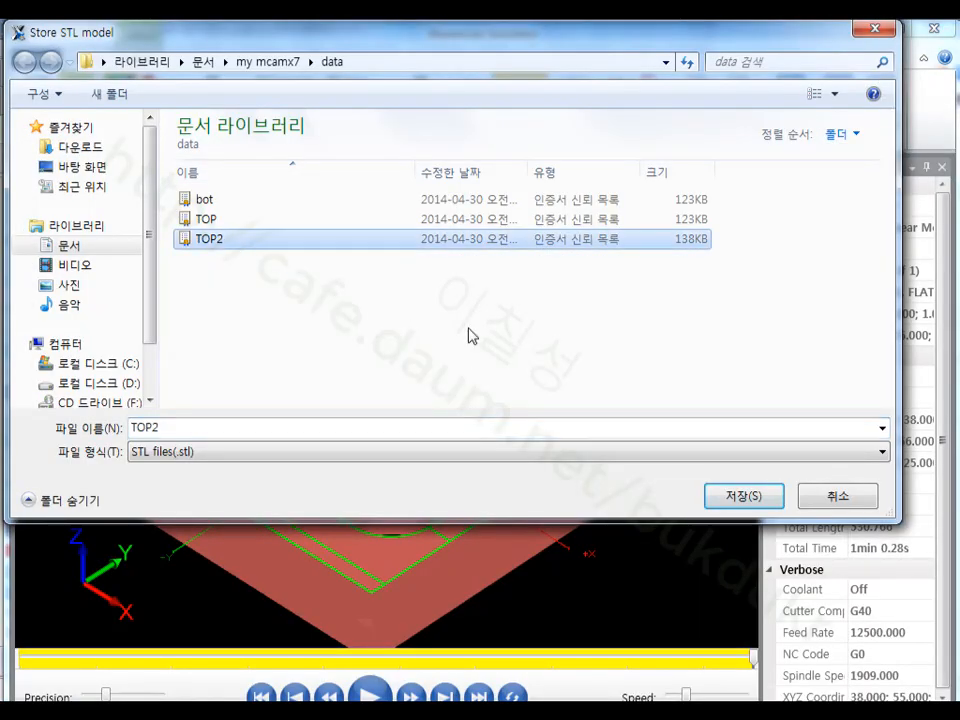
pyautogui.click(726, 497)
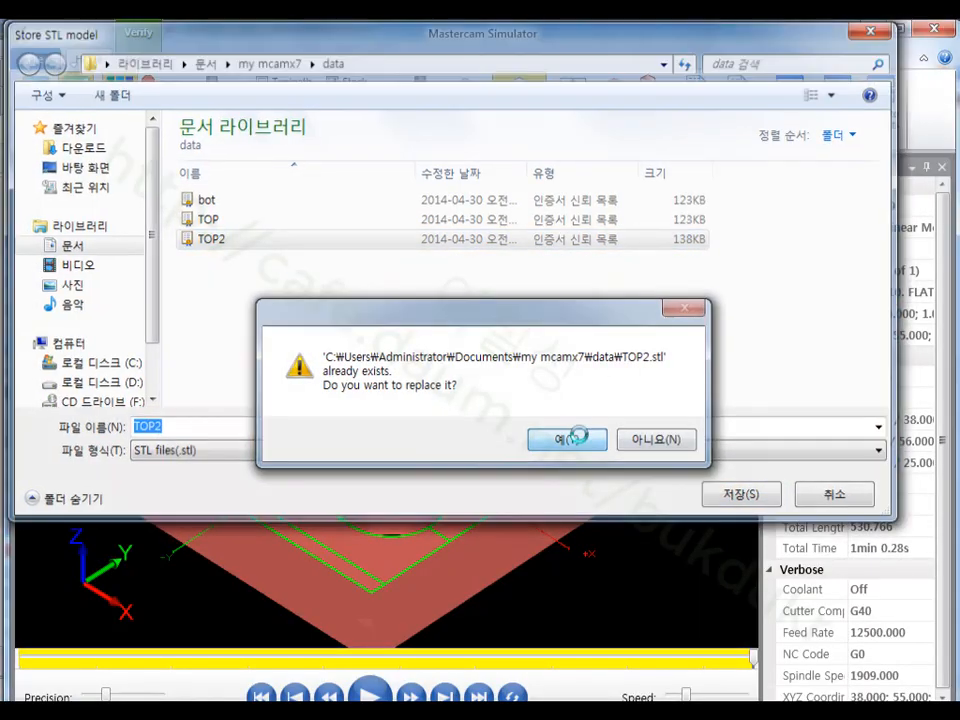
pyautogui.click(568, 435)
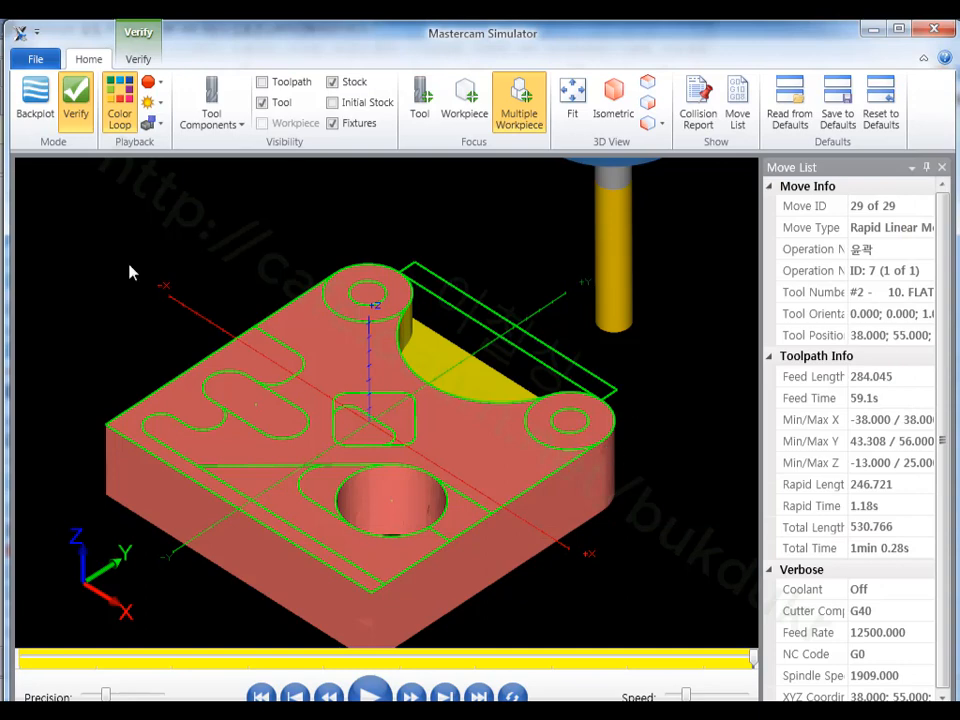
pyautogui.click(262, 696)
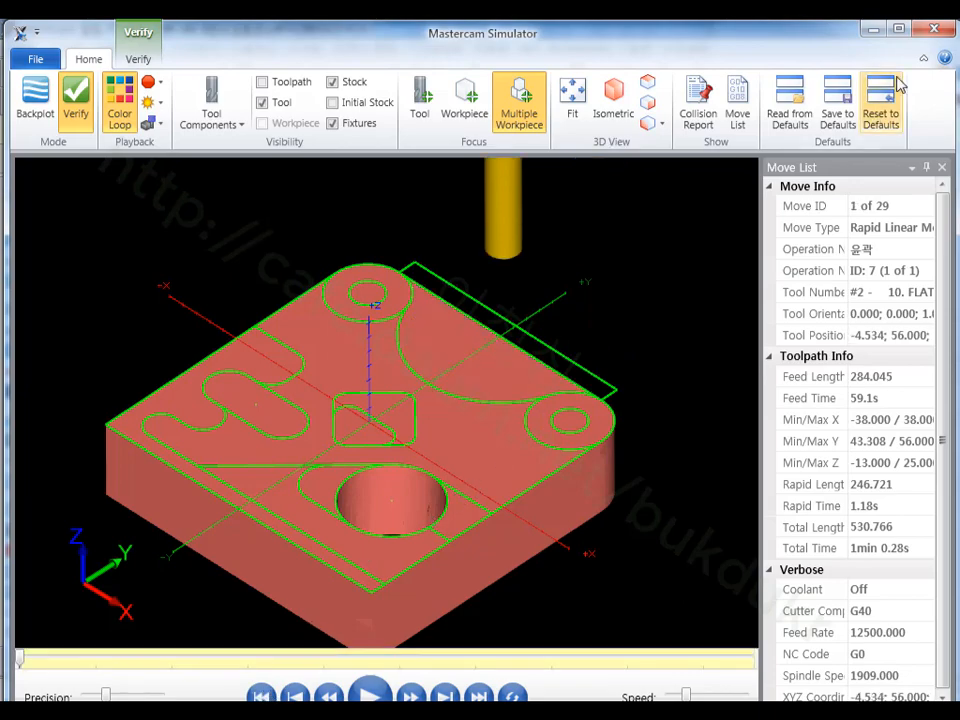
pyautogui.click(934, 28)
# Step: Reopen the verification, inspect the updated starting stock around the curved pocket, and close the simulation
pyautogui.scroll(-3, 506, 349)
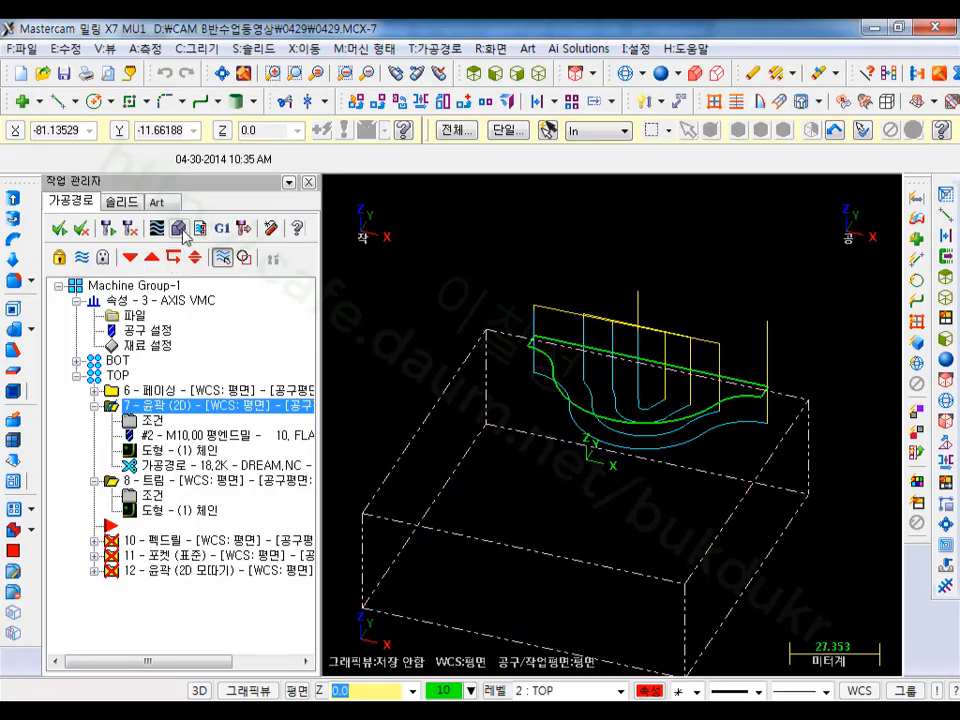
pyautogui.click(179, 229)
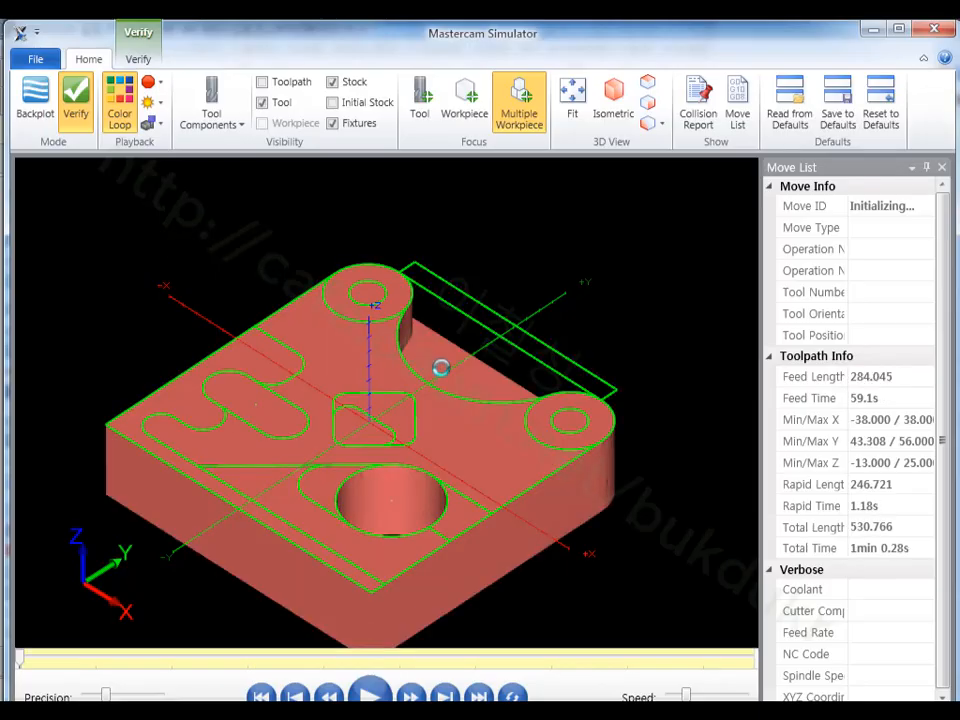
pyautogui.moveTo(473, 416); pyautogui.dragTo(412, 466, button='middle')
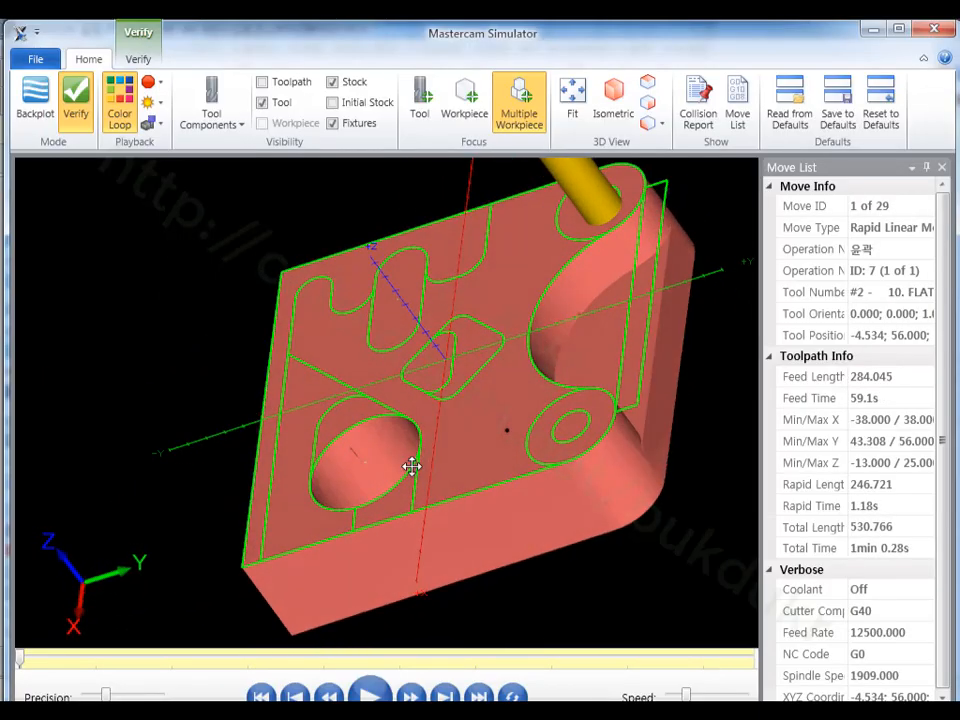
pyautogui.scroll(5, 680, 240)
pyautogui.scroll(-5, 560, 285)
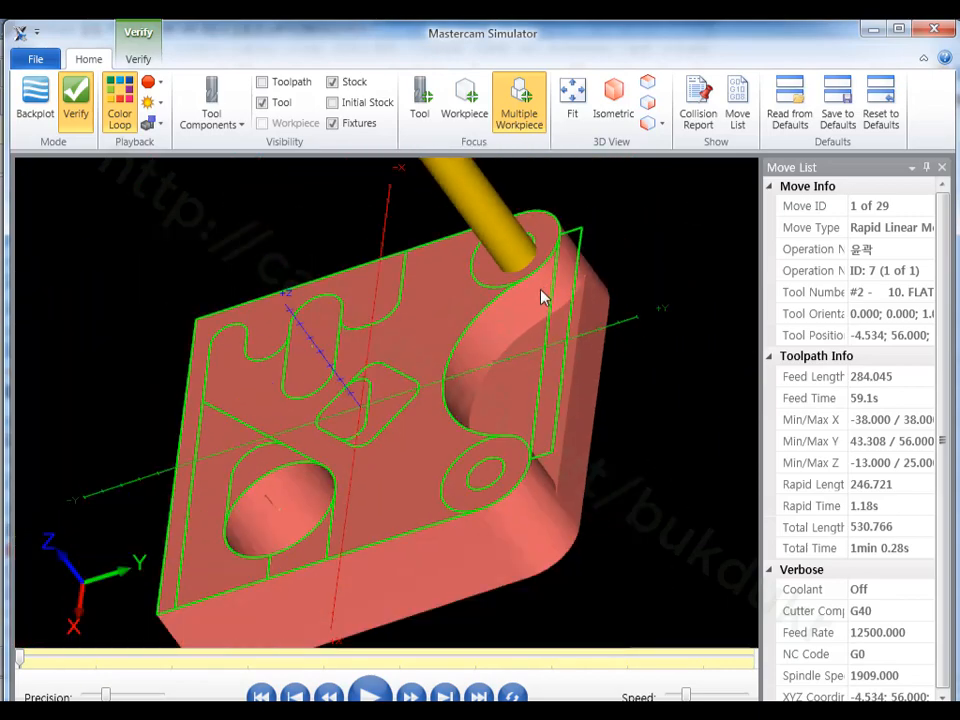
pyautogui.moveTo(546, 296); pyautogui.dragTo(492, 383, button='middle')
pyautogui.press('alt')
pyautogui.scroll(3, 399, 474)
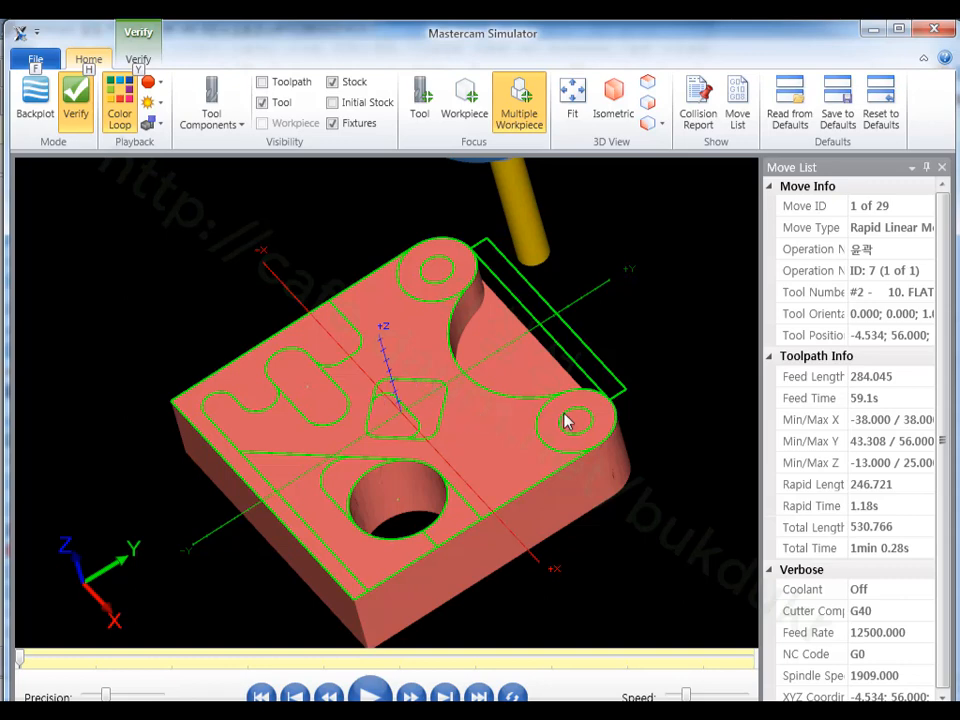
pyautogui.scroll(2, 476, 426)
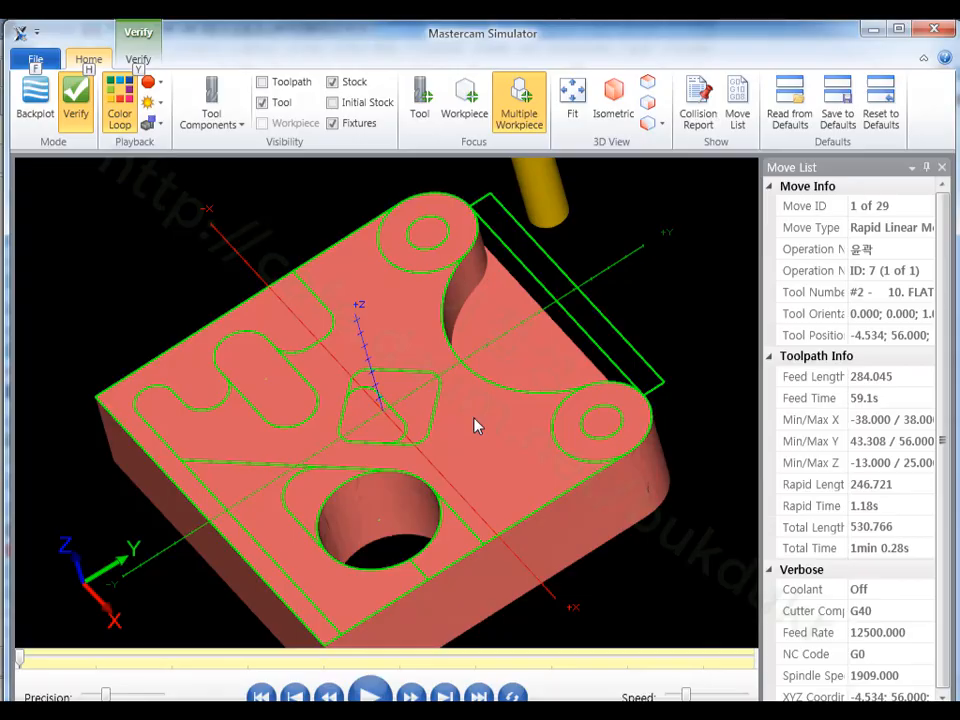
pyautogui.hotkey('alt', 'F4')
# Step: Turn off the toolpath display in the top view and blank the trim boundary's upper line and two vertical lines
pyautogui.click(475, 74)
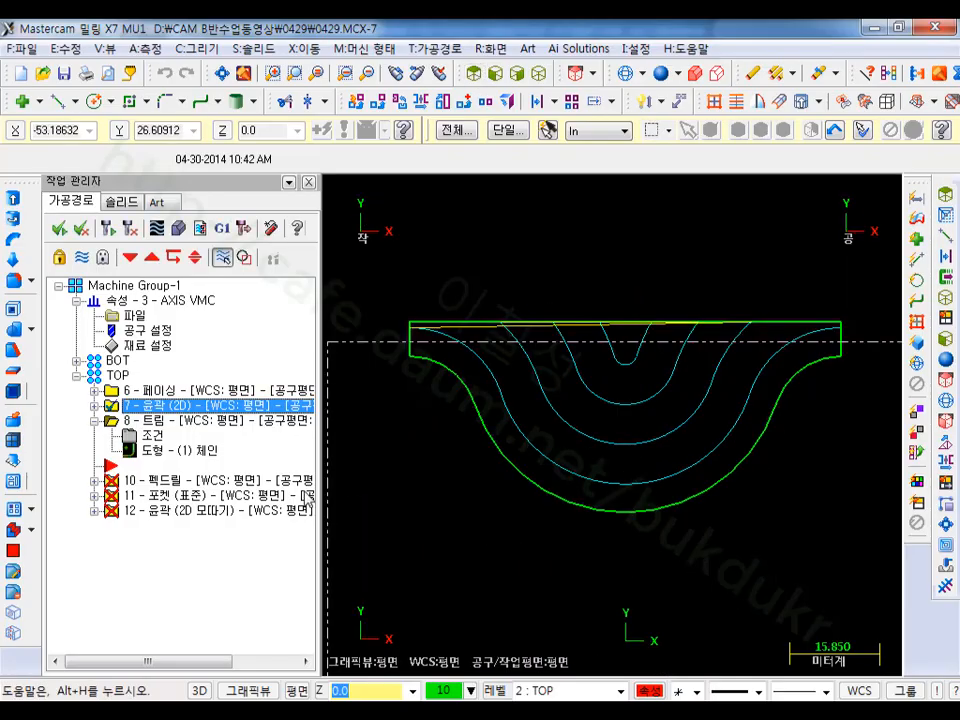
pyautogui.hotkey('alt', 't')
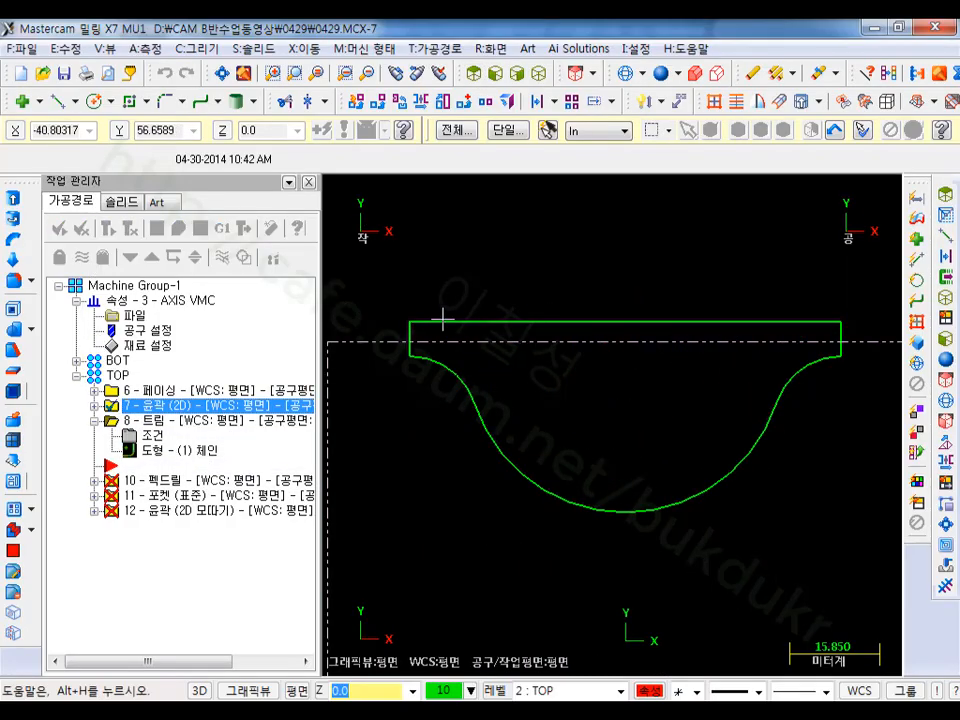
pyautogui.scroll(-1, 480, 300)
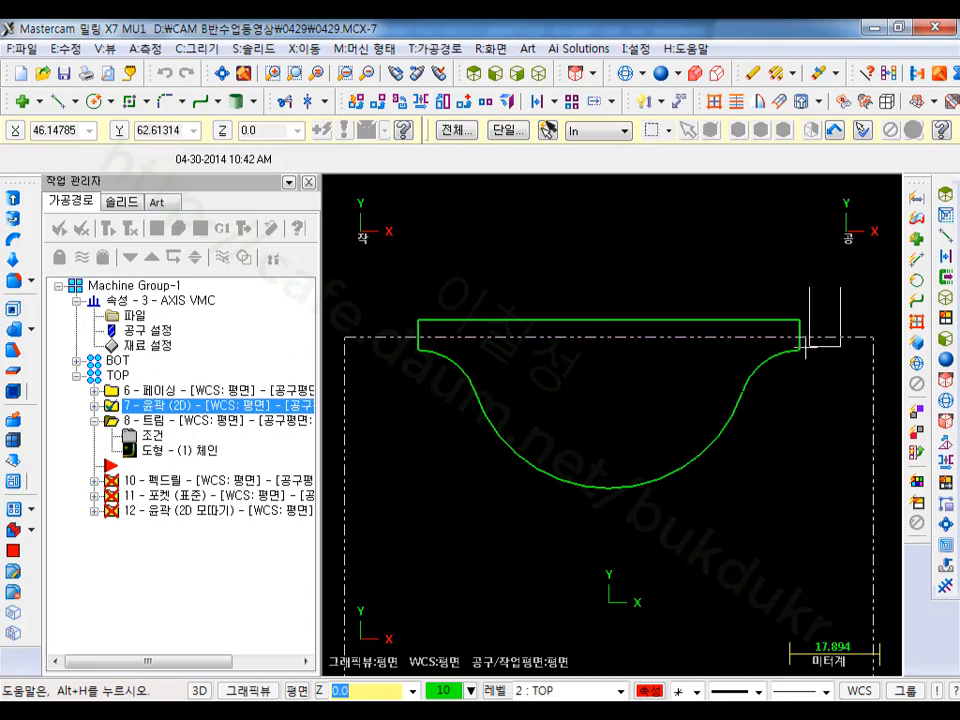
pyautogui.moveTo(808, 345); pyautogui.dragTo(380, 362)
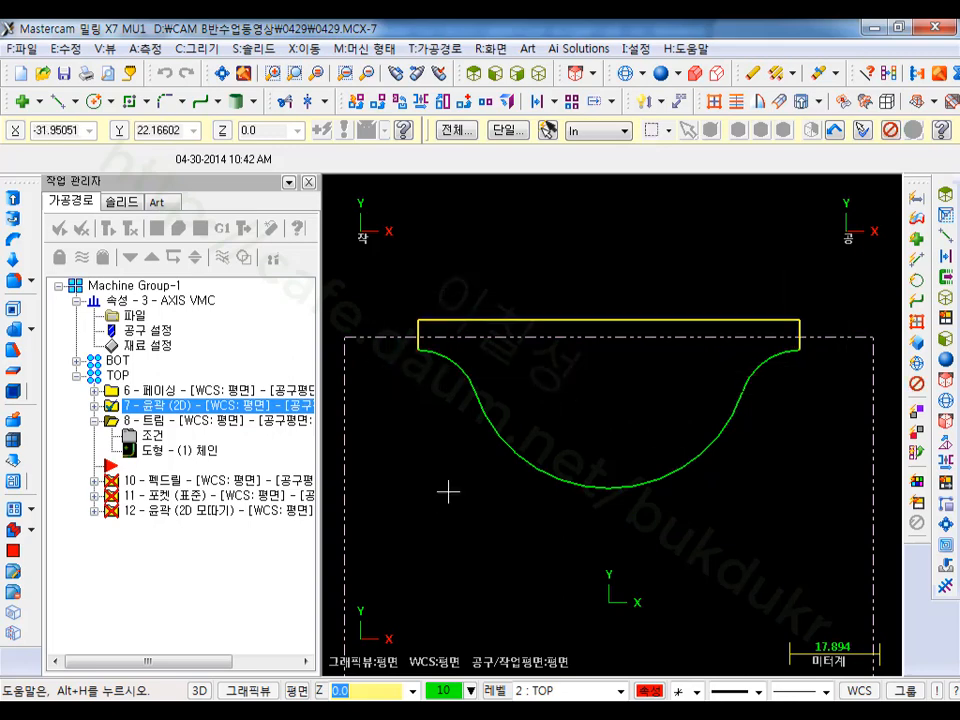
pyautogui.click(491, 48)
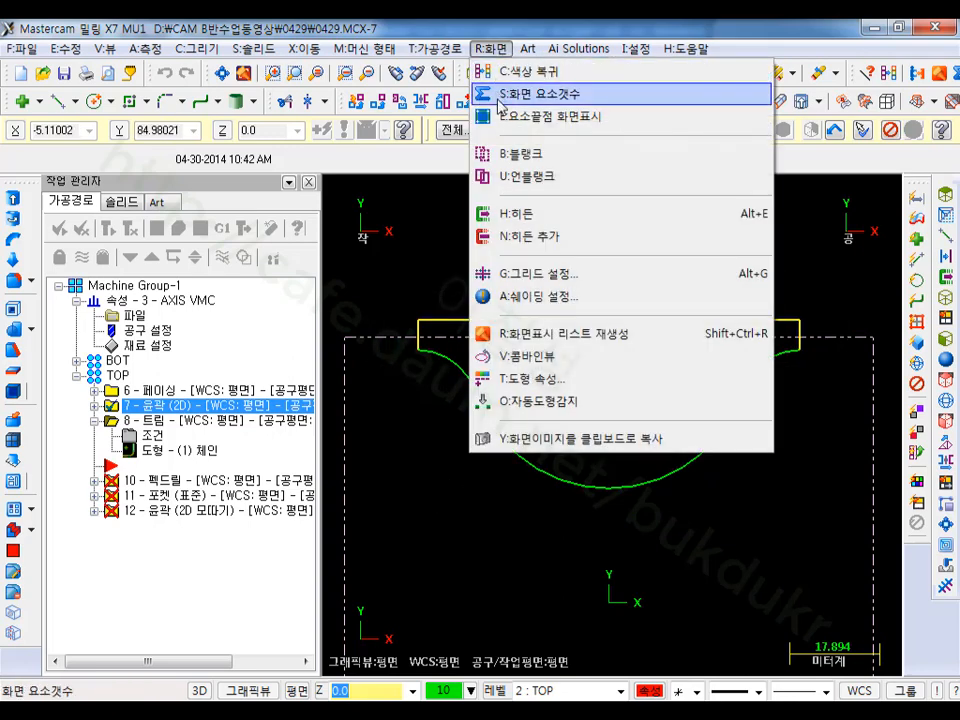
pyautogui.click(505, 154)
# Step: Show the hidden part geometry again alongside the curved profile
pyautogui.scroll(-2, 557, 313)
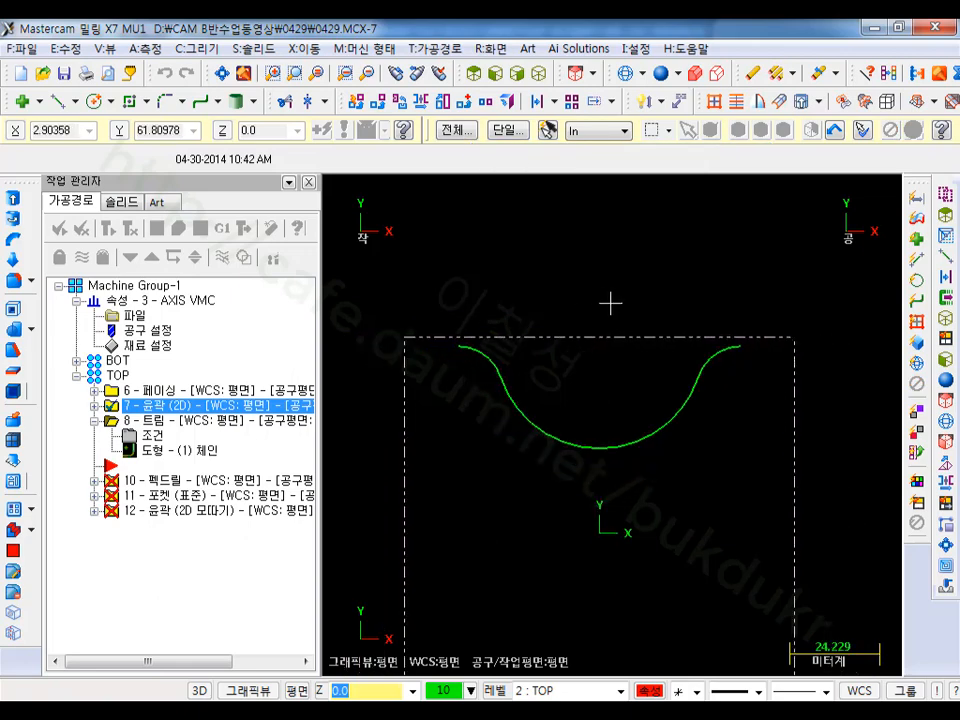
pyautogui.scroll(-1, 640, 255)
pyautogui.moveTo(673, 256); pyautogui.dragTo(683, 221, button='middle')
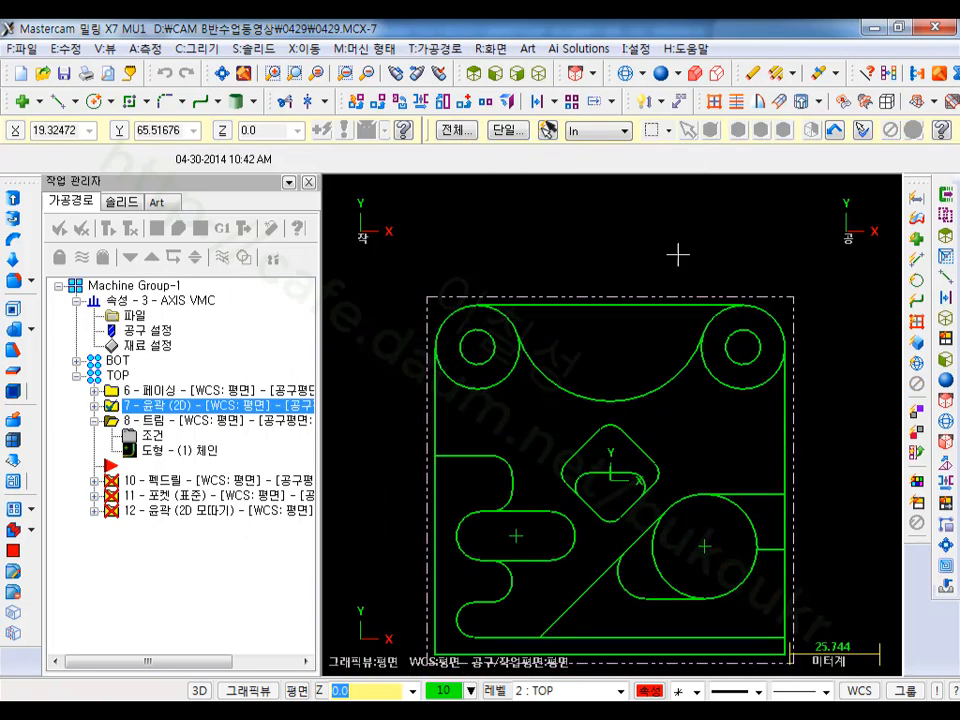
pyautogui.moveTo(735, 438); pyautogui.dragTo(729, 383, button='middle')
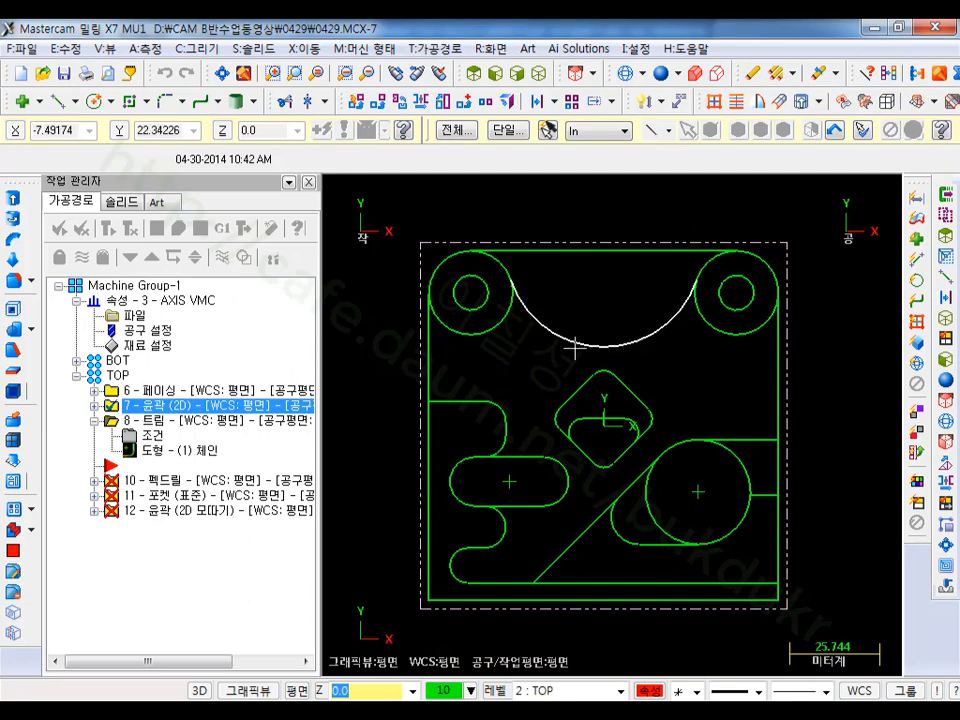
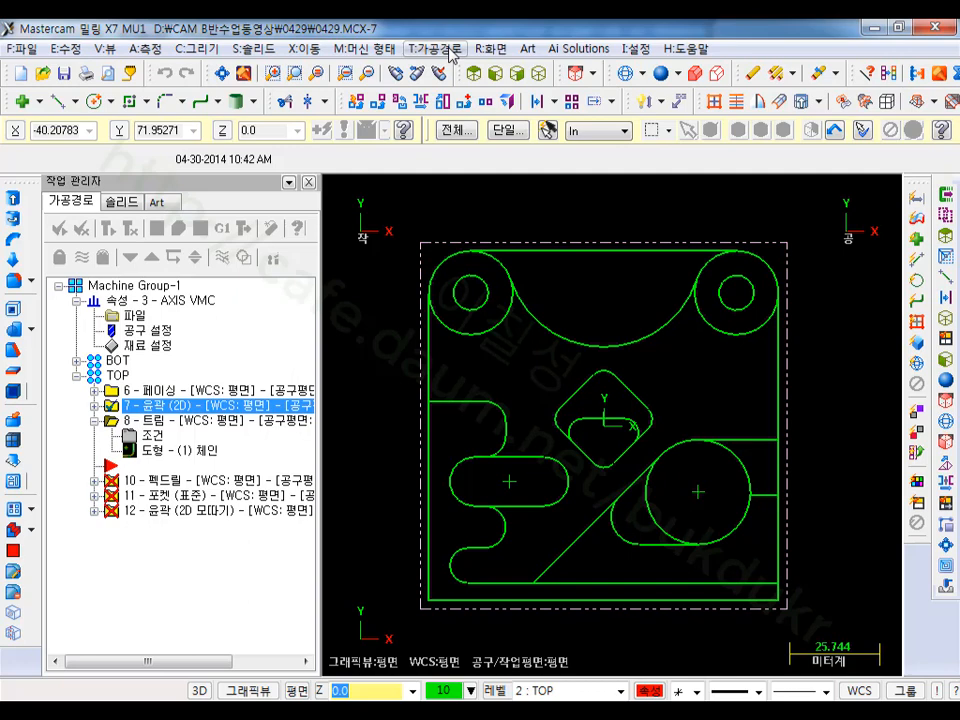
# Step: Start a pocket toolpath and chain the plate's outer profile along its straight edges, both corner boss arcs and the concave upper curve
pyautogui.click(449, 49)
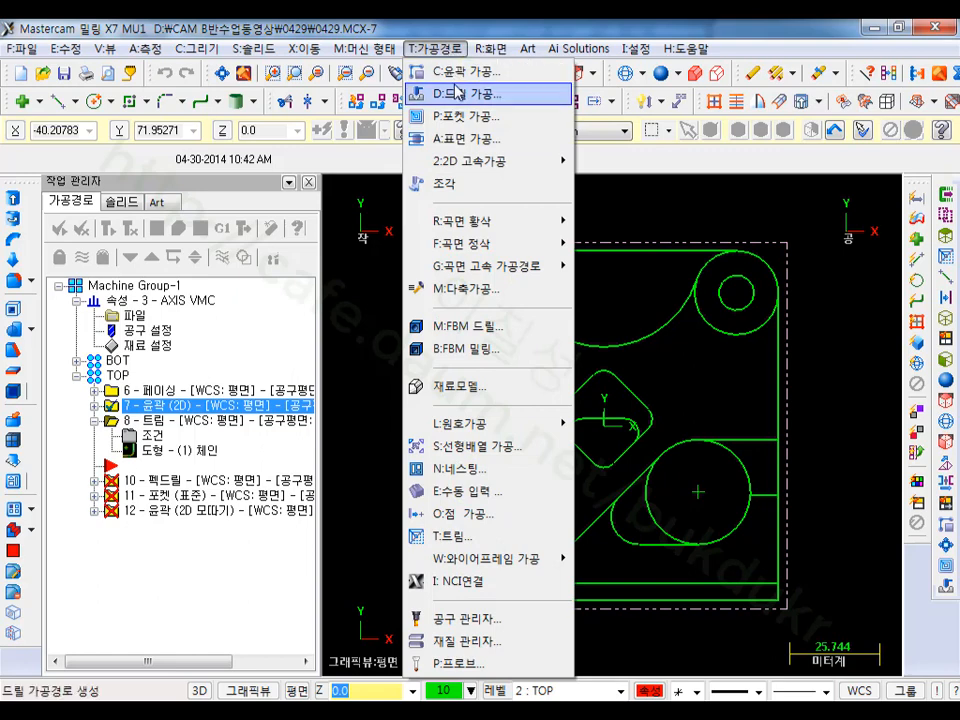
pyautogui.click(461, 116)
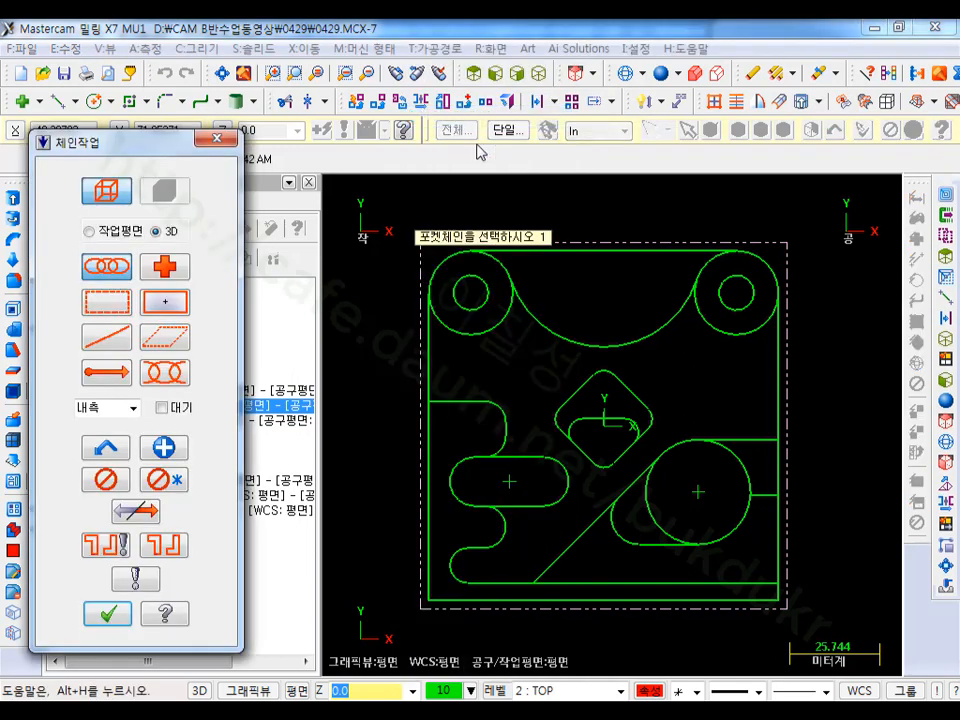
pyautogui.click(429, 508)
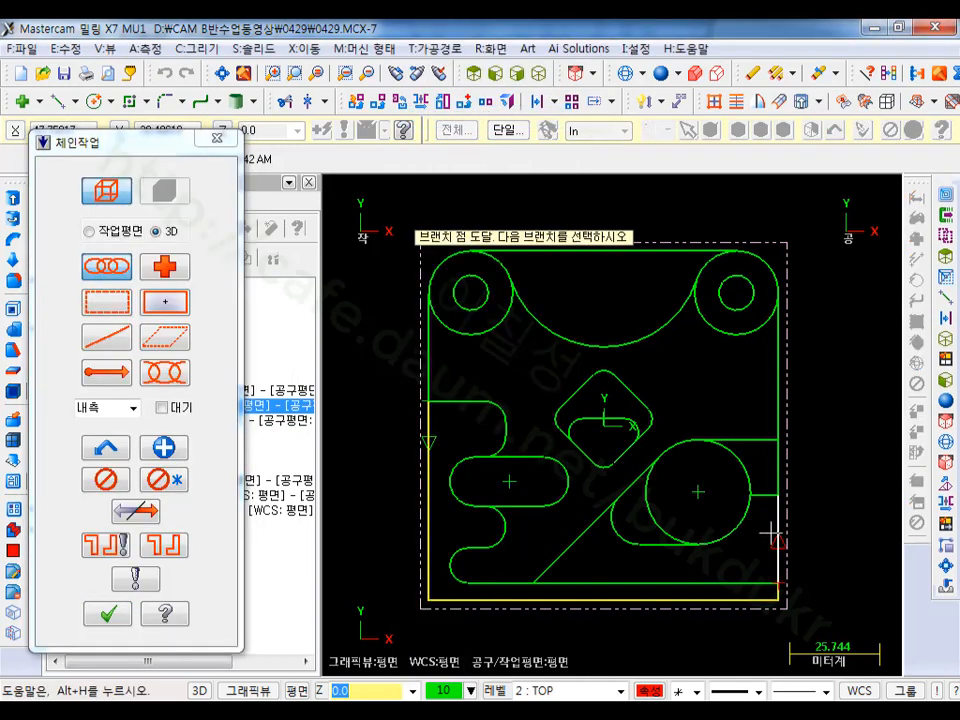
pyautogui.click(778, 322)
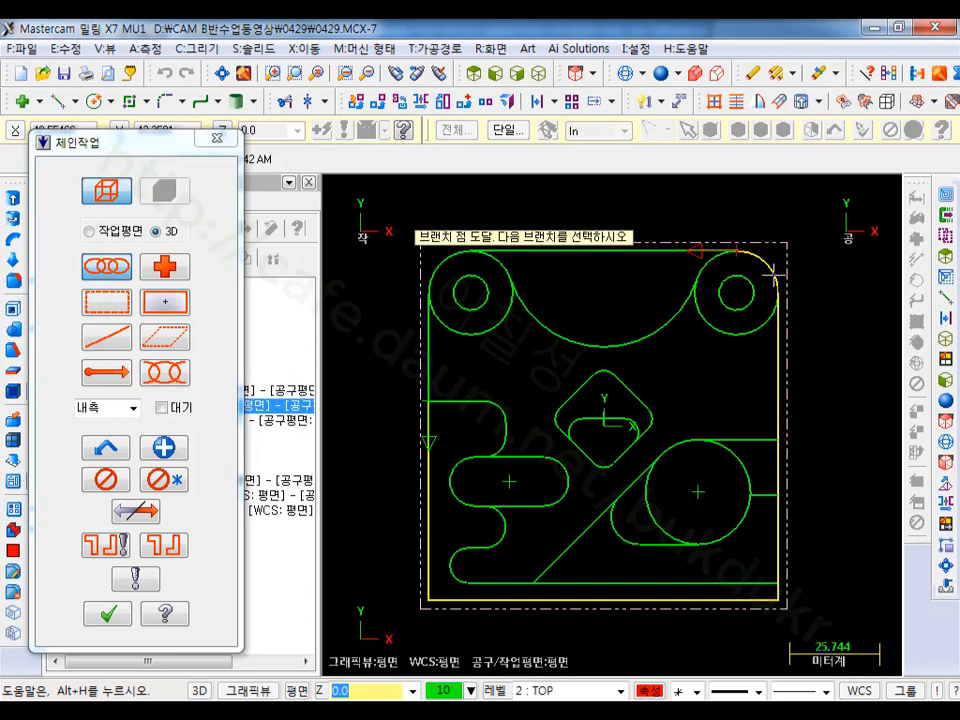
pyautogui.click(685, 298)
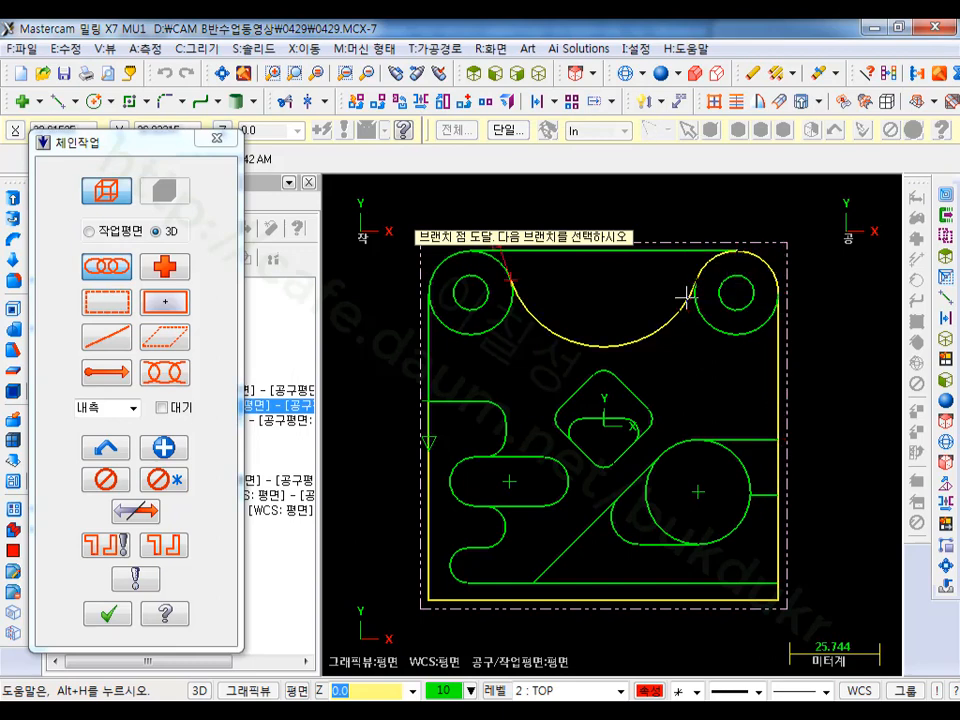
pyautogui.click(504, 268)
pyautogui.click(451, 266)
pyautogui.click(430, 360)
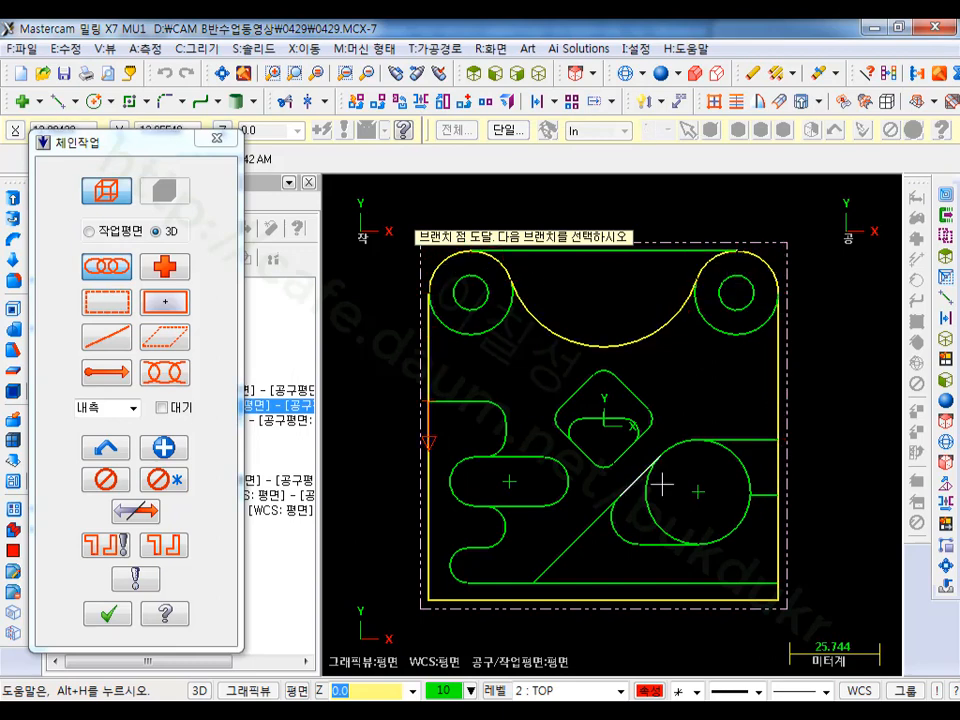
# Step: End the outer profile chain at the plate's left edge as the first pocket boundary
pyautogui.scroll(-1, 705, 636)
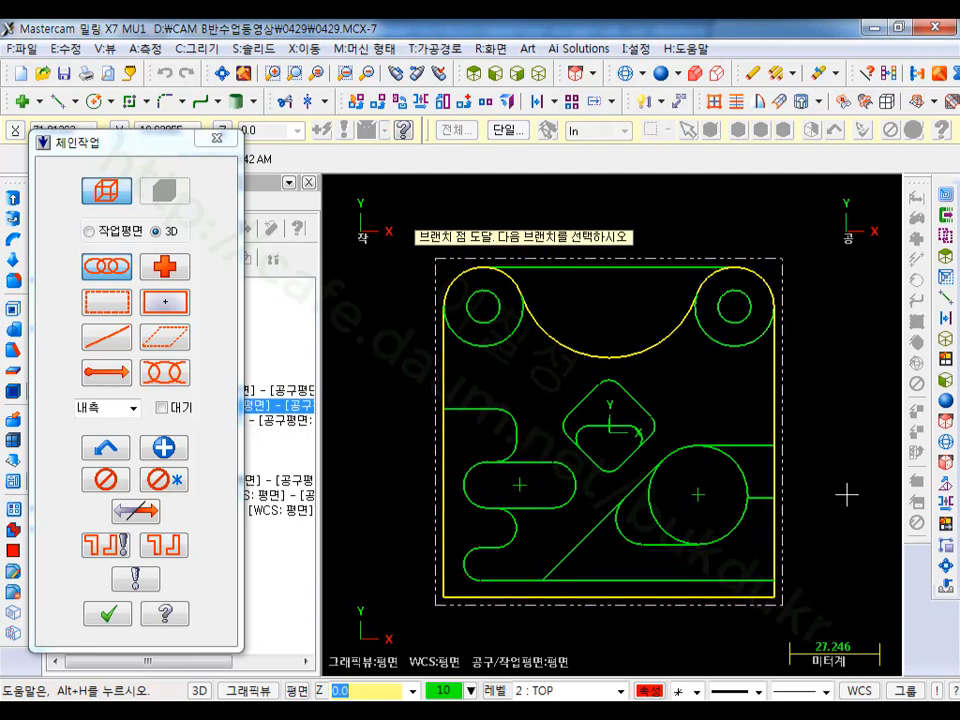
pyautogui.scroll(-1, 661, 411)
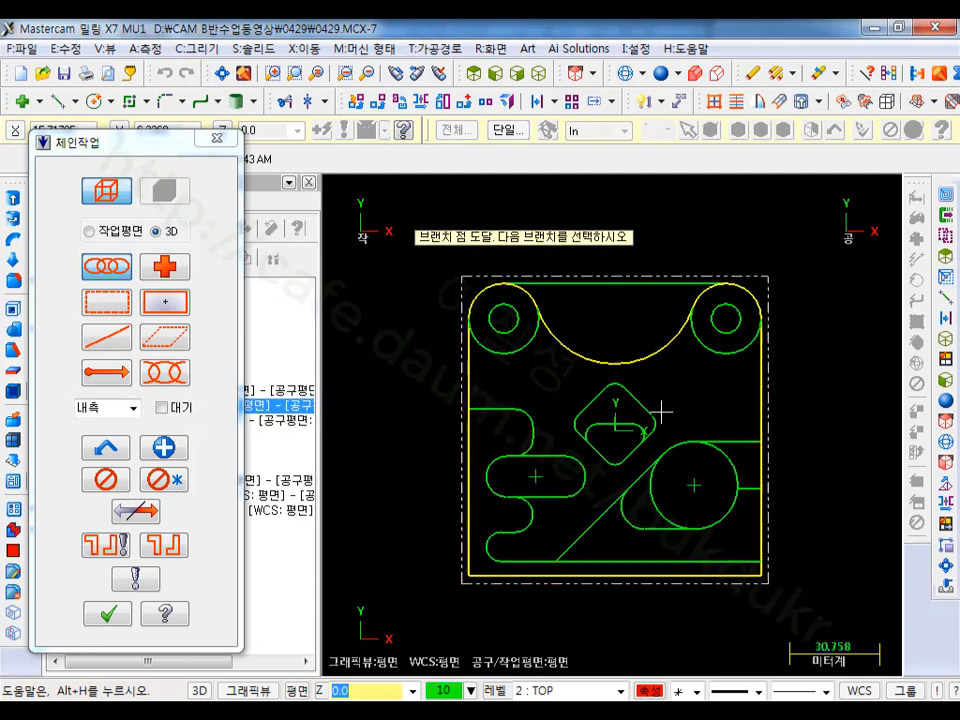
pyautogui.scroll(1, 661, 411)
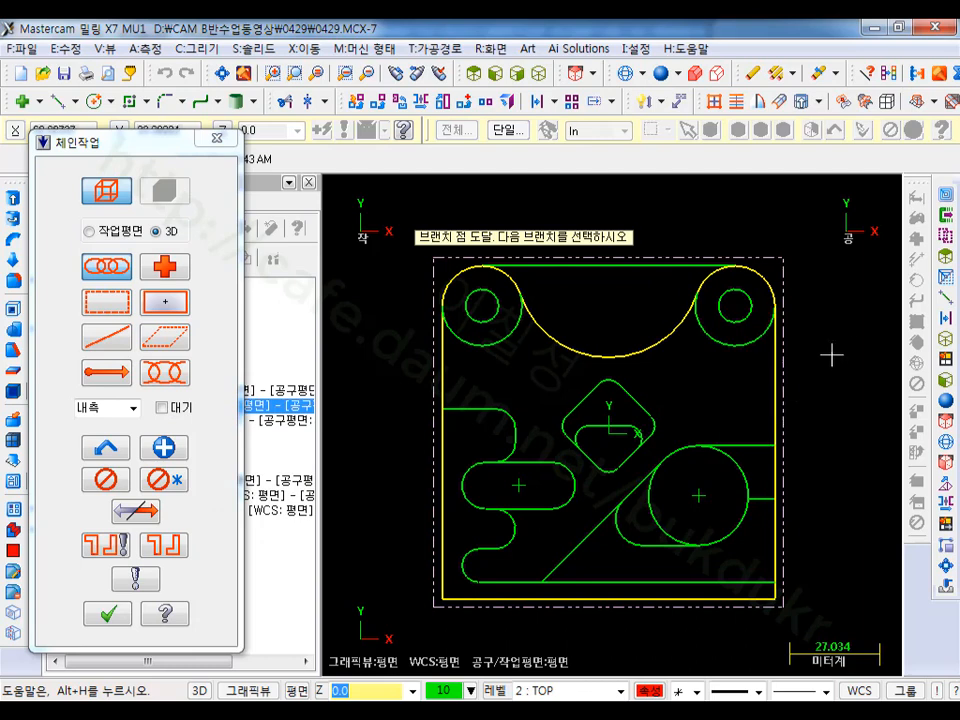
pyautogui.scroll(4, 790, 240)
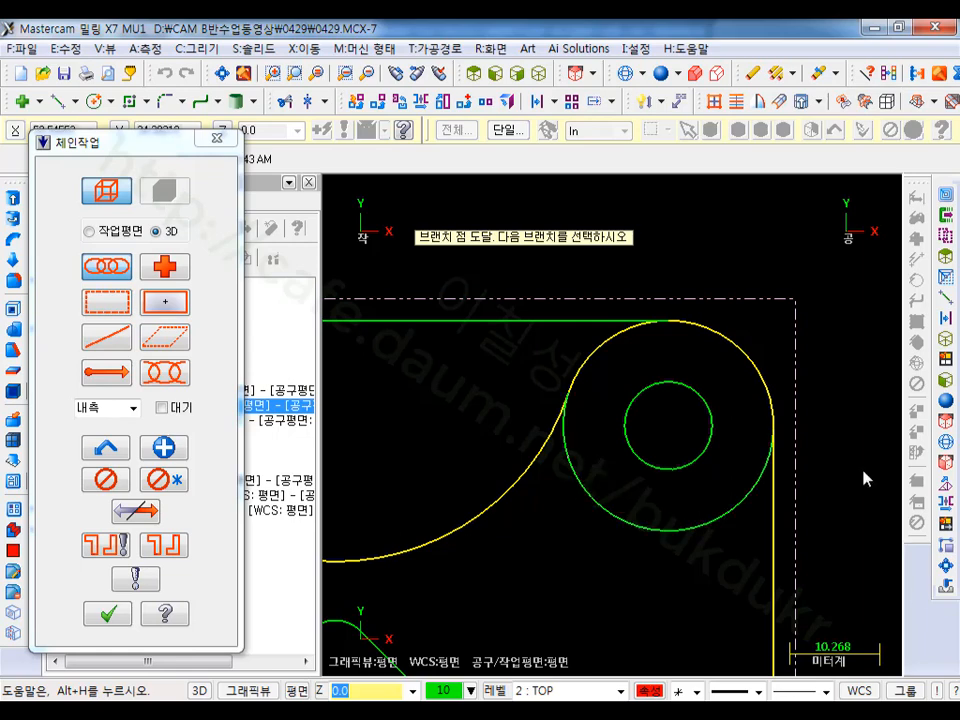
pyautogui.click(575, 470)
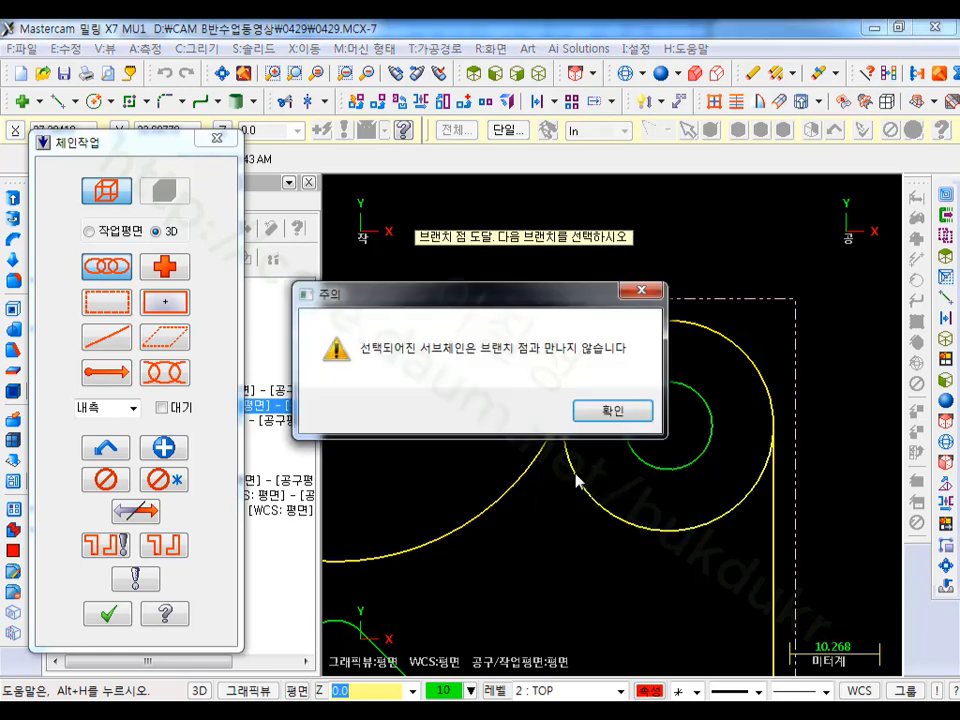
pyautogui.click(613, 411)
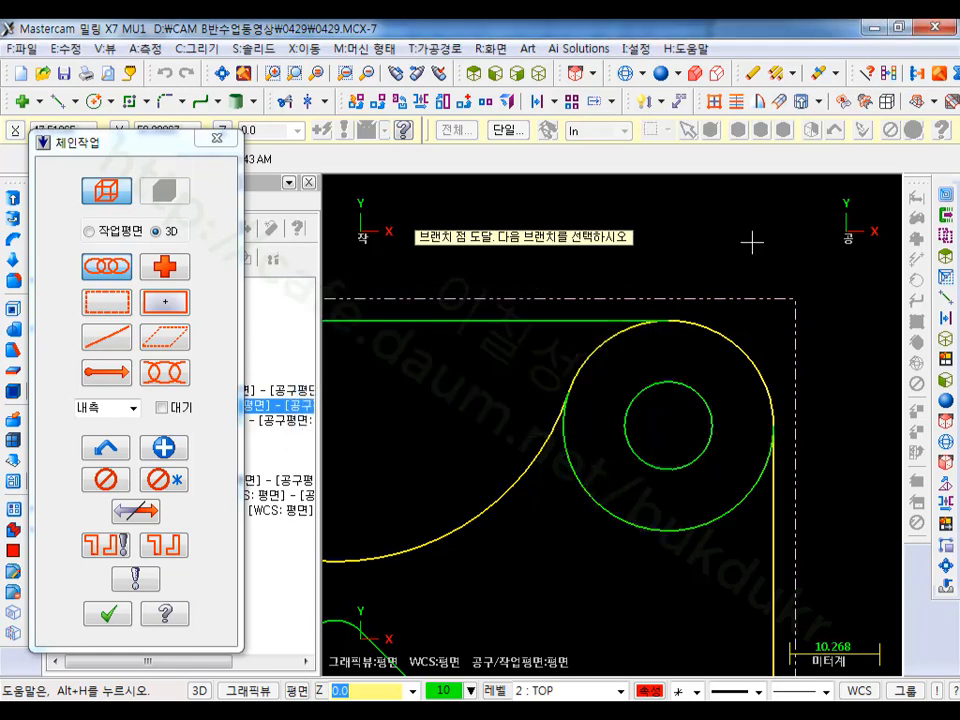
pyautogui.scroll(-3, 760, 240)
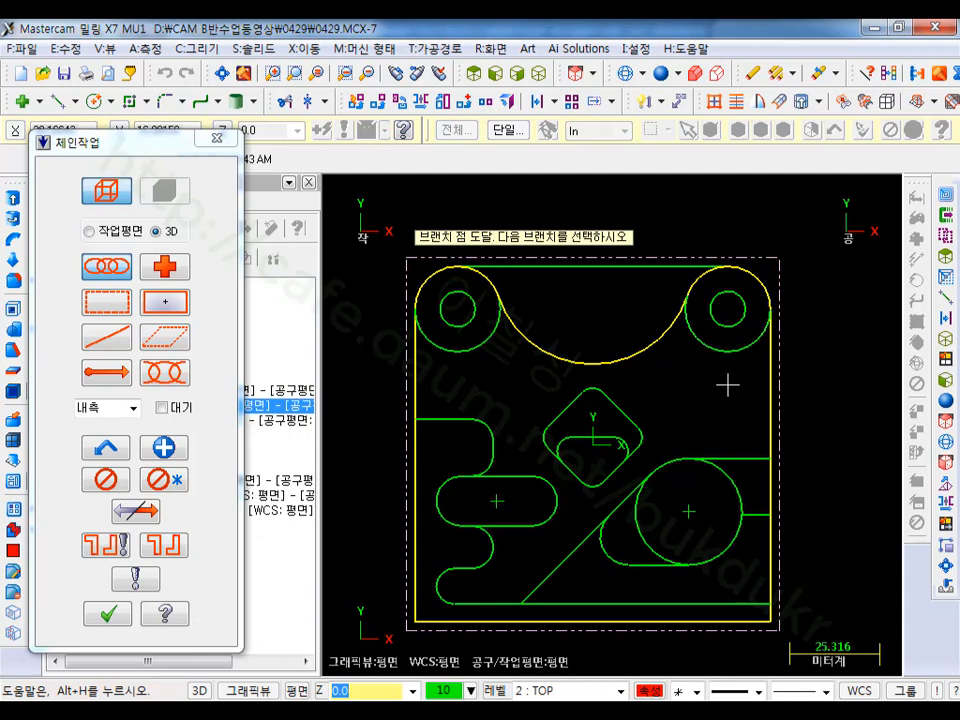
pyautogui.click(411, 392)
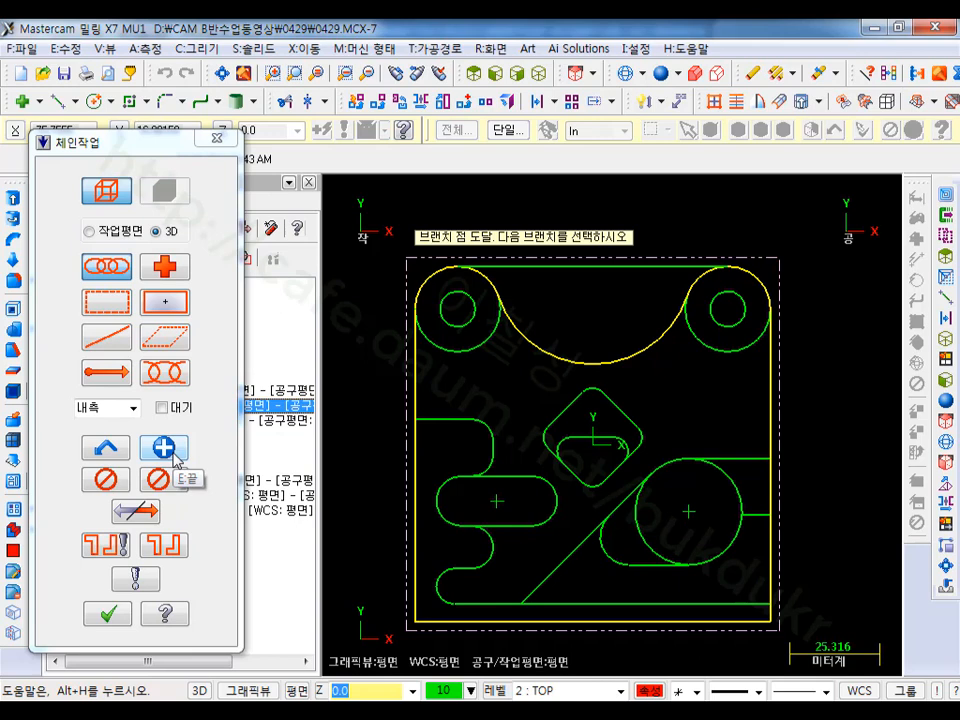
pyautogui.click(174, 456)
# Step: Chain the full outer circle of the plate's upper-left corner boss as the second pocket chain
pyautogui.scroll(5, 450, 320)
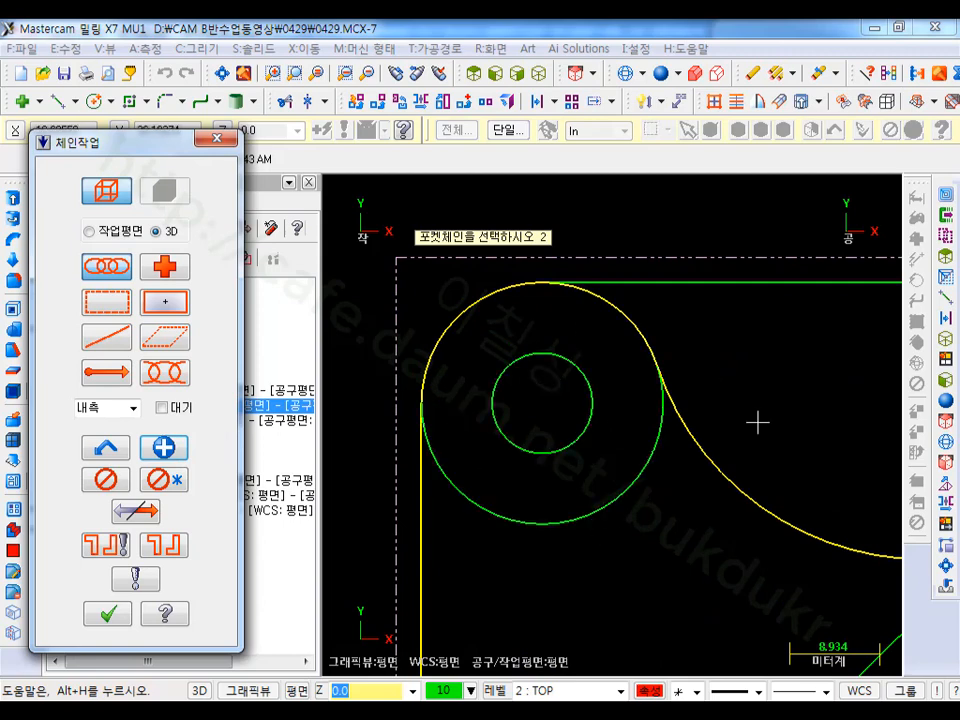
pyautogui.click(633, 494)
pyautogui.click(430, 362)
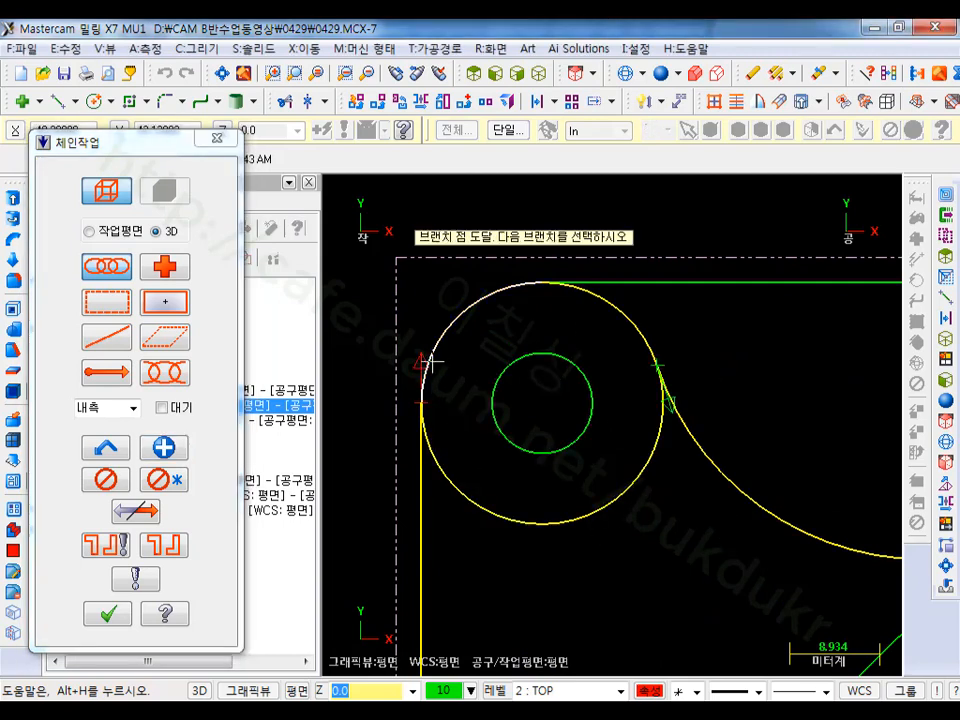
pyautogui.click(605, 293)
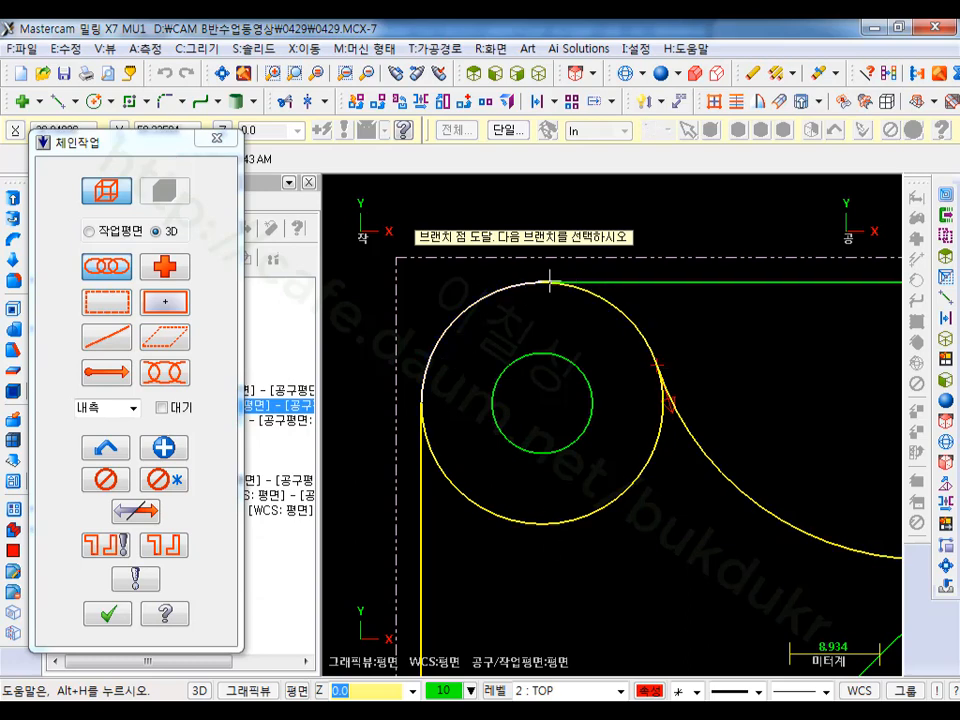
pyautogui.click(166, 448)
# Step: Chain the full outer circle of the plate's upper-right corner boss as the third pocket chain
pyautogui.scroll(-3, 377, 417)
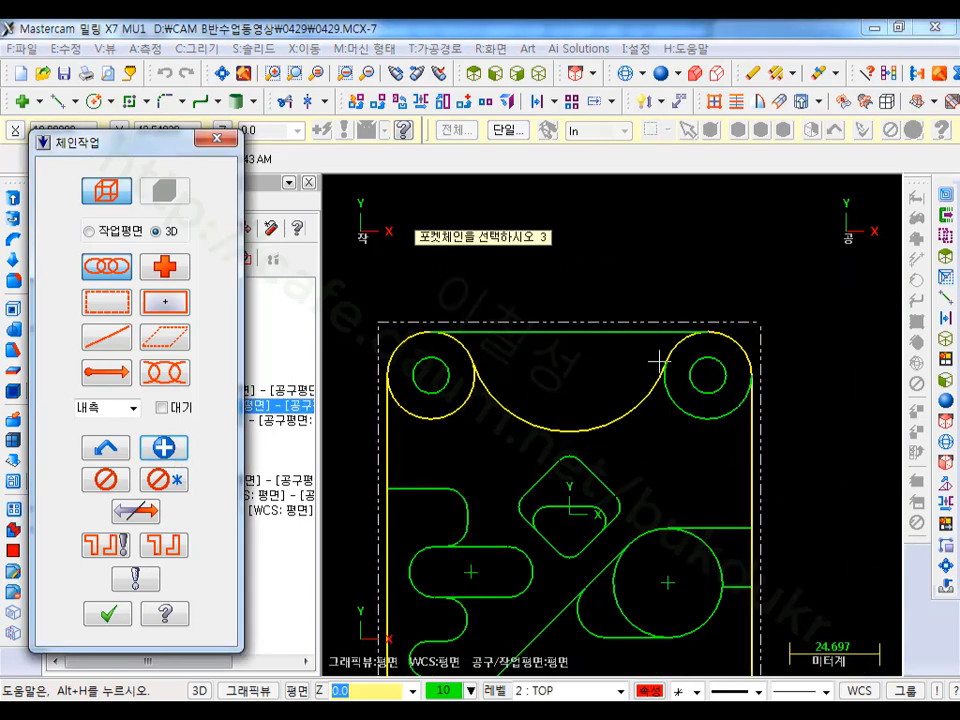
pyautogui.scroll(3, 797, 375)
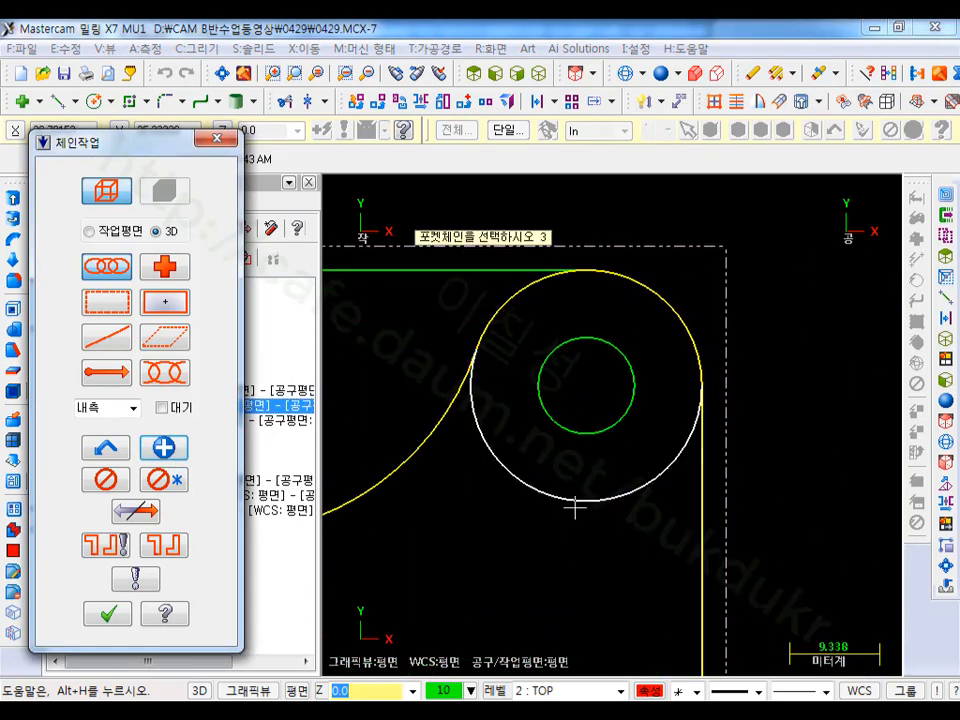
pyautogui.click(574, 503)
pyautogui.click(510, 312)
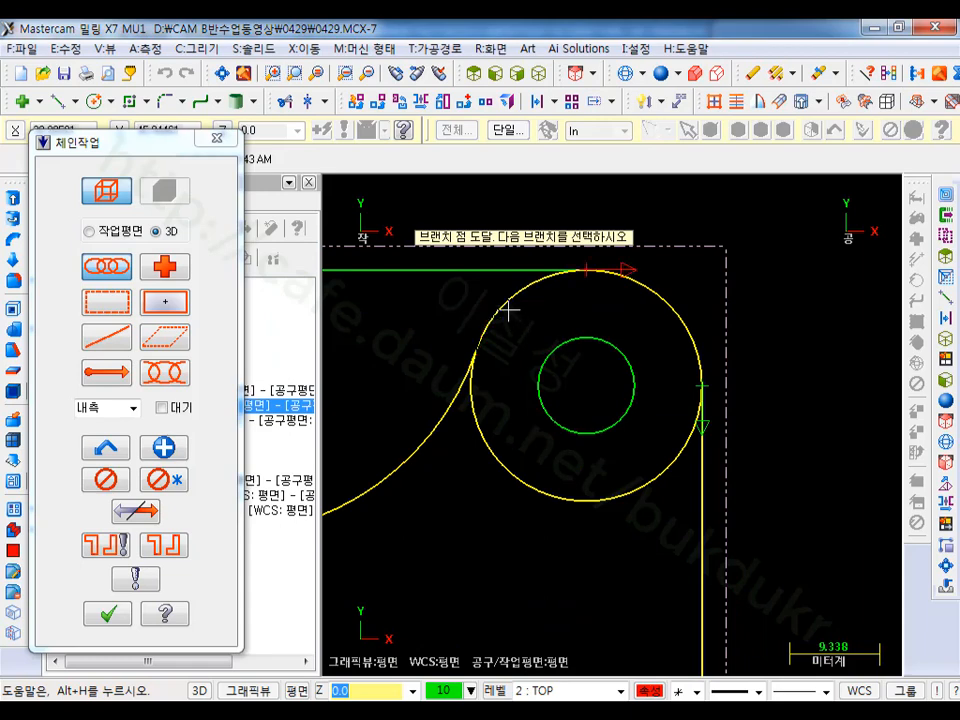
pyautogui.click(636, 293)
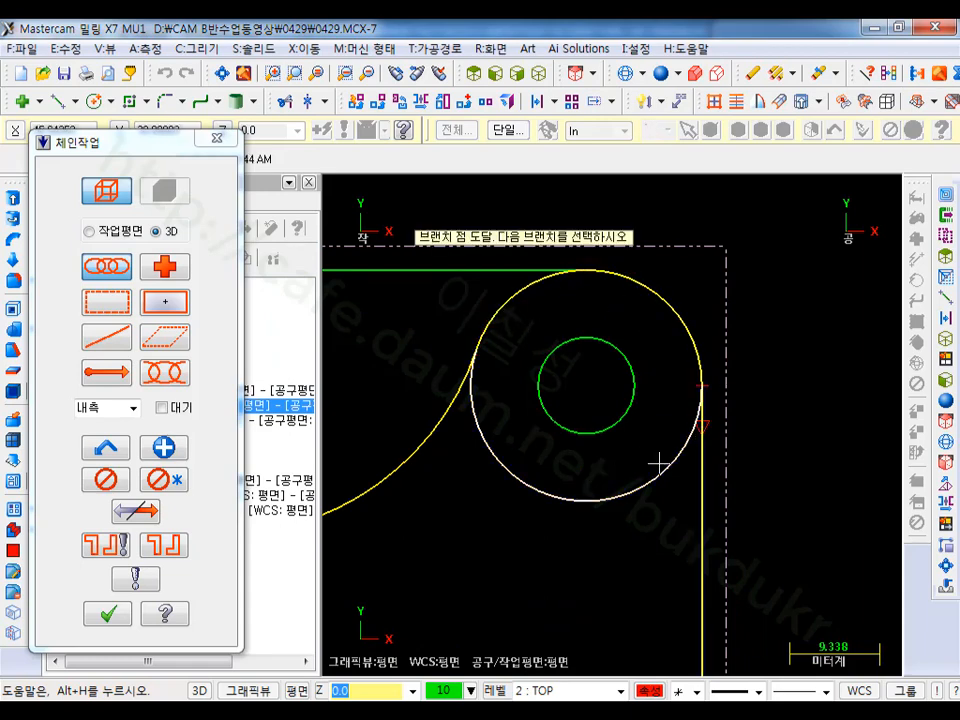
pyautogui.click(178, 450)
# Step: Chain the closed rounded slot on the plate's left side as the fourth pocket chain and accept the chain selection
pyautogui.scroll(-3, 827, 300)
pyautogui.scroll(-2, 825, 264)
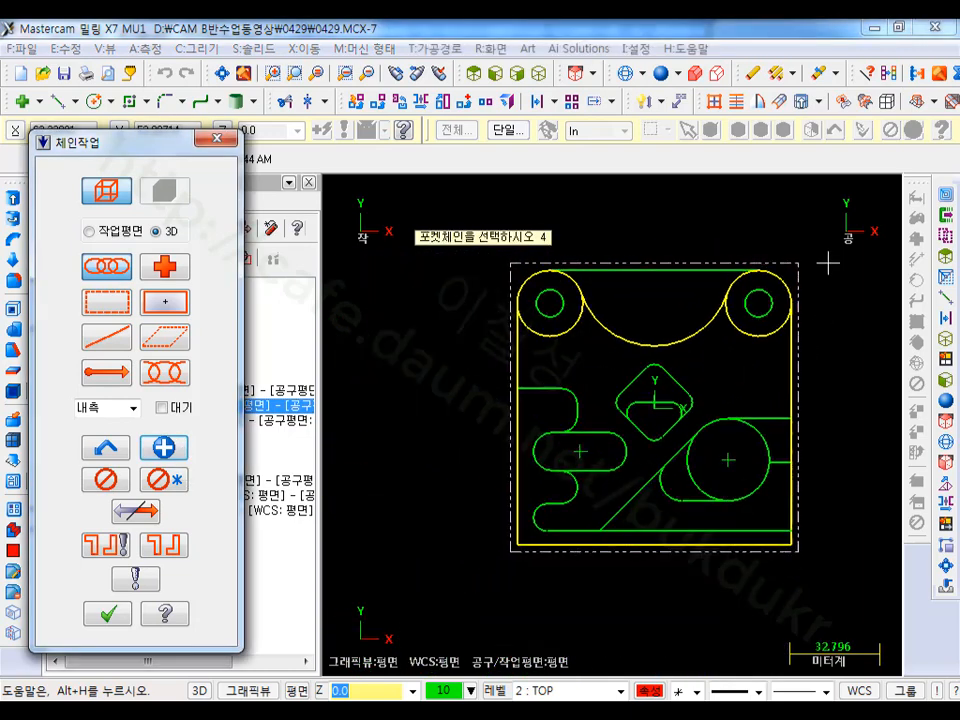
pyautogui.scroll(4, 535, 458)
pyautogui.scroll(1, 535, 460)
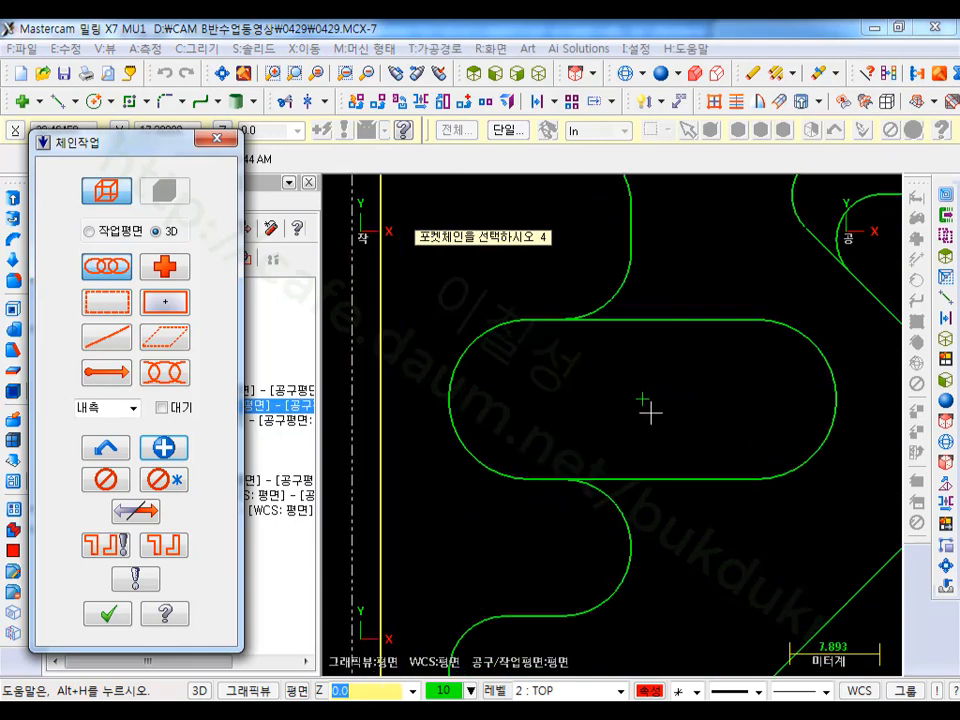
pyautogui.click(652, 328)
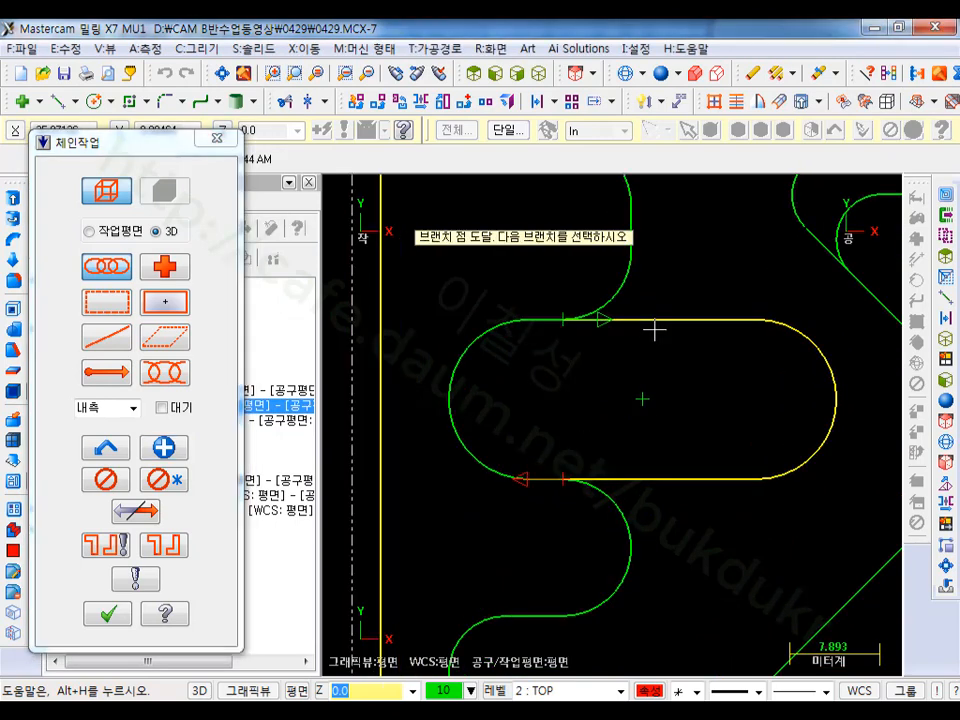
pyautogui.click(525, 470)
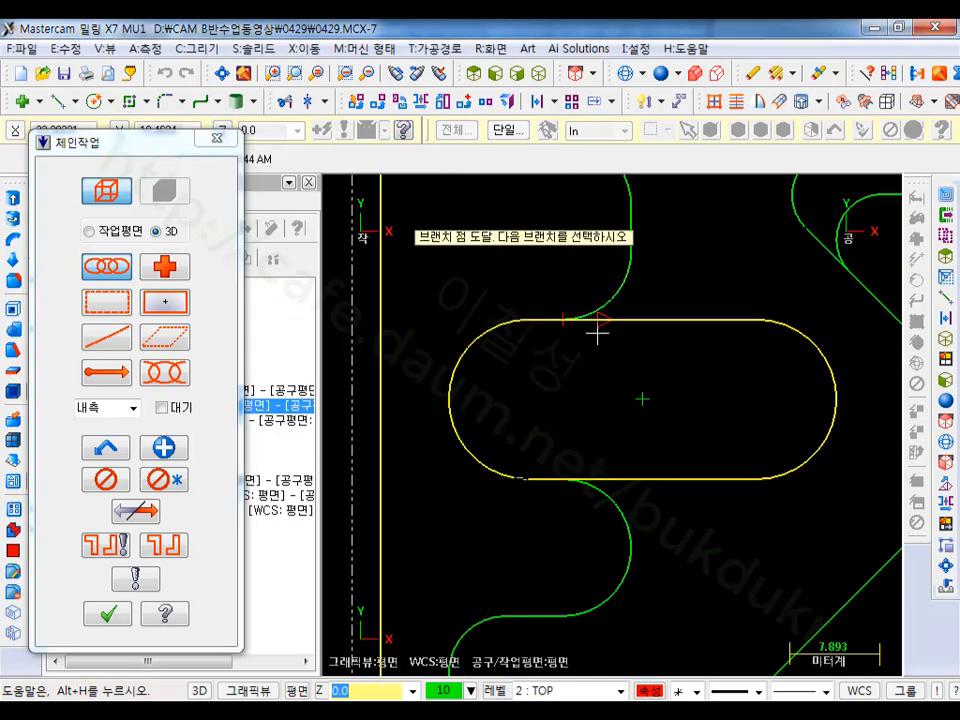
pyautogui.click(181, 452)
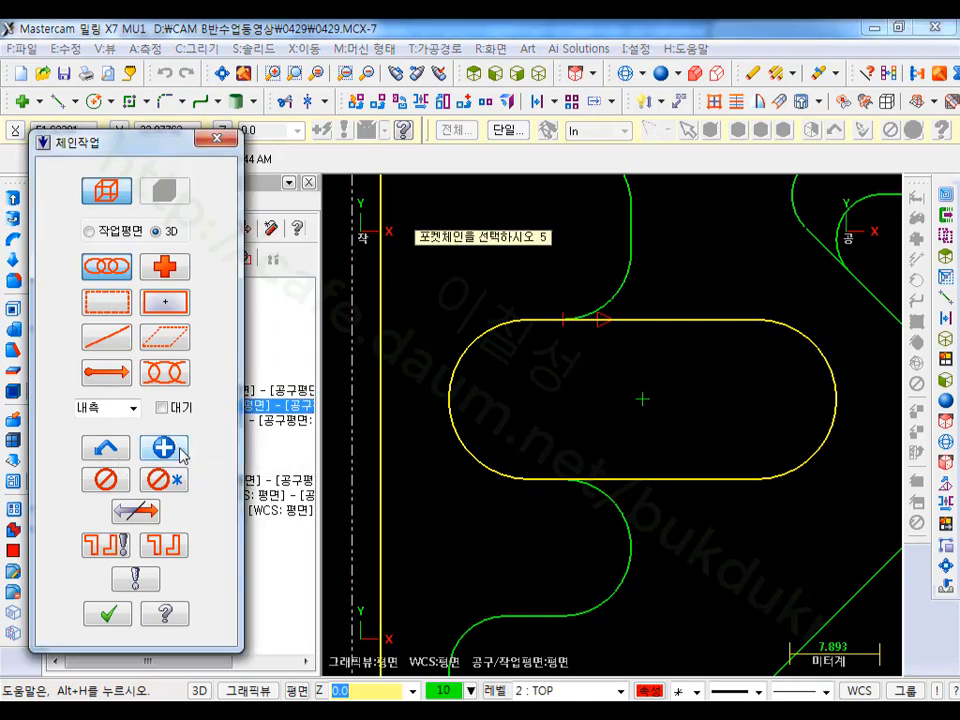
pyautogui.click(114, 616)
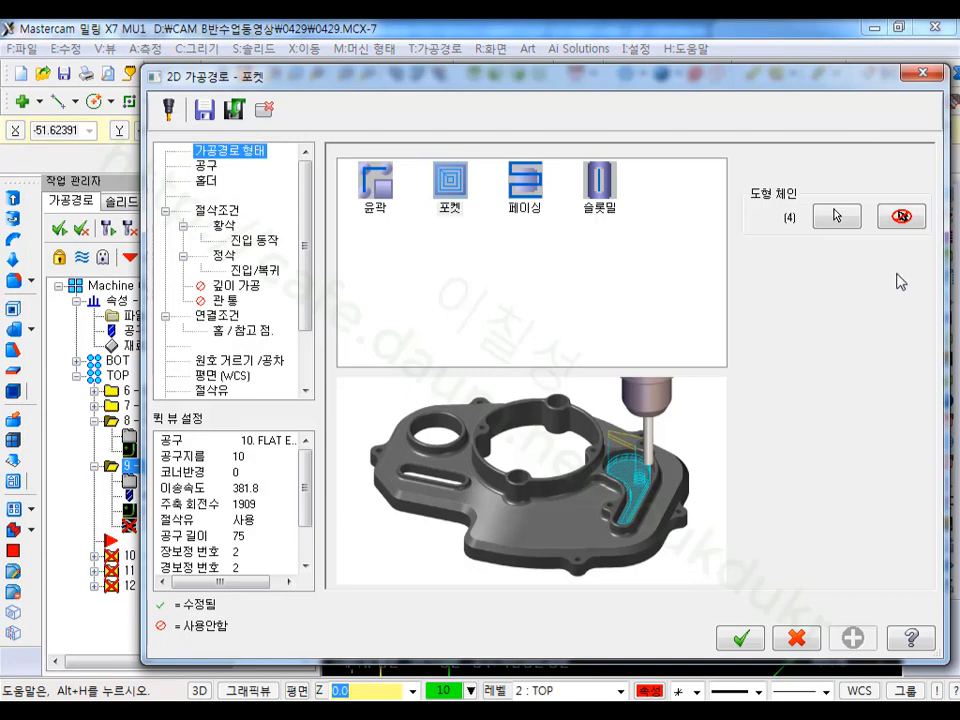
# Step: Review the pocket's four chains one by one in the chain manager, checking which geometry each covers
pyautogui.click(855, 225)
pyautogui.scroll(-3, 621, 407)
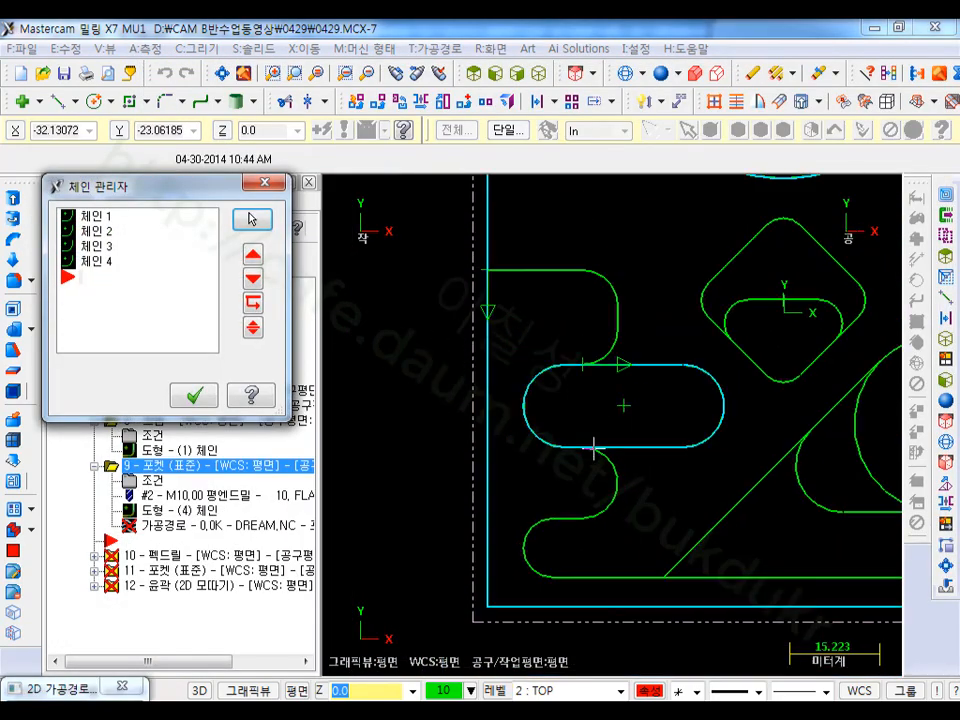
pyautogui.scroll(-2, 600, 420)
pyautogui.scroll(2, 664, 373)
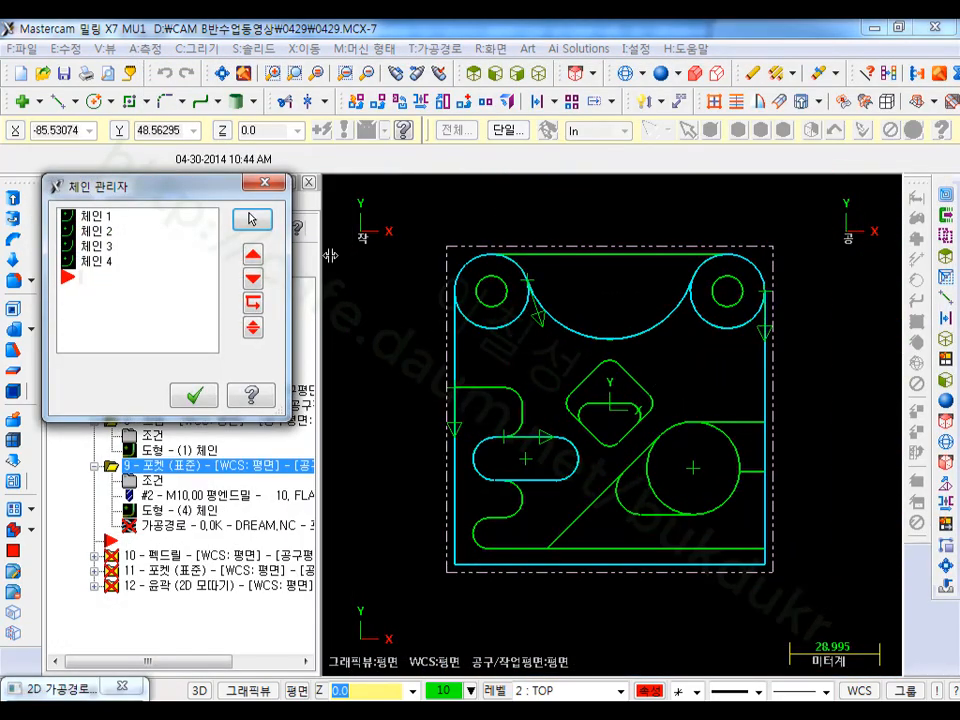
pyautogui.click(110, 219)
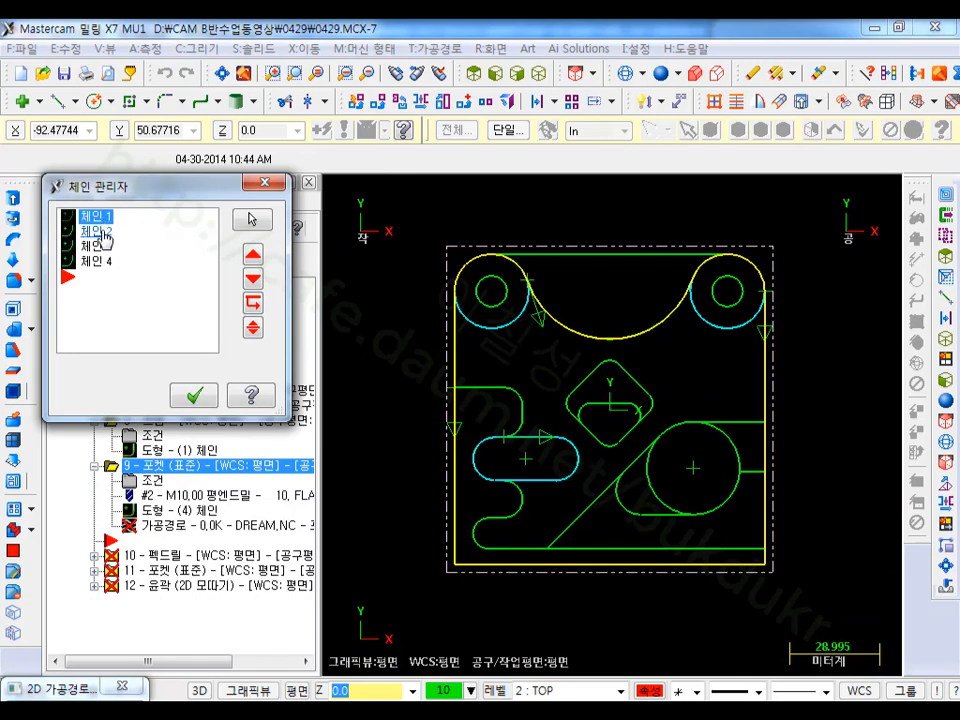
pyautogui.click(100, 231)
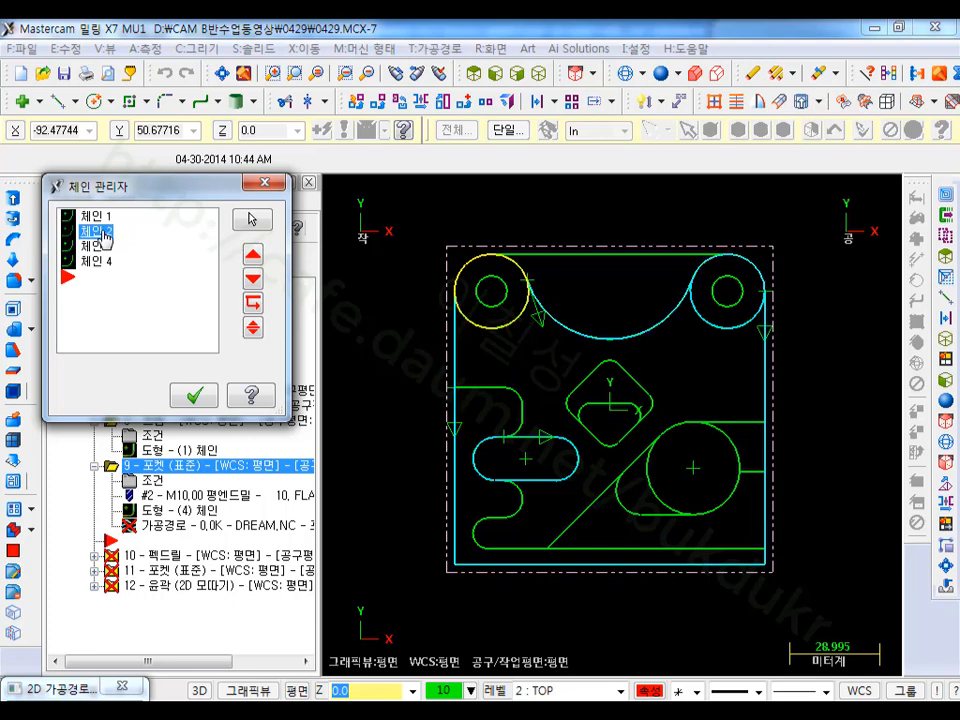
pyautogui.click(99, 247)
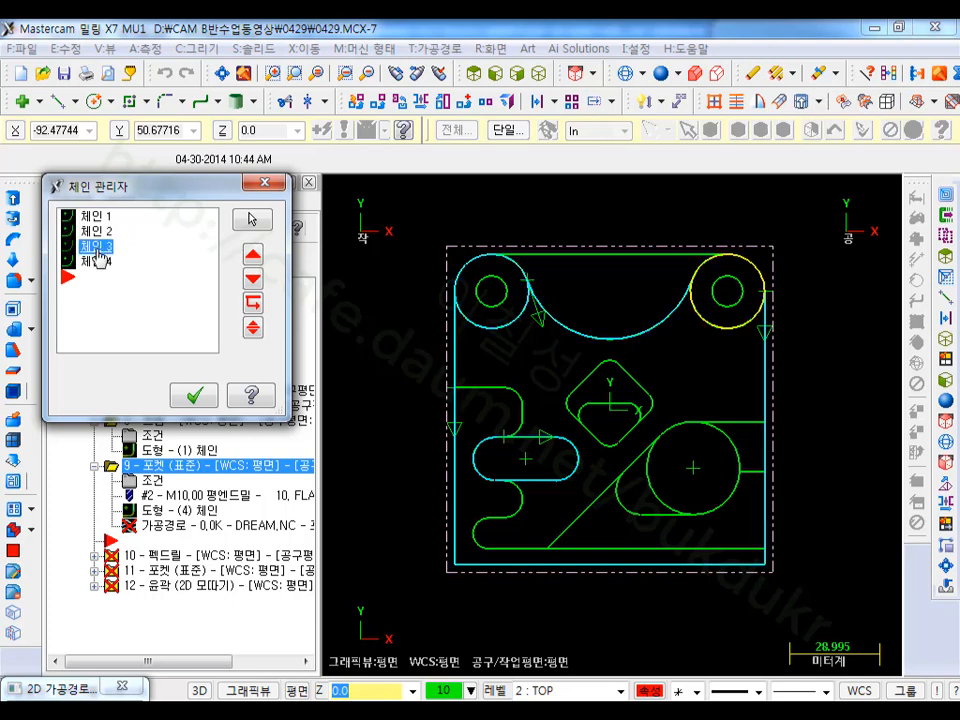
pyautogui.click(98, 262)
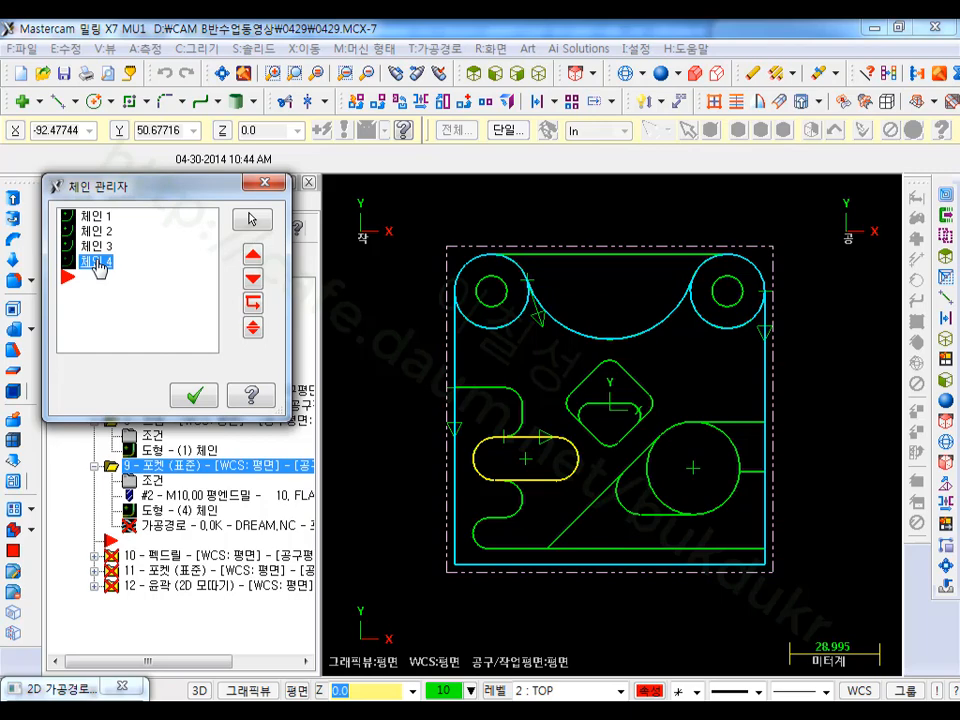
pyautogui.click(195, 397)
# Step: Choose tool 2, the 10 mm flat end mill, for the pocket toolpath and open its cutting conditions
pyautogui.click(205, 167)
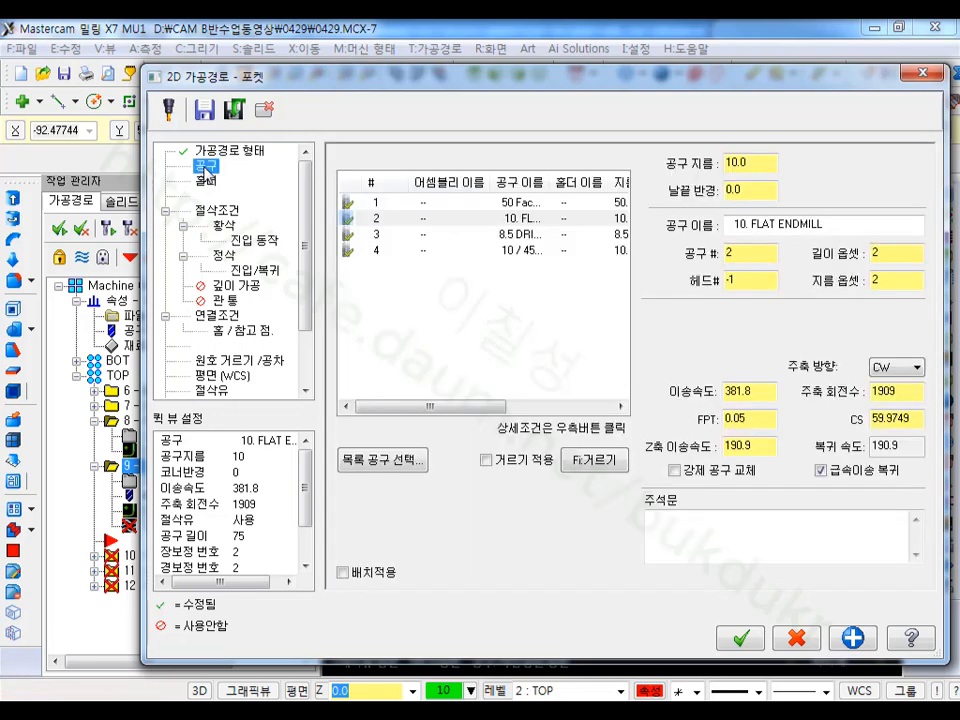
pyautogui.click(410, 222)
pyautogui.click(218, 211)
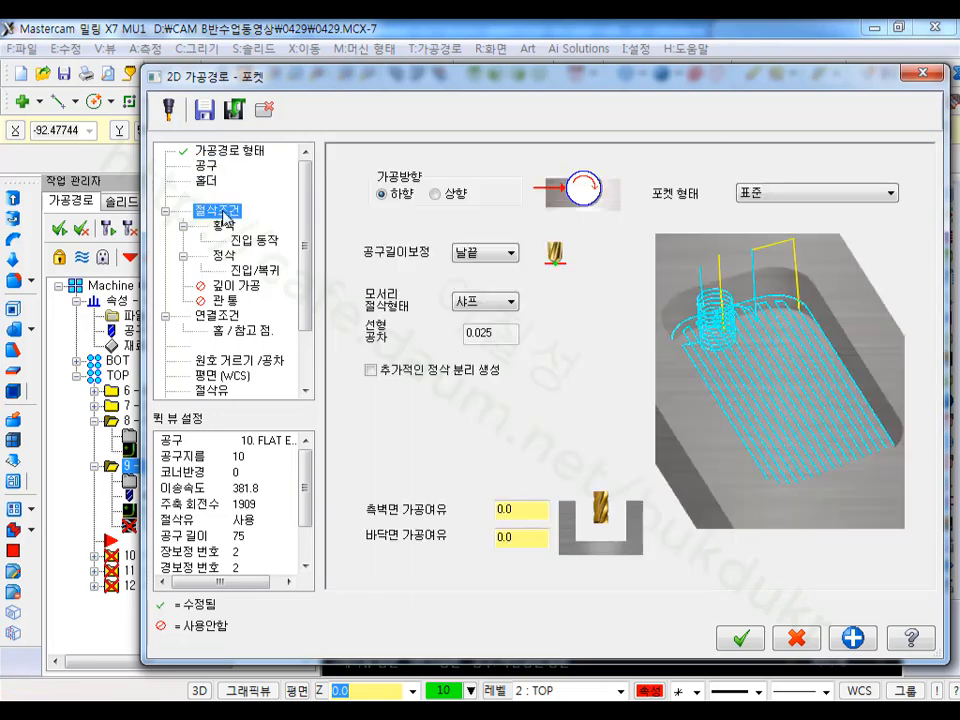
# Step: Set the pocket type to facing (표면가공) and the roughing method to constant overlap spiral, then check the entry motion
pyautogui.click(757, 197)
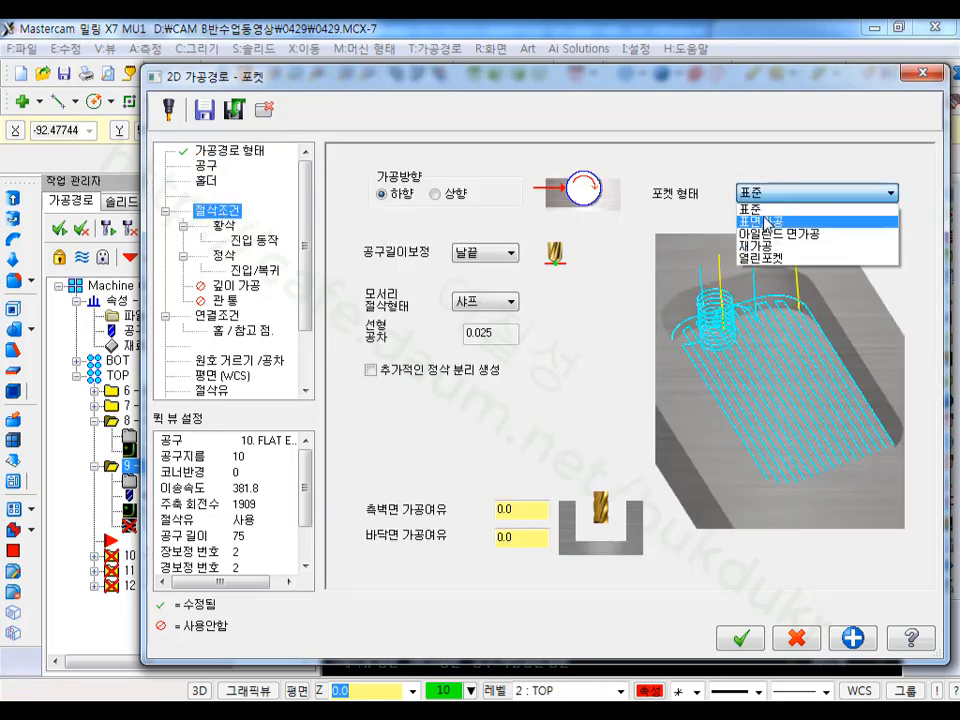
pyautogui.click(764, 222)
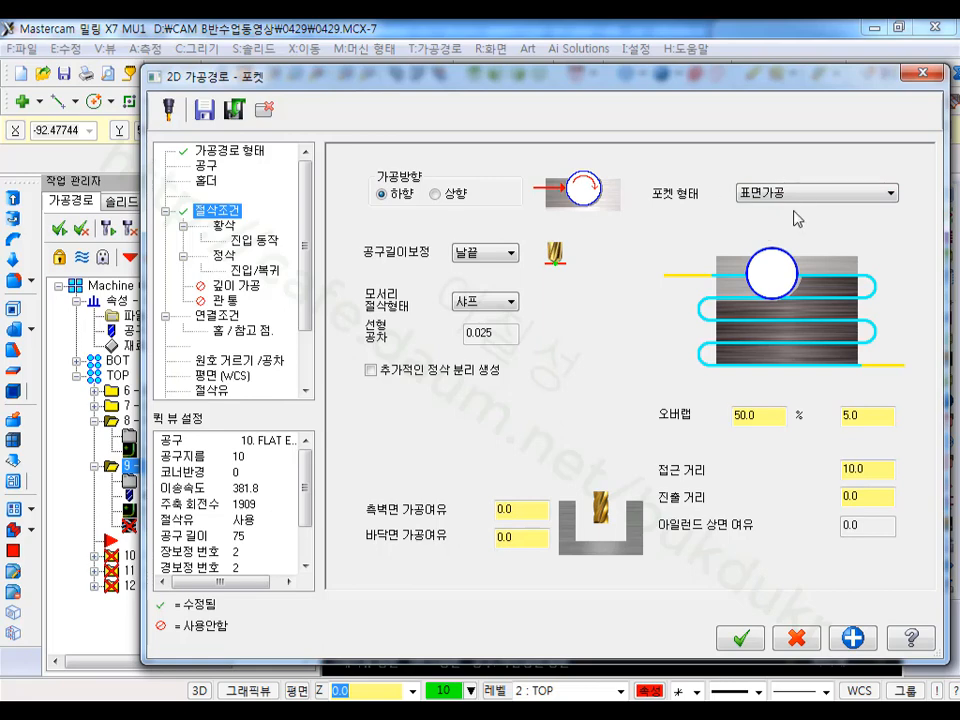
pyautogui.click(224, 226)
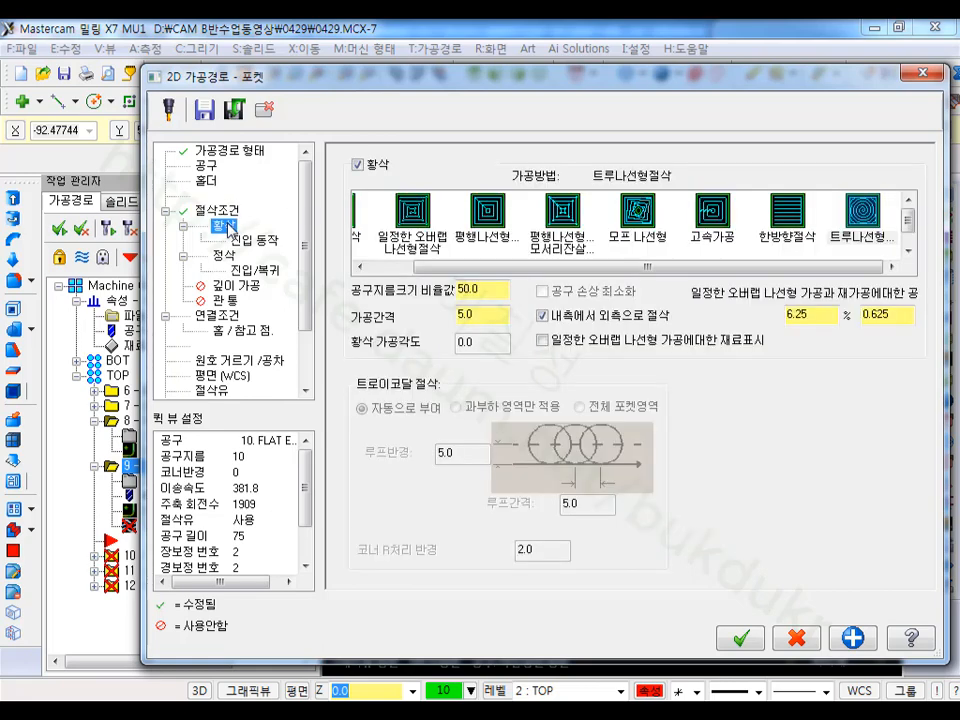
pyautogui.click(413, 222)
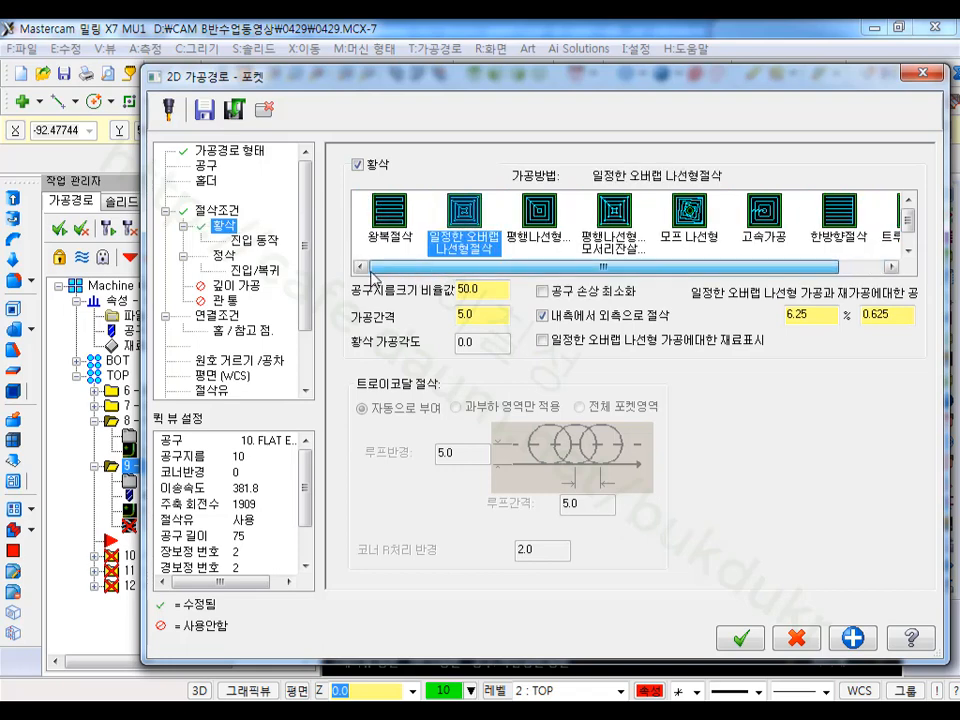
pyautogui.click(258, 242)
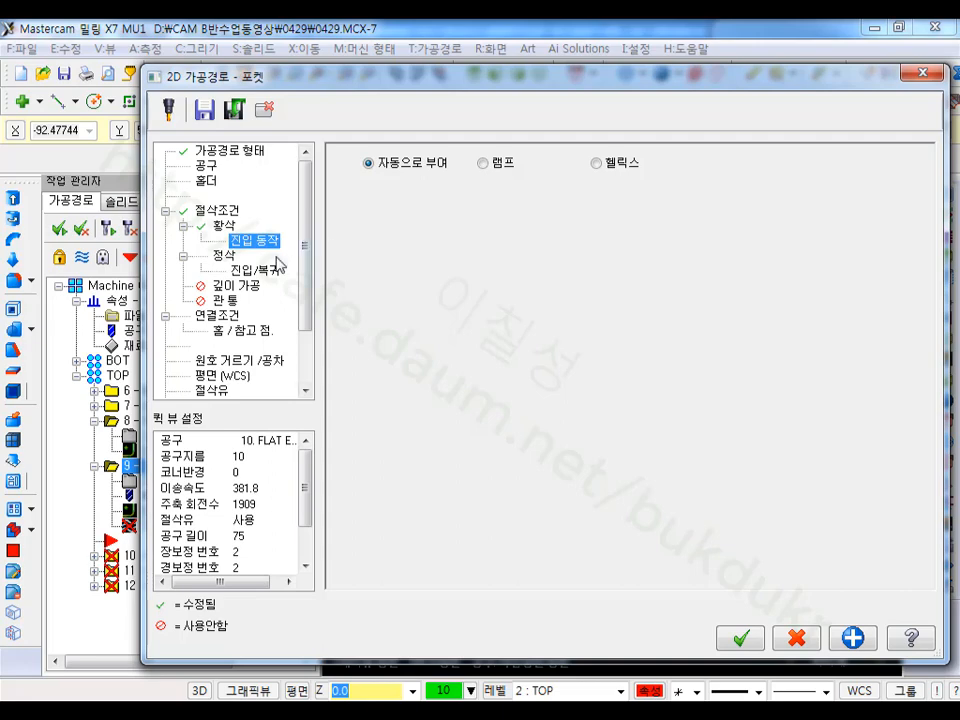
# Step: Disable keeping the tool down (공구 유지) for the pocket's finish pass and check its lead-in/out parameters
pyautogui.click(224, 256)
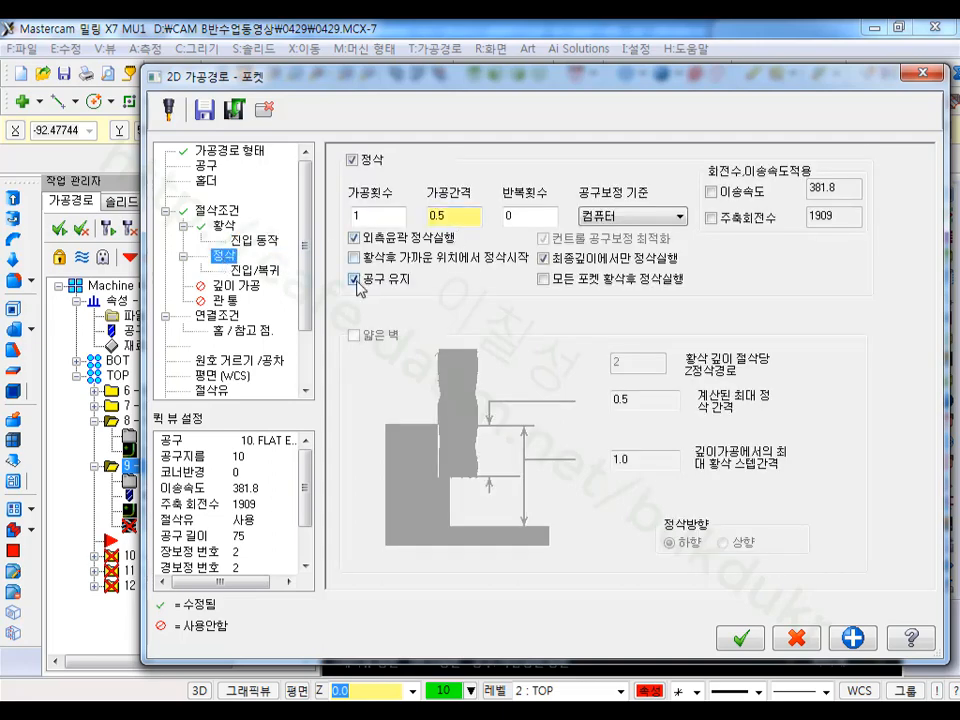
pyautogui.click(355, 280)
pyautogui.click(256, 271)
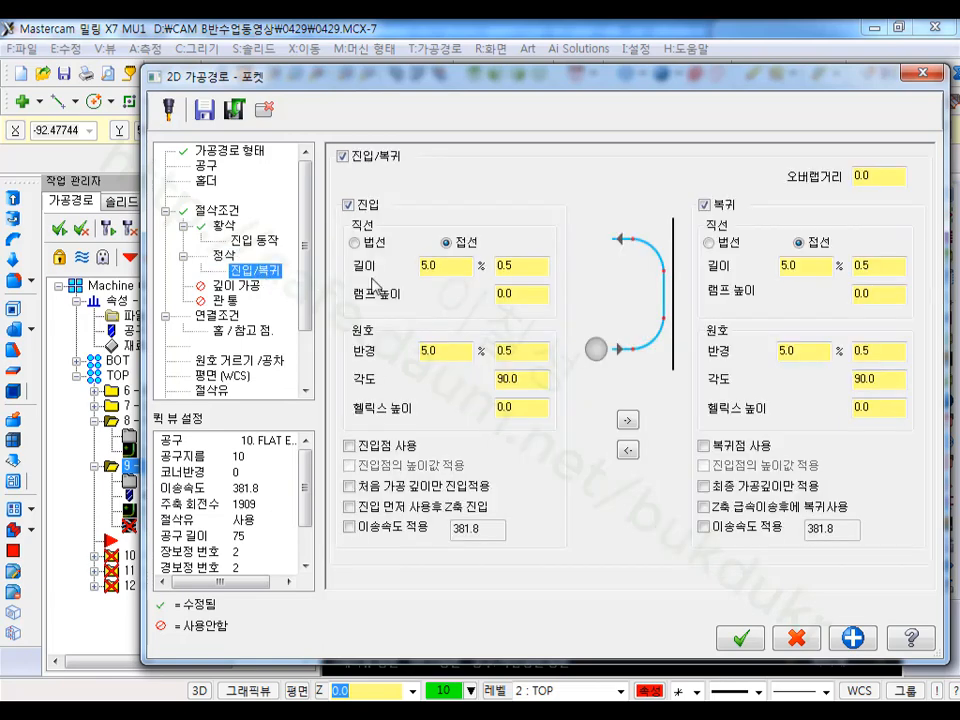
# Step: Set the pocket toolpath's top of stock to absolute 0 in the linking parameters
pyautogui.click(225, 316)
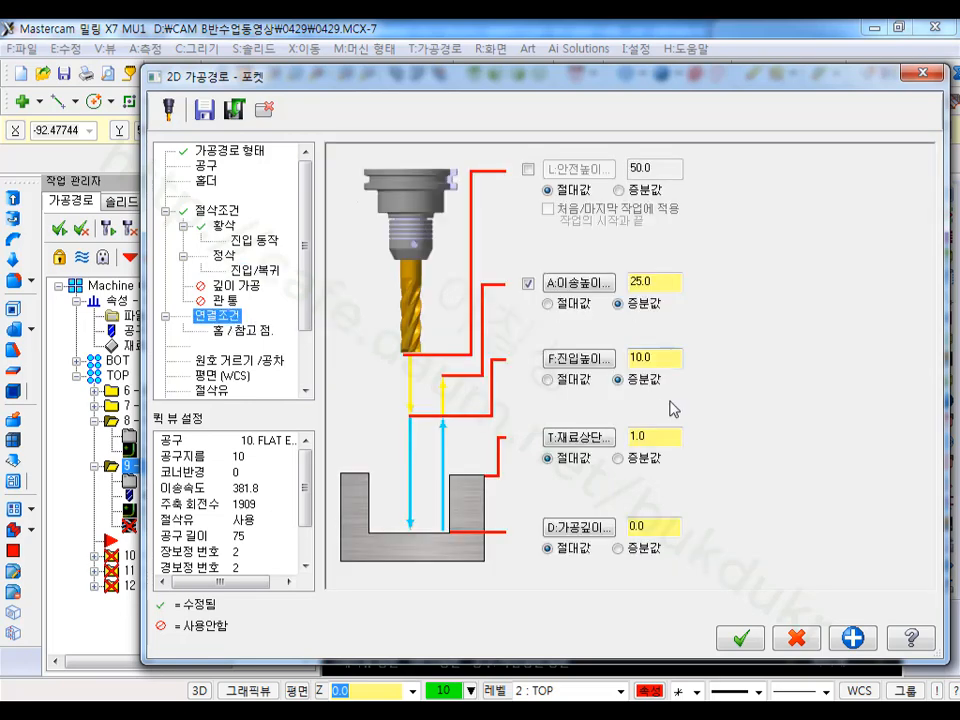
pyautogui.doubleClick(655, 440)
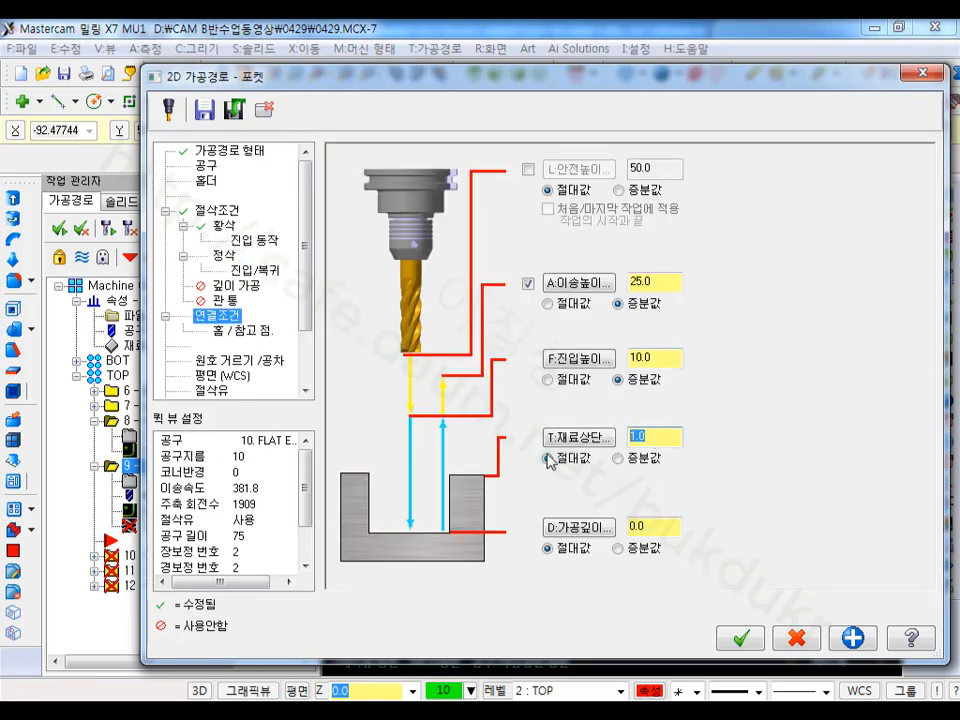
pyautogui.write('0')
# Step: Check the step depth in the PDF drawing, set the pocket's cutting depth to absolute -4, and accept the toolpath
pyautogui.click(664, 532)
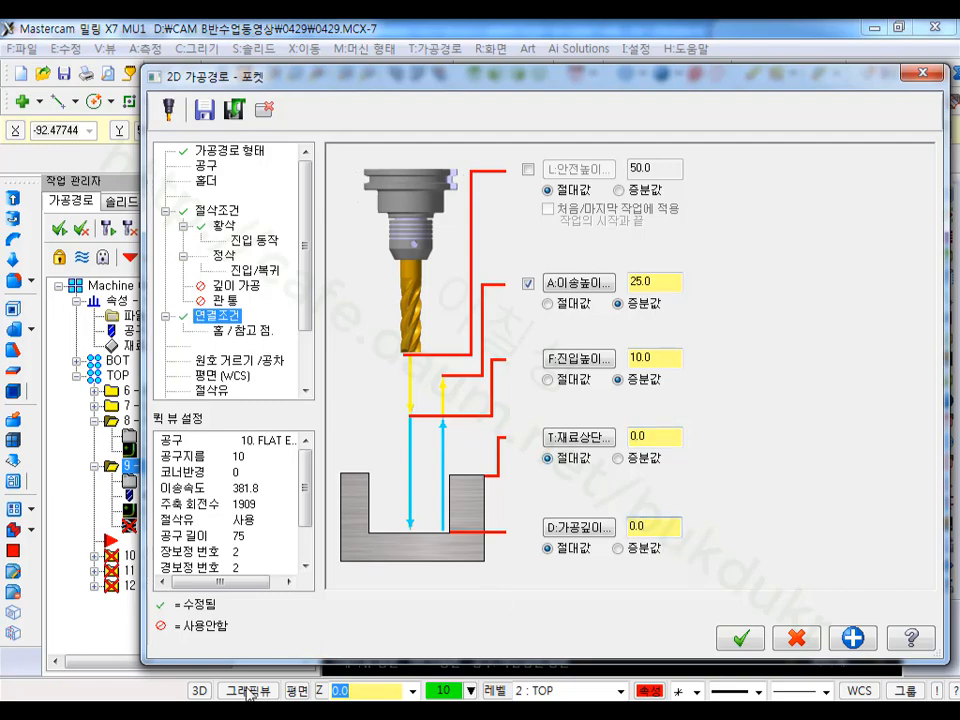
pyautogui.click(222, 712)
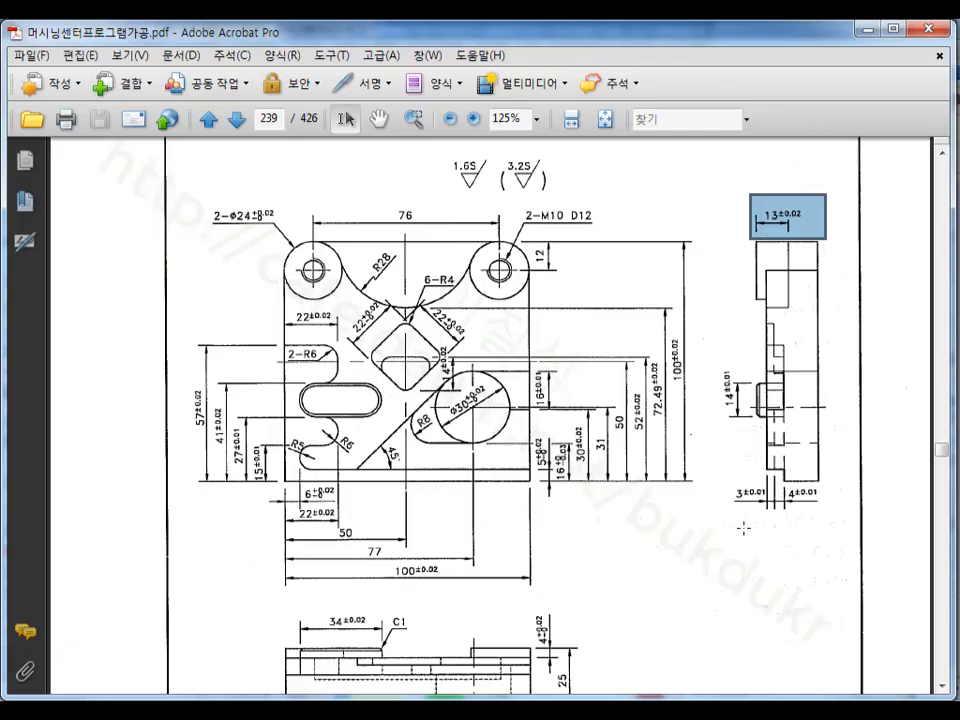
pyautogui.scroll(-1, 743, 527)
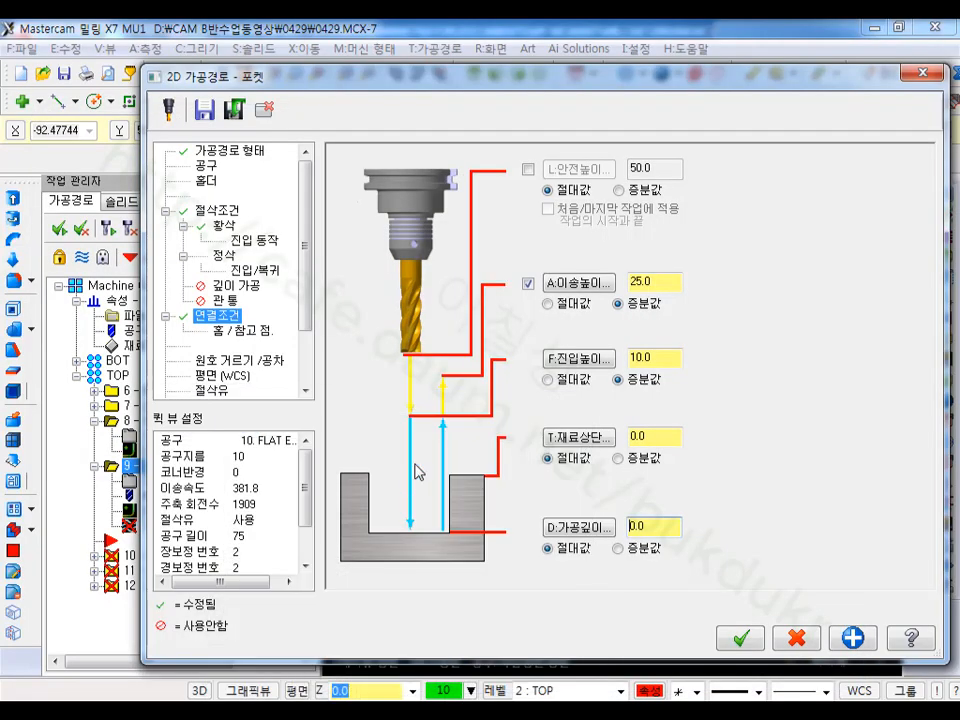
pyautogui.doubleClick(642, 527)
pyautogui.write('-4')
pyautogui.click(738, 640)
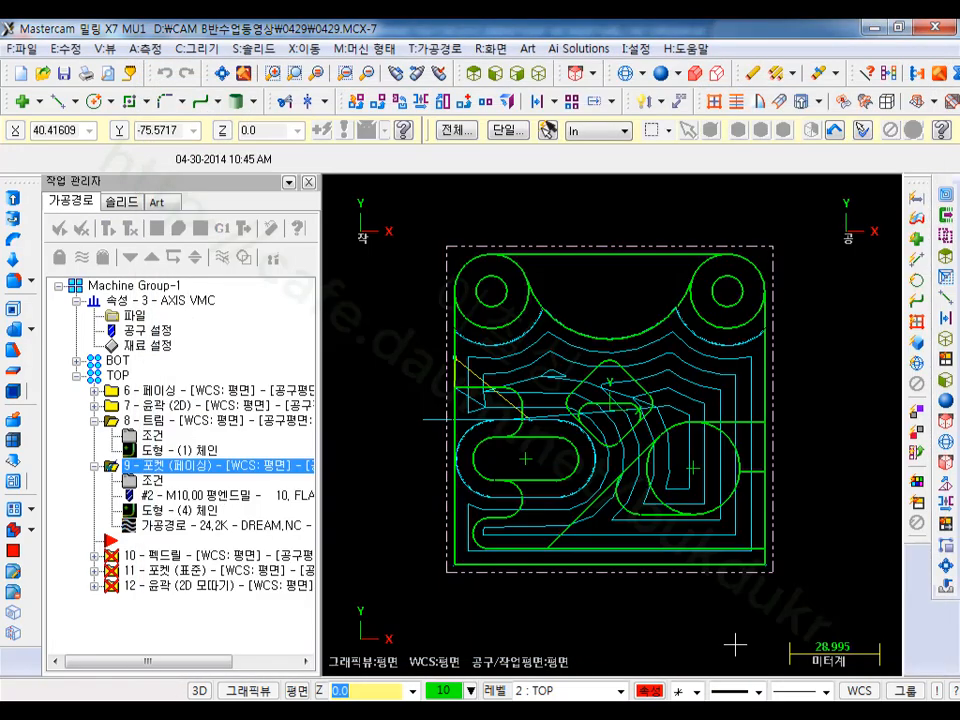
# Step: Backplot the pocket facing toolpath to its end and examine the cut coverage around the upper-right corner boss
pyautogui.scroll(1, 620, 465)
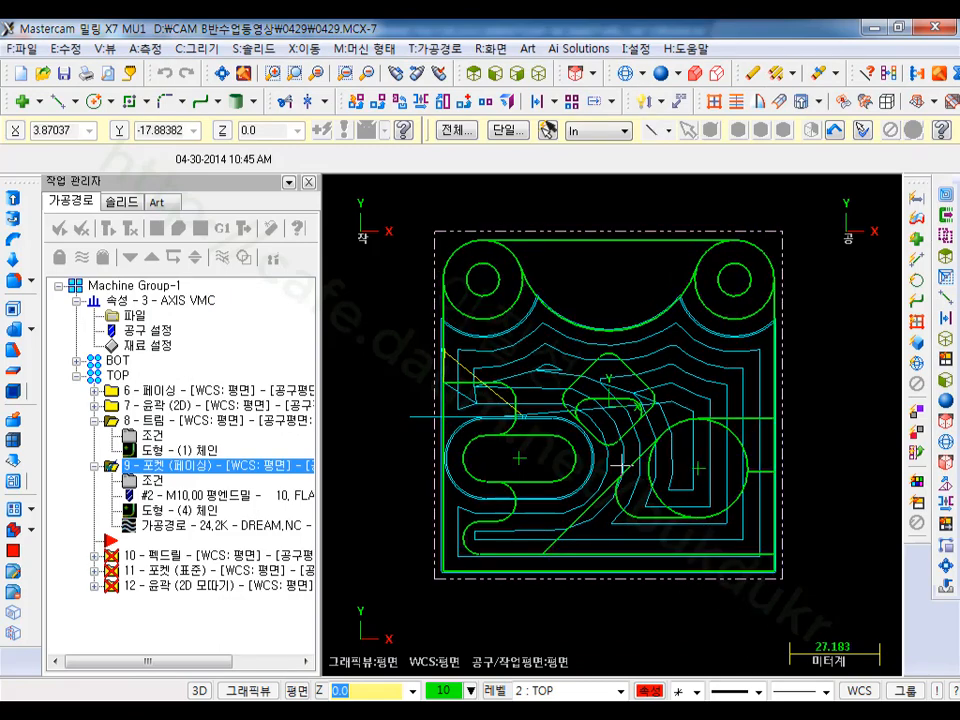
pyautogui.click(200, 229)
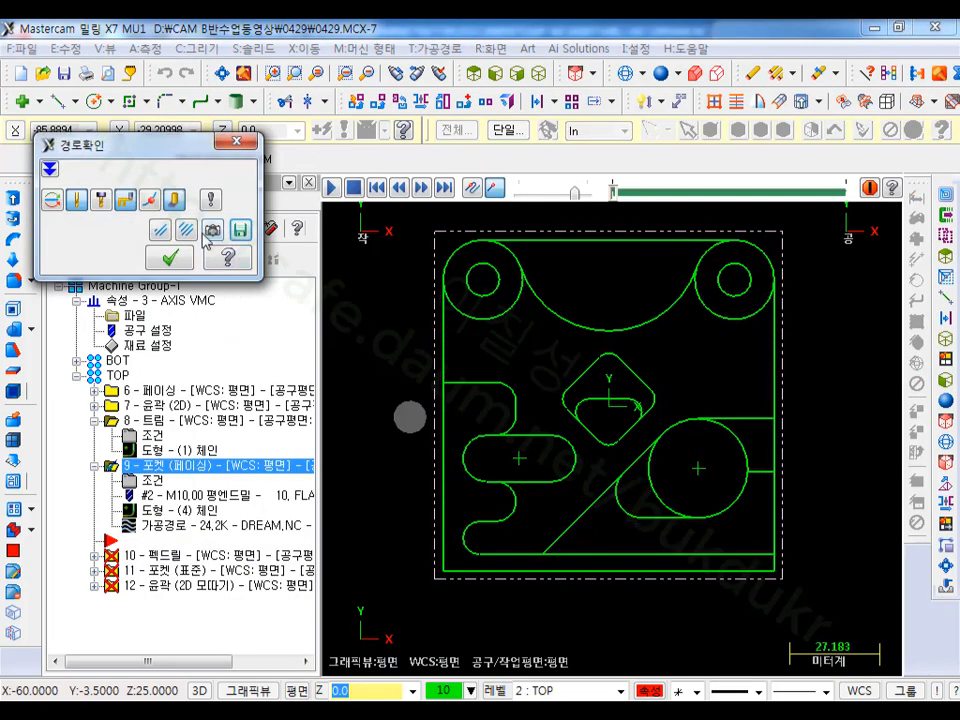
pyautogui.moveTo(616, 192); pyautogui.dragTo(916, 205)
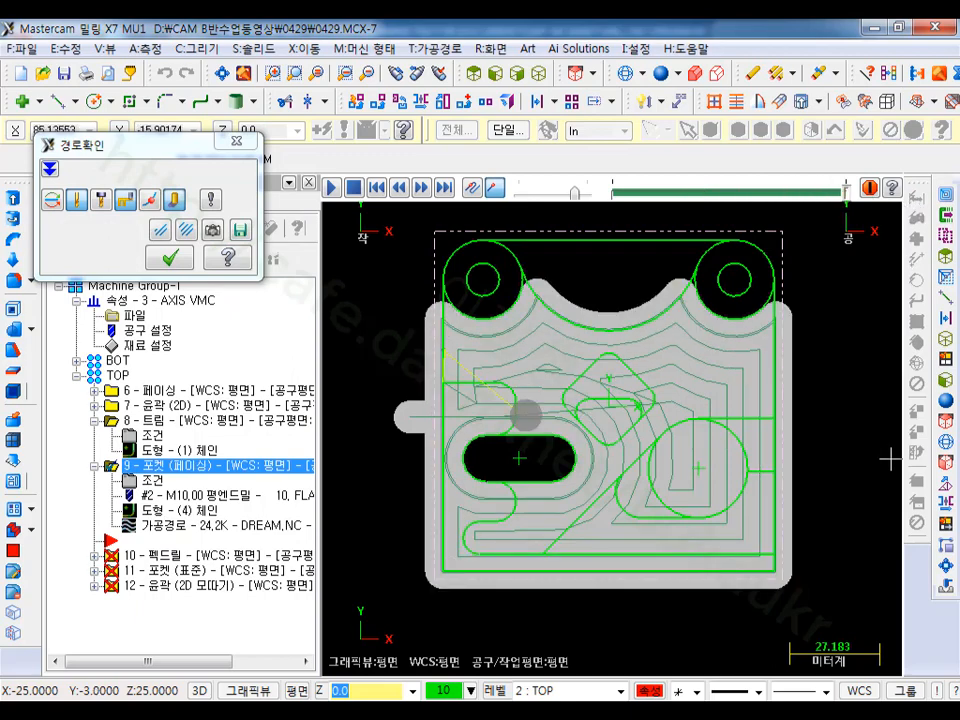
pyautogui.scroll(5, 700, 245)
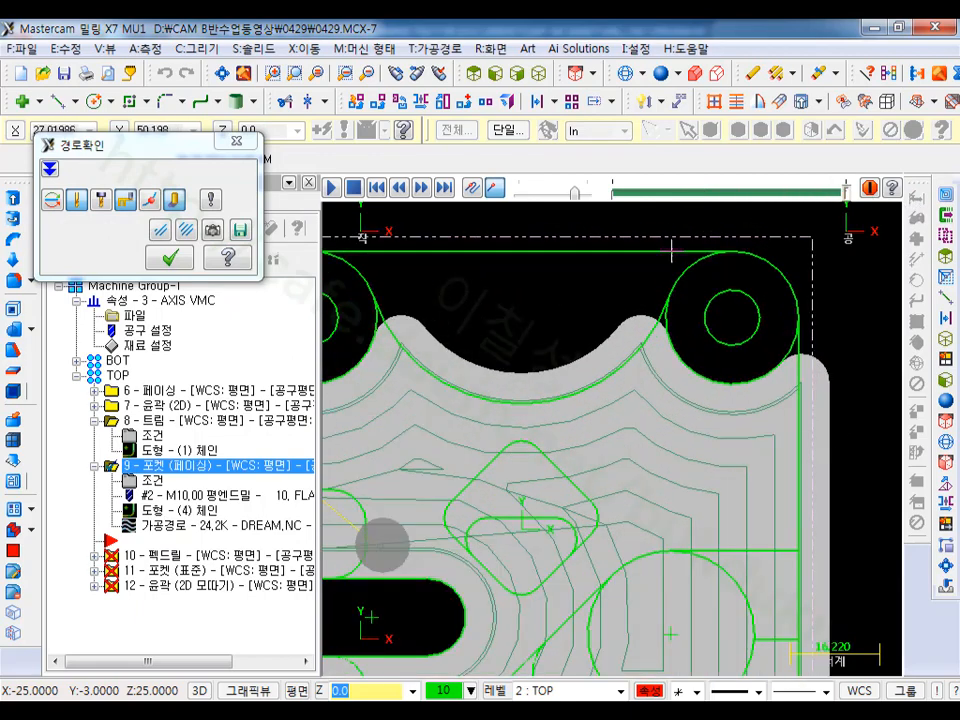
pyautogui.scroll(2, 658, 300)
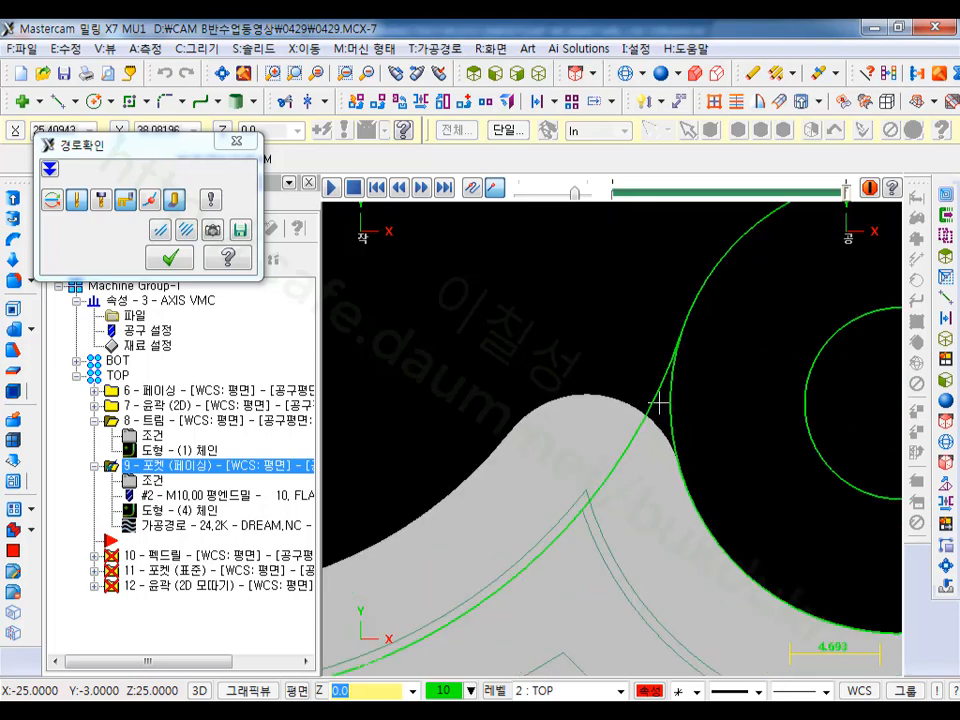
pyautogui.scroll(-3, 669, 334)
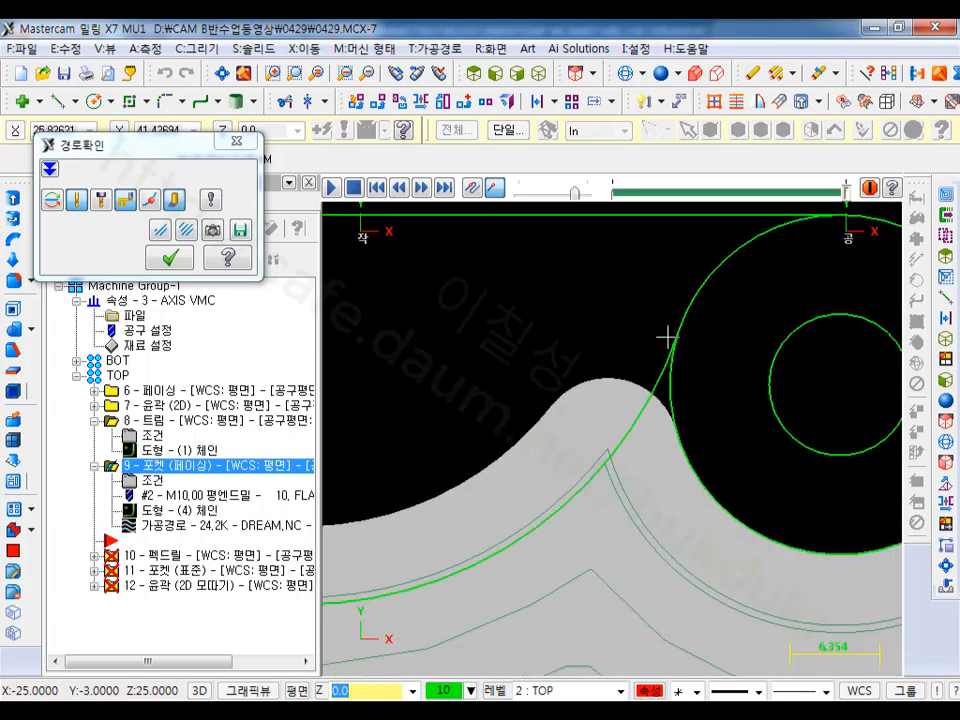
pyautogui.scroll(-3, 749, 315)
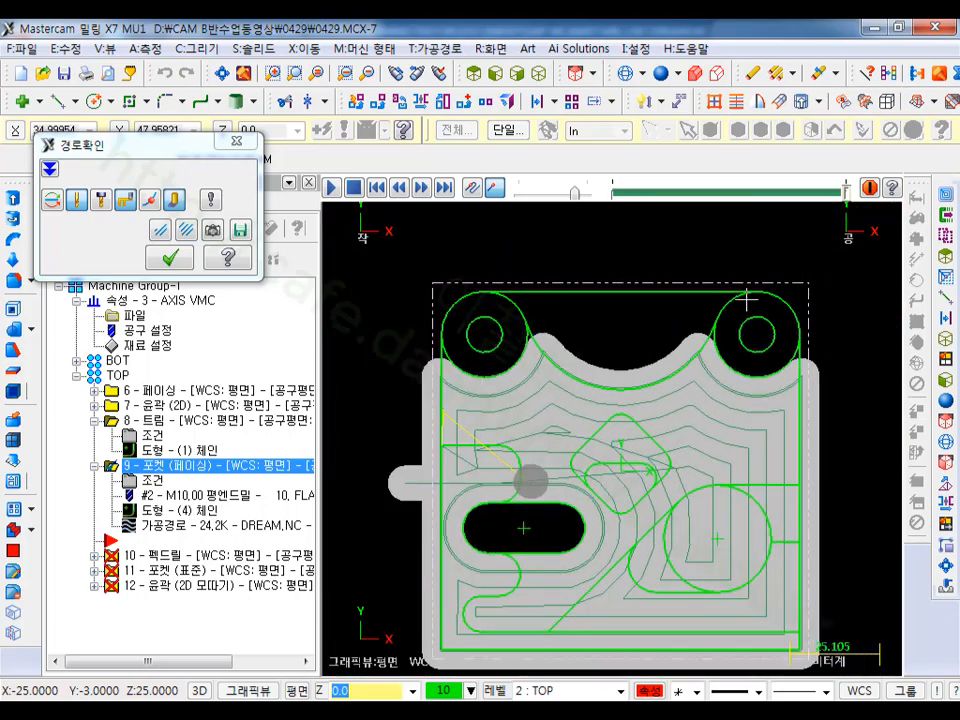
pyautogui.click(178, 262)
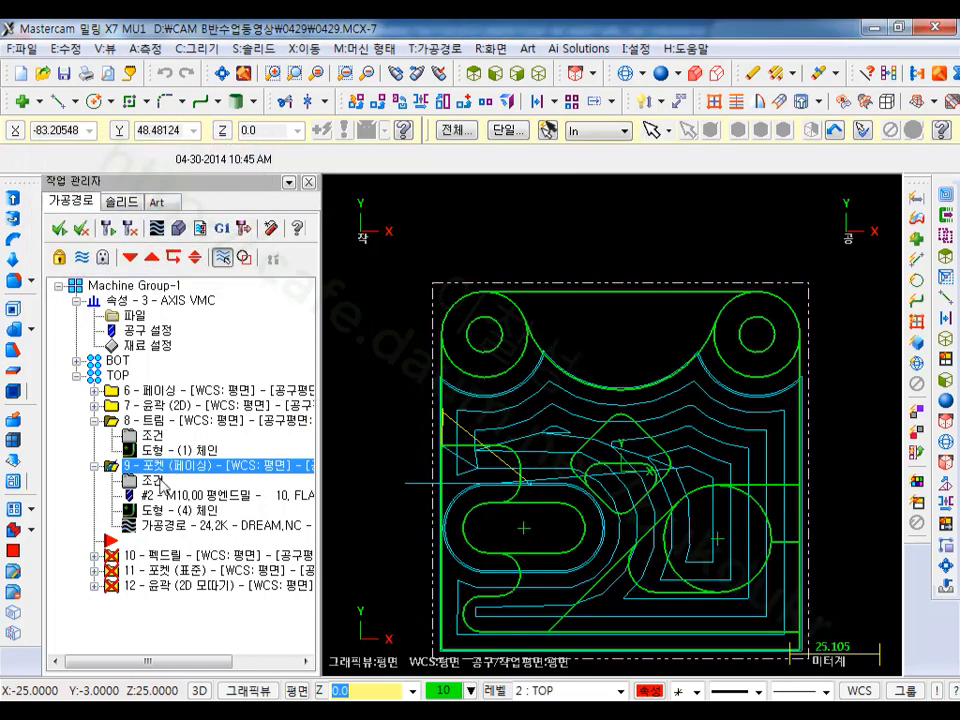
# Step: Set the pocket facing overlap to 100% and regenerate the toolpath
pyautogui.click(152, 481)
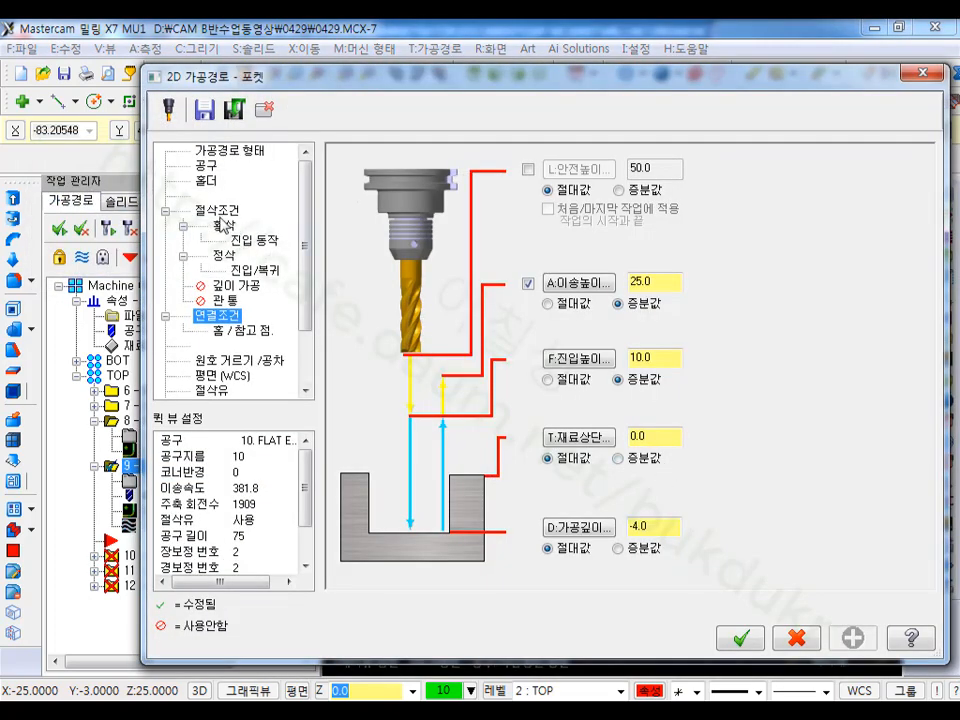
pyautogui.click(216, 210)
pyautogui.doubleClick(752, 415)
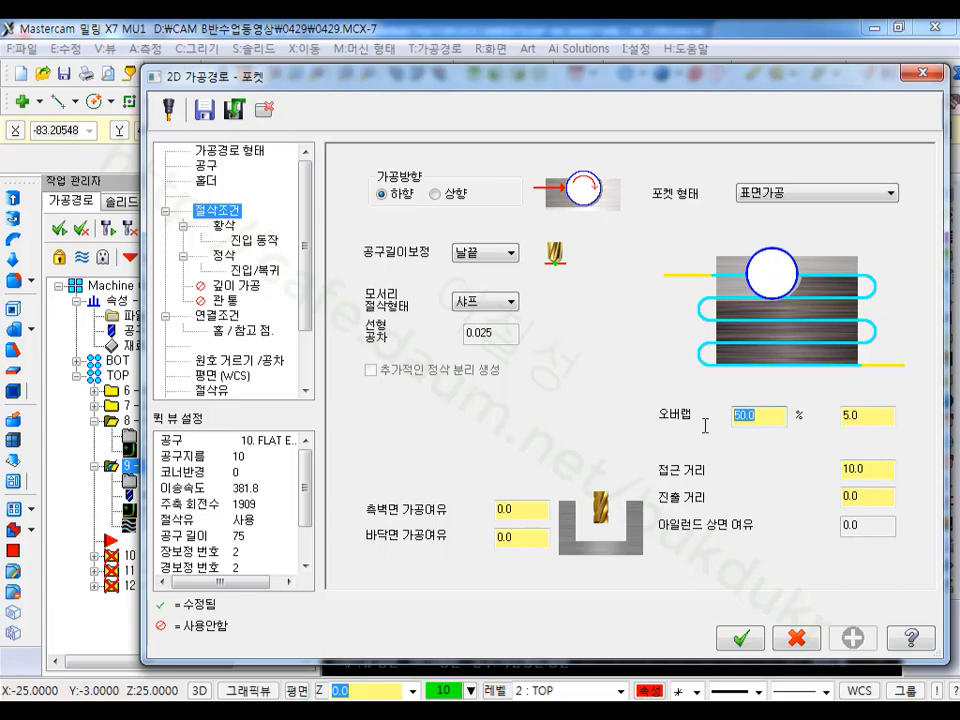
pyautogui.write('100')
pyautogui.click(742, 638)
pyautogui.click(113, 232)
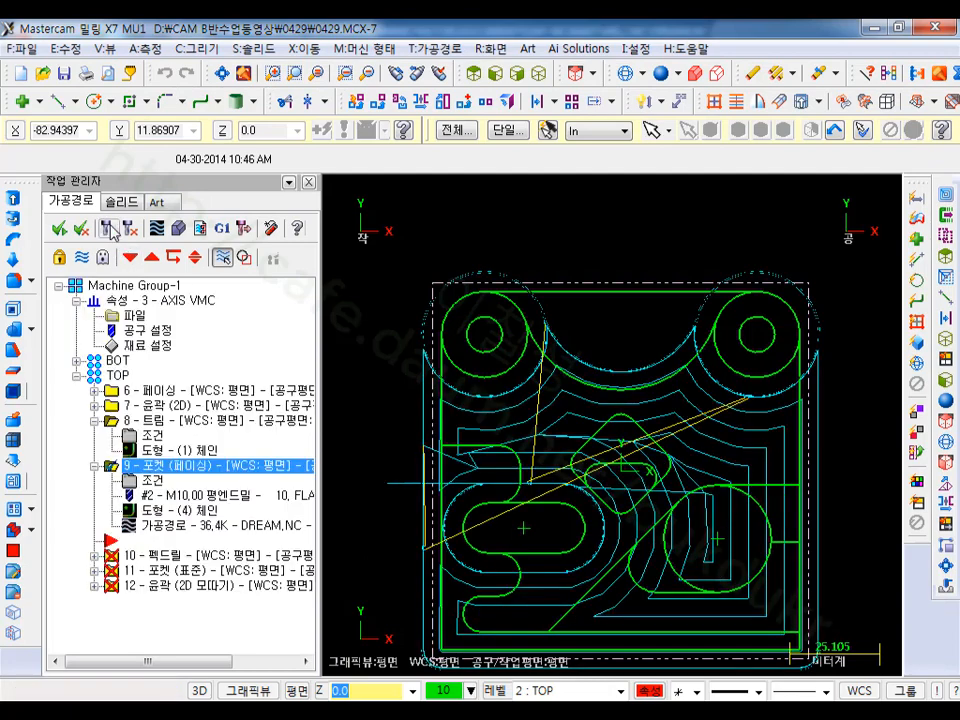
# Step: Backplot the regenerated pocket with the new overlap and inspect the tool coverage around the upper-left corner boss
pyautogui.scroll(-1, 541, 277)
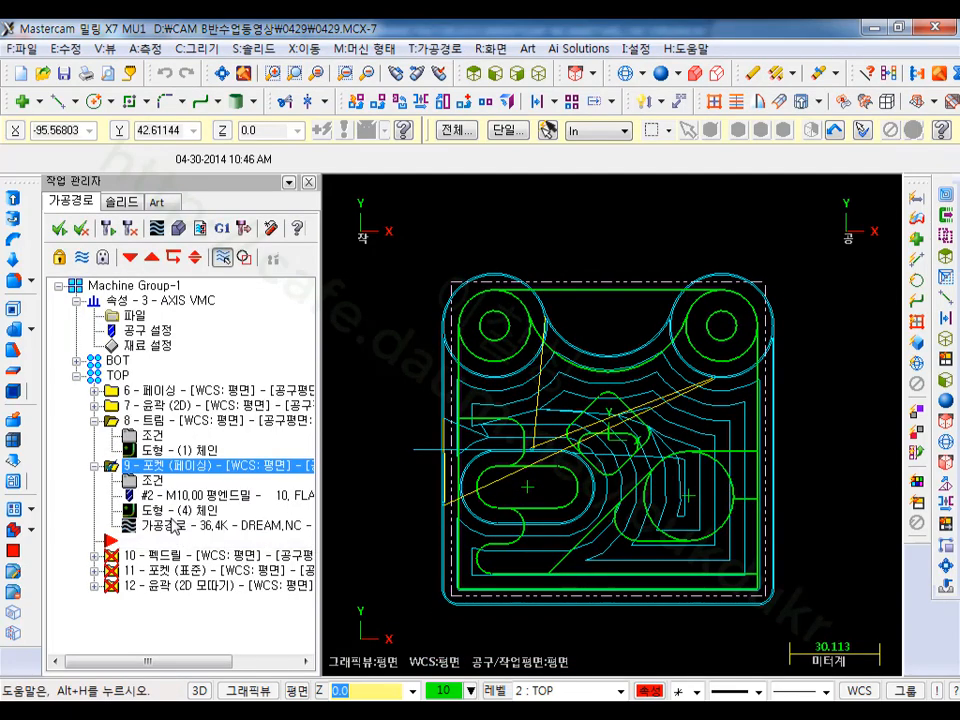
pyautogui.click(175, 527)
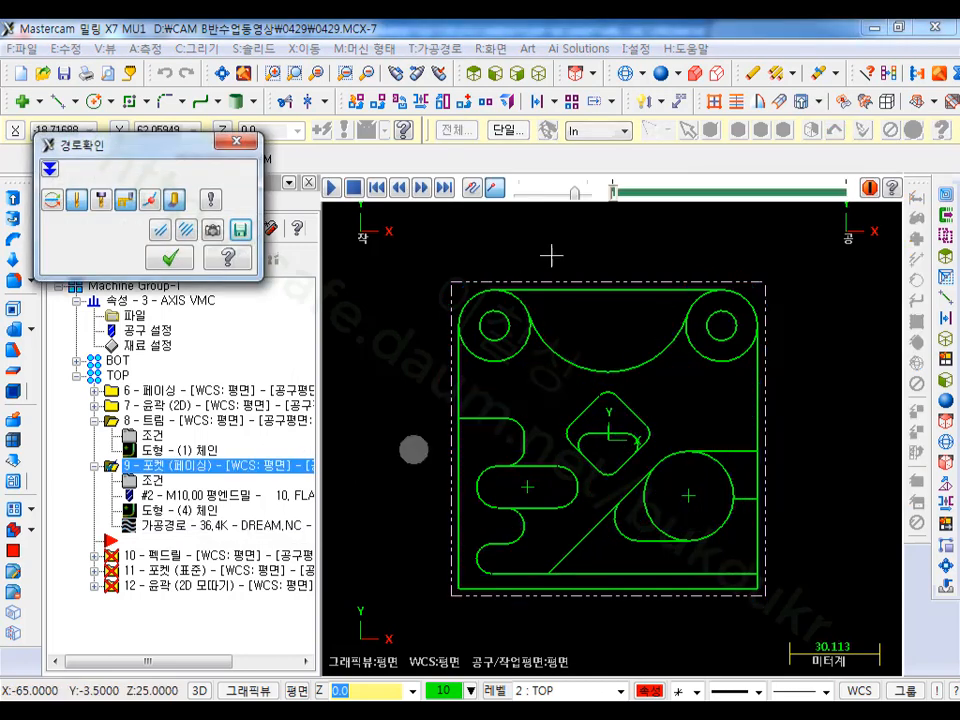
pyautogui.click(613, 190)
pyautogui.moveTo(613, 192); pyautogui.dragTo(850, 215)
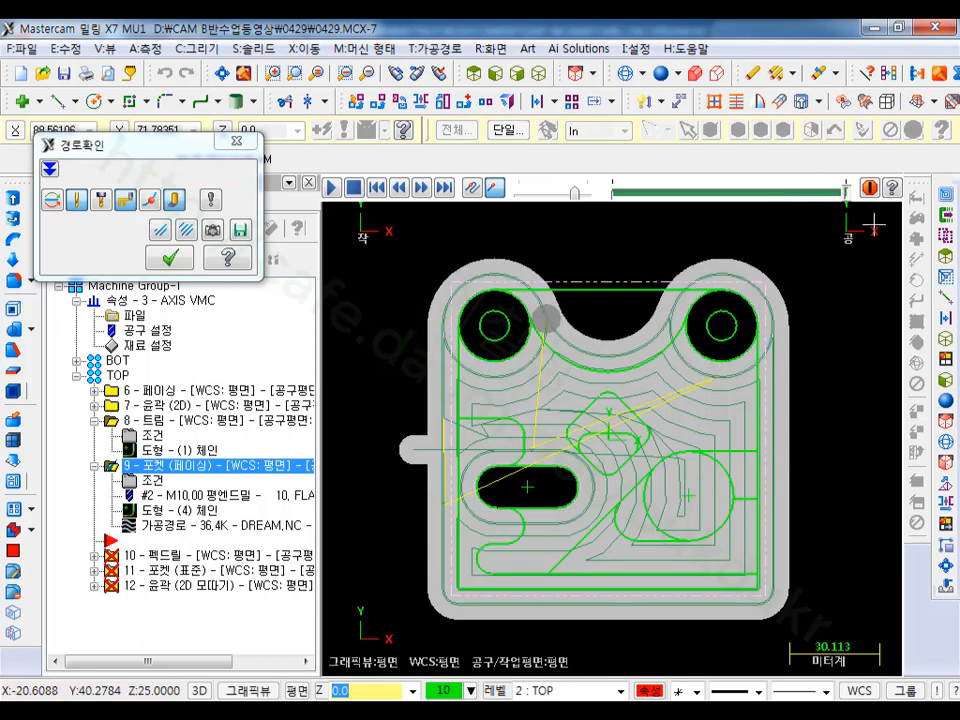
pyautogui.scroll(3, 502, 316)
pyautogui.scroll(2, 502, 316)
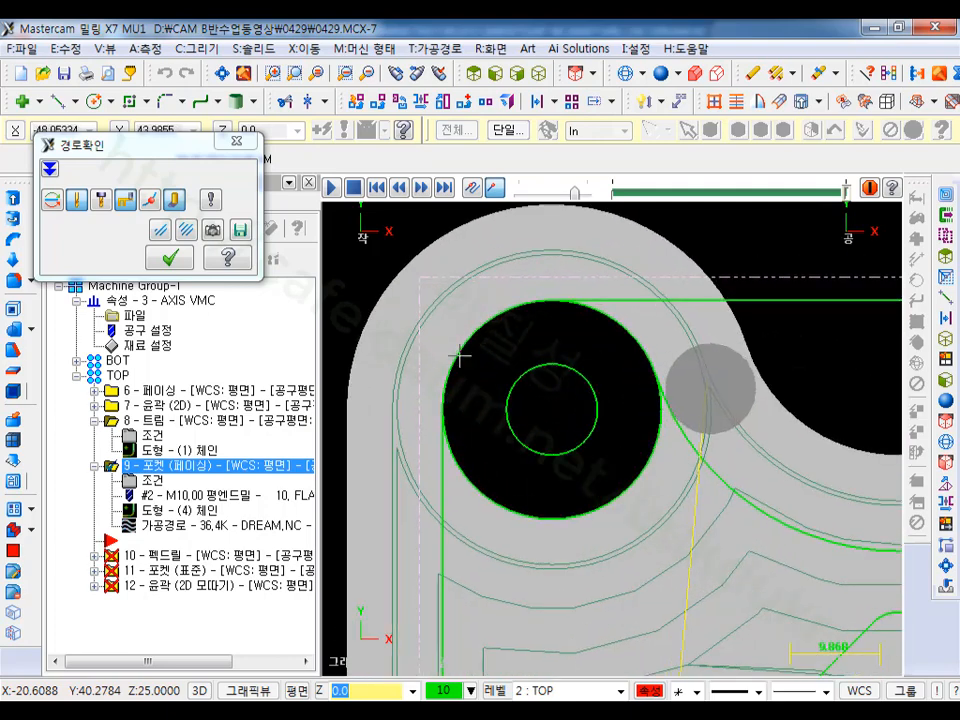
pyautogui.click(171, 259)
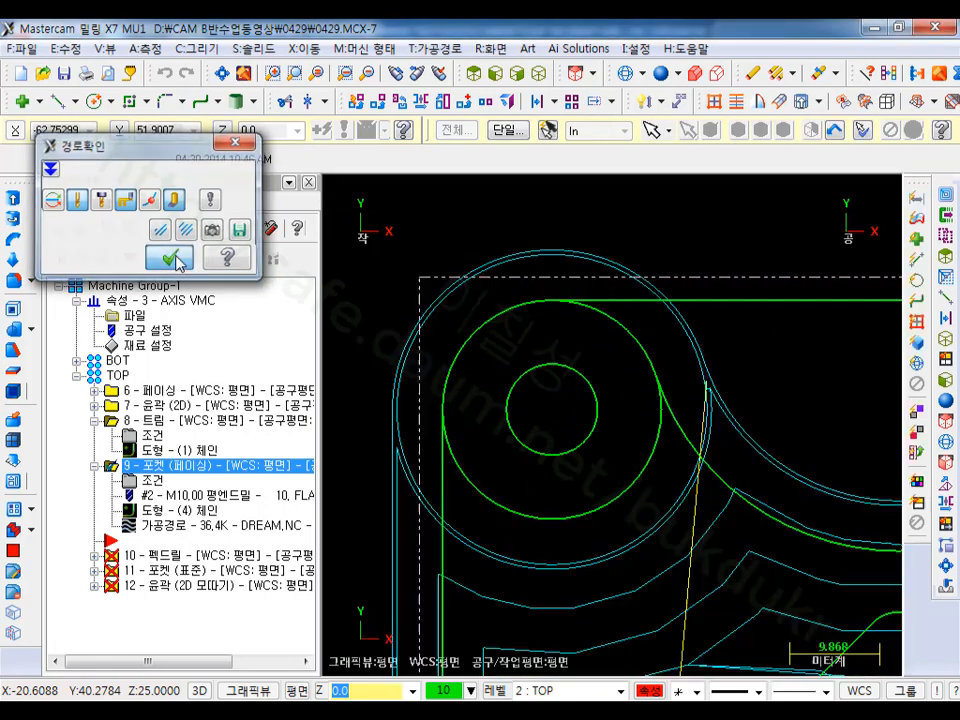
# Step: Disable finishing of the outer boundary (외측윤곽 정삭실행) for the pocket and regenerate its toolpath
pyautogui.click(147, 481)
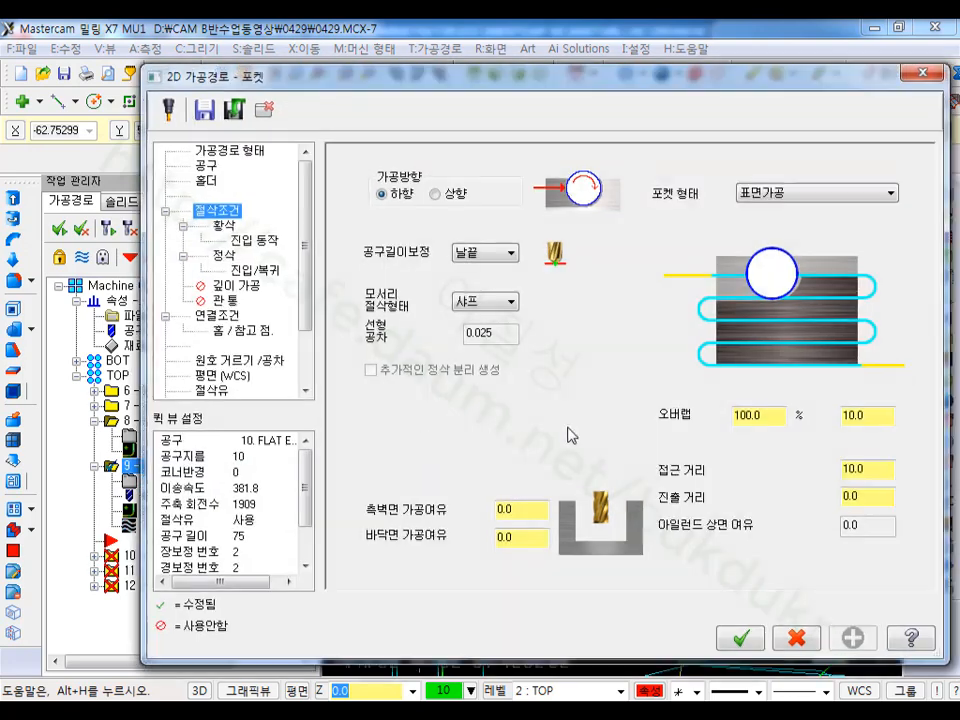
pyautogui.click(225, 256)
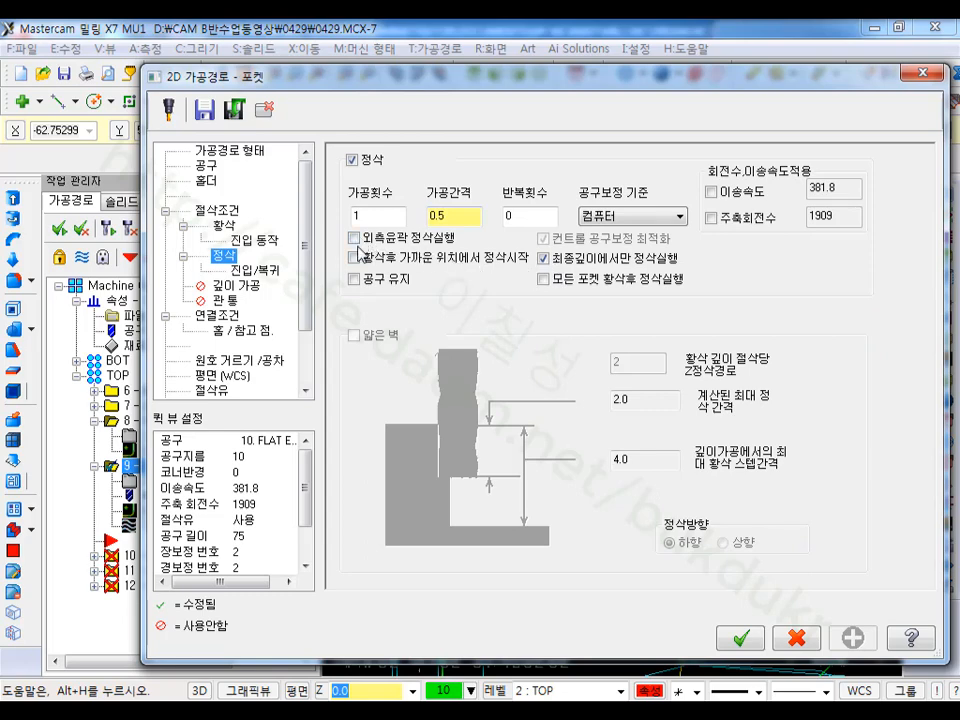
pyautogui.click(738, 637)
pyautogui.click(107, 229)
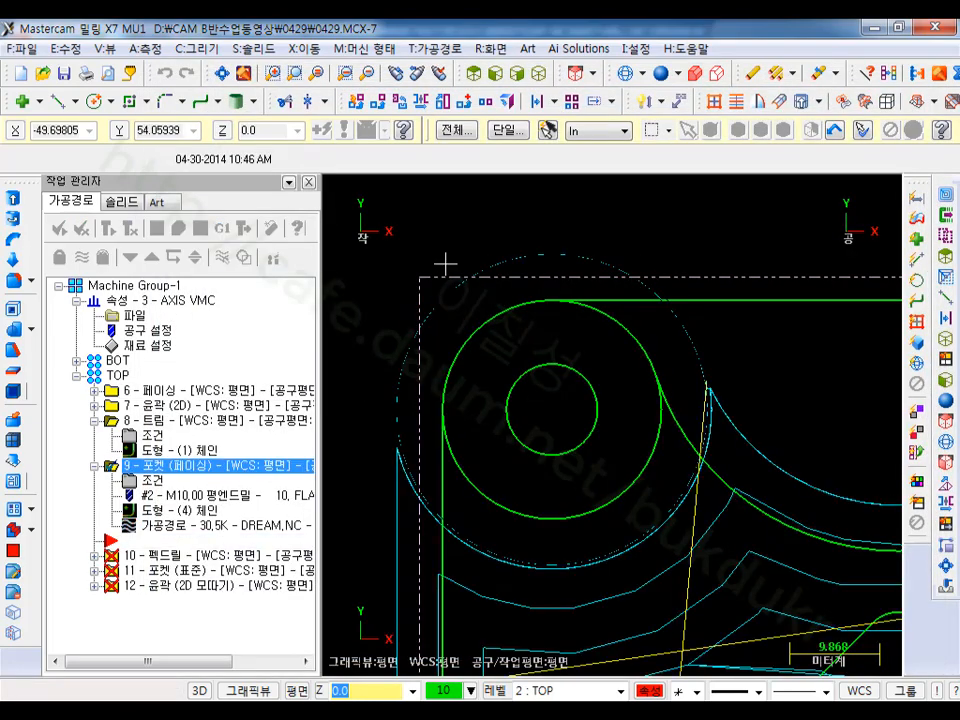
# Step: Backplot the regenerated pocket toolpath to its end and inspect the cut coverage around the upper-left corner boss and slot
pyautogui.scroll(-1, 460, 269)
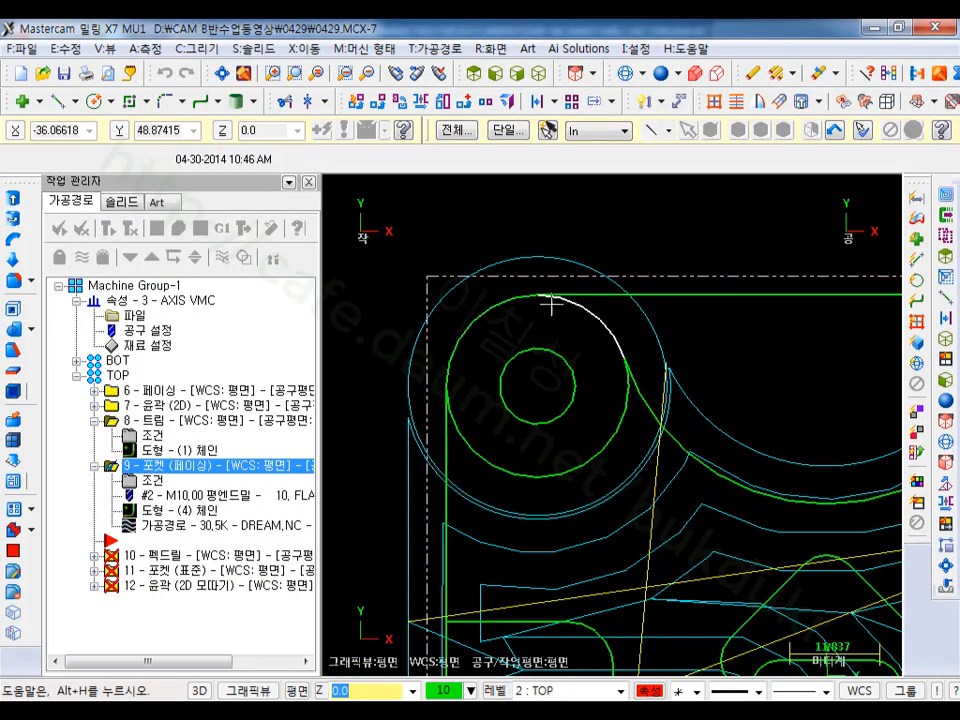
pyautogui.scroll(-1, 392, 274)
pyautogui.scroll(-1, 535, 225)
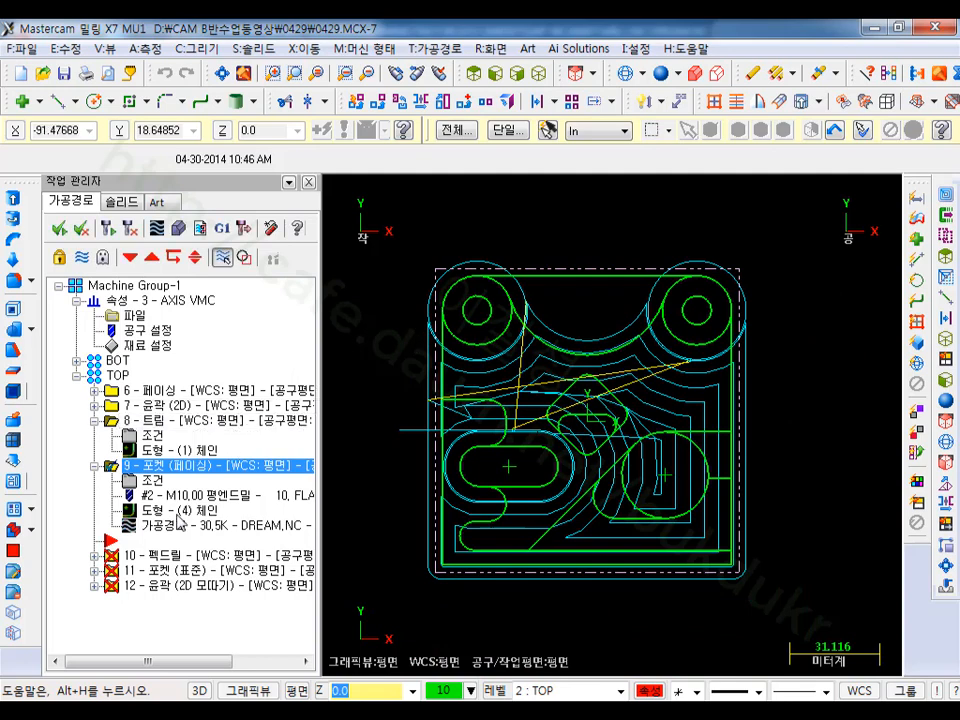
pyautogui.click(181, 526)
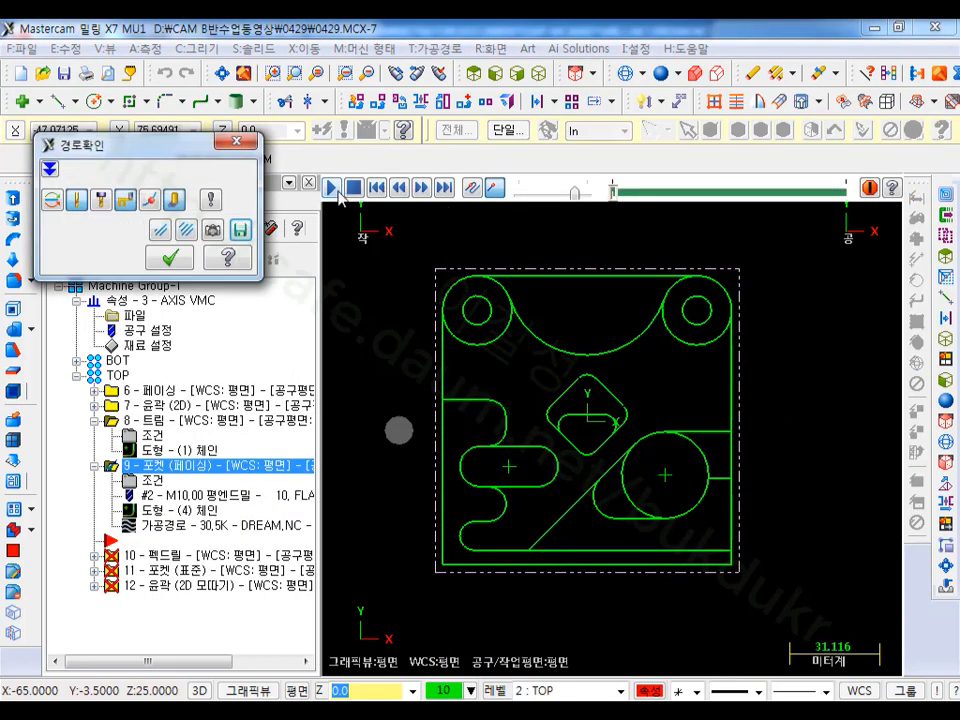
pyautogui.click(333, 188)
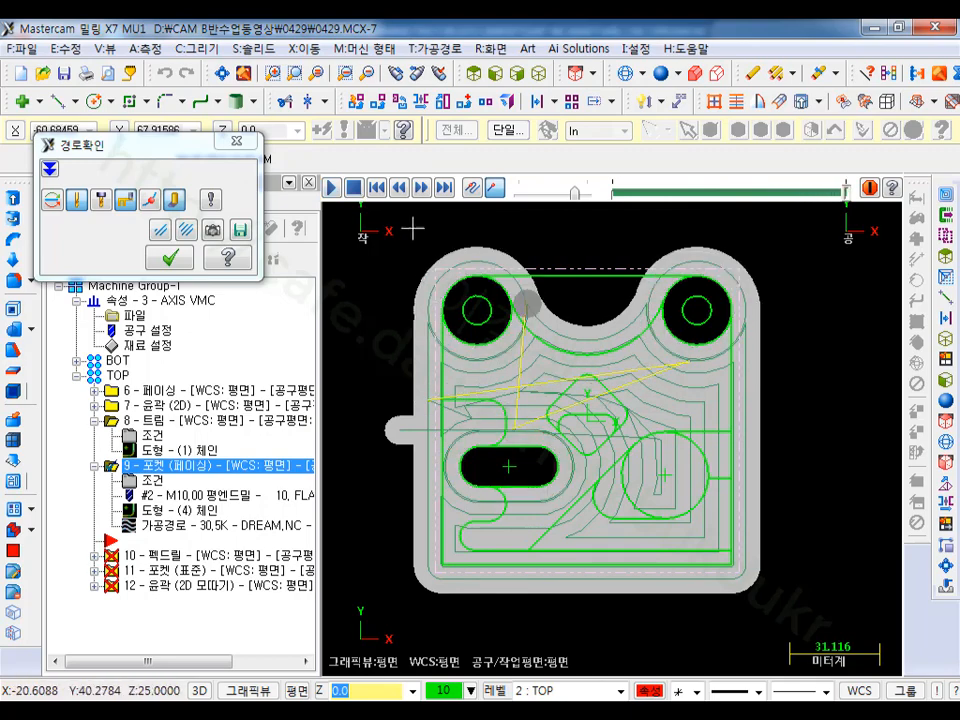
pyautogui.scroll(2, 480, 310)
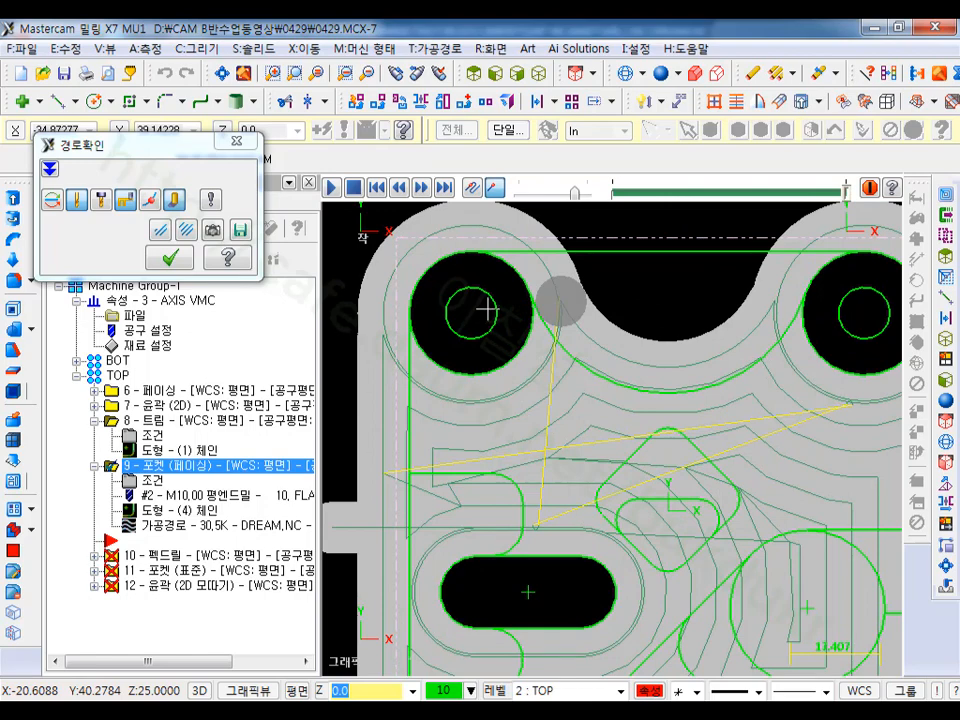
pyautogui.click(170, 258)
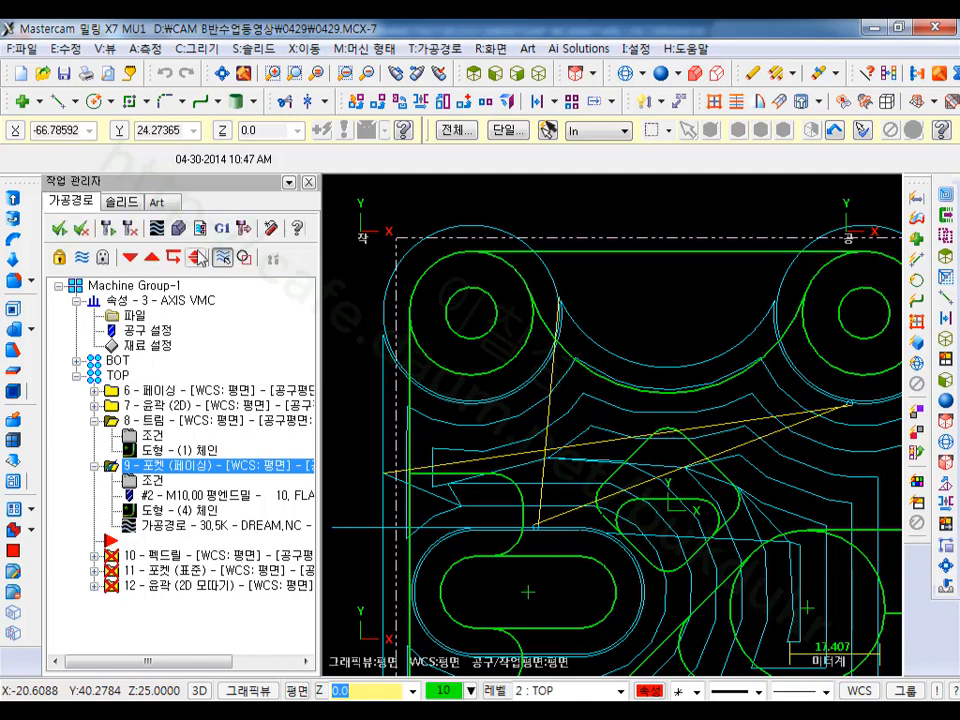
# Step: Run a solid verification of the pocket in Mastercam Simulator from the isometric view and examine the remaining material
pyautogui.click(182, 232)
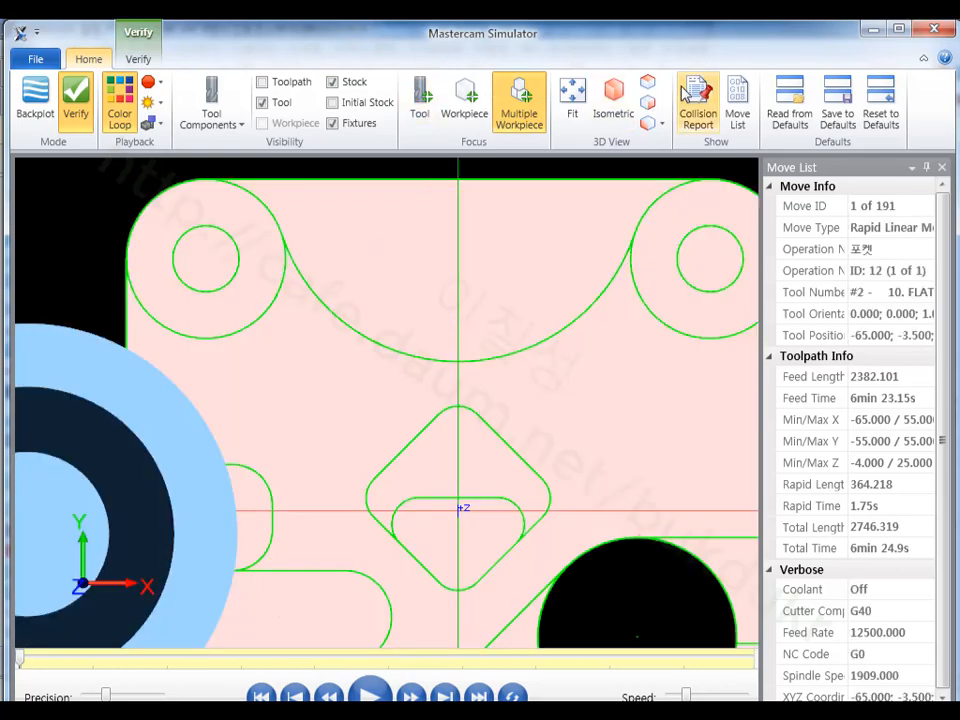
pyautogui.click(614, 114)
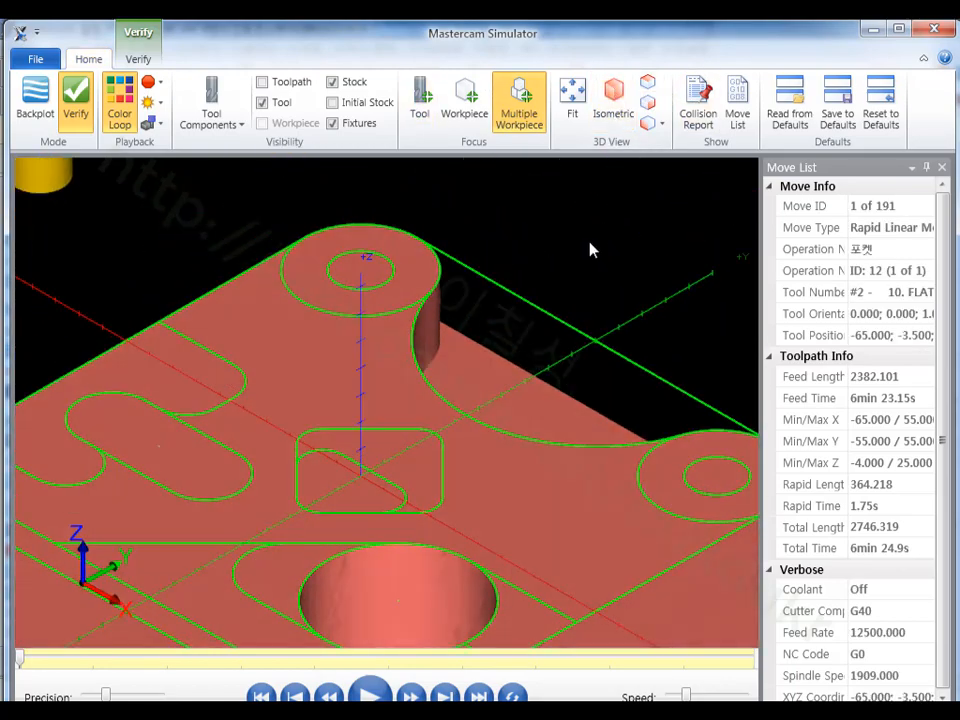
pyautogui.scroll(-2, 571, 278)
pyautogui.click(372, 695)
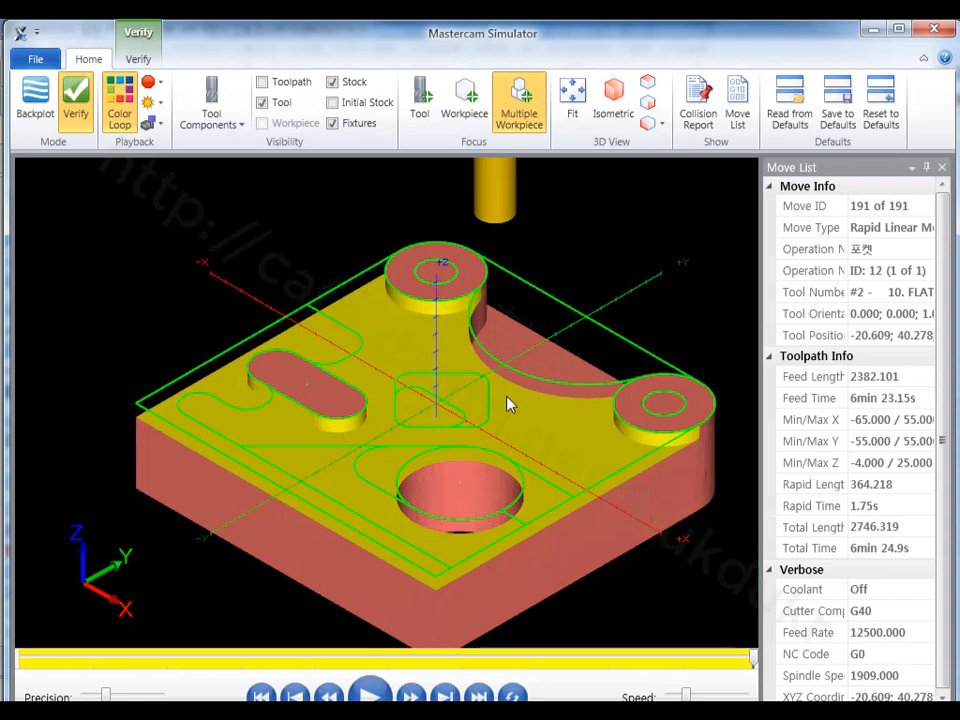
pyautogui.click(933, 28)
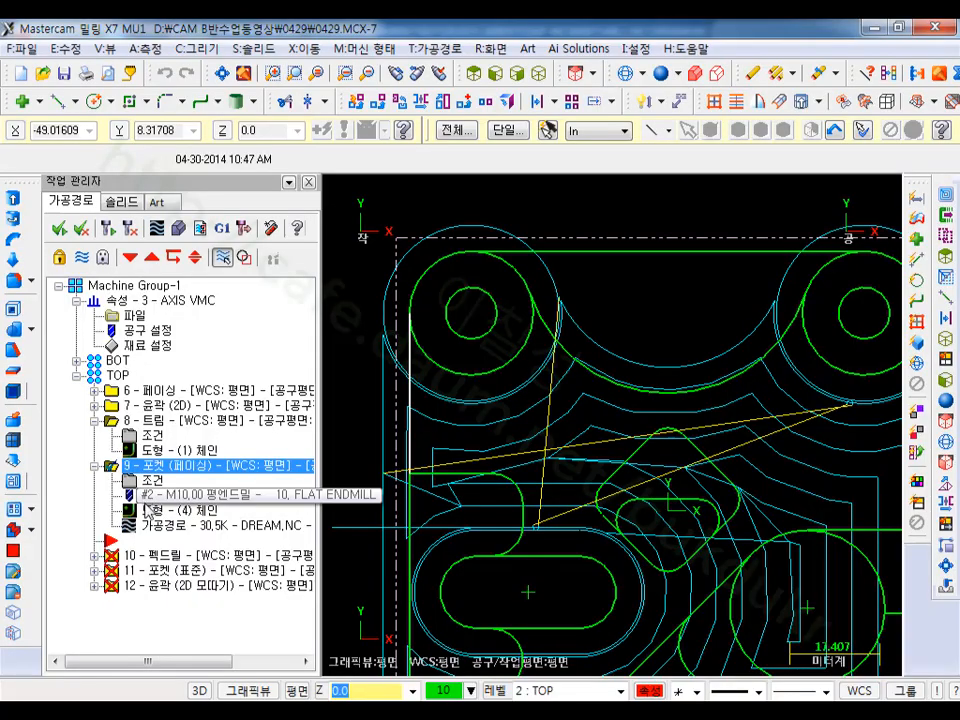
# Step: Add the centre point of the large circle to the pocket geometry and place it first in the chain order as the entry point
pyautogui.click(148, 510)
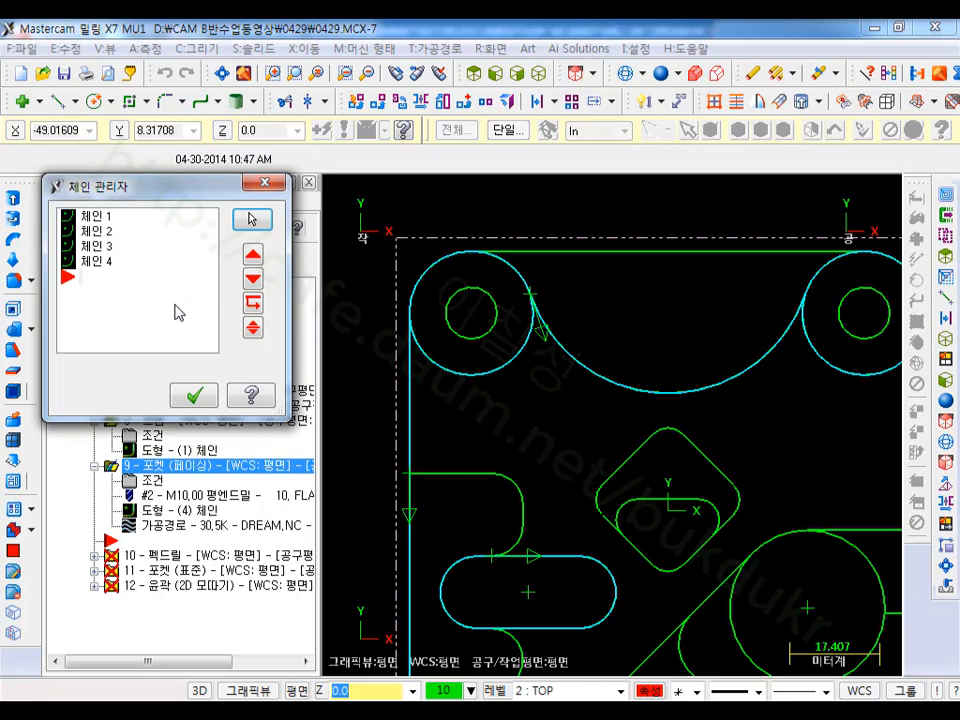
pyautogui.rightClick(178, 313)
pyautogui.click(190, 318)
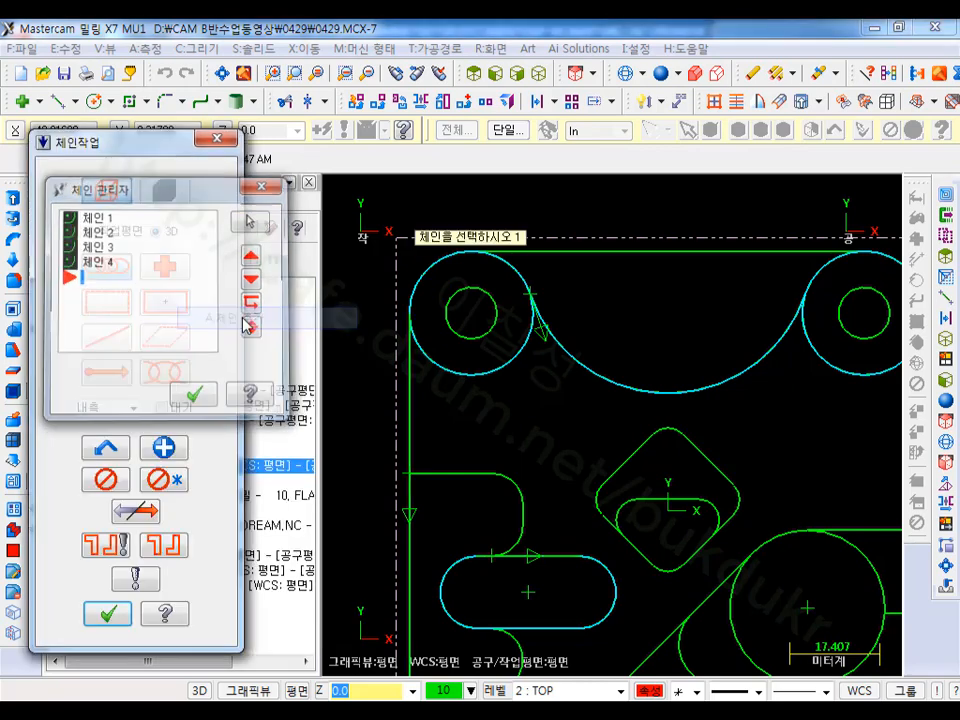
pyautogui.scroll(-1, 420, 320)
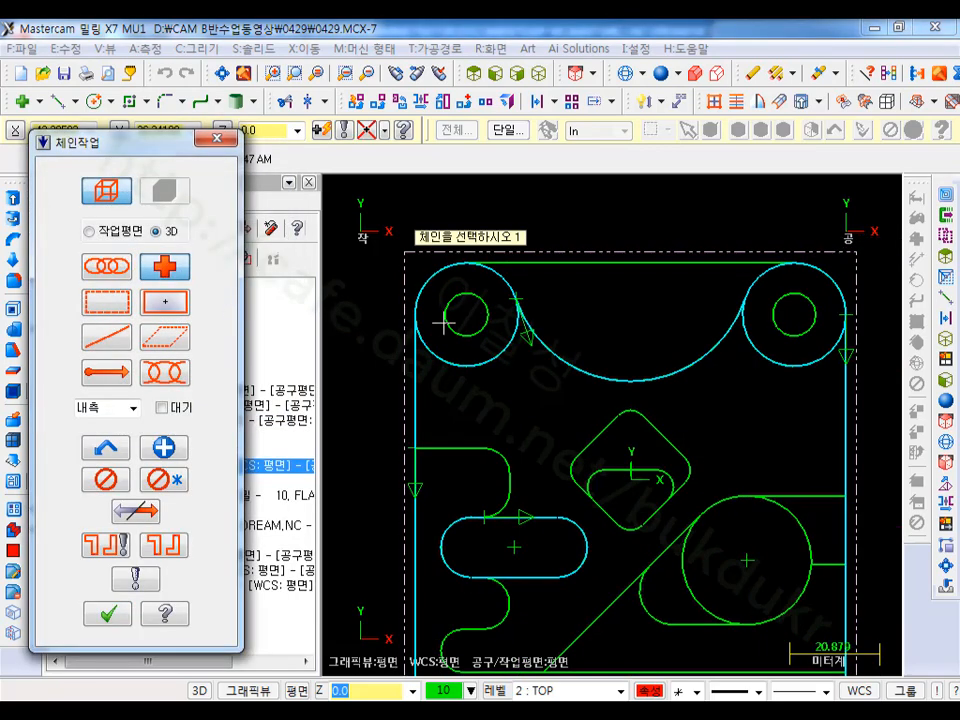
pyautogui.click(749, 563)
pyautogui.click(107, 613)
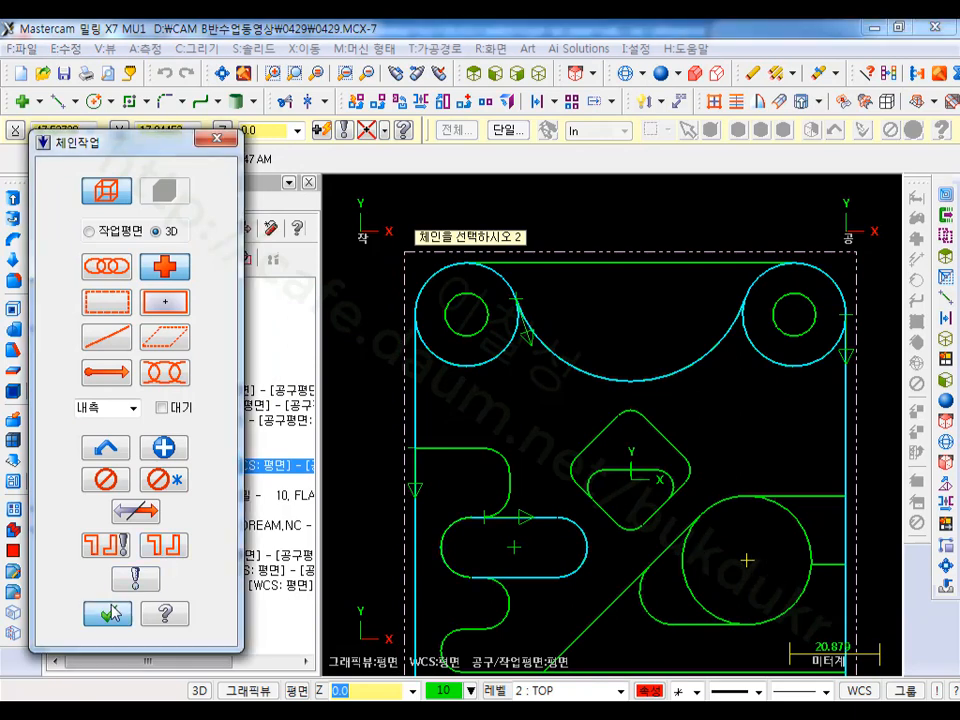
pyautogui.moveTo(111, 296); pyautogui.dragTo(110, 215)
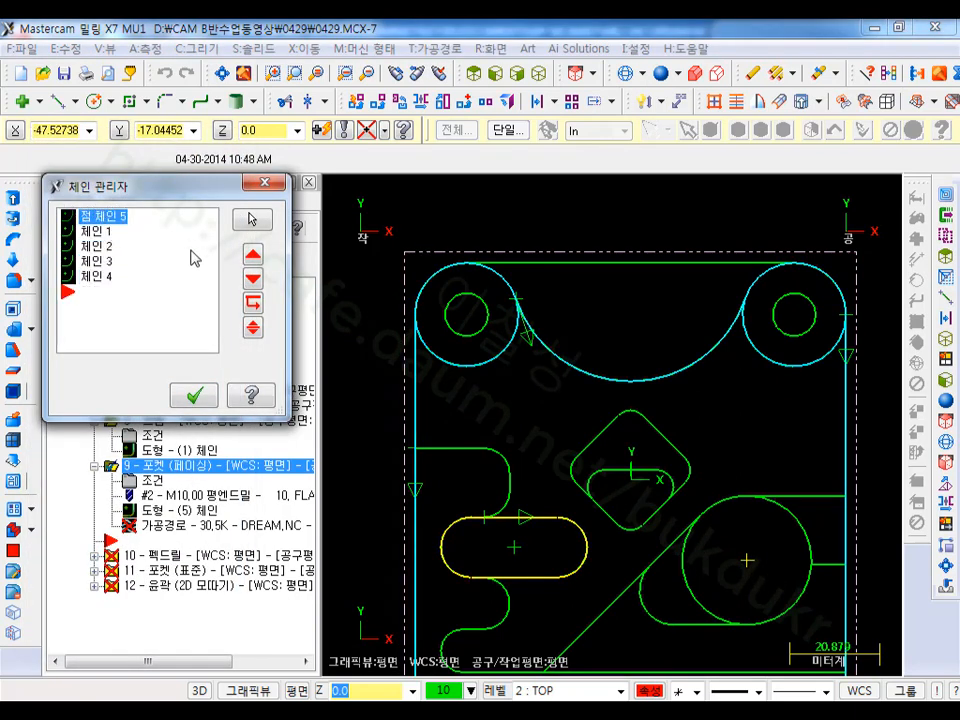
pyautogui.click(194, 397)
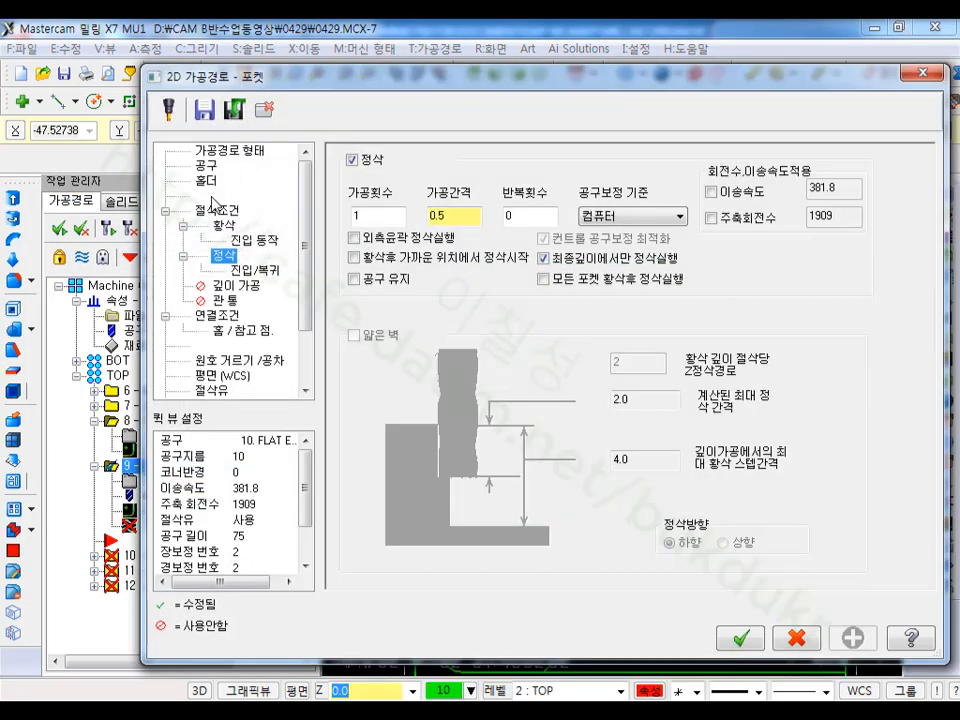
# Step: Set the pocket's approach distance (접근 거리) to 0 and regenerate the toolpath
pyautogui.click(214, 209)
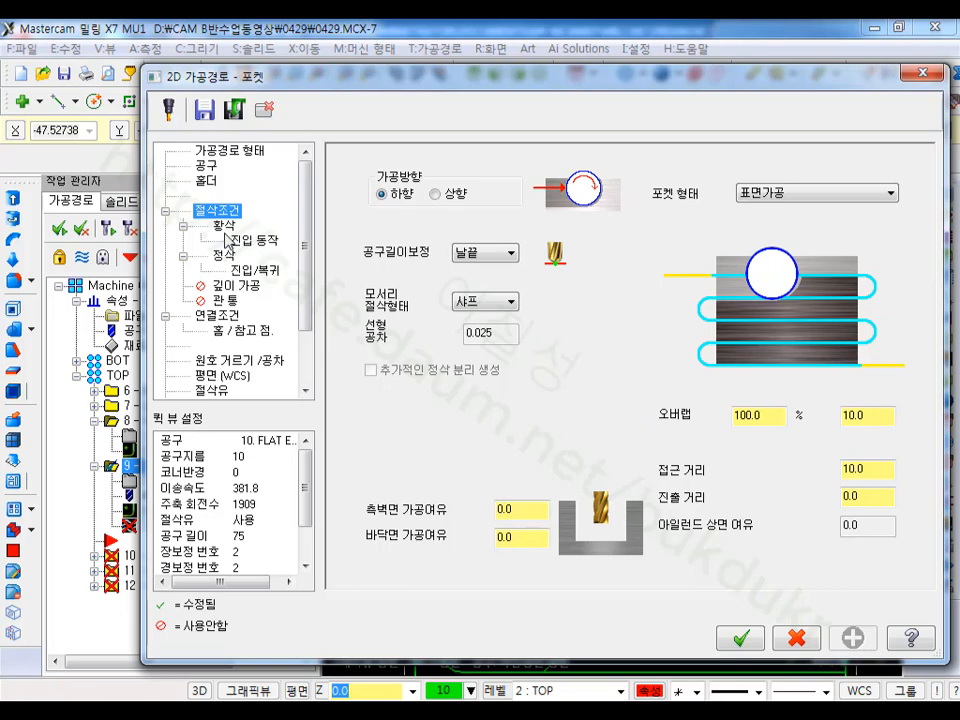
pyautogui.click(860, 468)
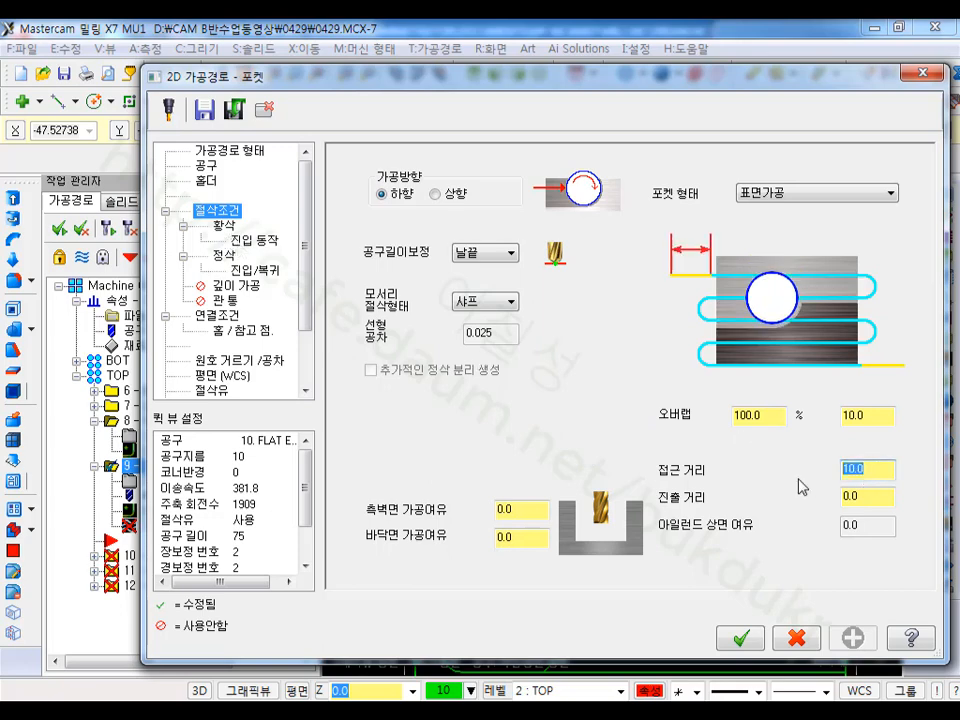
pyautogui.write('0')
pyautogui.click(741, 637)
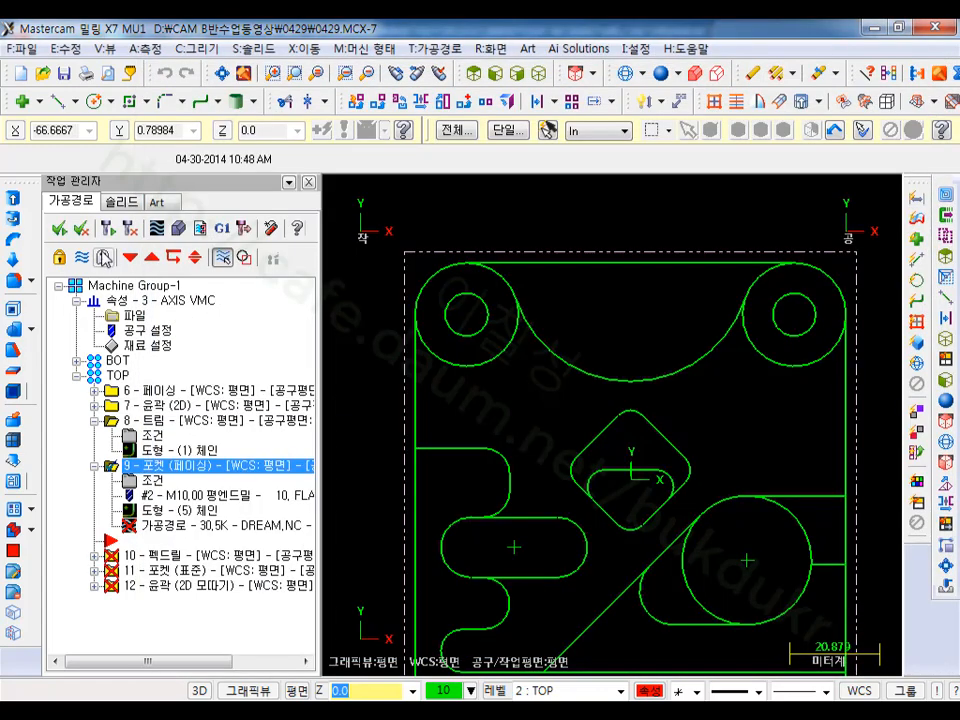
pyautogui.scroll(-1, 590, 299)
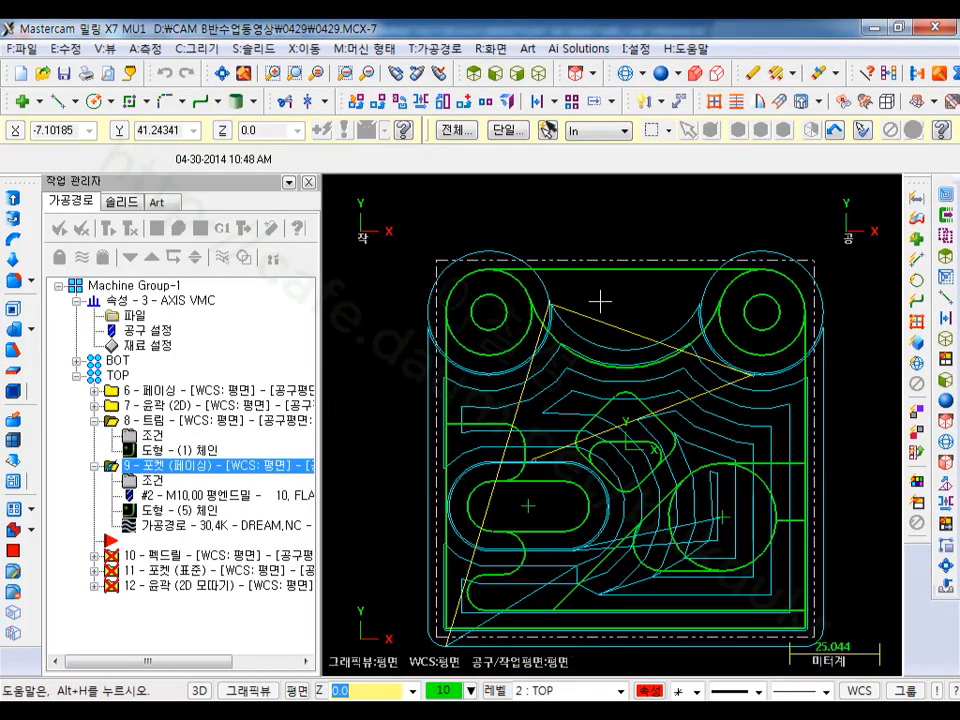
# Step: Backplot the pocket toolpath to check its entry at the centre of the large circle
pyautogui.click(150, 526)
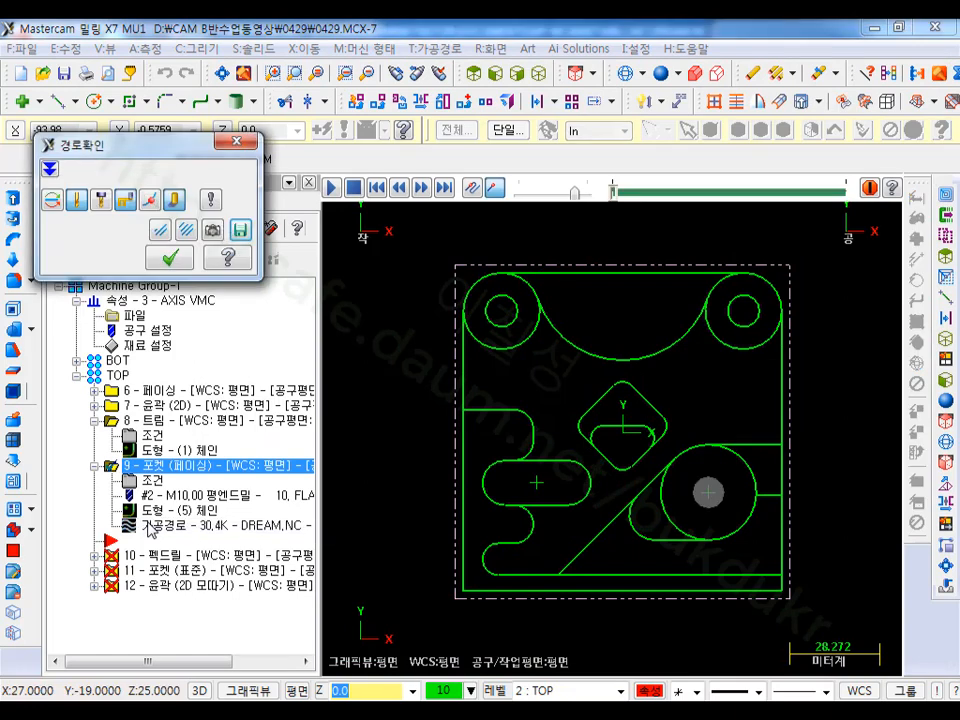
pyautogui.click(333, 189)
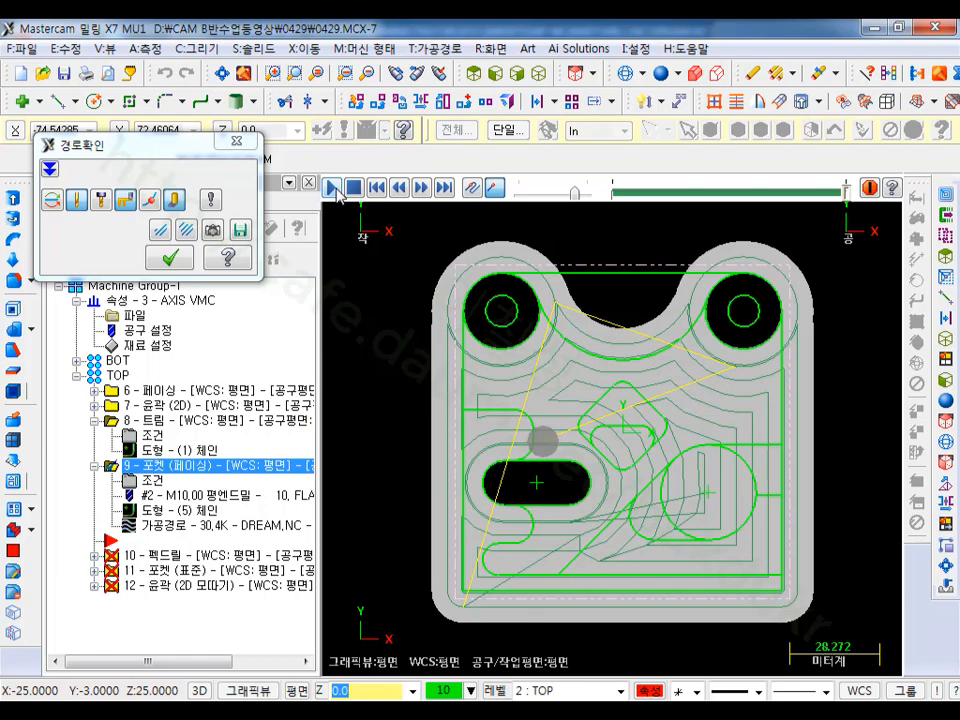
pyautogui.click(170, 258)
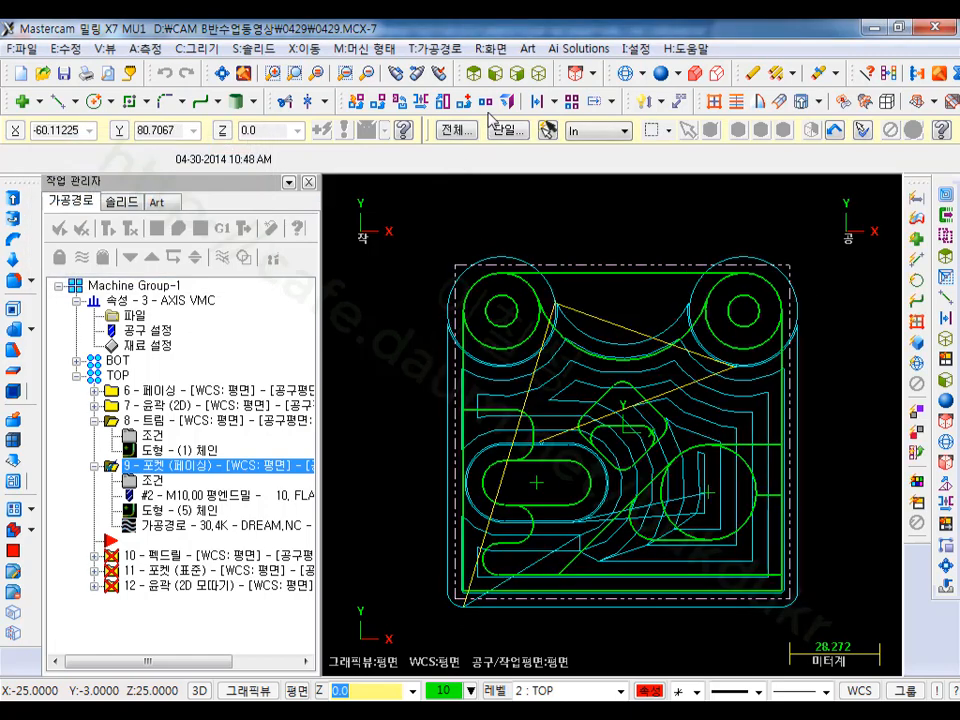
# Step: Switch to the isometric view, simulate the pocket machining to its end in Mastercam Simulator and inspect the machined stock
pyautogui.click(539, 72)
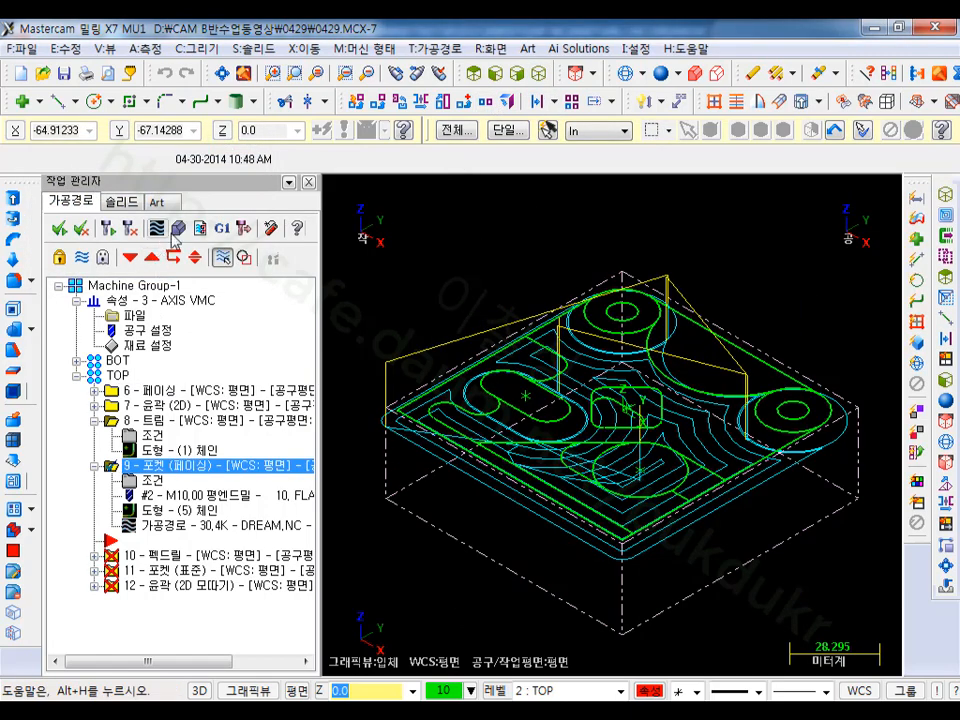
pyautogui.click(176, 229)
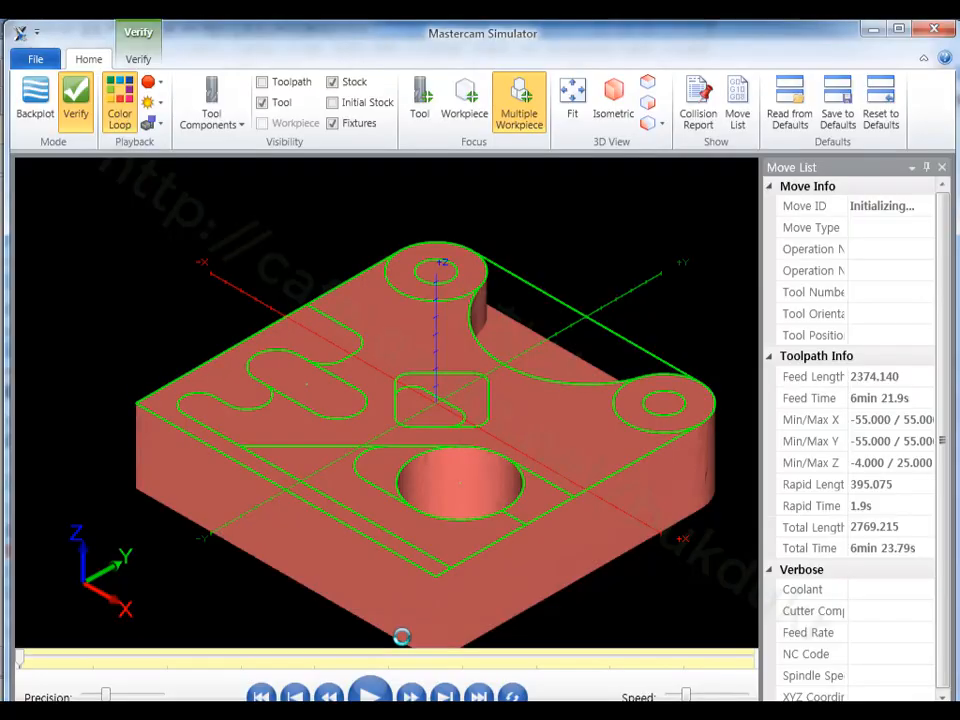
pyautogui.click(370, 695)
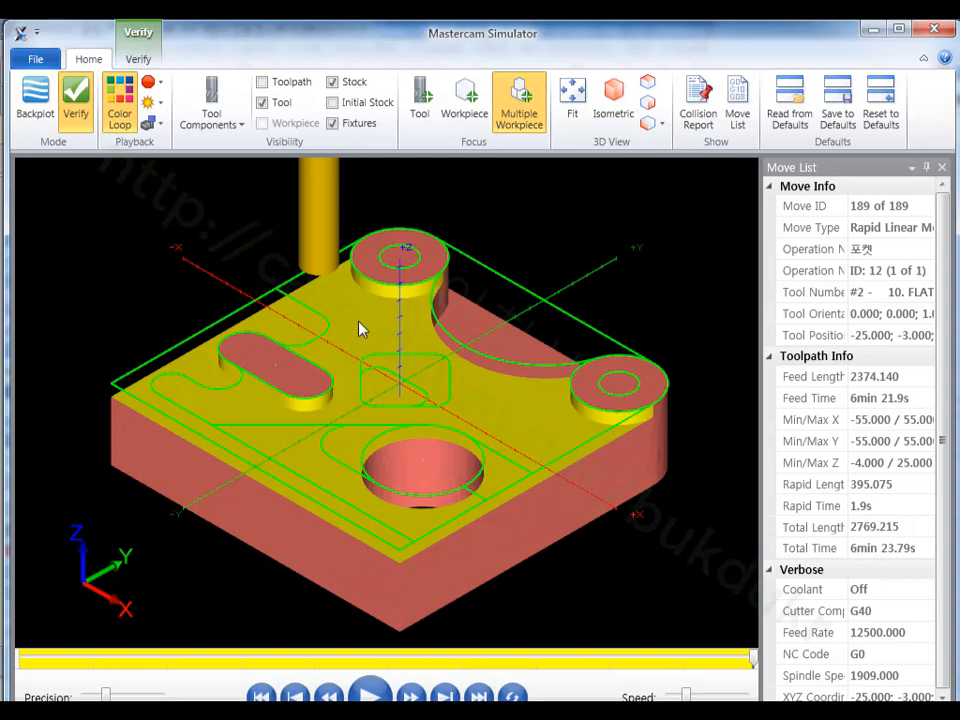
pyautogui.moveTo(354, 418); pyautogui.dragTo(452, 437, button='middle')
pyautogui.press('alt')
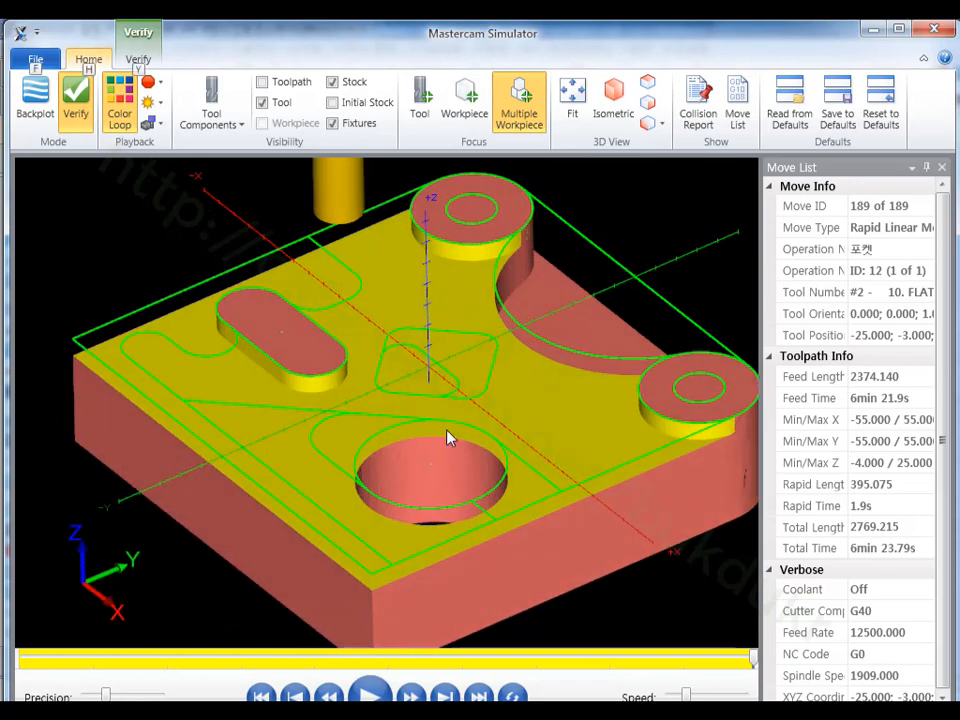
# Step: Save the verified stock as an STL model over the existing TOP2 file and close the simulator
pyautogui.click(44, 64)
pyautogui.click(76, 90)
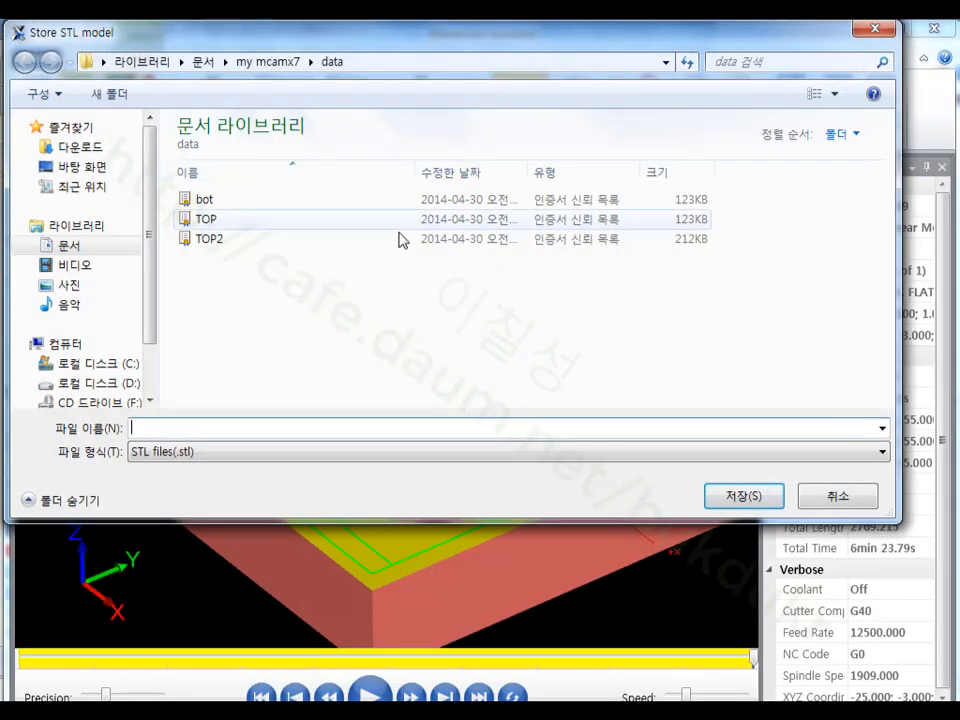
pyautogui.click(232, 240)
pyautogui.click(735, 497)
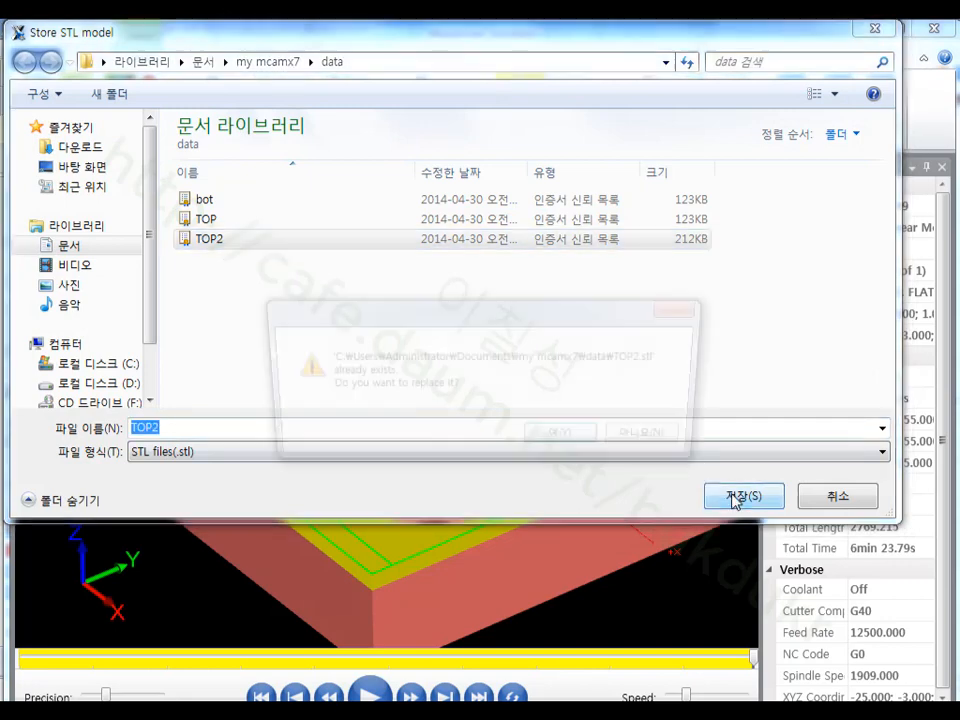
pyautogui.click(570, 436)
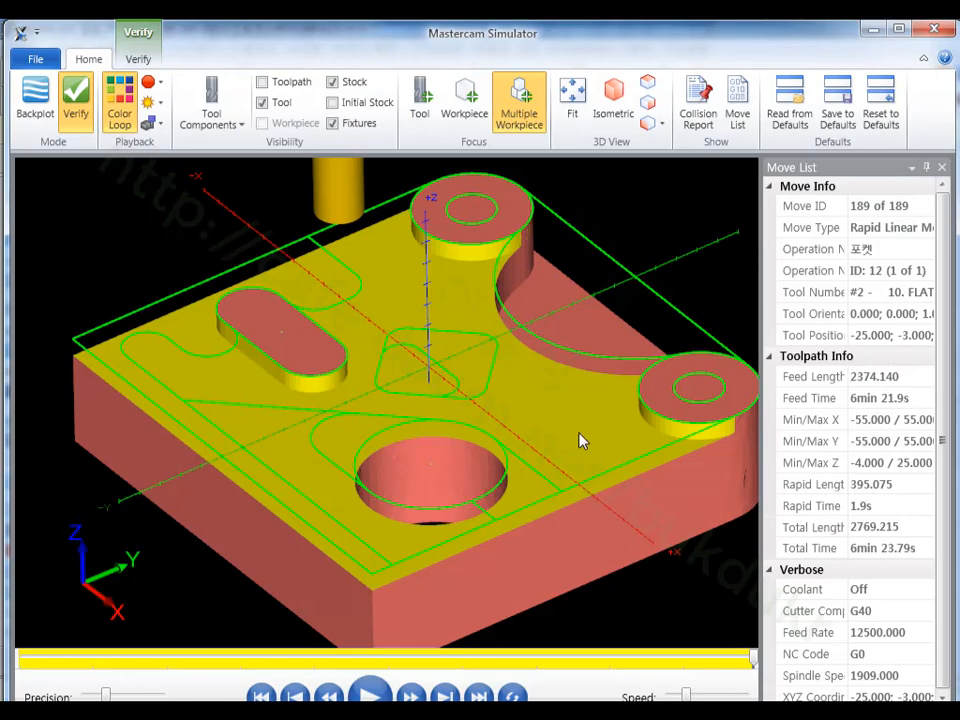
pyautogui.click(934, 28)
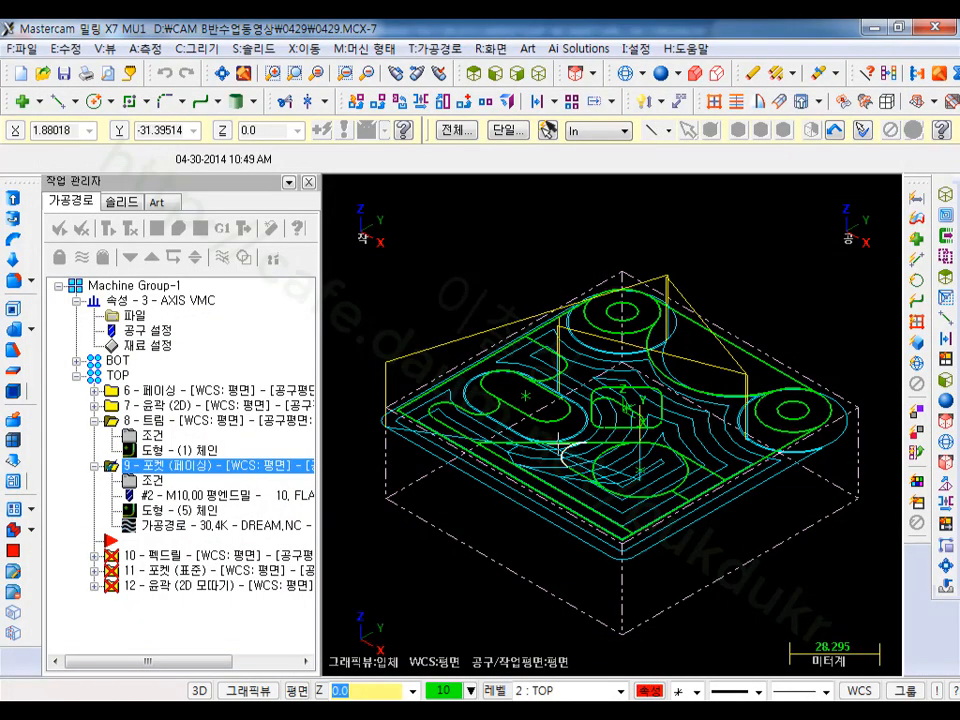
# Step: Hide the toolpath display of pocket operation 9 and collapse trim operation 8 in the operations tree
pyautogui.scroll(-2, 558, 444)
pyautogui.click(84, 259)
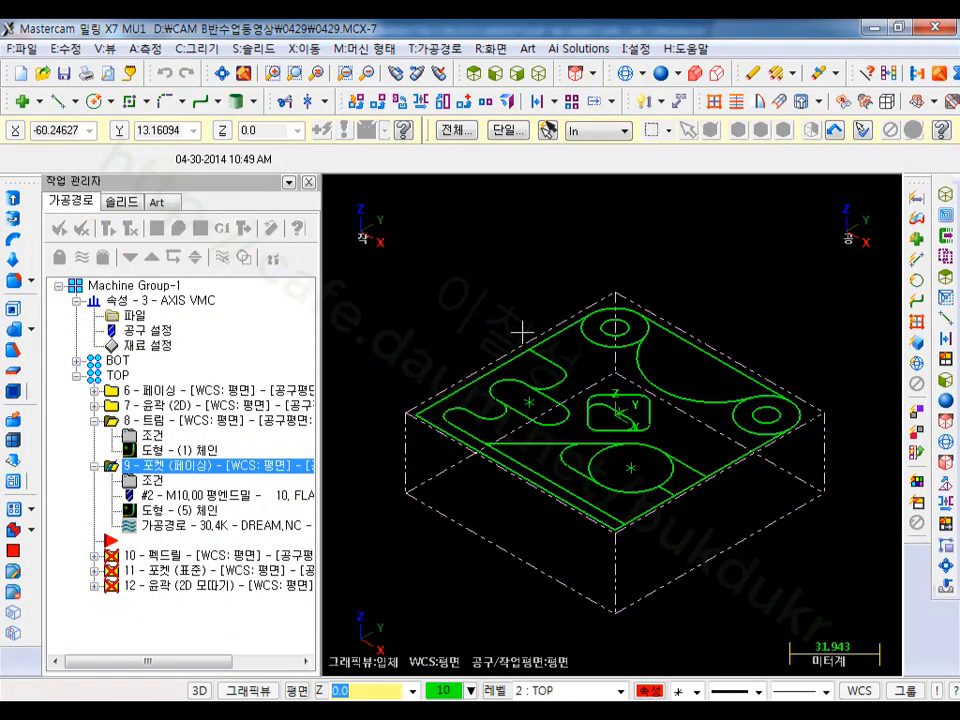
pyautogui.scroll(1, 662, 378)
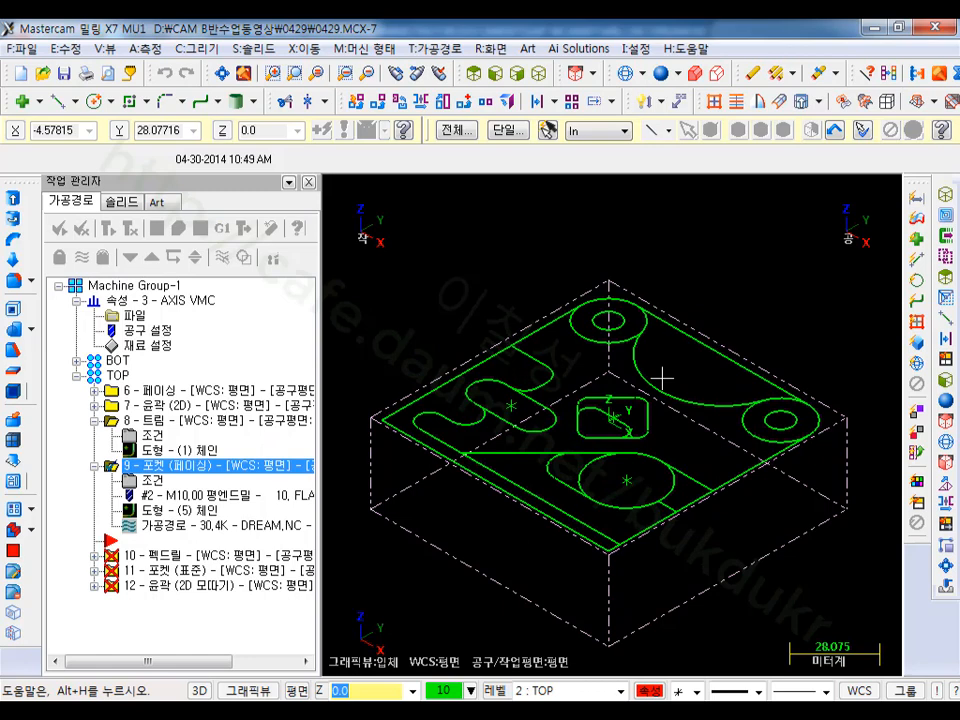
pyautogui.scroll(-1, 690, 430)
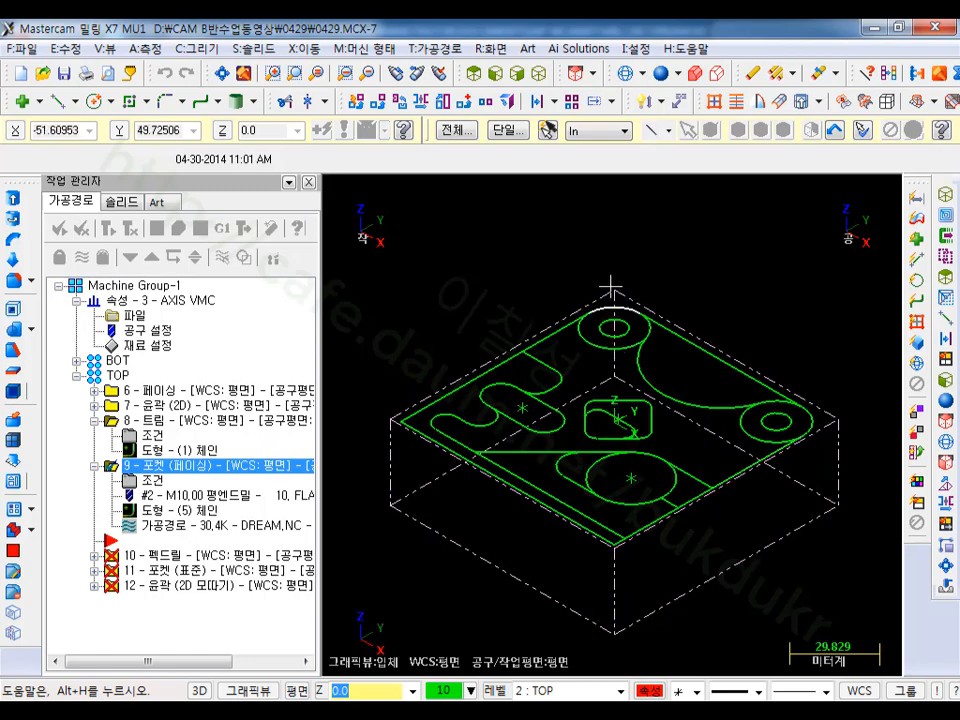
pyautogui.click(94, 421)
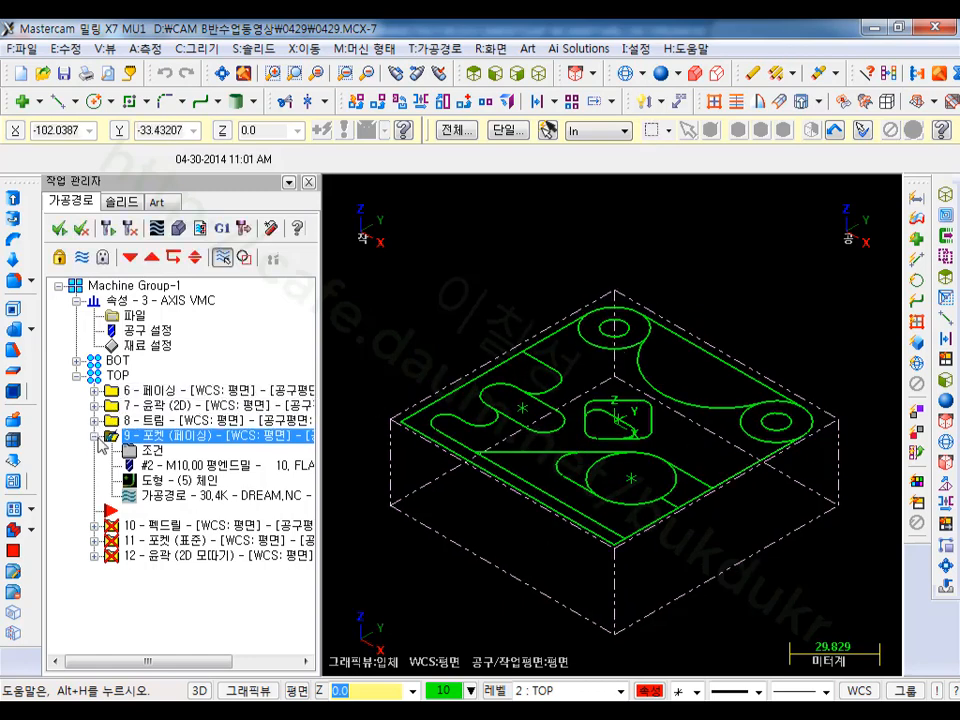
# Step: Open the machining verification for the selected pocket operation and inspect the stock around the diamond outline and the large circle
pyautogui.click(178, 228)
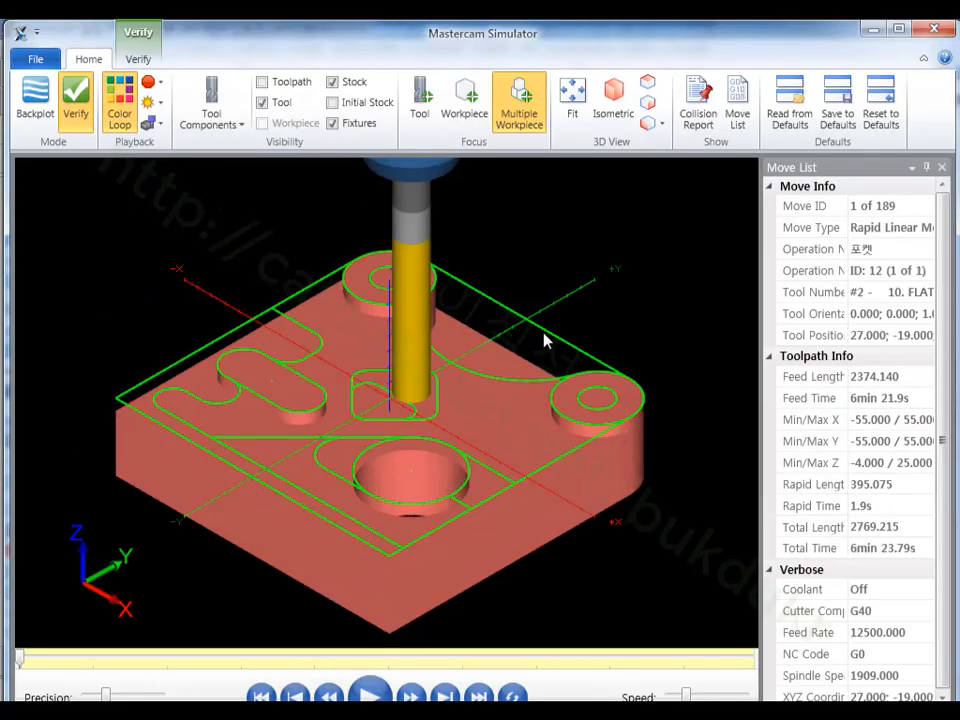
pyautogui.scroll(2, 253, 543)
pyautogui.scroll(-1, 370, 532)
pyautogui.moveTo(543, 478)
pyautogui.mouseDown(button='middle')
pyautogui.moveTo(526, 455)
pyautogui.moveTo(583, 463)
pyautogui.moveTo(553, 482)
pyautogui.mouseUp(button='middle')
pyautogui.press('alt')
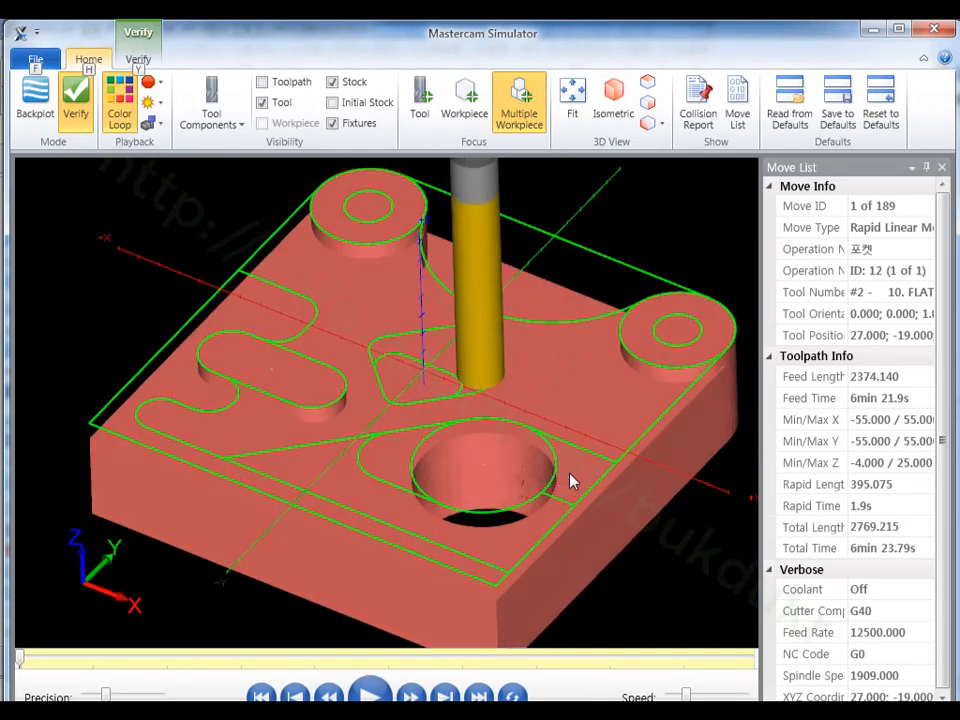
pyautogui.scroll(-1, 592, 418)
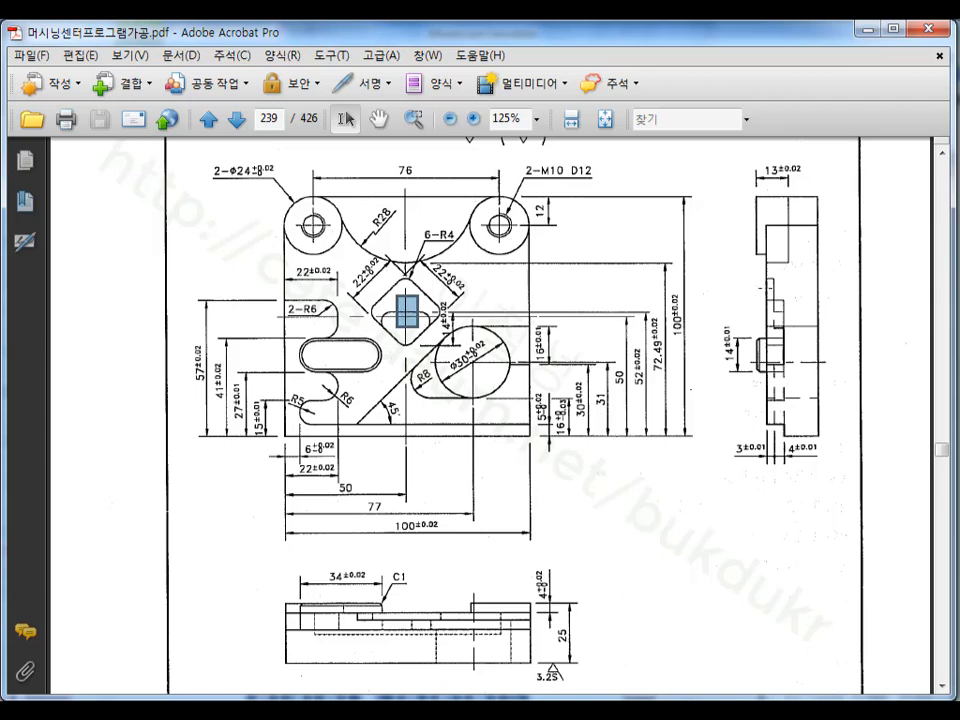
# Step: Switch to the PDF drawing in Adobe Acrobat, examine the diamond pocket and its depth dimensions across the views, and close the simulator
pyautogui.moveTo(765, 277); pyautogui.dragTo(775, 572)
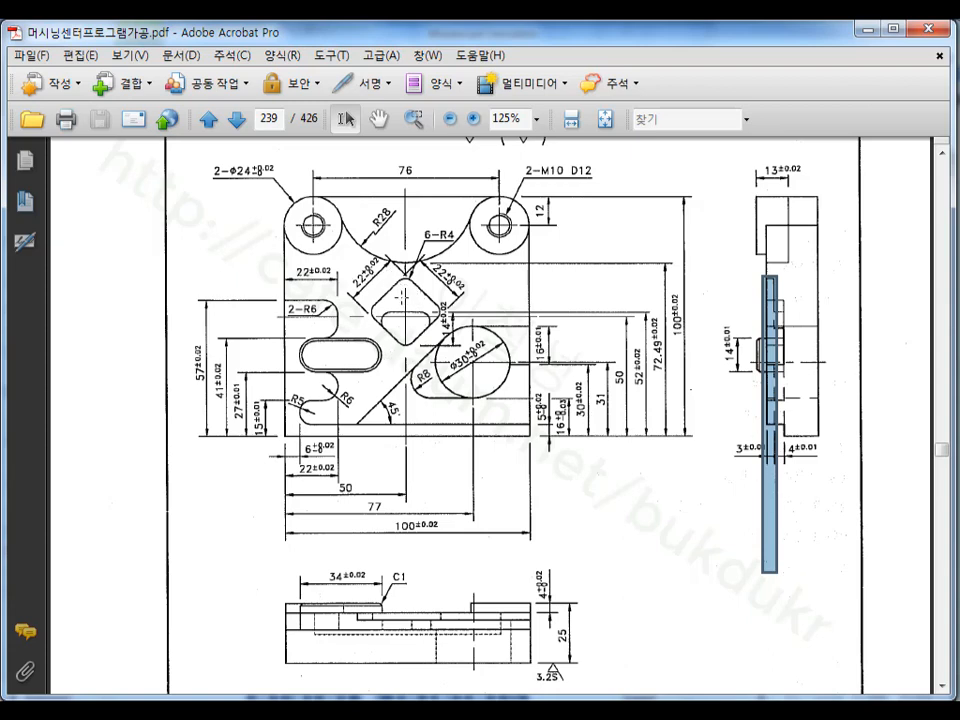
pyautogui.moveTo(396, 290); pyautogui.dragTo(420, 333)
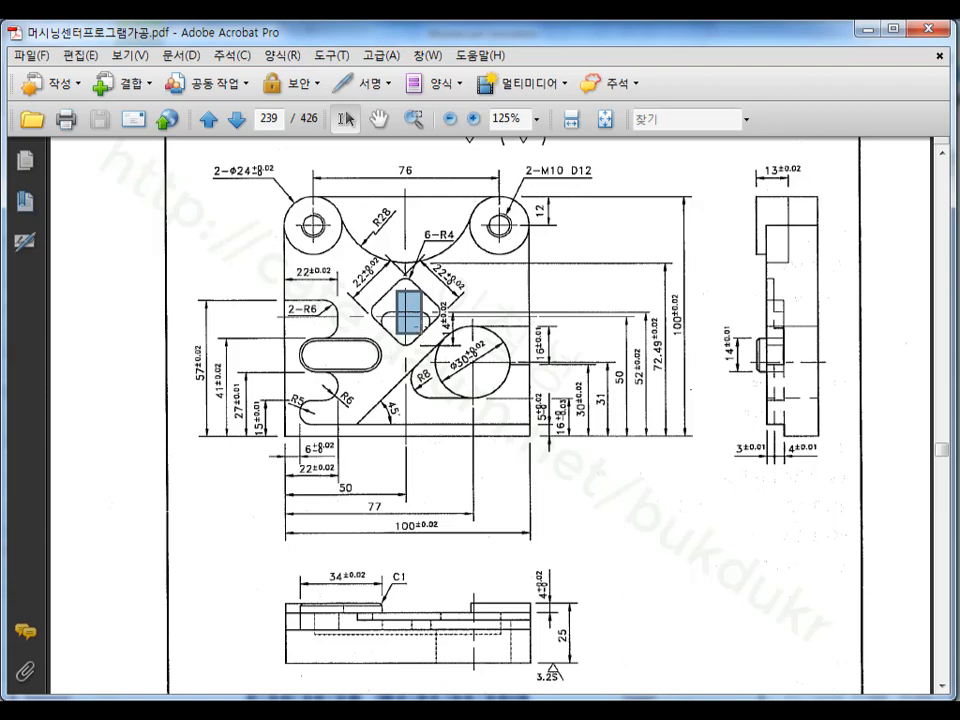
pyautogui.moveTo(498, 401); pyautogui.dragTo(524, 425)
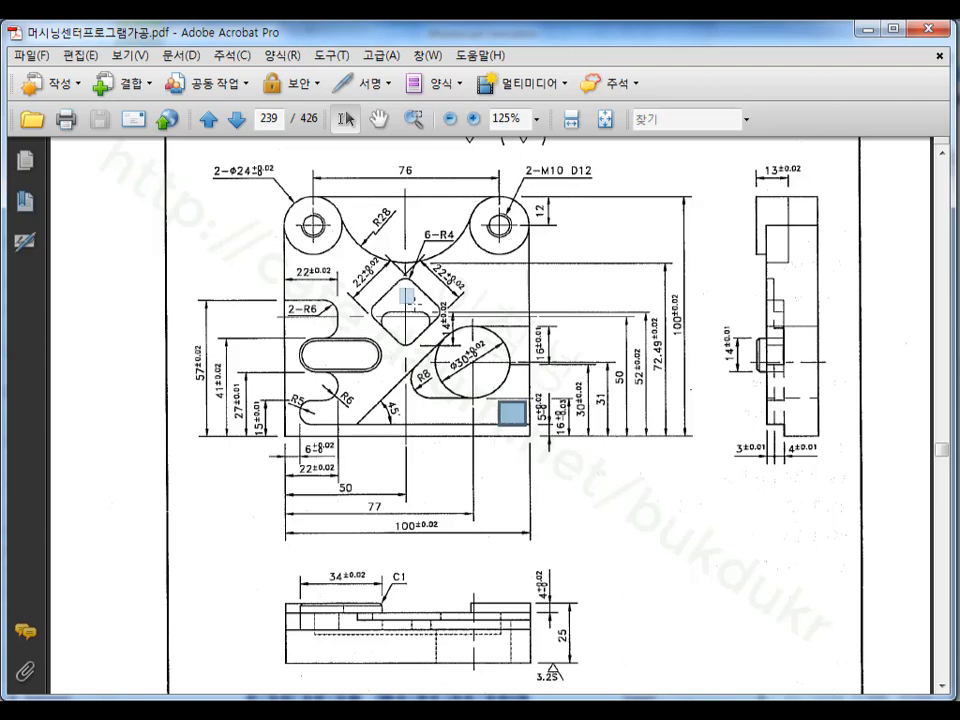
pyautogui.moveTo(397, 286); pyautogui.dragTo(415, 308)
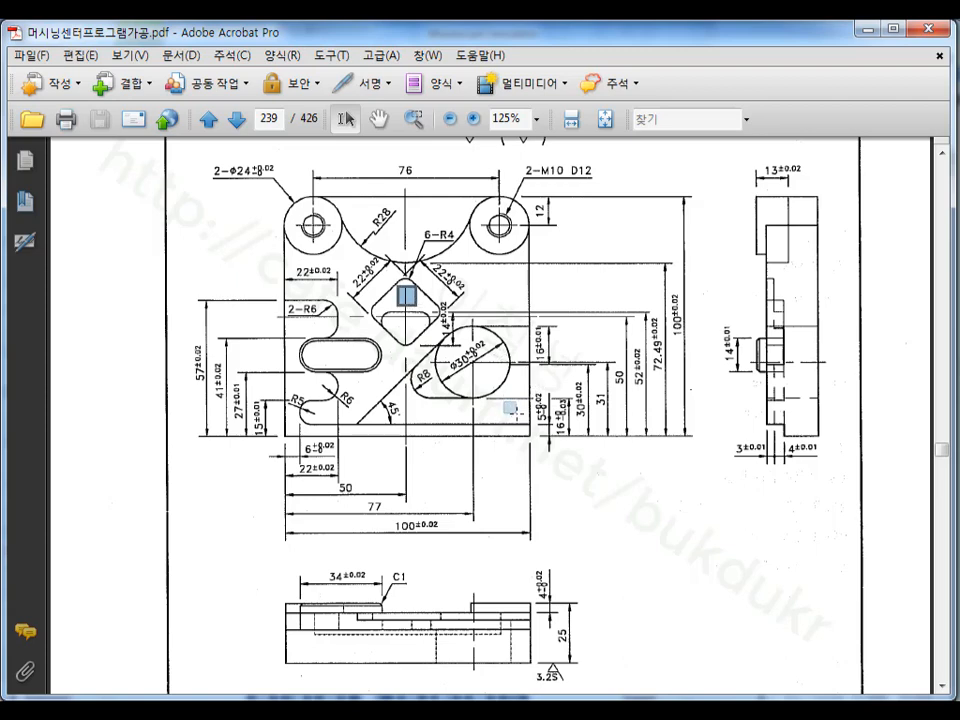
pyautogui.moveTo(502, 400); pyautogui.dragTo(519, 417)
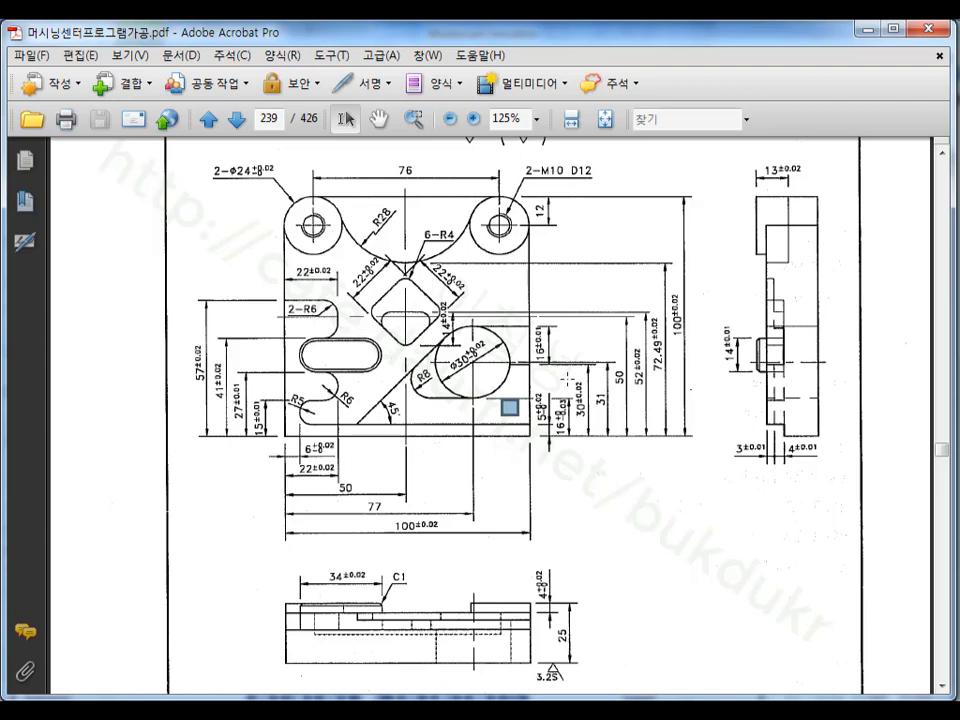
pyautogui.moveTo(397, 287); pyautogui.dragTo(415, 308)
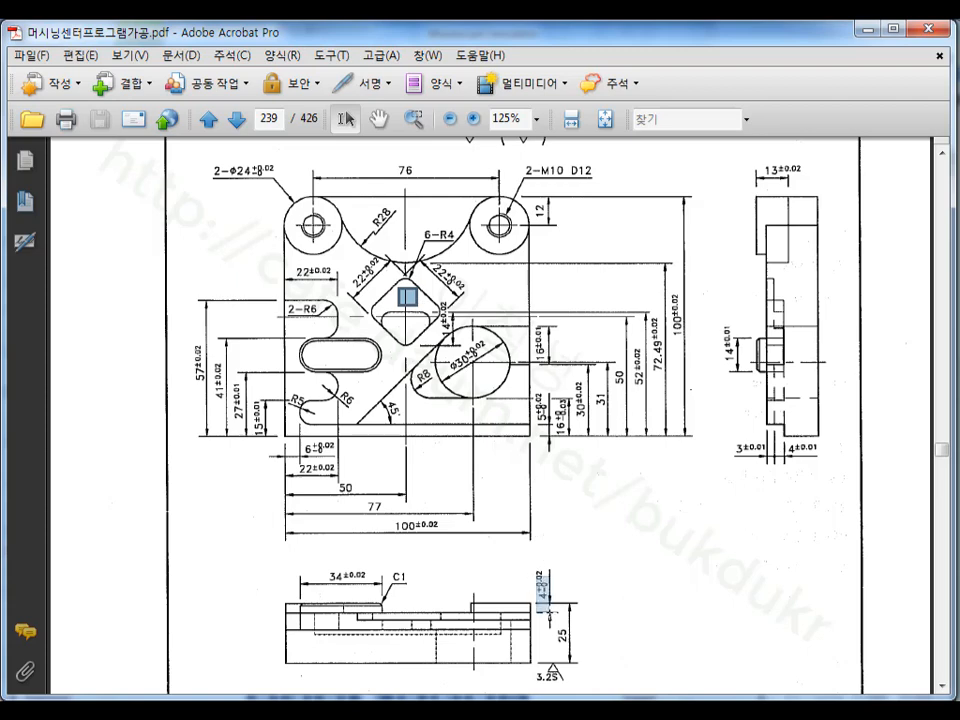
pyautogui.moveTo(534, 573); pyautogui.dragTo(557, 622)
pyautogui.moveTo(729, 433); pyautogui.dragTo(751, 481)
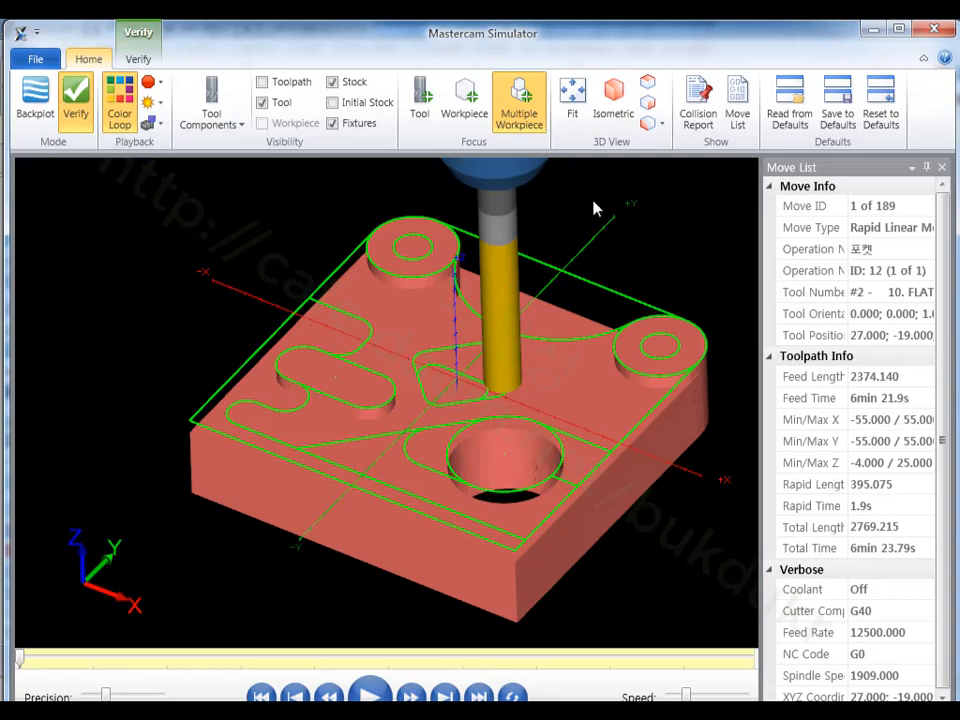
pyautogui.click(935, 28)
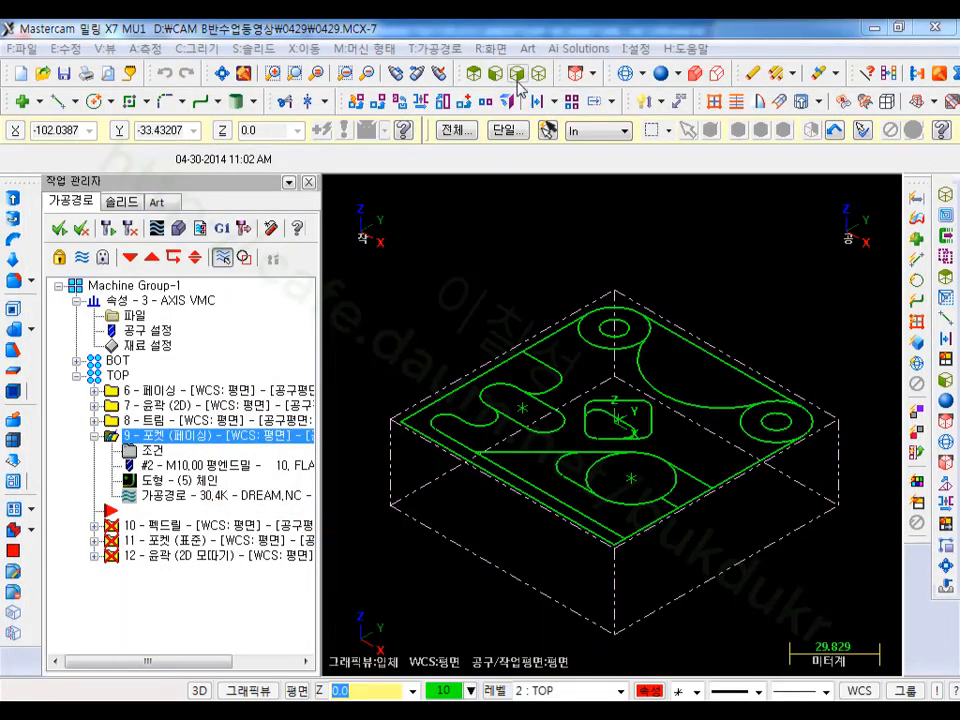
# Step: Create a Pocket toolpath from the top view by chaining the complete rounded diamond outline around the origin
pyautogui.click(474, 74)
pyautogui.scroll(5, 650, 400)
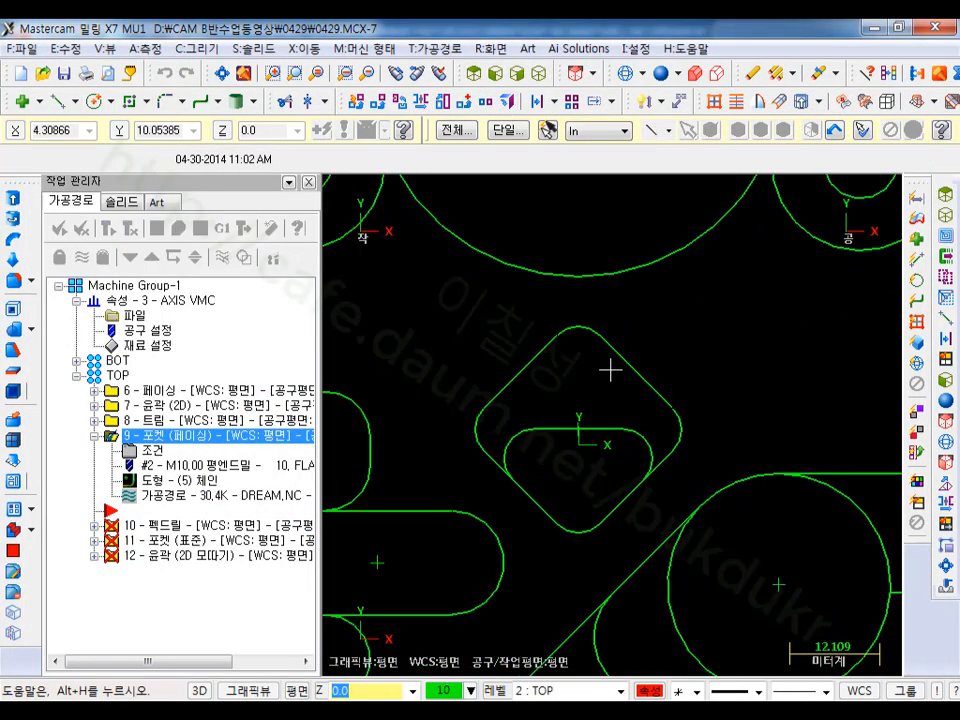
pyautogui.scroll(3, 628, 520)
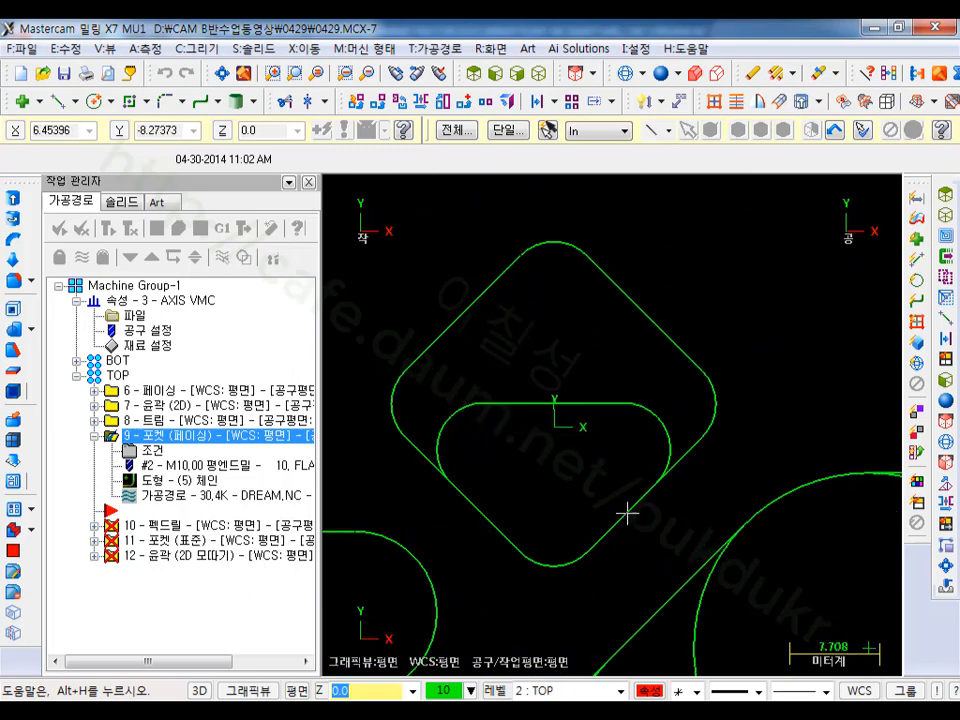
pyautogui.click(455, 49)
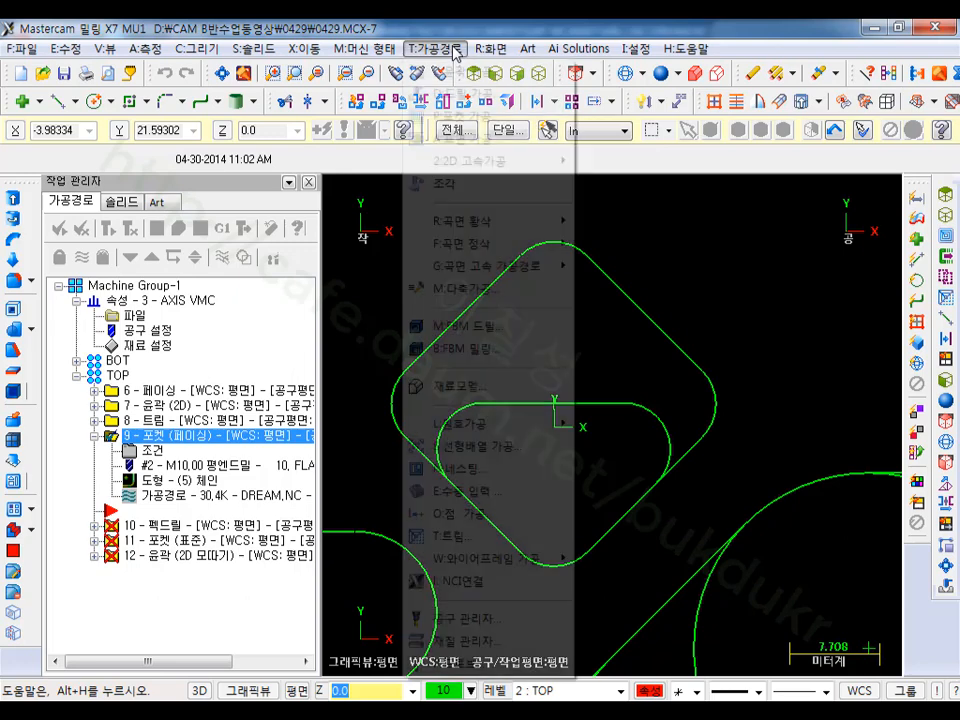
pyautogui.click(461, 117)
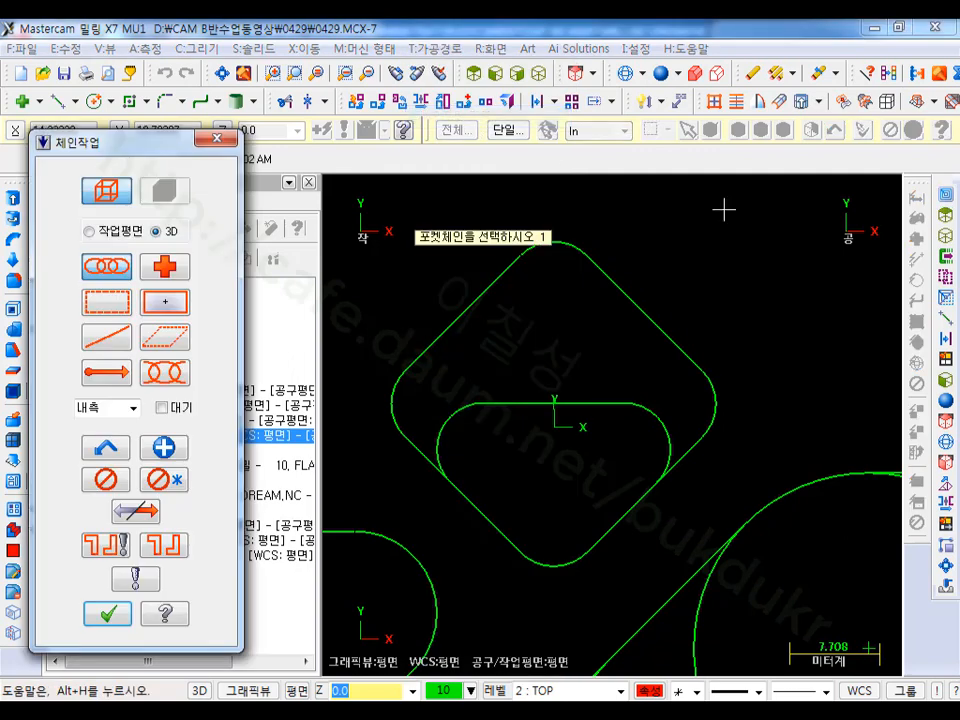
pyautogui.click(700, 340)
pyautogui.click(486, 512)
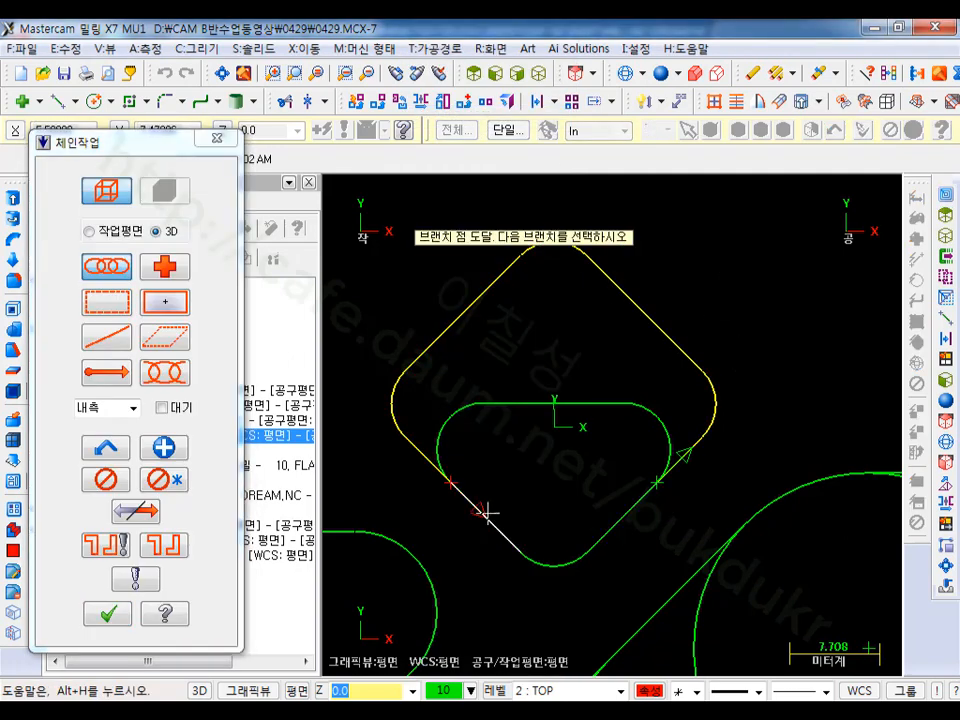
pyautogui.scroll(-1, 698, 508)
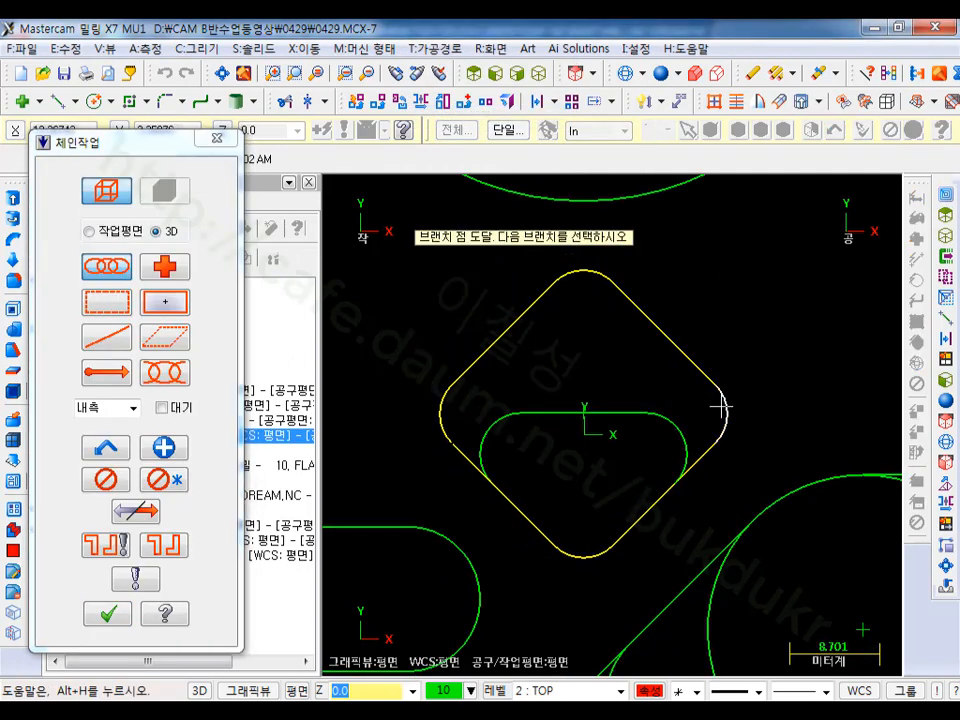
pyautogui.scroll(1, 604, 512)
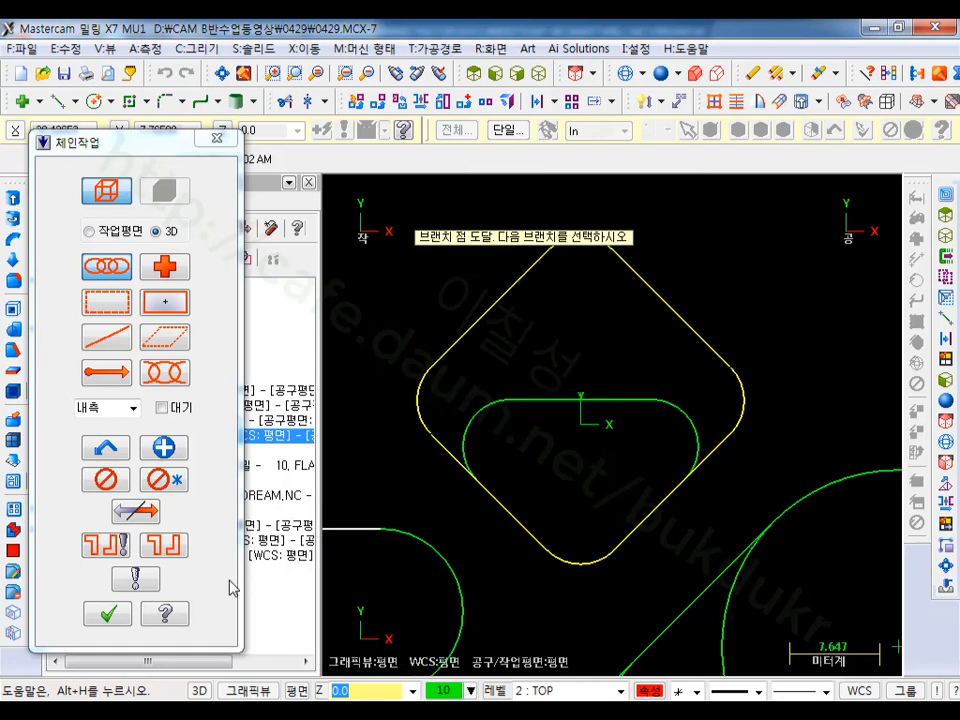
pyautogui.click(107, 613)
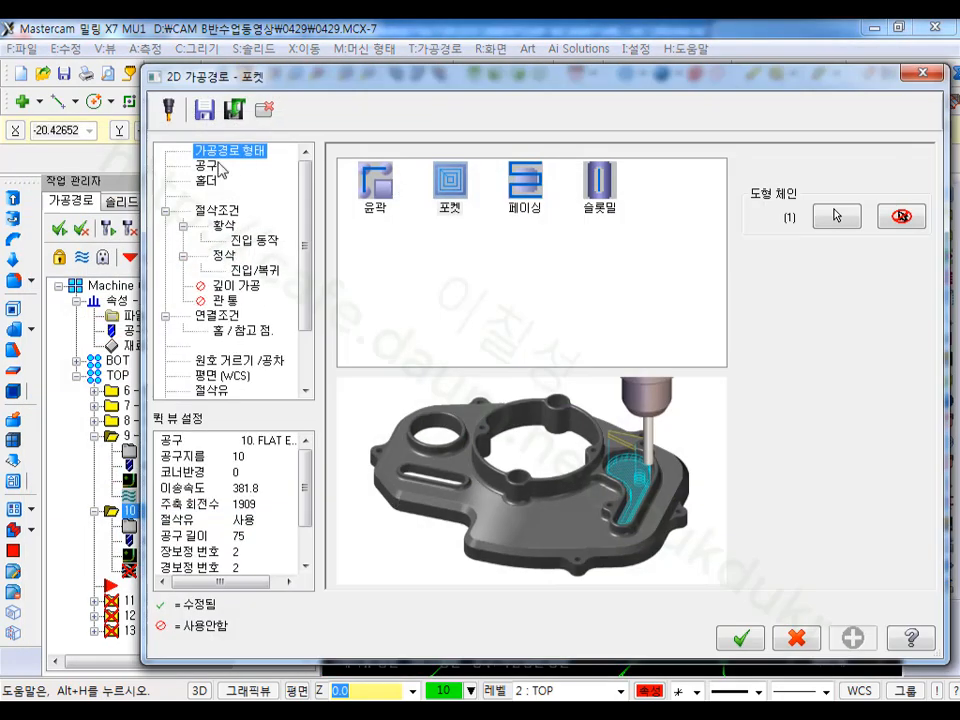
# Step: Filter the tool library to flat endmills with a diameter equal to 6 and assign the 6 mm flat endmill to the pocket
pyautogui.click(205, 166)
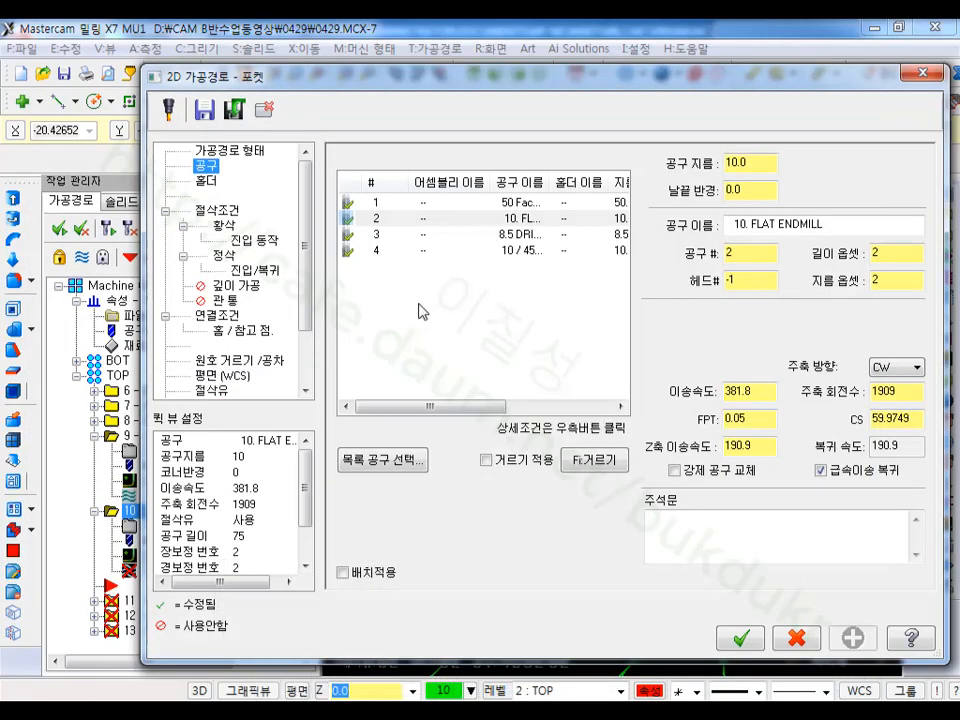
pyautogui.rightClick(421, 309)
pyautogui.click(475, 322)
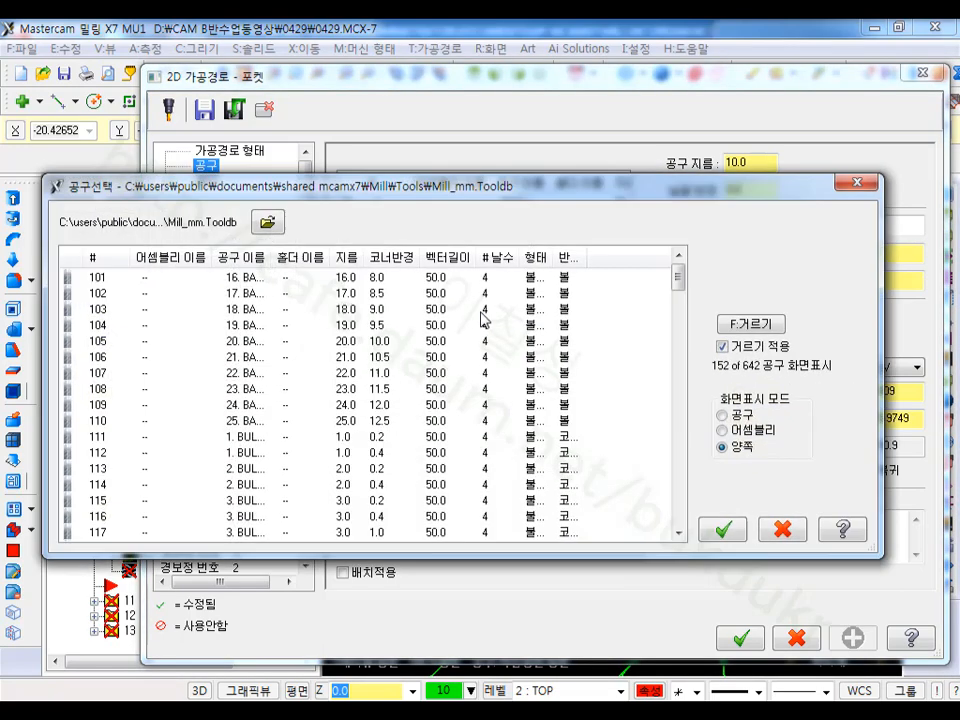
pyautogui.click(740, 326)
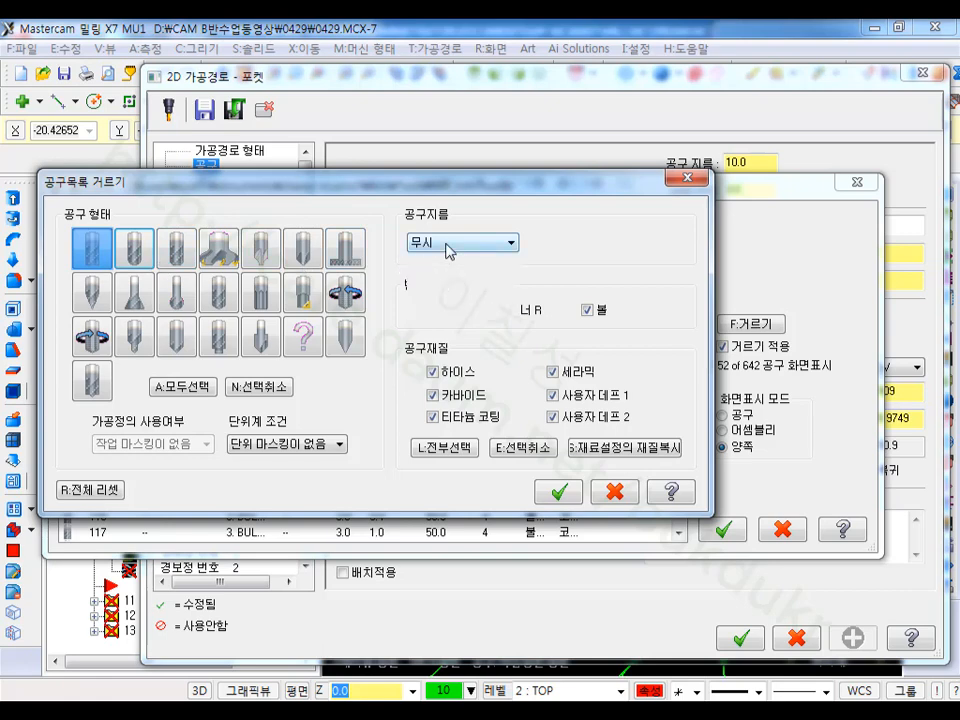
pyautogui.click(482, 242)
pyautogui.click(440, 270)
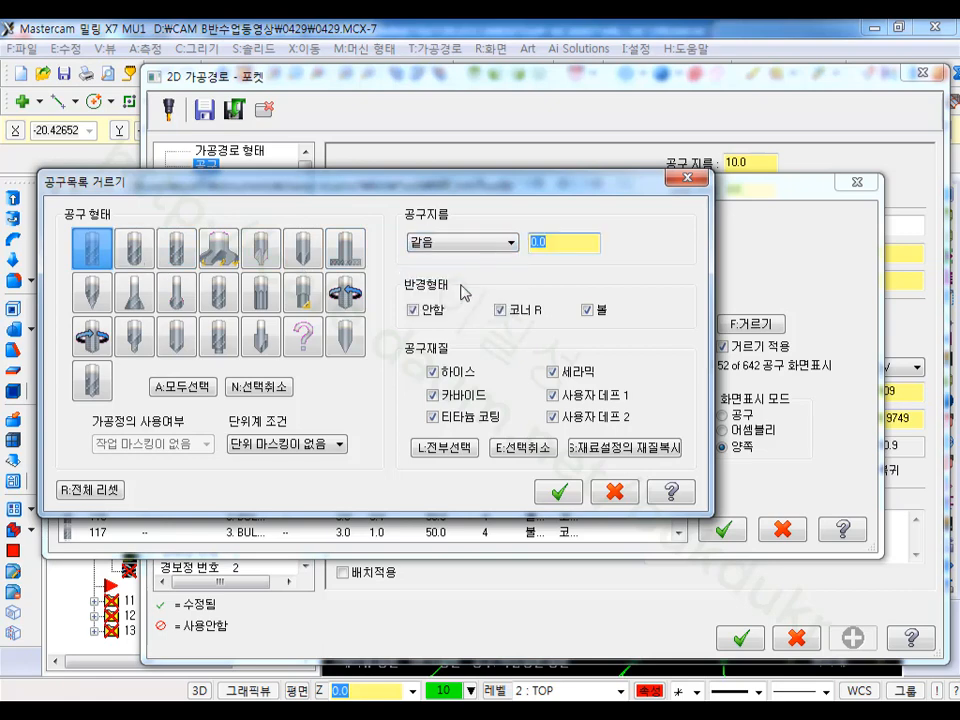
pyautogui.write('8')
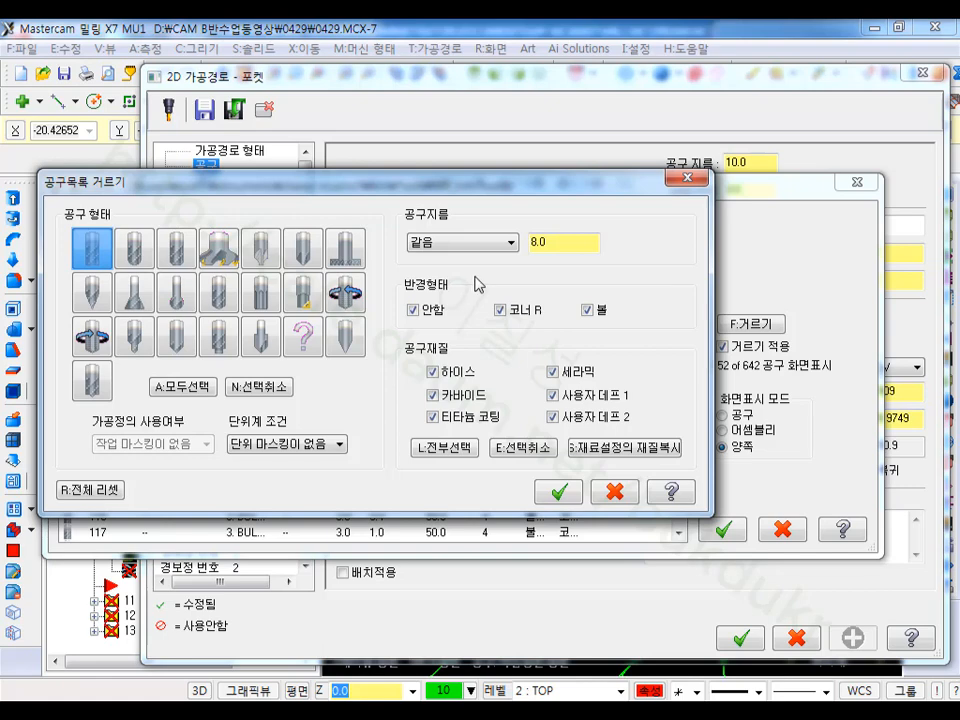
pyautogui.doubleClick(566, 241)
pyautogui.write('6')
pyautogui.click(559, 491)
pyautogui.click(184, 282)
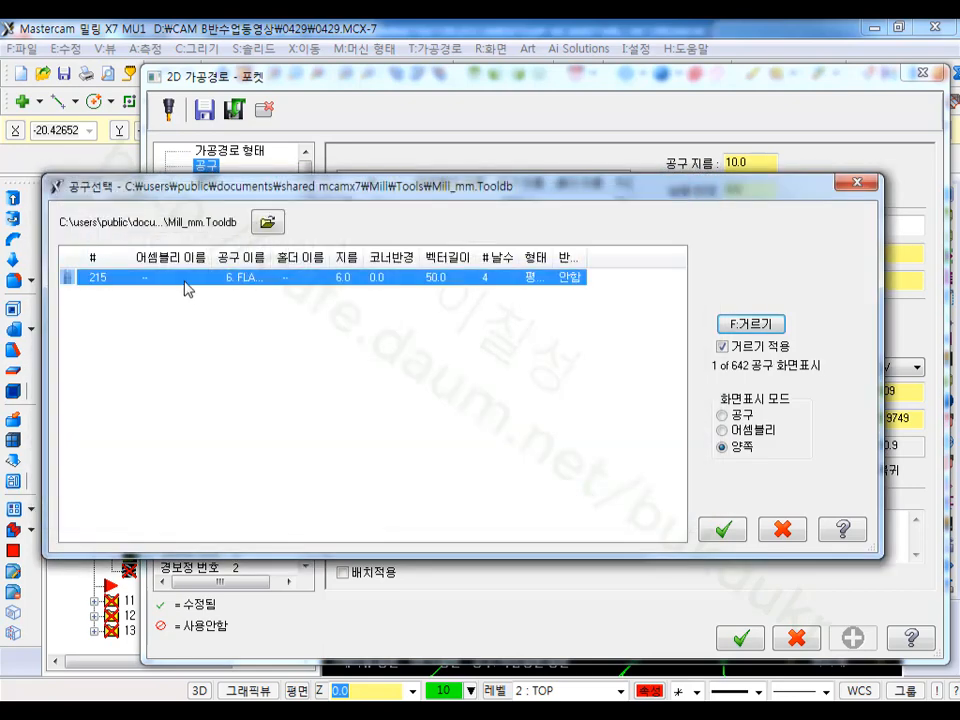
pyautogui.doubleClick(184, 282)
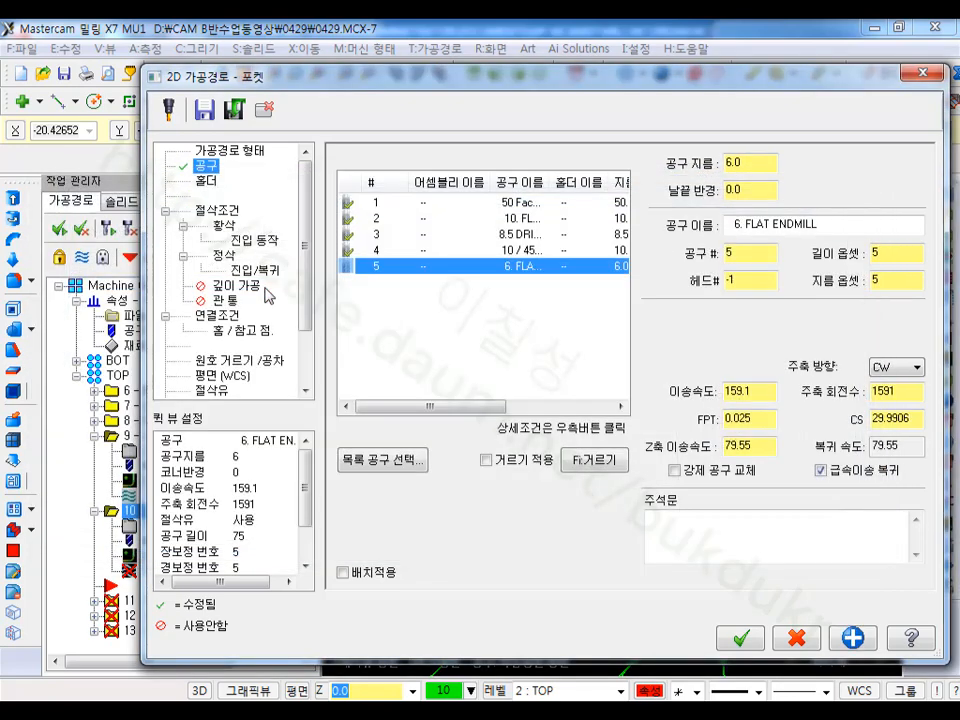
# Step: Set the pocket type to 표준 (Standard) in the cutting parameters and check the roughing method
pyautogui.click(216, 211)
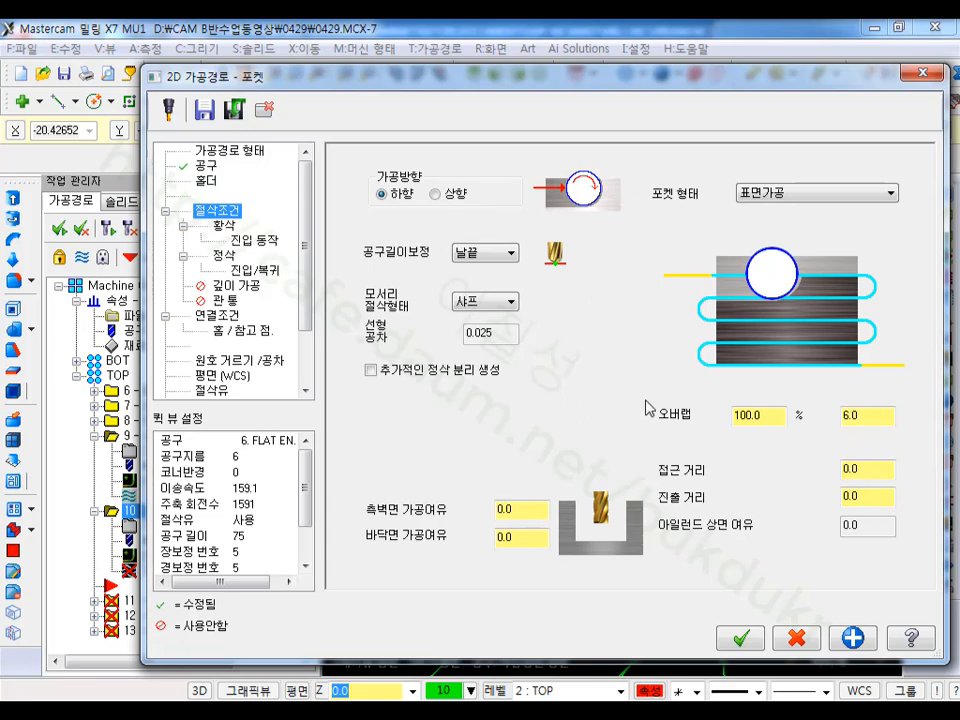
pyautogui.click(778, 196)
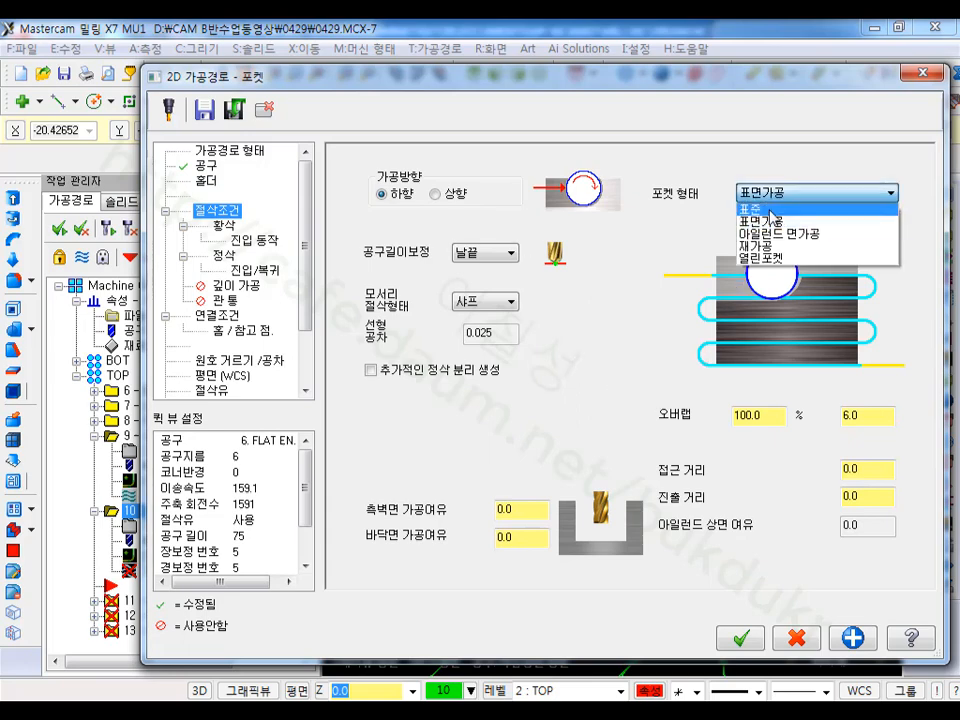
pyautogui.click(750, 209)
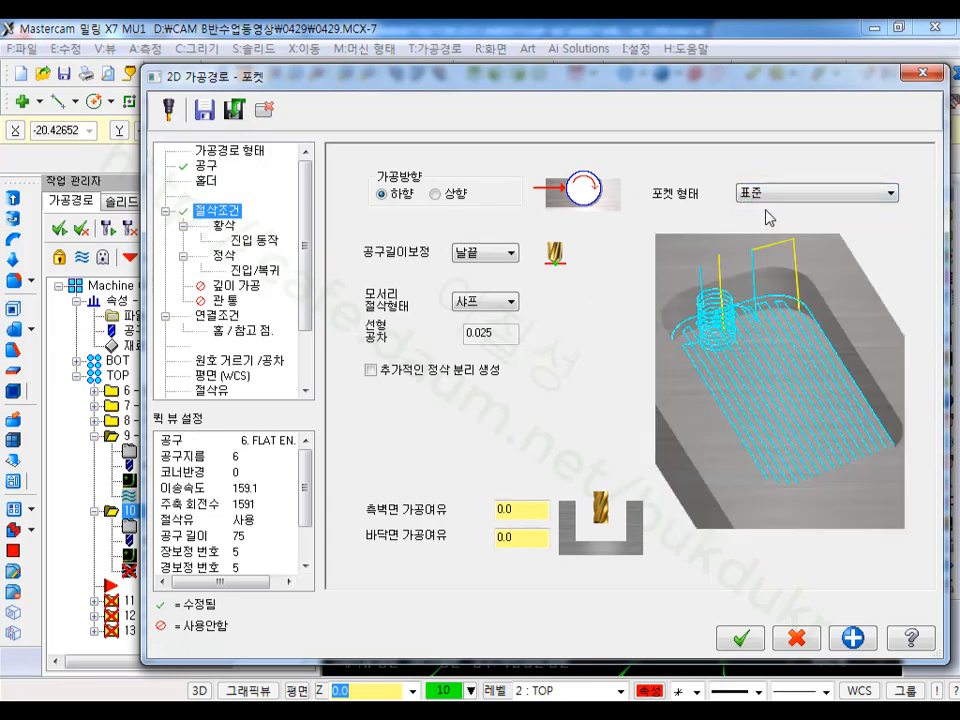
pyautogui.click(222, 227)
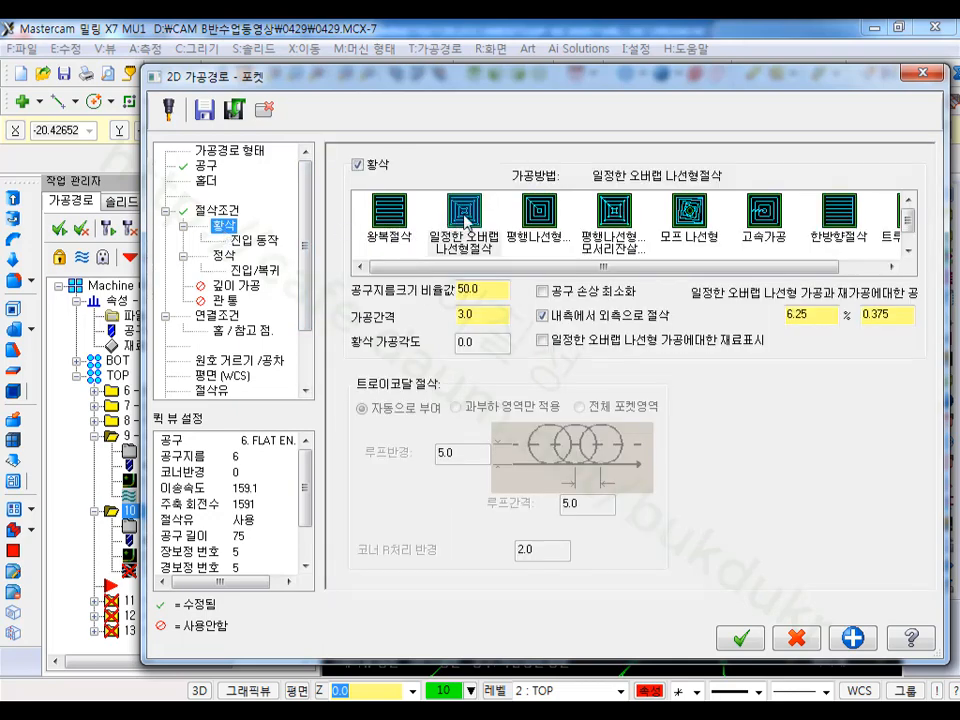
# Step: Enable 외측윤곽 정삭실행 (finish outer boundary) for the pocket's finishing pass and set the finish spacing to 0.3
pyautogui.click(230, 256)
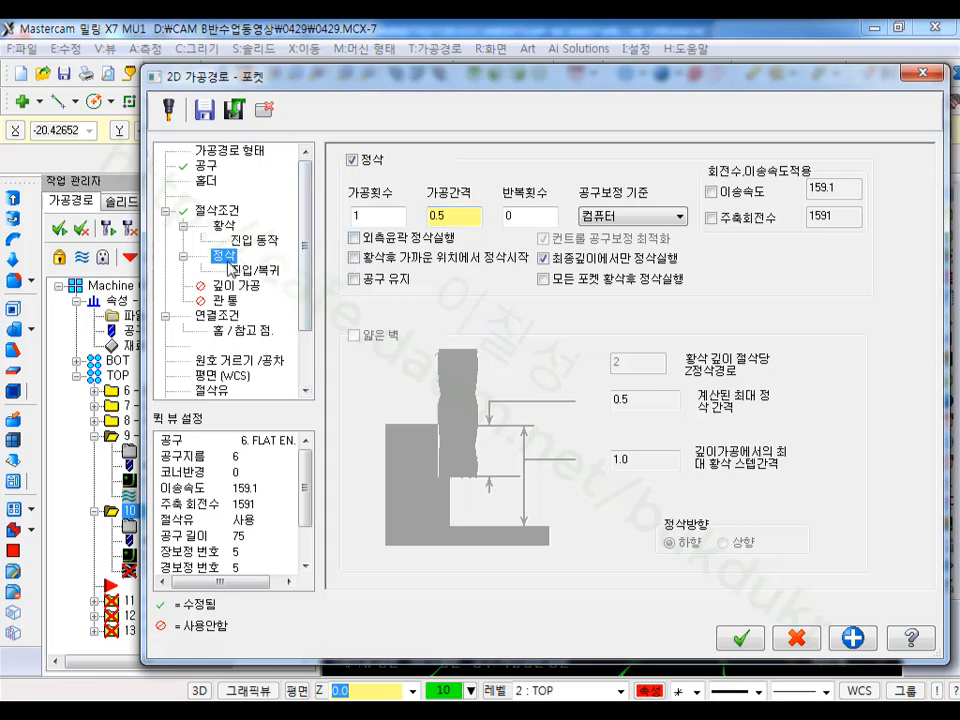
pyautogui.click(354, 238)
pyautogui.click(256, 271)
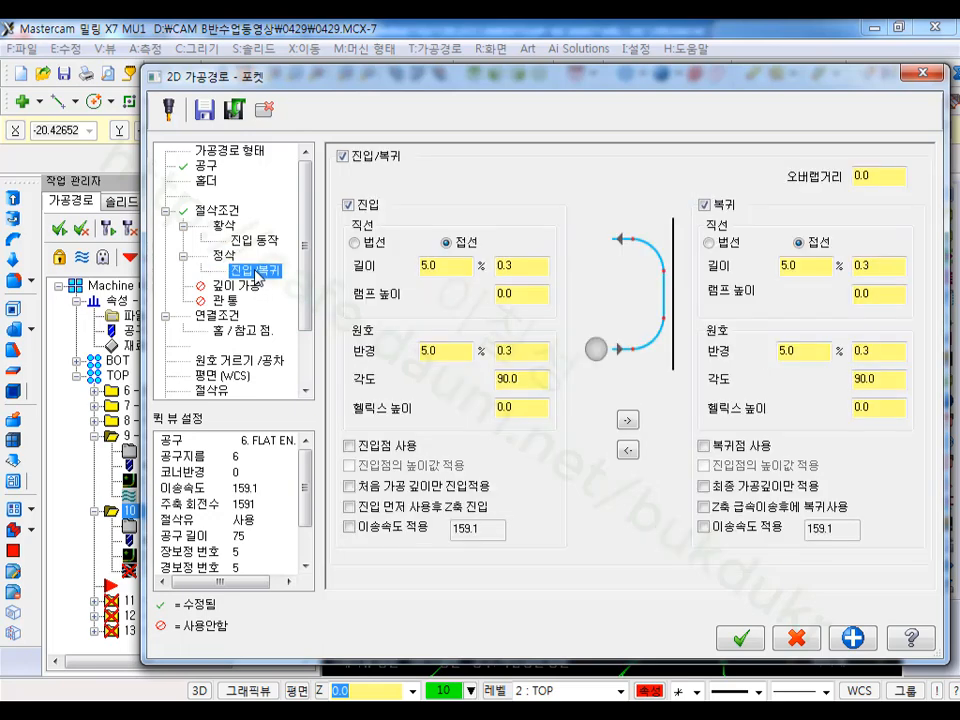
pyautogui.click(225, 258)
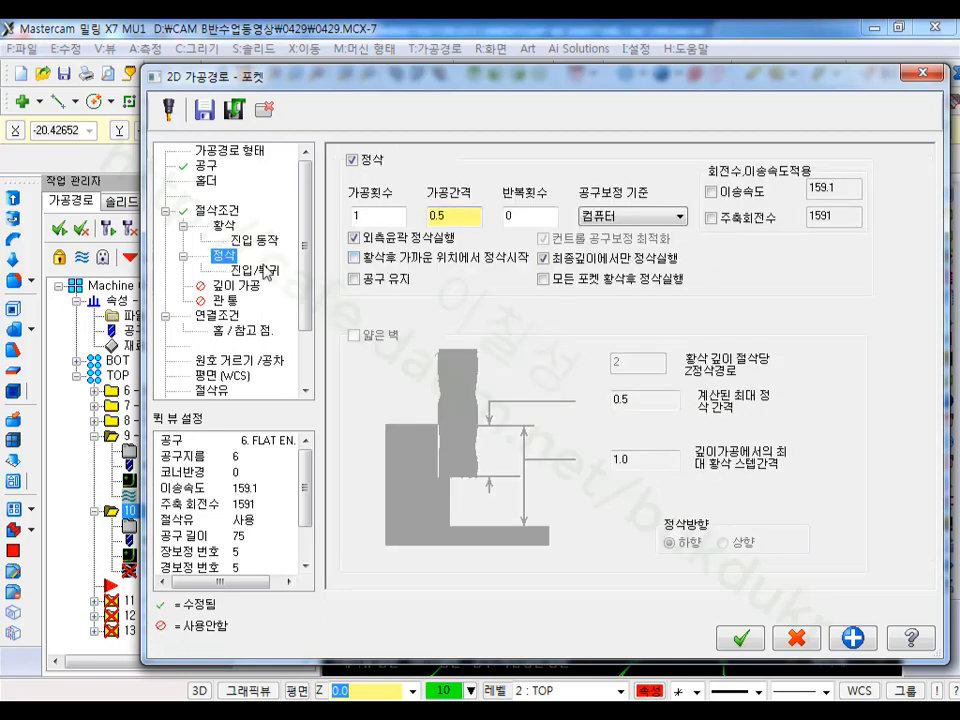
pyautogui.doubleClick(448, 212)
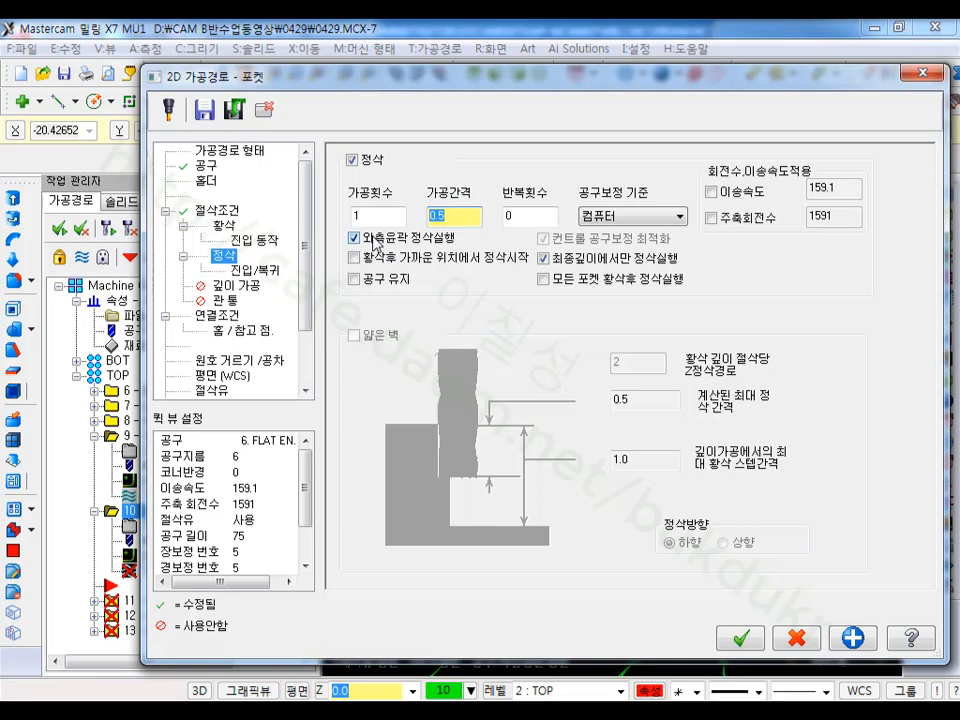
pyautogui.write('10')
pyautogui.moveTo(445, 222); pyautogui.dragTo(405, 222)
pyautogui.write('0.3')
# Step: Set the pocket's absolute top of stock to -4 and depth to -7 in the linking parameters, and accept the toolpath
pyautogui.click(225, 320)
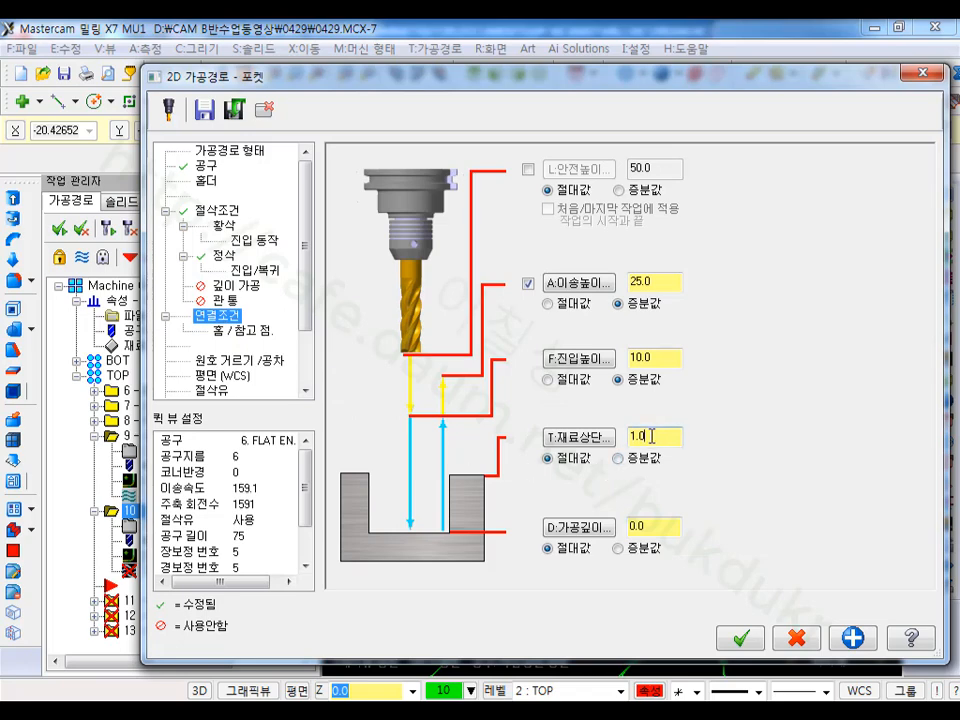
pyautogui.moveTo(651, 436); pyautogui.dragTo(583, 443)
pyautogui.write('-4')
pyautogui.moveTo(664, 527); pyautogui.dragTo(580, 553)
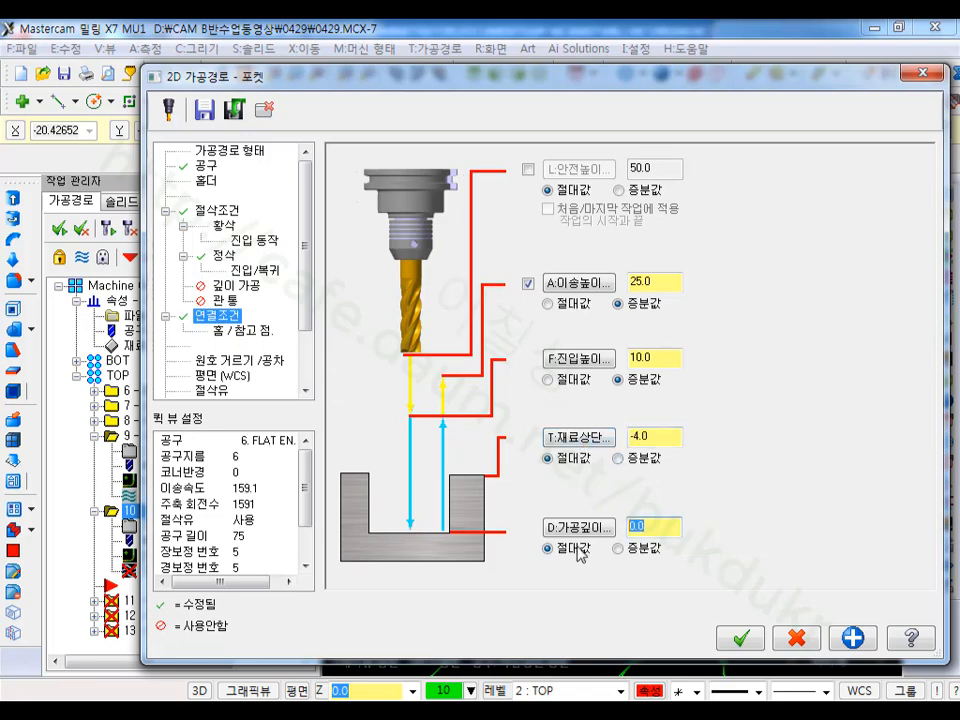
pyautogui.write('-7')
pyautogui.click(739, 636)
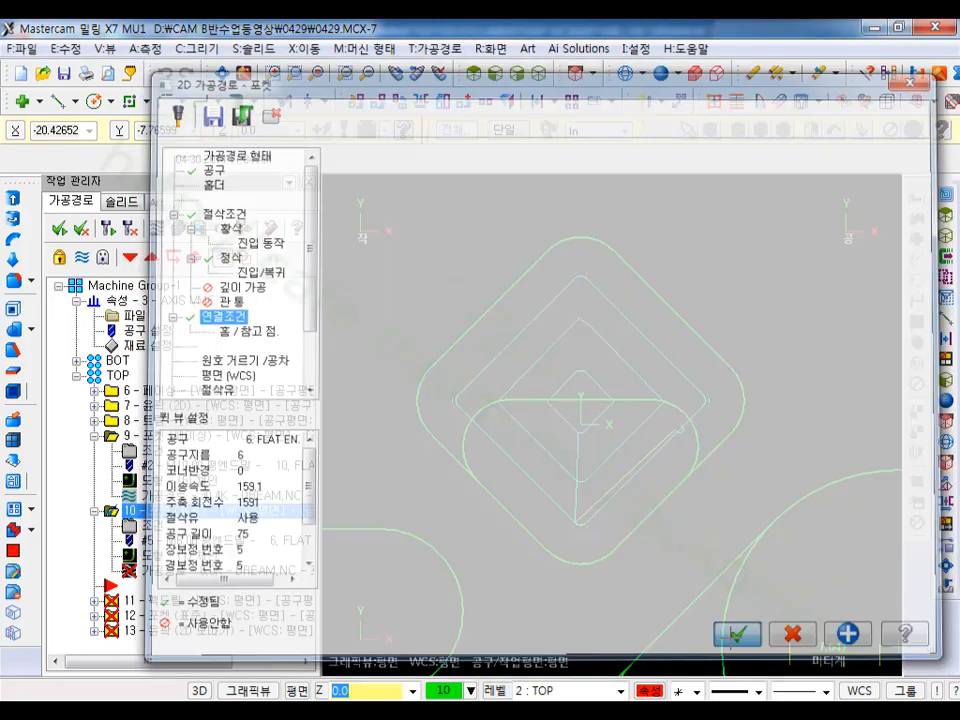
# Step: Backplot the diamond pocket toolpath from the top view to check its roughing and finishing passes
pyautogui.scroll(-1, 700, 561)
pyautogui.scroll(2, 614, 392)
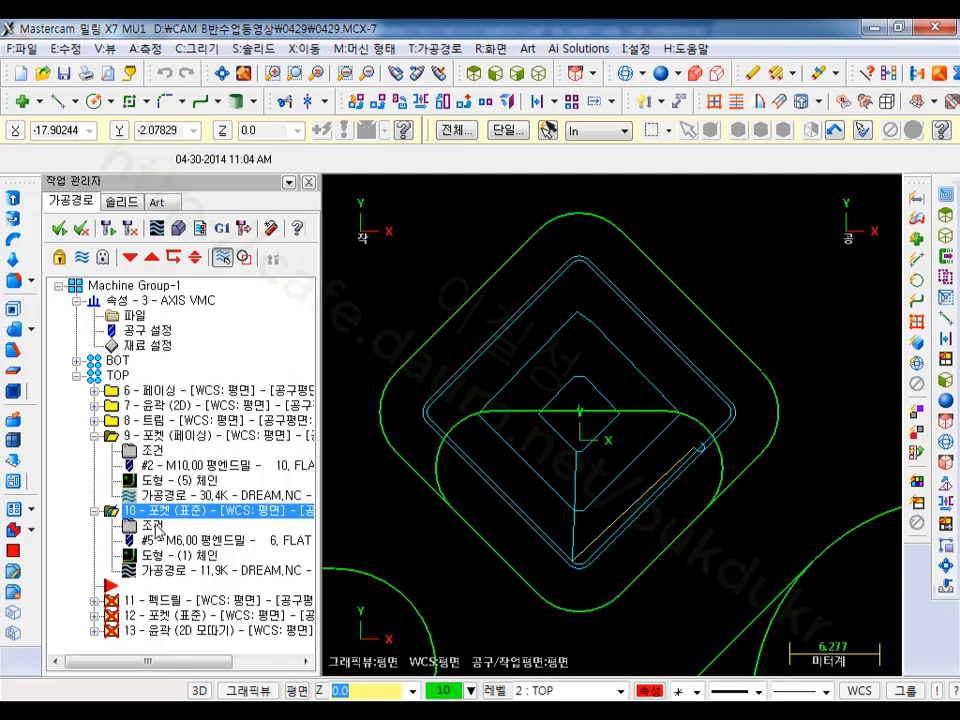
pyautogui.click(165, 570)
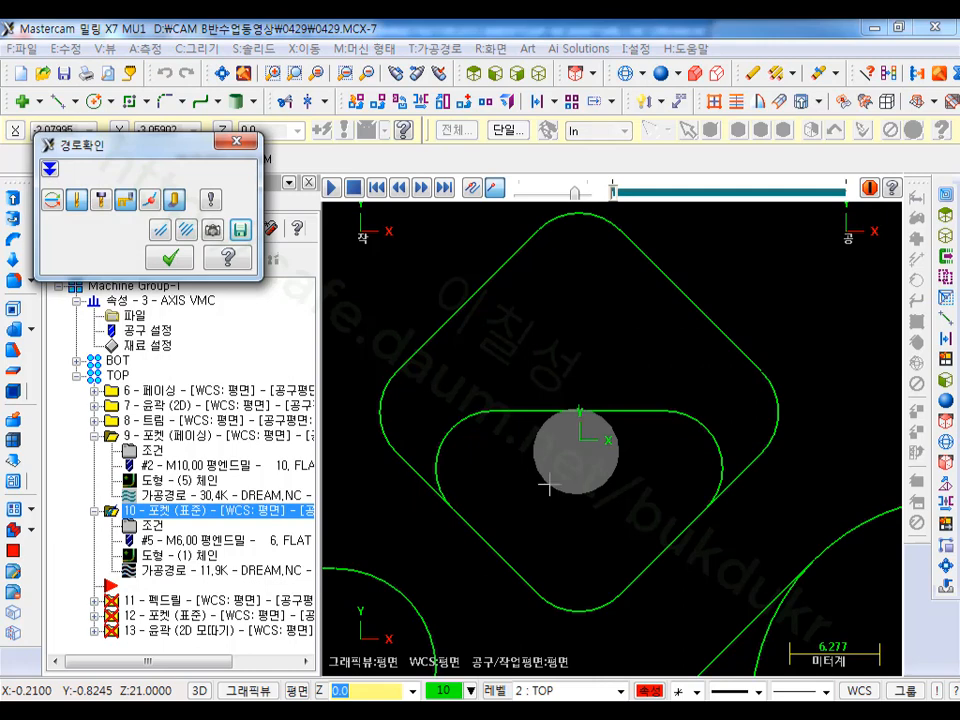
pyautogui.press('s')
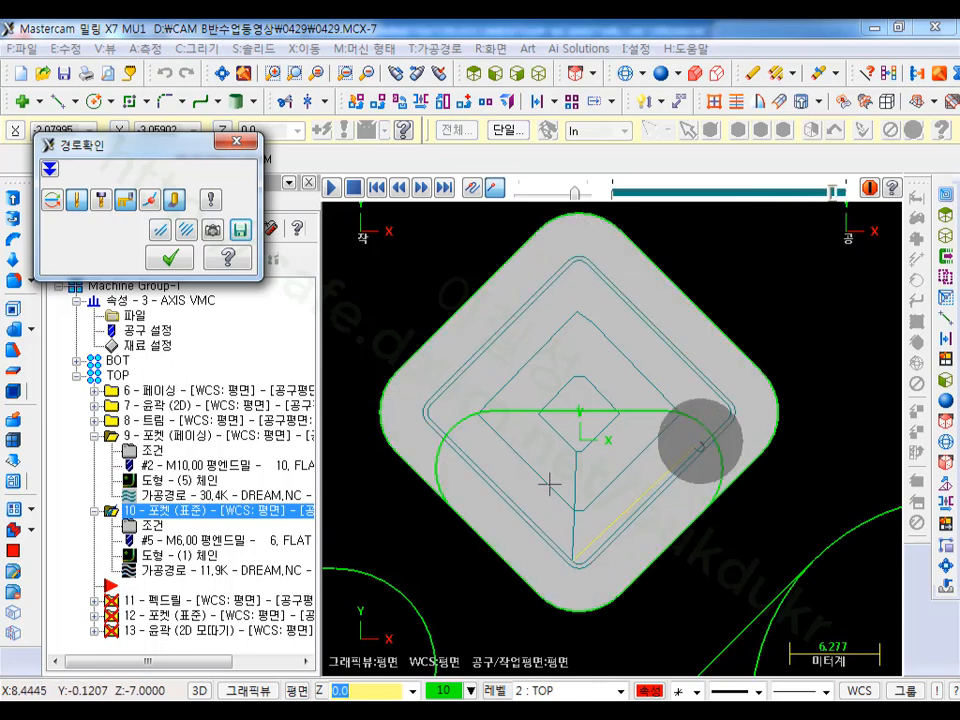
pyautogui.click(170, 258)
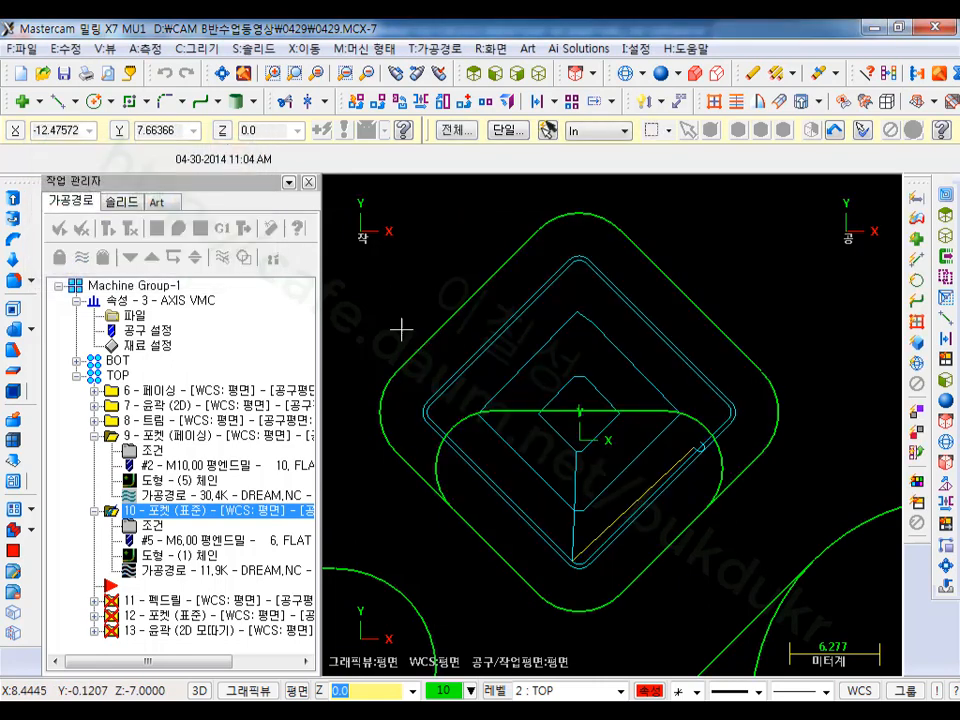
# Step: Switch the pocket's entry motion to 헬릭스 (Helix) with a minimum radius of 10% and a maximum radius of 45%
pyautogui.click(150, 525)
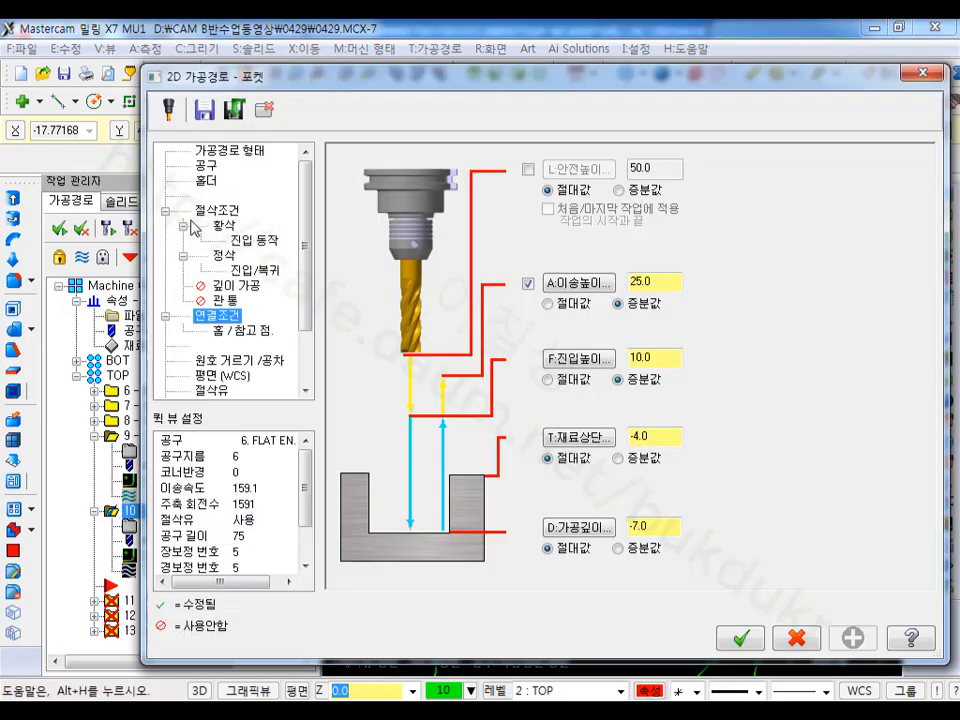
pyautogui.click(254, 240)
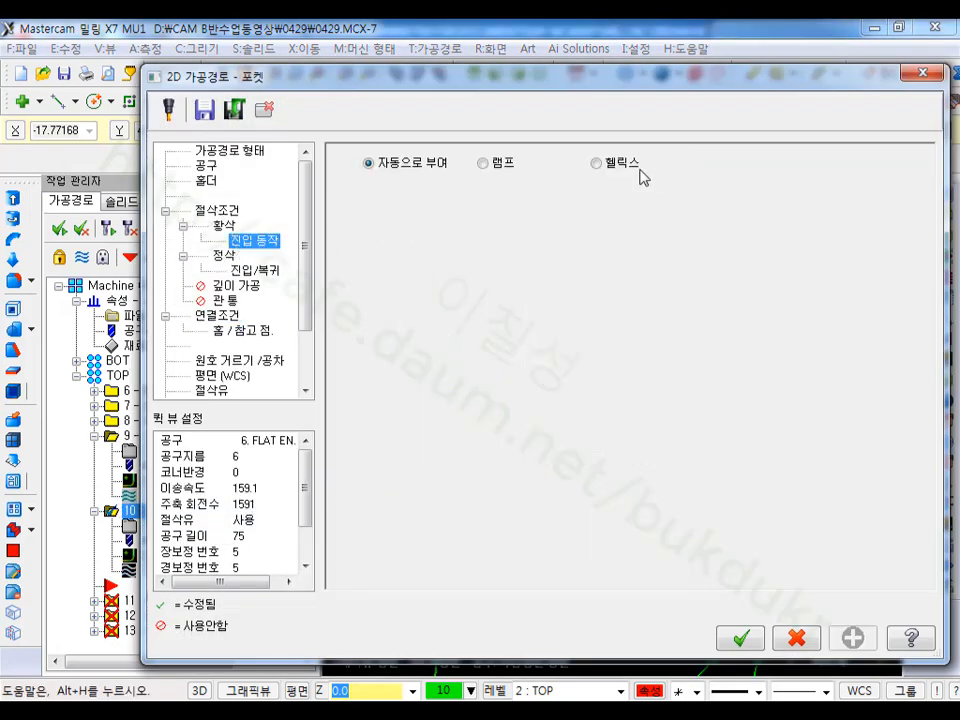
pyautogui.click(624, 166)
pyautogui.click(499, 199)
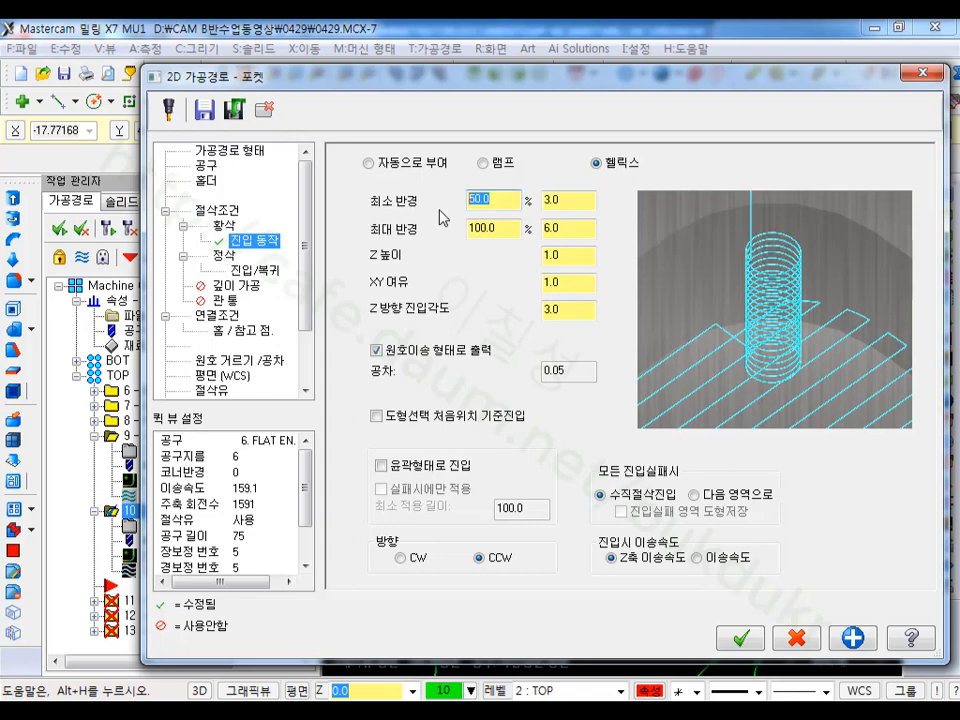
pyautogui.write('10')
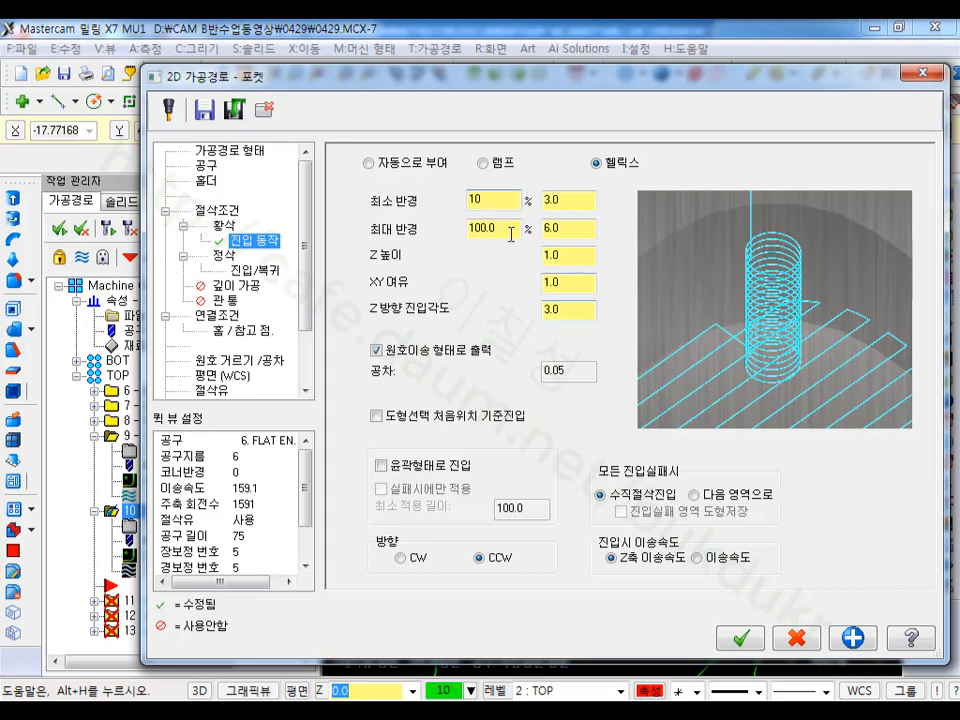
pyautogui.press('Tab')
pyautogui.write('45')
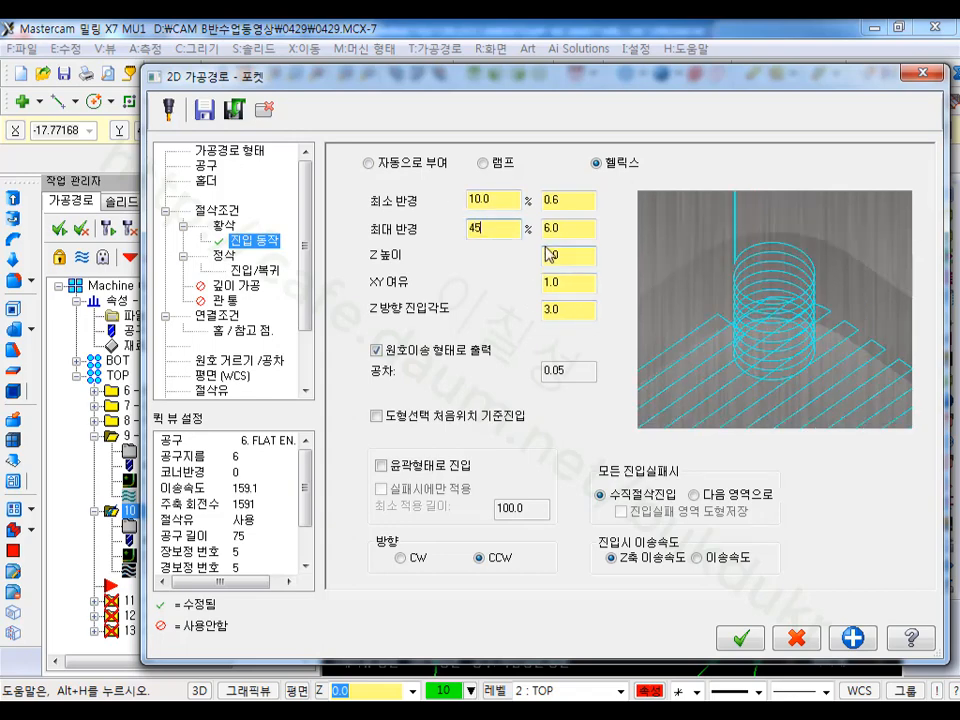
pyautogui.click(563, 229)
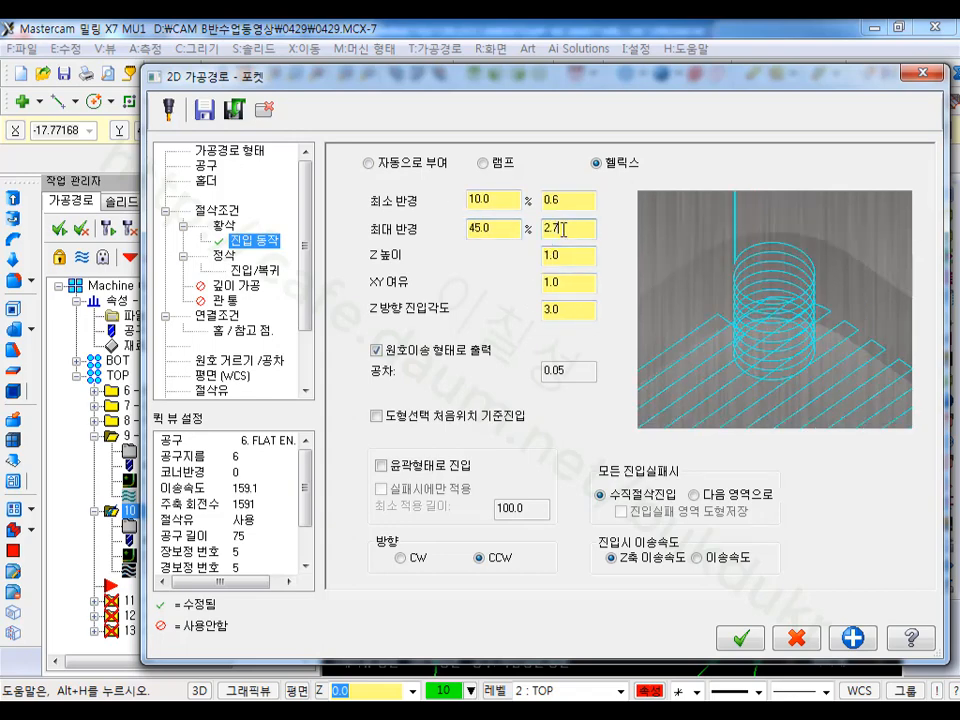
# Step: Set the helix entry's XY clearance to 0.2, review the Z height and entry angle, and regenerate the pocket toolpath
pyautogui.doubleClick(569, 284)
pyautogui.write('0.2')
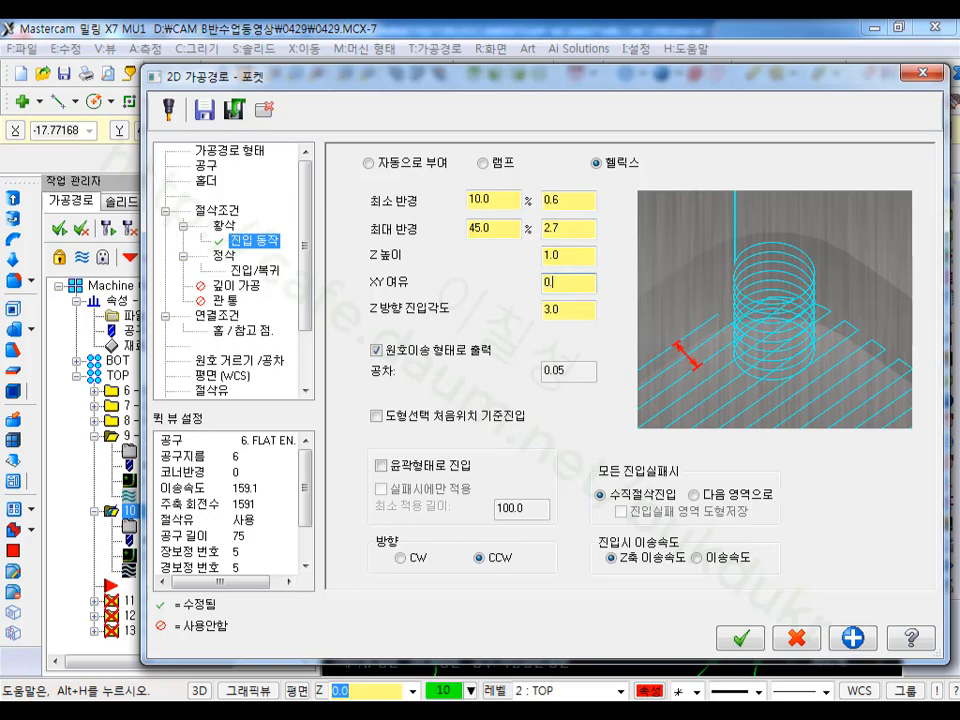
pyautogui.click(567, 253)
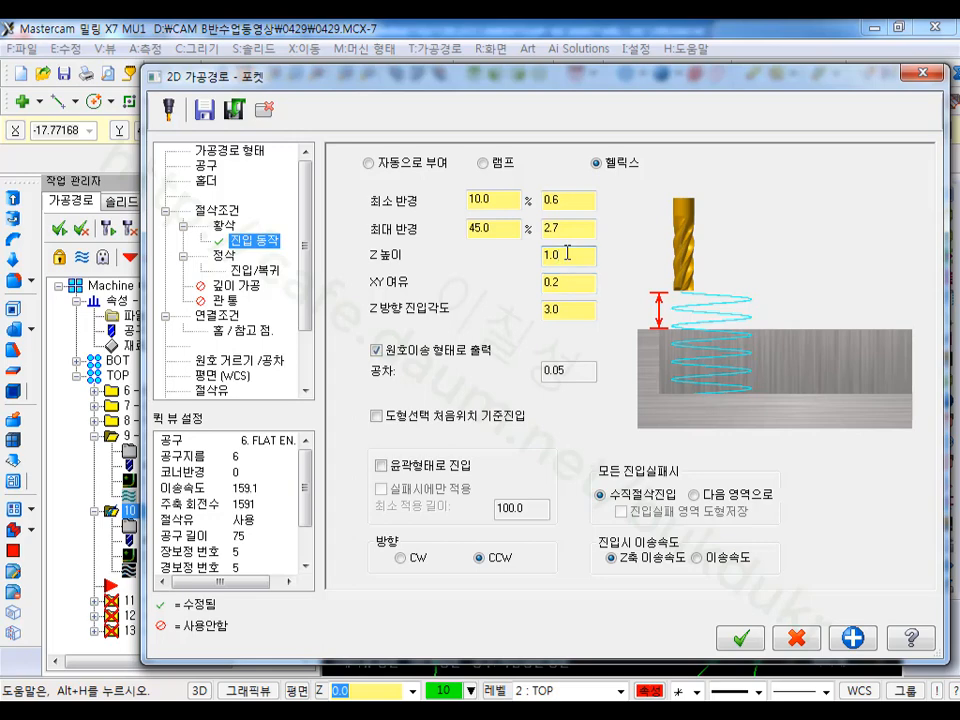
pyautogui.click(573, 313)
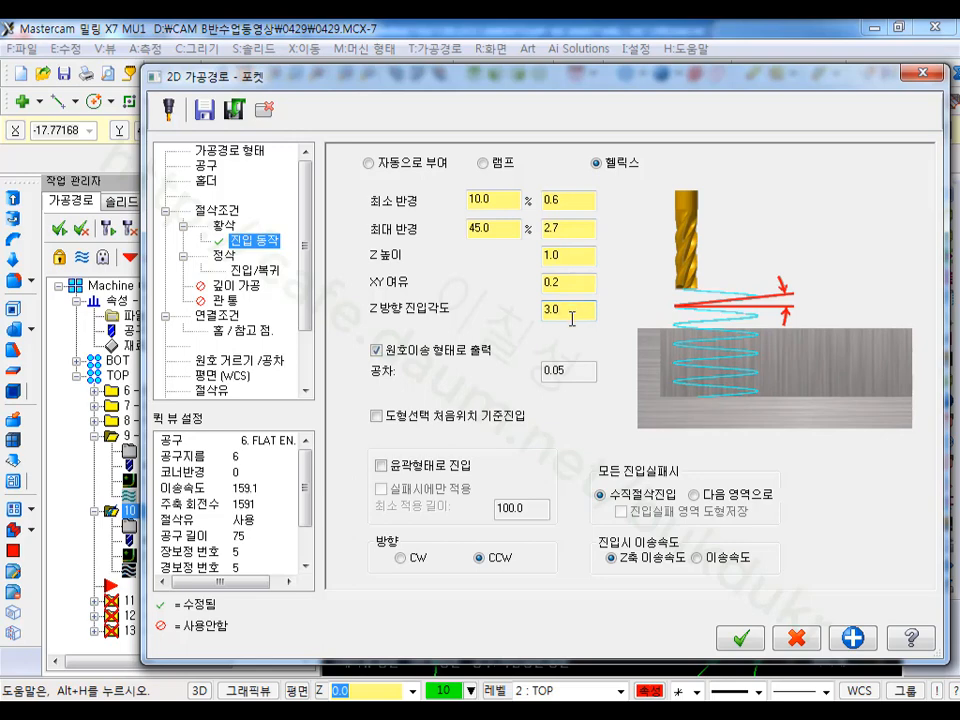
pyautogui.click(740, 637)
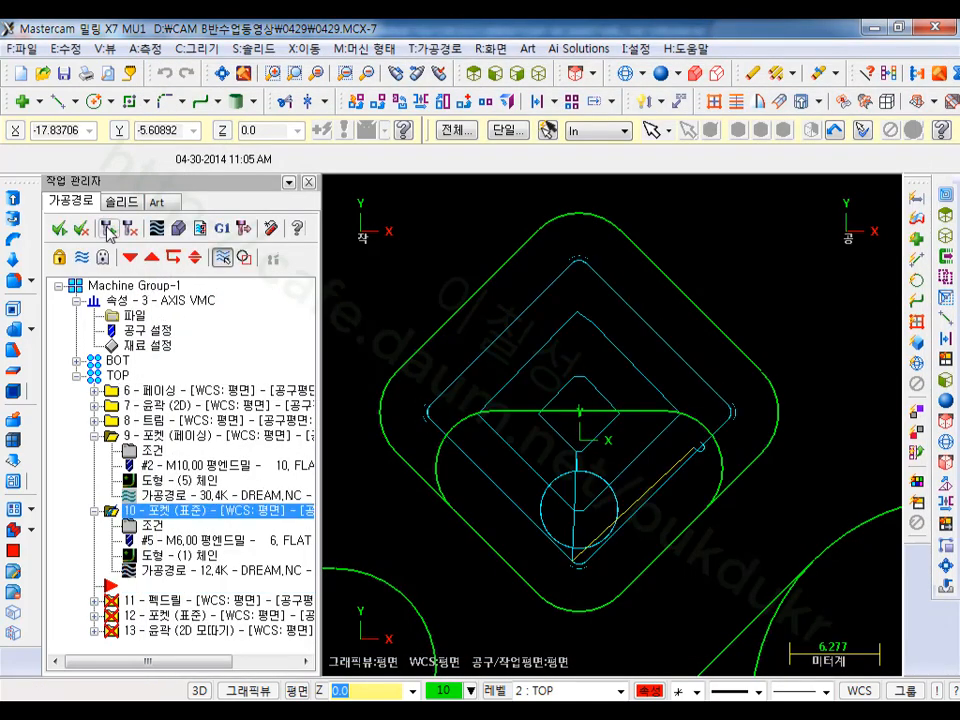
# Step: Backplot the regenerated pocket toolpath from the top view to check the helical entry
pyautogui.scroll(1, 510, 440)
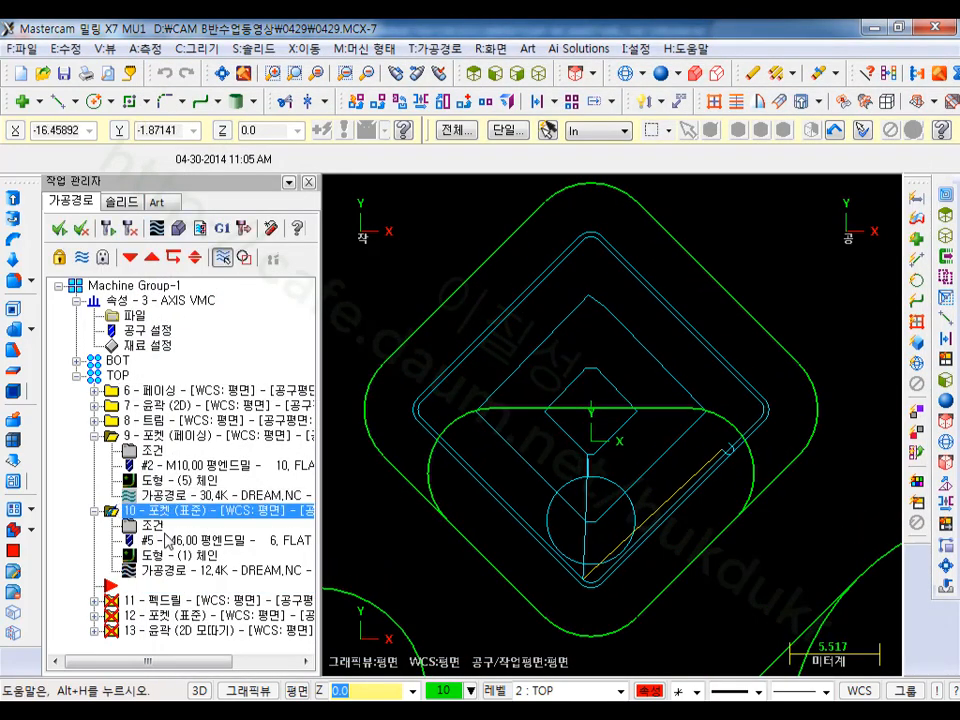
pyautogui.click(156, 572)
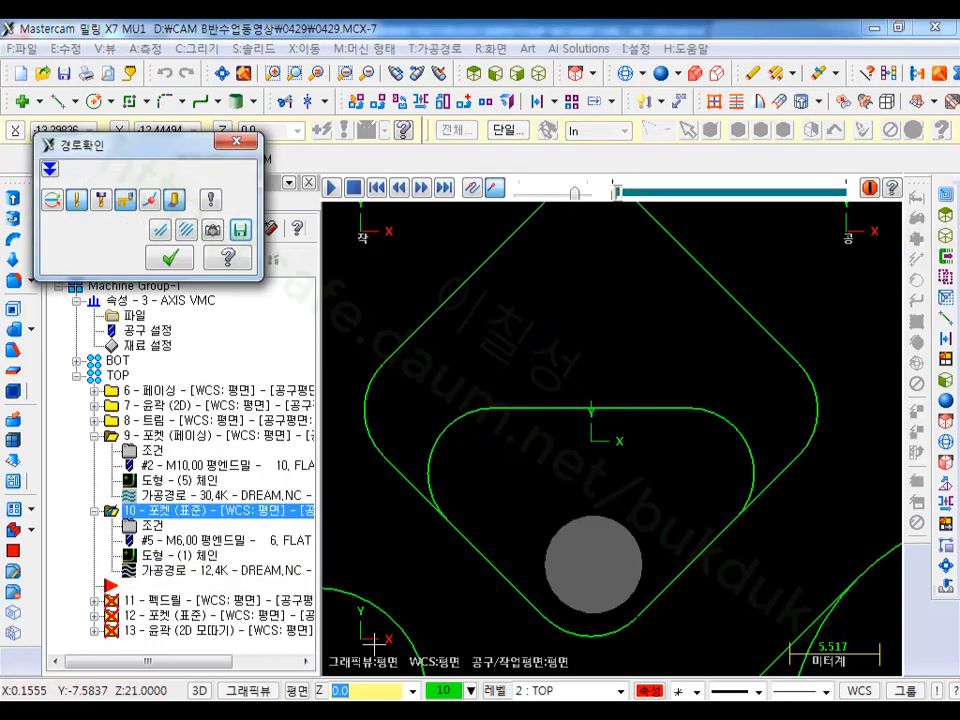
pyautogui.press('s')
pyautogui.press('s')
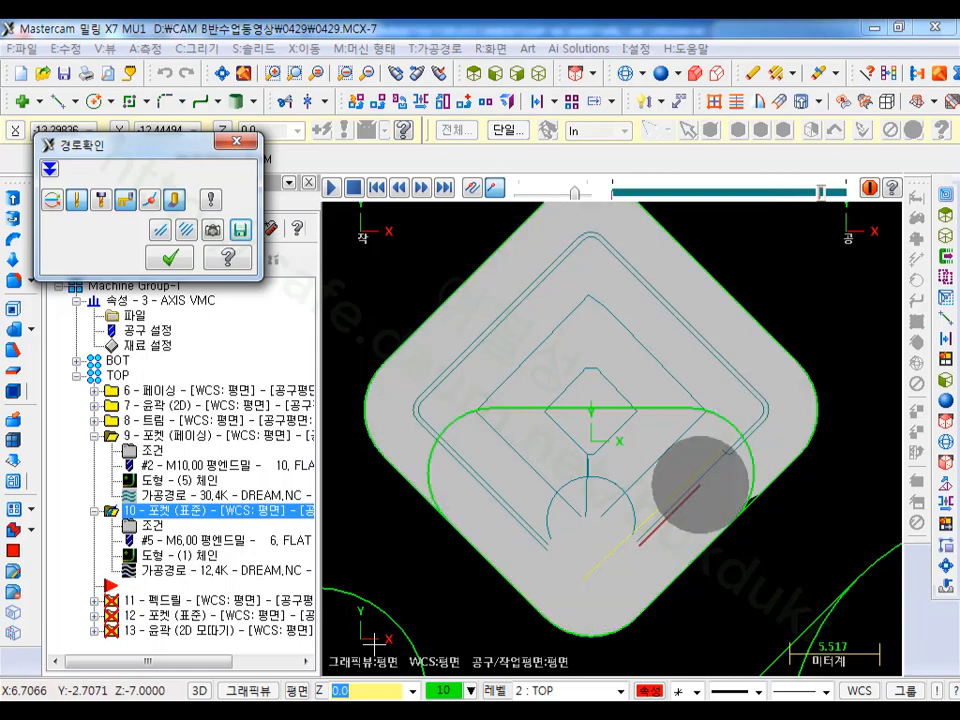
# Step: Replay the pocket backplot from the start in a tilted 3D view to examine the helix descent and retract moves
pyautogui.scroll(-3, 590, 465)
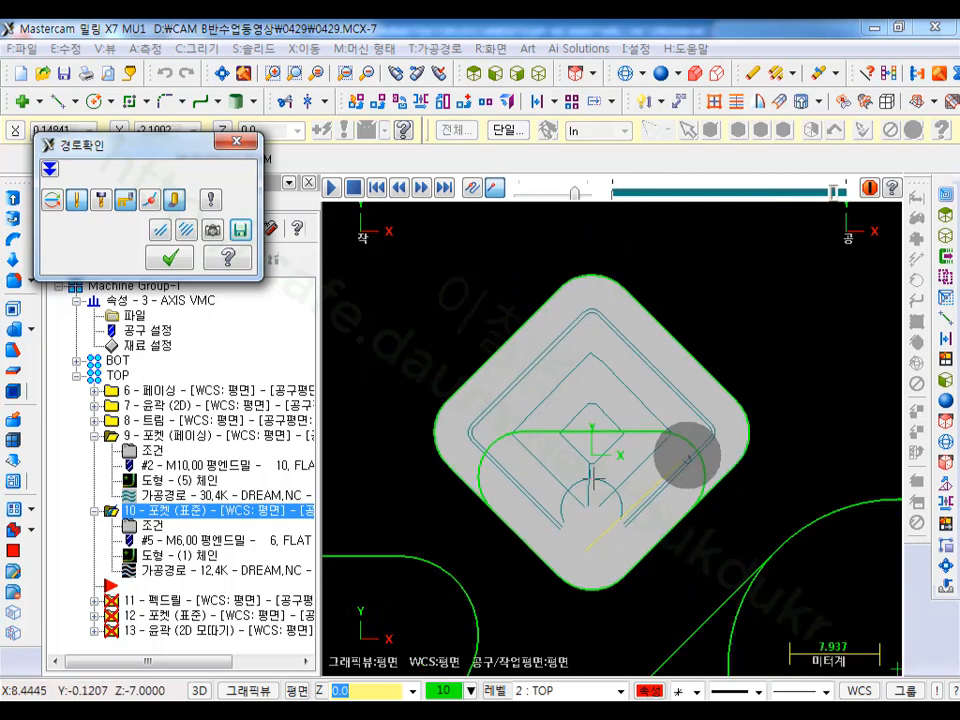
pyautogui.moveTo(590, 463); pyautogui.dragTo(647, 369, button='middle')
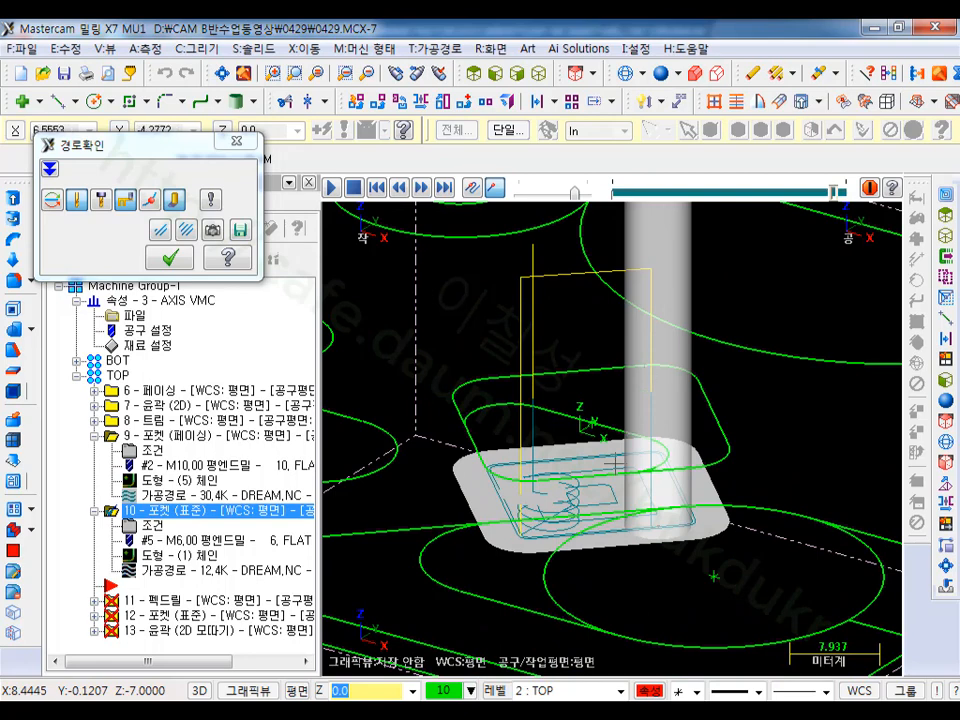
pyautogui.scroll(2, 597, 538)
pyautogui.scroll(1, 596, 536)
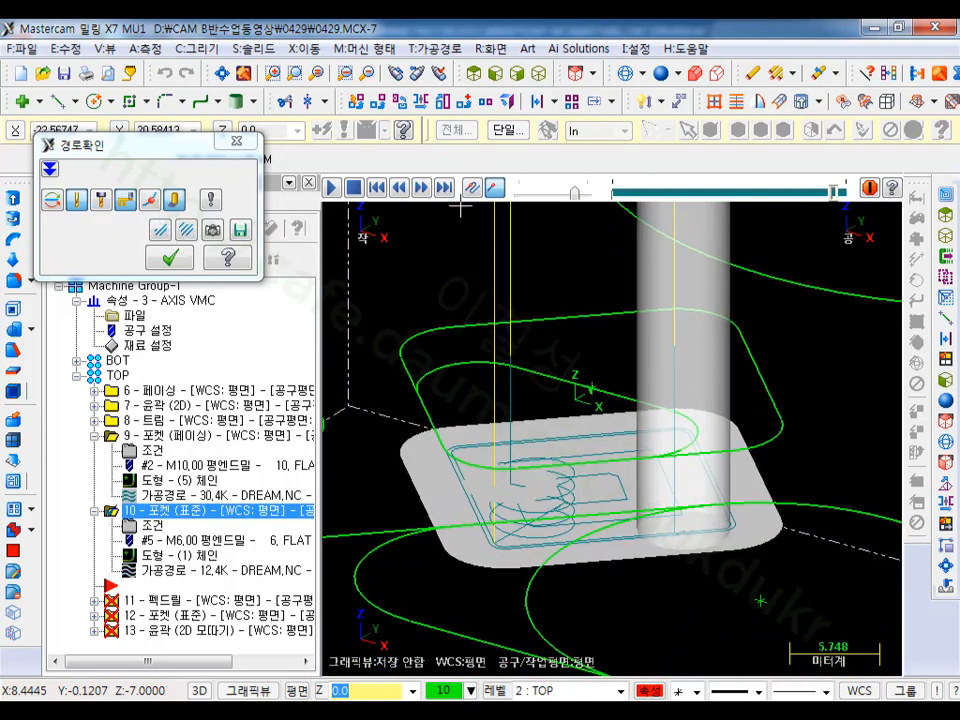
pyautogui.click(377, 188)
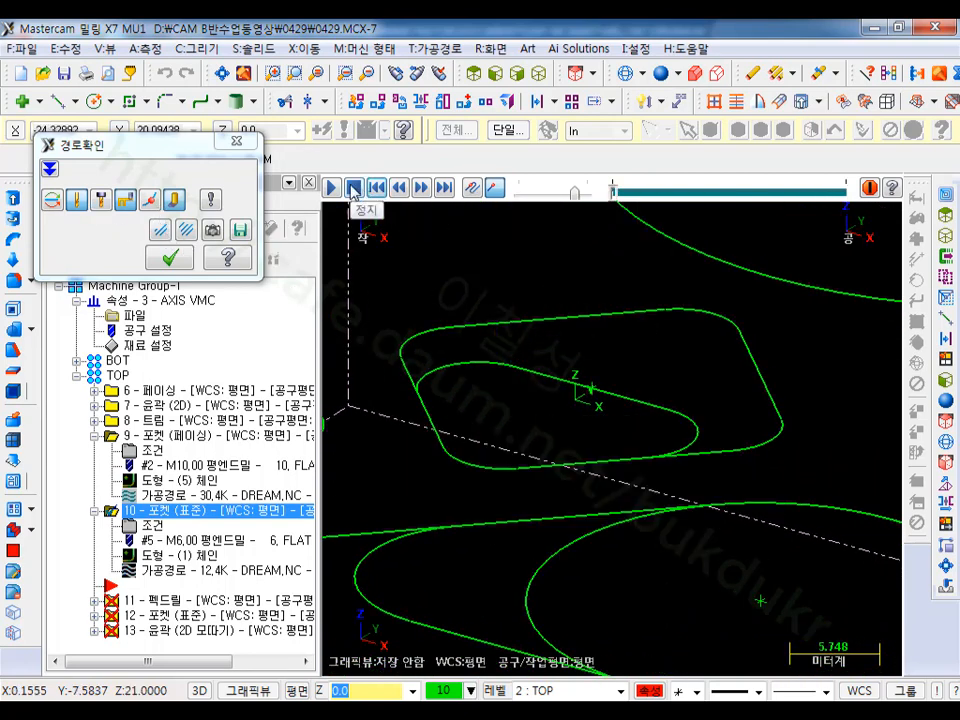
pyautogui.click(331, 189)
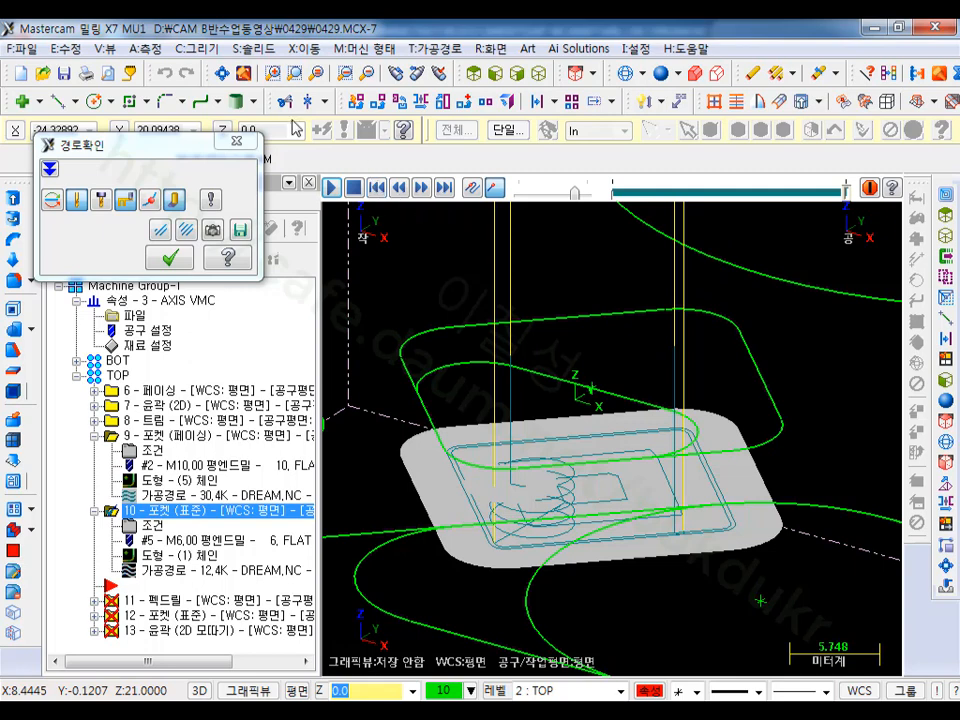
pyautogui.click(170, 258)
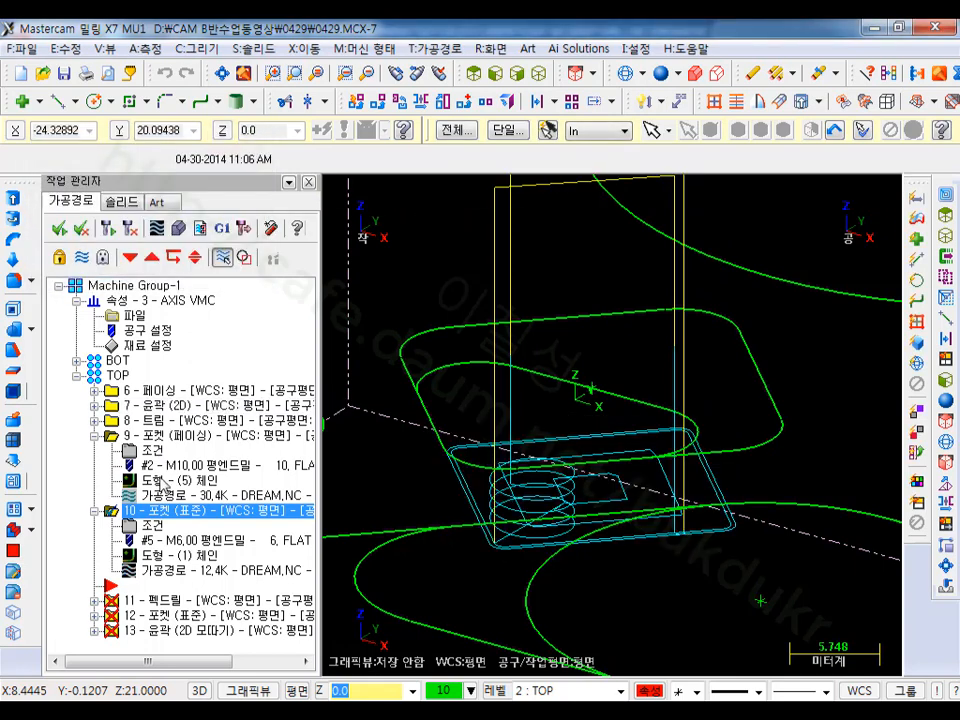
# Step: Enable 공구 유지 (keep tool down) in the pocket's finishing parameters and regenerate the toolpath
pyautogui.click(152, 525)
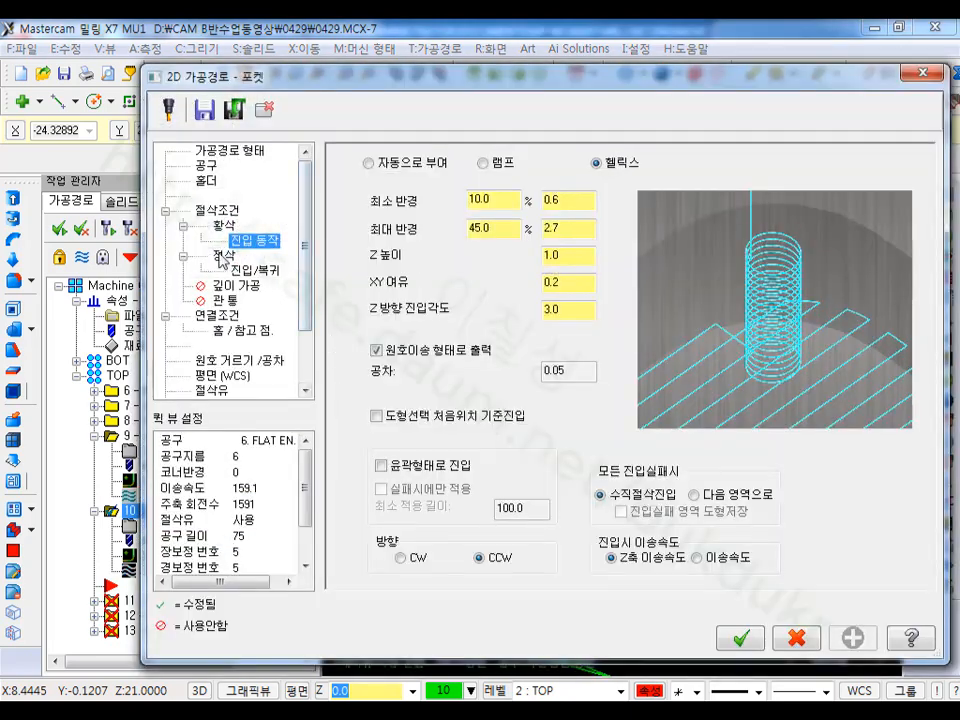
pyautogui.click(224, 256)
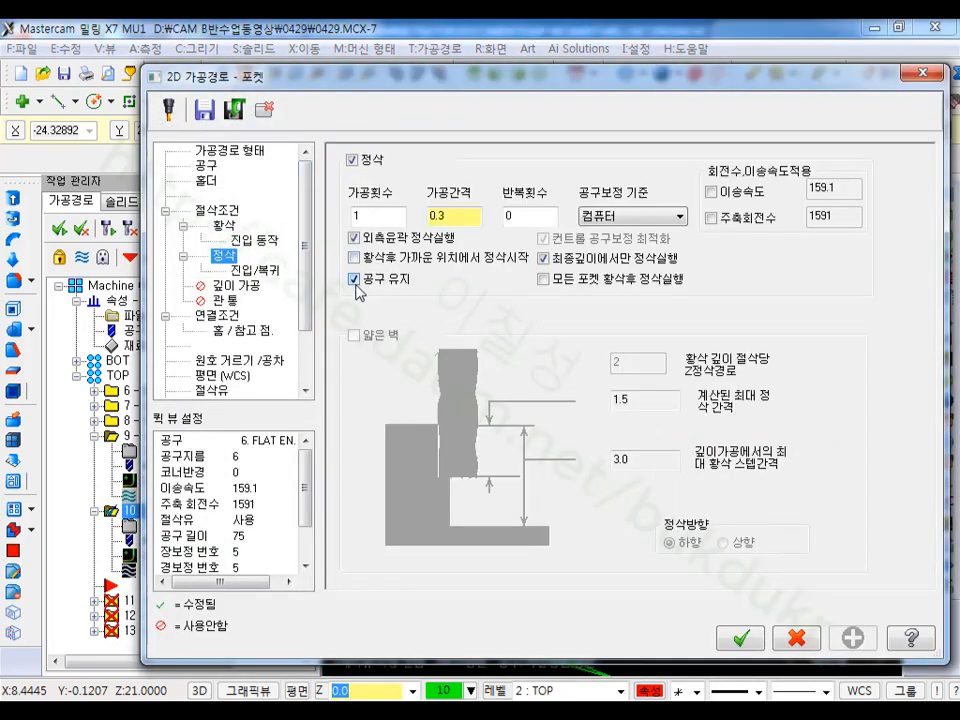
pyautogui.click(740, 640)
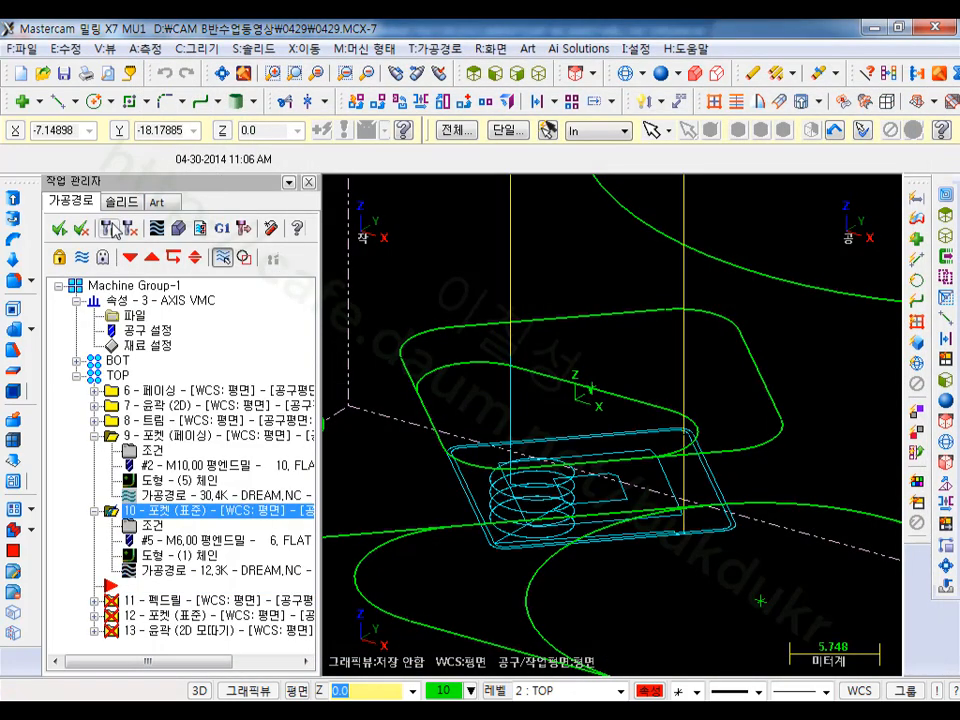
# Step: Backplot the updated pocket toolpath in the 3D view to check the transition from roughing to finishing
pyautogui.click(158, 229)
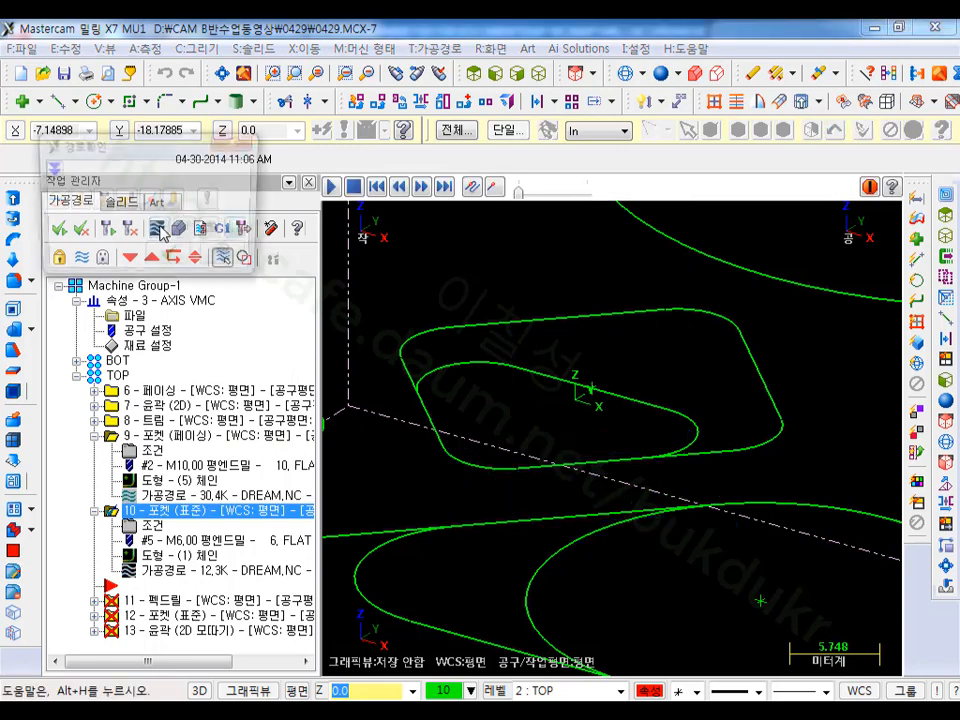
pyautogui.click(333, 187)
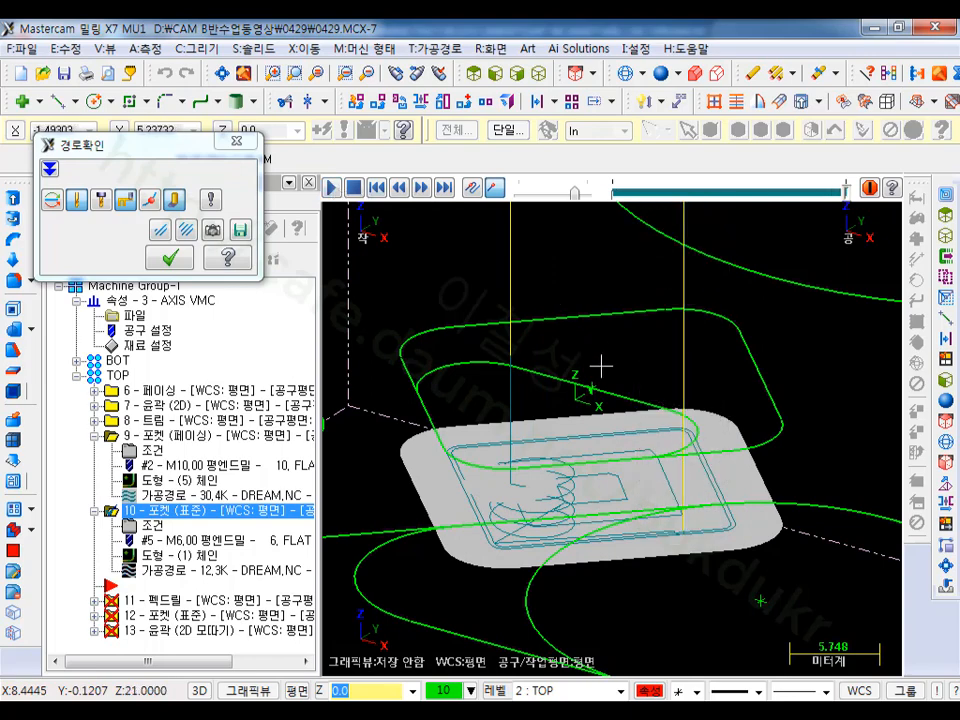
pyautogui.scroll(-4, 601, 368)
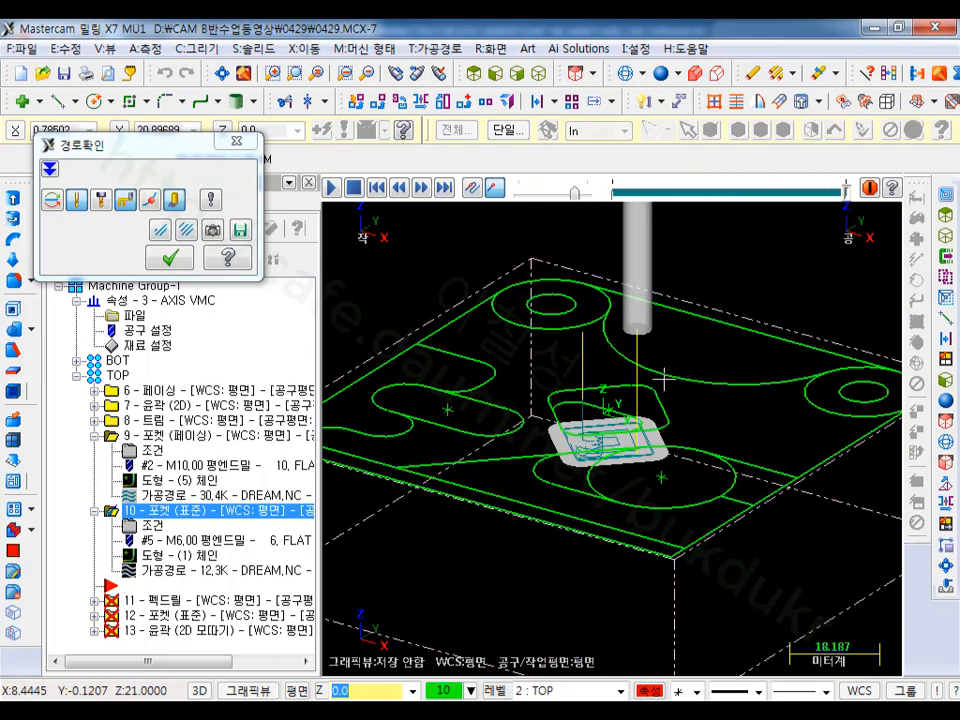
pyautogui.click(171, 257)
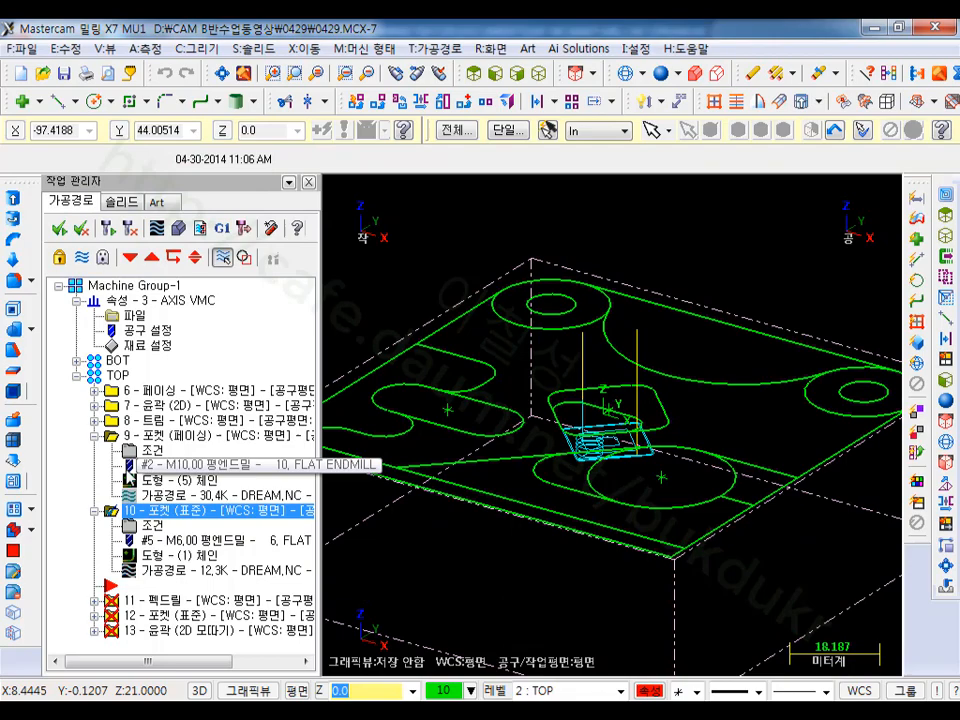
# Step: Run a solid verification of the diamond pocket operation in Mastercam Simulator
pyautogui.click(94, 436)
pyautogui.click(178, 228)
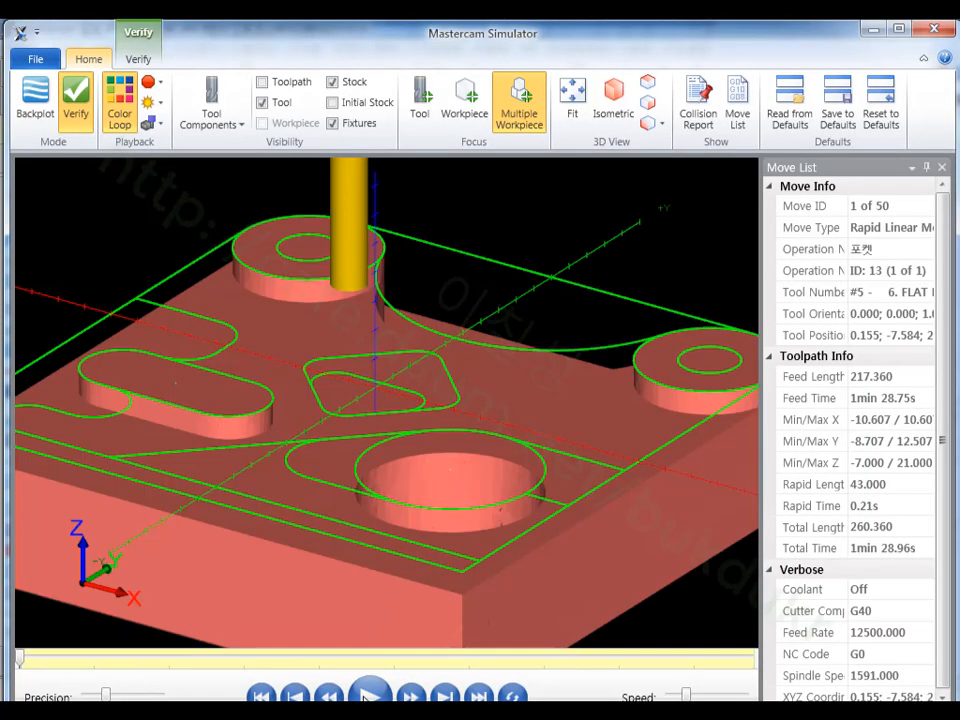
pyautogui.click(370, 694)
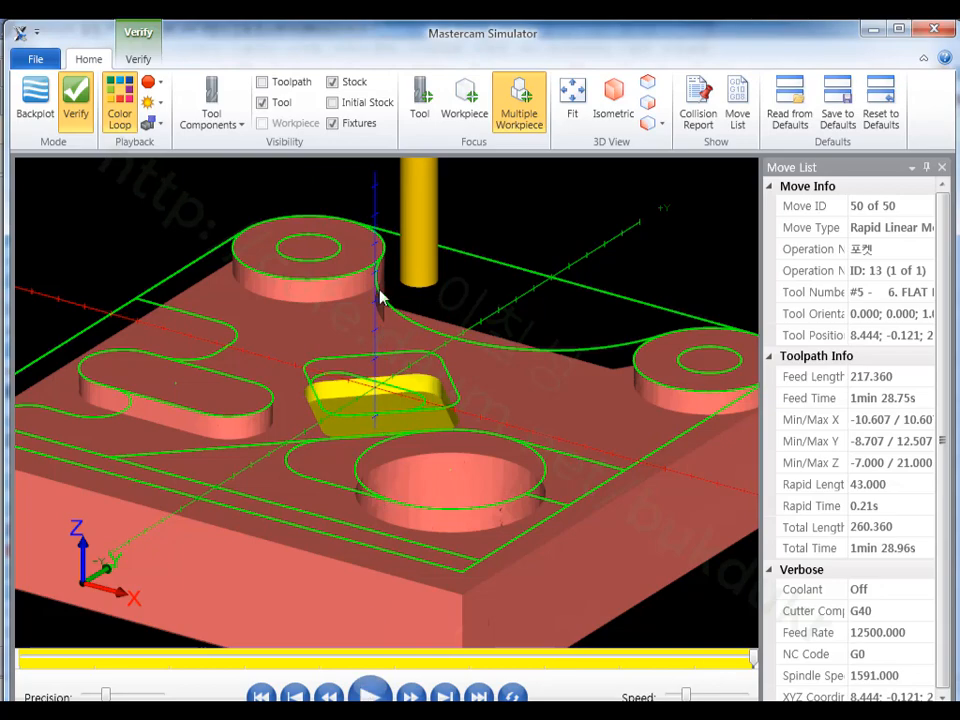
# Step: Hide the milling holder and examine the machined diamond pocket from the top view and in a tilted 3D view
pyautogui.click(646, 84)
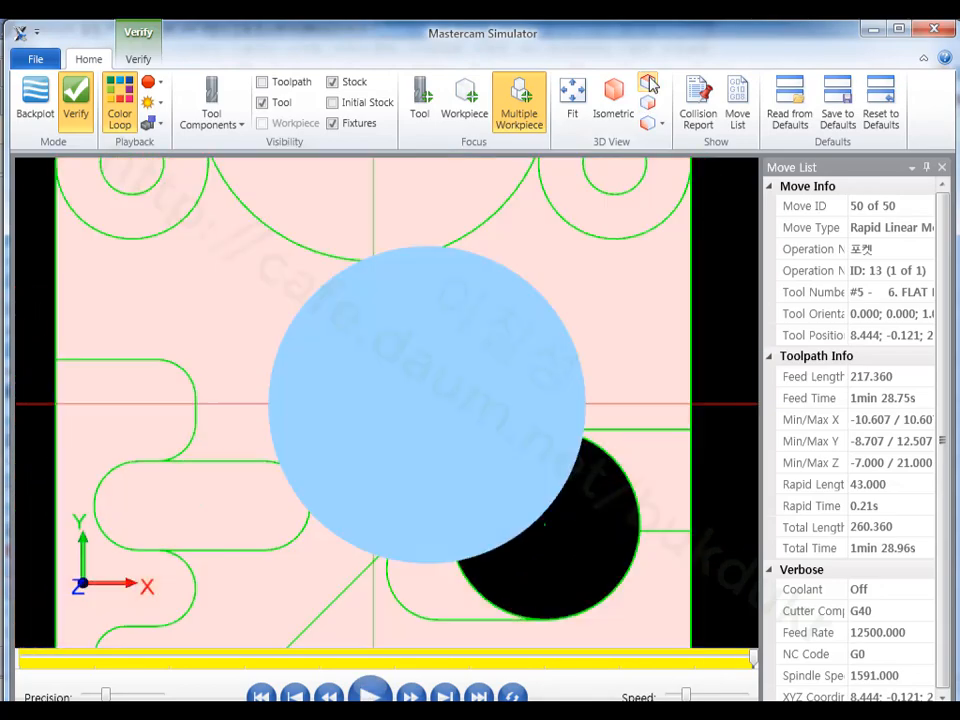
pyautogui.click(240, 128)
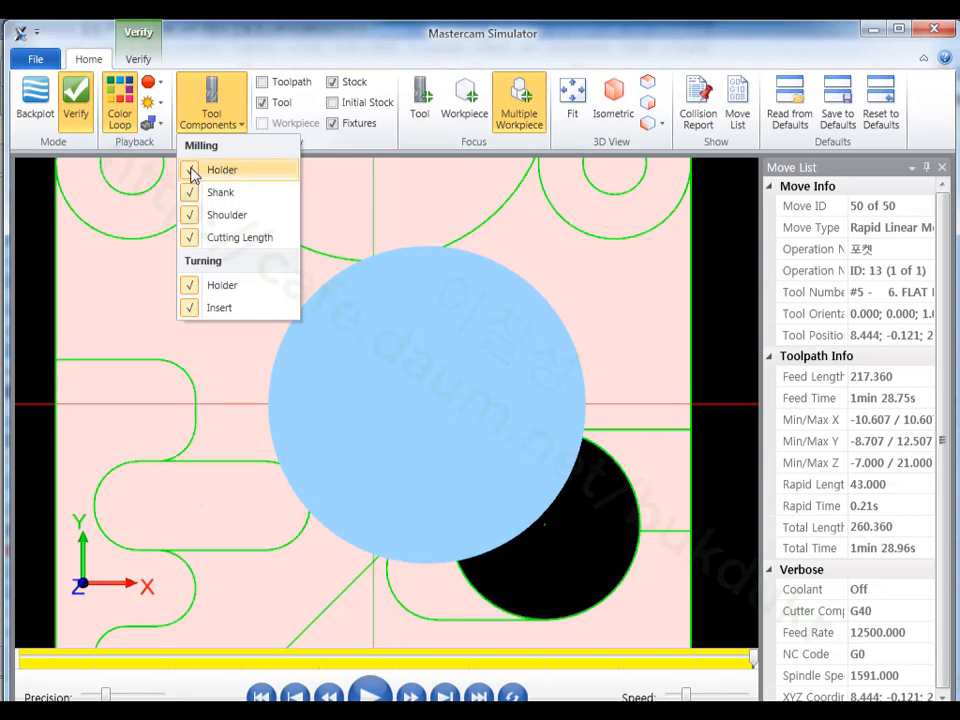
pyautogui.click(191, 171)
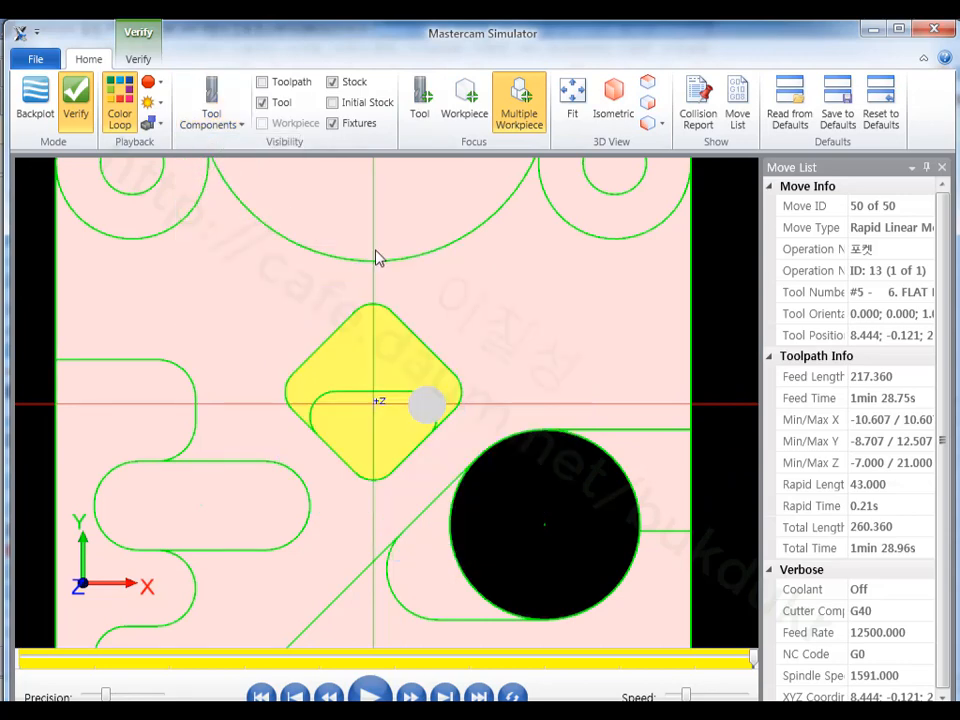
pyautogui.scroll(3, 349, 396)
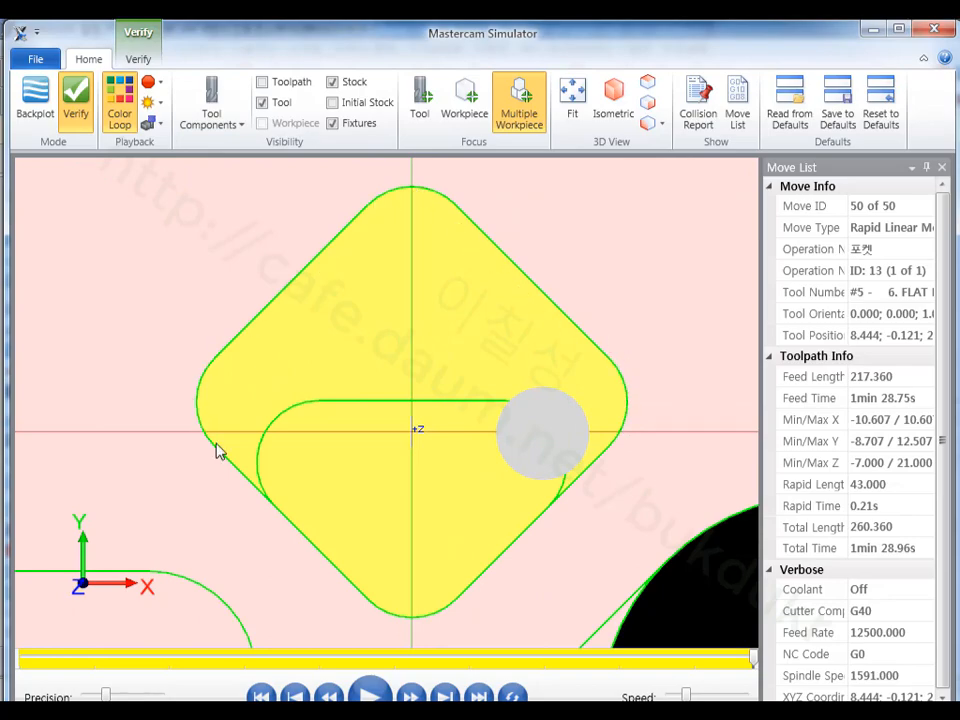
pyautogui.scroll(-1, 449, 388)
pyautogui.moveTo(437, 370); pyautogui.dragTo(422, 292, button='middle')
pyautogui.press('alt')
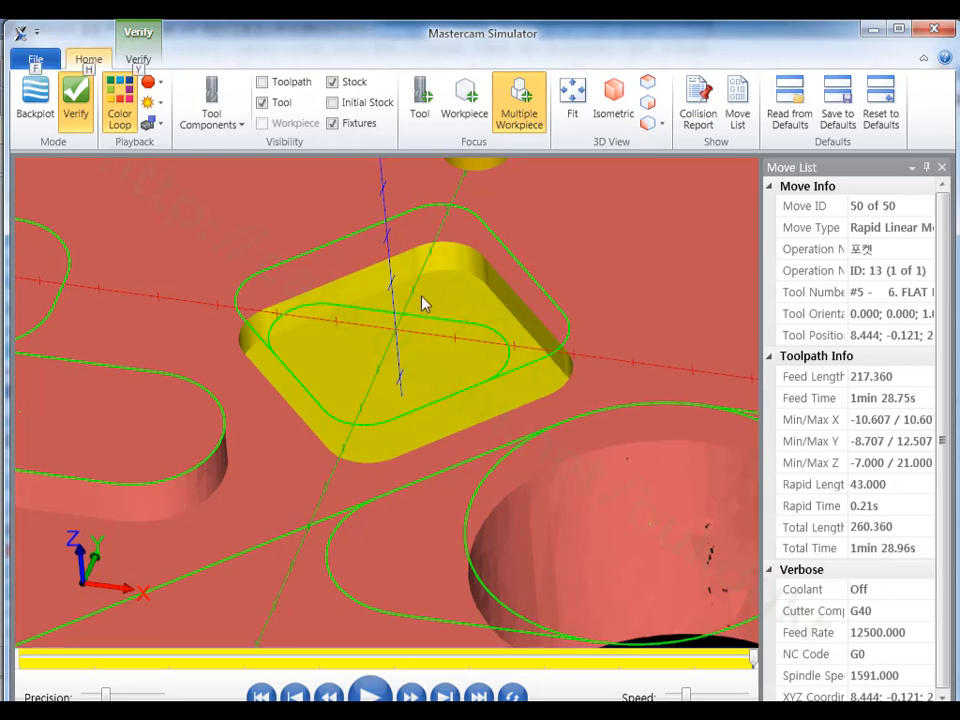
pyautogui.scroll(-5, 409, 377)
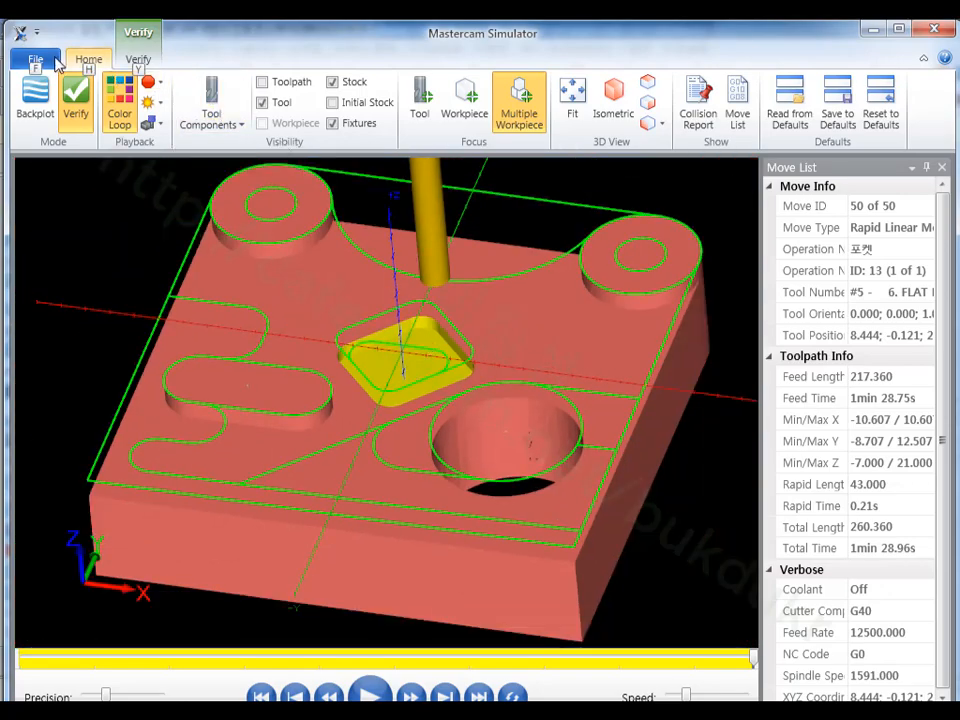
# Step: Save the verified stock as the STL file TOP2, overwriting the existing one, and close the simulator
pyautogui.click(53, 66)
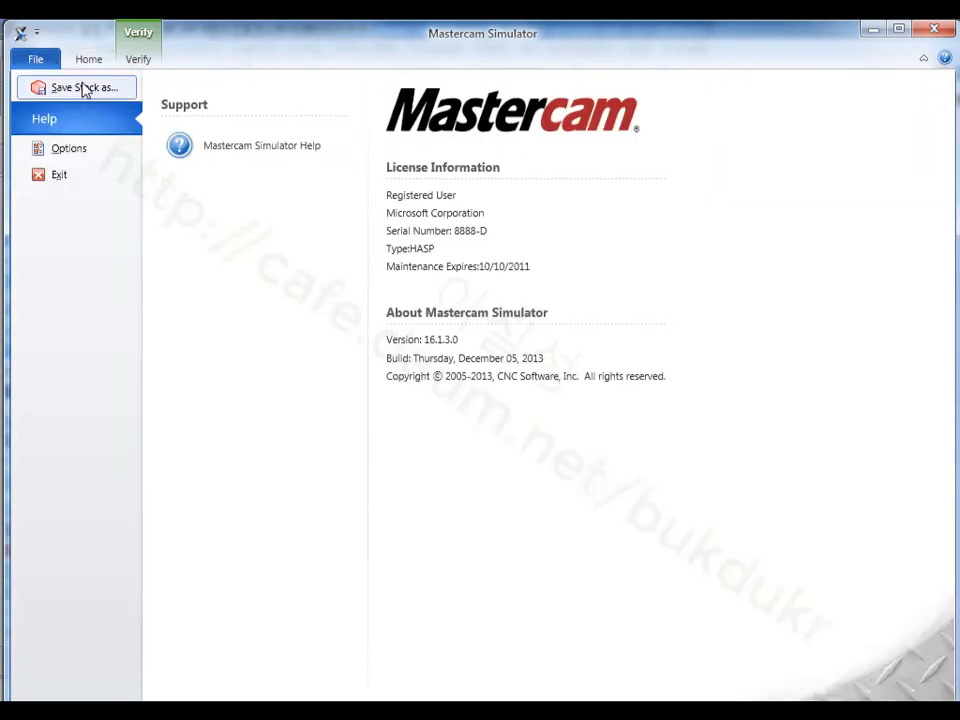
pyautogui.click(58, 88)
pyautogui.click(218, 240)
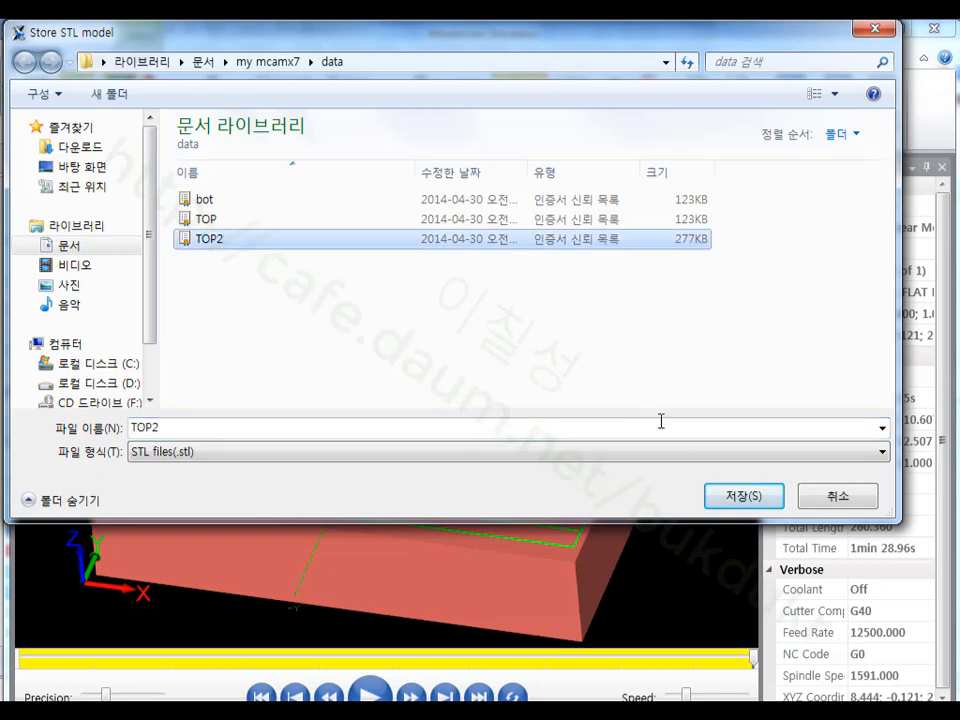
pyautogui.click(743, 497)
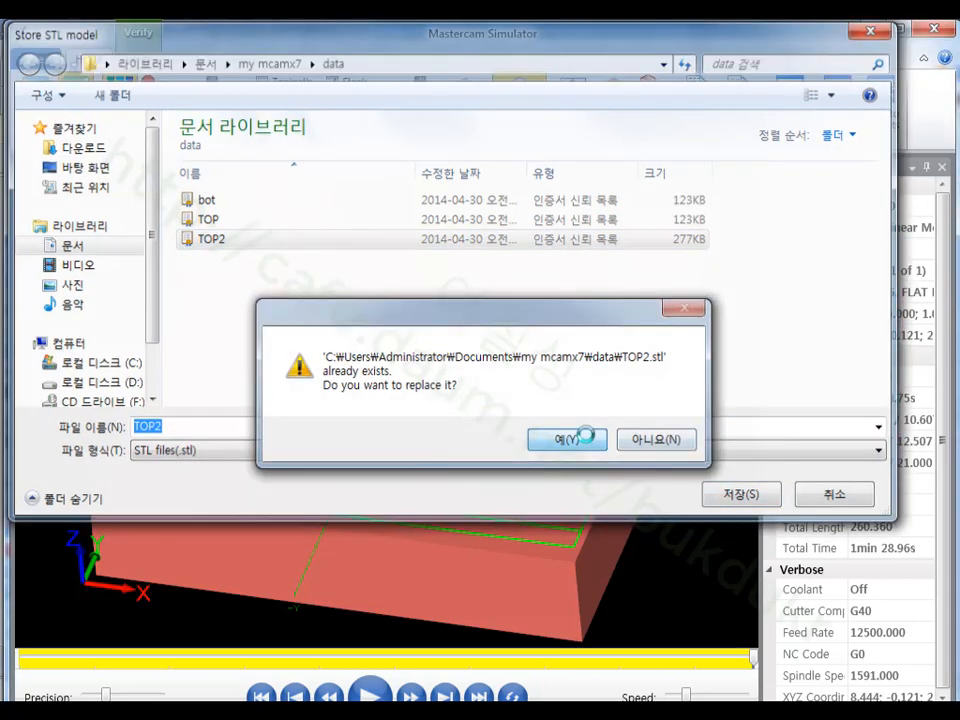
pyautogui.click(582, 438)
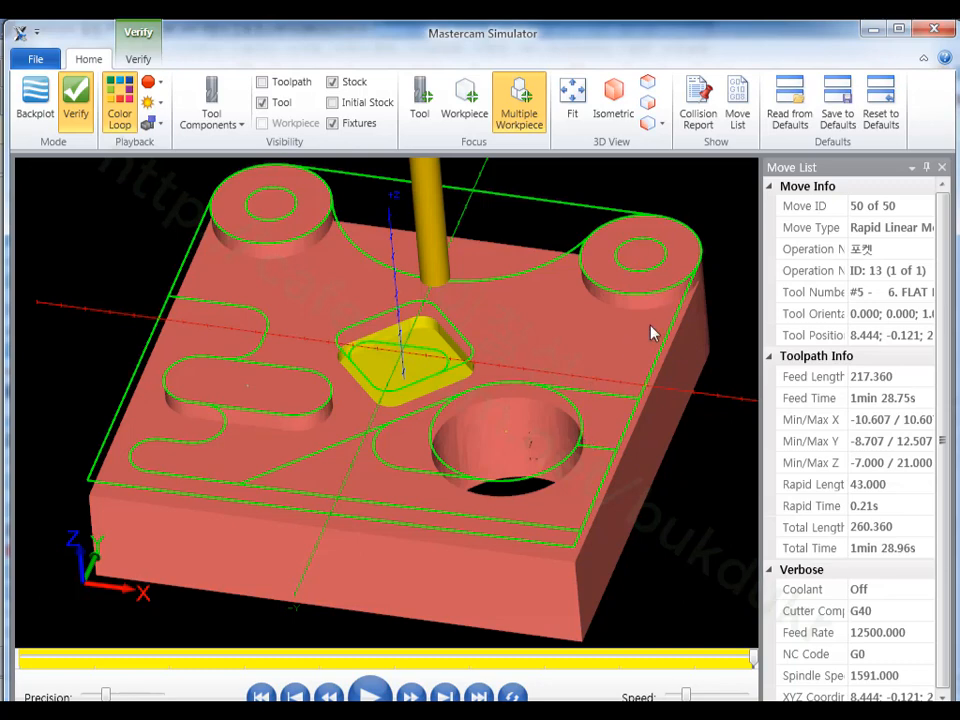
pyautogui.click(934, 32)
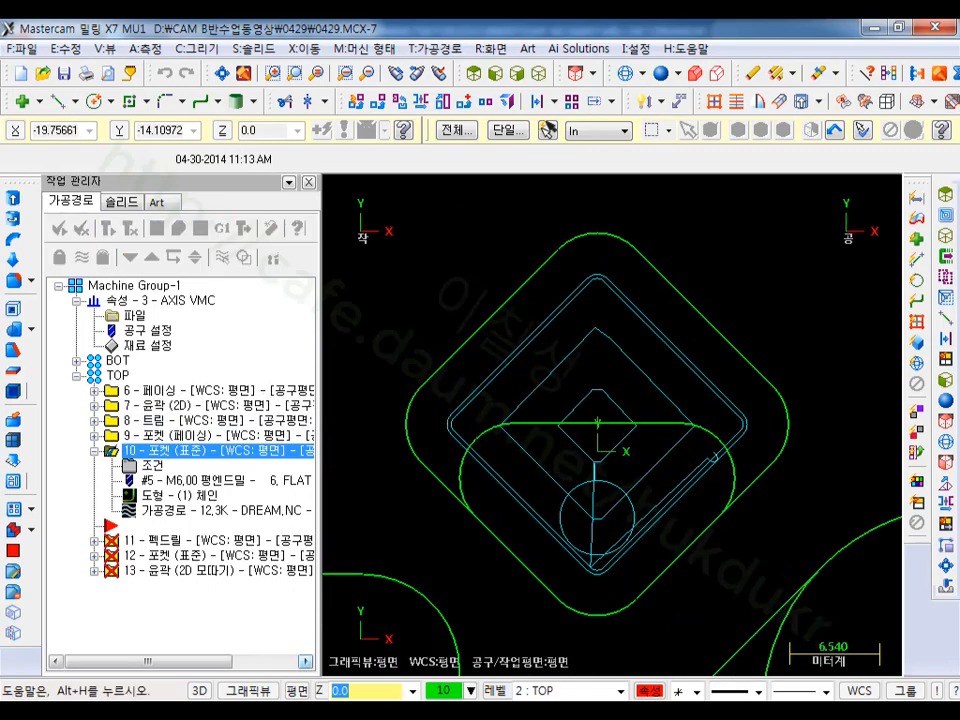
# Step: Switch to the part drawing PDF in Adobe Acrobat and check the pocket step depths in the side view
pyautogui.hotkey('alt', 'Tab')
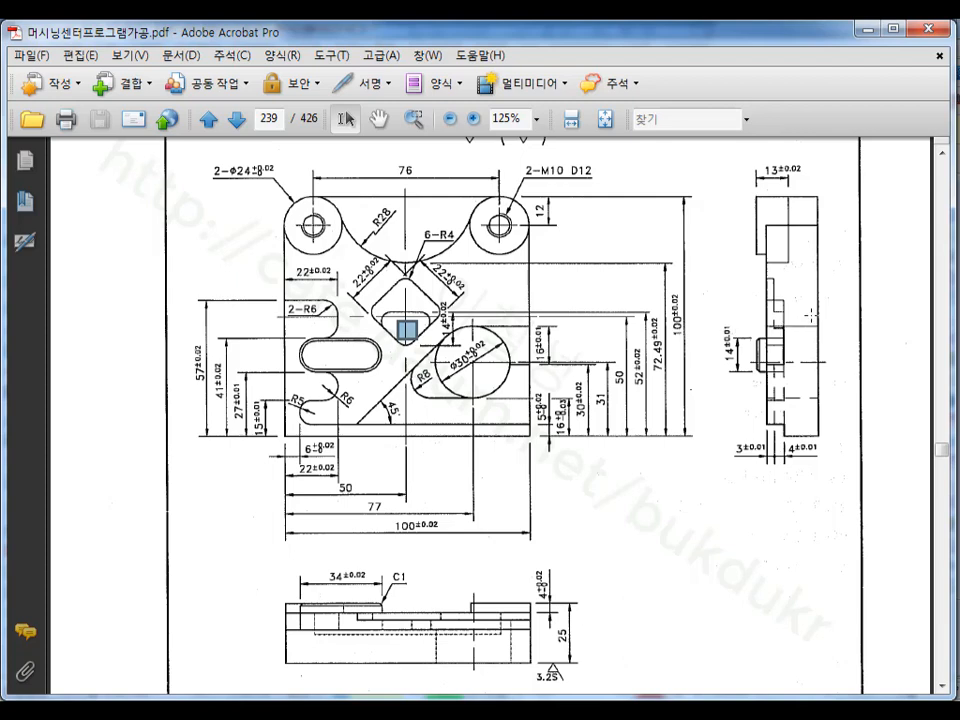
pyautogui.moveTo(791, 335); pyautogui.dragTo(808, 441)
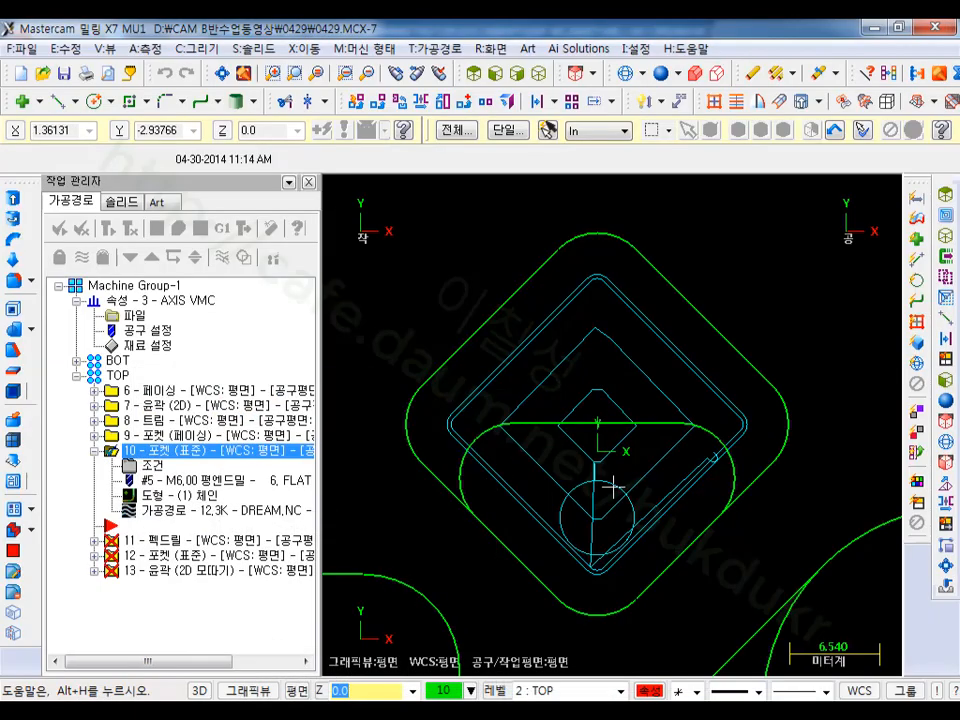
pyautogui.scroll(2, 600, 580)
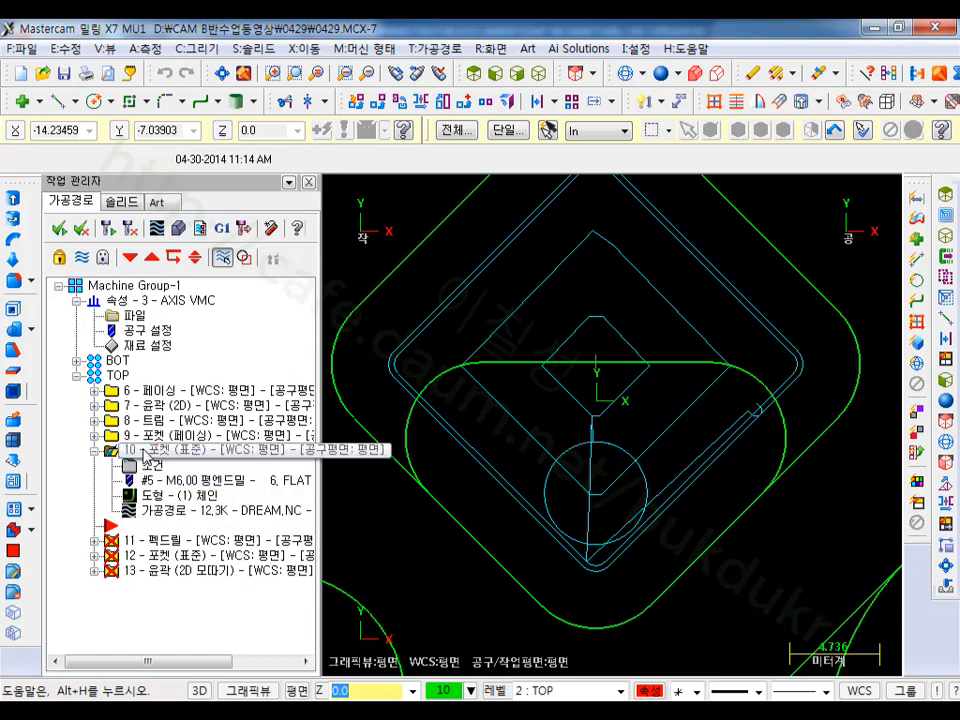
# Step: Copy the standard diamond pocket operation directly after itself and place the insertion point below the copy
pyautogui.click(145, 453)
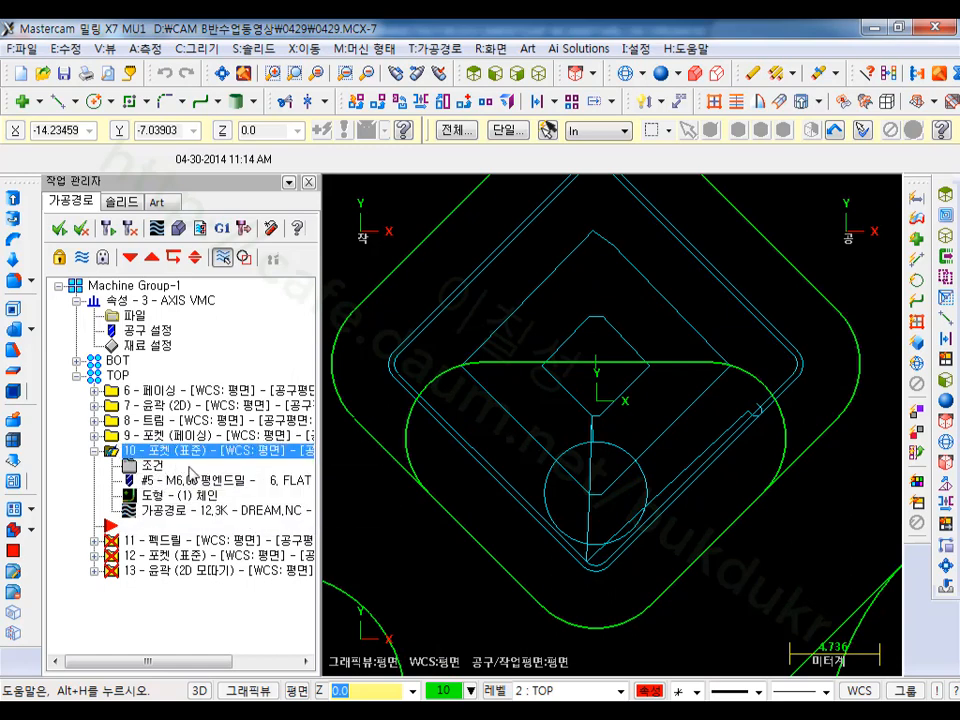
pyautogui.moveTo(150, 480); pyautogui.dragTo(186, 490, button='right')
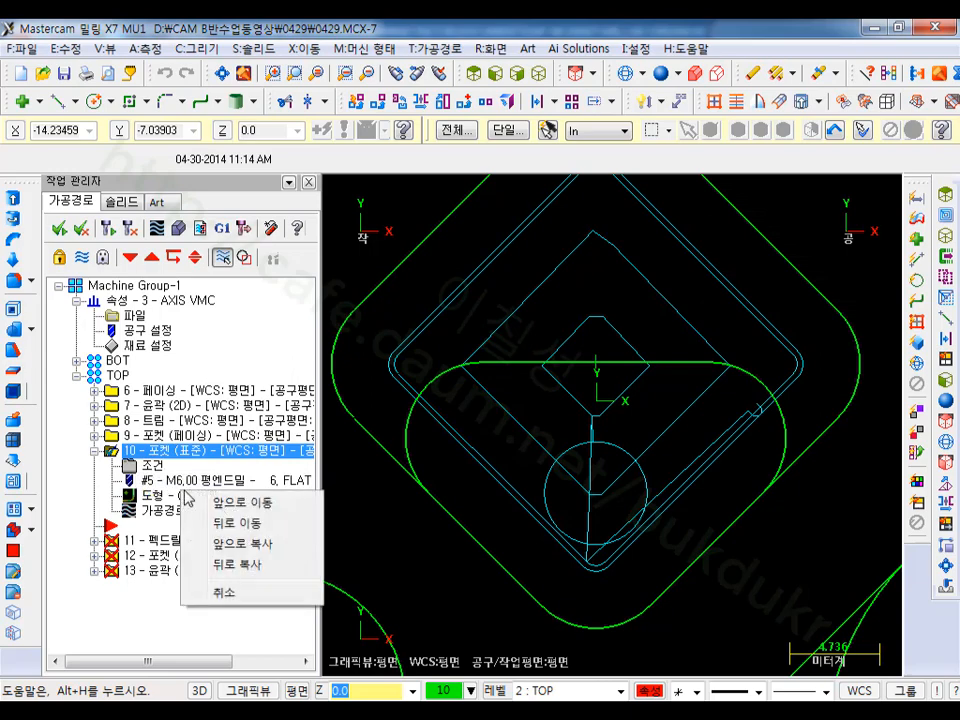
pyautogui.click(251, 565)
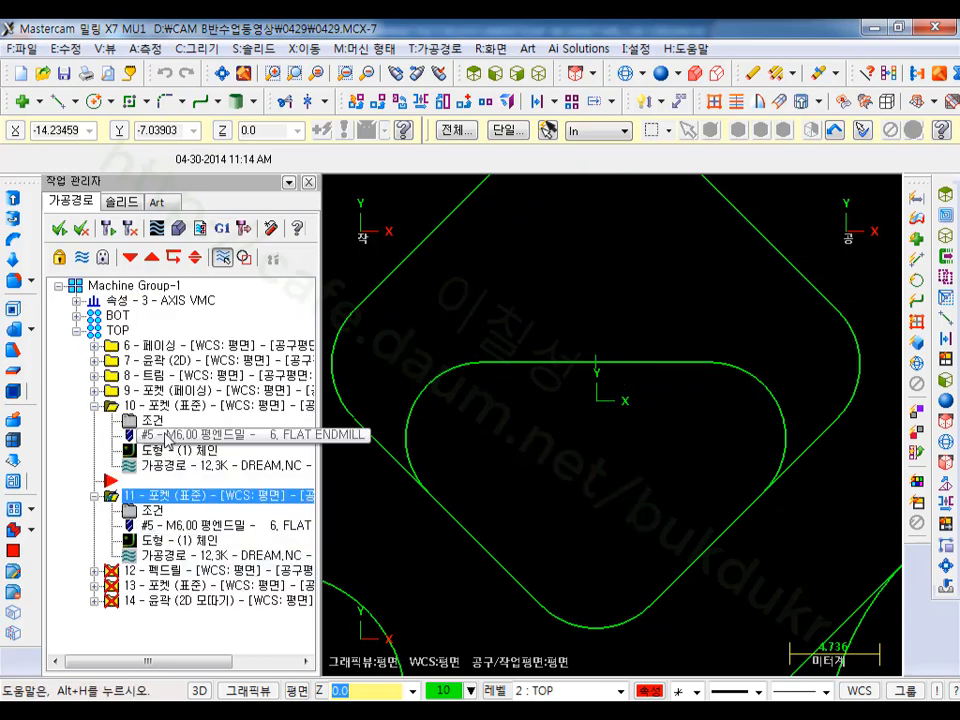
pyautogui.click(129, 257)
pyautogui.click(95, 406)
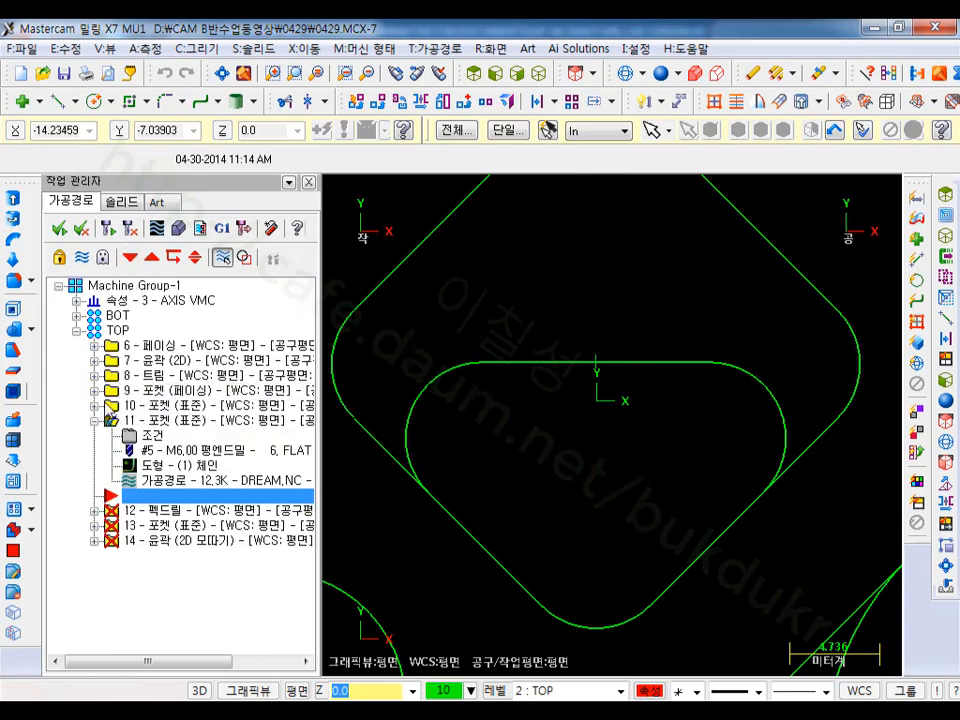
# Step: Rechain the copied pocket's geometry to the smaller rounded triangle inside the lower half of the diamond
pyautogui.click(152, 465)
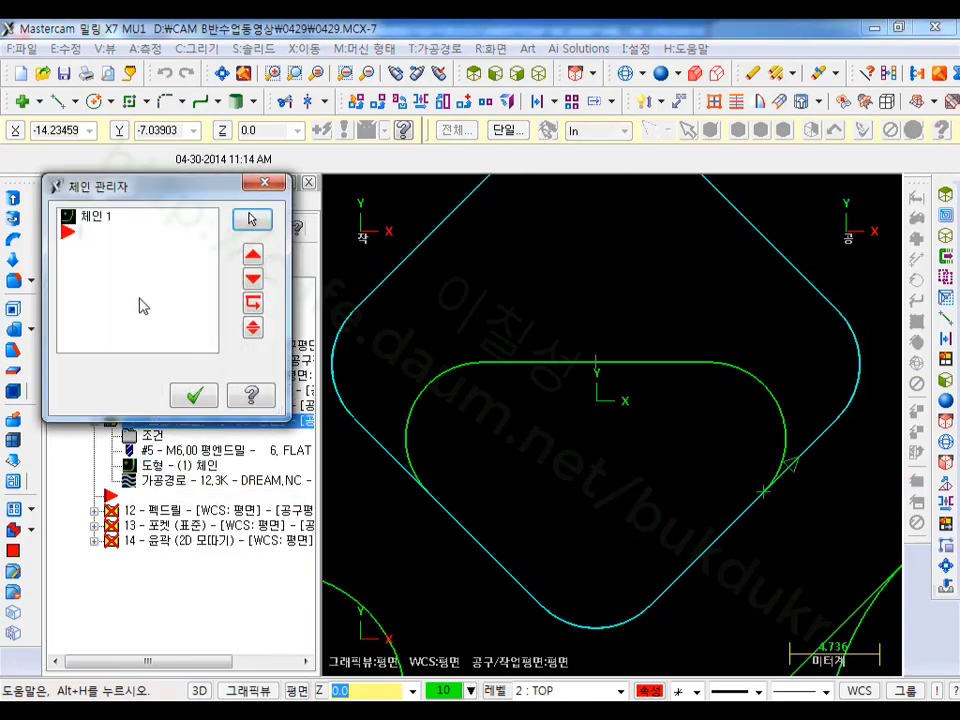
pyautogui.rightClick(141, 299)
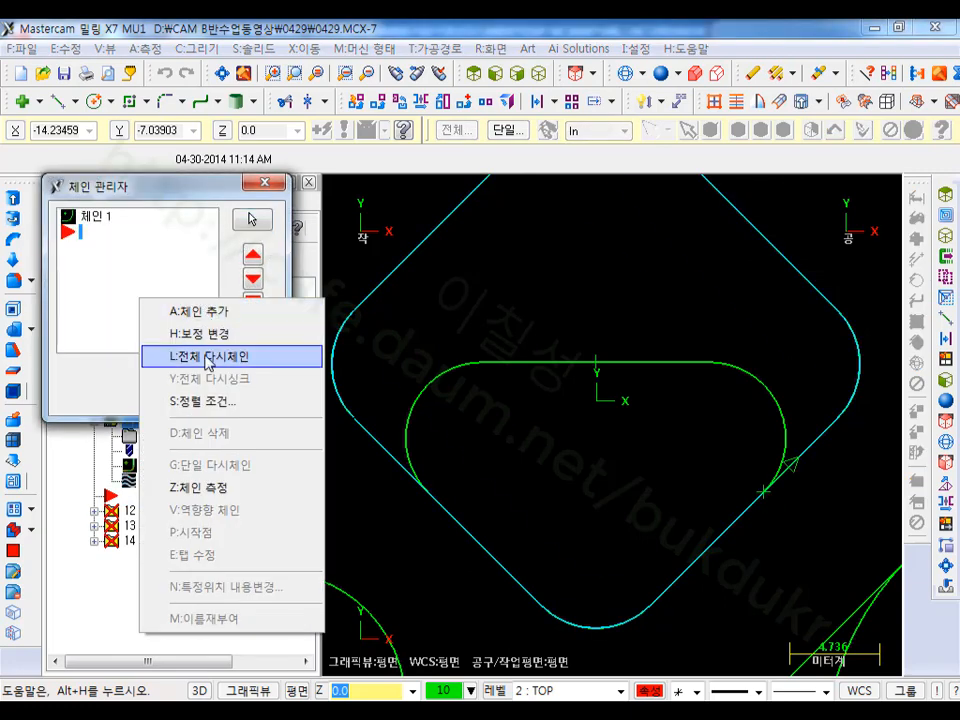
pyautogui.click(208, 357)
pyautogui.click(677, 363)
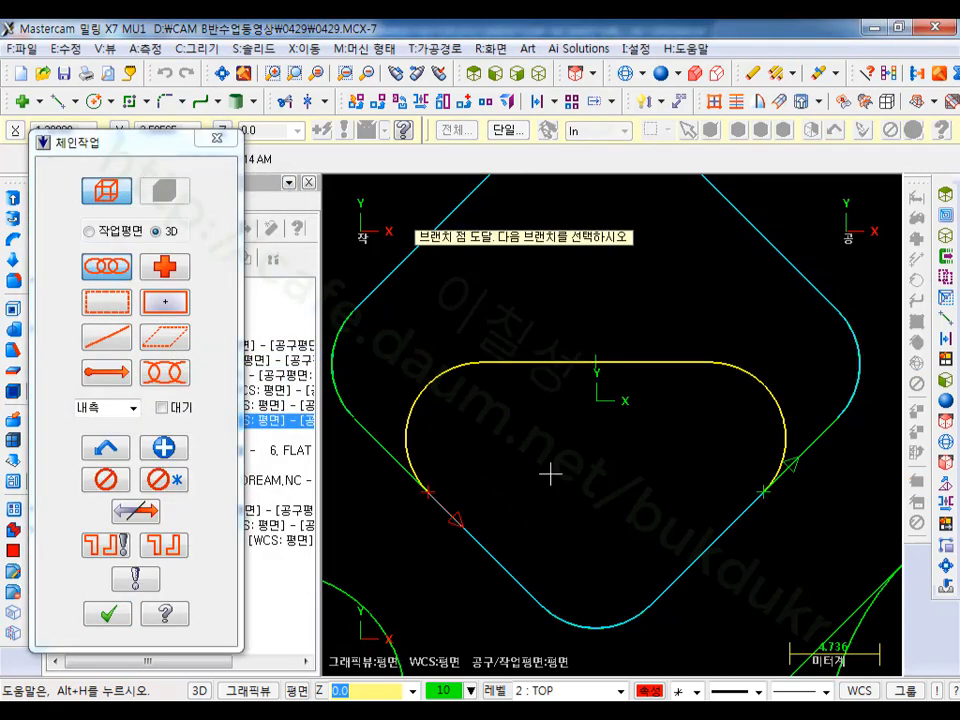
pyautogui.click(452, 516)
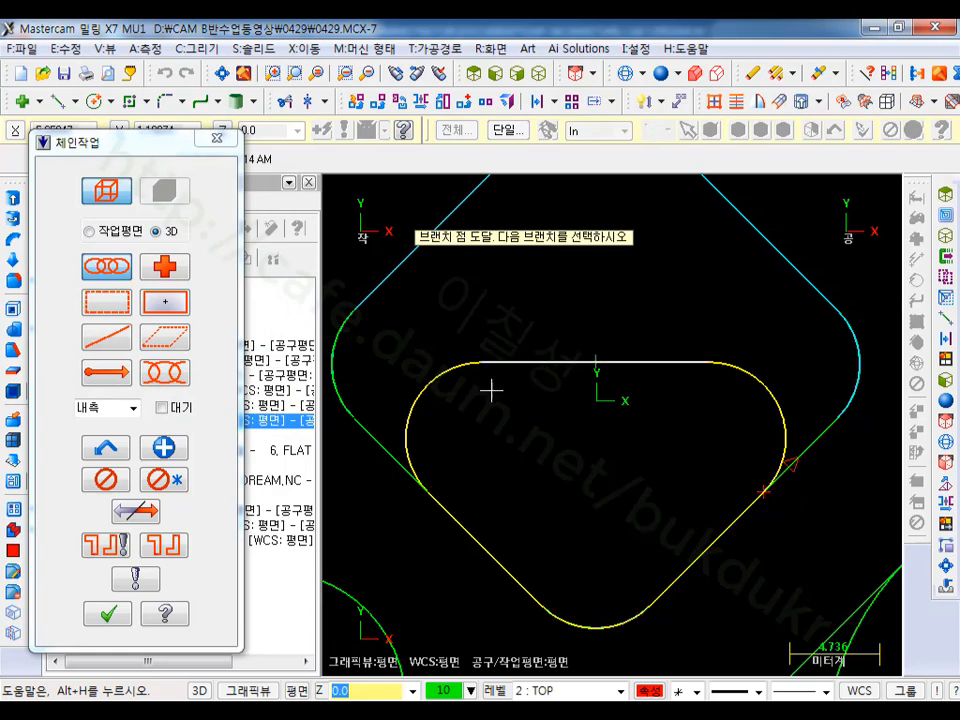
pyautogui.click(119, 614)
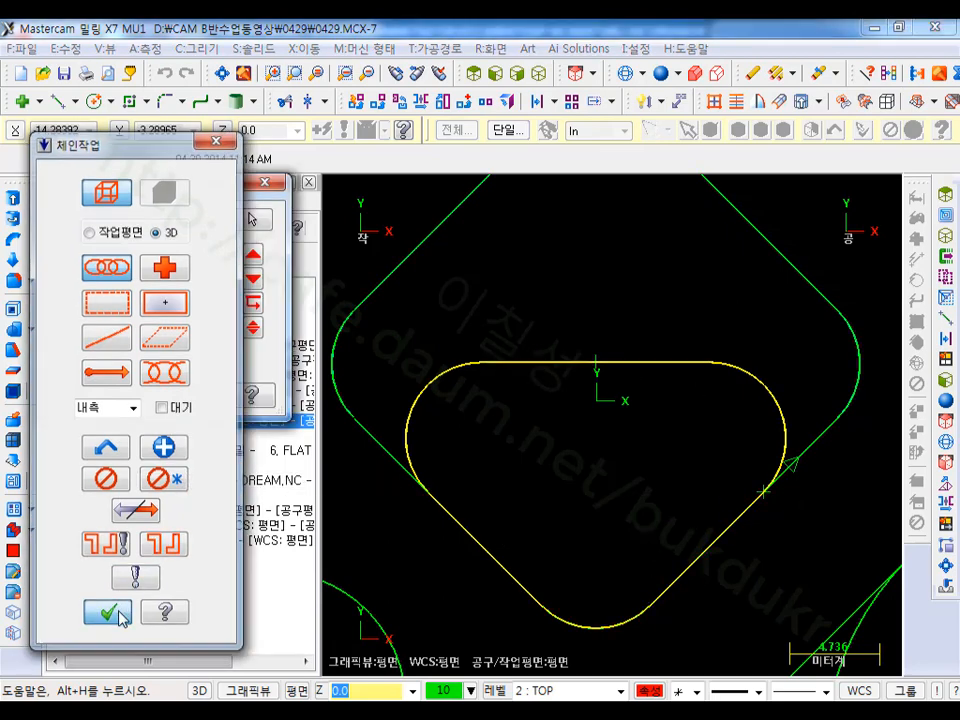
pyautogui.click(191, 393)
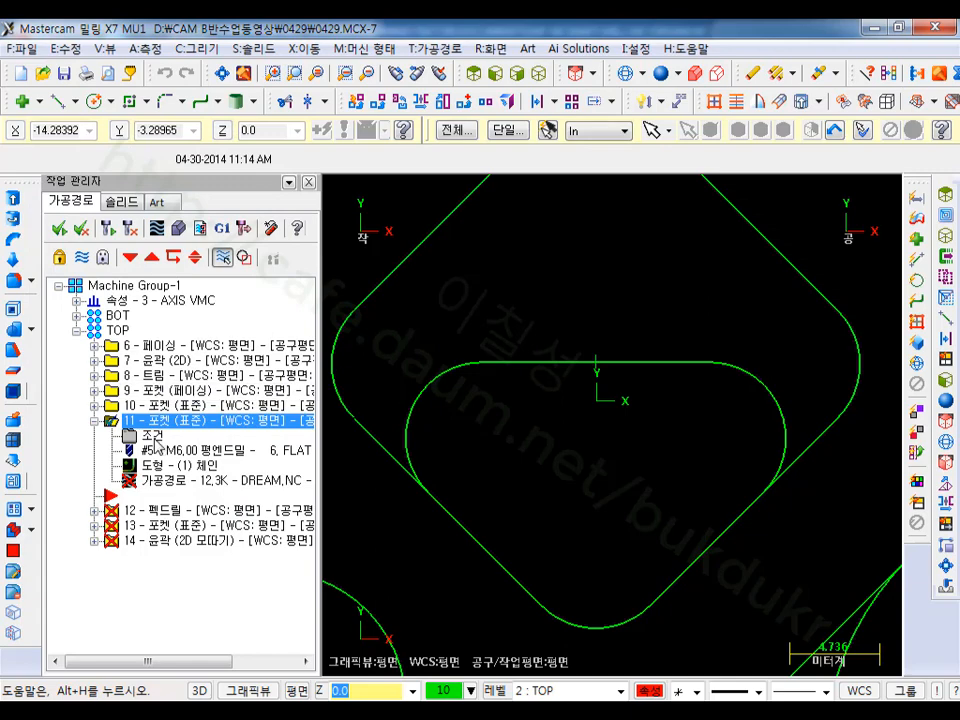
# Step: Set the copied pocket's top of stock to -7.0 and depth to -11.0, both absolute, and regenerate its toolpath
pyautogui.click(153, 438)
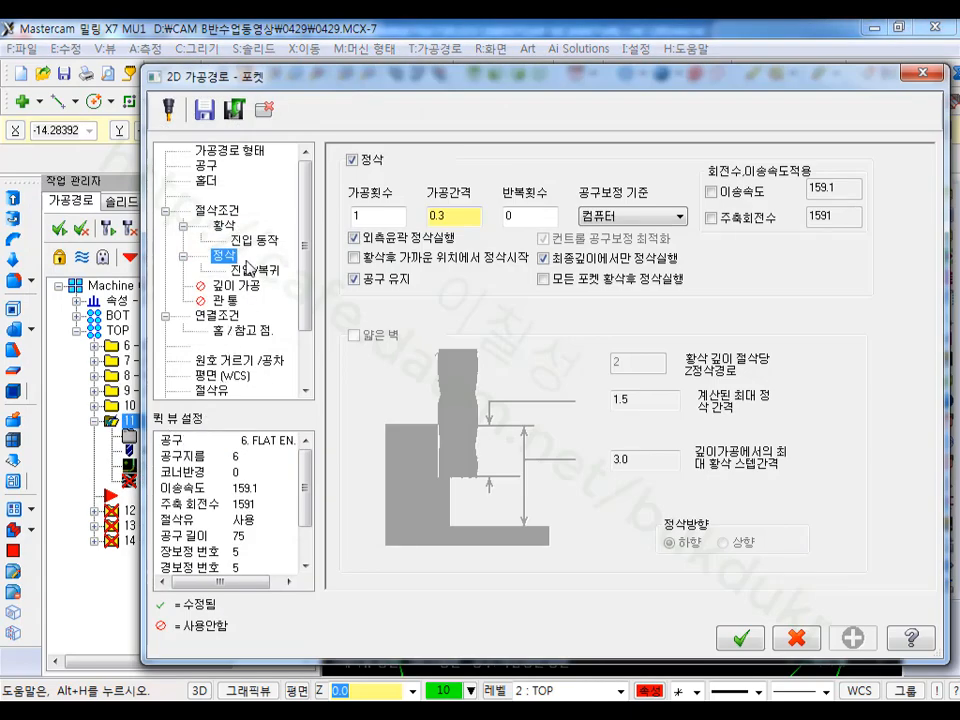
pyautogui.click(216, 316)
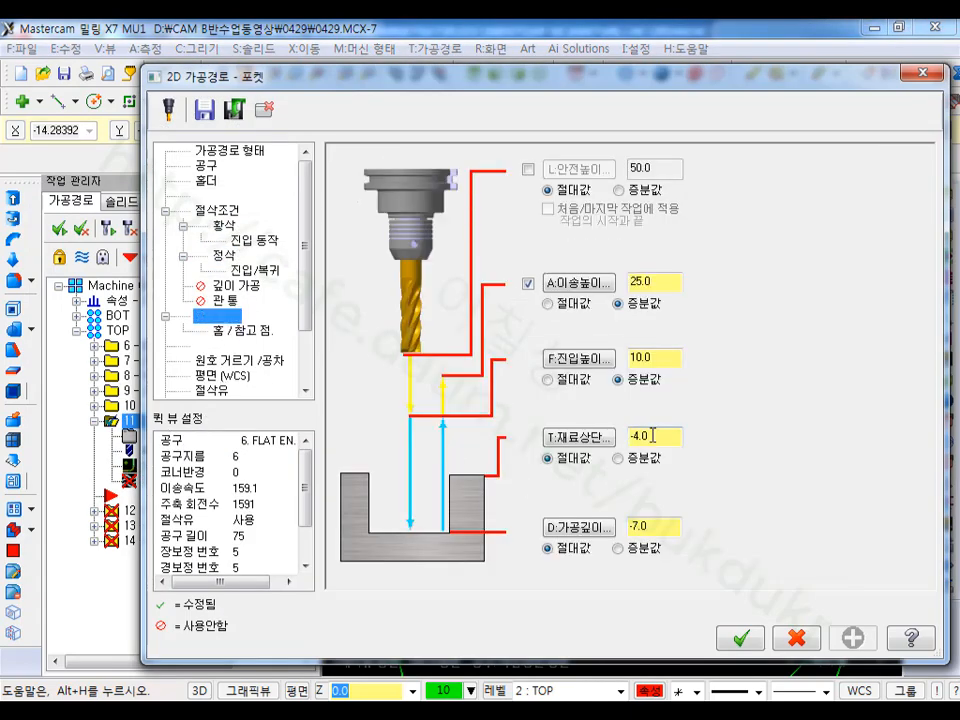
pyautogui.doubleClick(652, 436)
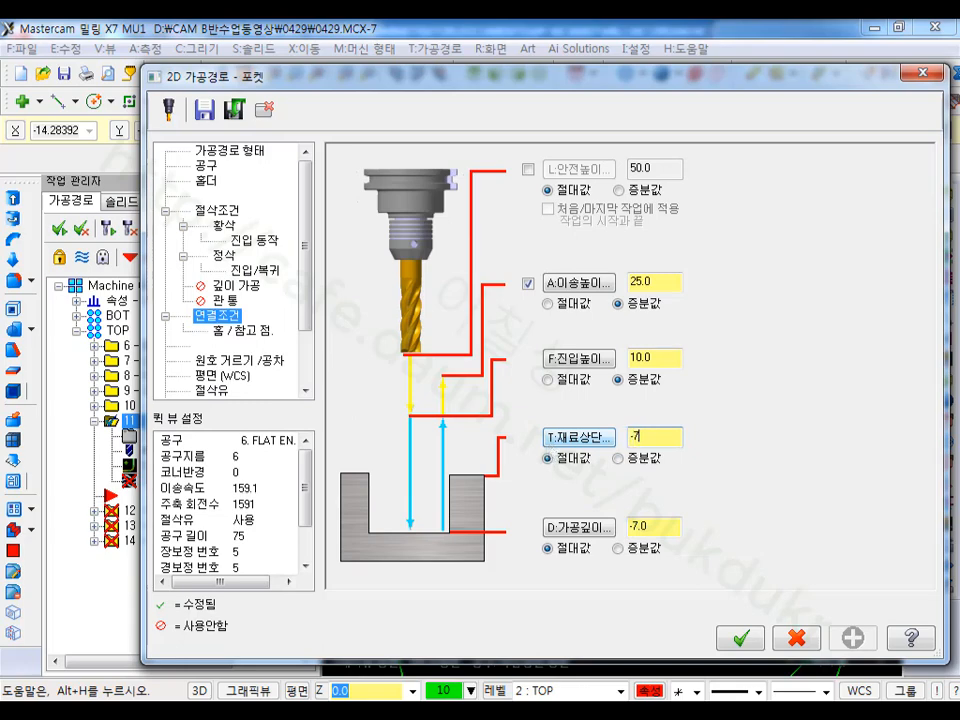
pyautogui.doubleClick(644, 520)
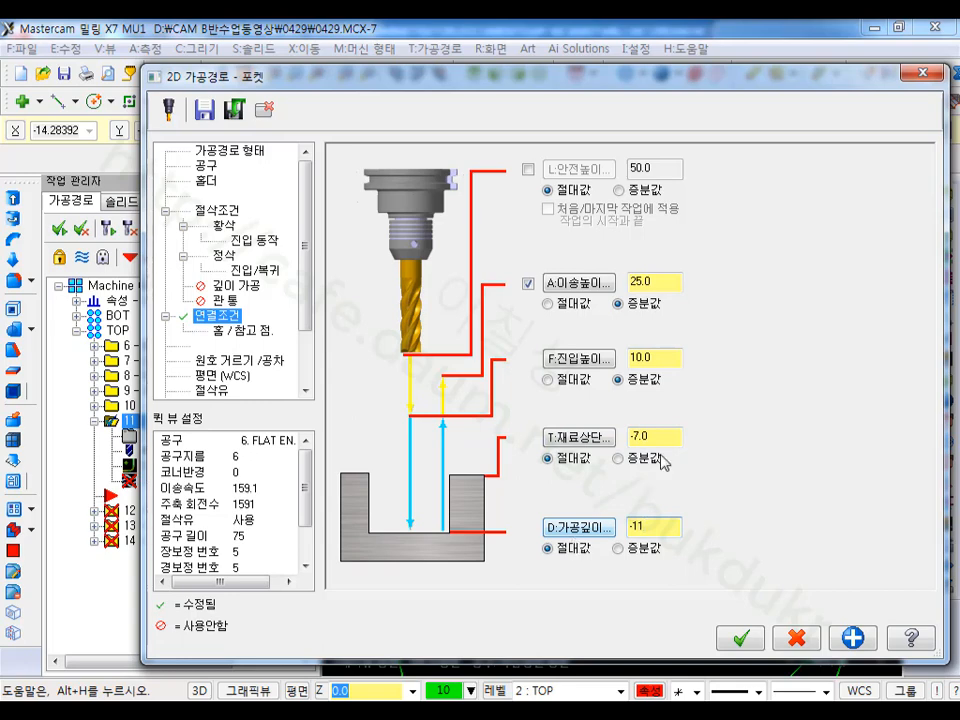
pyautogui.click(740, 637)
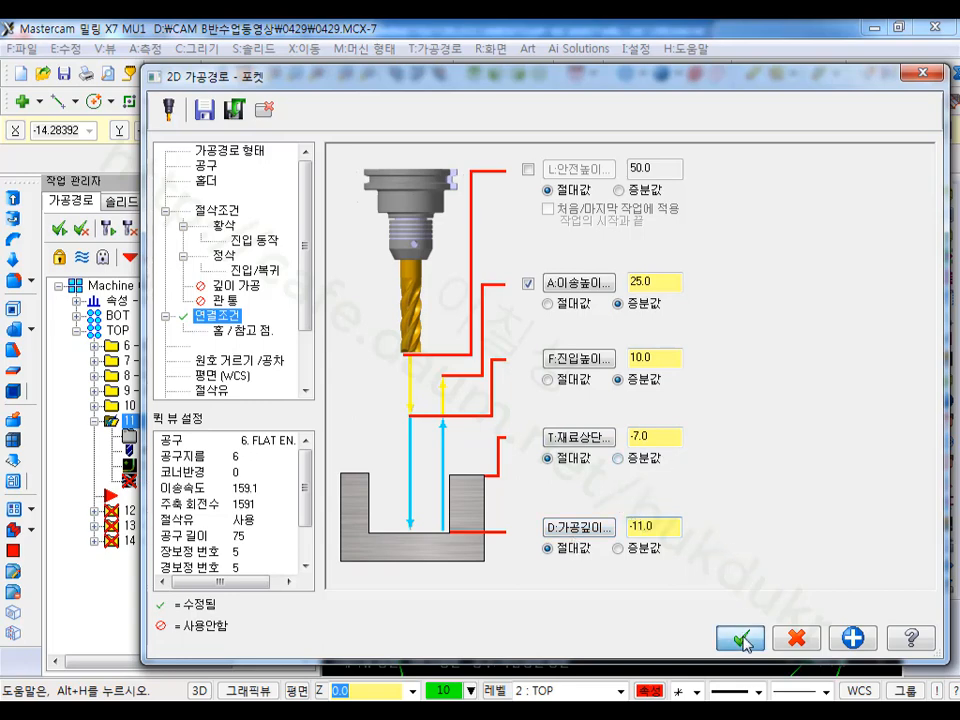
pyautogui.click(108, 230)
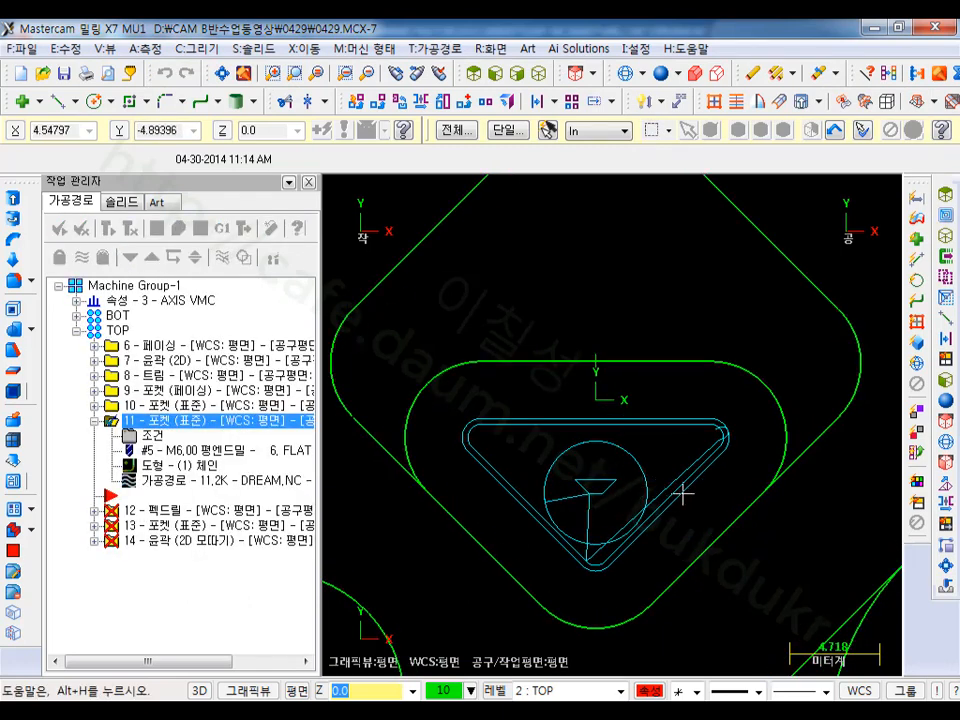
# Step: Backplot the rounded triangle pocket toolpath and examine its helix entry and finishing passes in a tilted 3D view
pyautogui.click(155, 485)
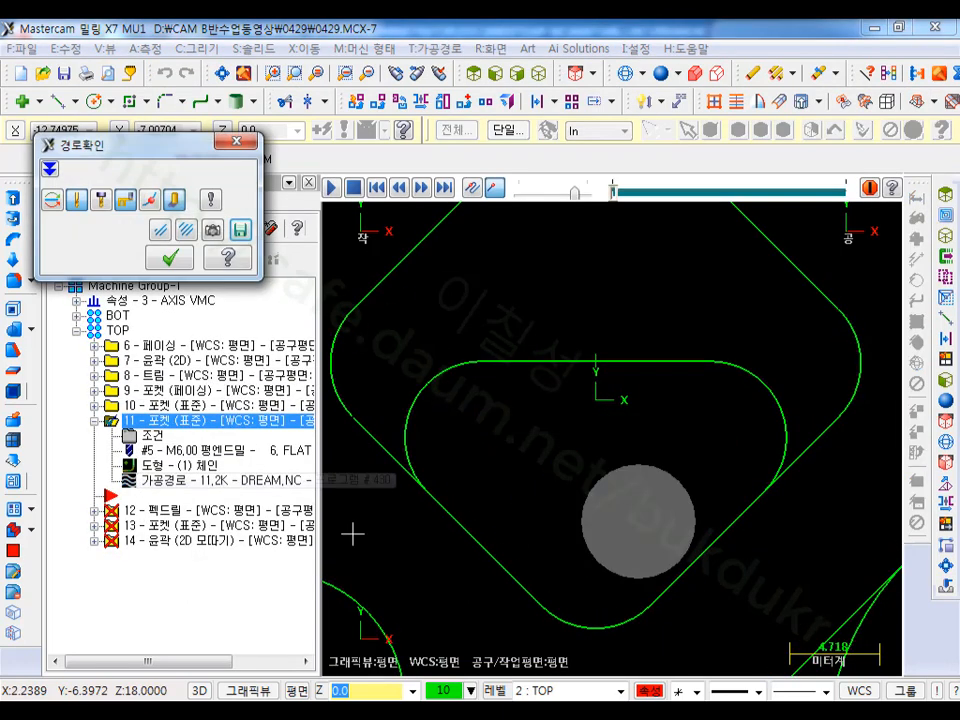
pyautogui.click(335, 190)
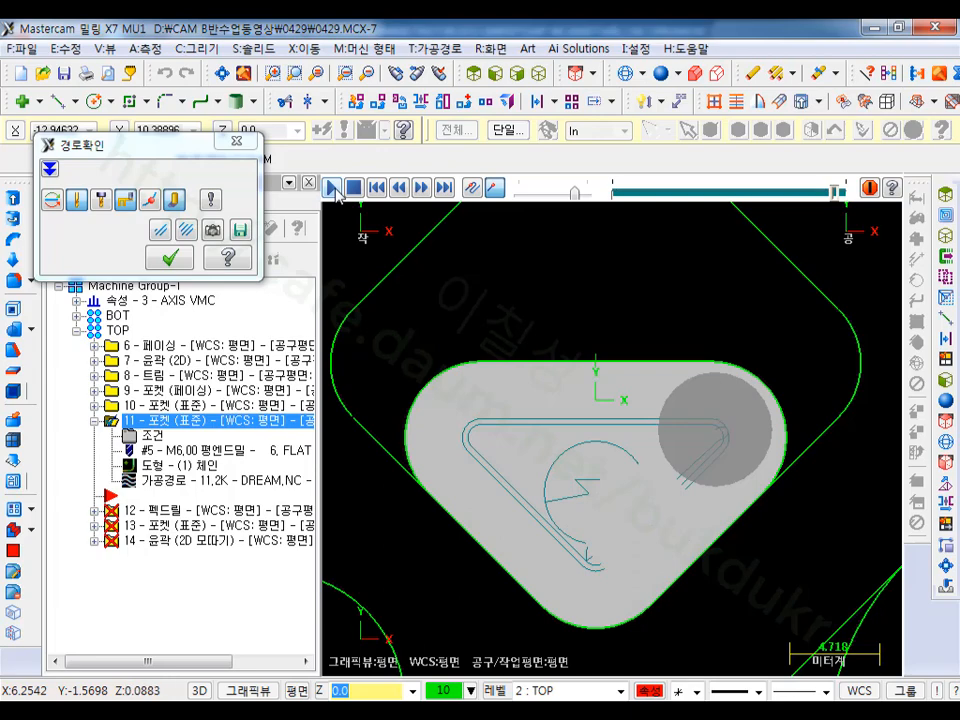
pyautogui.scroll(-1, 602, 314)
pyautogui.moveTo(588, 330); pyautogui.dragTo(636, 274, button='middle')
pyautogui.scroll(-1, 690, 456)
pyautogui.scroll(2, 586, 571)
pyautogui.moveTo(586, 571); pyautogui.dragTo(672, 469, button='middle')
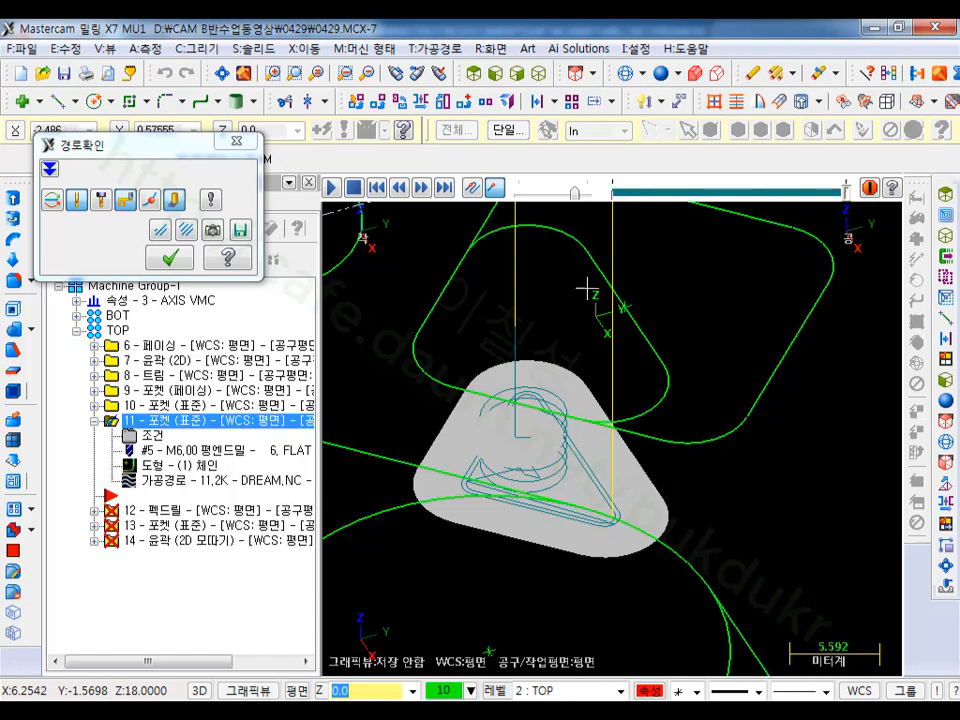
pyautogui.click(185, 263)
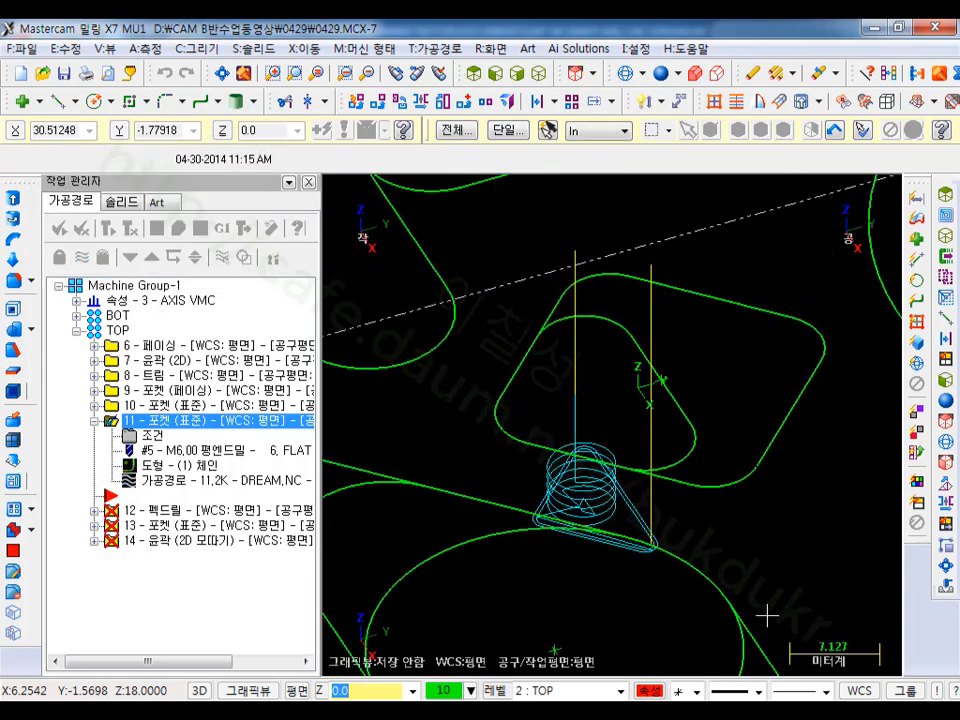
# Step: Run the solid verification of the rounded triangle pocket and examine the cut inside the diamond from a tilted view
pyautogui.click(178, 228)
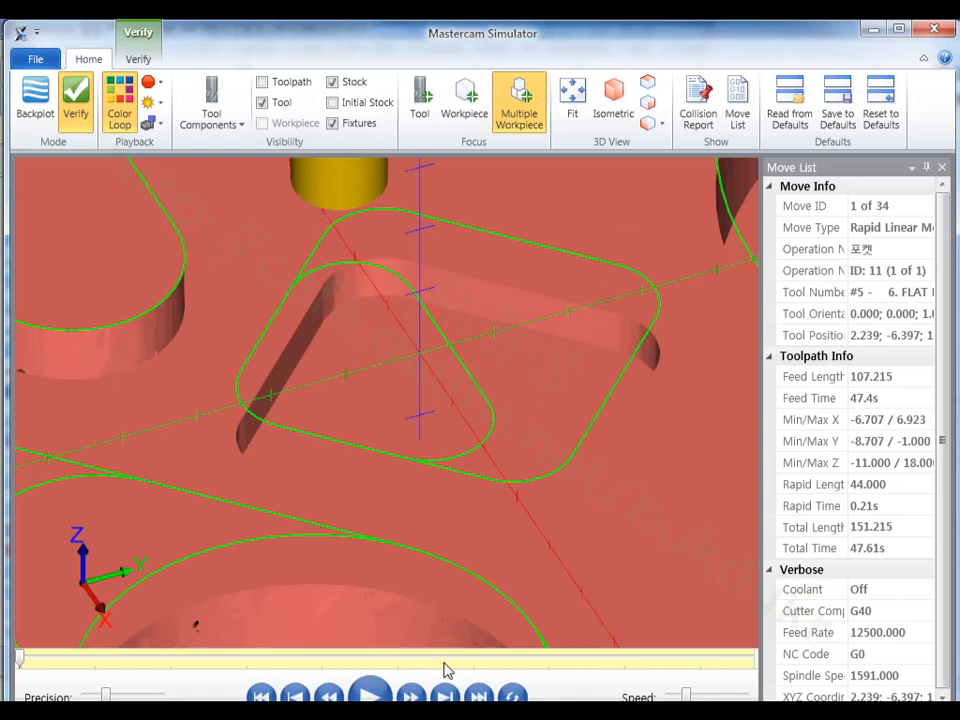
pyautogui.click(370, 693)
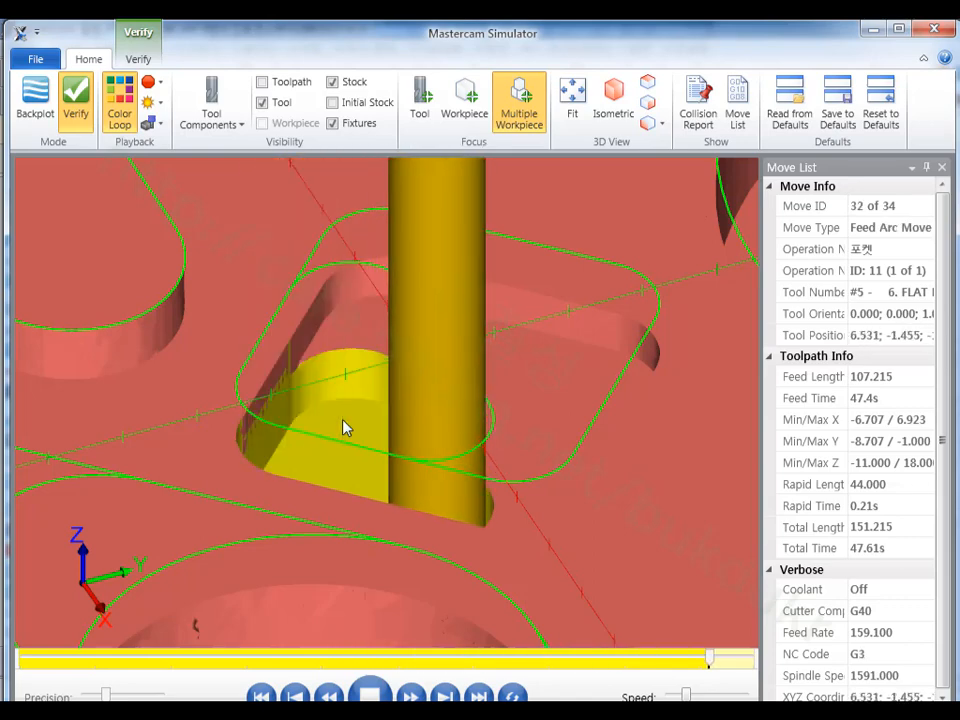
pyautogui.scroll(-3, 454, 399)
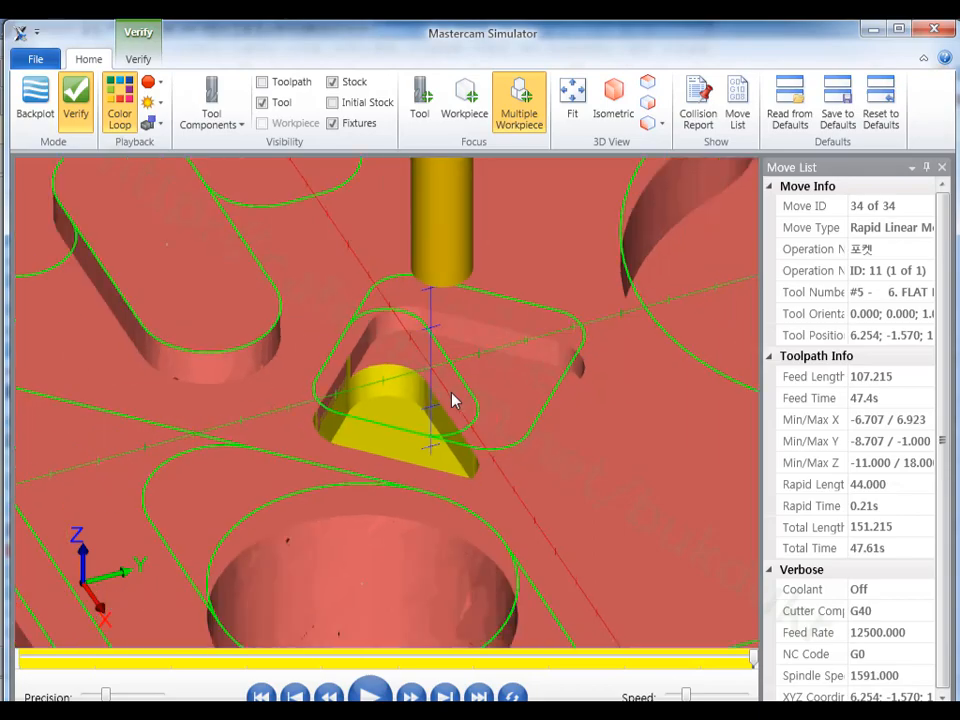
pyautogui.moveTo(446, 396)
pyautogui.mouseDown(button='middle')
pyautogui.moveTo(396, 429)
pyautogui.moveTo(386, 456)
pyautogui.moveTo(401, 426)
pyautogui.moveTo(452, 410)
pyautogui.moveTo(489, 424)
pyautogui.moveTo(450, 440)
pyautogui.moveTo(424, 431)
pyautogui.moveTo(452, 414)
pyautogui.mouseUp(button='middle')
pyautogui.press('alt')
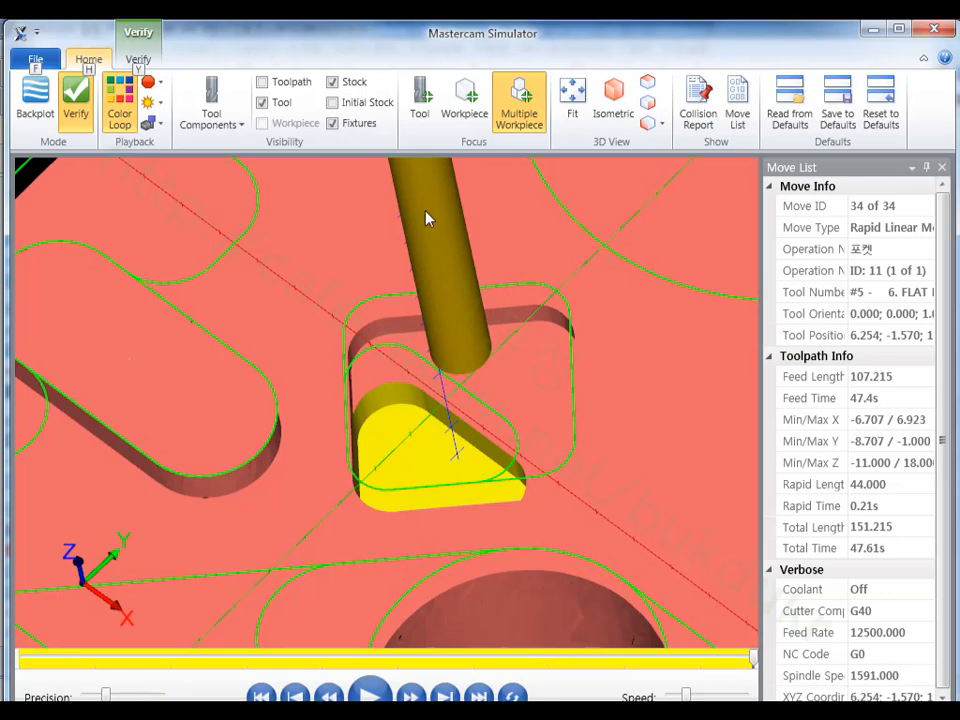
# Step: Examine the machined triangle pocket from the top, comparing its walls with the contour, and inspect the whole part at an angle
pyautogui.click(647, 89)
pyautogui.scroll(2, 415, 402)
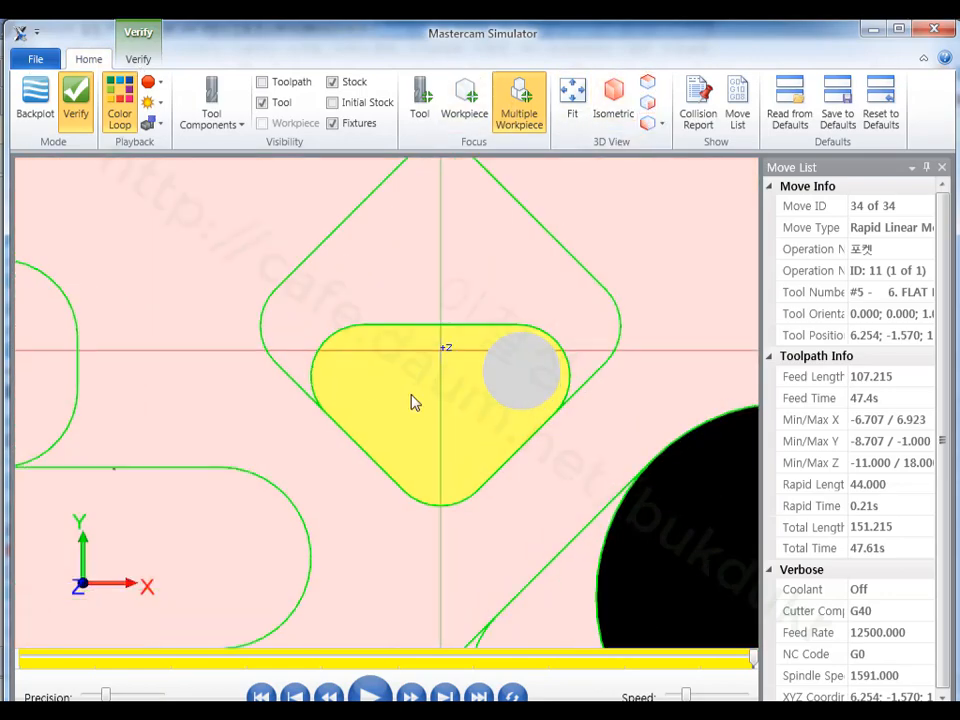
pyautogui.scroll(2, 473, 408)
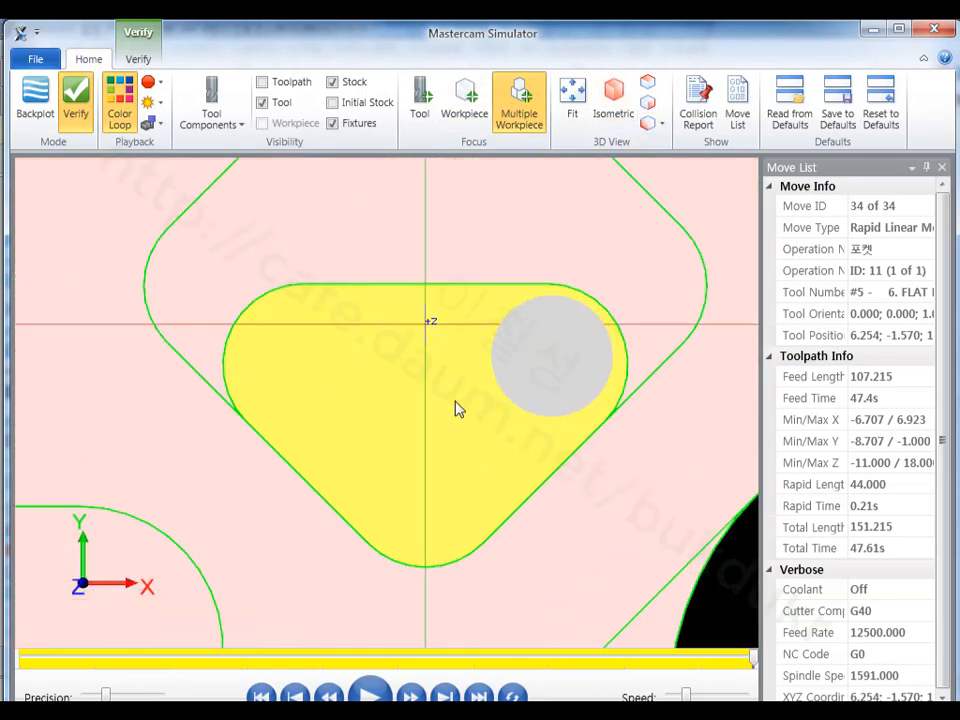
pyautogui.scroll(-3, 407, 401)
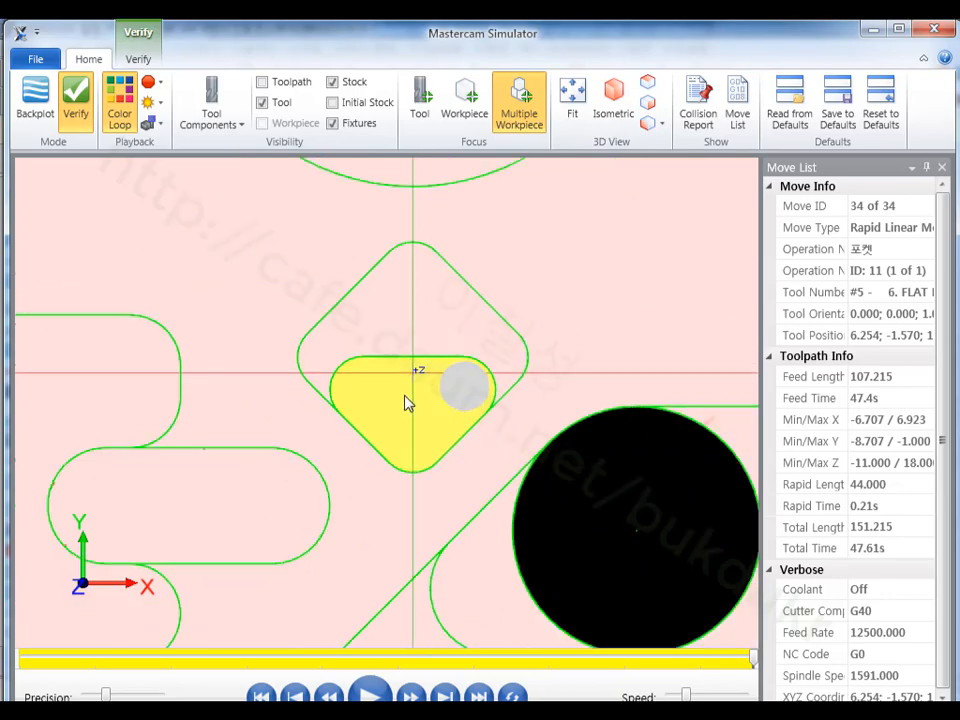
pyautogui.moveTo(407, 401); pyautogui.dragTo(407, 356, button='middle')
pyautogui.scroll(-4, 410, 352)
pyautogui.press('alt')
pyautogui.scroll(2, 437, 393)
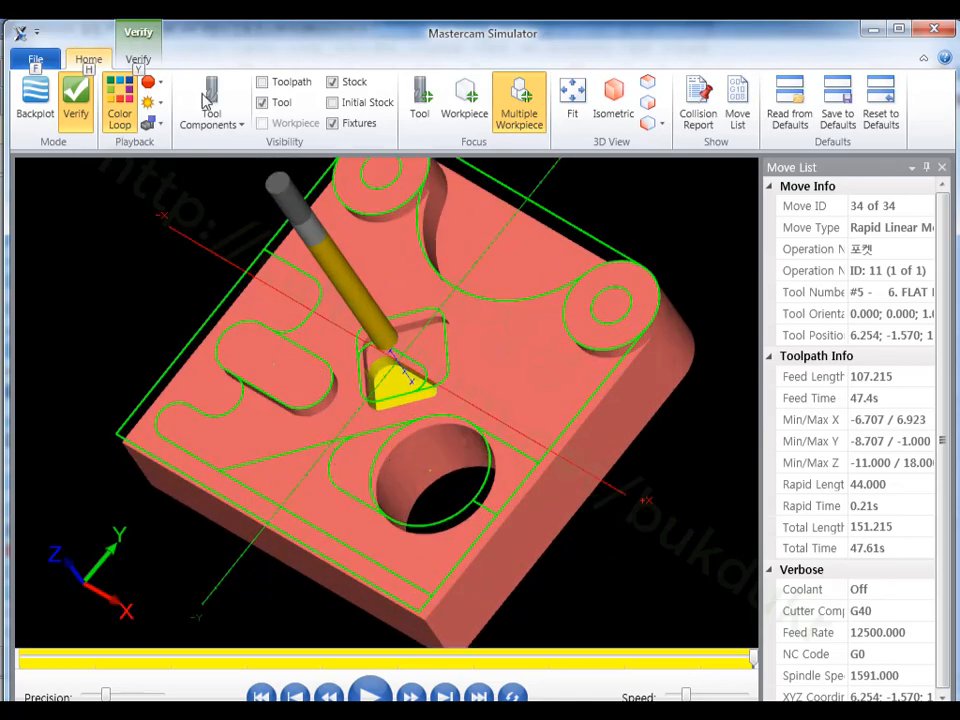
# Step: Save the verified stock as an STL model, overwriting the existing TOP2 file in the data folder
pyautogui.click(28, 57)
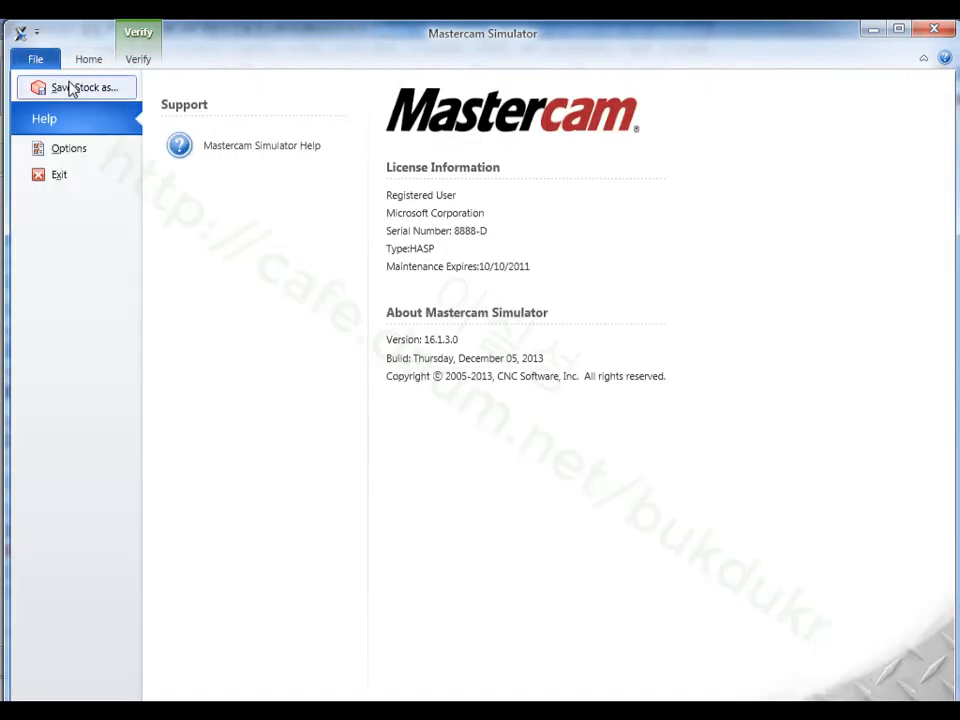
pyautogui.click(70, 89)
pyautogui.click(209, 239)
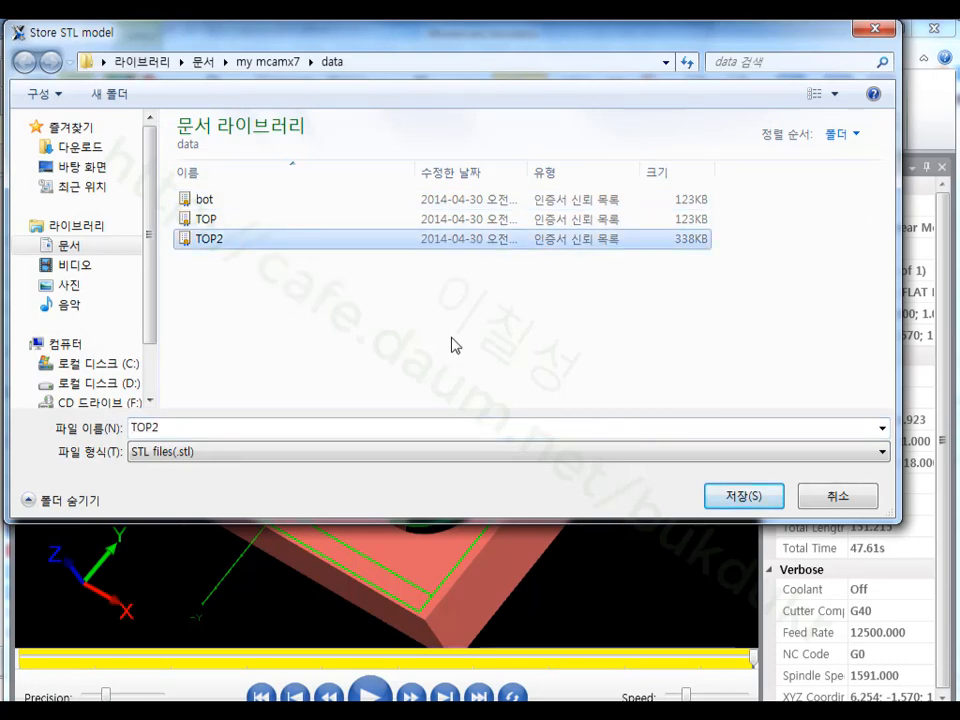
pyautogui.click(740, 496)
pyautogui.click(580, 439)
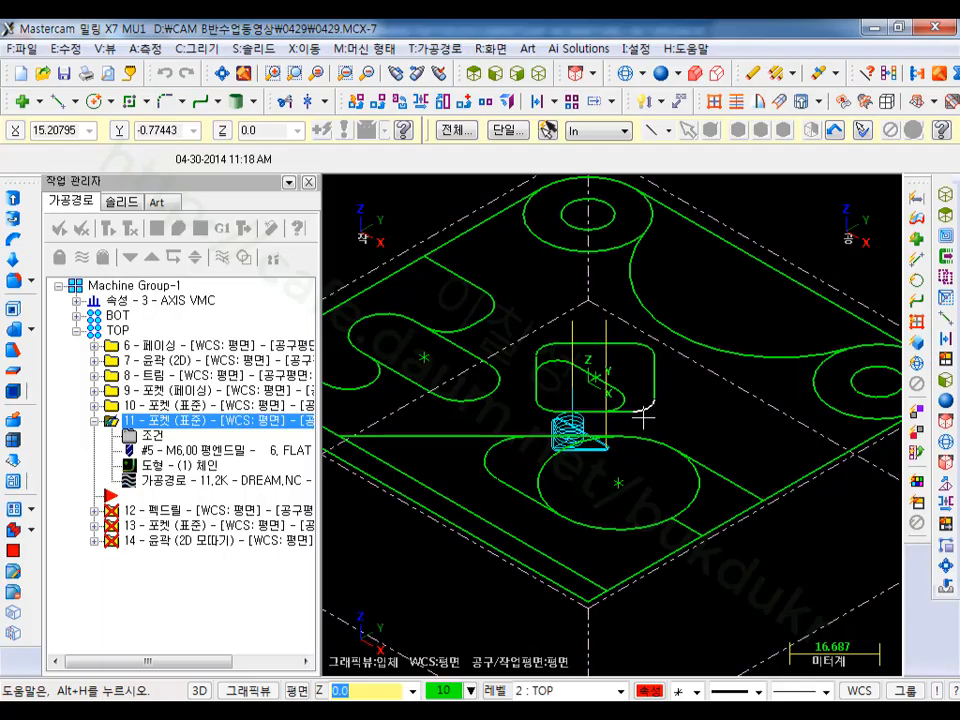
# Step: Switch to the part drawing PDF and examine the stepped area below the 45° edge and its depths in the side view
pyautogui.hotkey('alt', '7')
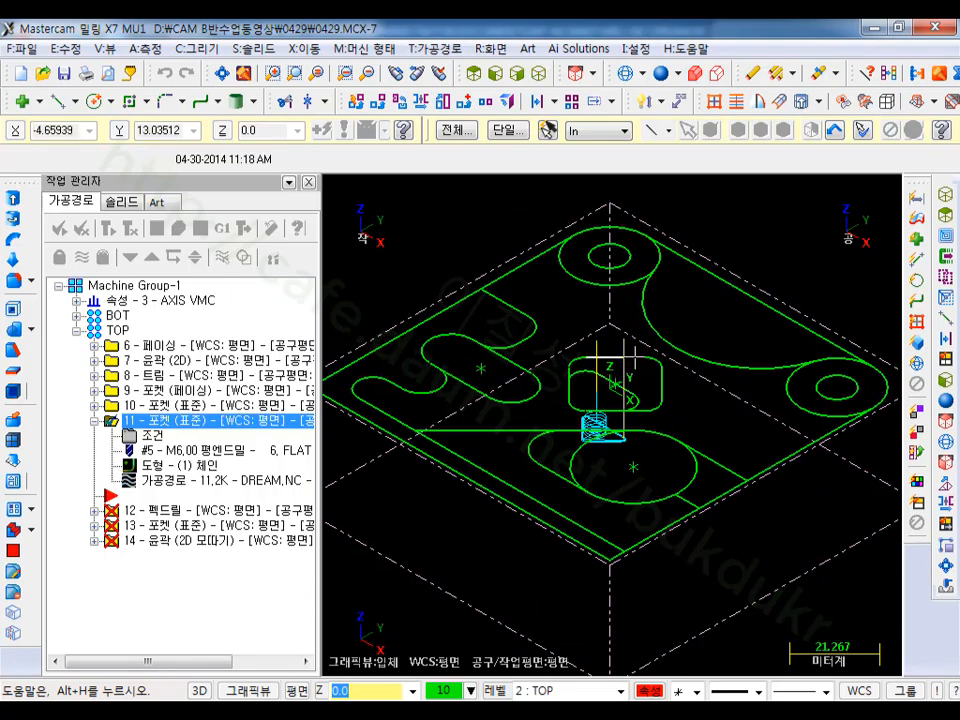
pyautogui.scroll(2, 606, 470)
pyautogui.hotkey('alt', 'Tab')
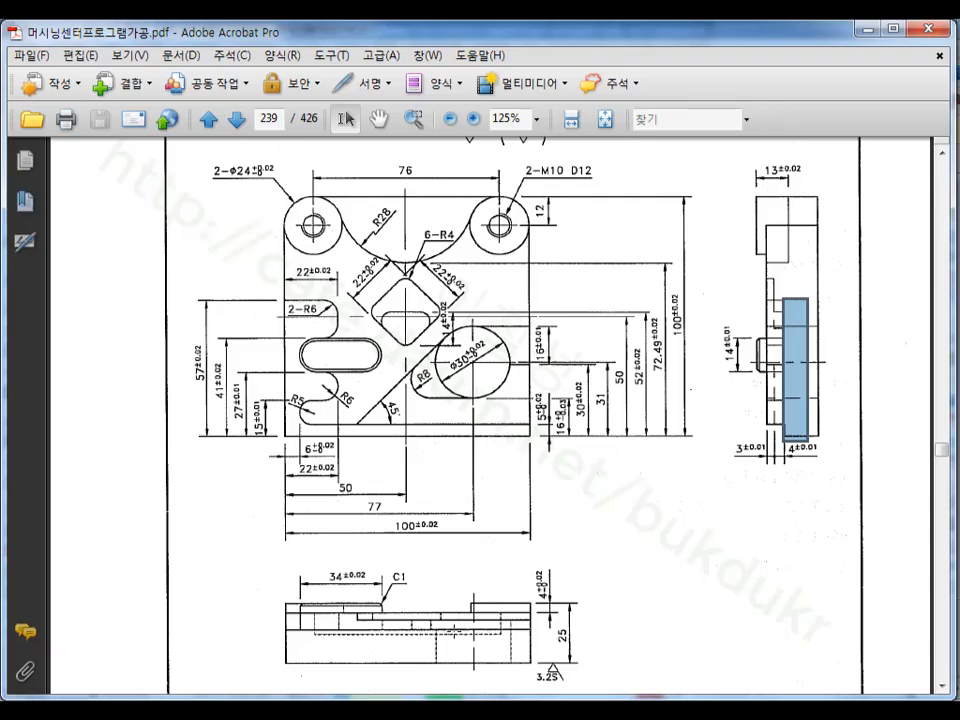
pyautogui.moveTo(414, 402)
pyautogui.mouseDown()
pyautogui.moveTo(508, 418)
pyautogui.moveTo(744, 421)
pyautogui.mouseUp()
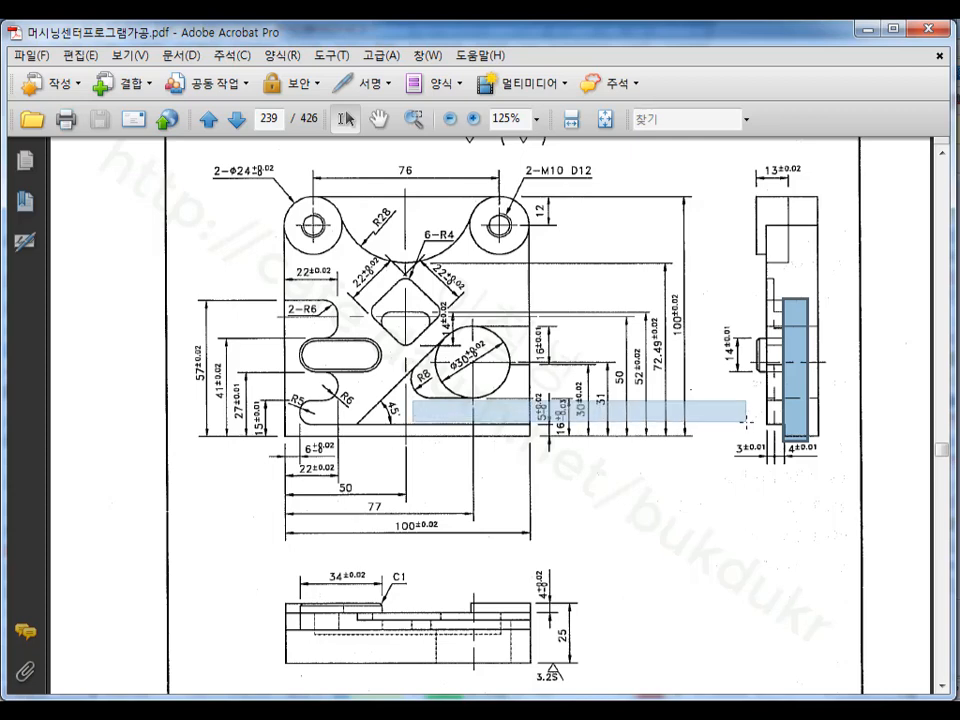
pyautogui.moveTo(745, 421); pyautogui.dragTo(762, 421)
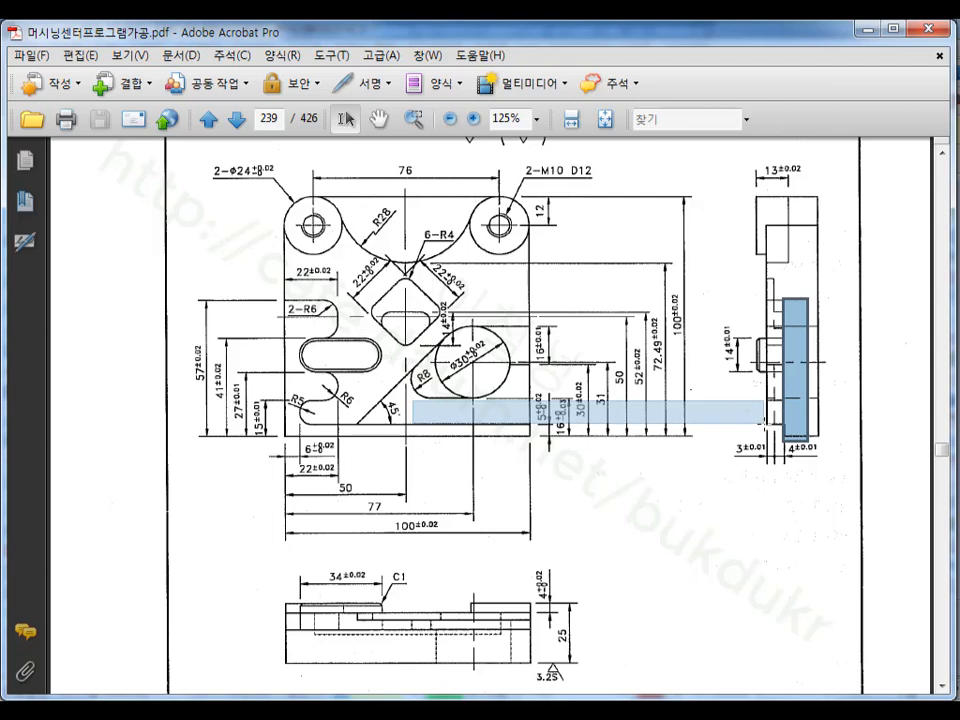
pyautogui.moveTo(765, 421); pyautogui.dragTo(778, 427)
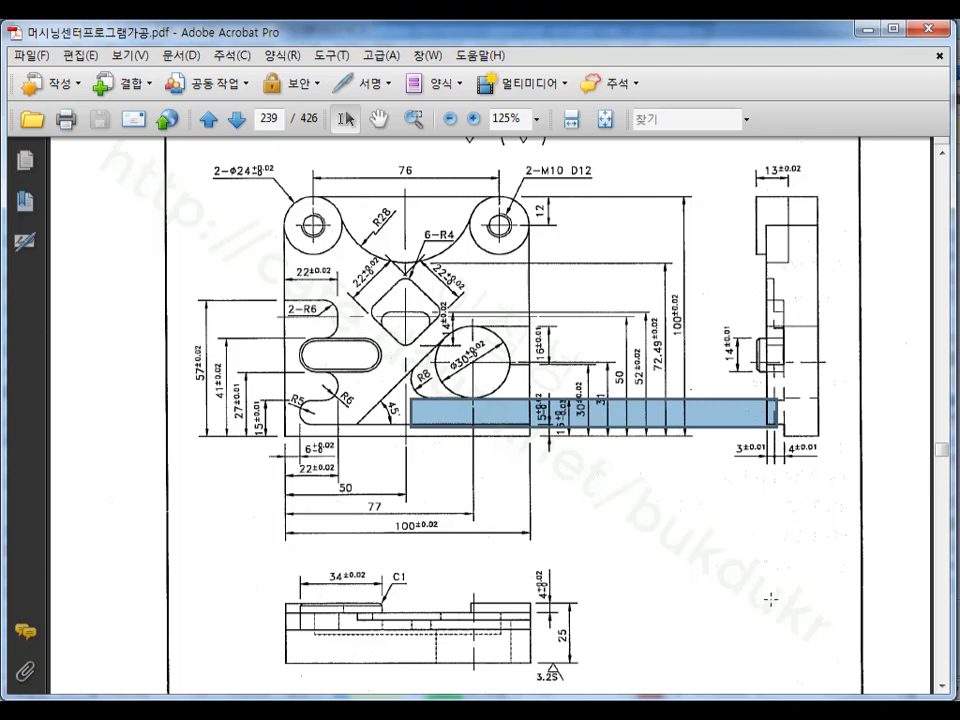
pyautogui.moveTo(682, 597); pyautogui.dragTo(704, 626)
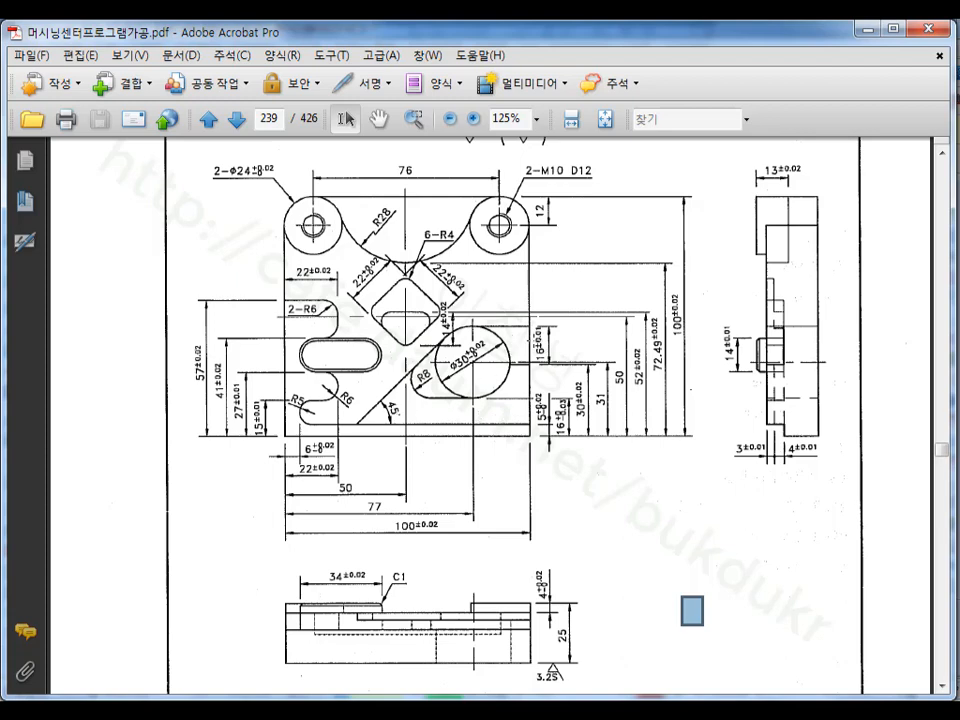
pyautogui.moveTo(429, 410); pyautogui.dragTo(451, 415)
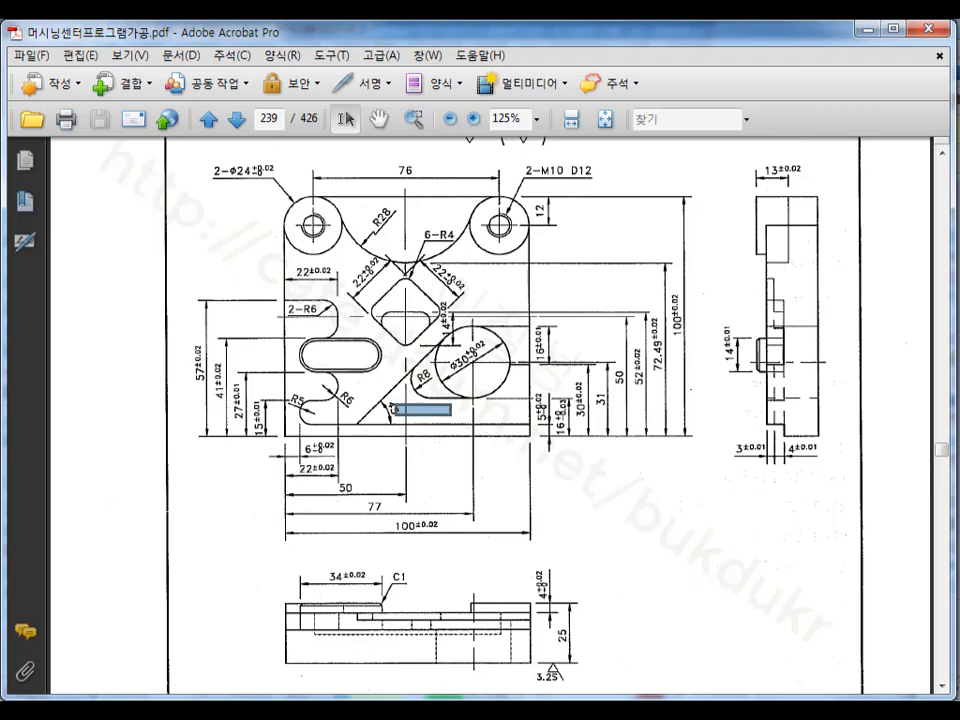
pyautogui.hotkey('alt', 'Tab')
# Step: Hide the pocket toolpath and, in top view, isolate the 45° contour with its arc and top line plus the part's lower and right edges
pyautogui.click(476, 74)
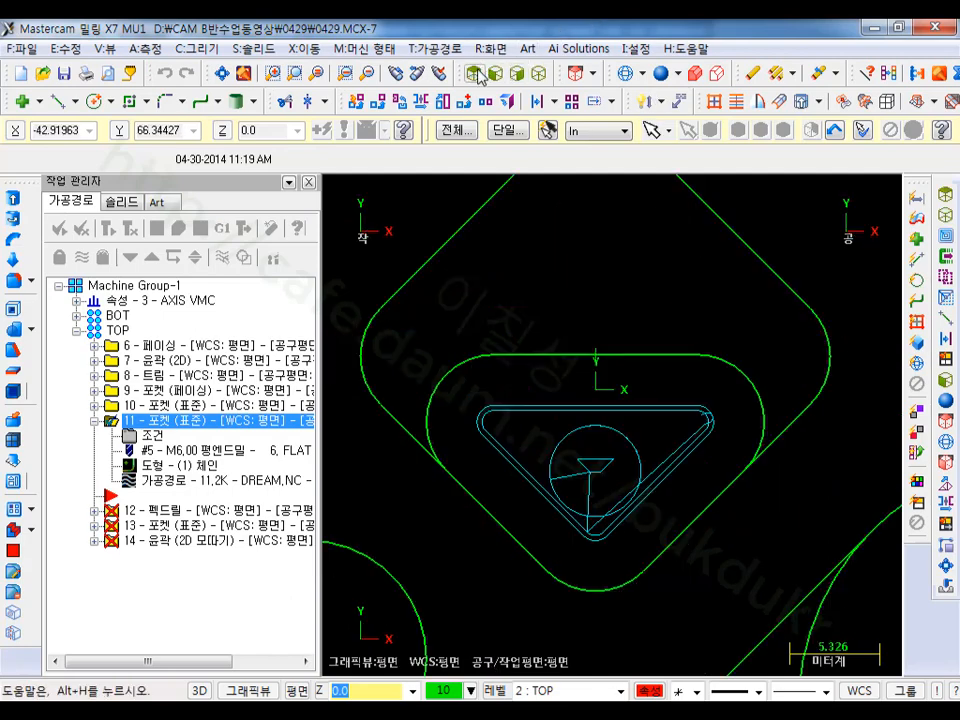
pyautogui.click(81, 257)
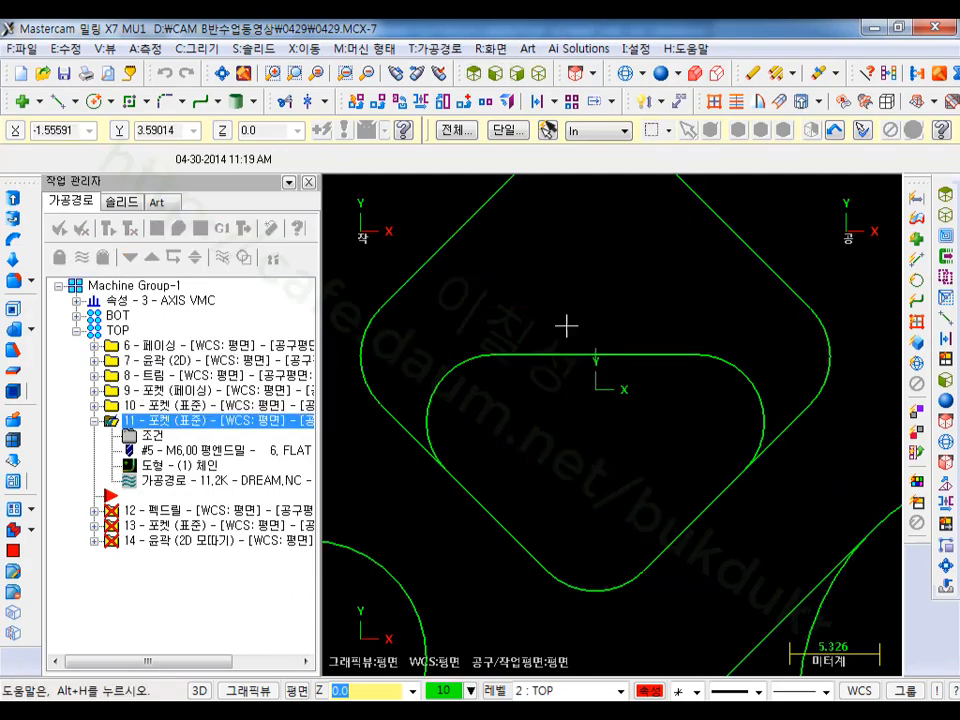
pyautogui.scroll(-8, 566, 326)
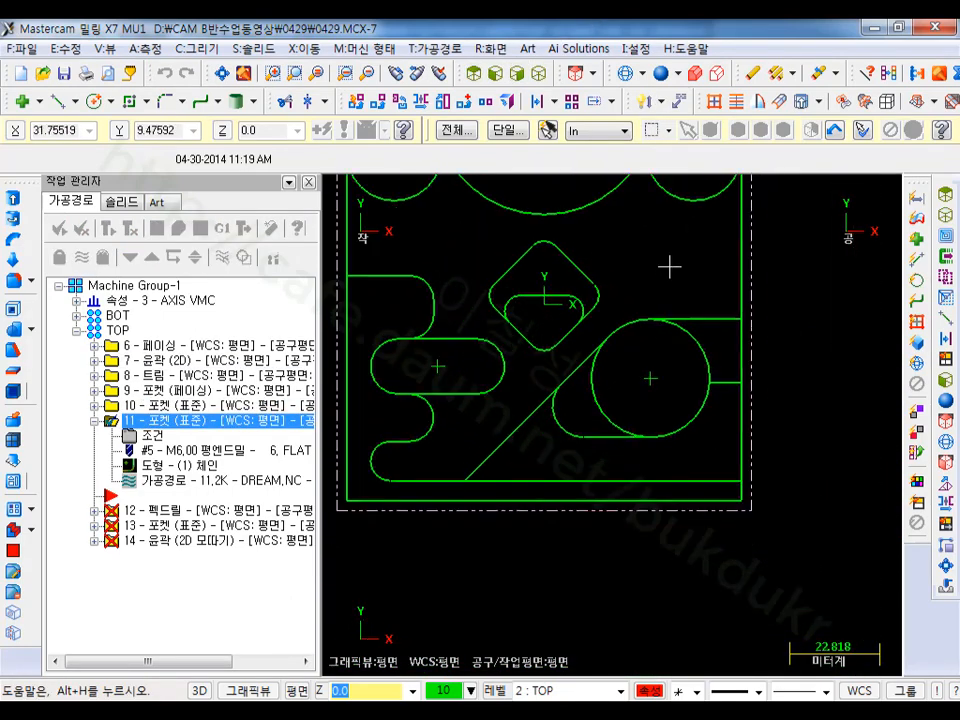
pyautogui.click(724, 315)
pyautogui.click(630, 320)
pyautogui.click(594, 348)
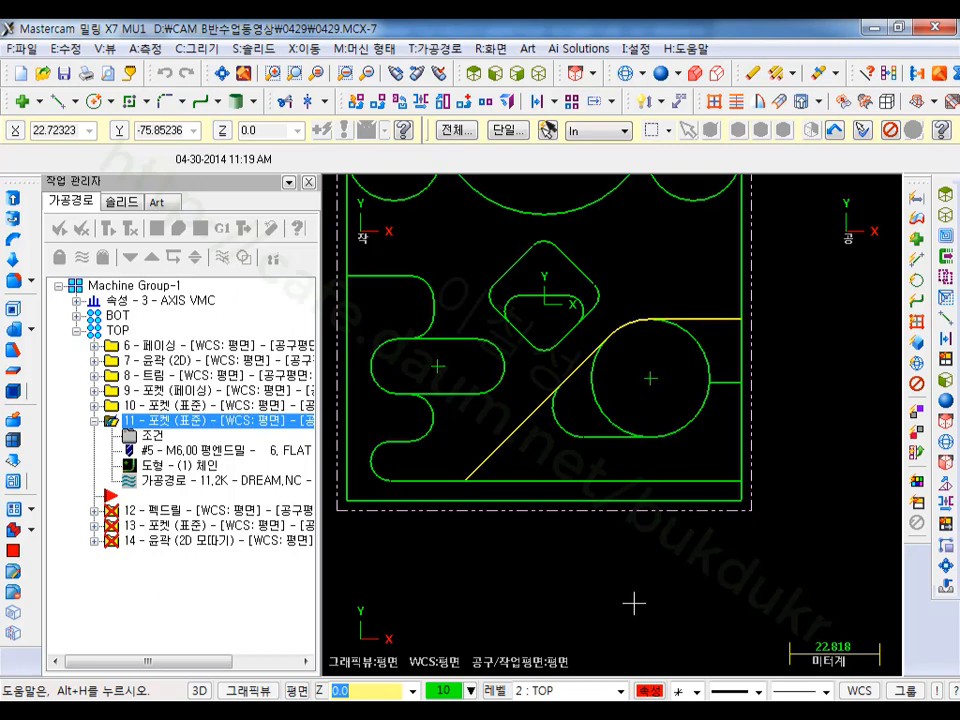
pyautogui.click(596, 500)
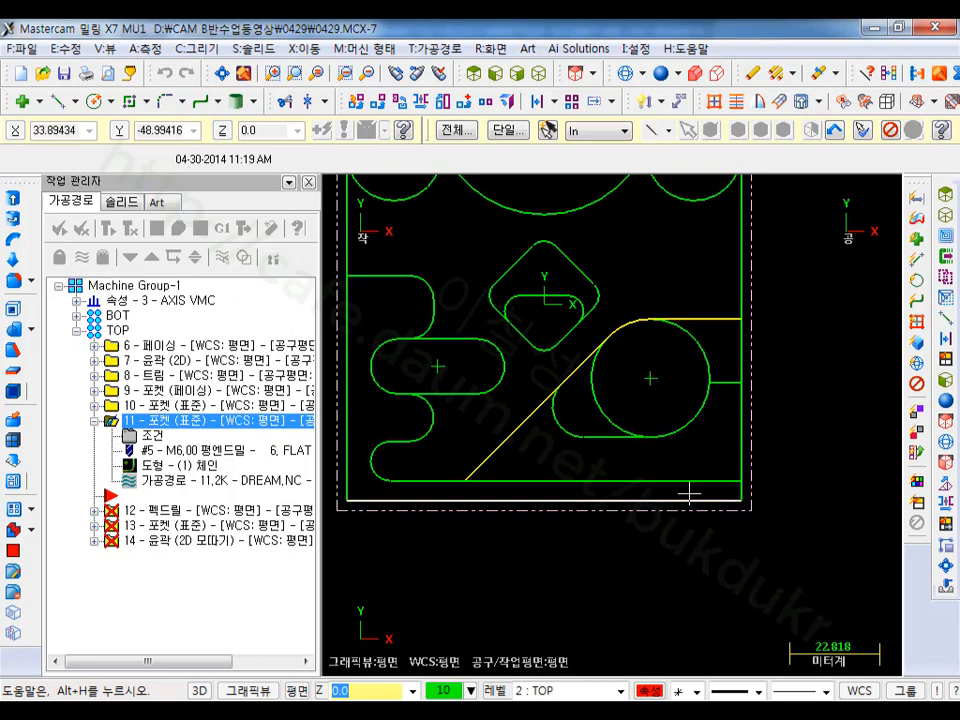
pyautogui.click(739, 453)
pyautogui.hotkey('alt', 'e')
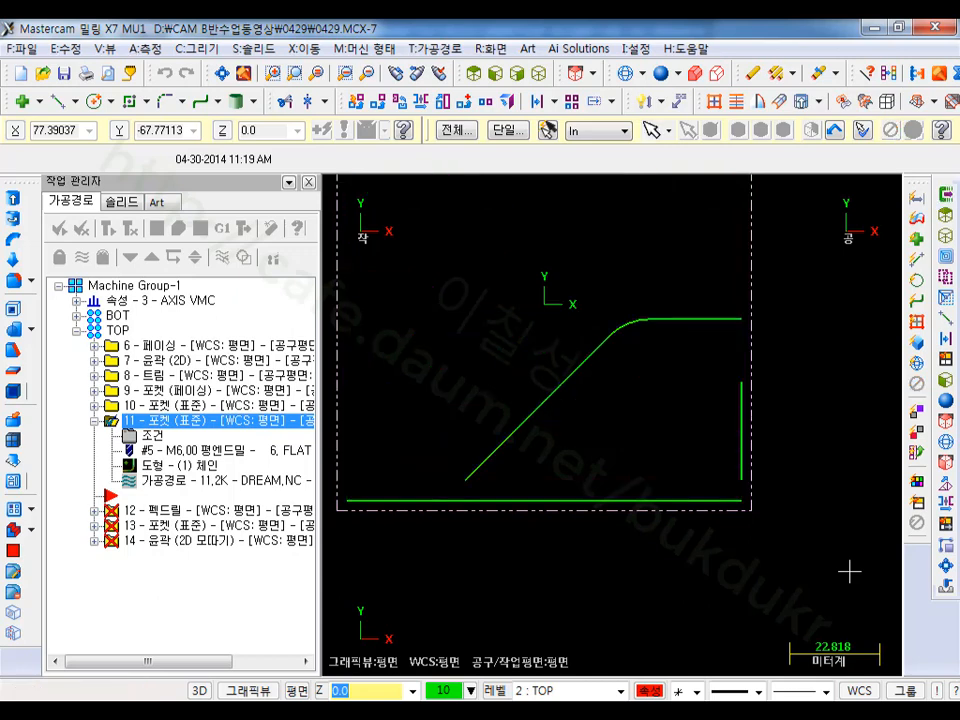
pyautogui.scroll(2, 583, 424)
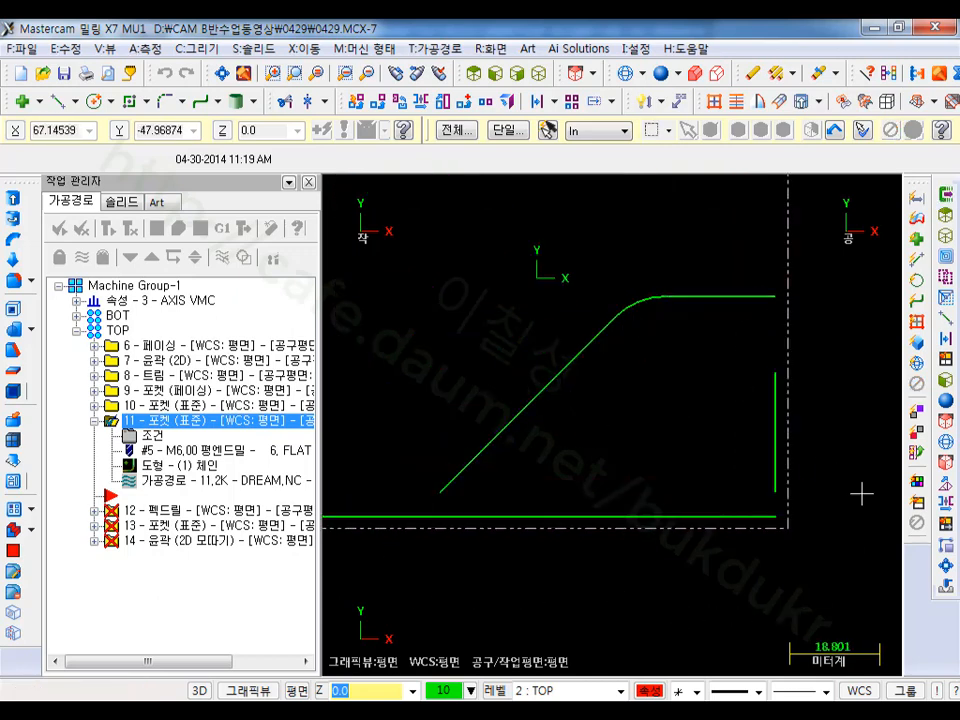
pyautogui.scroll(-1, 635, 350)
pyautogui.scroll(-1, 704, 381)
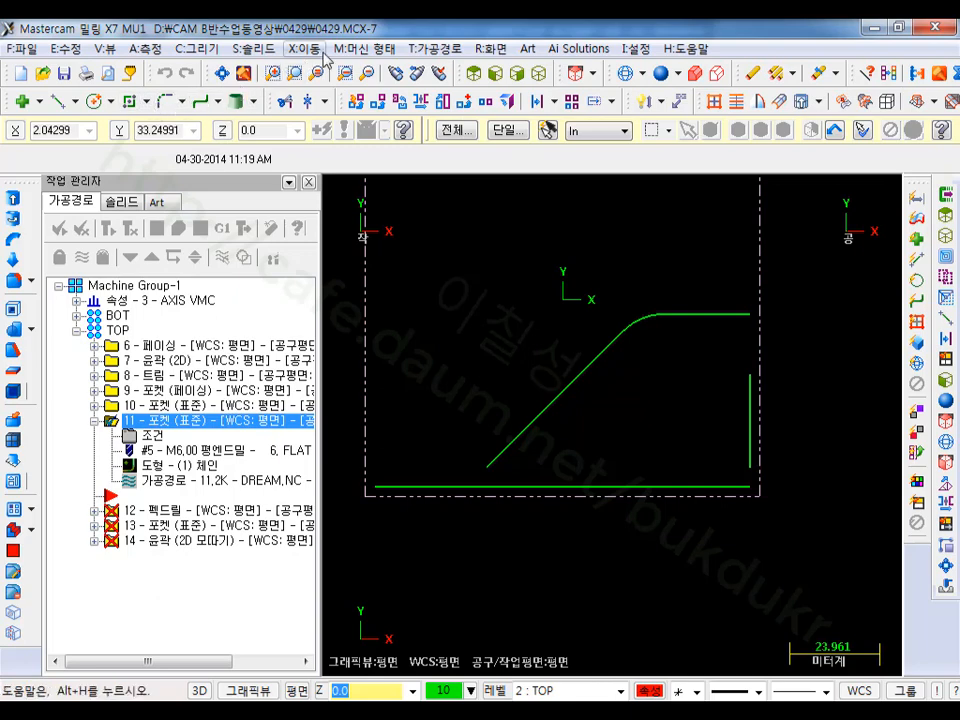
# Step: Create a contour toolpath chained from the outer end of the top line, around the arc and down the 45° line
pyautogui.click(440, 50)
pyautogui.click(450, 69)
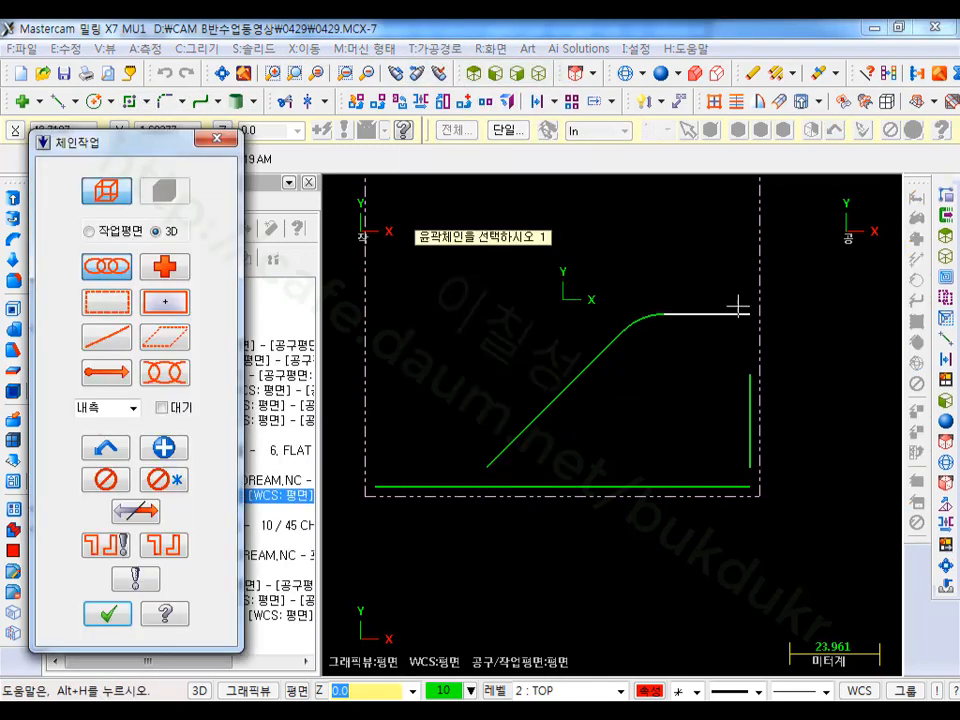
pyautogui.click(737, 310)
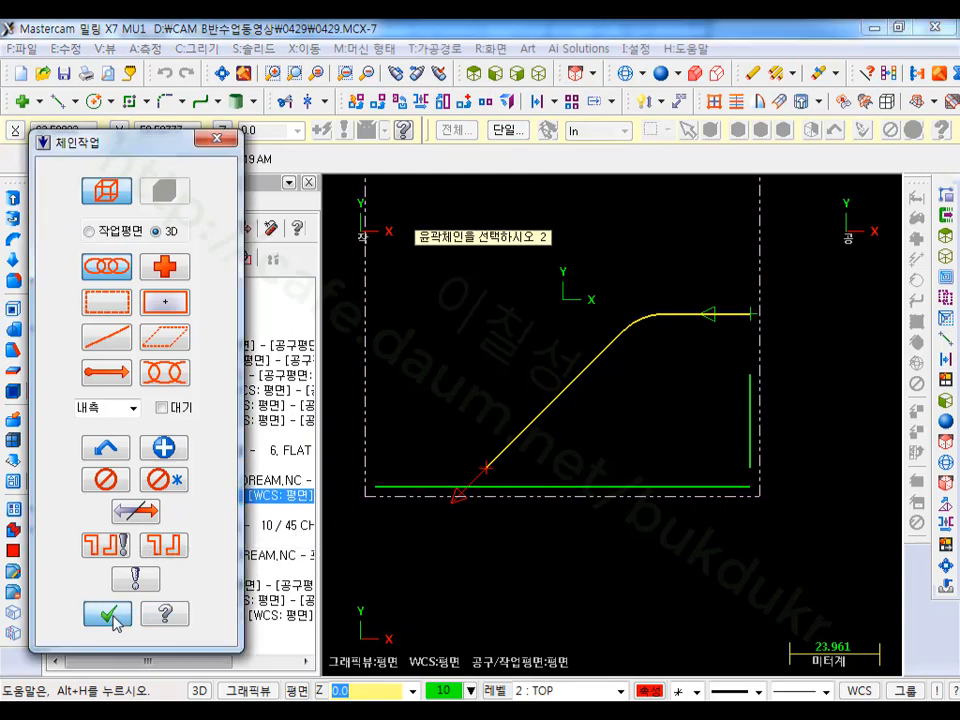
pyautogui.click(110, 614)
# Step: Assign the 10 mm flat endmill (tool 2) to the contour operation and set its contour type to 2D
pyautogui.click(205, 165)
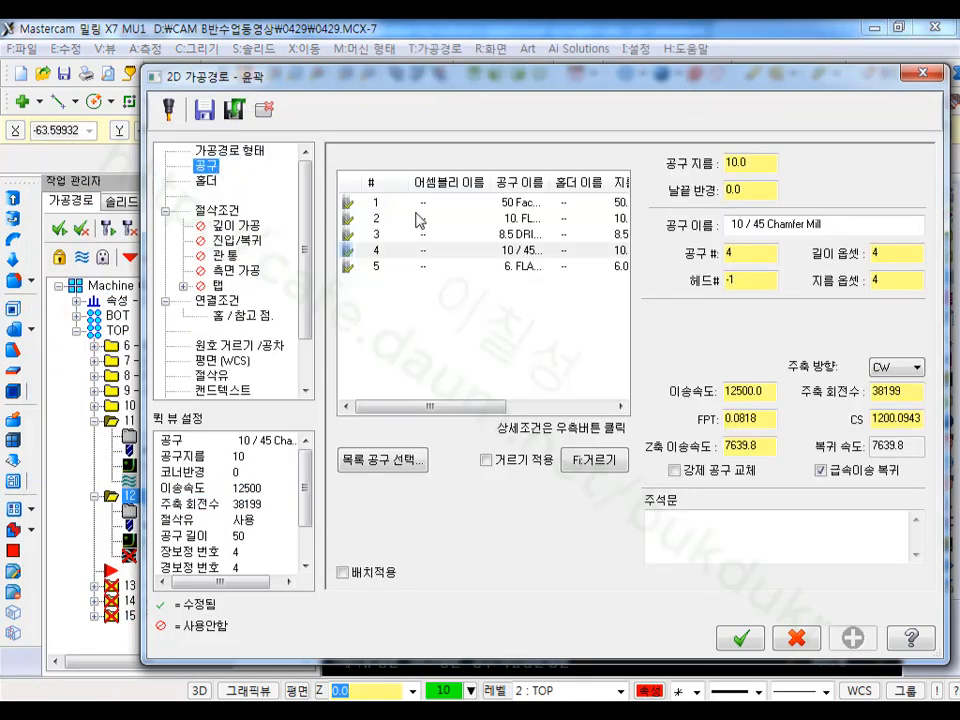
pyautogui.click(440, 218)
pyautogui.click(215, 211)
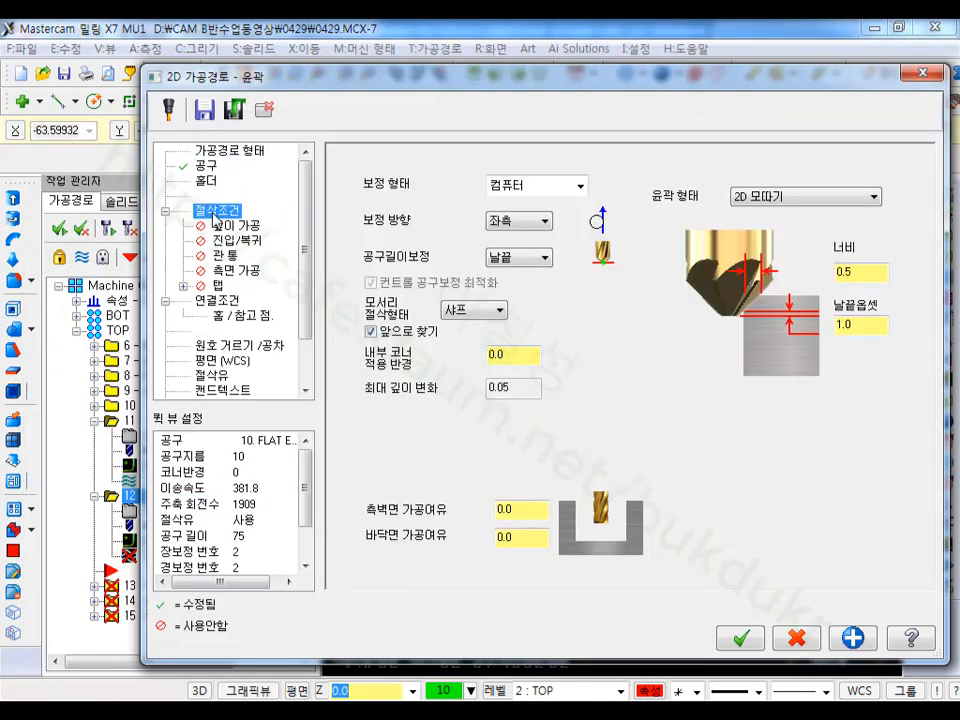
pyautogui.click(778, 198)
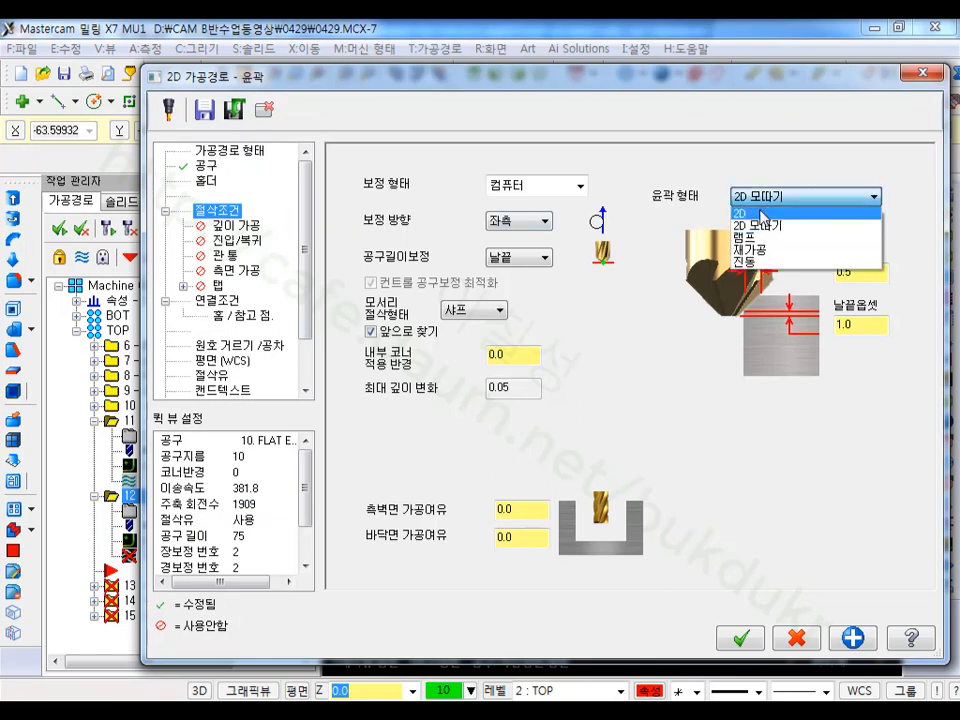
pyautogui.click(742, 213)
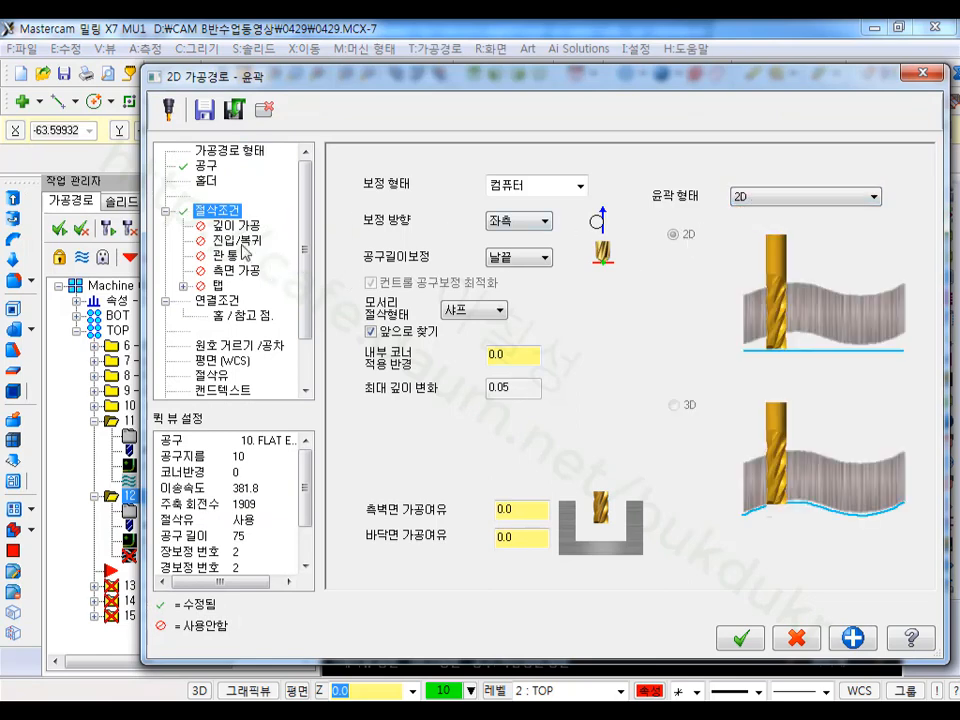
# Step: Set the contour's top of stock to -4.0 and its depth to -7.0, both absolute
pyautogui.click(217, 300)
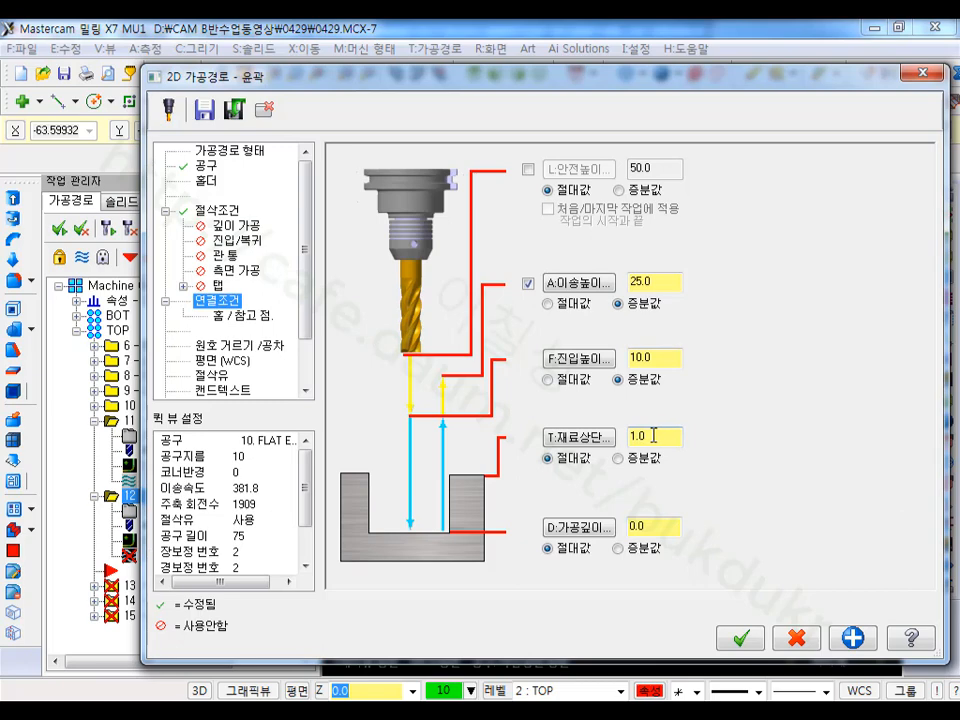
pyautogui.doubleClick(653, 436)
pyautogui.write('-4')
pyautogui.press('Tab')
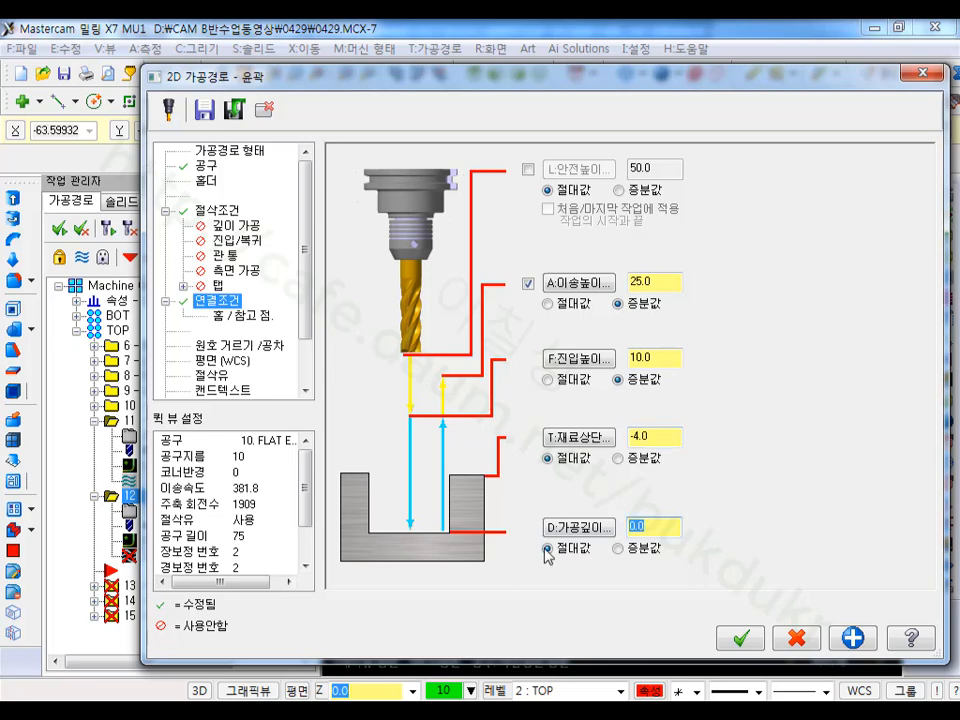
pyautogui.write('-7')
# Step: Enable multi passes on the contour operation with 10 roughing passes, keeping the 5.0 spacing, and generate the toolpath
pyautogui.click(240, 271)
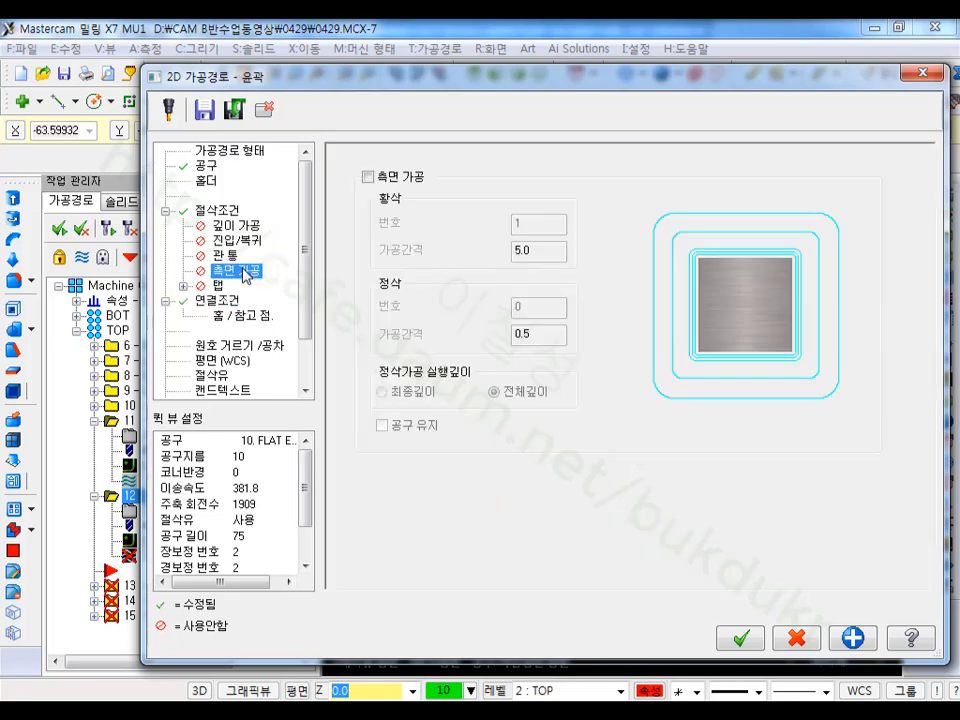
pyautogui.click(367, 176)
pyautogui.doubleClick(522, 223)
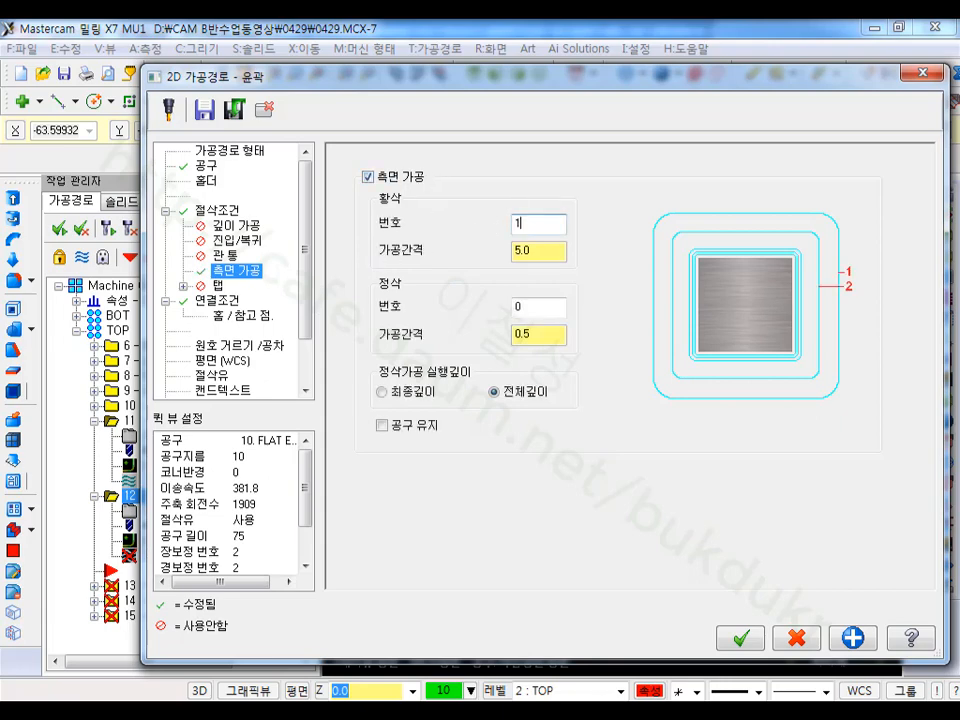
pyautogui.write('10')
pyautogui.click(543, 250)
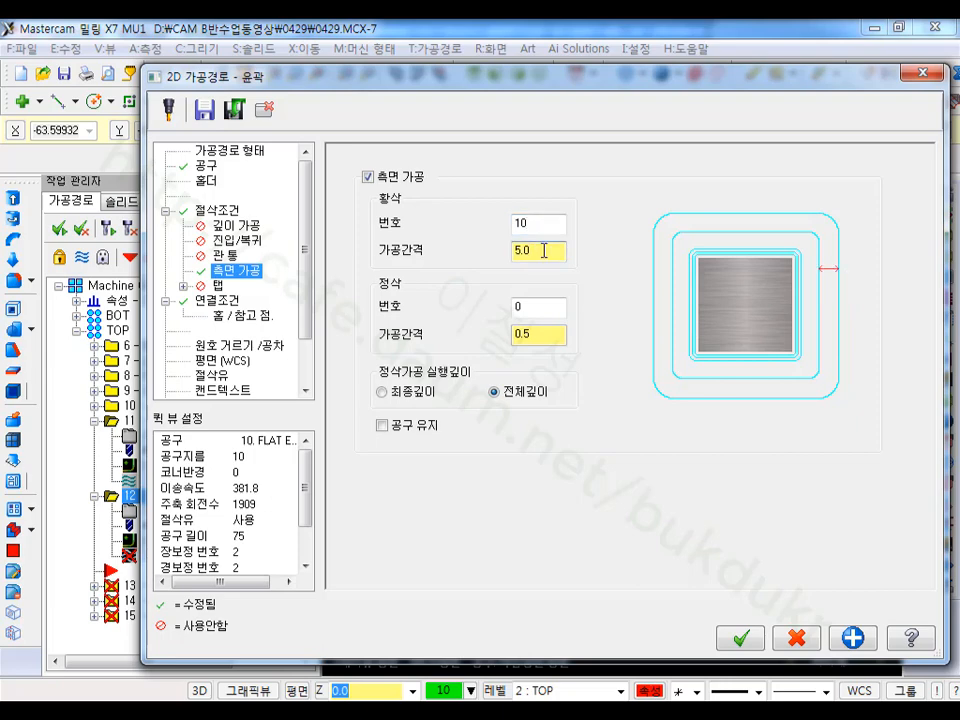
pyautogui.click(740, 637)
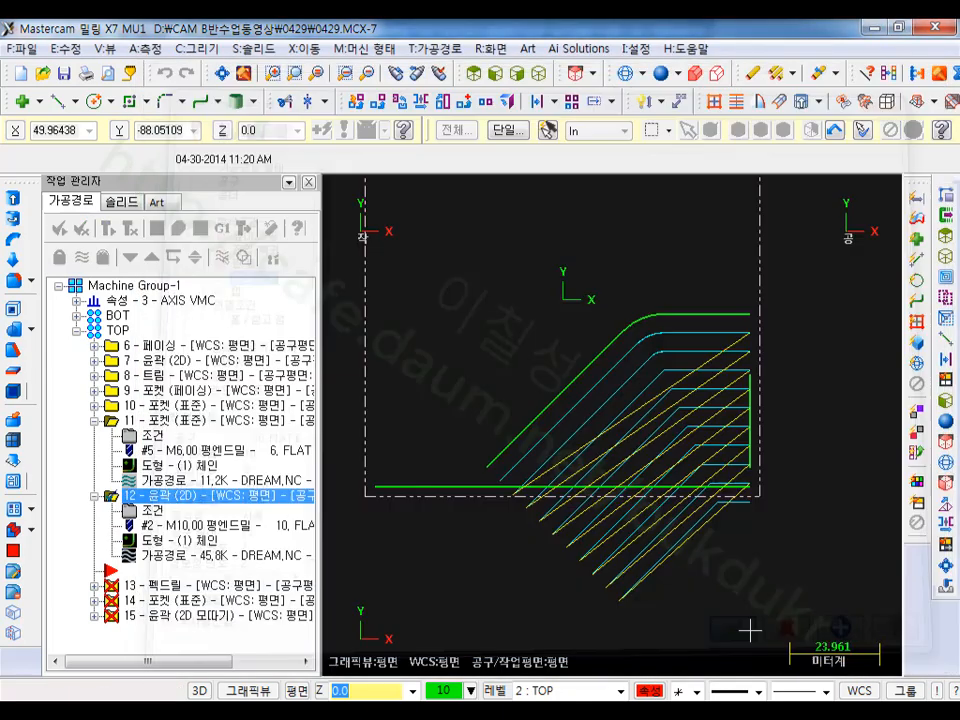
# Step: Backplot the contour operation to examine the area its passes cover along the 45° edge
pyautogui.scroll(2, 765, 392)
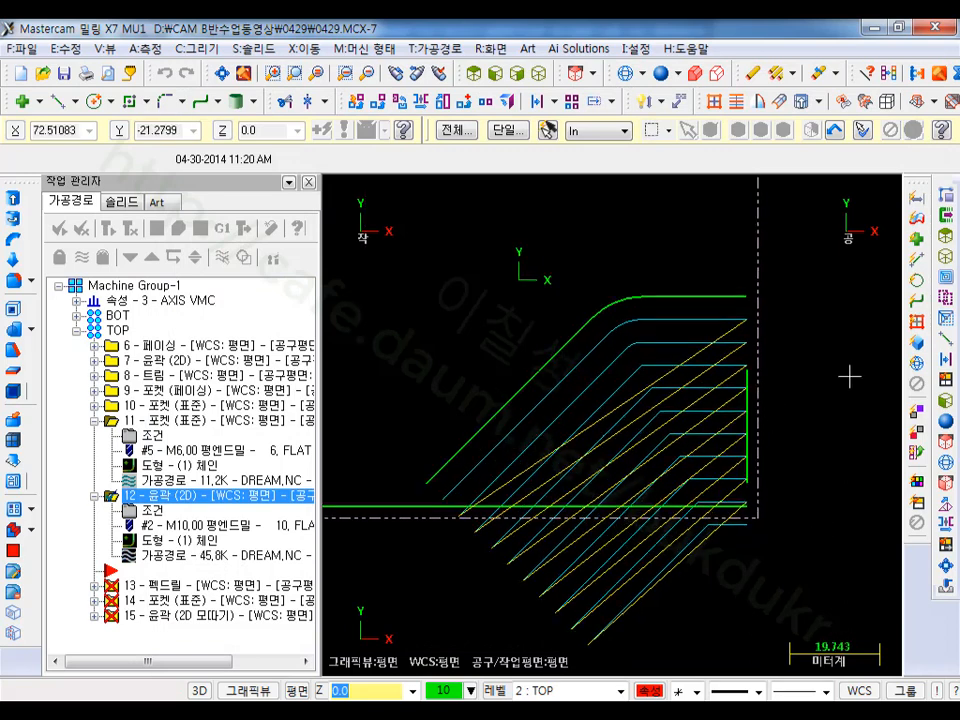
pyautogui.click(187, 556)
pyautogui.moveTo(614, 194); pyautogui.dragTo(857, 197)
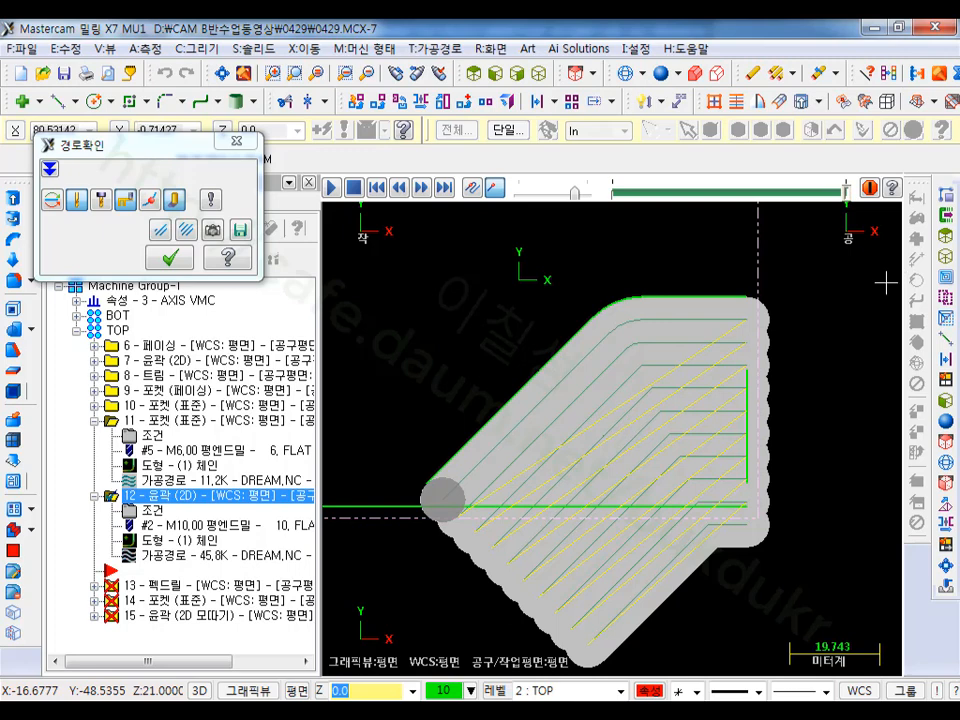
pyautogui.scroll(1, 621, 398)
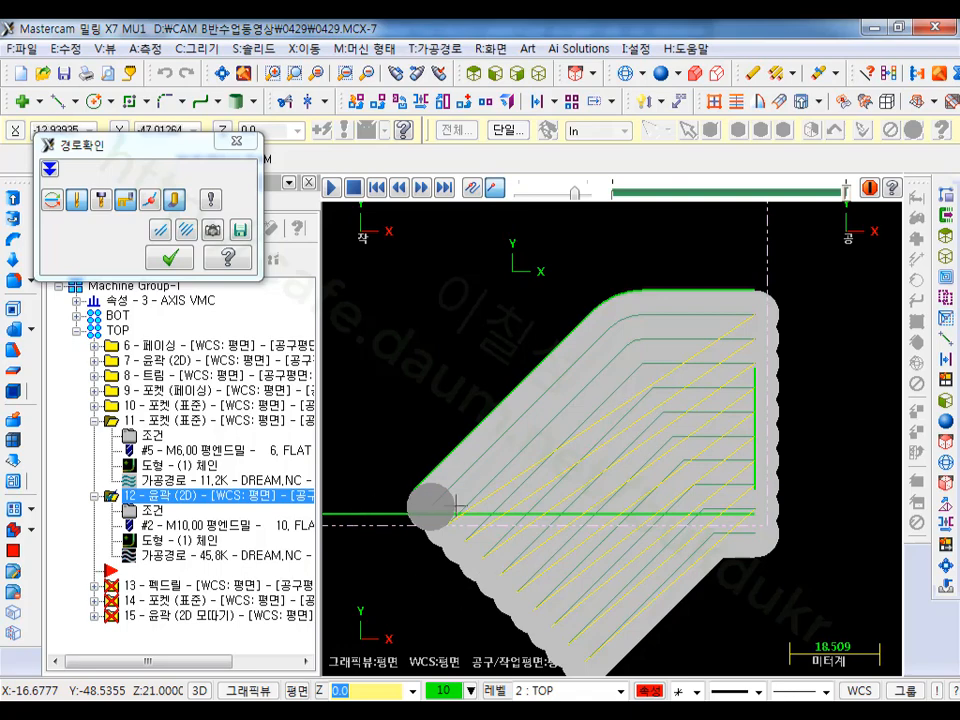
pyautogui.click(172, 258)
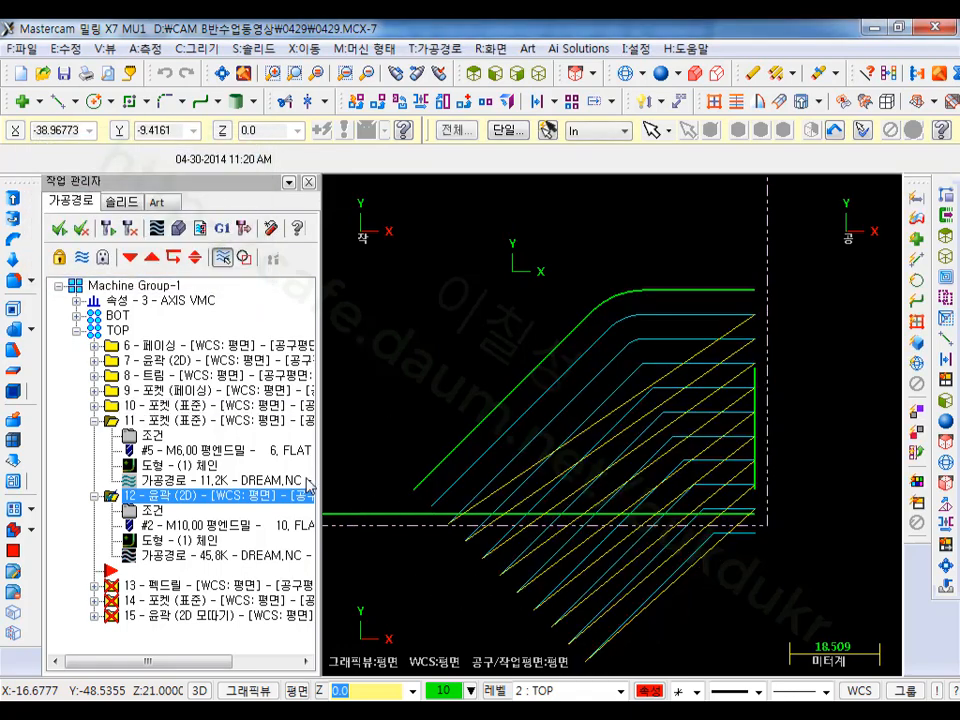
# Step: Enable lead in/out with only the contour's start and end extended by 75% (7.5 mm), and regenerate the operation
pyautogui.click(153, 512)
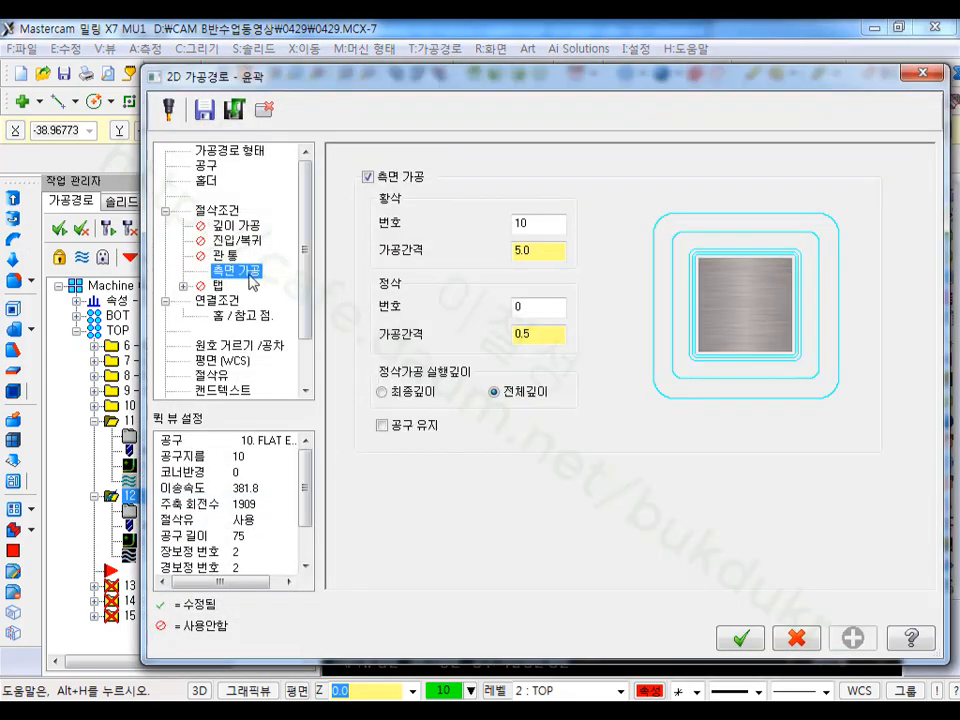
pyautogui.click(233, 242)
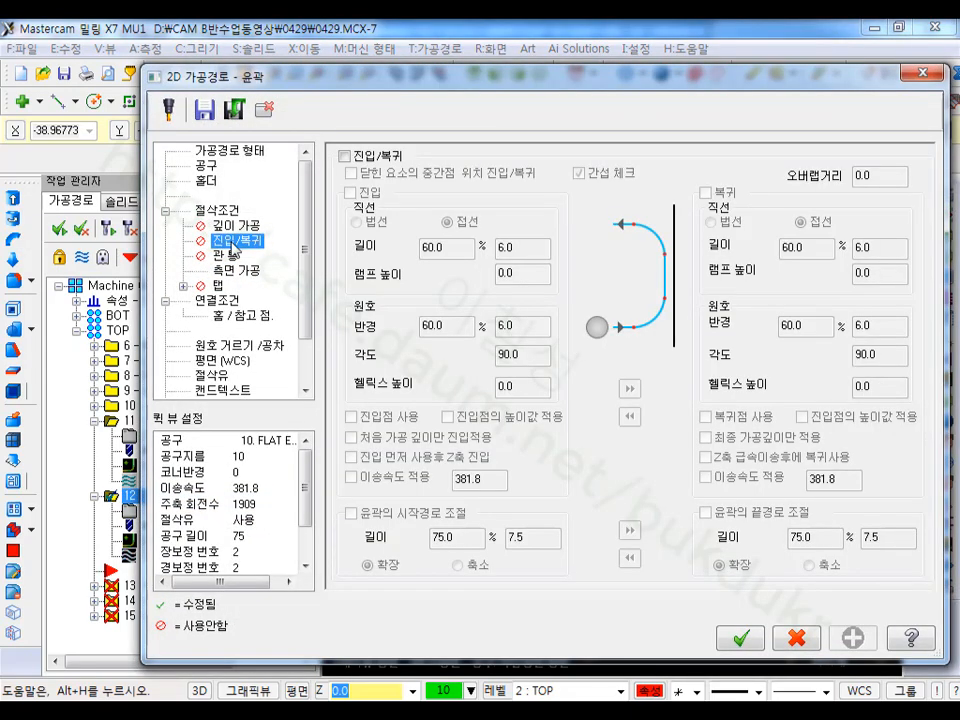
pyautogui.click(344, 156)
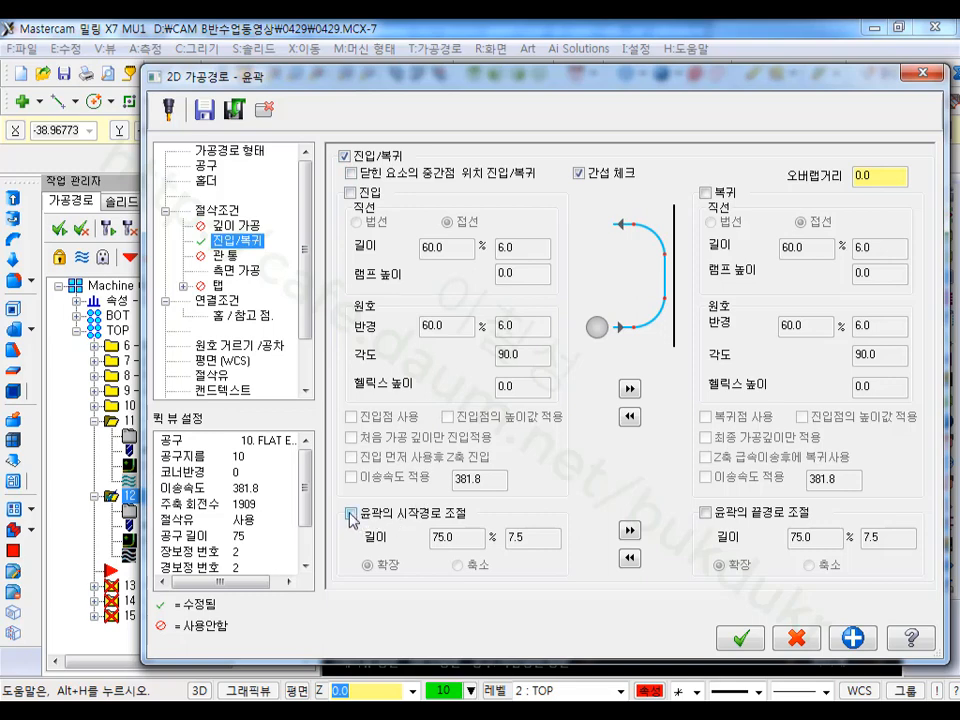
pyautogui.click(351, 514)
pyautogui.click(628, 529)
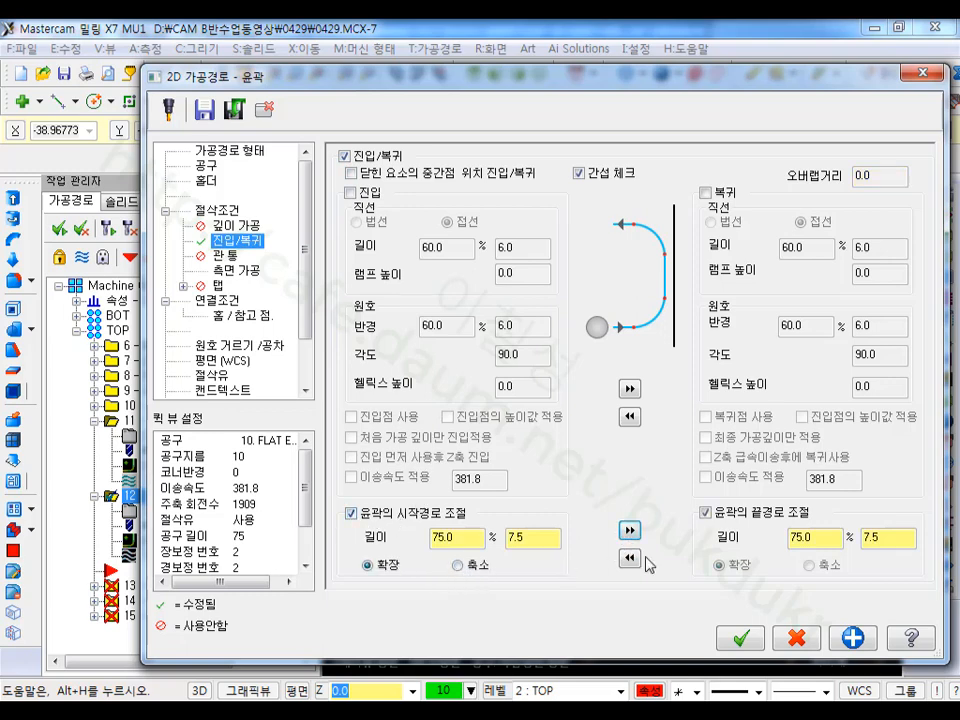
pyautogui.click(750, 639)
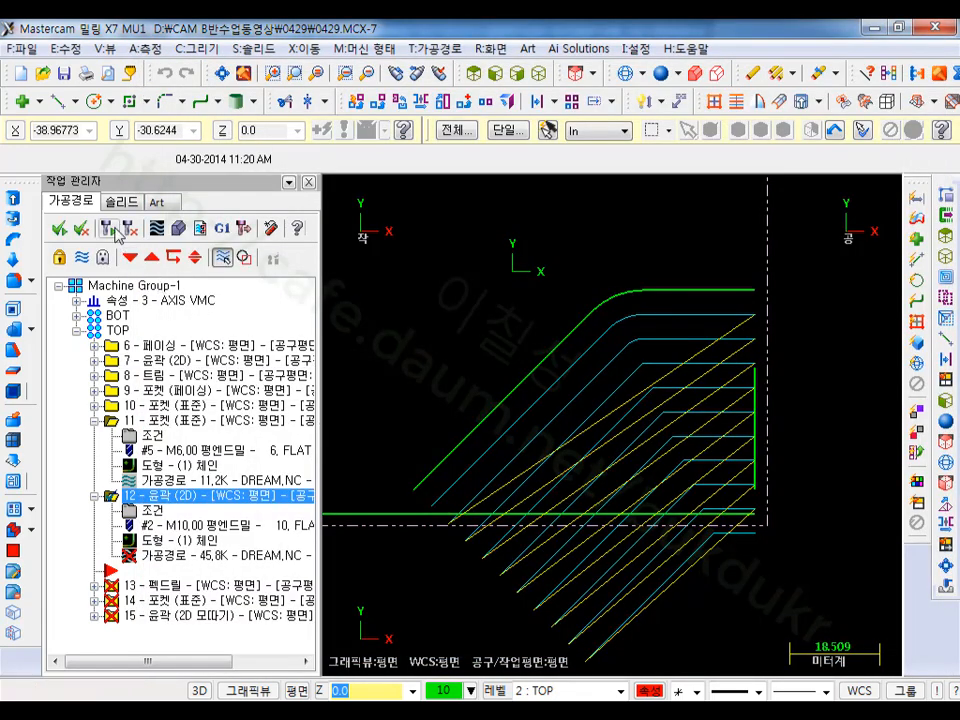
pyautogui.click(118, 232)
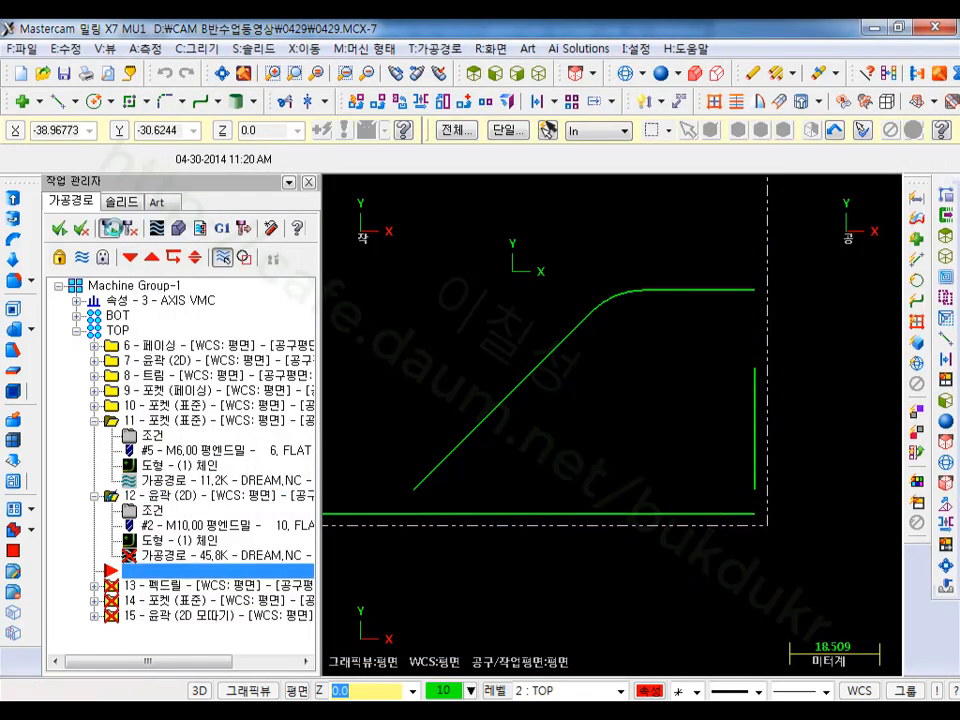
# Step: Backplot the extended contour and examine the coverage at the lower end of the 45° line
pyautogui.scroll(-1, 705, 465)
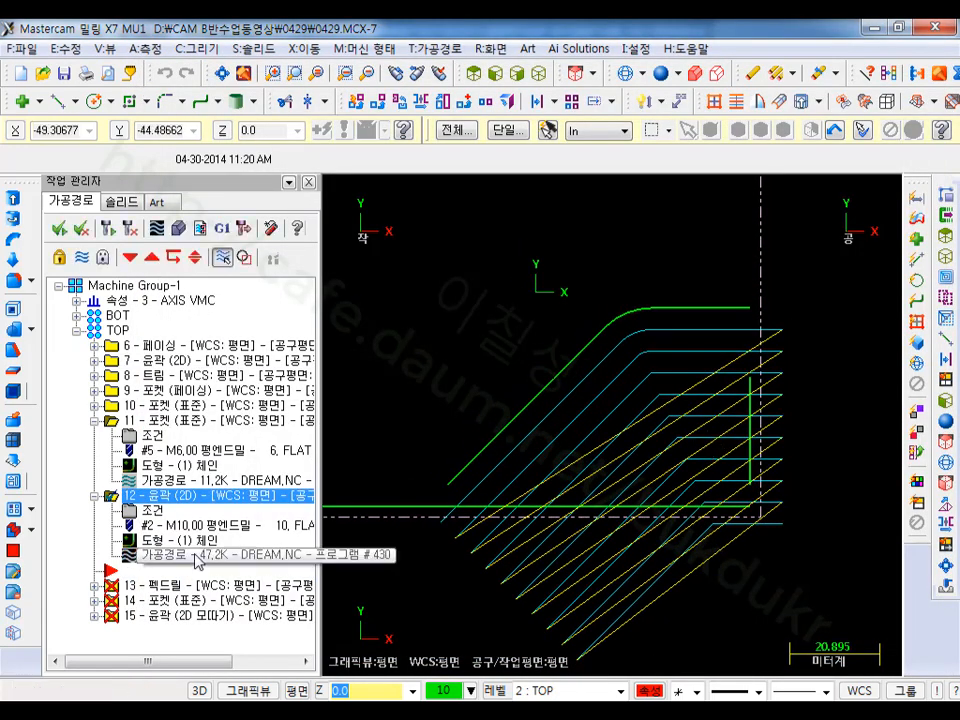
pyautogui.hotkey('alt', 't')
pyautogui.moveTo(613, 197)
pyautogui.mouseDown()
pyautogui.moveTo(759, 198)
pyautogui.moveTo(858, 217)
pyautogui.mouseUp()
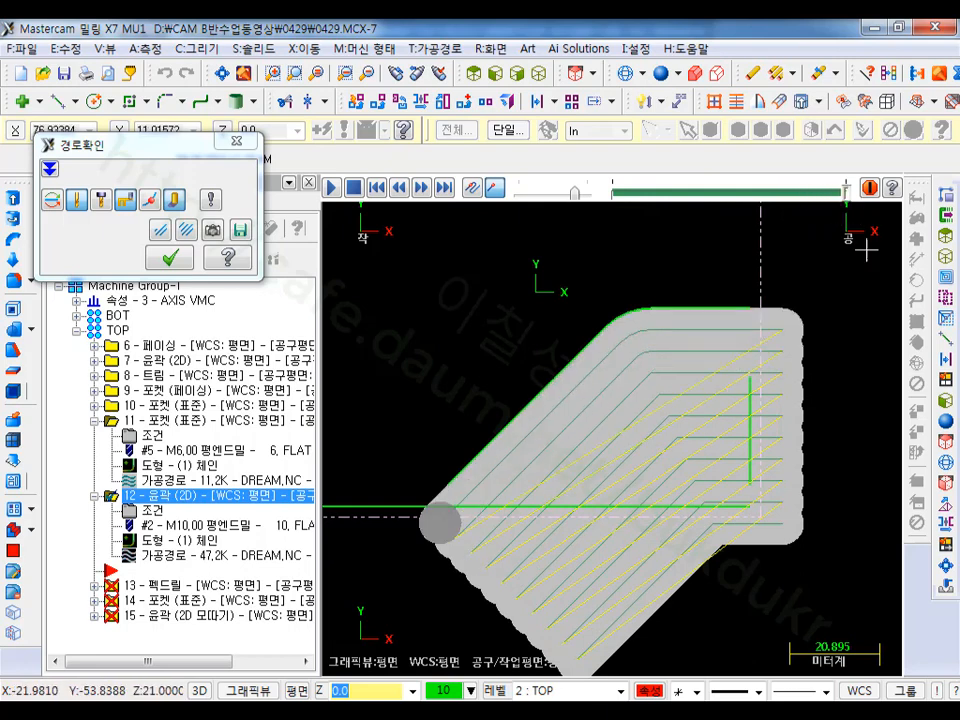
pyautogui.scroll(-2, 831, 430)
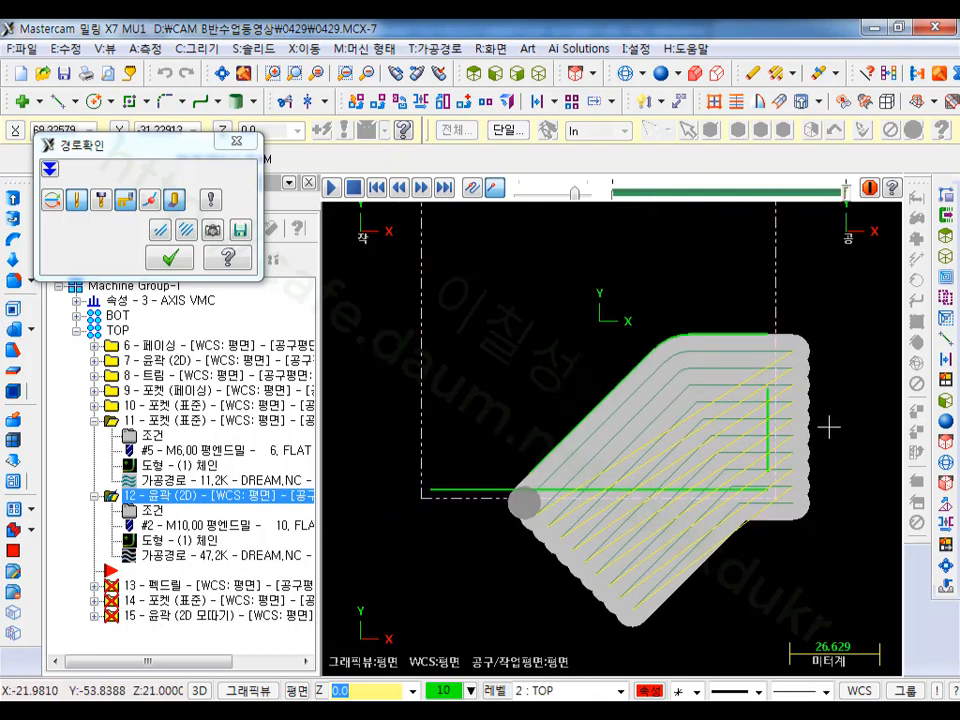
pyautogui.scroll(3, 540, 495)
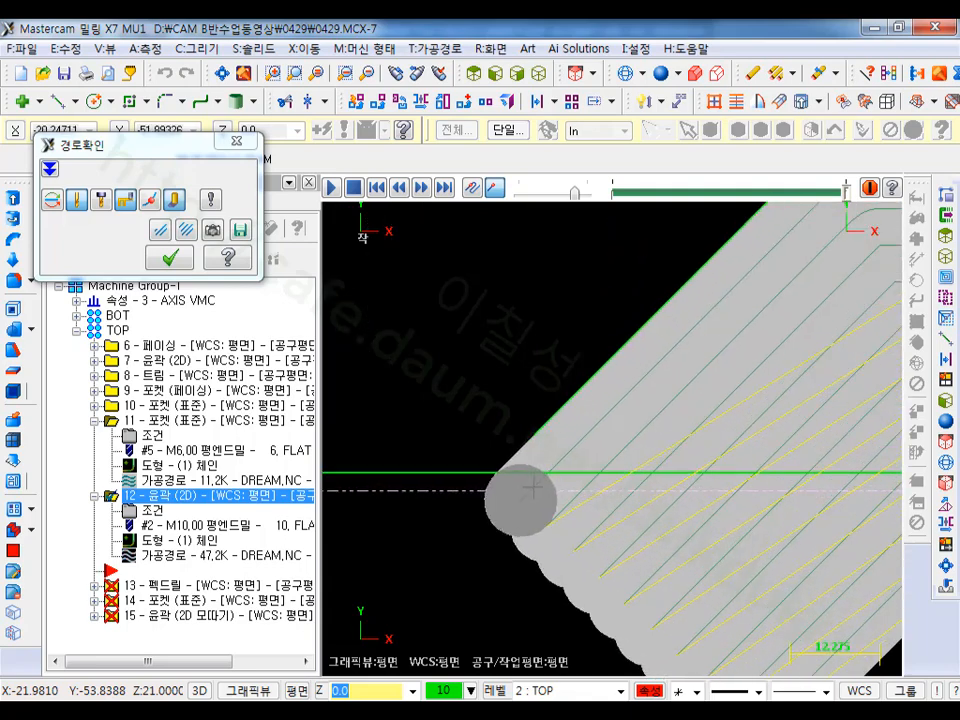
pyautogui.click(171, 258)
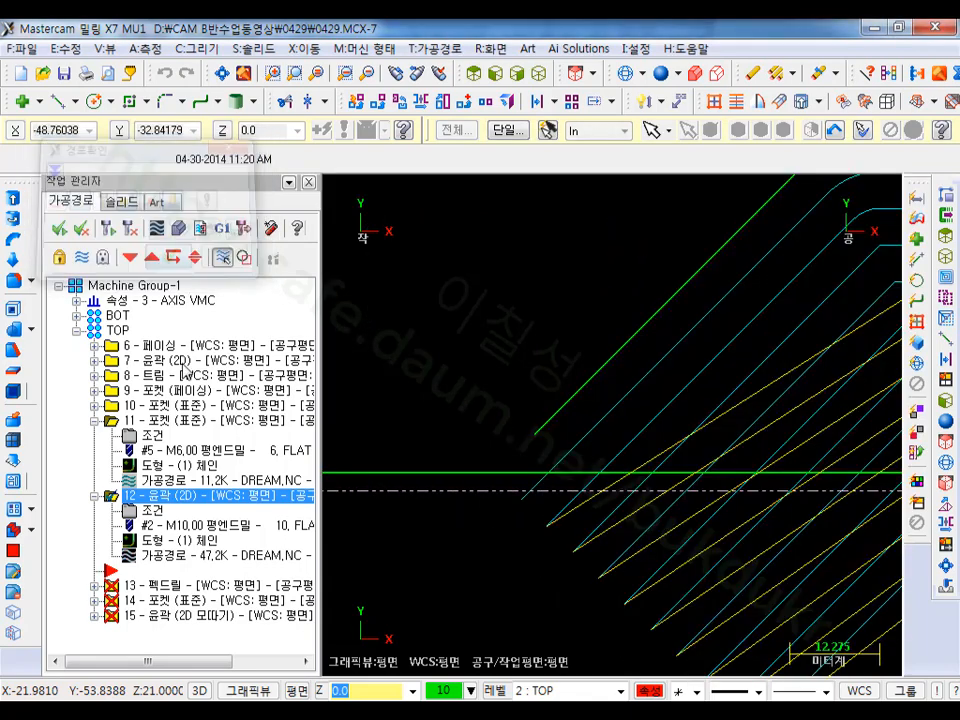
# Step: Set both the contour's start and end extensions to 110% (11.0 mm) and regenerate the toolpath
pyautogui.click(150, 510)
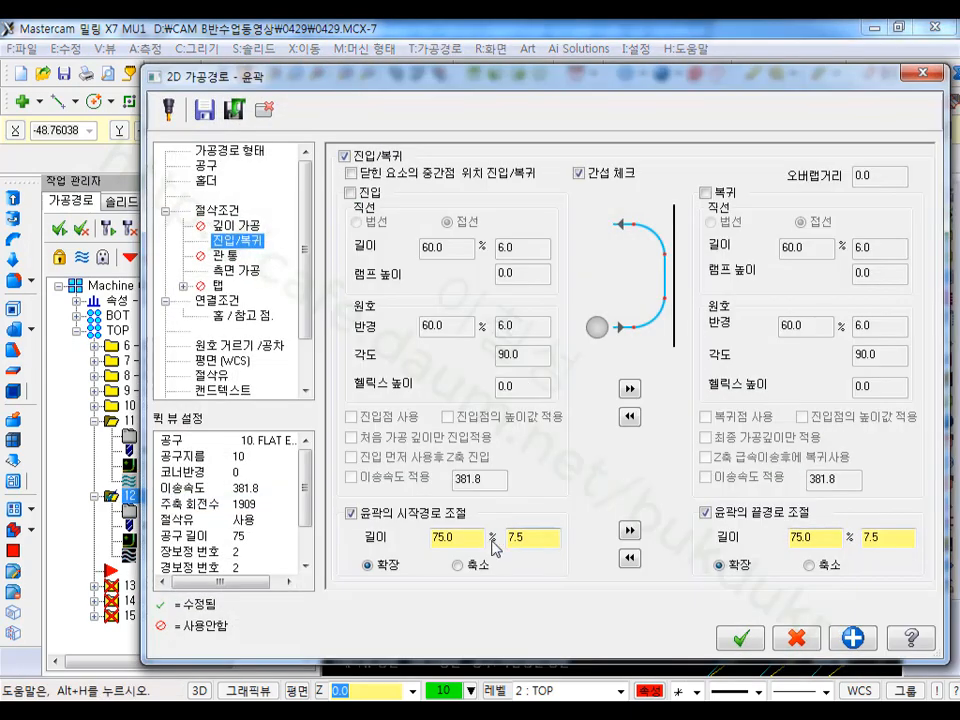
pyautogui.moveTo(482, 538); pyautogui.dragTo(388, 548)
pyautogui.write('100')
pyautogui.doubleClick(472, 541)
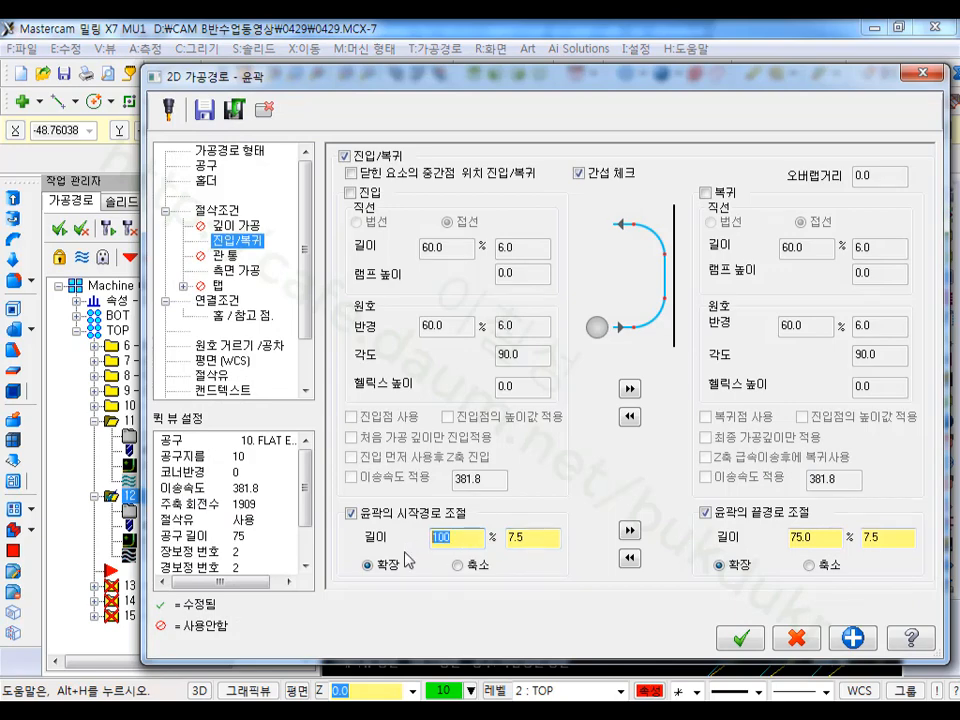
pyautogui.write('1')
pyautogui.click(629, 530)
pyautogui.click(740, 637)
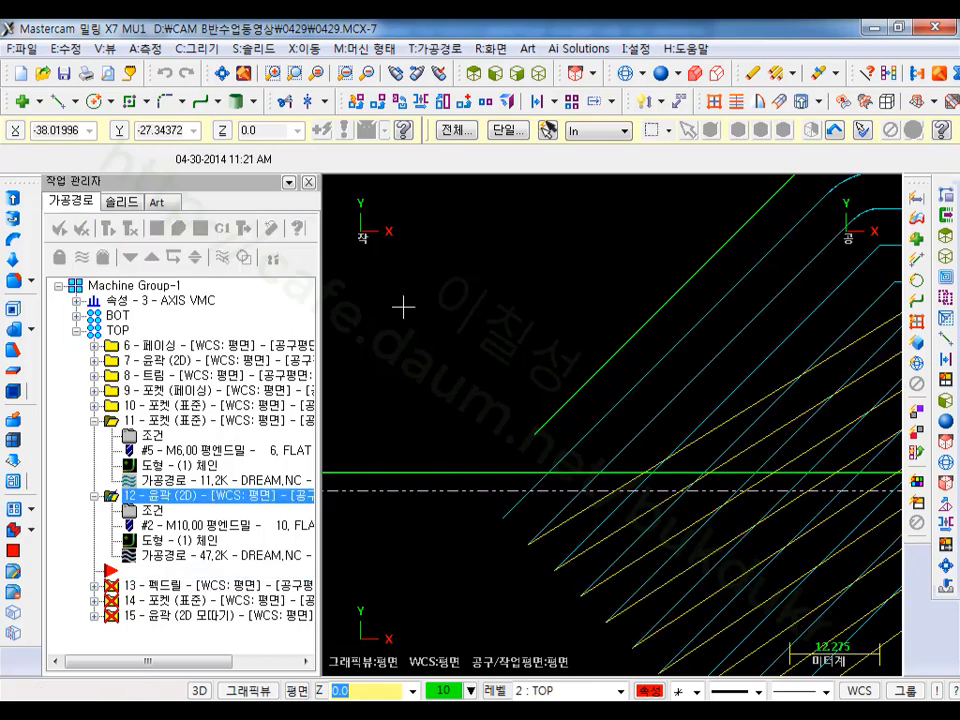
# Step: Backplot the contour with its longer extensions to check the coverage beyond the part's edges
pyautogui.scroll(-1, 443, 393)
pyautogui.hotkey('alt', 't')
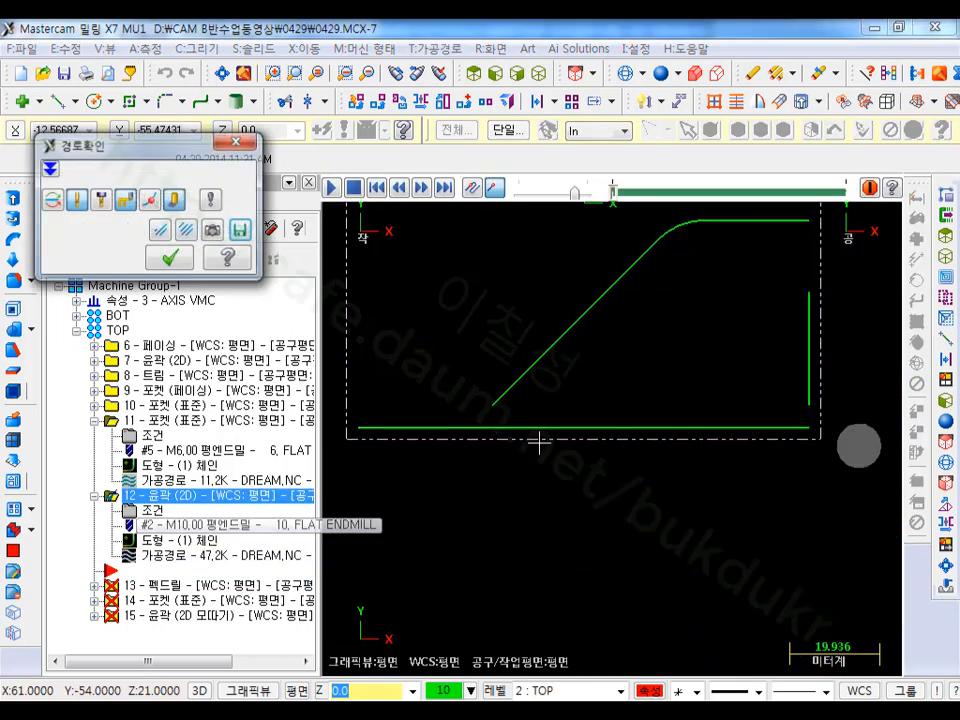
pyautogui.moveTo(617, 191); pyautogui.dragTo(846, 208)
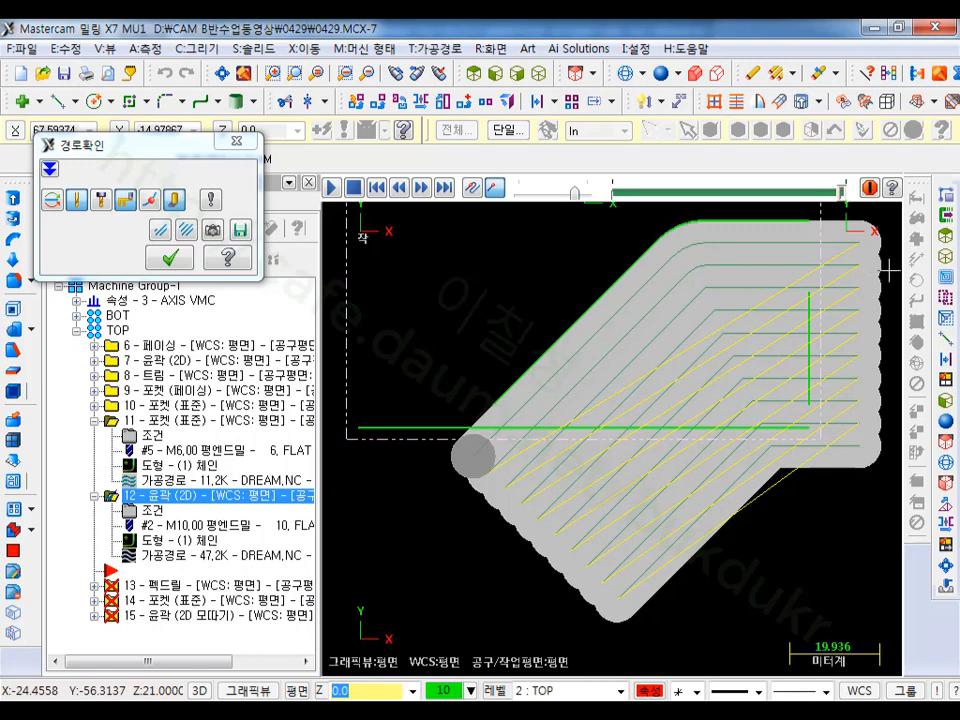
pyautogui.scroll(2, 847, 222)
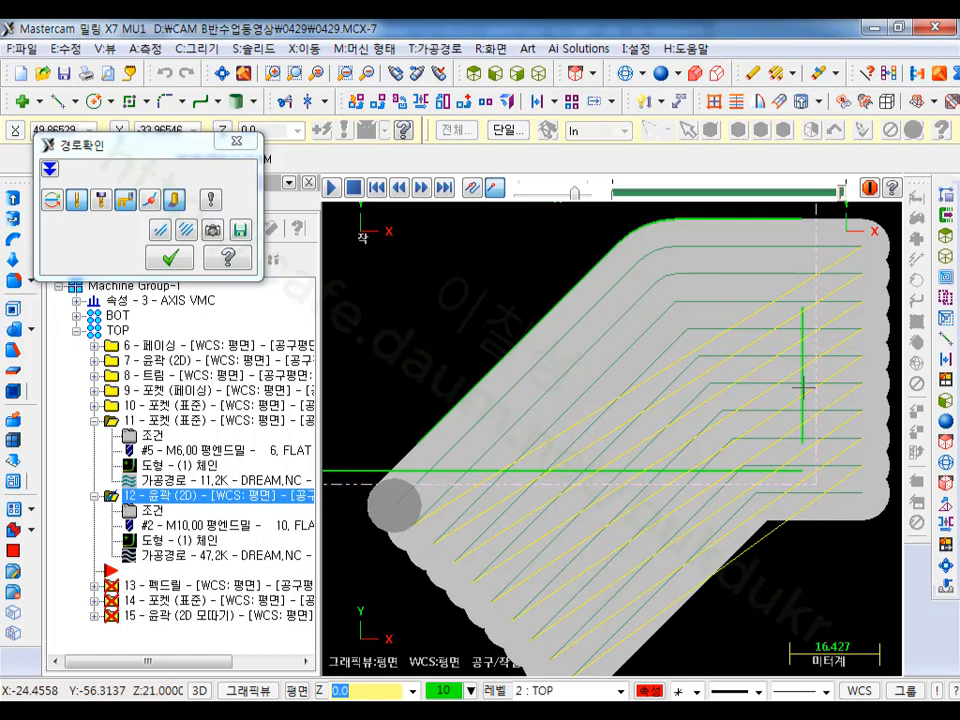
pyautogui.click(171, 258)
# Step: Set the contour's start extension to 60%, leave the end extension at 110%, and regenerate the operation
pyautogui.click(152, 512)
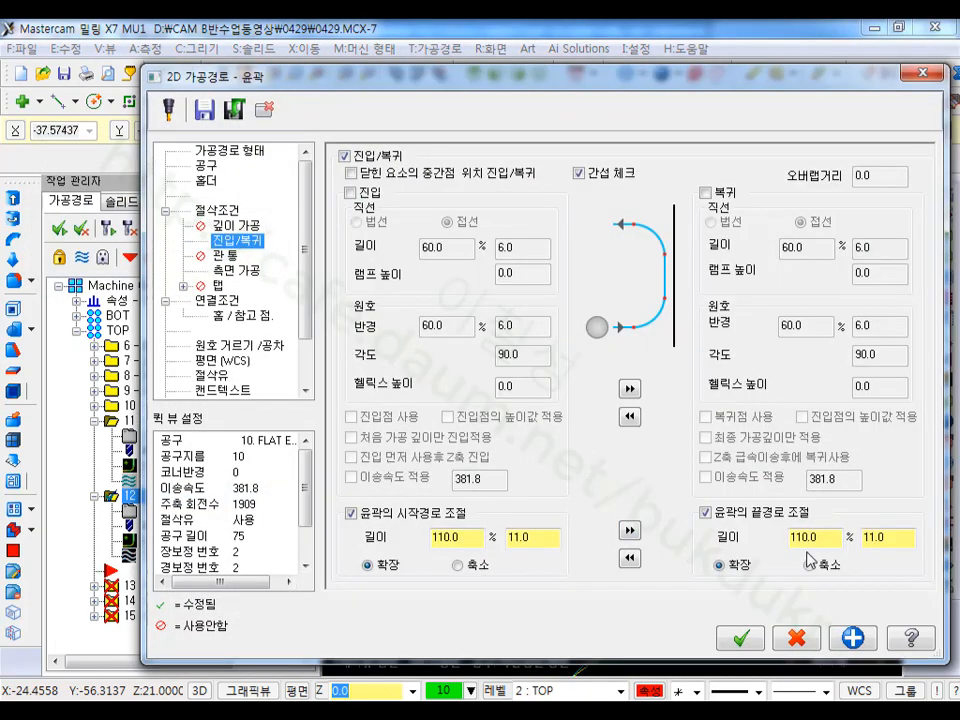
pyautogui.write('6')
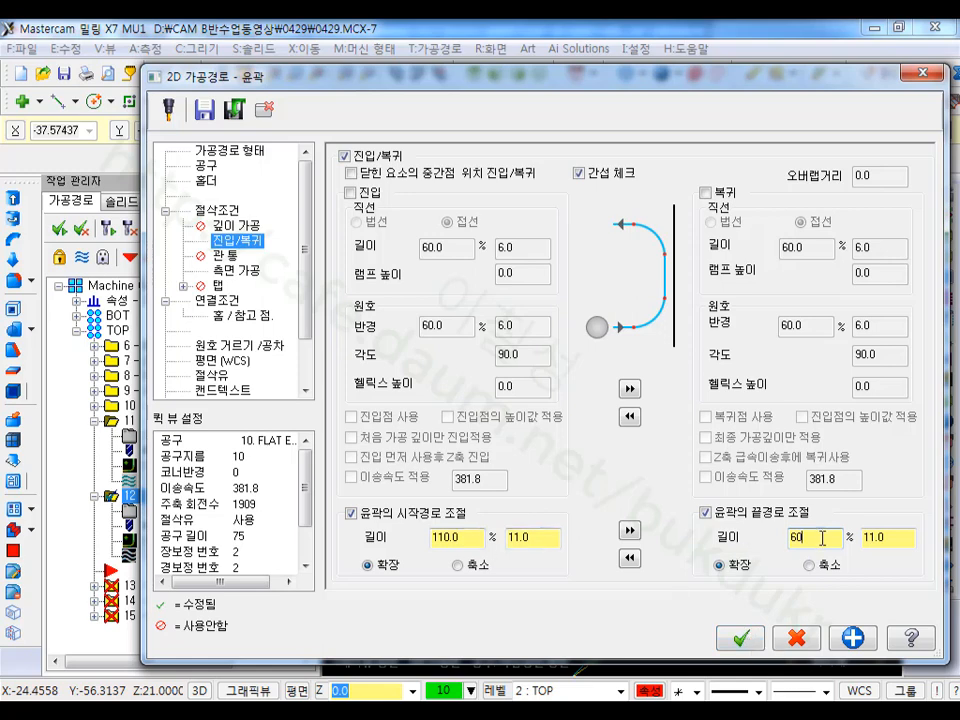
pyautogui.click(476, 538)
pyautogui.write('60')
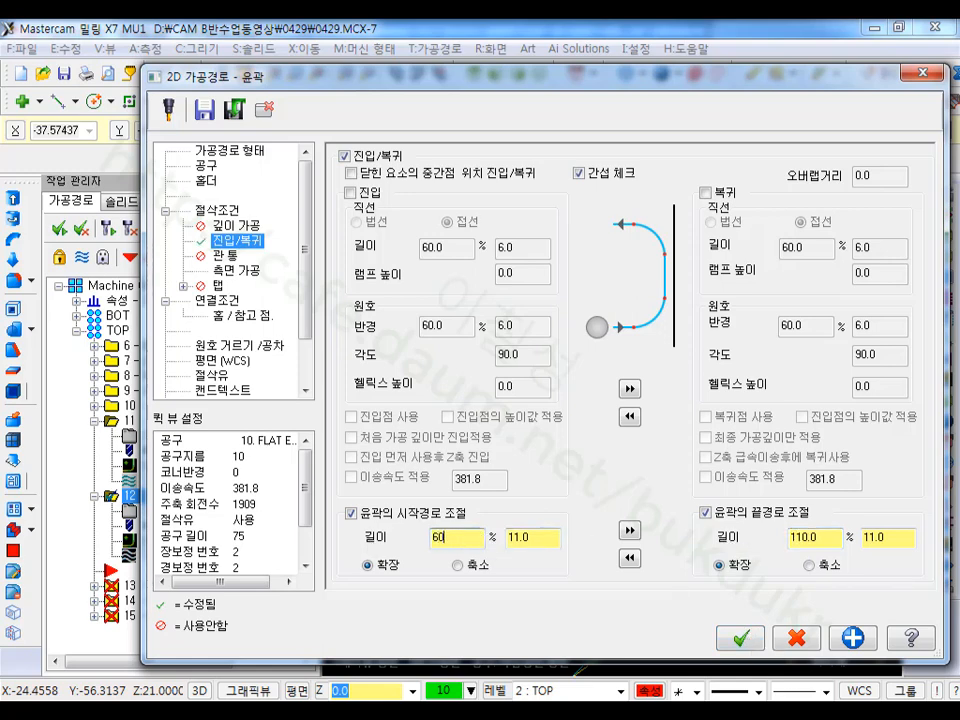
pyautogui.click(760, 643)
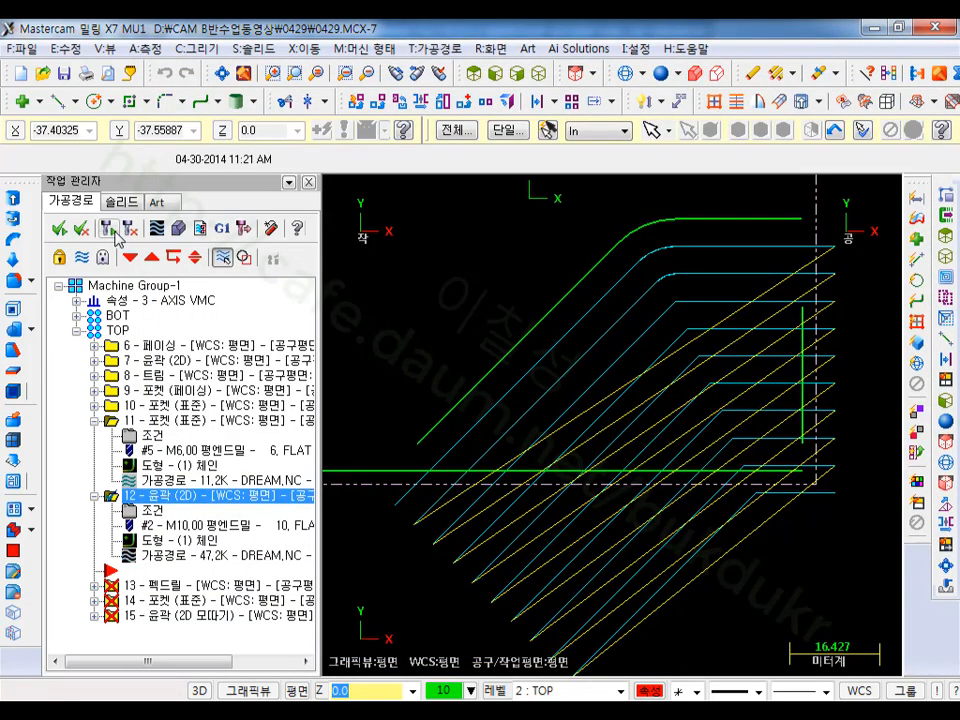
# Step: Offset a single copy of the part's lower edge line 6.0 mm outward, below the part
pyautogui.scroll(-1, 619, 396)
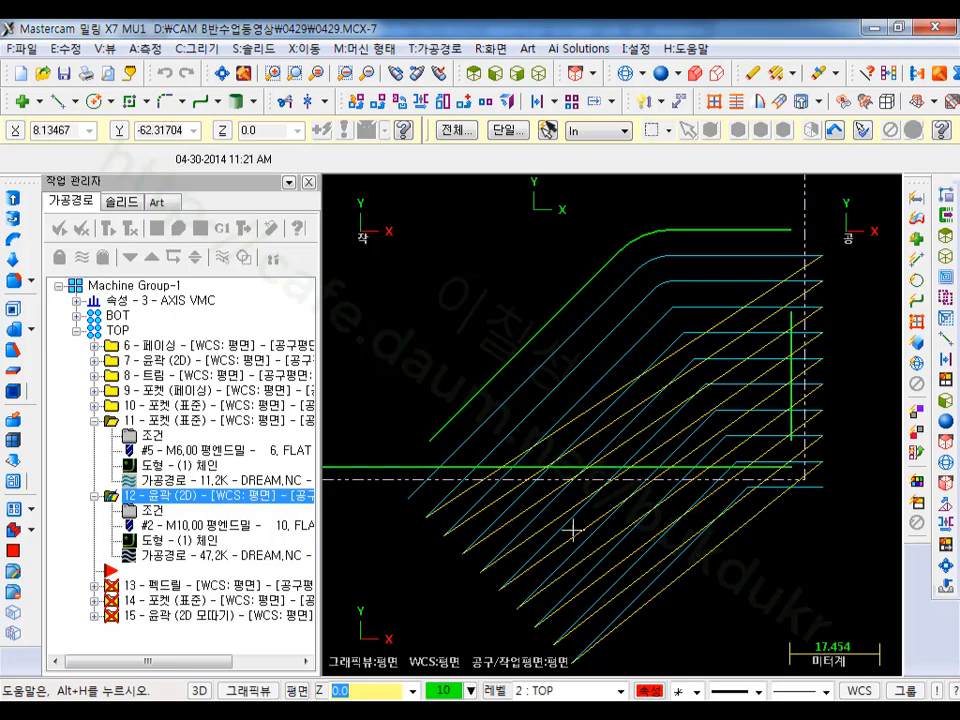
pyautogui.scroll(-2, 611, 358)
pyautogui.moveTo(702, 591); pyautogui.dragTo(710, 534, button='middle')
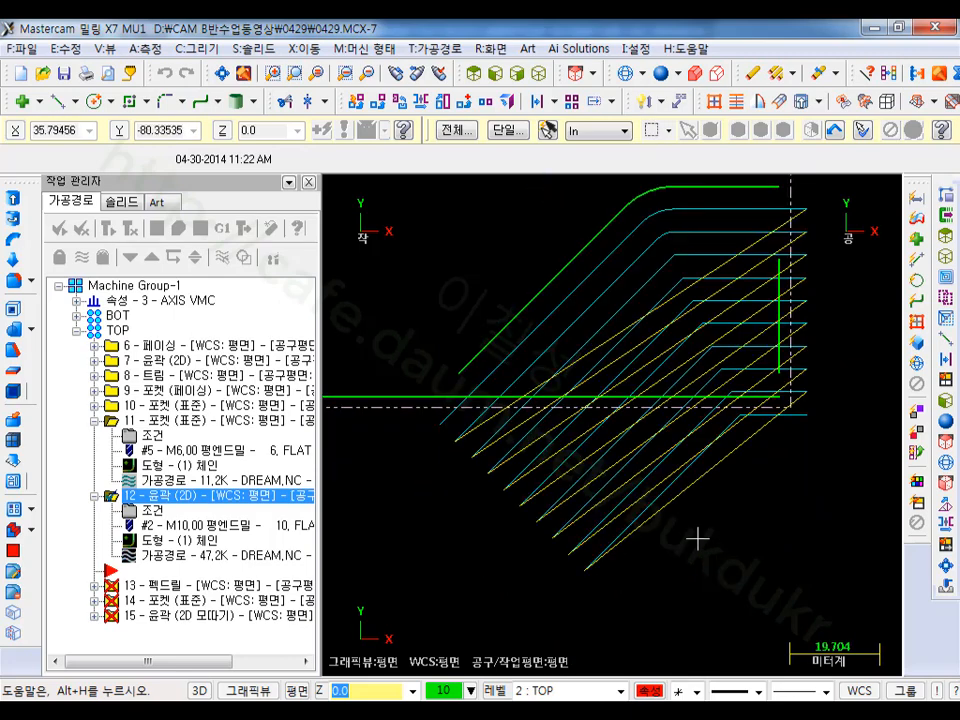
pyautogui.scroll(3, 536, 489)
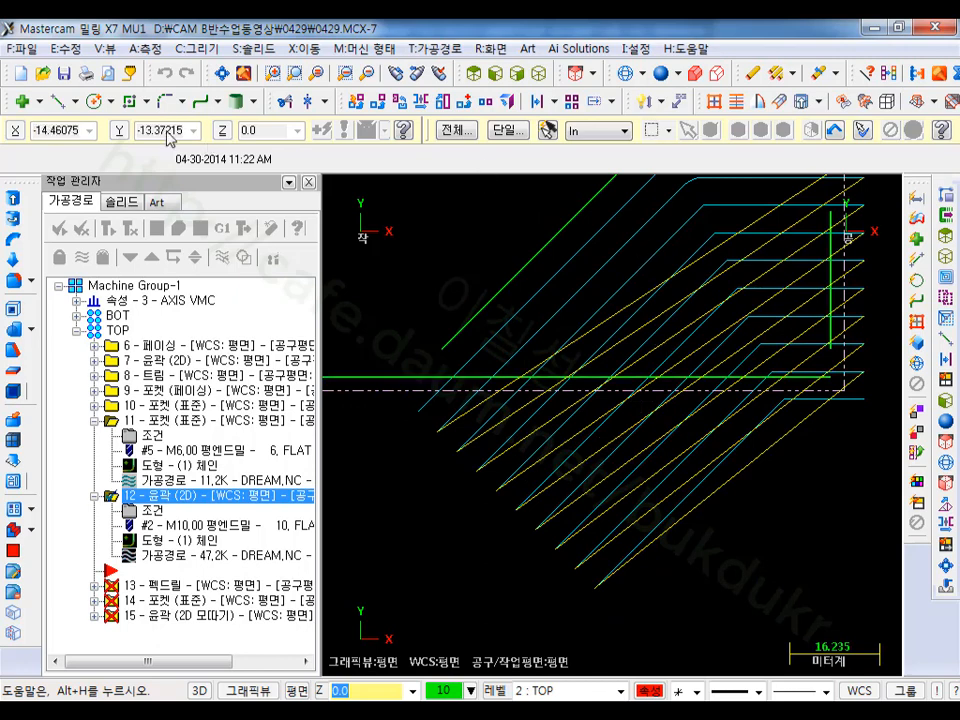
pyautogui.click(539, 106)
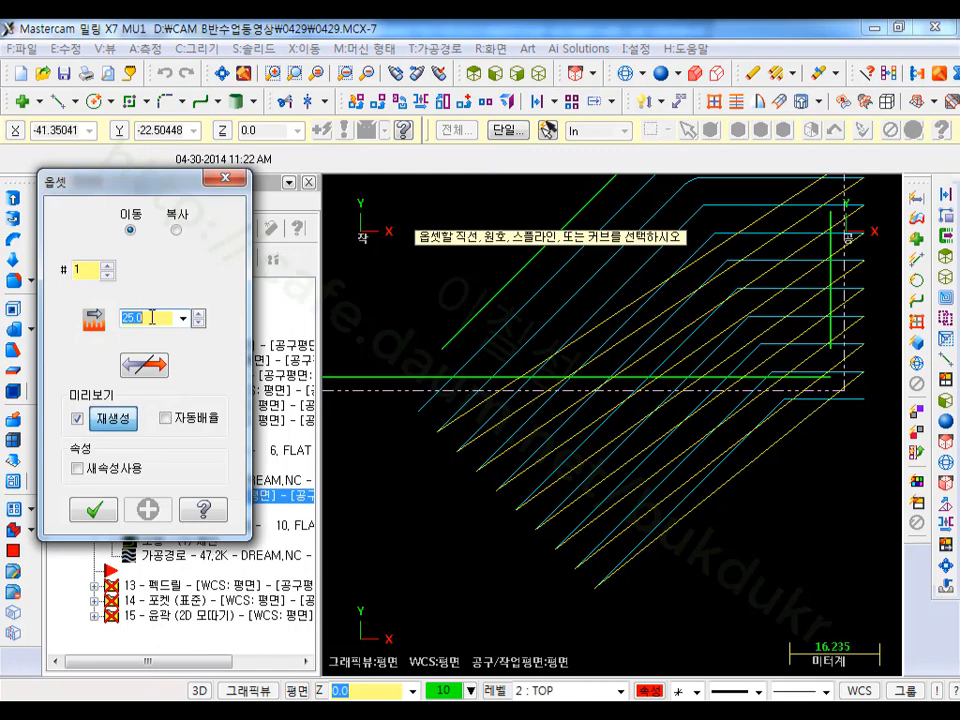
pyautogui.write('6')
pyautogui.click(176, 230)
pyautogui.click(395, 378)
pyautogui.click(385, 447)
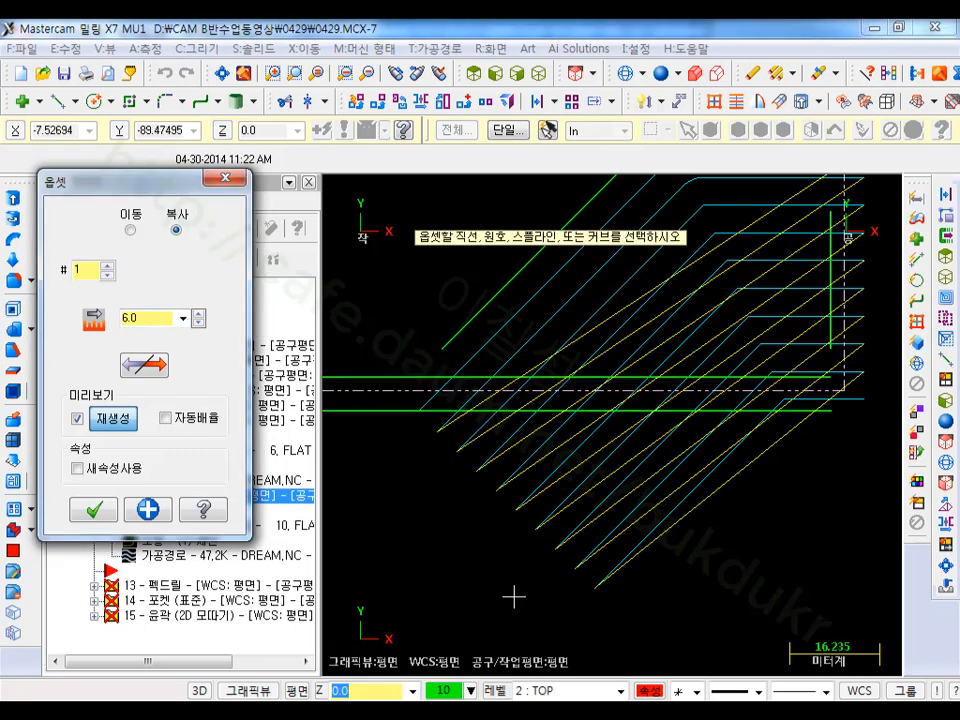
# Step: Accept the 6.0 offset copy and draw connected lines joining its two ends, forming a closed boundary around the toolpaths overhanging below the part
pyautogui.click(94, 511)
pyautogui.scroll(-2, 808, 466)
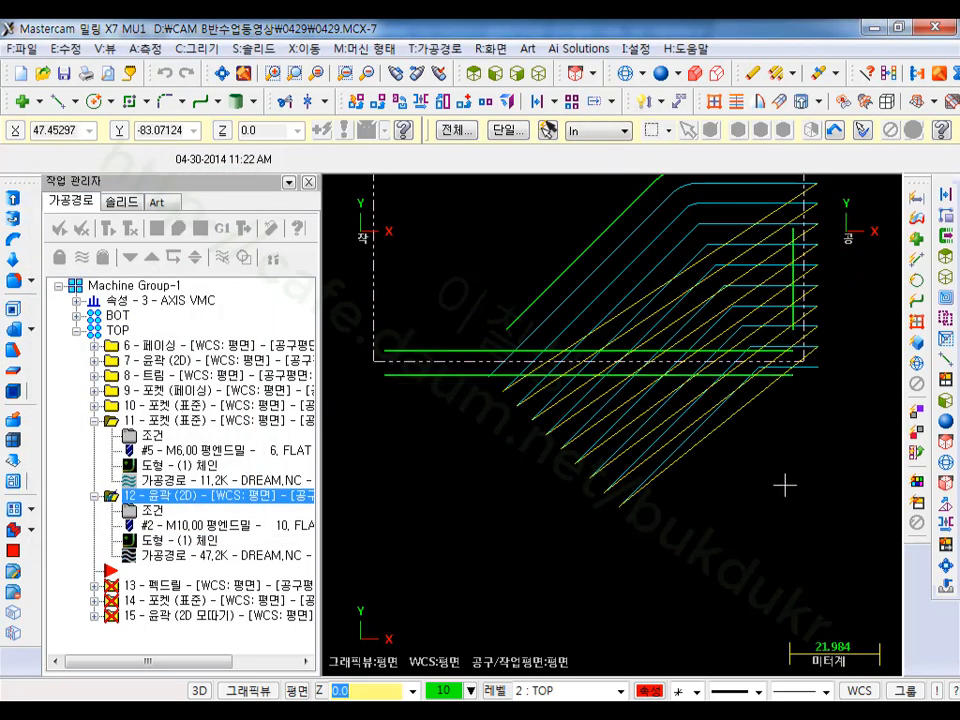
pyautogui.click(60, 101)
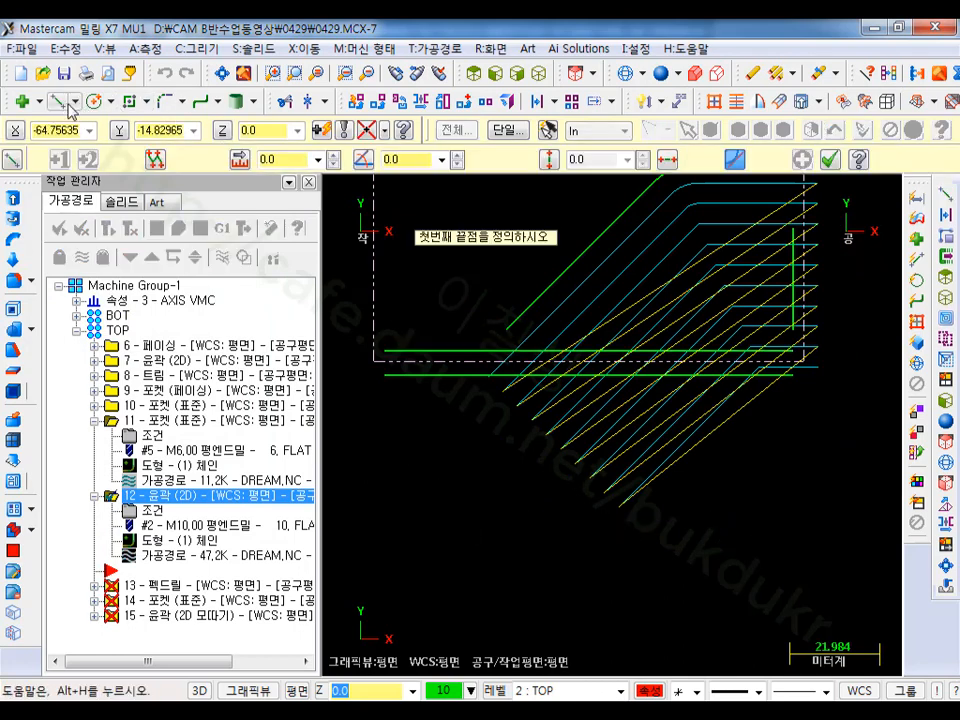
pyautogui.click(388, 376)
pyautogui.click(545, 586)
pyautogui.click(866, 560)
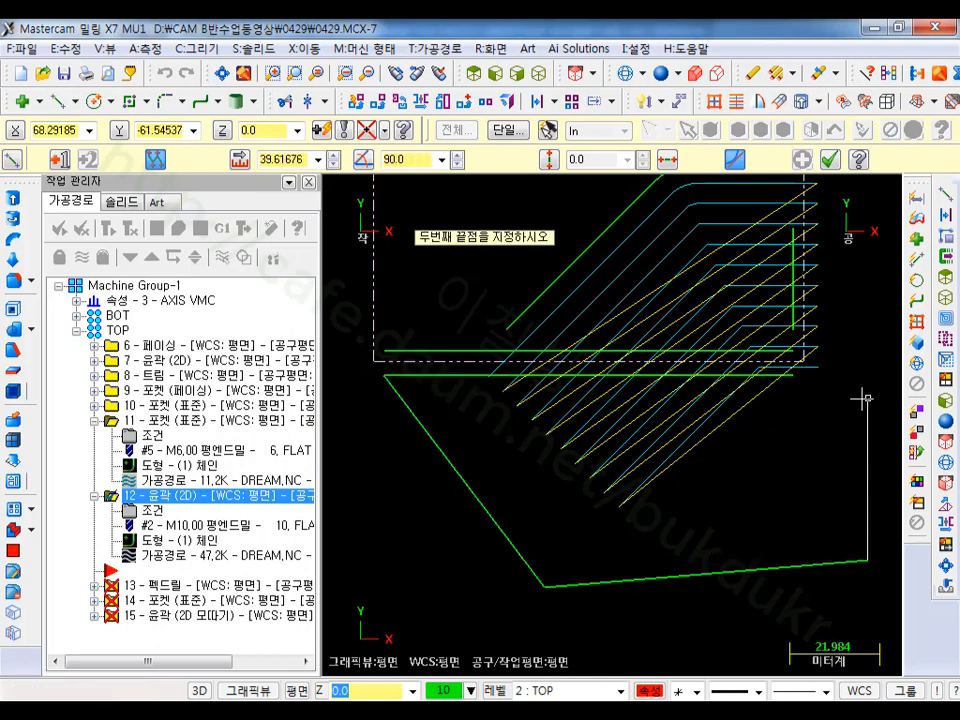
pyautogui.click(866, 396)
pyautogui.click(794, 373)
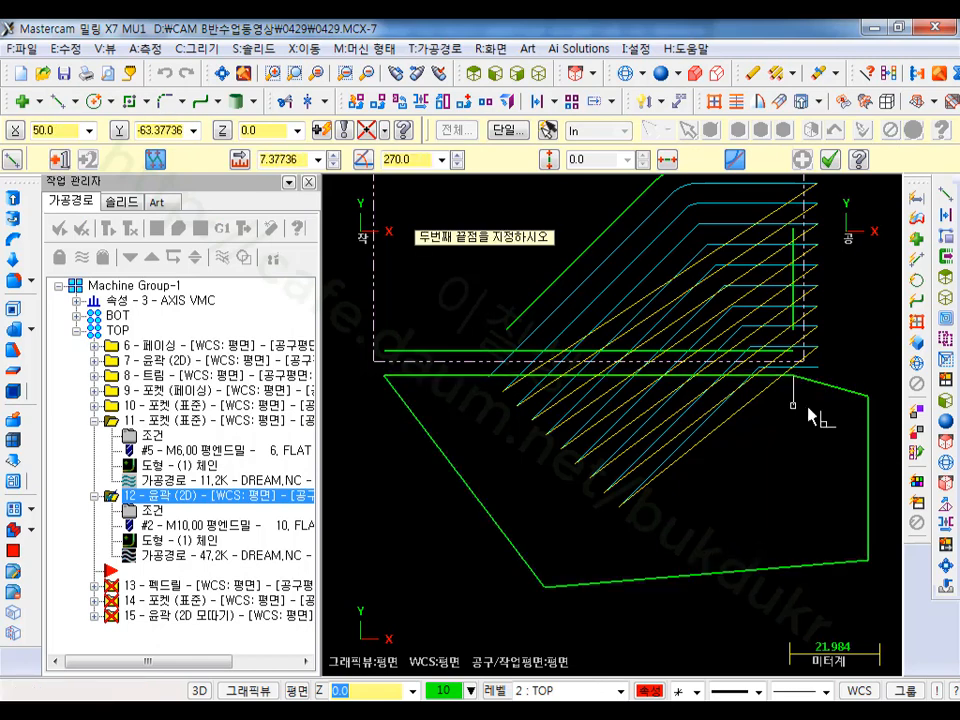
pyautogui.click(833, 163)
pyautogui.scroll(-1, 673, 452)
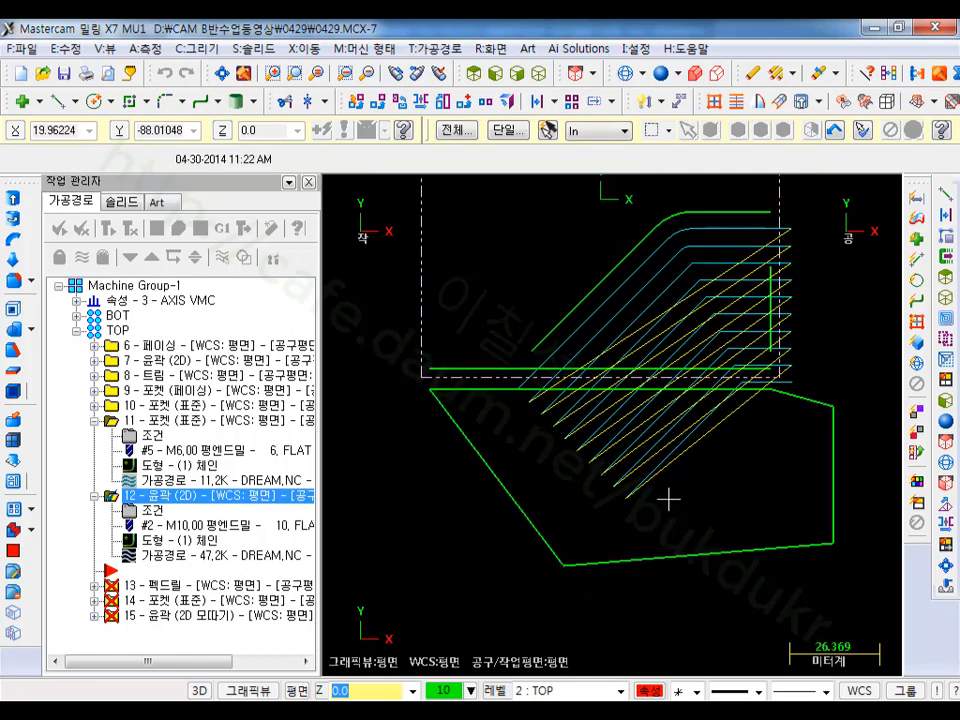
# Step: Add a Trim toolpath to the 윤곽 (2D) operation 12 using the closed boundary, keeping the side toward the part profile
pyautogui.click(94, 421)
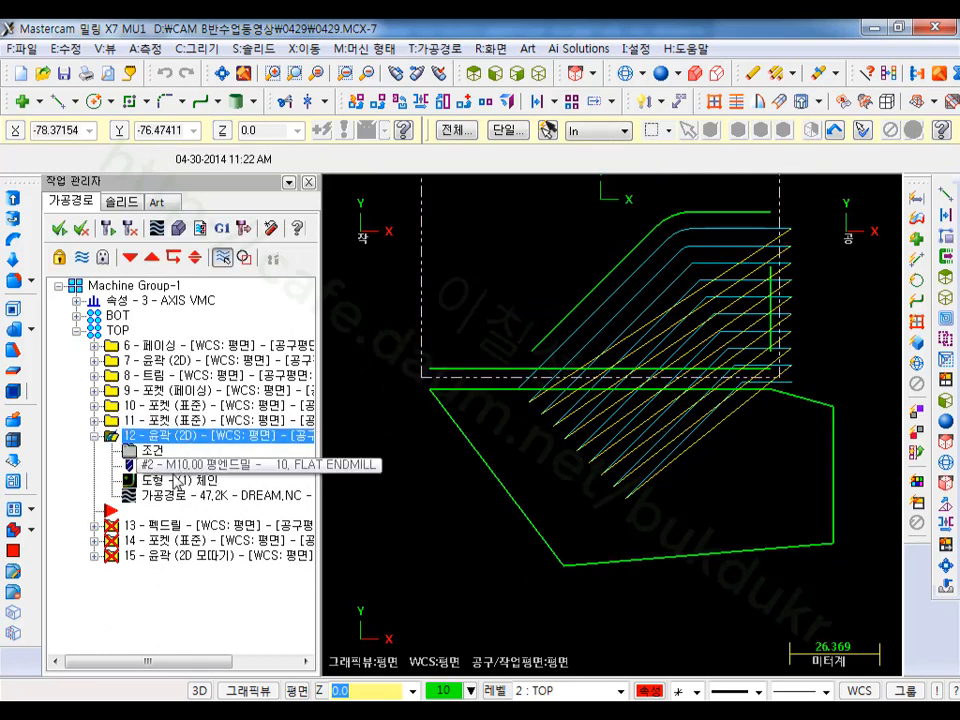
pyautogui.click(435, 48)
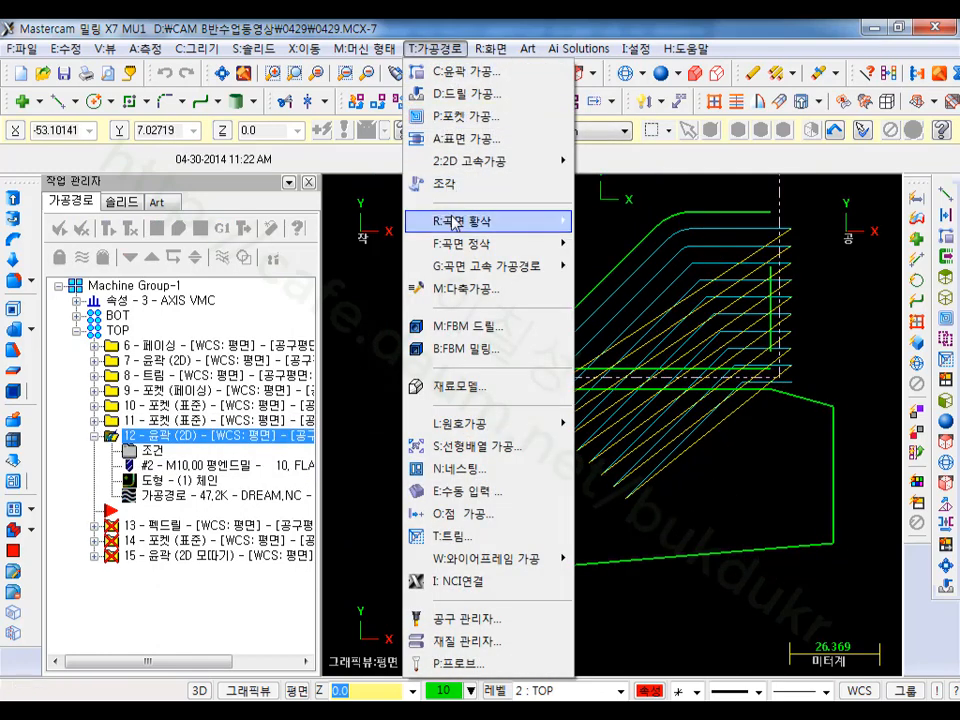
pyautogui.click(456, 538)
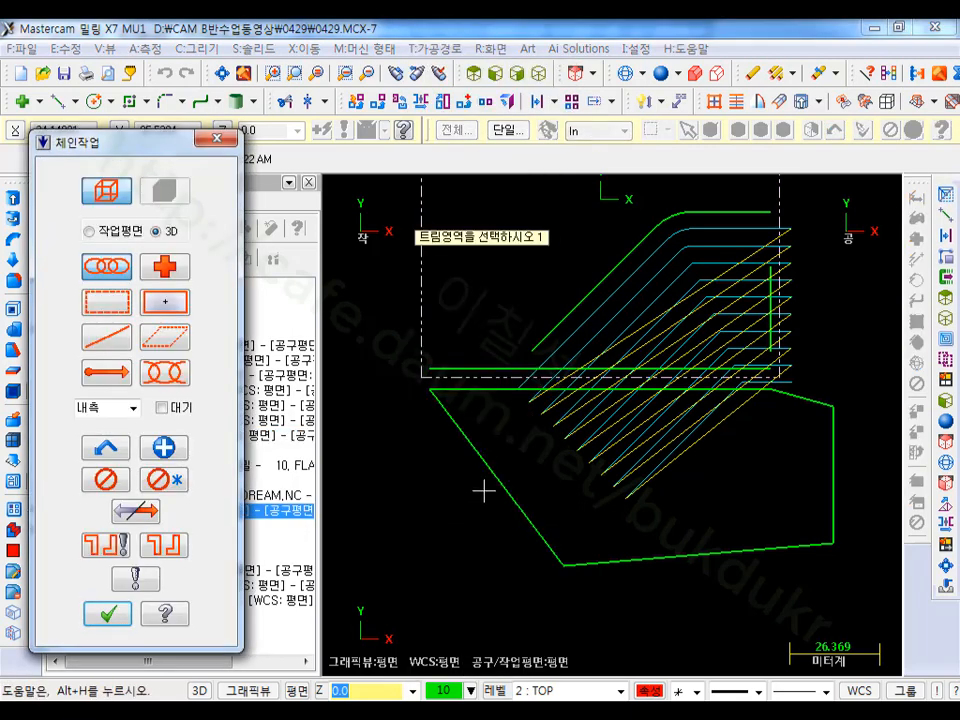
pyautogui.click(497, 483)
pyautogui.click(125, 619)
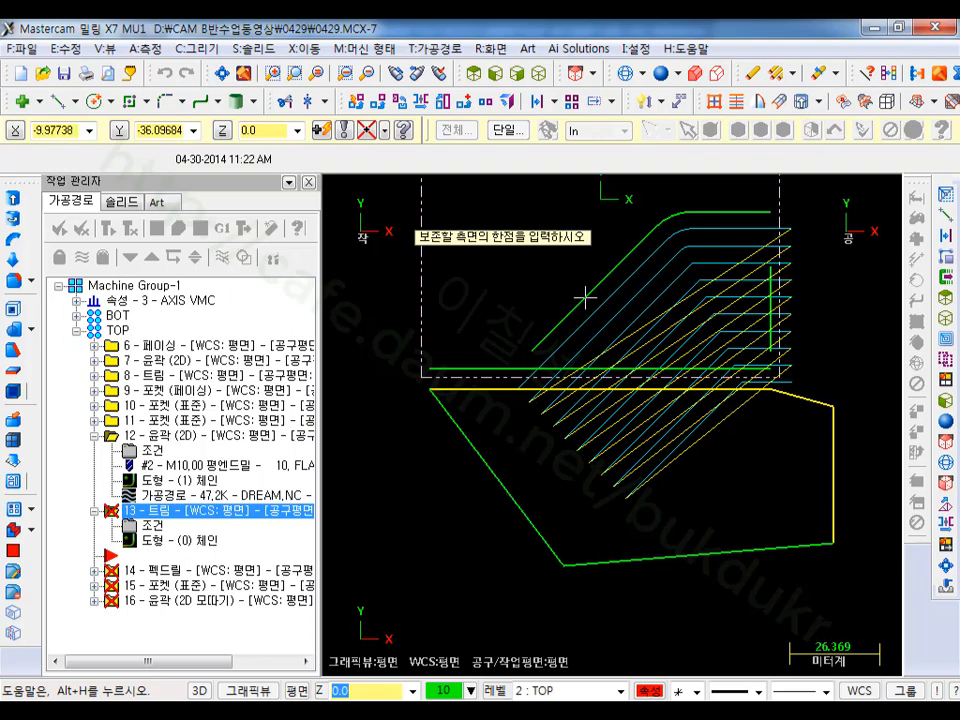
pyautogui.click(673, 218)
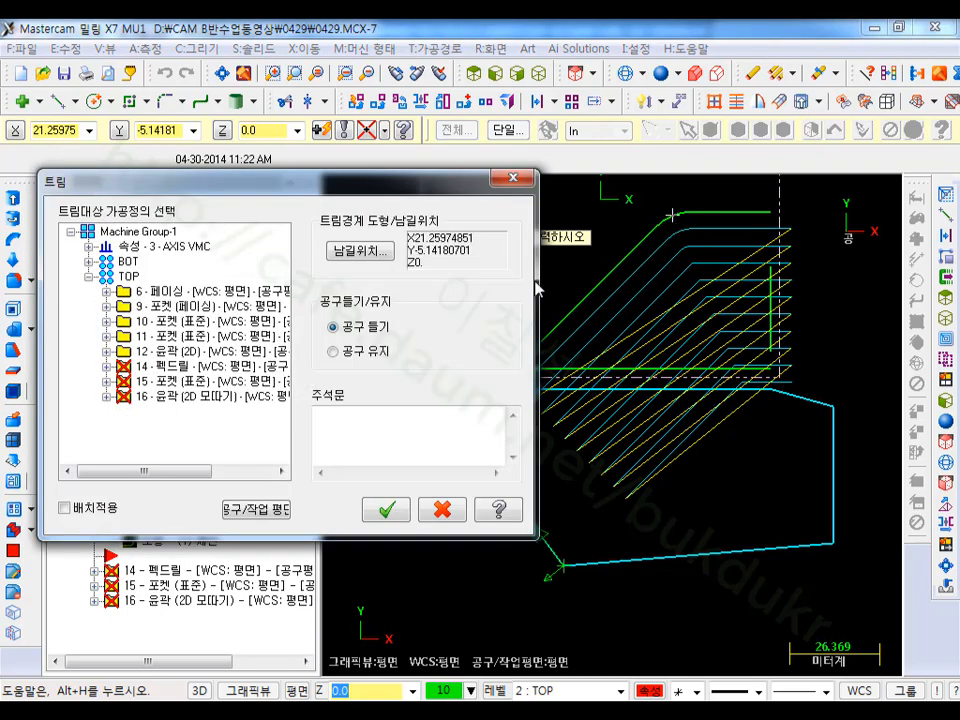
pyautogui.click(168, 352)
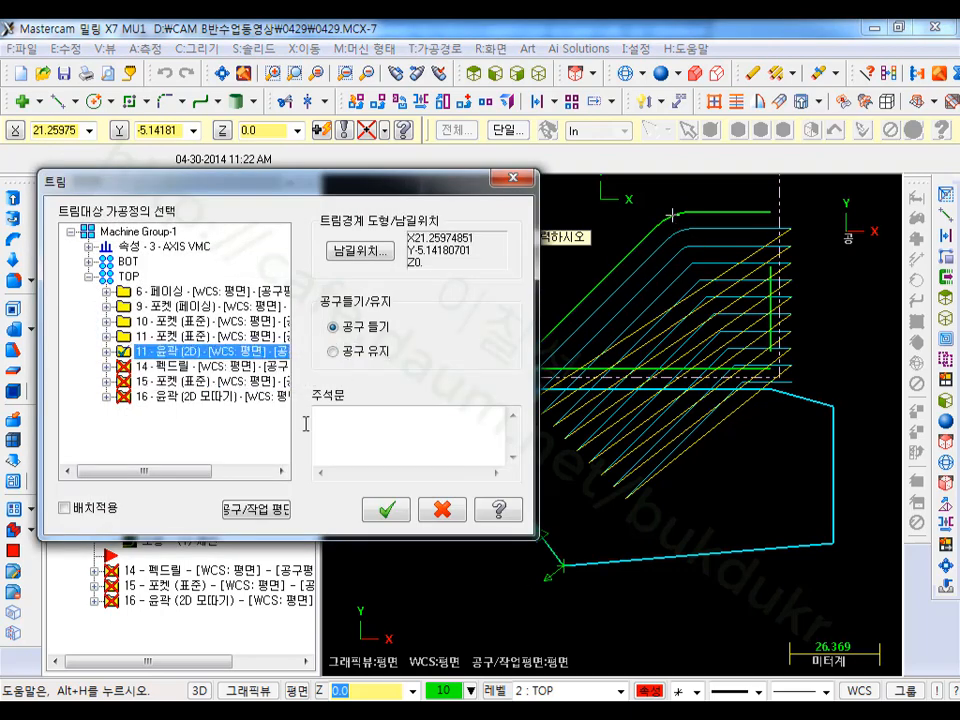
pyautogui.click(385, 510)
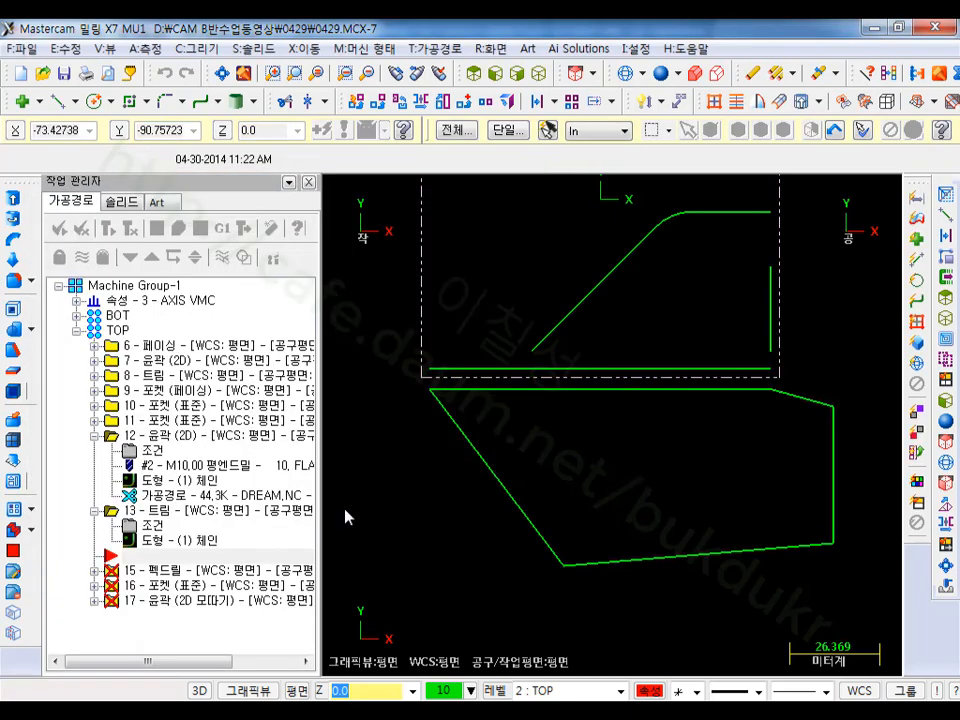
# Step: Display the trimmed 윤곽 (2D) toolpath and blank the closed trim boundary chain
pyautogui.click(200, 436)
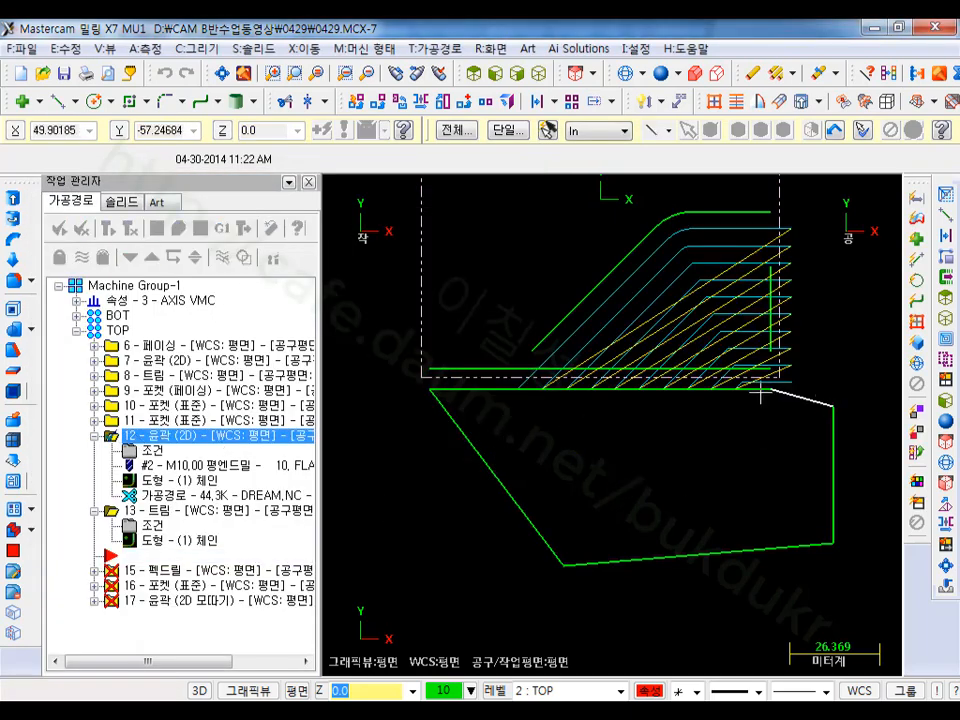
pyautogui.scroll(2, 810, 287)
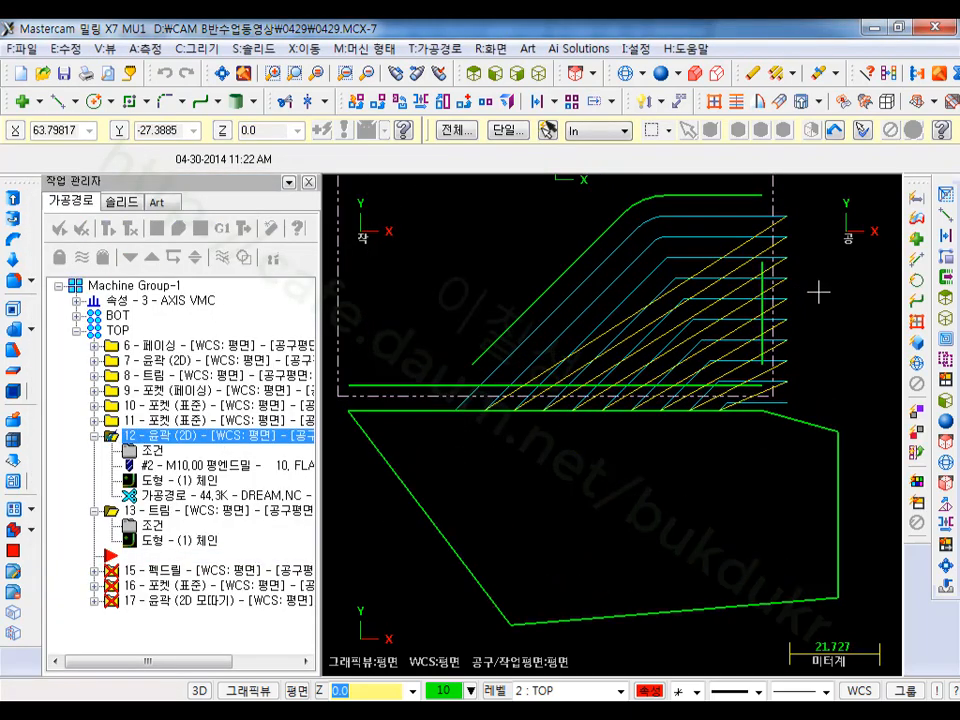
pyautogui.click(825, 432)
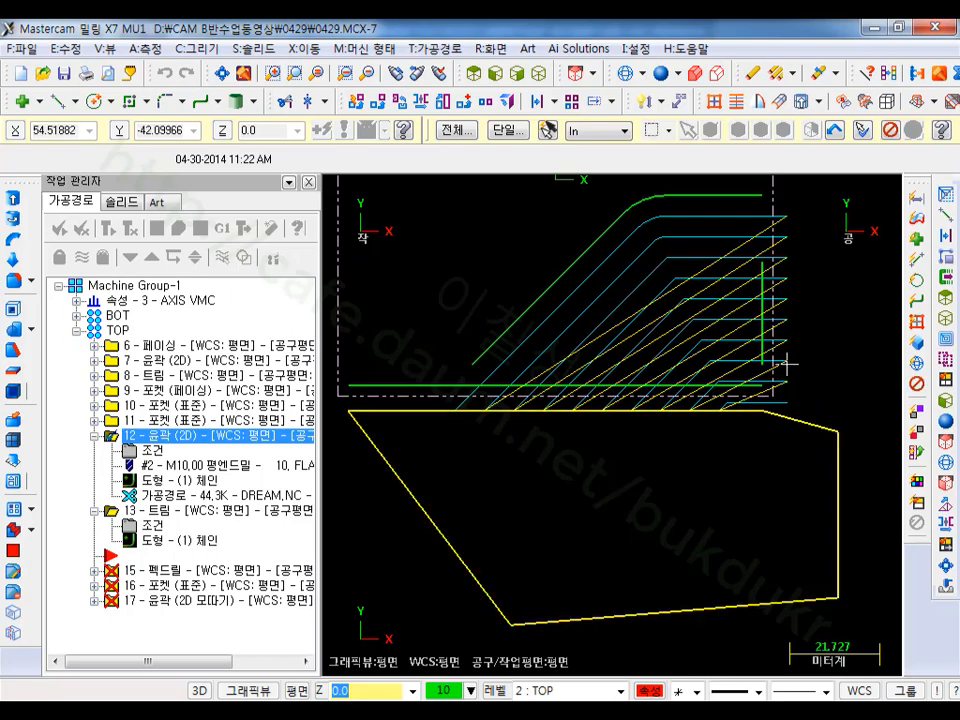
pyautogui.click(482, 50)
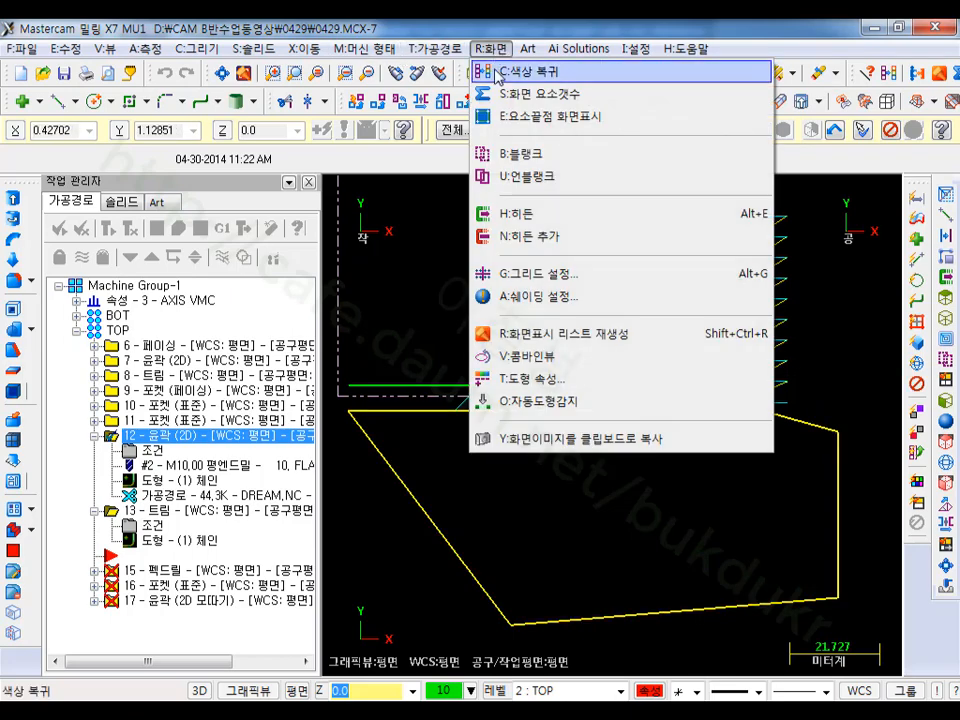
pyautogui.click(530, 152)
pyautogui.scroll(1, 688, 285)
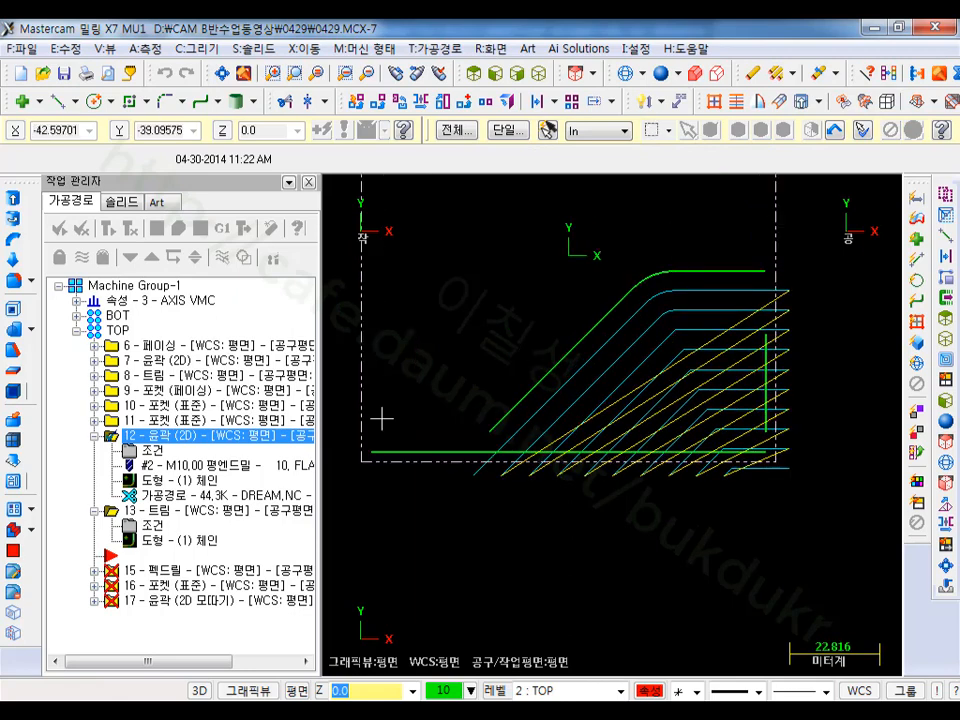
# Step: Backplot the trimmed 윤곽 (2D) toolpath from start to end
pyautogui.click(174, 229)
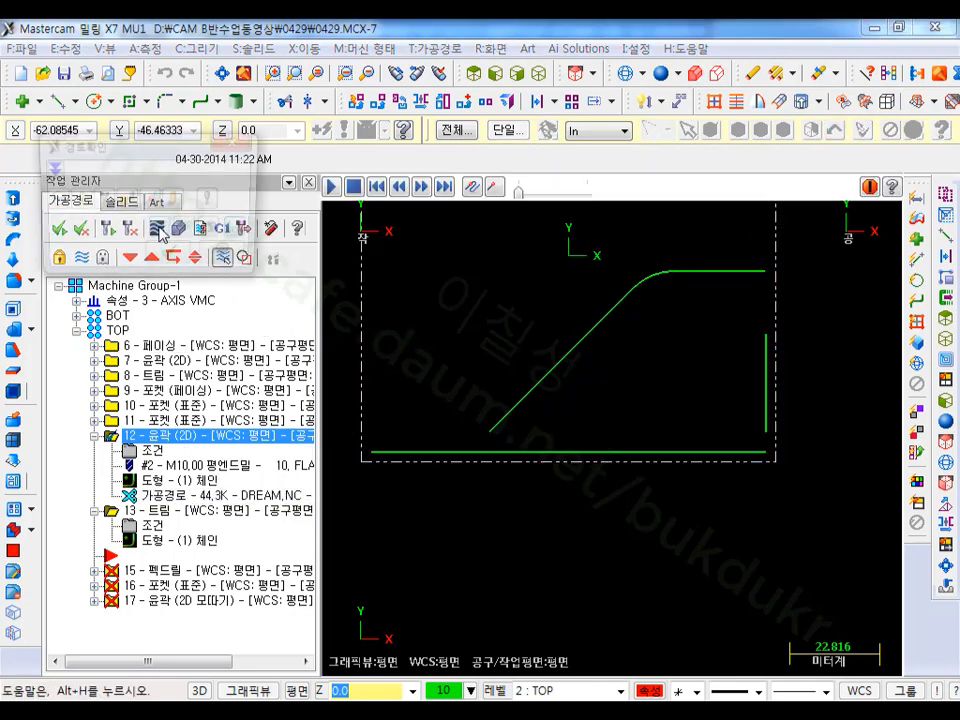
pyautogui.click(331, 190)
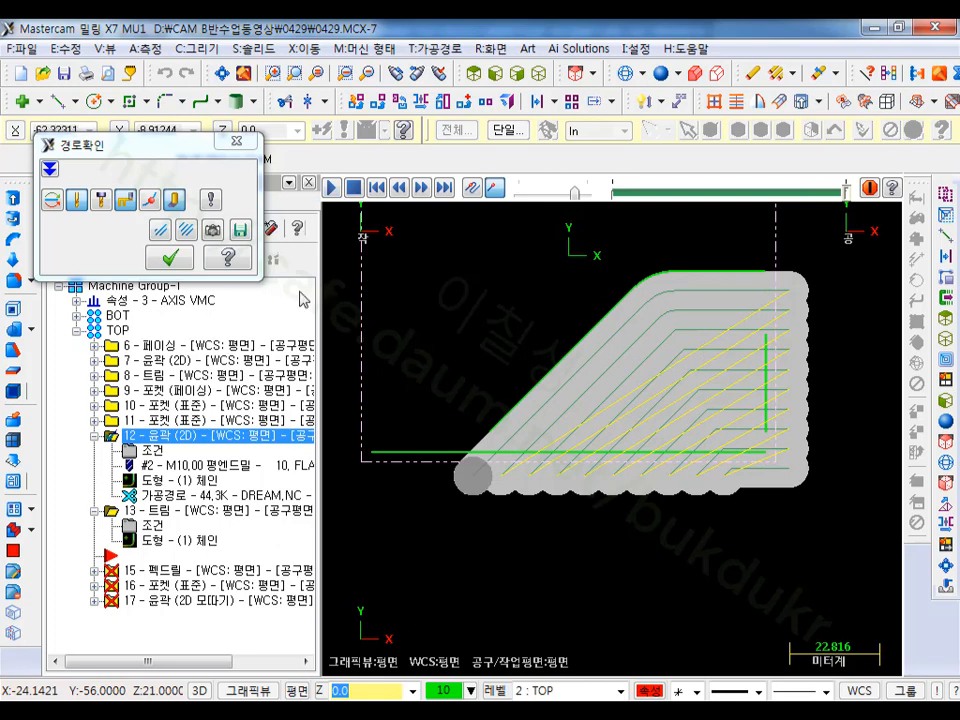
pyautogui.click(172, 259)
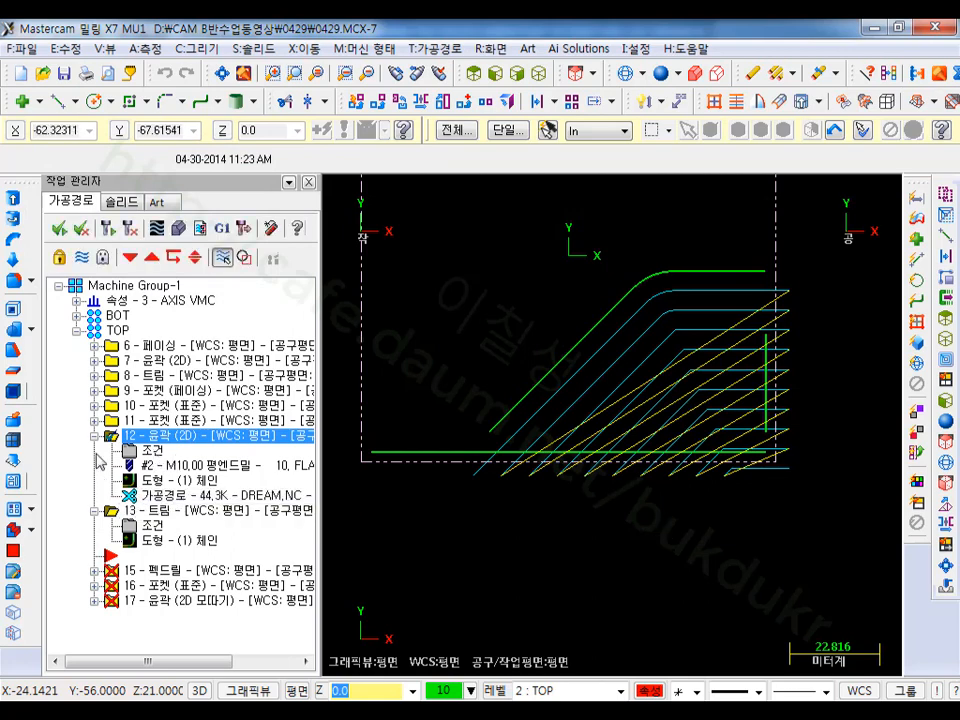
# Step: Verify the trimmed 윤곽 (2D) operation on the stock in Mastercam Simulator, using an isometric view
pyautogui.click(94, 438)
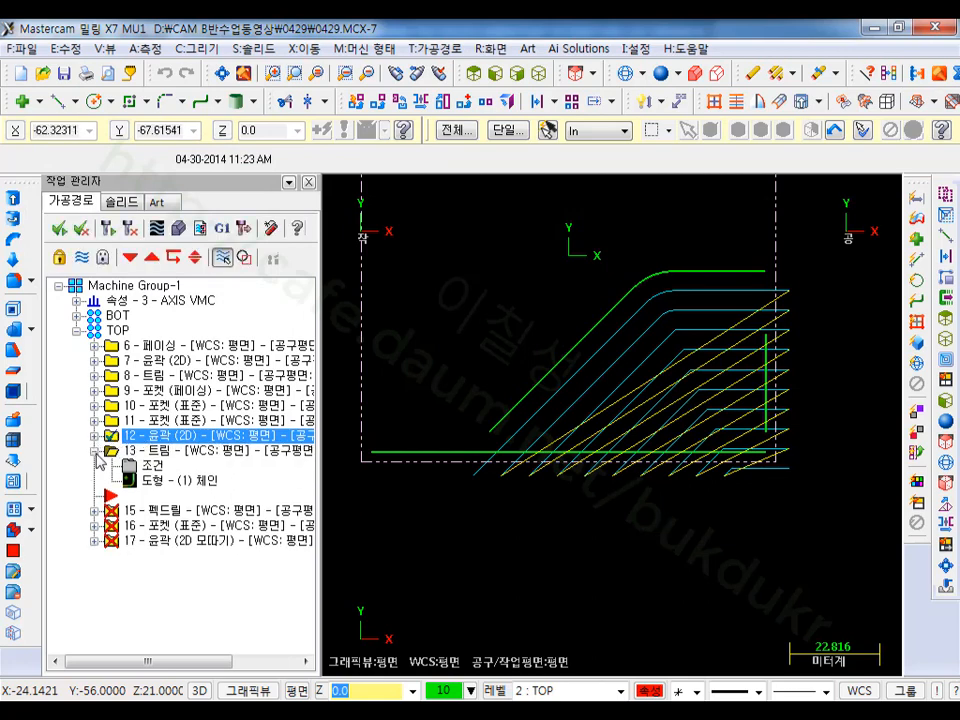
pyautogui.click(178, 229)
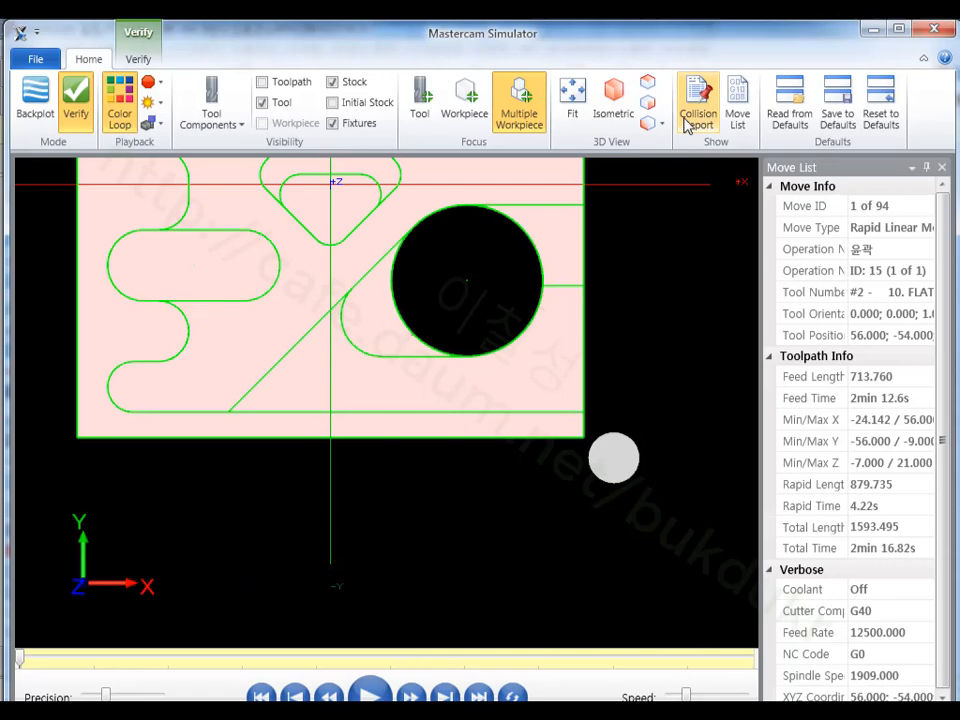
pyautogui.click(618, 96)
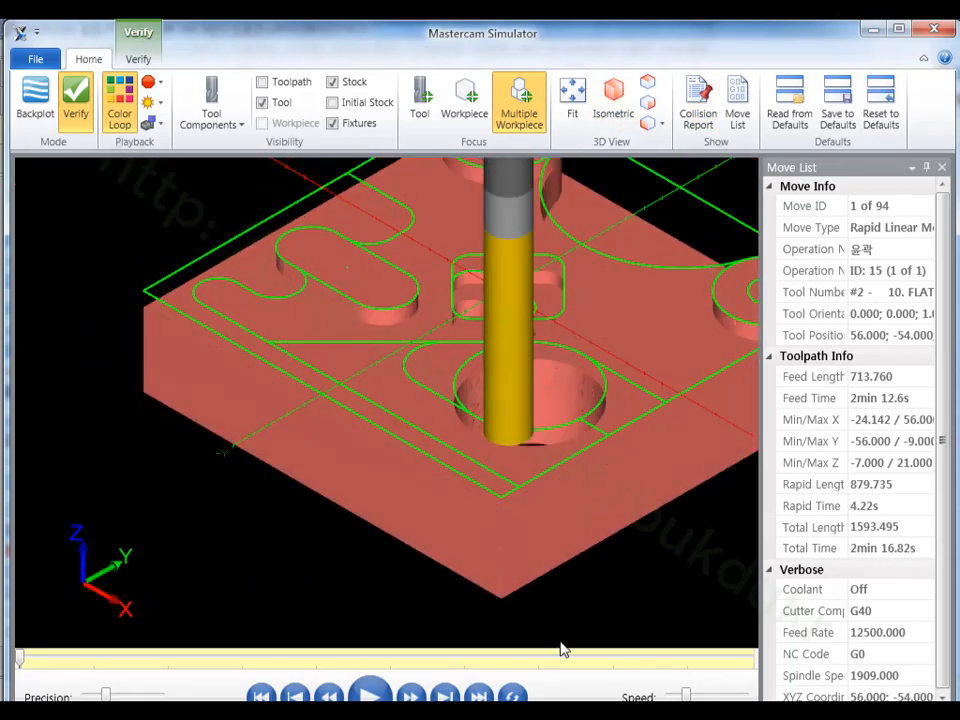
pyautogui.click(370, 694)
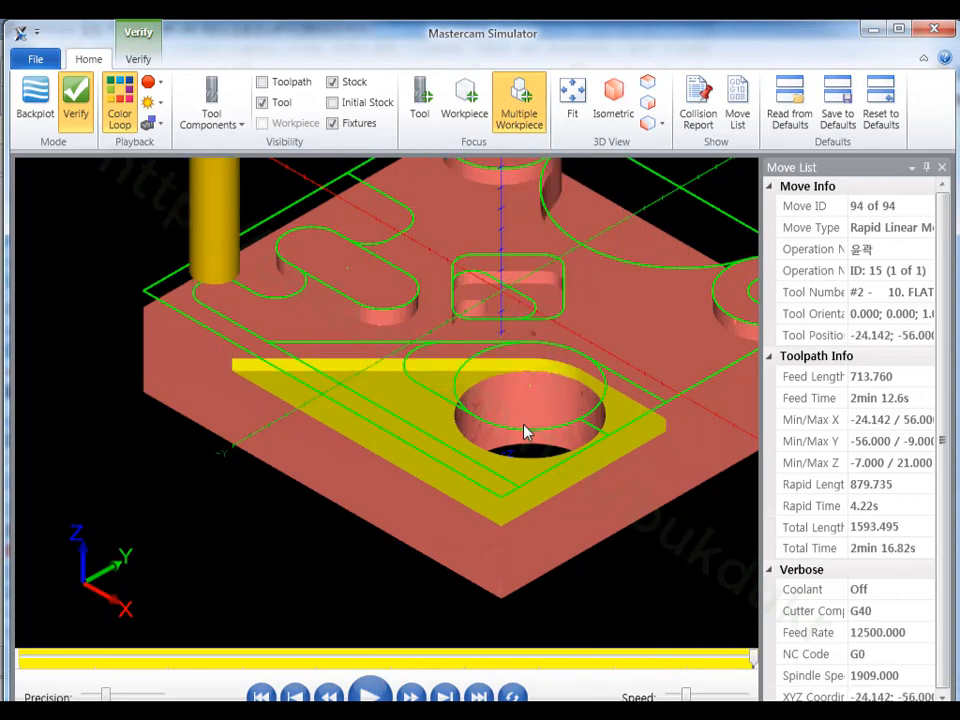
# Step: Examine the machined step around the large hole from several angles and close the simulator
pyautogui.moveTo(506, 407); pyautogui.dragTo(493, 386, button='middle')
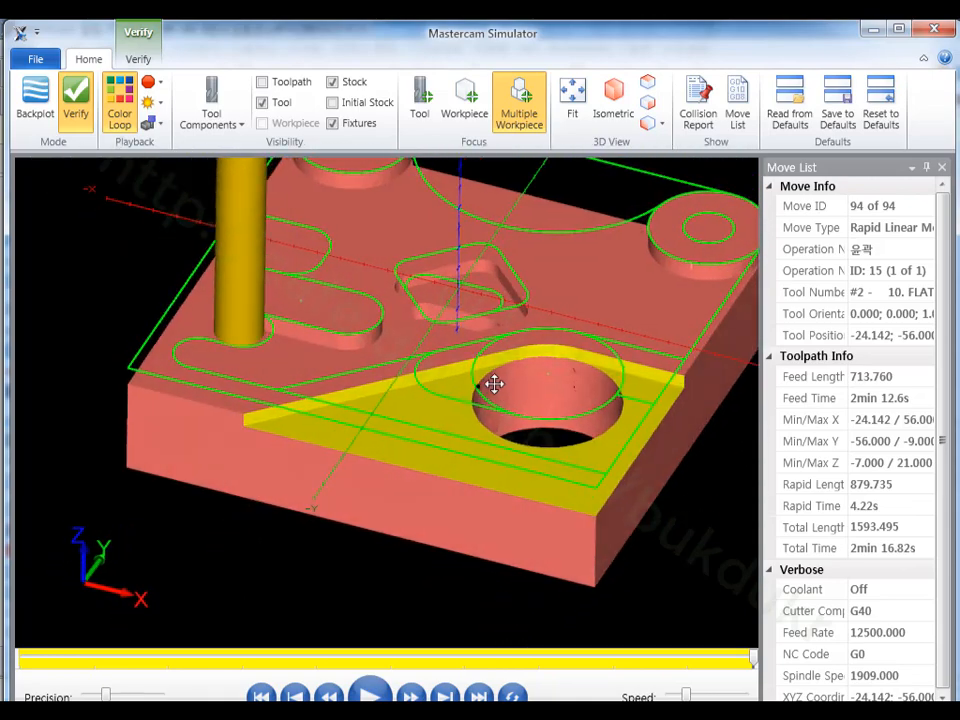
pyautogui.press('alt')
pyautogui.scroll(3, 596, 328)
pyautogui.scroll(-2, 596, 328)
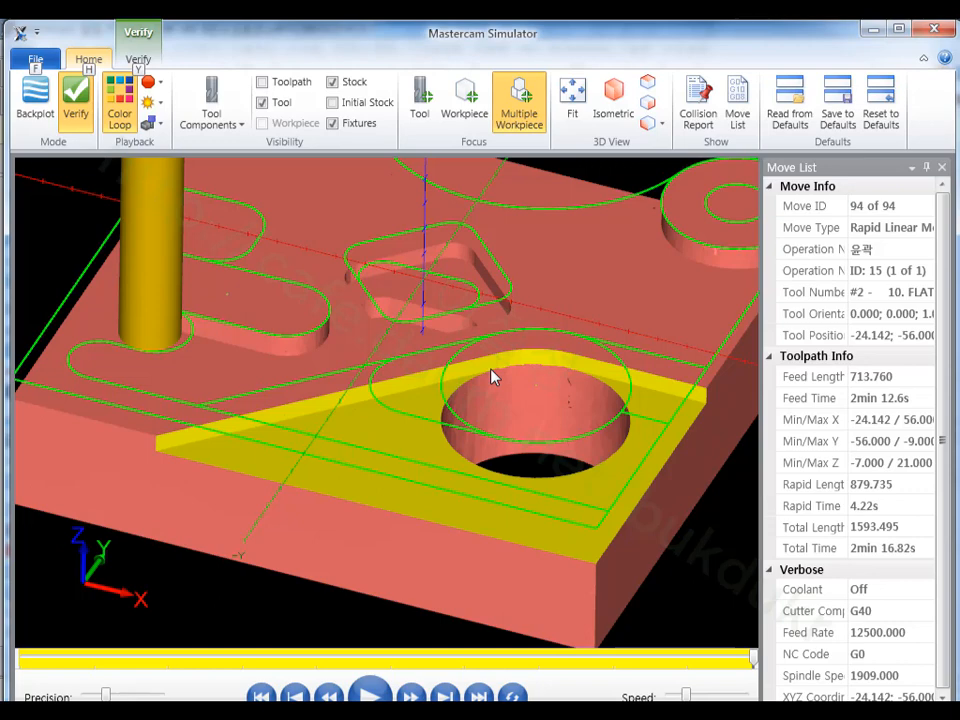
pyautogui.scroll(-2, 593, 420)
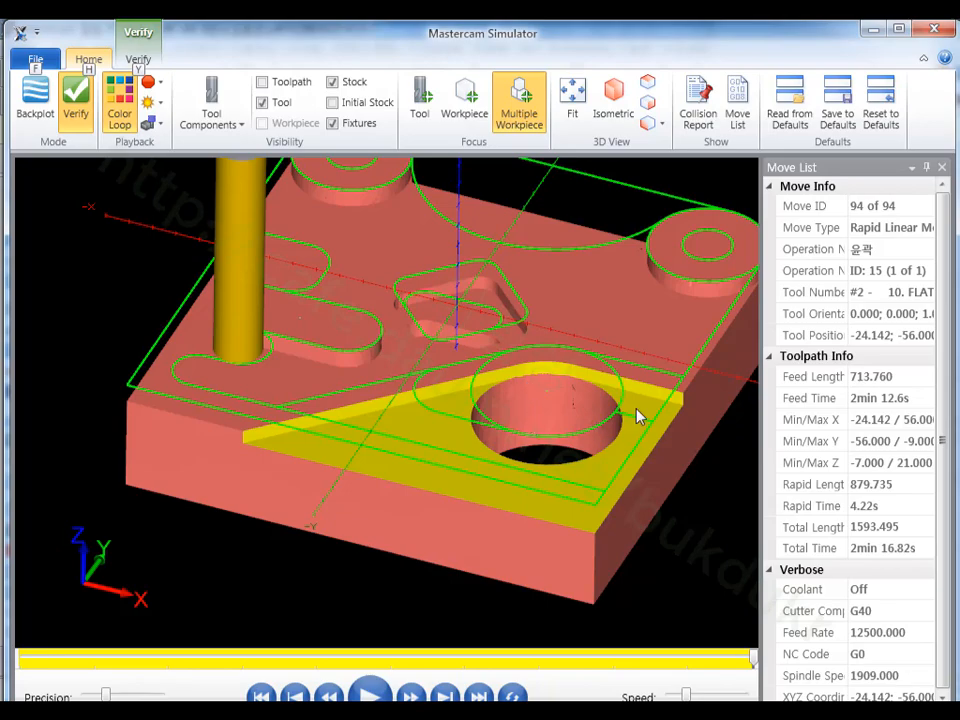
pyautogui.moveTo(613, 405); pyautogui.dragTo(657, 374, button='middle')
pyautogui.press('alt')
pyautogui.scroll(5, 696, 446)
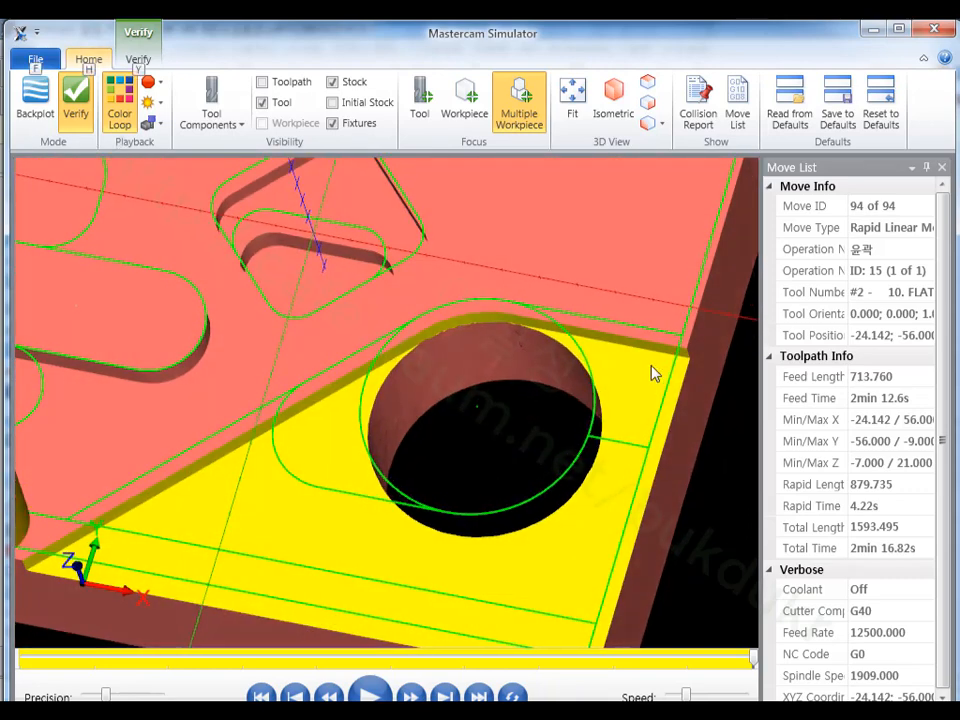
pyautogui.hotkey('alt', 'F4')
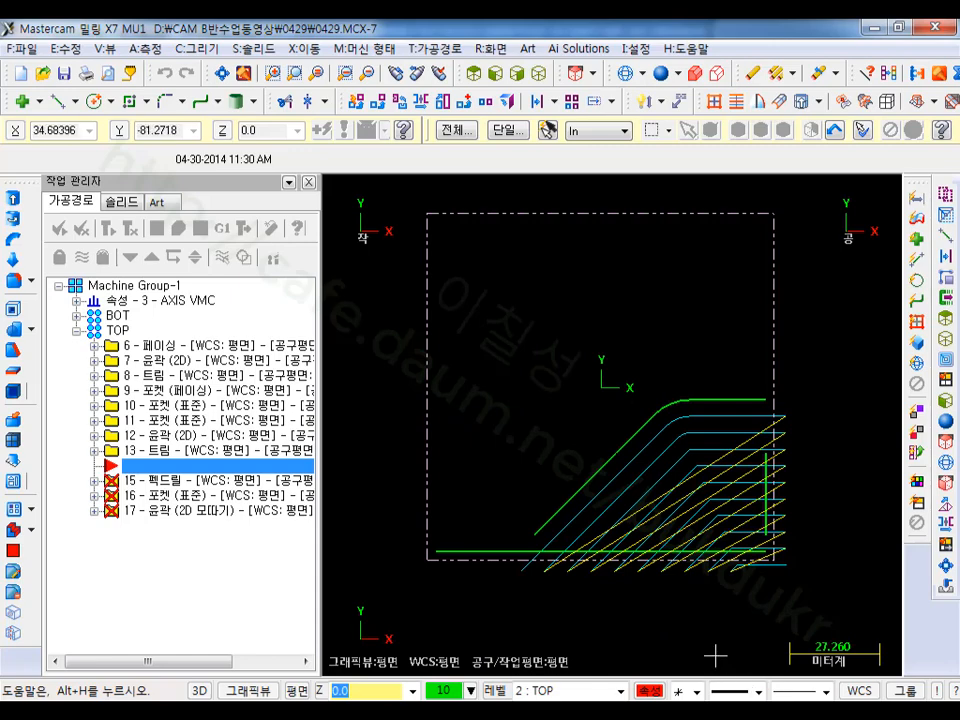
# Step: Restore the hidden geometry and isolate the open rounded pocket chain around the large circle with Hide
pyautogui.scroll(1, 761, 521)
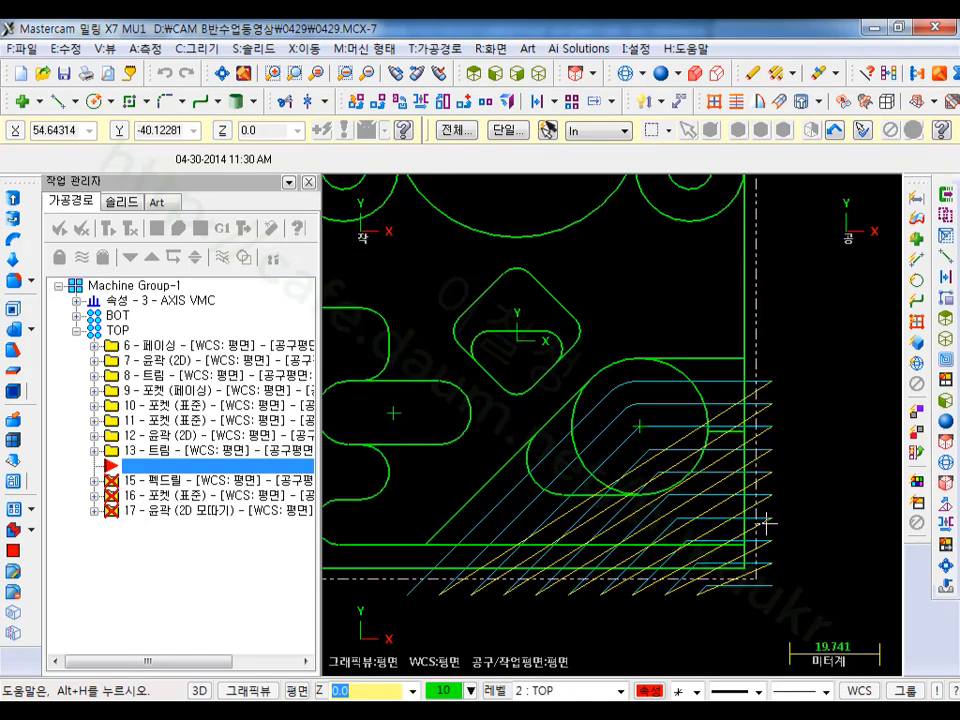
pyautogui.scroll(2, 639, 422)
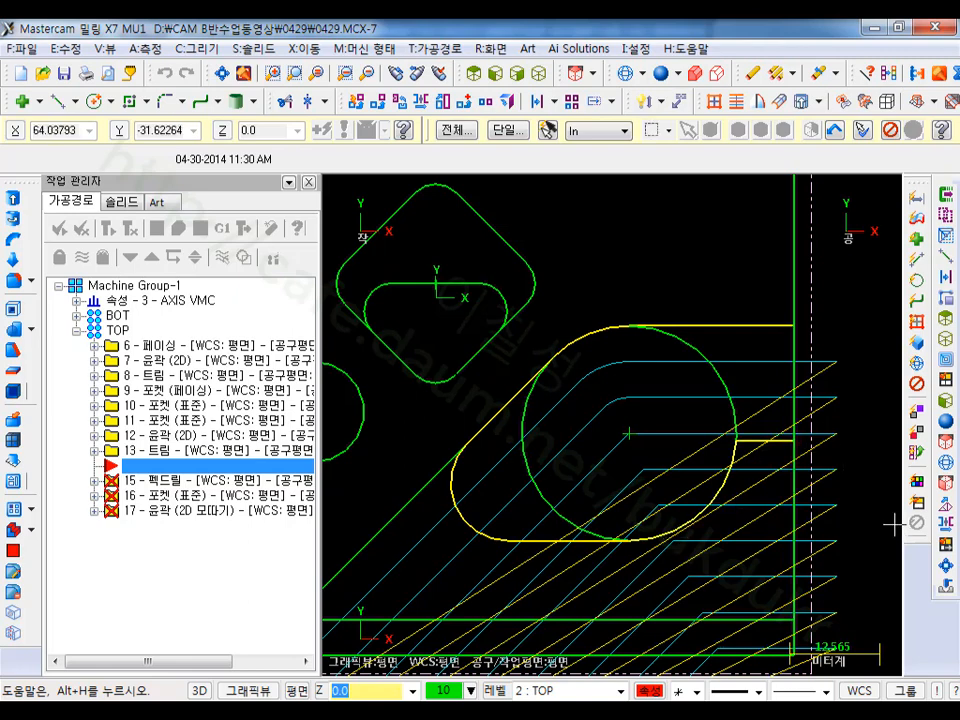
pyautogui.press('Return')
pyautogui.scroll(-2, 612, 325)
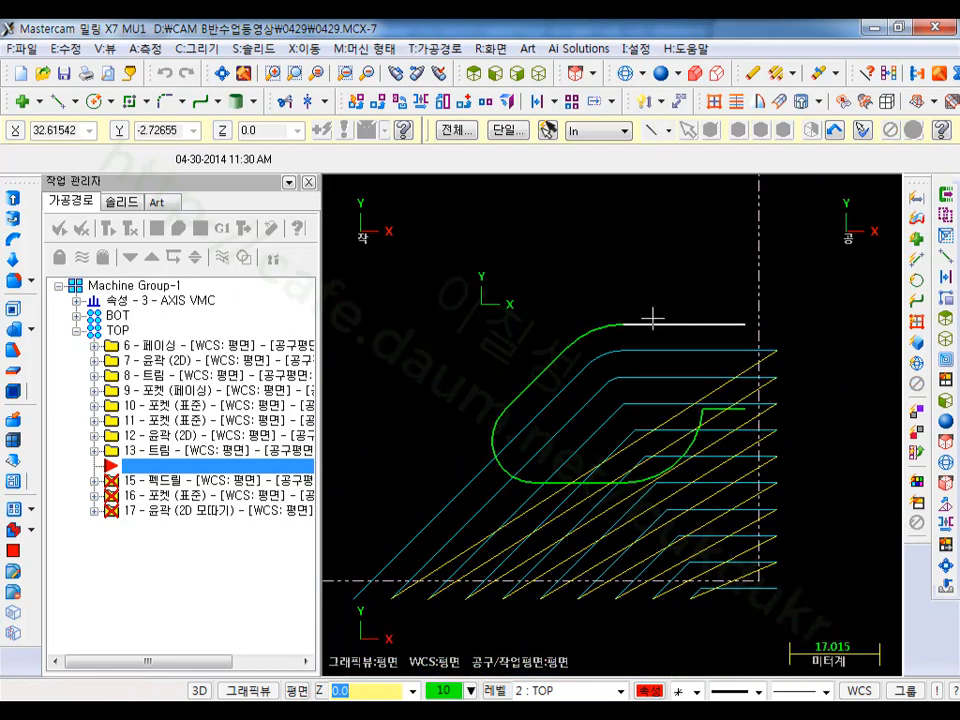
# Step: Select all operations in the TOP group and turn off their toolpath display
pyautogui.click(82, 257)
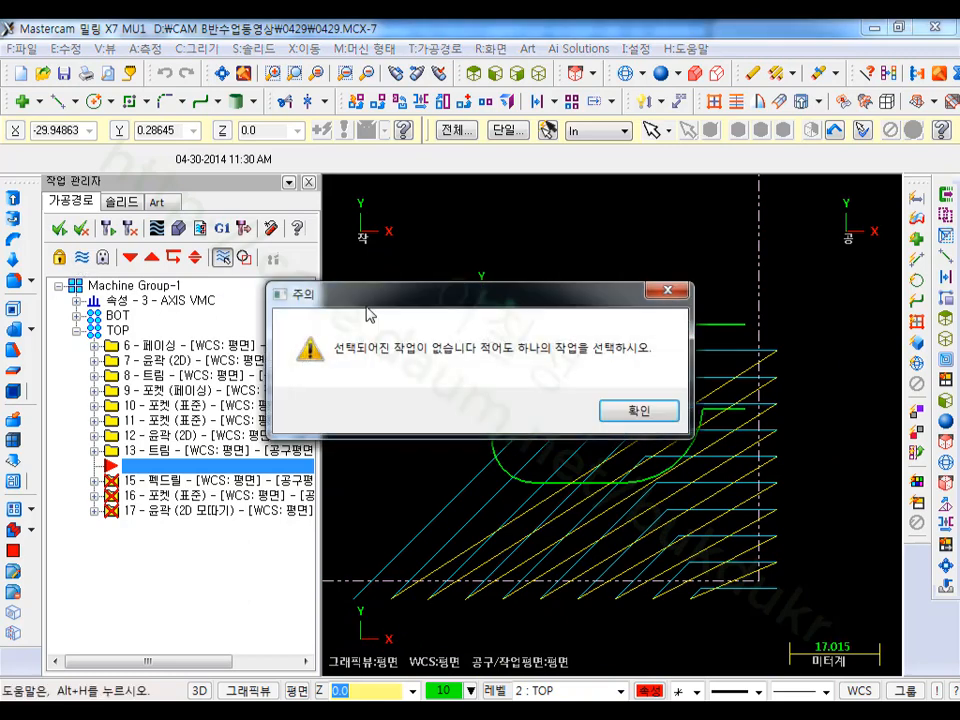
pyautogui.click(617, 413)
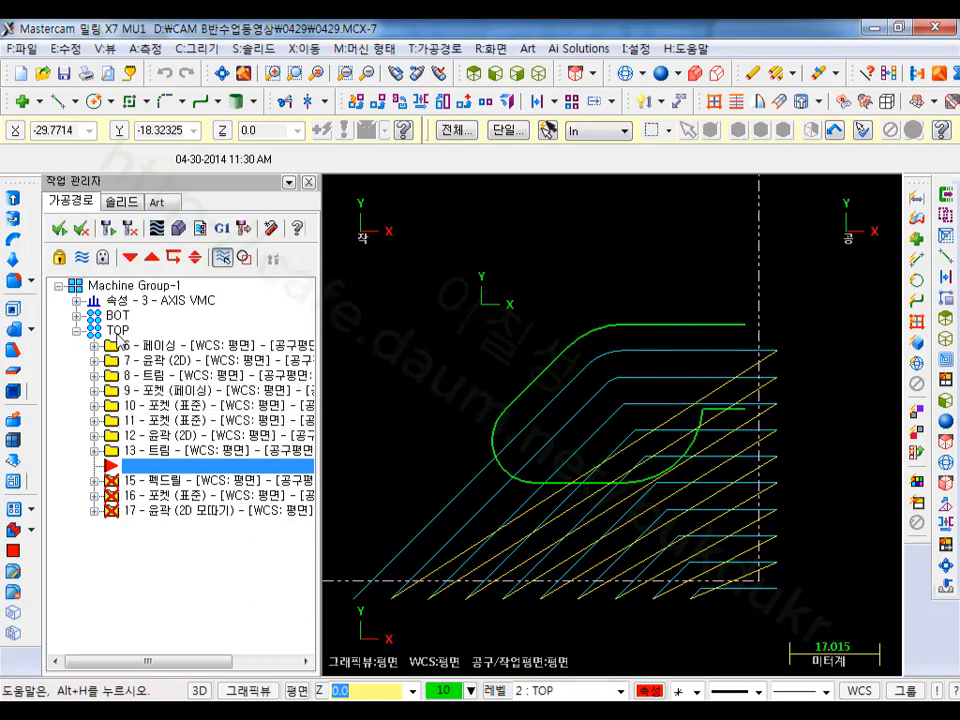
pyautogui.click(92, 284)
pyautogui.click(84, 259)
pyautogui.scroll(4, 708, 345)
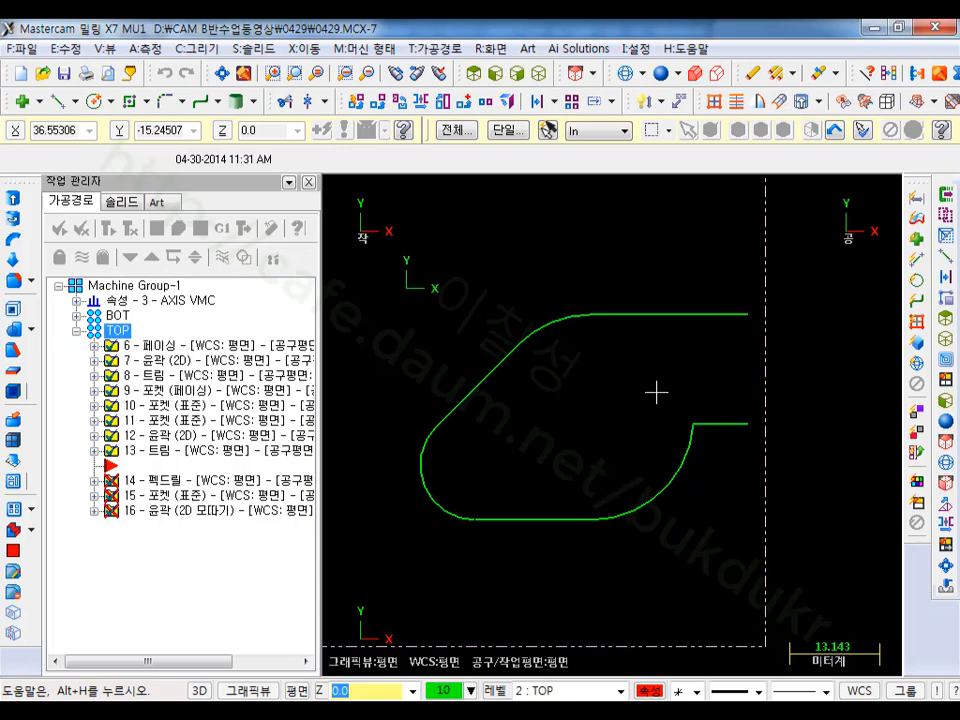
# Step: Measure the distance between the two open ends of the rounded pocket chain
pyautogui.scroll(2, 557, 404)
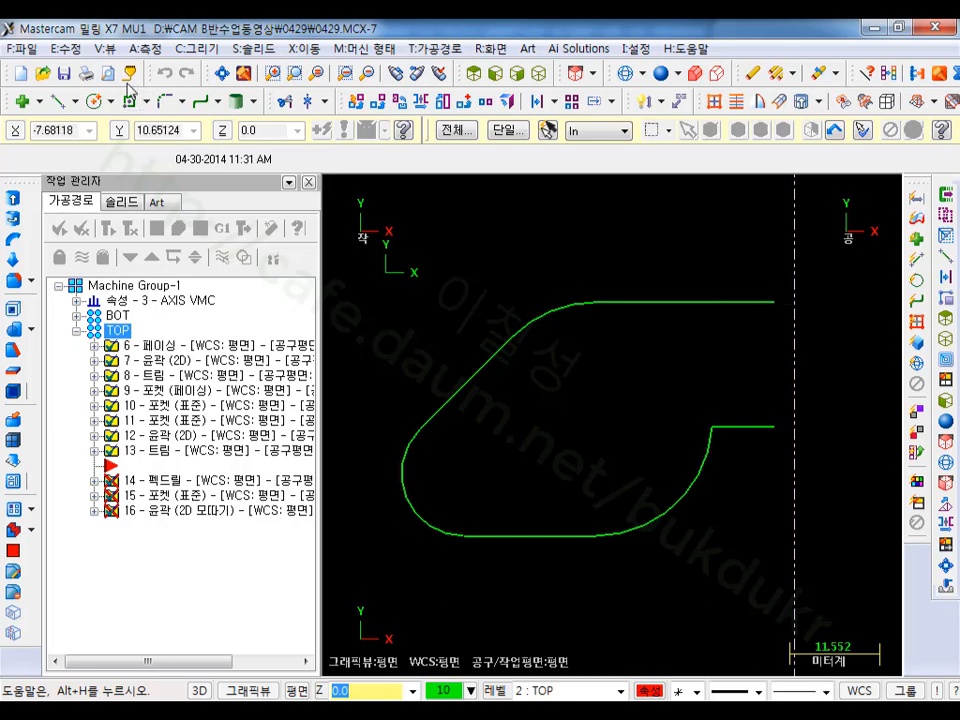
pyautogui.click(145, 48)
pyautogui.click(183, 119)
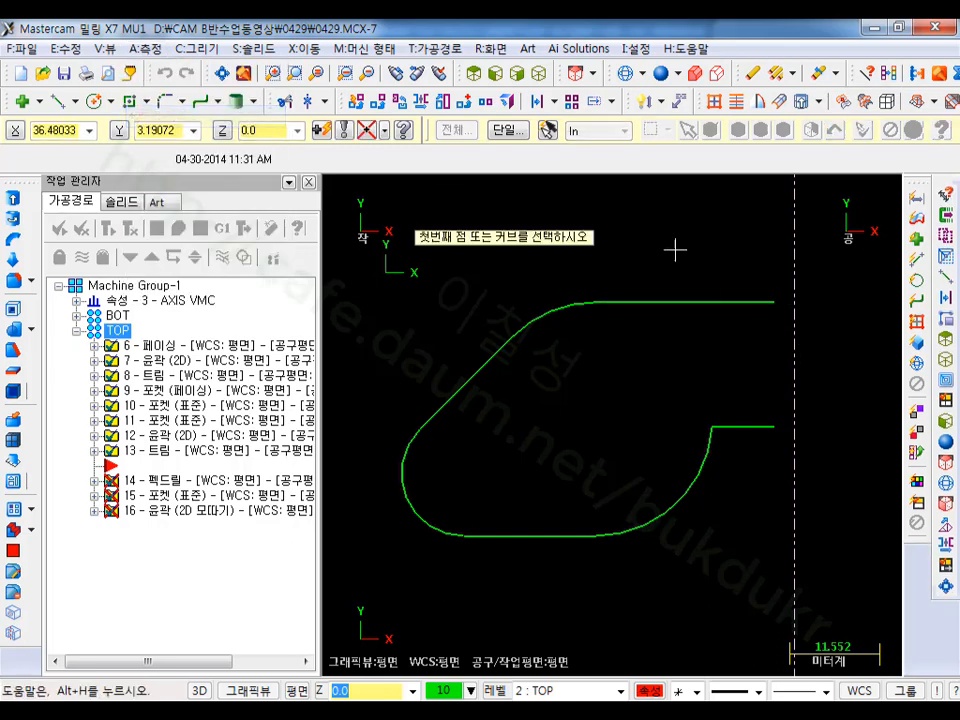
pyautogui.click(774, 301)
pyautogui.click(774, 428)
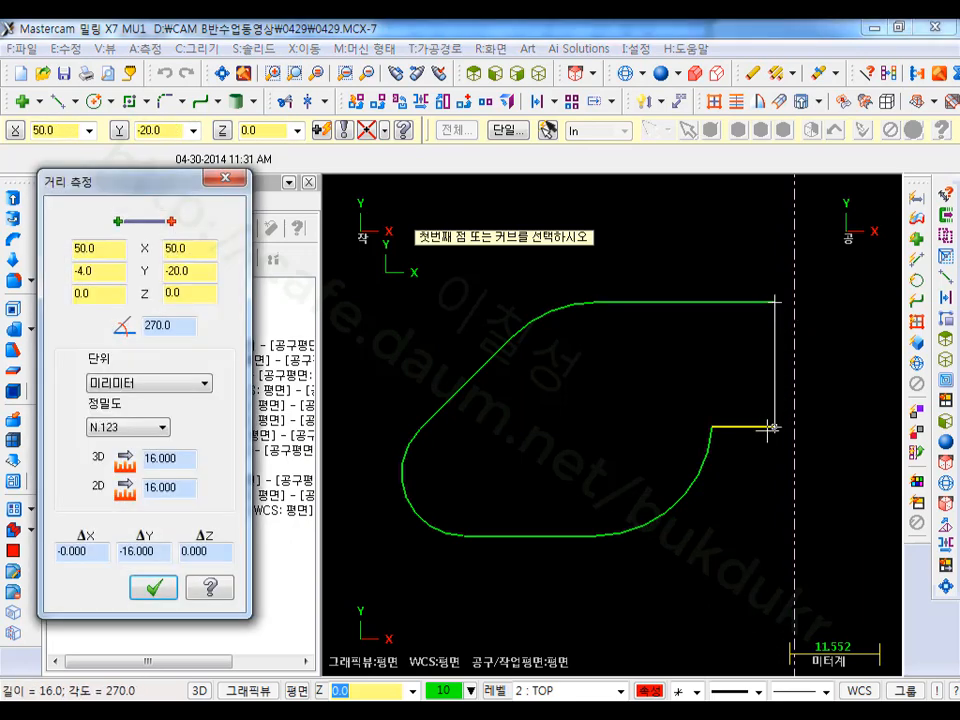
pyautogui.press('Escape')
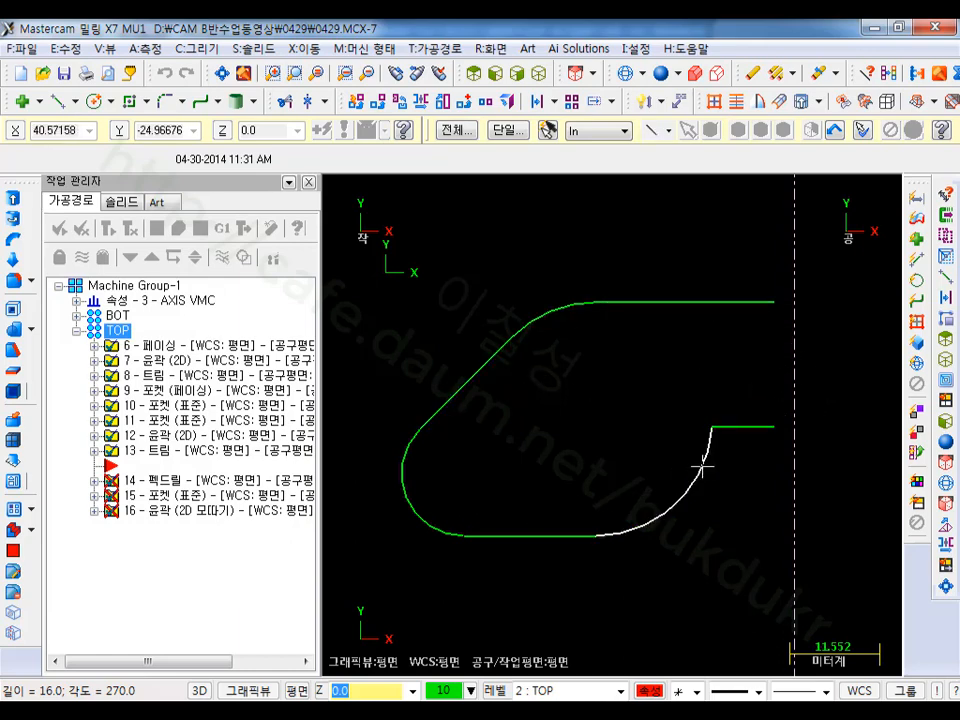
# Step: Create a 윤곽 toolpath along the open pocket chain, starting at its upper open end, with the 10 mm flat endmill
pyautogui.scroll(-5, 630, 362)
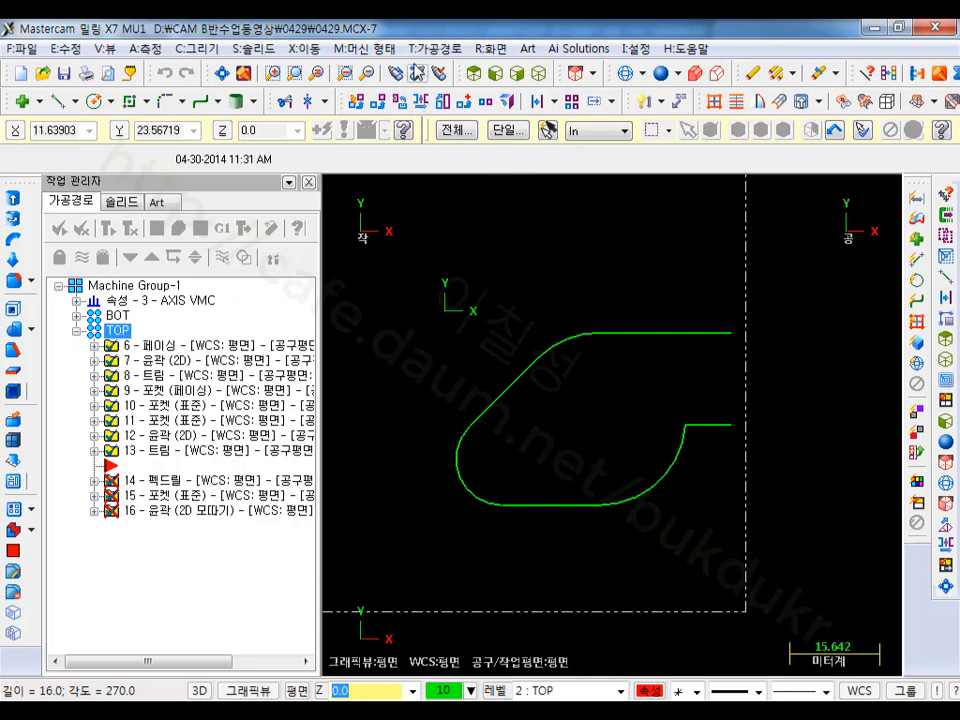
pyautogui.click(440, 48)
pyautogui.click(449, 72)
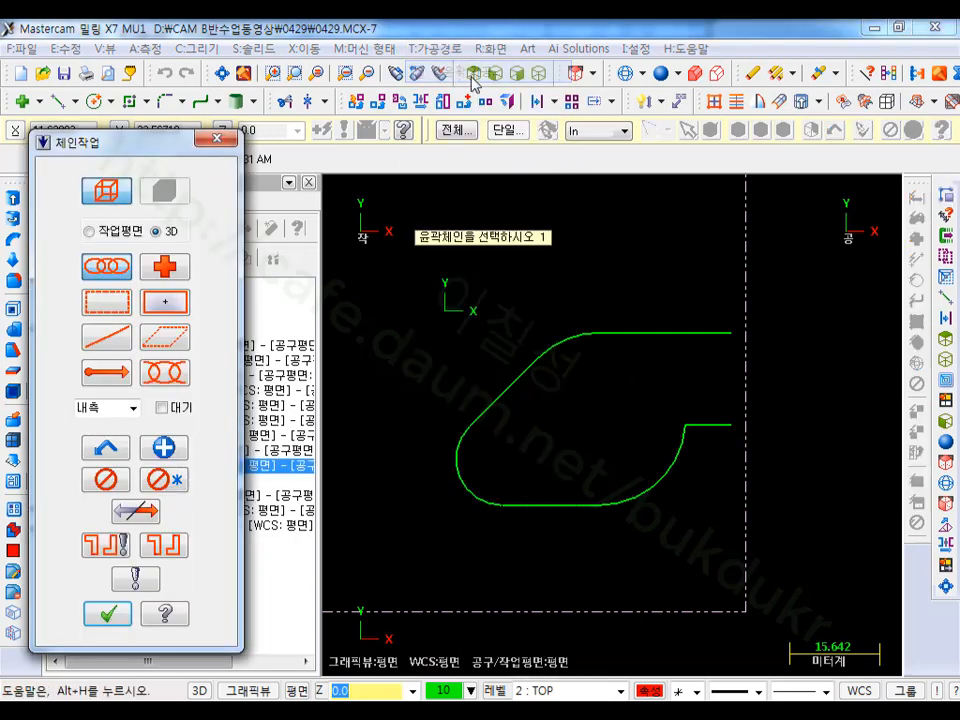
pyautogui.click(707, 334)
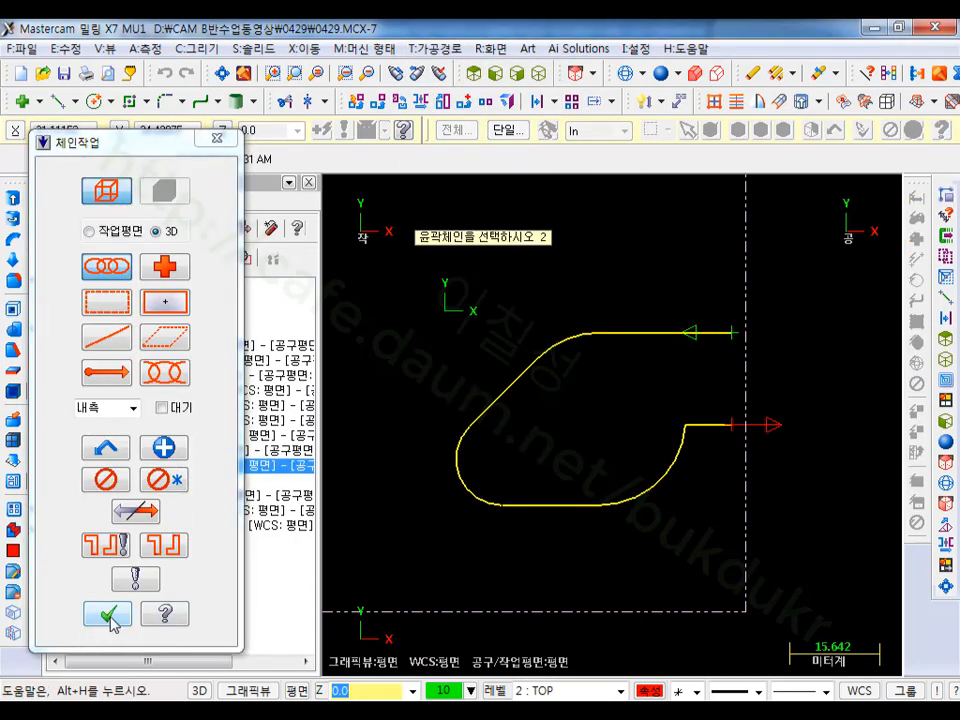
pyautogui.click(108, 614)
pyautogui.click(206, 166)
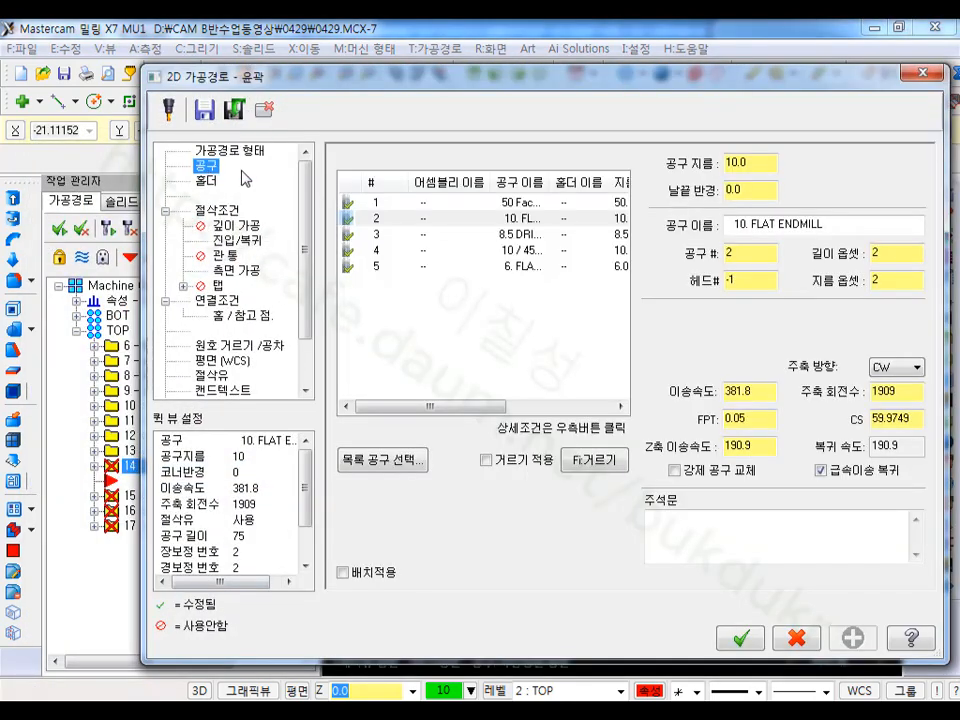
pyautogui.click(375, 225)
# Step: Copy the 60% (6.0 mm) start extension to the contour's end in 진입/복귀 and disable 측면 가공
pyautogui.click(216, 210)
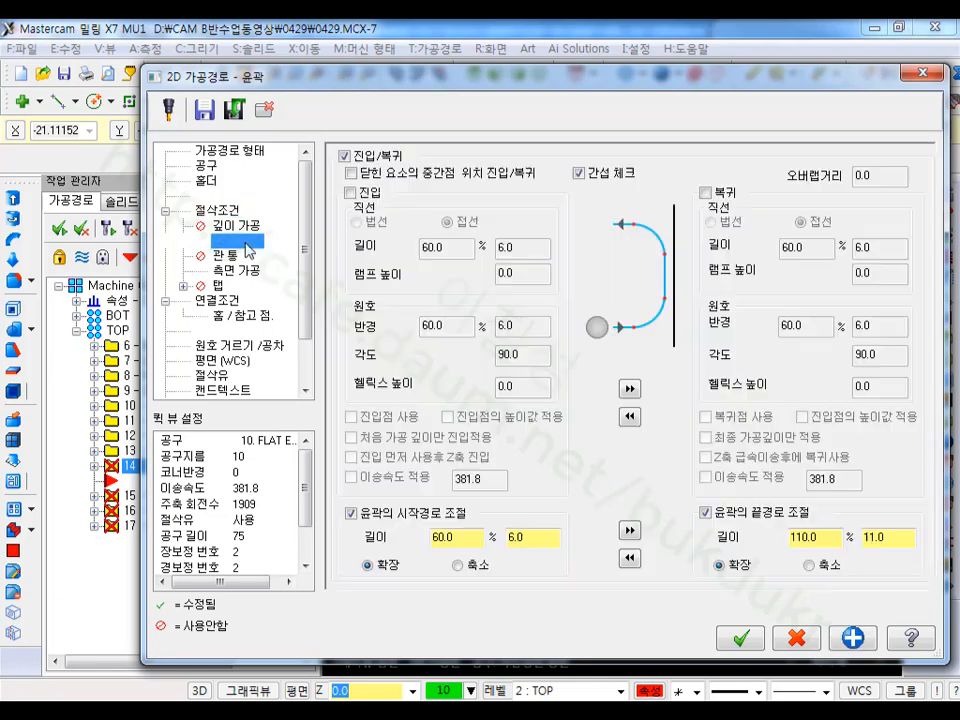
pyautogui.click(246, 244)
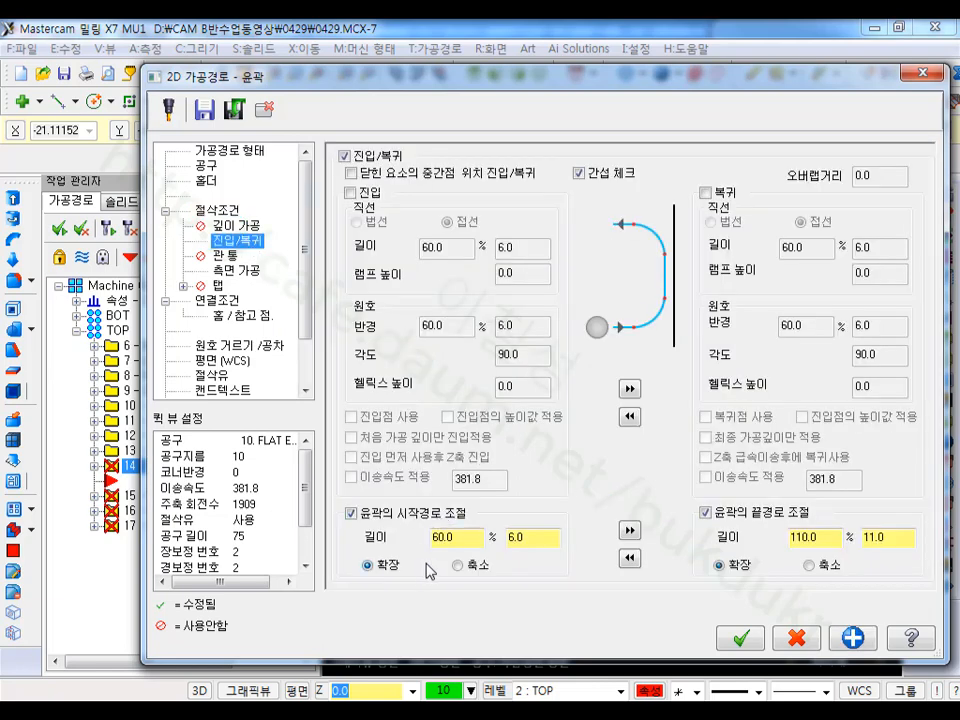
pyautogui.click(629, 530)
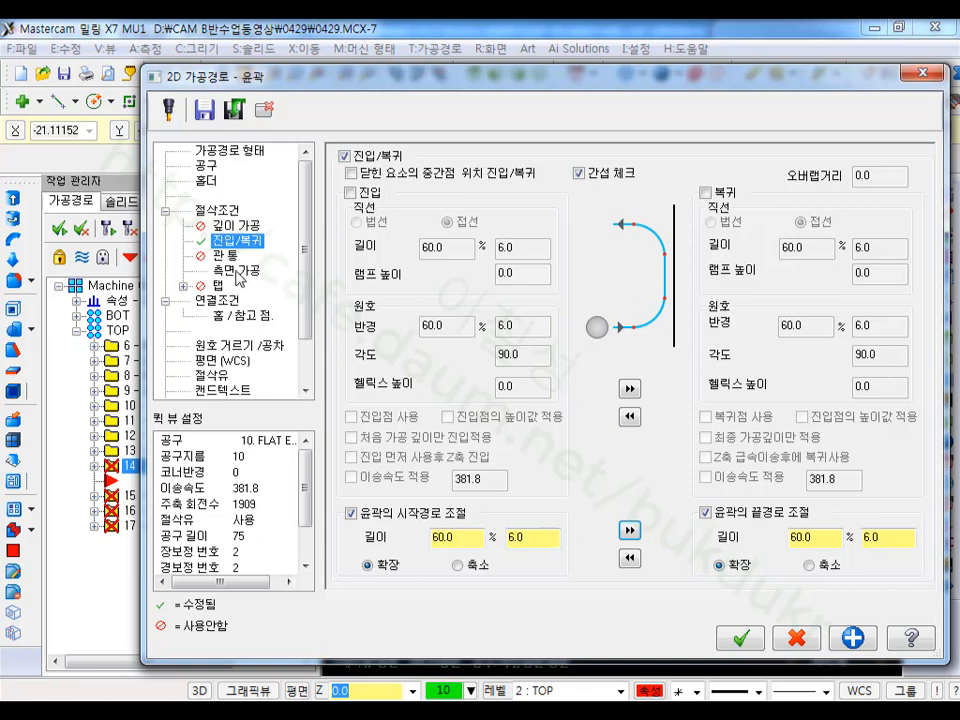
pyautogui.click(236, 271)
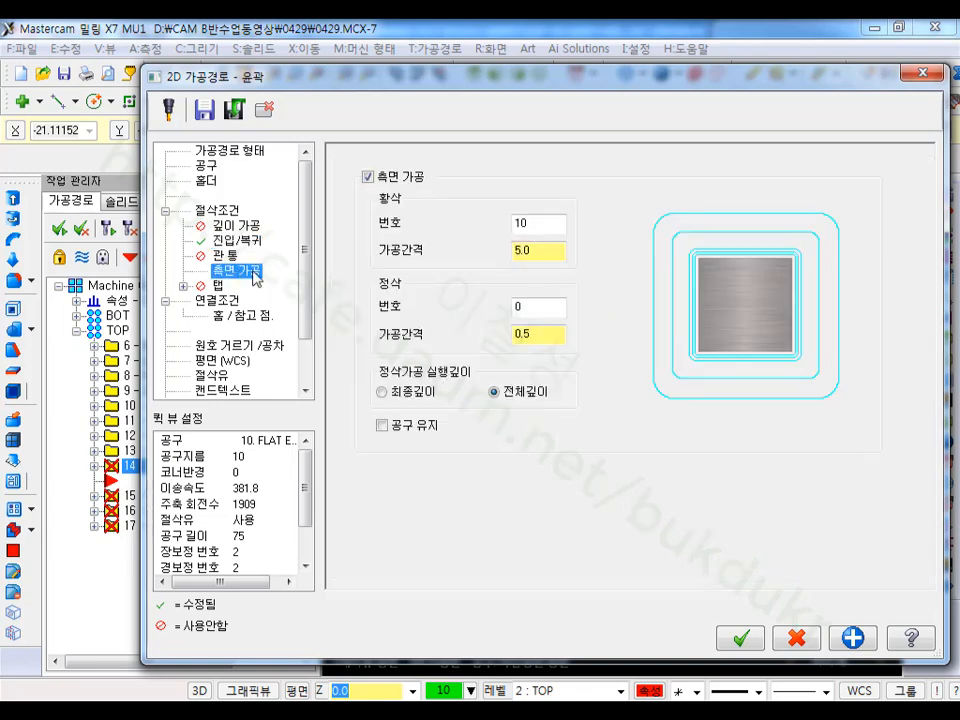
pyautogui.click(369, 178)
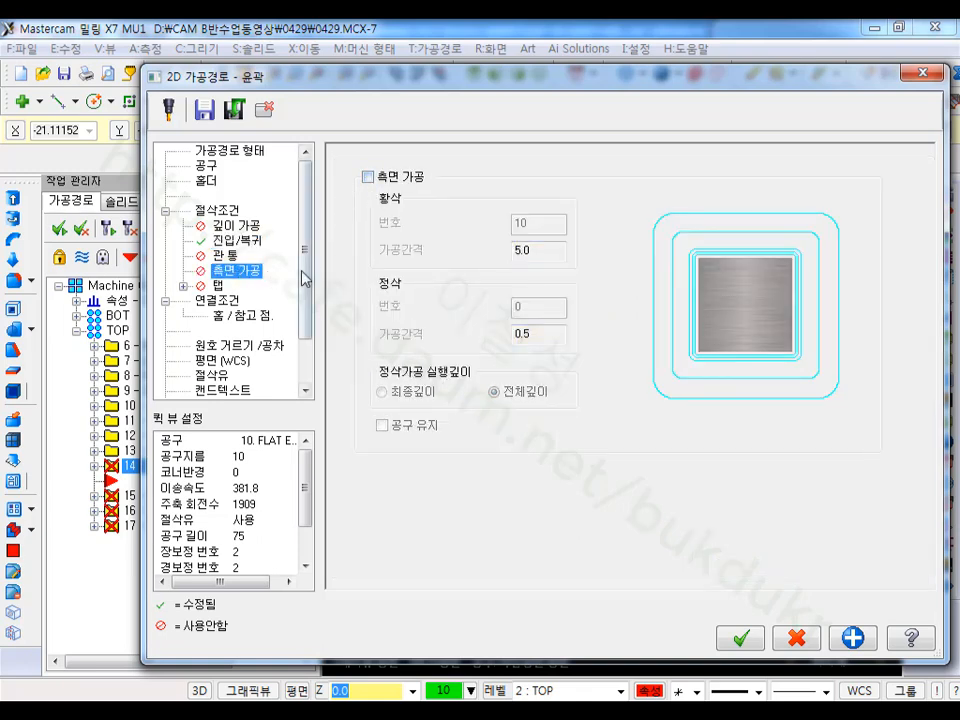
# Step: Set the stock top to -7 and the machining depth to -11, and generate the contour toolpath
pyautogui.click(219, 301)
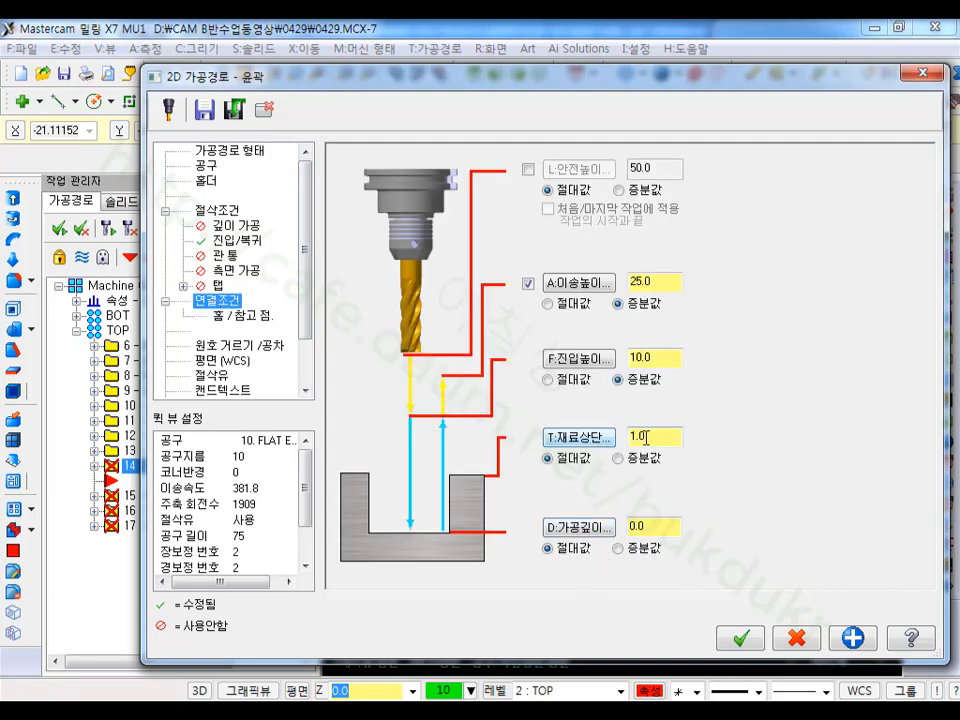
pyautogui.moveTo(662, 437); pyautogui.dragTo(590, 447)
pyautogui.write('-7')
pyautogui.moveTo(642, 527); pyautogui.dragTo(581, 543)
pyautogui.write('-')
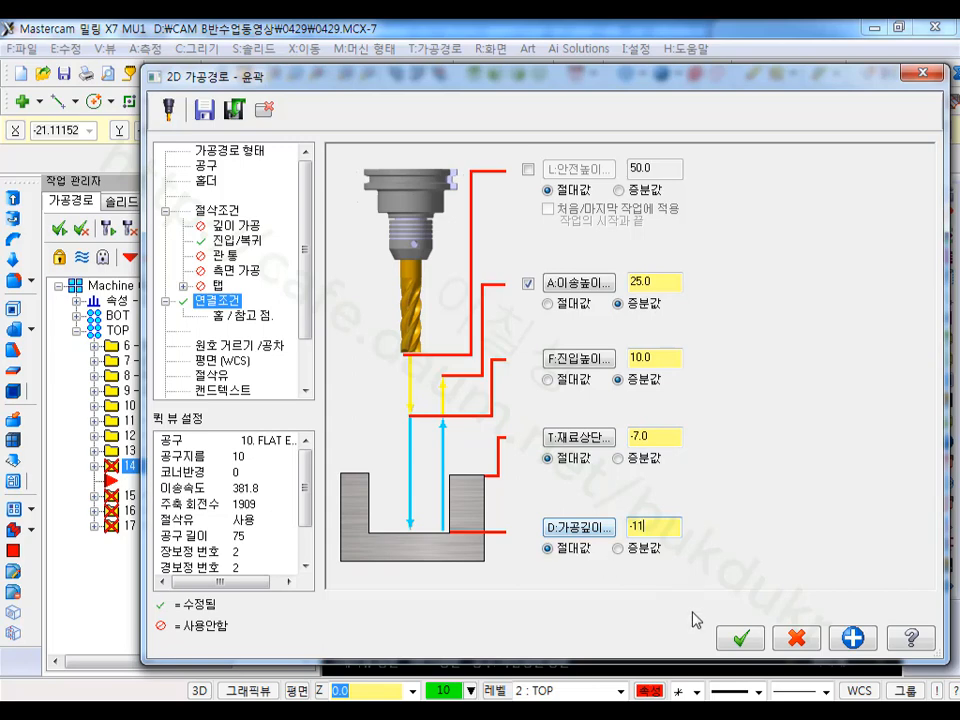
pyautogui.click(741, 637)
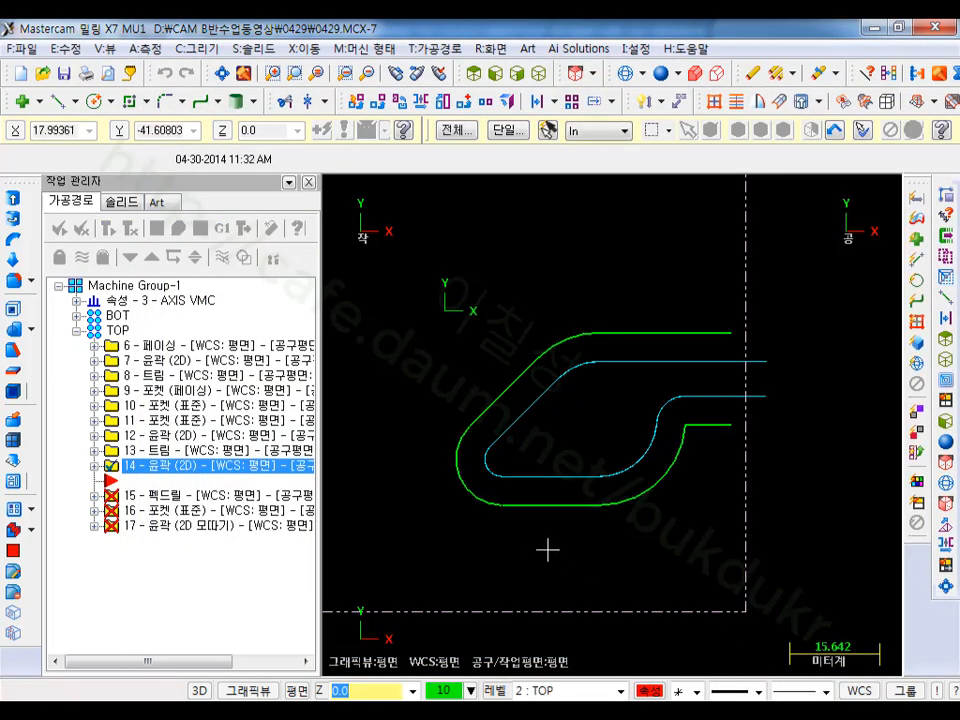
# Step: Restore the hidden geometry and play the backplot of the open pocket's 윤곽 (2D) operation
pyautogui.scroll(-1, 677, 495)
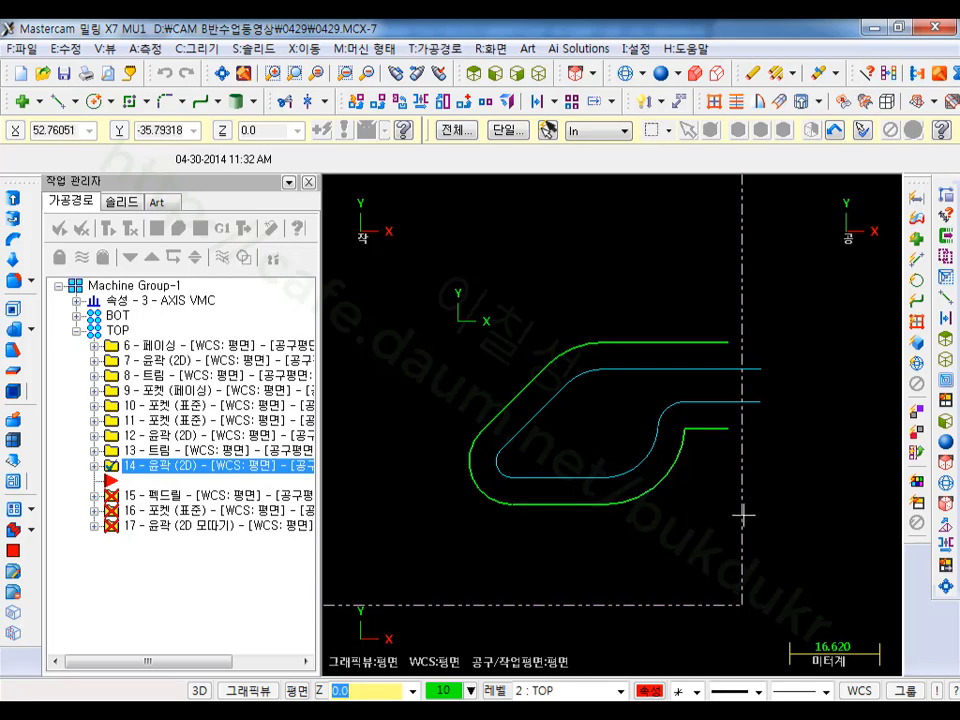
pyautogui.hotkey('alt', 'e')
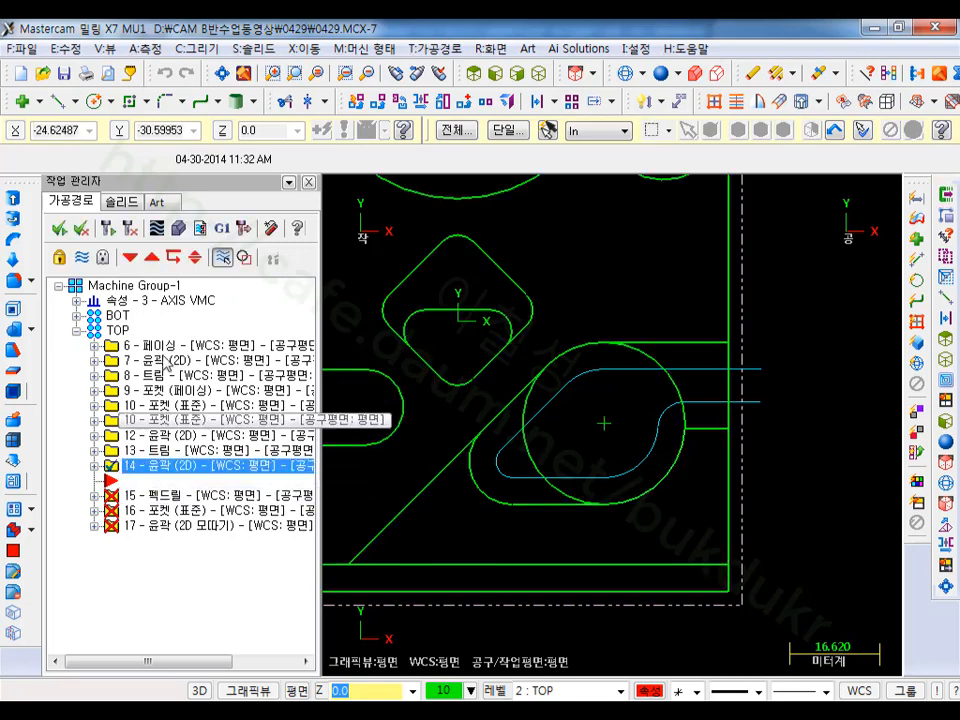
pyautogui.click(157, 229)
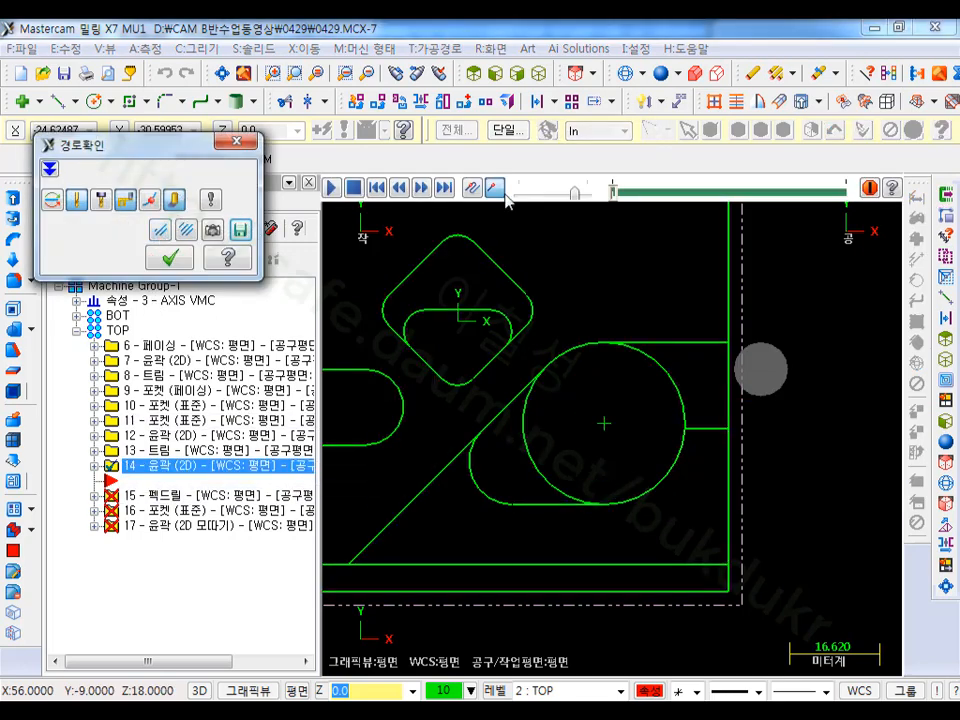
pyautogui.click(330, 187)
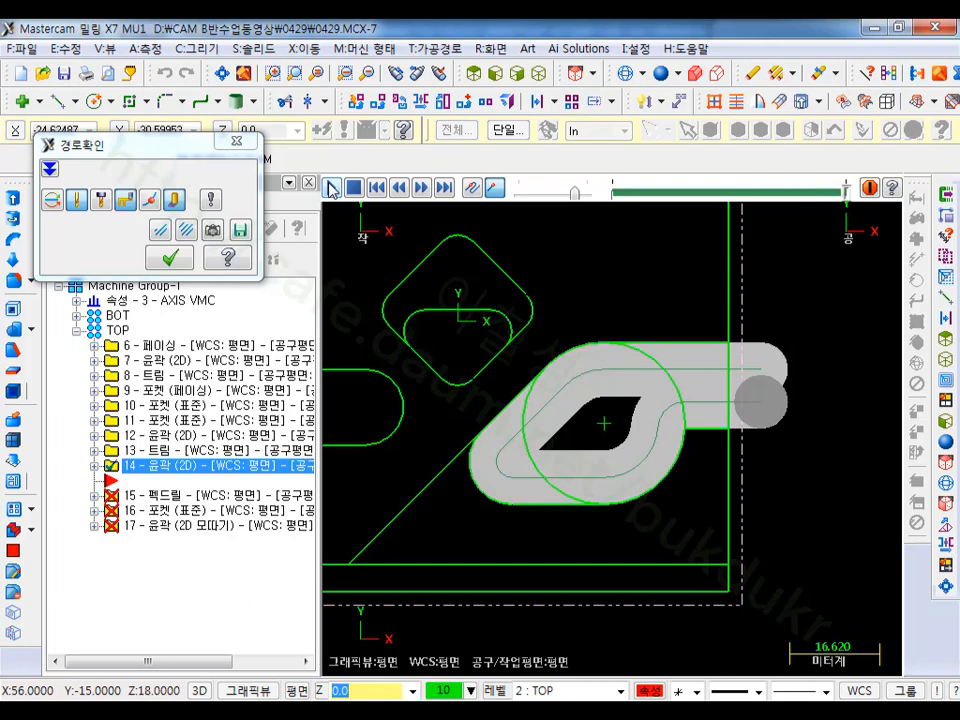
pyautogui.click(170, 258)
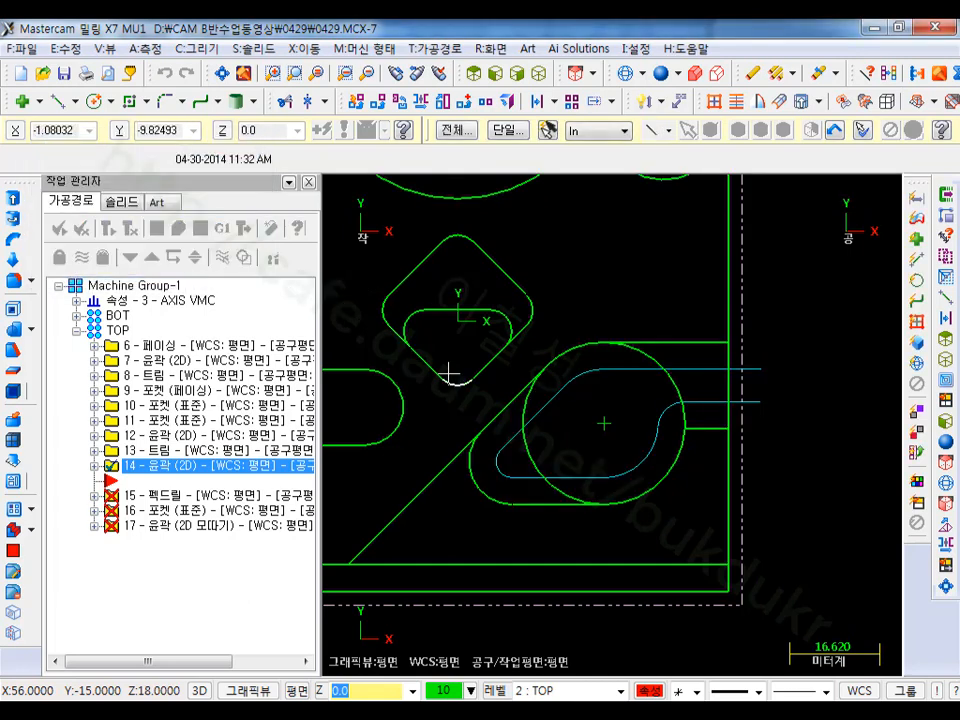
# Step: Verify the open pocket's 윤곽 (2D) operation in Mastercam Simulator and examine the cut around the large hole from several angles
pyautogui.click(180, 232)
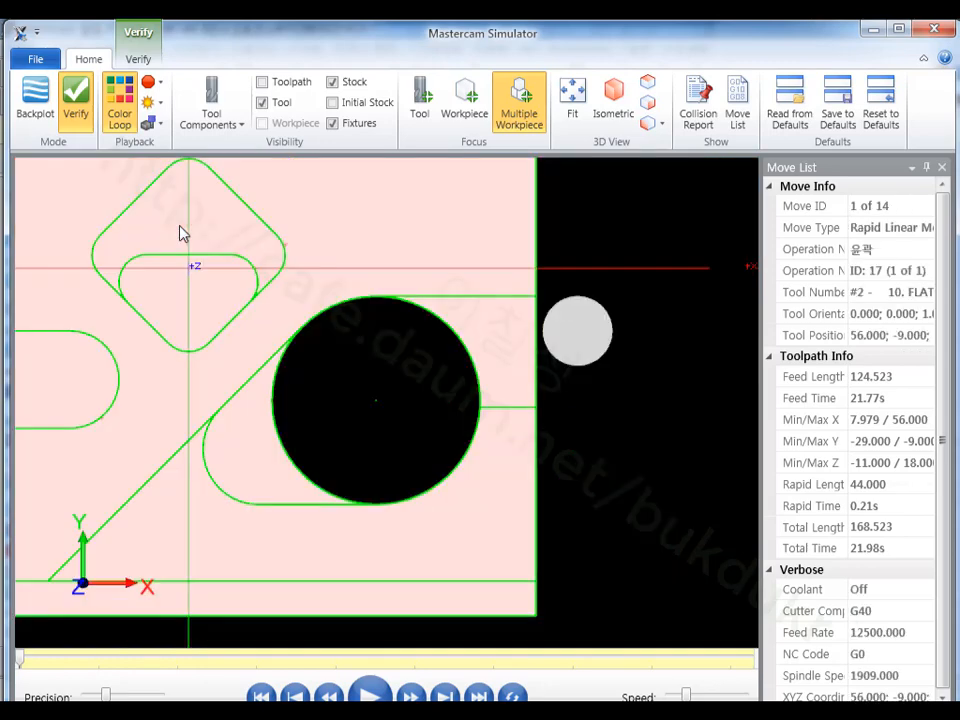
pyautogui.click(370, 692)
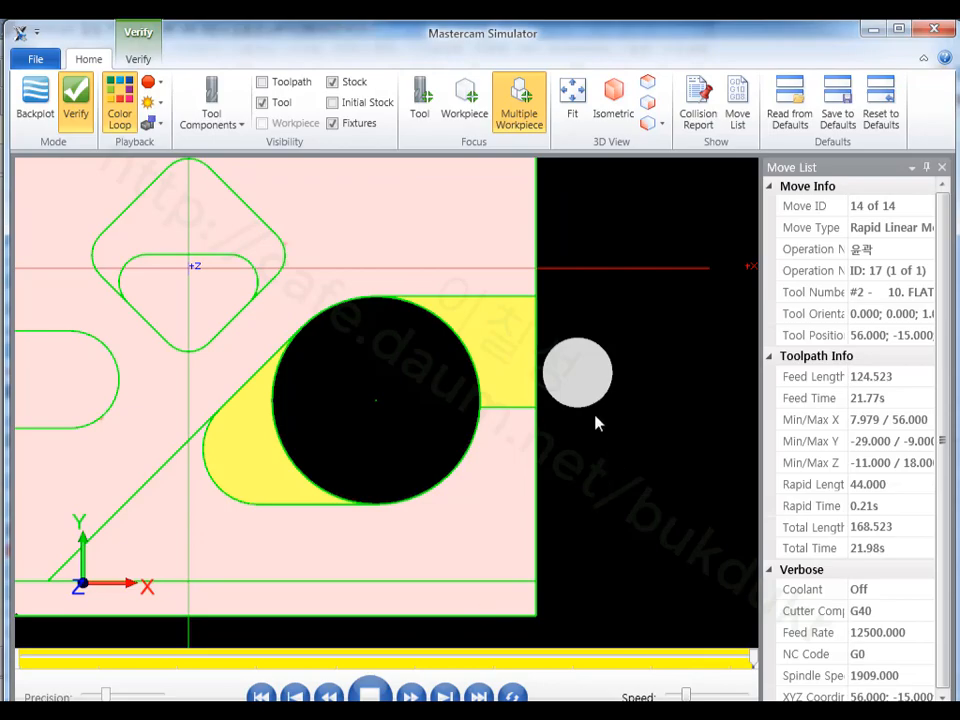
pyautogui.moveTo(486, 362); pyautogui.dragTo(450, 379, button='middle')
pyautogui.scroll(-3, 606, 396)
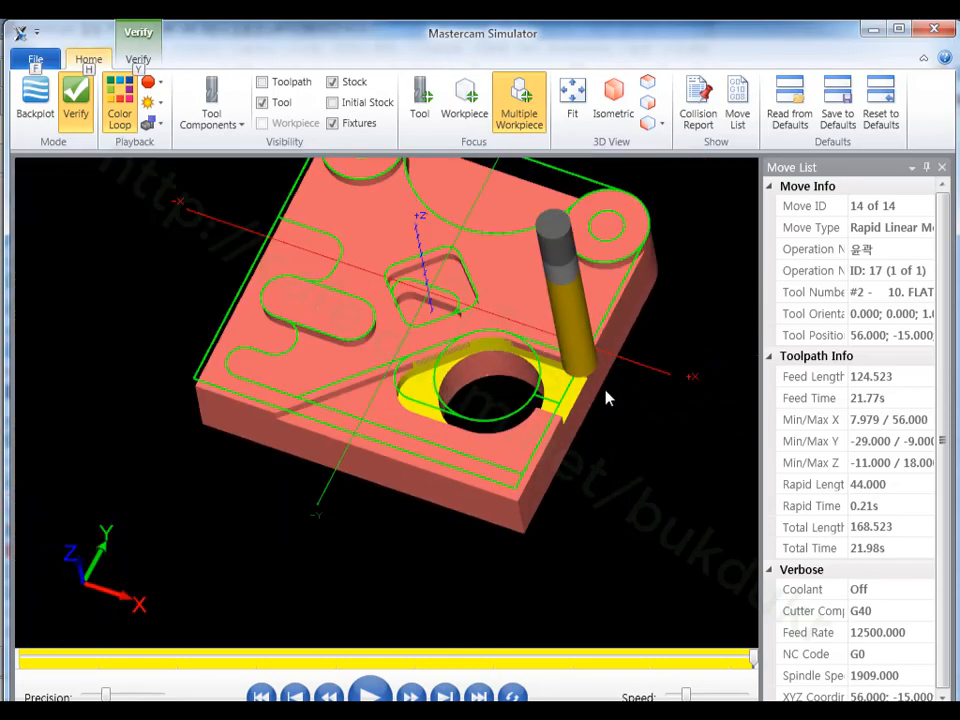
pyautogui.moveTo(606, 396); pyautogui.dragTo(493, 323, button='middle')
pyautogui.scroll(3, 561, 366)
pyautogui.scroll(4, 521, 336)
pyautogui.press('alt')
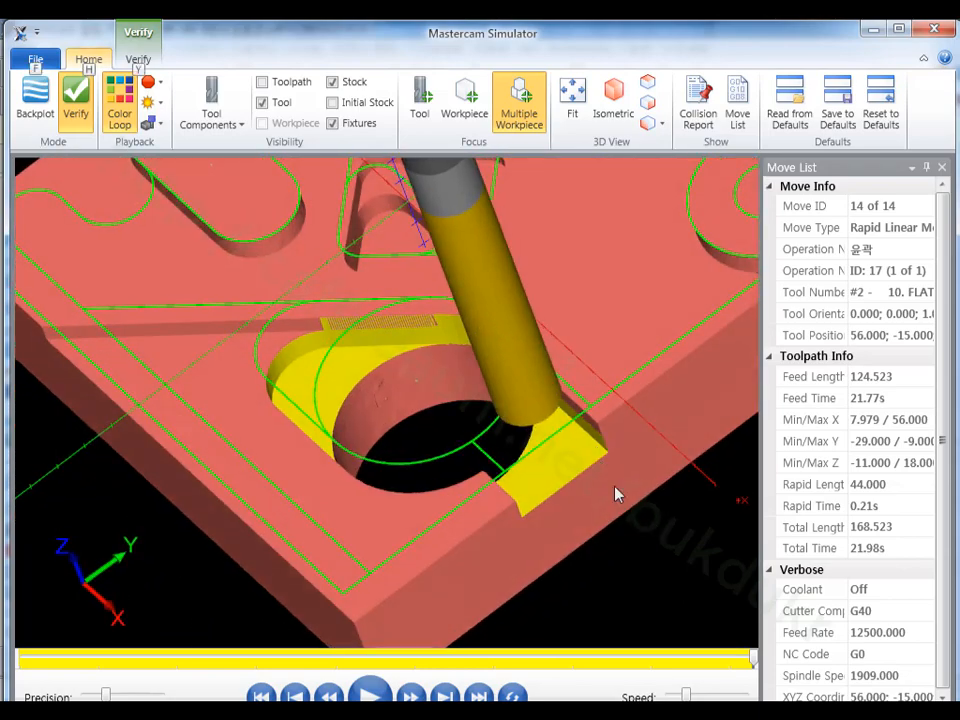
# Step: Save the machined stock as an STL model, overwriting TOP2, and close the simulator
pyautogui.click(36, 58)
pyautogui.click(60, 89)
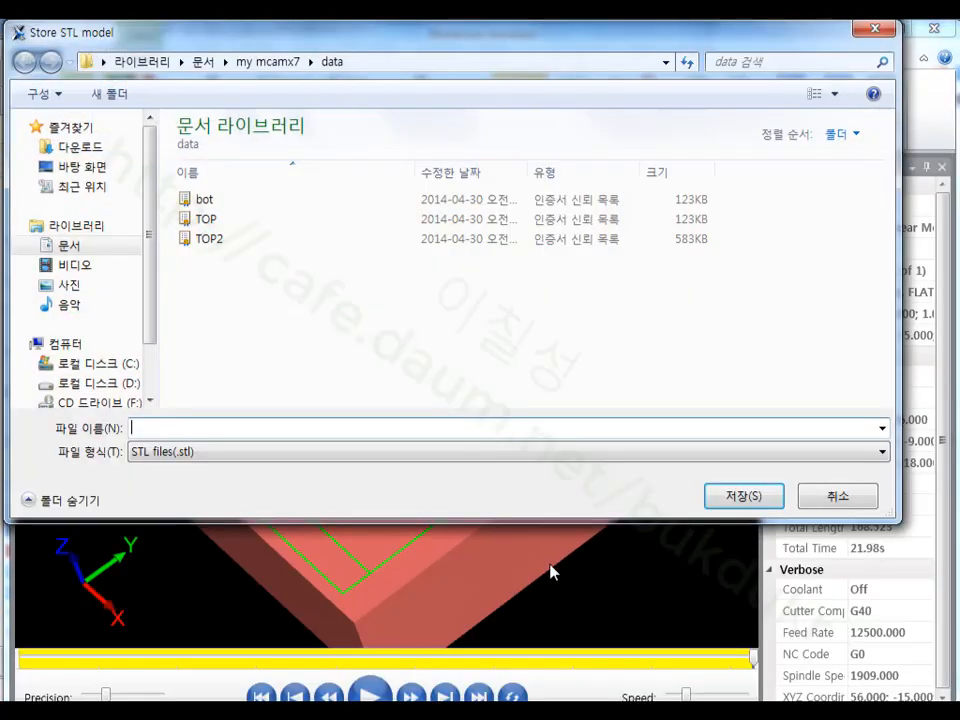
pyautogui.click(206, 240)
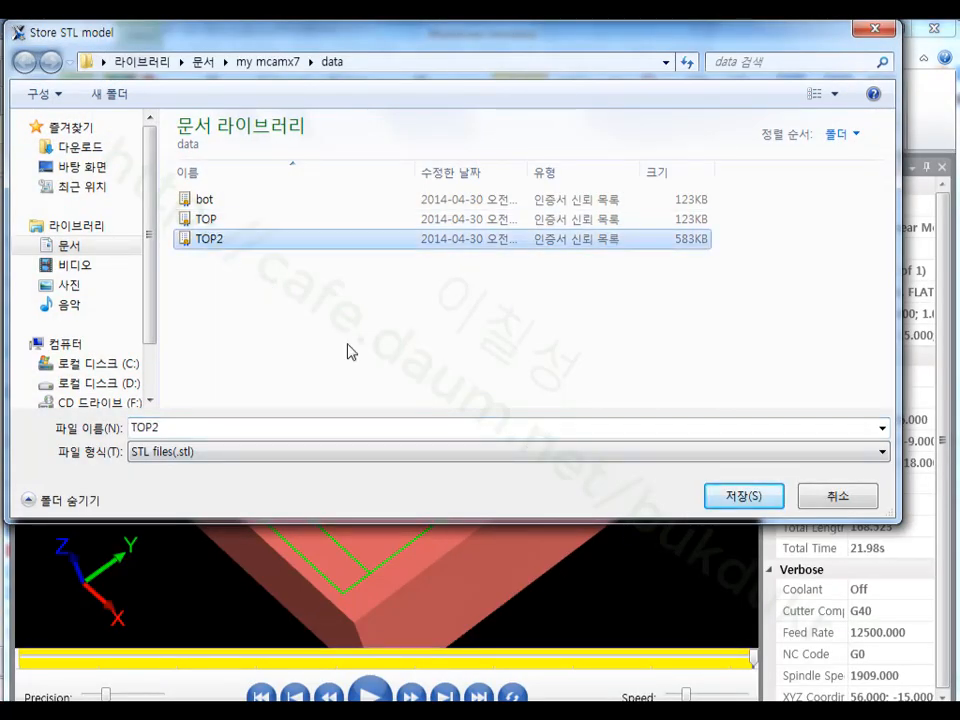
pyautogui.click(740, 496)
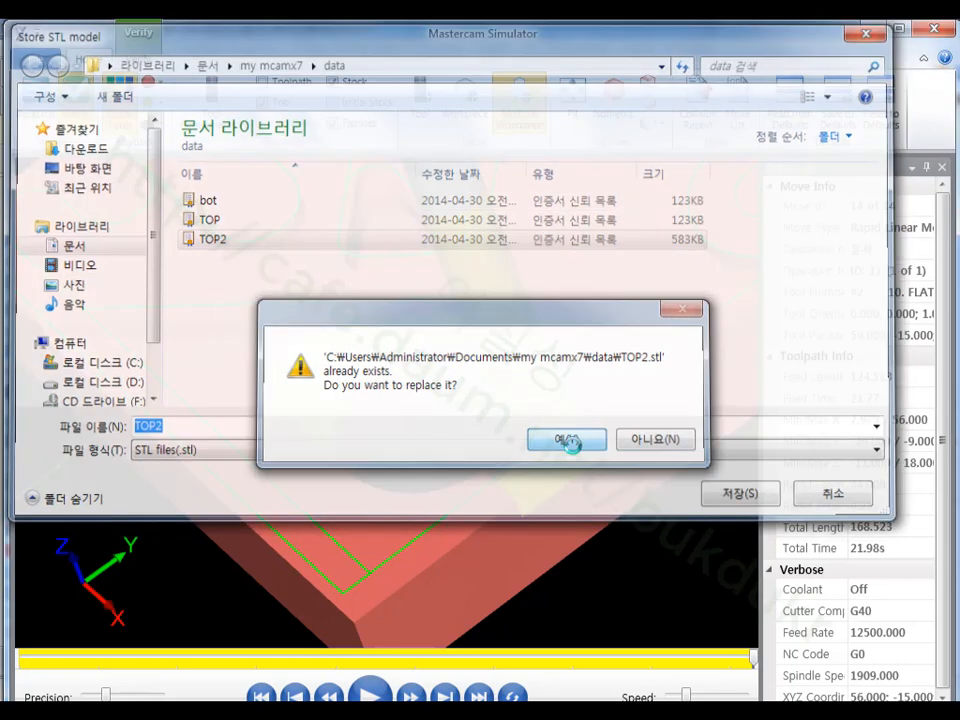
pyautogui.click(568, 442)
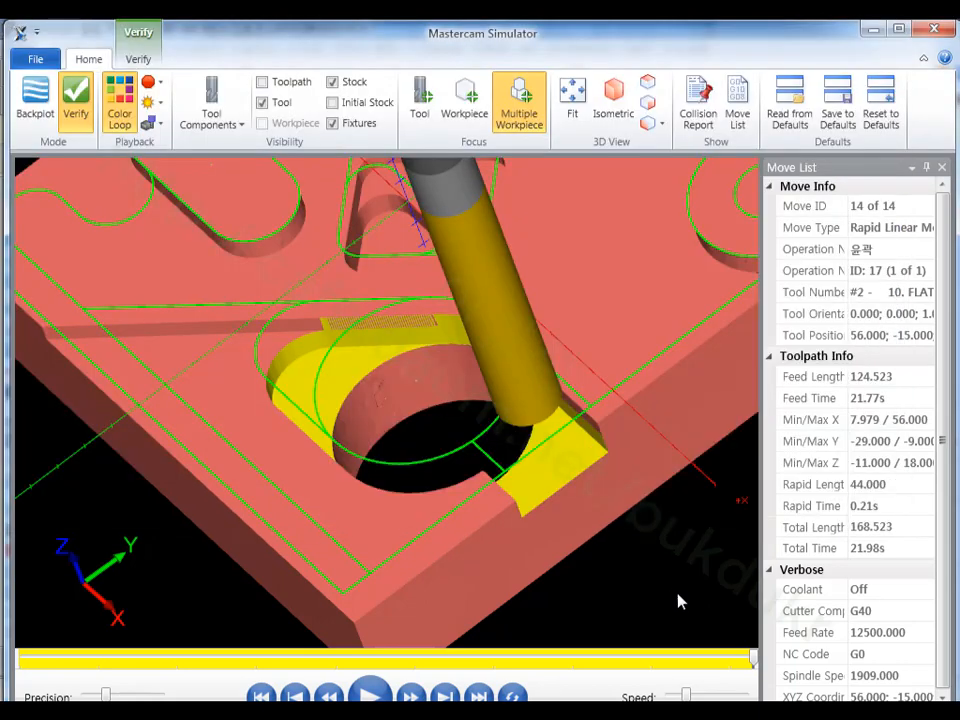
pyautogui.hotkey('alt', 'F4')
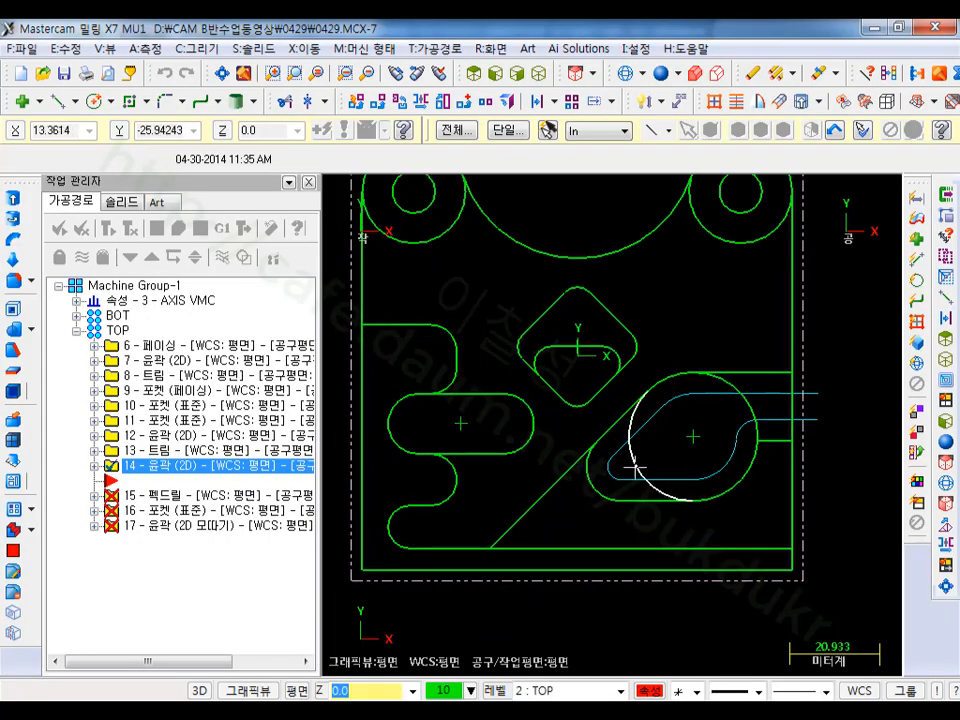
# Step: Switch to the part drawing in Adobe Acrobat Pro and examine the left-side recesses and step depth, then return to Mastercam
pyautogui.scroll(-4, 634, 468)
pyautogui.scroll(3, 438, 377)
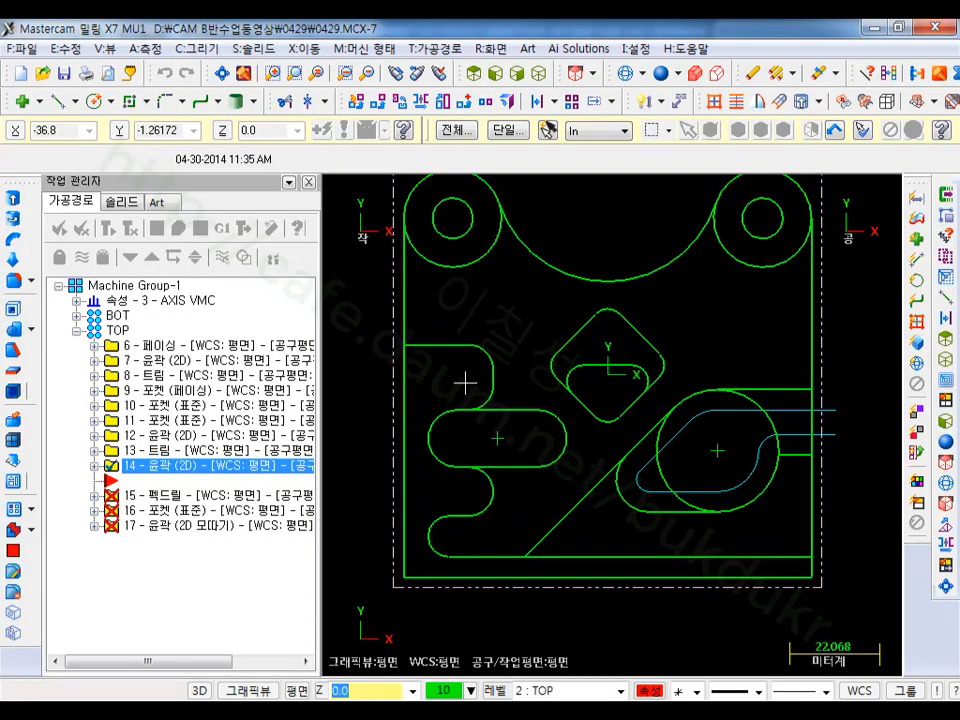
pyautogui.hotkey('alt', 'Tab')
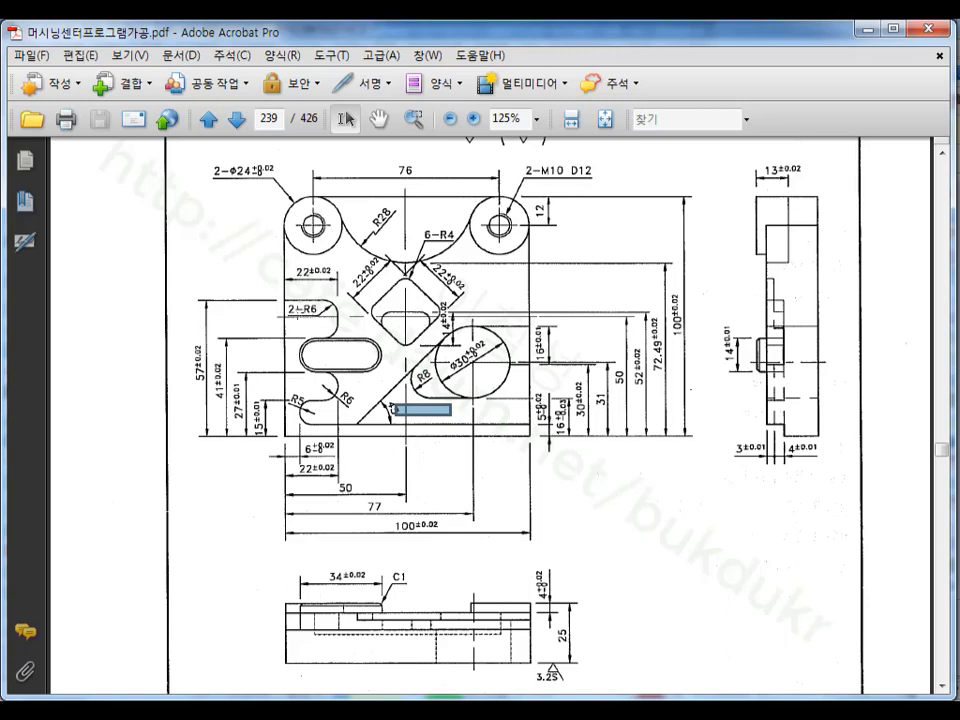
pyautogui.moveTo(293, 317); pyautogui.dragTo(312, 331)
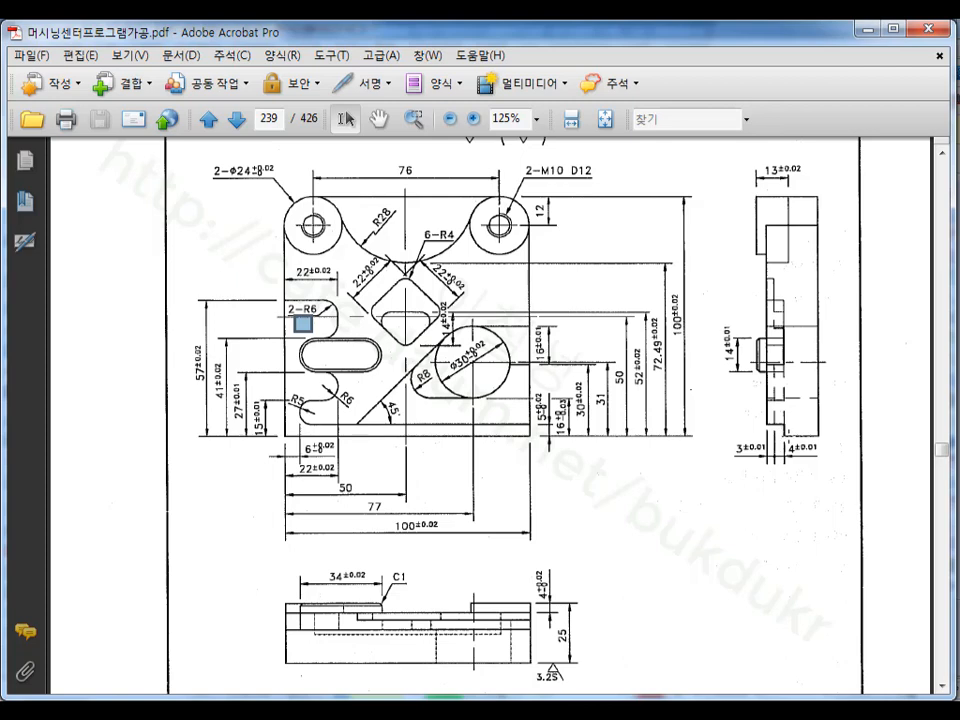
pyautogui.moveTo(788, 432); pyautogui.dragTo(747, 565)
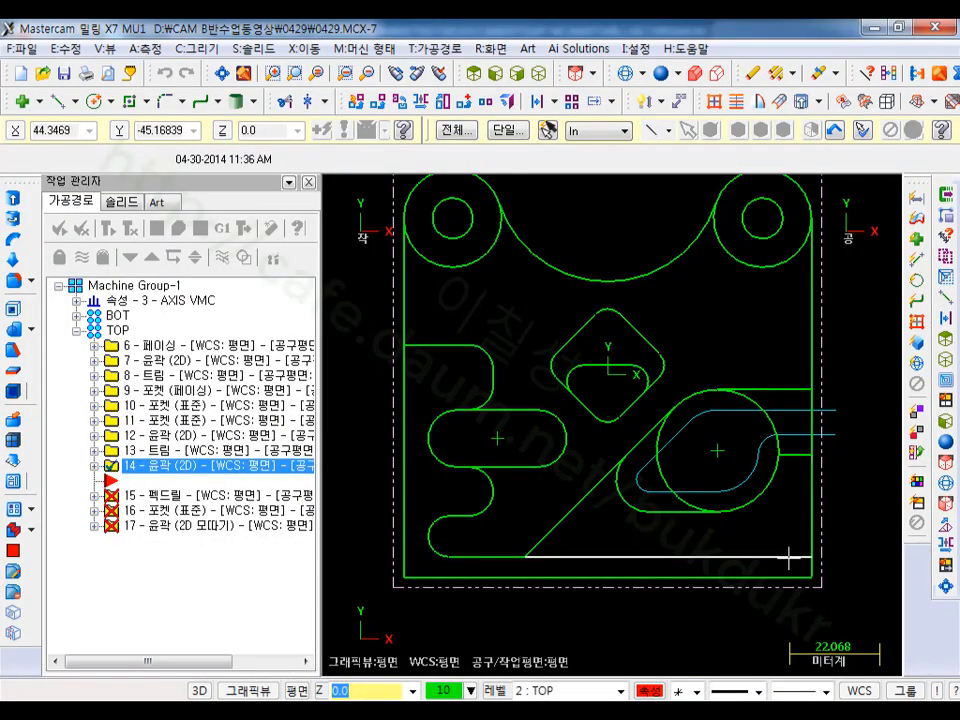
# Step: Select the left-side recess profile and the bottom step line, hide all other geometry, and turn off the toolpath display
pyautogui.click(789, 558)
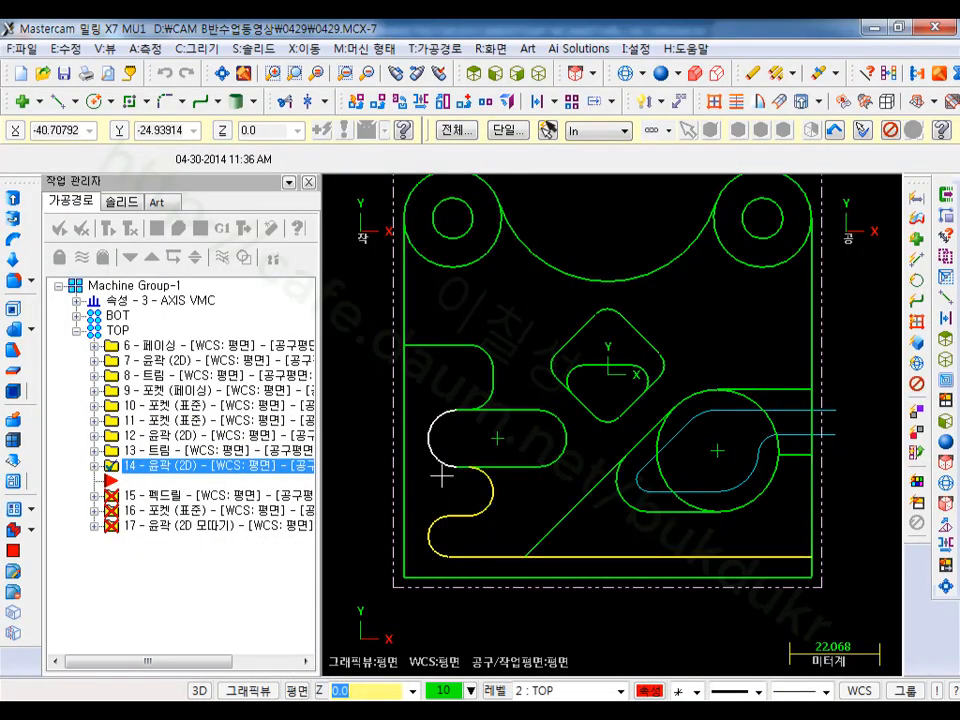
pyautogui.click(430, 439)
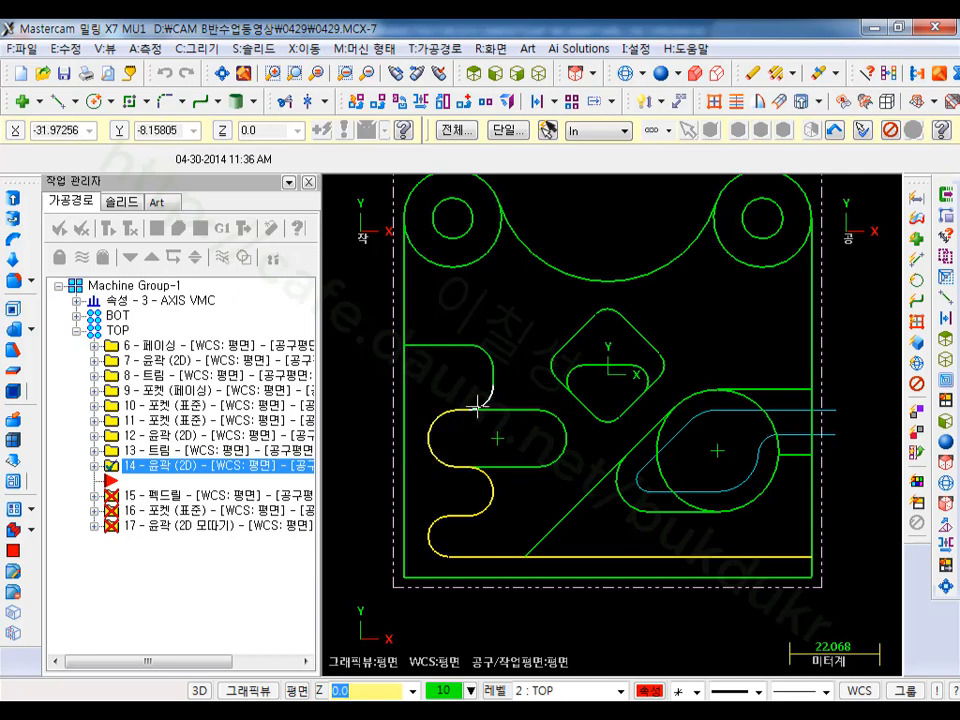
pyautogui.click(478, 405)
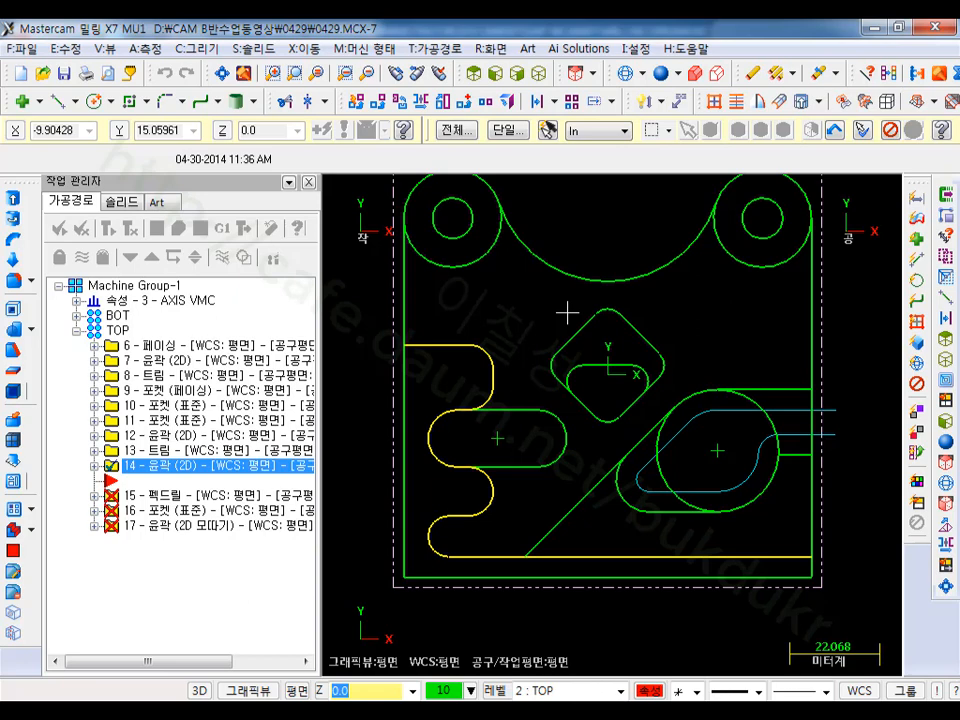
pyautogui.hotkey('alt', 'e')
pyautogui.scroll(1, 573, 508)
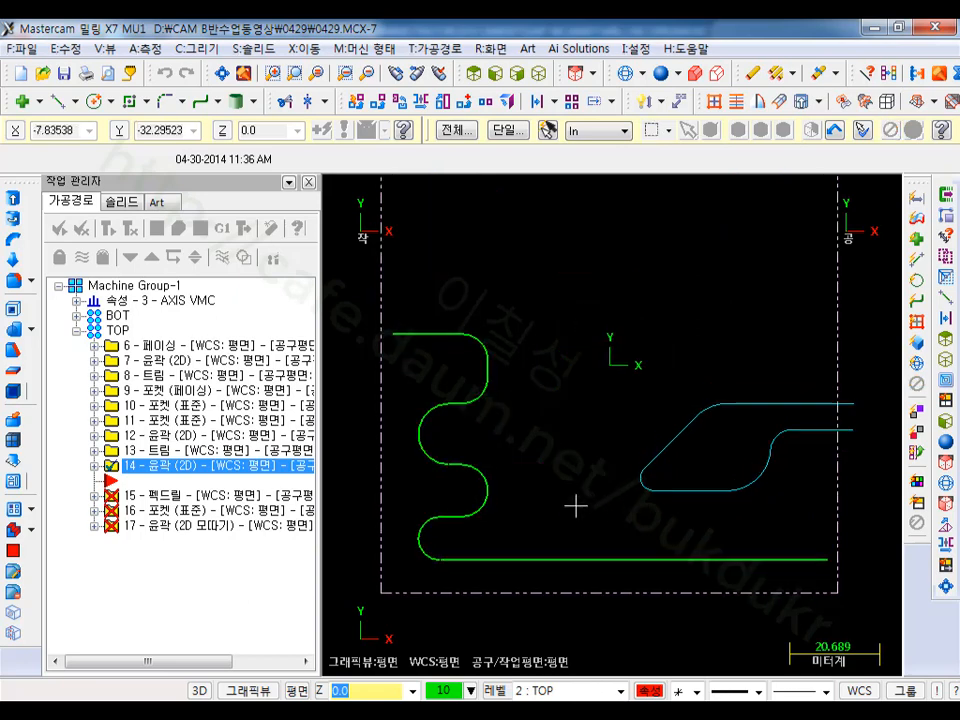
pyautogui.hotkey('alt', 't')
pyautogui.hotkey('alt', 'e')
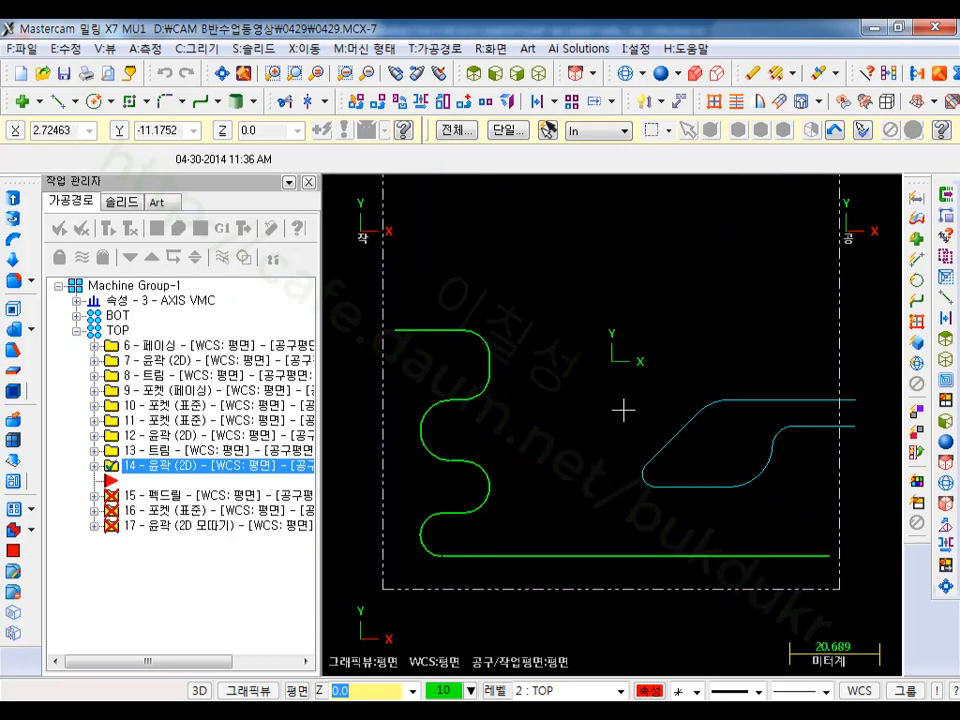
pyautogui.hotkey('alt', 't')
pyautogui.scroll(-1, 614, 420)
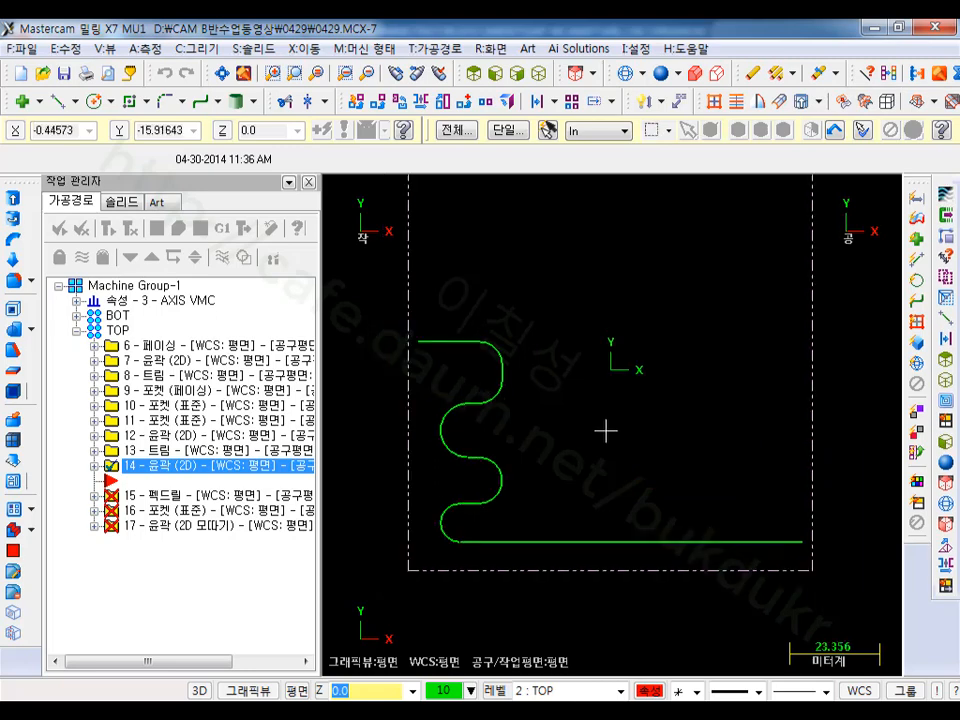
pyautogui.scroll(-1, 664, 424)
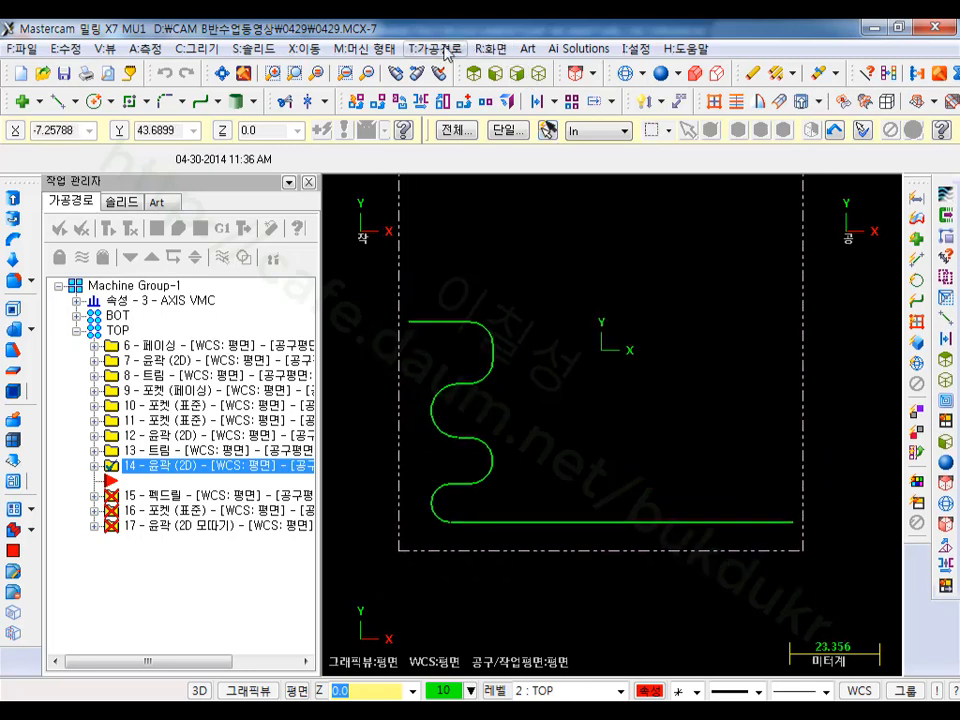
# Step: Copy 윤곽 (2D) operation 14 to directly after itself and move the insertion arrow below the copy
pyautogui.click(150, 466)
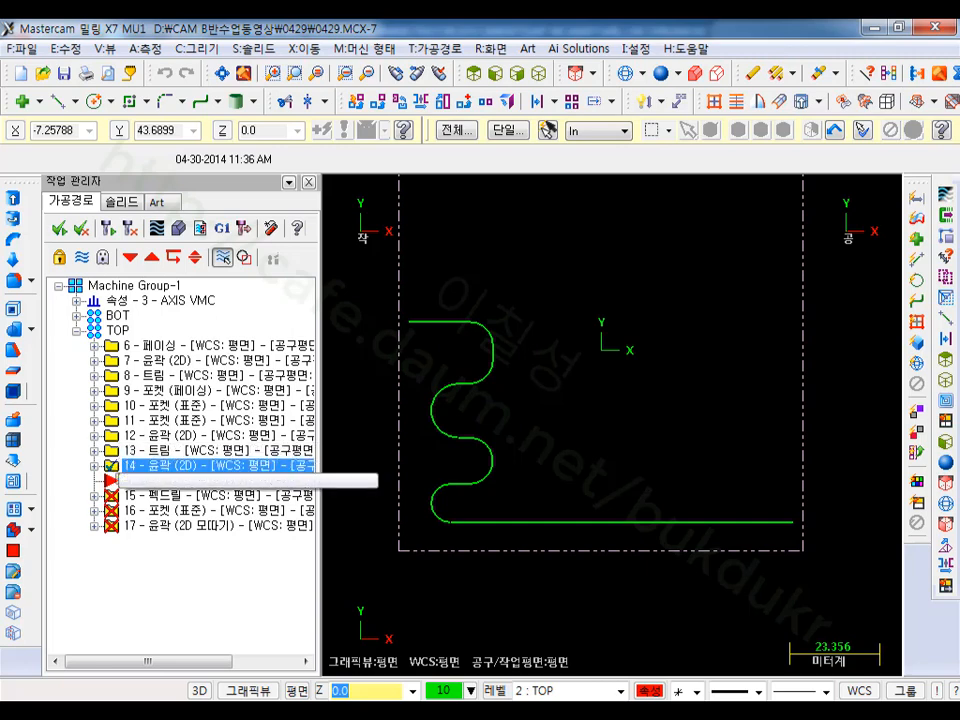
pyautogui.moveTo(150, 466); pyautogui.dragTo(162, 478)
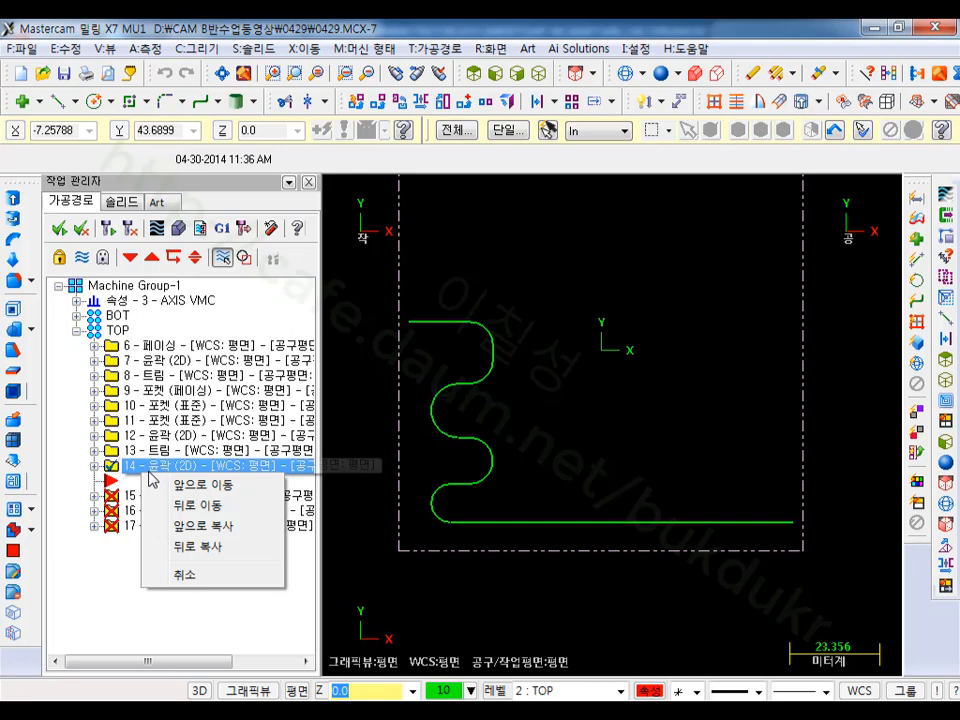
pyautogui.click(204, 546)
pyautogui.click(182, 496)
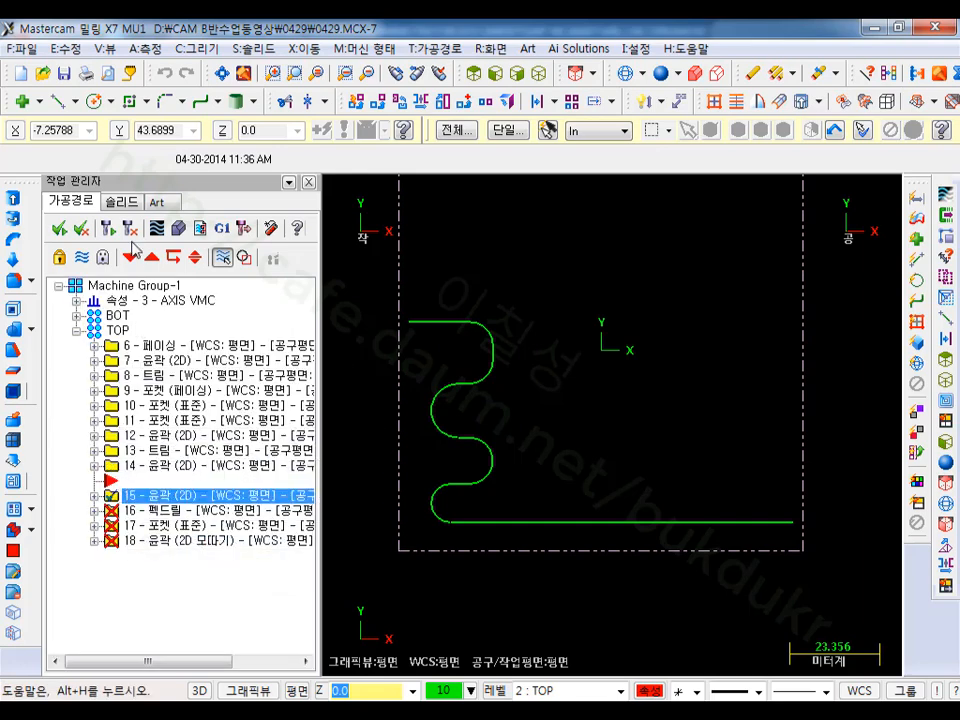
pyautogui.click(130, 257)
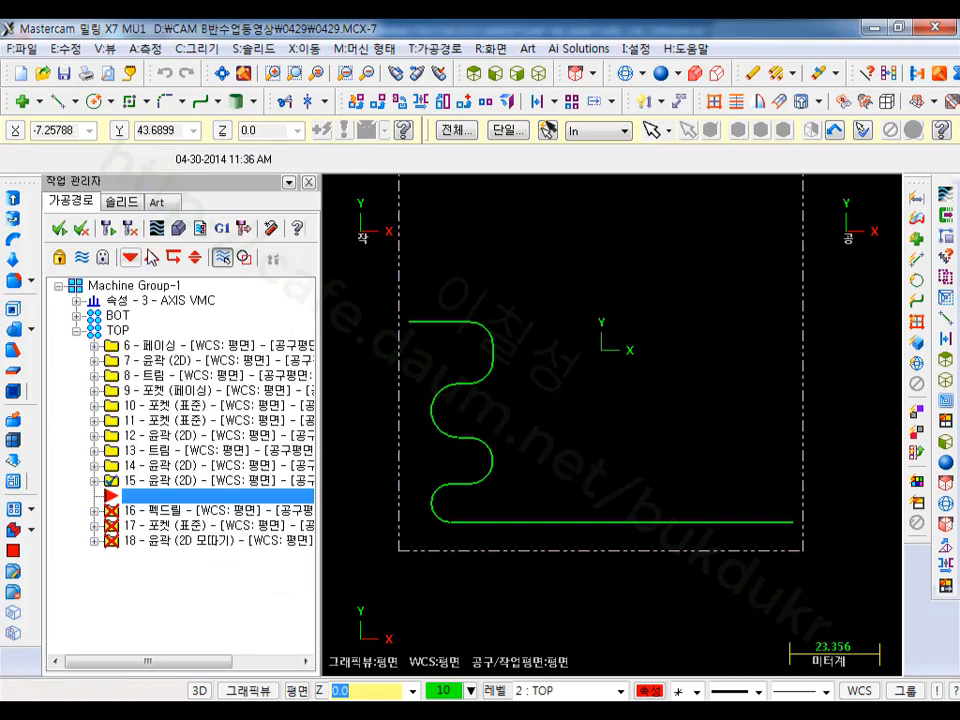
# Step: Replace the copied operation's chain with the left-side profile, chained from the bottom line's right end
pyautogui.click(95, 481)
pyautogui.click(145, 524)
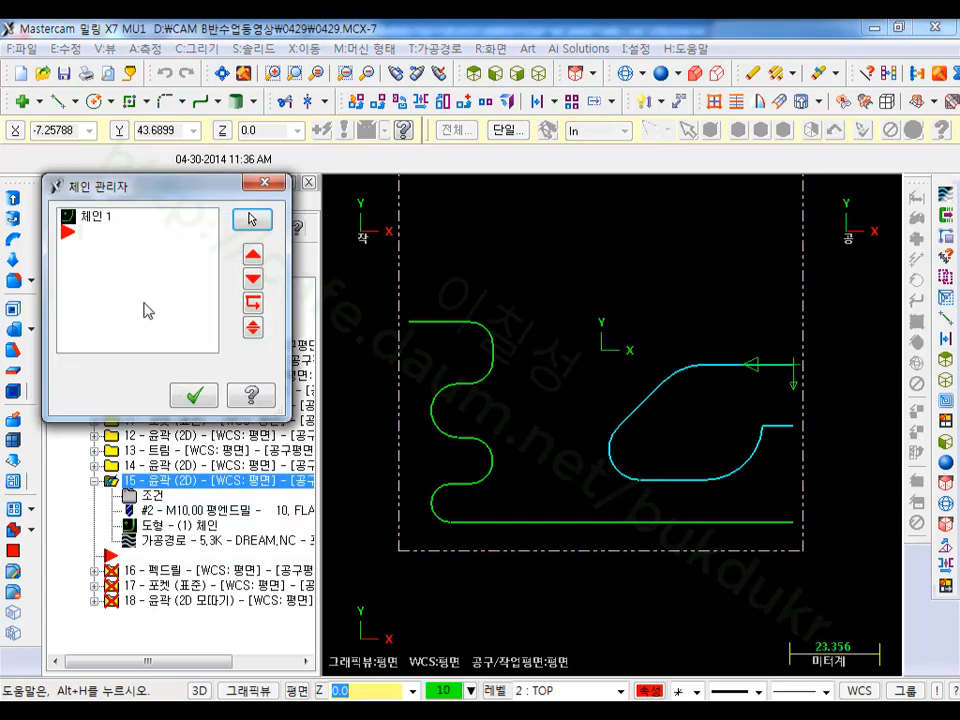
pyautogui.rightClick(144, 300)
pyautogui.click(215, 357)
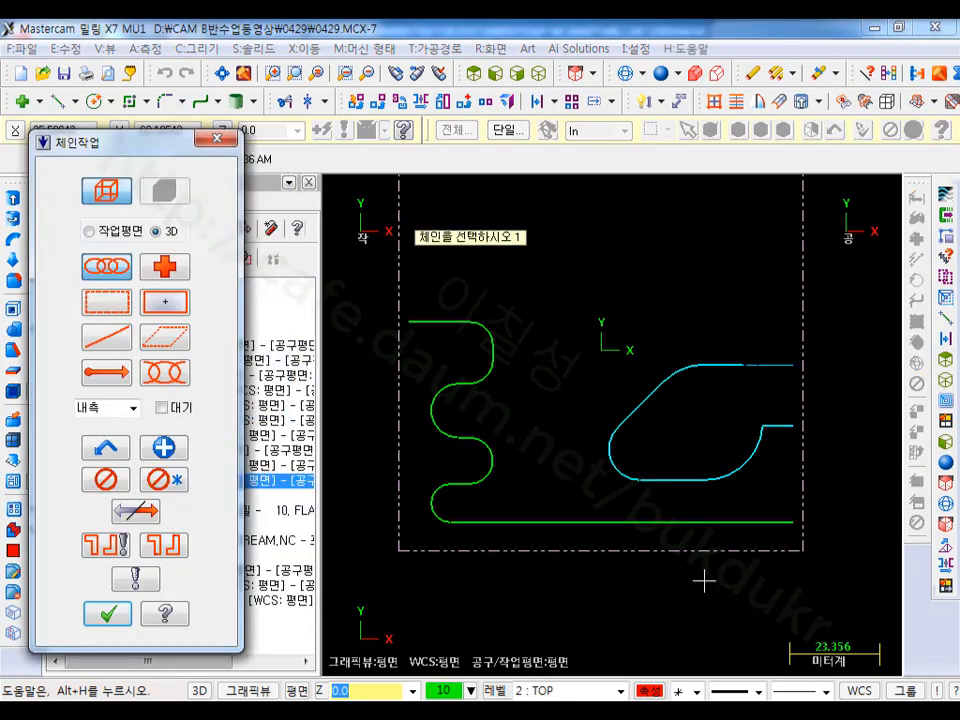
pyautogui.click(754, 522)
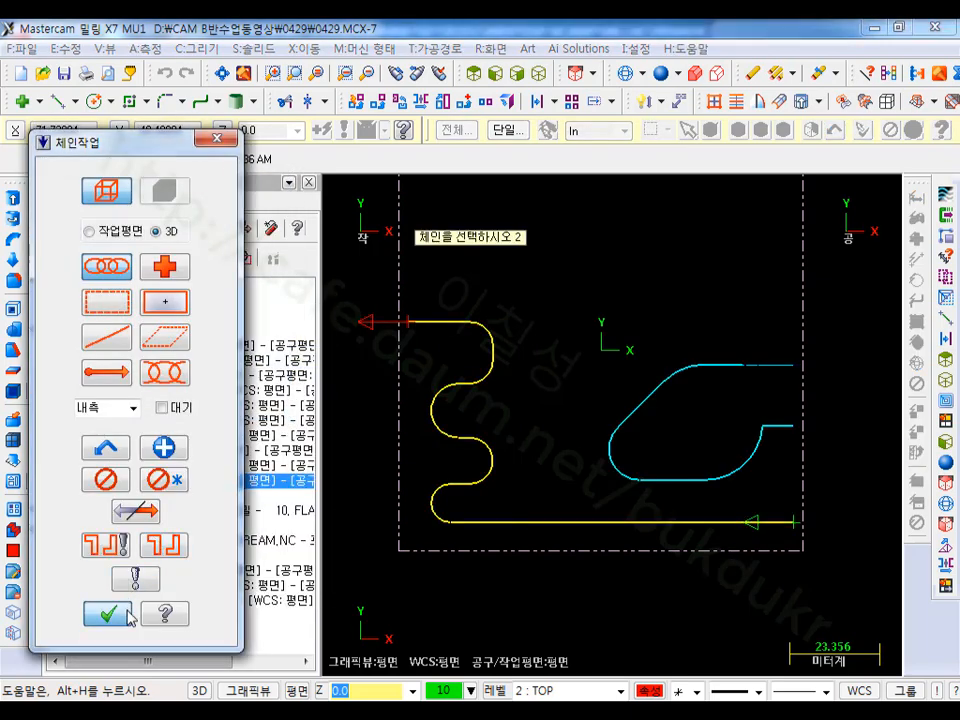
pyautogui.click(107, 613)
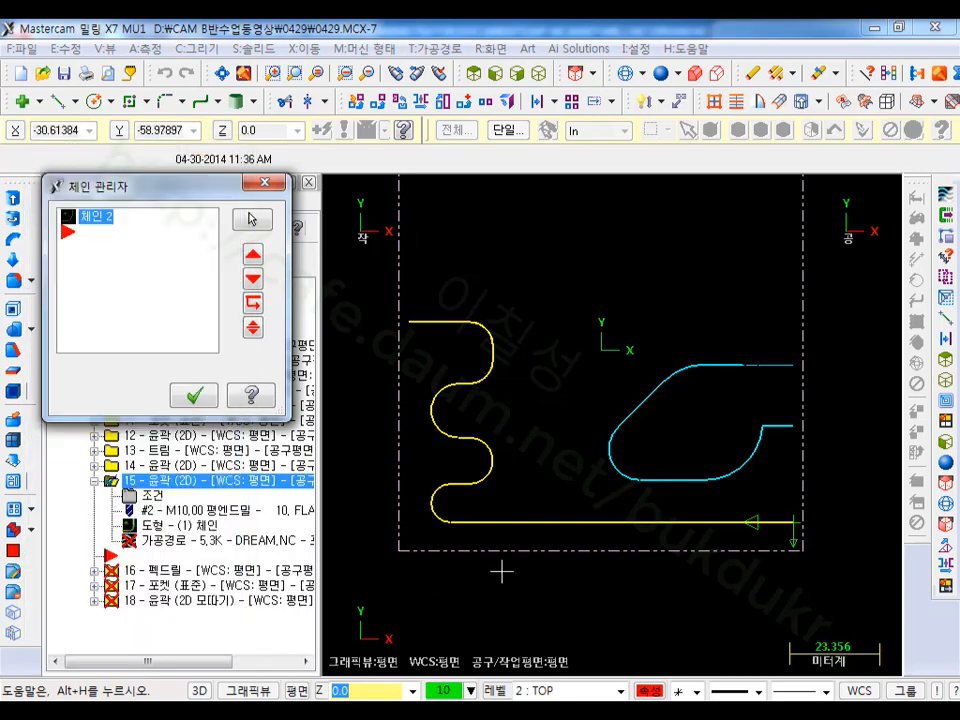
pyautogui.click(194, 396)
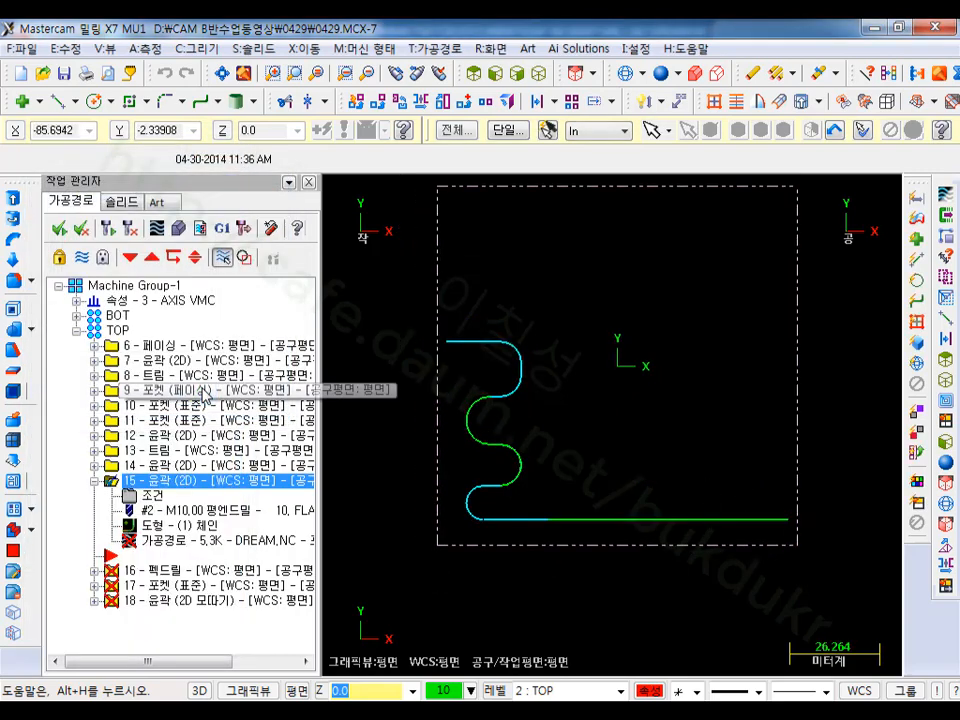
# Step: Set the copied 윤곽 (2D) operation's machining depth to -11.0 as an absolute value and regenerate its toolpath
pyautogui.click(150, 495)
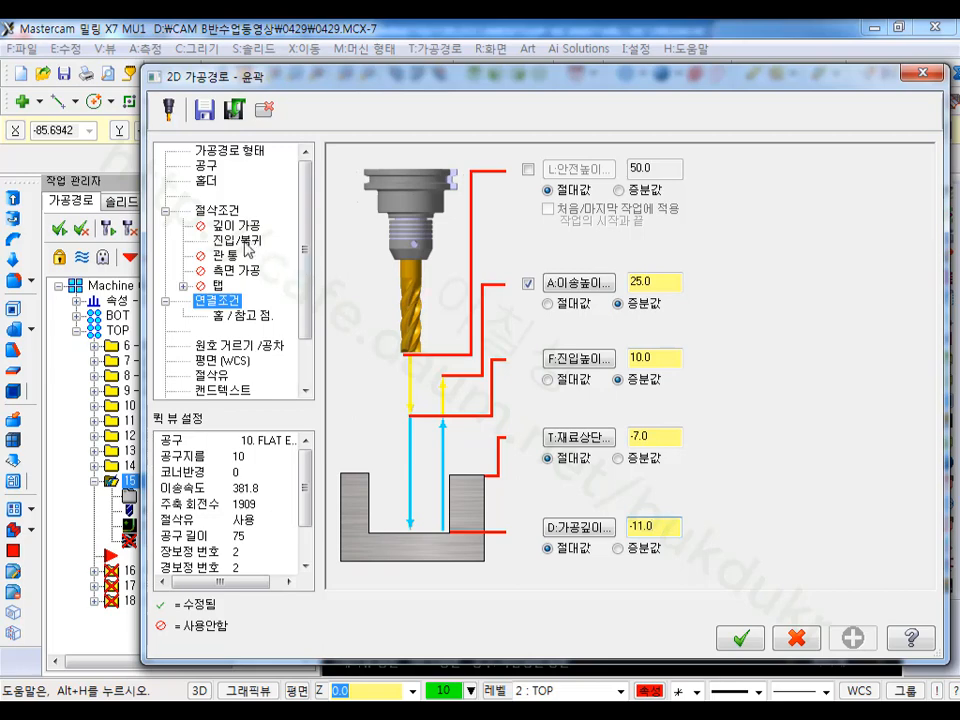
pyautogui.click(740, 637)
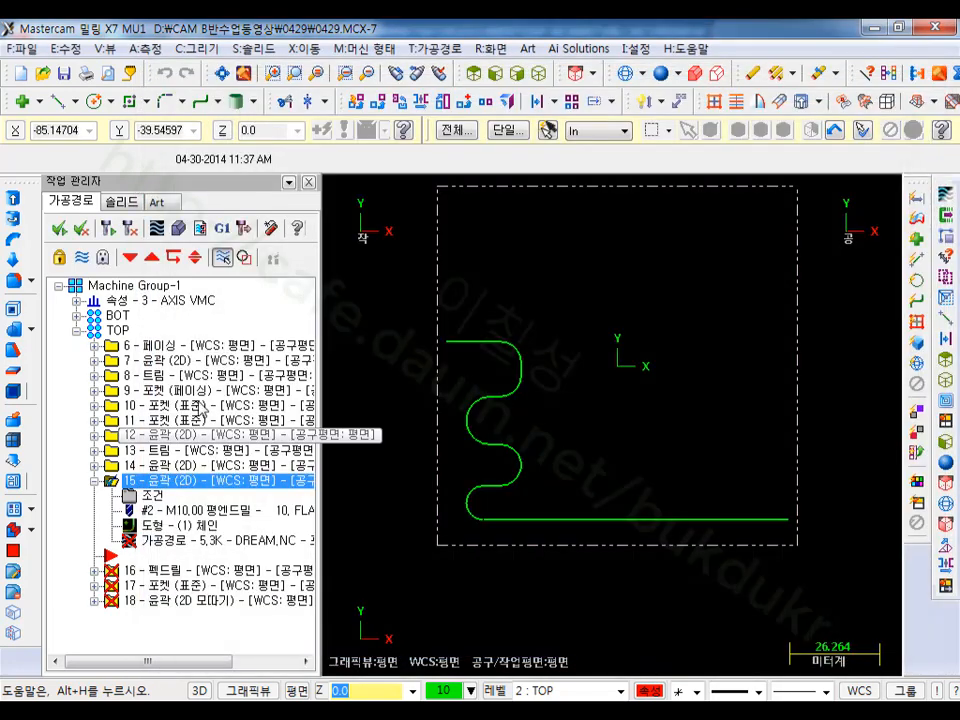
pyautogui.click(110, 230)
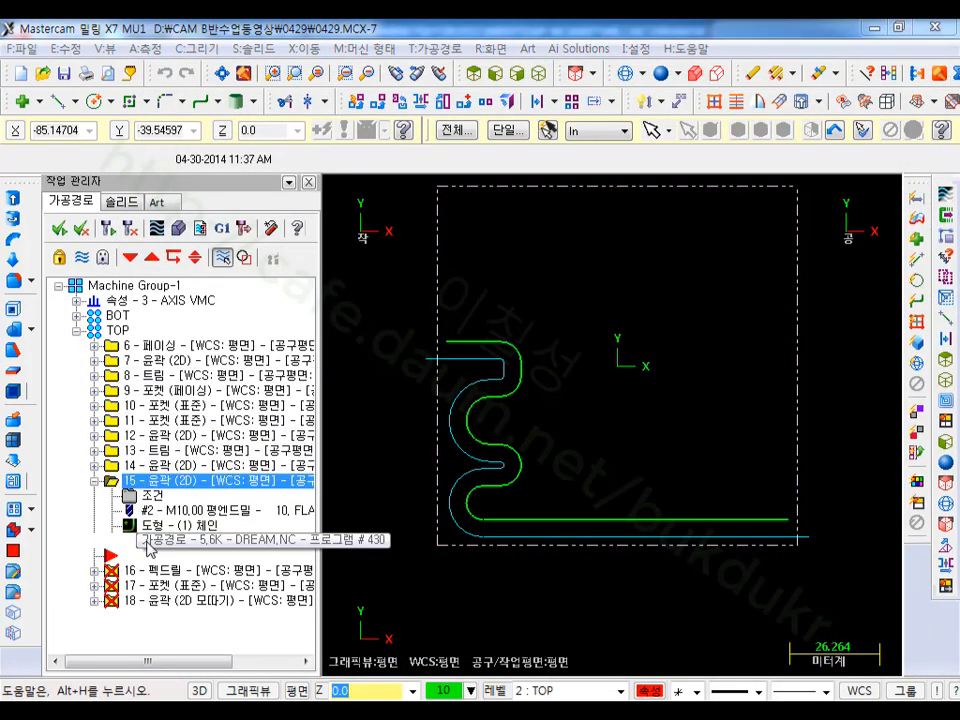
# Step: Backplot the left-side contour on its own and again over the restored part geometry, examining its coverage at the stock edge
pyautogui.click(148, 541)
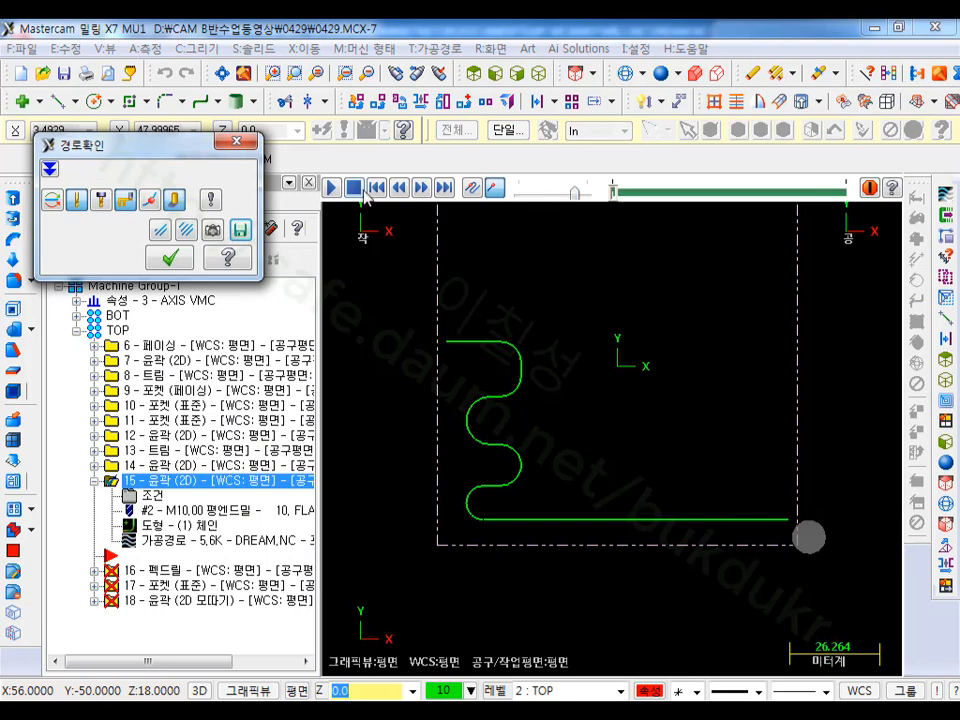
pyautogui.click(333, 188)
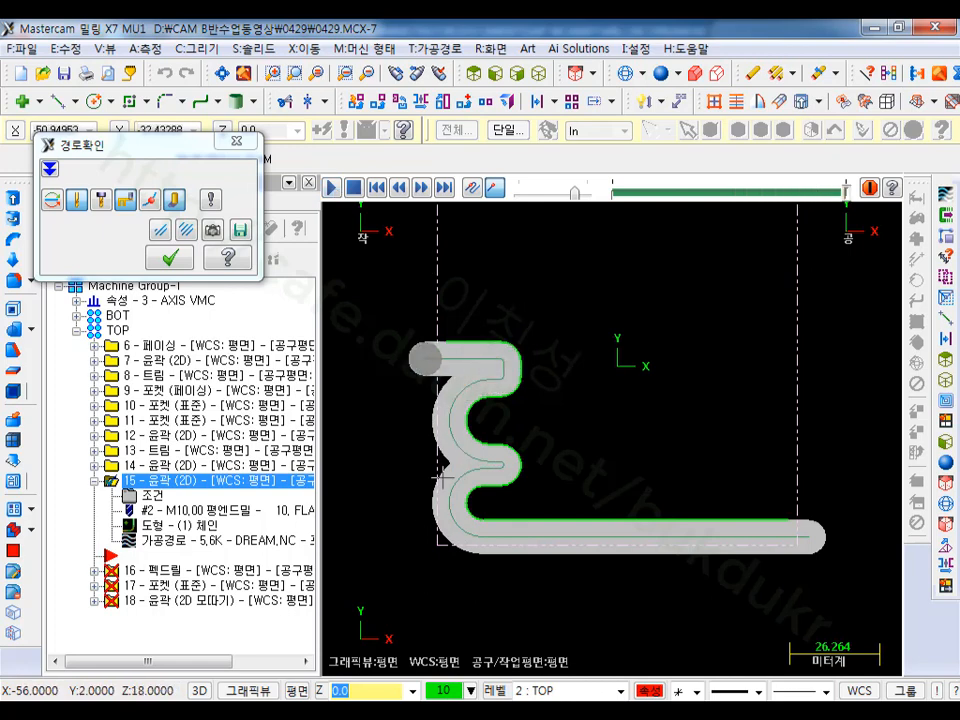
pyautogui.scroll(2, 438, 409)
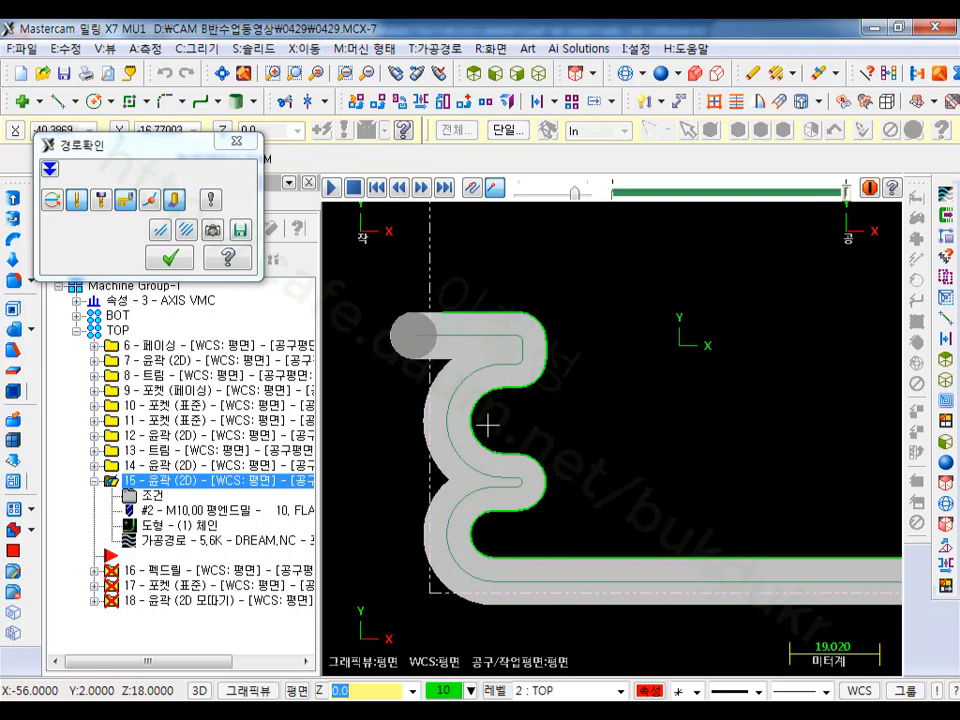
pyautogui.click(170, 258)
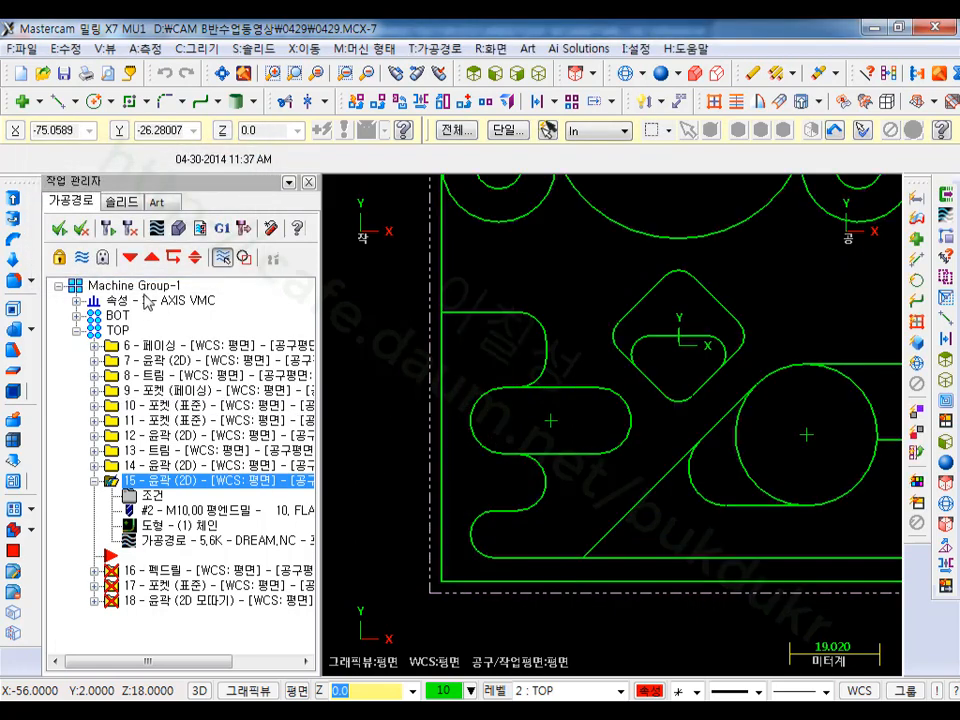
pyautogui.click(157, 230)
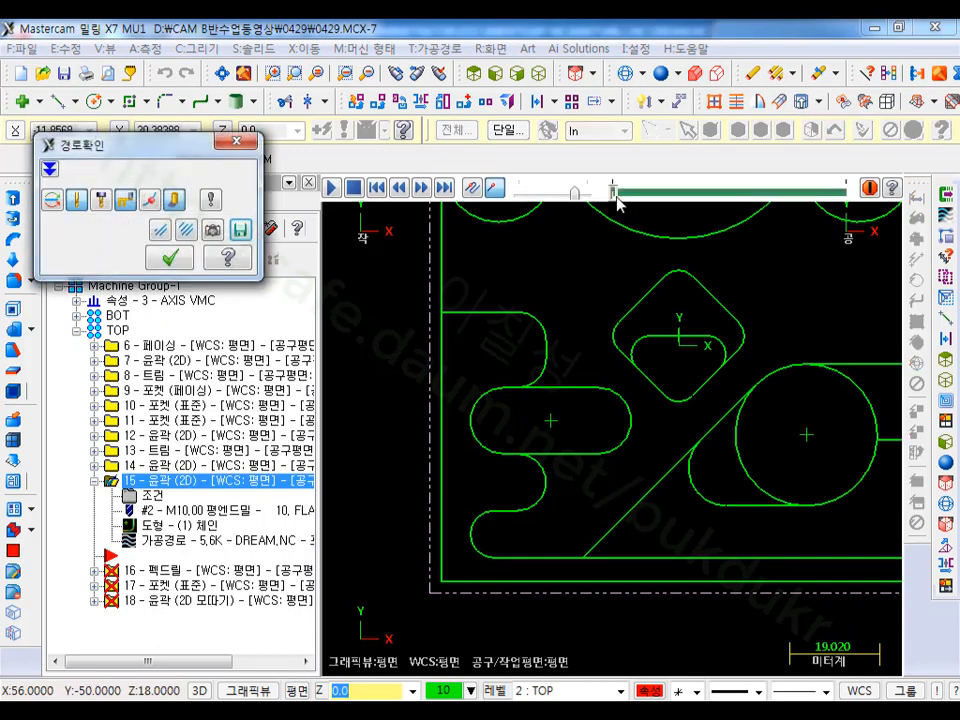
pyautogui.moveTo(645, 198)
pyautogui.mouseDown()
pyautogui.moveTo(726, 211)
pyautogui.moveTo(686, 221)
pyautogui.moveTo(697, 225)
pyautogui.moveTo(686, 221)
pyautogui.moveTo(813, 207)
pyautogui.mouseUp()
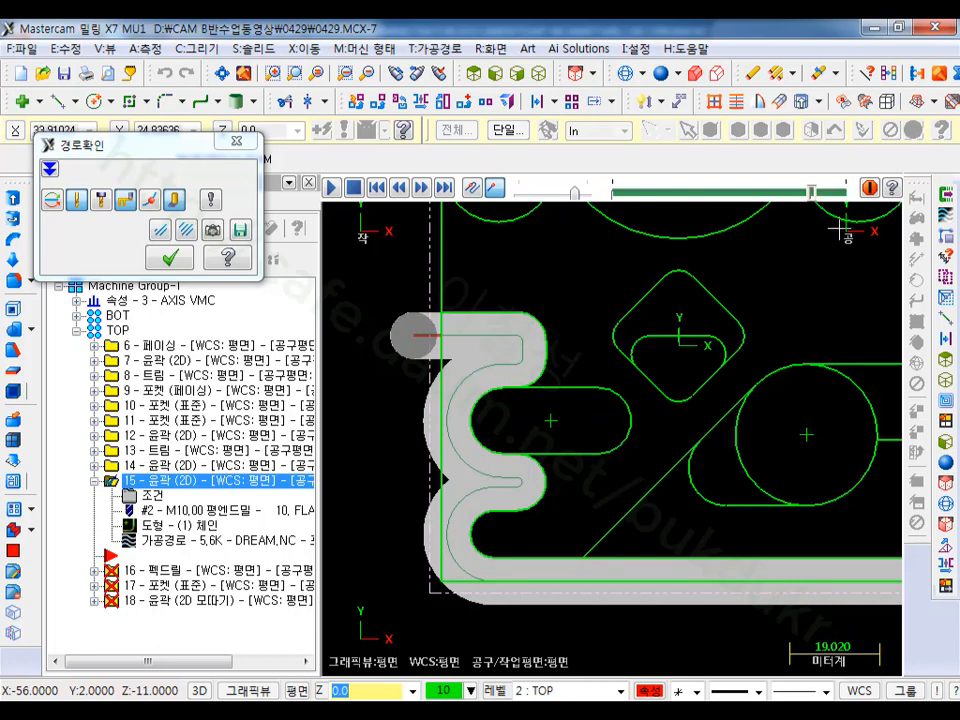
pyautogui.click(170, 260)
# Step: Enable 측면 가공 for operation 15 with a roughing spacing of 2.0 and regenerate the toolpath
pyautogui.click(152, 495)
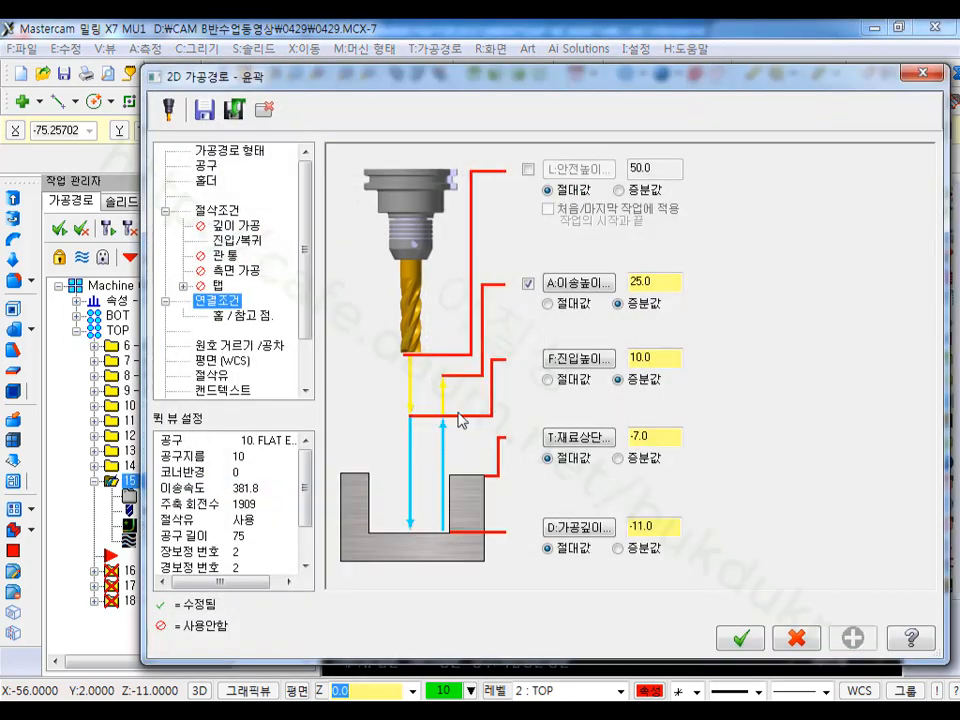
pyautogui.click(238, 271)
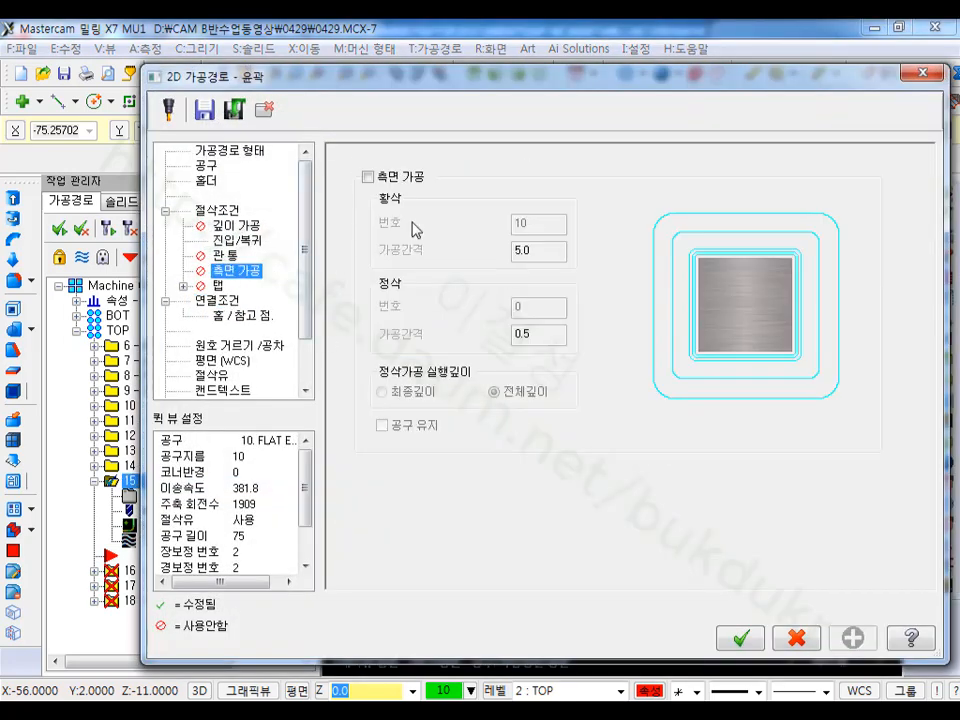
pyautogui.click(368, 177)
pyautogui.doubleClick(547, 244)
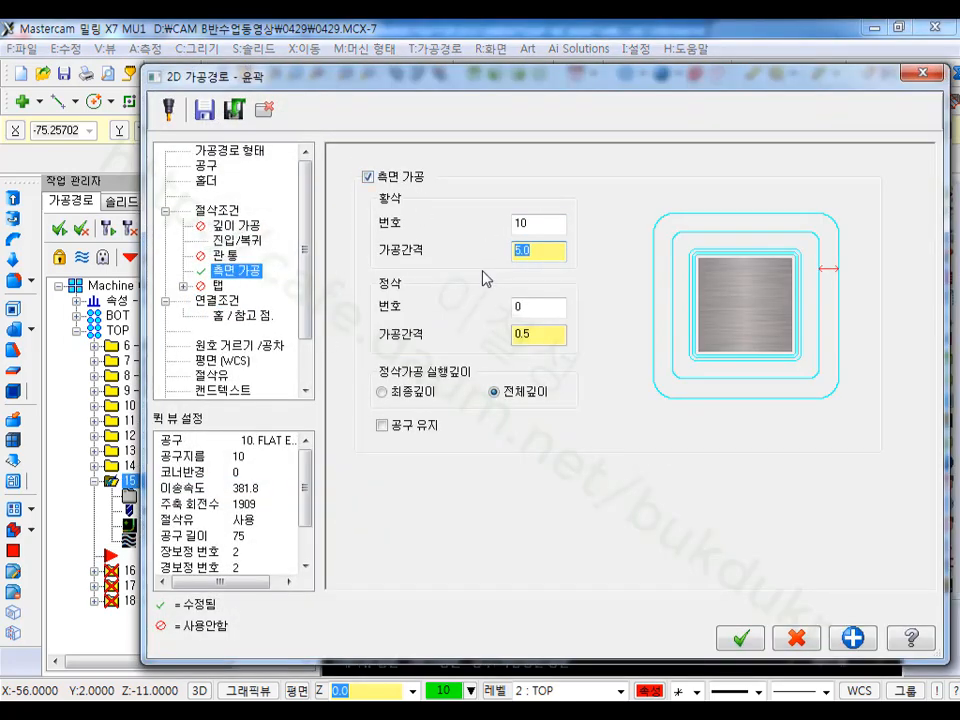
pyautogui.write('2')
pyautogui.click(735, 638)
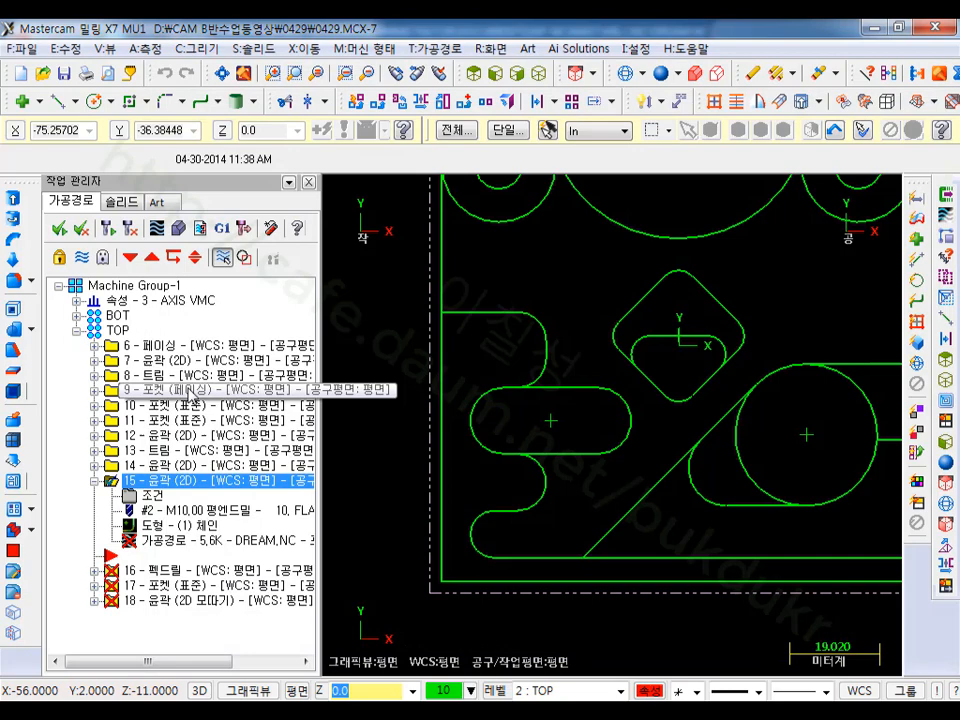
pyautogui.click(110, 230)
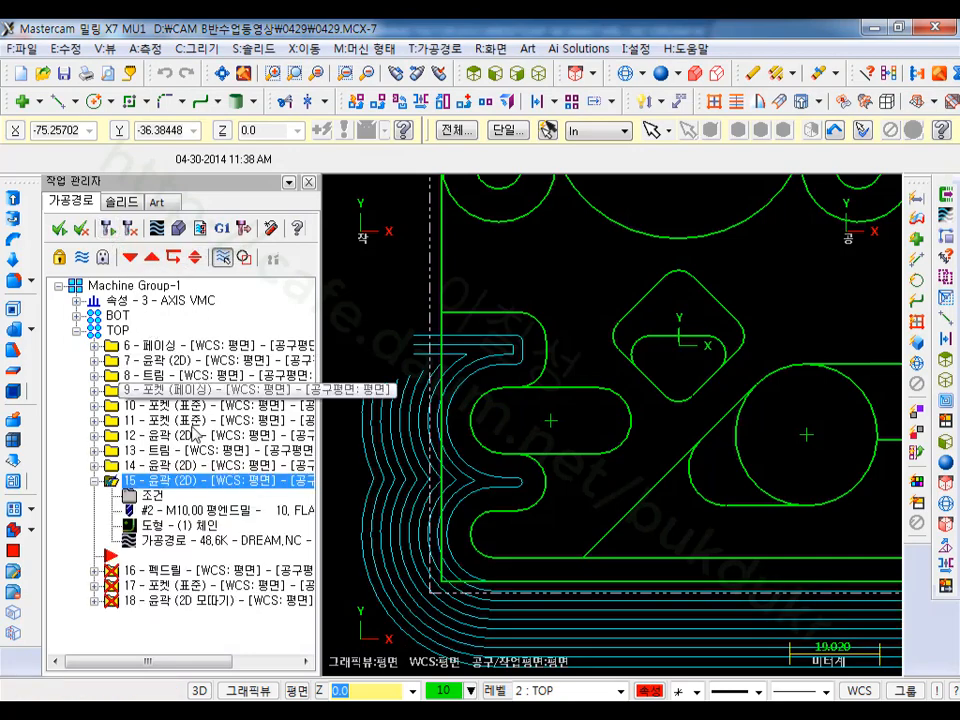
# Step: Reduce operation 15's 측면 가공 roughing passes to 2 and regenerate the toolpath
pyautogui.click(129, 495)
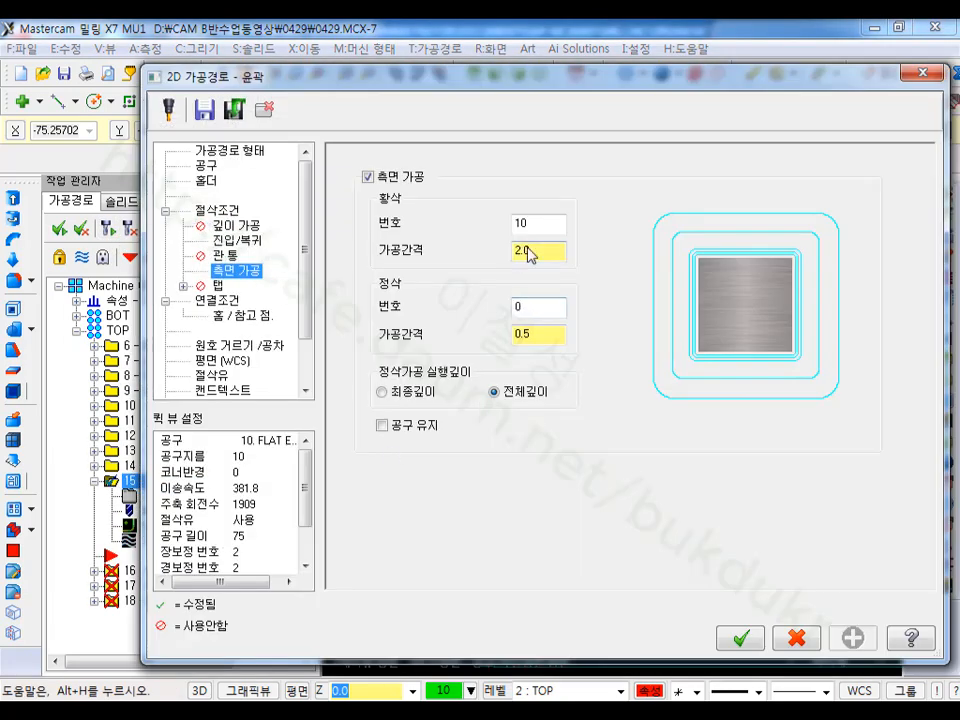
pyautogui.click(546, 221)
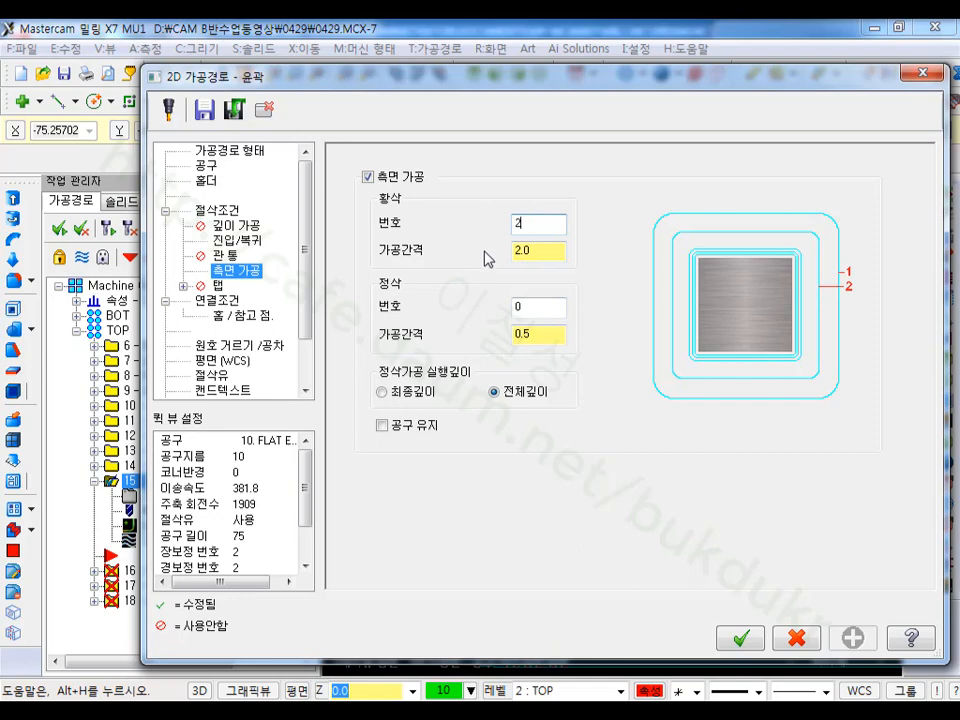
pyautogui.press('Tab')
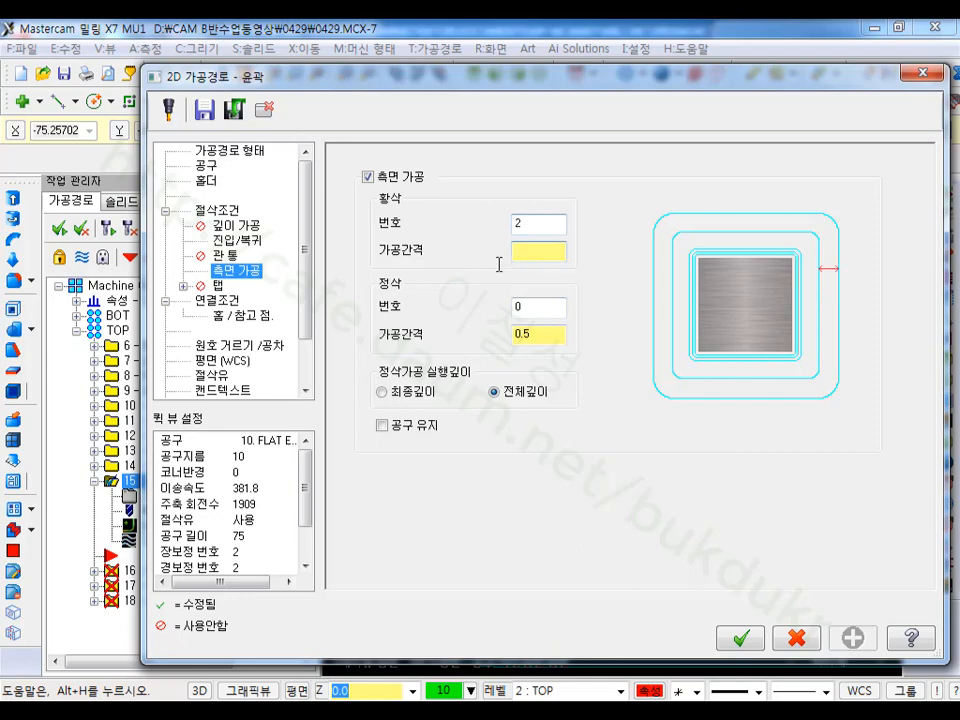
pyautogui.click(547, 231)
pyautogui.click(745, 632)
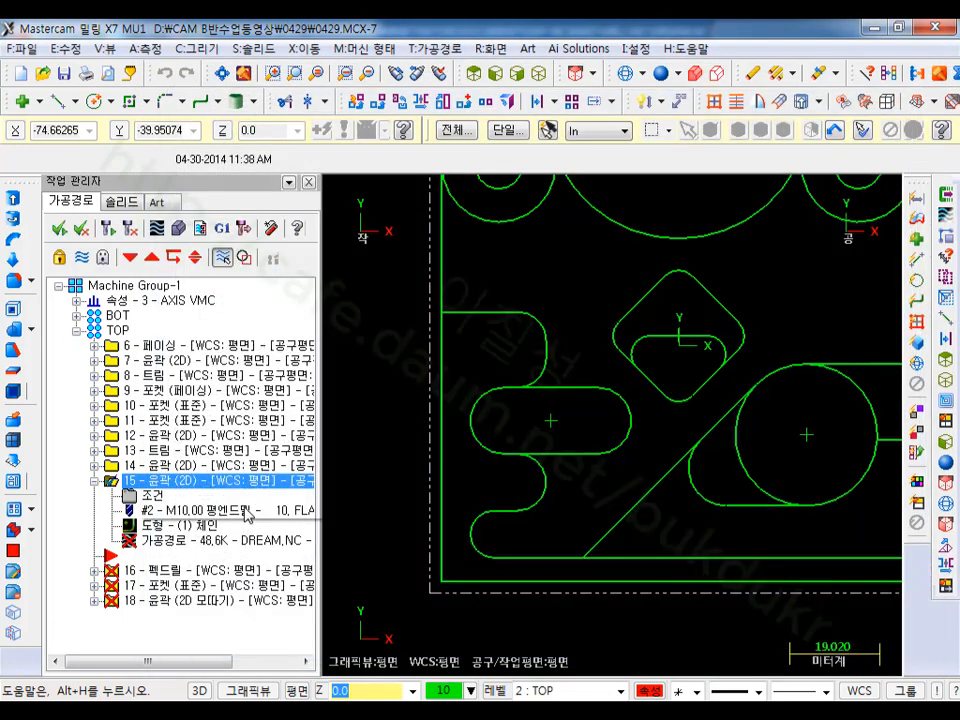
pyautogui.click(110, 232)
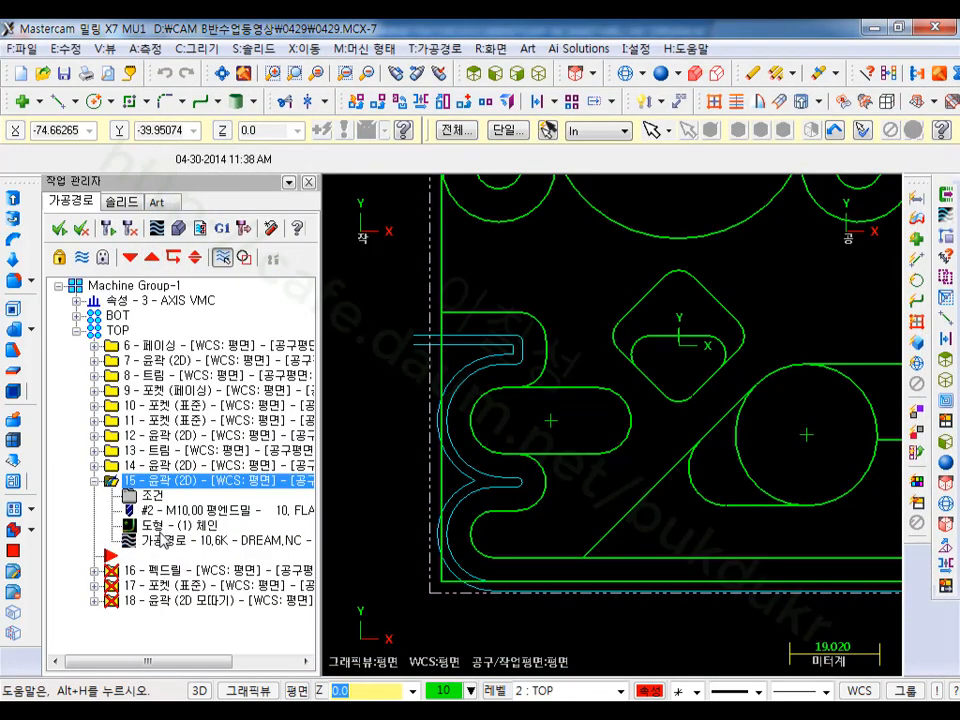
# Step: Backplot operation 15's contour toolpath through to its end, examining how its side passes cover the stock edge
pyautogui.click(168, 536)
pyautogui.moveTo(614, 196); pyautogui.dragTo(836, 200)
pyautogui.scroll(-1, 437, 487)
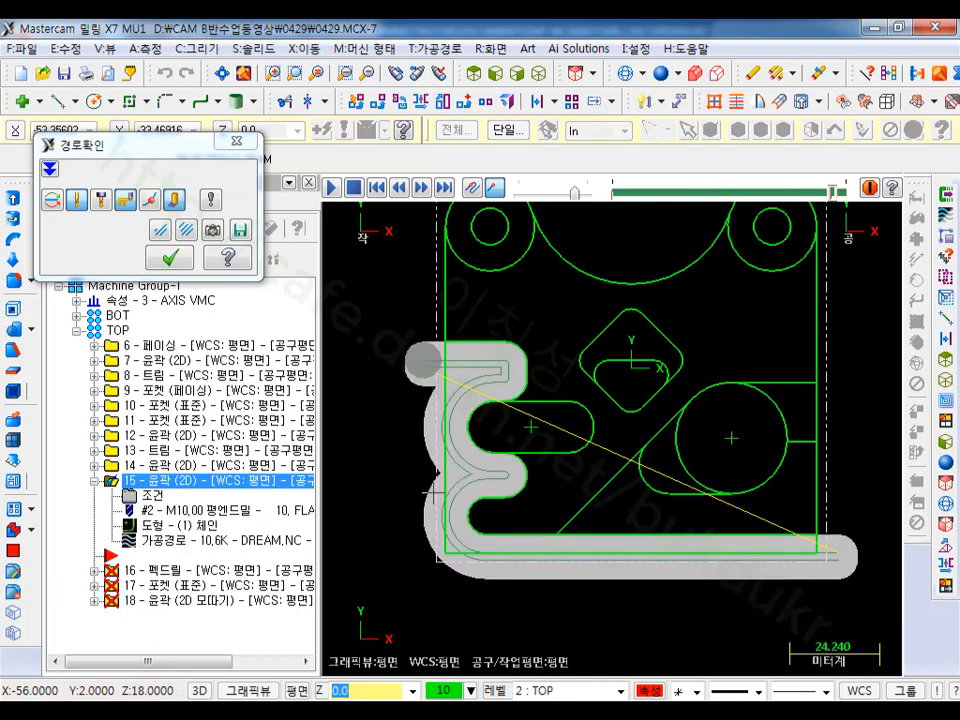
pyautogui.click(170, 258)
pyautogui.scroll(-1, 538, 549)
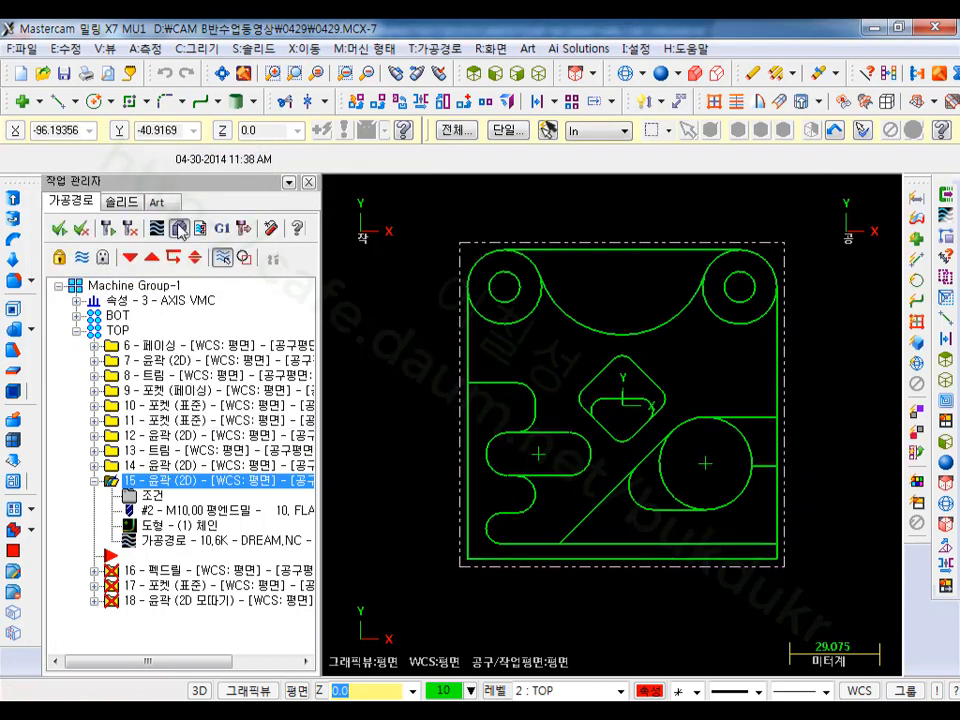
# Step: Run the solid verification of operation 15 on the stock, viewed in 3D from the profiled side
pyautogui.click(179, 228)
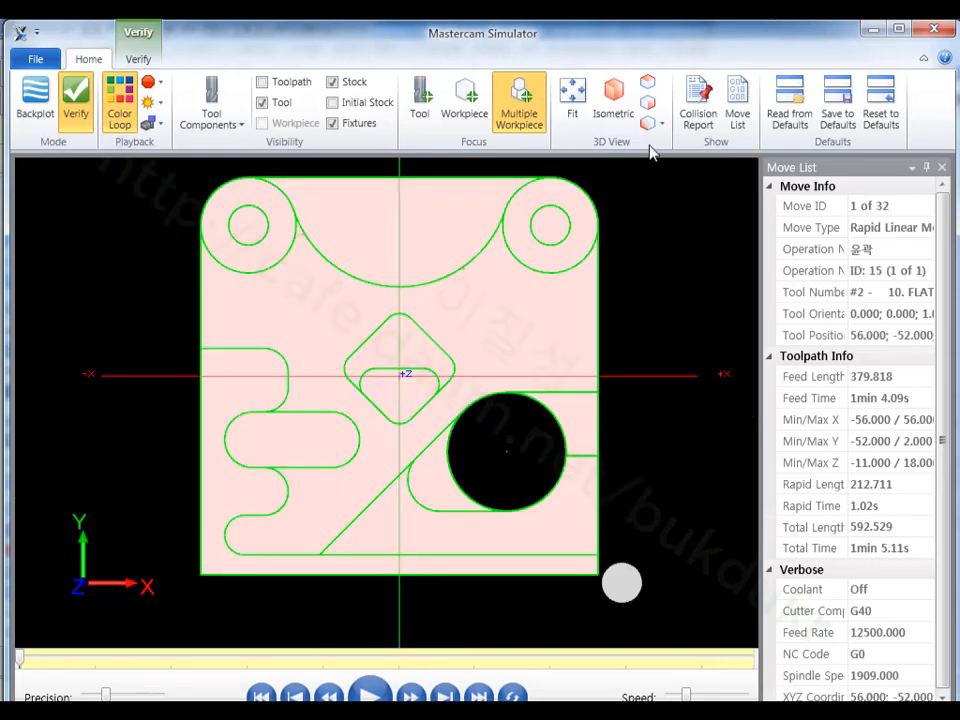
pyautogui.click(615, 92)
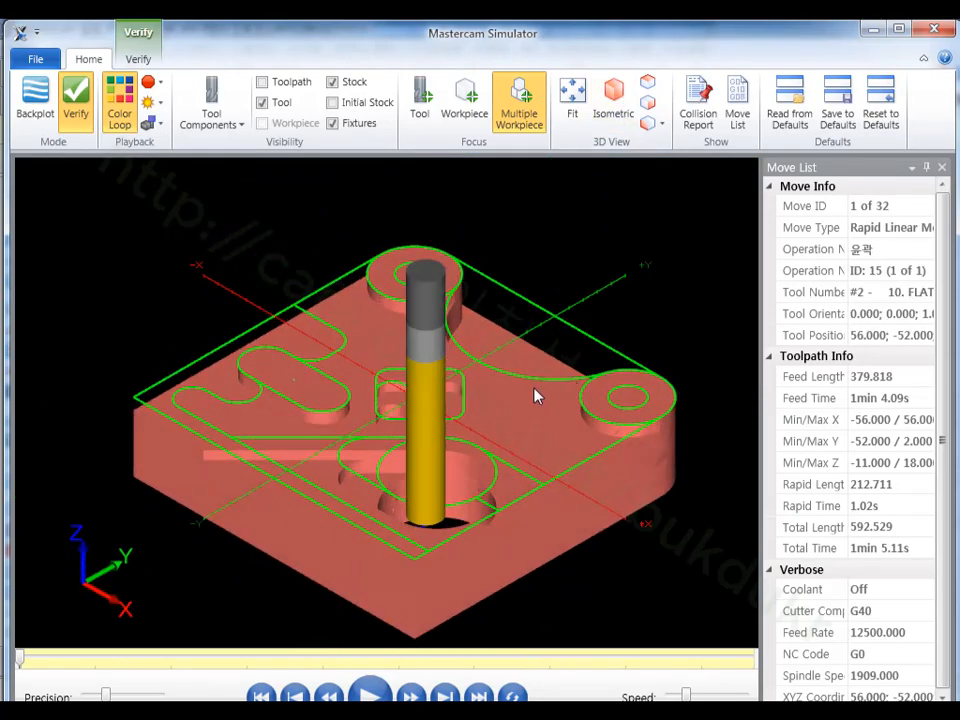
pyautogui.moveTo(489, 478); pyautogui.dragTo(544, 450, button='middle')
pyautogui.press('alt')
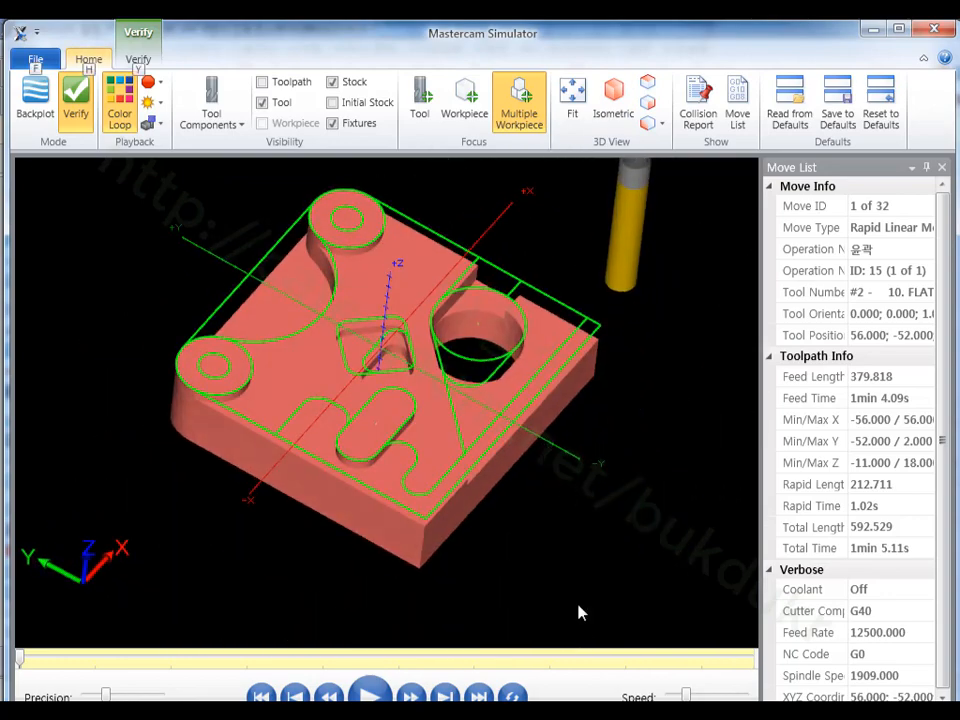
pyautogui.click(372, 694)
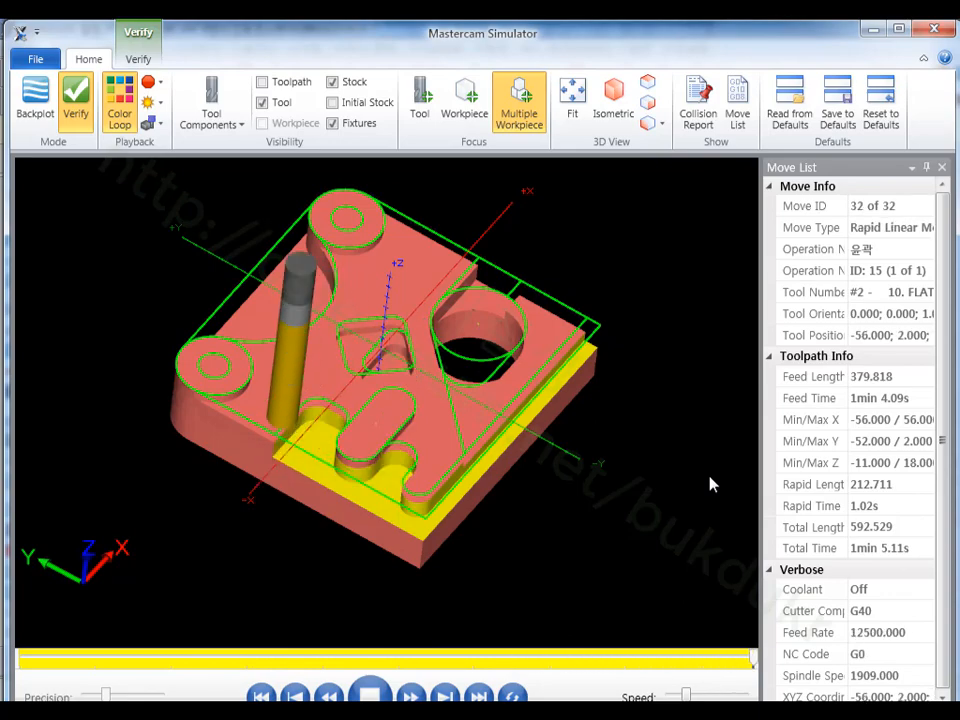
# Step: Inspect the verified stock up close along the wavy side profile and the long straight edge step
pyautogui.scroll(4, 480, 370)
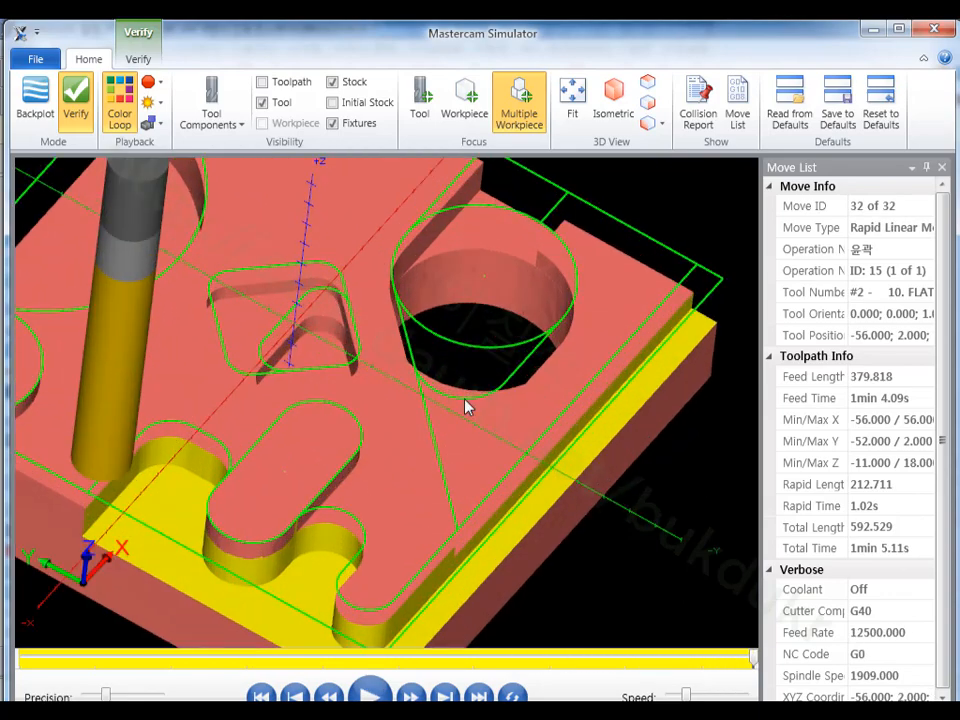
pyautogui.moveTo(463, 399); pyautogui.dragTo(379, 390, button='middle')
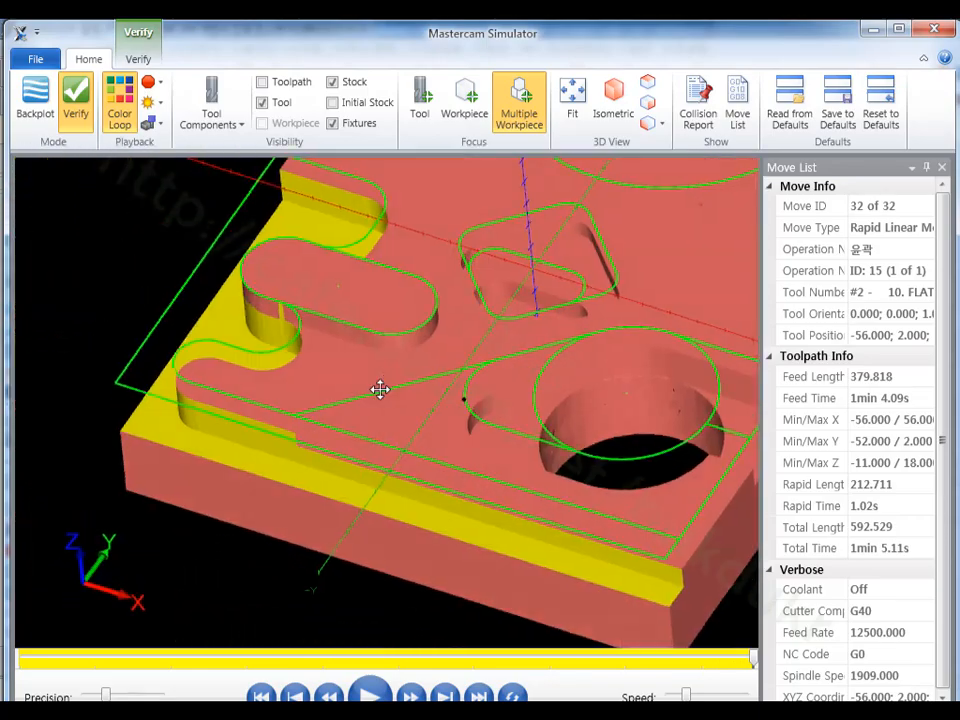
pyautogui.press('alt')
pyautogui.scroll(-5, 420, 461)
pyautogui.moveTo(420, 461); pyautogui.dragTo(523, 399, button='middle')
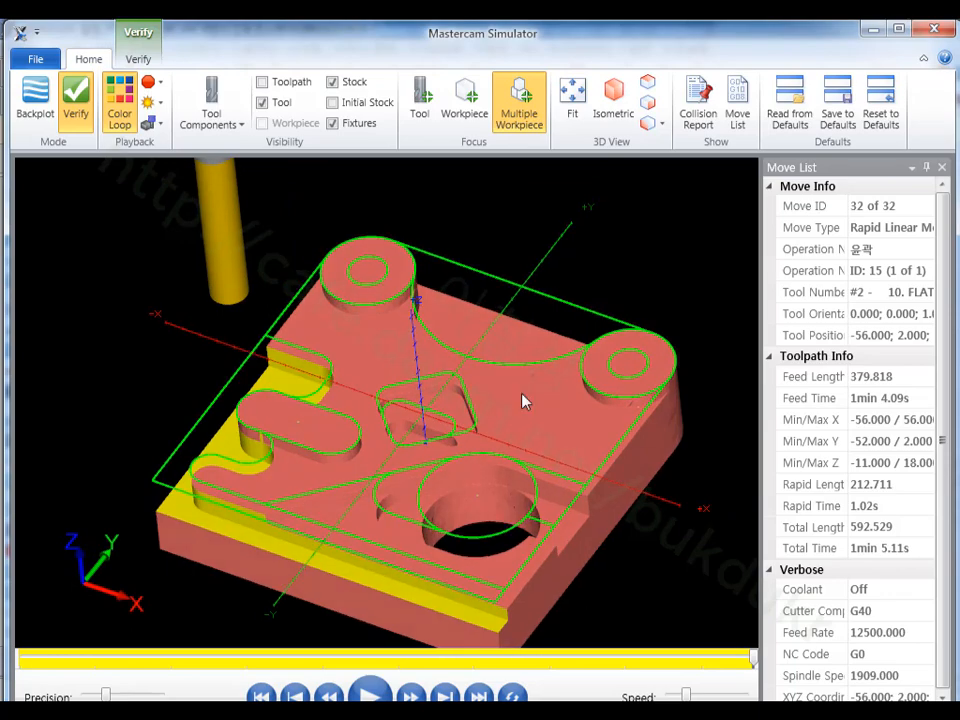
pyautogui.press('alt')
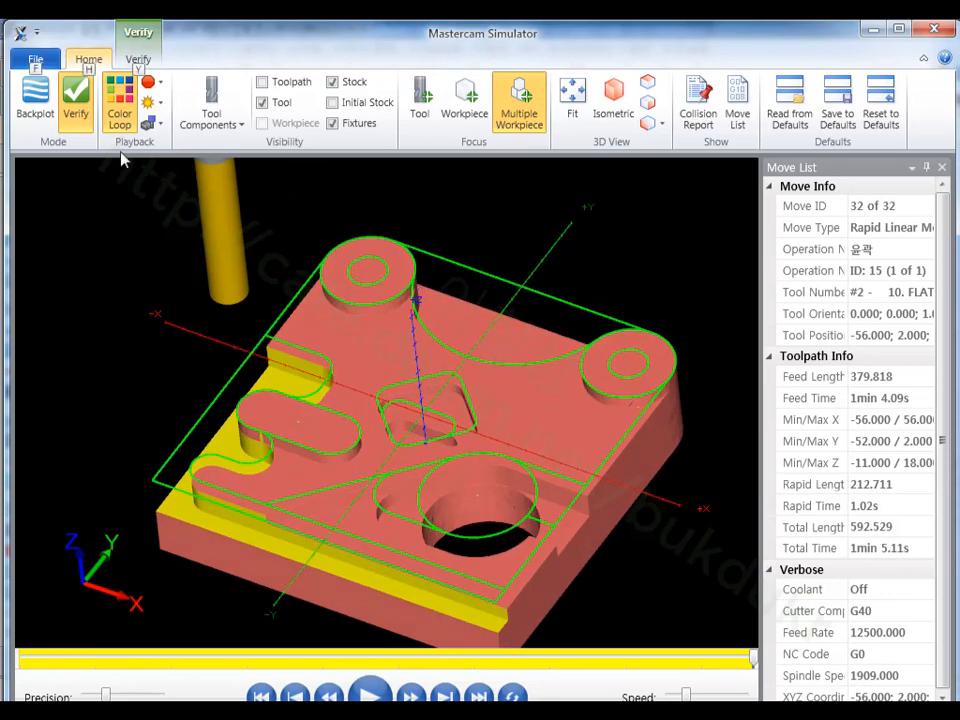
# Step: Save the verified stock as the STL file TOP2, overwriting the existing file, and close the simulator
pyautogui.click(40, 58)
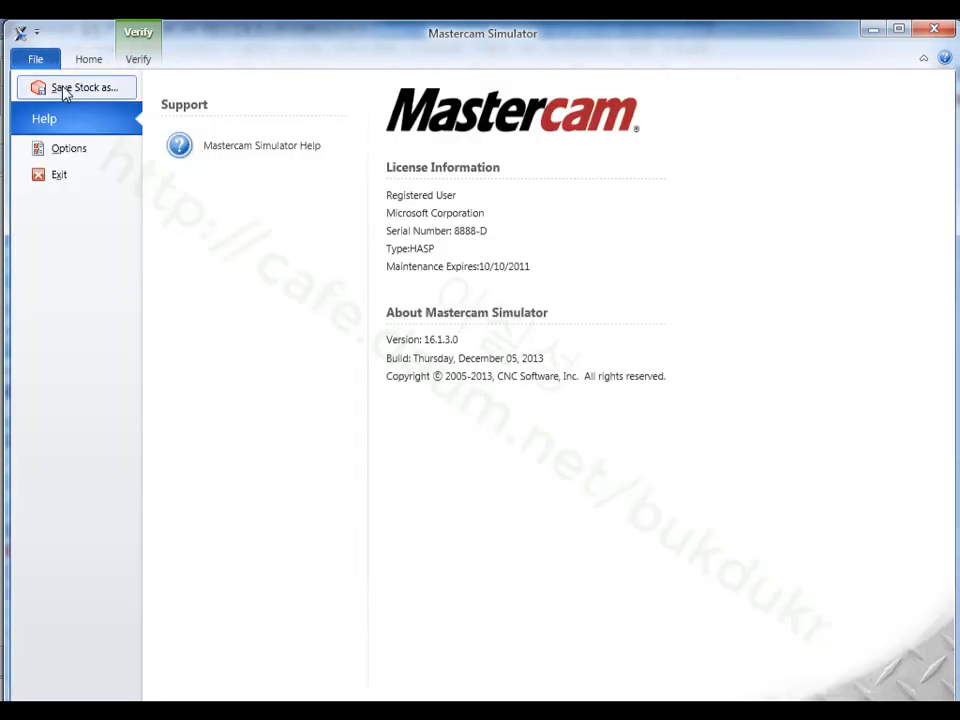
pyautogui.click(64, 88)
pyautogui.click(210, 238)
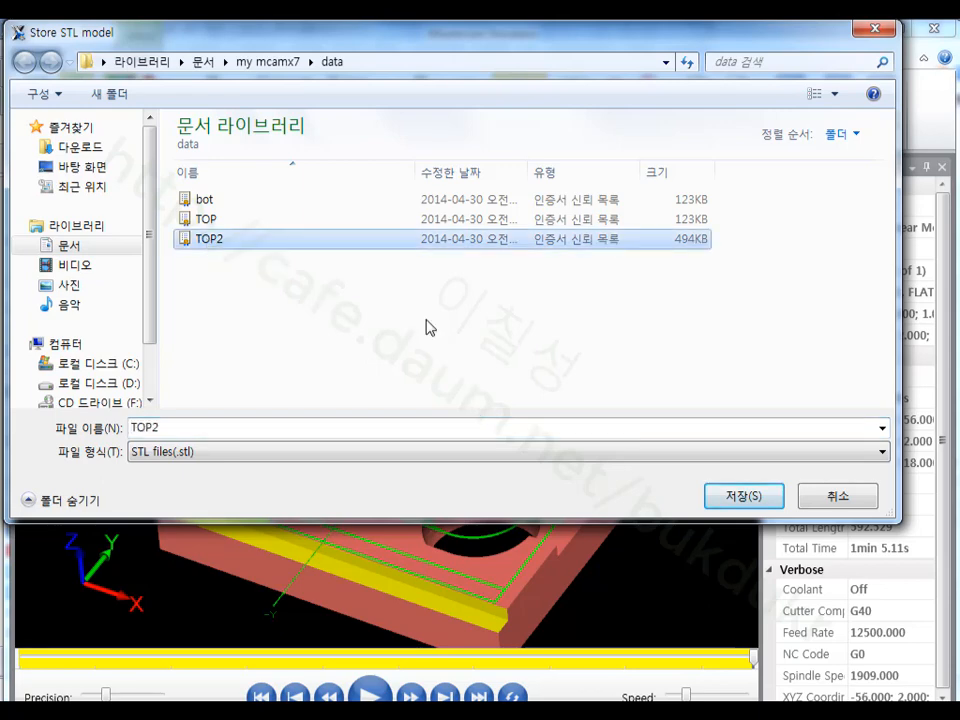
pyautogui.click(744, 495)
pyautogui.click(566, 439)
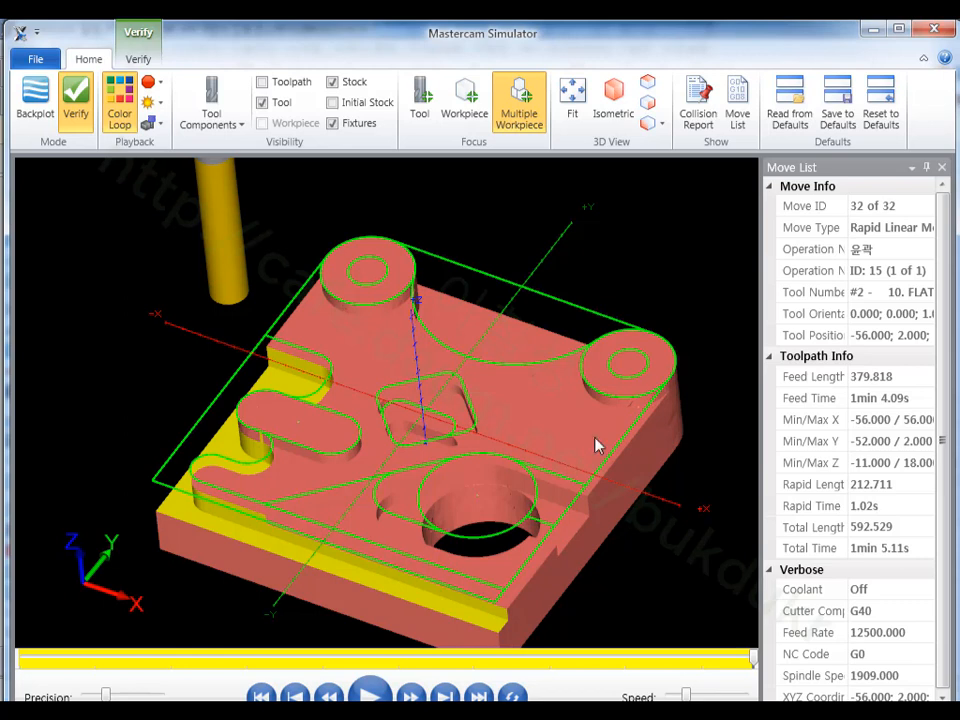
pyautogui.click(934, 29)
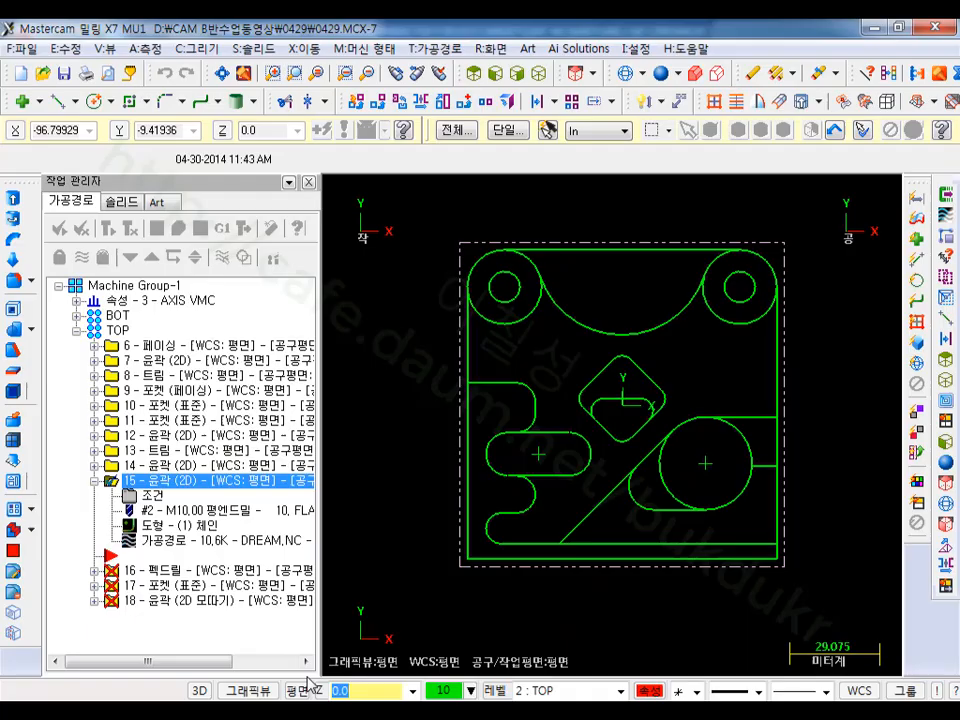
# Step: Look up the thread and depth callout of the two corner holes in the PDF drawing and return to Mastercam
pyautogui.hotkey('alt', 'Tab')
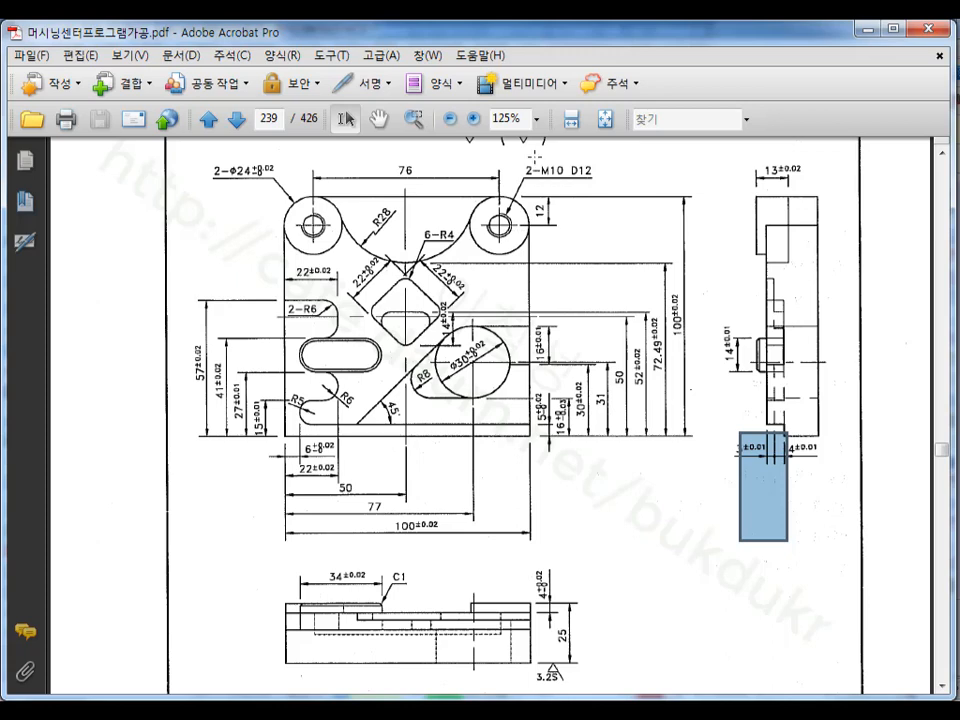
pyautogui.moveTo(535, 157); pyautogui.dragTo(602, 178)
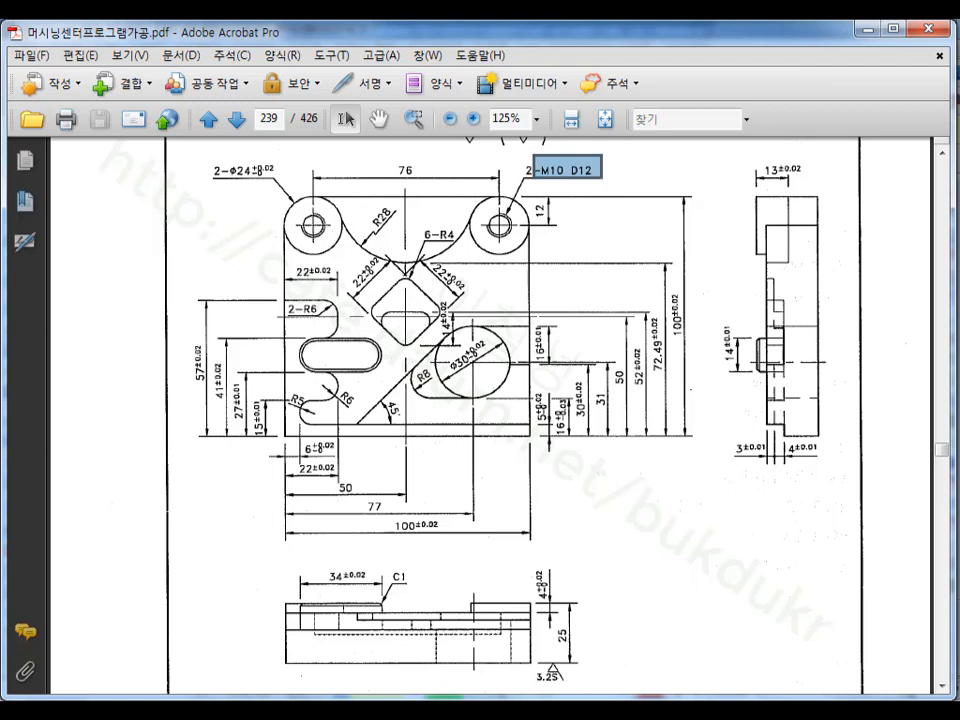
pyautogui.moveTo(272, 711)
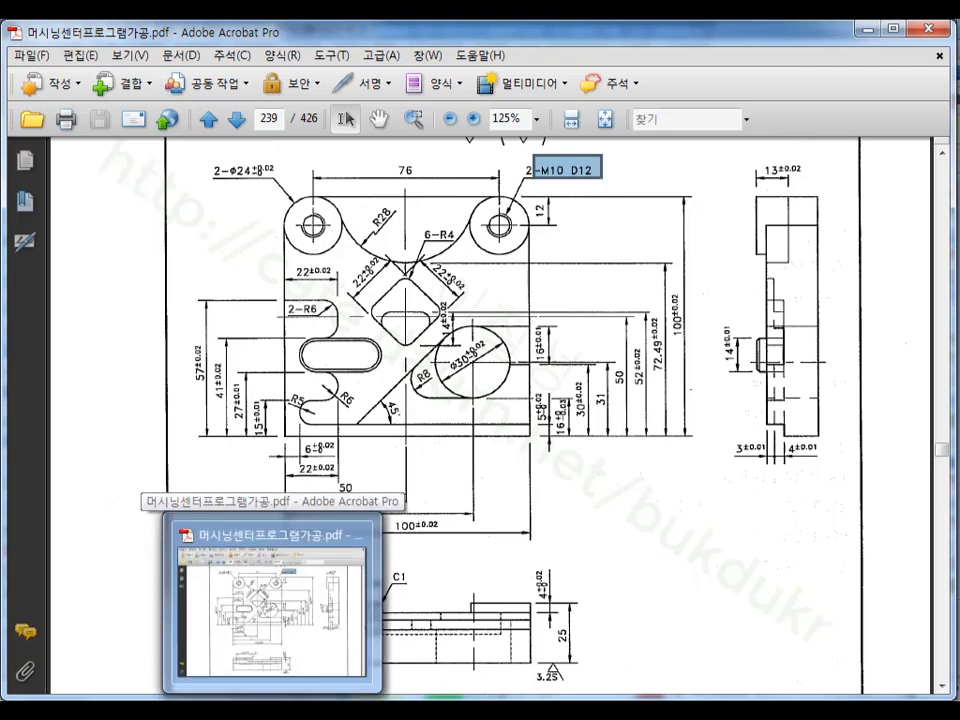
pyautogui.click(272, 711)
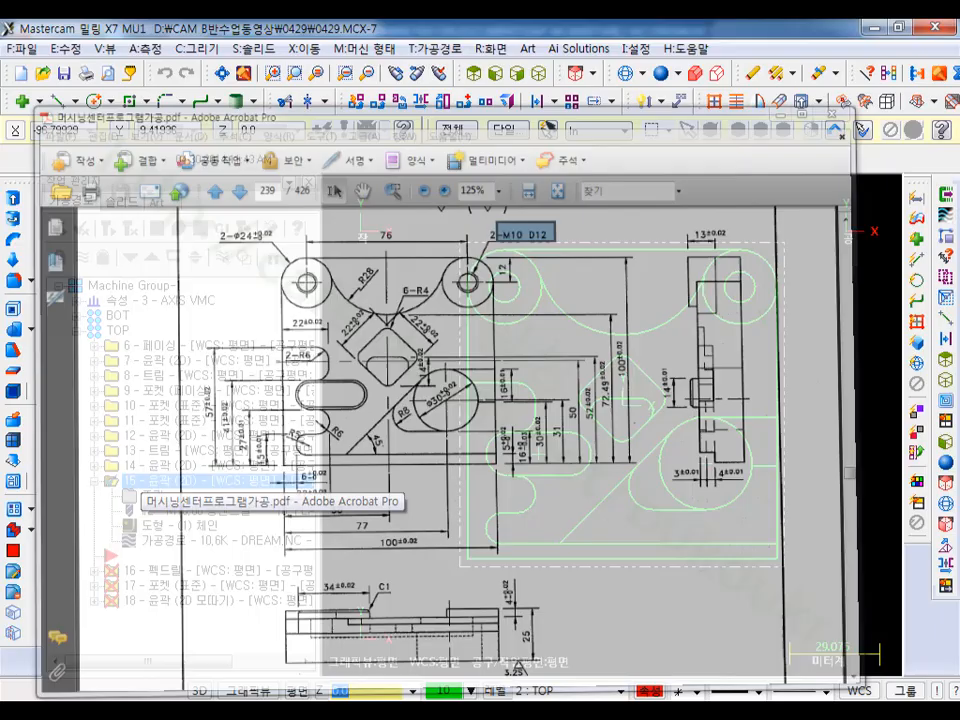
# Step: Create a drill toolpath using the centres of the two upper corner holes as drill points
pyautogui.scroll(3, 730, 253)
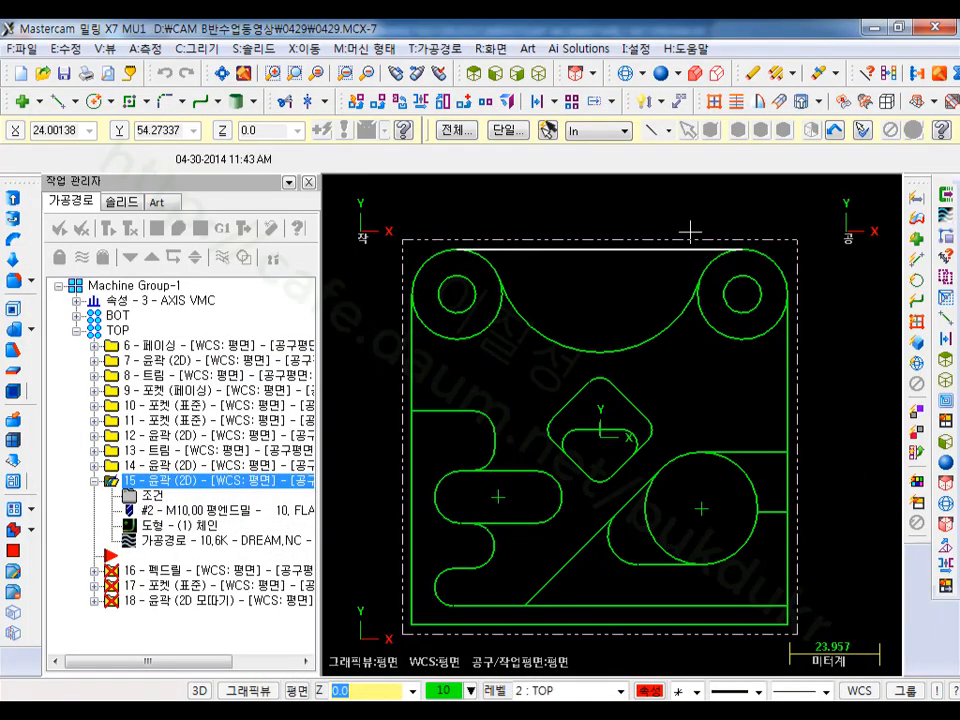
pyautogui.click(436, 48)
pyautogui.click(466, 92)
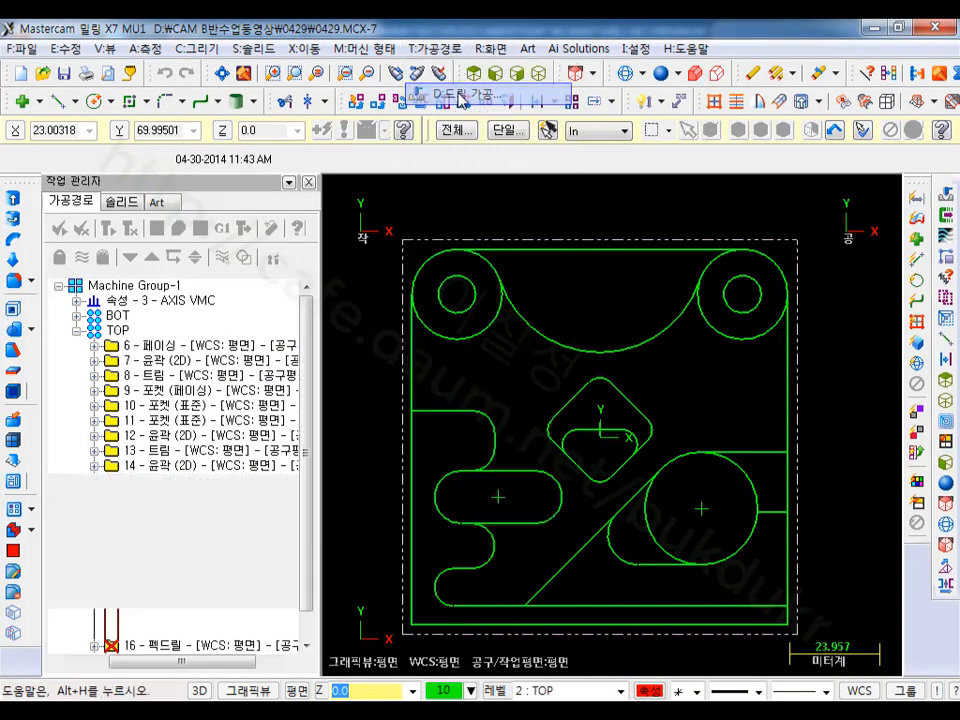
pyautogui.click(457, 294)
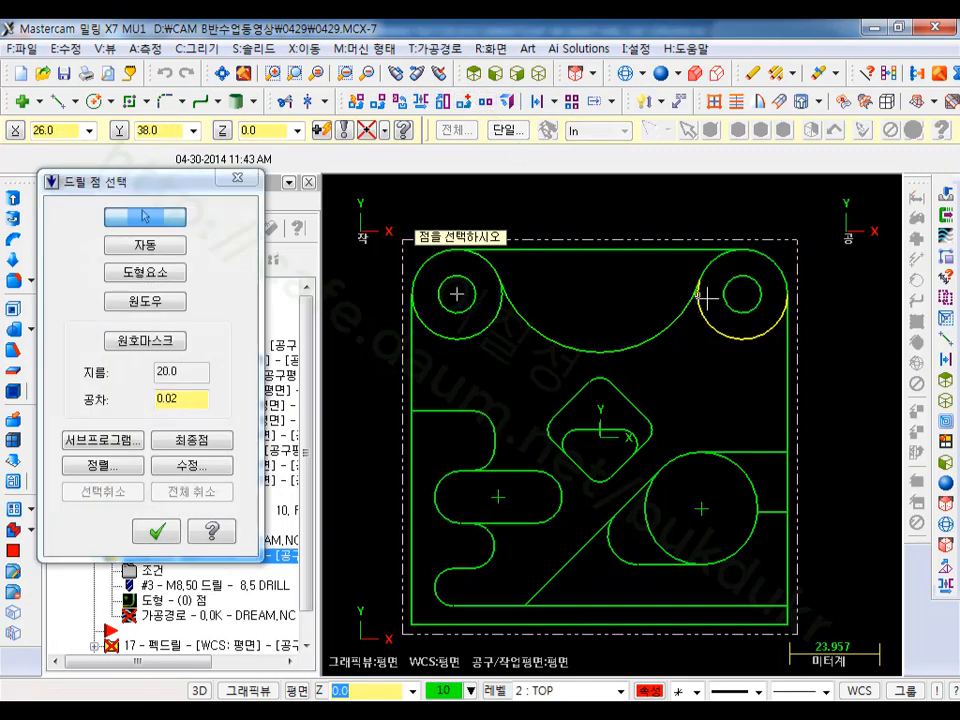
pyautogui.click(743, 294)
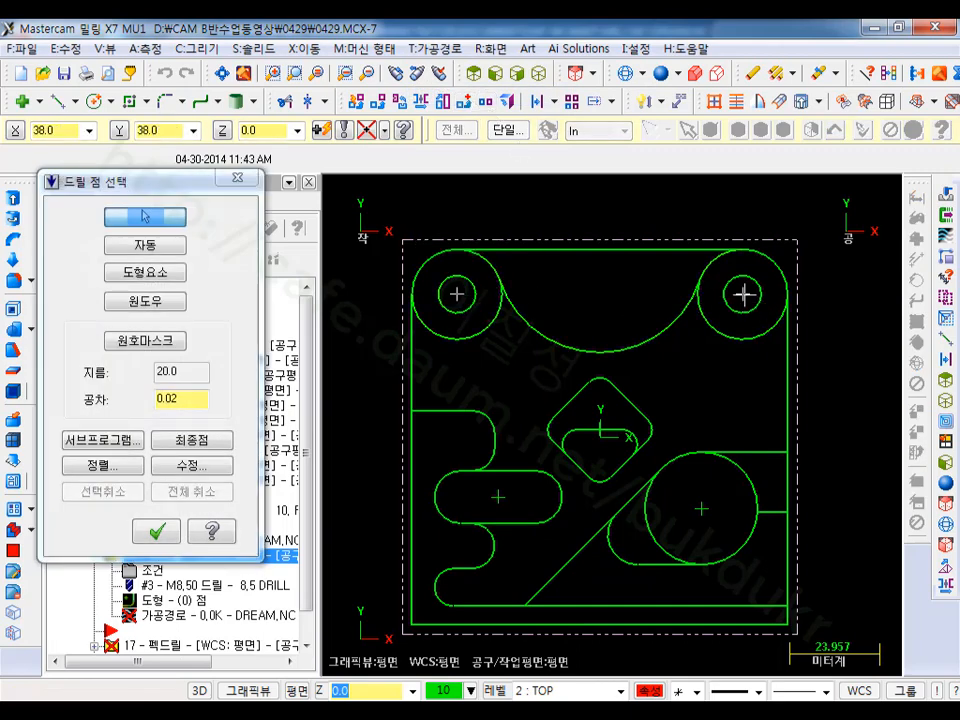
pyautogui.click(157, 531)
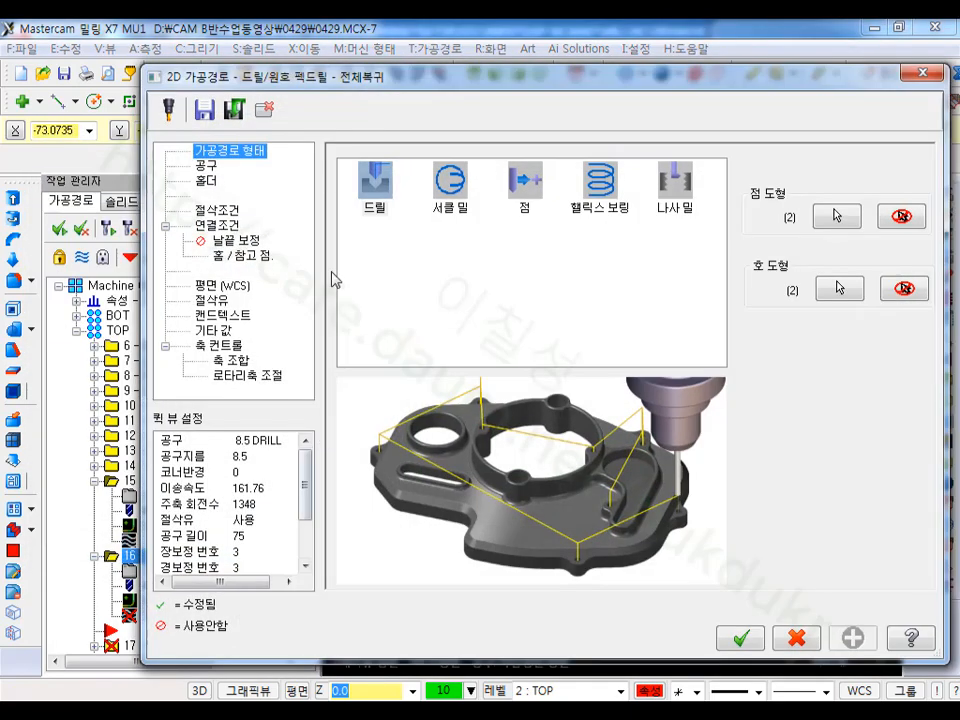
# Step: Assign tool 4, the 10 / 45 Chamfer Mill, to the drill operation and choose the Drill/Counterbore cycle
pyautogui.click(206, 165)
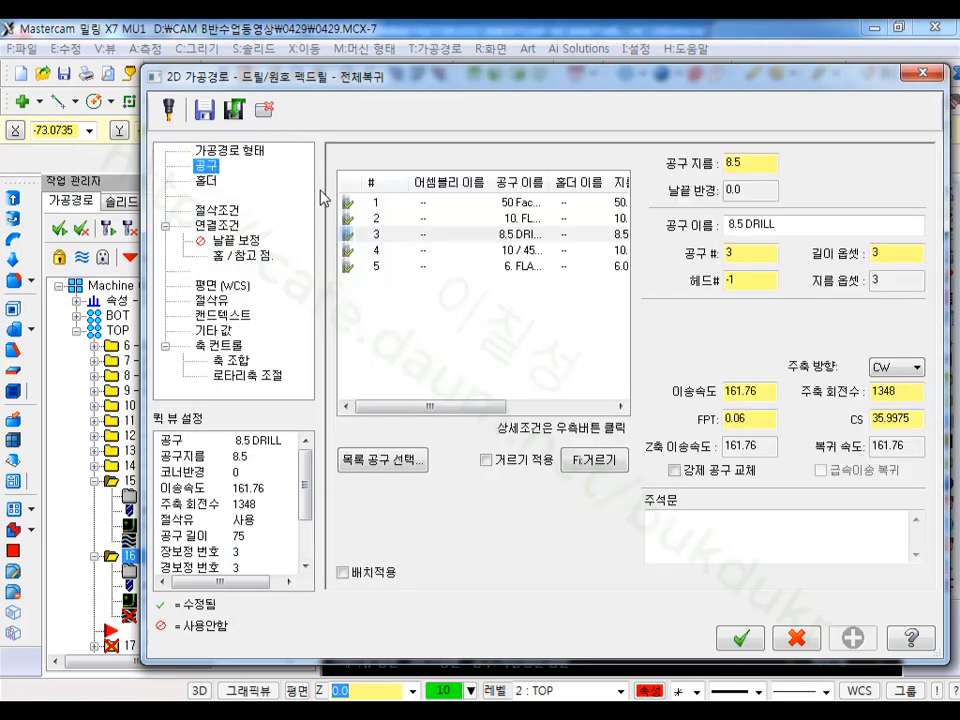
pyautogui.click(433, 250)
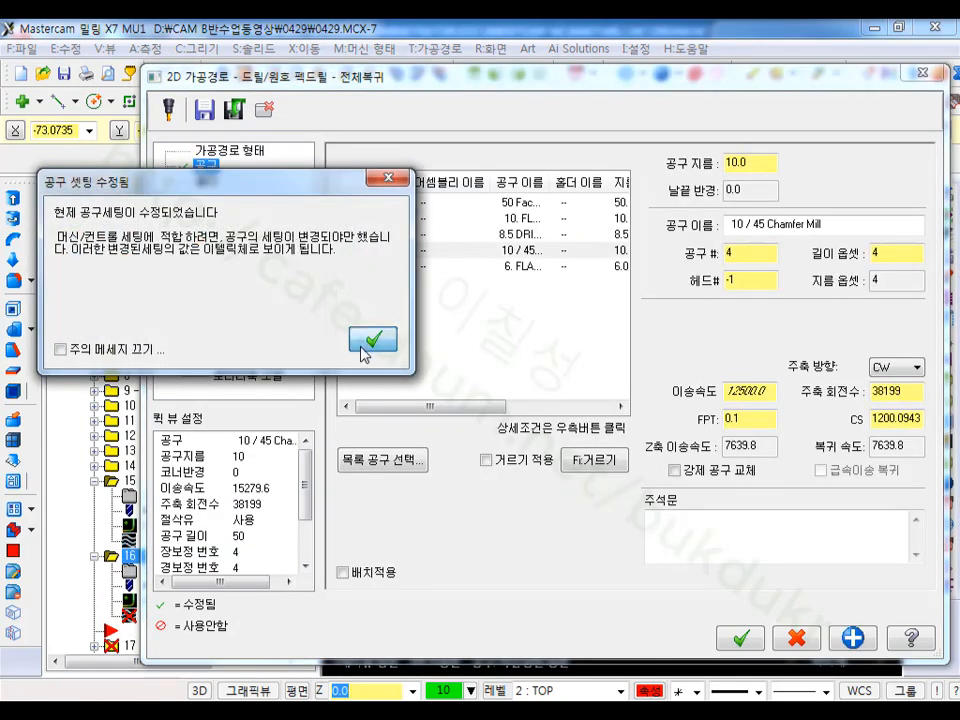
pyautogui.click(367, 343)
pyautogui.click(230, 211)
pyautogui.click(480, 173)
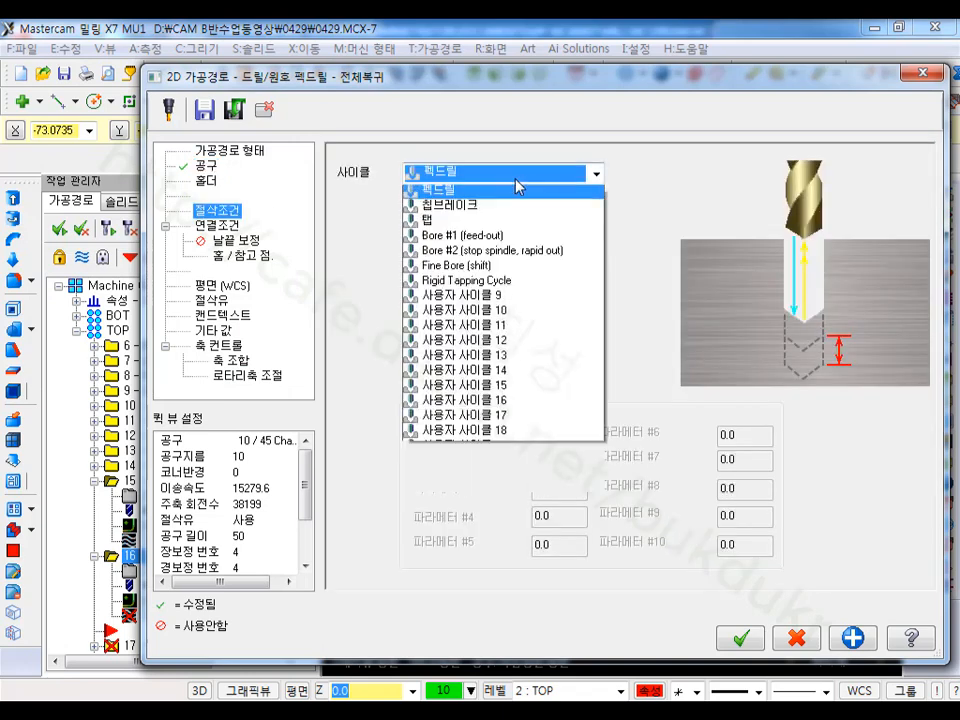
pyautogui.click(460, 193)
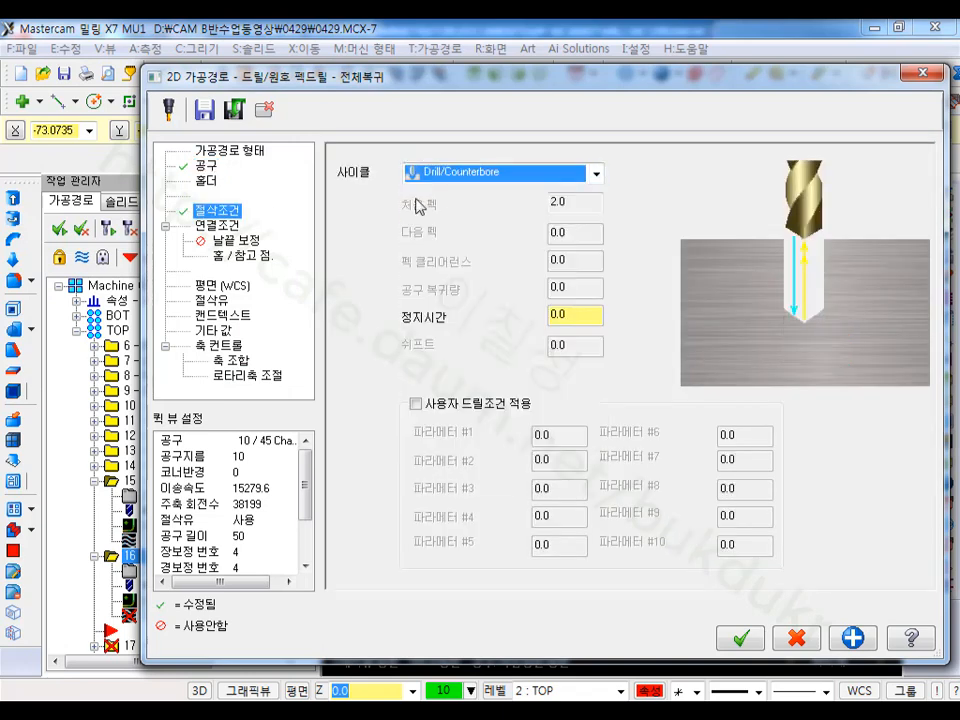
# Step: Set the drill operation's absolute machining depth to -3.0 and top of stock to 0, and generate the toolpath
pyautogui.click(218, 227)
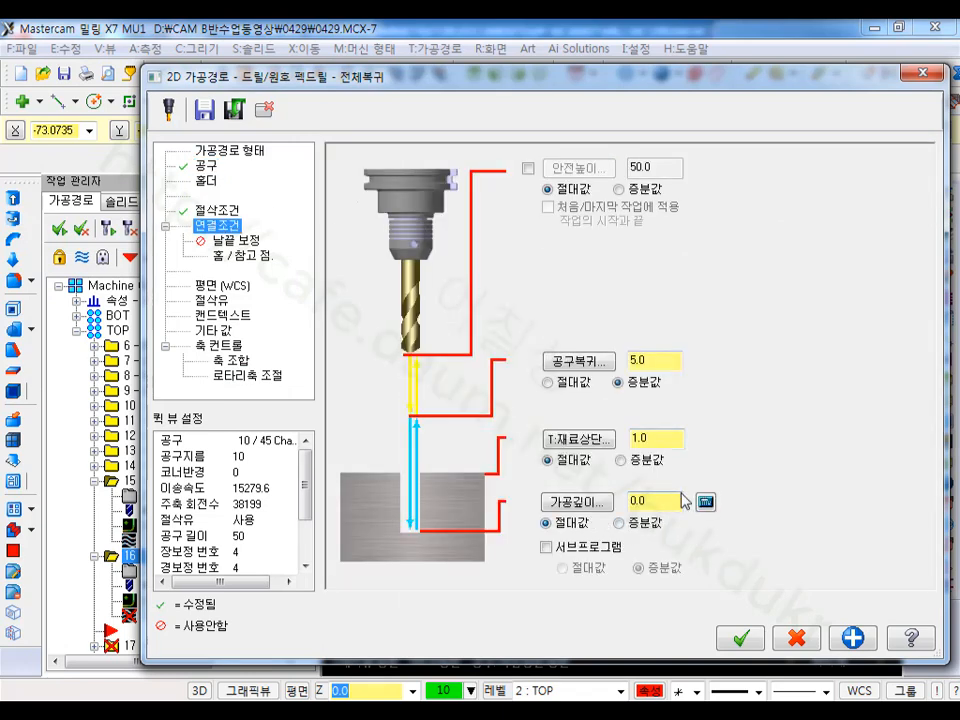
pyautogui.press('Tab')
pyautogui.write('-3')
pyautogui.click(670, 439)
pyautogui.write('0')
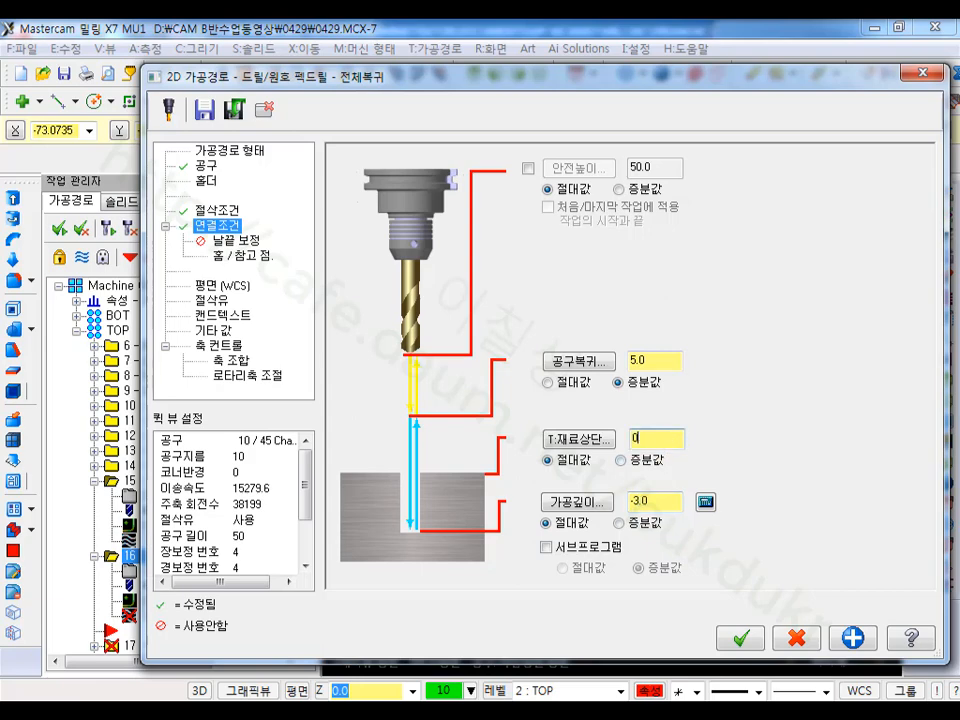
pyautogui.click(740, 637)
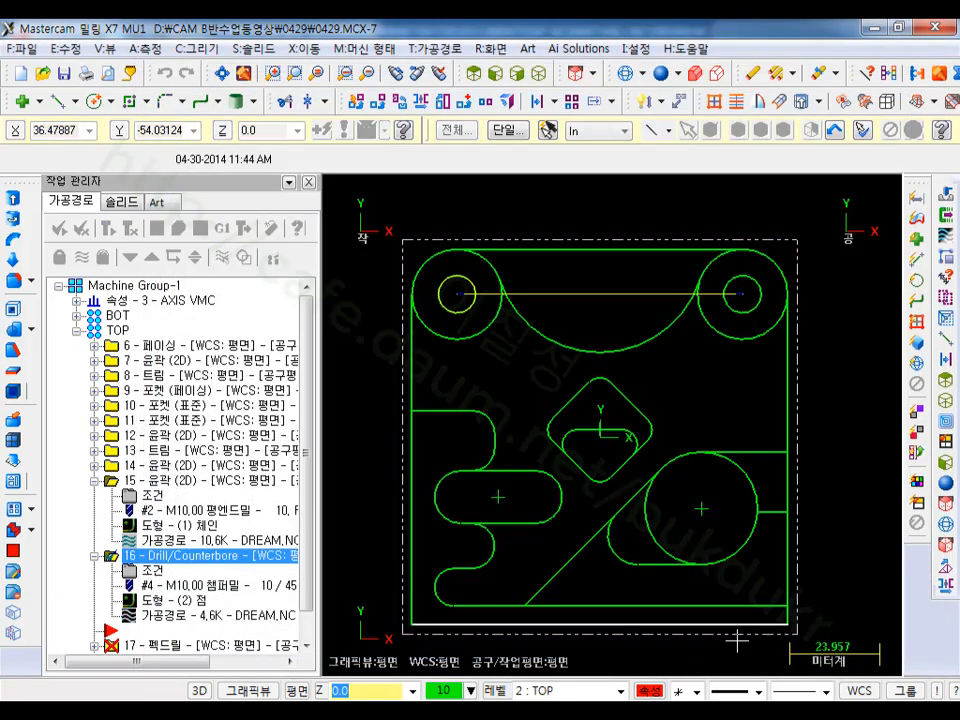
# Step: Copy the Drill/Counterbore operation to a position after the insertion marker and open the copy's parameters
pyautogui.scroll(-4, 623, 330)
pyautogui.scroll(5, 621, 307)
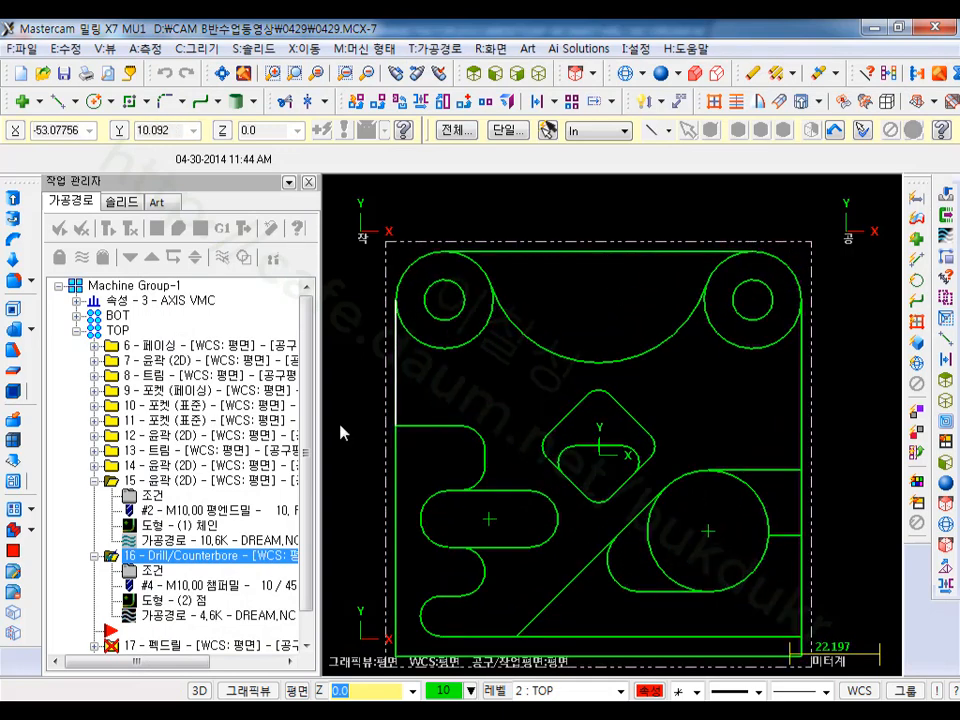
pyautogui.click(94, 481)
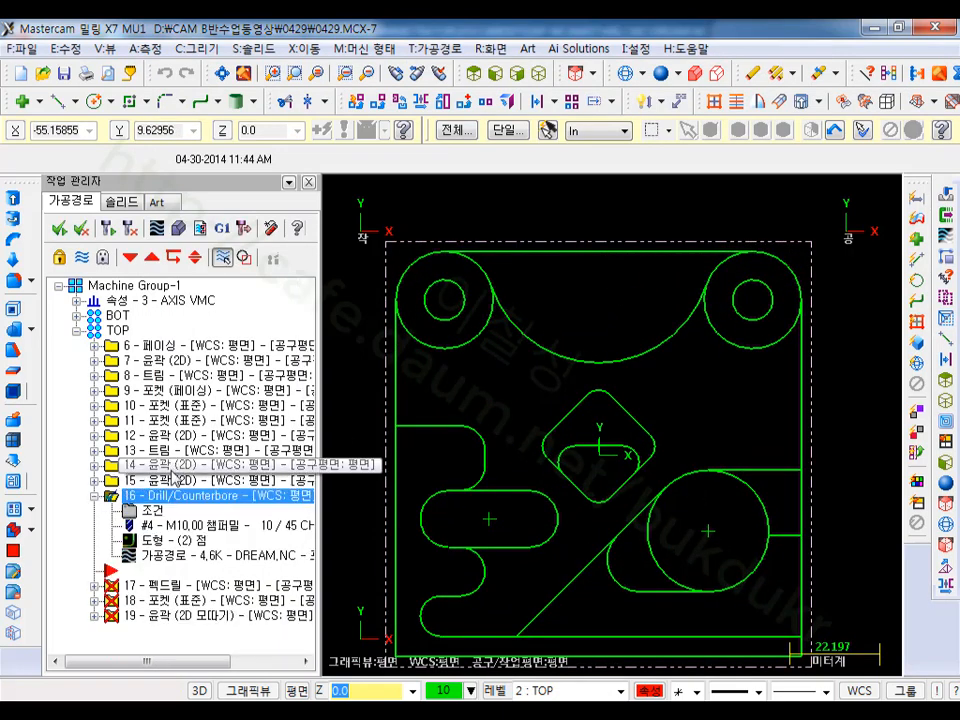
pyautogui.click(115, 496)
pyautogui.rightClick(152, 530)
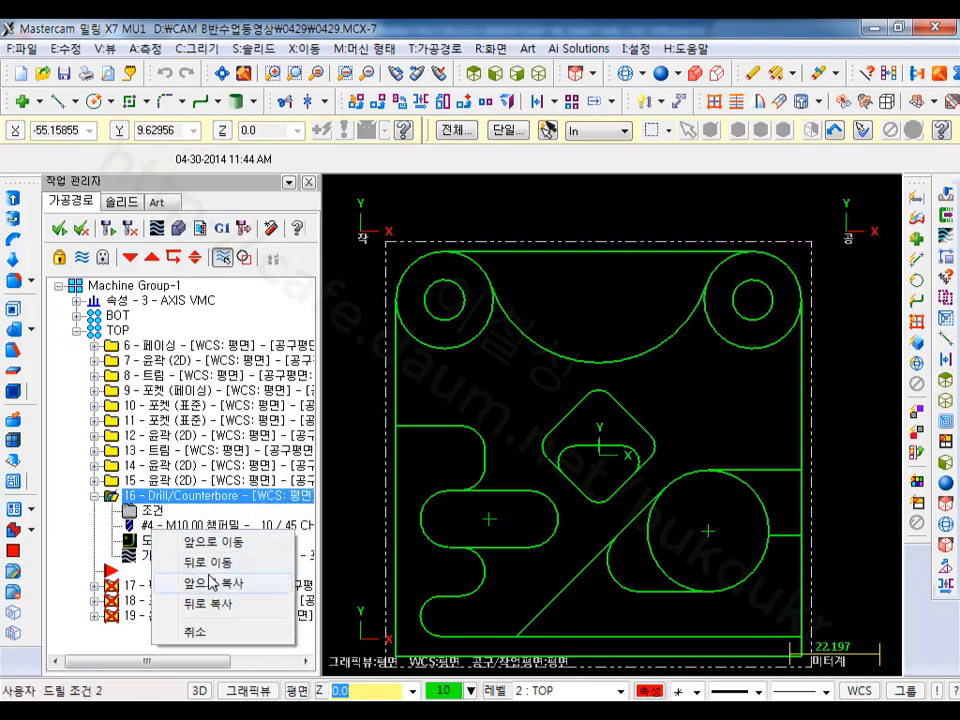
pyautogui.click(210, 603)
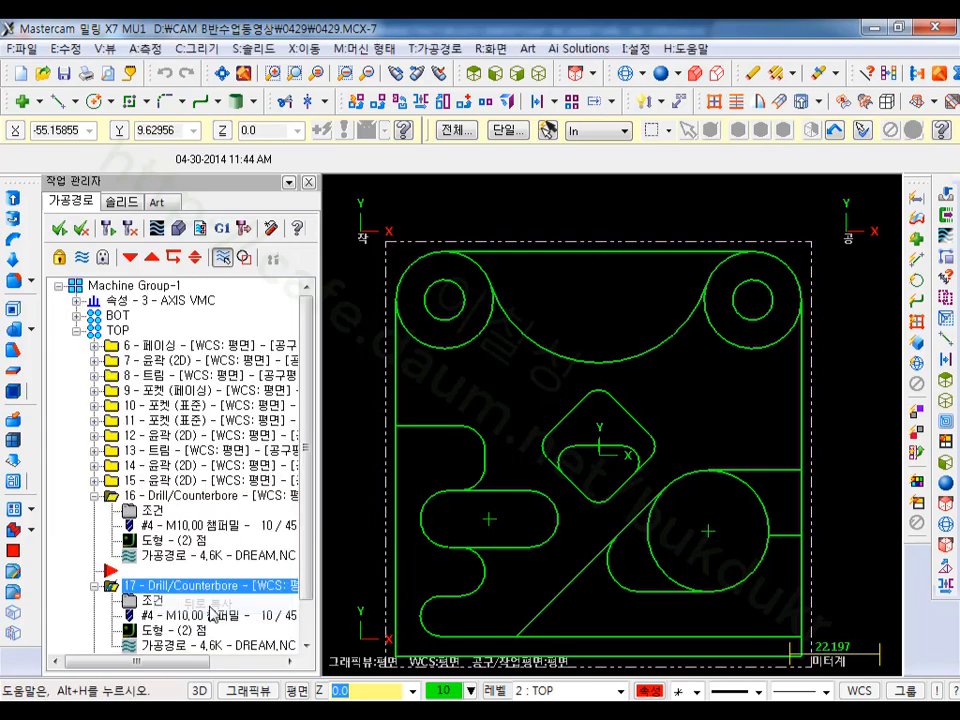
pyautogui.click(156, 602)
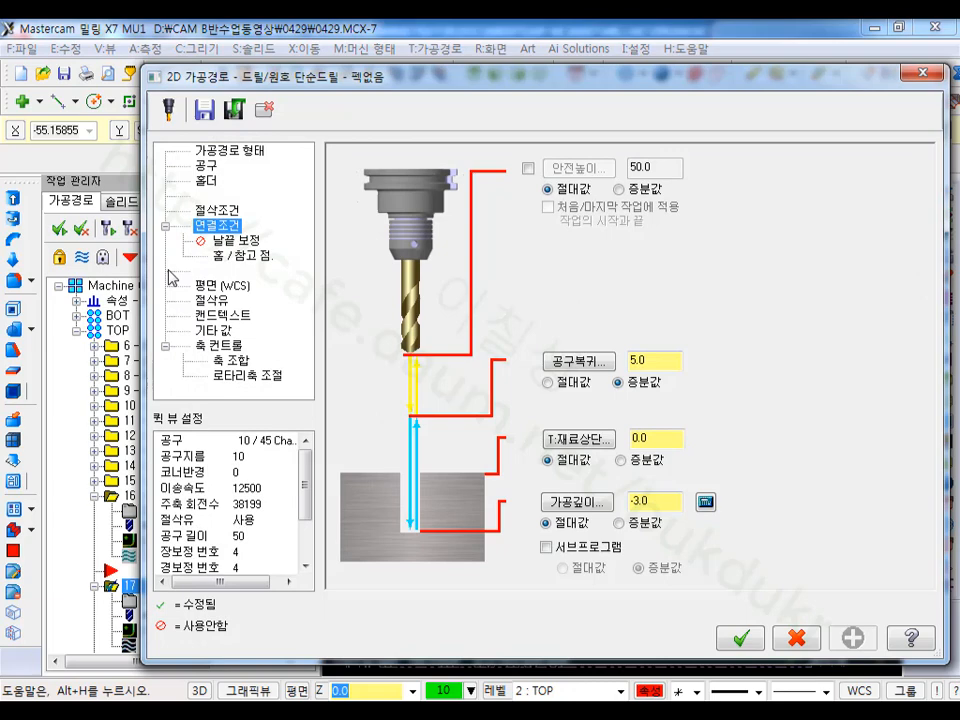
# Step: Assign tool 3, the 8.5 DRILL, to the copied drill operation and choose the peck drill cycle (펙드릴)
pyautogui.click(207, 167)
pyautogui.click(441, 236)
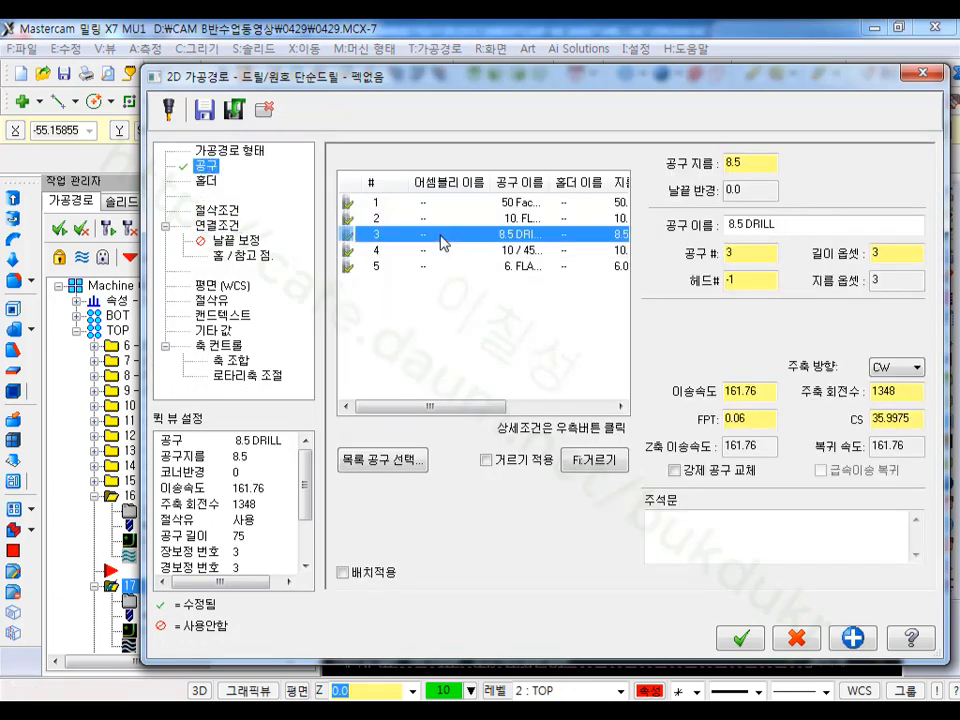
pyautogui.click(216, 210)
pyautogui.click(435, 175)
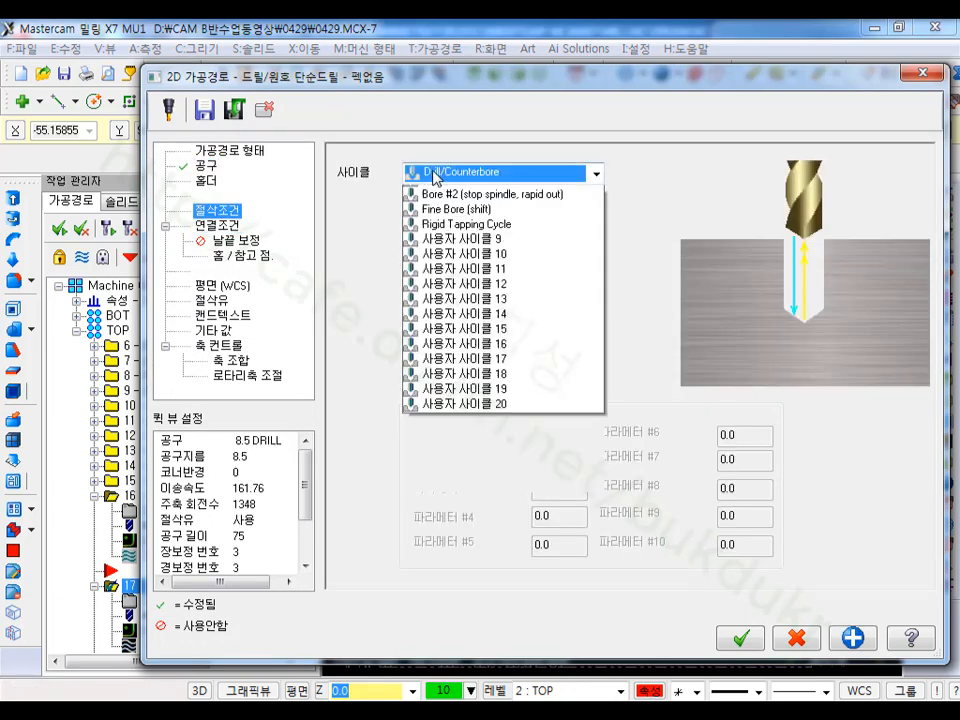
pyautogui.scroll(2, 437, 200)
pyautogui.click(437, 208)
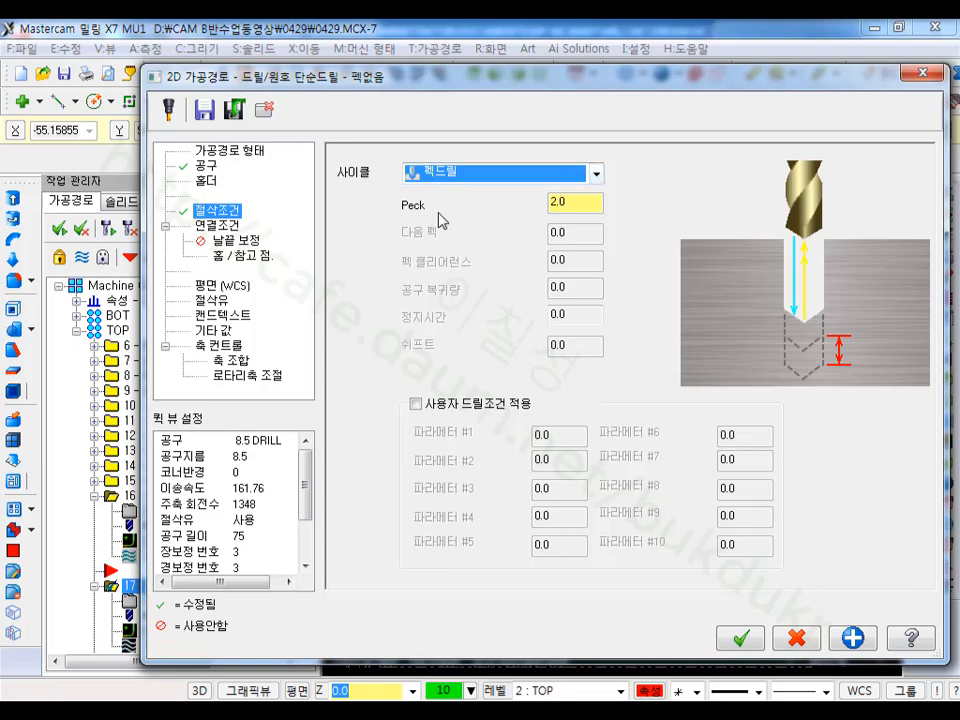
# Step: Set the peck drill's absolute machining depth to -30.0, accept the parameters, and move the insertion marker below this operation
pyautogui.click(218, 225)
pyautogui.click(655, 439)
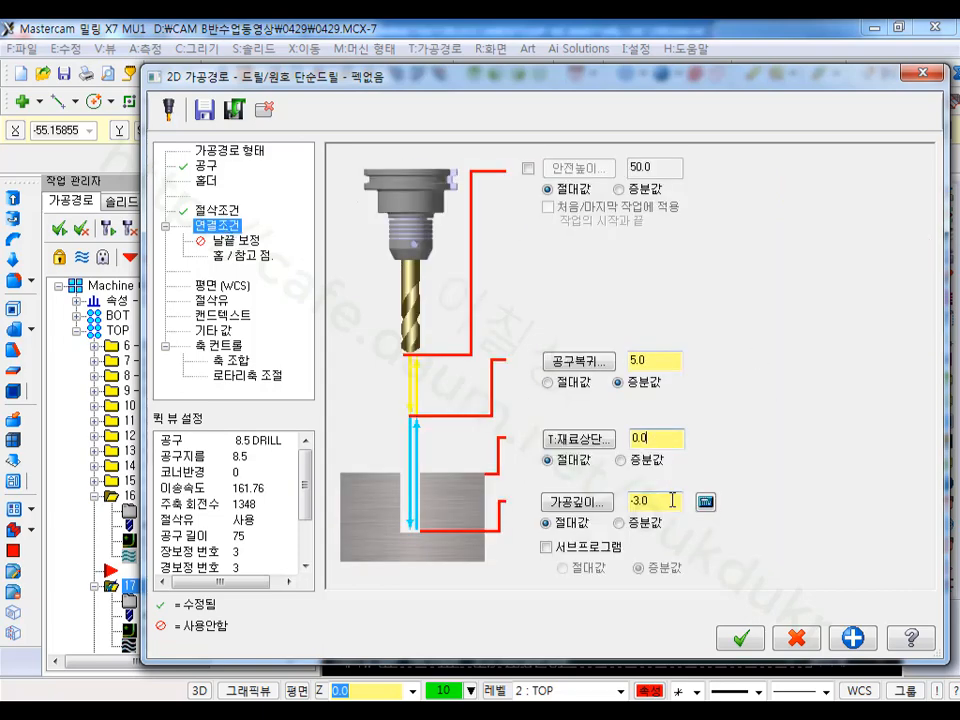
pyautogui.click(672, 500)
pyautogui.write('-30')
pyautogui.click(740, 646)
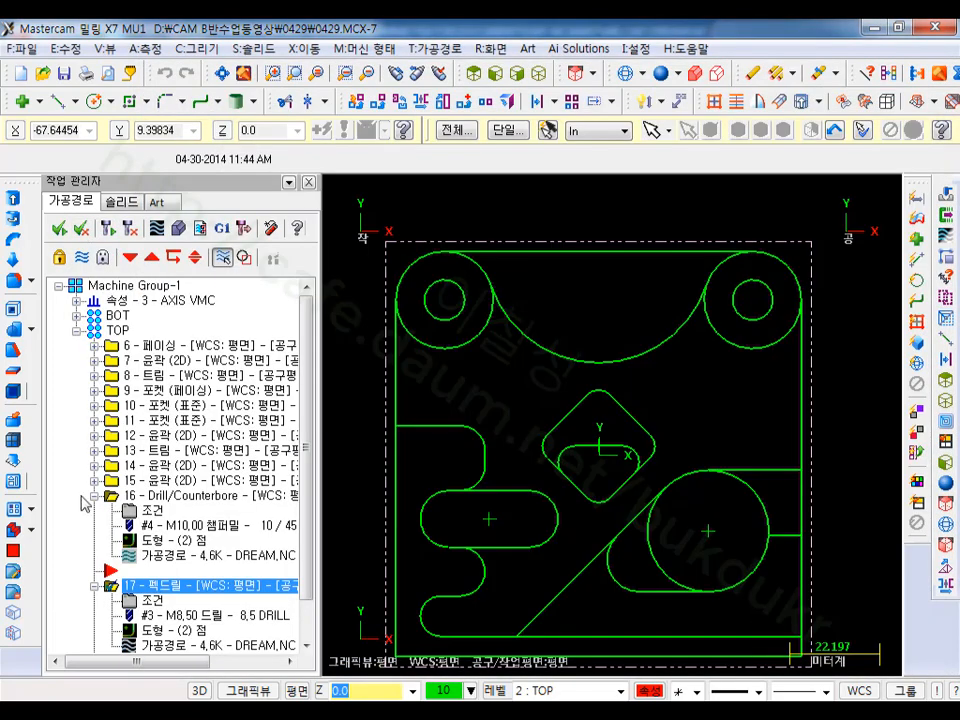
pyautogui.click(95, 496)
pyautogui.click(130, 262)
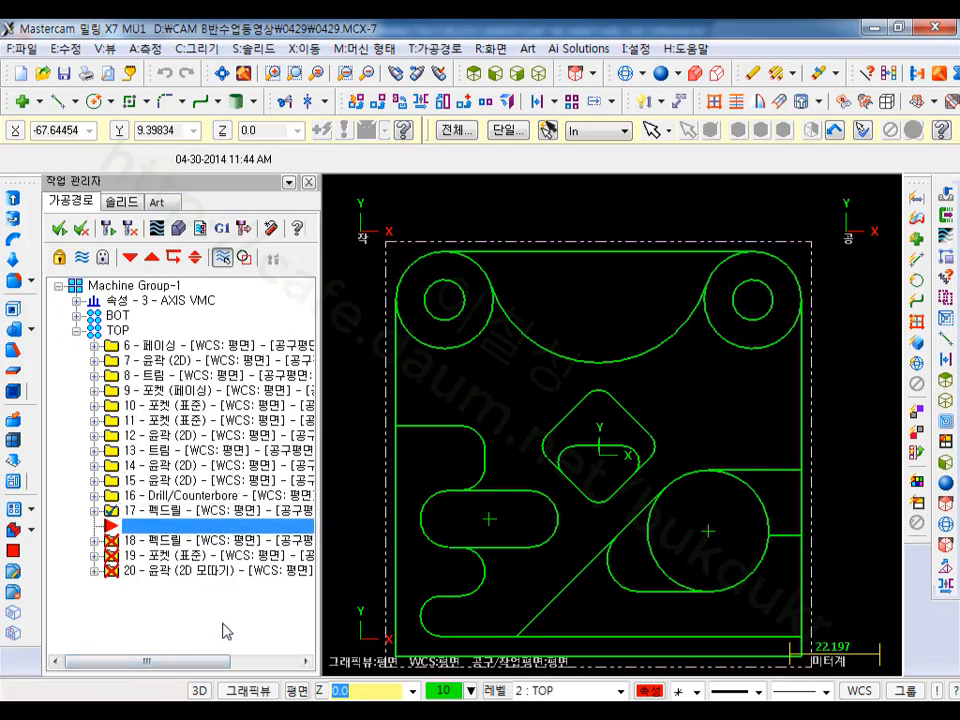
# Step: Verify the Drill/Counterbore and peck drill operations together in the simulator and inspect the two corner holes
pyautogui.scroll(-1, 640, 335)
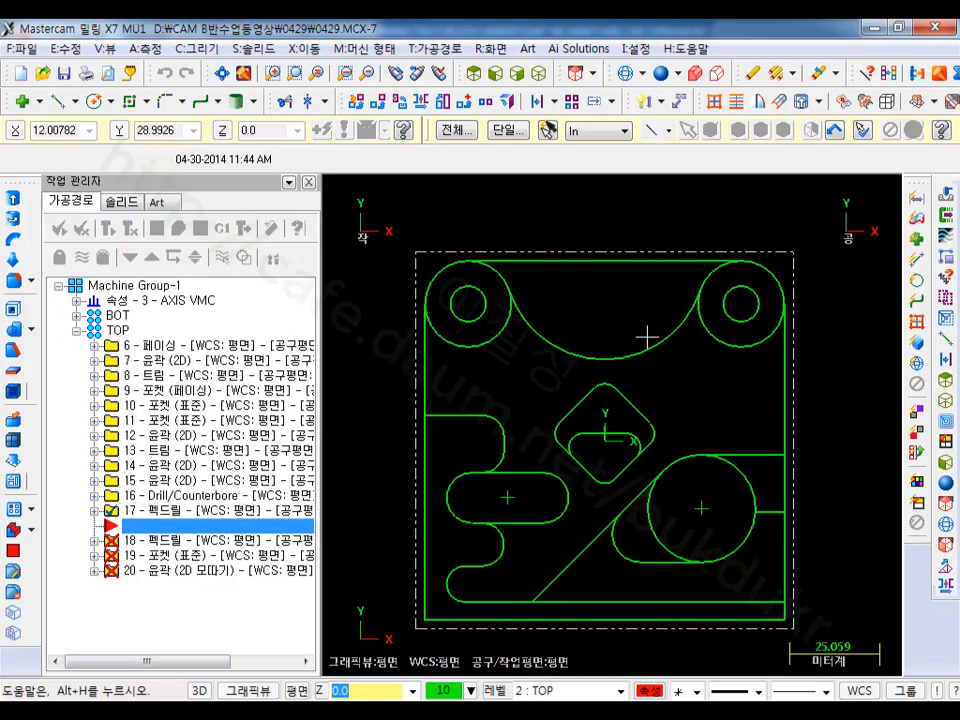
pyautogui.moveTo(644, 339); pyautogui.dragTo(711, 274, button='middle')
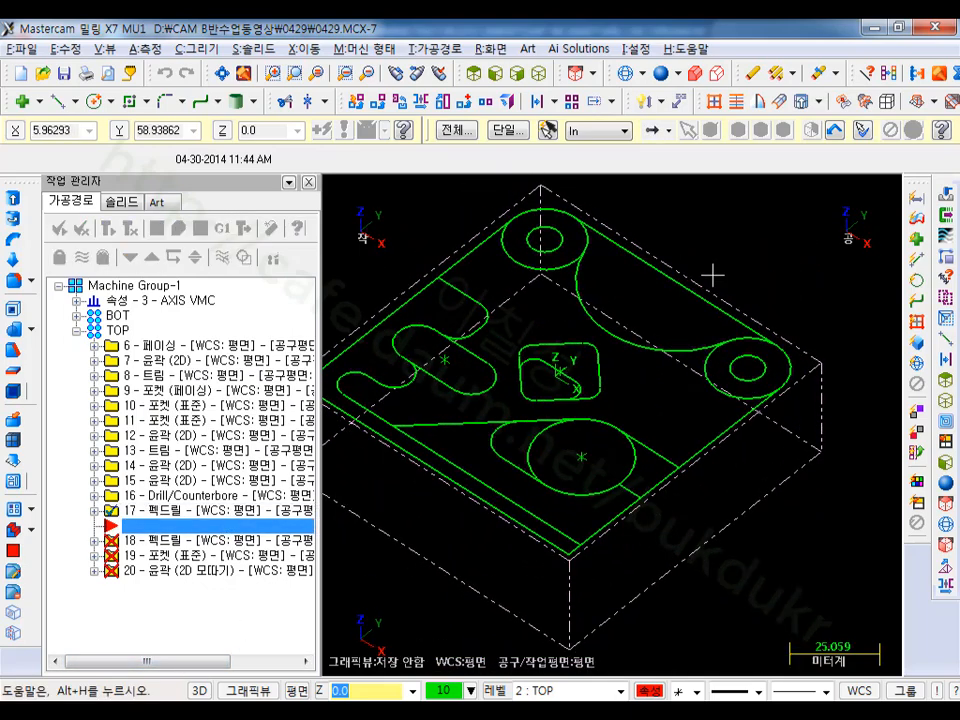
pyautogui.click(140, 495)
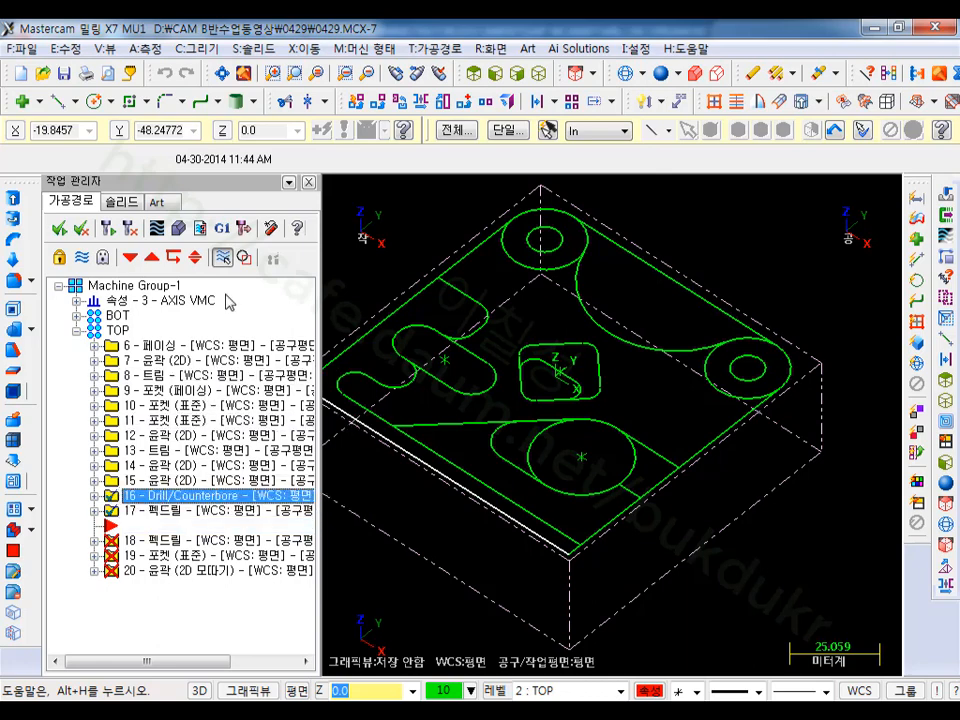
pyautogui.click(177, 228)
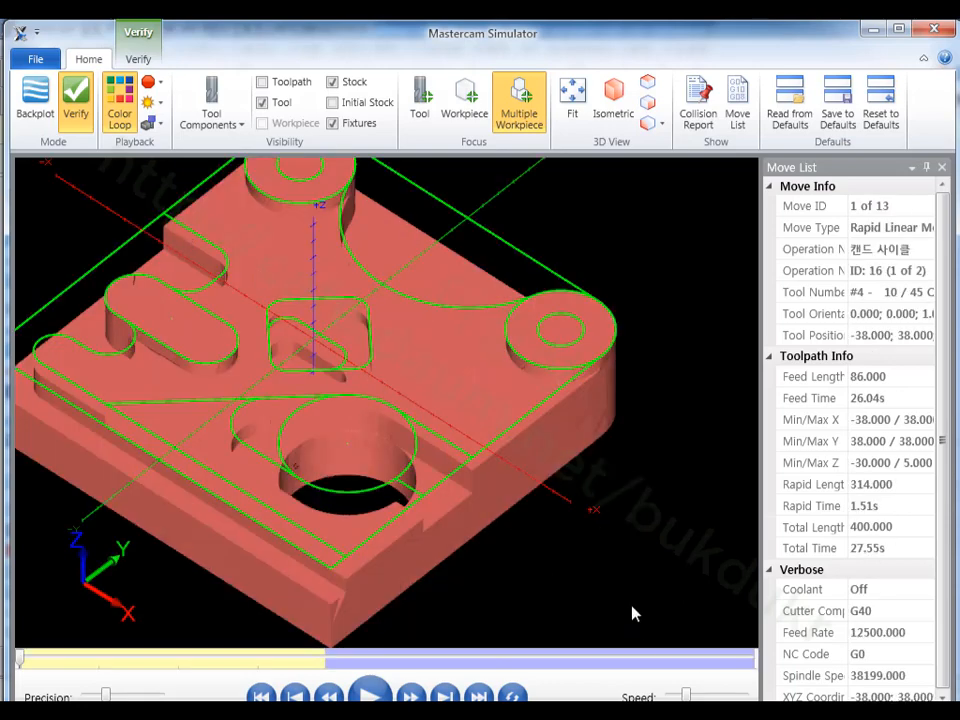
pyautogui.click(371, 692)
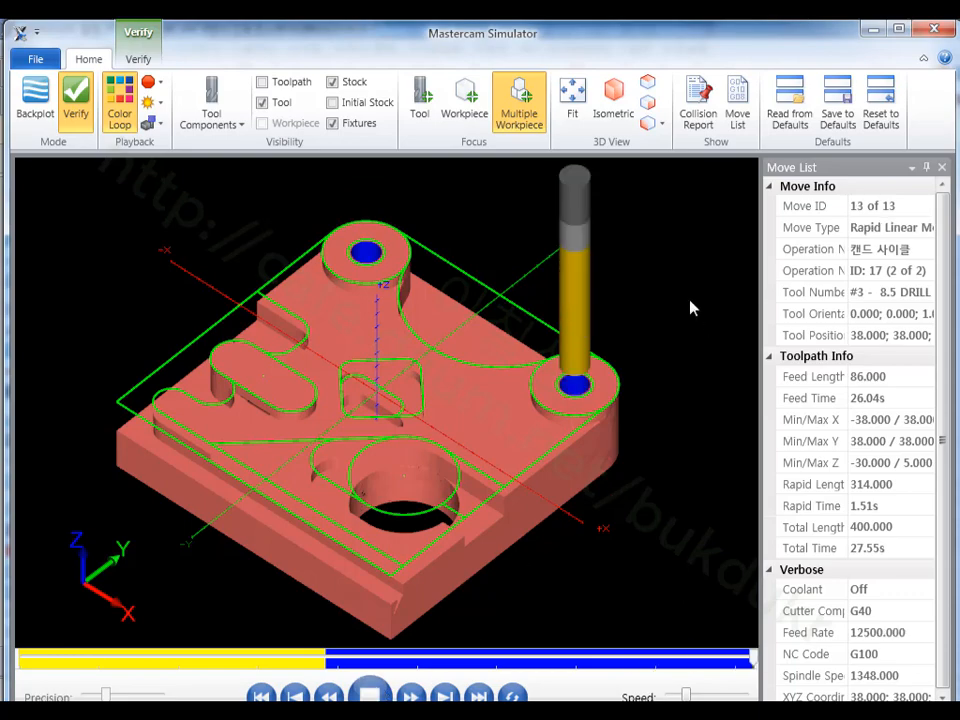
pyautogui.moveTo(487, 470)
pyautogui.mouseDown(button='middle')
pyautogui.moveTo(491, 360)
pyautogui.moveTo(467, 453)
pyautogui.moveTo(491, 452)
pyautogui.moveTo(553, 407)
pyautogui.moveTo(598, 347)
pyautogui.moveTo(587, 375)
pyautogui.moveTo(510, 437)
pyautogui.moveTo(453, 431)
pyautogui.moveTo(499, 452)
pyautogui.moveTo(497, 465)
pyautogui.mouseUp(button='middle')
# Step: Switch to the PDF drawing in Adobe Acrobat to check the M10 corner hole callout, and close the simulator
pyautogui.press('alt')
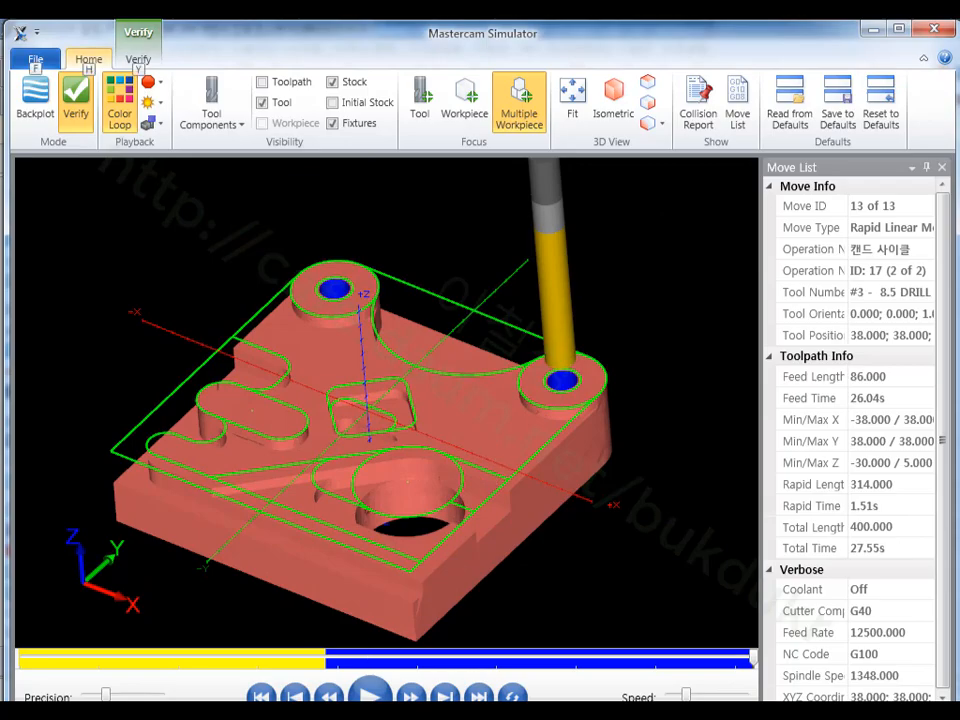
pyautogui.hotkey('alt', 'Tab')
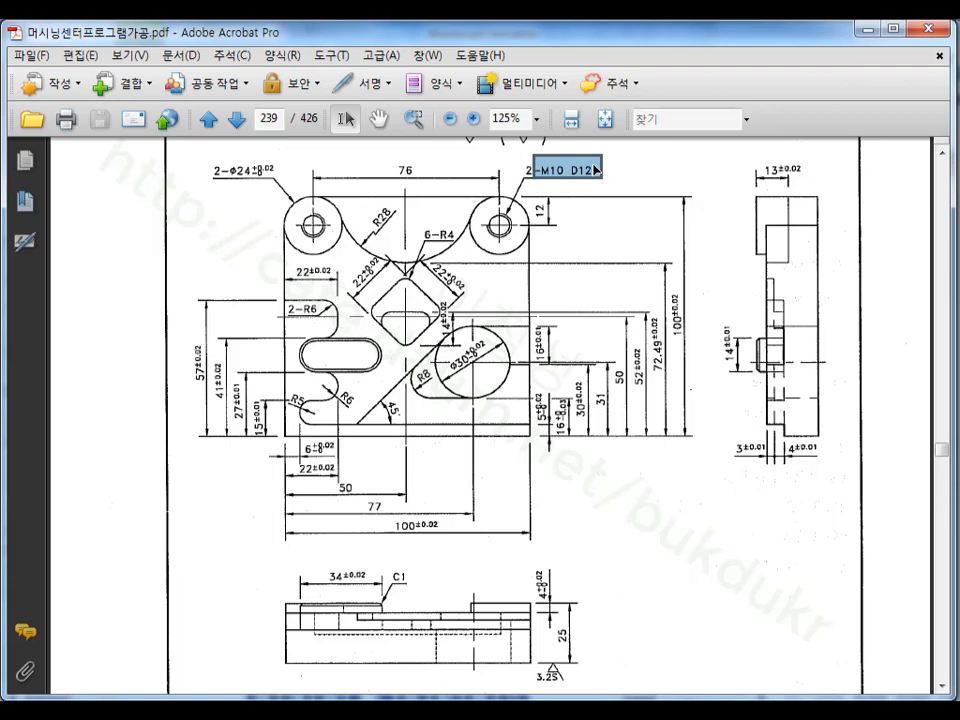
pyautogui.click(248, 712)
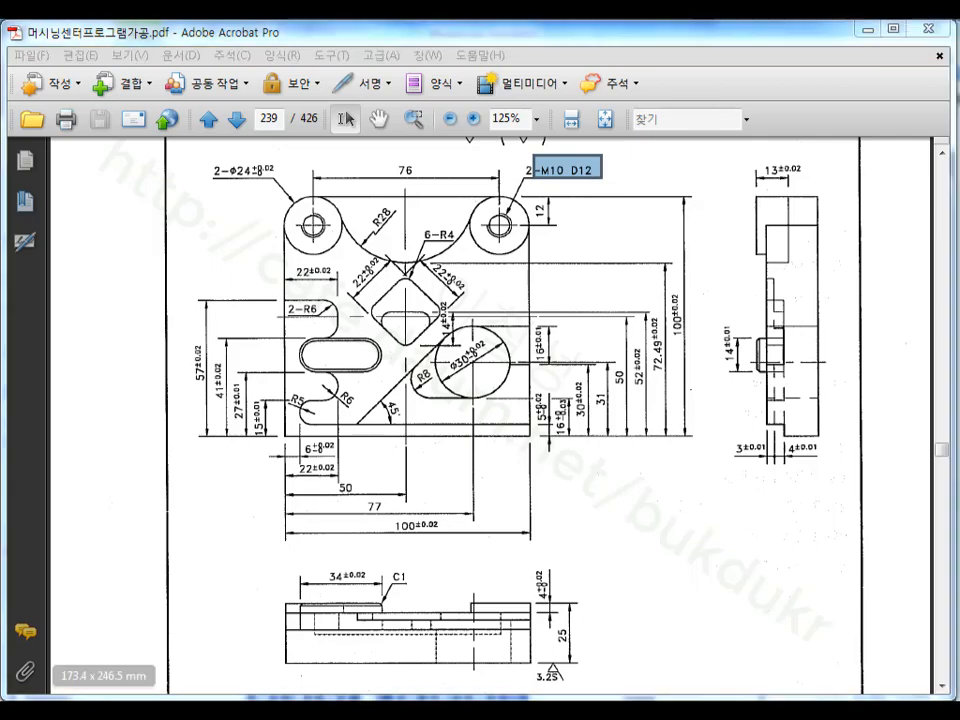
pyautogui.click(934, 28)
# Step: Set the peck drill operation's absolute machining depth to -17.0 and regenerate its toolpath
pyautogui.click(95, 510)
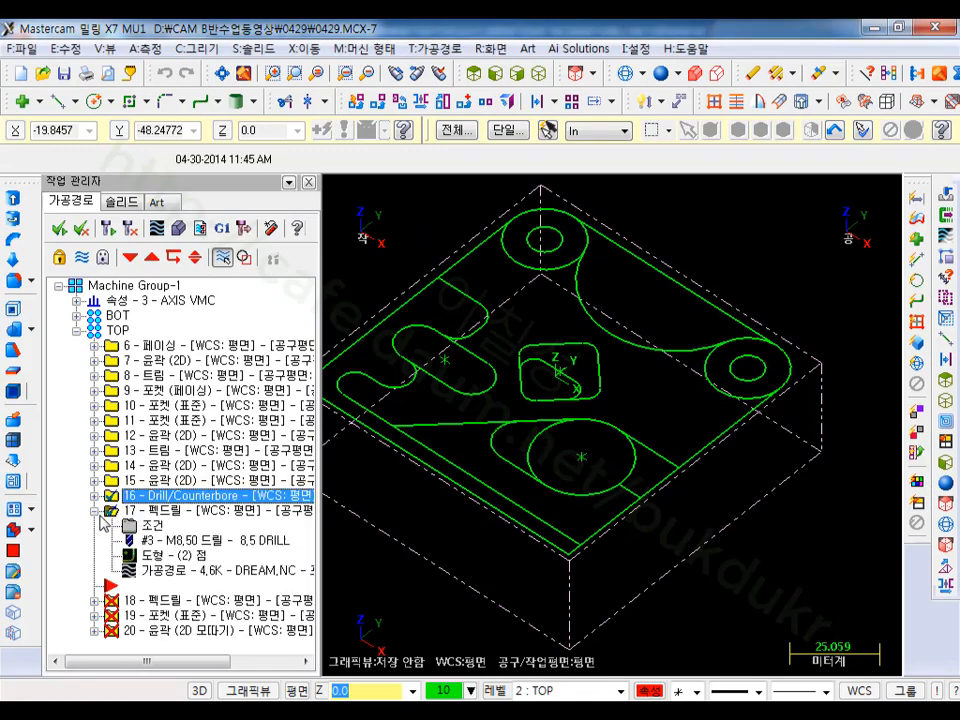
pyautogui.click(152, 525)
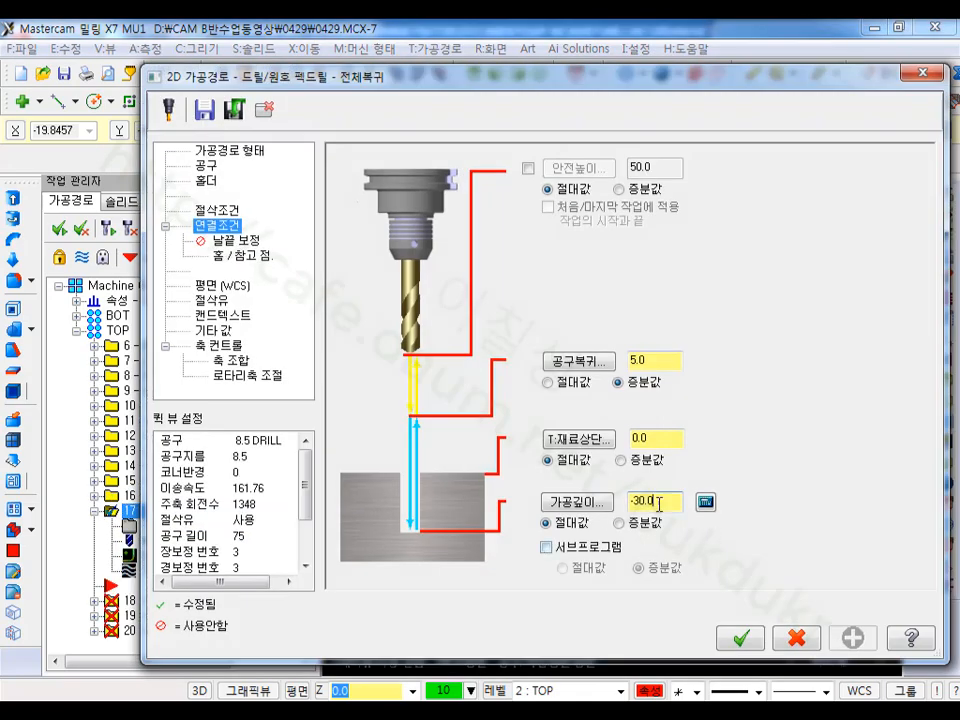
pyautogui.moveTo(660, 500); pyautogui.dragTo(570, 530)
pyautogui.write('-17')
pyautogui.click(740, 638)
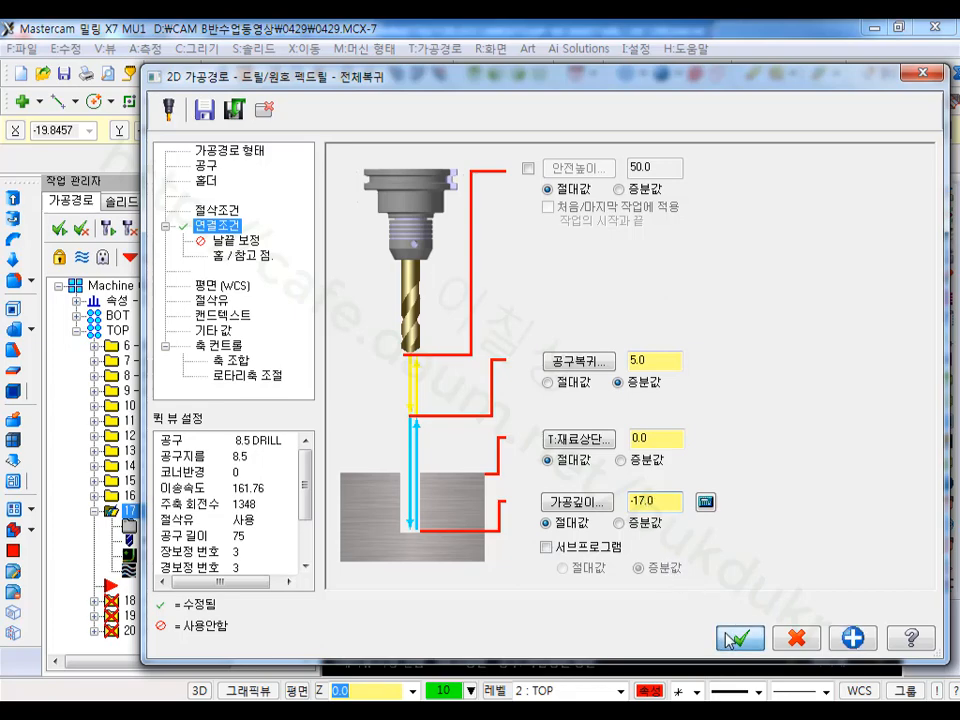
pyautogui.click(107, 226)
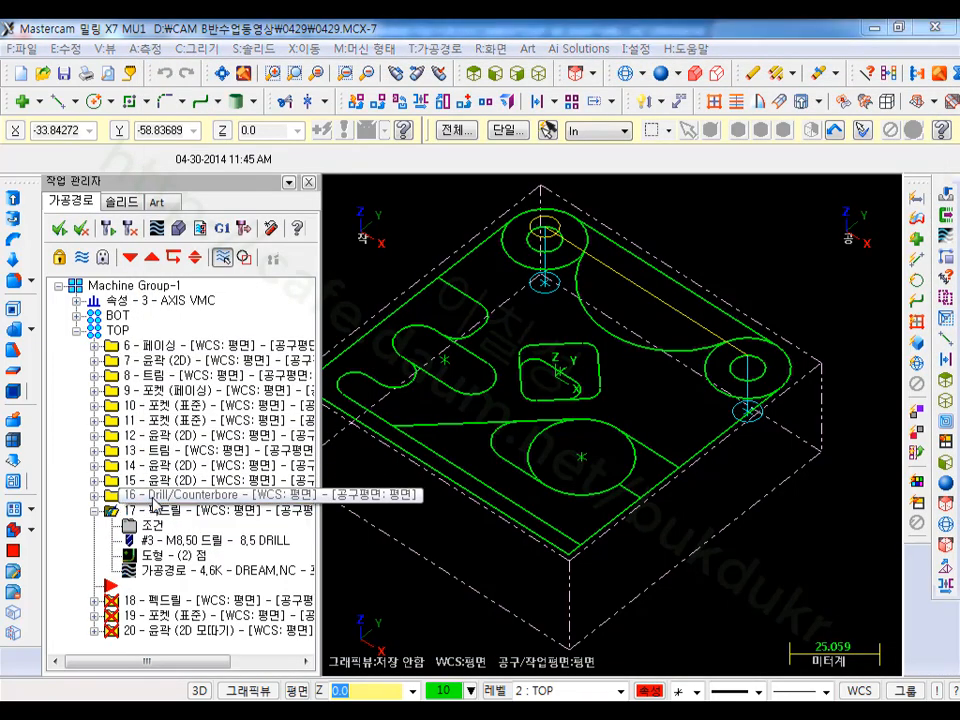
# Step: Verify the chamfer and peck drill operations again and examine the drilled corner hole up close
pyautogui.click(181, 229)
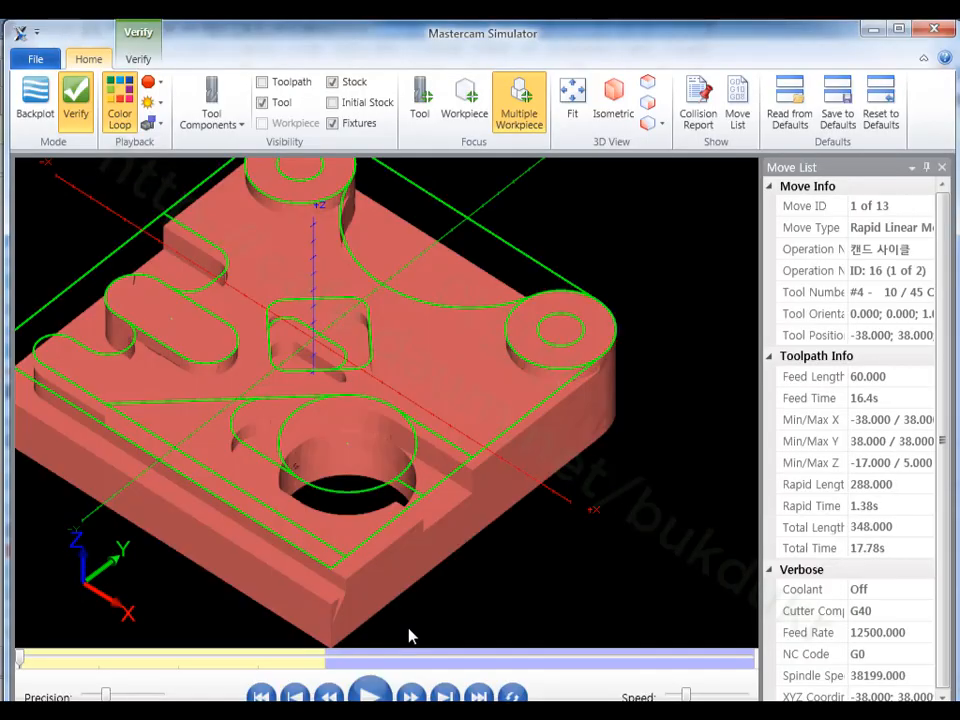
pyautogui.click(370, 694)
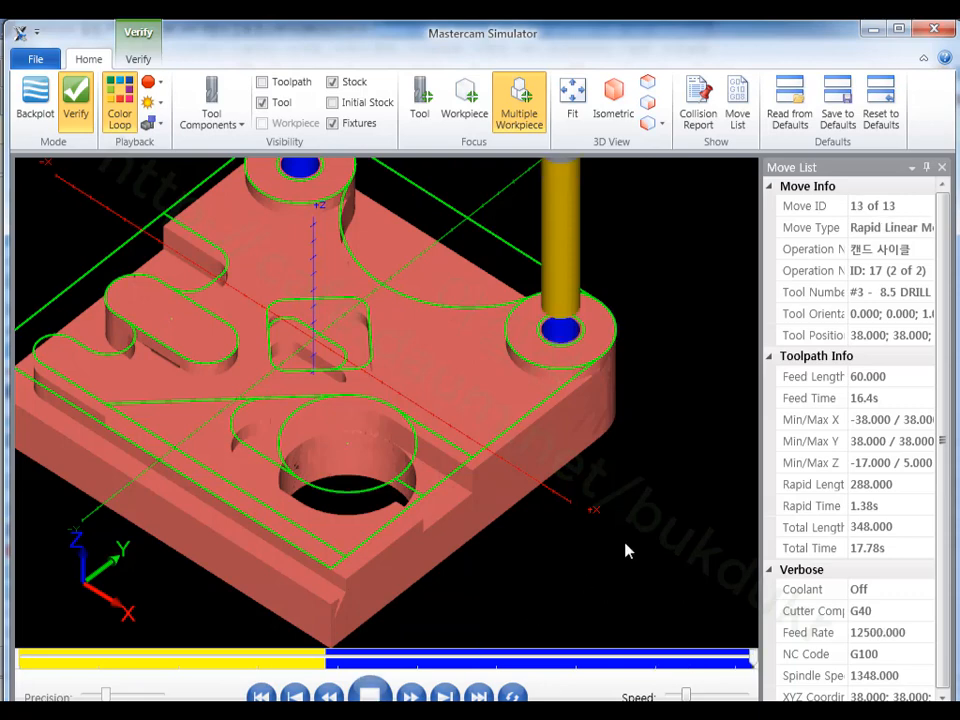
pyautogui.scroll(-2, 675, 520)
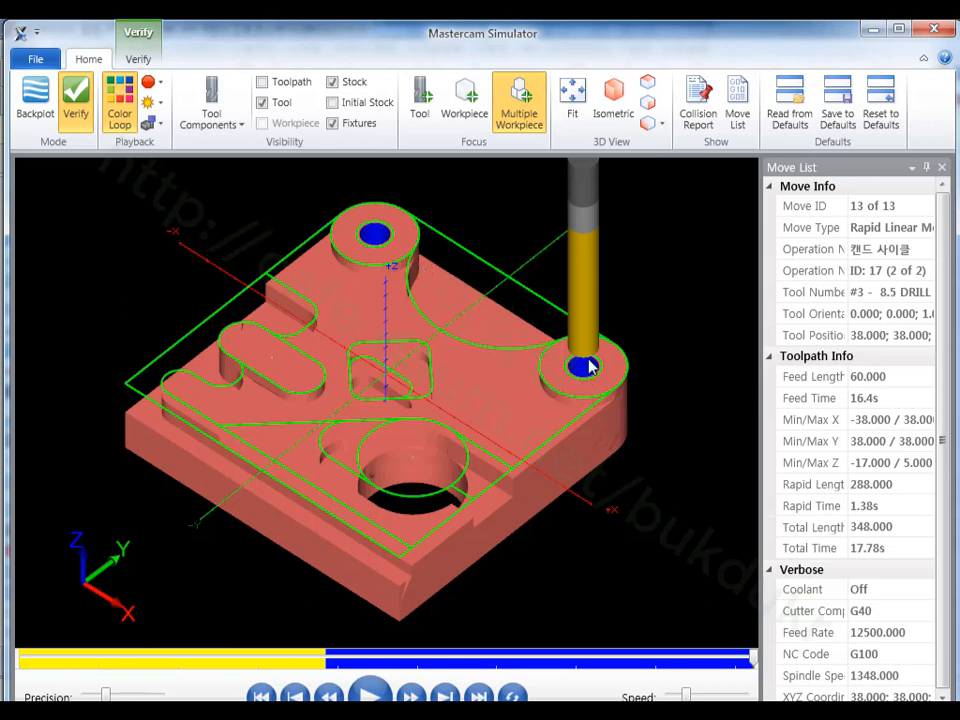
pyautogui.scroll(5, 583, 365)
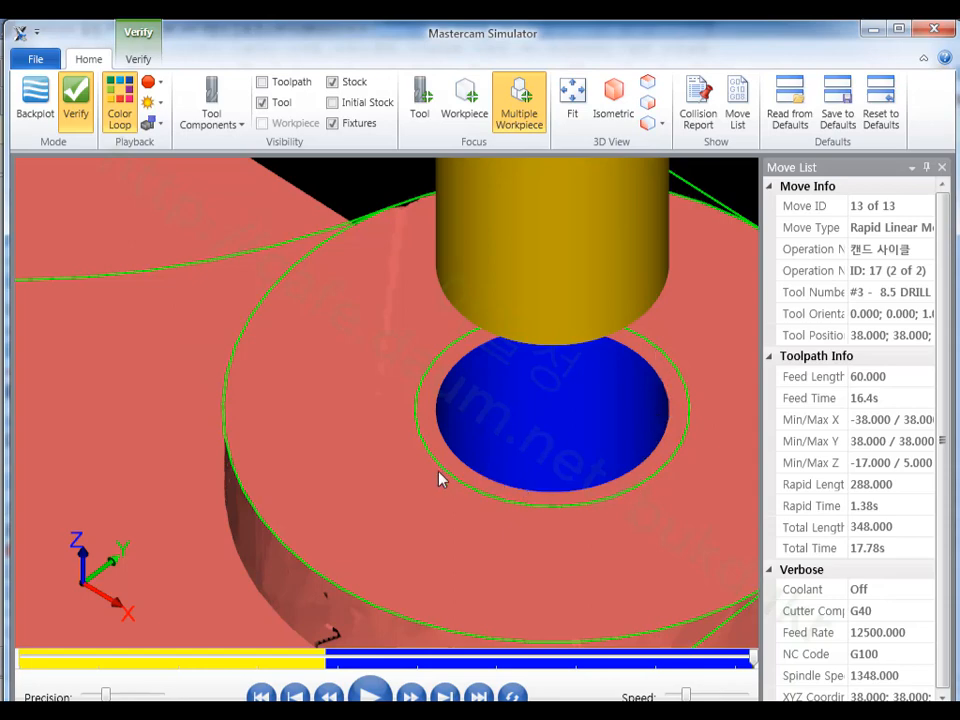
pyautogui.scroll(-2, 440, 478)
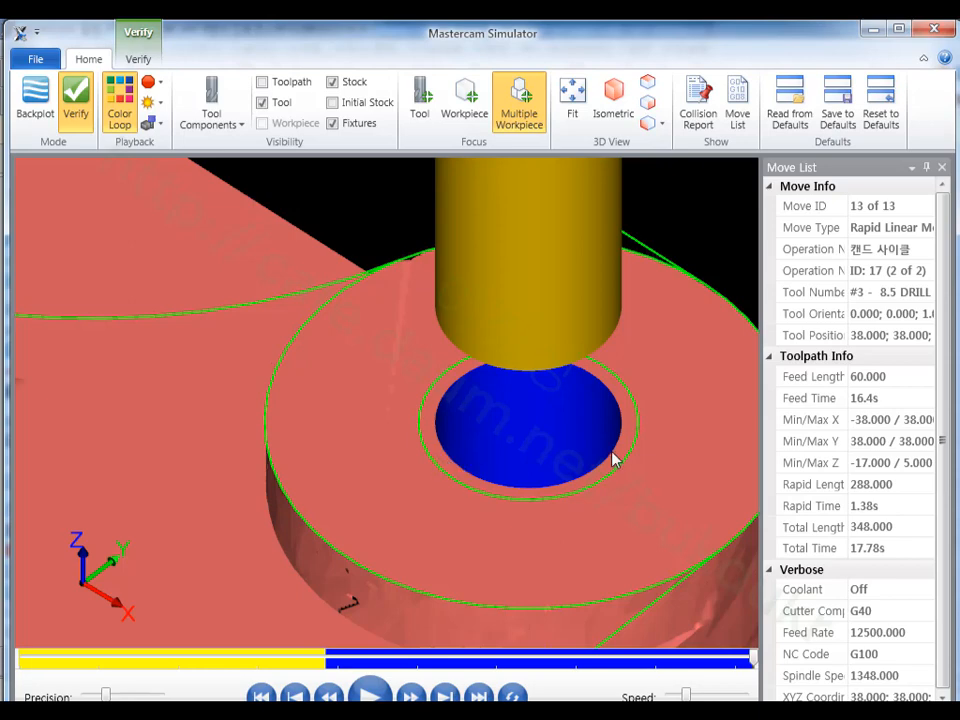
pyautogui.scroll(3, 613, 459)
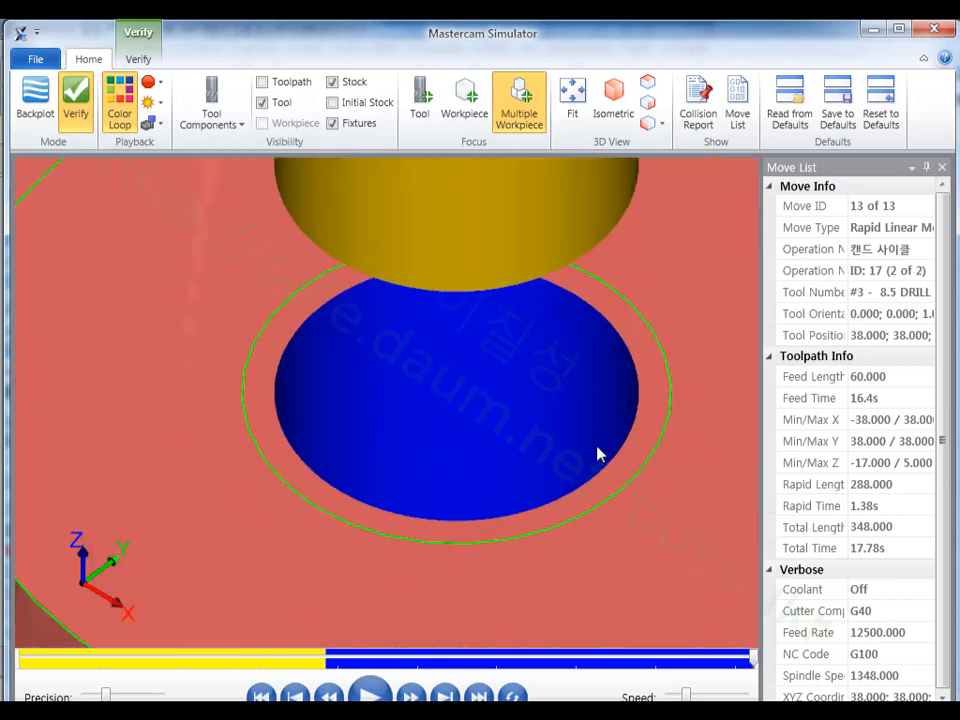
pyautogui.scroll(-8, 597, 455)
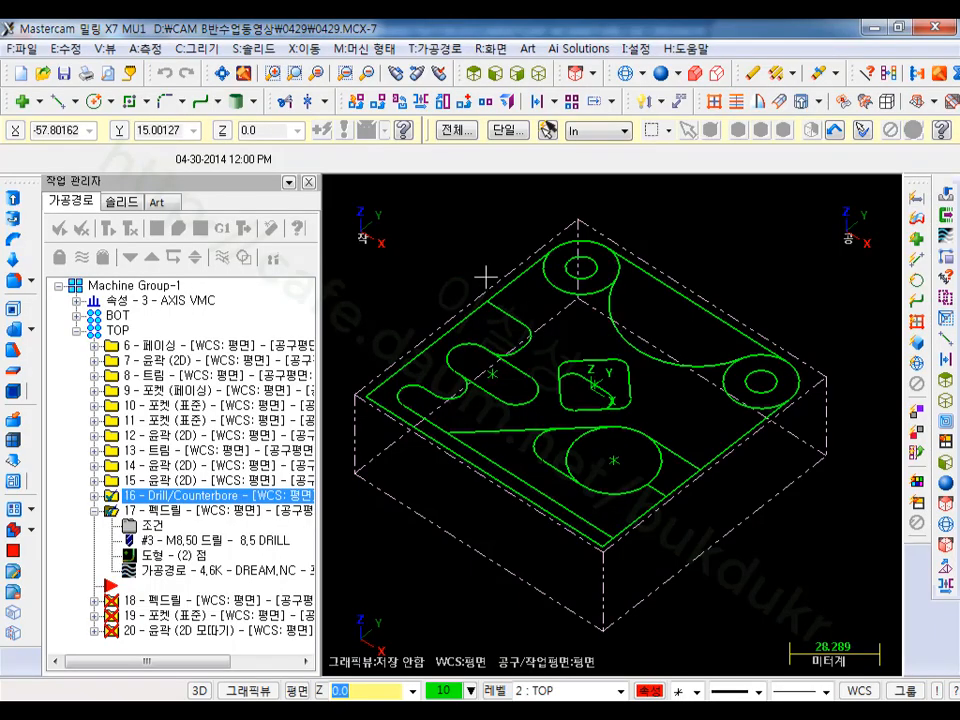
# Step: Delete operations 18 to 20 (peck drill, standard pocket and 2D chamfer contour) below the insertion marker, working in the top view
pyautogui.scroll(1, 486, 277)
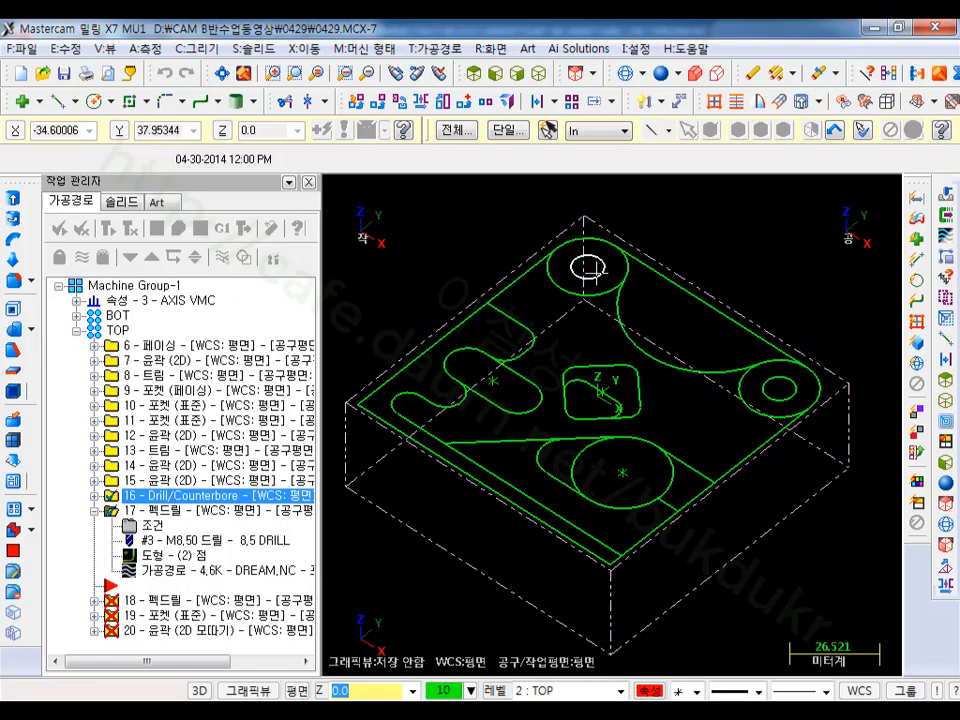
pyautogui.click(472, 73)
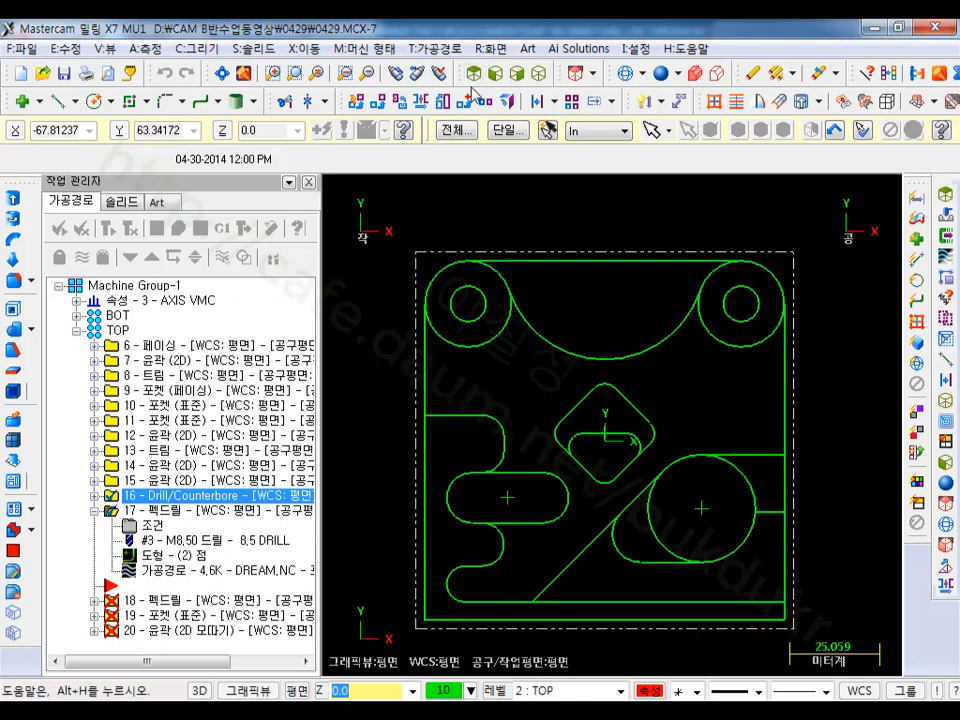
pyautogui.scroll(-1, 572, 242)
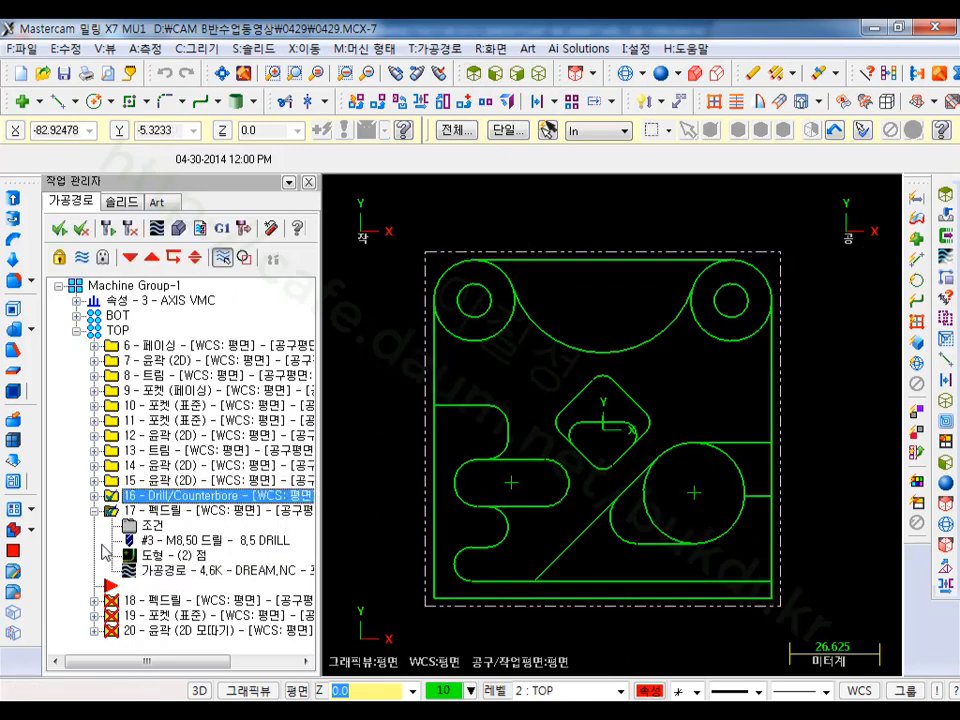
pyautogui.click(176, 602)
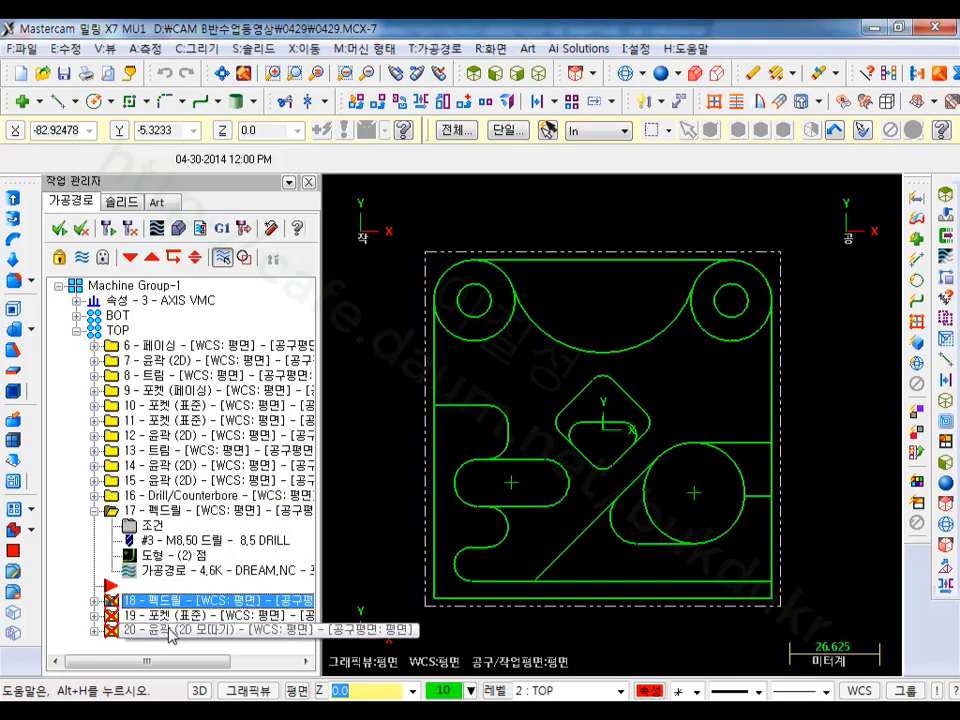
pyautogui.keyDown('shift'); pyautogui.click(170, 630); pyautogui.keyUp('shift')
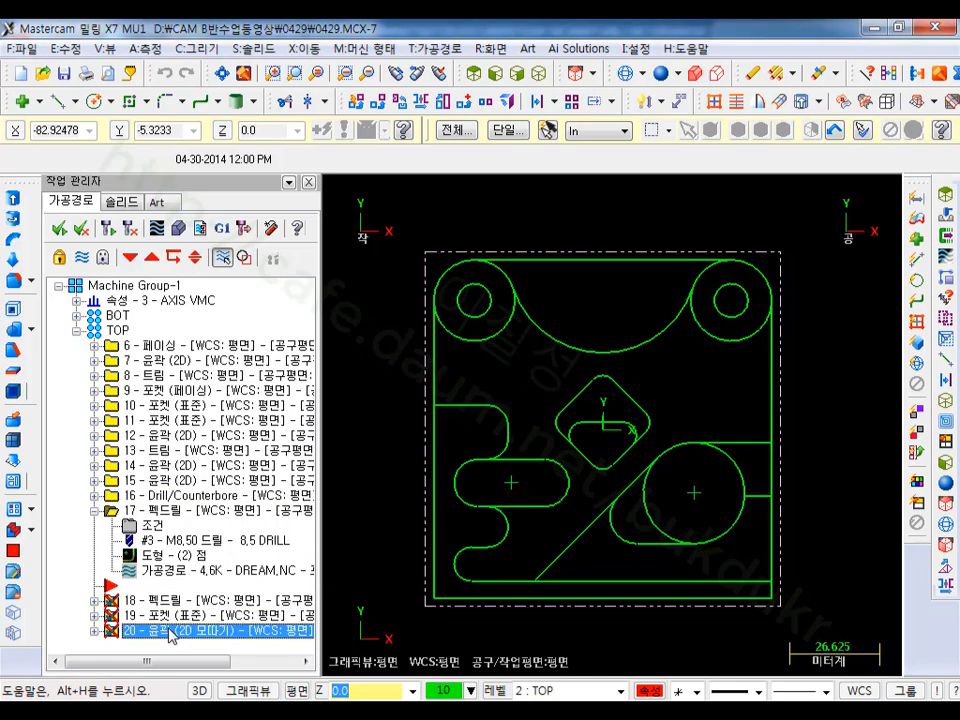
pyautogui.press('Delete')
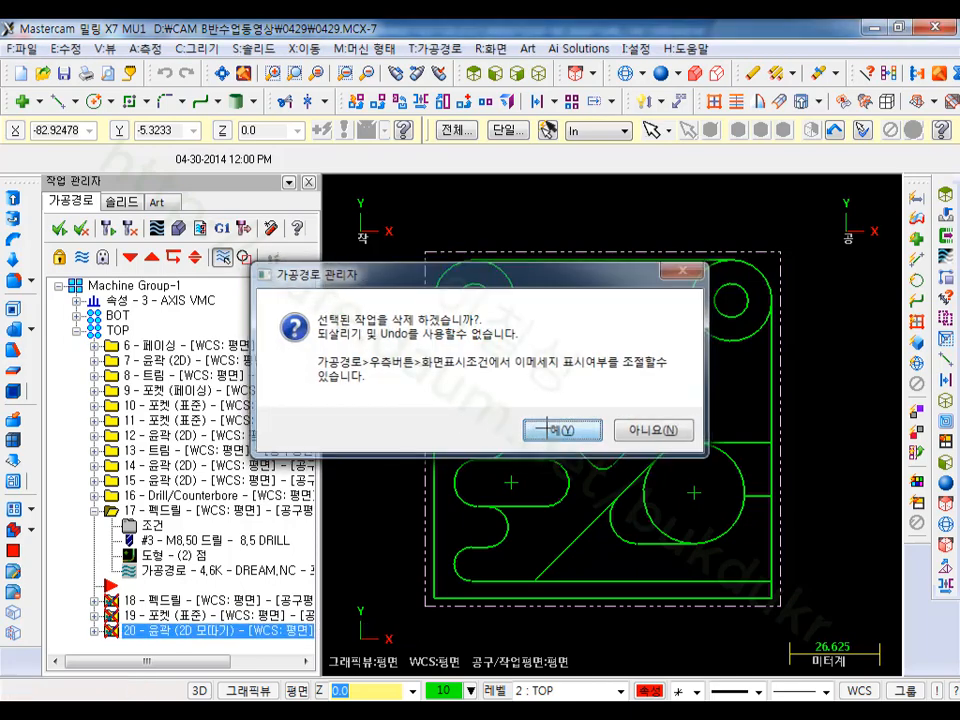
pyautogui.click(548, 425)
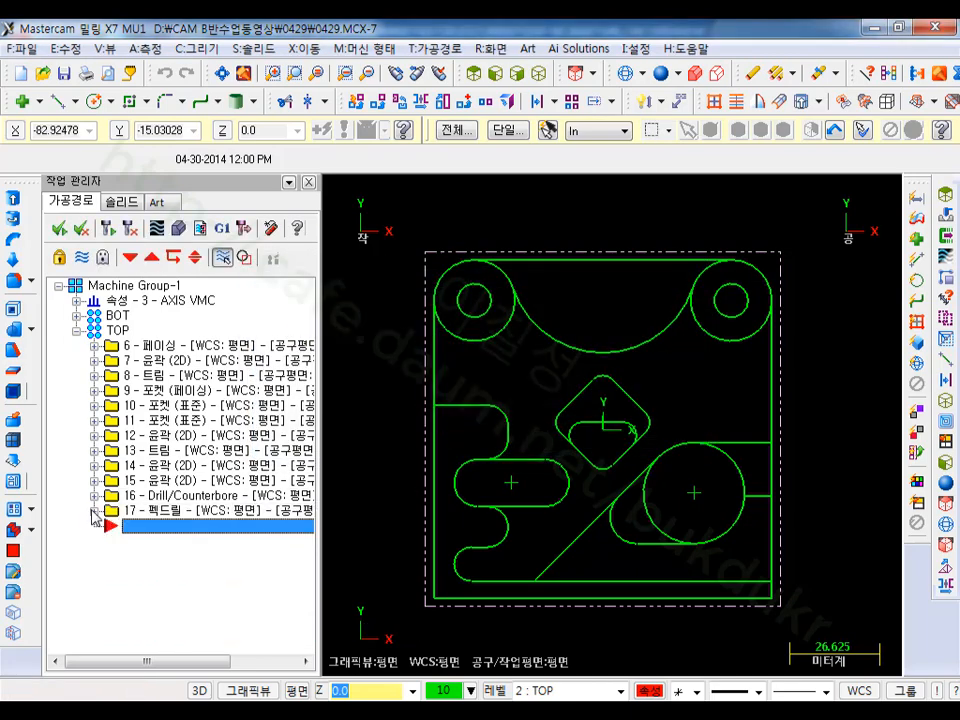
# Step: Switch to the PDF drawing in Adobe Acrobat and examine the raised slot boss in the side view
pyautogui.scroll(1, 677, 612)
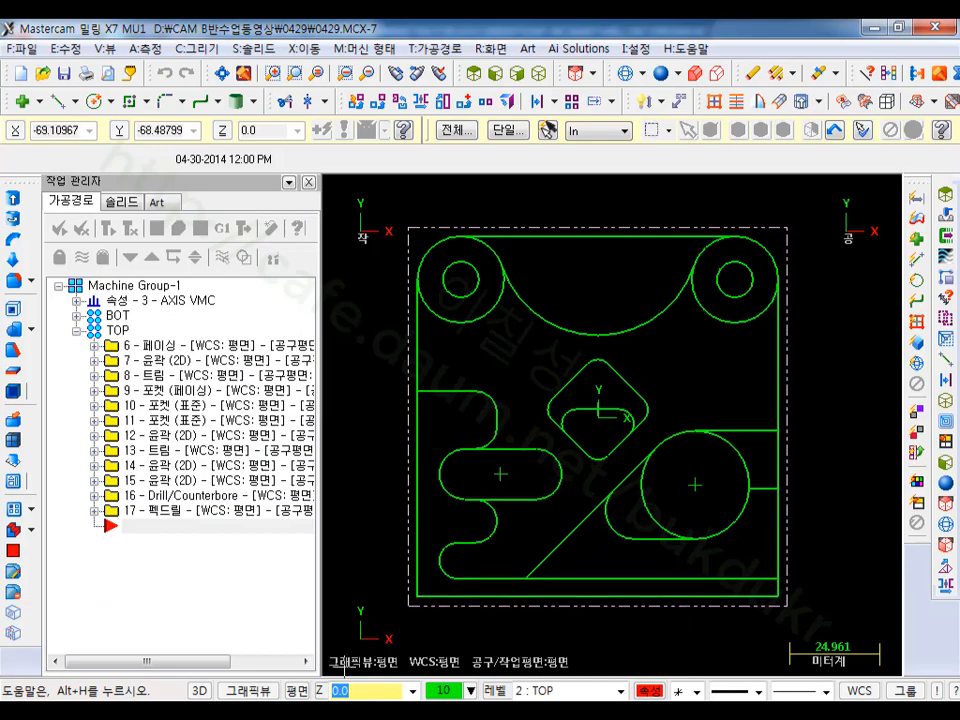
pyautogui.hotkey('alt', 'Tab')
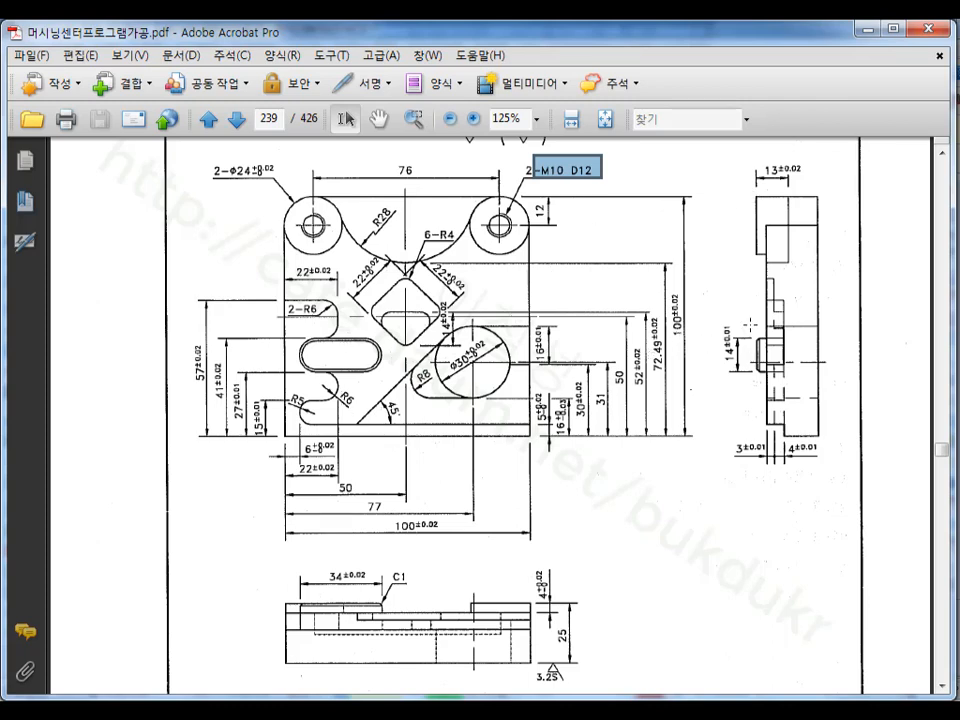
pyautogui.moveTo(749, 325); pyautogui.dragTo(772, 395)
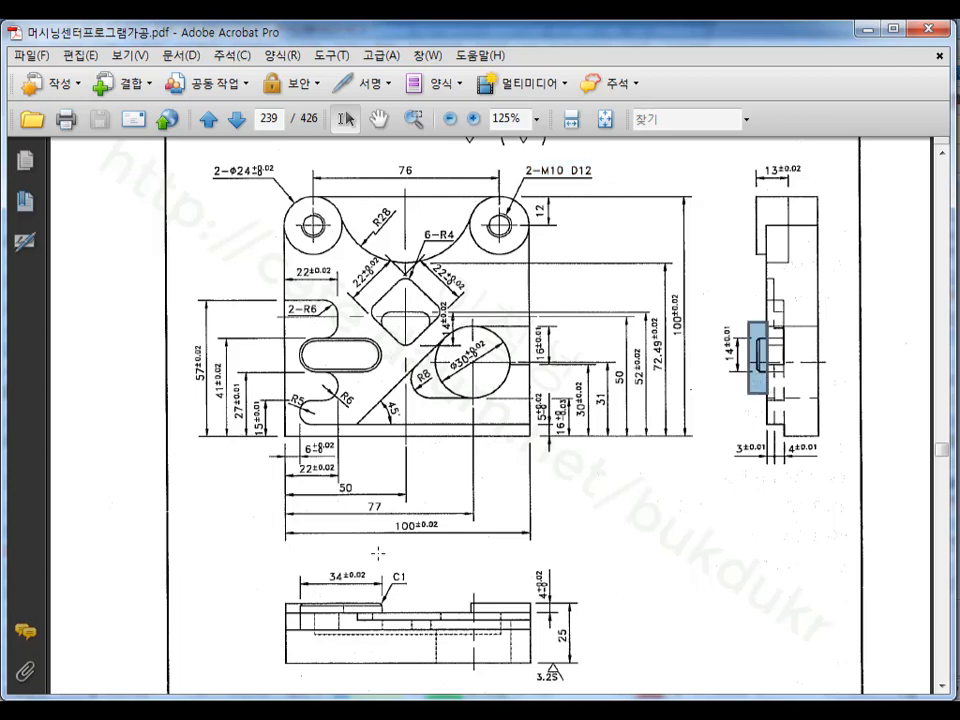
# Step: Check the C1 callout in the drawing, switch back to Mastercam and create a contour toolpath chained around the closed slot boss outline
pyautogui.moveTo(379, 553); pyautogui.dragTo(424, 589)
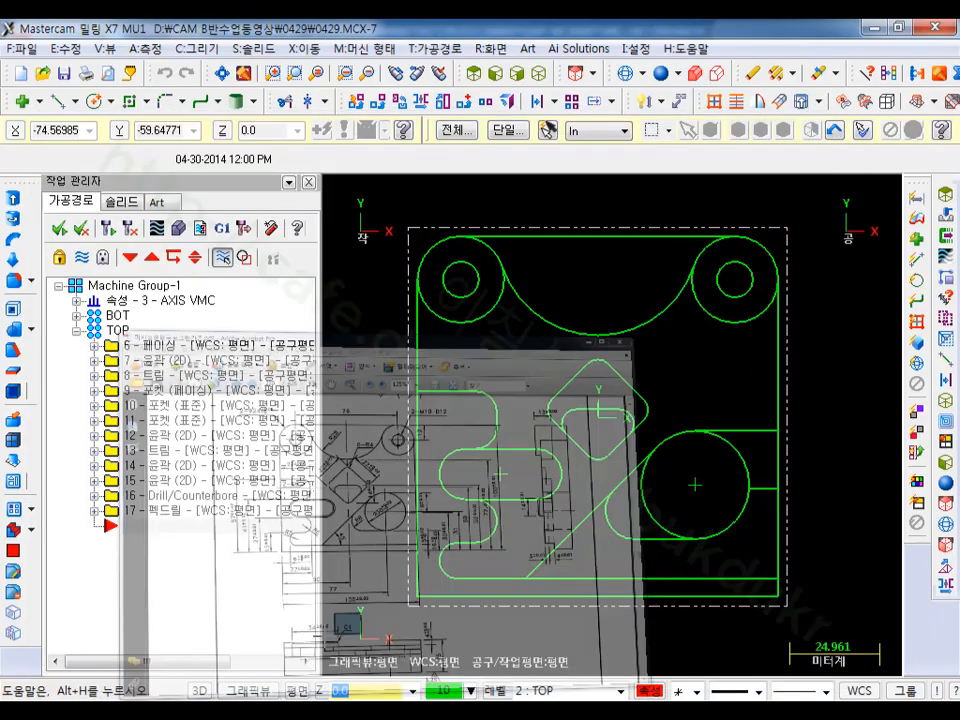
pyautogui.scroll(4, 559, 390)
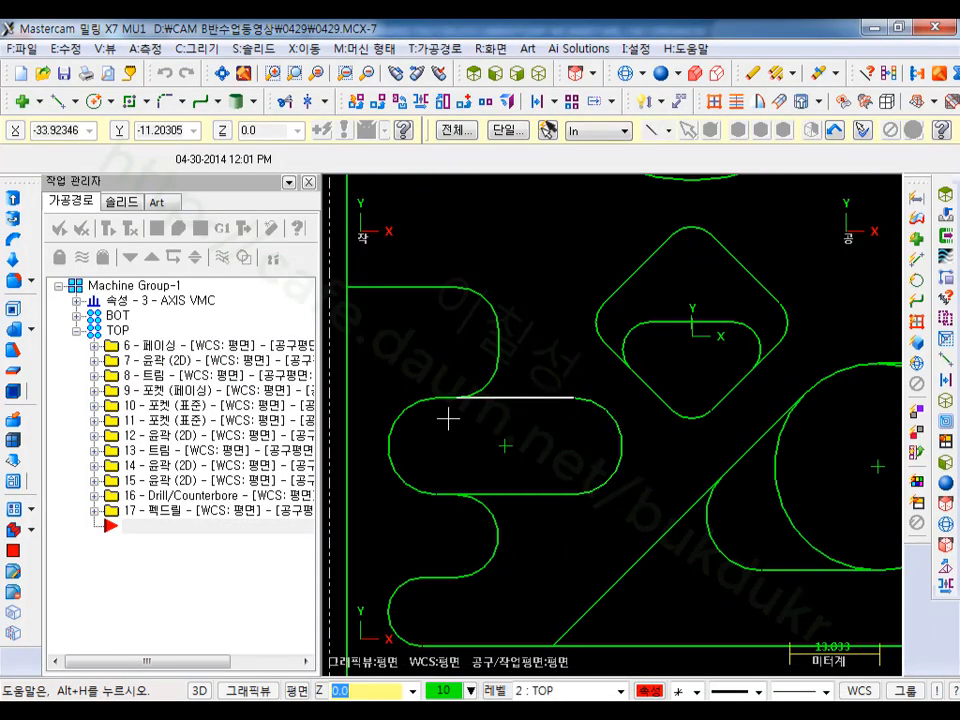
pyautogui.scroll(1, 445, 473)
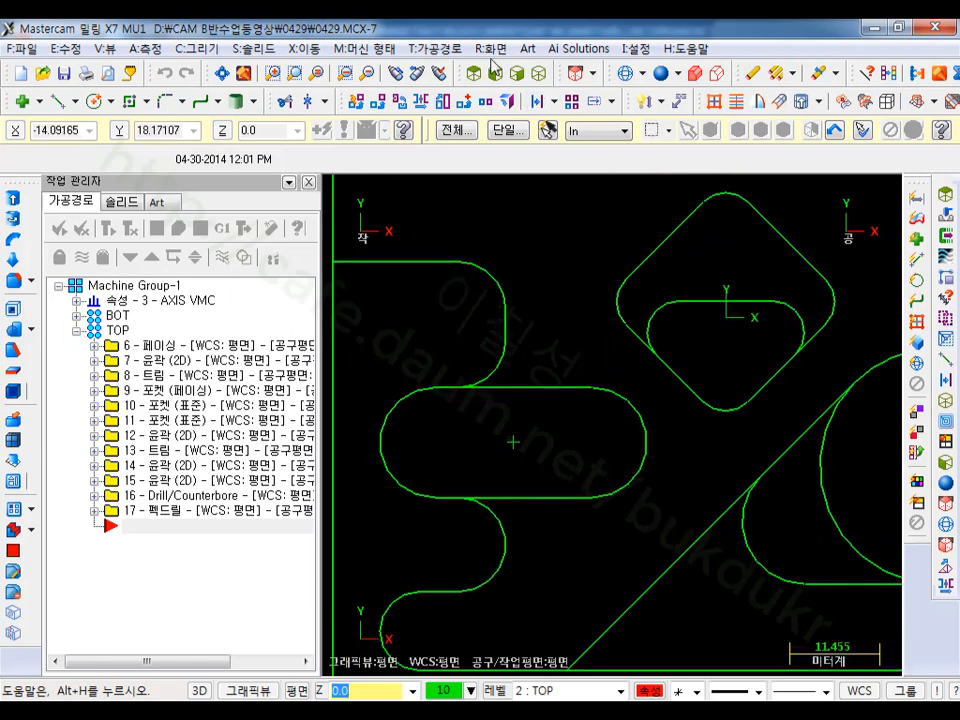
pyautogui.click(437, 48)
pyautogui.click(490, 69)
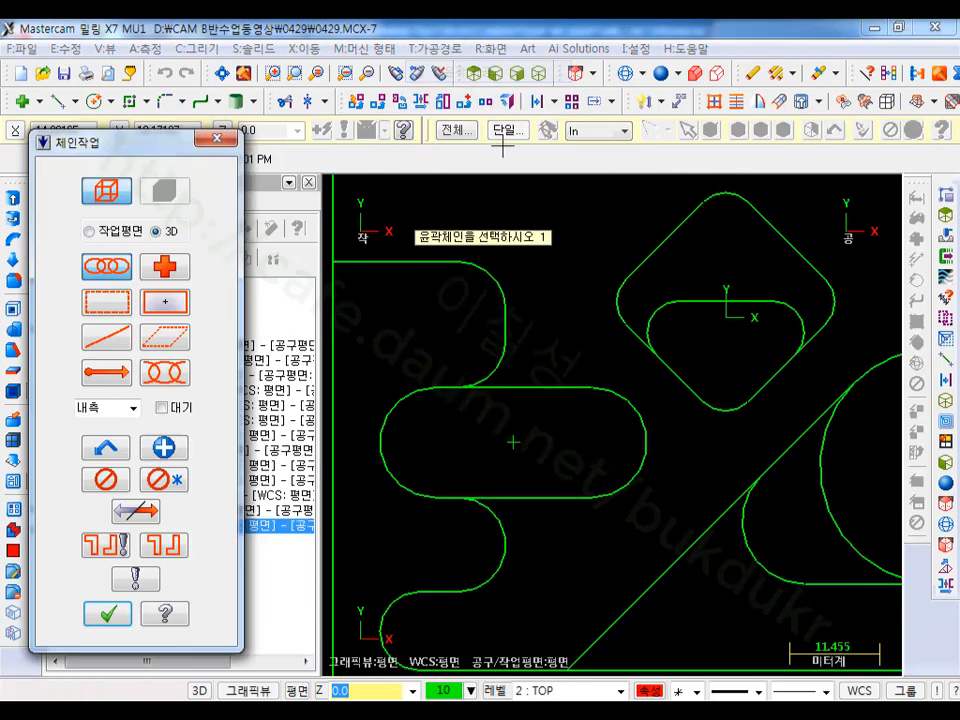
pyautogui.click(574, 495)
pyautogui.click(442, 398)
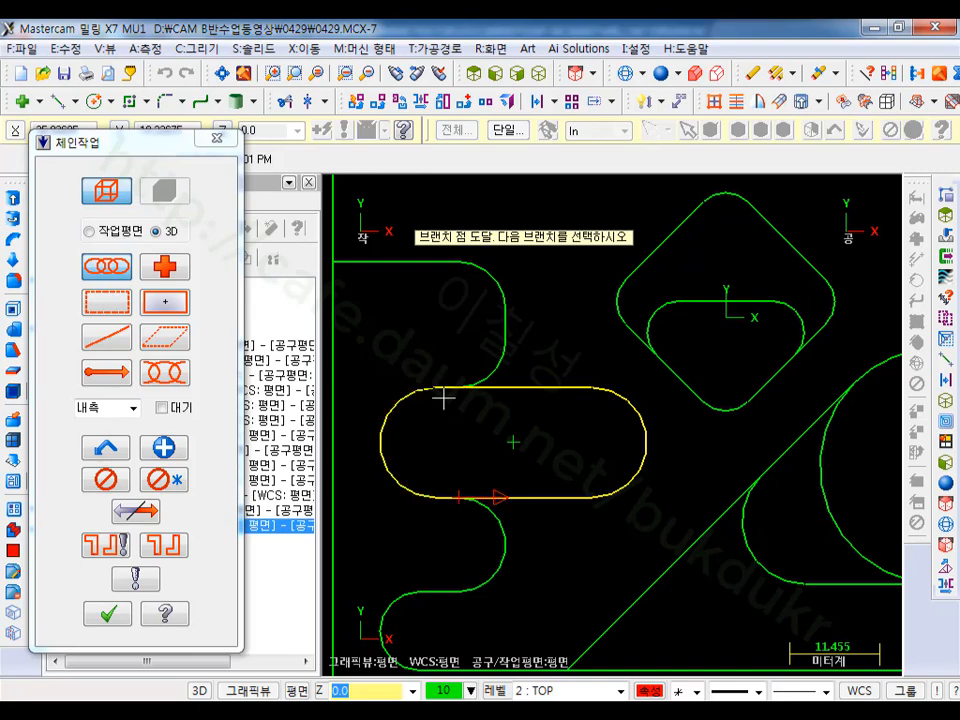
pyautogui.scroll(1, 390, 410)
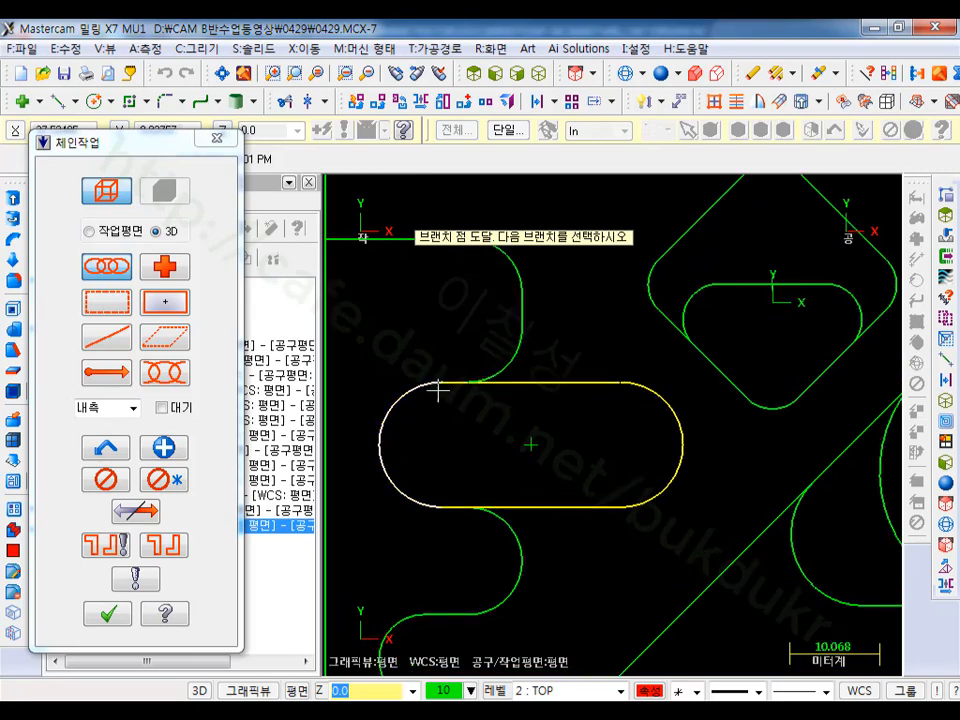
pyautogui.scroll(-1, 568, 450)
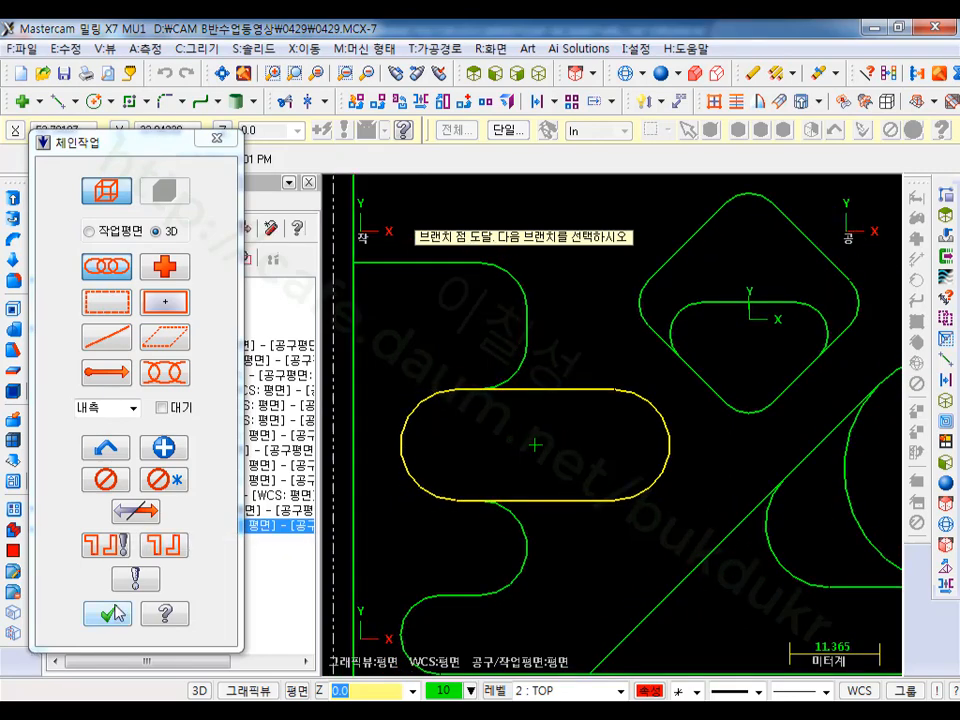
pyautogui.click(108, 611)
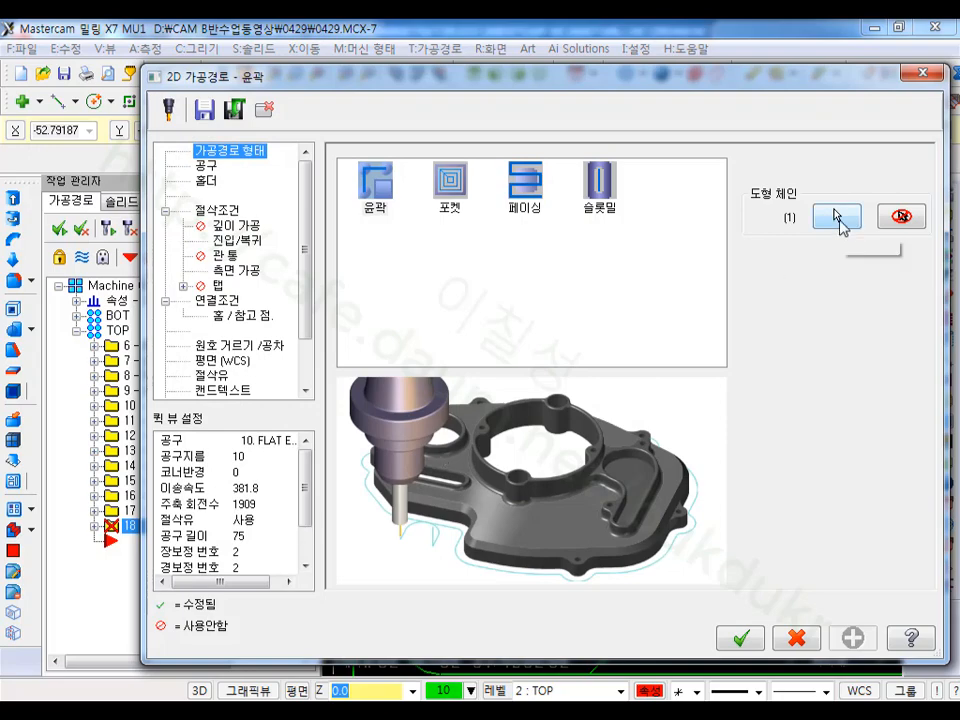
# Step: Reverse the direction of the slot boss chain and flip its compensation to the outside of the boss
pyautogui.click(836, 216)
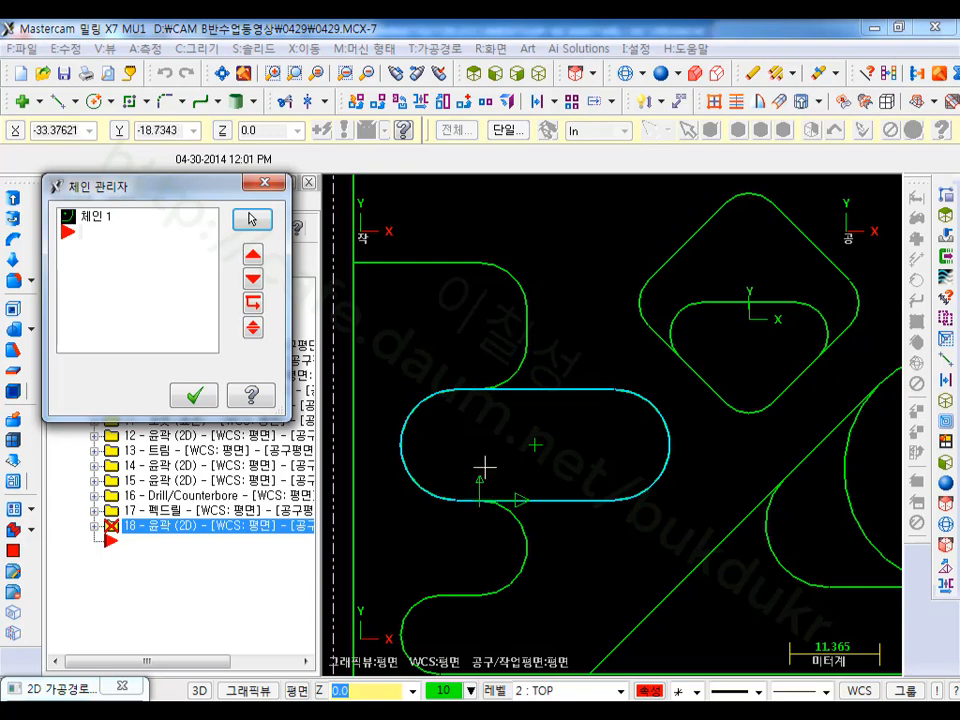
pyautogui.click(112, 219)
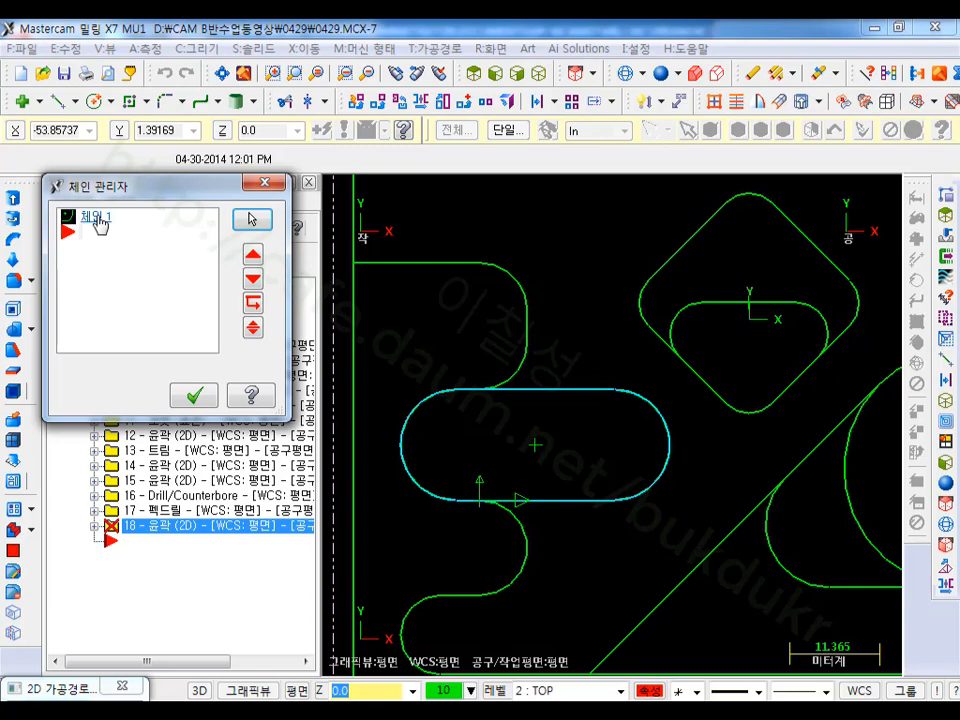
pyautogui.rightClick(98, 224)
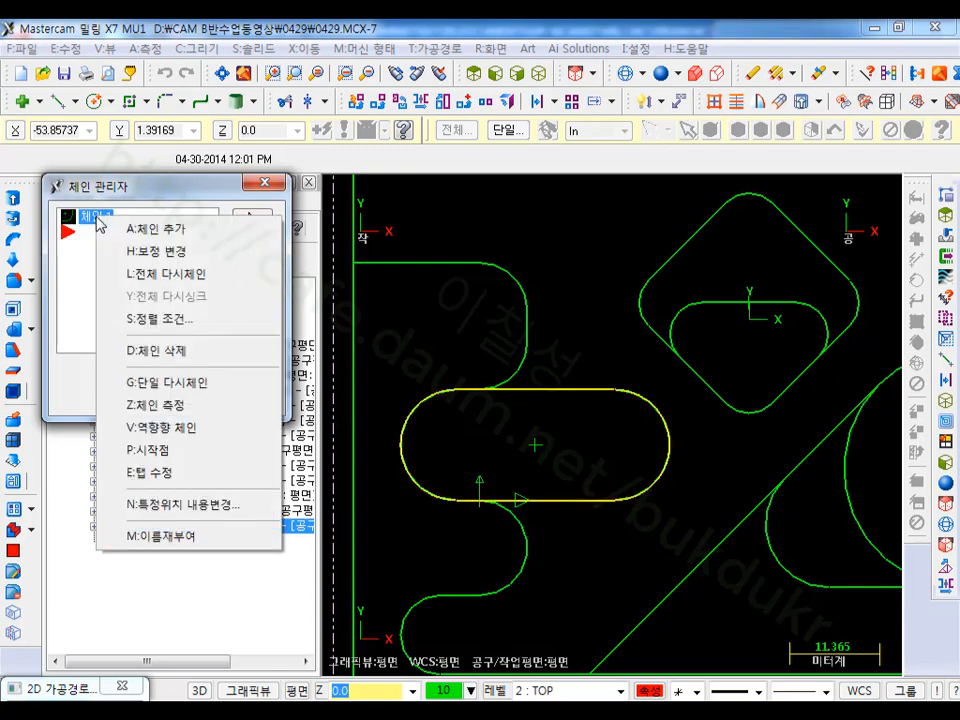
pyautogui.click(135, 427)
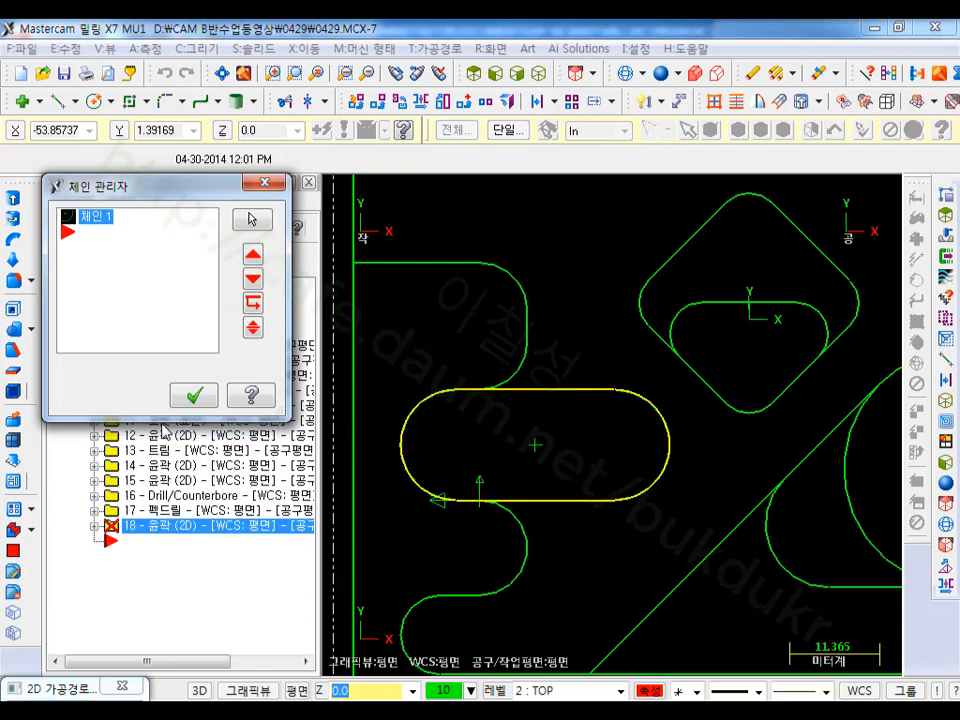
pyautogui.rightClick(103, 224)
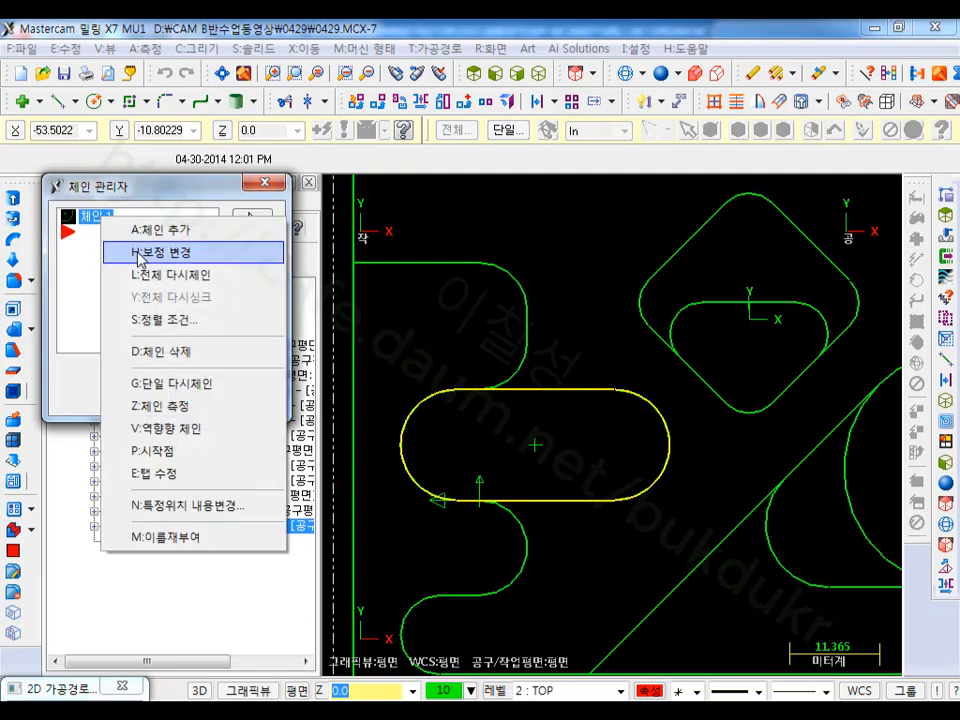
pyautogui.click(150, 252)
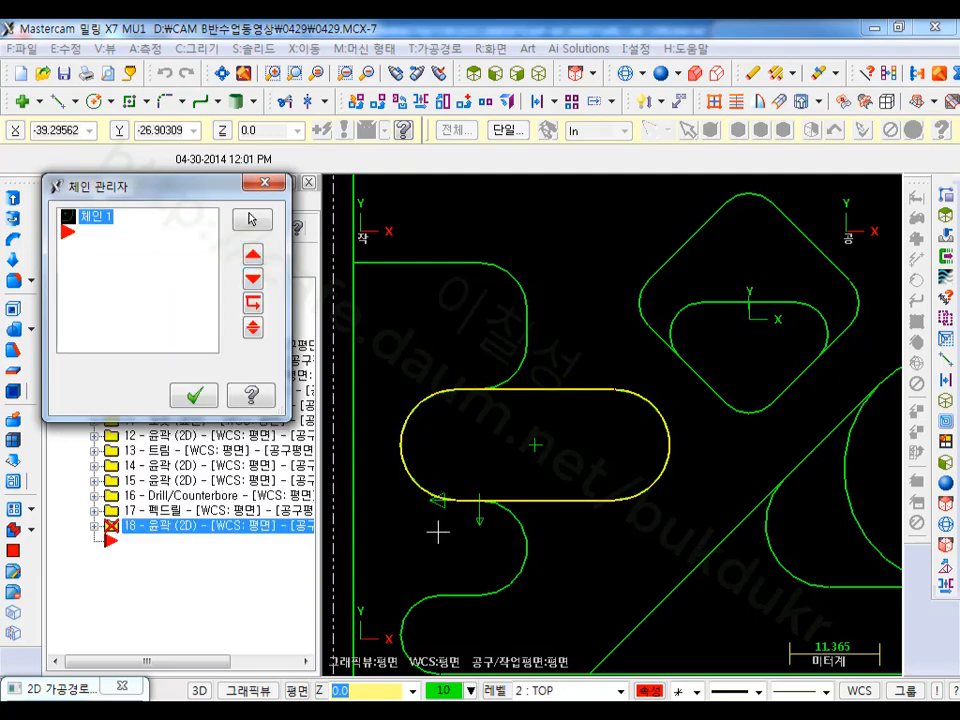
pyautogui.scroll(3, 439, 529)
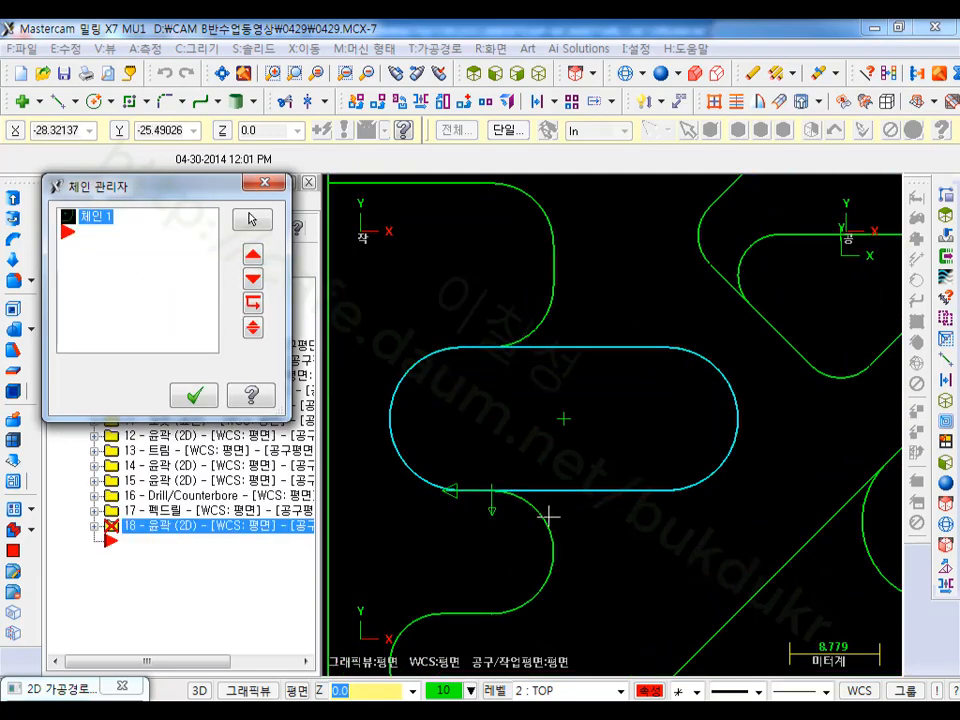
# Step: Move the chain's start point back to the right end of the slot boss's lower straight edge and accept the chain
pyautogui.rightClick(102, 218)
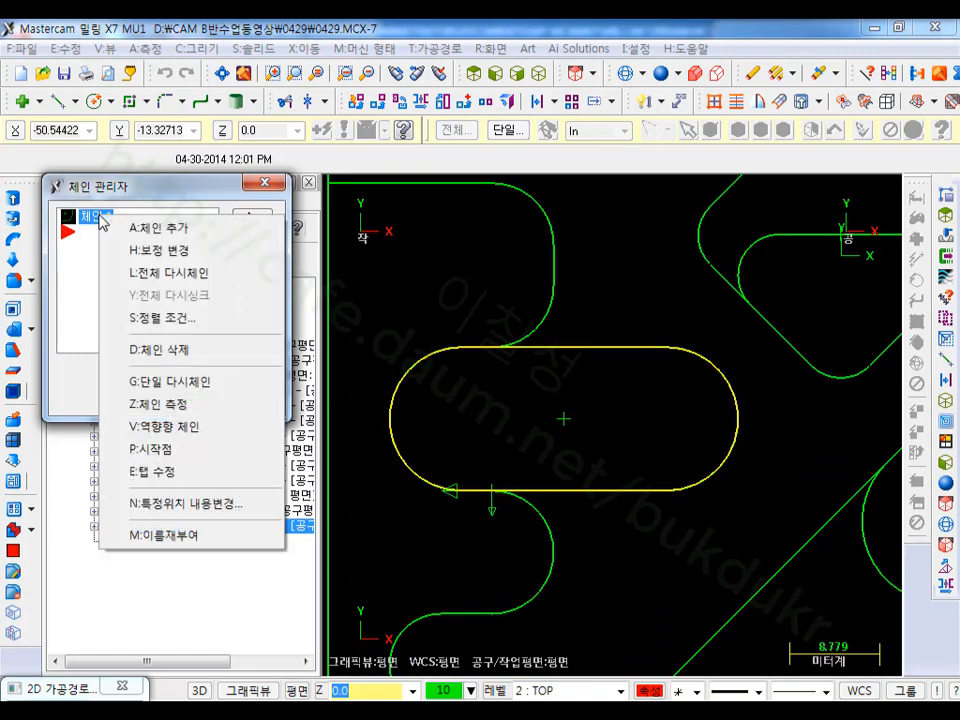
pyautogui.click(150, 449)
pyautogui.click(127, 252)
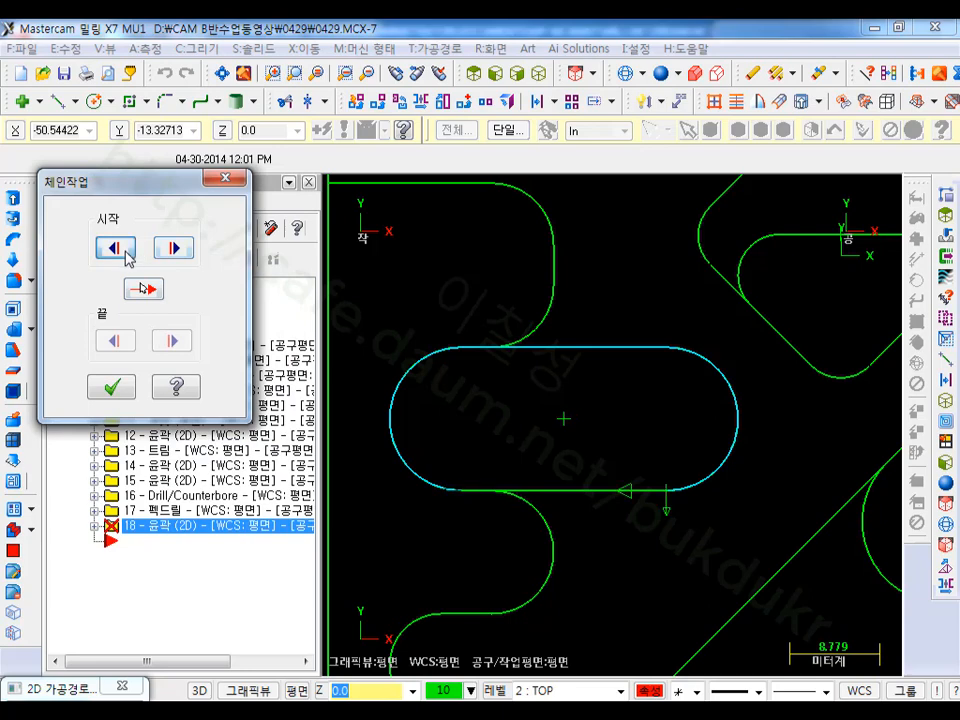
pyautogui.scroll(1, 637, 458)
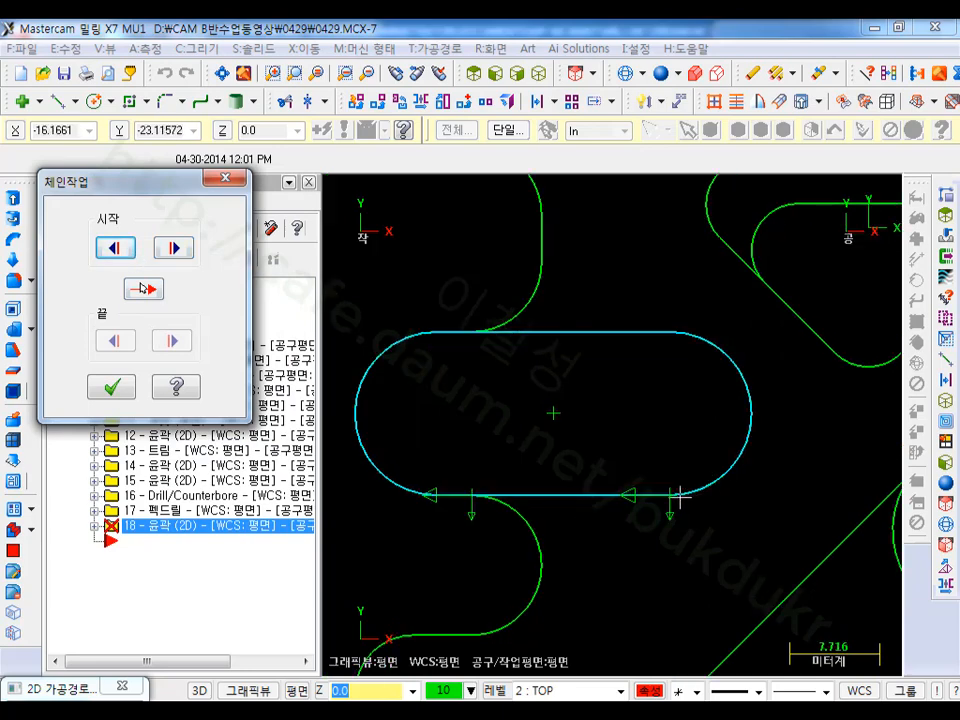
pyautogui.click(112, 387)
pyautogui.scroll(-1, 514, 400)
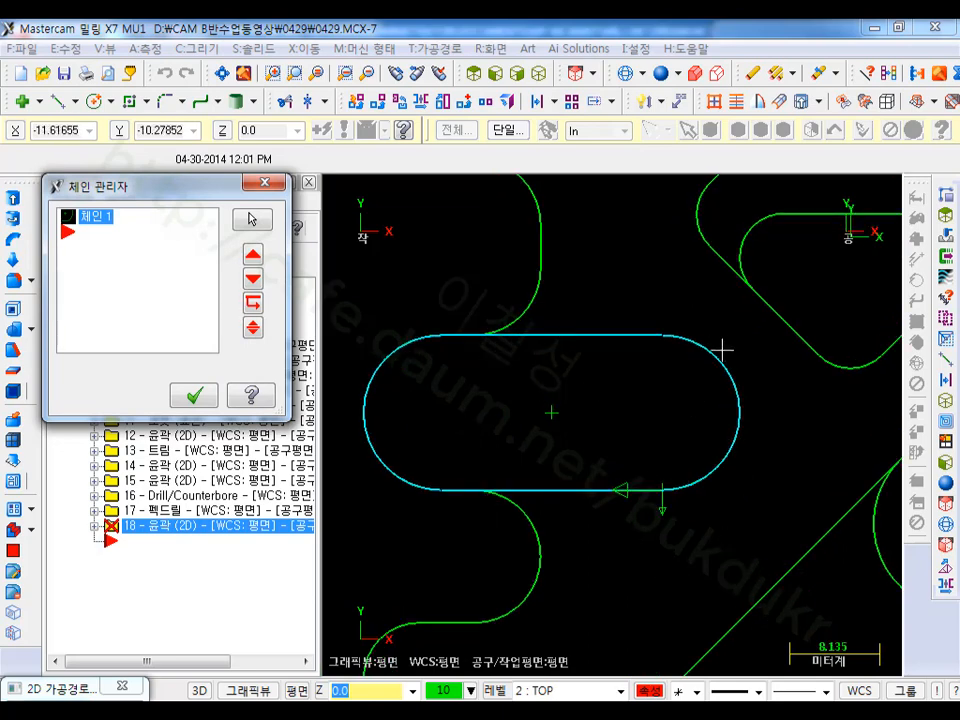
pyautogui.click(196, 397)
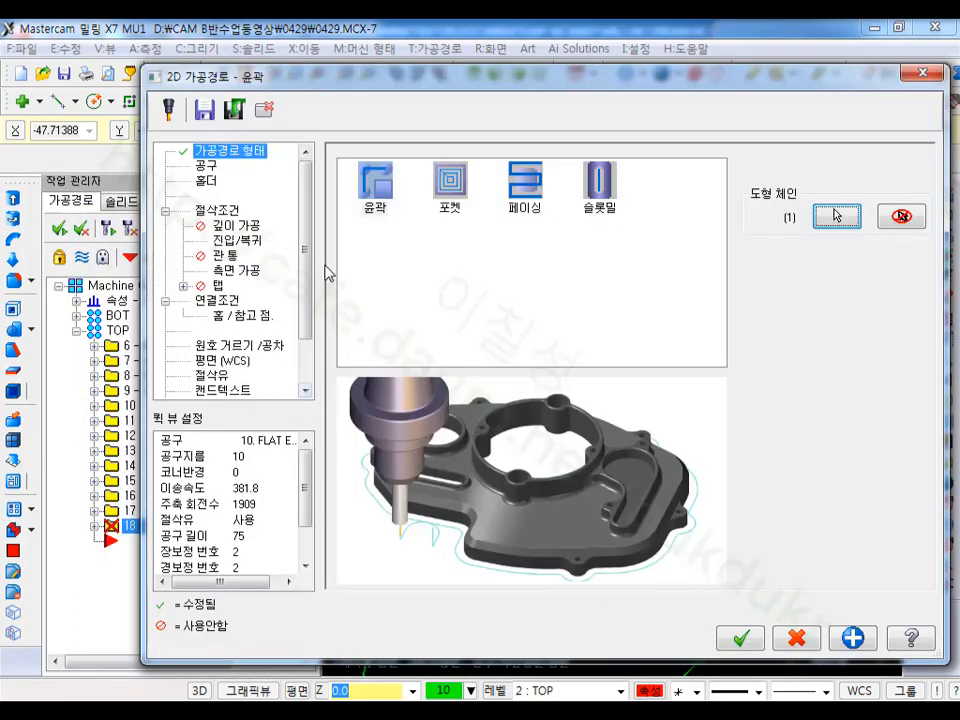
# Step: Choose tool 4, the 10 / 45 Chamfer Mill, and set the contour type to 2D chamfer with a width of 1.0
pyautogui.click(218, 166)
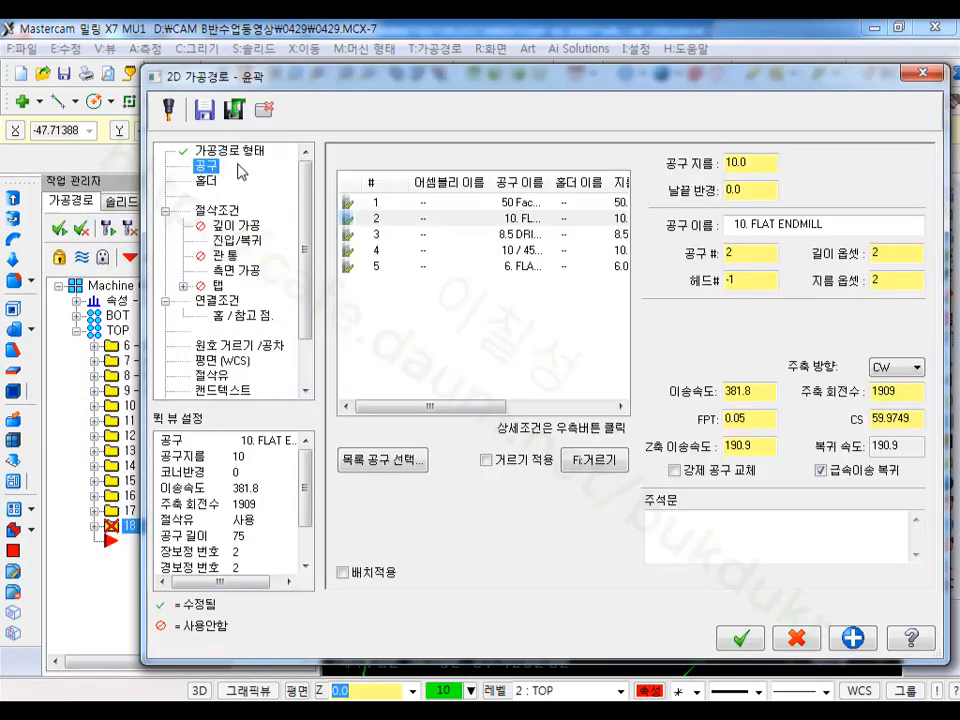
pyautogui.click(437, 251)
pyautogui.click(279, 253)
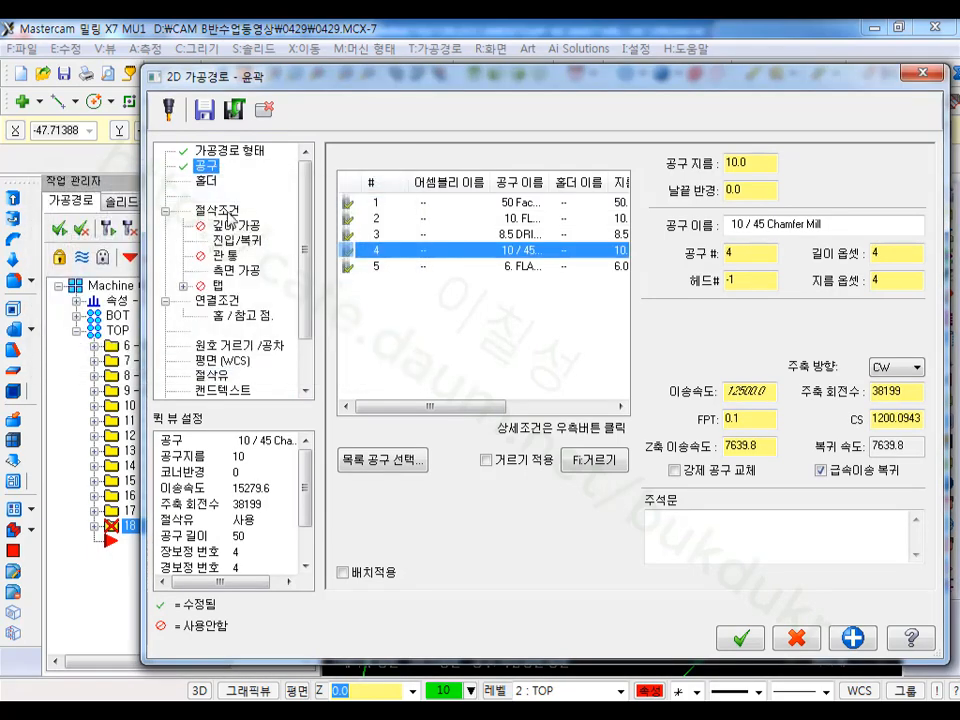
pyautogui.click(218, 210)
pyautogui.click(784, 198)
pyautogui.click(810, 214)
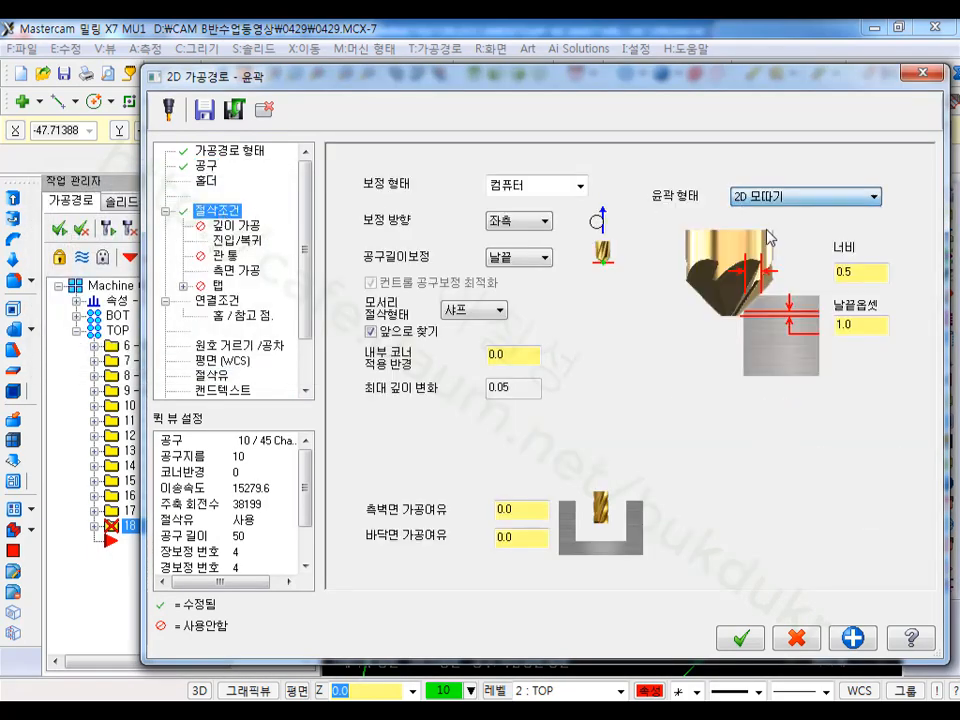
pyautogui.click(851, 274)
pyautogui.doubleClick(851, 274)
pyautogui.write('1')
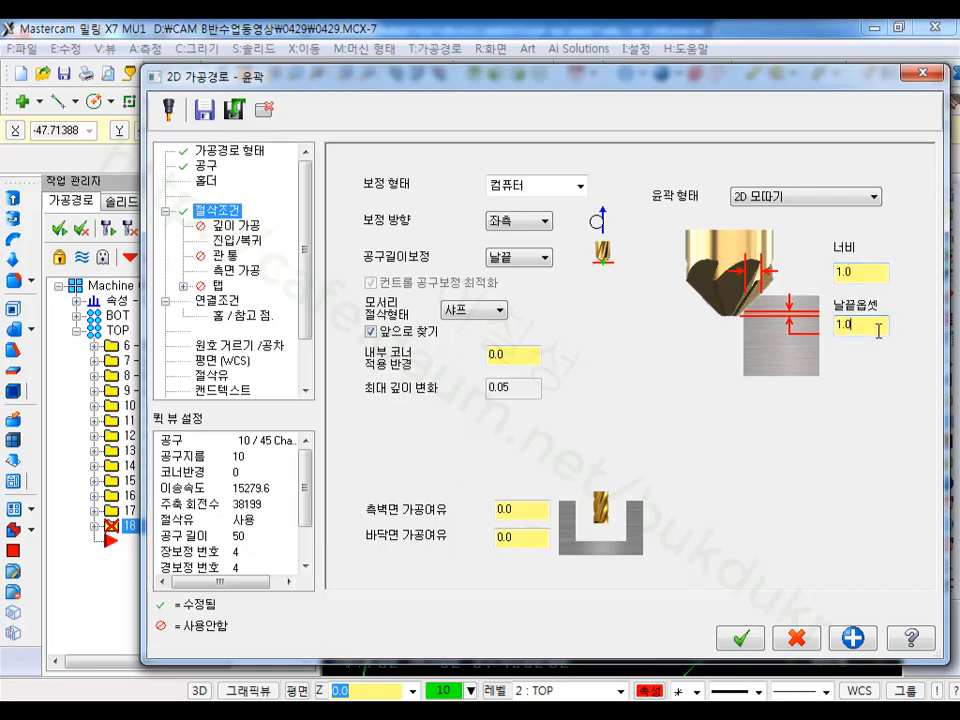
# Step: Disable lead in/out, including the contour start adjustment, and turn off multi passes for the chamfer contour
pyautogui.click(240, 241)
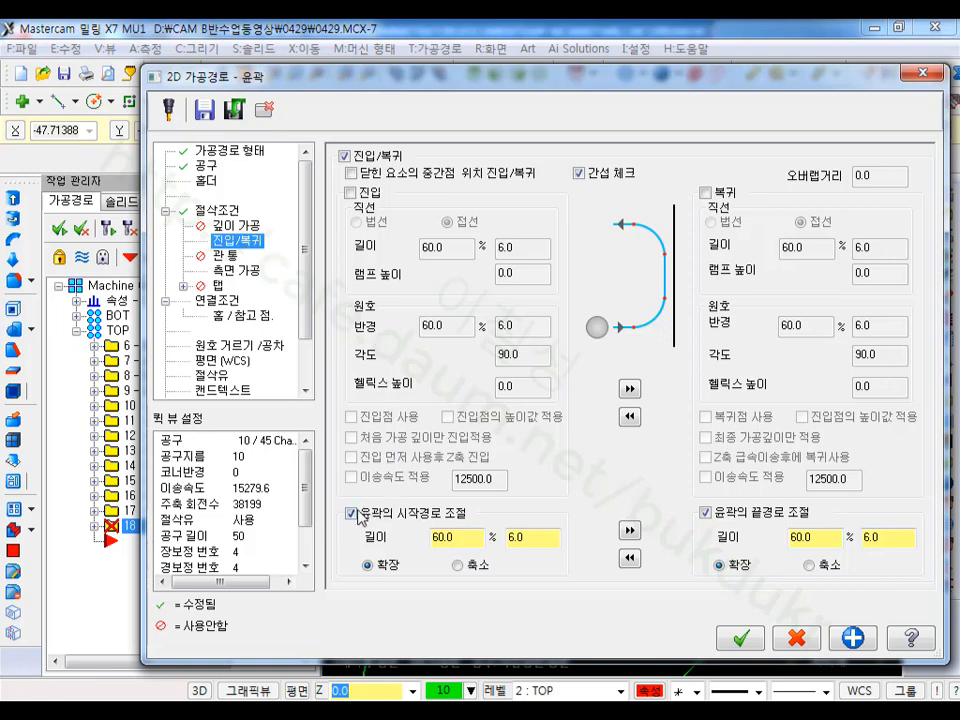
pyautogui.click(352, 514)
pyautogui.click(344, 156)
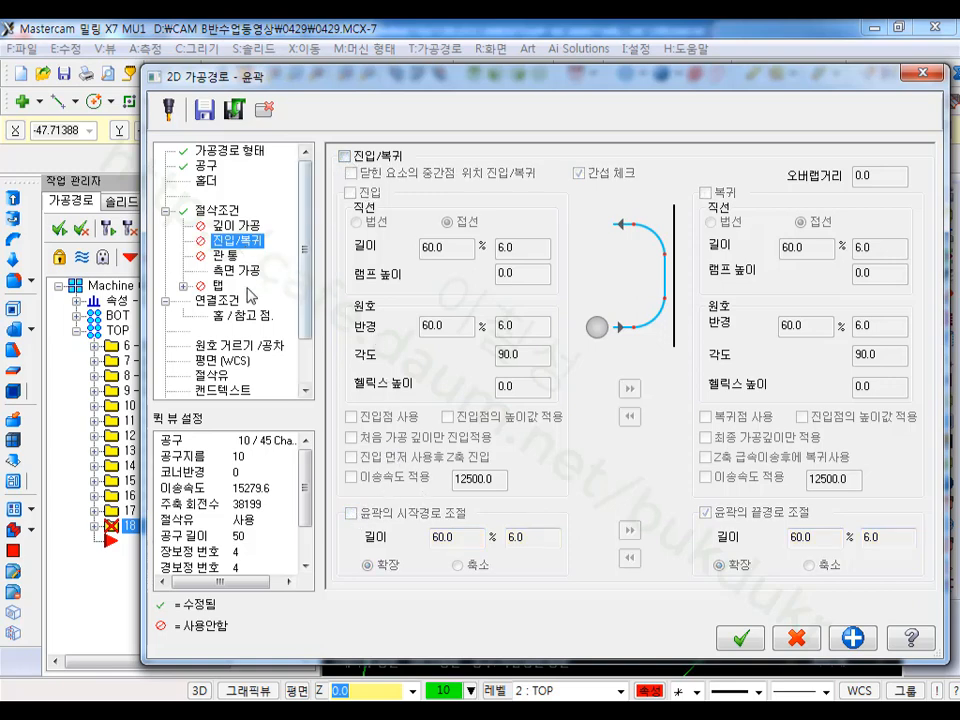
pyautogui.click(245, 271)
pyautogui.click(368, 177)
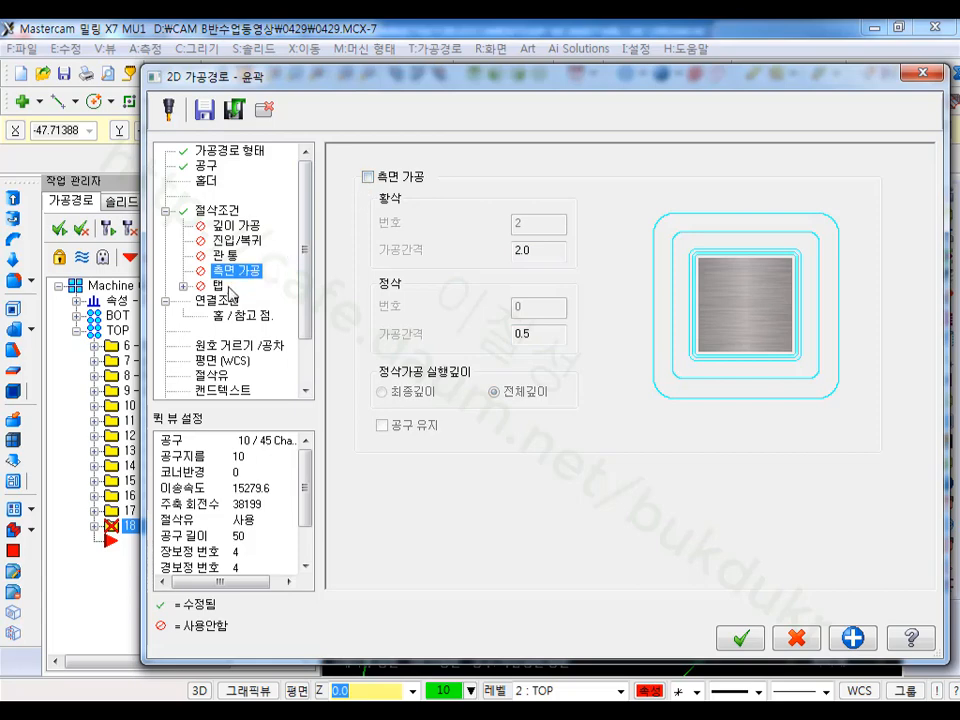
# Step: Set the absolute top of stock to 0.0, keep the machining depth at 0.0 and generate the chamfer toolpath
pyautogui.click(218, 300)
pyautogui.doubleClick(660, 434)
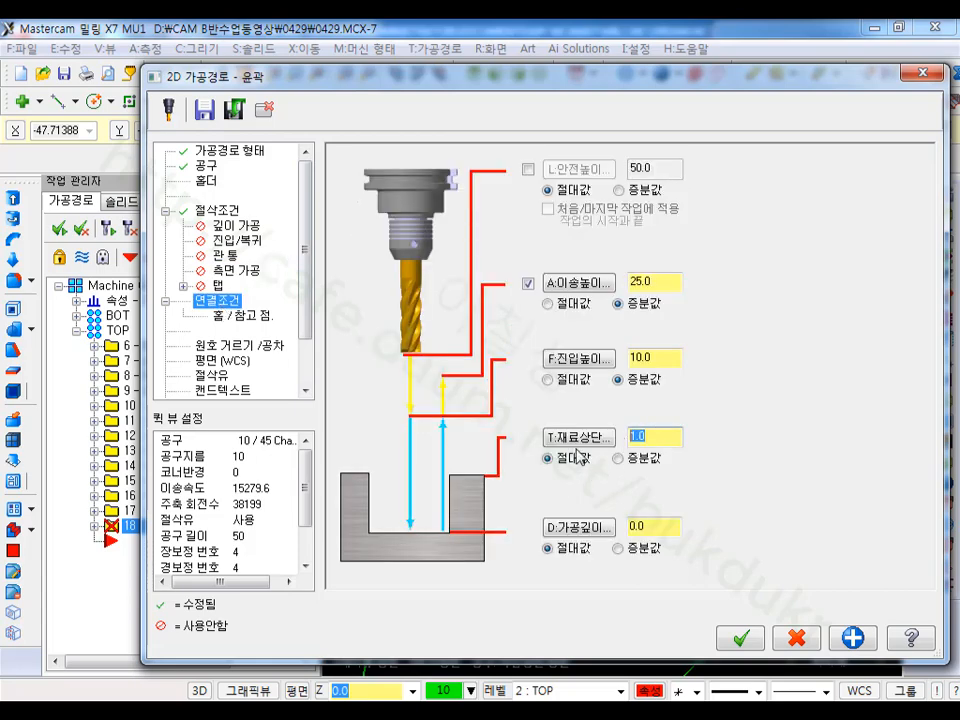
pyautogui.click(651, 531)
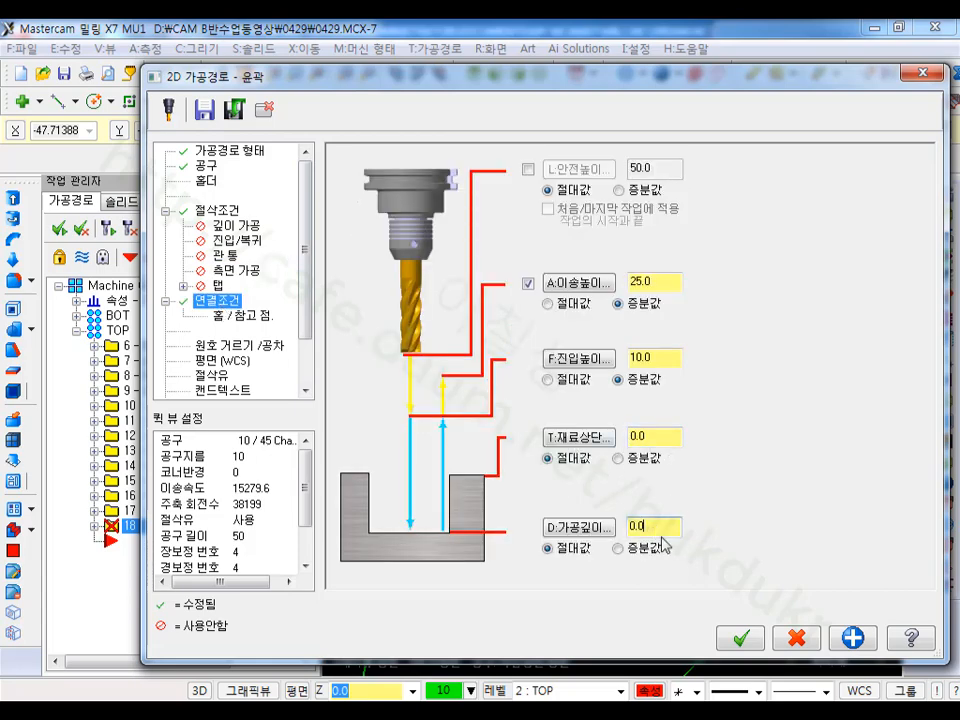
pyautogui.click(738, 637)
# Step: Verify the slot boss chamfer operation in Mastercam Simulator from the isometric view and examine the chamfered edge up close
pyautogui.scroll(4, 634, 428)
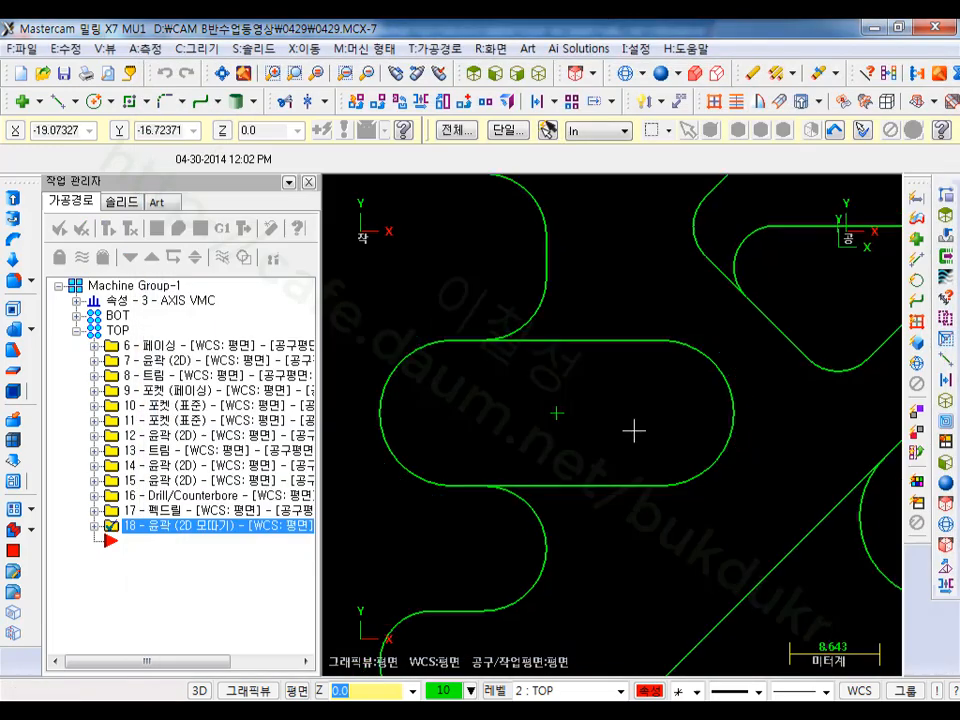
pyautogui.scroll(-1, 579, 437)
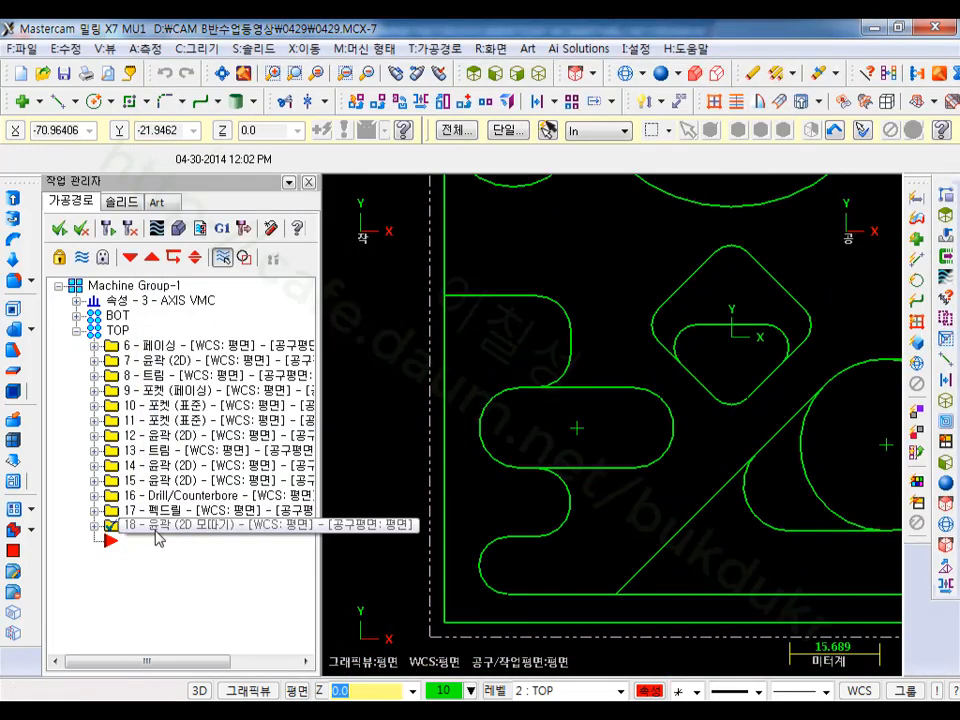
pyautogui.click(180, 229)
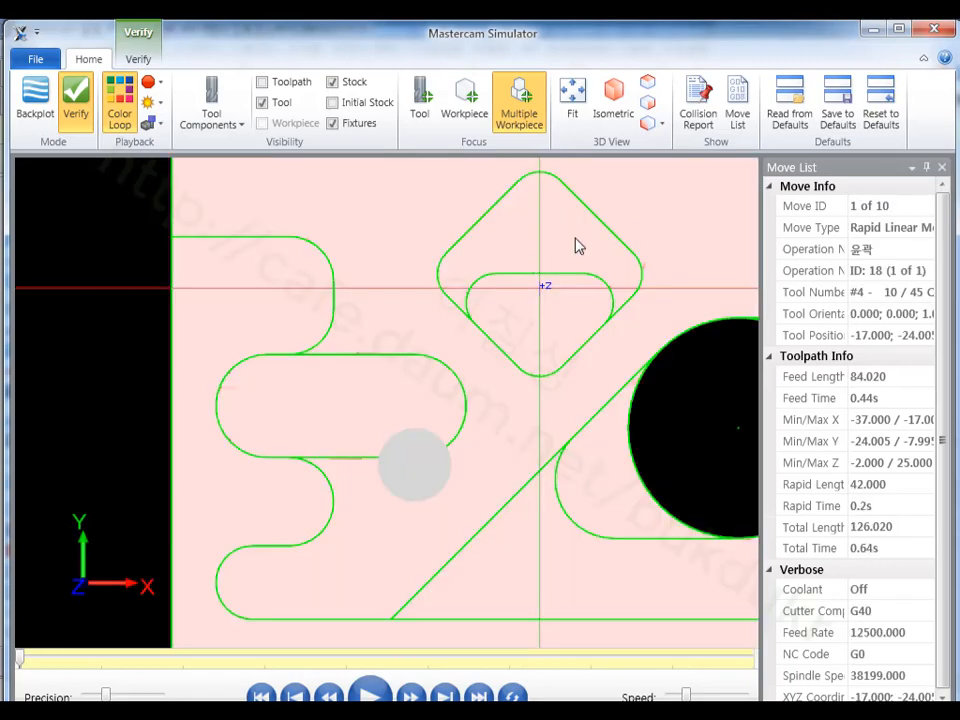
pyautogui.click(613, 95)
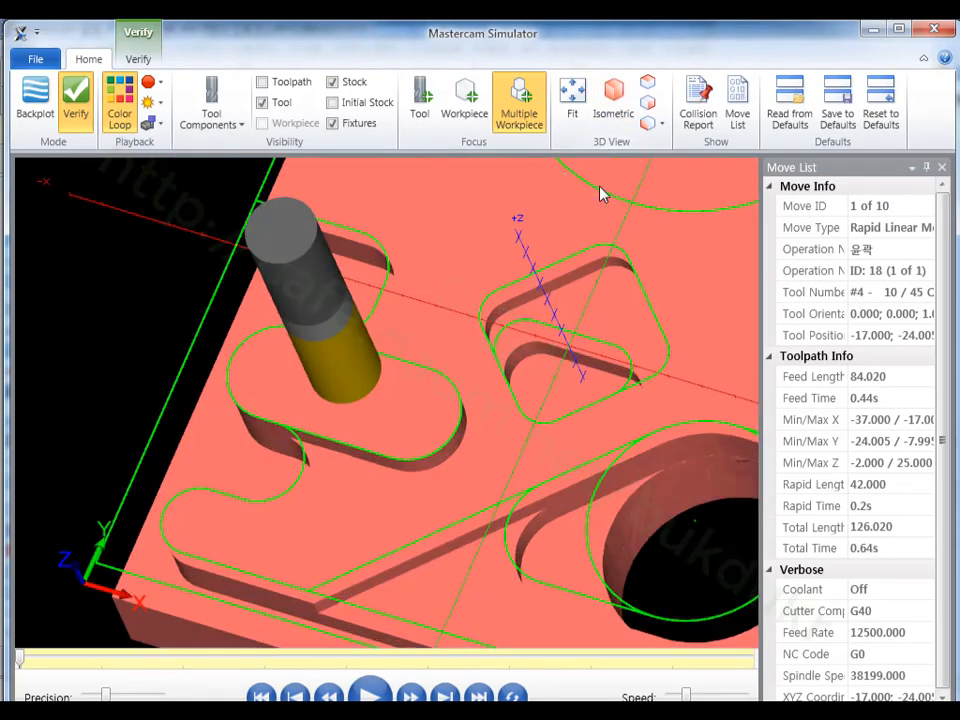
pyautogui.click(369, 695)
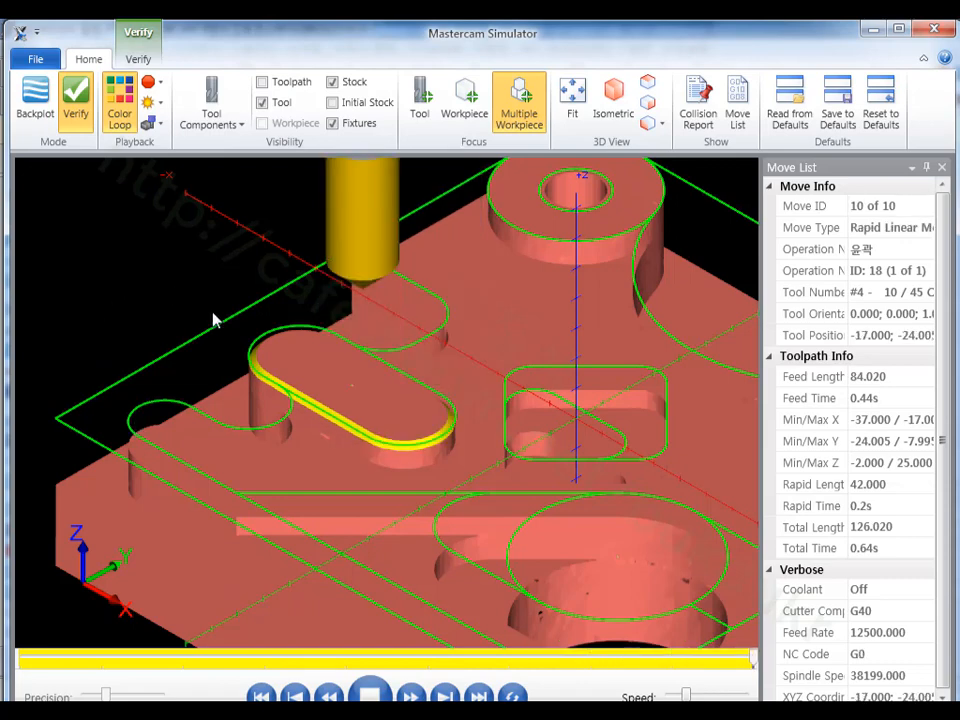
pyautogui.scroll(2, 336, 400)
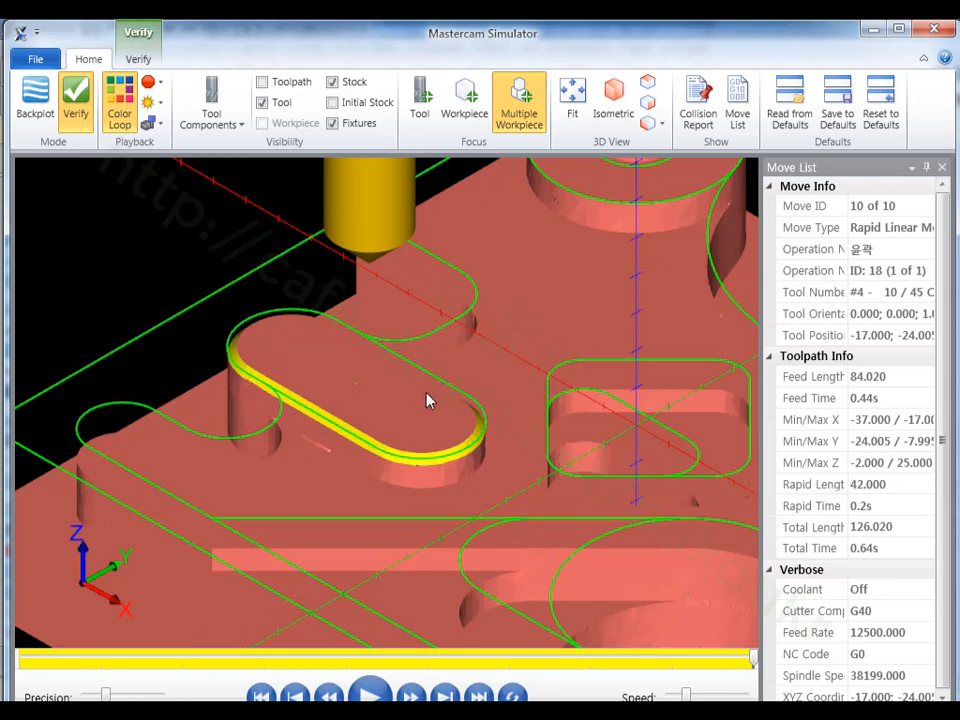
# Step: Save the simulated stock as an STL model, overwriting the existing TOP2 file in the data folder
pyautogui.click(37, 60)
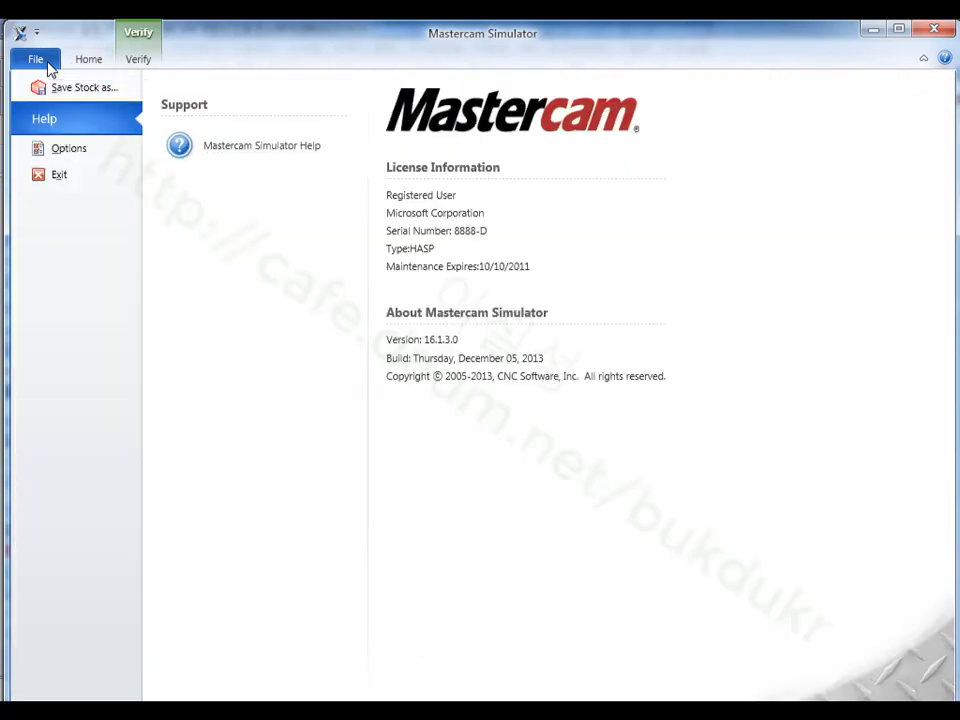
pyautogui.click(78, 89)
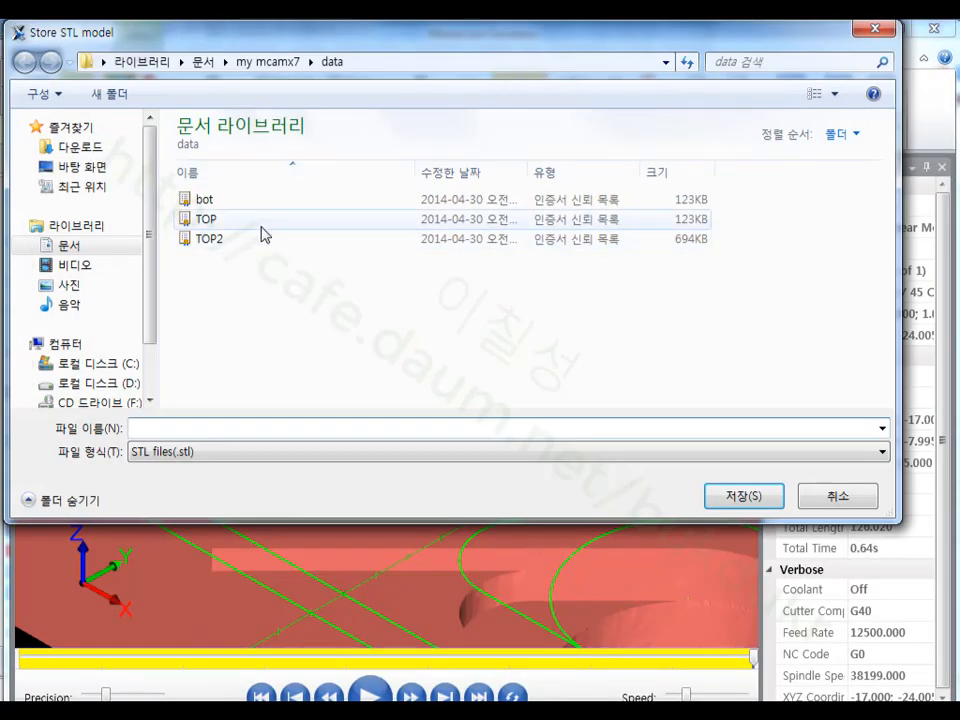
pyautogui.click(231, 243)
pyautogui.click(741, 496)
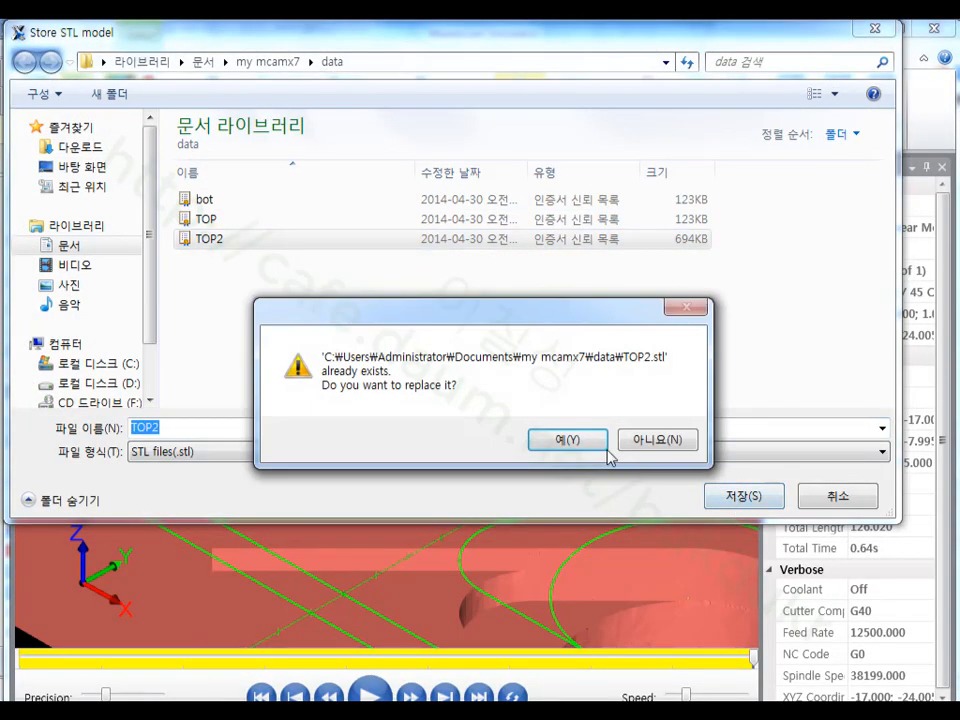
pyautogui.click(580, 439)
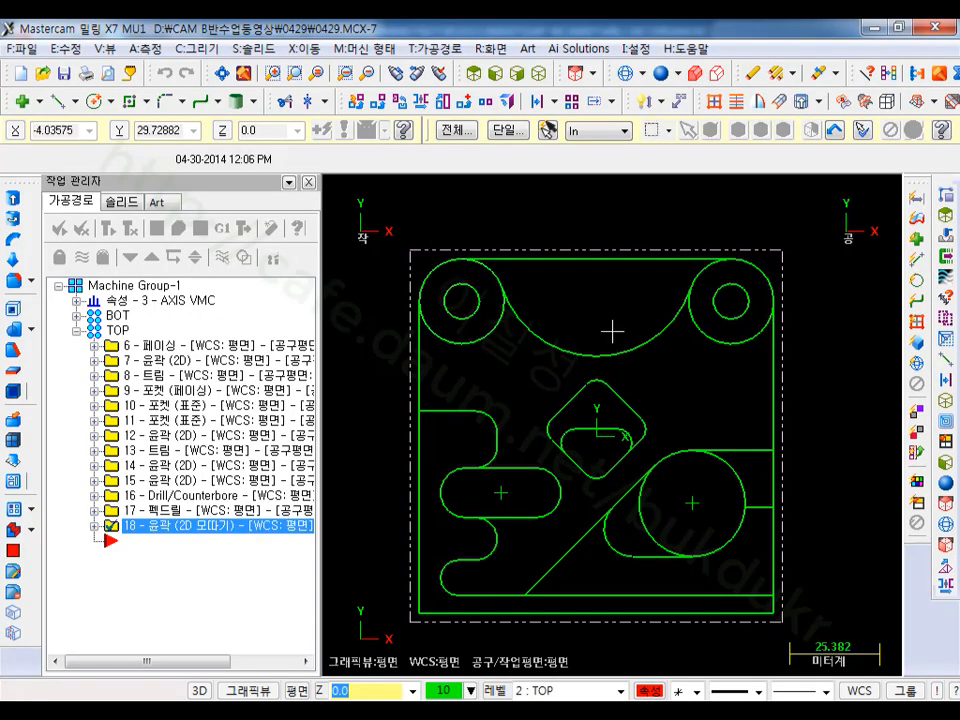
# Step: Copy the slot boss chamfer operation after itself and rechain the copy to the outer circles of both corner bosses
pyautogui.moveTo(170, 525); pyautogui.dragTo(160, 570, button='right')
pyautogui.click(207, 642)
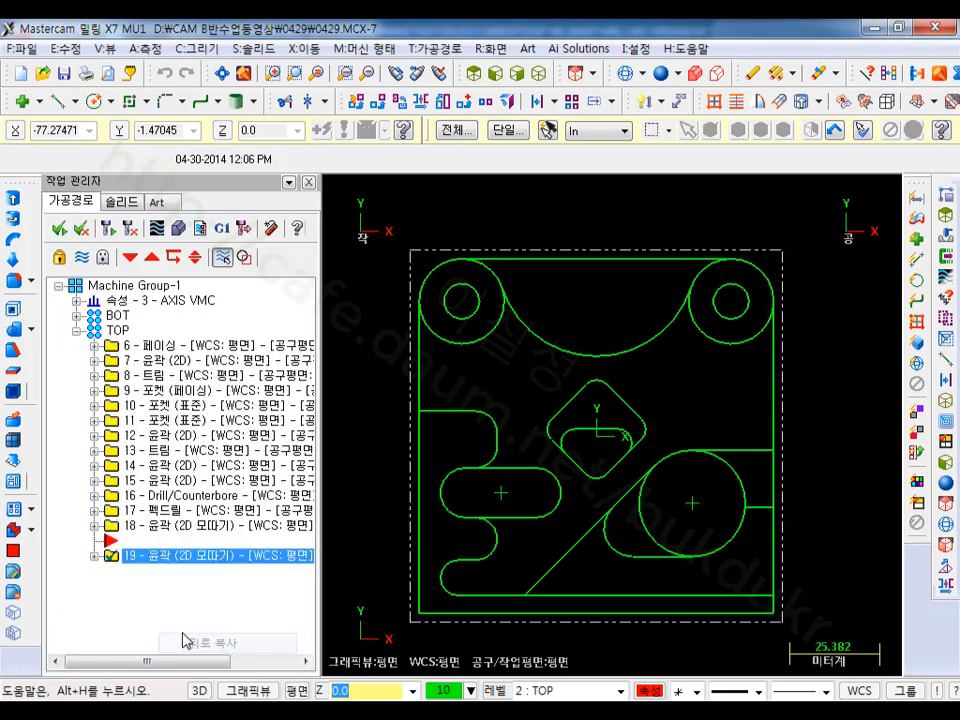
pyautogui.click(151, 604)
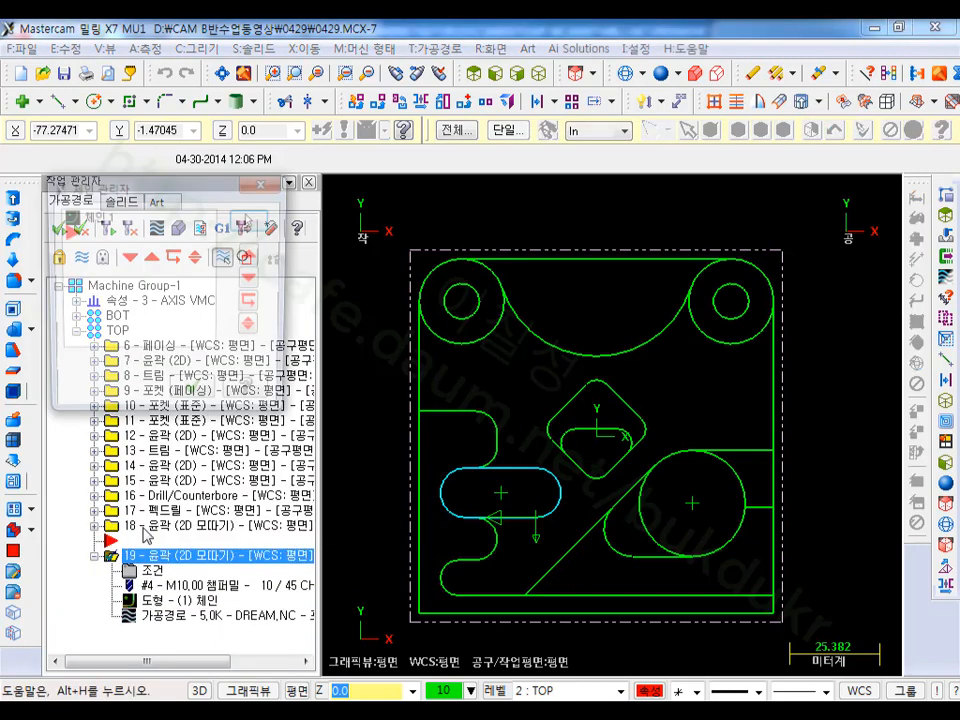
pyautogui.rightClick(138, 299)
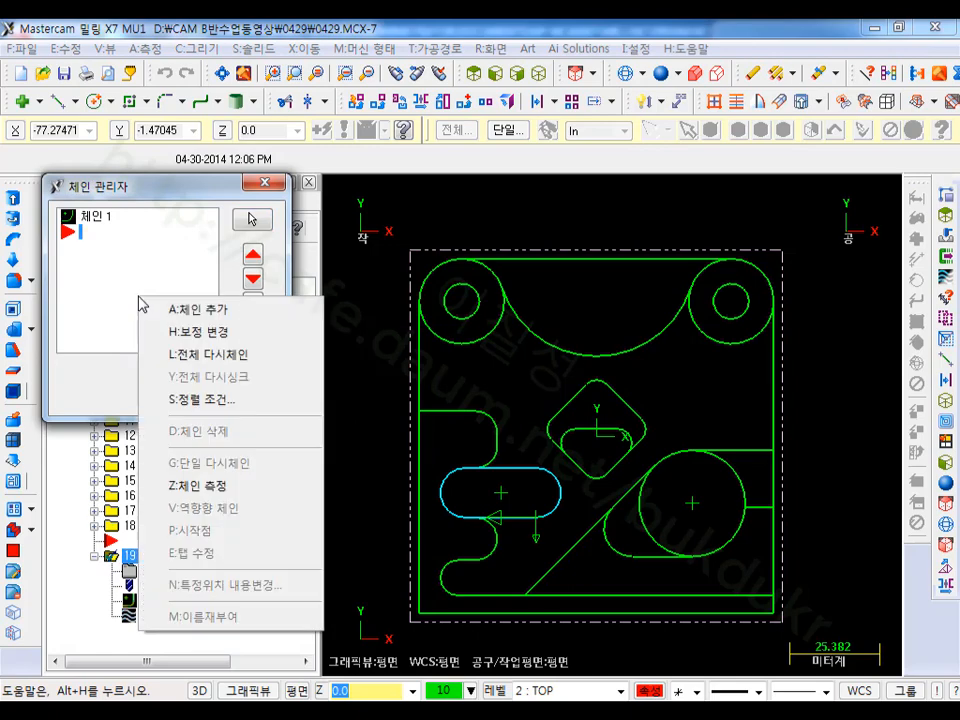
pyautogui.click(225, 354)
pyautogui.scroll(2, 688, 200)
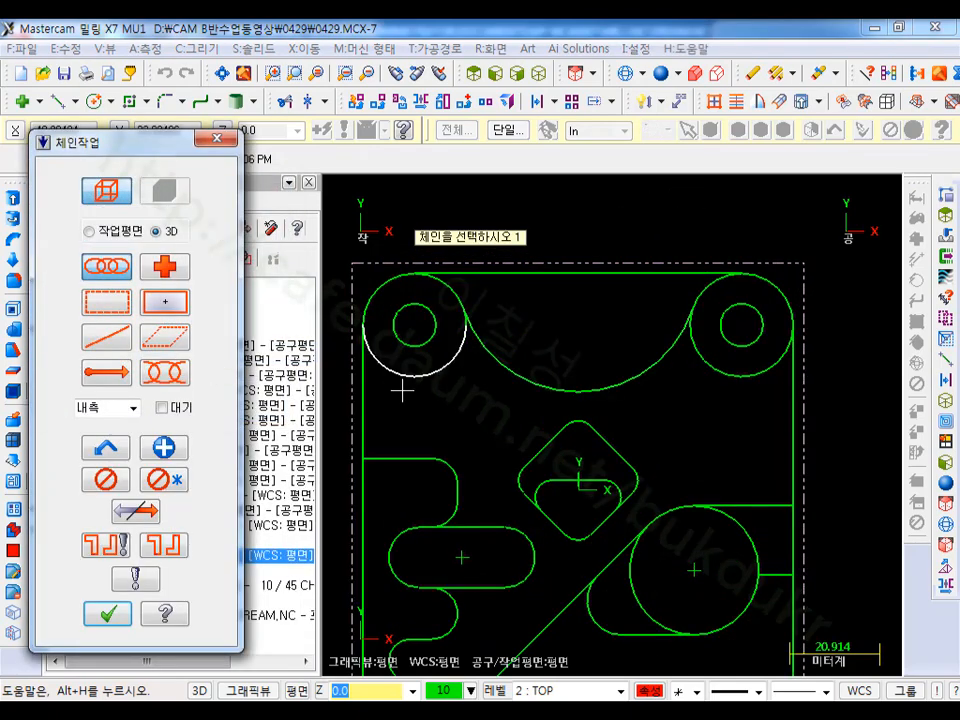
pyautogui.click(463, 350)
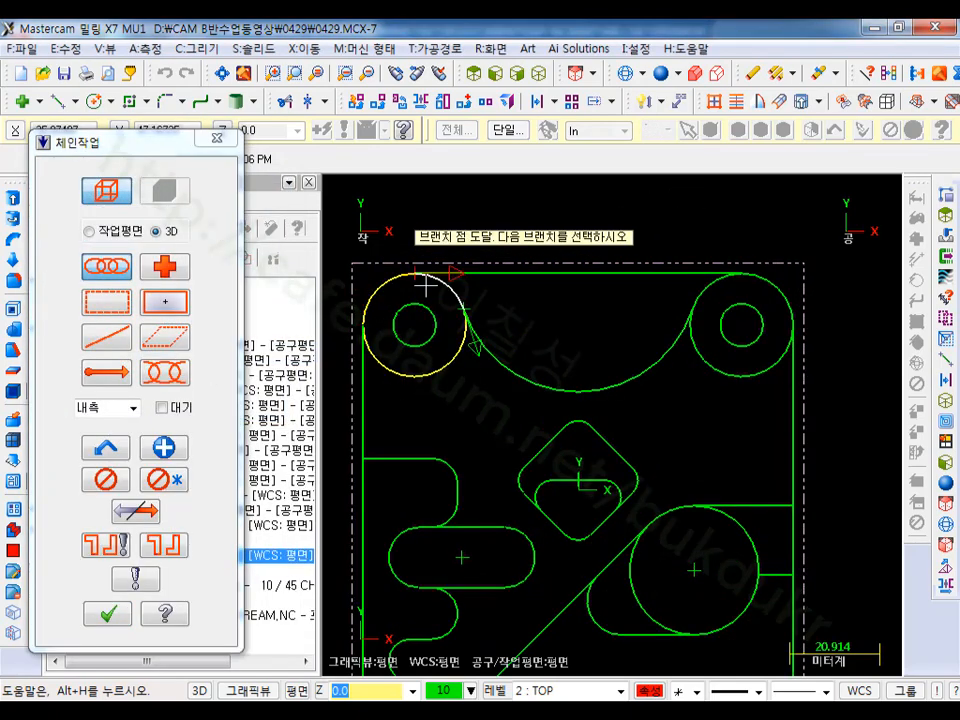
pyautogui.click(166, 450)
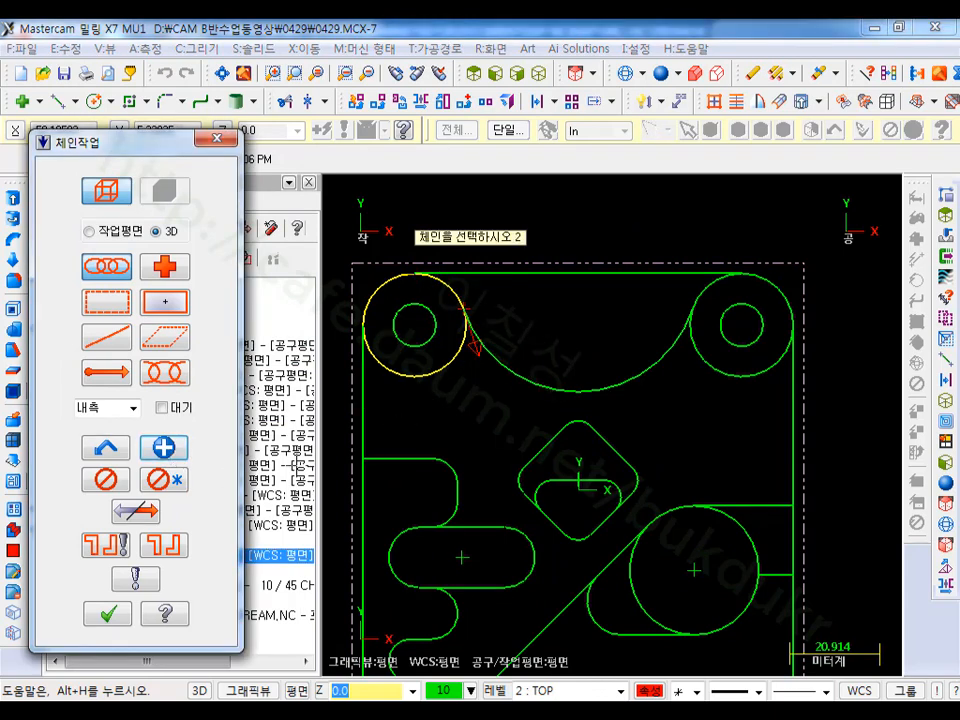
pyautogui.click(776, 358)
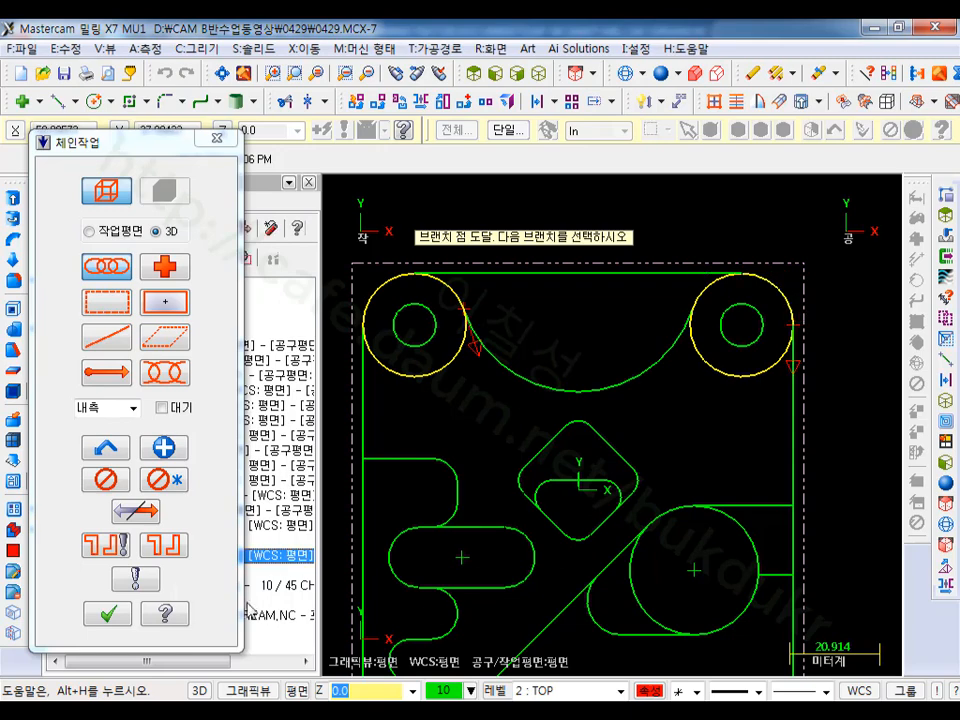
pyautogui.click(107, 614)
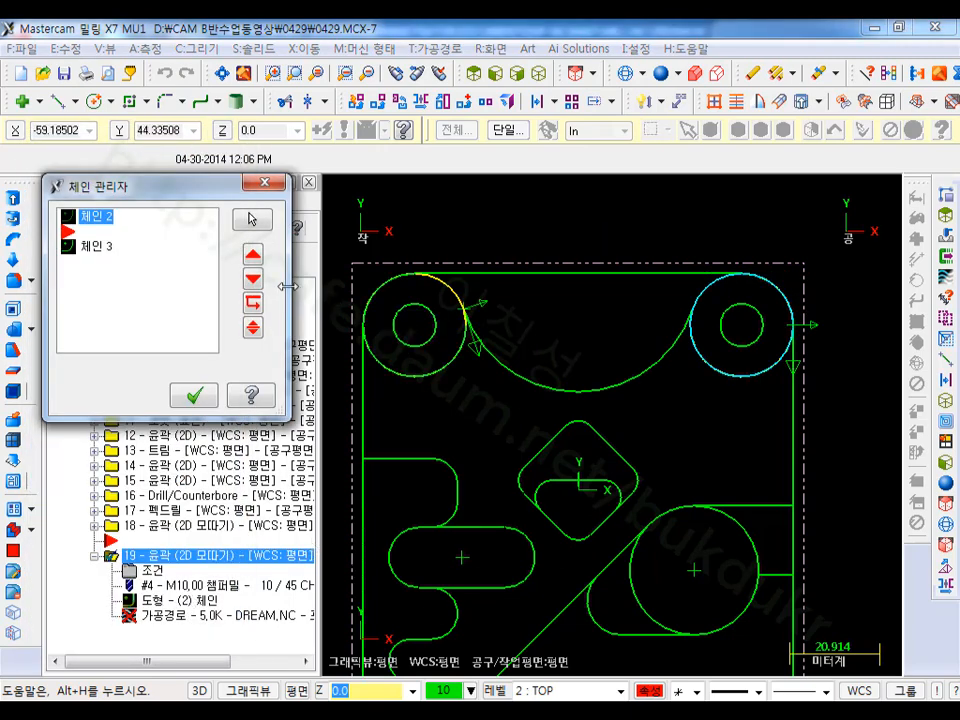
pyautogui.click(180, 390)
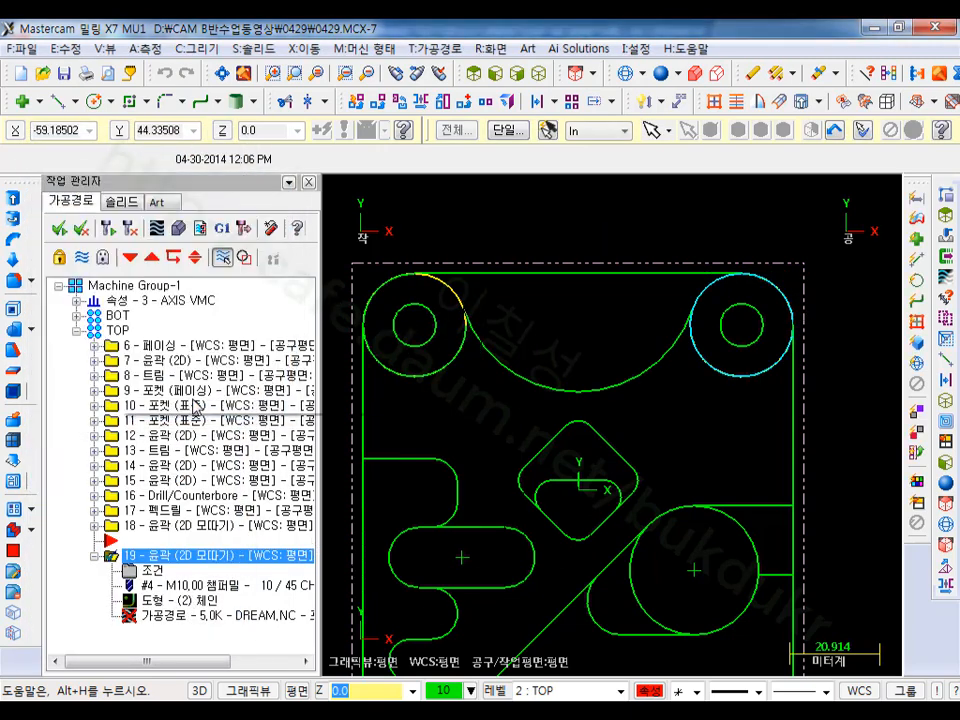
# Step: Set the copied operation's 2D chamfer width to 0.5 and generate its toolpath
pyautogui.click(153, 573)
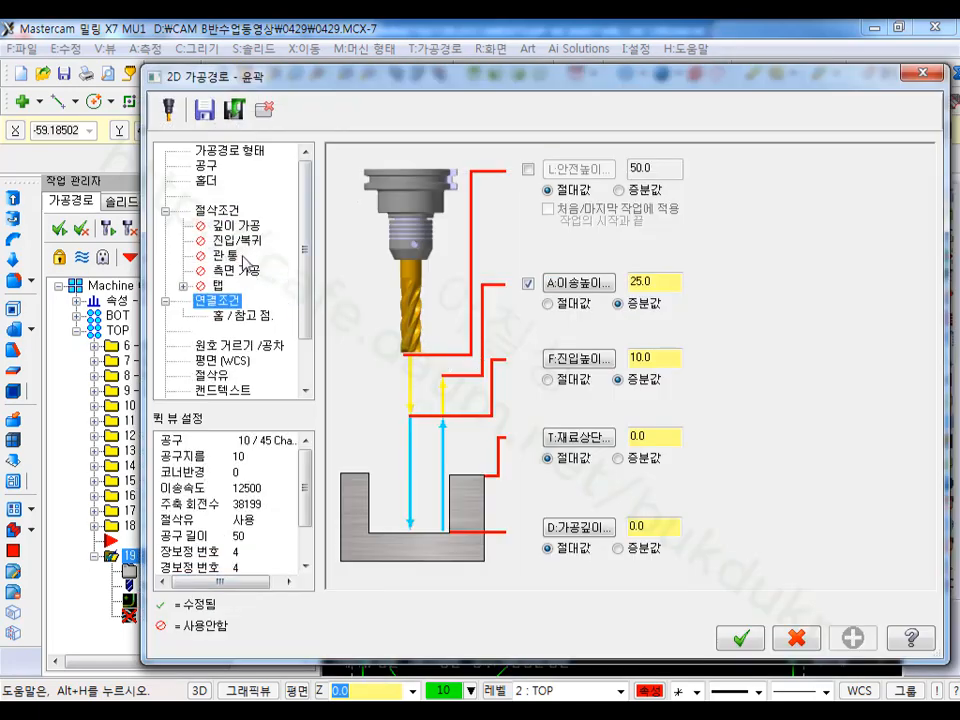
pyautogui.click(228, 212)
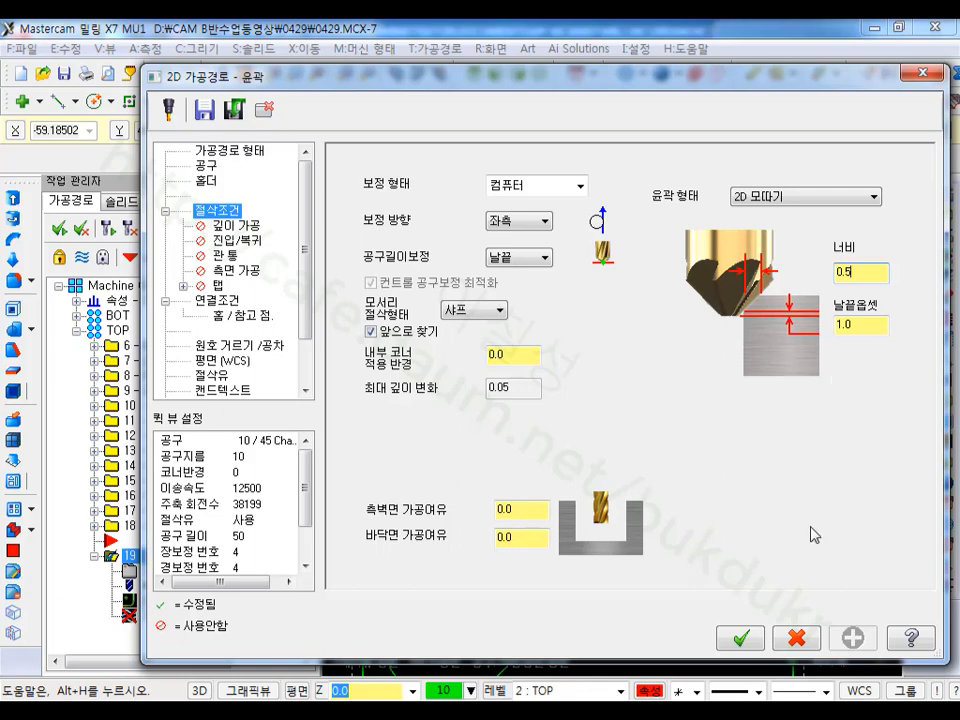
pyautogui.click(738, 645)
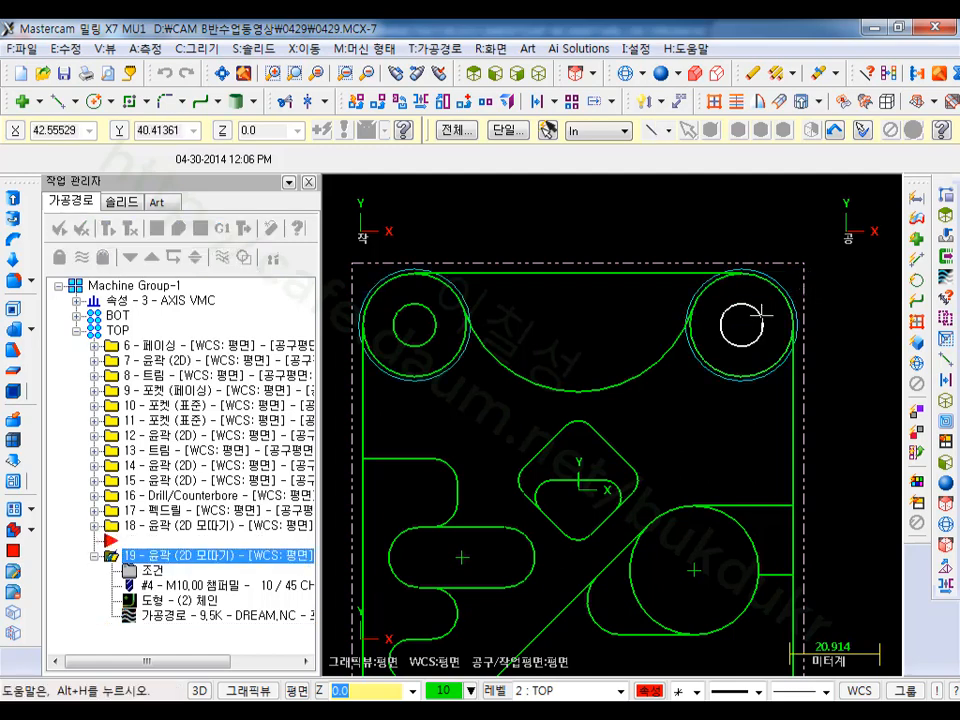
# Step: Add the two corner boss hole circles as chains to the 0.5 chamfer operation and regenerate it
pyautogui.click(150, 600)
pyautogui.rightClick(112, 306)
pyautogui.click(182, 316)
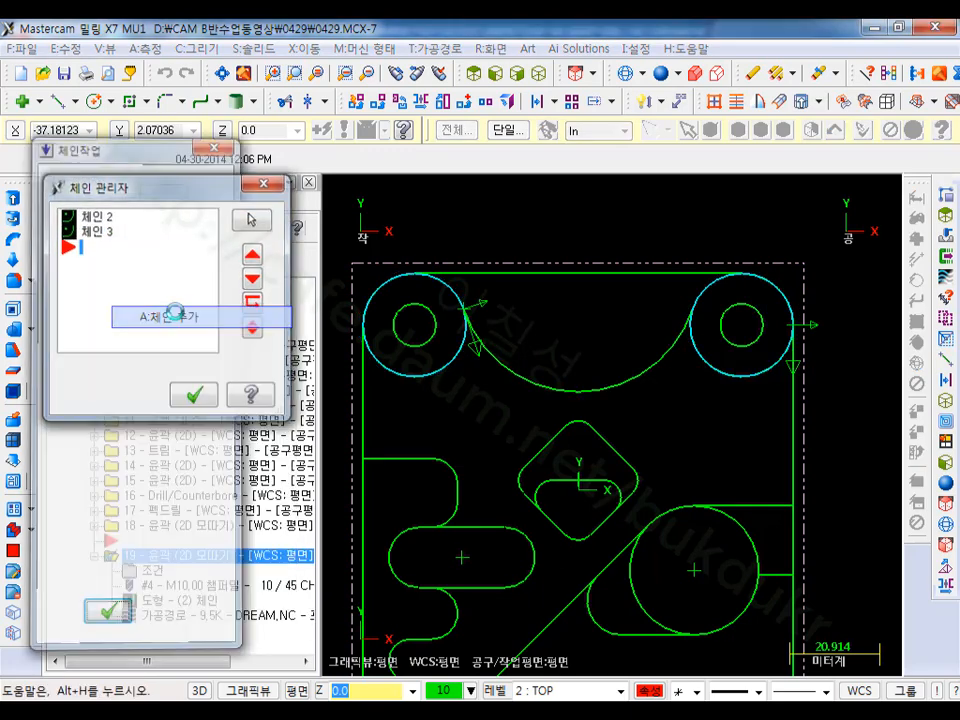
pyautogui.click(427, 302)
pyautogui.click(752, 307)
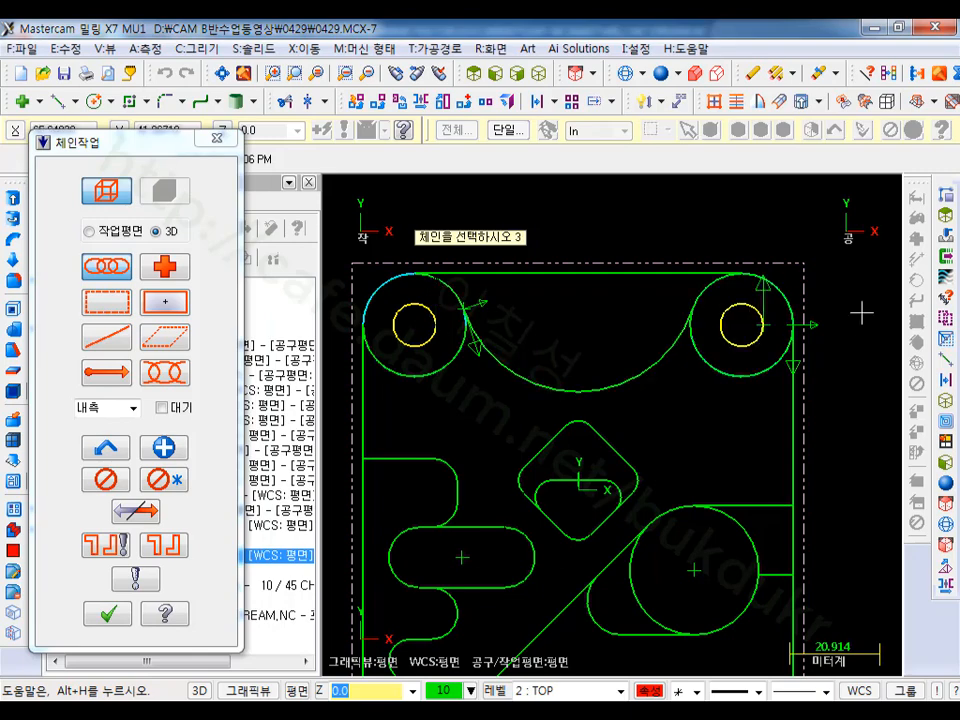
pyautogui.click(92, 612)
pyautogui.click(193, 395)
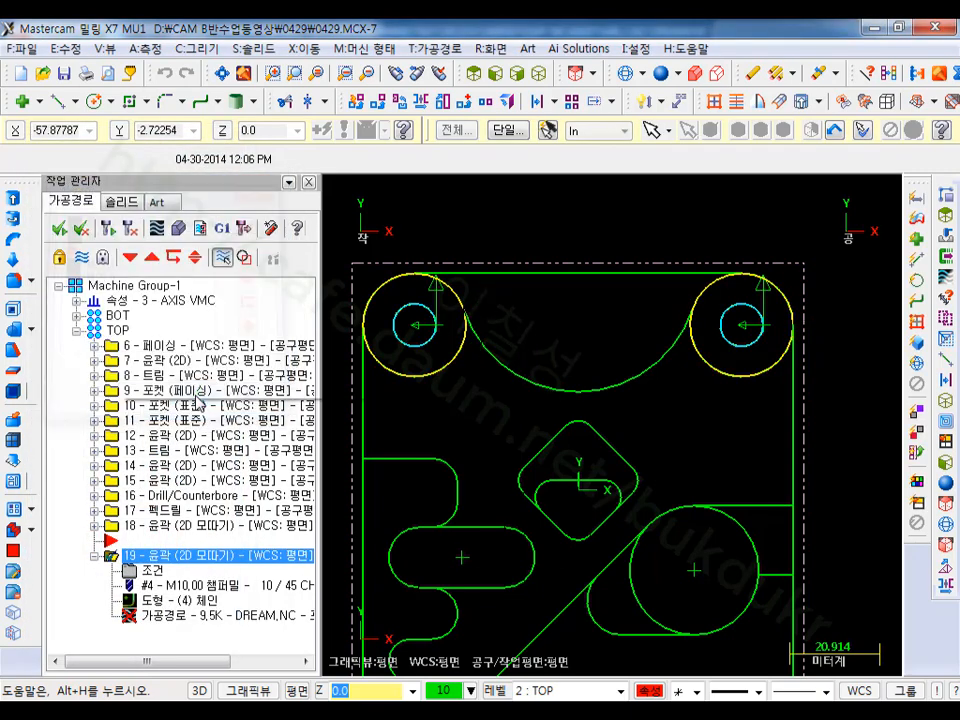
pyautogui.click(108, 231)
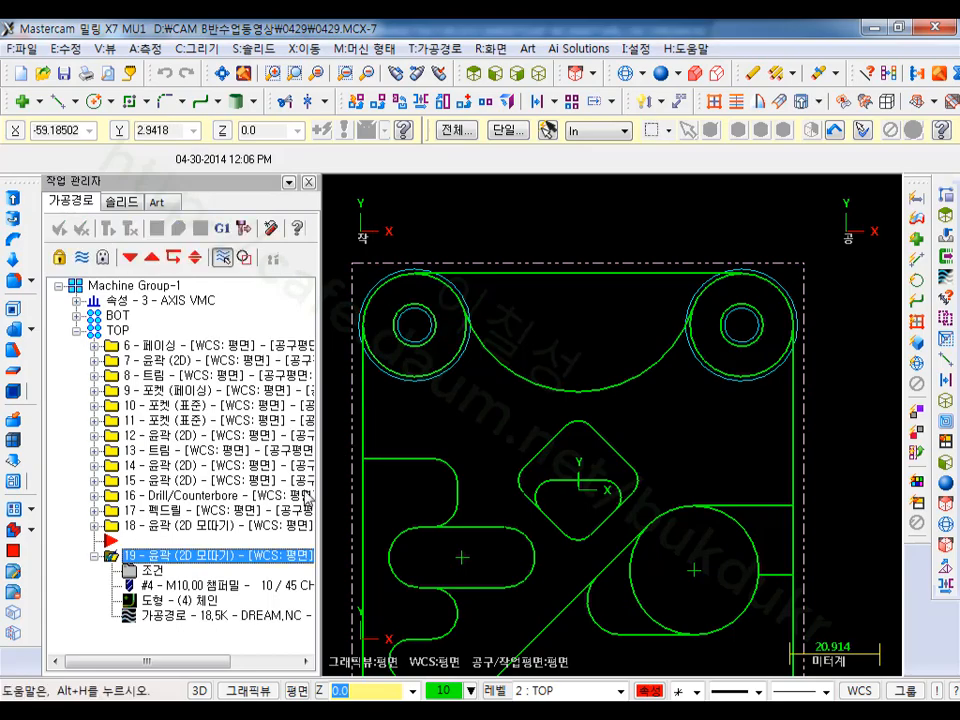
# Step: Verify the corner boss chamfer operation in Mastercam Simulator from the isometric view
pyautogui.click(180, 228)
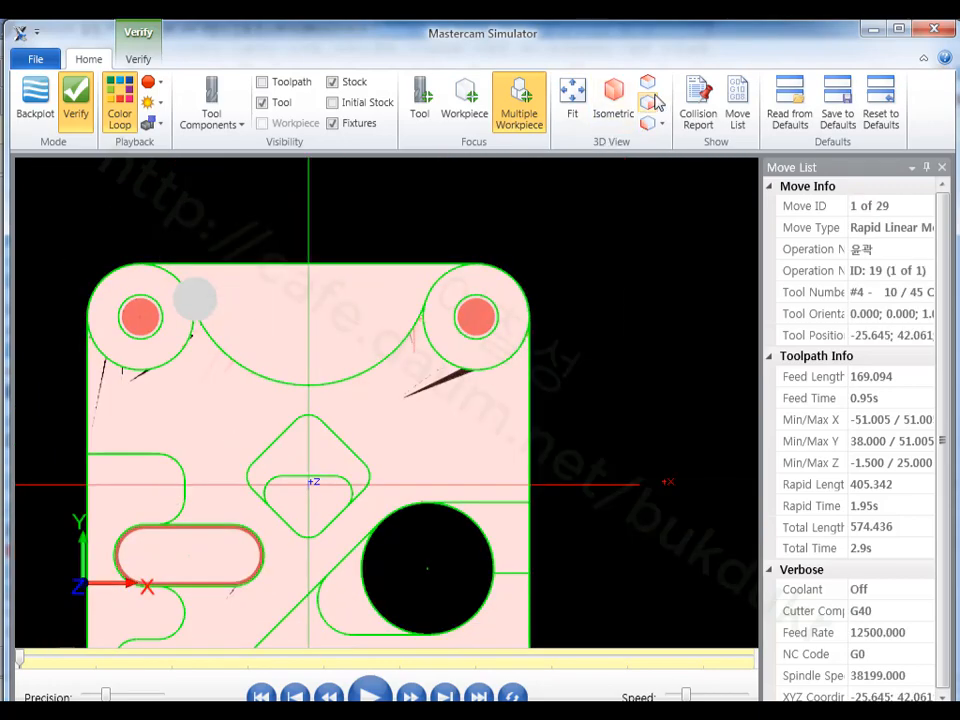
pyautogui.click(614, 97)
pyautogui.scroll(4, 261, 246)
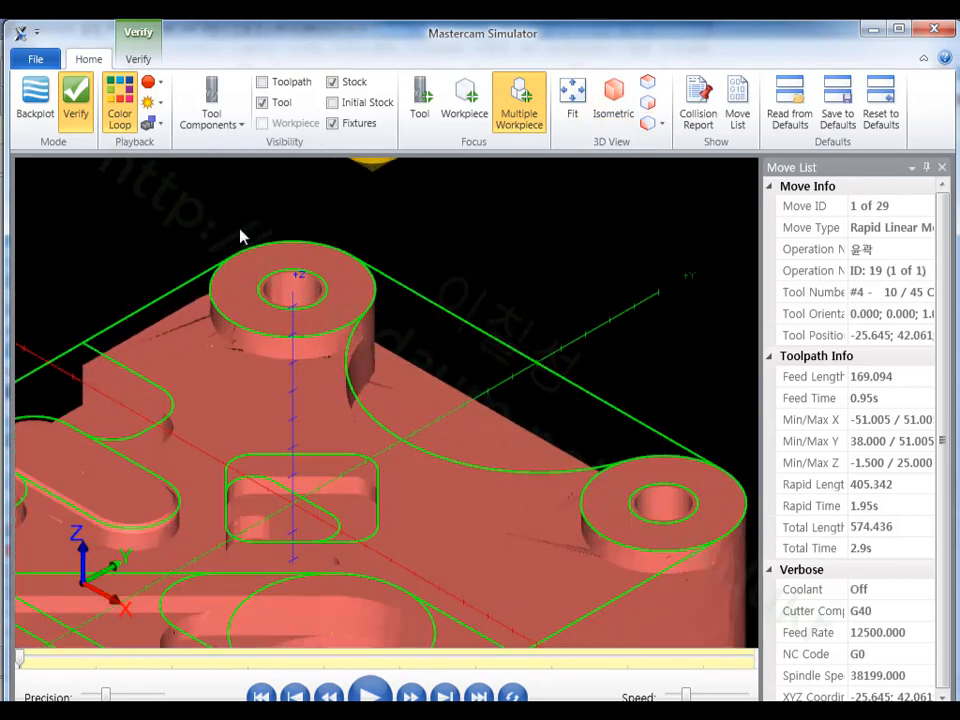
pyautogui.click(370, 695)
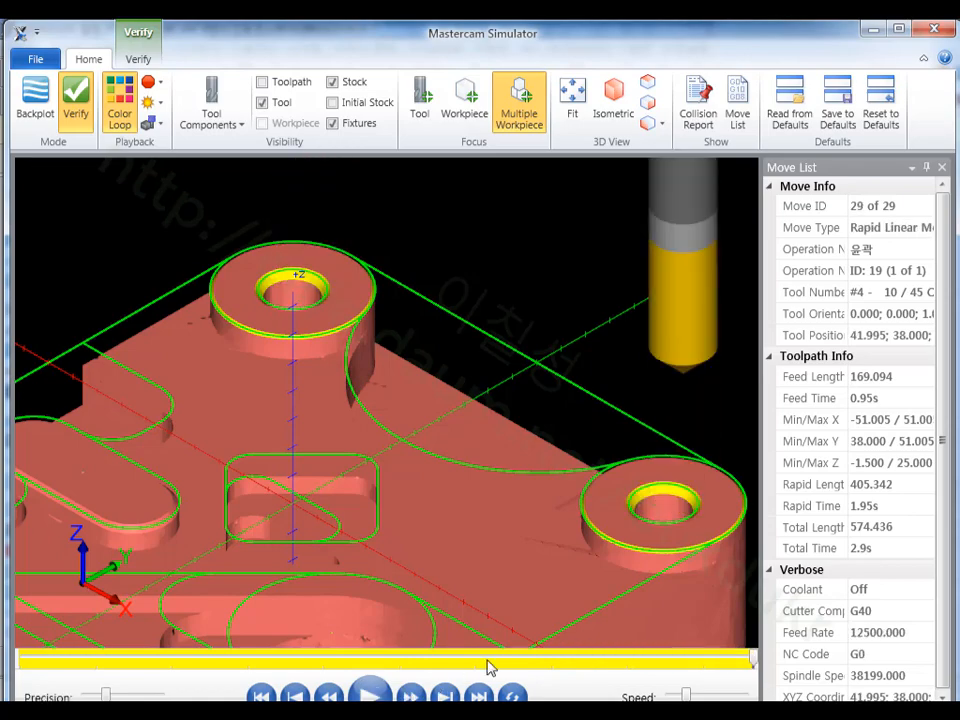
# Step: Examine the chamfered rims and holes of the corner bosses up close, and close the simulator
pyautogui.moveTo(506, 315); pyautogui.dragTo(507, 370, button='middle')
pyautogui.press('alt')
pyautogui.scroll(4, 254, 241)
pyautogui.moveTo(328, 267); pyautogui.dragTo(289, 247, button='middle')
pyautogui.press('alt')
pyautogui.moveTo(260, 261); pyautogui.dragTo(313, 343, button='middle')
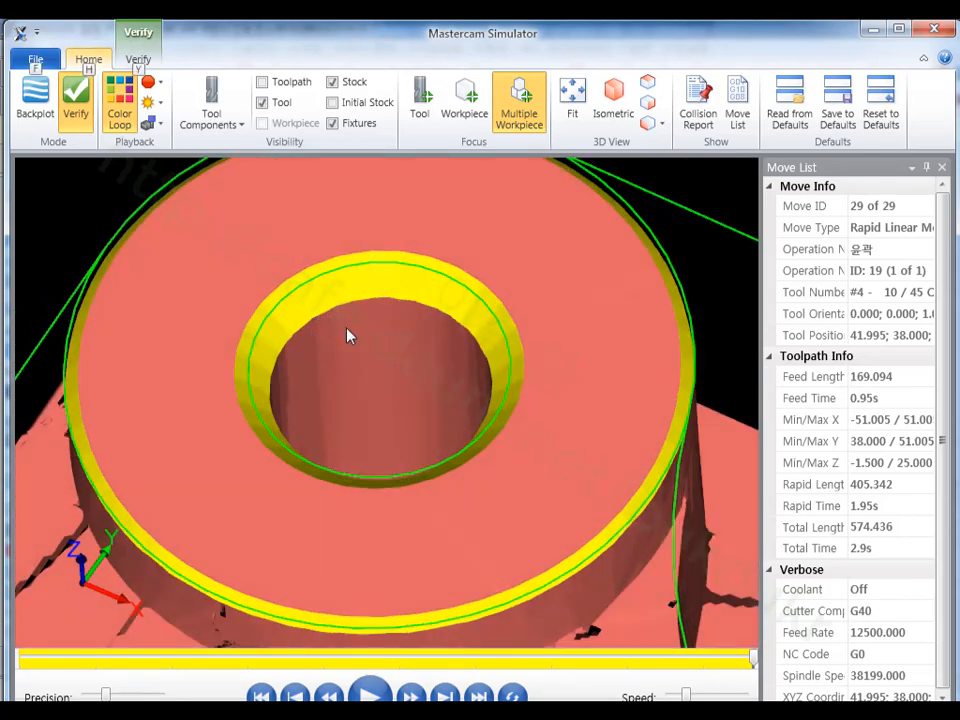
pyautogui.scroll(-5, 362, 310)
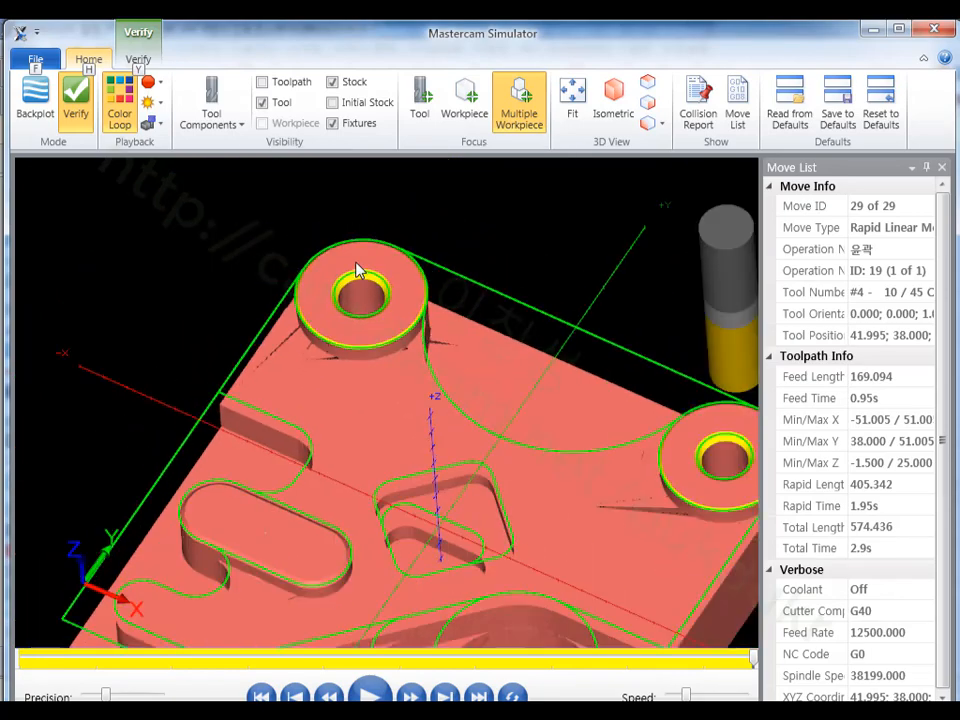
pyautogui.moveTo(368, 285); pyautogui.dragTo(511, 377, button='middle')
pyautogui.press('alt')
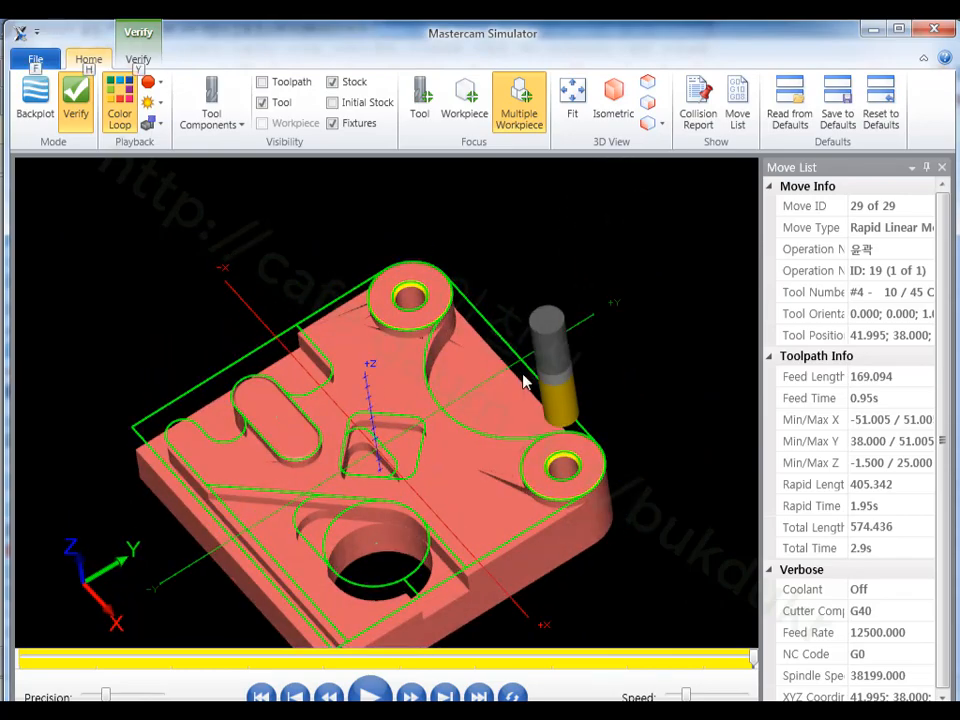
pyautogui.hotkey('alt', 'F4')
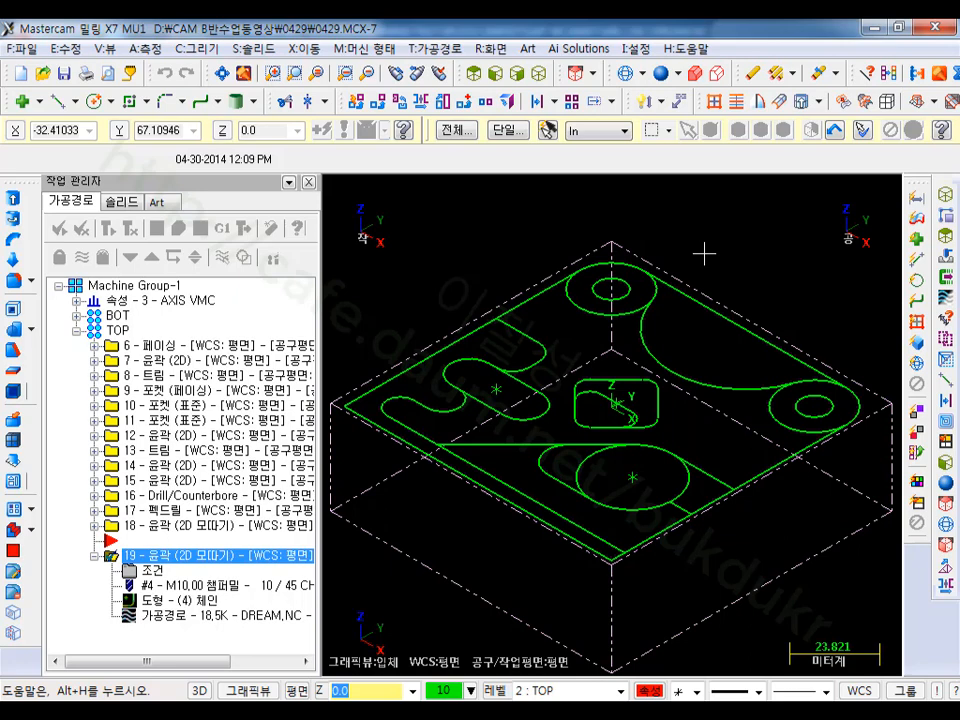
# Step: Switch to the top view, move the insert point below the corner boss chamfer operation and copy that operation after itself
pyautogui.click(707, 365)
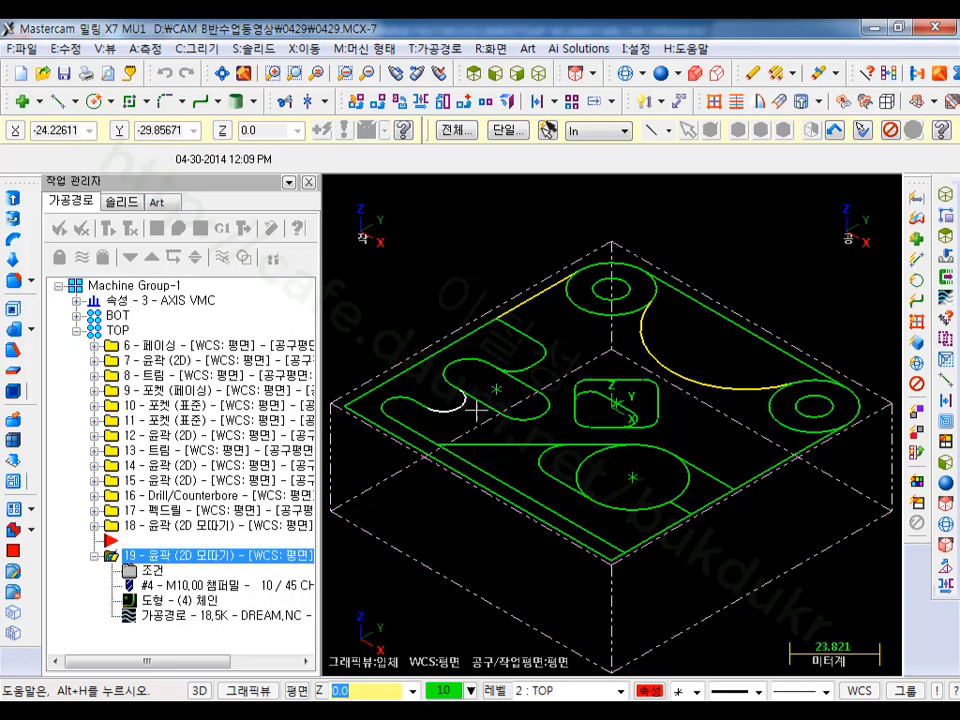
pyautogui.click(476, 73)
pyautogui.scroll(-2, 640, 270)
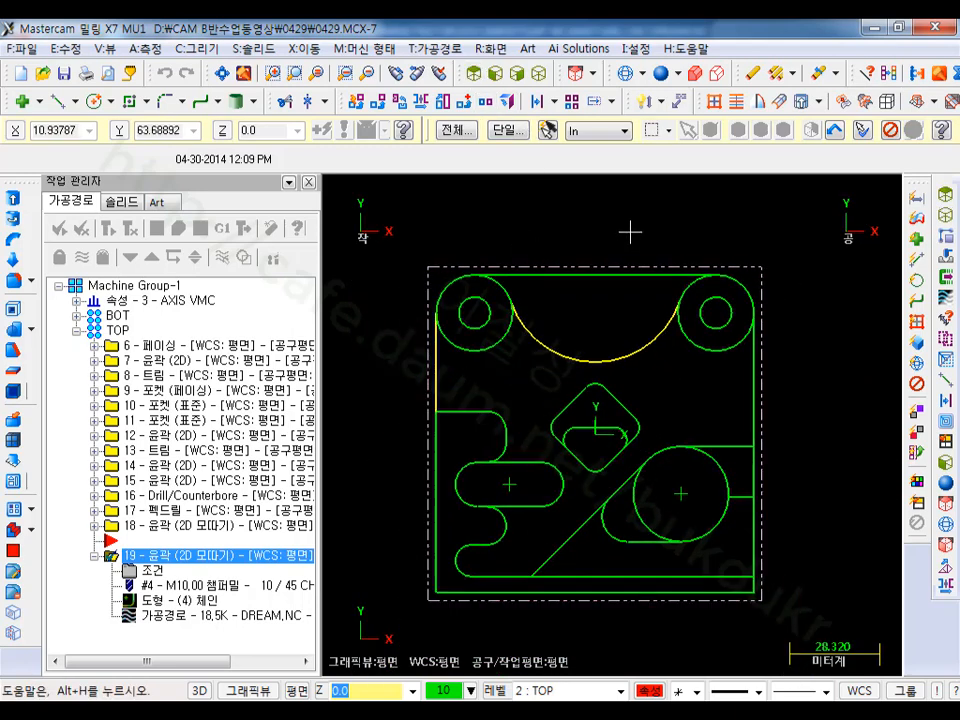
pyautogui.click(130, 257)
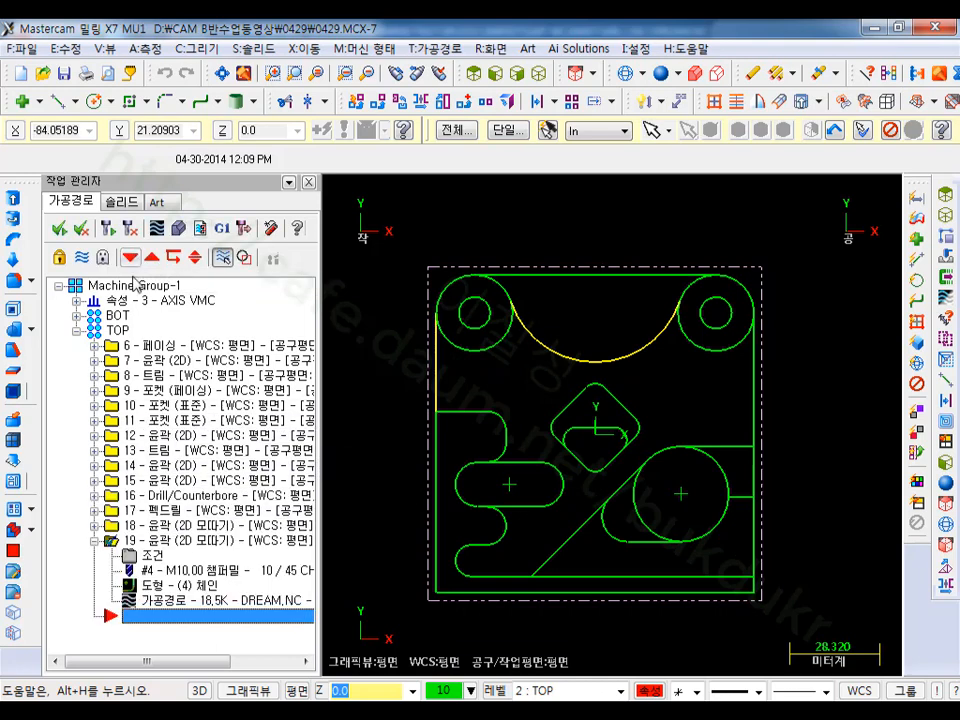
pyautogui.click(93, 540)
pyautogui.click(160, 540)
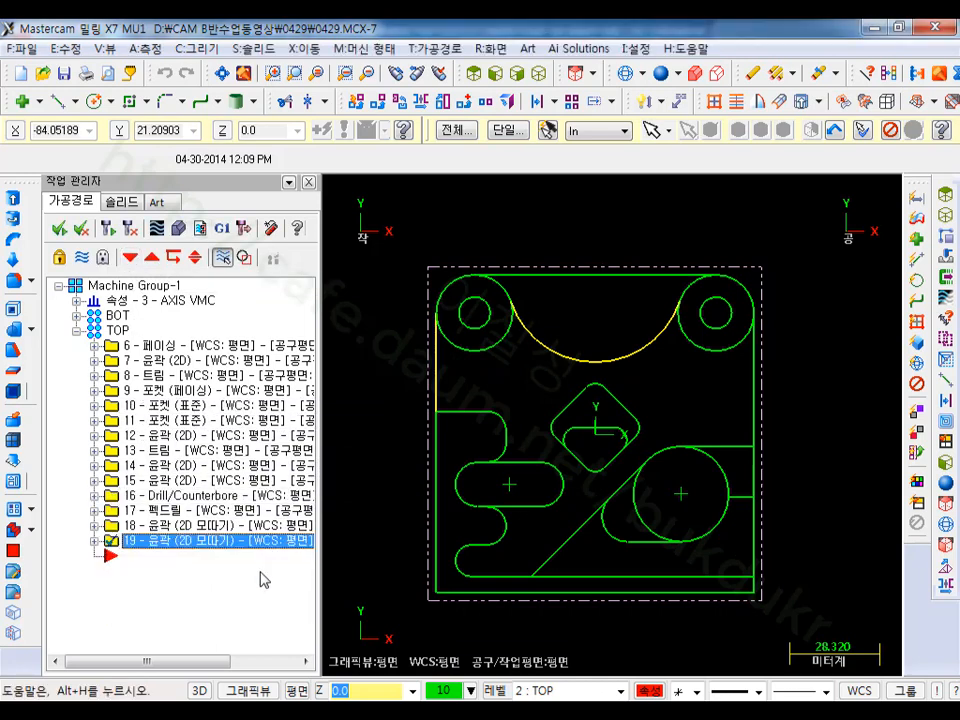
pyautogui.moveTo(200, 540); pyautogui.dragTo(168, 510, button='right')
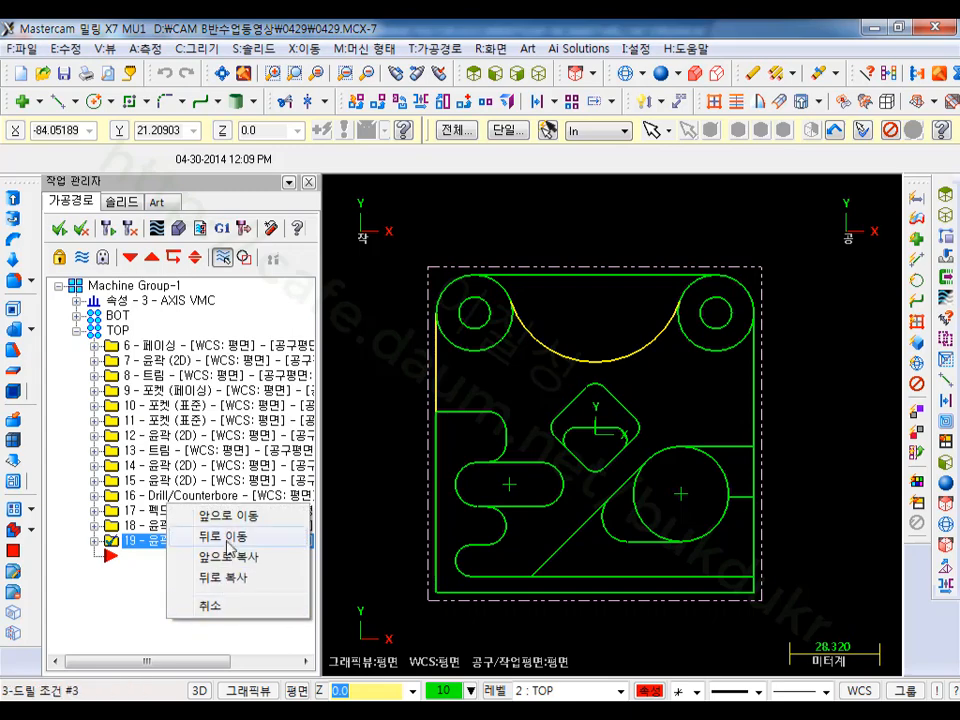
pyautogui.click(236, 578)
# Step: Expand the copied chamfer operation and open the chain manager for its geometry
pyautogui.click(93, 571)
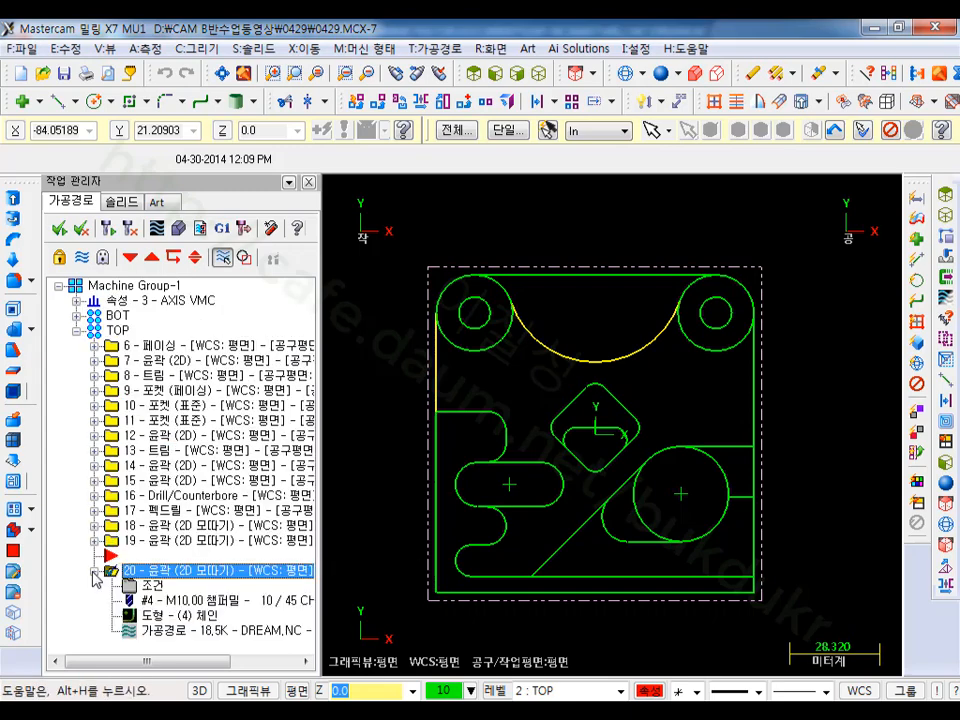
pyautogui.click(152, 618)
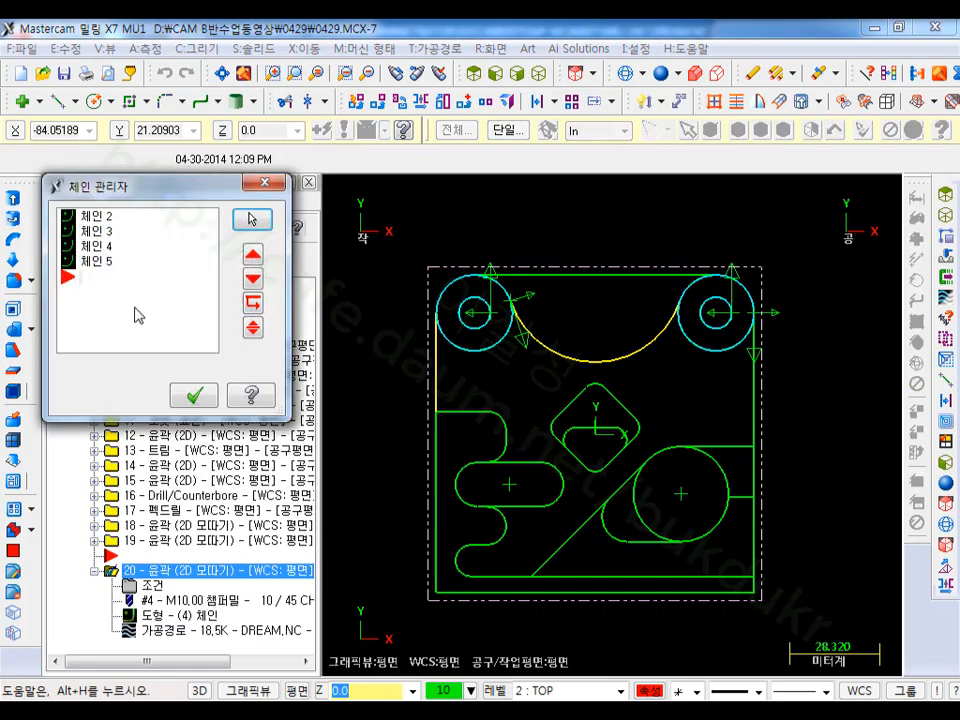
# Step: Try to rechain all geometry of the copied operation, starting with the concave arc between the corner bosses as an open chain
pyautogui.rightClick(138, 316)
pyautogui.click(190, 364)
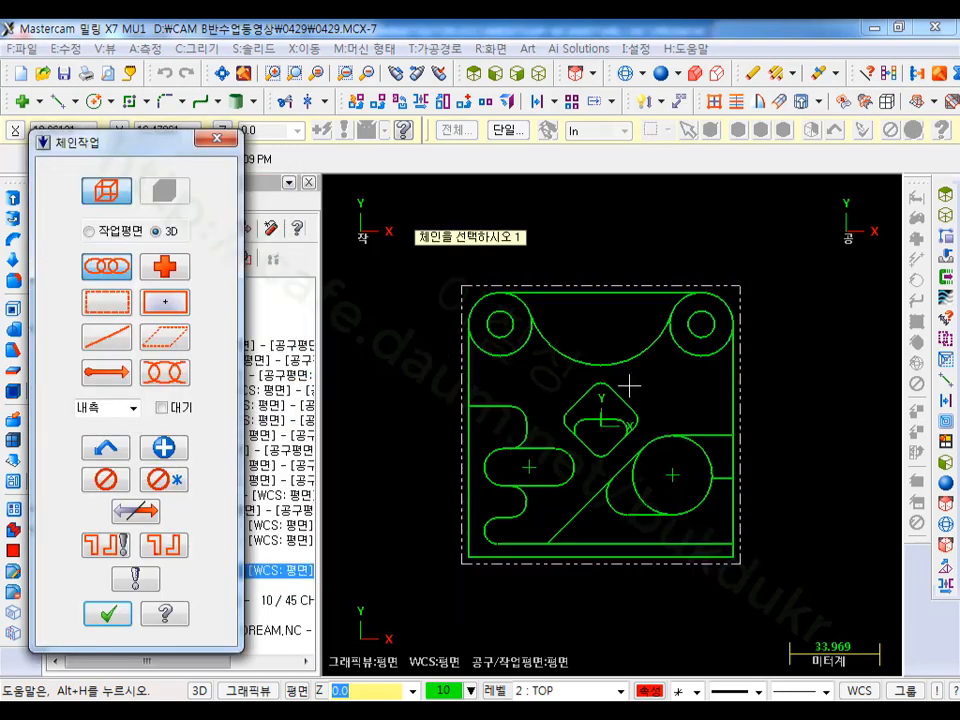
pyautogui.scroll(2, 629, 384)
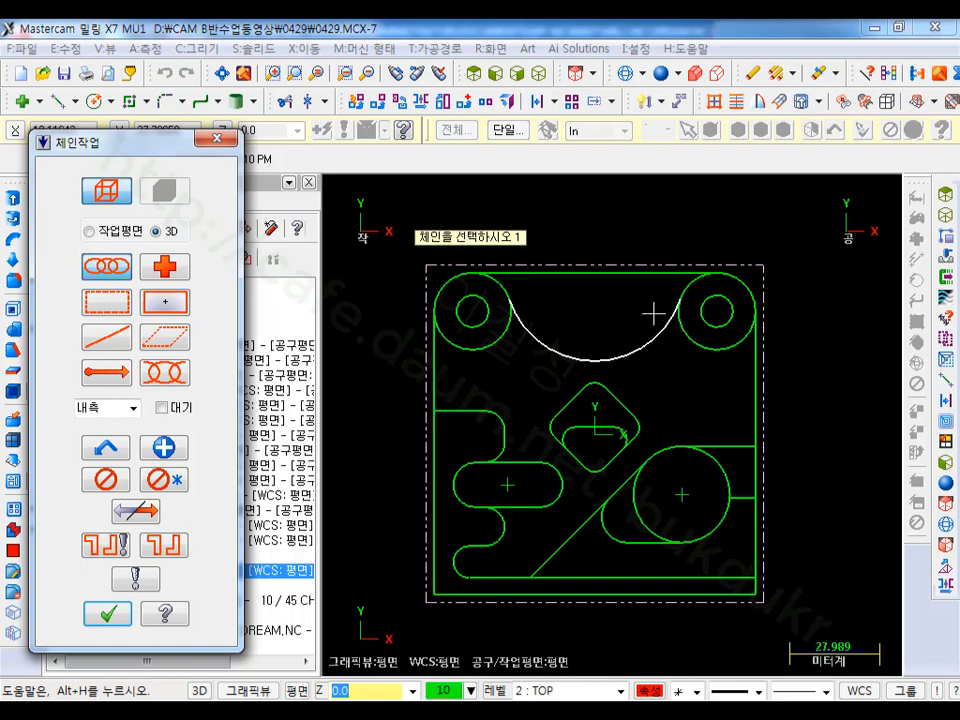
pyautogui.click(525, 321)
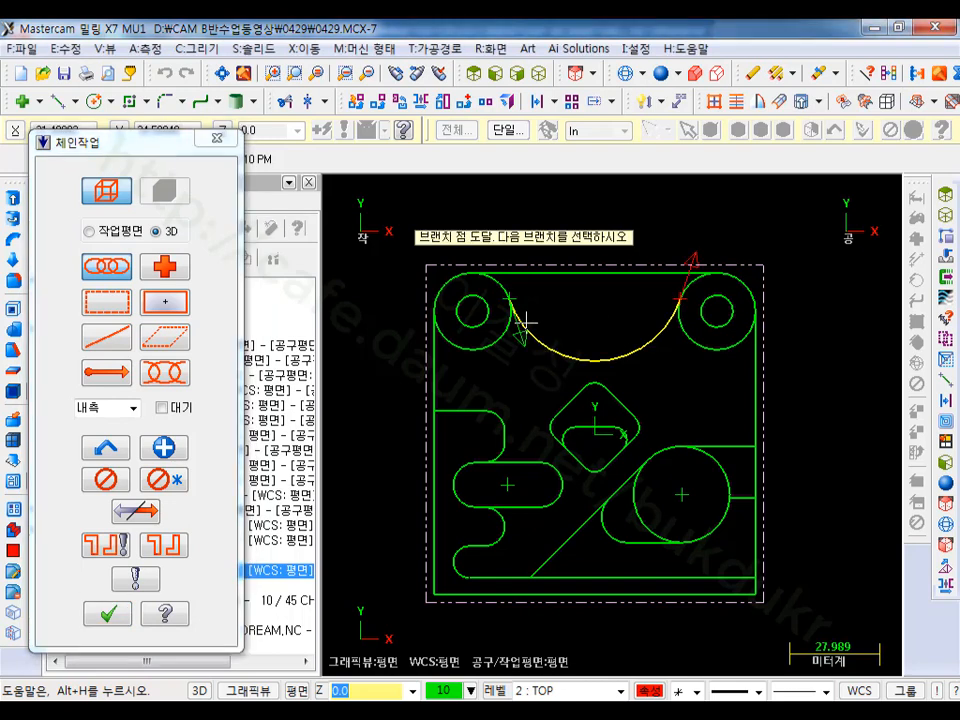
pyautogui.click(163, 449)
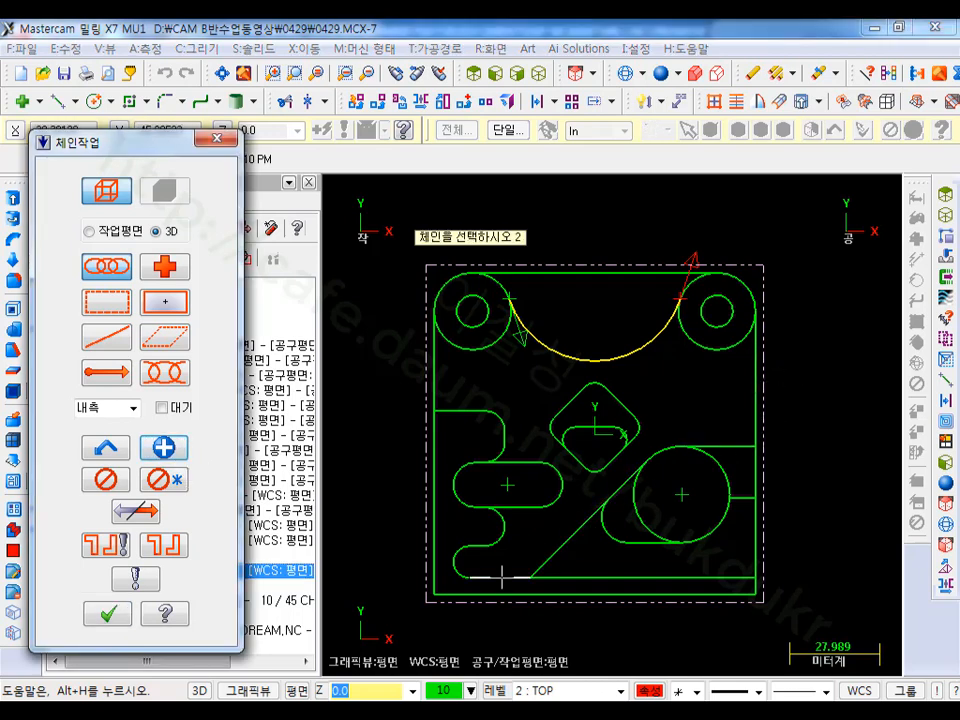
# Step: Try to chain the outer edge through the diagonal to the lower slot contour, plus the upper slot contour, as two more open chains
pyautogui.click(756, 343)
pyautogui.click(700, 445)
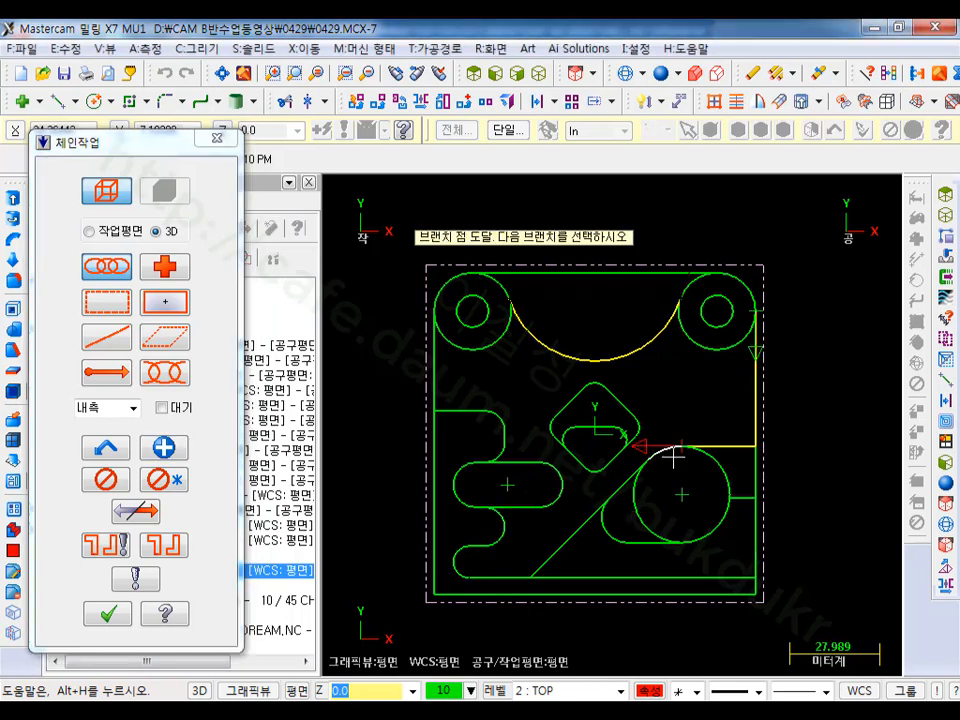
pyautogui.click(580, 537)
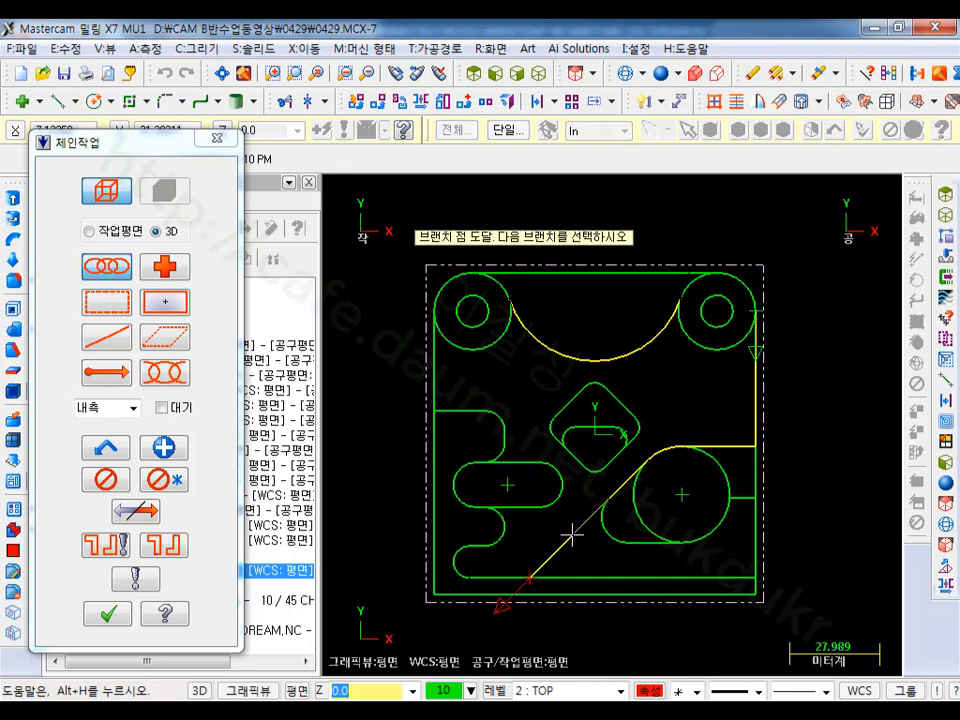
pyautogui.click(512, 576)
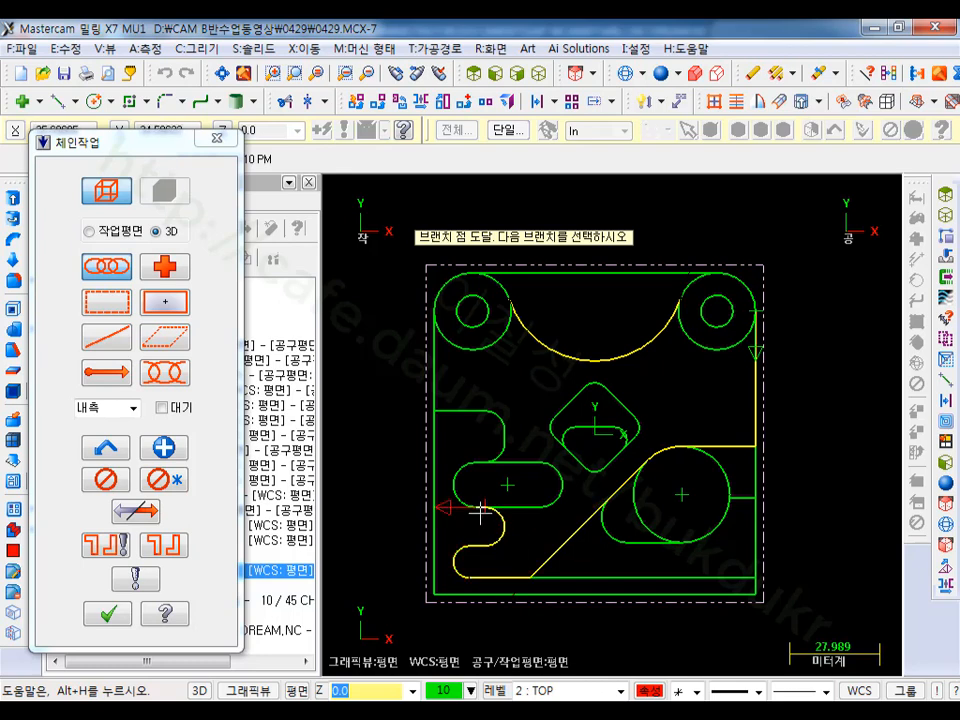
pyautogui.scroll(1, 455, 517)
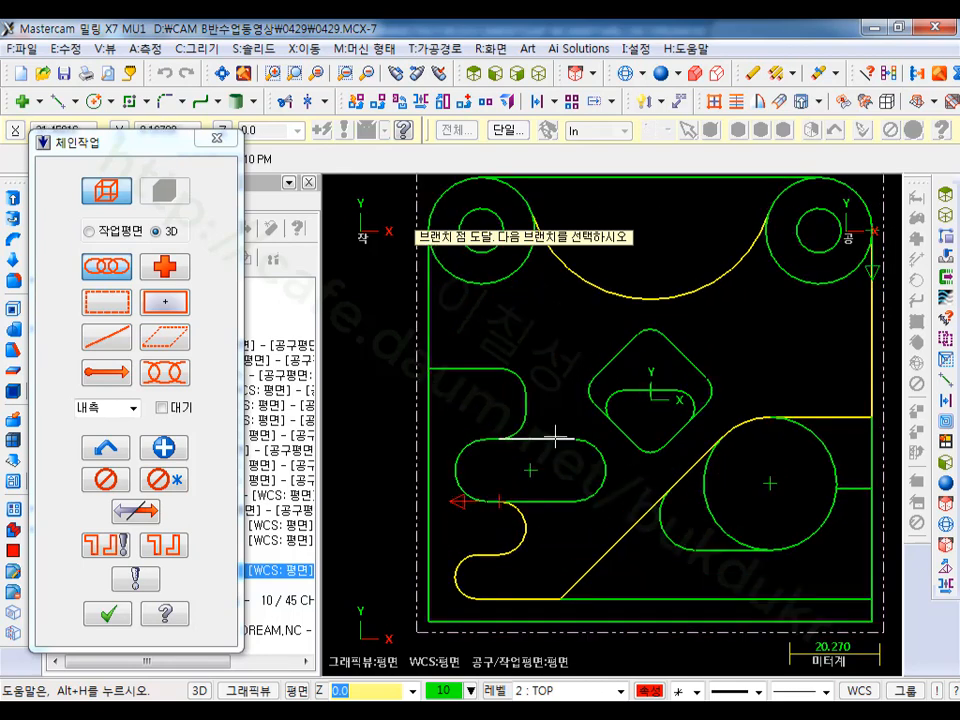
pyautogui.click(167, 452)
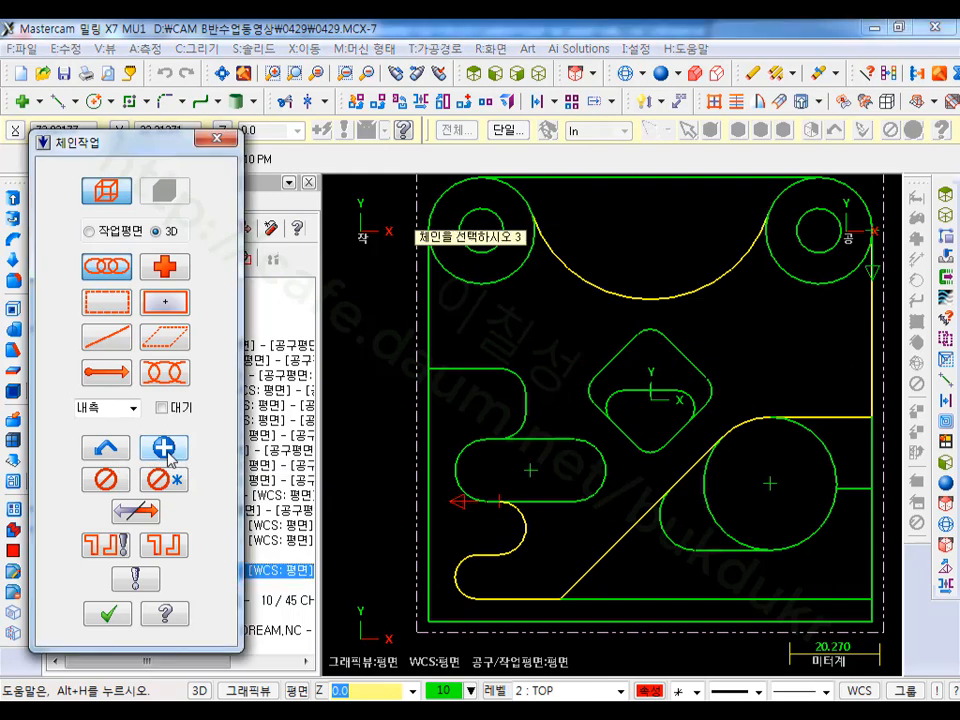
pyautogui.click(512, 428)
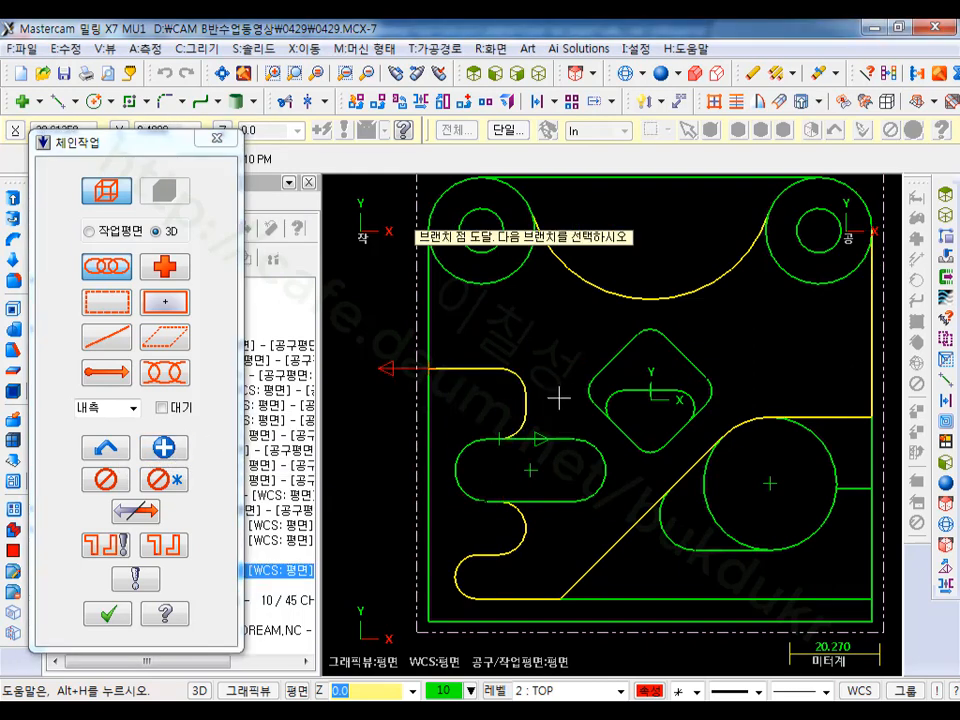
pyautogui.scroll(-1, 500, 340)
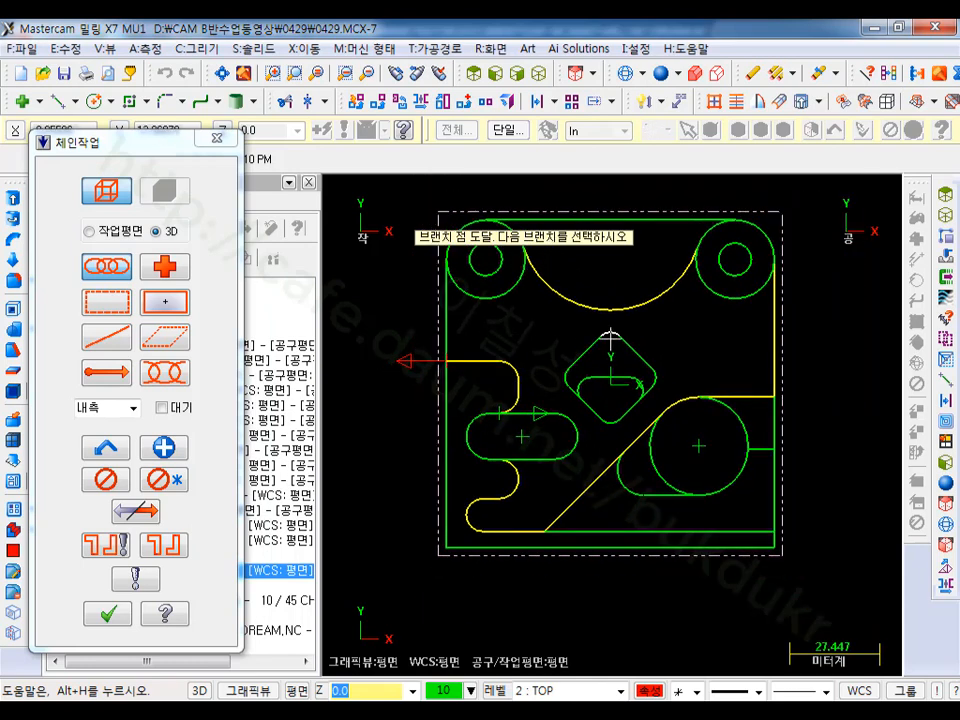
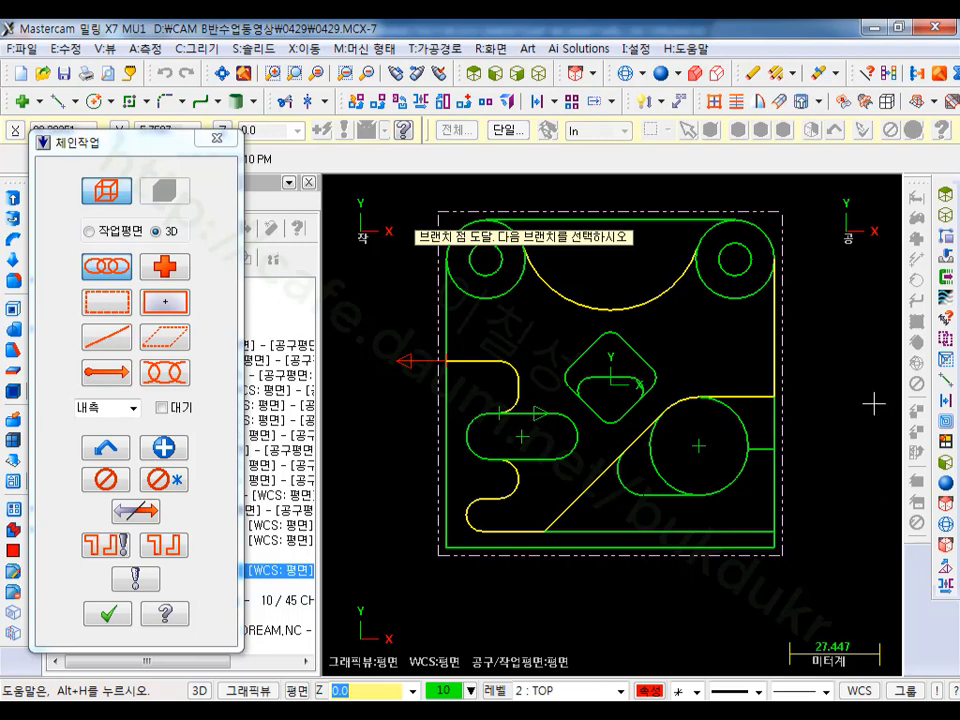
# Step: Clear all picked chains and try to rechain the geometry with only the concave arc between the corner bosses
pyautogui.click(157, 480)
pyautogui.click(478, 404)
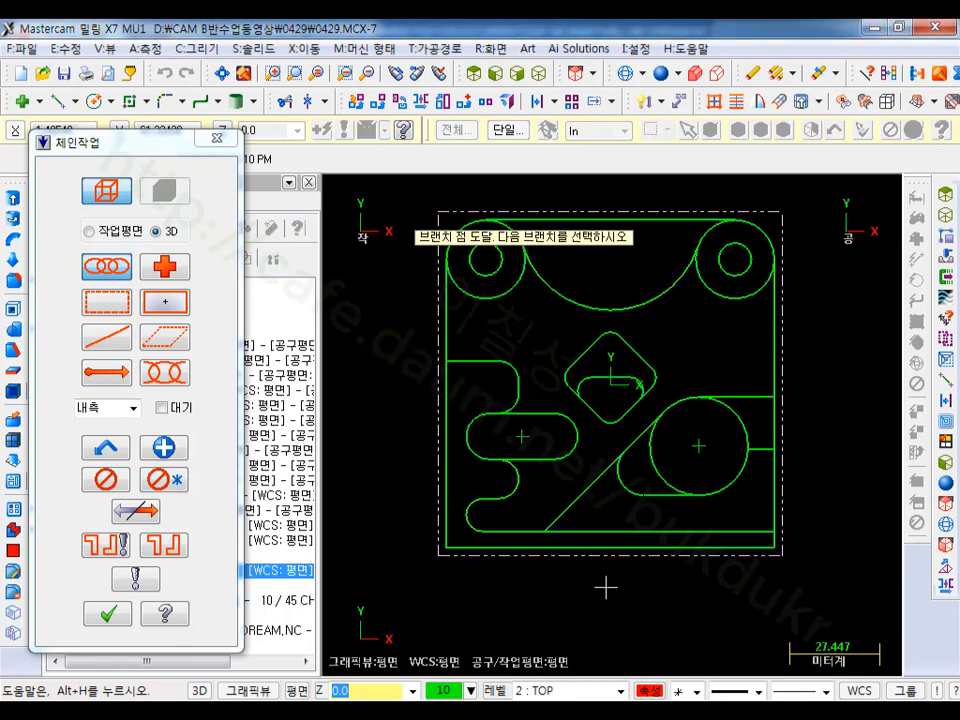
pyautogui.scroll(-2, 638, 300)
pyautogui.scroll(2, 638, 300)
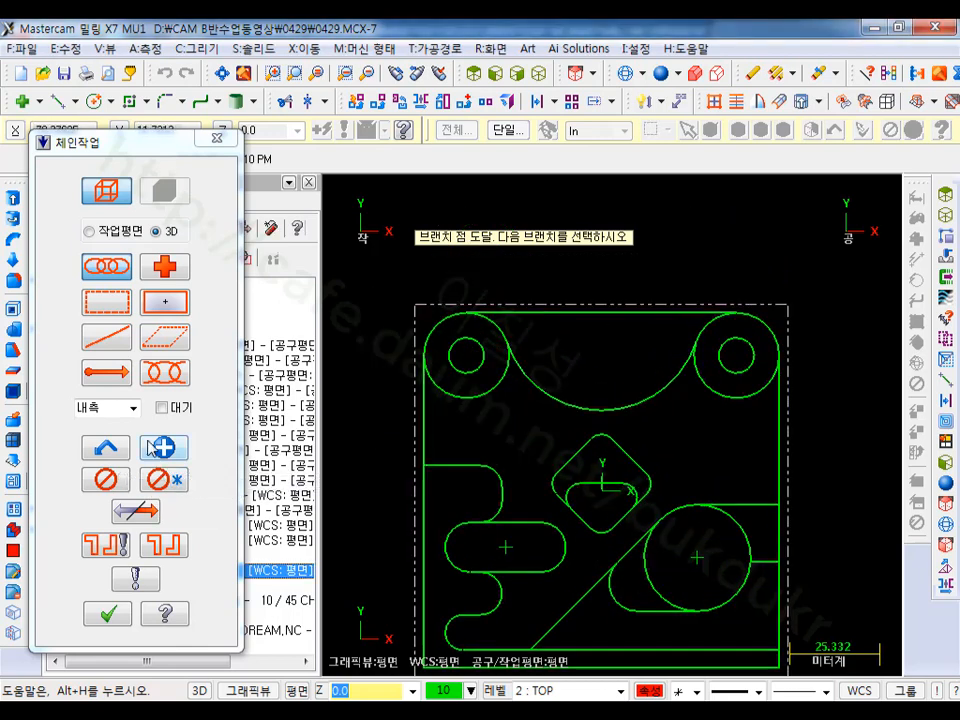
pyautogui.click(540, 400)
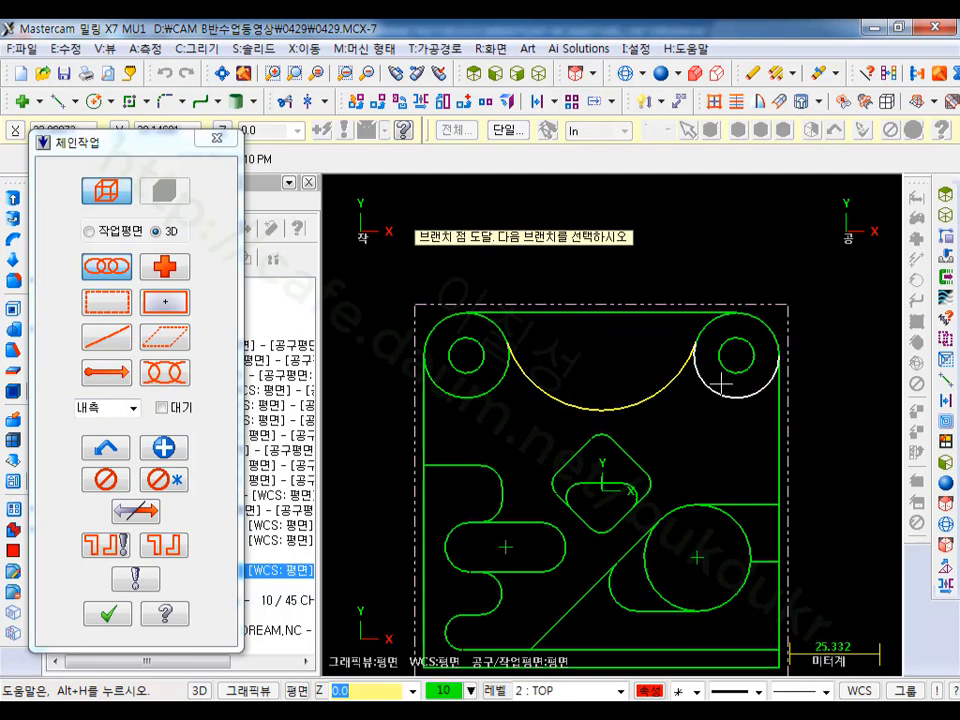
pyautogui.scroll(-1, 728, 320)
pyautogui.click(100, 615)
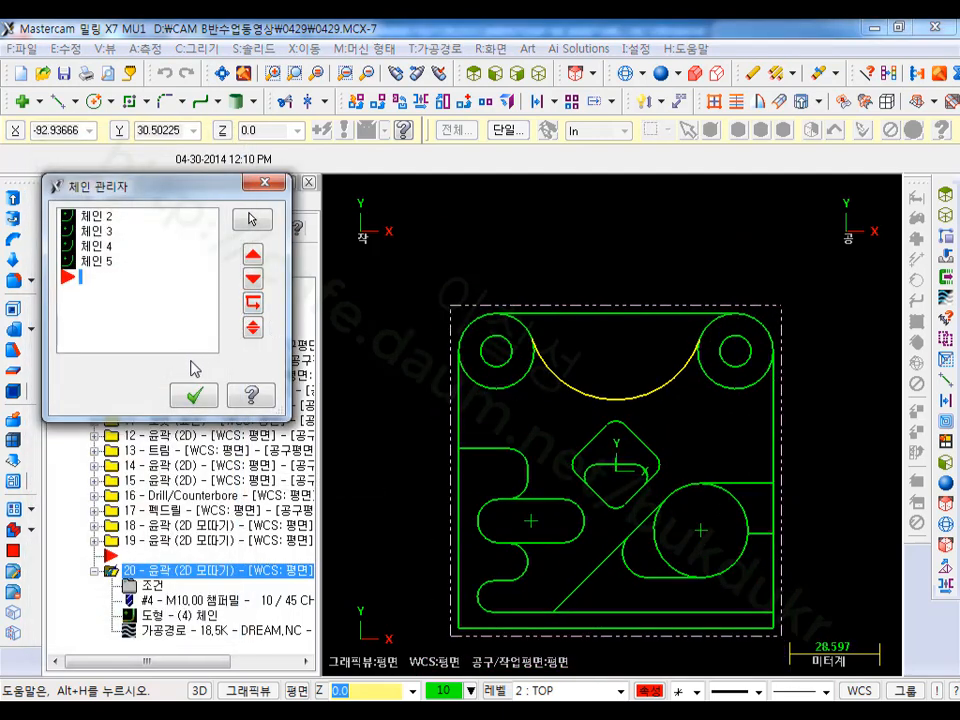
# Step: Rechain all geometry of the copied chamfer operation to only the concave arc between the corner bosses, and accept the chain list
pyautogui.rightClick(146, 308)
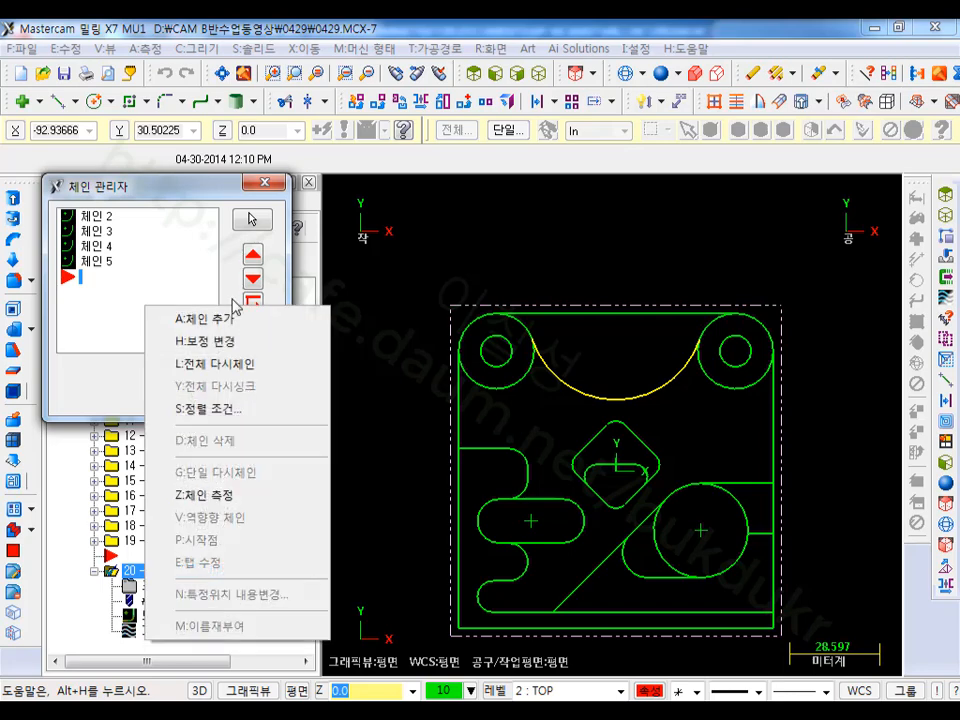
pyautogui.click(222, 362)
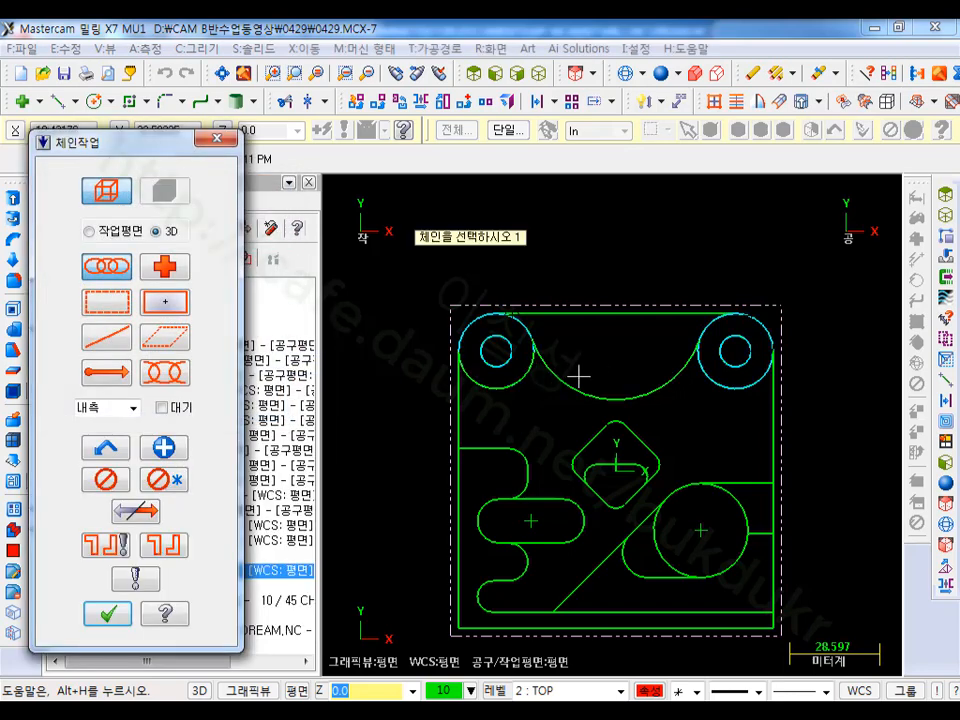
pyautogui.click(563, 380)
pyautogui.click(135, 577)
pyautogui.click(107, 612)
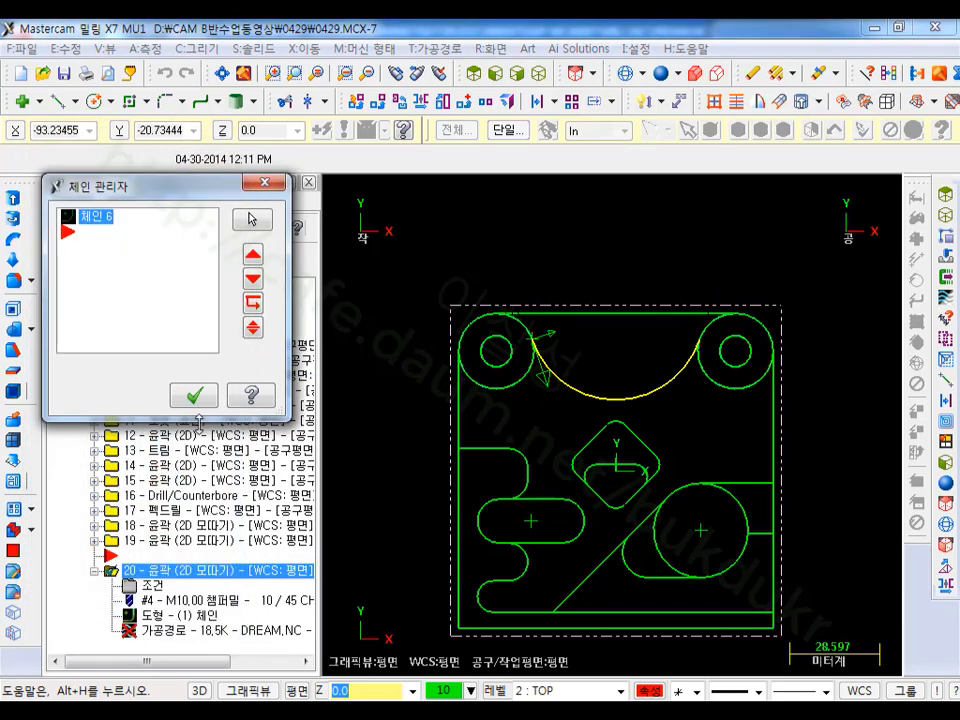
pyautogui.click(190, 392)
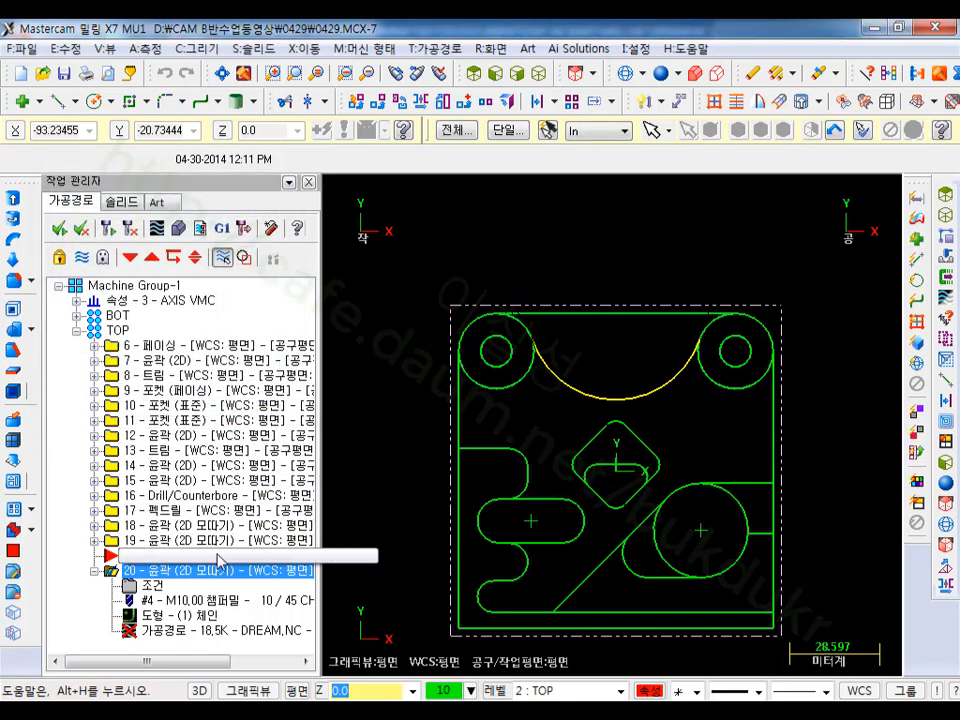
# Step: Set the copied operation's top of stock and cutting depth both to -4 in its linking parameters
pyautogui.click(160, 584)
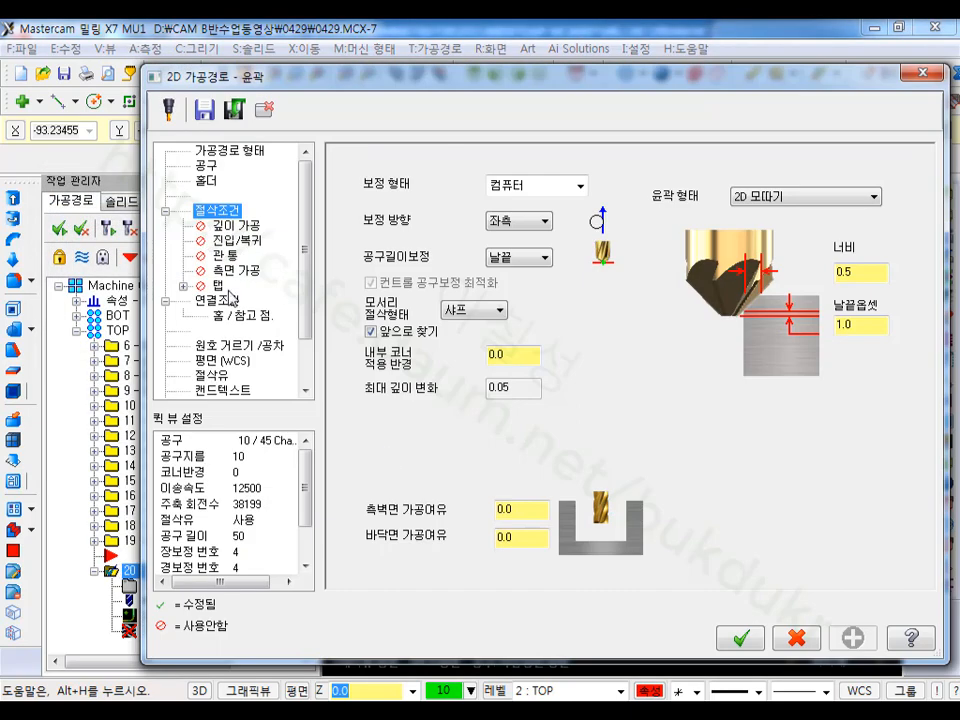
pyautogui.click(222, 301)
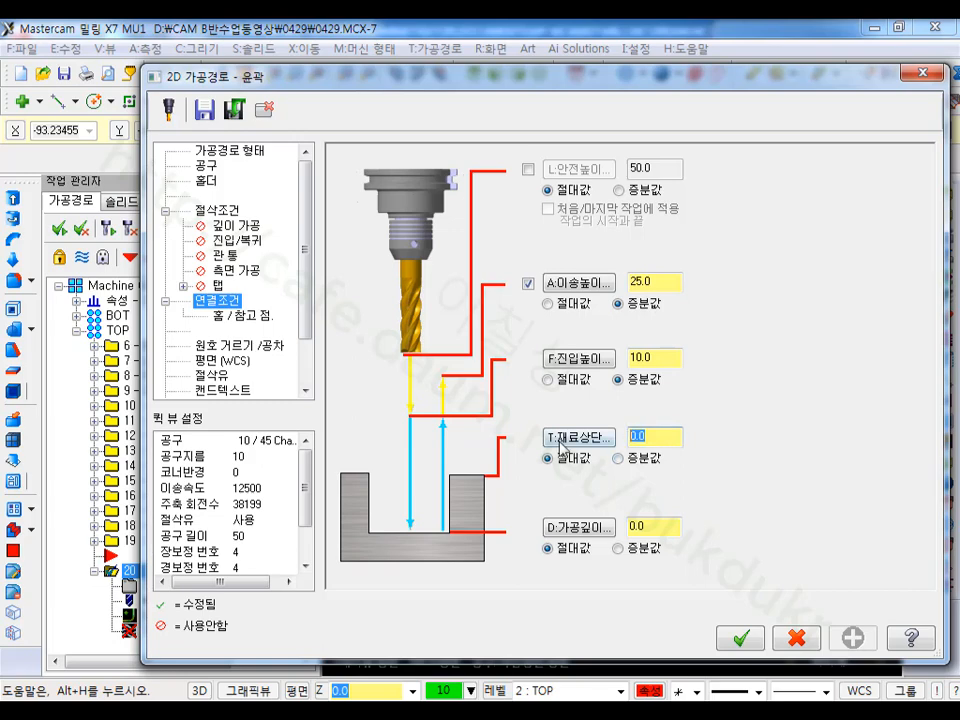
pyautogui.write('-4')
pyautogui.moveTo(654, 524); pyautogui.dragTo(495, 511)
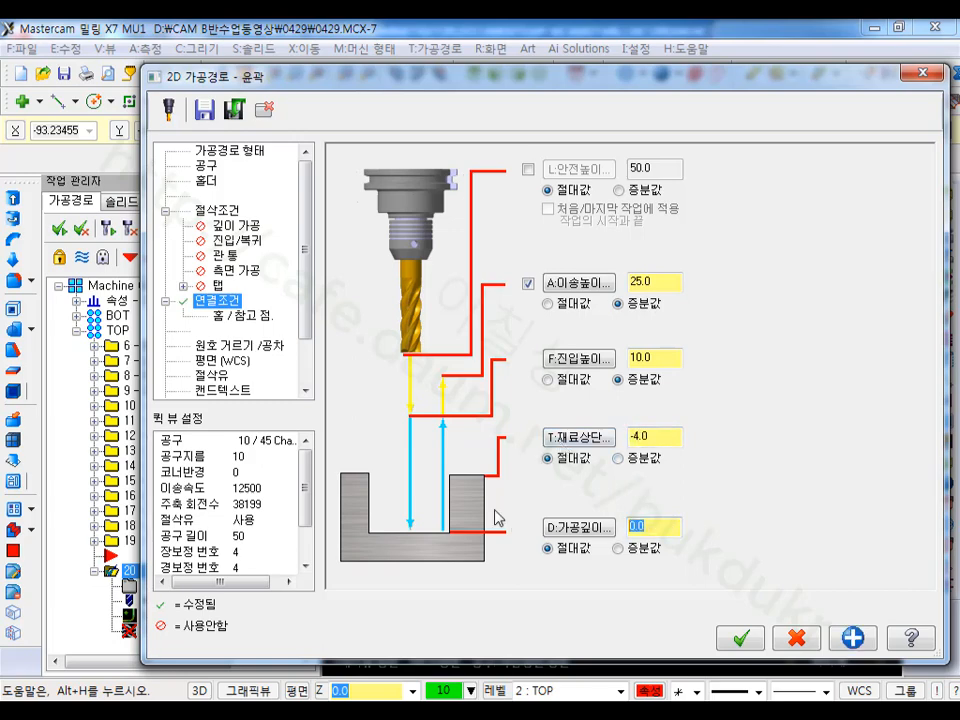
pyautogui.write('-4')
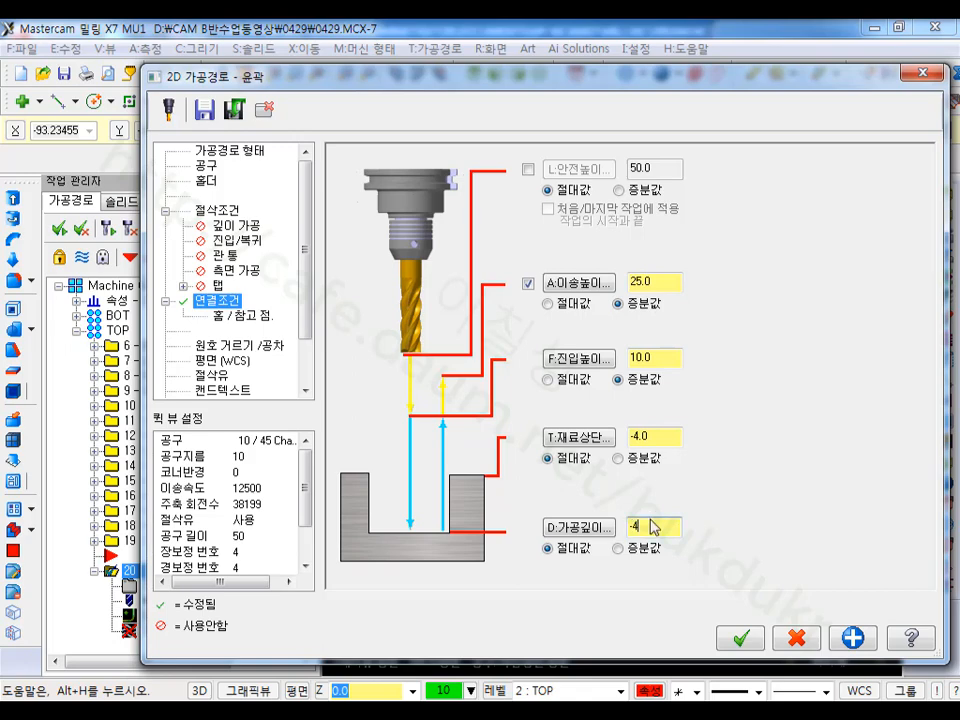
# Step: Enable lead in/out with the contour's start and end both shortened by 60% (6.0), accept the parameters and regenerate the operation
pyautogui.click(218, 211)
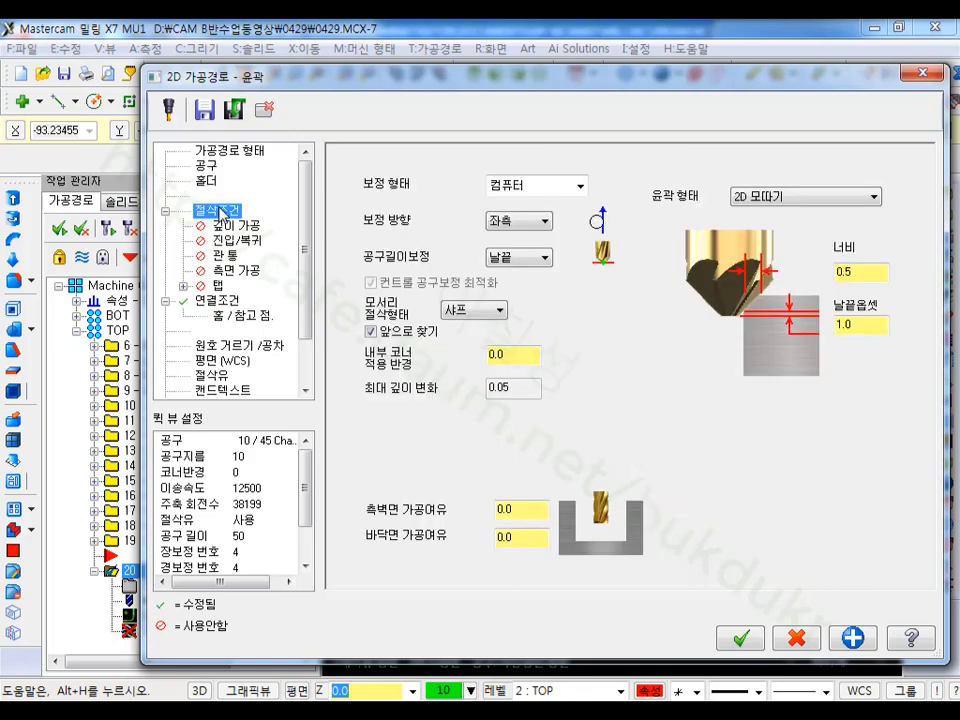
pyautogui.click(243, 241)
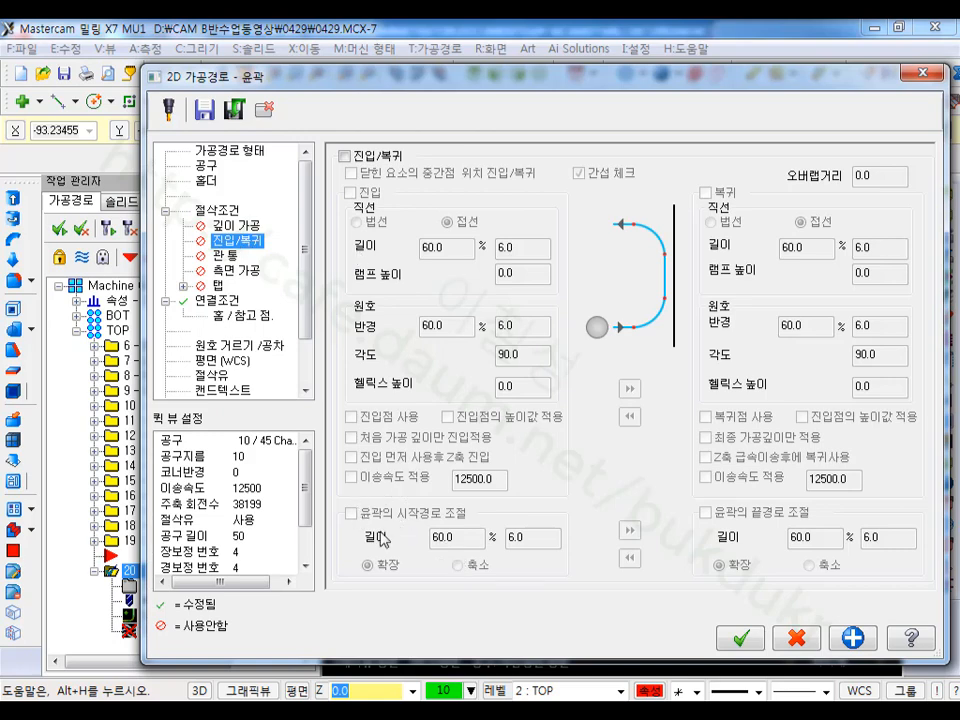
pyautogui.click(345, 156)
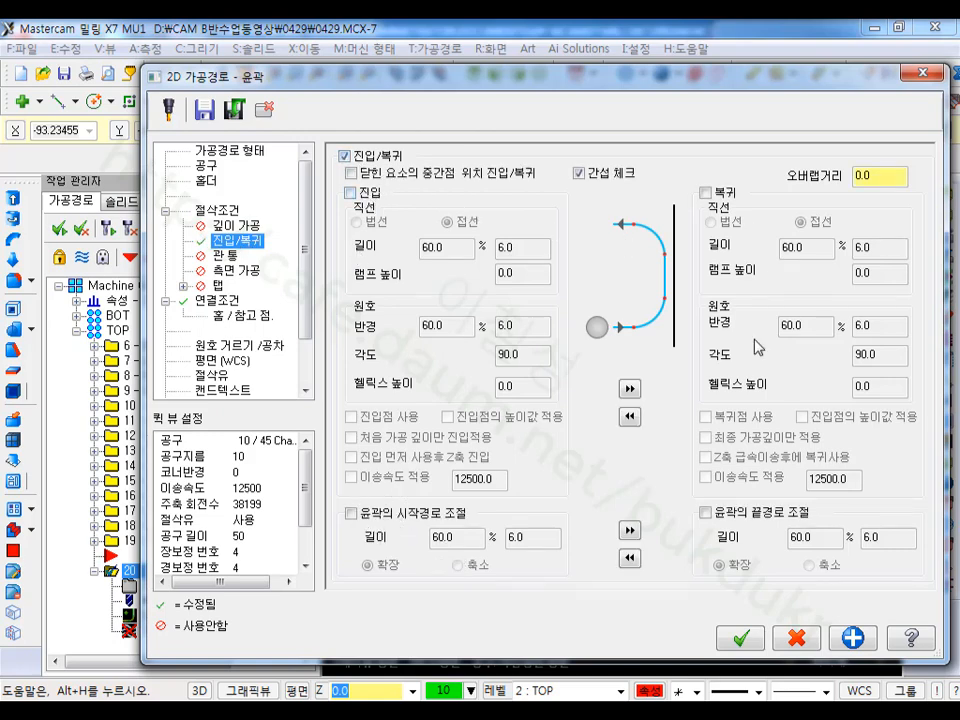
pyautogui.click(350, 513)
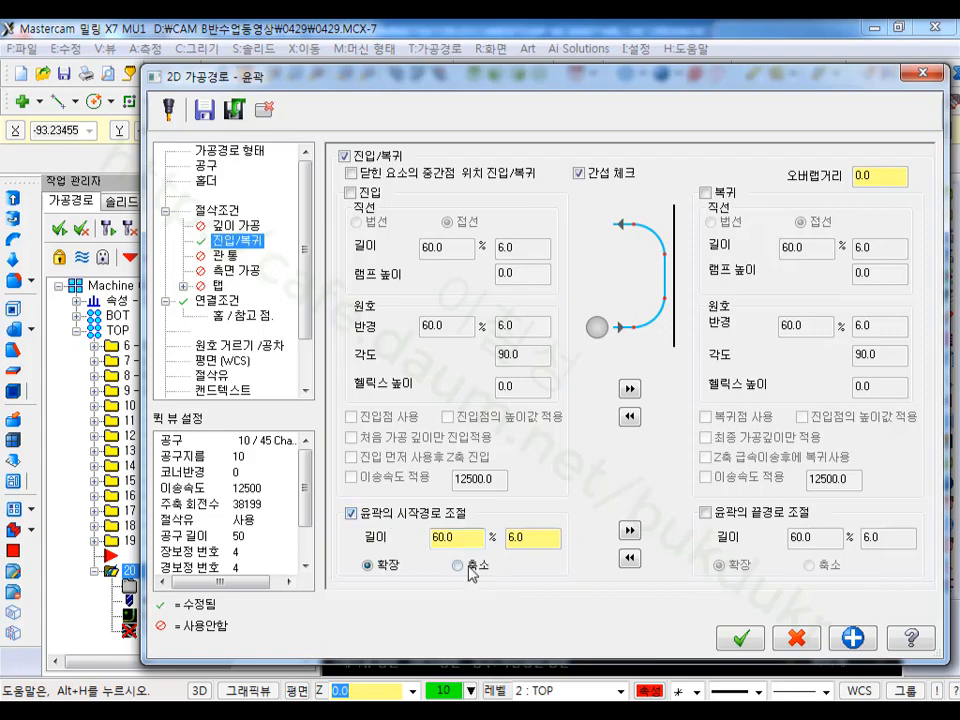
pyautogui.click(460, 565)
pyautogui.click(630, 531)
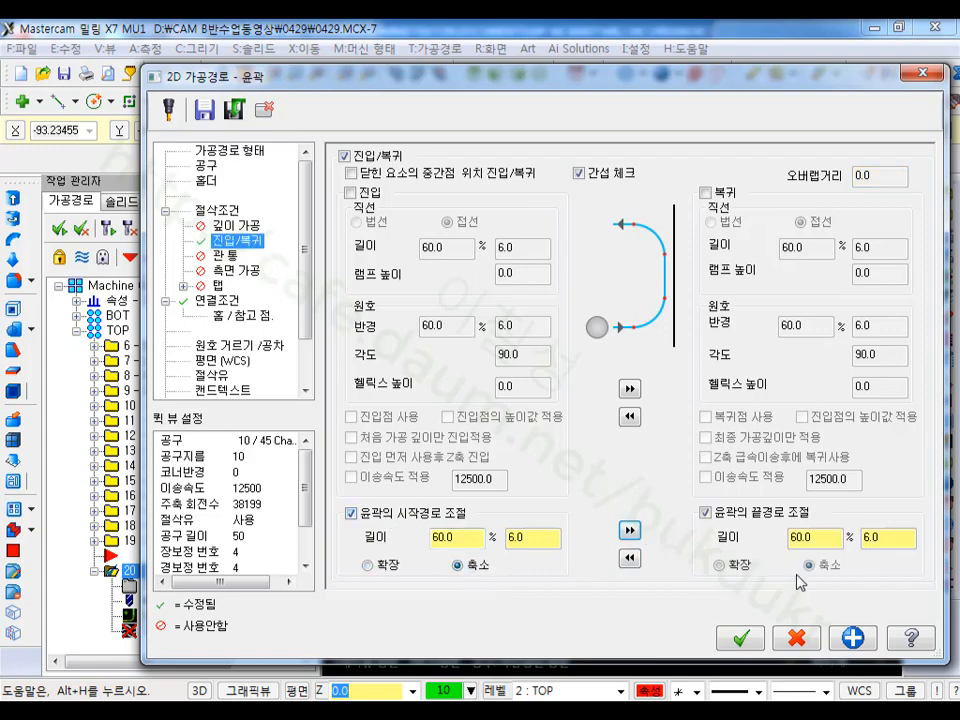
pyautogui.click(740, 637)
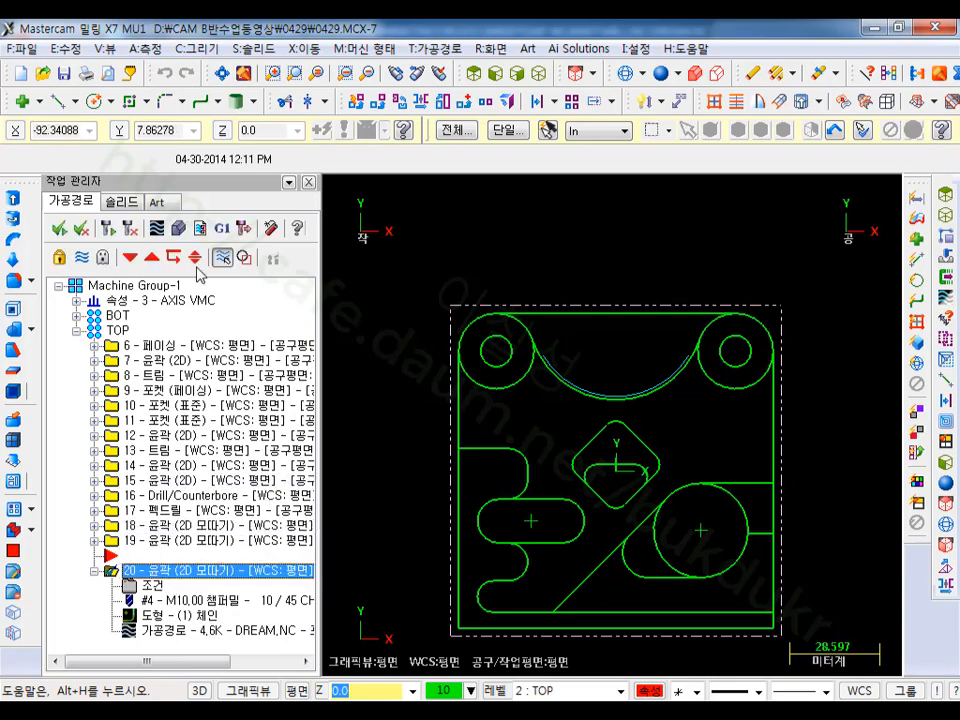
# Step: Verify the concave arc chamfer operation in Mastercam Simulator from the isometric view
pyautogui.click(180, 229)
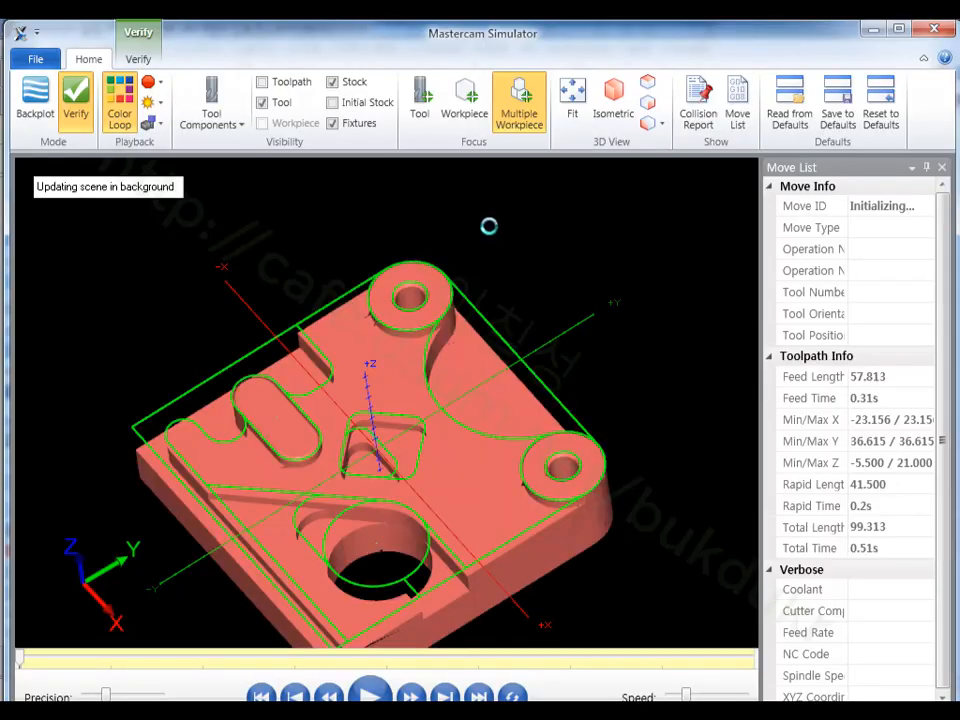
pyautogui.click(613, 100)
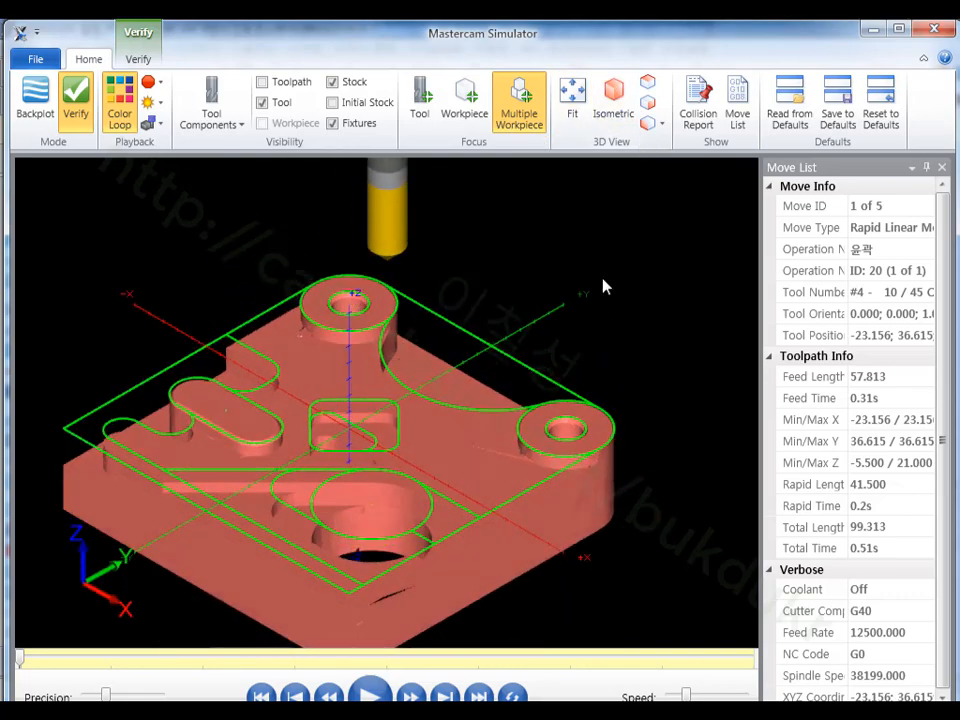
pyautogui.click(369, 693)
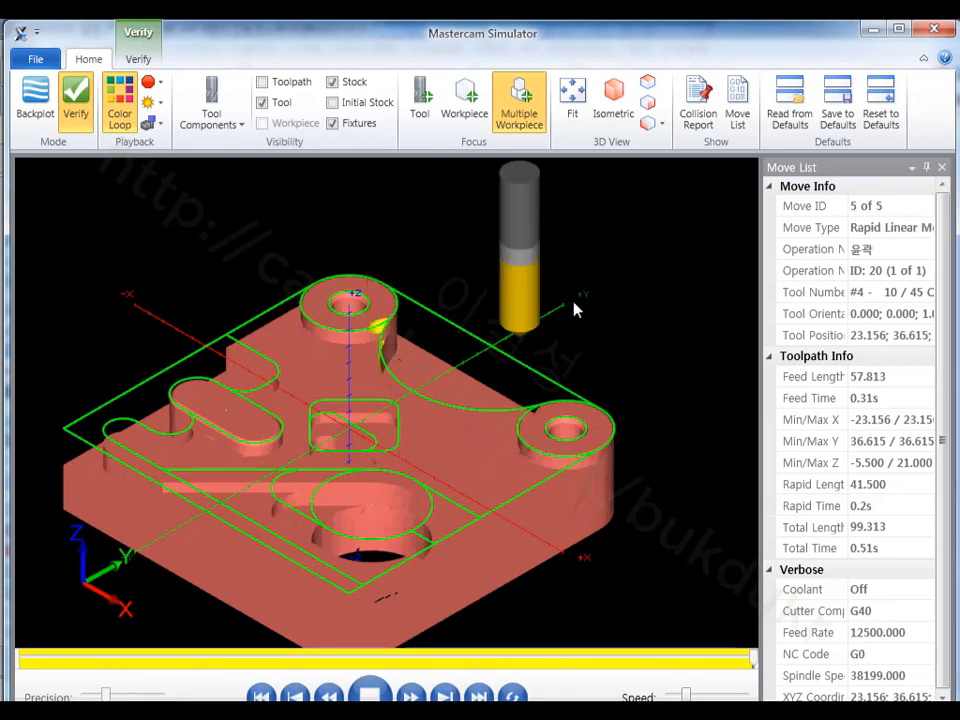
# Step: Examine the concave arc chamfer's end beside the corner boss for tool gouging, and close the simulator
pyautogui.moveTo(429, 342); pyautogui.dragTo(324, 366, button='middle')
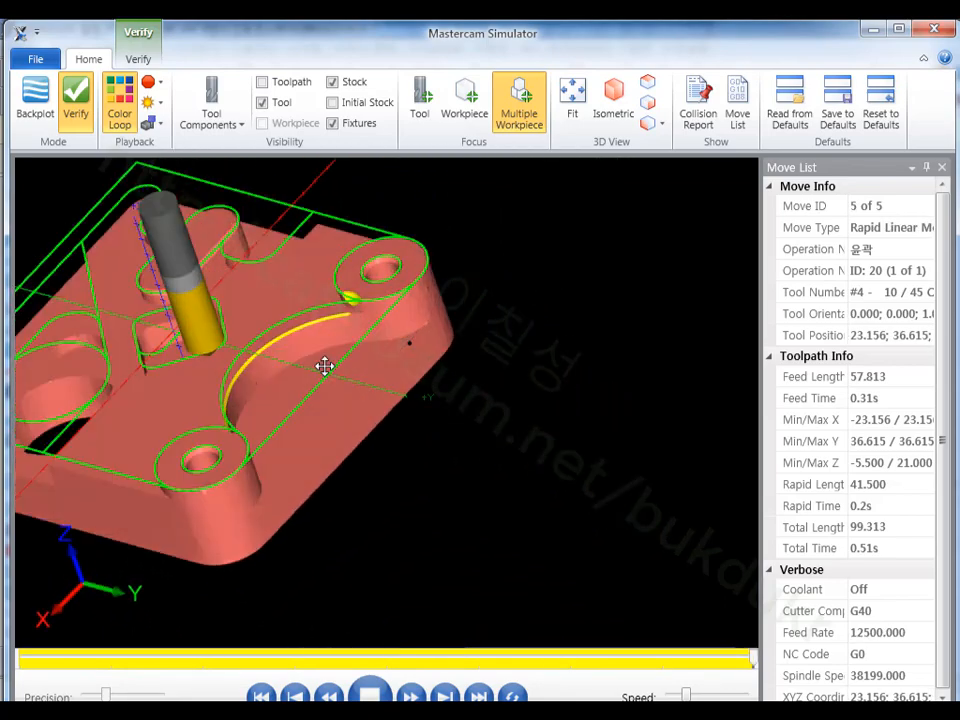
pyautogui.press('alt')
pyautogui.scroll(3, 330, 298)
pyautogui.scroll(3, 396, 300)
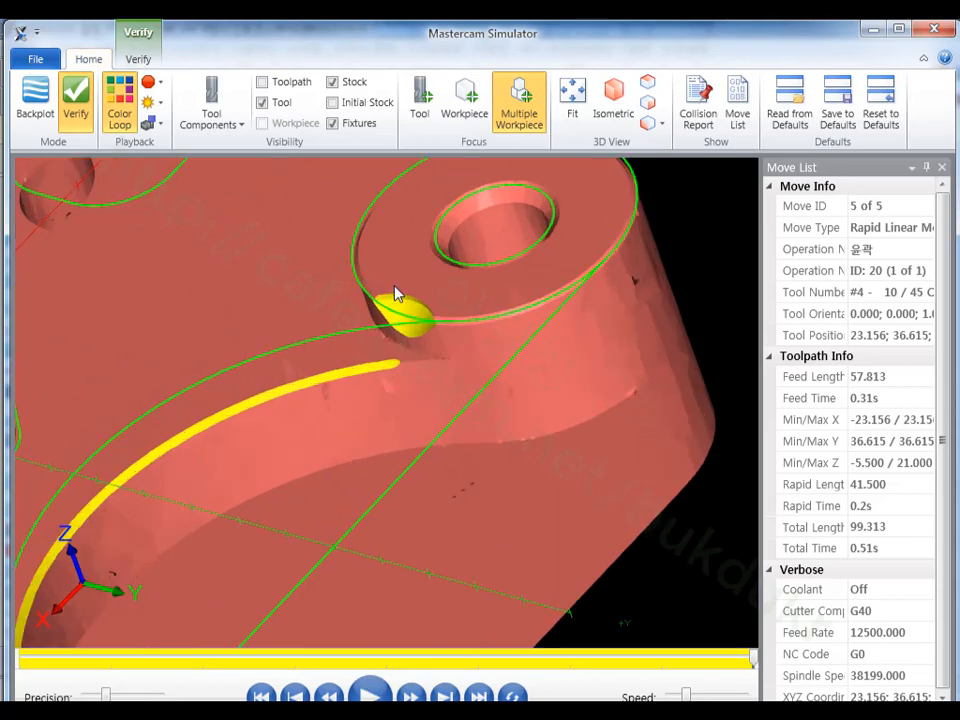
pyautogui.scroll(4, 410, 288)
pyautogui.press('alt')
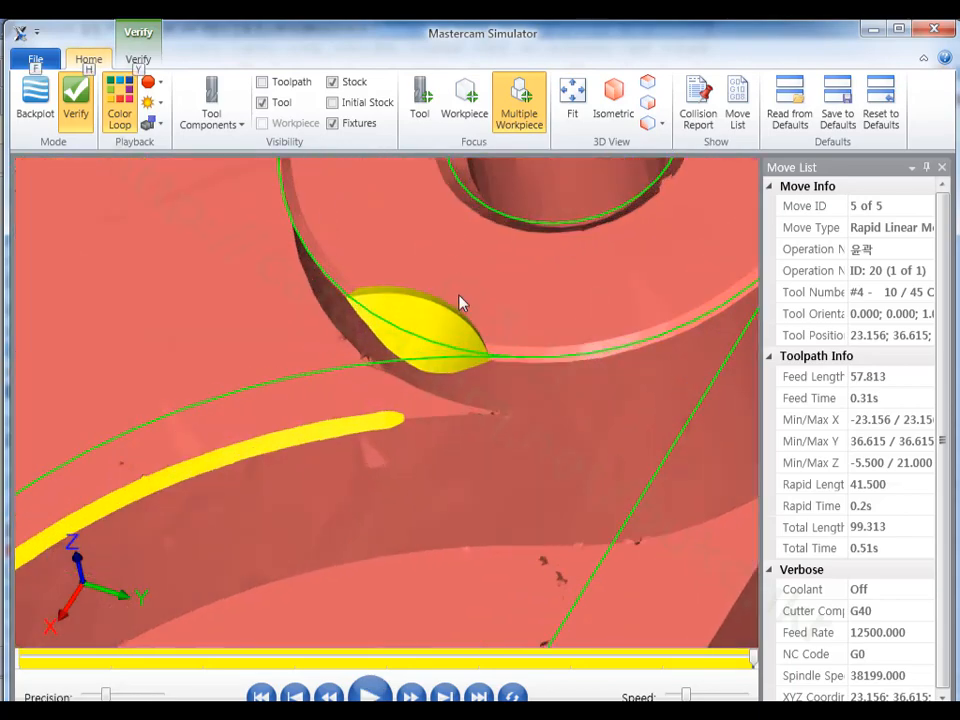
pyautogui.scroll(-2, 460, 310)
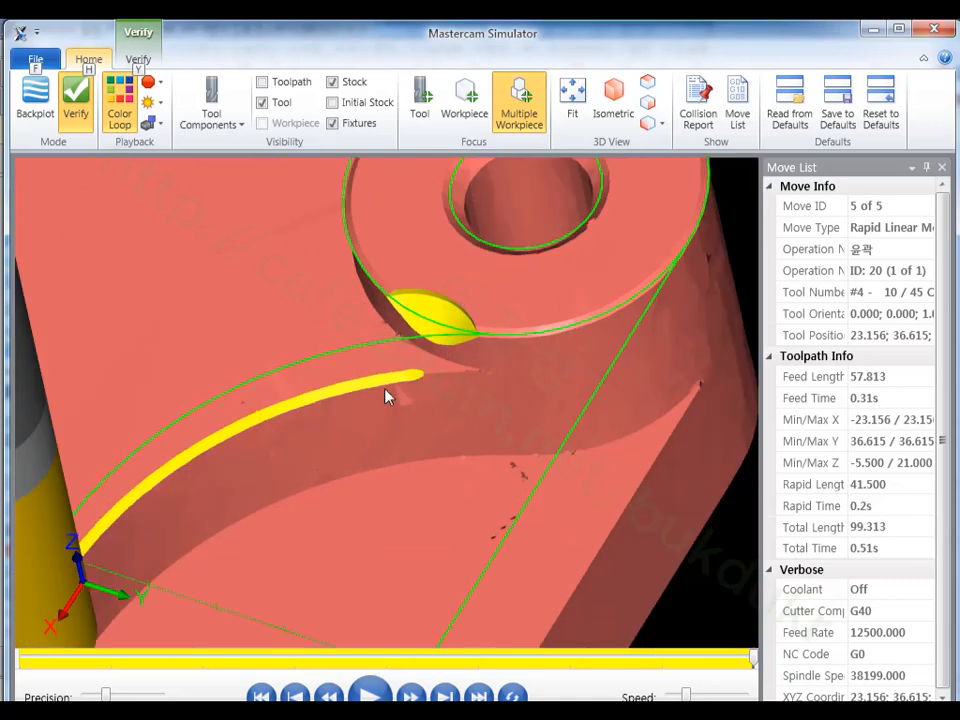
pyautogui.scroll(-3, 493, 320)
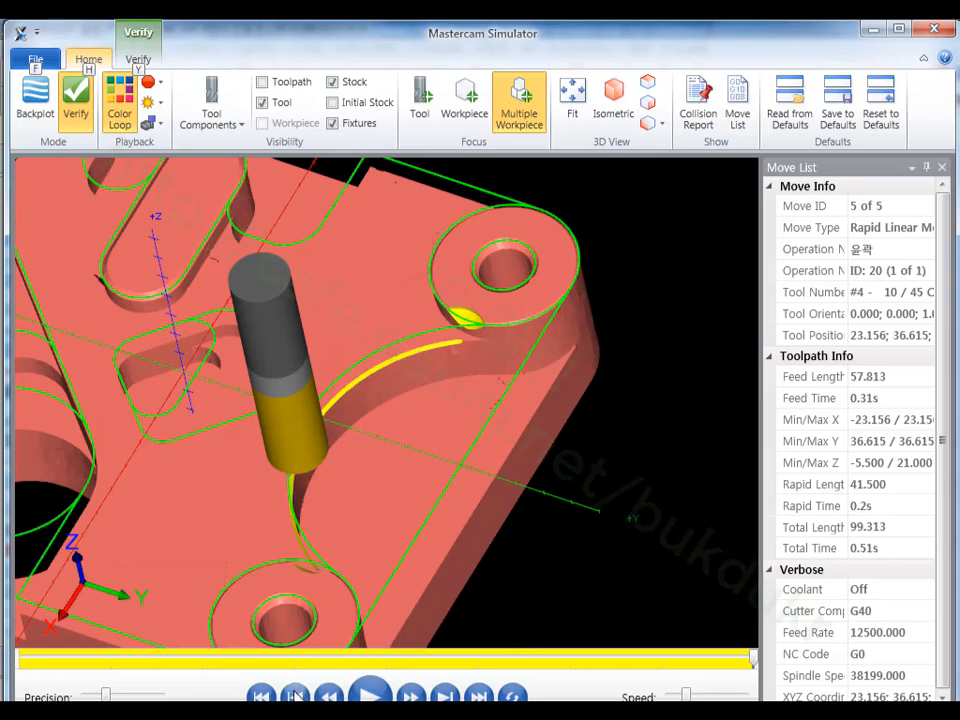
pyautogui.click(934, 28)
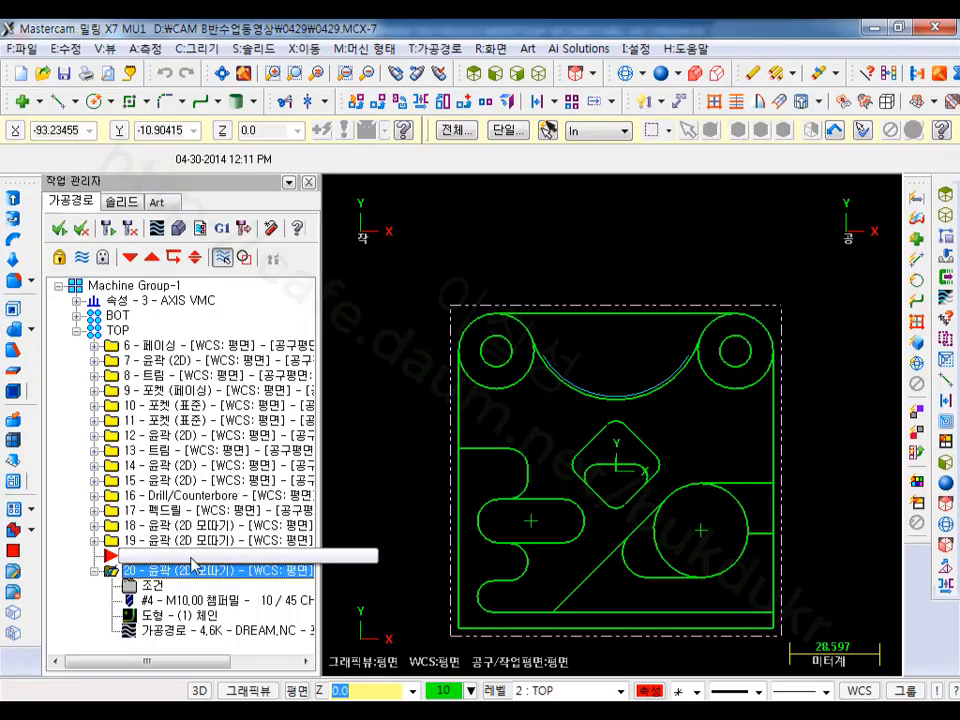
# Step: Set the shortening at both the contour's start and end to 100% (10.0) and accept the arc chamfer parameters
pyautogui.click(154, 588)
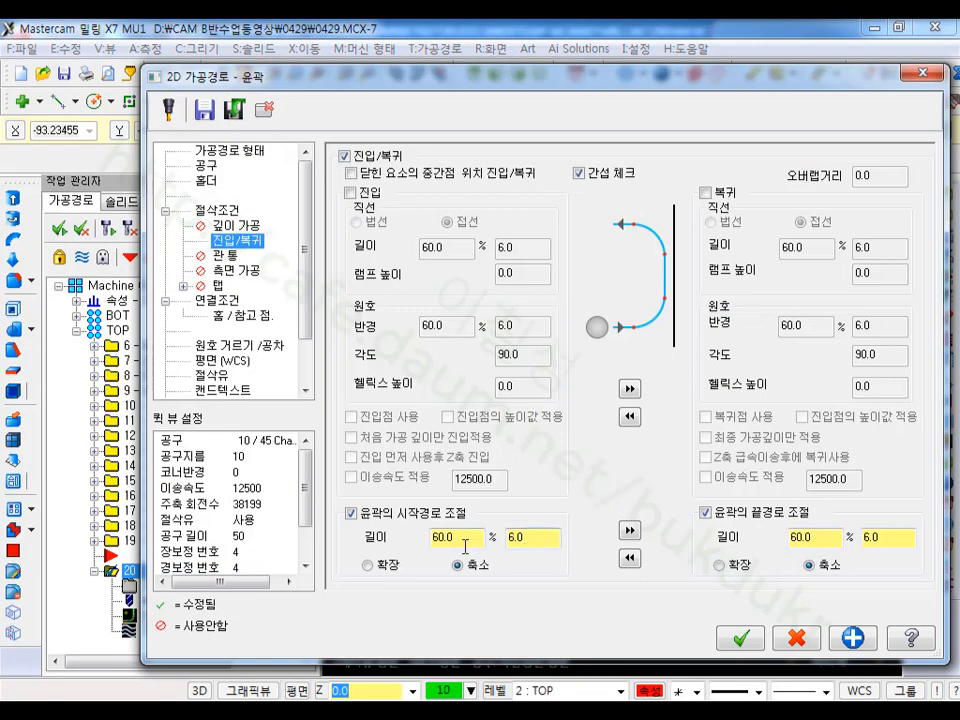
pyautogui.write('1')
pyautogui.click(629, 530)
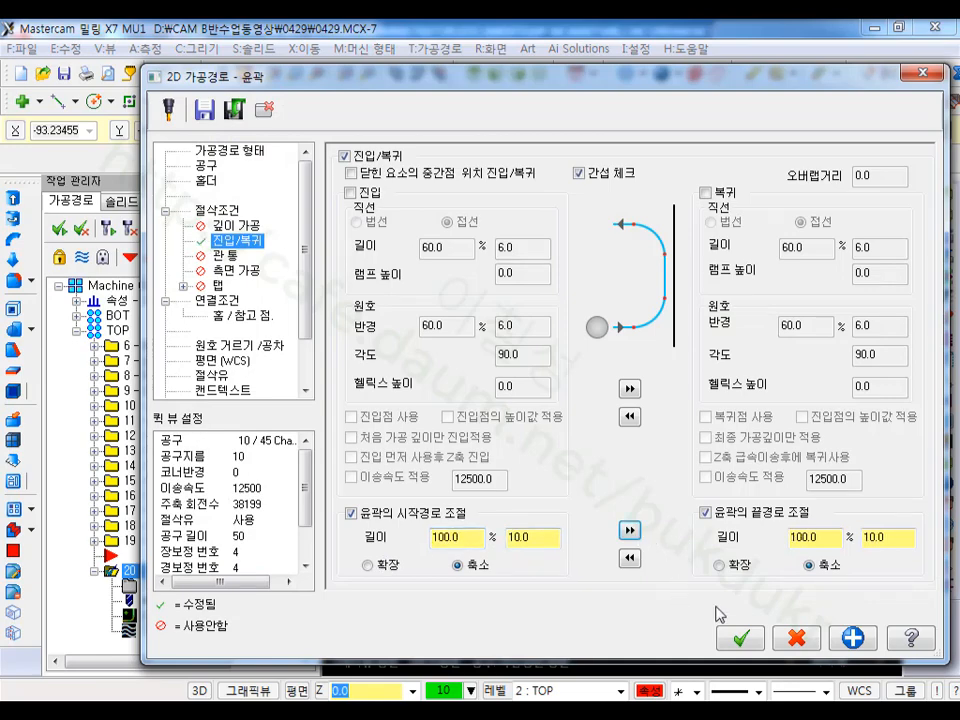
pyautogui.click(740, 637)
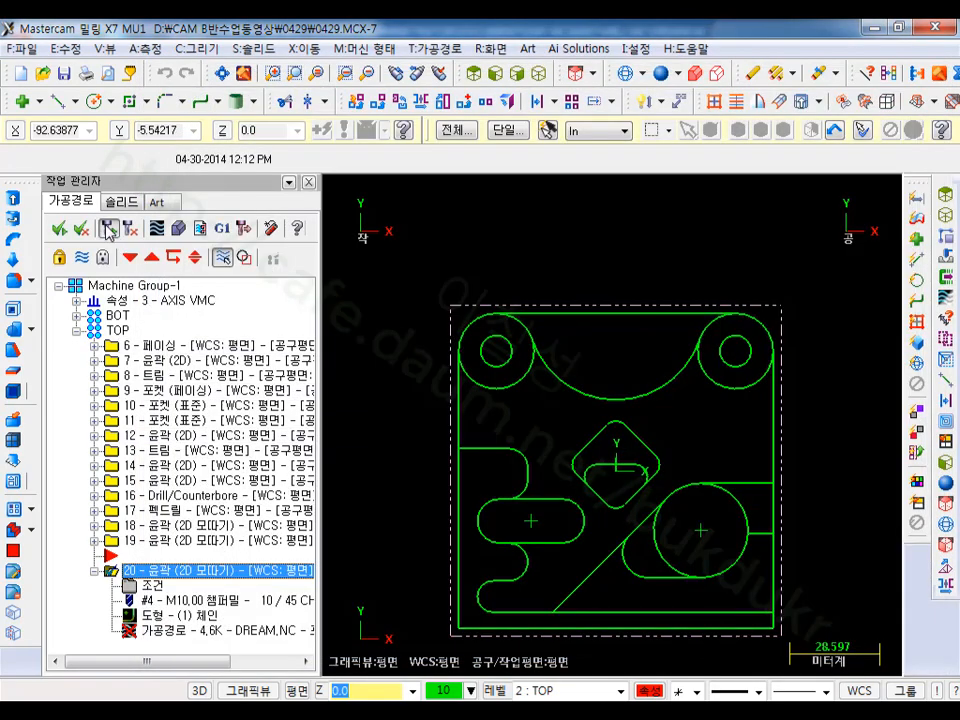
# Step: Verify the concave arc chamfer with its shortened ends and inspect the clearance to both corner bosses
pyautogui.click(180, 230)
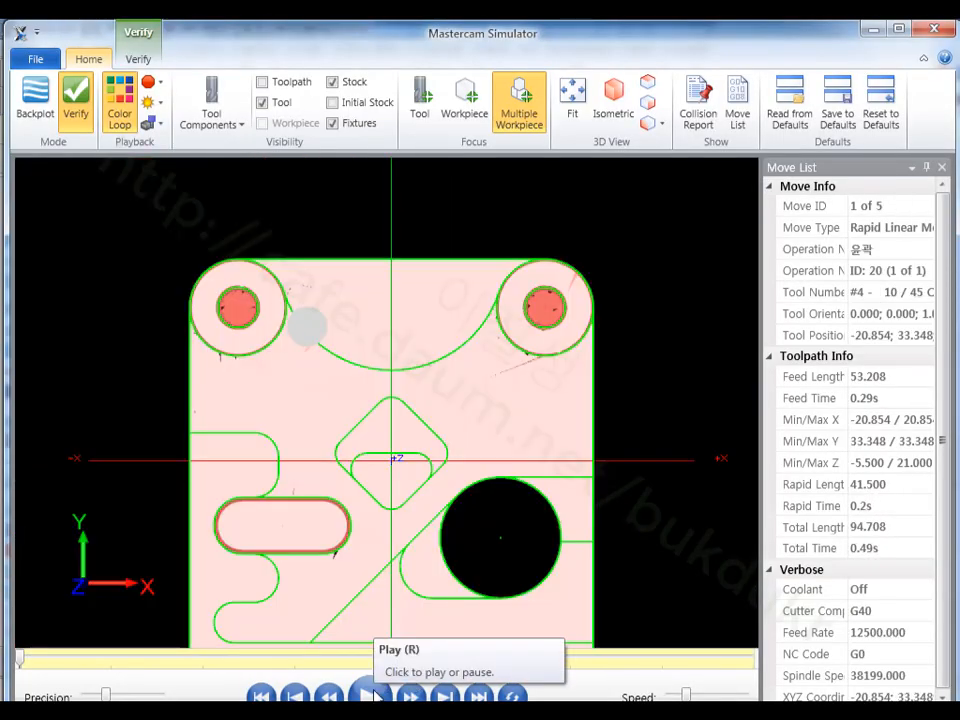
pyautogui.click(370, 697)
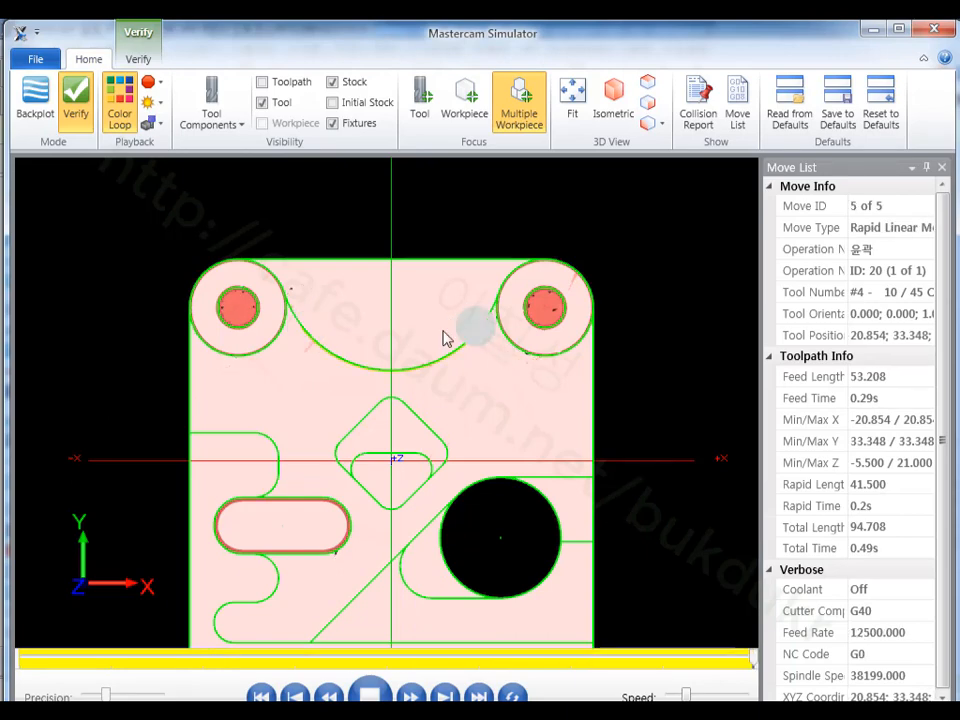
pyautogui.moveTo(446, 336); pyautogui.dragTo(355, 286)
pyautogui.scroll(10, 355, 286)
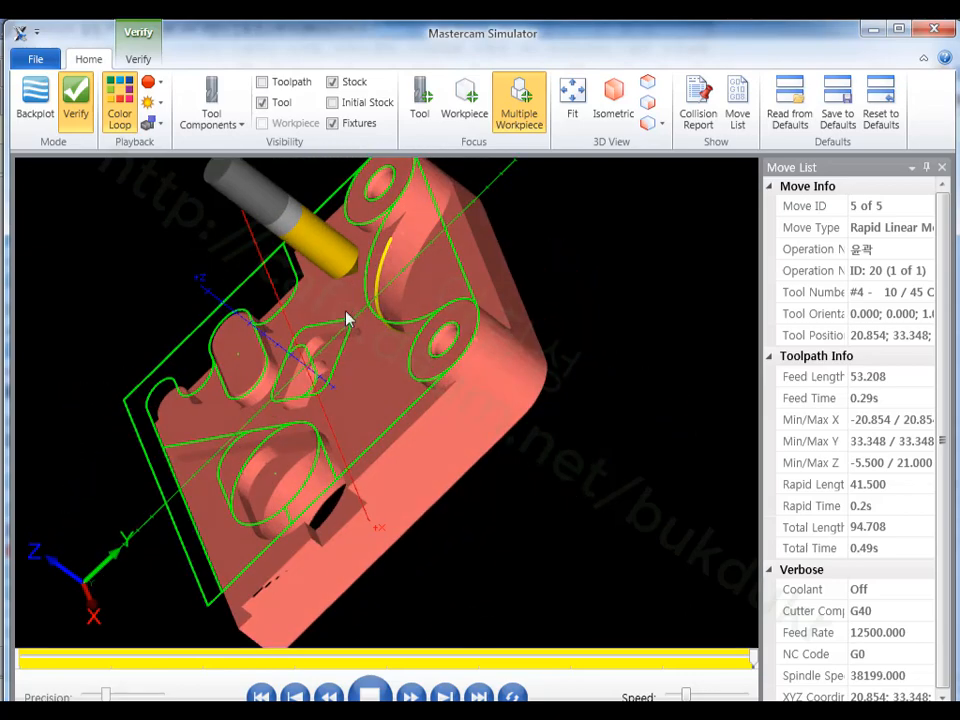
pyautogui.press('alt')
pyautogui.moveTo(443, 282); pyautogui.dragTo(471, 259, button='middle')
pyautogui.scroll(-2, 426, 310)
pyautogui.scroll(-3, 426, 311)
pyautogui.moveTo(508, 399); pyautogui.dragTo(365, 397, button='middle')
pyautogui.press('alt')
pyautogui.scroll(3, 643, 310)
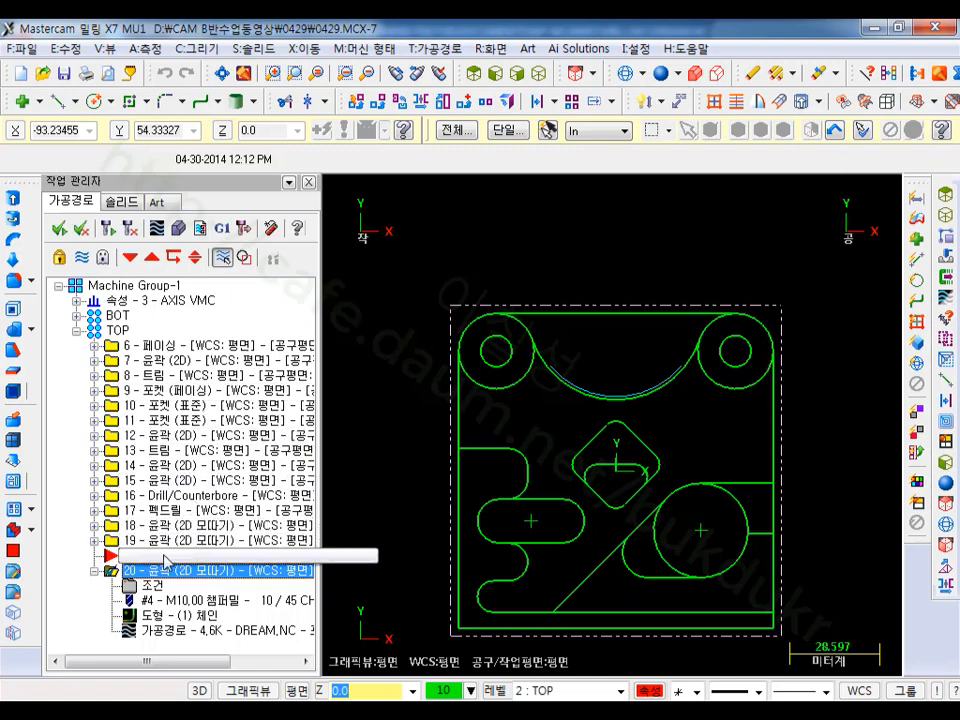
# Step: Set the arc chamfer operation's tip offset to 4.0 with a chamfer width of 0.5 in its cut parameters
pyautogui.click(152, 584)
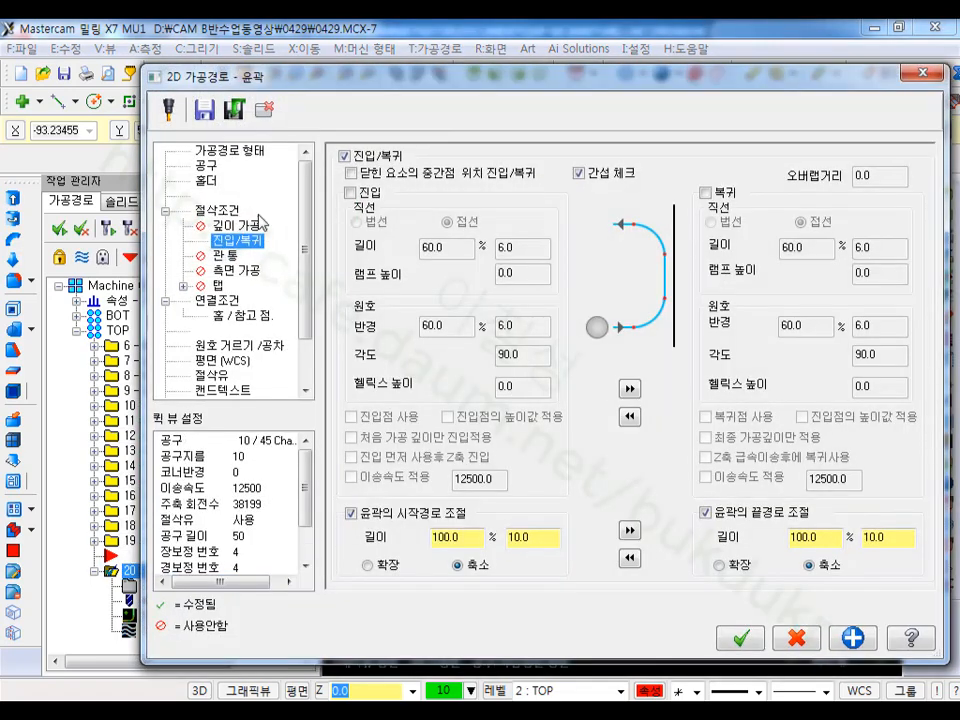
pyautogui.click(217, 210)
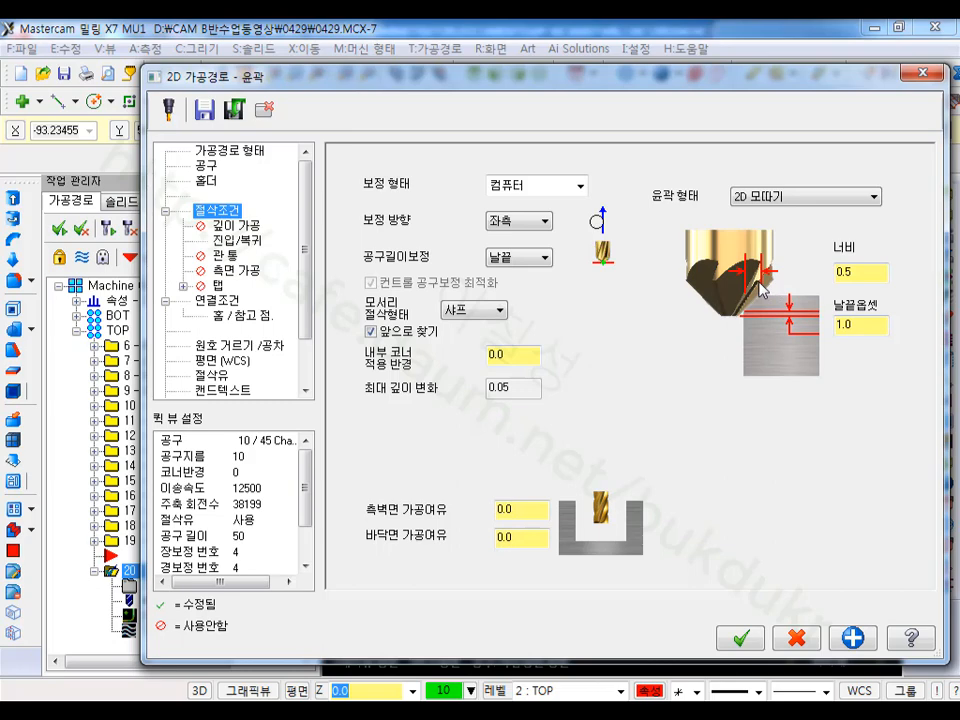
pyautogui.doubleClick(866, 325)
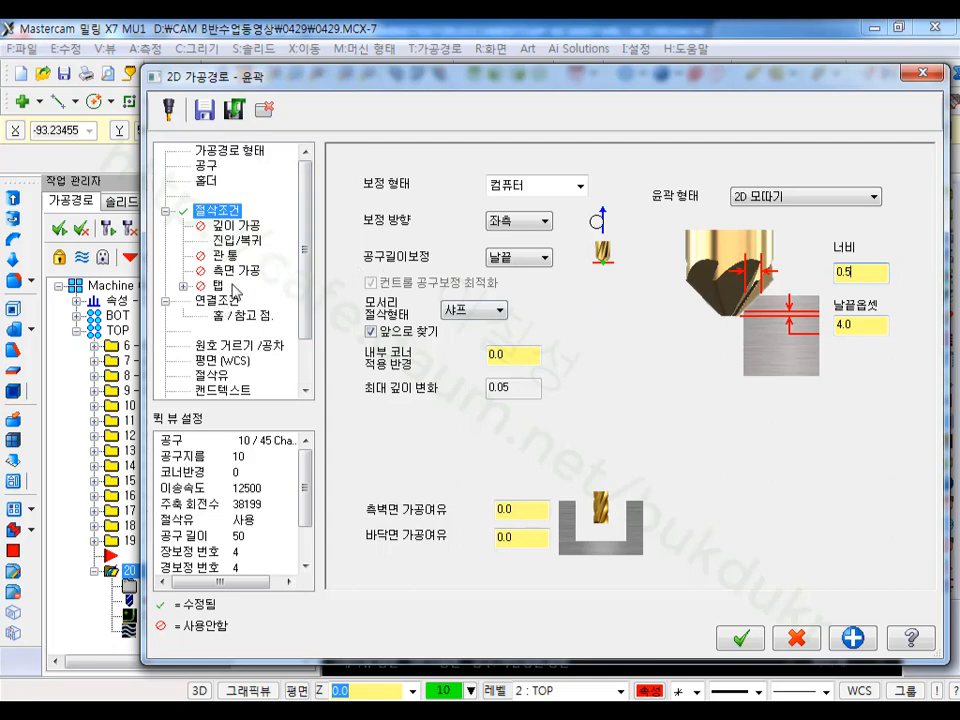
# Step: Set the contour's start and end shortening length to 5 for both ends, accept the parameters and regenerate the operation
pyautogui.click(237, 241)
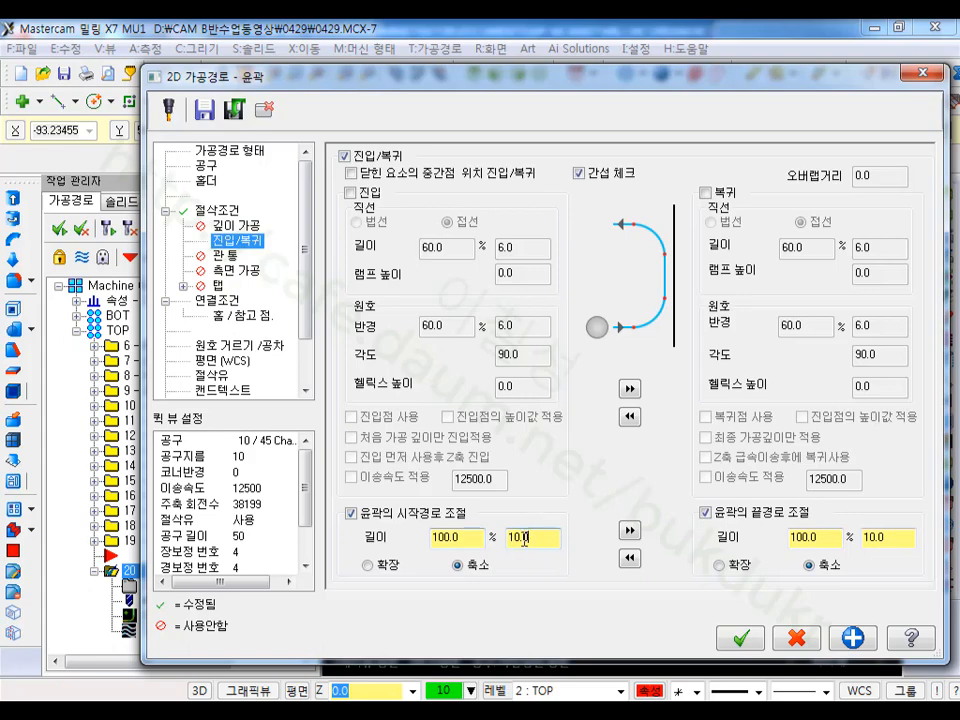
pyautogui.moveTo(524, 540); pyautogui.dragTo(492, 555)
pyautogui.write('5')
pyautogui.click(629, 531)
pyautogui.click(738, 637)
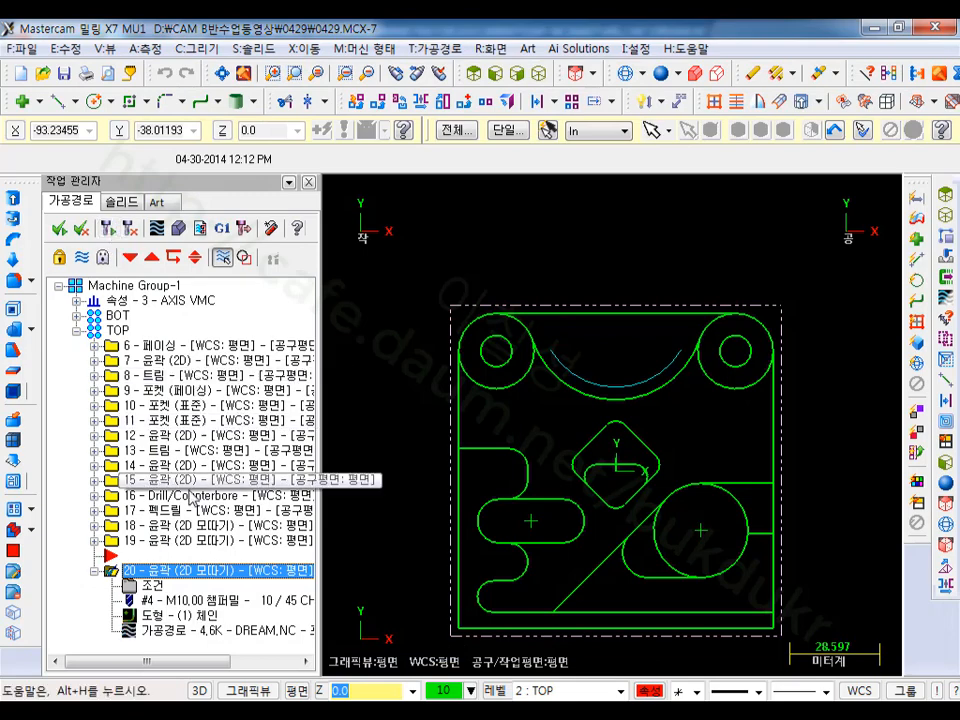
# Step: Backplot the arc chamfer operation and check the tool's clearance to the corner boss at the toolpath's start
pyautogui.click(152, 630)
pyautogui.scroll(2, 553, 345)
pyautogui.scroll(5, 553, 345)
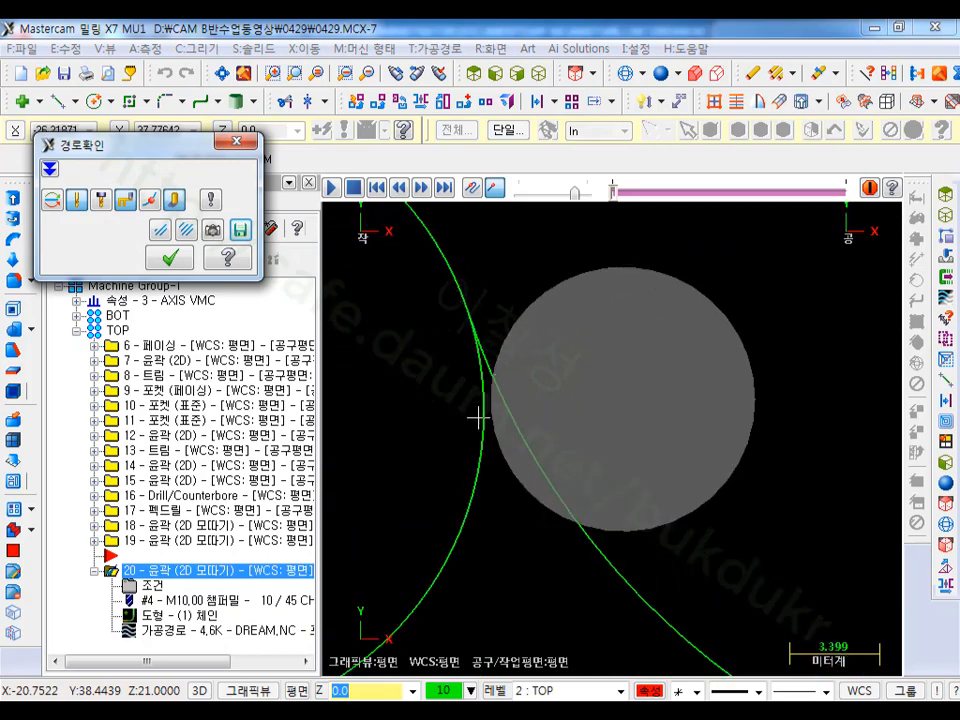
pyautogui.click(171, 258)
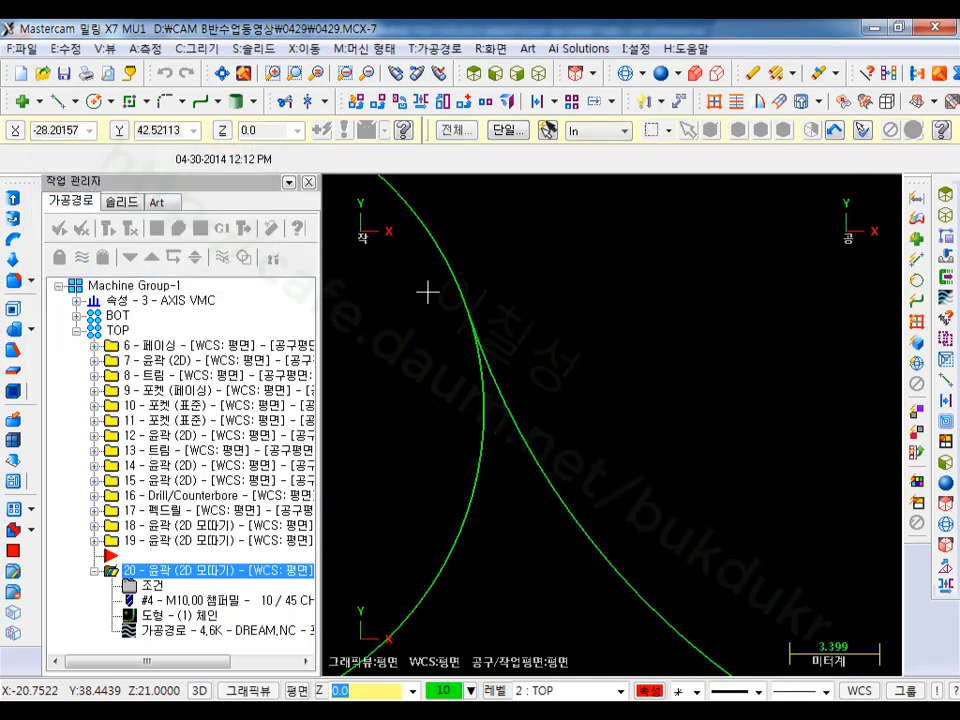
pyautogui.scroll(-5, 531, 285)
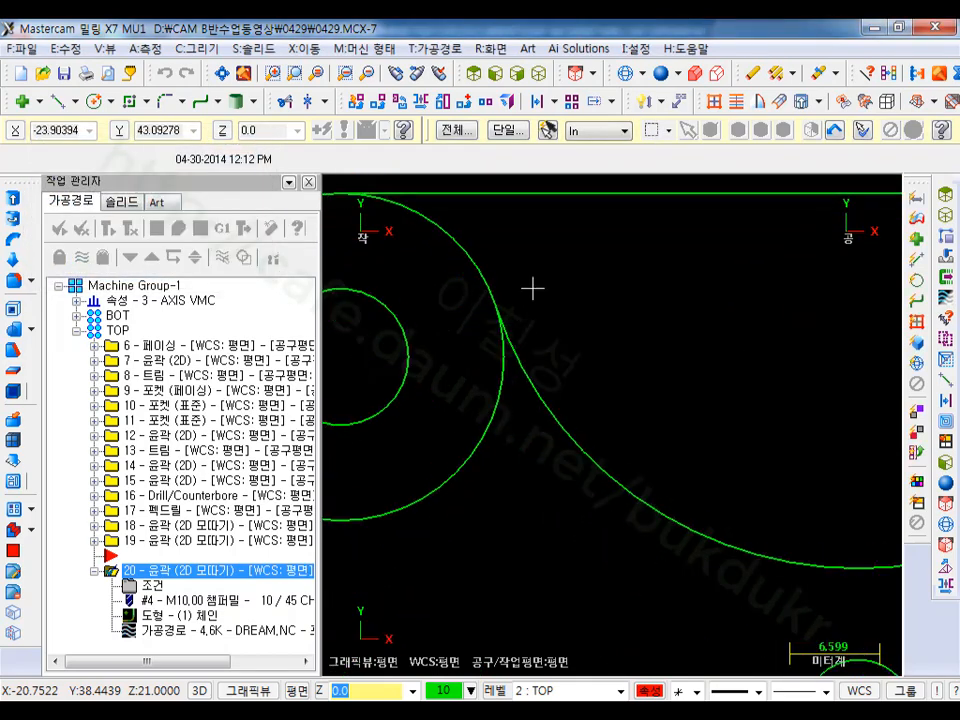
# Step: Verify the arc chamfer operation from the isometric view and inspect the chamfer's ends beside the bosses
pyautogui.click(538, 73)
pyautogui.click(179, 229)
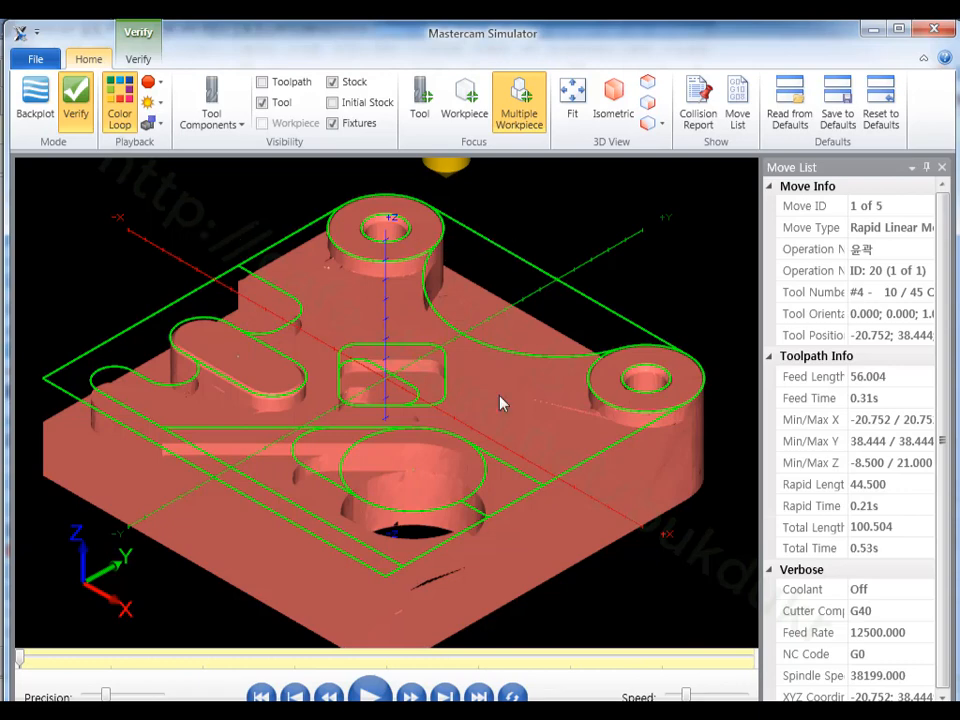
pyautogui.click(371, 693)
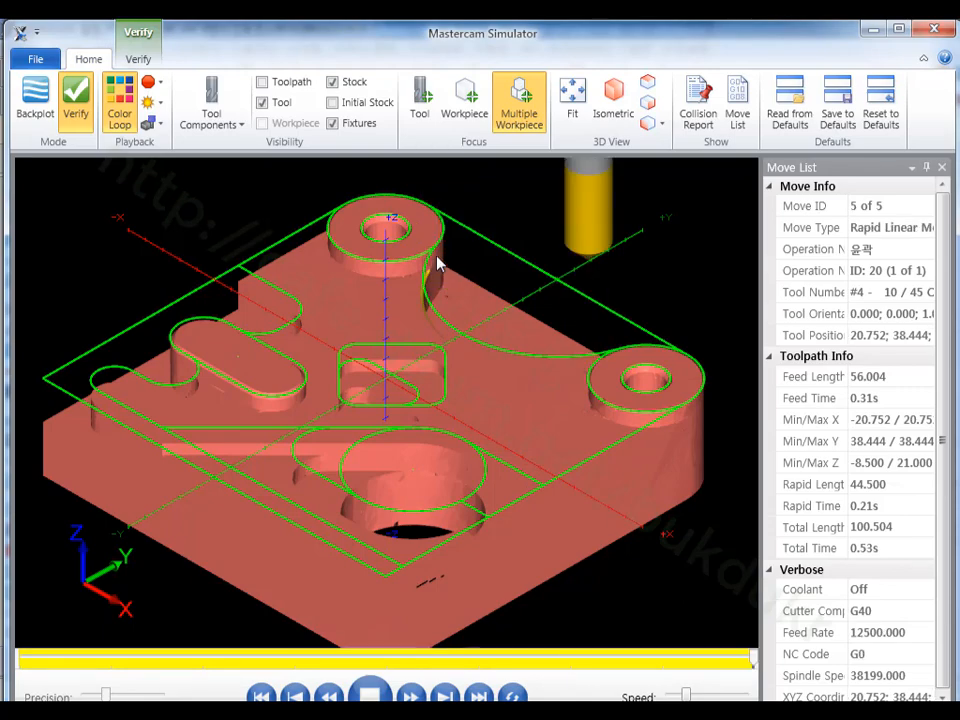
pyautogui.moveTo(436, 256); pyautogui.dragTo(425, 317, button='middle')
pyautogui.scroll(6, 414, 253)
pyautogui.press('alt')
pyautogui.scroll(4, 425, 317)
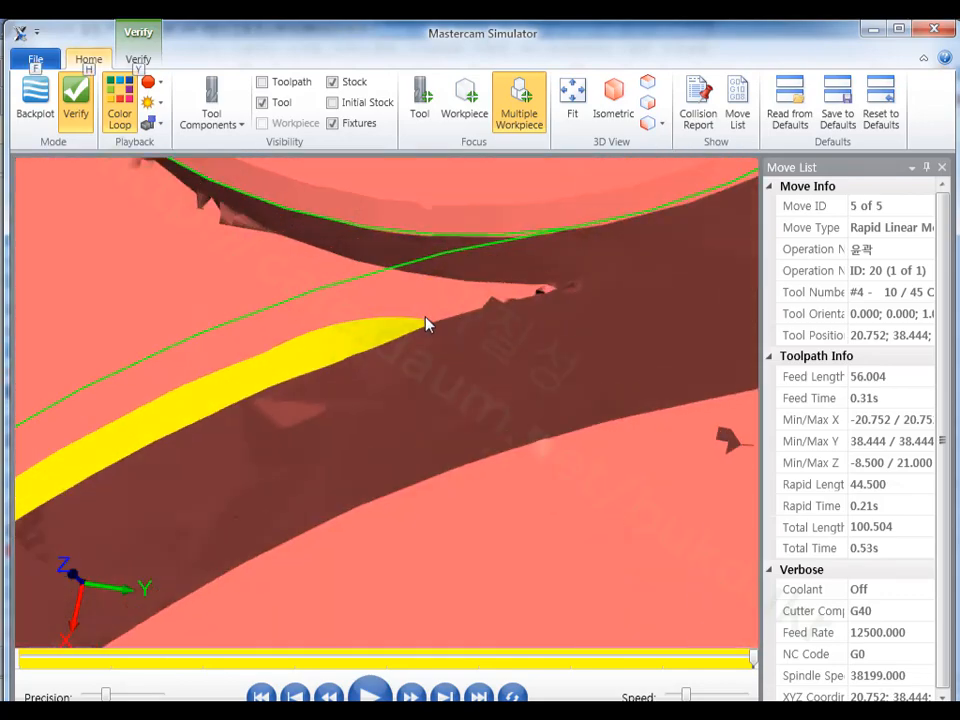
pyautogui.scroll(-7, 435, 312)
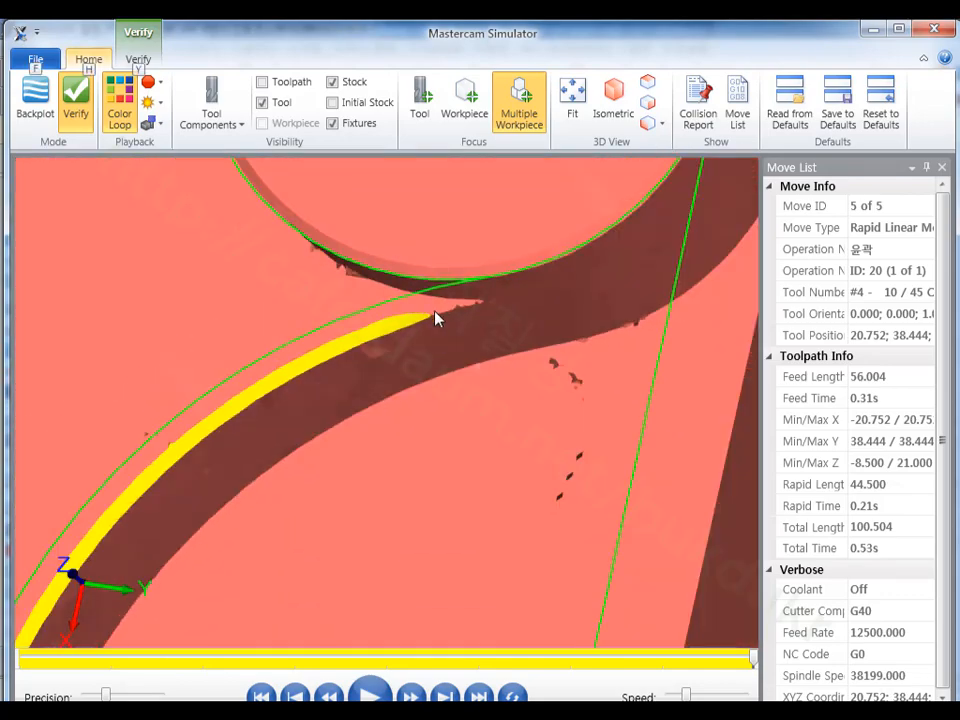
pyautogui.moveTo(439, 313); pyautogui.dragTo(500, 338, button='middle')
pyautogui.press('alt')
pyautogui.scroll(5, 405, 366)
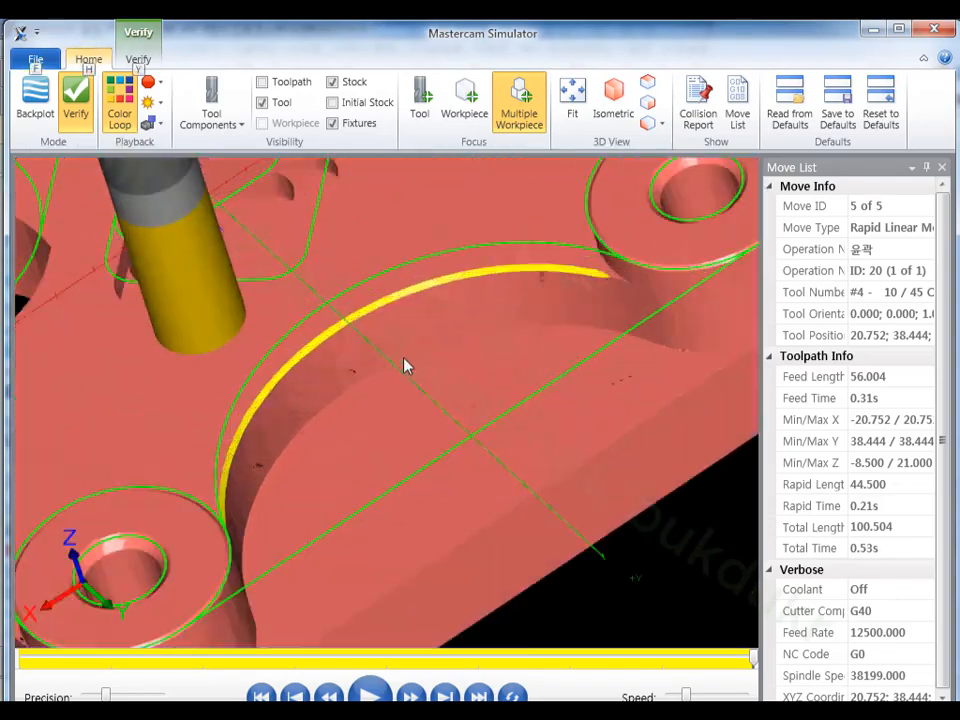
pyautogui.scroll(-5, 621, 275)
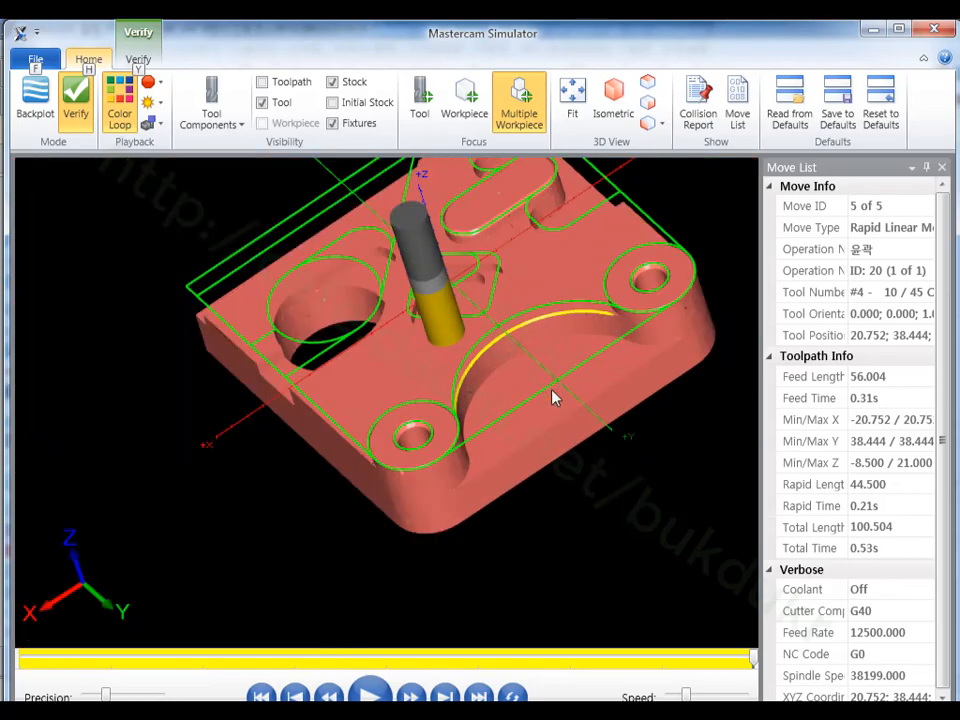
# Step: Examine the whole simulated part for stepped edges that still need a chamfer, and close the simulator
pyautogui.moveTo(553, 396); pyautogui.dragTo(664, 364, button='middle')
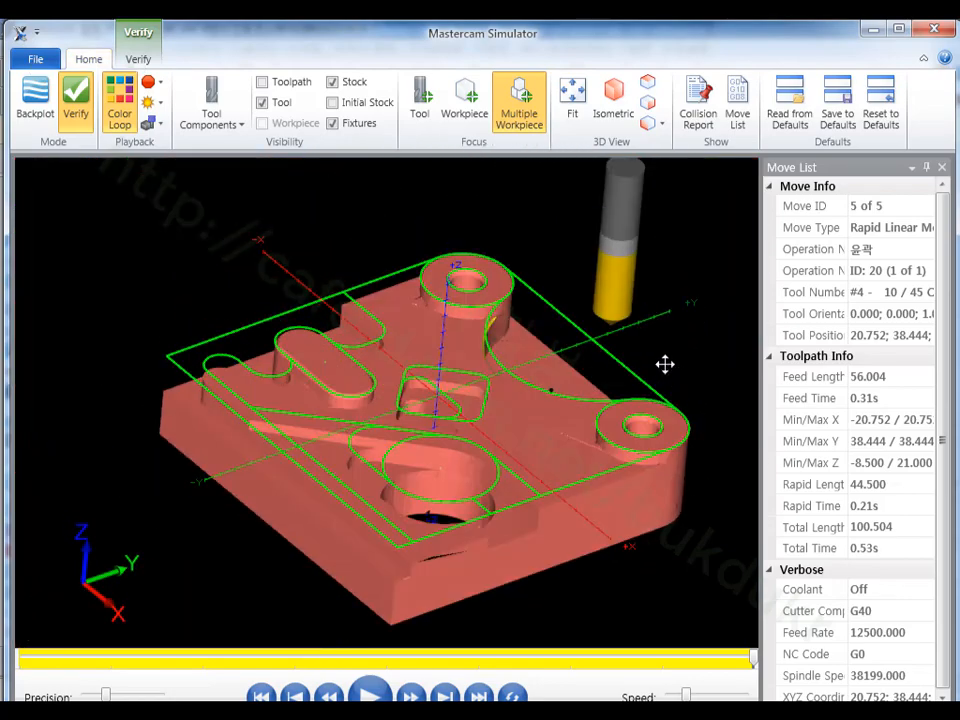
pyautogui.press('alt')
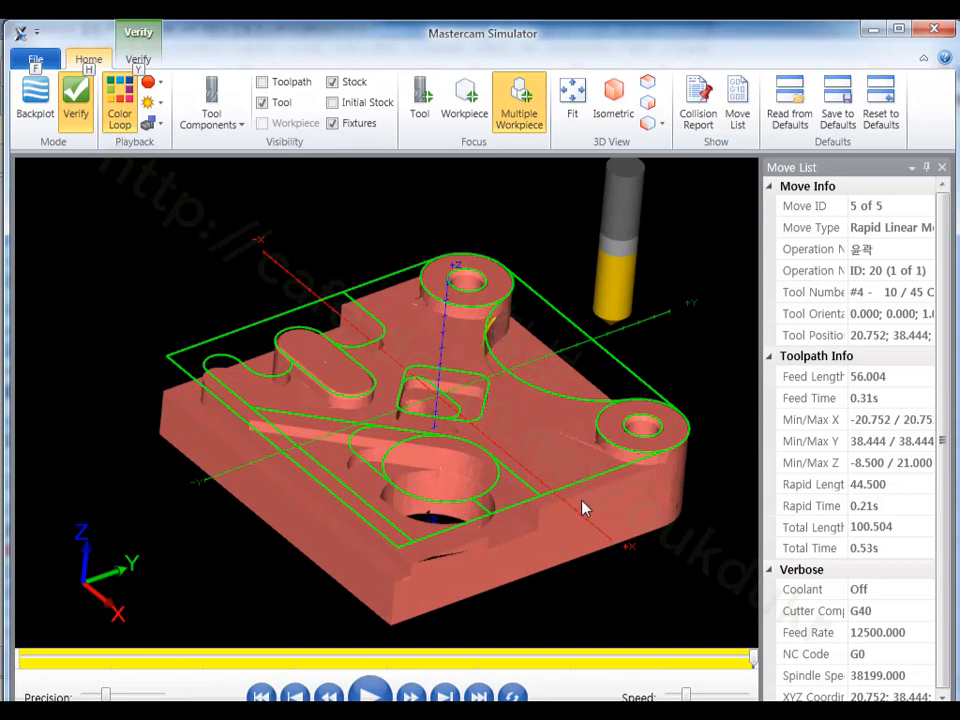
pyautogui.moveTo(585, 508); pyautogui.dragTo(612, 480, button='middle')
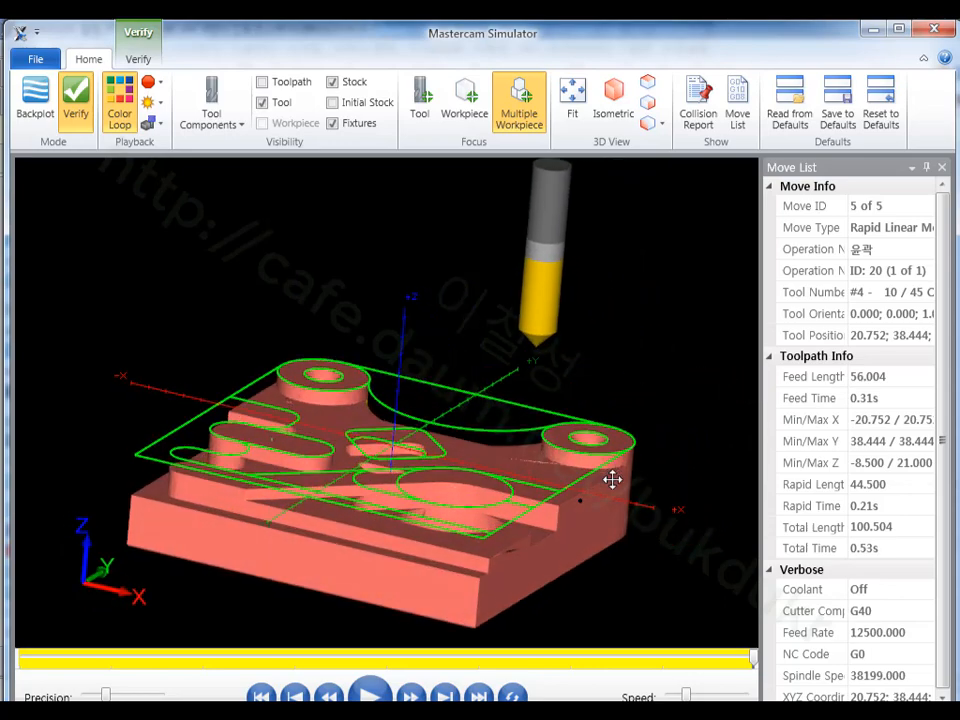
pyautogui.scroll(2, 610, 482)
pyautogui.press('alt')
pyautogui.scroll(3, 390, 518)
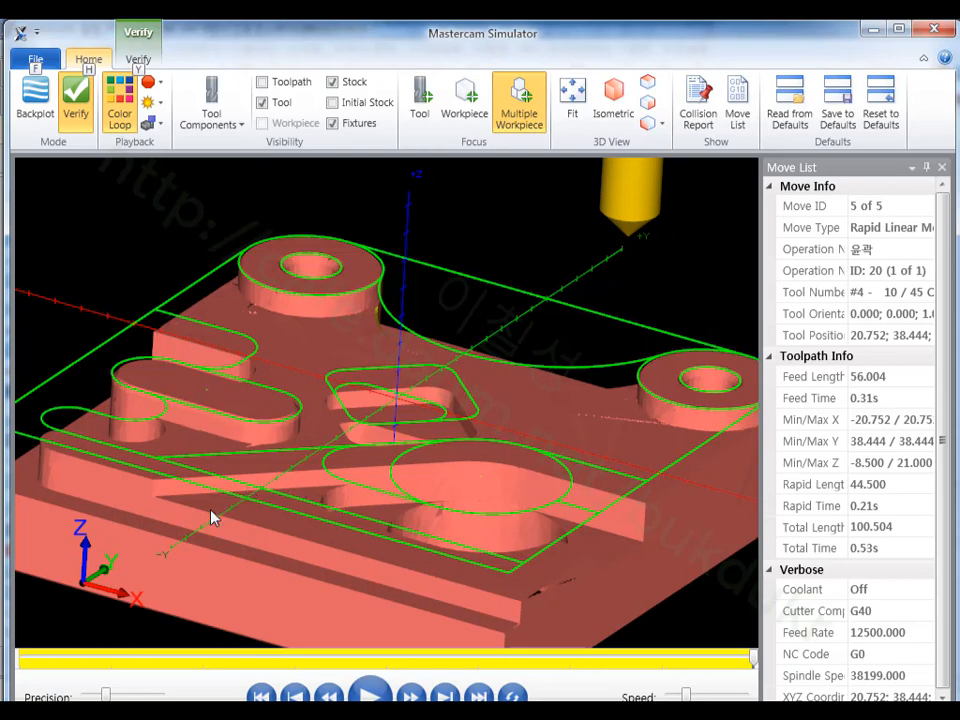
pyautogui.moveTo(275, 478); pyautogui.dragTo(378, 447, button='middle')
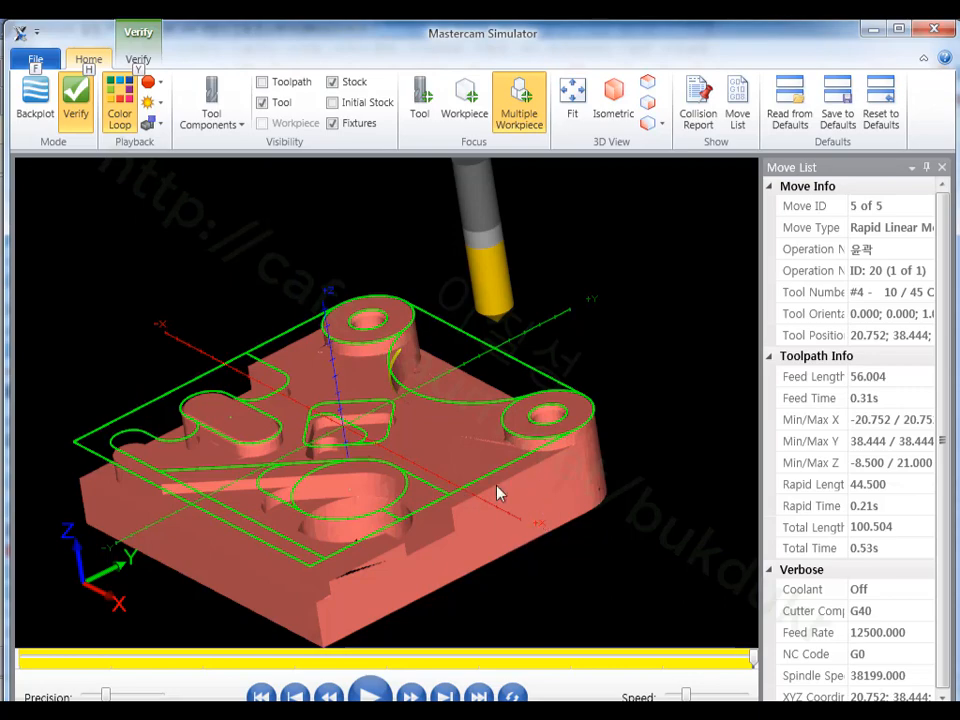
pyautogui.click(938, 29)
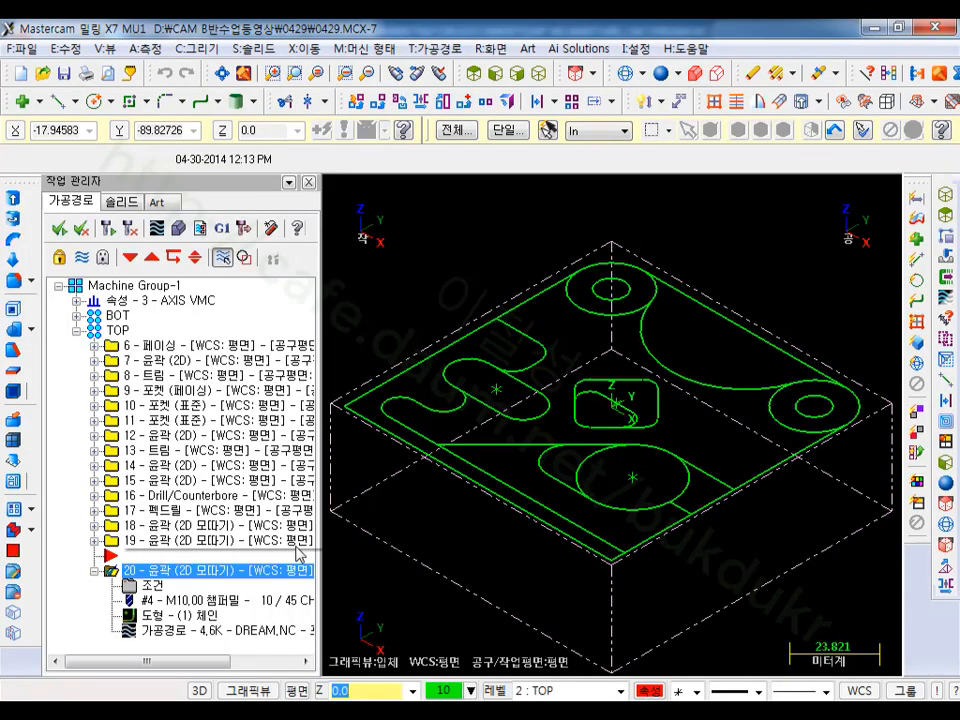
# Step: Move the insert arrow below the concave arc chamfer operation and add a copy of that operation after it
pyautogui.click(130, 258)
pyautogui.click(96, 555)
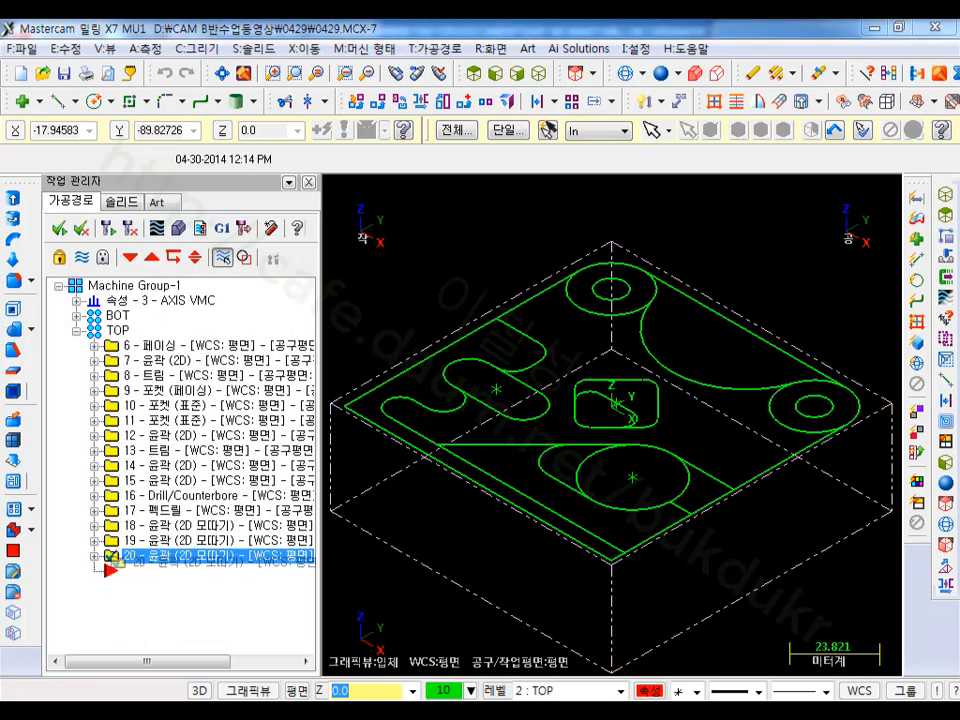
pyautogui.click(137, 557)
pyautogui.rightClick(145, 560)
pyautogui.click(222, 653)
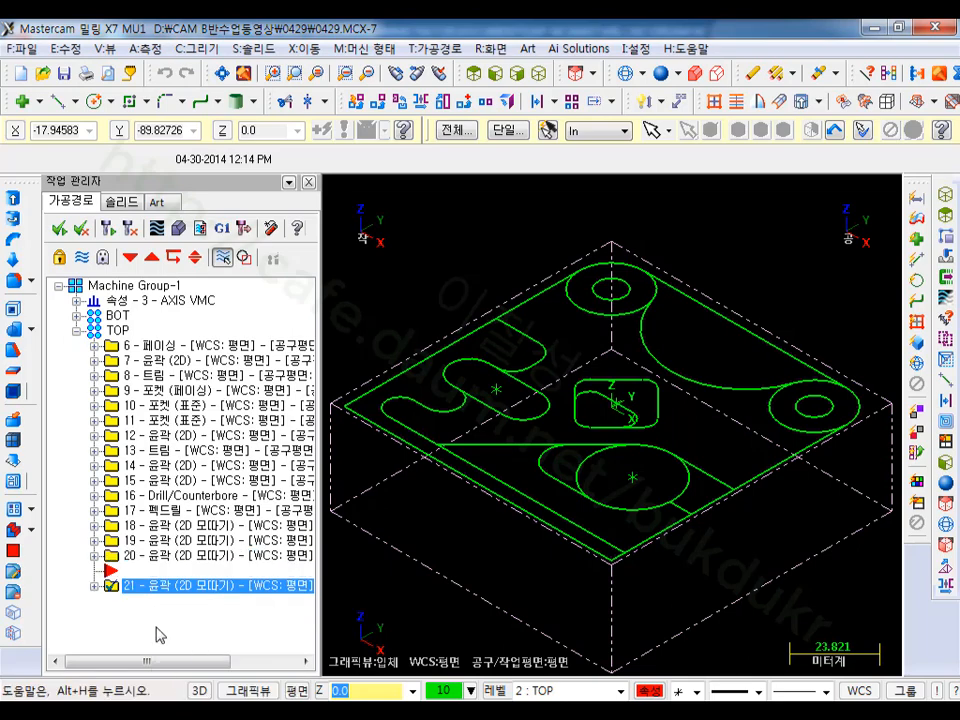
# Step: Rechain the copied chamfer operation along the stepped edge, from the corner boss down the side, around the large hole, along the diagonal and through the rounded end
pyautogui.click(96, 587)
pyautogui.click(150, 631)
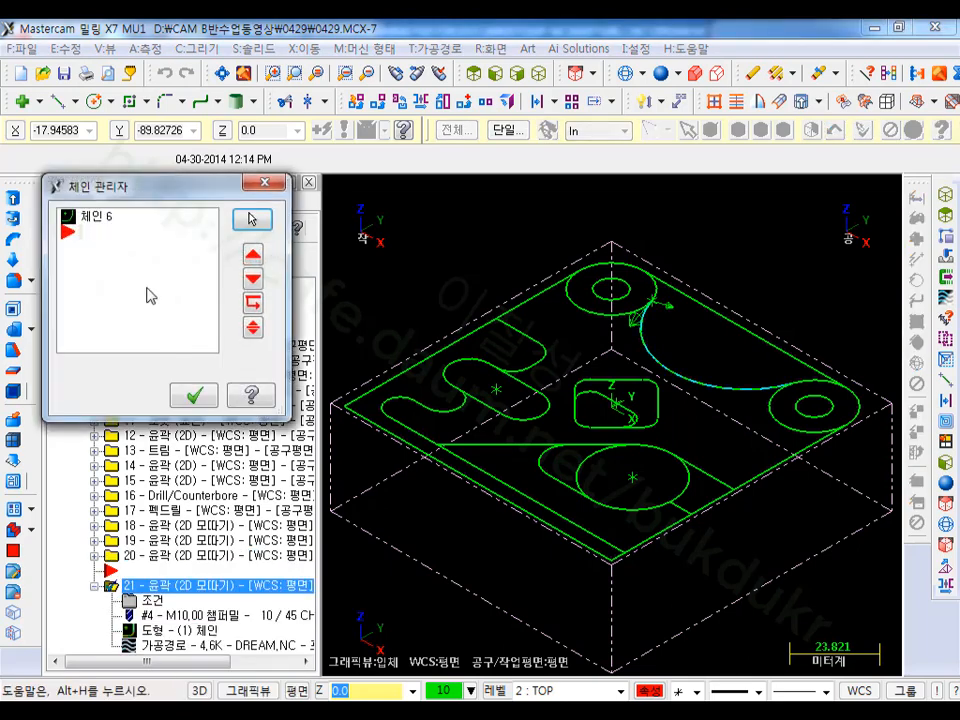
pyautogui.rightClick(147, 281)
pyautogui.click(214, 330)
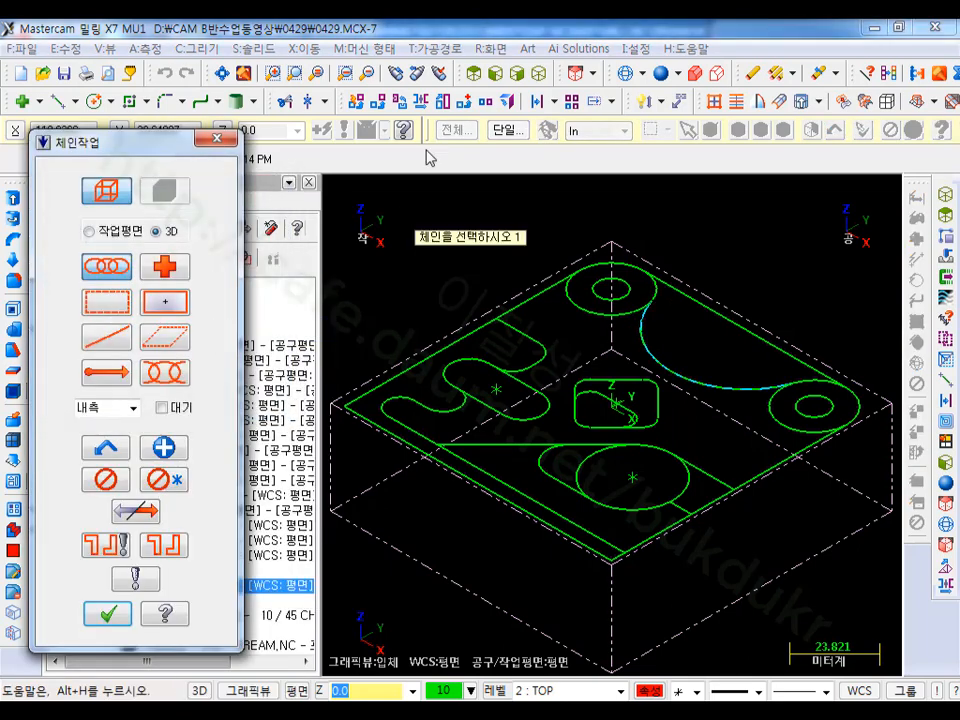
pyautogui.click(473, 76)
pyautogui.scroll(-2, 797, 333)
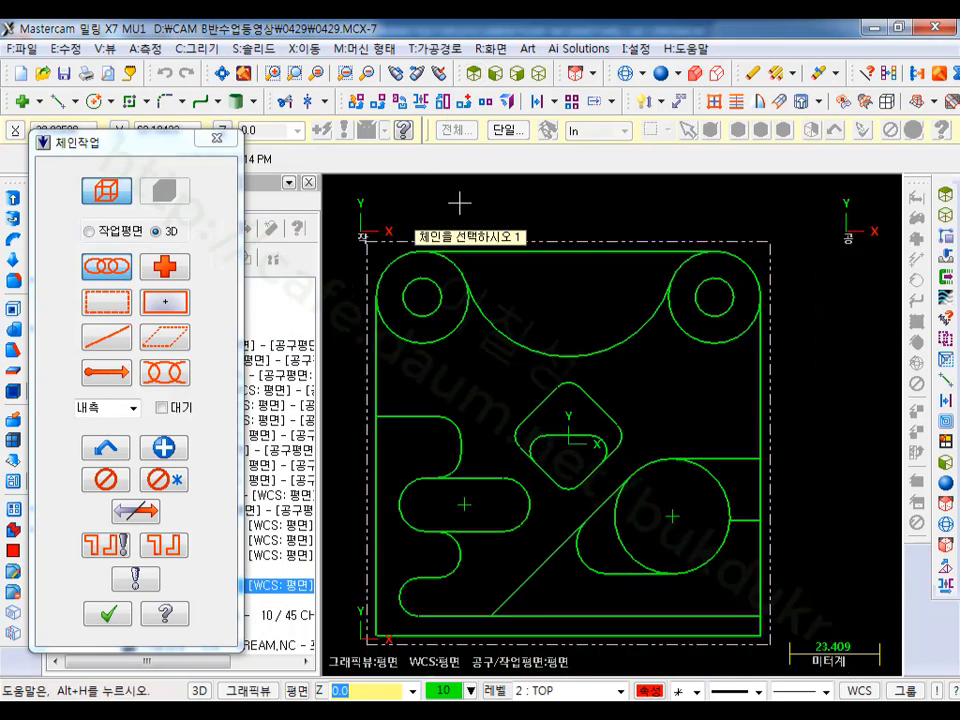
pyautogui.click(743, 345)
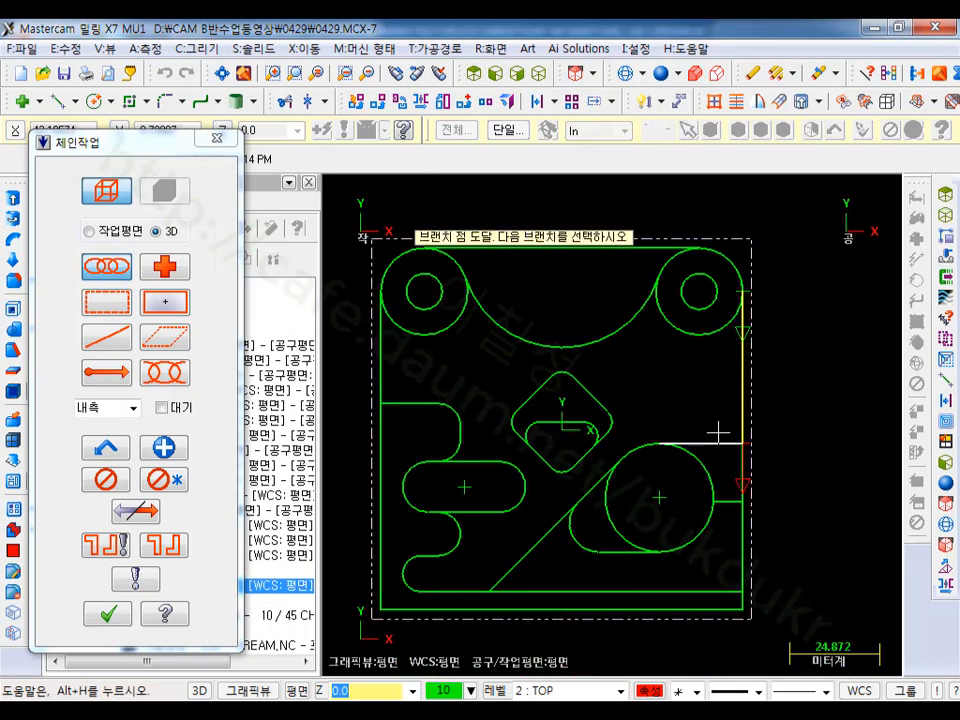
pyautogui.click(640, 456)
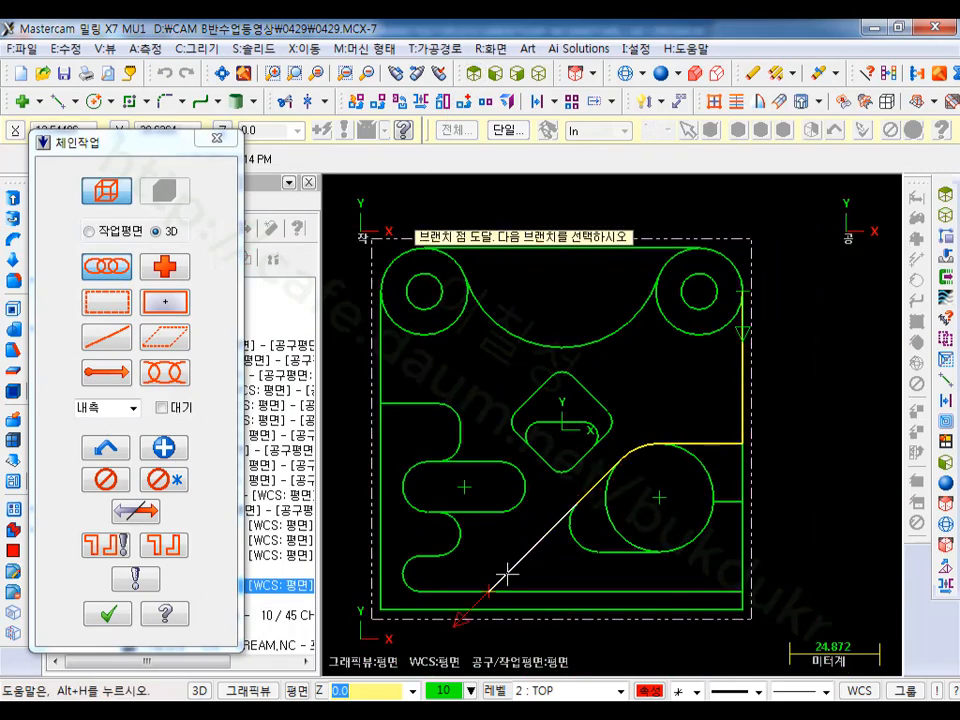
pyautogui.click(460, 591)
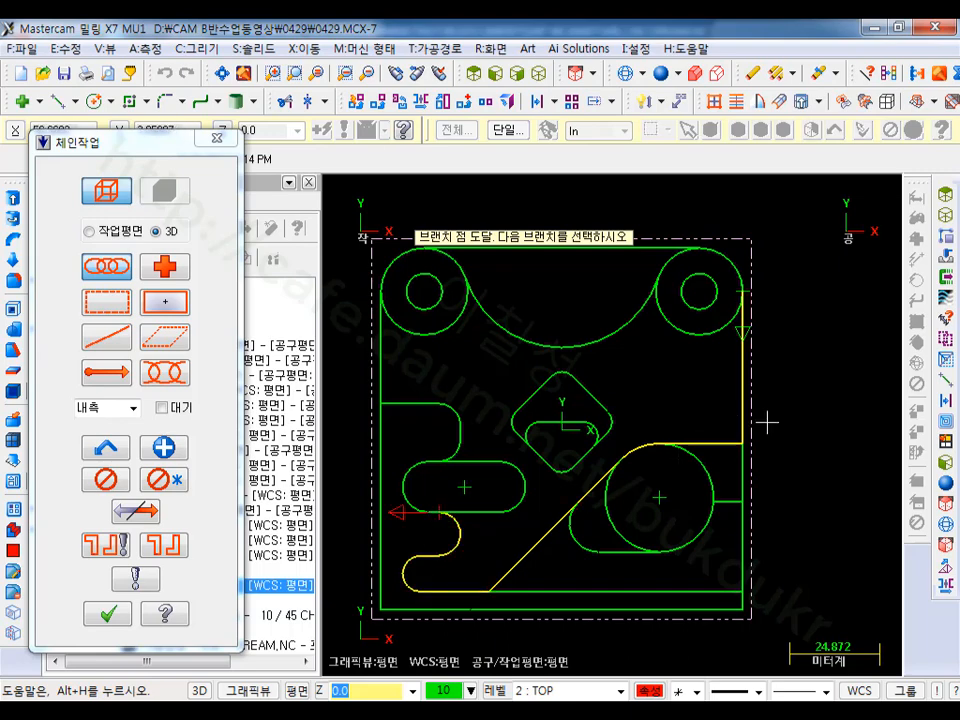
pyautogui.click(110, 613)
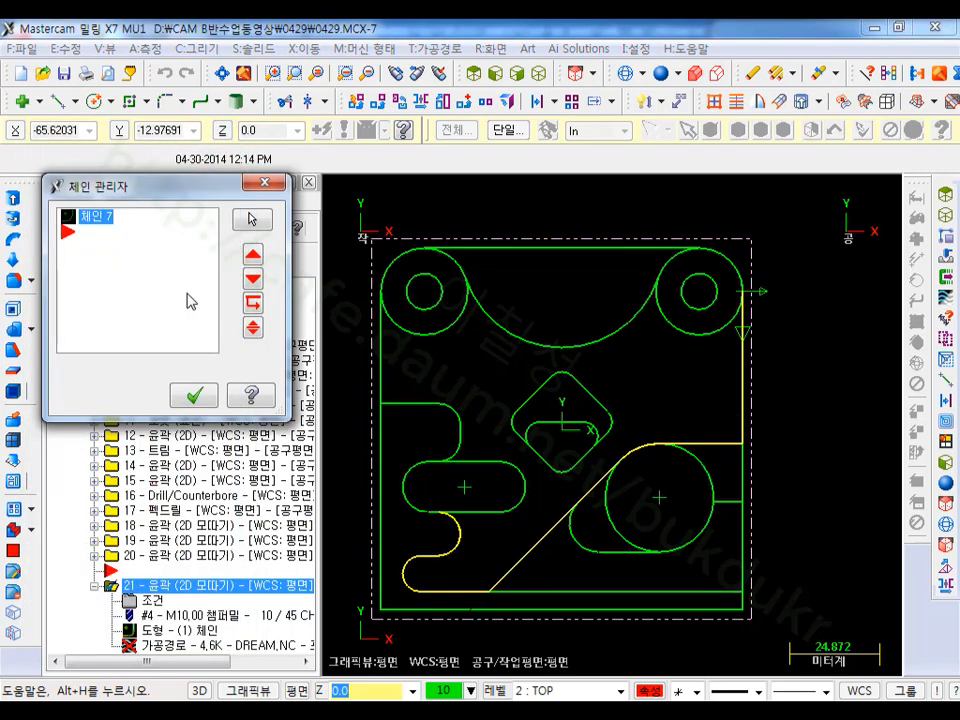
pyautogui.click(198, 396)
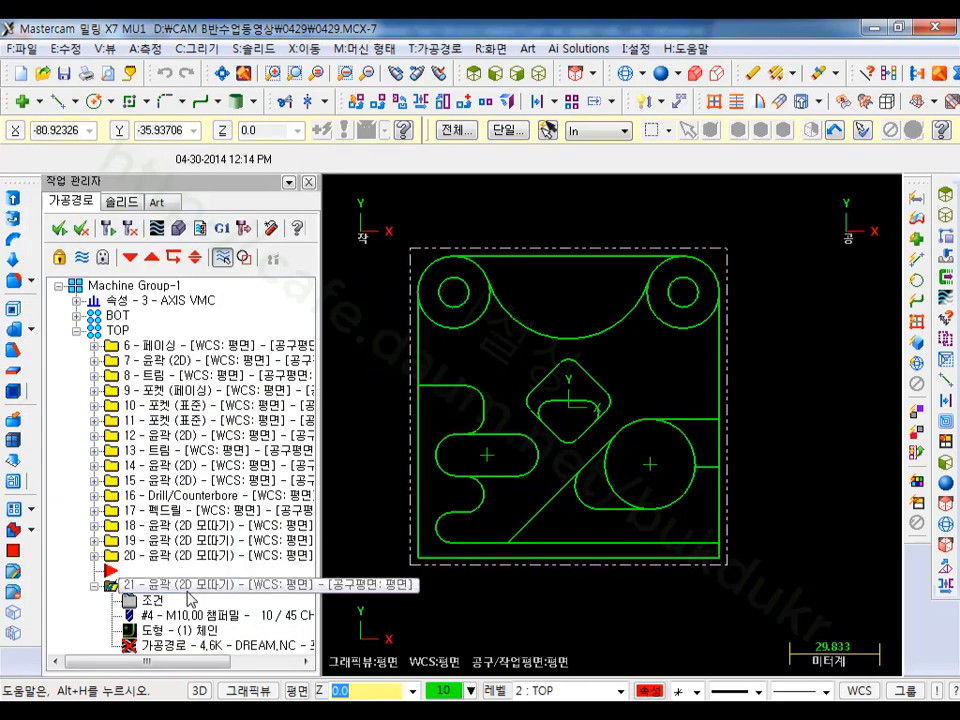
# Step: Set the copied 2D chamfer operation's tip offset to 2.5 mm in its cut parameters
pyautogui.click(151, 606)
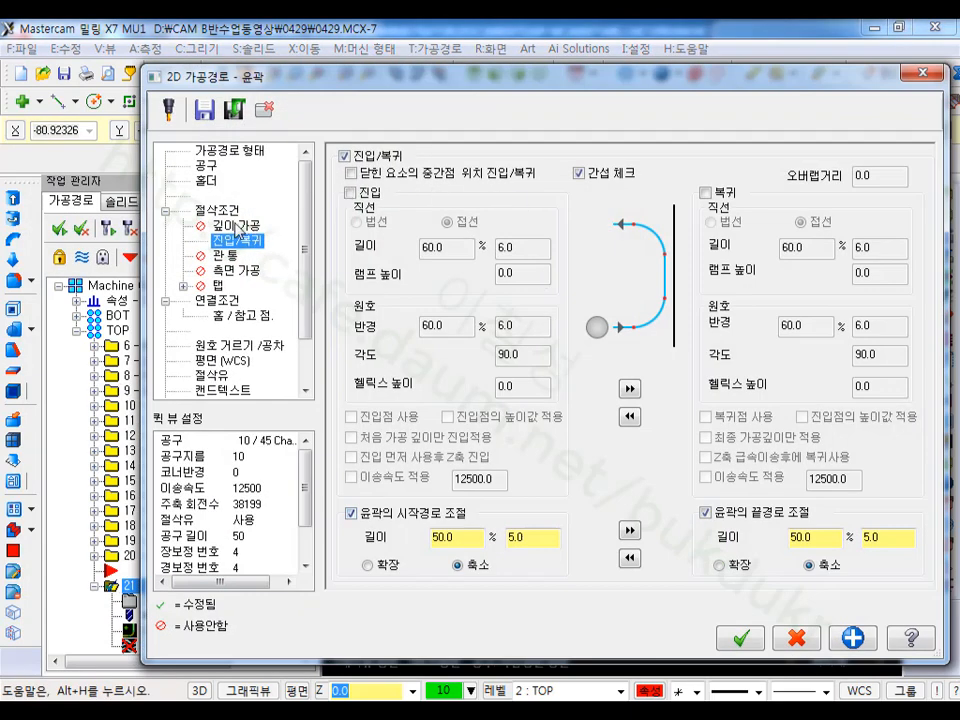
pyautogui.click(237, 212)
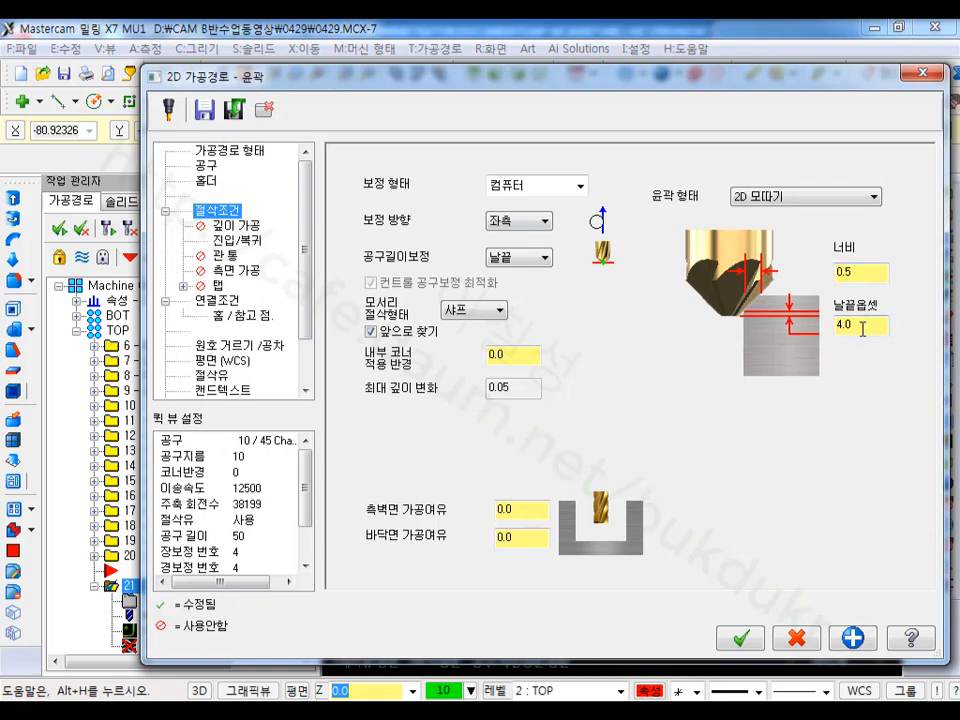
pyautogui.moveTo(862, 327); pyautogui.dragTo(798, 333)
pyautogui.write('2.5')
# Step: Shorten the contour's start and end by 6 mm each, review the linking depths, and apply the operation's parameters
pyautogui.click(236, 241)
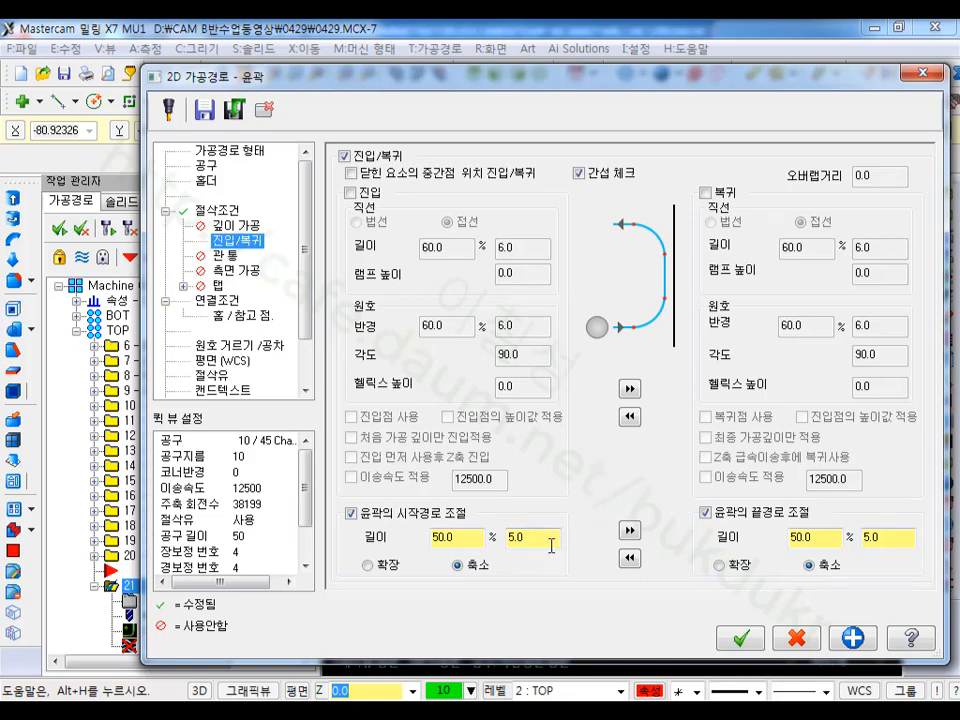
pyautogui.moveTo(538, 539); pyautogui.dragTo(484, 541)
pyautogui.write('6')
pyautogui.click(629, 530)
pyautogui.click(236, 301)
pyautogui.click(672, 434)
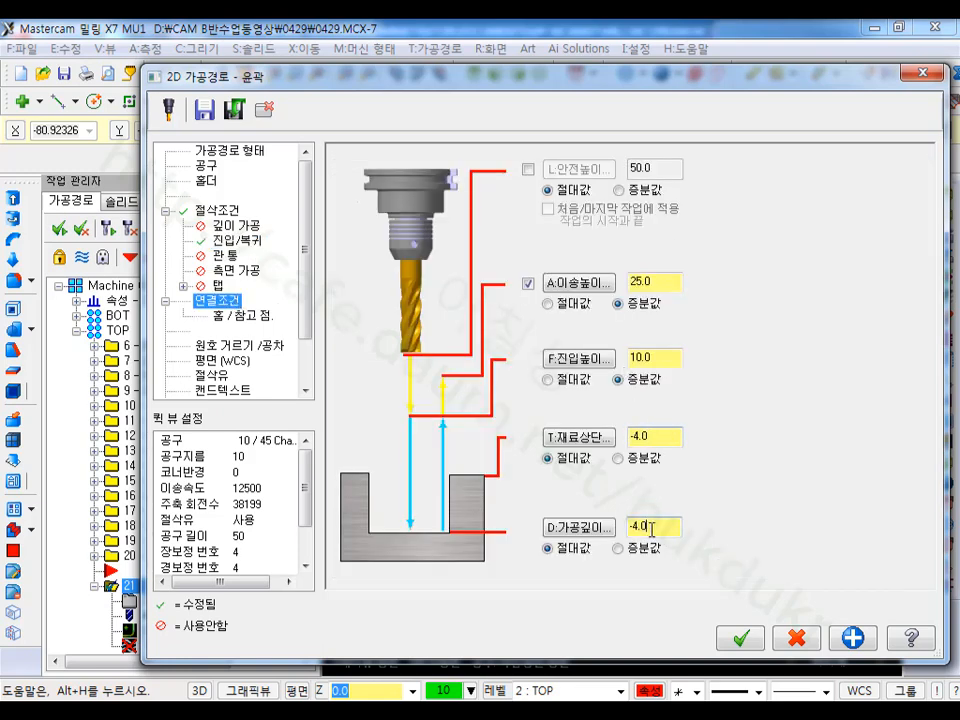
pyautogui.click(743, 637)
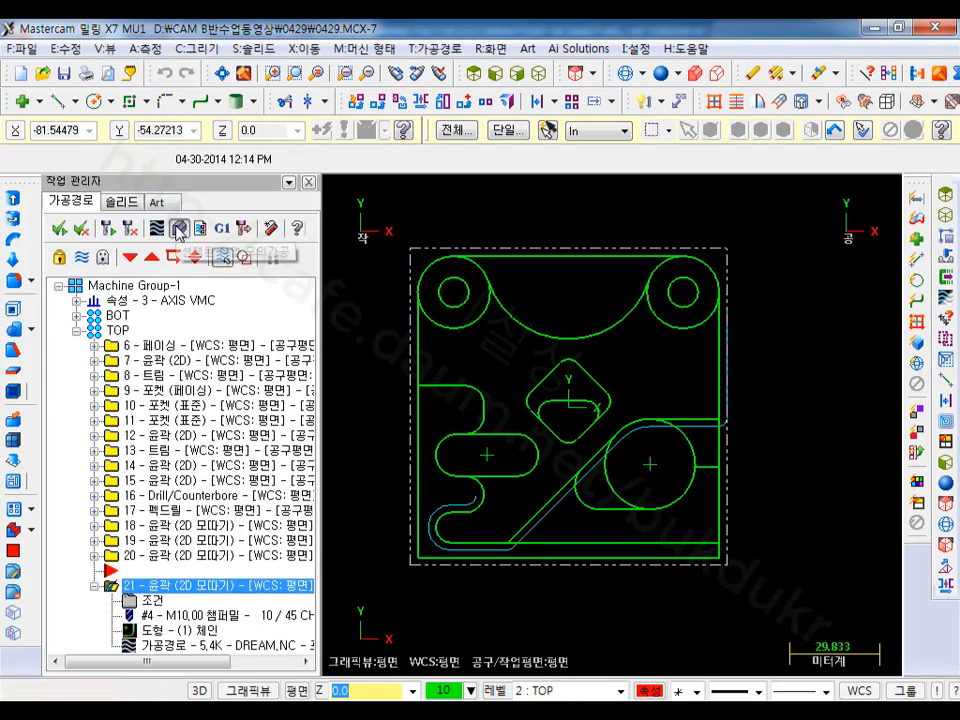
# Step: Verify the stepped-edge chamfer operation in the simulator from the isometric view
pyautogui.click(200, 228)
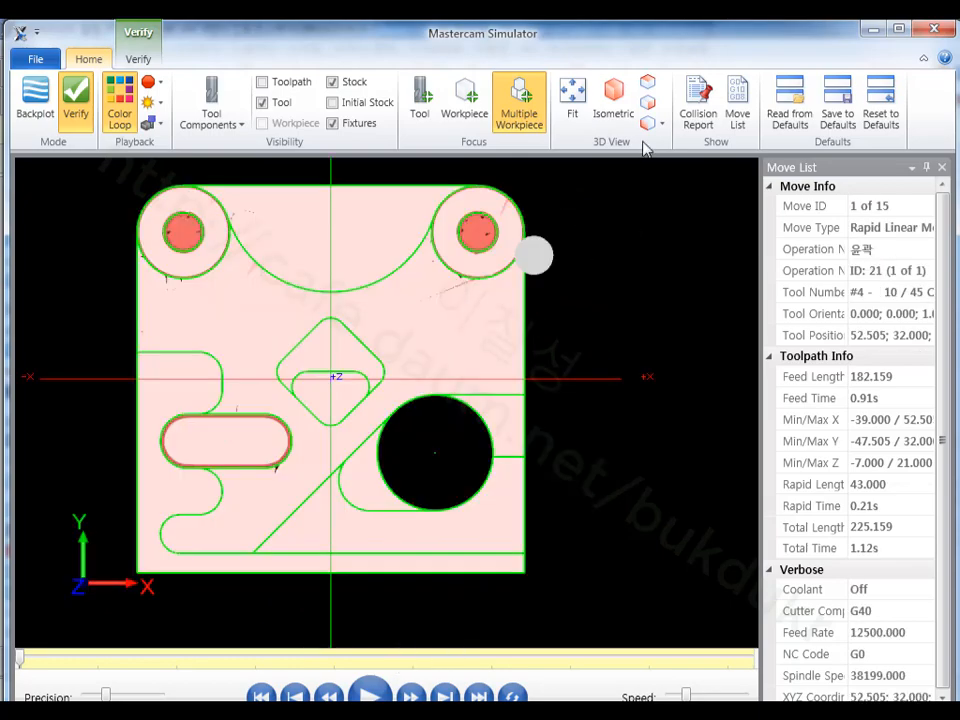
pyautogui.click(613, 95)
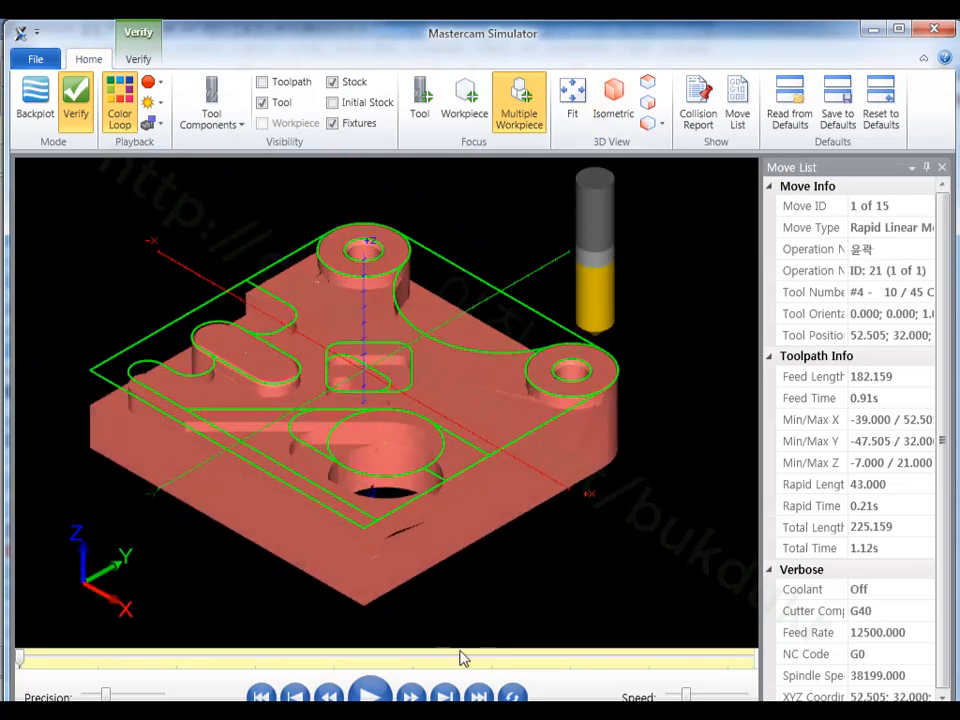
pyautogui.click(370, 695)
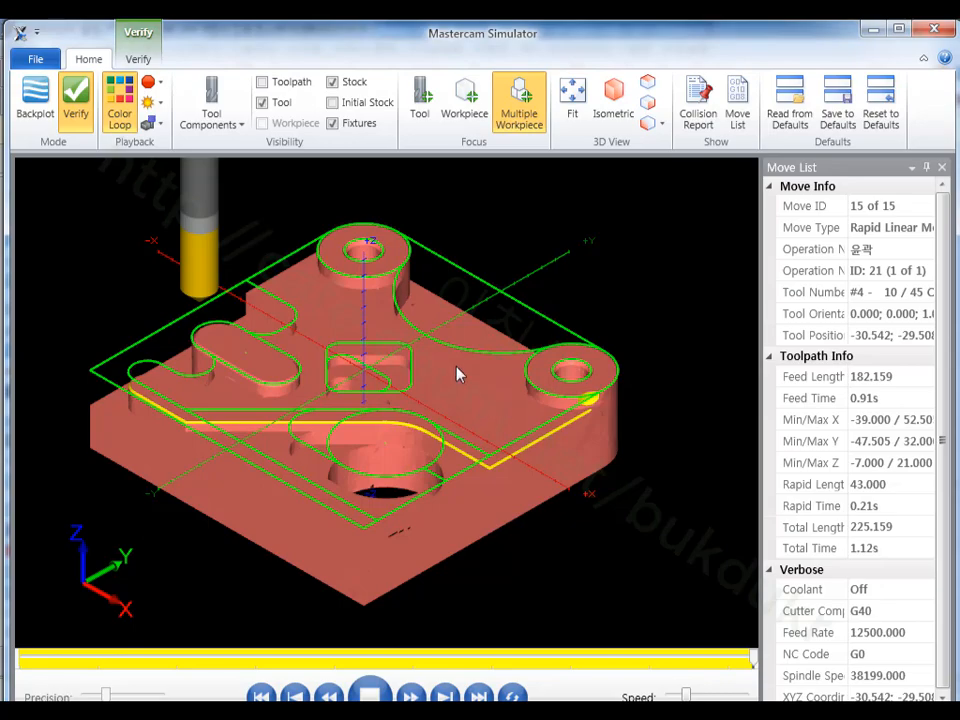
# Step: Inspect the stepped-edge chamfer along its length and check the corner boss for gouging at the toolpath's start, and close the simulator
pyautogui.moveTo(266, 499); pyautogui.dragTo(336, 554, button='middle')
pyautogui.press('alt')
pyautogui.scroll(3, 138, 425)
pyautogui.scroll(2, 138, 424)
pyautogui.moveTo(270, 408); pyautogui.dragTo(246, 398, button='middle')
pyautogui.press('alt')
pyautogui.scroll(-5, 295, 503)
pyautogui.moveTo(295, 510); pyautogui.dragTo(234, 493, button='middle')
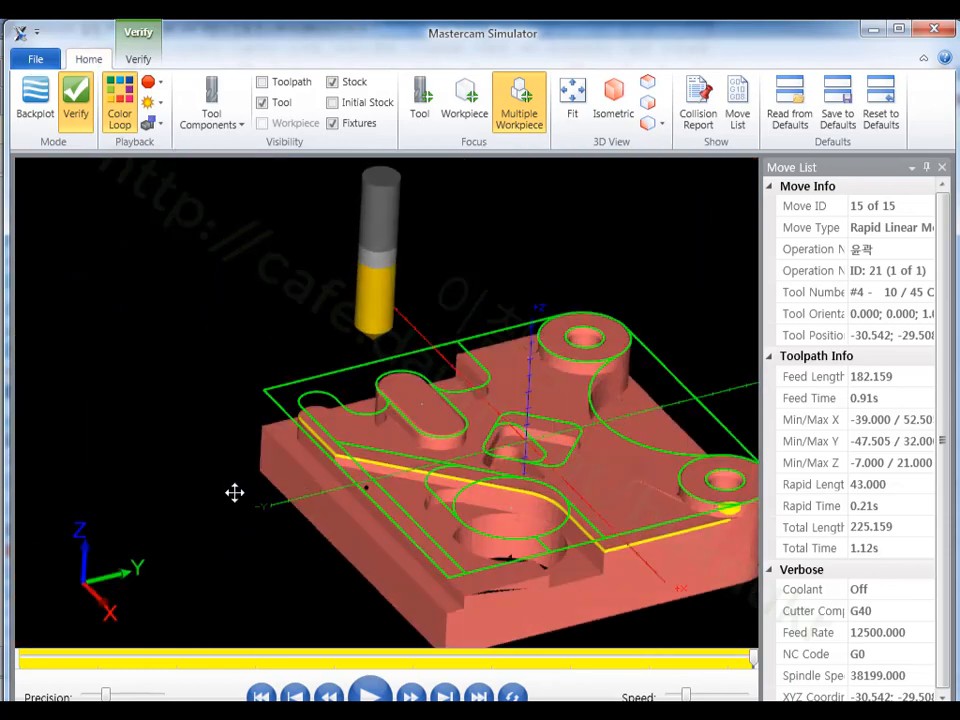
pyautogui.moveTo(497, 497); pyautogui.dragTo(424, 454, button='middle')
pyautogui.press('alt')
pyautogui.scroll(3, 612, 464)
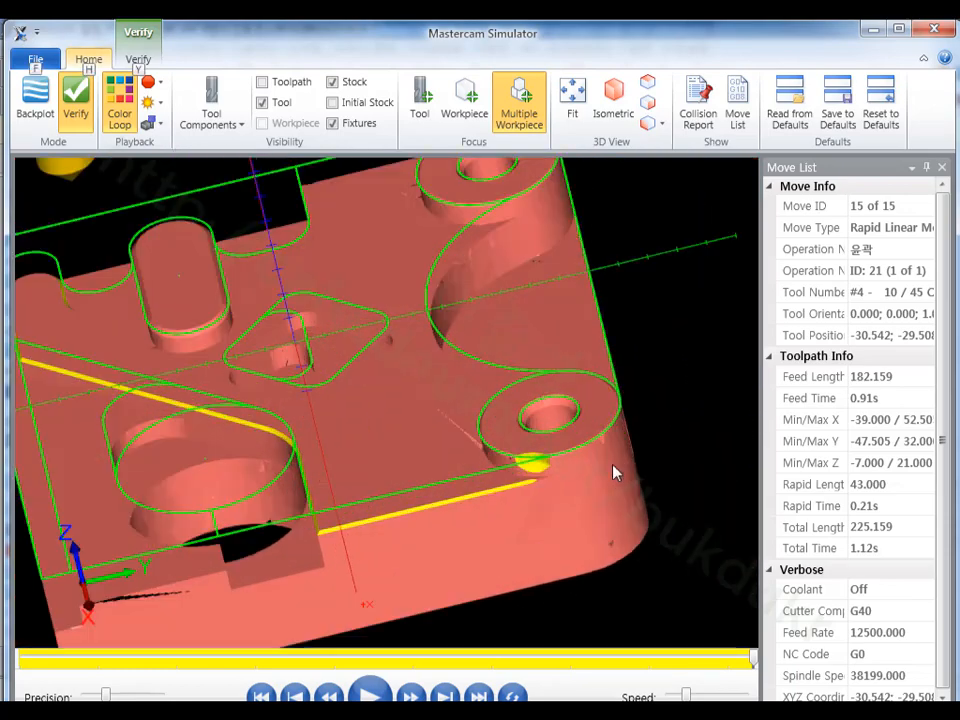
pyautogui.scroll(4, 537, 471)
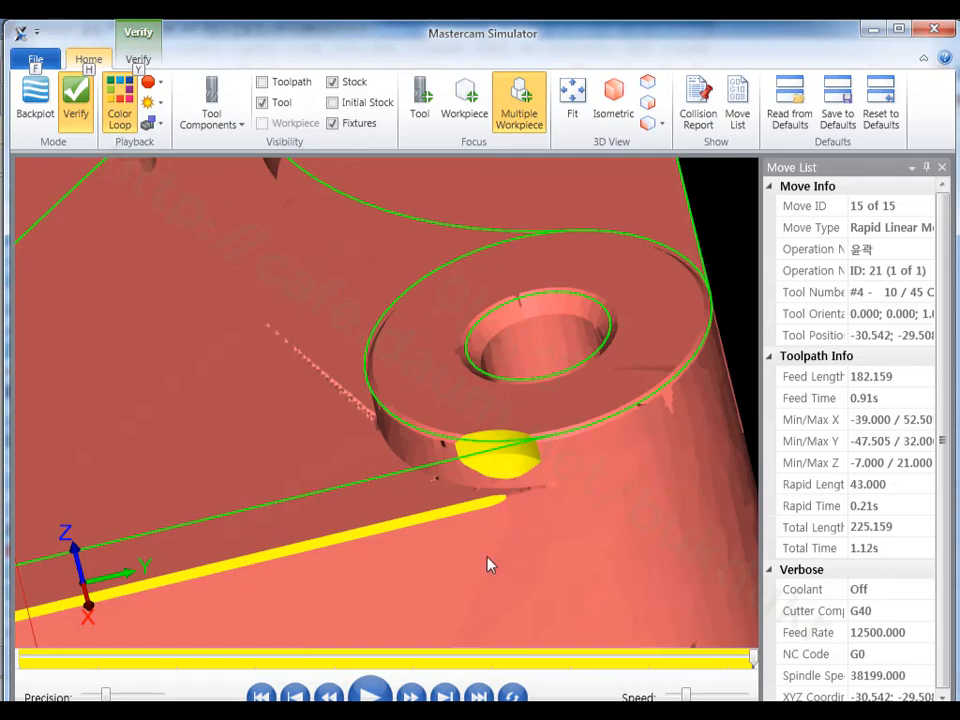
pyautogui.click(935, 32)
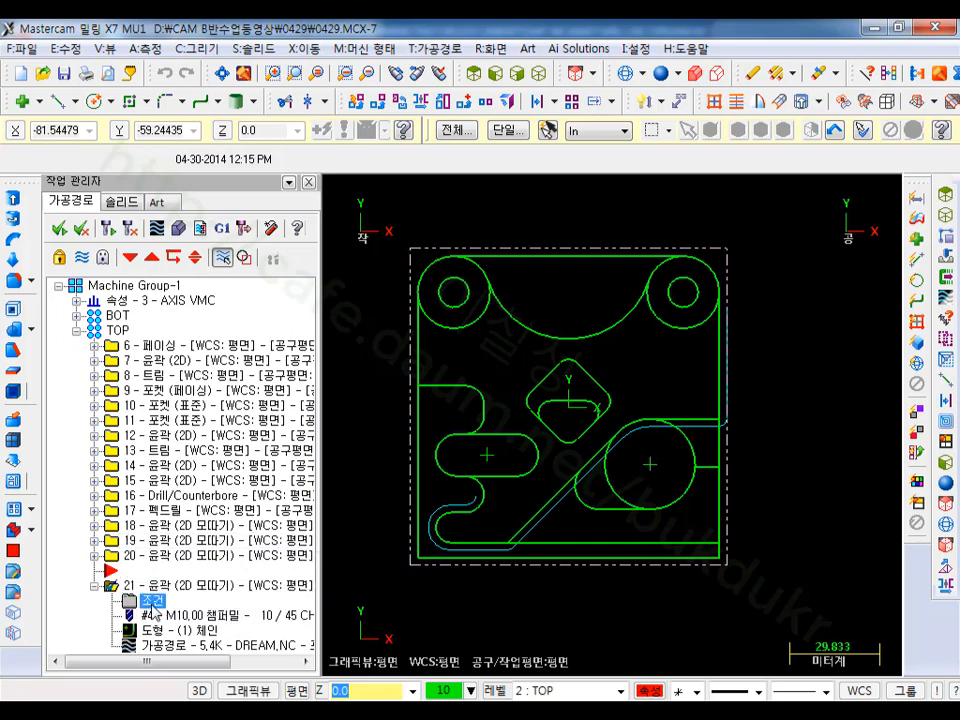
# Step: Set the shortening length at the contour's start to 7 mm for the stepped-edge chamfer operation
pyautogui.click(152, 600)
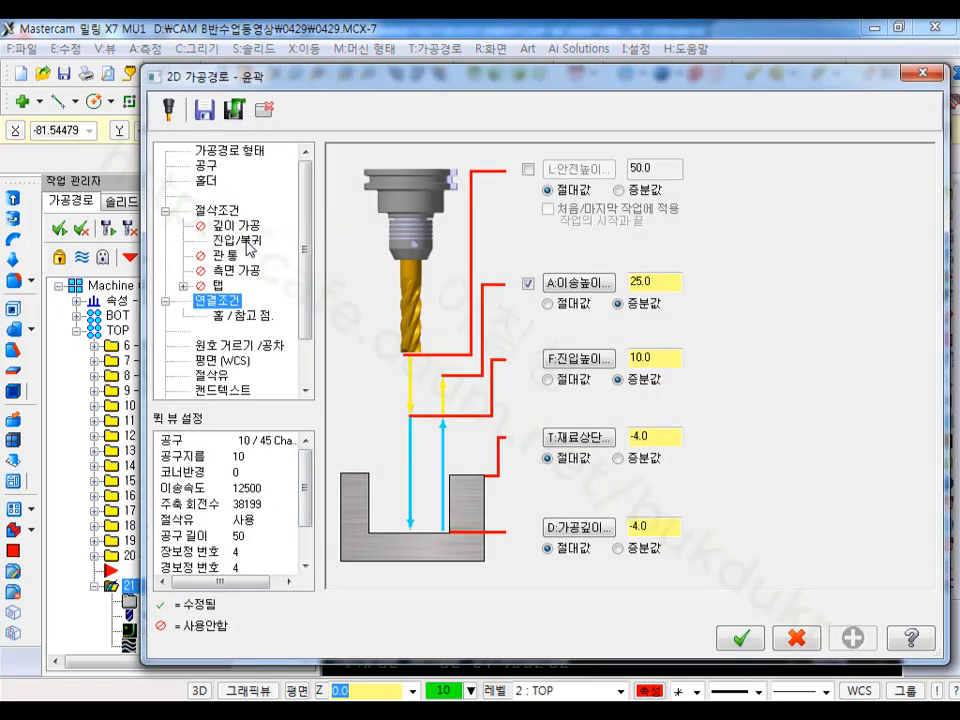
pyautogui.click(245, 242)
pyautogui.moveTo(543, 537); pyautogui.dragTo(495, 545)
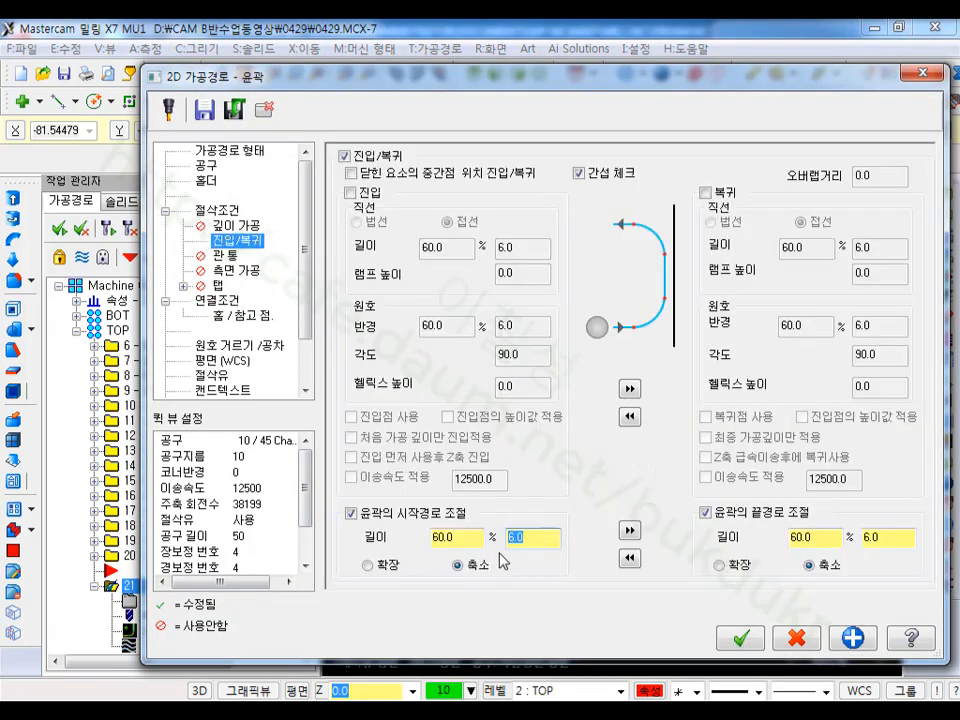
pyautogui.write('7')
pyautogui.click(740, 637)
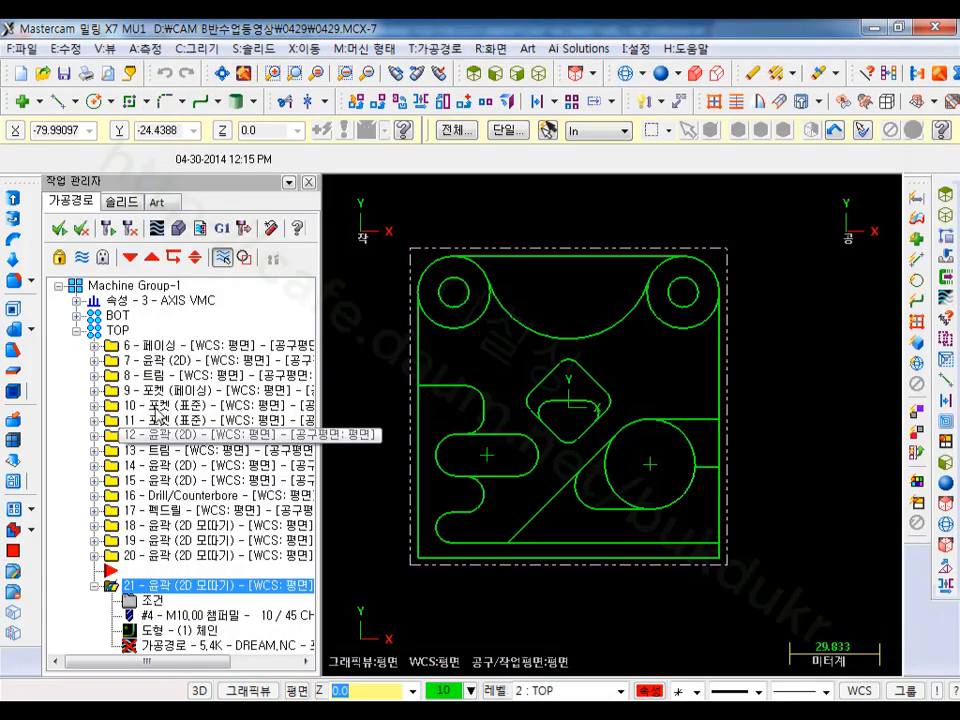
# Step: Backplot the stepped-edge chamfer operation and check the tool's clearance to the corner boss at the starting point
pyautogui.click(157, 228)
pyautogui.scroll(8, 728, 313)
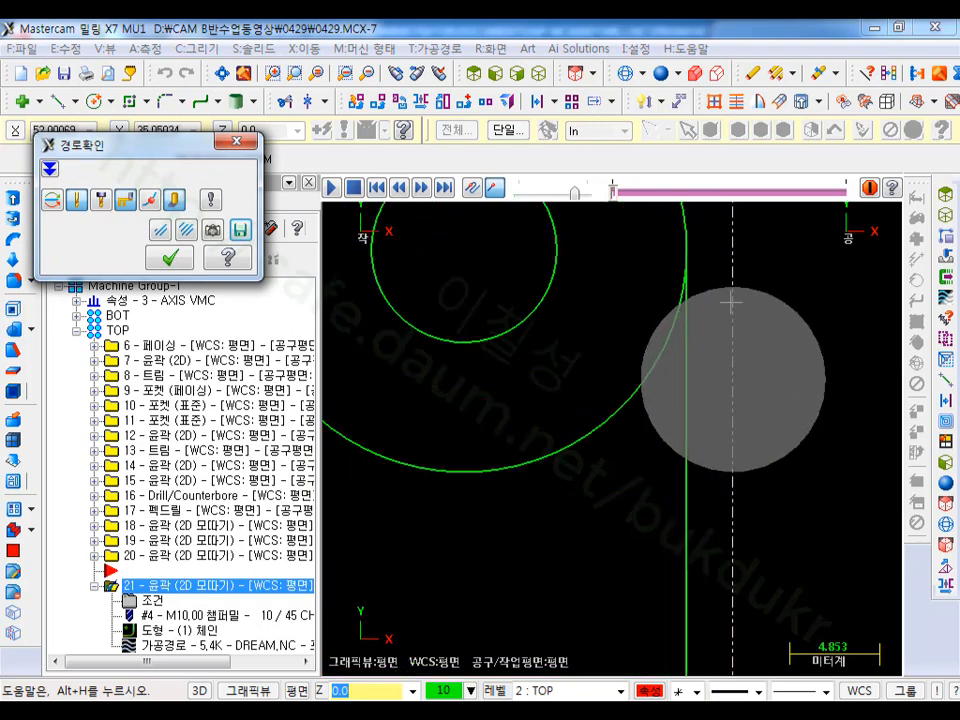
pyautogui.scroll(-2, 720, 323)
pyautogui.click(172, 259)
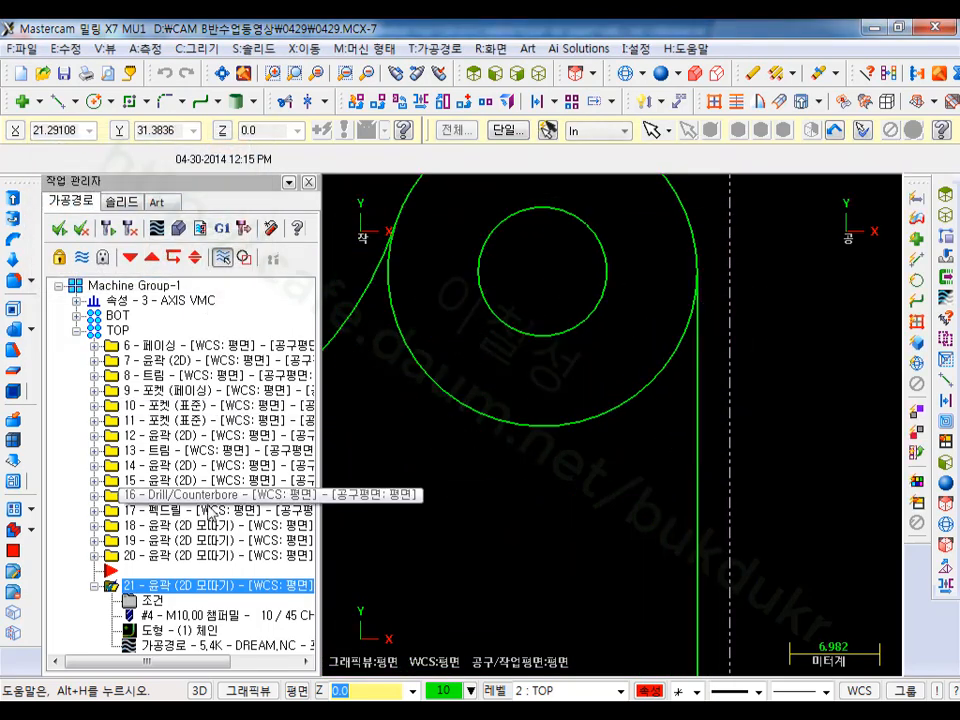
# Step: Increase the shortening length at the contour's start further, and backplot the operation again to check the tool's clearance to the boss
pyautogui.click(130, 601)
pyautogui.doubleClick(512, 540)
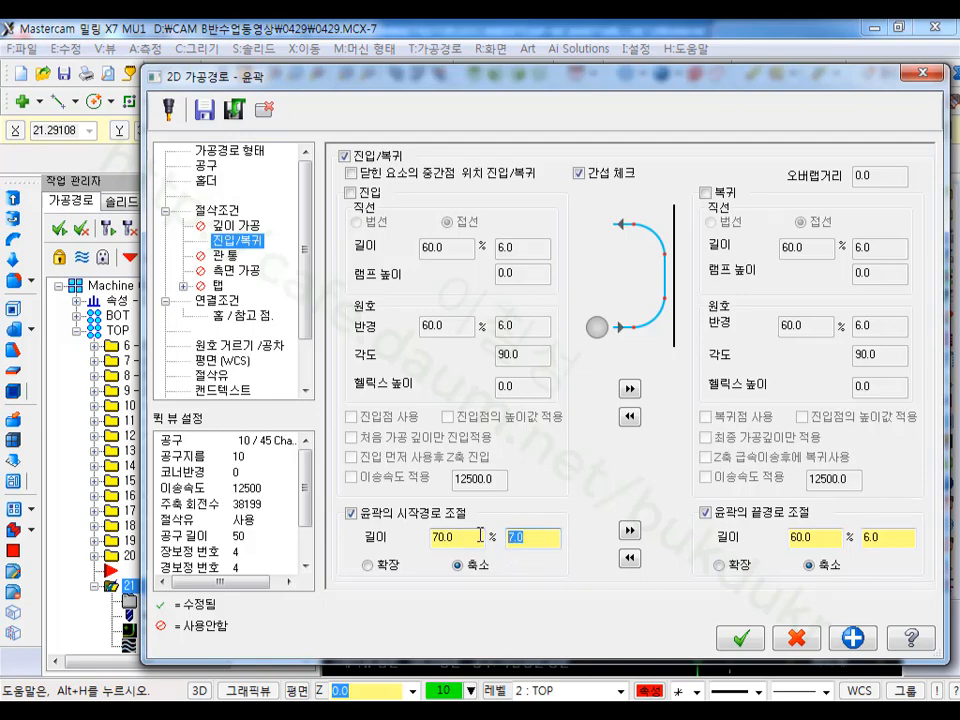
pyautogui.click(740, 638)
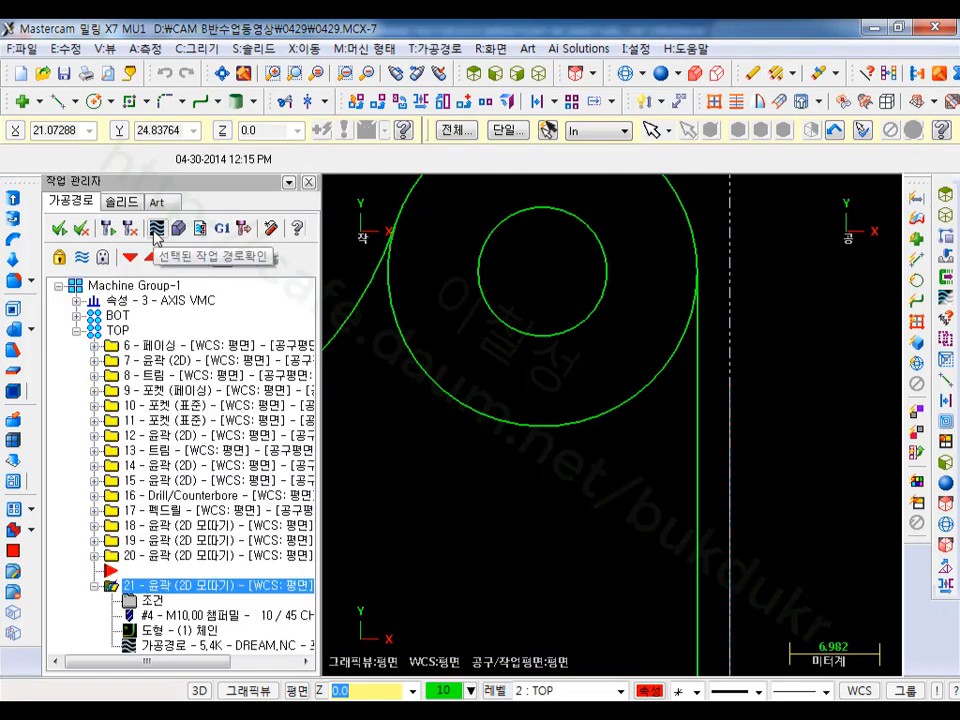
pyautogui.click(156, 236)
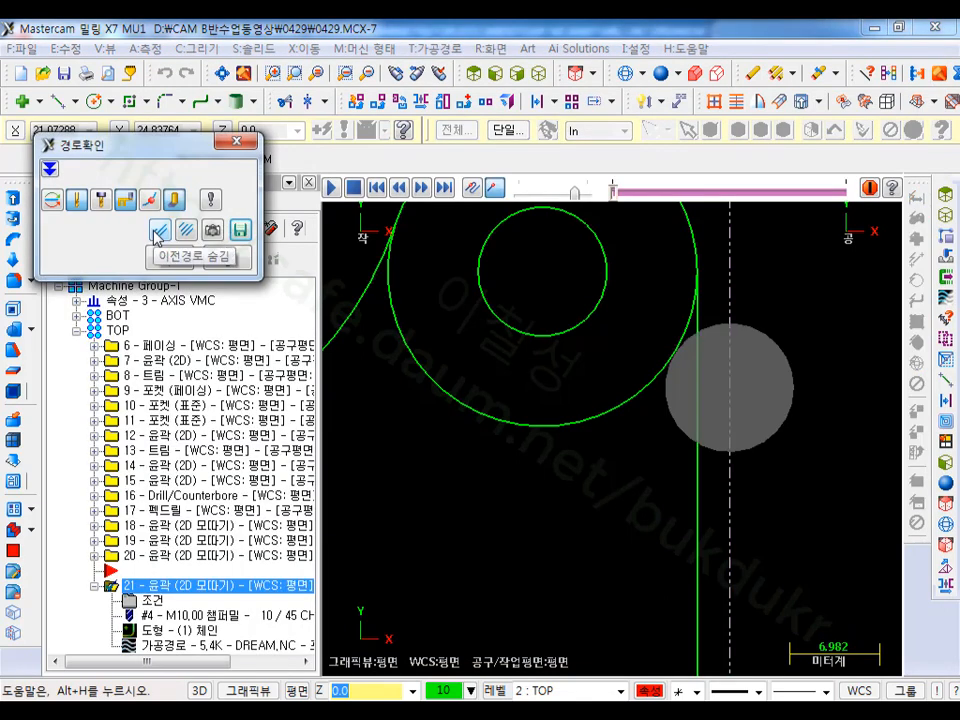
# Step: Inspect the chamfer tool's start position beside the upper-right corner circle in the toolpath backplot
pyautogui.scroll(5, 681, 343)
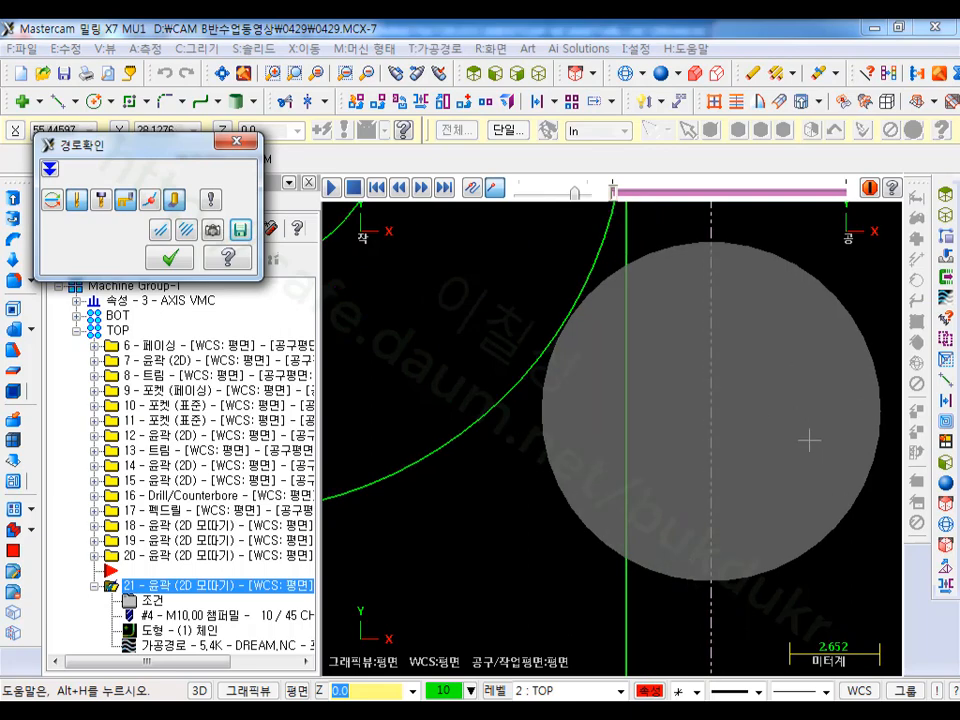
pyautogui.scroll(-2, 799, 344)
pyautogui.click(193, 257)
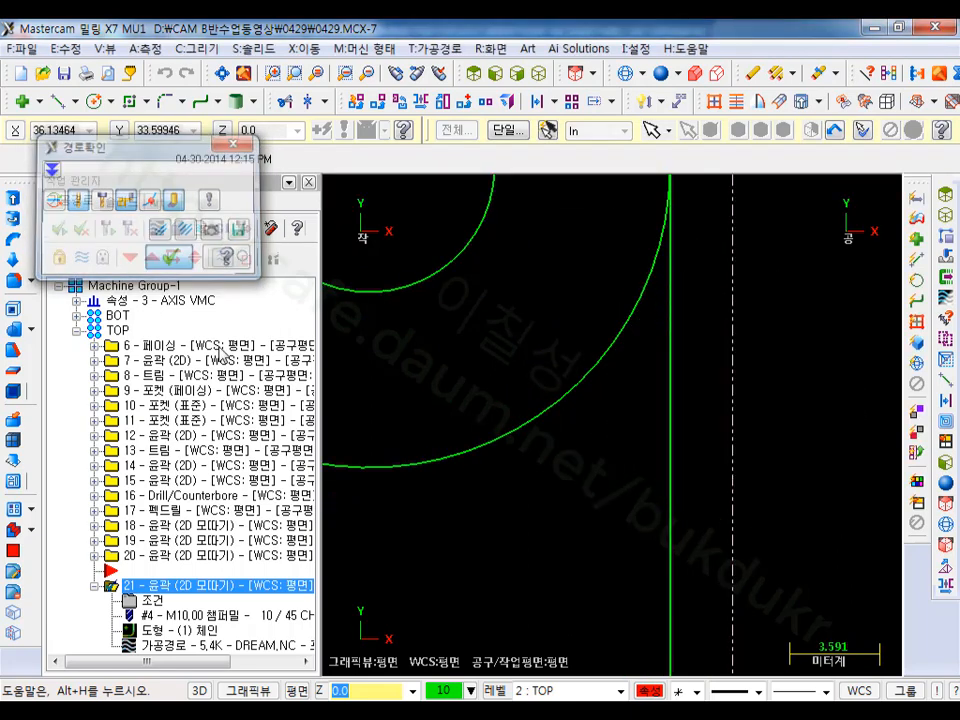
# Step: Adjust the length by which contour chamfer operation 21 shortens its start path, and regenerate the toolpath
pyautogui.click(152, 600)
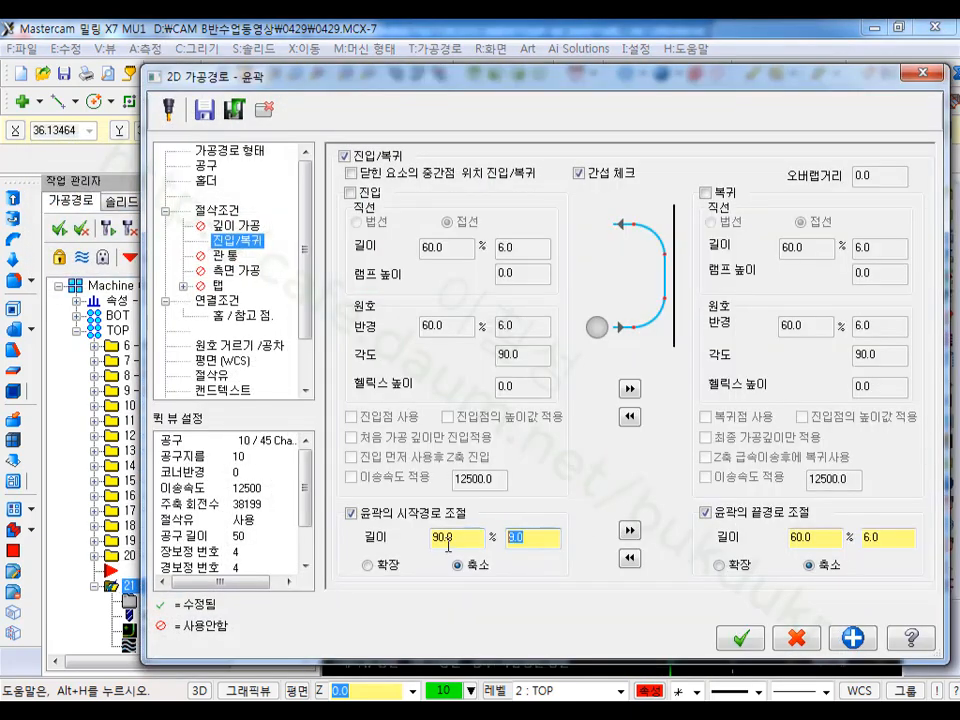
pyautogui.click(736, 640)
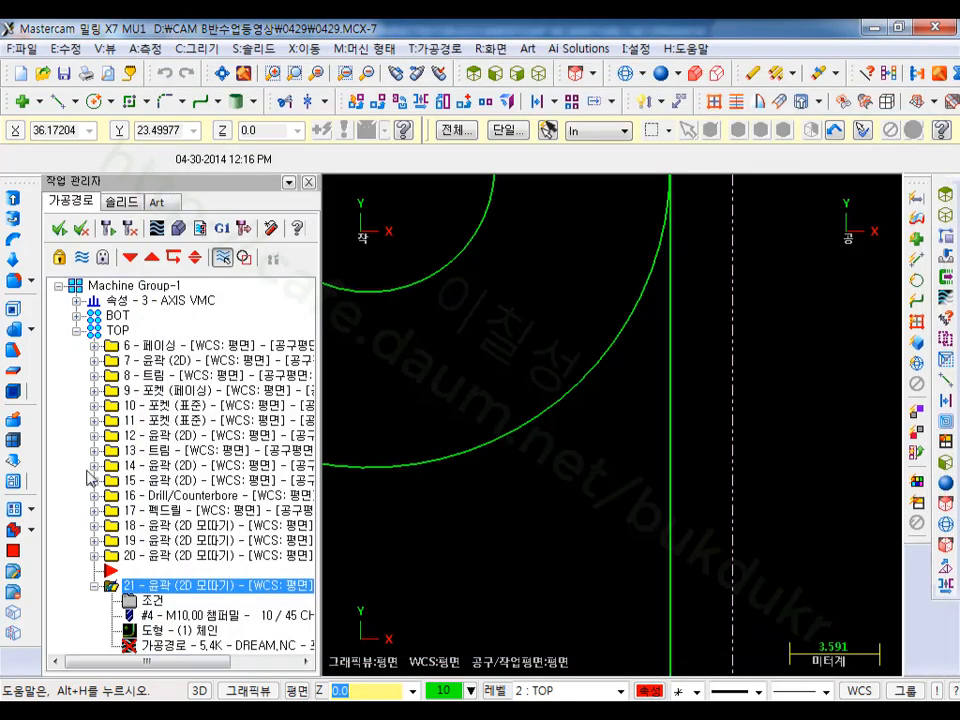
pyautogui.click(107, 229)
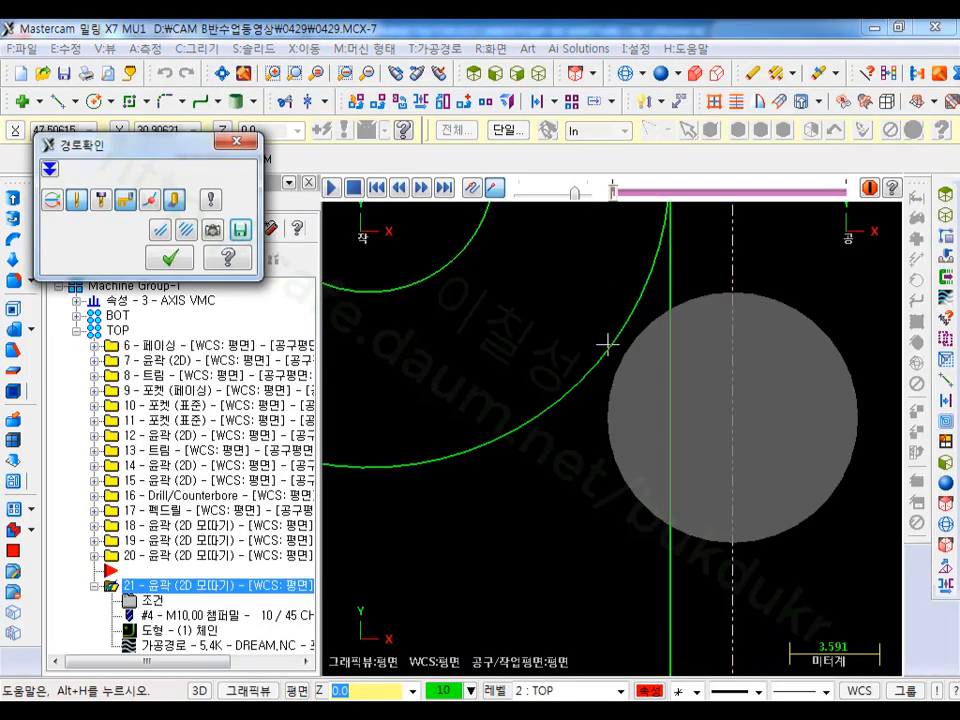
# Step: Backplot operation 21 from its start on the right edge to its end at the arc below the slot, checking clearance
pyautogui.scroll(-5, 823, 214)
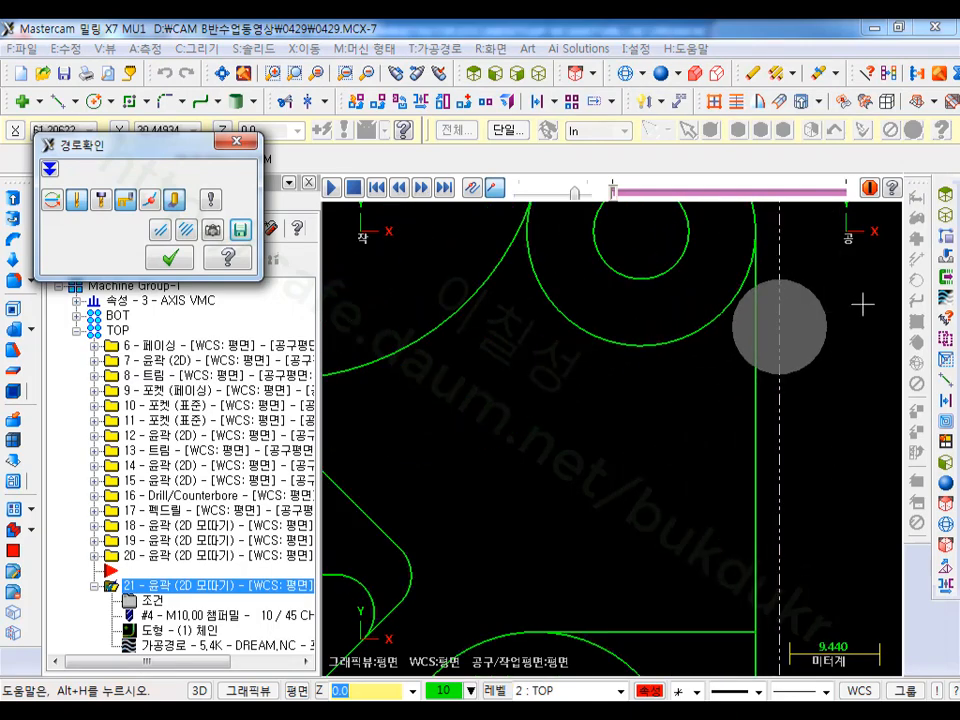
pyautogui.scroll(-2, 858, 307)
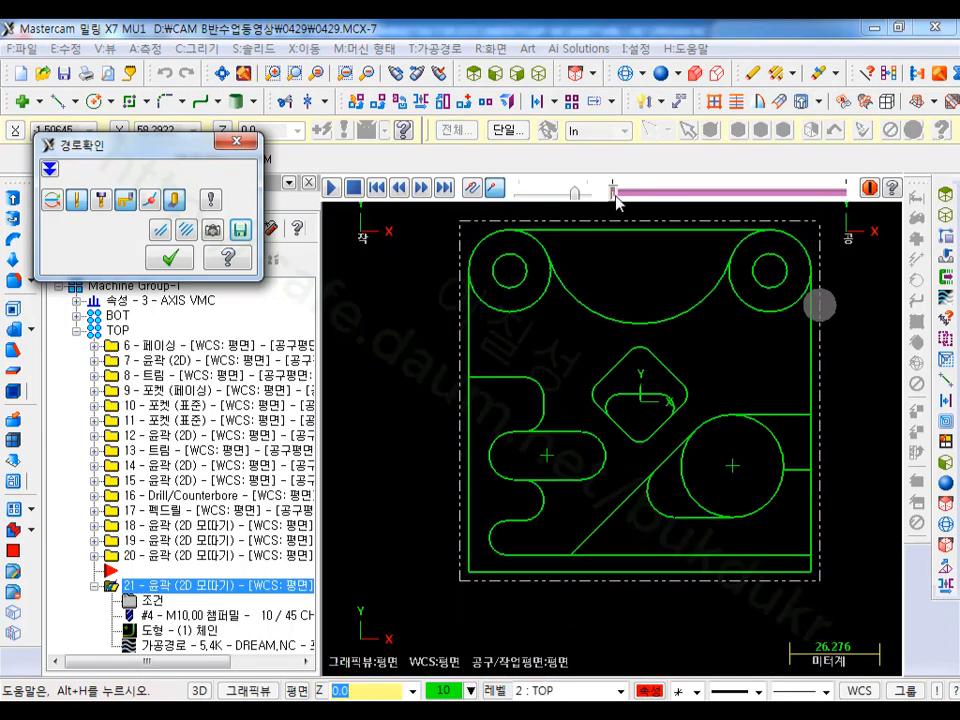
pyautogui.moveTo(617, 200); pyautogui.dragTo(822, 193)
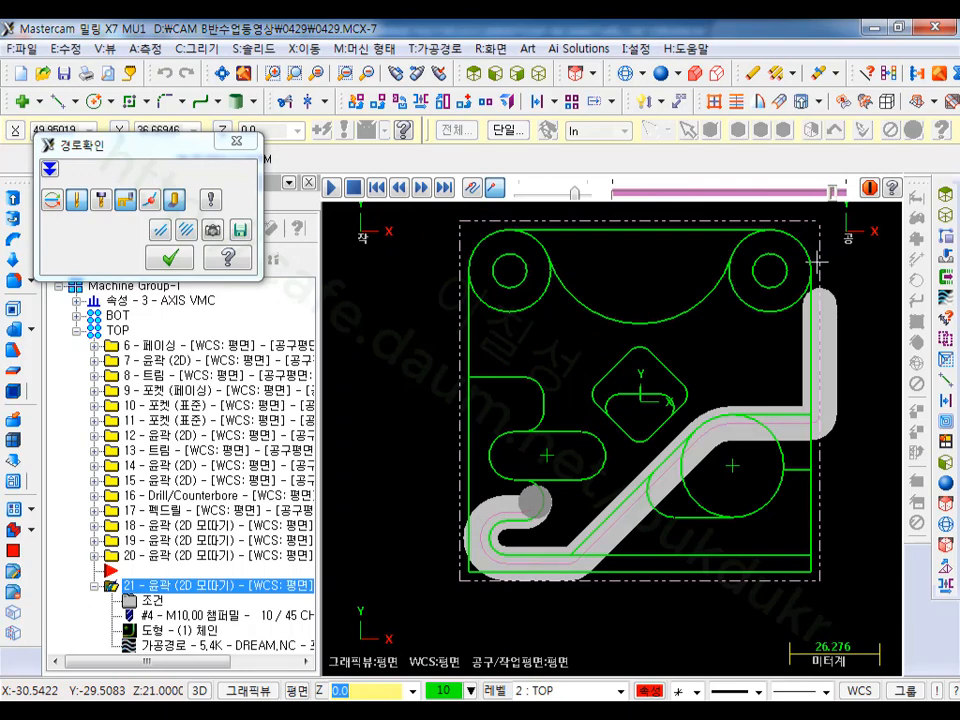
pyautogui.scroll(10, 530, 495)
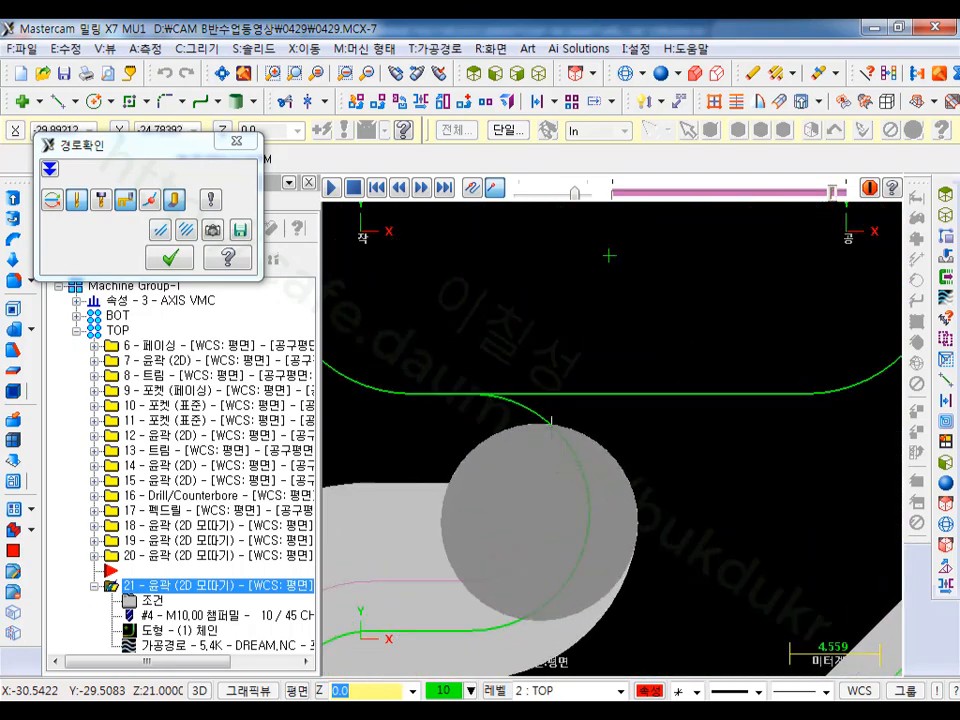
pyautogui.scroll(-8, 527, 403)
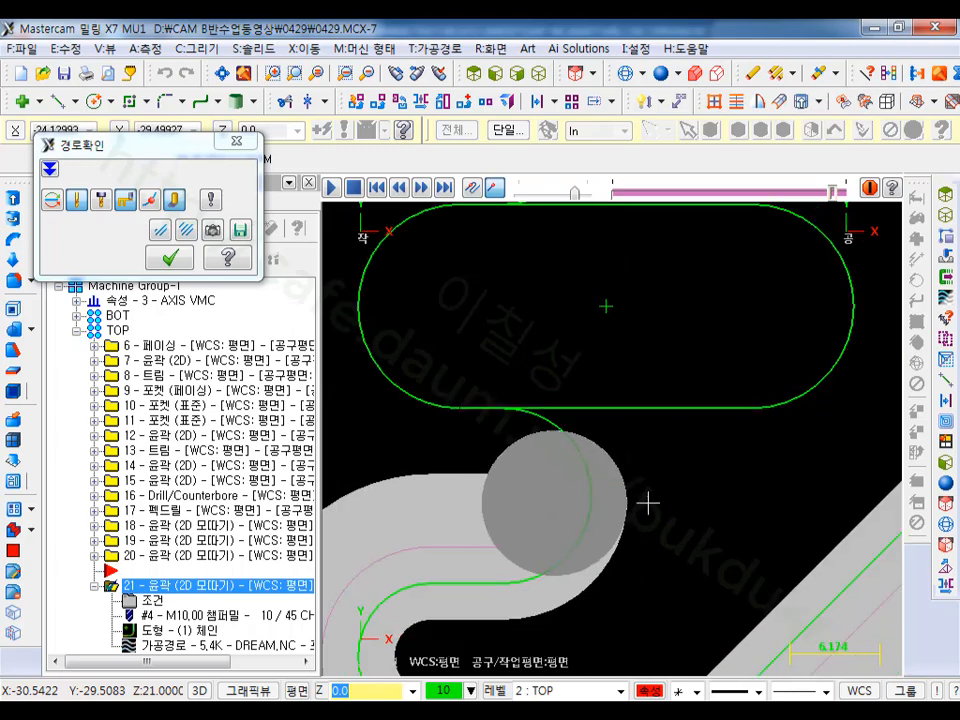
pyautogui.scroll(-1, 527, 470)
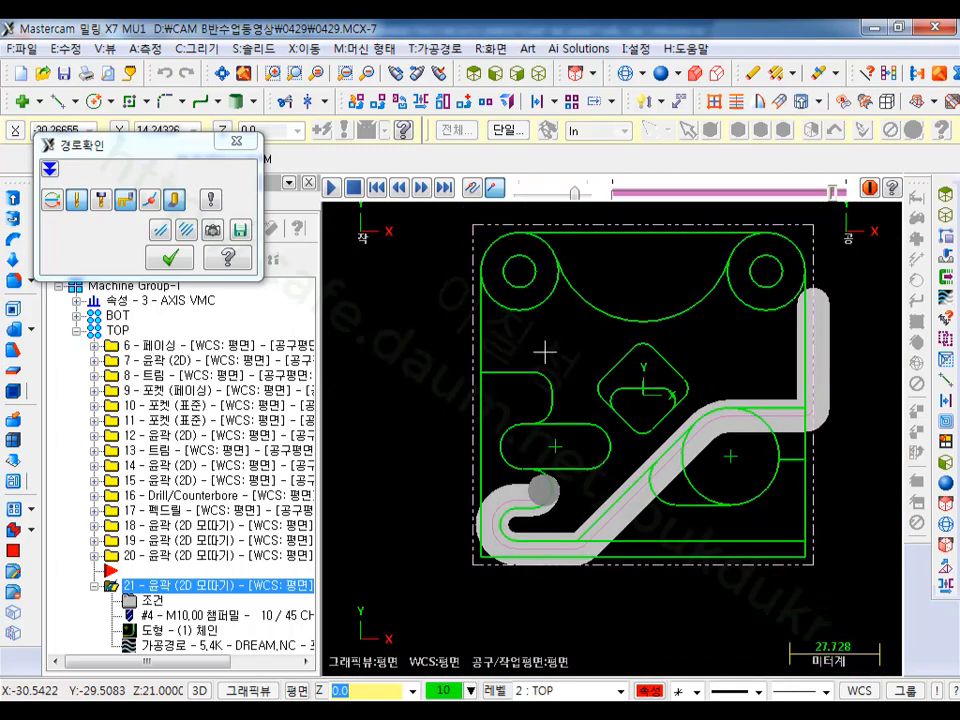
pyautogui.click(172, 257)
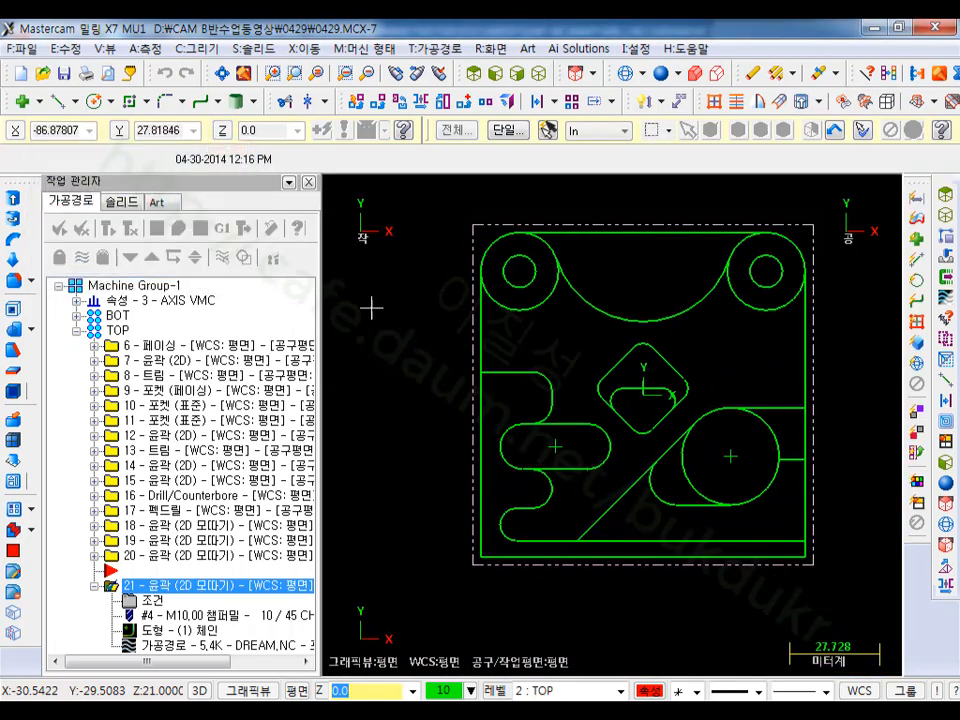
# Step: Copy contour chamfer operation 21 and place the duplicate after it
pyautogui.click(130, 585)
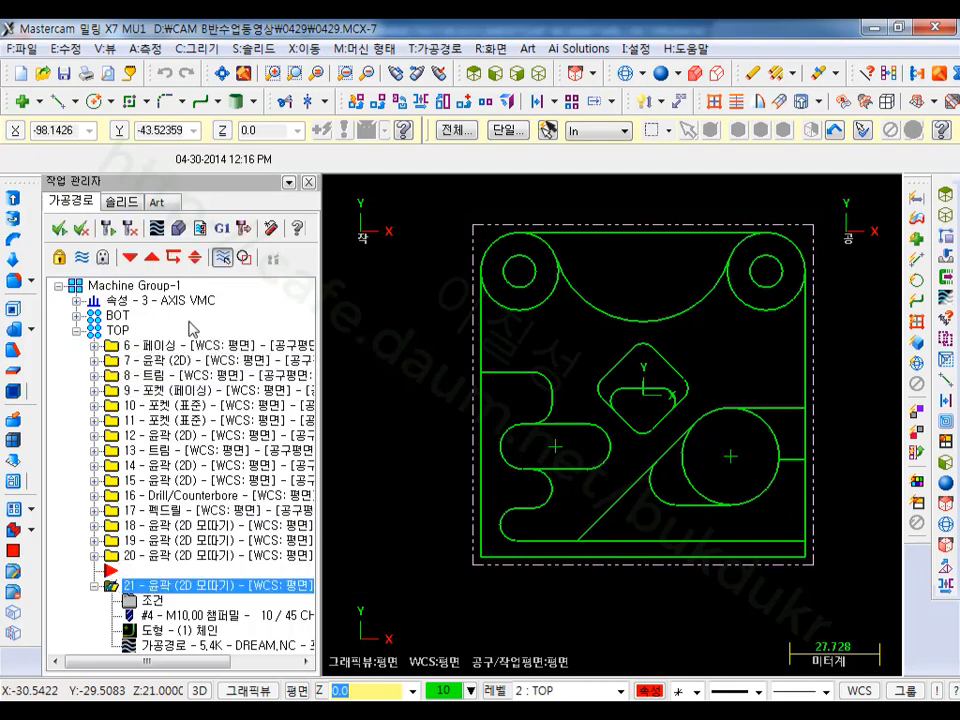
pyautogui.click(97, 586)
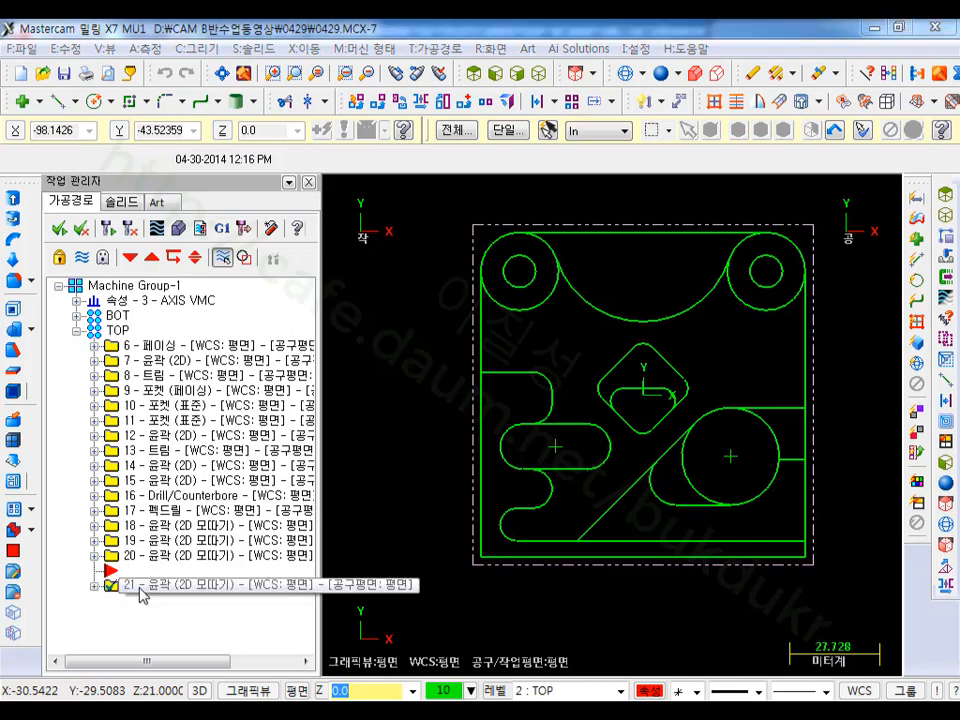
pyautogui.moveTo(139, 588); pyautogui.dragTo(155, 614, button='right')
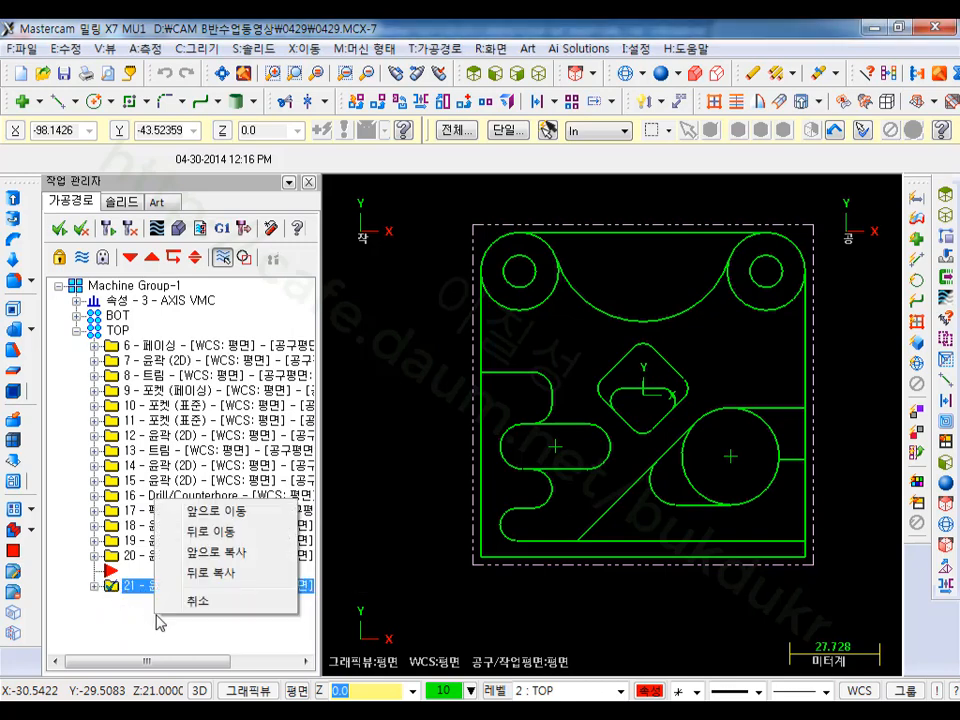
pyautogui.click(221, 572)
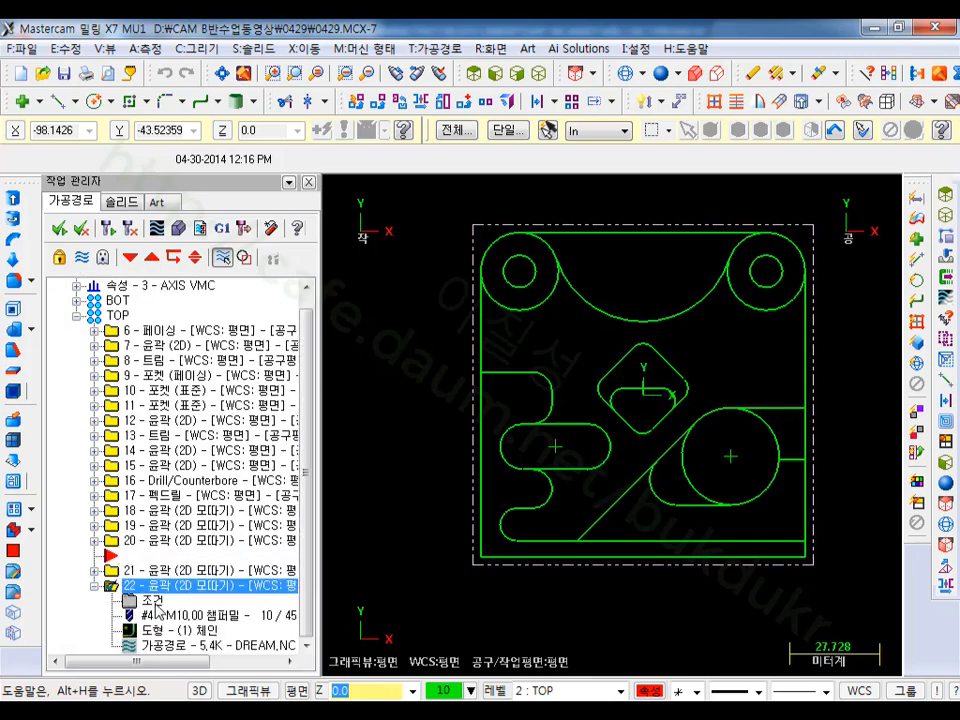
# Step: Rechain all geometry of operation 22 to the left-edge notch profile above the slot, stopping the chain at the part's left edge
pyautogui.click(176, 645)
pyautogui.rightClick(135, 307)
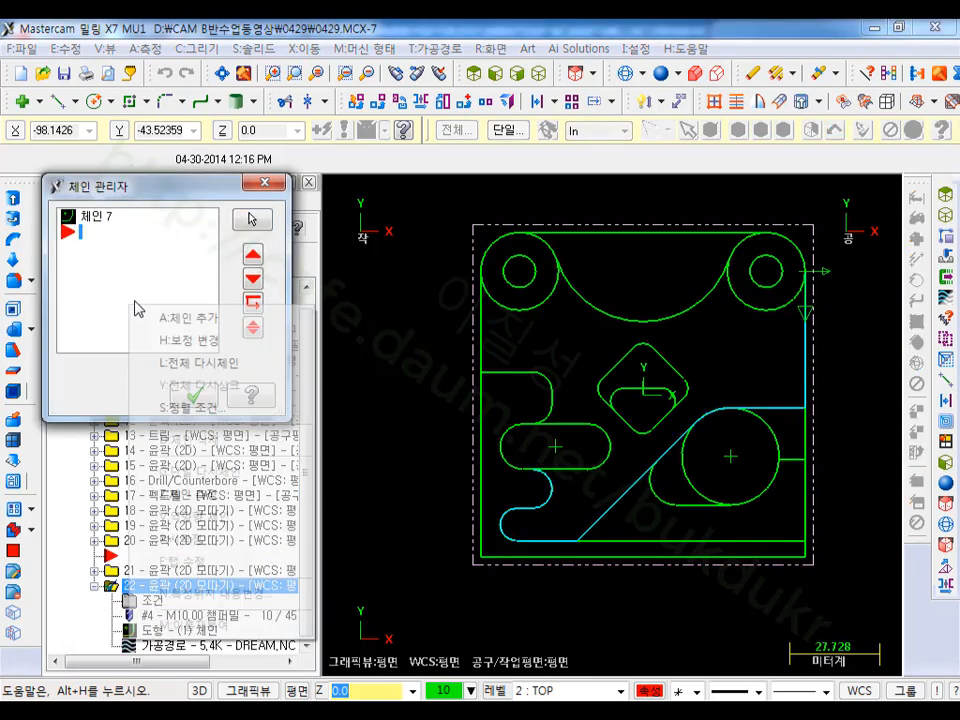
pyautogui.click(212, 366)
pyautogui.scroll(2, 433, 345)
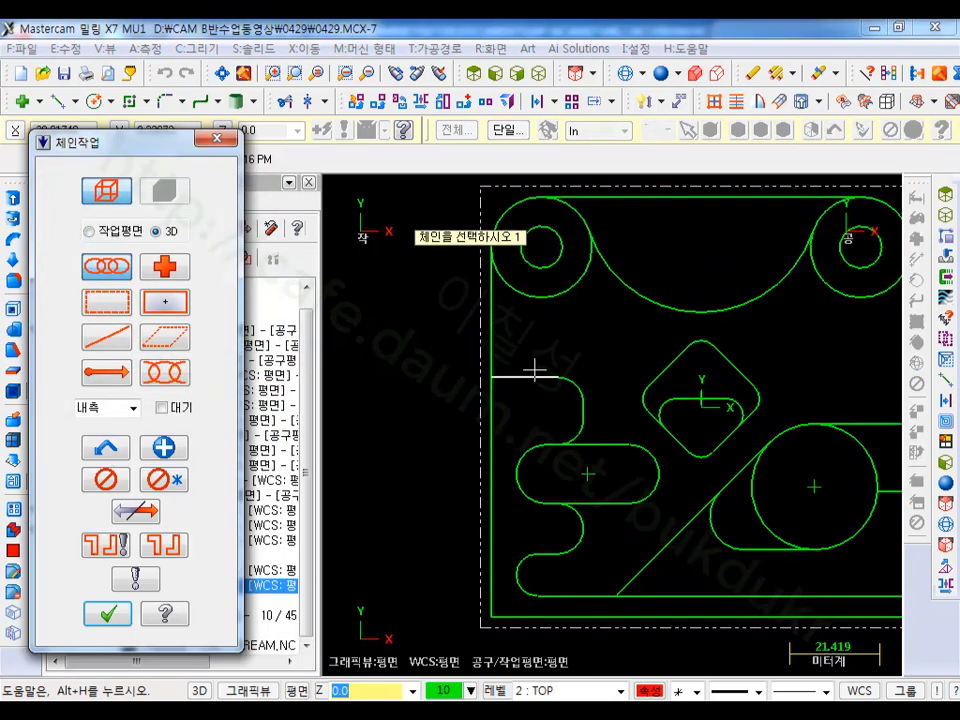
pyautogui.click(574, 431)
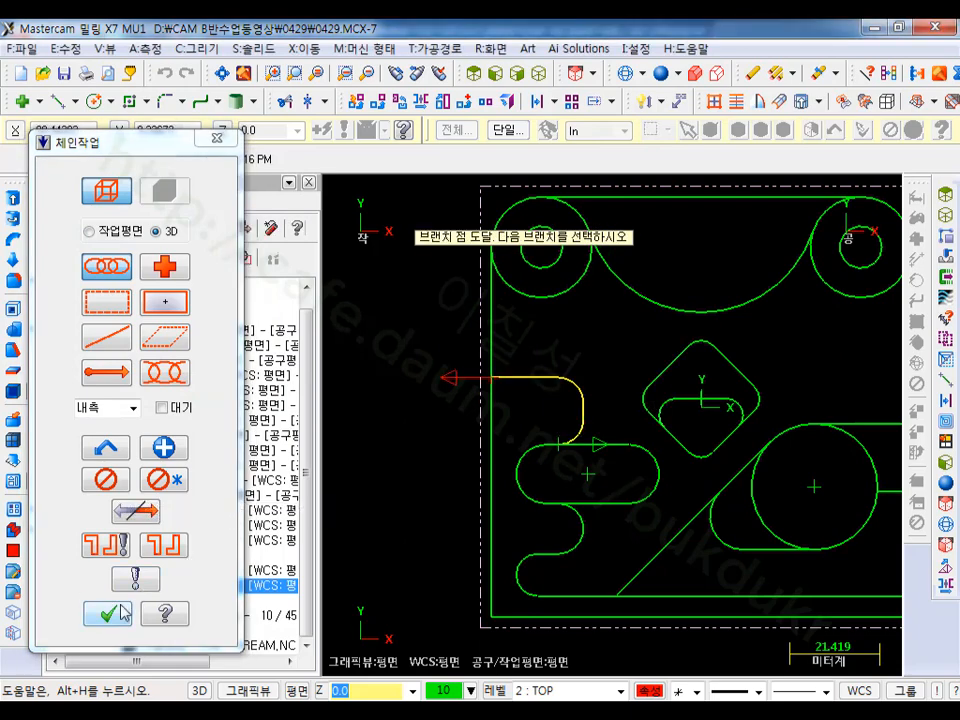
pyautogui.click(107, 613)
pyautogui.click(191, 394)
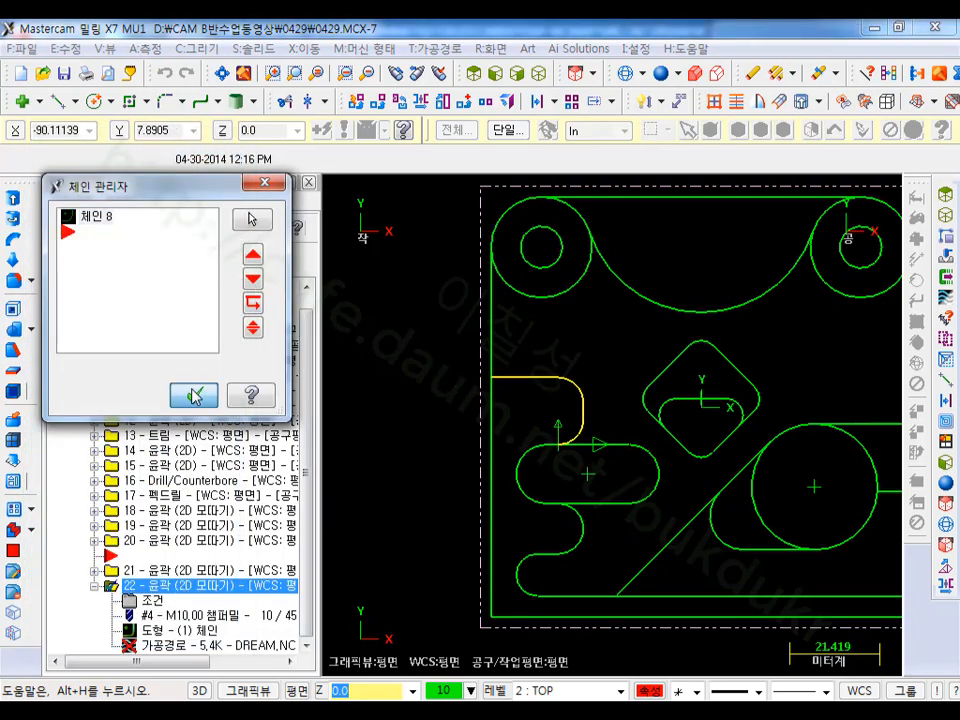
# Step: Set operation 22 to shorten the contour start by 6.0 (60%), disable the end path adjustment, and regenerate the toolpath
pyautogui.click(130, 600)
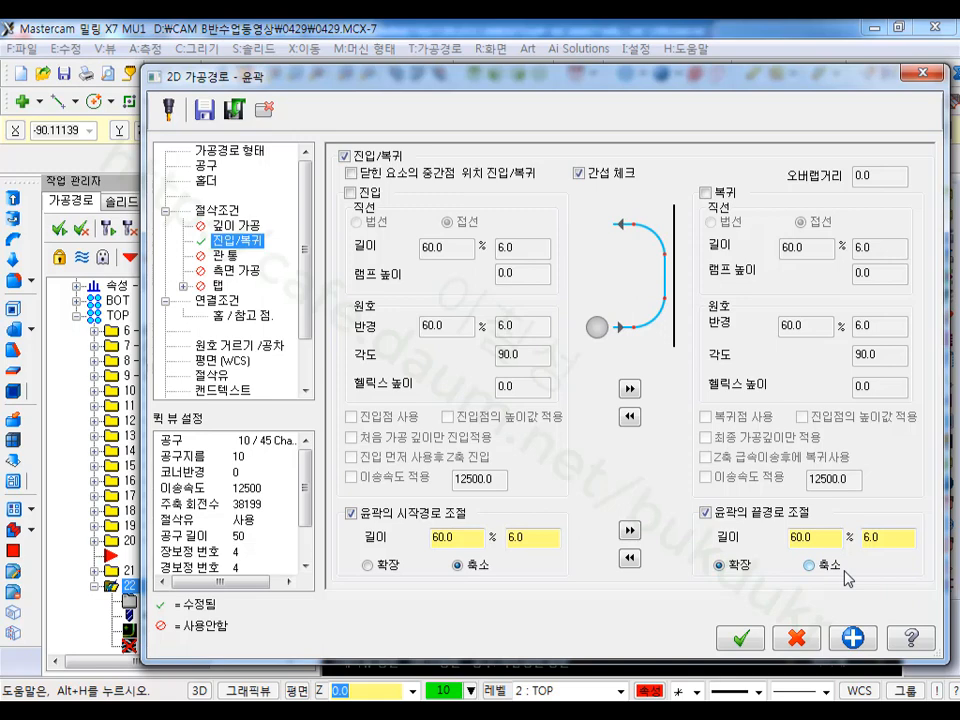
pyautogui.click(711, 512)
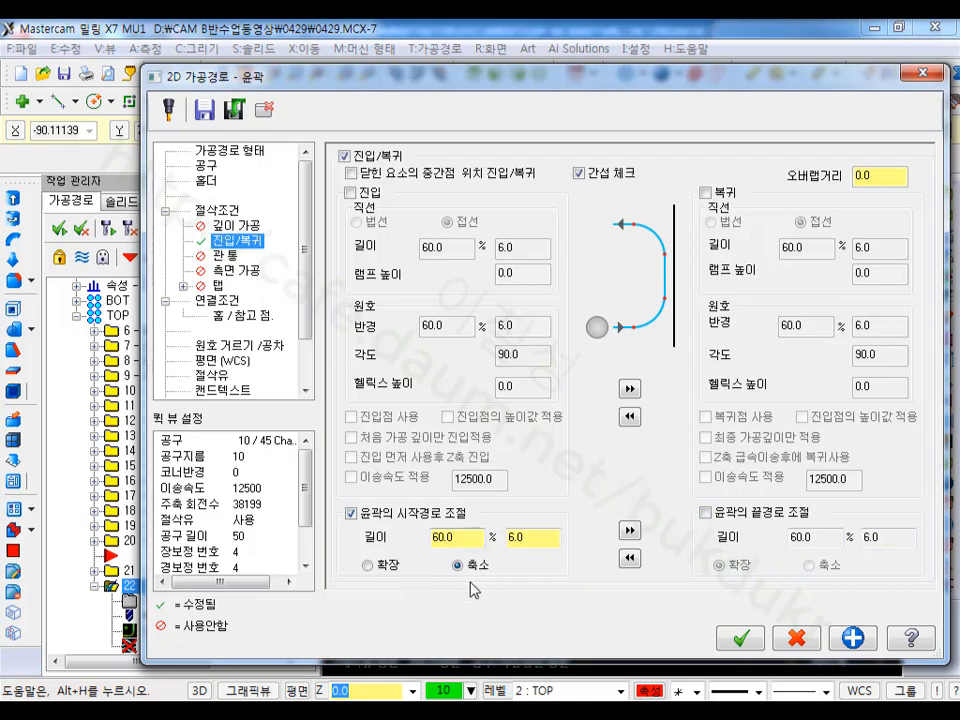
pyautogui.click(745, 641)
pyautogui.click(110, 230)
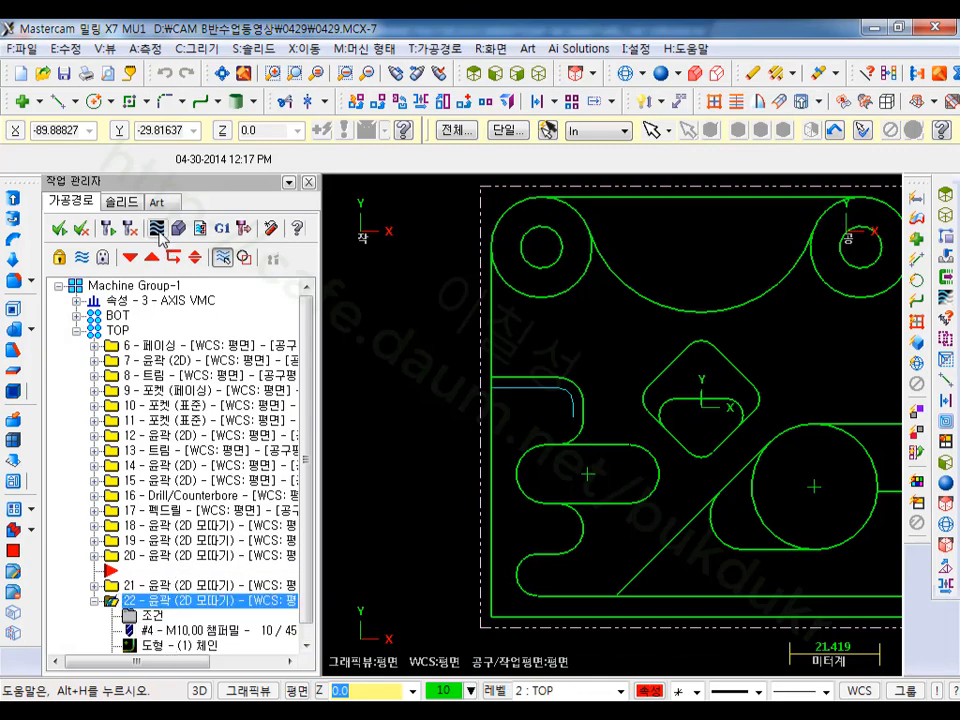
# Step: Backplot operation 22 along the notch profile and examine where the chamfer tool stops at the left edge
pyautogui.click(157, 229)
pyautogui.scroll(3, 550, 418)
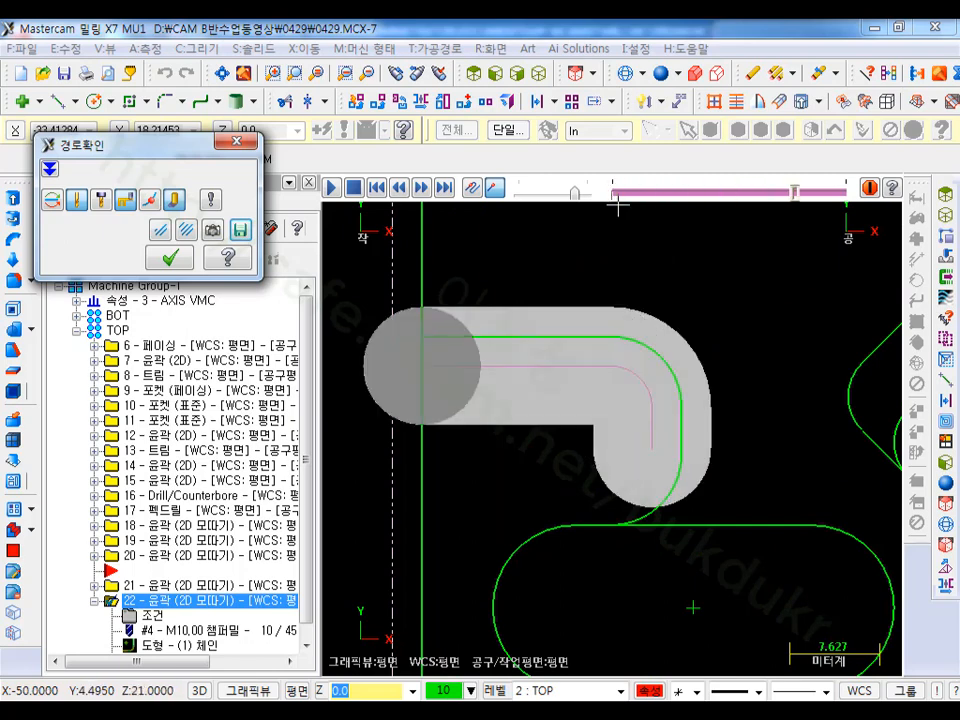
pyautogui.scroll(-5, 504, 371)
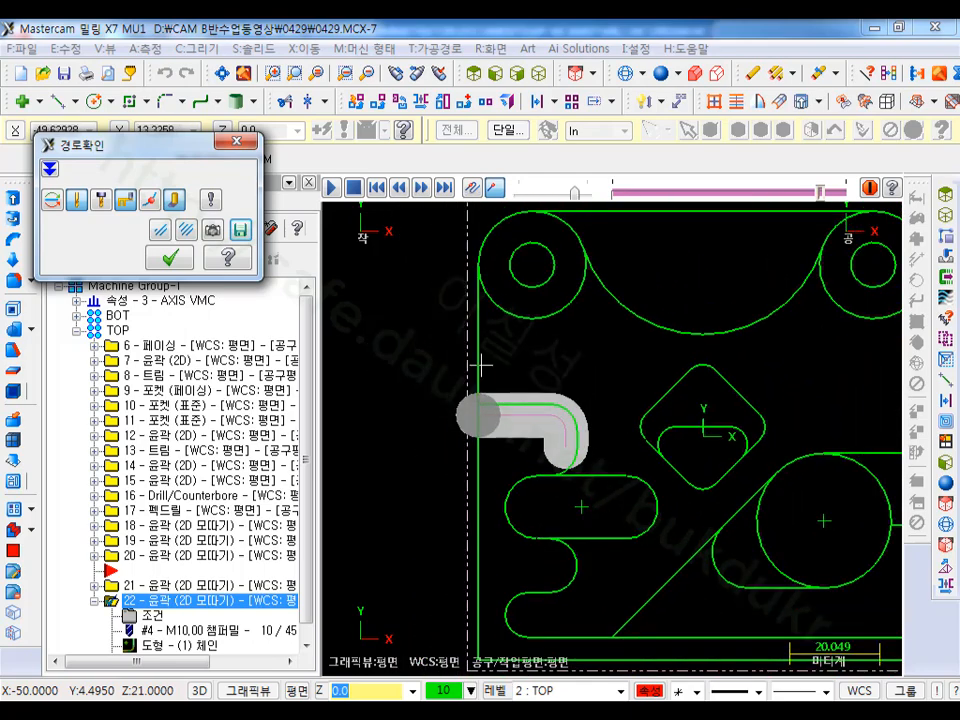
pyautogui.click(172, 258)
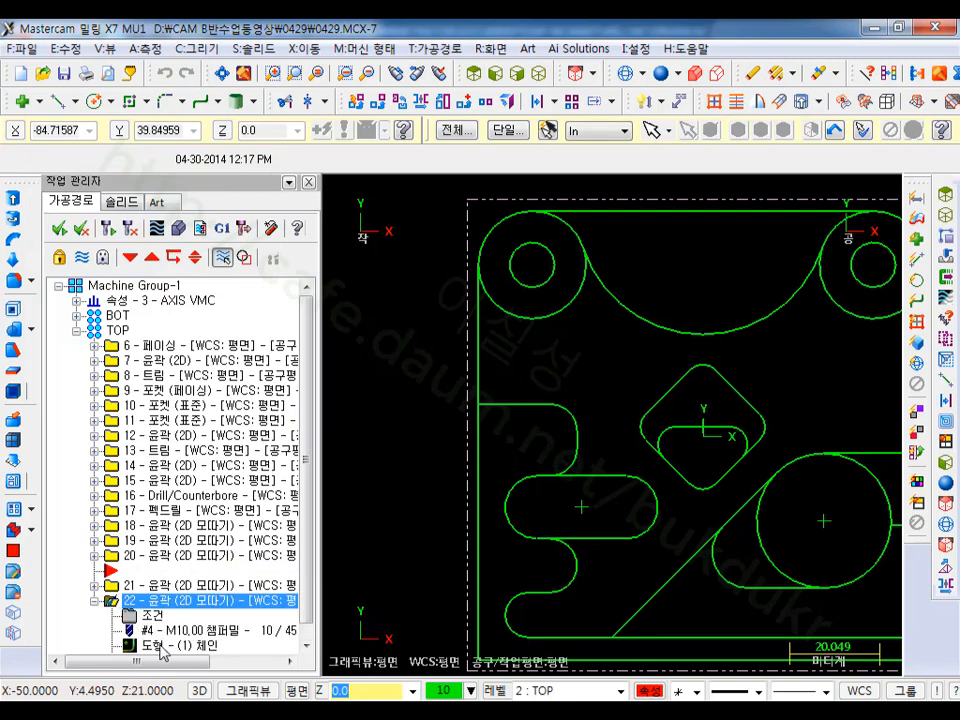
# Step: Rechain all geometry of operation 22 from the notch arc through the horizontal line and up the left edge to the corner circle
pyautogui.click(160, 646)
pyautogui.rightClick(101, 312)
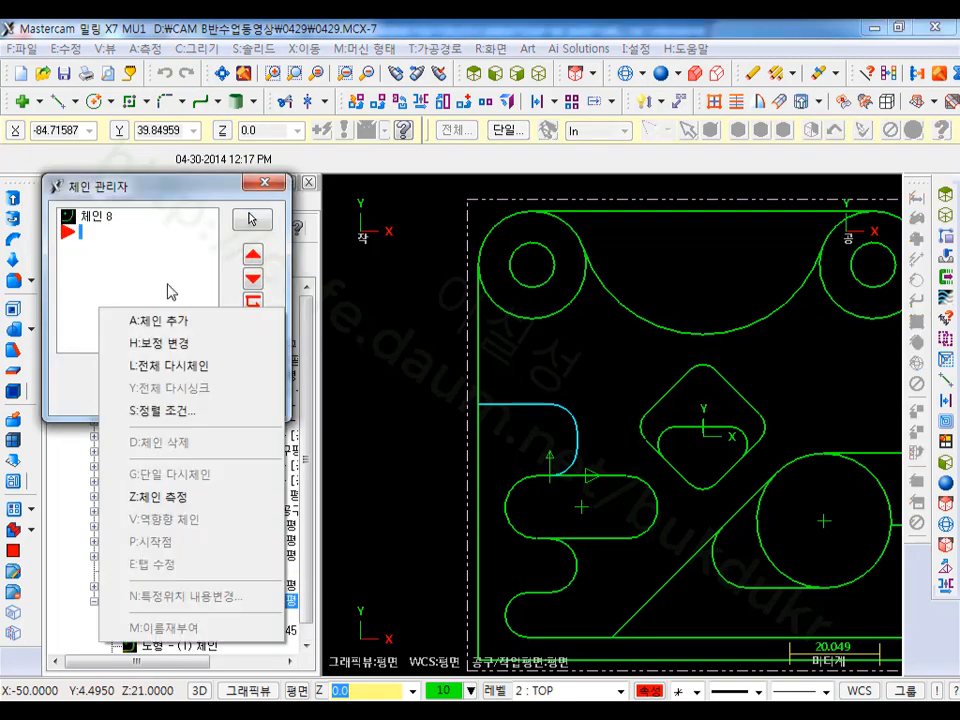
pyautogui.click(197, 367)
pyautogui.click(563, 459)
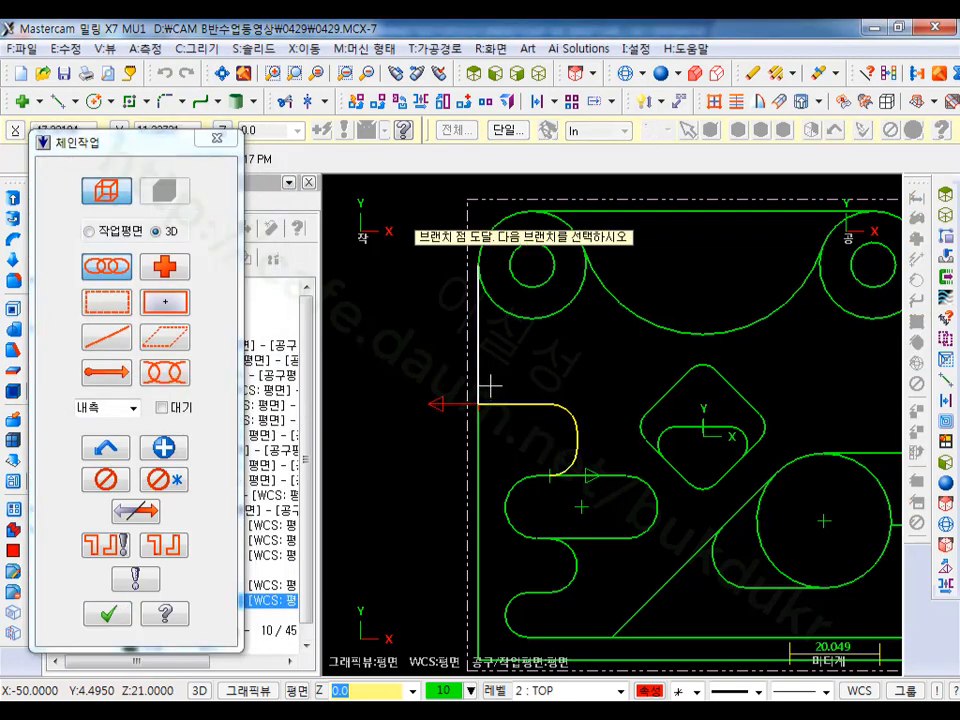
pyautogui.scroll(-2, 605, 415)
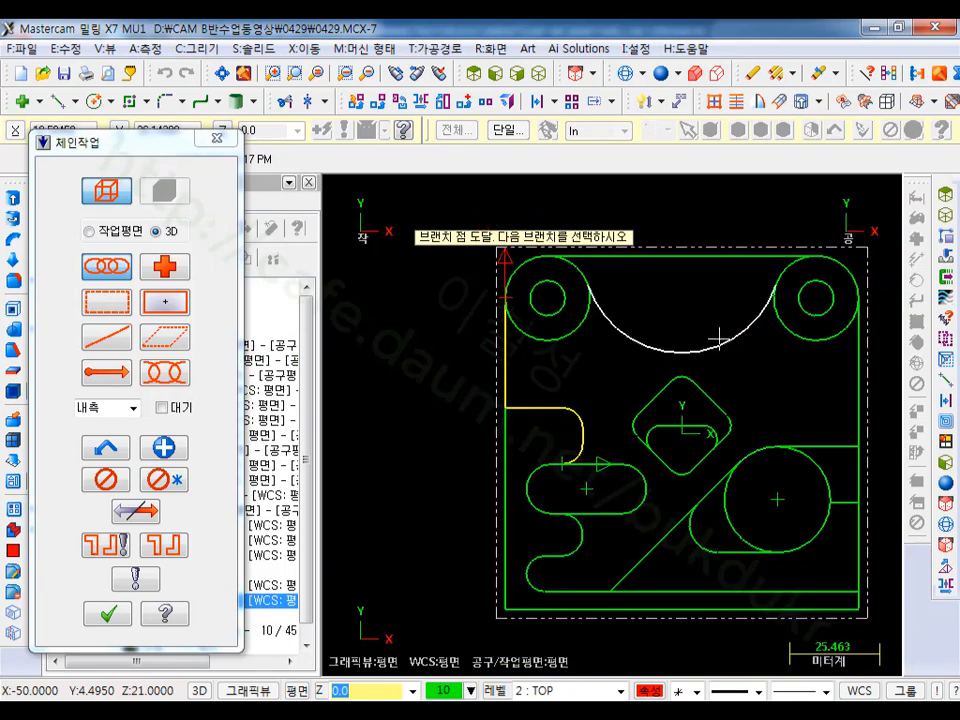
pyautogui.click(109, 613)
pyautogui.click(195, 398)
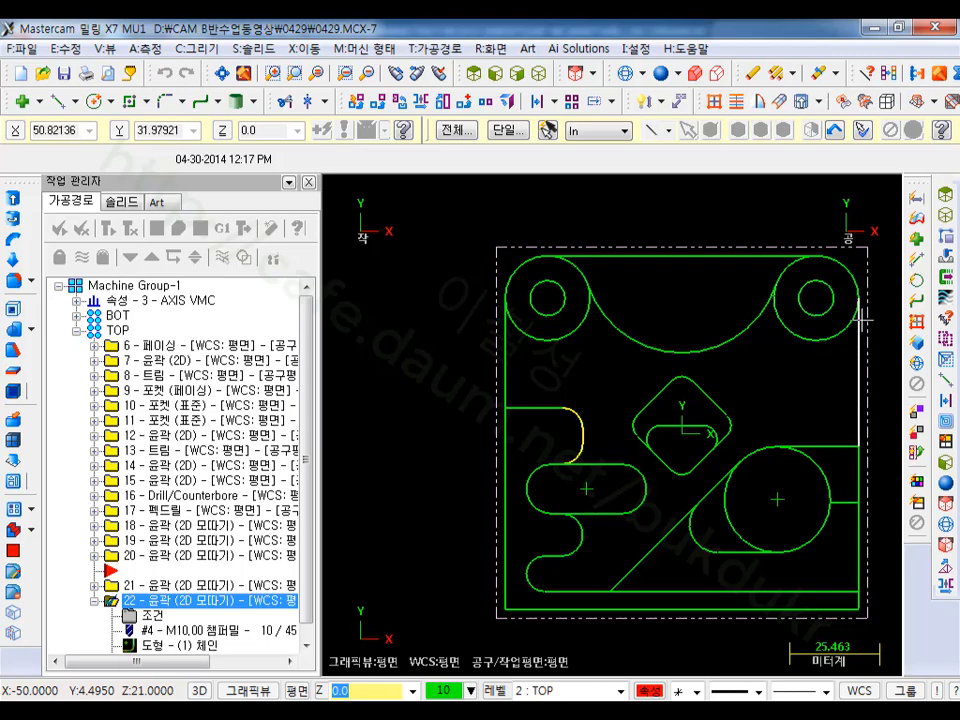
# Step: Copy operation 22's start shortening settings to the contour end, adjust the end length, and regenerate the toolpath
pyautogui.click(156, 618)
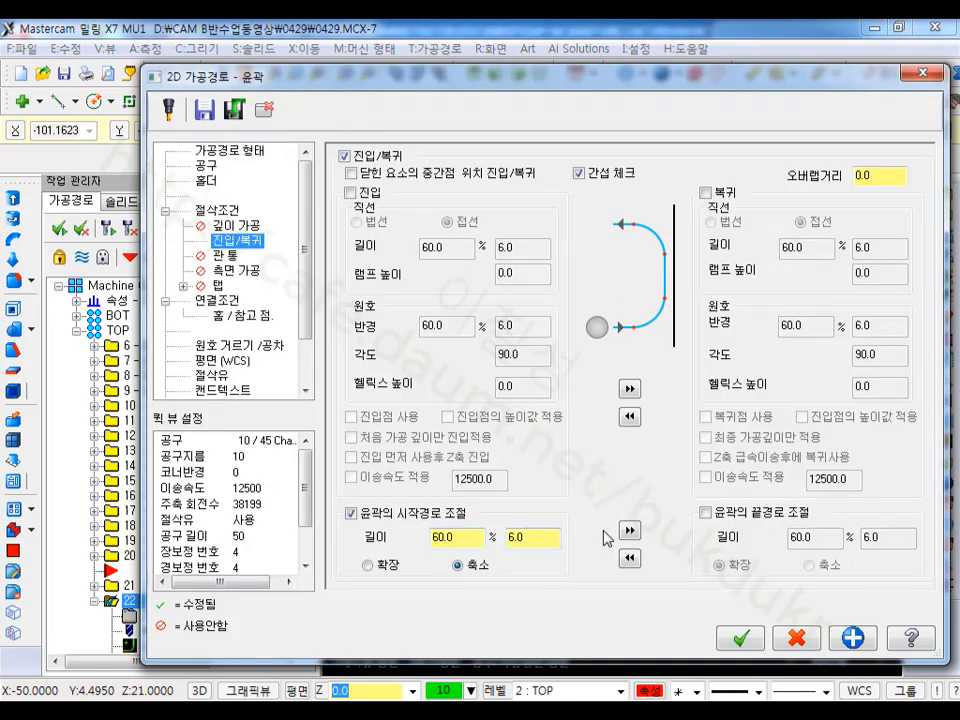
pyautogui.click(630, 530)
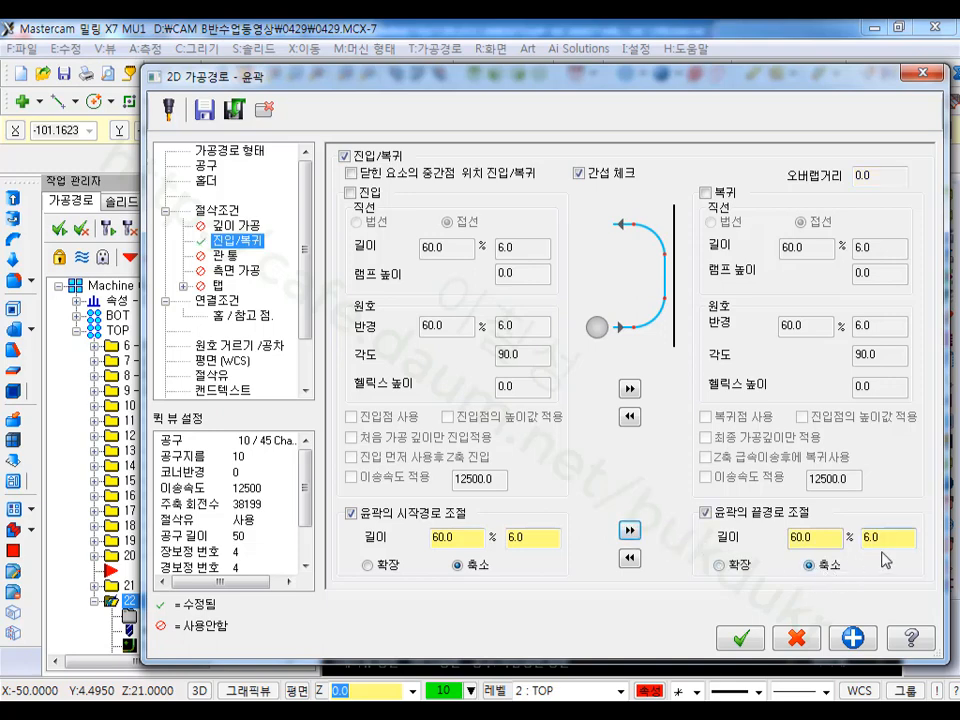
pyautogui.moveTo(885, 541); pyautogui.dragTo(836, 554)
pyautogui.click(742, 637)
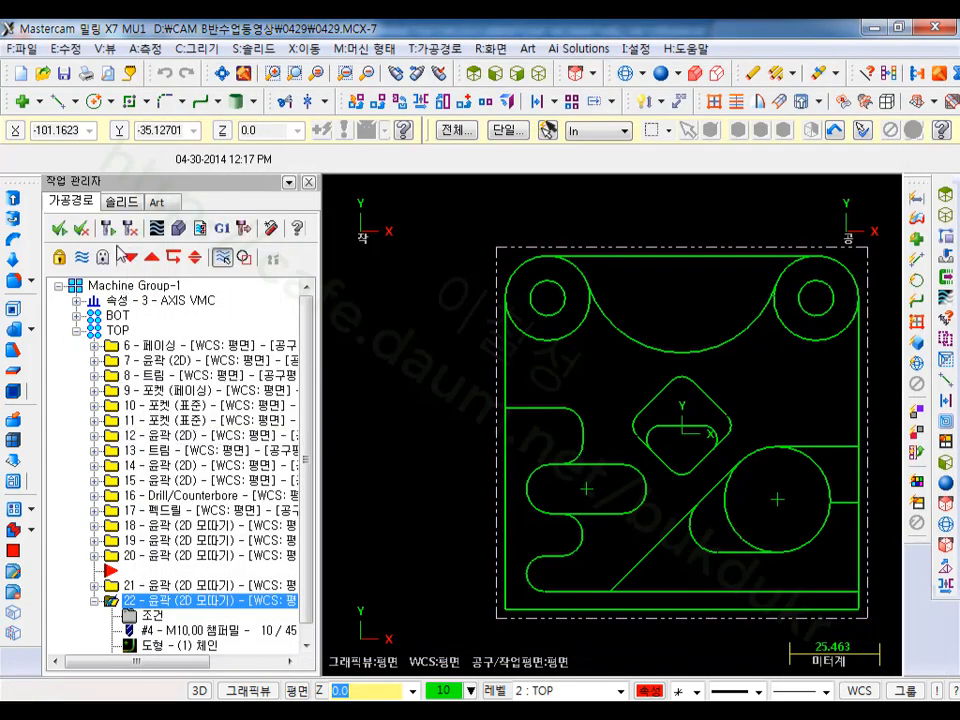
pyautogui.click(107, 228)
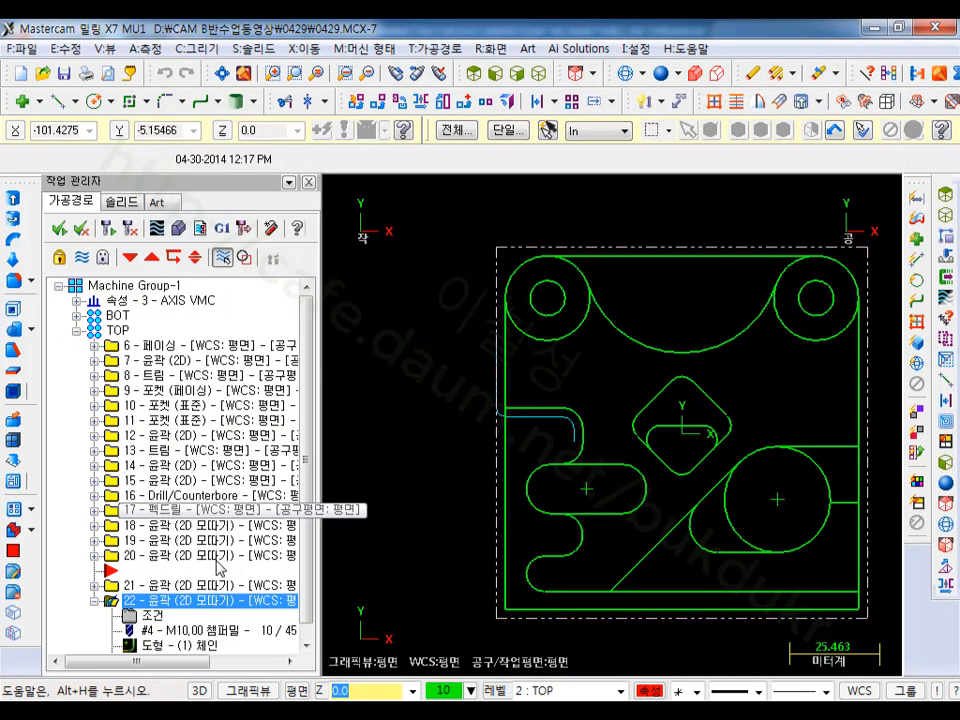
# Step: Backplot operation 22 and examine where the chamfer tool stops on the left edge near the corner circle
pyautogui.click(155, 228)
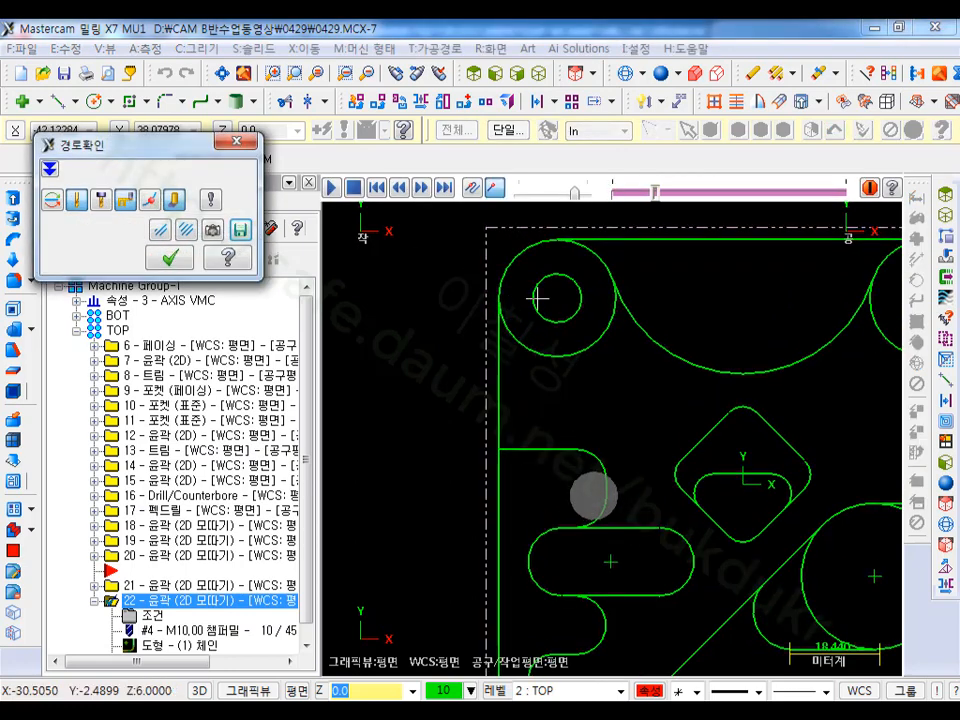
pyautogui.scroll(2, 459, 321)
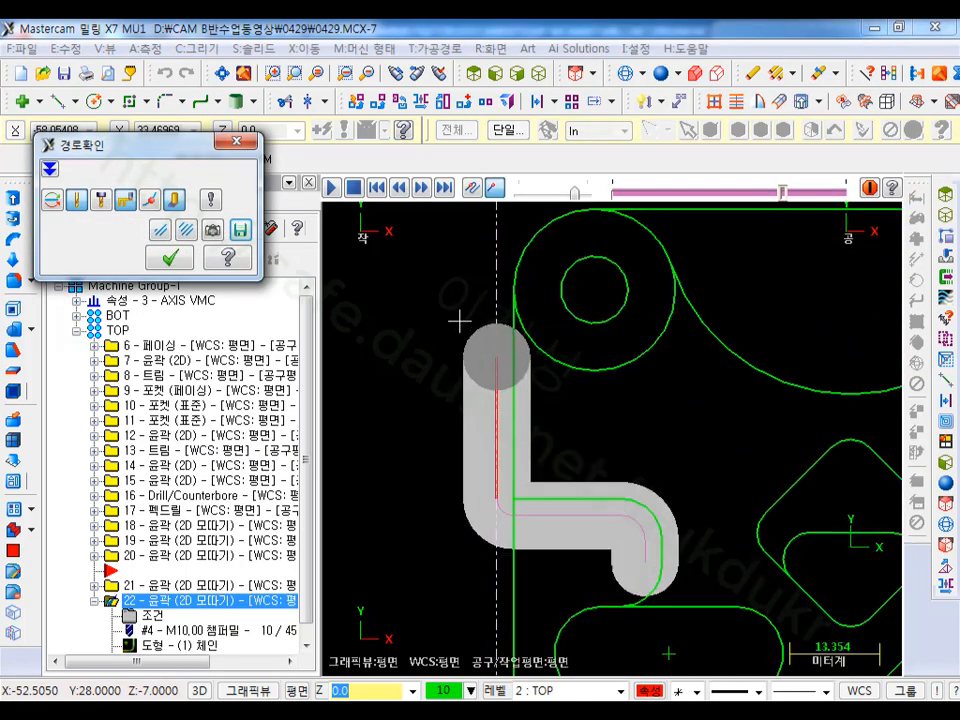
pyautogui.scroll(4, 500, 330)
pyautogui.scroll(-4, 535, 341)
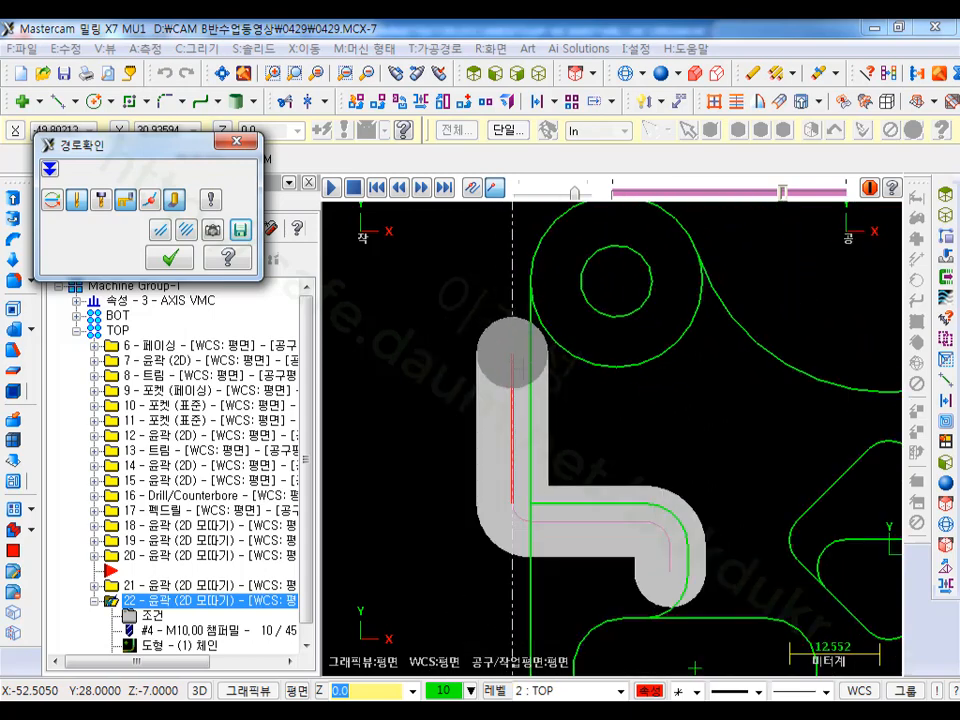
pyautogui.click(172, 258)
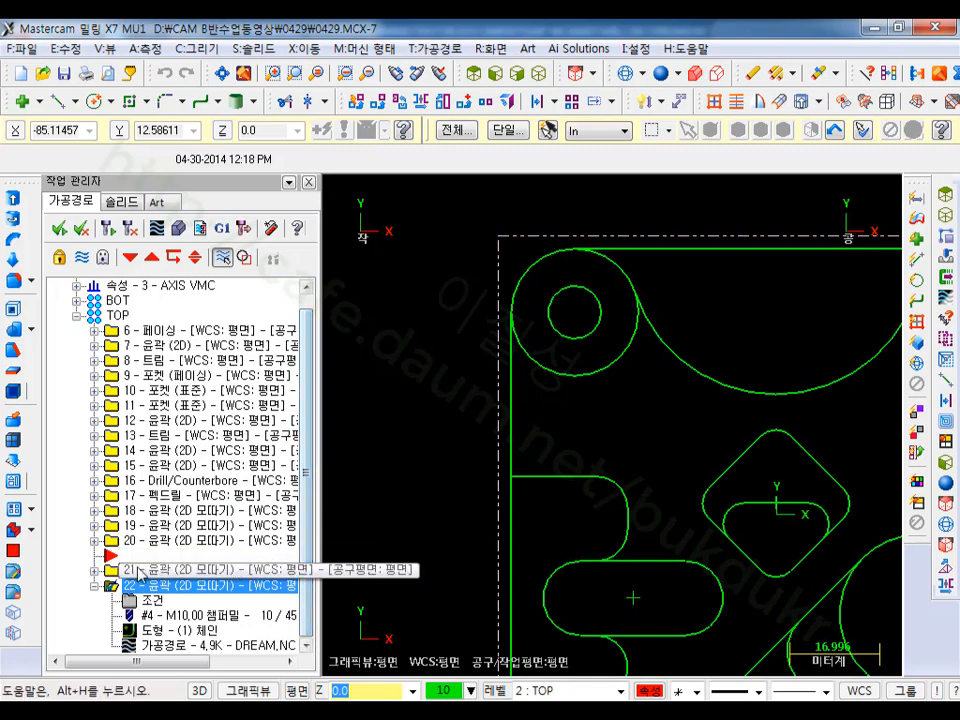
# Step: Move the insert marker below operation 22 and collapse that operation's details
pyautogui.click(132, 260)
pyautogui.click(132, 260)
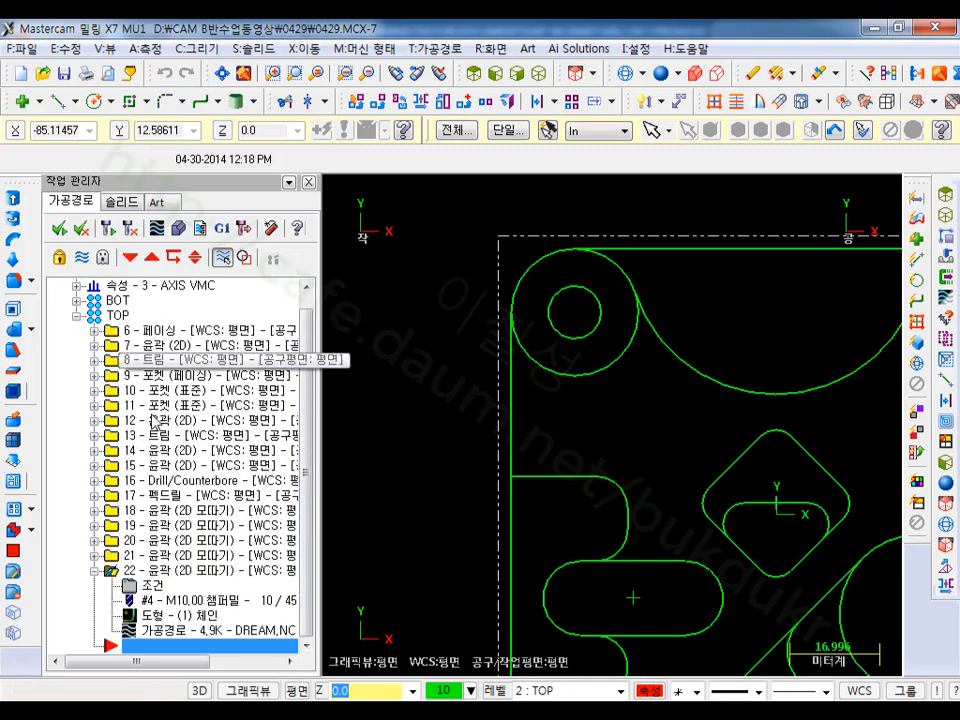
pyautogui.click(96, 571)
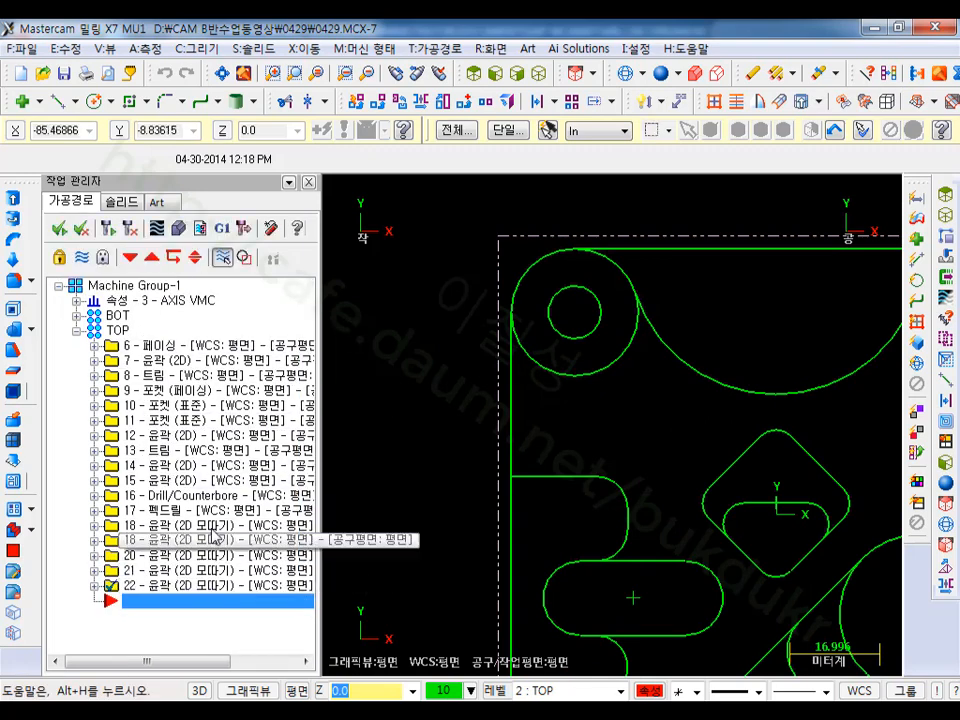
# Step: Run a Verify simulation of chamfer operations 18 to 22 in isometric view
pyautogui.click(168, 586)
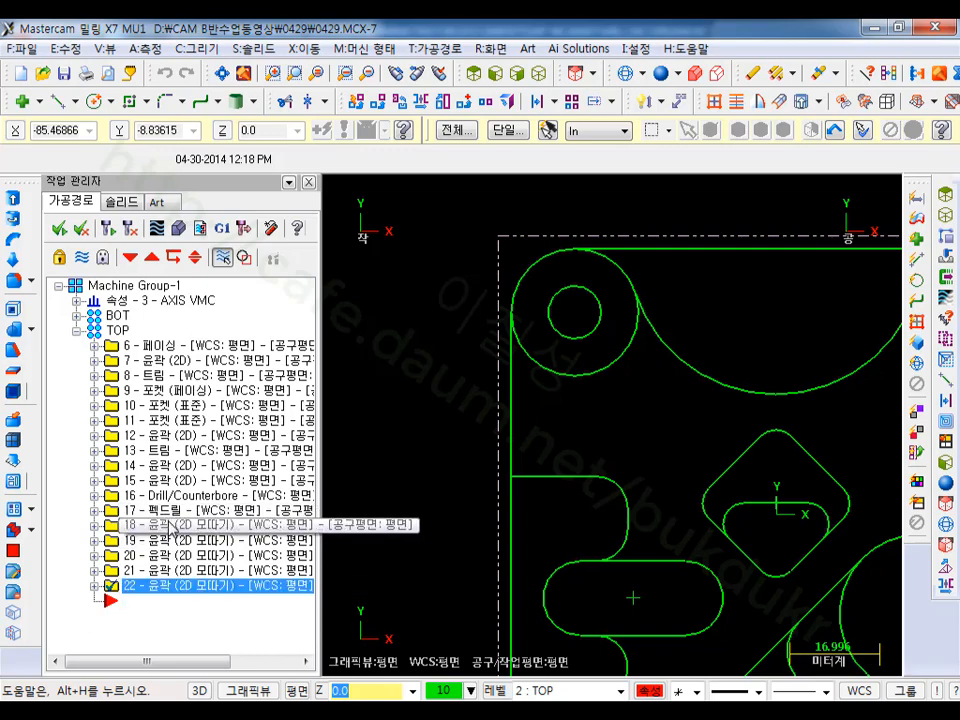
pyautogui.keyDown('shift'); pyautogui.click(173, 527); pyautogui.keyUp('shift')
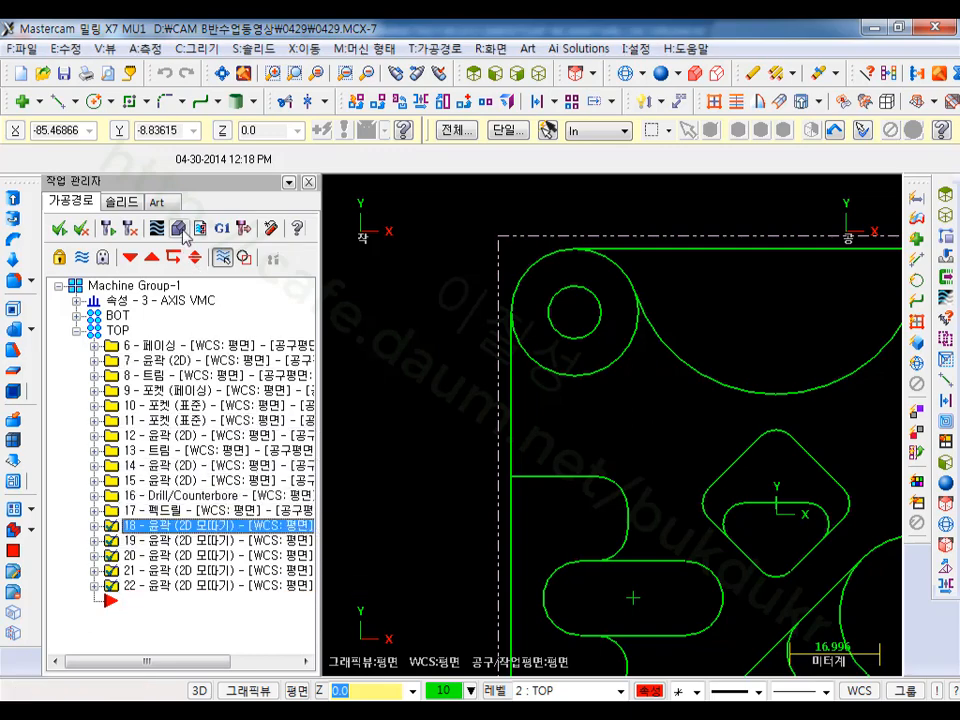
pyautogui.click(180, 231)
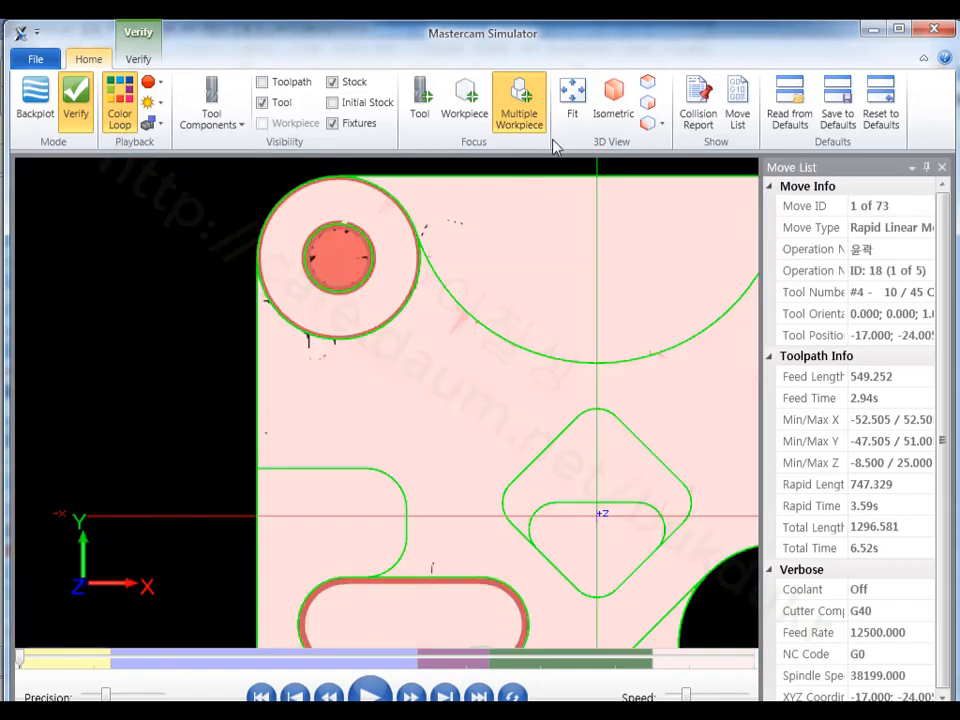
pyautogui.click(613, 100)
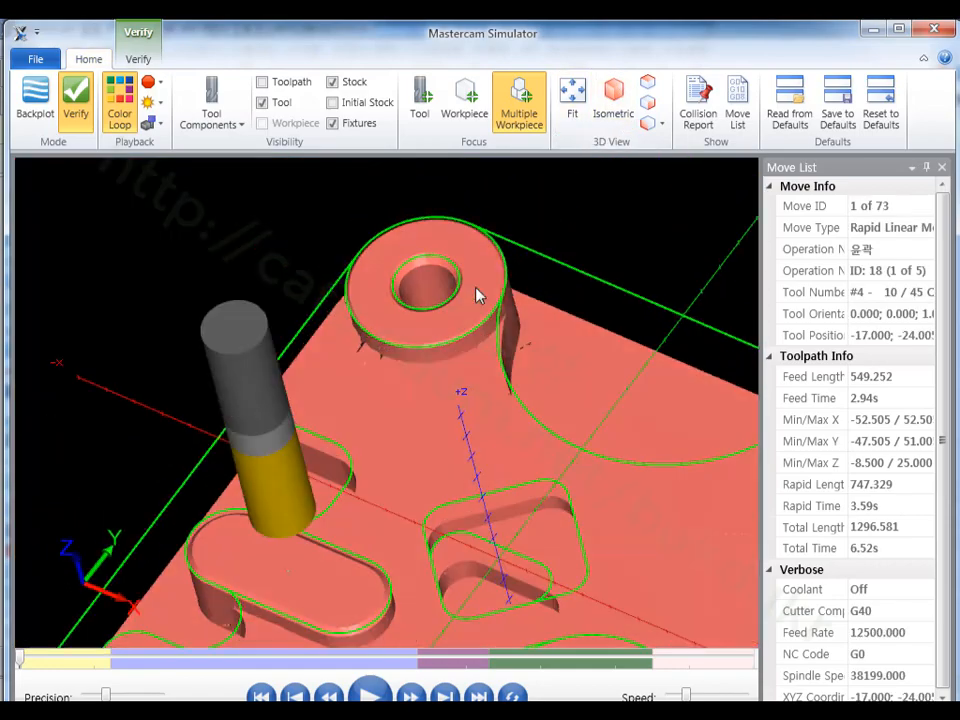
pyautogui.click(369, 697)
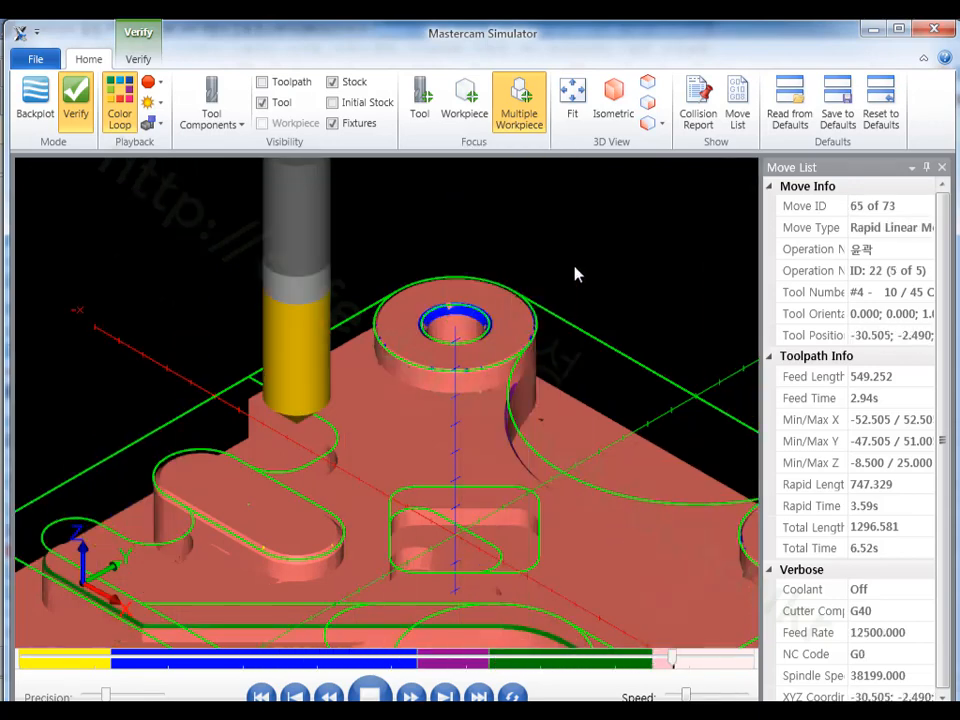
# Step: Examine the simulated chamfers on the notch, outer edges and bosses and check the diamond pocket's edge, then close the simulator
pyautogui.scroll(-3, 508, 259)
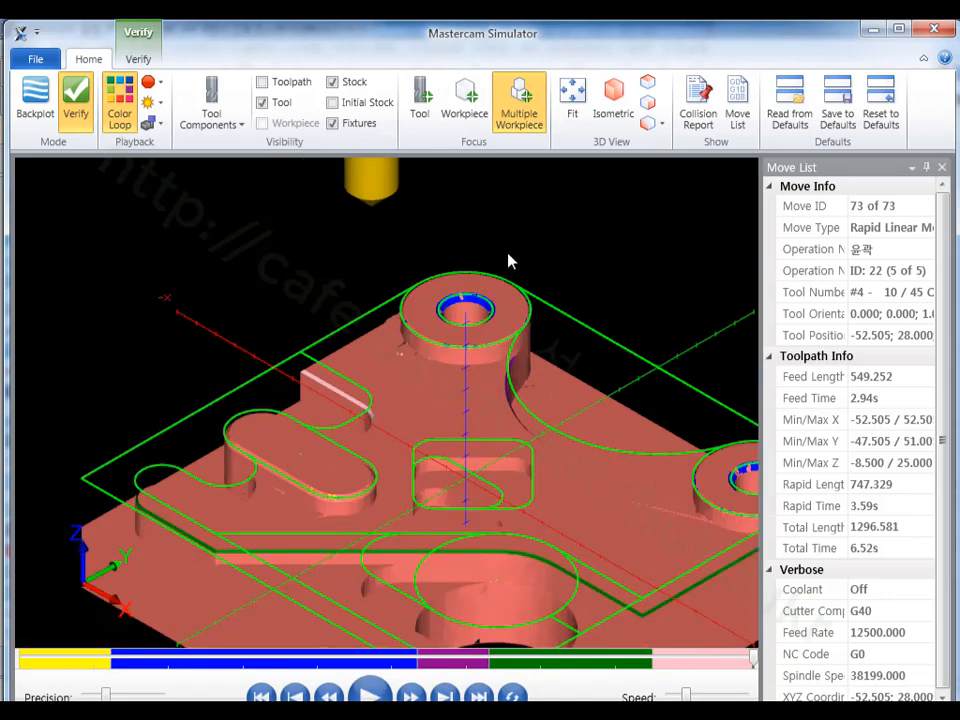
pyautogui.moveTo(488, 402)
pyautogui.mouseDown(button='middle')
pyautogui.moveTo(476, 388)
pyautogui.moveTo(506, 386)
pyautogui.moveTo(574, 435)
pyautogui.moveTo(512, 396)
pyautogui.moveTo(471, 399)
pyautogui.moveTo(481, 399)
pyautogui.mouseUp(button='middle')
pyautogui.scroll(4, 660, 519)
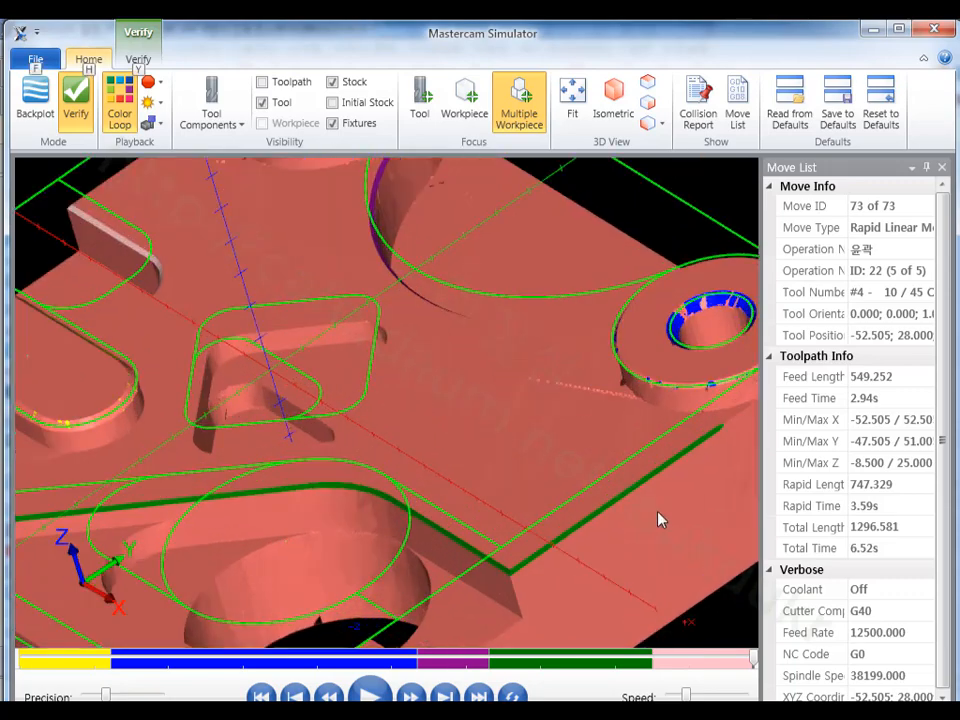
pyautogui.scroll(-2, 551, 463)
pyautogui.keyDown('alt'); pyautogui.moveTo(530, 433); pyautogui.dragTo(559, 433, button='middle'); pyautogui.keyUp('alt')
pyautogui.scroll(3, 313, 418)
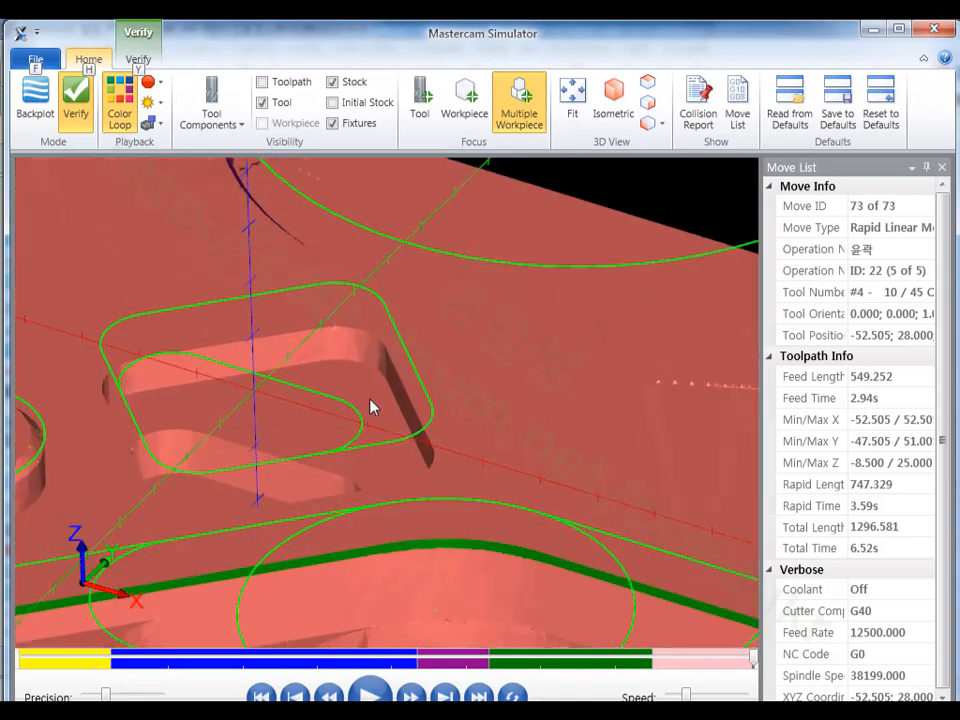
pyautogui.scroll(-4, 335, 340)
pyautogui.keyDown('alt'); pyautogui.moveTo(456, 377); pyautogui.dragTo(428, 376, button='middle'); pyautogui.keyUp('alt')
pyautogui.scroll(5, 428, 377)
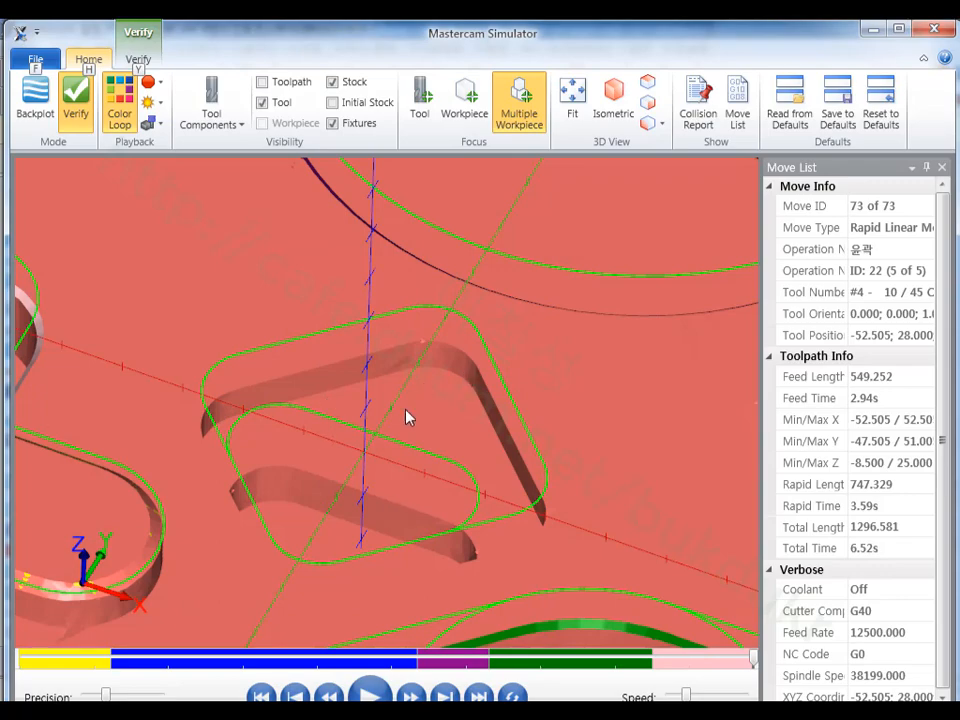
pyautogui.click(922, 33)
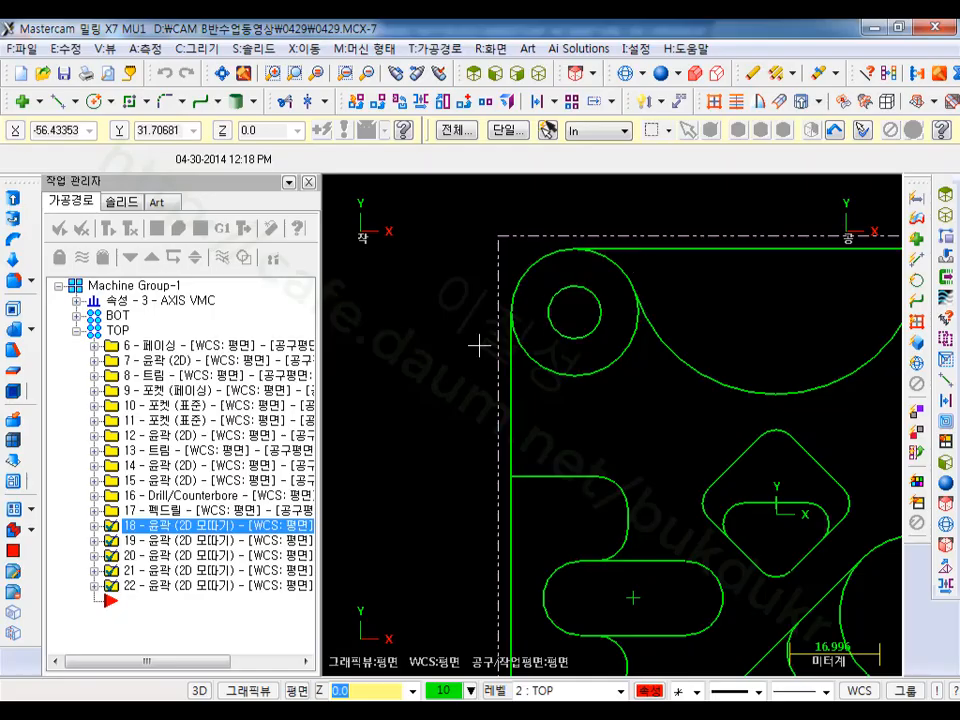
# Step: Duplicate chamfer operation 22, placing the copy after it, and expand the copy's details
pyautogui.scroll(-3, 529, 379)
pyautogui.scroll(3, 608, 499)
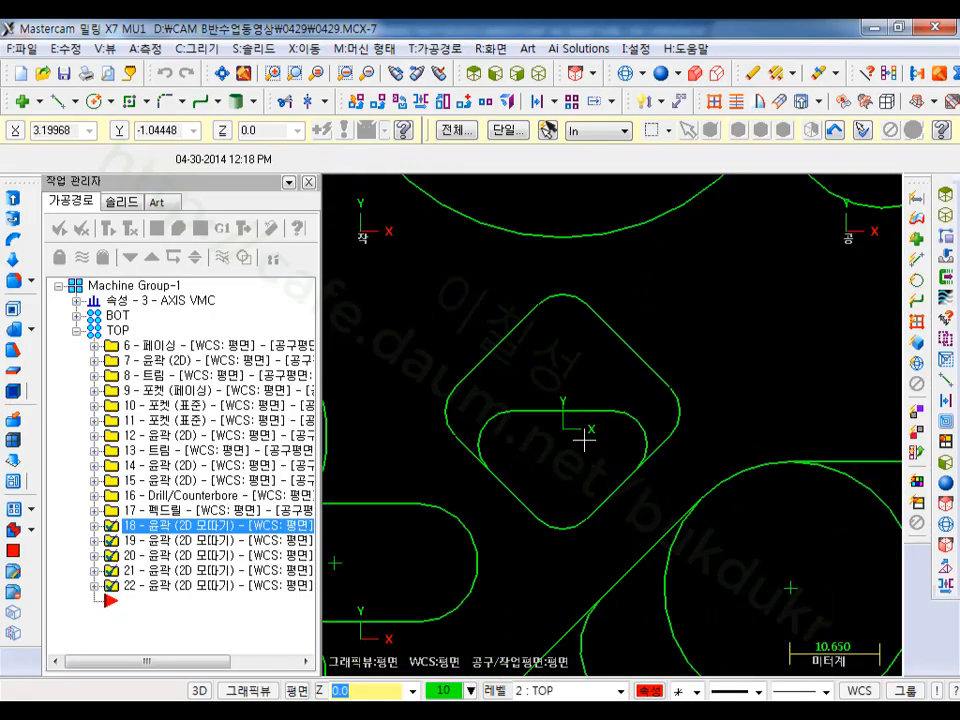
pyautogui.click(143, 587)
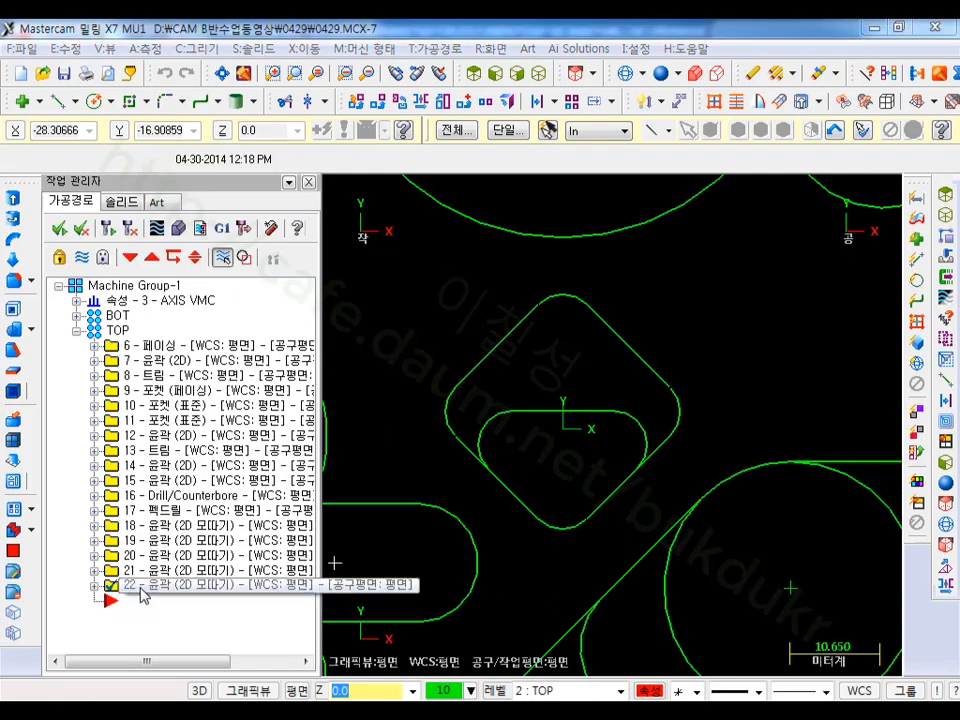
pyautogui.moveTo(143, 590); pyautogui.dragTo(162, 608, button='right')
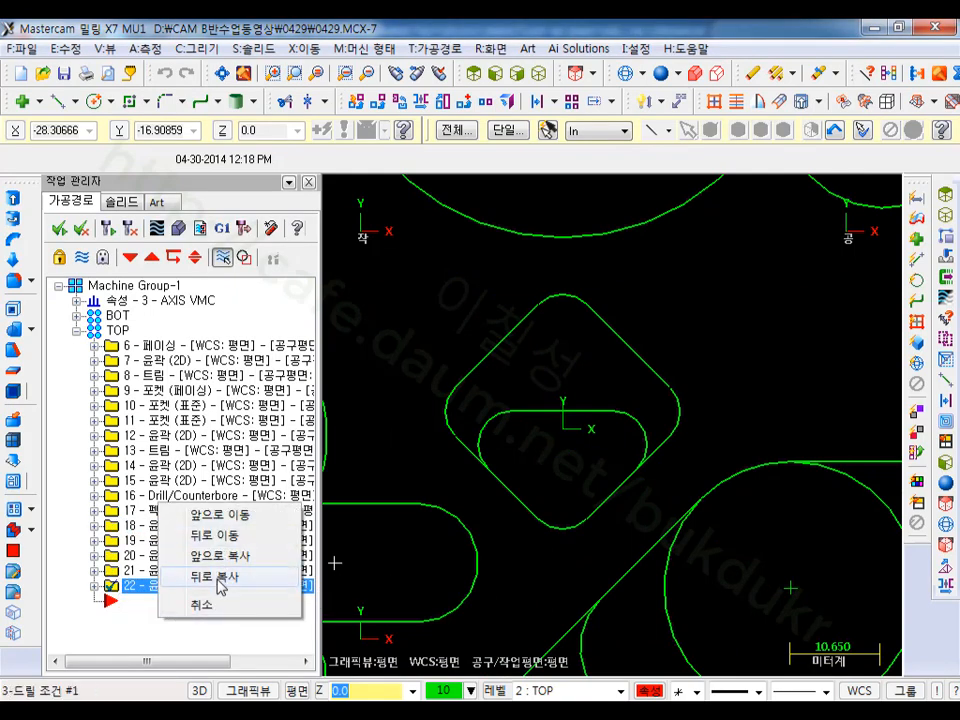
pyautogui.click(216, 577)
pyautogui.click(95, 616)
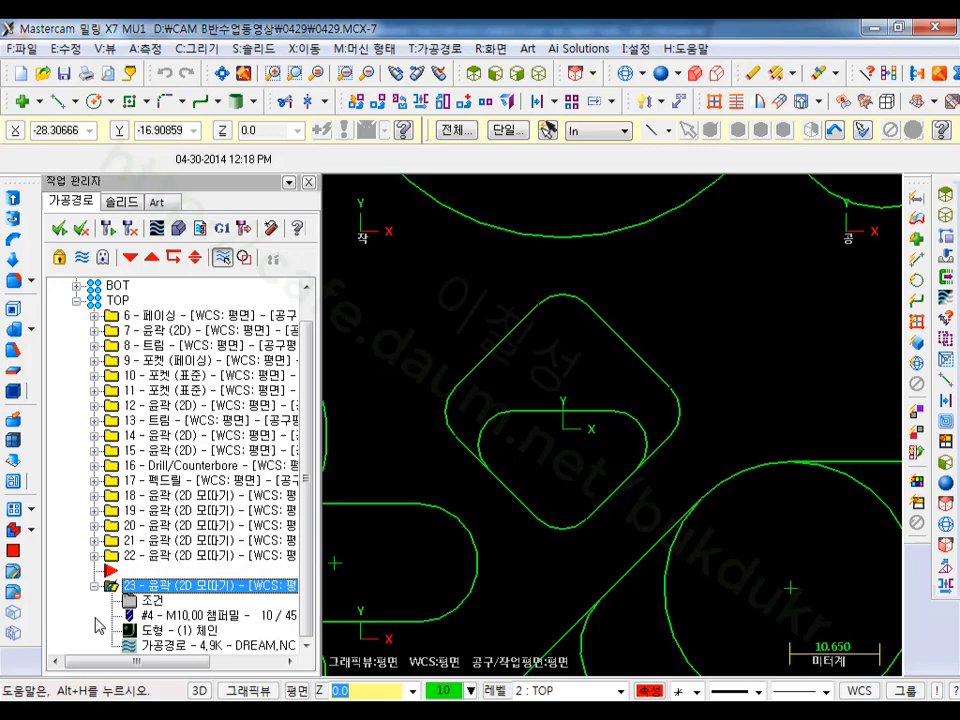
# Step: Rechain all geometry of operation 23 to the closed outline of the central diamond pocket
pyautogui.click(155, 632)
pyautogui.rightClick(150, 310)
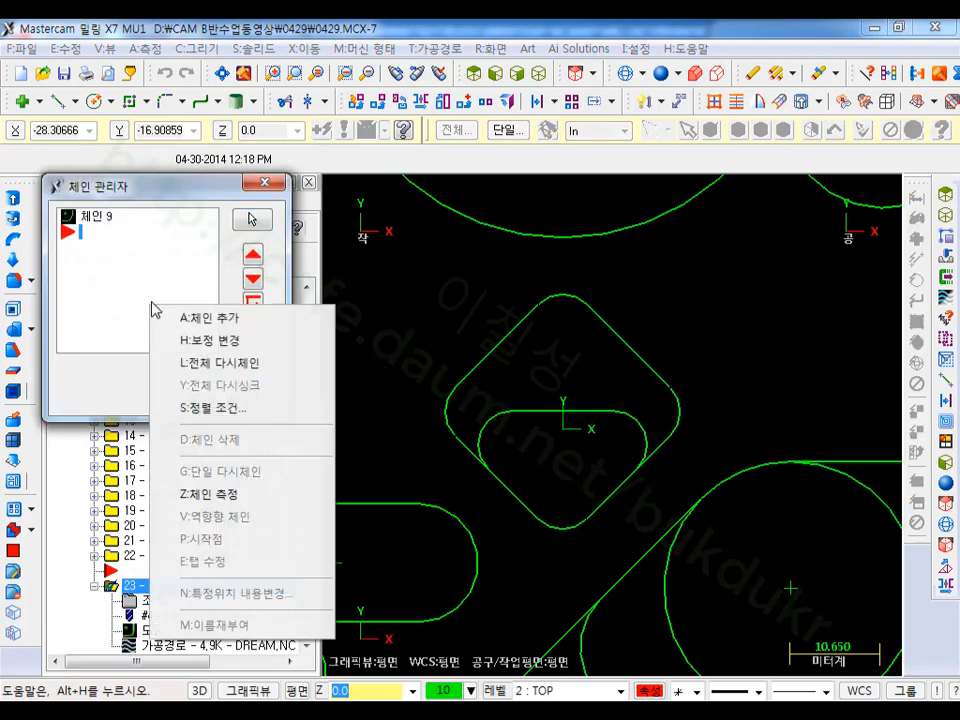
pyautogui.click(229, 372)
pyautogui.click(447, 420)
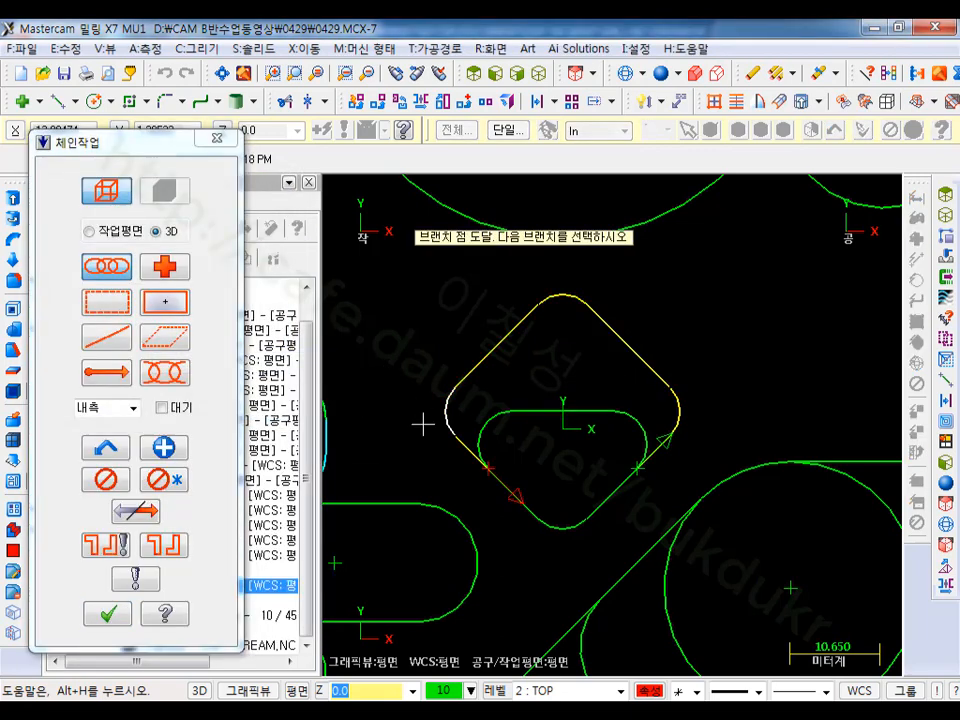
pyautogui.click(497, 492)
pyautogui.click(107, 613)
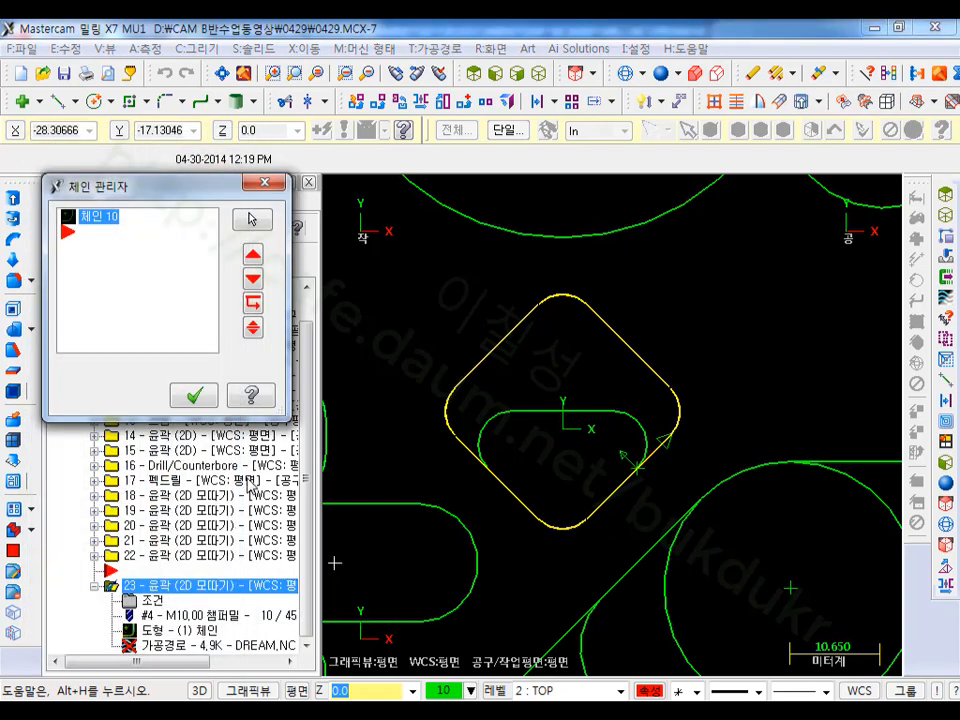
# Step: Shift the diamond chain's start point one entity forward and regenerate operation 23 with lead in/out disabled
pyautogui.rightClick(107, 228)
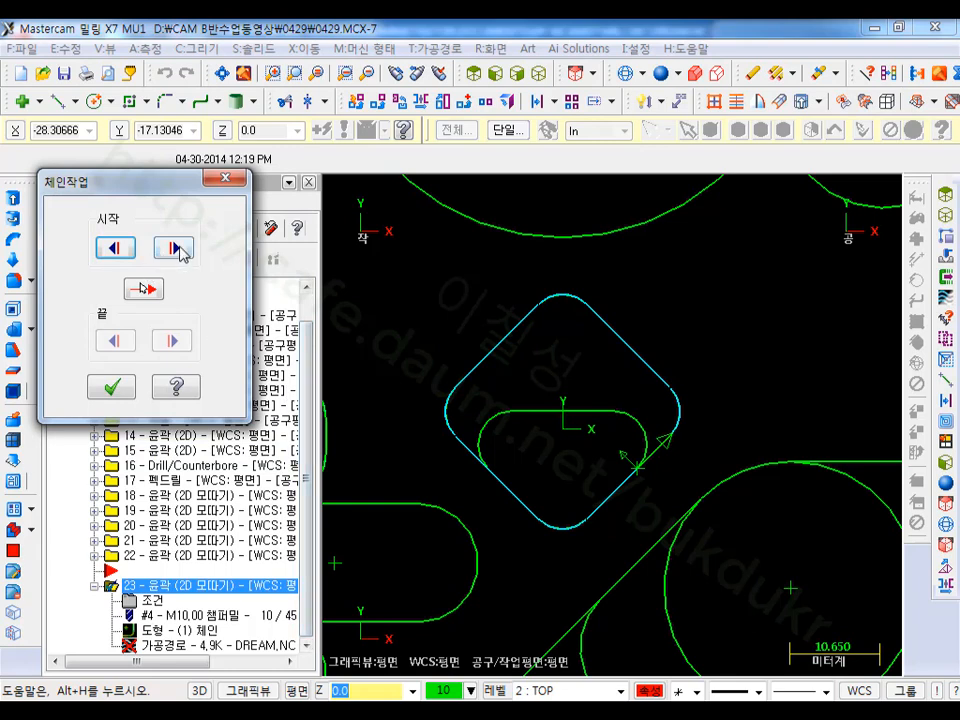
pyautogui.click(178, 250)
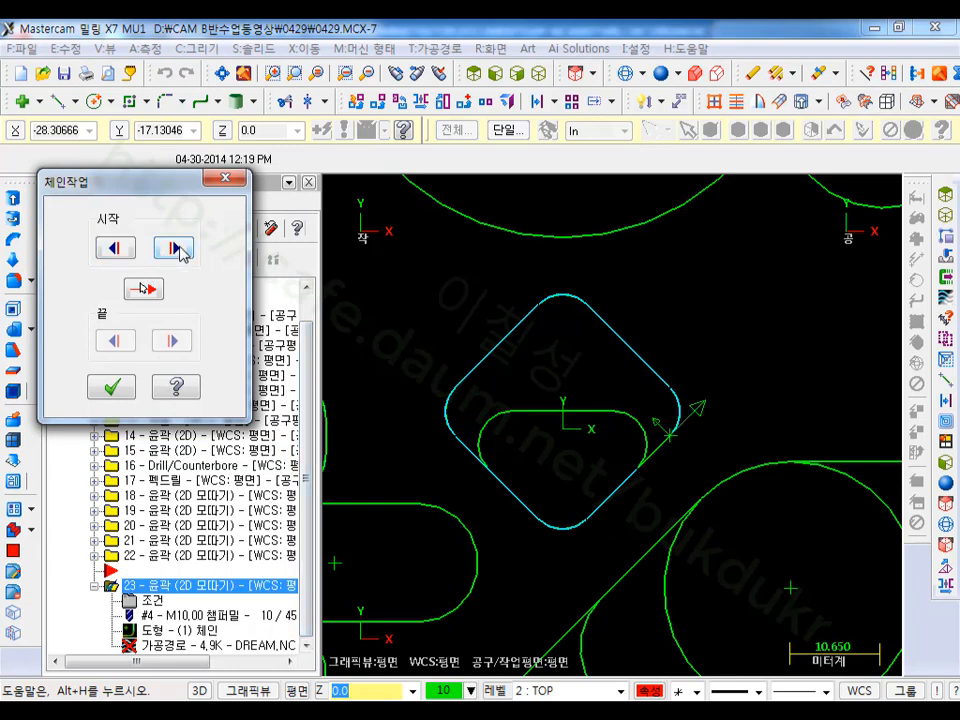
pyautogui.click(120, 391)
pyautogui.click(193, 394)
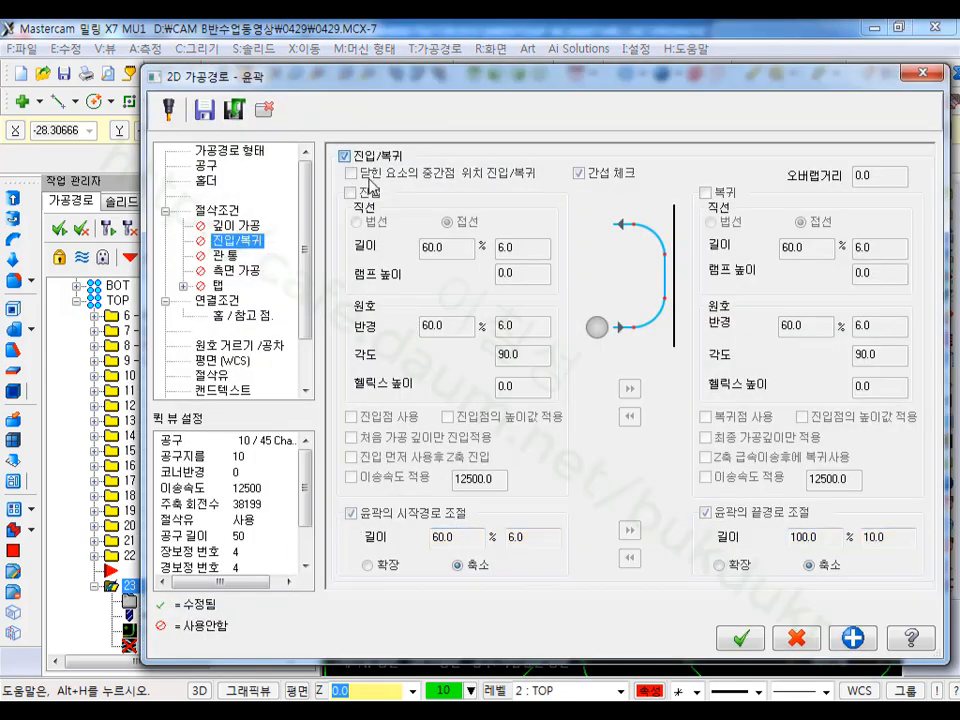
pyautogui.click(735, 637)
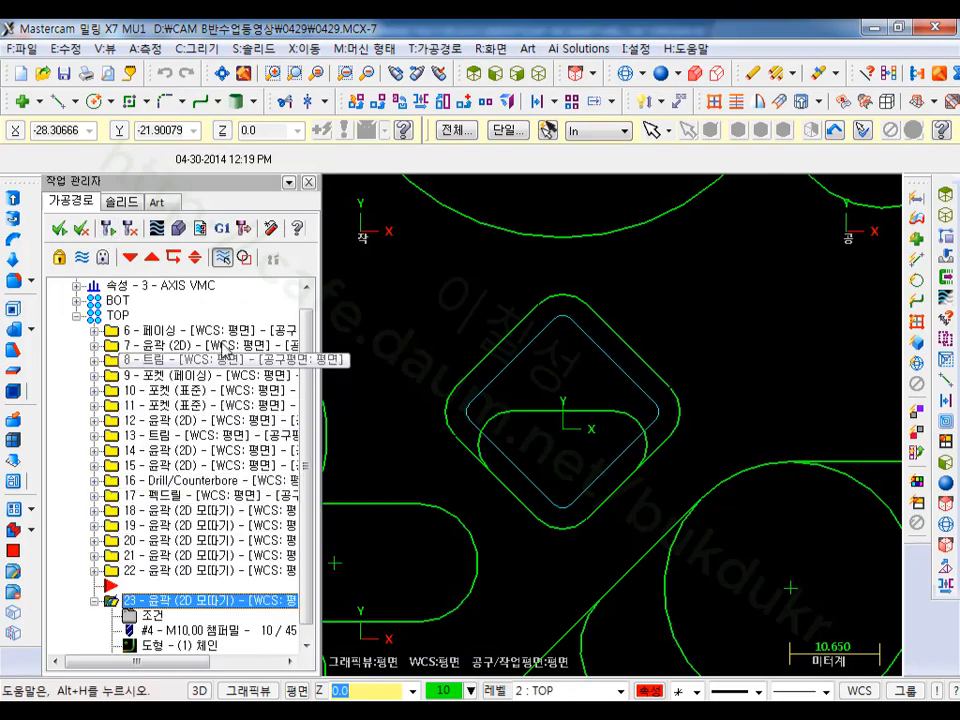
# Step: Verify operation 23 in isometric view and examine the chamfer along the diamond pocket's upper edge and the pocket floor
pyautogui.click(178, 228)
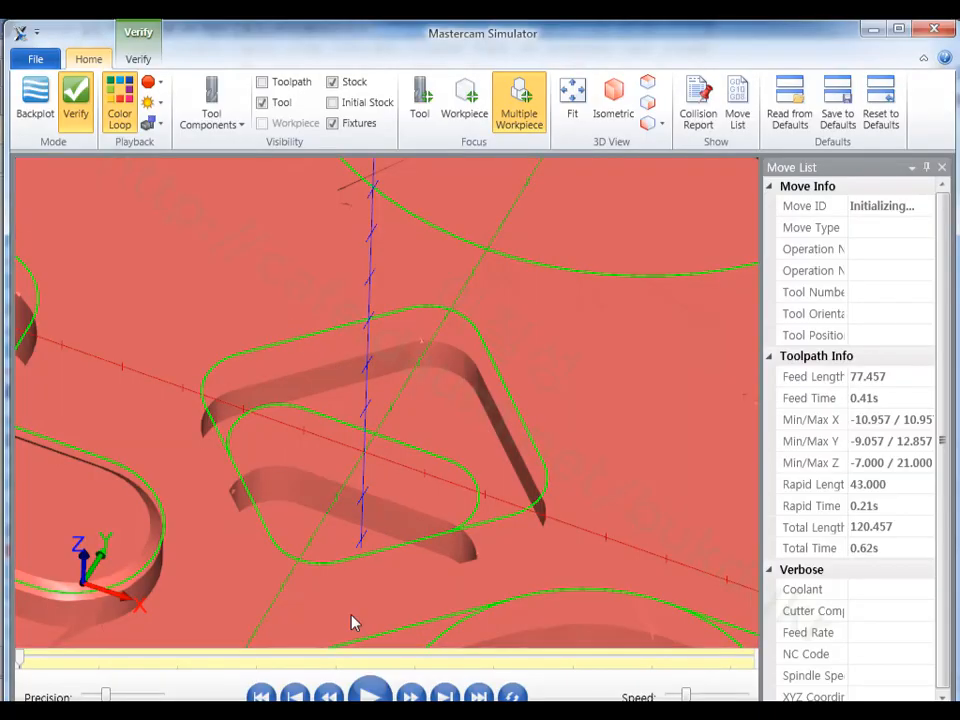
pyautogui.click(366, 689)
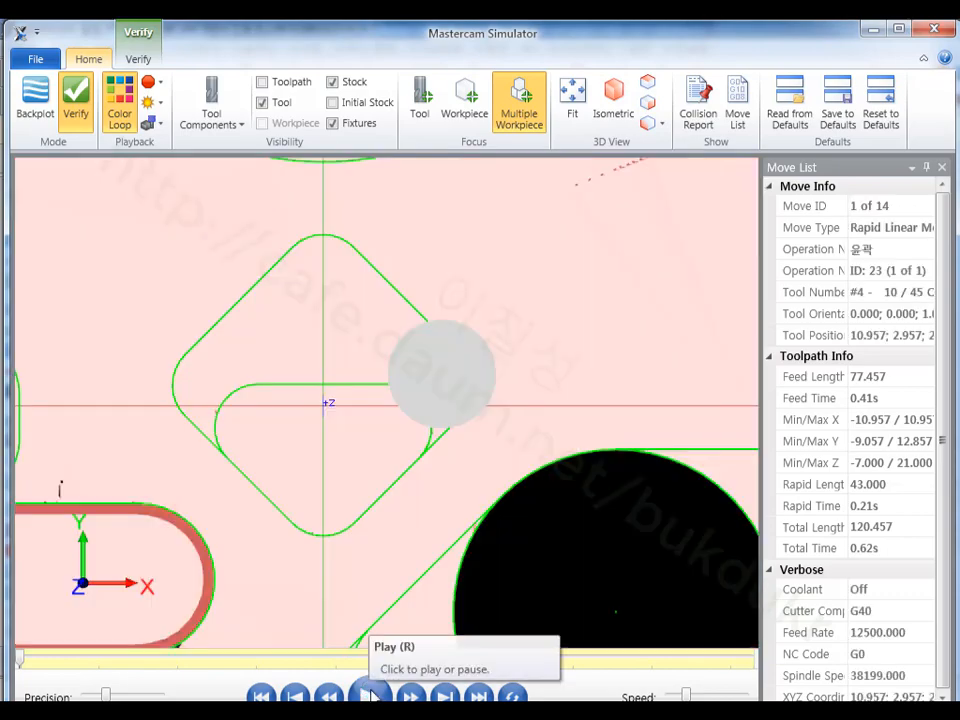
pyautogui.click(613, 97)
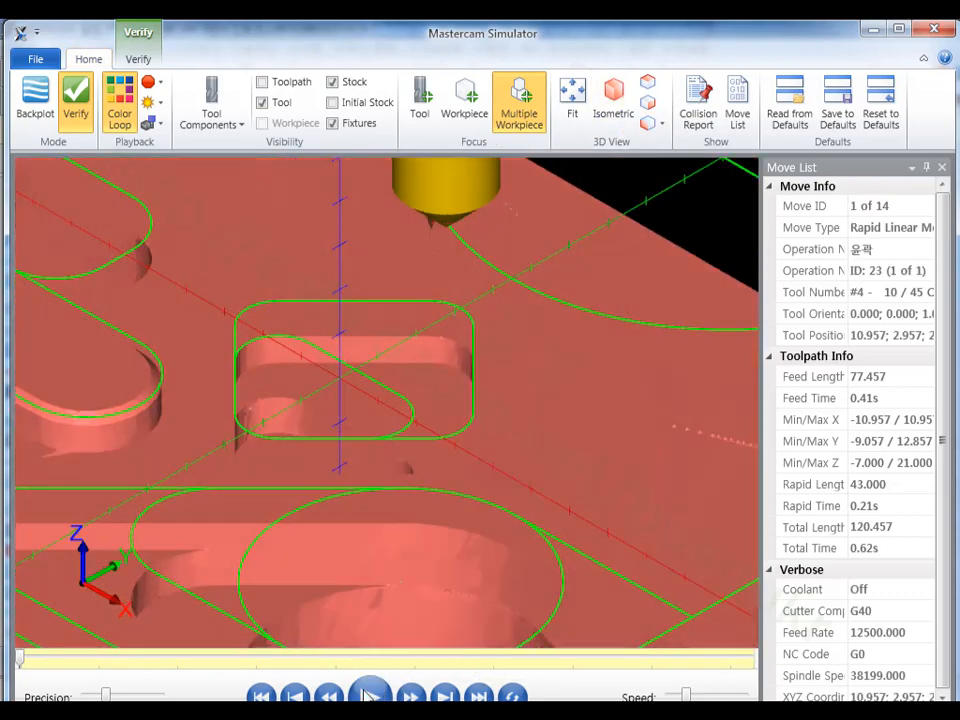
pyautogui.click(370, 690)
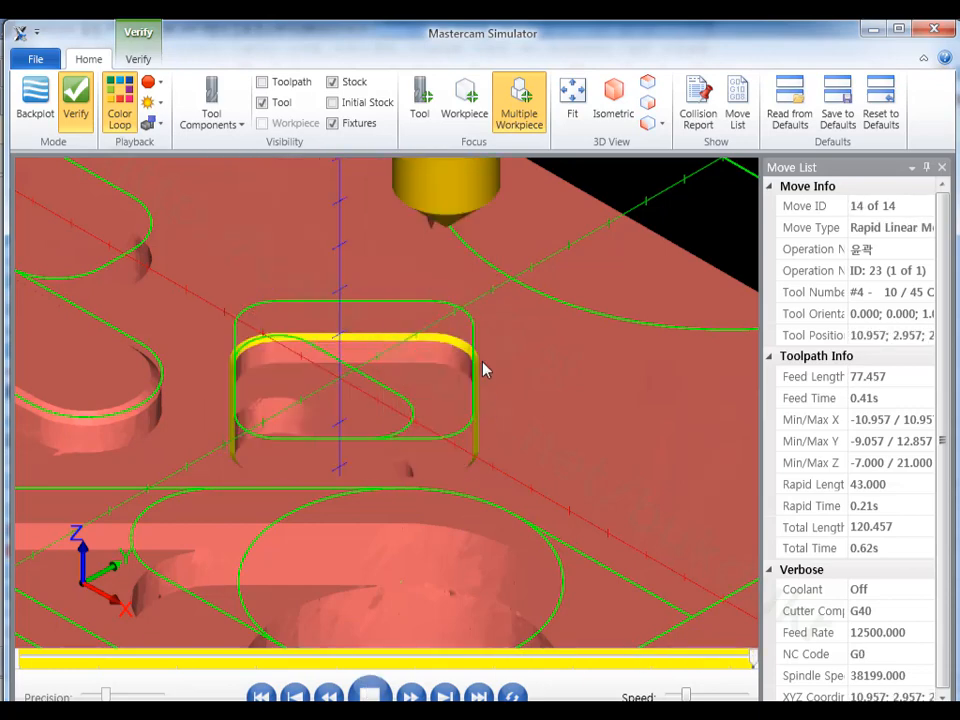
pyautogui.moveTo(492, 380); pyautogui.dragTo(493, 386, button='middle')
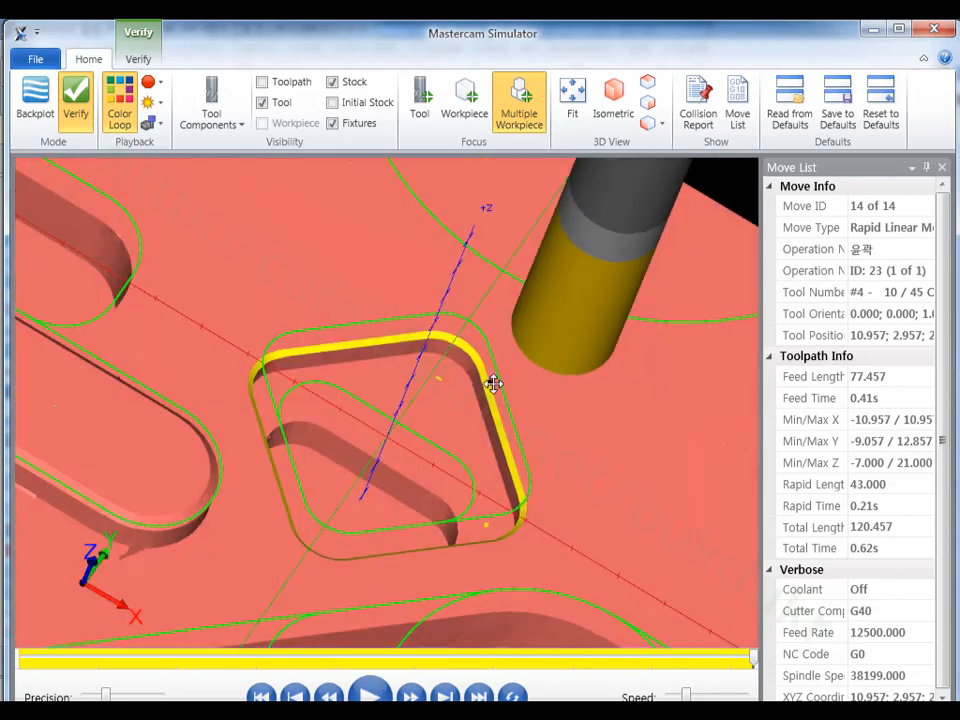
pyautogui.press('alt')
pyautogui.scroll(4, 453, 369)
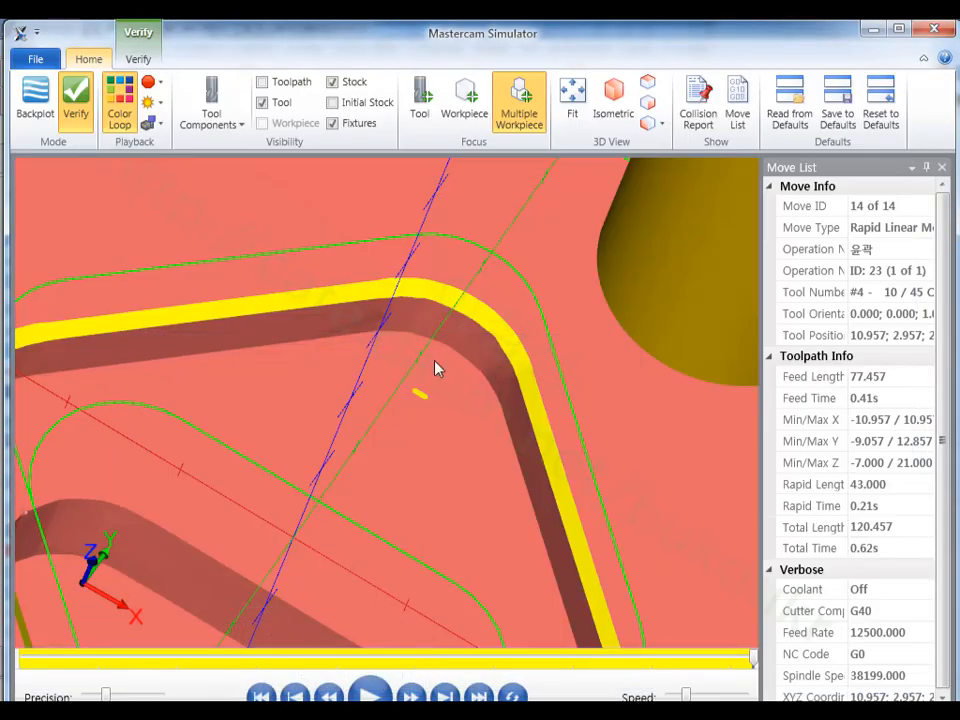
pyautogui.moveTo(435, 368)
pyautogui.mouseDown(button='middle')
pyautogui.moveTo(460, 336)
pyautogui.moveTo(493, 377)
pyautogui.moveTo(452, 349)
pyautogui.moveTo(429, 354)
pyautogui.moveTo(399, 393)
pyautogui.moveTo(454, 347)
pyautogui.moveTo(484, 360)
pyautogui.mouseUp(button='middle')
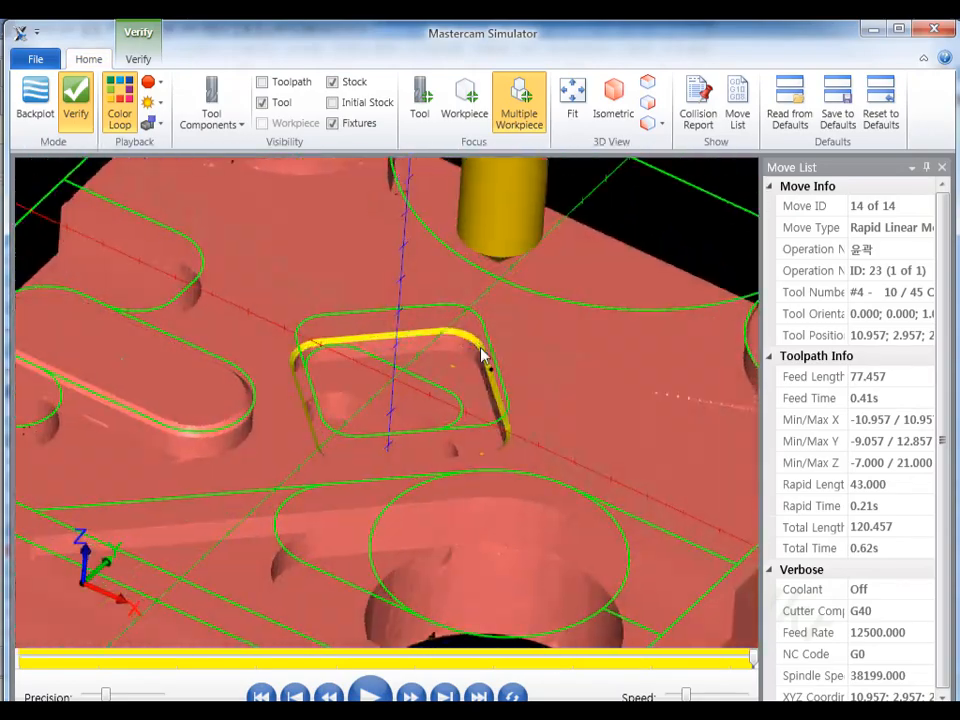
pyautogui.click(934, 29)
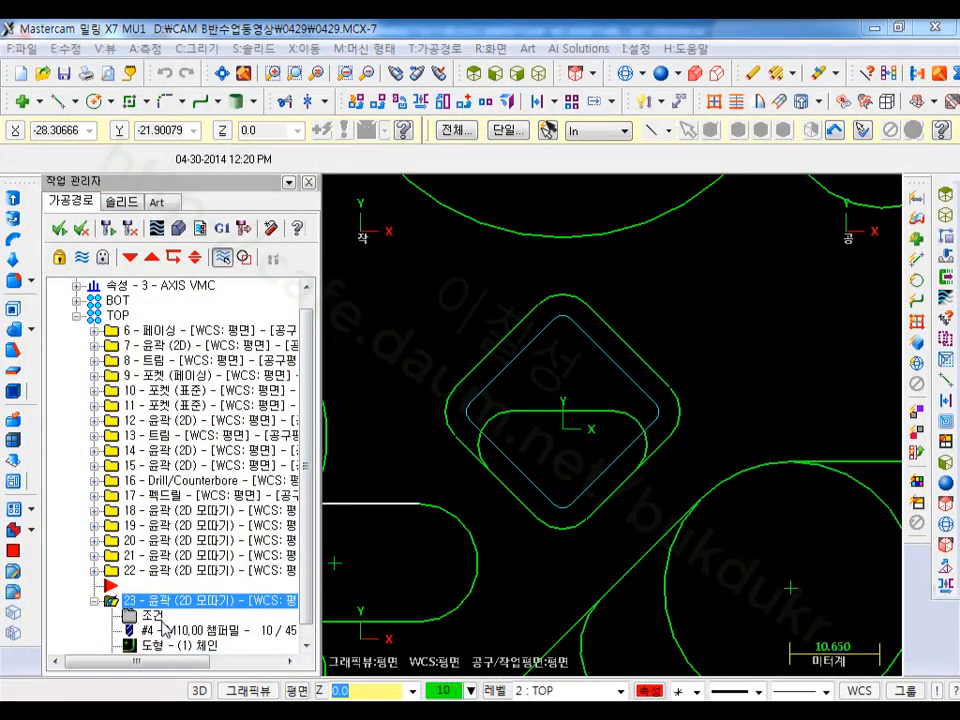
# Step: Backplot operation 23 in part to check the chamfer tool's position and depth along the diamond pocket's edge
pyautogui.click(155, 228)
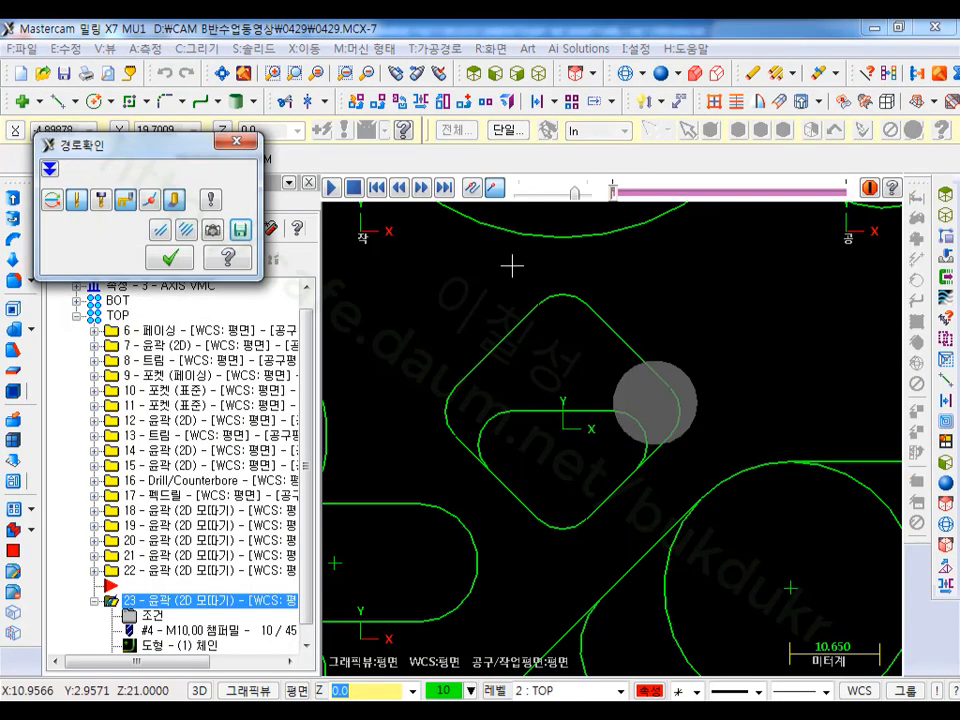
pyautogui.press('r')
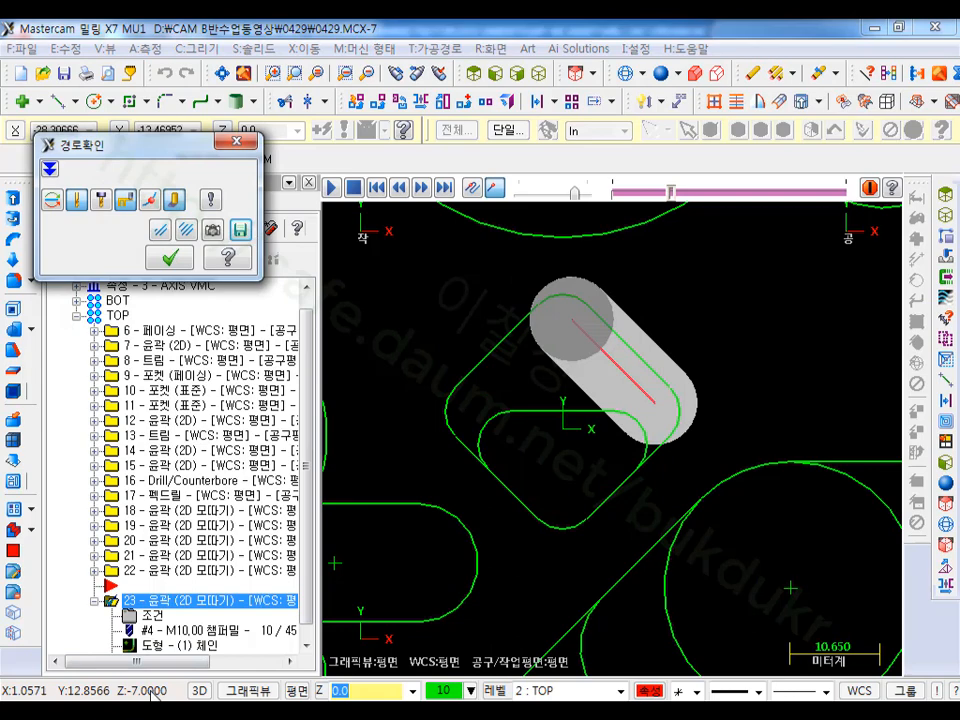
pyautogui.click(170, 258)
# Step: Set the 2D chamfer tip offset of operation 23 to 2 and regenerate its toolpath
pyautogui.click(152, 615)
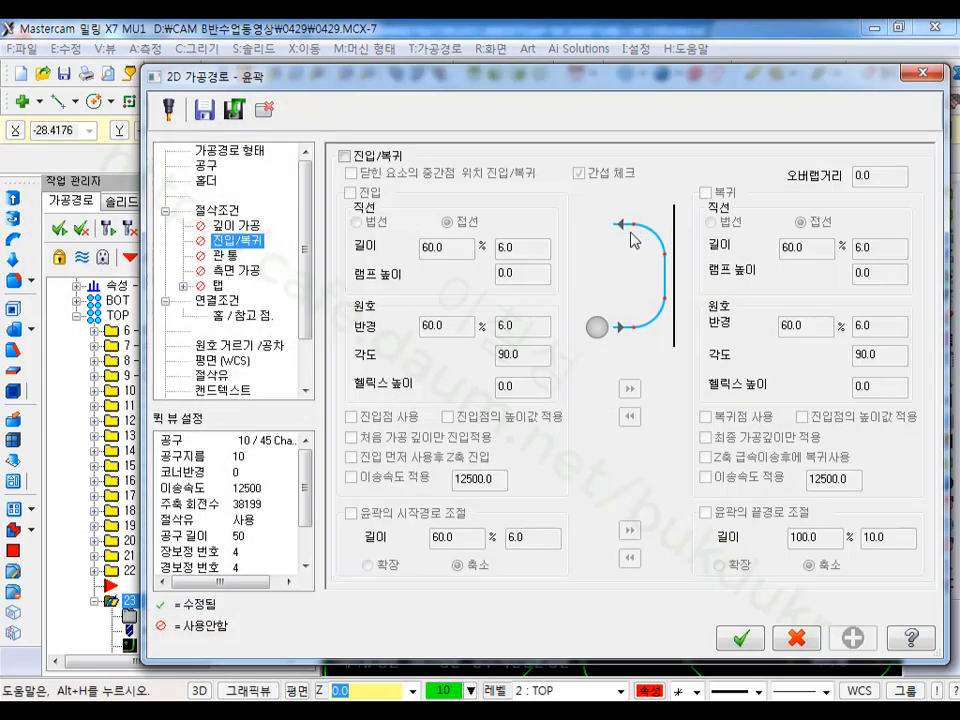
pyautogui.click(217, 210)
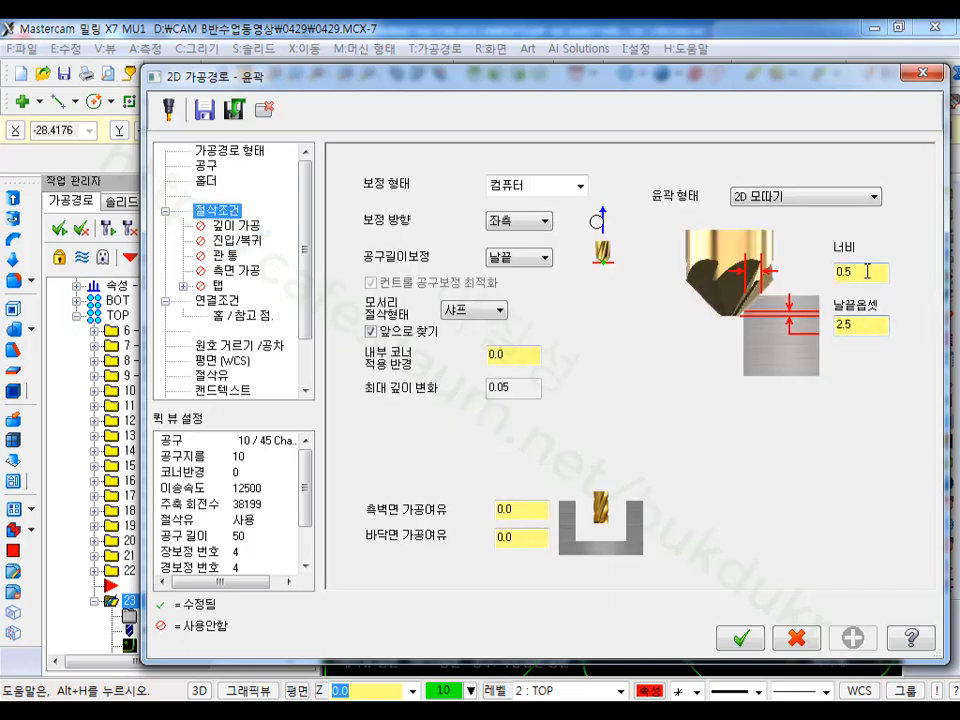
pyautogui.doubleClick(867, 327)
pyautogui.write('2')
pyautogui.click(741, 637)
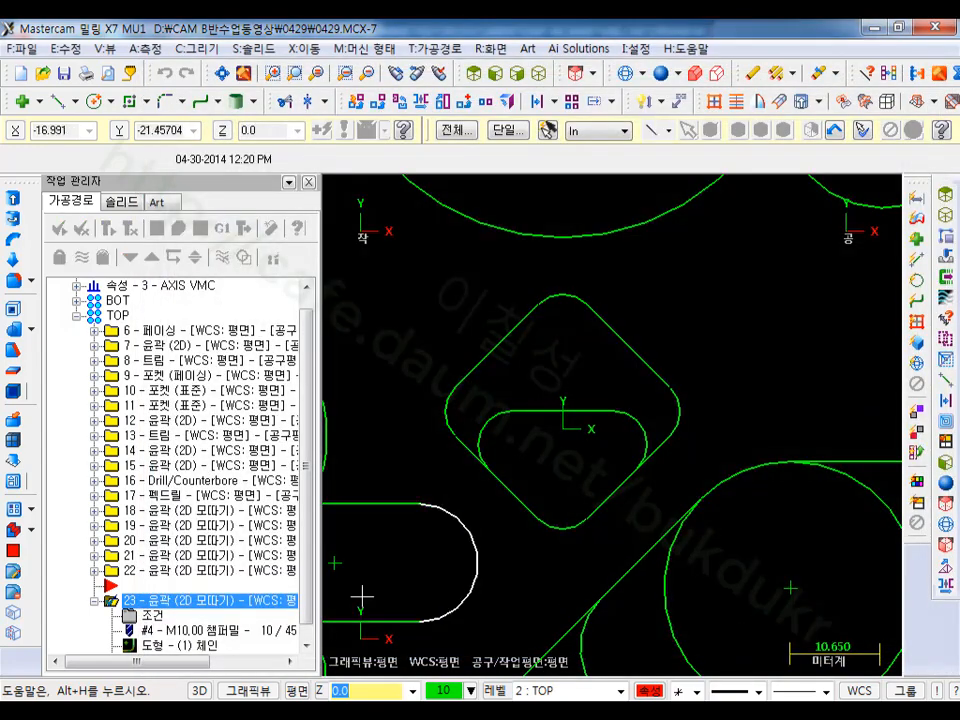
pyautogui.click(108, 228)
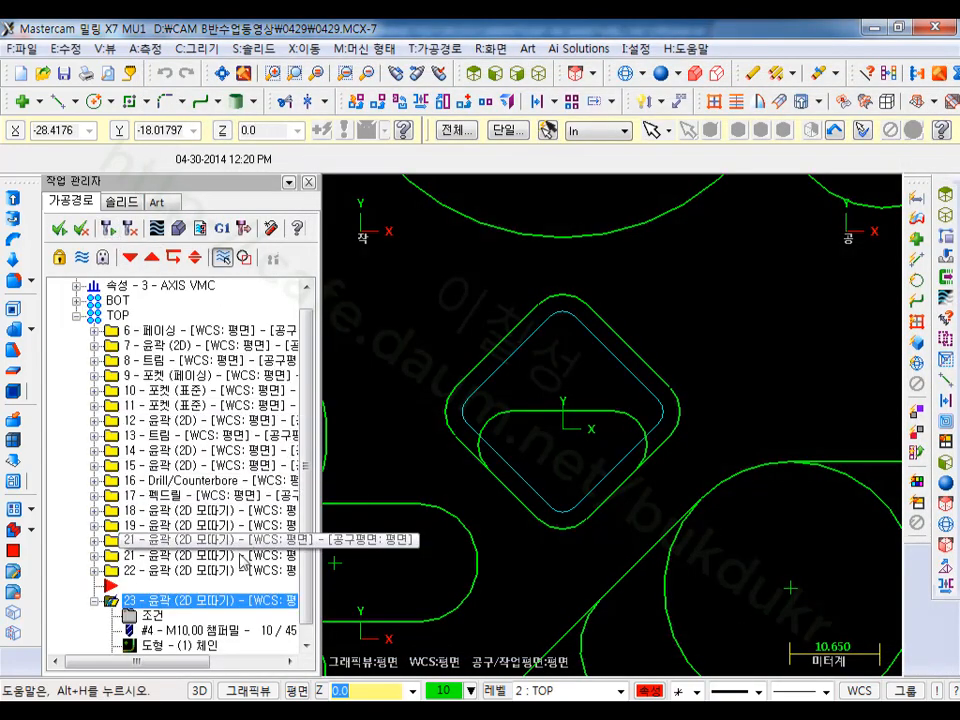
pyautogui.click(95, 600)
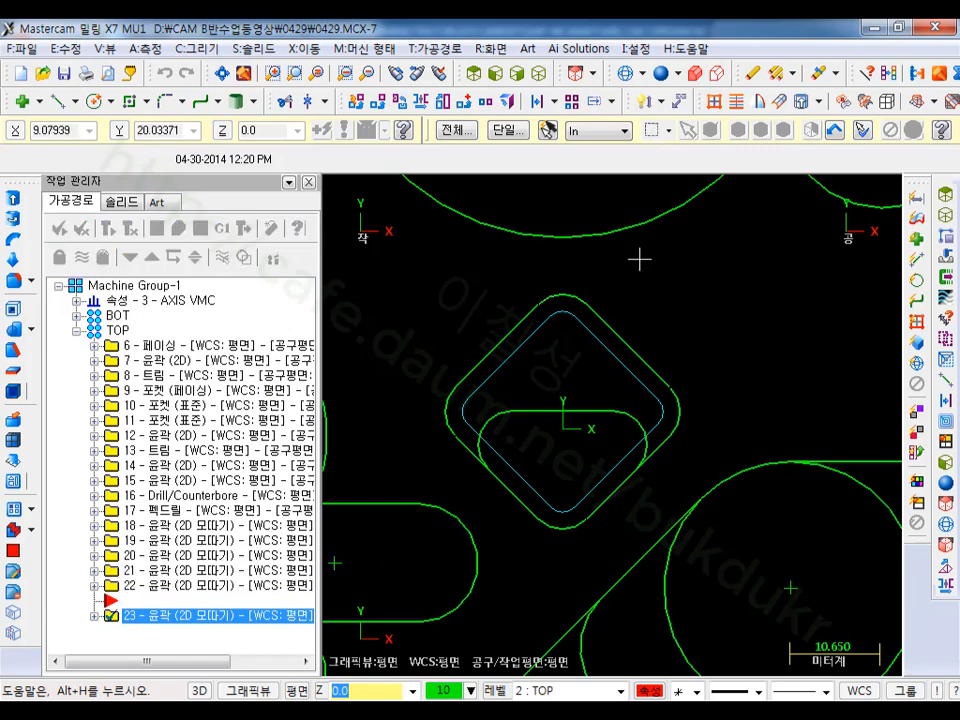
# Step: Examine the displayed toolpaths of chamfer operations 19 to 22 against the part geometry in a slightly tilted view
pyautogui.scroll(-2, 628, 262)
pyautogui.scroll(-2, 628, 262)
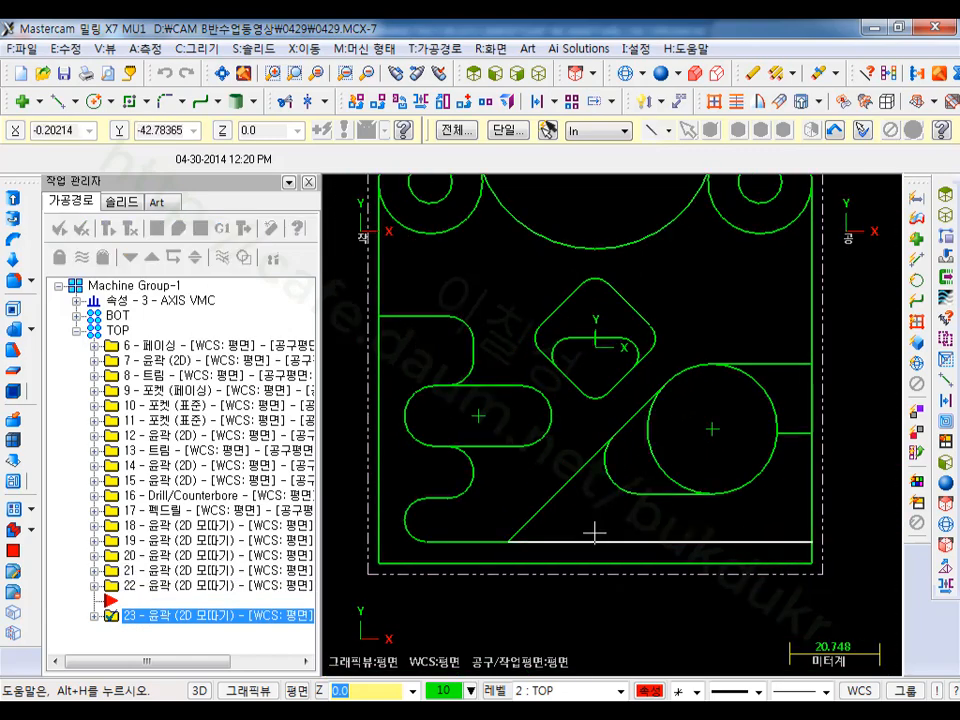
pyautogui.moveTo(572, 489)
pyautogui.mouseDown(button='middle')
pyautogui.moveTo(564, 484)
pyautogui.moveTo(581, 507)
pyautogui.mouseUp(button='middle')
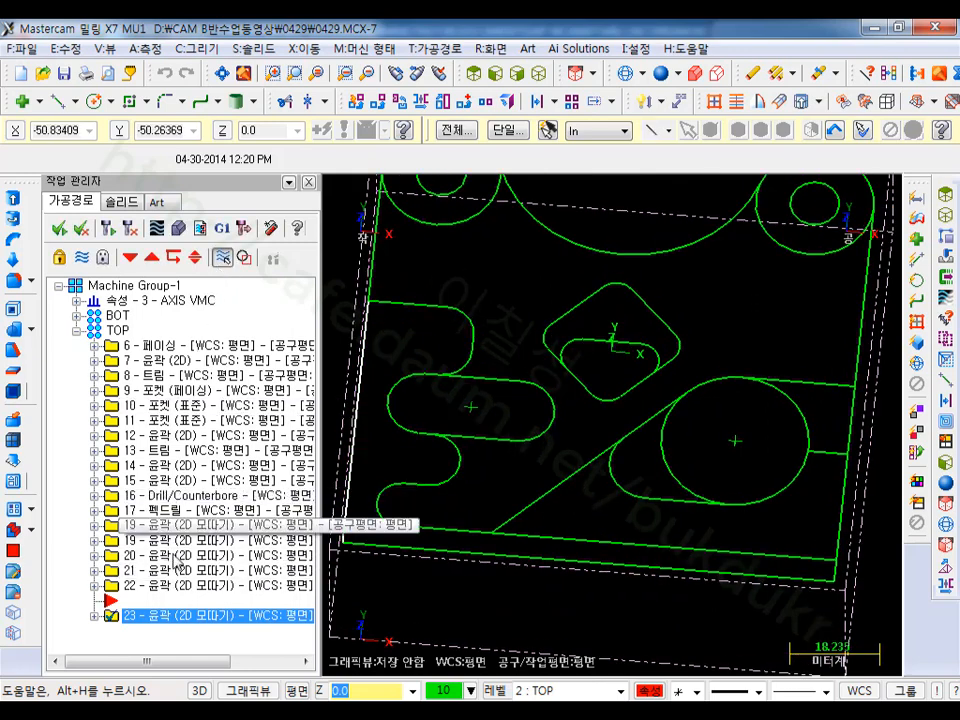
pyautogui.click(164, 594)
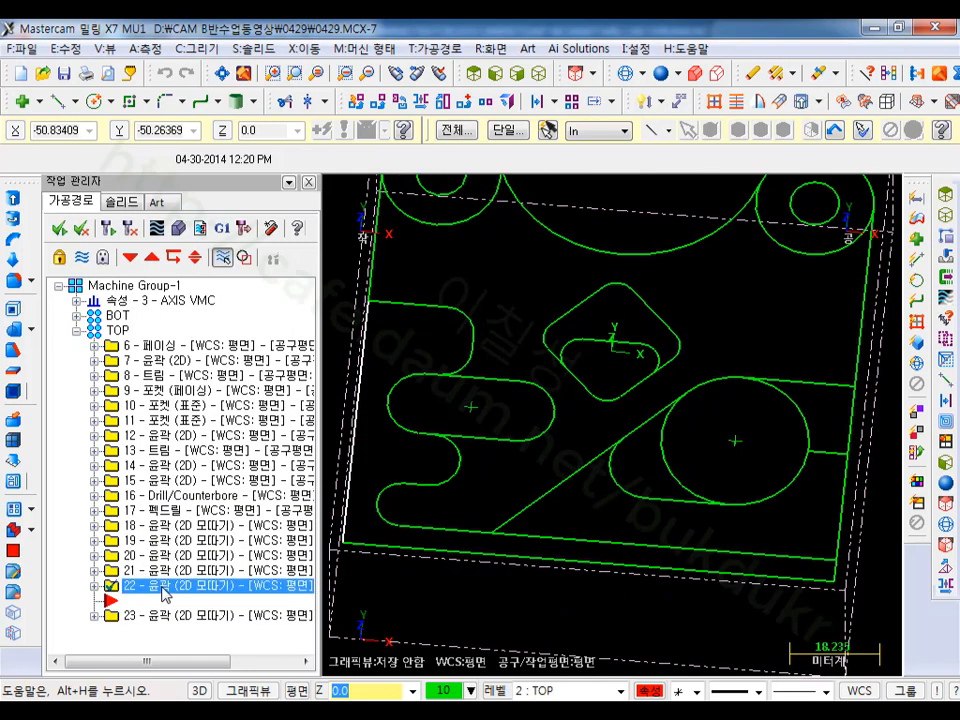
pyautogui.click(222, 258)
pyautogui.click(152, 570)
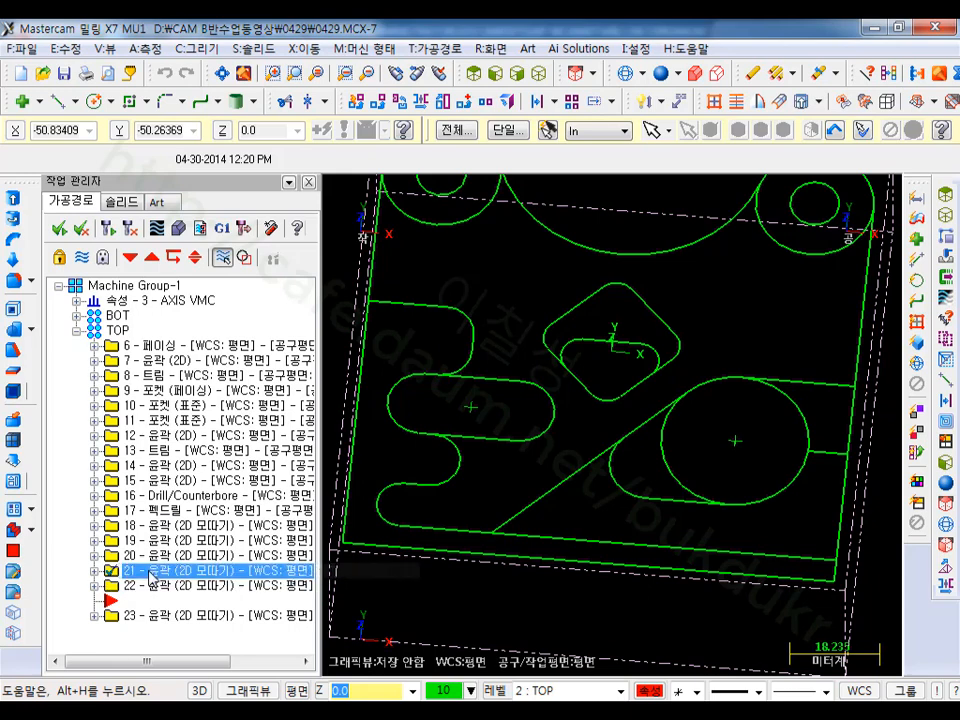
pyautogui.click(155, 542)
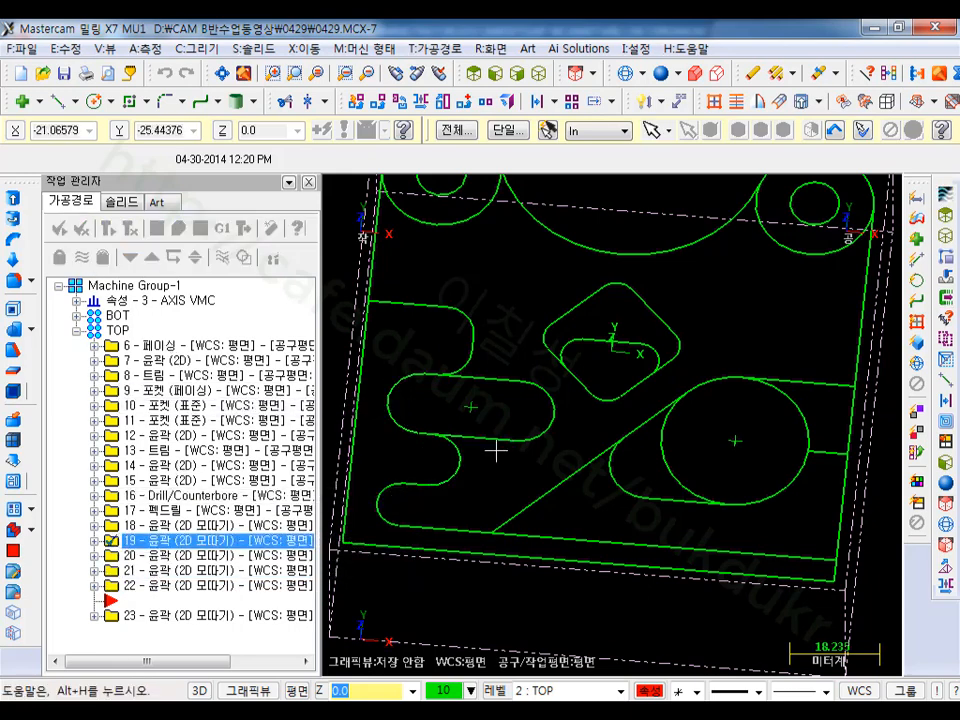
pyautogui.click(155, 570)
pyautogui.click(155, 556)
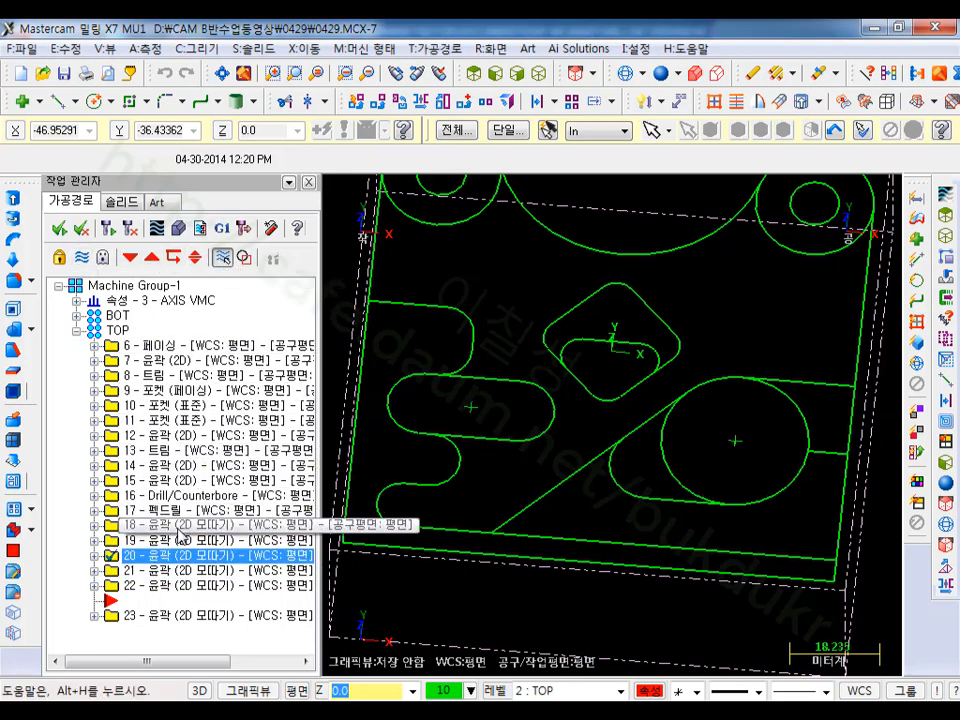
pyautogui.click(155, 570)
pyautogui.scroll(1, 657, 468)
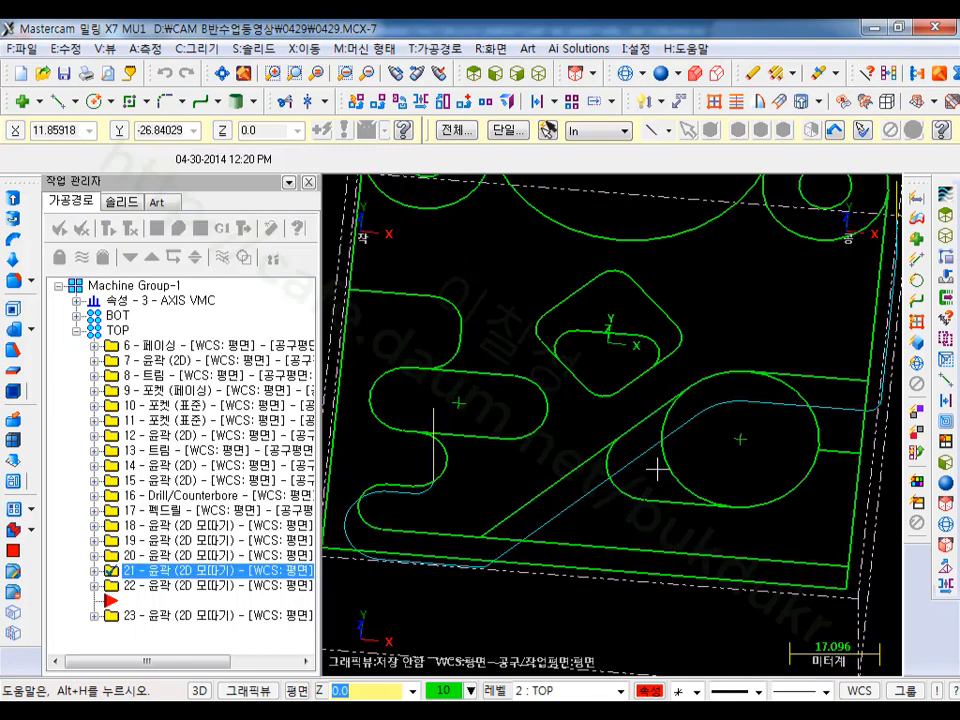
# Step: Backplot operation 21 to check the chamfer tool's path around the lower step and its end near the slot
pyautogui.click(157, 230)
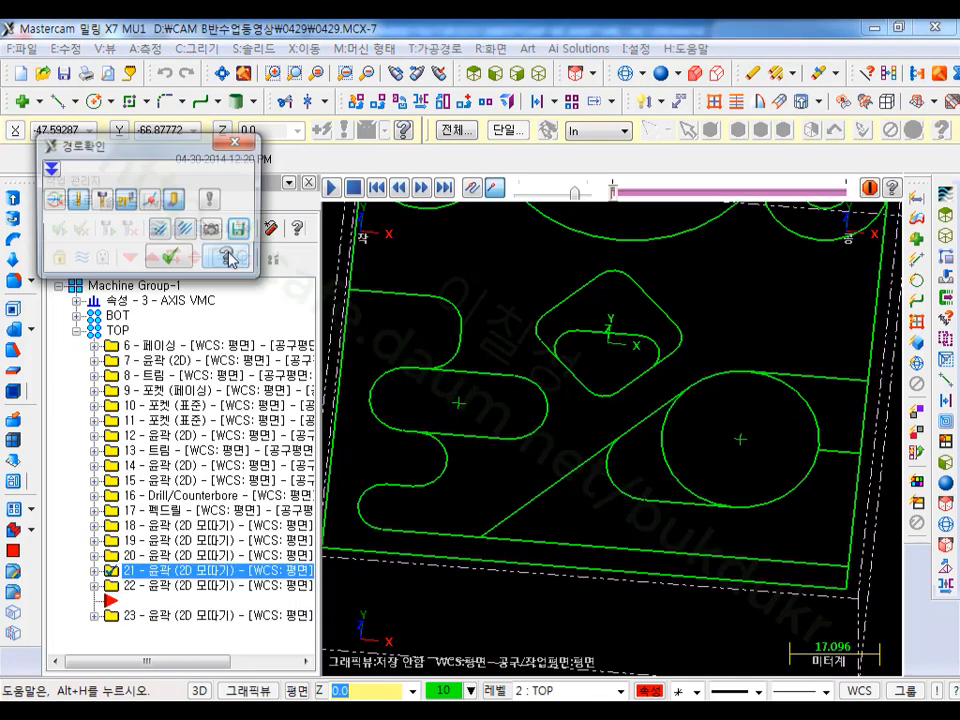
pyautogui.moveTo(651, 193); pyautogui.dragTo(778, 193)
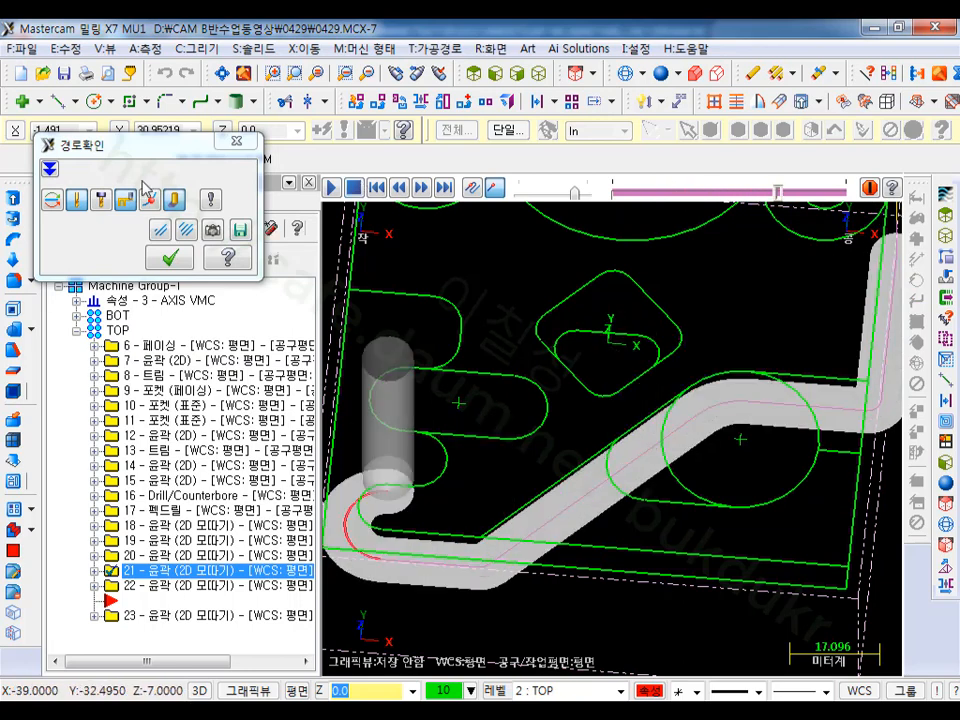
pyautogui.click(185, 261)
# Step: Set the 2D chamfer tip offset of operation 21 to 2 and regenerate its toolpath
pyautogui.click(95, 571)
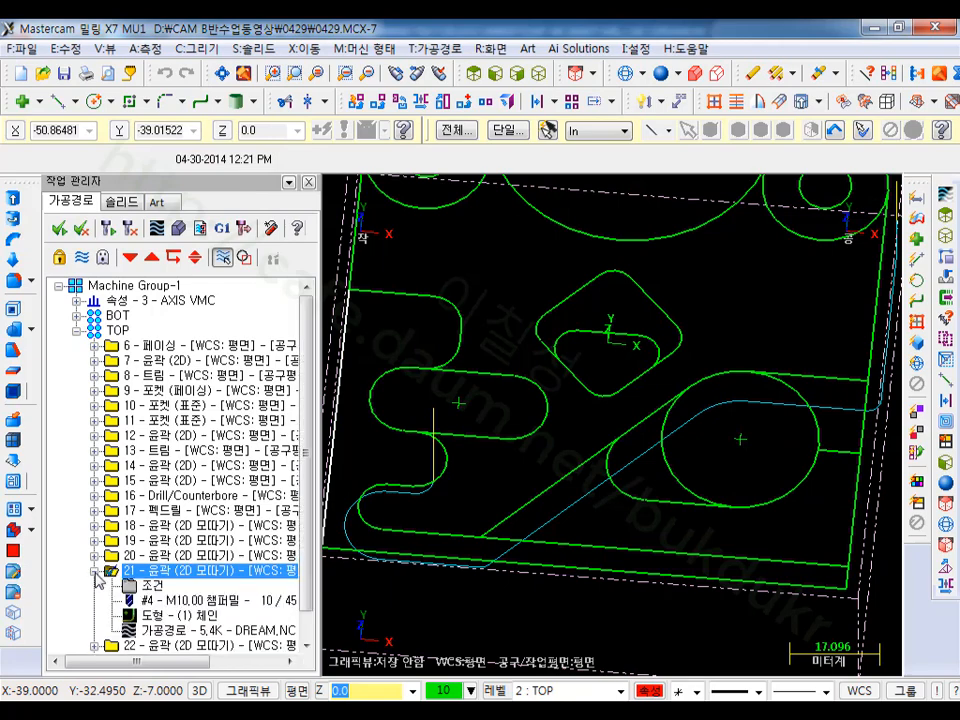
pyautogui.click(154, 588)
pyautogui.doubleClick(866, 327)
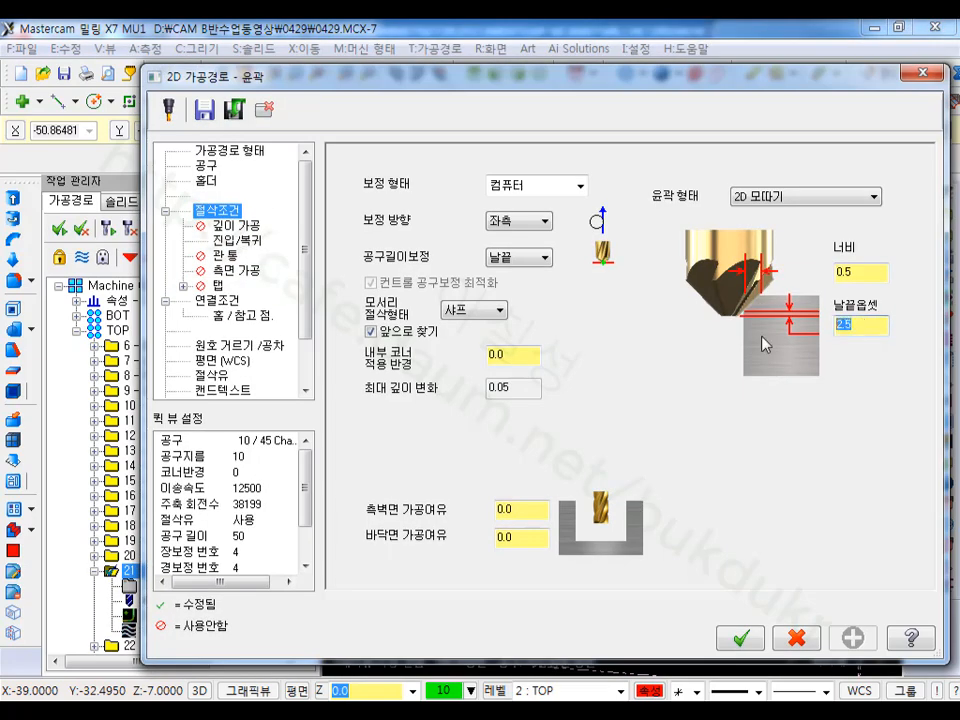
pyautogui.write('2')
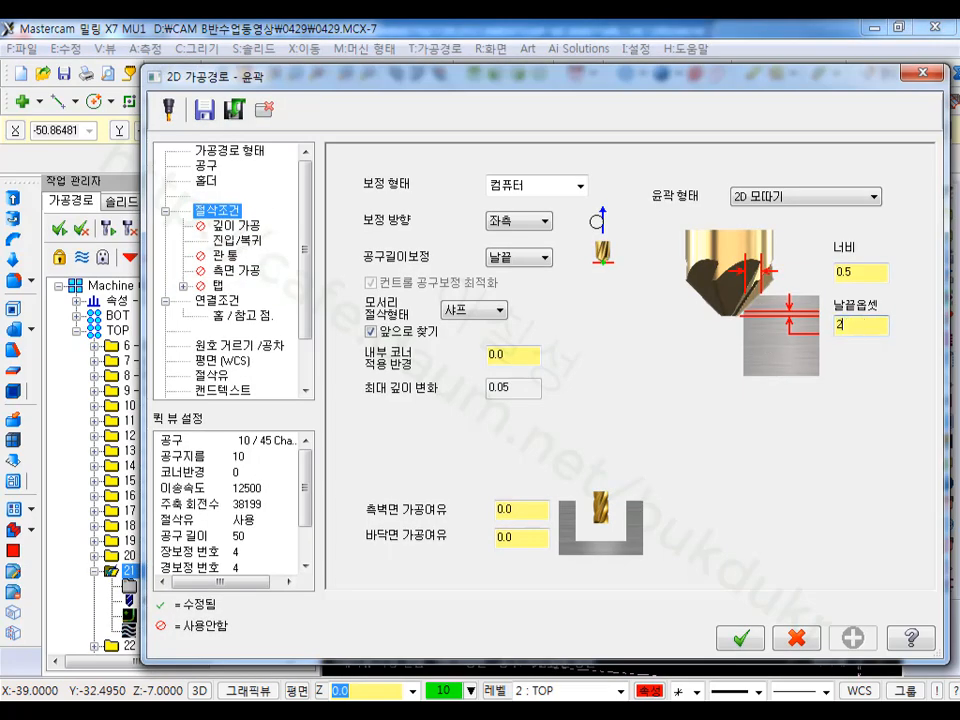
pyautogui.click(740, 638)
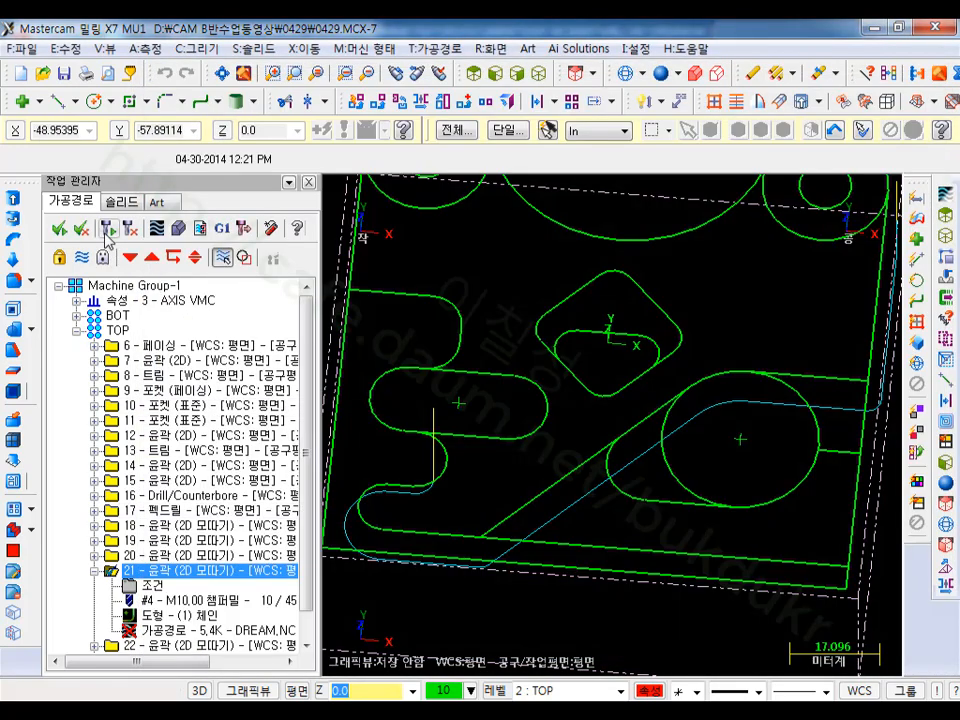
pyautogui.click(108, 229)
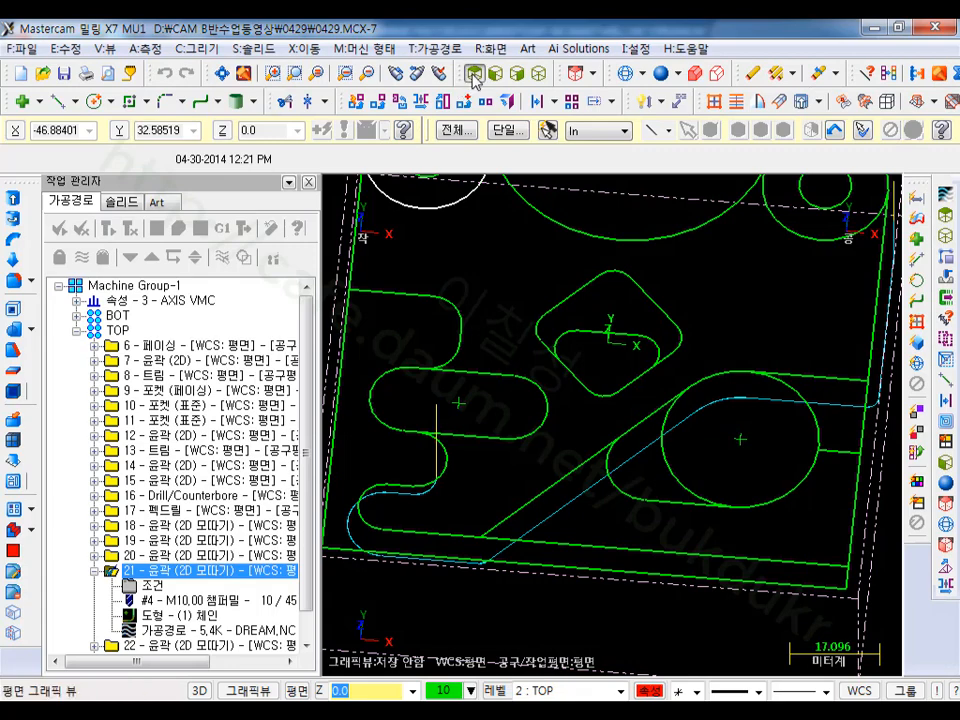
# Step: Backplot the regenerated operation 21 in plan view and examine the tool's clearance at the outer edge and near the slot
pyautogui.click(475, 74)
pyautogui.scroll(-1, 484, 560)
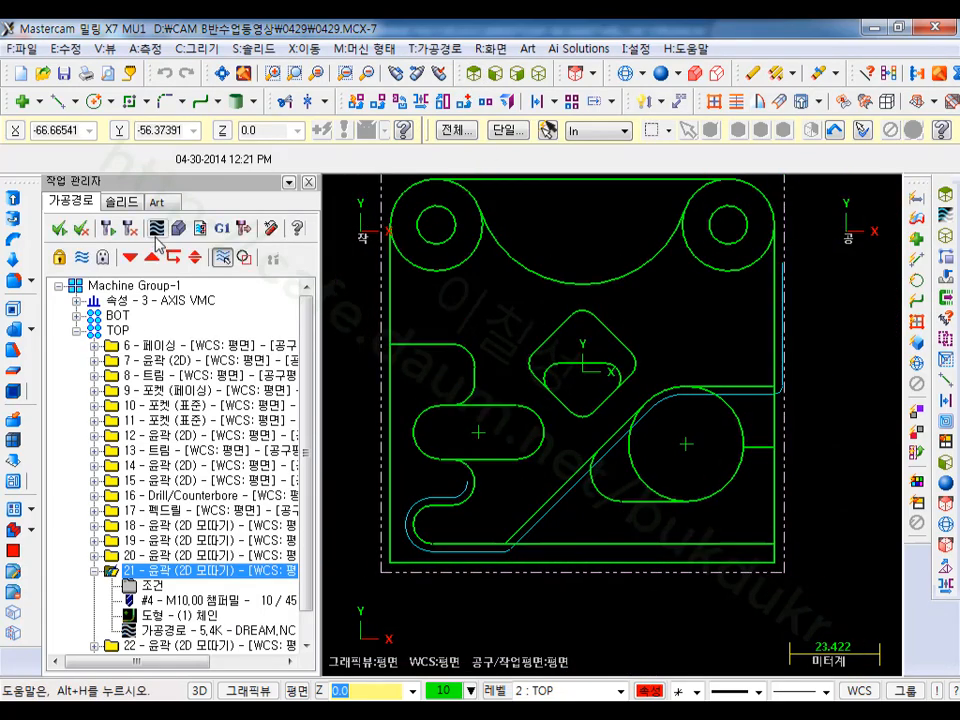
pyautogui.click(270, 229)
pyautogui.scroll(9, 776, 243)
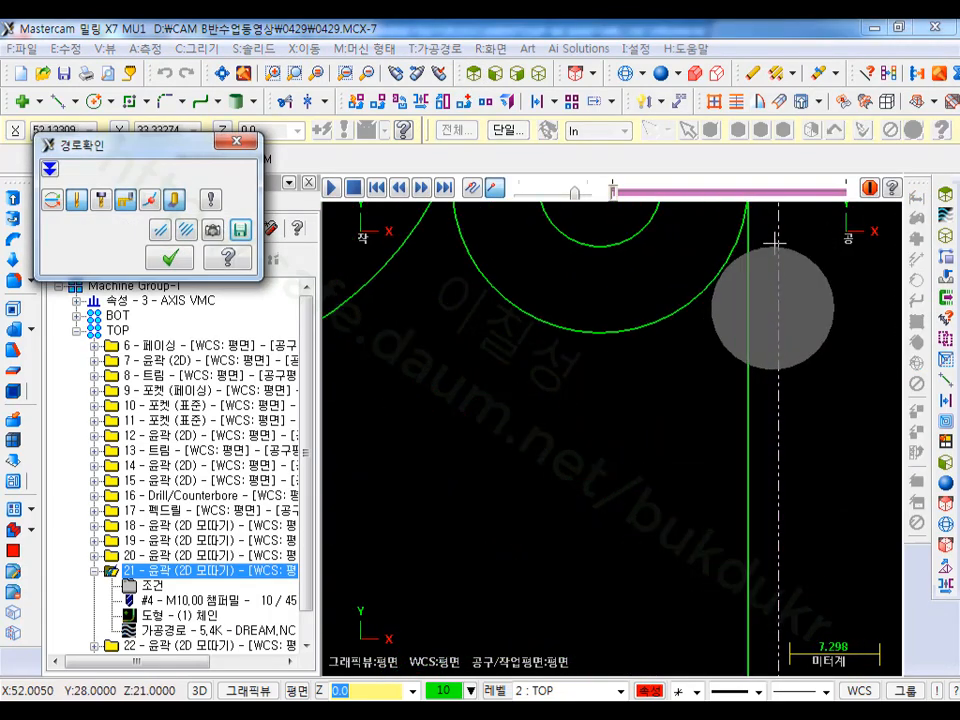
pyautogui.scroll(-9, 776, 243)
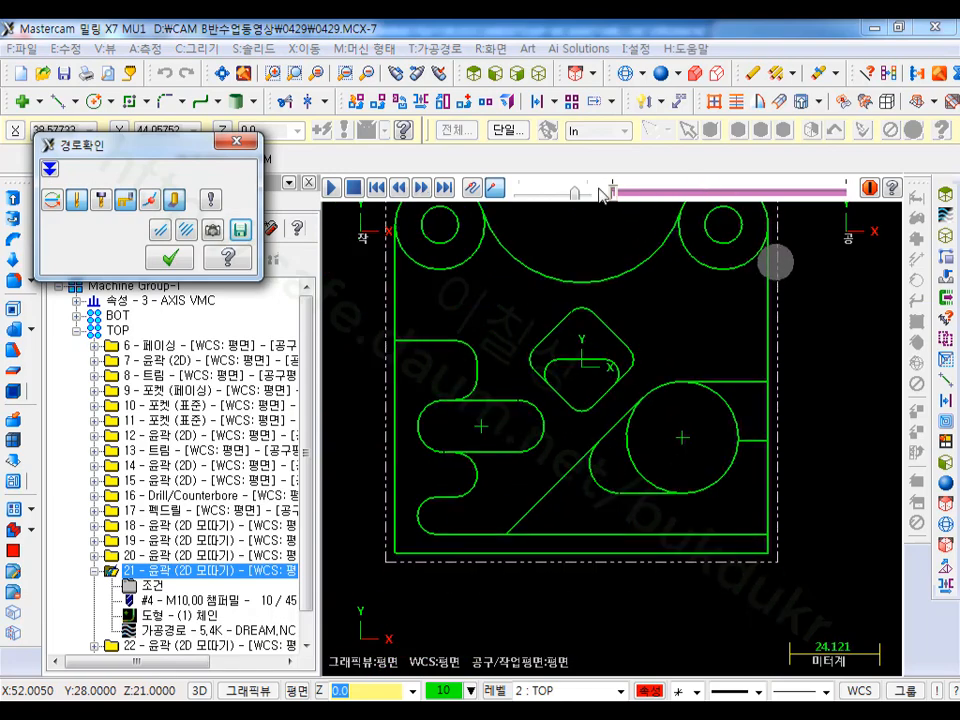
pyautogui.moveTo(613, 195); pyautogui.dragTo(818, 192)
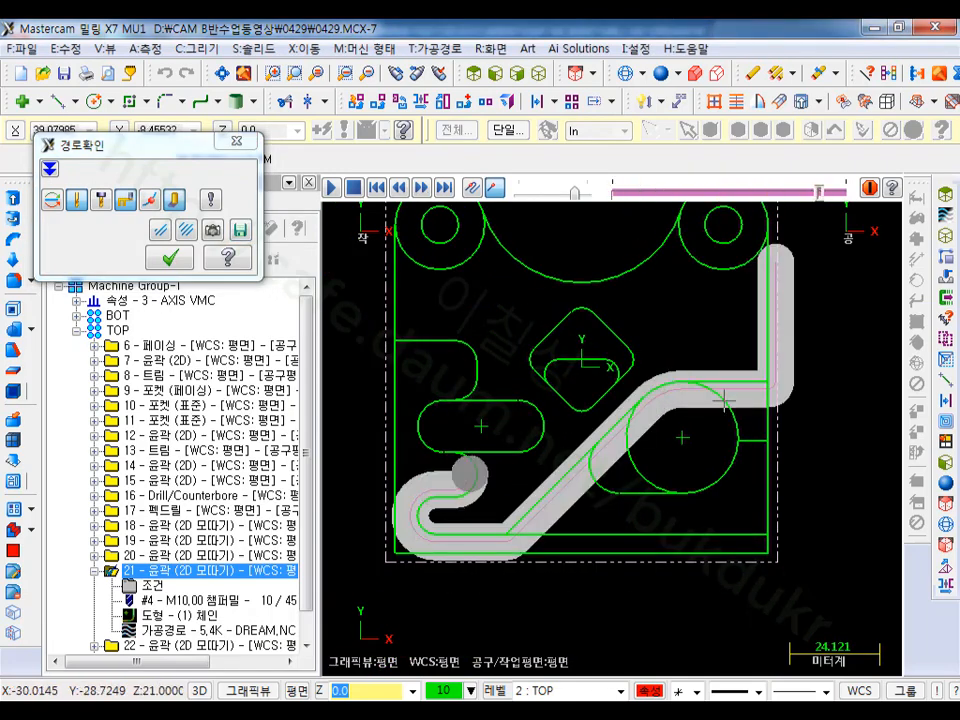
pyautogui.scroll(2, 447, 463)
pyautogui.scroll(5, 447, 463)
pyautogui.scroll(-5, 437, 407)
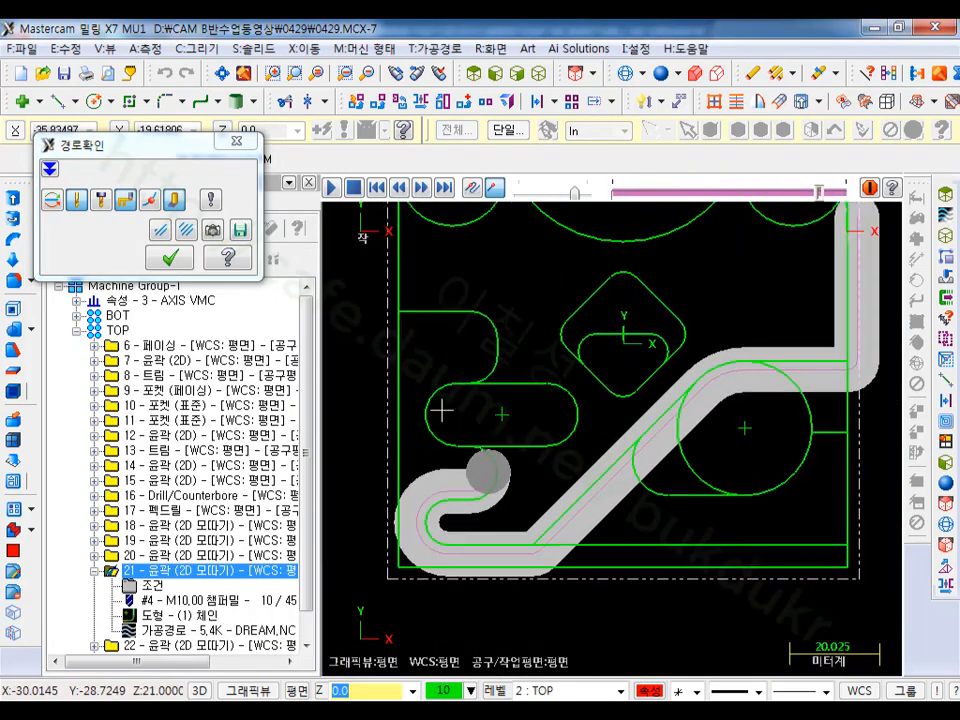
pyautogui.click(186, 262)
pyautogui.scroll(-4, 630, 485)
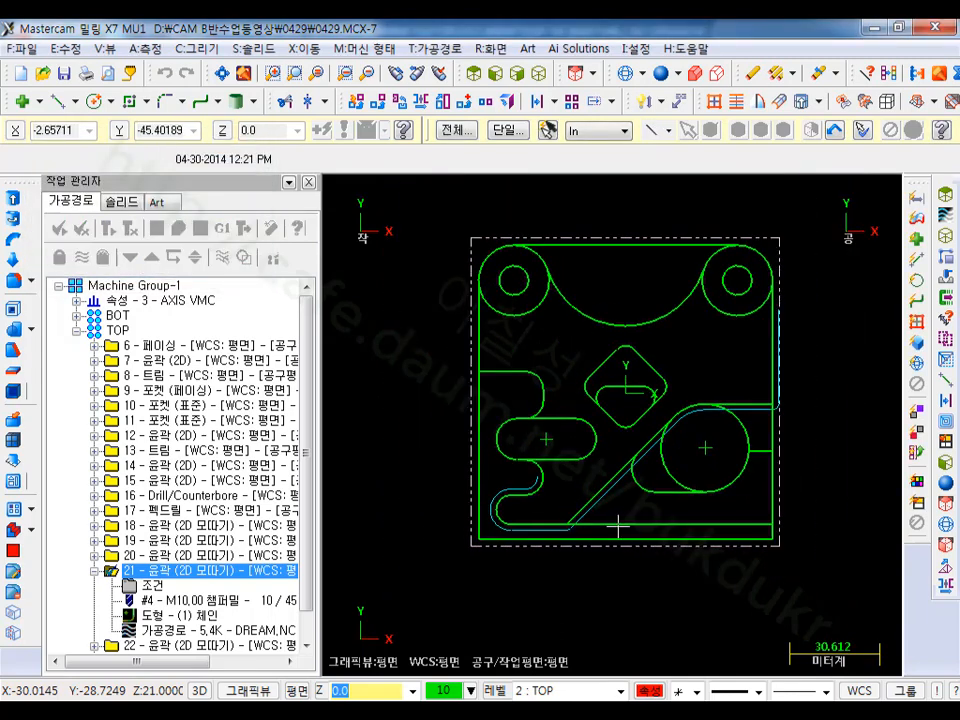
# Step: Move the insertion point after operation 23 and start a contour toolpath chained along the inner rounded outline within the diamond pocket
pyautogui.click(110, 571)
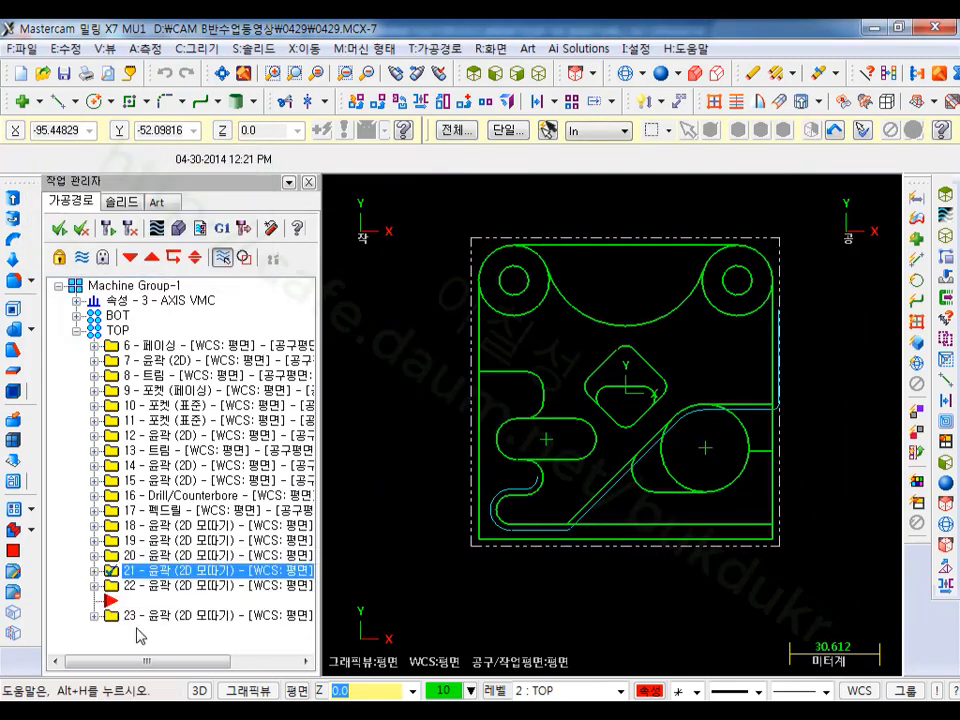
pyautogui.click(130, 257)
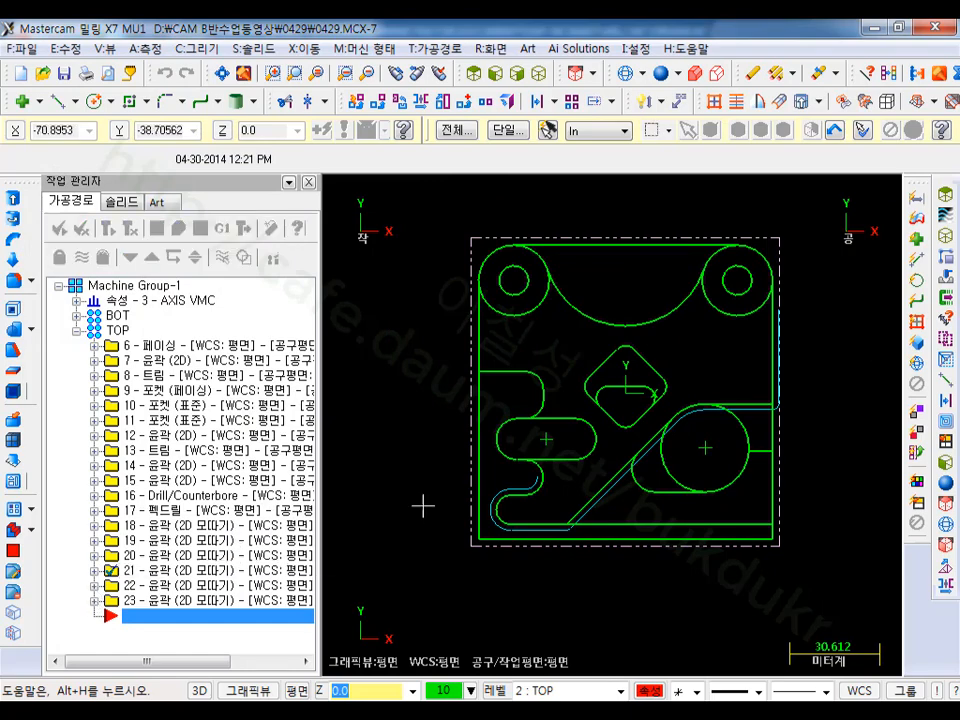
pyautogui.moveTo(660, 370); pyautogui.dragTo(595, 287, button='middle')
pyautogui.scroll(-1, 651, 385)
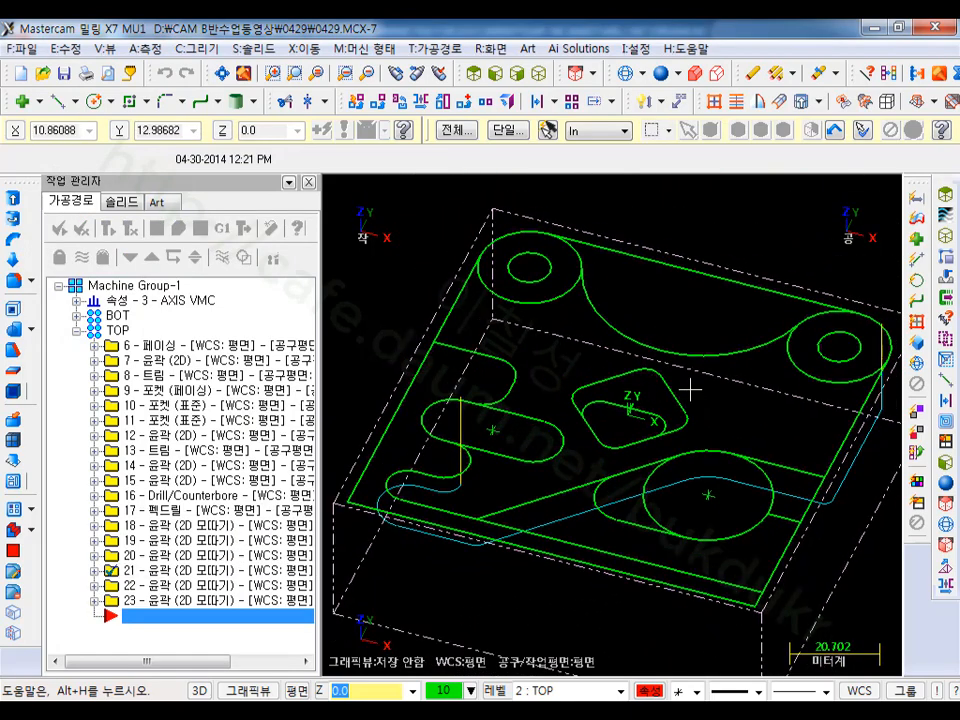
pyautogui.moveTo(691, 389); pyautogui.dragTo(673, 412, button='middle')
pyautogui.scroll(3, 650, 416)
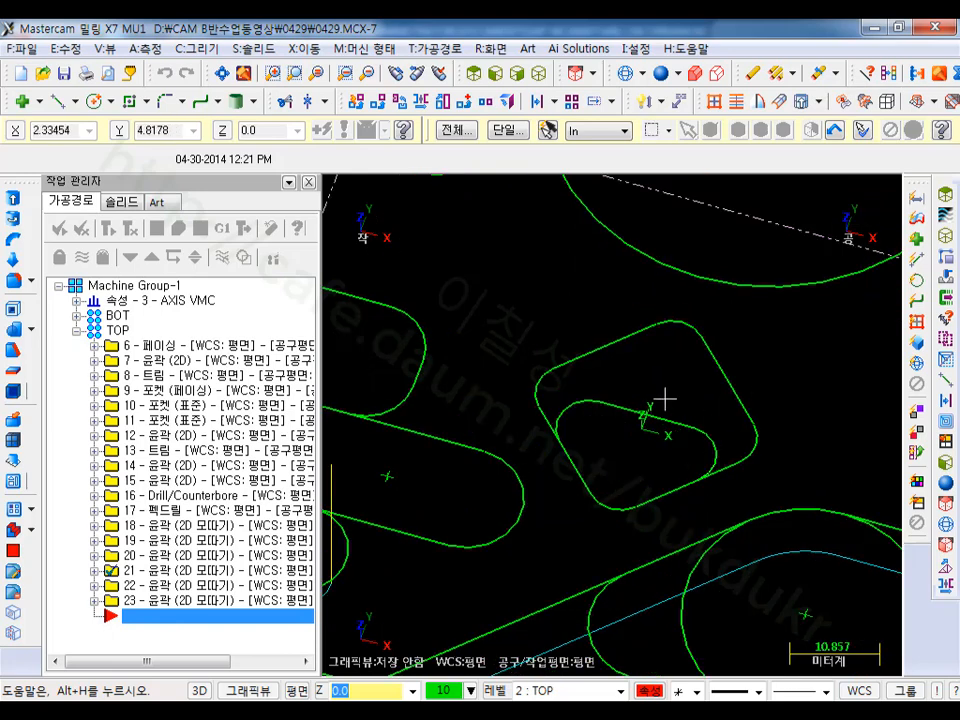
pyautogui.scroll(1, 645, 420)
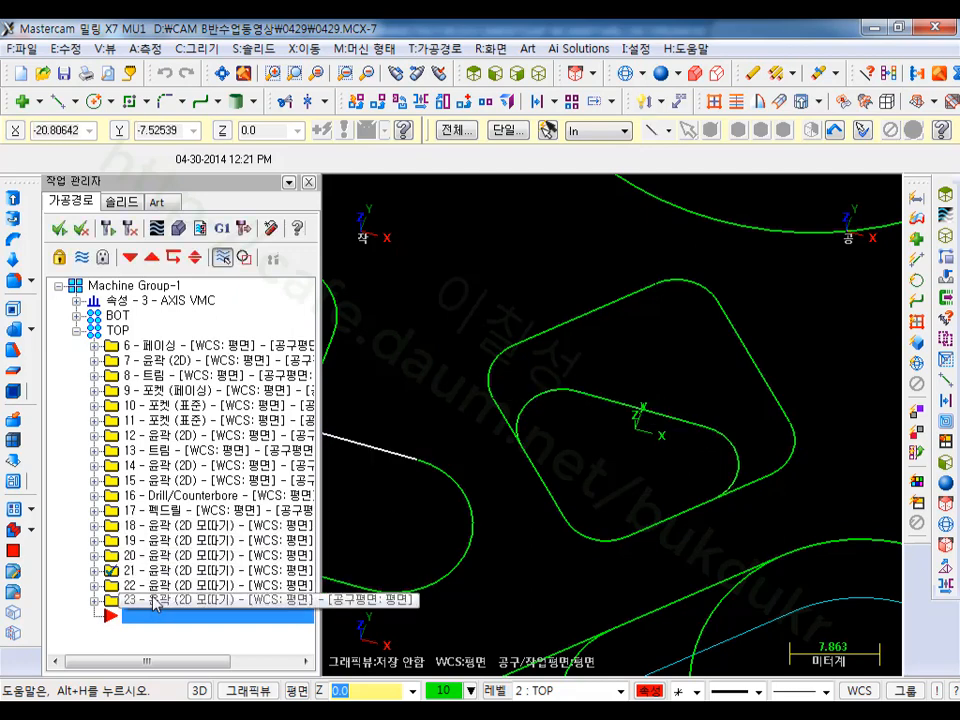
pyautogui.click(436, 48)
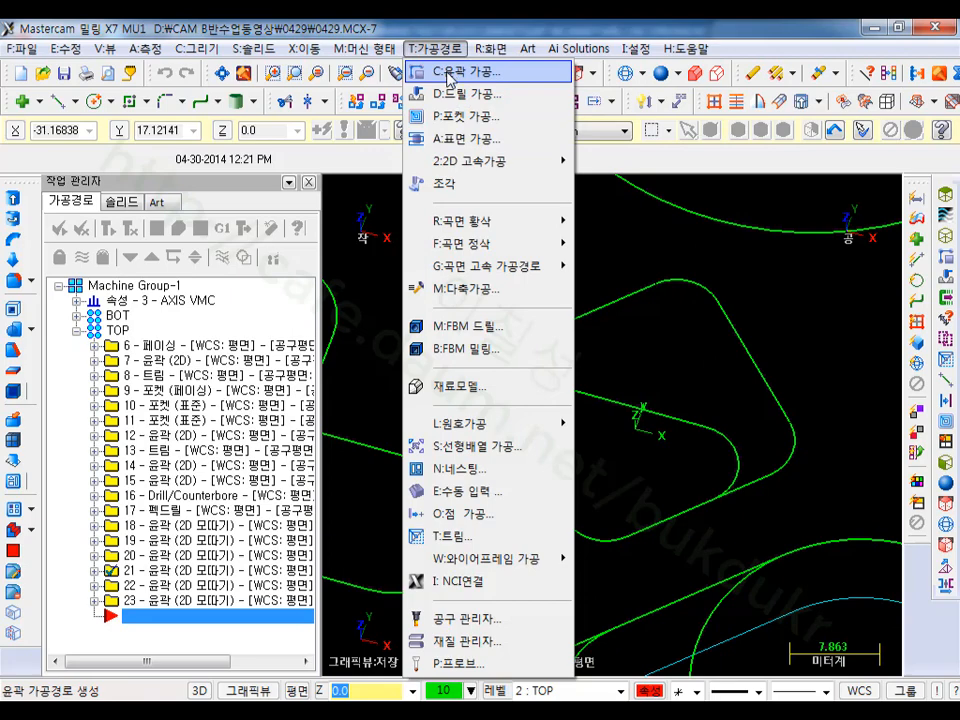
pyautogui.click(460, 72)
pyautogui.click(731, 483)
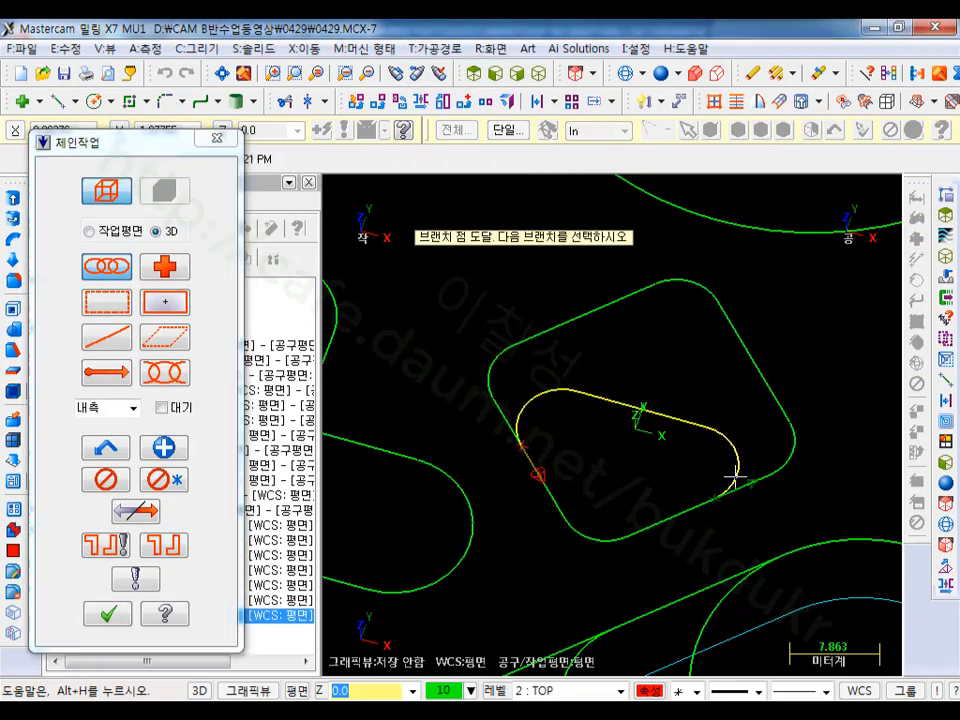
pyautogui.click(112, 614)
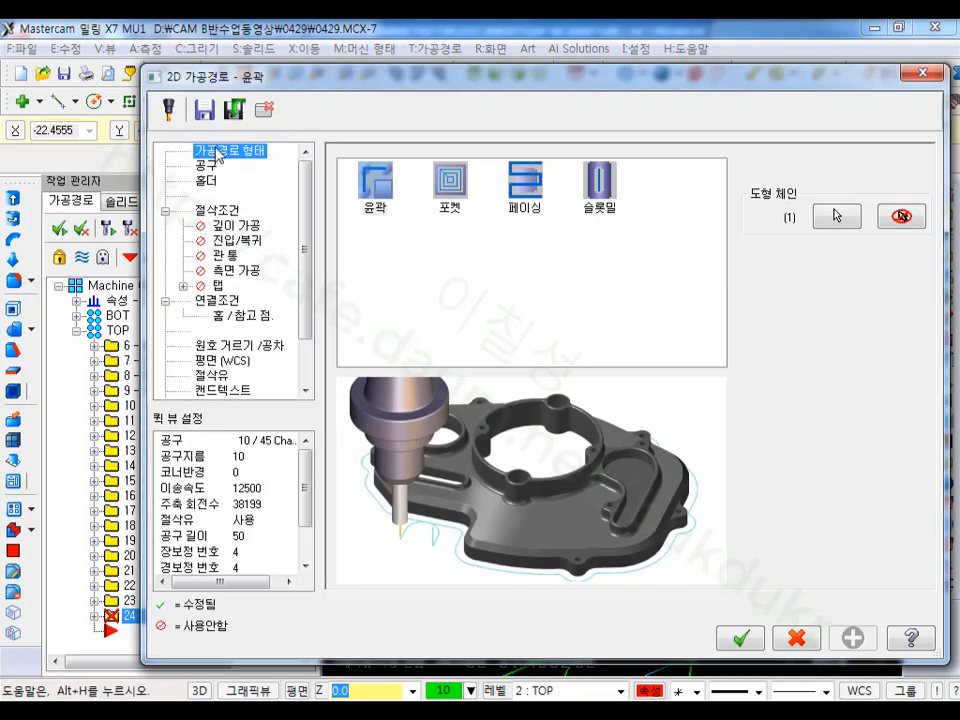
# Step: Check the tool and cutting parameters against the part drawing, enable lead in/out, and shorten the contour's start and end by 60% (6.0)
pyautogui.click(206, 166)
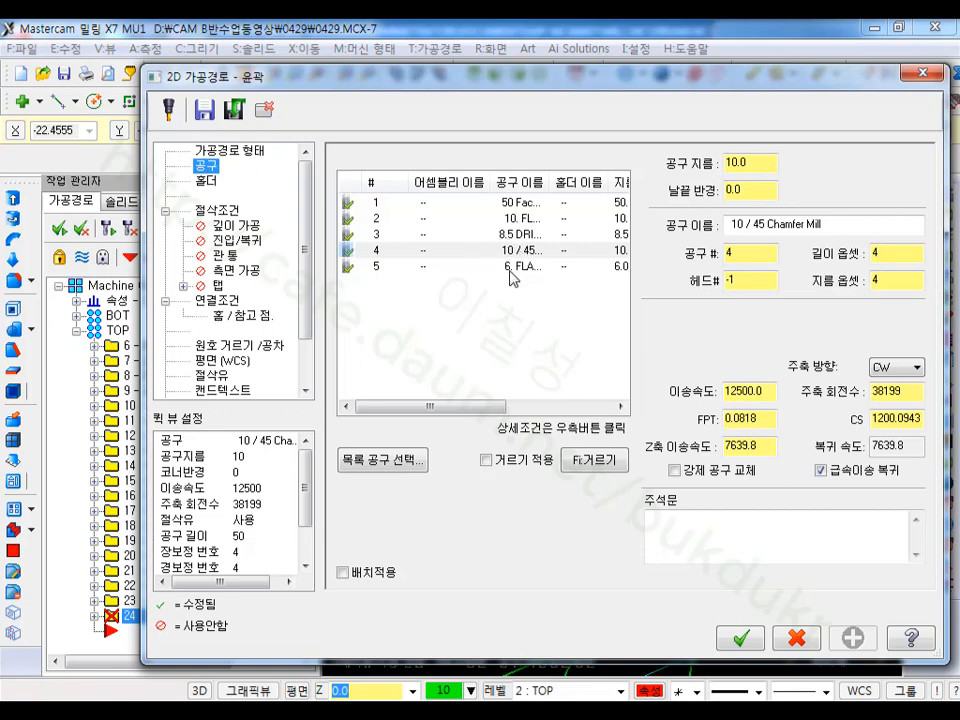
pyautogui.click(237, 214)
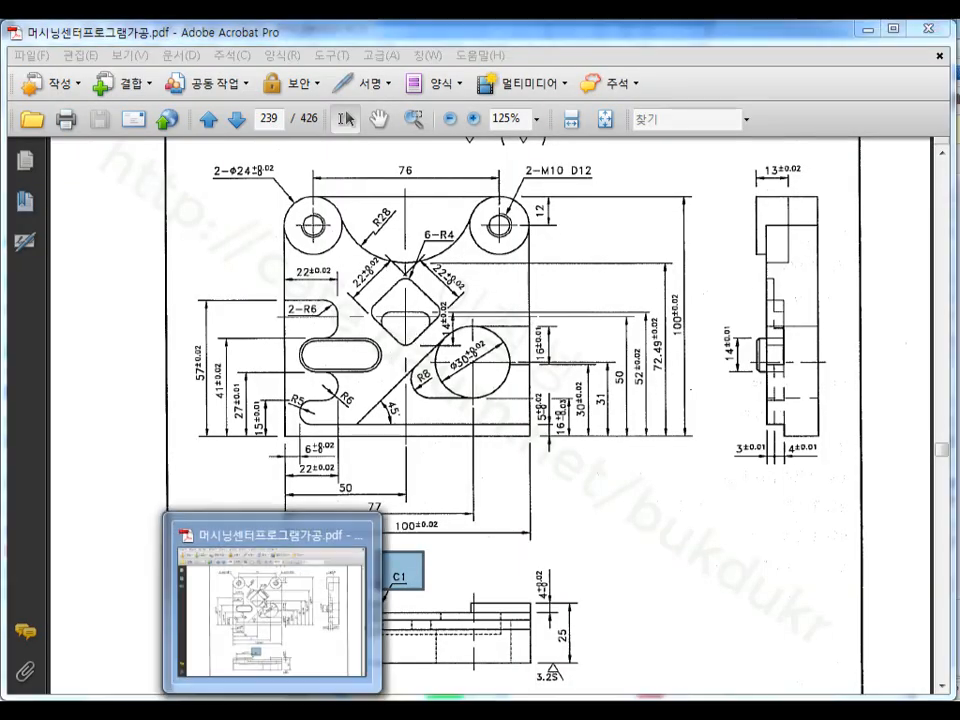
pyautogui.click(304, 704)
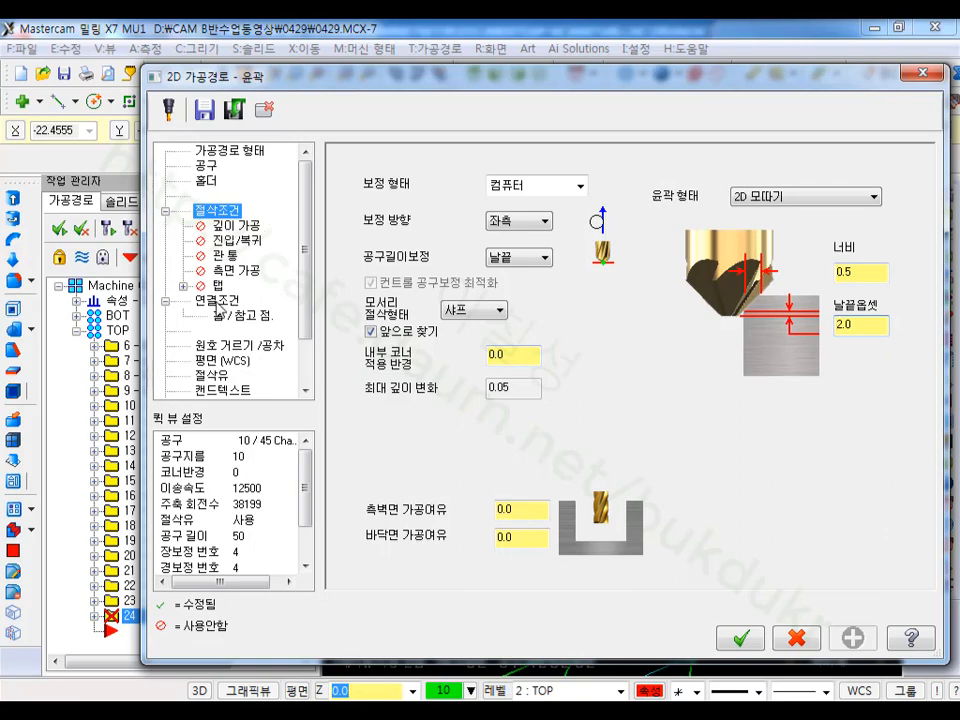
pyautogui.click(248, 242)
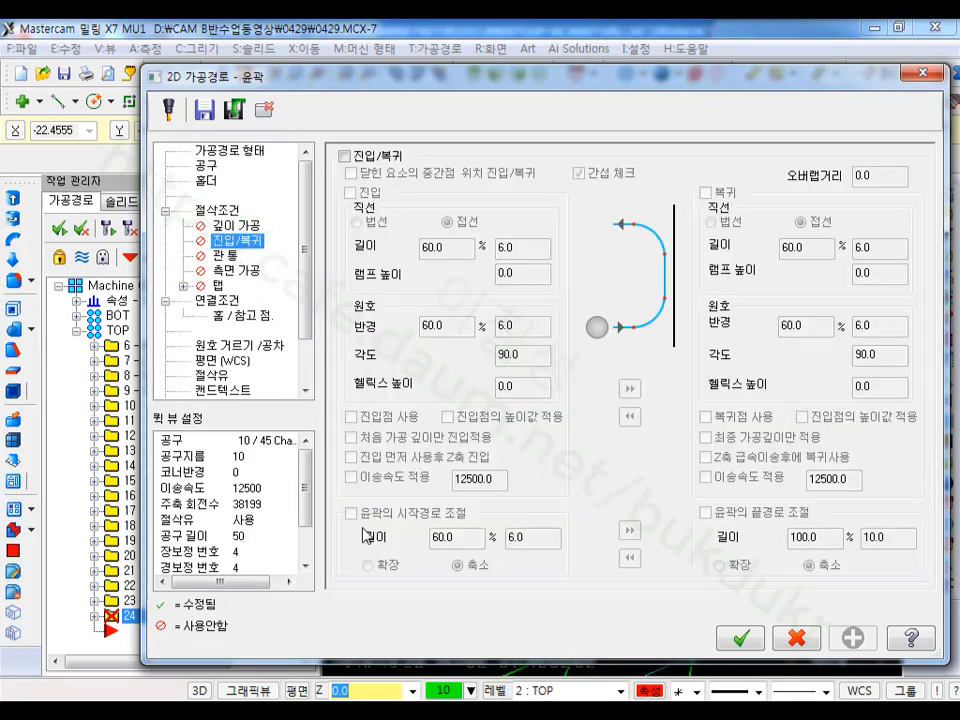
pyautogui.click(345, 156)
pyautogui.click(351, 513)
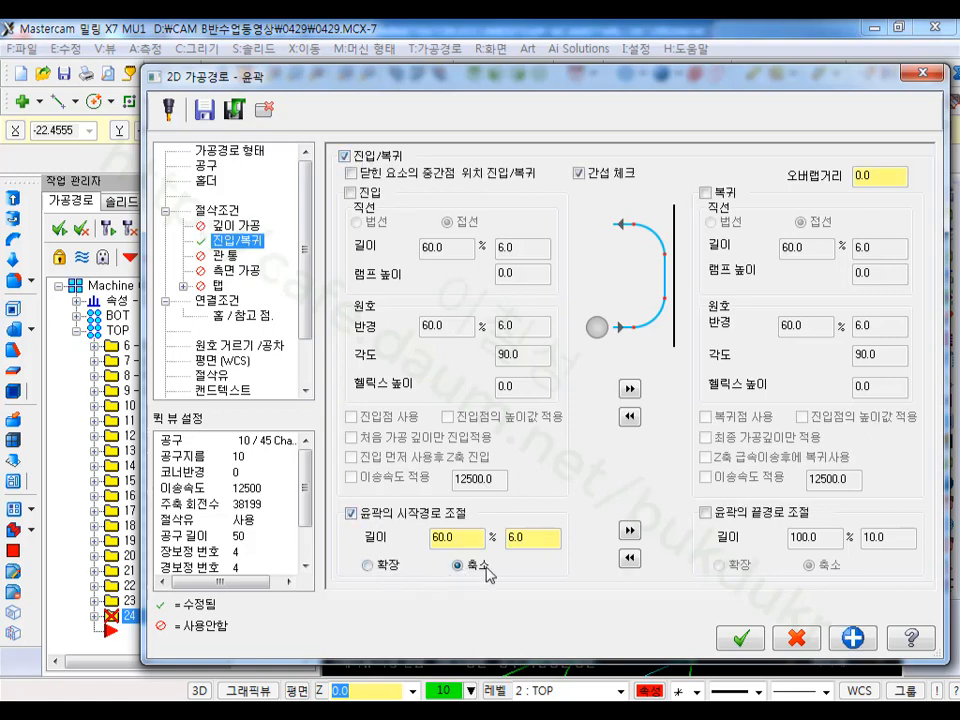
pyautogui.click(629, 530)
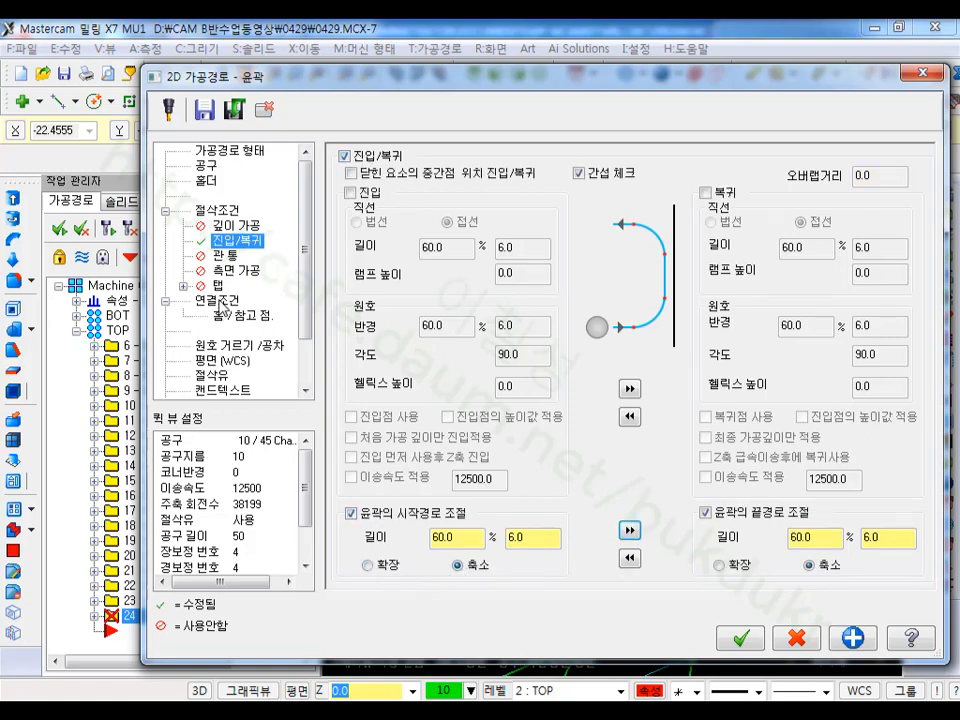
# Step: Set the top of stock to -7 absolute, enter the cutting depth, and generate operation 24
pyautogui.click(222, 302)
pyautogui.doubleClick(664, 443)
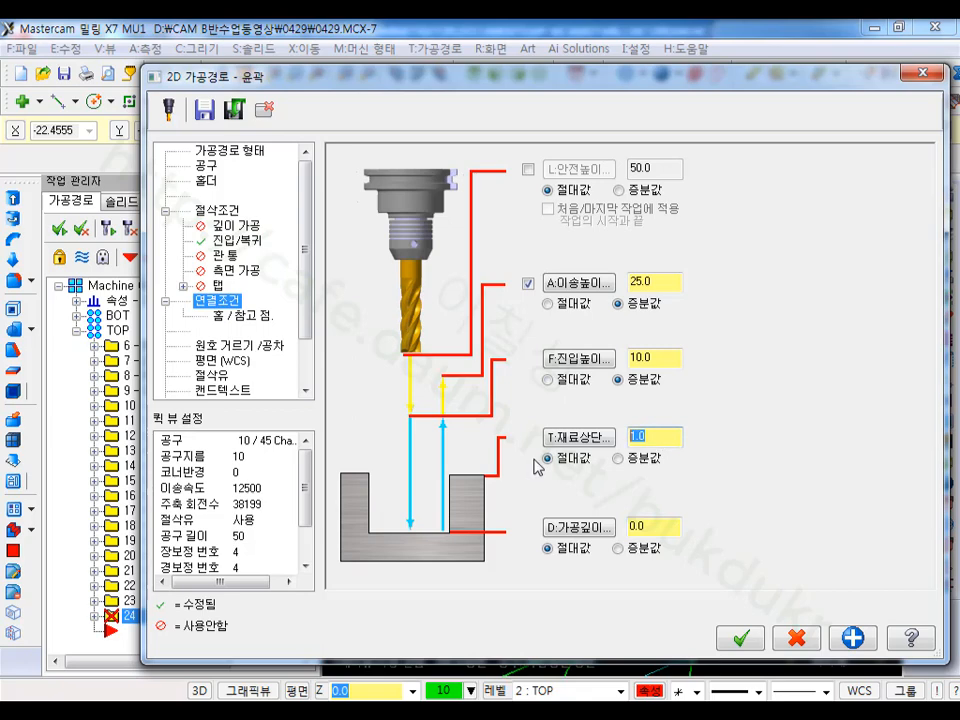
pyautogui.write('-7')
pyautogui.moveTo(657, 531); pyautogui.dragTo(579, 532)
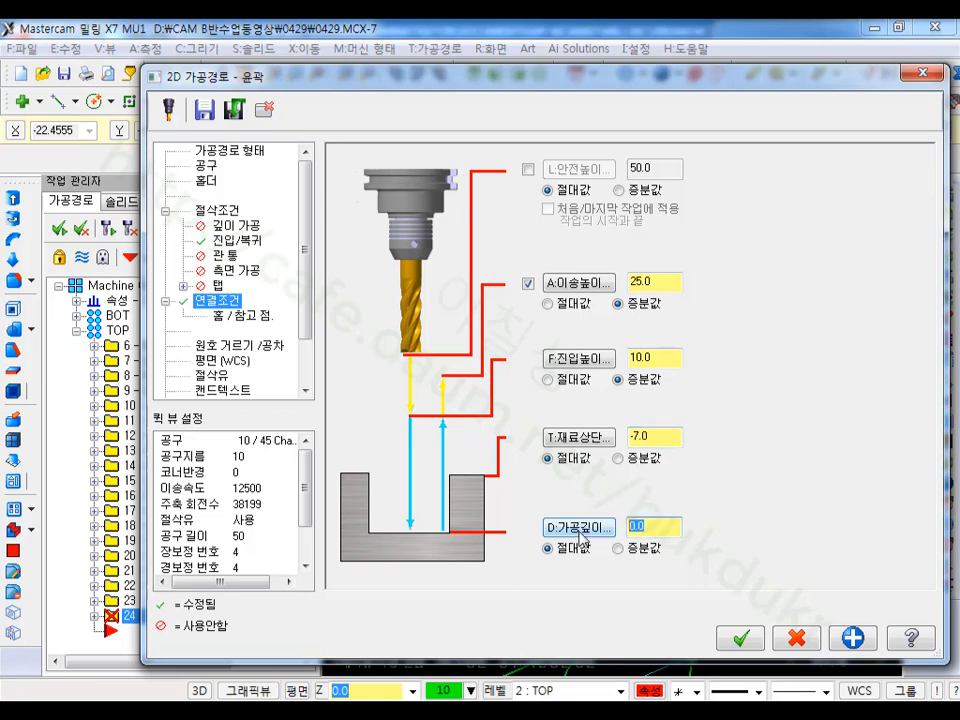
pyautogui.click(735, 636)
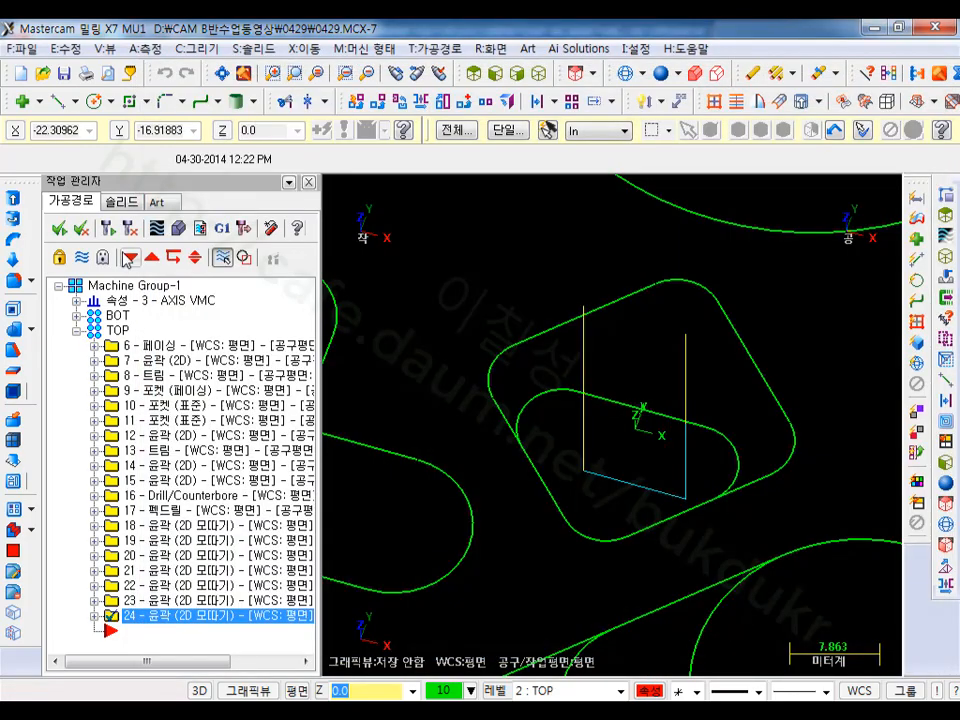
# Step: Run a solid verification of operation 24 and inspect the chamfer on the inner outline within the diamond pocket
pyautogui.click(178, 229)
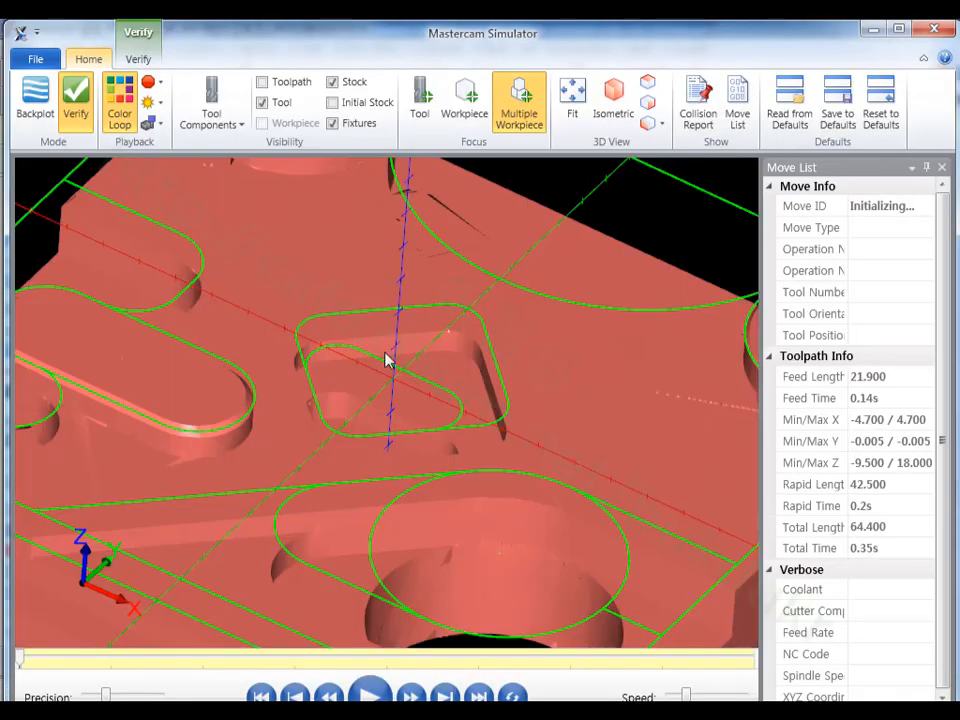
pyautogui.click(368, 694)
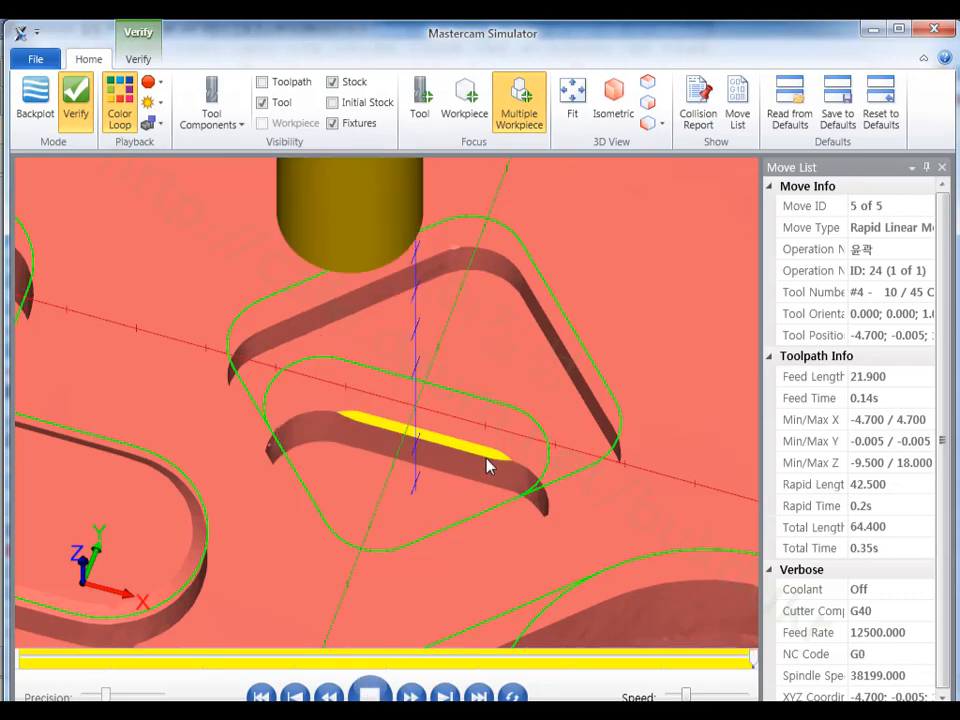
pyautogui.moveTo(488, 465); pyautogui.dragTo(510, 476, button='middle')
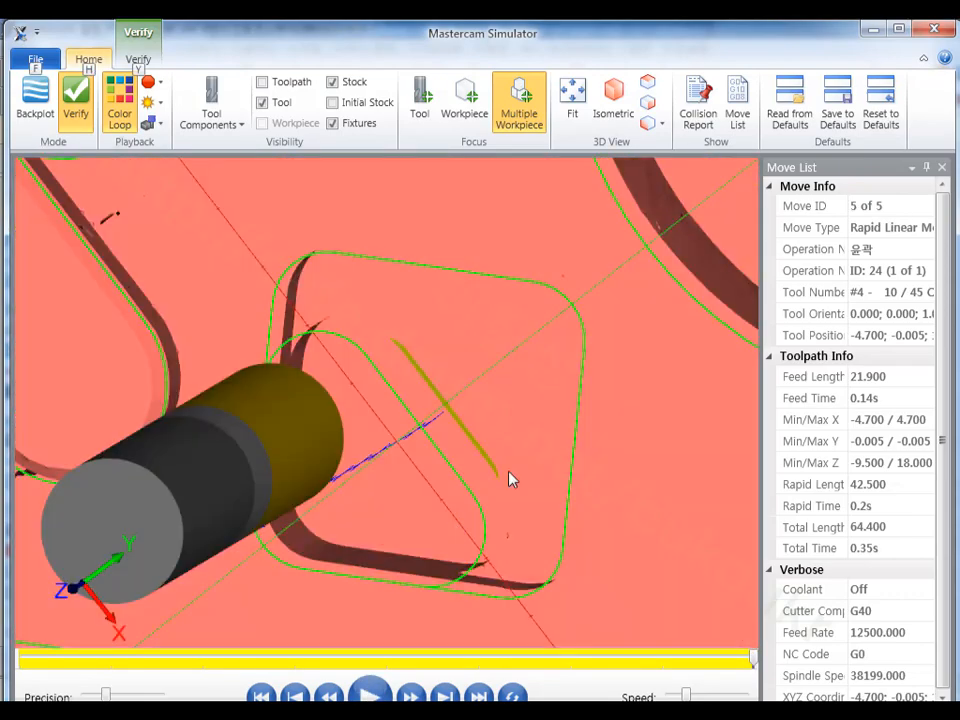
pyautogui.click(934, 29)
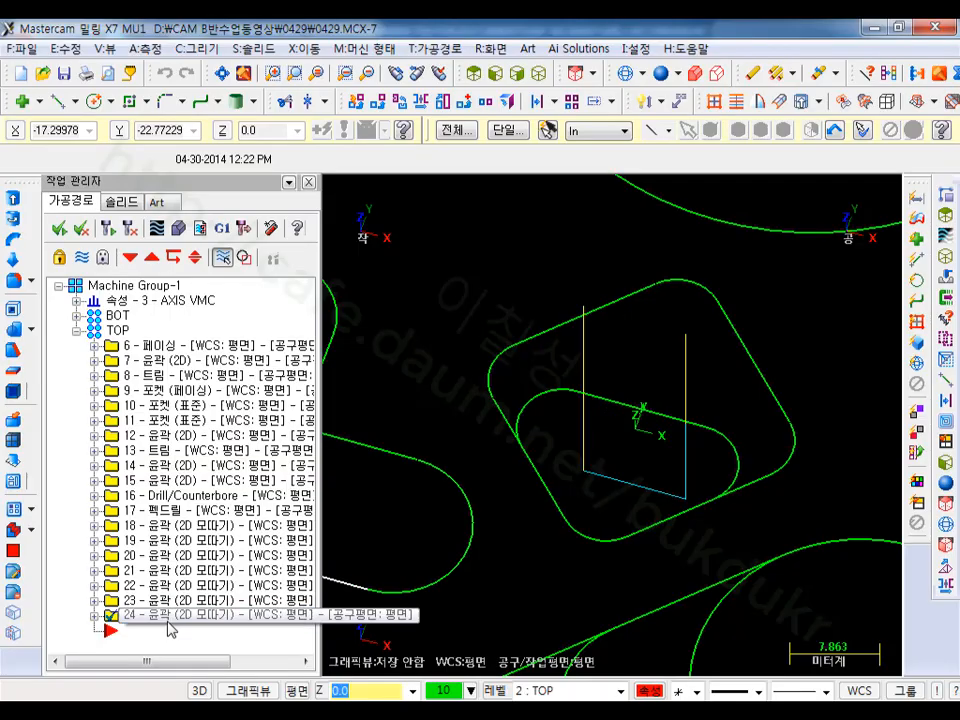
# Step: Backplot operation 24 in plan view to check the chamfer tool's clearance from the diamond pocket walls
pyautogui.click(155, 228)
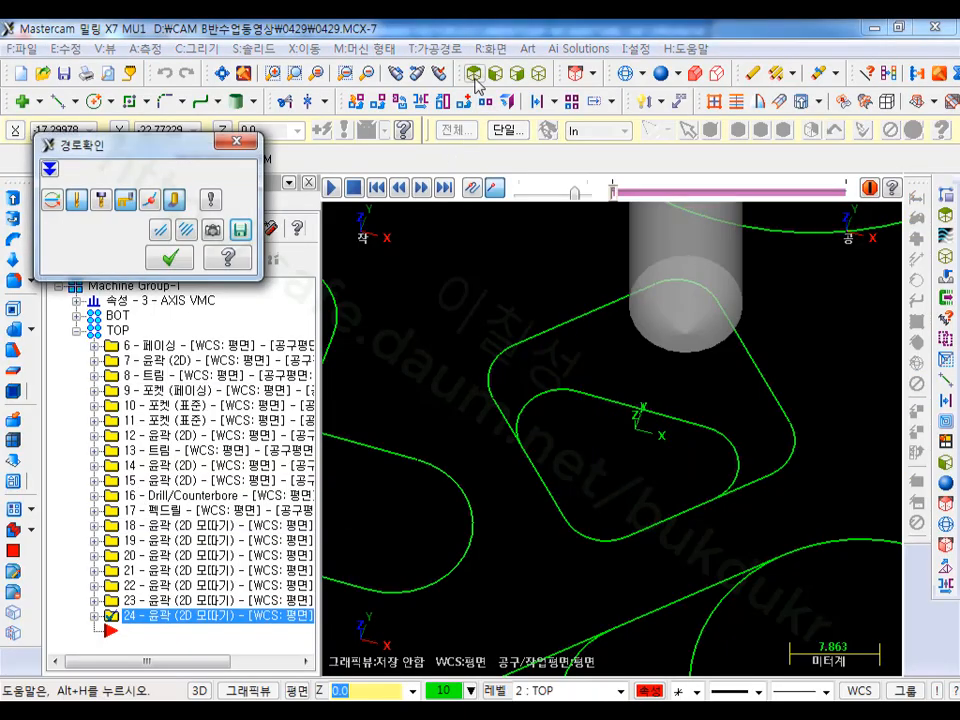
pyautogui.click(473, 73)
pyautogui.scroll(2, 648, 412)
pyautogui.scroll(3, 613, 370)
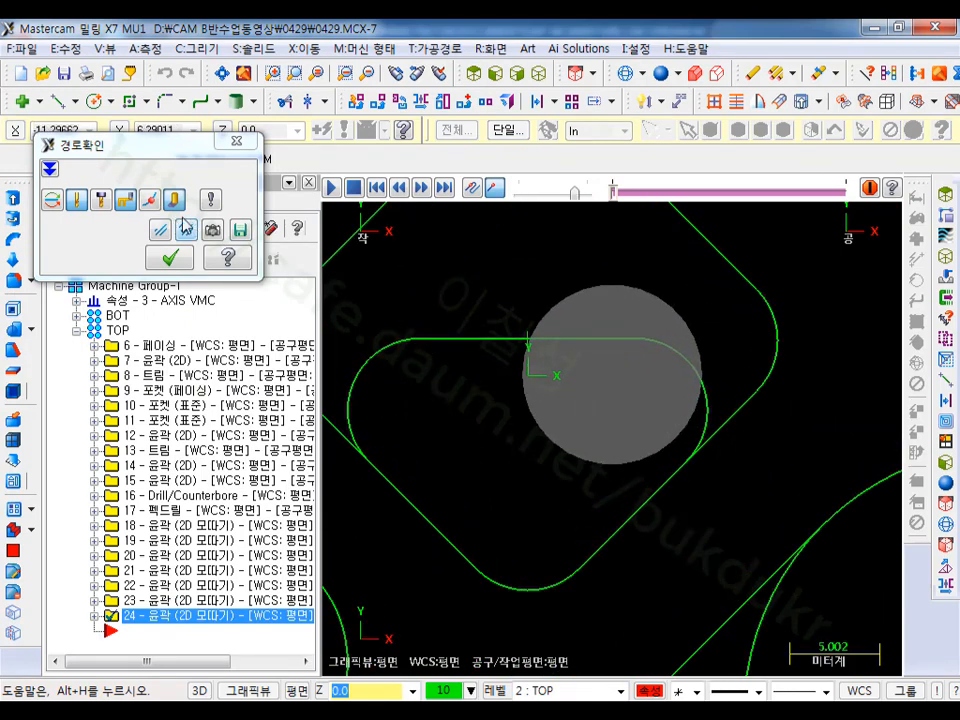
pyautogui.click(333, 190)
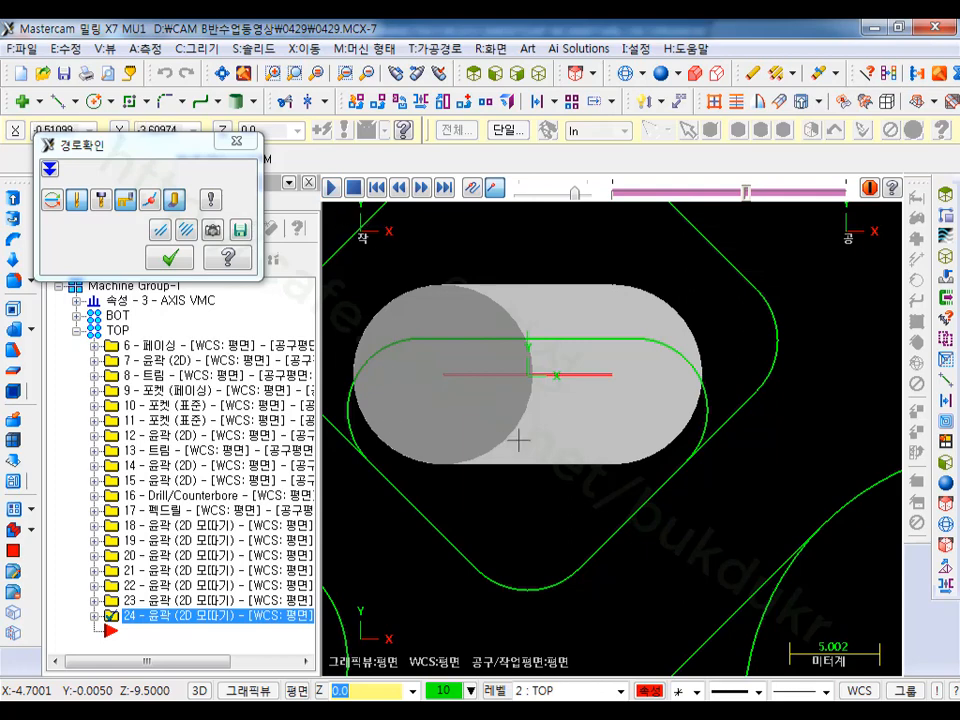
pyautogui.click(168, 257)
# Step: Start a contour toolpath chained from the R8 arc along the lower straight edge and circle arc to the short line at the outer edge
pyautogui.scroll(-3, 720, 429)
pyautogui.scroll(-4, 652, 317)
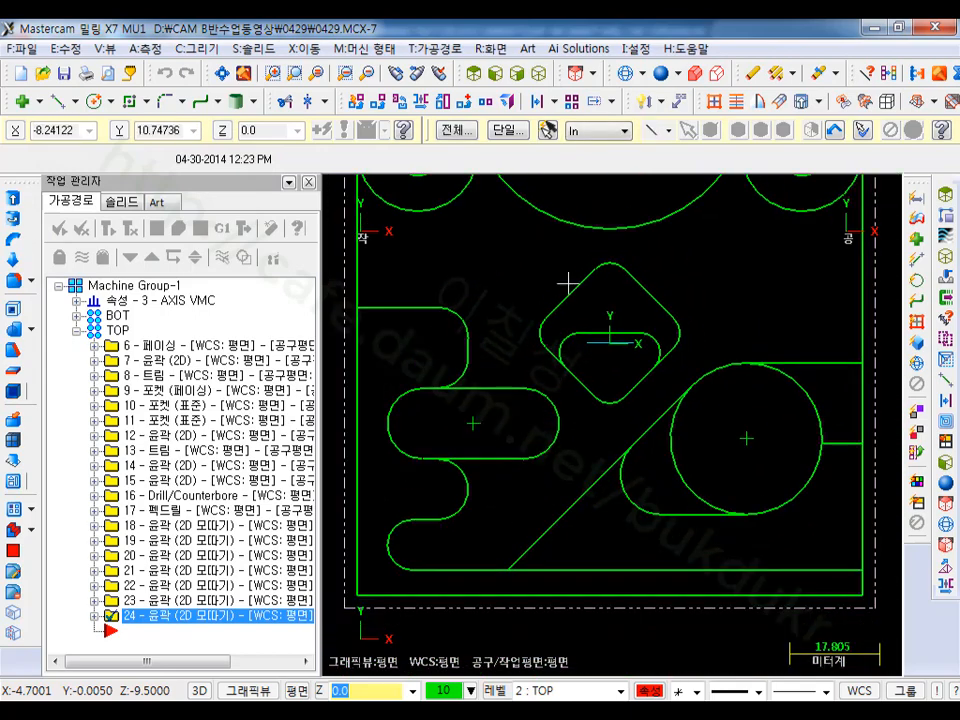
pyautogui.scroll(2, 603, 333)
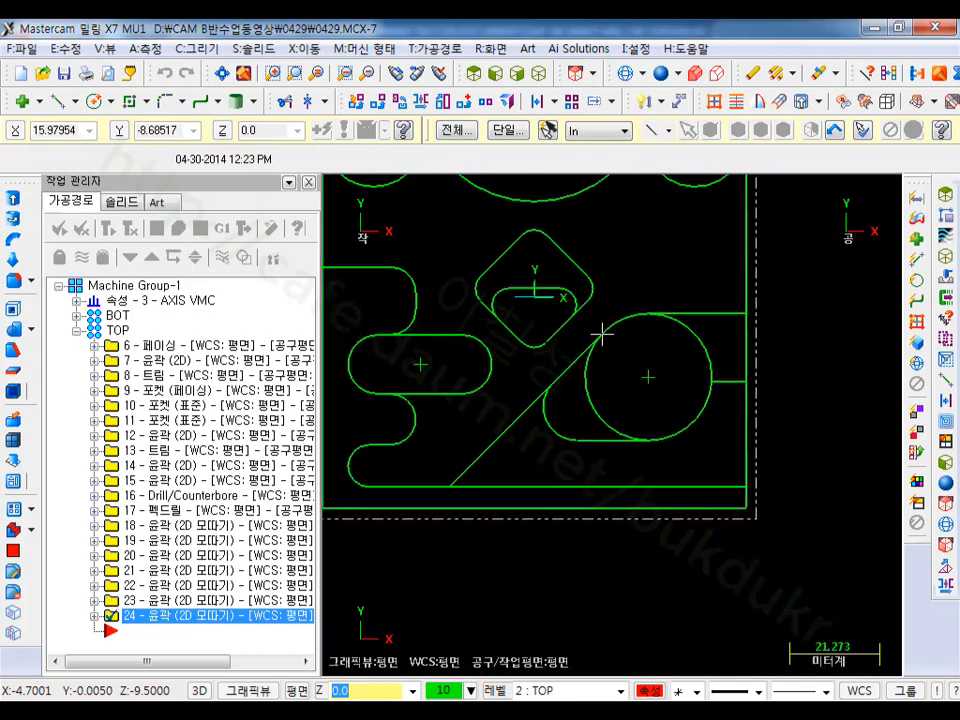
pyautogui.moveTo(645, 457); pyautogui.dragTo(739, 375, button='middle')
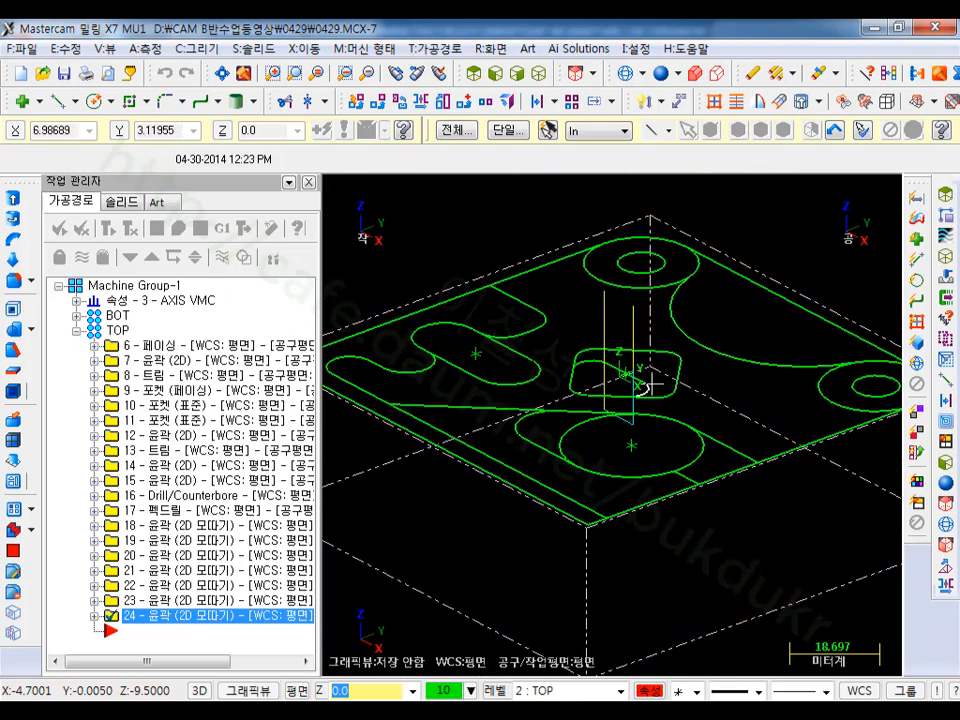
pyautogui.scroll(2, 651, 456)
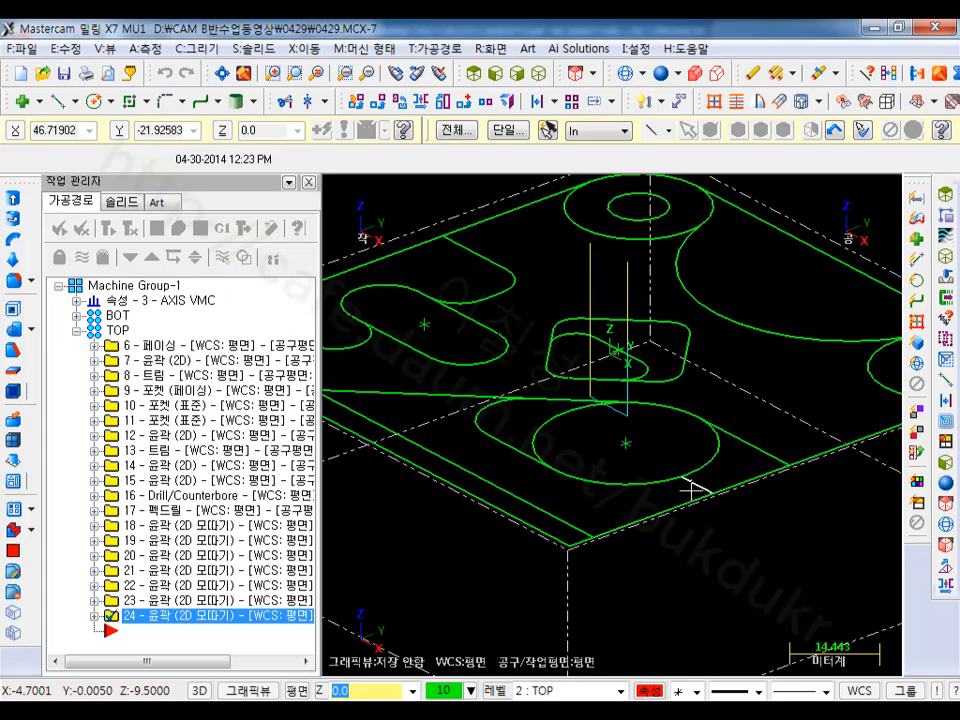
pyautogui.moveTo(669, 456); pyautogui.dragTo(737, 452, button='middle')
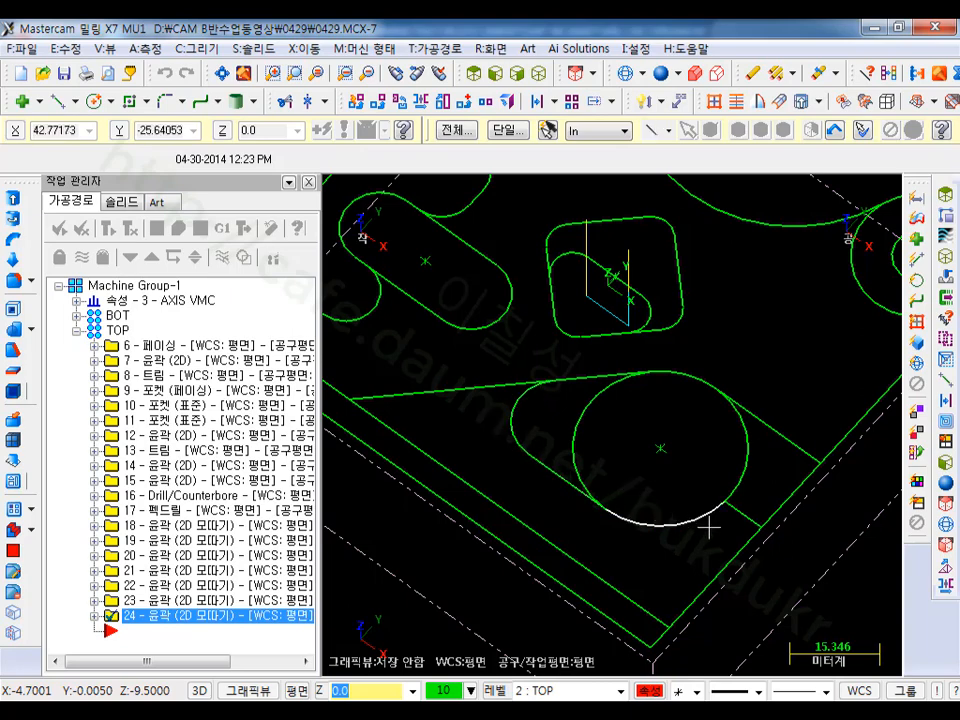
pyautogui.click(440, 48)
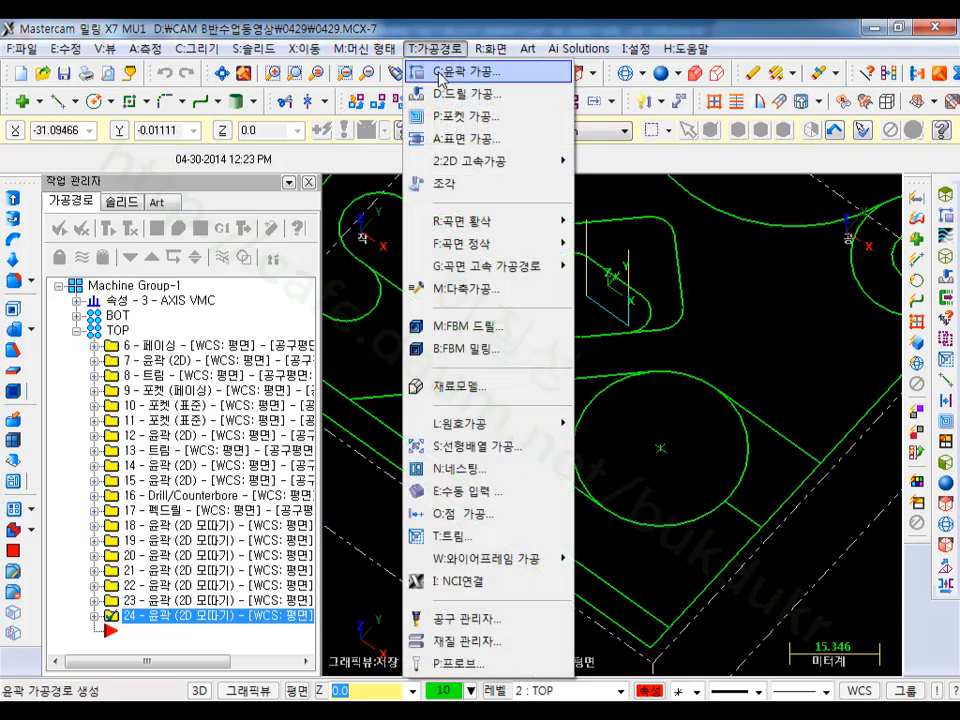
pyautogui.click(450, 70)
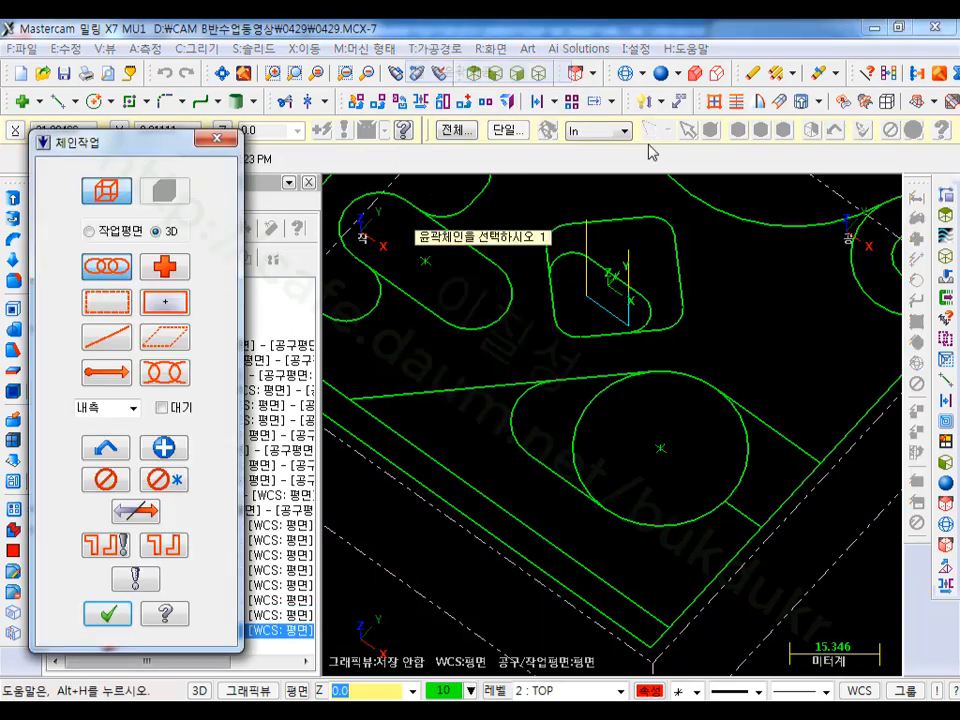
pyautogui.click(538, 397)
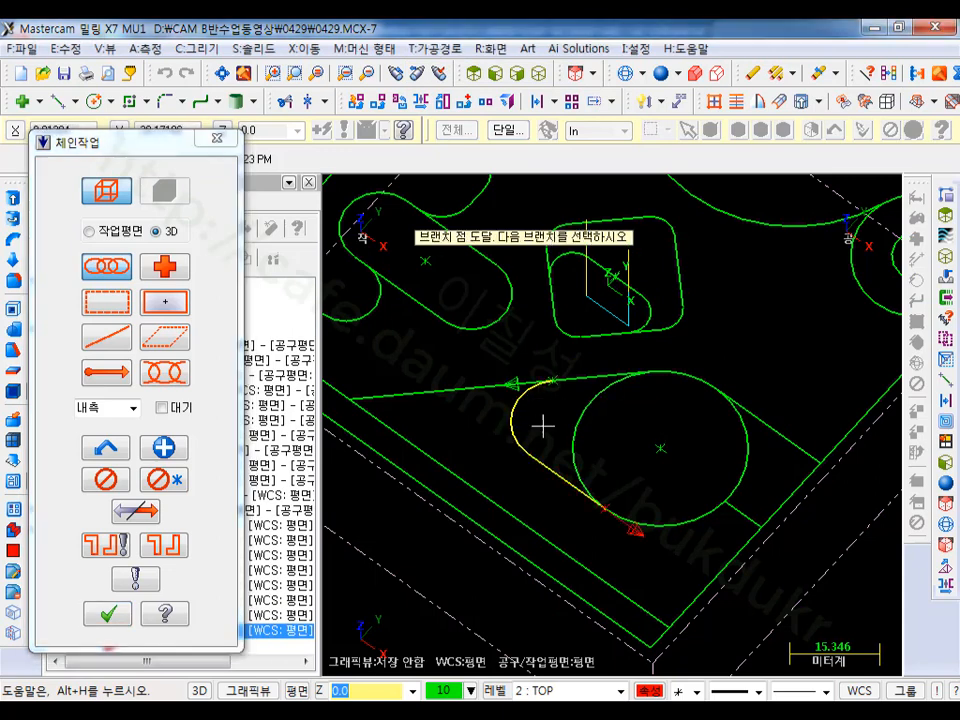
pyautogui.click(736, 512)
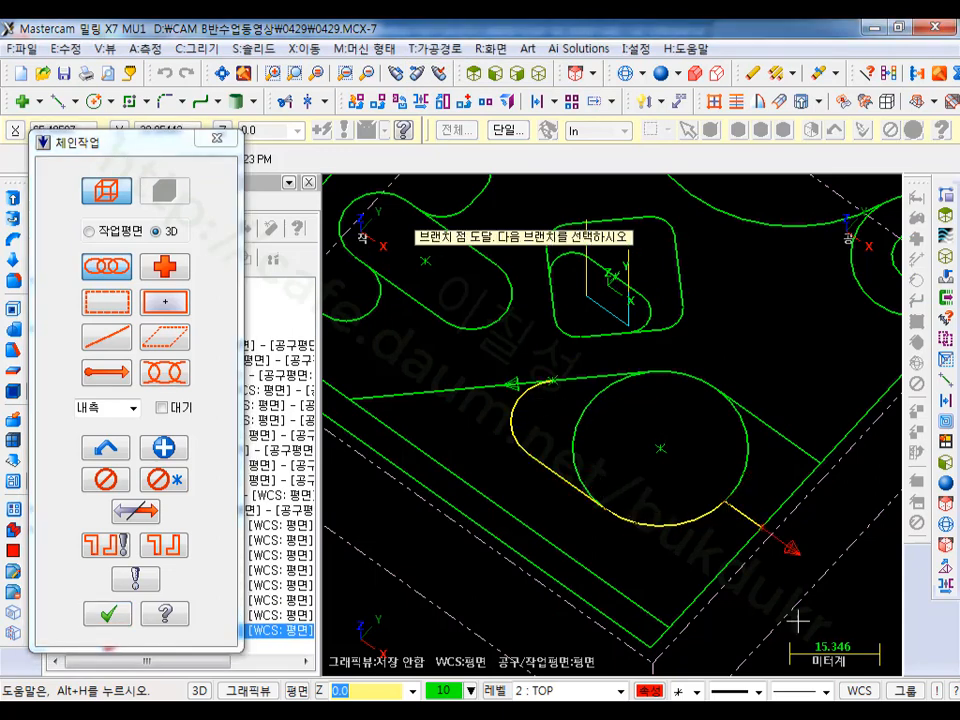
pyautogui.click(115, 614)
# Step: Review the chamfer tool and cutting parameters of operation 25, and turn off the end-of-contour adjustment in its lead in/out settings
pyautogui.click(206, 166)
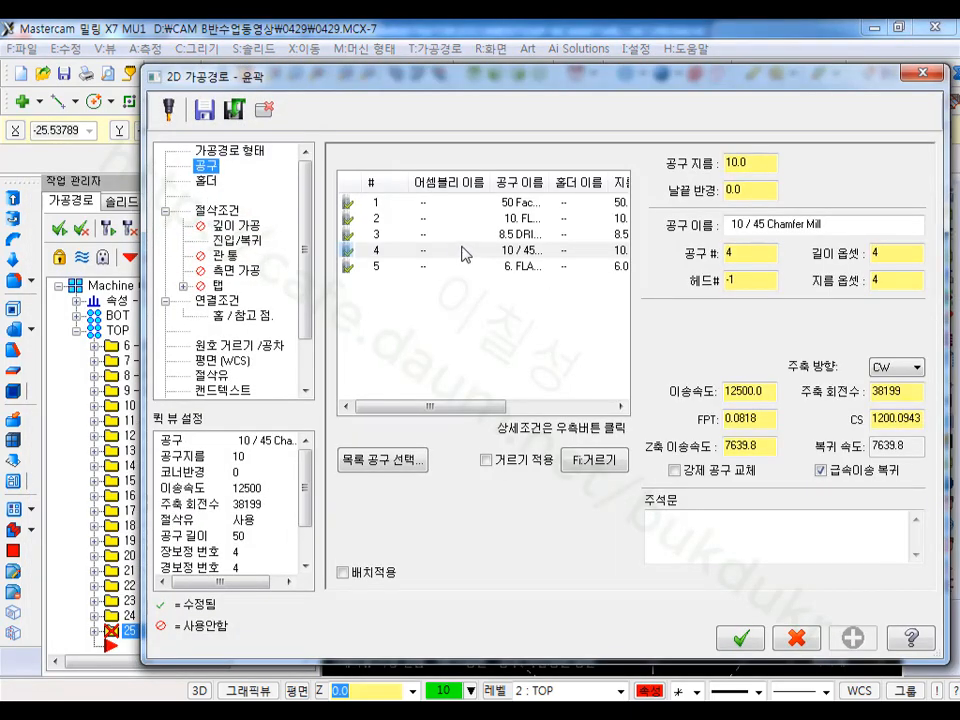
pyautogui.click(216, 210)
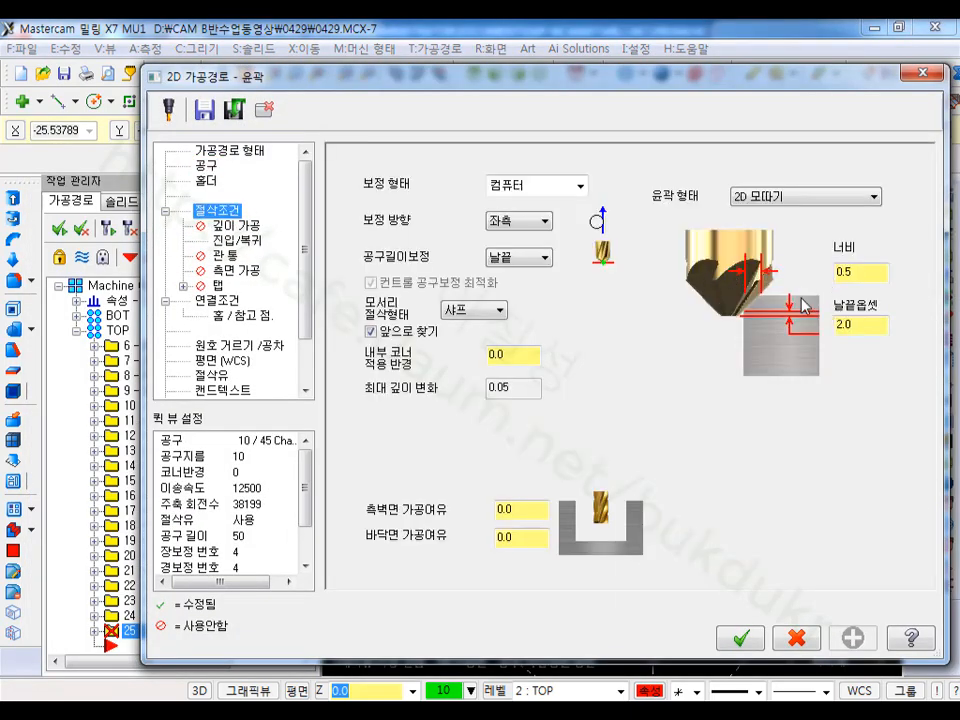
pyautogui.click(238, 240)
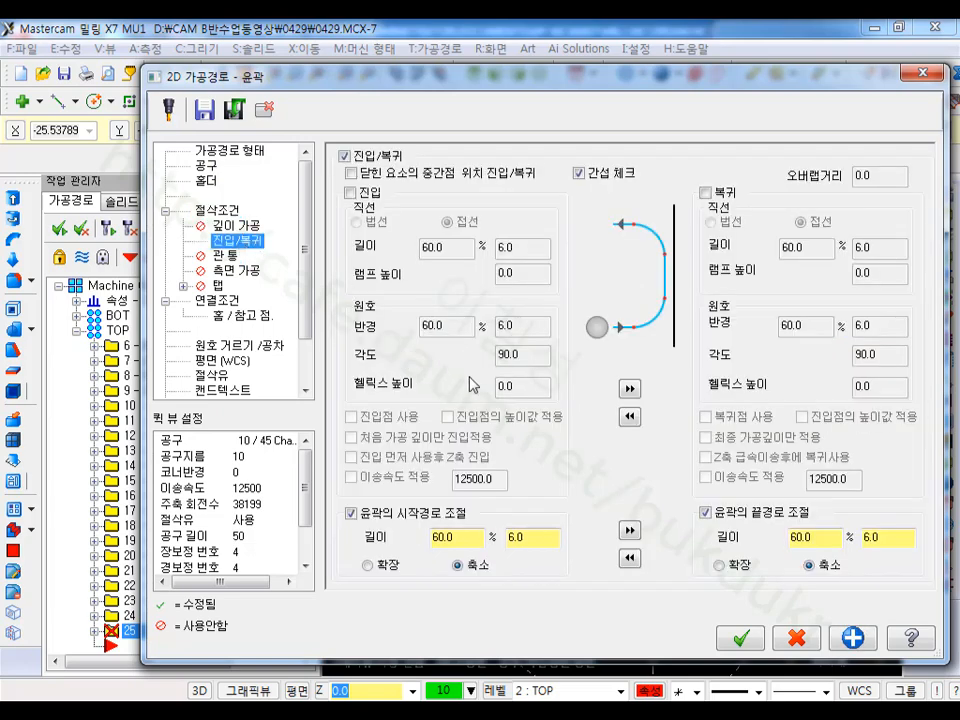
pyautogui.click(706, 513)
# Step: Set both the top of stock and the cutting depth of operation 25 to -7 absolute and generate the toolpath
pyautogui.click(220, 300)
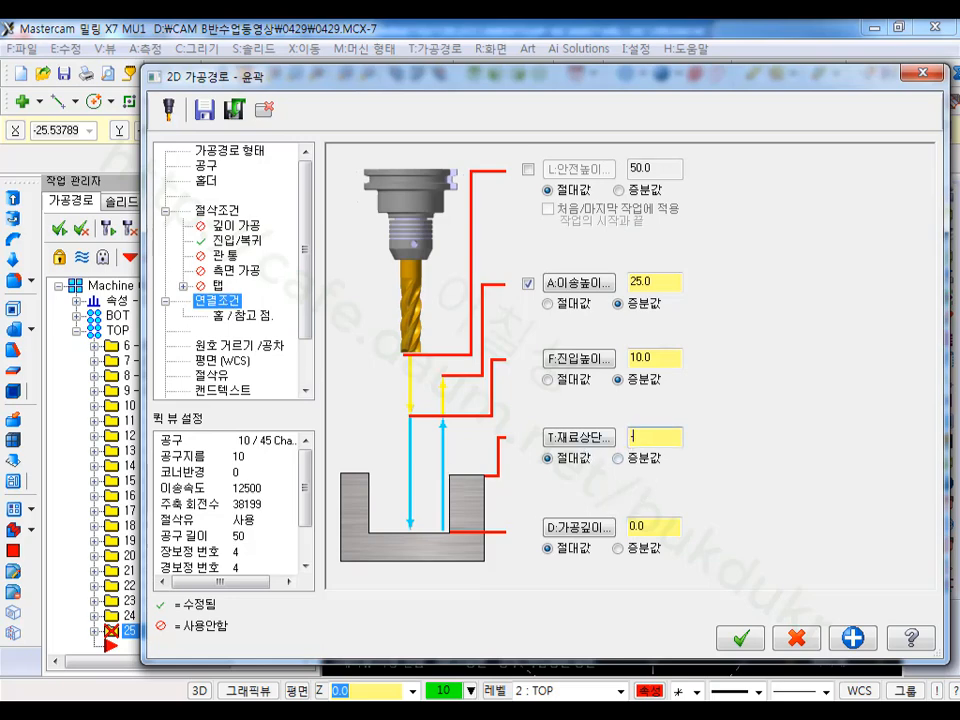
pyautogui.click(652, 527)
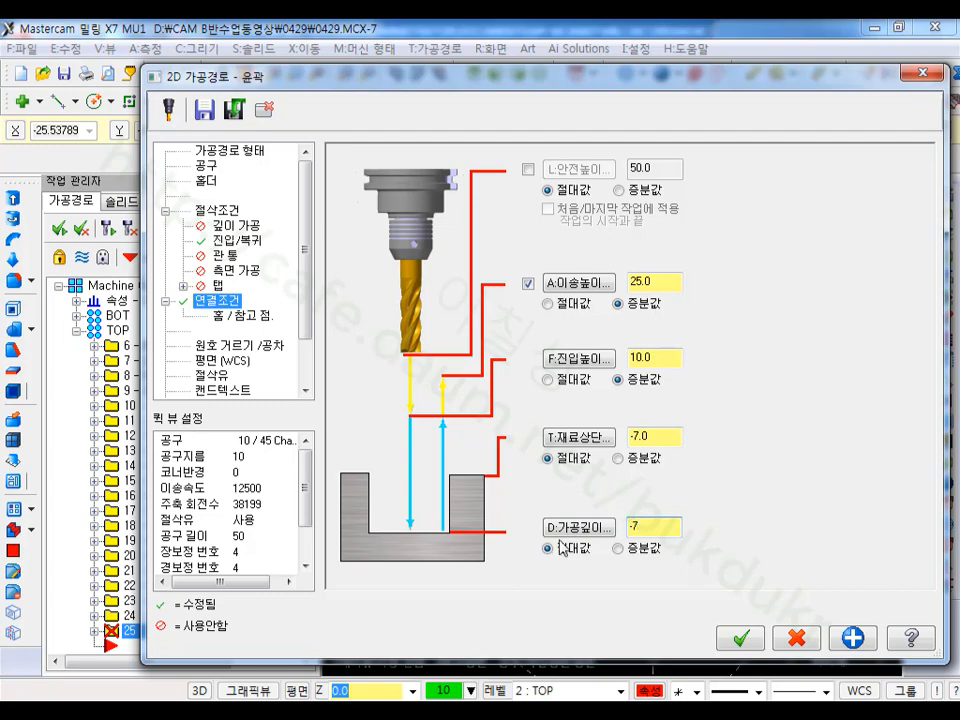
pyautogui.write('-7')
pyautogui.click(752, 645)
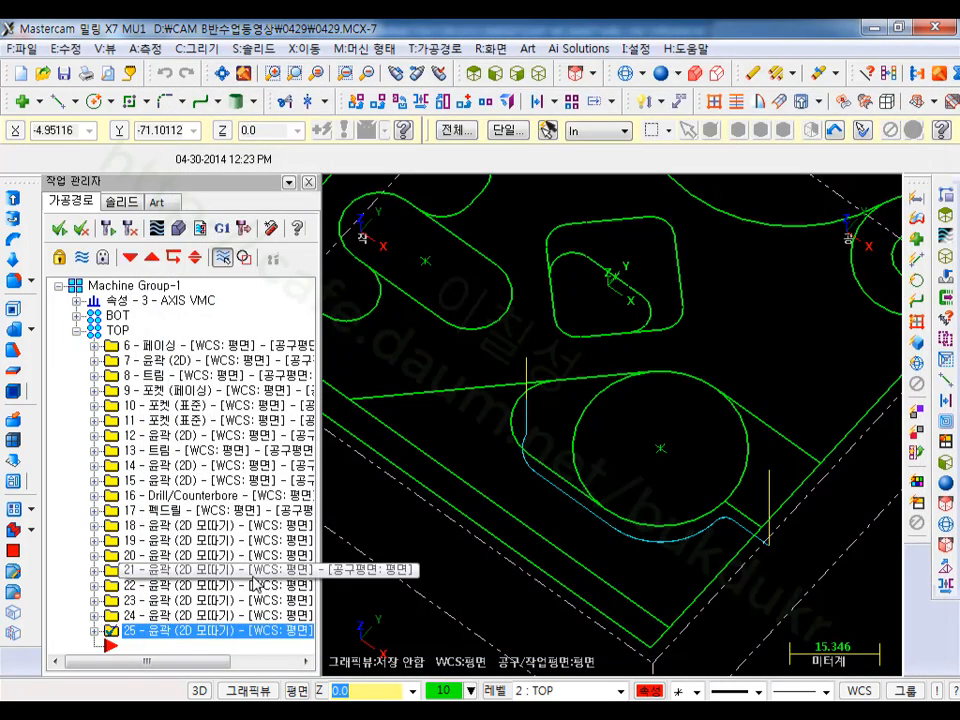
# Step: Backplot operation 25 in plan view to check the chamfer tool's path near the diagonal edge and out past the side edge
pyautogui.hotkey('alt', '1')
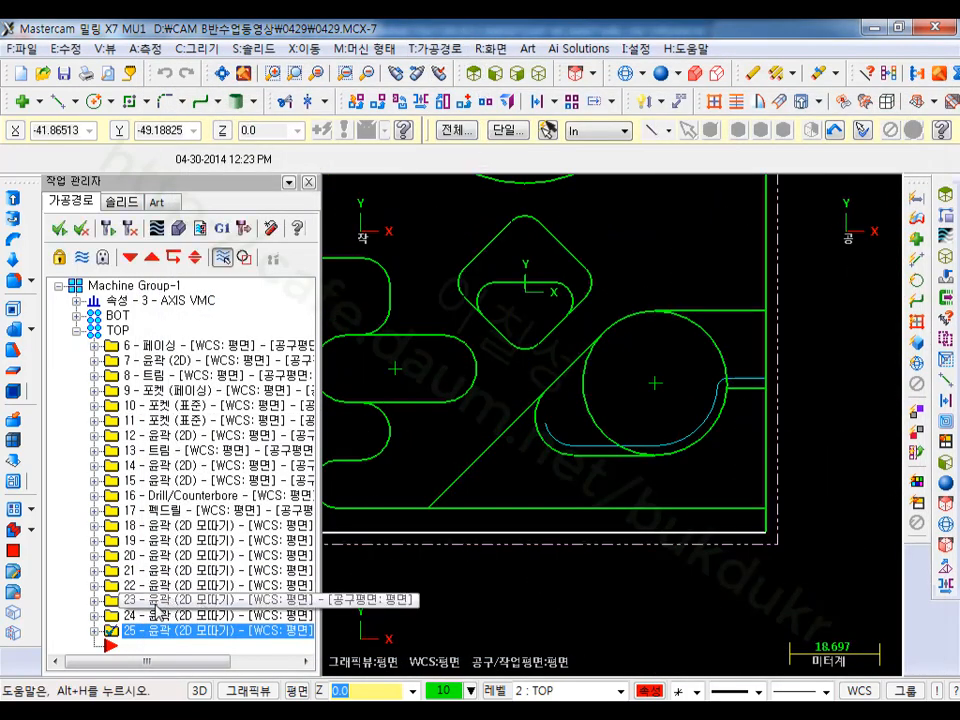
pyautogui.click(157, 228)
pyautogui.scroll(4, 548, 427)
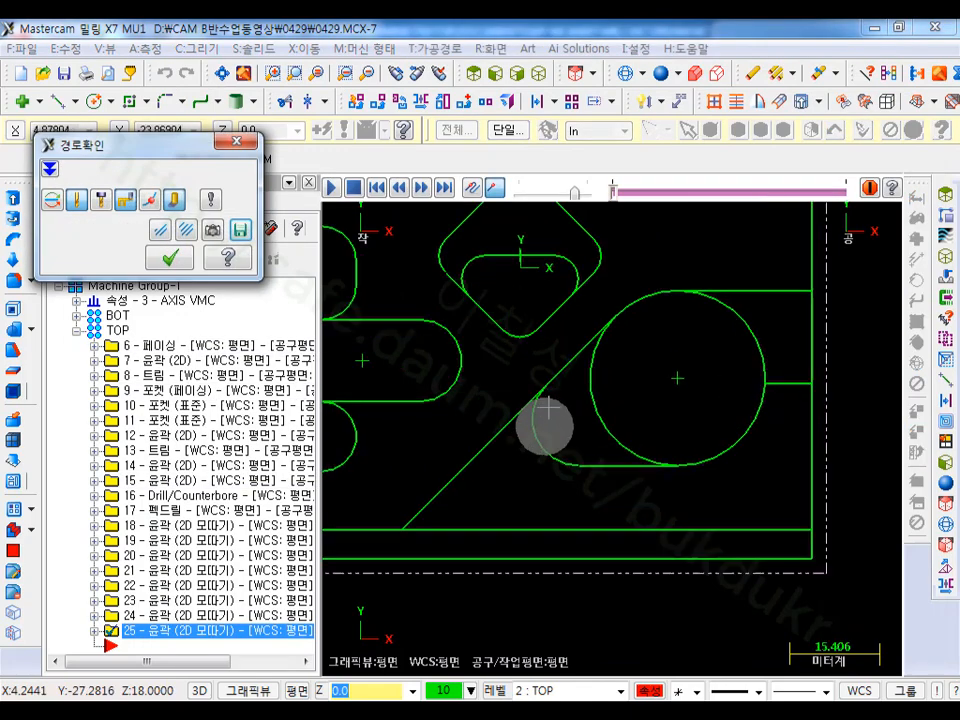
pyautogui.scroll(-4, 549, 427)
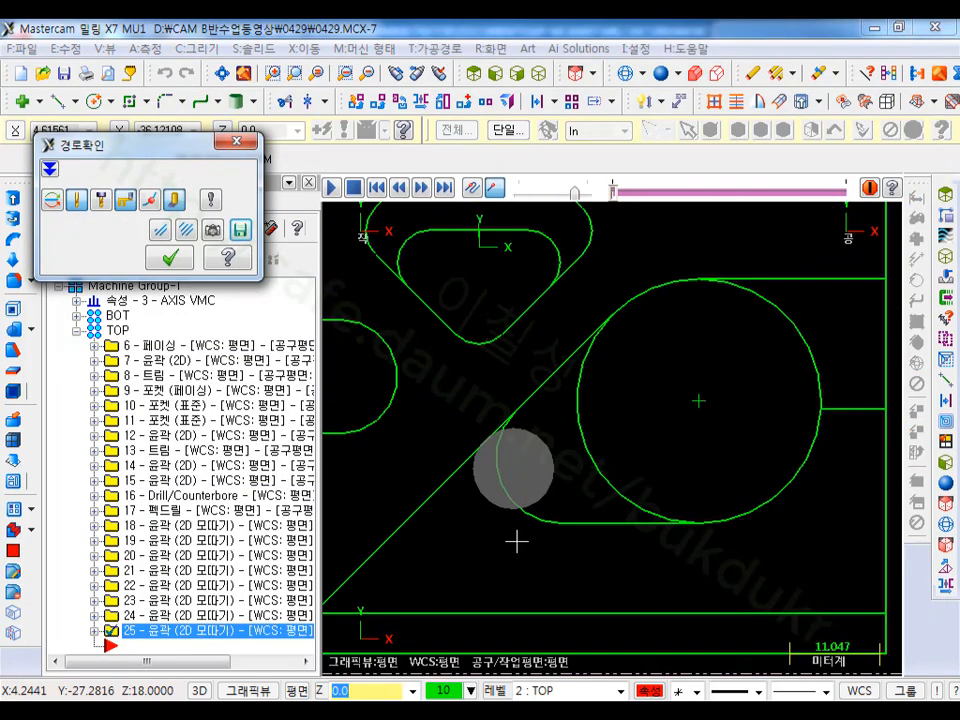
pyautogui.press('r')
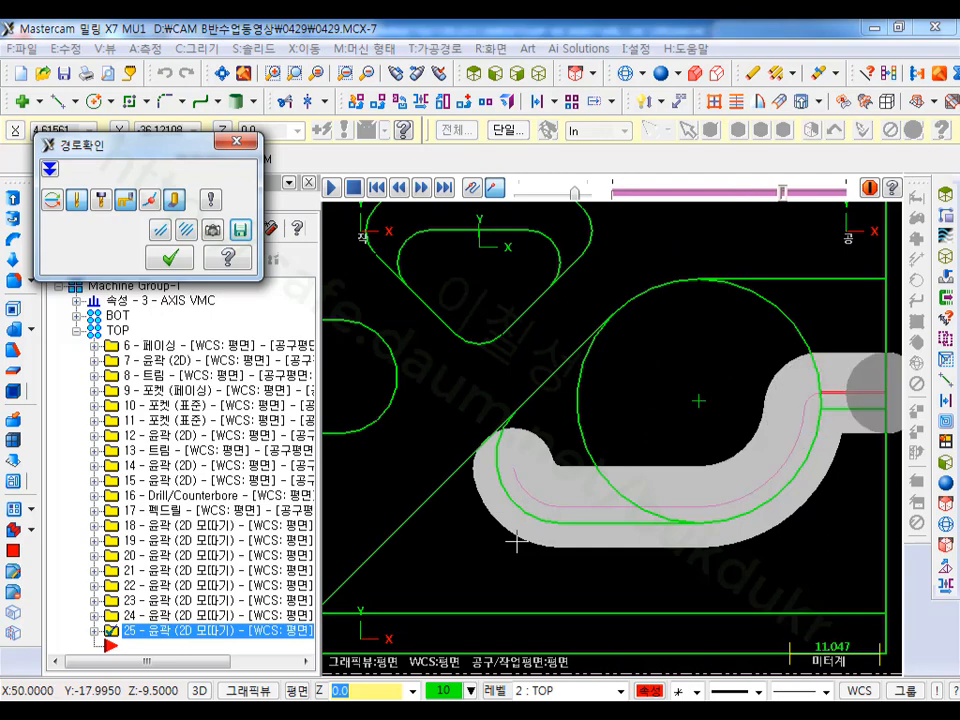
# Step: Shorten the start of operation 25's contour by 70% (7.0) in the lead in/out settings, regenerate it and backplot the result
pyautogui.click(152, 253)
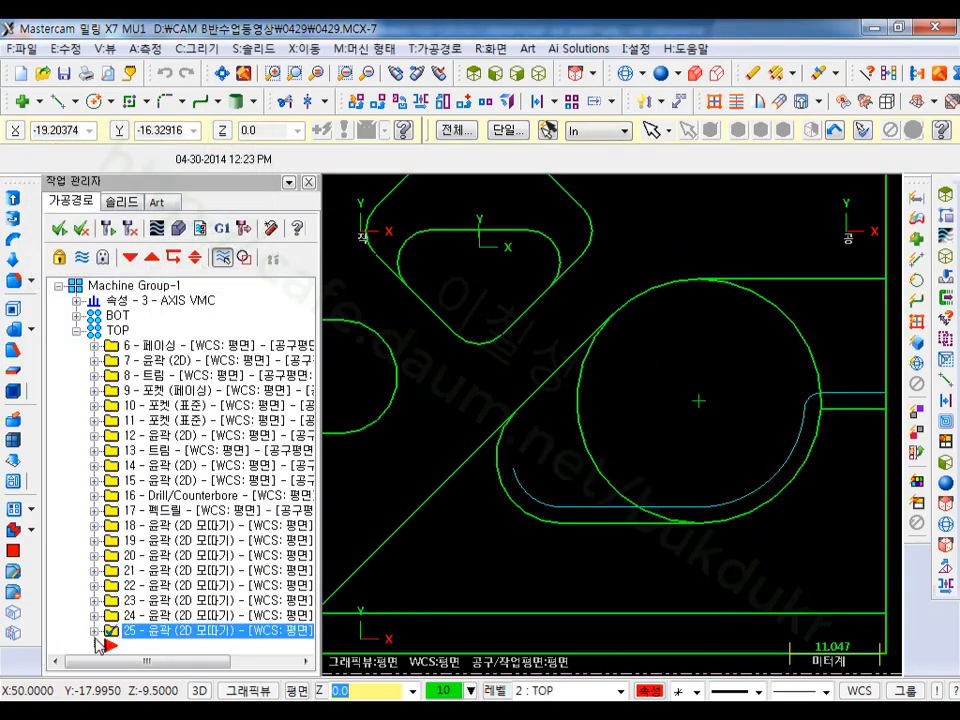
pyautogui.click(96, 631)
pyautogui.click(151, 603)
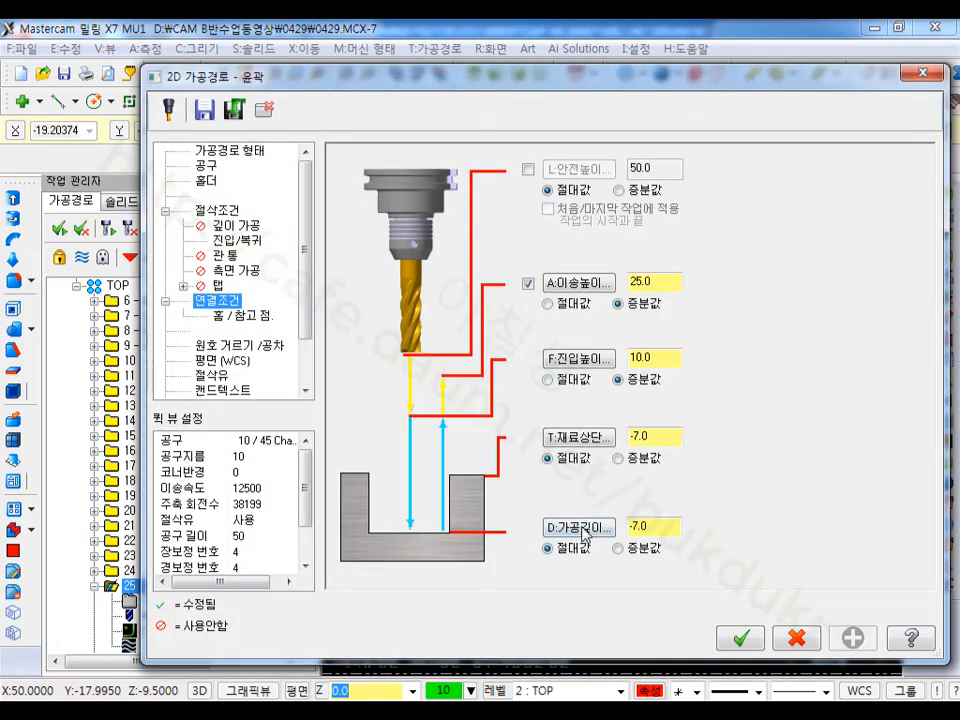
pyautogui.click(238, 240)
pyautogui.doubleClick(516, 541)
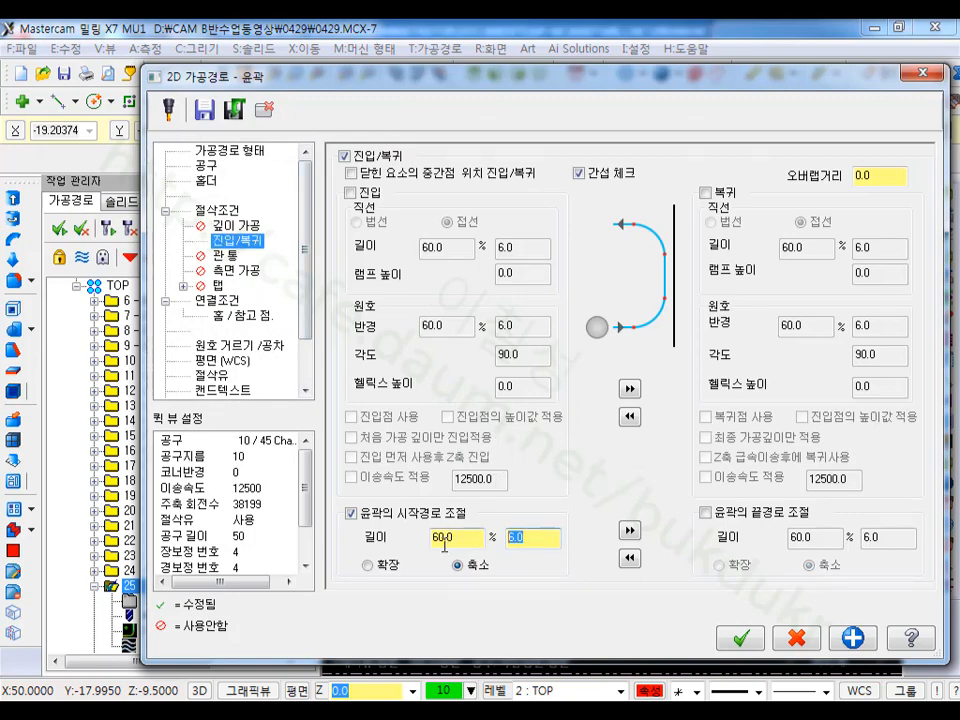
pyautogui.click(738, 640)
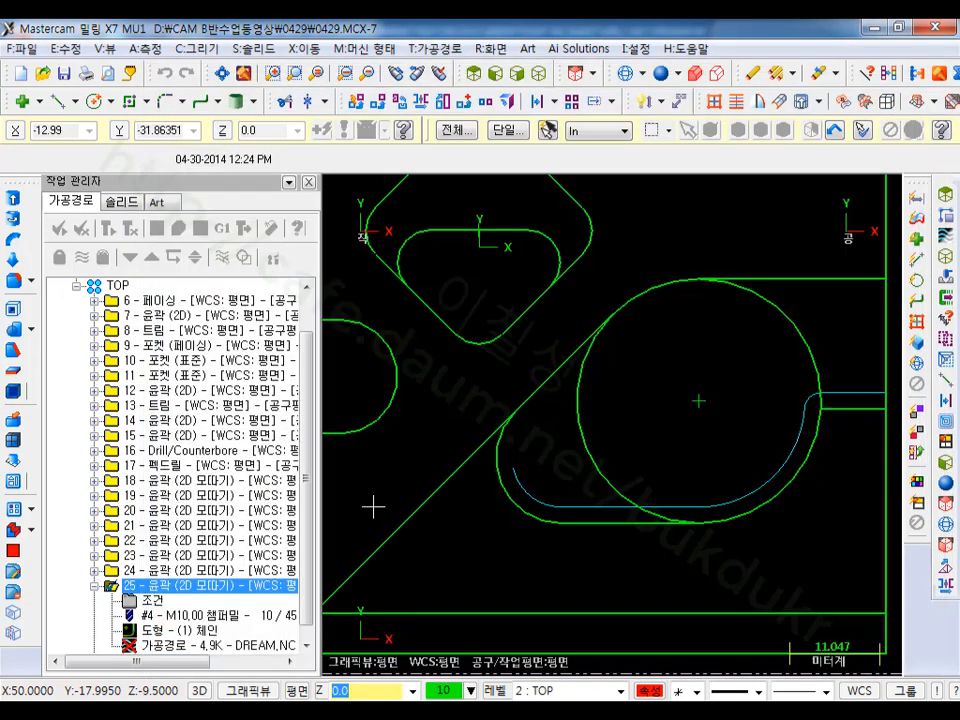
pyautogui.click(156, 230)
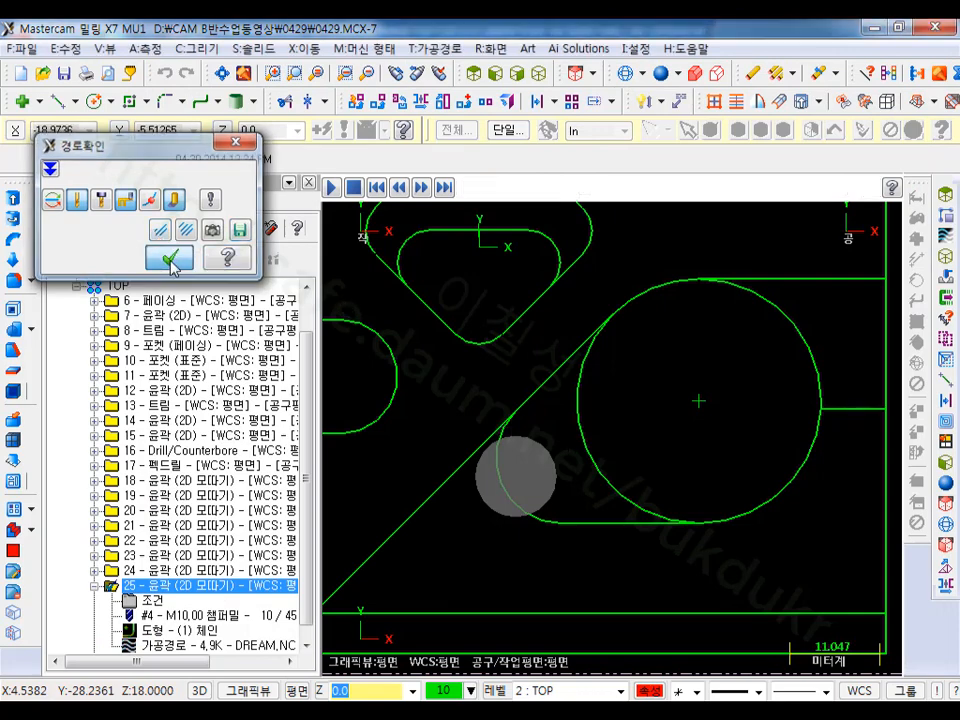
pyautogui.click(170, 258)
# Step: Rechain operation 25 from the R8 arc around the circle arc, short line and outer side edge to the lower line's junction with the diagonal
pyautogui.scroll(-3, 665, 490)
pyautogui.scroll(-3, 673, 495)
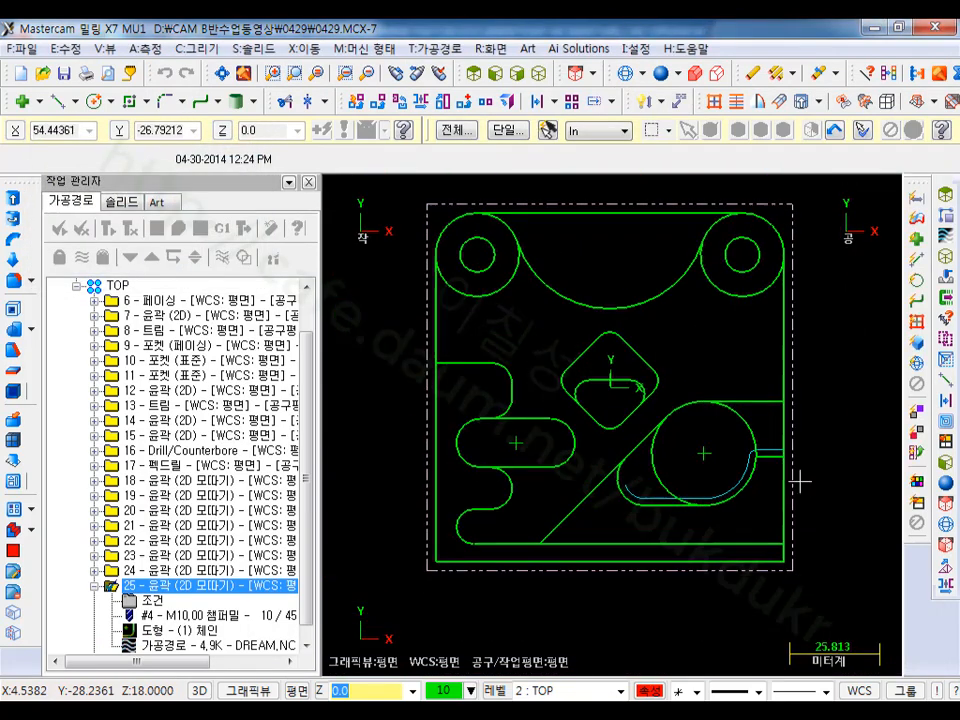
pyautogui.scroll(1, 697, 558)
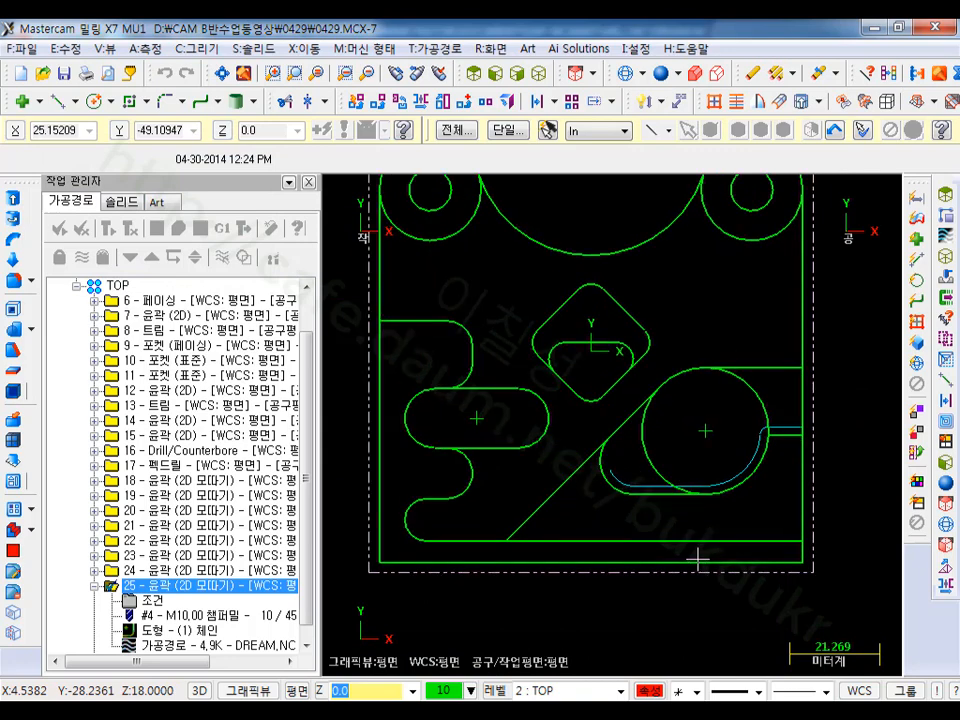
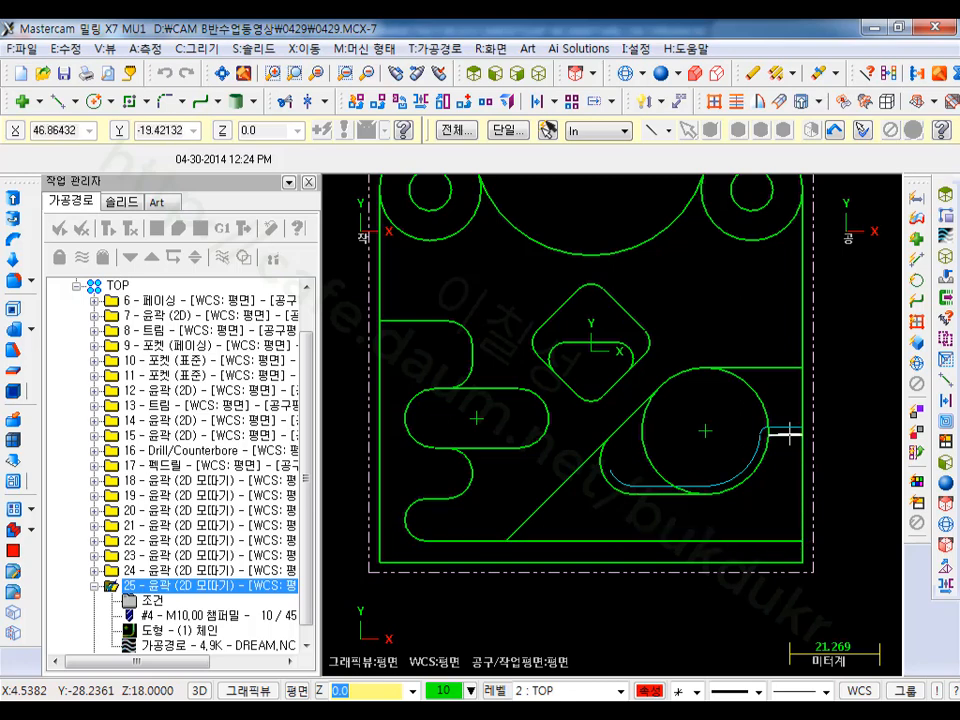
pyautogui.click(210, 632)
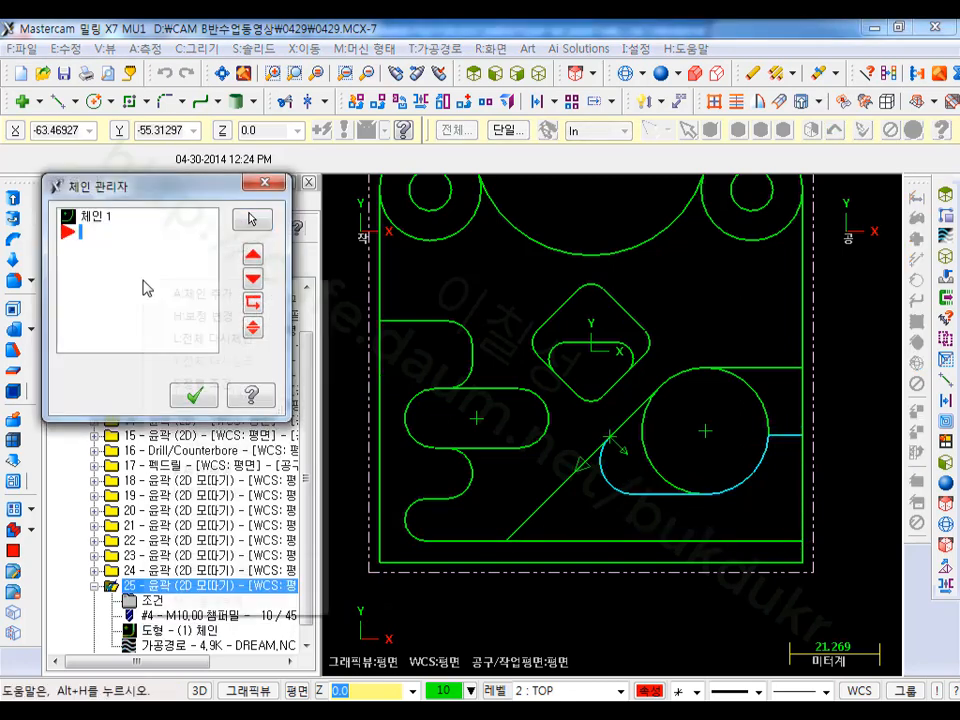
pyautogui.rightClick(143, 283)
pyautogui.click(215, 338)
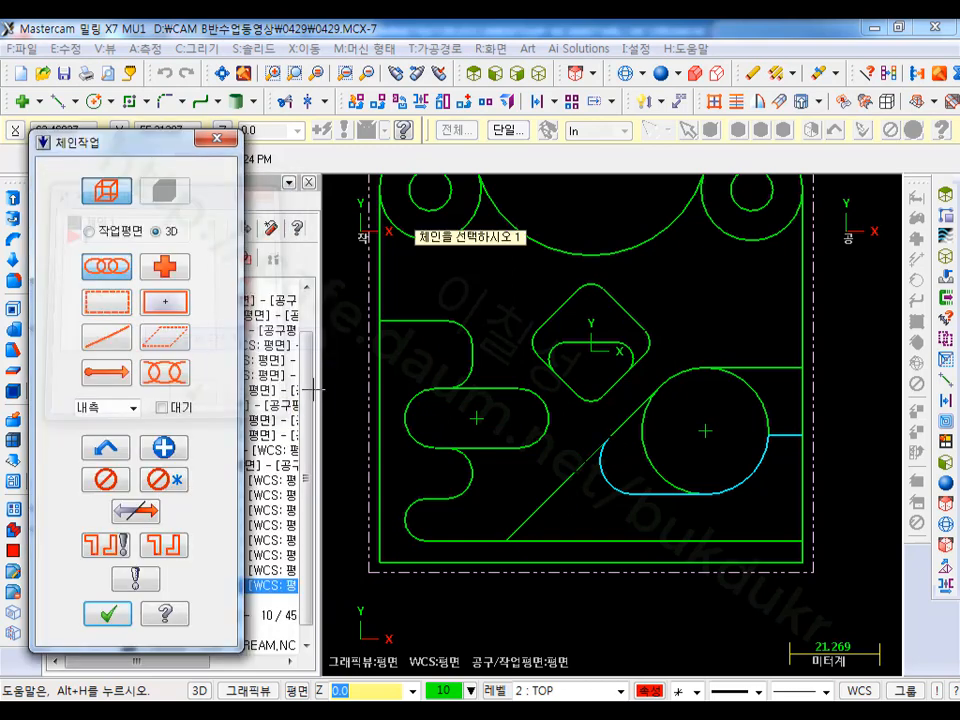
pyautogui.click(607, 457)
pyautogui.click(731, 480)
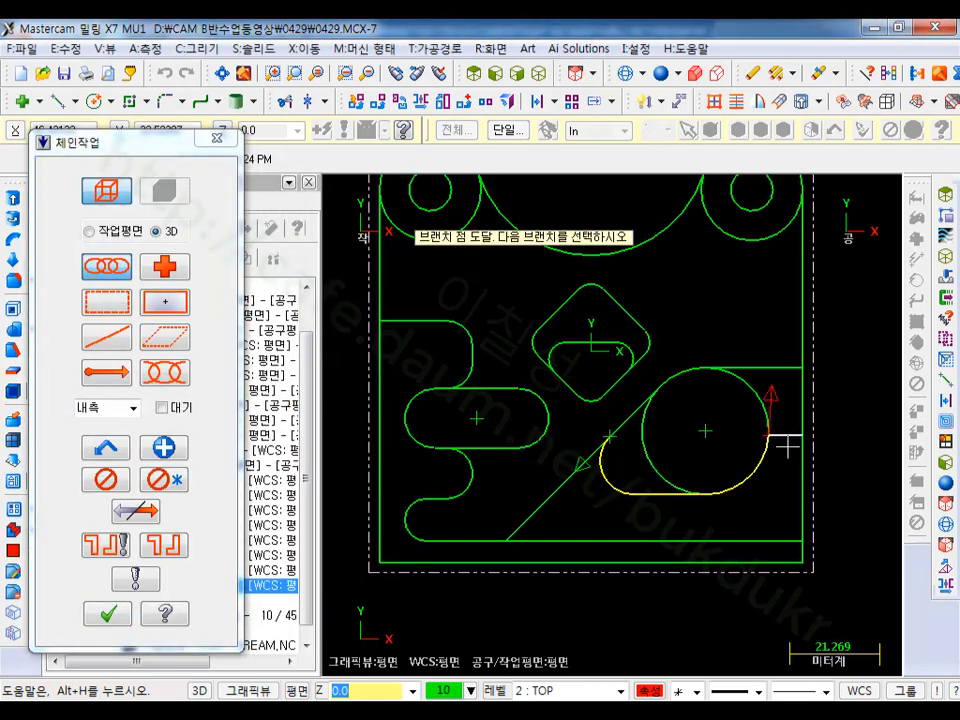
pyautogui.click(775, 537)
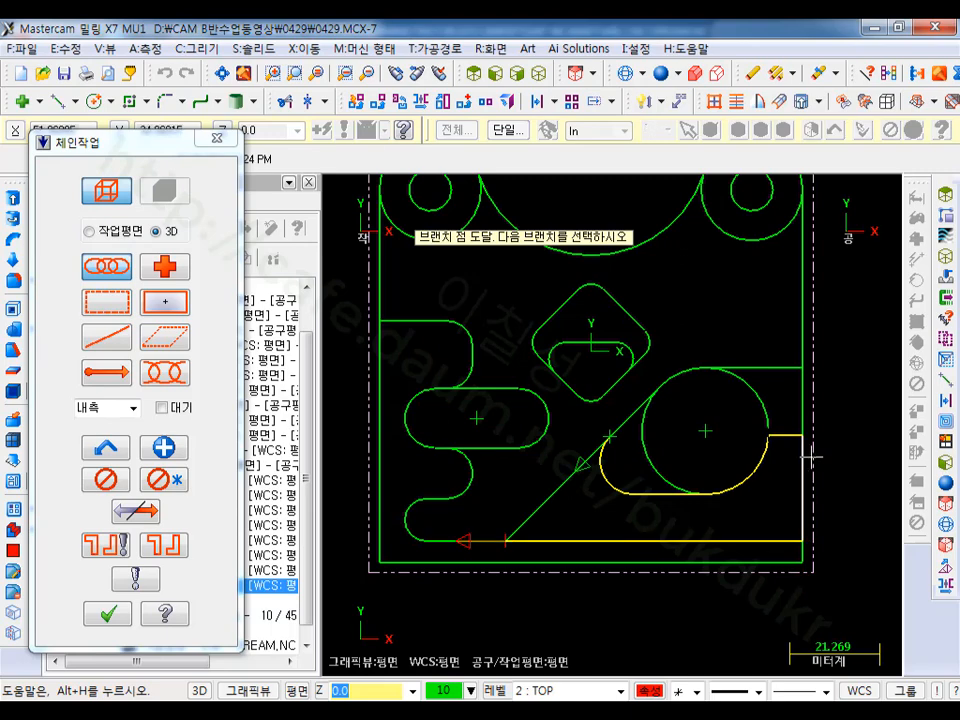
pyautogui.click(128, 618)
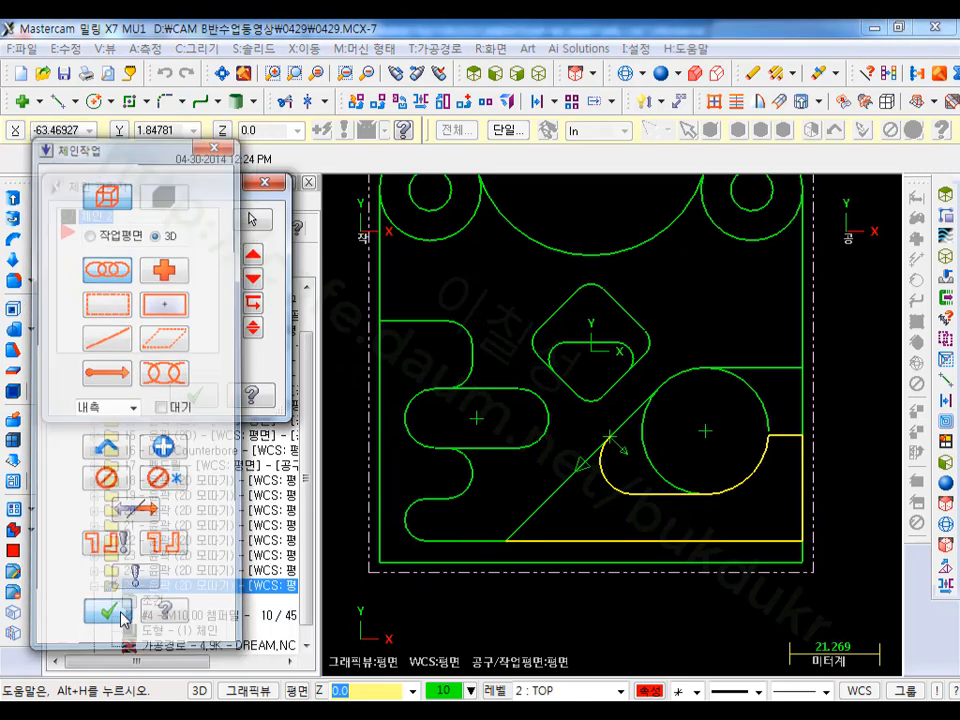
pyautogui.click(196, 397)
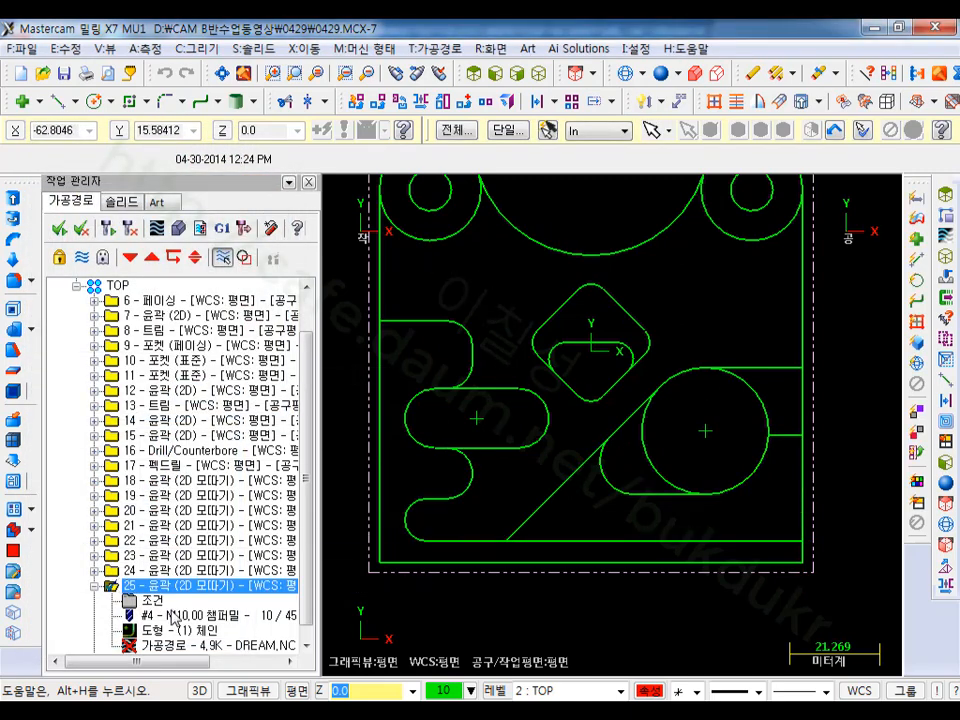
# Step: Copy the start-of-contour shortening of 70% (7.0) to the contour end of operation 25 and regenerate the toolpath
pyautogui.click(155, 603)
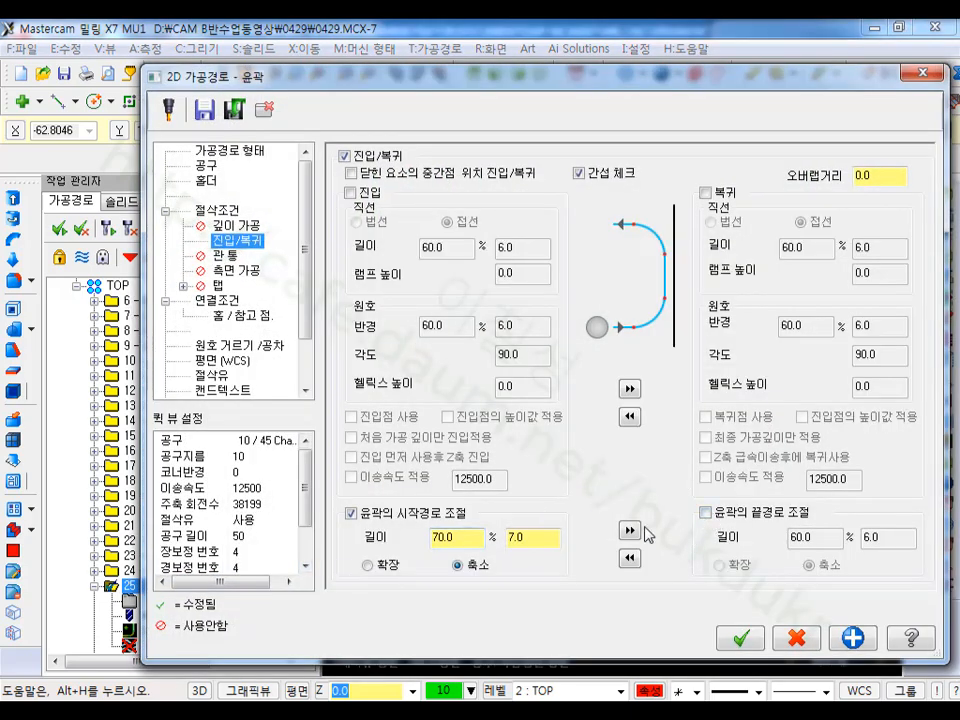
pyautogui.click(630, 530)
pyautogui.click(740, 637)
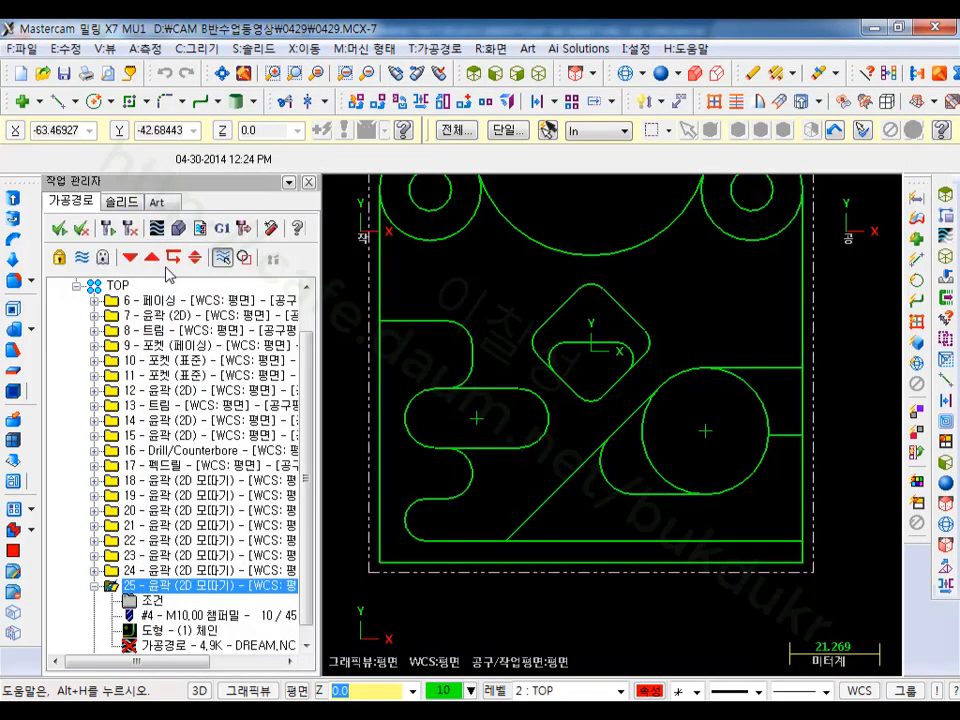
pyautogui.click(110, 232)
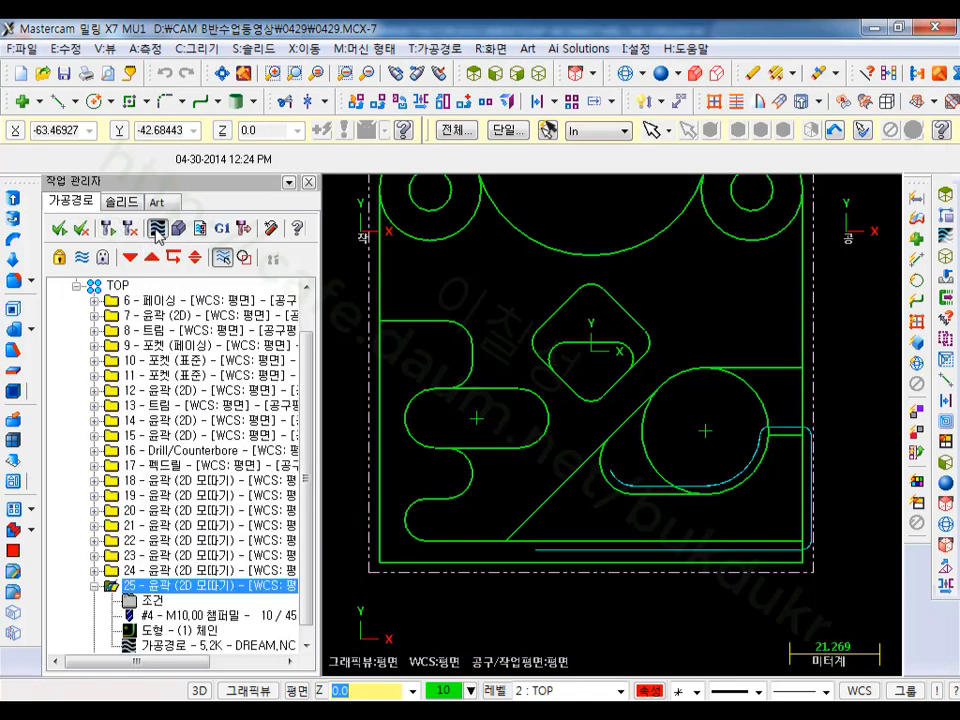
# Step: Backplot operation 25 and examine the chamfer tool's path around the outer edge in plan and oblique views
pyautogui.click(157, 230)
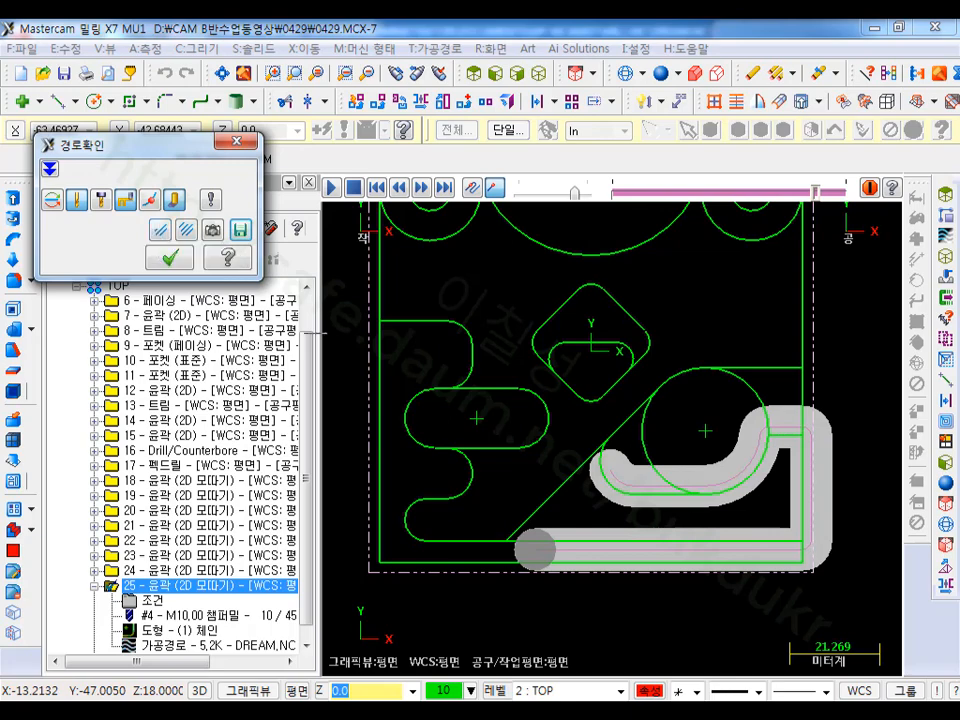
pyautogui.scroll(3, 500, 535)
pyautogui.scroll(-3, 662, 517)
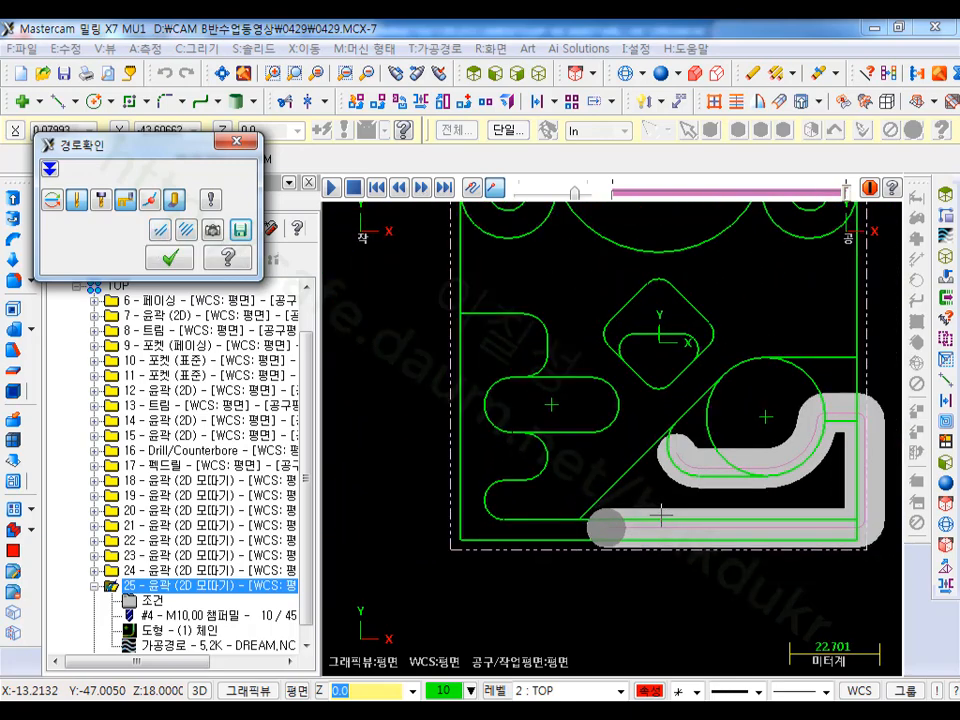
pyautogui.scroll(-3, 661, 516)
pyautogui.scroll(3, 635, 511)
pyautogui.moveTo(705, 471); pyautogui.dragTo(806, 390, button='middle')
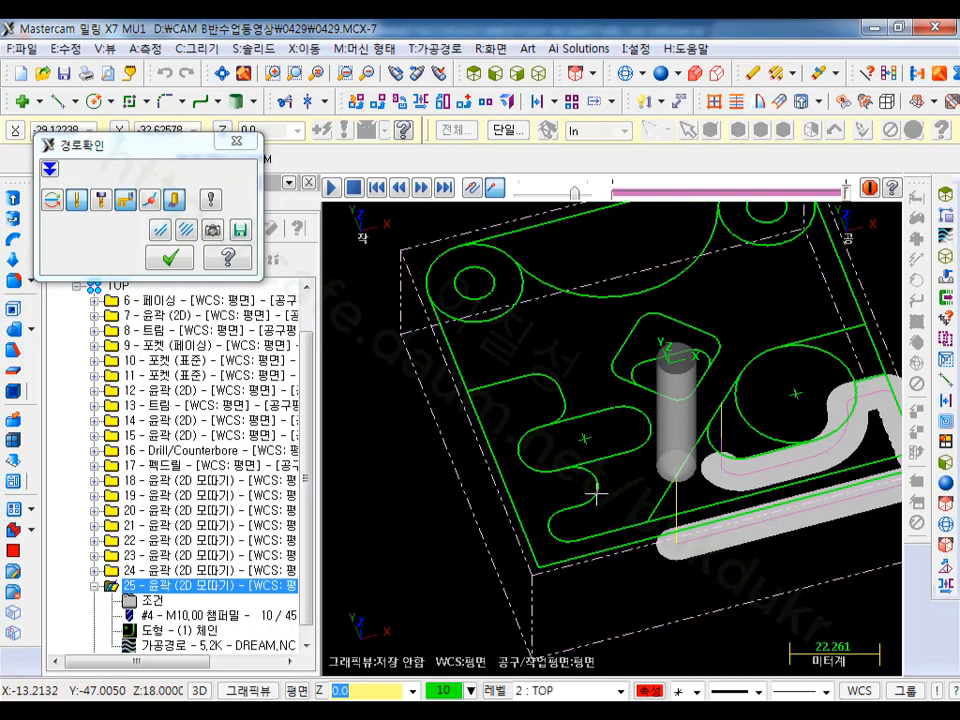
pyautogui.moveTo(670, 552); pyautogui.dragTo(604, 387, button='middle')
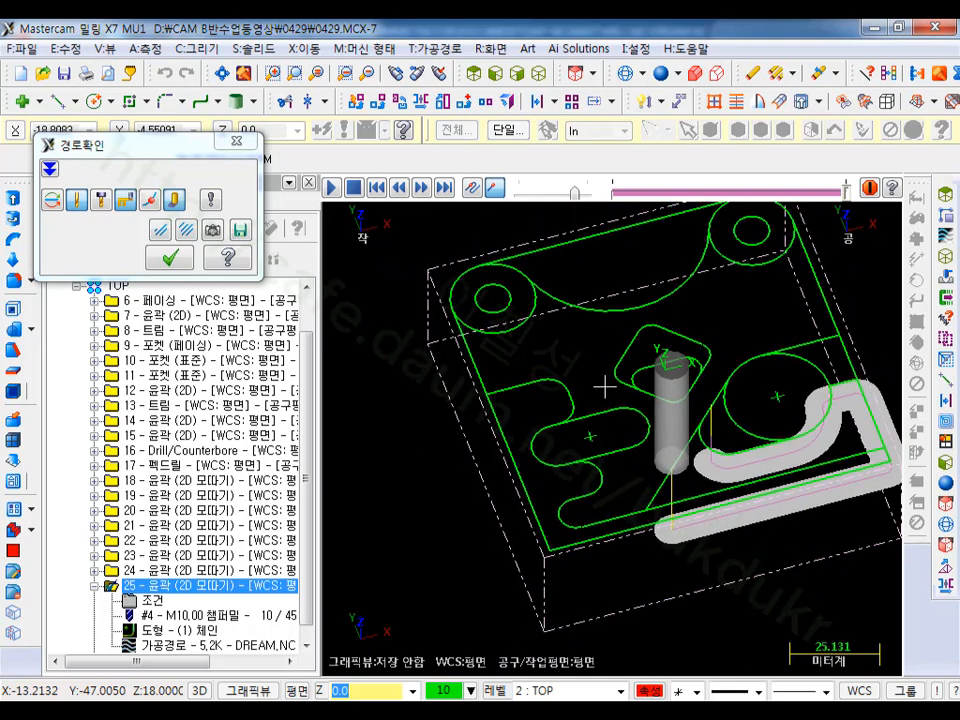
pyautogui.click(471, 74)
pyautogui.click(172, 258)
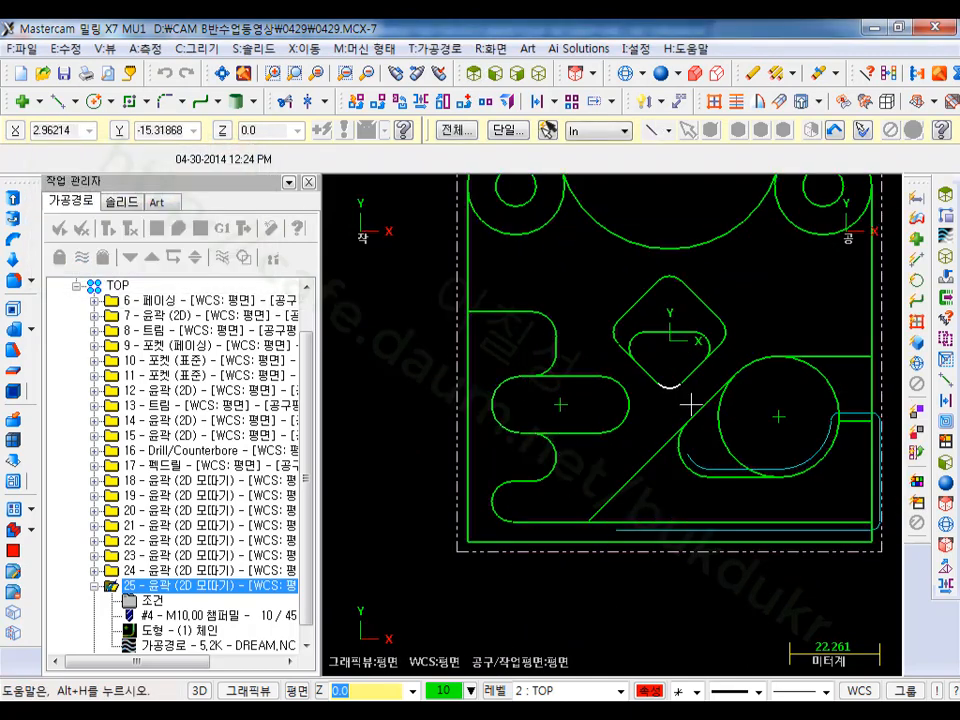
# Step: Start a contour toolpath chained along the part's lower outer edge and up the opposite side edge to the slot opening
pyautogui.moveTo(756, 406); pyautogui.dragTo(688, 365, button='middle')
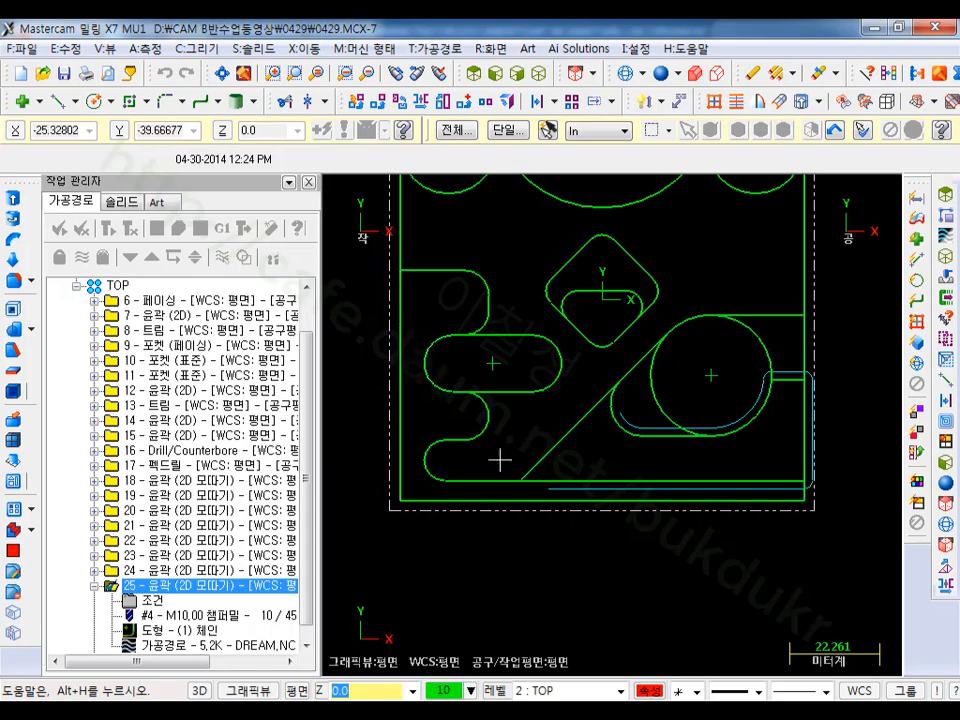
pyautogui.scroll(-1, 505, 465)
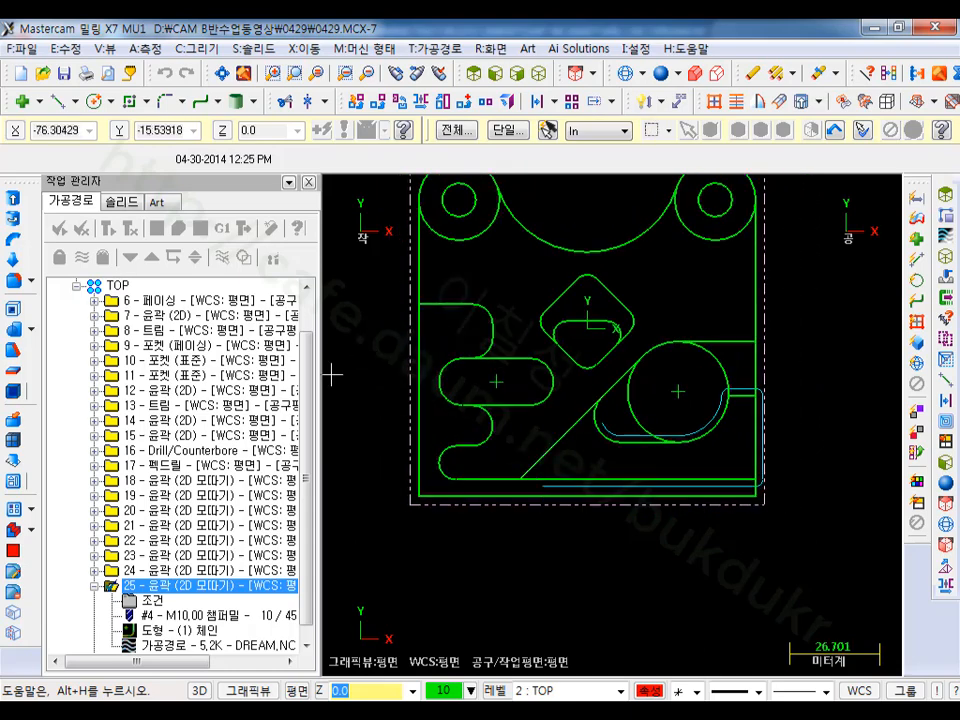
pyautogui.click(441, 48)
pyautogui.click(472, 70)
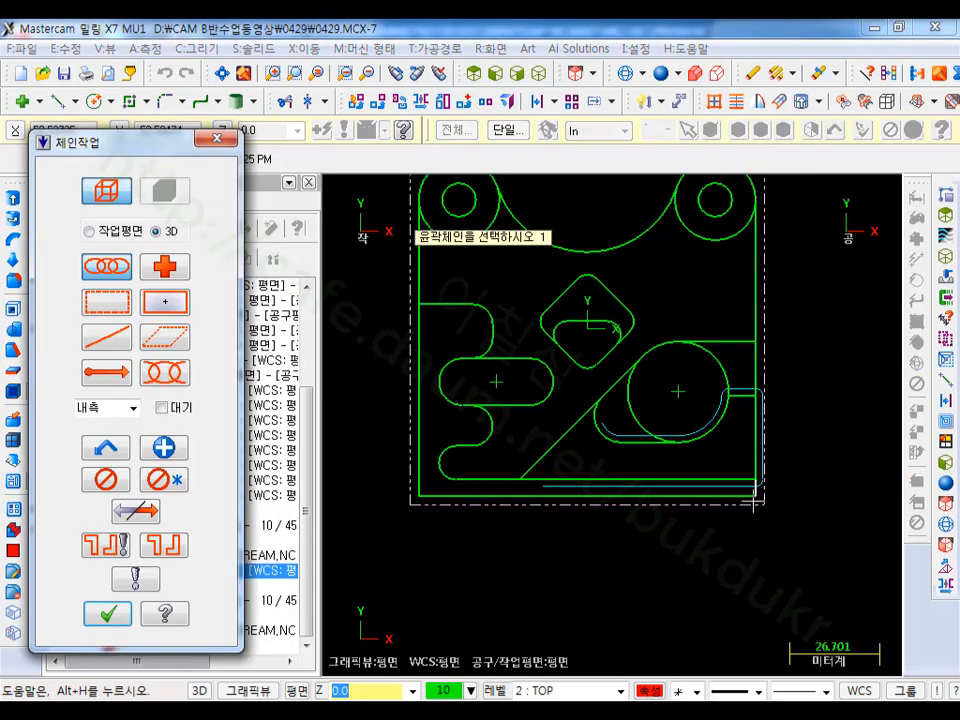
pyautogui.click(419, 330)
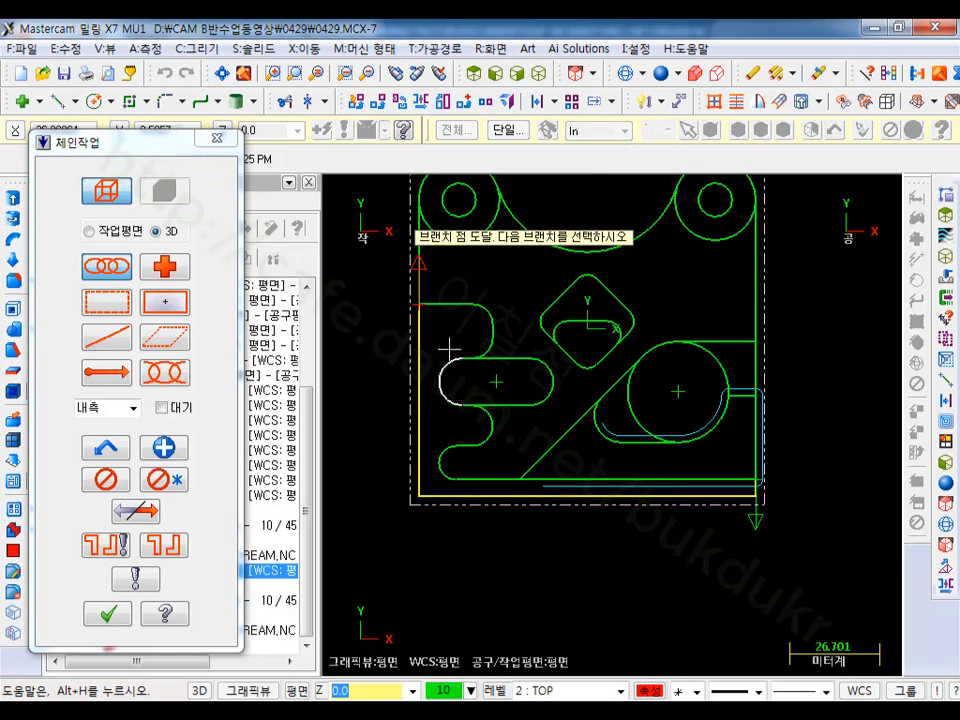
pyautogui.click(110, 614)
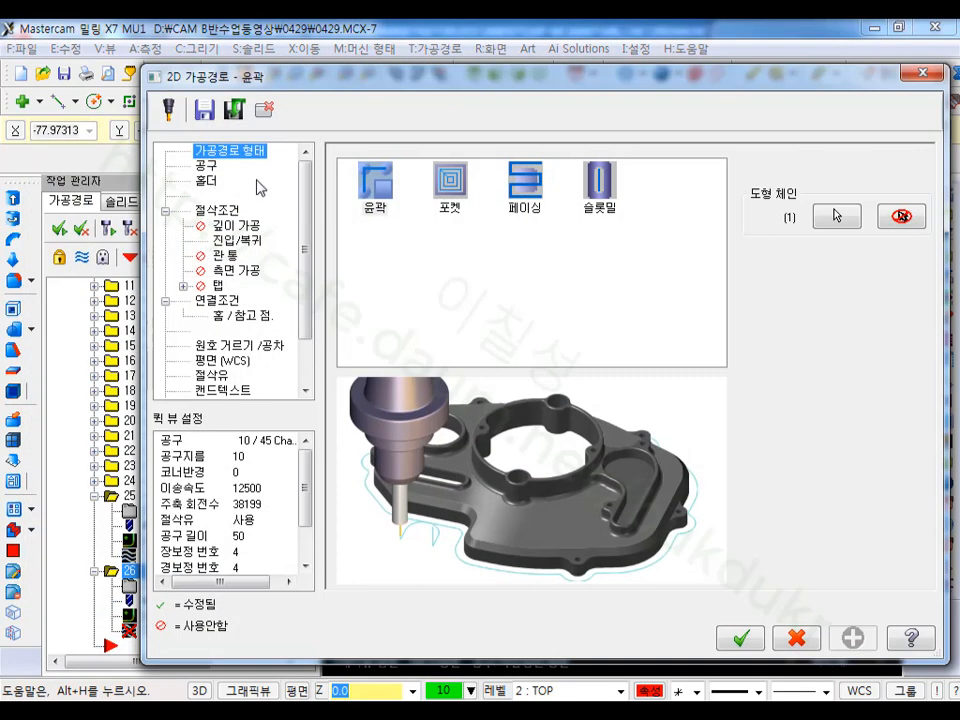
# Step: Turn off the start-of-contour adjustment of operation 26 and set its end-of-contour shortening to 60%
pyautogui.click(219, 209)
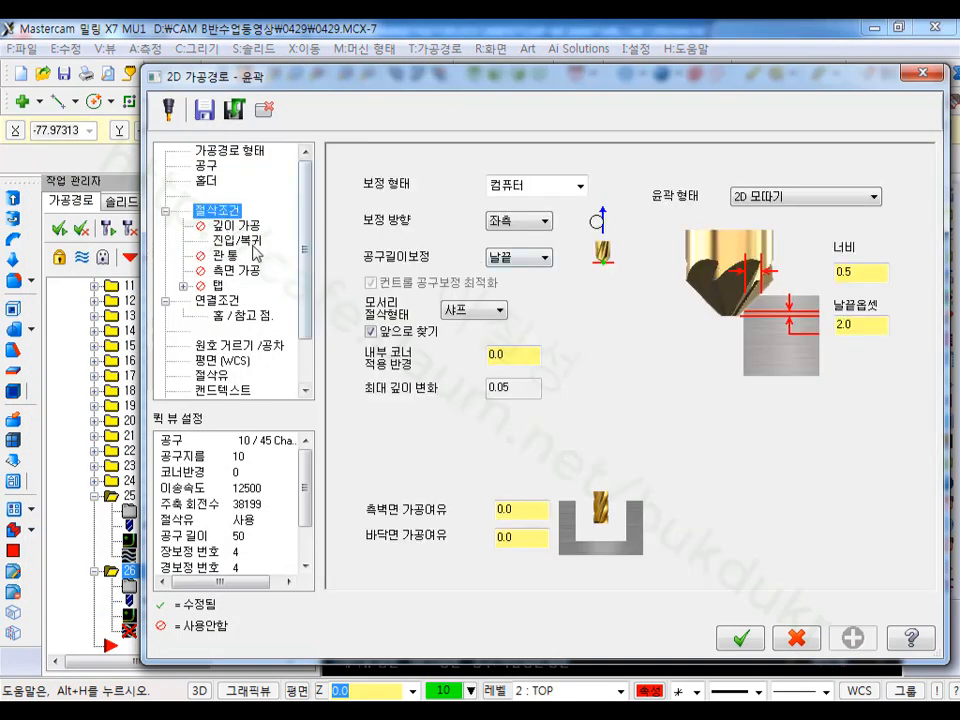
pyautogui.click(240, 241)
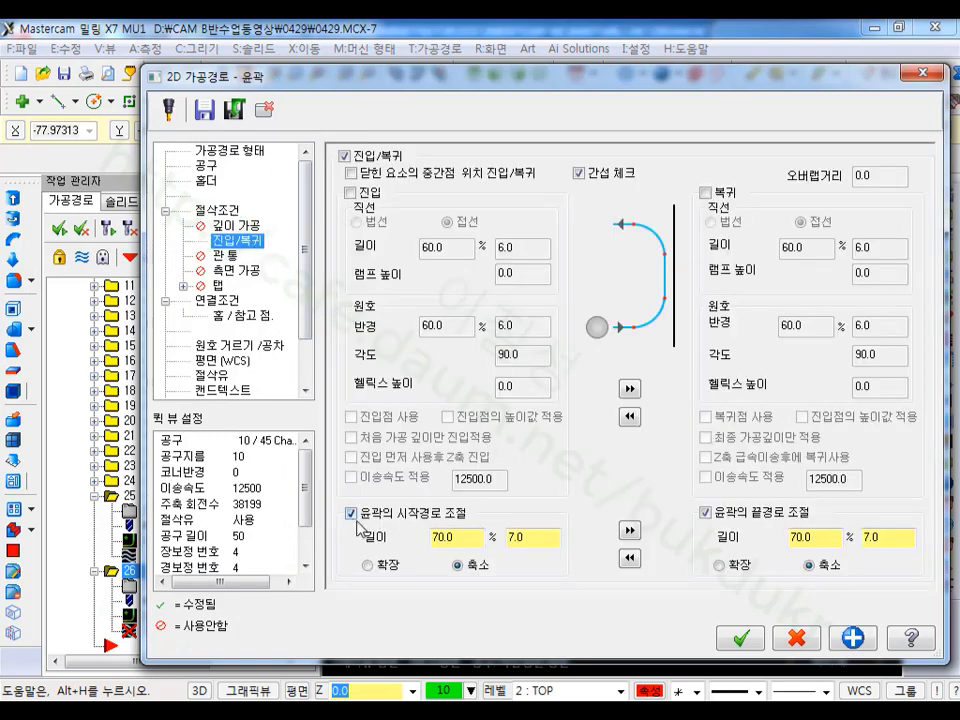
pyautogui.click(351, 514)
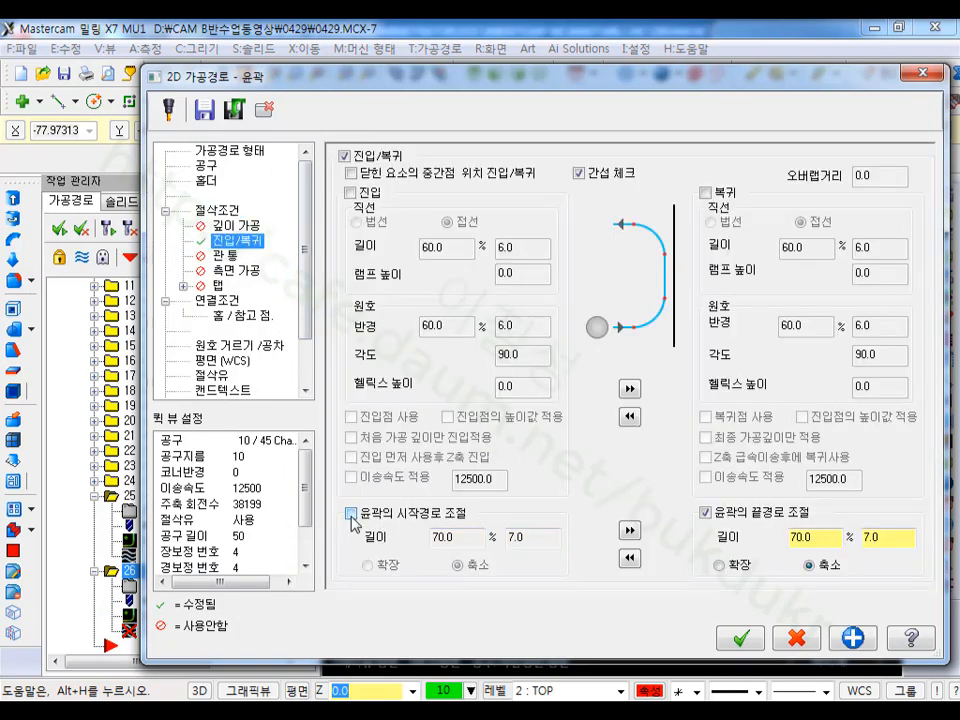
pyautogui.click(706, 513)
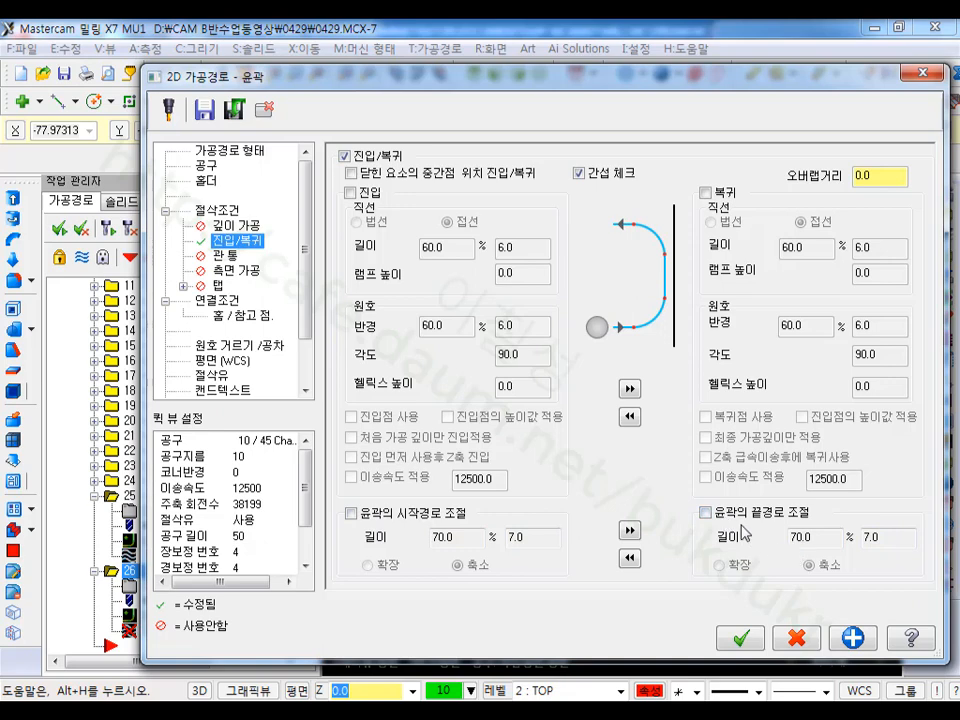
pyautogui.click(727, 518)
pyautogui.doubleClick(823, 541)
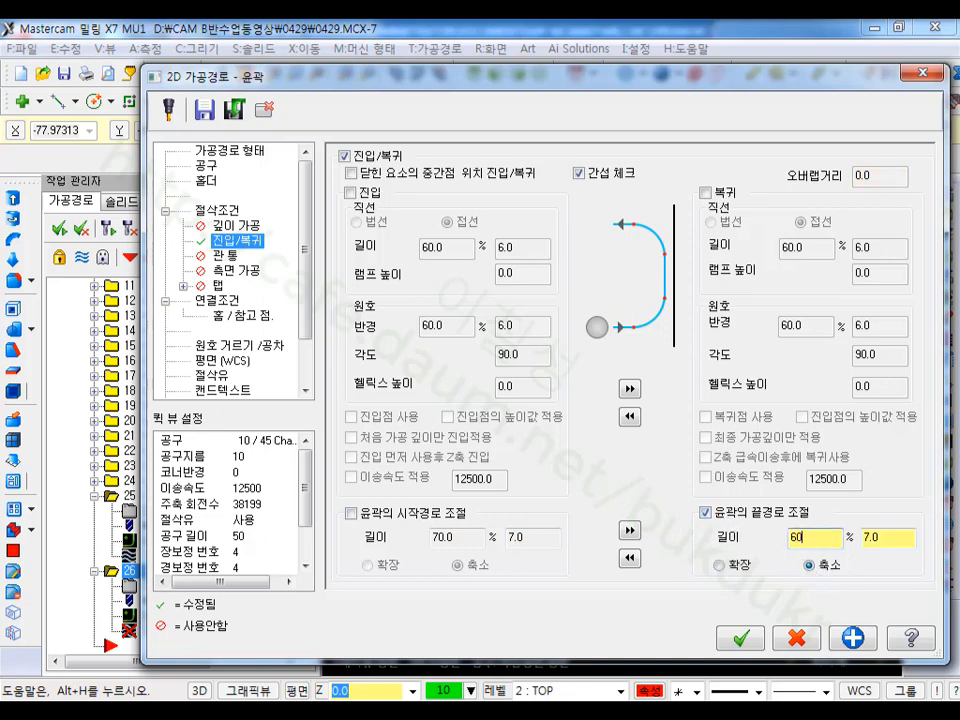
# Step: Set the top of stock of operation 26 to -11 absolute, enter its absolute cutting depth and generate the toolpath
pyautogui.click(229, 303)
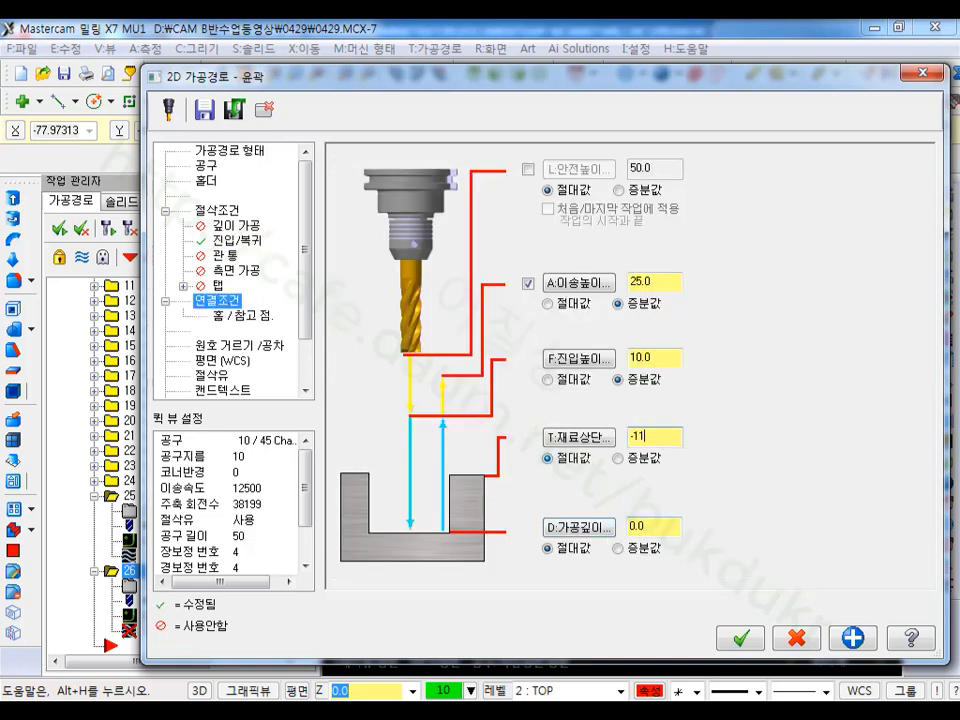
pyautogui.moveTo(620, 531); pyautogui.dragTo(607, 543)
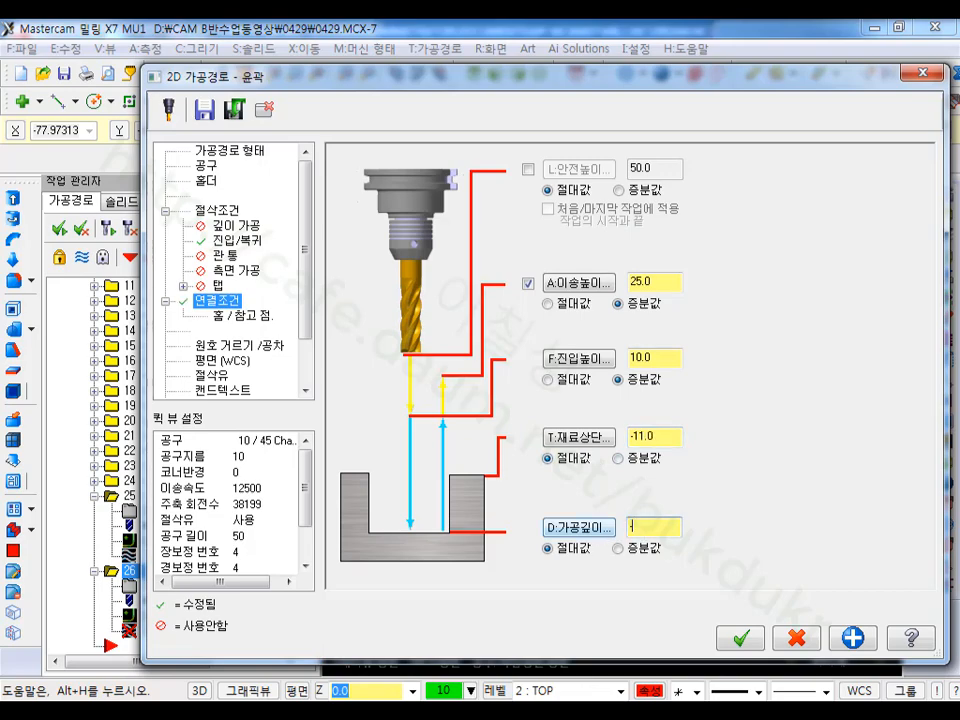
pyautogui.click(740, 638)
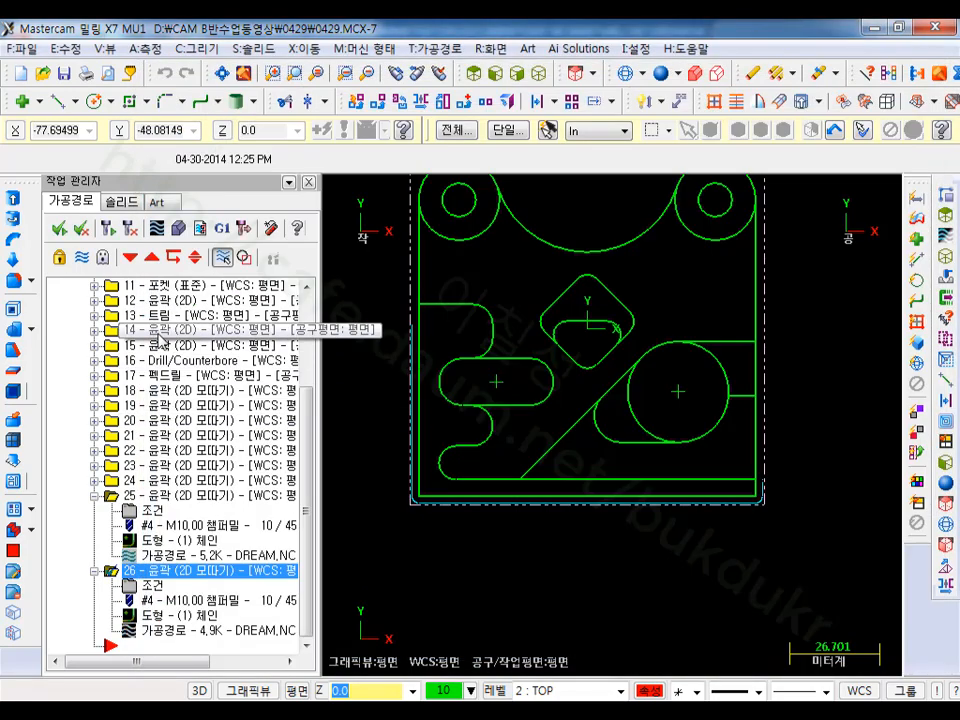
# Step: Backplot operation 26 and examine the chamfer tool's path at both ends of the lower outer edge chain
pyautogui.click(160, 230)
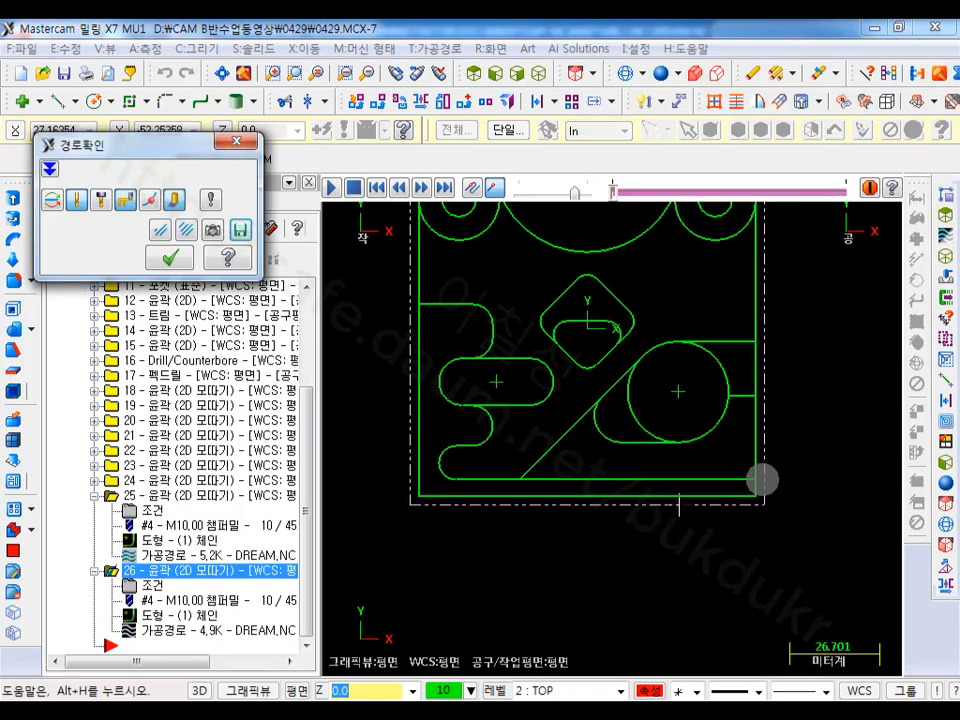
pyautogui.press('s')
pyautogui.press('s')
pyautogui.press('s')
pyautogui.press('s')
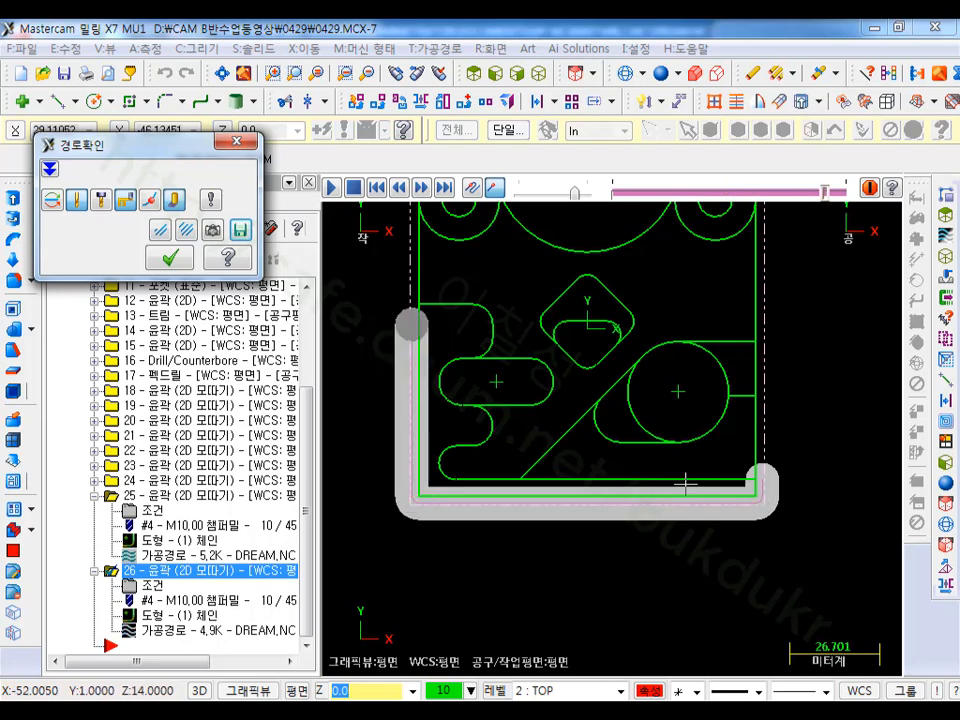
pyautogui.scroll(5, 424, 327)
pyautogui.scroll(-4, 414, 324)
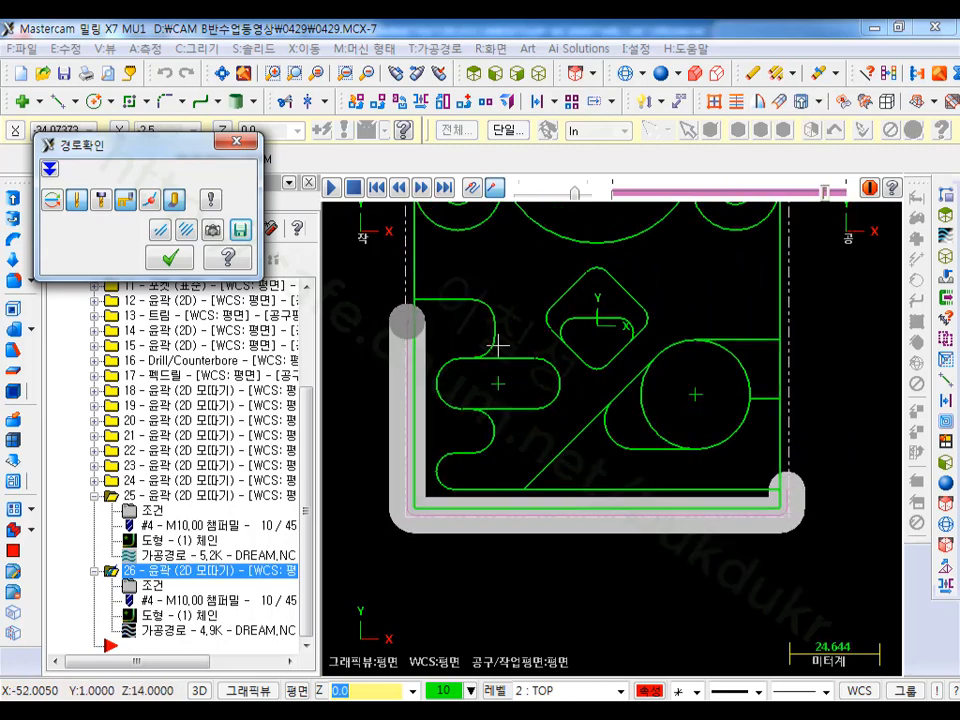
pyautogui.scroll(5, 740, 476)
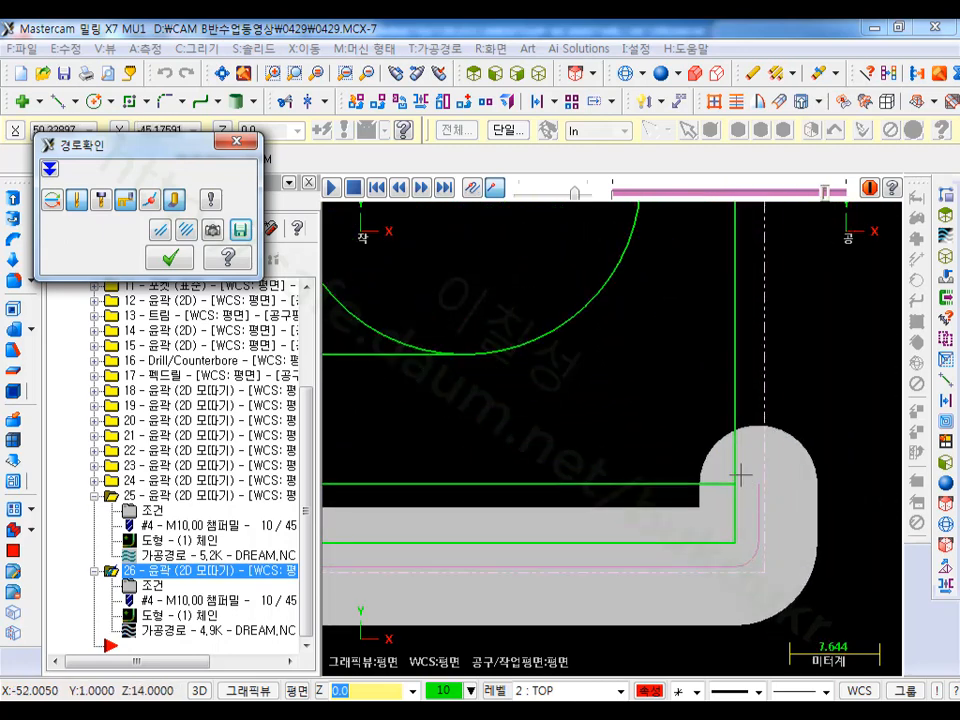
pyautogui.click(170, 258)
# Step: Rechain operation 26 as a partial chain from the lower outer edge up the left edge to the slot opening and regenerate it
pyautogui.click(151, 620)
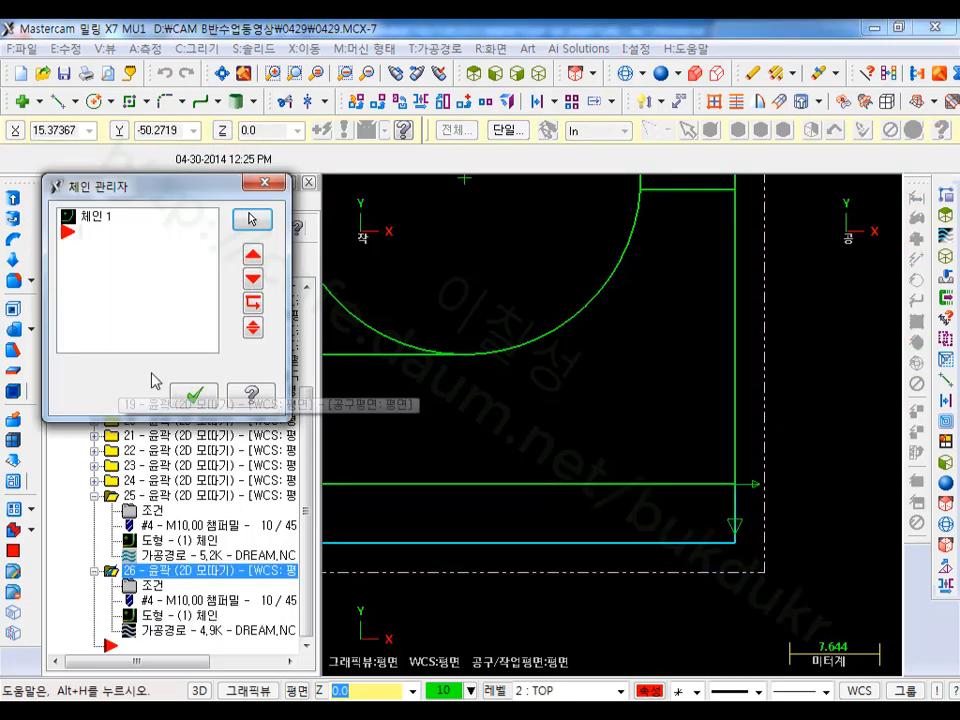
pyautogui.rightClick(124, 298)
pyautogui.click(212, 362)
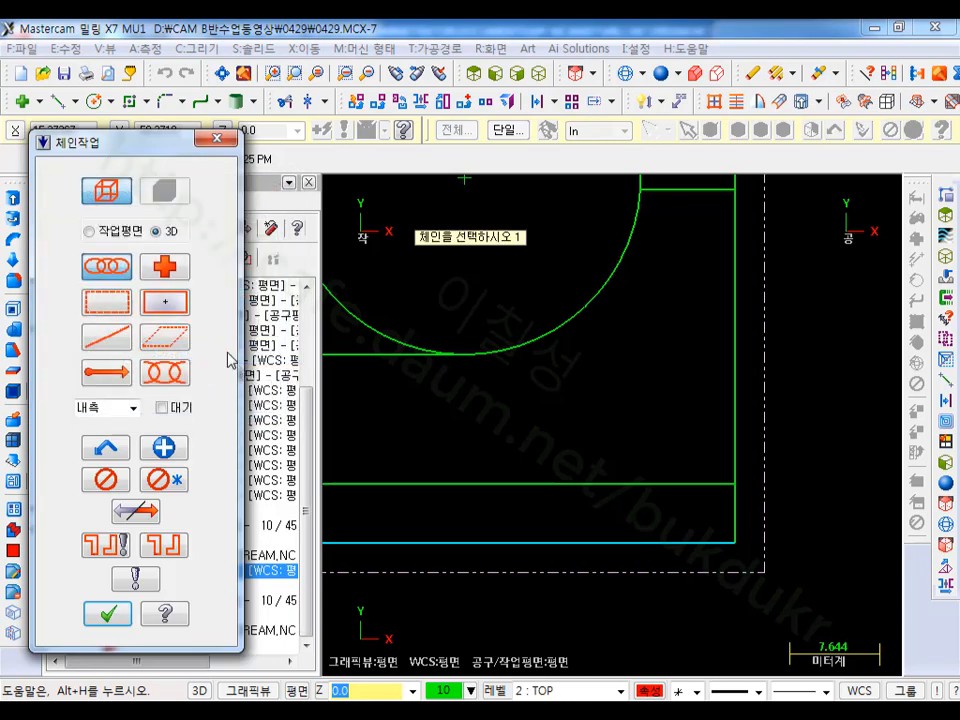
pyautogui.scroll(-5, 836, 467)
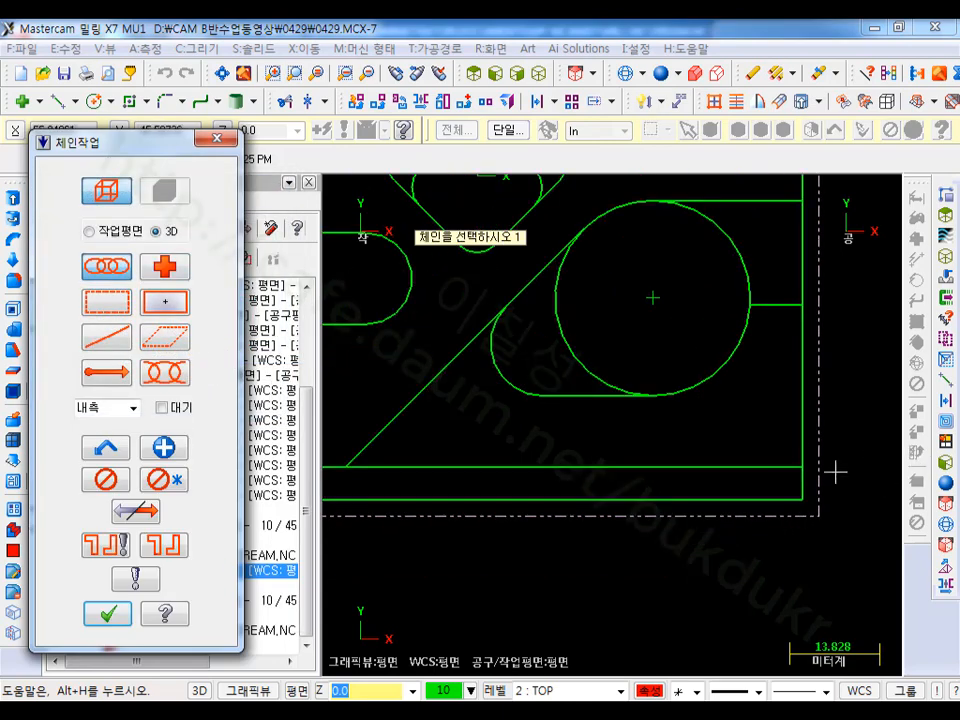
pyautogui.click(790, 488)
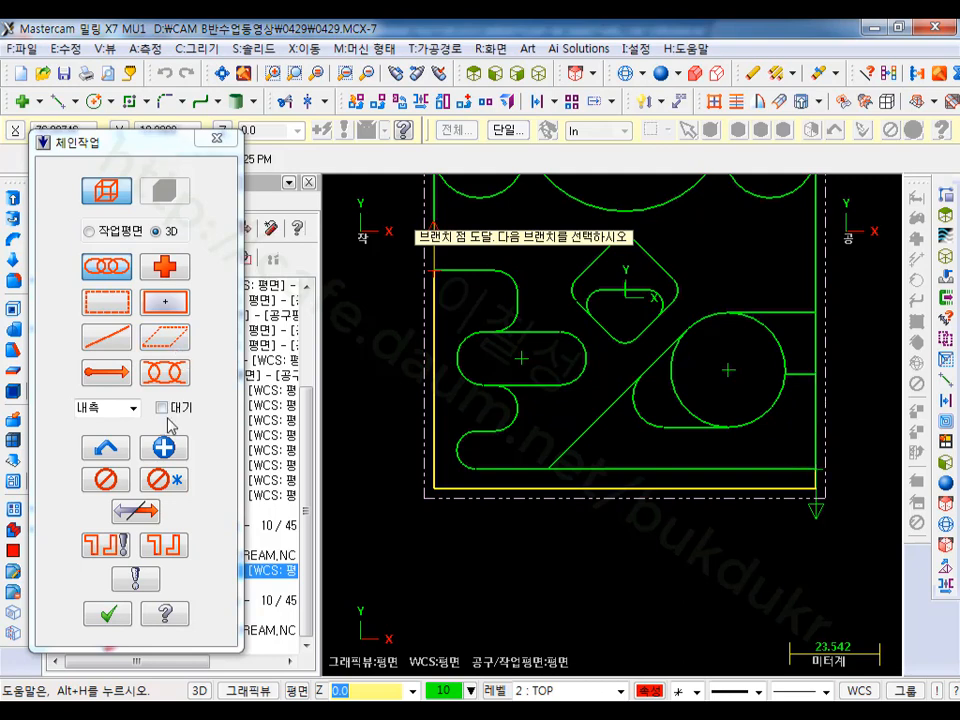
pyautogui.click(128, 472)
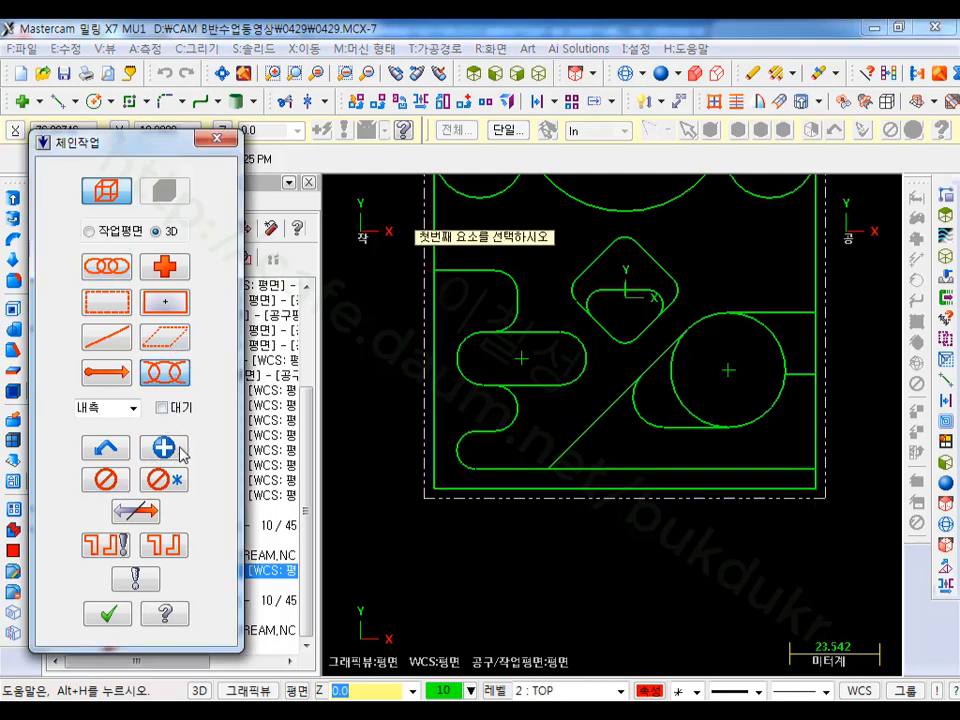
pyautogui.click(775, 488)
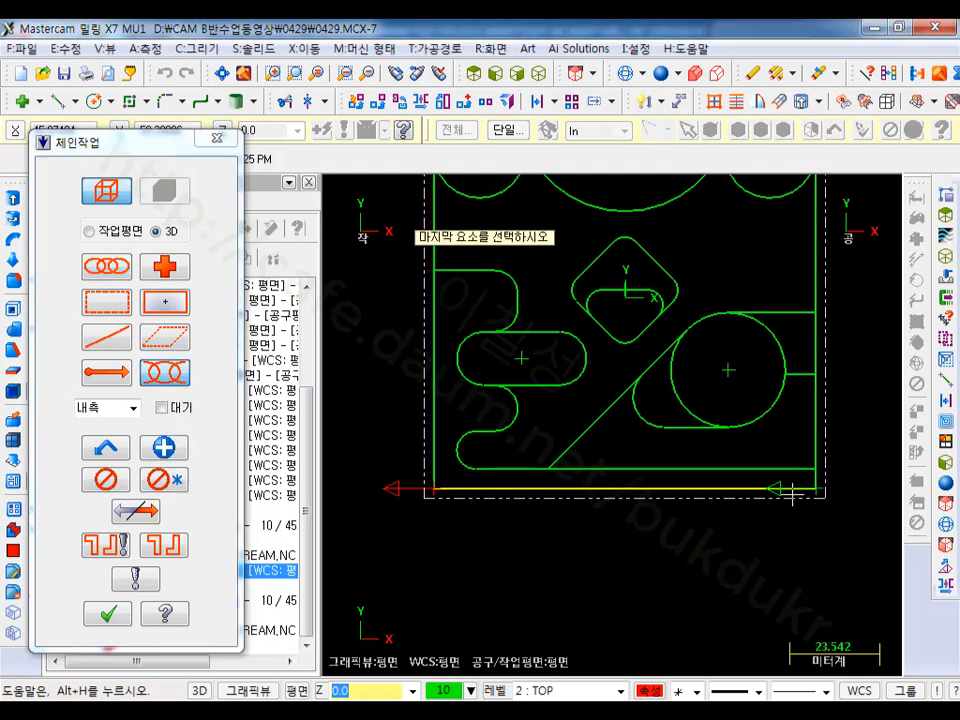
pyautogui.click(107, 613)
pyautogui.click(193, 395)
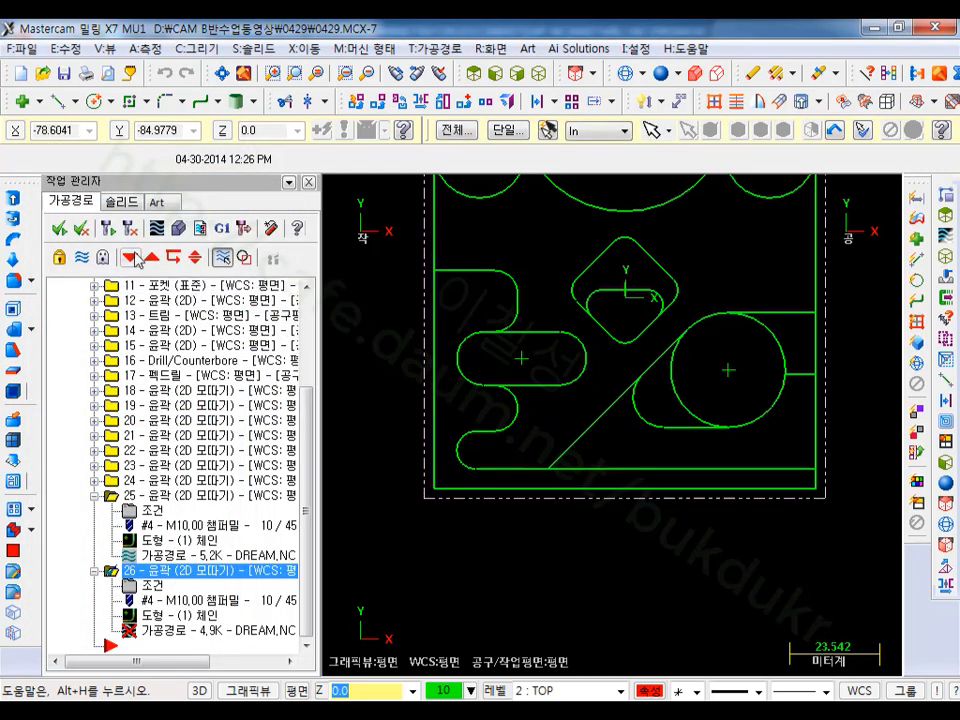
pyautogui.click(108, 229)
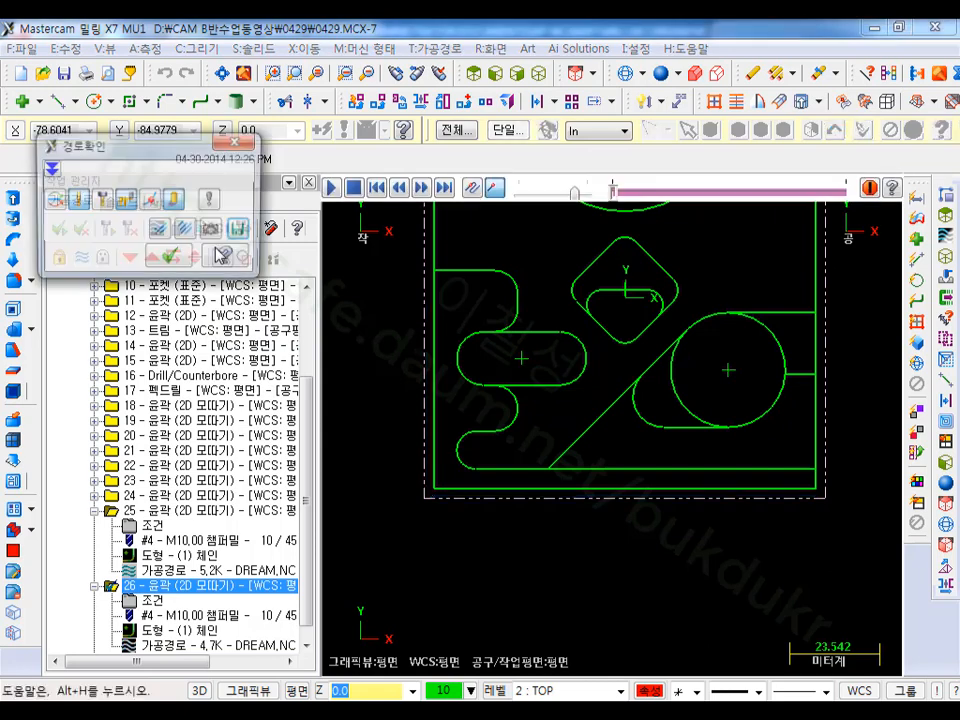
# Step: Backplot the rechained operation 26 and examine the tool path at the lower right corner and the slot opening
pyautogui.scroll(2, 815, 495)
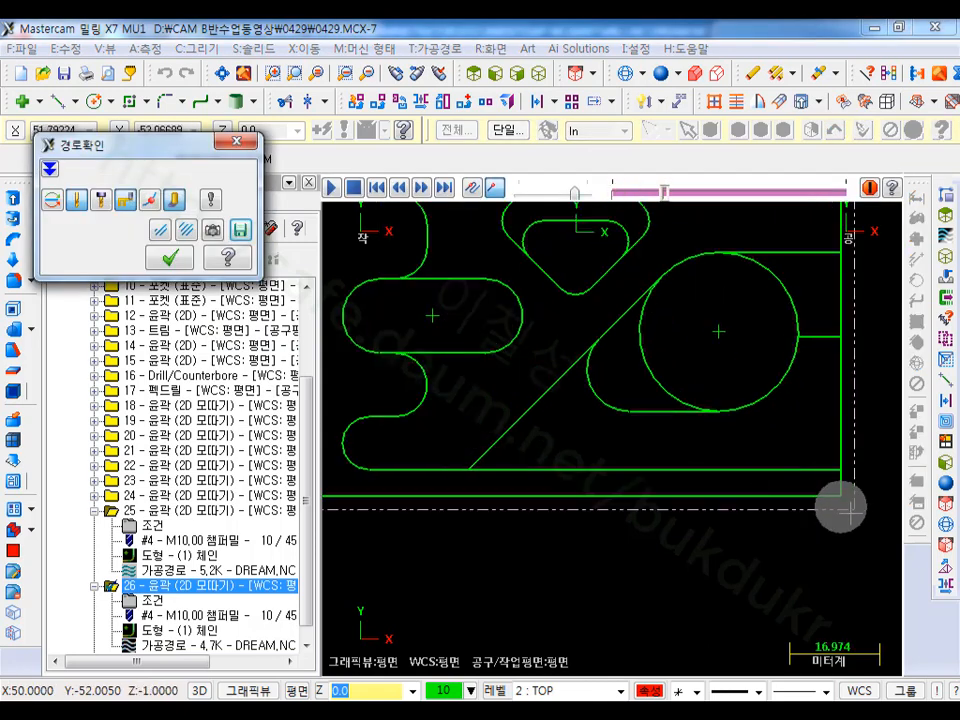
pyautogui.scroll(-1, 835, 525)
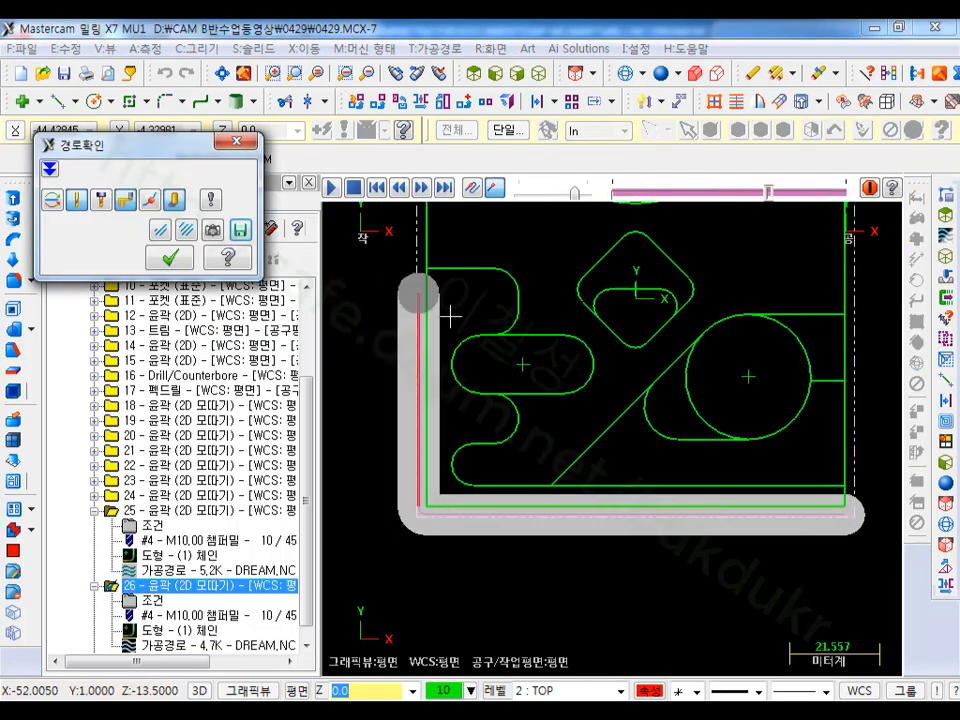
pyautogui.scroll(-1, 490, 505)
pyautogui.scroll(-1, 690, 460)
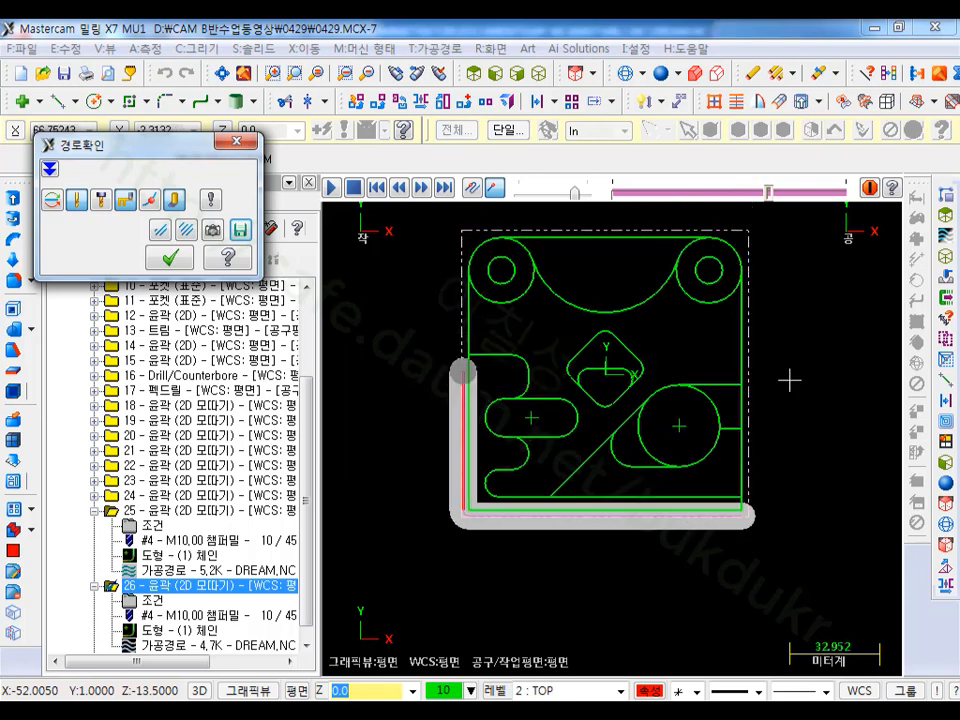
pyautogui.moveTo(789, 381); pyautogui.dragTo(798, 427, button='middle')
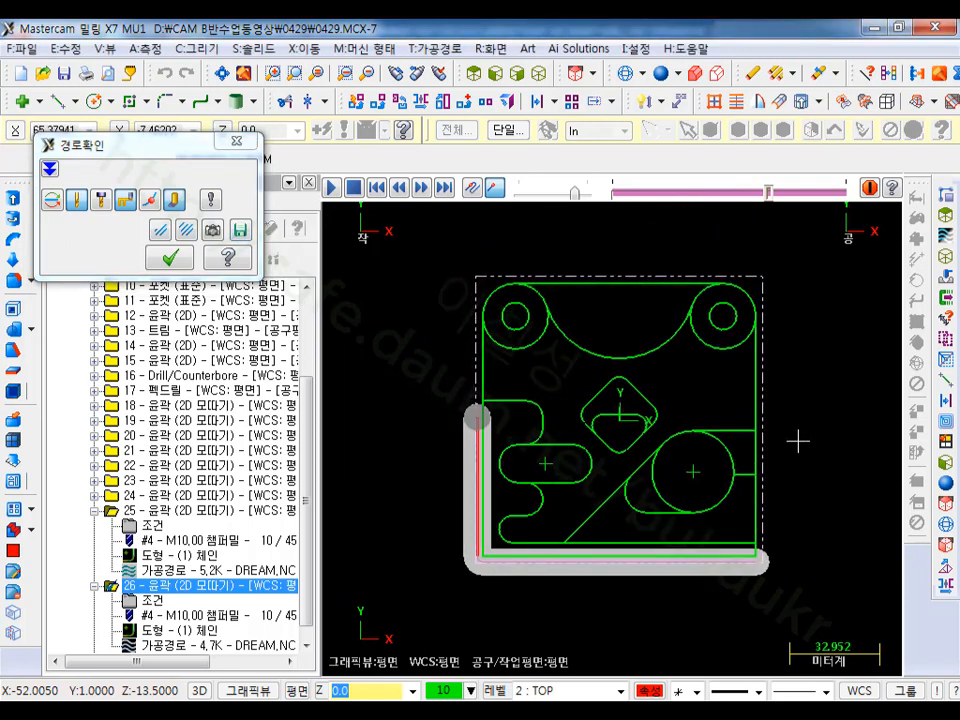
pyautogui.scroll(2, 798, 441)
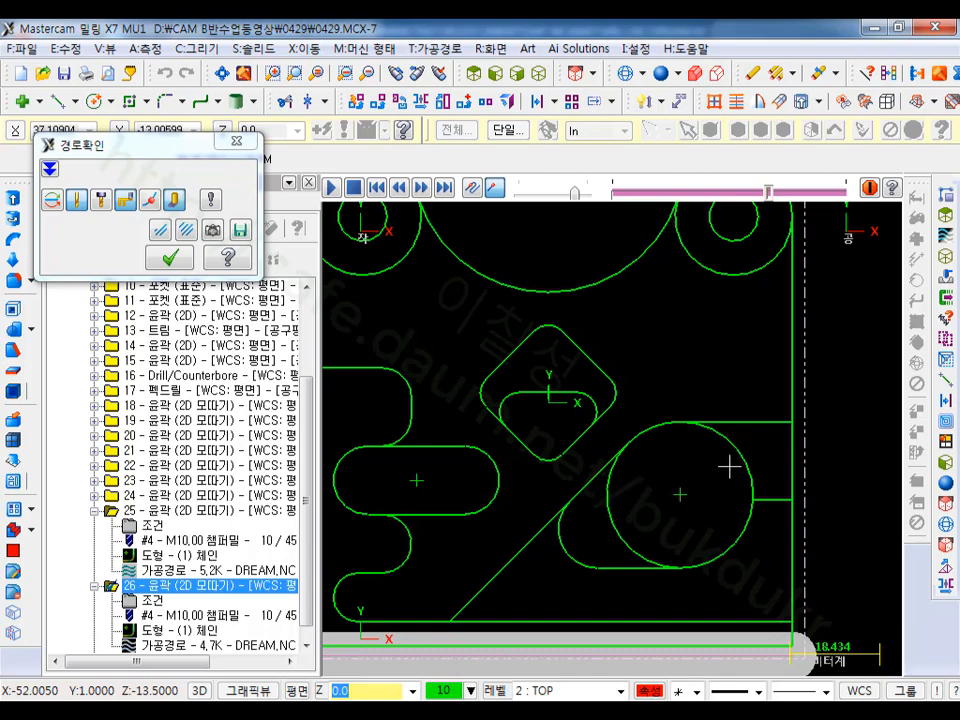
pyautogui.scroll(-1, 730, 467)
pyautogui.moveTo(795, 433); pyautogui.dragTo(784, 454, button='middle')
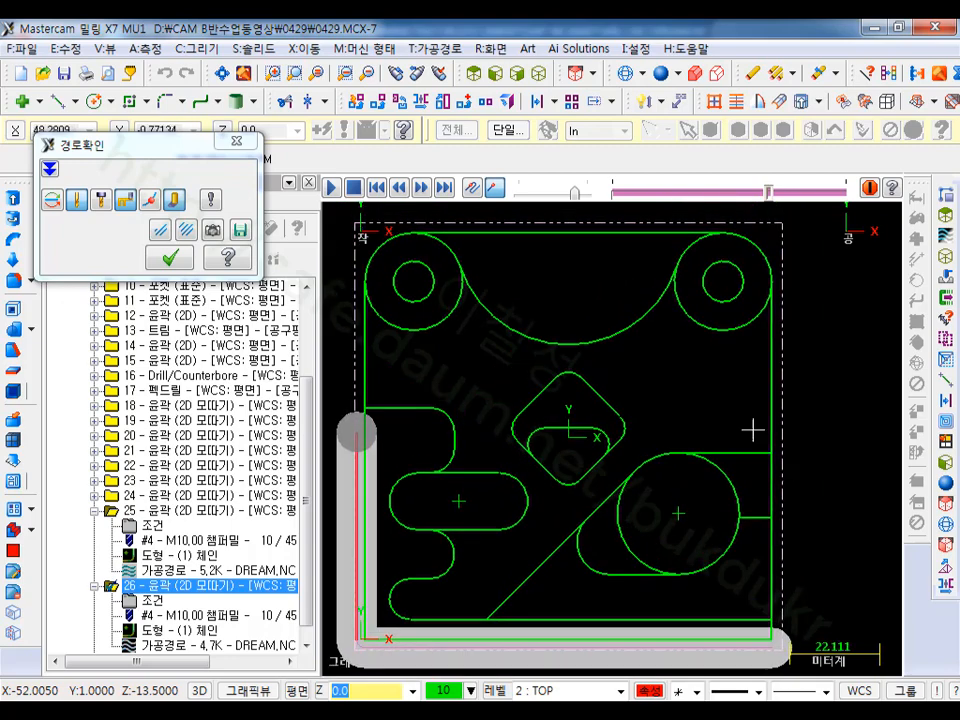
pyautogui.click(169, 259)
# Step: Start a contour toolpath chained on the single left arc of the large circle beside the diagonal edge
pyautogui.scroll(-1, 660, 364)
pyautogui.scroll(2, 660, 527)
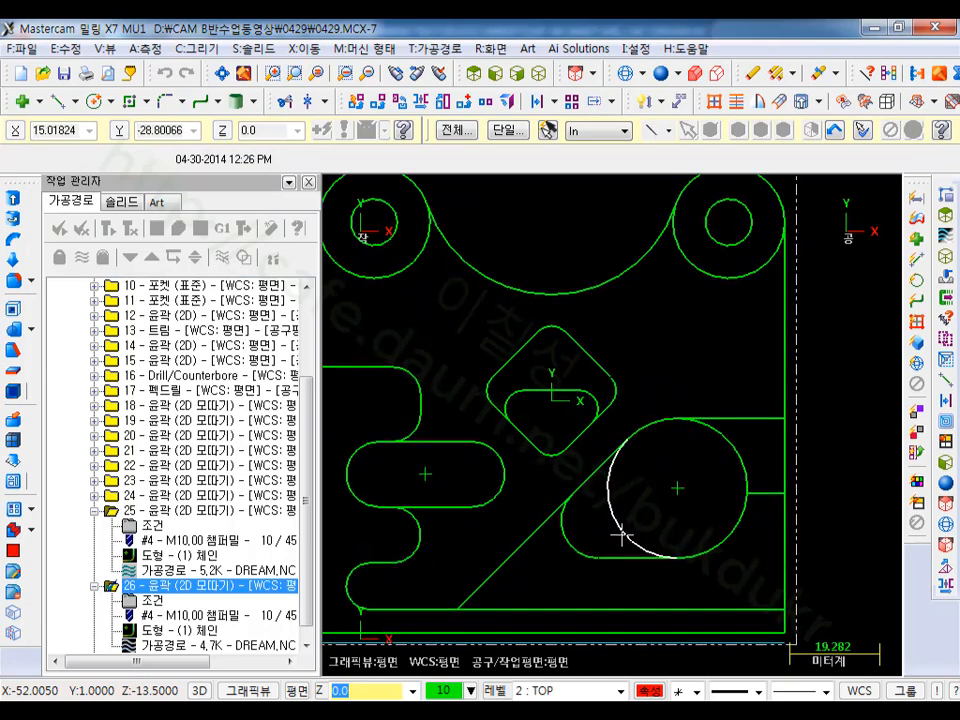
pyautogui.click(435, 48)
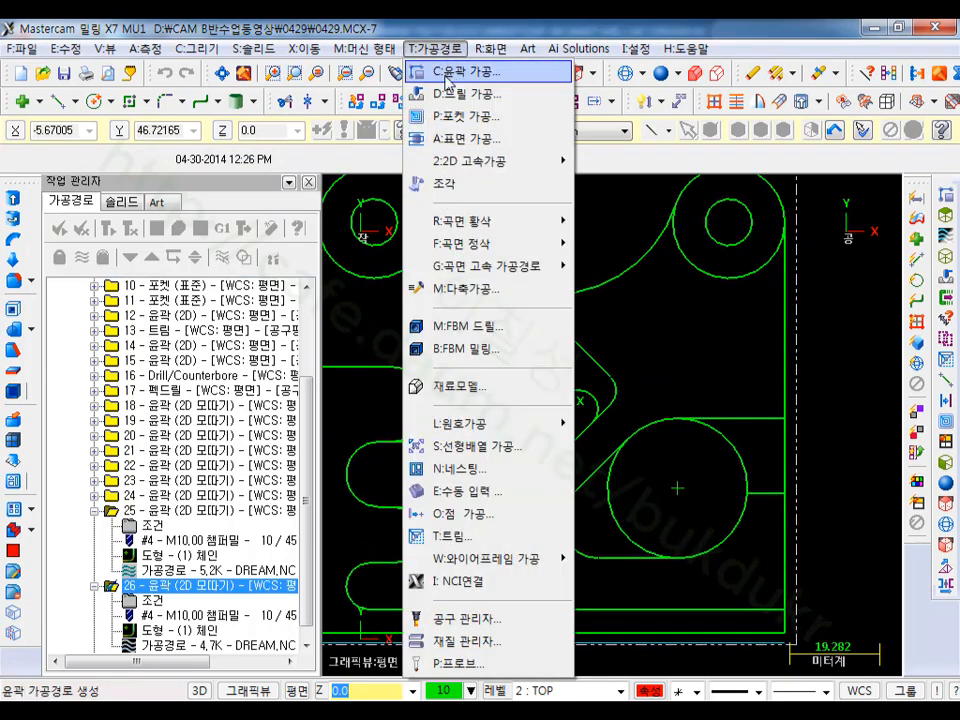
pyautogui.click(447, 72)
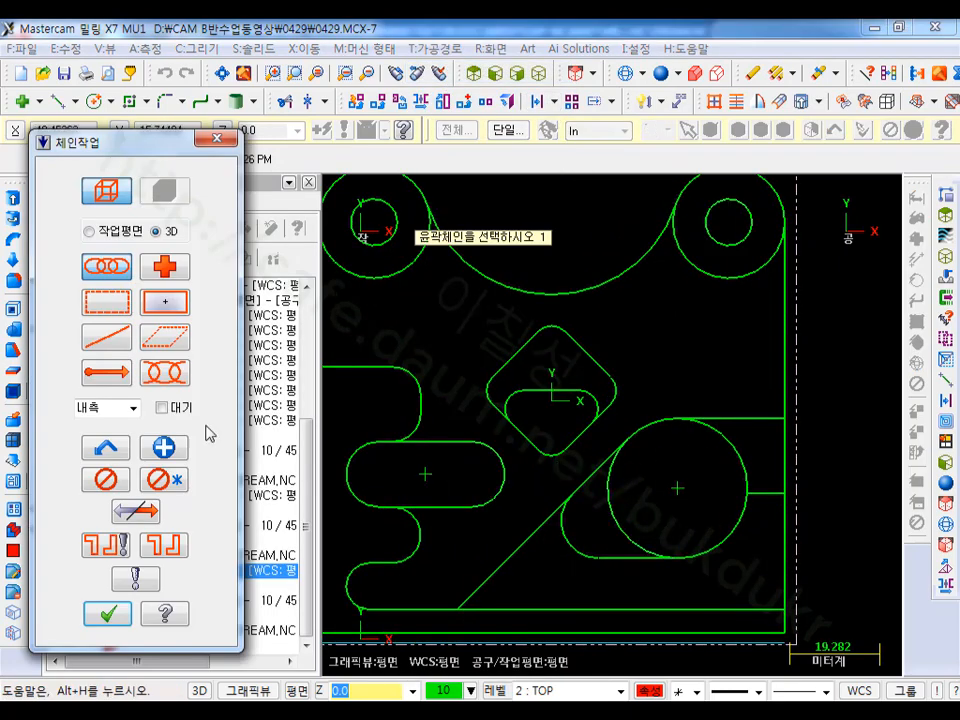
pyautogui.click(106, 337)
pyautogui.click(611, 490)
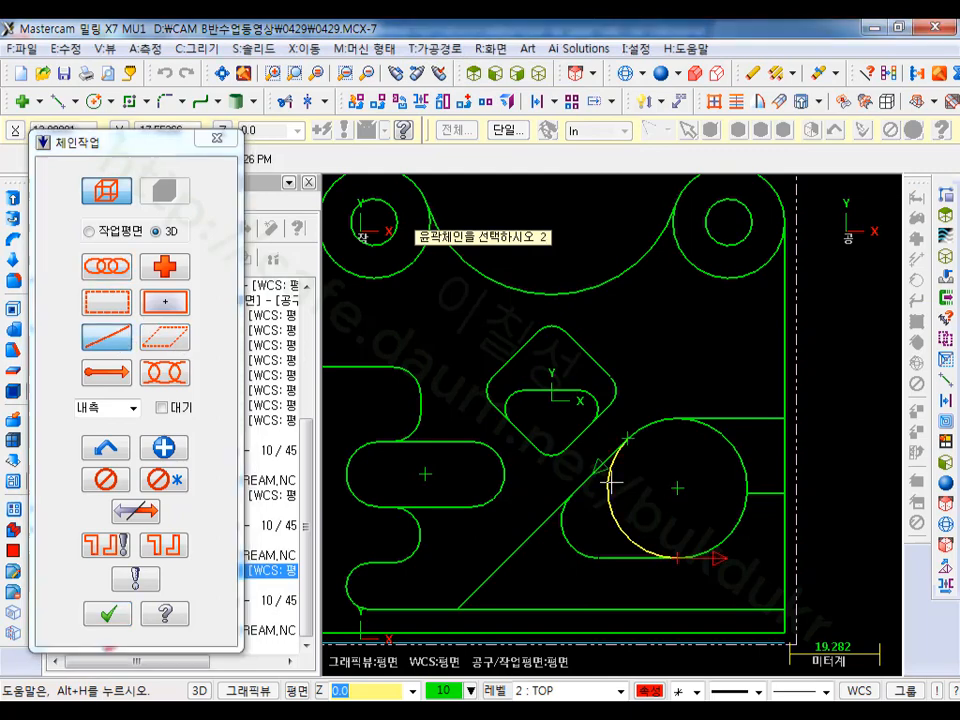
pyautogui.click(122, 612)
# Step: Set the chamfer tip offset of operation 27 to 4 mm
pyautogui.click(205, 165)
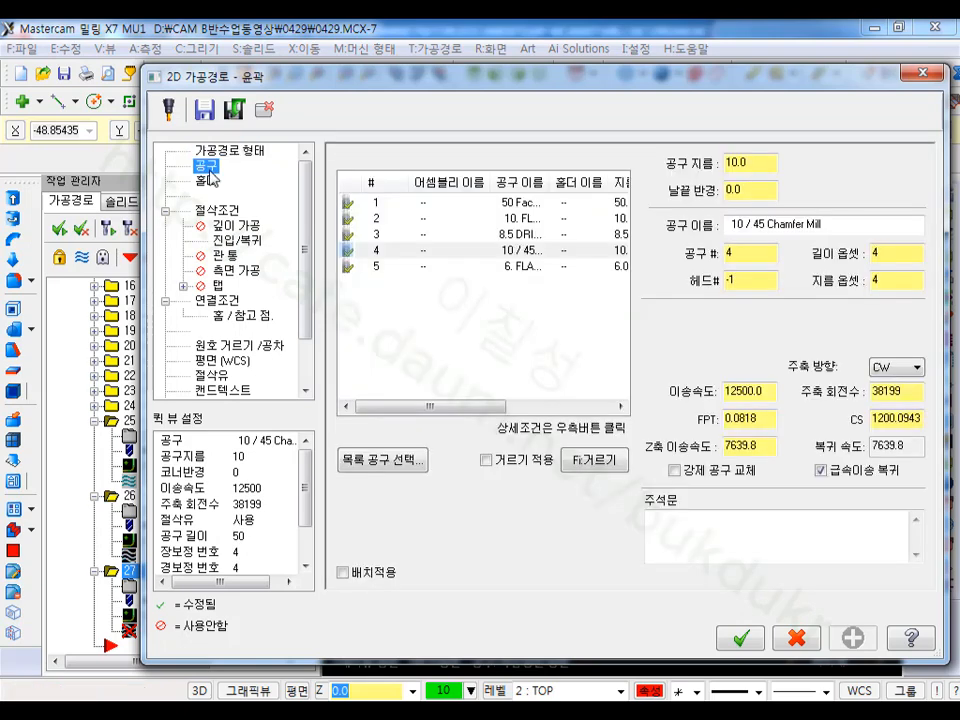
pyautogui.click(218, 212)
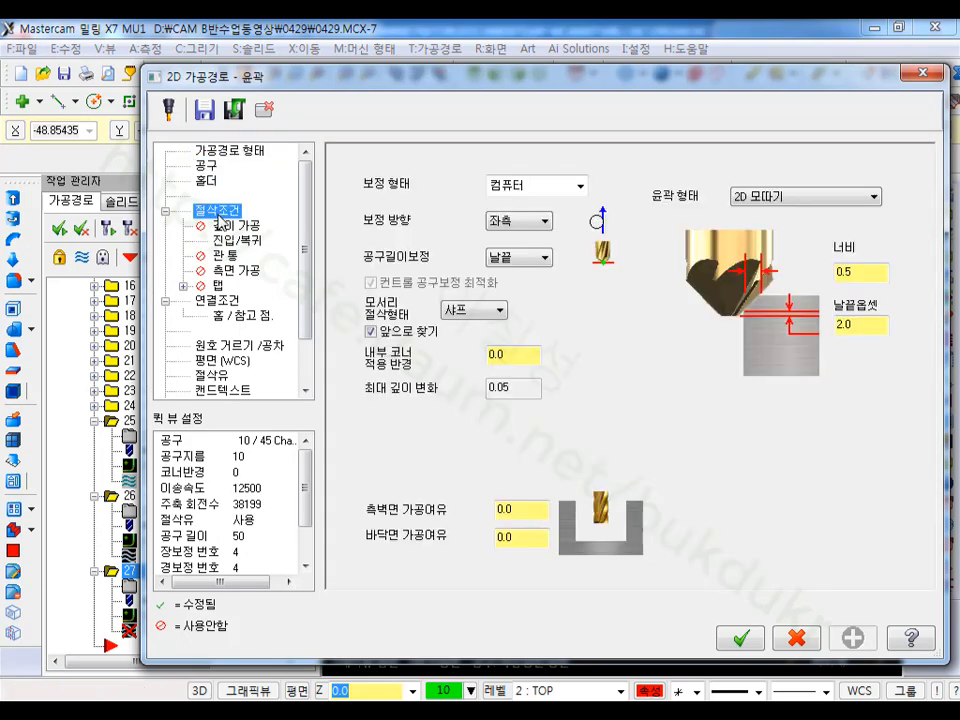
pyautogui.doubleClick(862, 325)
pyautogui.write('4')
# Step: Turn on start-of-contour shortening for operation 27 with a 1 mm length and copy it to the end of the contour
pyautogui.click(245, 239)
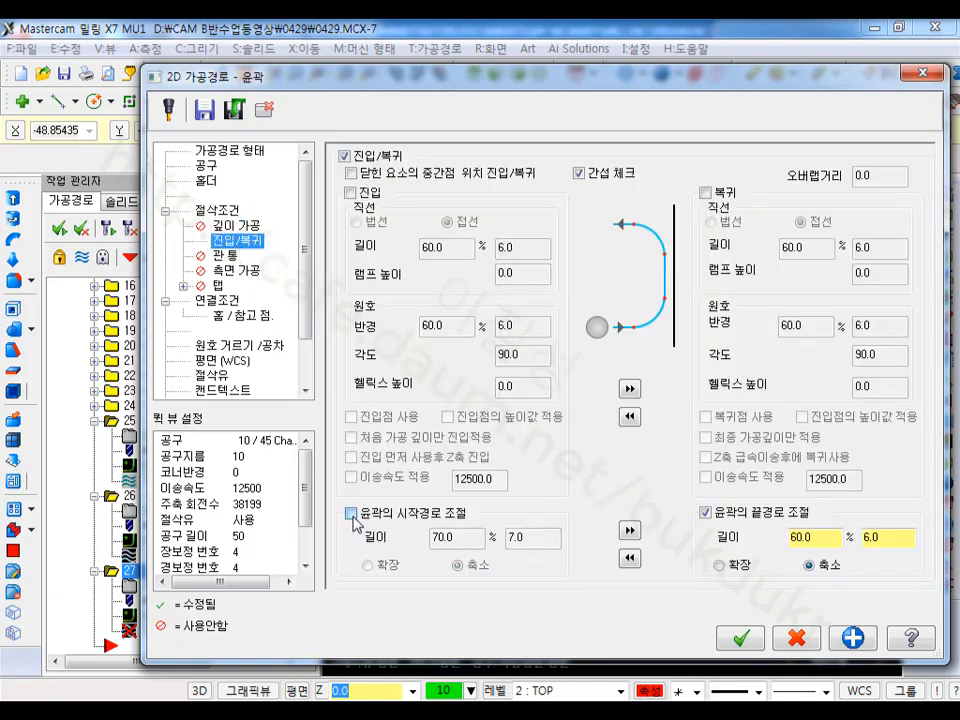
pyautogui.click(351, 514)
pyautogui.click(535, 537)
pyautogui.press('BackSpace')
pyautogui.press('BackSpace')
pyautogui.press('BackSpace')
pyautogui.write('1')
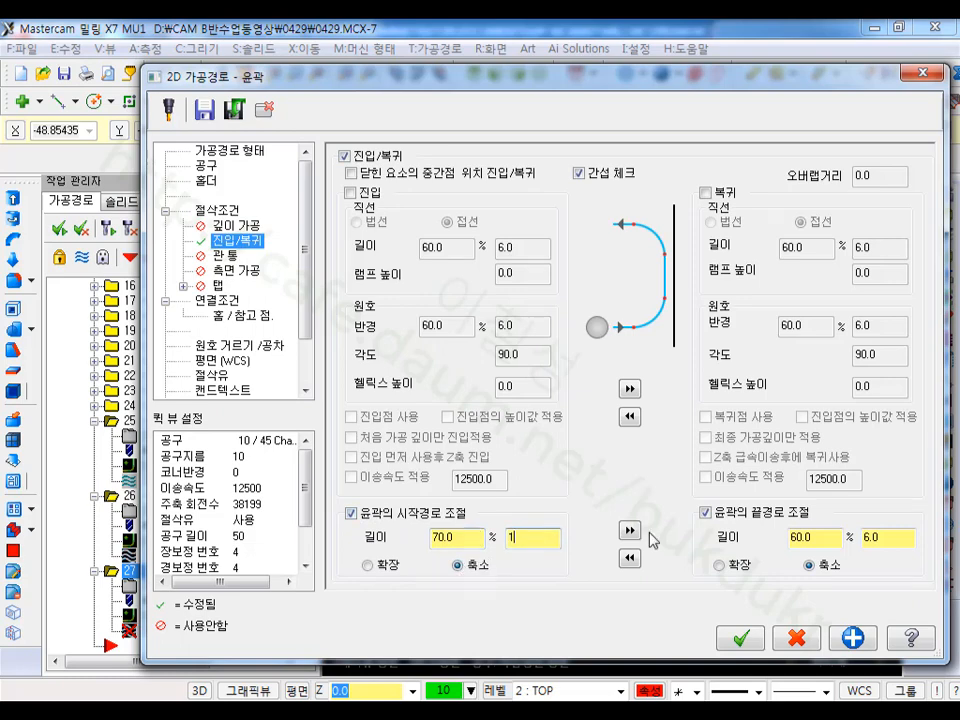
pyautogui.click(629, 530)
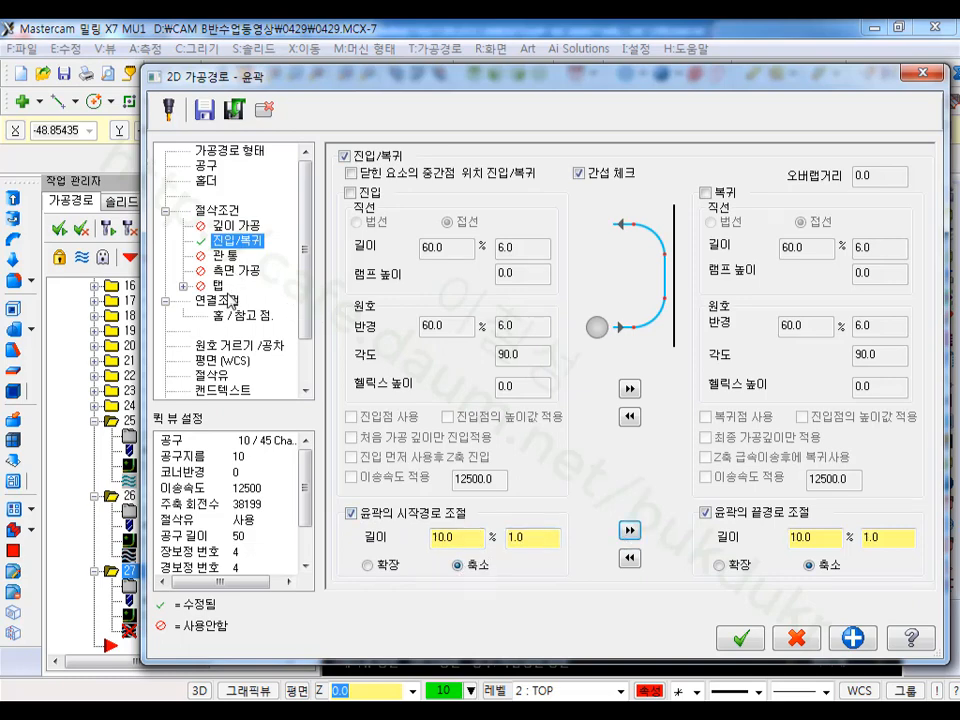
# Step: Set the top of stock and cutting depth of operation 27 to -11 absolute, generate the toolpath and backplot it
pyautogui.click(230, 300)
pyautogui.doubleClick(667, 441)
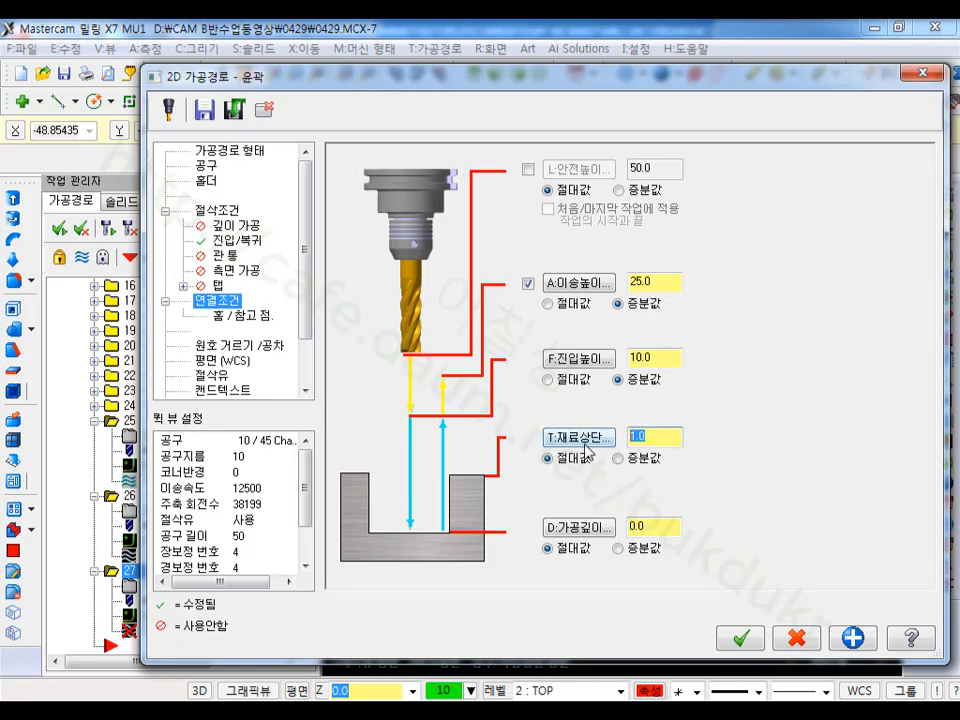
pyautogui.write('-11')
pyautogui.moveTo(653, 526); pyautogui.dragTo(578, 535)
pyautogui.write('-')
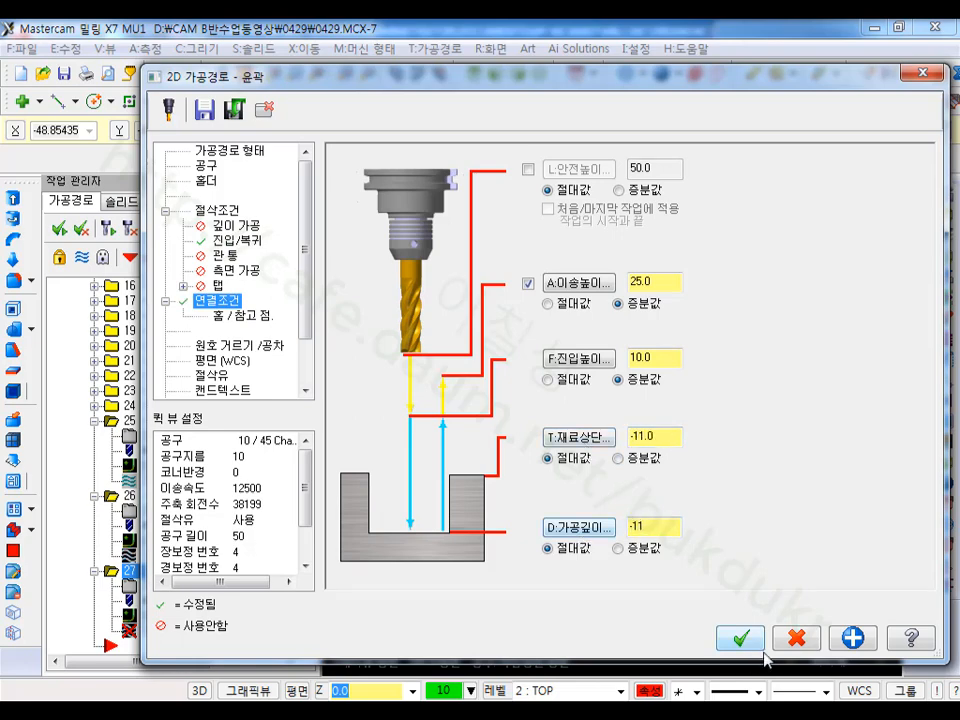
pyautogui.click(763, 650)
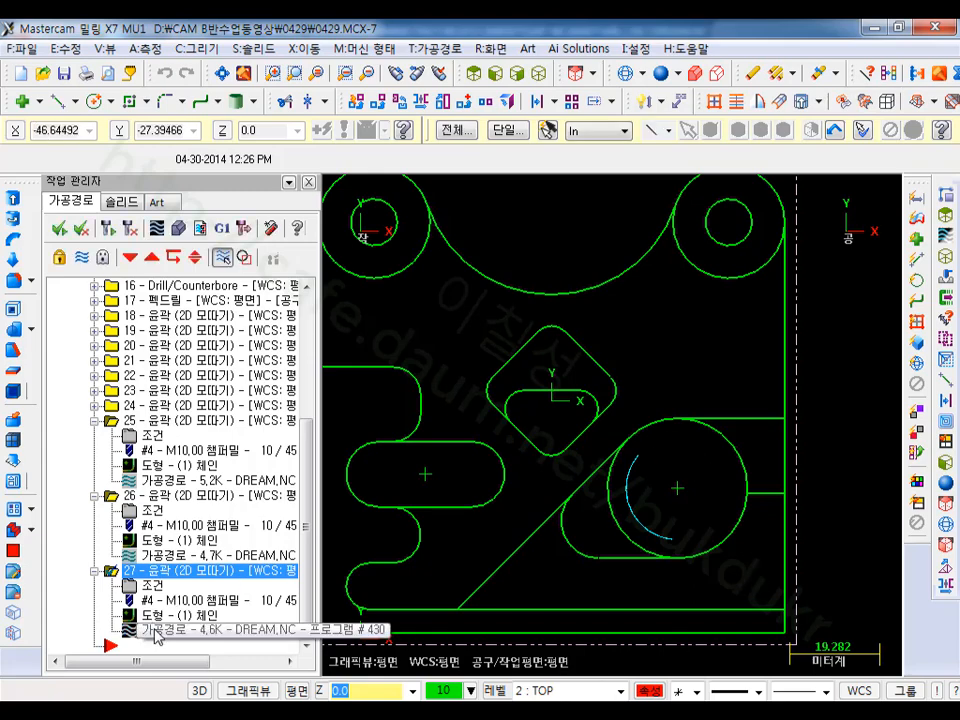
pyautogui.click(157, 634)
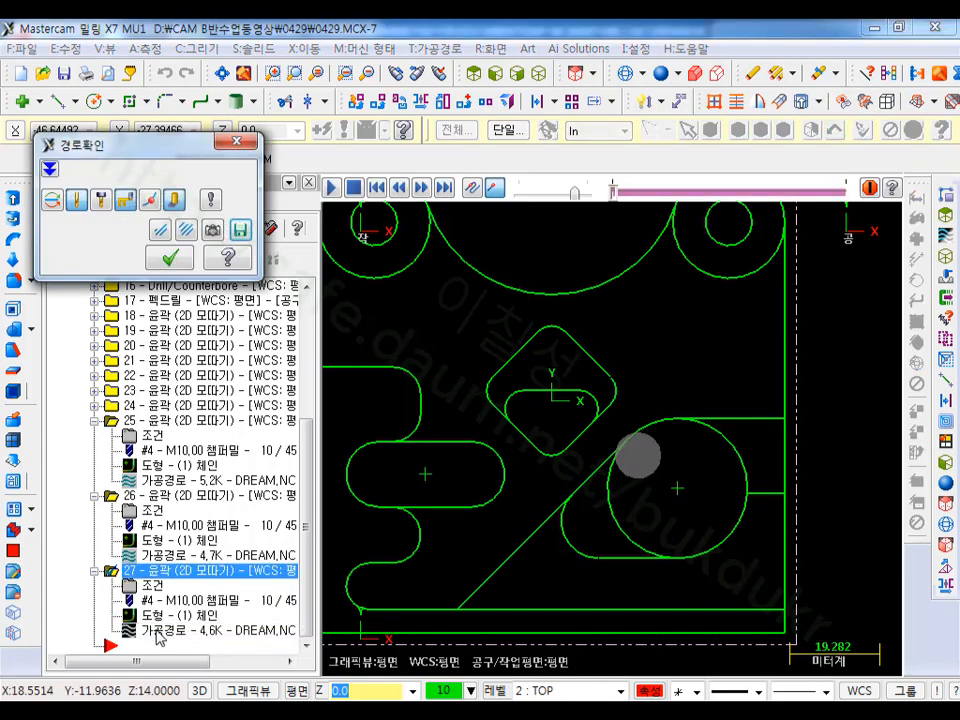
pyautogui.click(180, 257)
# Step: Set both the start and end contour shortening of operation 27 to 2 mm and regenerate the toolpath
pyautogui.click(163, 585)
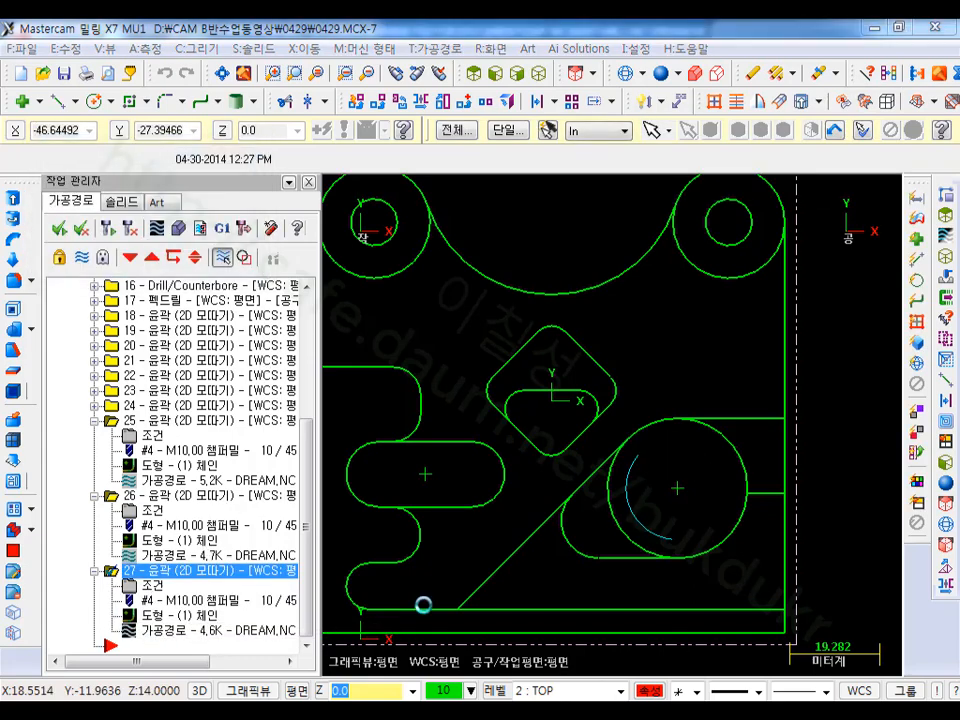
pyautogui.click(238, 243)
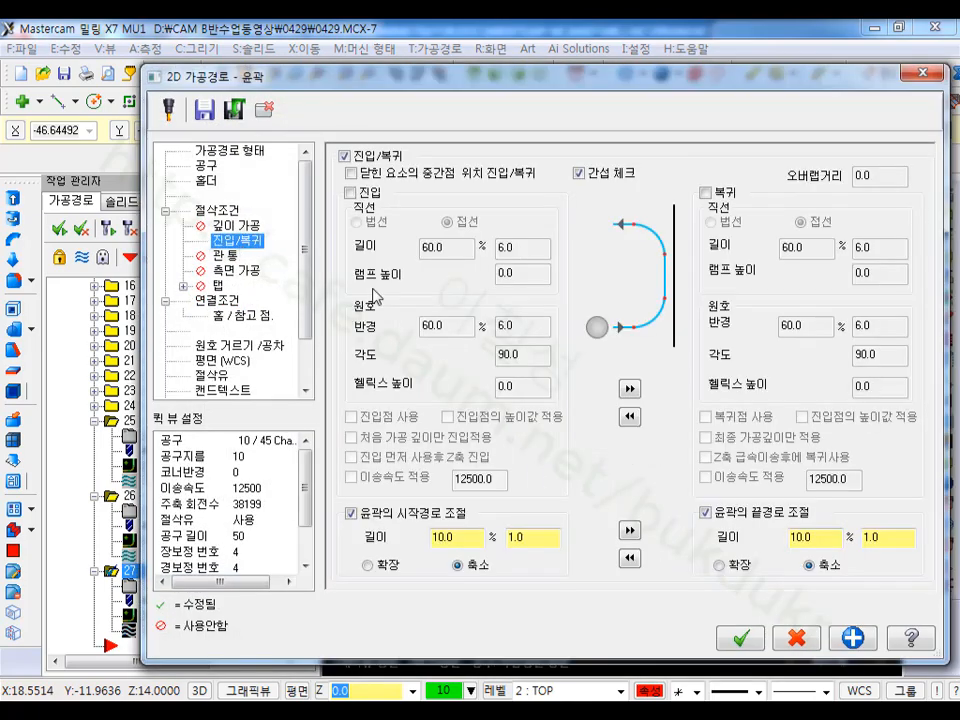
pyautogui.click(551, 530)
pyautogui.write('2')
pyautogui.click(630, 531)
pyautogui.click(742, 640)
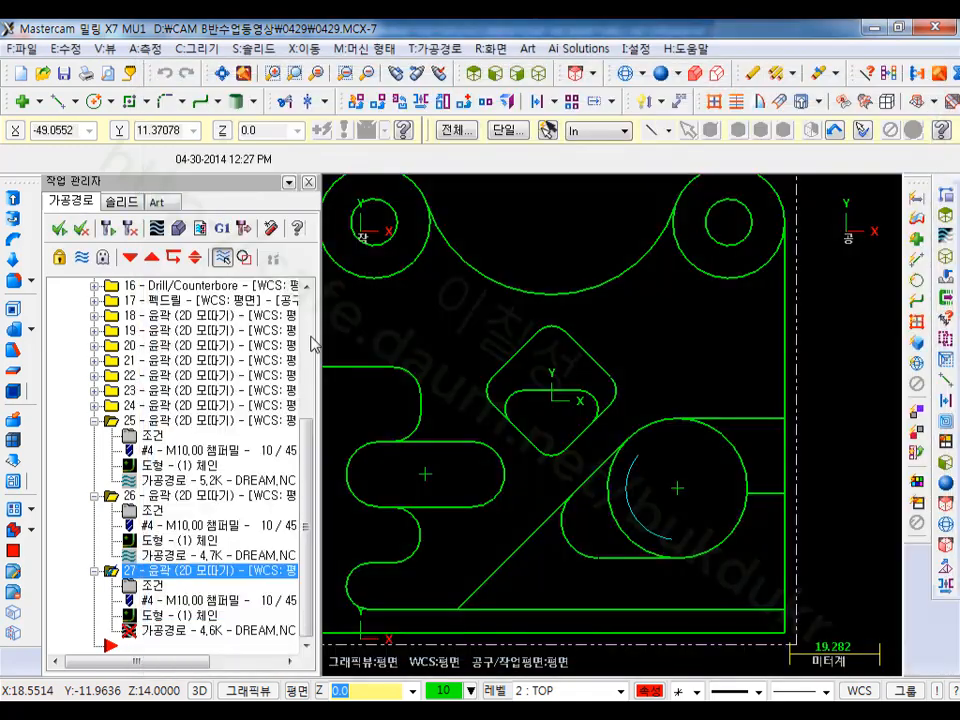
pyautogui.click(108, 228)
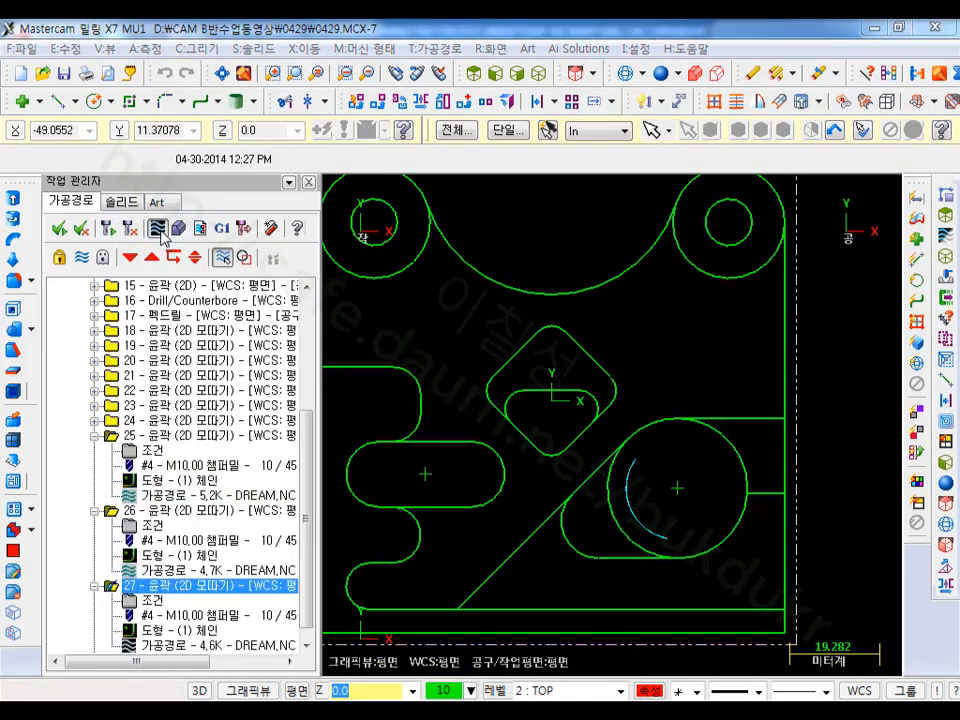
# Step: Set both the start and end contour shortening of operation 27 to 5 mm and regenerate its toolpath
pyautogui.click(157, 228)
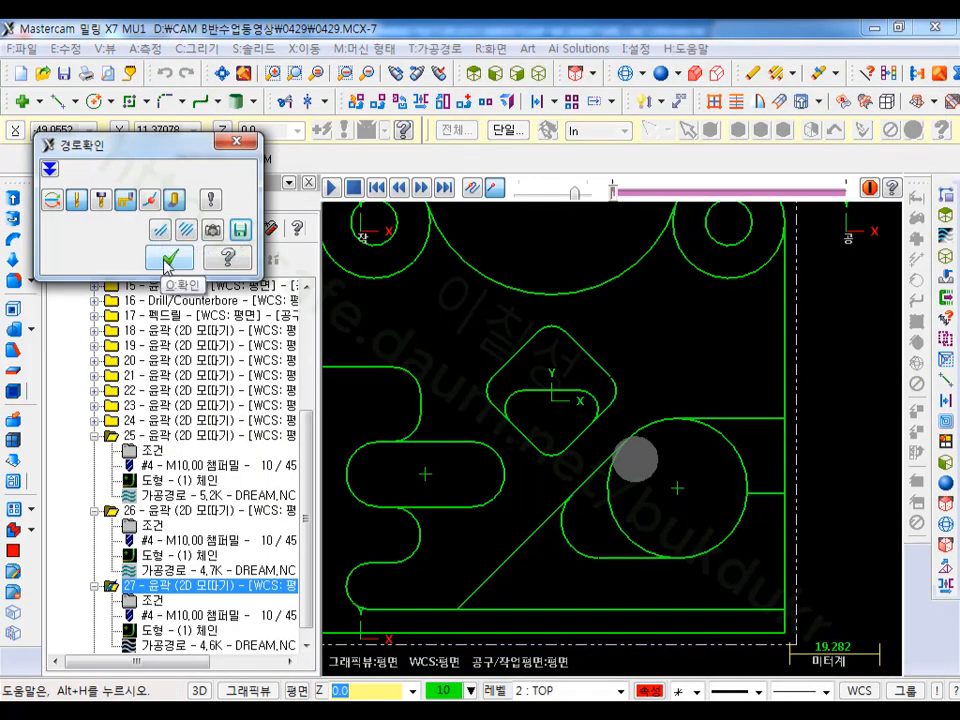
pyautogui.click(168, 259)
pyautogui.click(148, 452)
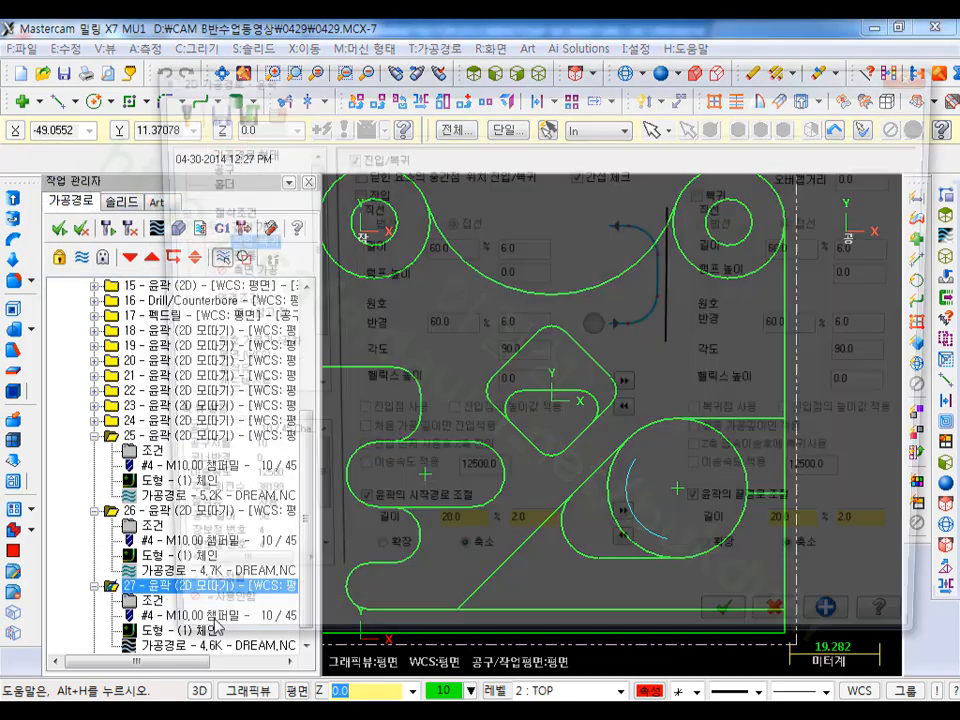
pyautogui.doubleClick(533, 537)
pyautogui.write('5.0')
pyautogui.click(629, 530)
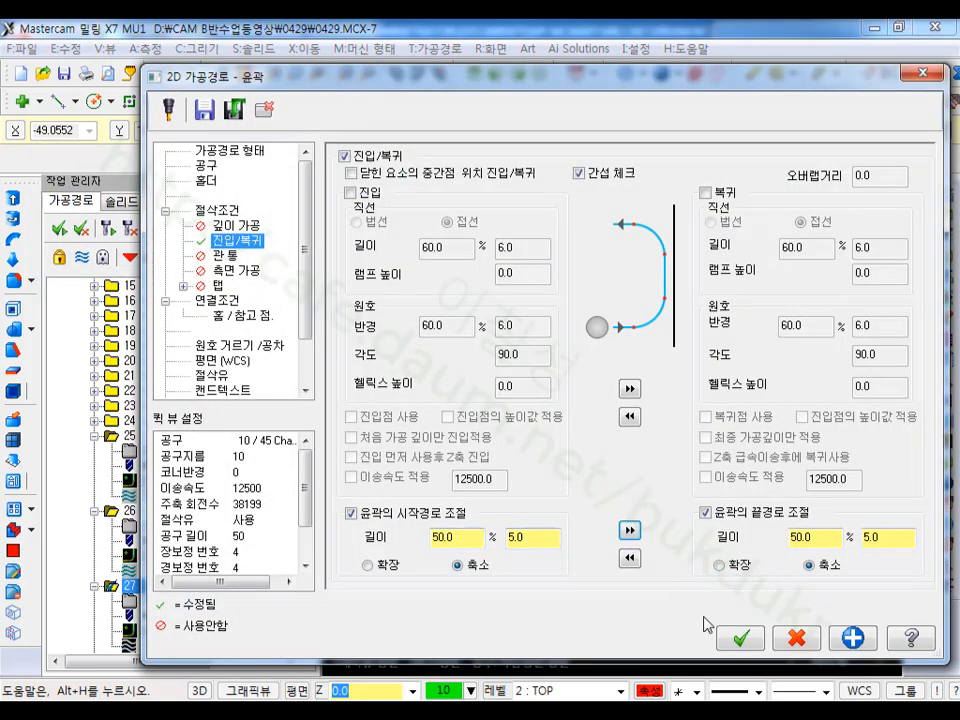
pyautogui.click(735, 636)
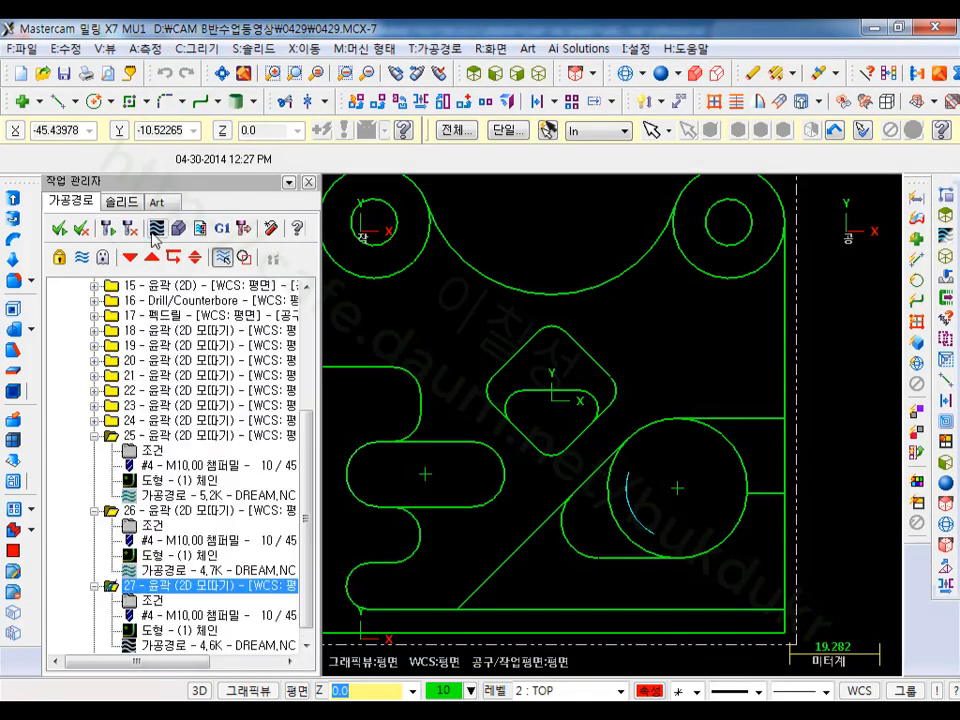
# Step: Backplot operation 27 and examine the tool's starting position against the circle and the tangent line
pyautogui.click(155, 230)
pyautogui.scroll(2, 612, 535)
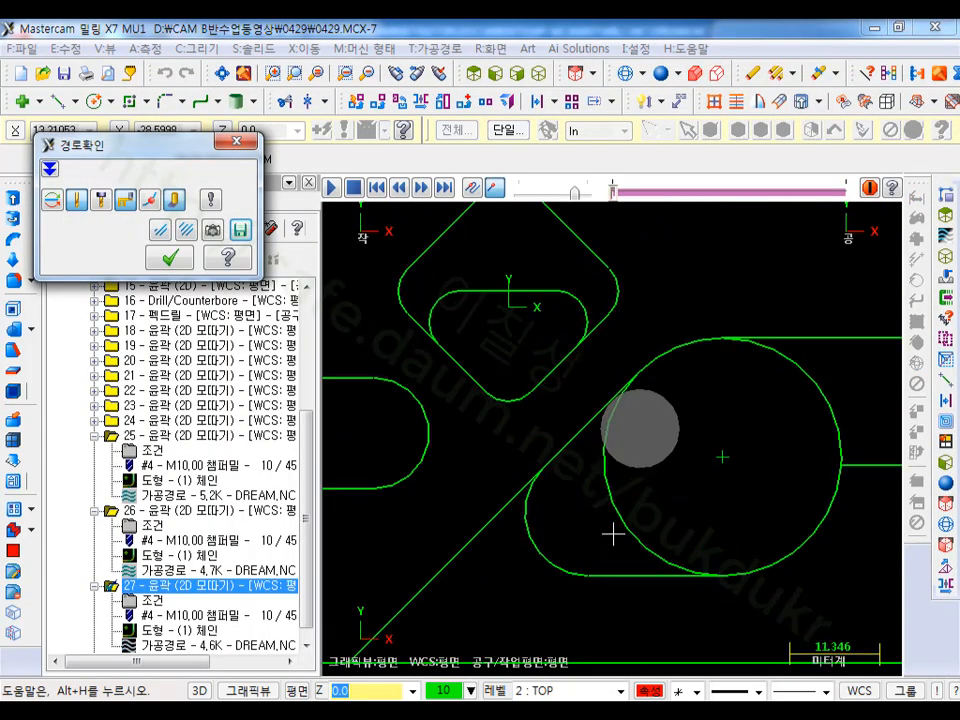
pyautogui.scroll(3, 612, 500)
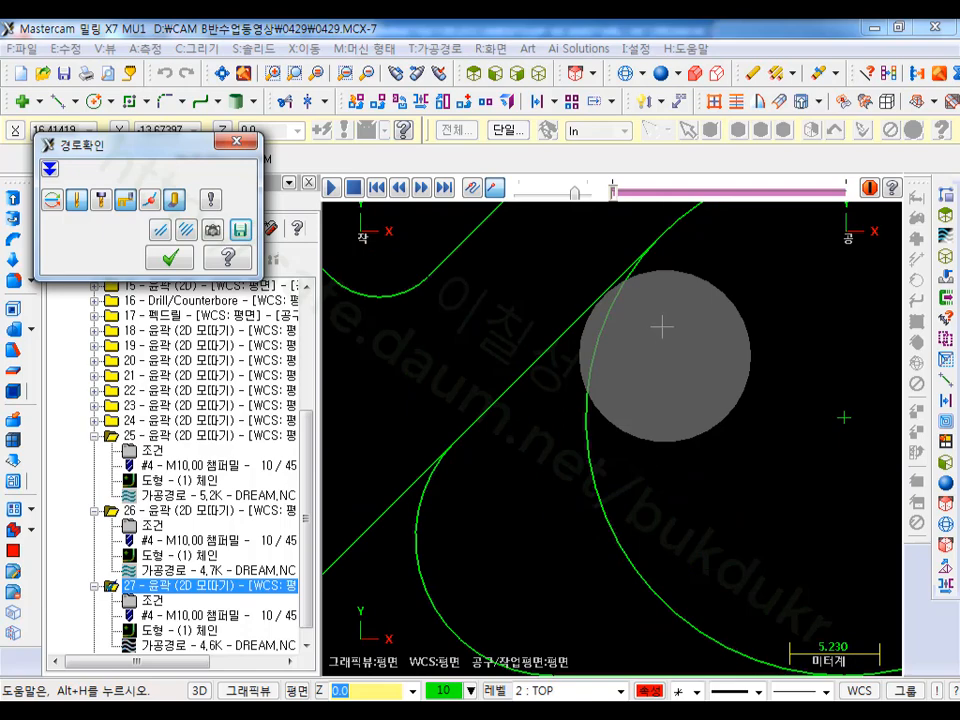
pyautogui.click(167, 259)
pyautogui.scroll(-2, 508, 287)
# Step: Set both the start and end contour shortening of operation 27 to 6 mm, regenerate the toolpath and backplot it
pyautogui.click(150, 603)
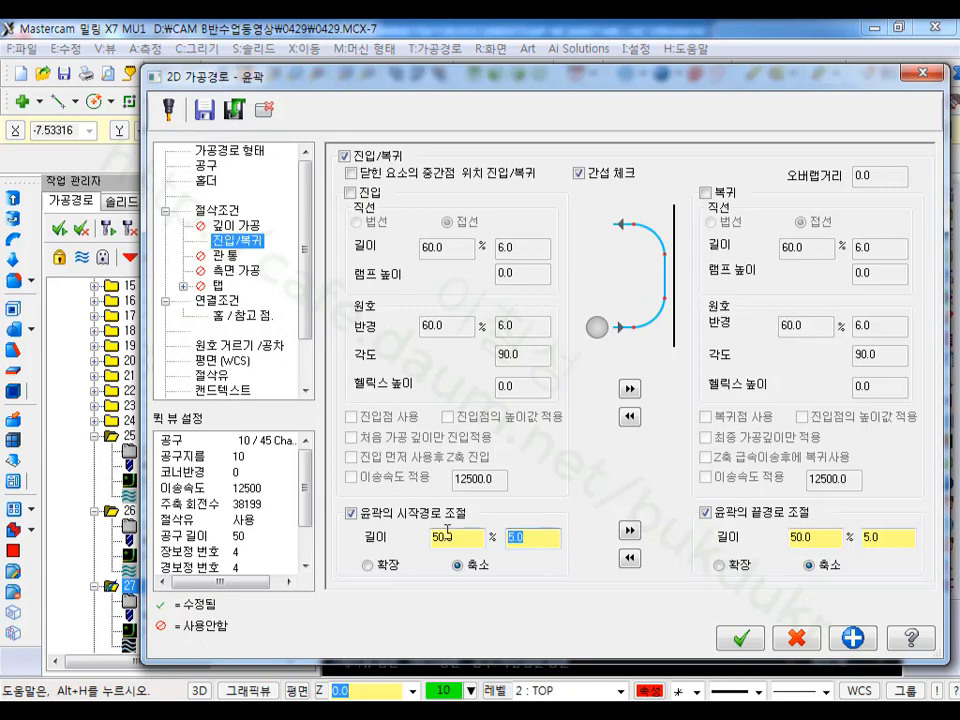
pyautogui.click(740, 637)
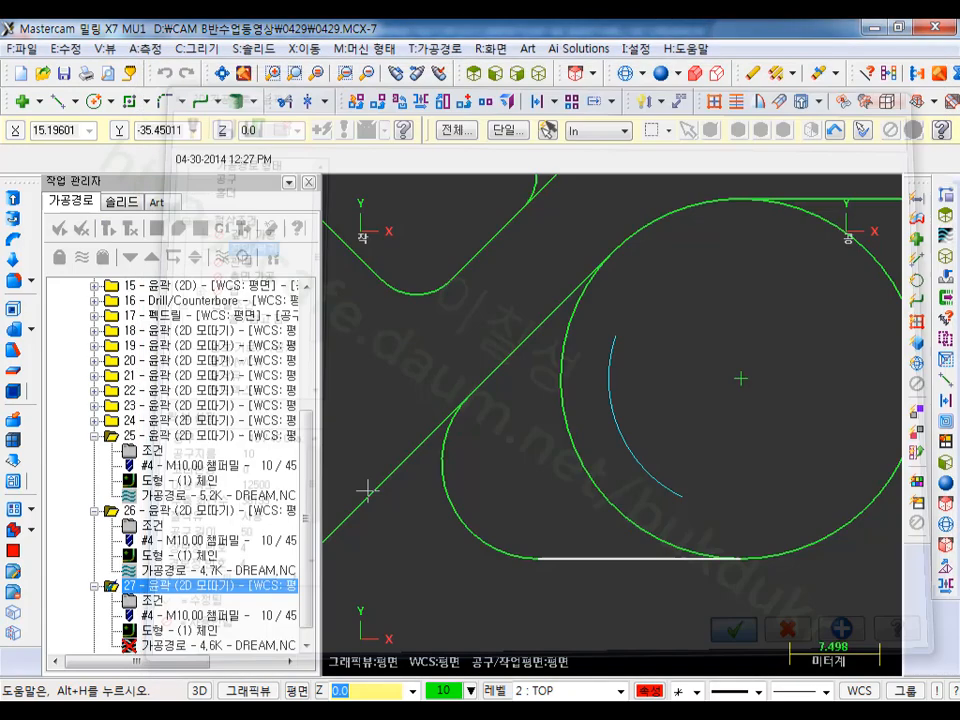
pyautogui.click(158, 229)
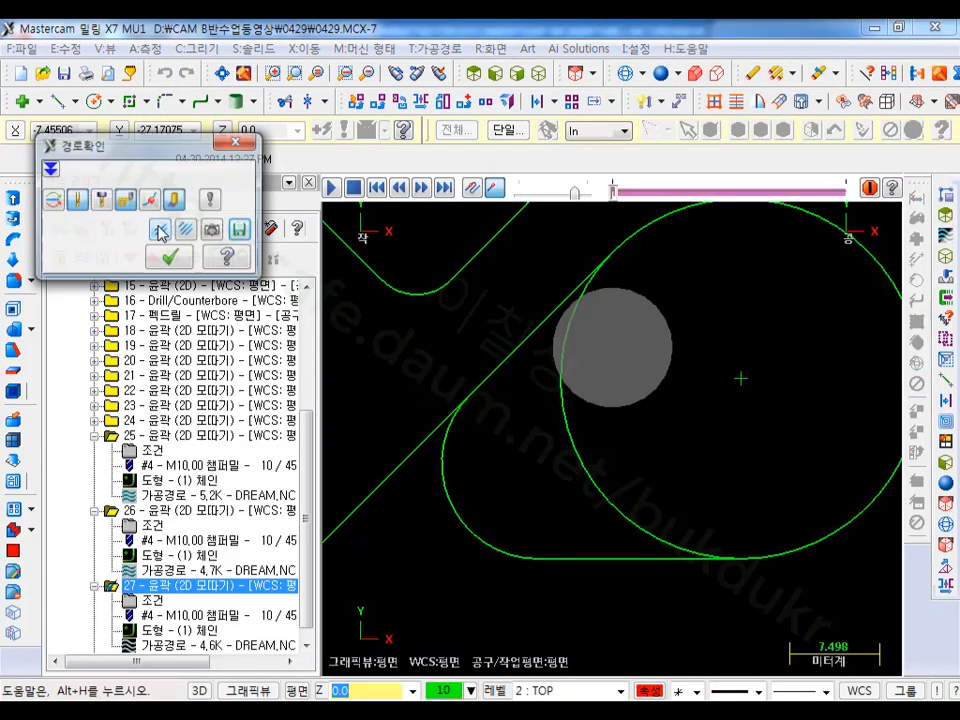
pyautogui.press('r')
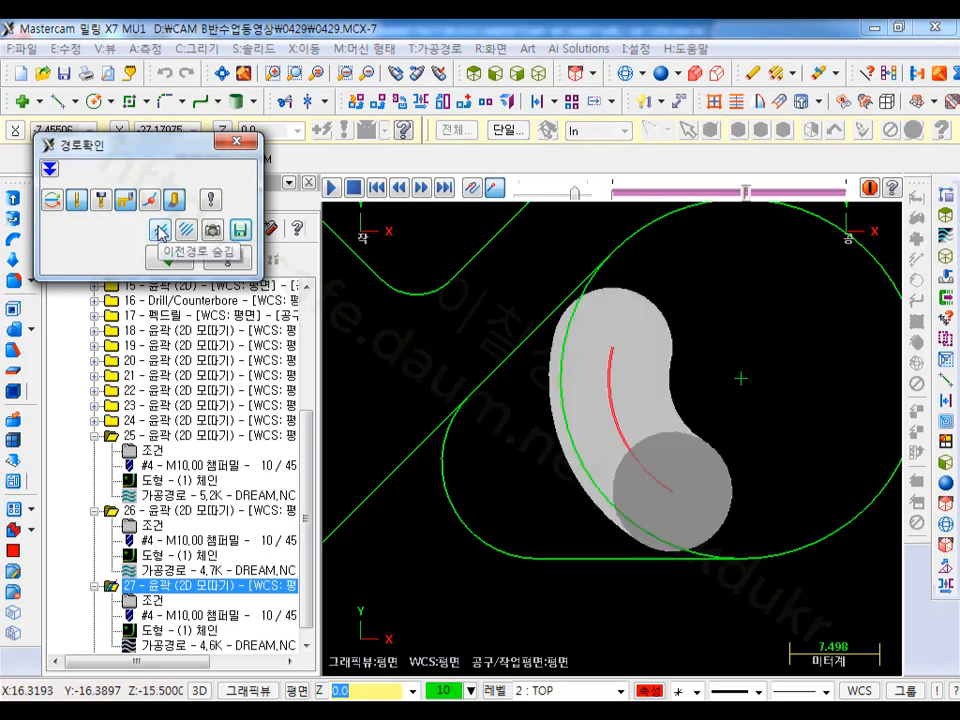
pyautogui.scroll(-3, 611, 514)
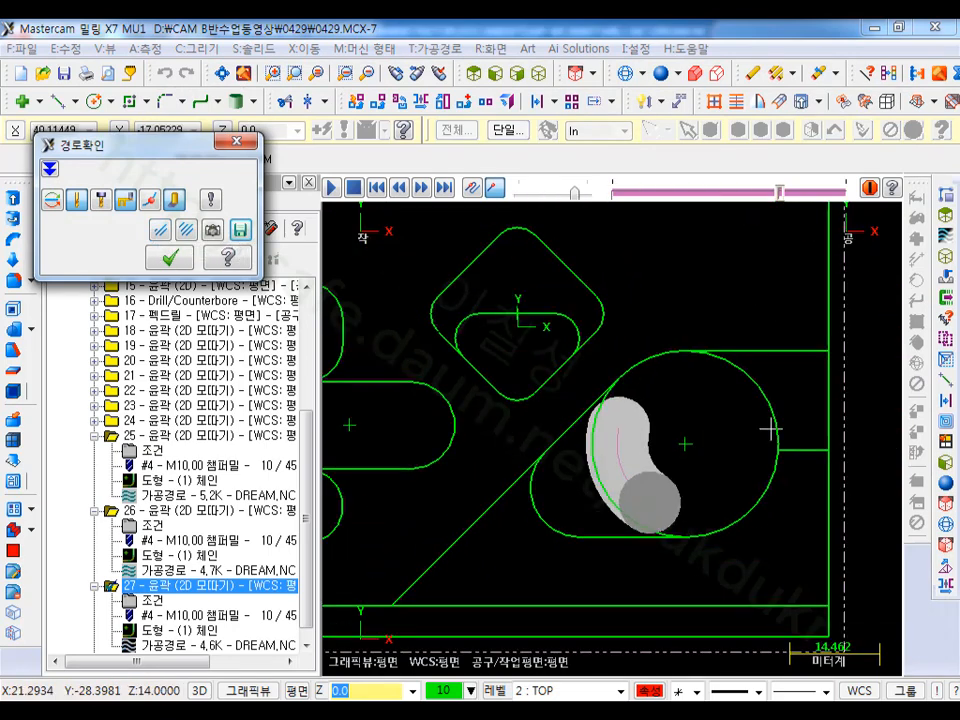
pyautogui.scroll(2, 769, 430)
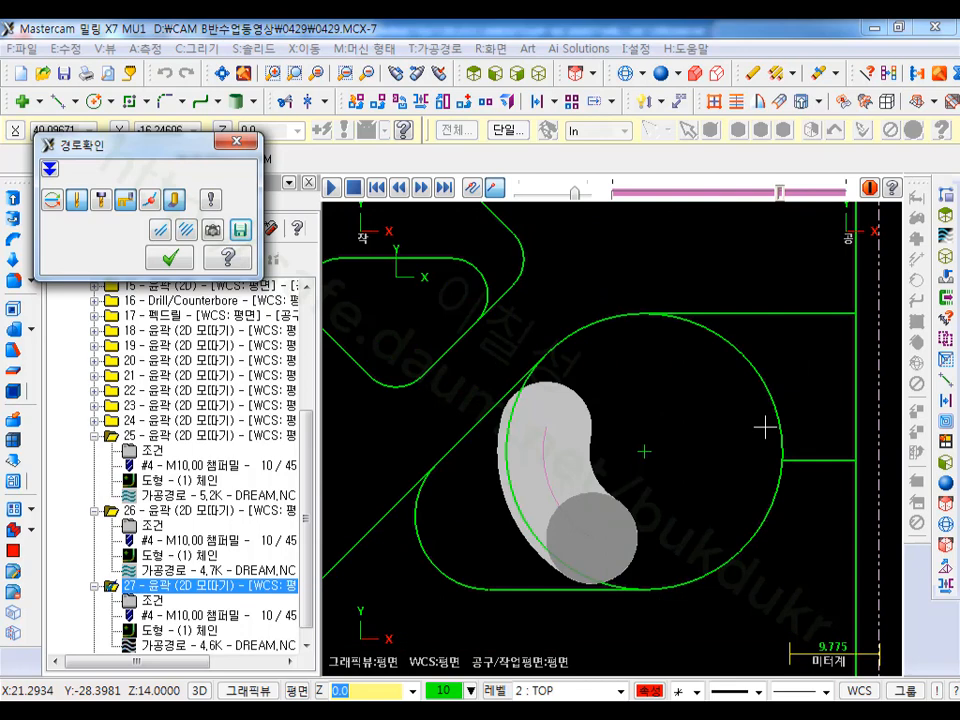
pyautogui.click(171, 258)
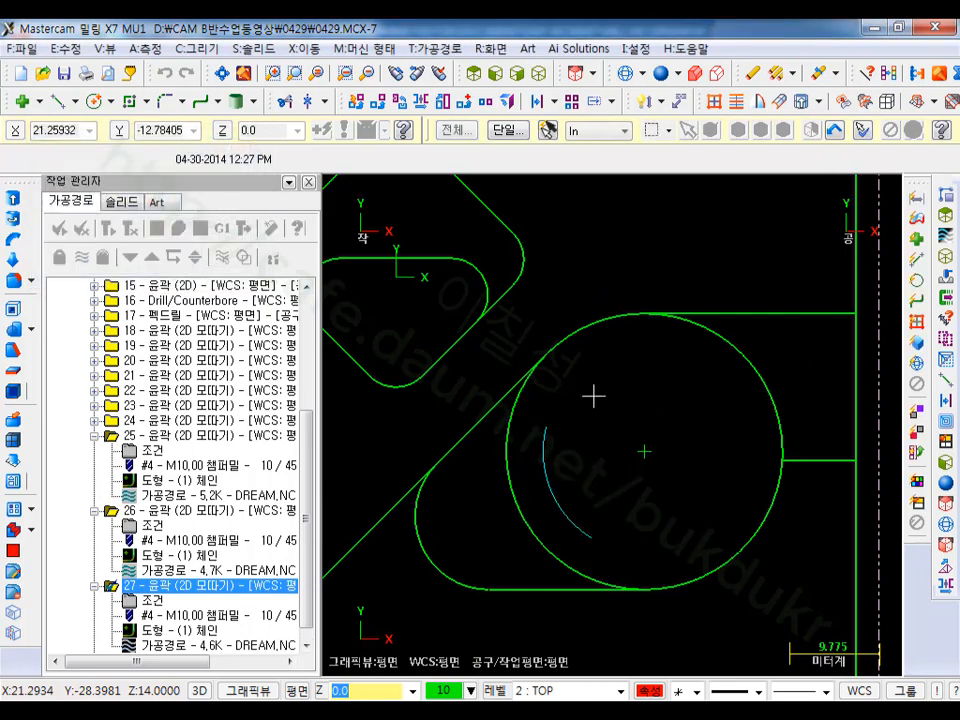
# Step: Add the circle's upper-right arc, between the two horizontal lines, as a second single chain in operation 27 and regenerate the toolpath
pyautogui.click(95, 436)
pyautogui.click(96, 495)
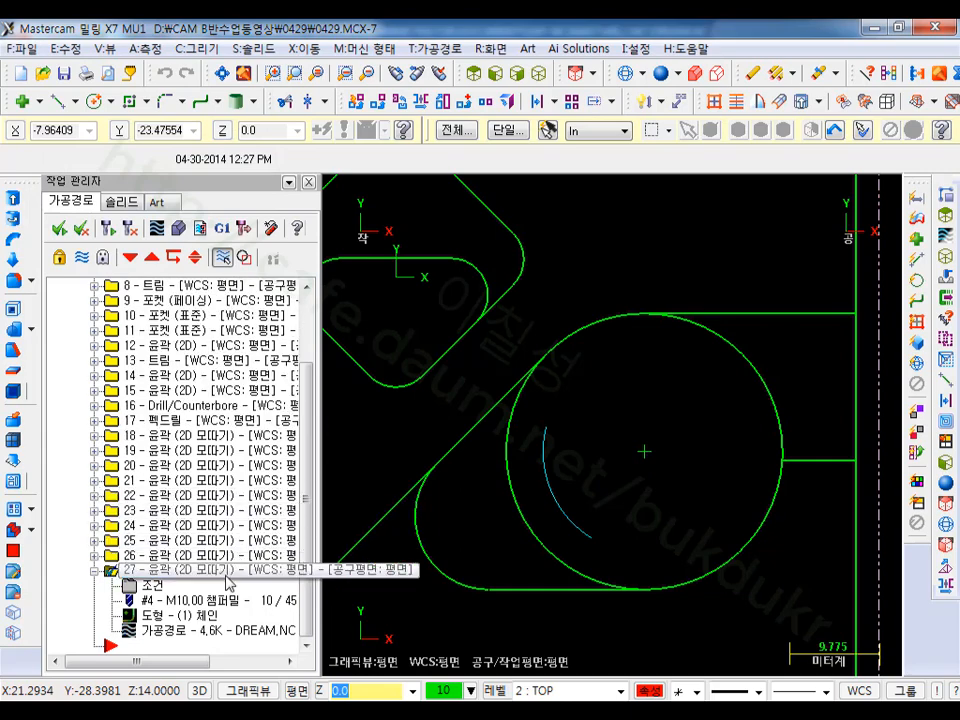
pyautogui.click(171, 620)
pyautogui.rightClick(122, 304)
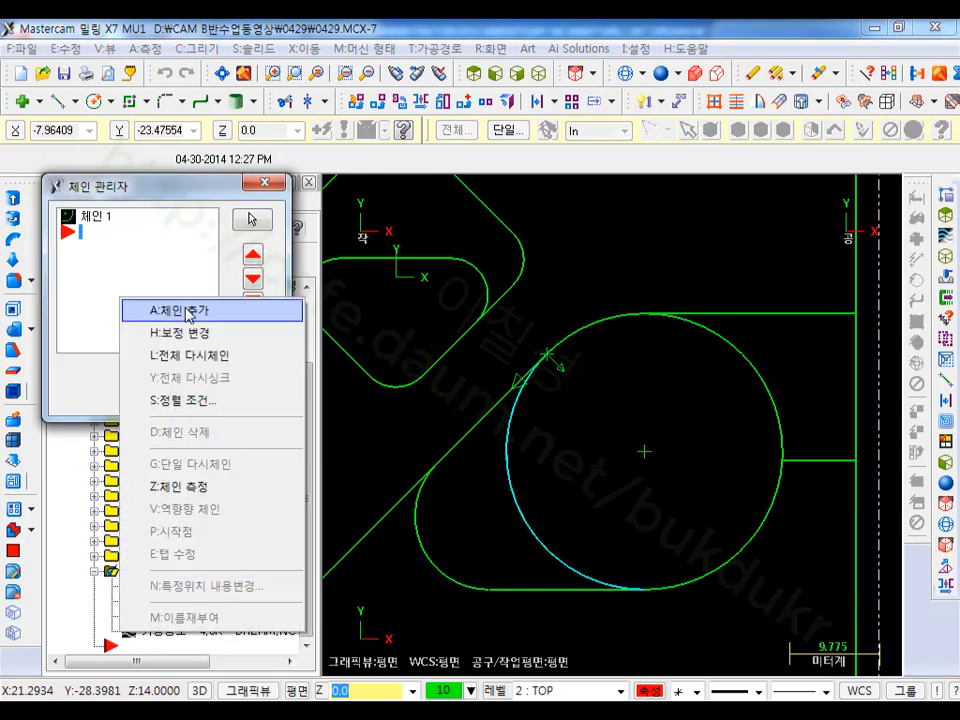
pyautogui.click(135, 309)
pyautogui.click(119, 342)
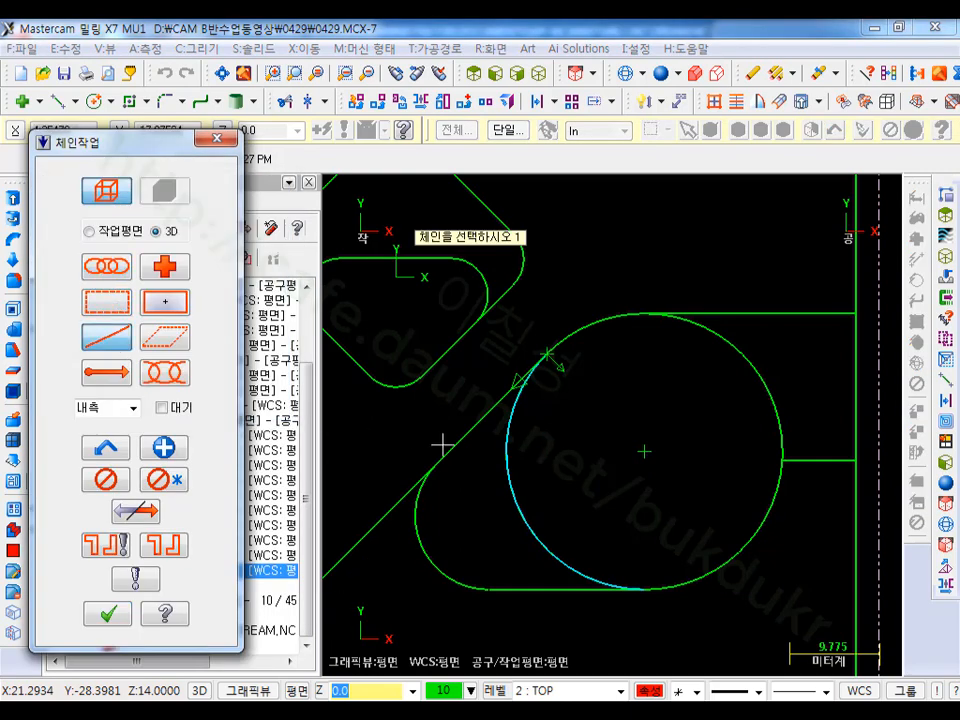
pyautogui.click(780, 439)
pyautogui.click(105, 614)
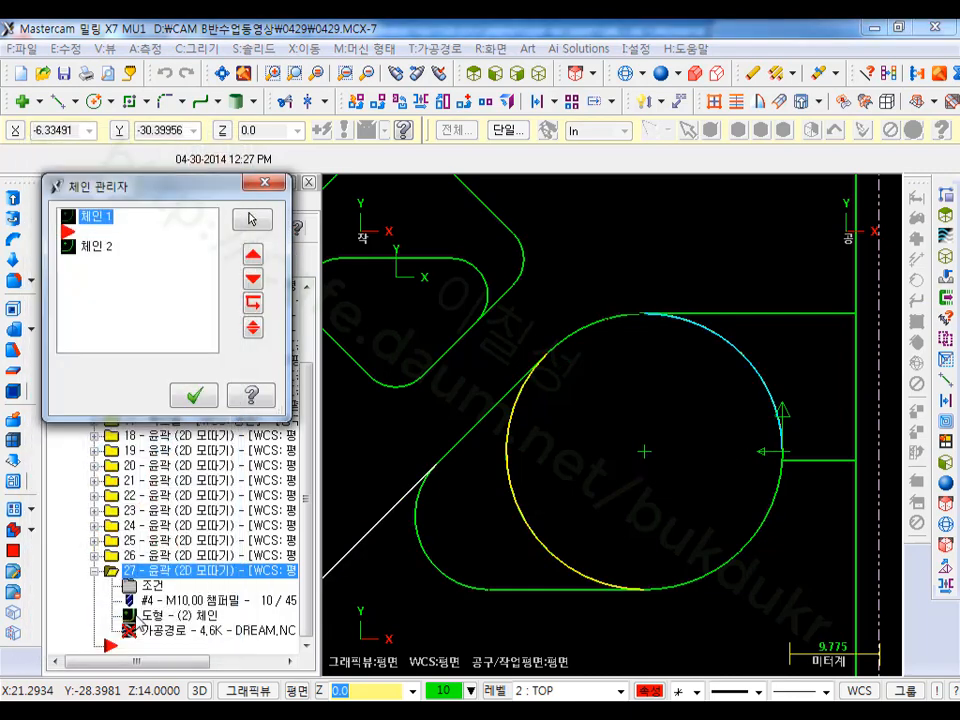
pyautogui.click(210, 398)
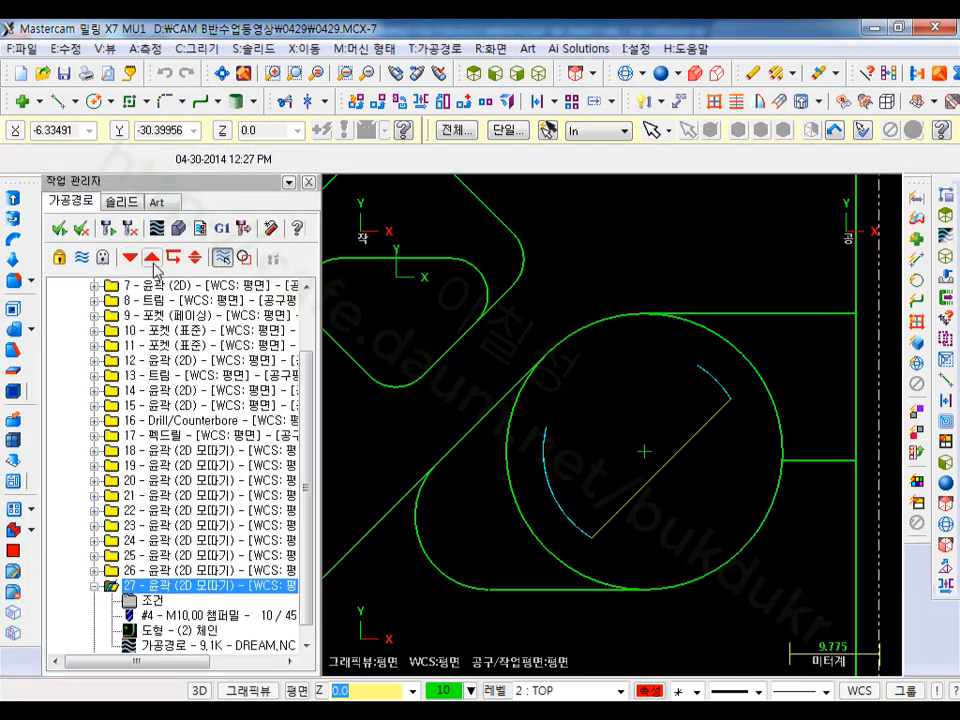
# Step: Backplot operation 27 step by step along both arc chains to check the tool's coverage of the circle edge
pyautogui.click(160, 647)
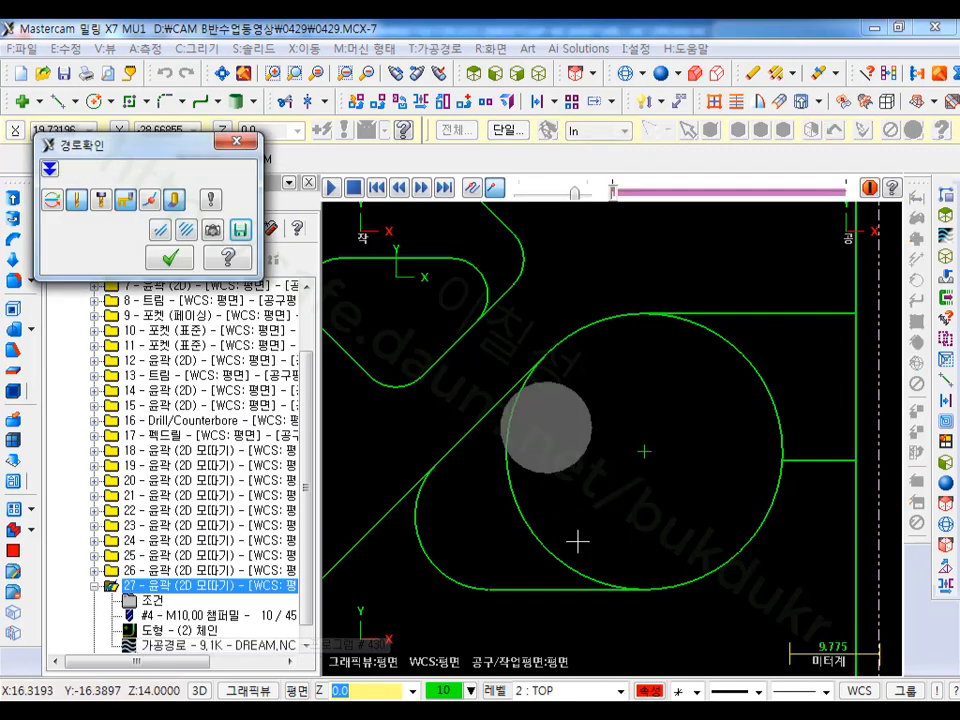
pyautogui.press('s')
pyautogui.press('s')
pyautogui.press('s')
pyautogui.press('s')
pyautogui.press('s')
pyautogui.press('s')
pyautogui.press('s')
pyautogui.press('s')
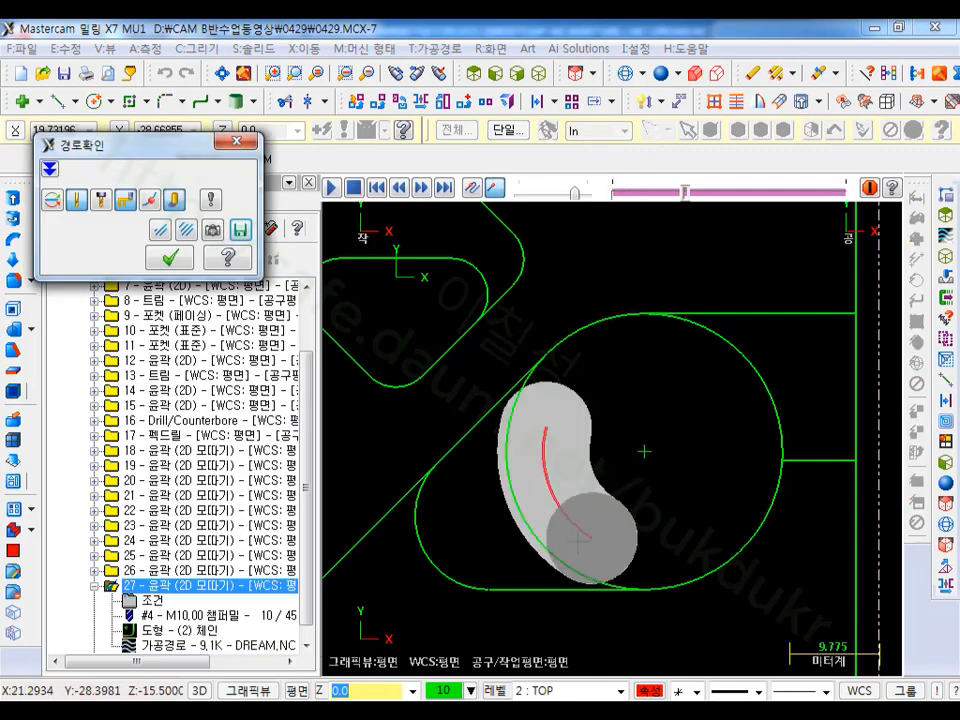
pyautogui.press('s')
pyautogui.press('s')
pyautogui.press('s')
pyautogui.press('s')
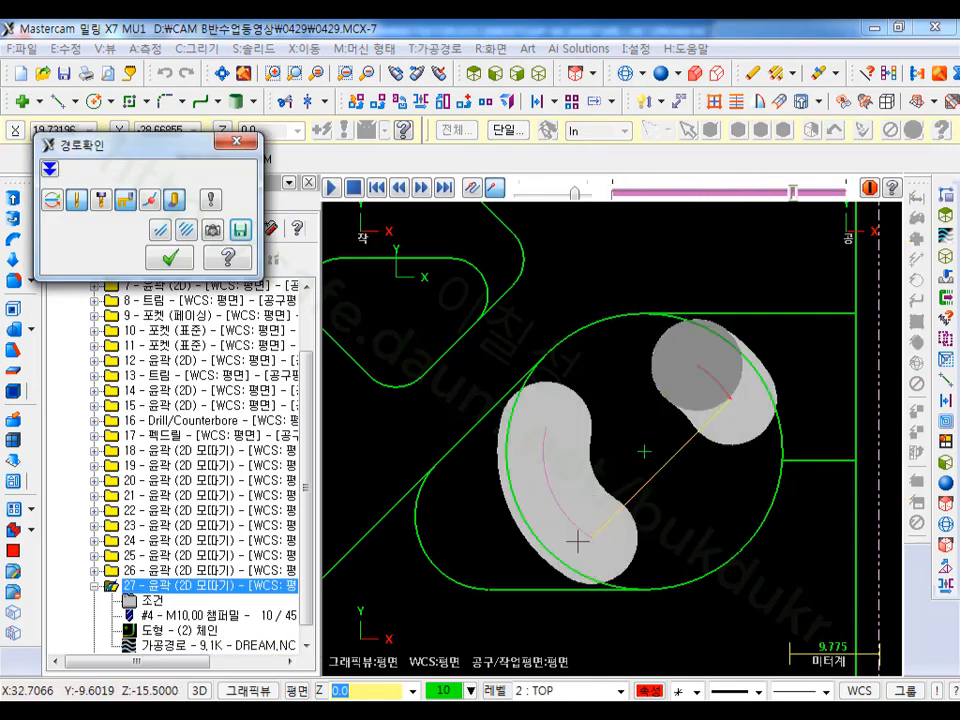
pyautogui.press('s')
pyautogui.press('s')
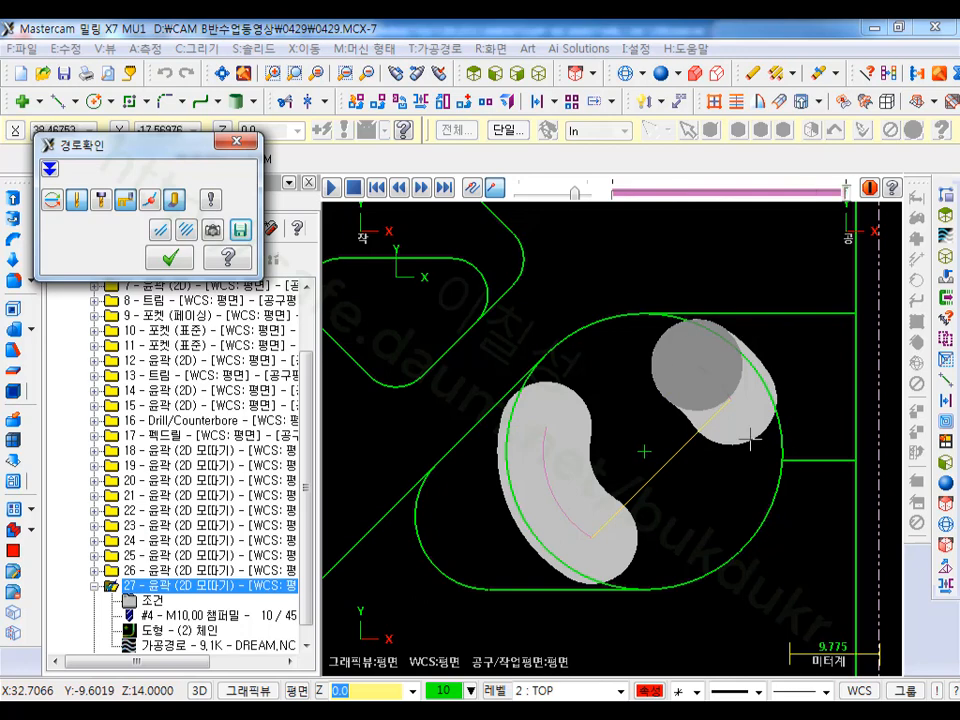
pyautogui.click(172, 259)
# Step: Start a new contour toolpath with the straight upper edge between the two corner circles as a single chain
pyautogui.scroll(-2, 657, 403)
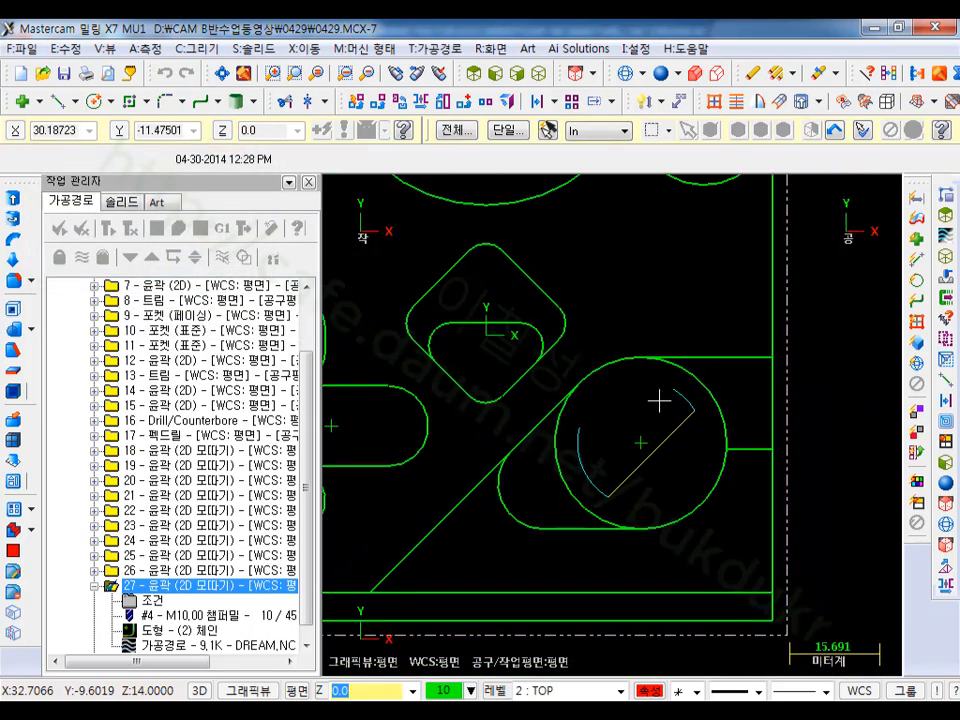
pyautogui.moveTo(748, 388); pyautogui.dragTo(736, 416, button='middle')
pyautogui.scroll(2, 751, 414)
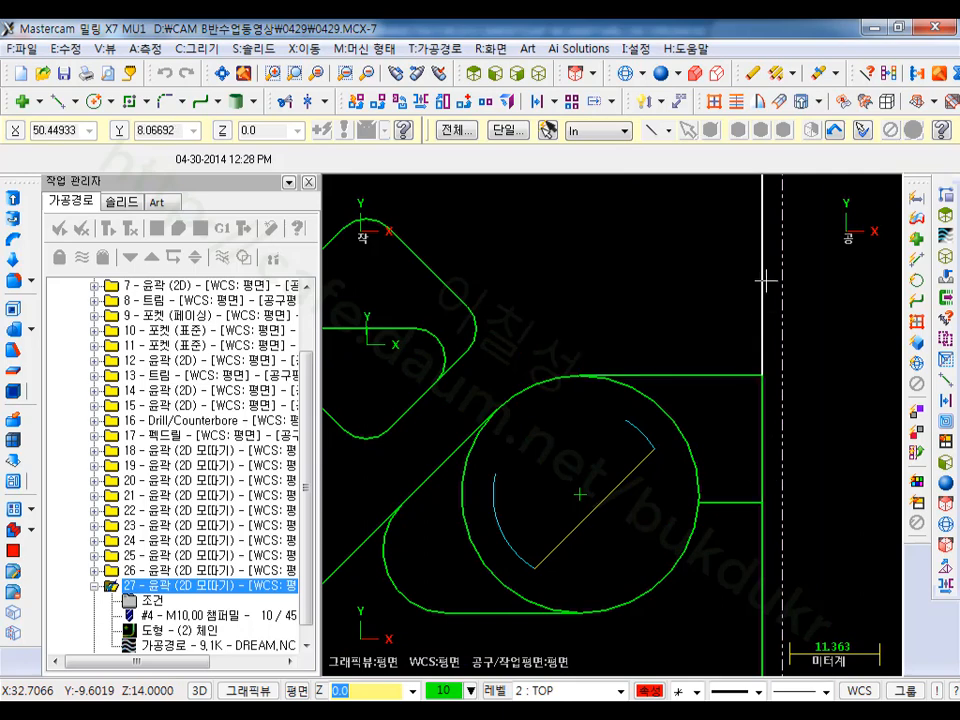
pyautogui.scroll(-2, 760, 276)
pyautogui.scroll(-2, 832, 520)
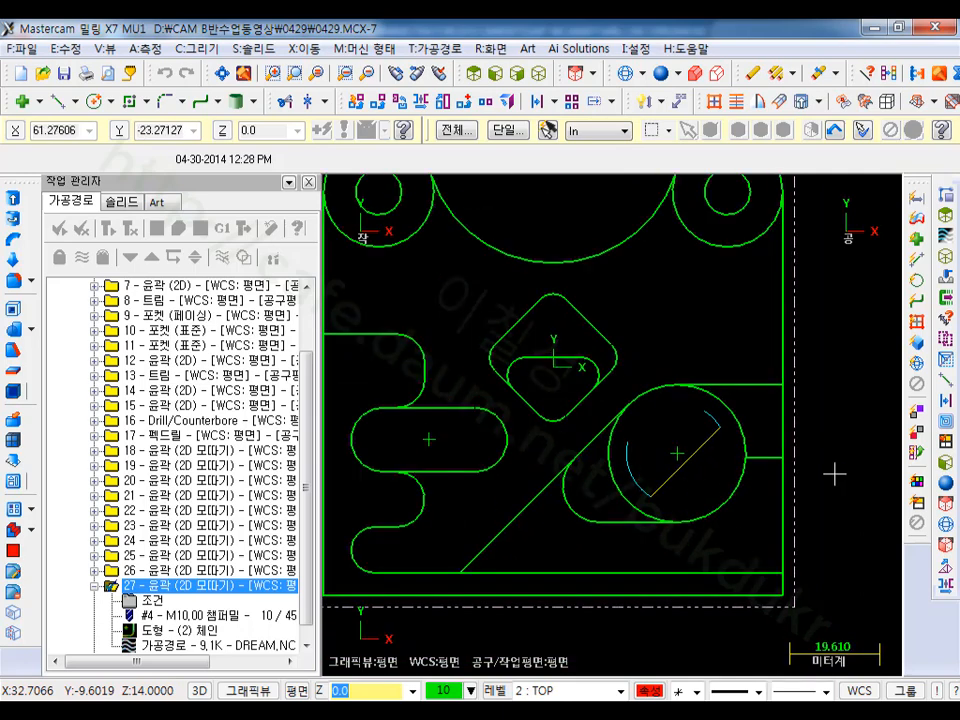
pyautogui.scroll(1, 804, 414)
pyautogui.scroll(2, 615, 339)
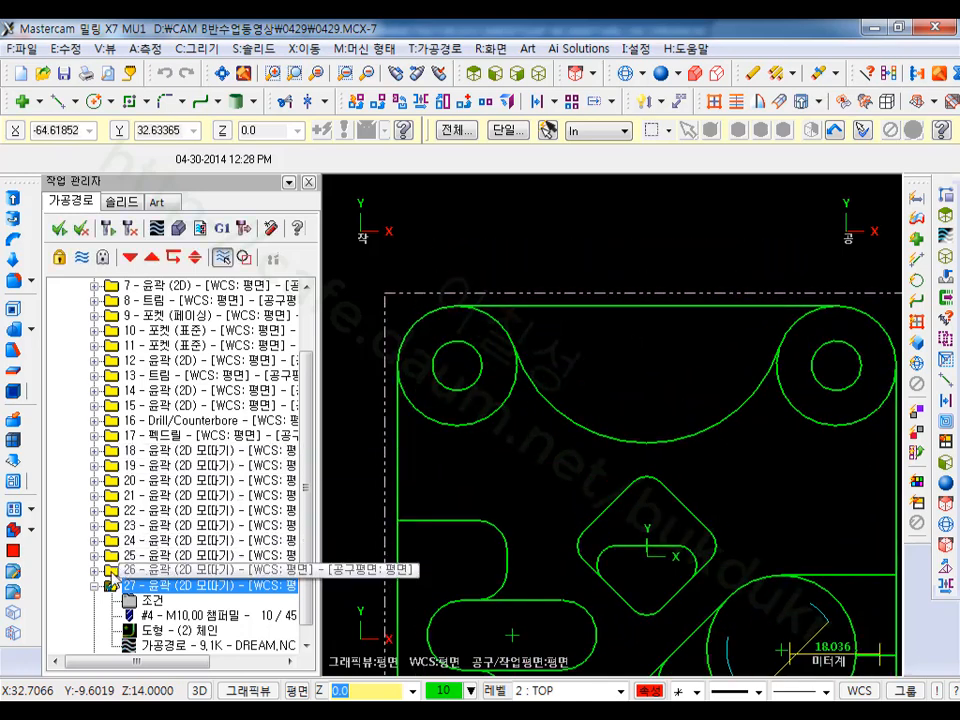
pyautogui.click(93, 585)
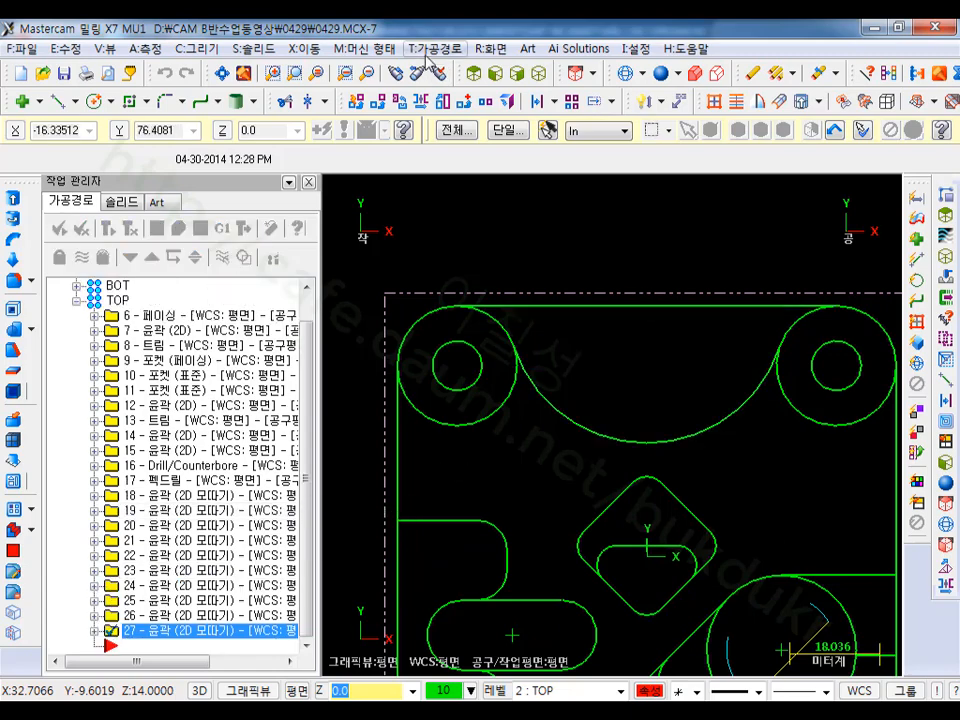
pyautogui.click(434, 48)
pyautogui.click(457, 74)
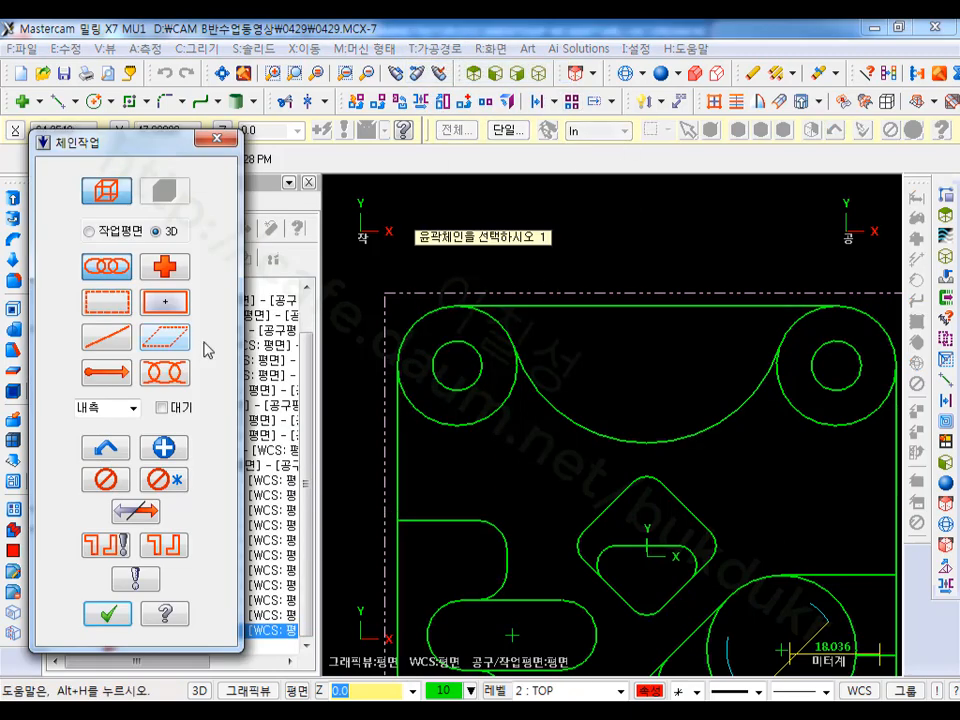
pyautogui.click(521, 300)
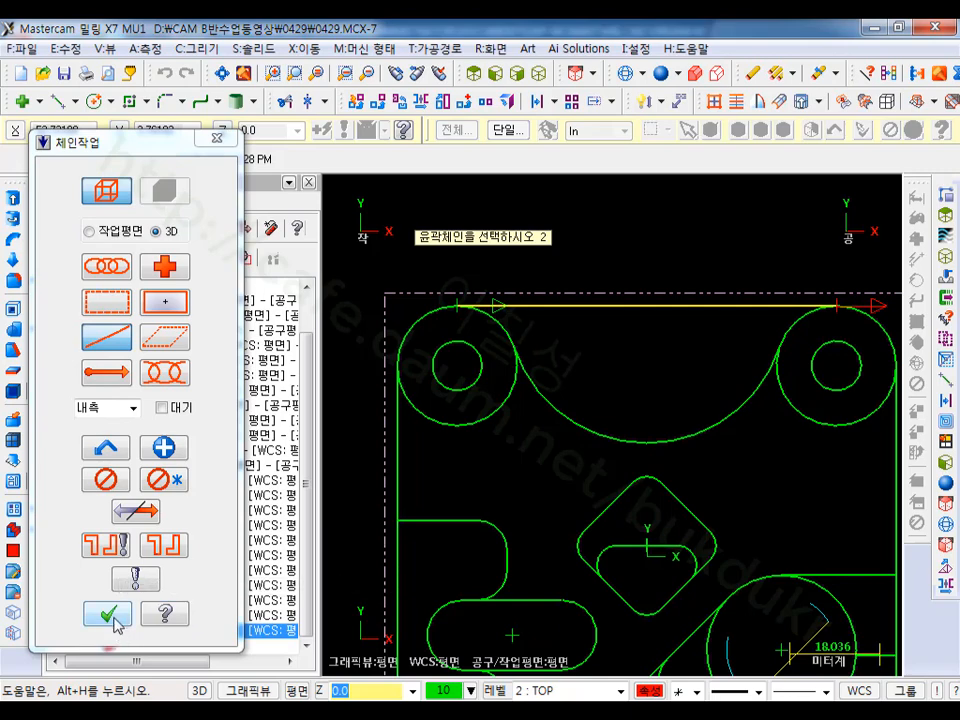
pyautogui.click(107, 613)
# Step: Keep the chamfer mill and 6 mm contour shortening for operation 28, set top of stock and depth to -13 absolute, and generate it
pyautogui.click(205, 166)
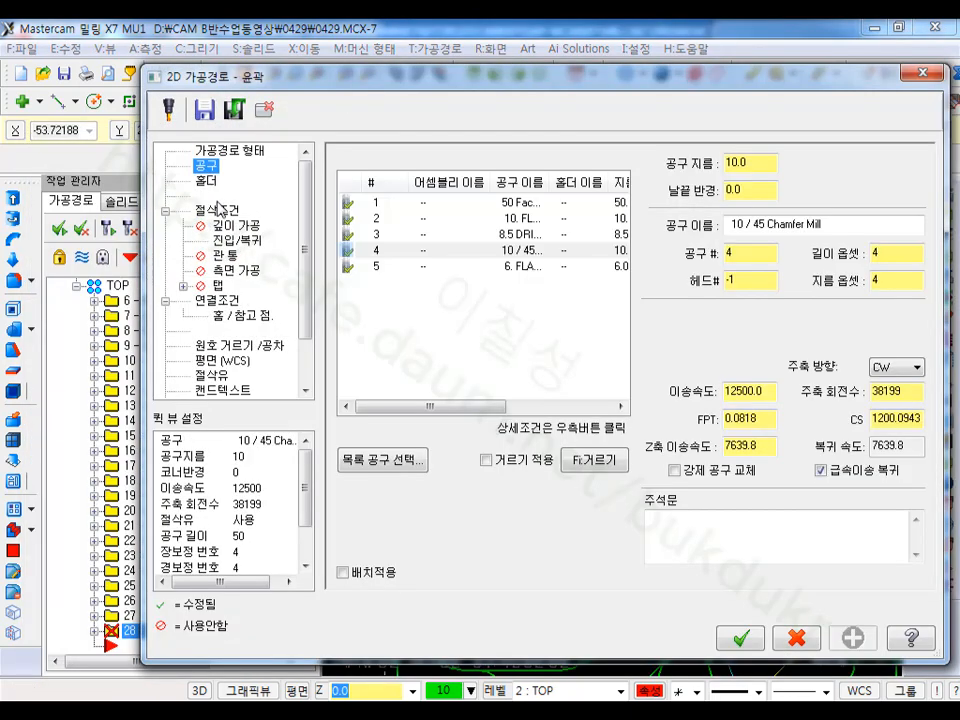
pyautogui.click(250, 213)
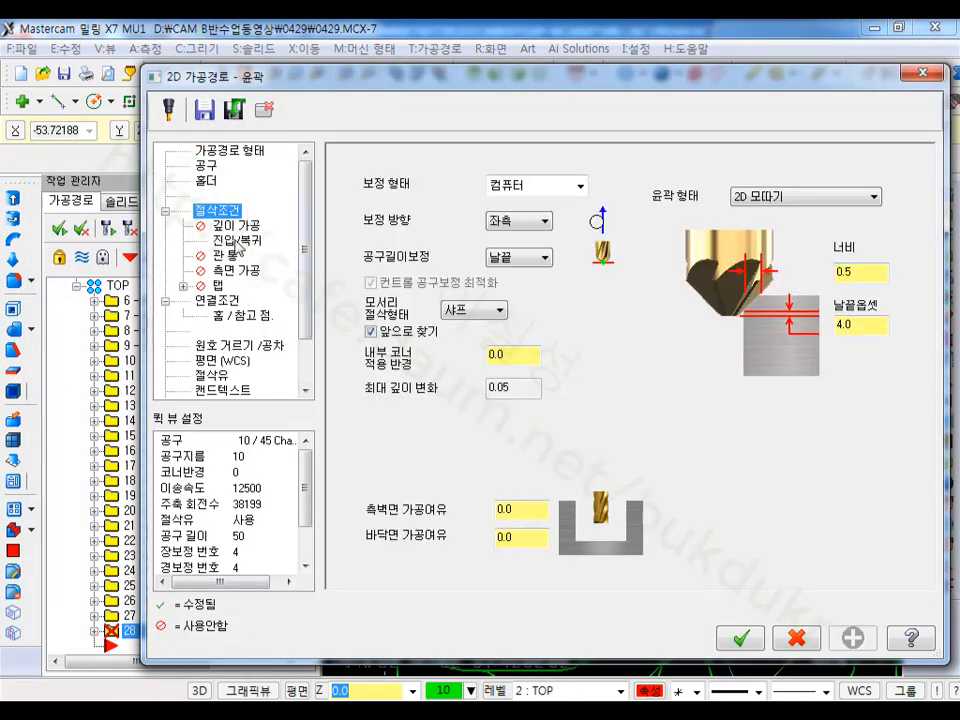
pyautogui.click(236, 242)
pyautogui.moveTo(558, 531); pyautogui.dragTo(460, 545)
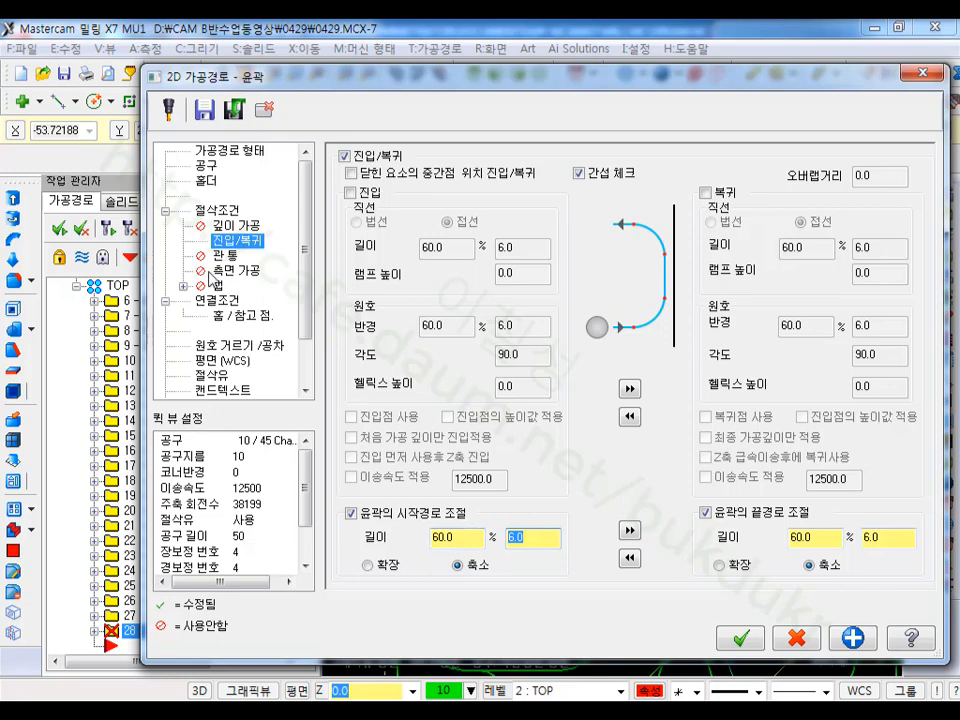
pyautogui.click(224, 302)
pyautogui.doubleClick(660, 437)
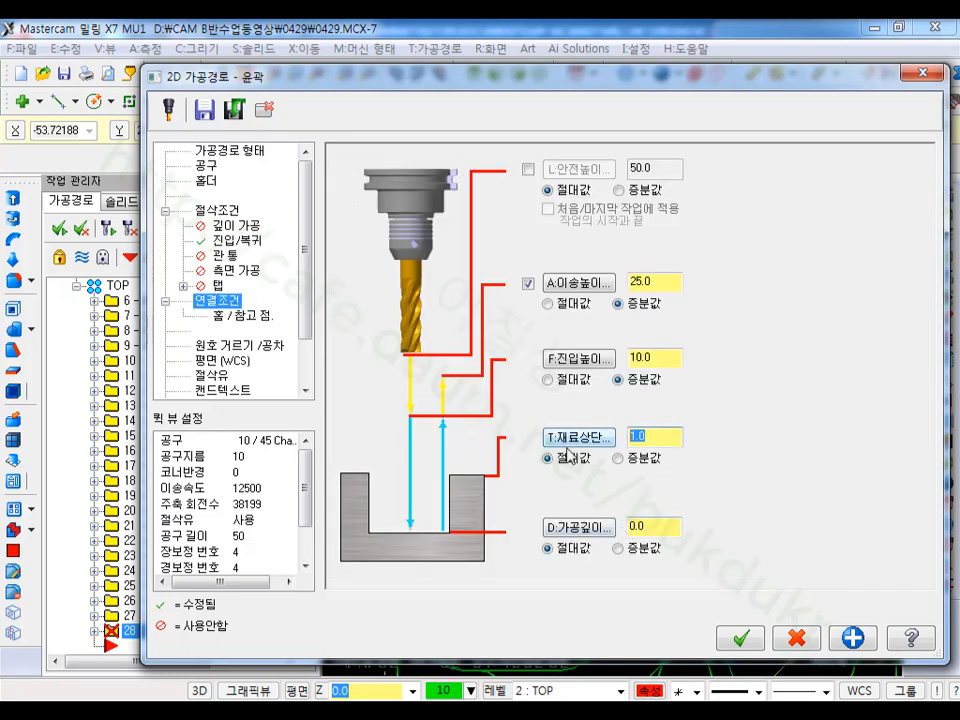
pyautogui.doubleClick(650, 525)
pyautogui.write('-13')
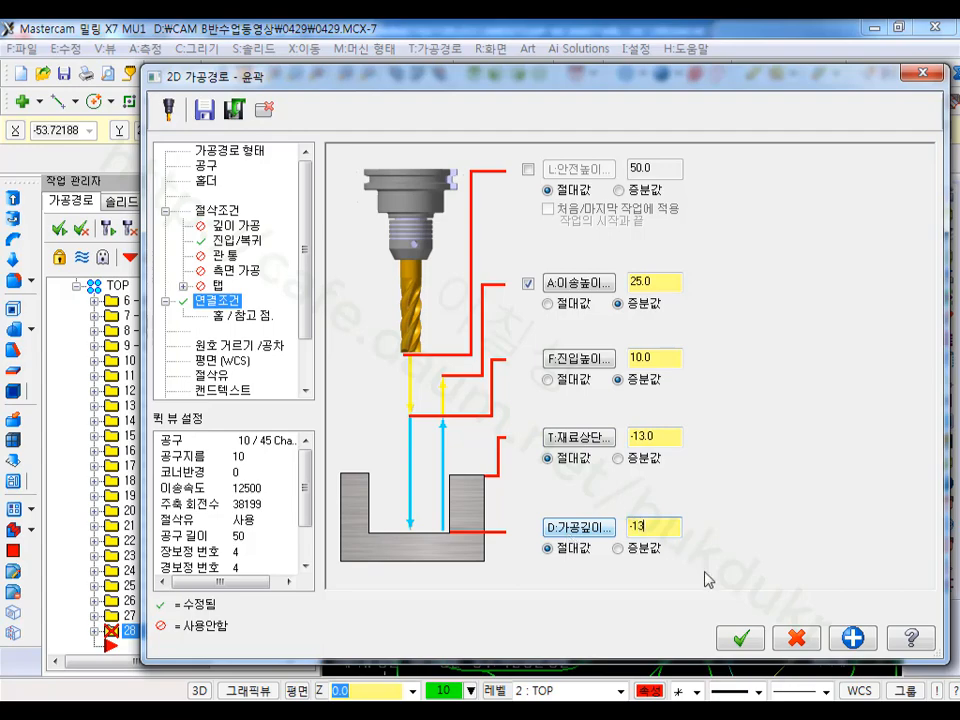
pyautogui.click(751, 648)
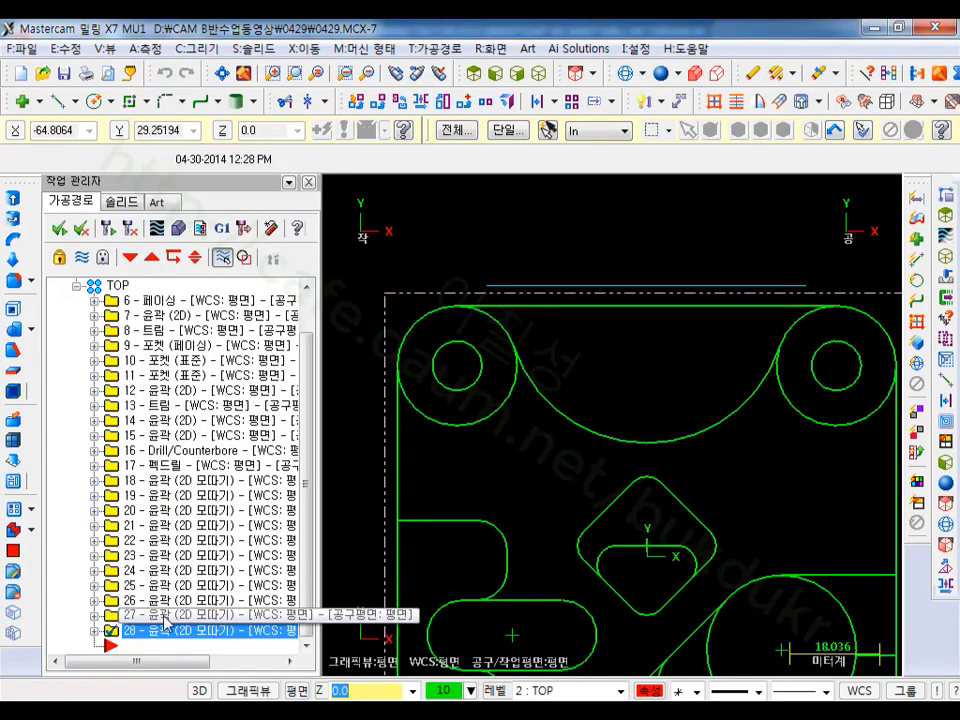
# Step: Backplot operation 28 along the straight upper edge to check the tool's clearance at the corner circle
pyautogui.click(162, 228)
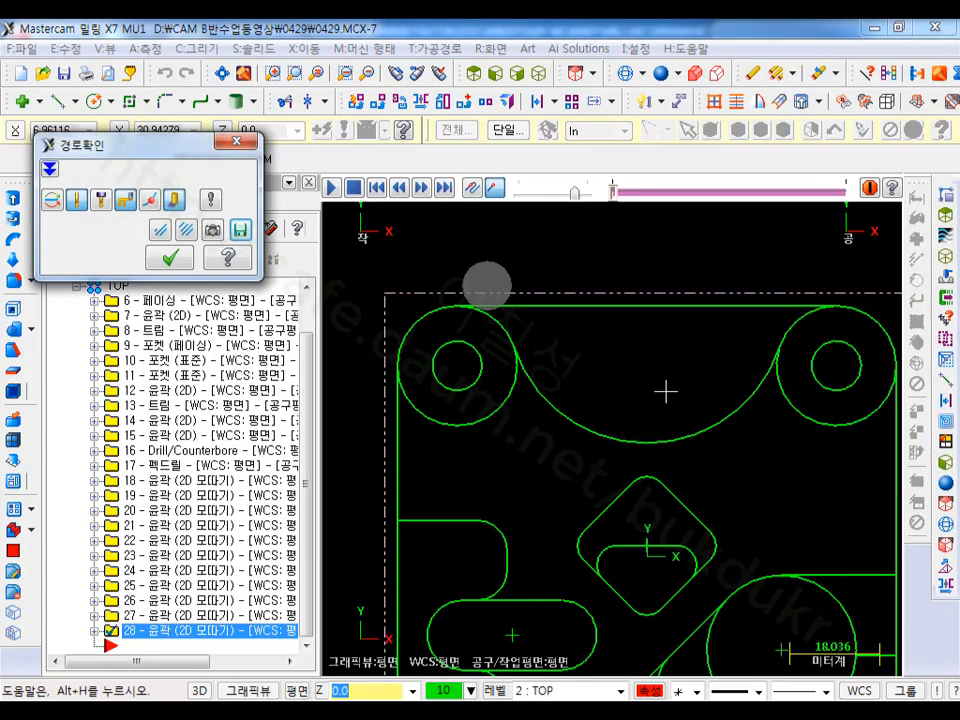
pyautogui.scroll(2, 460, 283)
pyautogui.scroll(1, 497, 283)
pyautogui.scroll(-2, 557, 465)
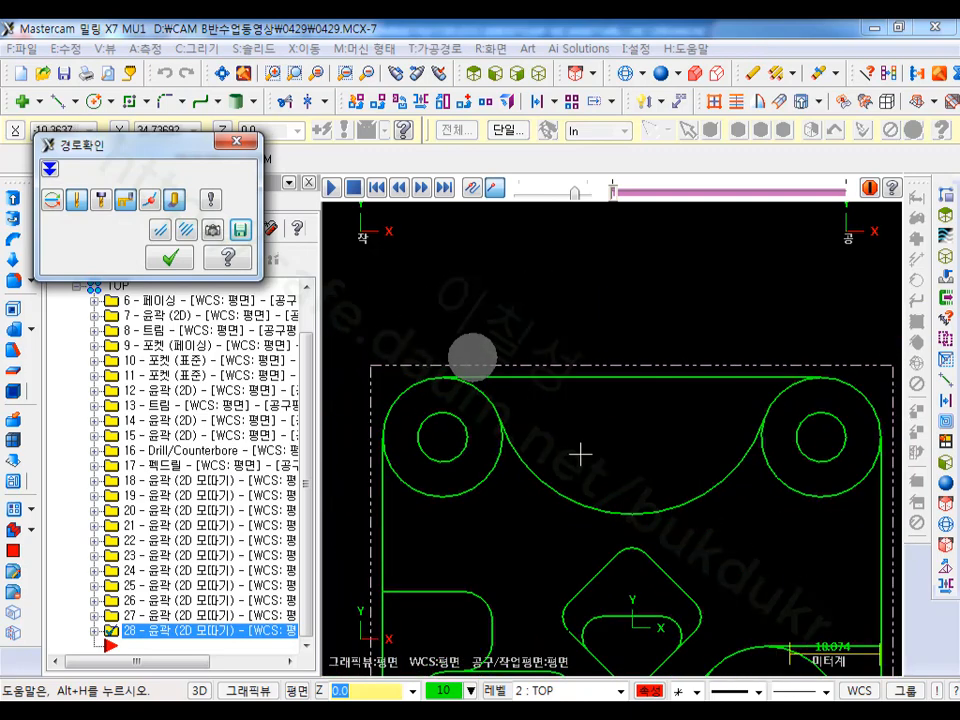
pyautogui.press('s')
pyautogui.press('s')
pyautogui.press('s')
pyautogui.press('s')
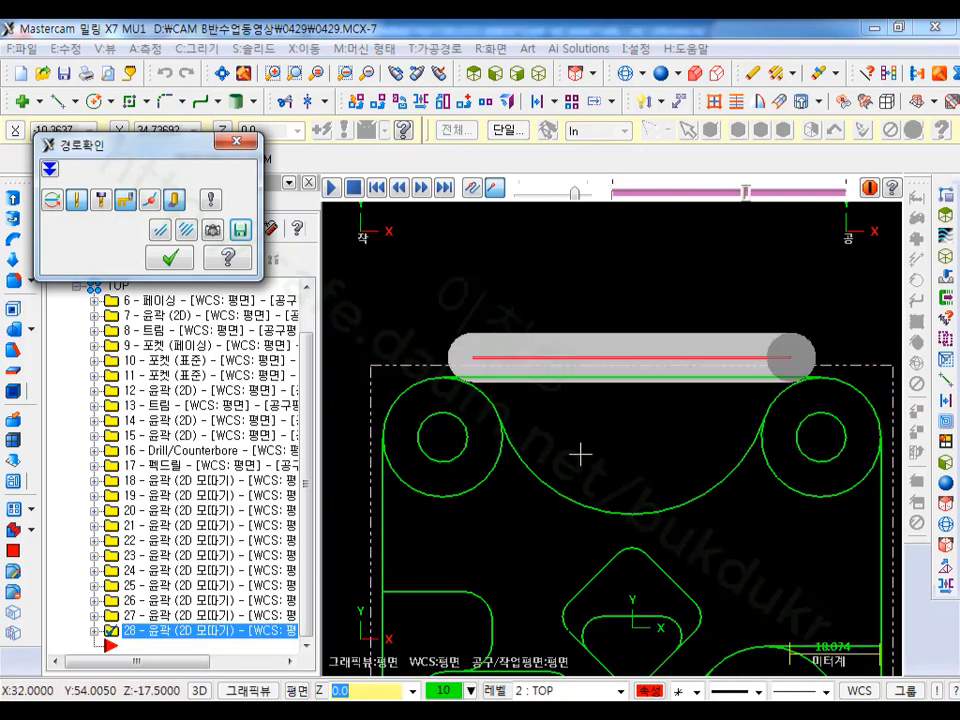
pyautogui.press('s')
pyautogui.scroll(3, 480, 350)
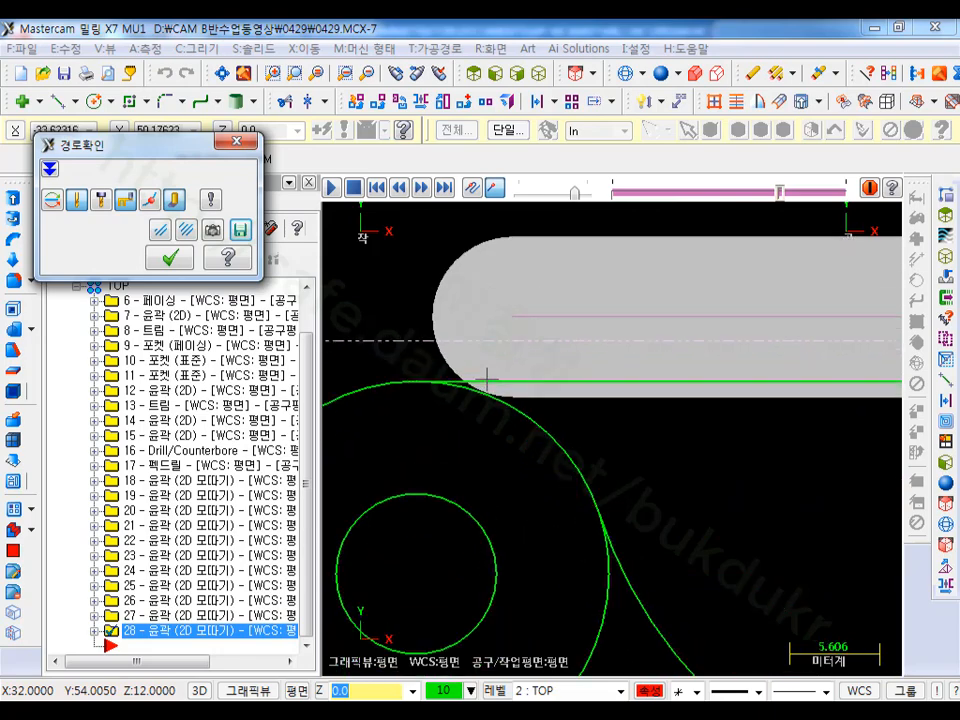
pyautogui.click(170, 257)
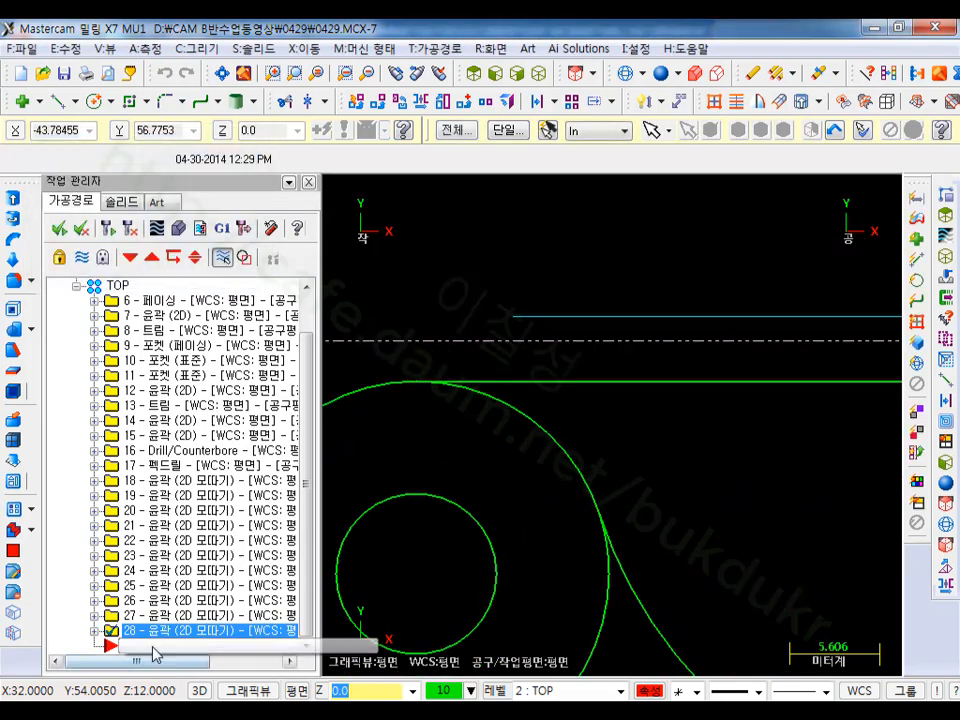
# Step: Set operation 28's contour start and end shortening to 7 mm in its lead in/out parameters and regenerate the toolpath
pyautogui.click(93, 631)
pyautogui.click(129, 601)
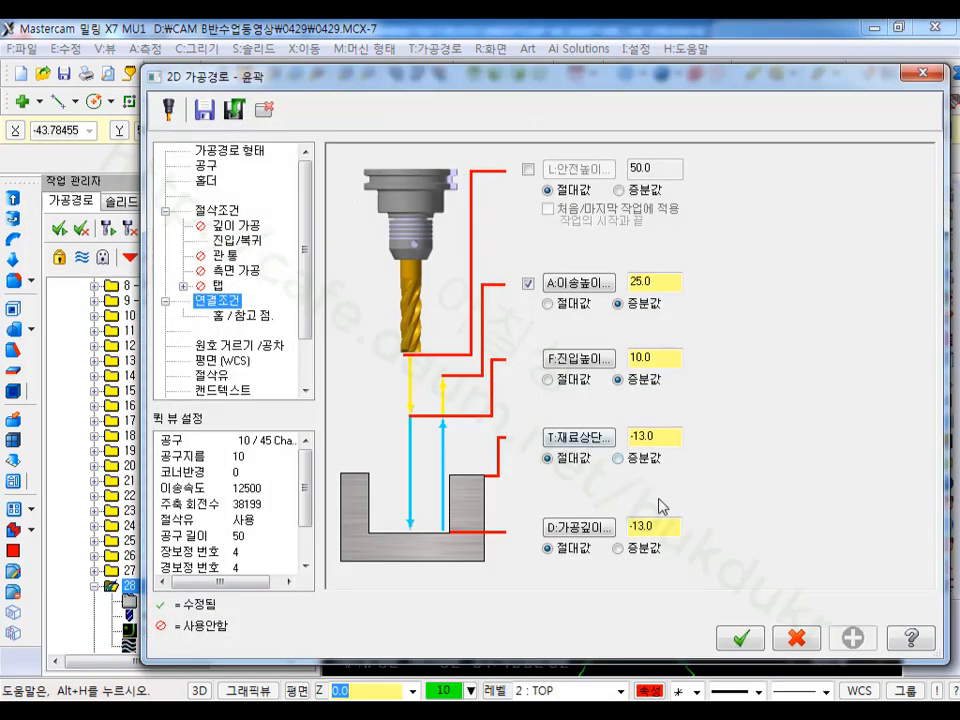
pyautogui.click(238, 241)
pyautogui.doubleClick(527, 538)
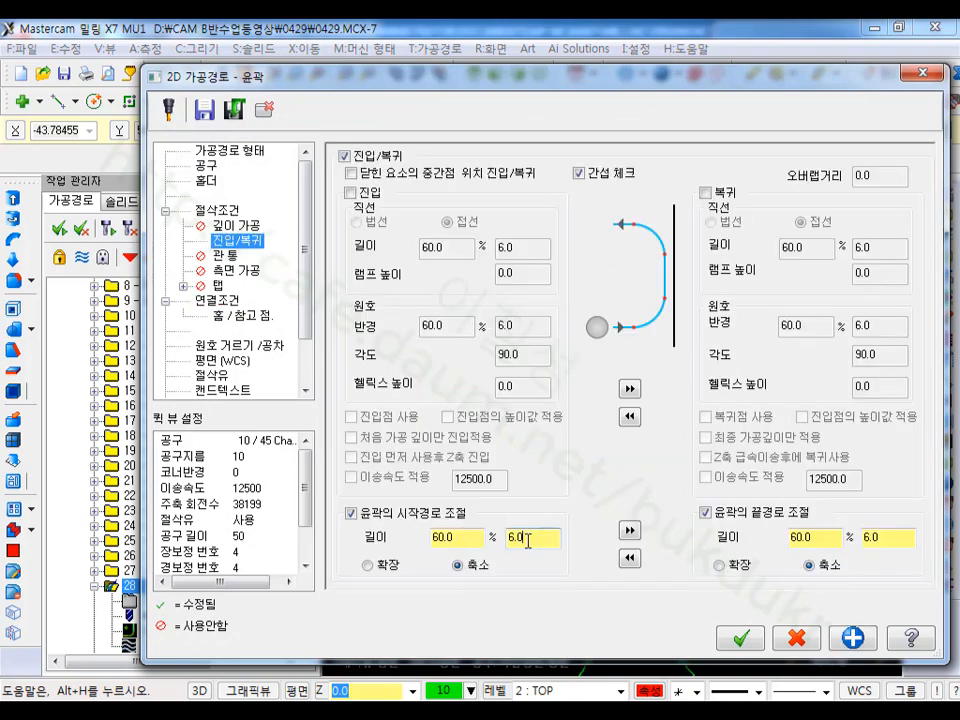
pyautogui.write('7')
pyautogui.click(631, 530)
pyautogui.press('Return')
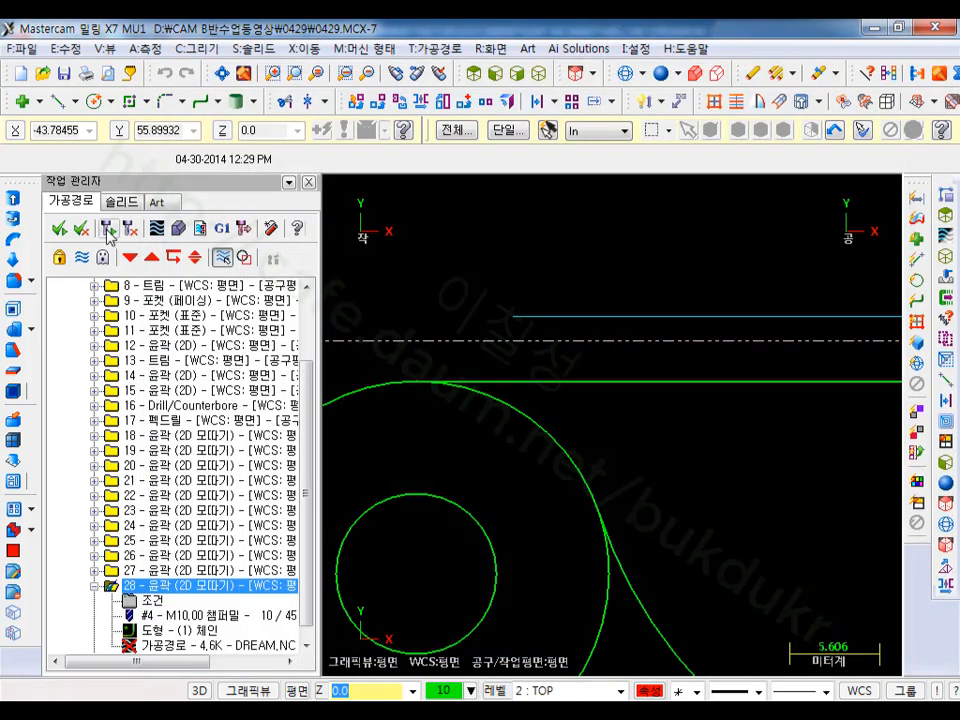
# Step: Backplot the updated operation 28 to check the tool position beside the upper-left corner circle
pyautogui.click(157, 228)
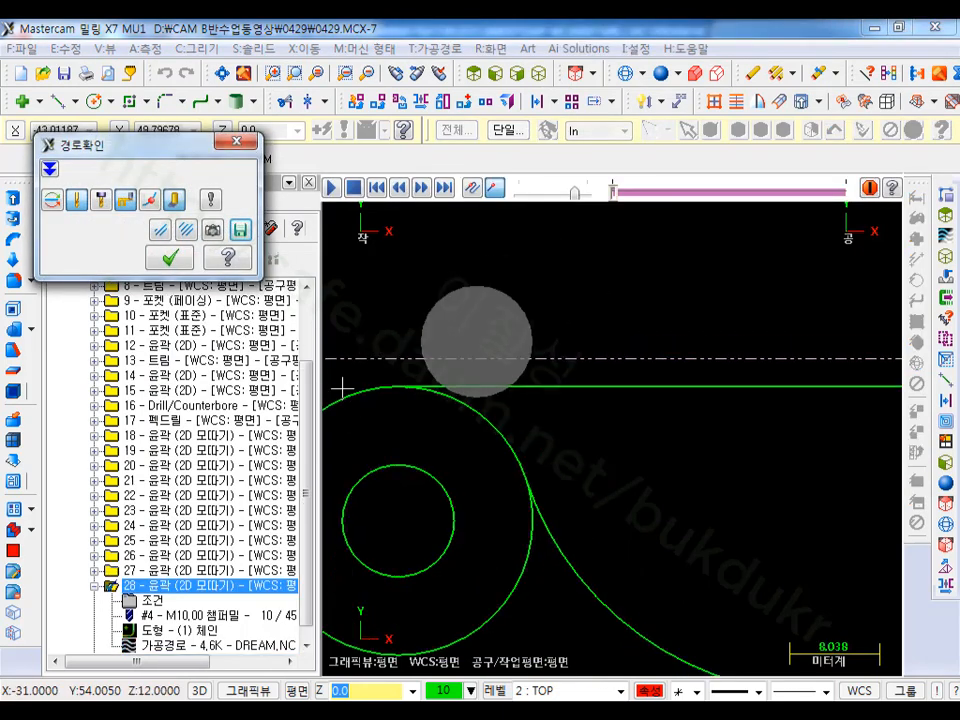
pyautogui.scroll(-1, 370, 400)
pyautogui.scroll(-1, 422, 467)
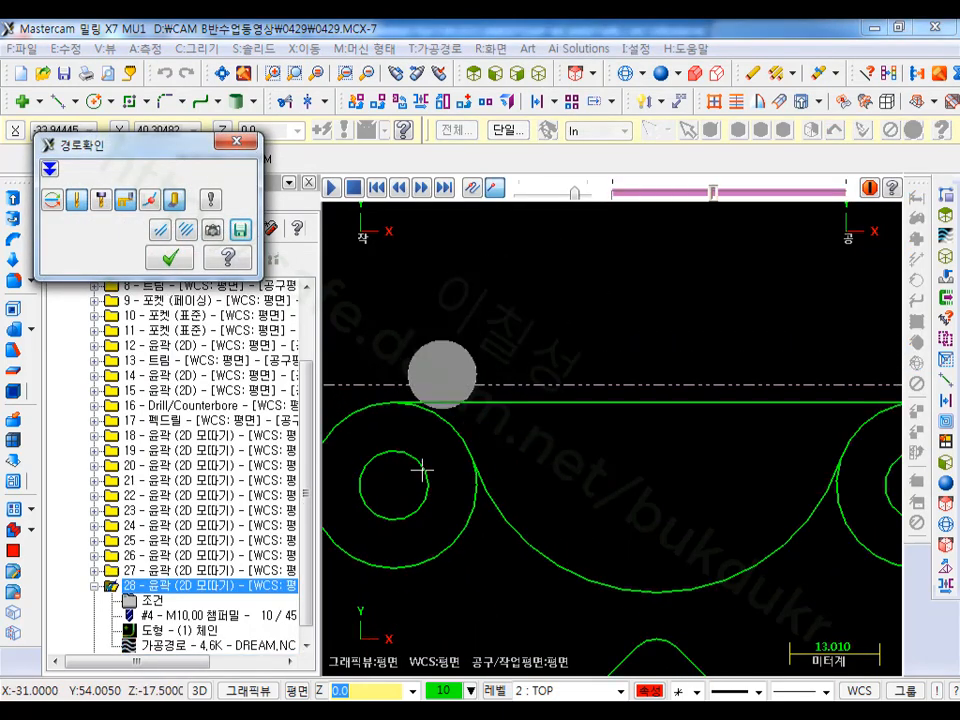
pyautogui.scroll(-1, 626, 368)
pyautogui.click(171, 258)
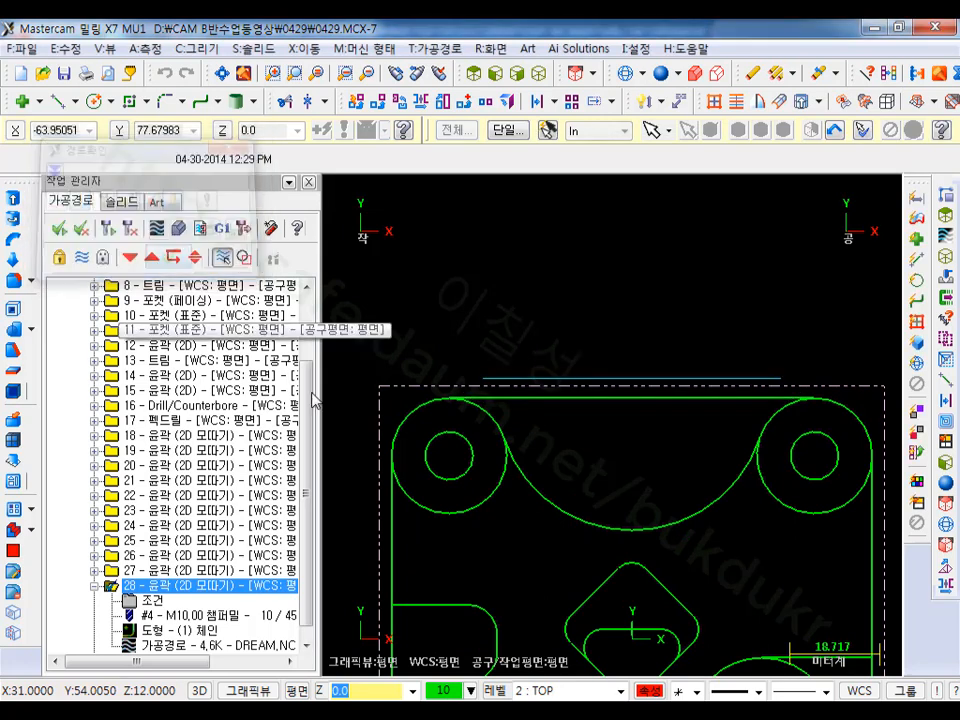
# Step: Select chamfer operations 18 to 28 and run their solid verification in isometric view
pyautogui.keyDown('shift'); pyautogui.click(166, 440); pyautogui.keyUp('shift')
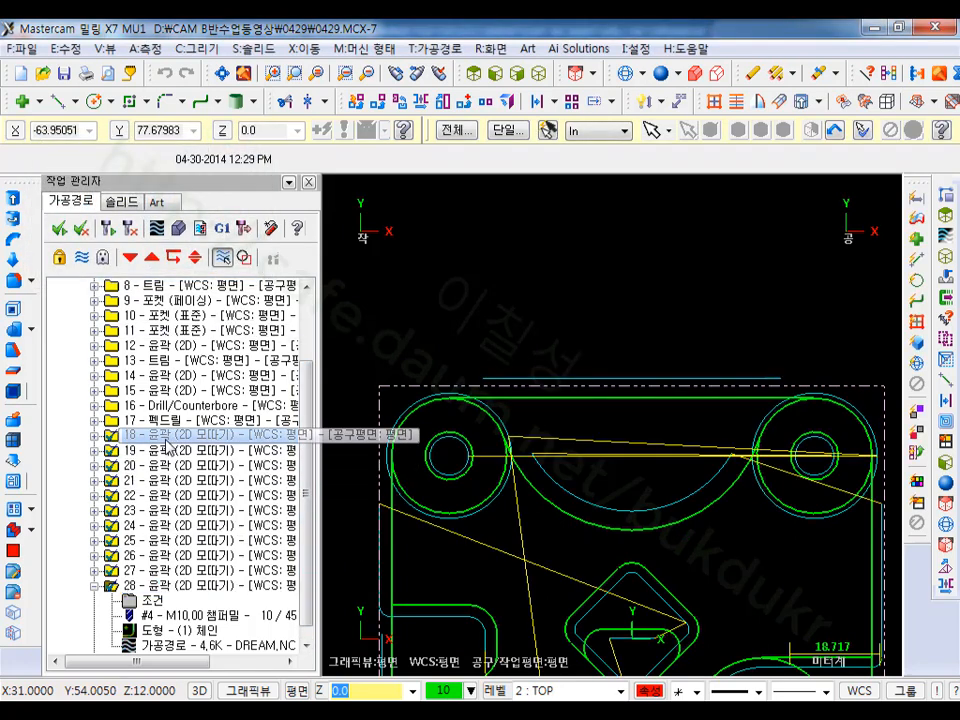
pyautogui.click(178, 228)
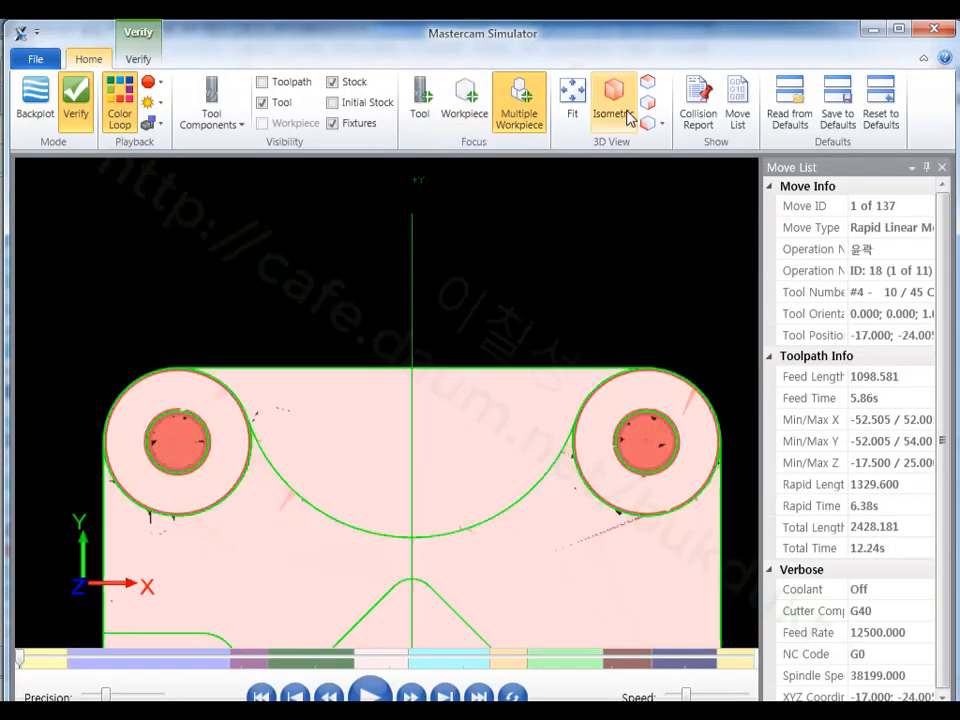
pyautogui.click(628, 117)
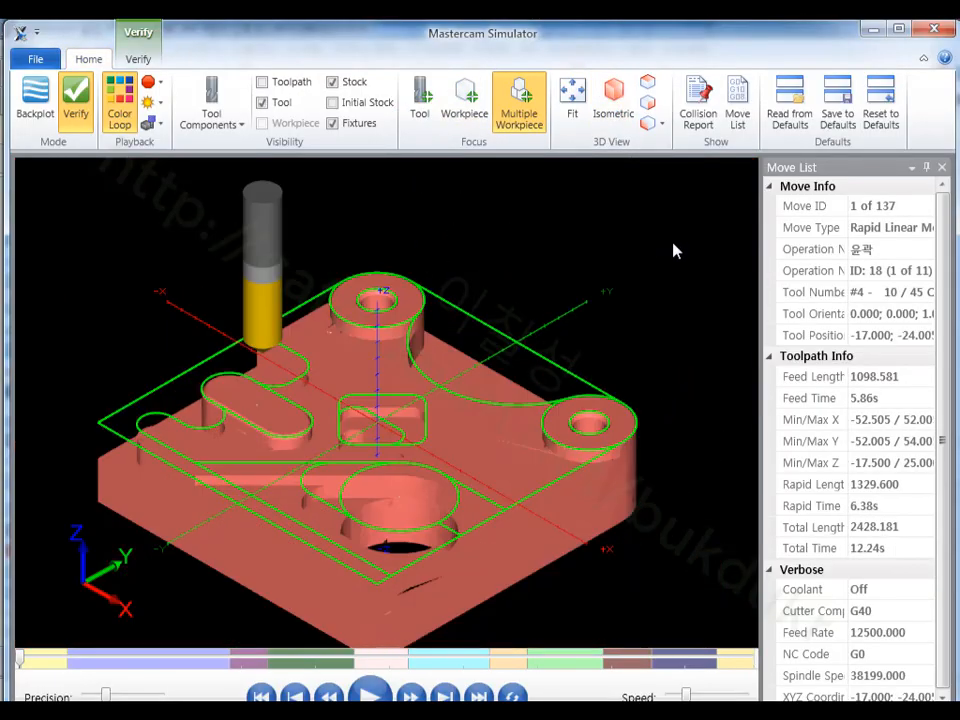
pyautogui.click(371, 694)
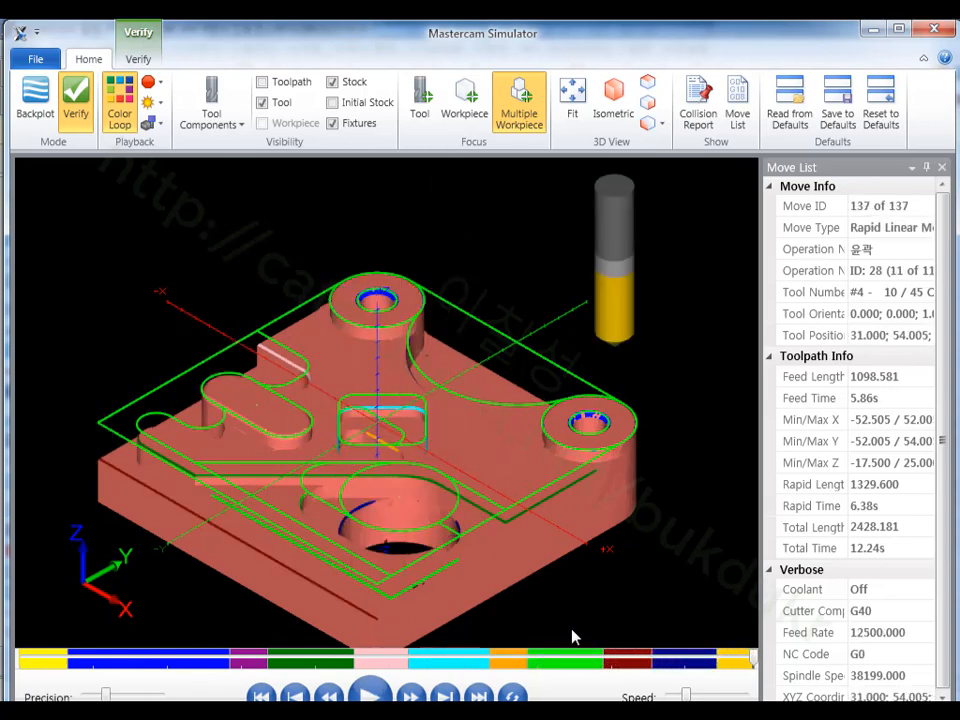
# Step: Examine the simulated chamfers on the pockets, holes and the concave arc's end beside the corner boss
pyautogui.scroll(6, 643, 368)
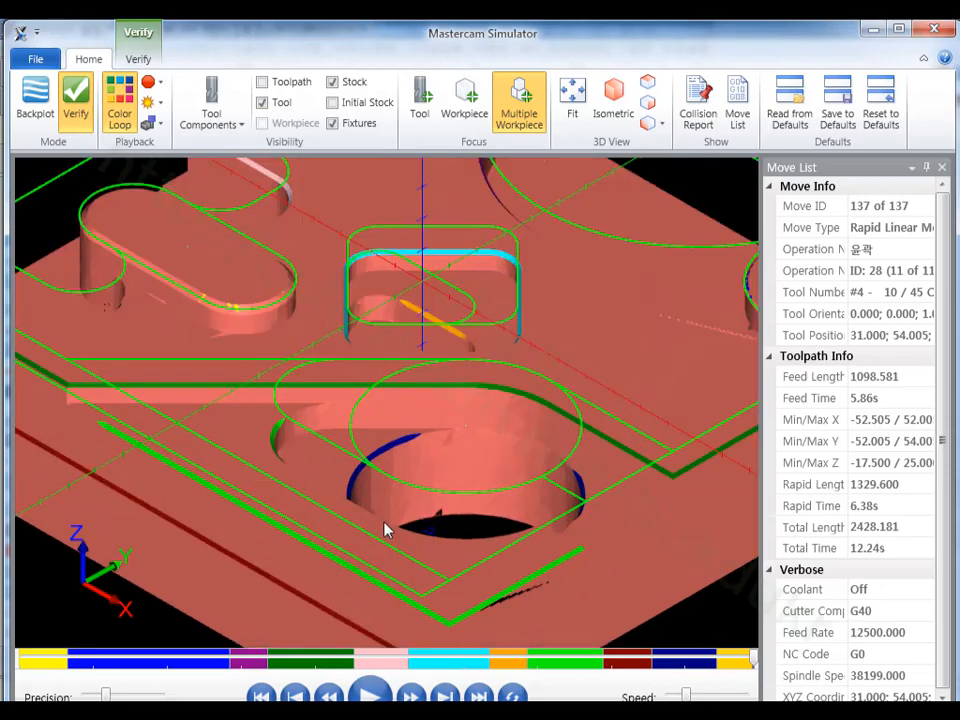
pyautogui.scroll(-2, 428, 471)
pyautogui.moveTo(428, 471); pyautogui.dragTo(341, 562, button='middle')
pyautogui.scroll(-2, 396, 606)
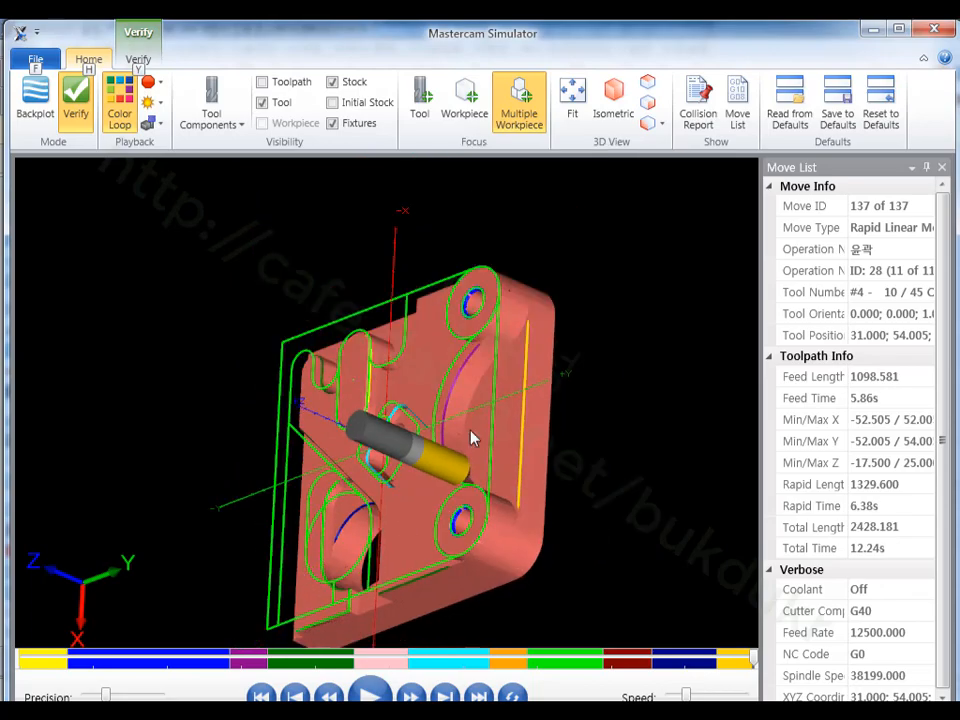
pyautogui.scroll(4, 474, 435)
pyautogui.scroll(-1, 552, 404)
pyautogui.moveTo(533, 325); pyautogui.dragTo(551, 417, button='middle')
pyautogui.press('alt')
pyautogui.press('alt')
pyautogui.scroll(2, 556, 356)
pyautogui.moveTo(557, 362); pyautogui.dragTo(485, 333, button='middle')
pyautogui.press('alt')
pyautogui.scroll(5, 329, 318)
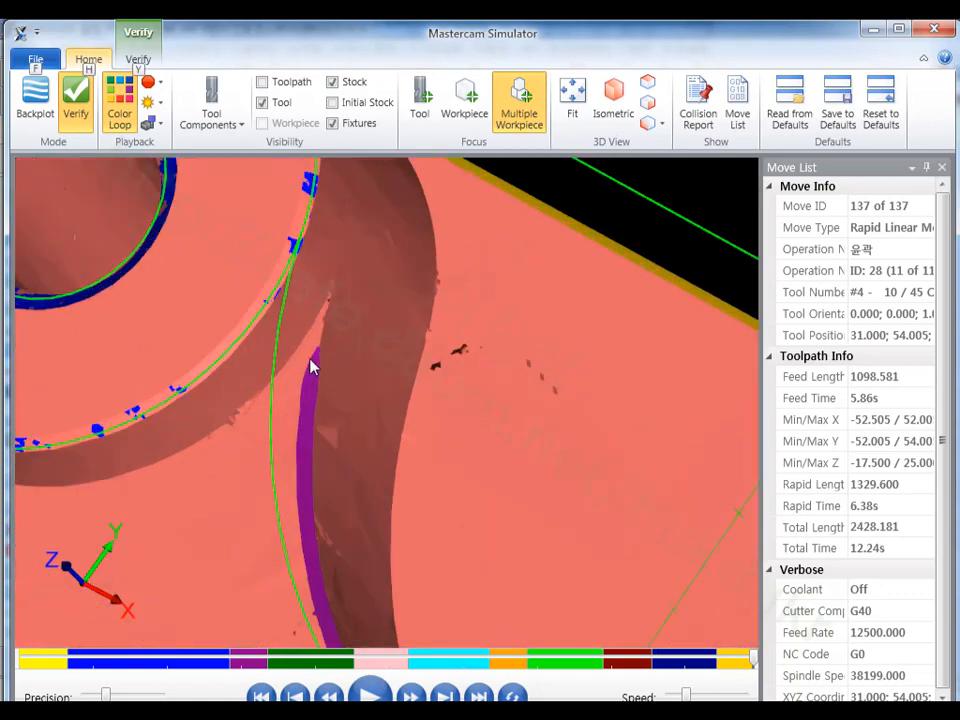
# Step: Examine the simulated chamfer where the straight upper edge meets the corner boss, and close the simulator
pyautogui.scroll(-4, 375, 351)
pyautogui.keyDown('alt'); pyautogui.moveTo(401, 342); pyautogui.dragTo(405, 372, button='middle'); pyautogui.keyUp('alt')
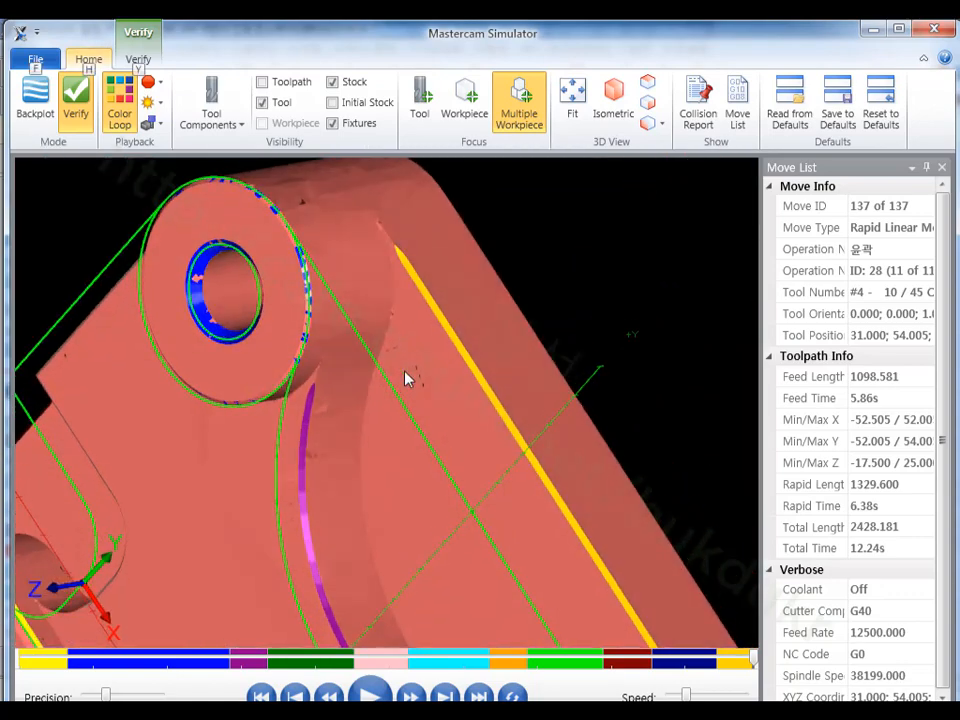
pyautogui.scroll(4, 406, 243)
pyautogui.moveTo(372, 252); pyautogui.dragTo(409, 219, button='middle')
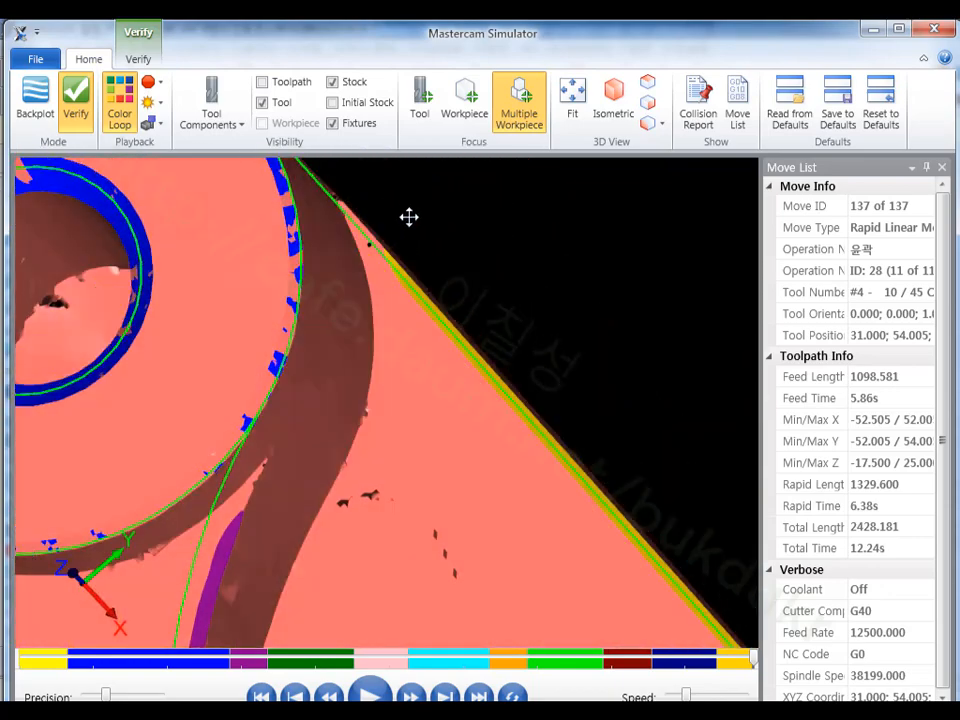
pyautogui.scroll(-4, 461, 387)
pyautogui.keyDown('alt'); pyautogui.moveTo(441, 362); pyautogui.dragTo(469, 313, button='middle'); pyautogui.keyUp('alt')
pyautogui.scroll(-4, 394, 309)
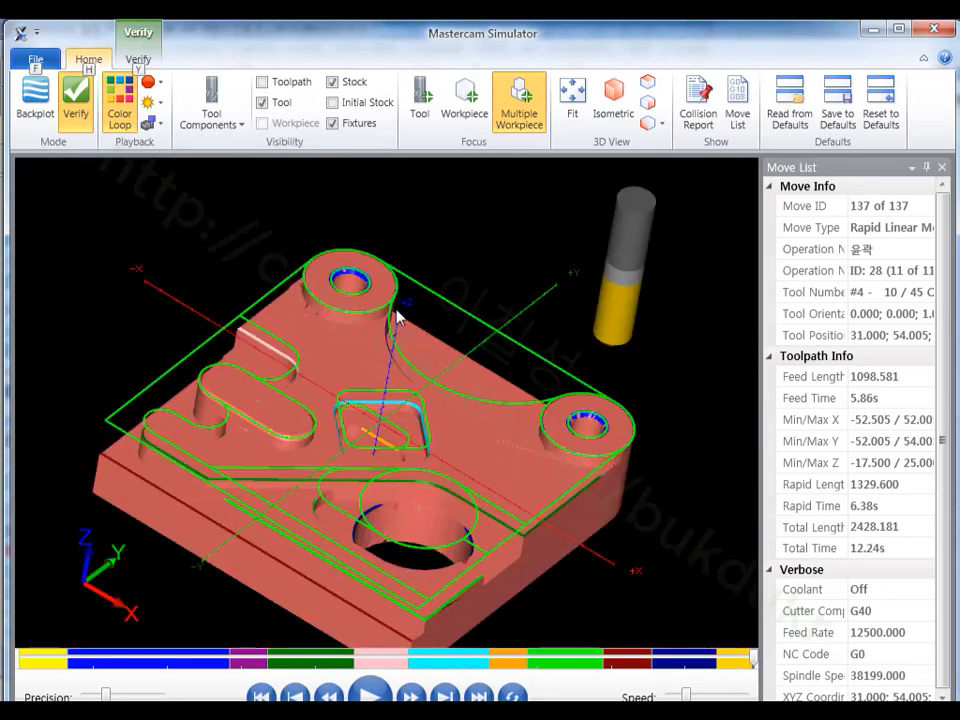
pyautogui.keyDown('alt'); pyautogui.moveTo(394, 309); pyautogui.dragTo(401, 324, button='middle'); pyautogui.keyUp('alt')
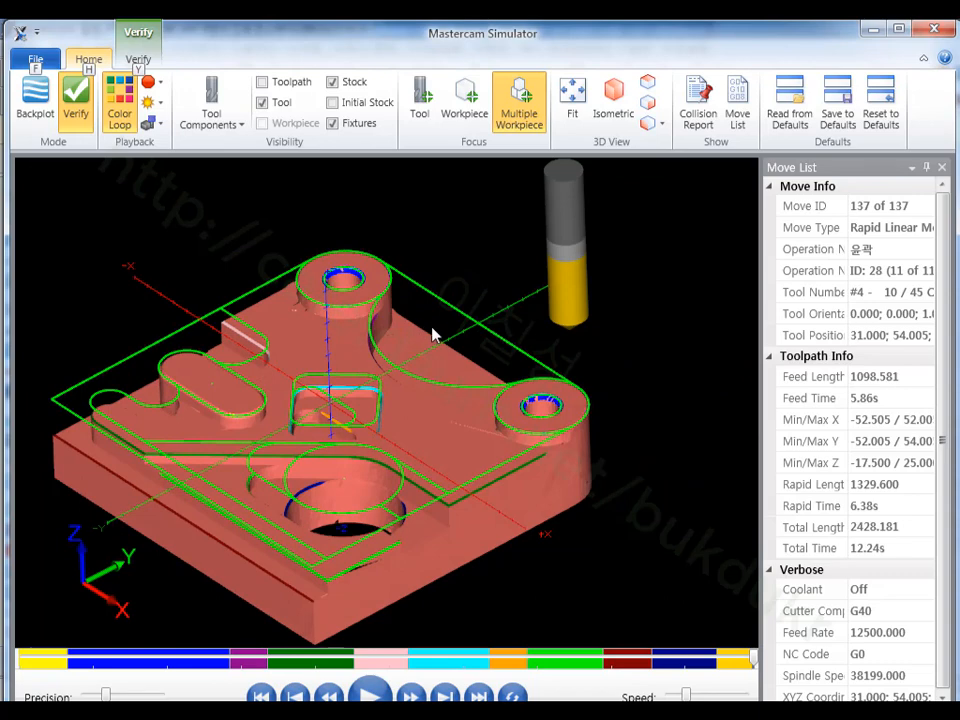
pyautogui.click(935, 28)
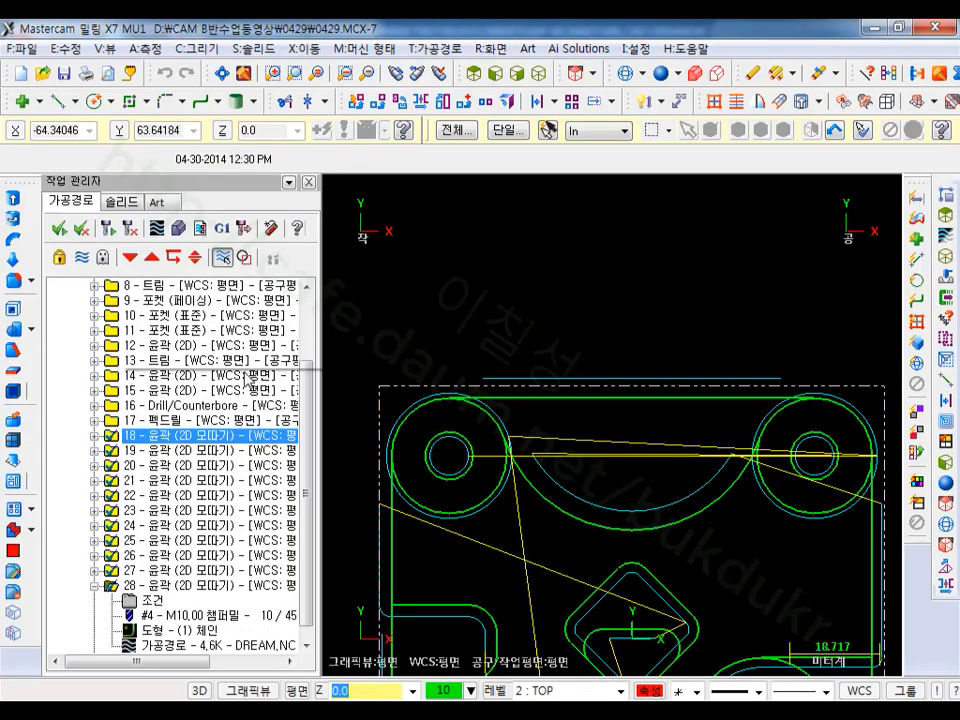
# Step: Widen the operations manager and copy peck drill operation 17 to after operation 28
pyautogui.moveTo(316, 369); pyautogui.dragTo(472, 385)
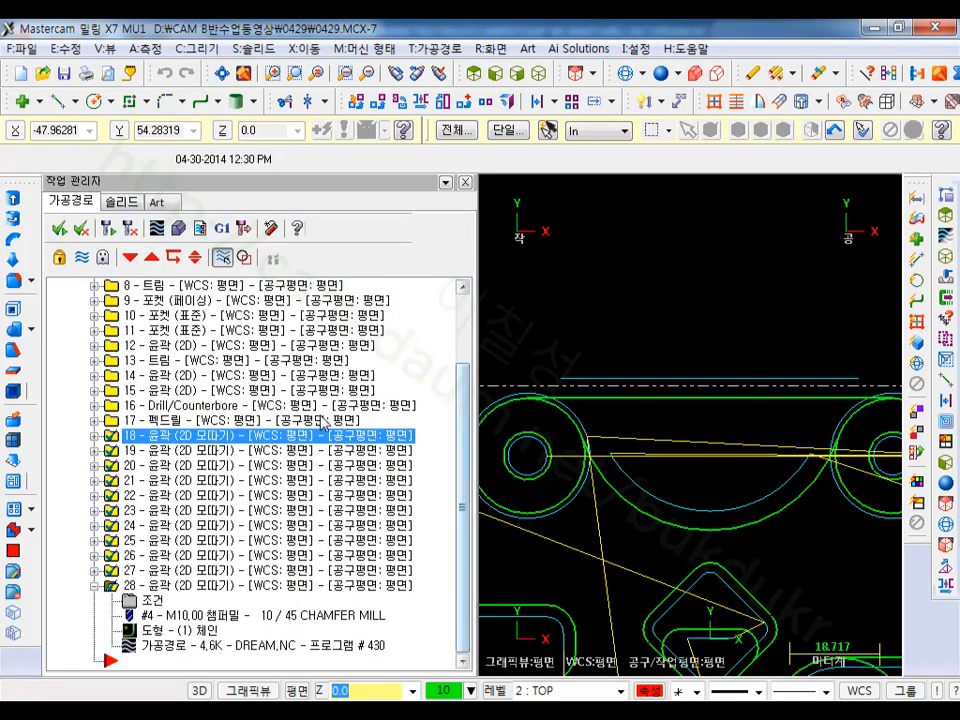
pyautogui.click(409, 421)
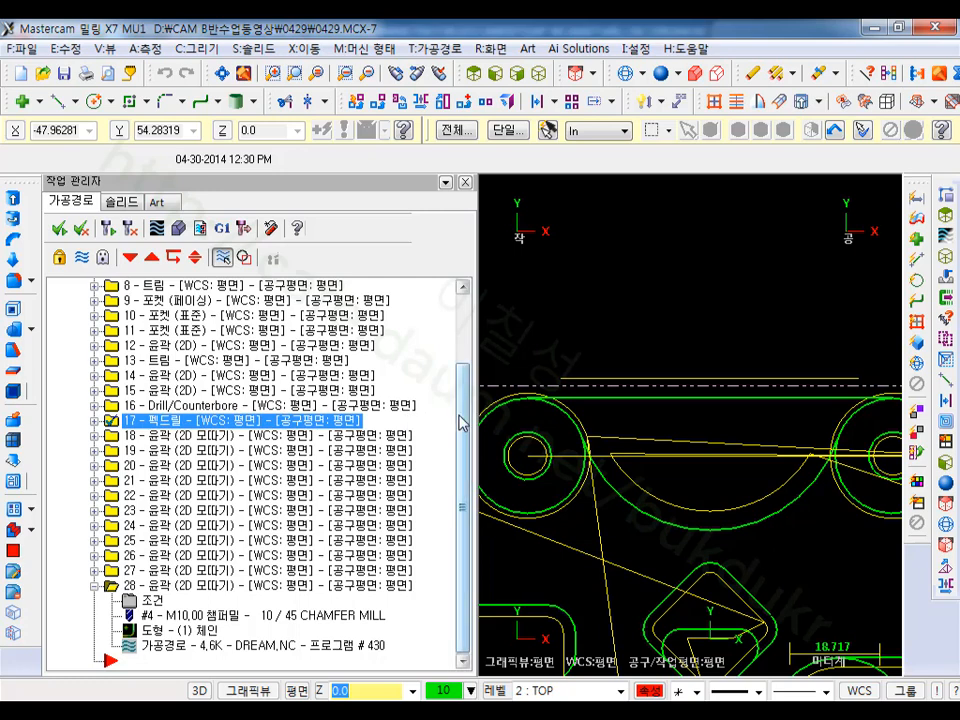
pyautogui.click(93, 585)
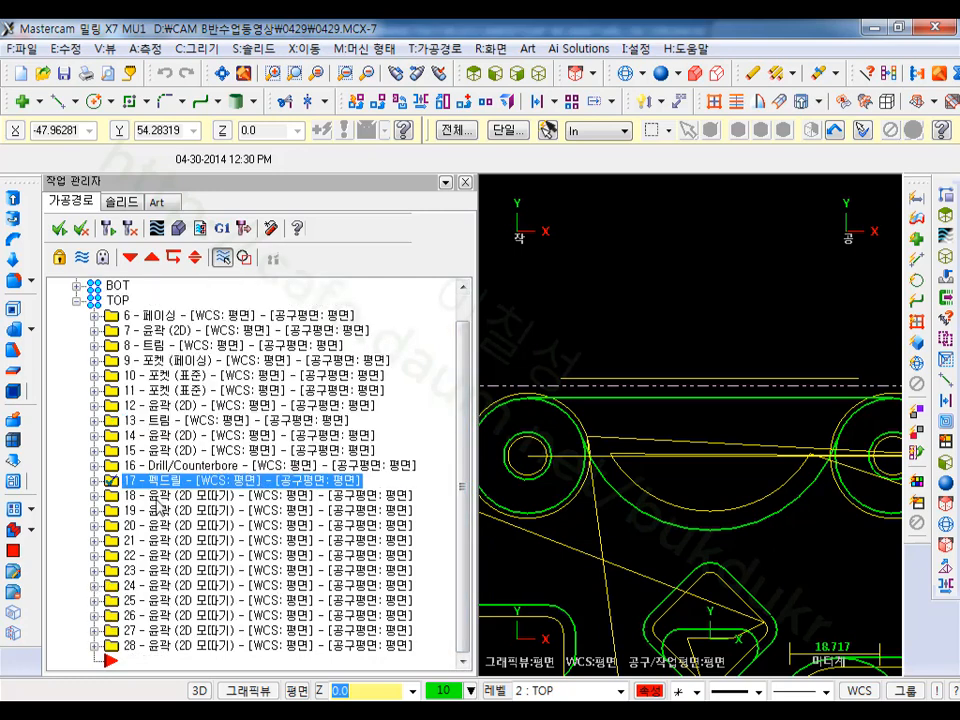
pyautogui.moveTo(117, 485); pyautogui.dragTo(150, 645, button='right')
pyautogui.click(199, 604)
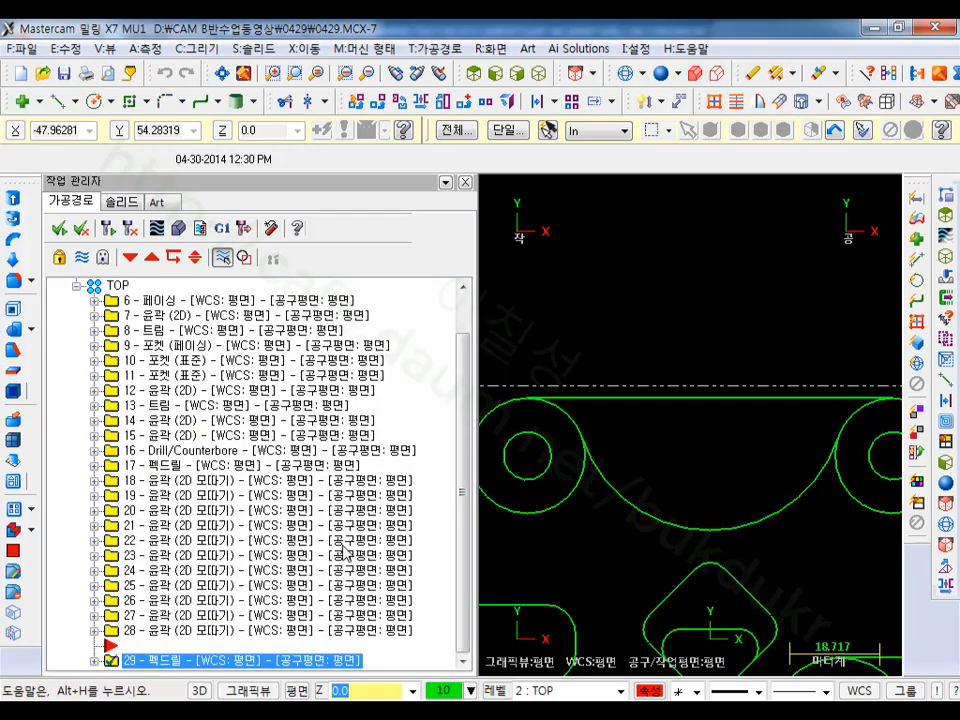
# Step: Replace the copied peck drill operation's tool with the 10.00-1.5 TAP RH, filtering the tool library for right-hand taps of diameter 10
pyautogui.click(95, 661)
pyautogui.click(156, 620)
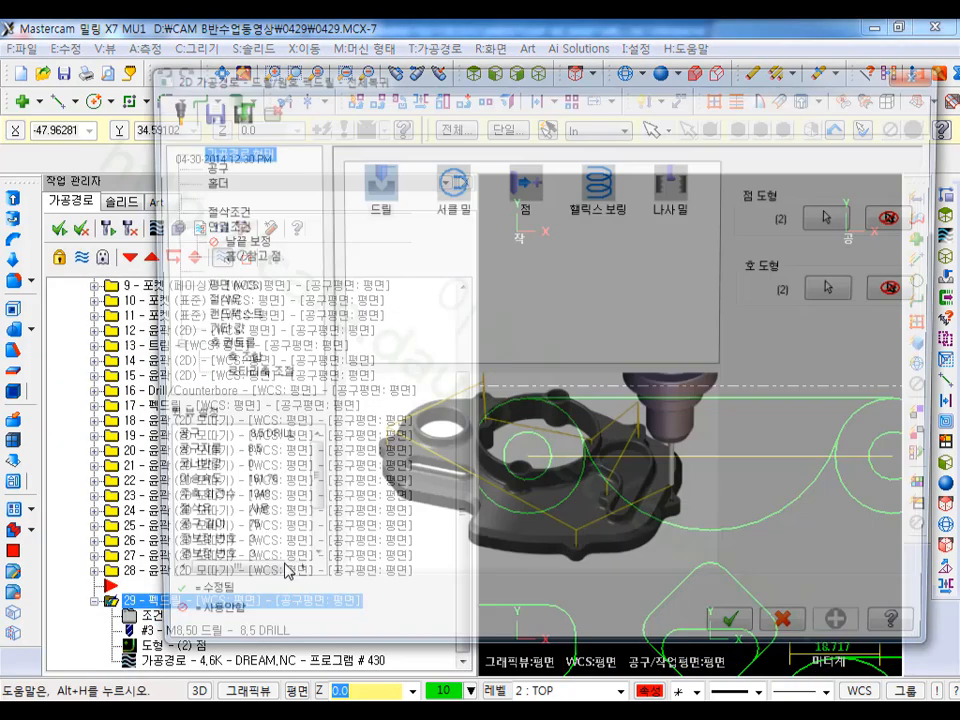
pyautogui.click(206, 165)
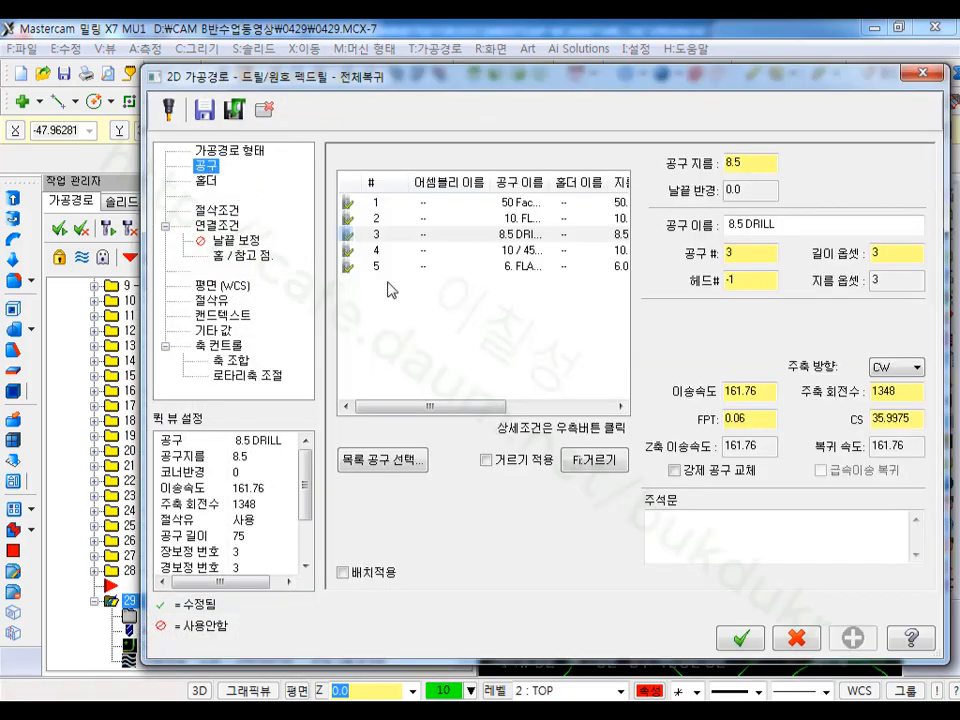
pyautogui.rightClick(402, 334)
pyautogui.click(450, 346)
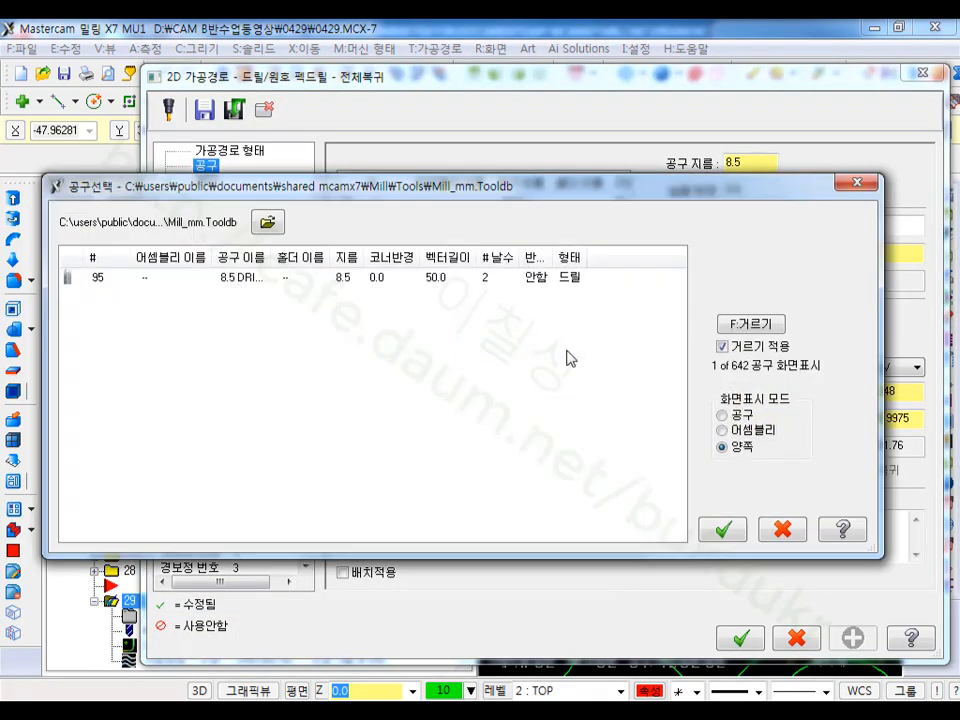
pyautogui.click(740, 327)
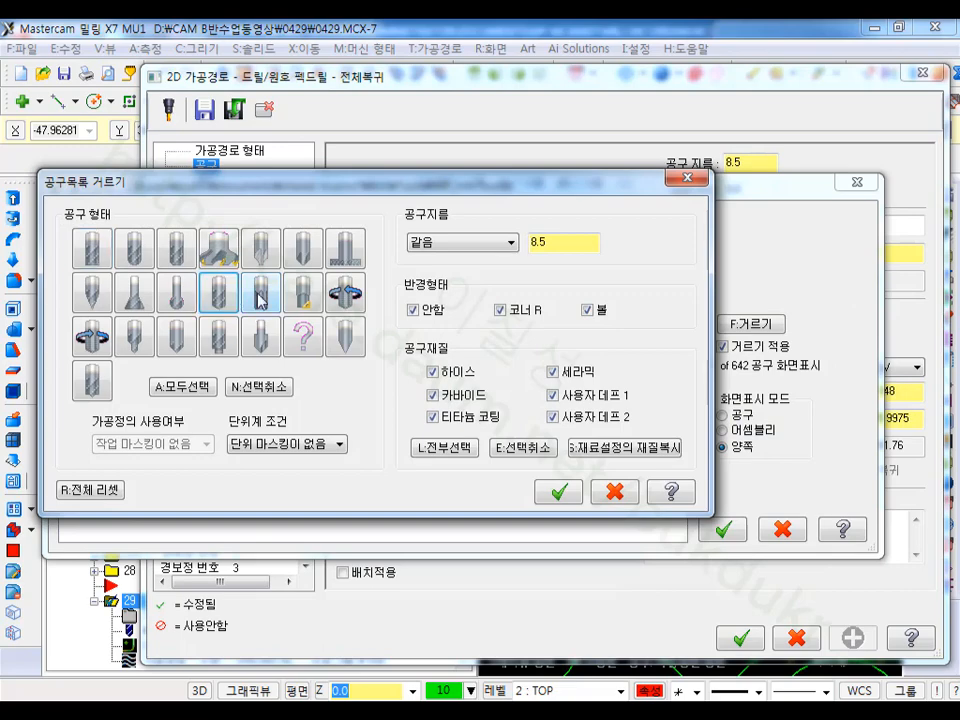
pyautogui.doubleClick(560, 242)
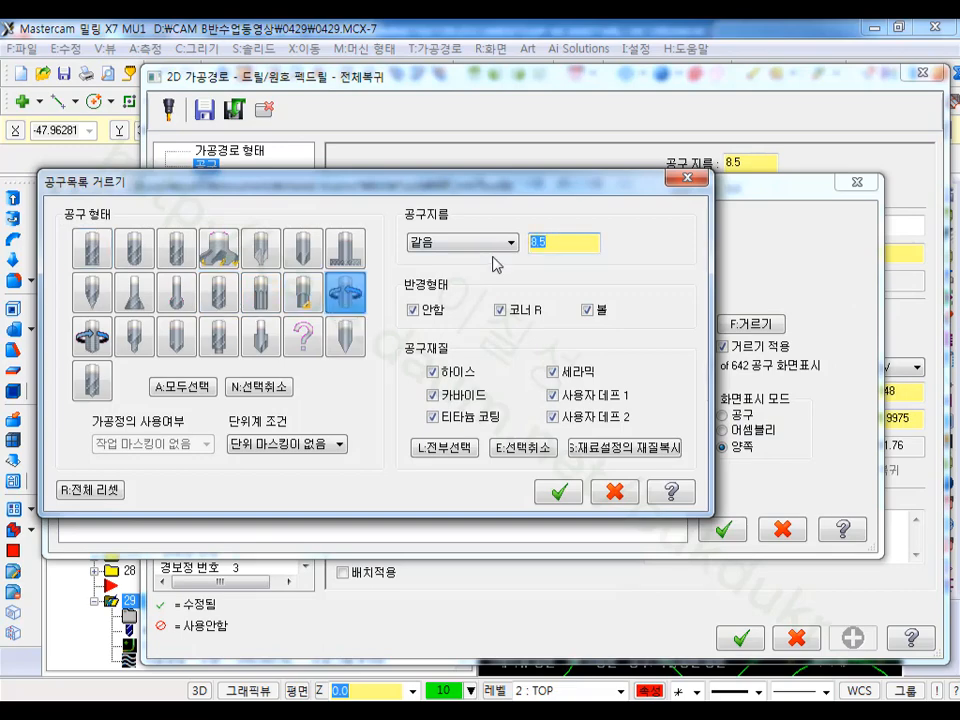
pyautogui.write('10')
pyautogui.press('Return')
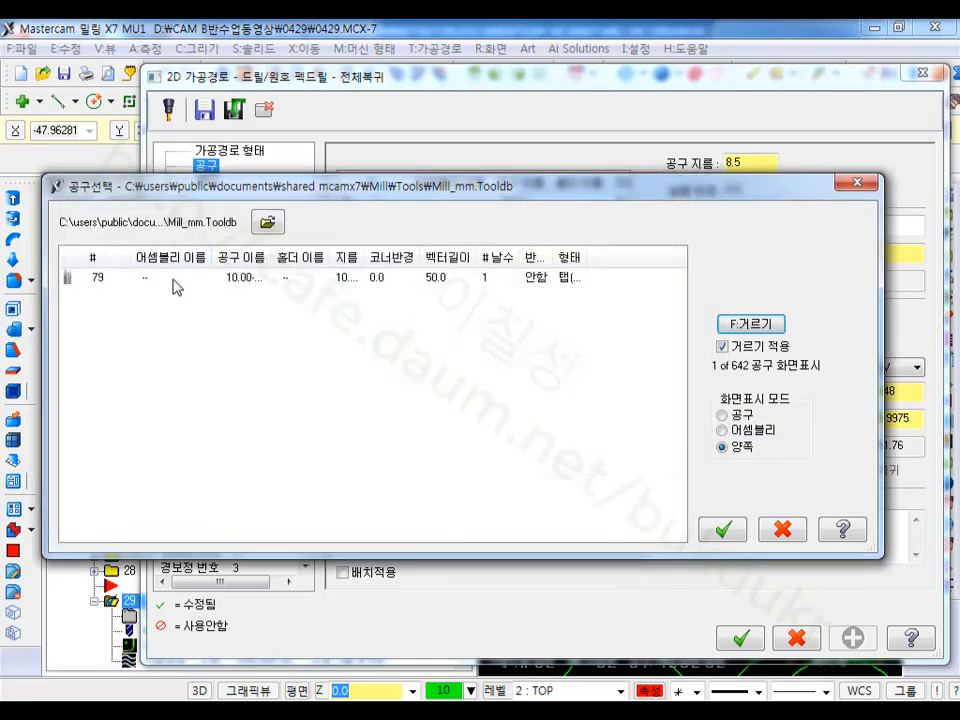
pyautogui.doubleClick(172, 280)
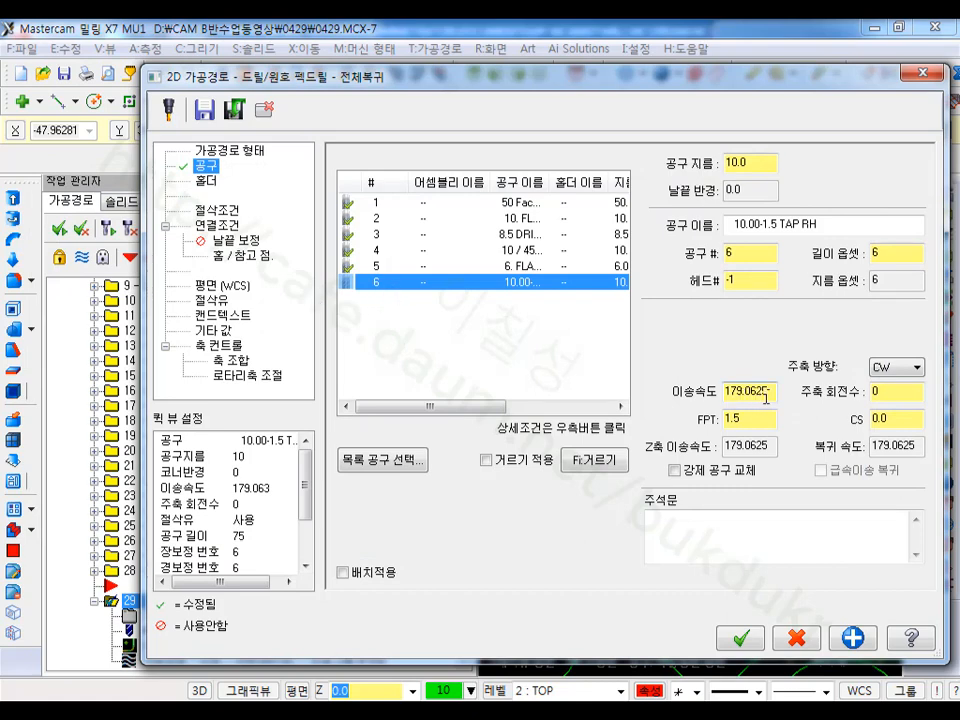
# Step: Set the feed rate of the copied operation with the 10.00-1.5 TAP RH to 600
pyautogui.doubleClick(764, 393)
pyautogui.write('500')
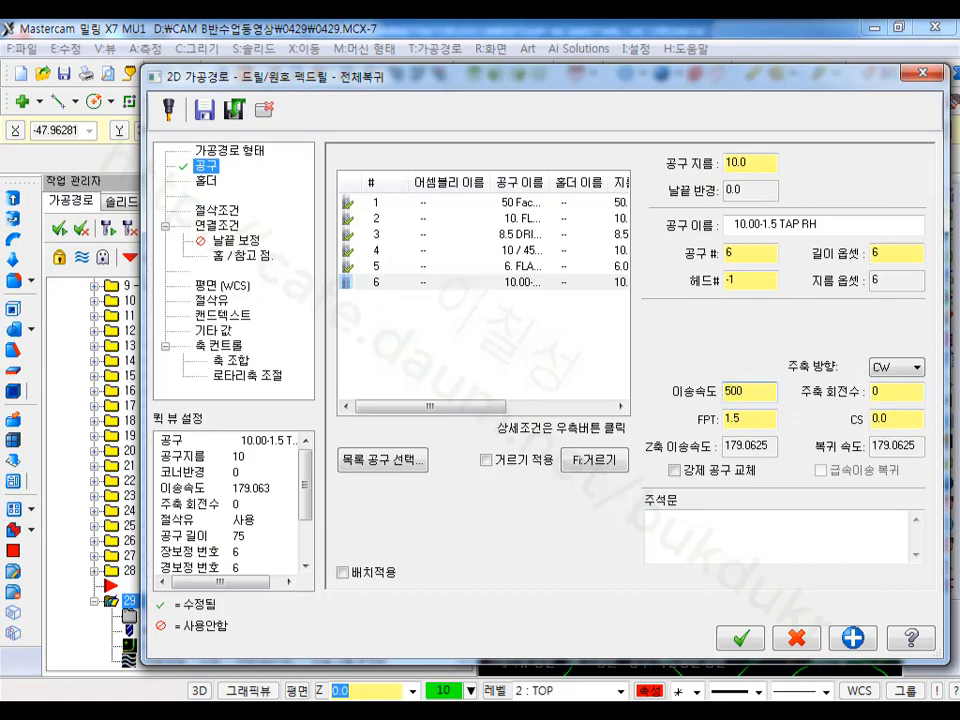
pyautogui.press('Return')
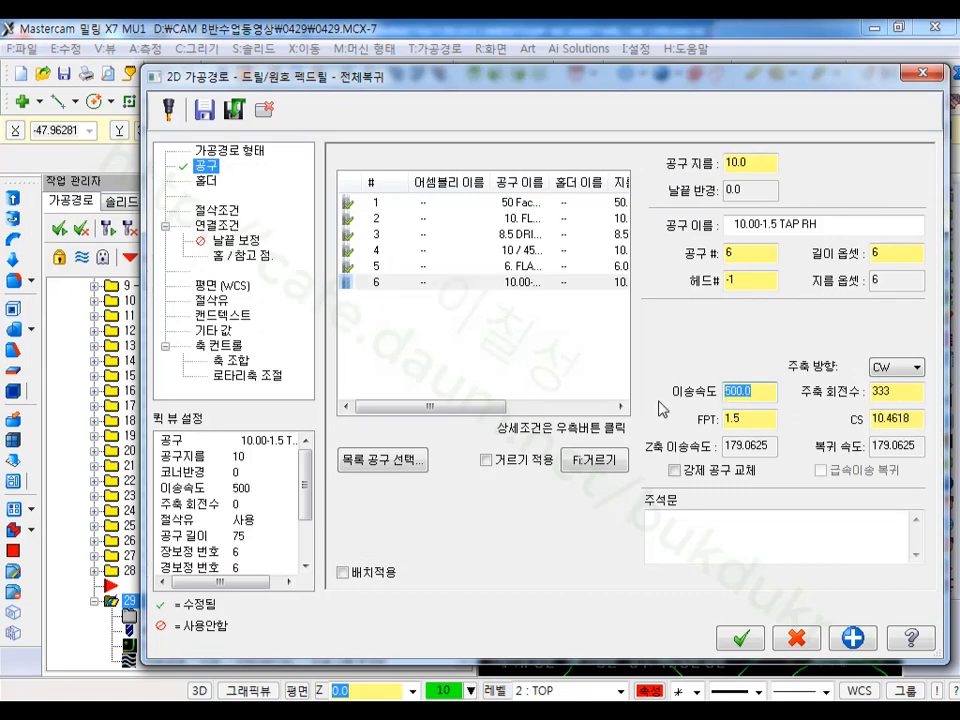
pyautogui.write('600')
pyautogui.press('Return')
# Step: Edit the tool definition of tap number 6 and set its feed rate to 600
pyautogui.rightClick(403, 288)
pyautogui.click(462, 336)
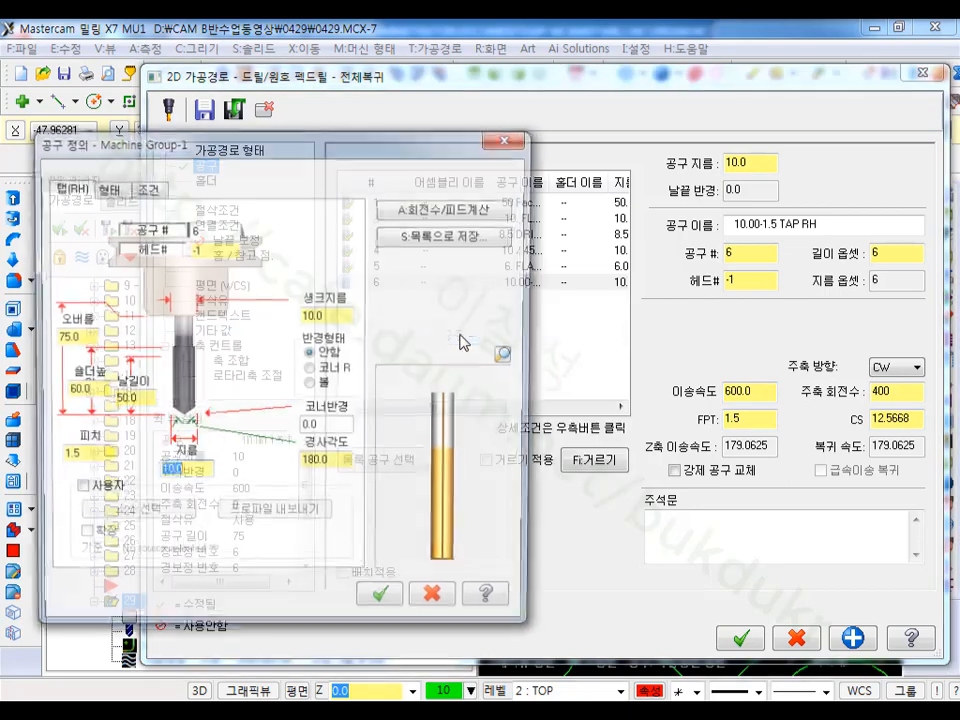
pyautogui.click(143, 186)
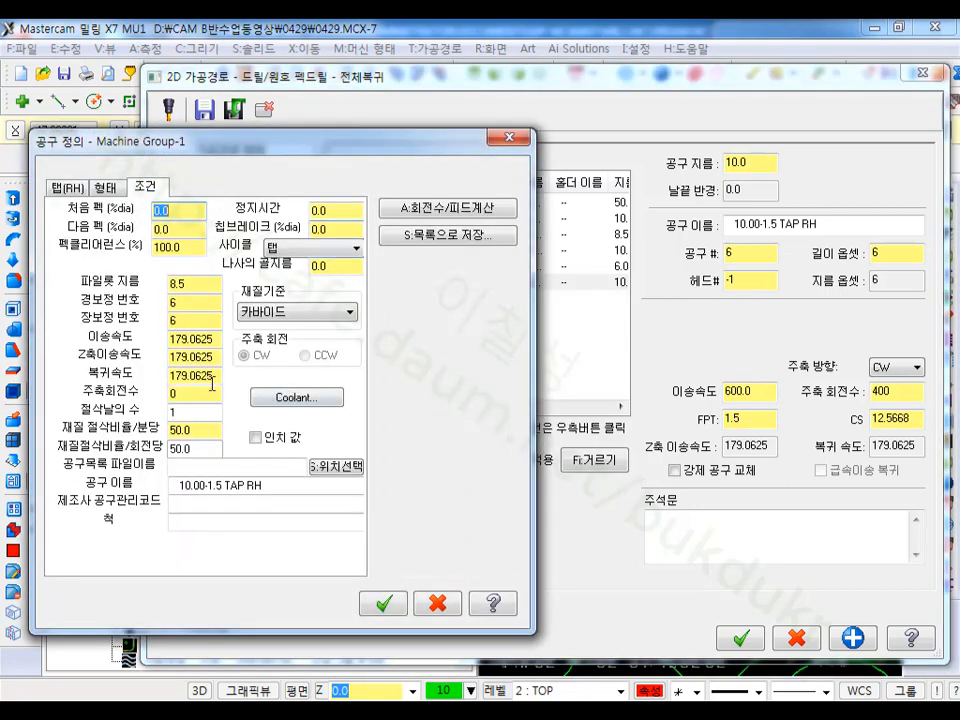
pyautogui.doubleClick(200, 340)
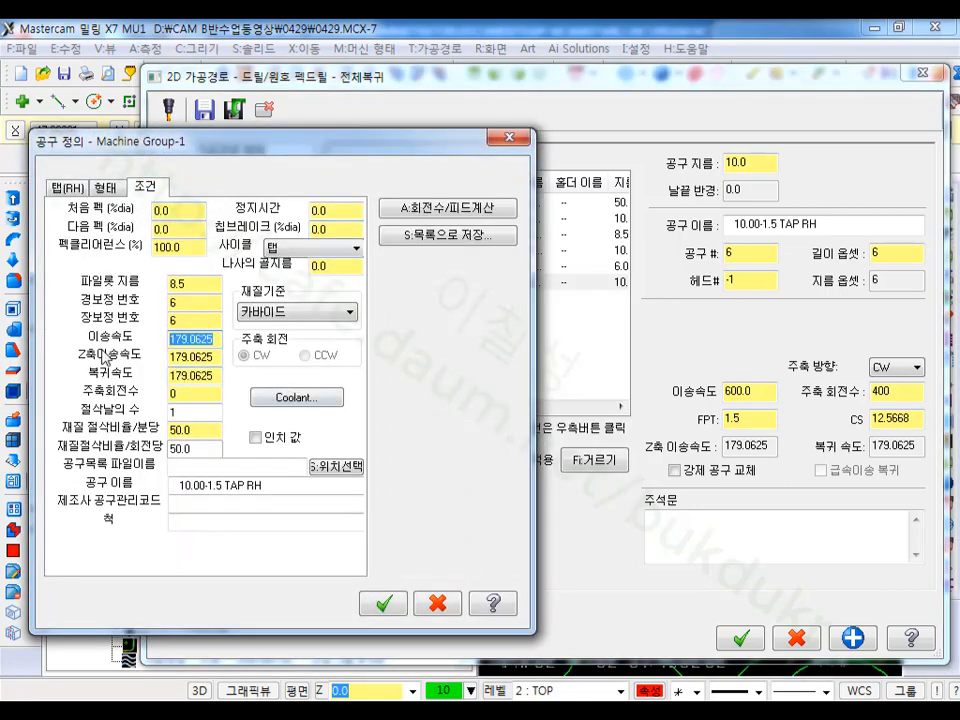
pyautogui.write('600')
pyautogui.press('Tab')
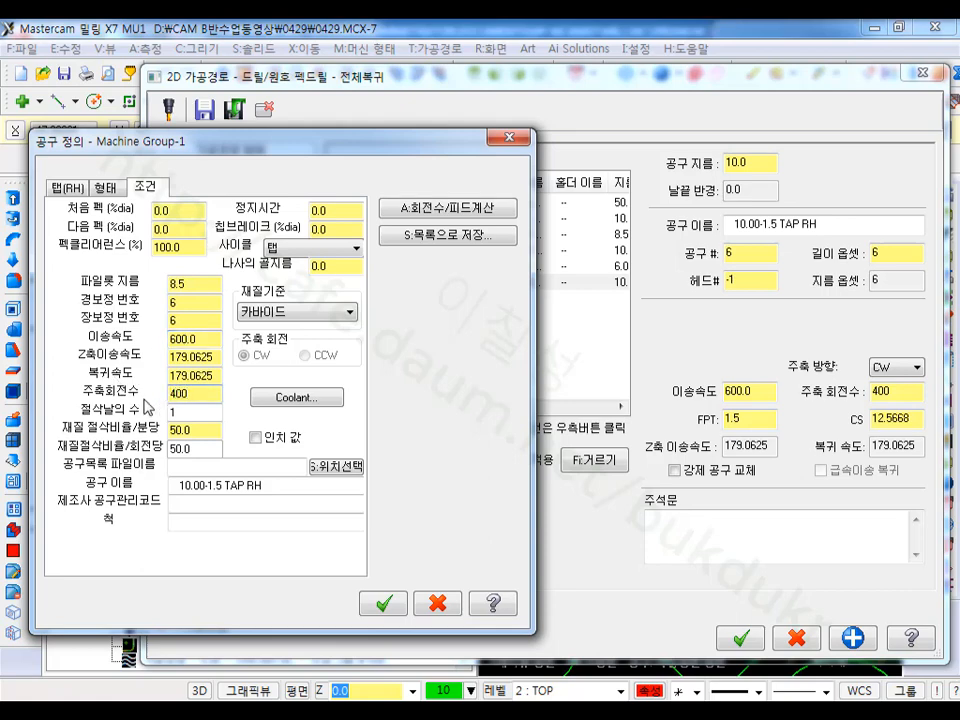
pyautogui.click(383, 603)
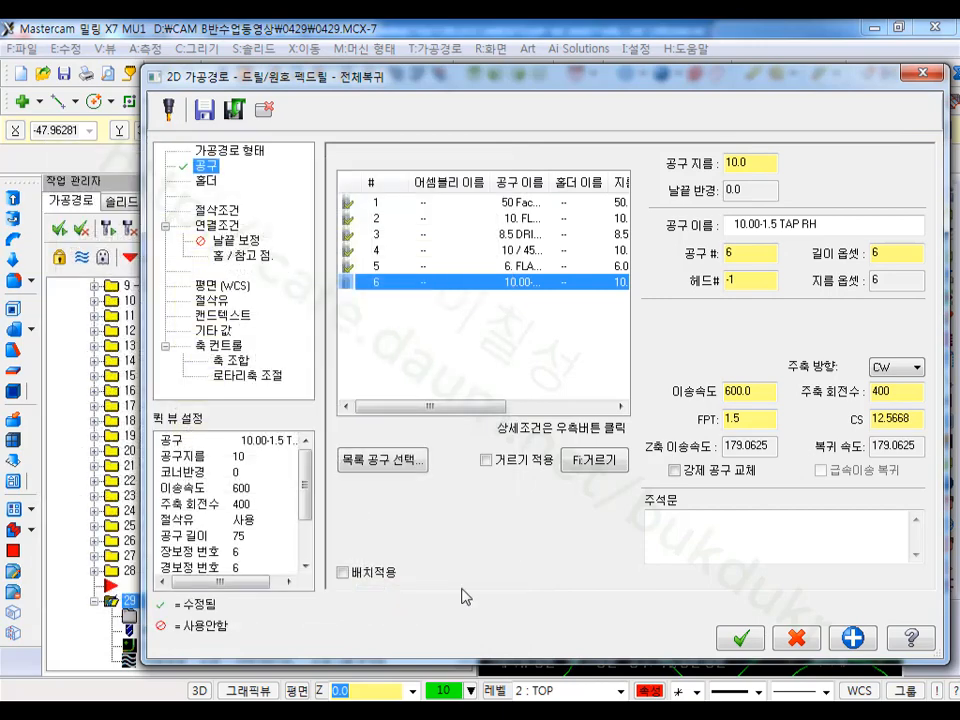
# Step: Change the copied operation's drilling cycle from peck drill to Rigid Tapping Cycle
pyautogui.click(218, 210)
pyautogui.click(470, 173)
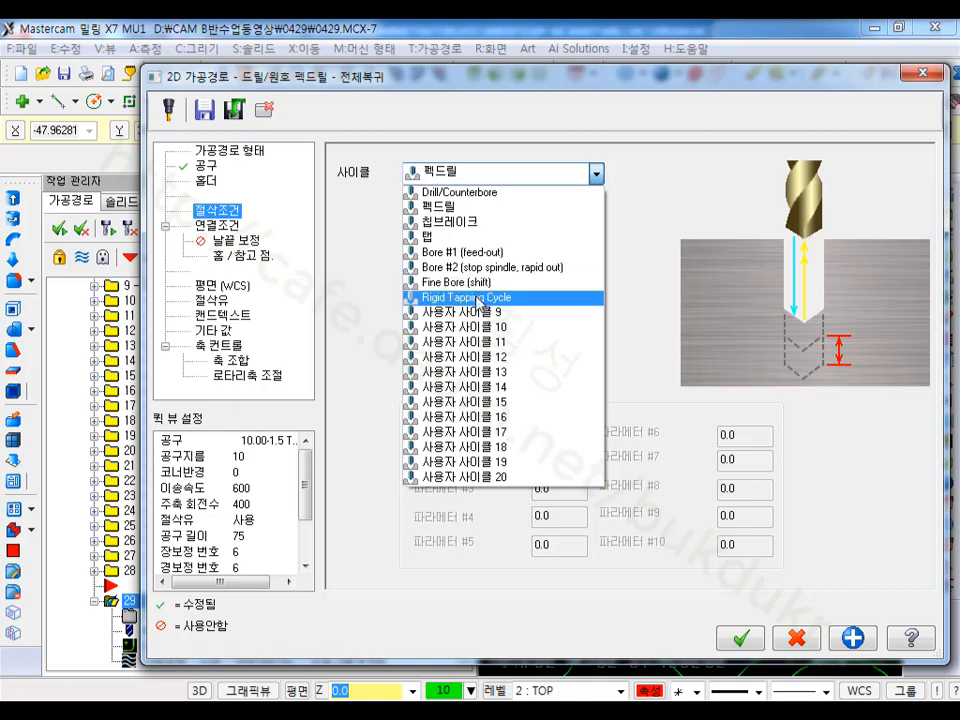
pyautogui.click(477, 297)
# Step: Check the M10 hole callout in the PDF drawing, set the absolute tapping depth to -13, and regenerate operation 29
pyautogui.click(217, 226)
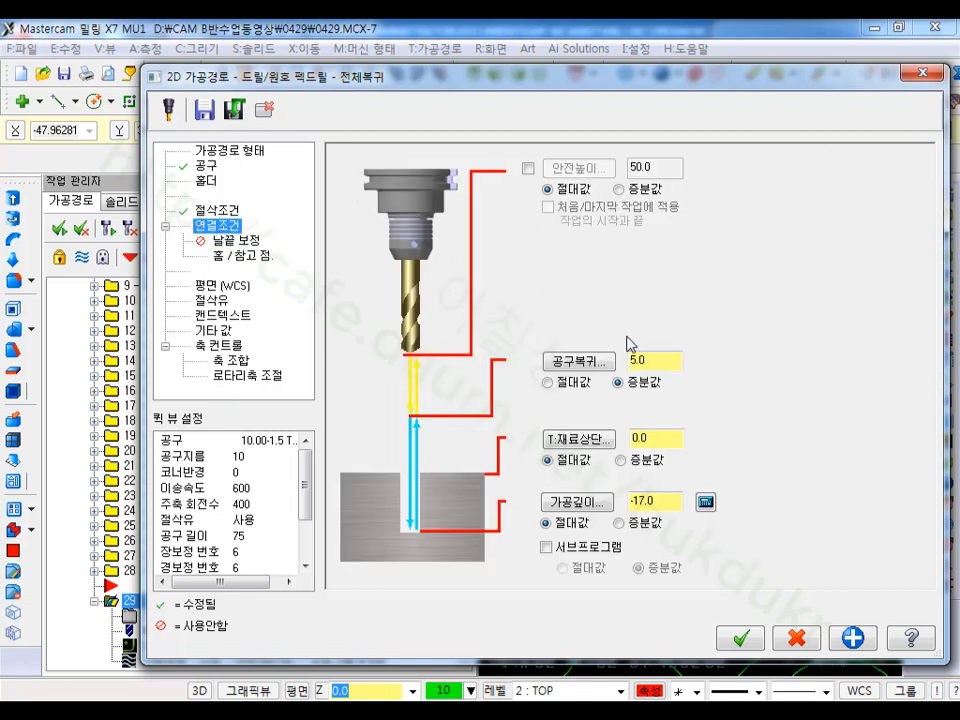
pyautogui.doubleClick(672, 503)
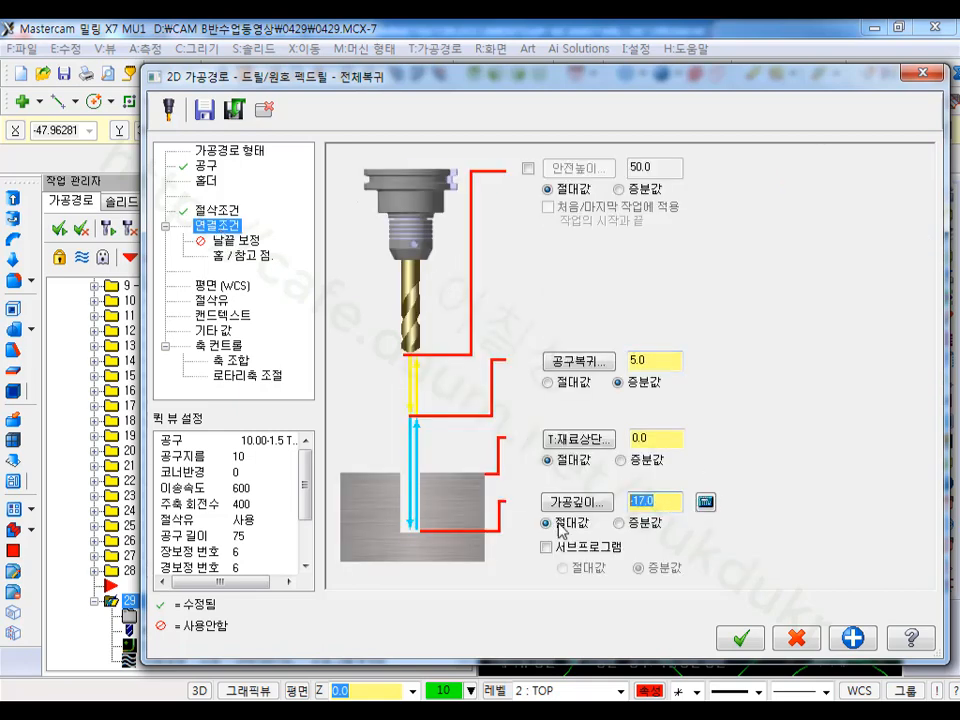
pyautogui.hotkey('alt', 'Tab')
pyautogui.hotkey('alt', 'Tab')
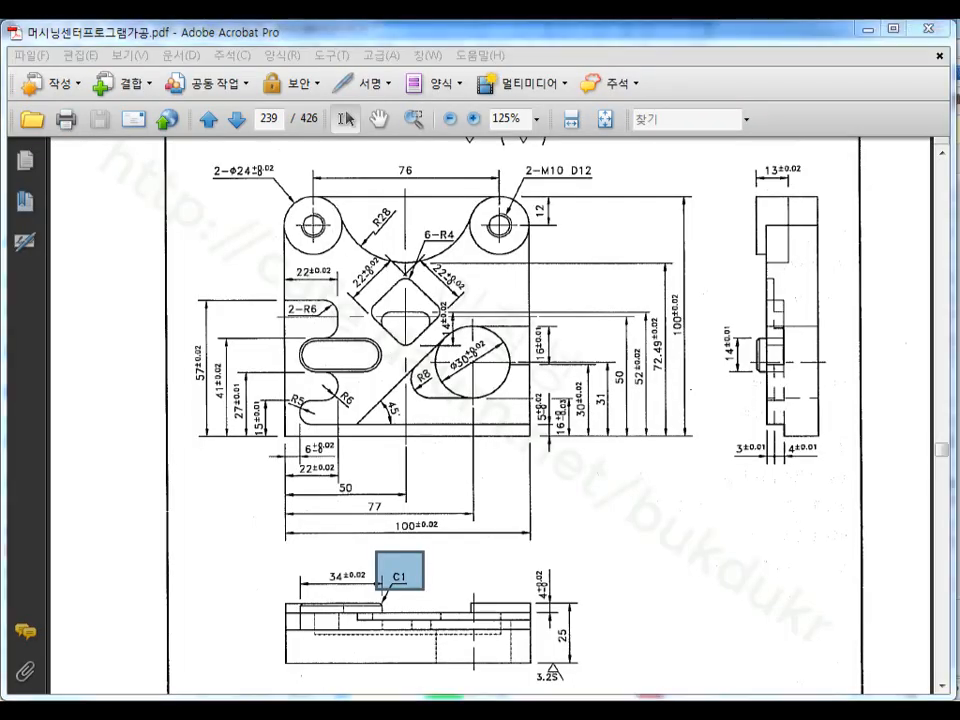
pyautogui.doubleClick(669, 504)
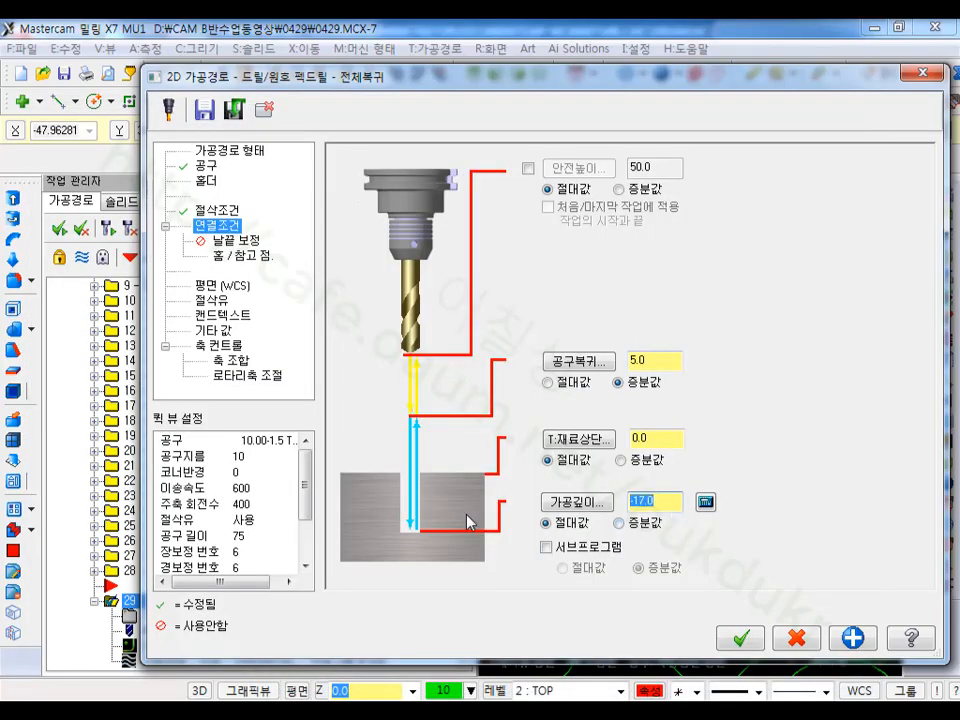
pyautogui.write('-13')
pyautogui.click(739, 639)
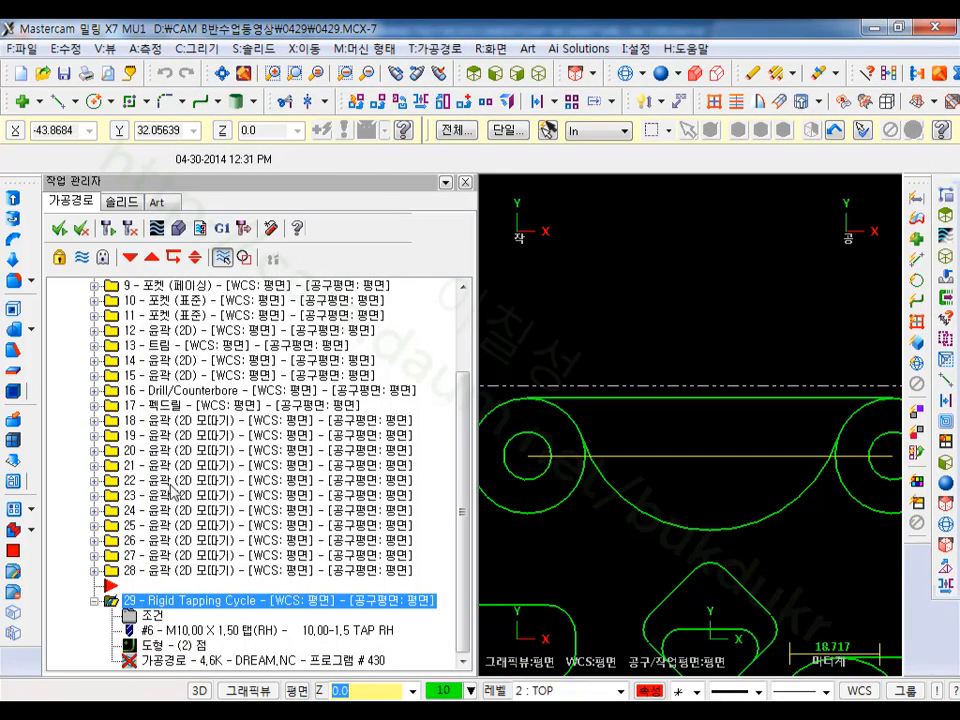
pyautogui.click(108, 228)
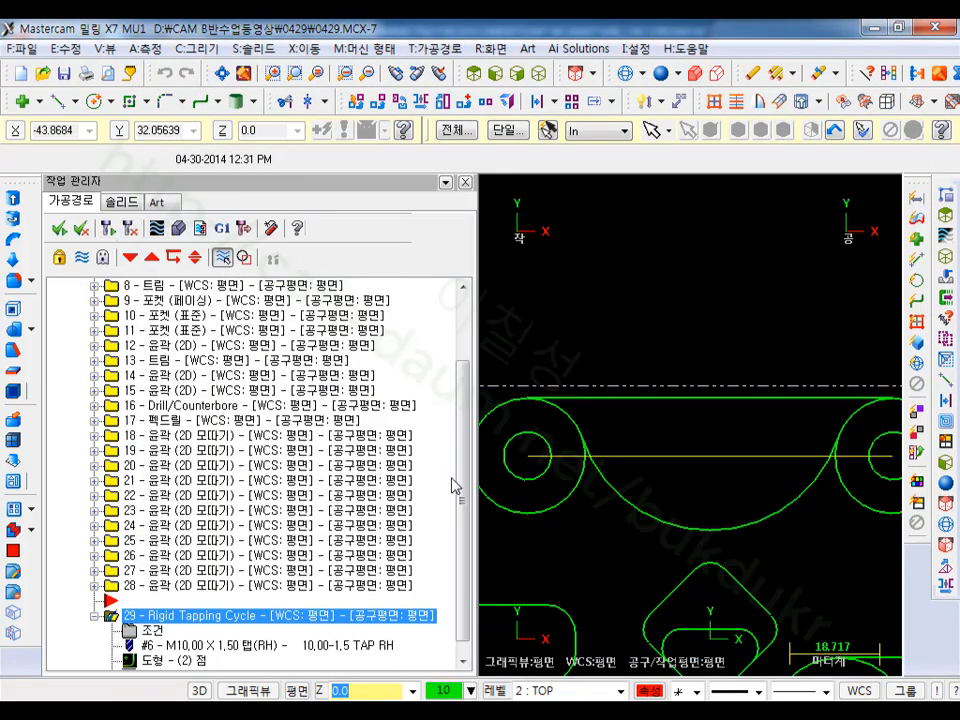
# Step: Select operations 18 to 29 and run their verification in the simulator from an isometric view
pyautogui.moveTo(462, 487); pyautogui.dragTo(467, 540)
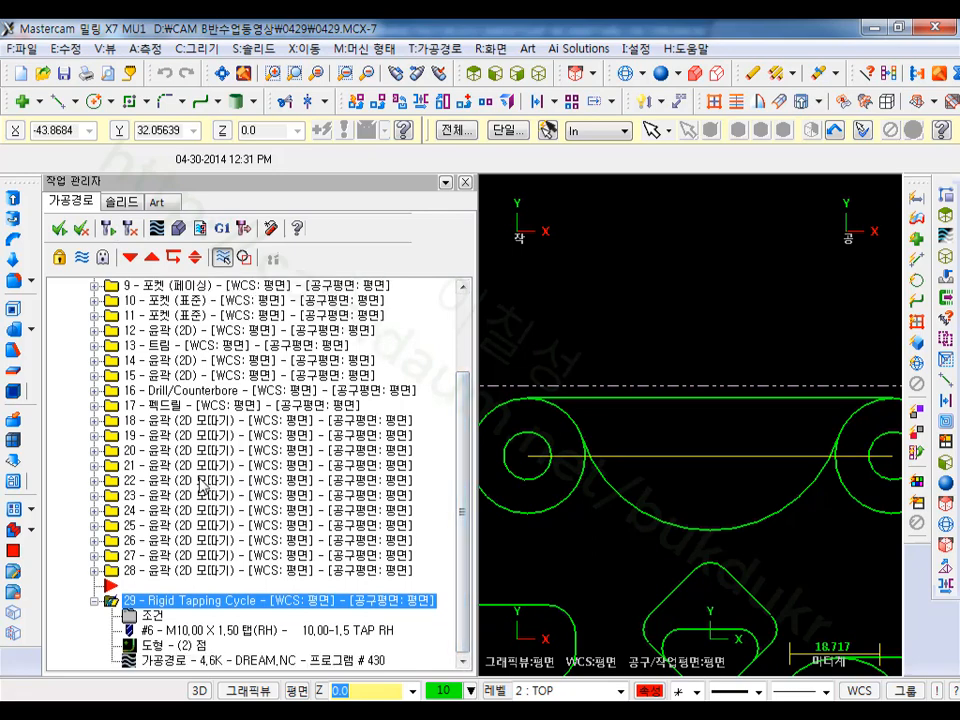
pyautogui.keyDown('shift'); pyautogui.click(121, 421); pyautogui.keyUp('shift')
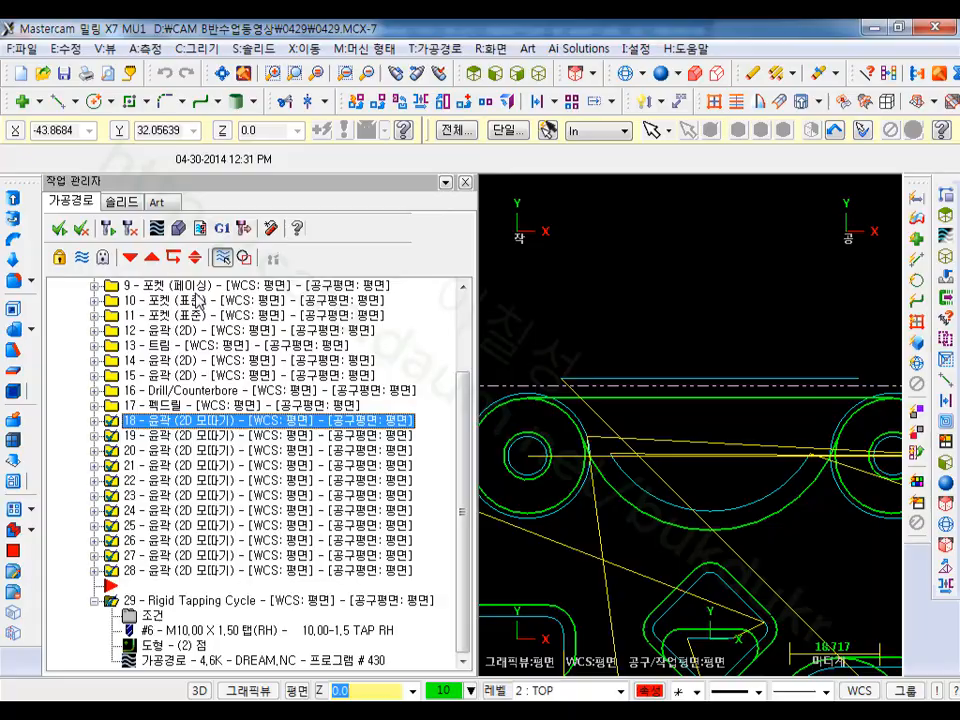
pyautogui.click(196, 229)
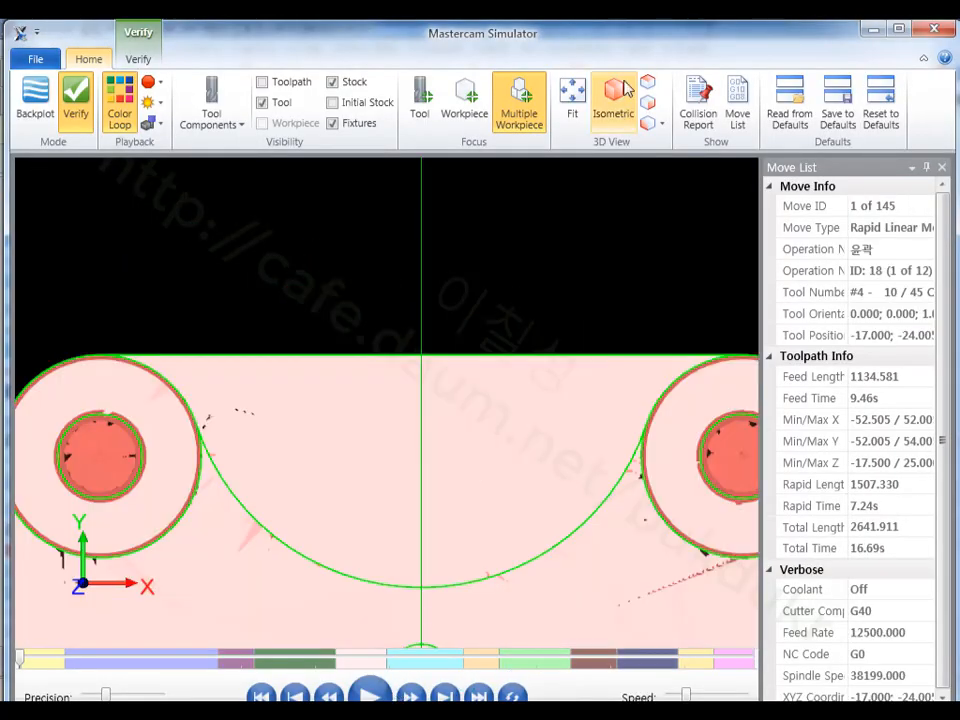
pyautogui.click(614, 95)
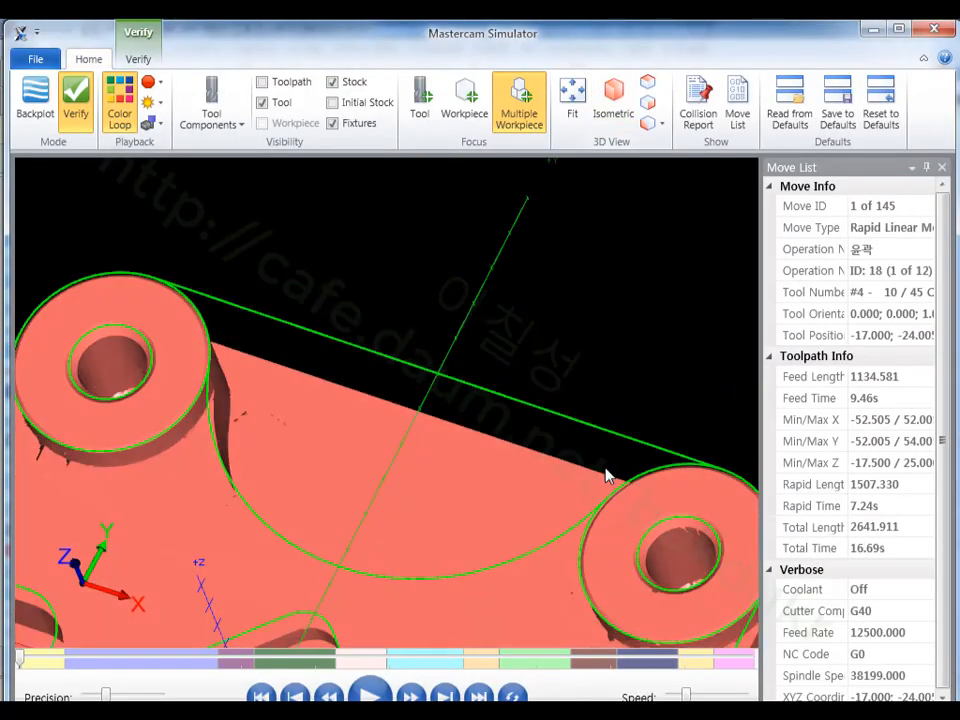
pyautogui.click(374, 688)
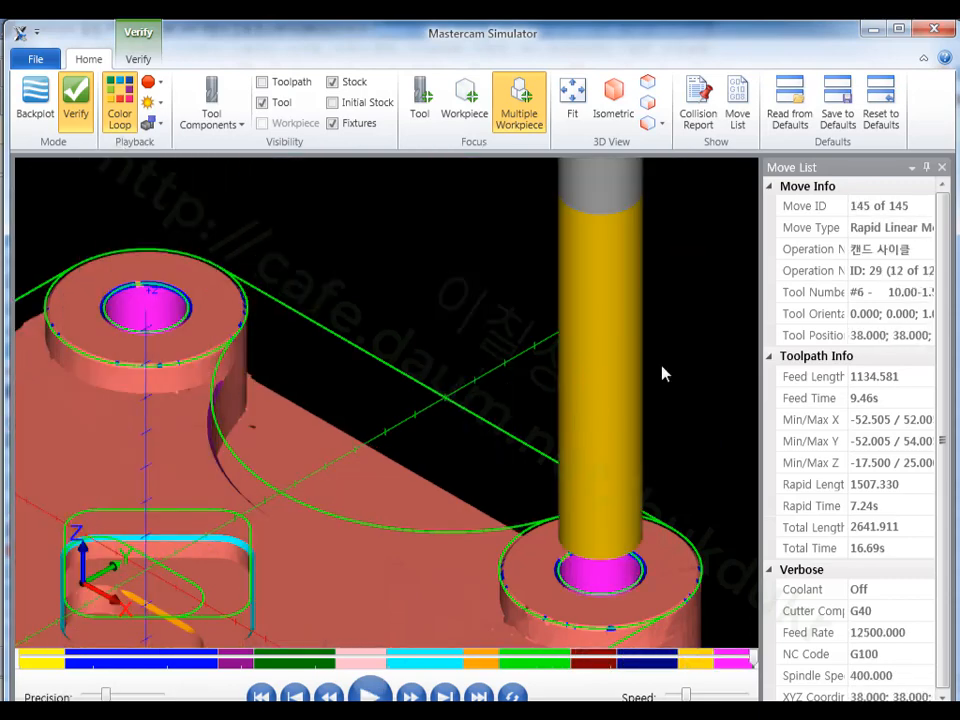
# Step: Examine the tapped holes in the two corner bosses and the whole simulated part, and close the simulator
pyautogui.scroll(5, 104, 262)
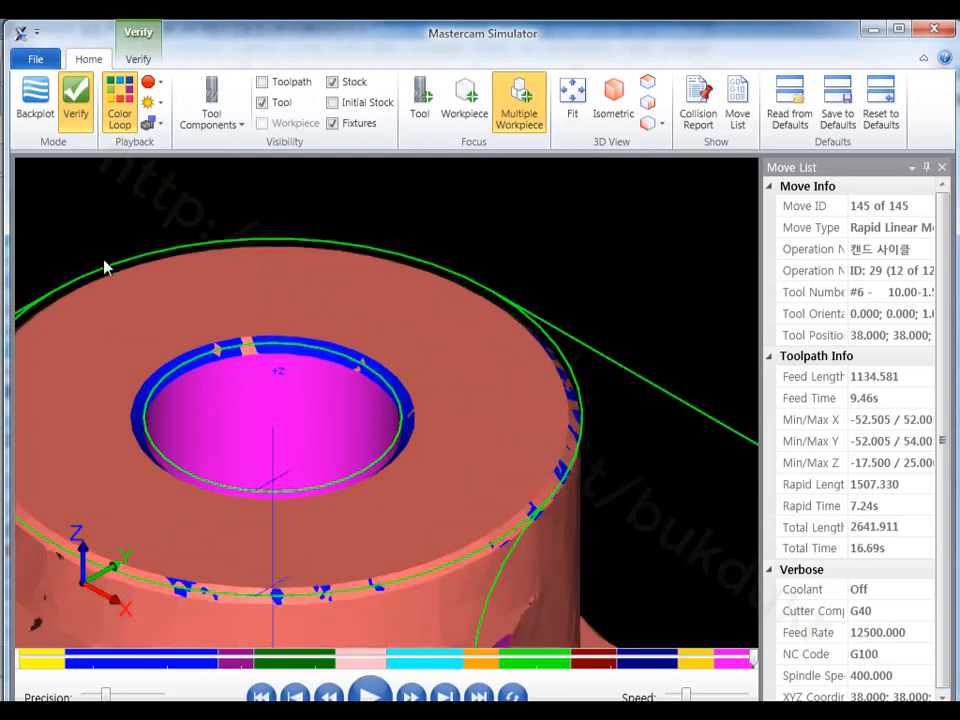
pyautogui.scroll(2, 175, 308)
pyautogui.scroll(-2, 439, 272)
pyautogui.moveTo(439, 272); pyautogui.dragTo(446, 307, button='middle')
pyautogui.press('alt')
pyautogui.scroll(2, 450, 398)
pyautogui.scroll(-2, 465, 354)
pyautogui.scroll(-9, 449, 308)
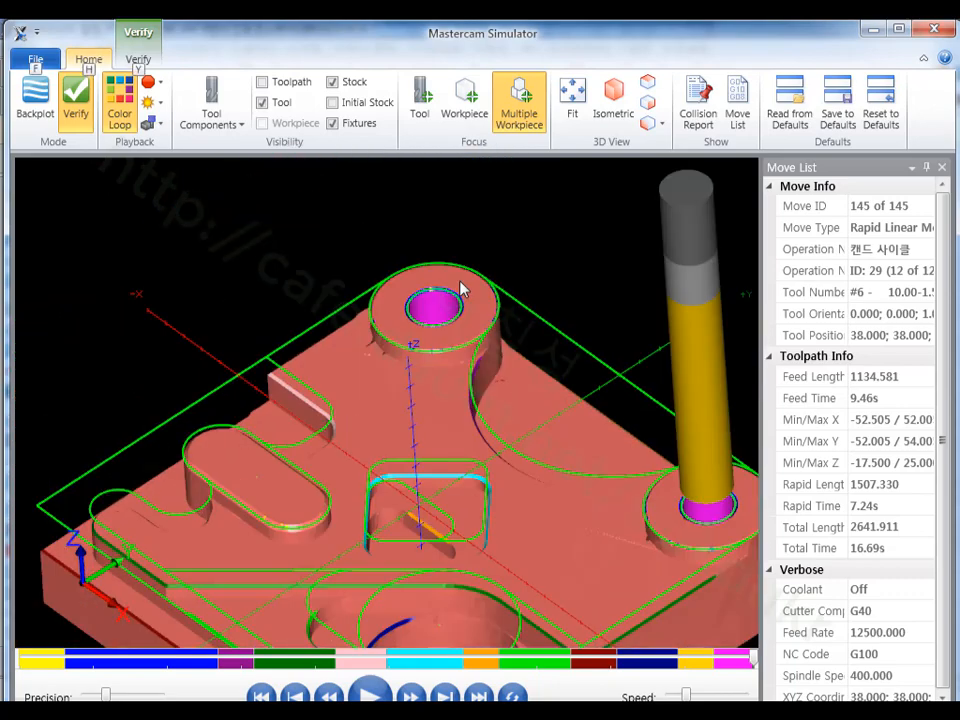
pyautogui.keyDown('alt'); pyautogui.moveTo(503, 255); pyautogui.dragTo(527, 241, button='middle'); pyautogui.keyUp('alt')
pyautogui.scroll(2, 527, 241)
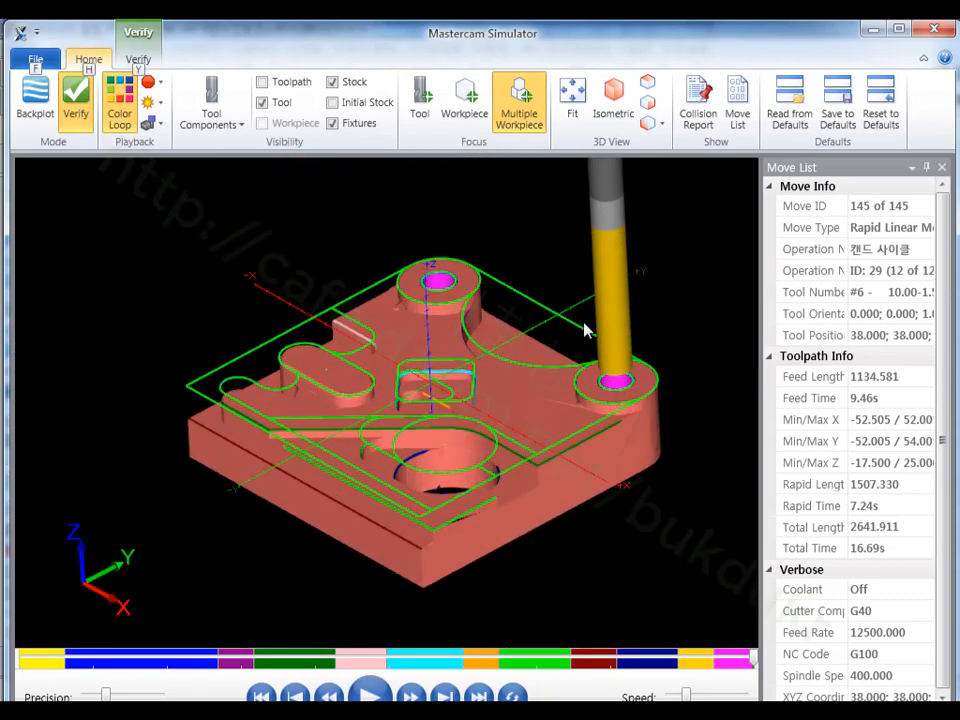
pyautogui.click(935, 29)
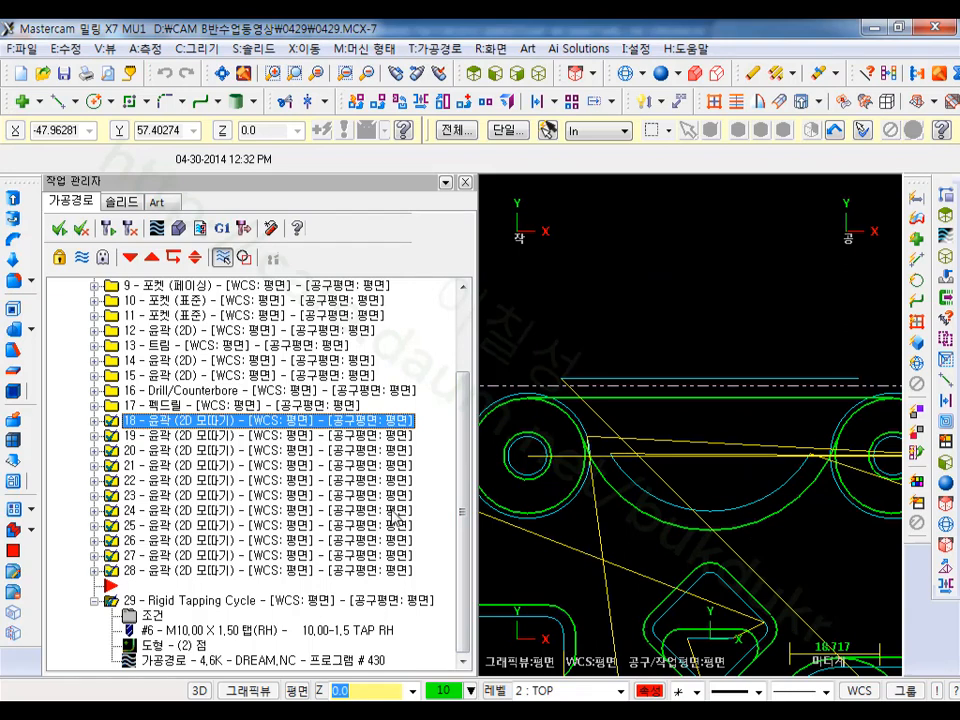
# Step: Select all operations in the TOP group, move the insertion point below operation 29, and collapse that operation
pyautogui.moveTo(465, 510); pyautogui.dragTo(467, 397)
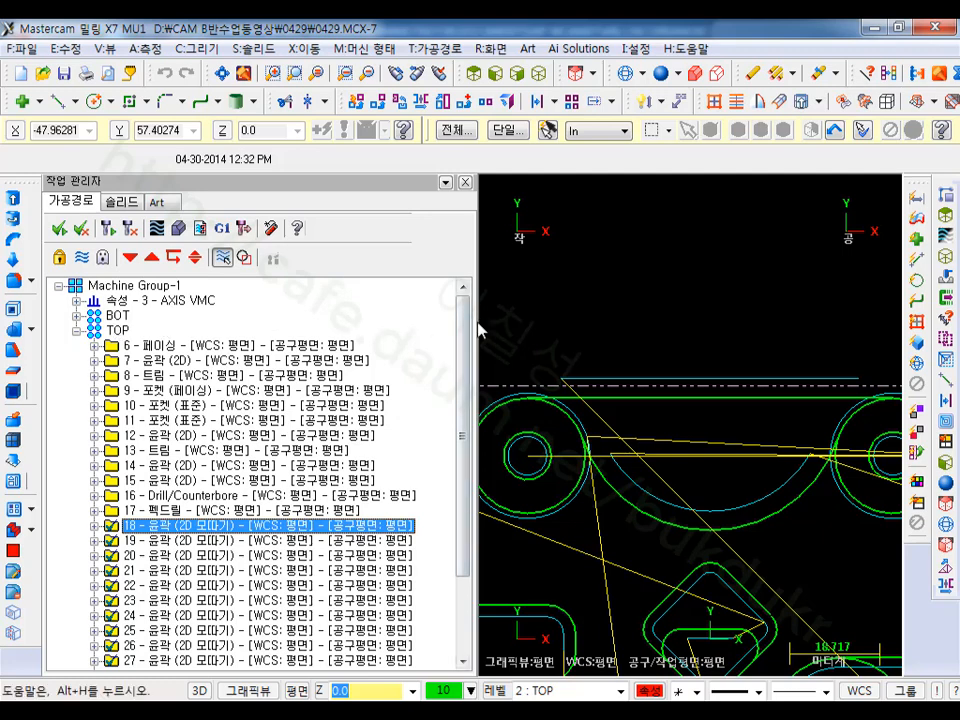
pyautogui.click(120, 331)
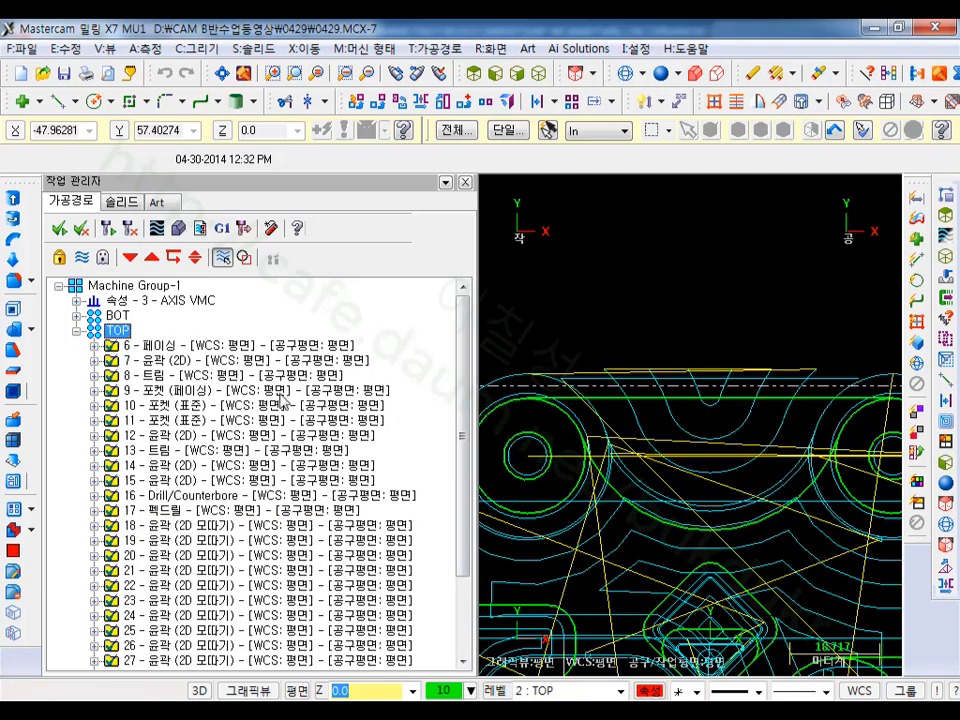
pyautogui.scroll(-3, 300, 415)
pyautogui.click(131, 259)
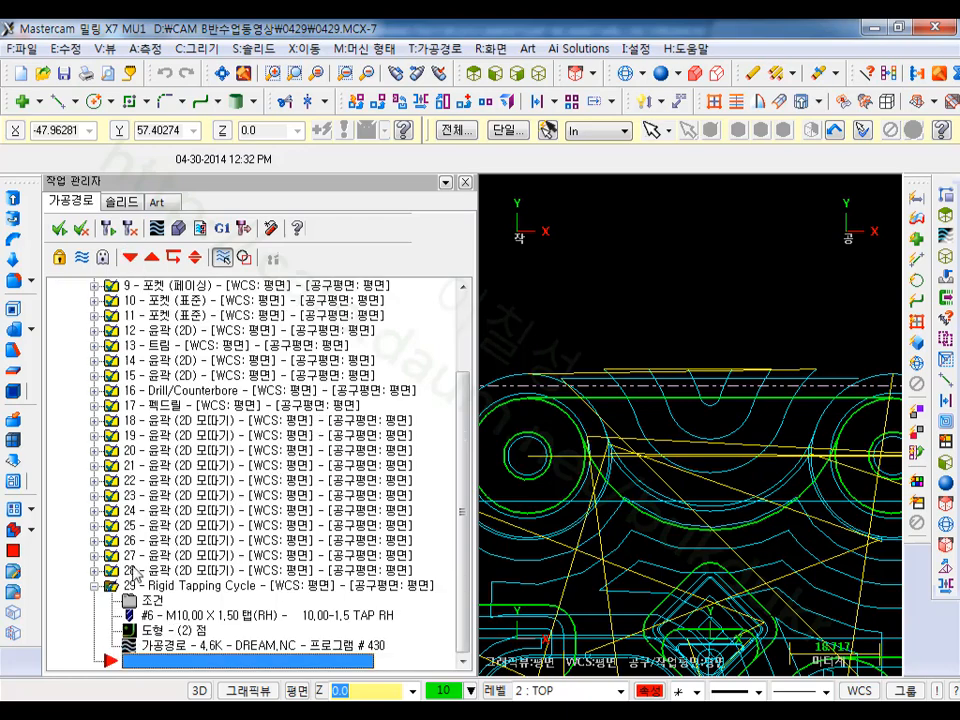
pyautogui.click(95, 588)
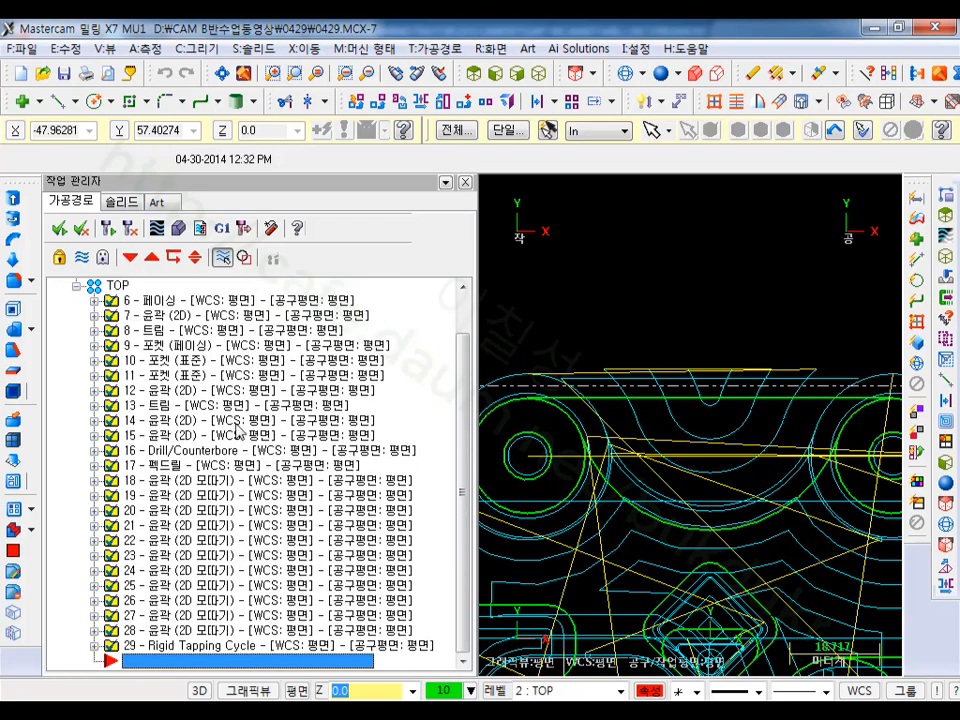
# Step: Post only the selected operations to DREAM.NC, overwriting the existing file, and reload it in CIMCO Edit
pyautogui.click(222, 228)
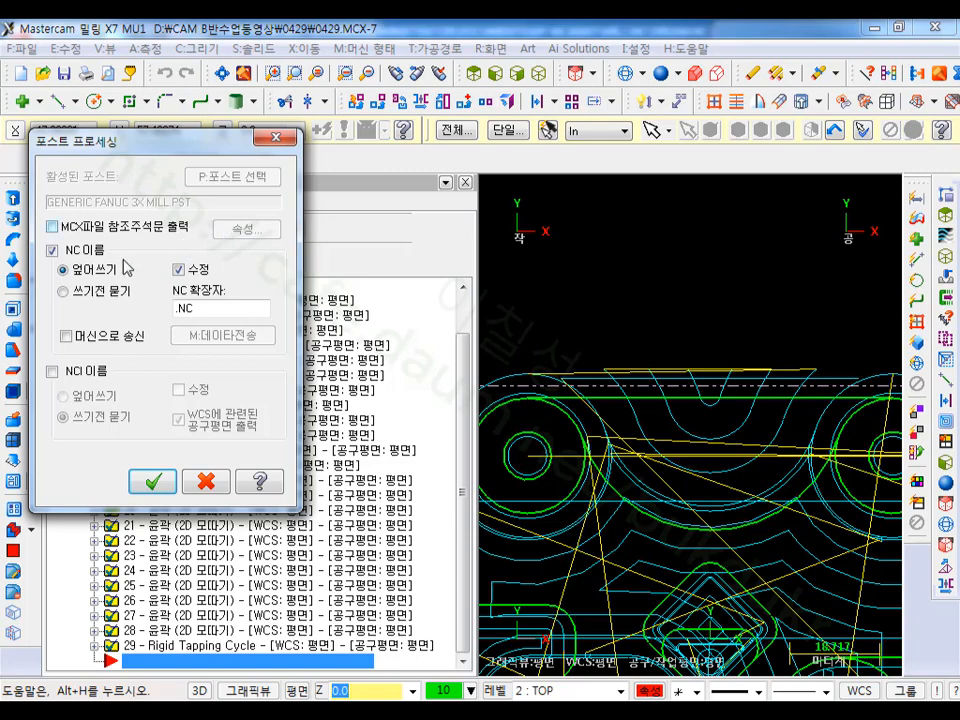
pyautogui.click(150, 482)
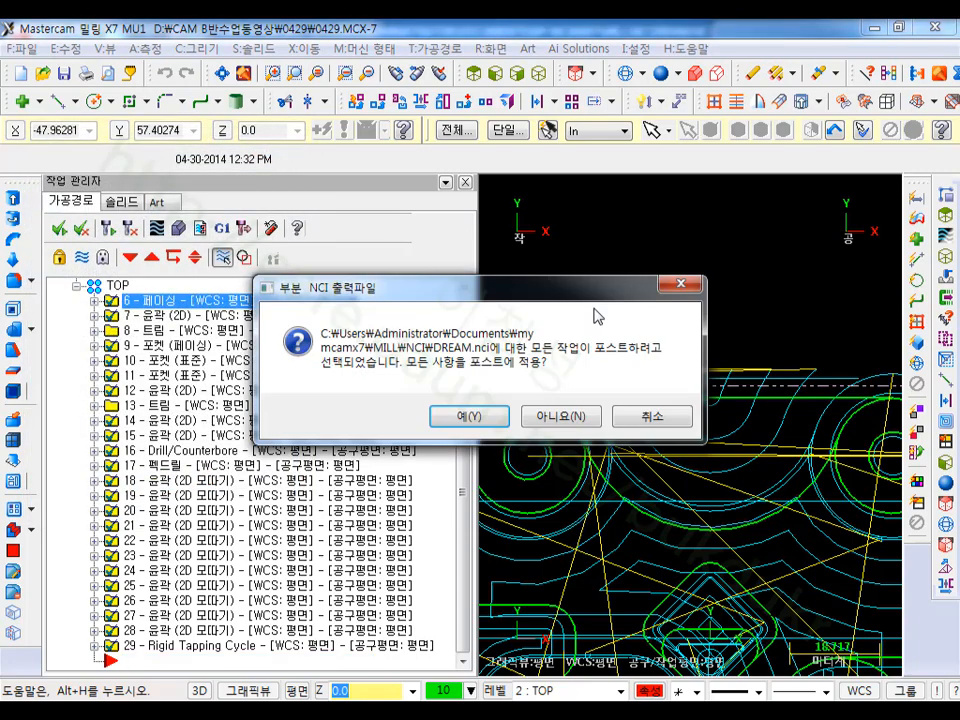
pyautogui.click(566, 416)
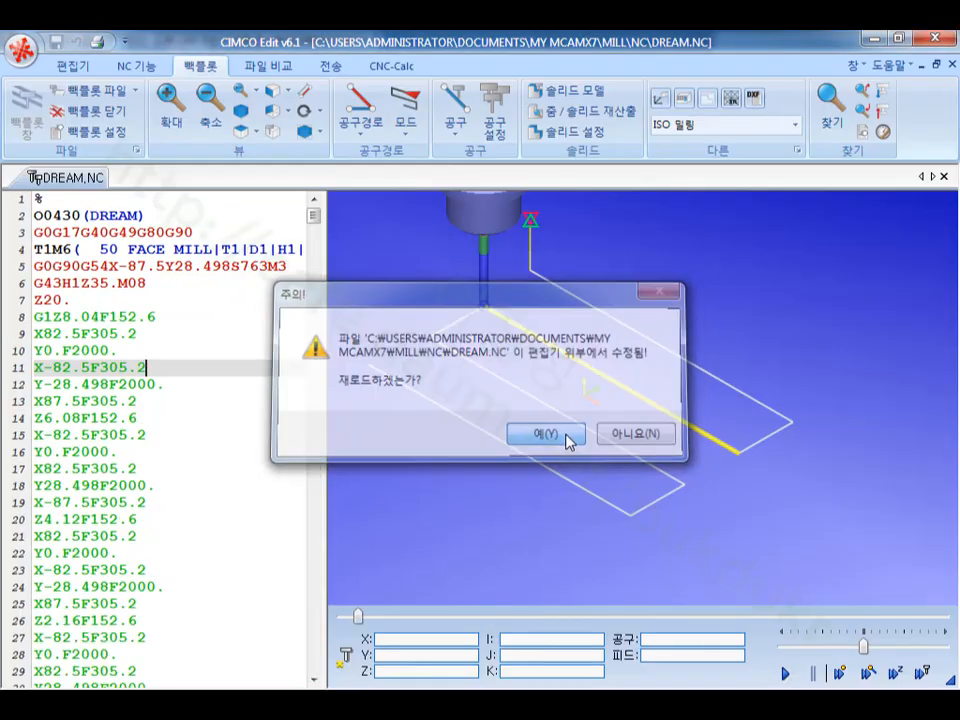
pyautogui.click(566, 437)
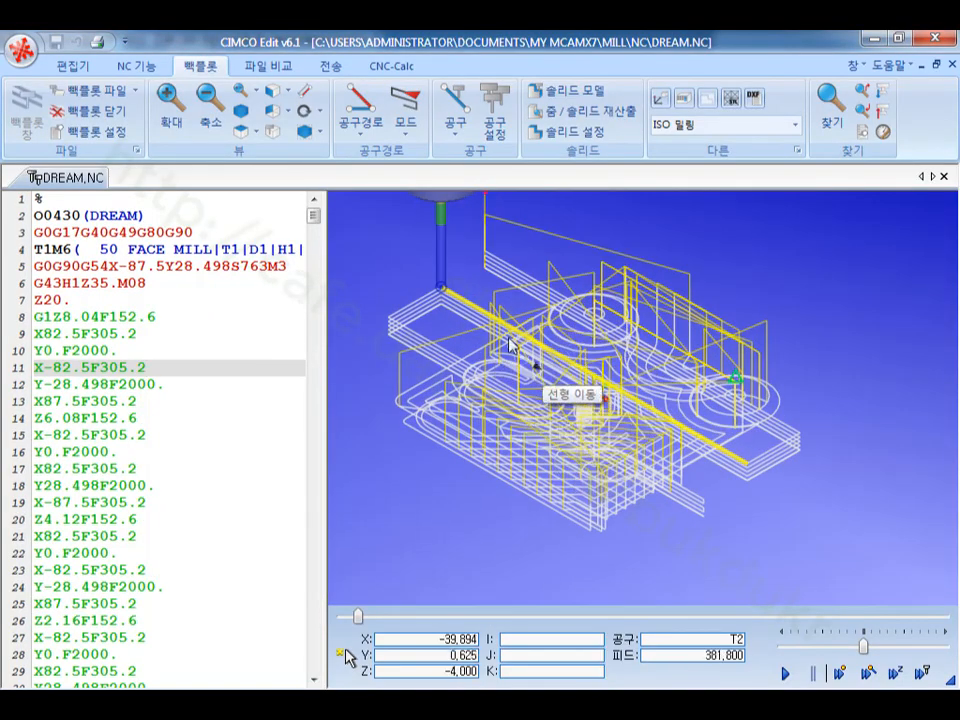
# Step: Scale the feed rates of the whole DREAM.NC program to 500% with a maximum value of 2000
pyautogui.click(137, 65)
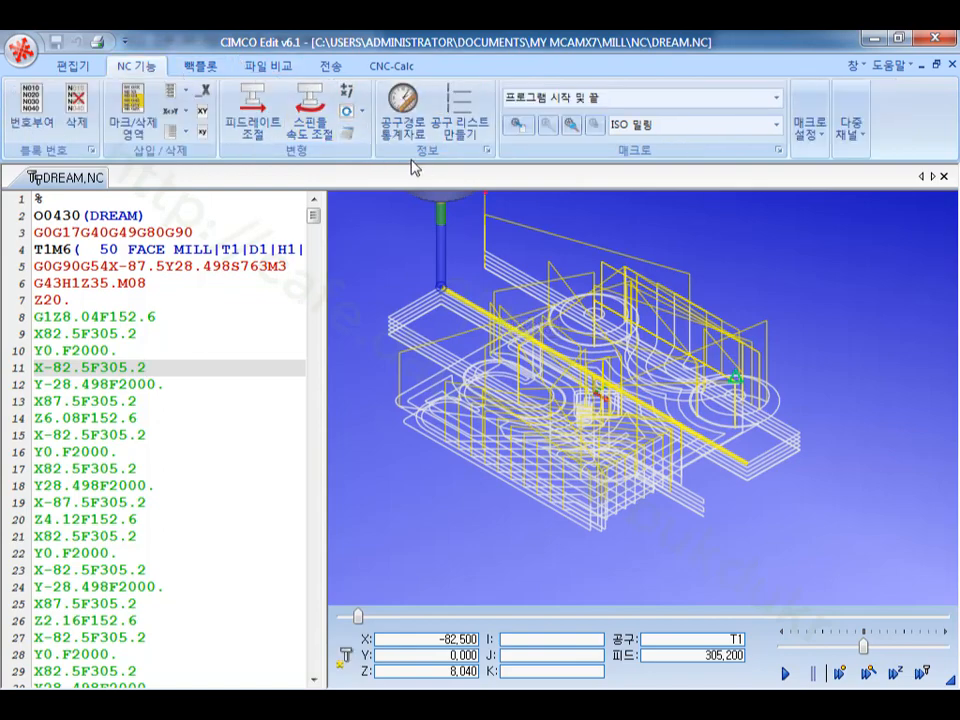
pyautogui.click(253, 112)
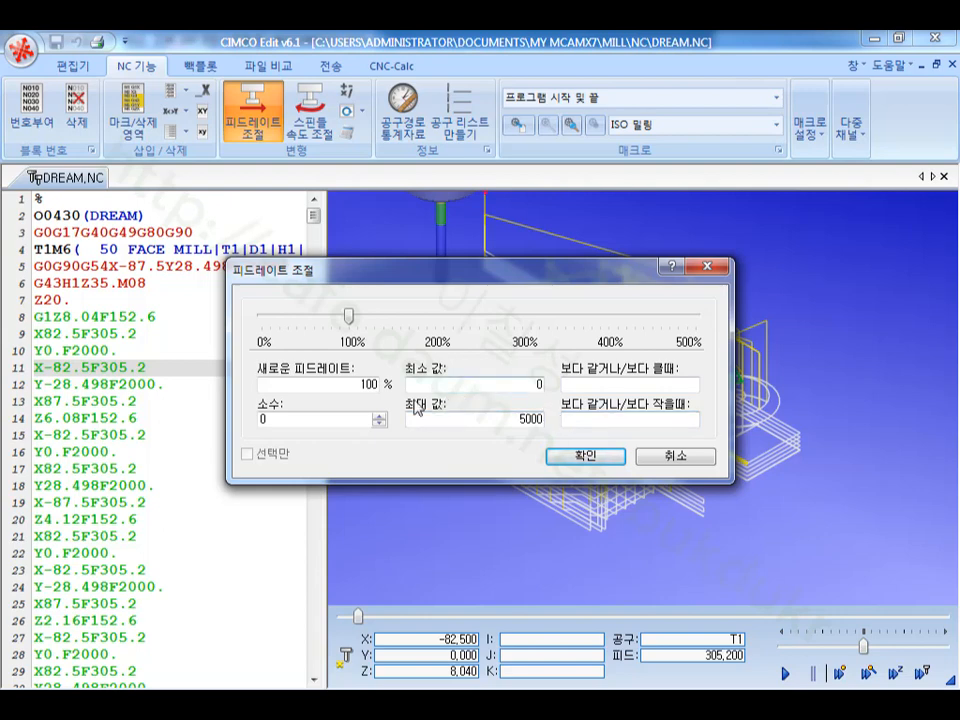
pyautogui.moveTo(505, 421); pyautogui.dragTo(662, 425)
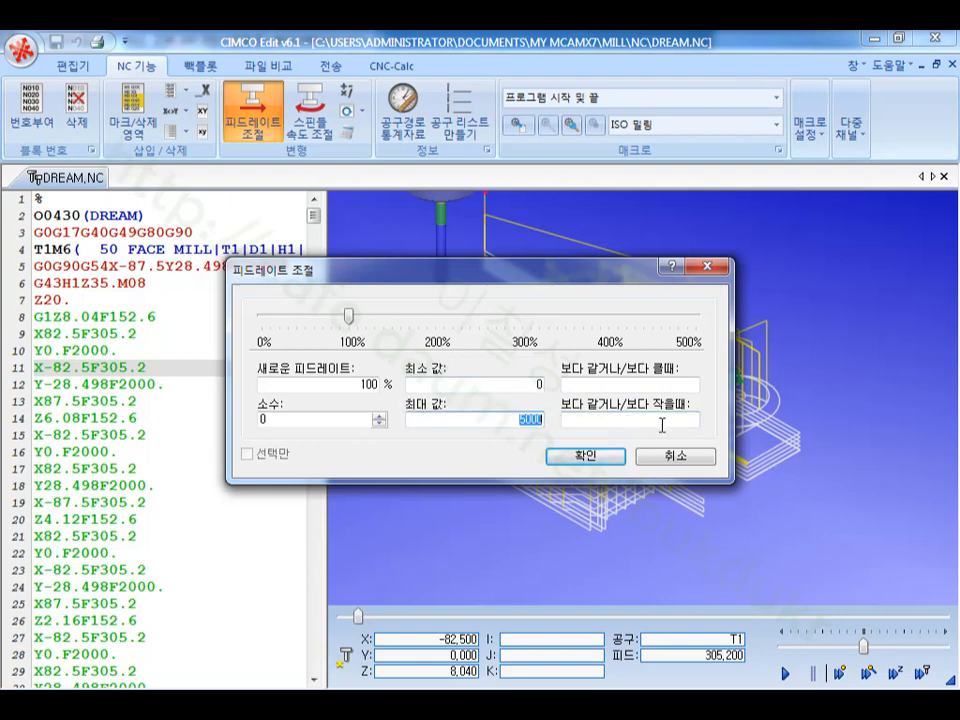
pyautogui.write('20')
pyautogui.moveTo(350, 317); pyautogui.dragTo(724, 336)
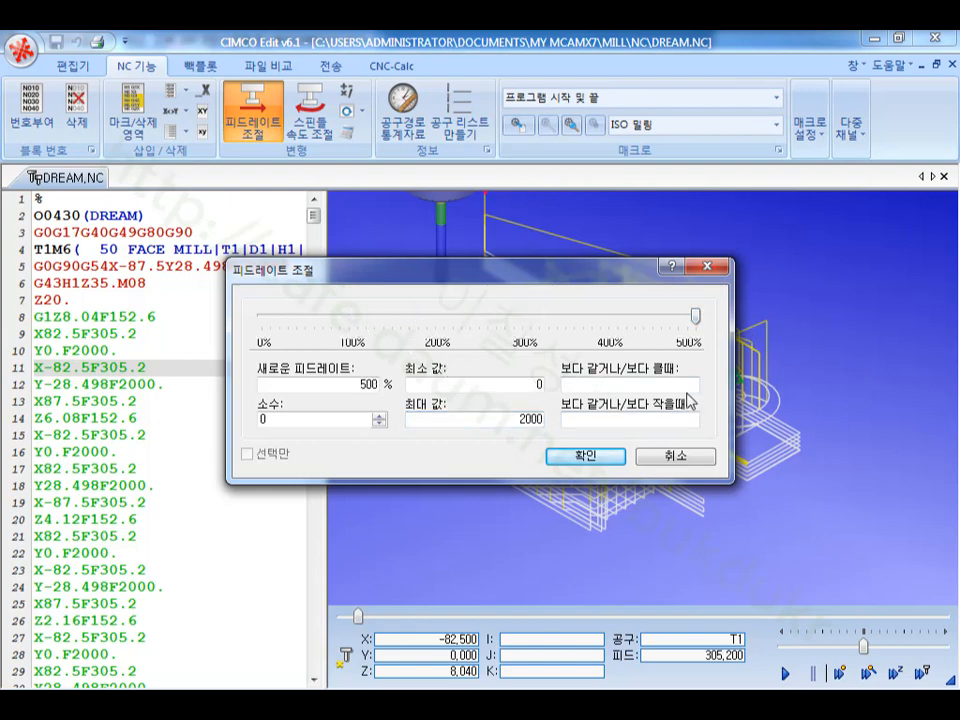
pyautogui.click(615, 459)
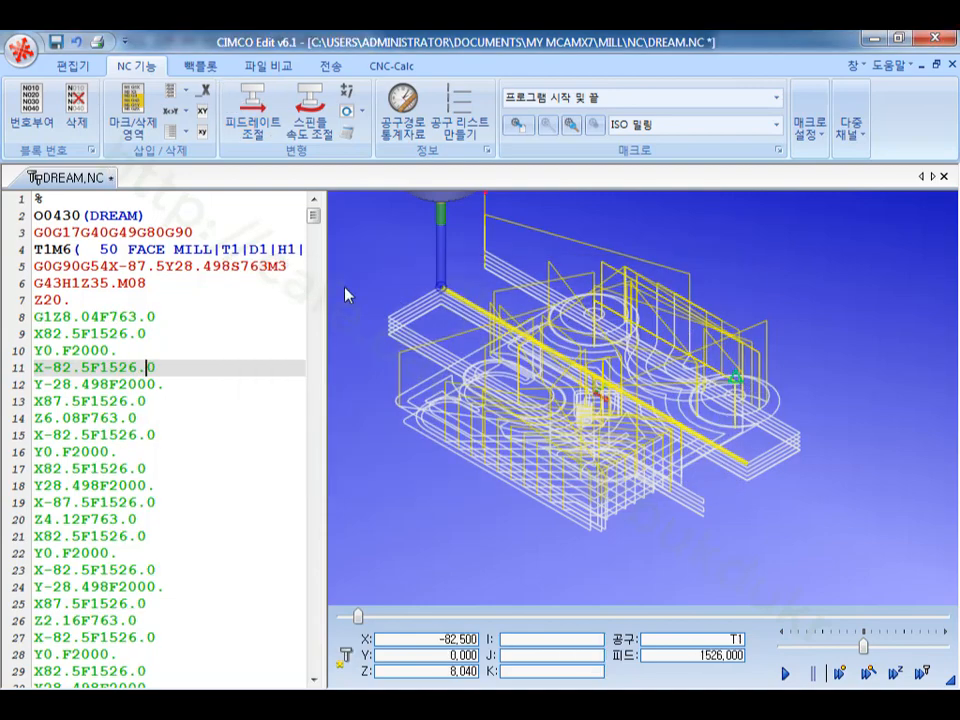
# Step: Check the total and cutting machining times in the toolpath statistics and close them
pyautogui.click(403, 108)
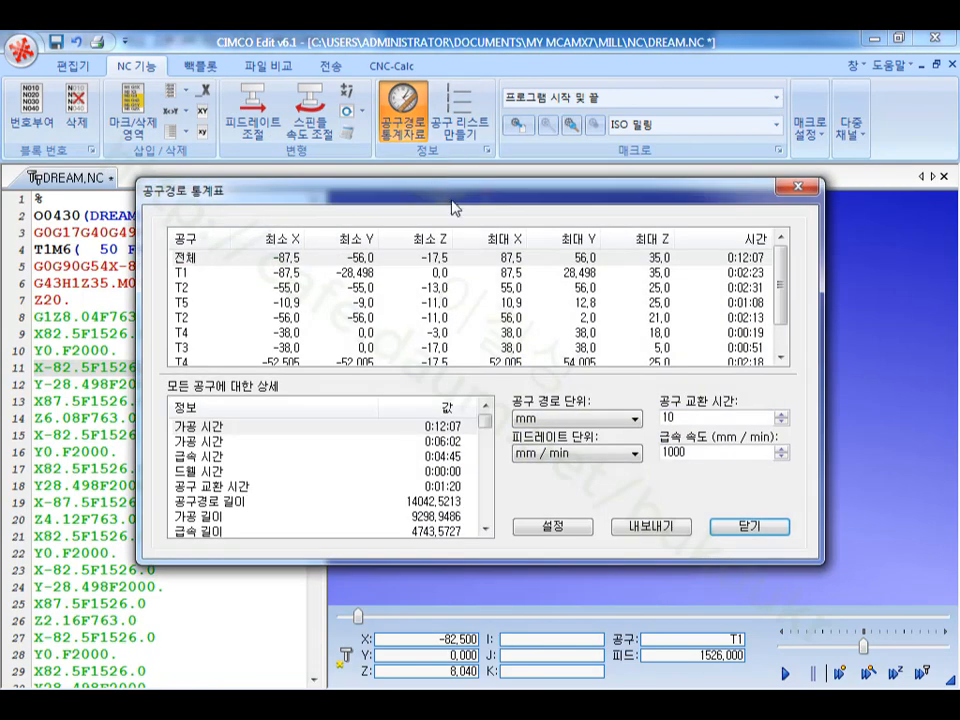
pyautogui.click(299, 427)
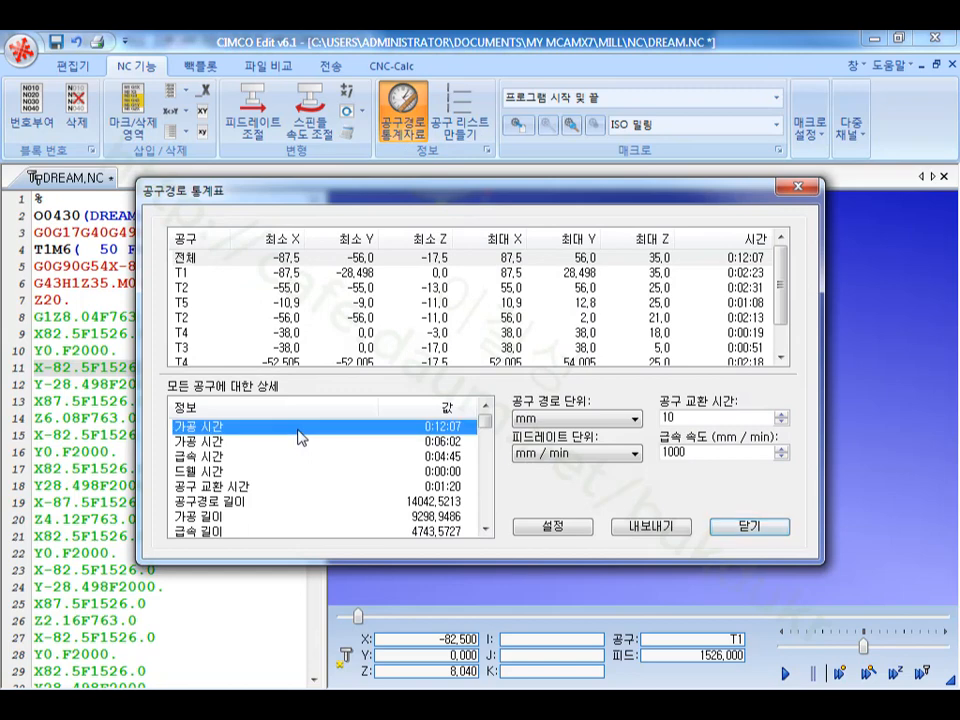
pyautogui.click(440, 442)
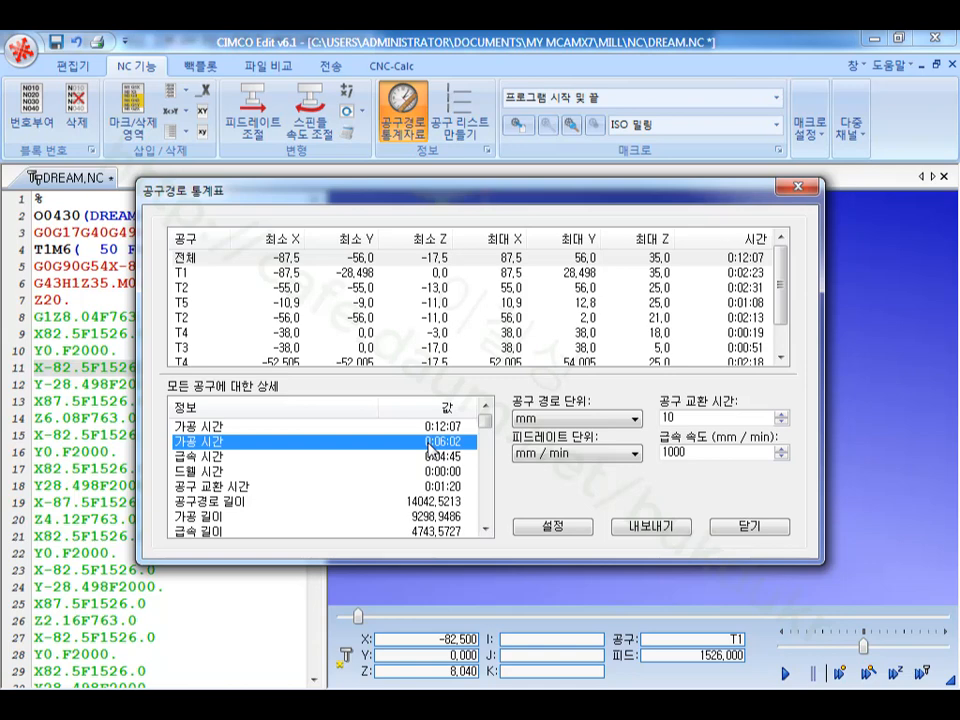
pyautogui.click(745, 524)
pyautogui.click(255, 140)
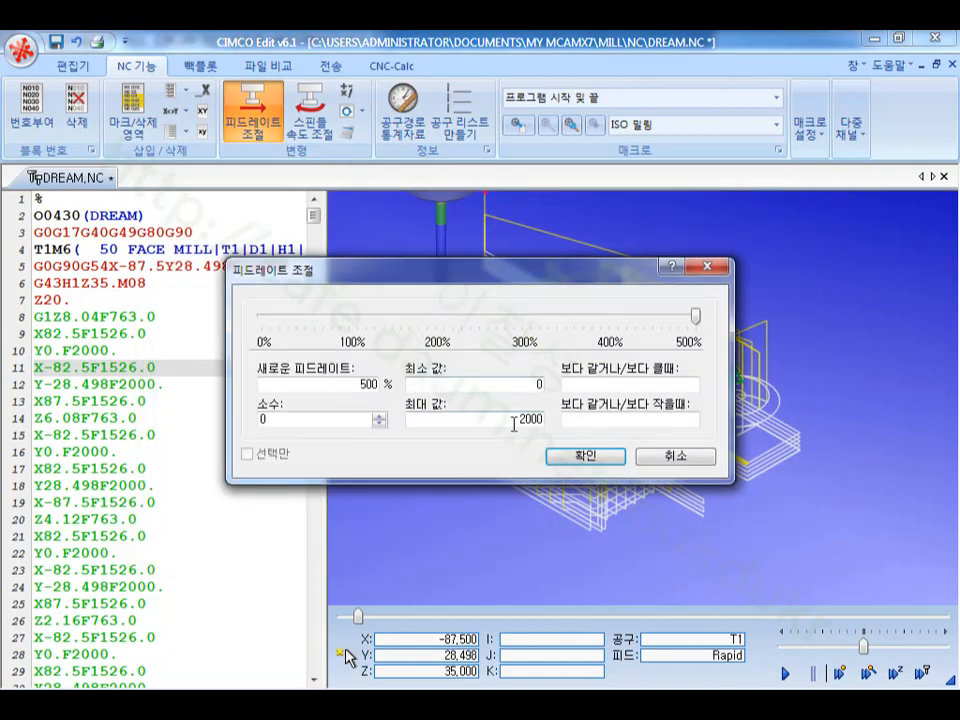
pyautogui.moveTo(505, 419); pyautogui.dragTo(570, 418)
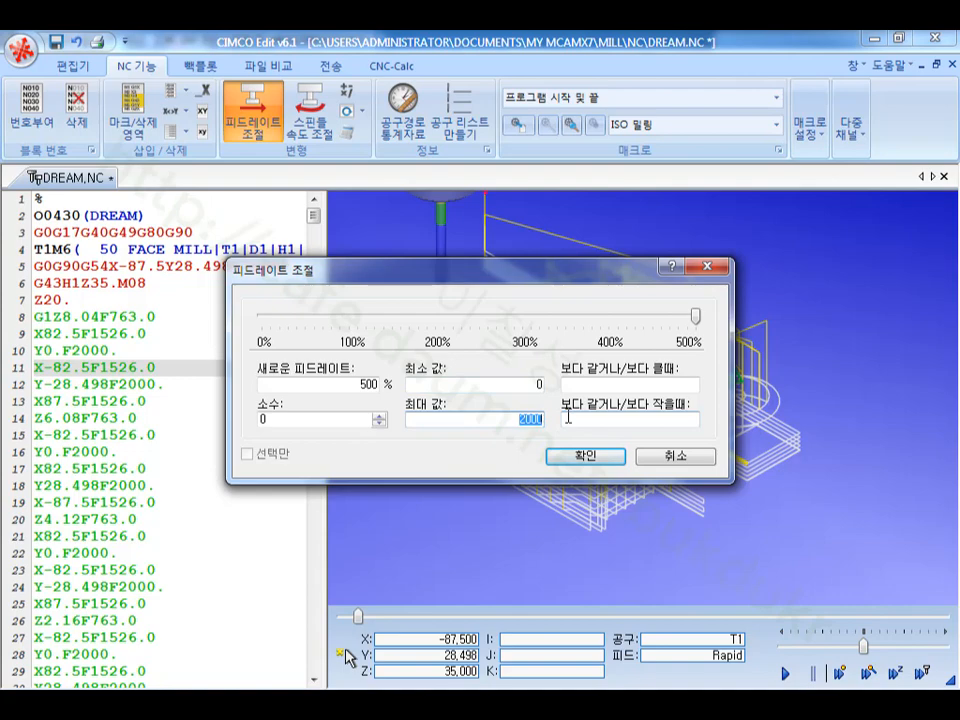
pyautogui.click(668, 458)
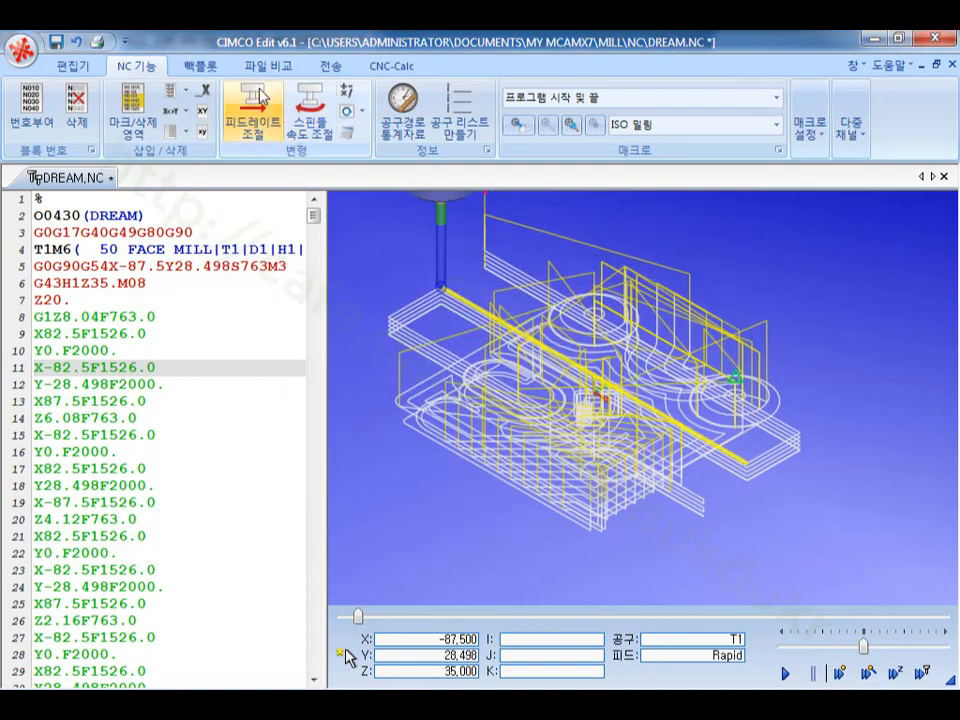
# Step: Scale the program's spindle speeds to 500% with a maximum value of 3000
pyautogui.click(319, 121)
pyautogui.moveTo(506, 420); pyautogui.dragTo(578, 428)
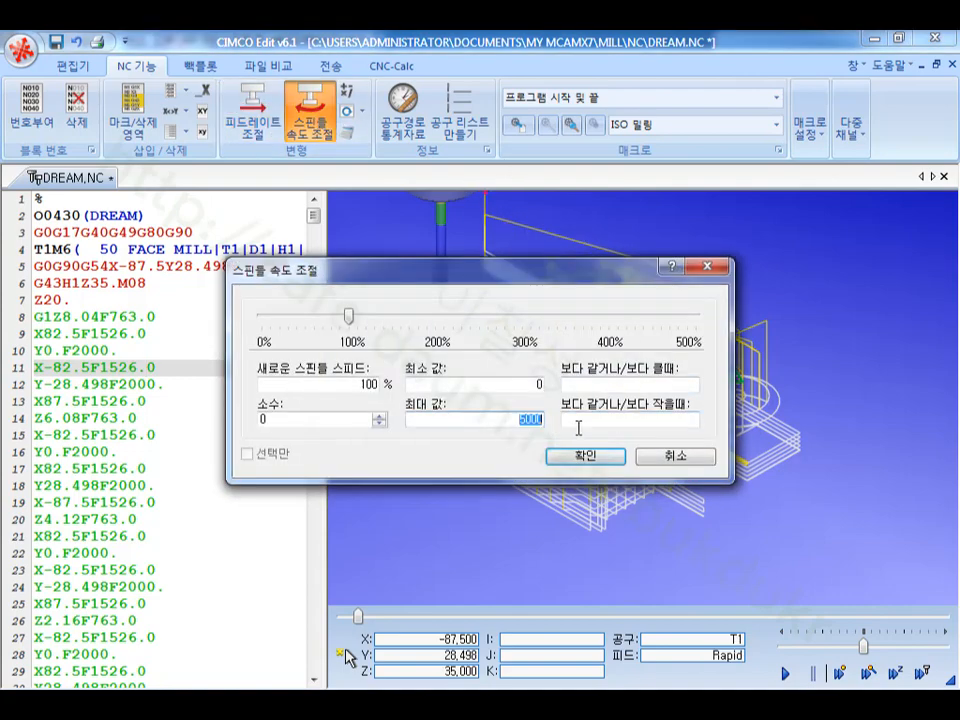
pyautogui.write('3000')
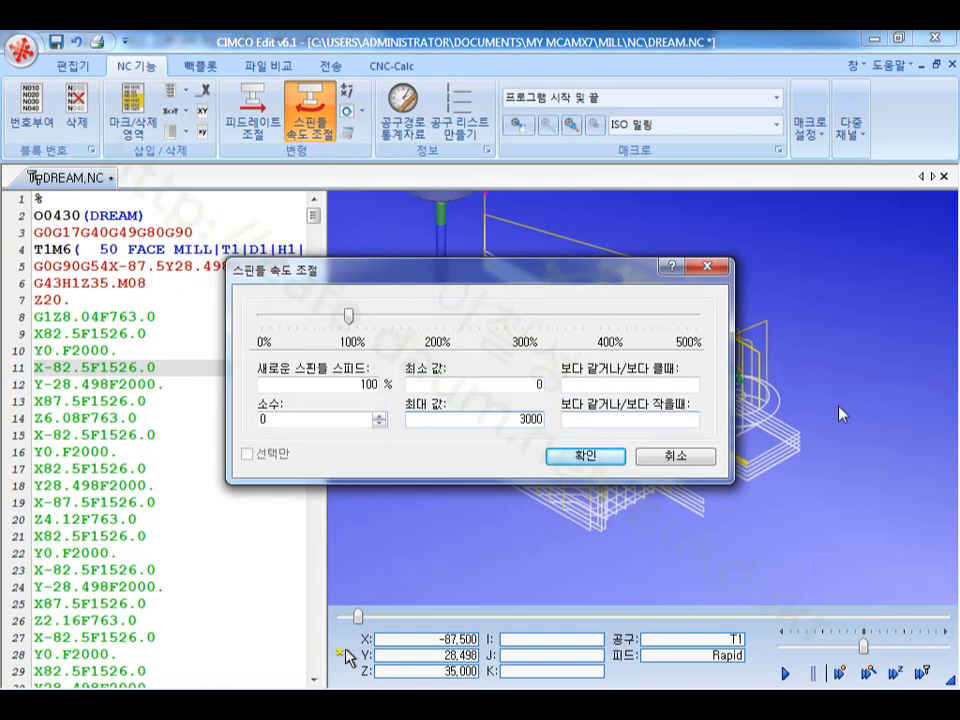
pyautogui.moveTo(352, 320); pyautogui.dragTo(696, 316)
pyautogui.click(606, 456)
# Step: Inspect the spindle speed in line 5 and the feed rates in lines 9 and 12, and return to the program start
pyautogui.click(253, 300)
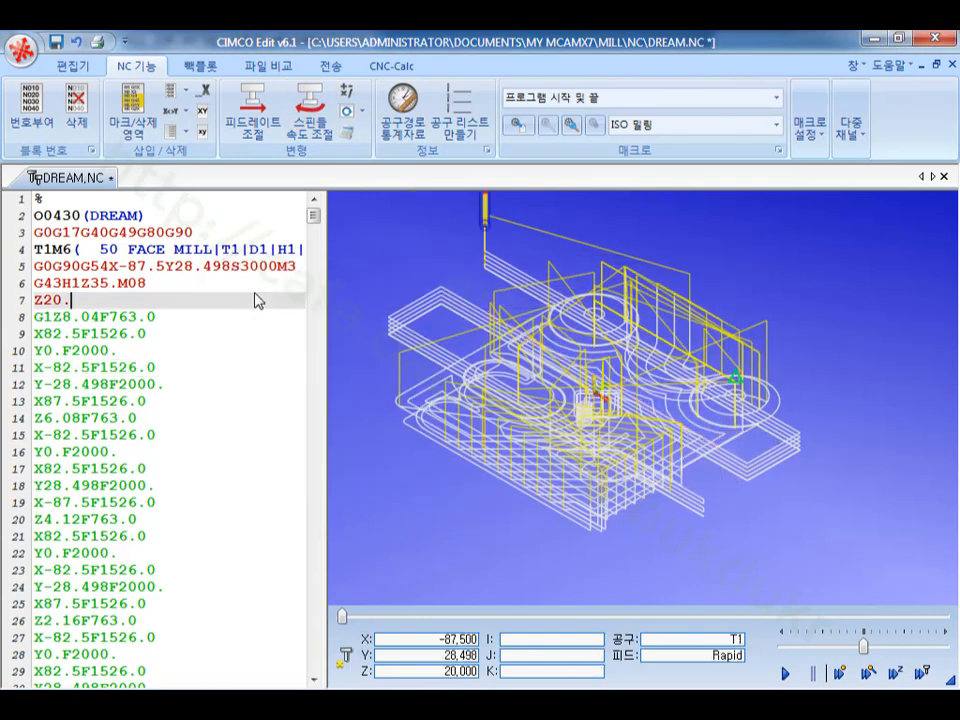
pyautogui.click(272, 268)
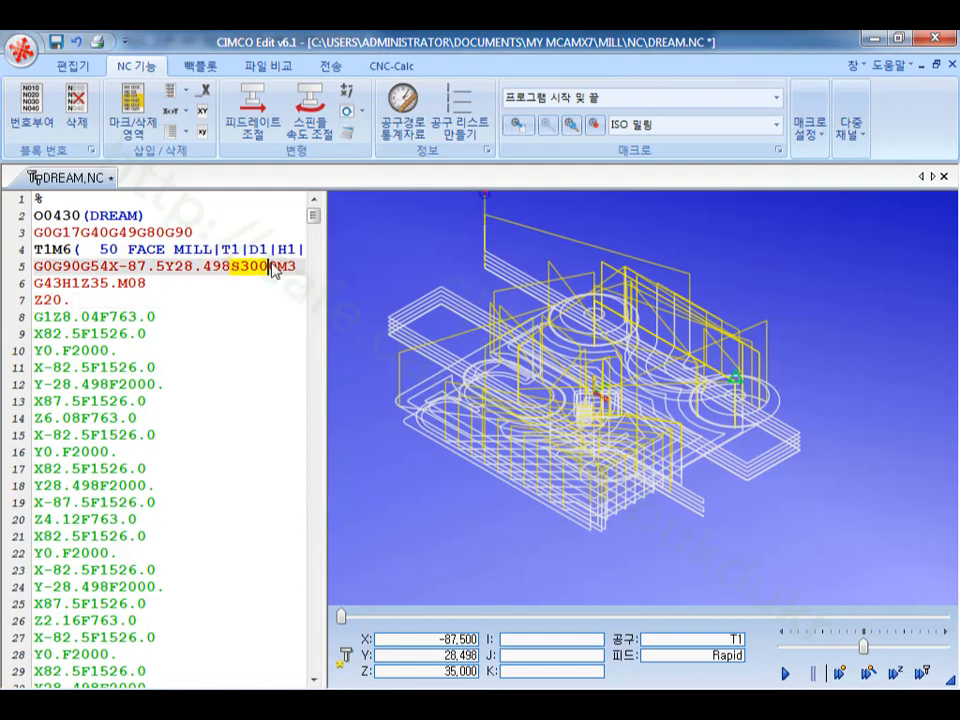
pyautogui.click(130, 334)
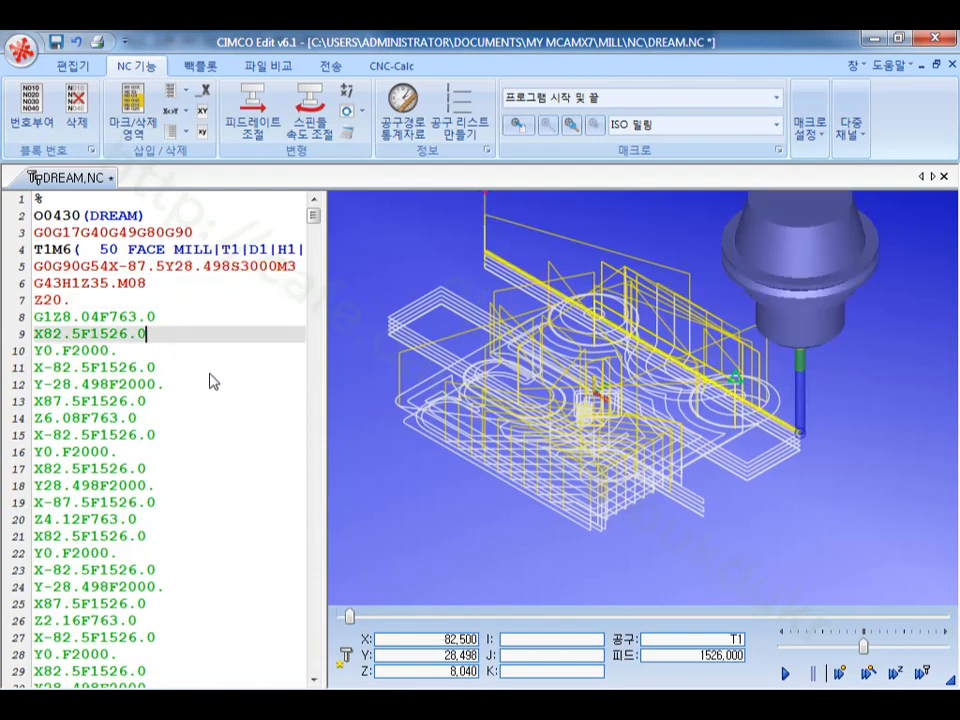
pyautogui.click(110, 386)
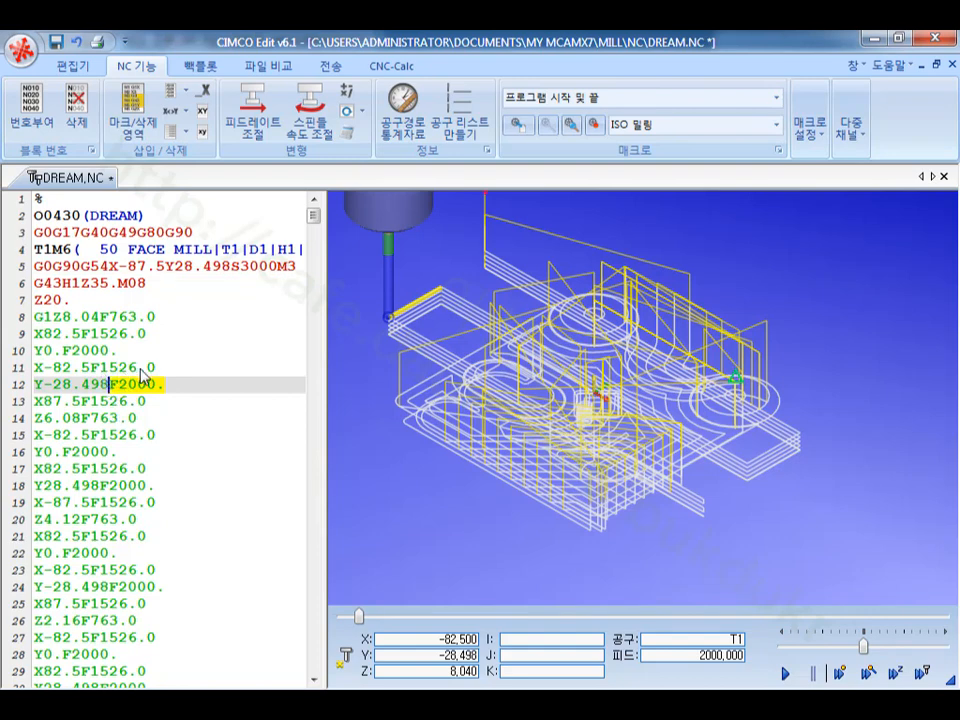
pyautogui.click(208, 317)
pyautogui.click(200, 198)
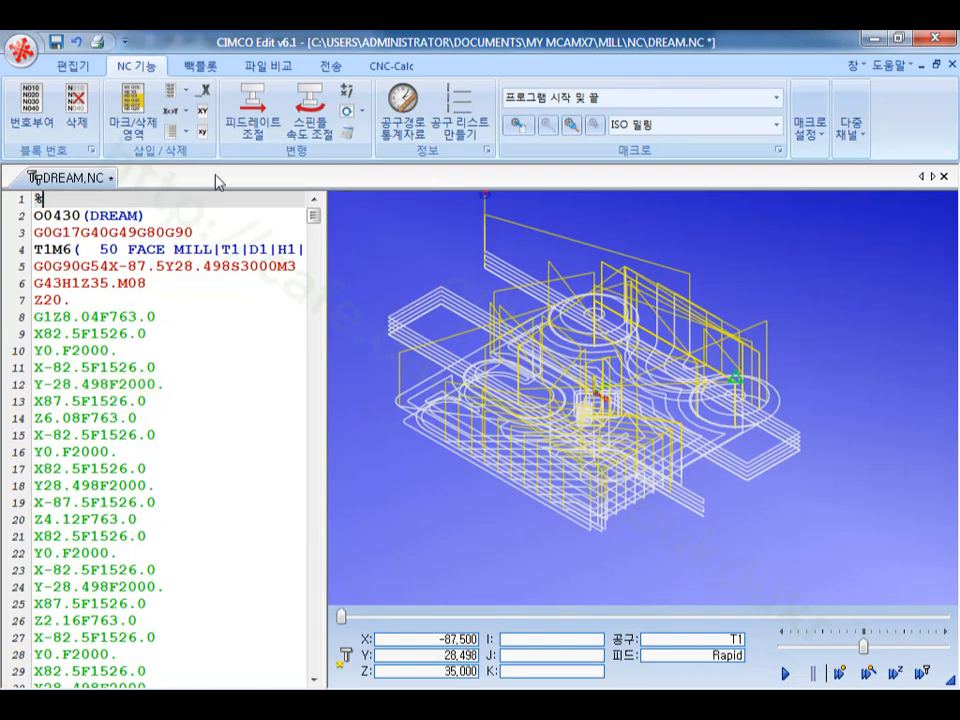
# Step: Scale the program's feed rates again to 1000%, keeping the maximum value at 2000
pyautogui.click(269, 118)
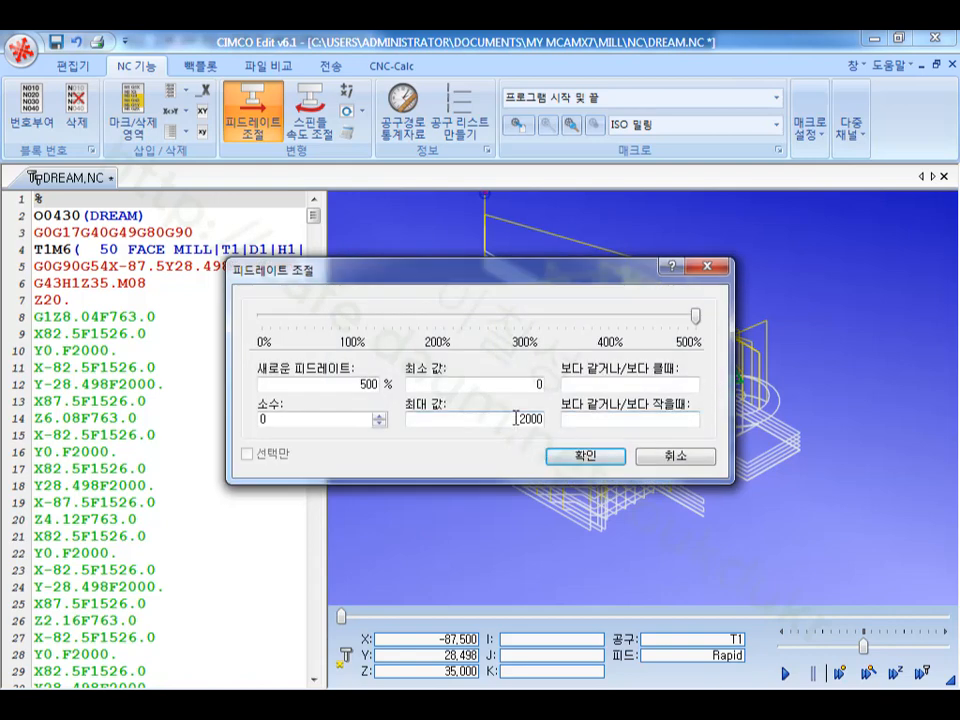
pyautogui.moveTo(324, 386); pyautogui.dragTo(401, 390)
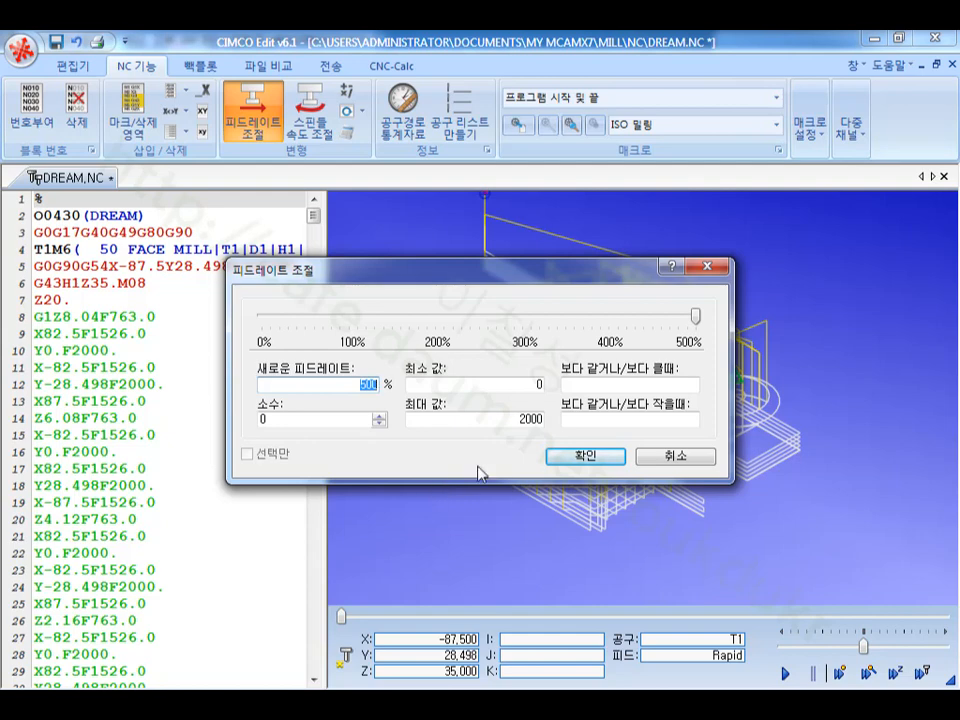
pyautogui.click(508, 423)
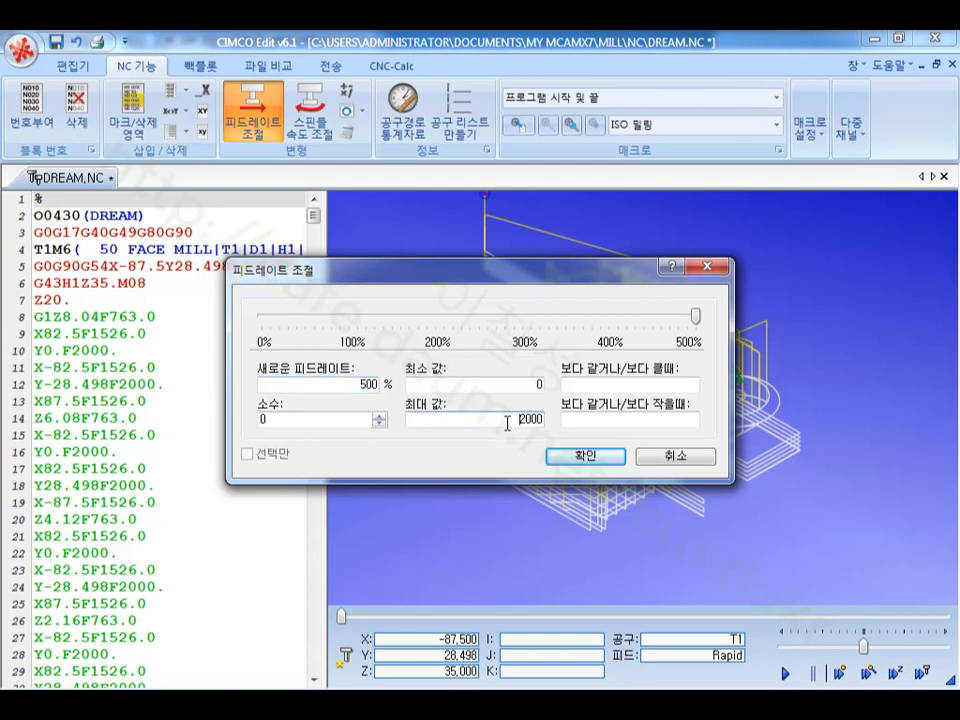
pyautogui.doubleClick(346, 387)
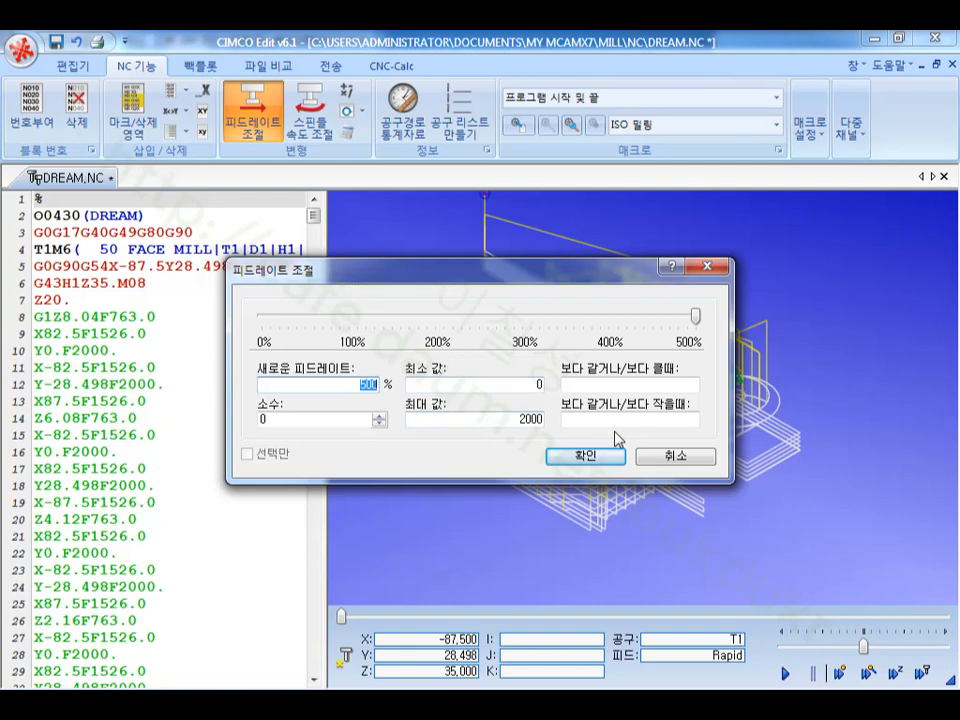
pyautogui.write('1000')
pyautogui.moveTo(347, 385); pyautogui.dragTo(371, 385)
pyautogui.click(585, 456)
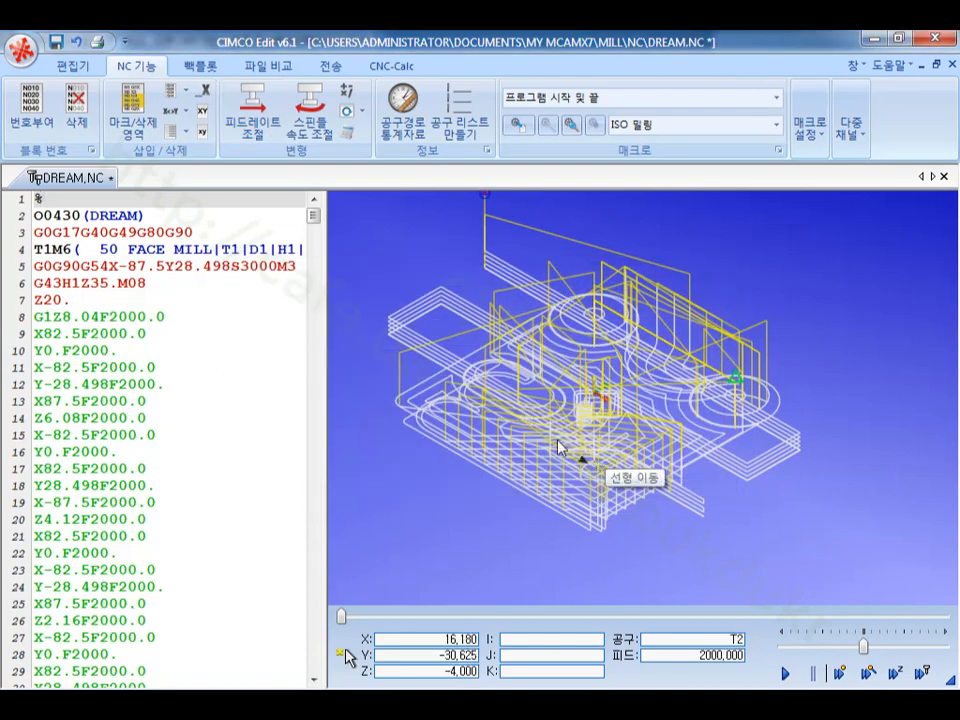
# Step: Examine the feed rates in the face milling moves of lines 8 to 15 against the backplot
pyautogui.click(173, 334)
pyautogui.click(171, 318)
pyautogui.click(164, 337)
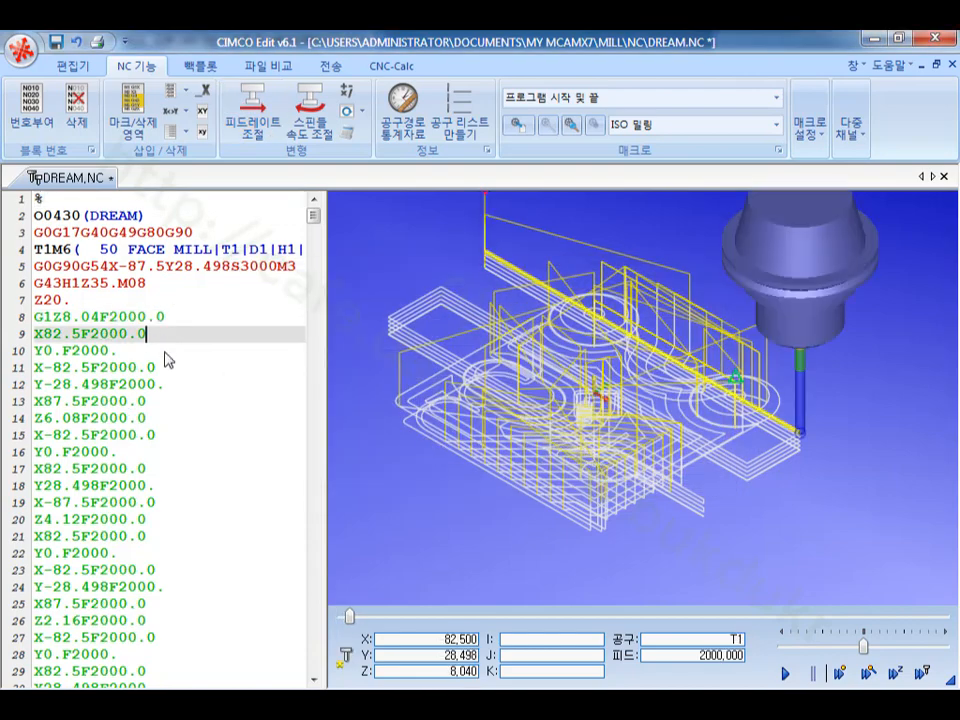
pyautogui.click(165, 352)
pyautogui.click(190, 370)
pyautogui.click(188, 400)
pyautogui.click(180, 436)
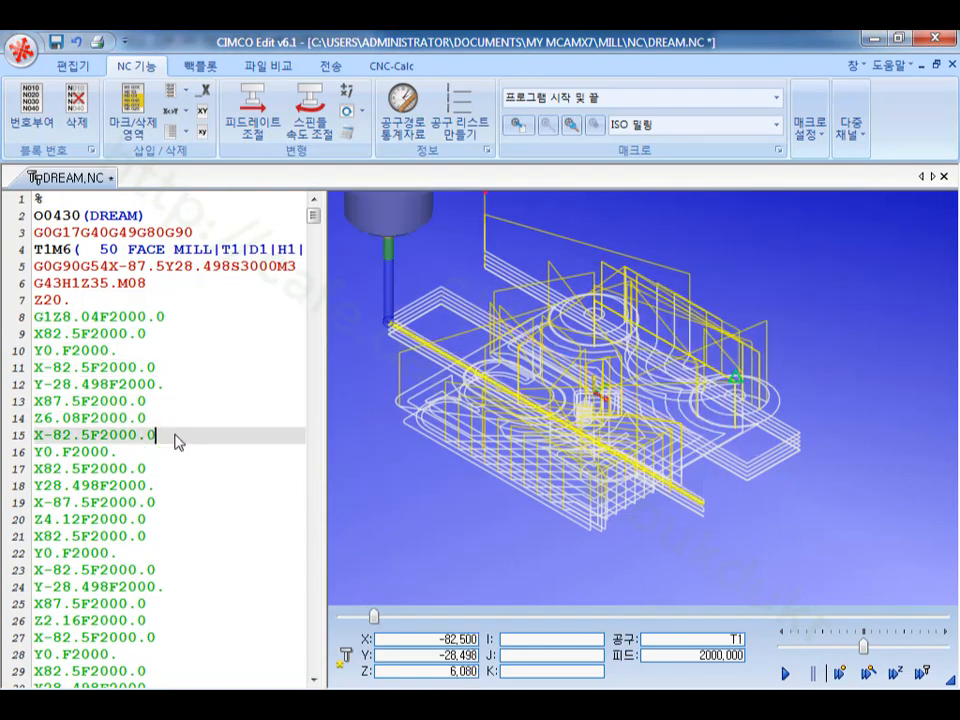
pyautogui.click(250, 352)
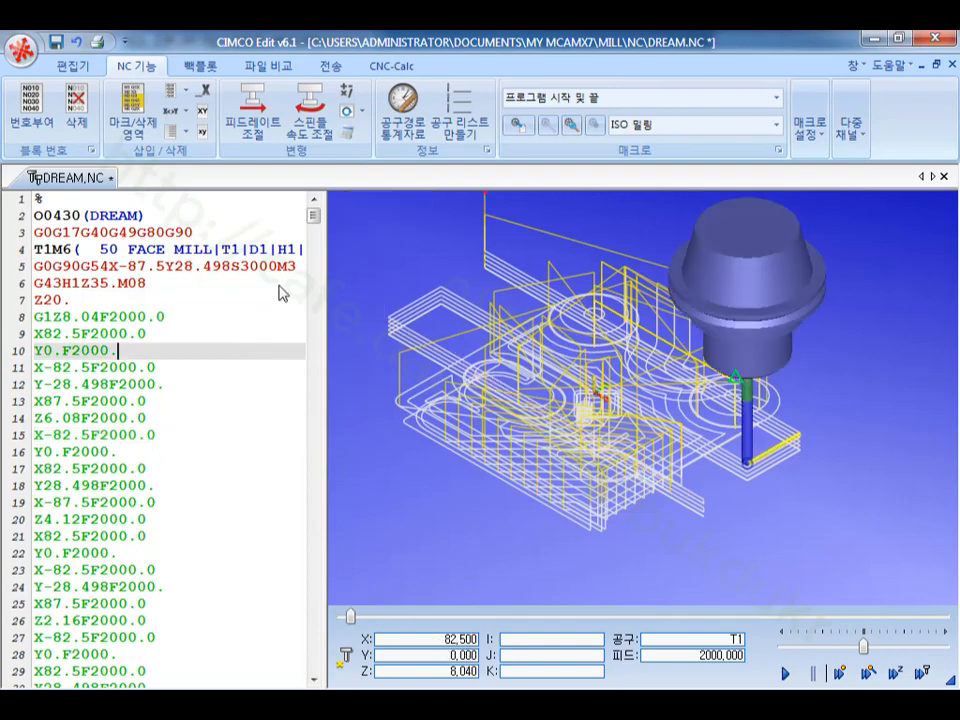
# Step: Check the cutting time in the toolpath statistics, close them, and show the move of line 12 in the backplot
pyautogui.click(403, 110)
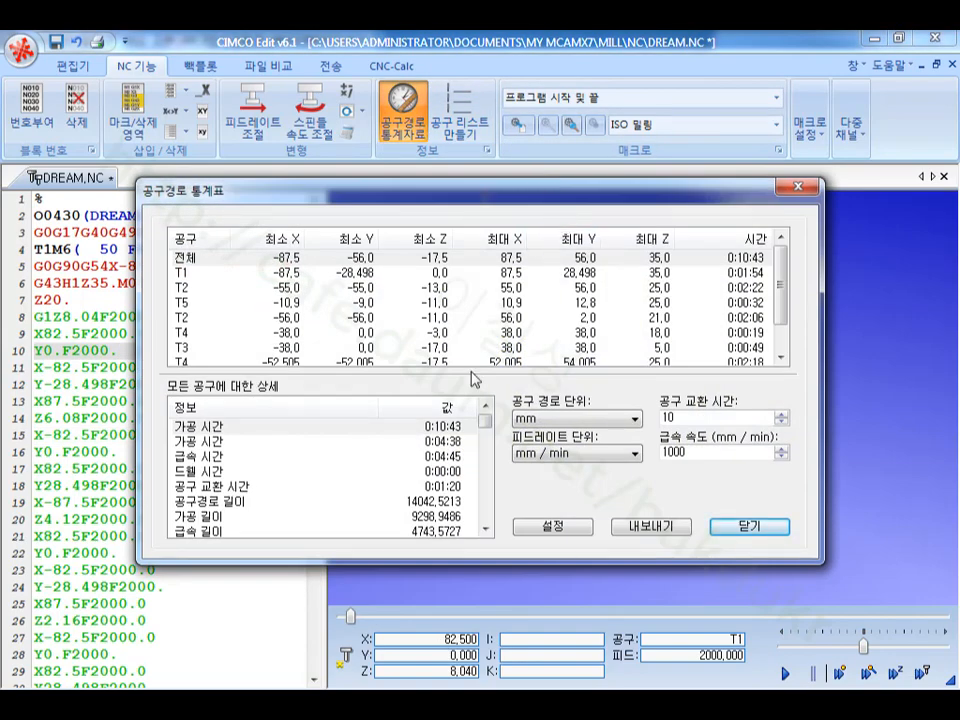
pyautogui.click(304, 442)
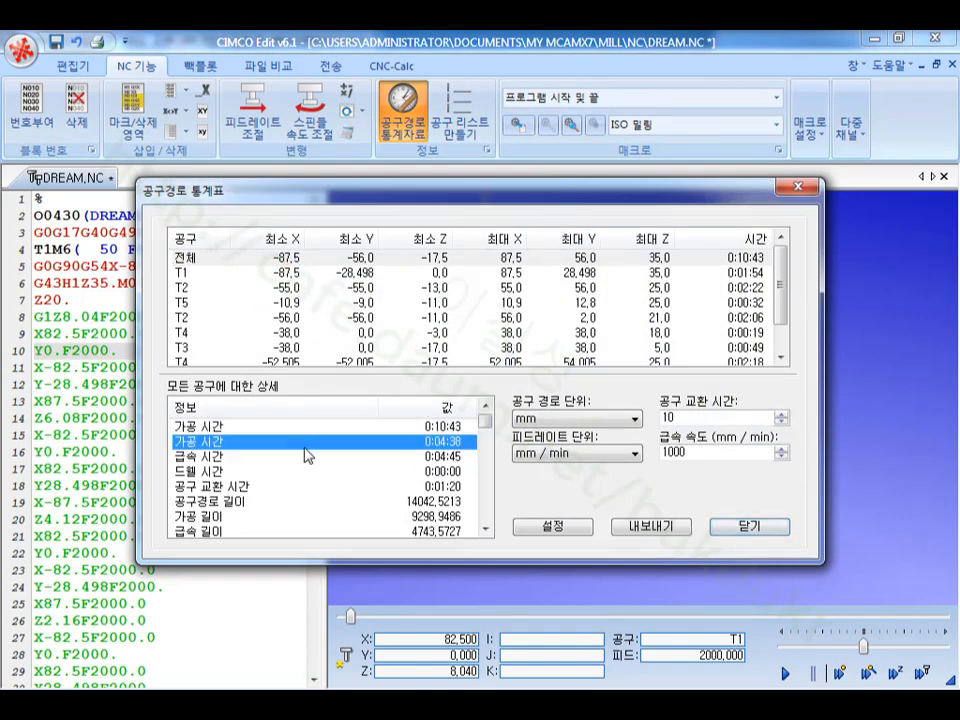
pyautogui.click(745, 532)
pyautogui.click(200, 388)
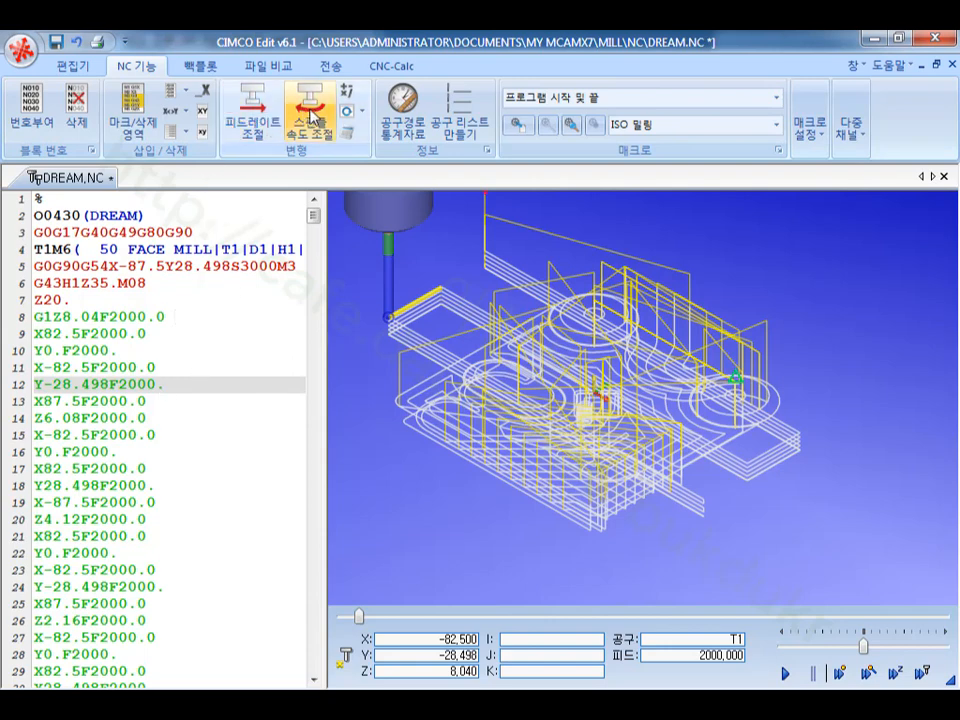
pyautogui.moveTo(720, 432)
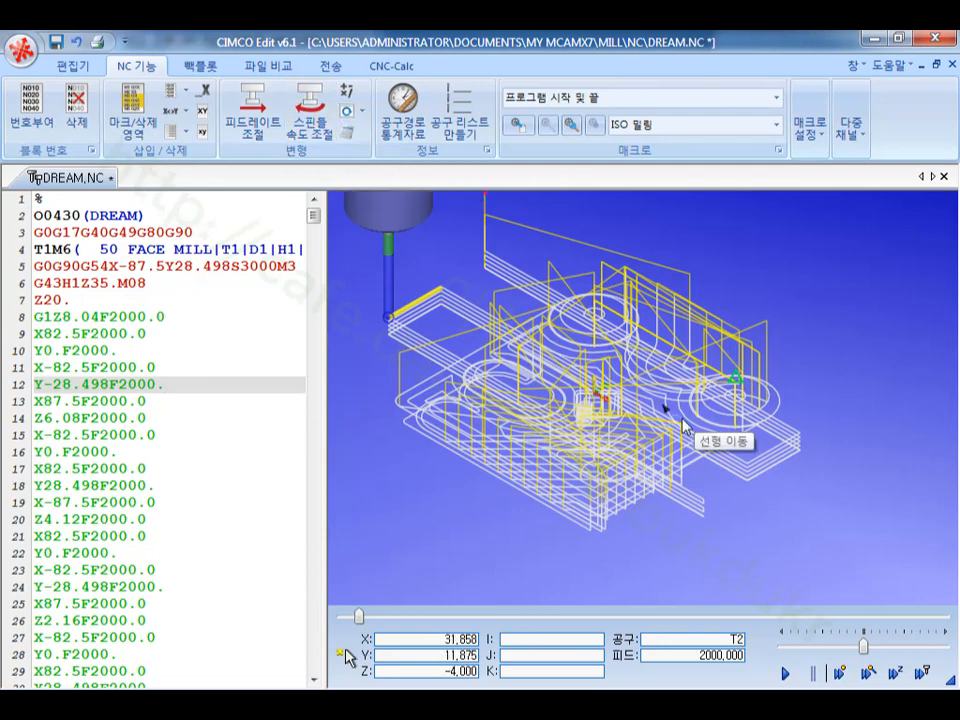